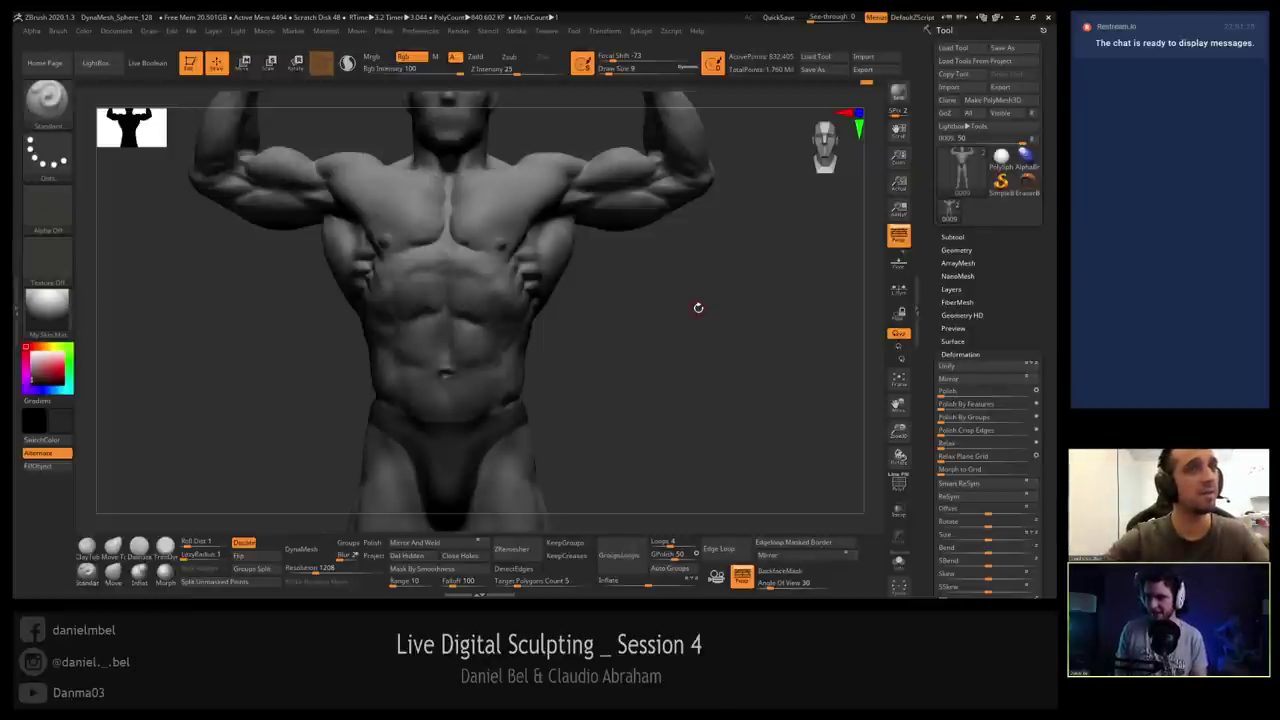
drag(988, 511, 976, 511)
click(1005, 497)
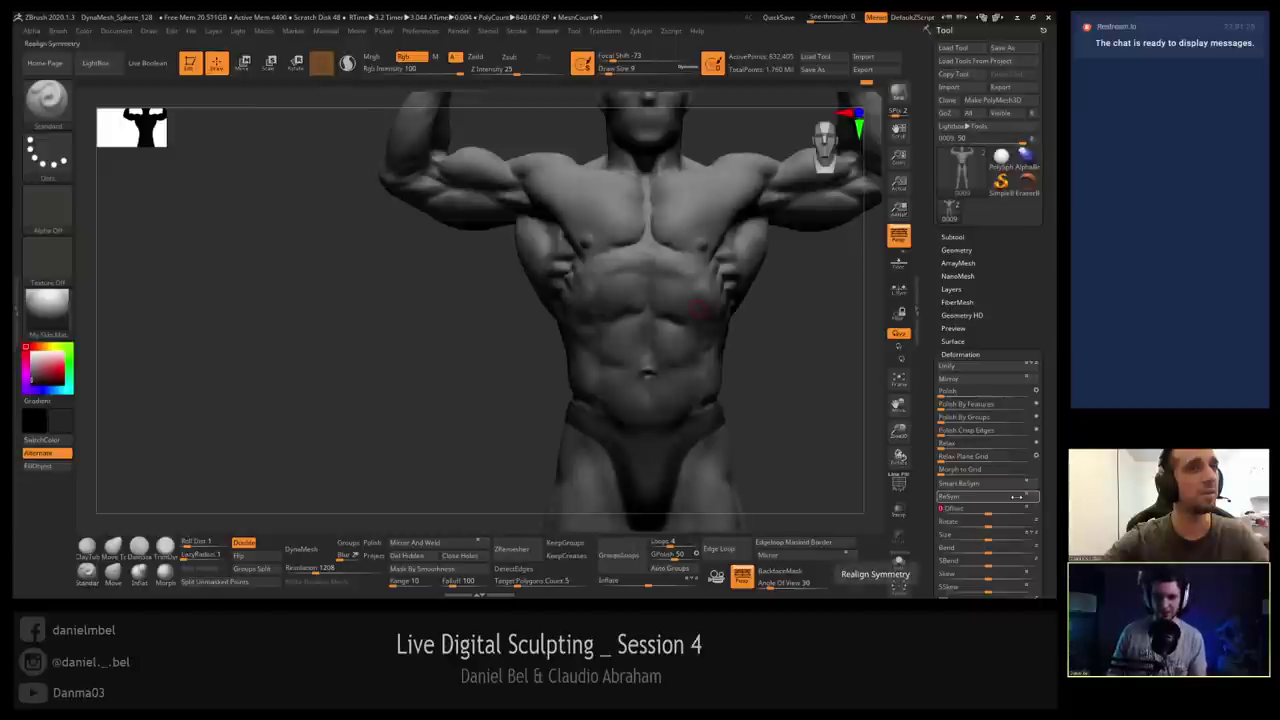
mouse_move(417, 317)
mouse_down()
mouse_move(264, 309)
mouse_move(249, 369)
mouse_move(271, 355)
mouse_up()
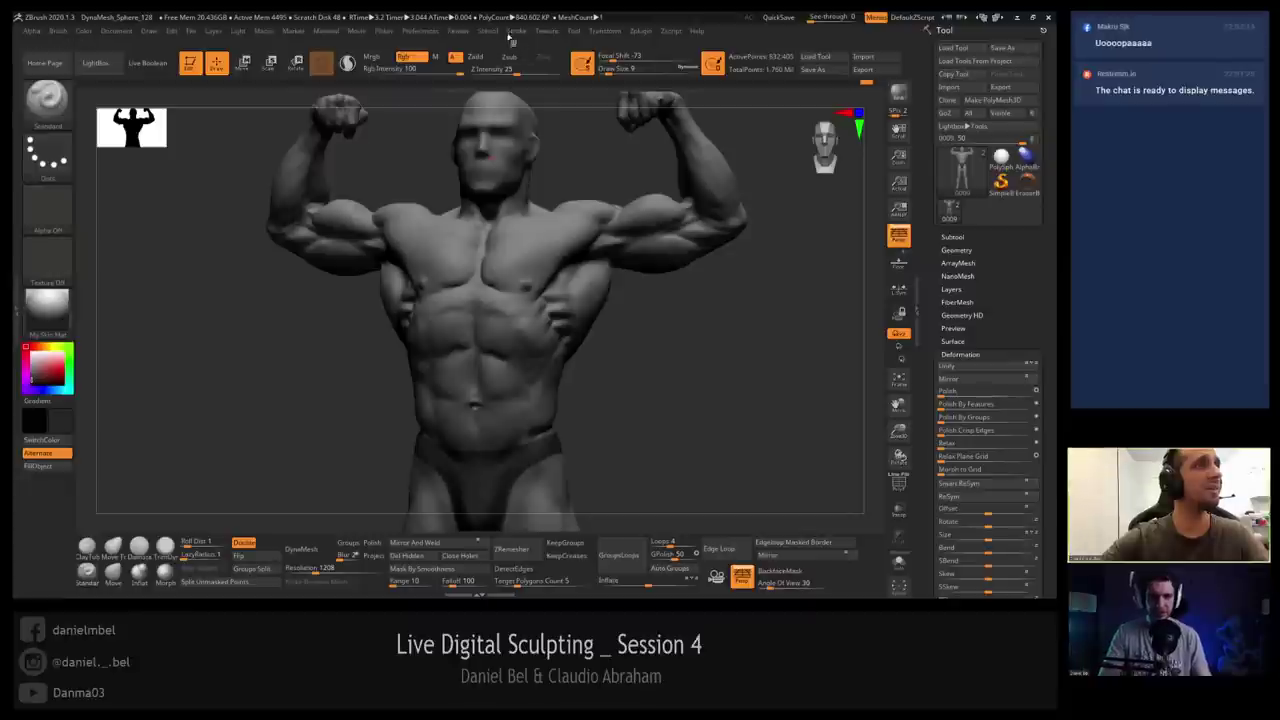
click(459, 34)
click(482, 129)
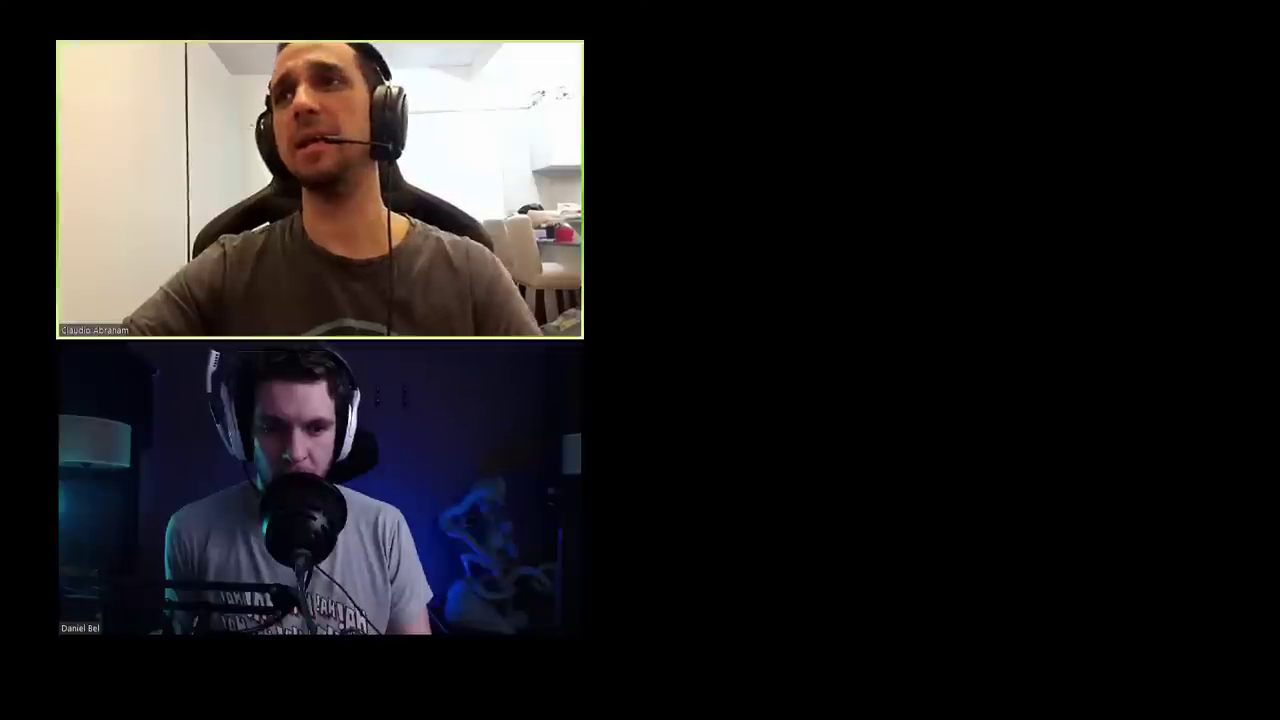
double_click(373, 433)
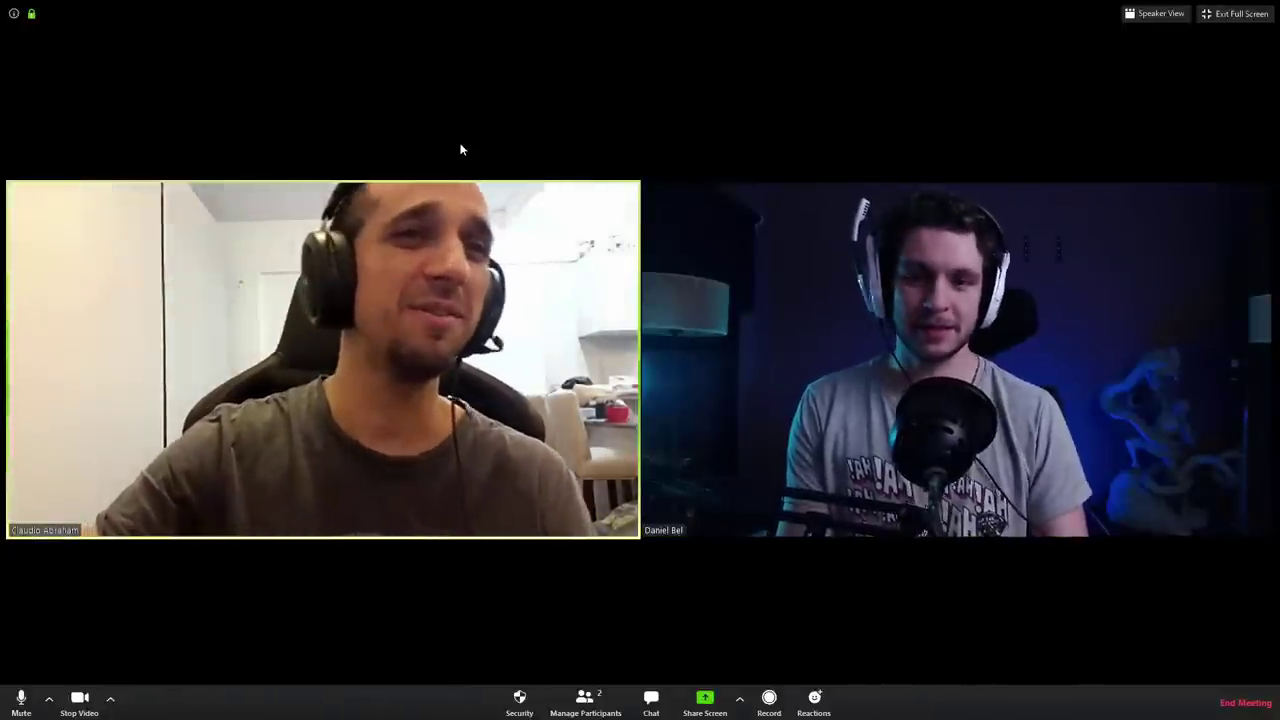
double_click(476, 136)
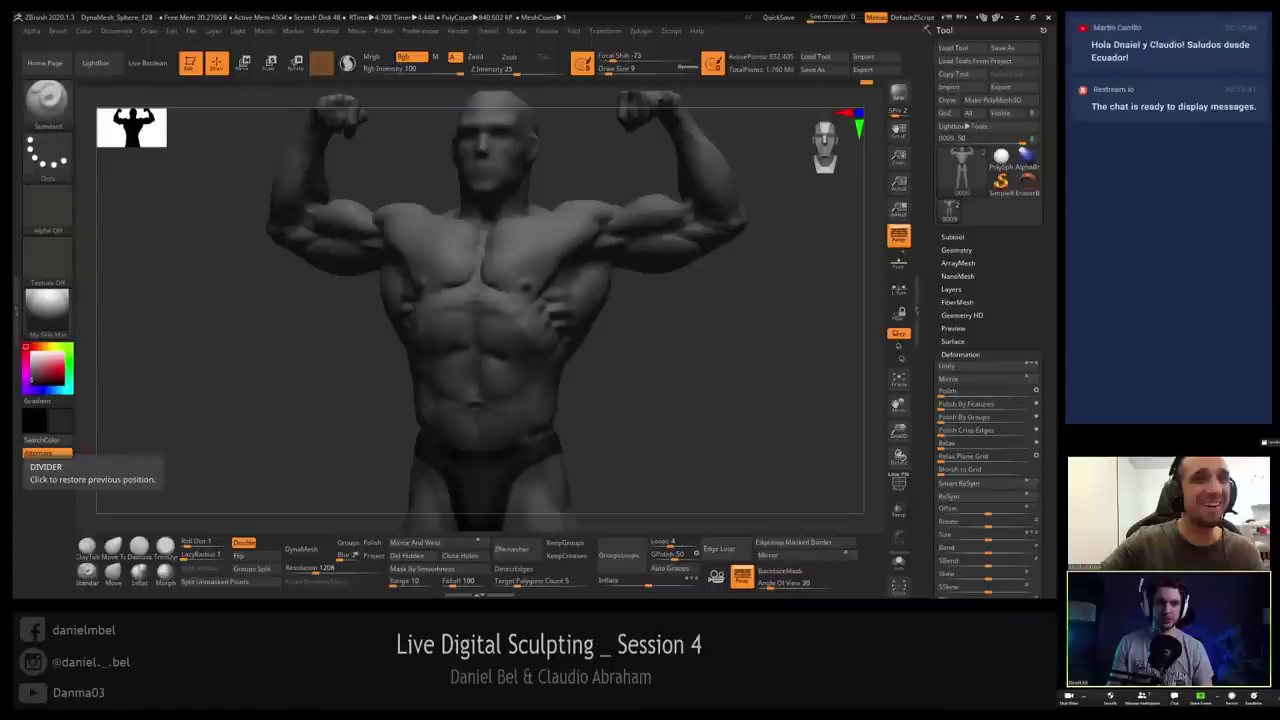
key(ctrl+z)
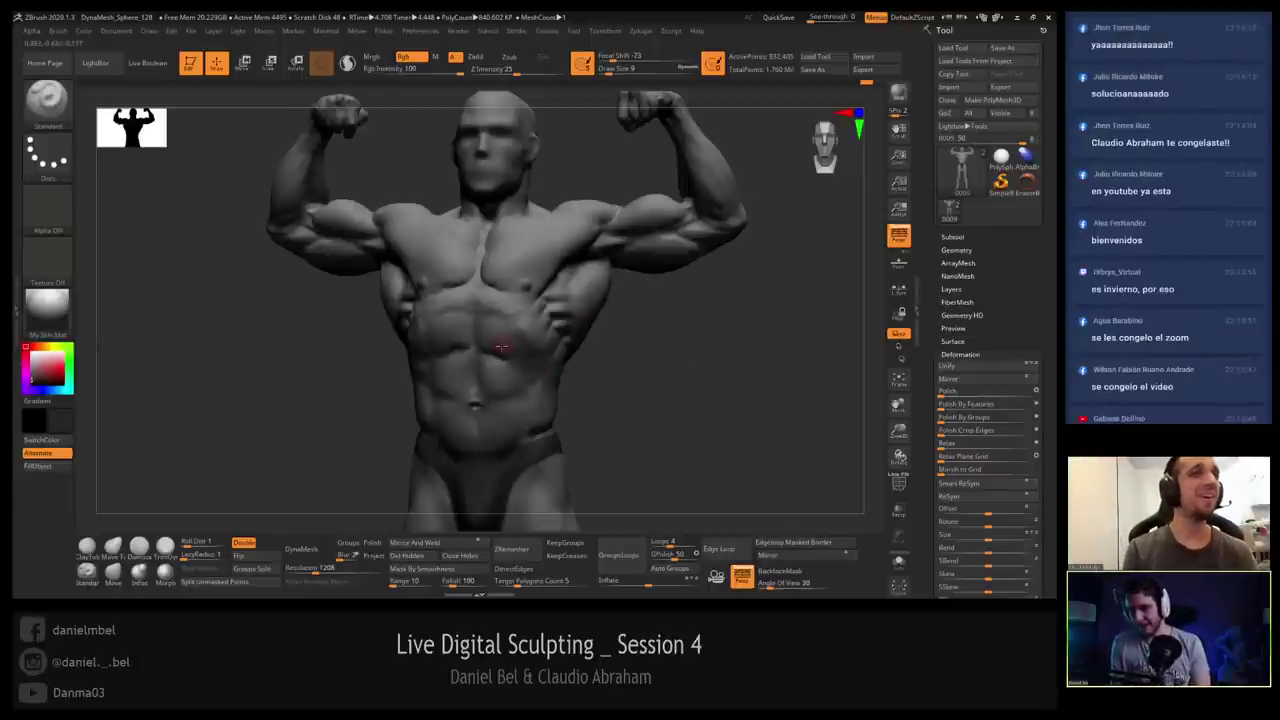
Reposition the main light to shine from nearly straight ahead and slightly above, brightening the figure's torso.
mouse_move(502, 347)
alt+right_down()
mouse_move(480, 303)
mouse_move(491, 297)
mouse_move(497, 331)
alt+right_up()
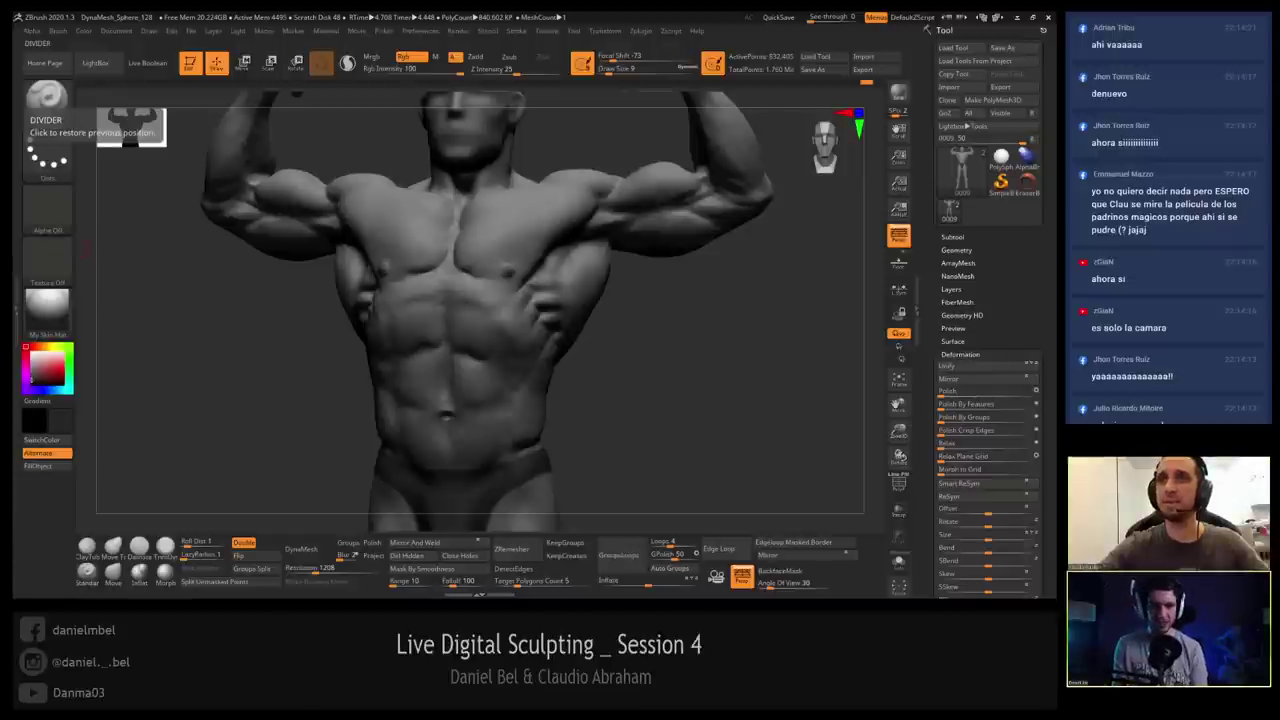
drag(785, 312, 694, 314)
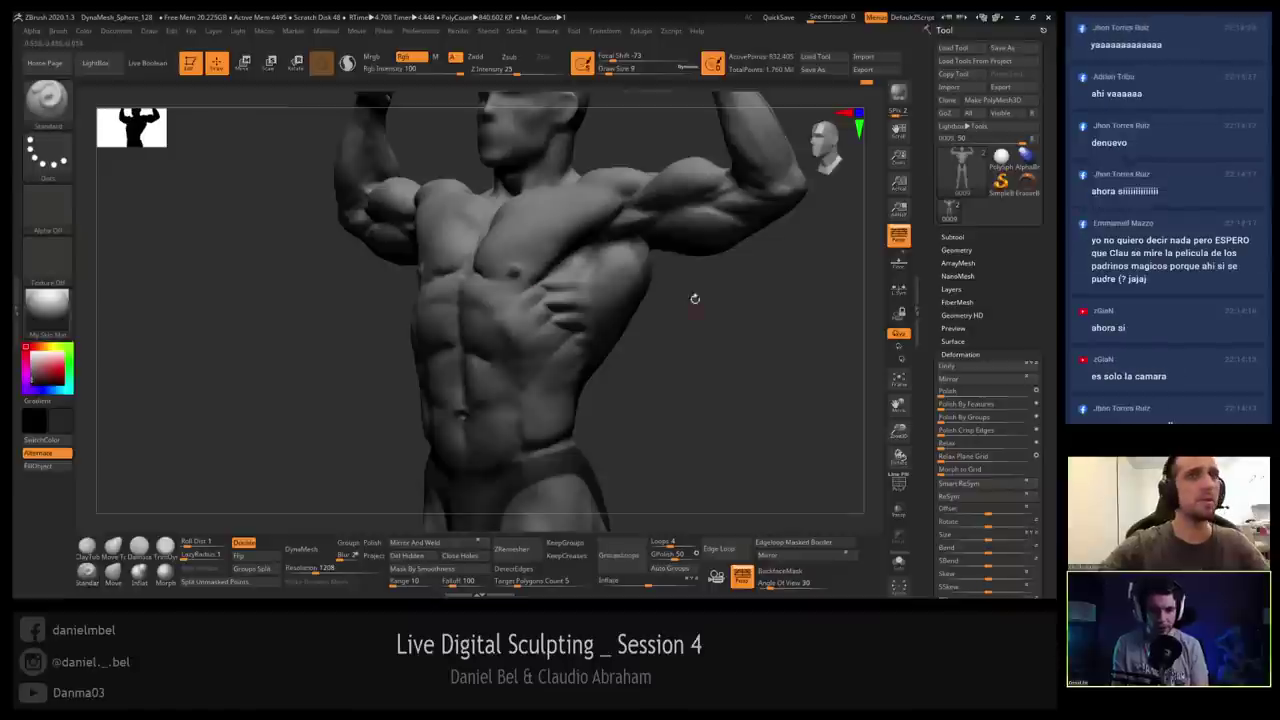
click(240, 33)
drag(277, 73, 272, 79)
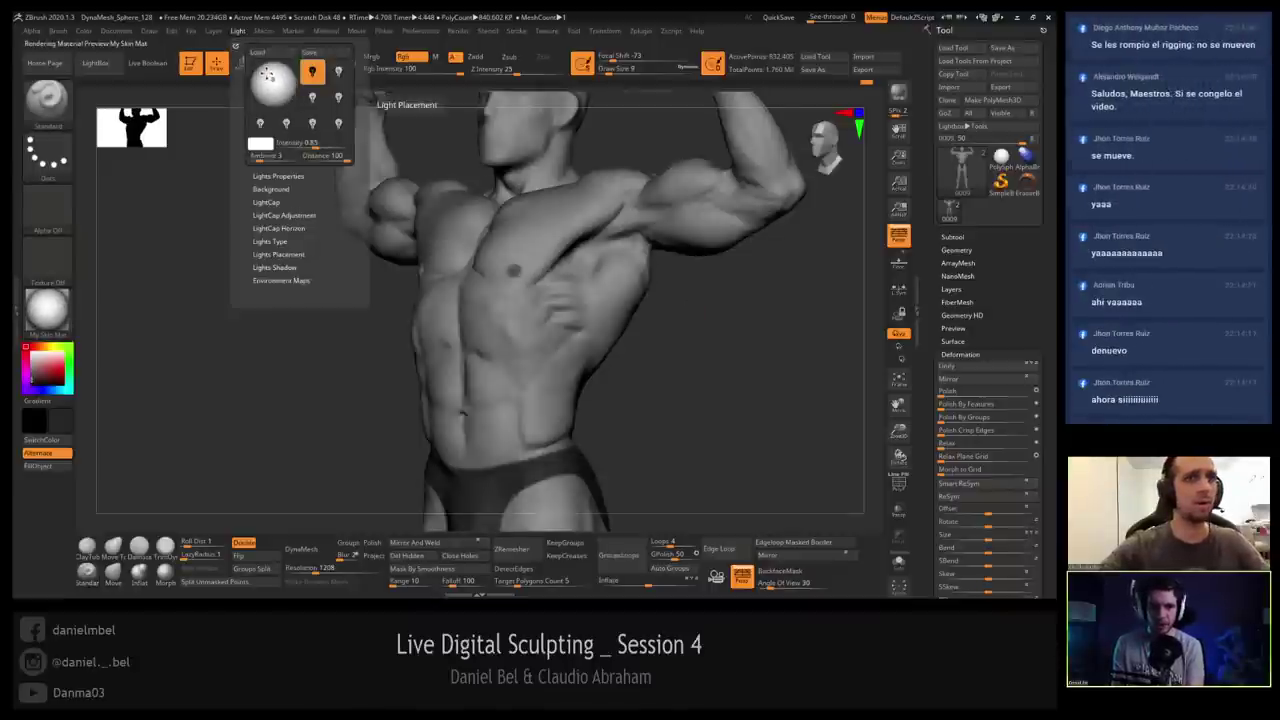
click(240, 33)
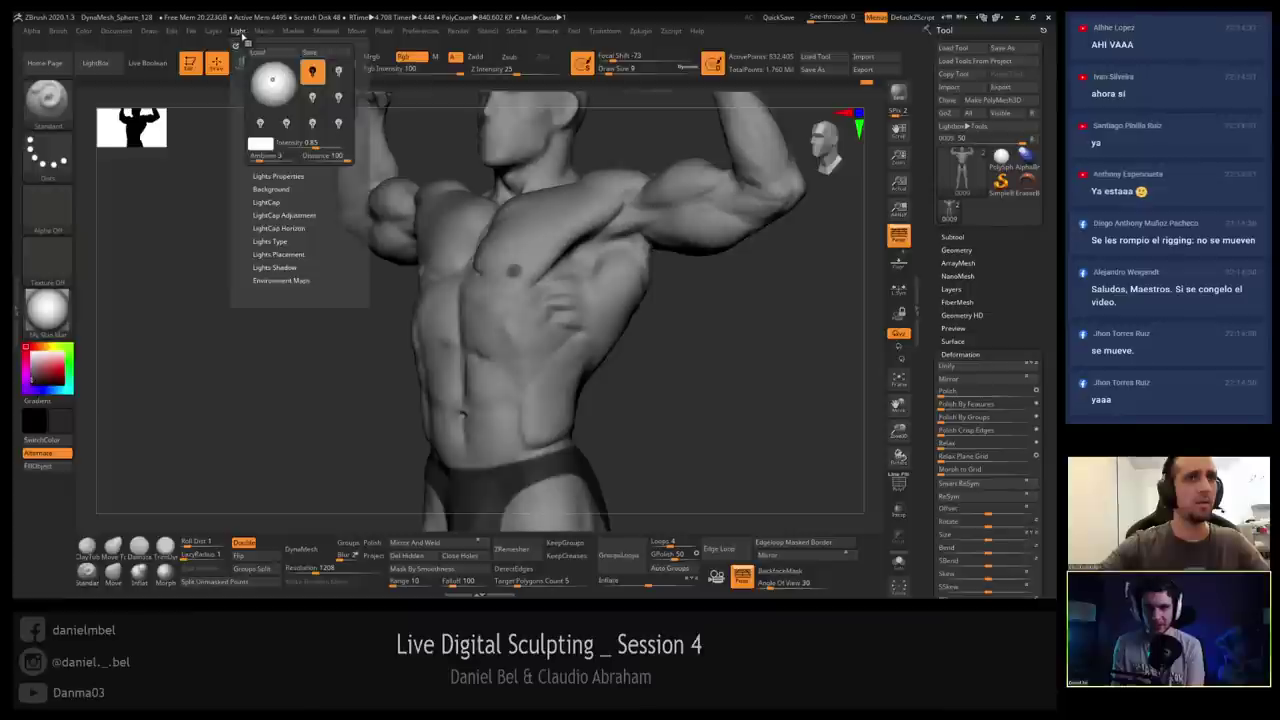
drag(276, 77, 274, 78)
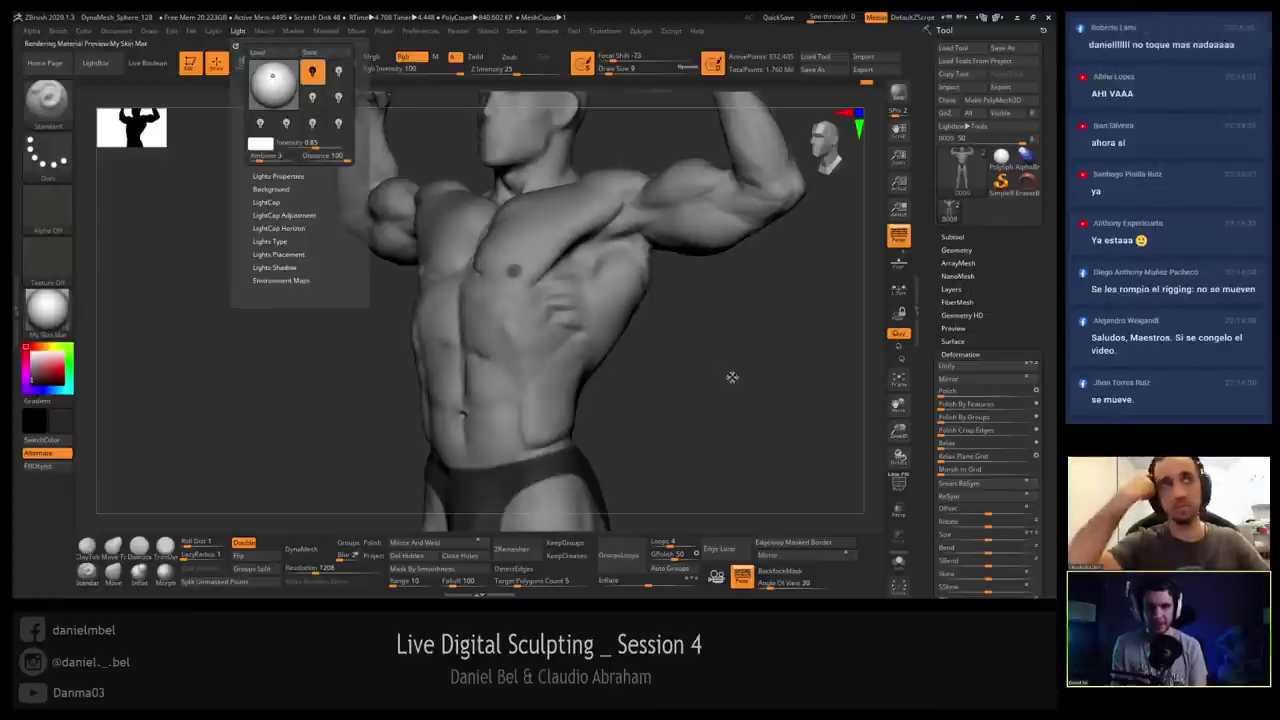
Examine the figure's torso, back and flexed arms from several angles under the new lighting.
shift+drag(731, 377, 687, 331)
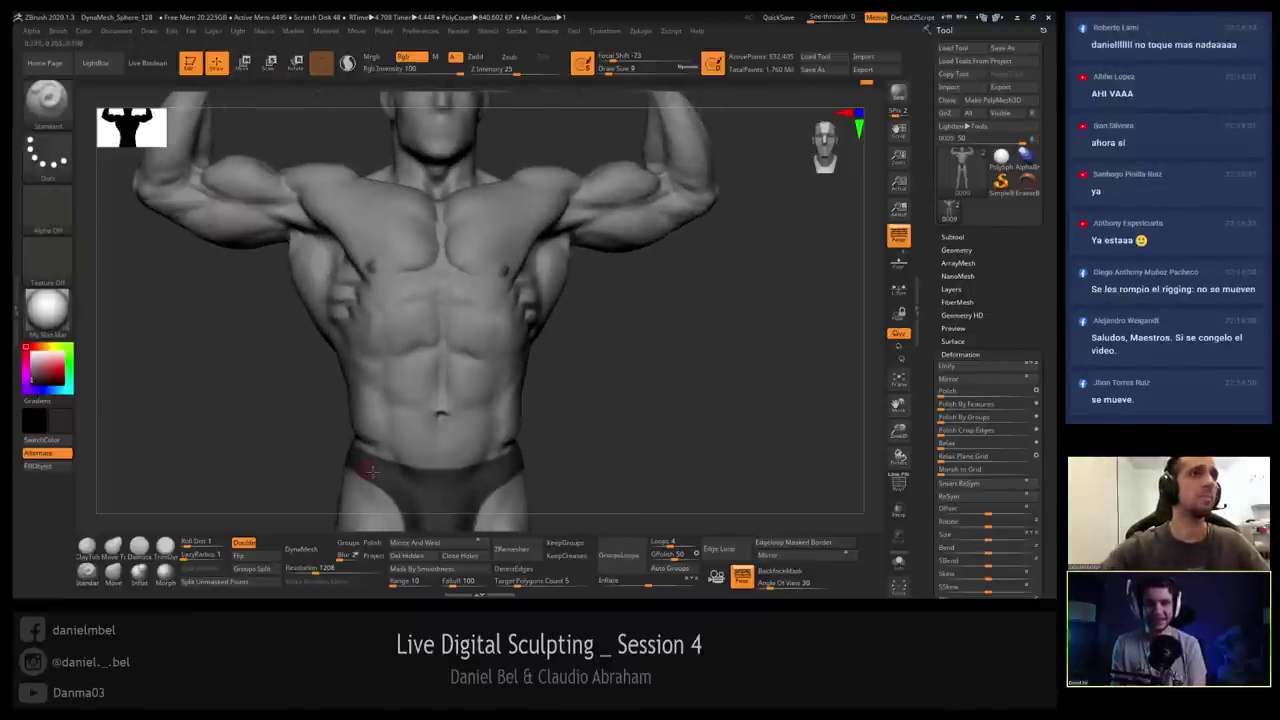
right_drag(414, 335, 538, 328)
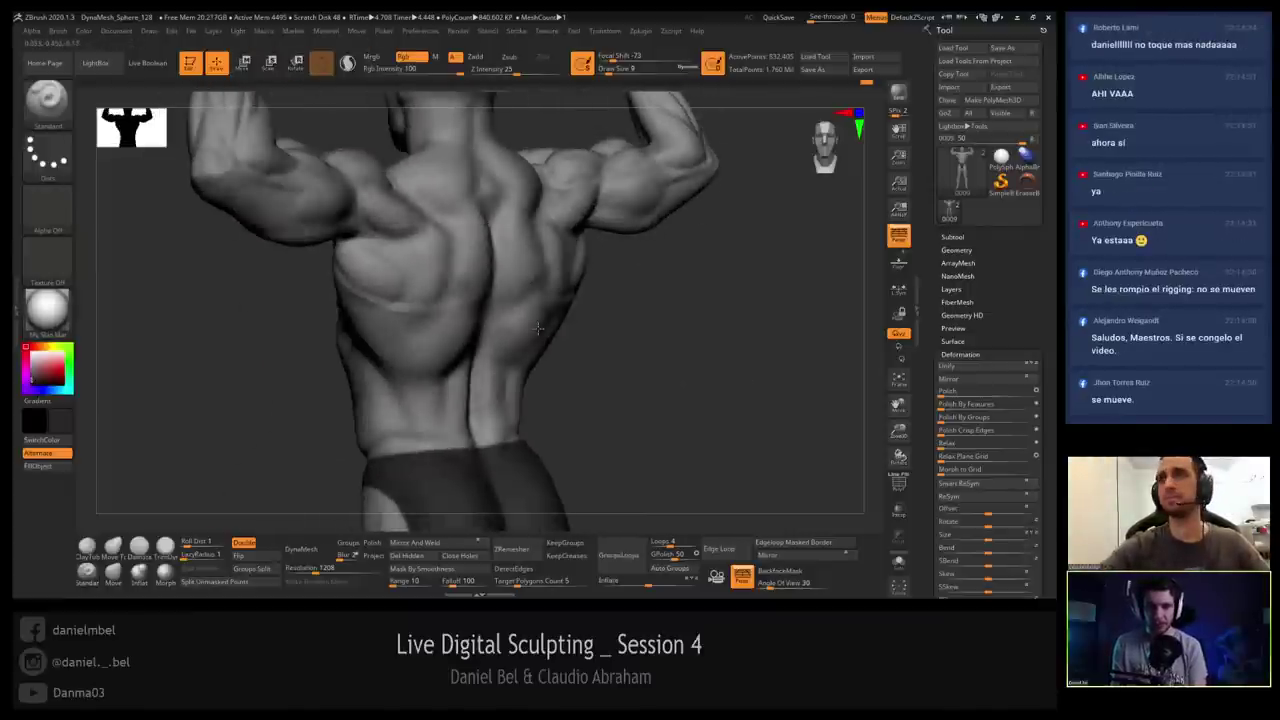
mouse_move(538, 328)
mouse_down()
mouse_move(414, 341)
mouse_move(466, 289)
mouse_up()
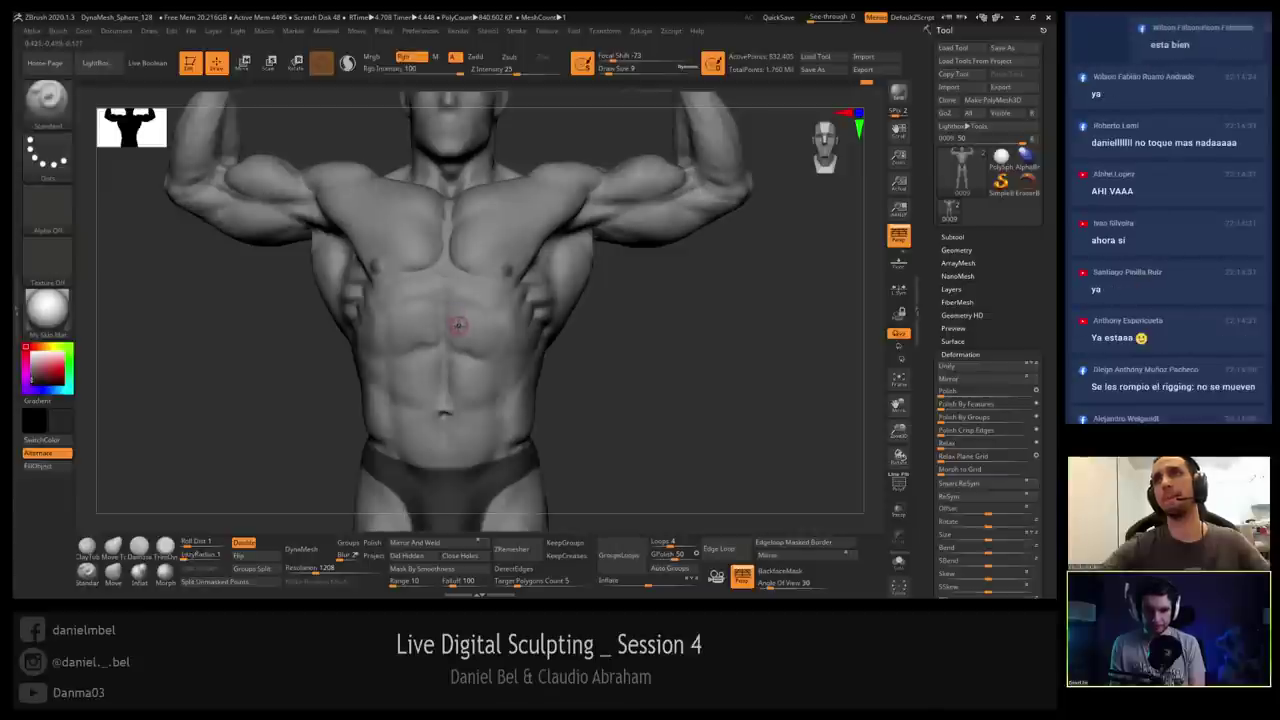
mouse_move(472, 262)
ctrl+right_down()
mouse_move(486, 262)
mouse_move(468, 296)
mouse_move(446, 294)
ctrl+right_up()
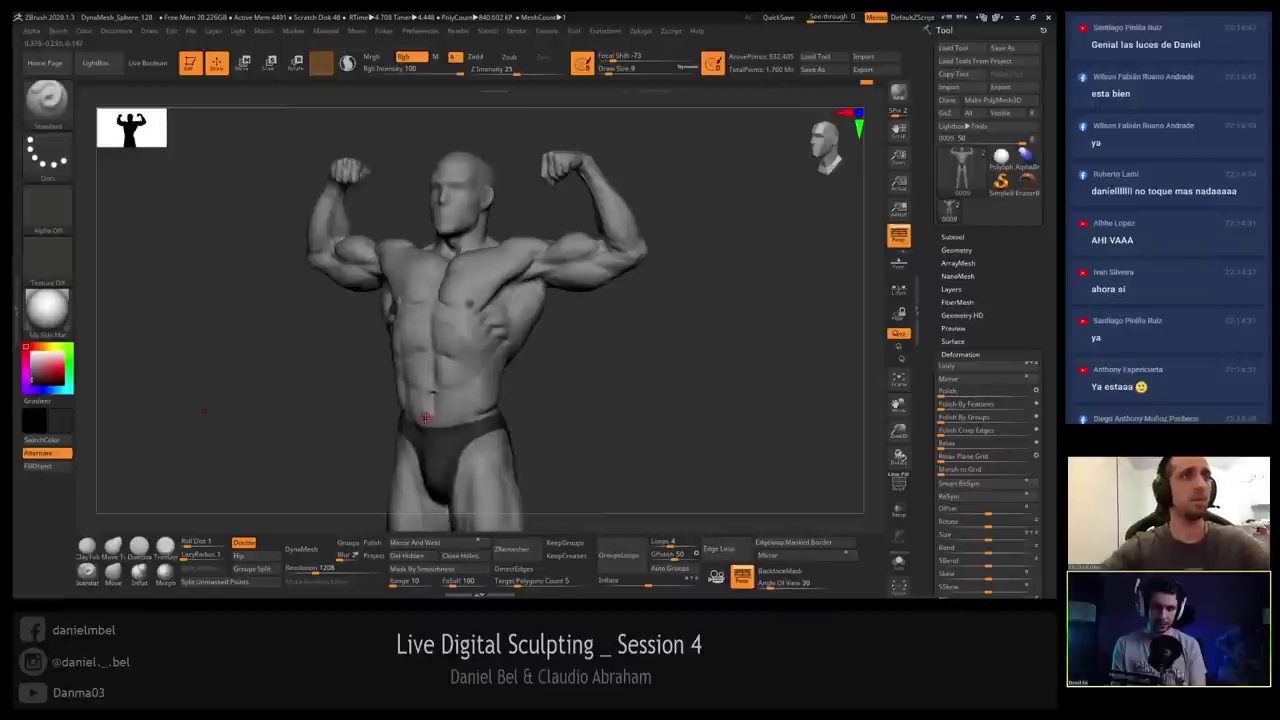
mouse_move(587, 170)
ctrl+right_down()
mouse_move(594, 258)
mouse_move(569, 160)
ctrl+right_up()
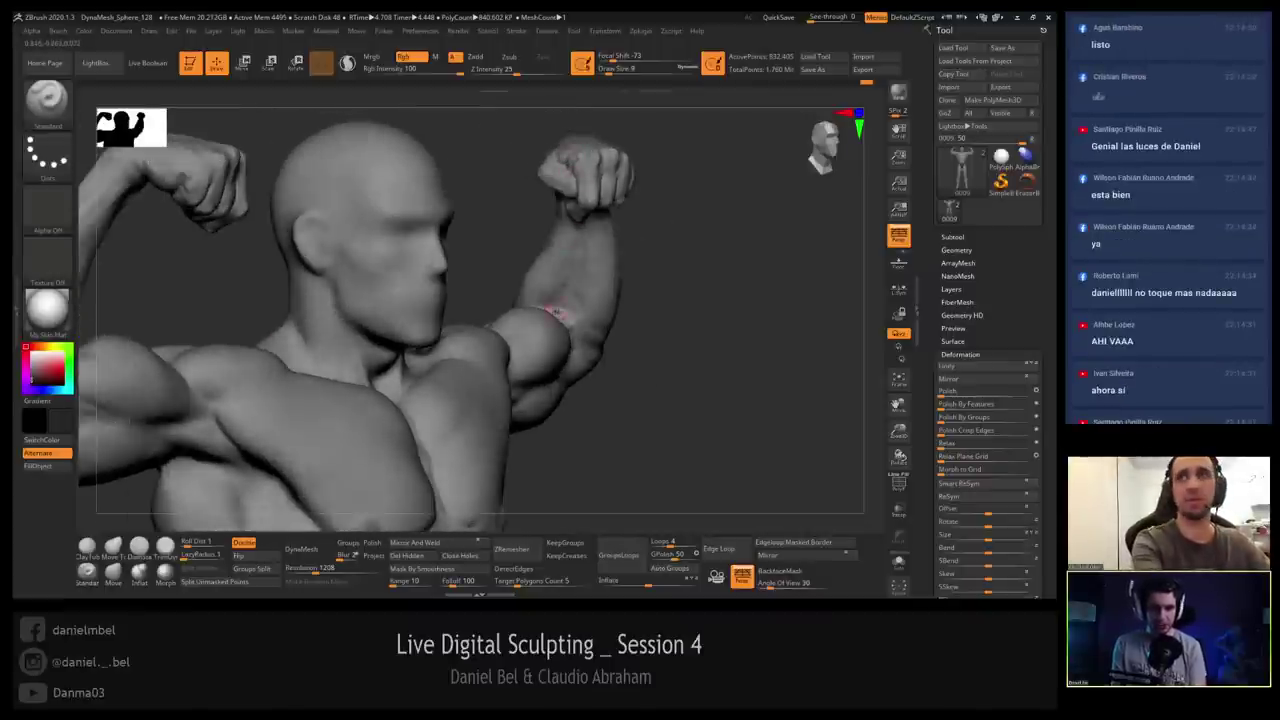
right_drag(557, 299, 547, 274)
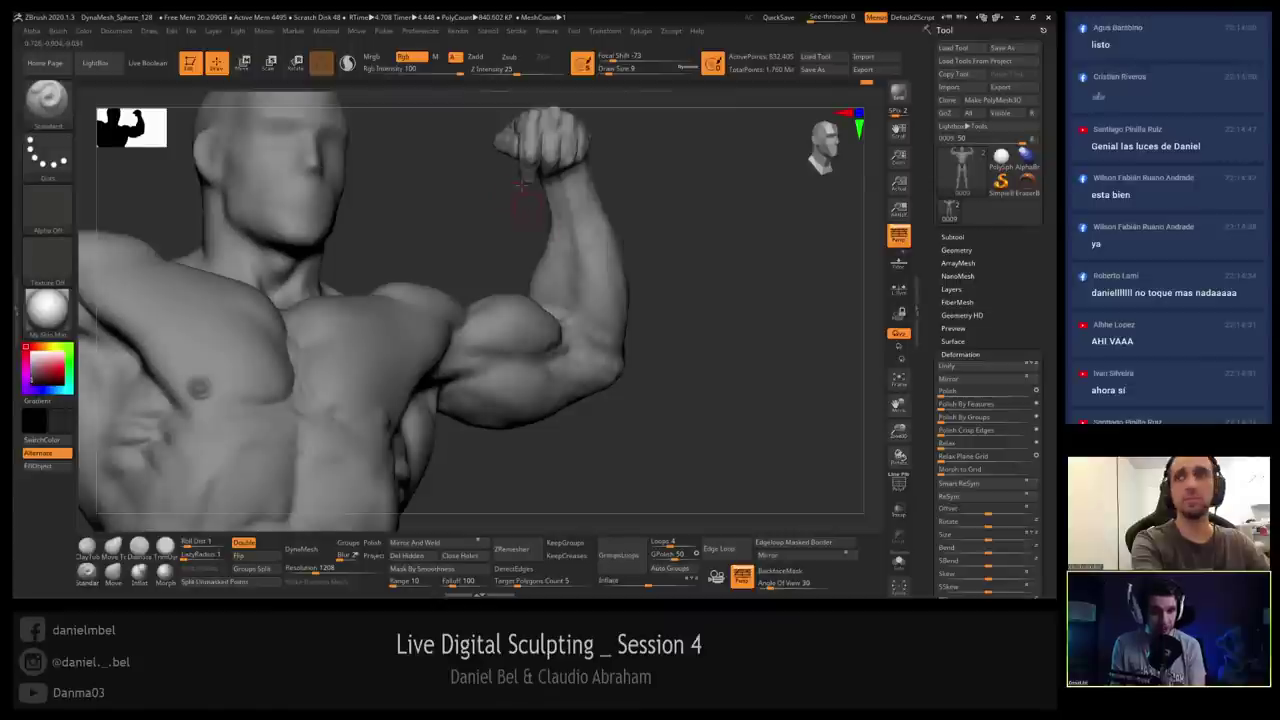
right_drag(523, 185, 526, 177)
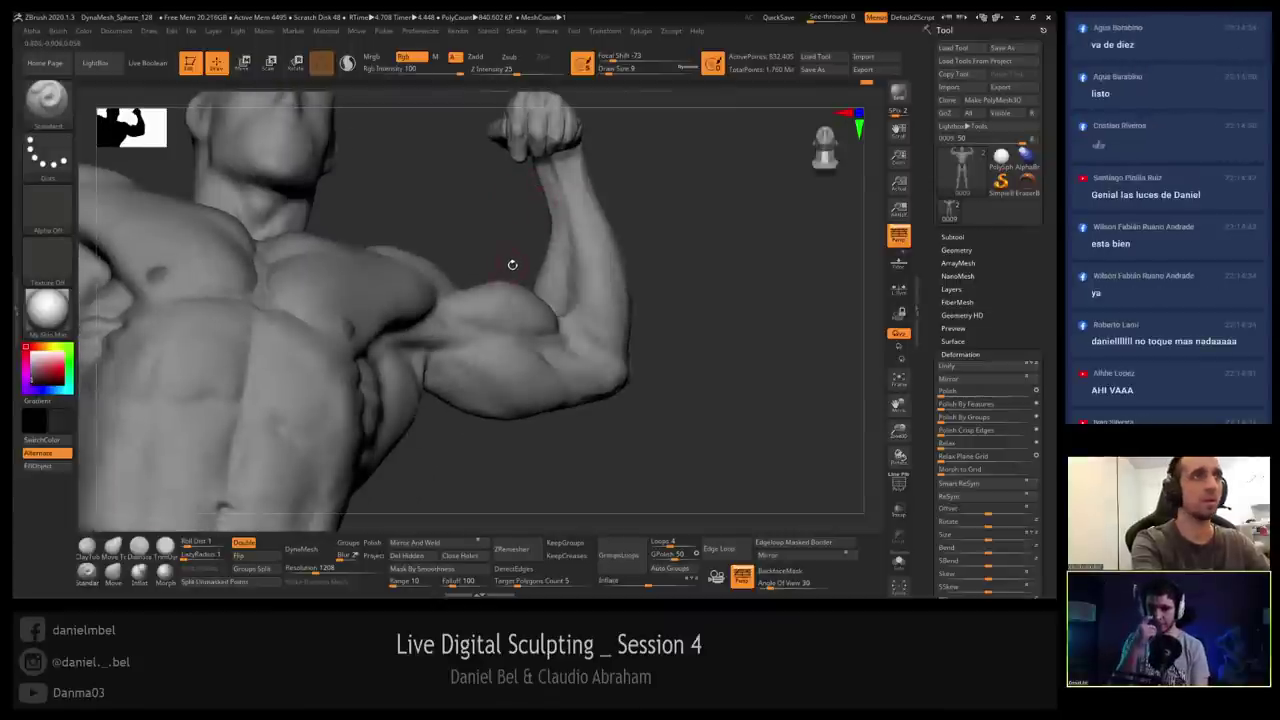
right_drag(397, 286, 454, 241)
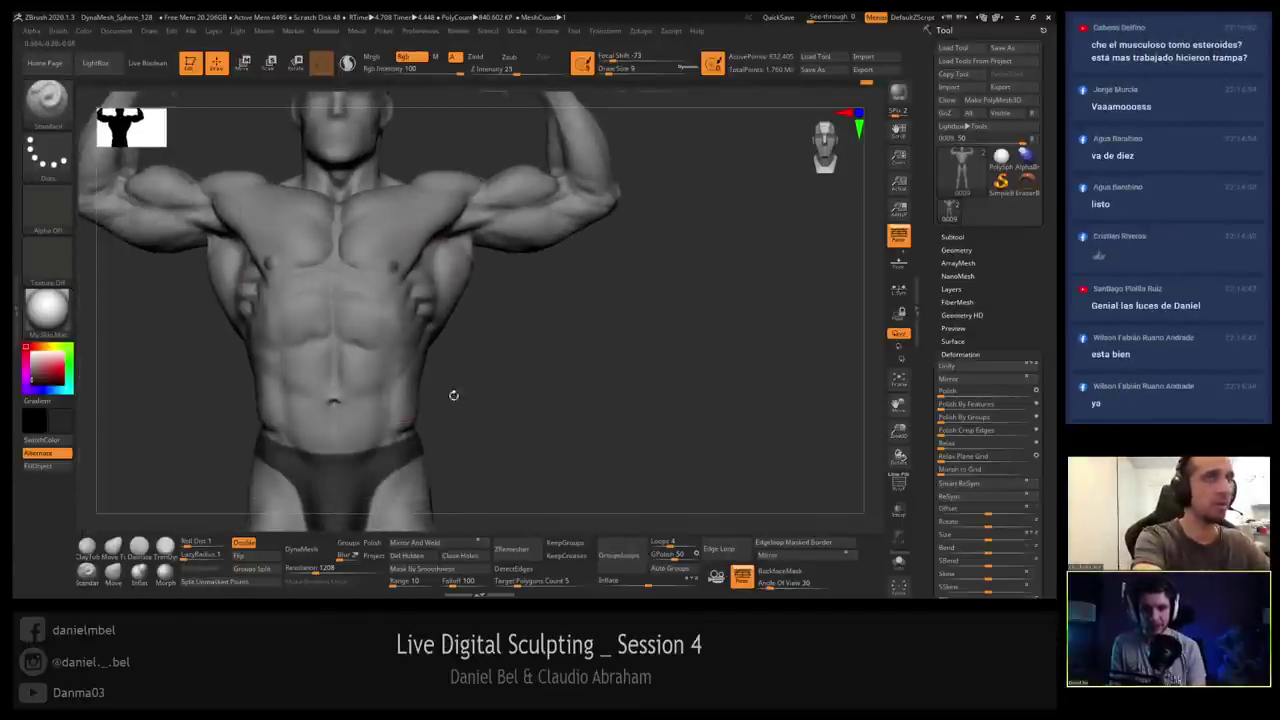
Compare the 0010 and 0009 subtools by switching between them and viewing each figure's torso.
click(955, 238)
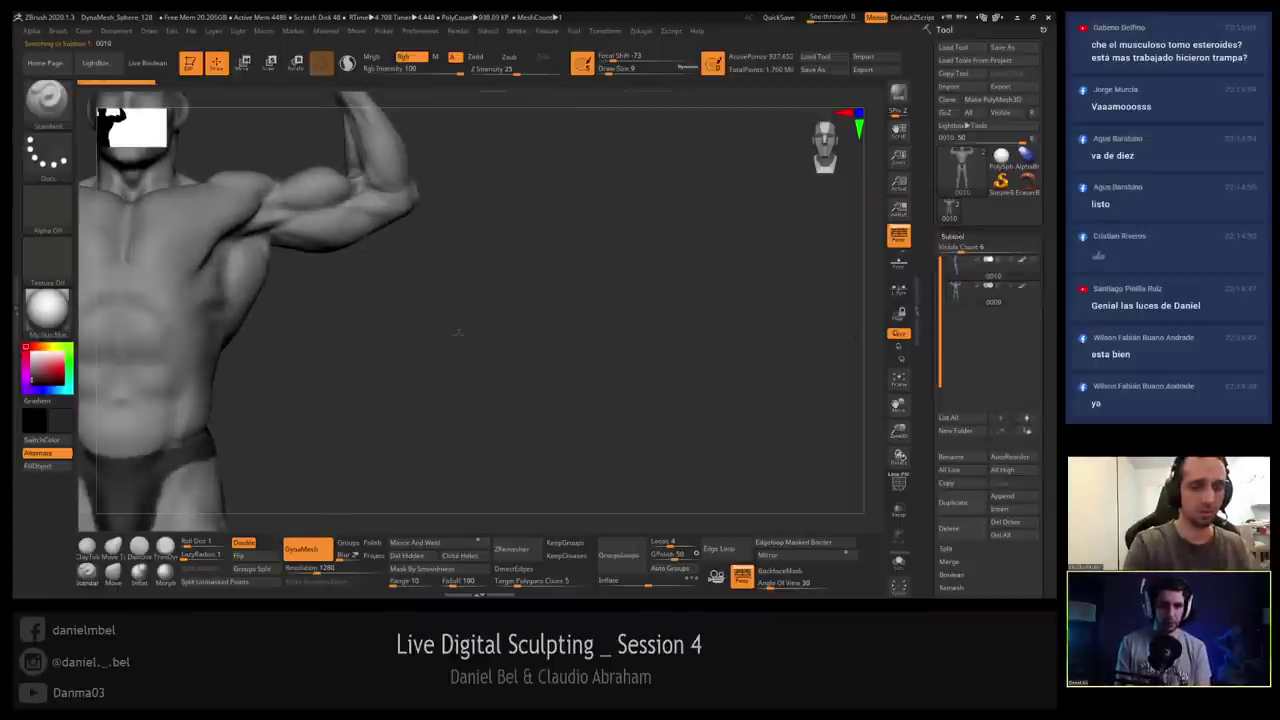
alt+right_drag(457, 331, 549, 301)
ctrl+right_drag(646, 336, 636, 357)
key(Down)
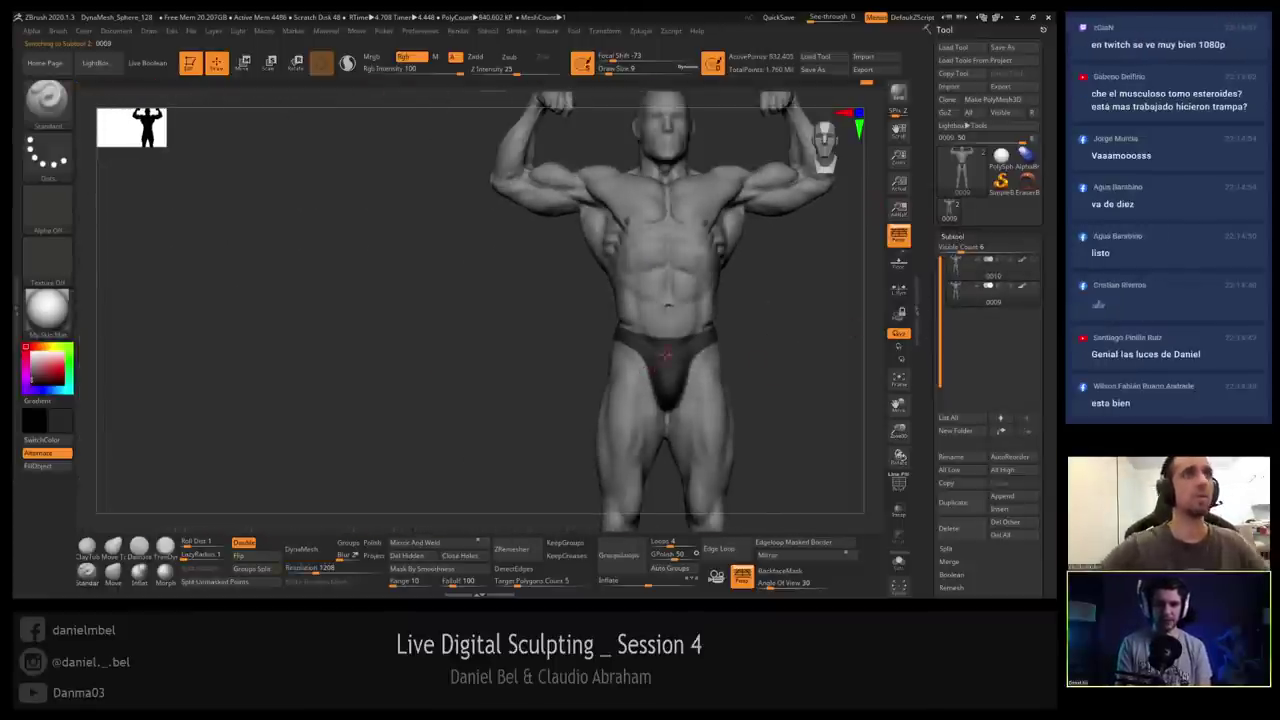
ctrl+right_drag(748, 283, 673, 297)
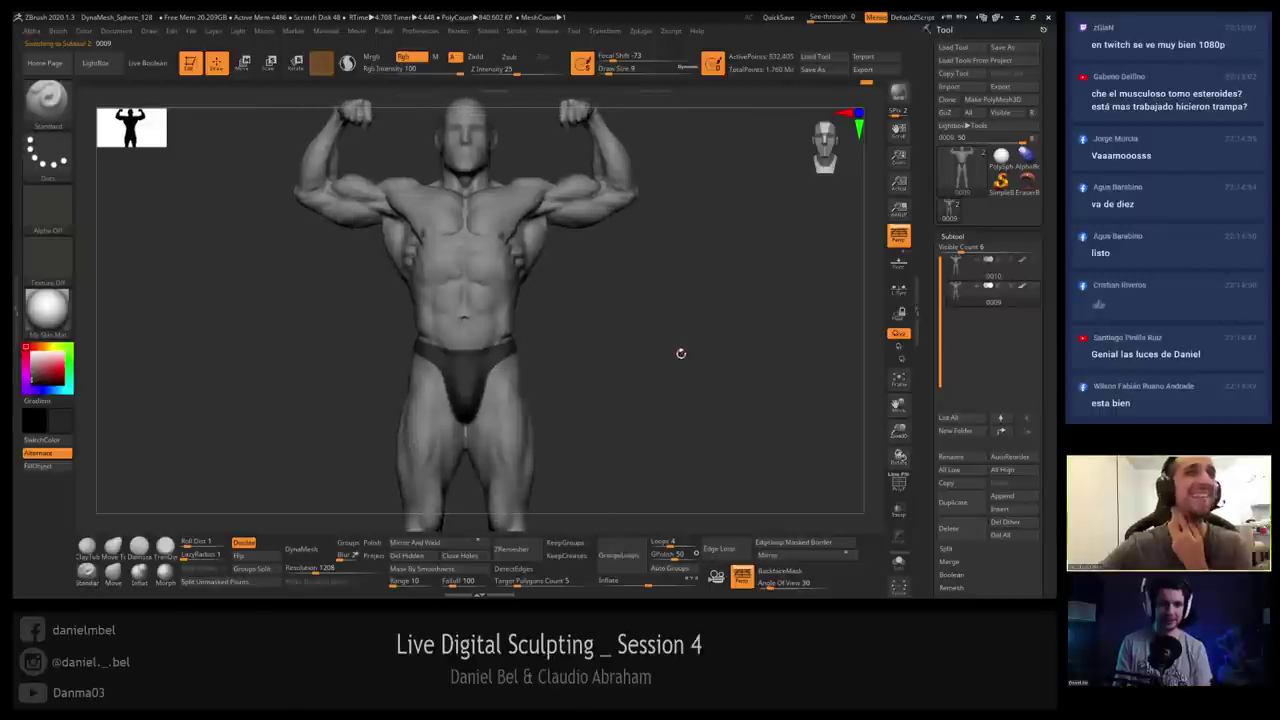
key(Up)
key(Down)
mouse_move(704, 351)
right_down()
mouse_move(703, 326)
mouse_move(714, 377)
mouse_move(702, 374)
right_up()
key(Up)
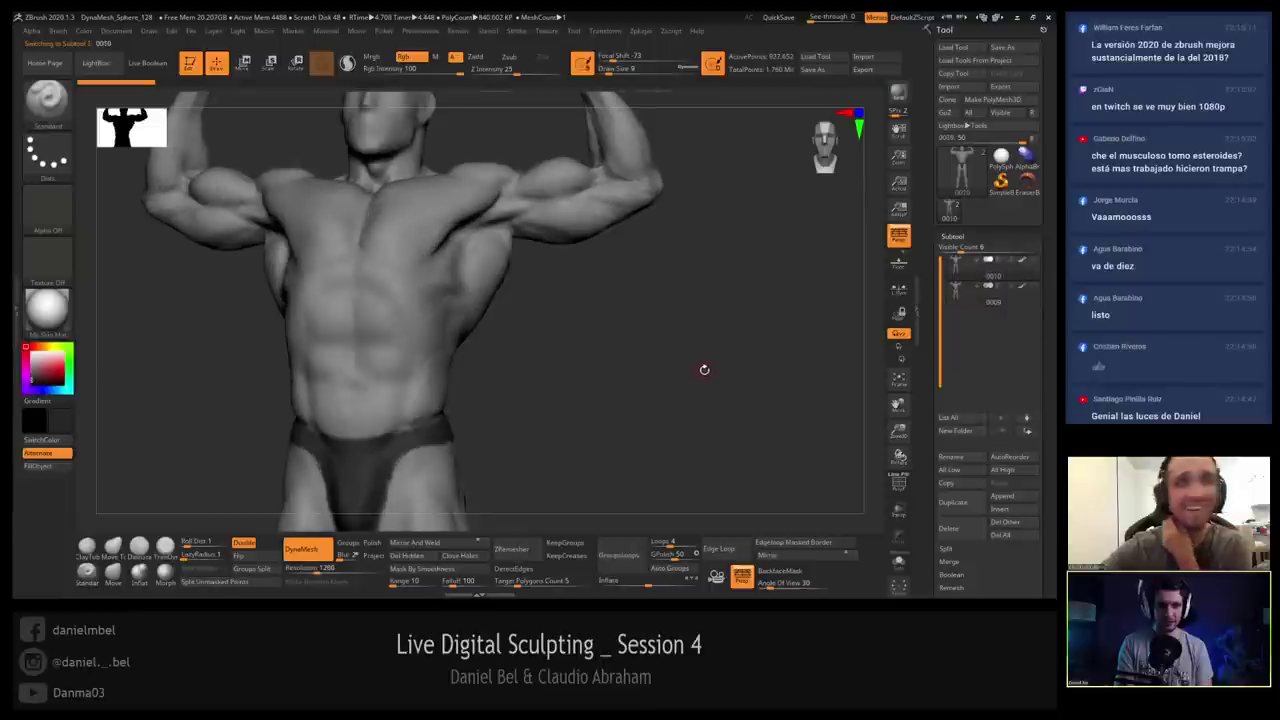
Duplicate the detailed 0009 subtool, and rewind the original's undo history to state 20.
key(d)
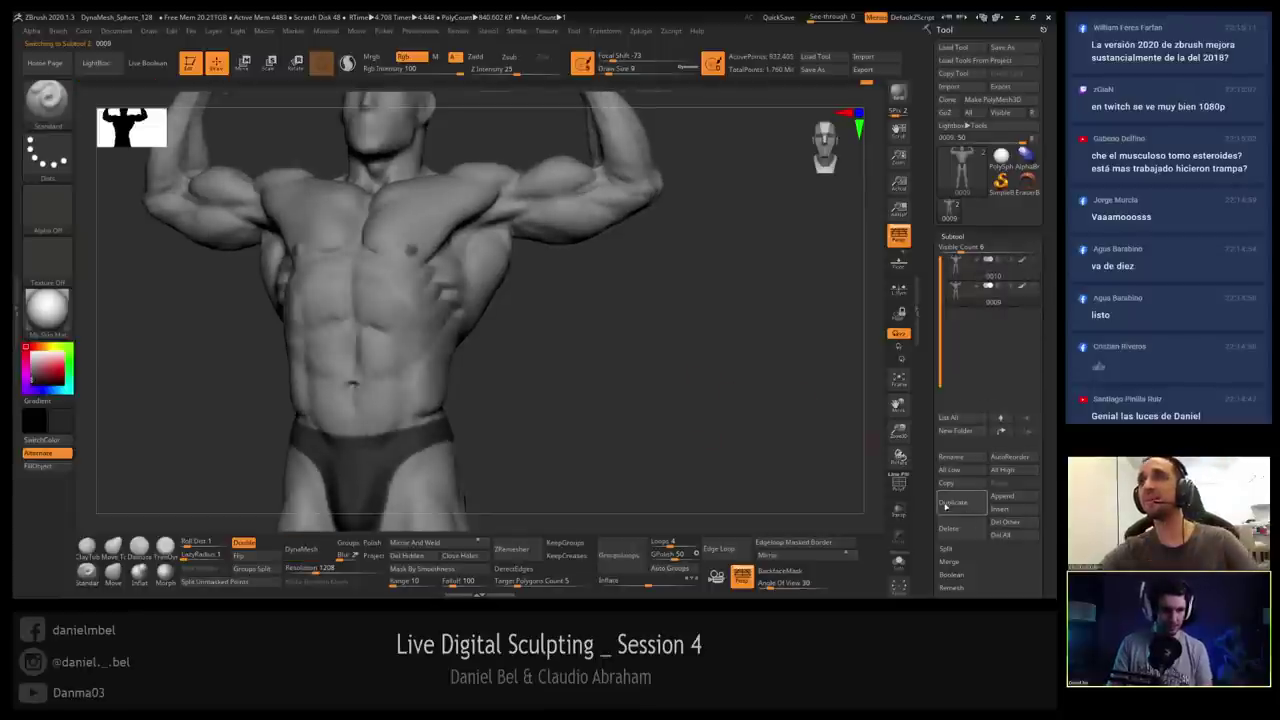
click(953, 502)
click(960, 294)
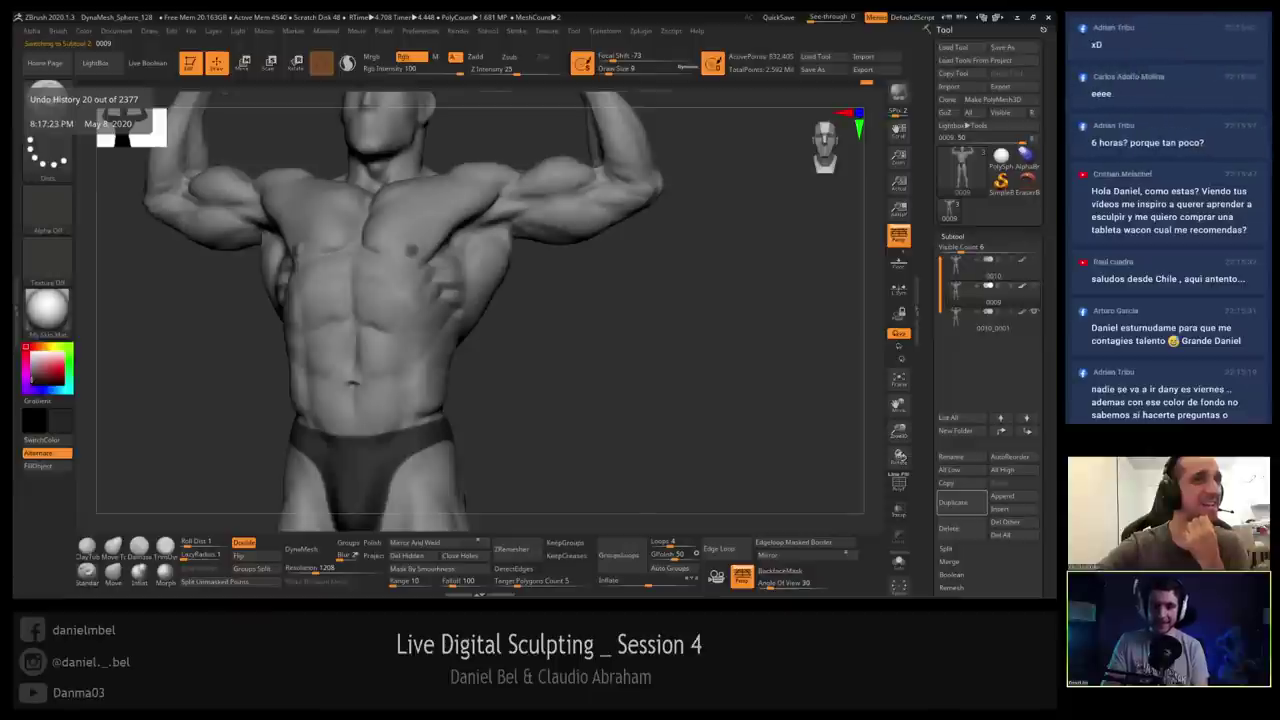
click(84, 83)
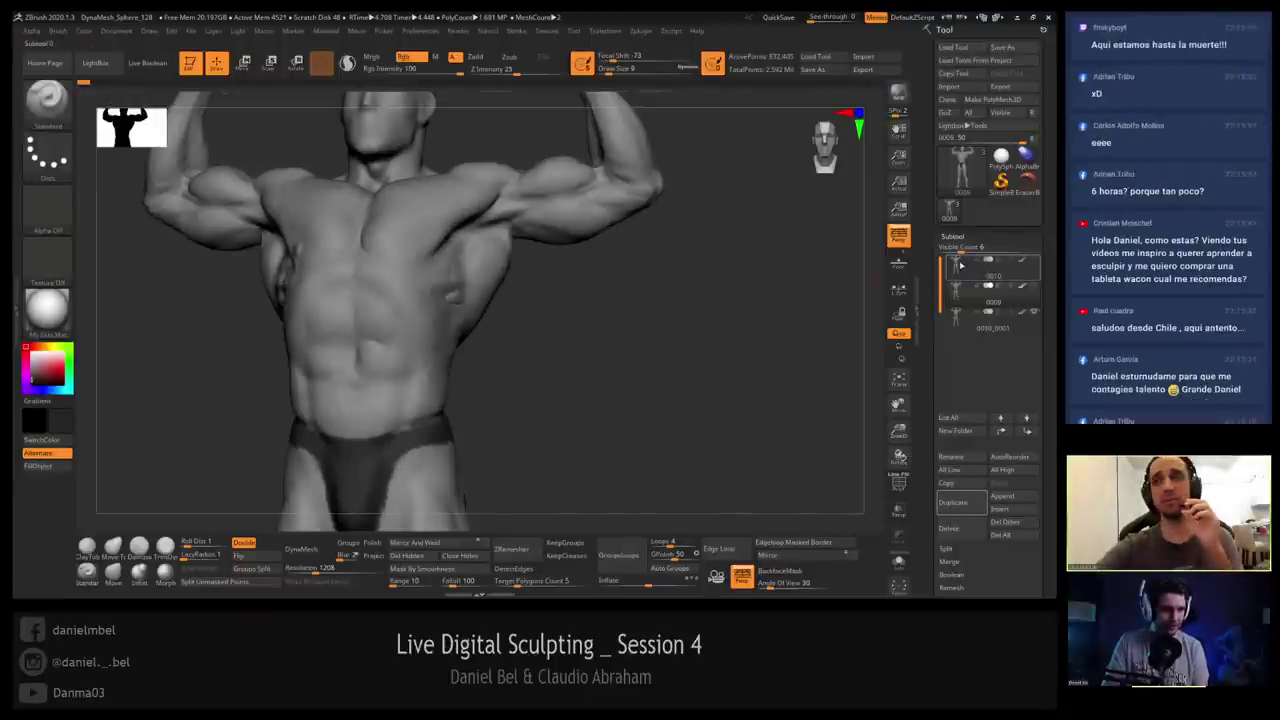
Permanently delete the 0010 subtool.
click(960, 265)
click(946, 527)
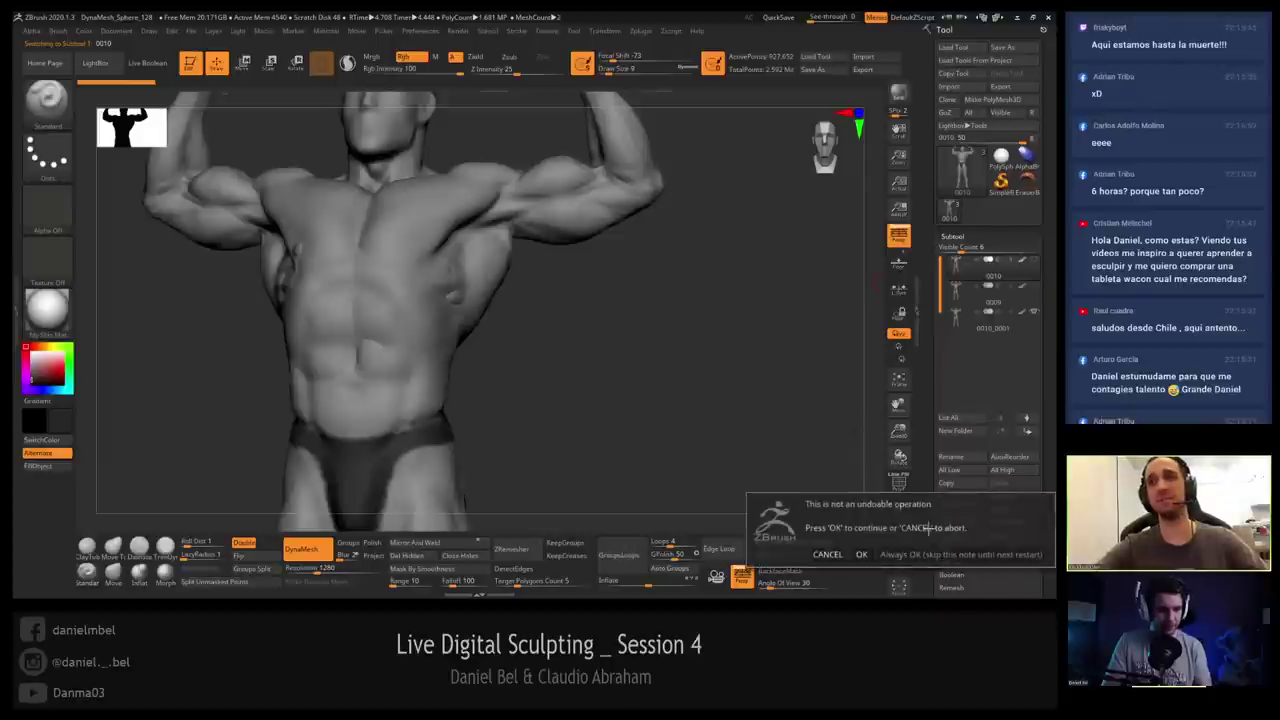
click(861, 554)
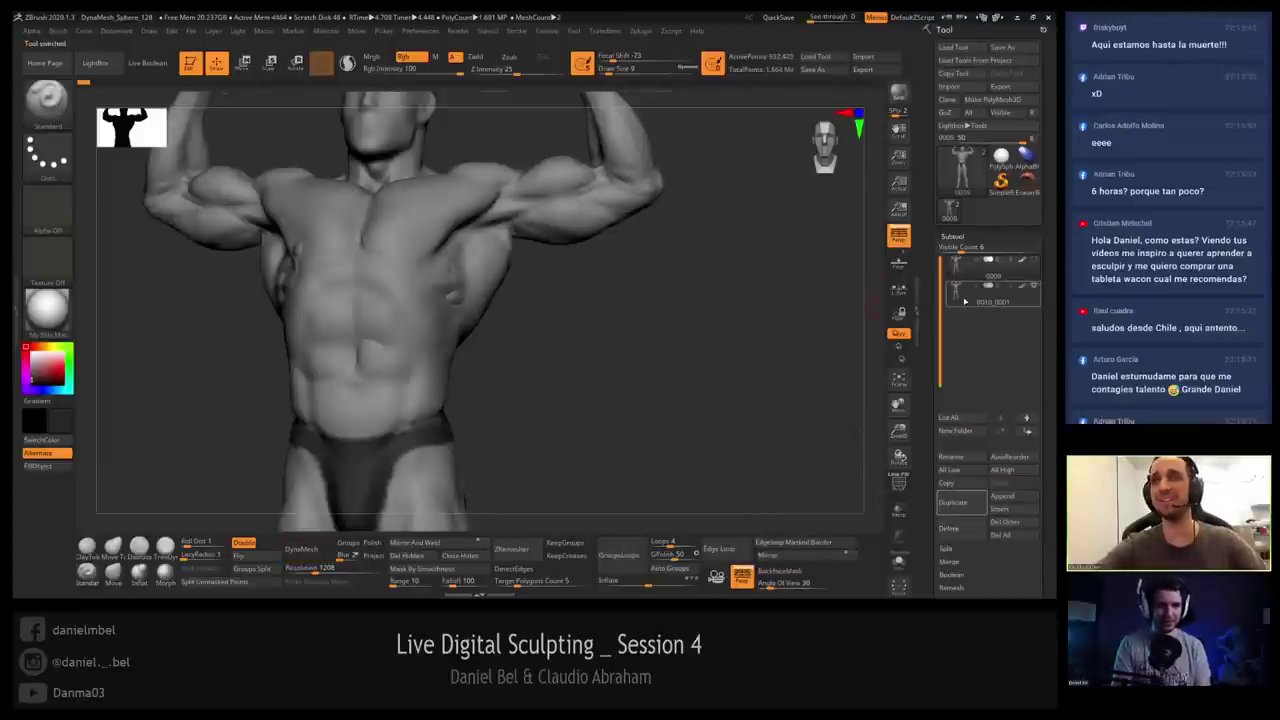
Examine the ribs, side and upper back of the detailed 0010_0001 subtool and switch to the Move brush.
click(955, 290)
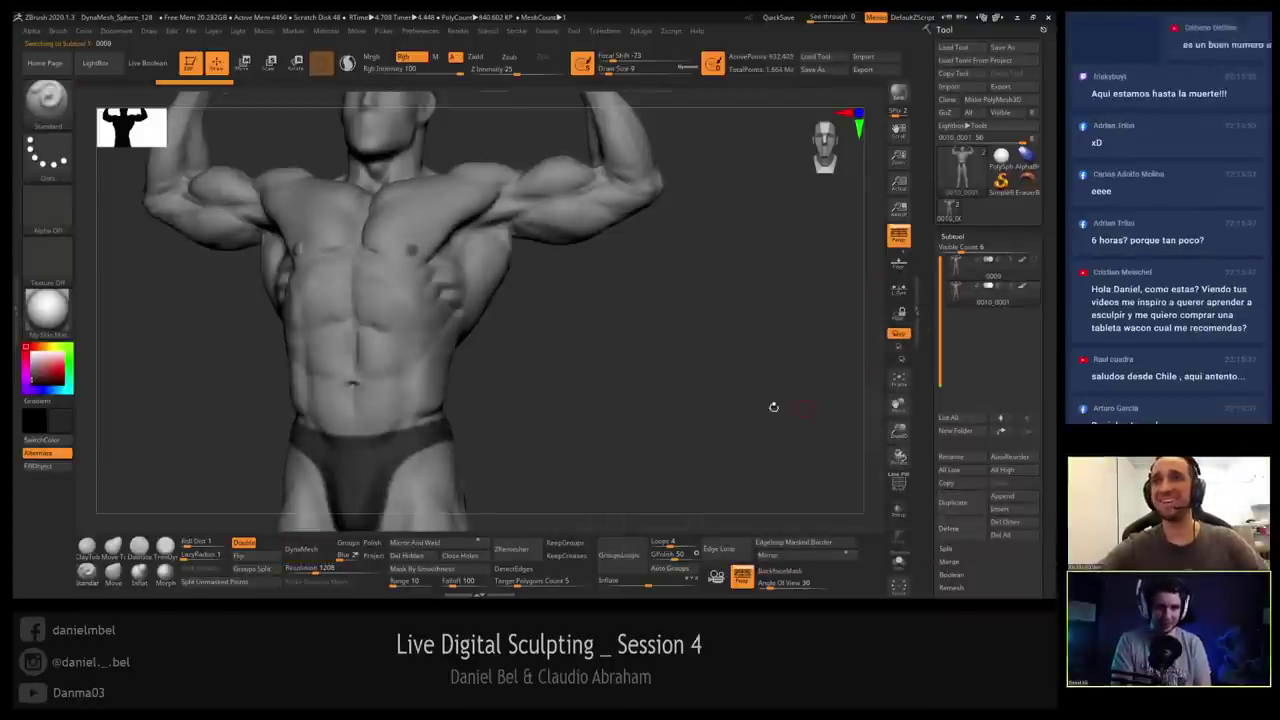
right_drag(449, 294, 428, 323)
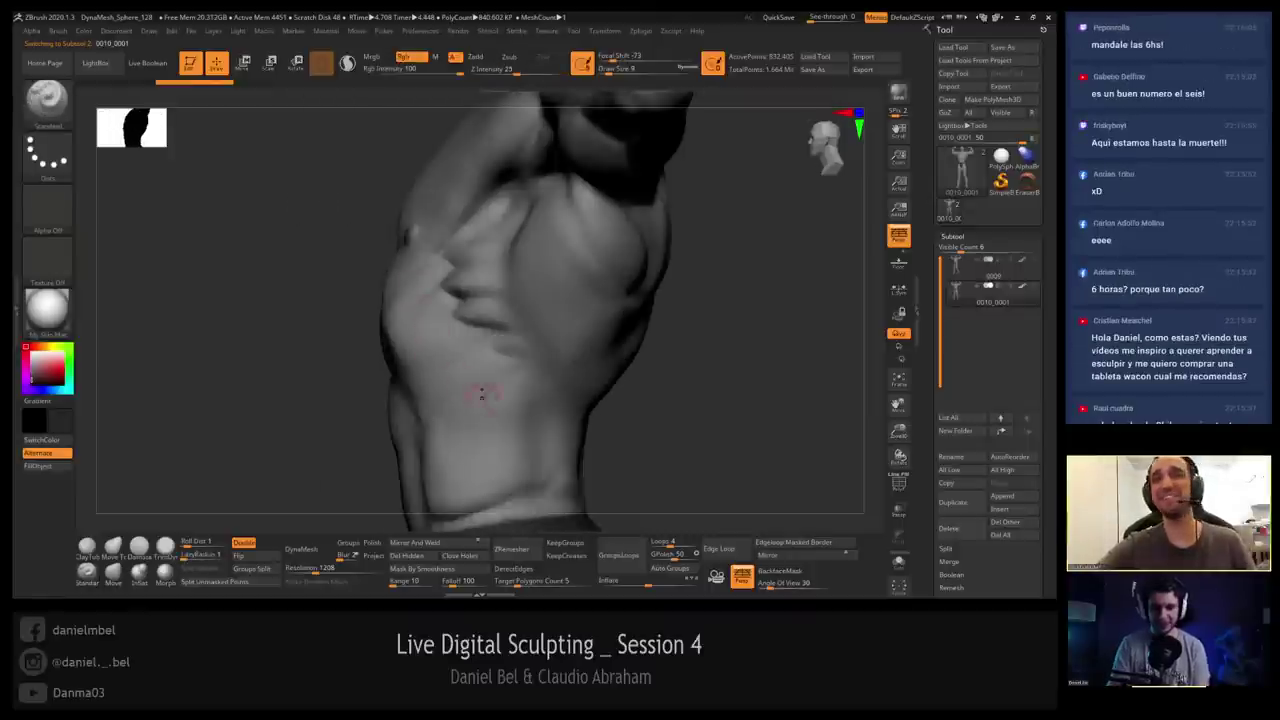
mouse_move(480, 394)
right_down()
mouse_move(490, 368)
mouse_move(474, 380)
mouse_move(434, 306)
mouse_move(498, 314)
mouse_move(478, 314)
right_up()
mouse_move(480, 292)
right_down()
mouse_move(471, 346)
mouse_move(587, 337)
mouse_move(640, 350)
mouse_move(575, 331)
right_up()
click(110, 574)
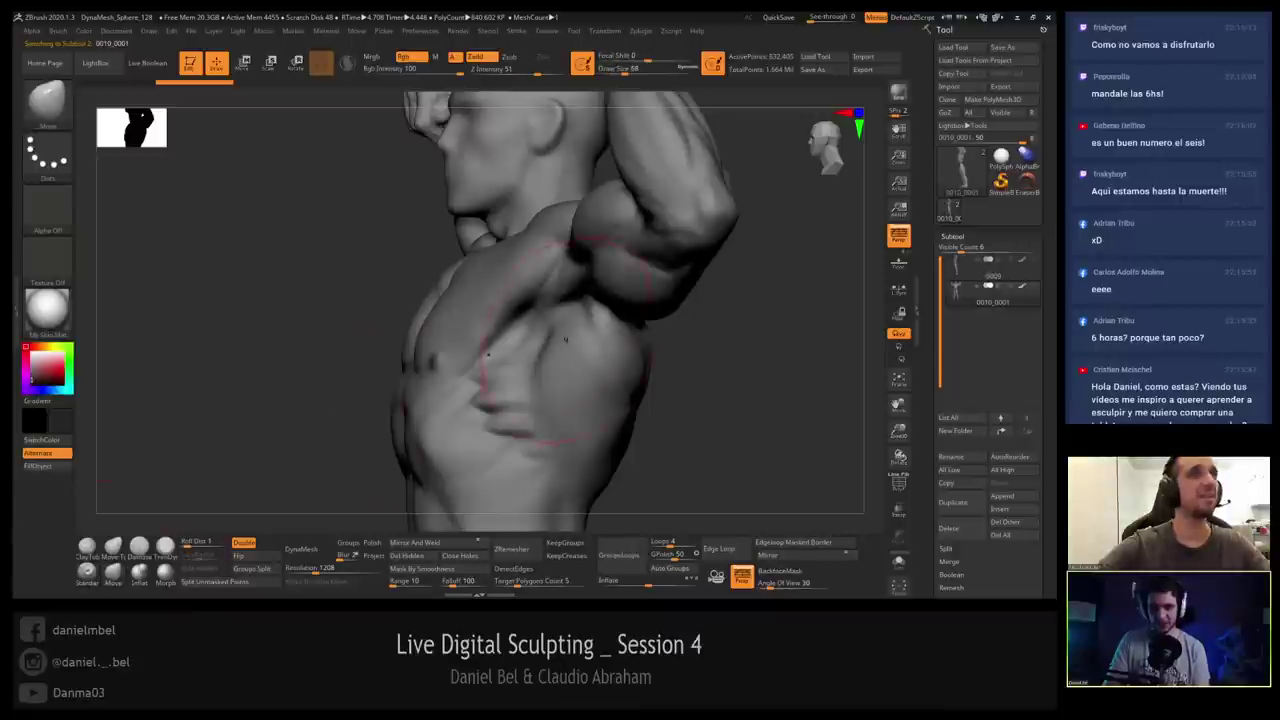
right_drag(551, 410, 665, 398)
right_drag(545, 365, 575, 347)
key(f)
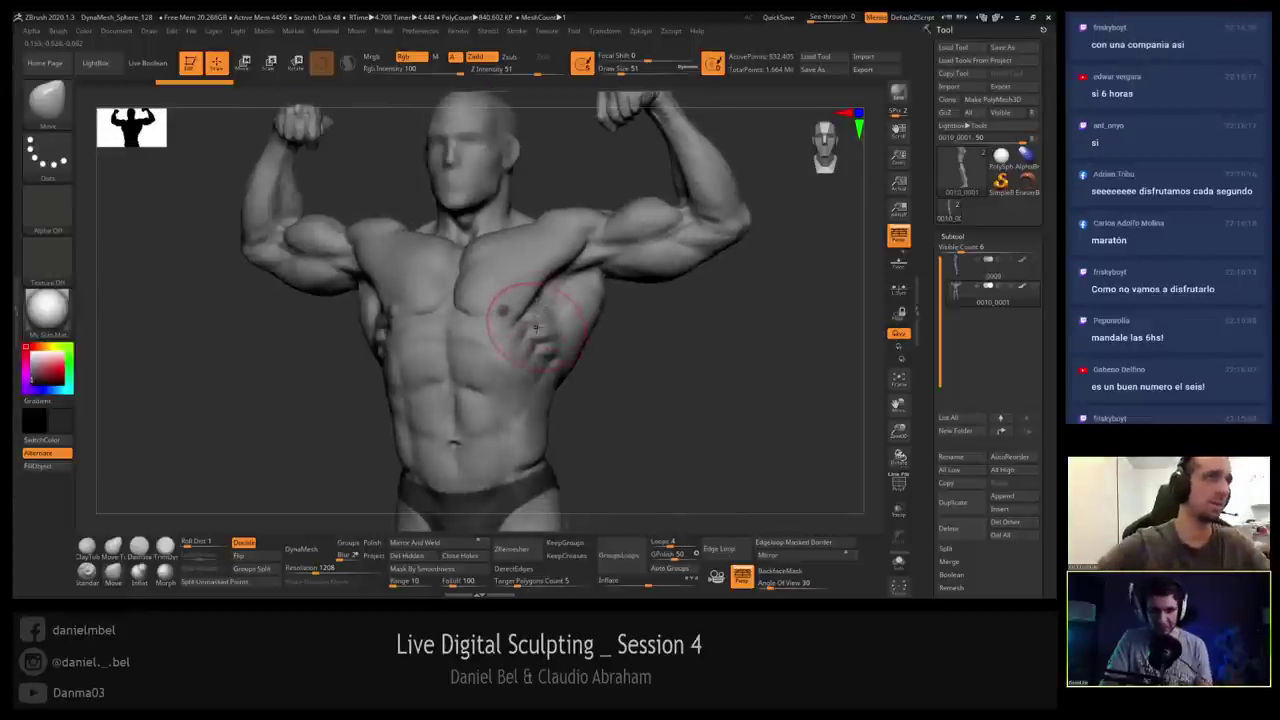
Make the rewound 0009 subtool active and turn the figure to a straight front view.
click(960, 274)
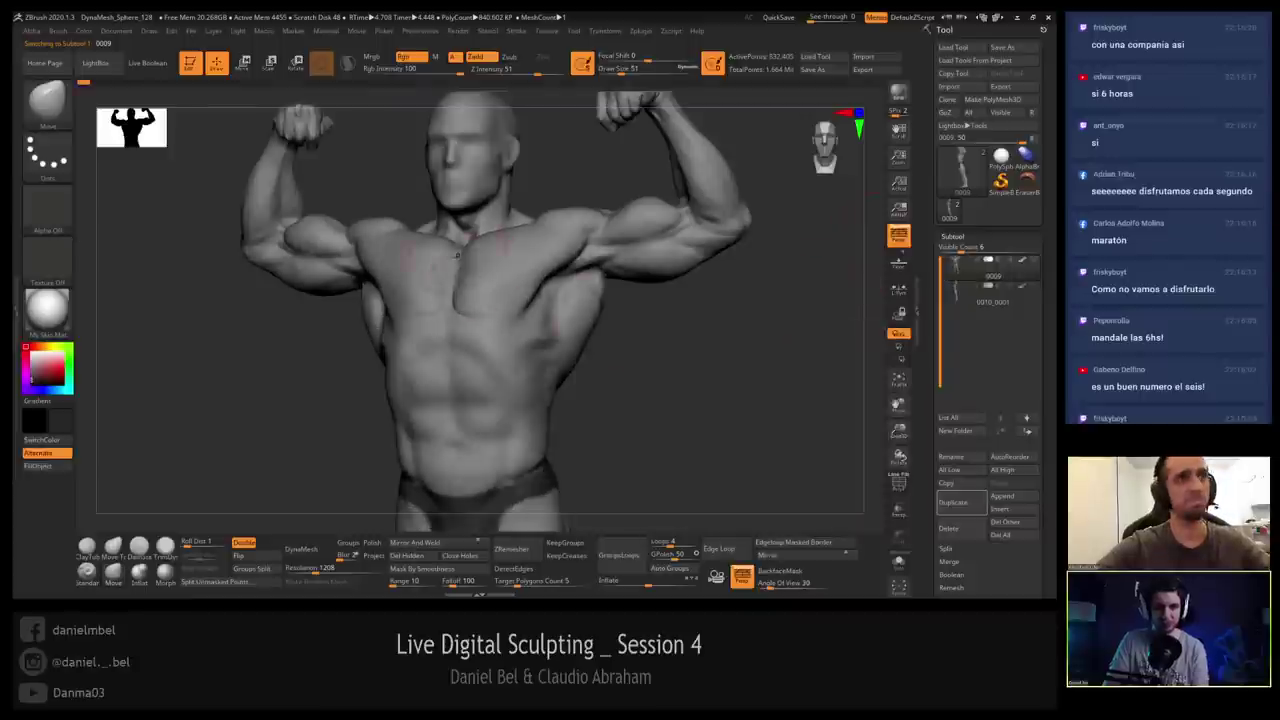
key(ctrl)
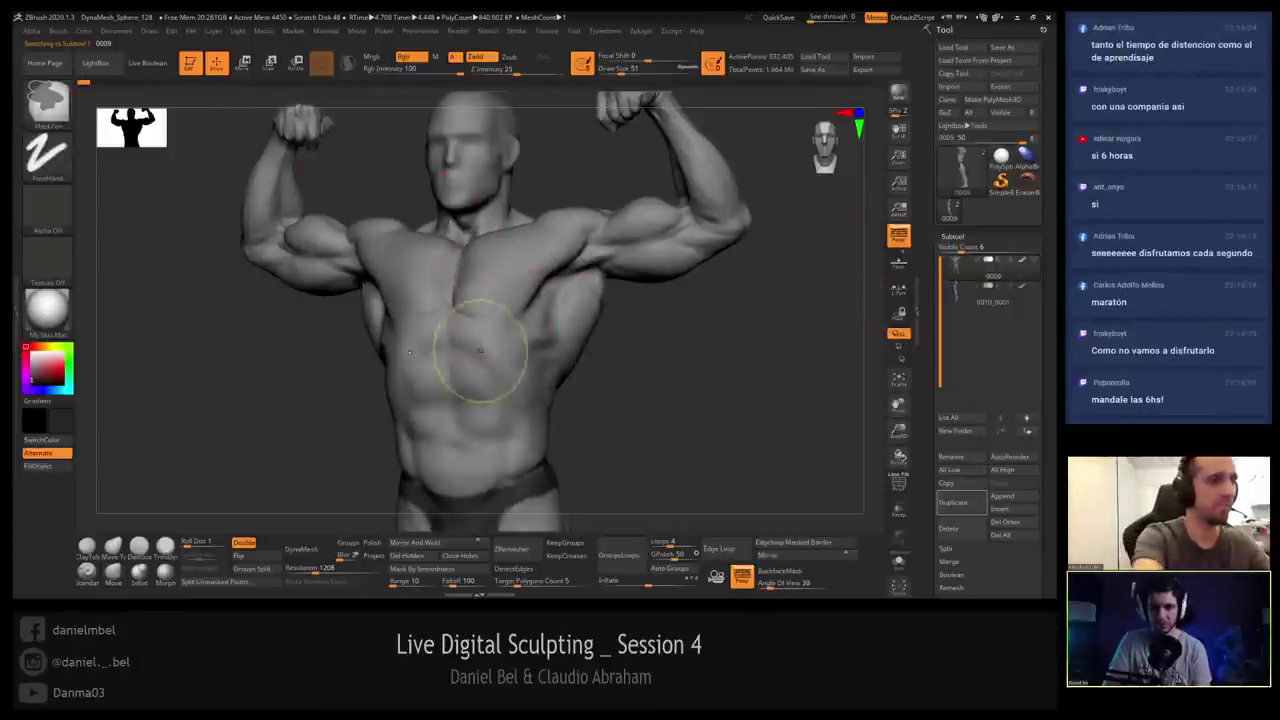
shift+right_drag(480, 350, 490, 336)
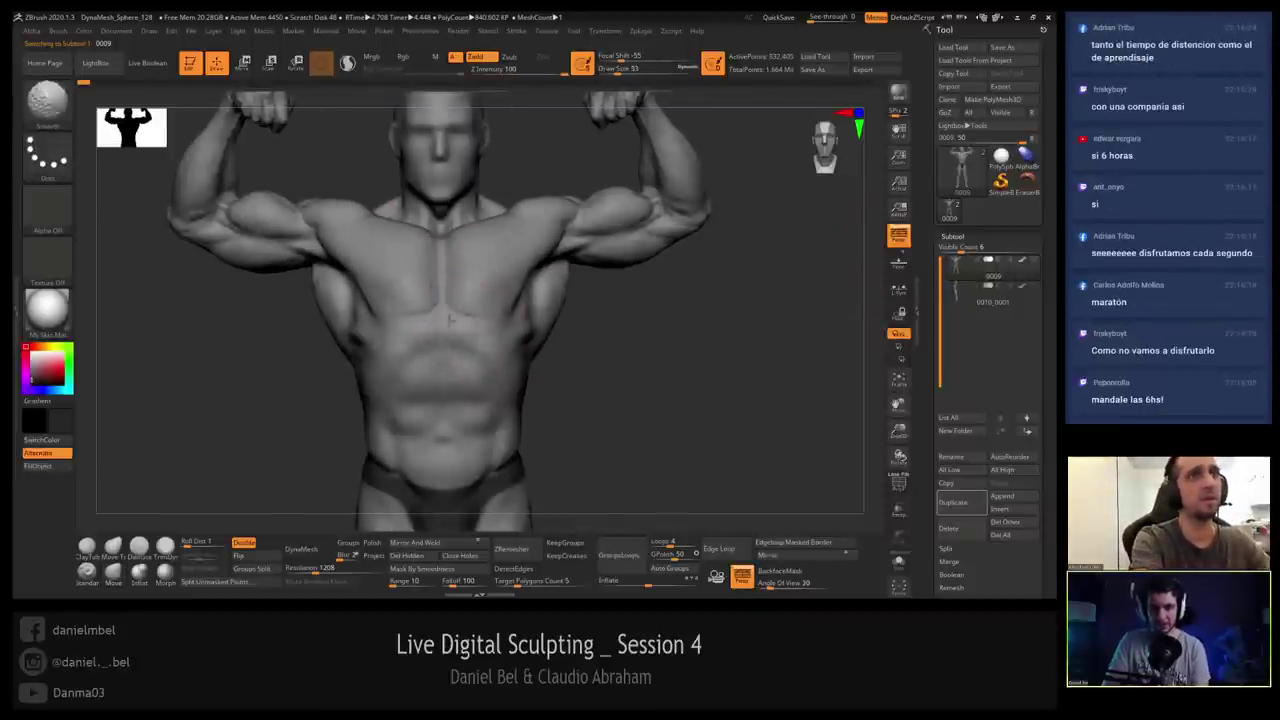
Discard the 0009 subtool's newer undo history to allow sculpting on it, and save the tool as 0011.
click(452, 318)
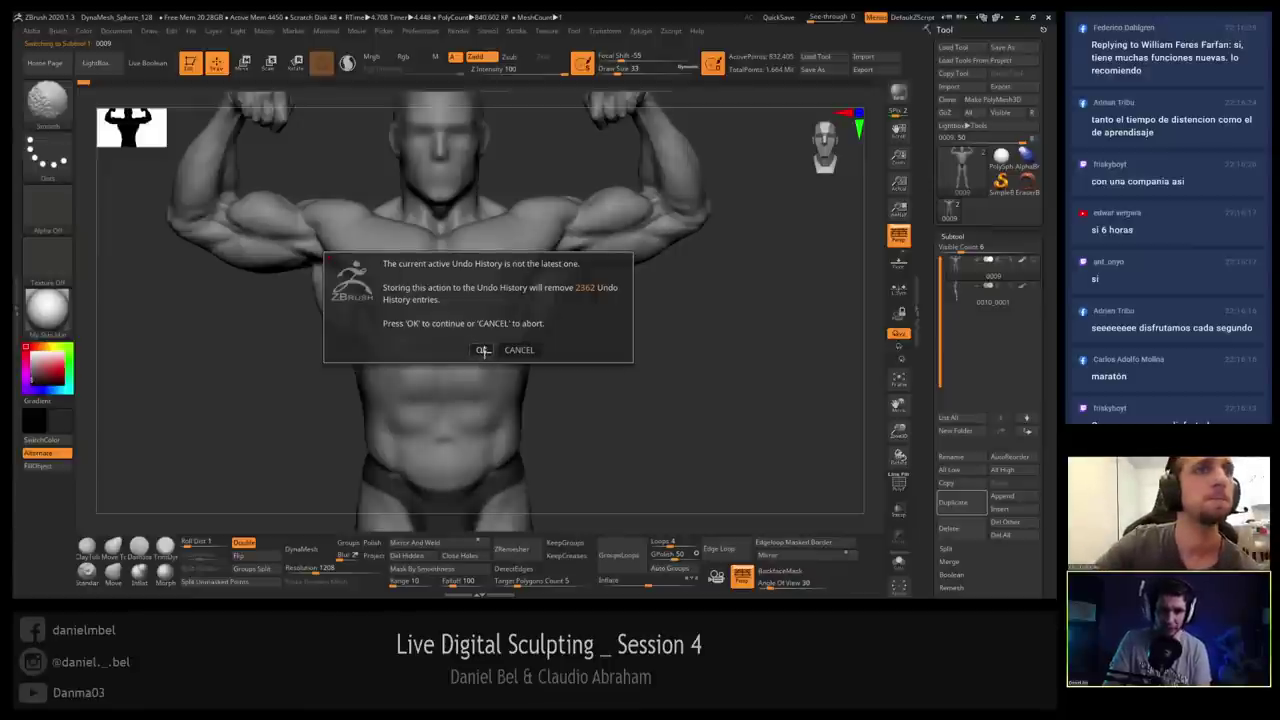
click(482, 350)
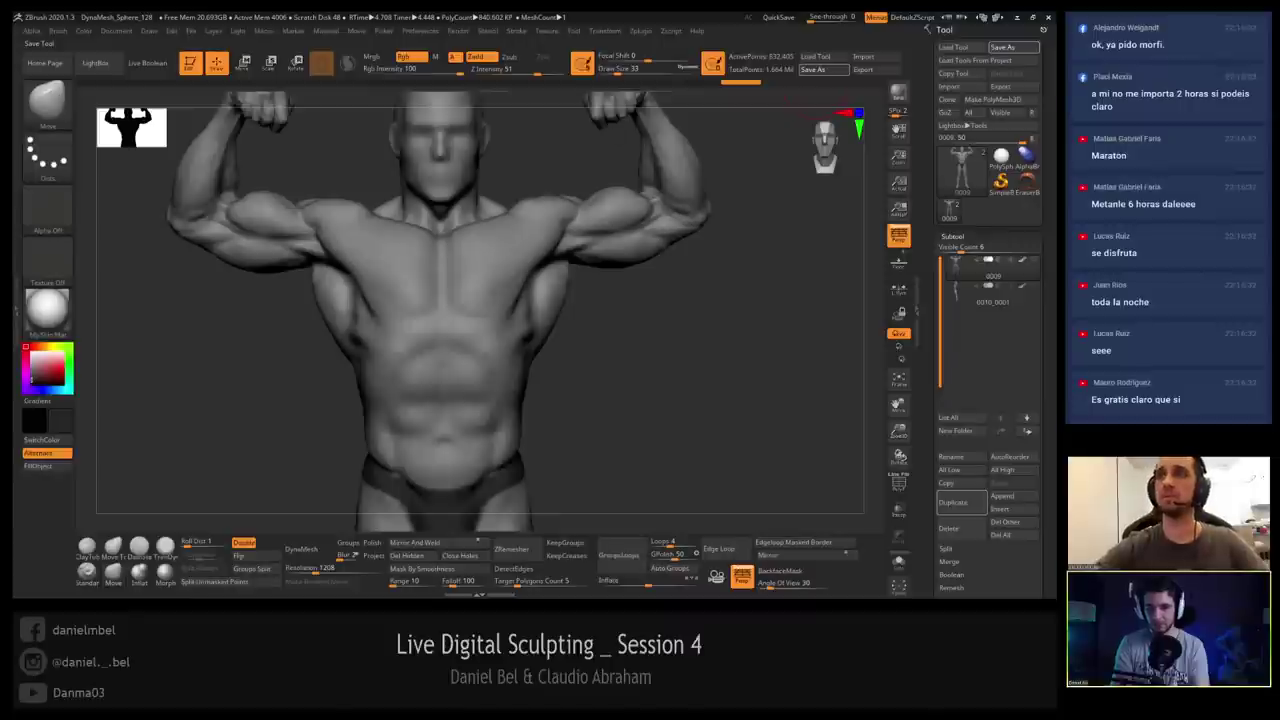
click(613, 125)
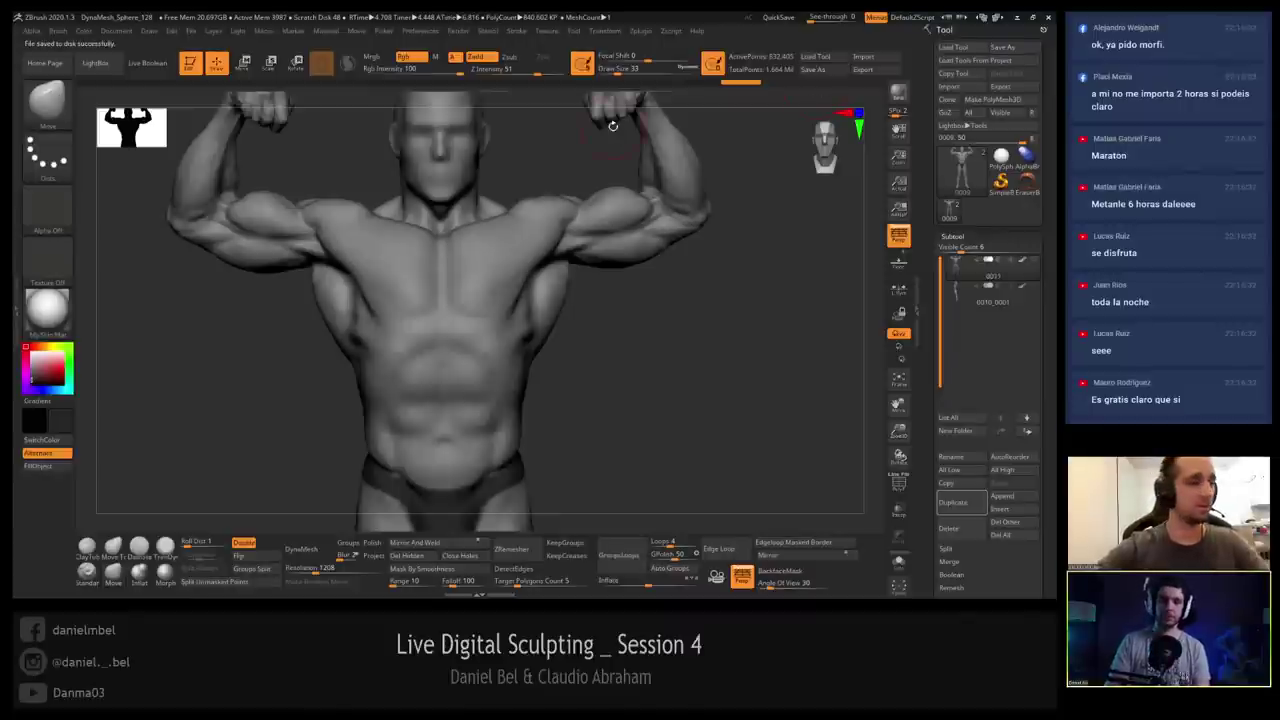
Carve the sternum line between the pectorals with the DamStandard brush at draw size 17.
mouse_move(651, 351)
mouse_down()
mouse_move(622, 346)
mouse_move(612, 315)
mouse_move(608, 365)
mouse_up()
click(140, 547)
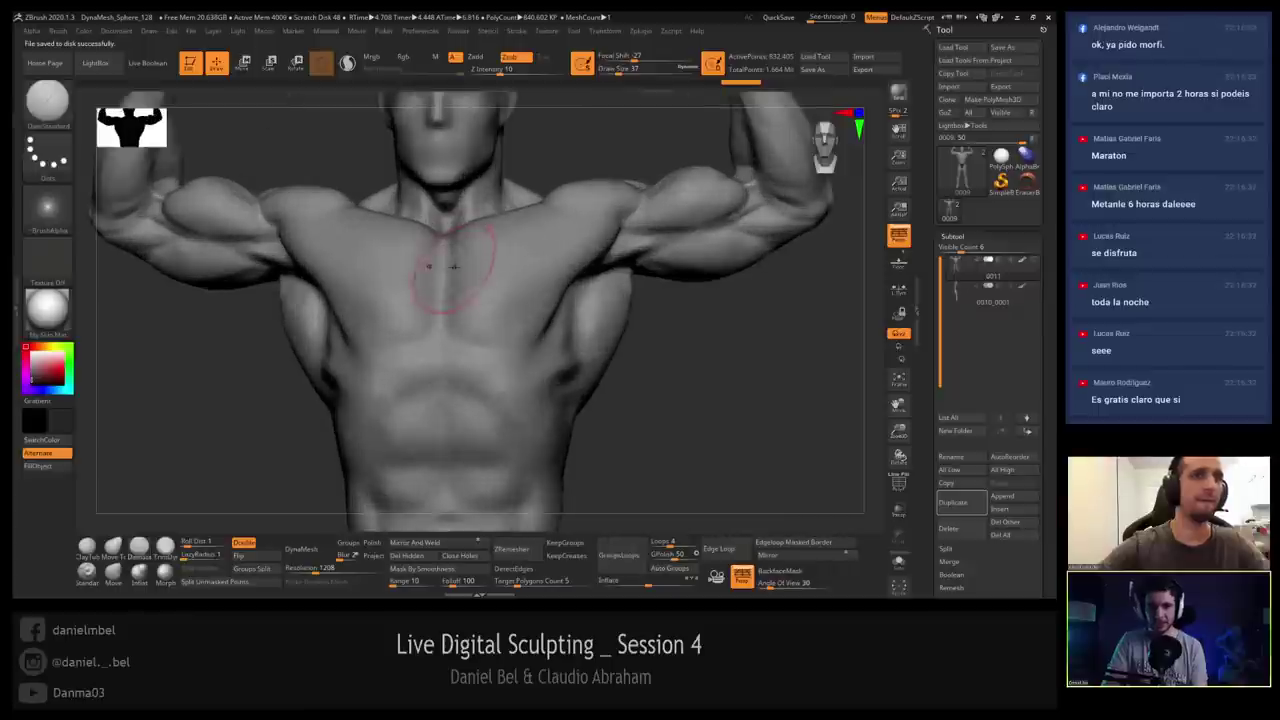
key(bracketleft)
key(bracketleft)
drag(444, 243, 443, 325)
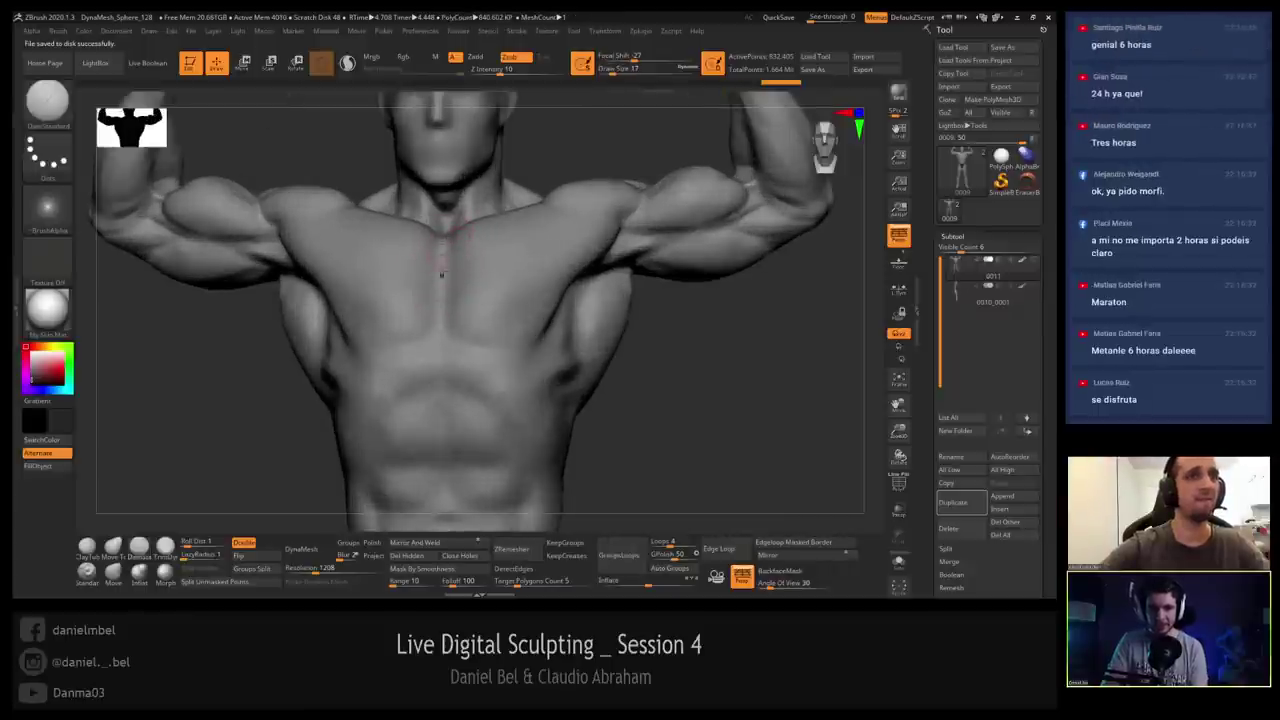
right_drag(437, 282, 450, 255)
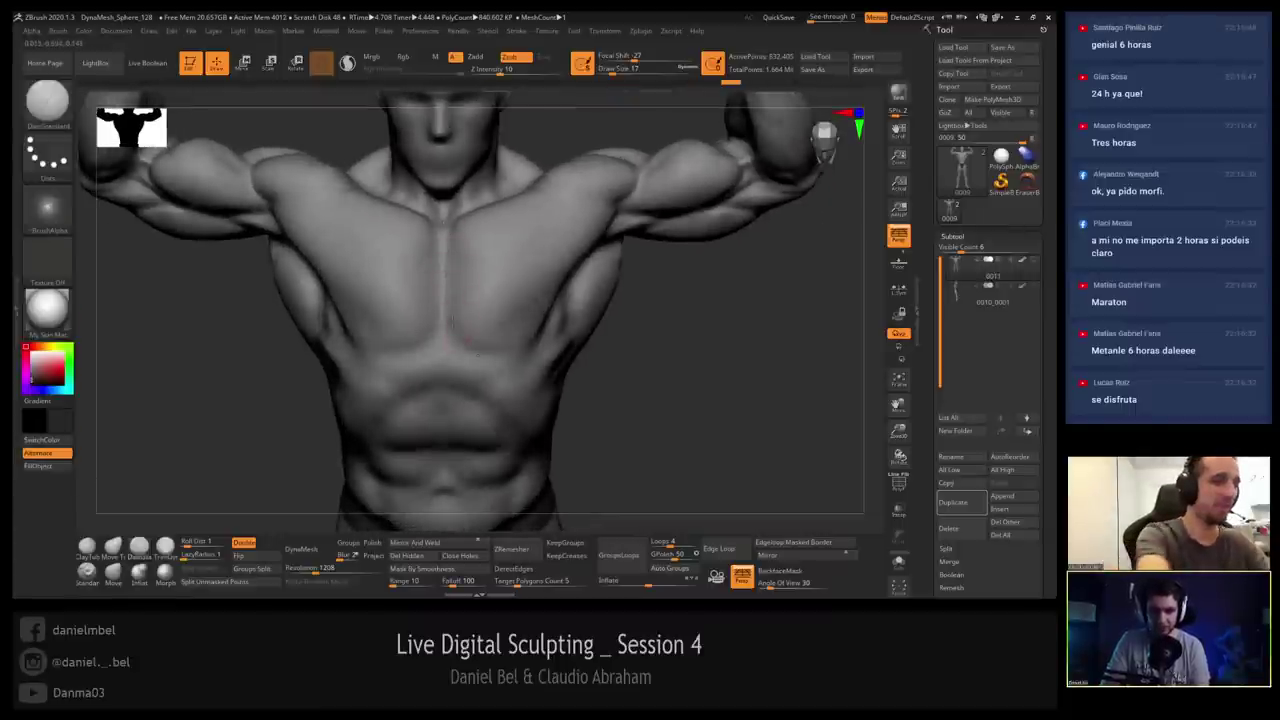
Define the lower inner edges of the pectorals beside the sternum with the brush at draw size 23.
right_drag(477, 323, 461, 342)
key(s)
drag(461, 342, 465, 342)
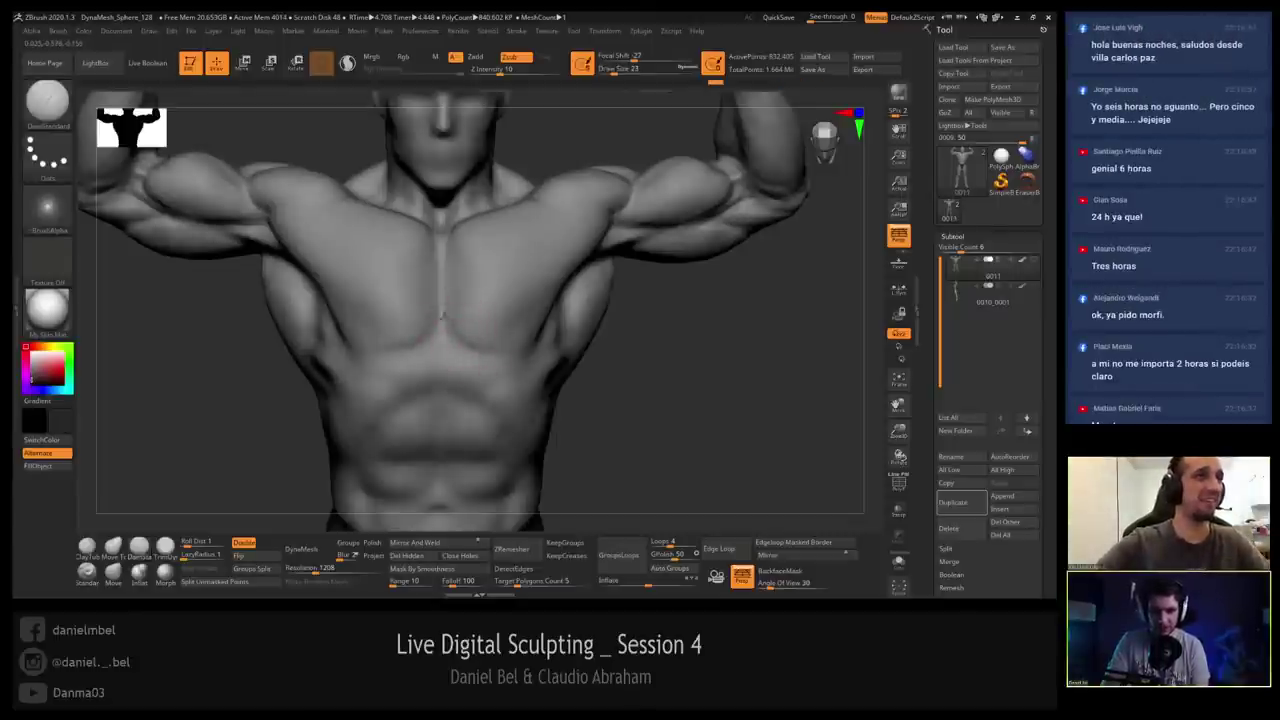
ctrl+right_drag(454, 280, 457, 309)
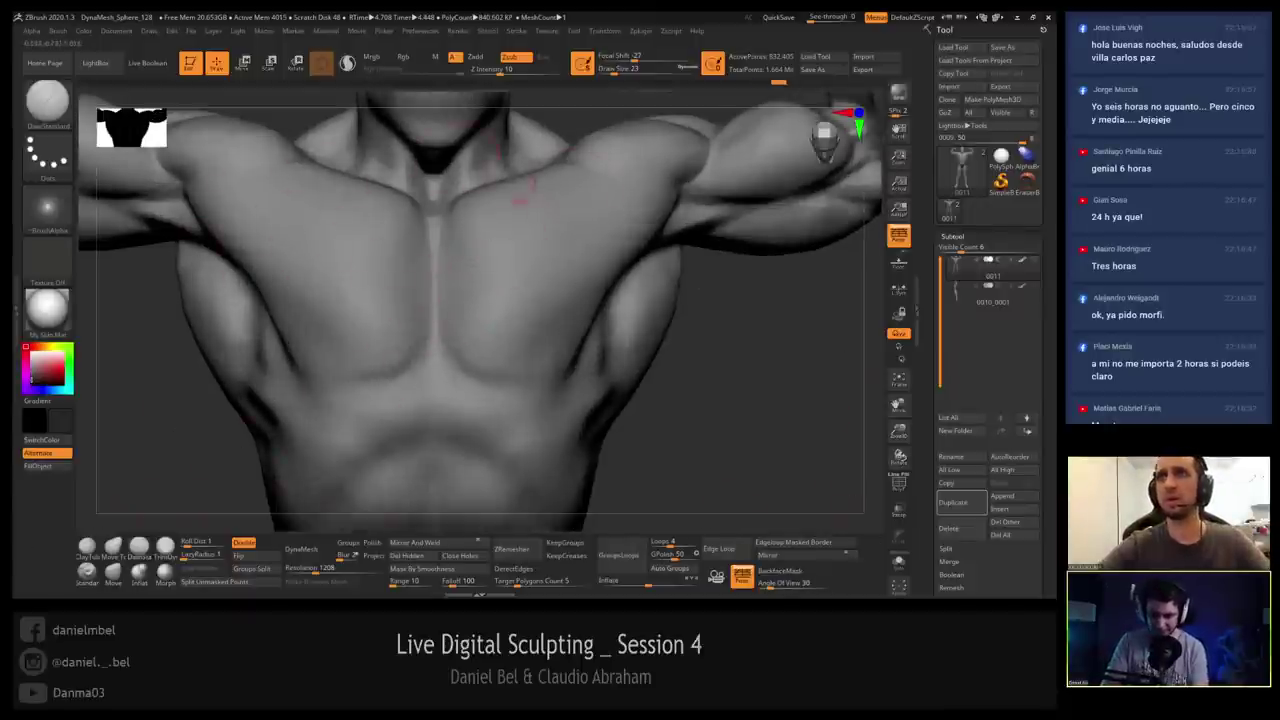
Sharpen the groove along the sternum, from the pit of the neck downwards, at draw size 12.
right_drag(466, 294, 462, 325)
key(bracketleft)
key(bracketleft)
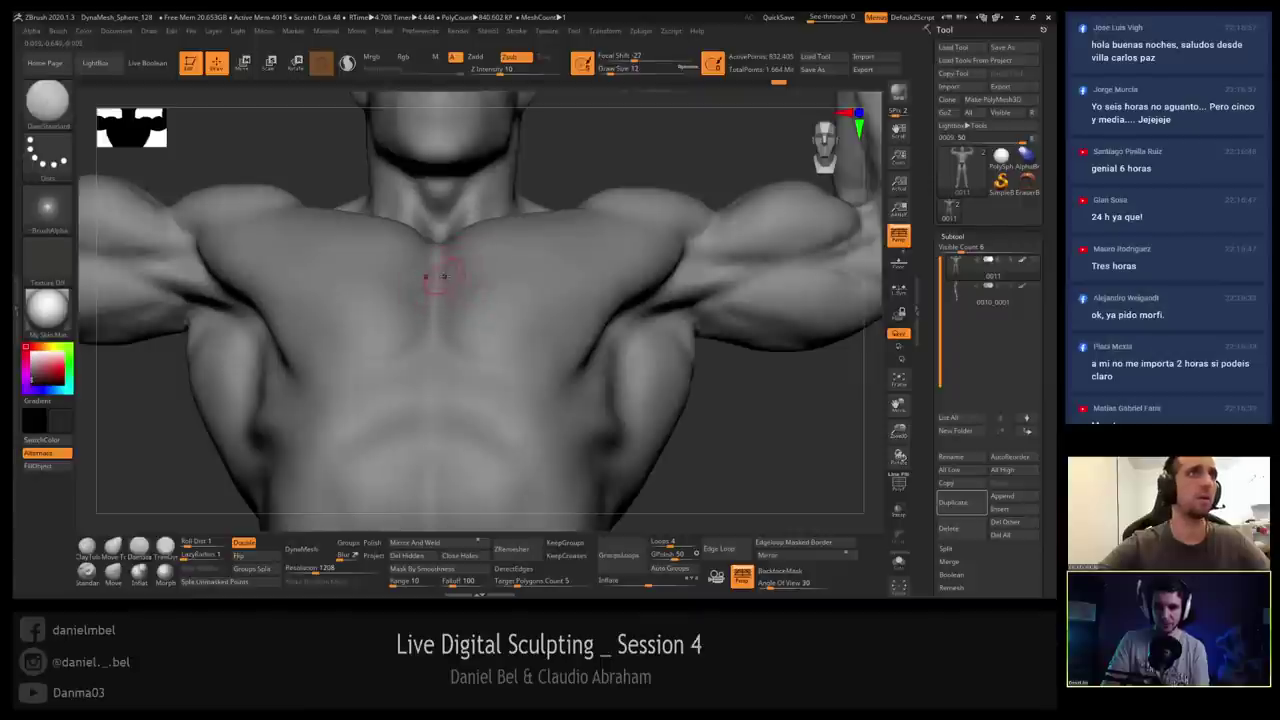
drag(441, 248, 432, 329)
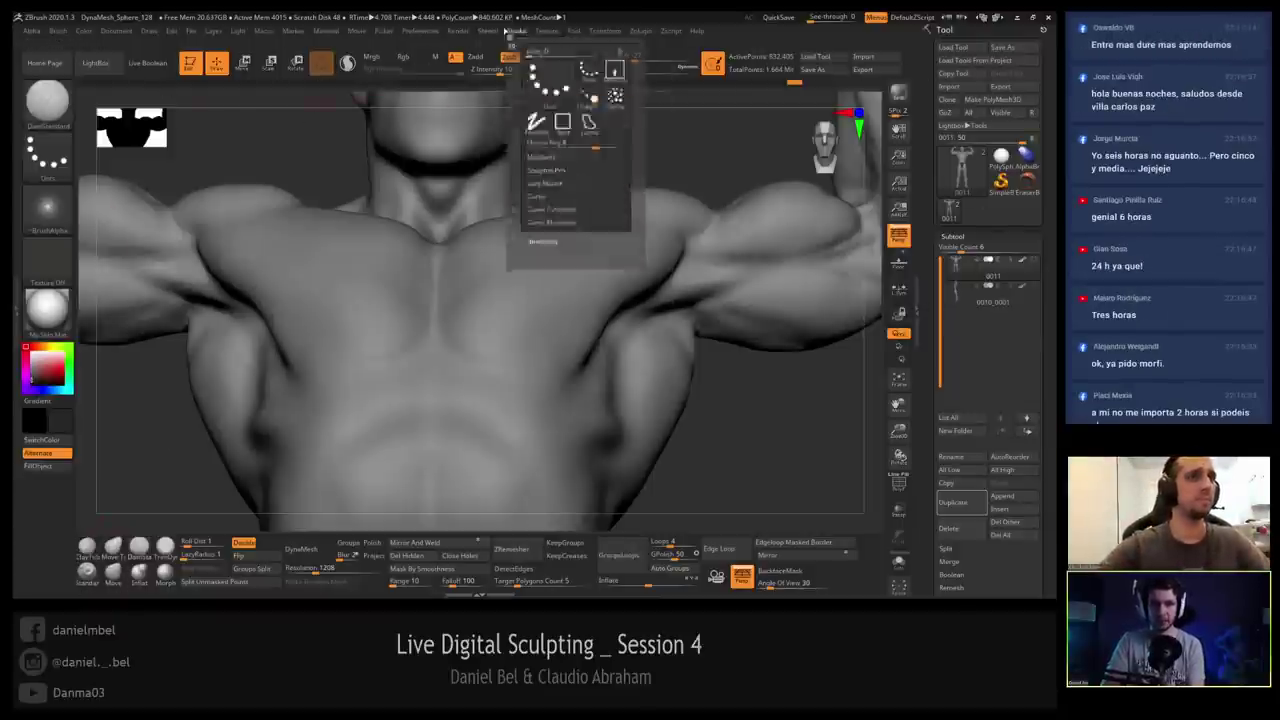
mouse_move(765, 180)
mouse_down()
mouse_move(695, 146)
mouse_move(522, 338)
mouse_up()
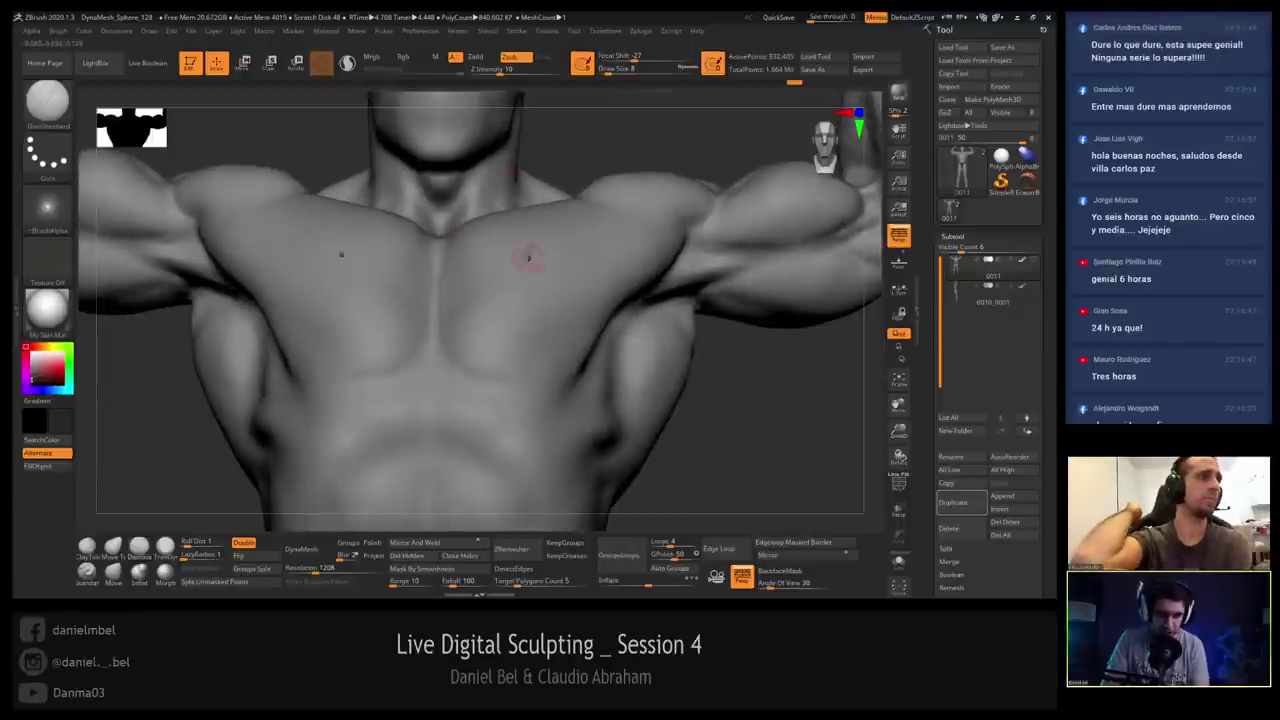
key(s)
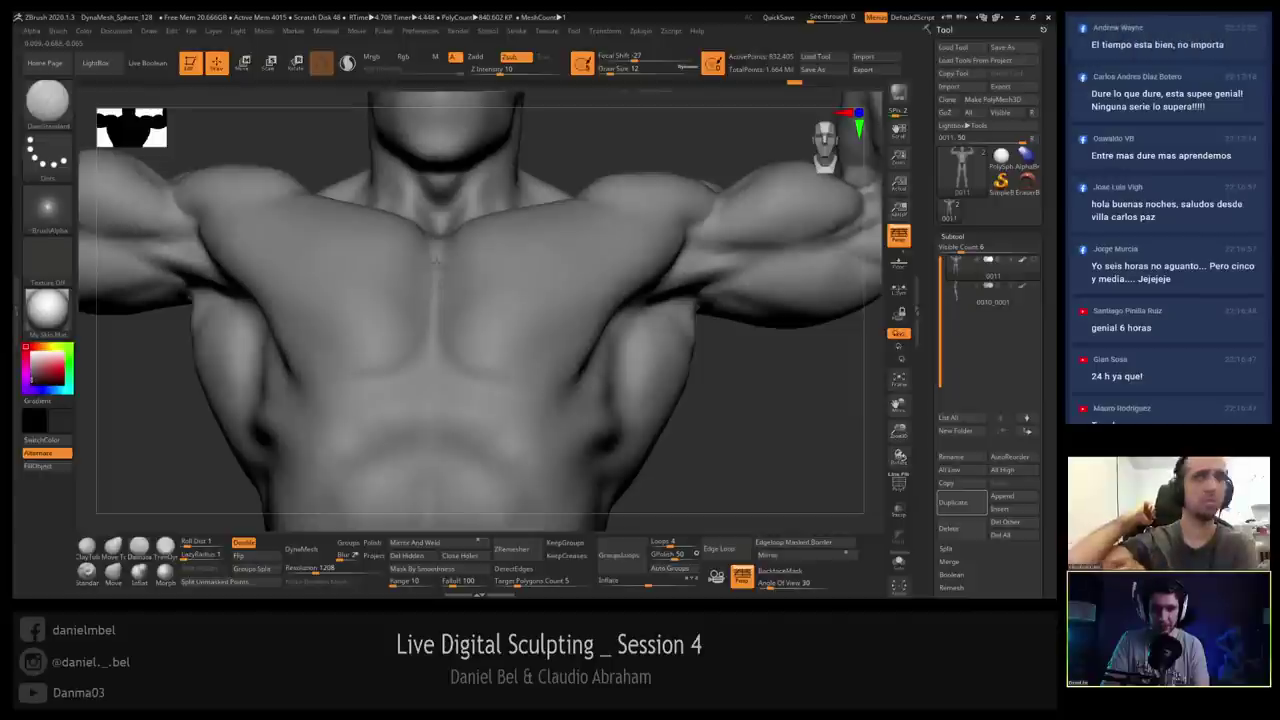
drag(436, 258, 432, 343)
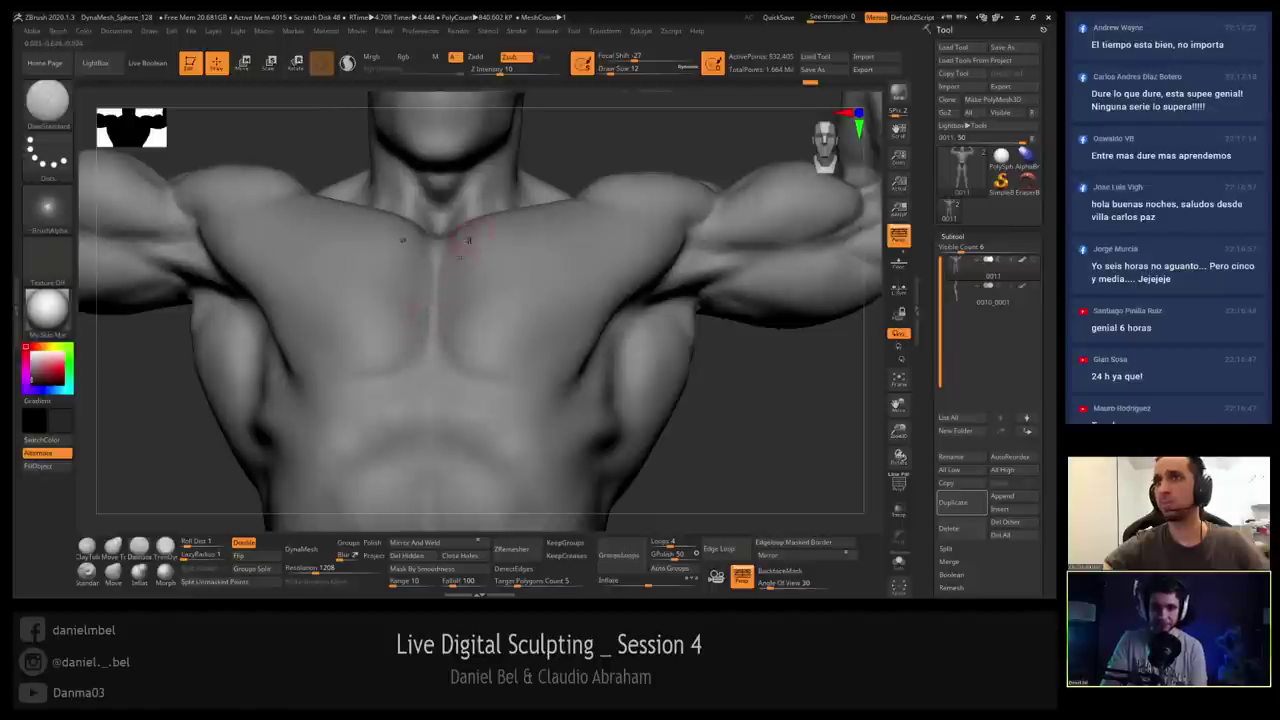
click(424, 31)
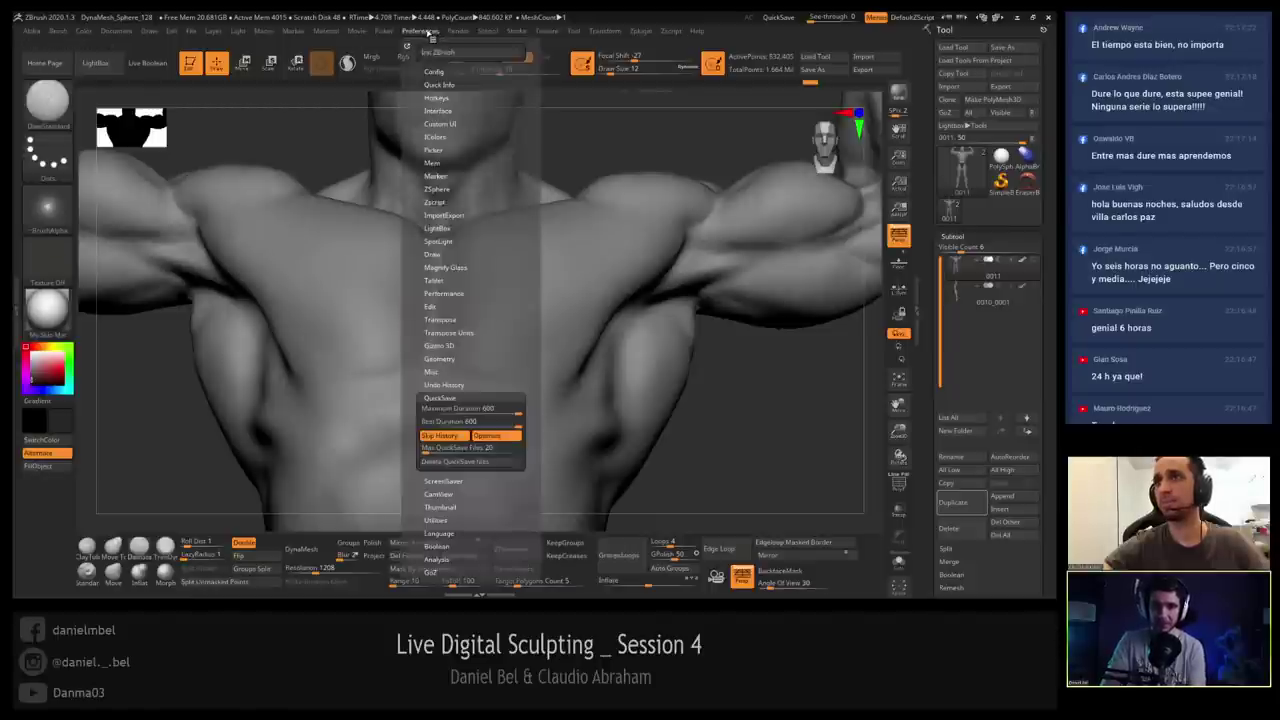
click(434, 71)
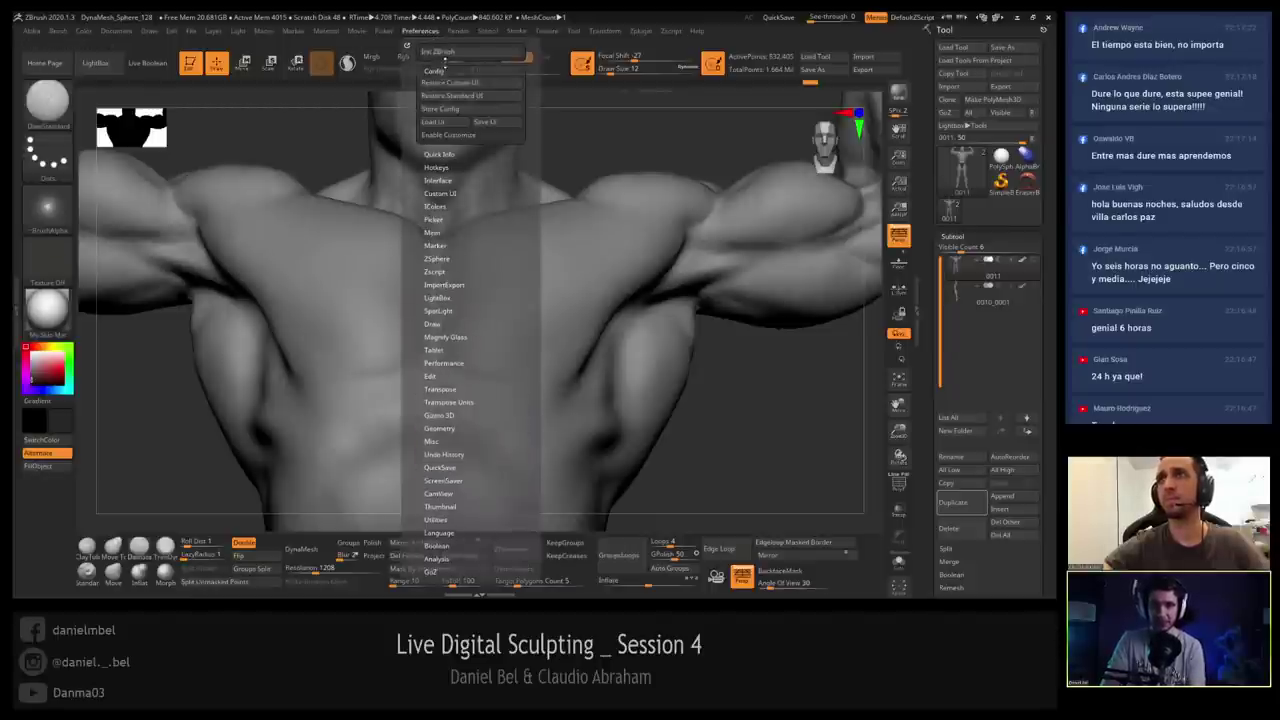
click(443, 129)
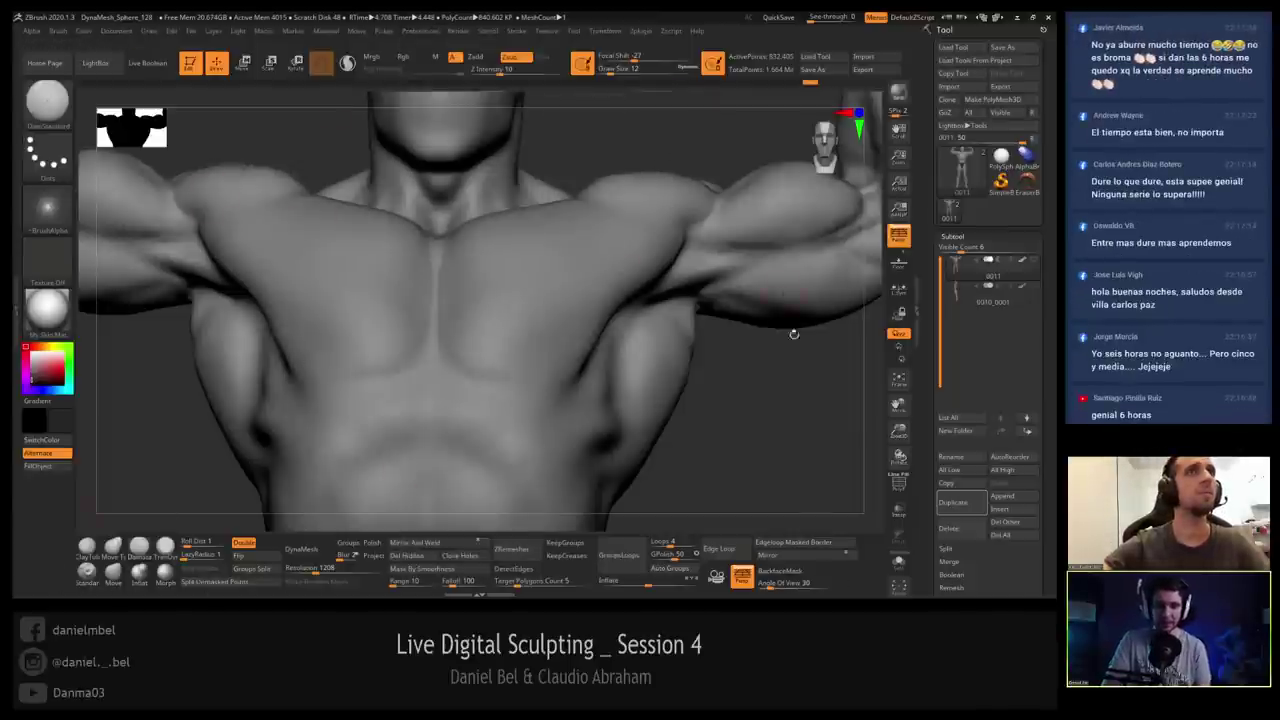
Raise the brush's Z Intensity to 21 and refine the top of the sternum with a fine stroke at draw size 7.
alt+drag(538, 168, 517, 157)
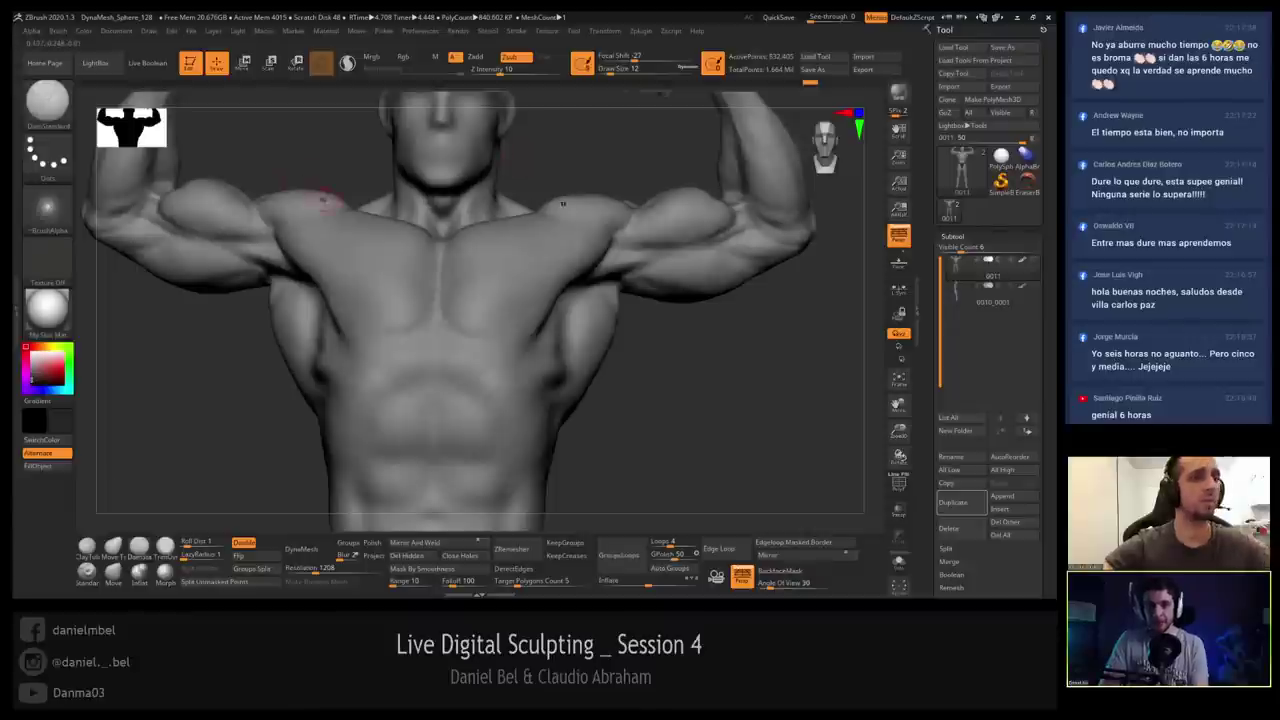
shift+drag(358, 180, 368, 186)
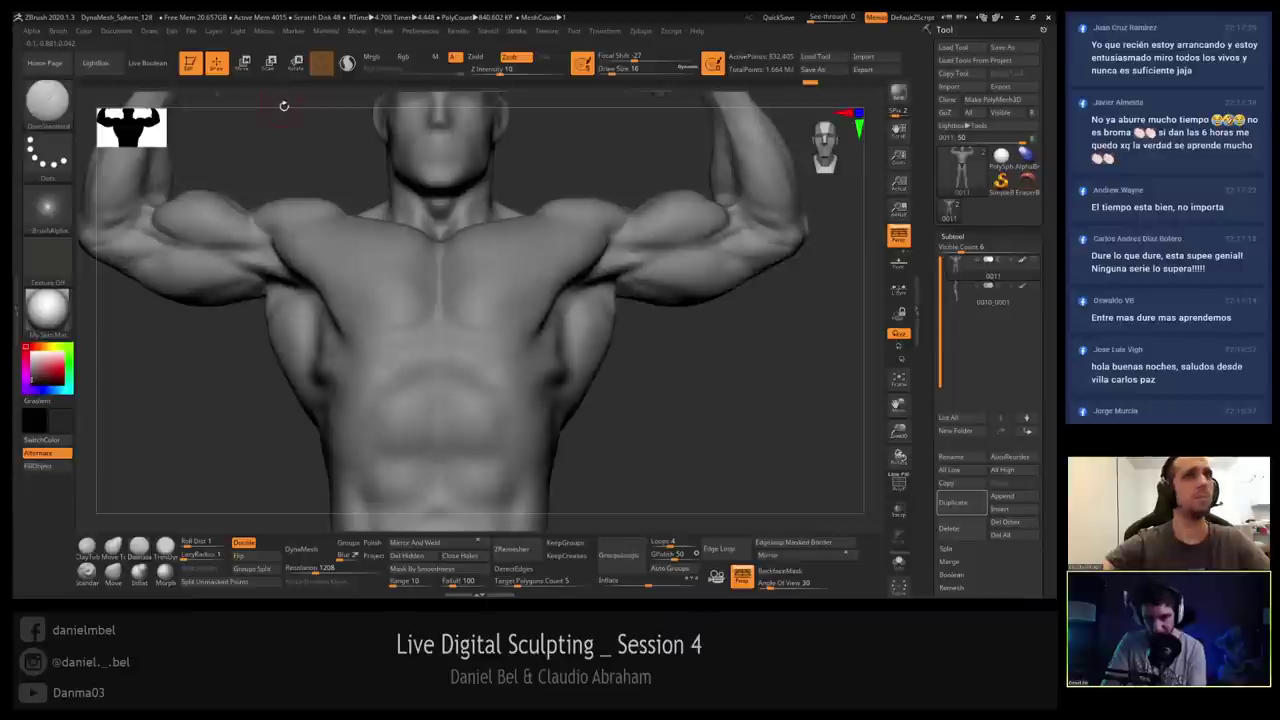
ctrl+right_drag(417, 263, 457, 271)
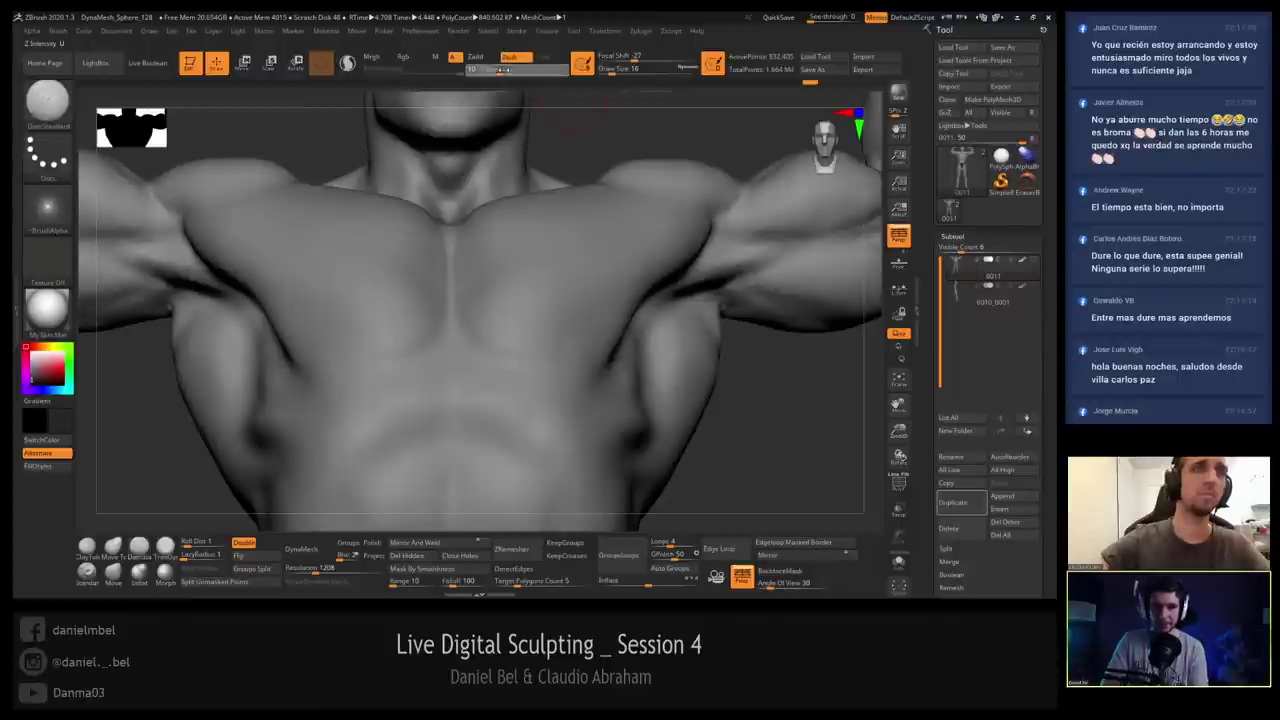
click(512, 70)
key(s)
click(441, 254)
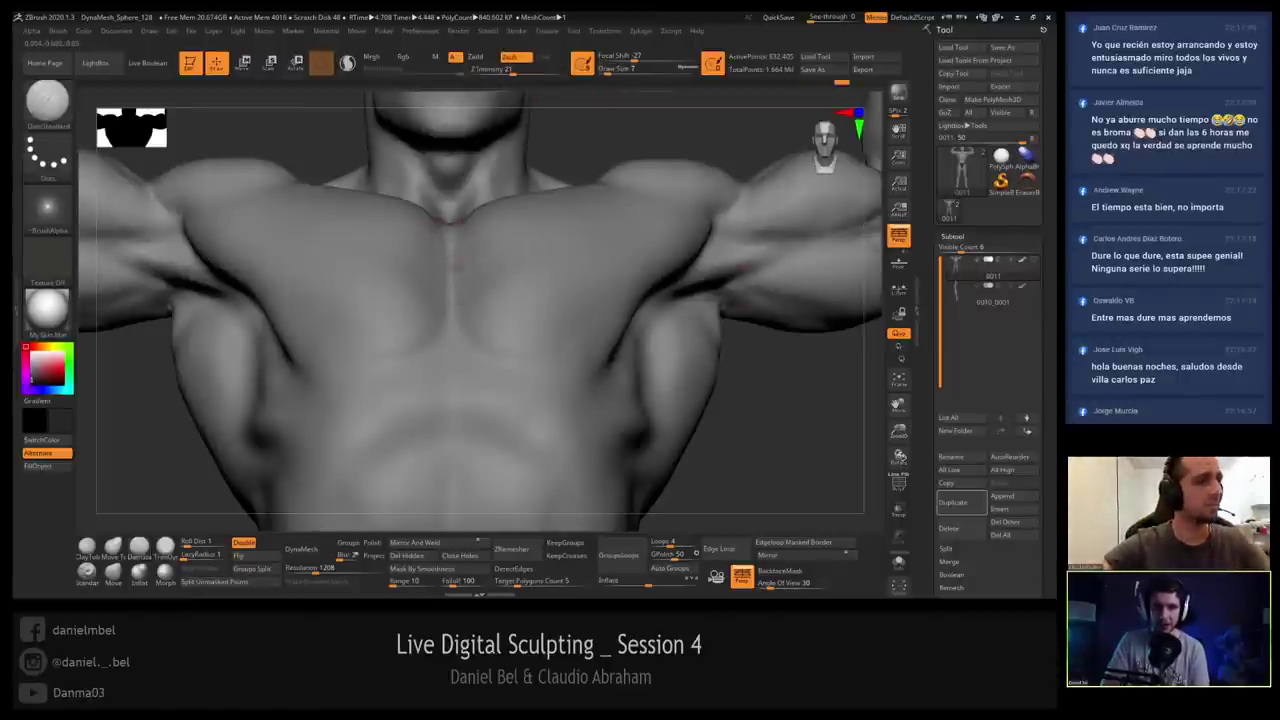
Carve the lower contours of both pectorals outward from the base of the sternum at draw size 18.
ctrl+right_drag(450, 293, 436, 189)
key(bracketright)
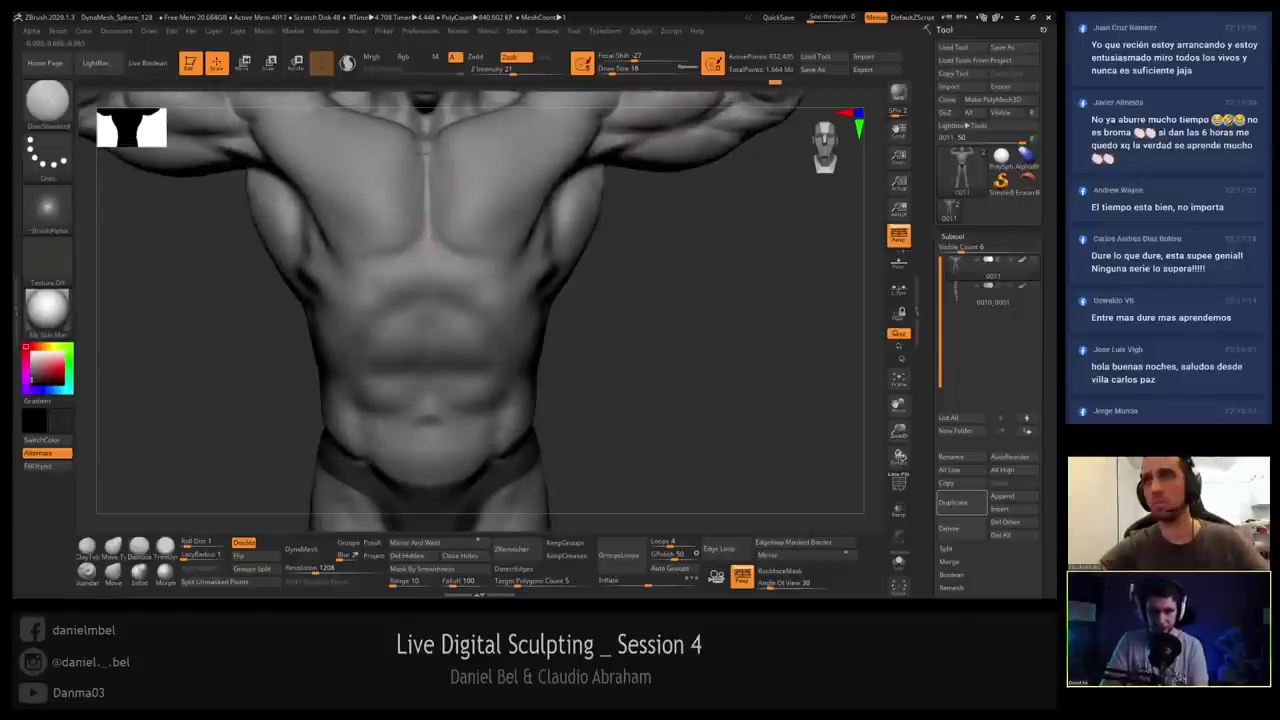
mouse_move(427, 210)
mouse_down()
mouse_move(427, 229)
mouse_move(480, 254)
mouse_move(470, 257)
mouse_move(494, 264)
mouse_move(505, 250)
mouse_up()
mouse_move(465, 229)
right_down()
mouse_move(446, 218)
mouse_move(426, 229)
right_up()
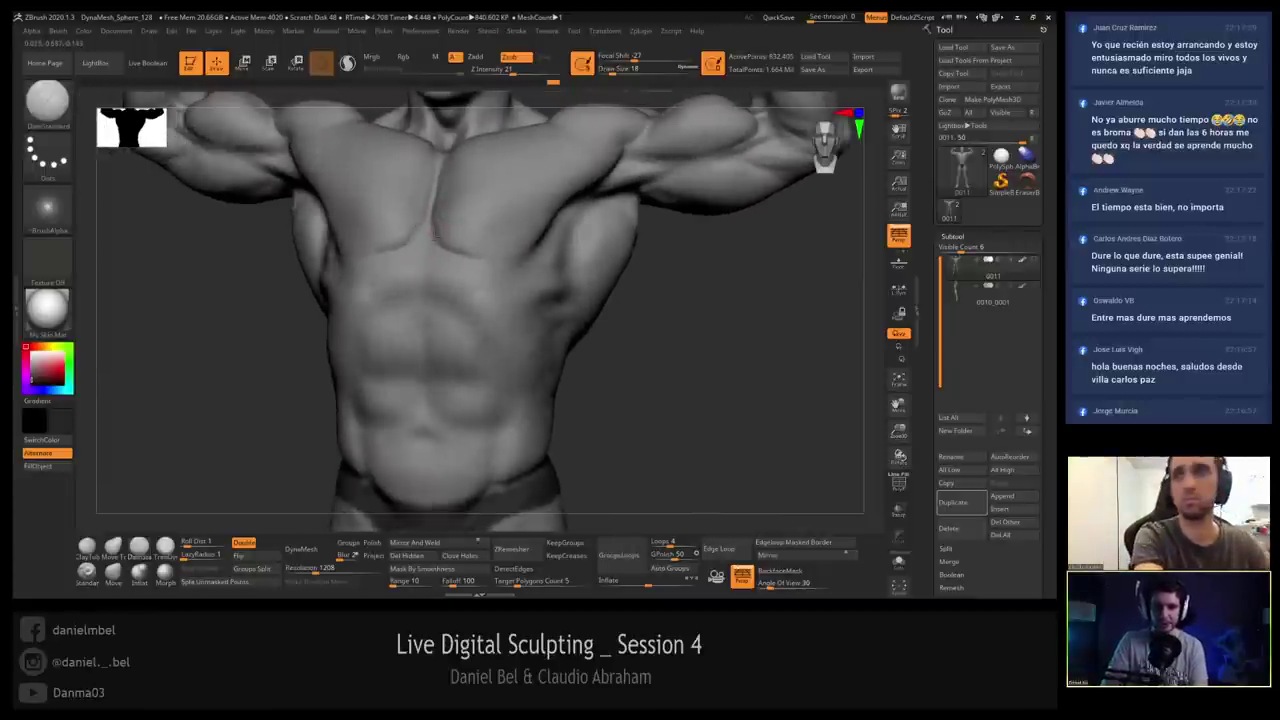
key(ctrl+shift+z)
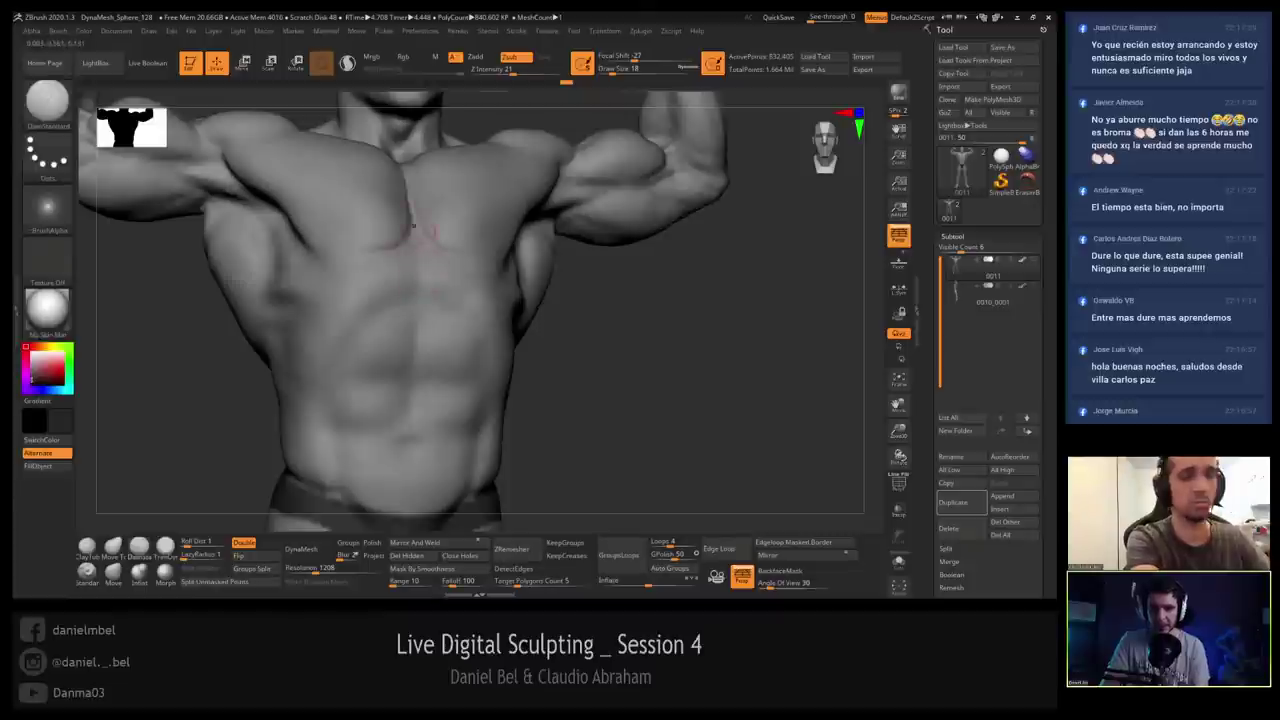
key(ctrl+shift+z)
key(ctrl+shift+z)
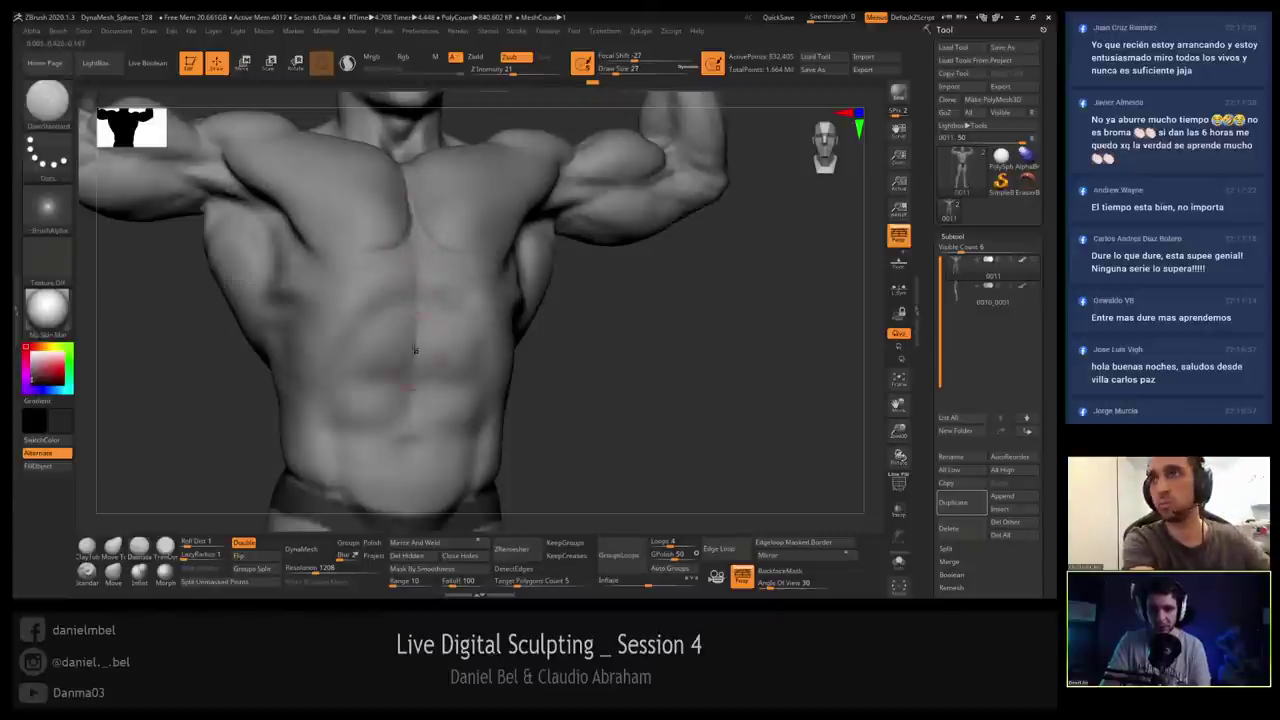
Carve the vertical midline down the abdomen and enlarge the brush to draw size 33.
key(ctrl+shift+z)
key(ctrl+shift+z)
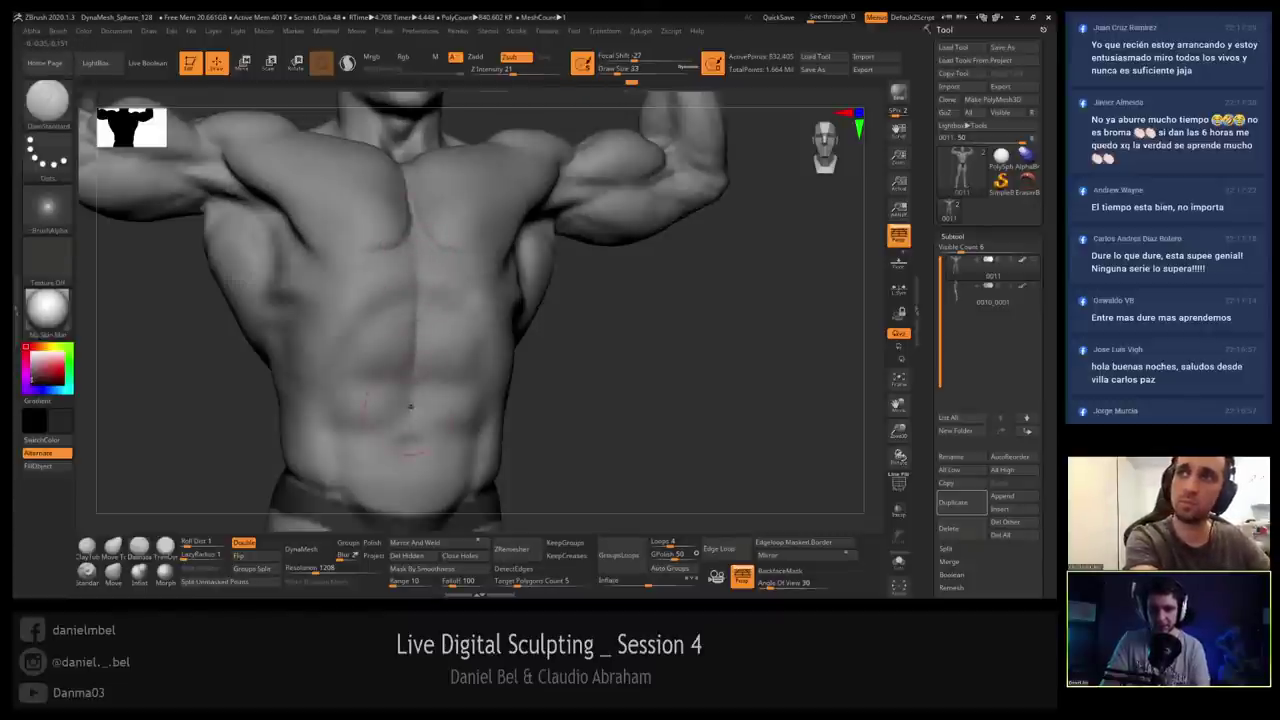
key(ctrl+shift+z)
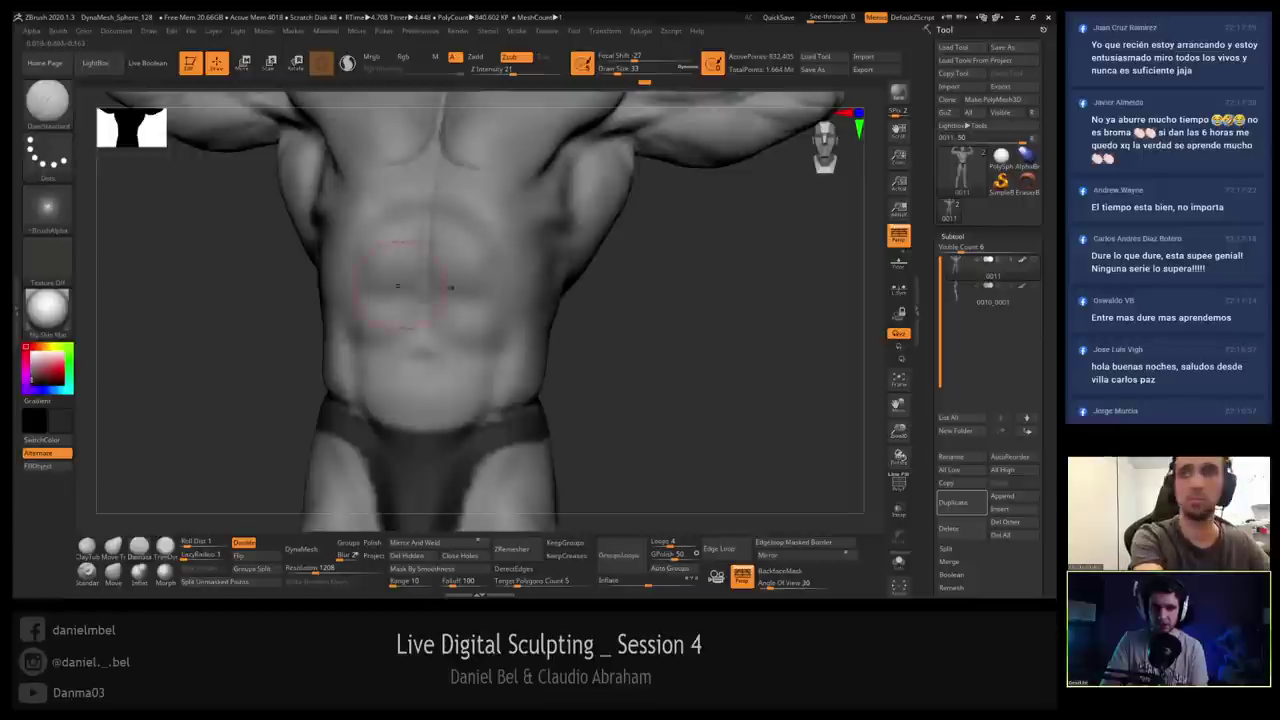
Carve the horizontal crease across the abdominal muscles above the navel at draw size 33.
key(ctrl+shift+z)
key(ctrl+shift+z)
key(ctrl+shift+z)
key(ctrl+shift+z)
key(ctrl+shift+z)
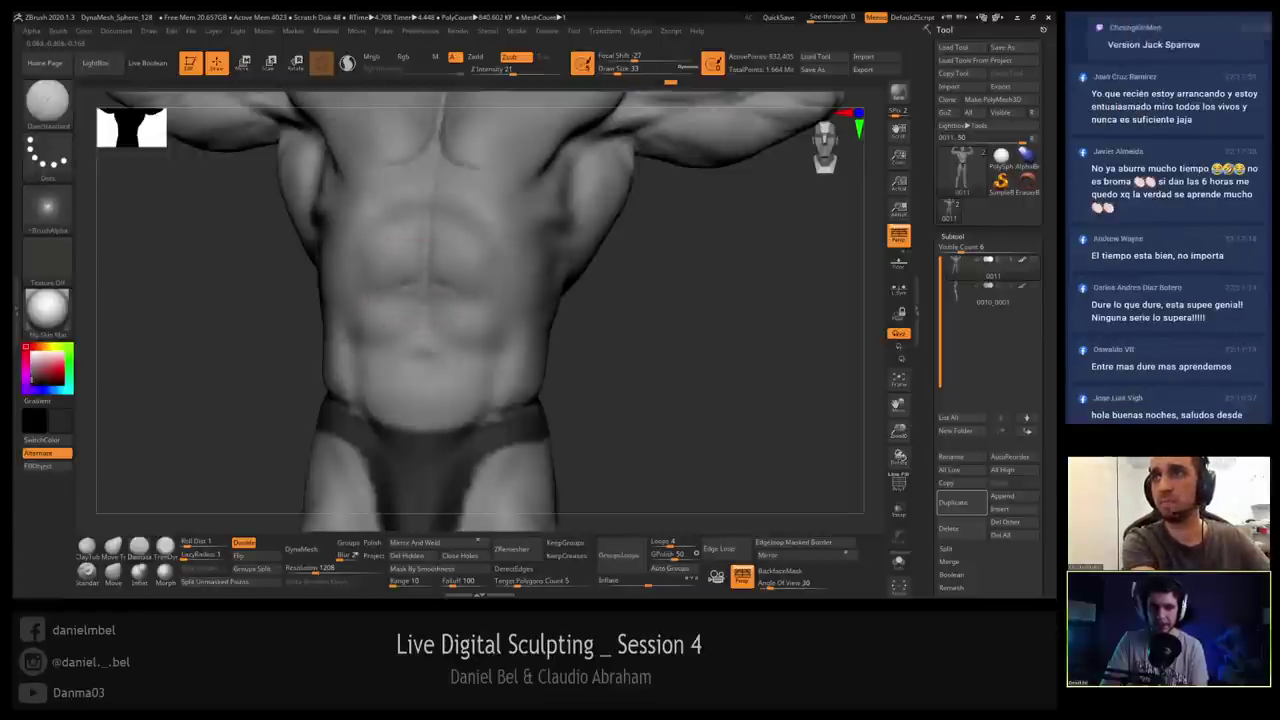
key(ctrl+shift+z)
key(ctrl+shift+z)
key(ctrl+shift+z)
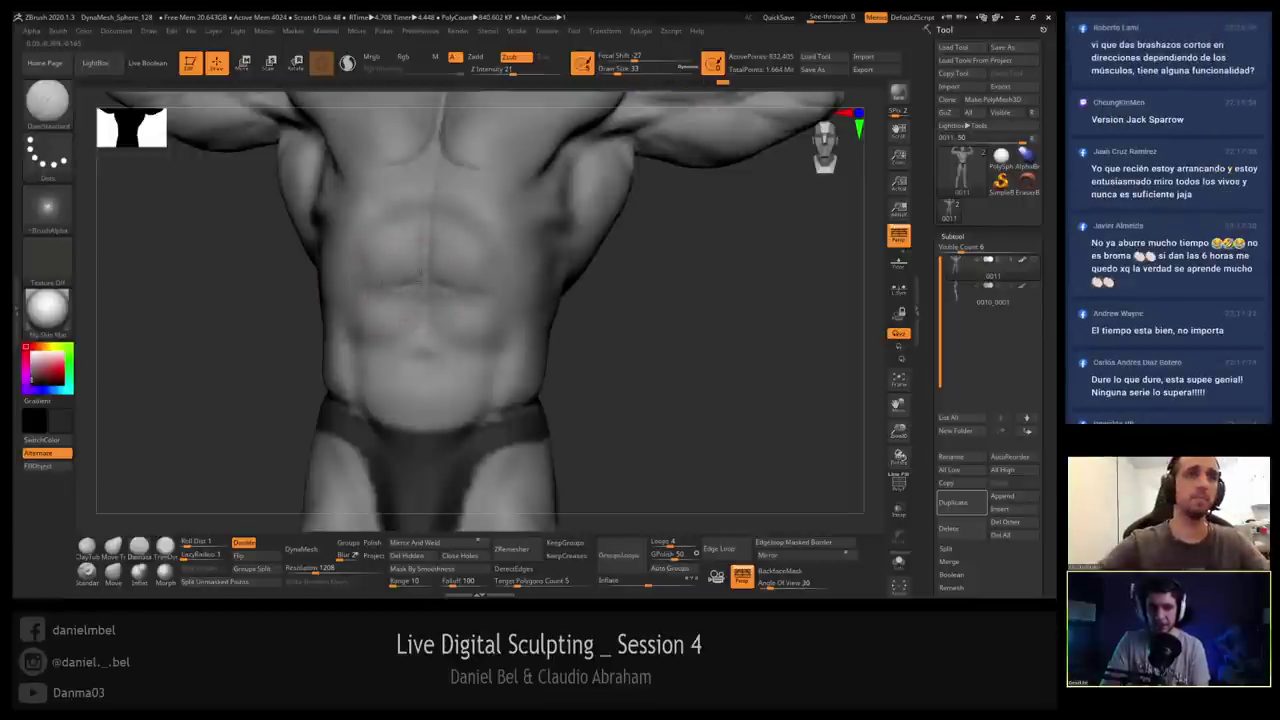
Undo the last abdominal stroke, deepen the crease above the navel and define the upper abdominals below the rib arch.
key(ctrl+z)
right_drag(380, 258, 415, 250)
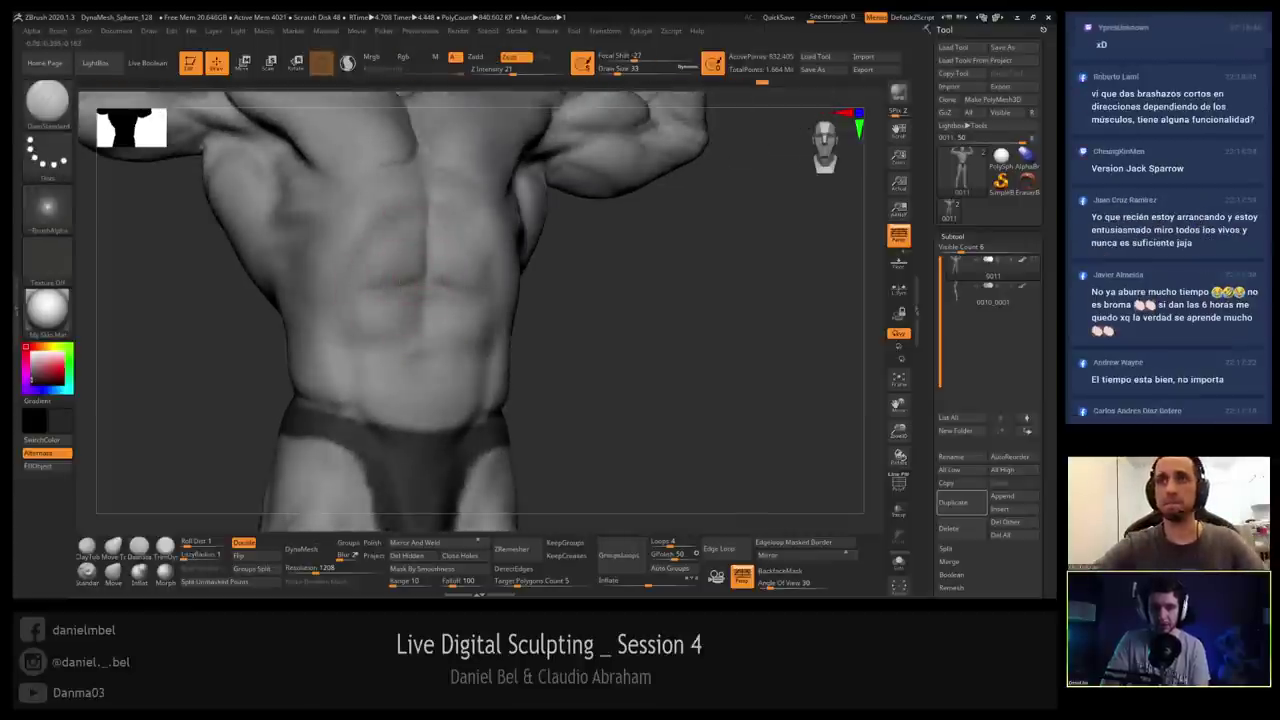
key(ctrl+shift+z)
key(ctrl+shift+z)
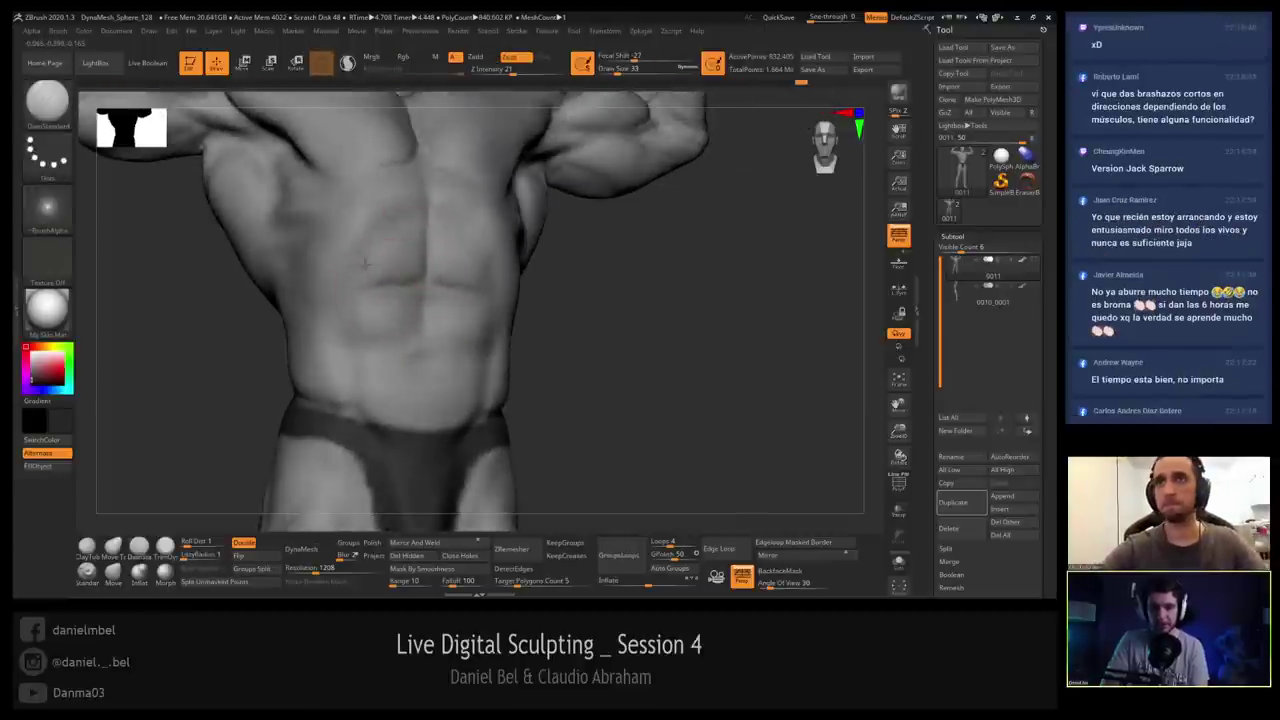
key(ctrl+shift+z)
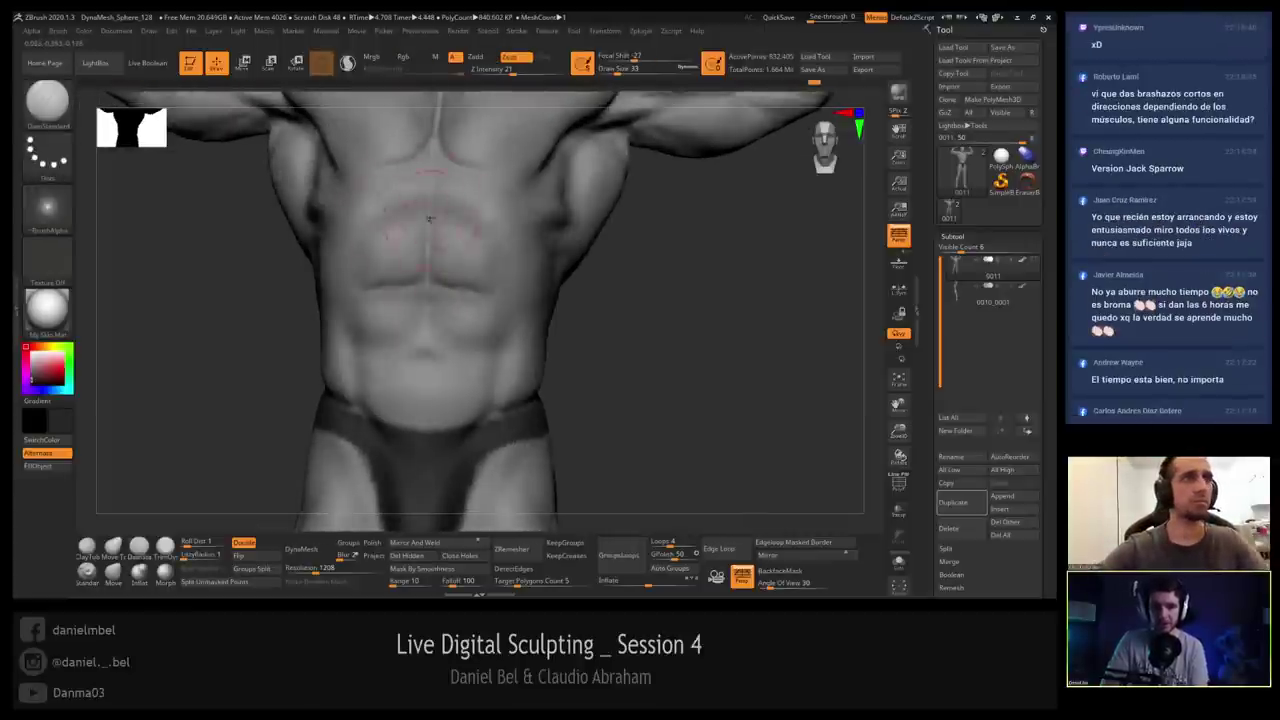
key(ctrl+shift+z)
key(ctrl+shift+z)
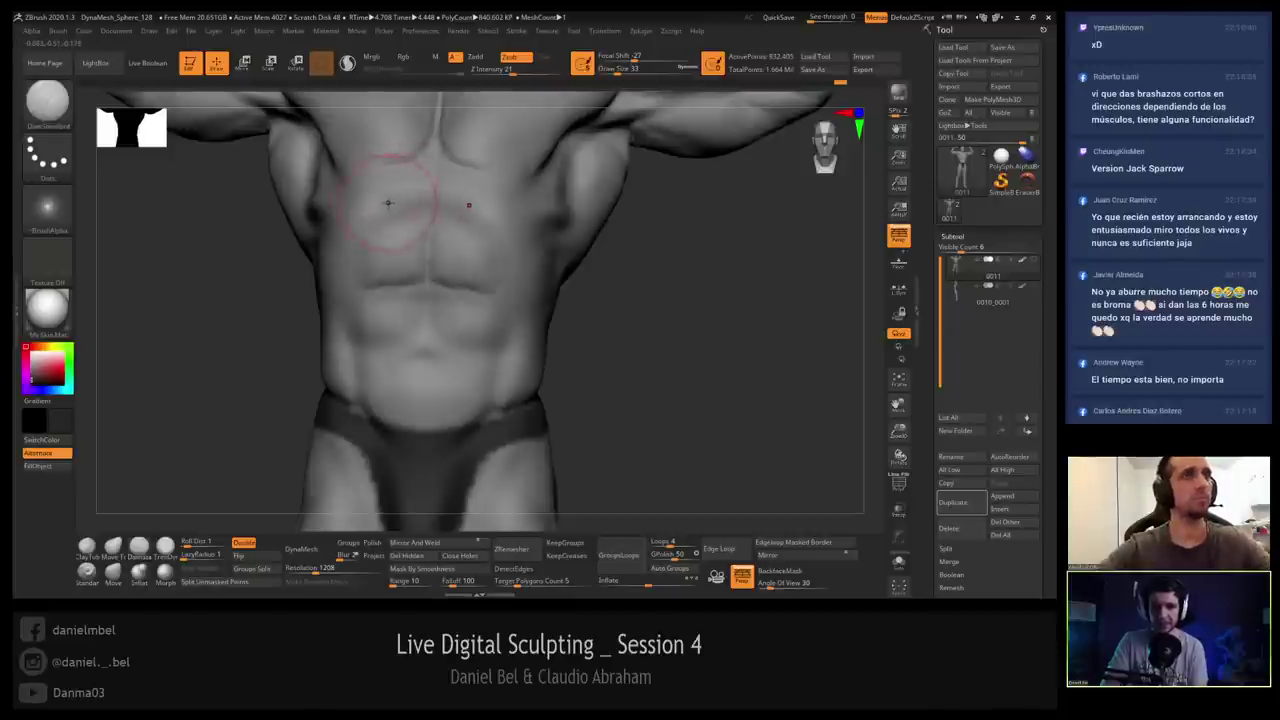
Deepen the upper abdominal midline at draw size 14, undo the last stroke and set the draw size to 18.
alt+right_drag(388, 203, 388, 242)
key(s)
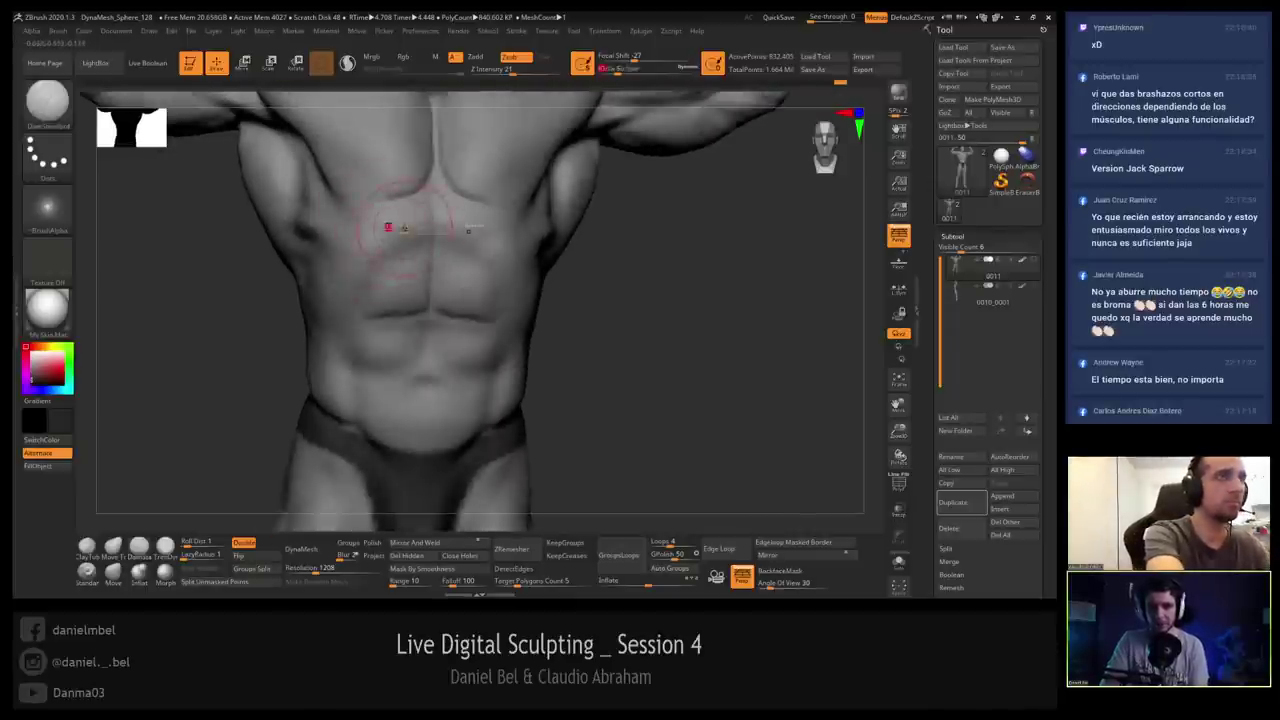
key(ctrl+shift+z)
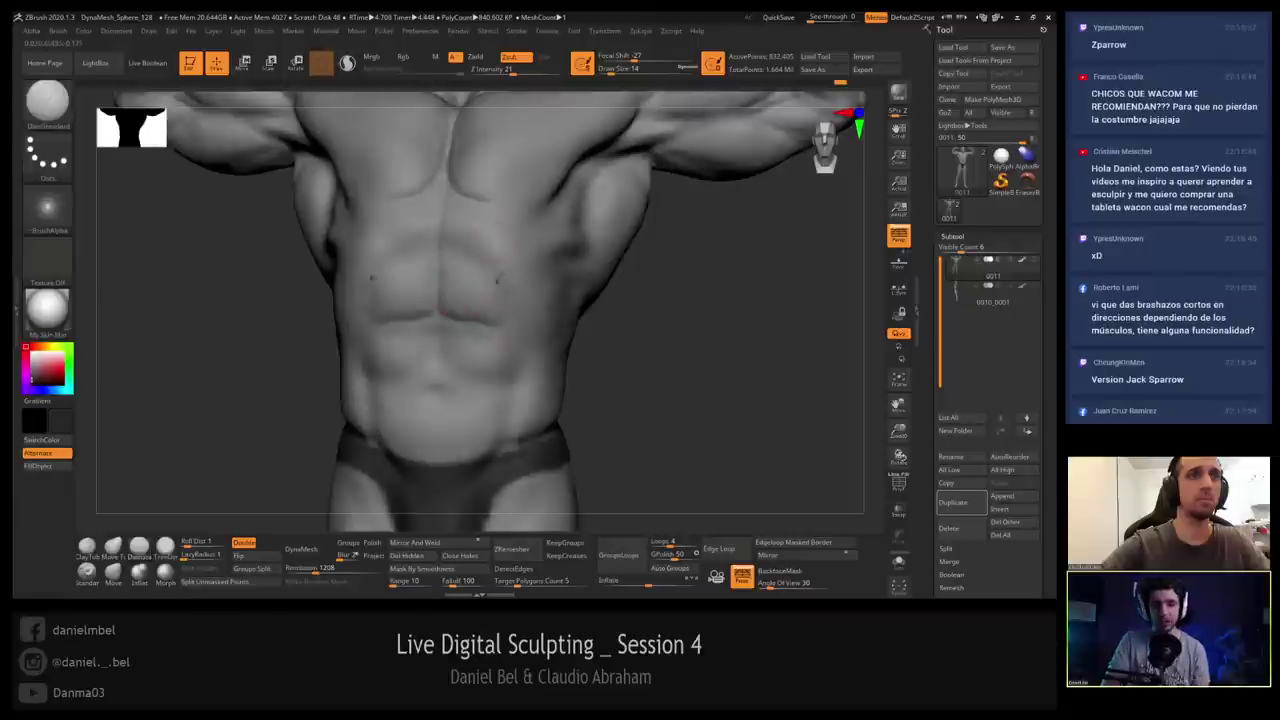
drag(444, 211, 442, 311)
mouse_move(504, 246)
mouse_down()
mouse_move(520, 264)
mouse_move(440, 222)
mouse_move(486, 231)
mouse_move(449, 192)
mouse_move(482, 215)
mouse_move(453, 230)
mouse_up()
key(ctrl+z)
key(s)
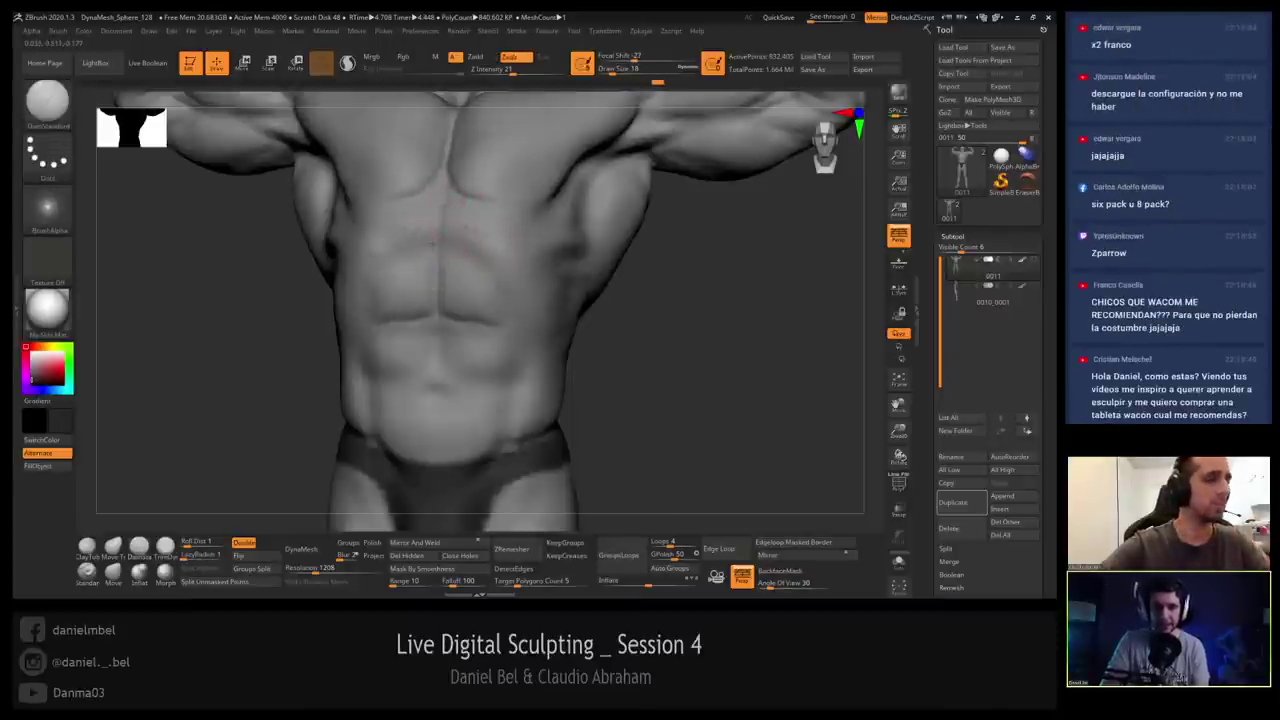
Refine the creases along the side of the upper abdominals with the DamStandard brush, setting the draw size to 31.
drag(690, 245, 473, 182)
right_drag(461, 245, 513, 355)
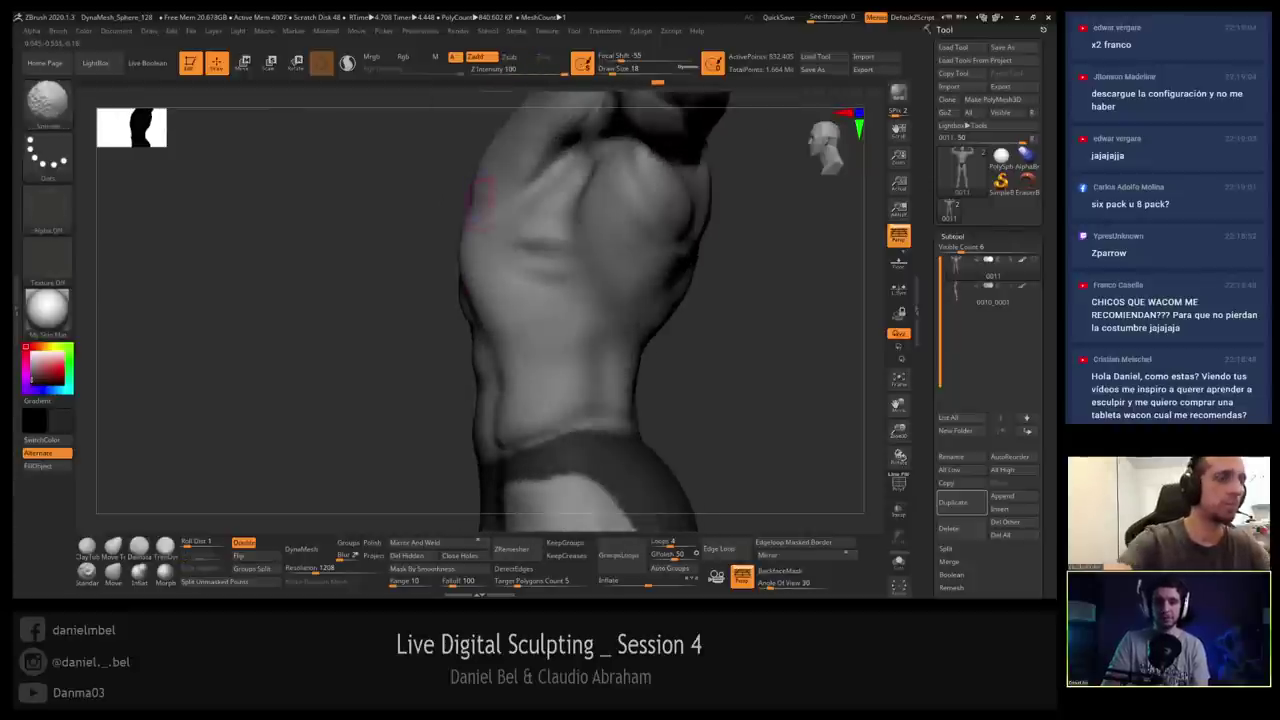
mouse_move(495, 312)
right_down()
mouse_move(429, 304)
mouse_move(563, 294)
mouse_move(552, 288)
right_up()
right_drag(454, 291, 471, 309)
key(s)
drag(469, 312, 475, 312)
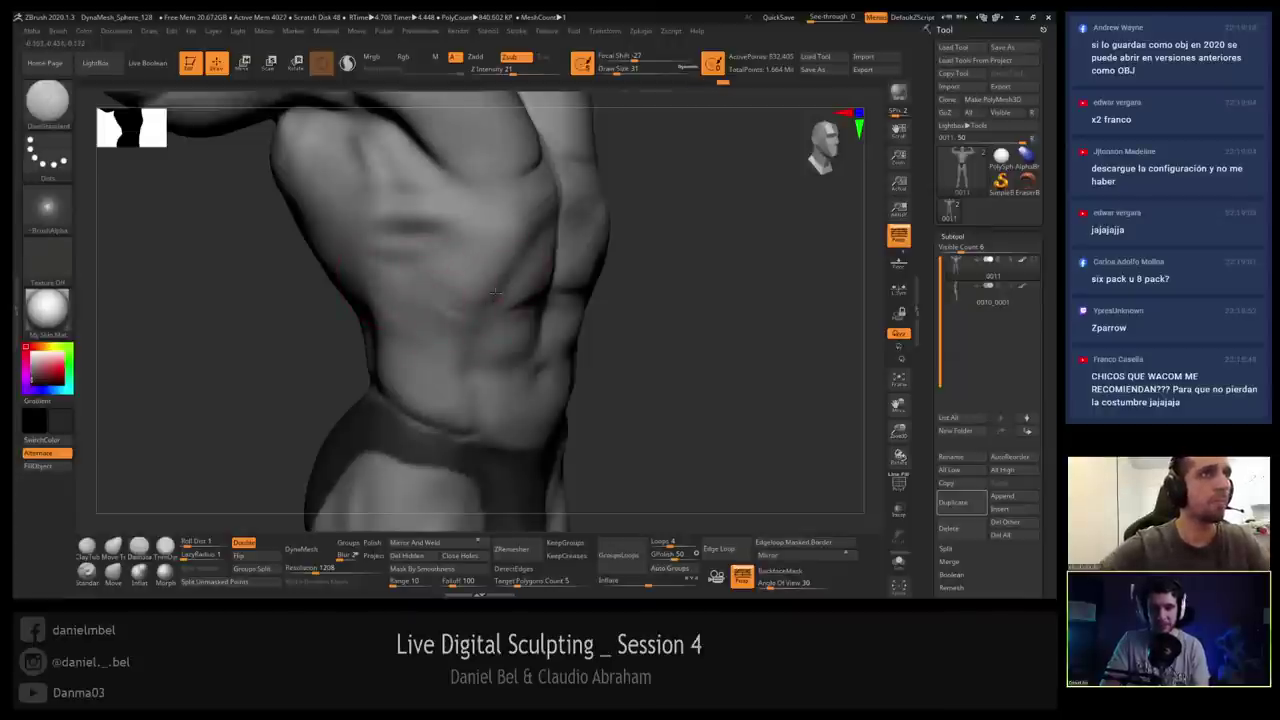
Reshape the front profile of the upper abdomen with the Move brush at draw size 44.
click(113, 574)
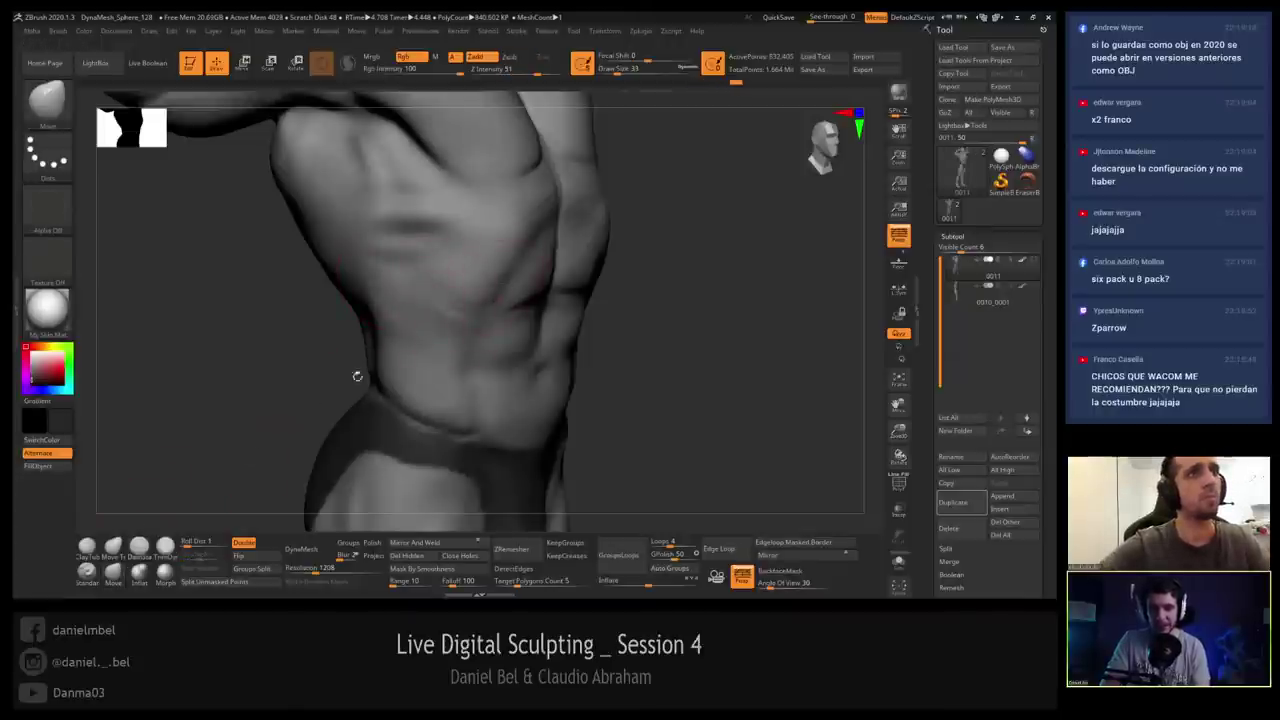
mouse_move(357, 374)
mouse_down()
mouse_move(541, 270)
mouse_move(508, 263)
mouse_move(505, 289)
mouse_move(535, 235)
mouse_up()
key(s)
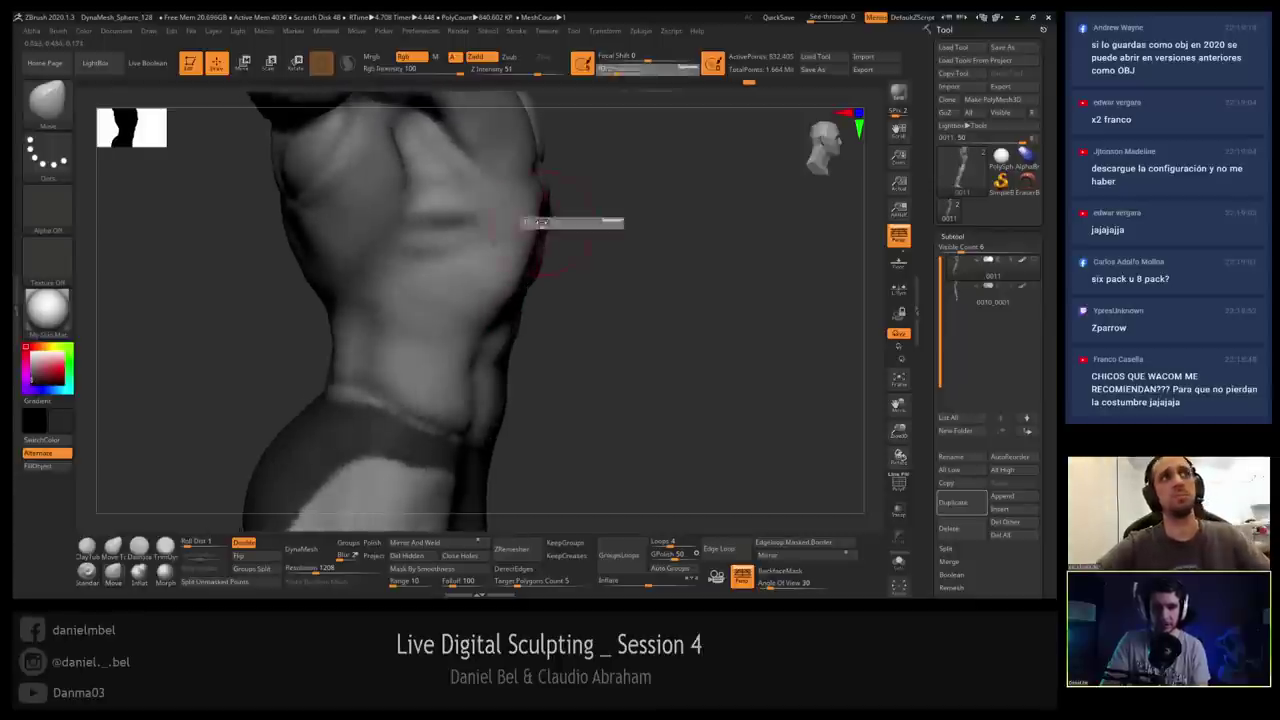
click(540, 222)
right_drag(576, 267, 612, 270)
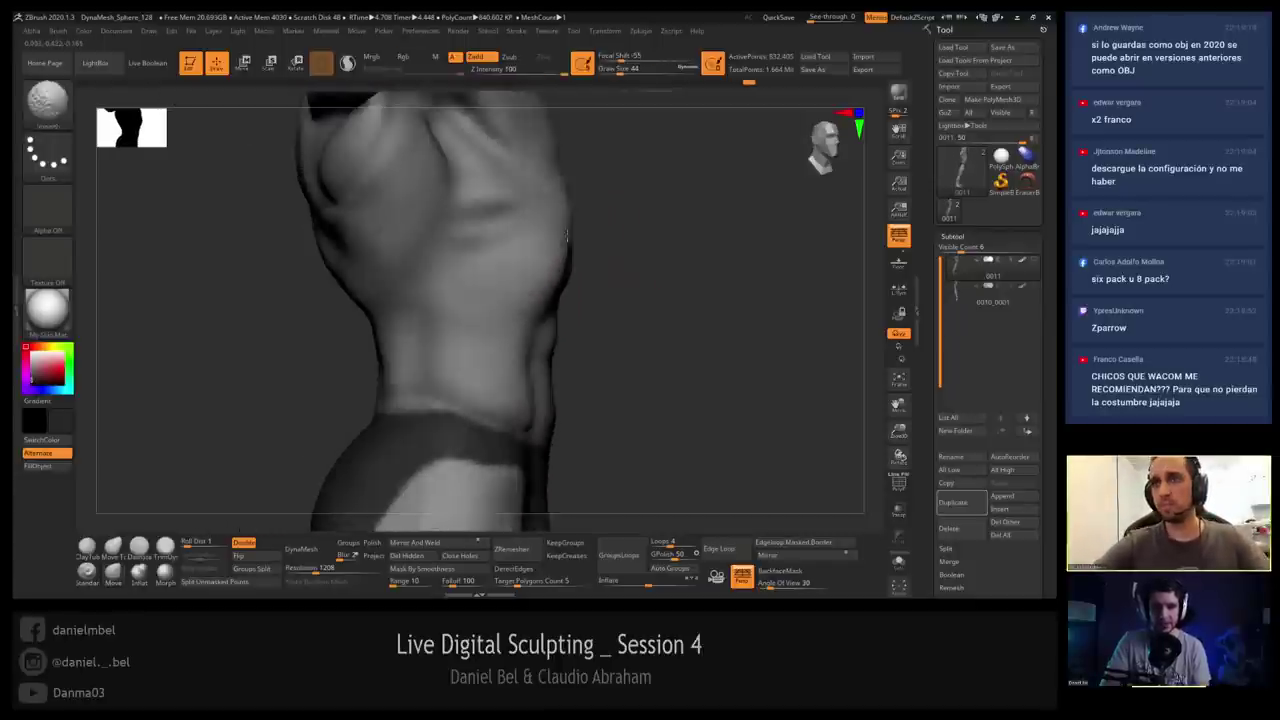
Adjust the side profile of the chest and ribcage with the Move brush at draw sizes 68 and 77.
mouse_move(520, 288)
ctrl+right_down()
mouse_move(534, 246)
mouse_move(523, 247)
mouse_move(507, 184)
ctrl+right_up()
key(s)
key(s)
drag(506, 184, 482, 151)
key(s)
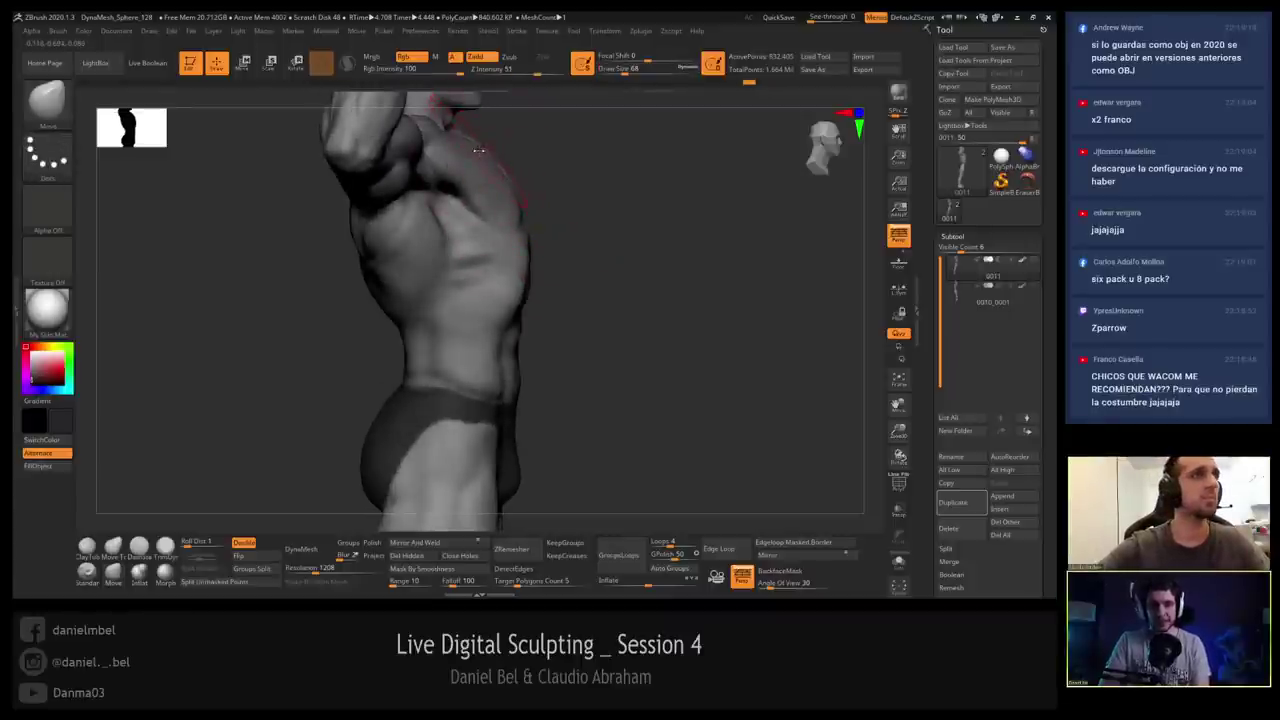
key(s)
drag(520, 245, 523, 245)
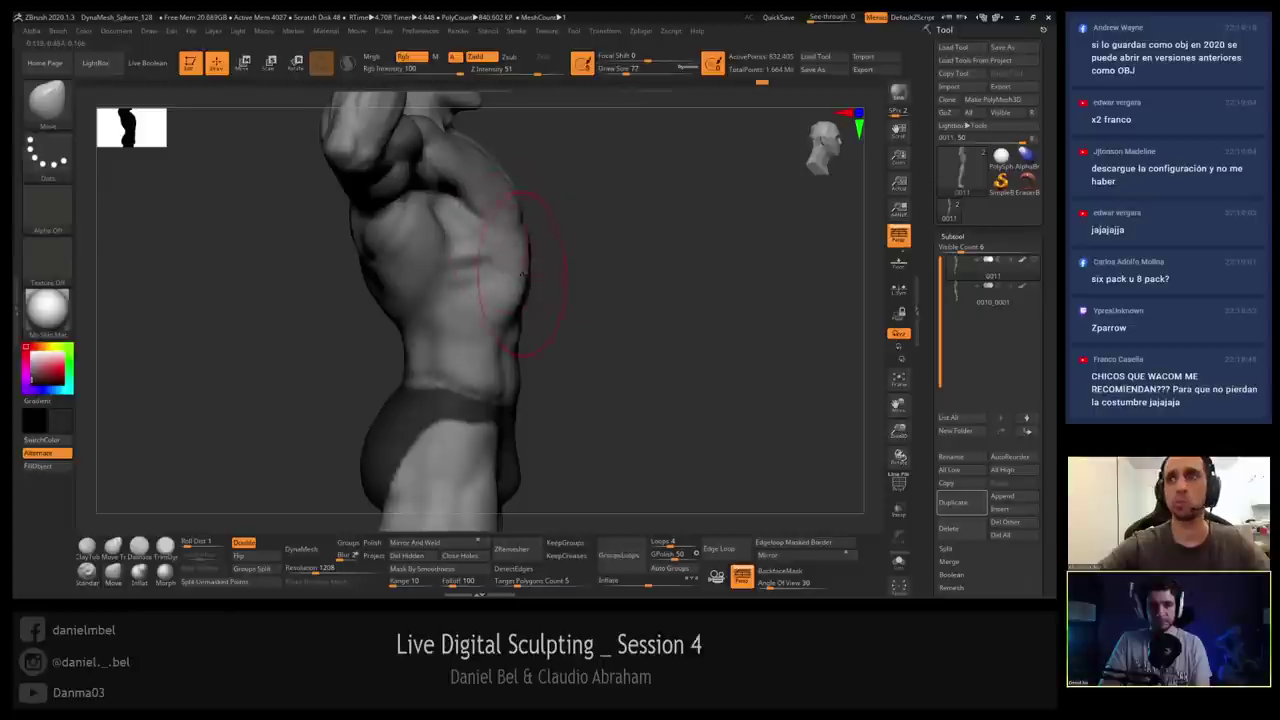
Reshape the belly and lower abdomen profile in side view with the Move brush at draw sizes 49 and 35.
key(s)
drag(522, 295, 523, 282)
key(s)
mouse_move(546, 351)
alt+mouse_down()
mouse_move(540, 389)
mouse_move(530, 359)
alt+mouse_up()
key(s)
key(s)
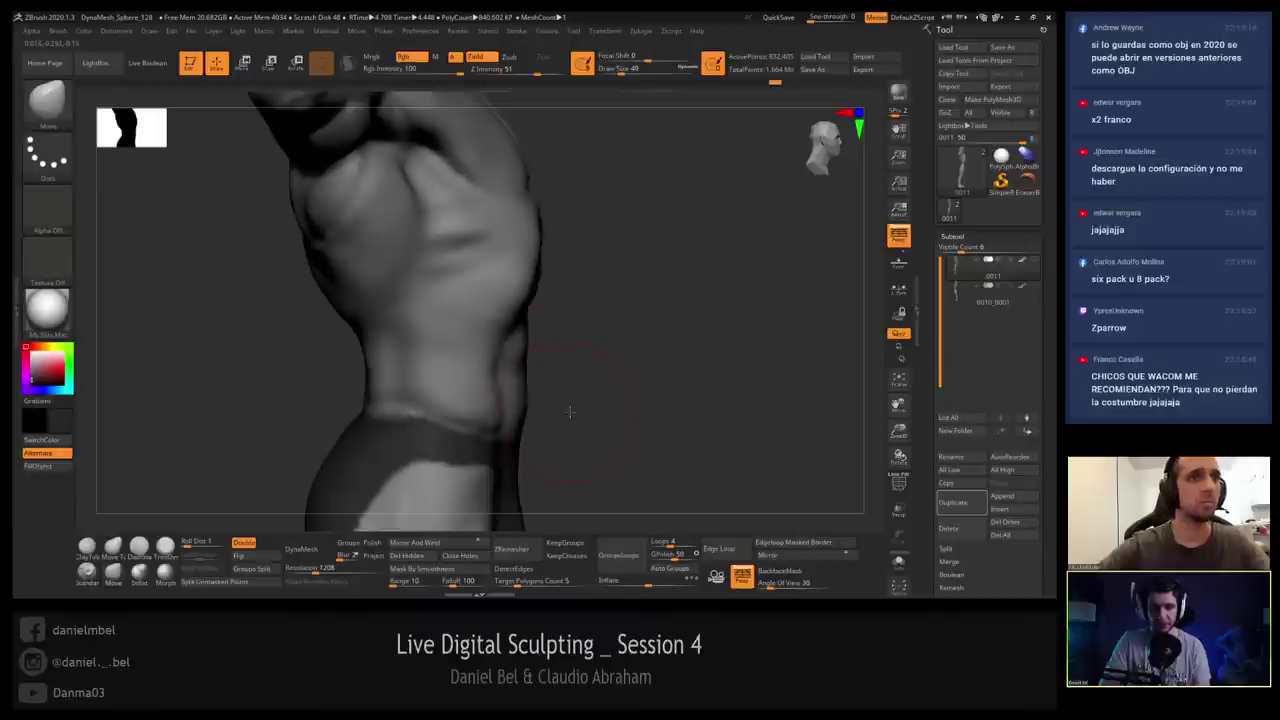
mouse_move(570, 412)
alt+mouse_down()
mouse_move(558, 357)
mouse_move(508, 384)
alt+mouse_up()
key(s)
key(s)
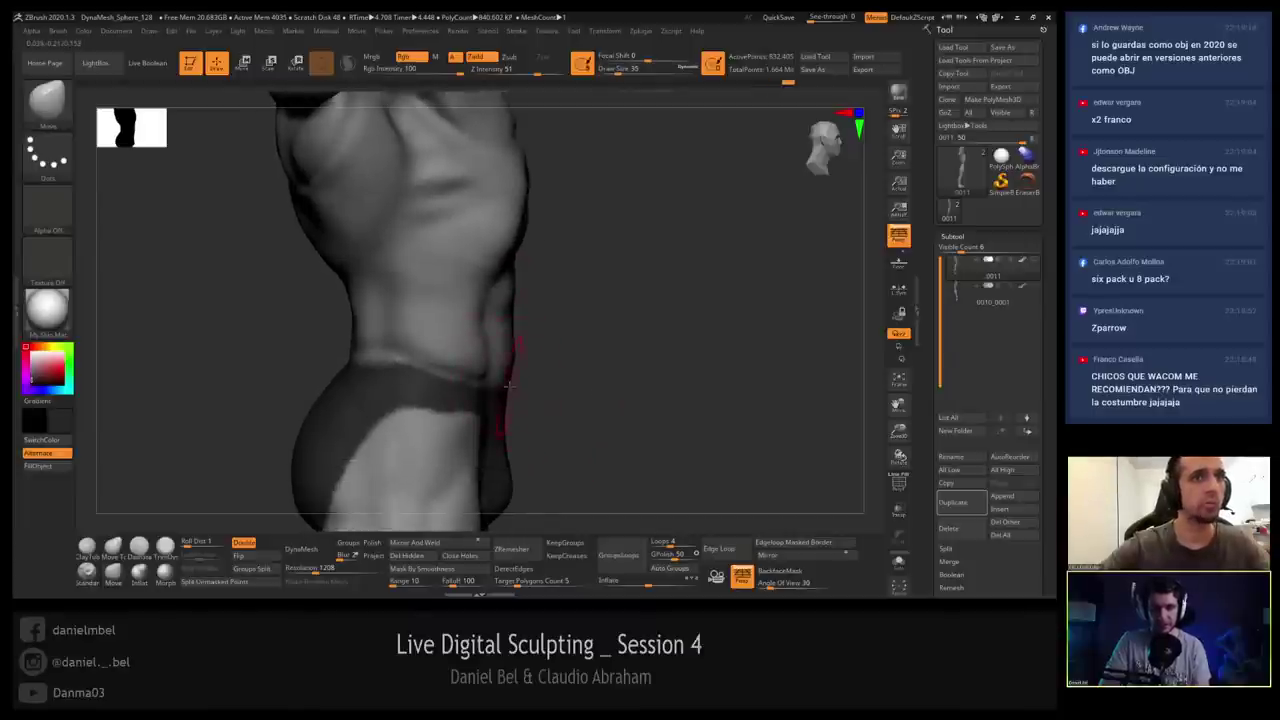
Refine the abdominal silhouette from side and three-quarter views with the Move brush at draw size 35.
mouse_move(535, 282)
mouse_down()
mouse_move(507, 264)
mouse_move(513, 252)
mouse_up()
key(s)
mouse_move(590, 380)
mouse_down()
mouse_move(480, 375)
mouse_move(455, 400)
mouse_up()
key(s)
mouse_move(455, 328)
mouse_down()
mouse_move(412, 318)
mouse_move(418, 342)
mouse_up()
key(s)
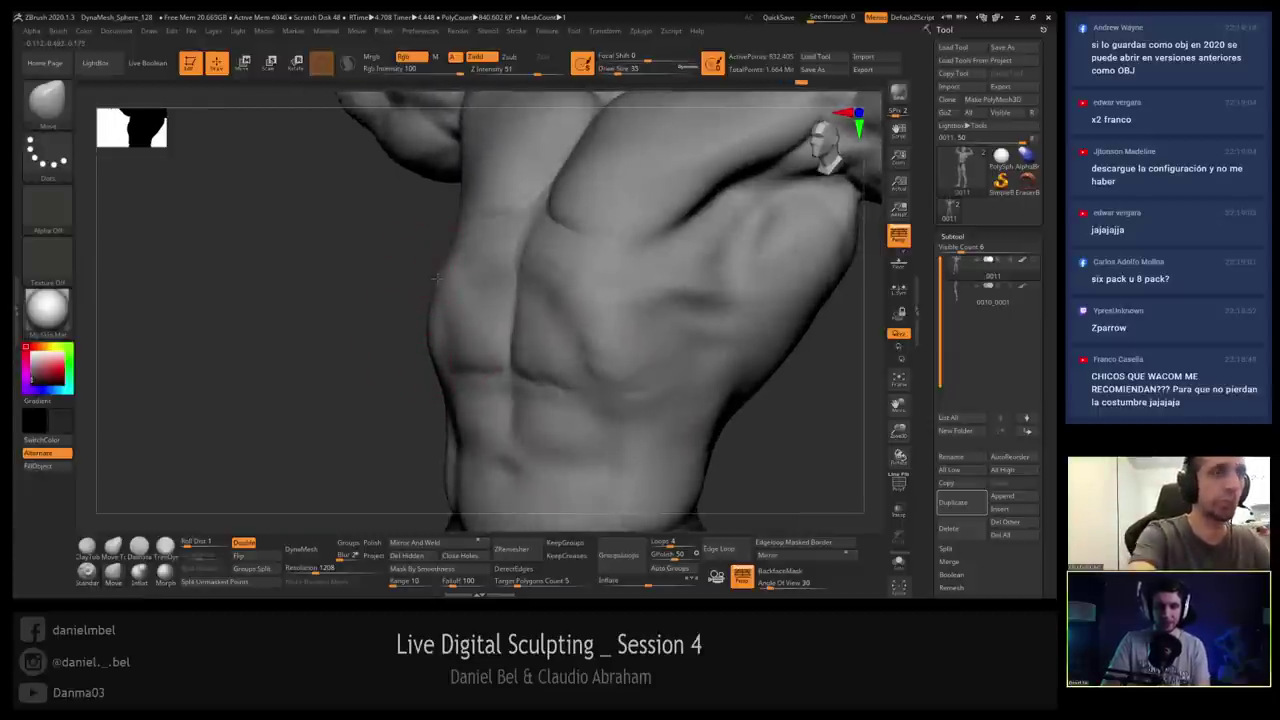
Correct the contour below the chest with the Move brush at draw size 41, then reduce the draw size to 31.
drag(403, 308, 448, 292)
key(s)
drag(512, 326, 518, 326)
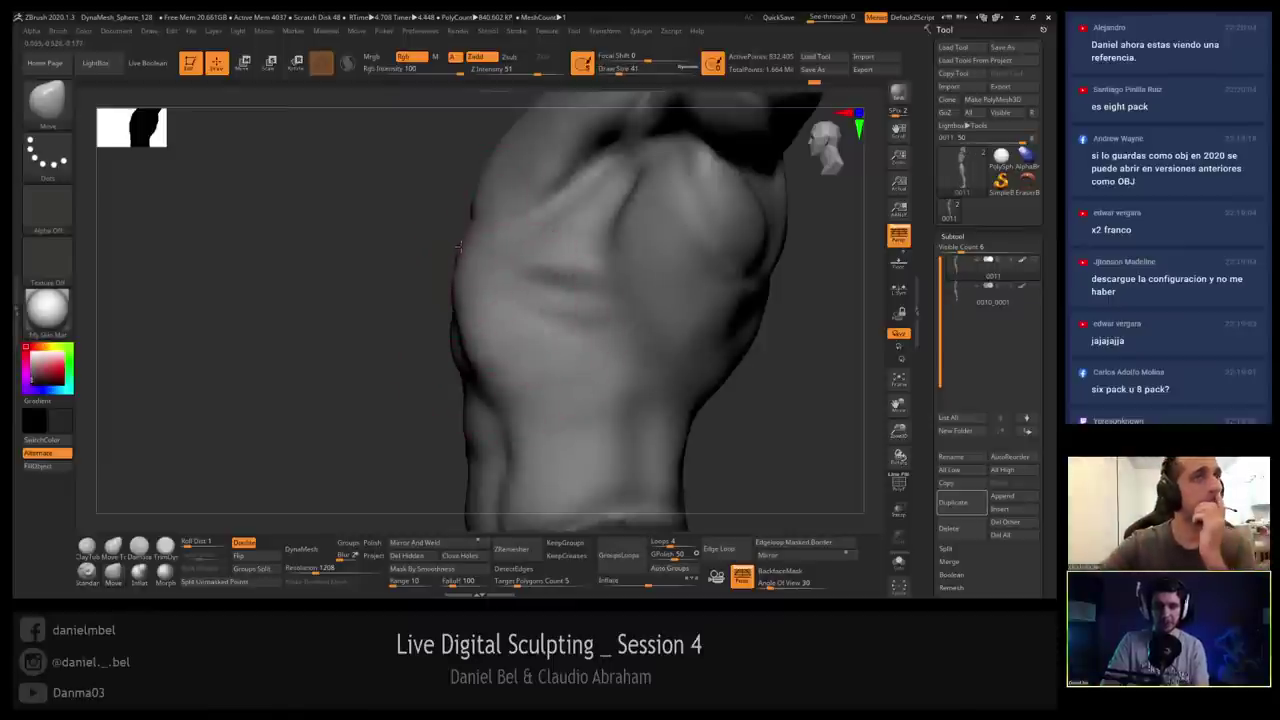
drag(440, 270, 300, 320)
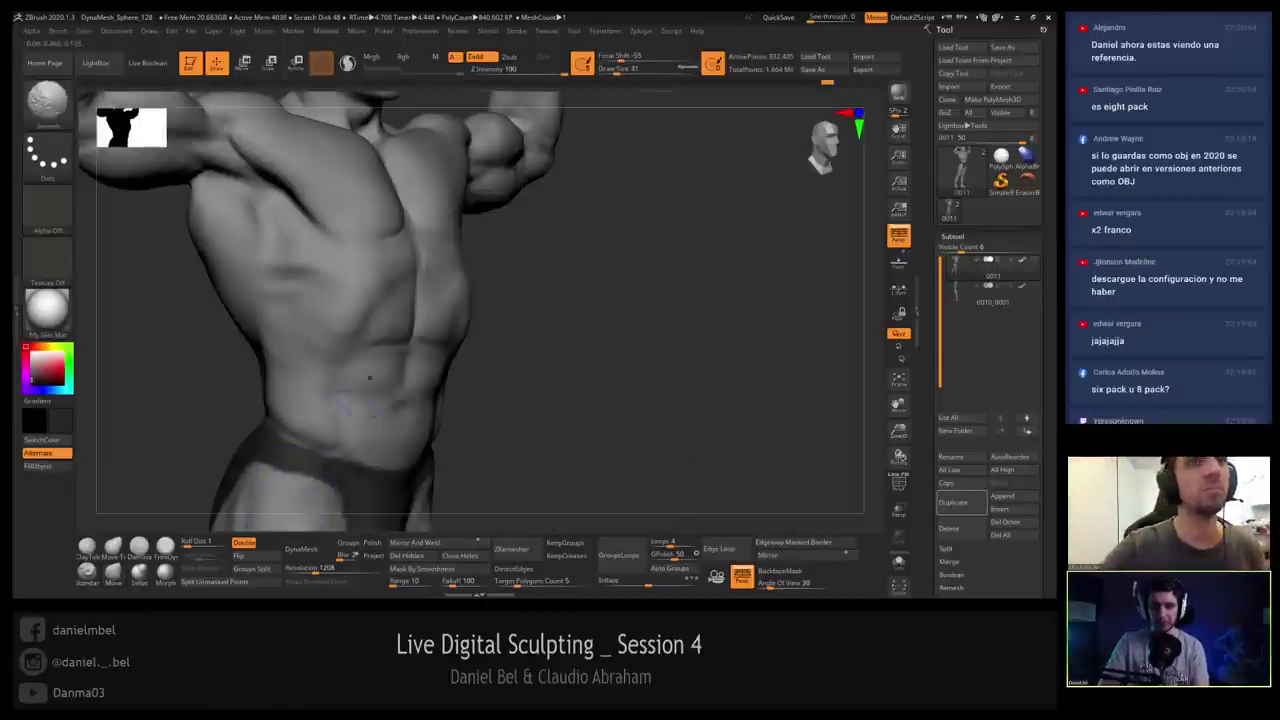
mouse_move(286, 496)
mouse_down()
mouse_move(376, 512)
mouse_move(340, 500)
mouse_up()
Check the torso from the front with the polyframe display switched on, then restore the plain shading.
key(shift+f)
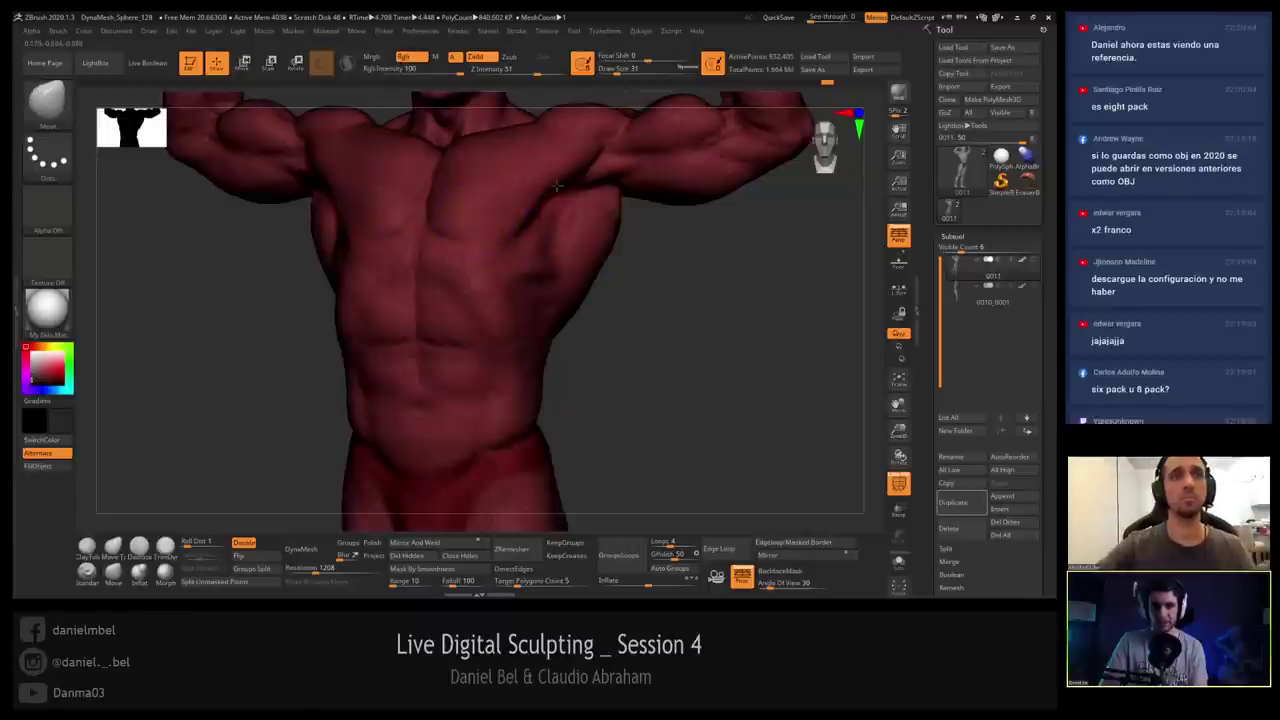
alt+right_drag(557, 186, 474, 257)
key(shift+f)
mouse_move(371, 391)
alt+right_down()
mouse_move(385, 336)
mouse_move(400, 336)
alt+right_up()
Carve the creases where the obliques and lower abdomen meet the briefs with the DamStandard brush at draw size 23.
click(144, 548)
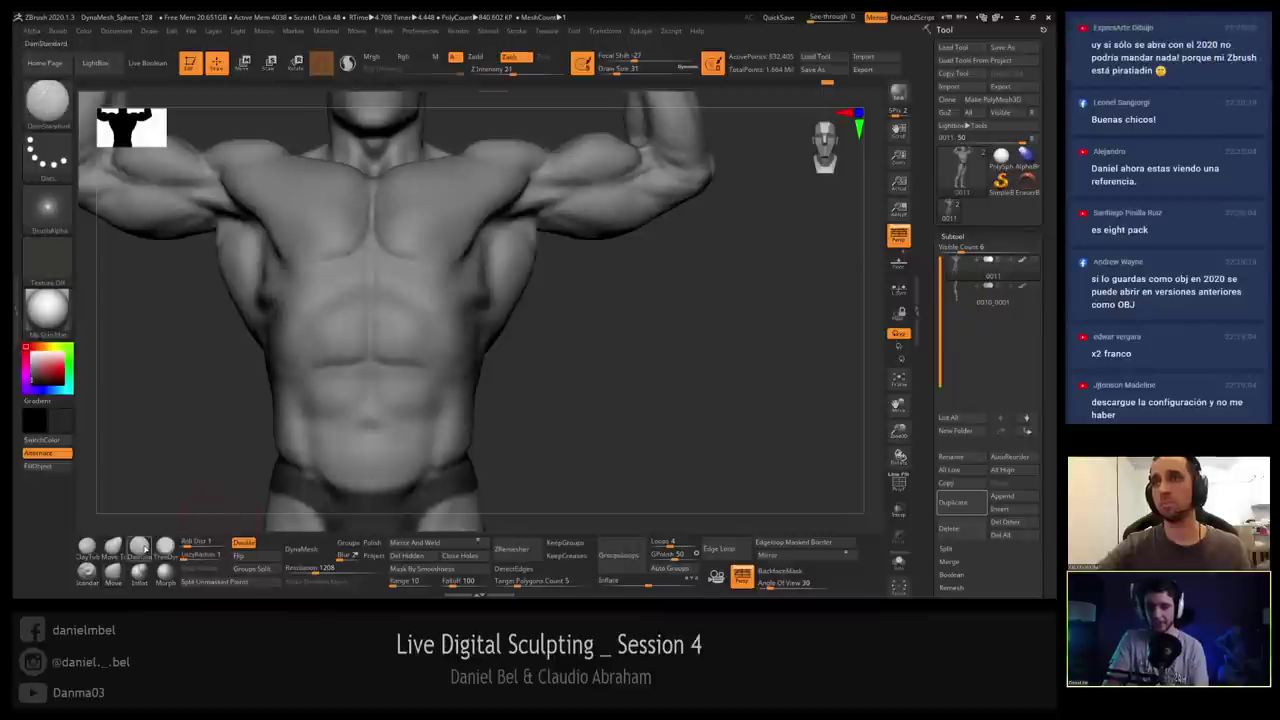
mouse_move(330, 315)
right_down()
mouse_move(300, 342)
mouse_move(325, 350)
mouse_move(326, 337)
mouse_move(400, 330)
right_up()
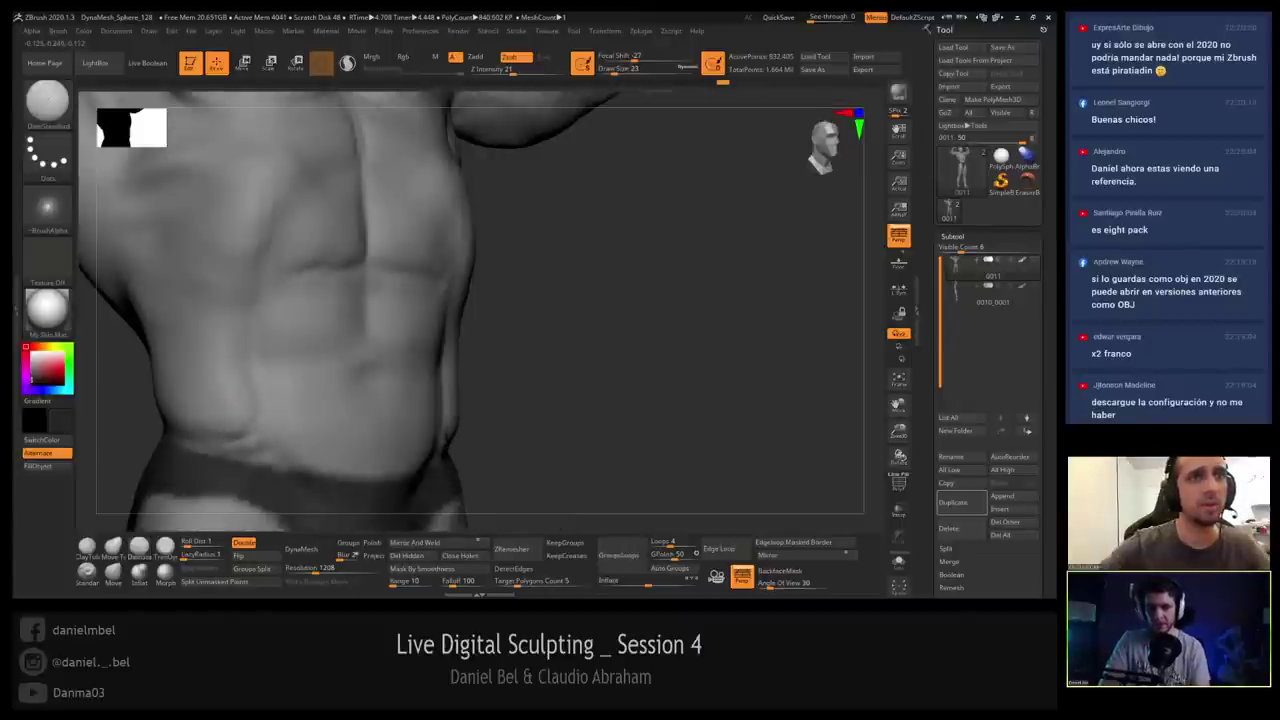
right_drag(260, 420, 201, 322)
right_drag(270, 382, 230, 345)
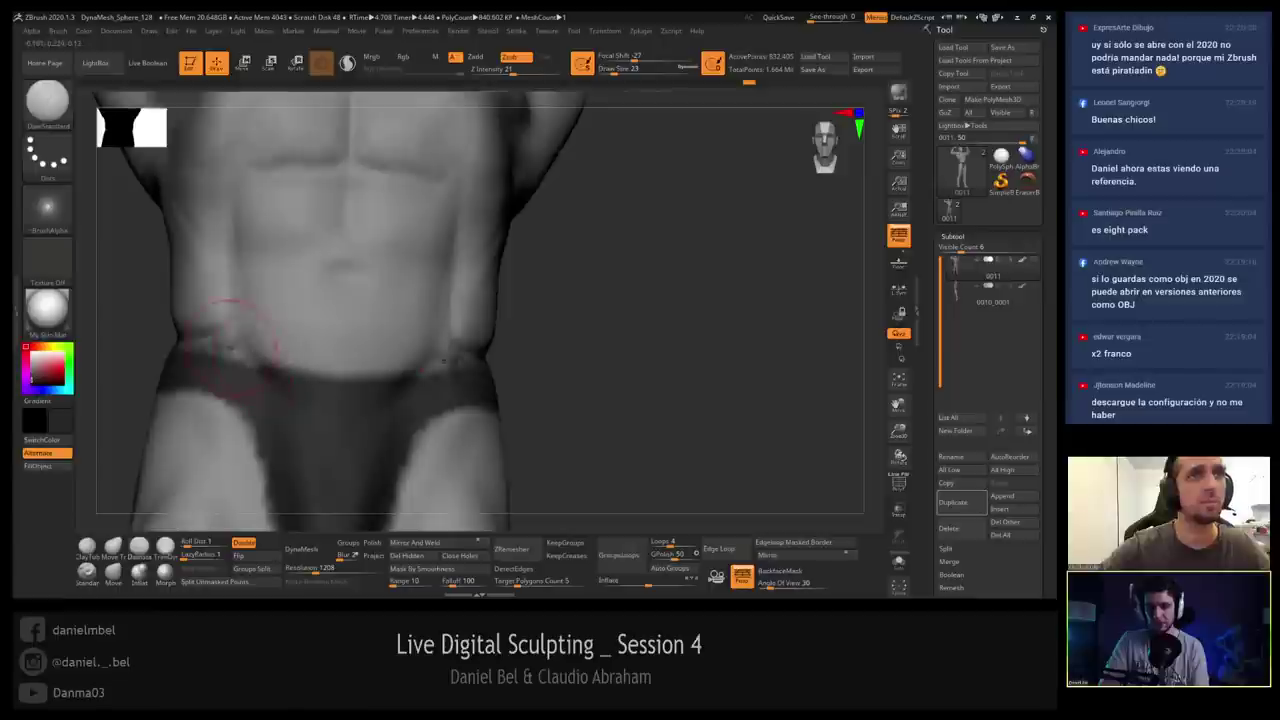
key(s)
click(275, 378)
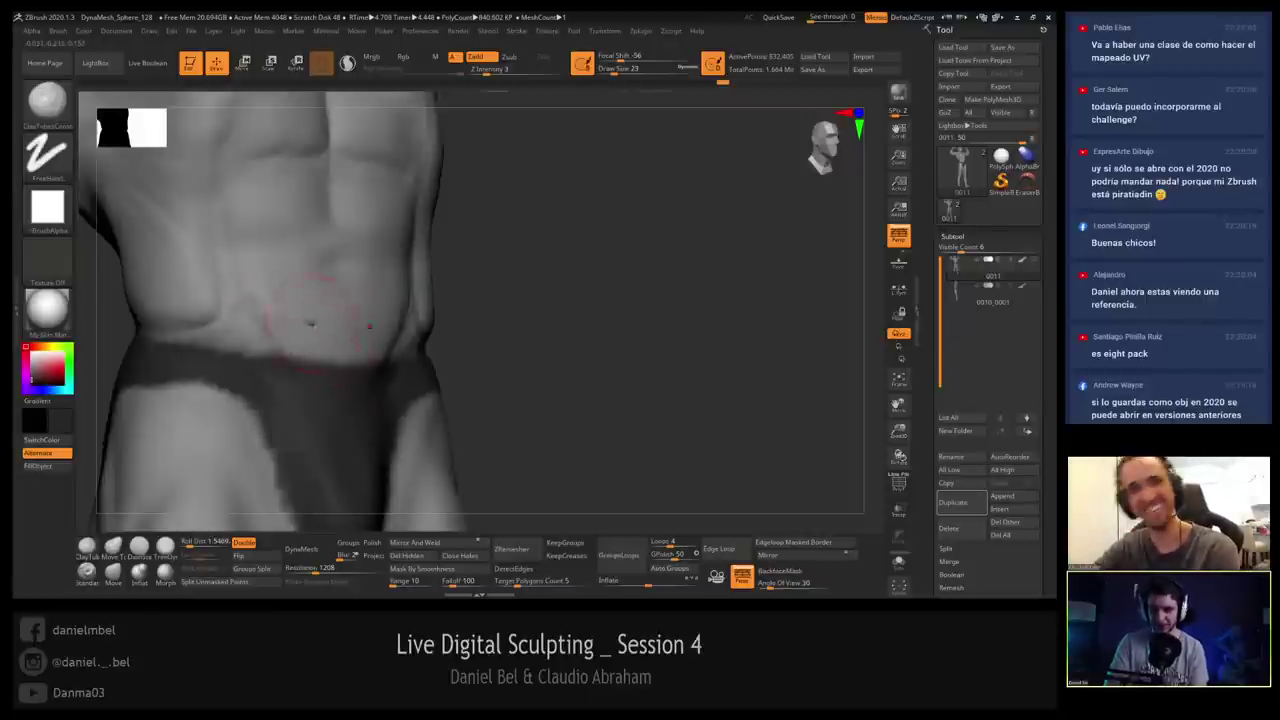
Build up the obliques and abdominal blocks with the clay tubes brush at draw size 20.
mouse_move(214, 246)
alt+right_down()
mouse_move(238, 308)
mouse_move(285, 348)
alt+right_up()
key([)
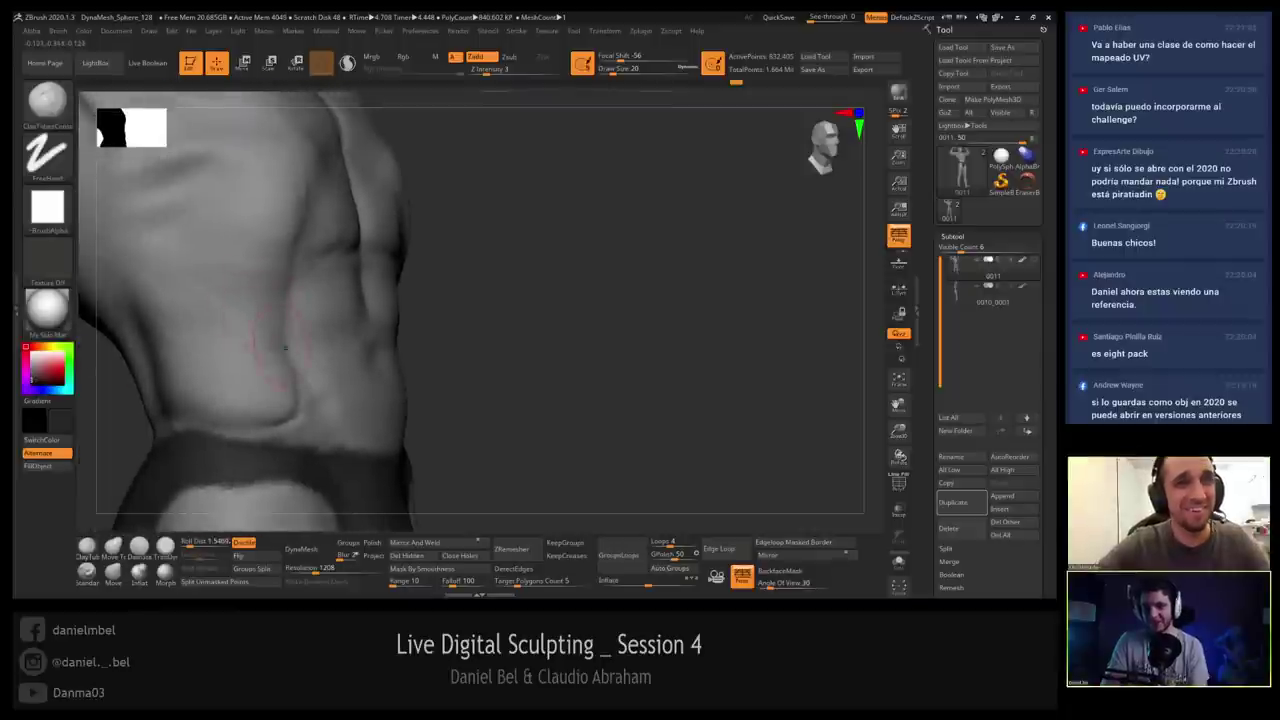
right_drag(240, 300, 182, 284)
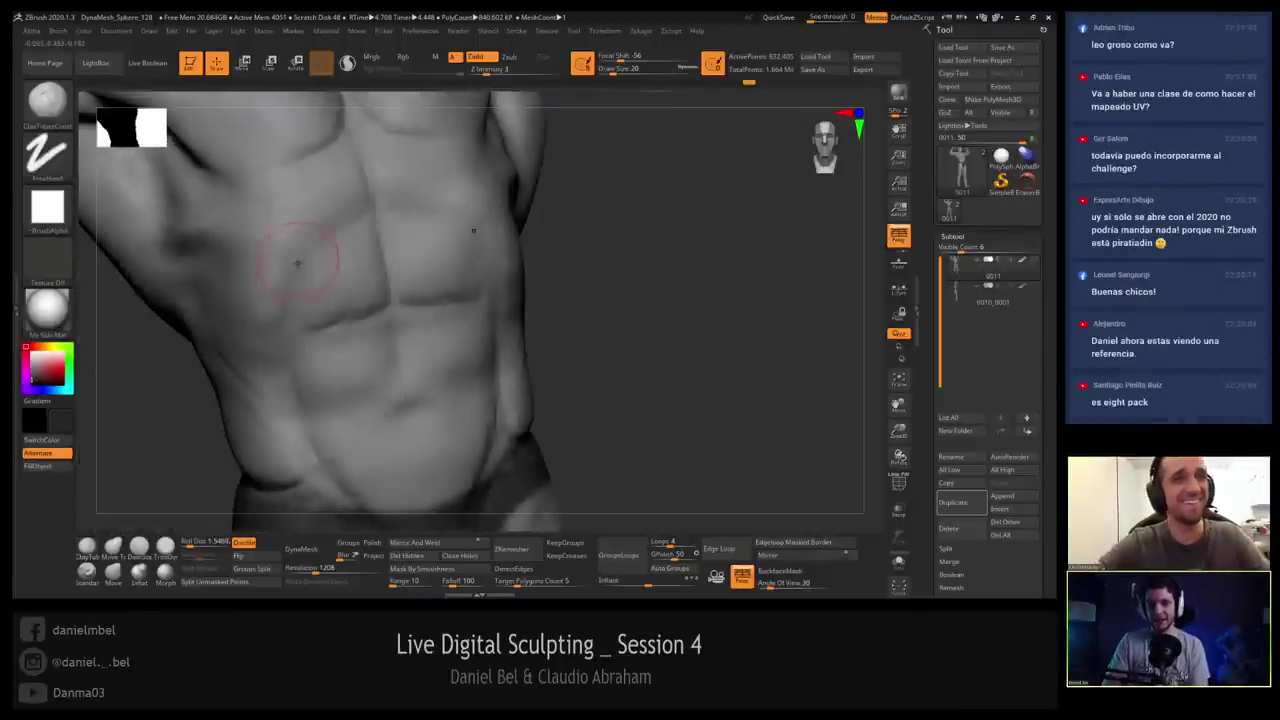
shift+right_drag(278, 250, 280, 236)
drag(333, 368, 203, 435)
Carve the navel with the DamStandard brush at small draw sizes up to 9 and smooth the fold above it.
key(b)
key(d)
key(s)
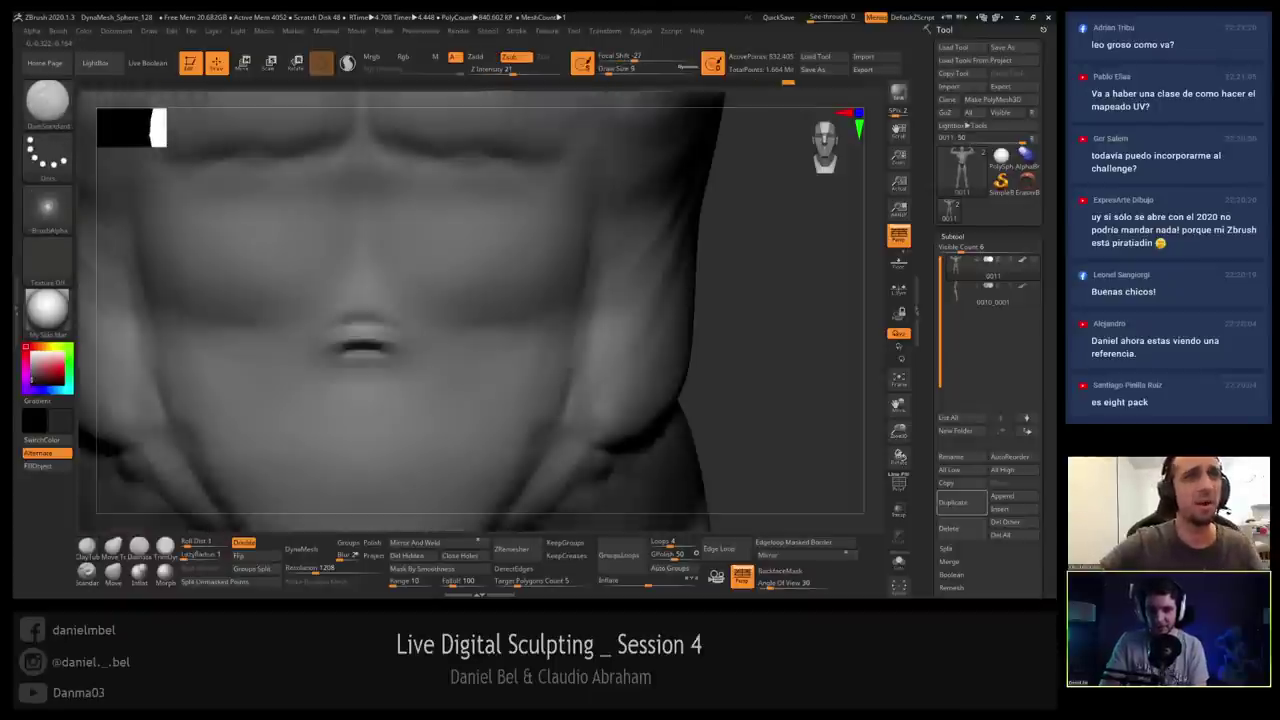
drag(359, 310, 340, 313)
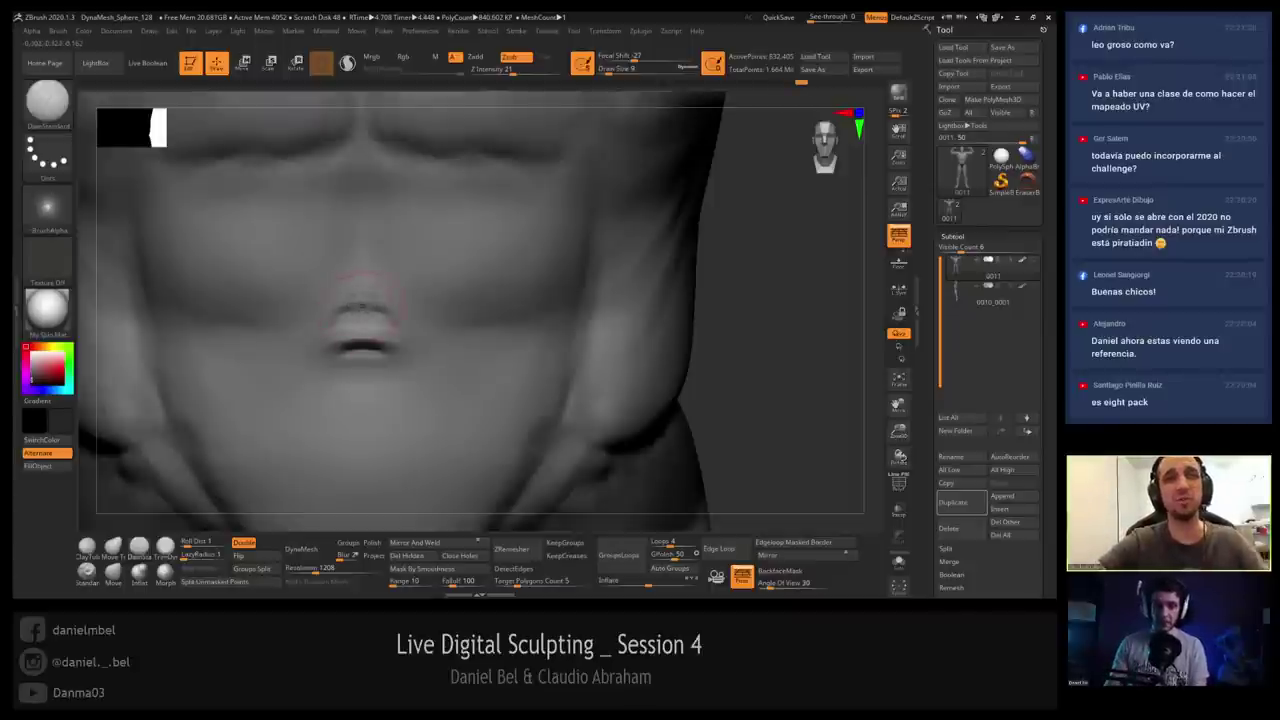
key(shift)
shift+drag(368, 307, 350, 309)
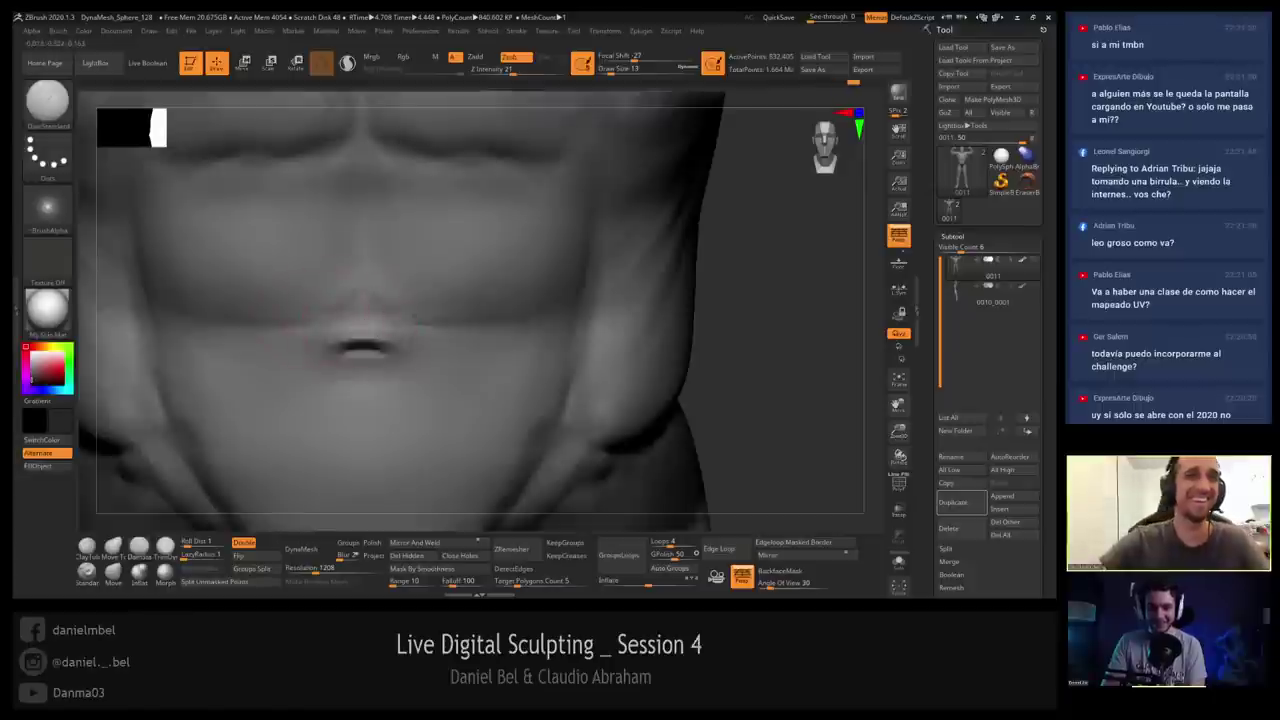
Define the crease around the navel at draw size 22 and refine the navel's lower rim at draw size 8.
key(bracketright)
drag(297, 332, 341, 332)
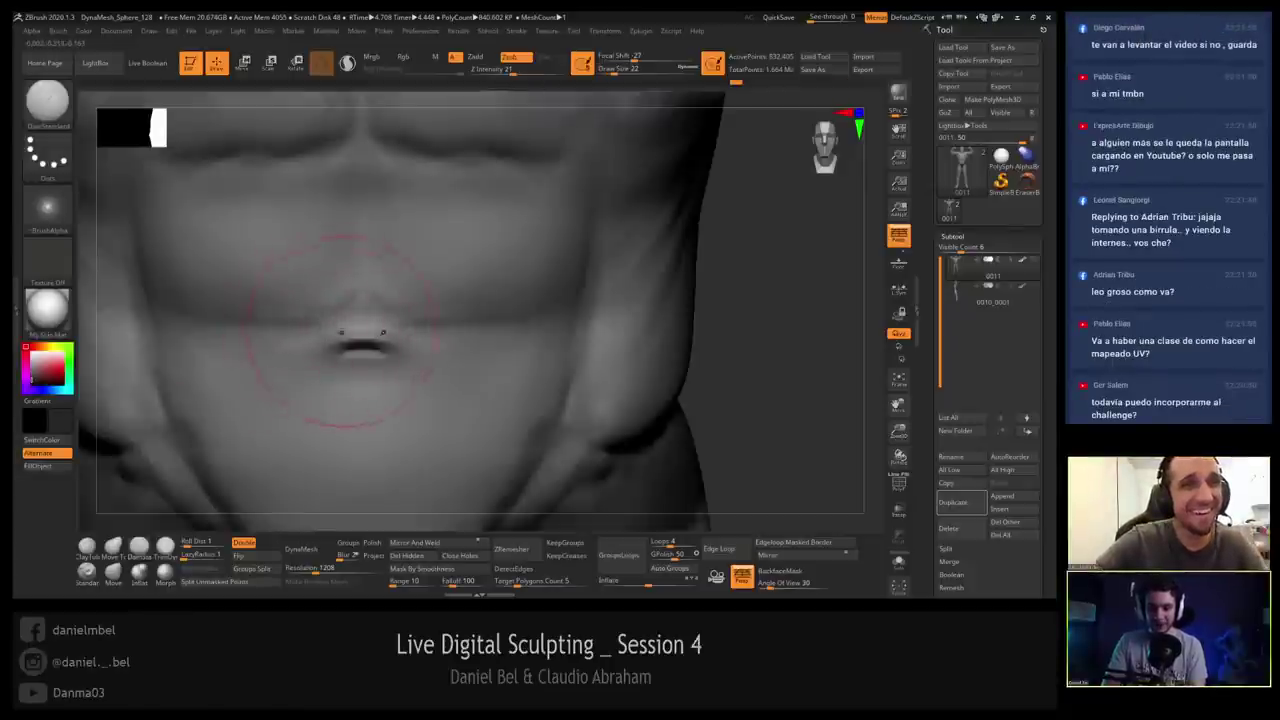
right_drag(373, 357, 372, 319)
key(bracketleft)
key(bracketleft)
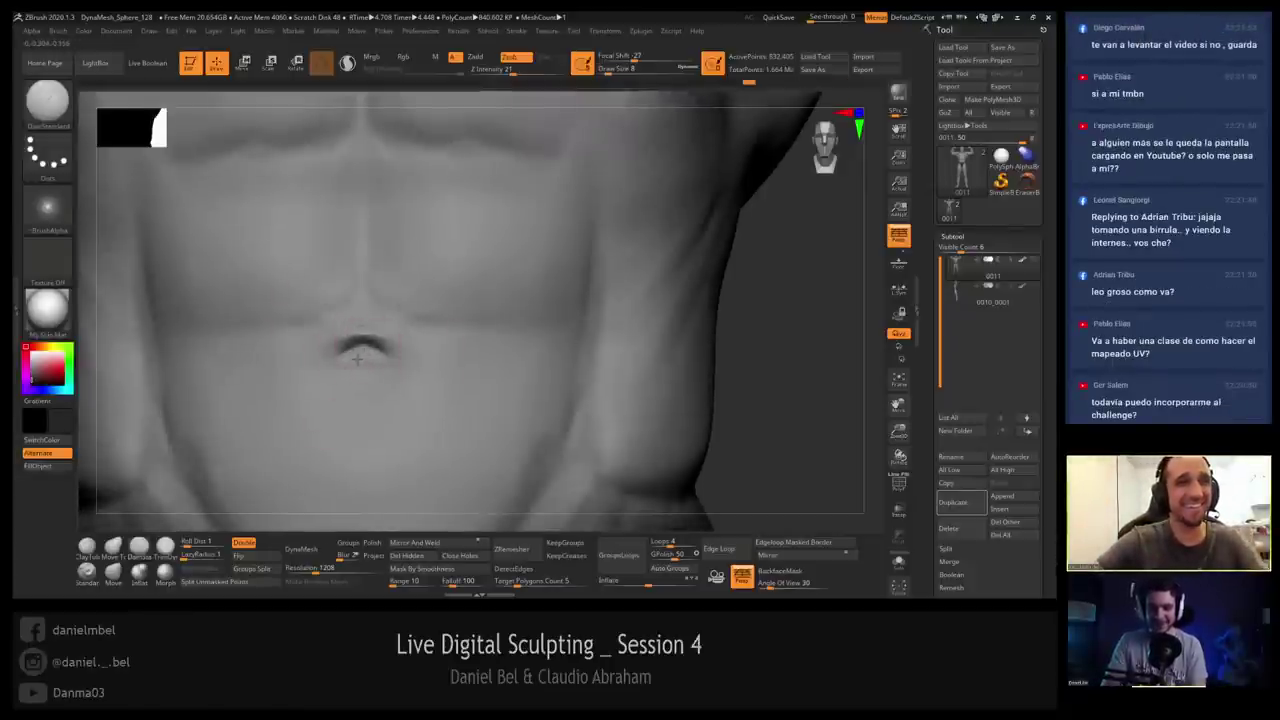
drag(357, 360, 377, 352)
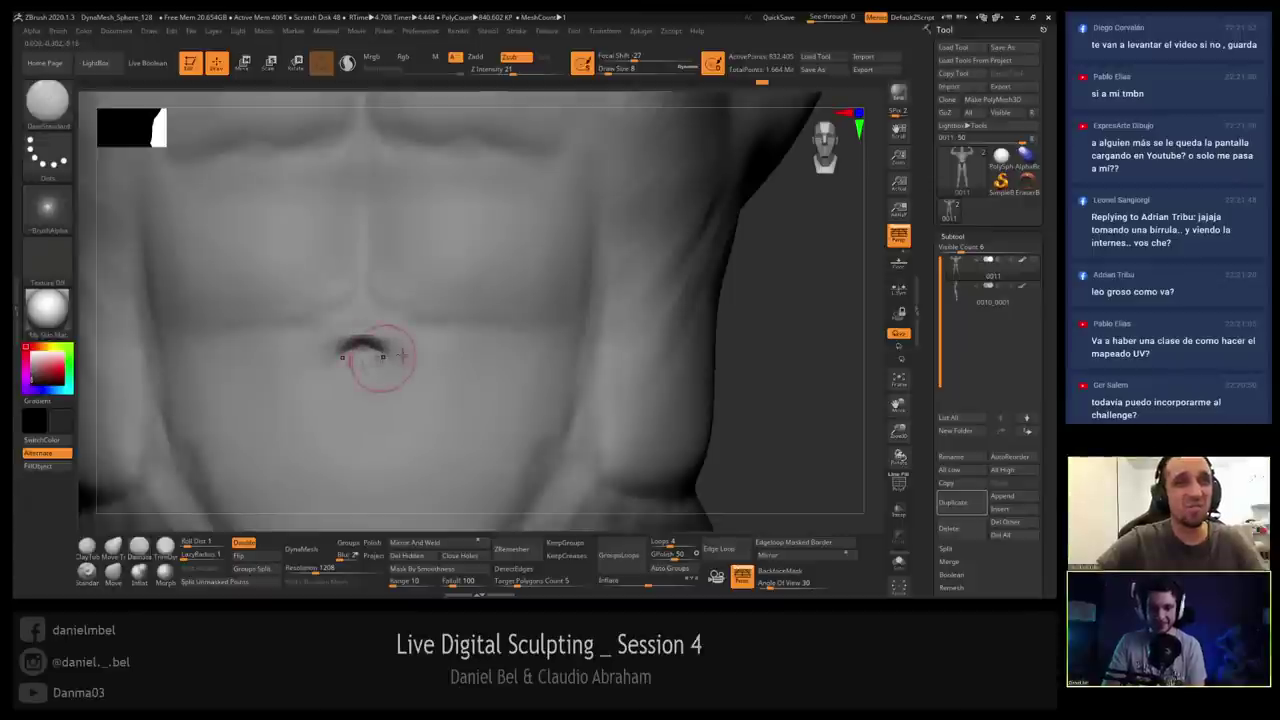
Deepen the abdominal creases above the navel and along the rib arch at draw sizes 32 and 41.
mouse_move(379, 351)
right_down()
mouse_move(408, 346)
mouse_move(397, 289)
mouse_move(426, 312)
mouse_move(537, 323)
mouse_move(378, 338)
right_up()
key(bracketright)
key(bracketright)
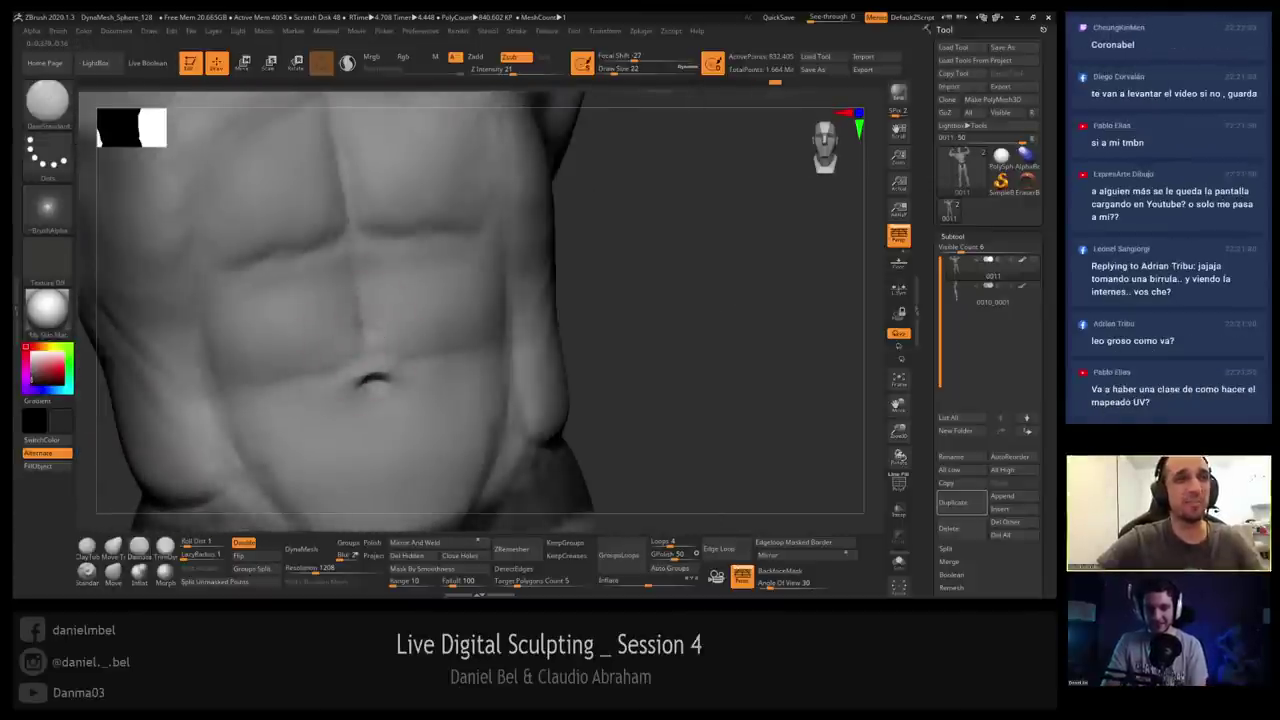
right_drag(342, 236, 354, 392)
key(bracketright)
key(bracketright)
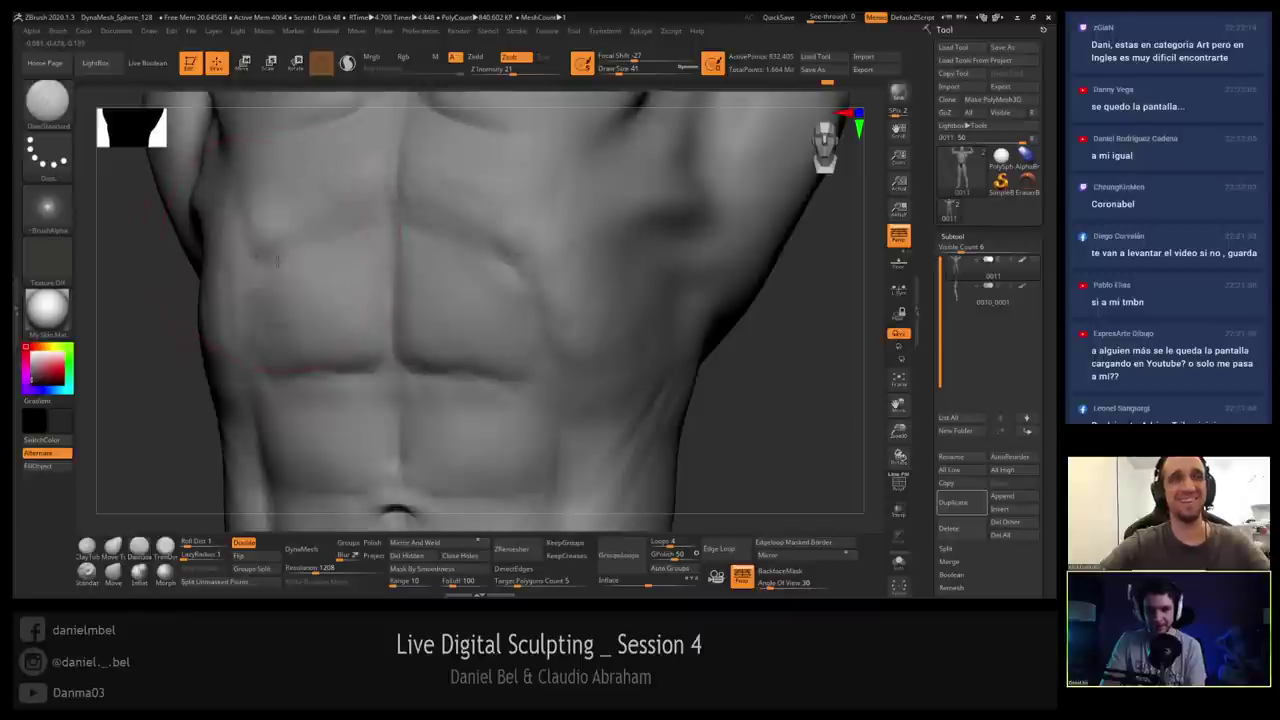
Sharpen the rib arch creases and deepen the upper abdominal midline below the sternum at draw size 18.
mouse_move(258, 240)
right_down()
mouse_move(352, 236)
mouse_move(361, 321)
right_up()
key(bracketleft)
key(bracketleft)
right_drag(412, 227, 346, 222)
alt+right_drag(374, 180, 367, 302)
key(bracketleft)
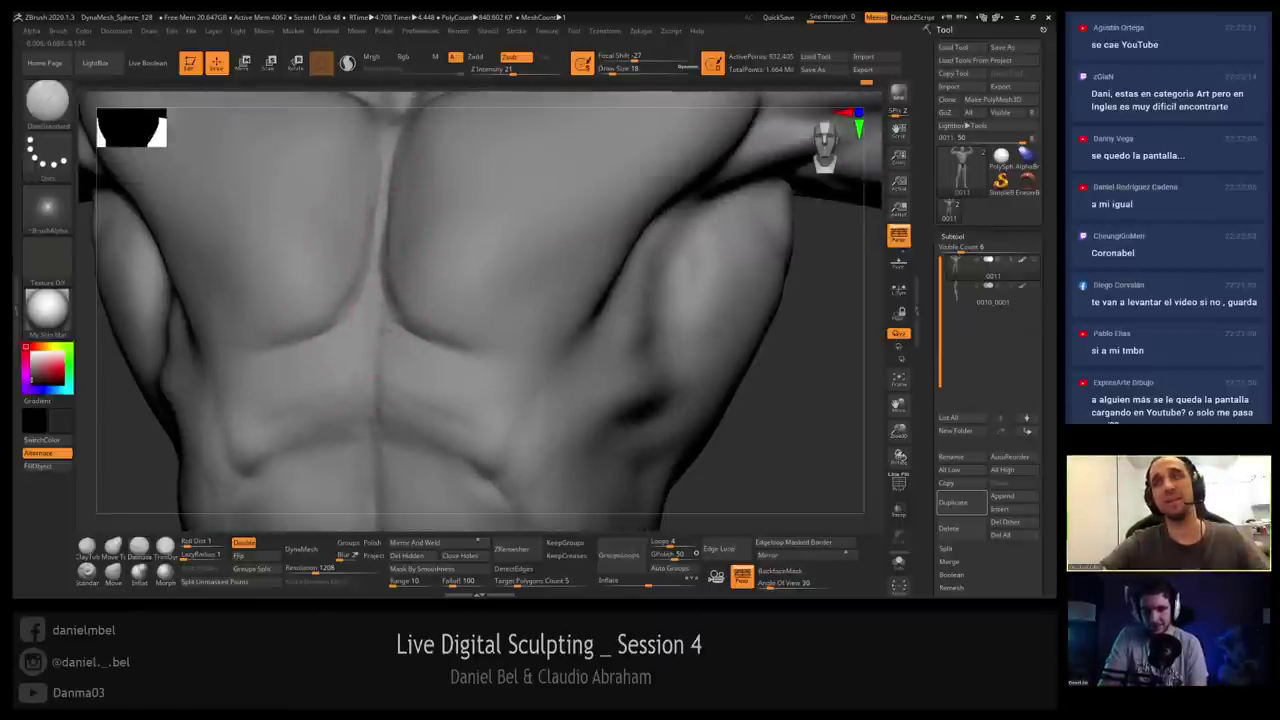
drag(380, 398, 377, 364)
Fill out the upper abdominals with clay tubes at draw size 29 and adjust the rib arch with Move at size 44.
key(bracketright)
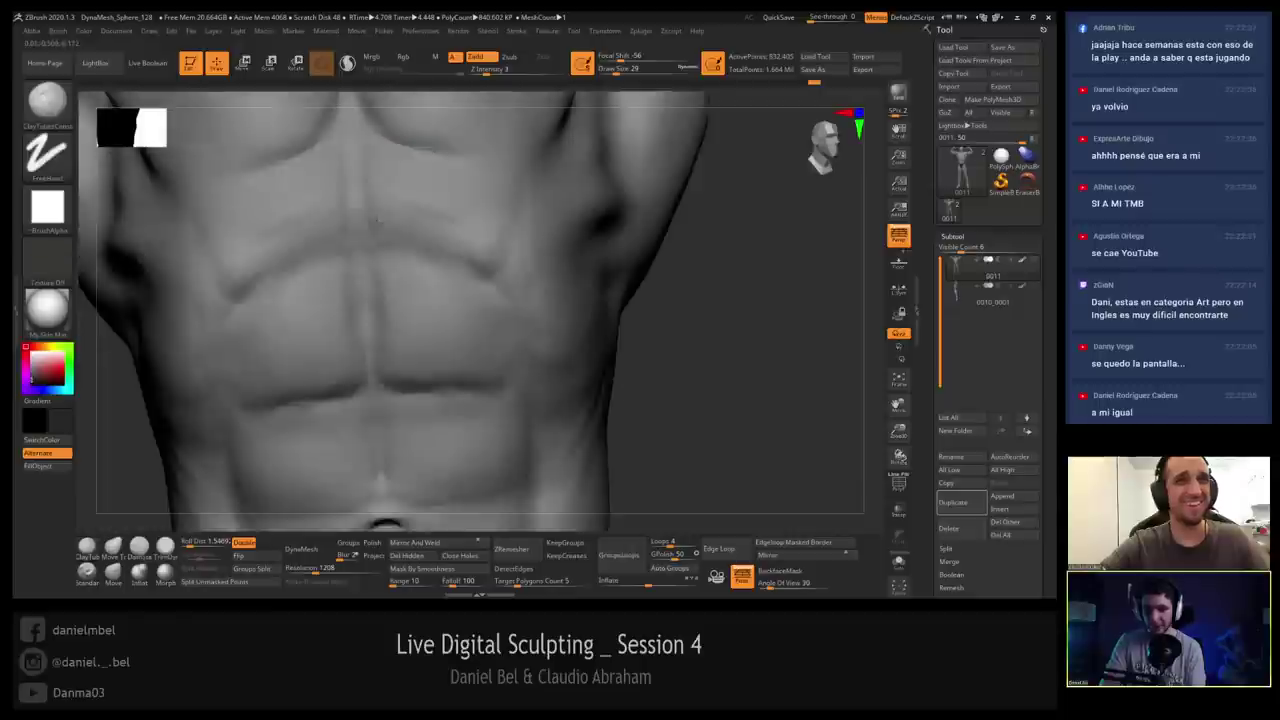
alt+right_drag(387, 210, 389, 250)
click(113, 574)
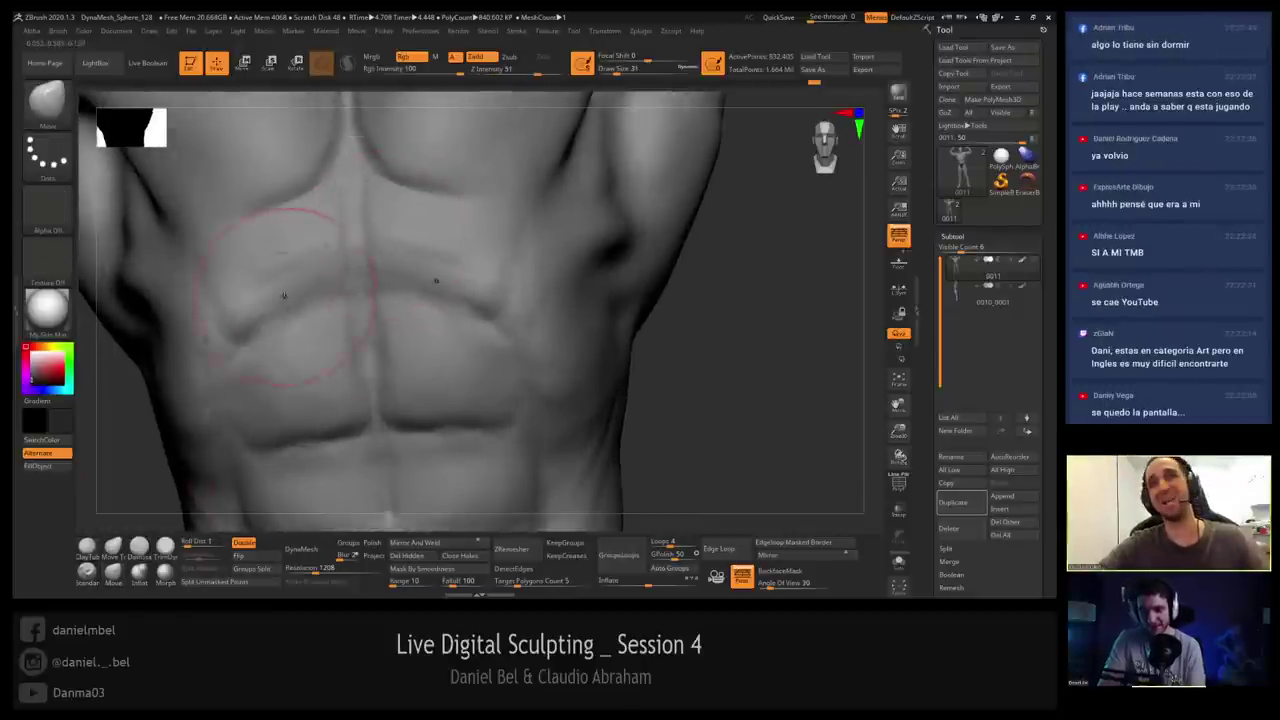
key(bracketright)
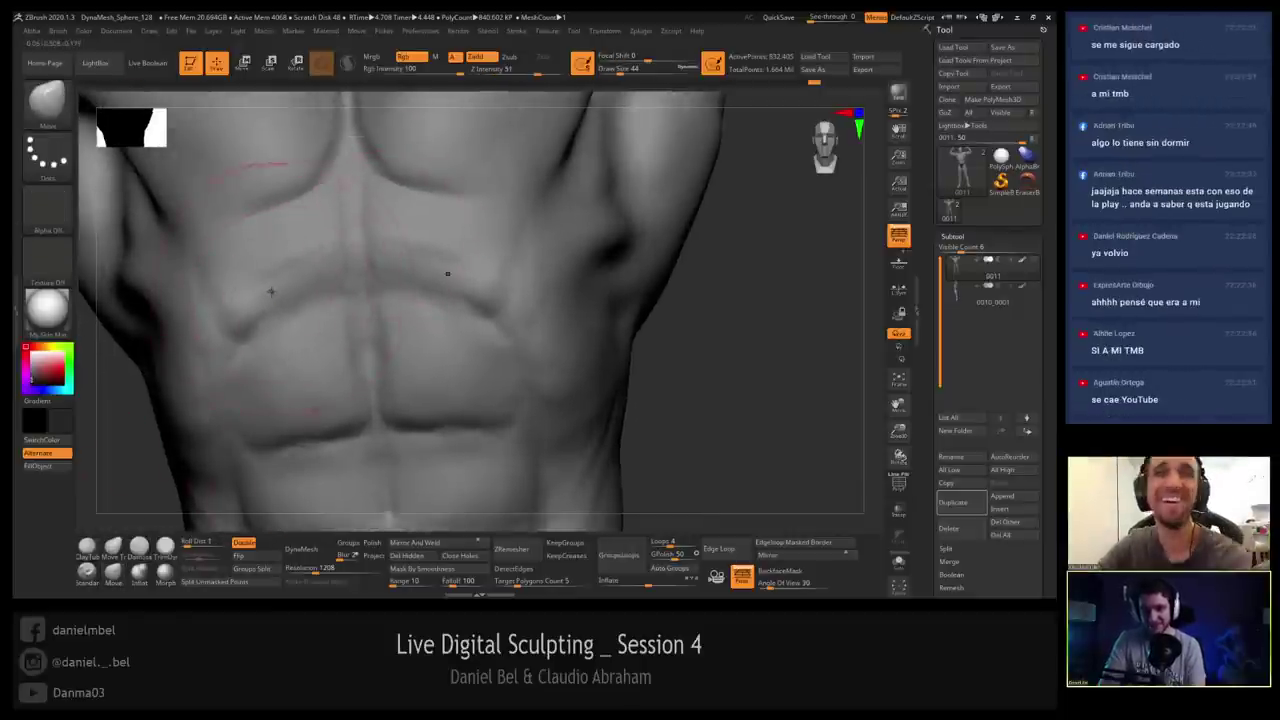
Sharpen the pectoral edges at the sternum at draw size 14 and add clay beside it, setting the draw size to 22.
key(bracketleft)
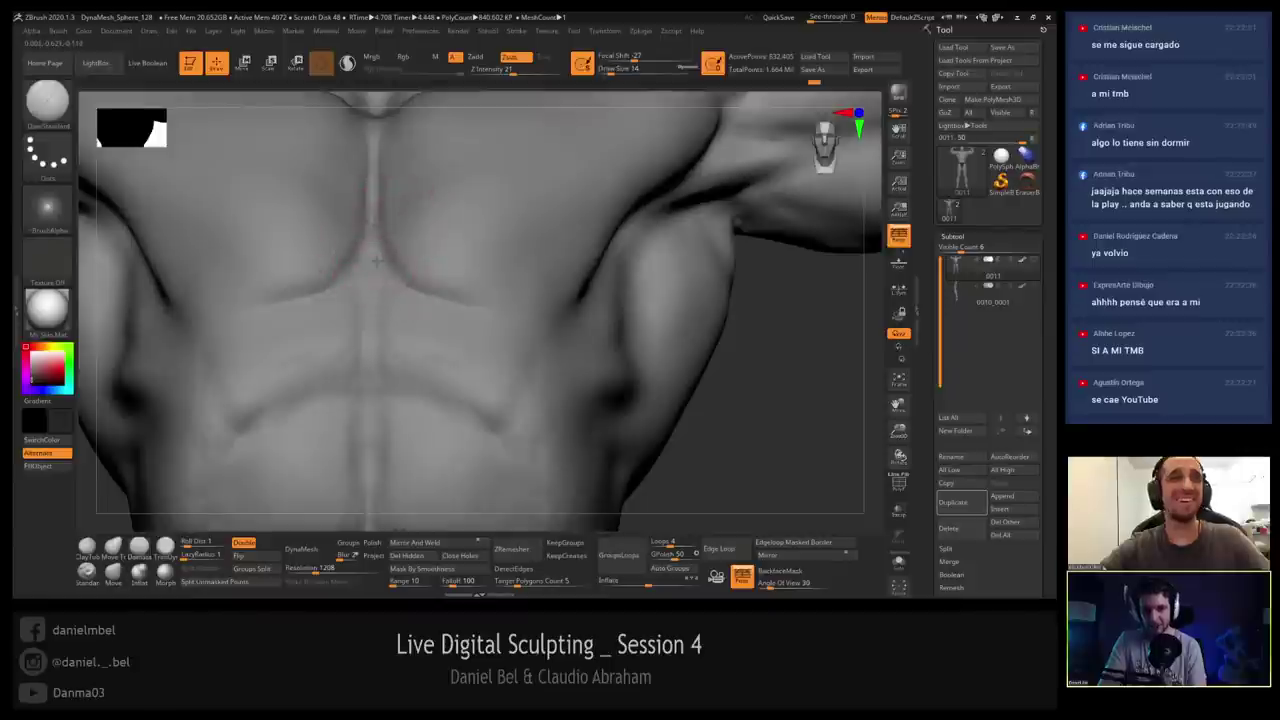
alt+right_drag(378, 190, 380, 270)
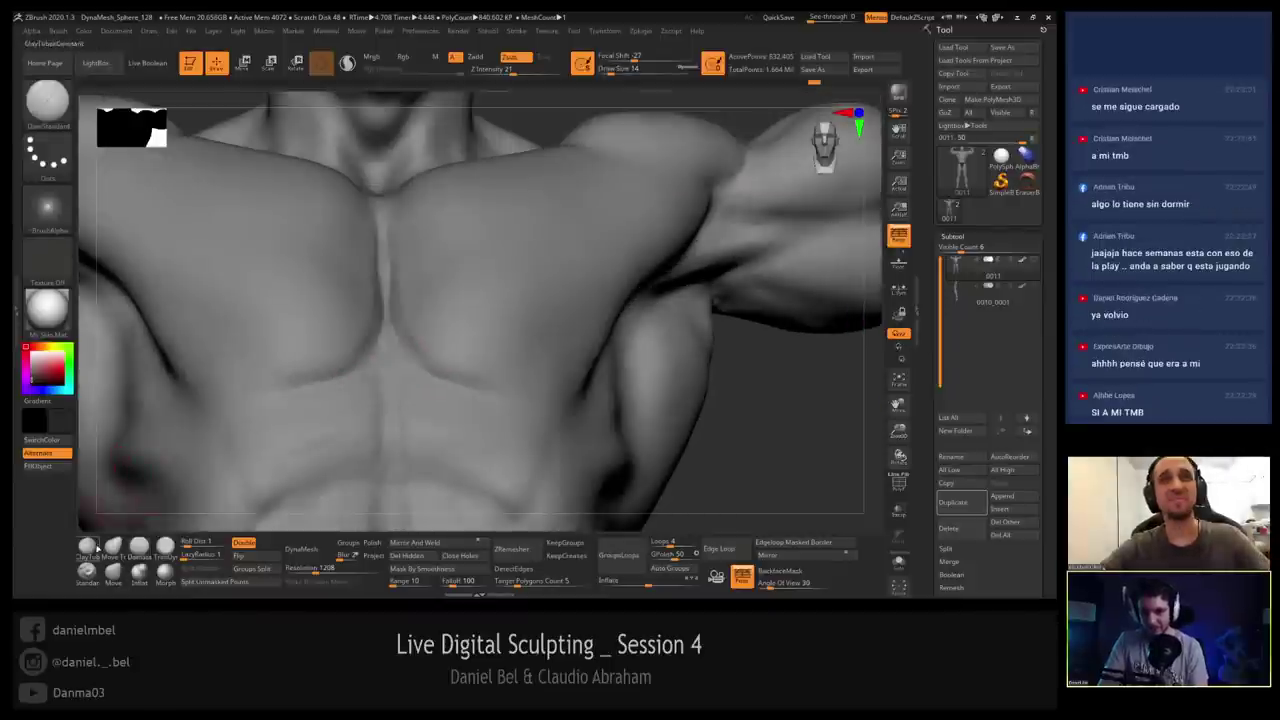
click(88, 546)
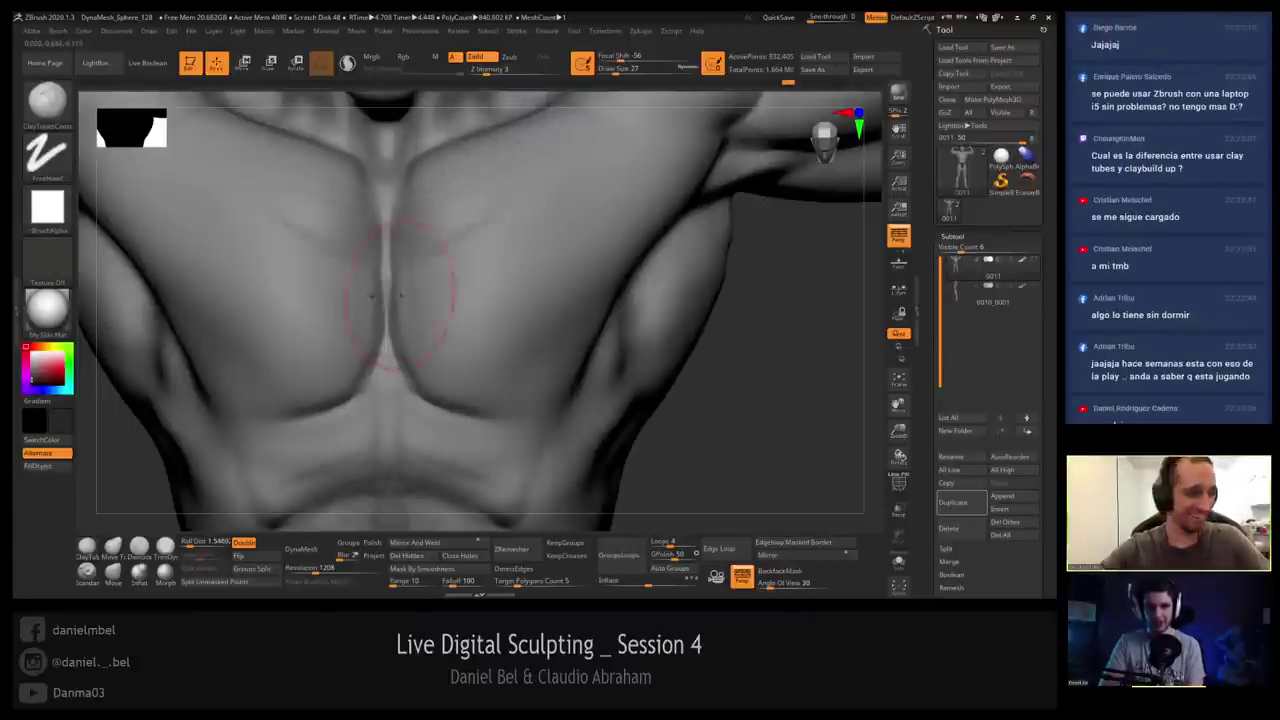
key(s)
click(389, 312)
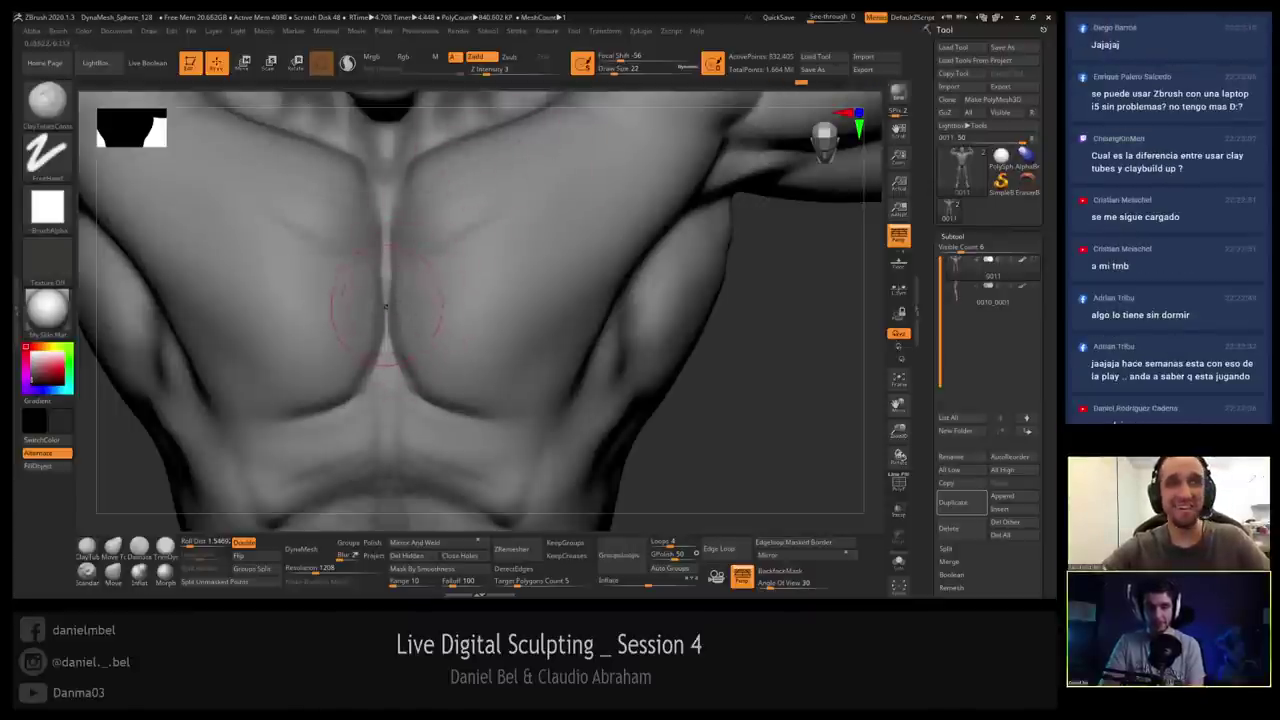
Build up clay along the lower sternum and smooth the lower pectoral surface, reducing the draw size to 20.
drag(394, 285, 390, 325)
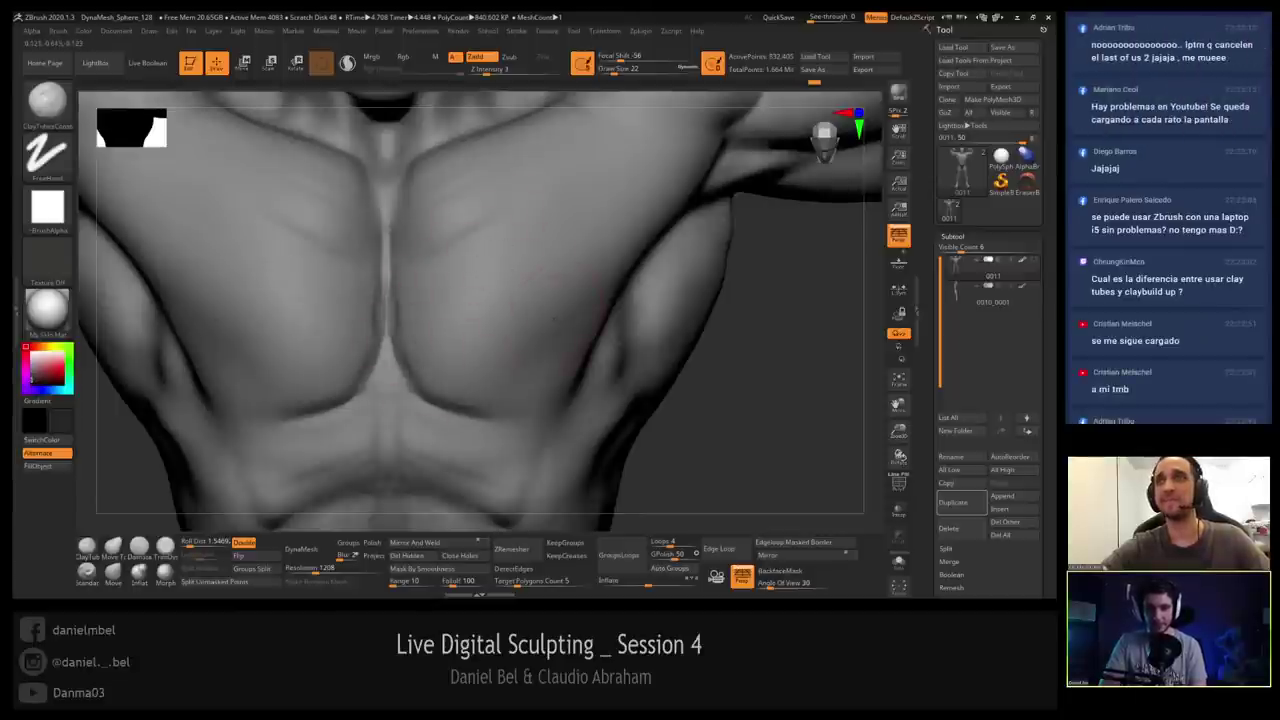
mouse_move(555, 319)
right_down()
mouse_move(583, 295)
mouse_move(591, 334)
mouse_move(506, 228)
mouse_move(429, 309)
mouse_move(517, 269)
mouse_move(534, 219)
mouse_move(484, 268)
mouse_move(440, 285)
mouse_move(469, 253)
mouse_move(432, 271)
mouse_move(420, 308)
right_up()
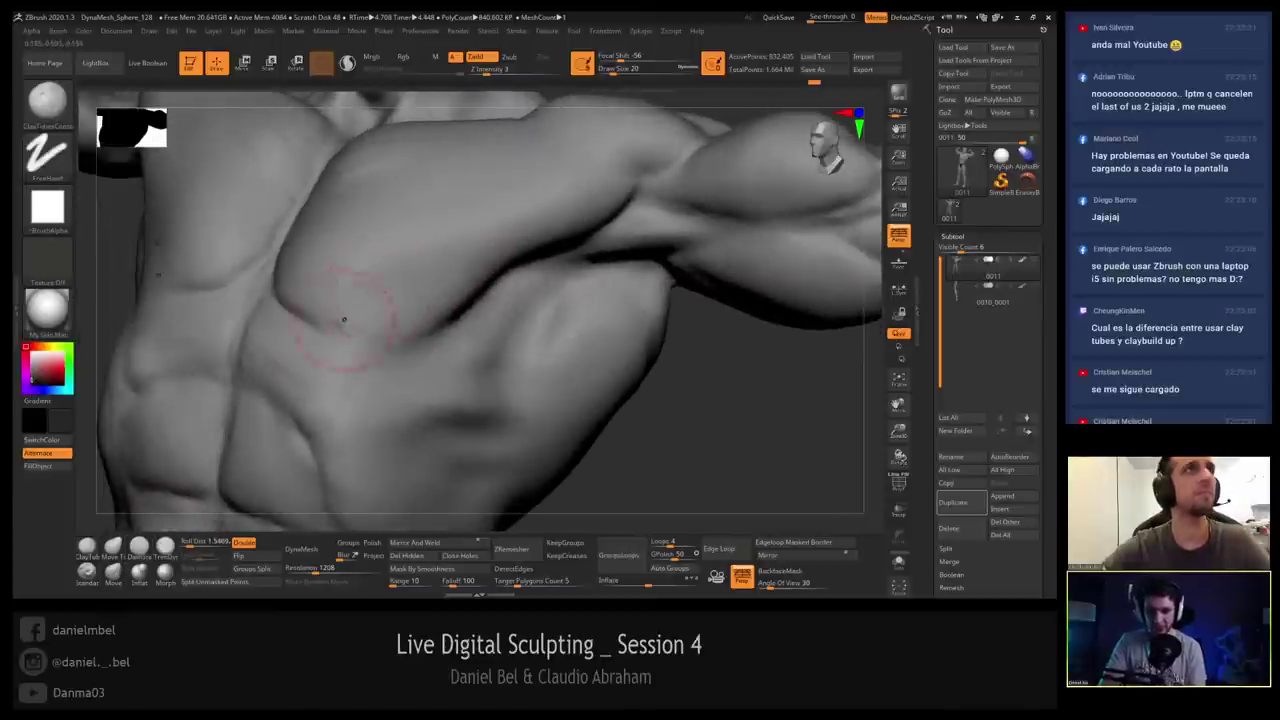
key(shift)
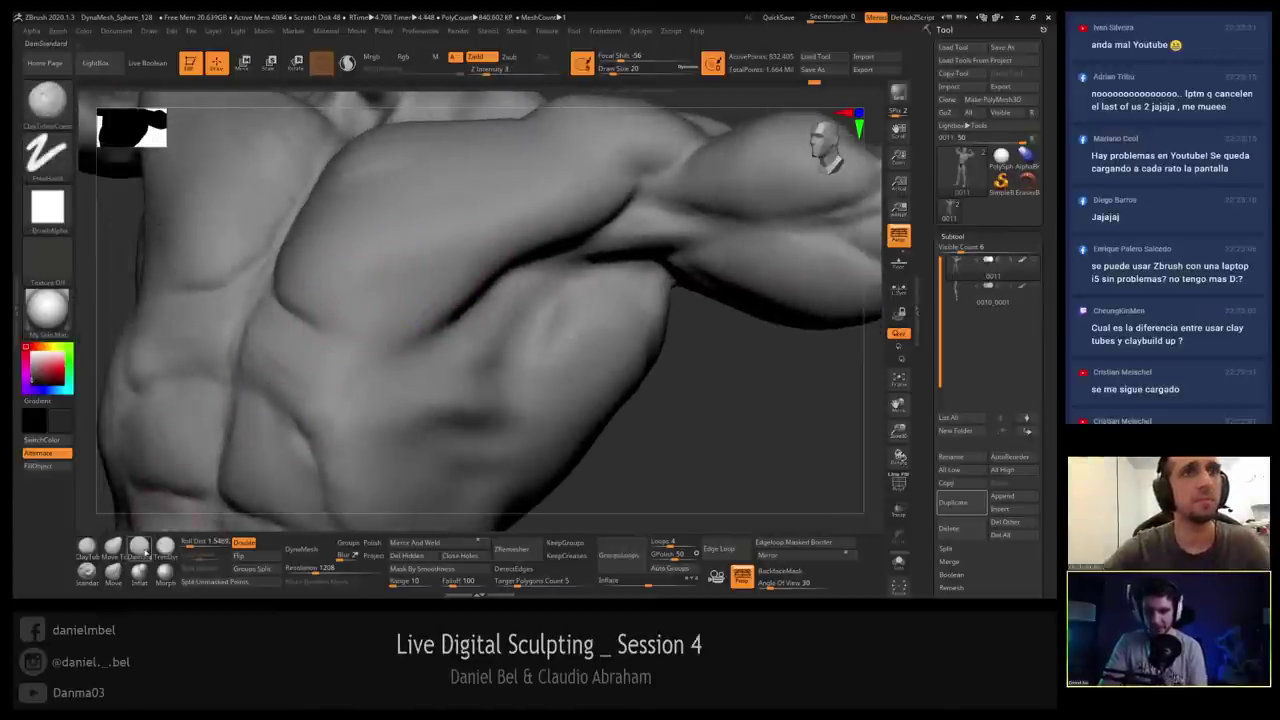
Sharpen the inner and lower pectoral edges with DamStandard at draw size 14.
click(139, 548)
right_drag(361, 258, 257, 286)
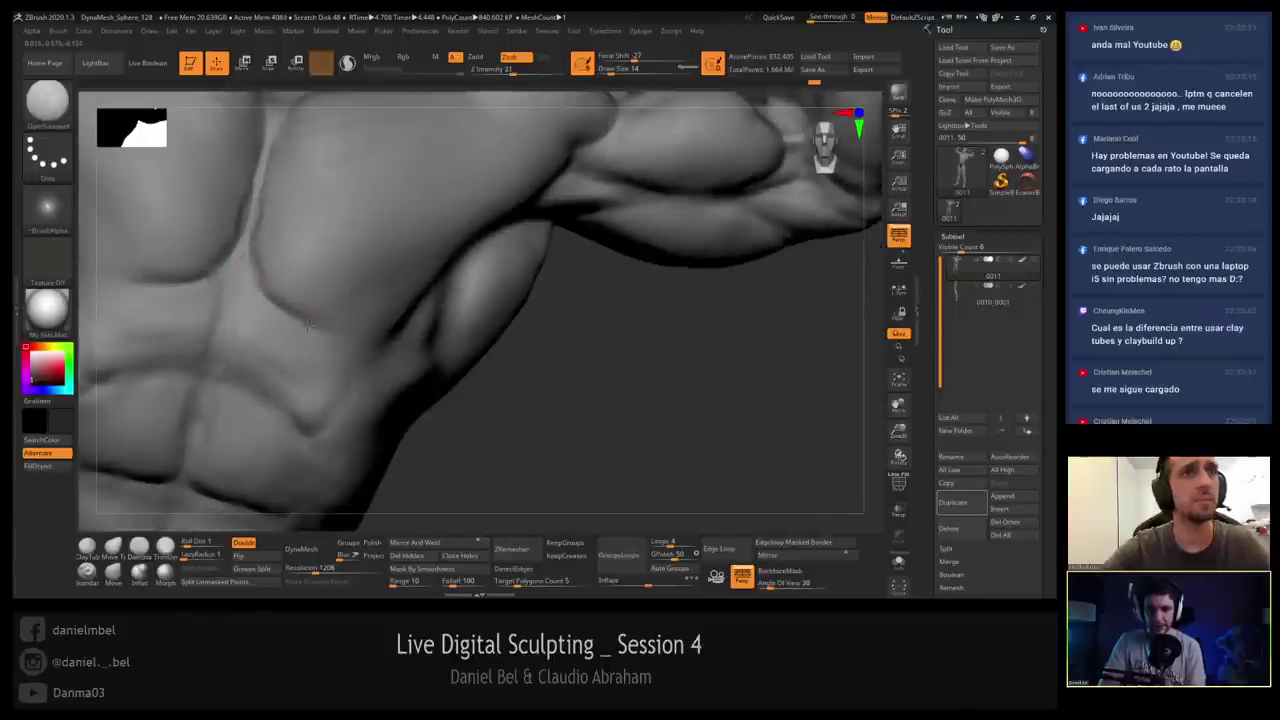
alt+right_drag(388, 188, 391, 234)
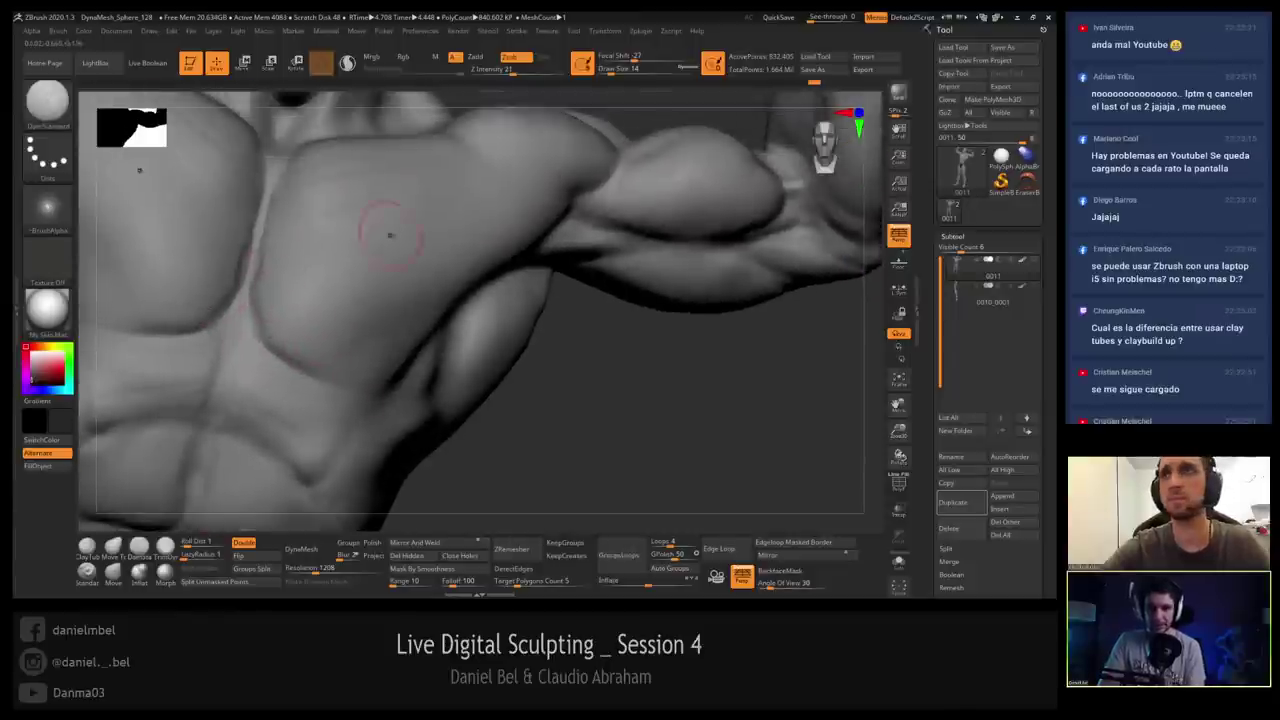
mouse_move(286, 234)
right_down()
mouse_move(277, 251)
mouse_move(320, 214)
right_up()
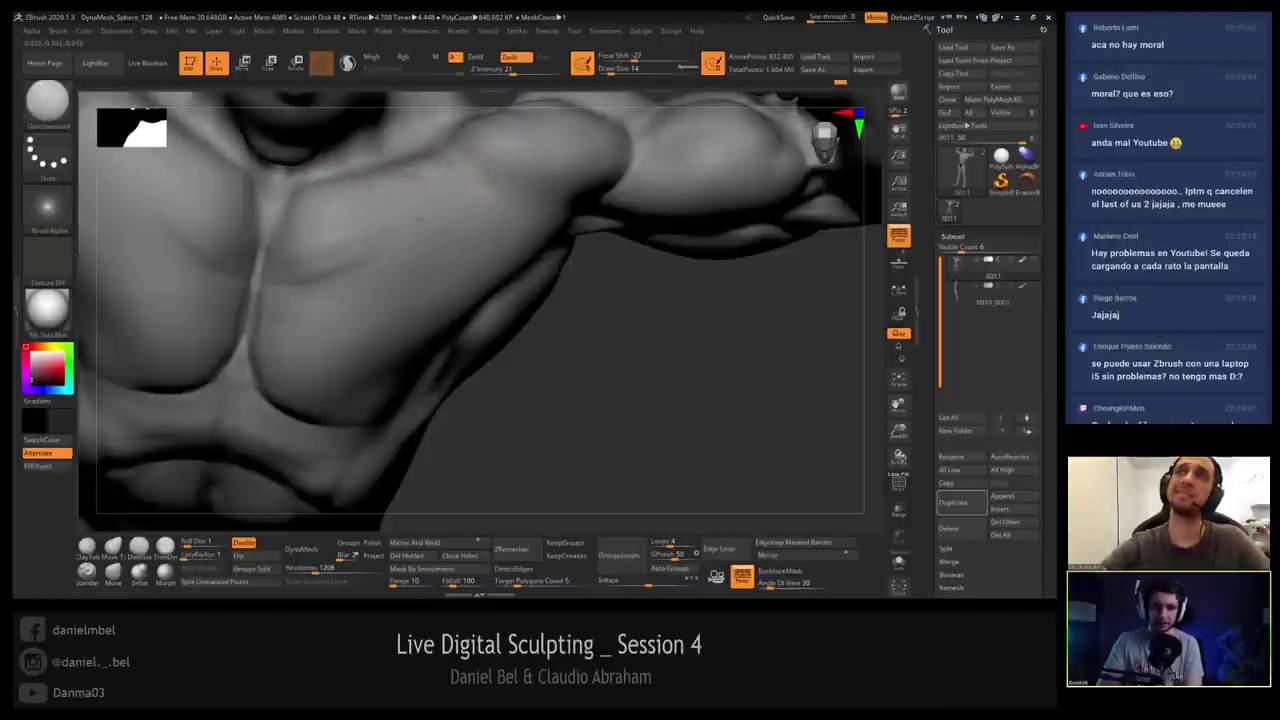
Carve diagonal fibre lines across the pectorals with DamStandard at draw size 14 and soften their inner ends.
mouse_move(416, 290)
right_down()
mouse_move(291, 235)
mouse_move(296, 201)
right_up()
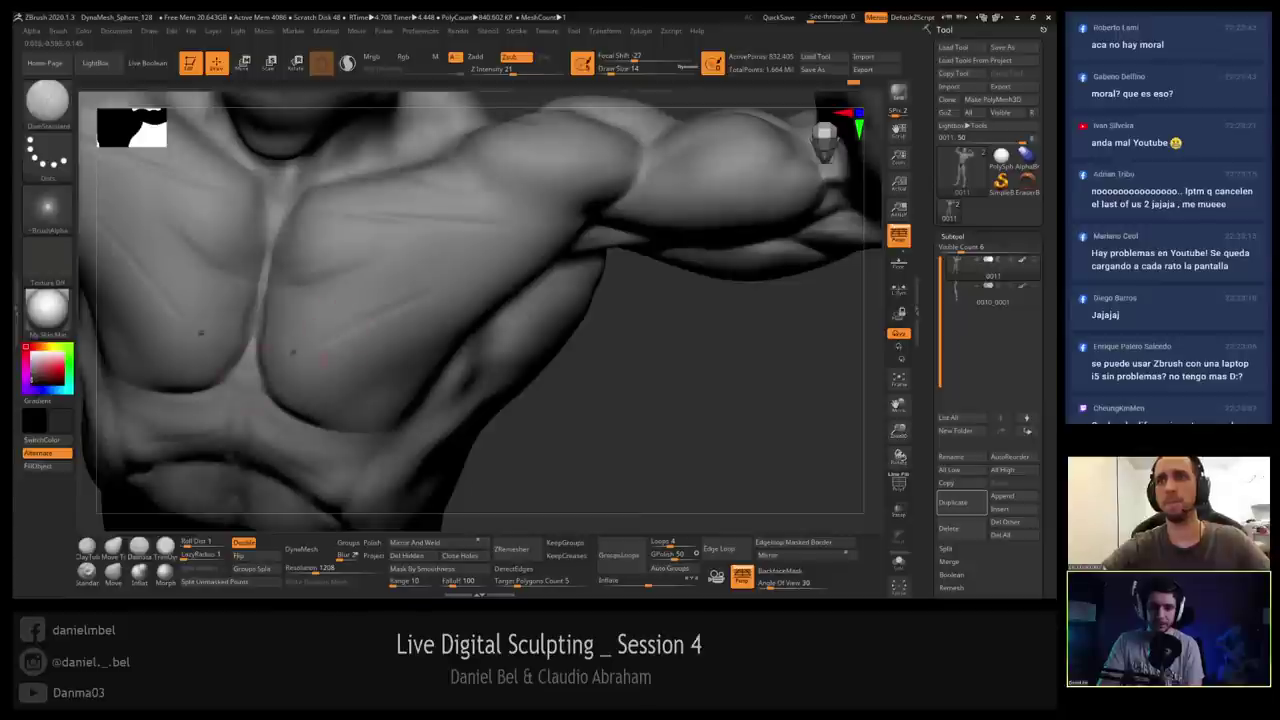
shift+drag(286, 374, 283, 394)
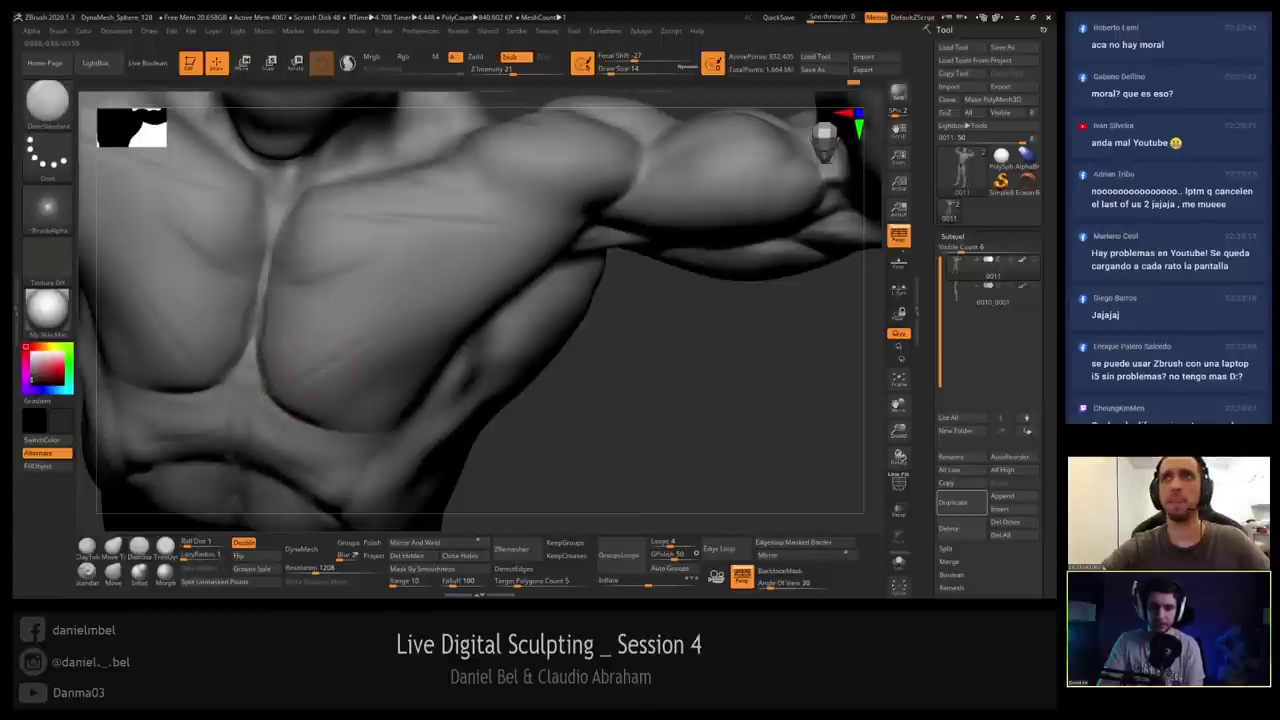
right_drag(486, 282, 433, 401)
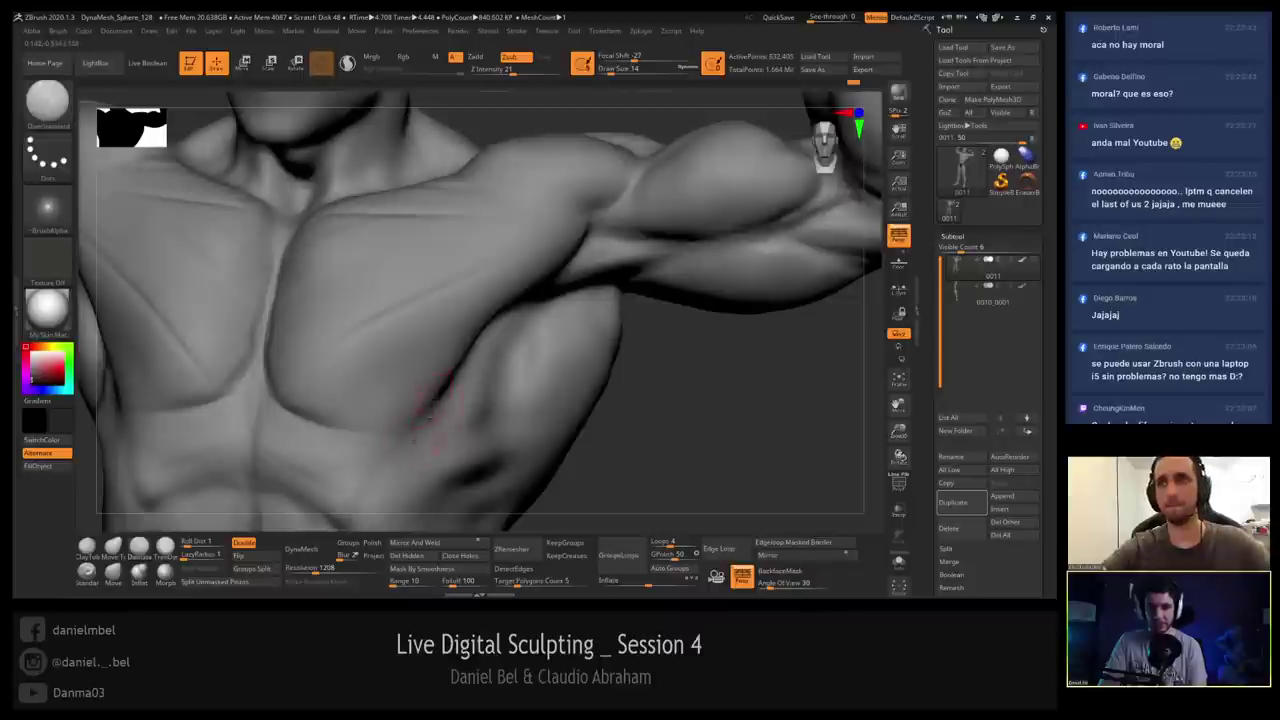
Define the lower outer pectoral edge above the ribs and smooth its transition into the rib cage.
right_drag(409, 449, 443, 386)
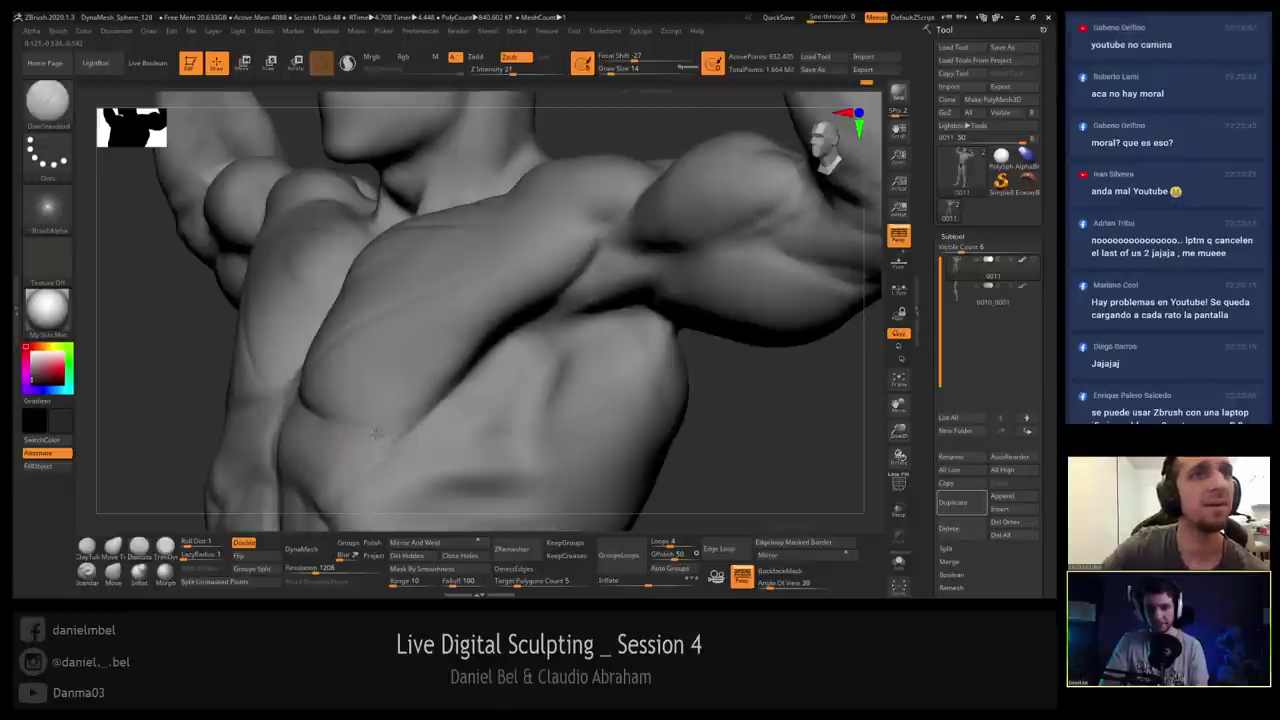
right_drag(376, 449, 422, 444)
mouse_move(380, 447)
shift+mouse_down()
mouse_move(367, 449)
mouse_move(388, 441)
shift+mouse_up()
key(shift)
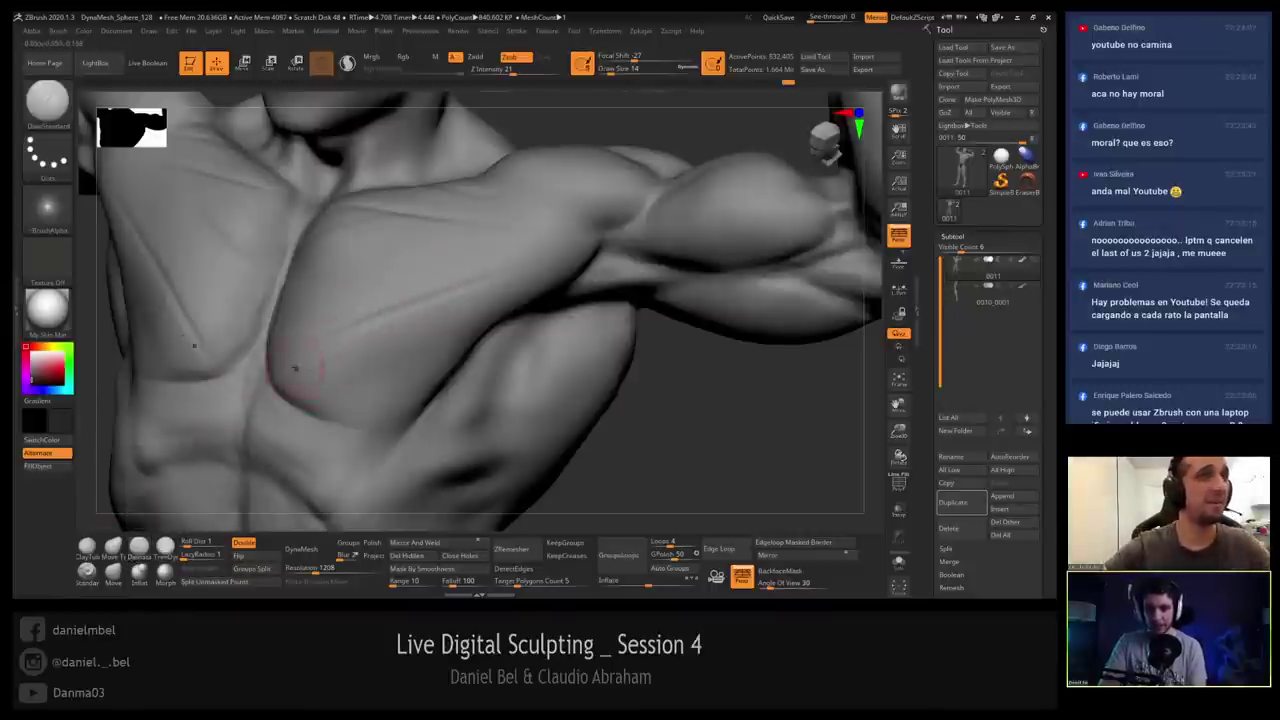
Flatten the lower pectoral surface with the Flatten brush at draw size 37, with colour painting turned off.
key(b)
key(Escape)
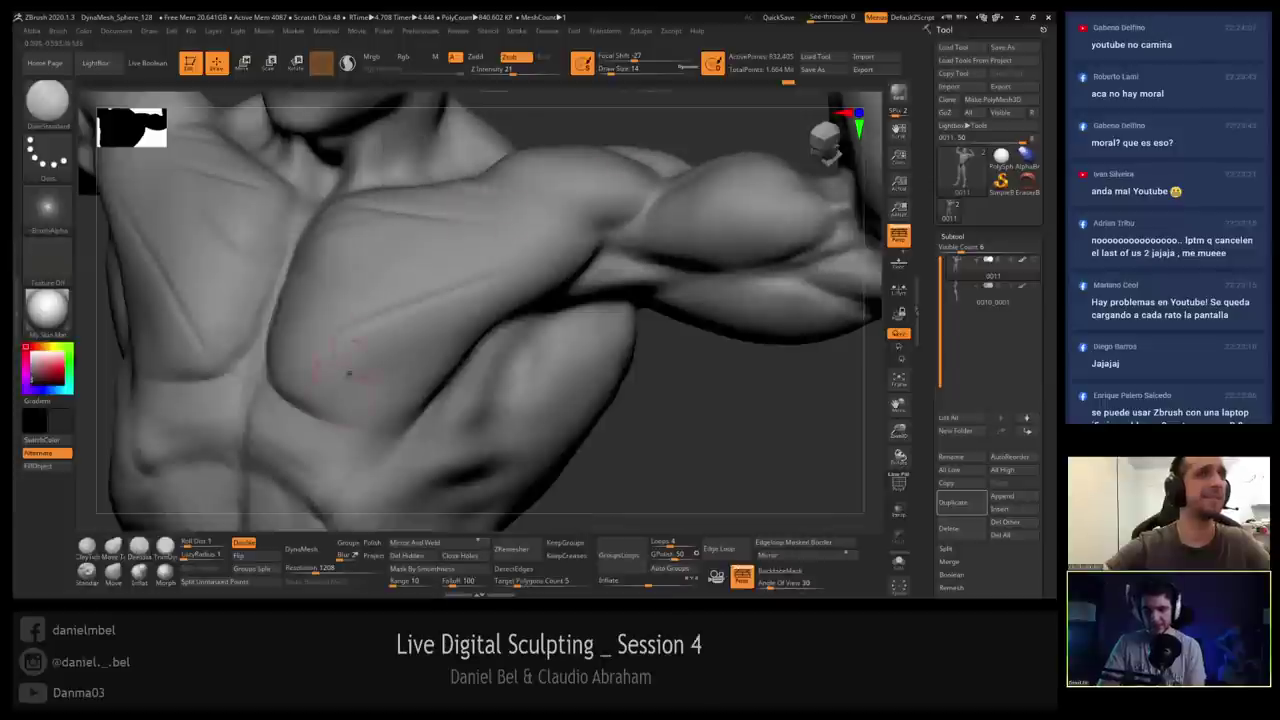
key(b)
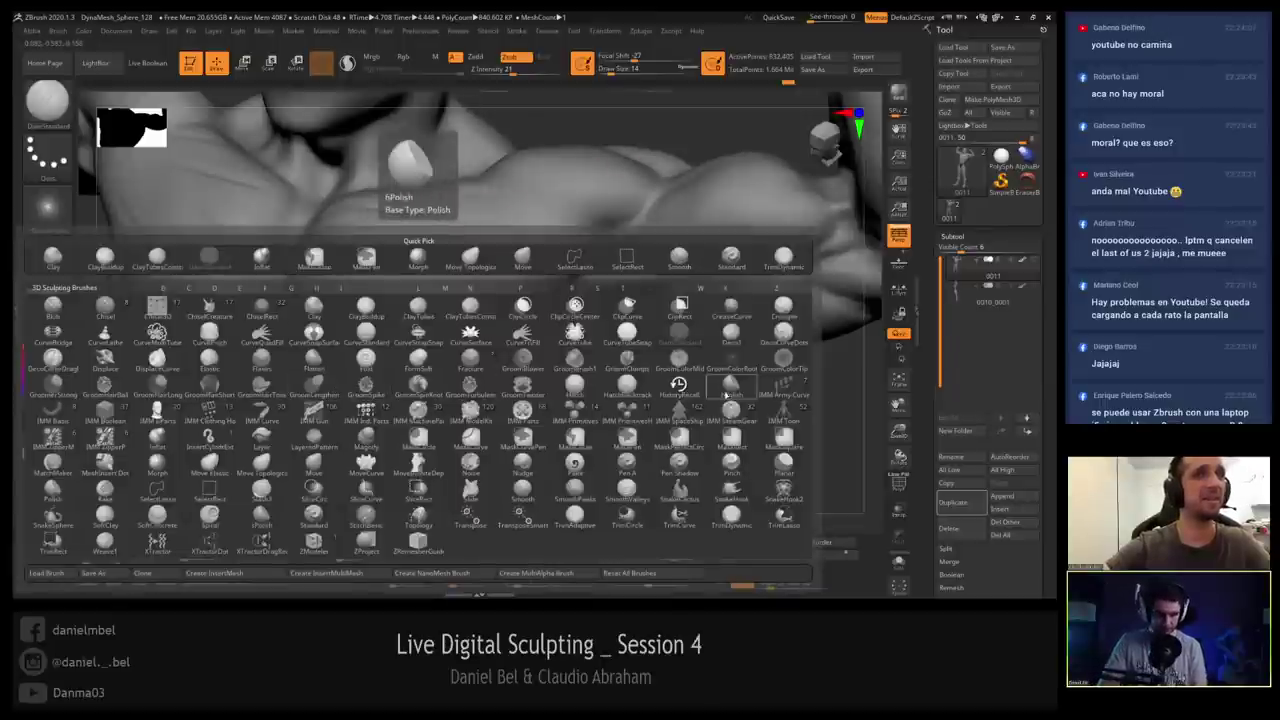
key(f)
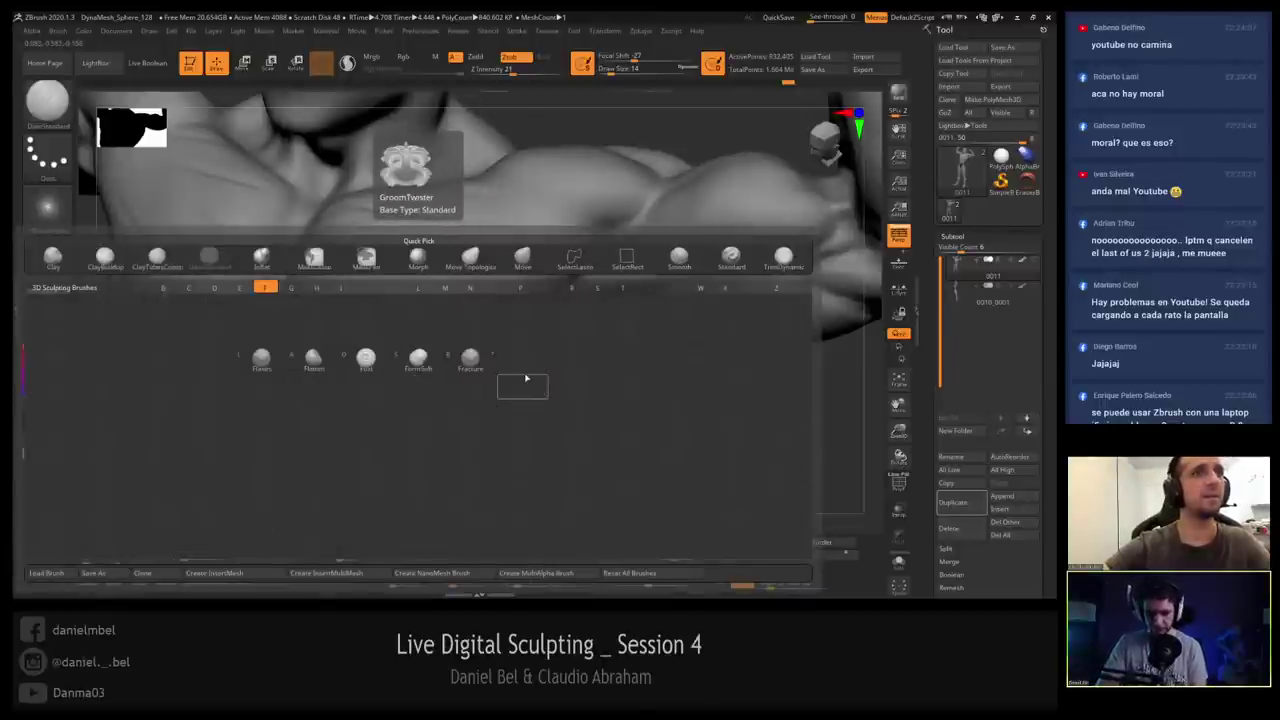
click(313, 357)
click(405, 57)
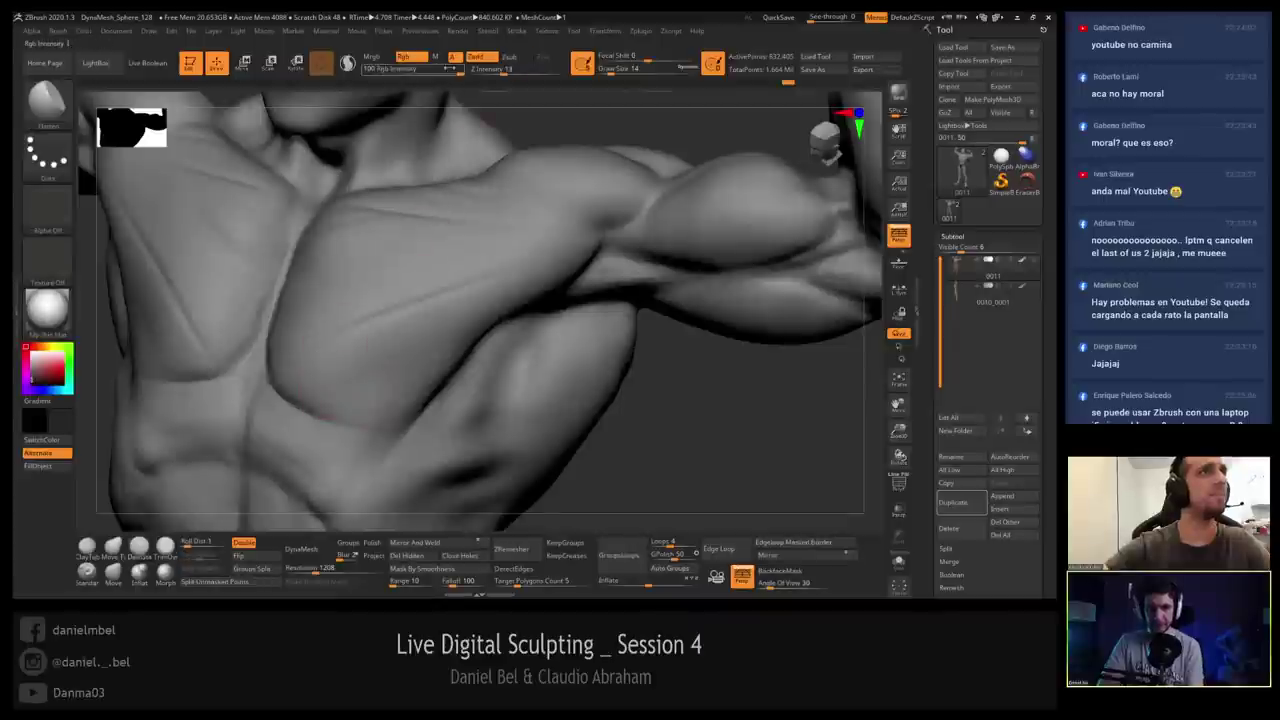
click(408, 58)
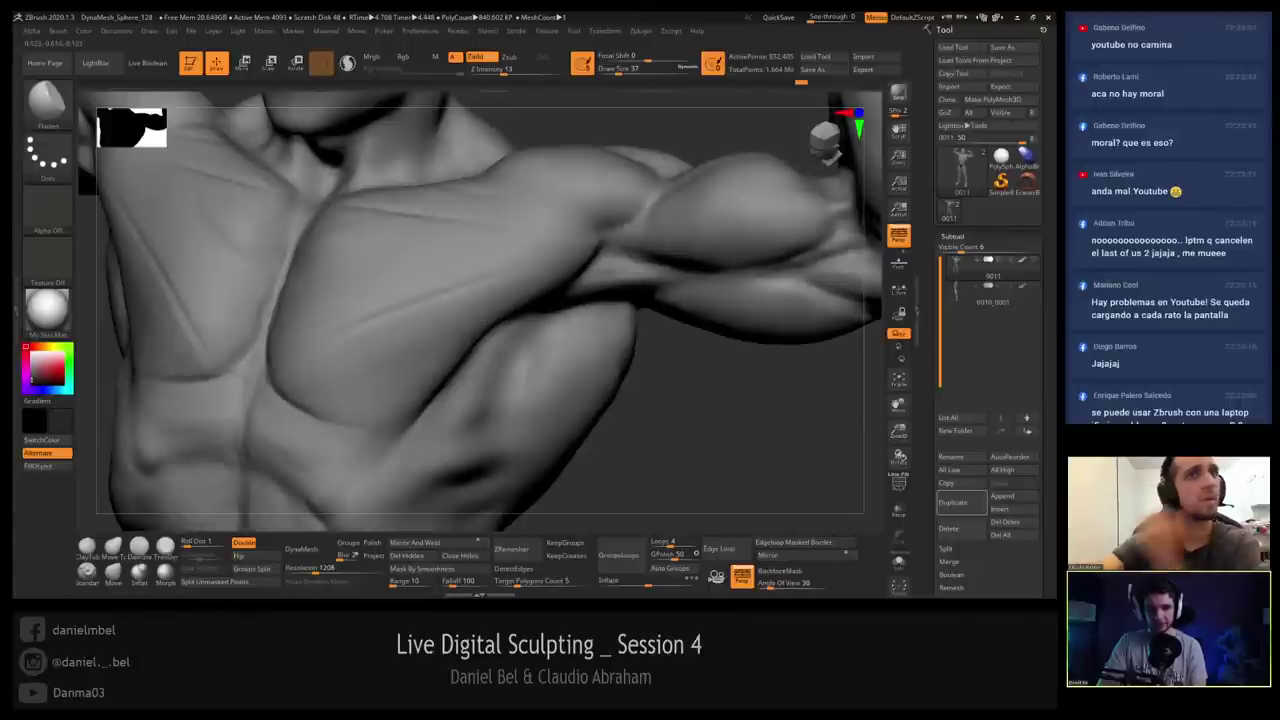
Fill out the pectorals over the fibre lines with clay tubes at draw size 39 and Z intensity 7.
right_drag(520, 305, 418, 325)
click(88, 548)
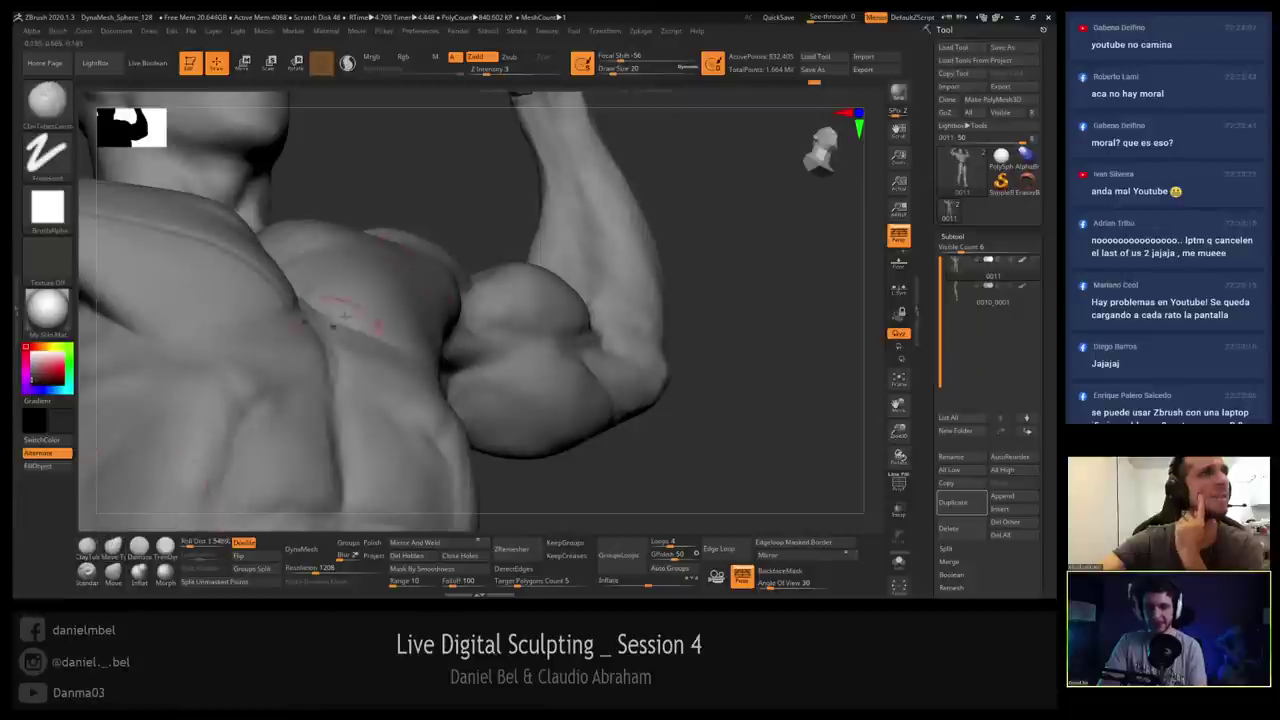
right_drag(334, 300, 443, 290)
key(bracketright)
key(bracketright)
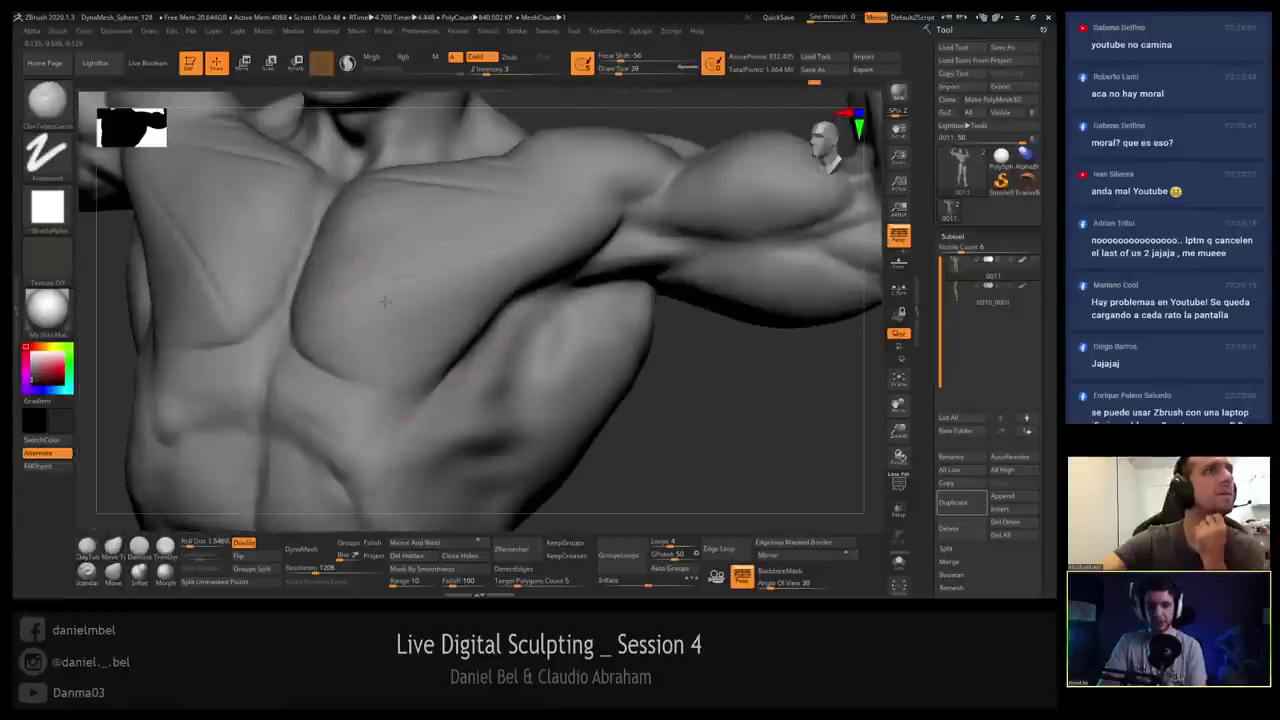
drag(487, 71, 495, 71)
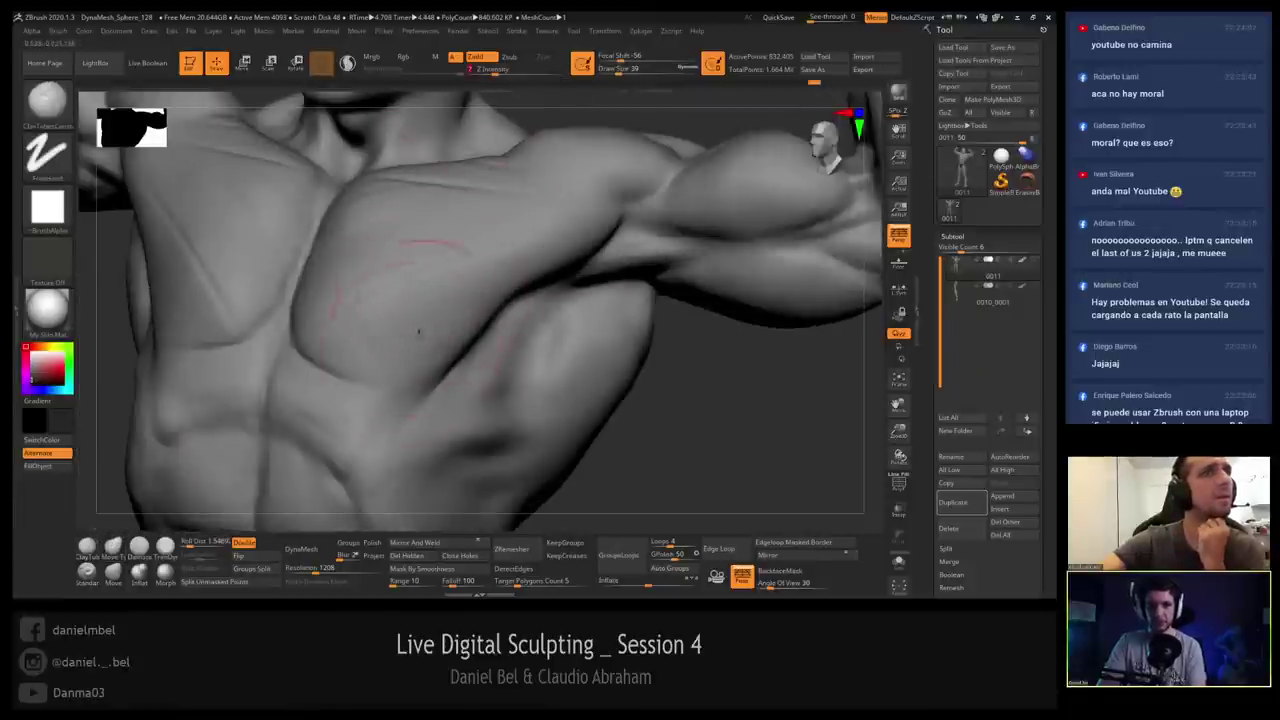
mouse_move(408, 313)
mouse_down()
mouse_move(443, 300)
mouse_move(372, 335)
mouse_up()
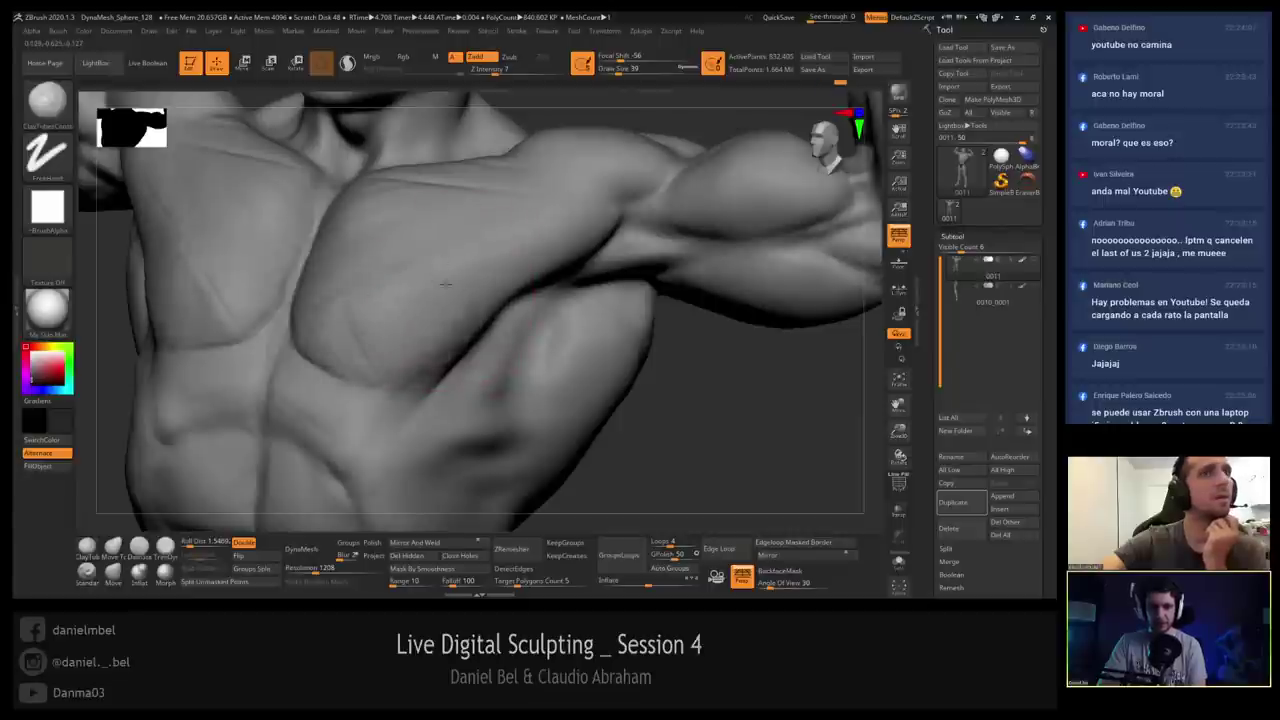
right_drag(432, 320, 460, 242)
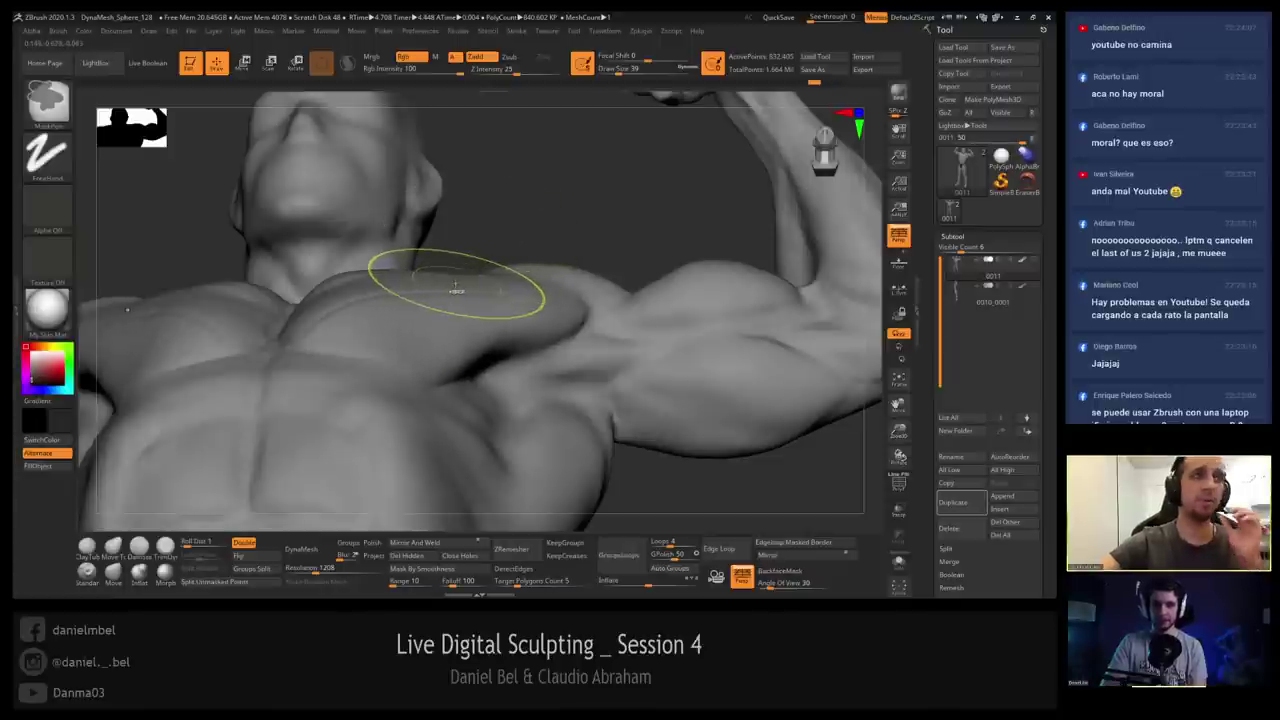
Carve the lower inner pectoral edges with DamStandard at draw size 25, accepting the removal of the newer undo history entries.
right_drag(452, 290, 452, 358)
mouse_move(400, 292)
right_down()
mouse_move(398, 345)
mouse_move(387, 343)
mouse_move(416, 316)
right_up()
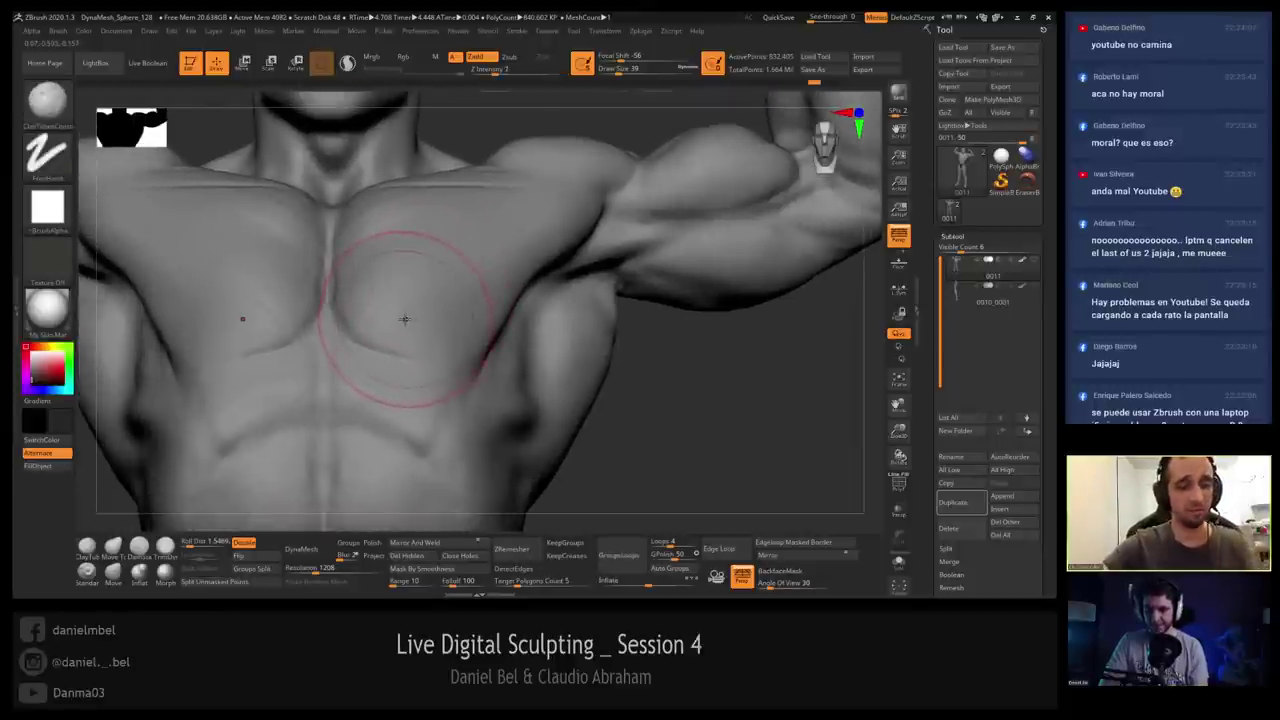
click(112, 545)
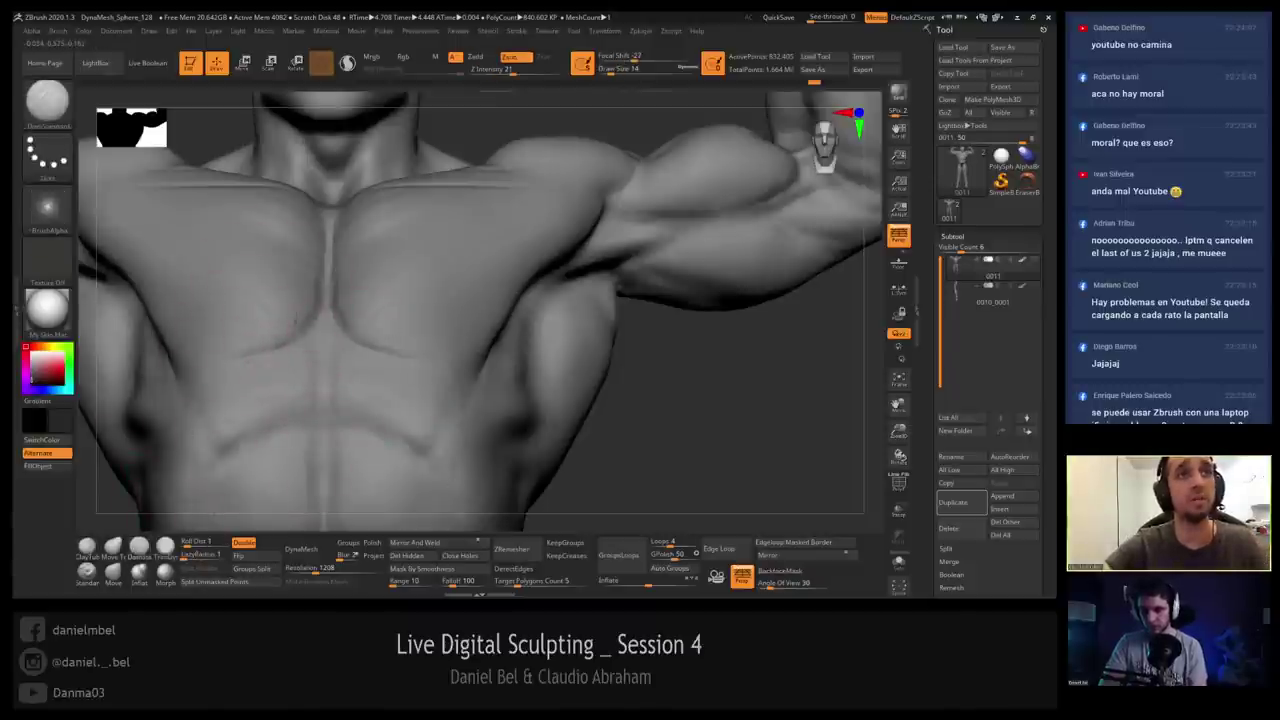
alt+right_drag(266, 337, 297, 322)
key(bracketright)
drag(356, 302, 304, 332)
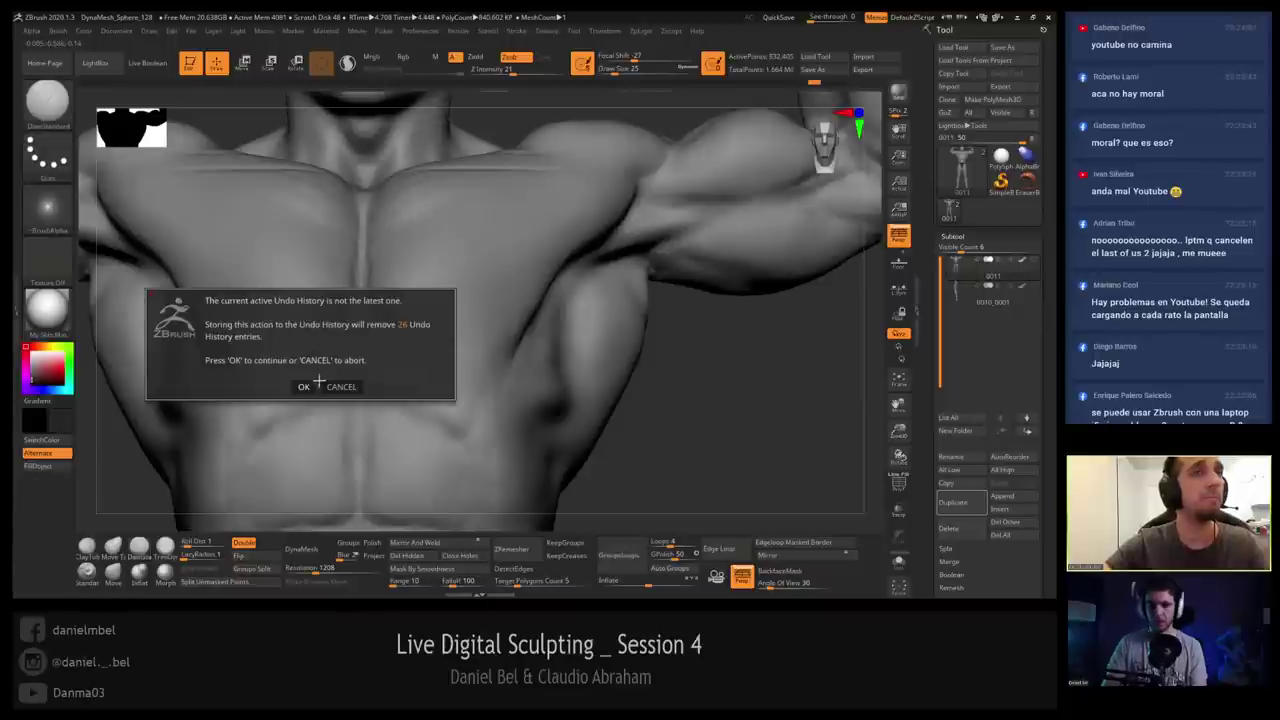
click(306, 386)
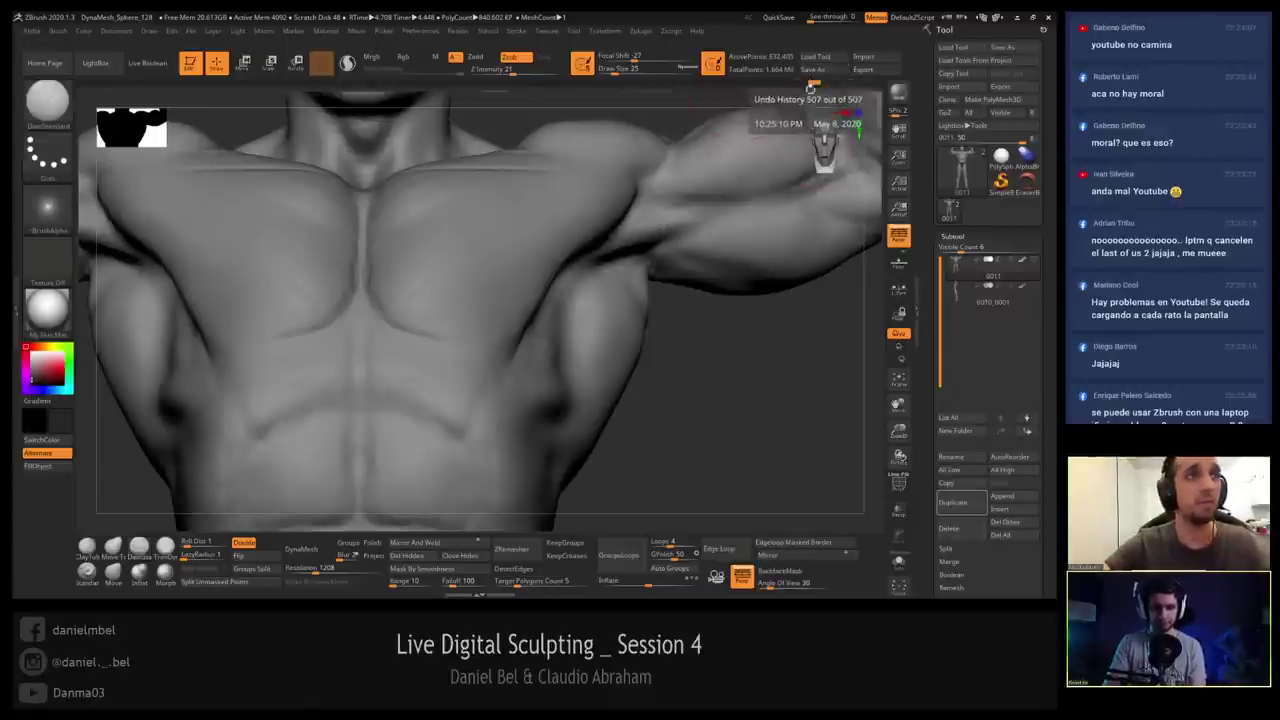
Duplicate subtool 0011, roll the original back to an early undo history state, and select the copy 0012.
click(953, 502)
mouse_move(953, 298)
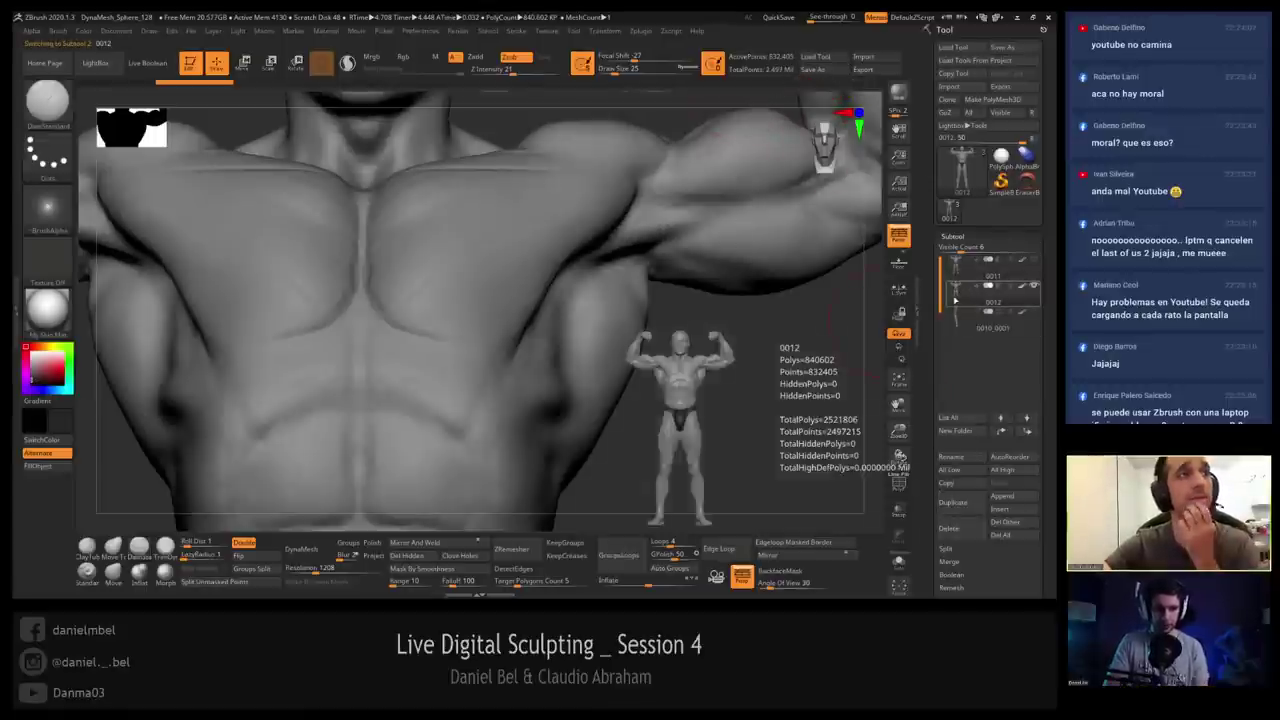
click(975, 273)
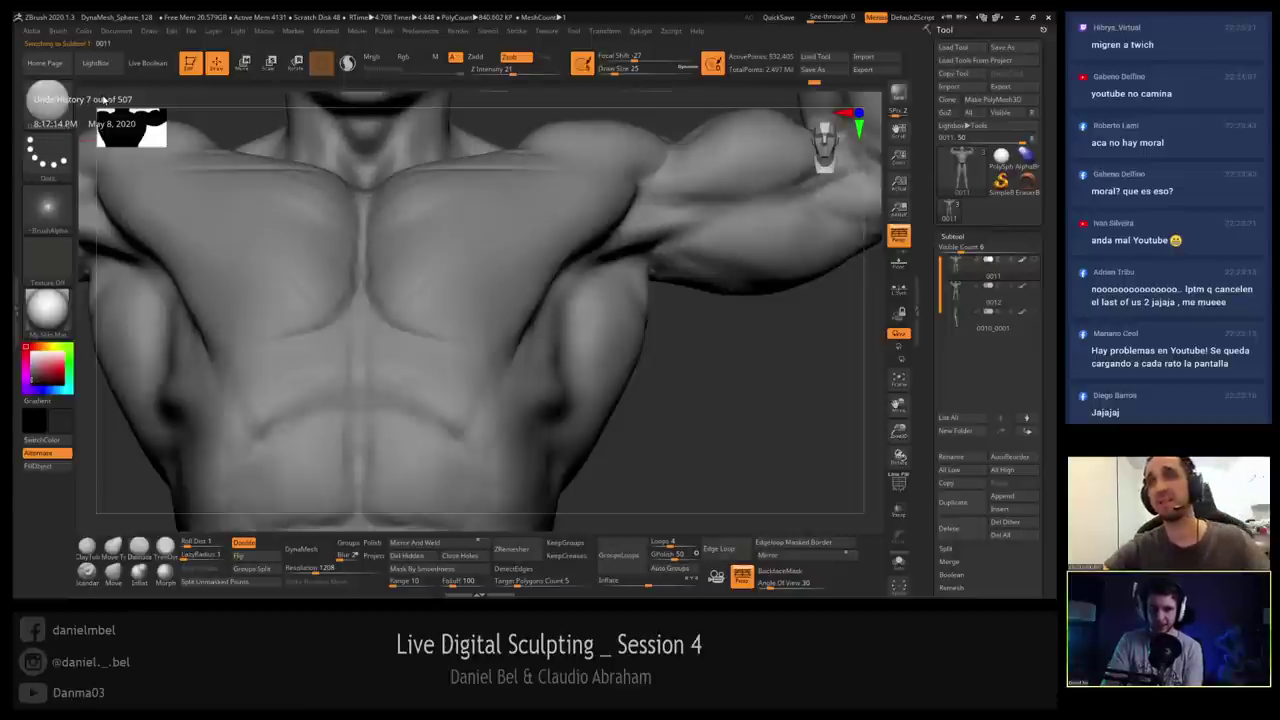
click(103, 99)
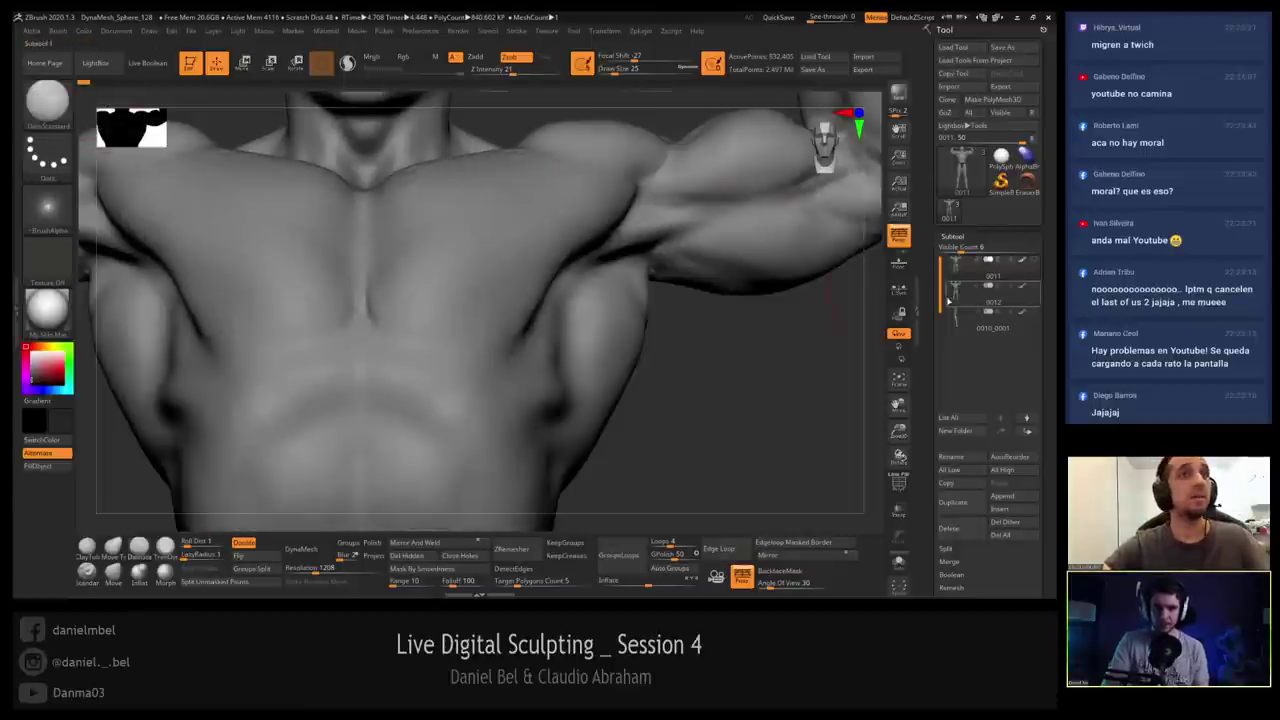
click(949, 300)
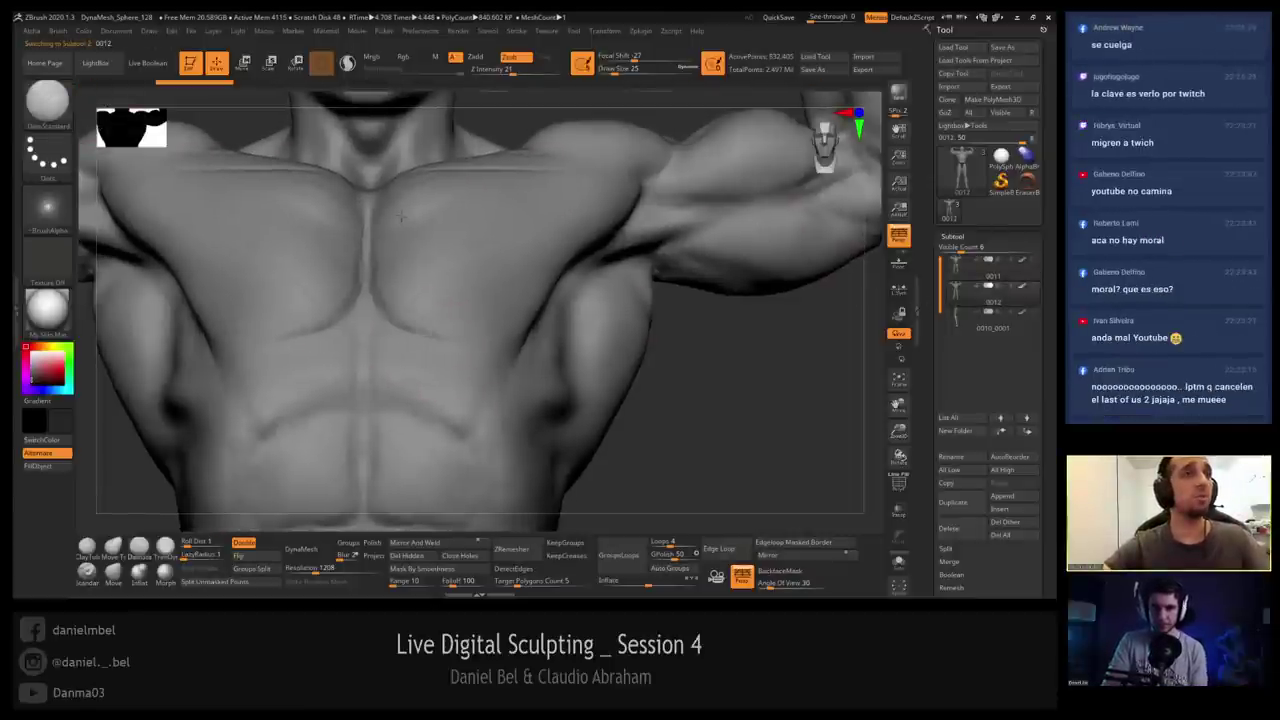
Compare the torso with subtool 0010_0001 by toggling that subtool's visibility.
mouse_move(401, 217)
ctrl+right_down()
mouse_move(441, 336)
mouse_move(429, 338)
mouse_move(445, 275)
ctrl+right_up()
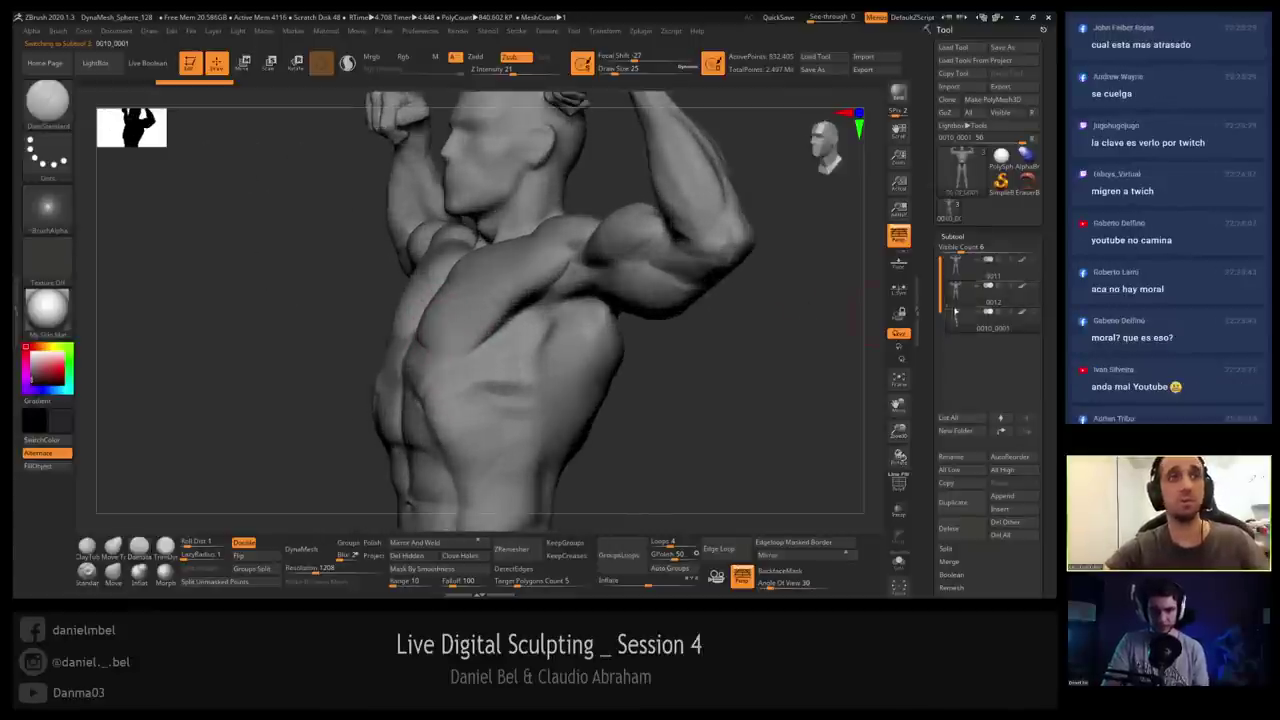
click(1034, 313)
click(1034, 313)
Adjust the abdomen of subtool 0012 with Move at draw size 51 and add clay along the rib arch at size 27.
click(113, 570)
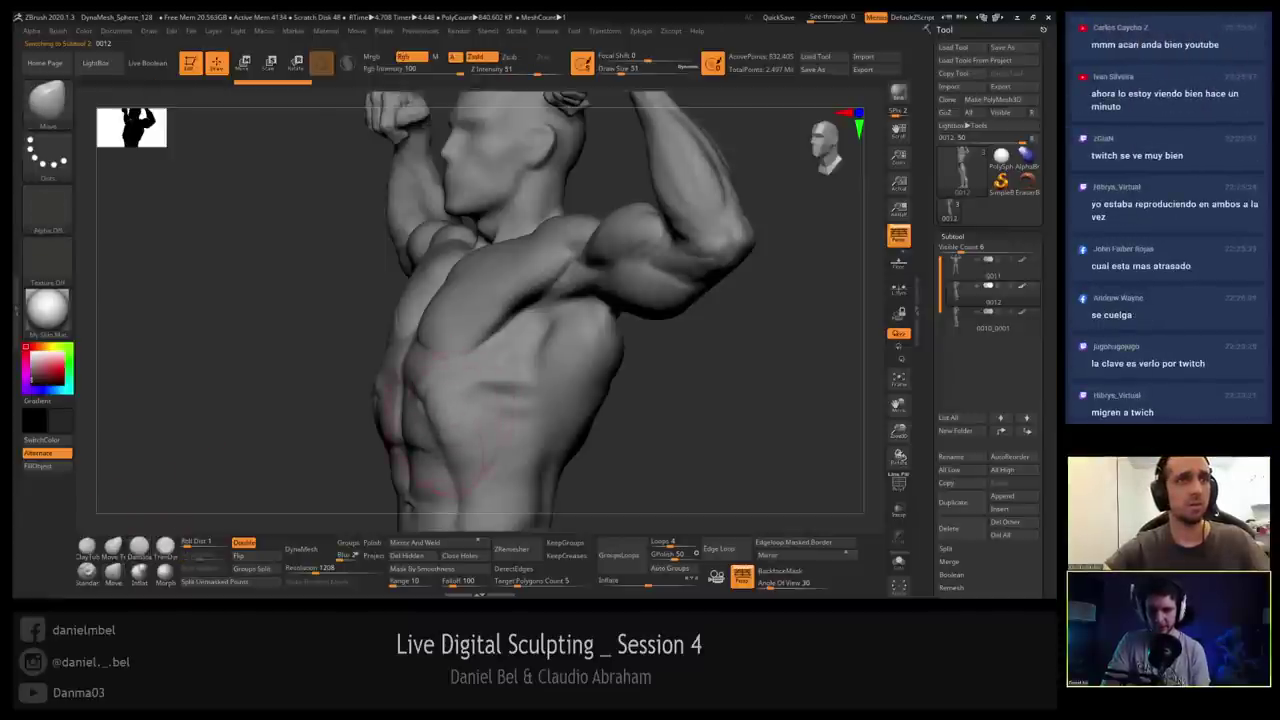
mouse_move(451, 412)
right_down()
mouse_move(445, 280)
mouse_move(400, 308)
mouse_move(452, 303)
right_up()
click(88, 548)
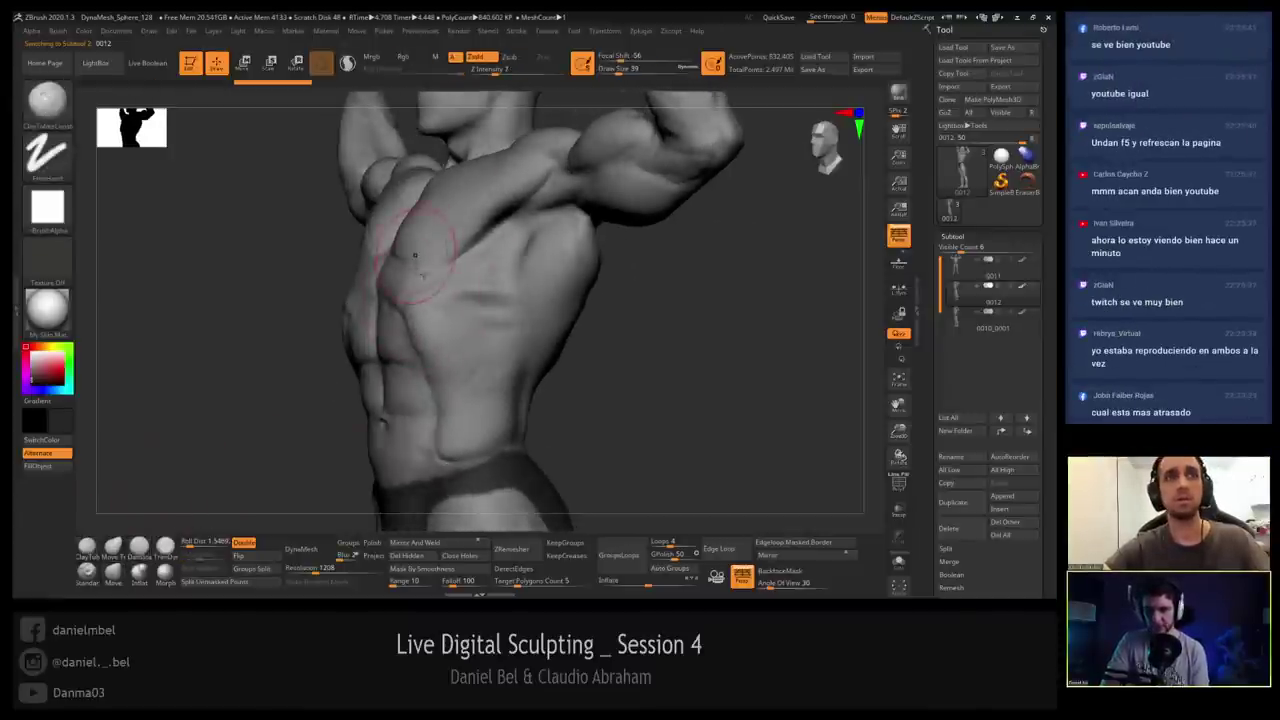
ctrl+right_drag(417, 263, 338, 306)
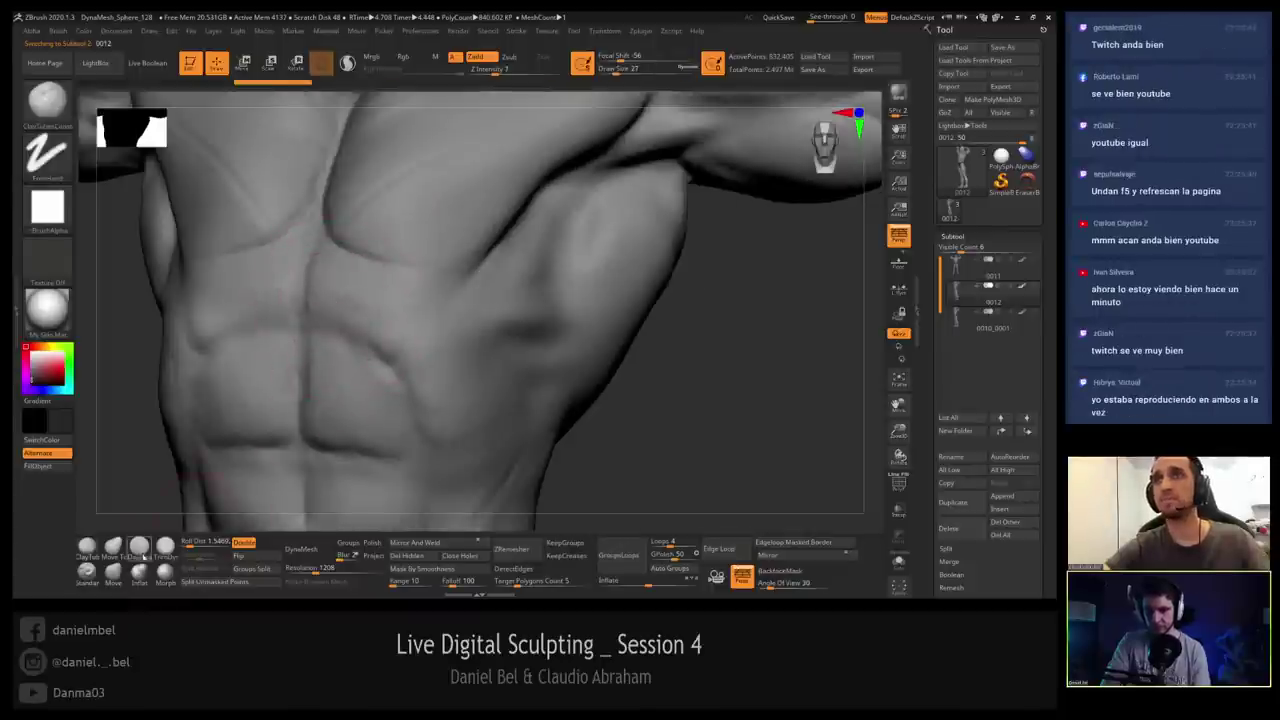
Deepen the abdominal midline and the creases above the navel with DamStandard at draw sizes 32 and 37.
click(139, 548)
key(s)
drag(356, 313, 353, 313)
drag(316, 256, 306, 350)
right_drag(348, 380, 374, 384)
alt+right_drag(374, 384, 359, 251)
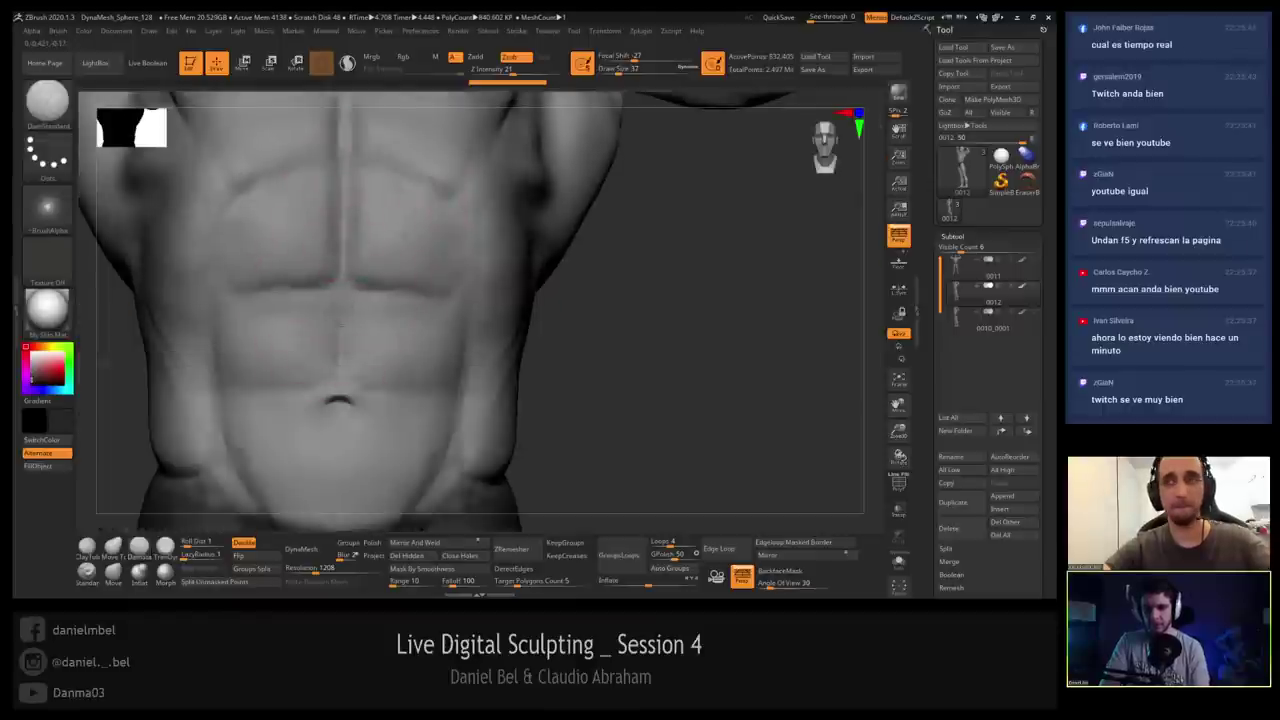
mouse_move(245, 308)
right_down()
mouse_move(252, 245)
mouse_move(247, 272)
right_up()
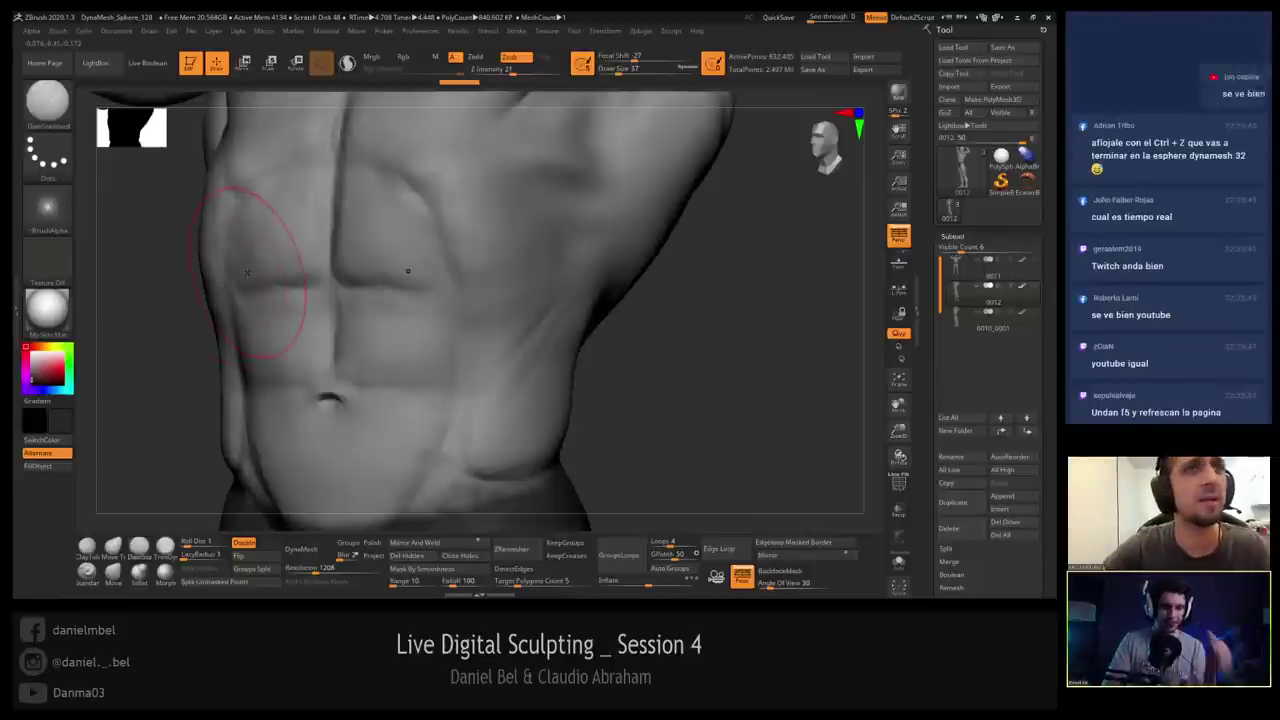
Carve horizontal serratus creases on the side of the ribcage beneath the outer pectoral with DamStandard at draw size 11.
mouse_move(525, 295)
right_down()
mouse_move(540, 232)
mouse_move(611, 220)
mouse_move(592, 236)
mouse_move(613, 259)
mouse_move(657, 243)
mouse_move(651, 223)
right_up()
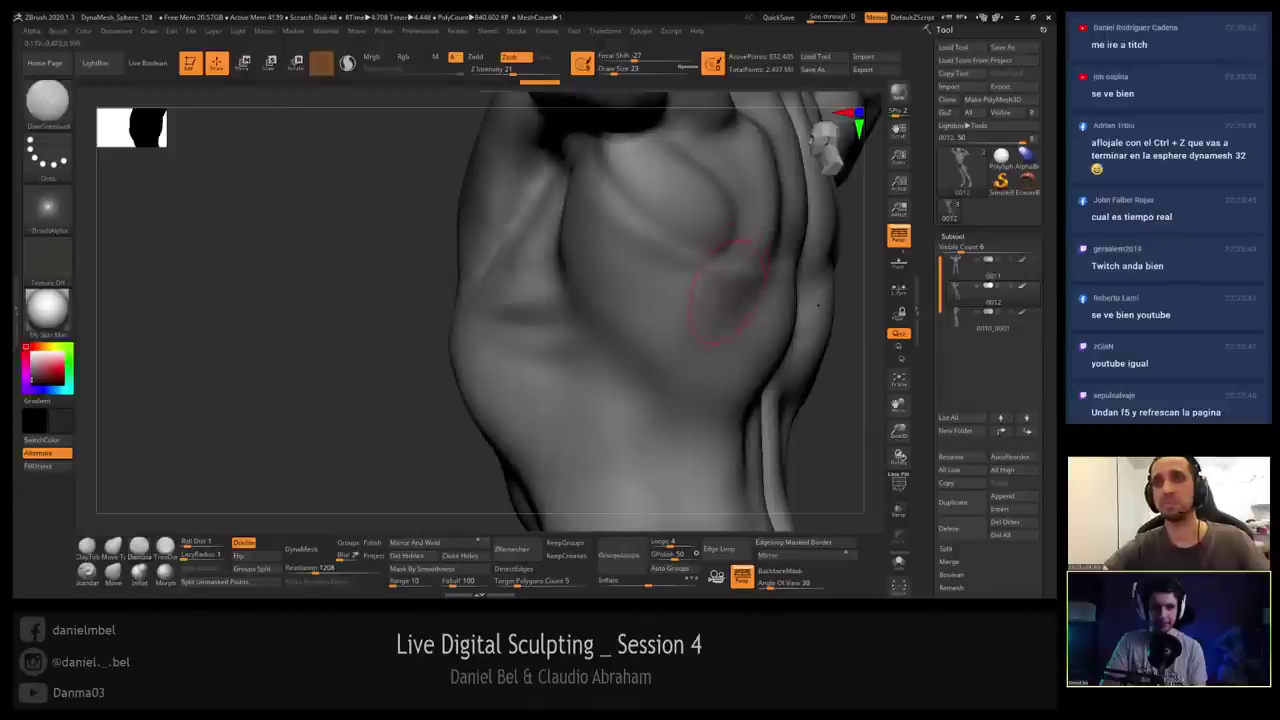
mouse_move(726, 282)
right_down()
mouse_move(738, 276)
mouse_move(728, 285)
mouse_move(667, 262)
right_up()
key(shift)
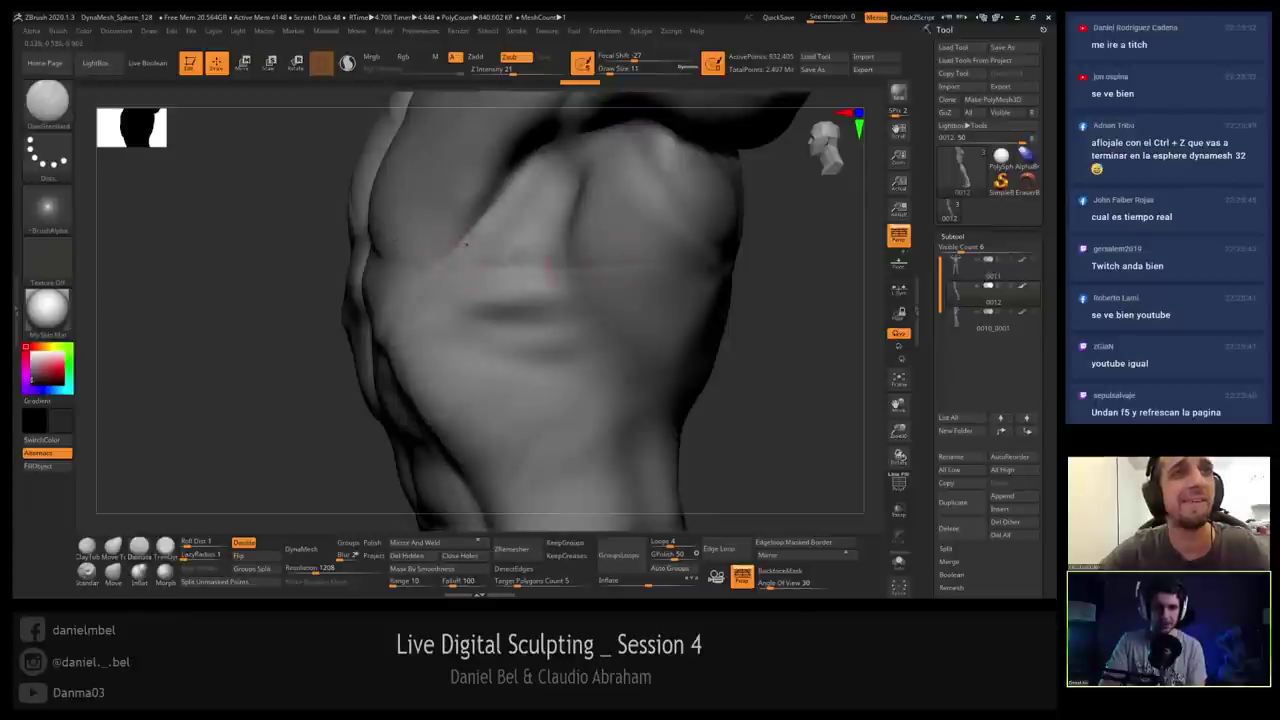
right_drag(368, 366, 404, 370)
right_drag(465, 315, 491, 269)
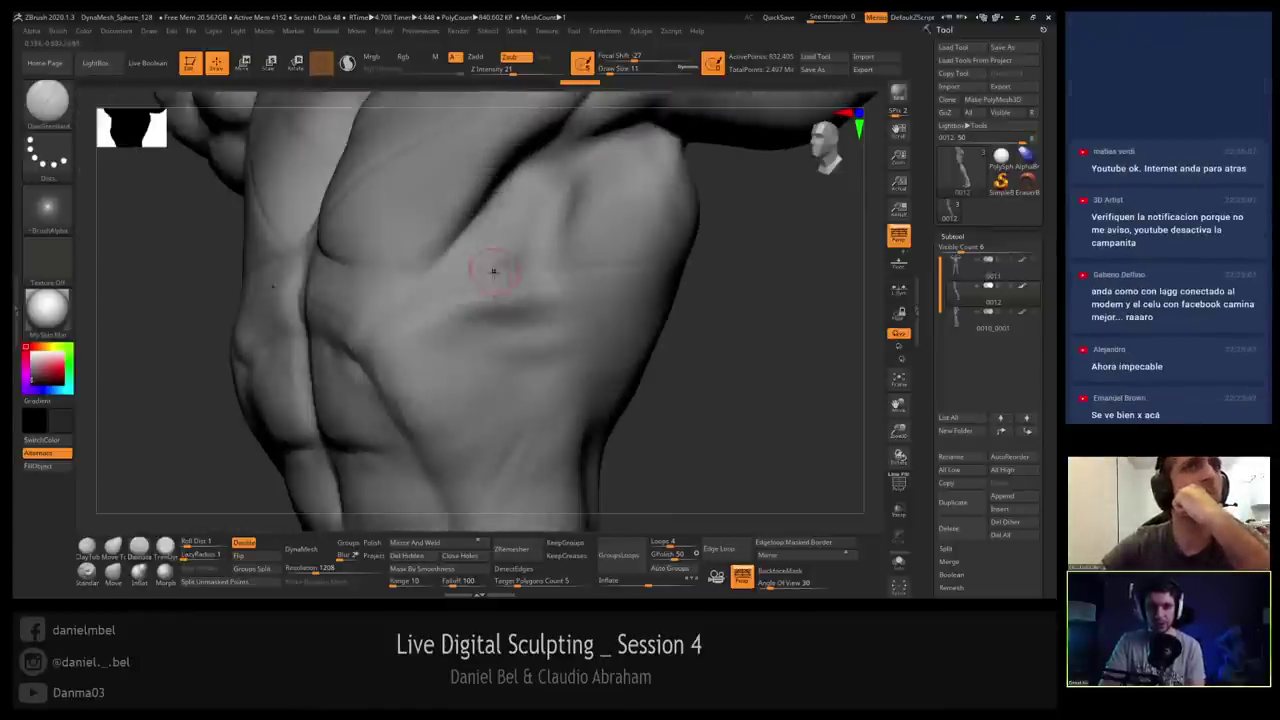
drag(455, 266, 538, 268)
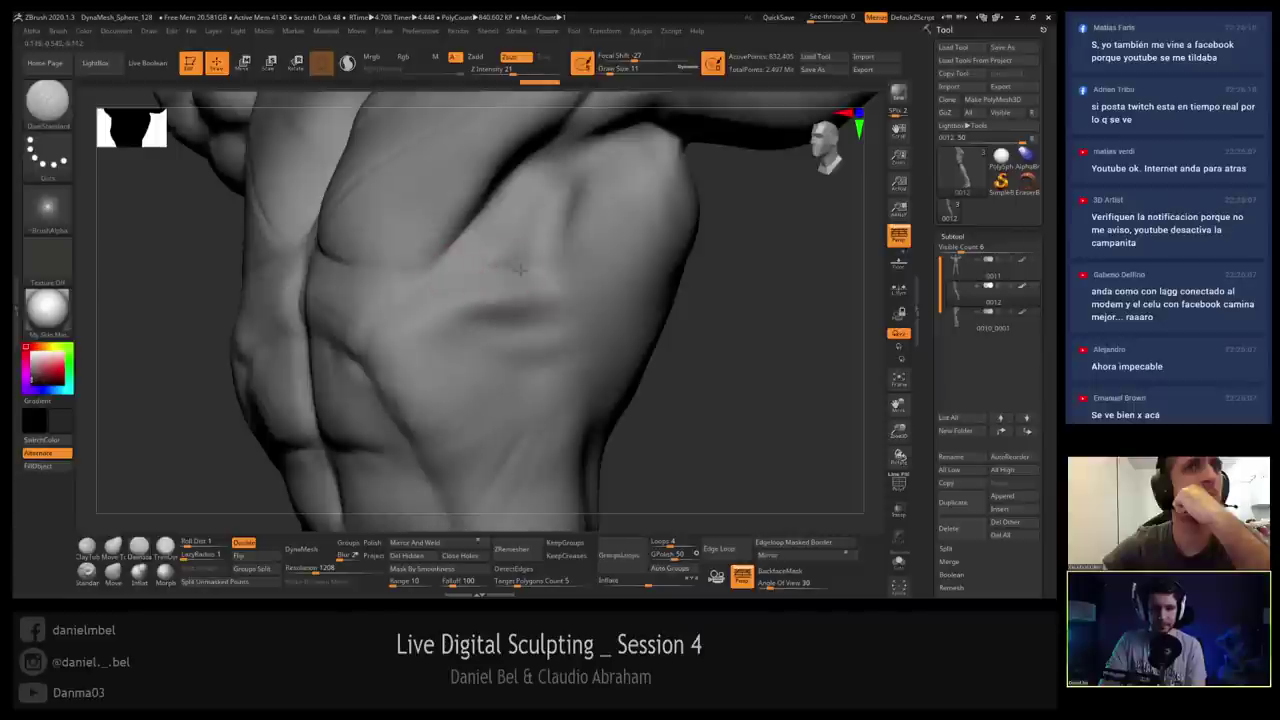
drag(451, 258, 541, 267)
key(ctrl+z)
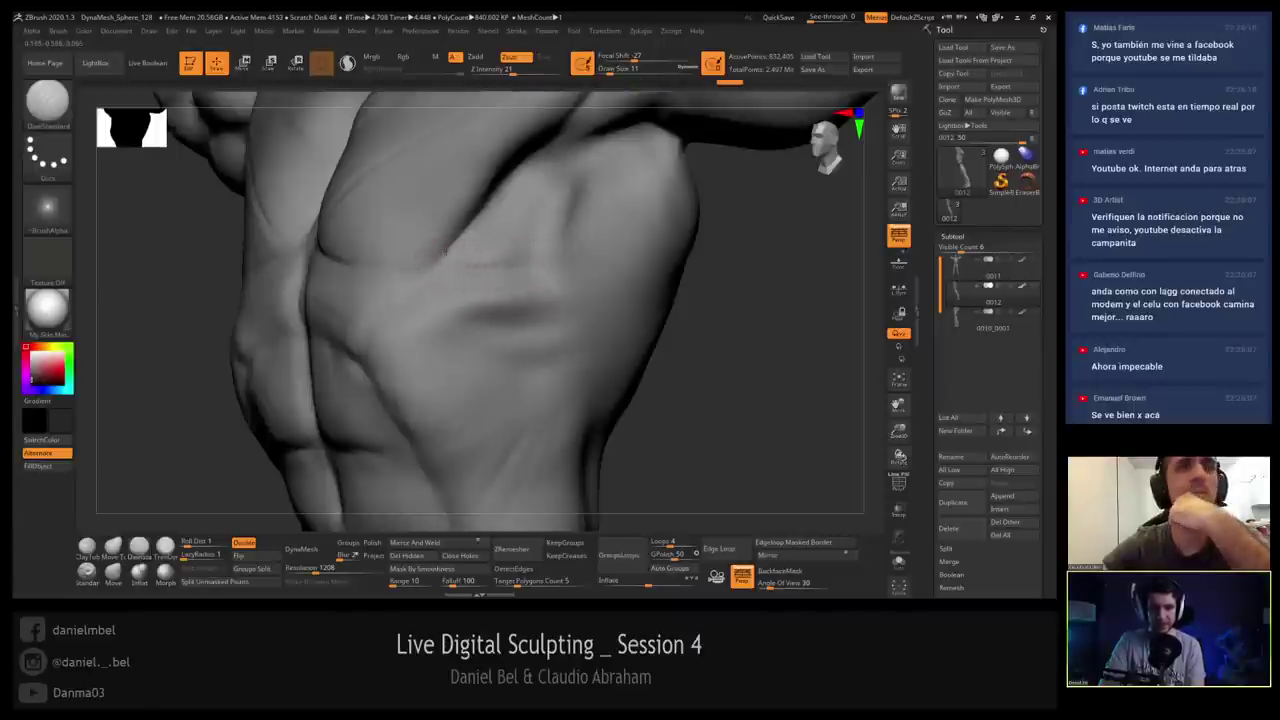
key(ctrl+shift+z)
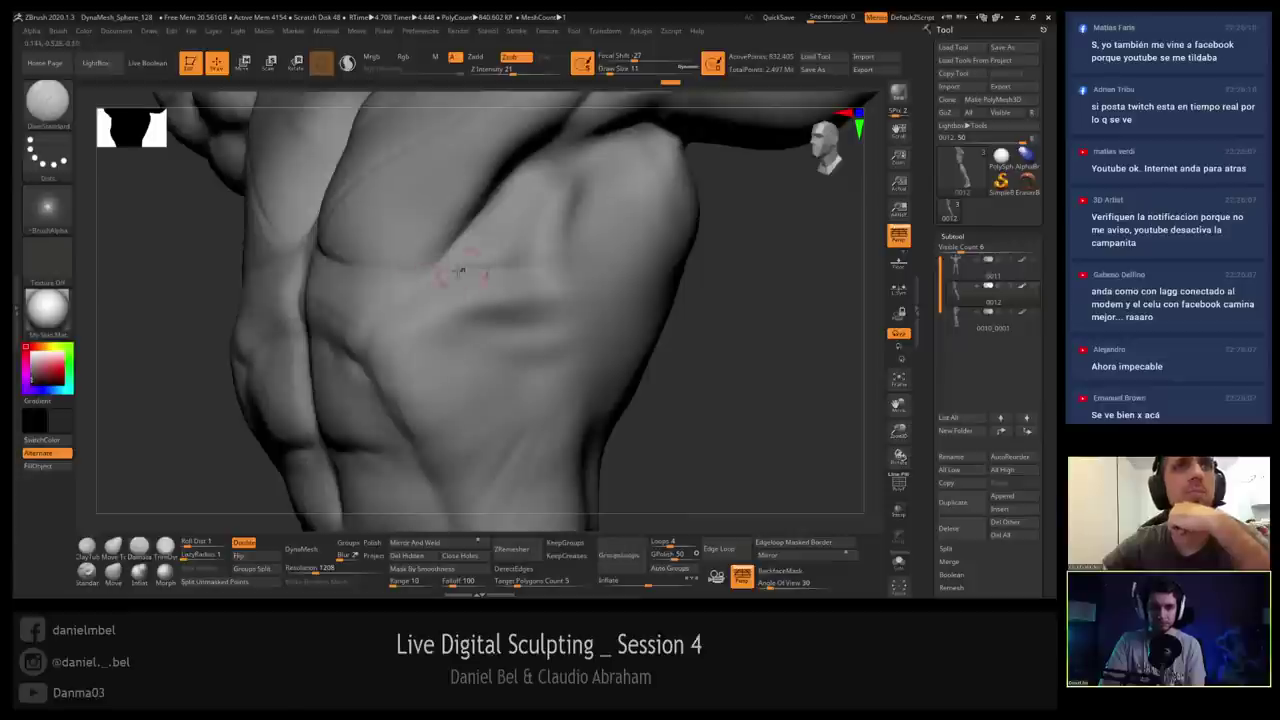
key(ctrl+shift+z)
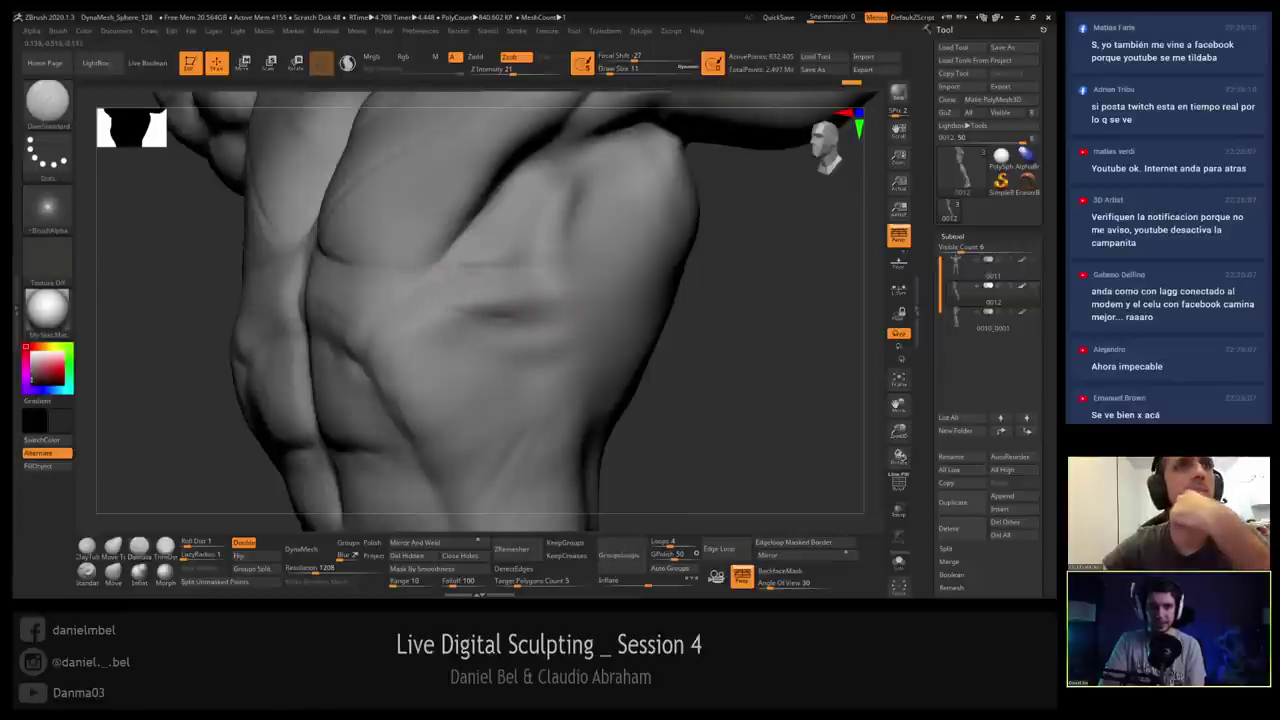
Extend the serratus creases down the flank with shorter DamStandard cuts toward the latissimus at draw size 11.
key(ctrl+z)
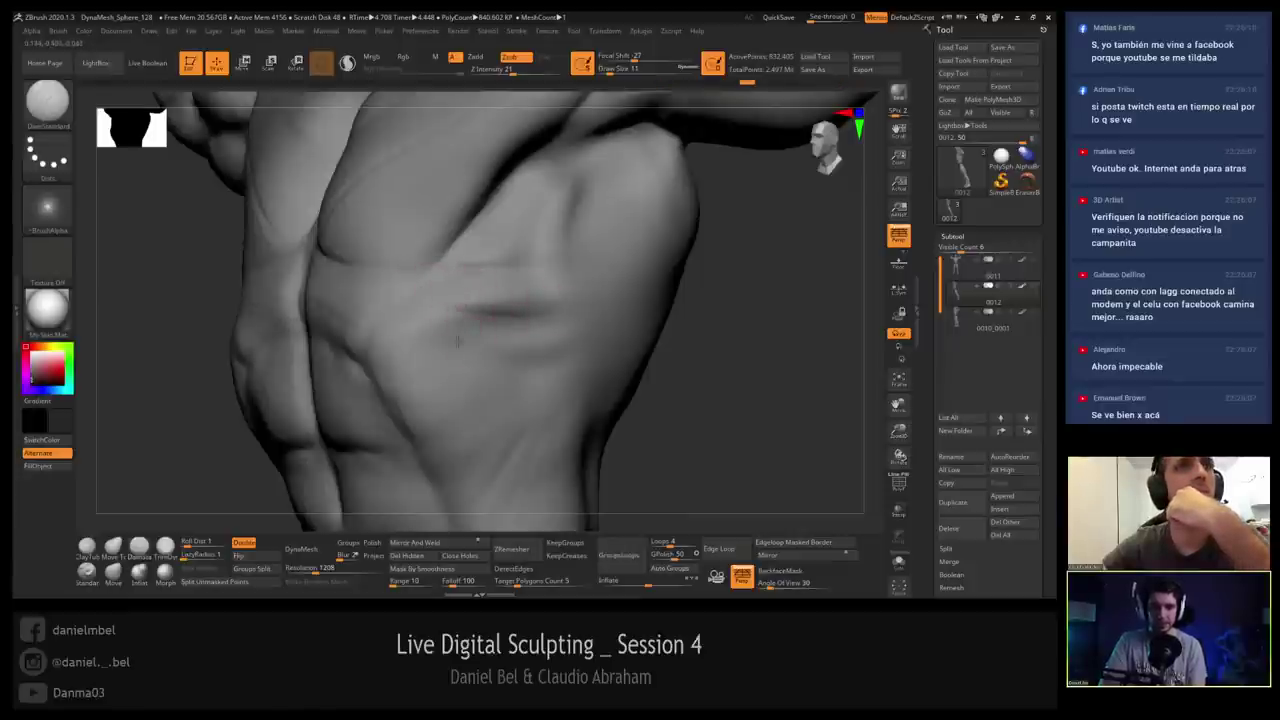
key(ctrl+z)
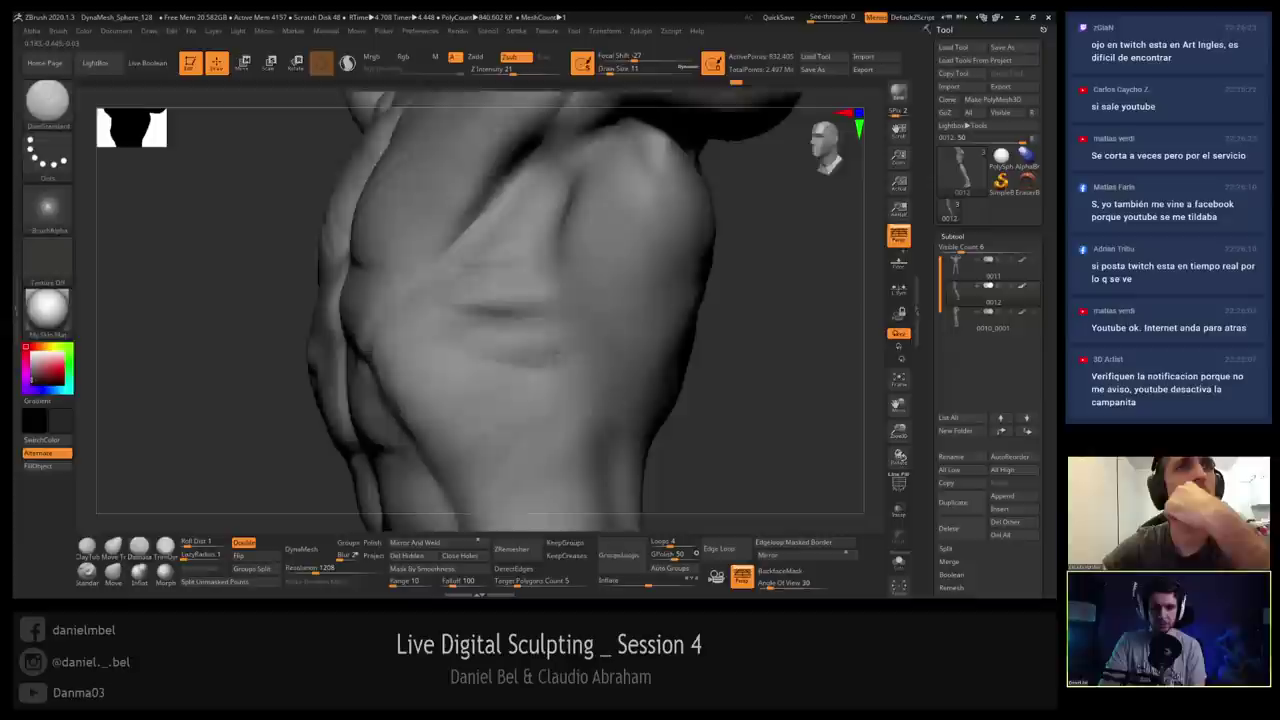
key(ctrl+shift+z)
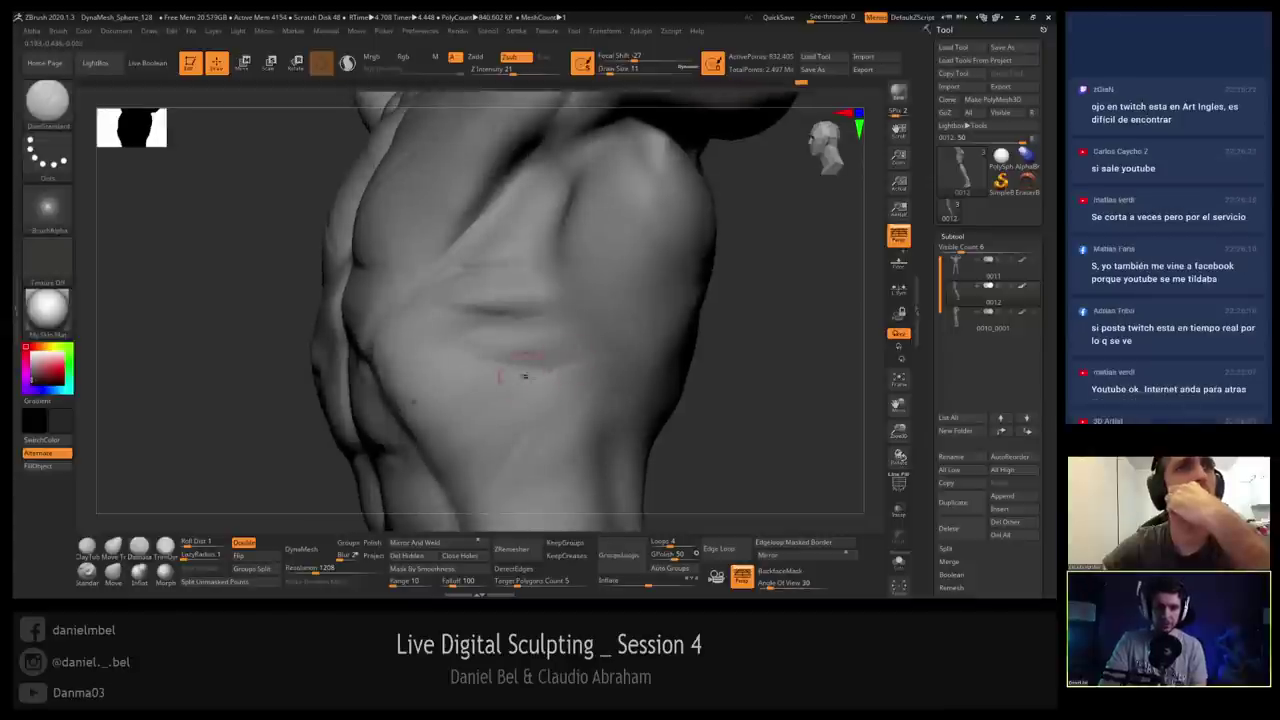
drag(525, 376, 588, 364)
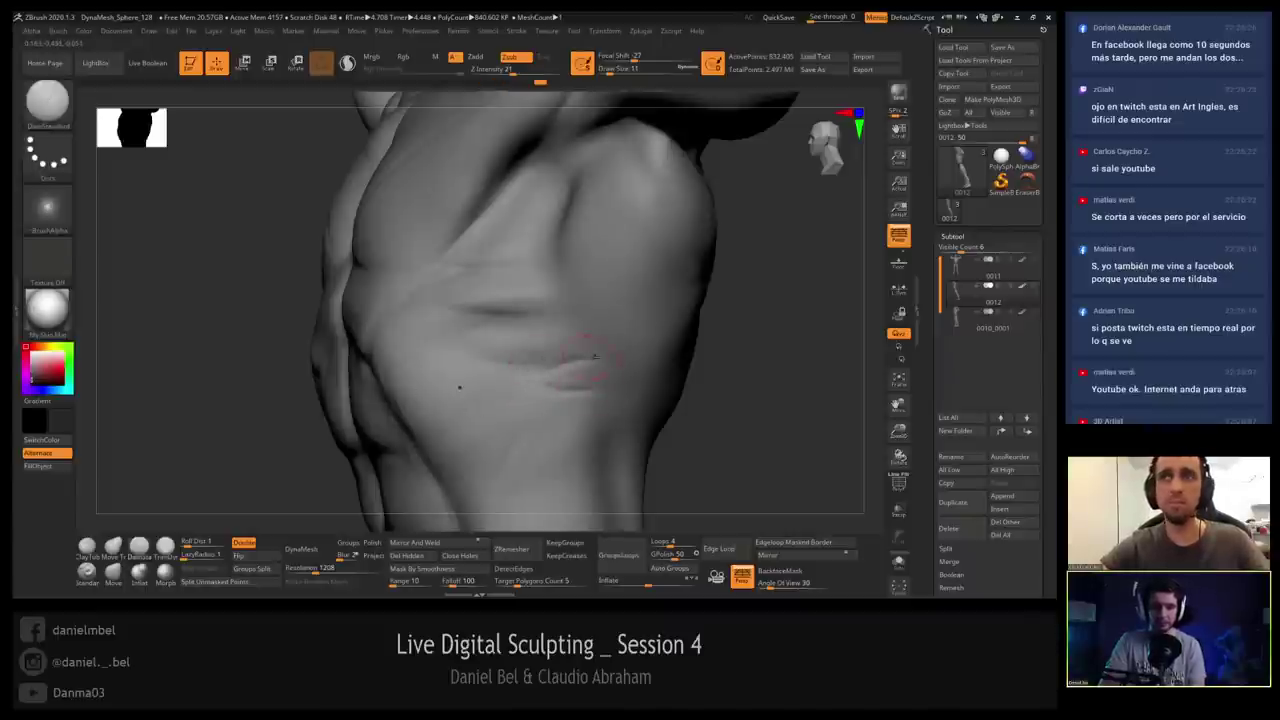
right_drag(595, 356, 529, 343)
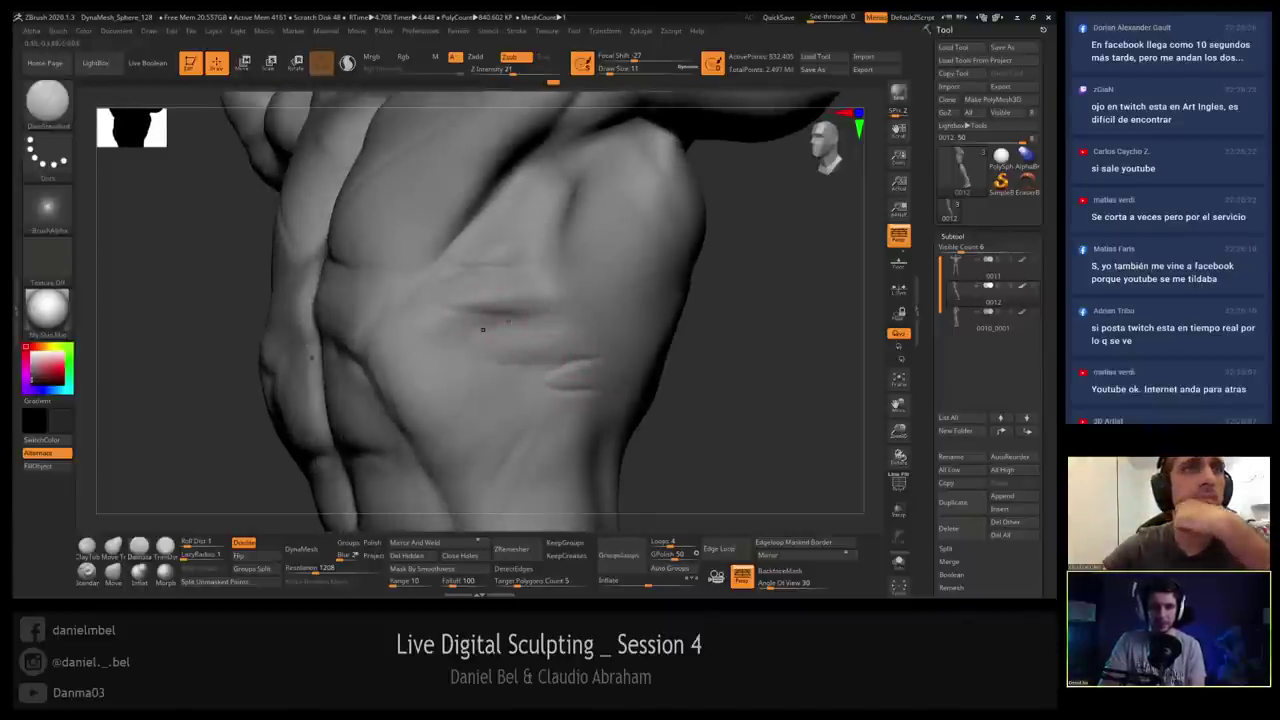
mouse_move(582, 347)
right_down()
mouse_move(519, 308)
mouse_move(523, 285)
mouse_move(513, 300)
mouse_move(578, 237)
right_up()
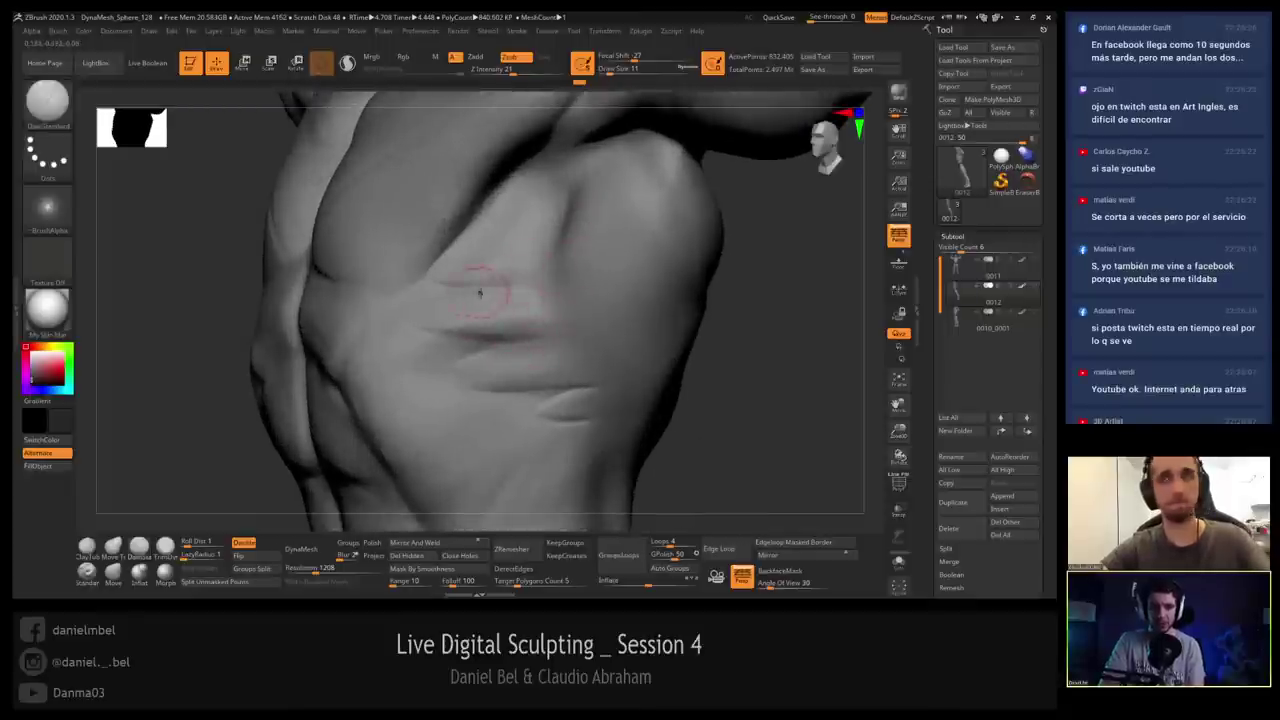
right_drag(576, 311, 508, 295)
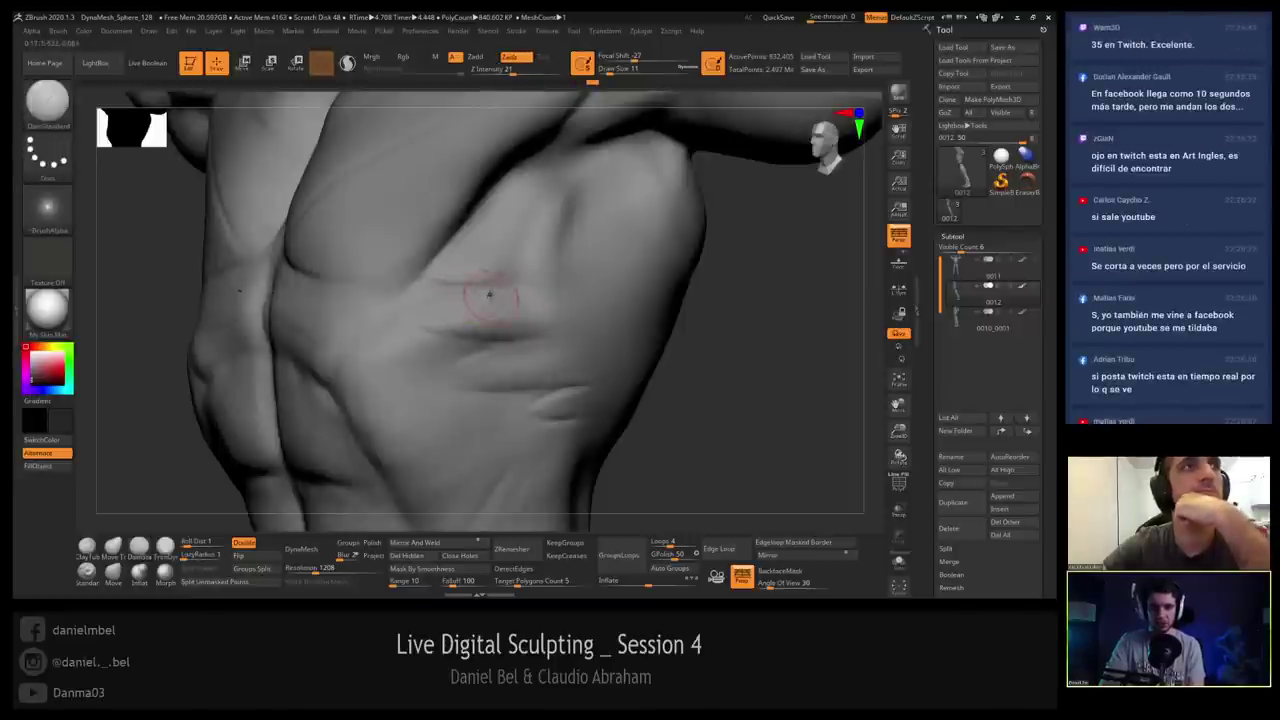
Deepen the middle and lower serratus creases with repeated DamStandard strokes at draw size 11.
drag(424, 328, 525, 333)
drag(495, 376, 580, 385)
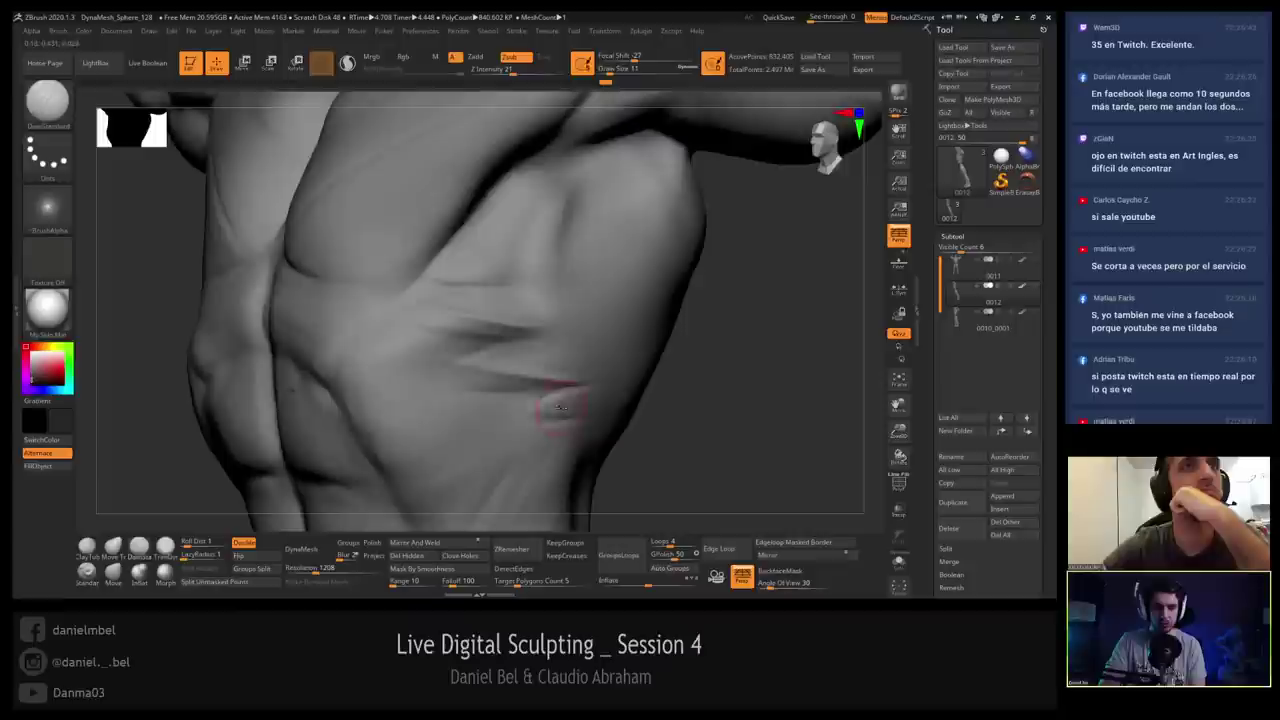
drag(430, 324, 528, 340)
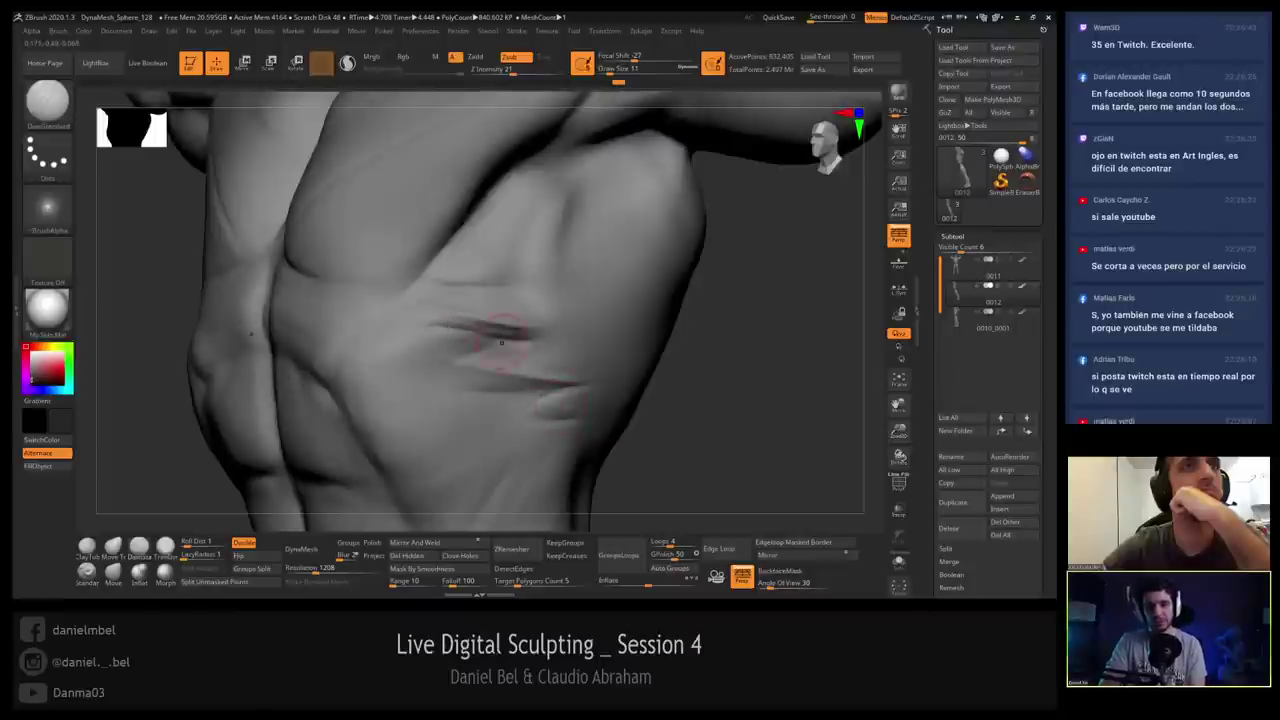
right_drag(502, 343, 566, 338)
drag(471, 322, 540, 331)
key(ctrl+z)
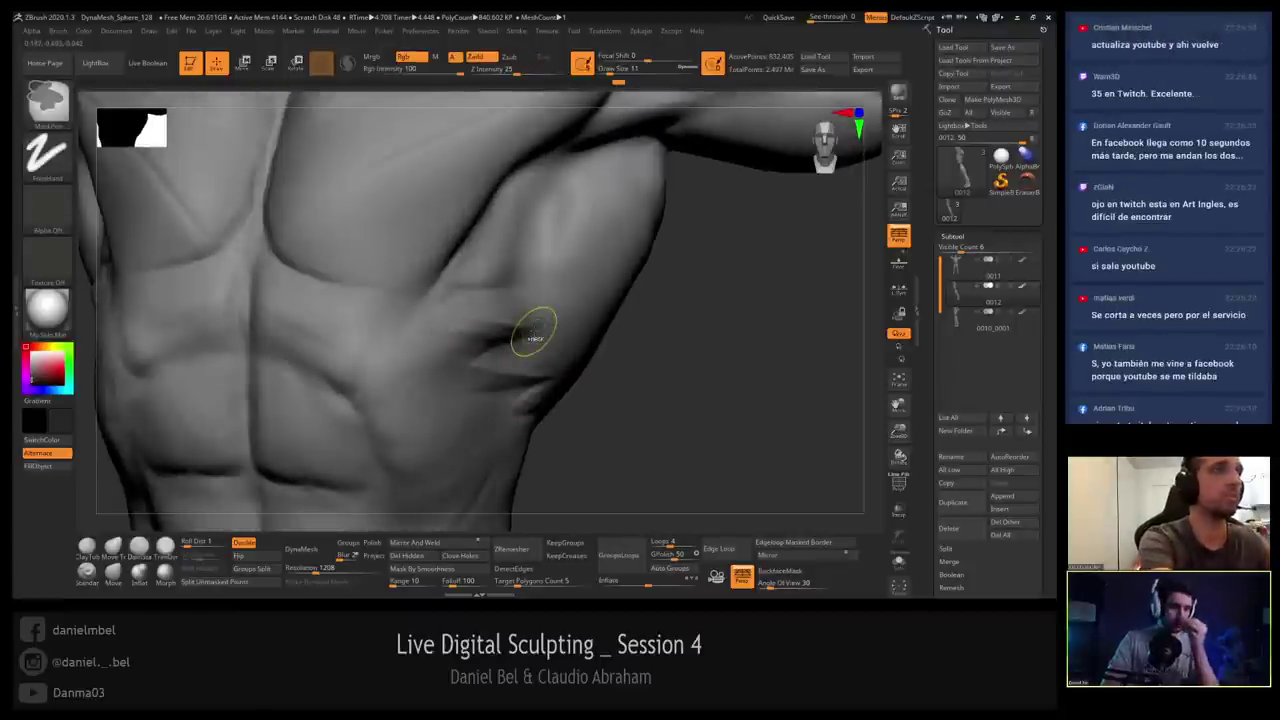
Build up the lower serratus bulges between the creases with the clay brush at draw sizes 14 and 16.
mouse_move(571, 300)
right_down()
mouse_move(523, 290)
mouse_move(471, 371)
mouse_move(514, 309)
right_up()
click(87, 545)
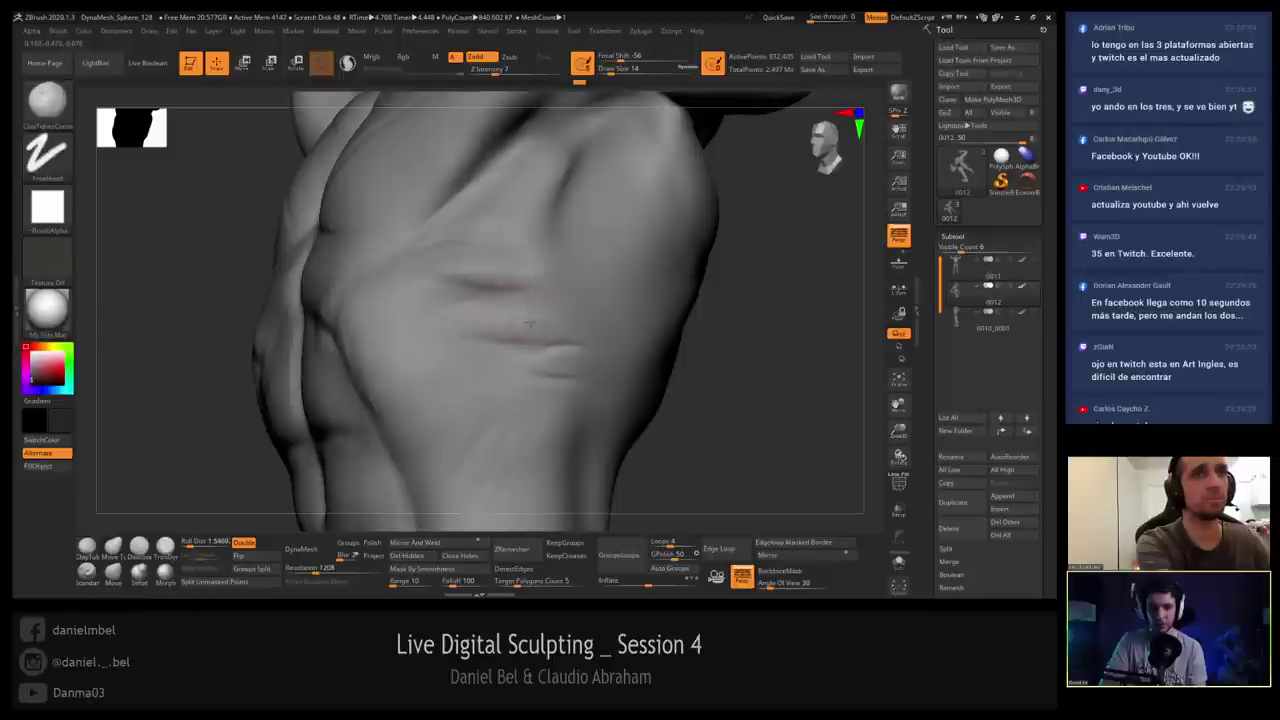
drag(509, 312, 465, 325)
mouse_move(465, 325)
right_down()
mouse_move(672, 274)
mouse_move(500, 290)
right_up()
key(s)
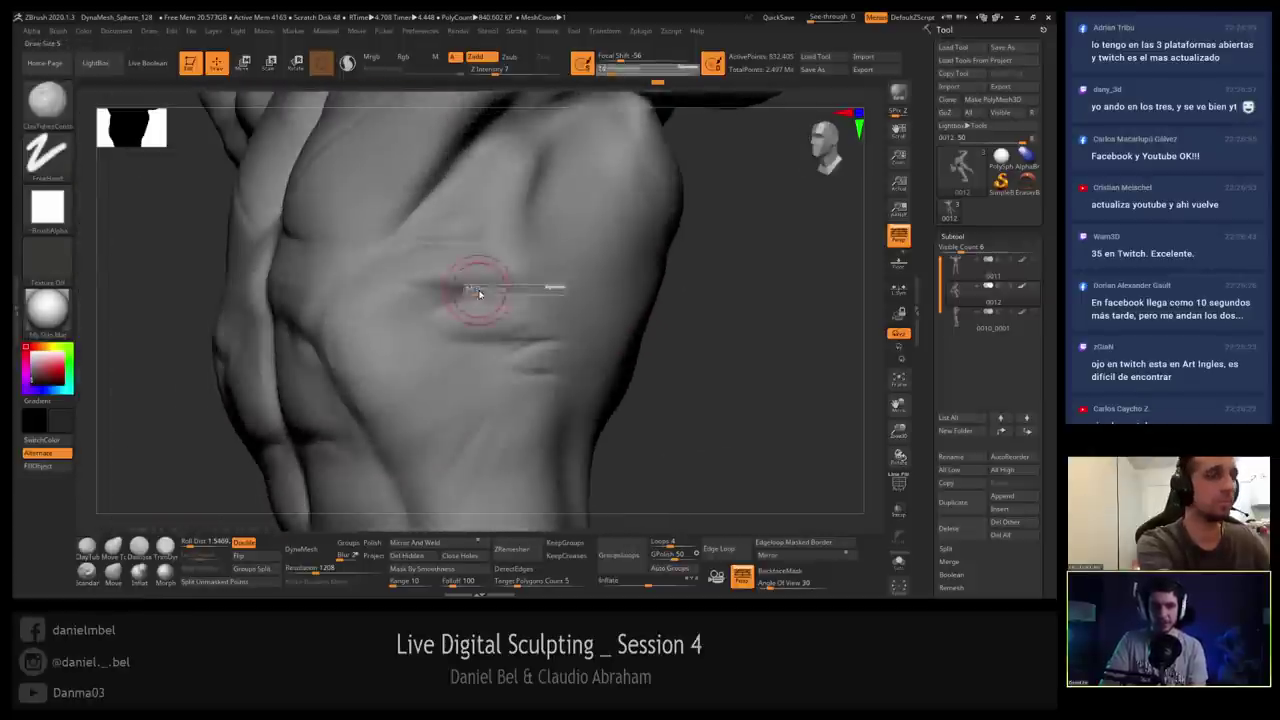
mouse_move(478, 293)
mouse_down()
mouse_move(489, 314)
mouse_move(528, 320)
mouse_move(532, 360)
mouse_up()
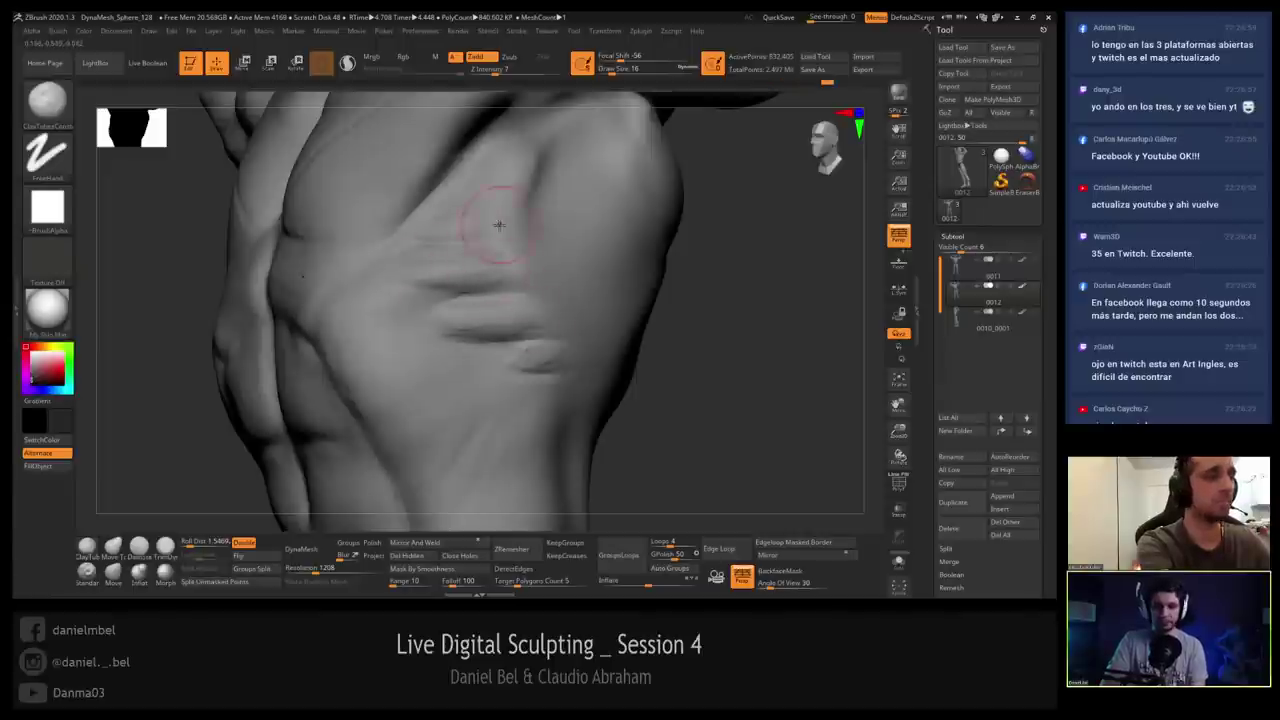
Add clay to the upper serratus bulges below the armpit.
drag(504, 228, 500, 231)
right_drag(491, 224, 481, 220)
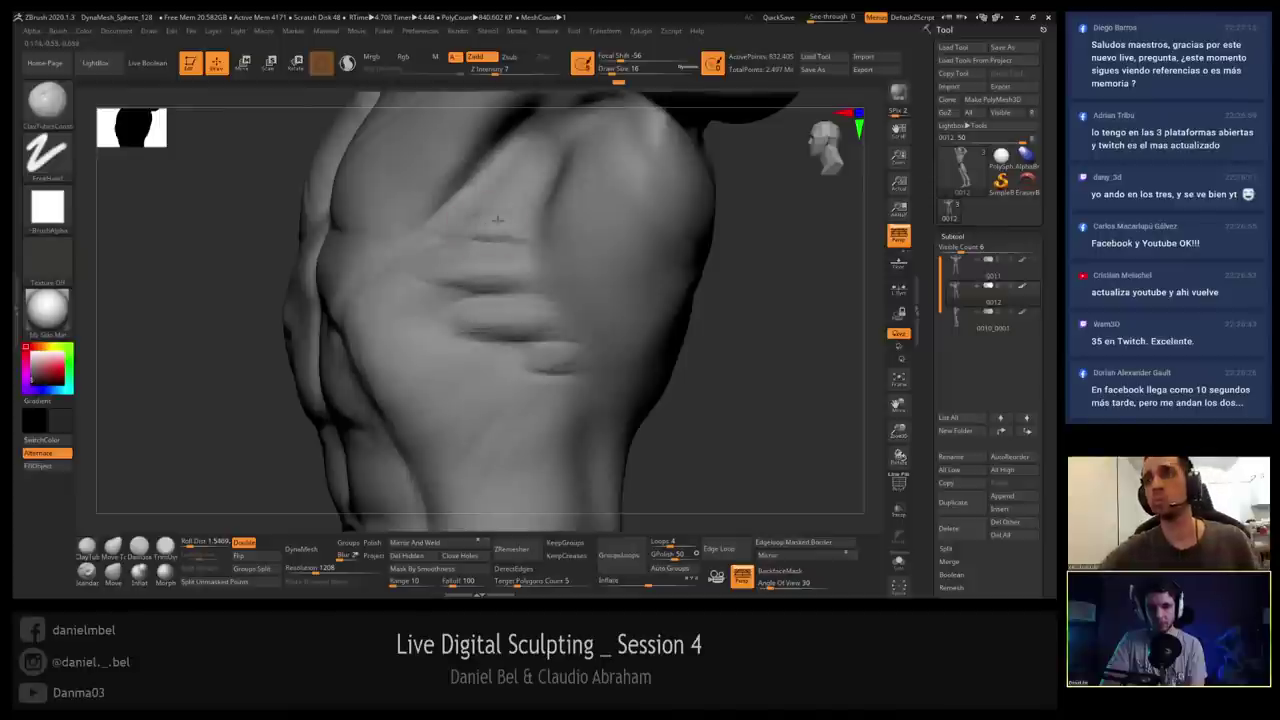
mouse_move(499, 217)
mouse_down()
mouse_move(514, 229)
mouse_move(480, 290)
mouse_up()
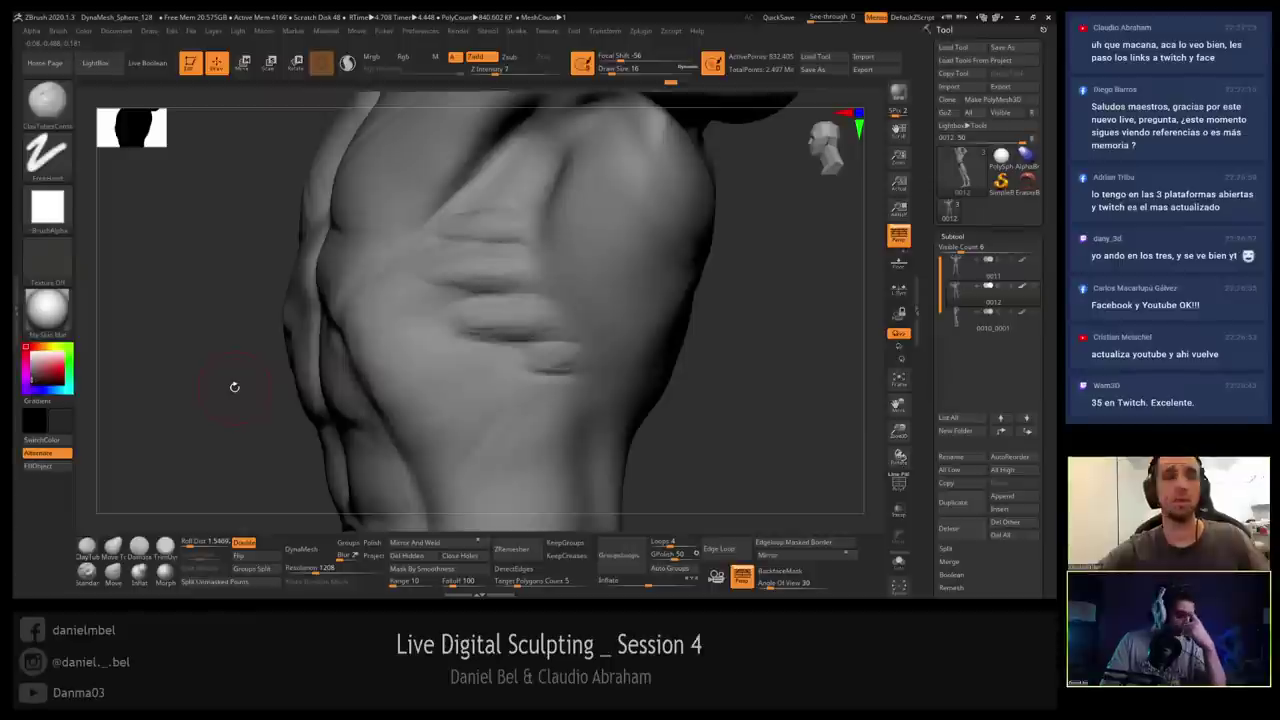
Sharpen the separations between the serratus bulges with DamStandard at draw size 20.
mouse_move(831, 341)
mouse_down()
mouse_move(985, 330)
mouse_move(925, 335)
mouse_up()
click(135, 552)
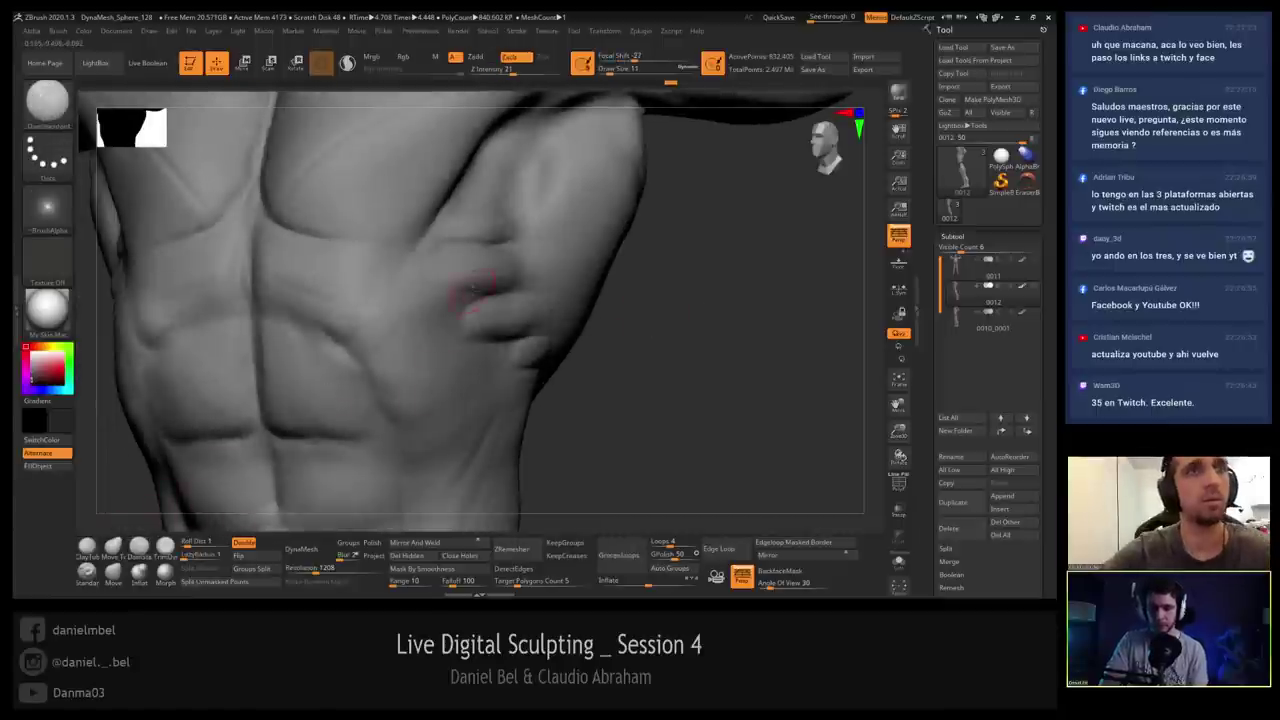
right_drag(491, 285, 447, 293)
key(s)
click(449, 294)
mouse_move(482, 294)
mouse_down()
mouse_move(440, 288)
mouse_move(488, 294)
mouse_up()
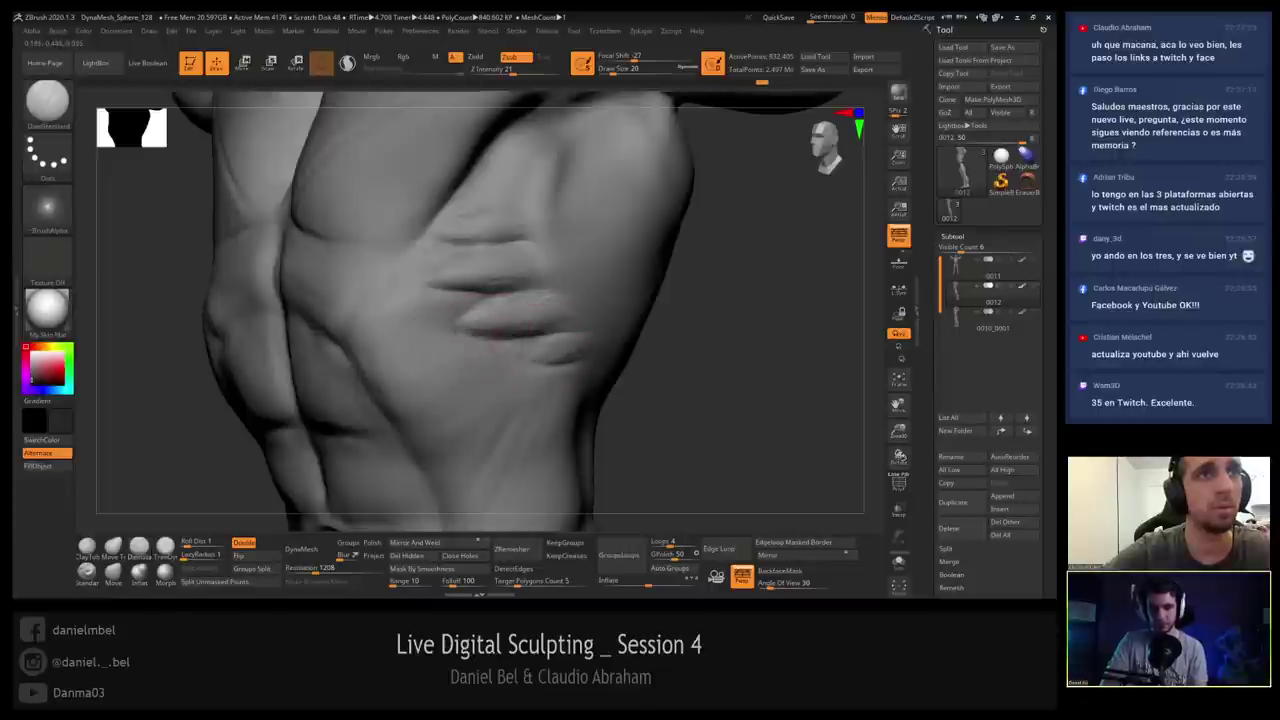
right_drag(565, 338, 490, 330)
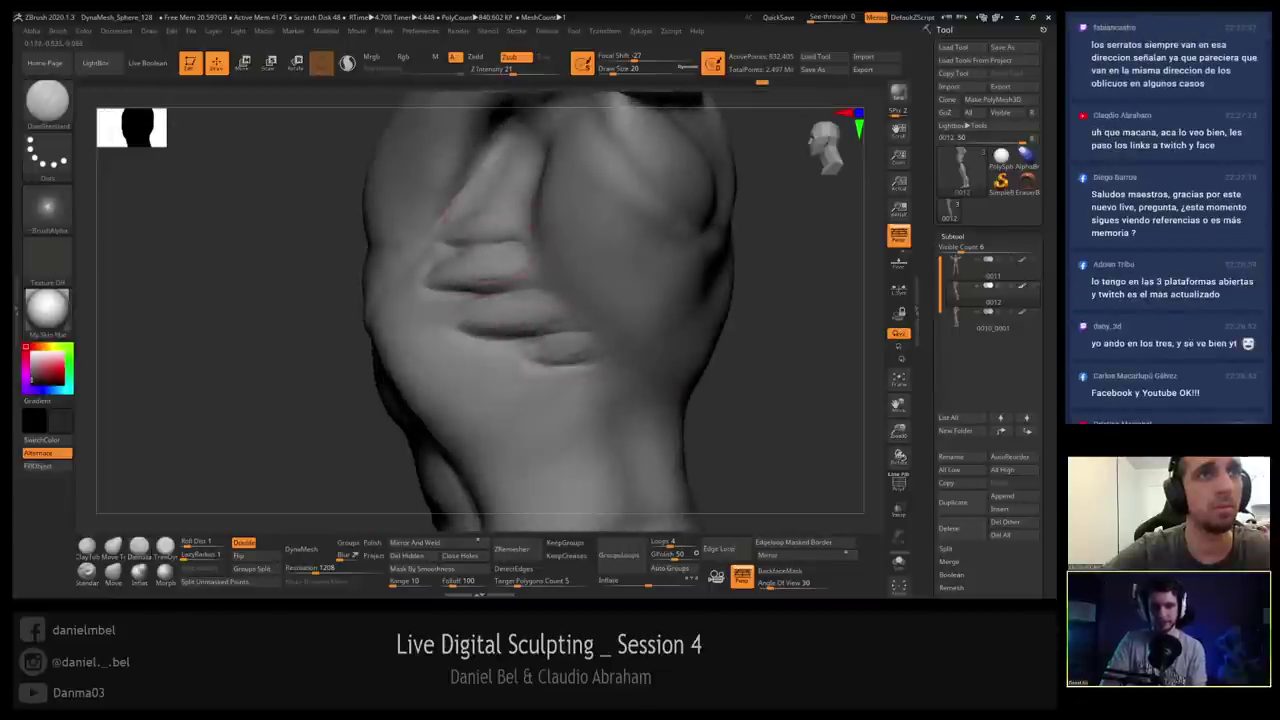
right_drag(487, 243, 560, 252)
Carve diagonal external oblique creases running down and forward from the serratus bulges with DamStandard at draw size 12.
mouse_move(440, 262)
right_down()
mouse_move(527, 251)
mouse_move(475, 230)
mouse_move(519, 264)
right_up()
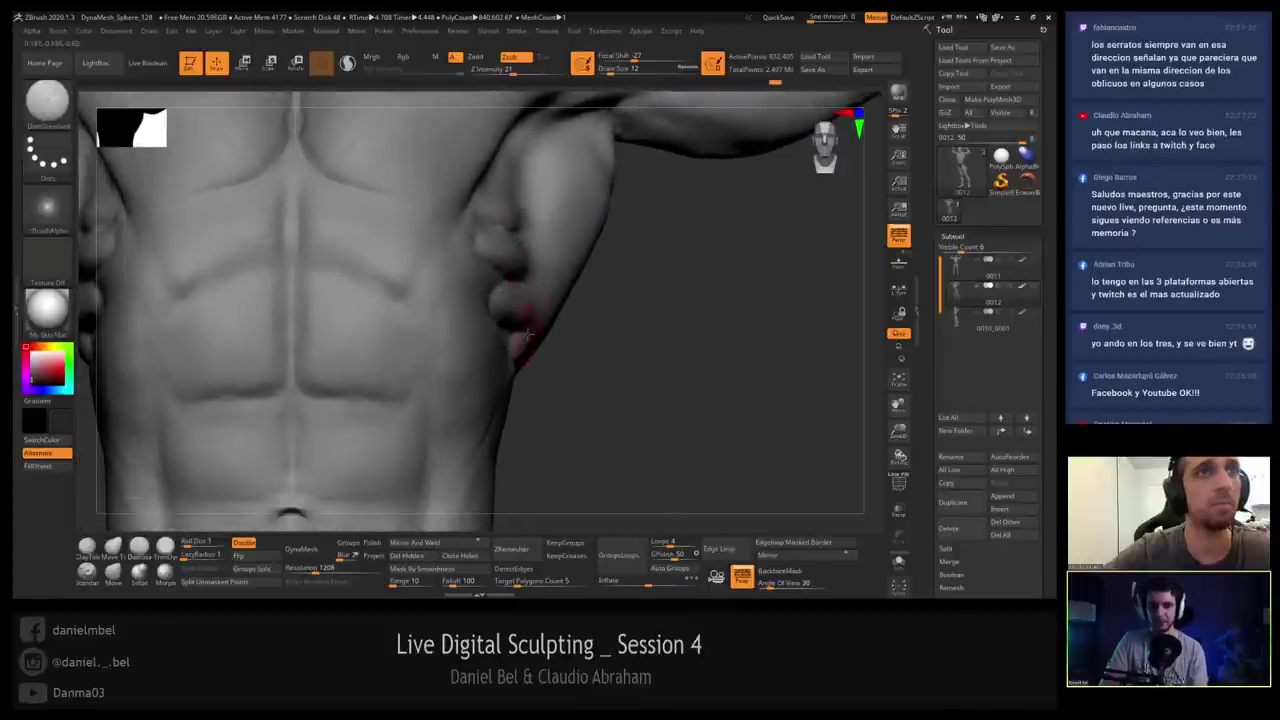
drag(529, 336, 440, 302)
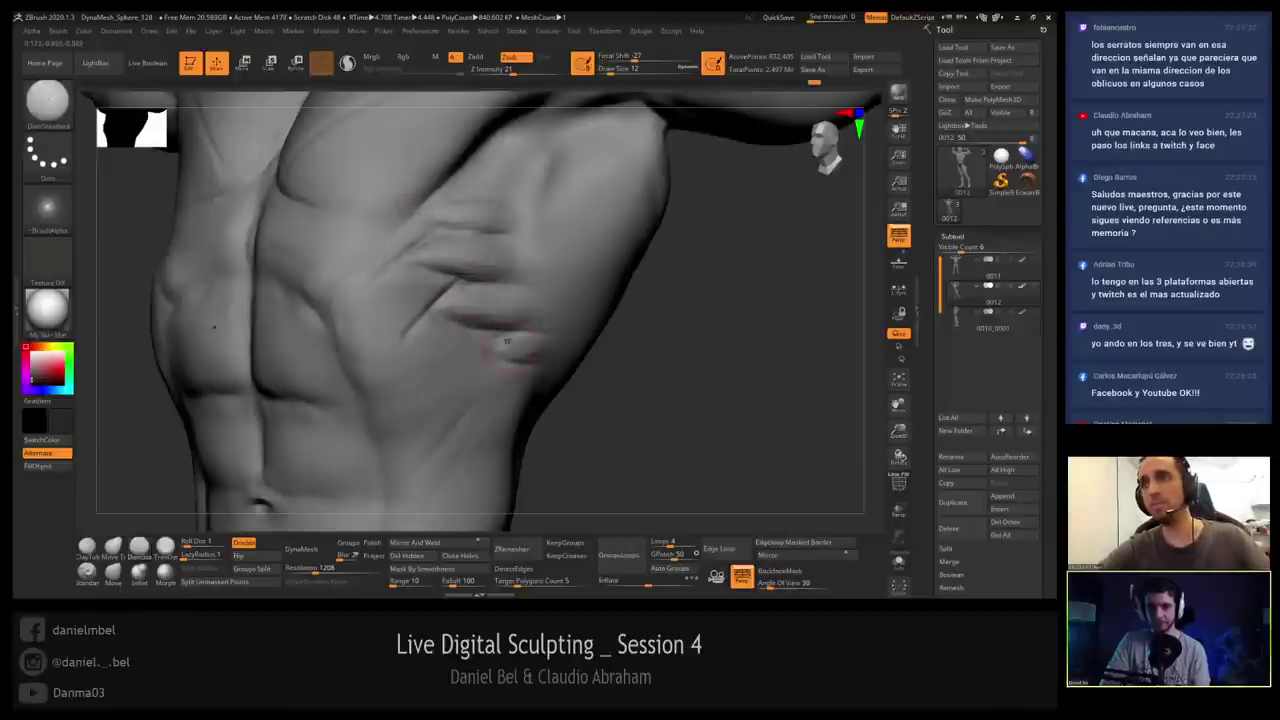
drag(516, 338, 452, 386)
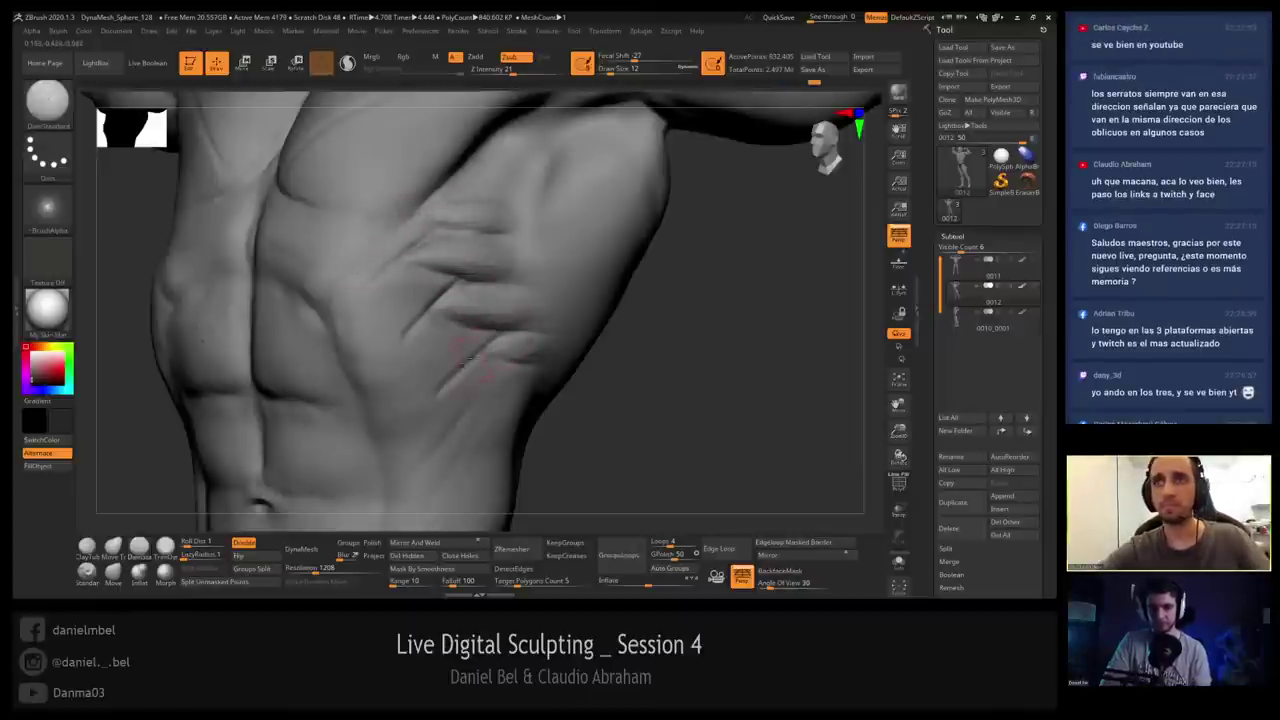
mouse_move(478, 372)
alt+right_down()
mouse_move(490, 306)
mouse_move(520, 300)
alt+right_up()
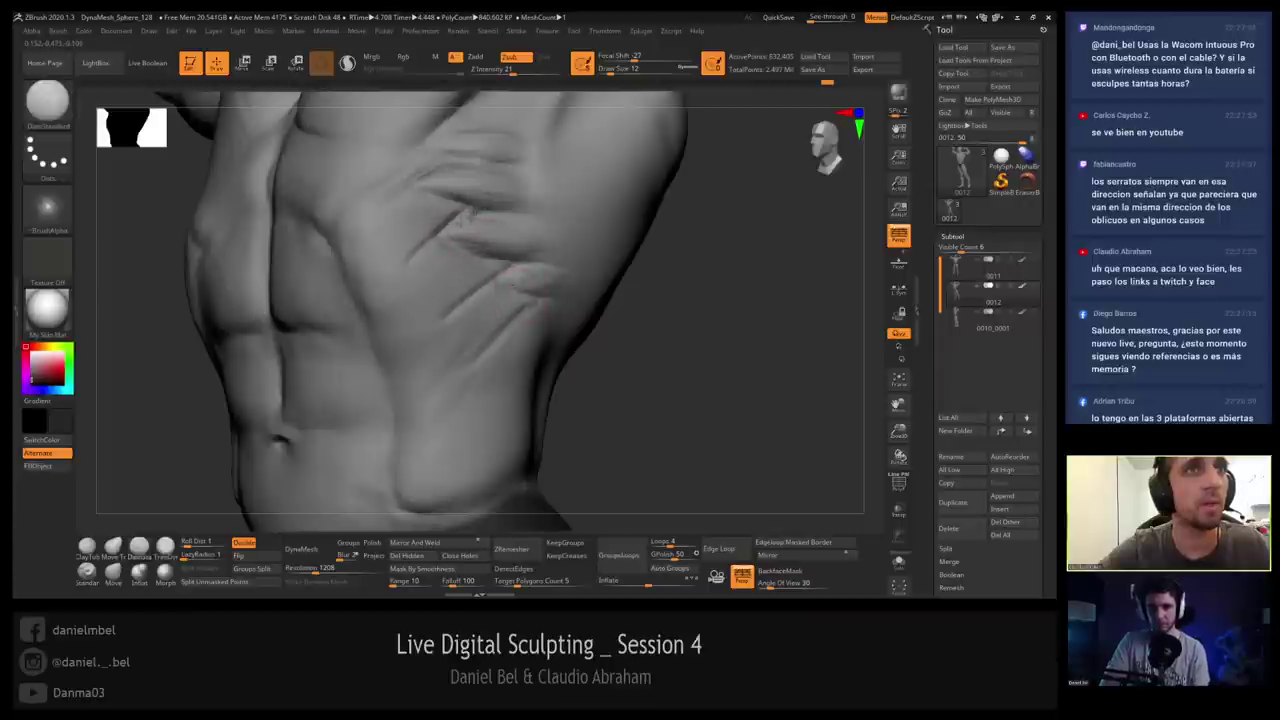
Refine the junctions where the diagonal oblique creases meet the serratus bulges at draw size 12.
drag(462, 216, 472, 208)
right_drag(499, 224, 455, 231)
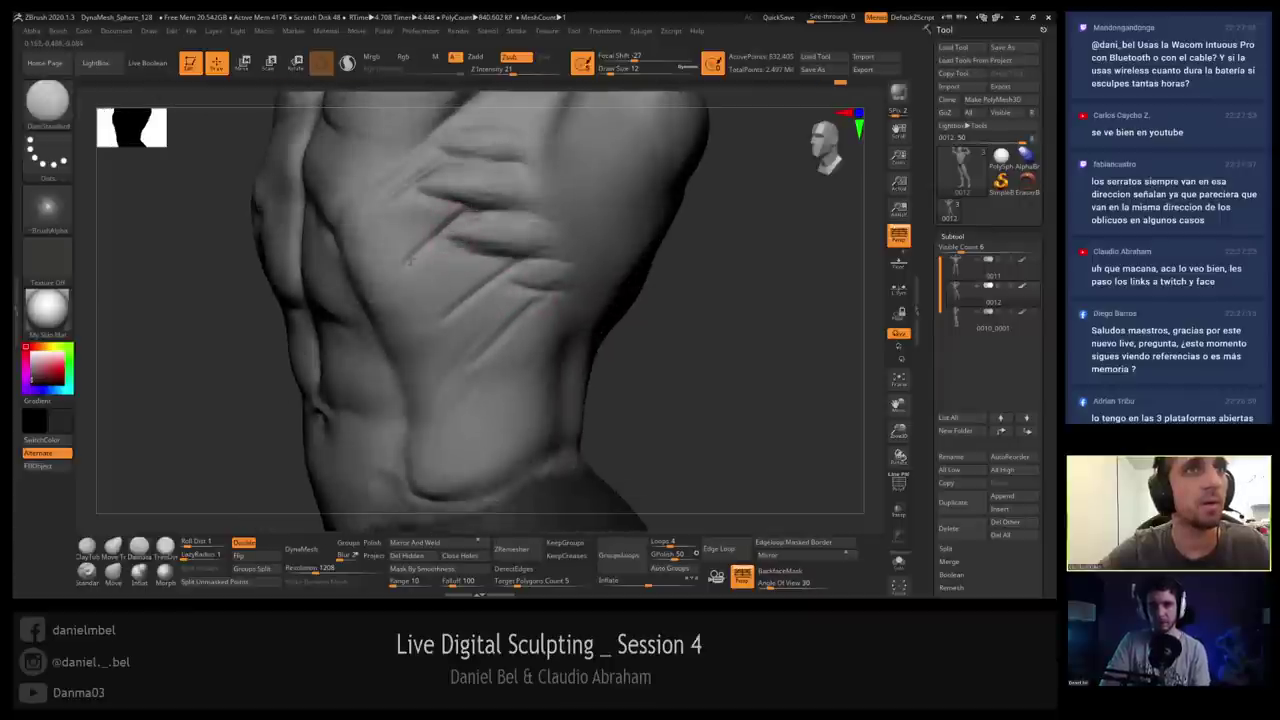
drag(410, 261, 408, 266)
mouse_move(440, 290)
right_down()
mouse_move(420, 275)
mouse_move(410, 215)
mouse_move(390, 195)
mouse_move(310, 190)
right_up()
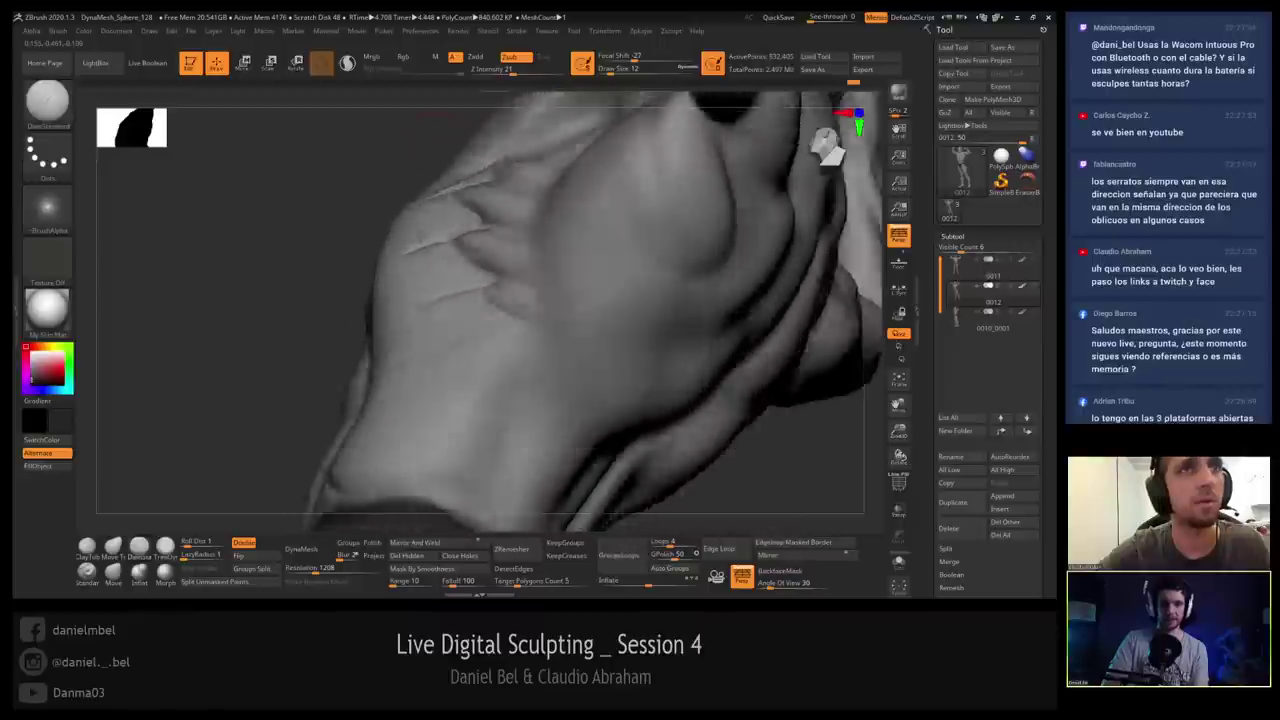
Smooth the uppermost diagonal crease beneath the pectoral at draw size 22.
right_drag(452, 188, 443, 206)
key(shift)
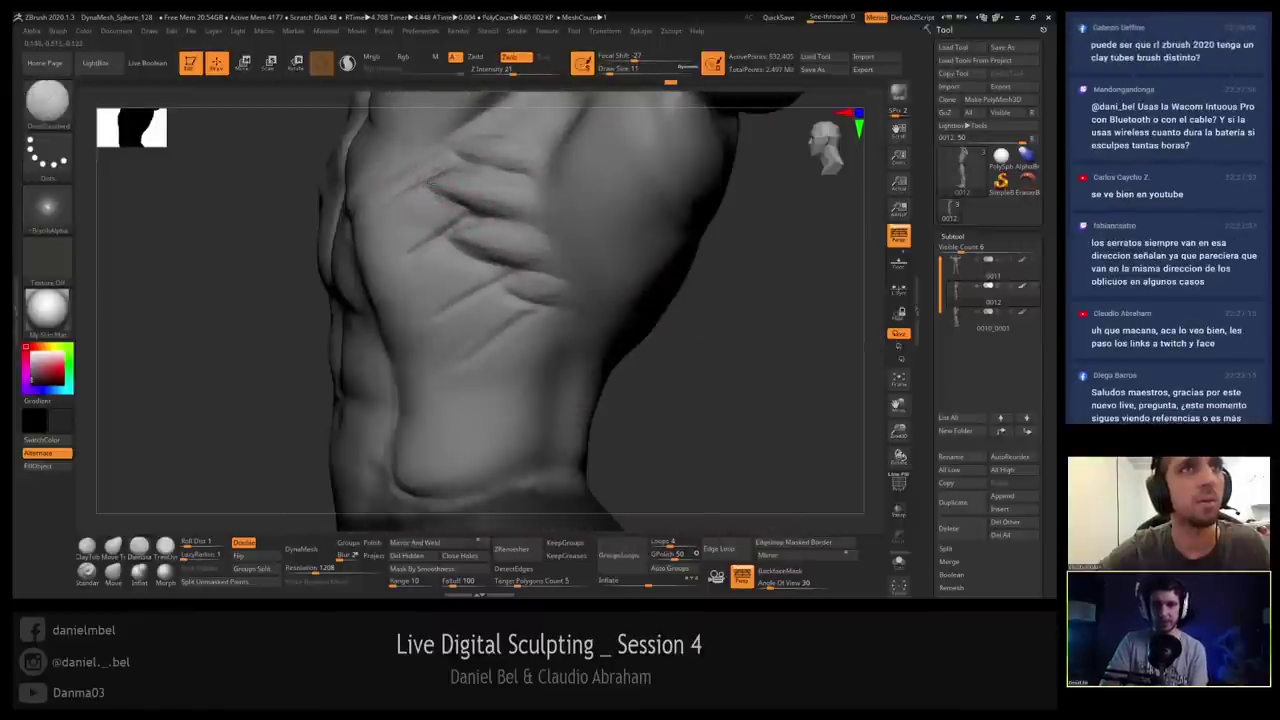
right_drag(438, 180, 455, 174)
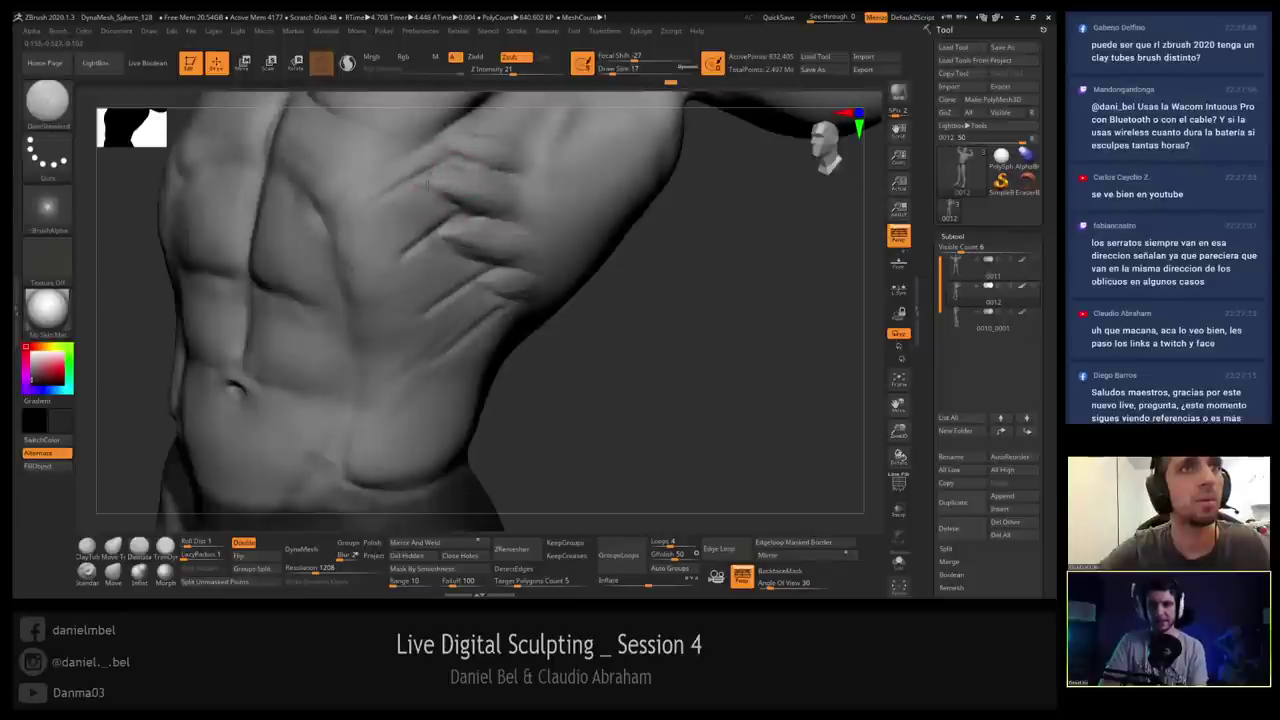
mouse_move(482, 220)
right_down()
mouse_move(460, 210)
mouse_move(530, 205)
mouse_move(418, 195)
right_up()
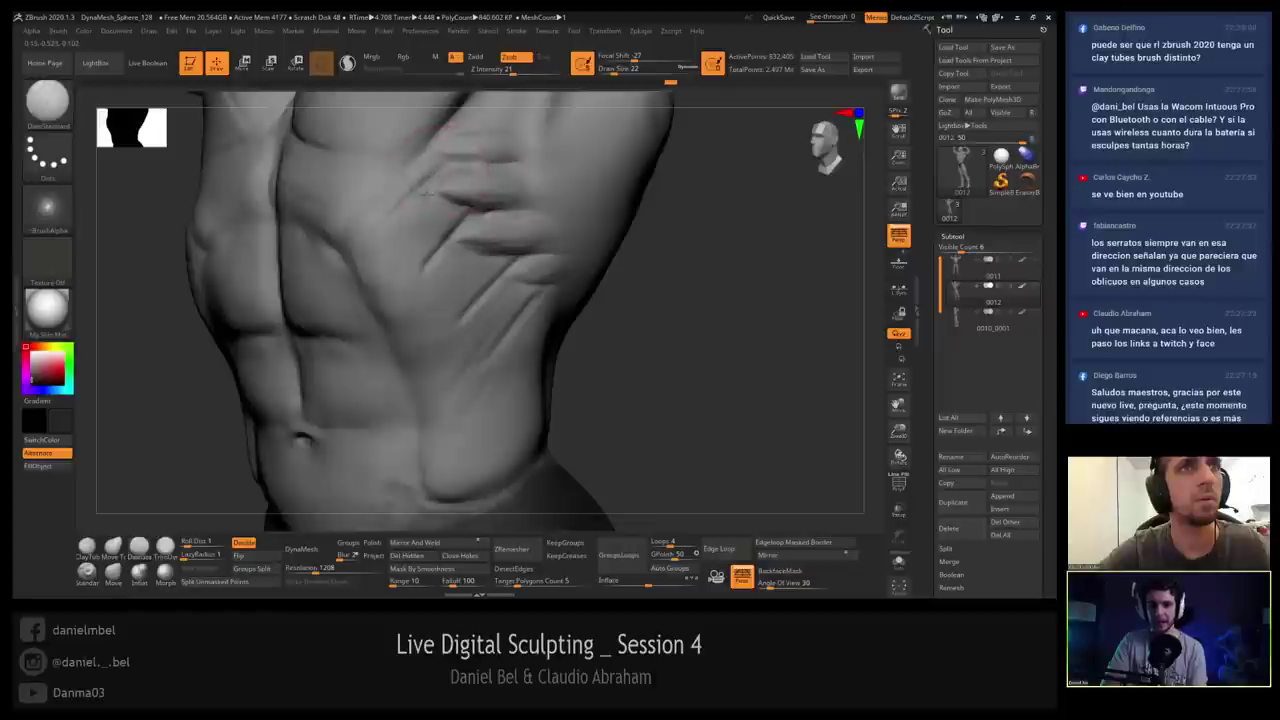
key(shift)
mouse_move(417, 195)
shift+mouse_down()
mouse_move(405, 208)
mouse_move(412, 196)
shift+mouse_up()
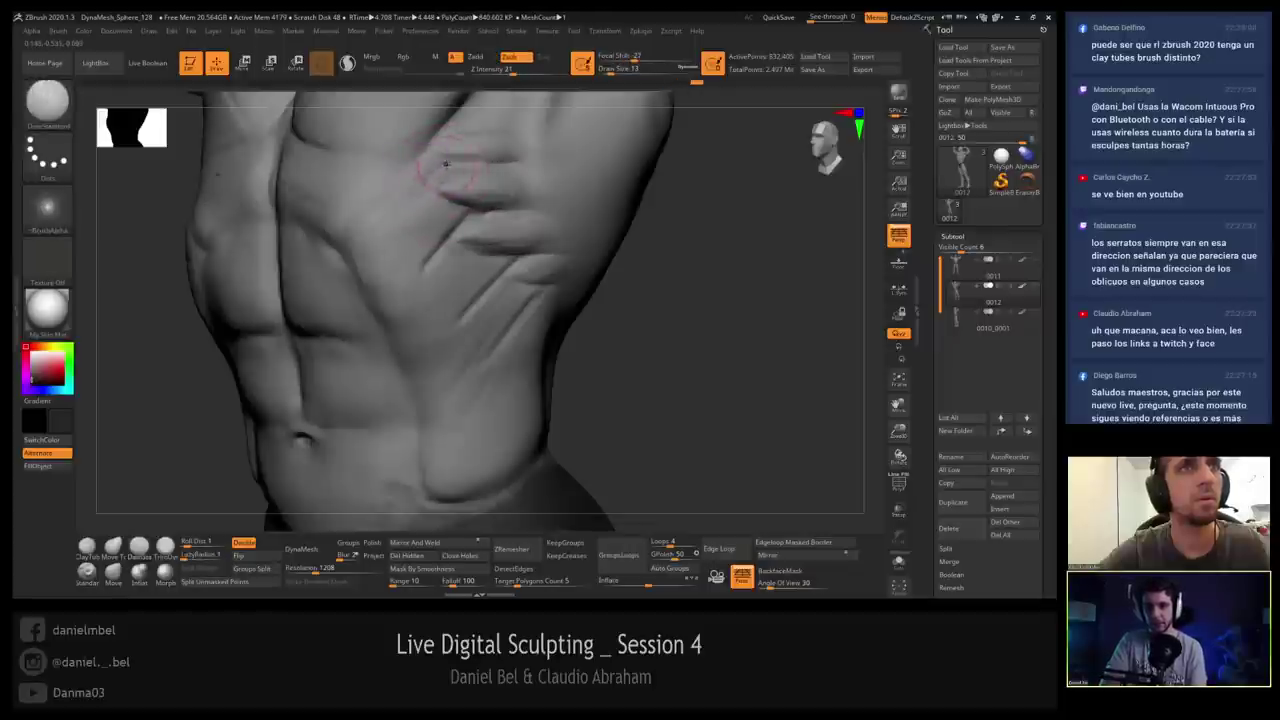
Smooth the serratus bulges and the upper ends of the diagonal oblique creases beside them.
mouse_move(427, 185)
right_down()
mouse_move(520, 187)
mouse_move(418, 185)
right_up()
shift+drag(454, 183, 447, 188)
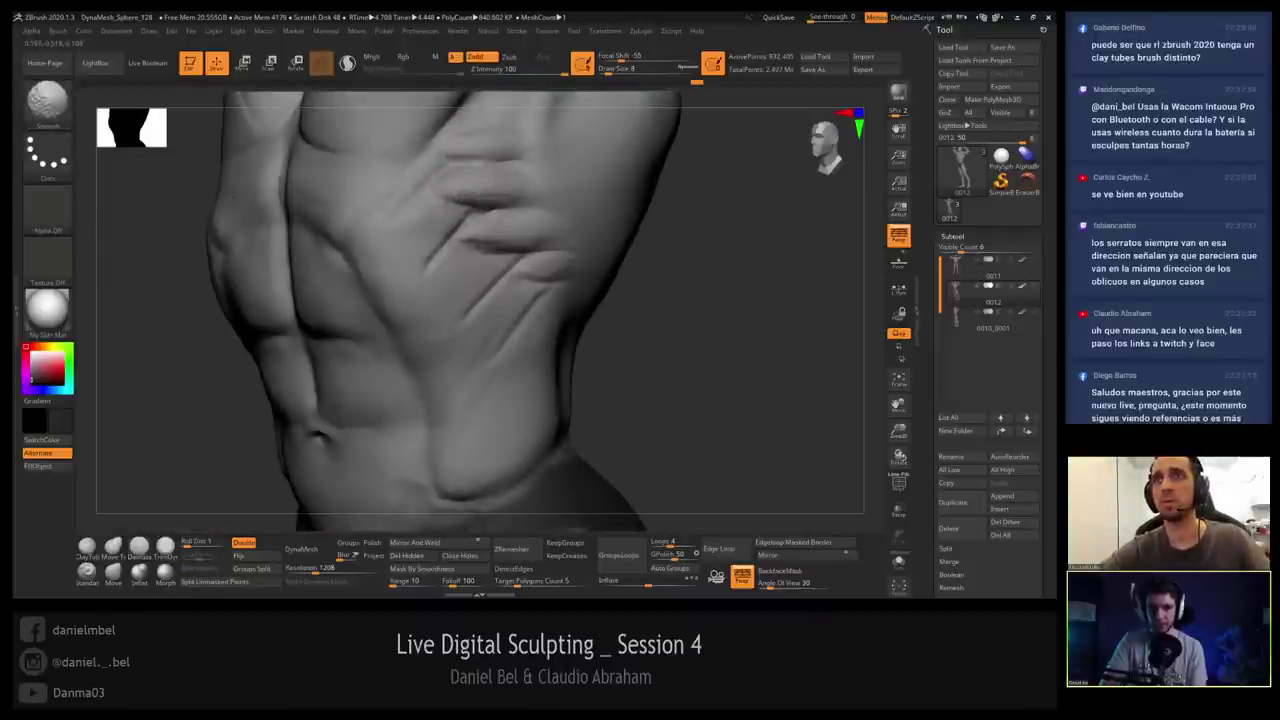
right_drag(509, 175, 496, 222)
mouse_move(496, 222)
shift+mouse_down()
mouse_move(481, 226)
mouse_move(535, 220)
shift+mouse_up()
right_drag(535, 220, 570, 252)
shift+drag(543, 256, 530, 261)
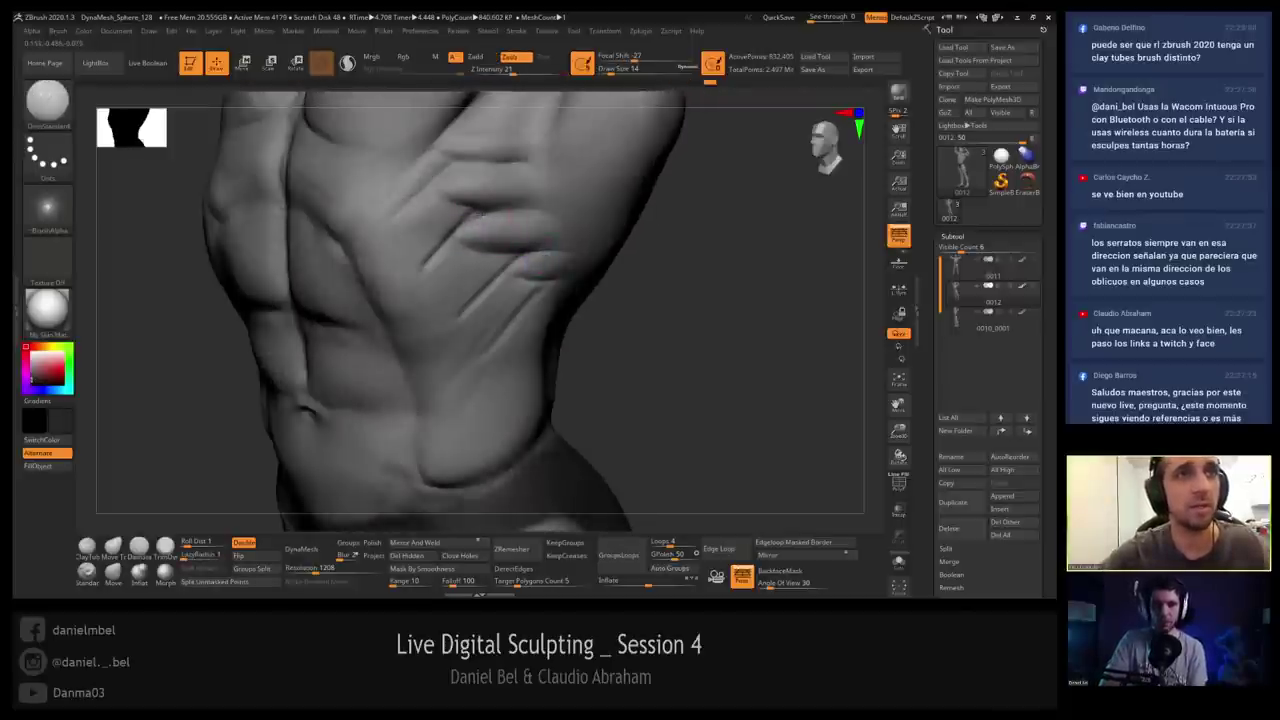
Carve shallow upper serratus separations toward the armpit with DamStandard at draw size 14.
mouse_move(482, 211)
right_down()
mouse_move(540, 262)
mouse_move(460, 160)
right_up()
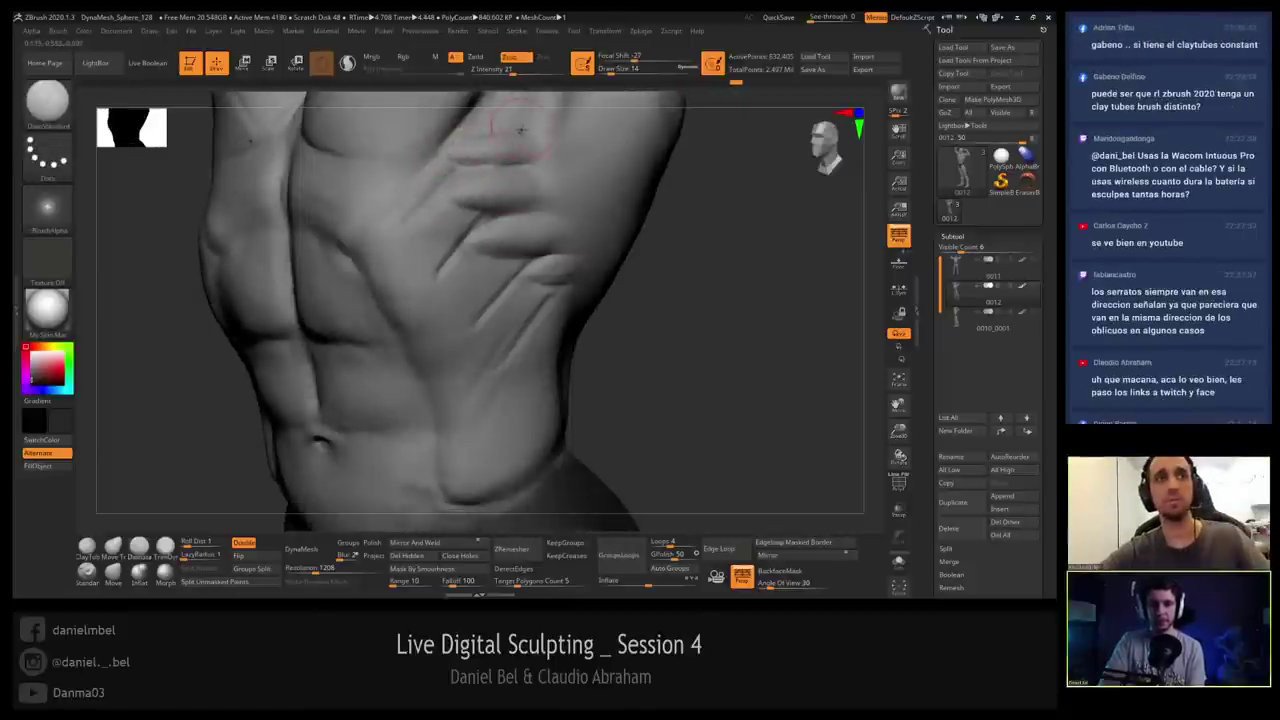
right_drag(503, 168, 447, 228)
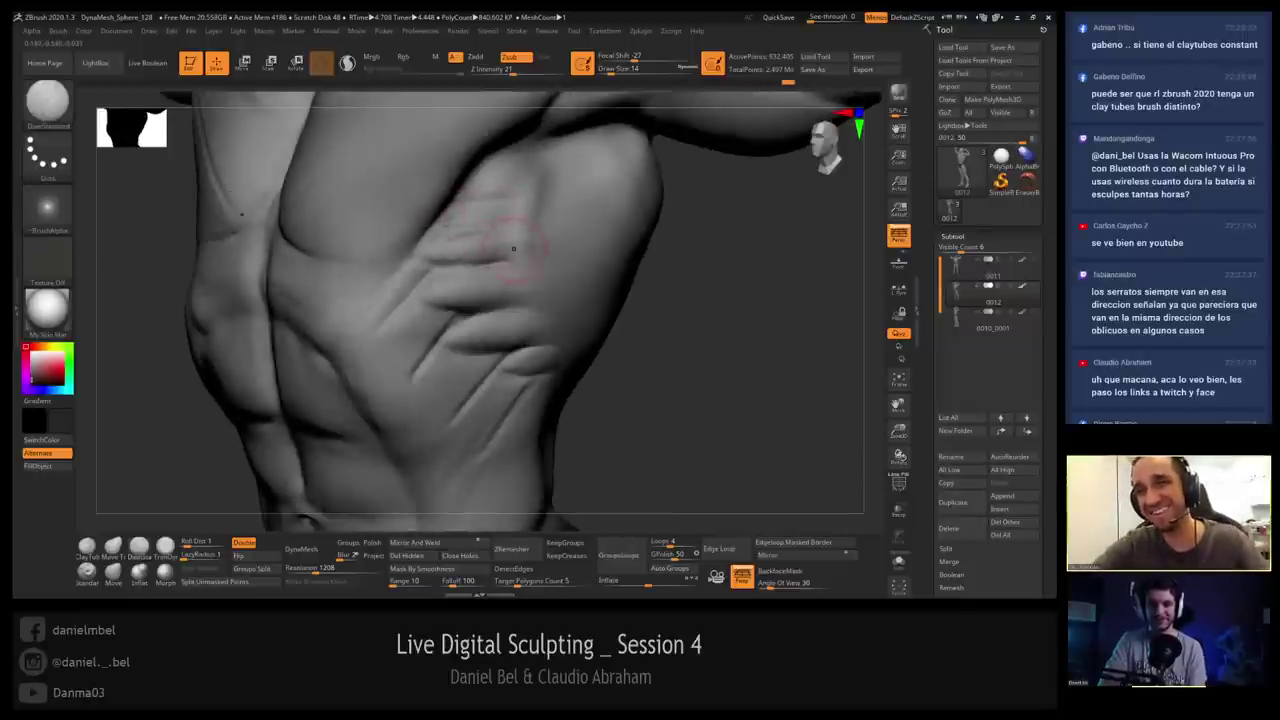
mouse_move(514, 248)
right_down()
mouse_move(650, 256)
mouse_move(636, 258)
right_up()
Build up the upper serratus bulges below the armpit with the clay tubes brush at draw size 16.
click(88, 548)
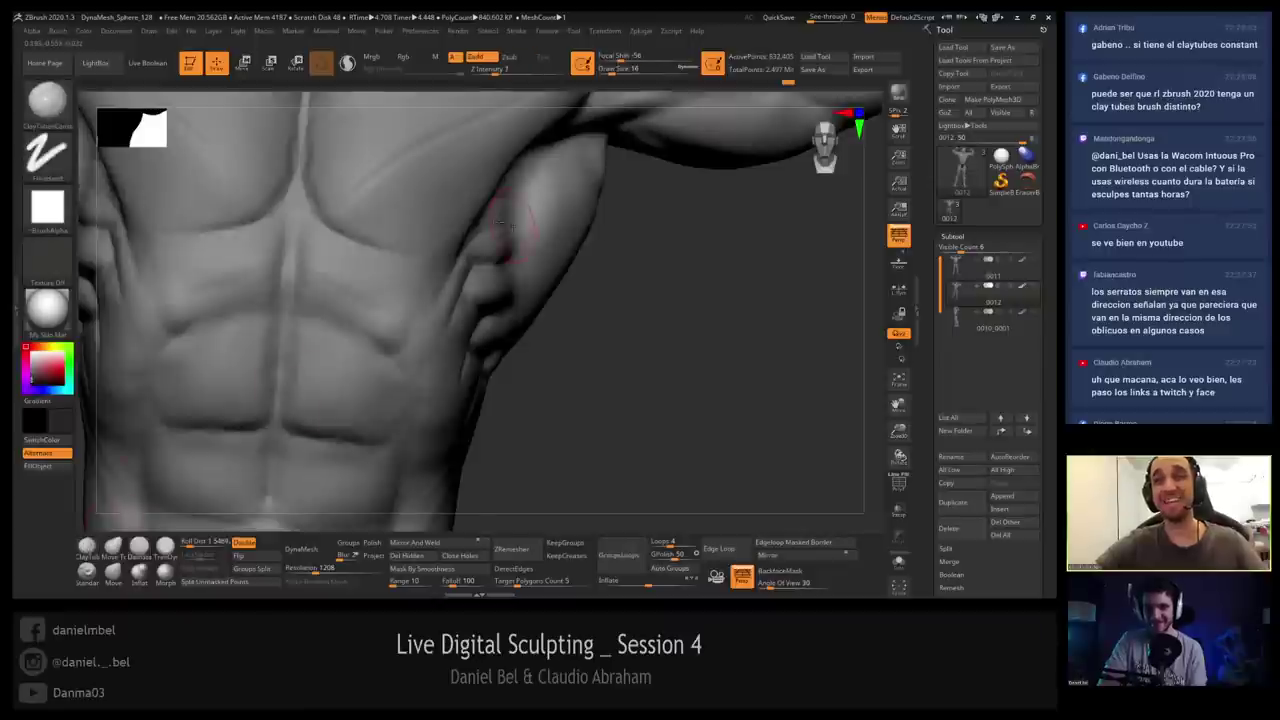
right_drag(512, 227, 497, 209)
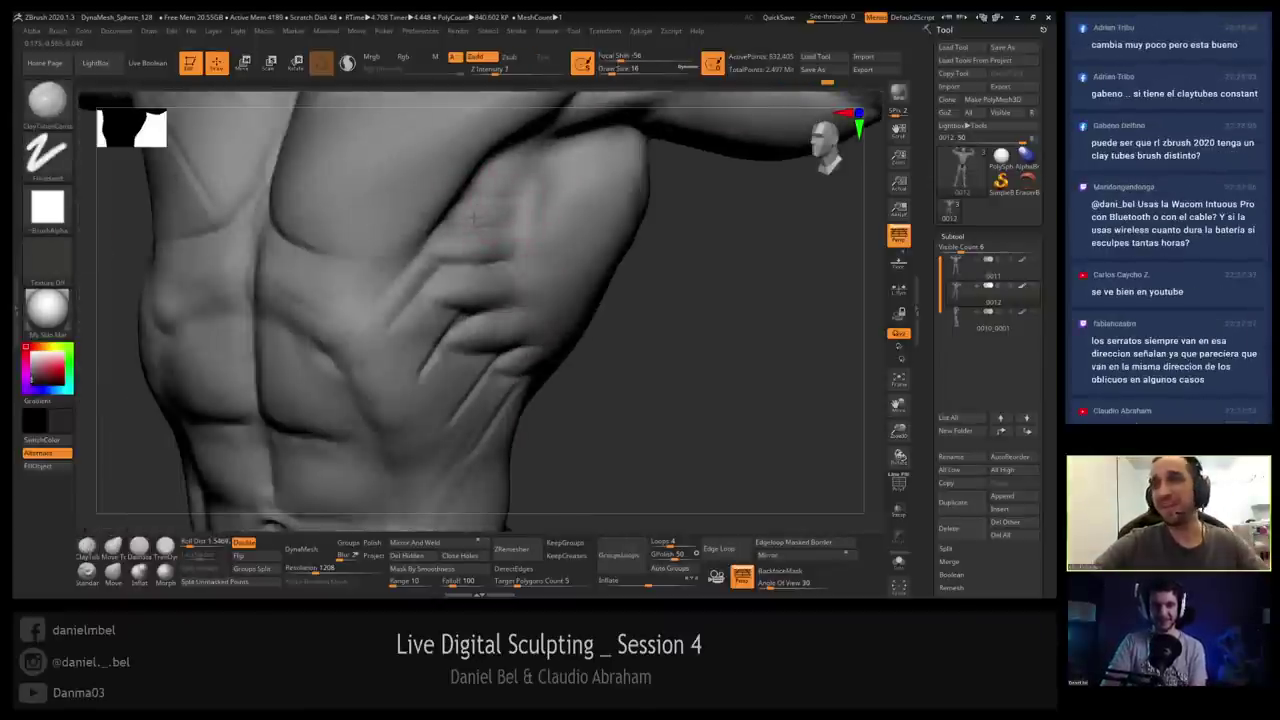
mouse_move(482, 208)
mouse_down()
mouse_move(513, 211)
mouse_move(455, 216)
mouse_up()
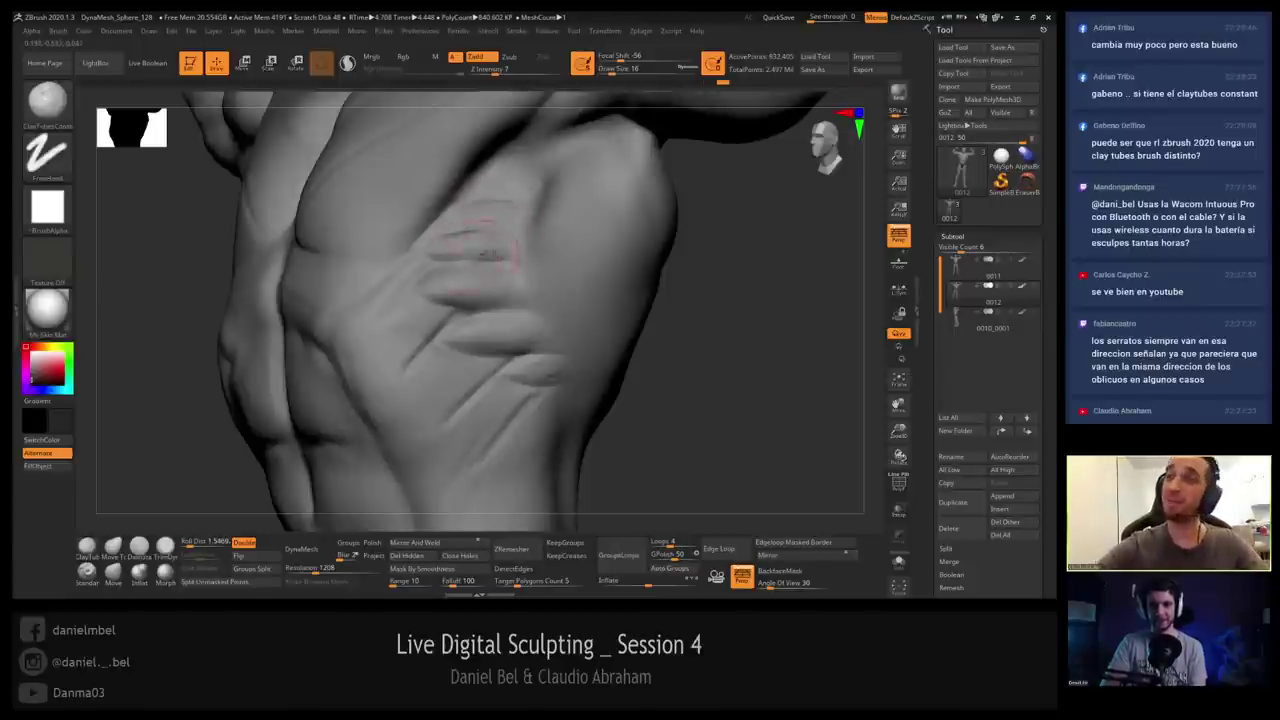
right_drag(486, 243, 452, 250)
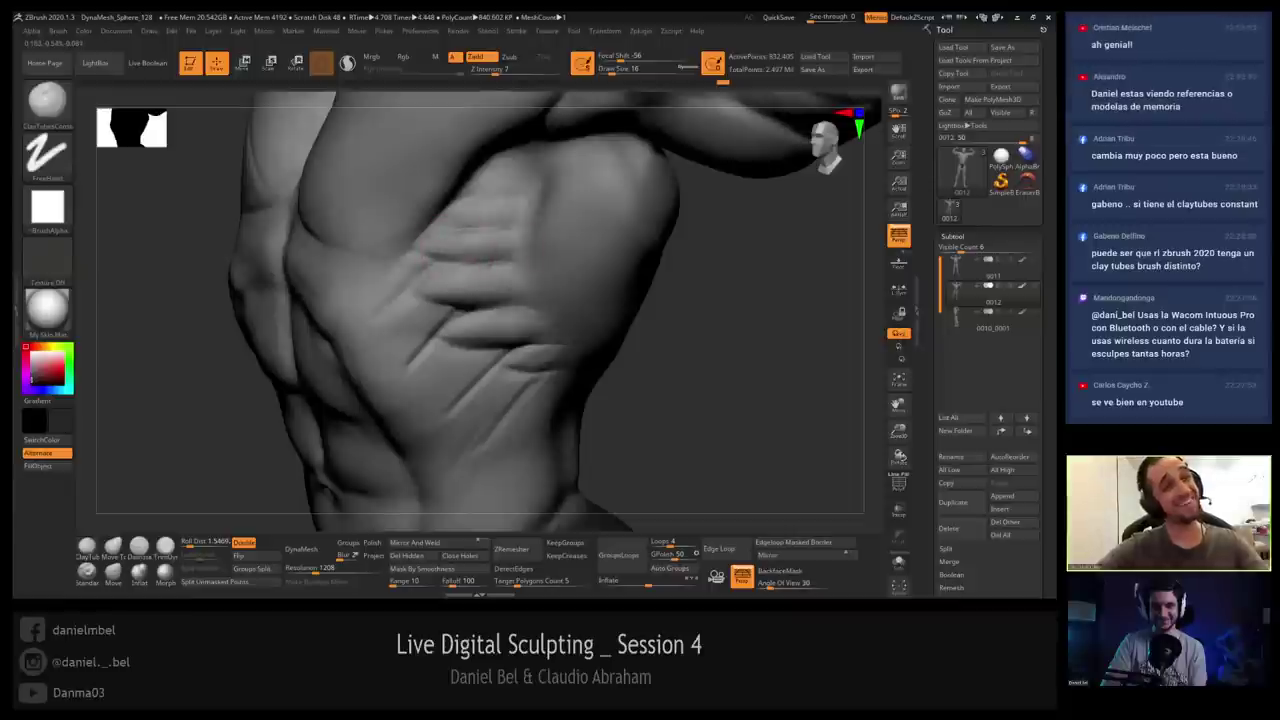
Retouch the front of the upper serratus with DamStandard at draw size 14 and soften the diagonal crease there.
click(139, 548)
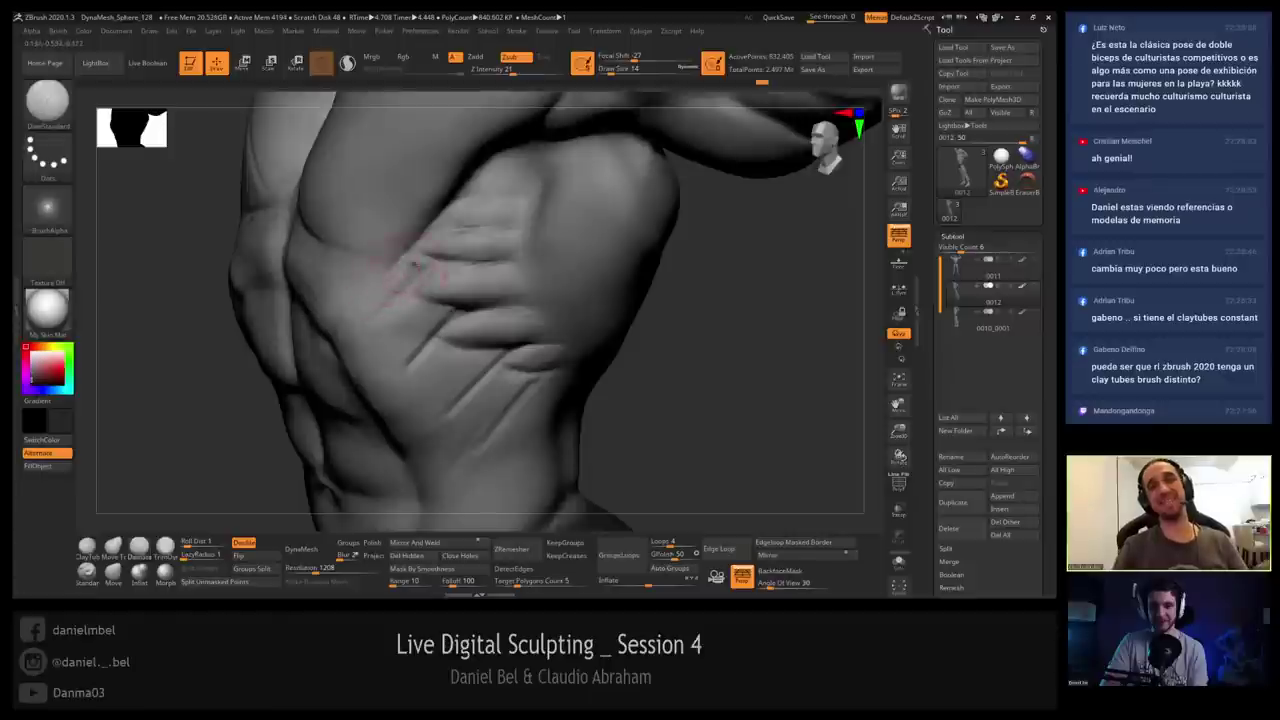
right_drag(420, 265, 480, 267)
mouse_move(414, 266)
shift+mouse_down()
mouse_move(378, 284)
mouse_move(398, 286)
shift+mouse_up()
key(s)
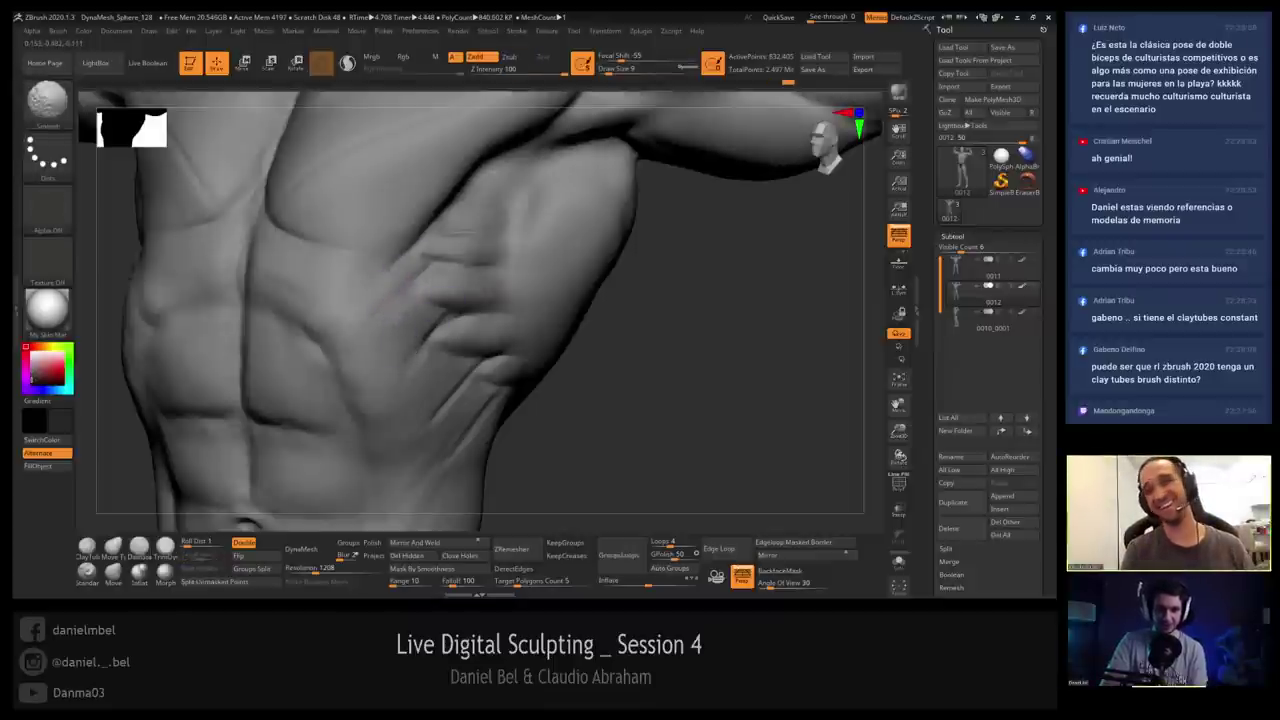
Smooth the lower diagonal external oblique creases running forward from the serratus at draw size 12.
right_drag(420, 357, 360, 357)
key(s)
drag(409, 357, 414, 357)
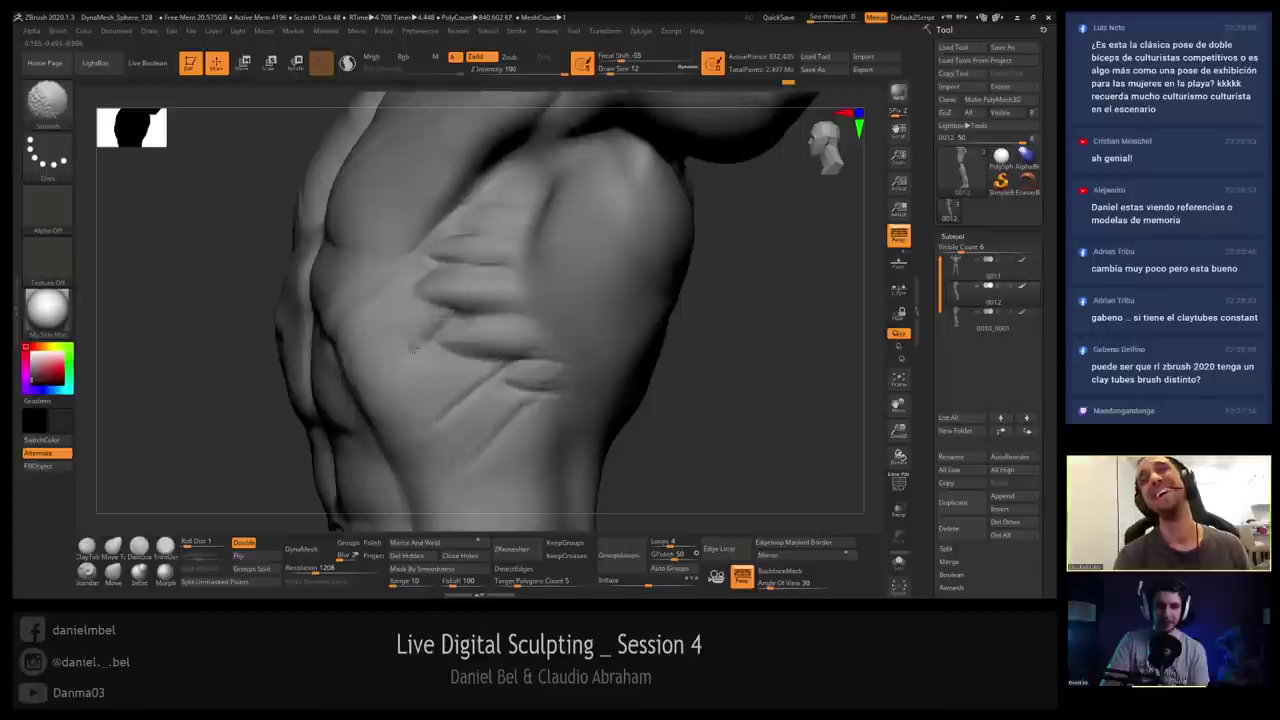
right_drag(412, 348, 443, 323)
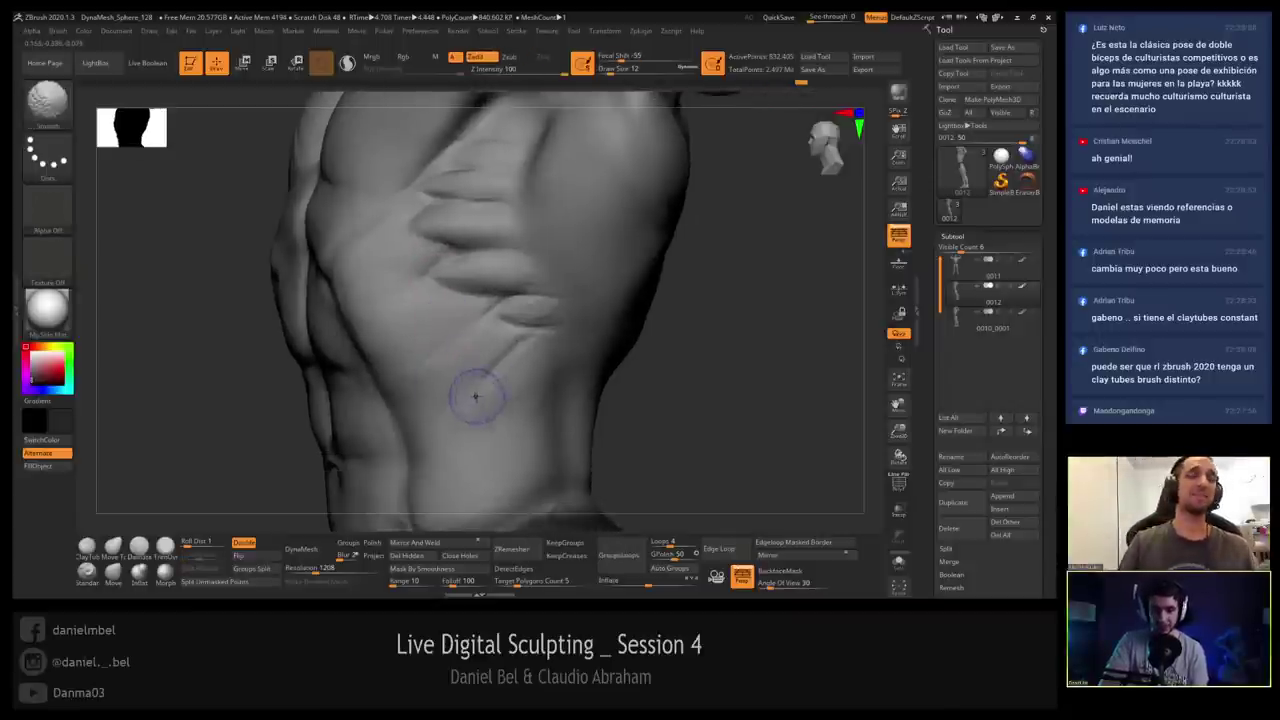
mouse_move(502, 318)
mouse_down()
mouse_move(523, 320)
mouse_move(534, 298)
mouse_move(528, 326)
mouse_up()
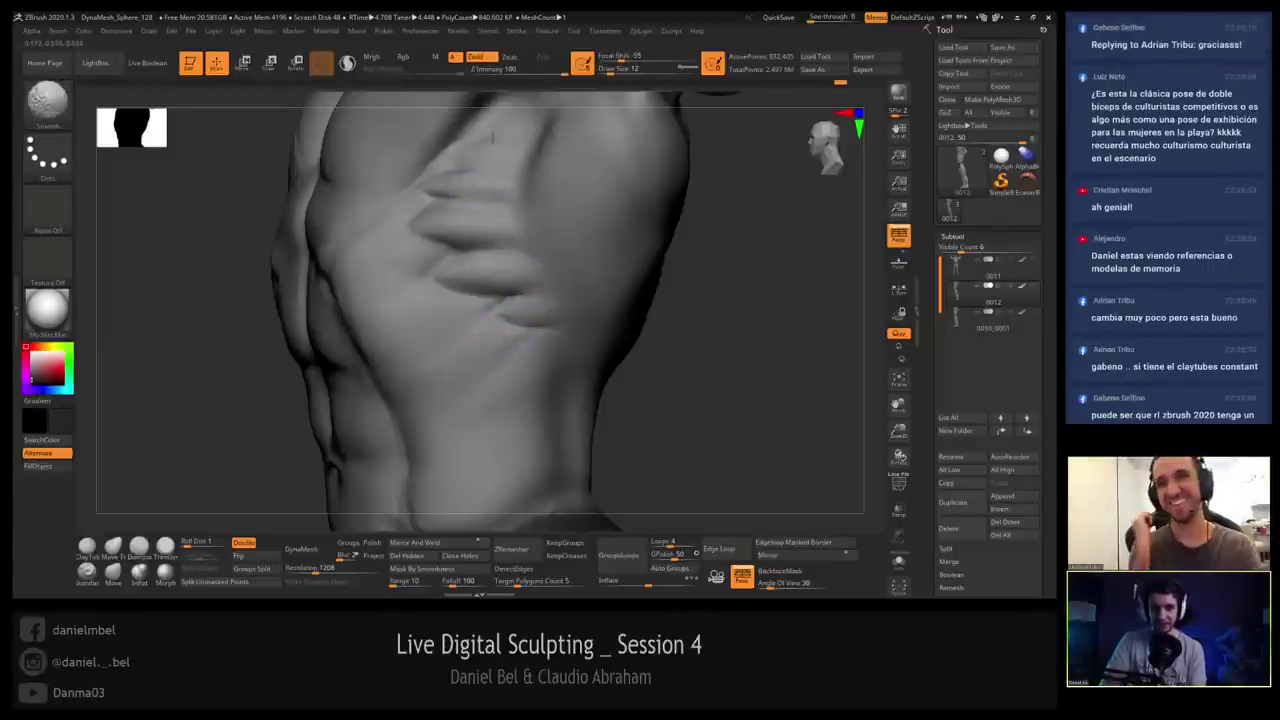
Soften the middle serratus bulges and redefine the front ends of the upper ones with DamStandard at draw size 12.
right_drag(514, 168, 596, 172)
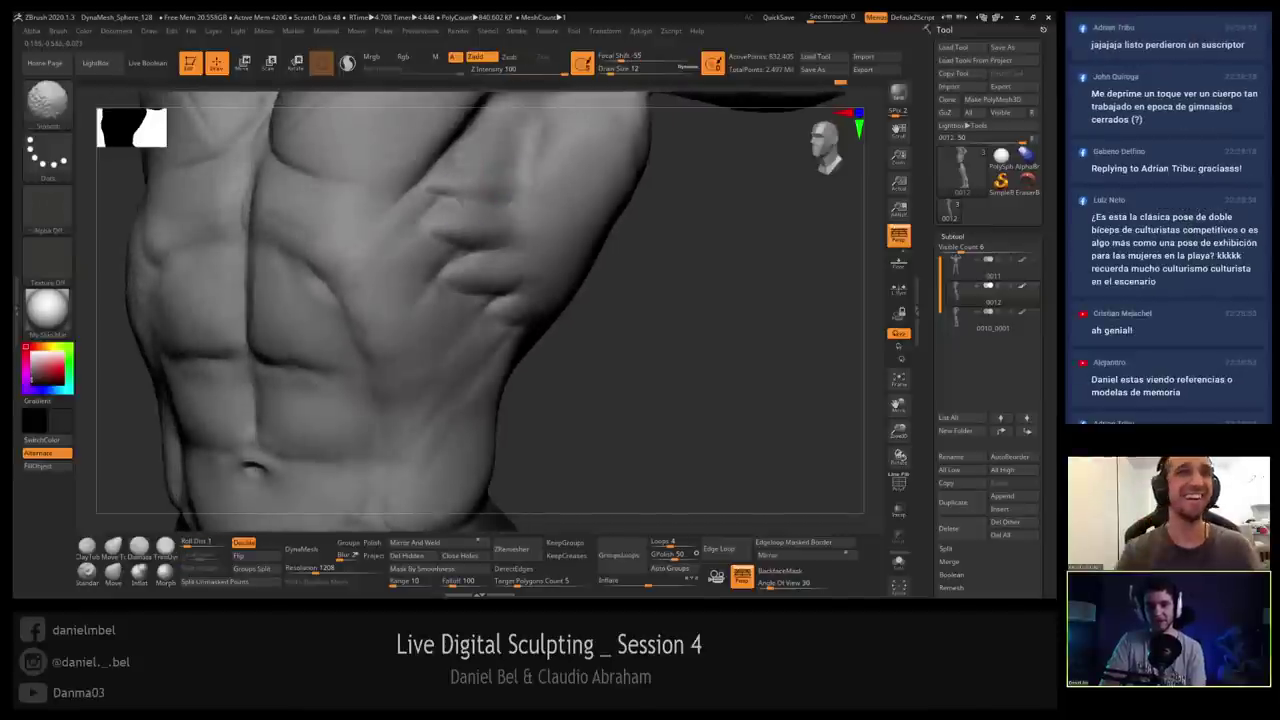
mouse_move(456, 223)
shift+mouse_down()
mouse_move(500, 294)
mouse_move(462, 288)
shift+mouse_up()
right_drag(496, 289, 456, 294)
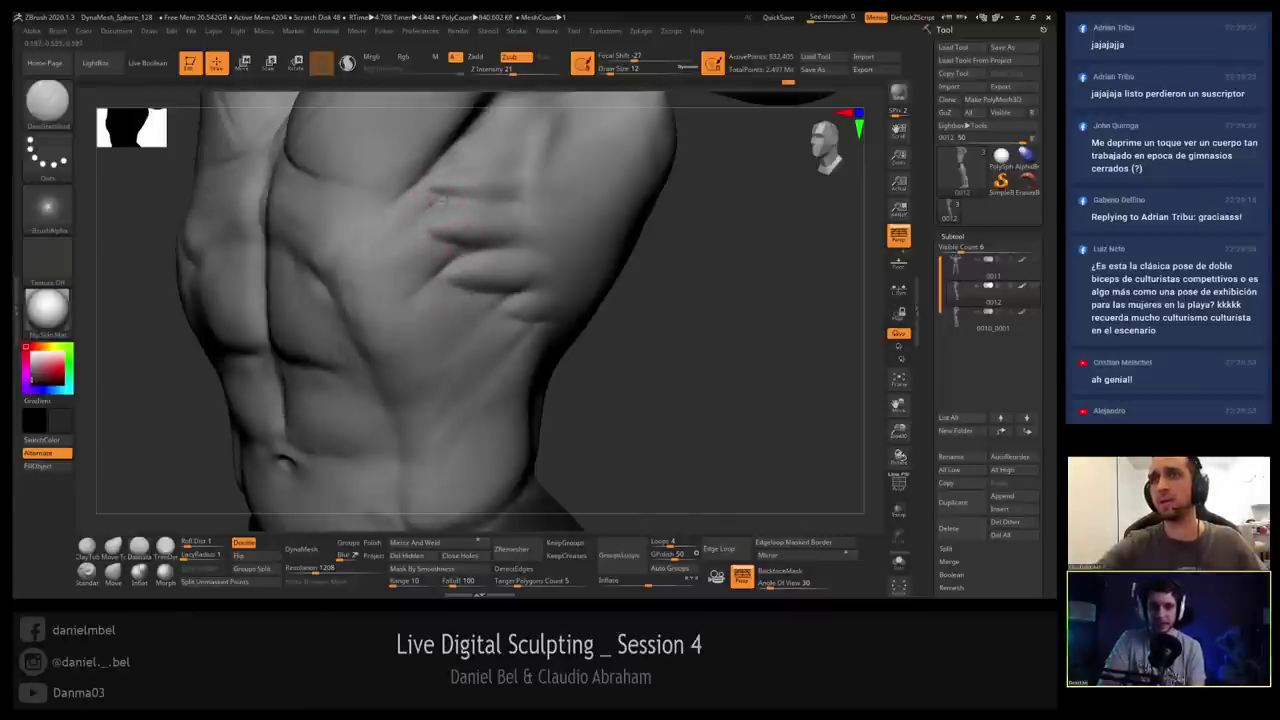
alt+right_drag(432, 236, 411, 266)
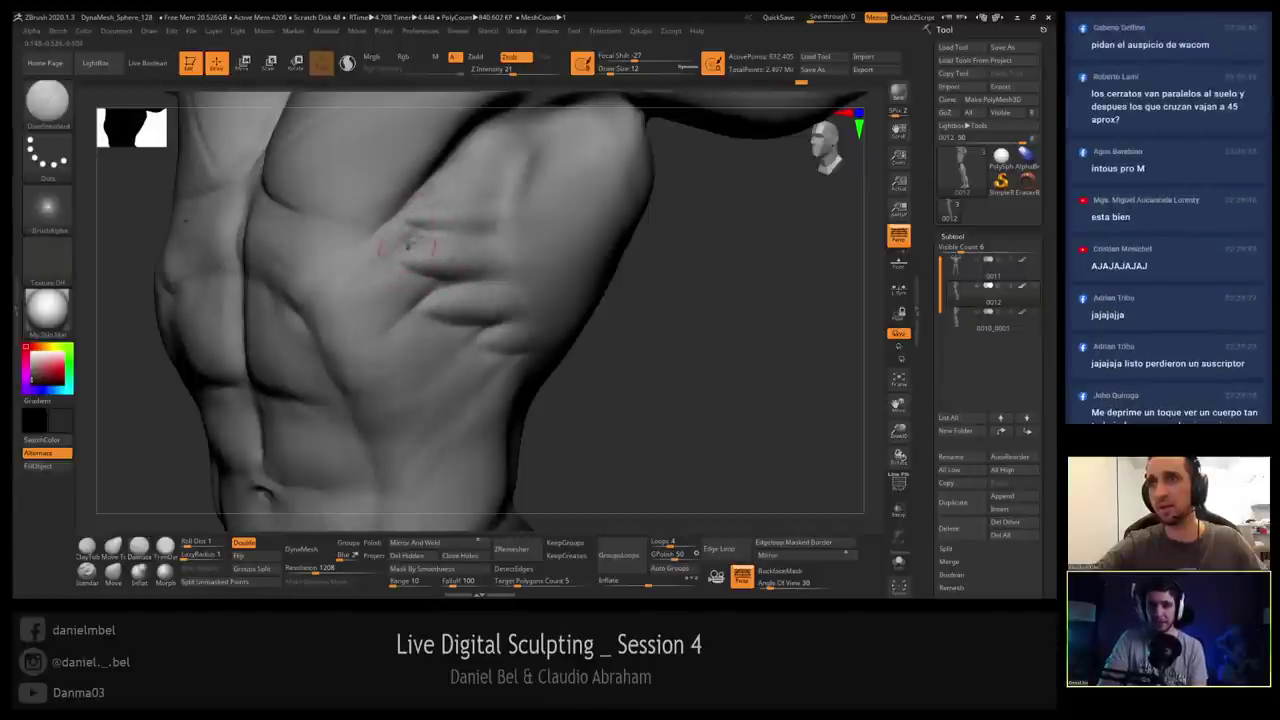
right_drag(405, 235, 391, 266)
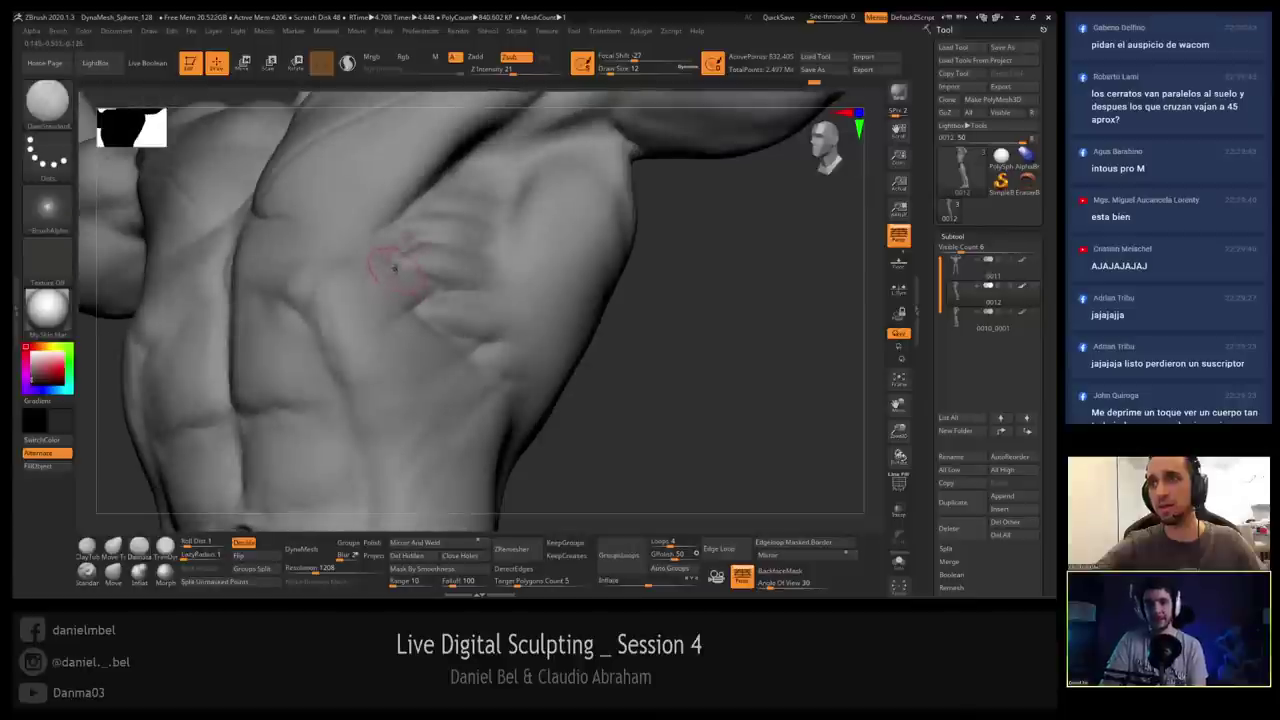
mouse_move(391, 266)
shift+mouse_down()
mouse_move(428, 252)
mouse_move(443, 274)
shift+mouse_up()
right_drag(443, 274, 427, 255)
Reshape the serratus profile along the pectoral edge from below with the Move brush at draw sizes 23 and 20.
click(113, 574)
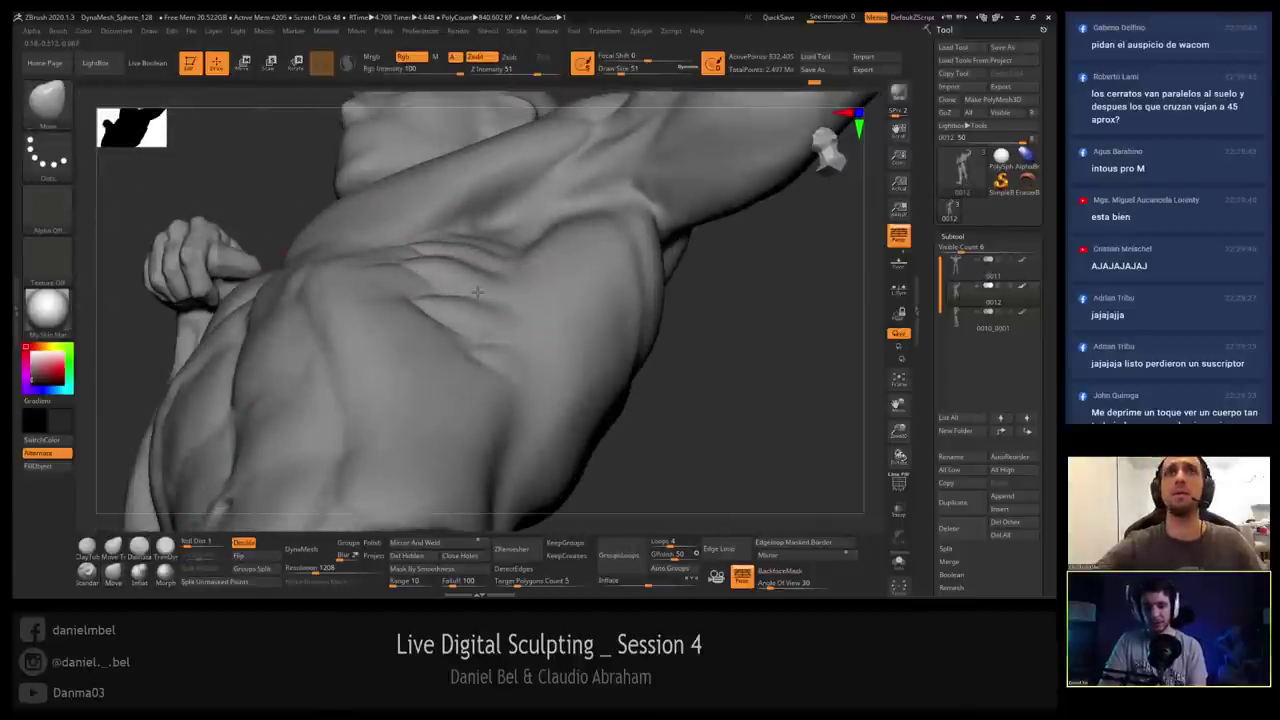
ctrl+right_drag(448, 298, 476, 271)
key(s)
drag(476, 273, 469, 275)
right_drag(484, 303, 477, 271)
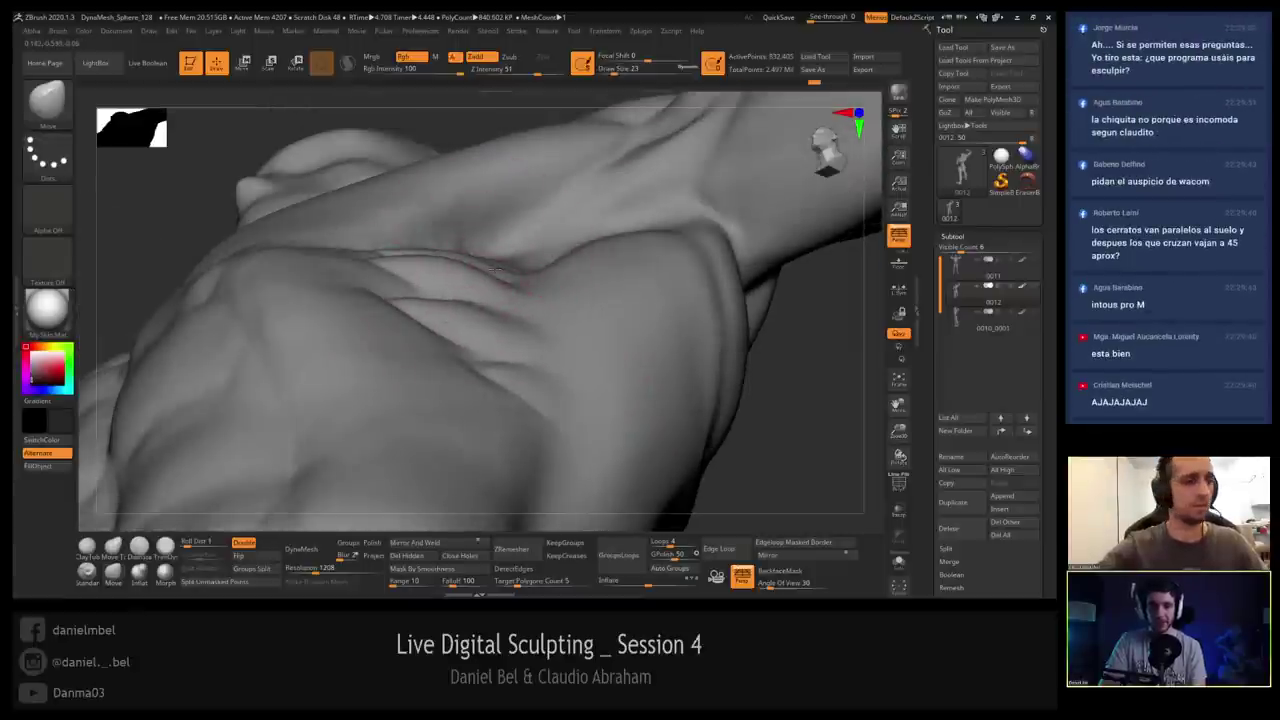
drag(494, 268, 487, 261)
key(s)
click(426, 250)
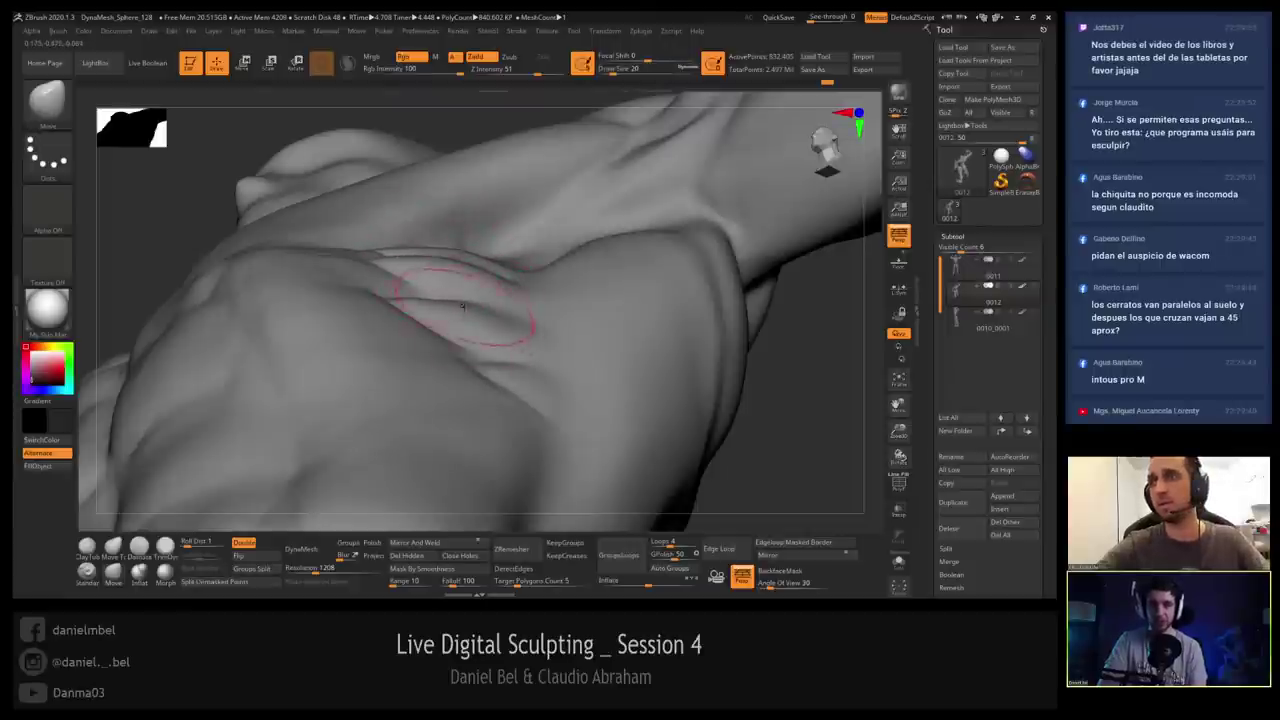
Adjust the serratus bulges from the side with the Move brush at draw size 22.
mouse_move(474, 289)
right_down()
mouse_move(462, 298)
mouse_move(471, 323)
mouse_move(449, 304)
mouse_move(430, 188)
mouse_move(466, 177)
right_up()
key(bracketright)
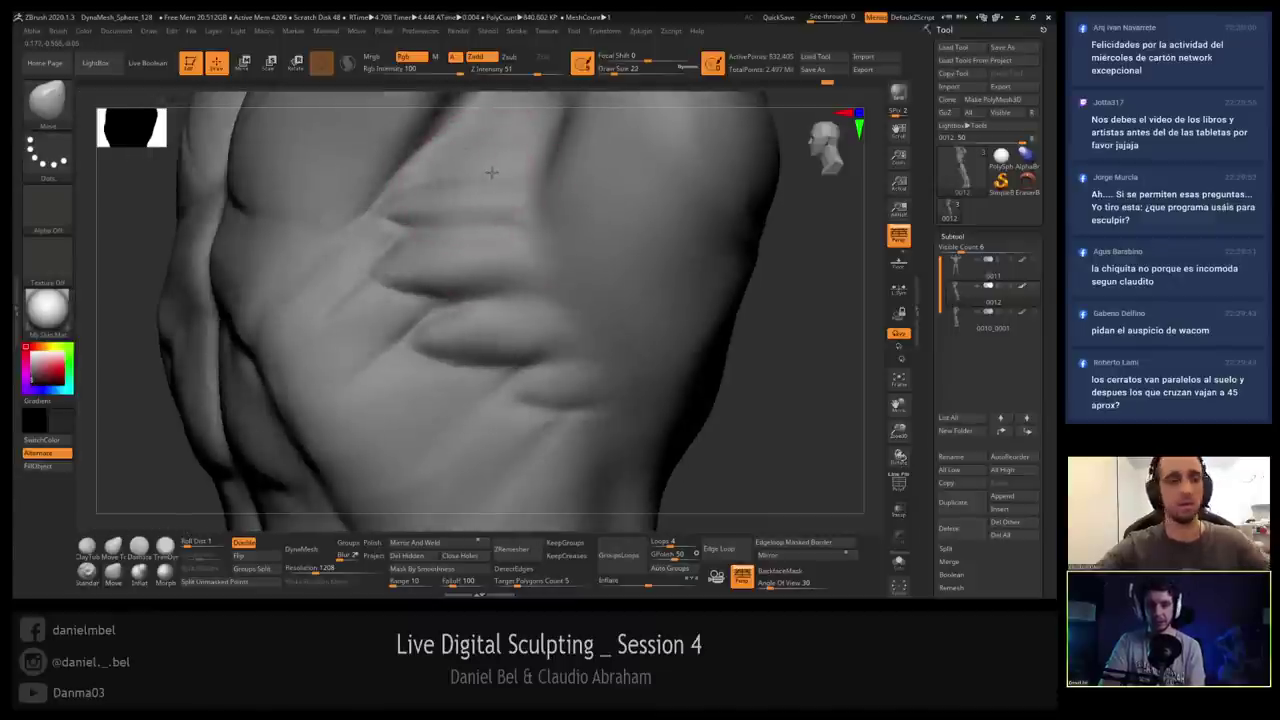
right_drag(484, 196, 489, 228)
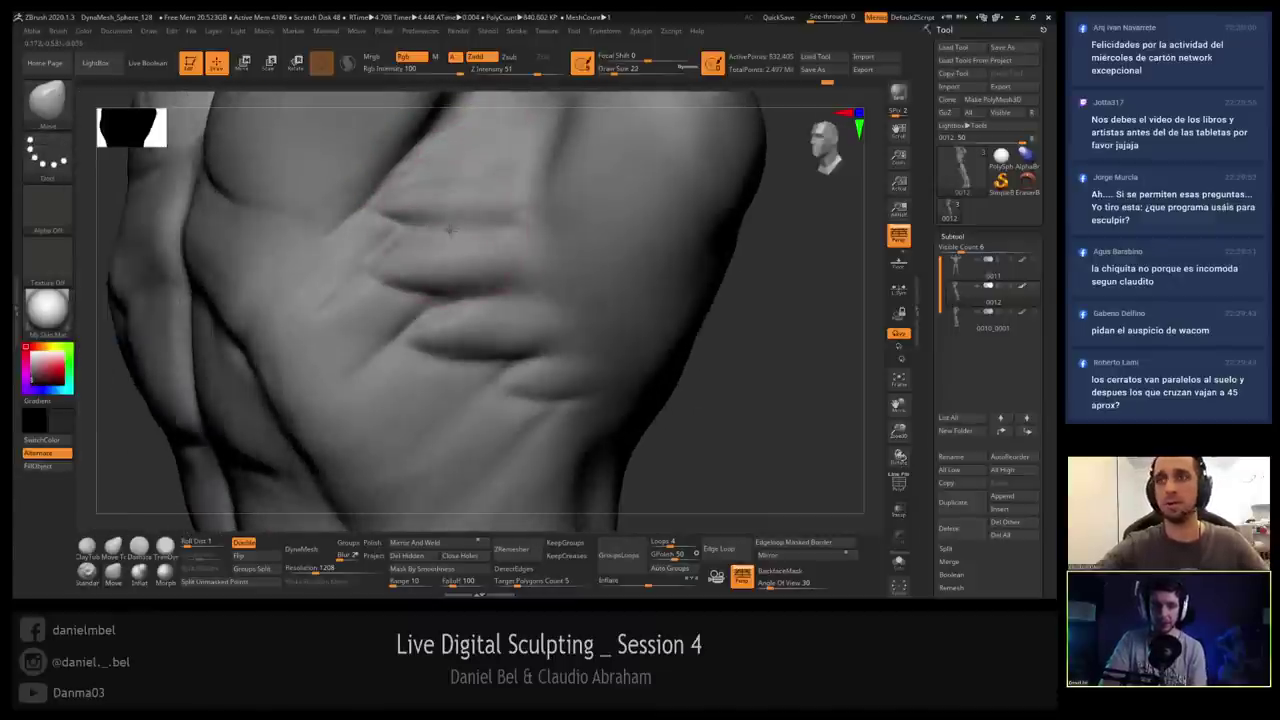
mouse_move(515, 316)
ctrl+right_down()
mouse_move(491, 251)
mouse_move(430, 262)
mouse_move(420, 280)
mouse_move(478, 309)
ctrl+right_up()
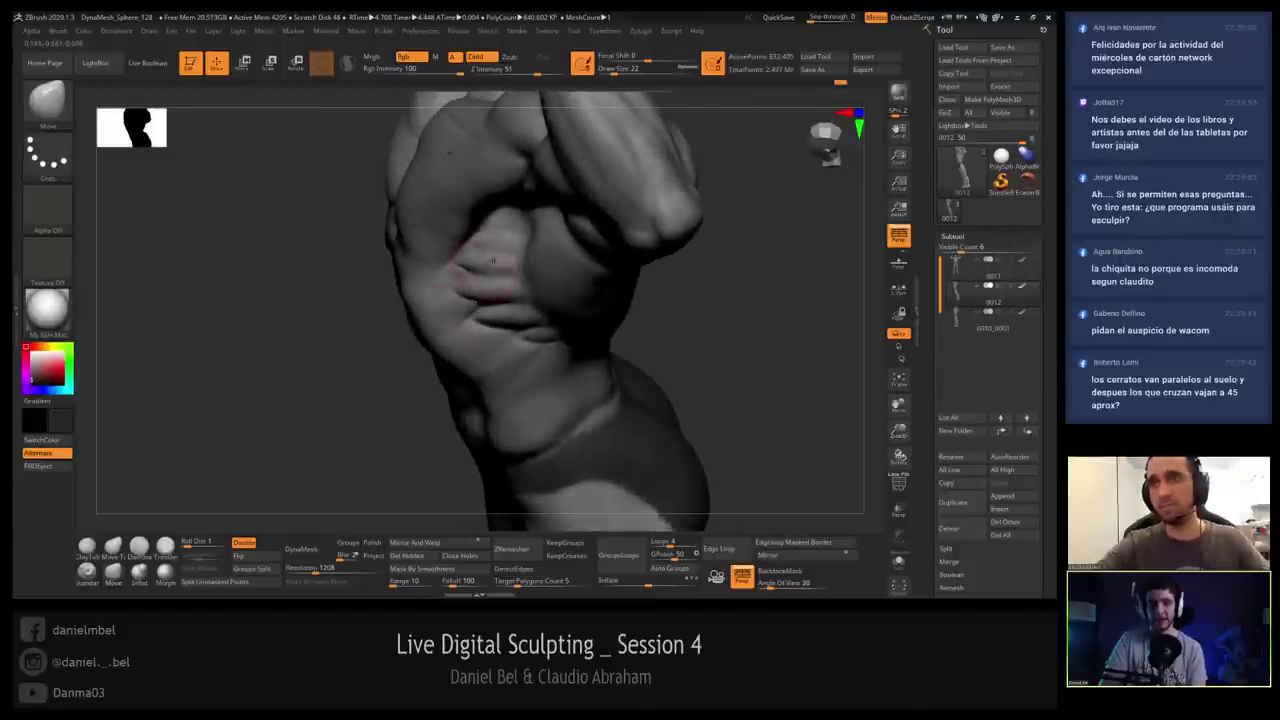
Sharpen and smooth the front edge of the upper serratus bulges with DamStandard at draw sizes 11 and 8.
click(140, 546)
ctrl+right_drag(482, 248, 474, 288)
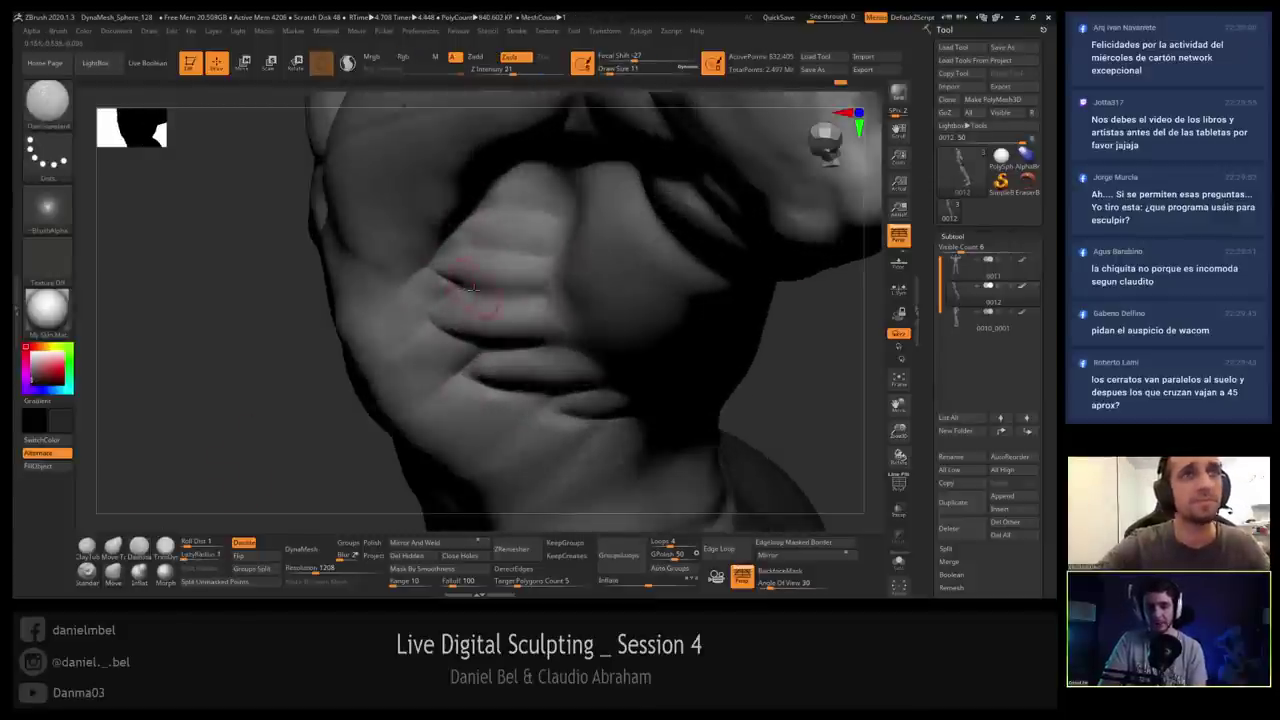
shift+drag(450, 291, 444, 280)
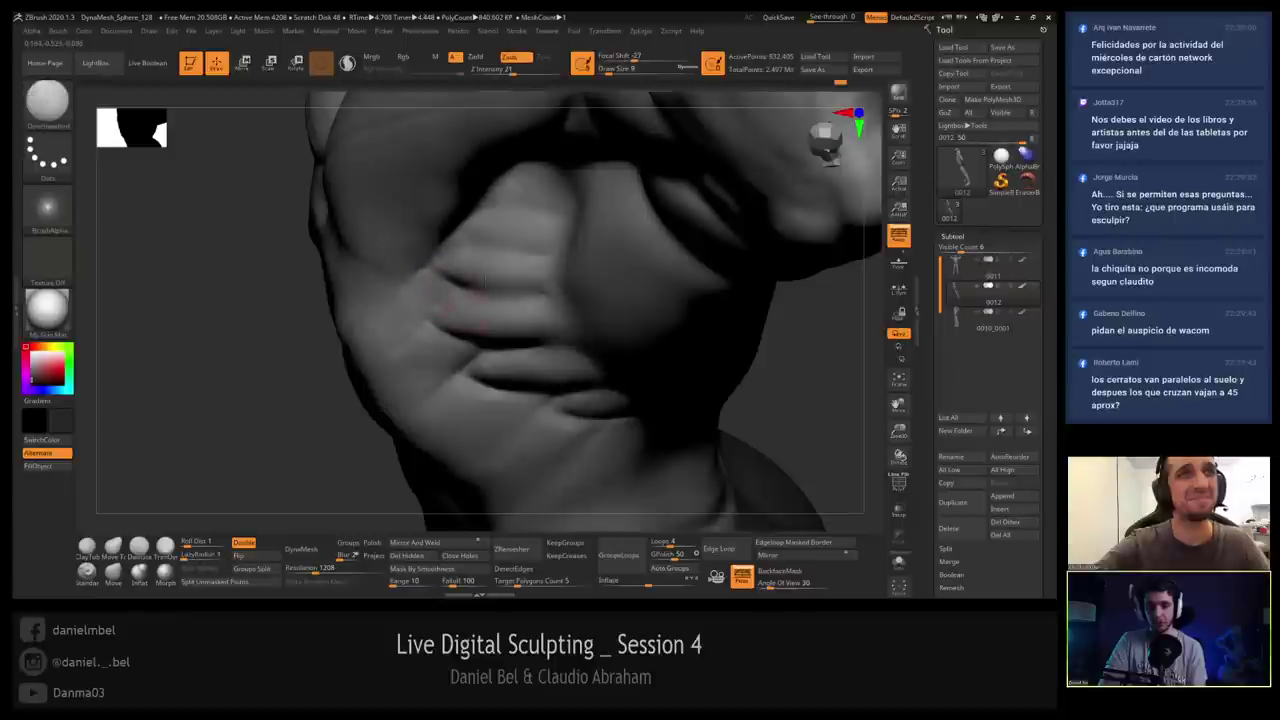
right_drag(446, 264, 449, 295)
Carve a diagonal crease forward from the upper serratus bulge with DamStandard at draw size 13 and smooth its lower end.
key(s)
drag(449, 295, 453, 295)
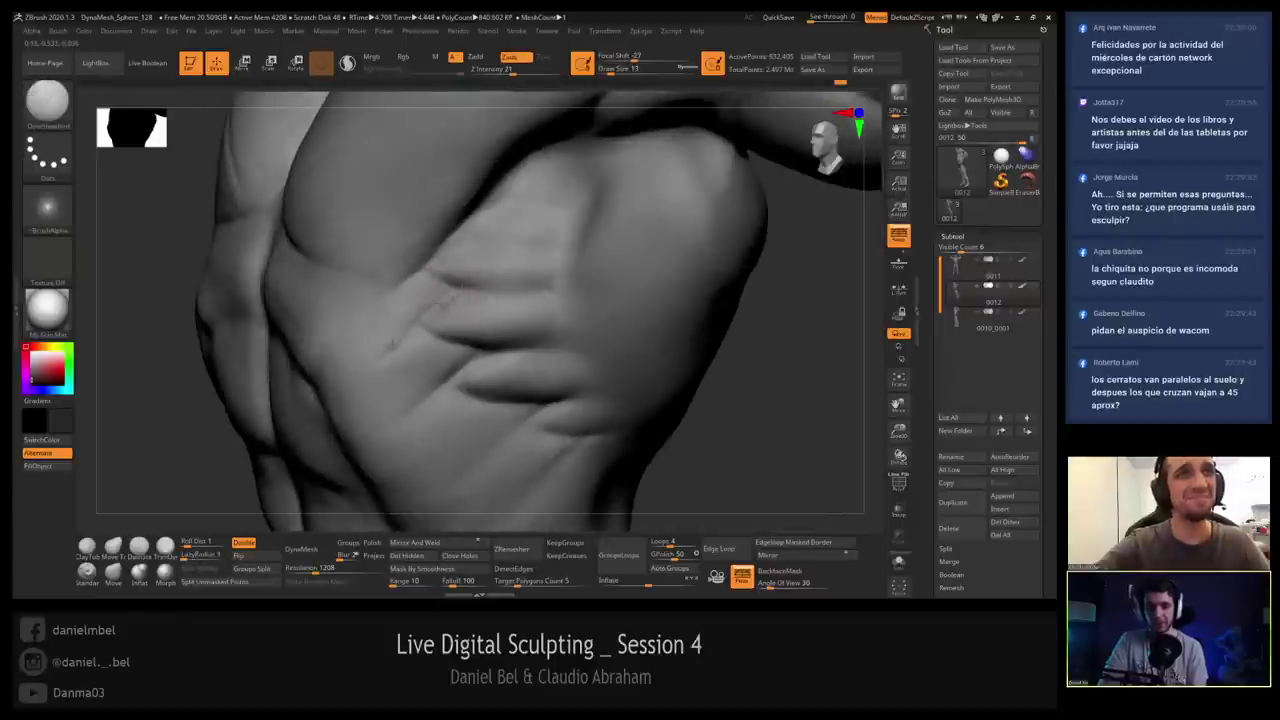
key(s)
drag(390, 349, 383, 357)
mouse_move(383, 357)
shift+mouse_down()
mouse_move(396, 329)
mouse_move(381, 370)
mouse_move(424, 306)
shift+mouse_up()
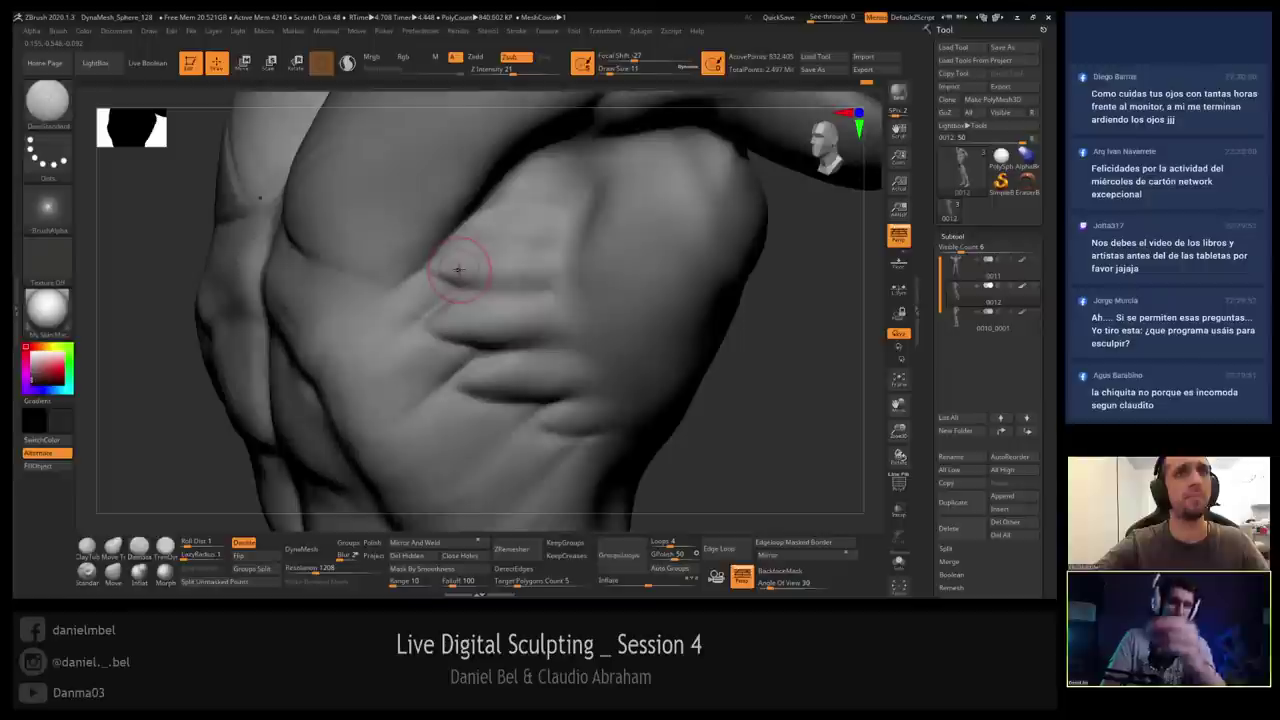
Check the whole torso from the front and refine the upper diagonal serratus crease with DamStandard at draw size 7.
ctrl+right_drag(520, 284, 514, 263)
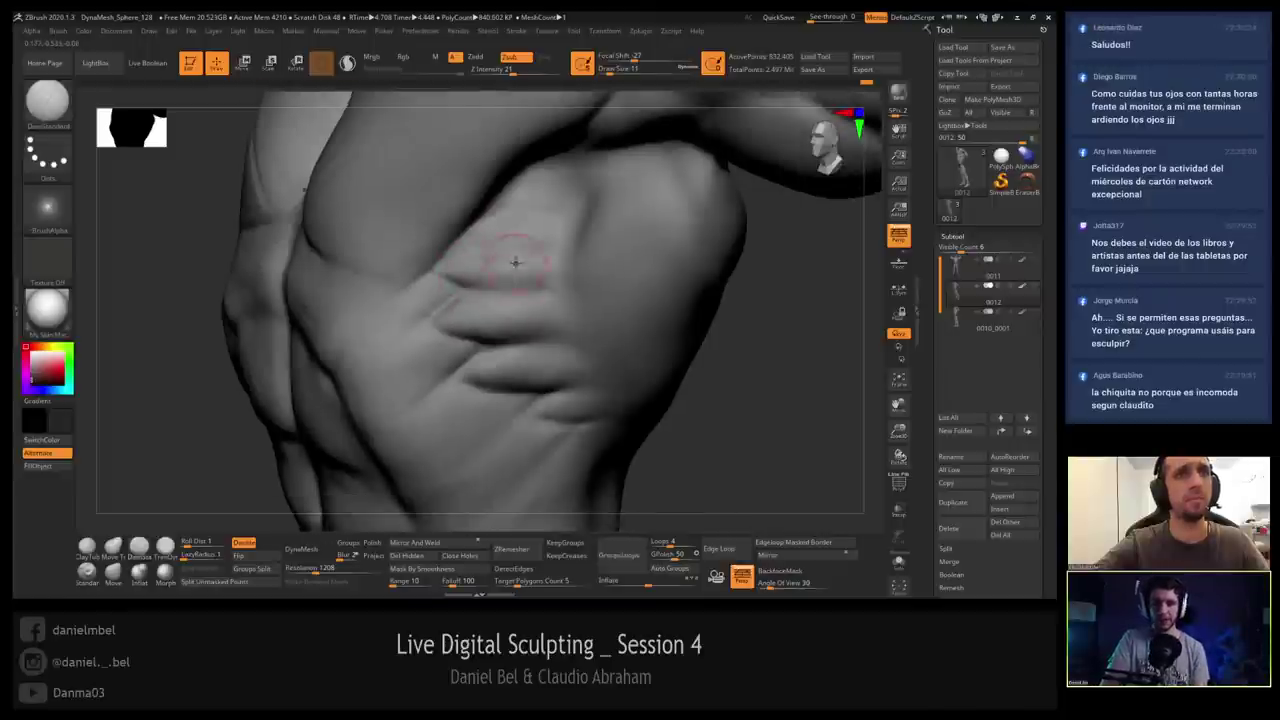
mouse_move(469, 318)
right_down()
mouse_move(534, 424)
mouse_move(535, 308)
mouse_move(563, 330)
right_up()
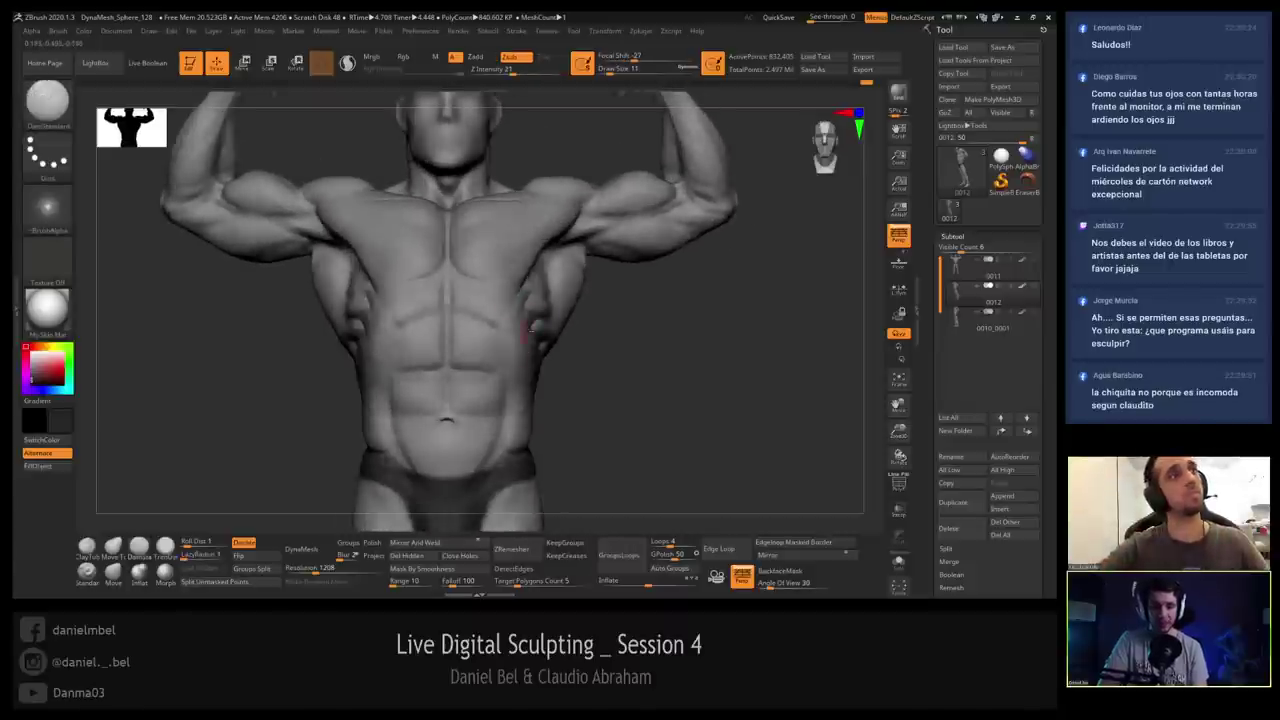
right_drag(545, 285, 492, 274)
ctrl+right_drag(492, 274, 507, 307)
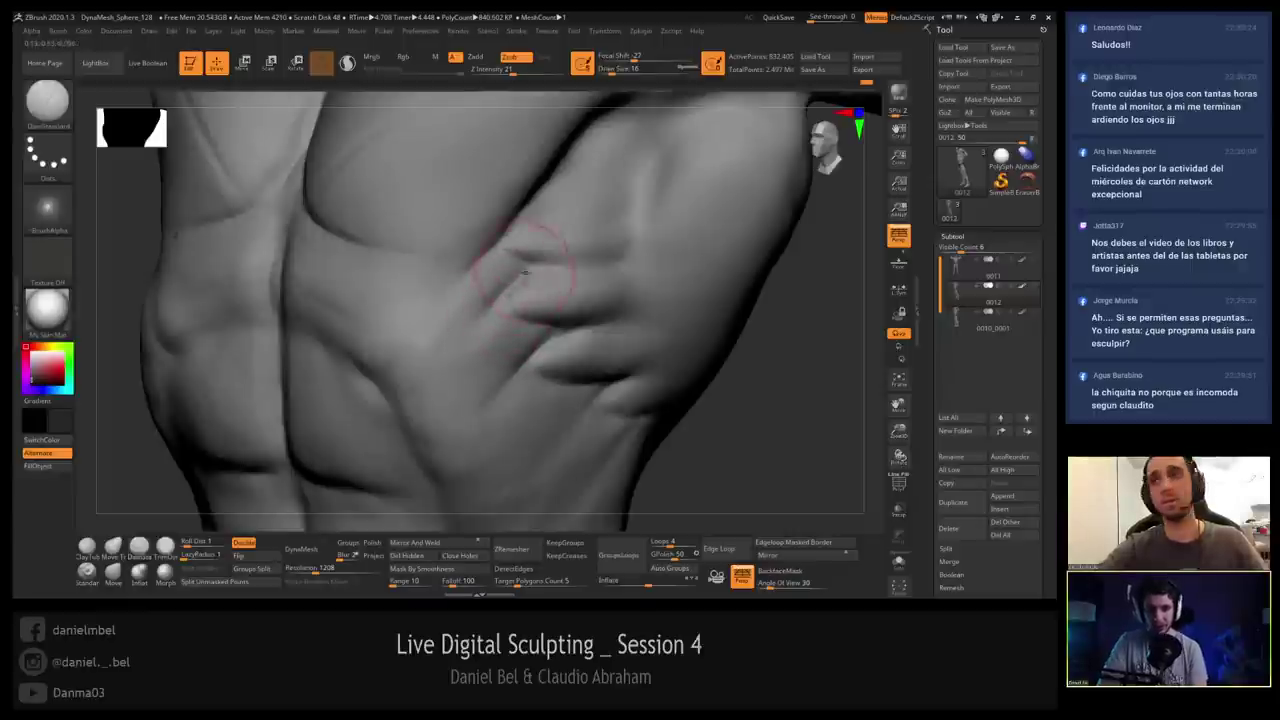
key(s)
click(523, 264)
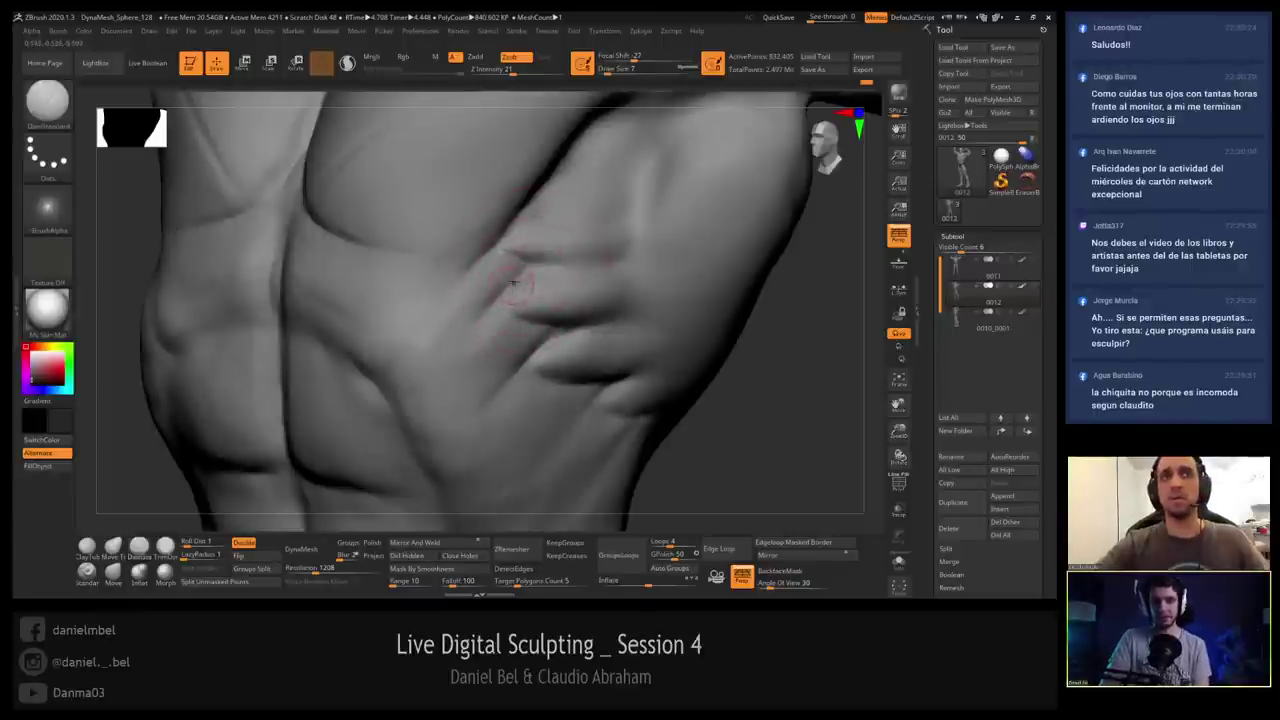
mouse_move(491, 323)
right_down()
mouse_move(512, 324)
mouse_move(490, 272)
right_up()
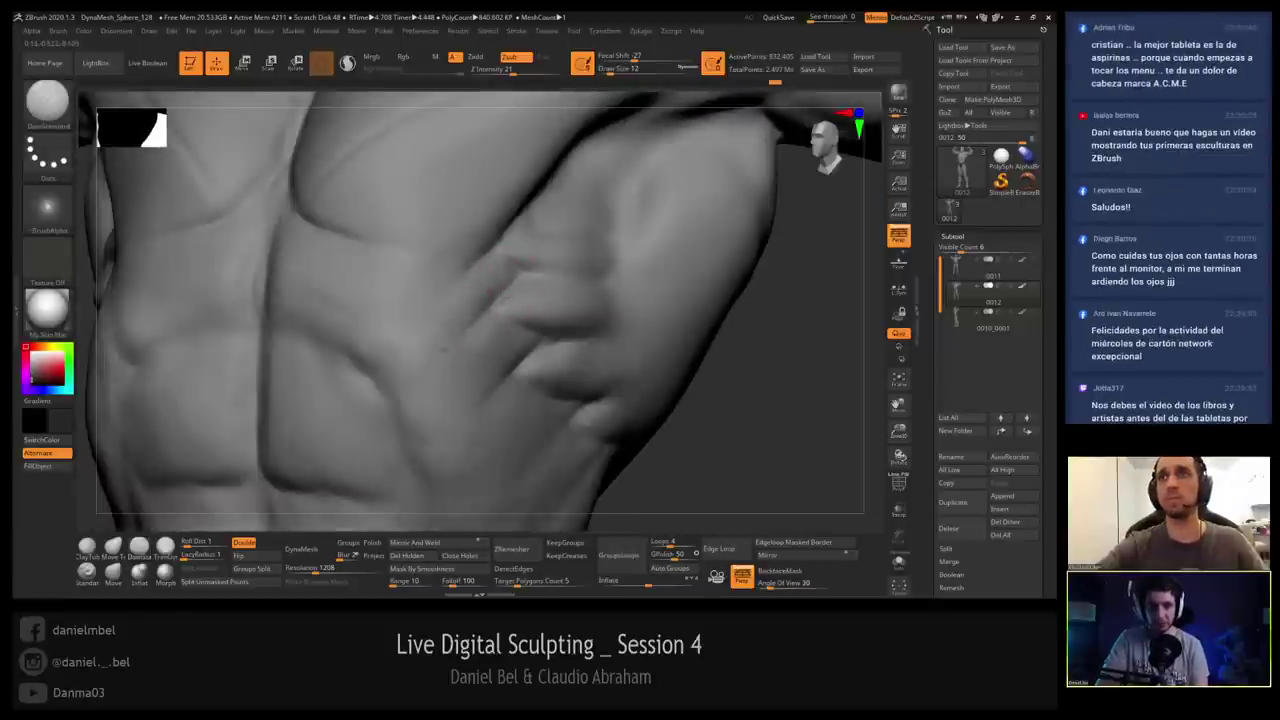
Smooth the oblique surface around the lower end of the upper diagonal crease at draw size 11.
key(shift)
shift+drag(464, 318, 470, 325)
right_drag(483, 335, 448, 334)
shift+drag(461, 311, 454, 323)
right_drag(470, 340, 463, 354)
key(shift)
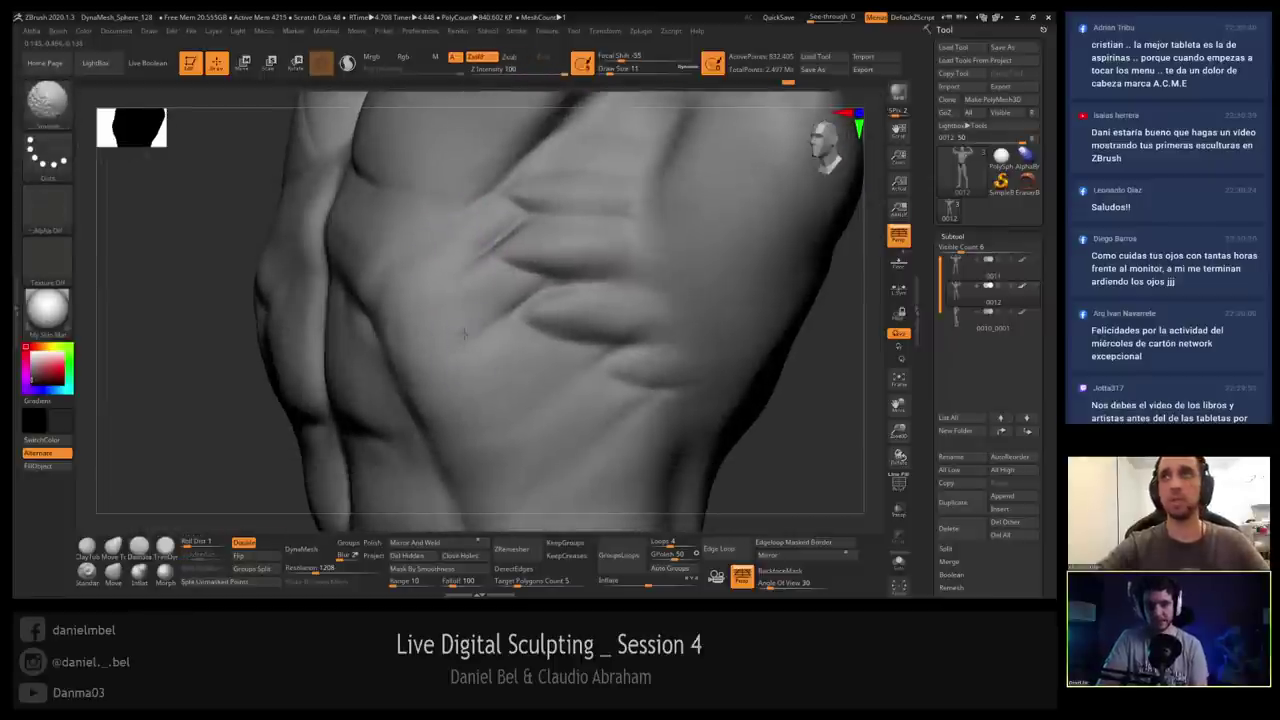
Deepen the upper diagonal crease and the groove under the large lower serratus bulge with DamStandard at draw size 14.
mouse_move(487, 260)
mouse_down()
mouse_move(548, 273)
mouse_move(510, 234)
mouse_move(523, 223)
mouse_up()
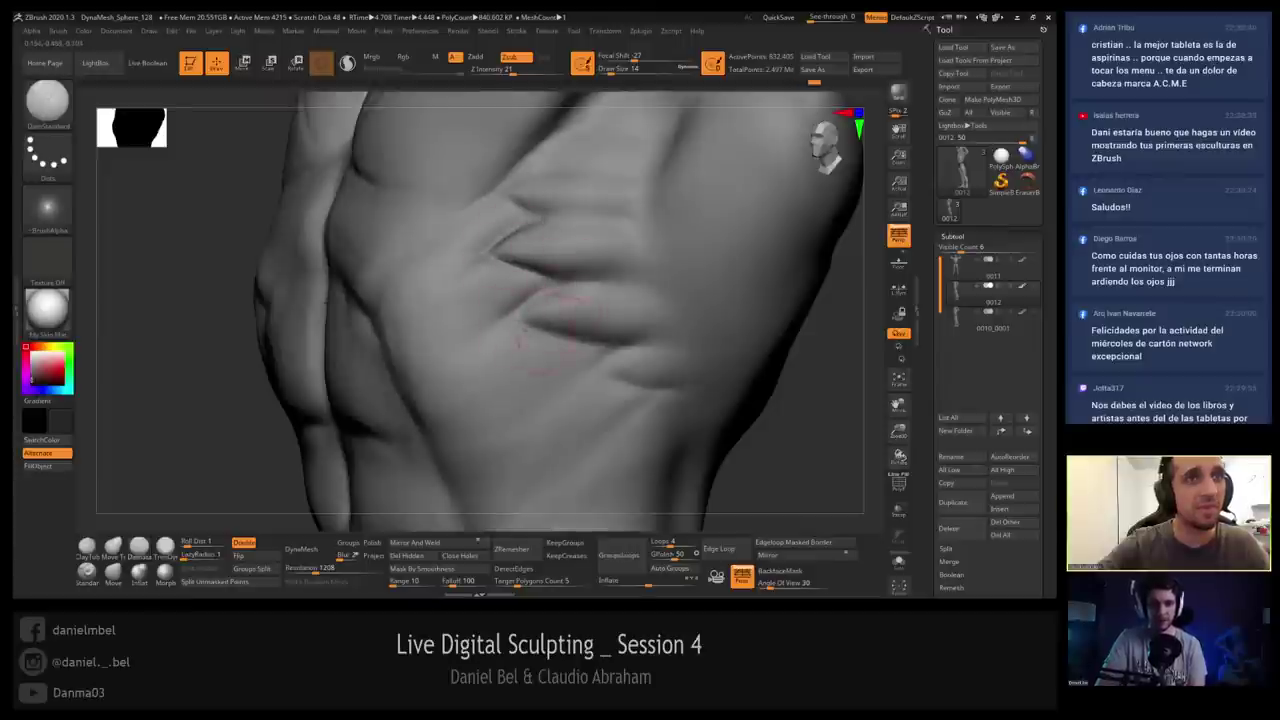
drag(524, 319, 638, 344)
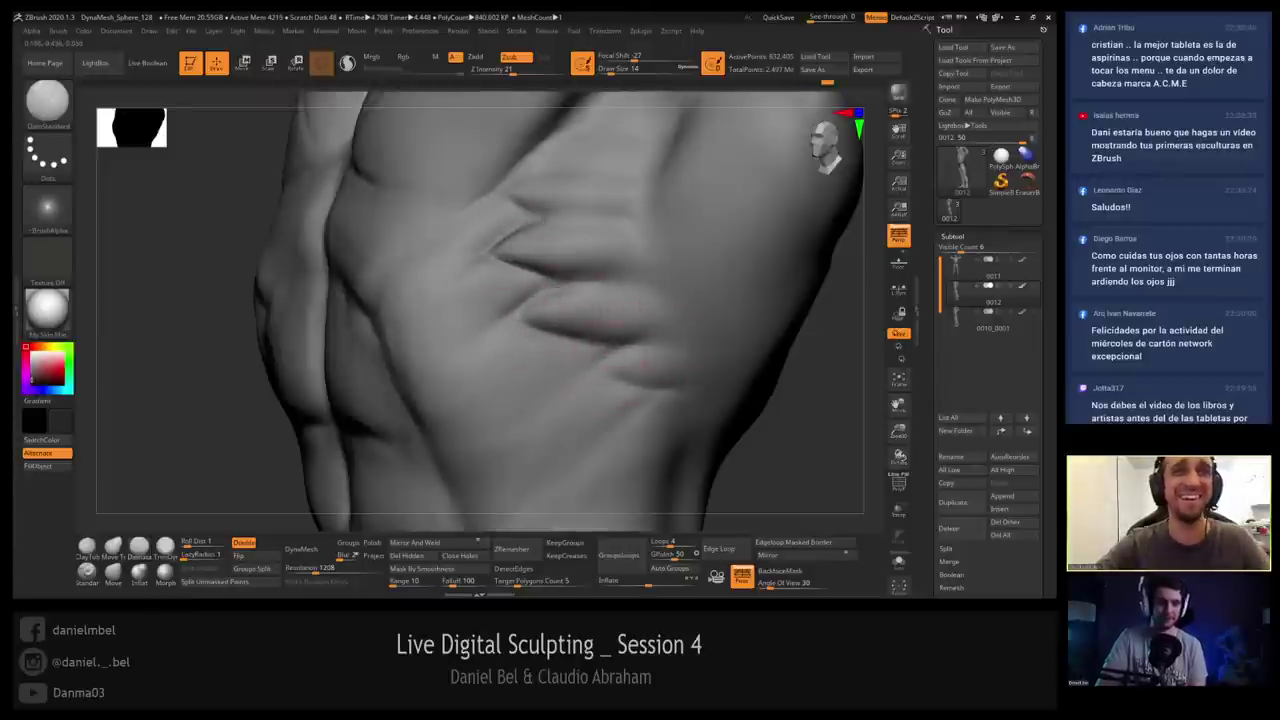
Smooth the serratus bulges below the armpit at draw size 14 and touch up the rear end of the lower groove with DamStandard.
mouse_move(662, 393)
right_down()
mouse_move(700, 392)
mouse_move(740, 346)
mouse_move(660, 346)
right_up()
shift+drag(591, 298, 636, 299)
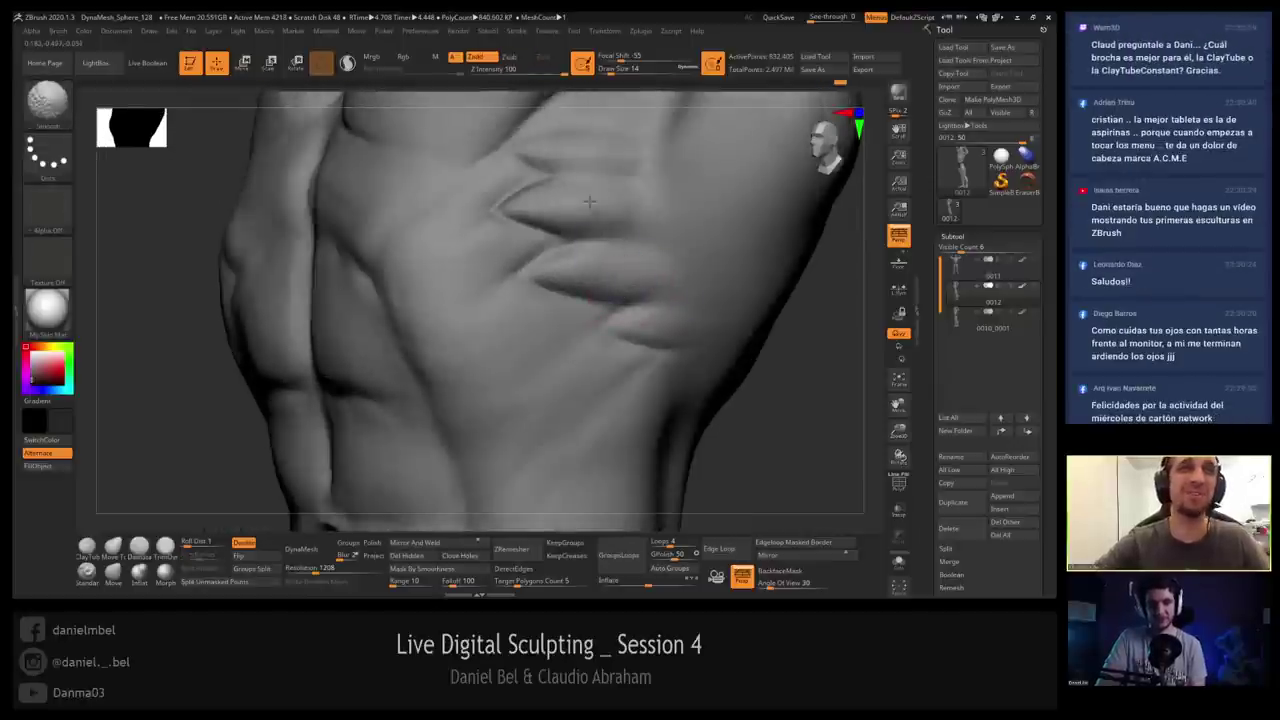
alt+right_drag(594, 182, 589, 235)
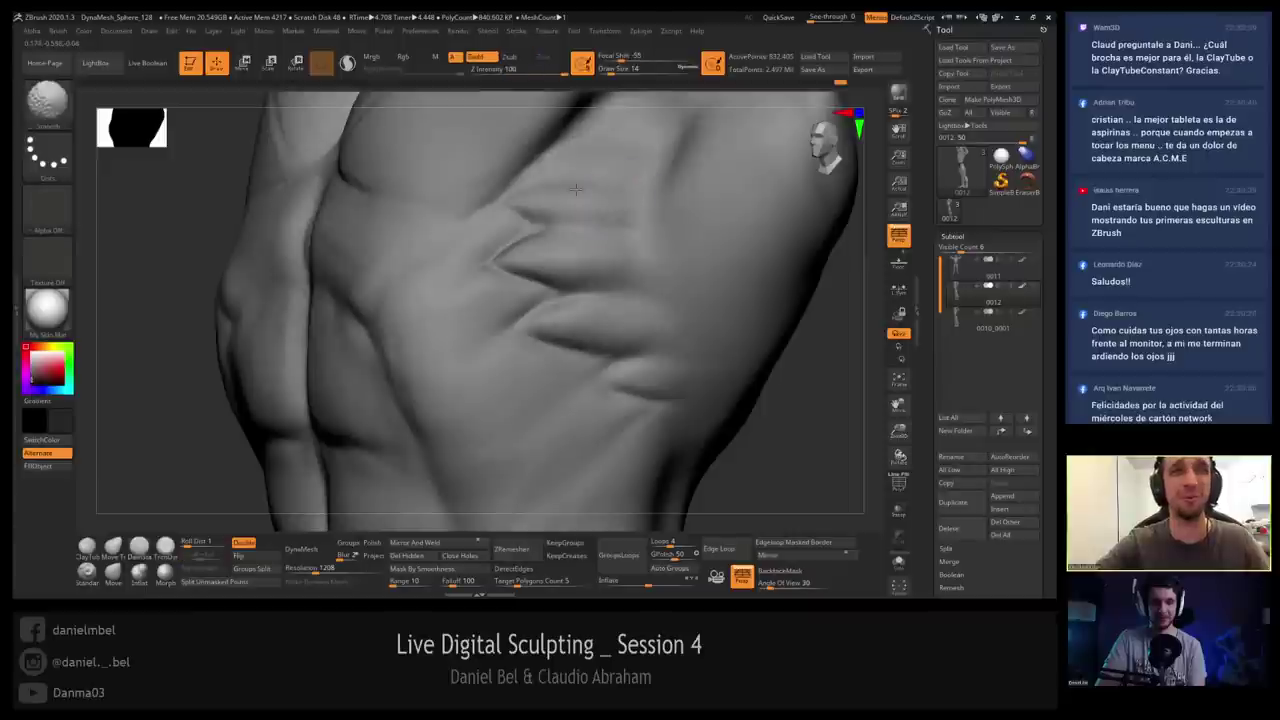
right_drag(577, 188, 668, 190)
shift+drag(598, 188, 586, 194)
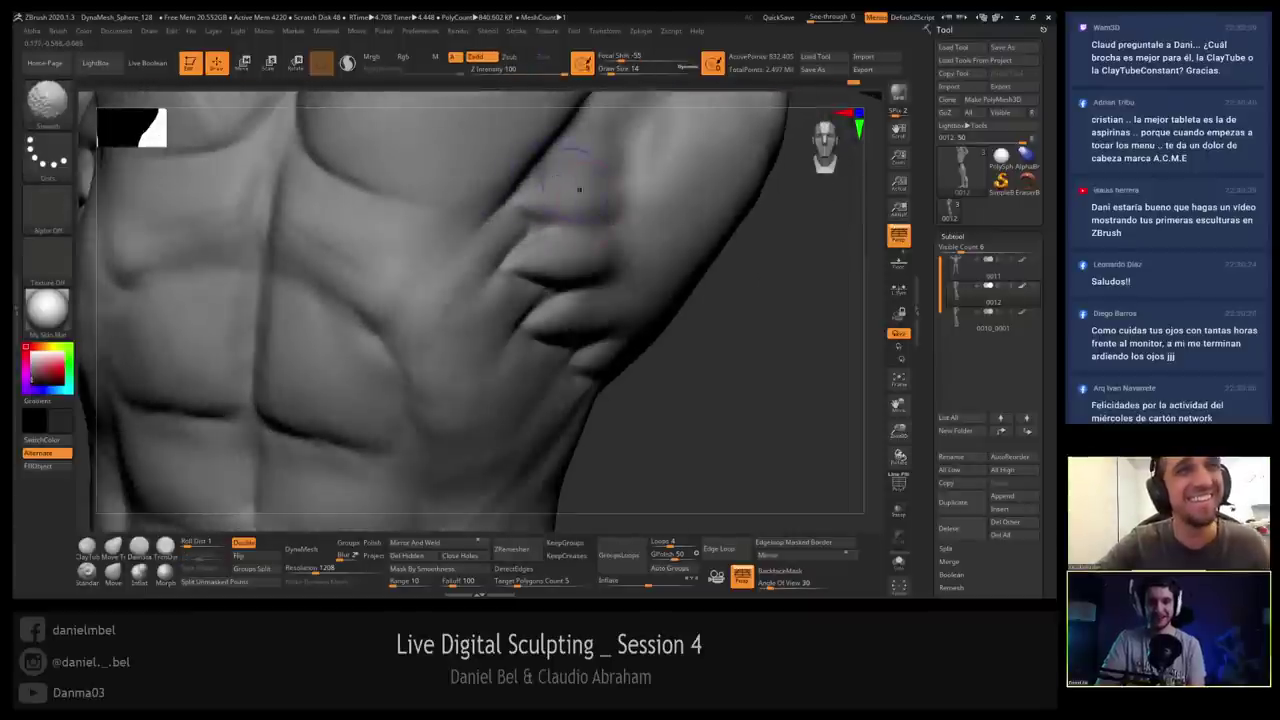
right_drag(579, 190, 469, 190)
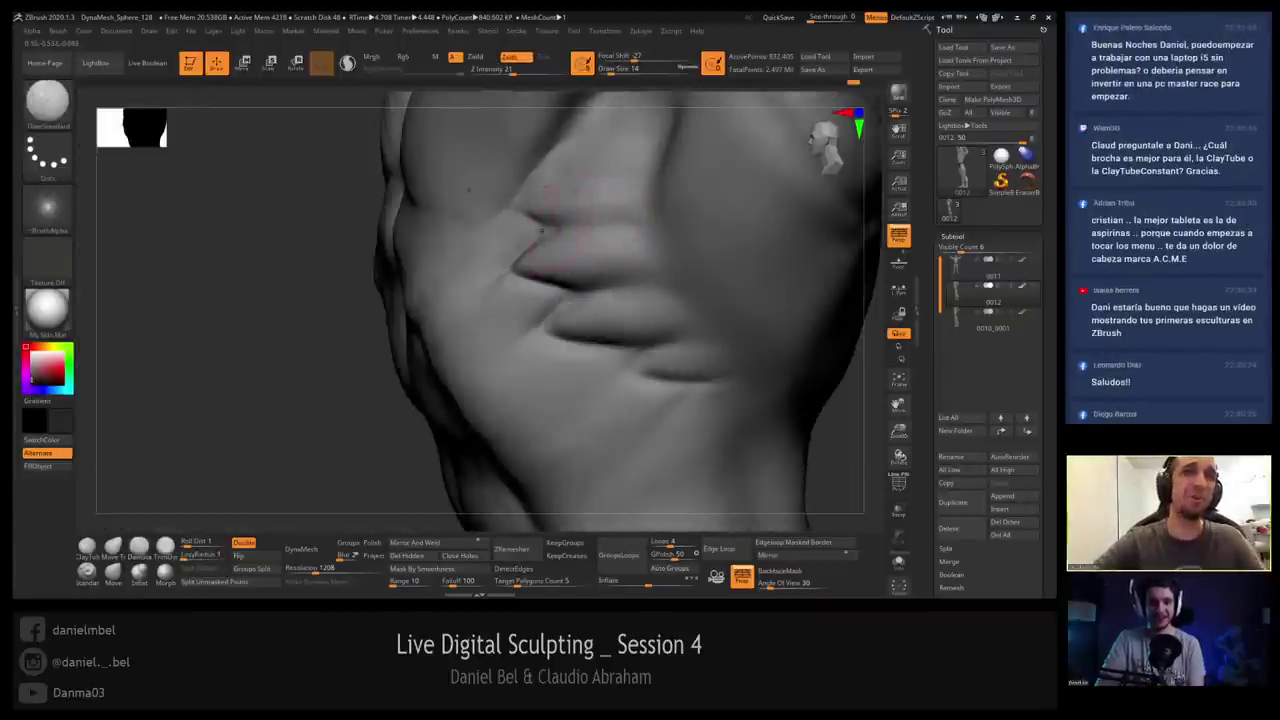
right_drag(611, 240, 574, 234)
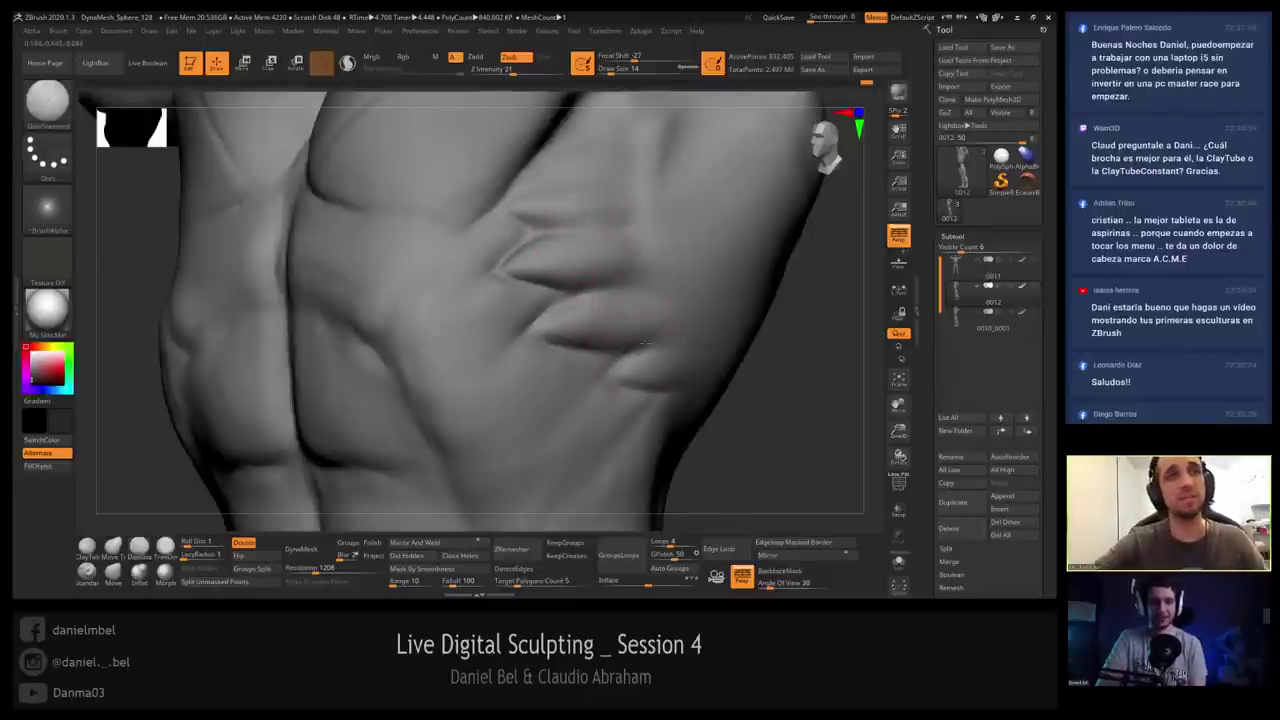
drag(646, 343, 654, 341)
Smooth the upper edge and surface of the middle serratus bulge at draw size 8.
key(s)
click(603, 261)
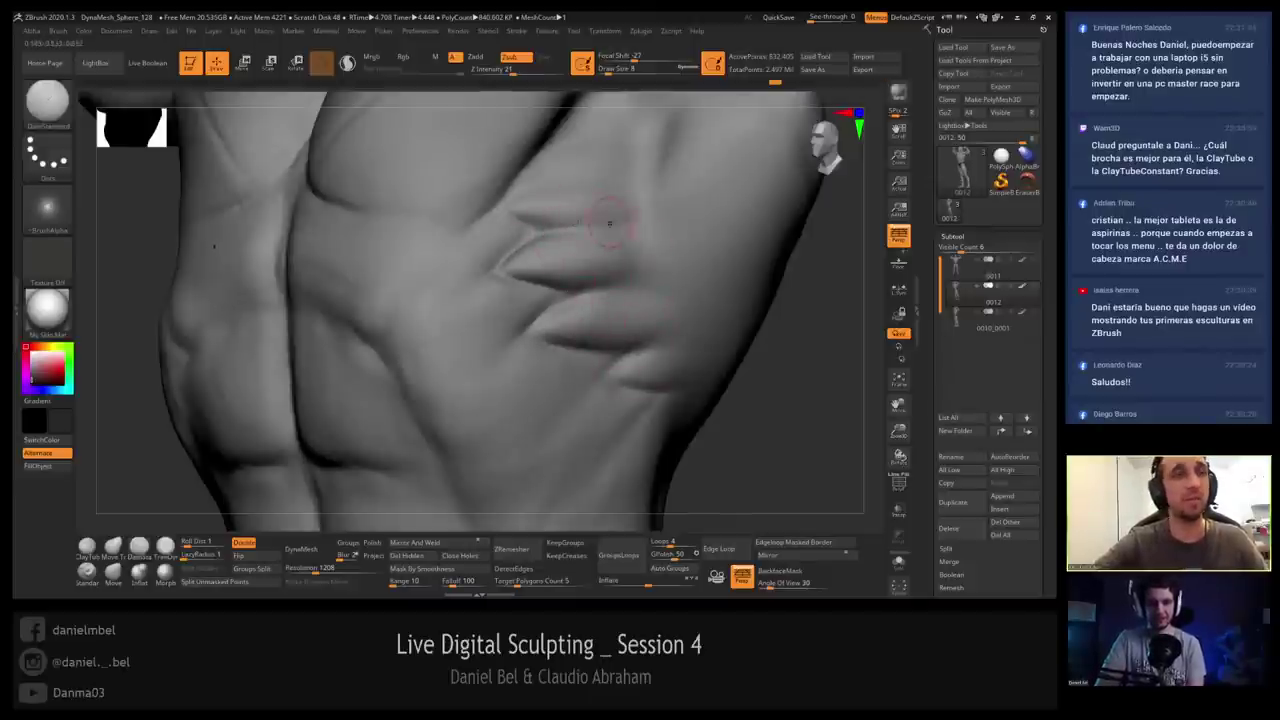
right_drag(609, 222, 552, 236)
right_drag(565, 237, 590, 490)
right_drag(538, 290, 540, 274)
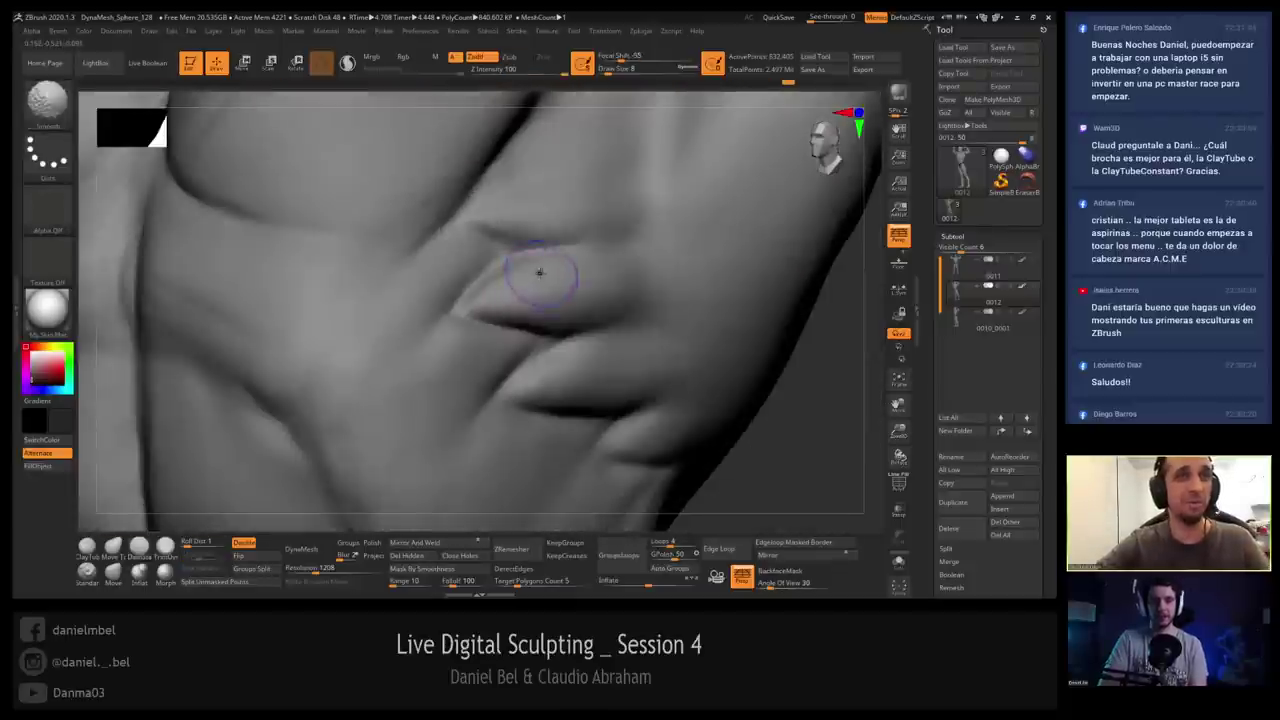
shift+drag(540, 274, 497, 289)
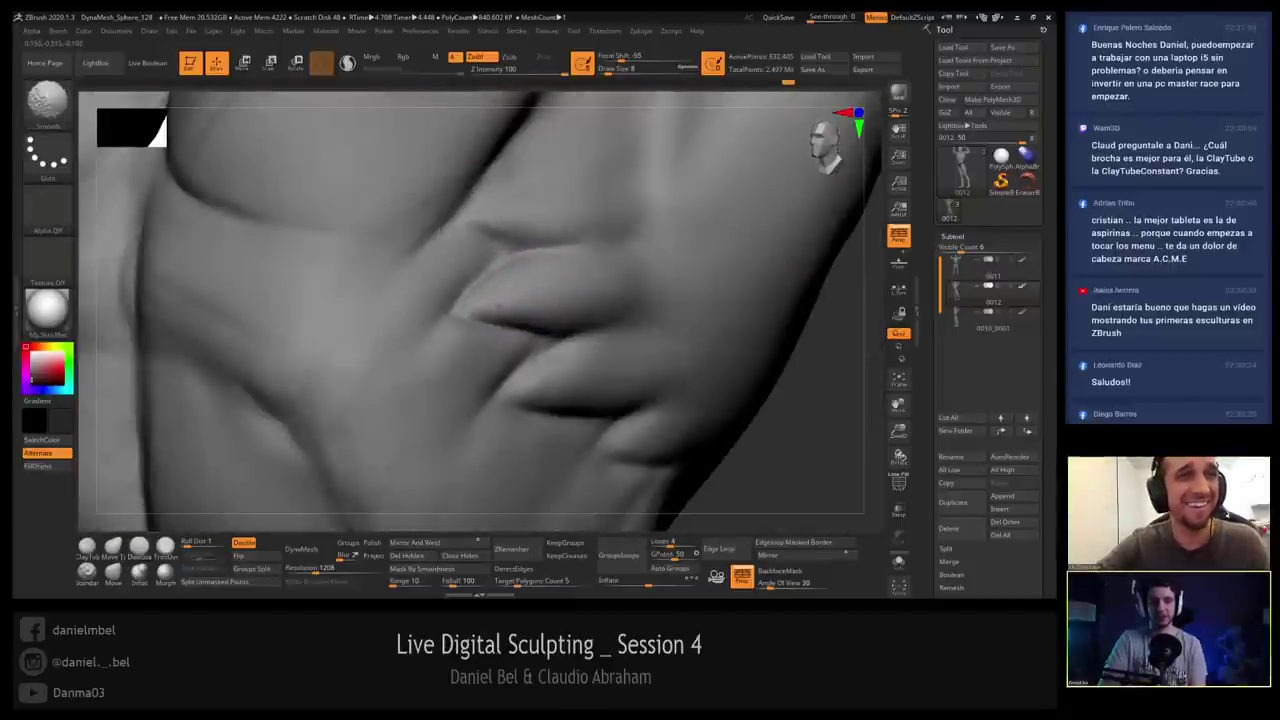
mouse_move(577, 290)
right_down()
mouse_move(530, 345)
mouse_move(520, 330)
right_up()
shift+drag(510, 272, 553, 283)
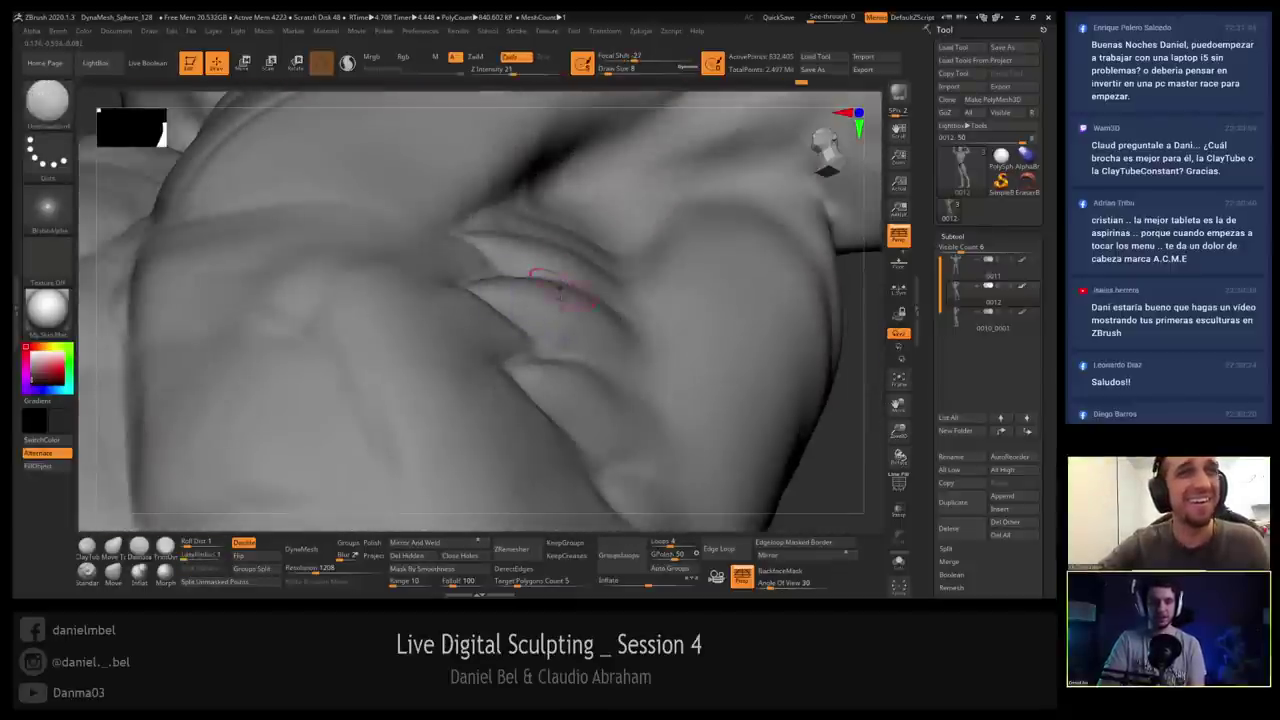
Soften the front tip of the middle serratus bulge where it meets the diagonal crease.
right_drag(557, 284, 480, 268)
key(bracketright)
key(bracketright)
shift+drag(460, 292, 477, 291)
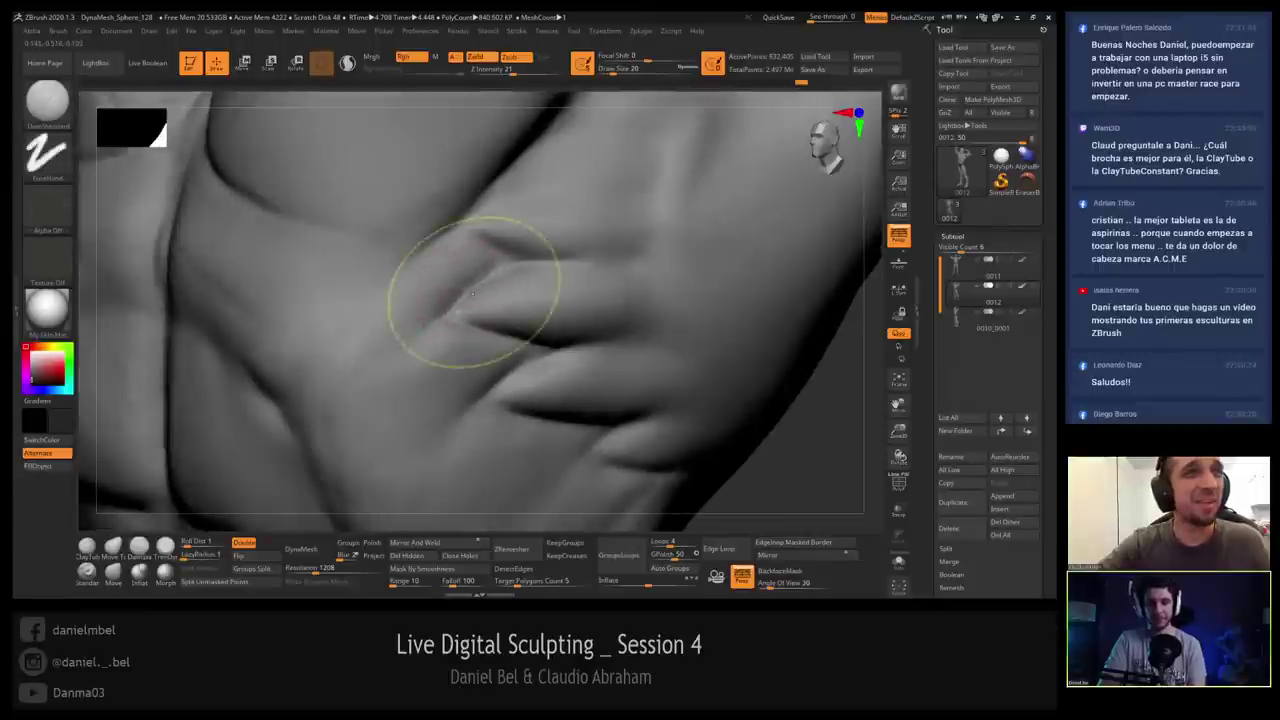
mouse_move(547, 263)
mouse_down()
mouse_move(424, 336)
mouse_move(417, 363)
mouse_move(430, 352)
mouse_move(442, 362)
mouse_move(434, 354)
mouse_up()
Build up a small nipple near the lower outer edge of the pectoral with ClayTubesConstant at draw size 5.
key(bracketleft)
mouse_move(434, 354)
right_down()
mouse_move(474, 196)
mouse_move(423, 388)
mouse_move(449, 343)
mouse_move(454, 281)
mouse_move(514, 325)
mouse_move(456, 358)
mouse_move(473, 285)
mouse_move(415, 245)
right_up()
mouse_move(434, 200)
right_down()
mouse_move(411, 213)
mouse_move(435, 244)
right_up()
key([)
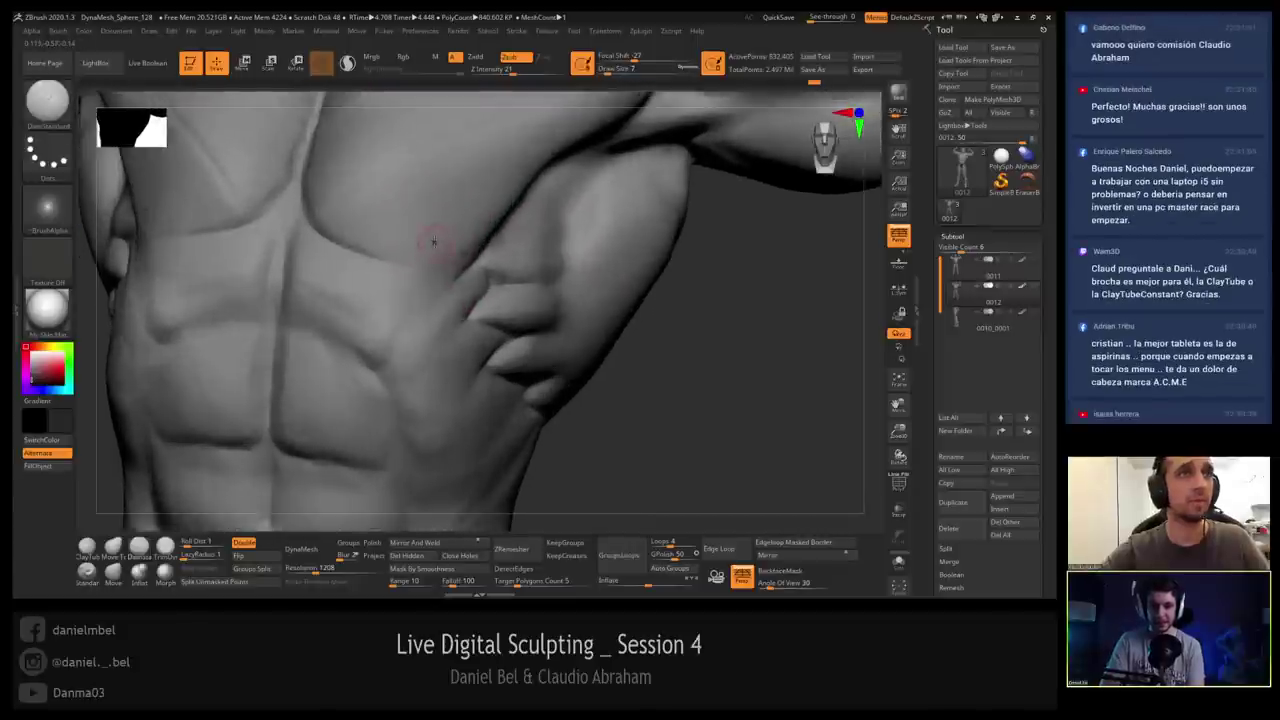
click(88, 548)
key([)
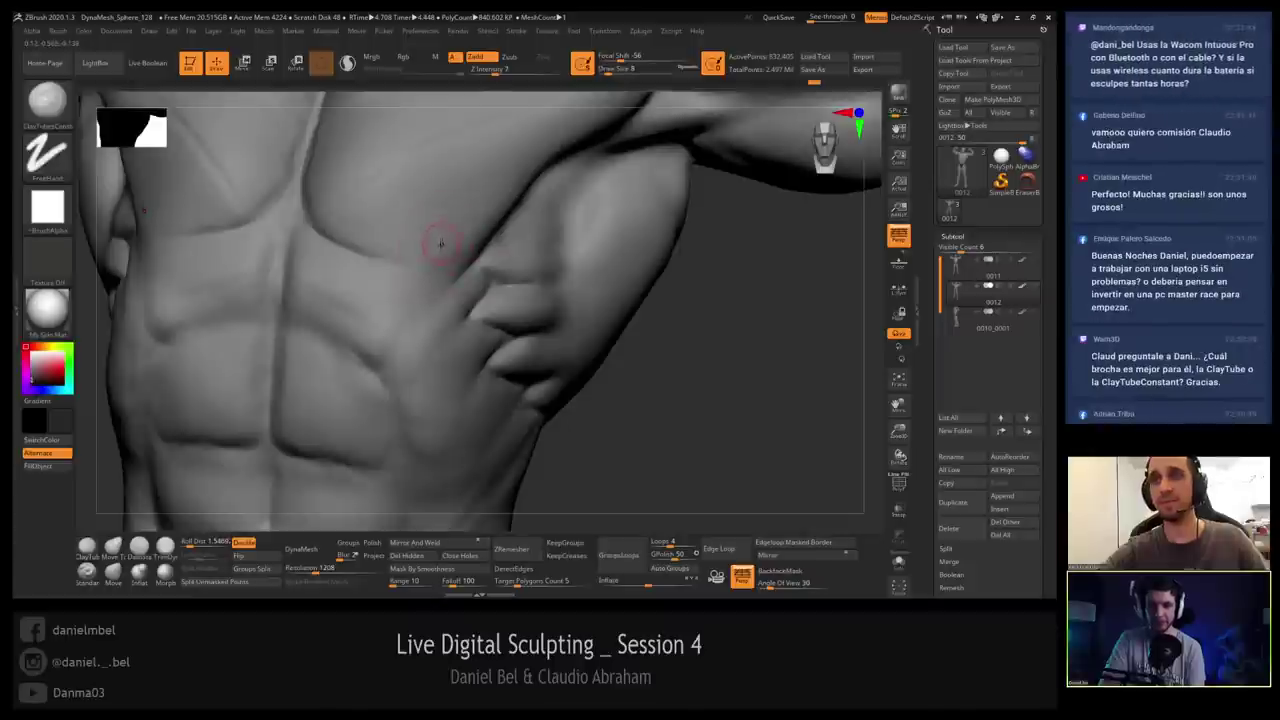
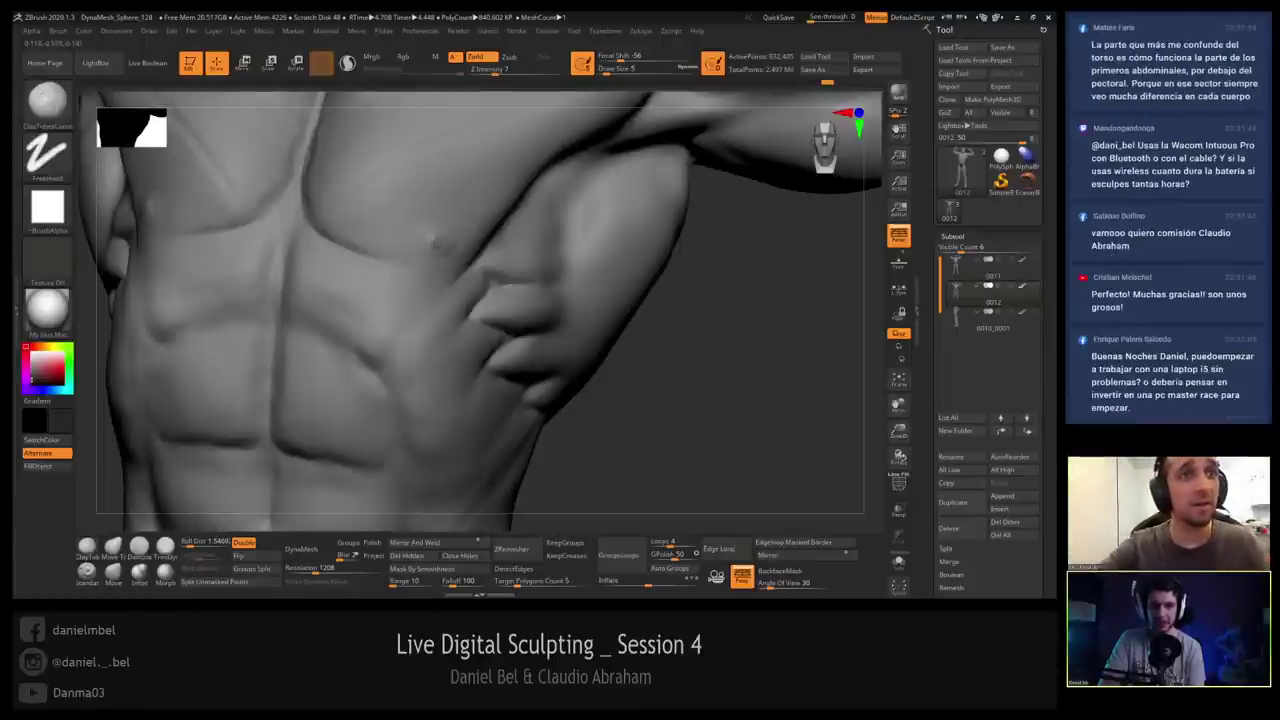
Refine the nipple and its rim with DamStandard at draw size 4 and lightly smooth the surrounding skin.
click(139, 545)
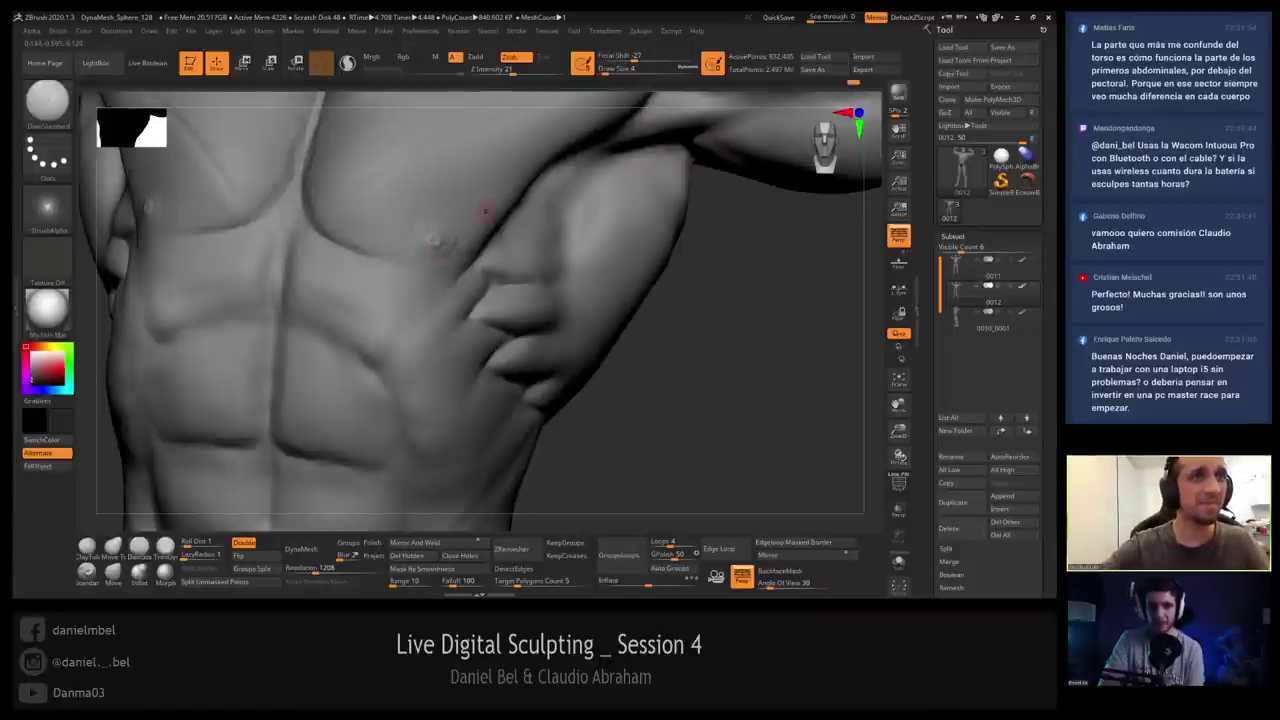
right_drag(485, 211, 449, 231)
mouse_move(446, 241)
mouse_down()
mouse_move(451, 224)
mouse_move(441, 239)
mouse_up()
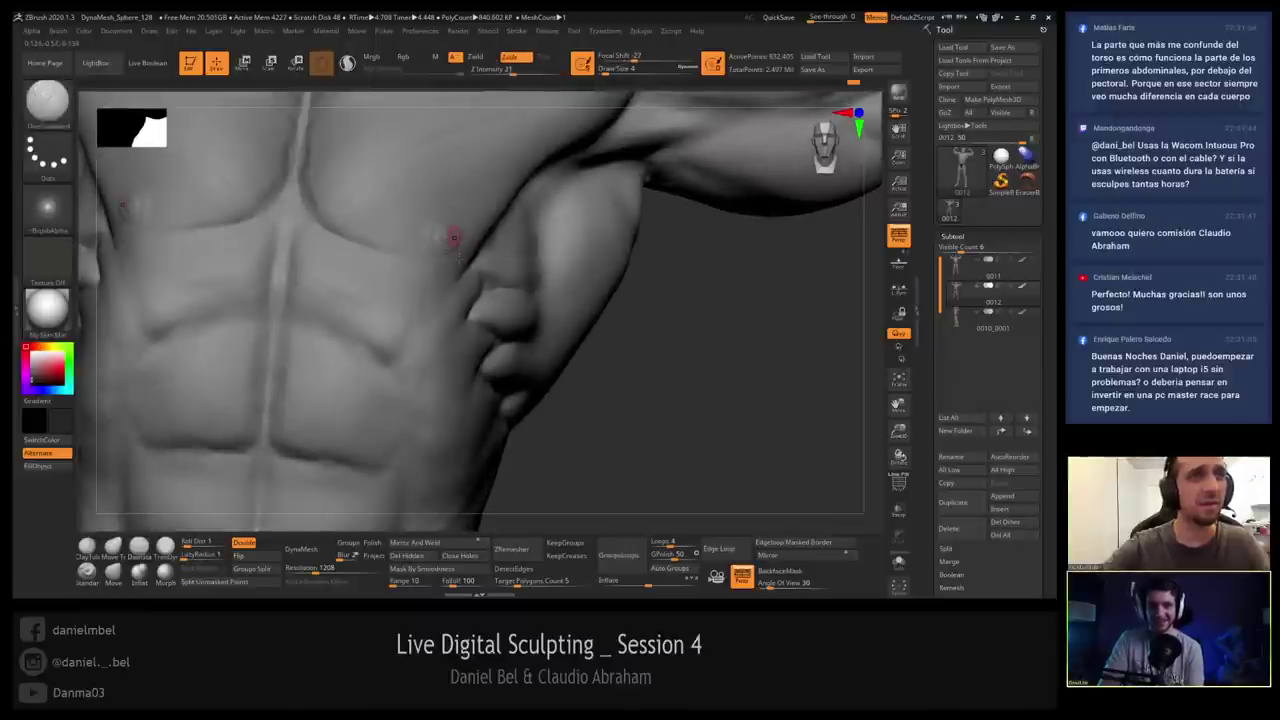
ctrl+right_drag(454, 238, 429, 220)
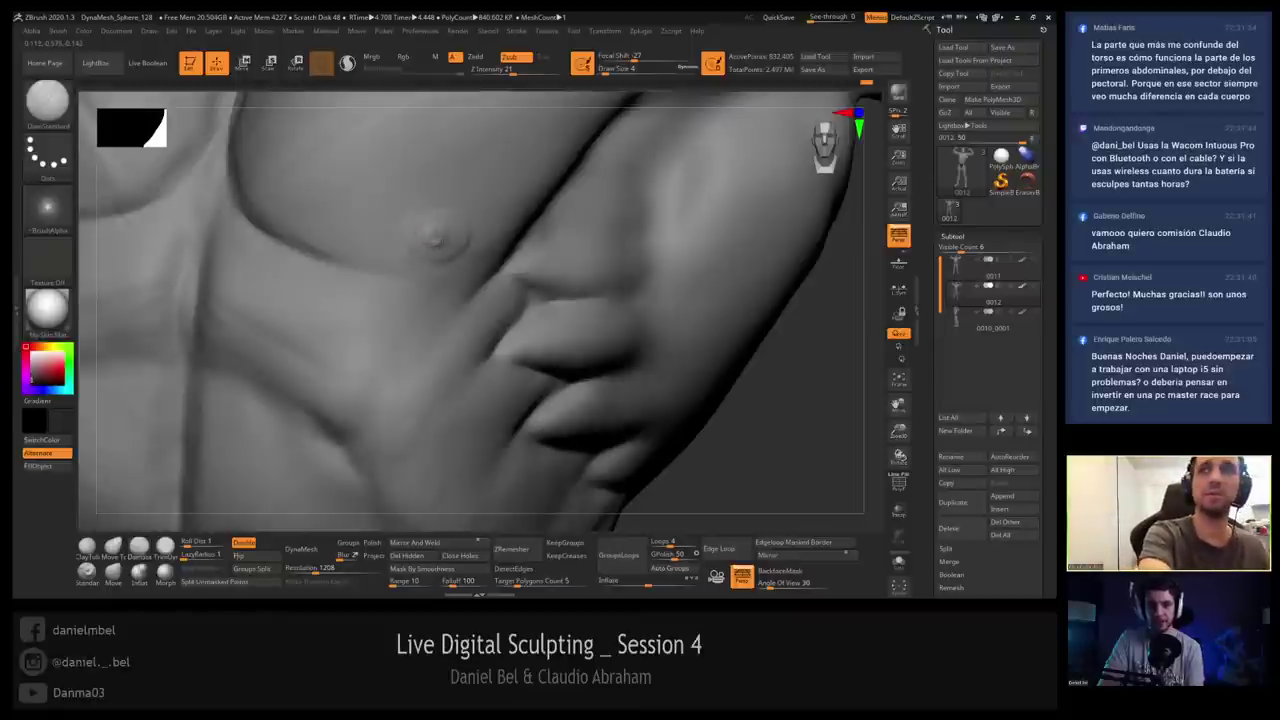
mouse_move(430, 231)
ctrl+right_down()
mouse_move(446, 203)
mouse_move(427, 250)
ctrl+right_up()
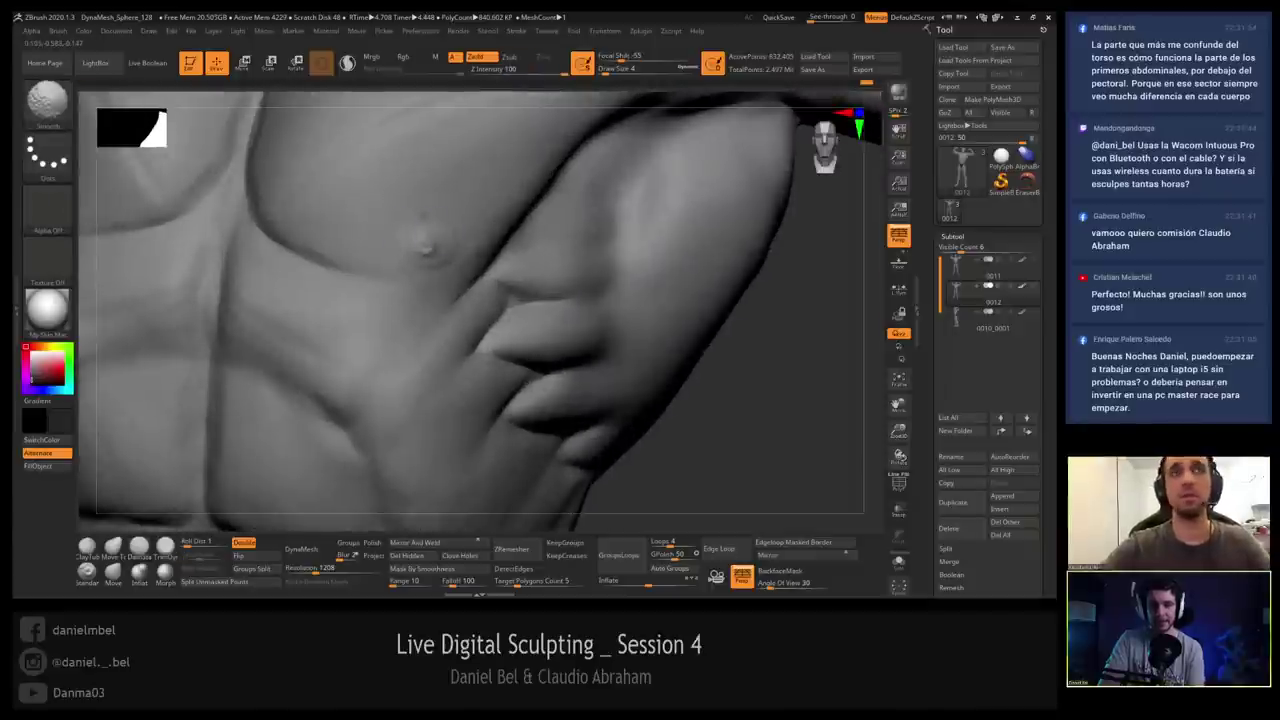
key(shift)
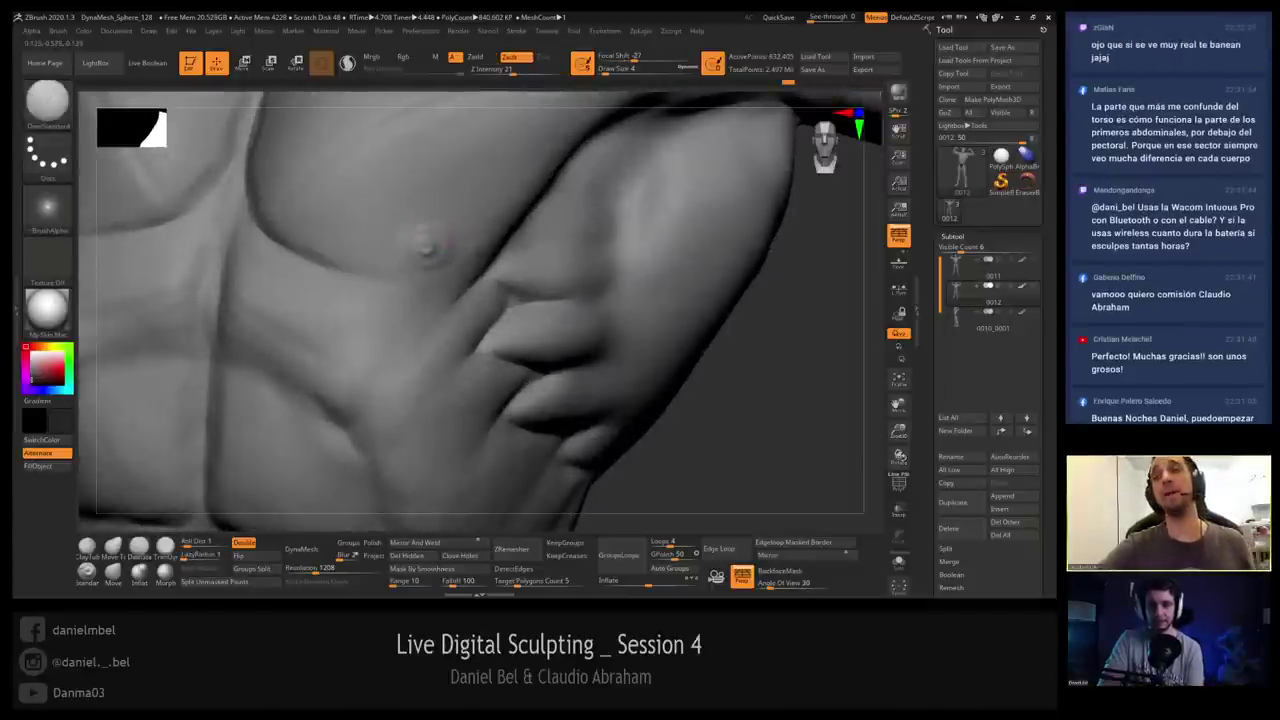
Refine the contours of the upper abdominal blocks from the front with DamStandard and soften them with Smooth.
ctrl+right_drag(464, 229, 487, 176)
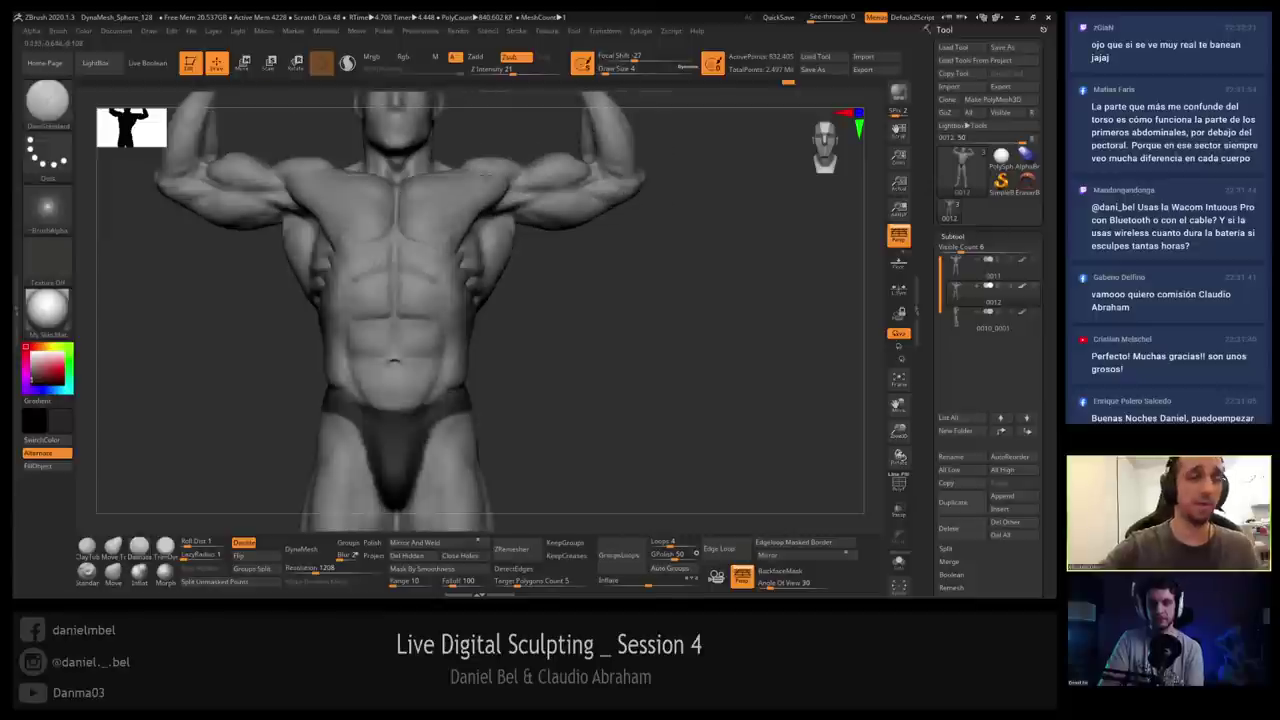
mouse_move(423, 211)
right_down()
mouse_move(396, 256)
mouse_move(437, 215)
mouse_move(442, 246)
mouse_move(451, 190)
mouse_move(351, 264)
mouse_move(371, 258)
mouse_move(372, 270)
right_up()
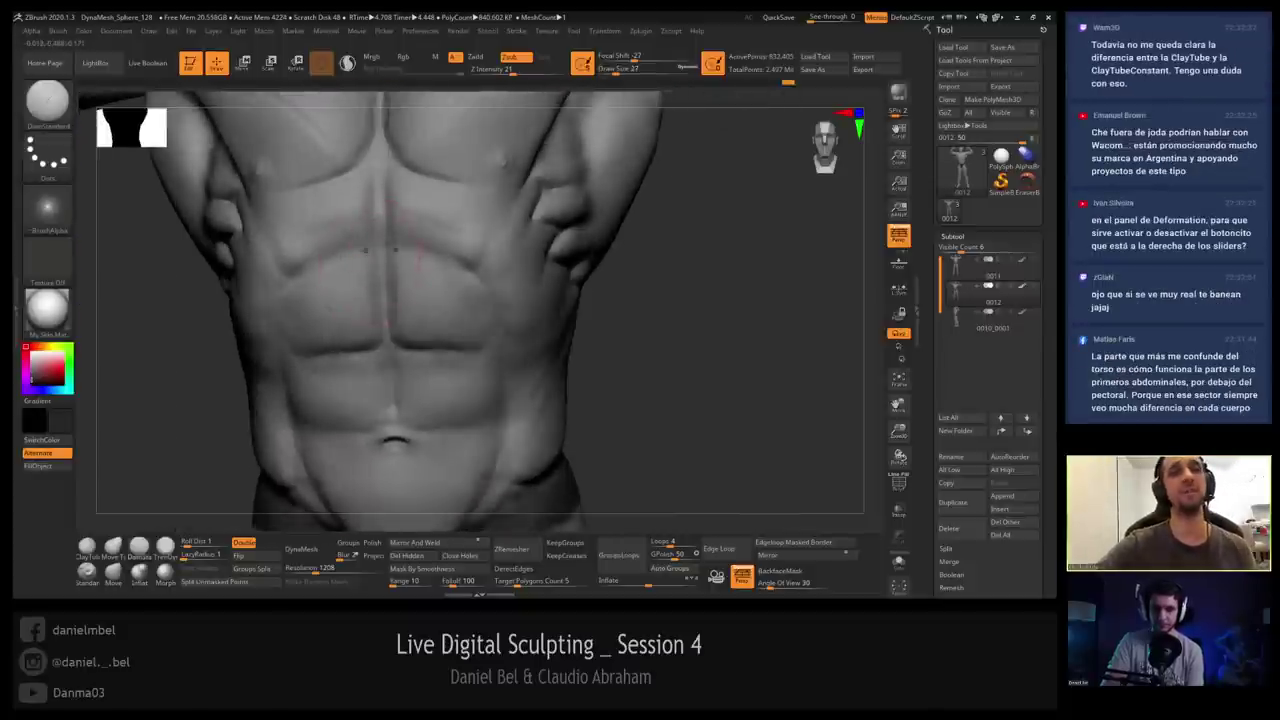
key(shift)
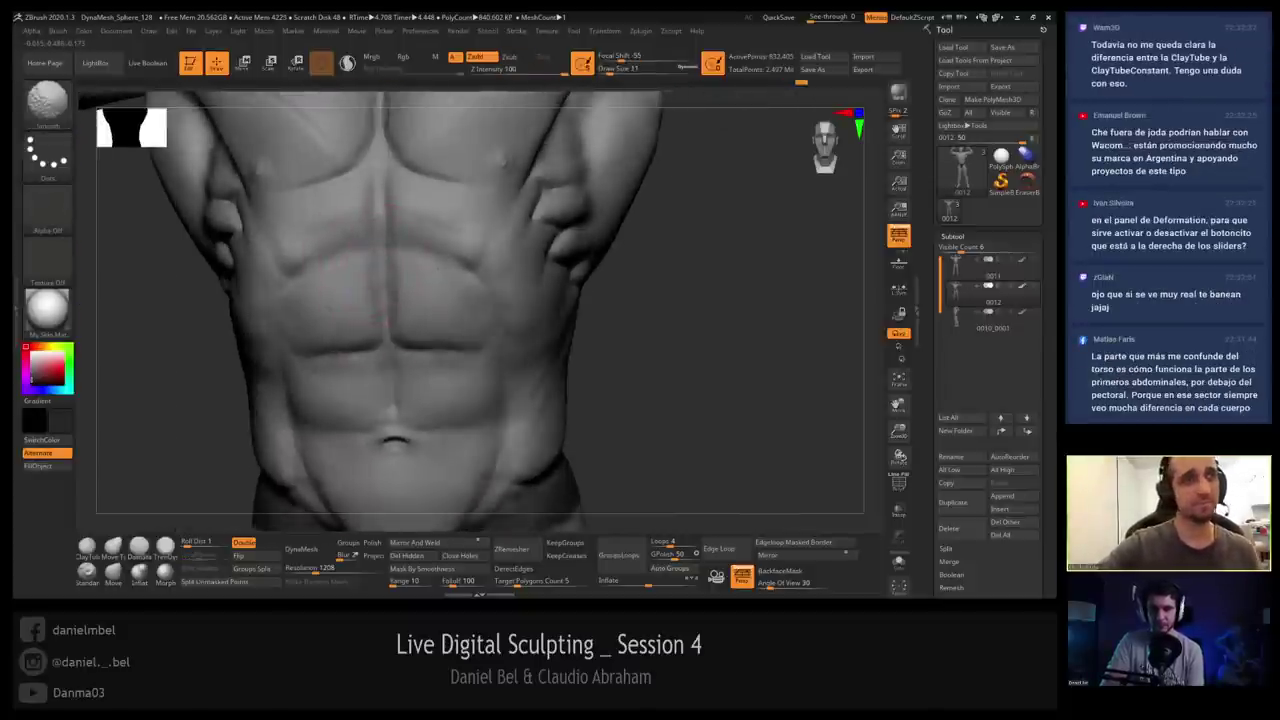
right_drag(366, 262, 387, 278)
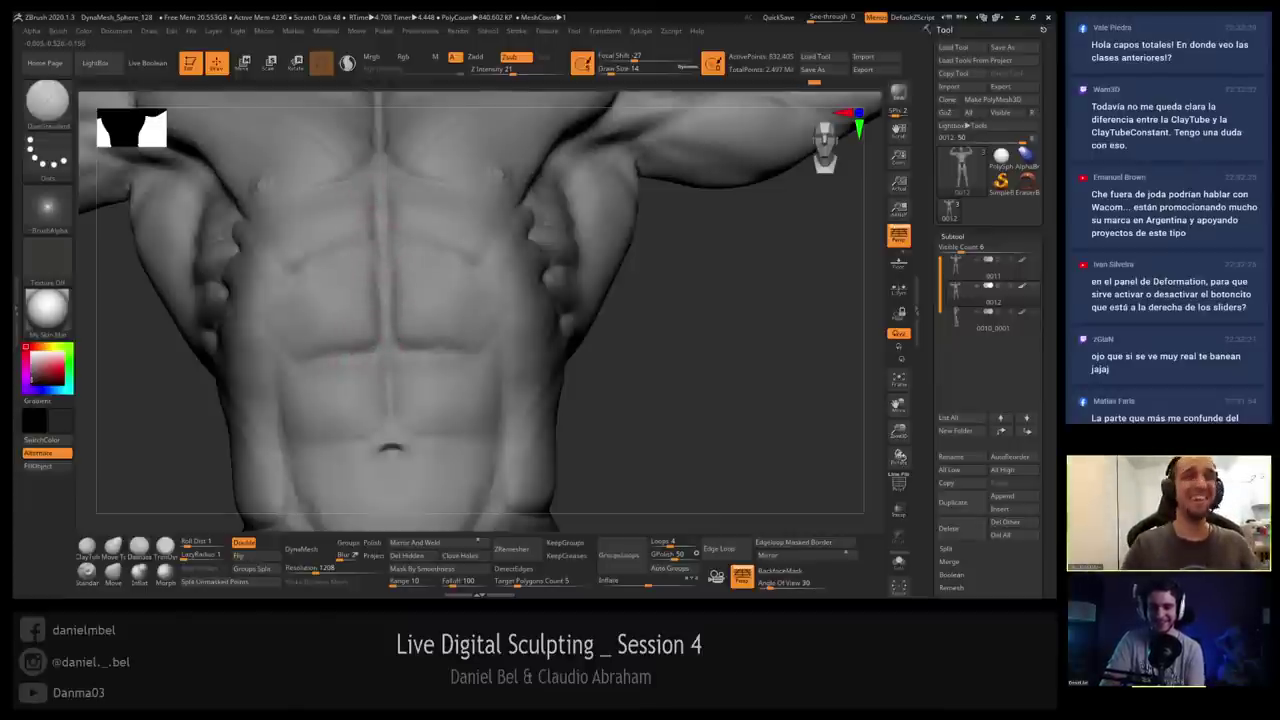
mouse_move(284, 266)
right_down()
mouse_move(362, 262)
mouse_move(290, 258)
right_up()
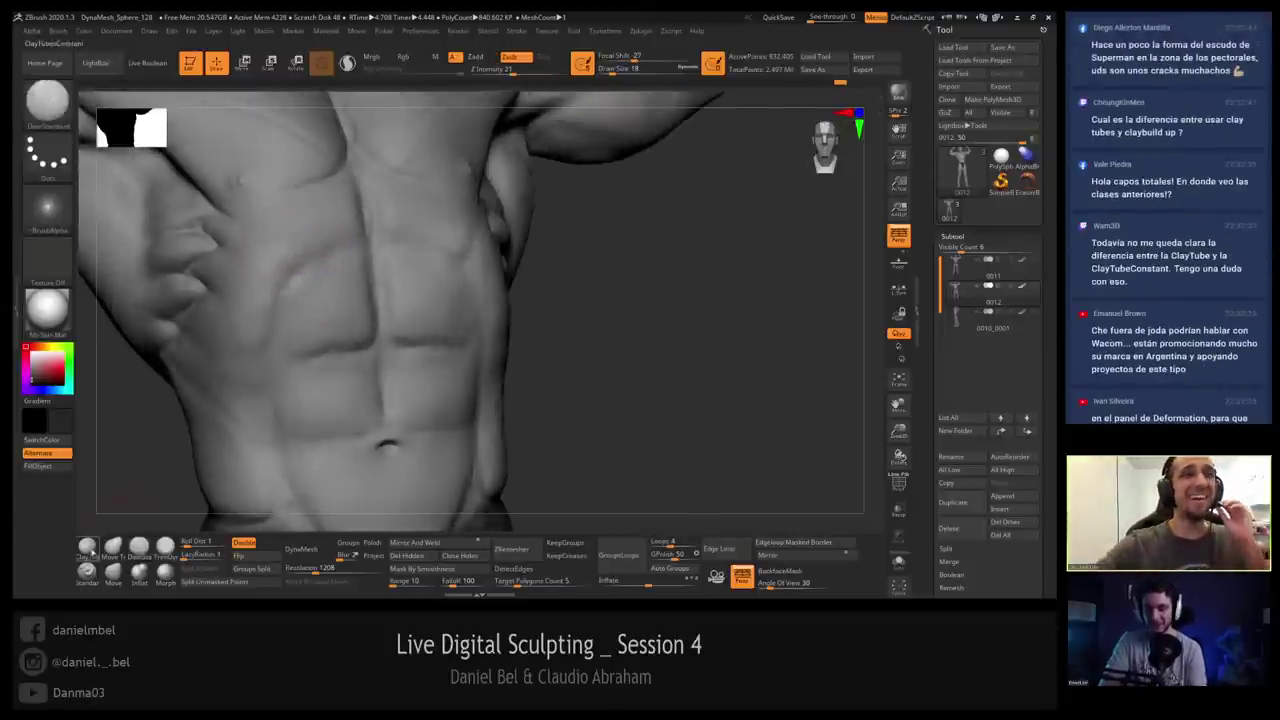
Build up volume on the upper abdominals below the pectorals with ClayTubesConstant at draw size 20.
click(87, 548)
ctrl+right_drag(314, 233, 333, 237)
key(])
key(])
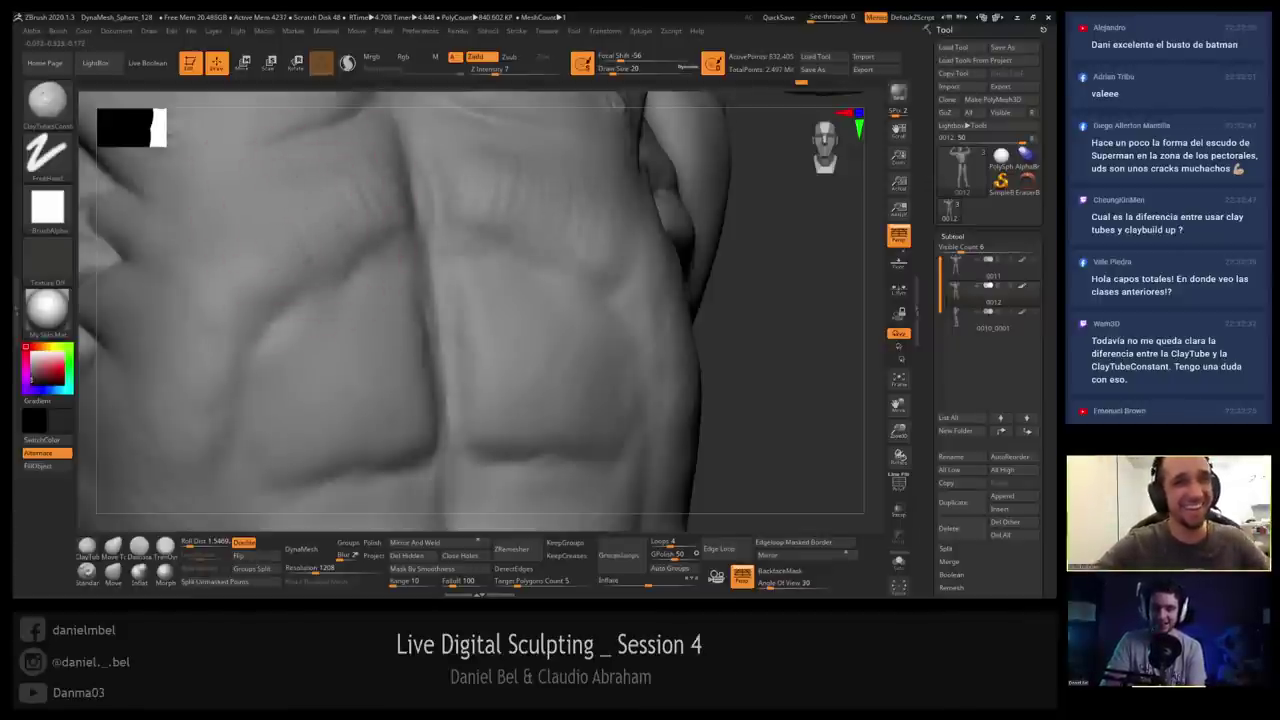
right_drag(392, 212, 298, 208)
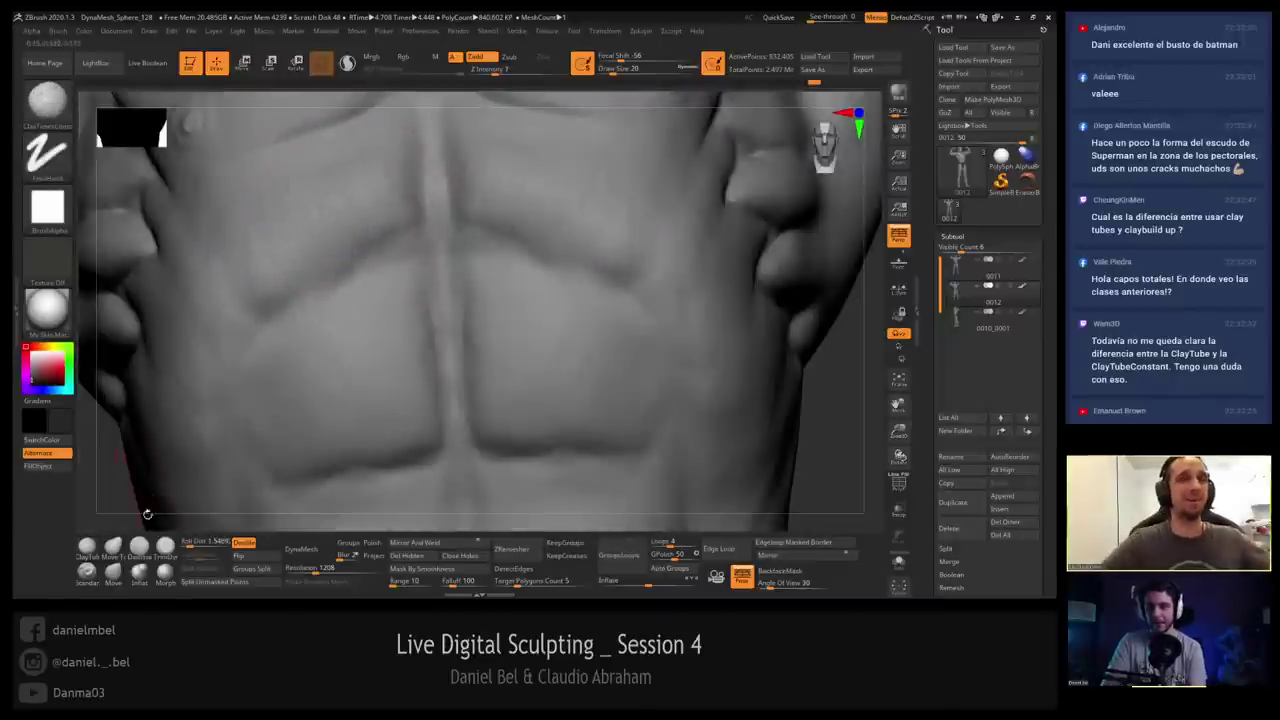
Try carving vertical grooves into the upper abdominals just below the pectorals with DamStandard at draw size 22.
click(139, 547)
mouse_move(423, 214)
ctrl+right_down()
mouse_move(383, 180)
mouse_move(466, 194)
ctrl+right_up()
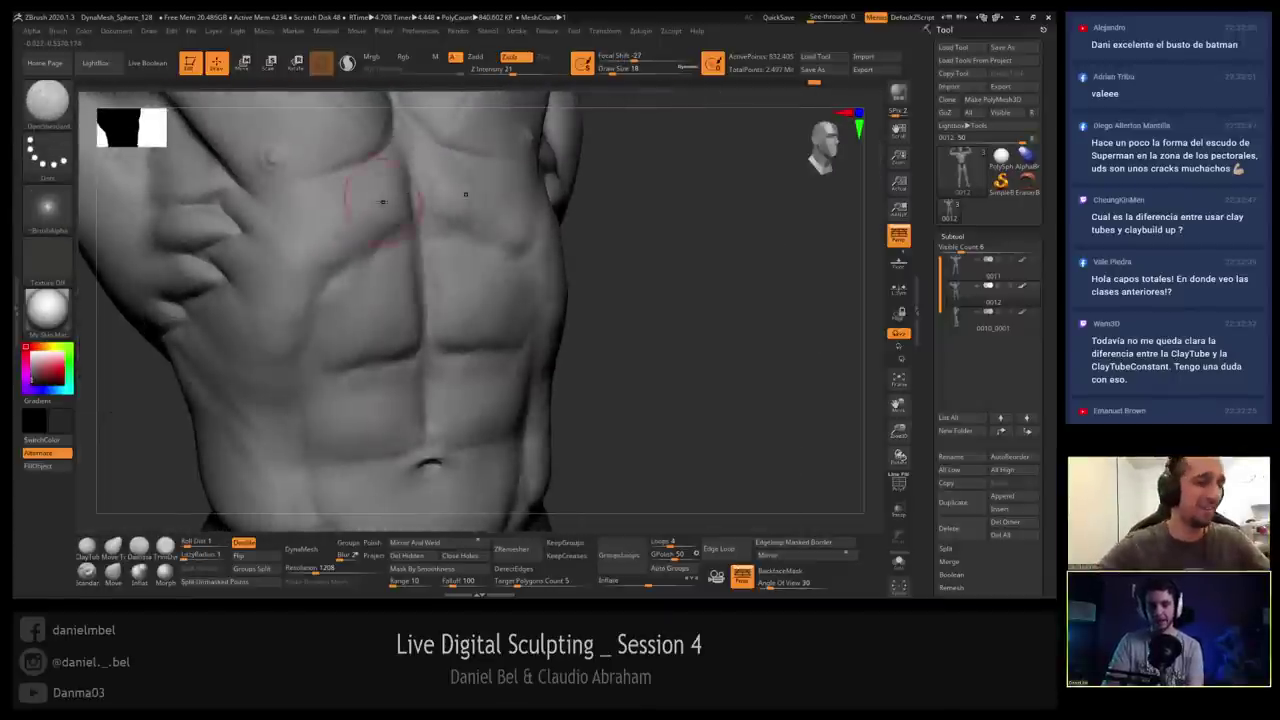
key(bracketright)
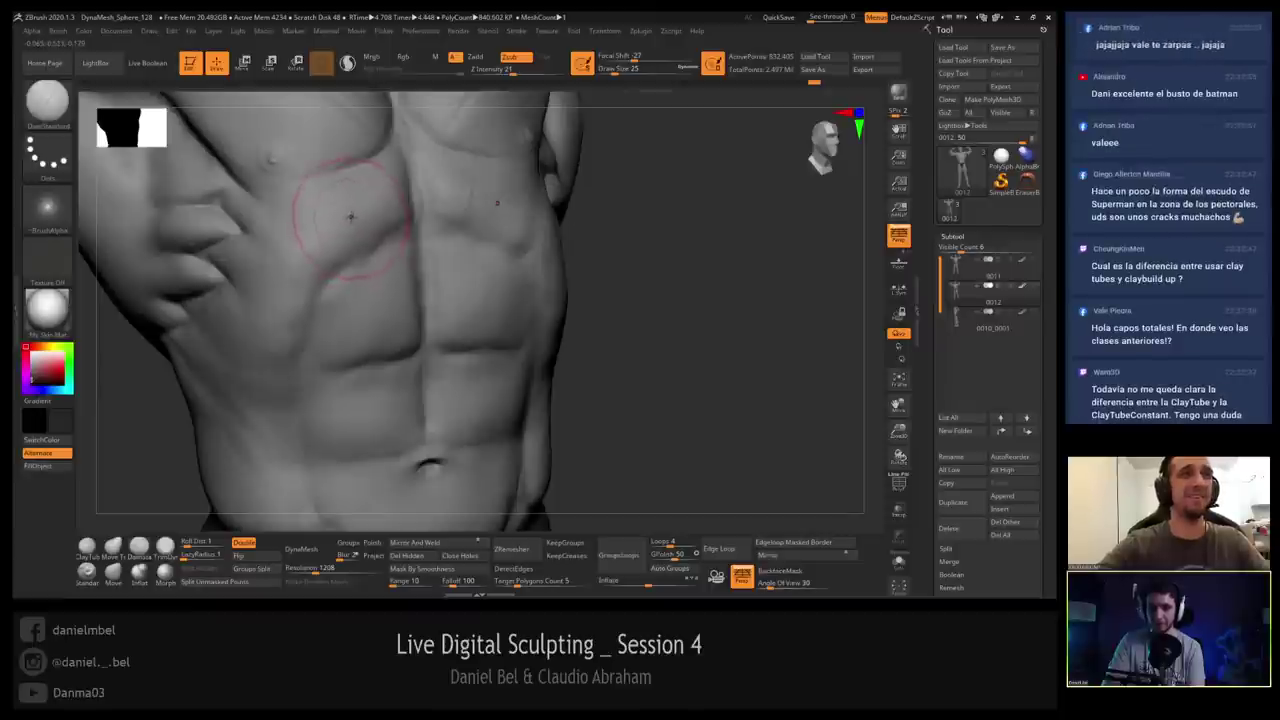
alt+right_drag(355, 225, 361, 270)
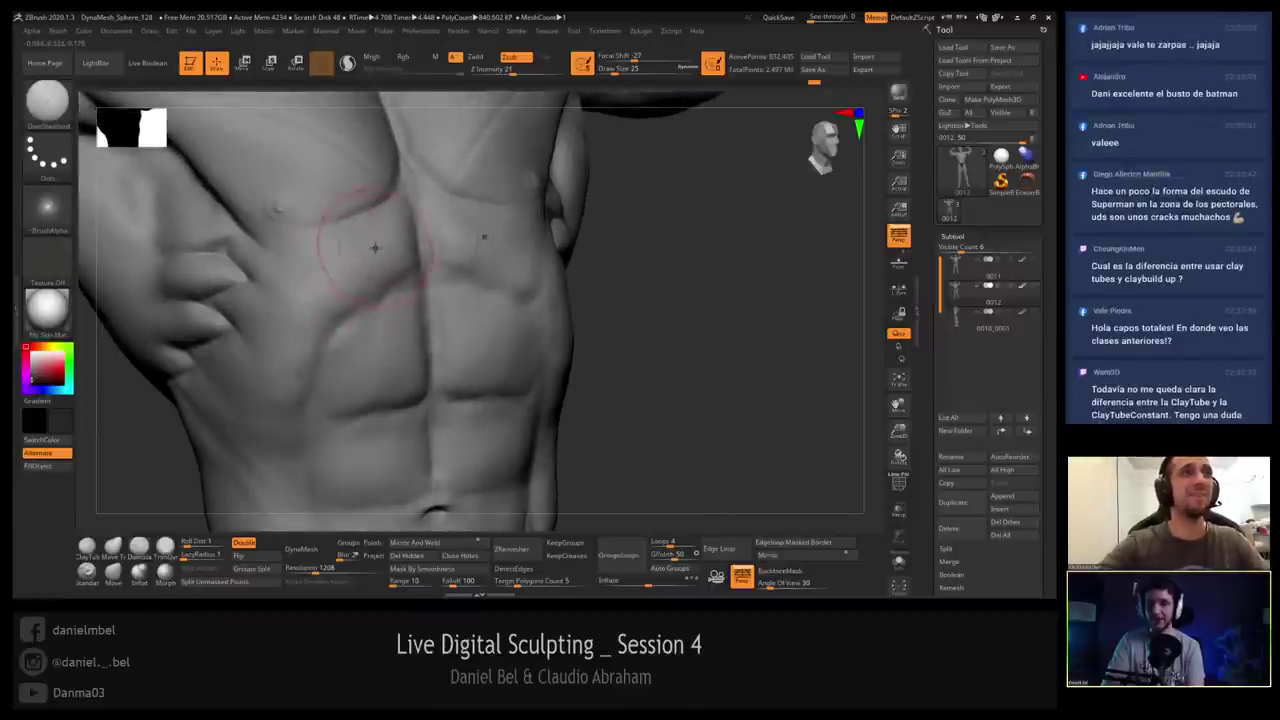
key(bracketleft)
key(s)
drag(370, 236, 358, 228)
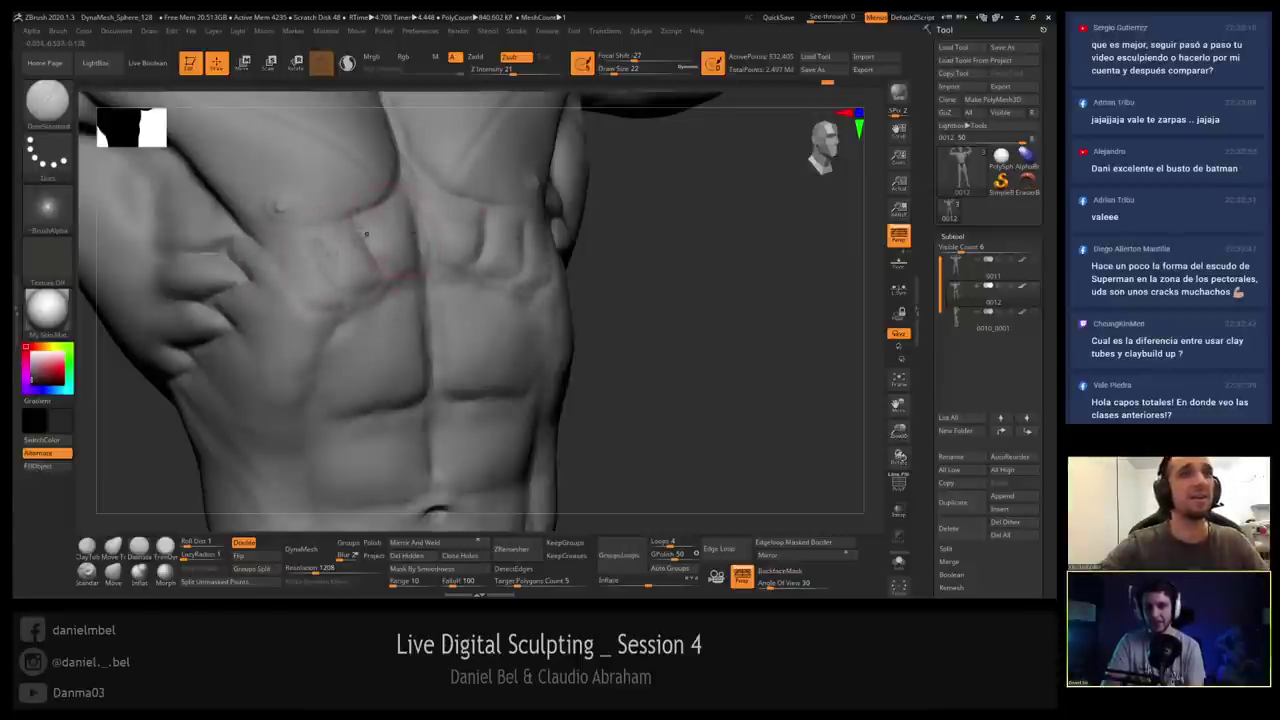
Examine the vertical grooves below the pectorals from the side and three-quarter views of the torso.
right_drag(460, 275, 325, 272)
ctrl+right_drag(520, 205, 543, 243)
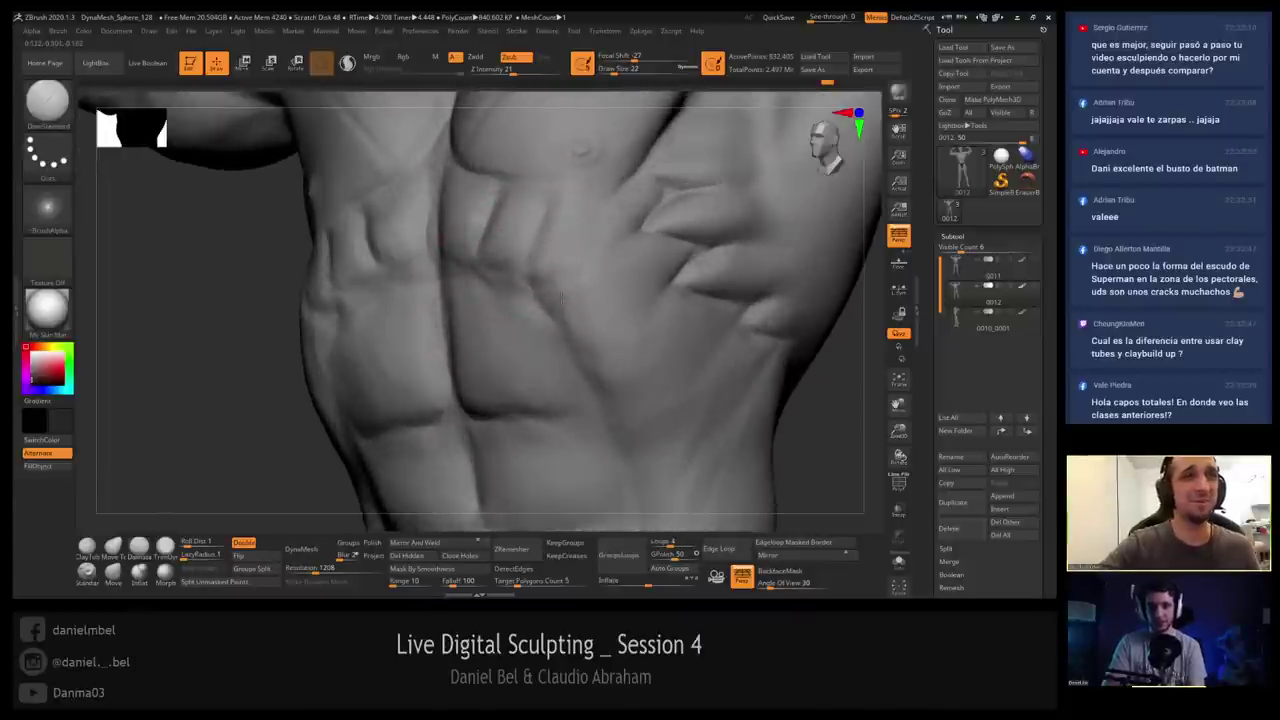
right_drag(566, 266, 665, 300)
ctrl+right_drag(560, 390, 527, 288)
drag(458, 292, 553, 271)
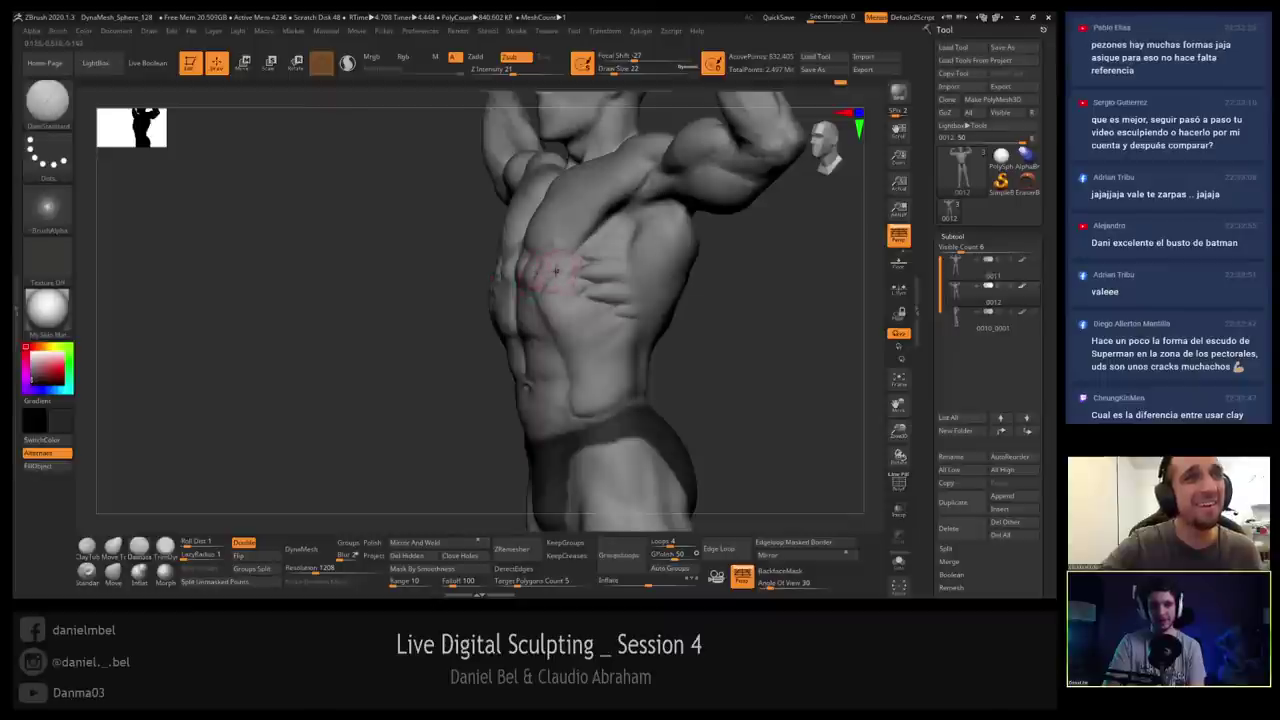
mouse_move(562, 269)
right_down()
mouse_move(546, 251)
mouse_move(543, 285)
right_up()
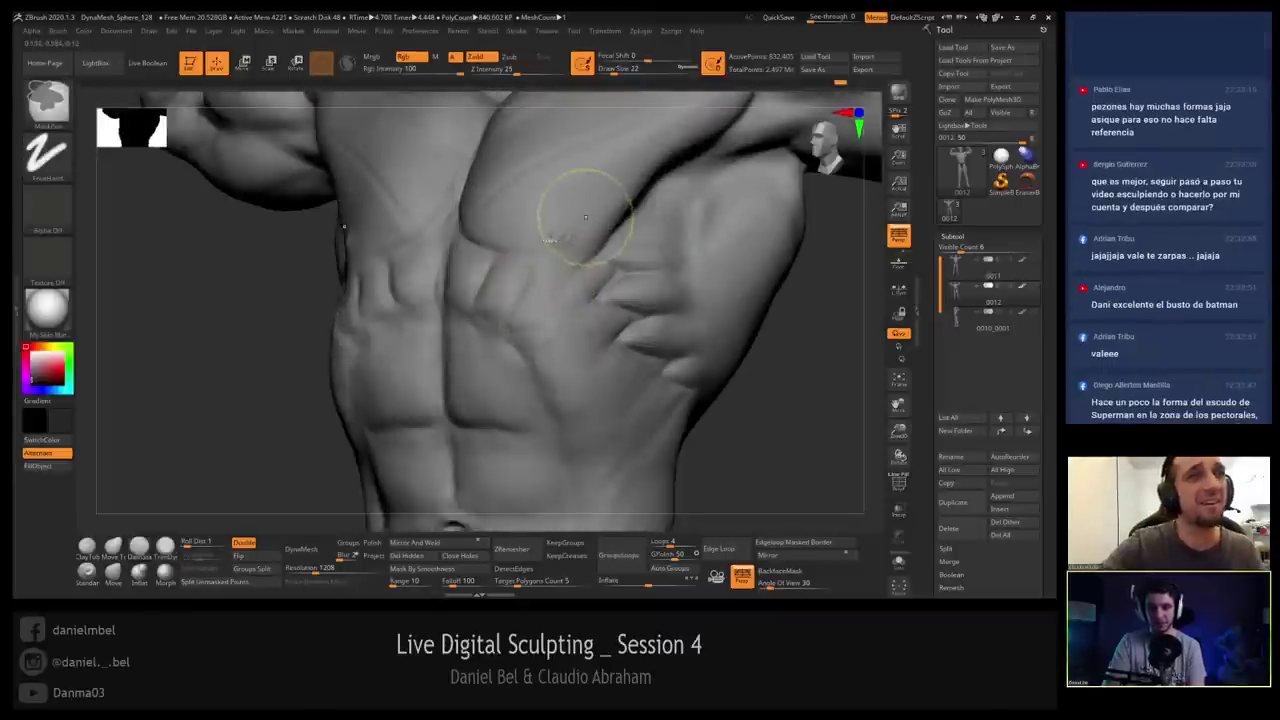
Undo the vertical grooves below the pectorals and smooth the upper abdominal blocks at draw size 22.
key(ctrl+z)
key(ctrl+z)
key(ctrl+z)
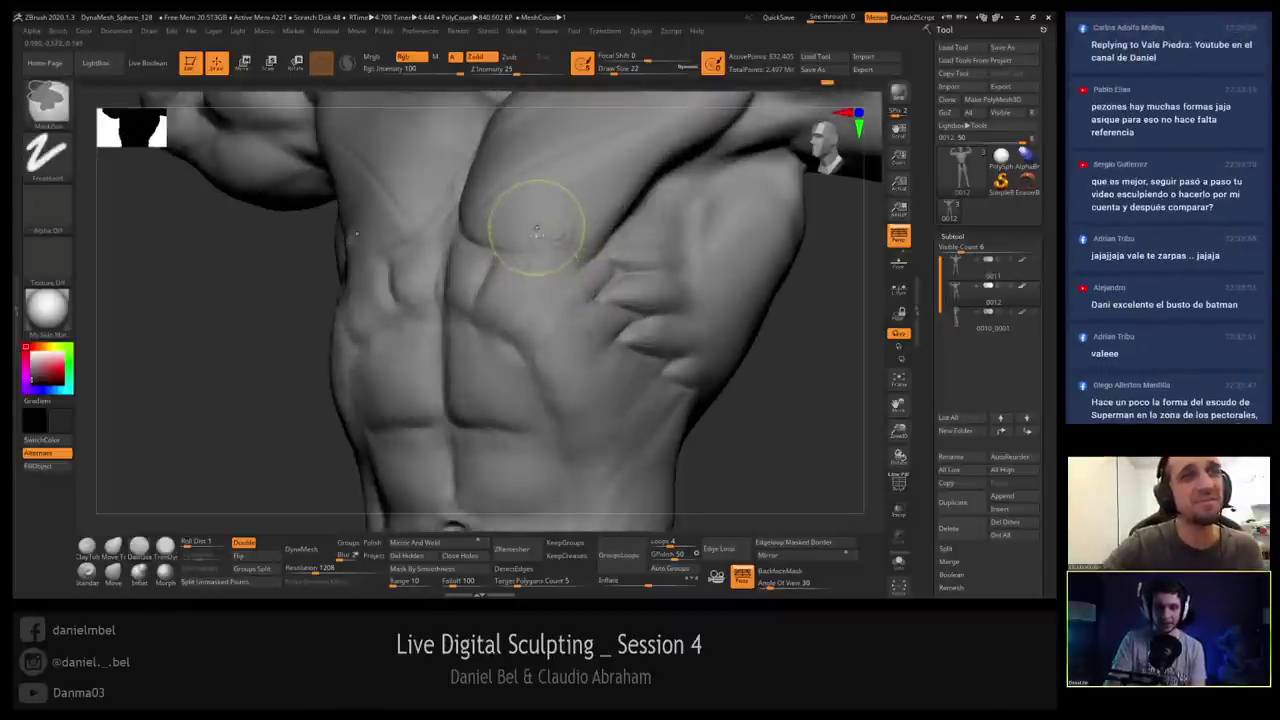
right_drag(530, 325, 396, 284)
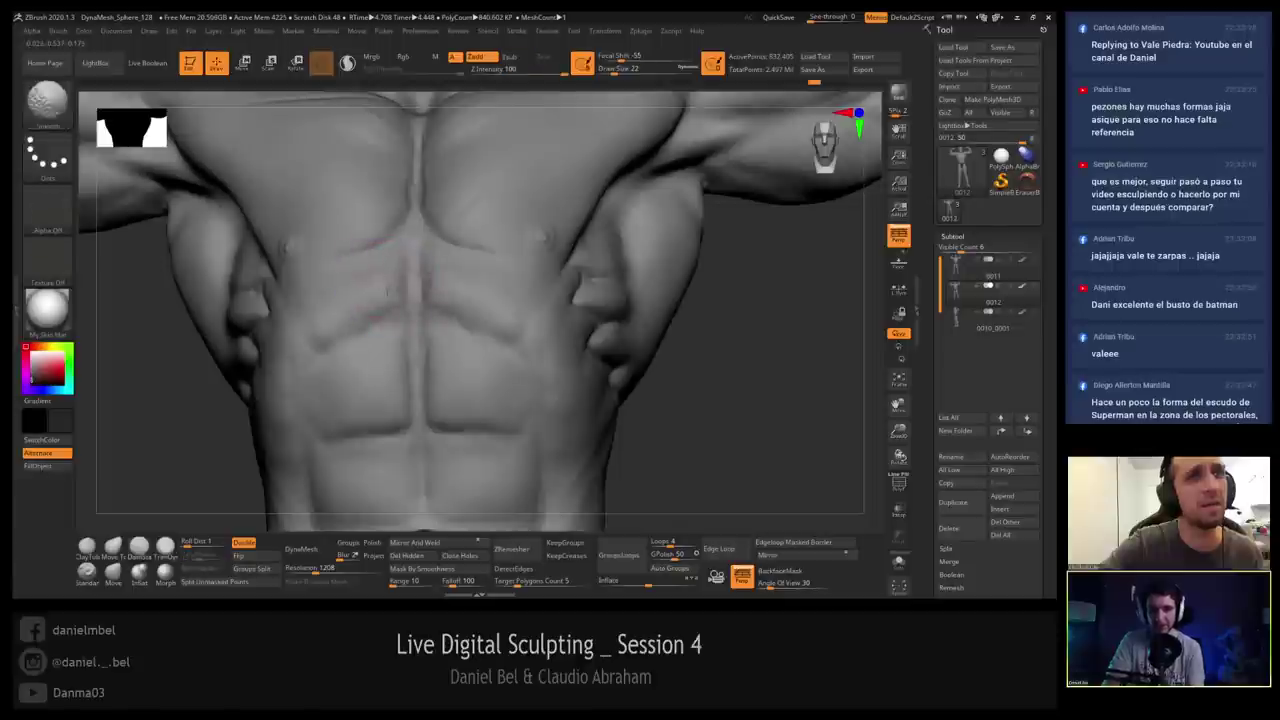
mouse_move(352, 300)
shift+mouse_down()
mouse_move(343, 323)
mouse_move(381, 318)
shift+mouse_up()
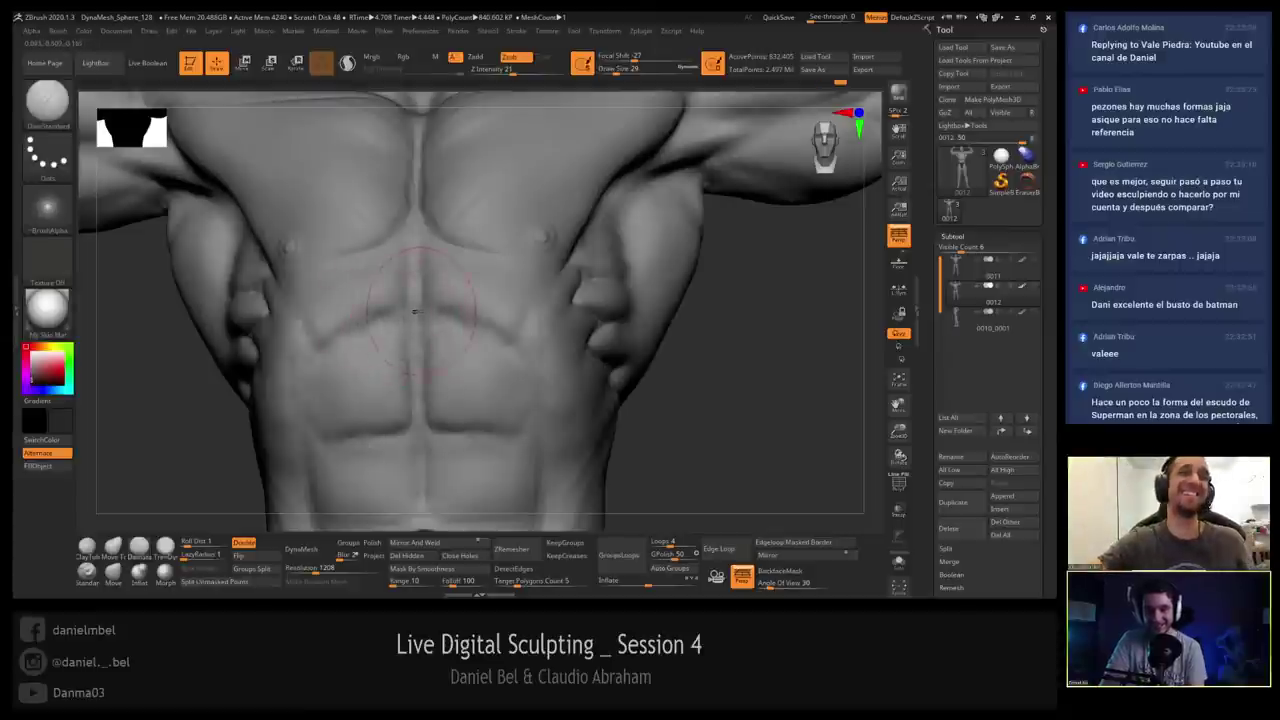
Carve the sternum groove and faint diagonal fibre lines across the pectorals with DamStandard at draw size 22.
shift+drag(417, 311, 428, 304)
key(bracketleft)
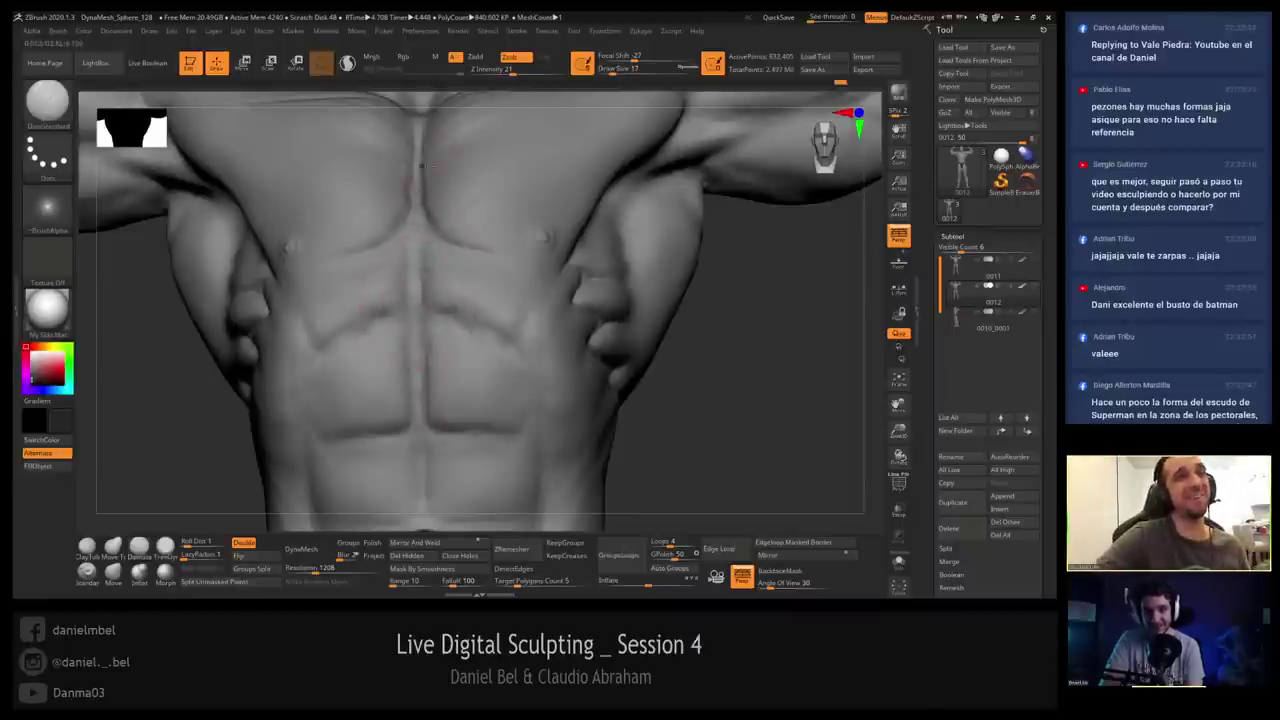
mouse_move(417, 188)
alt+right_down()
mouse_move(406, 233)
mouse_move(417, 206)
alt+right_up()
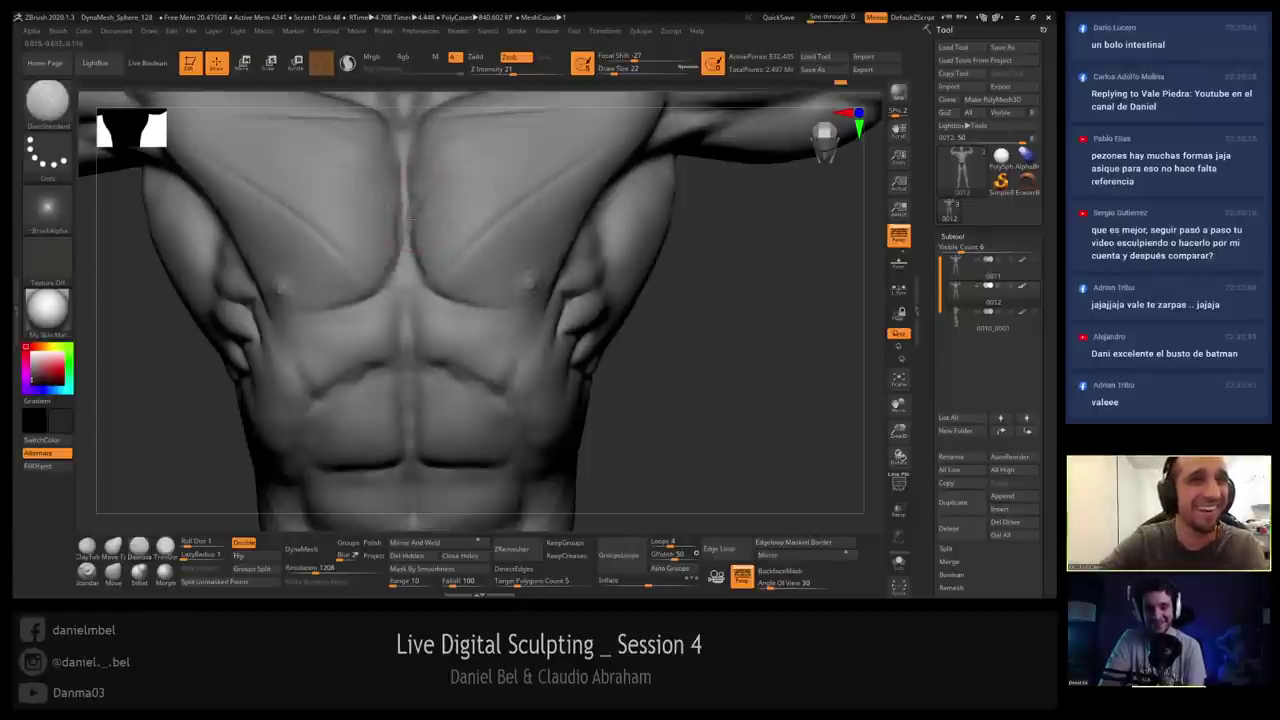
right_drag(406, 188, 387, 195)
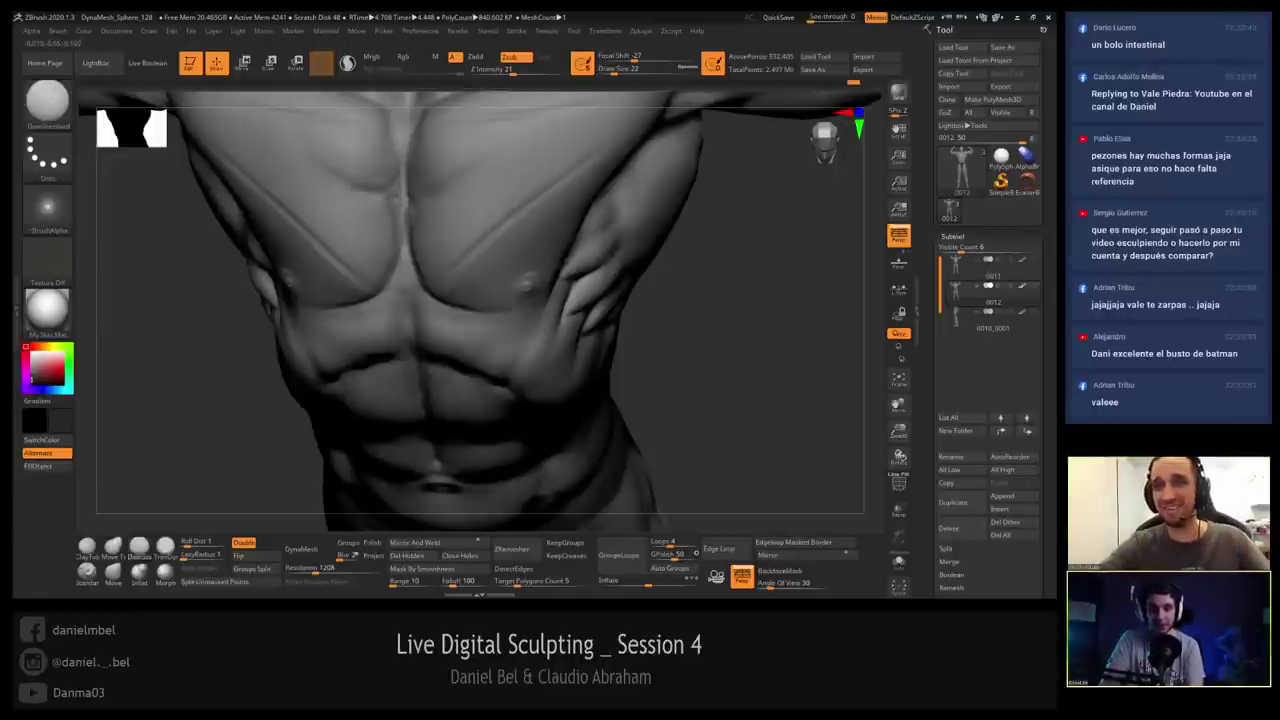
right_drag(390, 222, 413, 237)
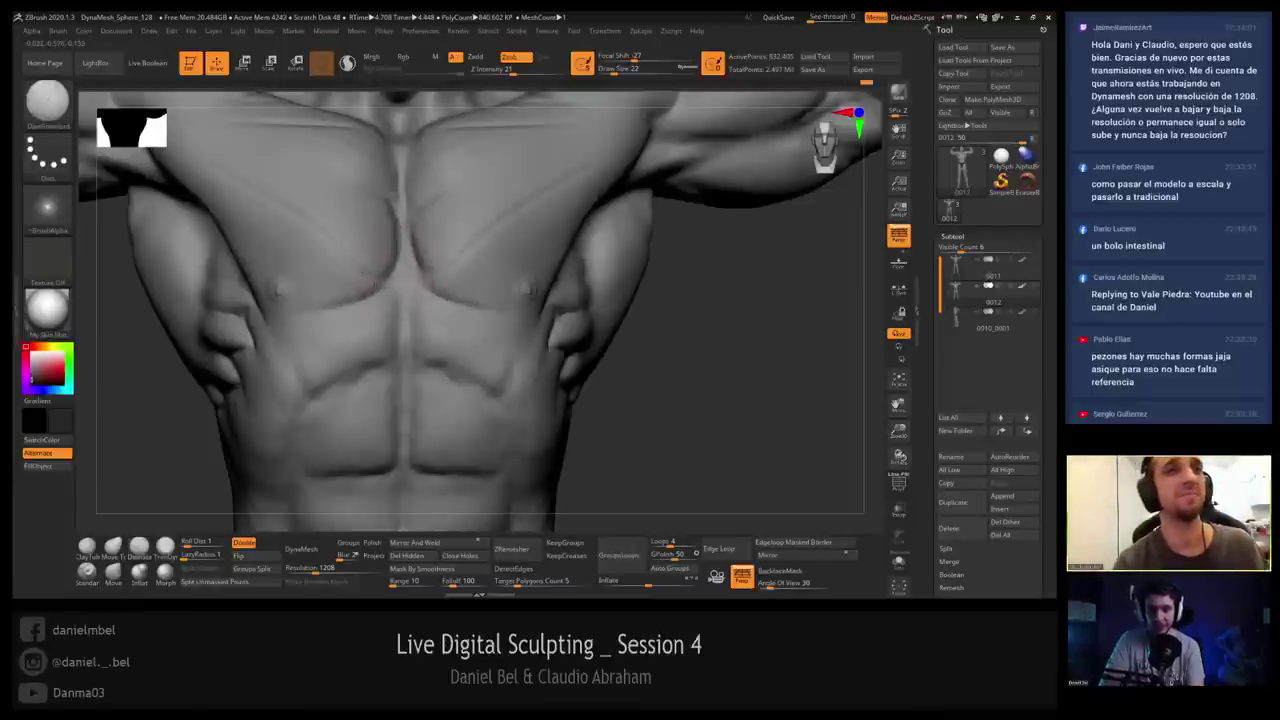
Smooth the diagonal fibre lines on both pectorals into the surrounding muscle at draw size 18.
key(shift)
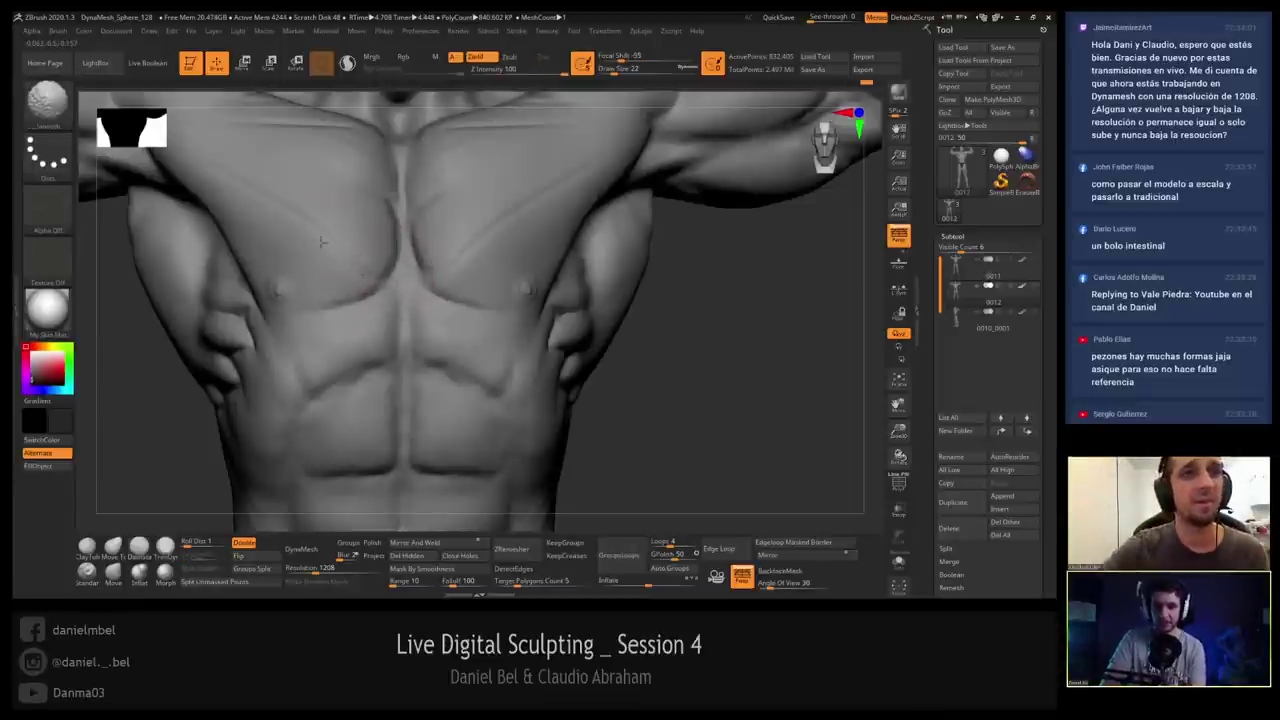
key(shift)
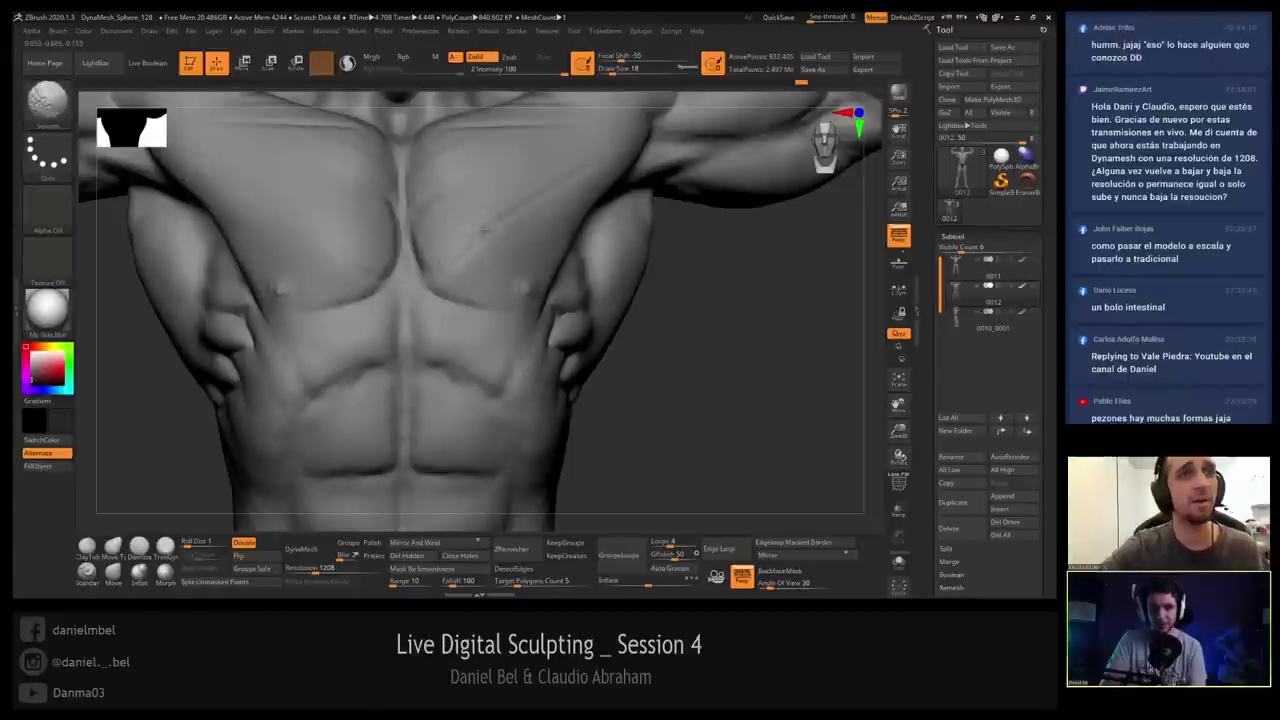
right_drag(508, 163, 432, 230)
key(shift)
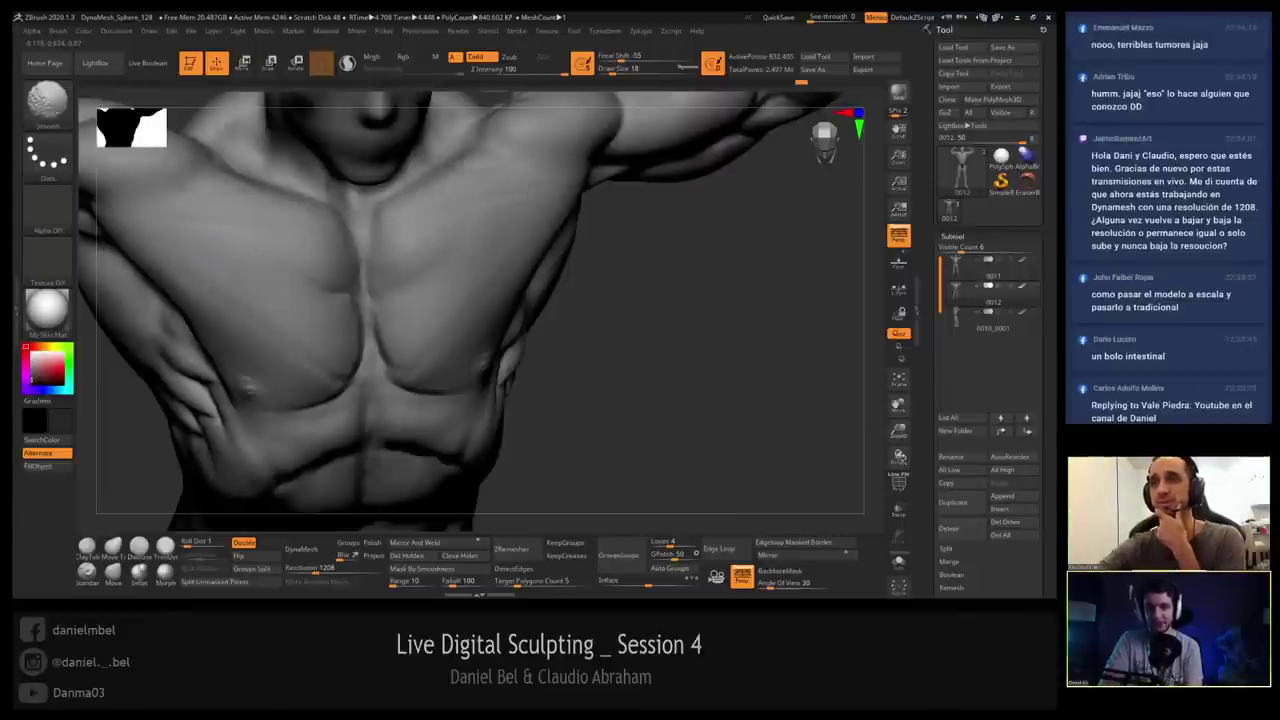
mouse_move(326, 247)
right_down()
mouse_move(297, 272)
mouse_move(333, 324)
mouse_move(327, 278)
right_up()
key(shift)
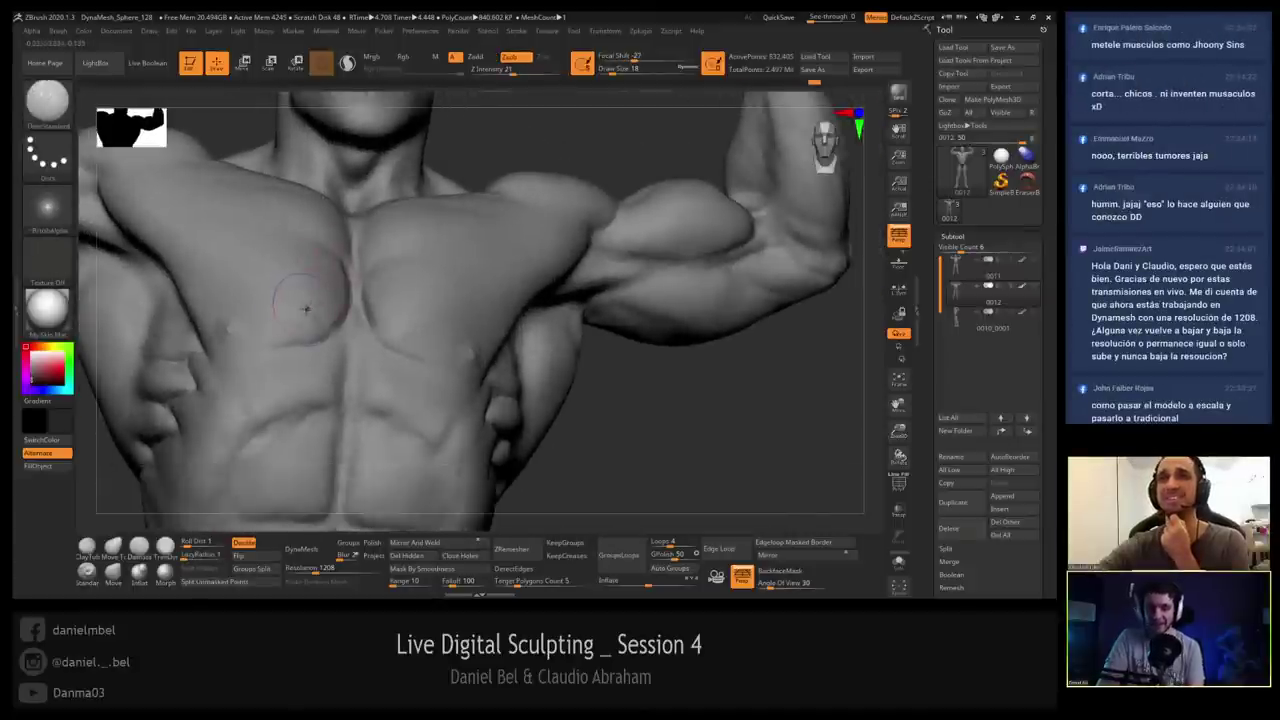
Refine and soften the lower inner edges of the pectorals beside the sternum with DamStandard.
key(shift)
mouse_move(330, 325)
shift+mouse_down()
mouse_move(308, 337)
mouse_move(314, 366)
shift+mouse_up()
key(s)
right_drag(363, 372, 387, 322)
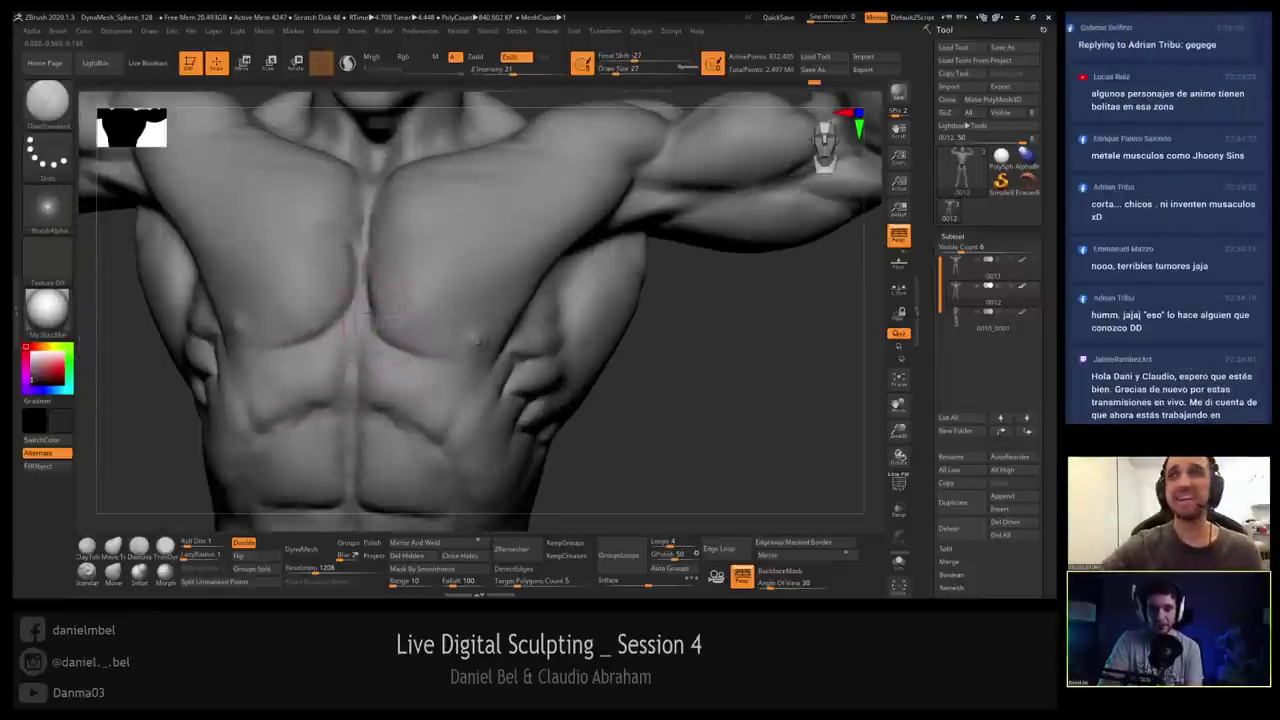
Reshape the abdominal blocks from the front and adjust the abdomen's side contour with the Move brush at draw size 39.
mouse_move(374, 443)
alt+right_down()
mouse_move(380, 290)
mouse_move(351, 310)
alt+right_up()
key(b)
key(m)
key(v)
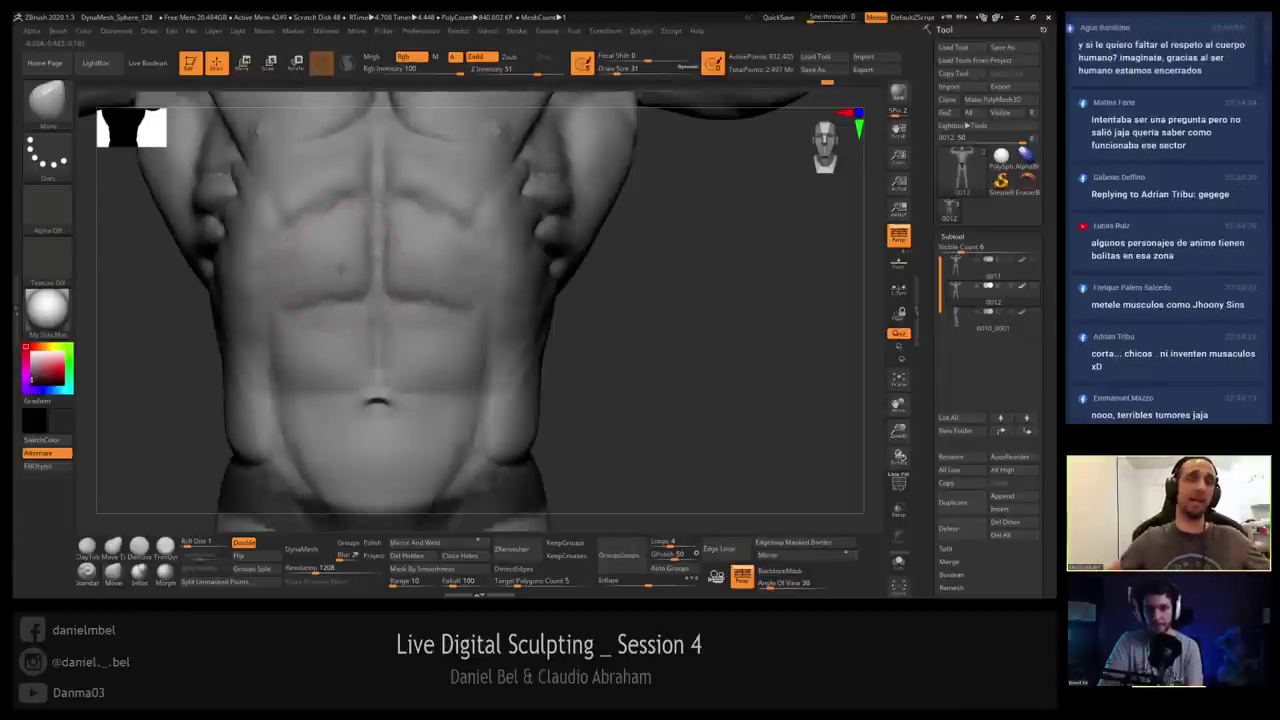
right_drag(386, 247, 398, 208)
mouse_move(397, 208)
mouse_down()
mouse_move(421, 248)
mouse_move(335, 305)
mouse_up()
mouse_move(366, 302)
right_down()
mouse_move(343, 281)
mouse_move(333, 317)
right_up()
key(s)
click(341, 281)
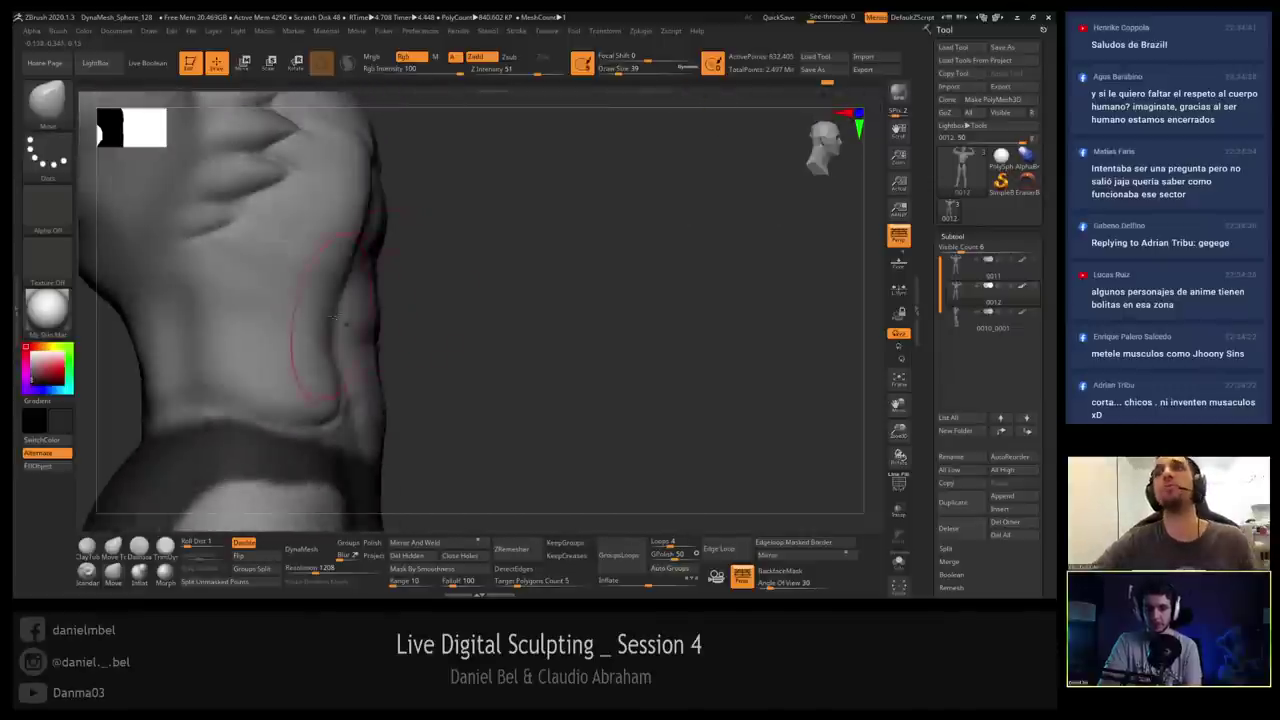
mouse_move(335, 324)
mouse_down()
mouse_move(371, 236)
mouse_move(366, 271)
mouse_move(326, 332)
mouse_move(341, 333)
mouse_move(318, 340)
mouse_move(328, 336)
mouse_up()
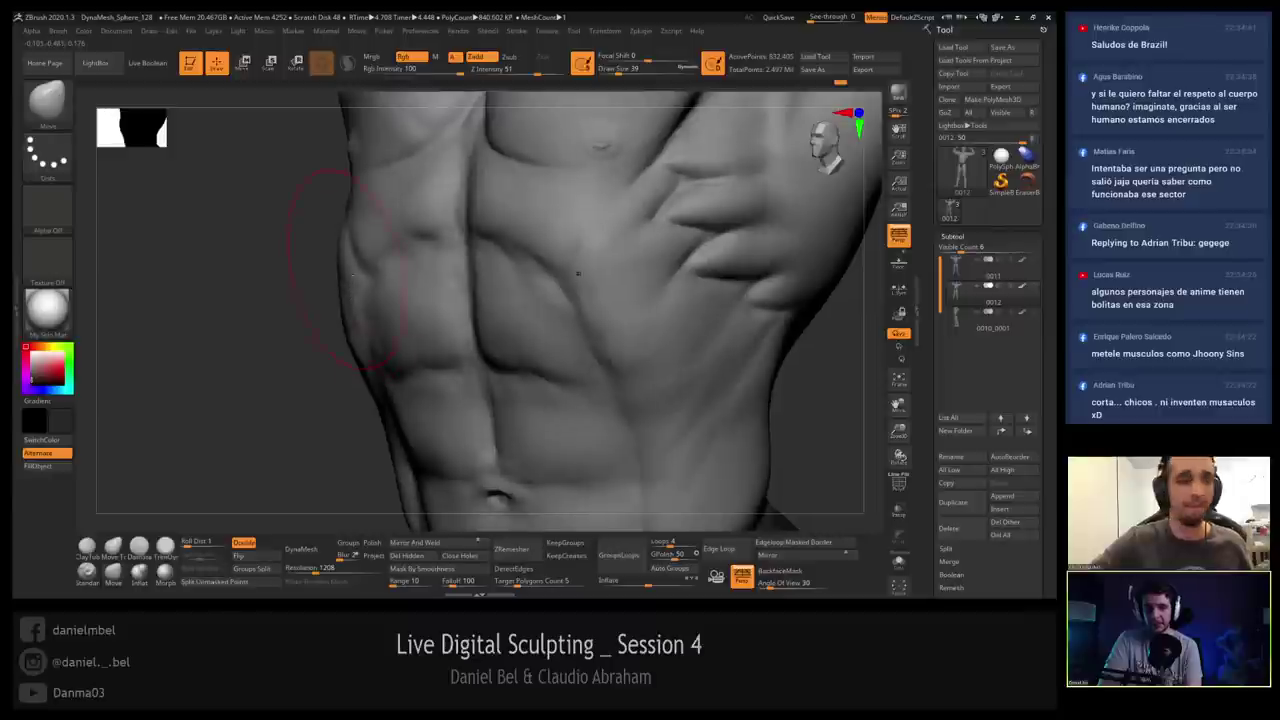
Soften the area below the nipples and build up the upper abdominals with ClayTubesConstant at draw size 20.
click(139, 547)
mouse_move(322, 228)
shift+mouse_down()
mouse_move(358, 228)
mouse_move(321, 206)
shift+mouse_up()
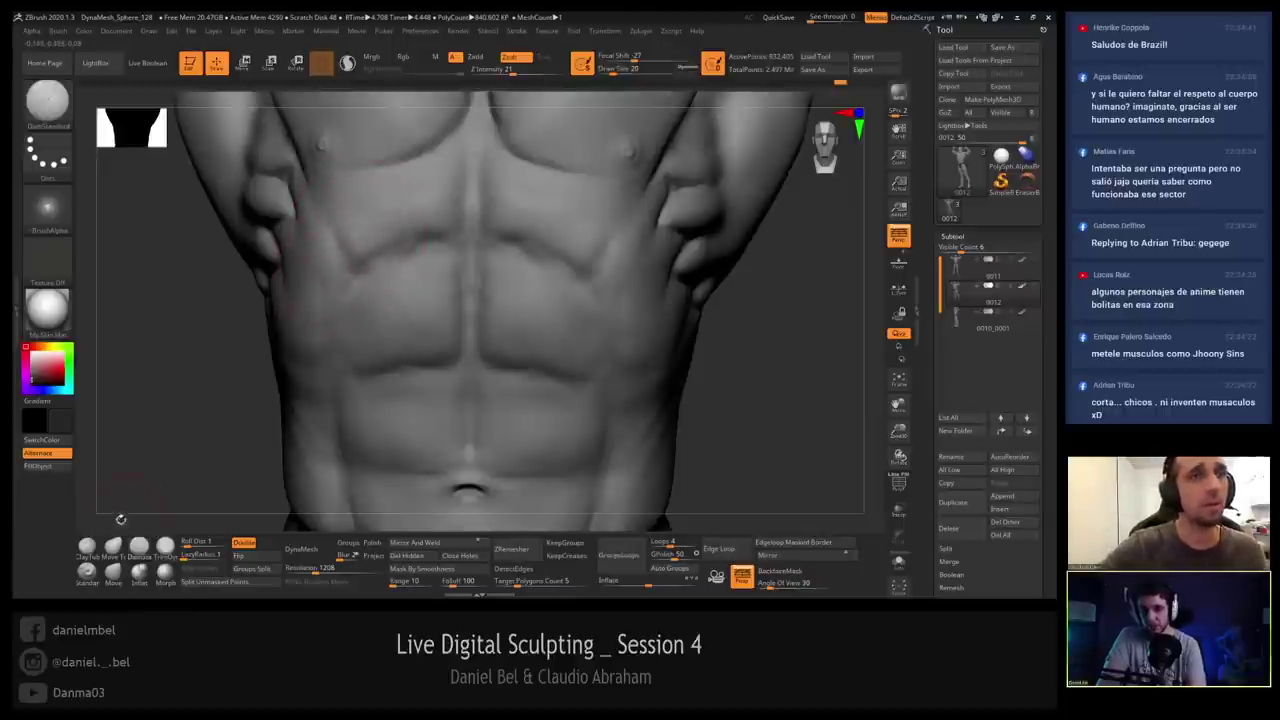
click(87, 545)
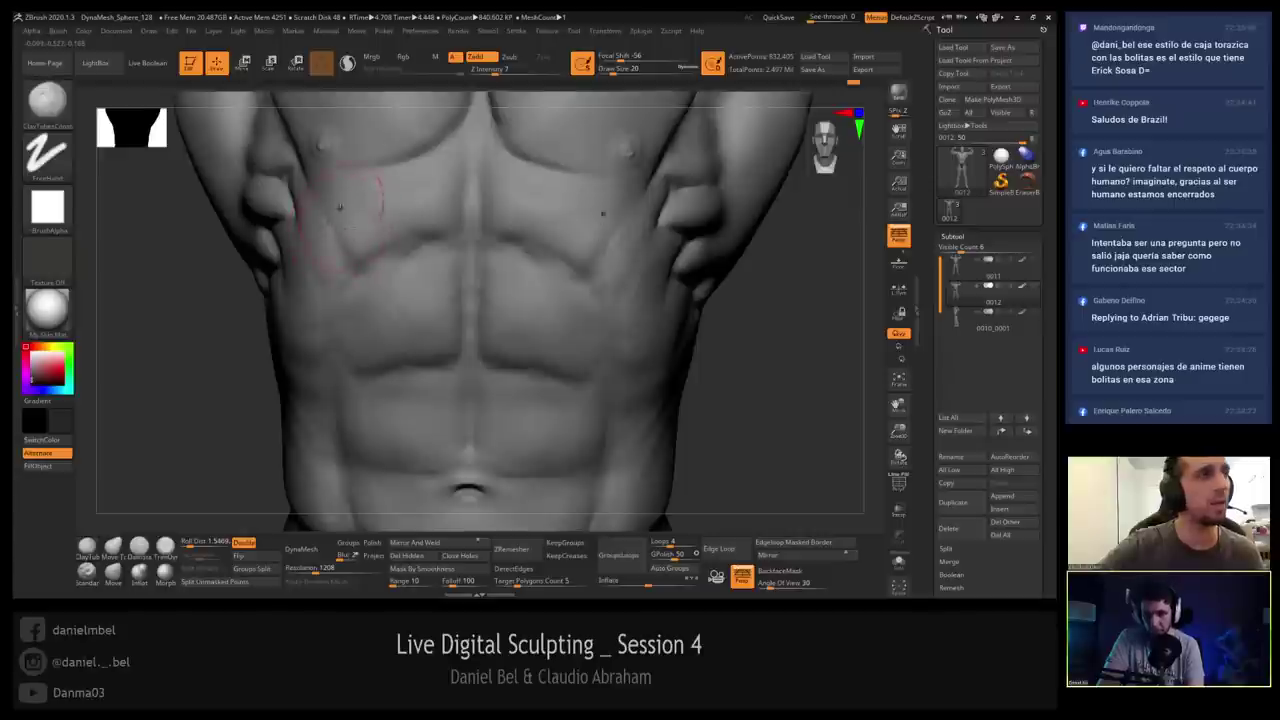
mouse_move(398, 194)
mouse_down()
mouse_move(445, 203)
mouse_move(474, 179)
mouse_up()
Fill the top of the midline between the upper abdominals with ClayTubesConstant at draw size 11 and smooth it.
key(s)
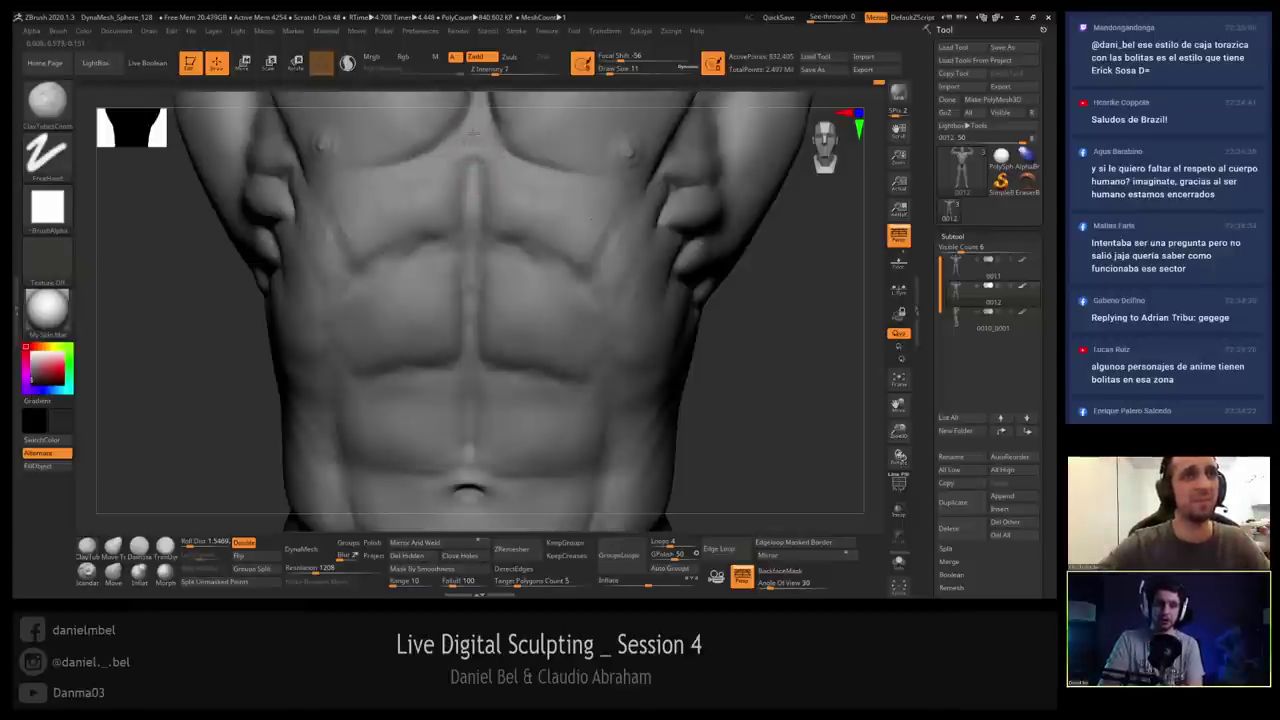
mouse_move(474, 150)
right_down()
mouse_move(490, 158)
mouse_move(480, 165)
right_up()
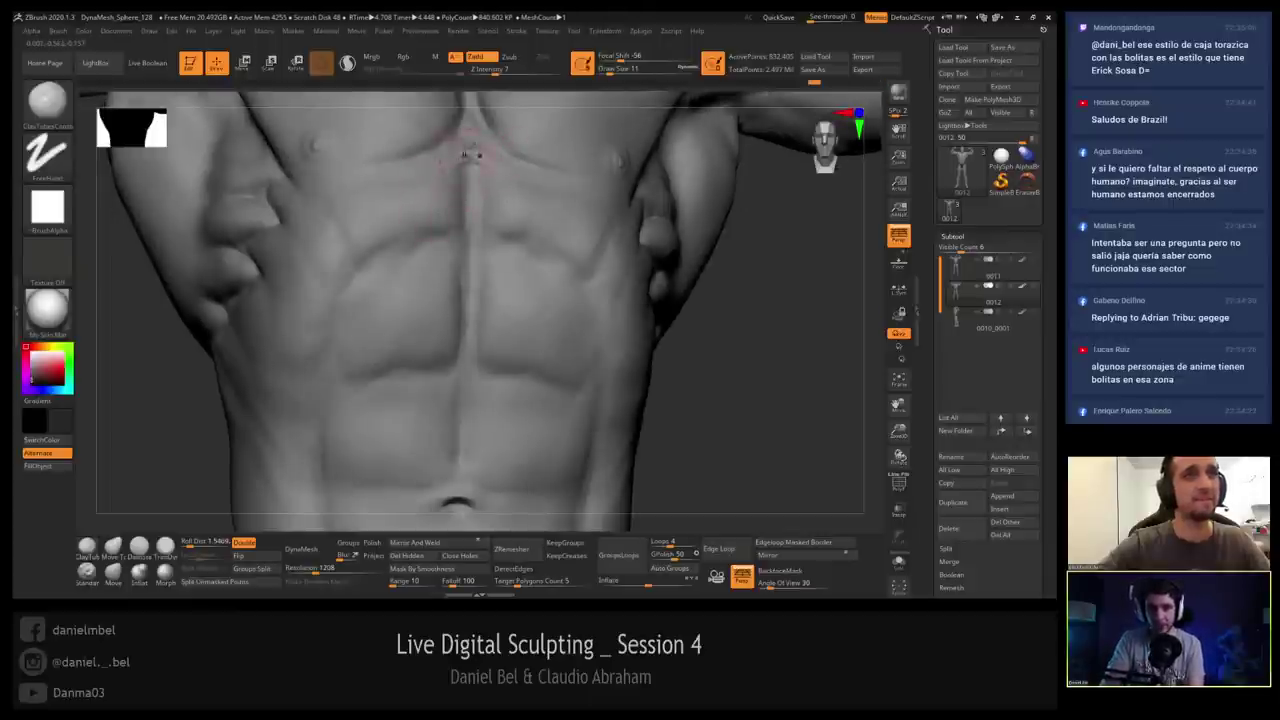
right_drag(470, 155, 510, 162)
shift+drag(476, 166, 472, 158)
mouse_move(502, 162)
right_down()
mouse_move(479, 155)
mouse_move(445, 182)
right_up()
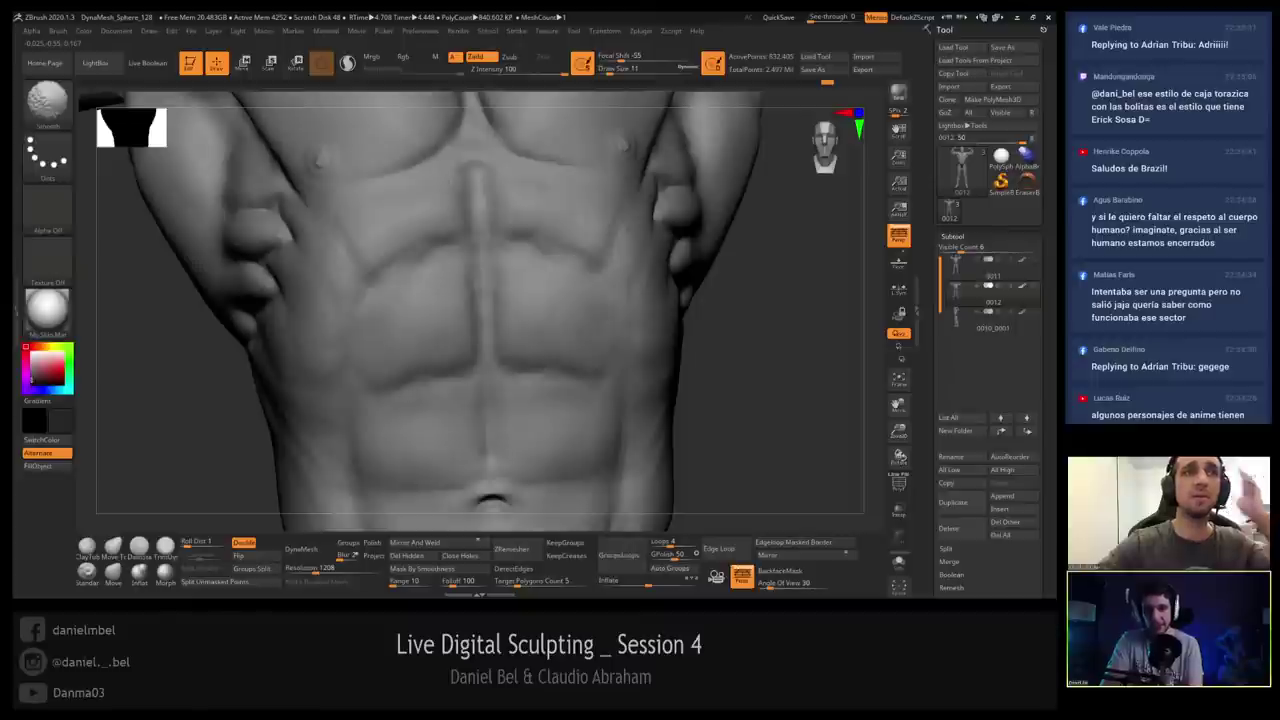
key(shift)
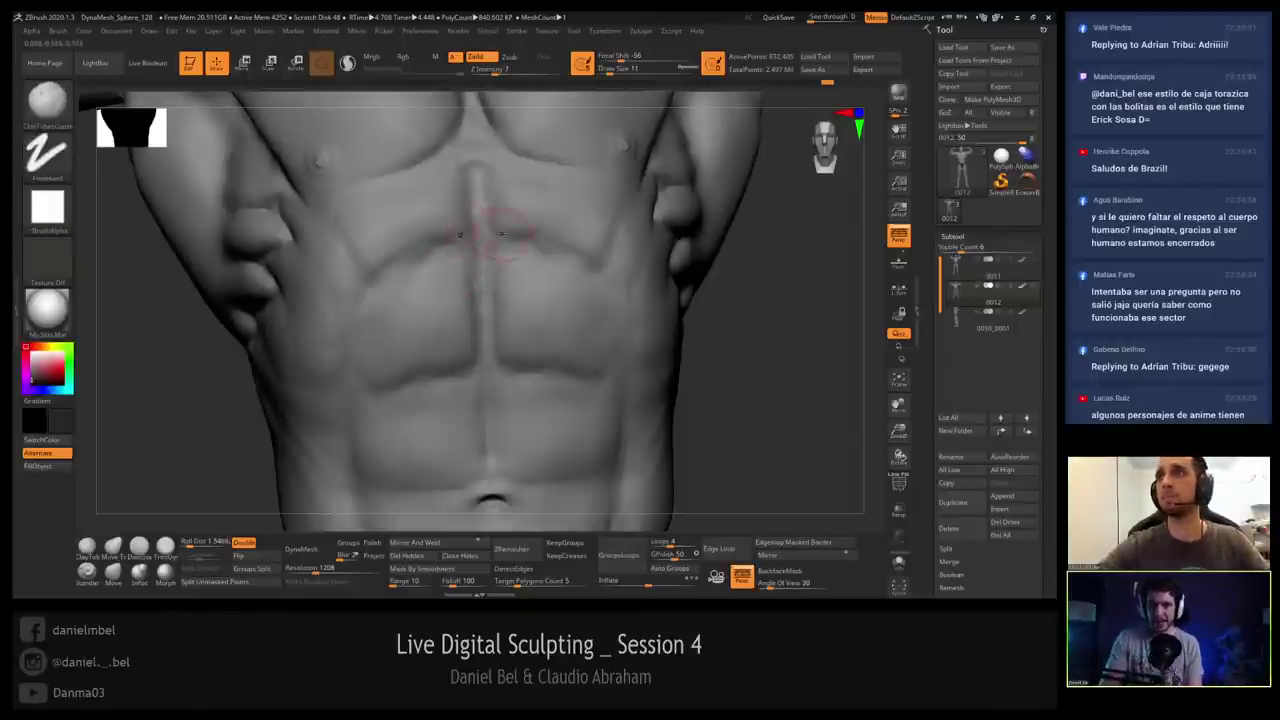
shift+right_drag(480, 233, 464, 226)
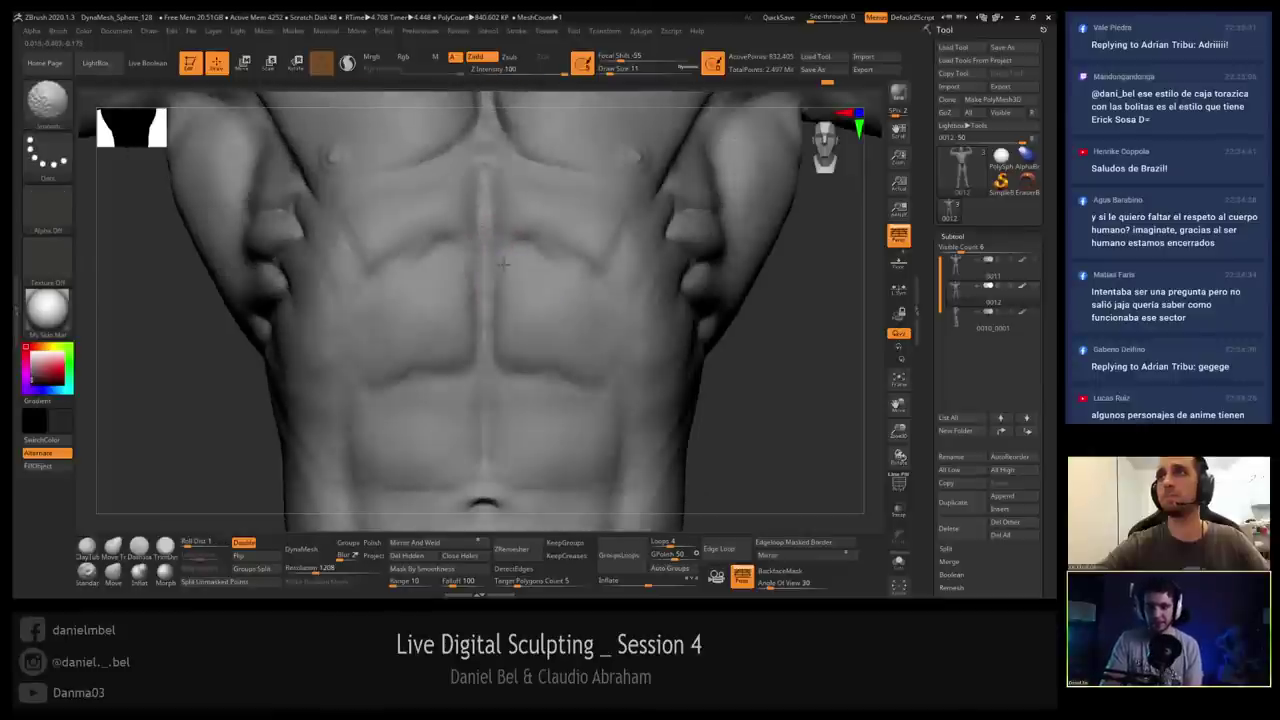
key(shift)
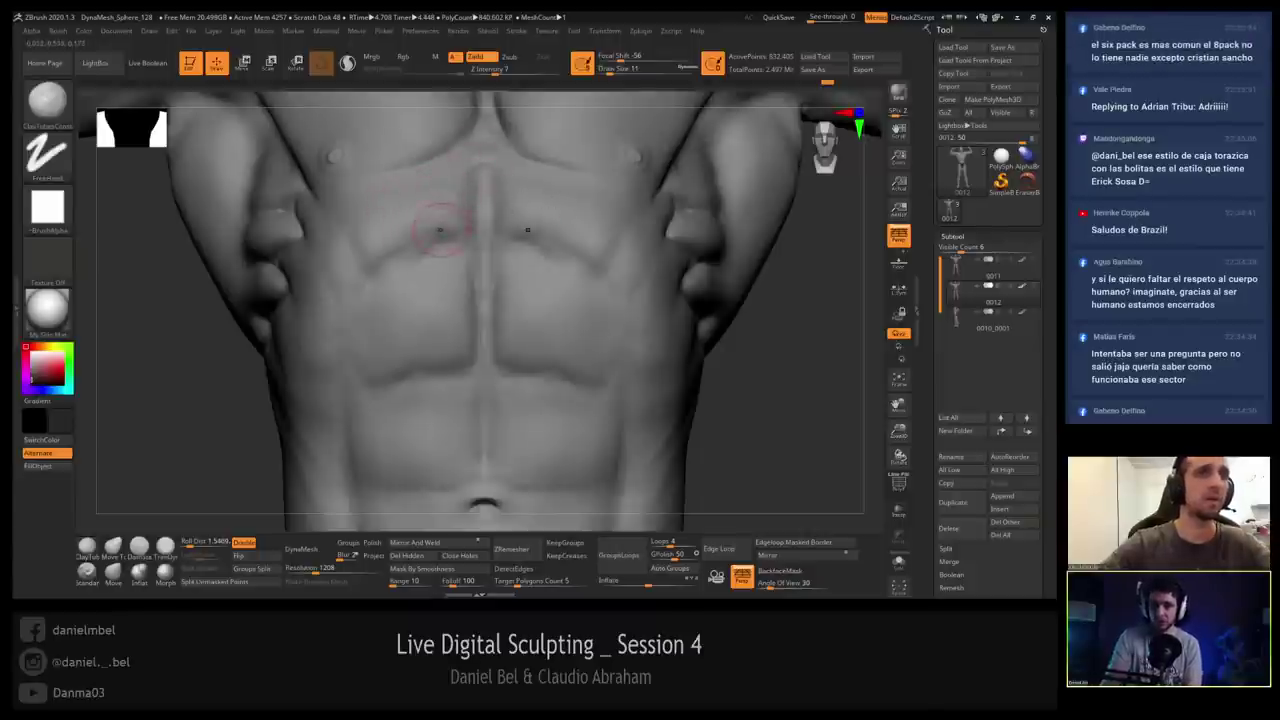
Adjust the profile of the abdominals and flank from the side with the Move brush at draw size 35.
right_drag(426, 246, 403, 243)
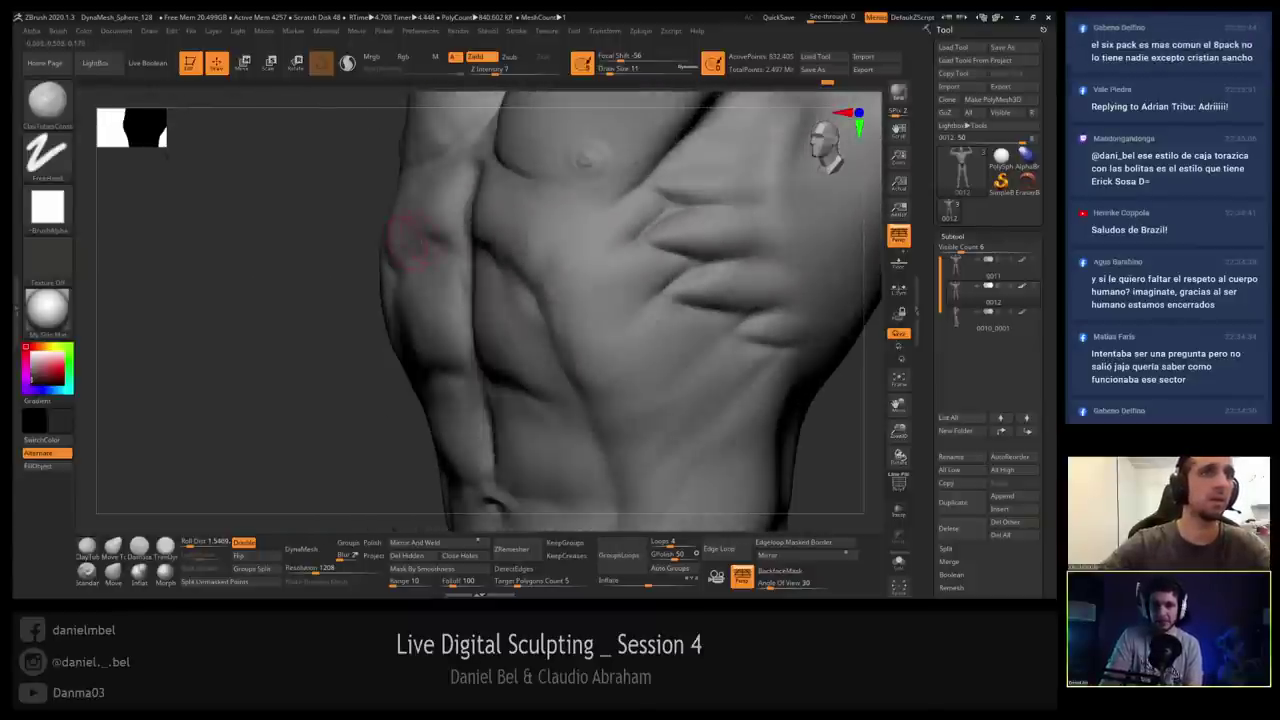
click(113, 573)
mouse_move(626, 410)
alt+right_down()
mouse_move(602, 327)
mouse_move(560, 345)
mouse_move(441, 348)
mouse_move(431, 230)
alt+right_up()
key(s)
click(603, 326)
drag(432, 208, 424, 210)
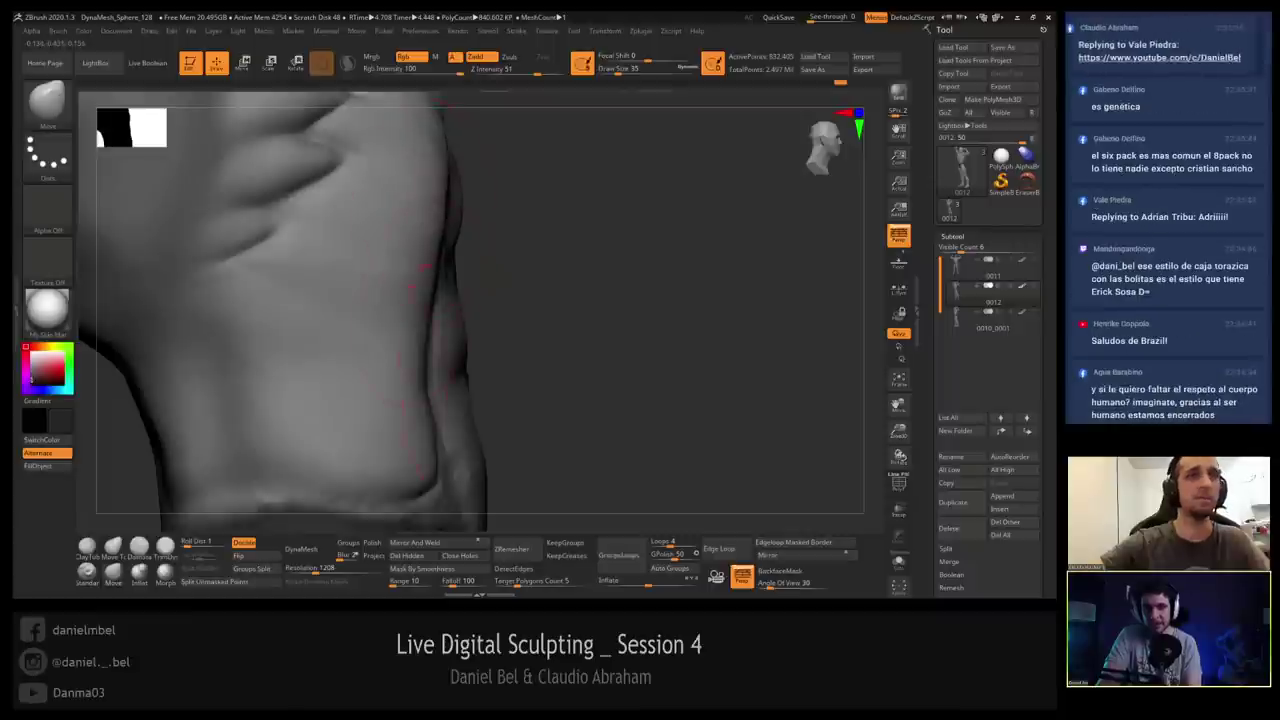
drag(415, 390, 398, 392)
drag(566, 320, 498, 331)
mouse_move(496, 331)
right_down()
mouse_move(410, 307)
mouse_move(350, 310)
right_up()
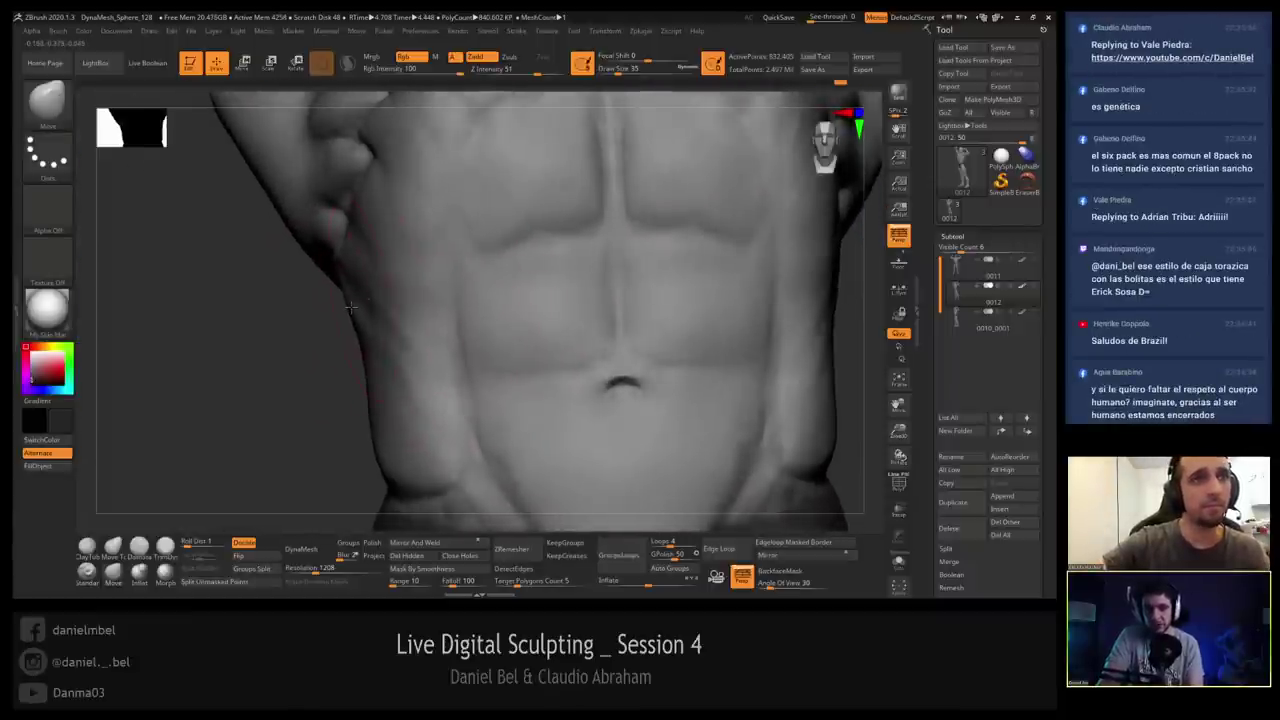
Refine the crease under the lowest serratus bulge with DamStandard and smooth the flank below it at draw size 12.
right_drag(363, 261, 490, 274)
right_drag(306, 282, 350, 284)
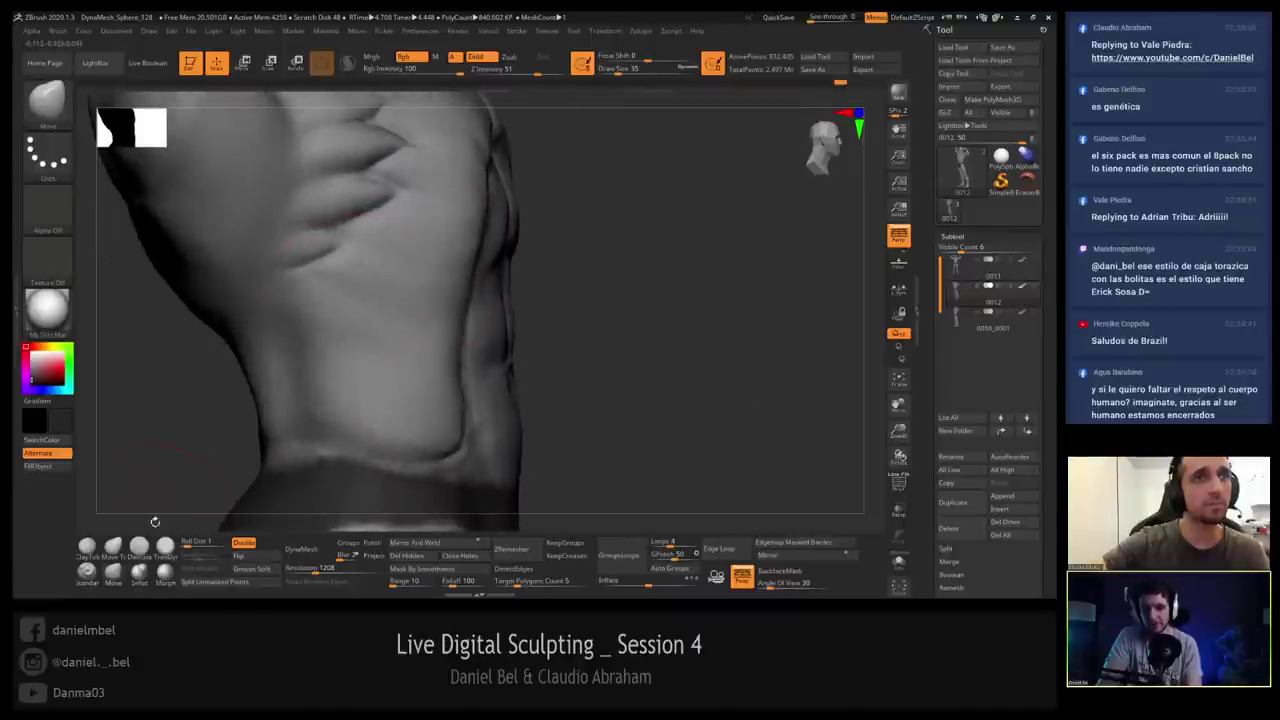
click(139, 548)
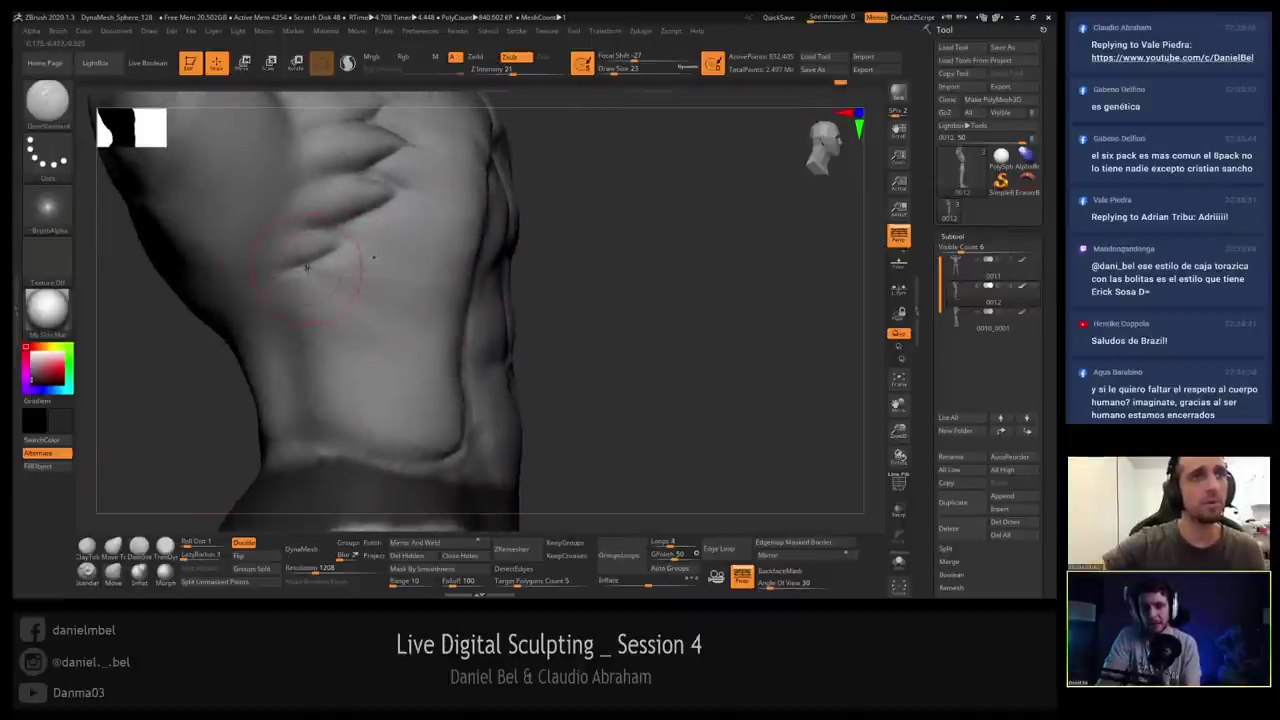
key(bracketleft)
mouse_move(308, 270)
shift+mouse_down()
mouse_move(293, 281)
mouse_move(309, 303)
shift+mouse_up()
mouse_move(309, 303)
right_down()
mouse_move(374, 297)
mouse_move(310, 330)
mouse_move(323, 357)
mouse_move(318, 297)
right_up()
key(bracketright)
key(s)
drag(320, 297, 323, 291)
key(s)
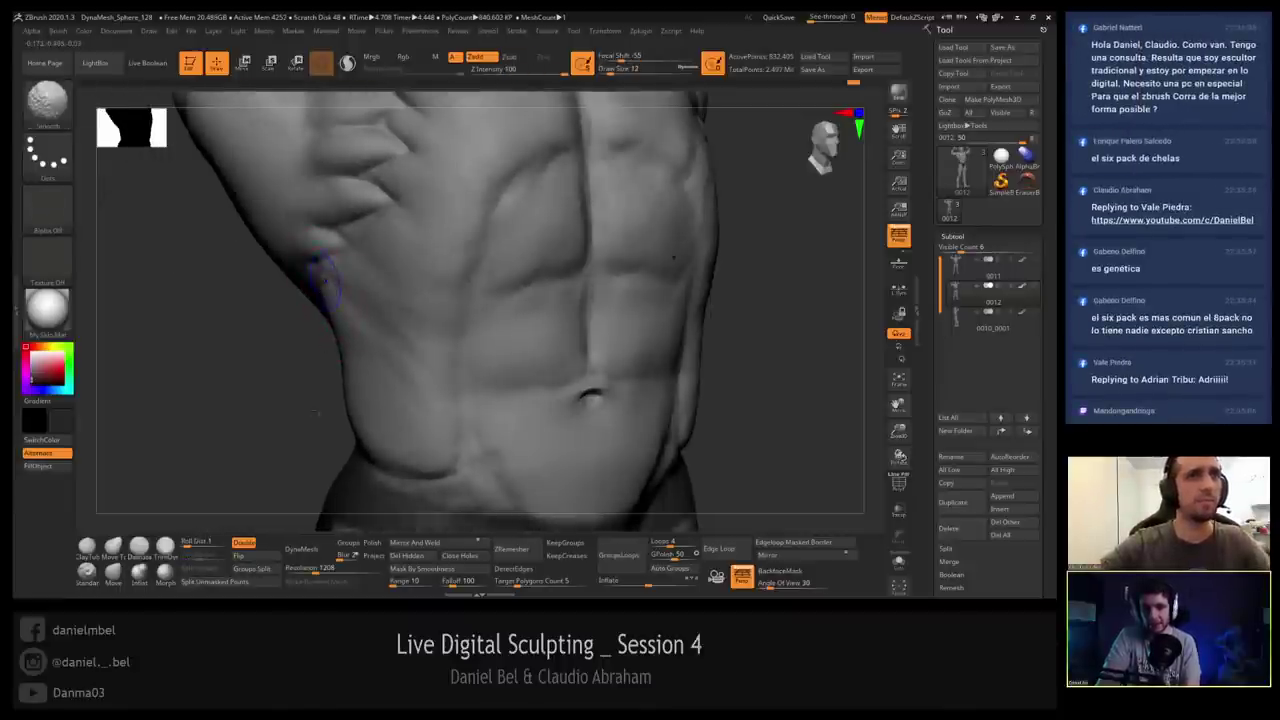
shift+drag(318, 412, 294, 414)
Adjust the waist silhouette below the ribcage with the Move brush at draw size 35.
click(113, 574)
key(s)
drag(347, 352, 340, 349)
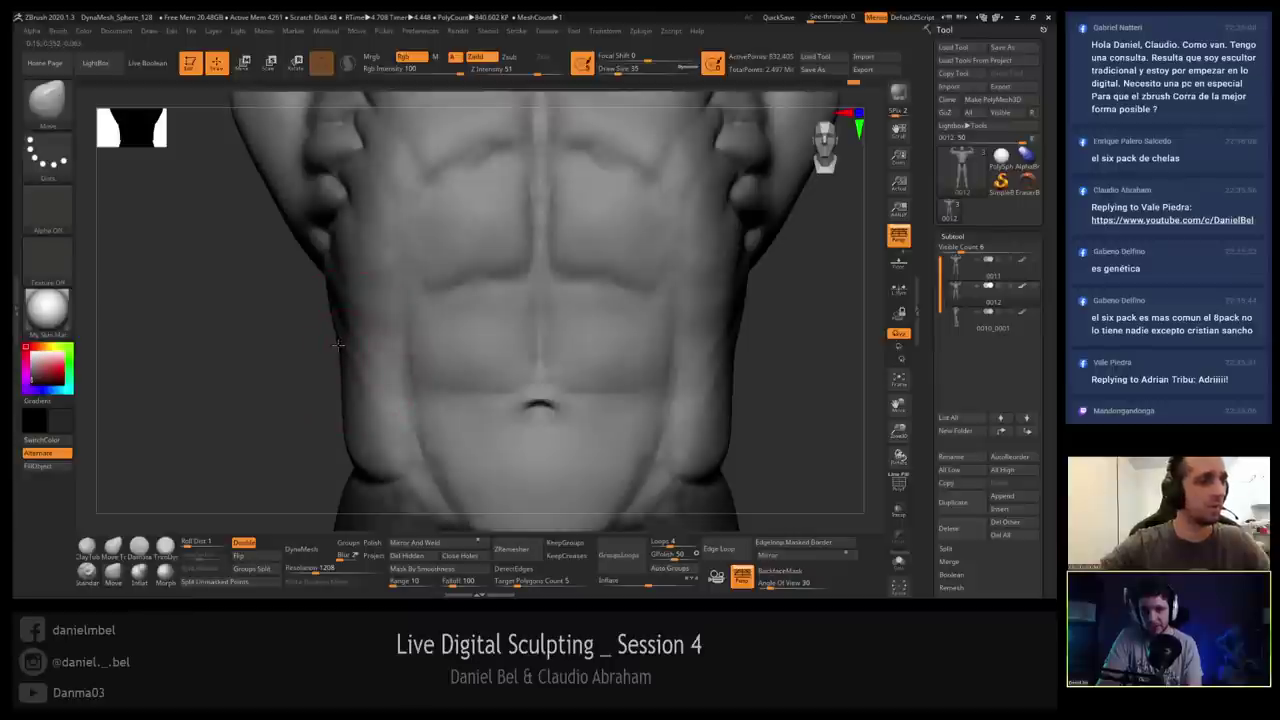
right_drag(333, 294, 625, 280)
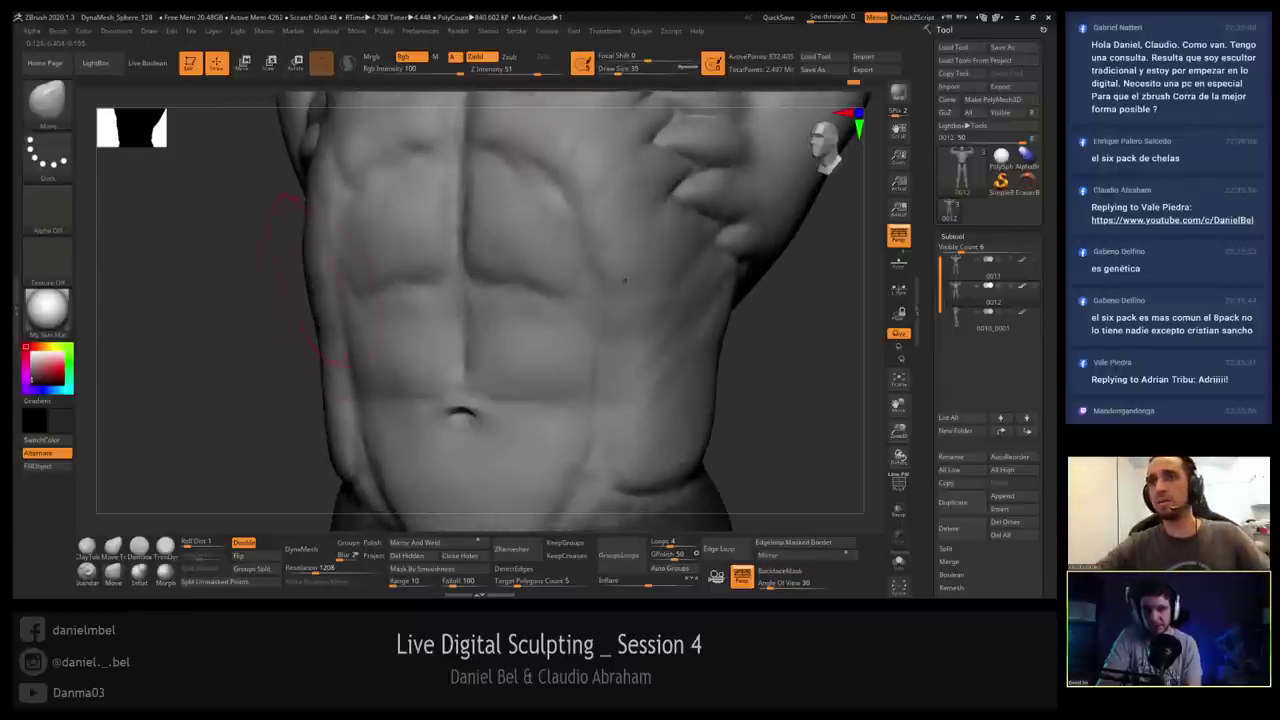
Reshape the upper abdomen just below the pectorals with the Move brush at draw sizes 56 and 31.
ctrl+right_drag(442, 264, 464, 250)
shift+right_drag(467, 337, 454, 364)
right_drag(540, 345, 452, 315)
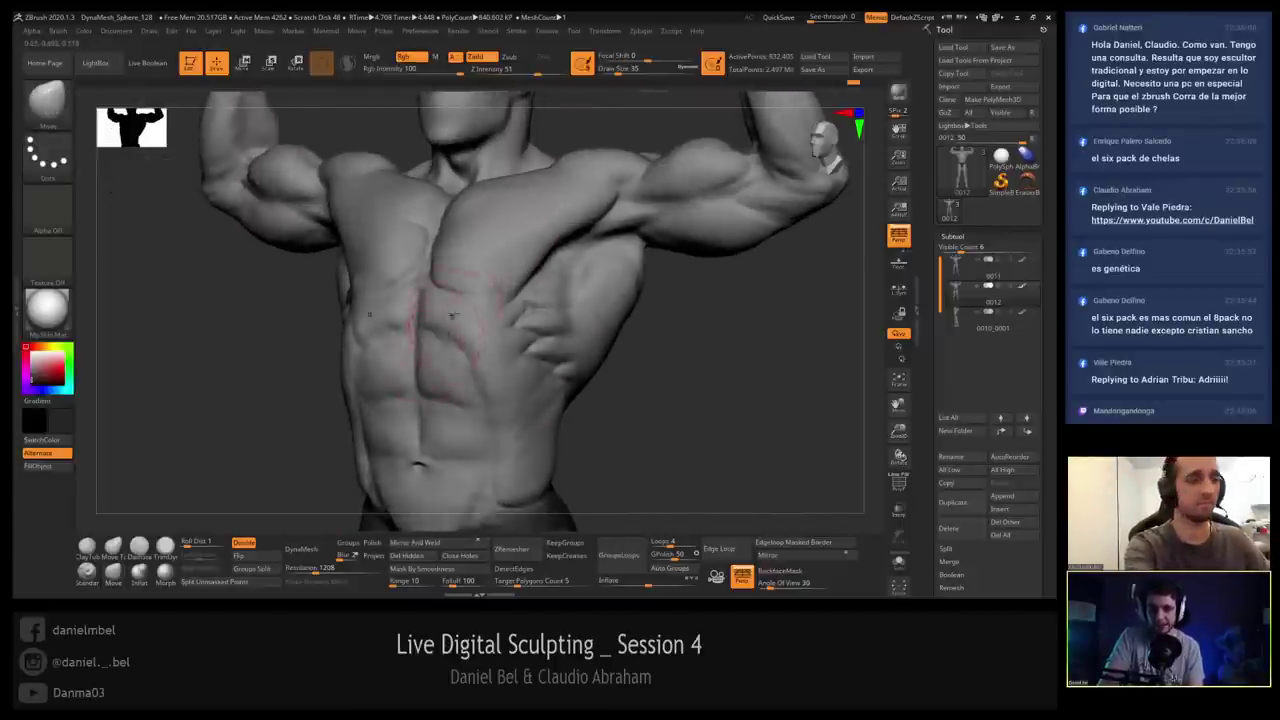
mouse_move(321, 377)
right_down()
mouse_move(380, 372)
mouse_move(339, 360)
mouse_move(372, 370)
right_up()
key(s)
click(336, 376)
key(s)
click(339, 323)
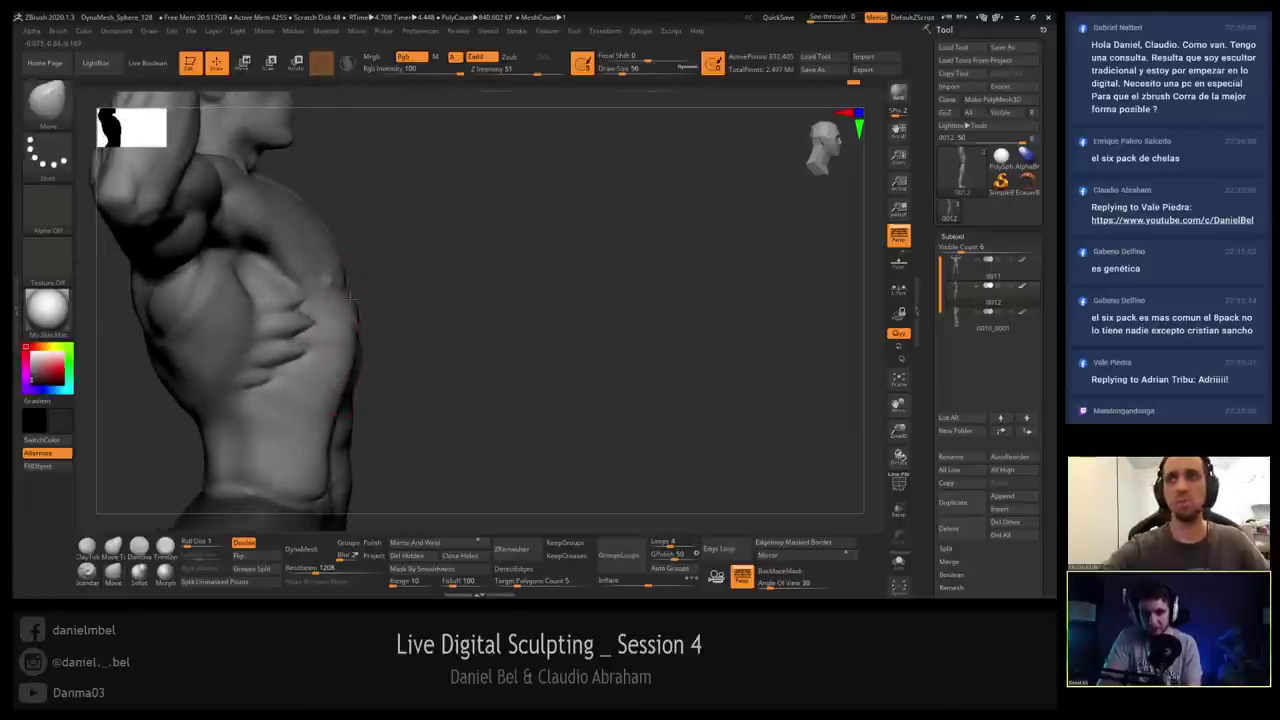
mouse_move(350, 298)
right_down()
mouse_move(338, 300)
mouse_move(362, 340)
mouse_move(343, 330)
right_up()
key(s)
click(352, 312)
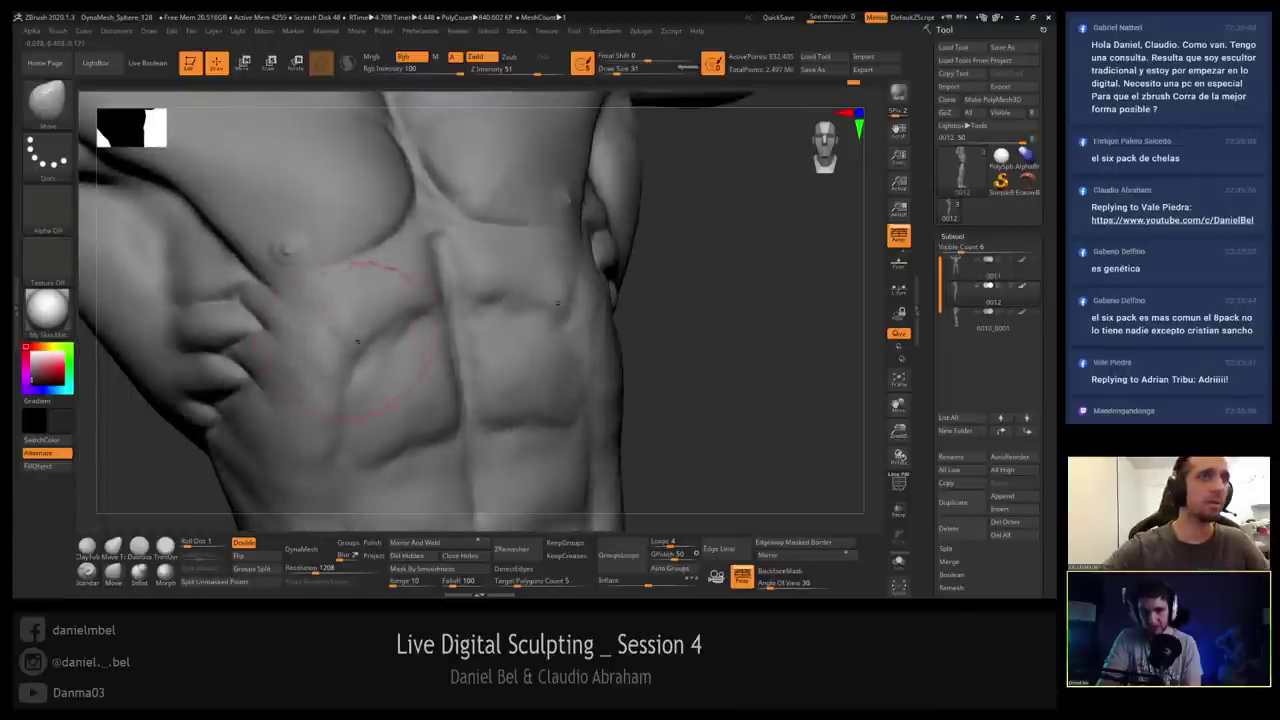
shift+right_drag(345, 338, 352, 329)
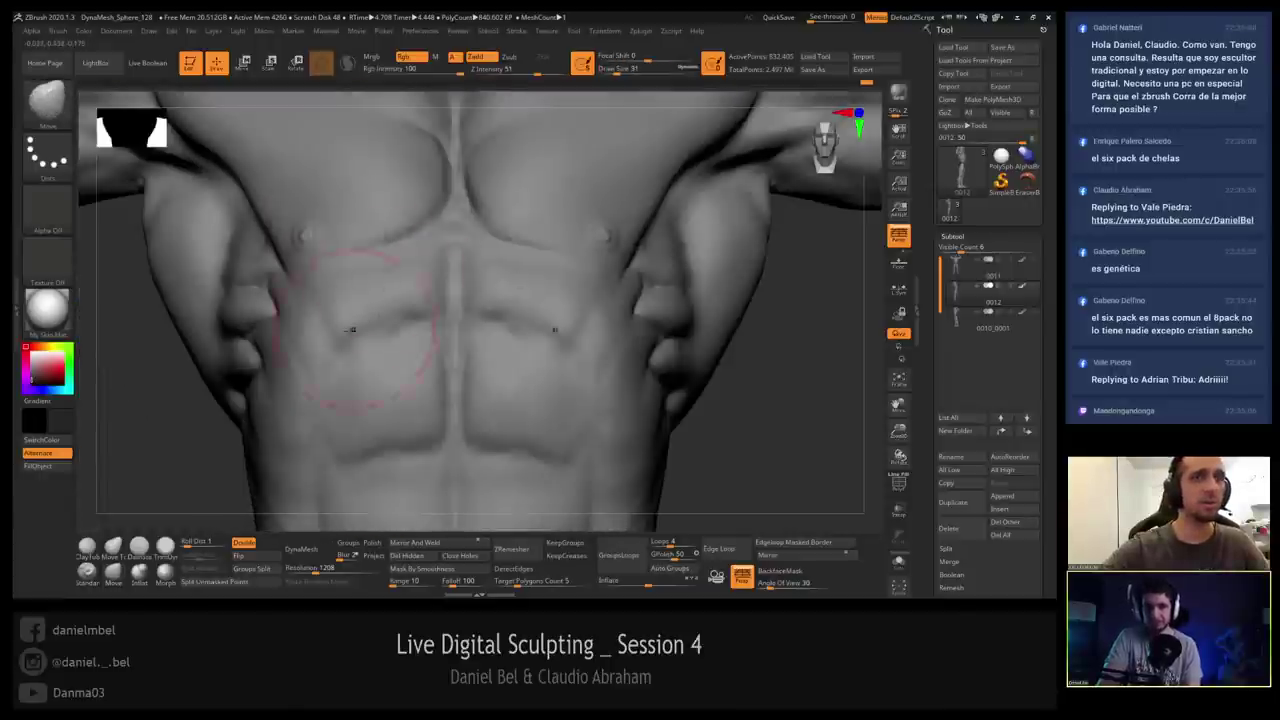
Build up the base of the sternum at the top of the abdominal midline with the ClayTubes brush at draw size 7.
key(b)
key(c)
key(t)
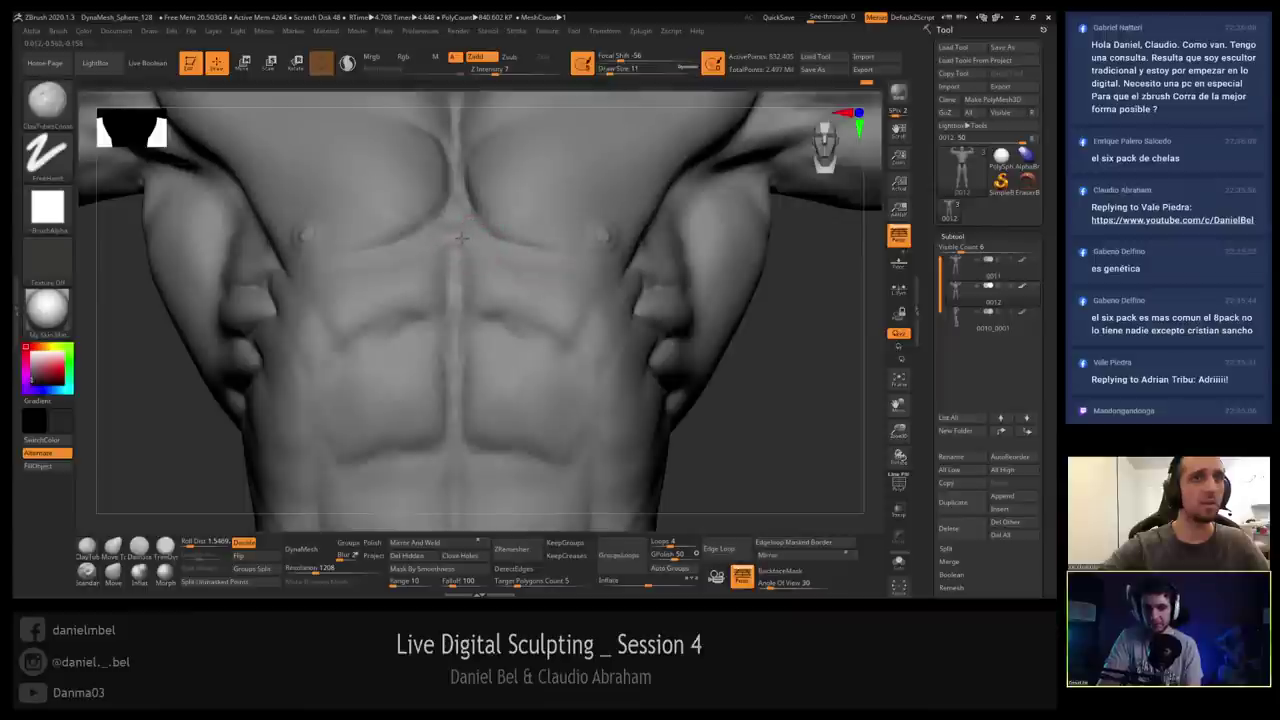
key([)
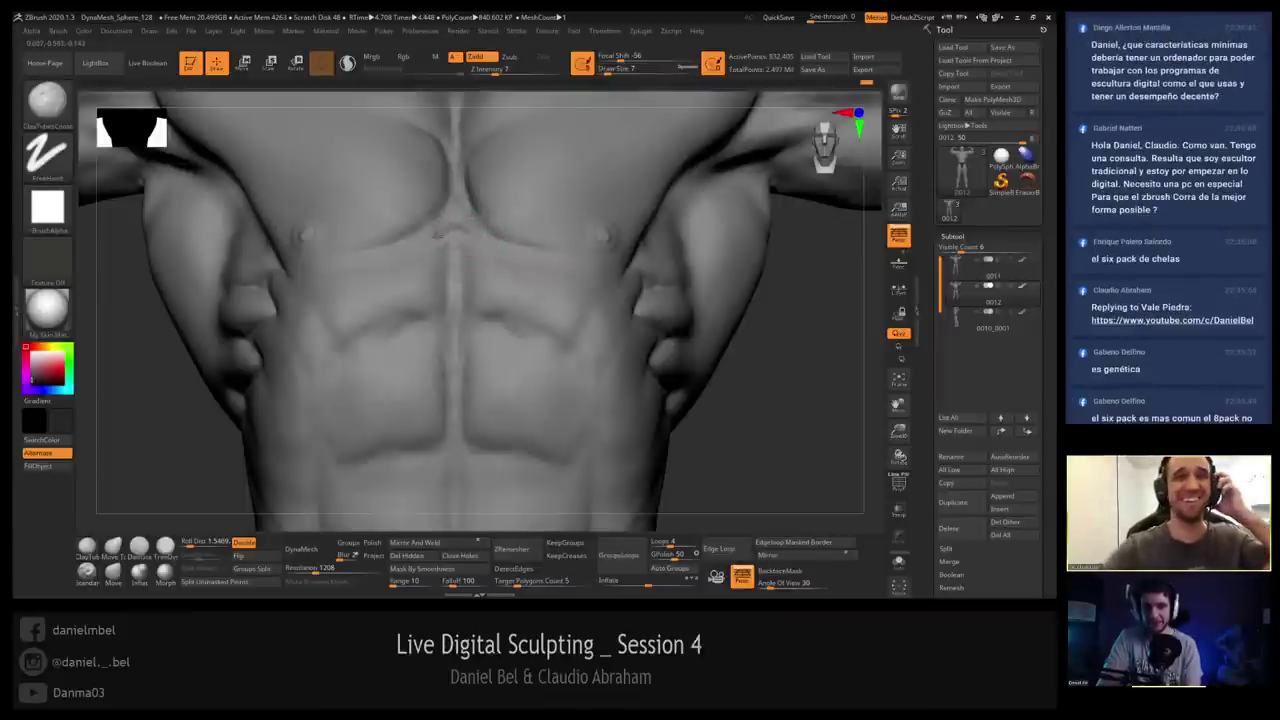
right_drag(426, 241, 322, 256)
right_drag(450, 266, 512, 274)
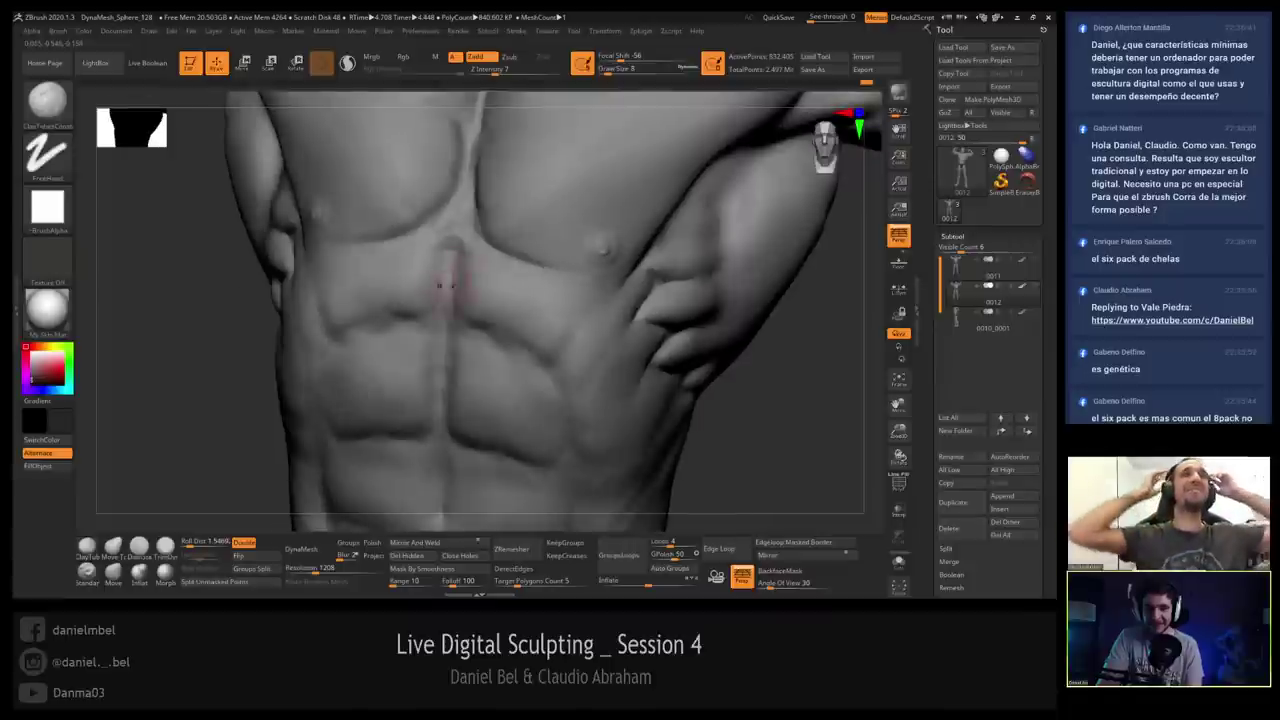
Add volume along the upper abdominal midline with ClayTubes, working at draw size 22 and smaller.
key(bracketright)
key(bracketright)
key(bracketright)
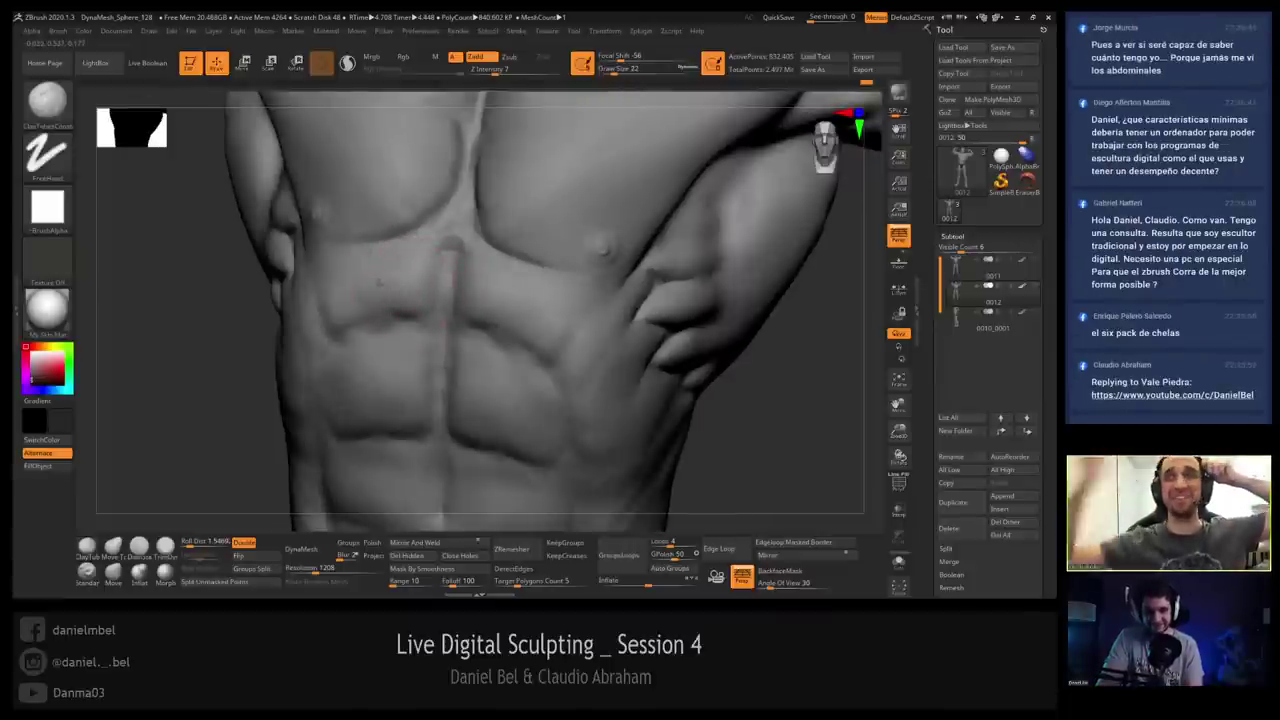
right_drag(406, 272, 421, 322)
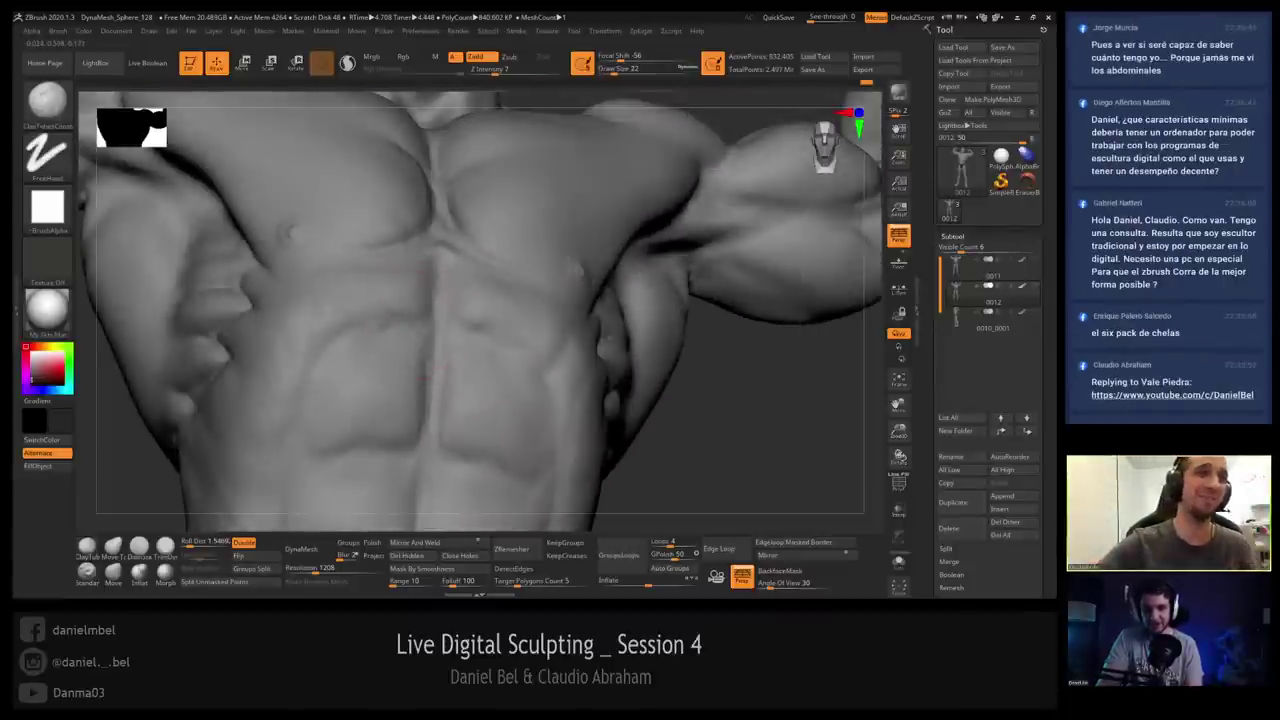
key(bracketleft)
key(bracketleft)
drag(440, 281, 443, 318)
Fill out the upper and middle abdominal blocks beside the midline with ClayTubes at draw size 20.
mouse_move(443, 318)
right_down()
mouse_move(425, 335)
mouse_move(375, 312)
right_up()
key(s)
drag(364, 312, 368, 312)
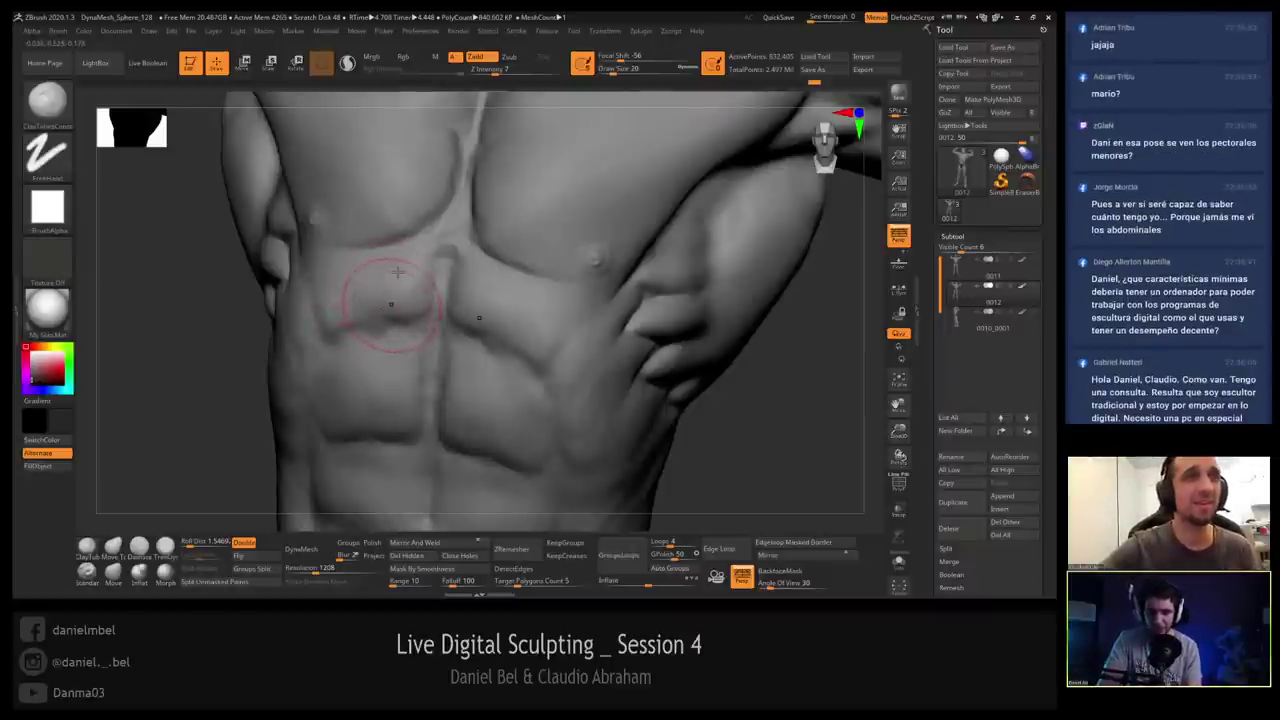
mouse_move(380, 294)
right_down()
mouse_move(371, 257)
mouse_move(386, 238)
right_up()
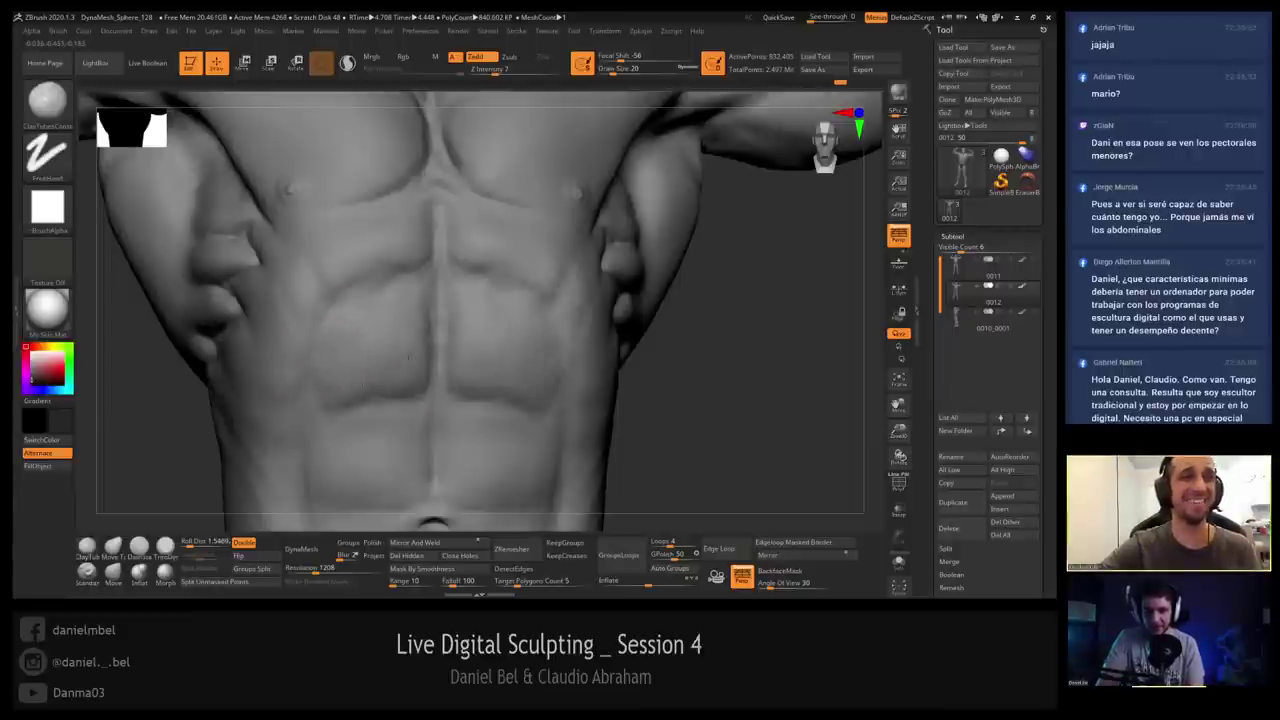
mouse_move(423, 321)
right_down()
mouse_move(449, 362)
mouse_move(425, 260)
mouse_move(410, 345)
right_up()
drag(405, 345, 407, 263)
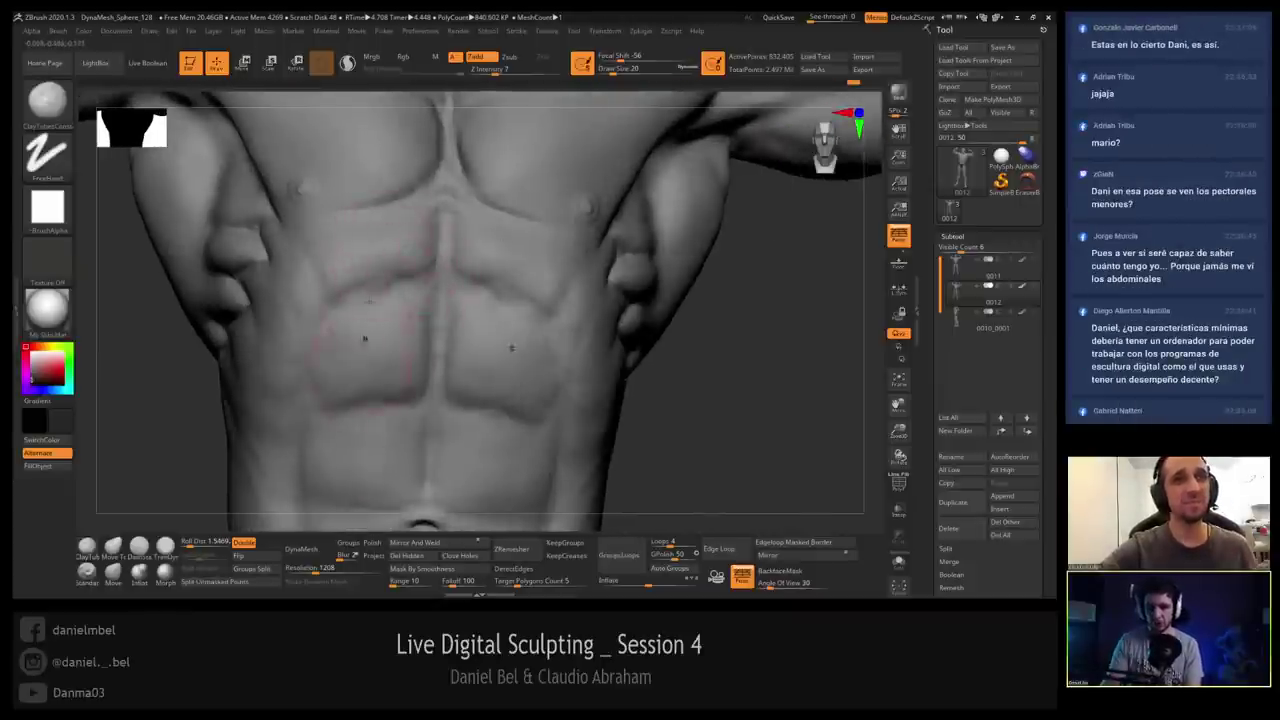
Reshape the upper abdominal blocks below the pectorals with the Move brush at draw size 23.
key(b)
key(m)
key(v)
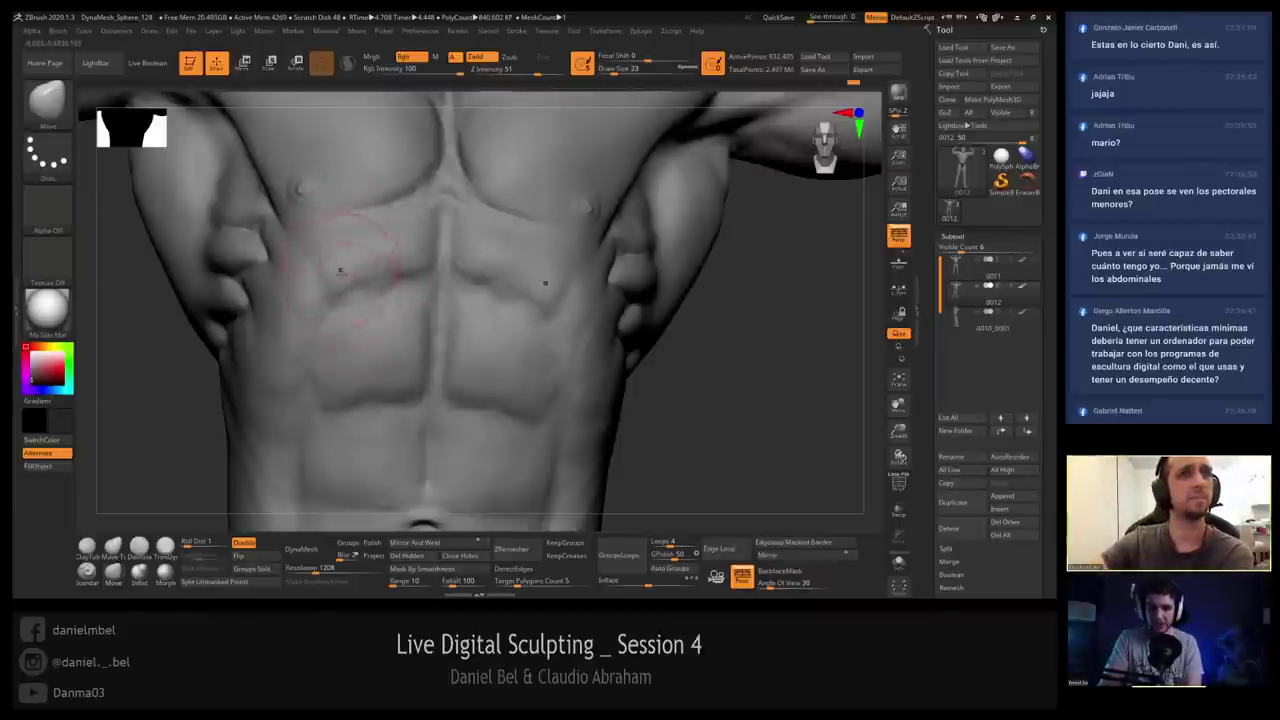
key(f)
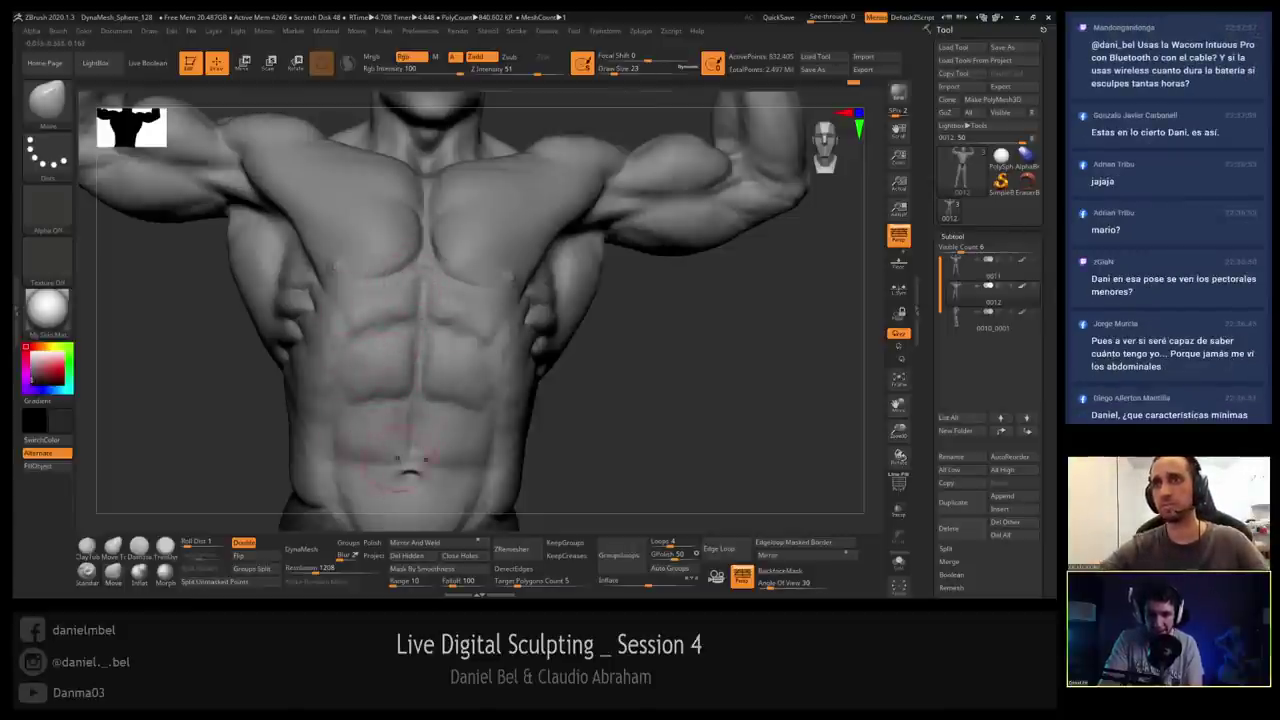
Crease the midline just below the navel with DamStandard at draw sizes 35 and 13.
alt+right_drag(410, 477, 398, 367)
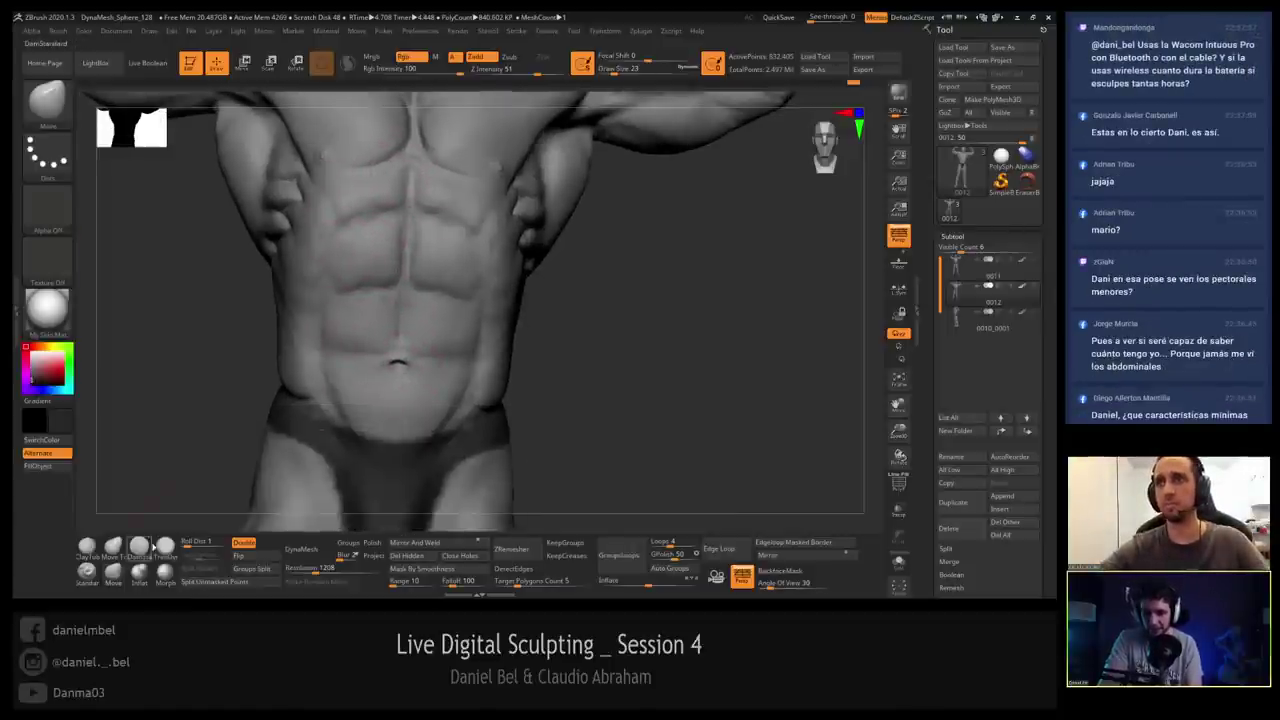
click(143, 547)
key(s)
drag(405, 378, 400, 378)
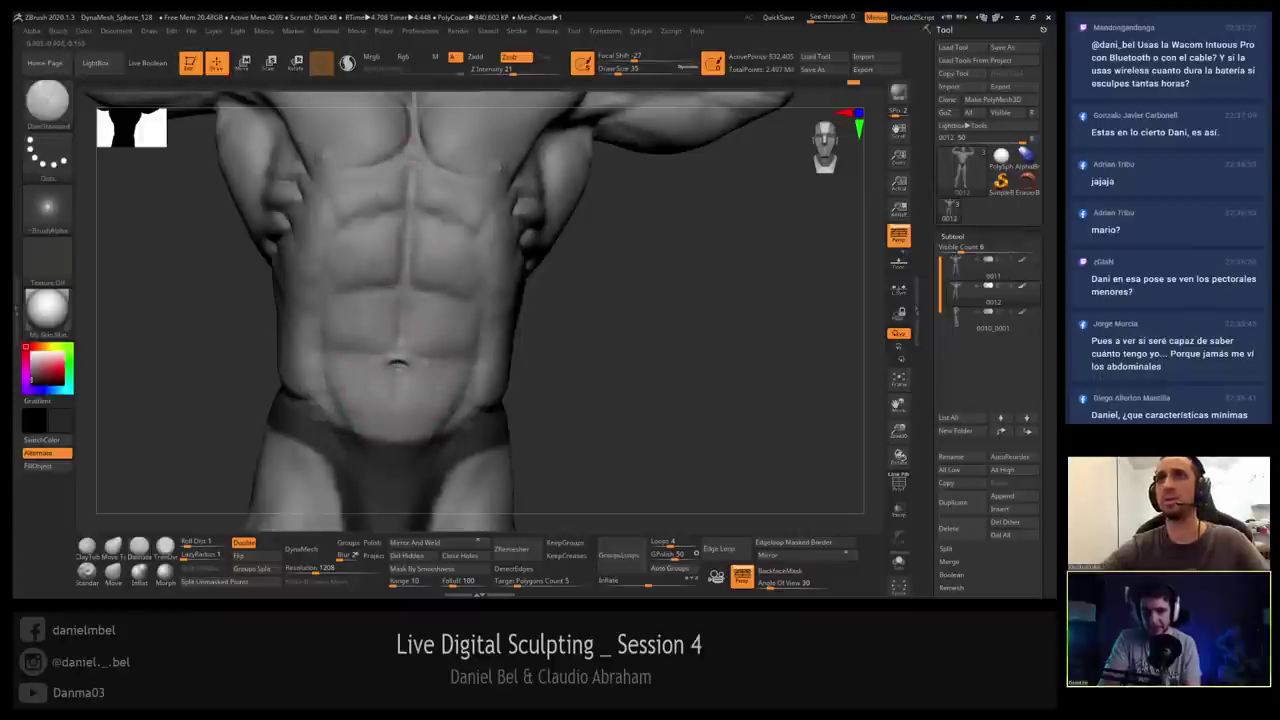
key(s)
drag(402, 381, 392, 381)
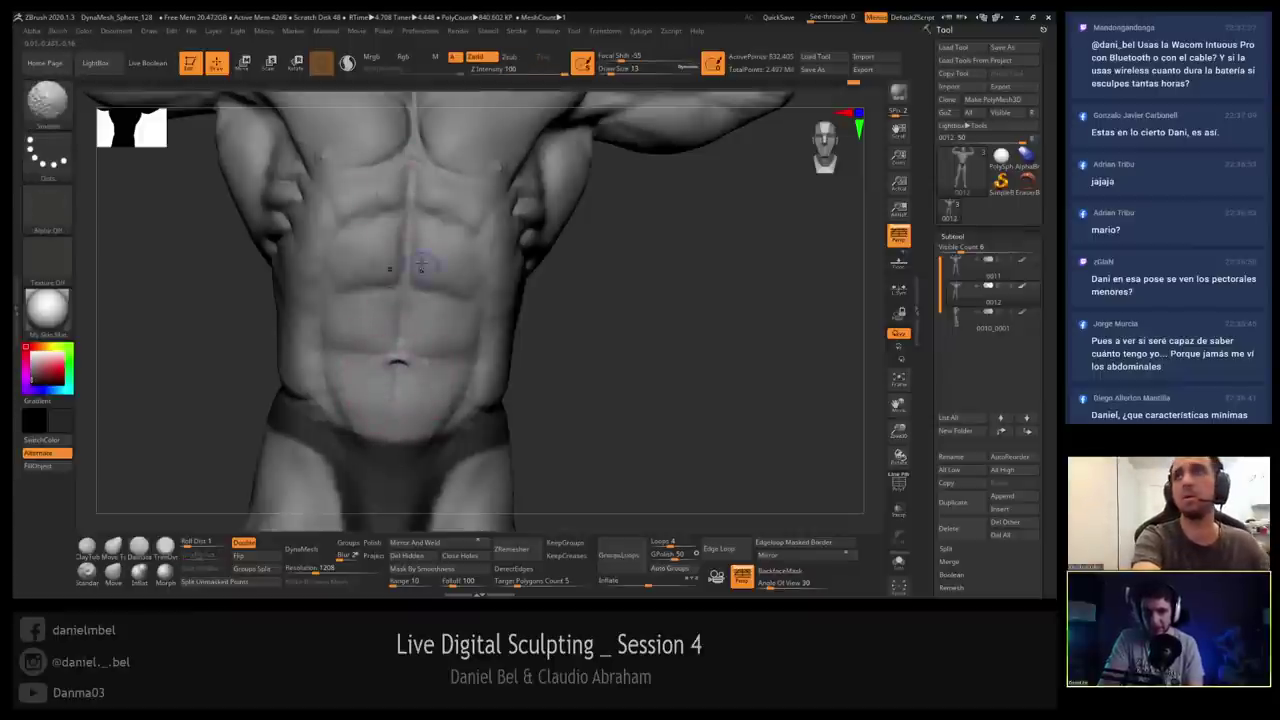
Refine the lower abdominal creases around the navel with DamStandard at draw size 13.
key(b)
key(d)
key(s)
right_drag(391, 401, 280, 394)
key(b)
key(d)
key(s)
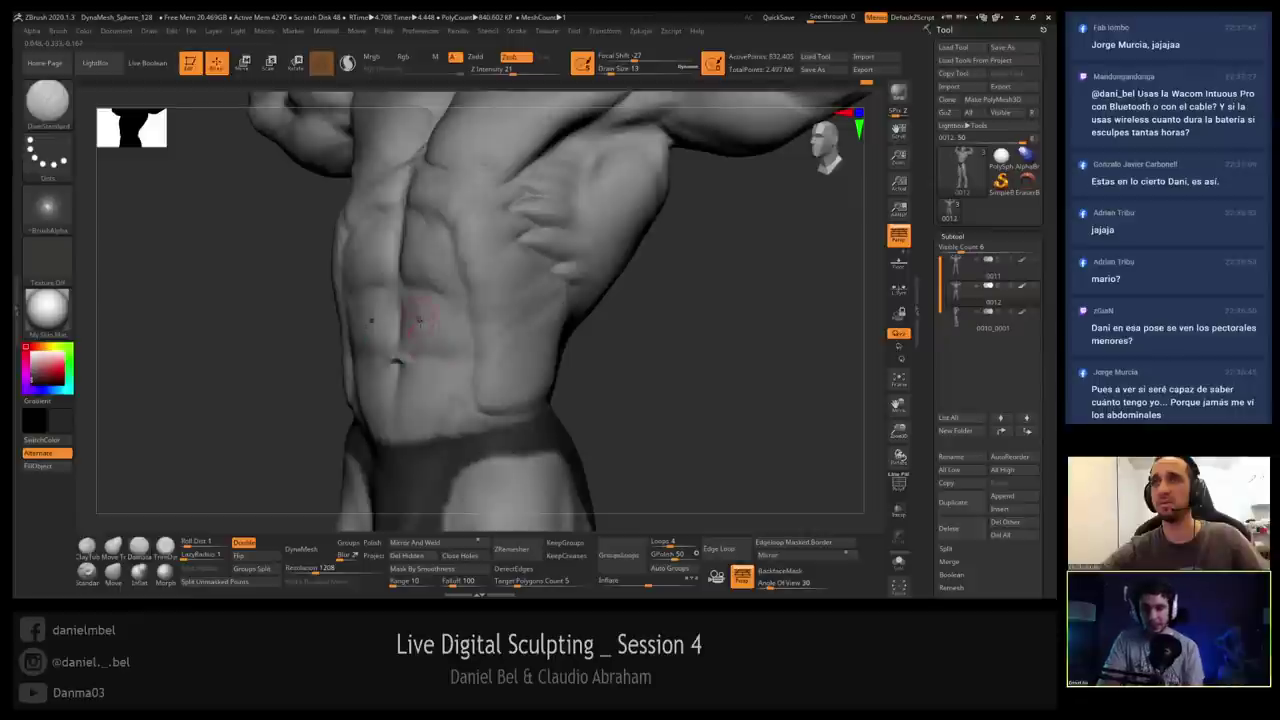
mouse_move(420, 321)
right_down()
mouse_move(423, 305)
mouse_move(370, 277)
right_up()
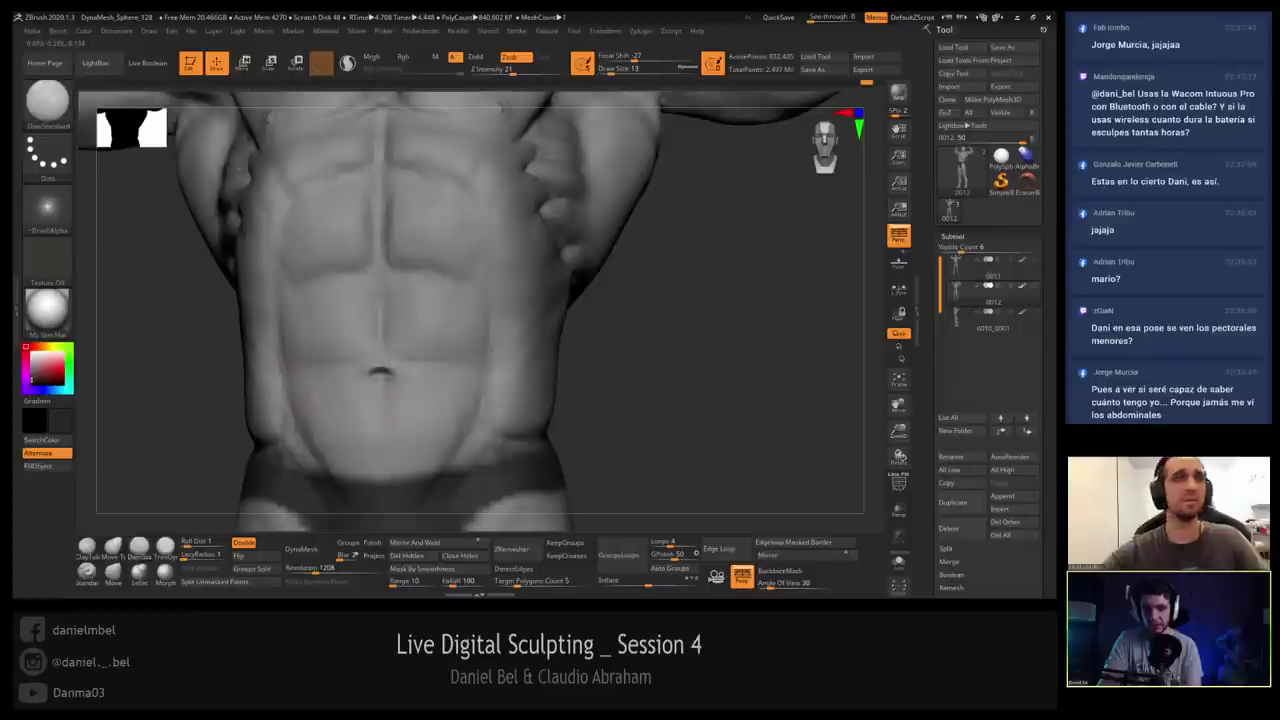
Deepen the lower abdominal midline below the navel with DamStandard at draw size 29 and undo the last stroke.
key(])
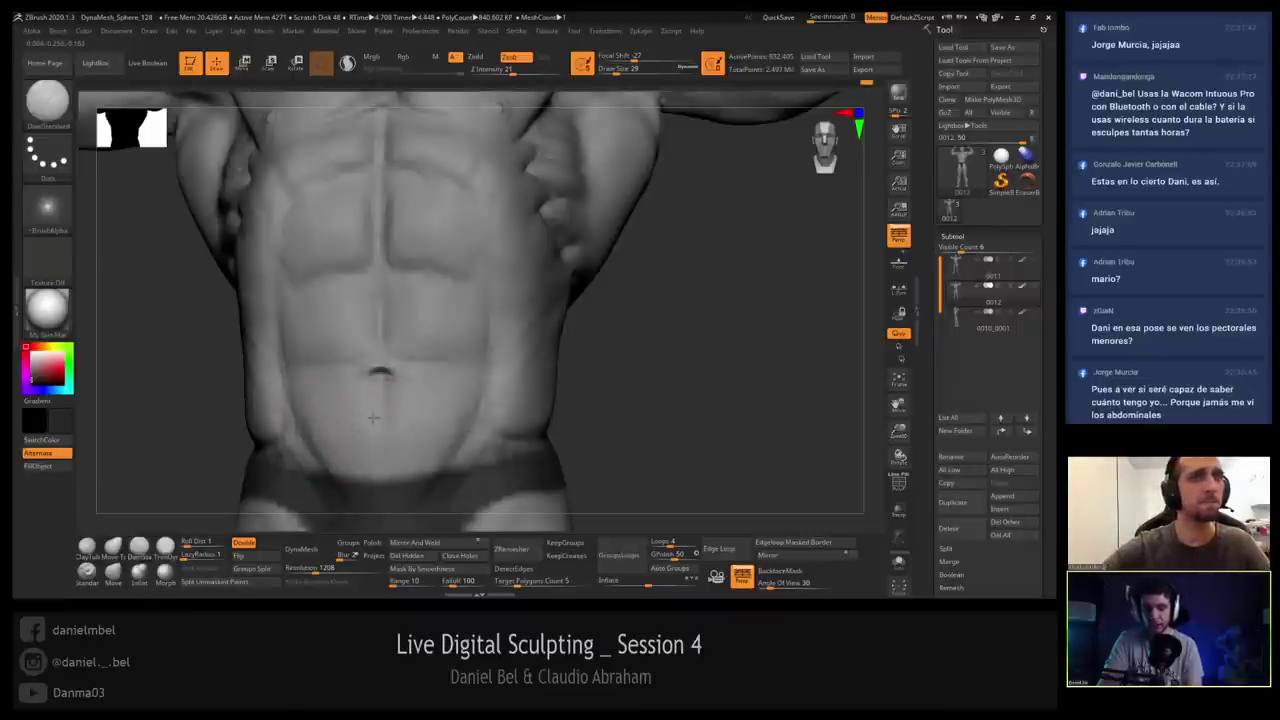
drag(385, 393, 385, 439)
right_drag(385, 439, 402, 425)
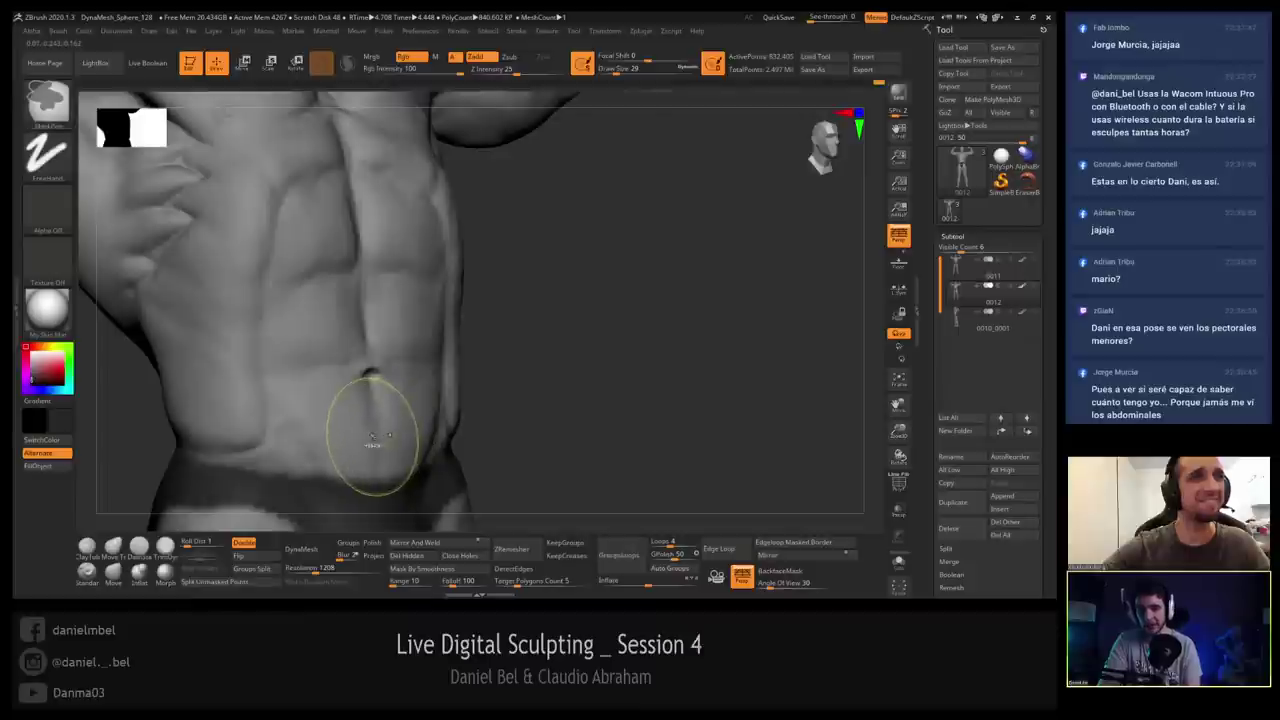
key(ctrl+z)
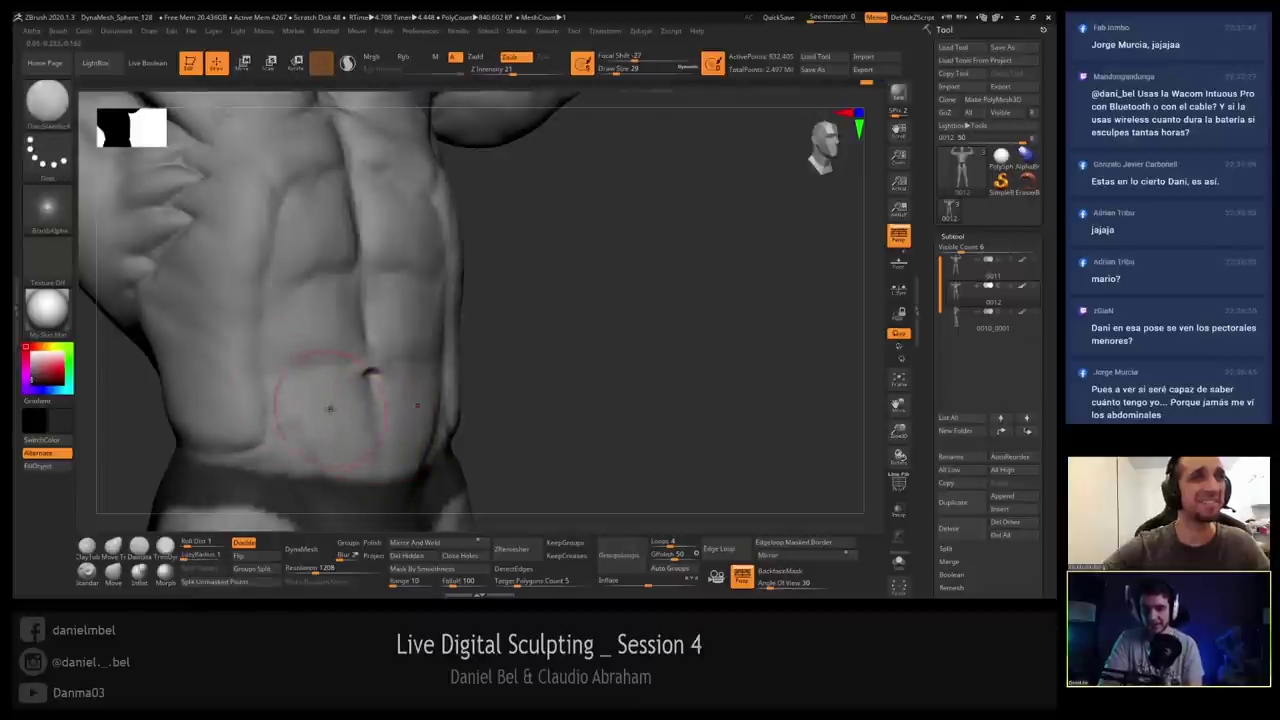
Define the outer edge of the lower abdomen with DamStandard at draw size 20.
right_drag(330, 408, 300, 423)
key(bracketleft)
drag(298, 422, 322, 463)
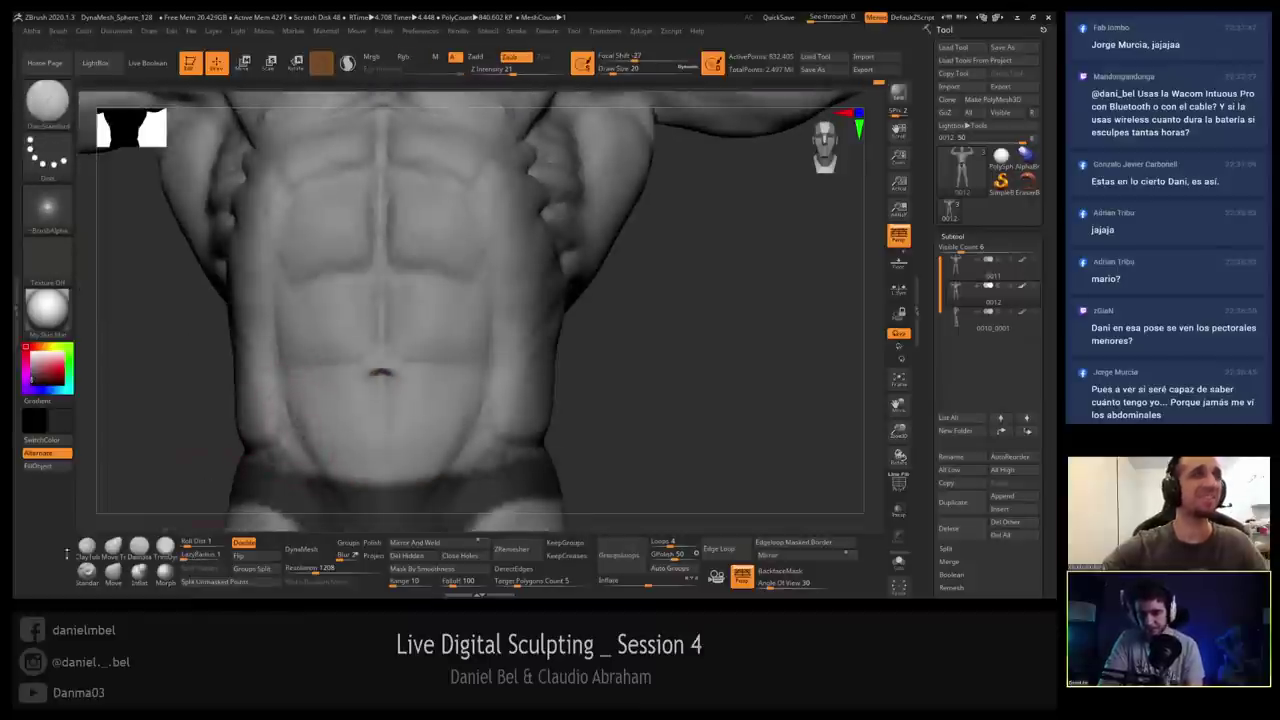
Build up the flank beside the abdomen with the ClayTubes brush at draw size 20.
click(87, 547)
alt+right_drag(311, 374, 293, 318)
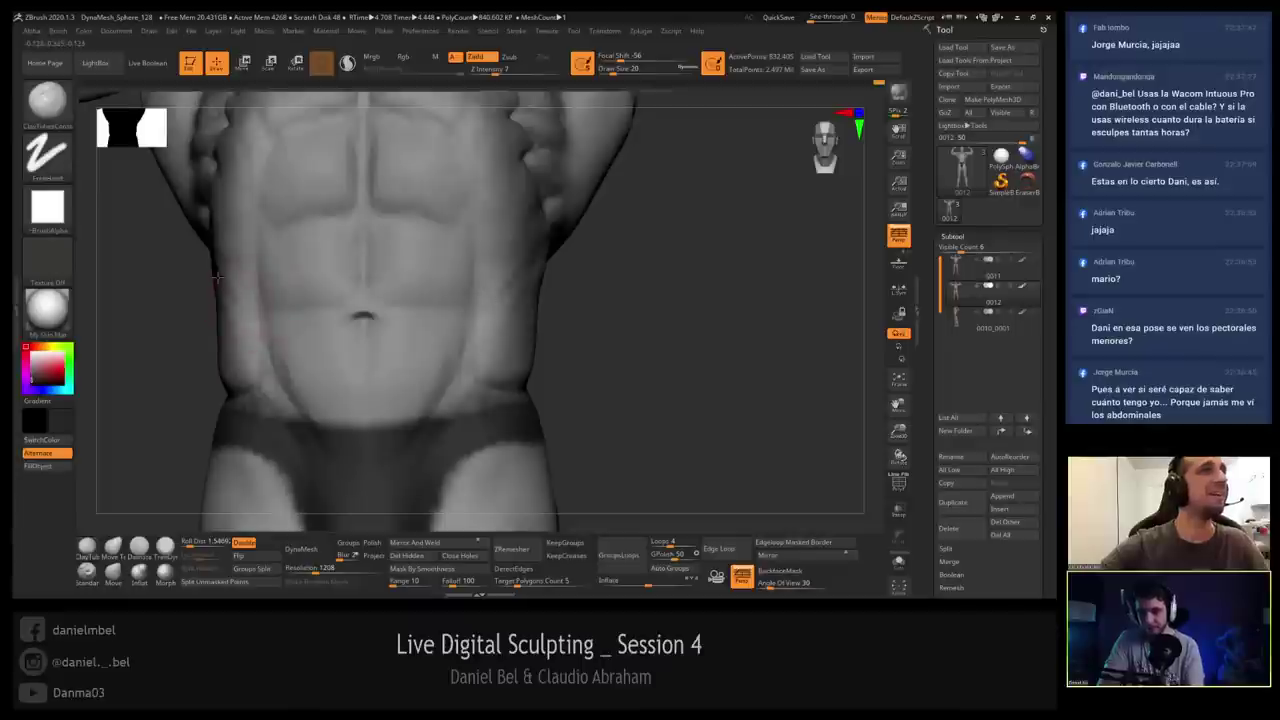
right_drag(232, 235, 206, 285)
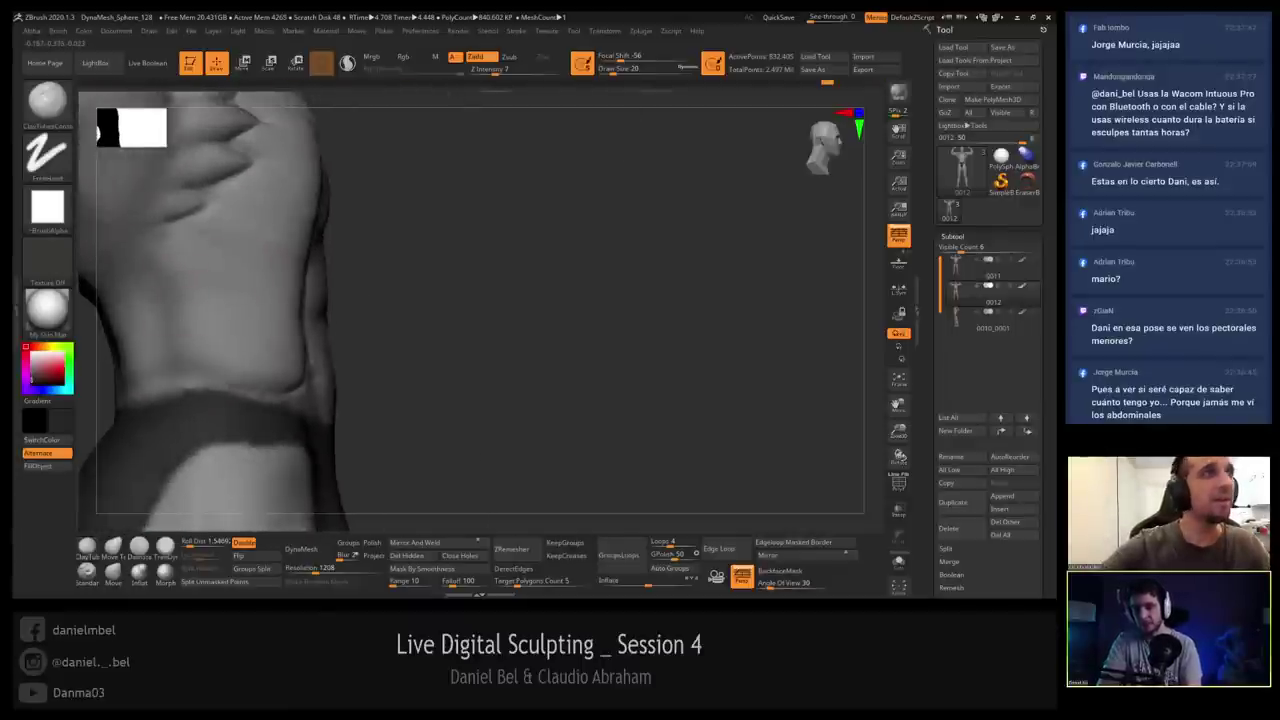
right_drag(285, 200, 240, 190)
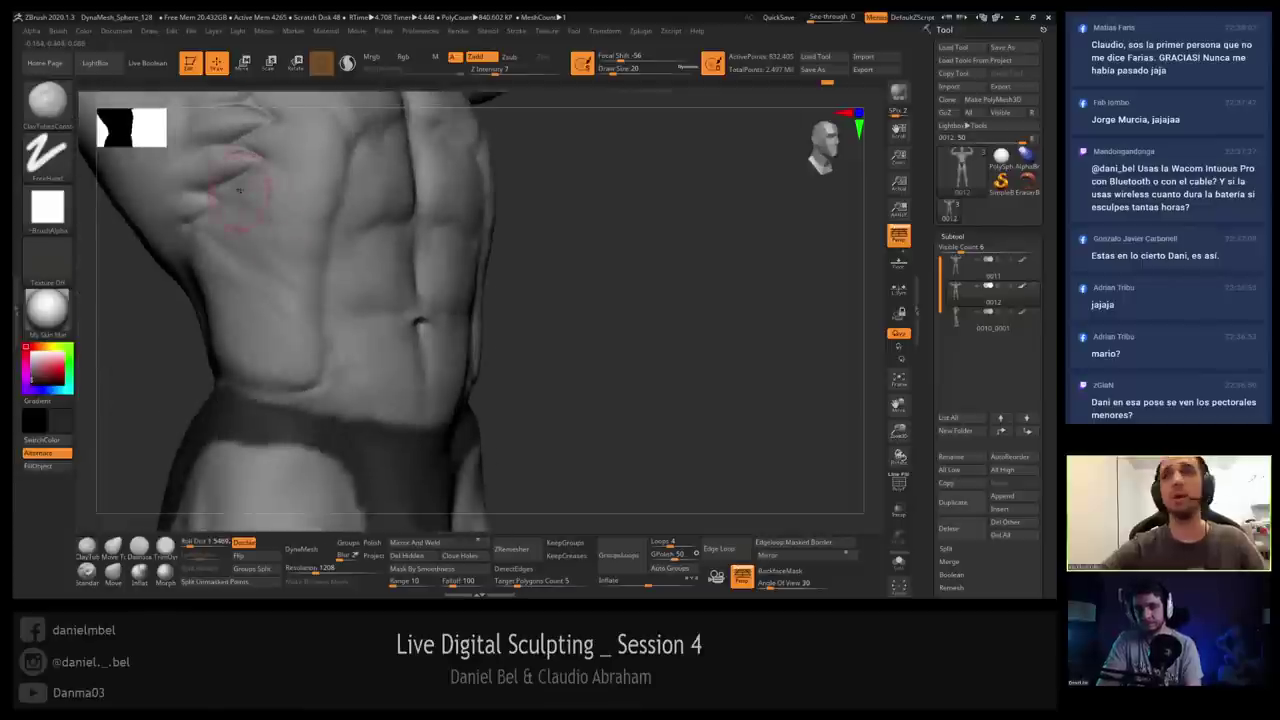
Carve the creases around the lower serratus with DamStandard and smooth the ribcage beside them at draw size 16.
key(b)
key(d)
key(s)
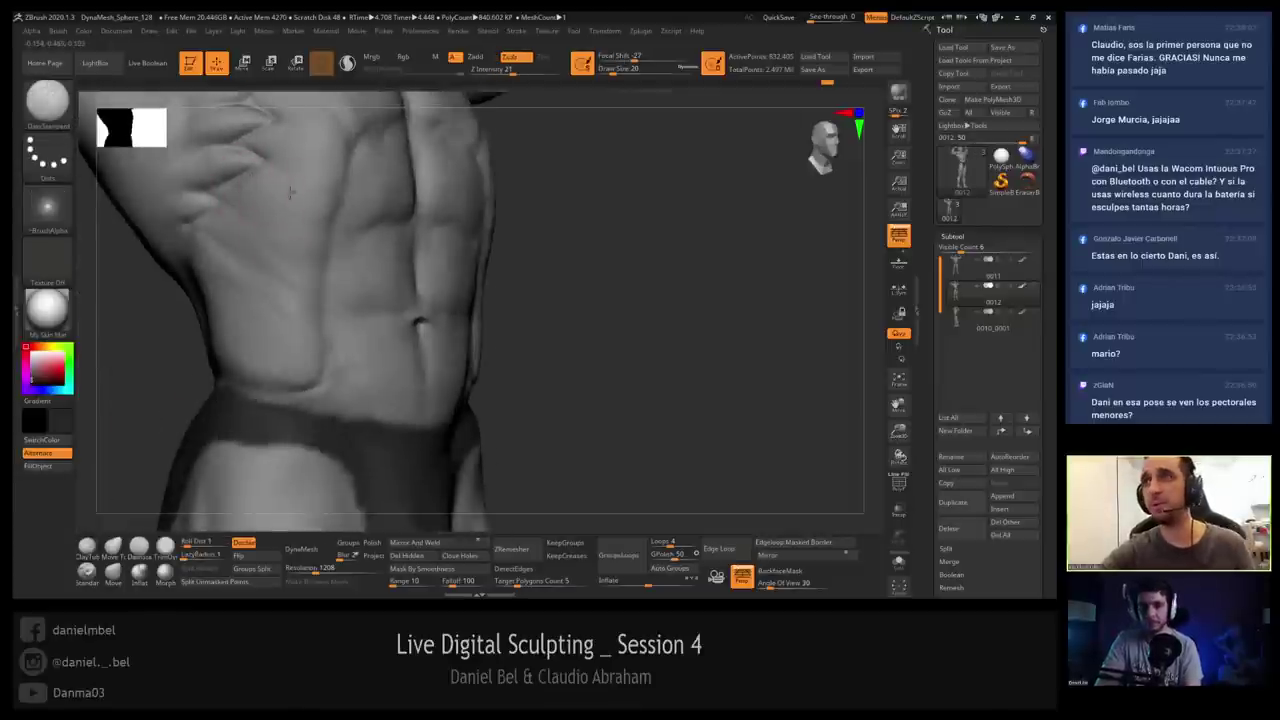
mouse_move(253, 147)
right_down()
mouse_move(290, 222)
mouse_move(270, 192)
mouse_move(297, 200)
mouse_move(251, 228)
right_up()
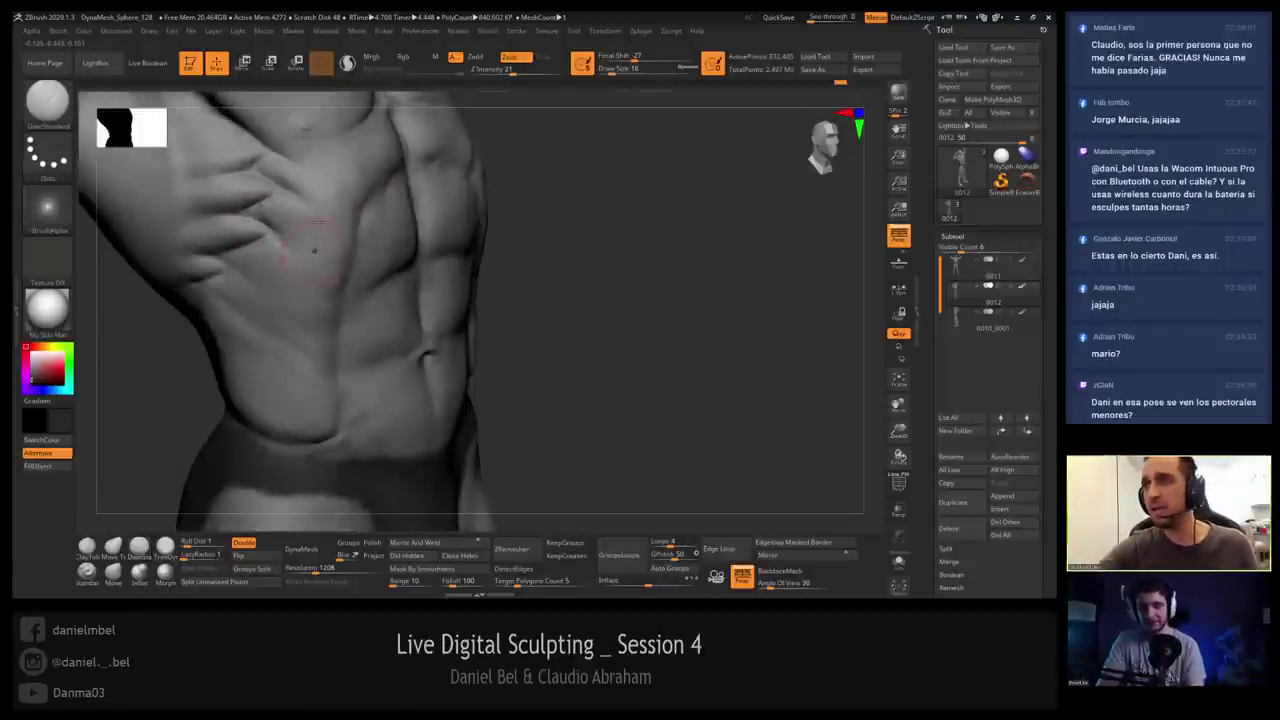
mouse_move(314, 250)
right_down()
mouse_move(464, 272)
mouse_move(496, 262)
right_up()
mouse_move(490, 214)
shift+mouse_down()
mouse_move(456, 234)
mouse_move(475, 217)
mouse_move(459, 247)
shift+mouse_up()
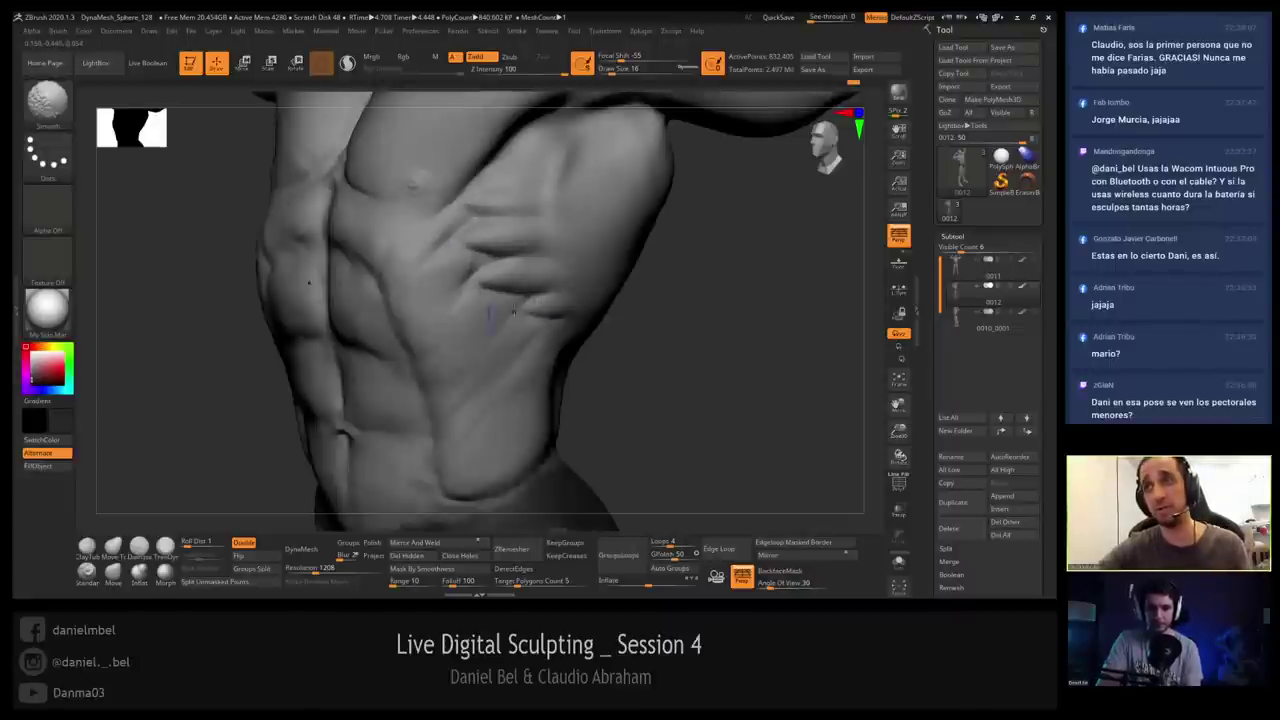
Smooth the transitions between the individual serratus bulges at draw size 6.
mouse_move(516, 298)
right_down()
mouse_move(508, 277)
mouse_move(520, 280)
mouse_move(528, 334)
mouse_move(560, 270)
right_up()
key(bracketleft)
shift+drag(517, 260, 490, 265)
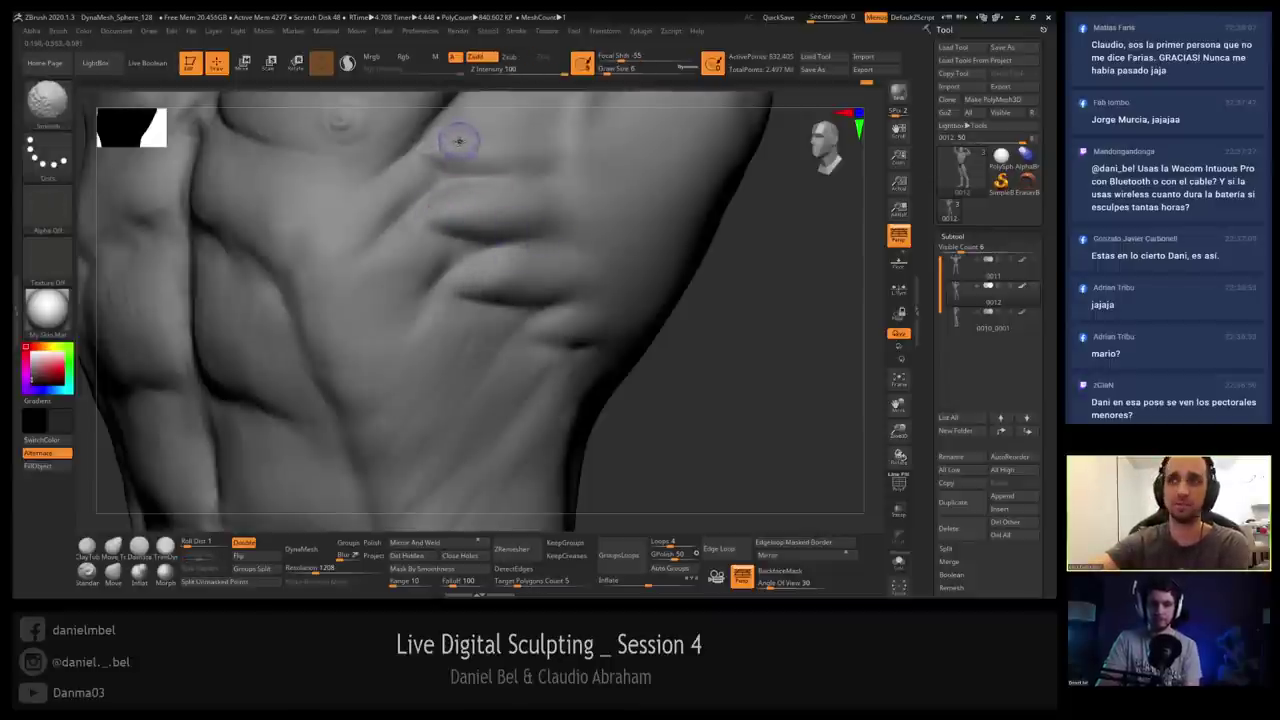
mouse_move(459, 141)
shift+mouse_down()
mouse_move(443, 142)
mouse_move(458, 150)
shift+mouse_up()
Soften the area above the serratus at draw size 17 and crease the uppermost bulge with DamStandard at draw size 13.
mouse_move(535, 178)
right_down()
mouse_move(479, 184)
mouse_move(529, 266)
mouse_move(511, 262)
mouse_move(491, 222)
mouse_move(534, 244)
mouse_move(457, 210)
mouse_move(497, 254)
mouse_move(457, 258)
mouse_move(497, 263)
right_up()
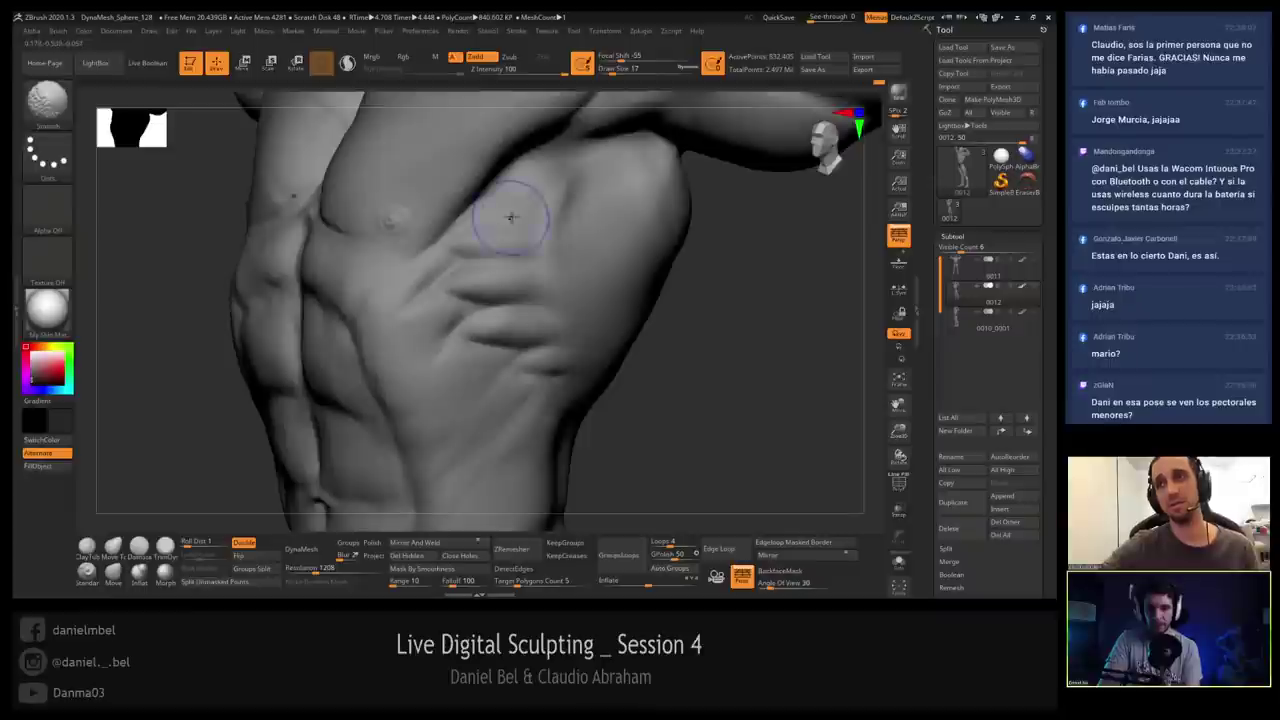
key(alt)
key(s)
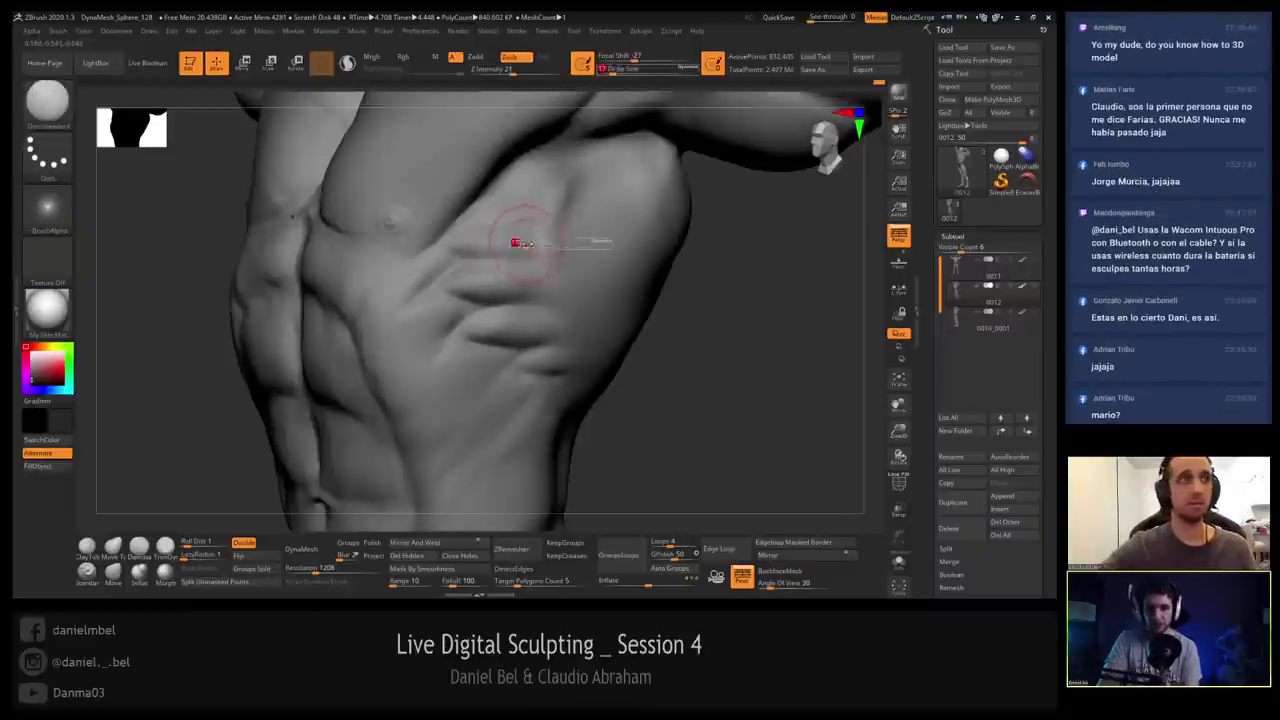
drag(514, 243, 526, 243)
key(s)
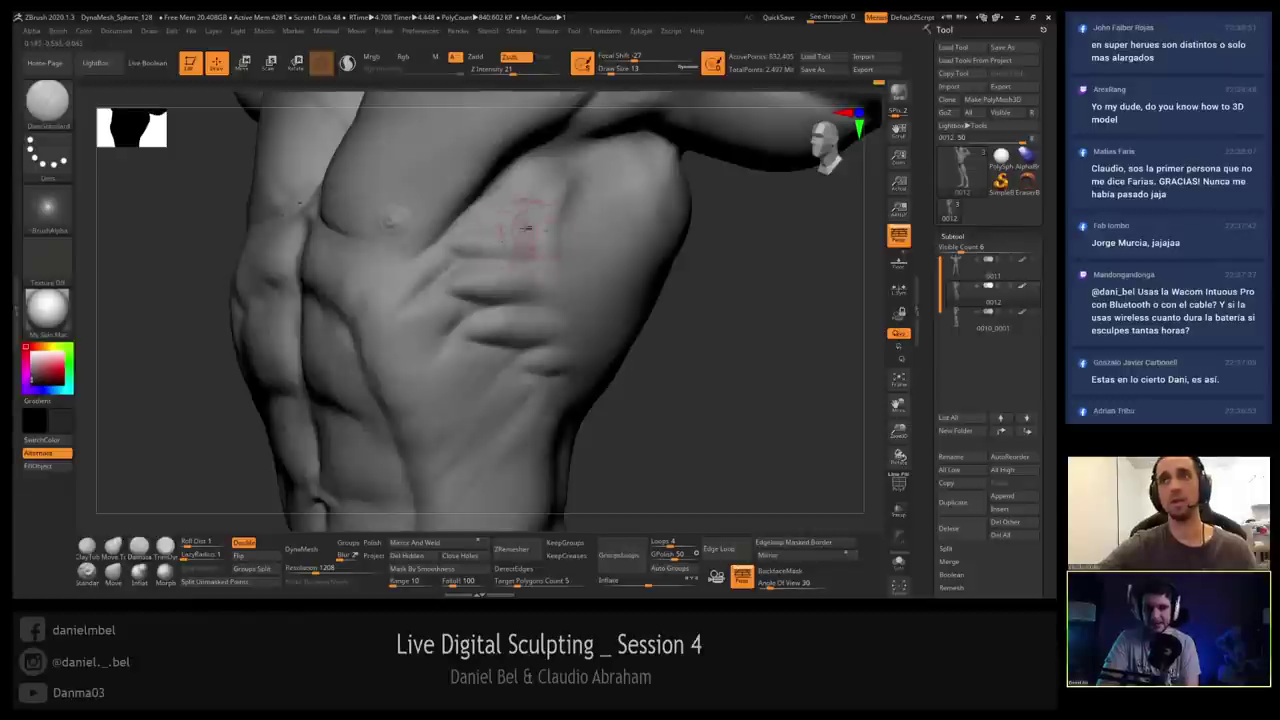
Sharpen the upper serratus creases below the pectoral's outer edge with DamStandard at draw size 13.
right_click(232, 274)
mouse_move(250, 280)
right_down()
mouse_move(232, 274)
mouse_move(600, 287)
right_up()
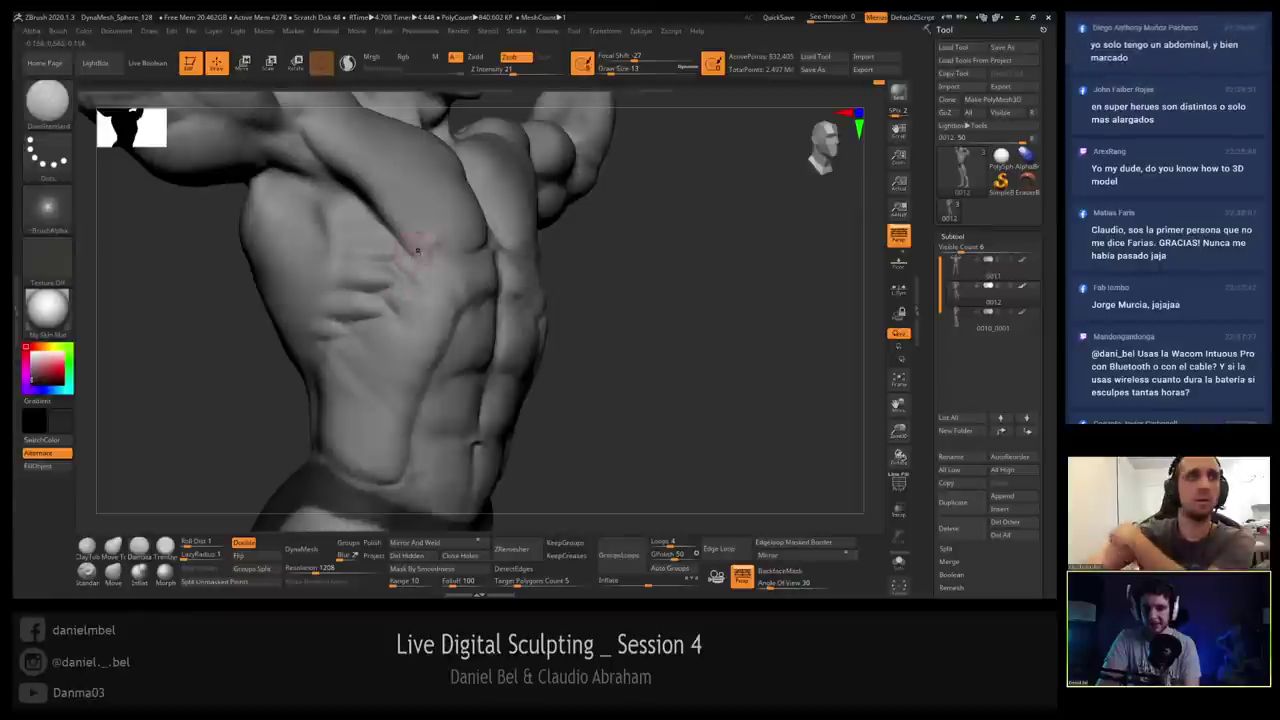
mouse_move(414, 249)
right_down()
mouse_move(382, 271)
mouse_move(458, 255)
mouse_move(388, 273)
right_up()
click(139, 548)
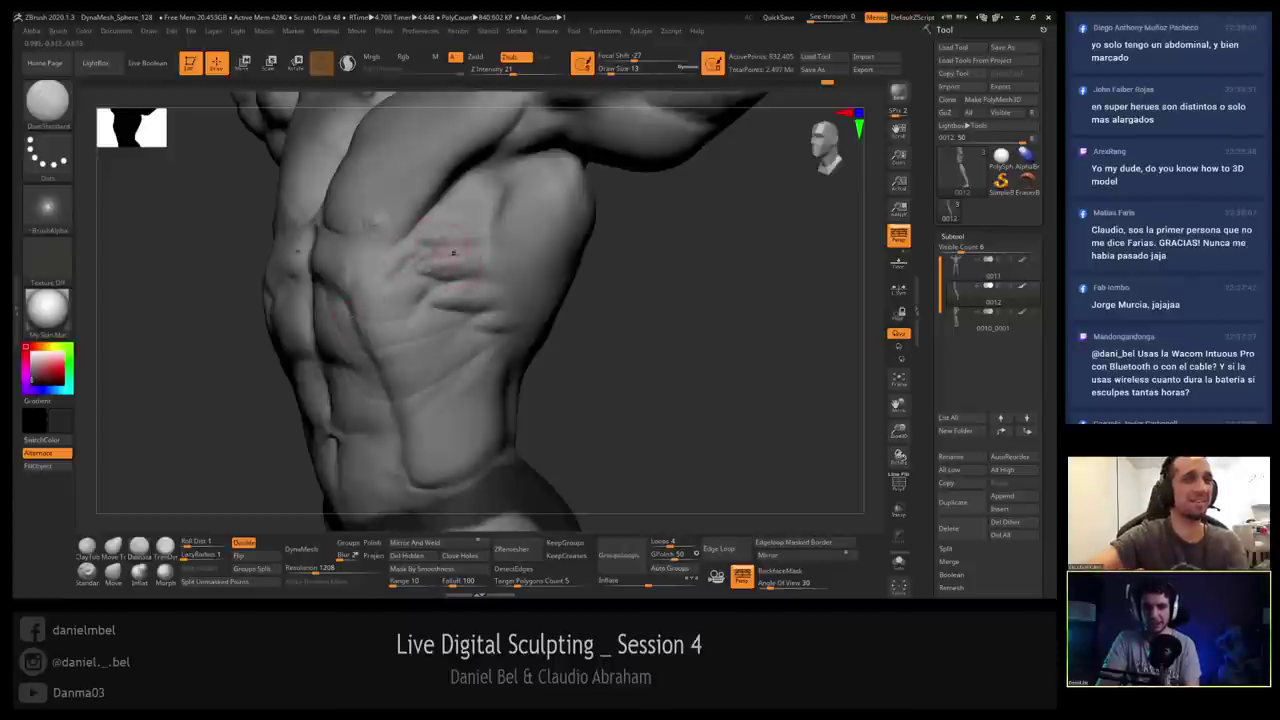
key(ctrl)
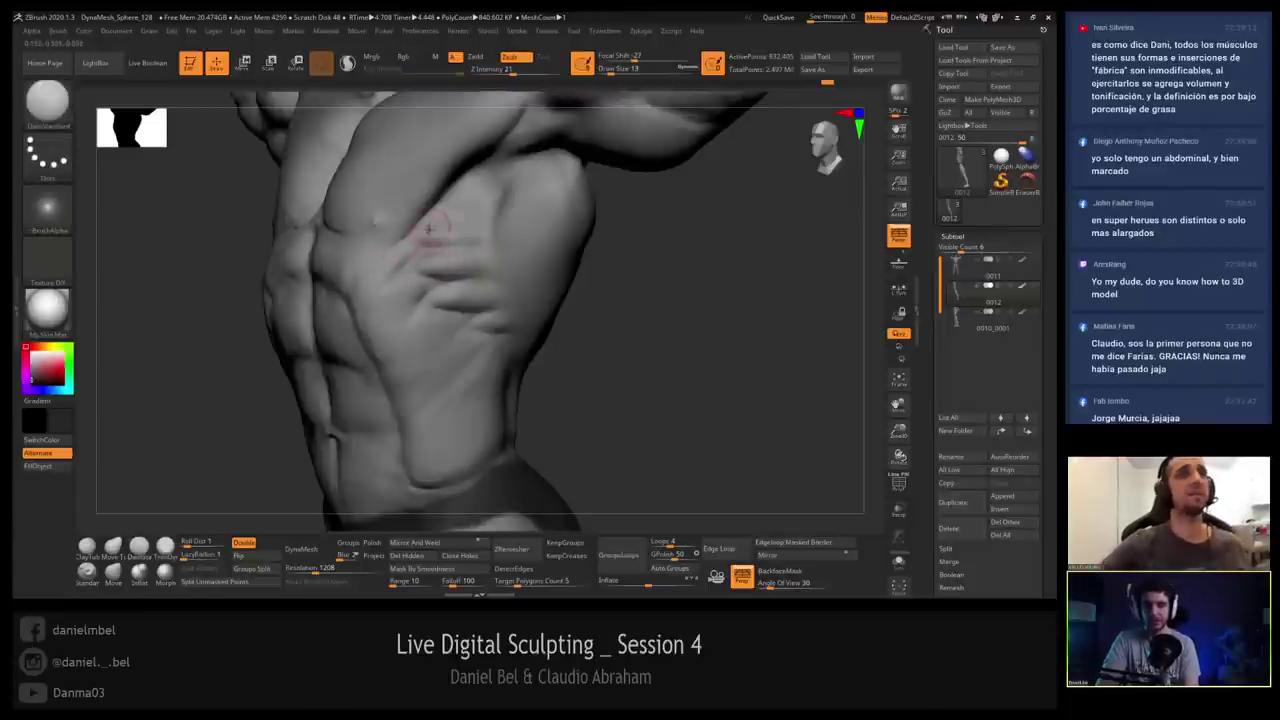
Deepen the grooves between the serratus bulges beside the latissimus with DamStandard at draw size 16.
mouse_move(448, 295)
right_down()
mouse_move(396, 289)
mouse_move(446, 318)
right_up()
right_drag(446, 318, 575, 290)
right_drag(451, 277, 705, 248)
mouse_move(388, 240)
right_down()
mouse_move(437, 257)
mouse_move(380, 248)
right_up()
key(s)
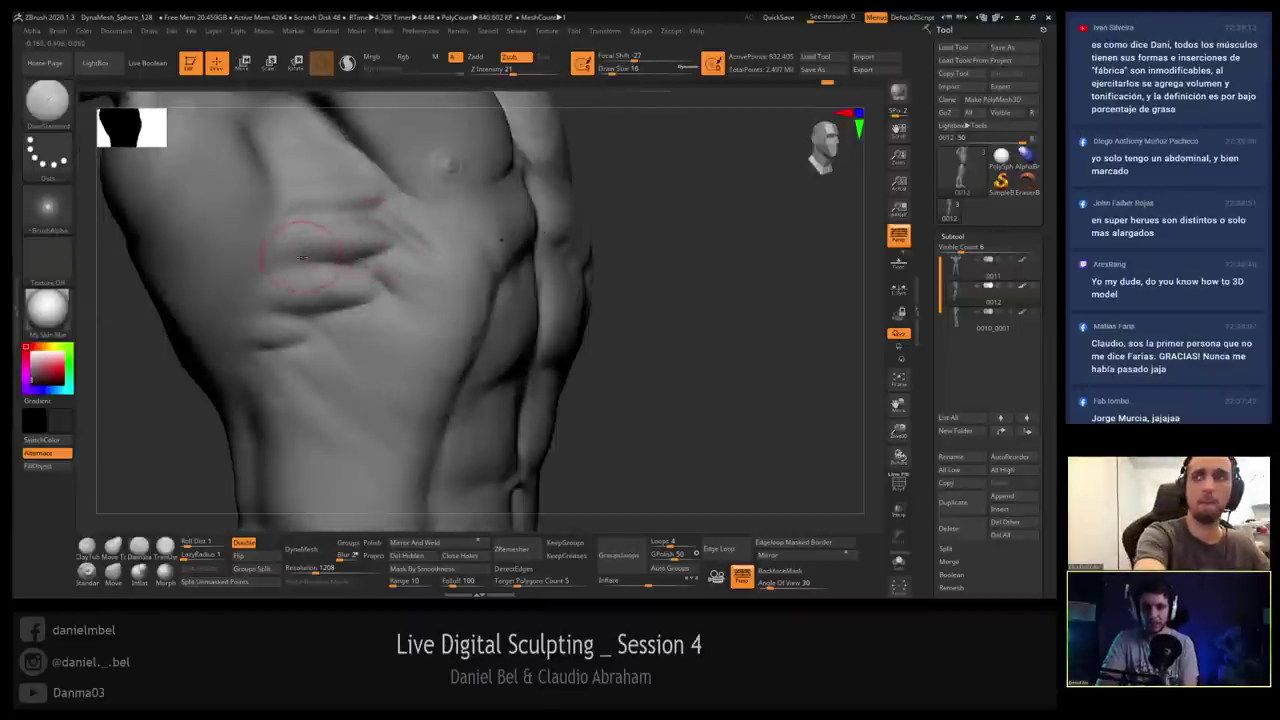
mouse_move(310, 252)
right_down()
mouse_move(396, 243)
mouse_move(411, 258)
right_up()
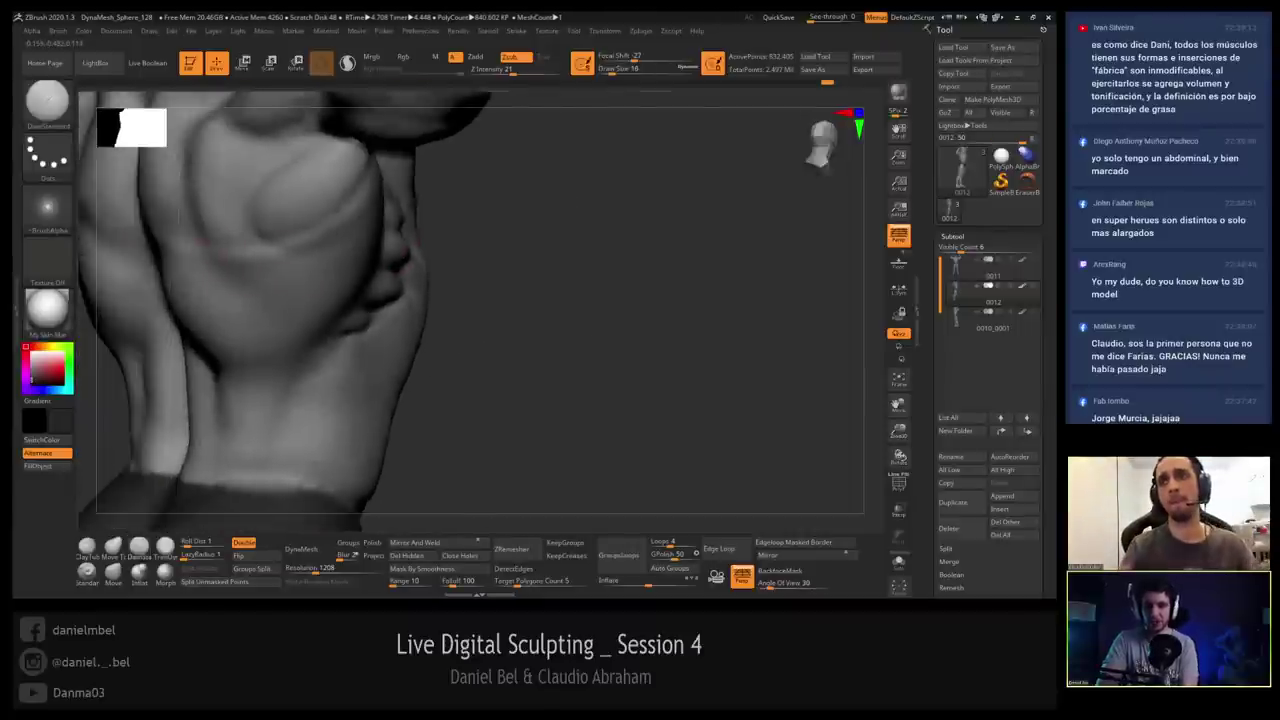
right_drag(200, 240, 196, 255)
mouse_move(406, 322)
right_down()
mouse_move(380, 250)
mouse_move(406, 233)
mouse_move(393, 256)
right_up()
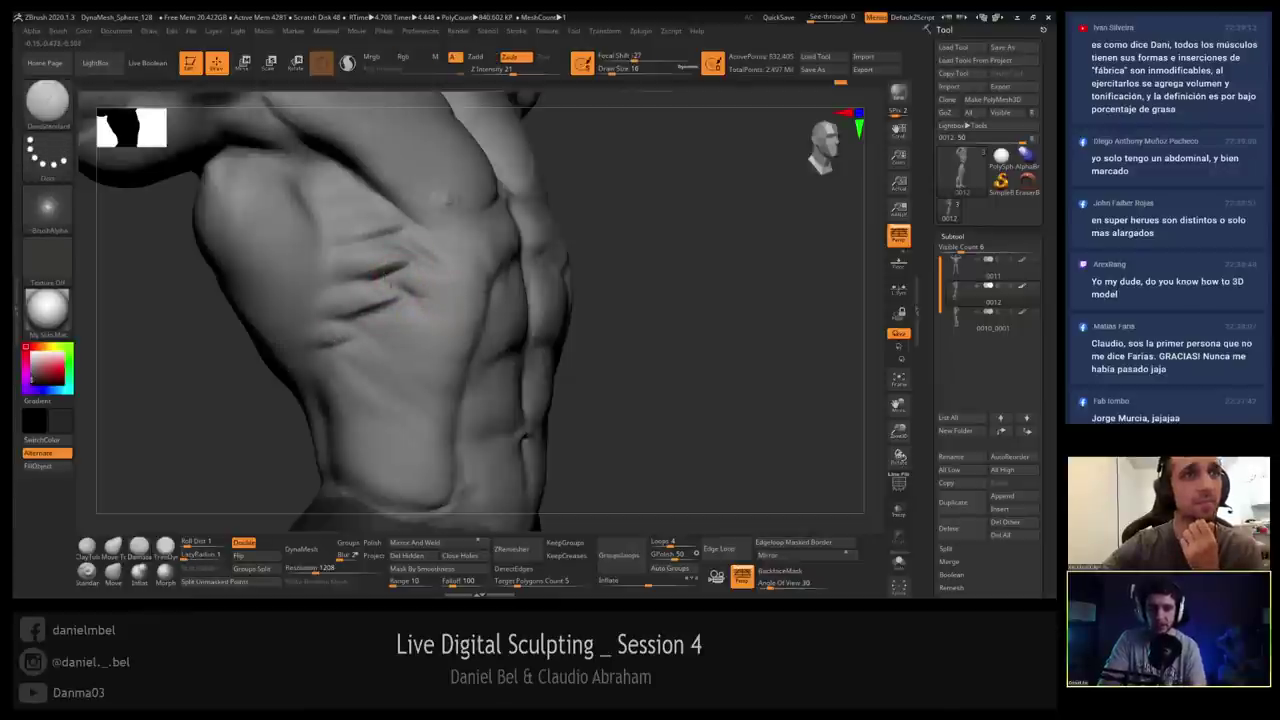
Soften the grooves between the serratus bulges with Smooth and recut the upper ones with DamStandard at draw size 13.
drag(622, 205, 566, 193)
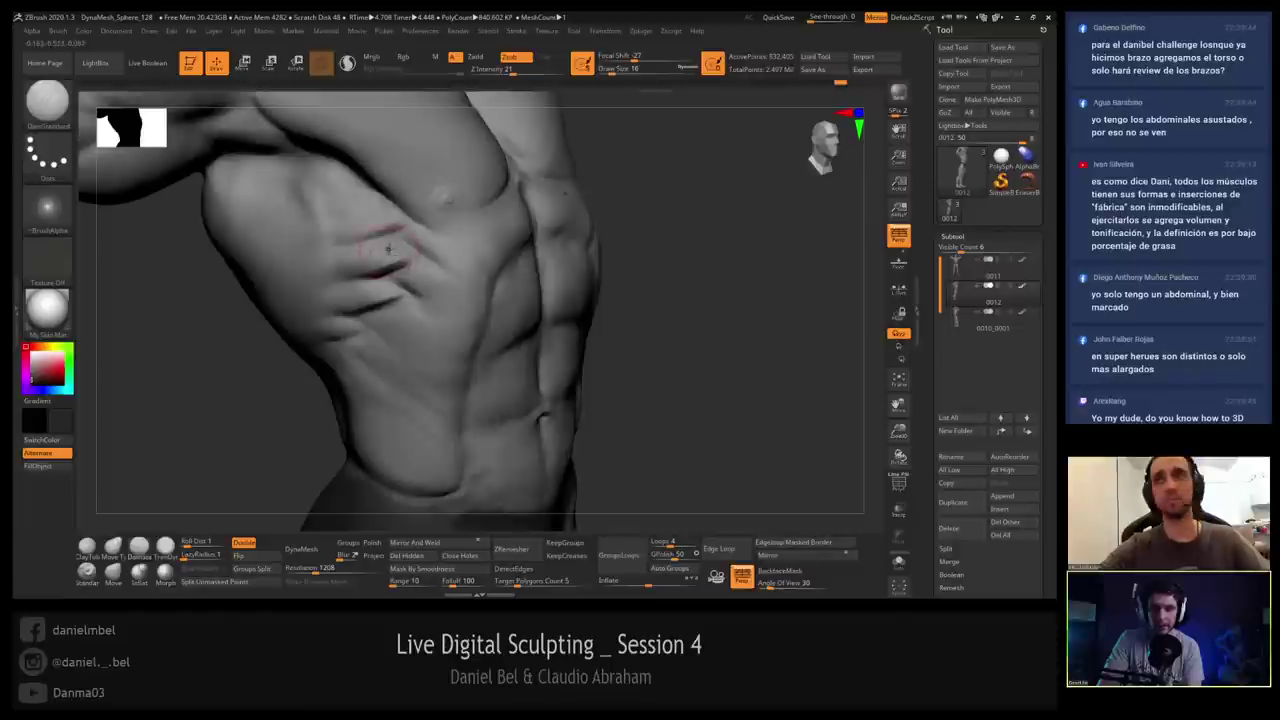
drag(389, 249, 361, 247)
drag(630, 230, 706, 240)
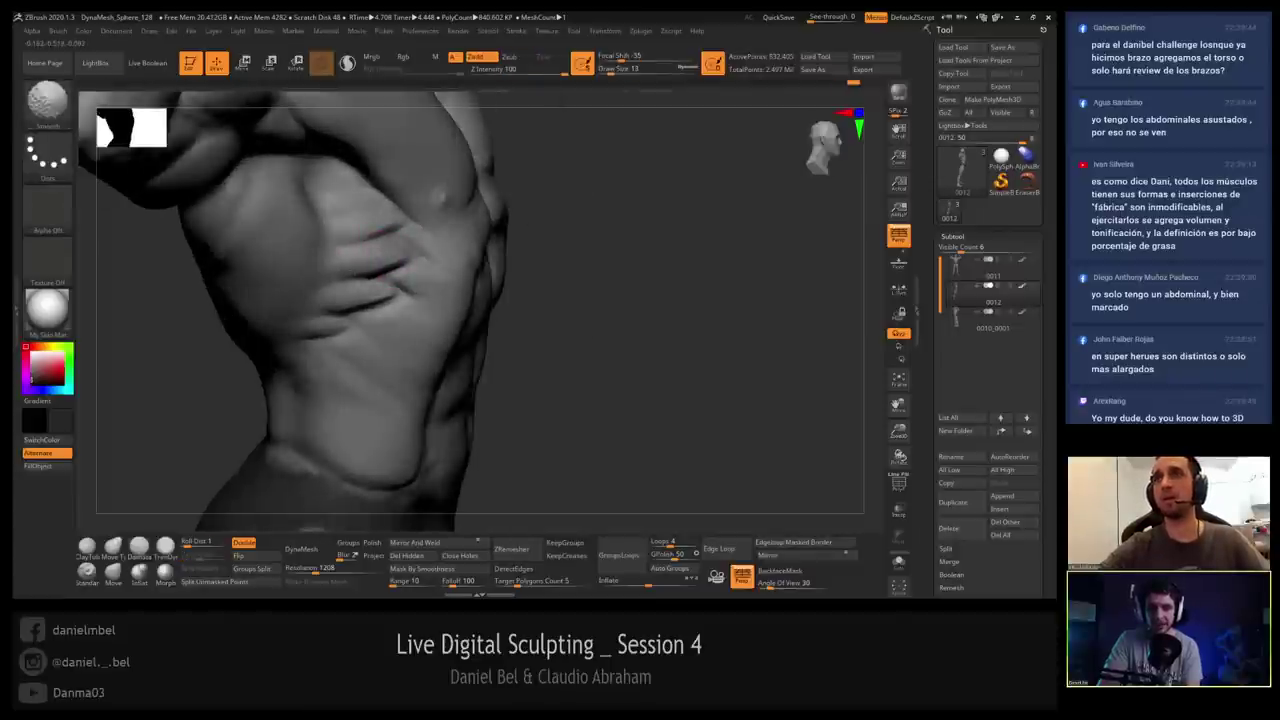
shift+drag(390, 252, 367, 306)
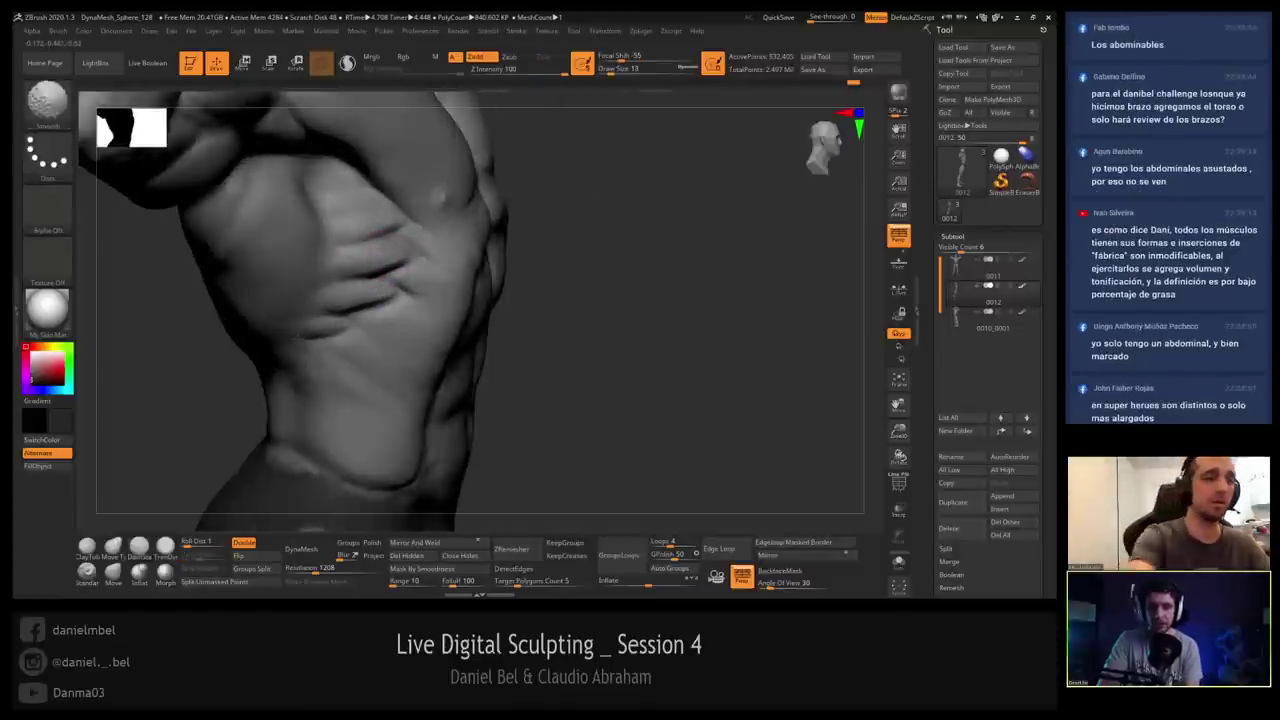
drag(640, 240, 545, 235)
mouse_move(380, 268)
mouse_down()
mouse_move(407, 260)
mouse_move(386, 258)
mouse_up()
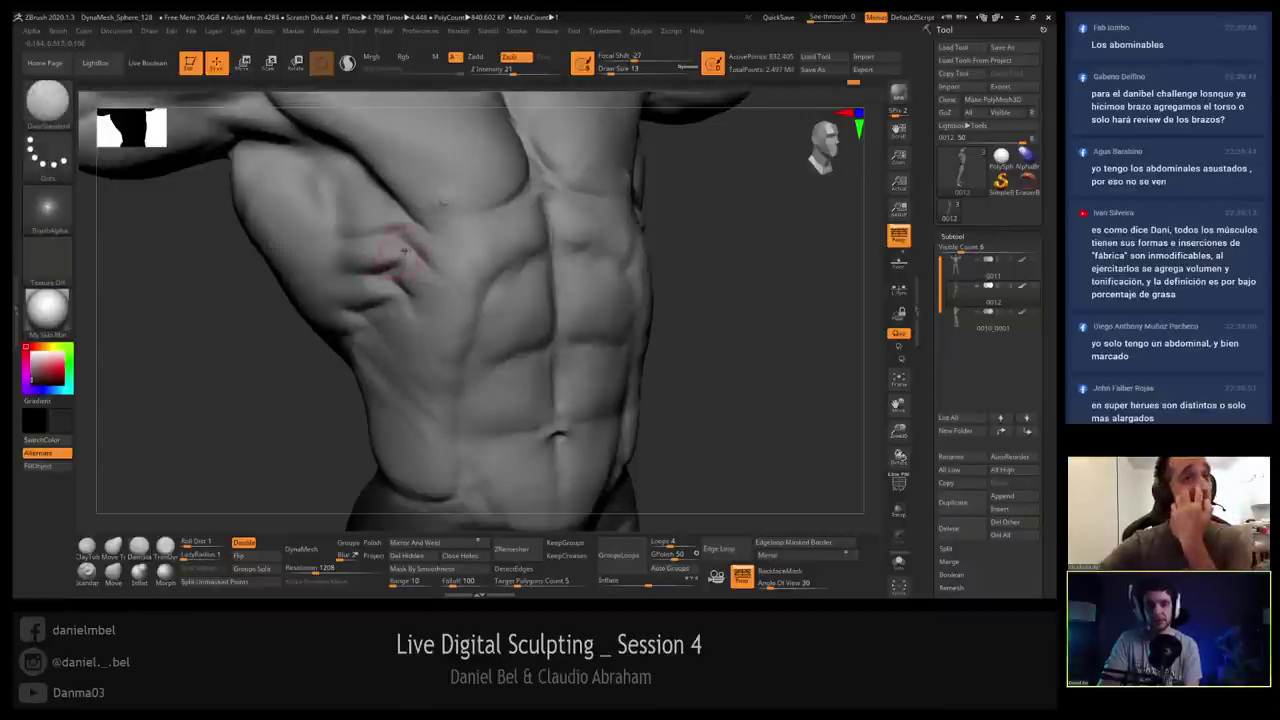
Examine the serratus, ribcage and abdominal forms from the front and from both sides of the torso.
right_drag(453, 254, 365, 248)
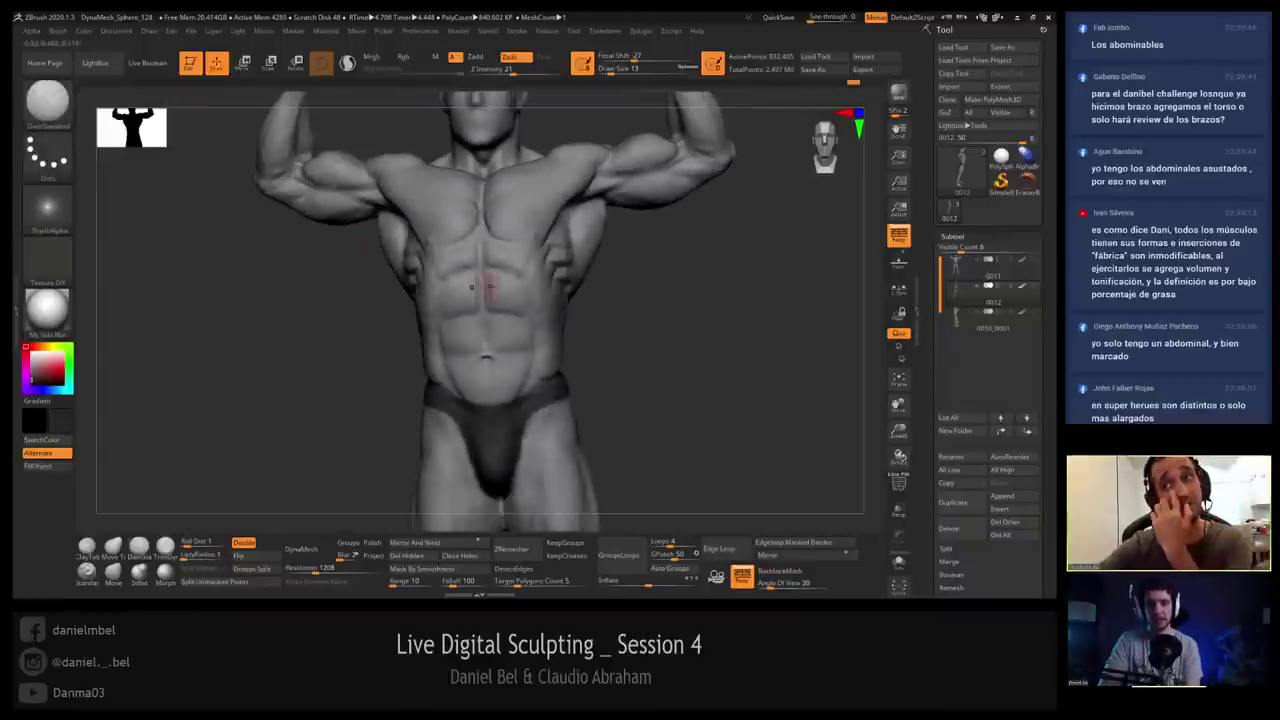
right_drag(517, 290, 509, 265)
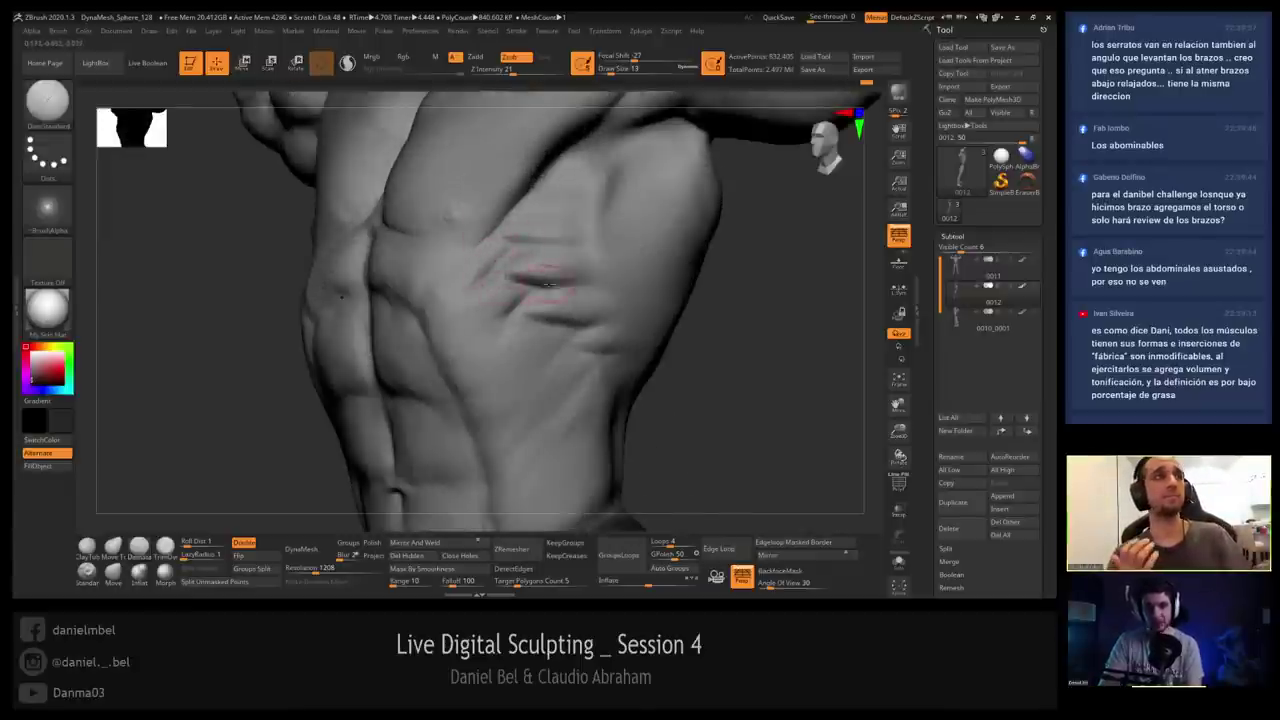
right_drag(538, 270, 519, 269)
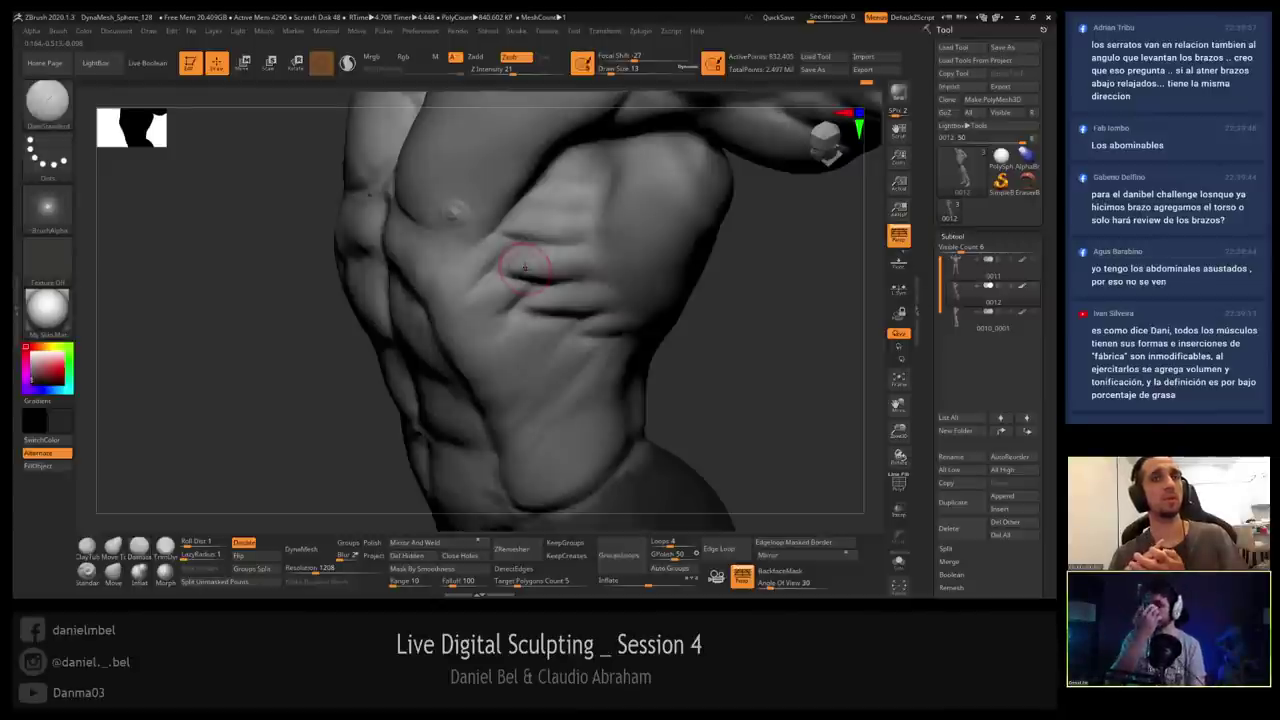
drag(745, 382, 822, 378)
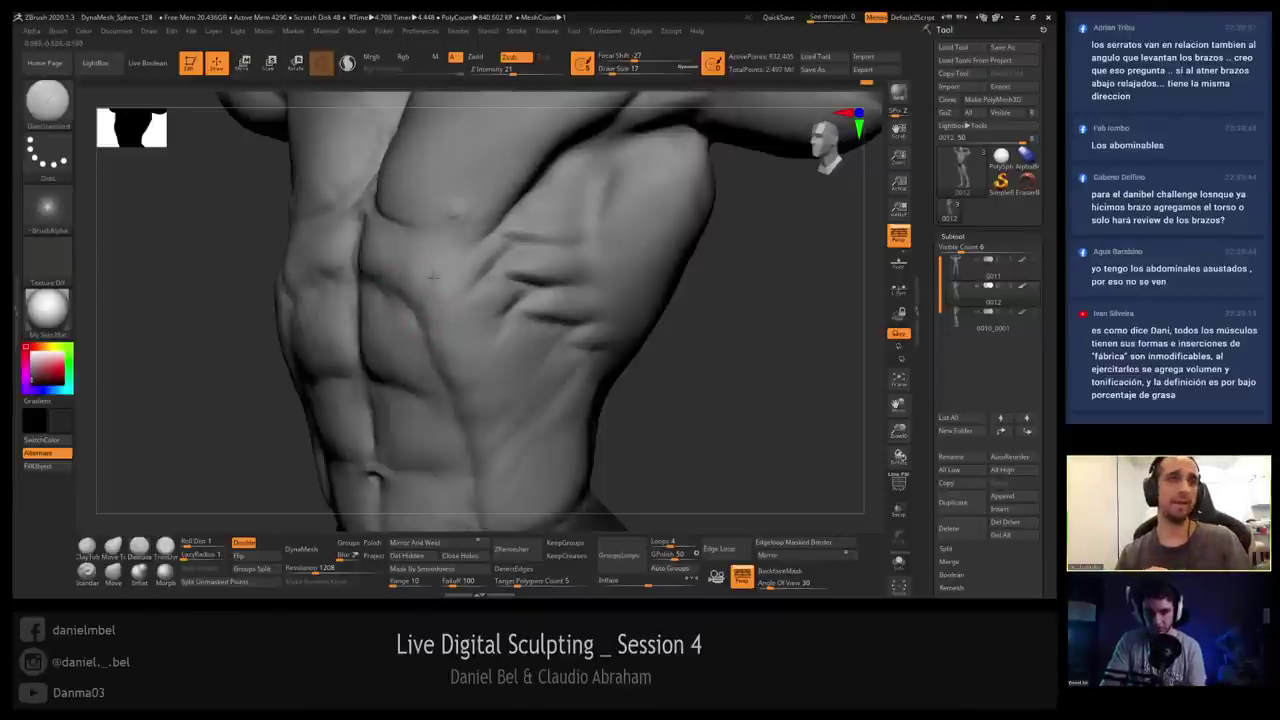
drag(700, 385, 694, 410)
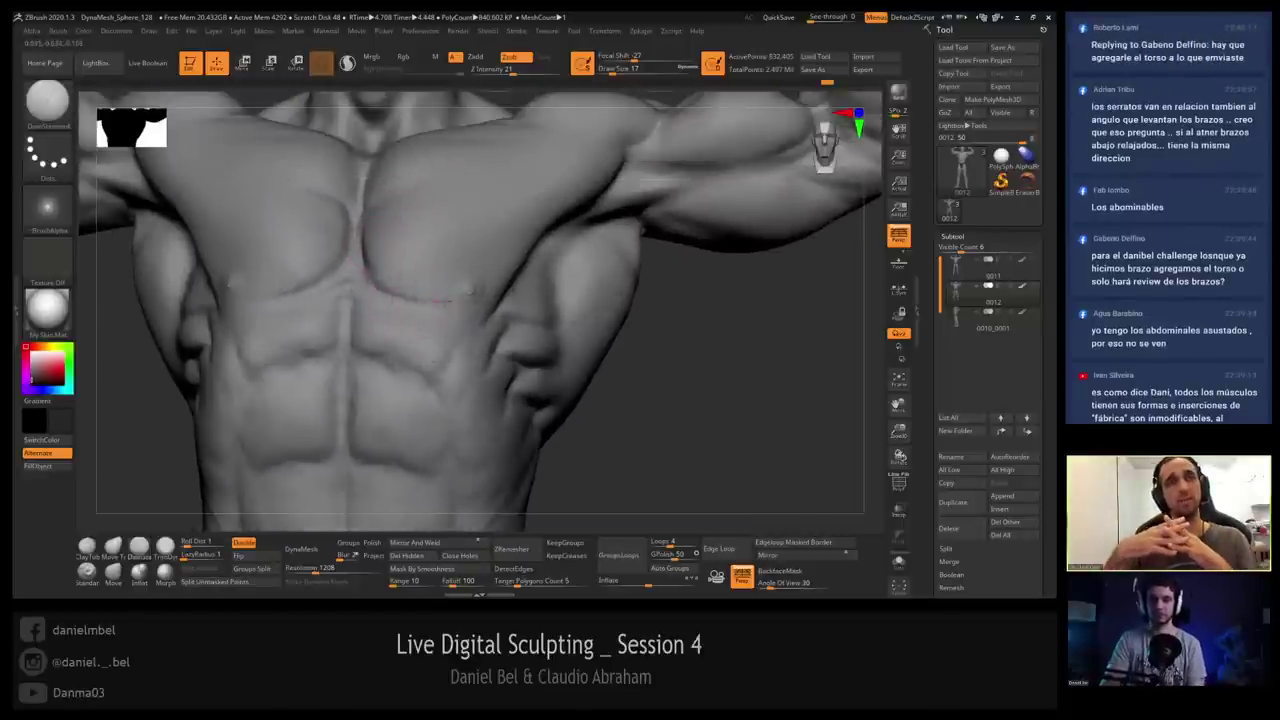
right_drag(440, 298, 313, 268)
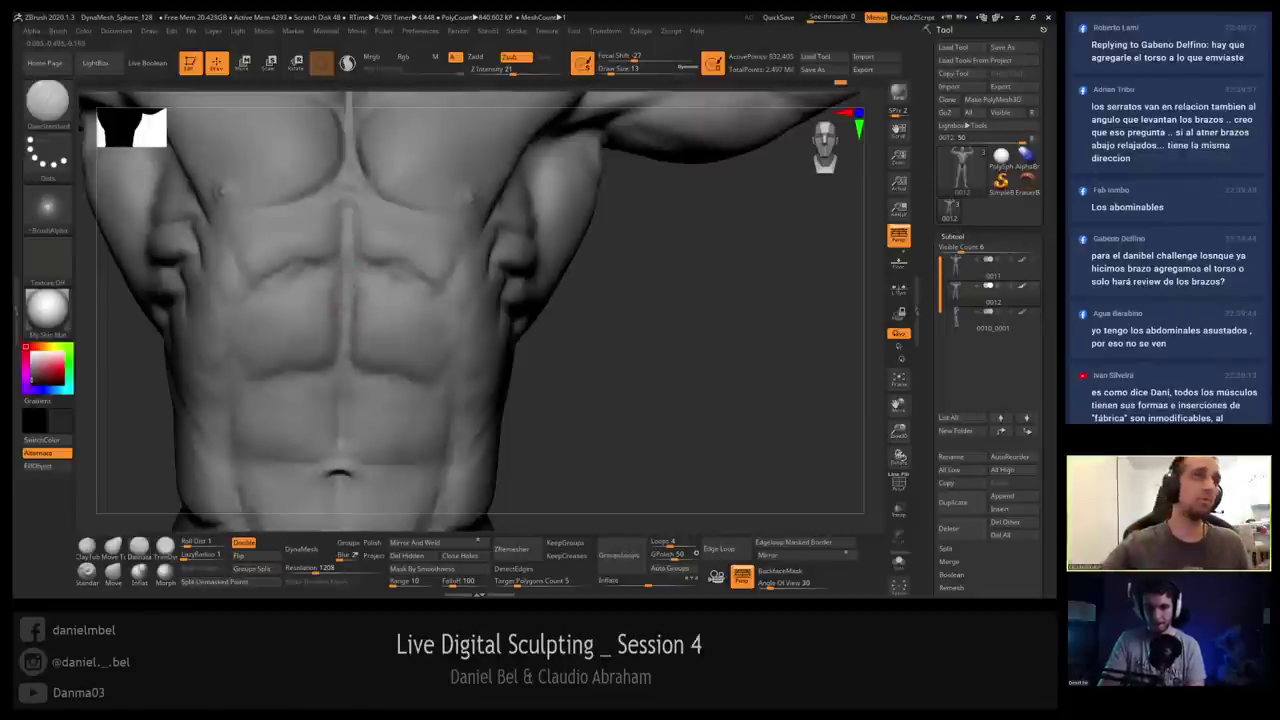
mouse_move(342, 407)
alt+right_down()
mouse_move(346, 327)
mouse_move(265, 366)
mouse_move(232, 362)
mouse_move(326, 330)
alt+right_up()
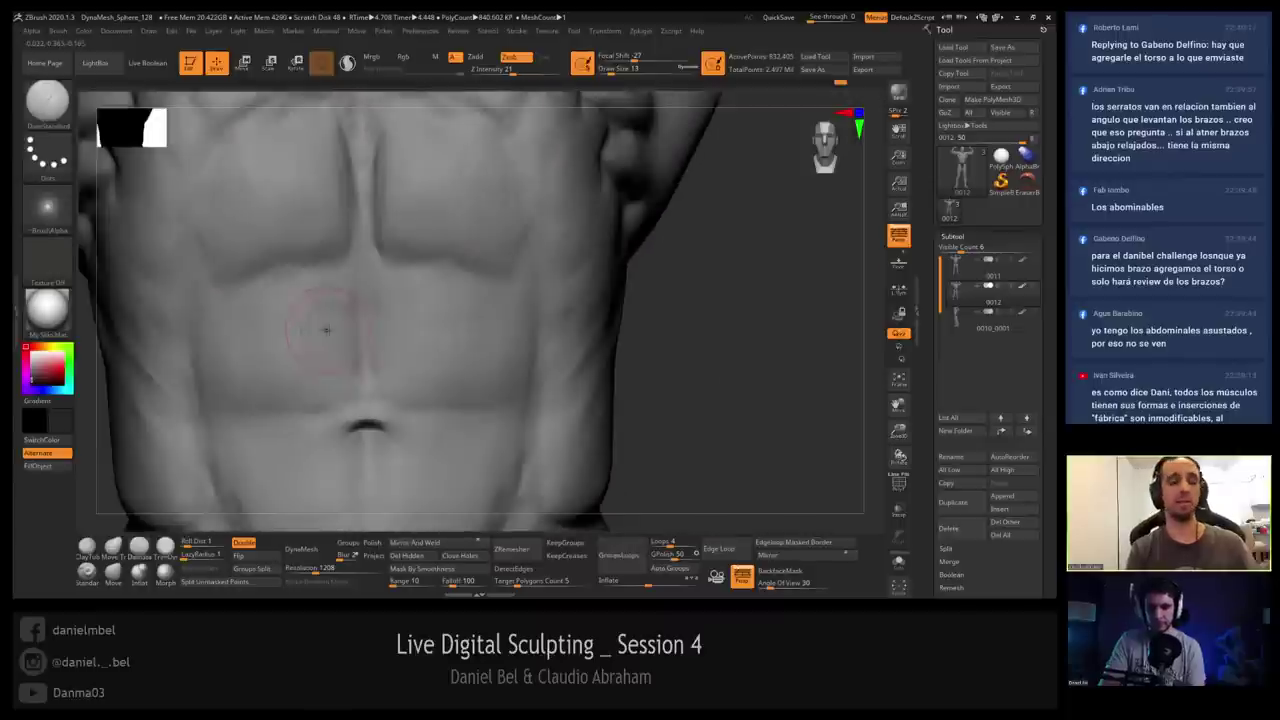
Build up the abdominal blocks just above the navel and the lower abdomen with ClayTubes at draw size 29.
click(111, 545)
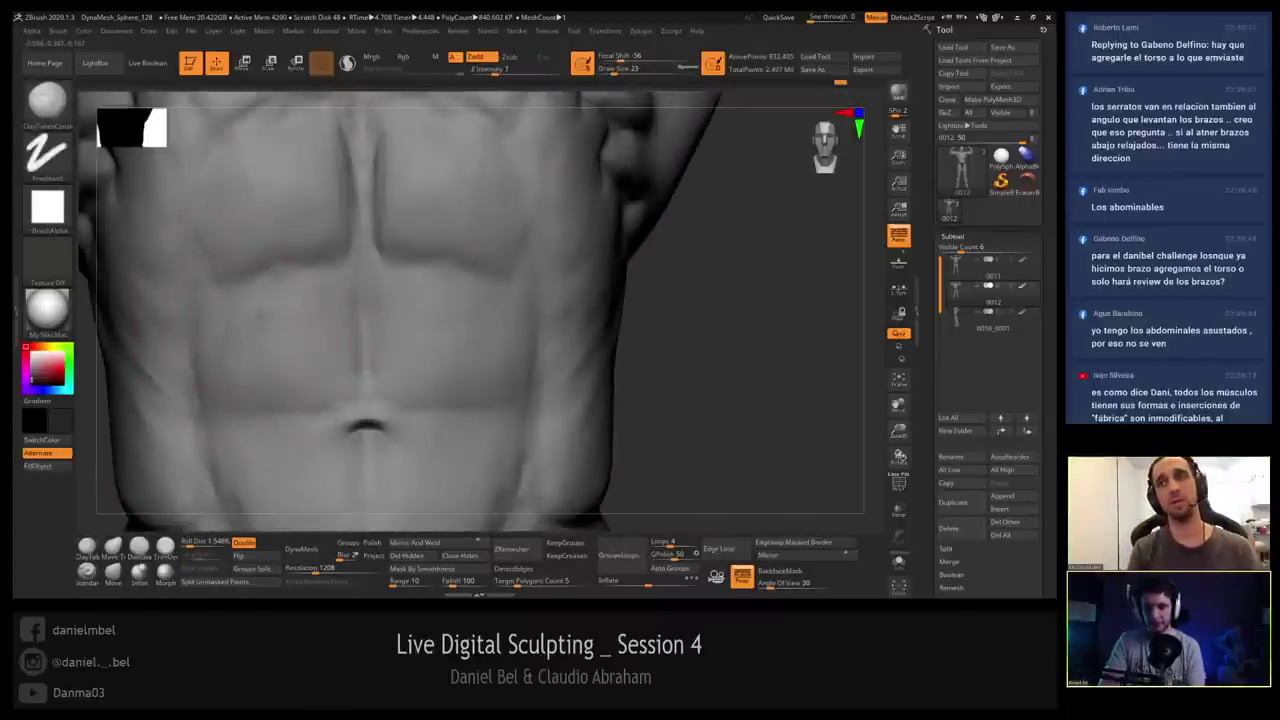
key(ctrl+z)
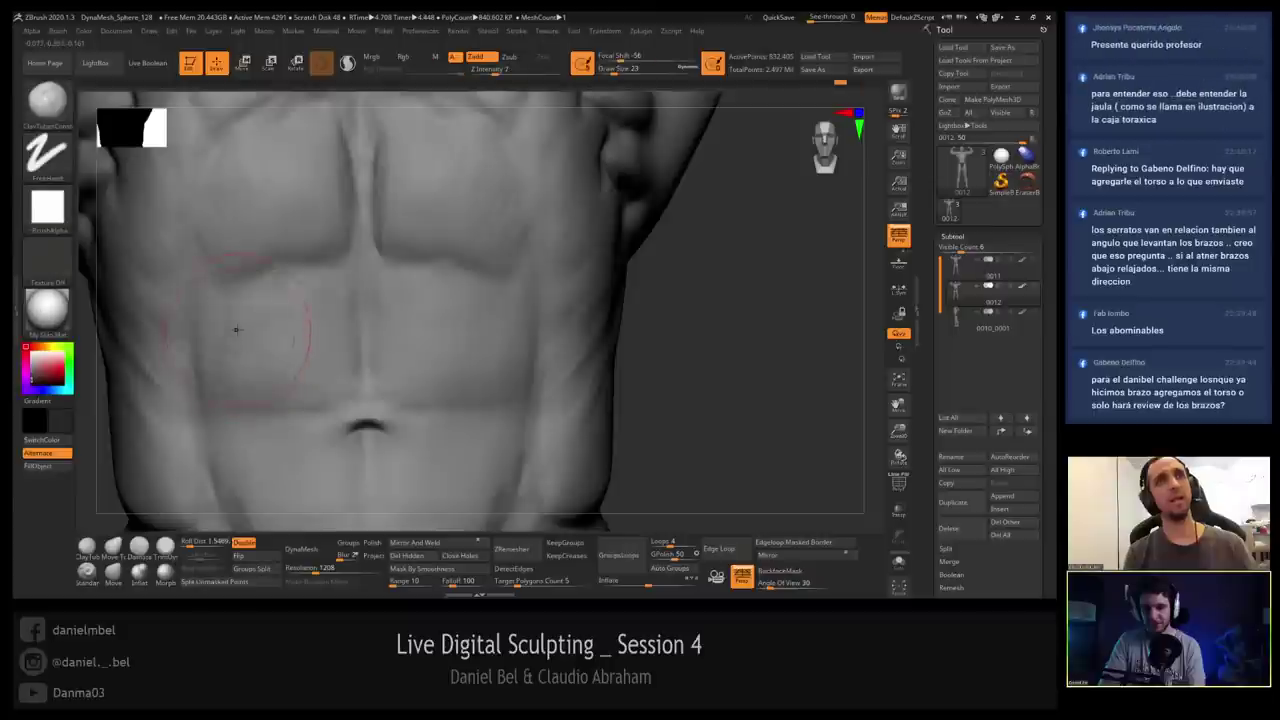
key(s)
drag(252, 376, 251, 386)
key(ctrl+z)
key(s)
drag(239, 341, 253, 317)
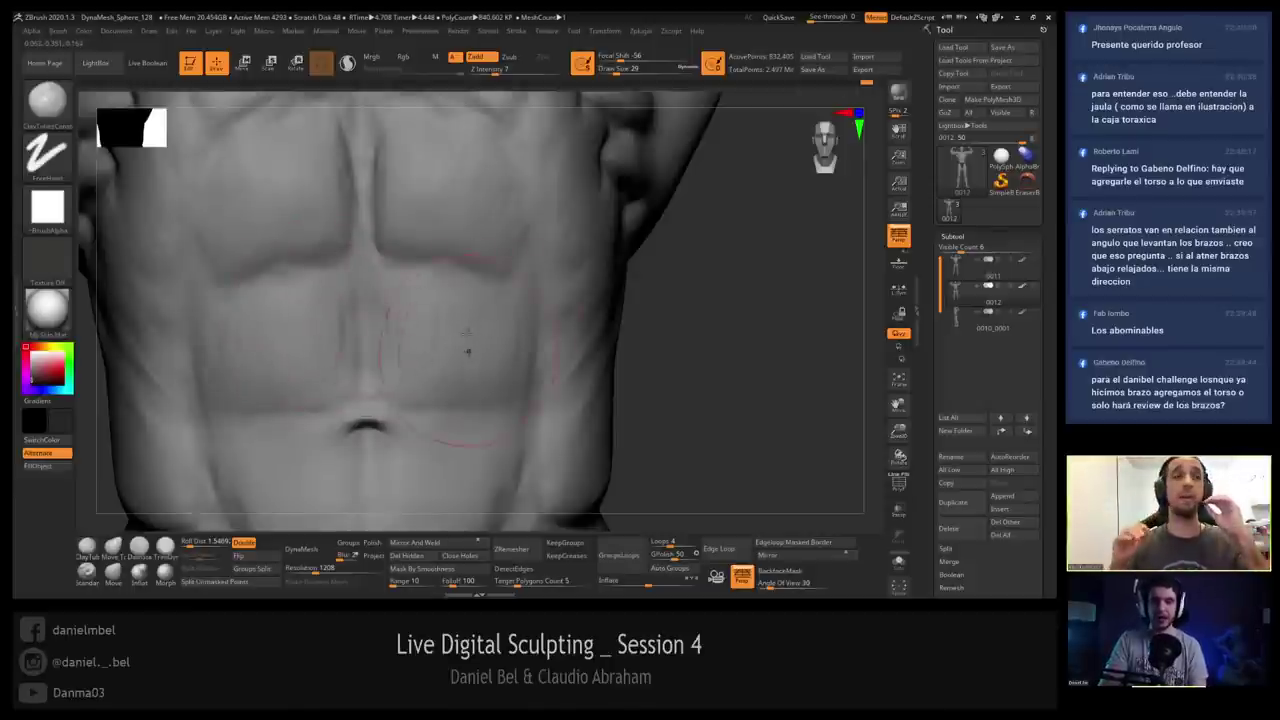
alt+right_drag(320, 449, 306, 334)
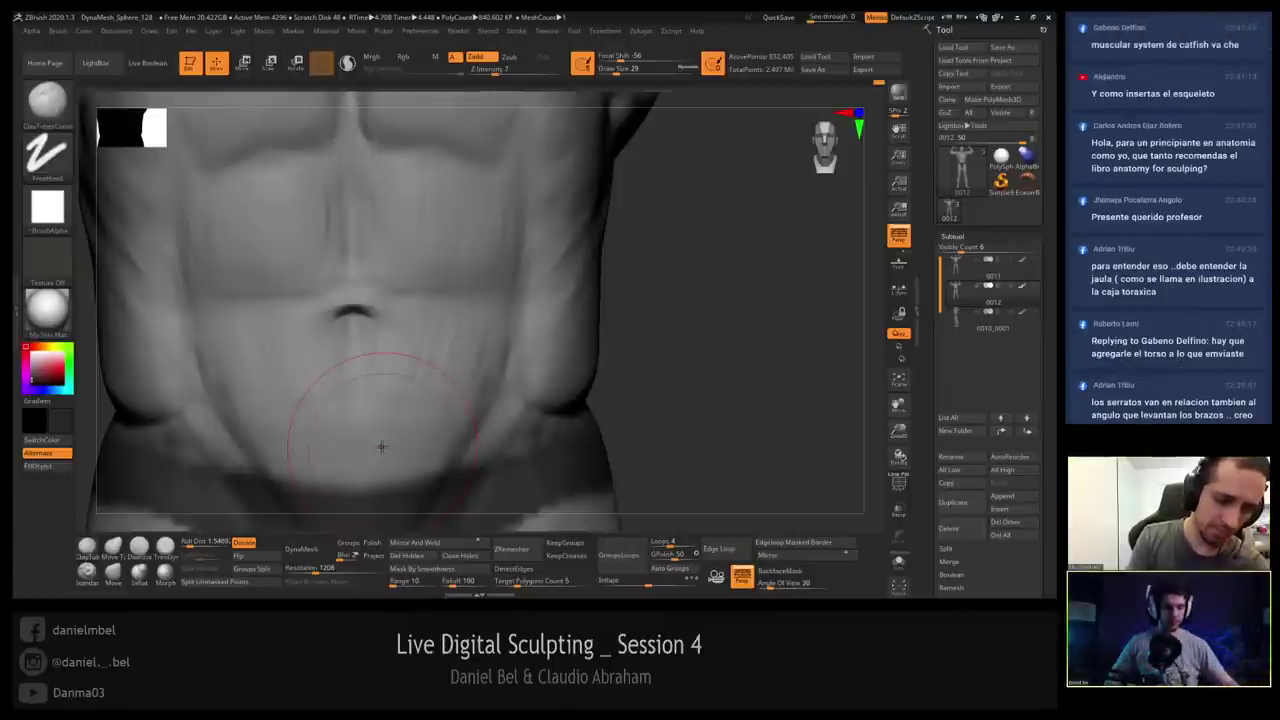
drag(777, 314, 648, 297)
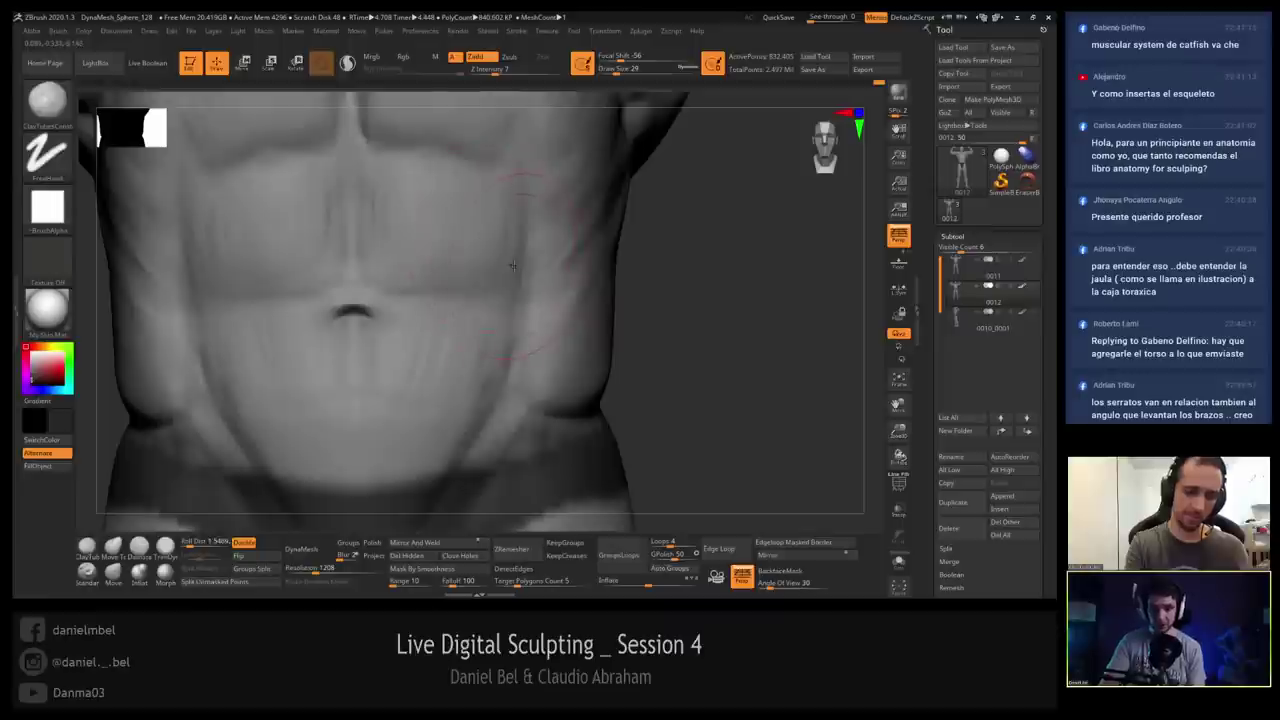
Cut the crease along the lower edge of the abdominal blocks above the navel with DamStandard at draw size 12.
key(b)
key(d)
key(s)
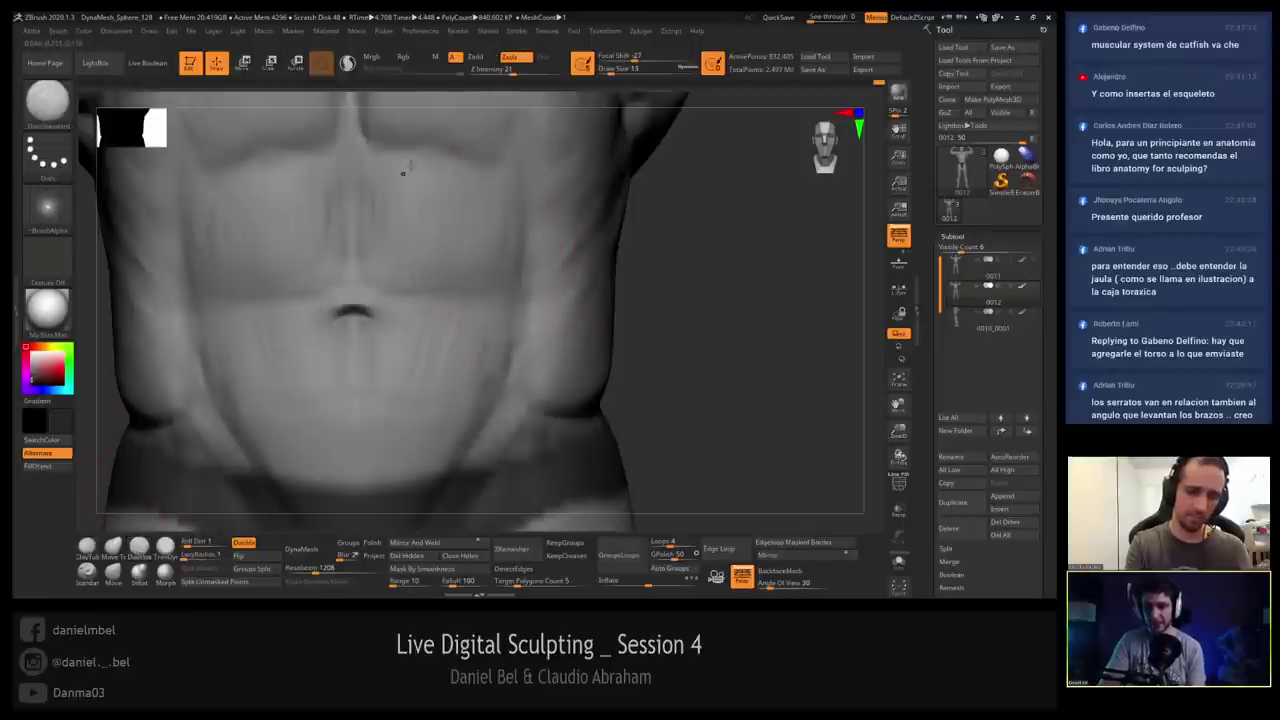
right_drag(199, 293, 270, 286)
key(bracketright)
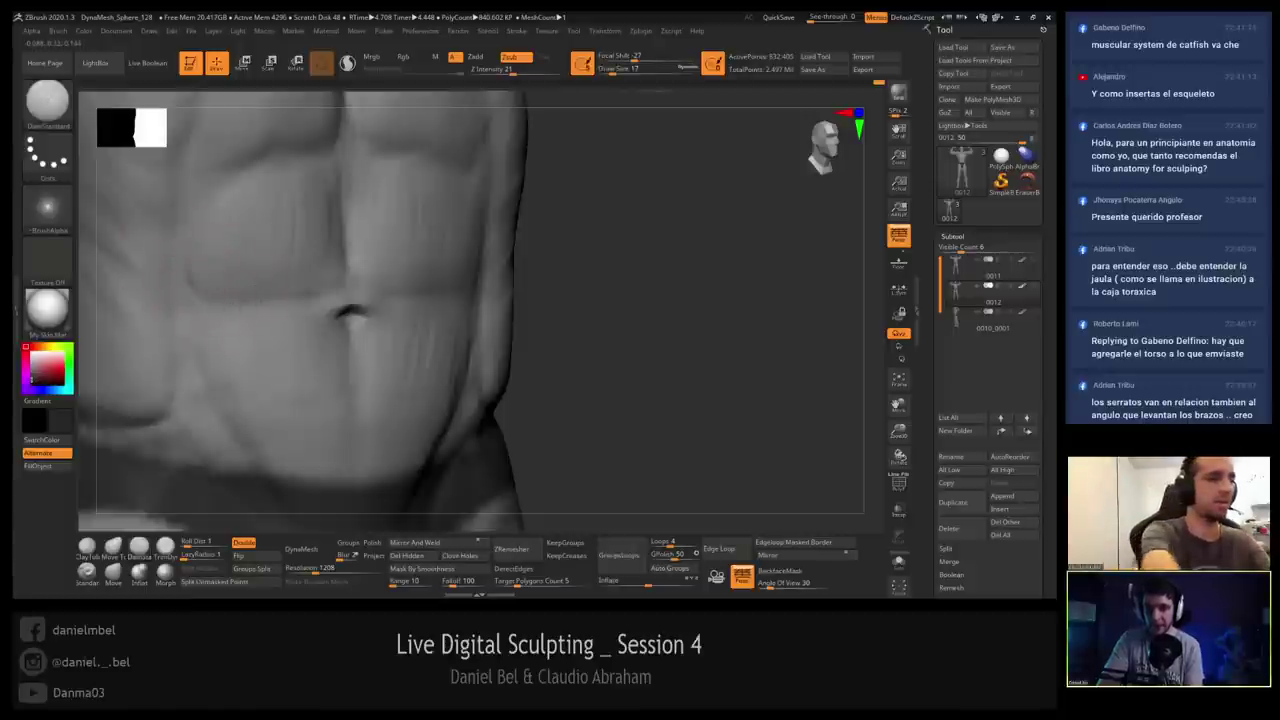
key(bracketright)
key(bracketright)
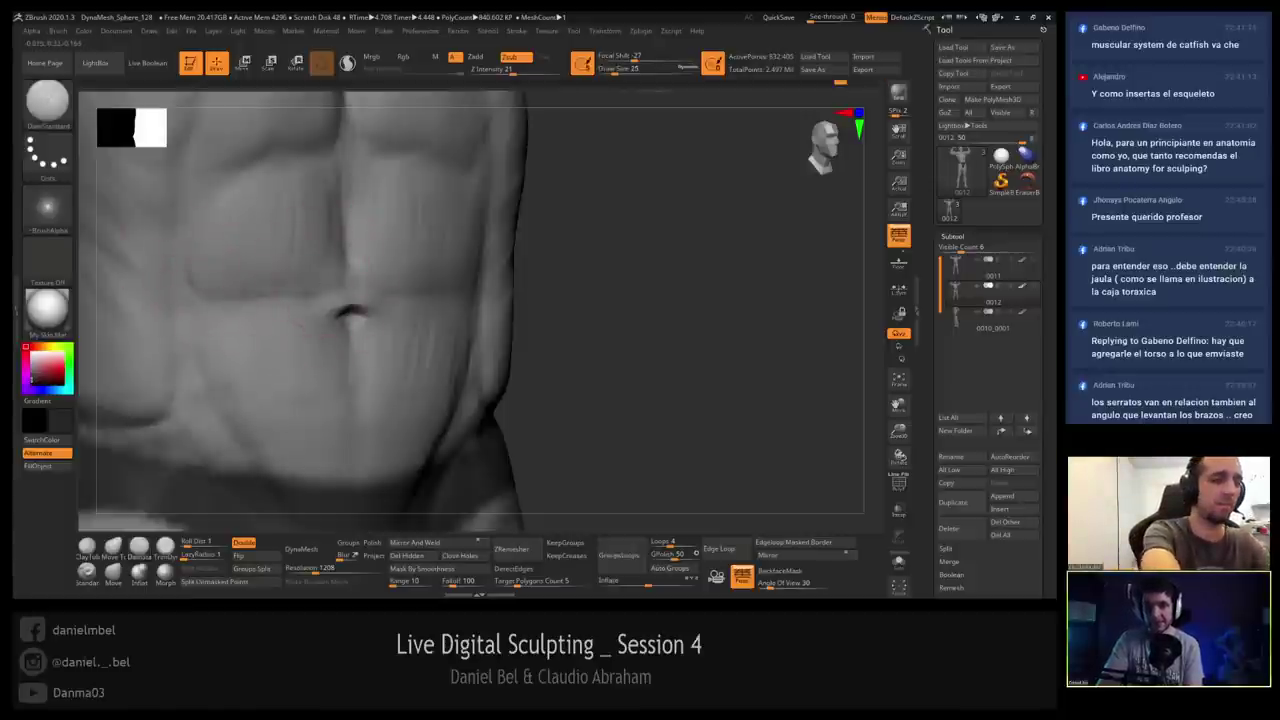
shift+right_drag(368, 340, 426, 300)
key(bracketleft)
key(bracketleft)
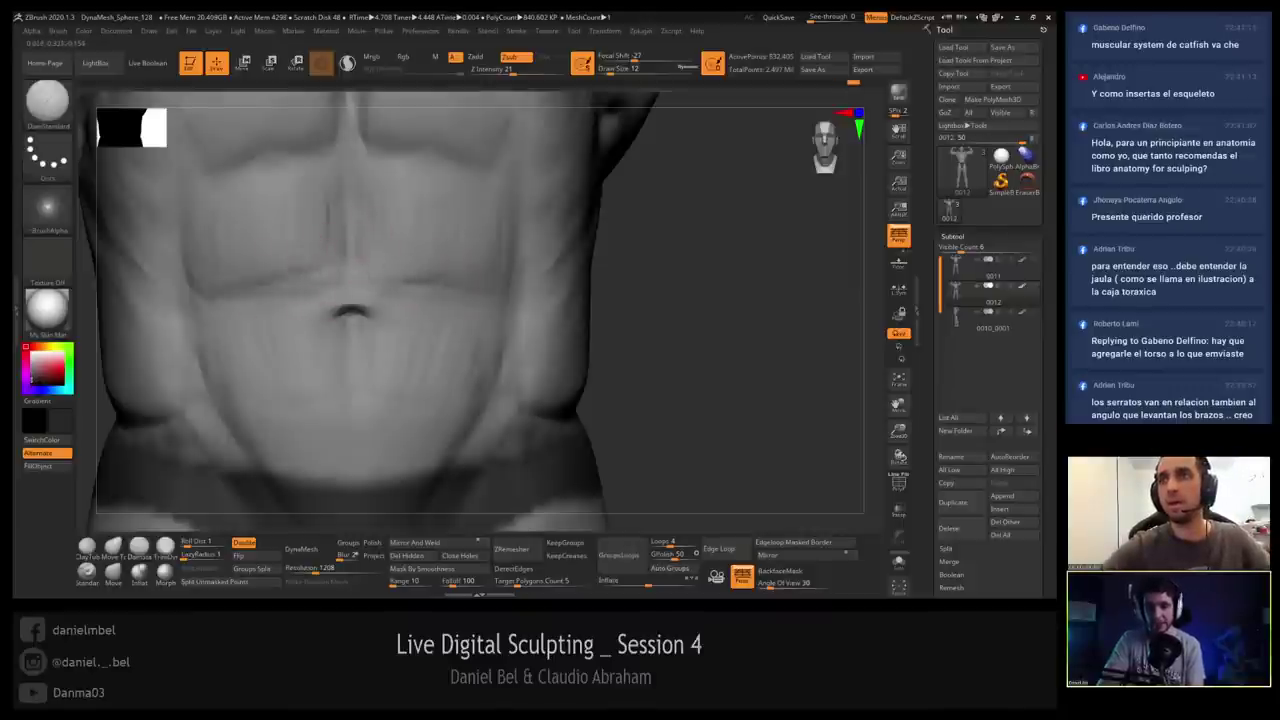
Smooth the crease above the navel and define the groove between the abdominal blocks higher up at draw size 16.
key(bracketright)
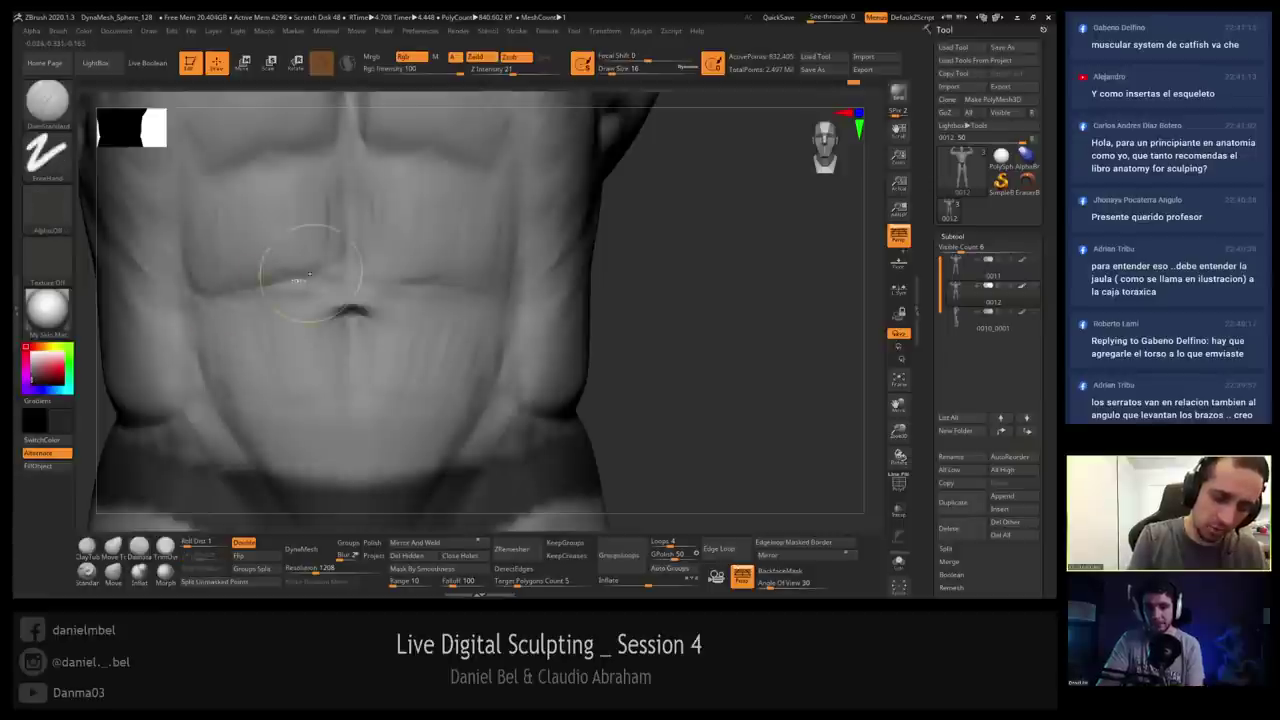
shift+drag(298, 280, 303, 273)
right_drag(293, 215, 293, 241)
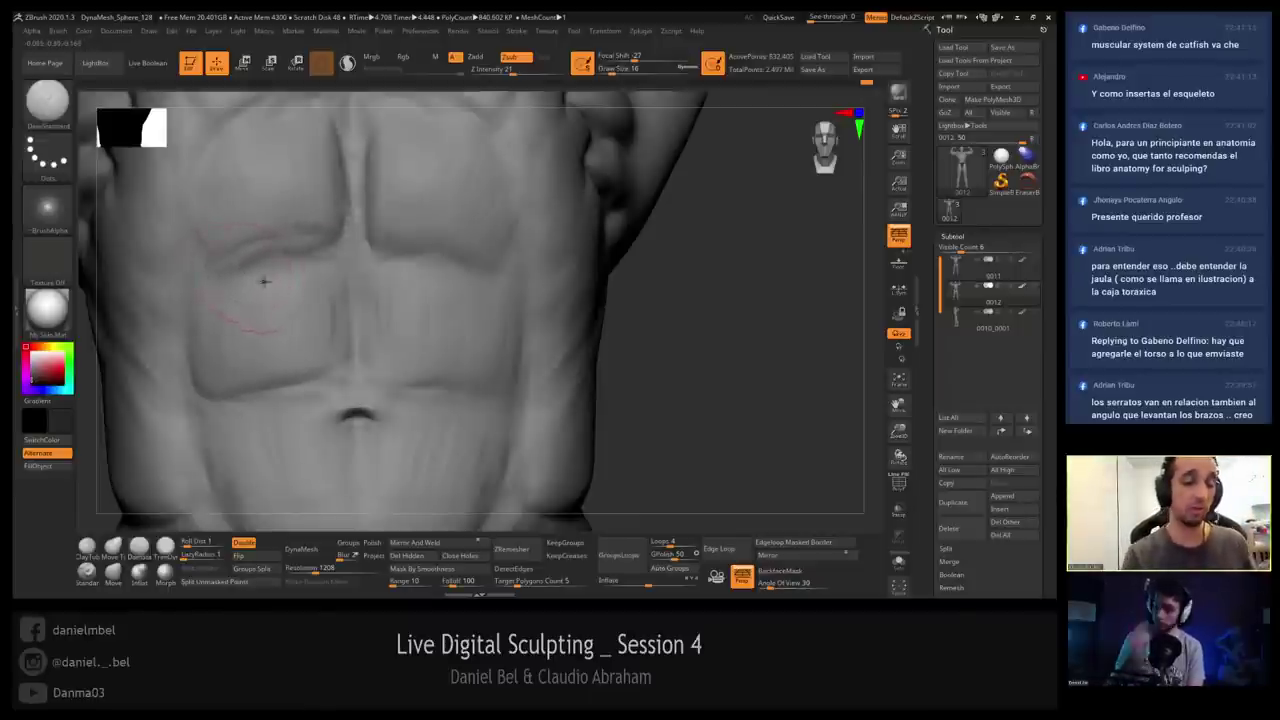
key(shift)
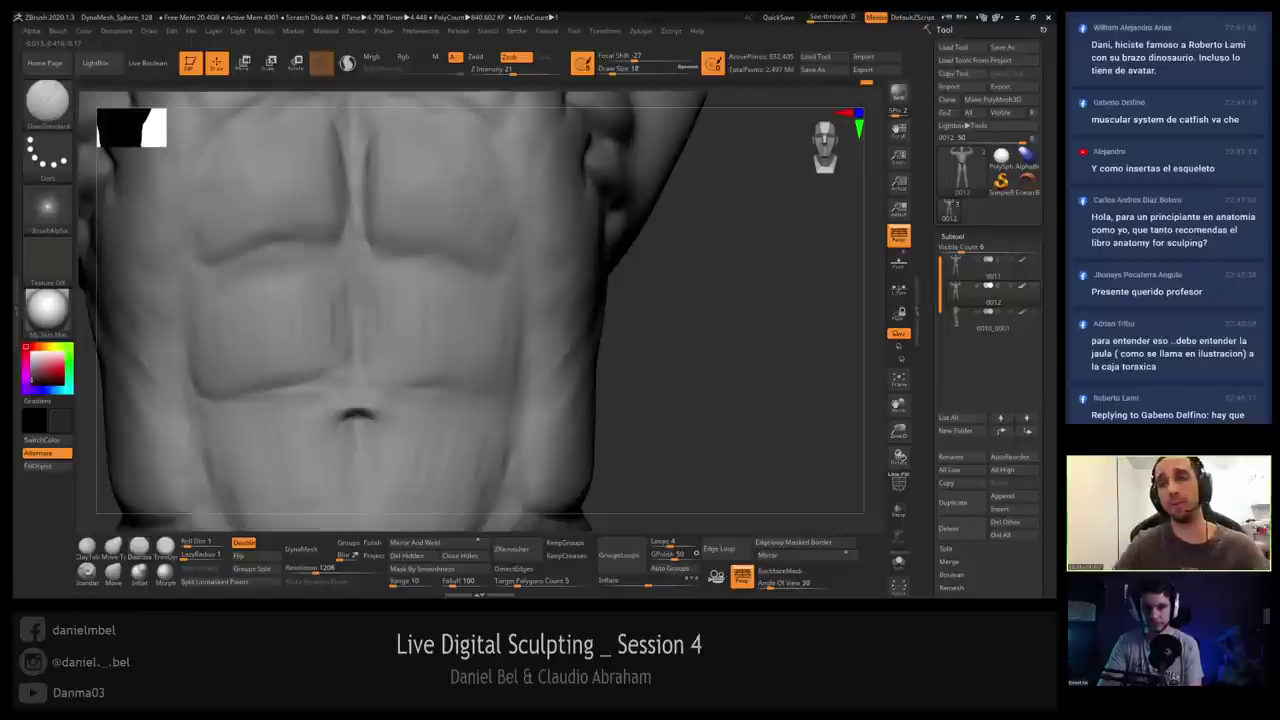
Add volume to the middle abdominal blocks beside the midline with ClayTubes at draw size 16.
click(88, 547)
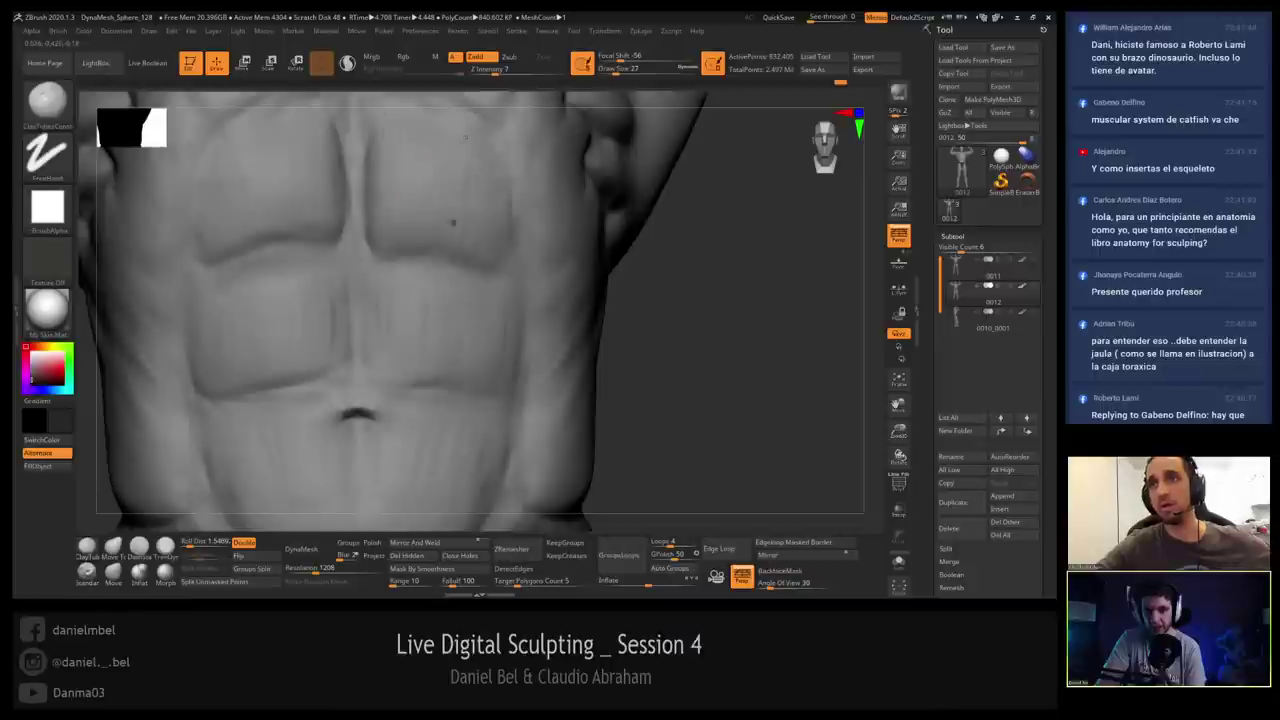
right_drag(366, 237, 318, 229)
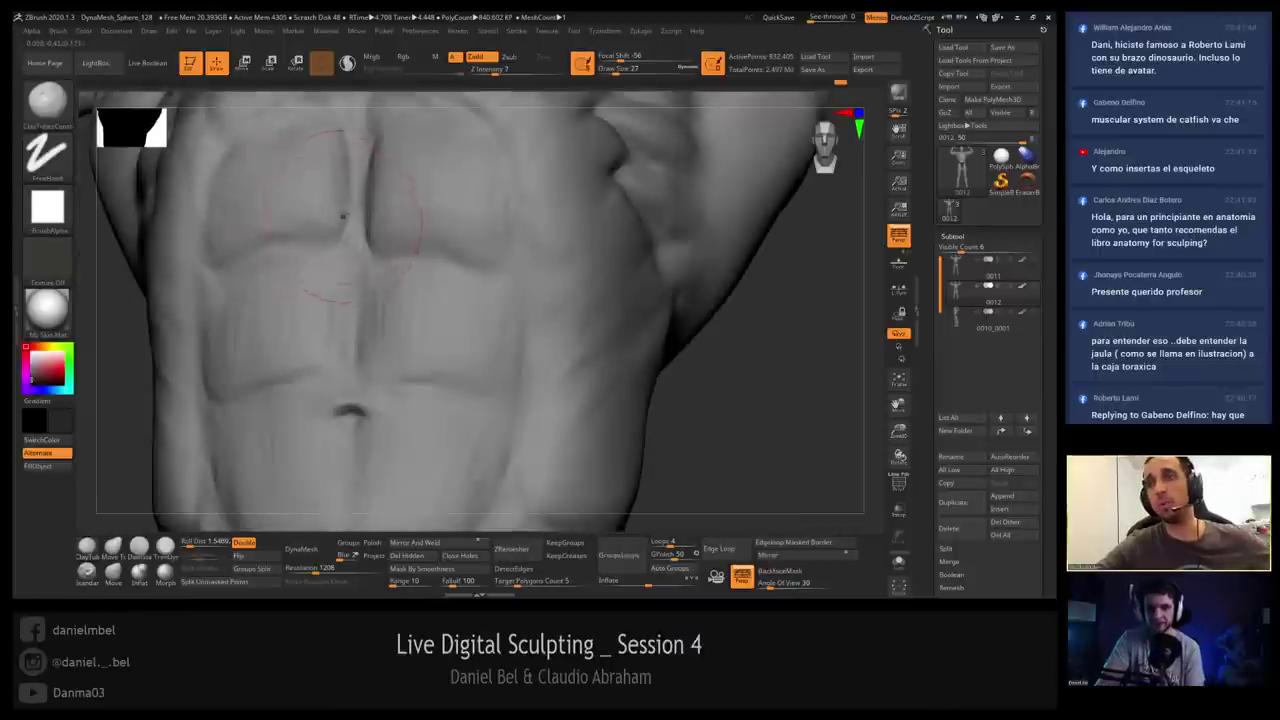
key([)
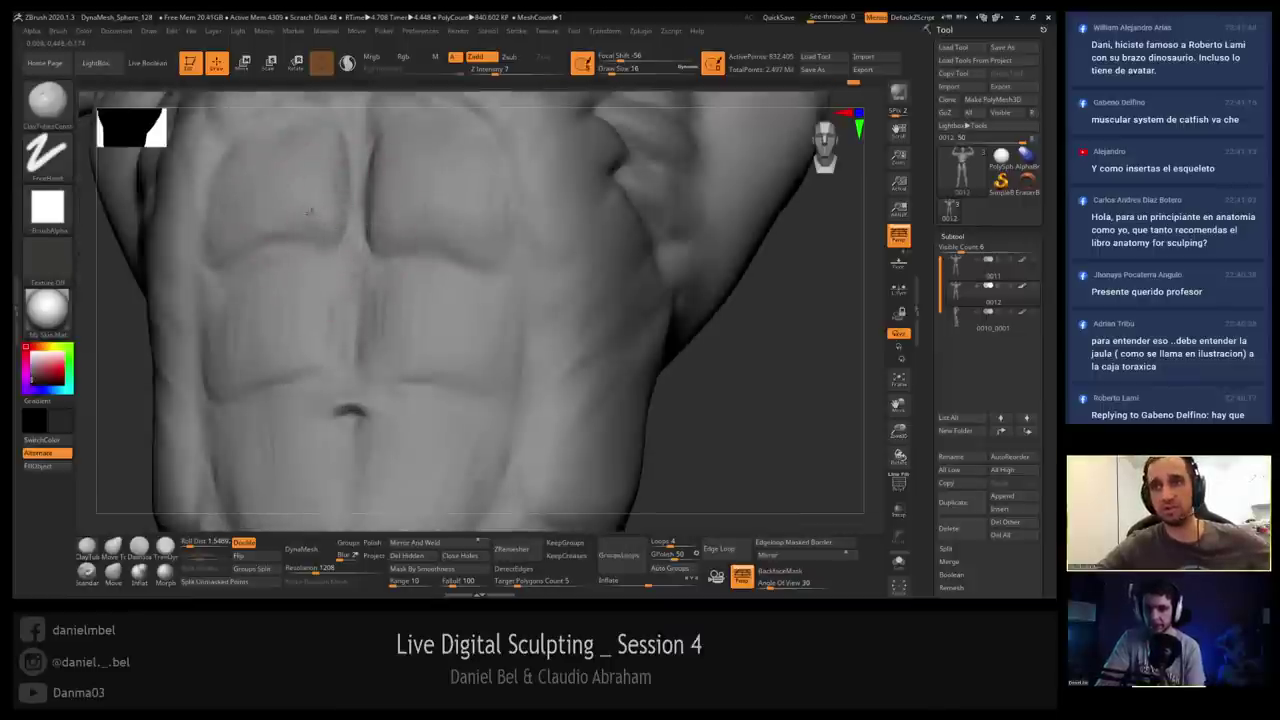
mouse_move(288, 160)
right_down()
mouse_move(233, 175)
mouse_move(289, 193)
mouse_move(281, 211)
mouse_move(310, 230)
mouse_move(280, 212)
right_up()
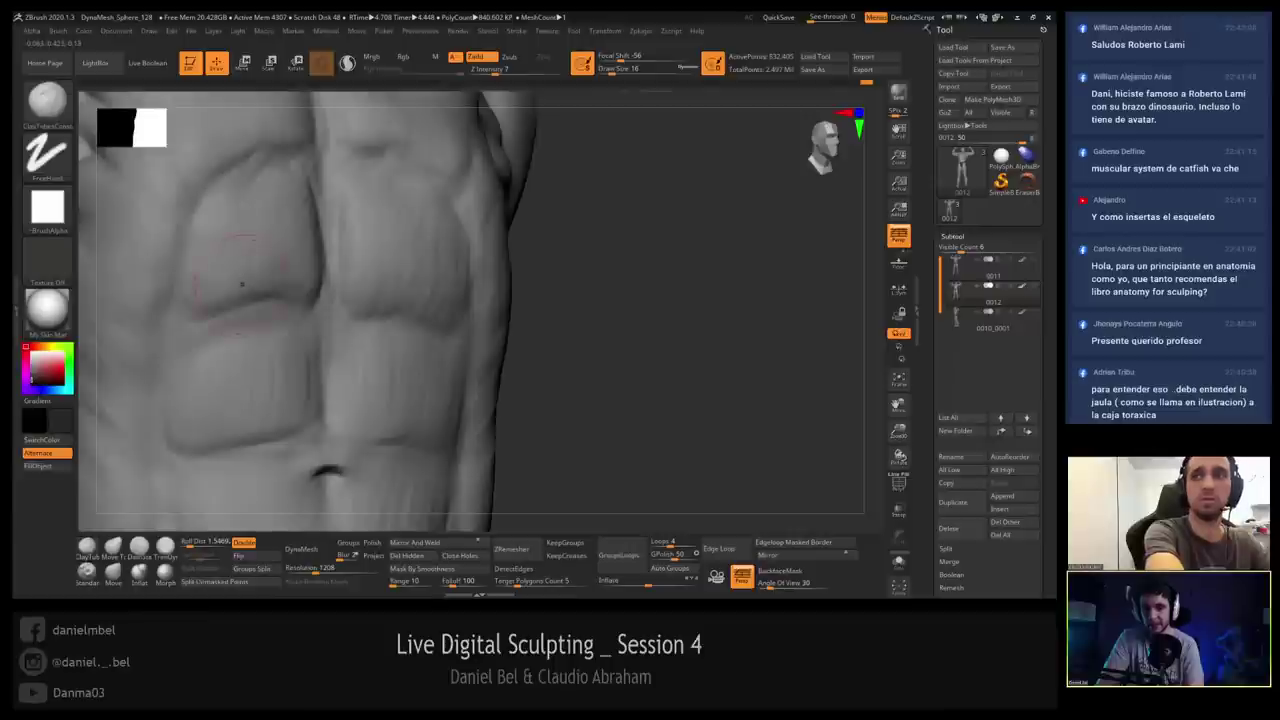
Refine the lower rims and inner edges of the middle abdominal blocks with ClayTubes at draw size 16.
right_drag(220, 229, 229, 302)
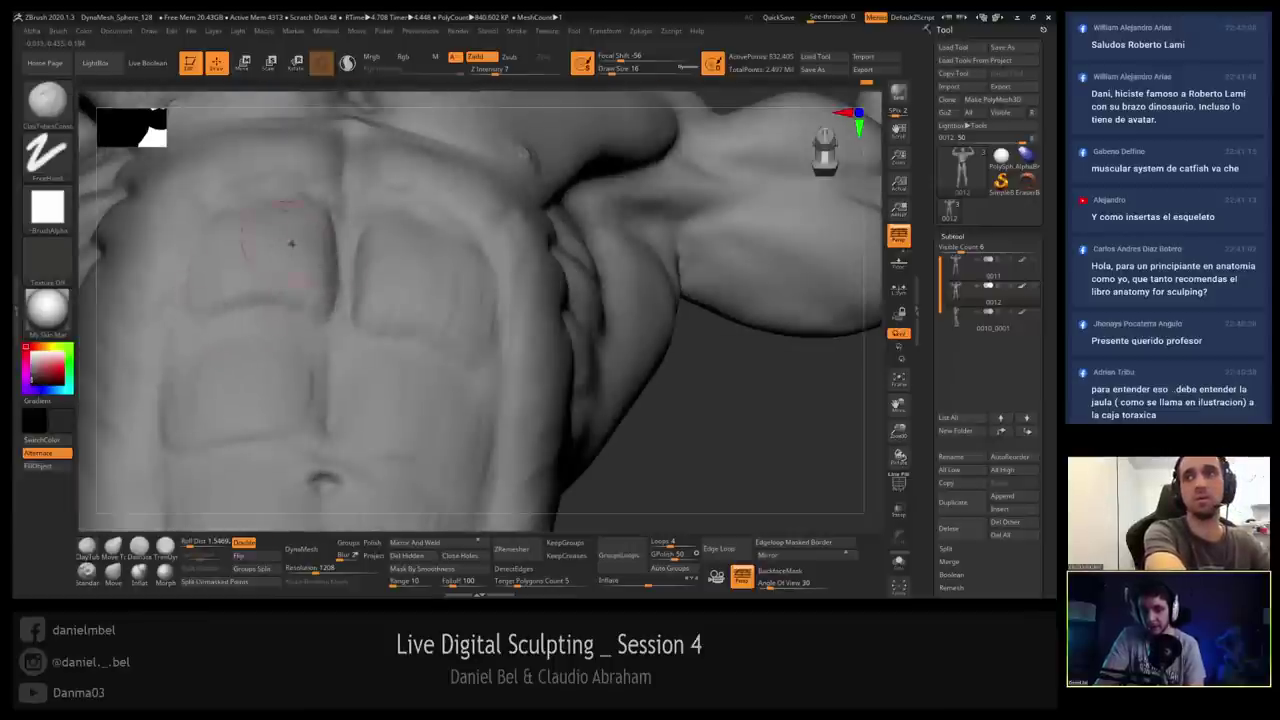
right_drag(291, 243, 266, 214)
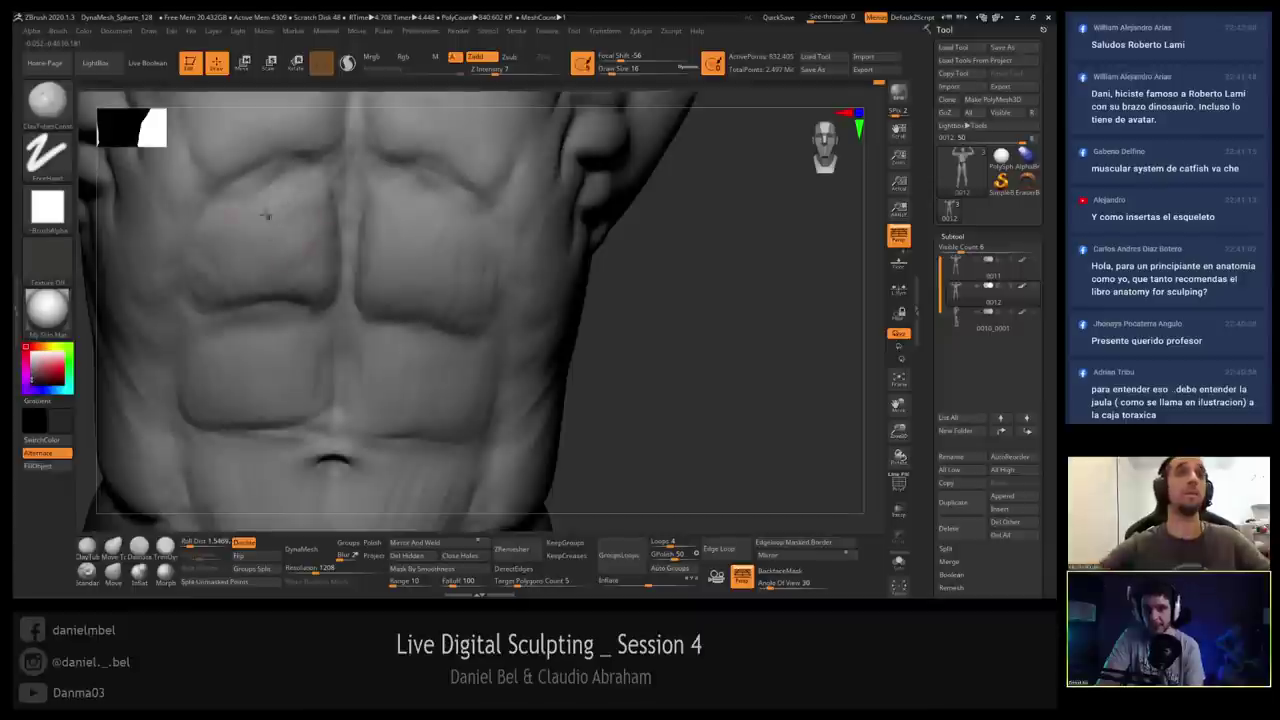
right_drag(266, 214, 371, 282)
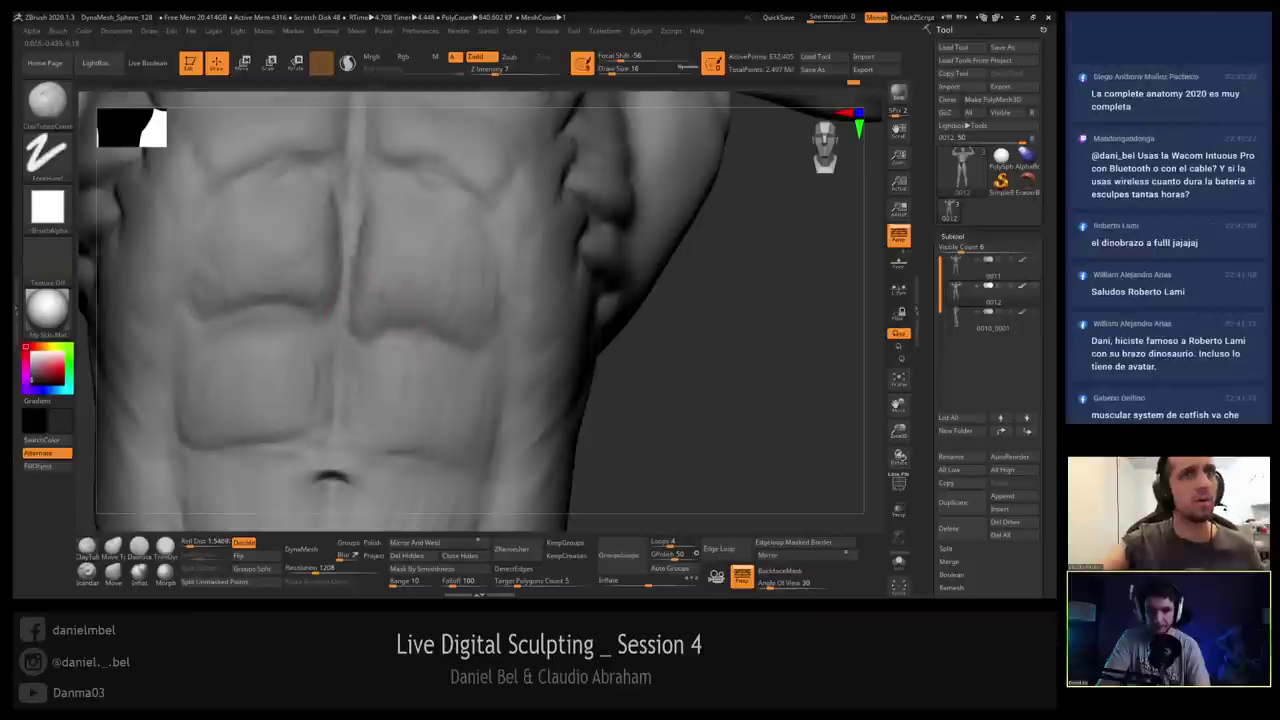
alt+right_drag(411, 348, 391, 280)
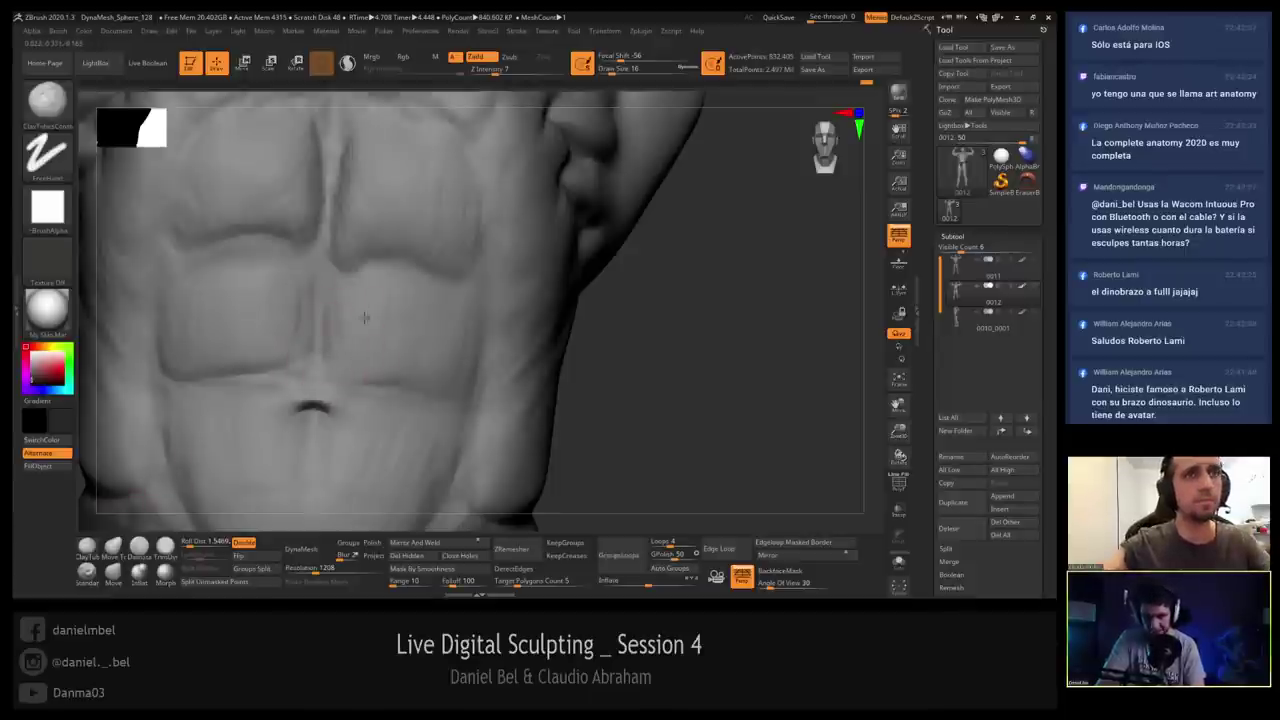
Flatten the lower abdomen's side profile with the Move brush at draw size 62.
mouse_move(413, 342)
right_down()
mouse_move(362, 318)
mouse_move(352, 326)
mouse_move(458, 265)
mouse_move(417, 309)
mouse_move(454, 348)
mouse_move(462, 406)
mouse_move(472, 336)
right_up()
click(114, 574)
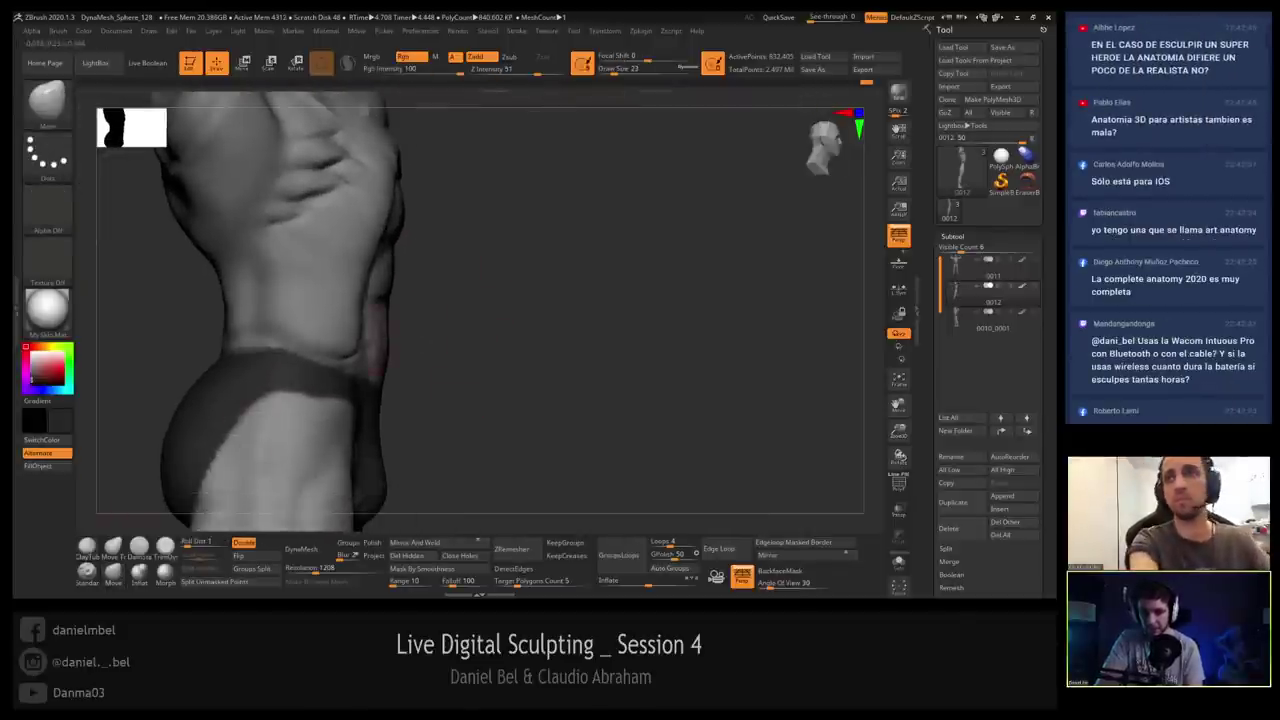
key(s)
click(388, 341)
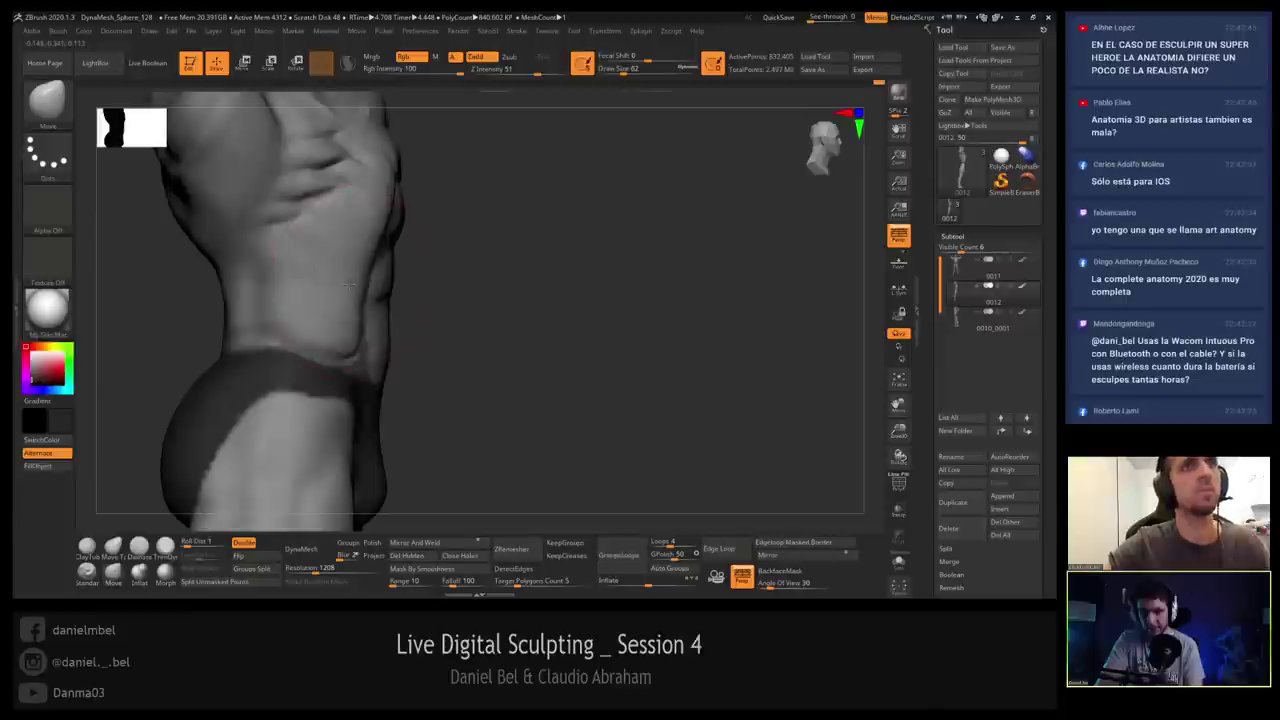
Adjust the waist and flank contour with the Move brush at draw size 44.
right_drag(388, 340, 366, 262)
drag(366, 262, 359, 262)
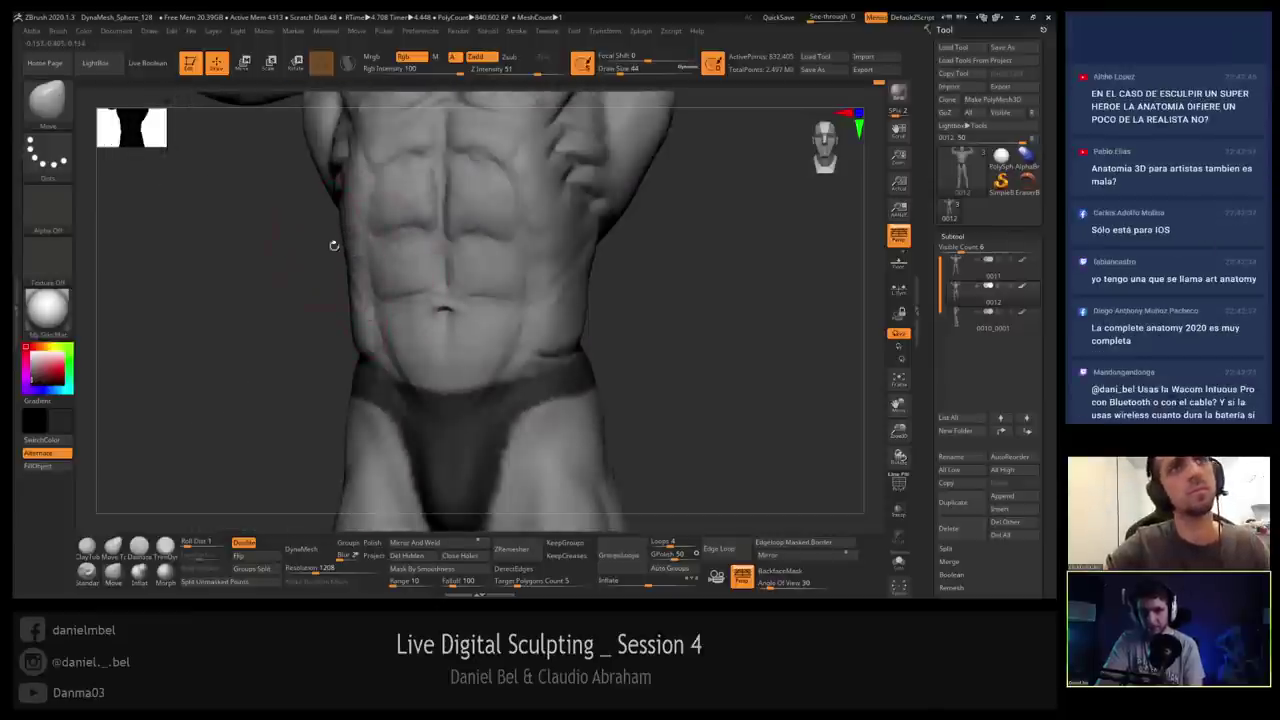
mouse_move(334, 246)
right_down()
mouse_move(266, 297)
mouse_move(258, 272)
right_up()
right_drag(206, 97, 370, 299)
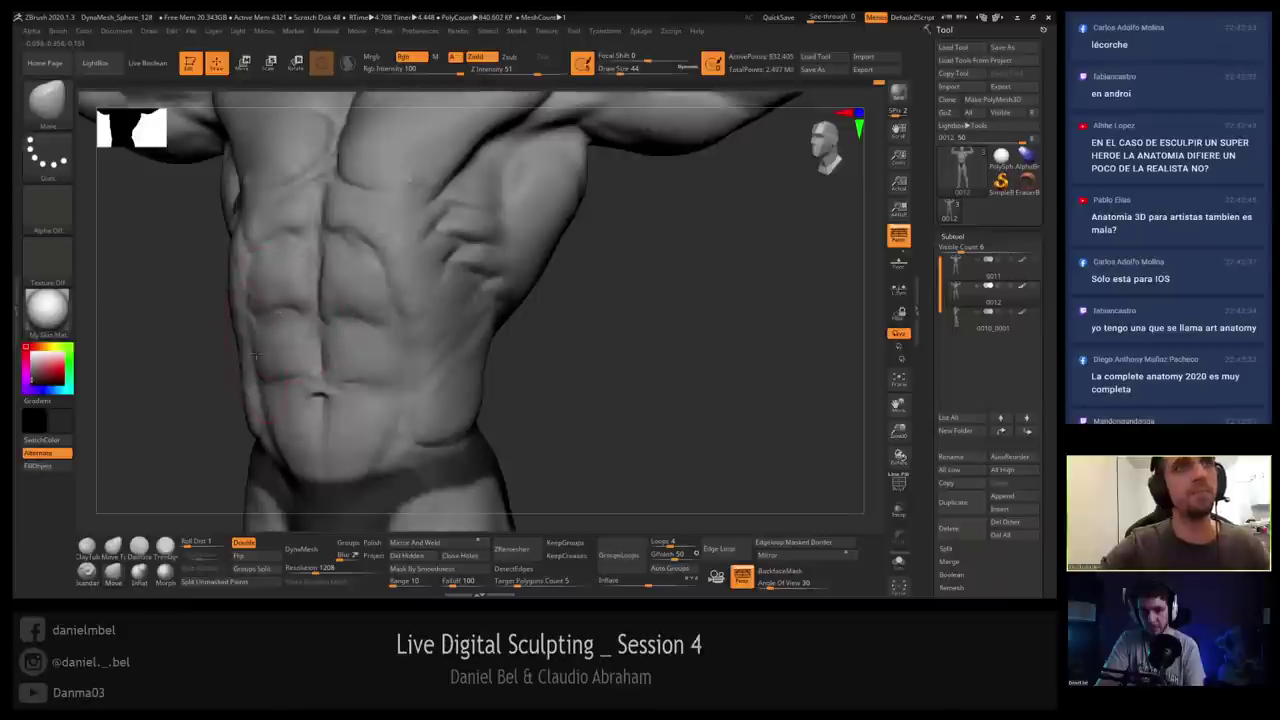
Soften the flank surface beside the abdominal blocks with the Smooth brush, reducing its draw size to 18.
right_drag(252, 330, 281, 268)
key(shift)
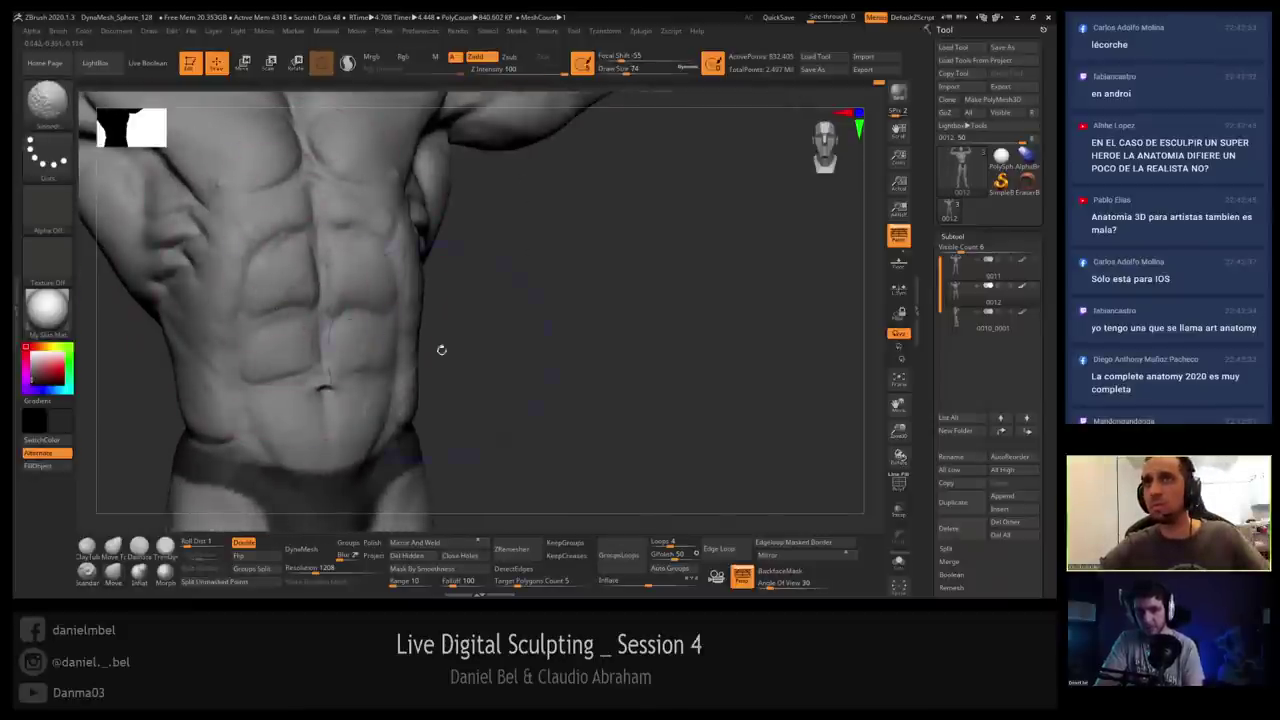
right_drag(441, 349, 361, 284)
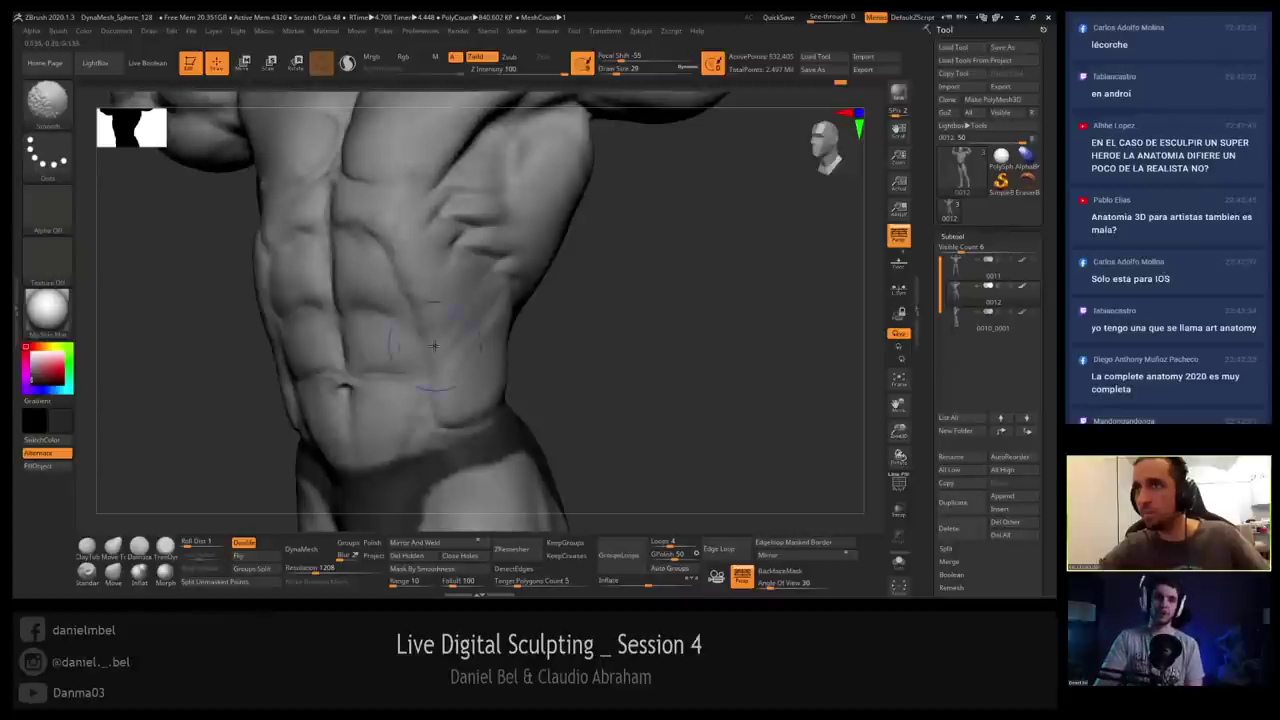
right_drag(435, 345, 550, 335)
key(shift)
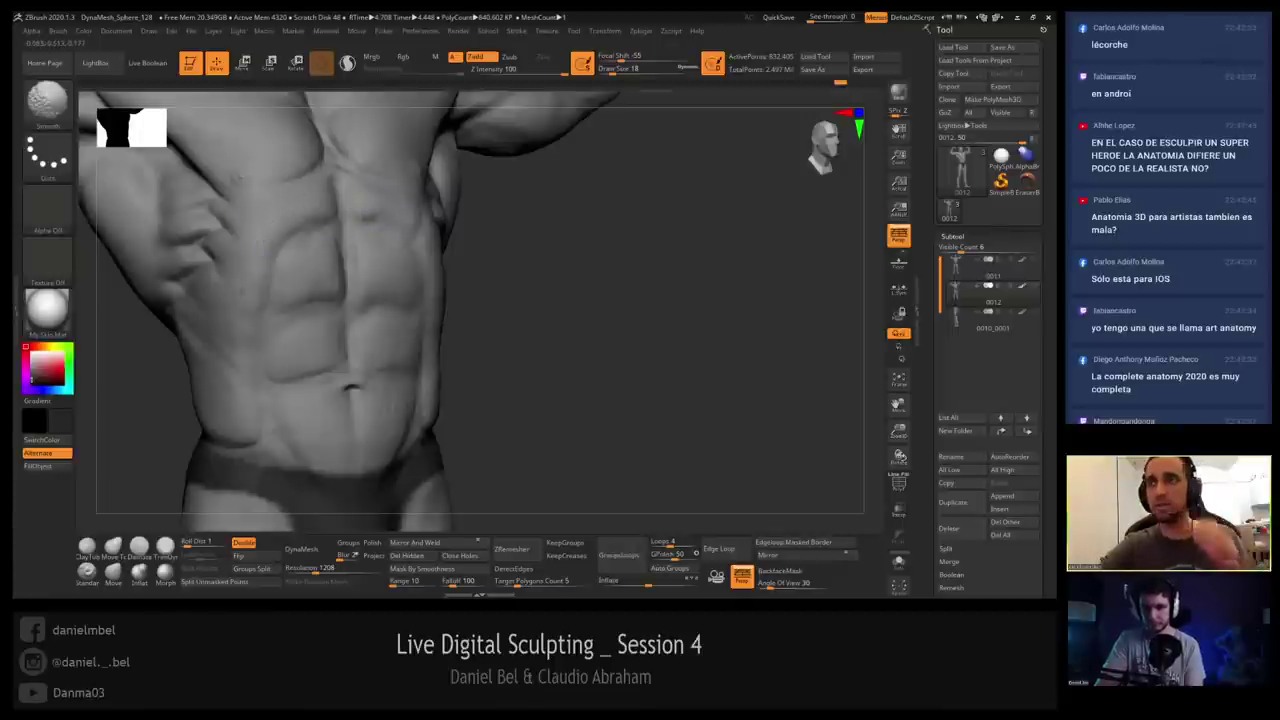
Reshape the waist silhouette below the serratus with the Move brush at draw size 46.
key(s)
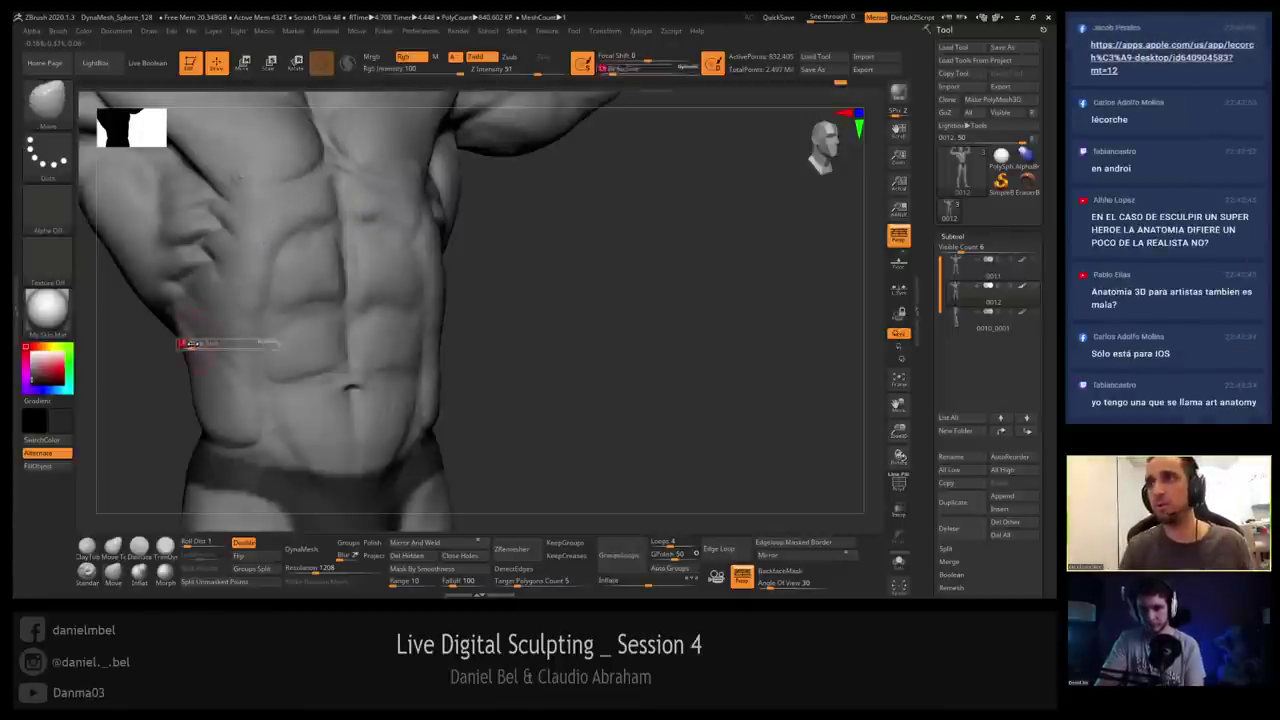
right_drag(190, 346, 197, 342)
key(s)
drag(180, 335, 191, 359)
key(s)
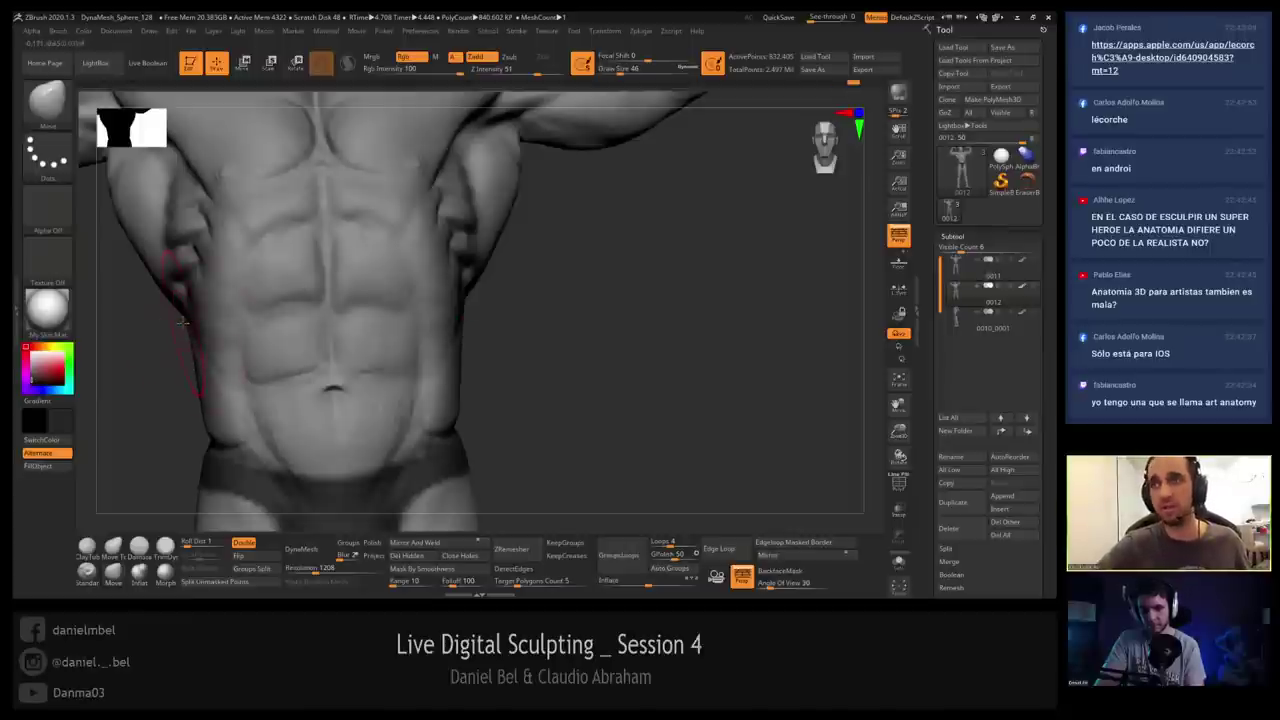
Refine the upper flank contour below the lat with the Move brush at draw size 35.
right_drag(188, 348, 179, 337)
key(s)
drag(187, 335, 188, 299)
key(s)
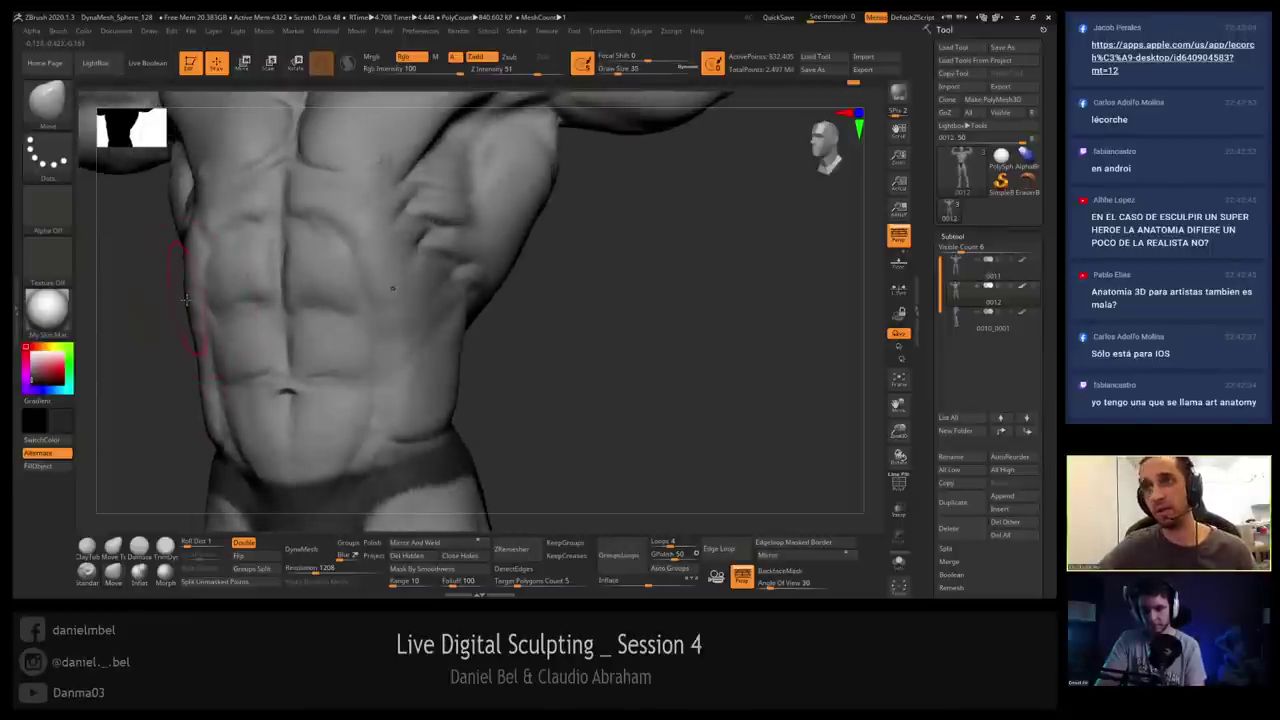
mouse_move(186, 294)
right_down()
mouse_move(262, 296)
mouse_move(172, 298)
right_up()
mouse_move(183, 247)
right_down()
mouse_move(108, 260)
mouse_move(243, 256)
mouse_move(240, 290)
mouse_move(288, 296)
right_up()
Sharpen the creases between the abdominal blocks with the DamStandard brush at draw size 11.
click(139, 548)
key(bracketleft)
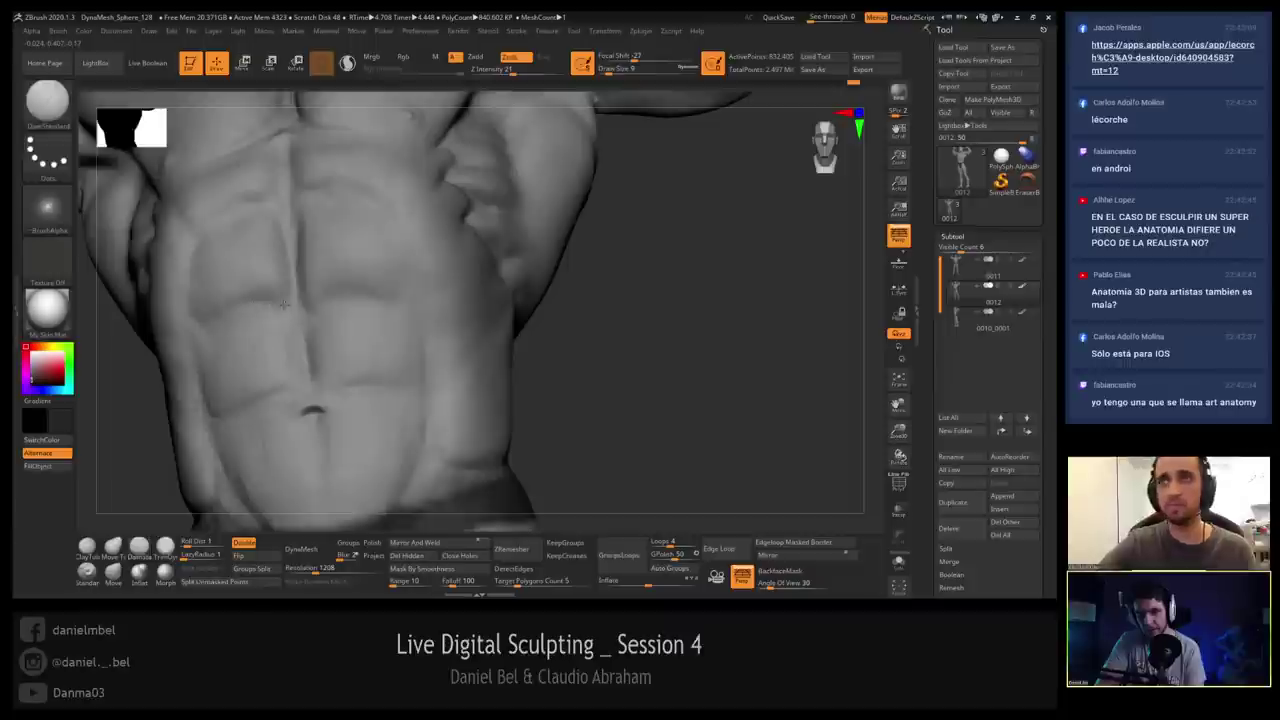
key(ctrl)
key(b)
key(d)
key(s)
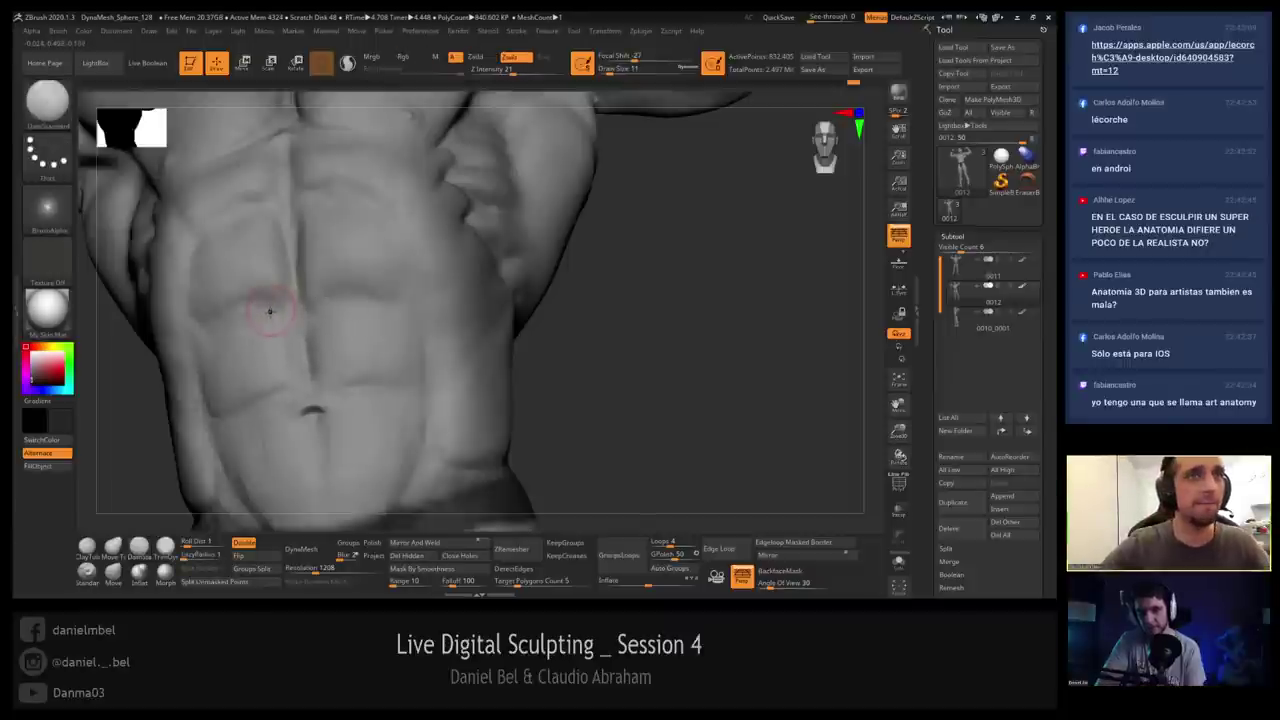
mouse_move(250, 315)
right_down()
mouse_move(299, 333)
mouse_move(266, 325)
right_up()
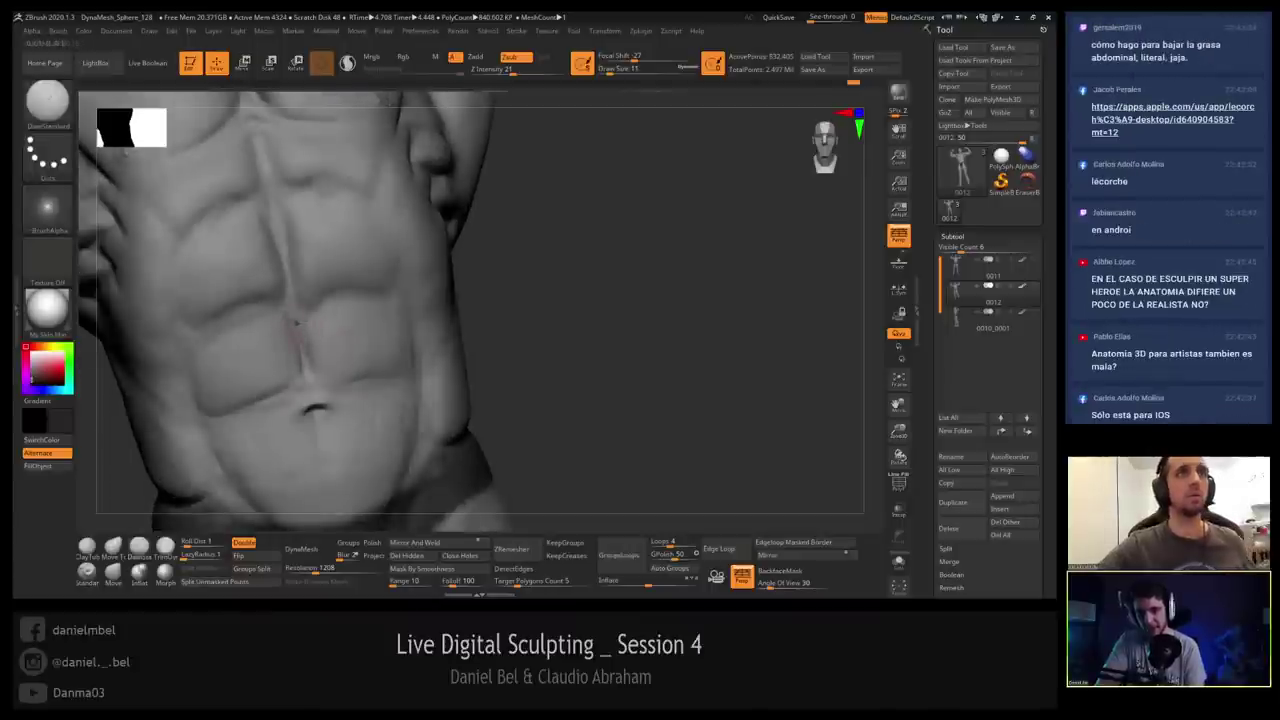
Carve the midline groove above the navel with DamStandard at draw sizes 4 to 7, and smooth its lower stretch.
key(b)
key(s)
key(t)
key(s)
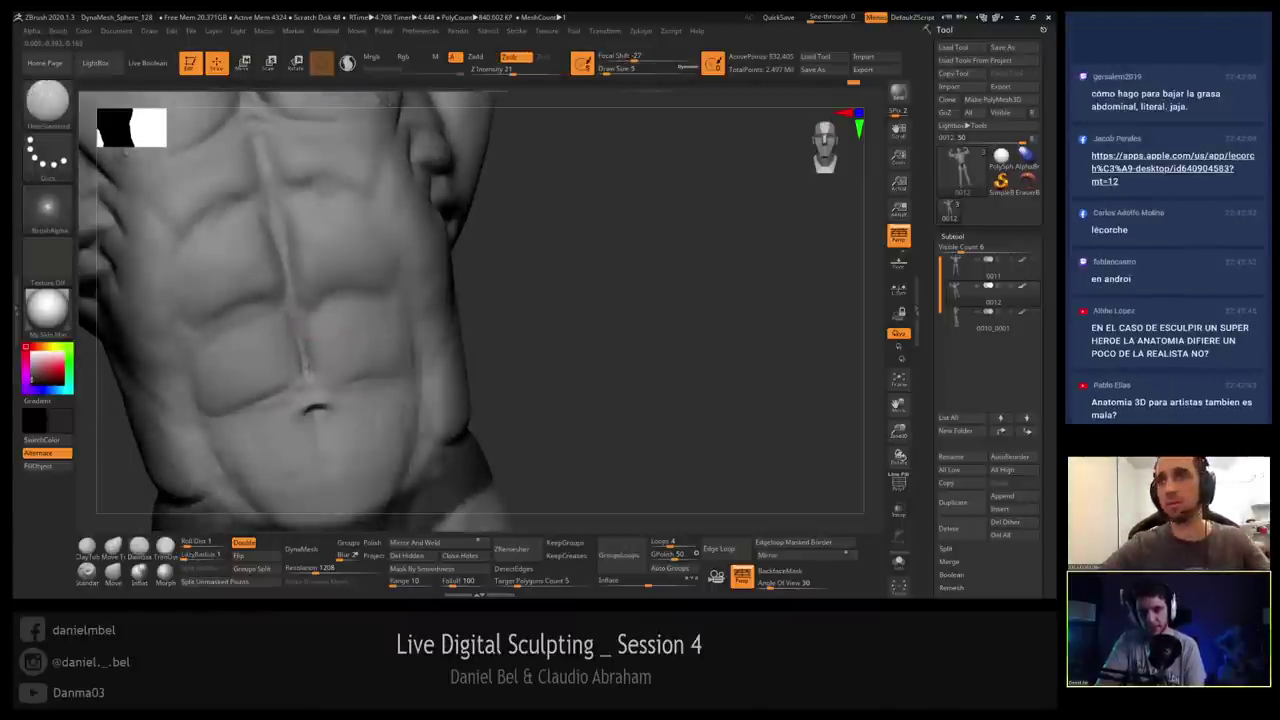
right_drag(305, 339, 297, 338)
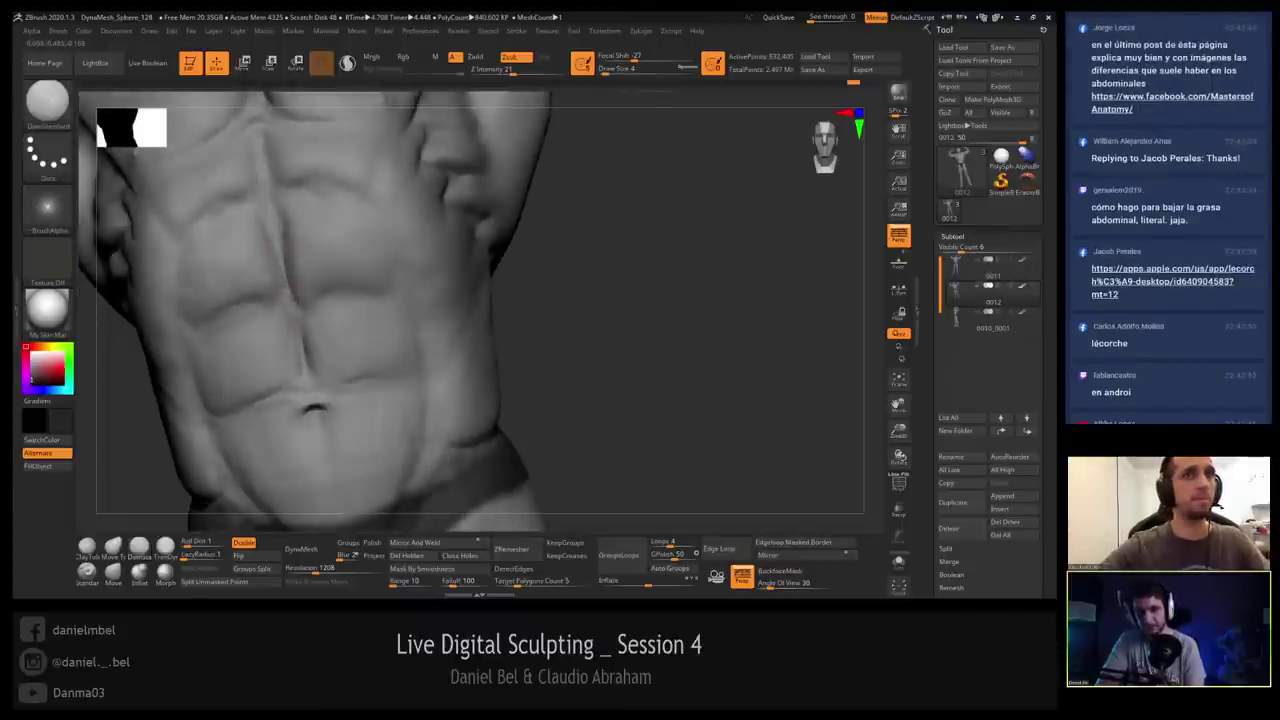
mouse_move(314, 331)
right_down()
mouse_move(297, 333)
mouse_move(386, 315)
right_up()
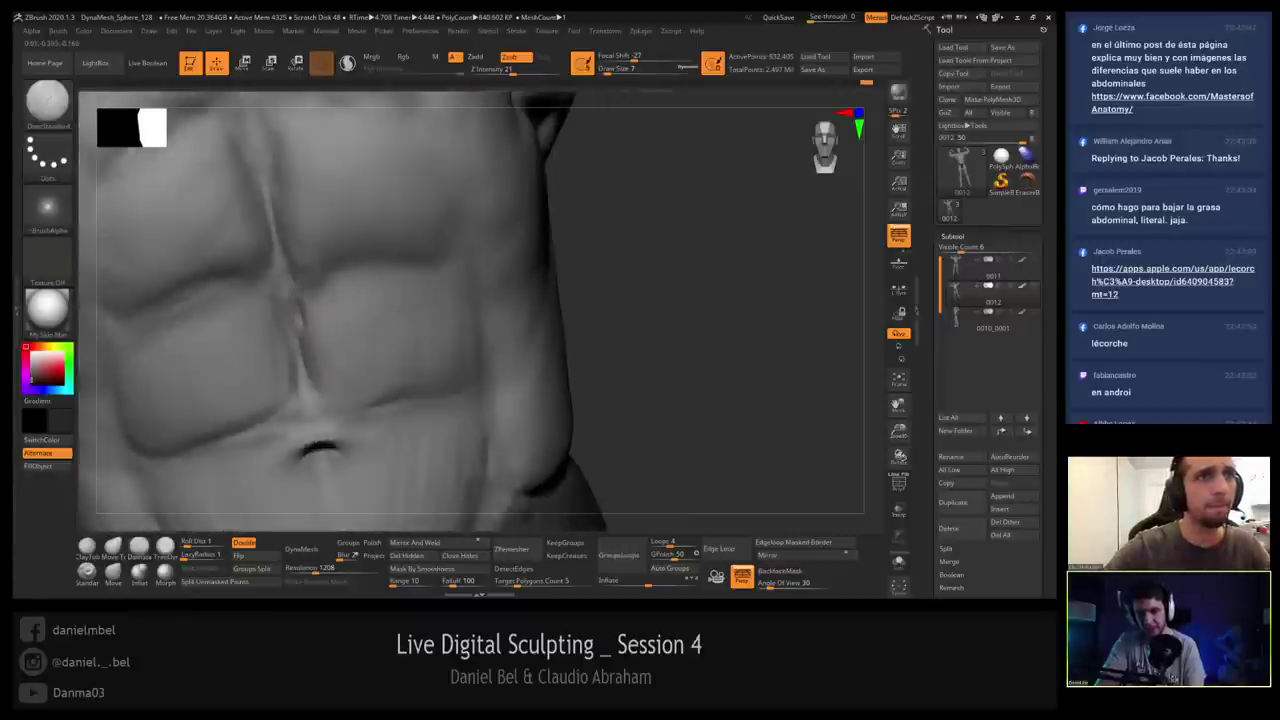
shift+drag(297, 296, 304, 376)
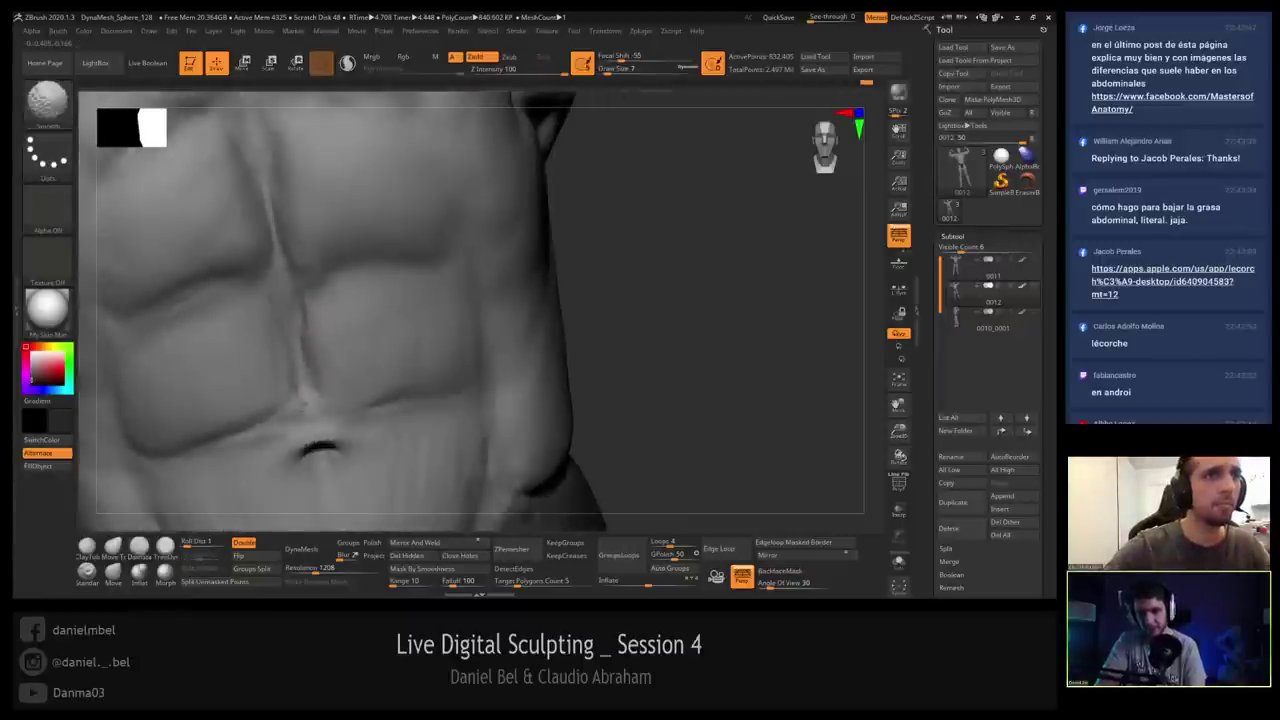
Try to carve an extra diagonal crease across the lower abdominal block on the figure's right side with the DamStandard brush.
right_drag(290, 320, 308, 318)
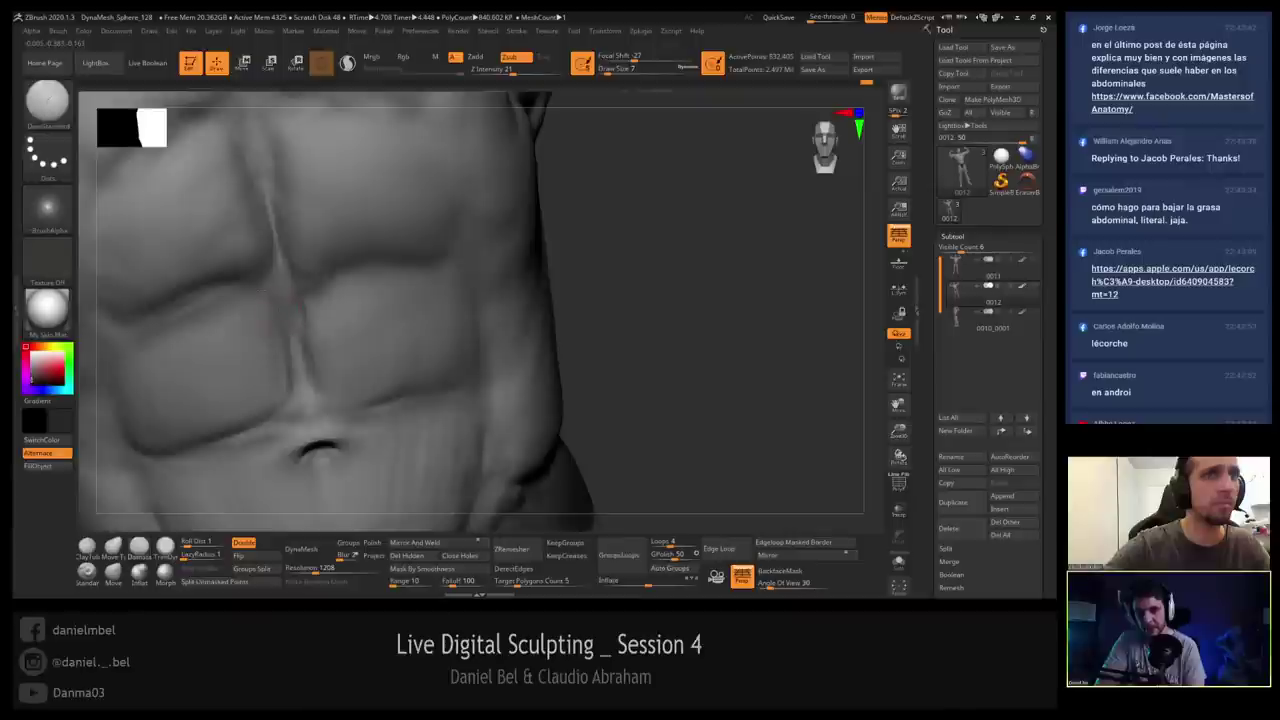
key(s)
click(284, 299)
drag(304, 374, 194, 448)
key(ctrl+z)
drag(300, 333, 170, 383)
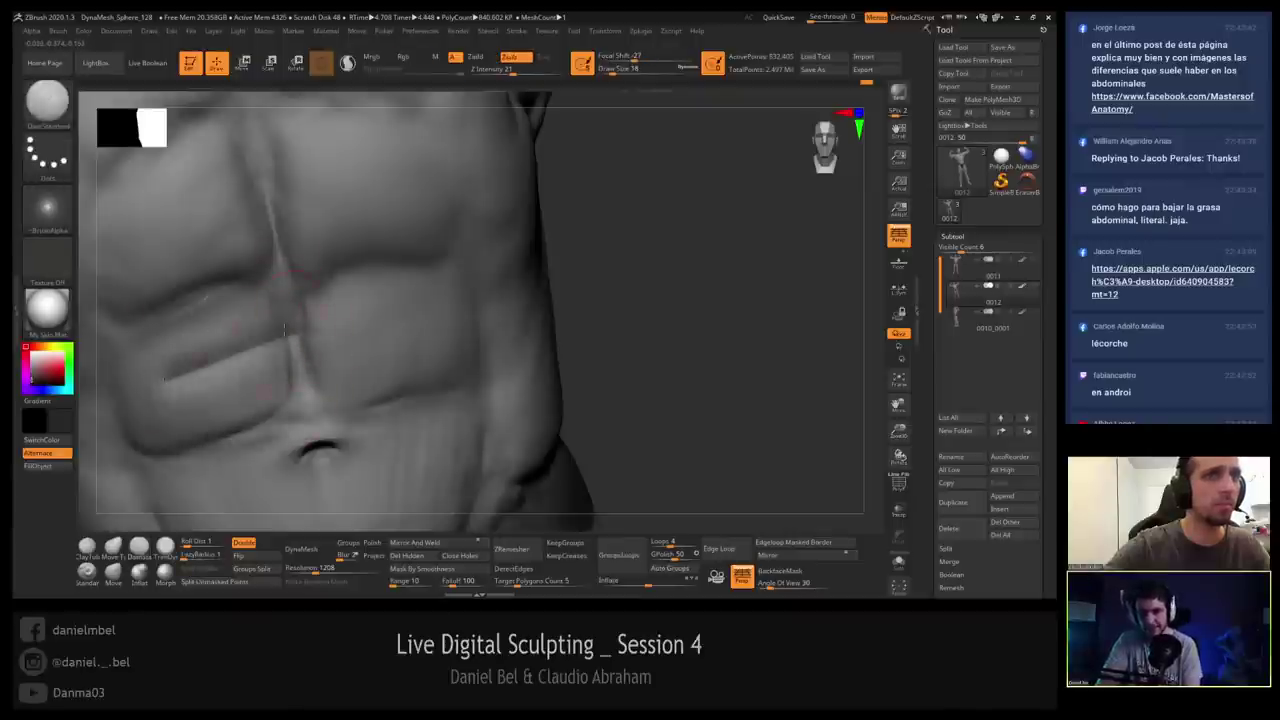
right_drag(279, 343, 325, 340)
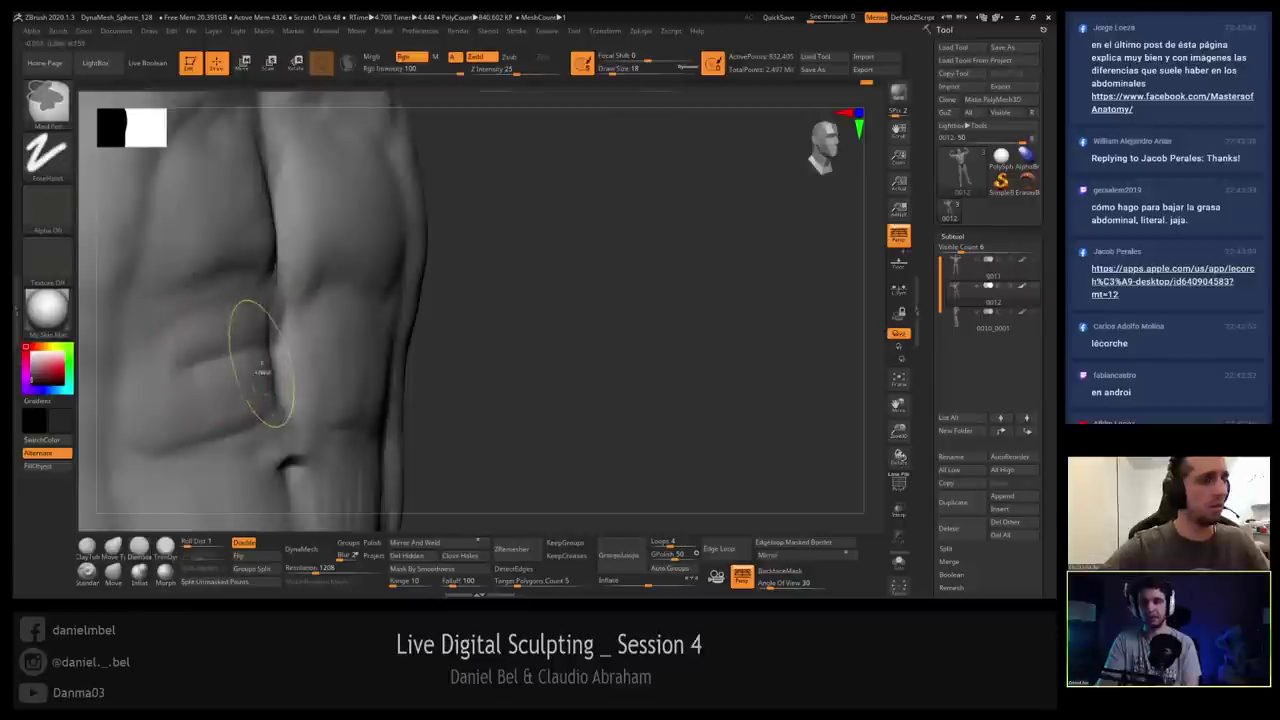
key(ctrl+z)
Sharpen the crease beneath the upper abdominal blocks with the DamStandard brush and soften its edges.
right_drag(251, 386, 306, 328)
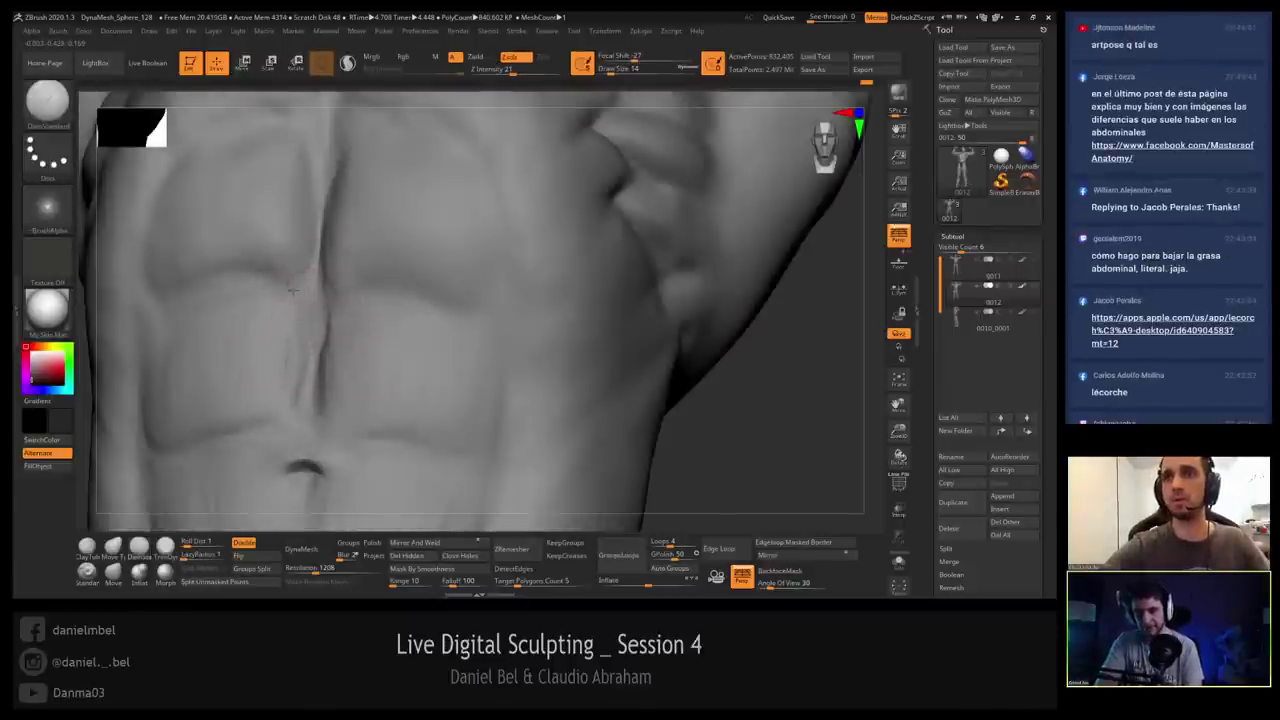
right_drag(238, 279, 272, 283)
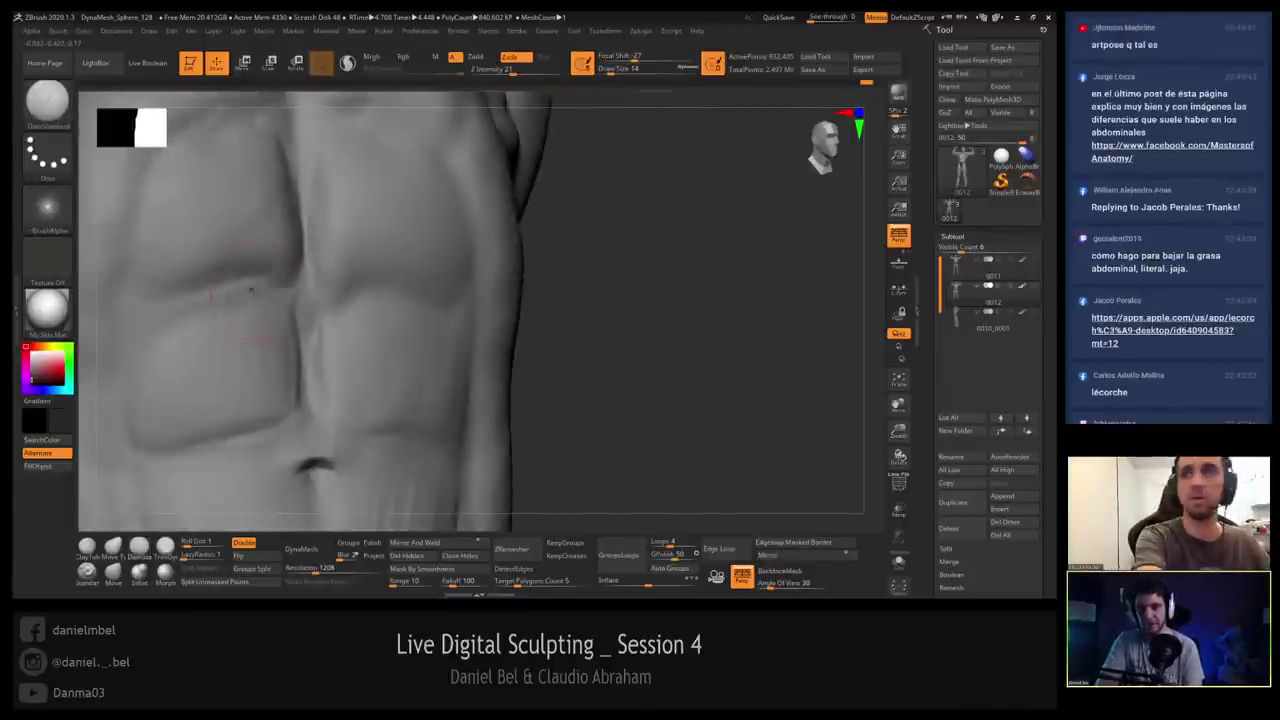
key(shift)
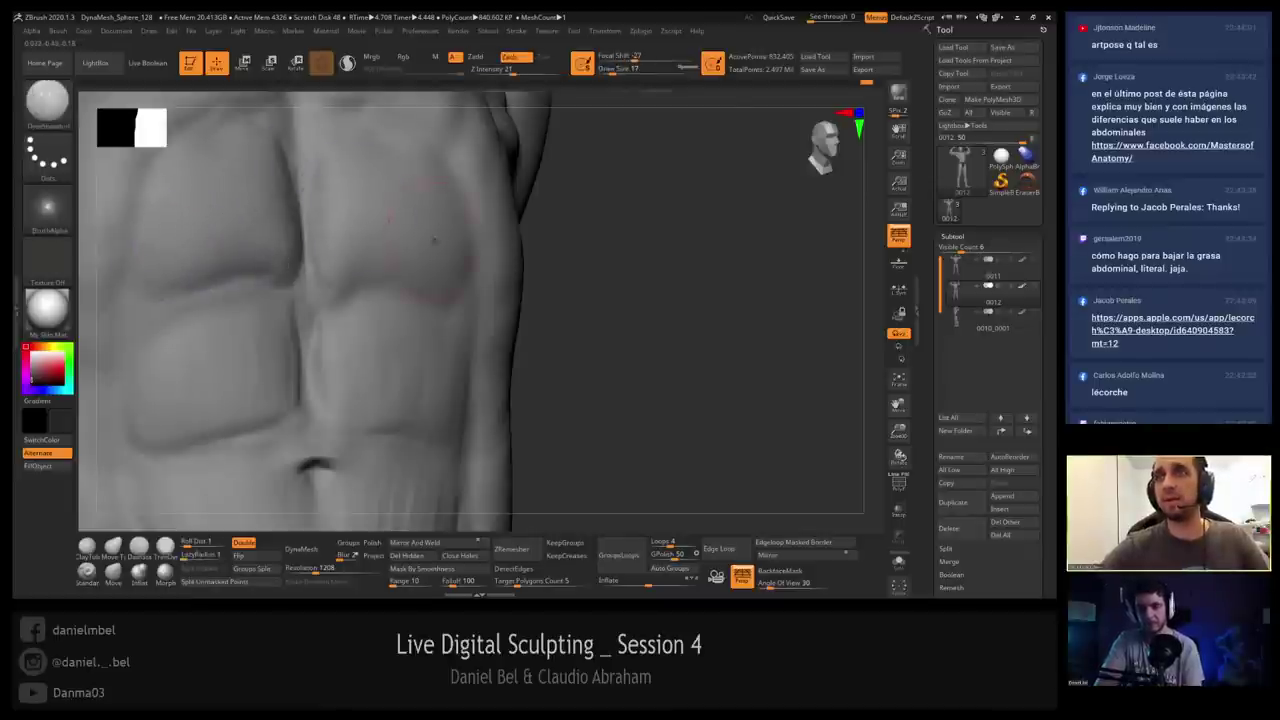
mouse_move(416, 251)
right_down()
mouse_move(381, 253)
mouse_move(376, 224)
mouse_move(370, 258)
right_up()
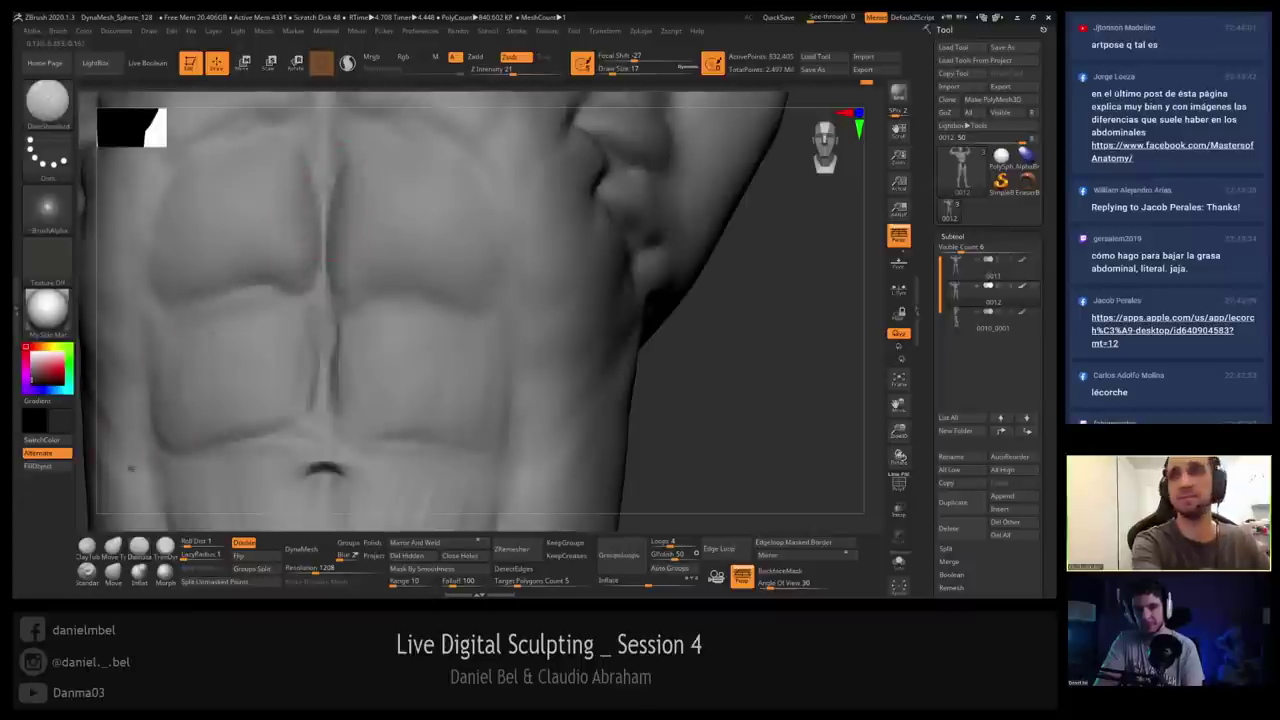
Add subtle clay volume to the upper abdominal blocks and midline at intensity 7, smoothing the blocks.
click(87, 545)
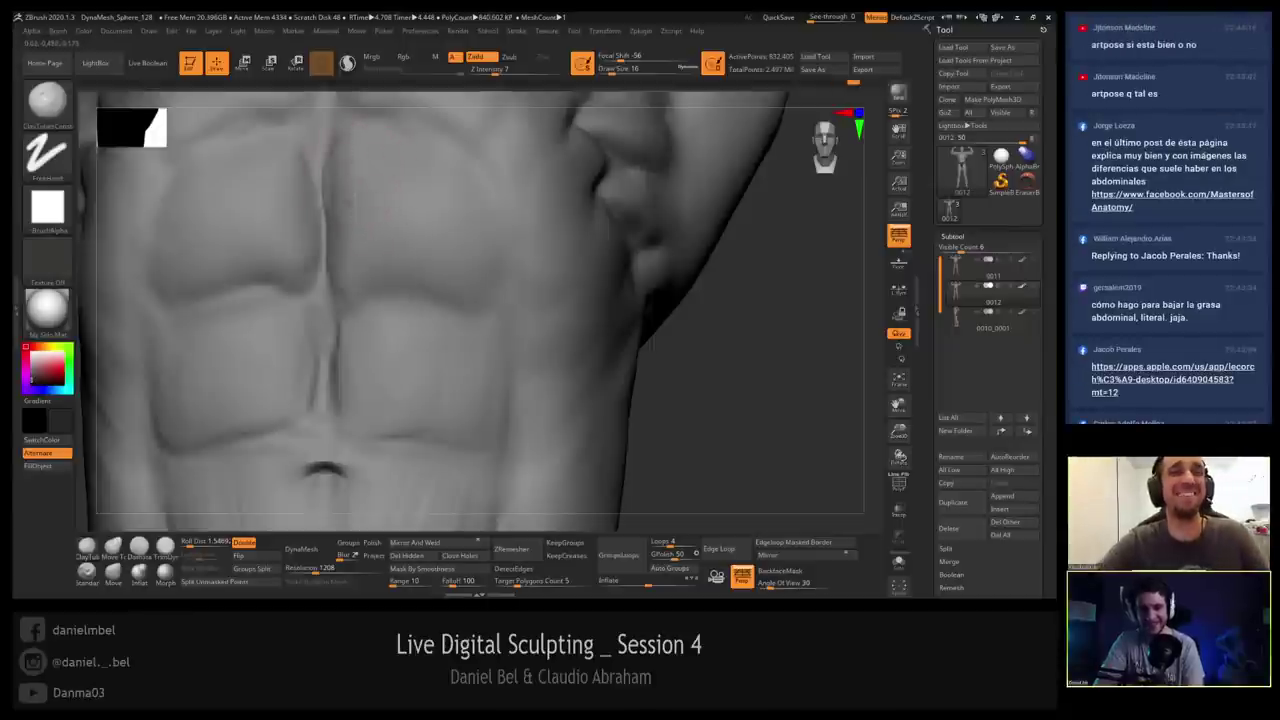
key(shift)
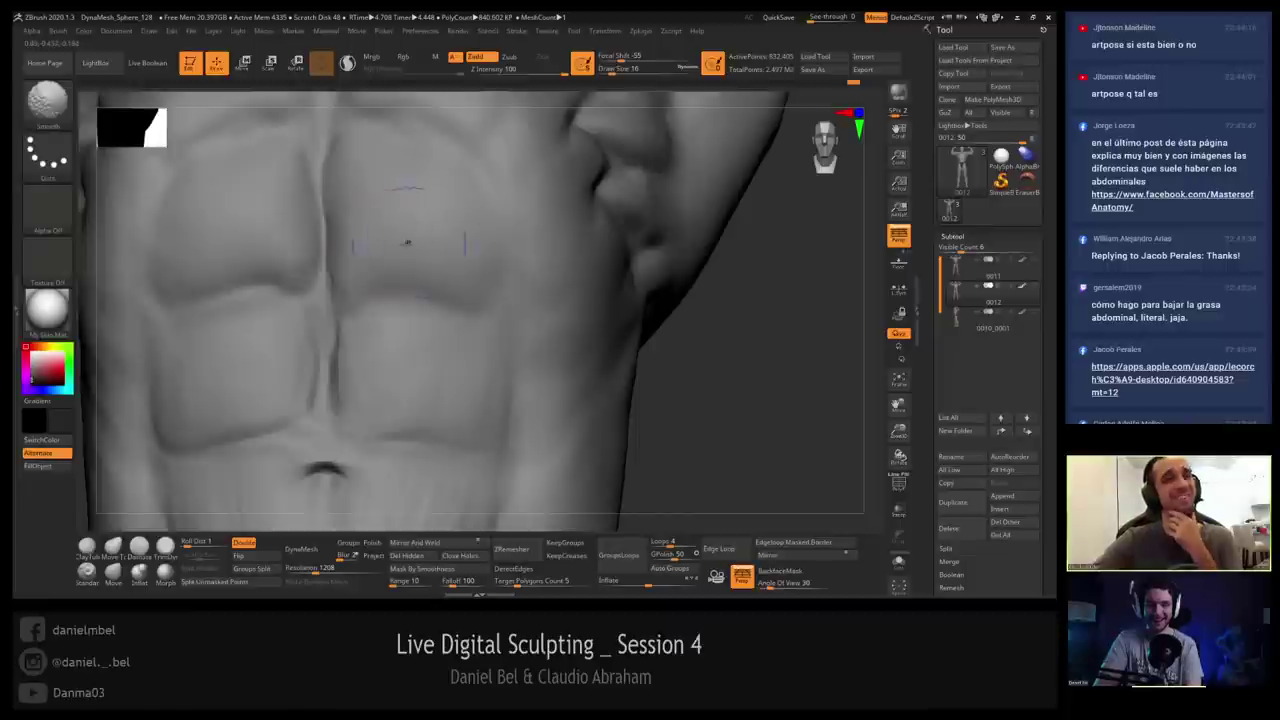
alt+right_drag(273, 352, 273, 263)
key(shift)
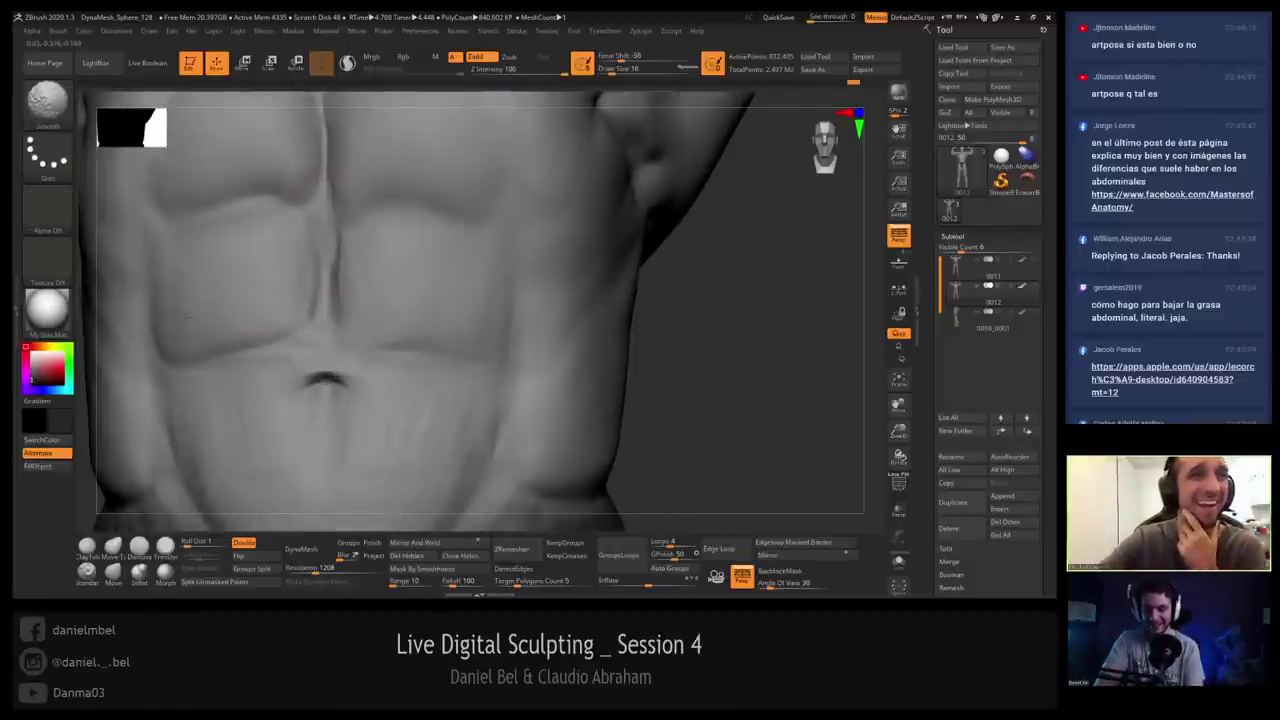
Build up the lower belly below the navel with light clay strokes and smooth the surface.
right_drag(393, 275, 253, 325)
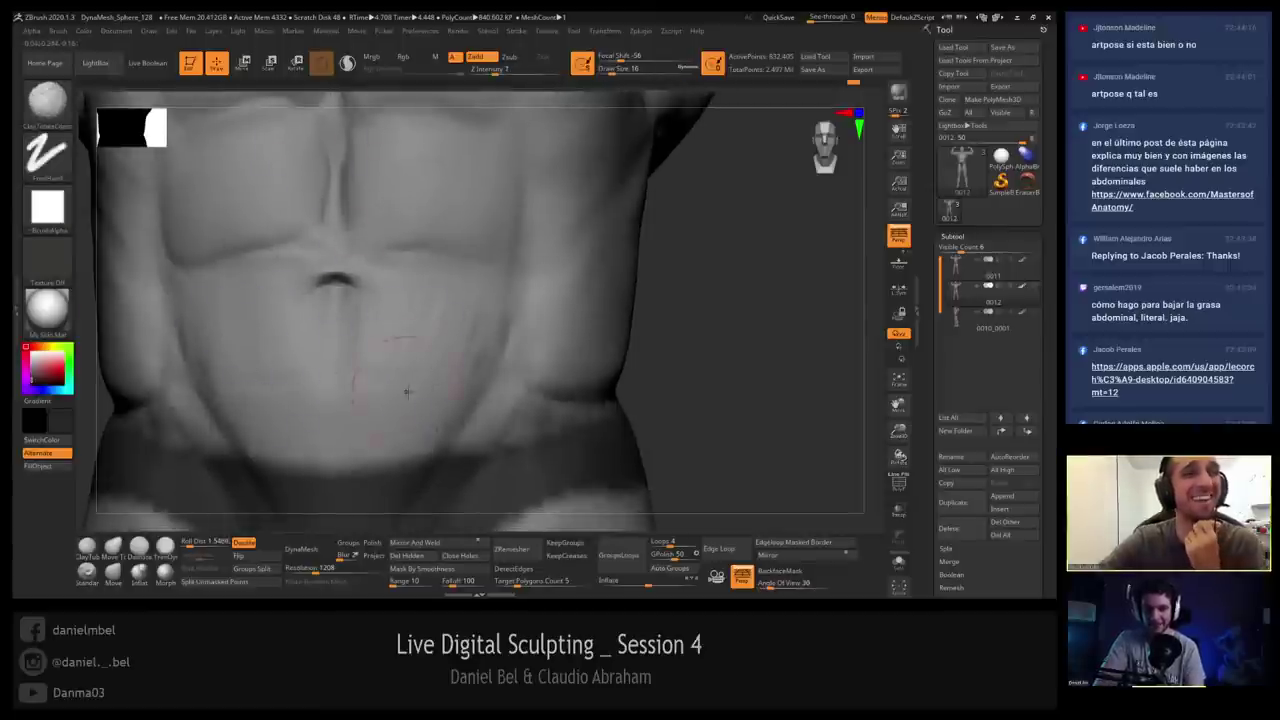
mouse_move(385, 385)
right_down()
mouse_move(350, 305)
mouse_move(351, 291)
mouse_move(372, 291)
right_up()
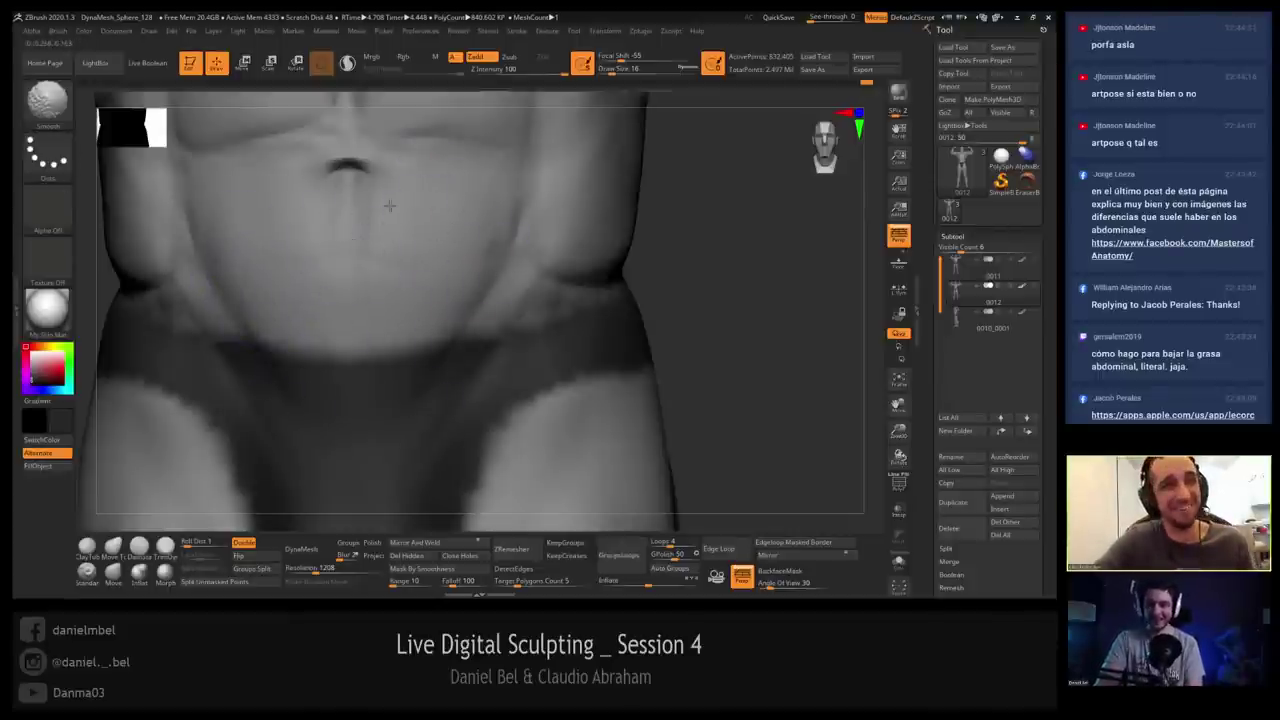
alt+right_drag(292, 201, 313, 301)
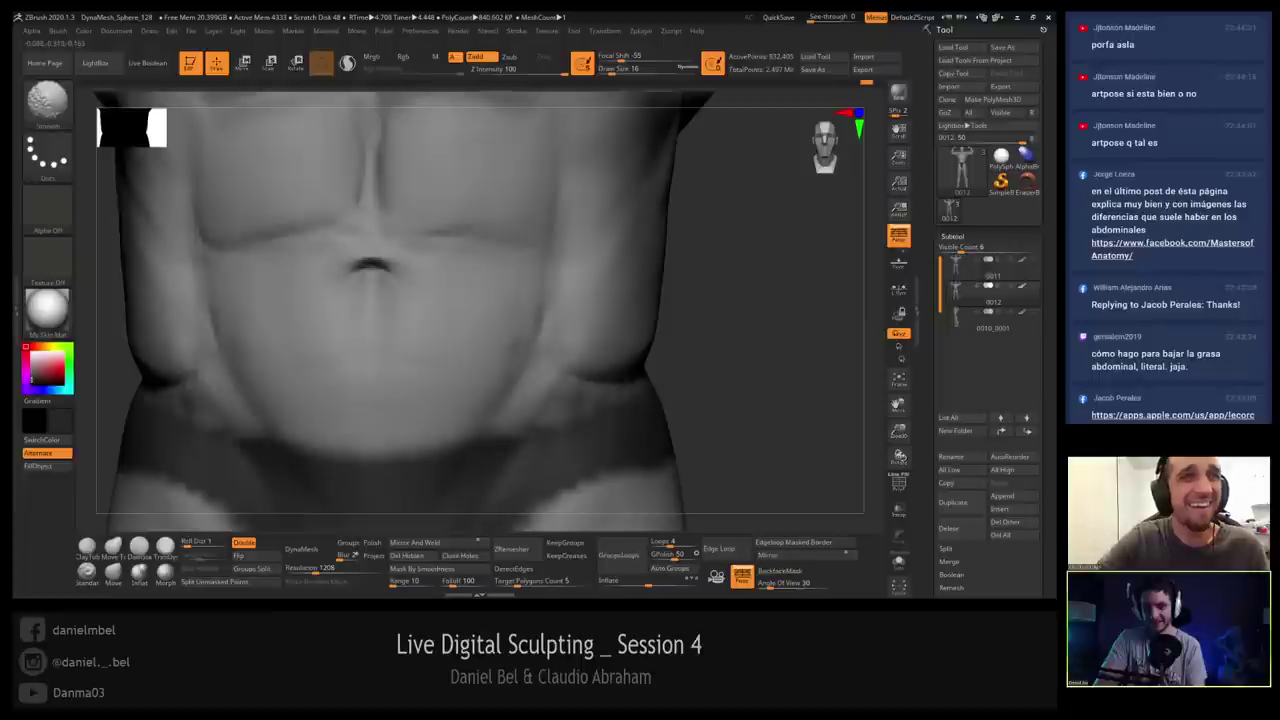
Refine the outer edge of the lower abdominal block on the figure's right side with the DamStandard brush.
key(b)
key(d)
key(s)
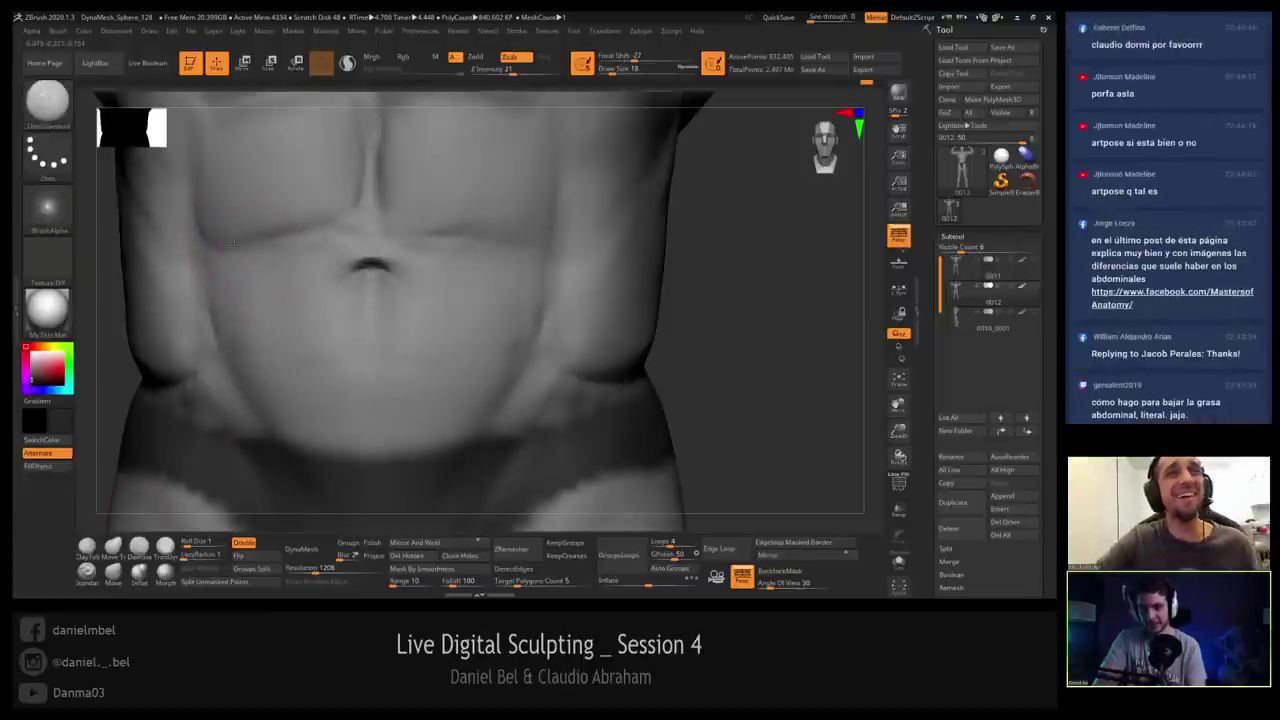
alt+right_drag(230, 242, 261, 316)
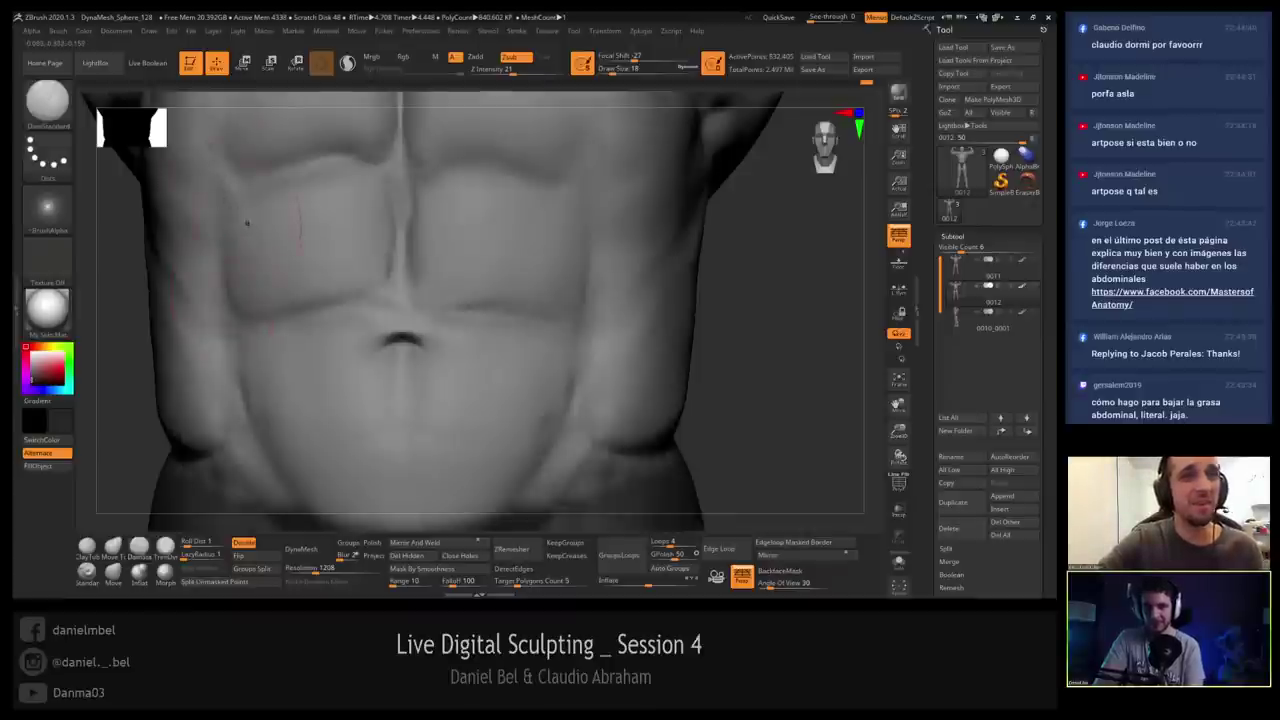
right_drag(247, 223, 572, 306)
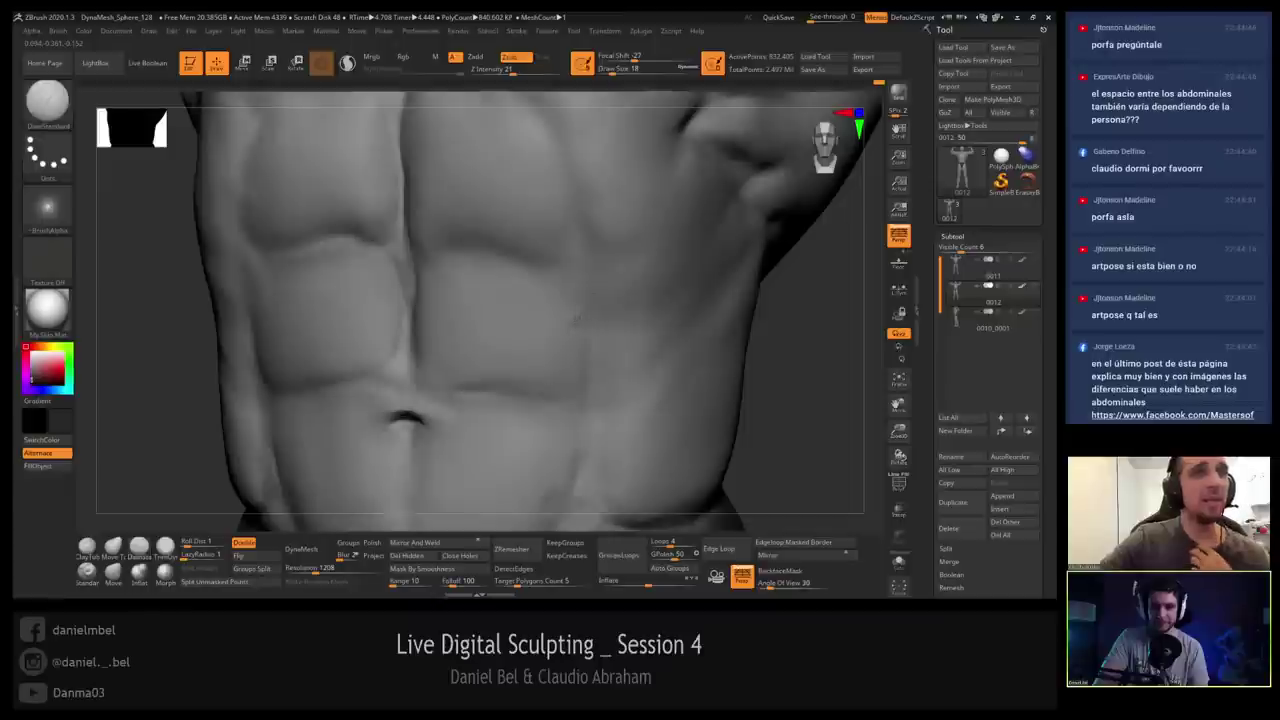
Carve and soften the outer edge of the lower abdominal block on the figure's left side, using small and medium DamStandard sizes.
key(s)
drag(575, 301, 568, 301)
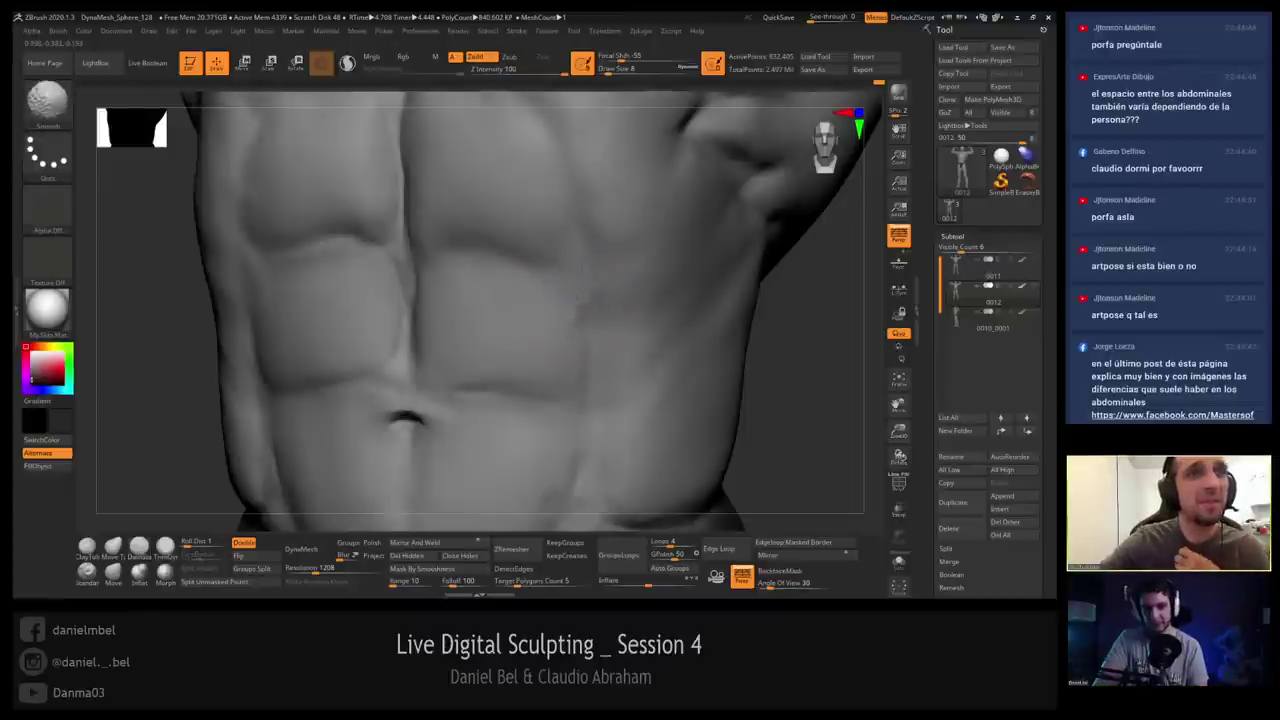
key(b)
key(d)
key(s)
key(s)
drag(600, 369, 605, 370)
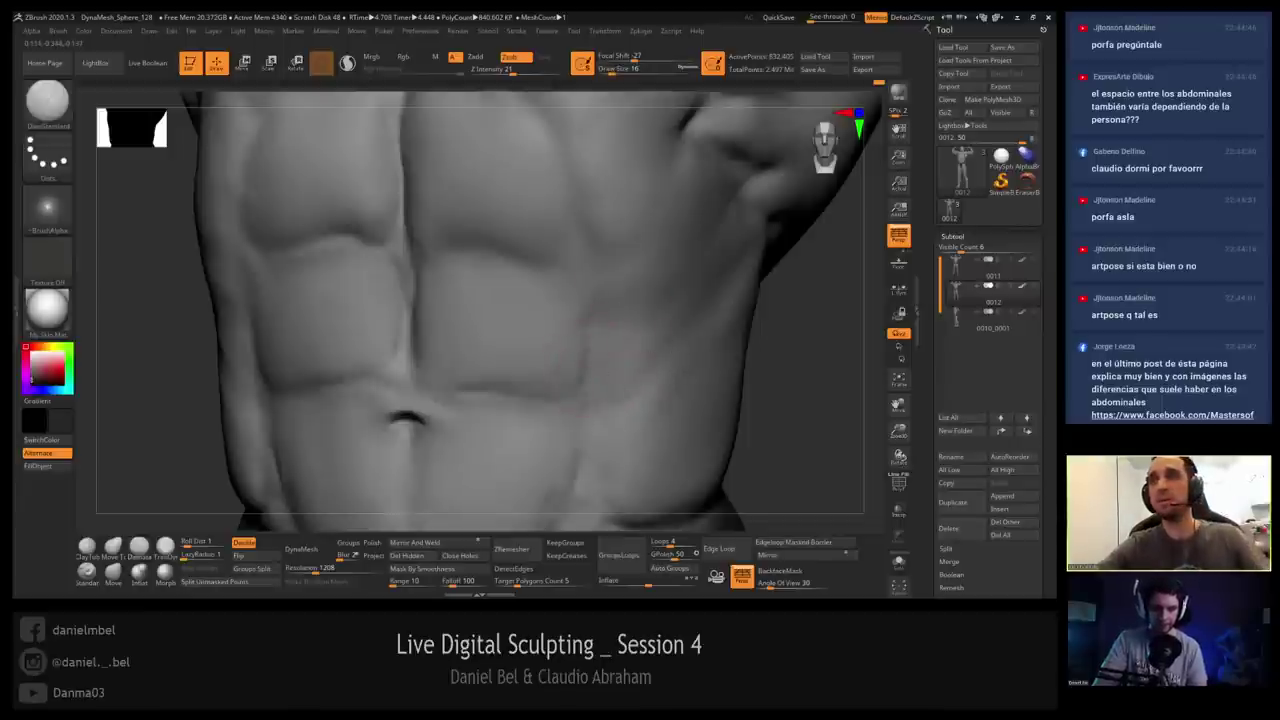
Define the diagonal oblique transition beside the abdominals on the figure's left side and smooth it.
alt+right_drag(653, 388, 607, 329)
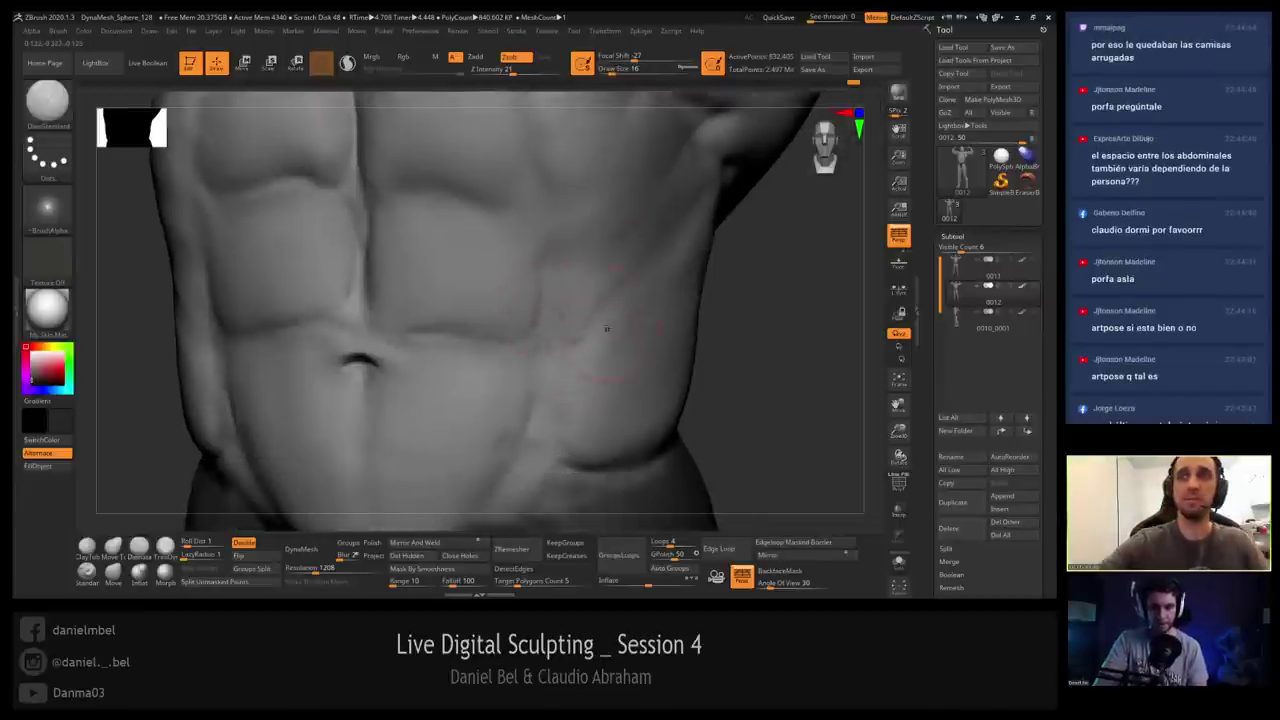
key(shift)
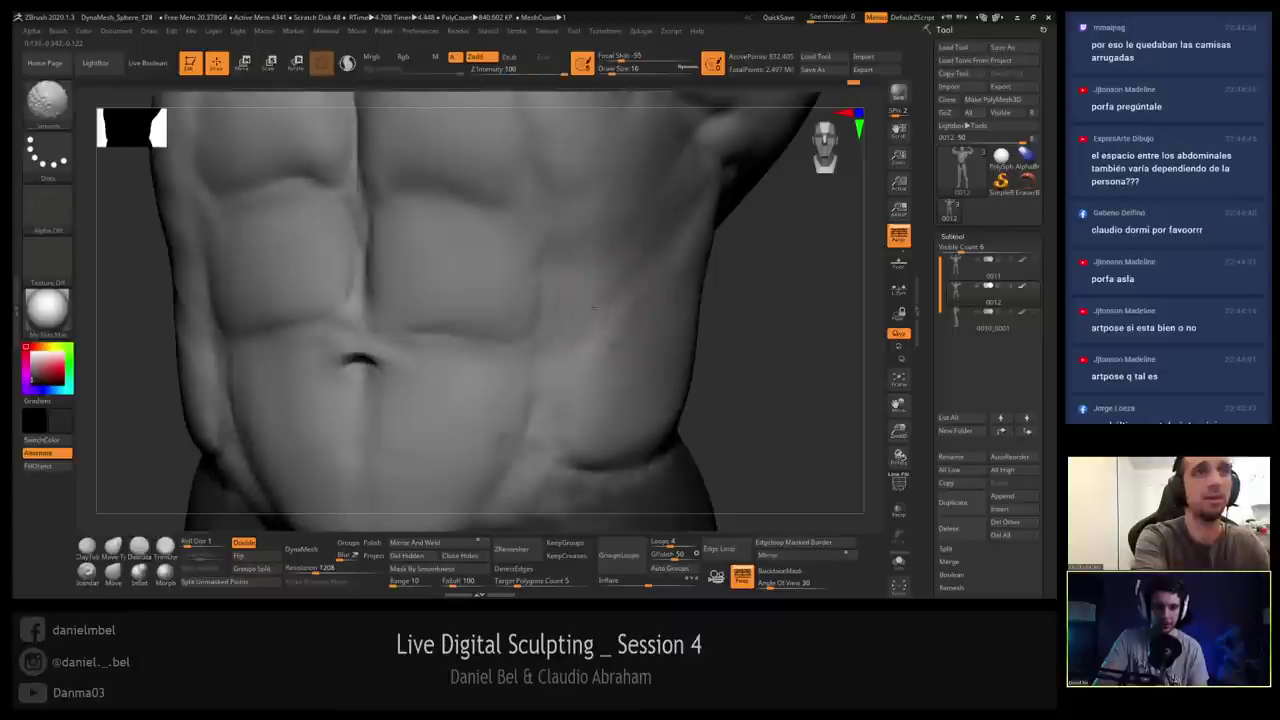
key(alt)
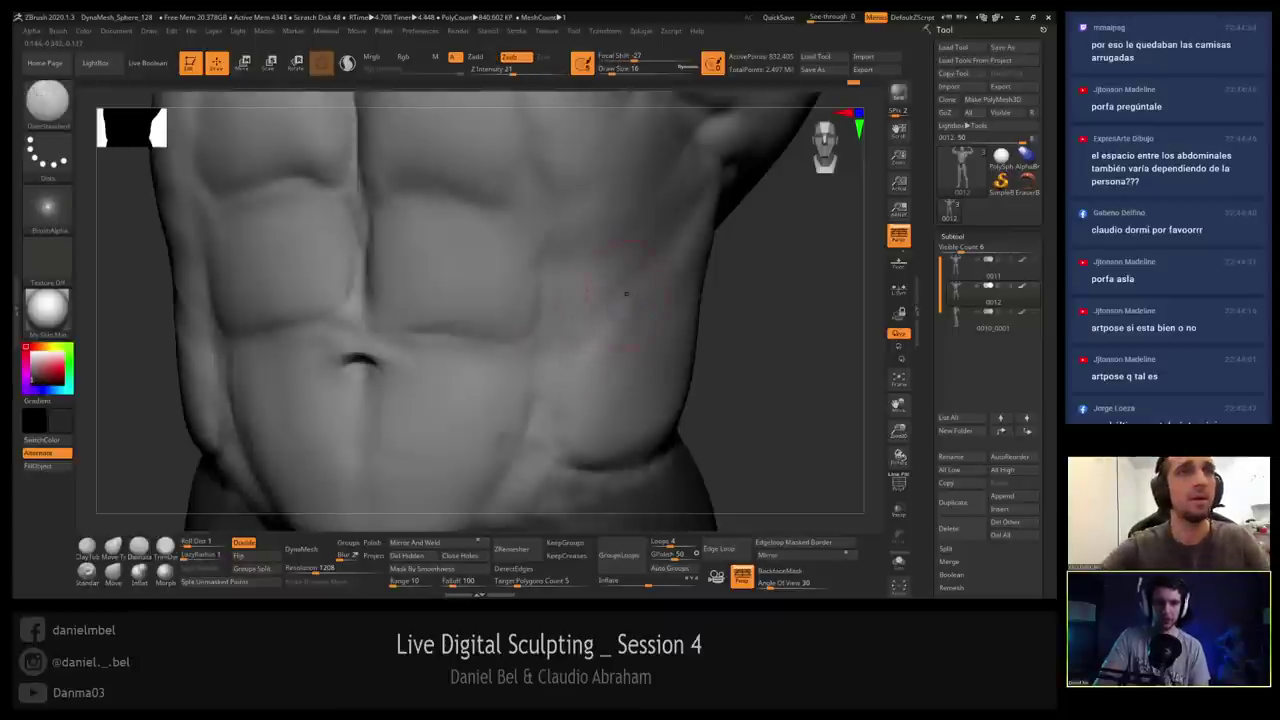
right_drag(575, 325, 660, 334)
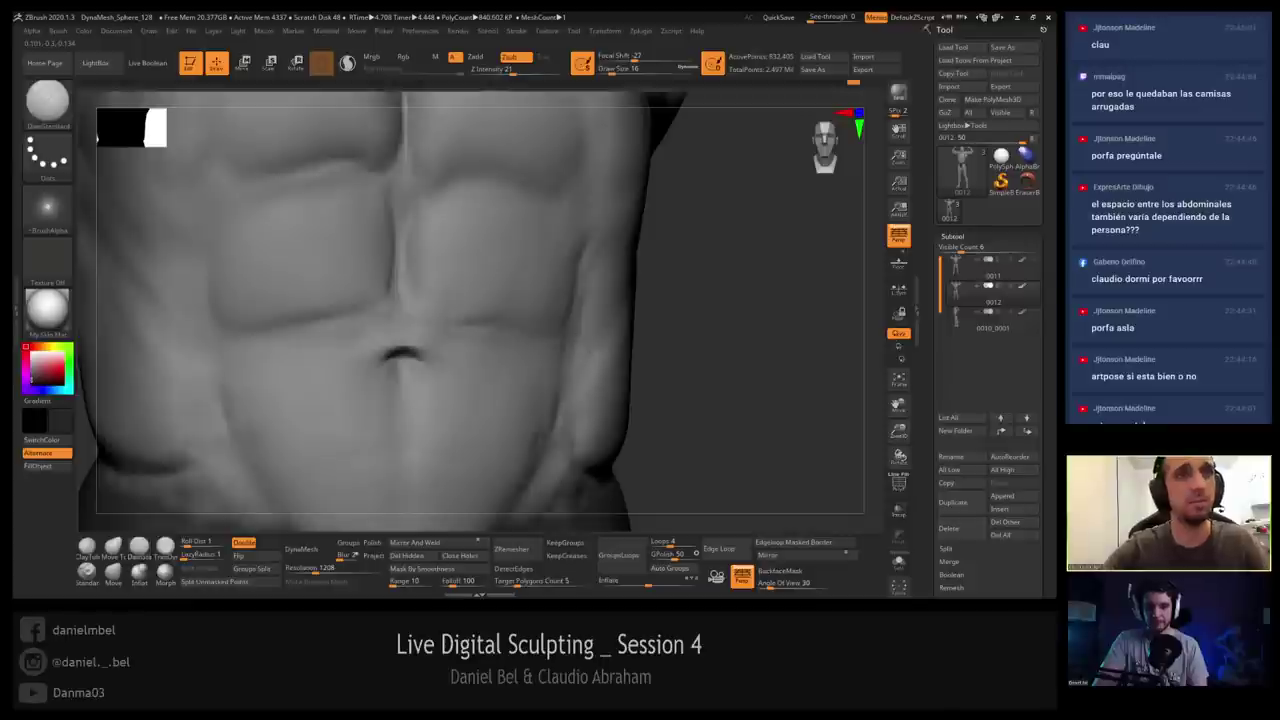
Smooth the horizontal crease above the navel on the figure's left side and refine the lower belly's outer edge.
right_drag(583, 287, 548, 294)
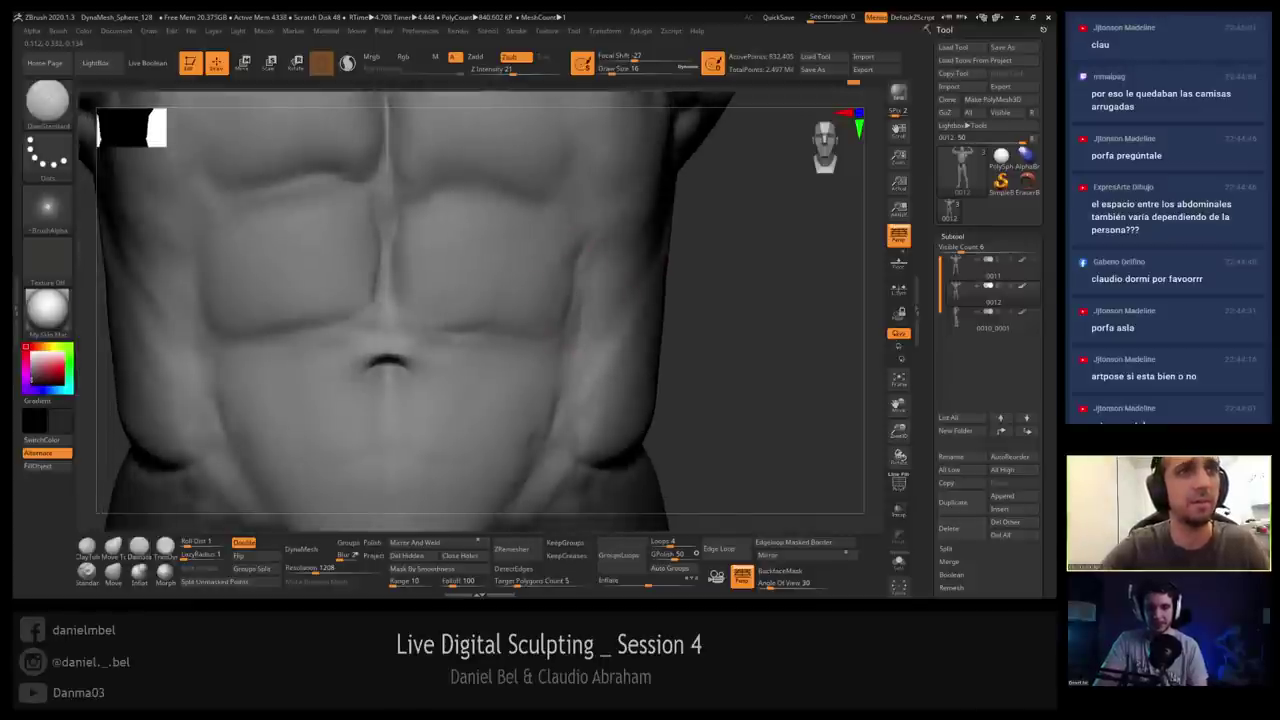
key(shift)
shift+drag(458, 330, 540, 330)
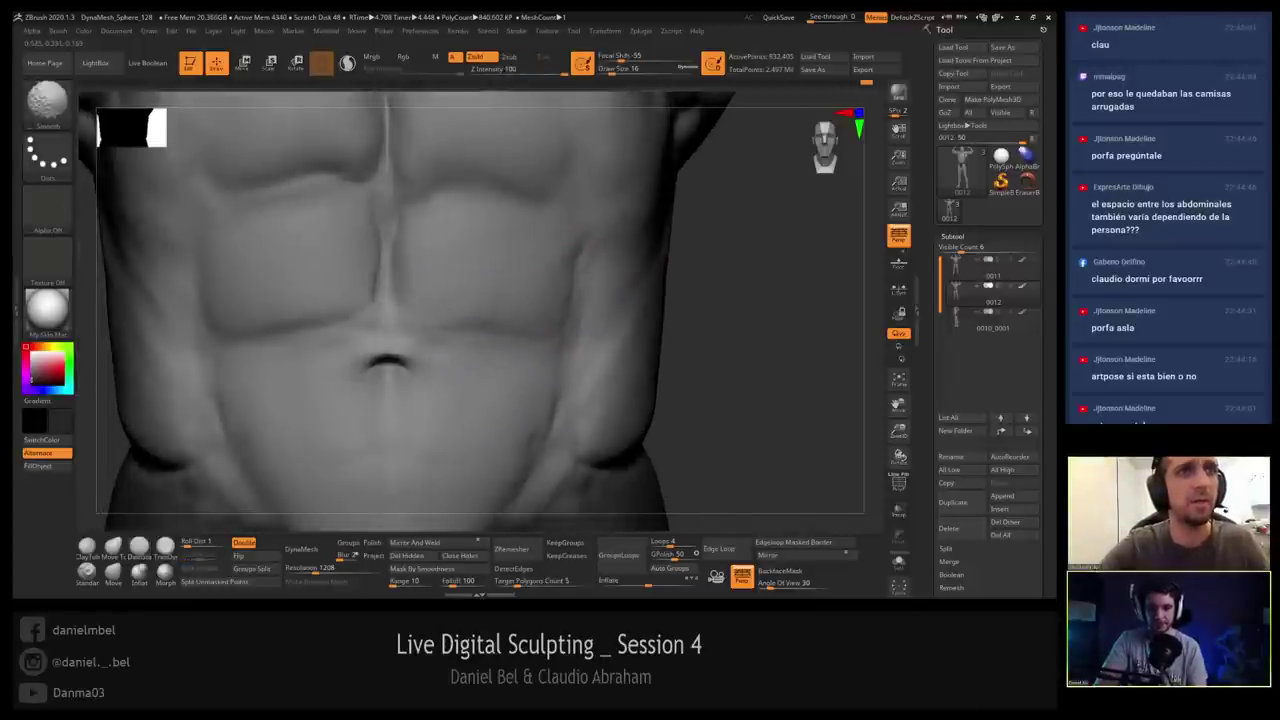
alt+right_drag(548, 394, 543, 271)
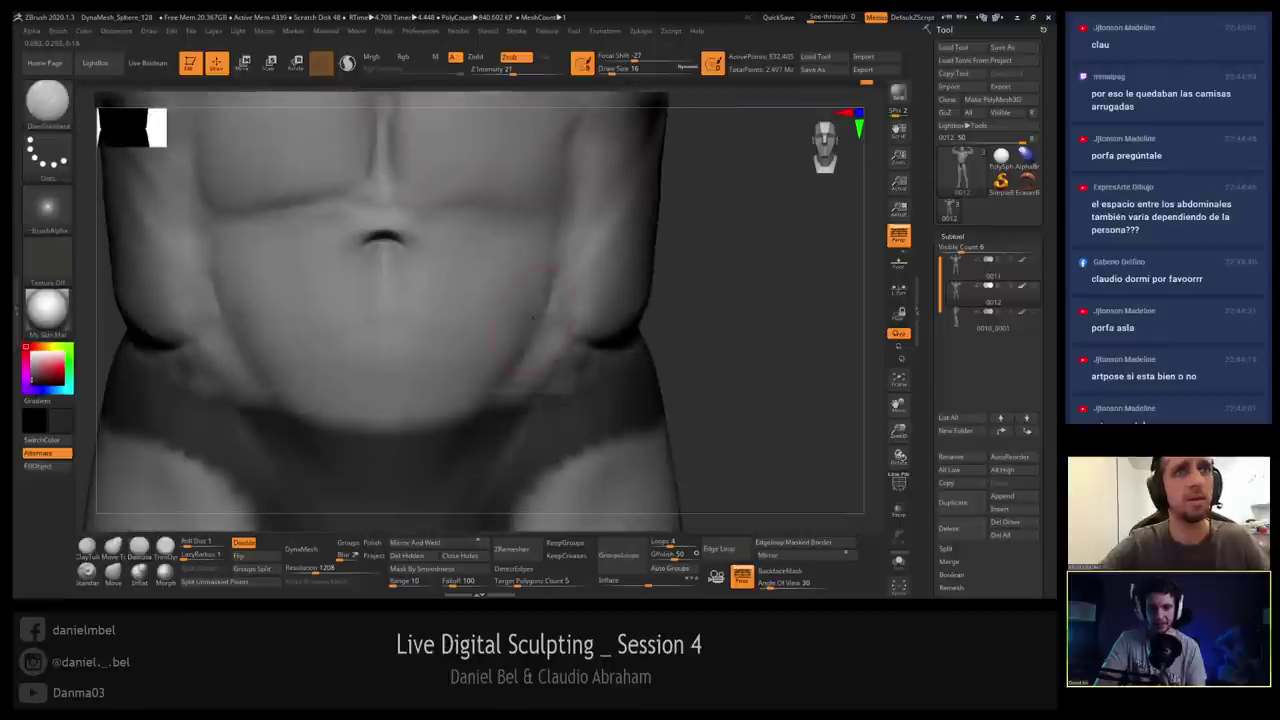
alt+right_drag(310, 313, 432, 419)
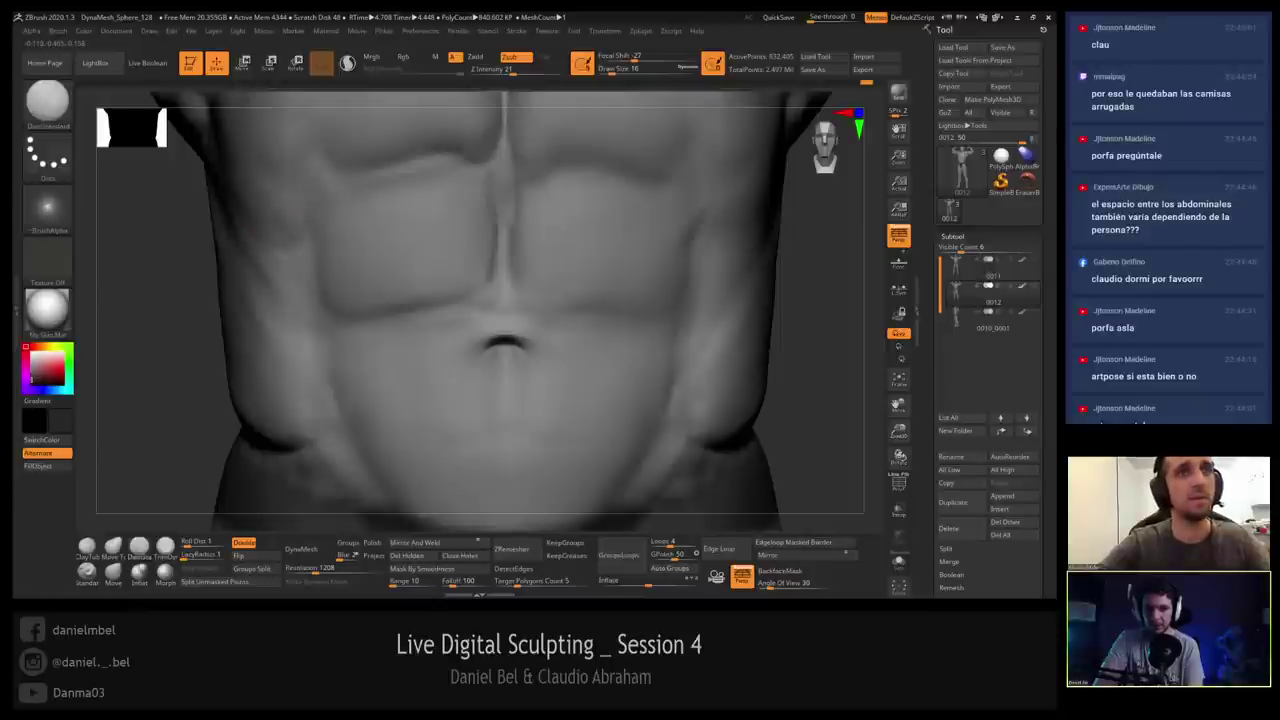
Smooth the oblique and the side of the rib cage on the figure's right side.
right_drag(308, 346, 466, 350)
key(shift)
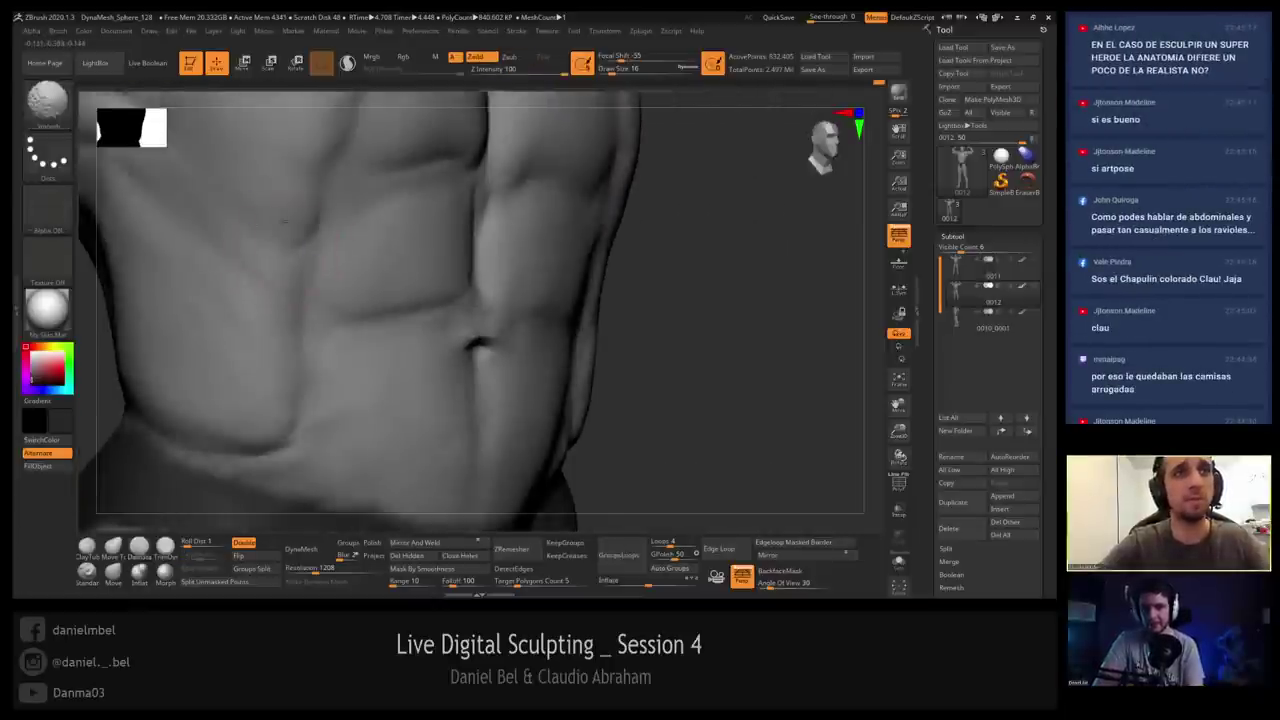
mouse_move(323, 218)
right_down()
mouse_move(294, 271)
mouse_move(294, 312)
mouse_move(308, 317)
right_up()
shift+drag(260, 207, 257, 269)
mouse_move(257, 269)
ctrl+right_down()
mouse_move(256, 205)
mouse_move(204, 212)
ctrl+right_up()
alt+right_drag(320, 260, 333, 373)
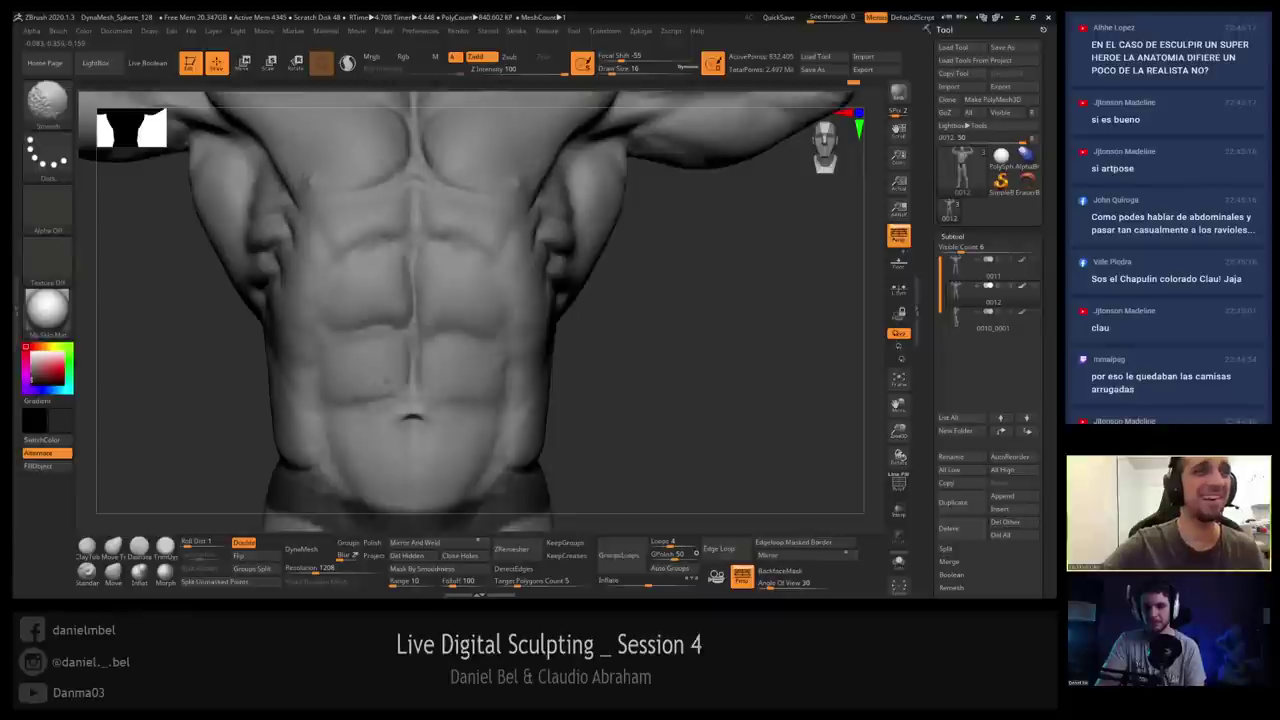
Smooth the surfaces of the middle and upper abdominal blocks on both sides of the midline.
ctrl+right_drag(392, 335, 370, 386)
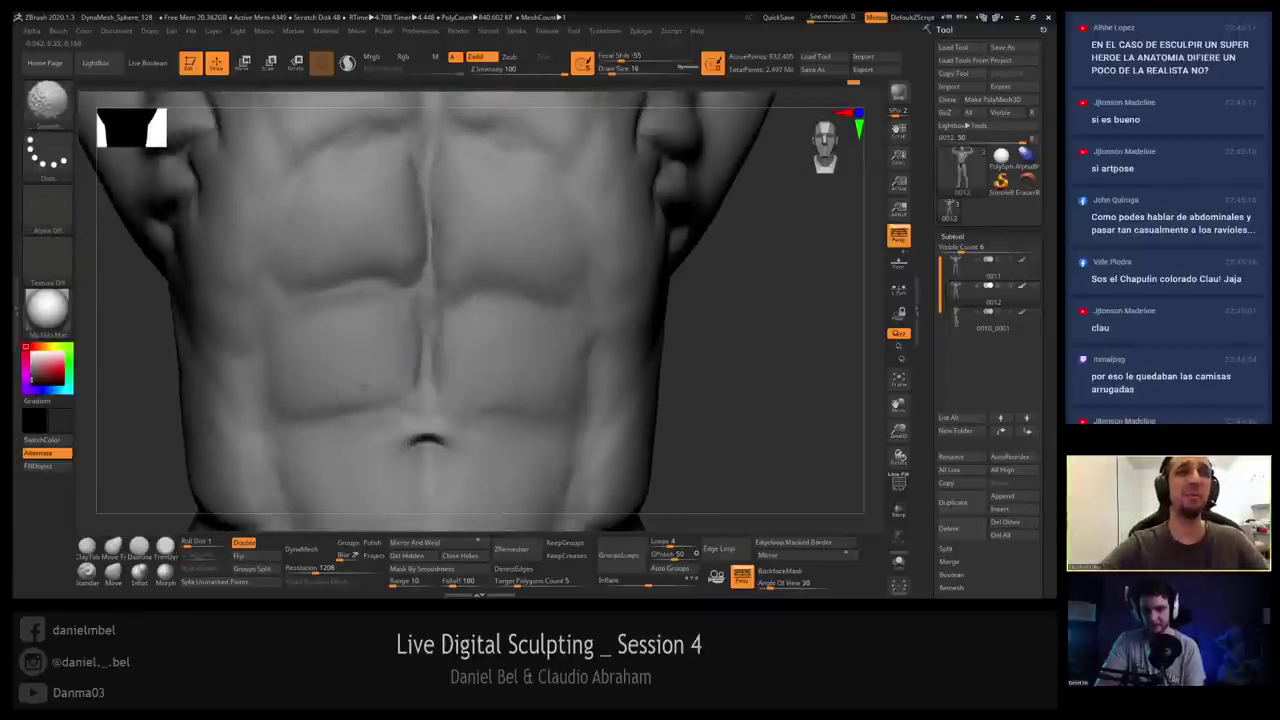
right_drag(430, 300, 366, 310)
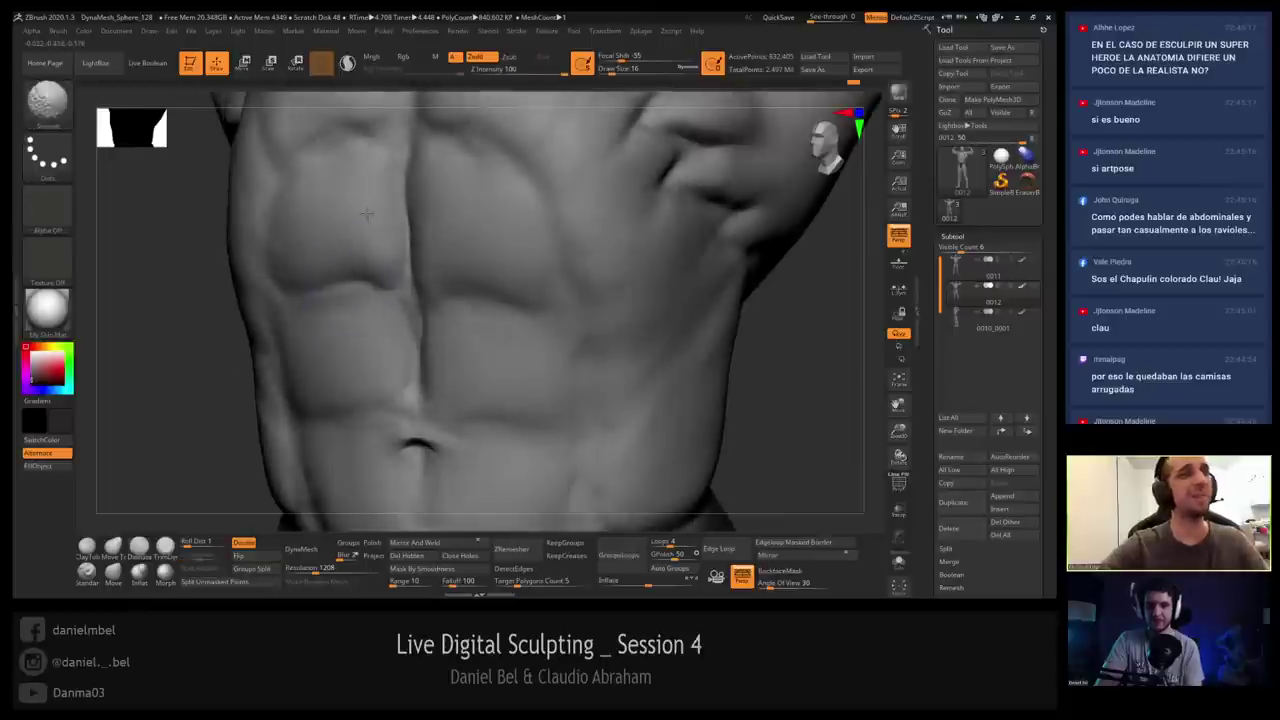
right_drag(328, 193, 434, 186)
shift+drag(464, 210, 486, 221)
mouse_move(486, 221)
right_down()
mouse_move(384, 242)
mouse_move(487, 268)
right_up()
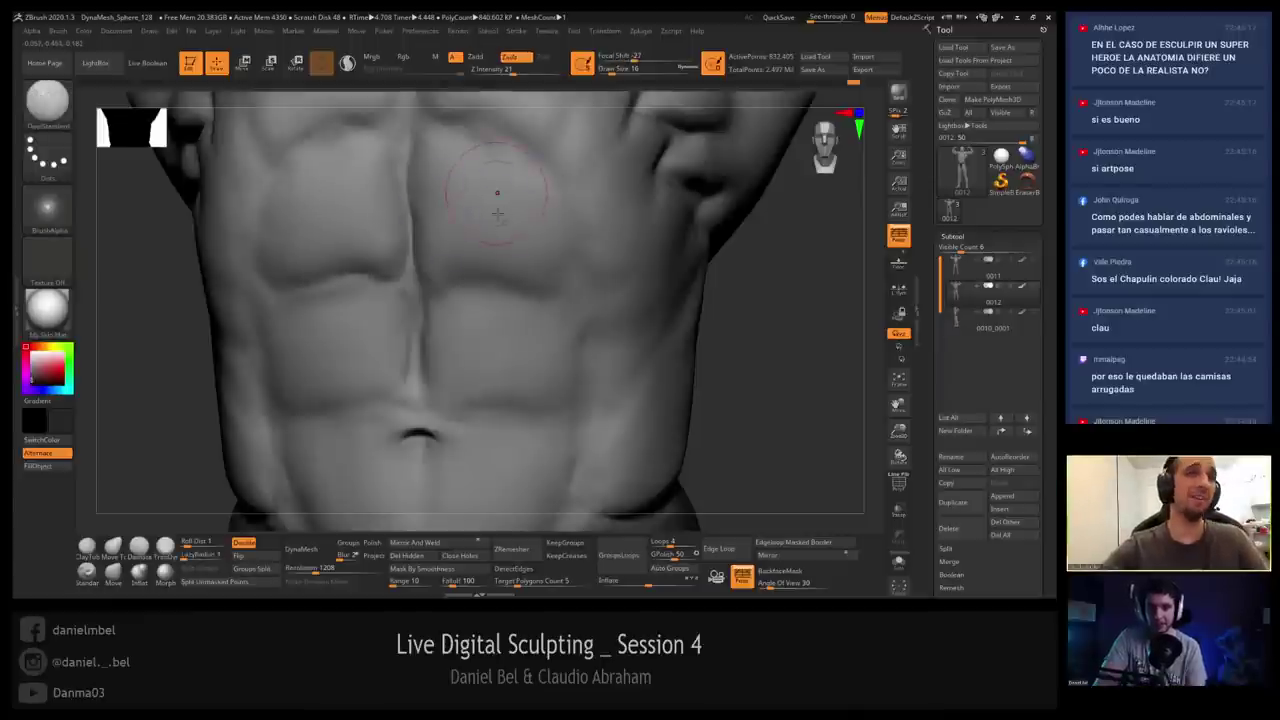
Shape the top abdominal blocks with a clay brush and smooth the arched crease beneath the rib cage.
alt+right_drag(496, 194, 484, 282)
key(b)
key(c)
key(b)
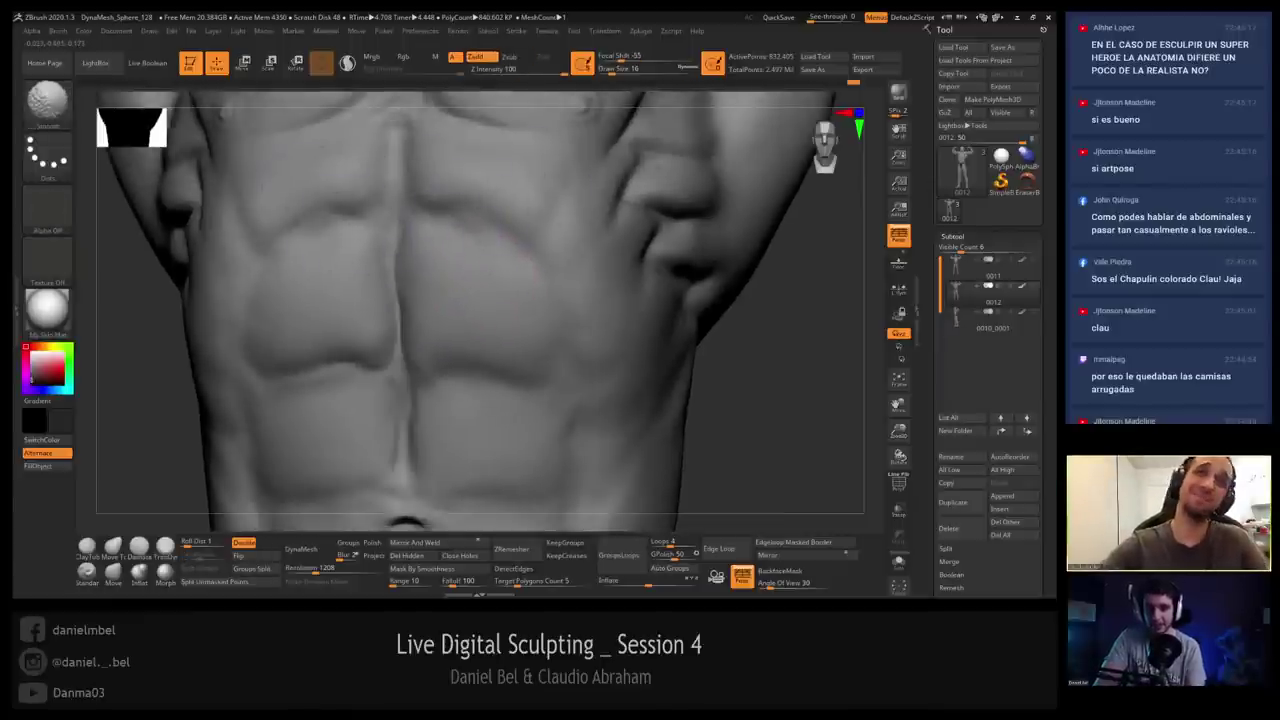
Smooth the vertical groove between the upper abdominal blocks and refine the inner edges of the pectorals along the sternum.
alt+right_drag(396, 100, 378, 212)
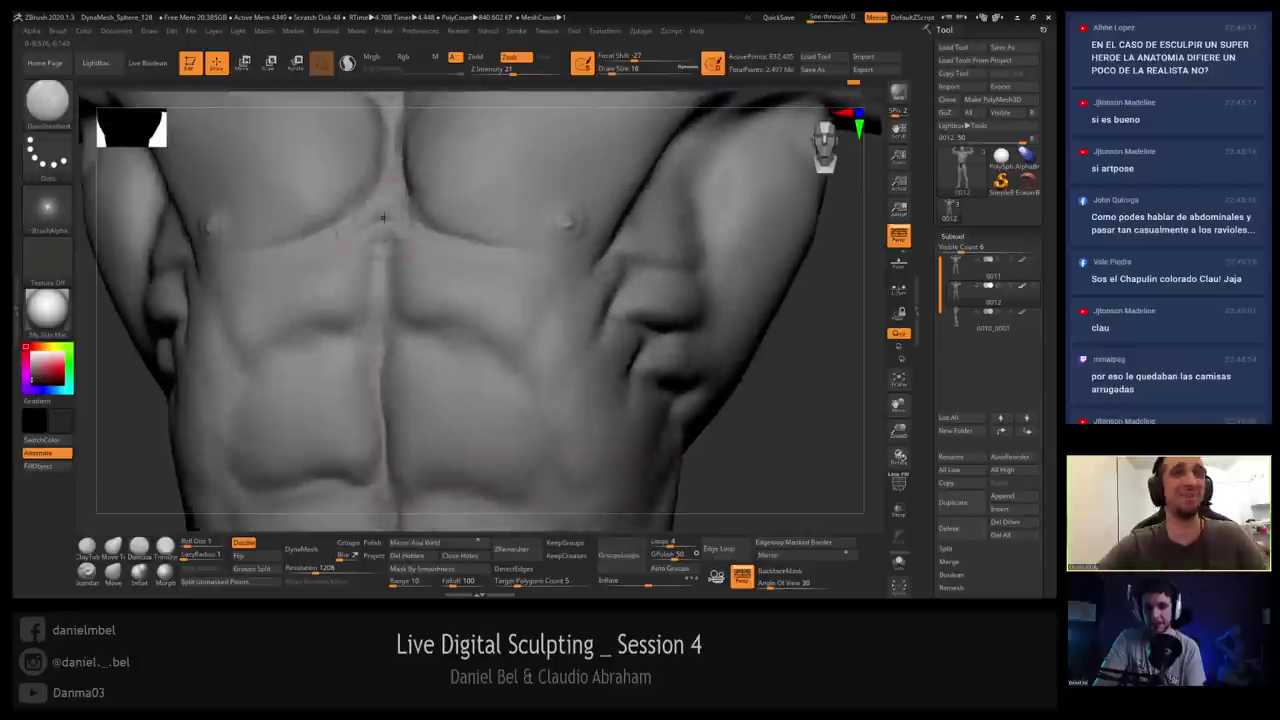
alt+right_drag(434, 163, 418, 249)
shift+drag(375, 327, 384, 162)
right_drag(384, 170, 431, 246)
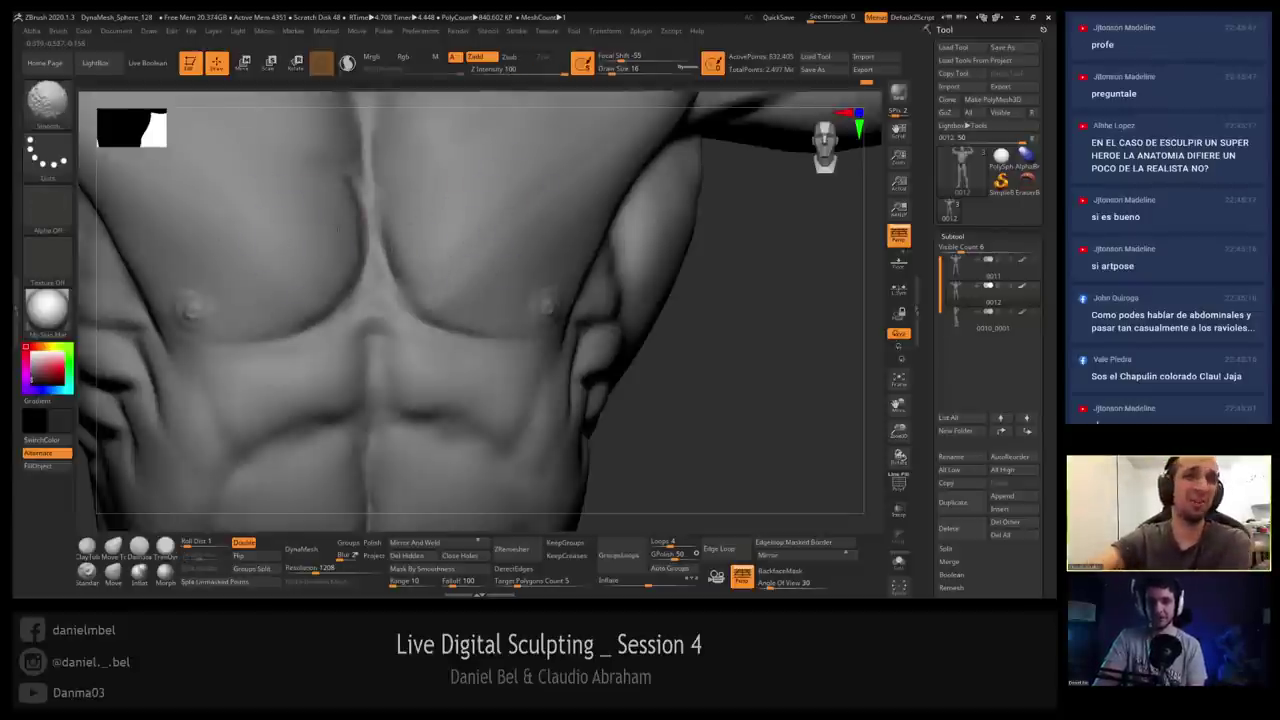
right_drag(330, 264, 312, 373)
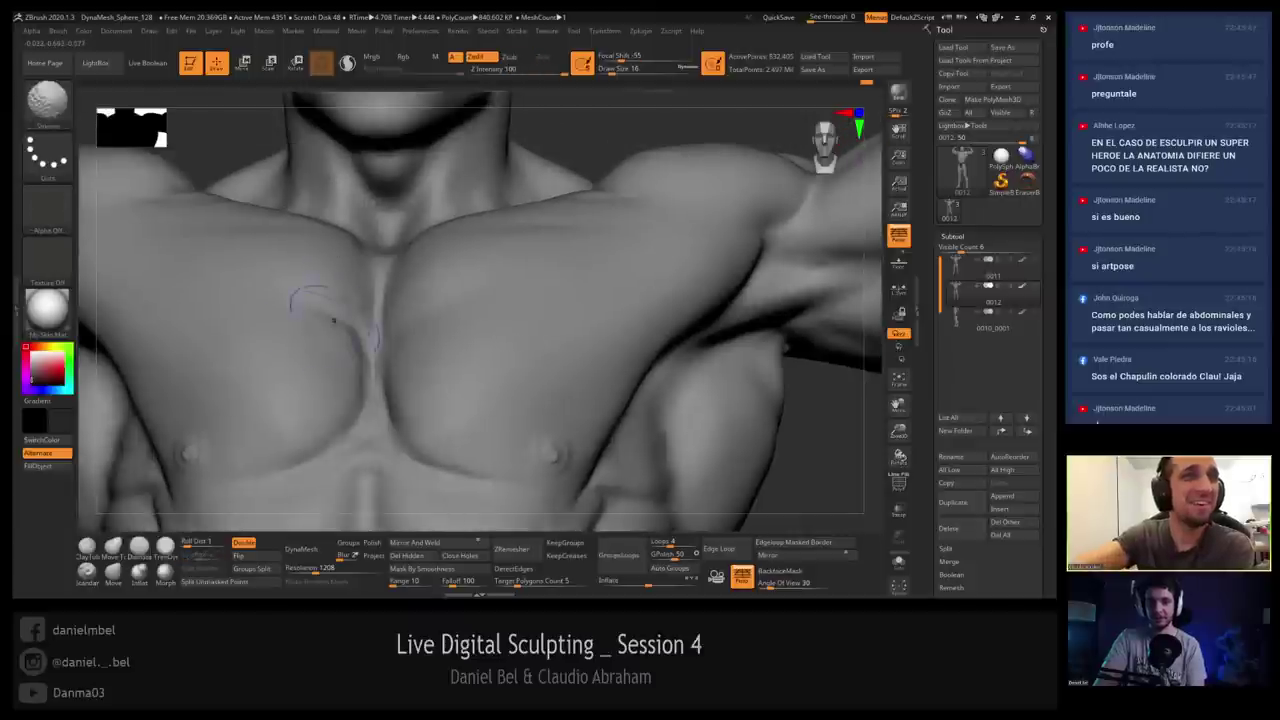
right_drag(332, 318, 324, 260)
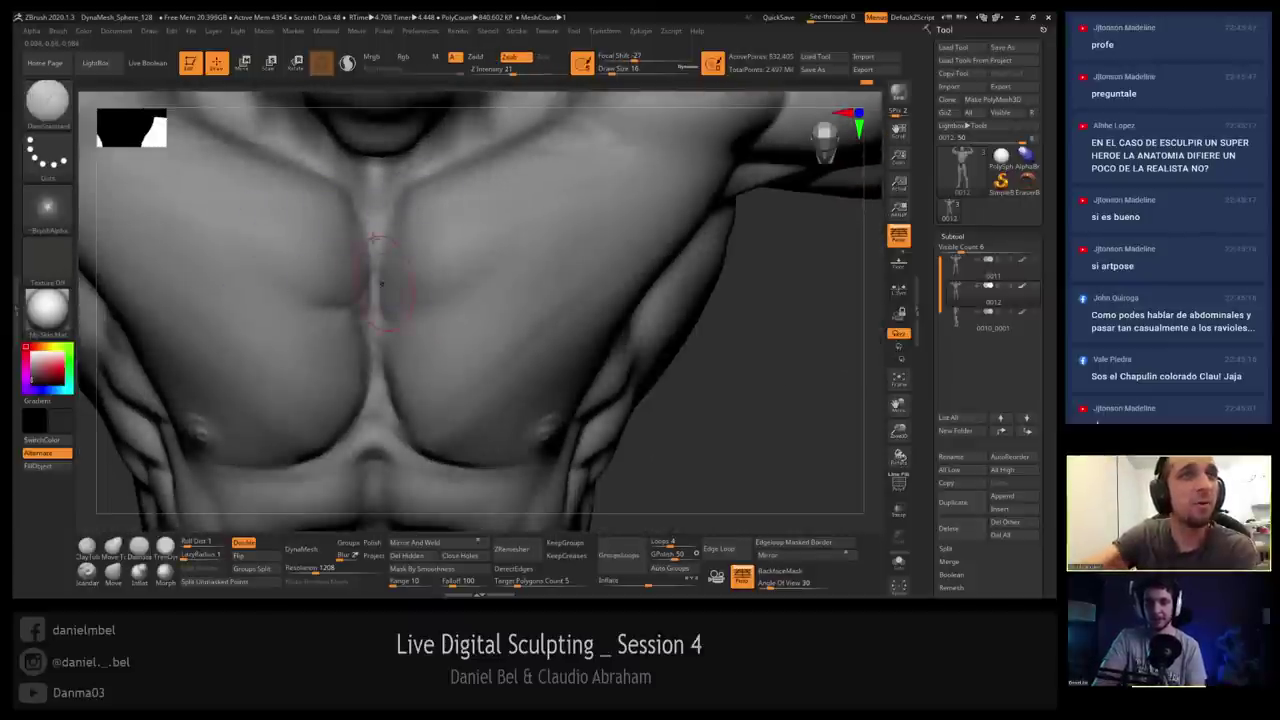
Refine the sternum groove and carve the crease running beneath the pectoral into the armpit on the figure's left side.
mouse_move(378, 258)
ctrl+right_down()
mouse_move(321, 301)
mouse_move(318, 232)
mouse_move(335, 215)
ctrl+right_up()
mouse_move(470, 250)
right_down()
mouse_move(404, 245)
mouse_move(420, 302)
right_up()
mouse_move(348, 334)
ctrl+right_down()
mouse_move(340, 366)
mouse_move(312, 350)
ctrl+right_up()
key(bracketright)
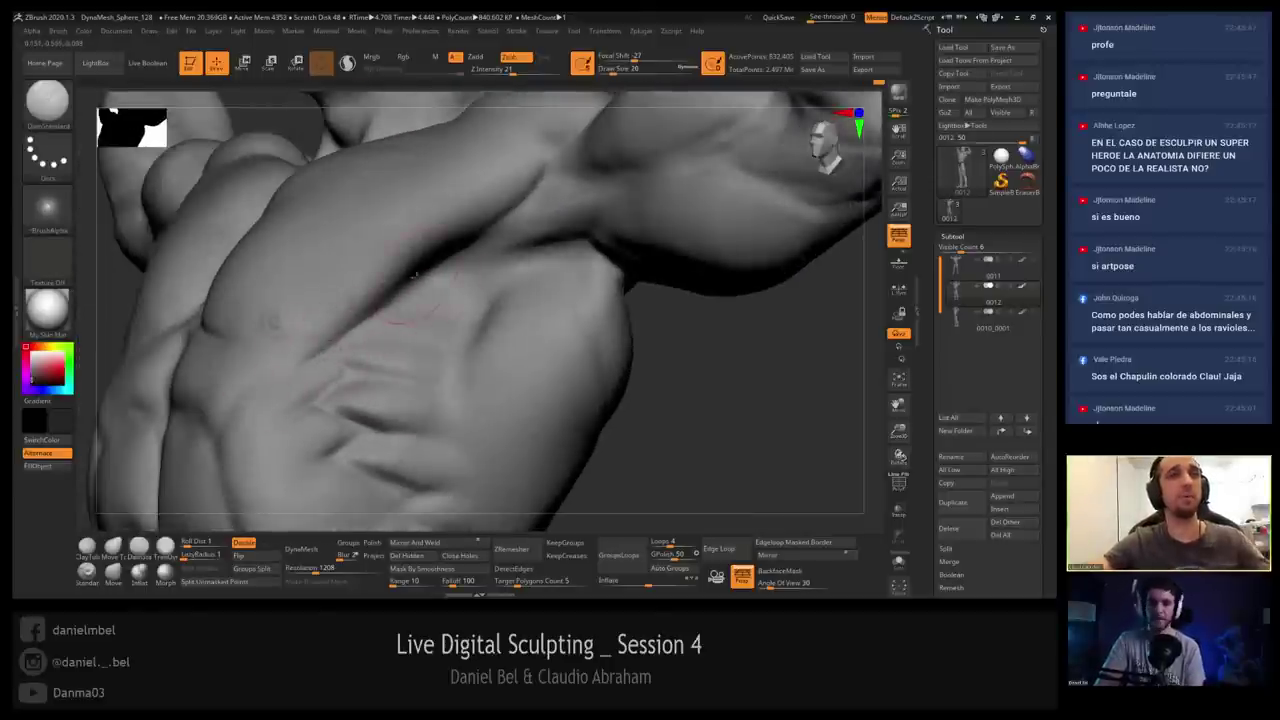
mouse_move(315, 366)
right_down()
mouse_move(344, 360)
mouse_move(345, 335)
right_up()
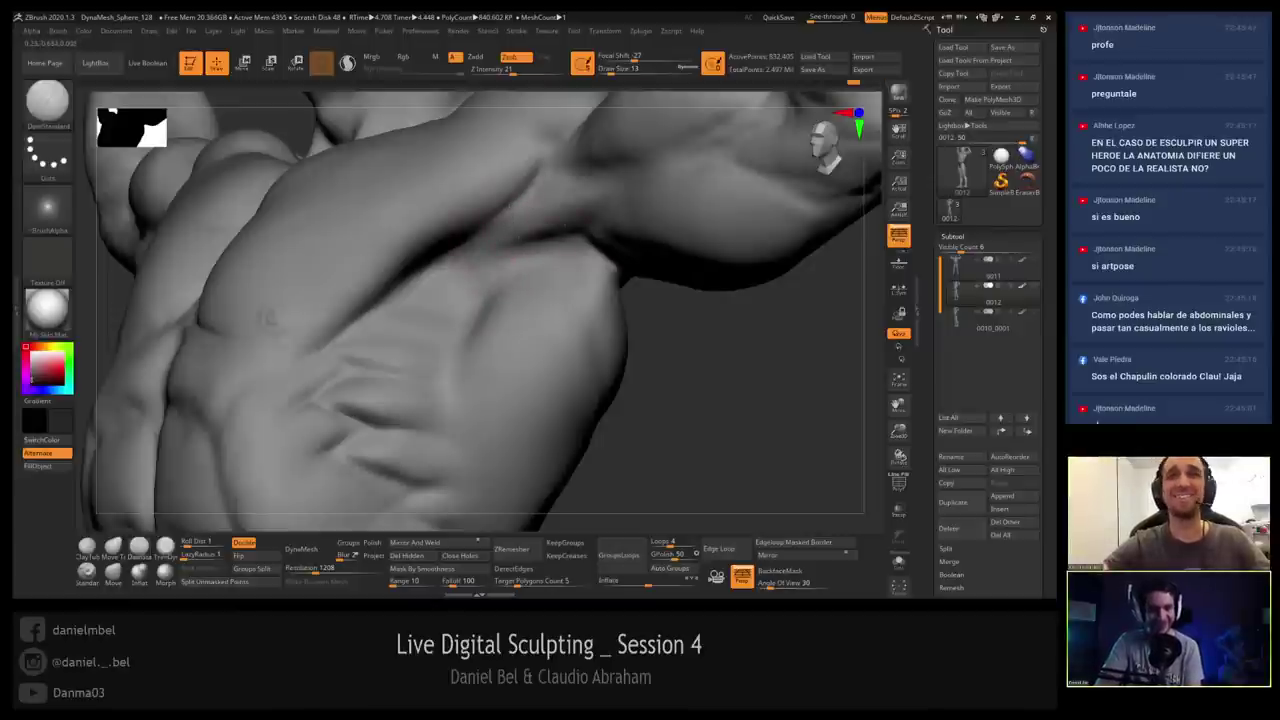
mouse_move(586, 182)
right_down()
mouse_move(620, 236)
mouse_move(558, 190)
mouse_move(490, 190)
right_up()
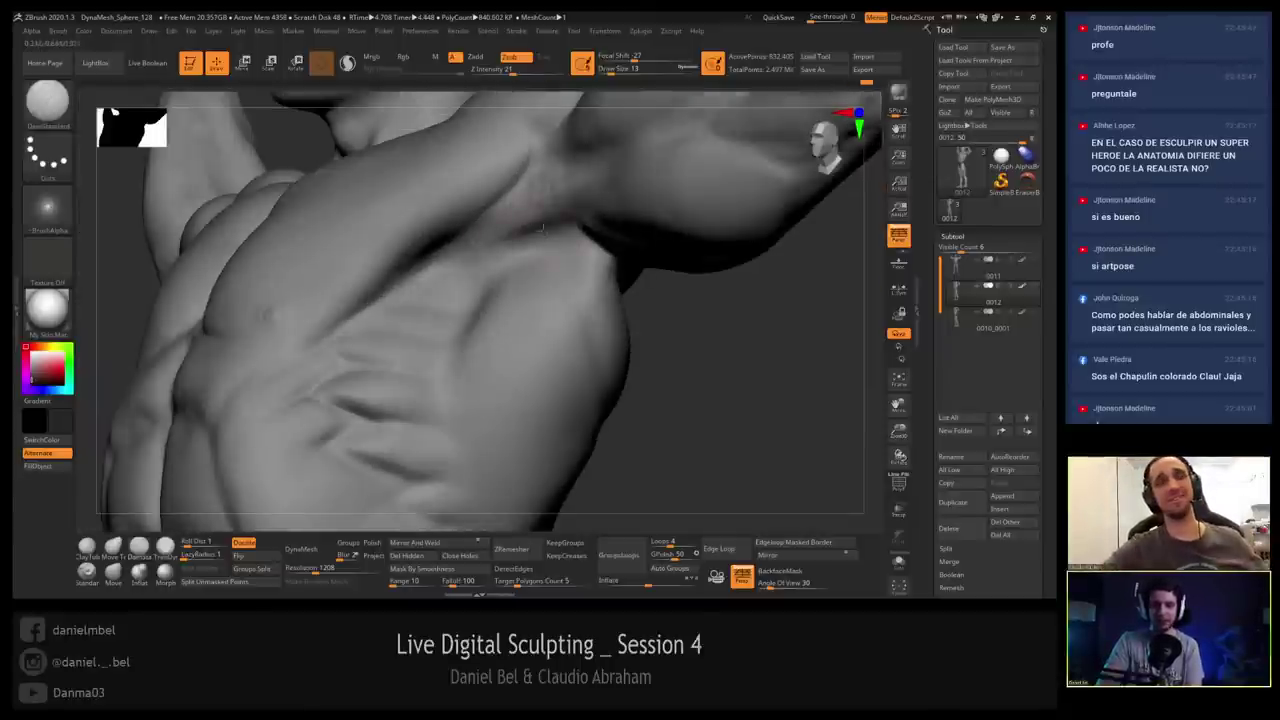
right_drag(542, 228, 516, 236)
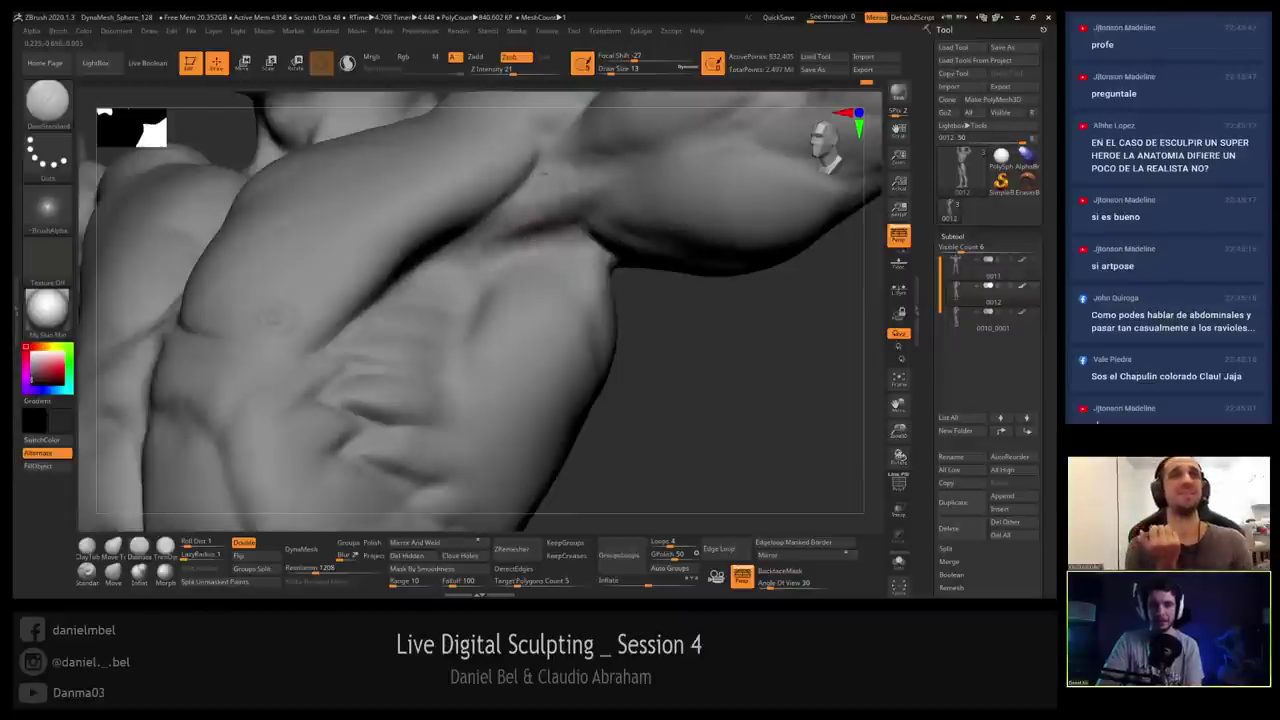
Define and soften the folds where the left pectoral, deltoid and upper arm meet at the armpit.
mouse_move(275, 316)
right_down()
mouse_move(289, 329)
mouse_move(279, 322)
right_up()
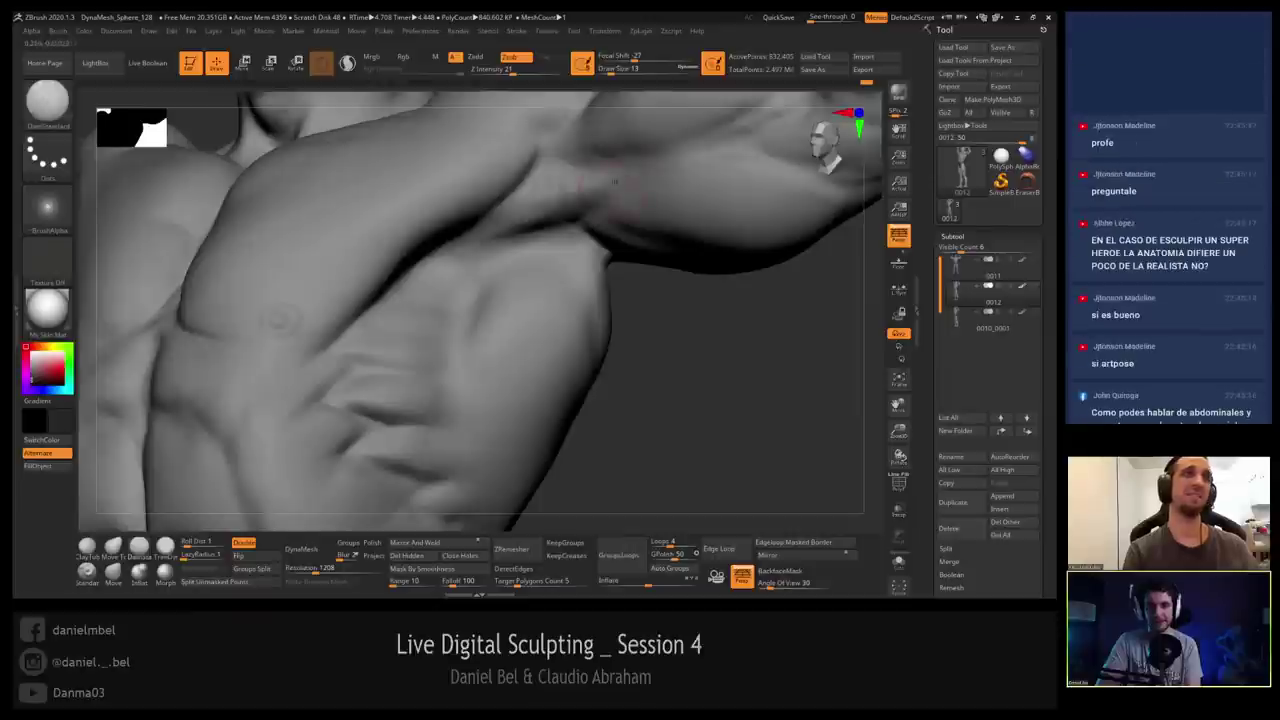
alt+right_drag(587, 147, 540, 228)
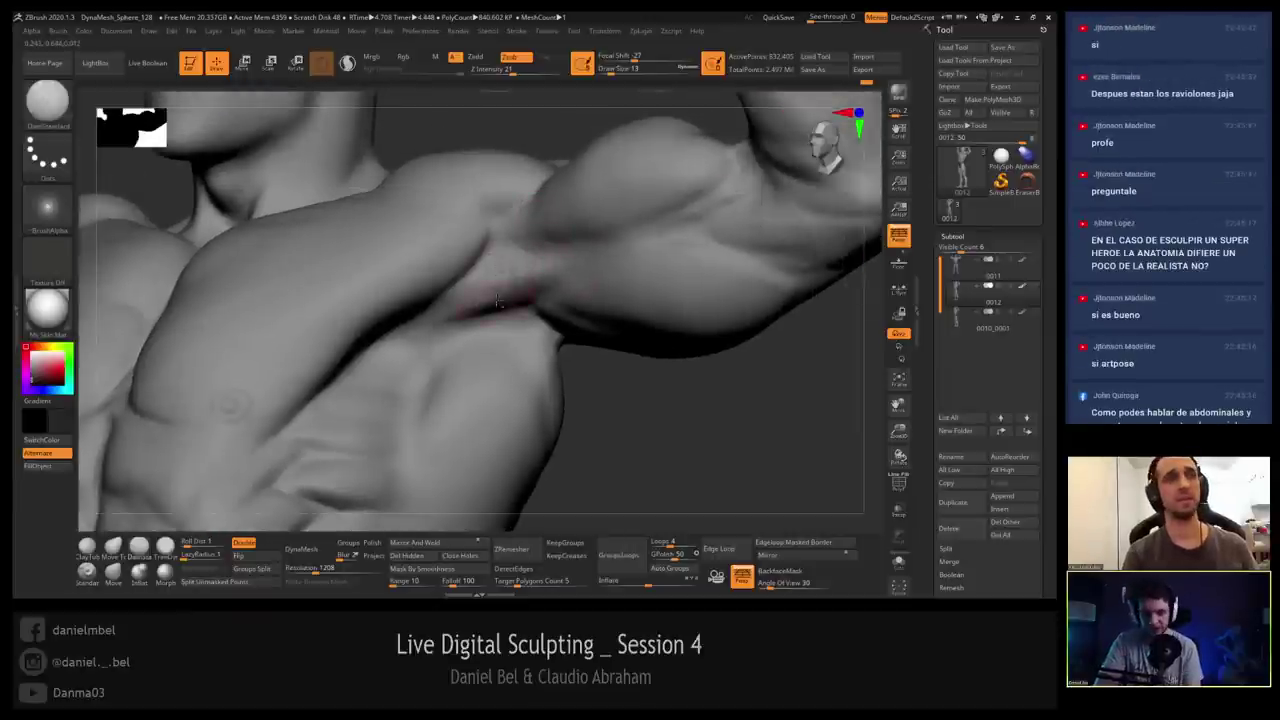
mouse_move(499, 301)
alt+right_down()
mouse_move(503, 245)
mouse_move(547, 243)
alt+right_up()
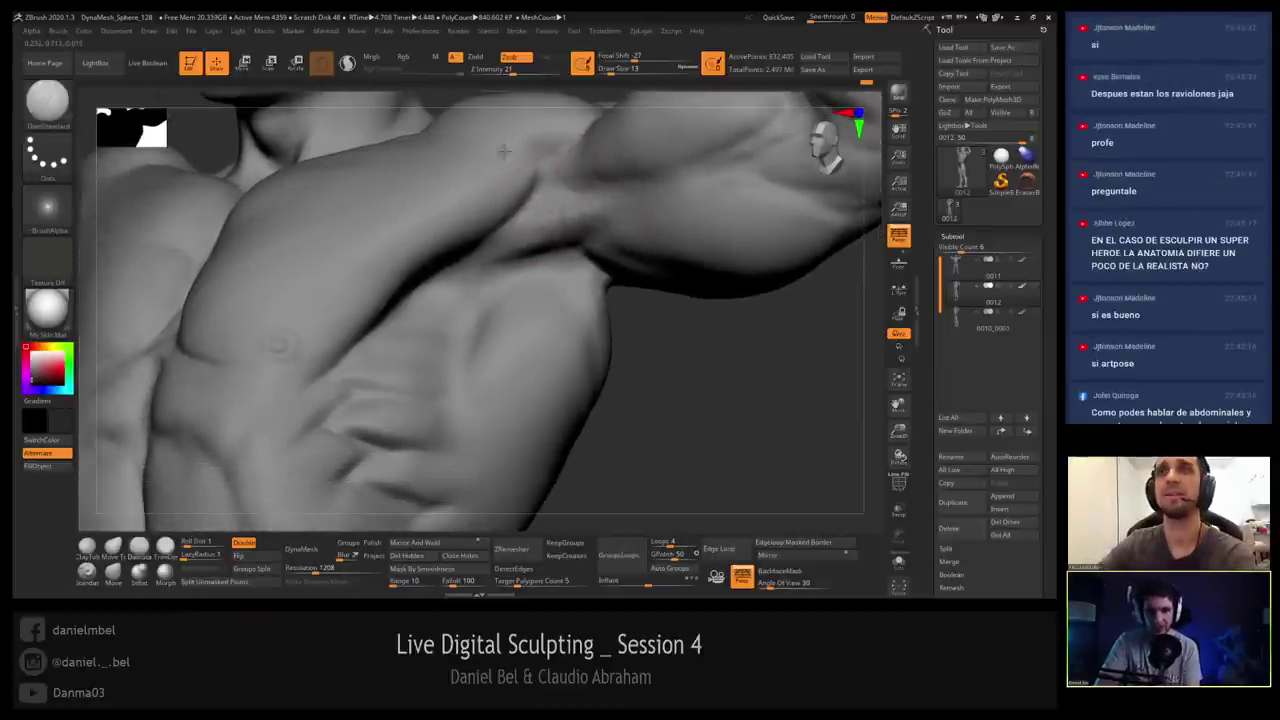
right_drag(545, 128, 501, 204)
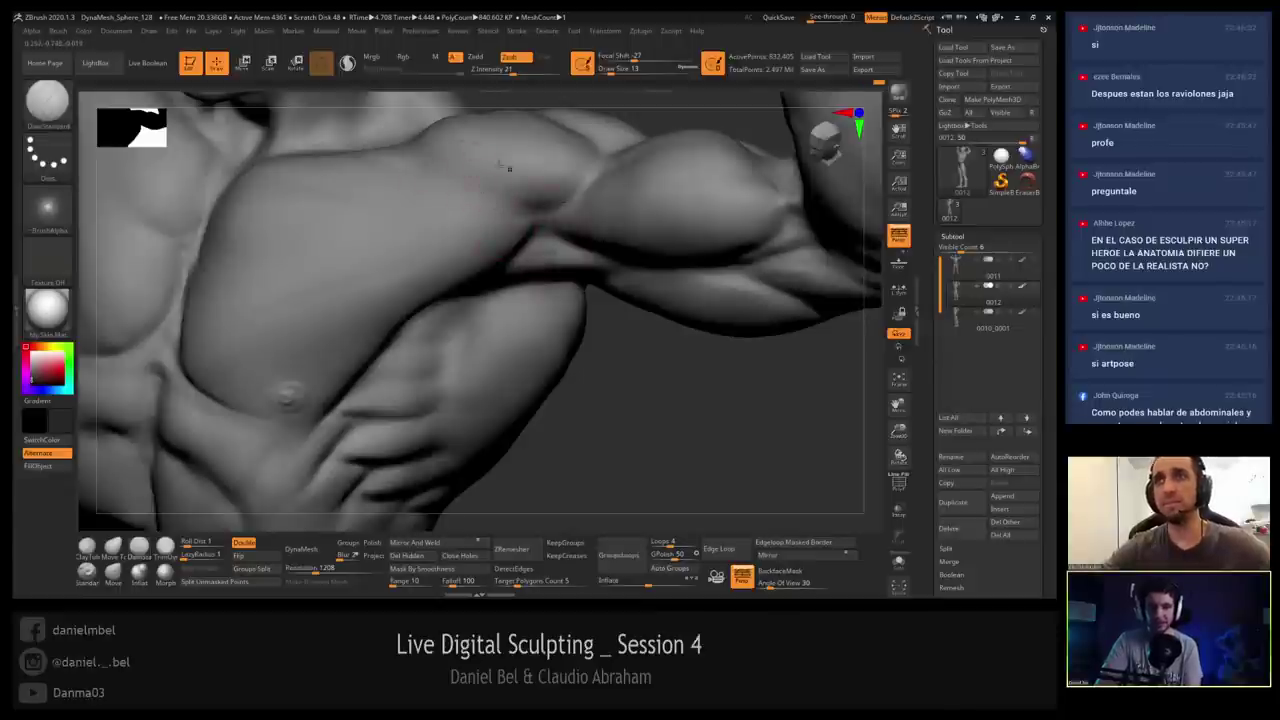
key(shift)
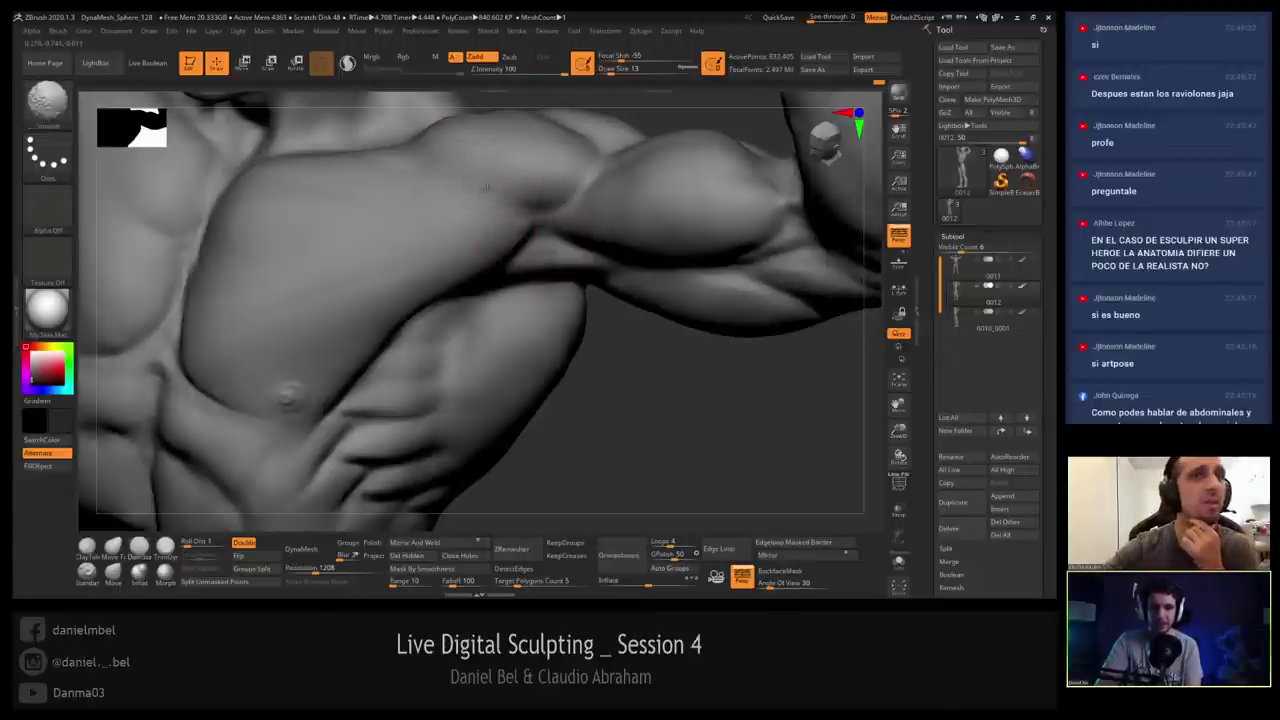
right_drag(539, 228, 480, 222)
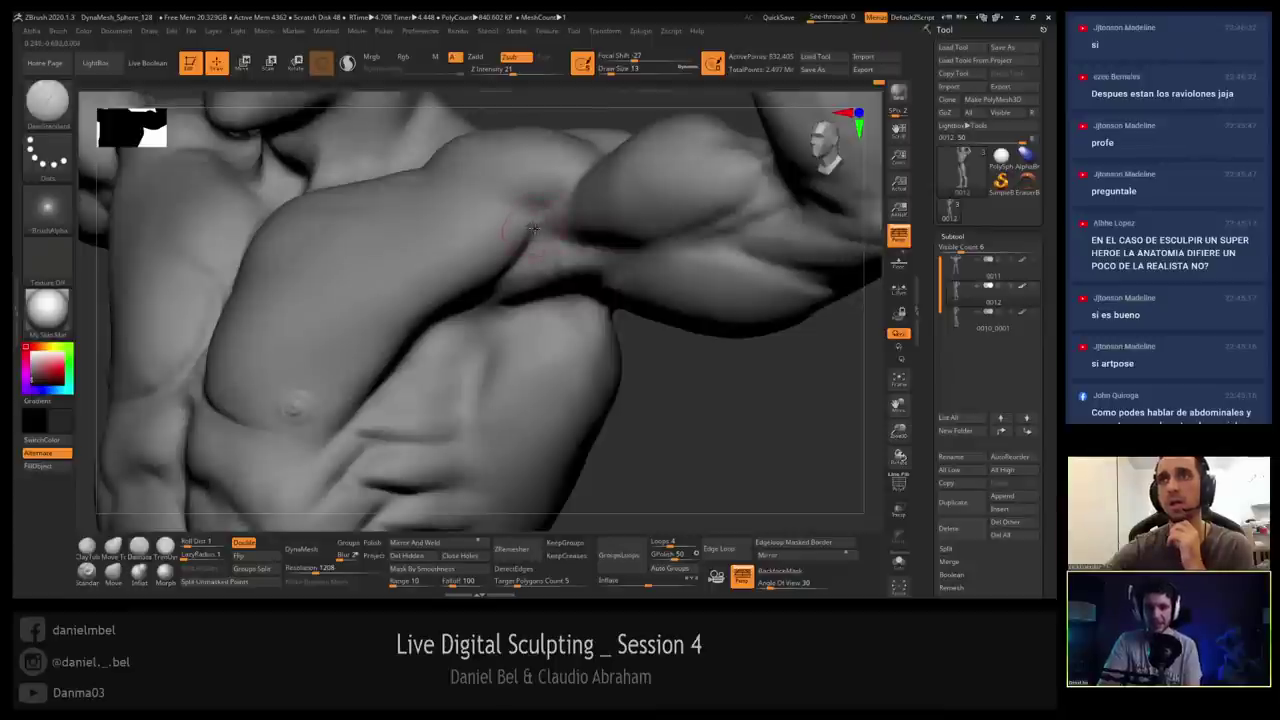
right_drag(538, 232, 518, 250)
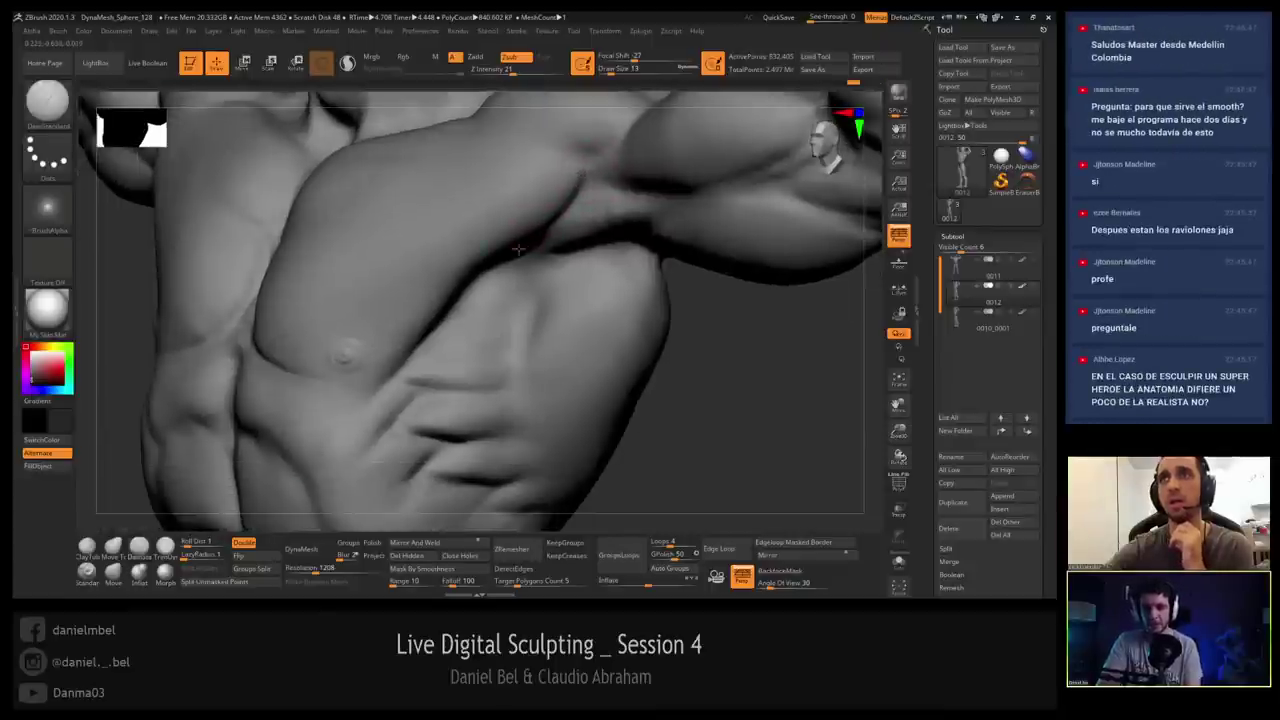
Sharpen the lower edge of the figure's right pectoral and detail the armpit folds with a draw size of 7.
mouse_move(400, 371)
alt+right_down()
mouse_move(430, 322)
mouse_move(195, 314)
mouse_move(240, 271)
mouse_move(295, 274)
alt+right_up()
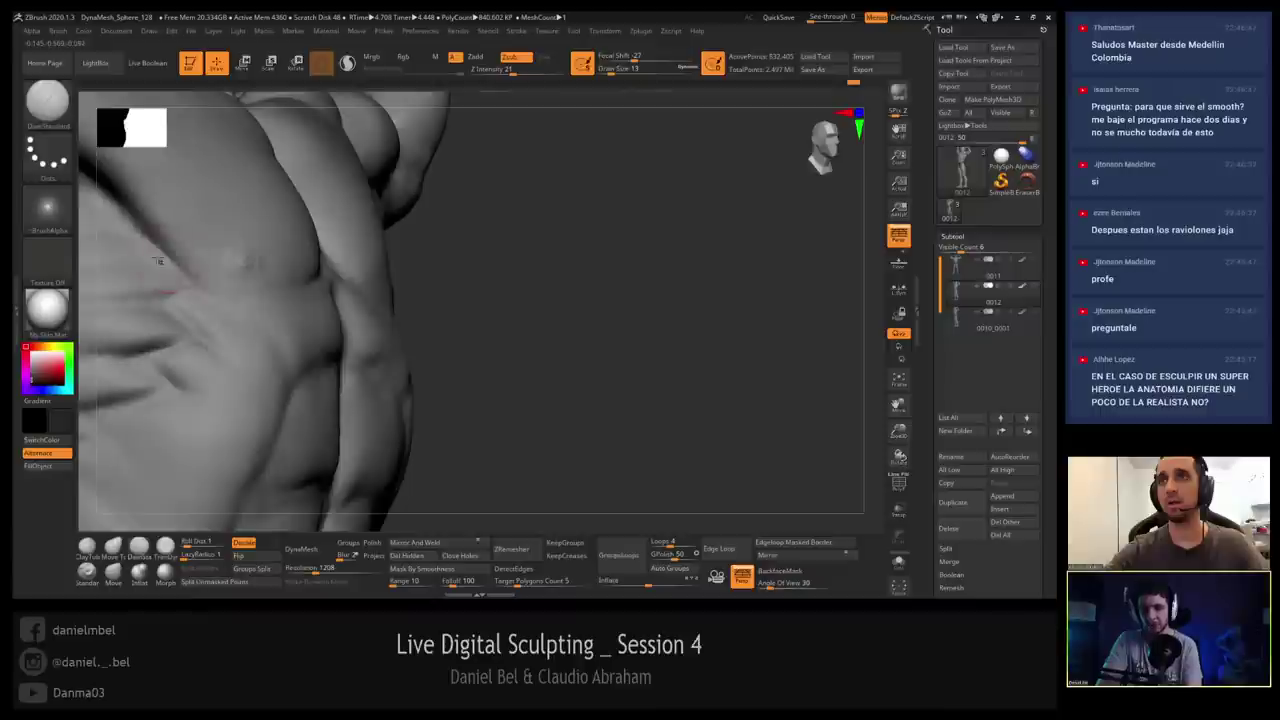
right_drag(158, 258, 263, 282)
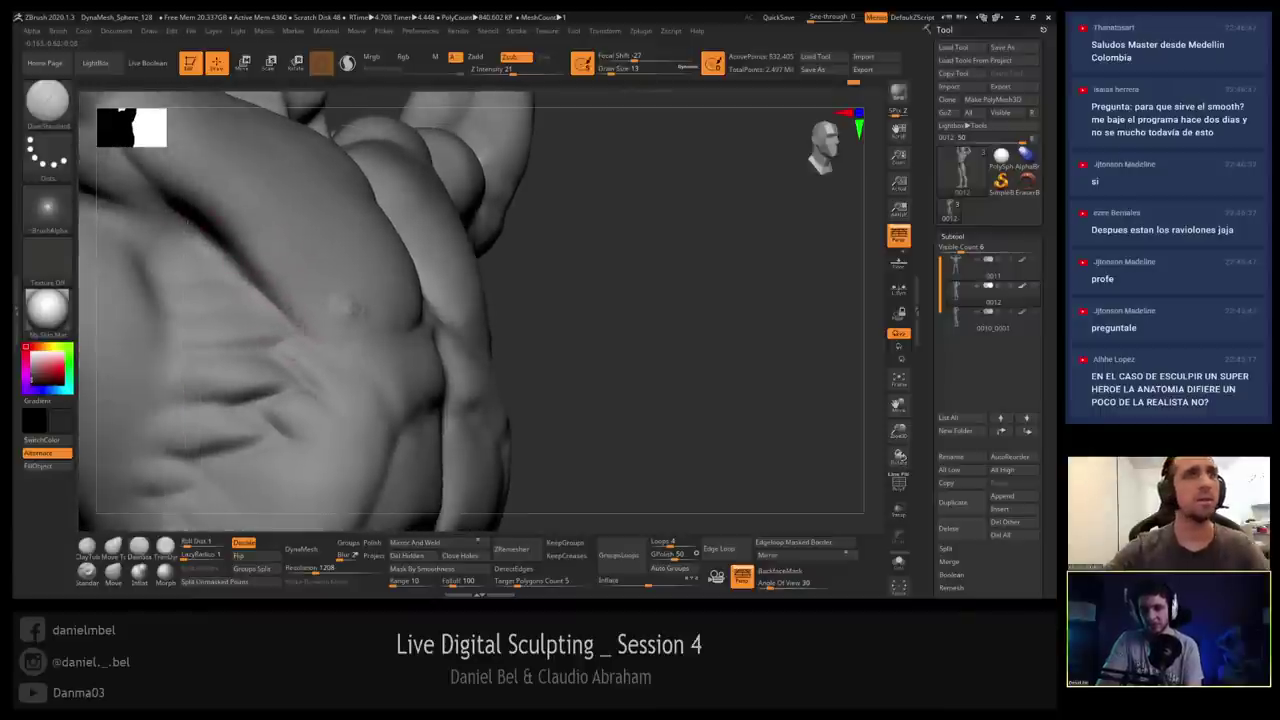
mouse_move(205, 232)
right_down()
mouse_move(158, 178)
mouse_move(196, 243)
right_up()
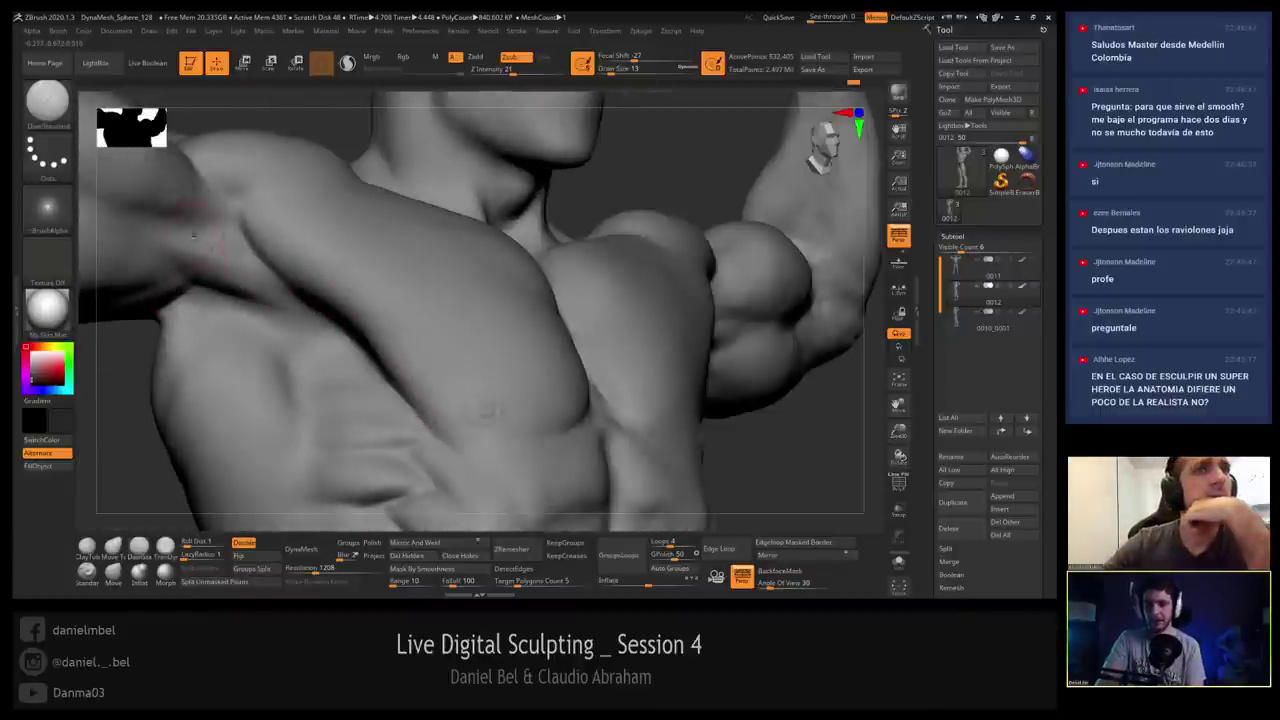
key([)
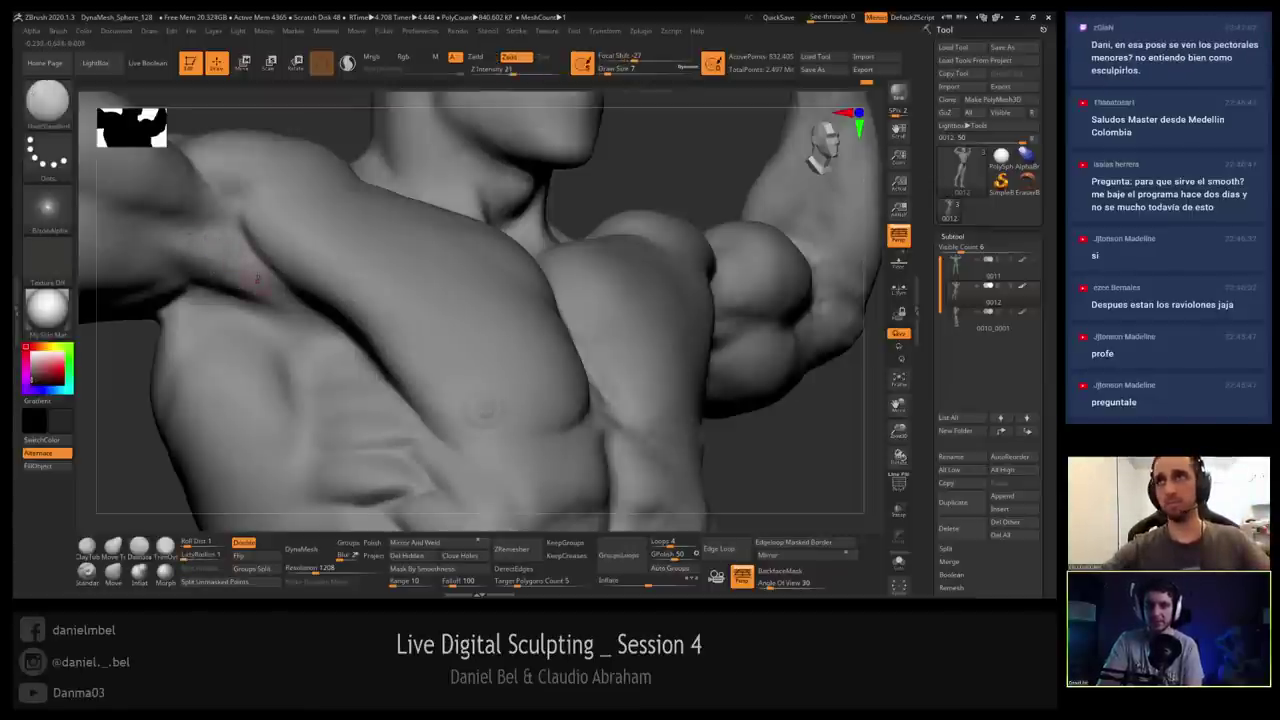
mouse_move(220, 242)
right_down()
mouse_move(283, 320)
mouse_move(233, 272)
right_up()
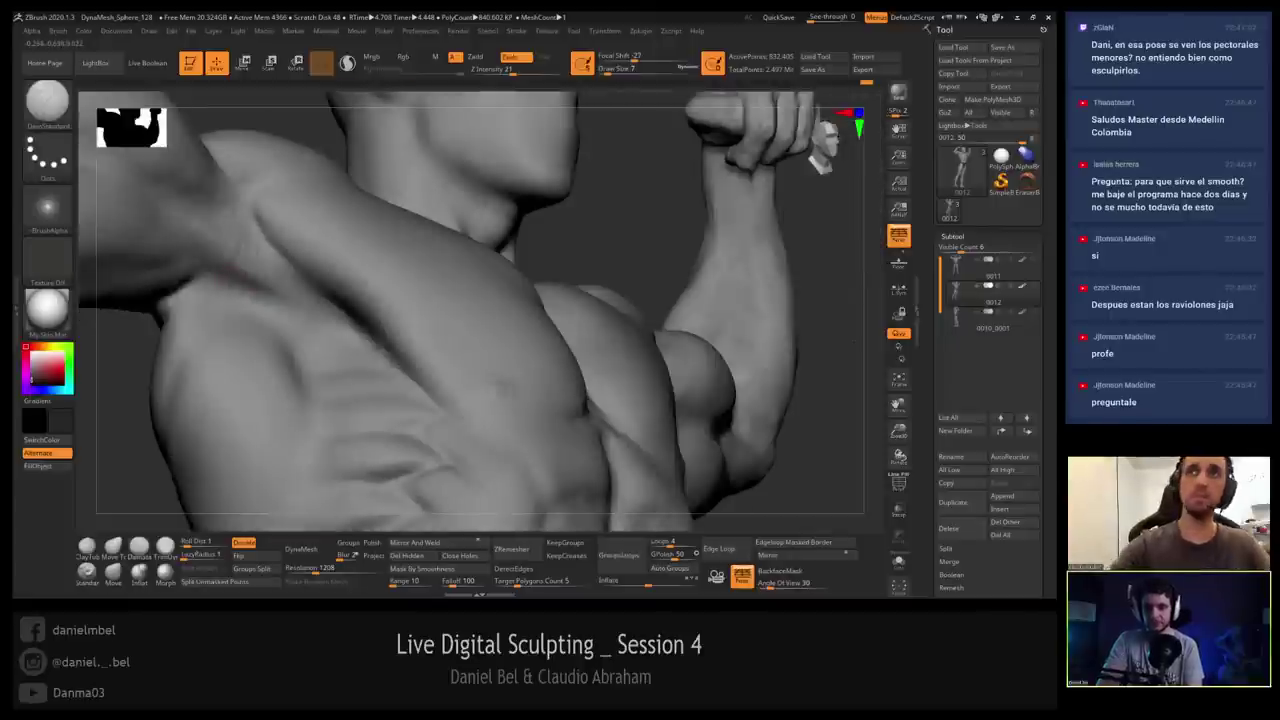
Deepen the crease under the right pectoral with a draw size of 16 and smooth the upper rib surface beside it.
key(bracketright)
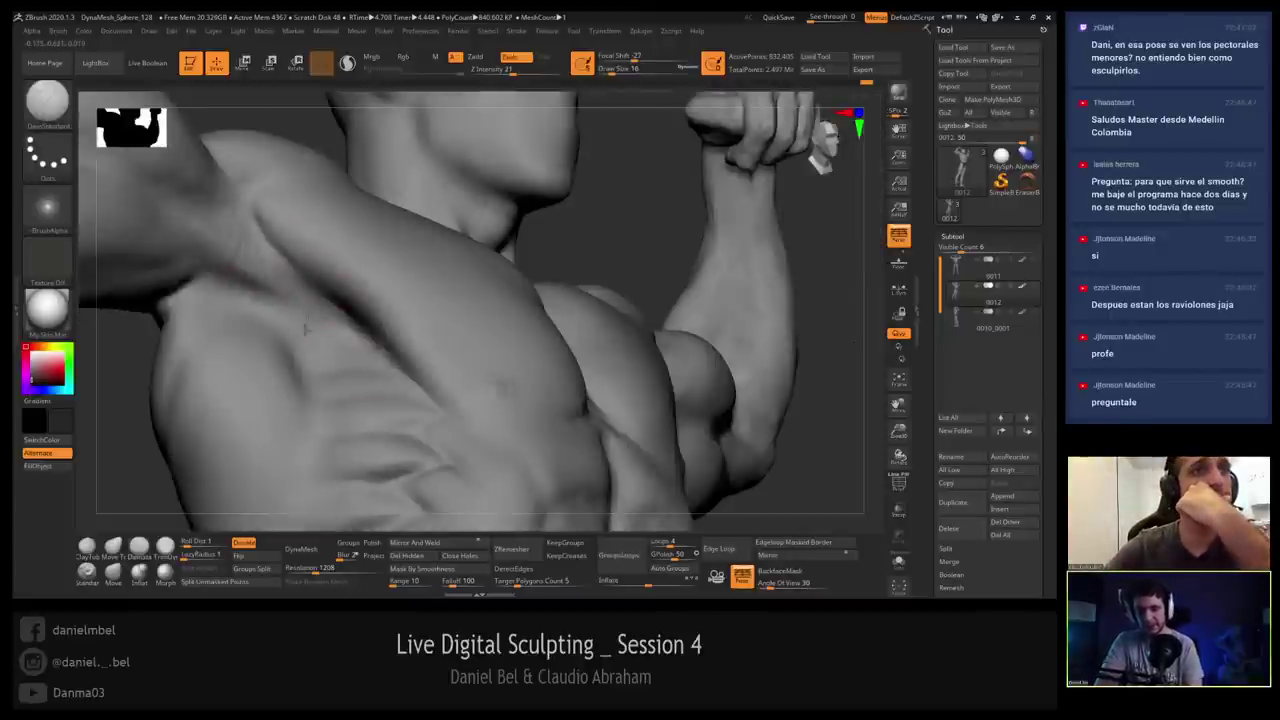
right_drag(316, 386, 334, 346)
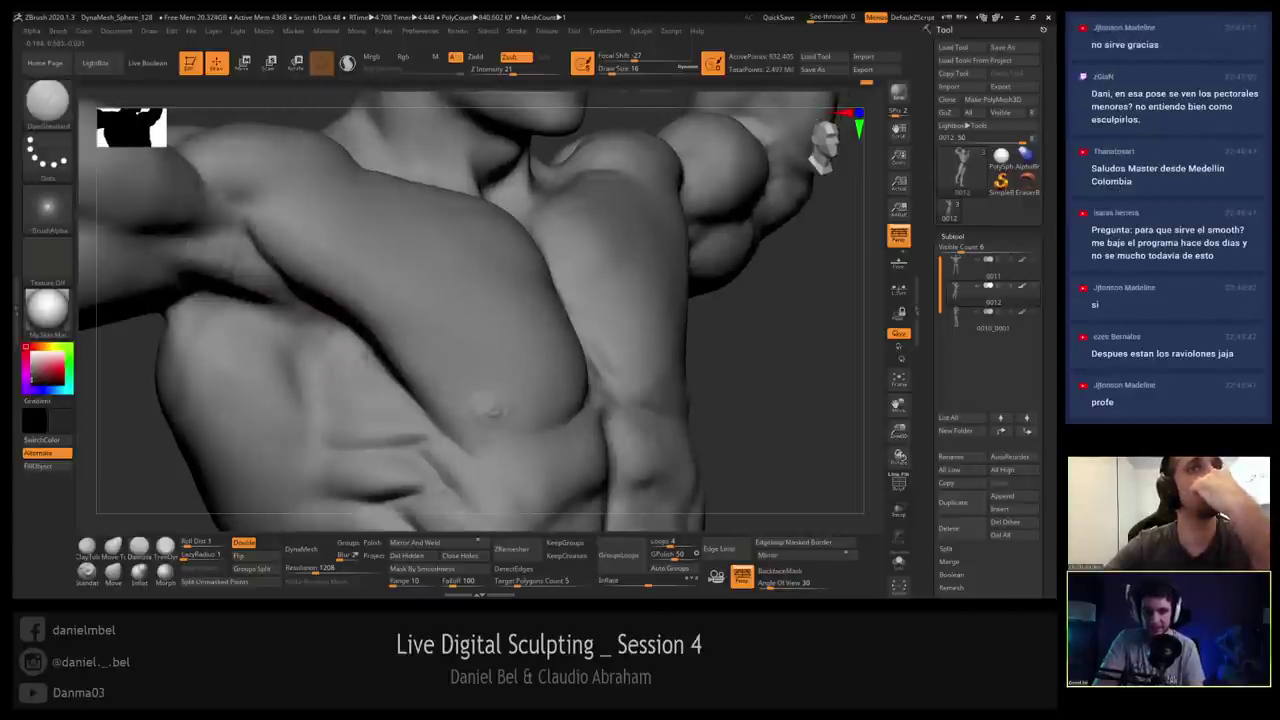
mouse_move(362, 366)
right_down()
mouse_move(330, 333)
mouse_move(375, 335)
mouse_move(382, 350)
right_up()
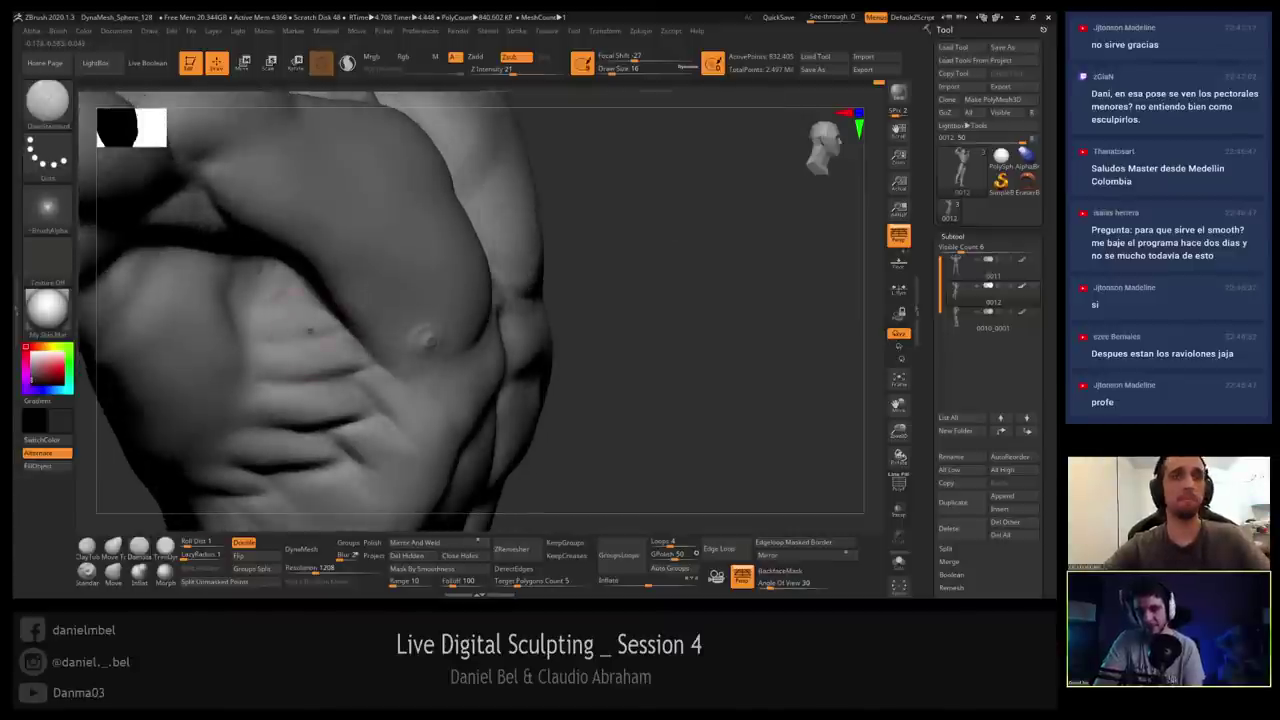
shift+drag(258, 316, 270, 312)
right_drag(350, 302, 277, 294)
shift+drag(277, 294, 296, 262)
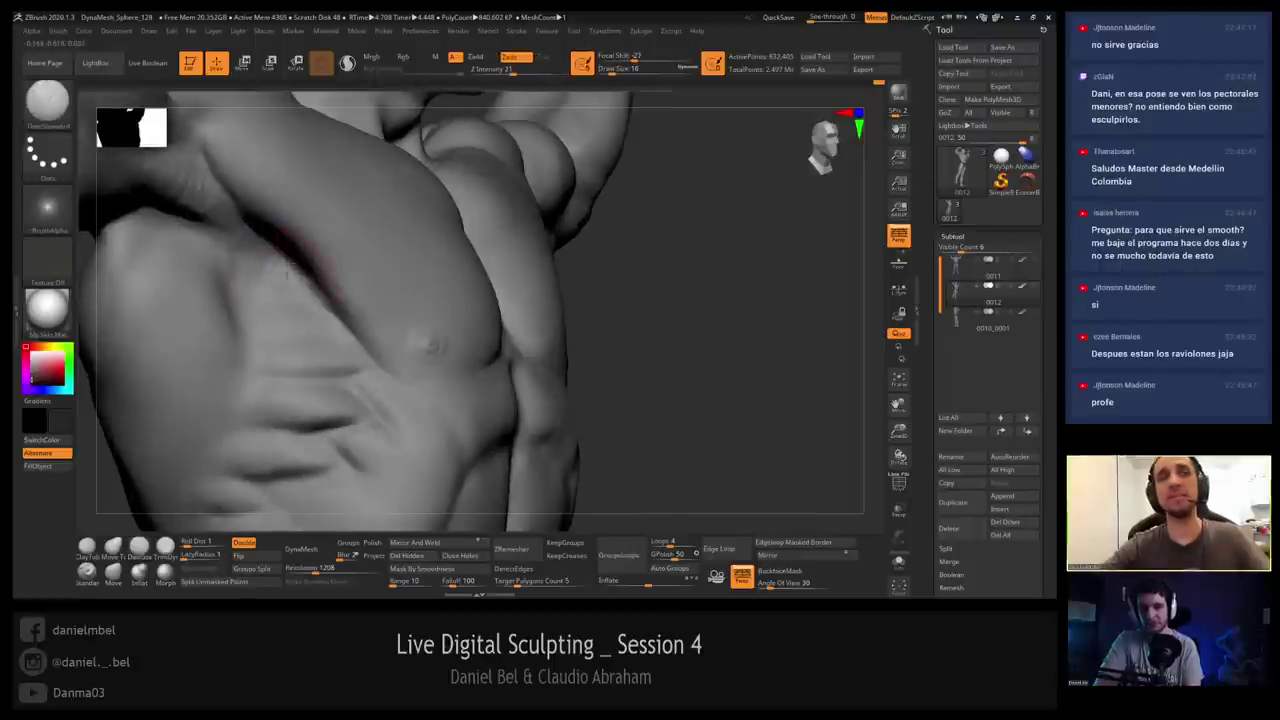
mouse_move(300, 258)
right_down()
mouse_move(303, 323)
mouse_move(330, 342)
mouse_move(312, 343)
mouse_move(322, 382)
mouse_move(292, 378)
mouse_move(359, 309)
right_up()
Carve the creases separating the serratus muscles over the ribs on the figure's right side.
key(b)
key(s)
key(t)
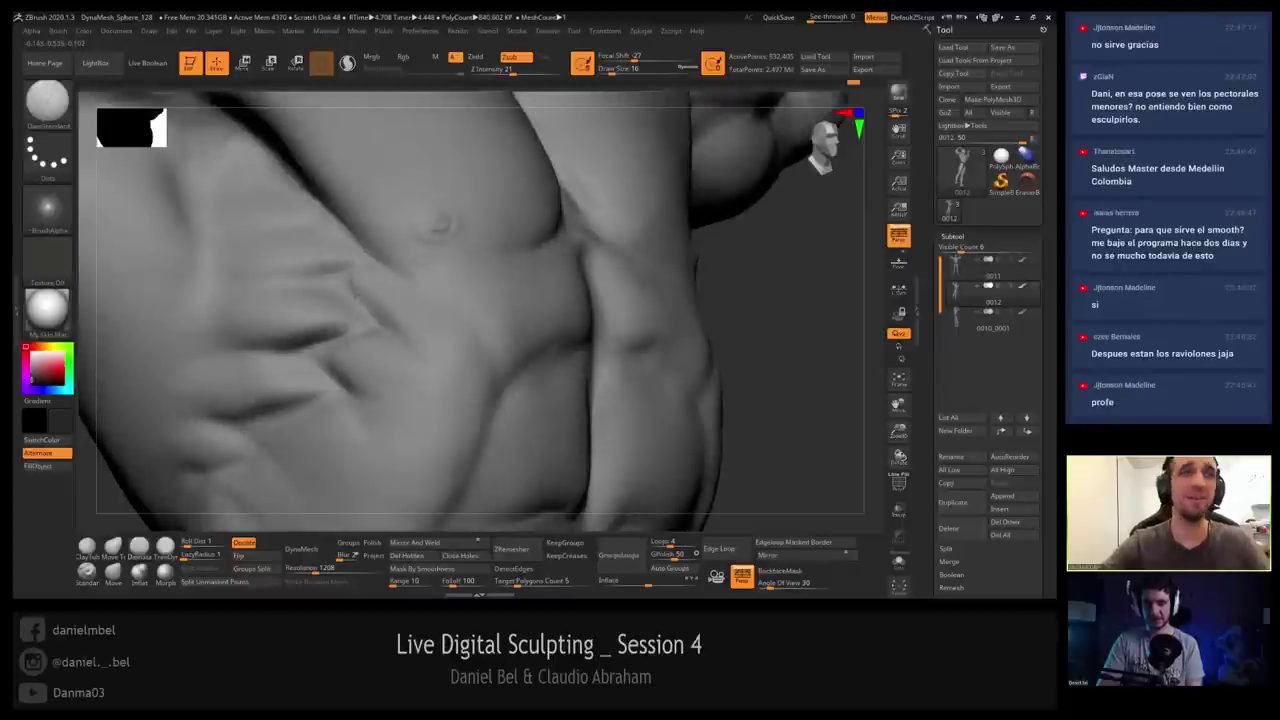
mouse_move(361, 291)
mouse_down()
mouse_move(392, 338)
mouse_move(358, 395)
mouse_up()
right_drag(358, 350, 418, 345)
mouse_move(385, 300)
right_down()
mouse_move(390, 287)
mouse_move(345, 330)
mouse_move(359, 351)
right_up()
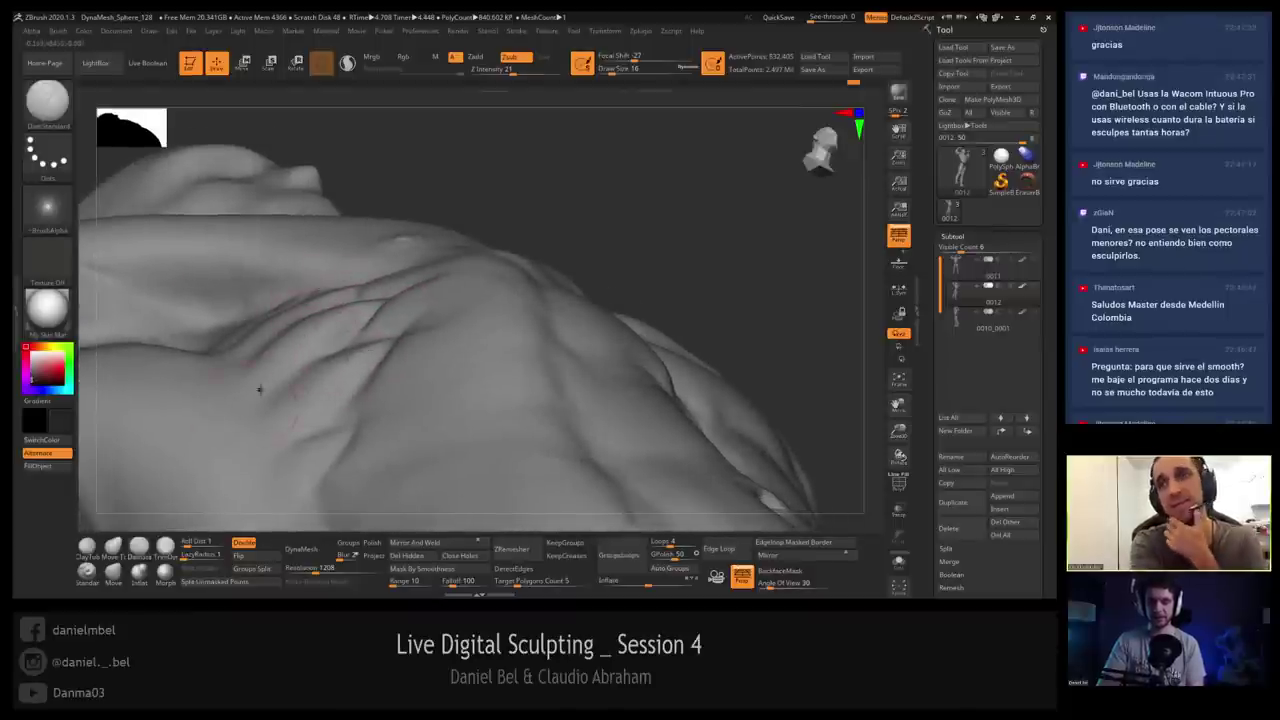
Check the mesh wireframe on the right serratus and smooth the upper serratus surface with a draw size of 7.
key(shift+f)
mouse_move(325, 312)
right_down()
mouse_move(350, 270)
mouse_move(346, 290)
right_up()
key(shift+f)
shift+drag(346, 290, 320, 305)
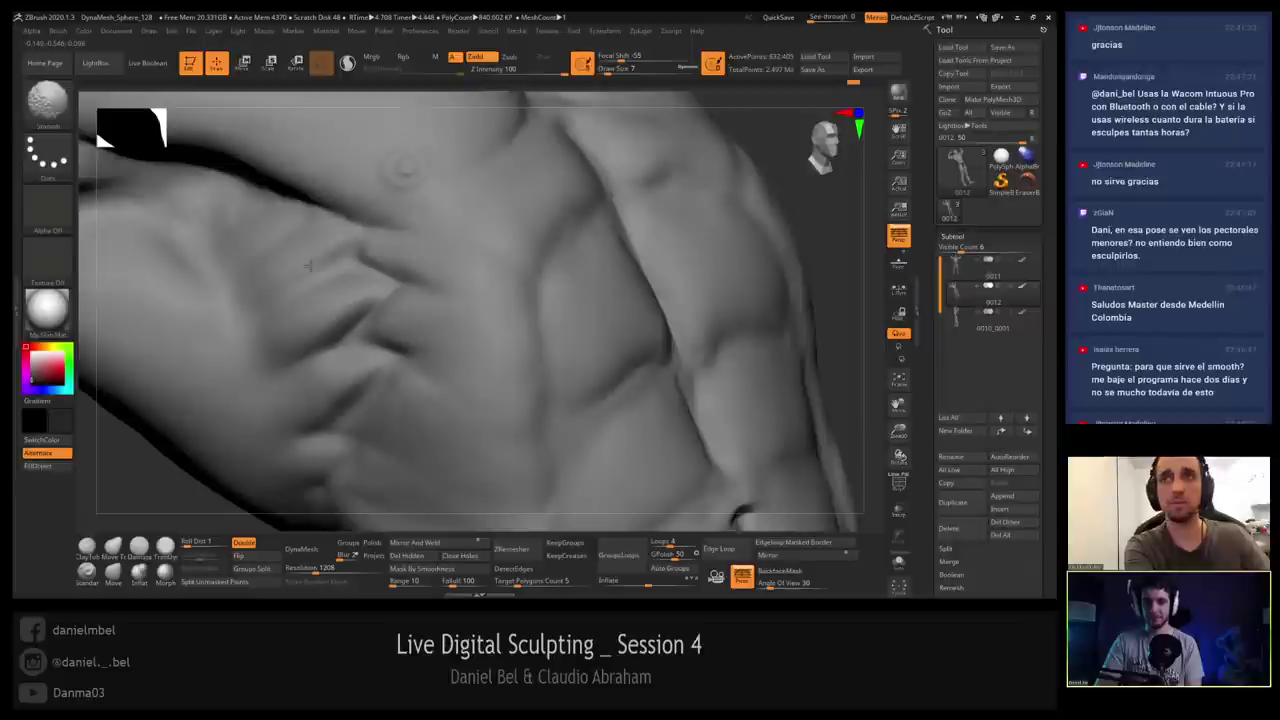
Switch off subtool 0012's paint display and set the current colour to dark tan, red 124, green 107, blue 62.
mouse_move(317, 300)
right_down()
mouse_move(335, 345)
mouse_move(303, 296)
mouse_move(369, 278)
mouse_move(349, 300)
mouse_move(342, 246)
mouse_move(454, 262)
mouse_move(433, 274)
mouse_move(449, 325)
right_up()
right_drag(449, 377, 440, 337)
right_drag(475, 298, 433, 280)
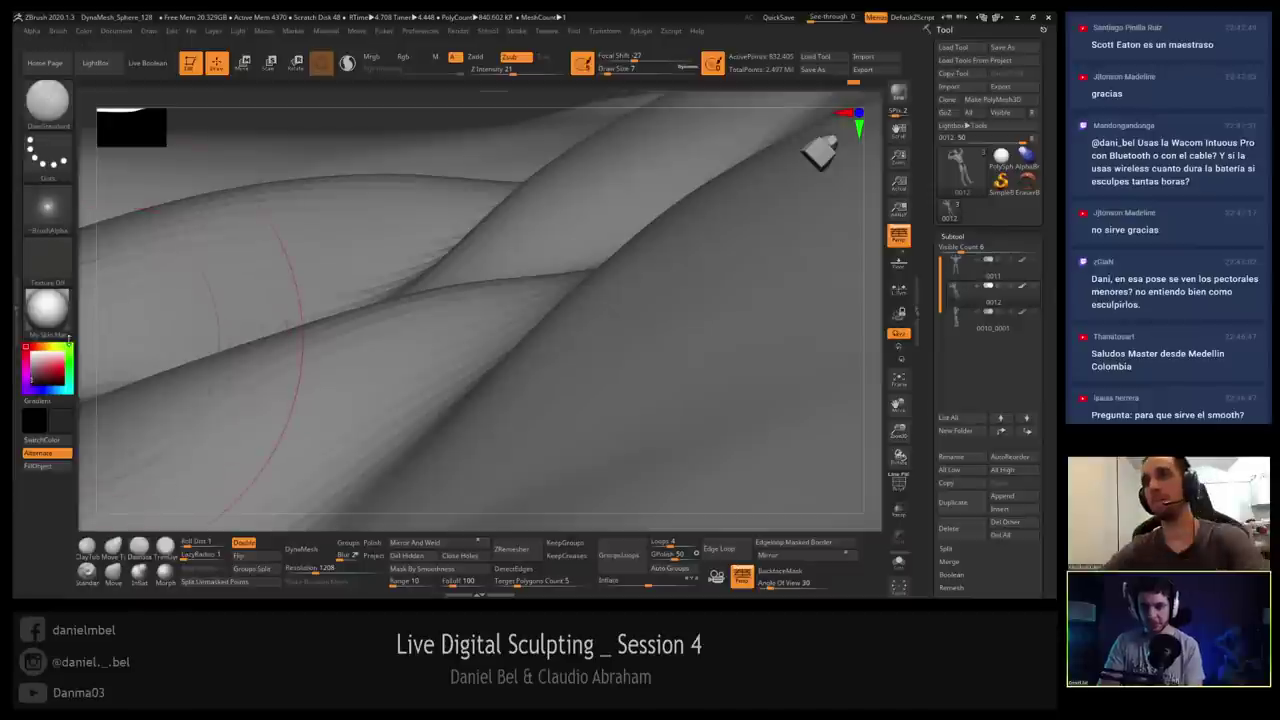
click(50, 346)
click(40, 370)
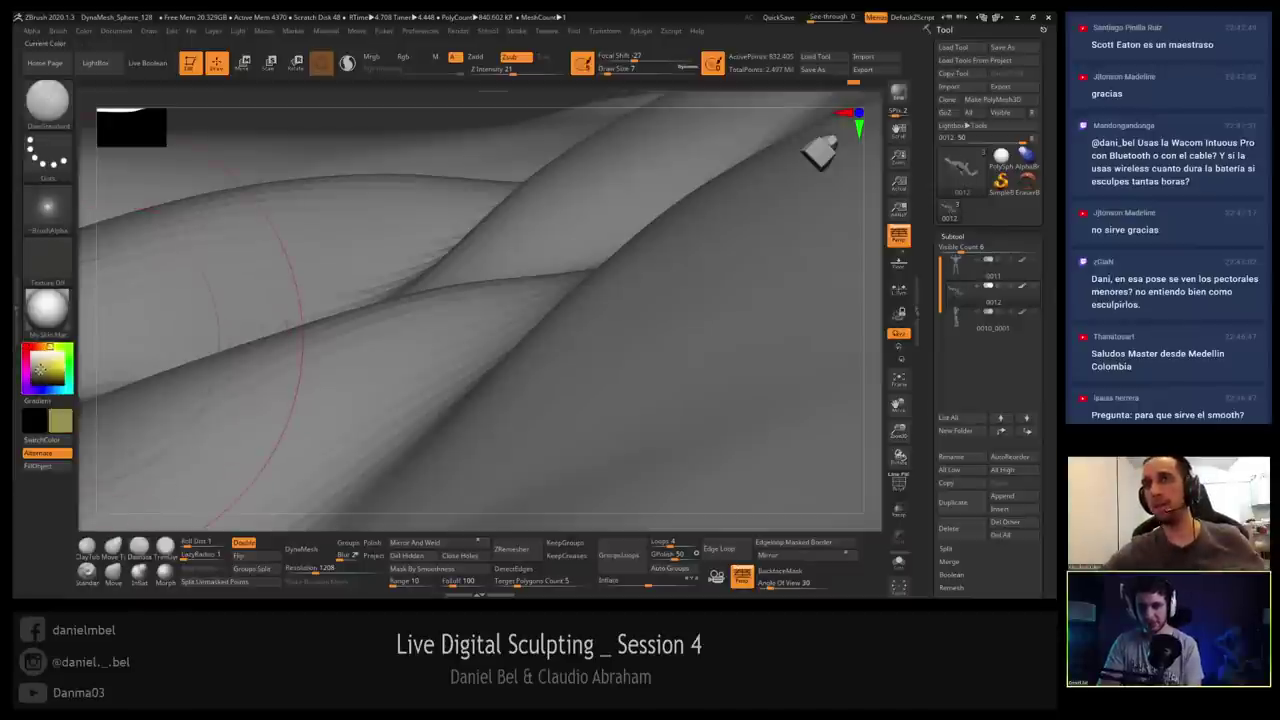
click(1021, 288)
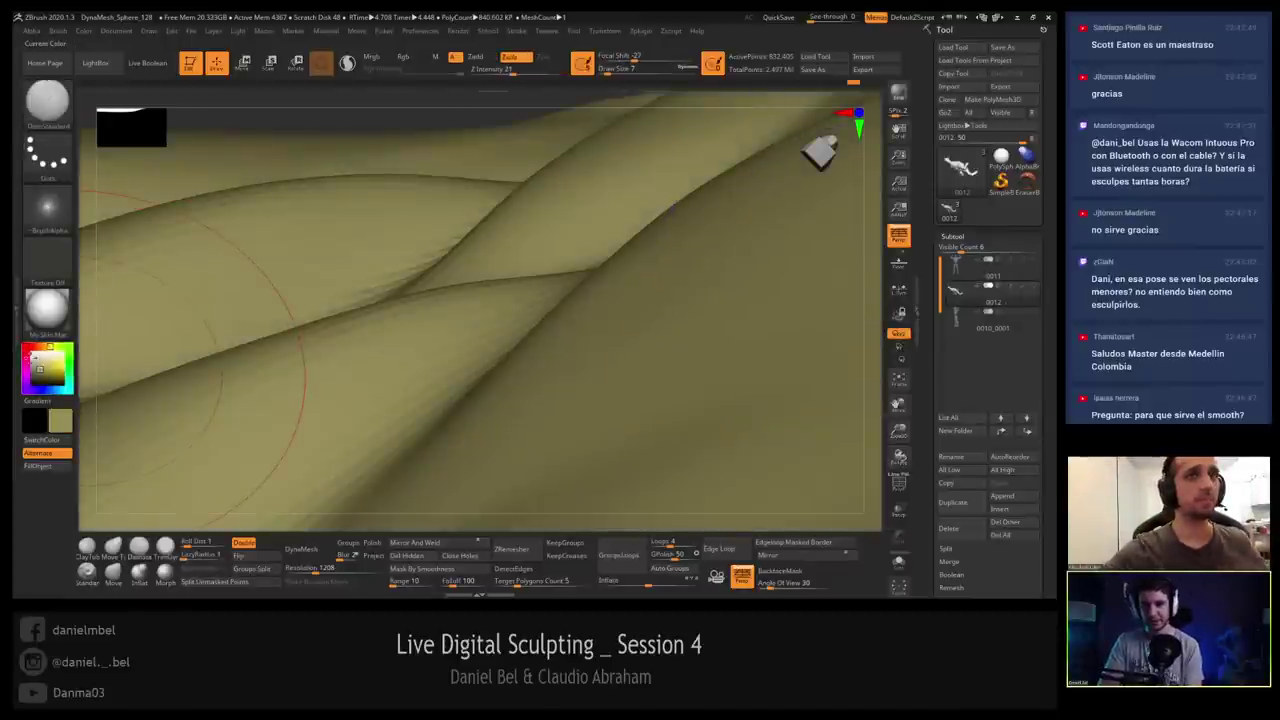
click(47, 346)
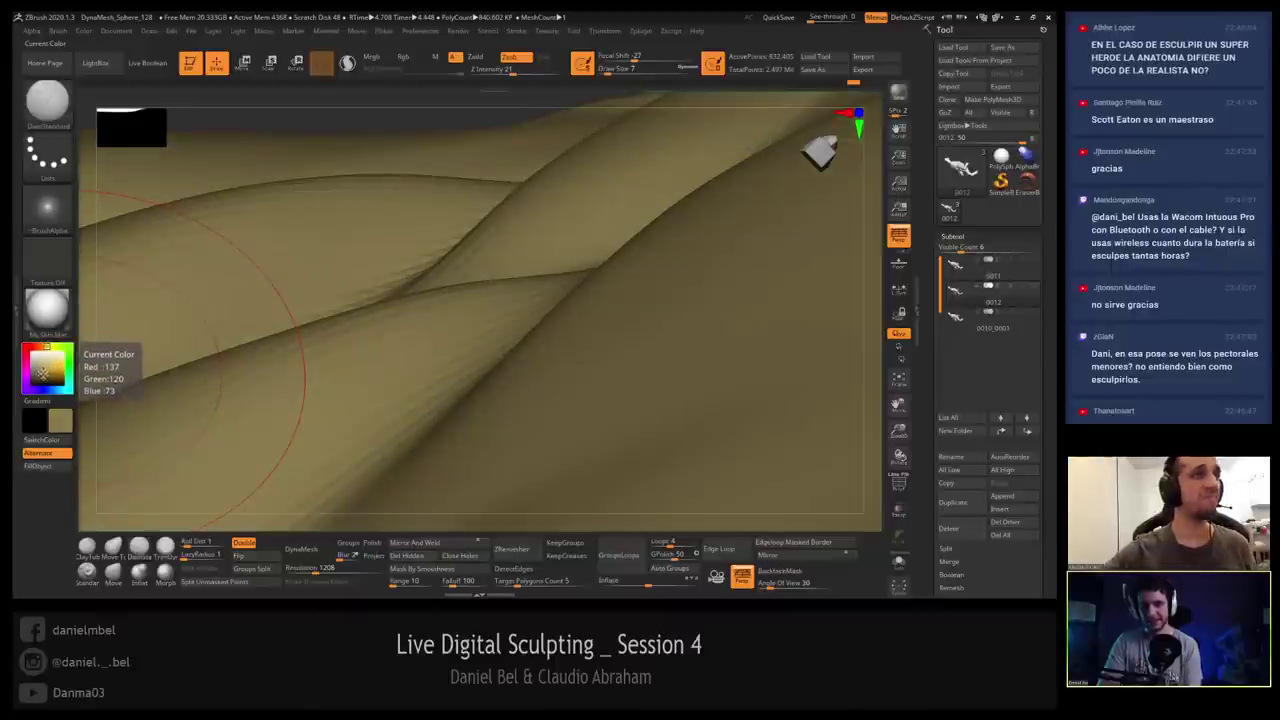
click(43, 371)
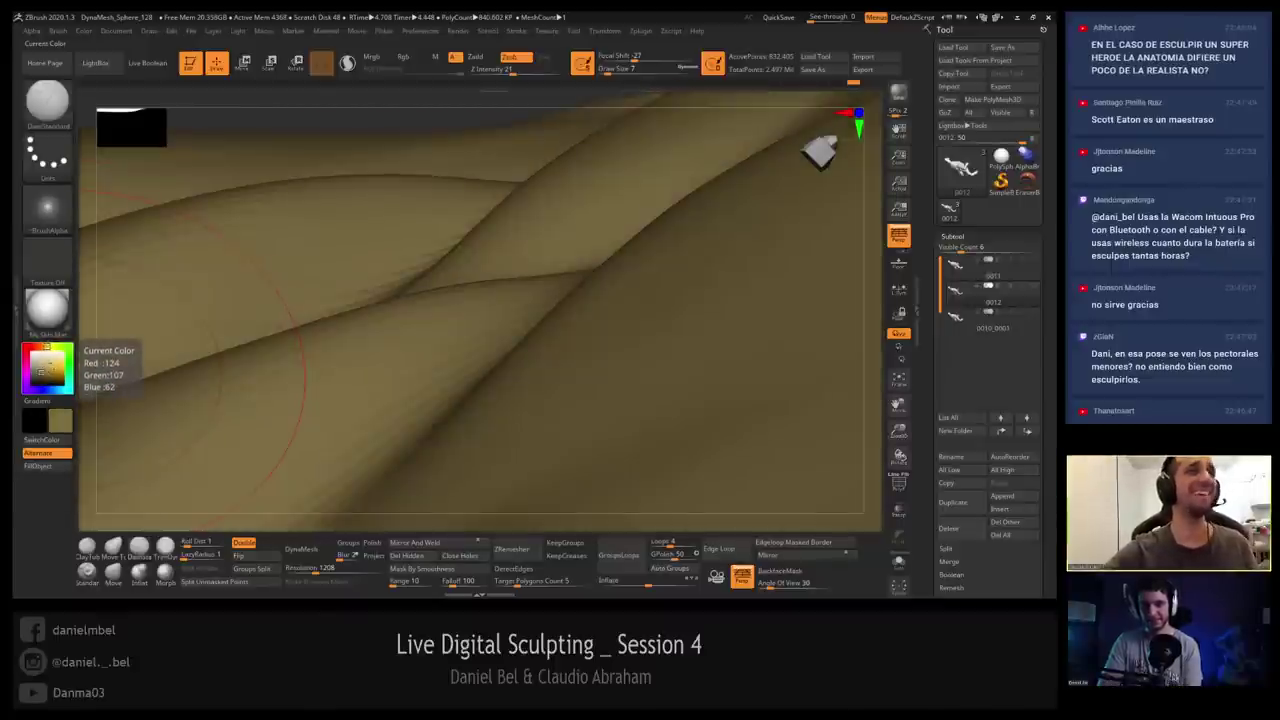
Smooth the crease junction between the serratus muscles up close and refine its edges with a draw size of 1.
right_drag(490, 240, 399, 266)
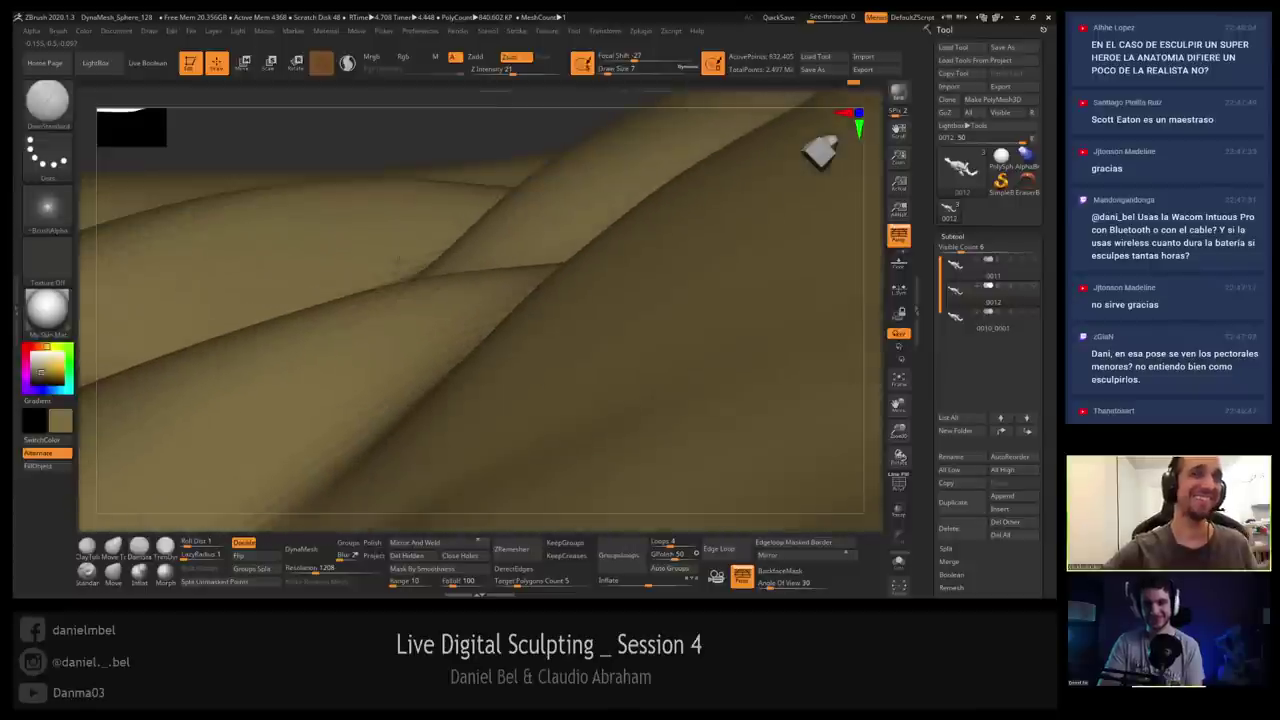
key(shift)
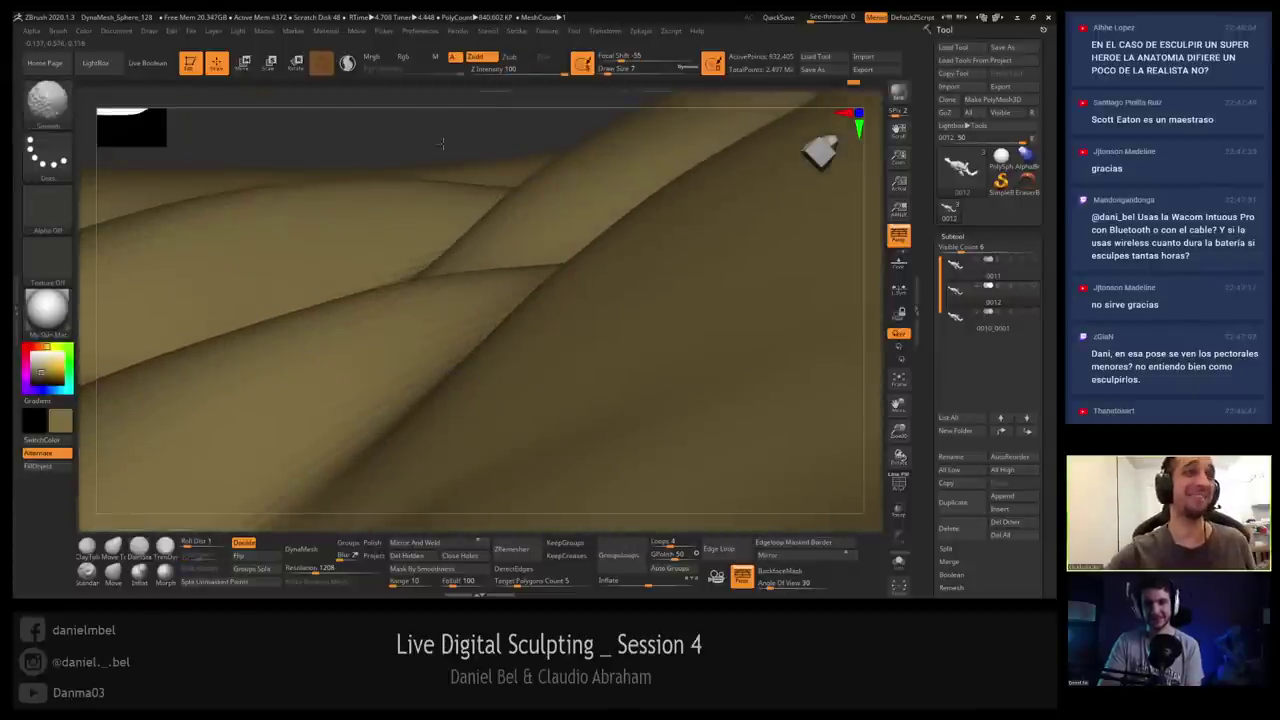
mouse_move(399, 266)
shift+right_down()
mouse_move(517, 229)
mouse_move(516, 262)
mouse_move(513, 212)
shift+right_up()
key(s)
drag(562, 232, 553, 232)
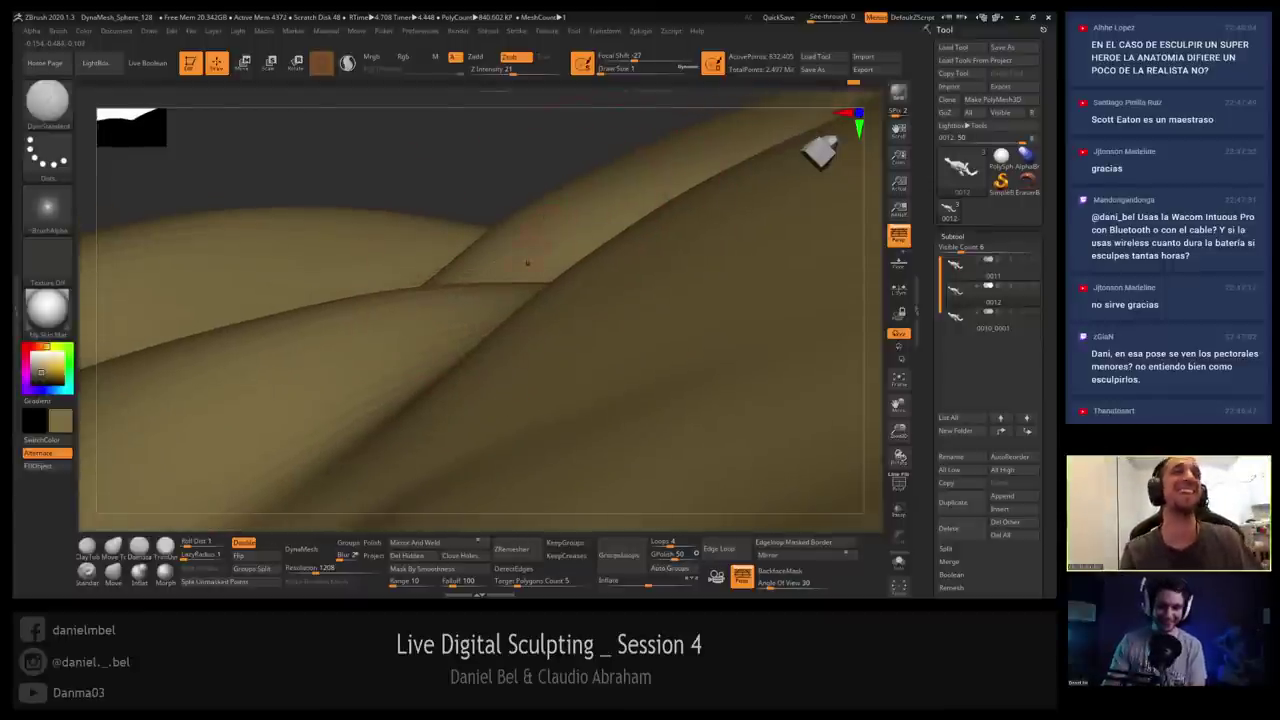
Pull a branched cactus out of the middle muscle ridge with the SnakeCactus brush and Sculptris Pro enabled.
key(shift+f)
key(shift+f)
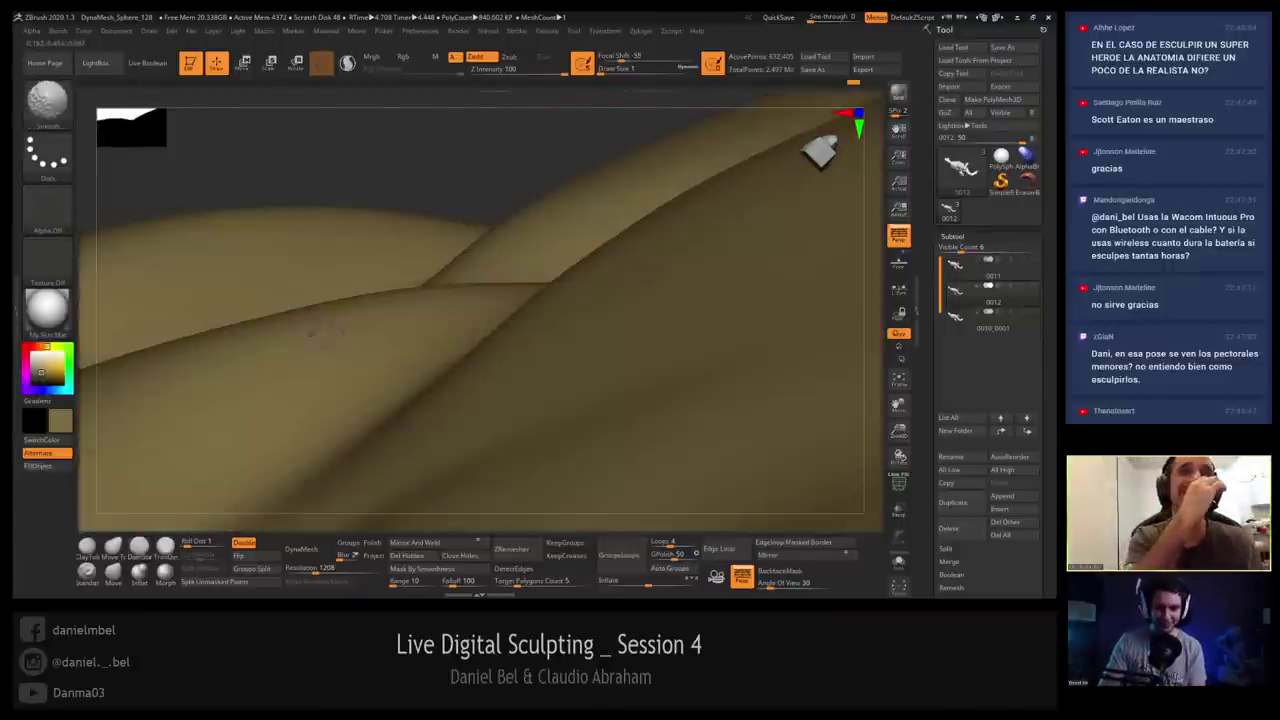
click(347, 62)
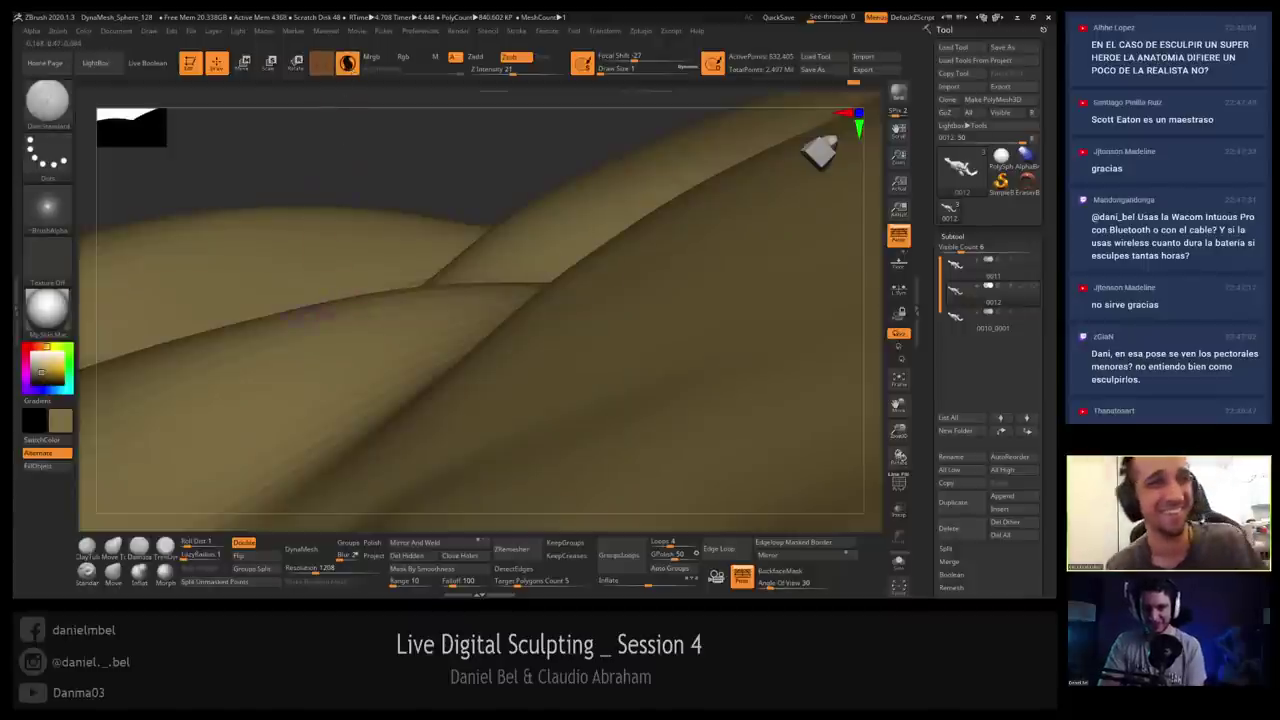
key(b)
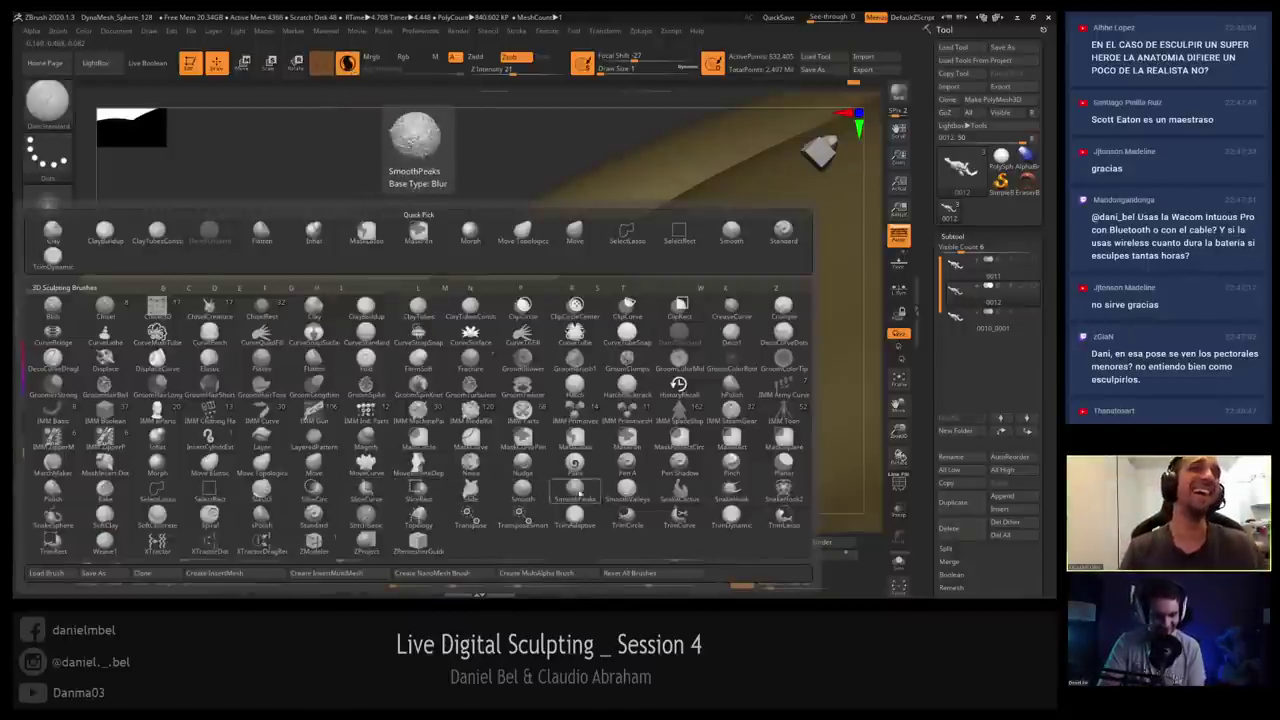
click(676, 494)
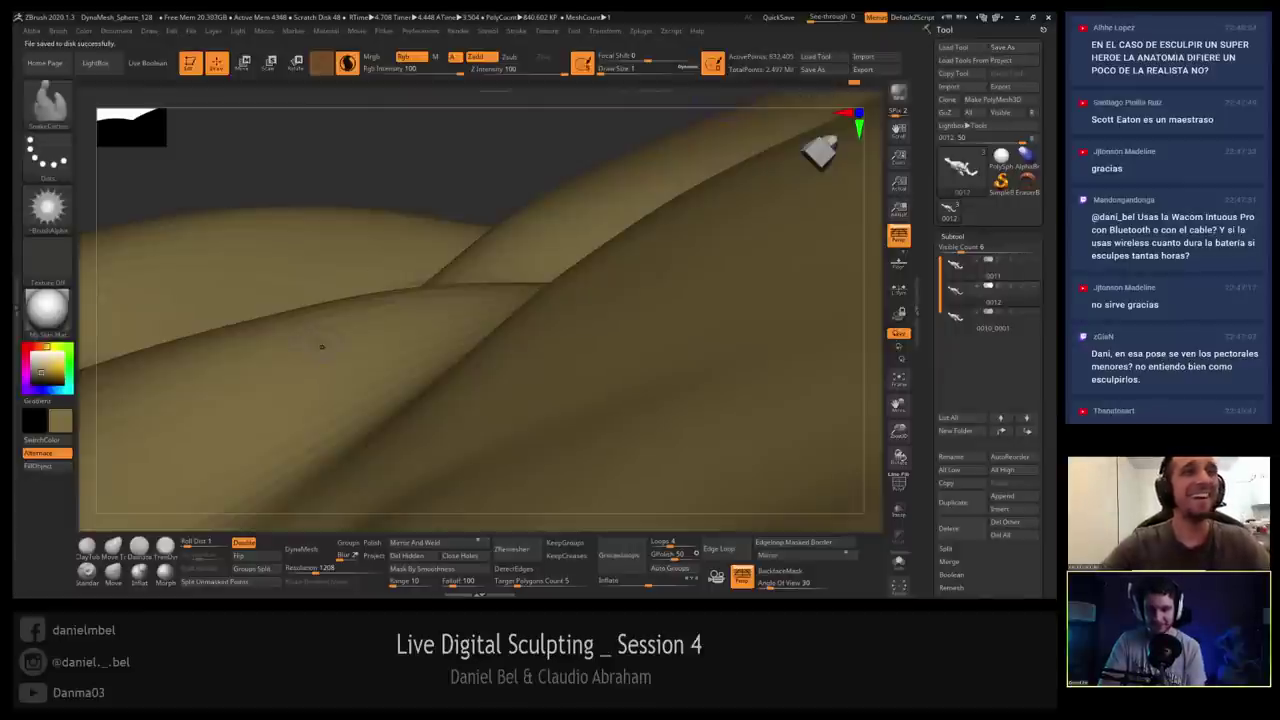
mouse_move(322, 333)
mouse_down()
mouse_move(337, 286)
mouse_move(309, 163)
mouse_move(318, 140)
mouse_up()
drag(330, 201, 358, 158)
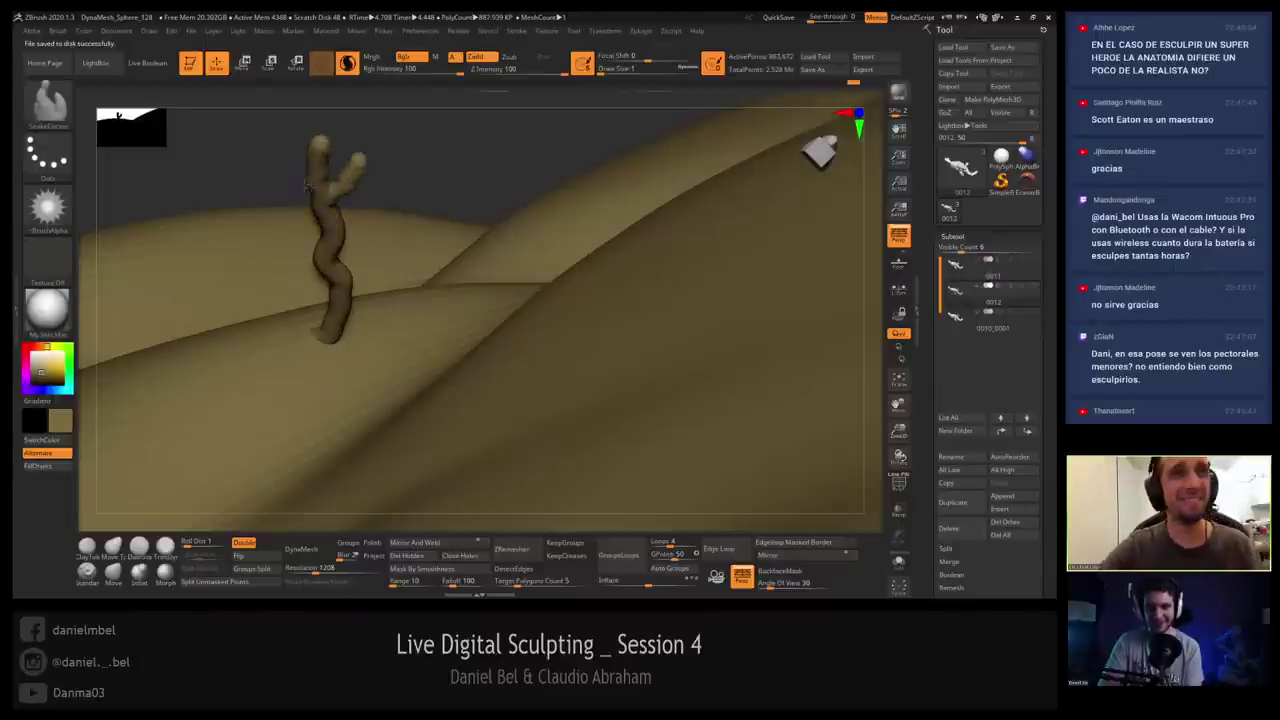
drag(338, 248, 362, 218)
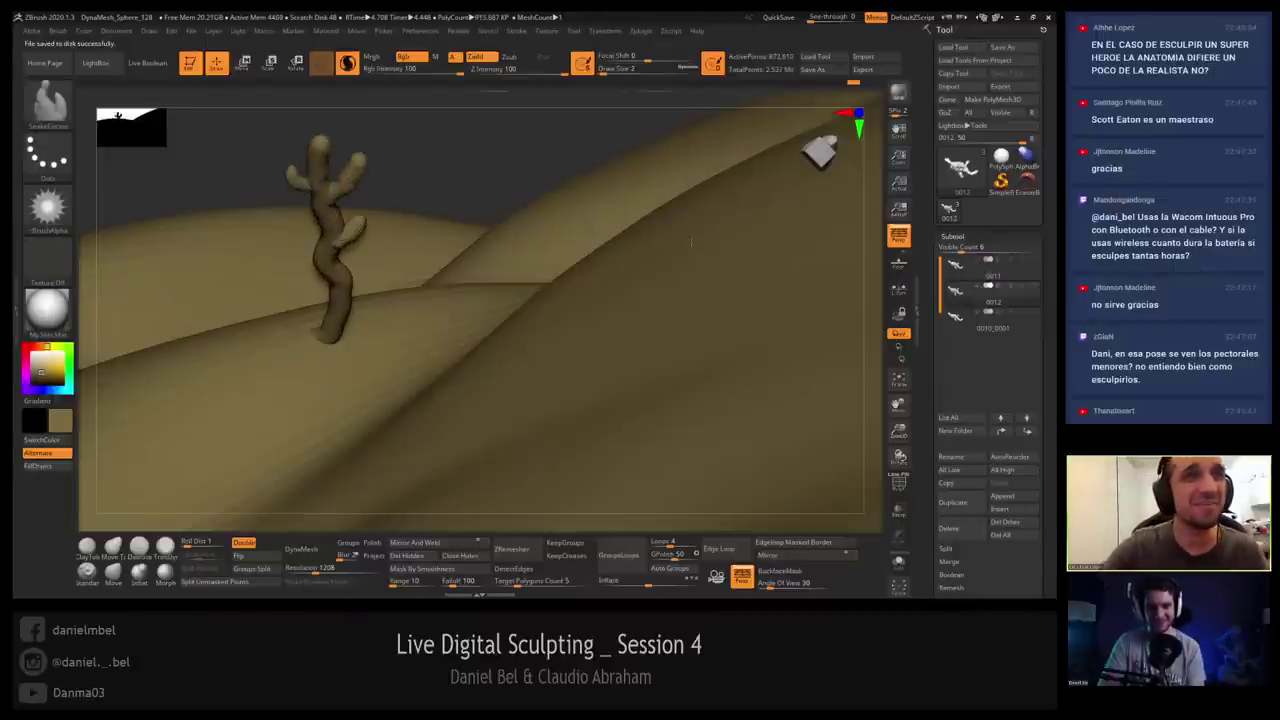
Pull a thick branched cactus out of the tall ridge and another multi-armed one out of the near ridge at the far side.
mouse_move(660, 235)
mouse_down()
mouse_move(700, 228)
mouse_move(608, 98)
mouse_up()
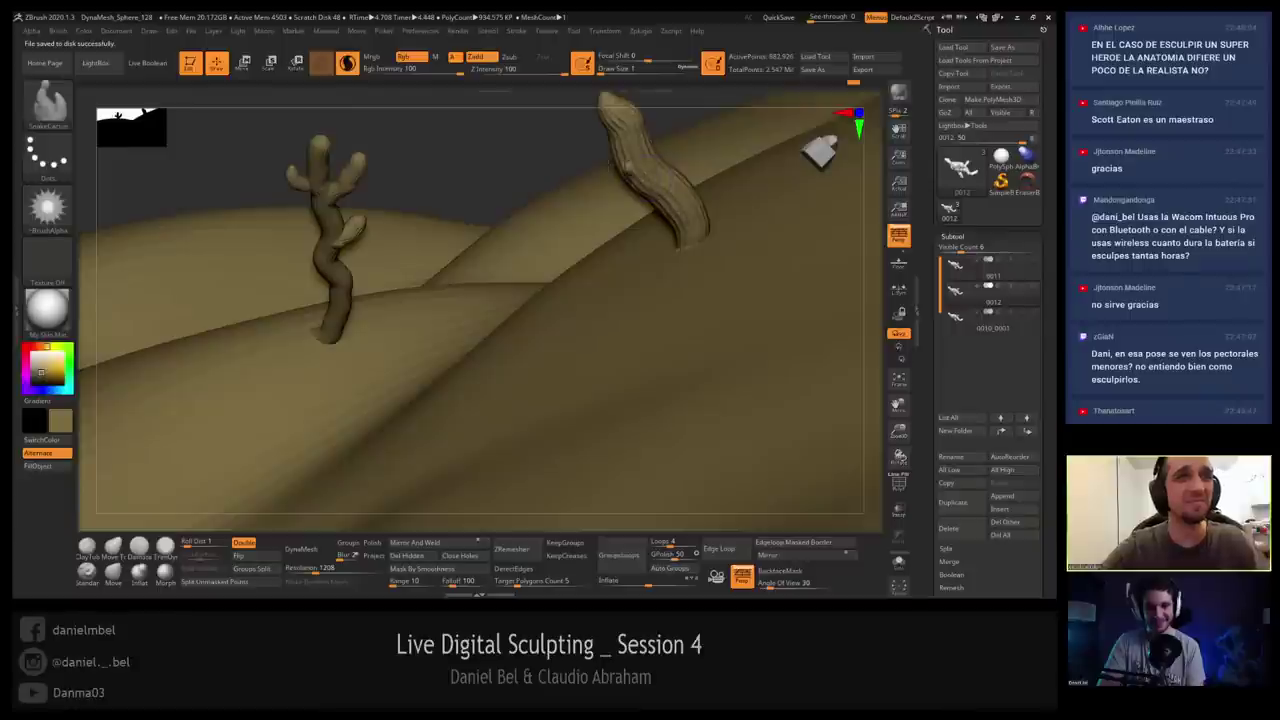
mouse_move(636, 172)
mouse_down()
mouse_move(586, 160)
mouse_move(665, 106)
mouse_up()
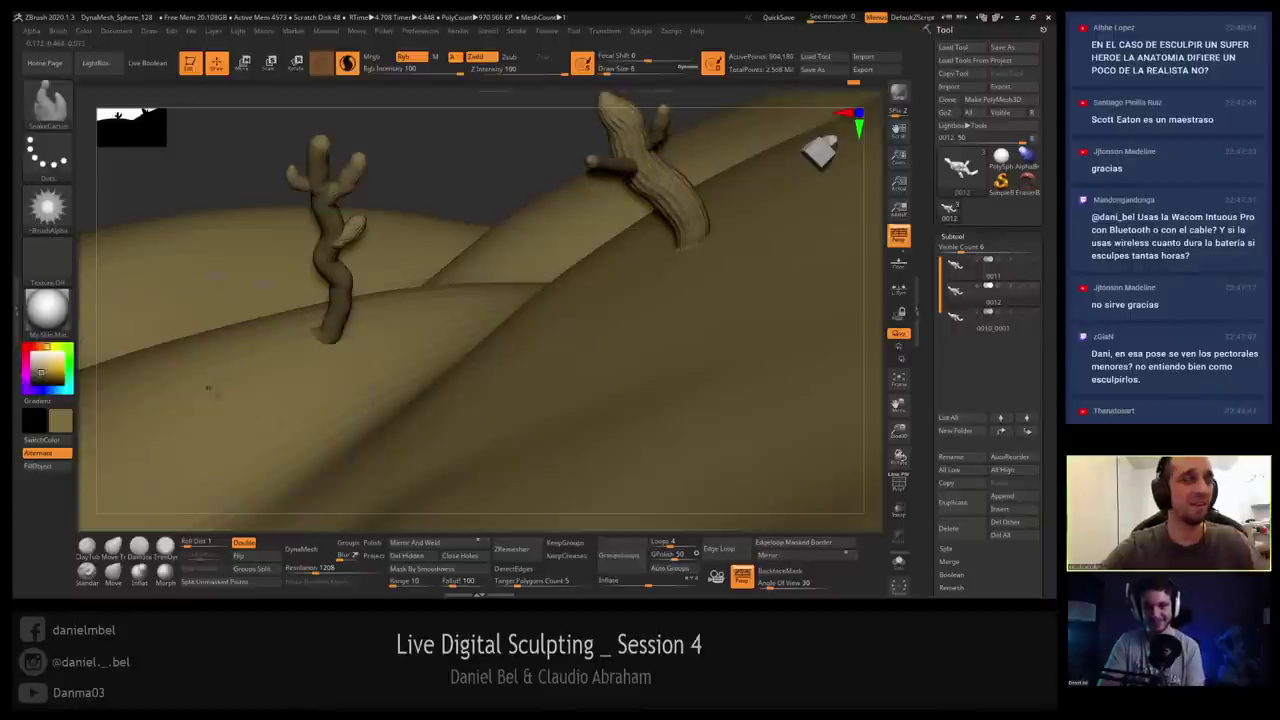
drag(215, 400, 163, 312)
key(ctrl+z)
mouse_move(165, 425)
mouse_down()
mouse_move(118, 290)
mouse_move(115, 215)
mouse_up()
drag(135, 305, 195, 201)
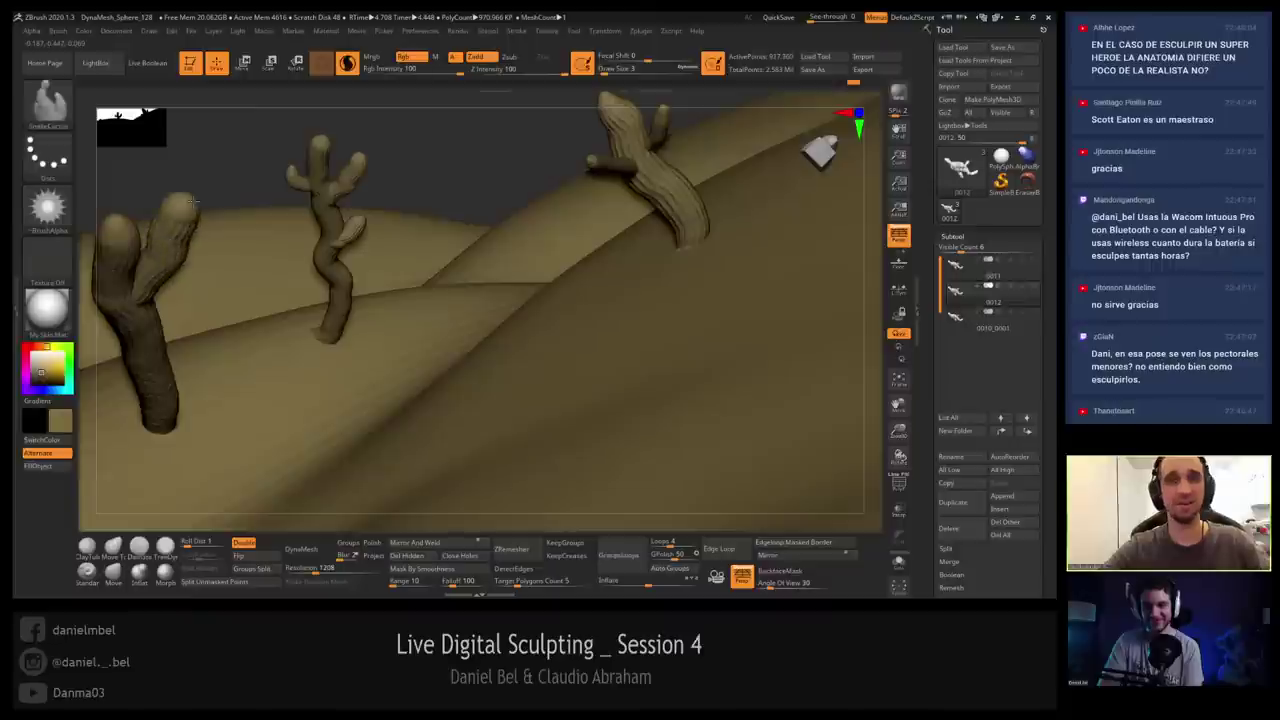
drag(150, 338, 180, 318)
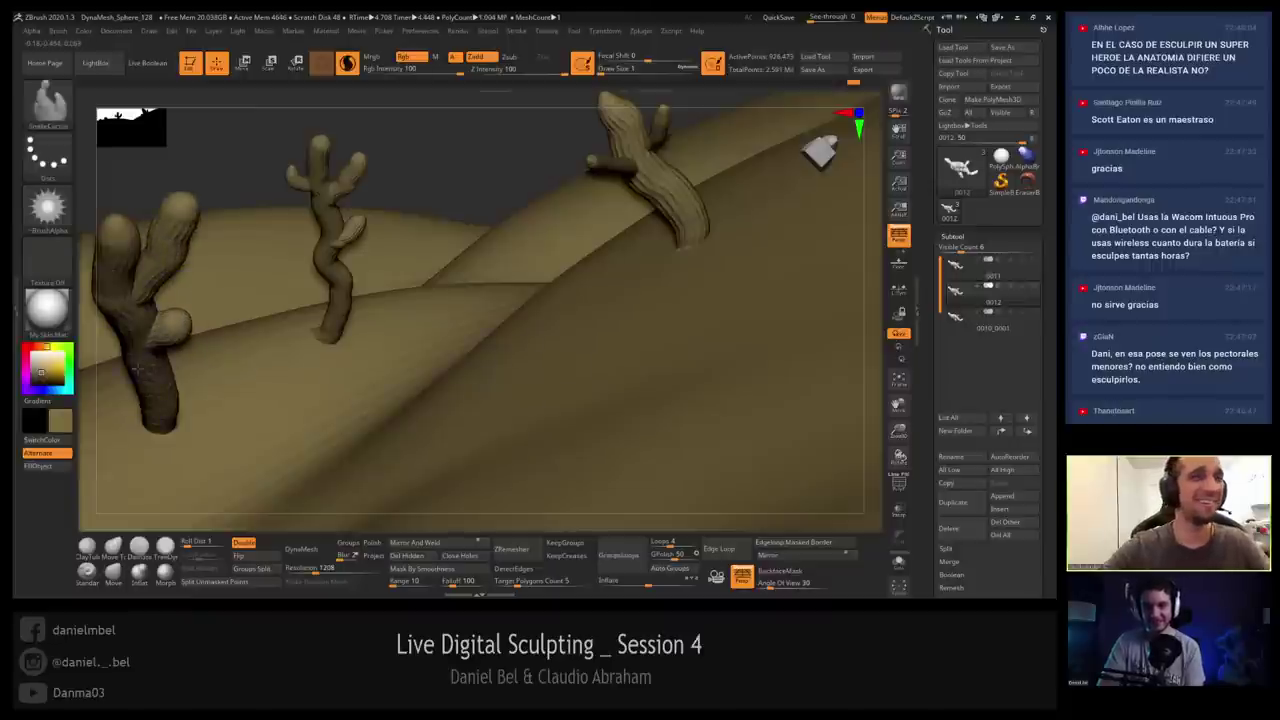
drag(128, 355, 85, 335)
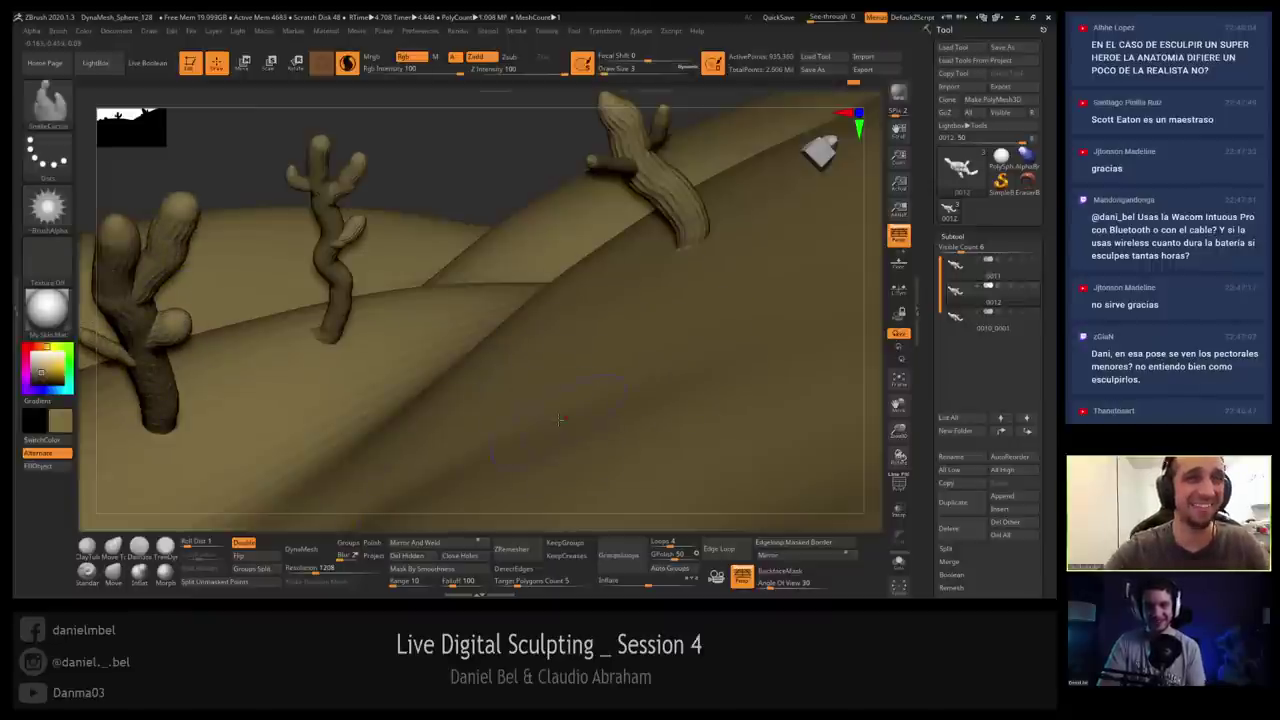
Add two thick, ribbed cactuses with side lobes on the foreground slope and a small one on the distant ridge.
mouse_move(560, 420)
mouse_down()
mouse_move(520, 355)
mouse_move(388, 338)
mouse_up()
mouse_move(483, 332)
mouse_down()
mouse_move(476, 276)
mouse_move(543, 320)
mouse_up()
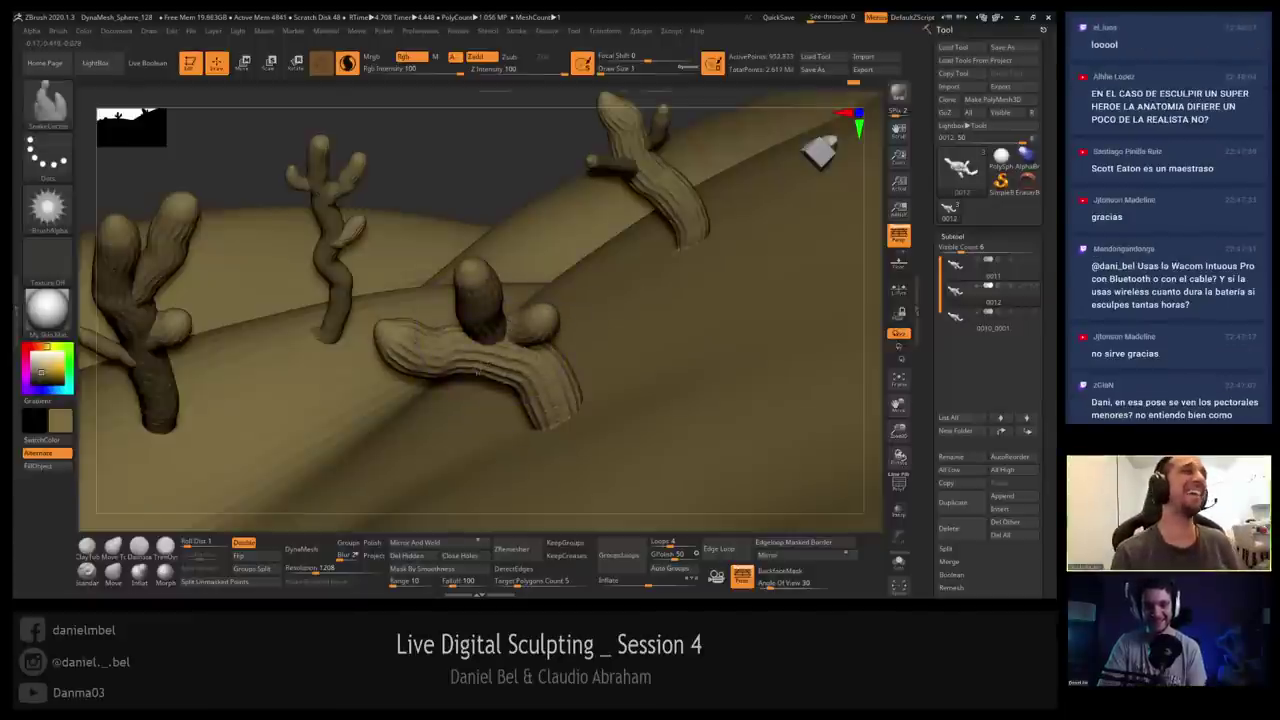
mouse_move(716, 400)
mouse_down()
mouse_move(716, 255)
mouse_move(736, 244)
mouse_move(682, 272)
mouse_move(667, 262)
mouse_up()
key(s)
click(672, 277)
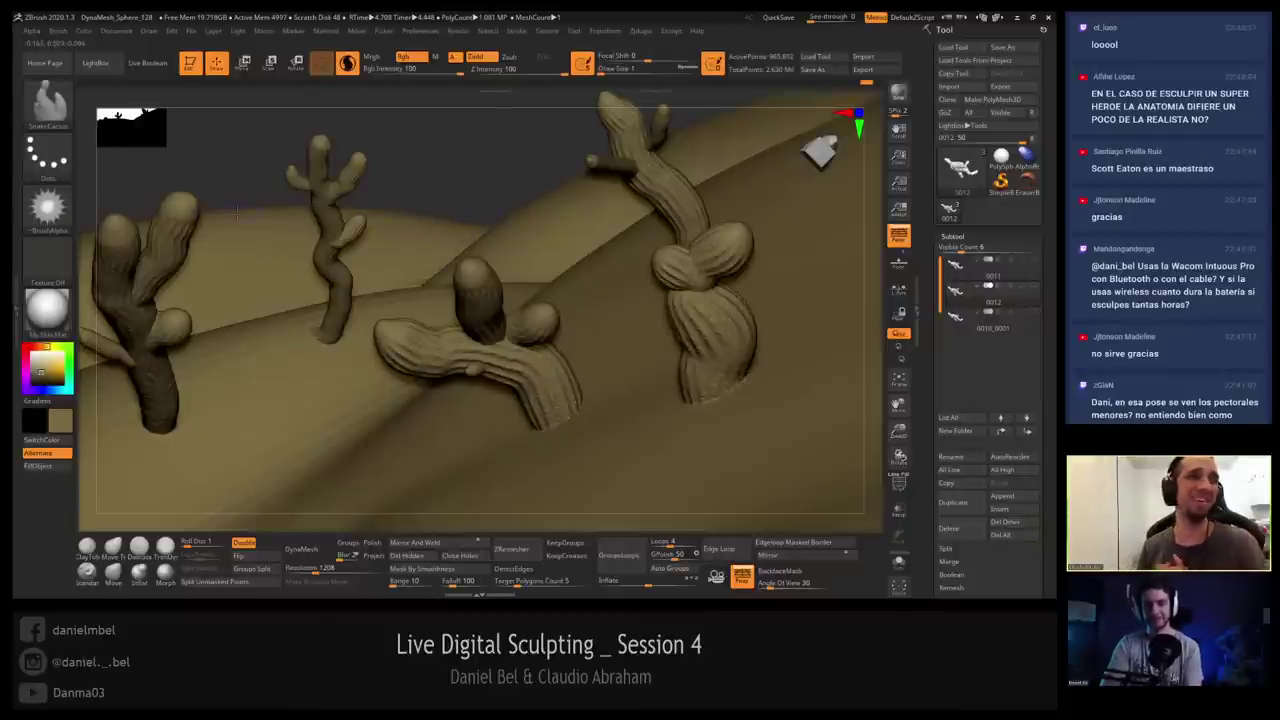
mouse_move(241, 218)
mouse_down()
mouse_move(233, 166)
mouse_move(256, 140)
mouse_up()
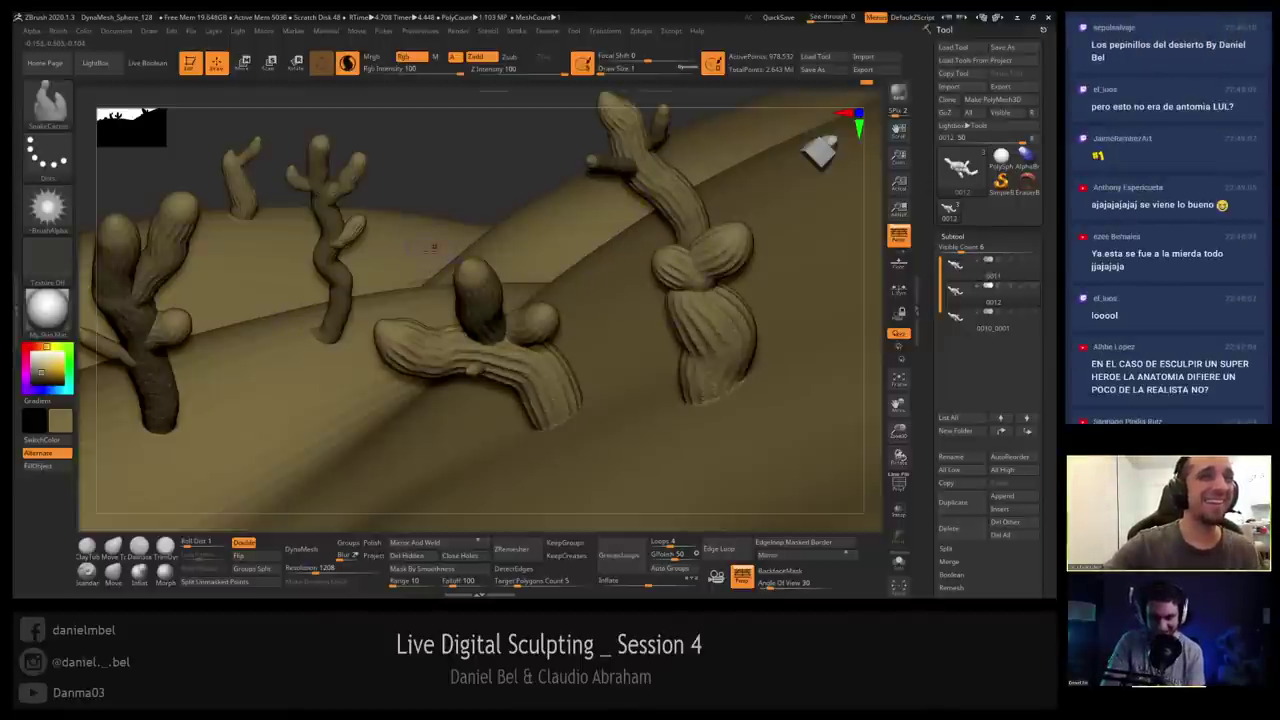
Undo all the cactus strokes on the serratus surface.
alt+right_drag(404, 233, 409, 177)
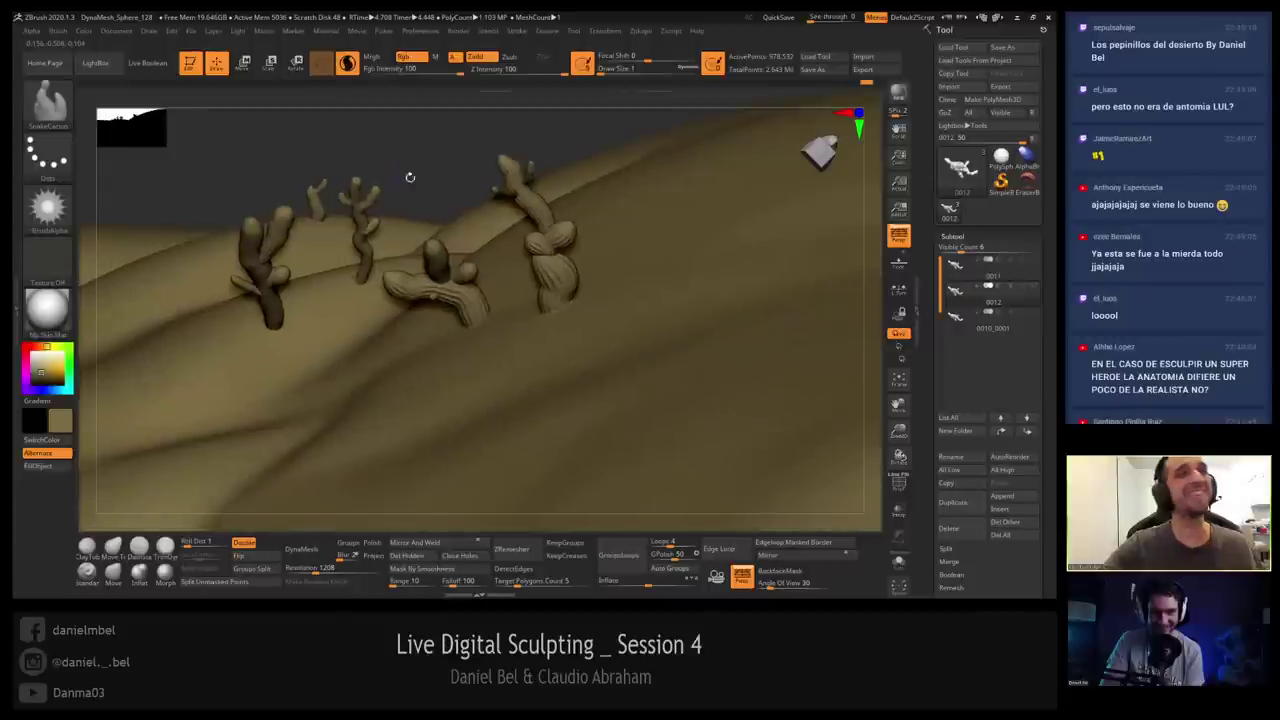
key(ctrl+z)
key(ctrl+z)
key(ctrl+z)
key(ctrl+z)
key(ctrl+z)
key(ctrl+z)
key(ctrl+z)
key(ctrl+z)
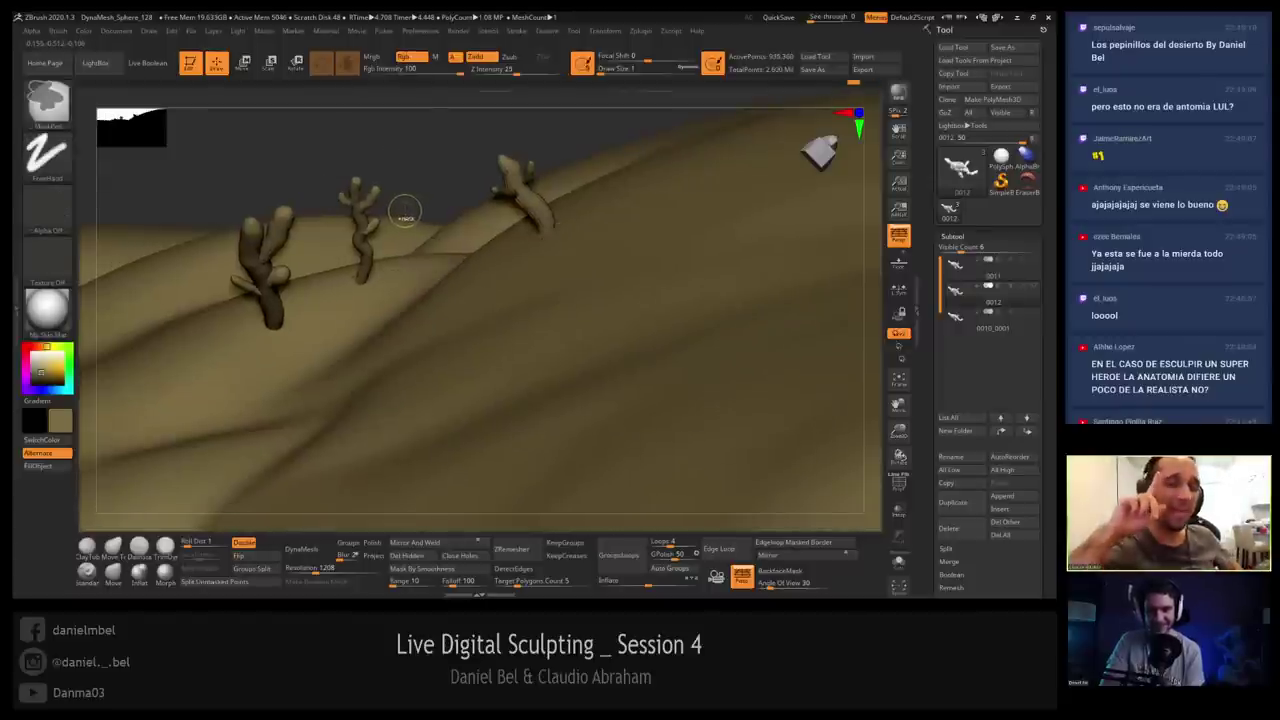
key(ctrl+z)
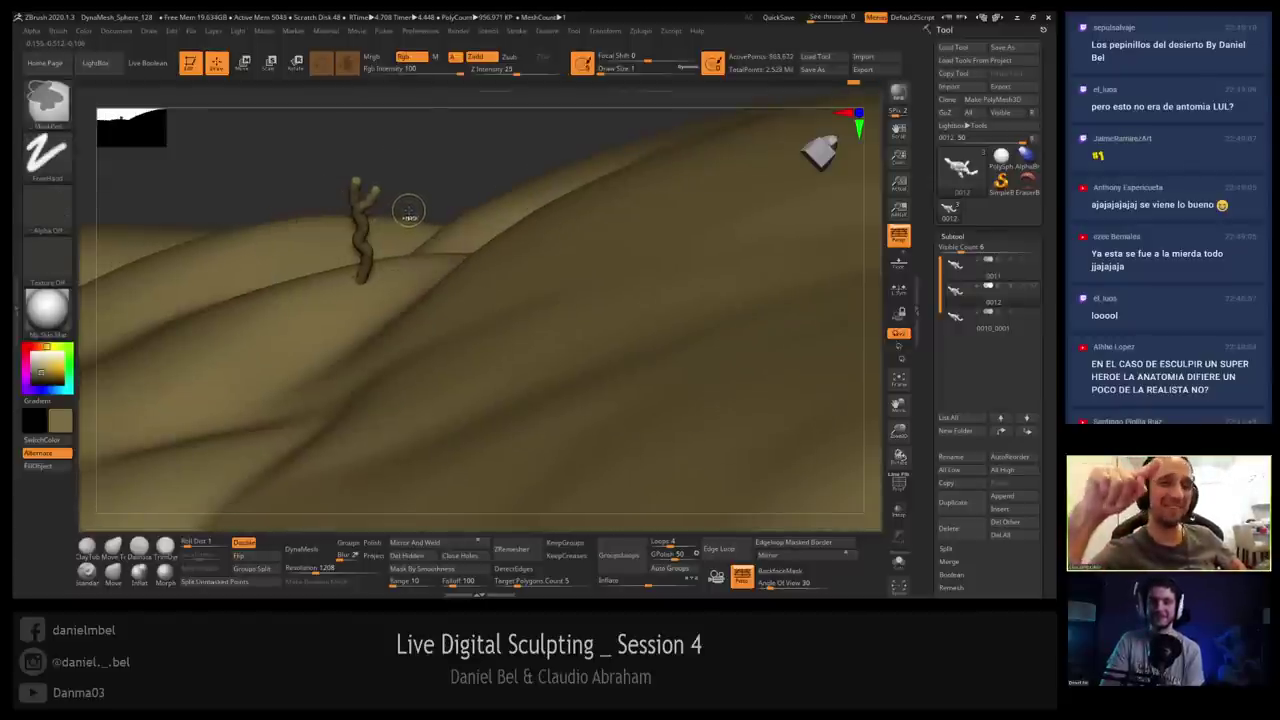
key(ctrl+z)
Switch back to the DamStandard brush for the torso.
key(b)
key(s)
key(h)
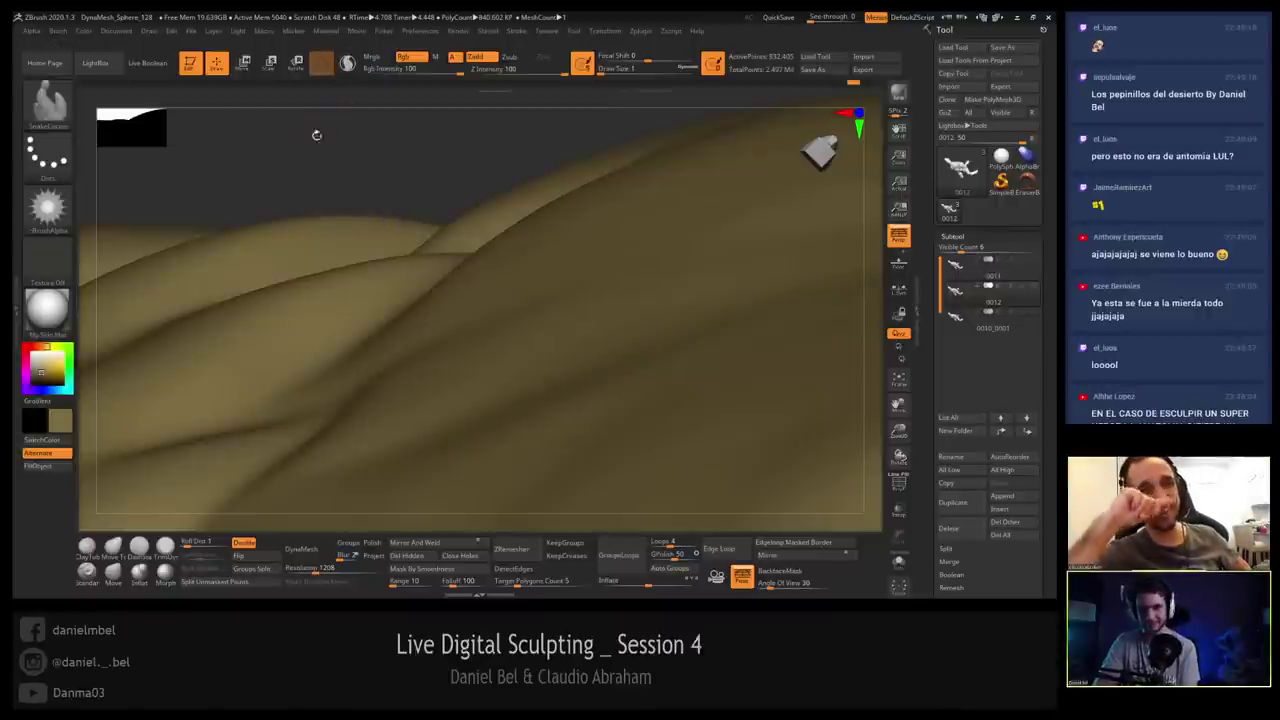
key(b)
key(d)
key(s)
mouse_move(685, 323)
right_down()
mouse_move(620, 290)
mouse_move(540, 310)
mouse_move(405, 382)
right_up()
key(shift)
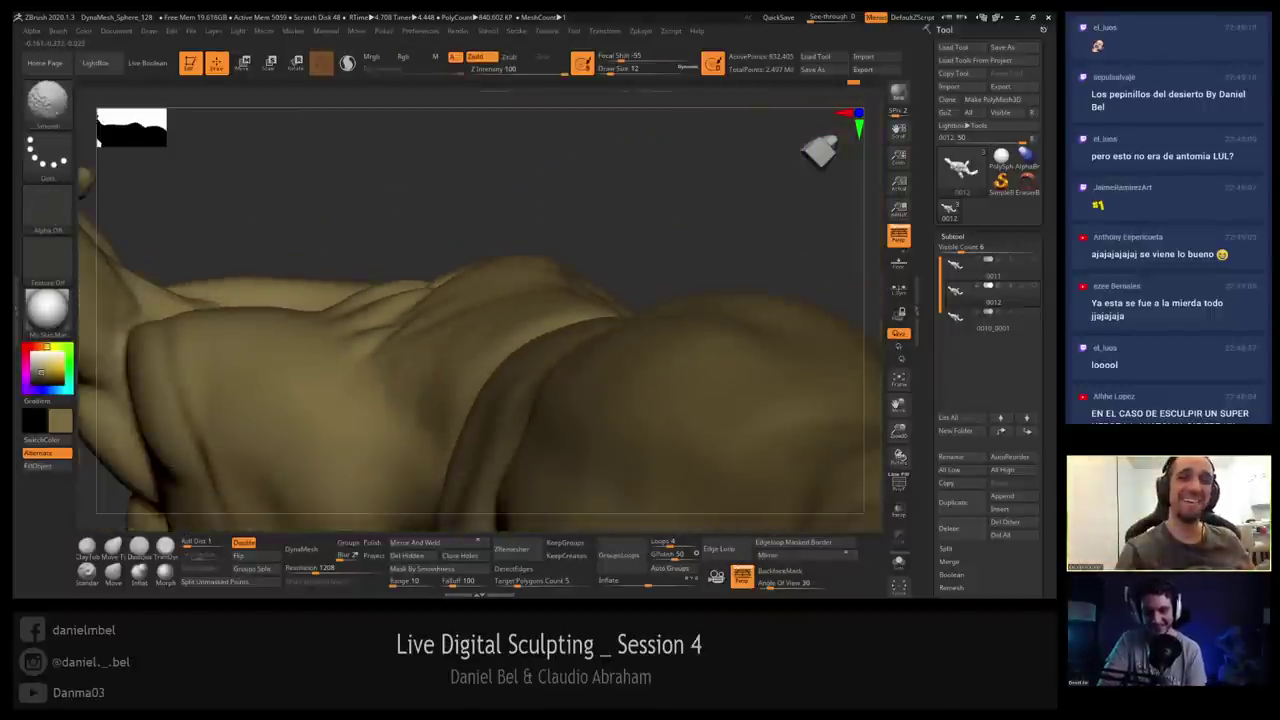
right_drag(423, 331, 270, 370)
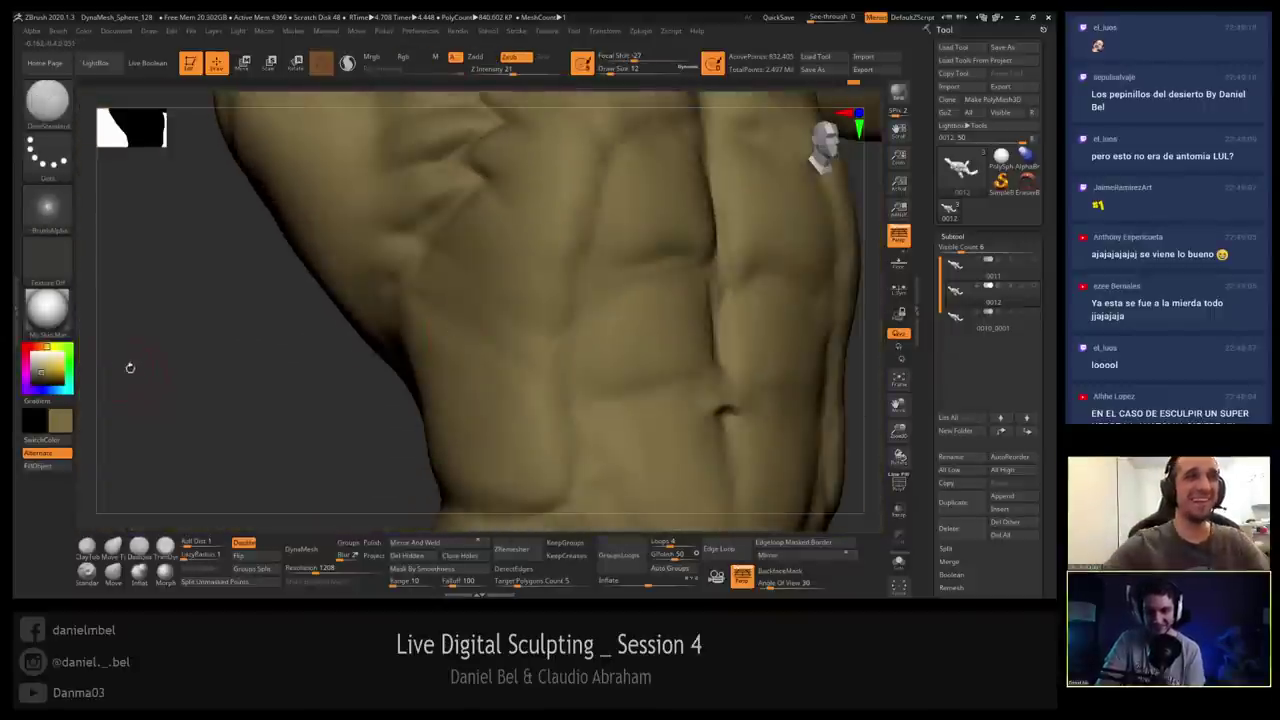
Set the current colour to a neutral dark grey.
click(36, 363)
drag(36, 363, 30, 351)
alt+right_drag(486, 246, 450, 361)
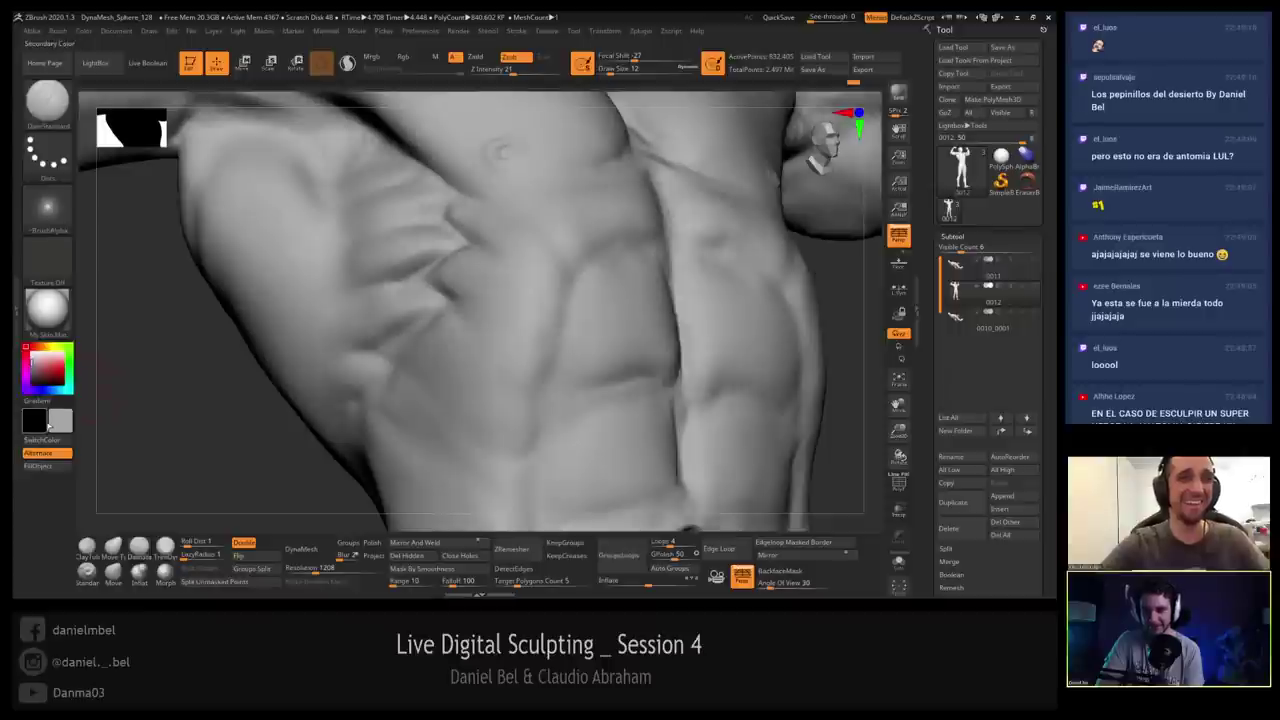
drag(60, 420, 39, 421)
drag(43, 377, 31, 372)
Carve the uppermost serratus crease beneath the chest edge on the figure's right side and refine it with a draw size of 8.
mouse_move(470, 255)
right_down()
mouse_move(420, 268)
mouse_move(387, 320)
mouse_move(402, 331)
mouse_move(535, 318)
right_up()
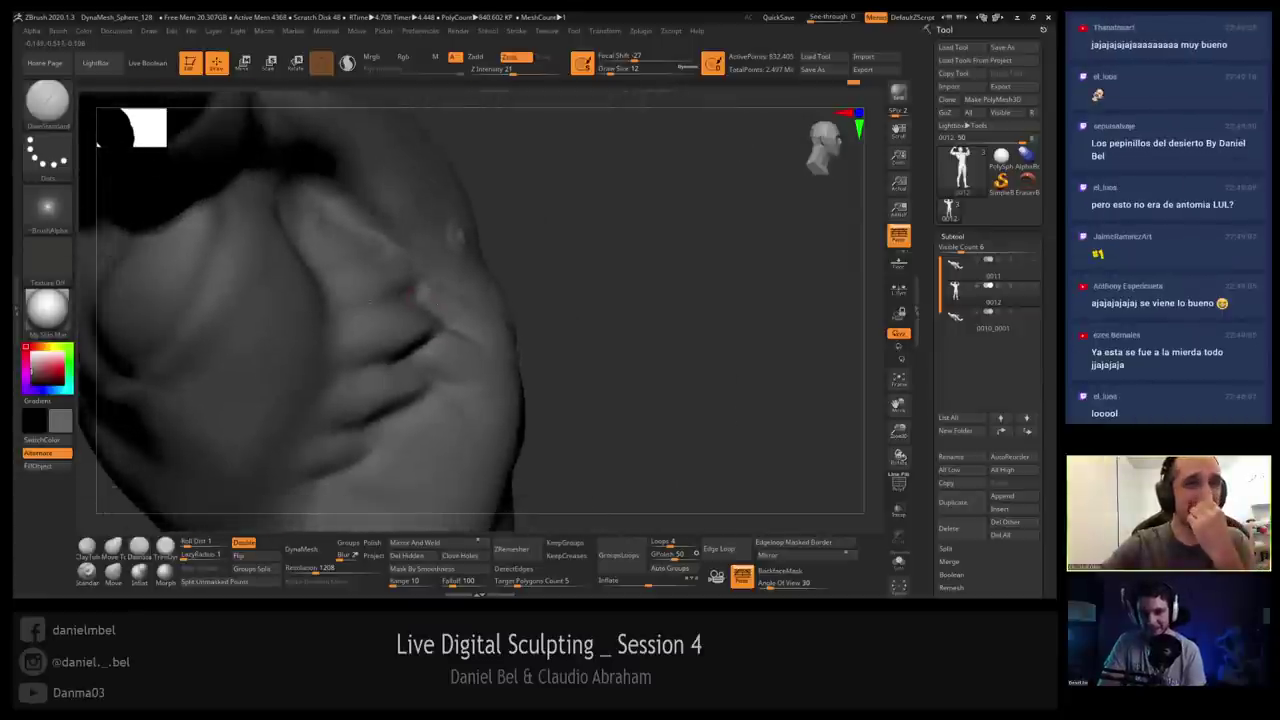
right_drag(302, 193, 88, 507)
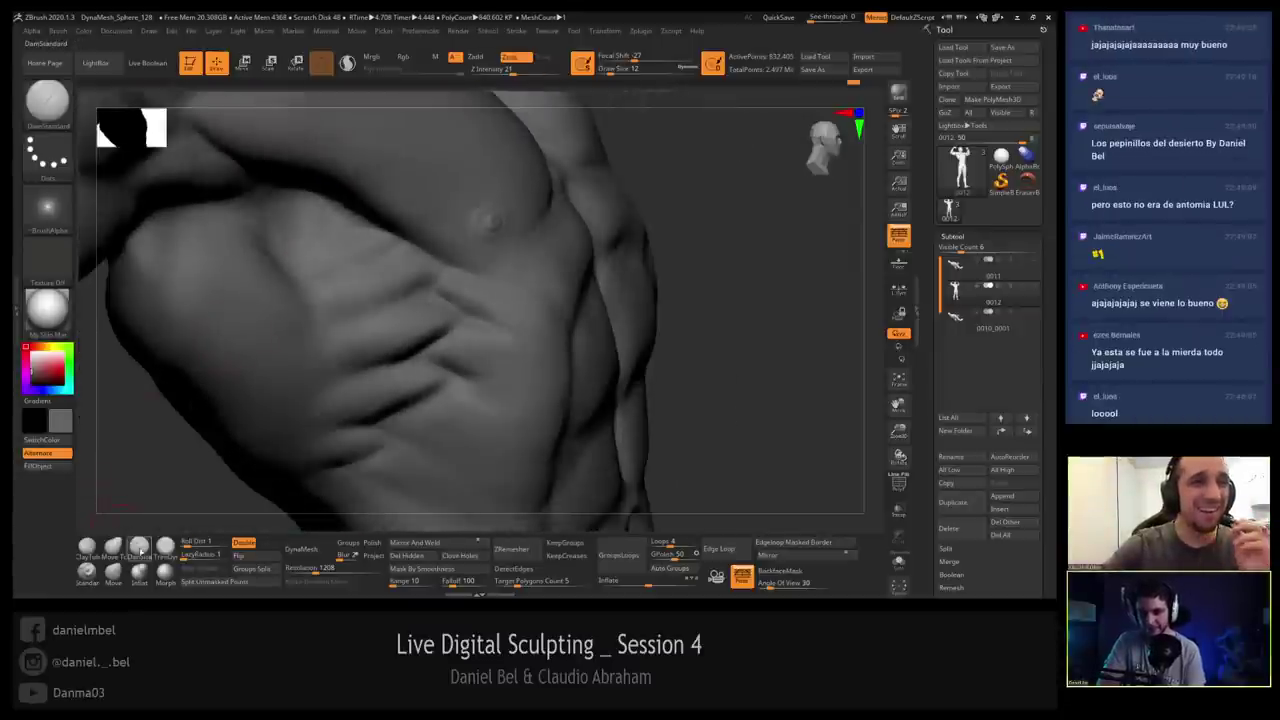
alt+right_drag(484, 369, 434, 282)
key(])
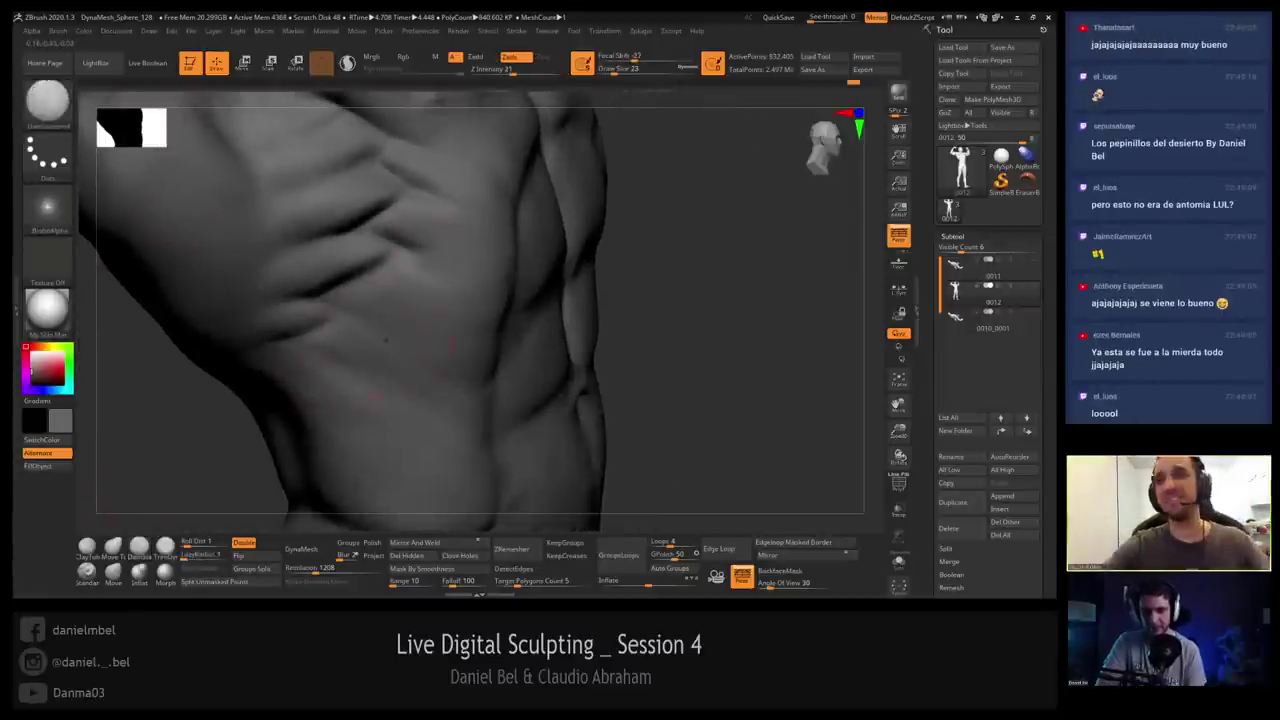
mouse_move(470, 325)
right_down()
mouse_move(373, 317)
mouse_move(352, 349)
mouse_move(411, 340)
right_up()
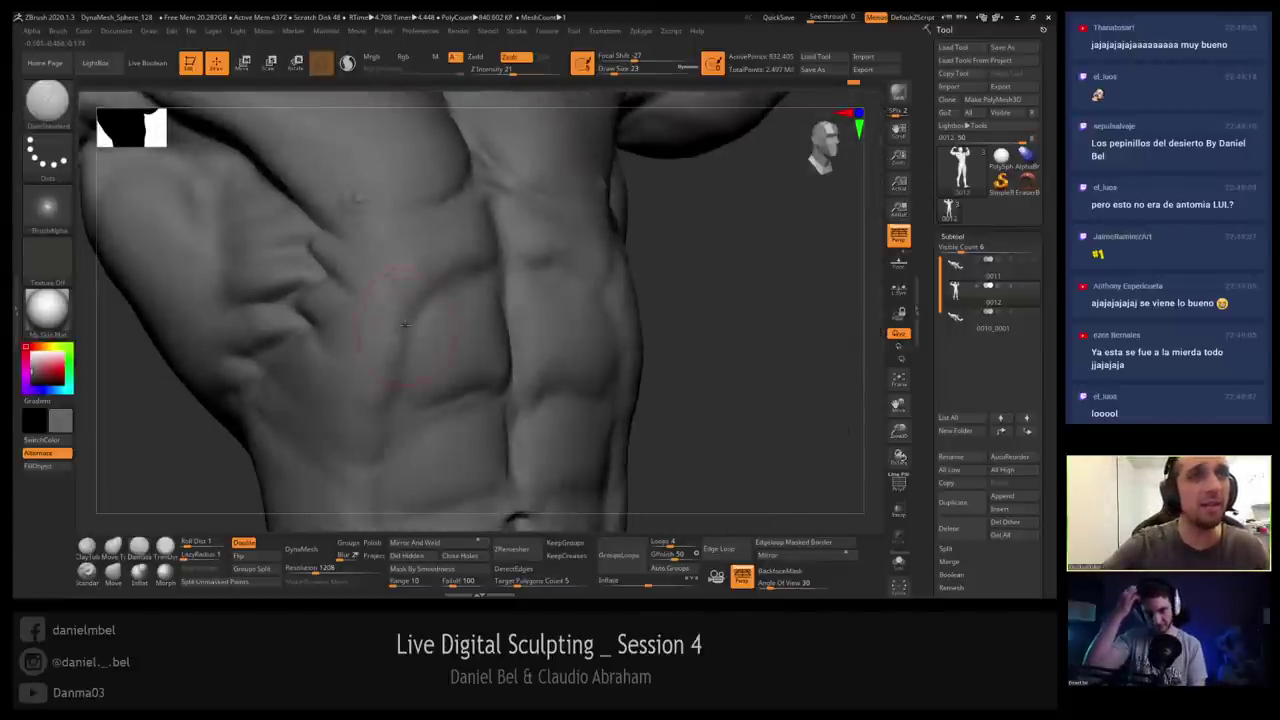
right_drag(408, 215, 366, 222)
key([)
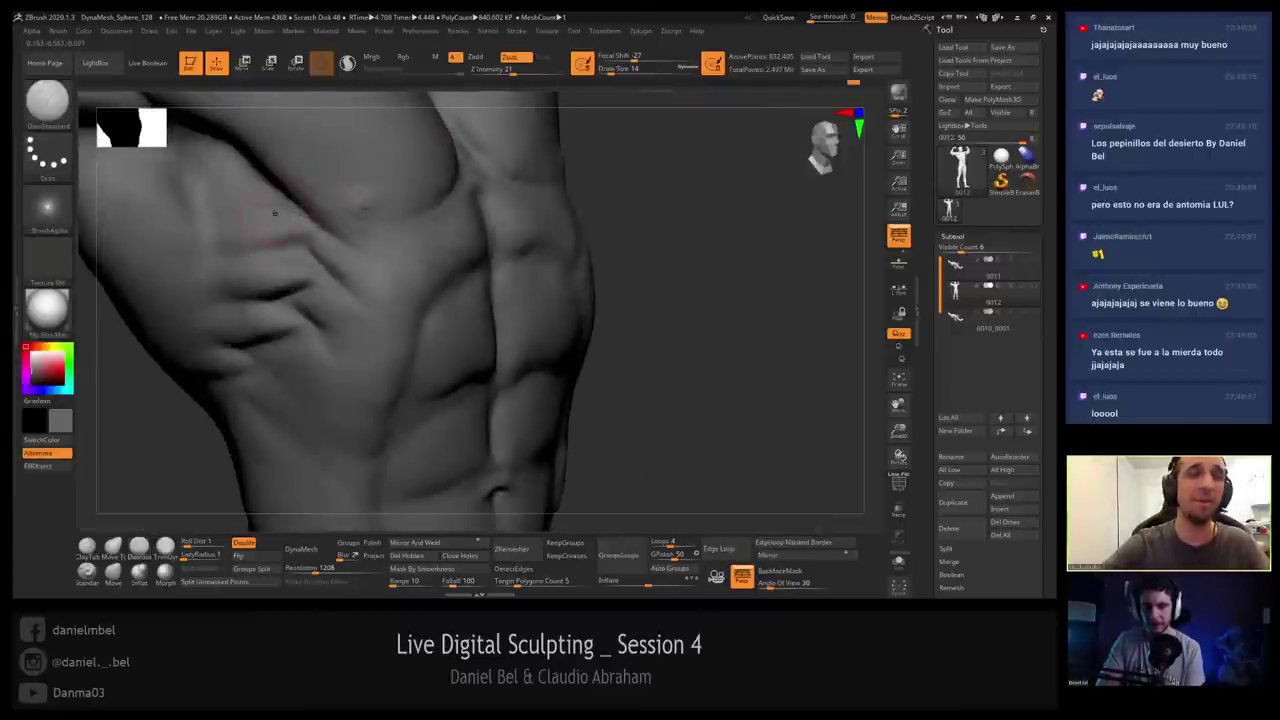
ctrl+right_drag(275, 213, 313, 210)
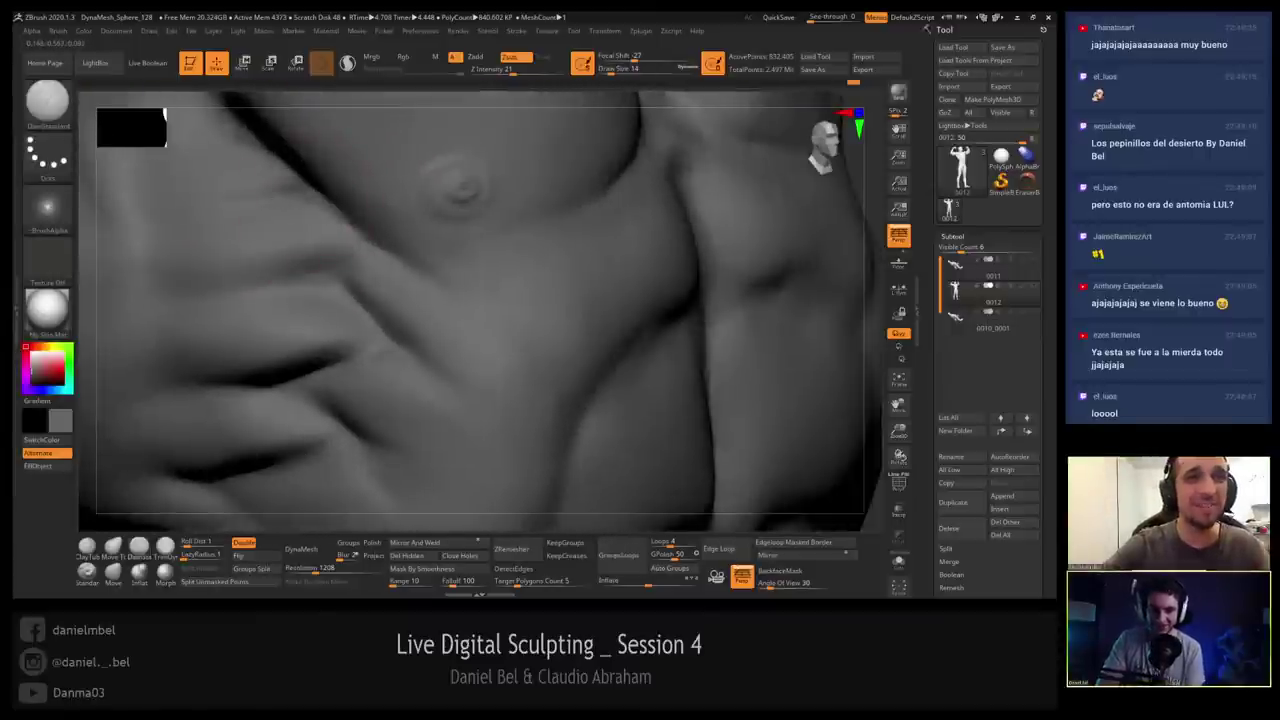
right_drag(315, 215, 345, 215)
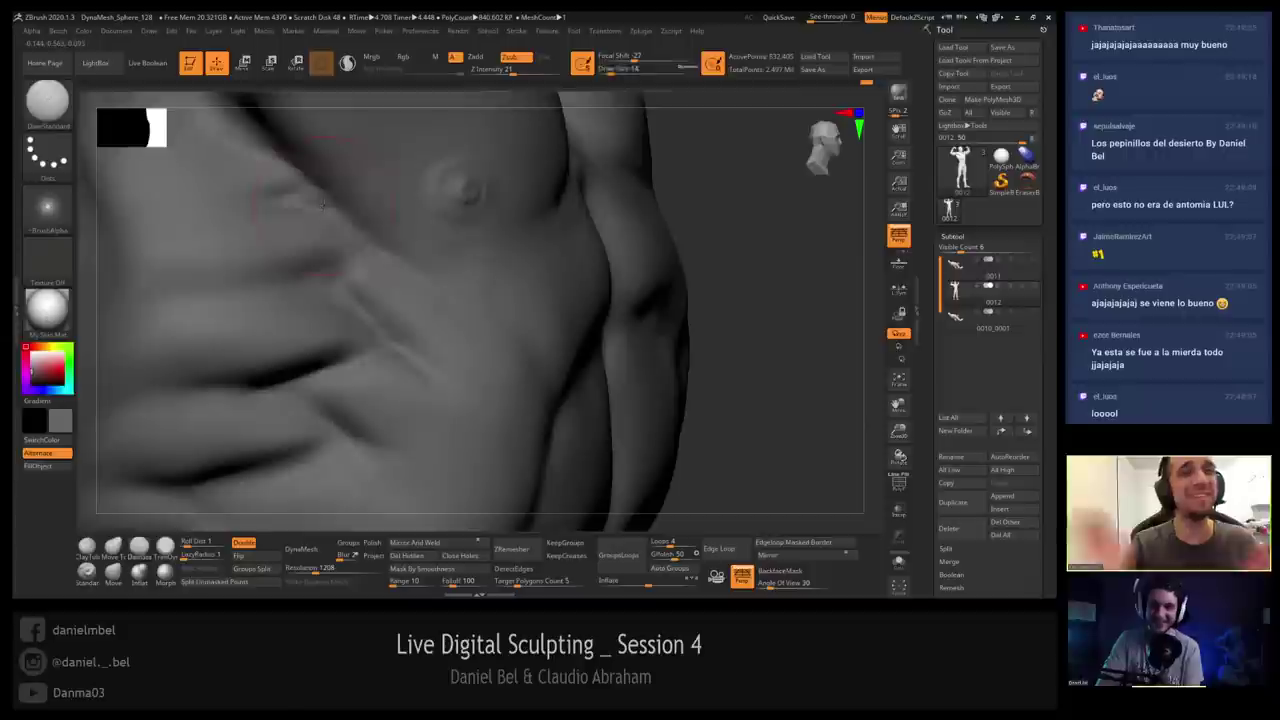
key([)
key(s)
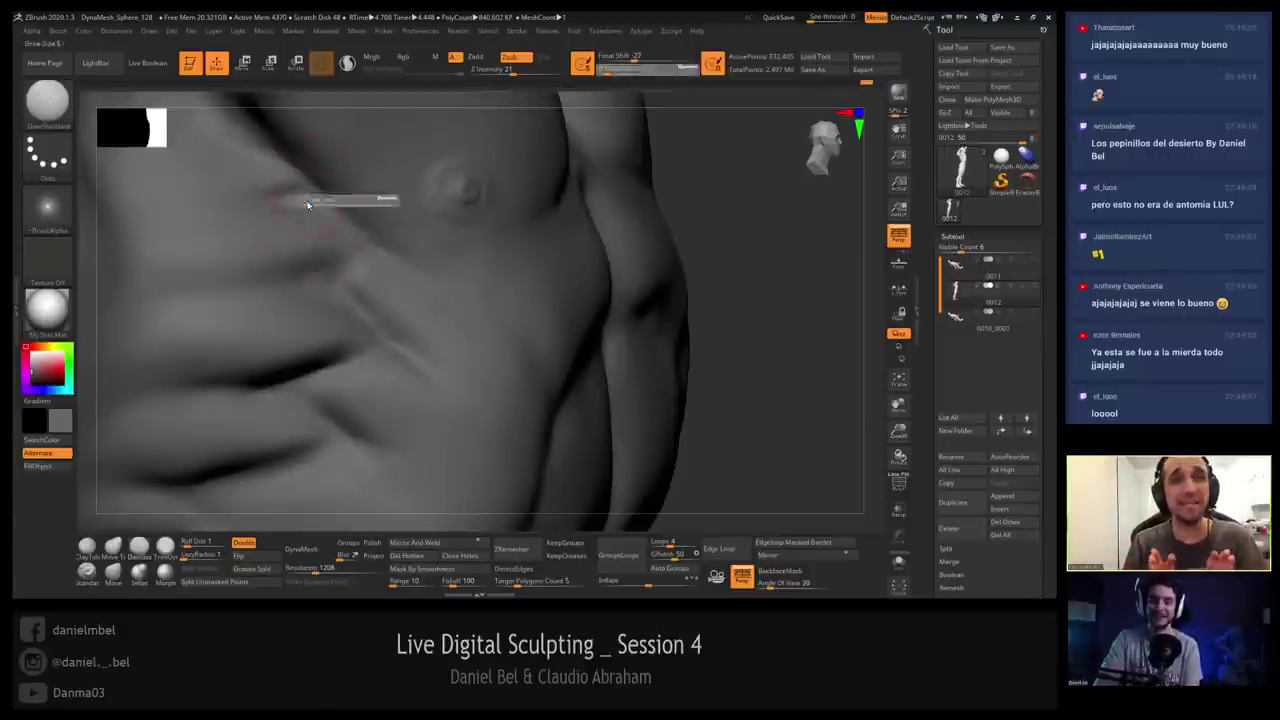
drag(306, 205, 309, 205)
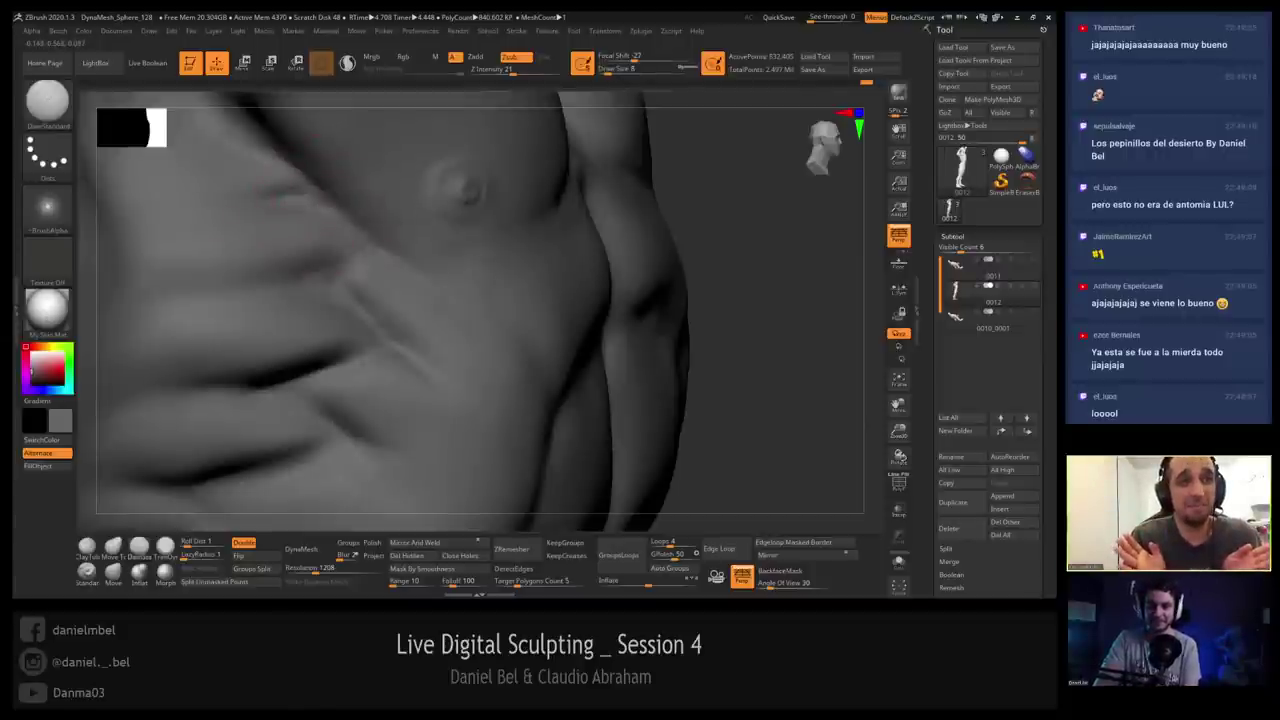
right_drag(320, 208, 310, 192)
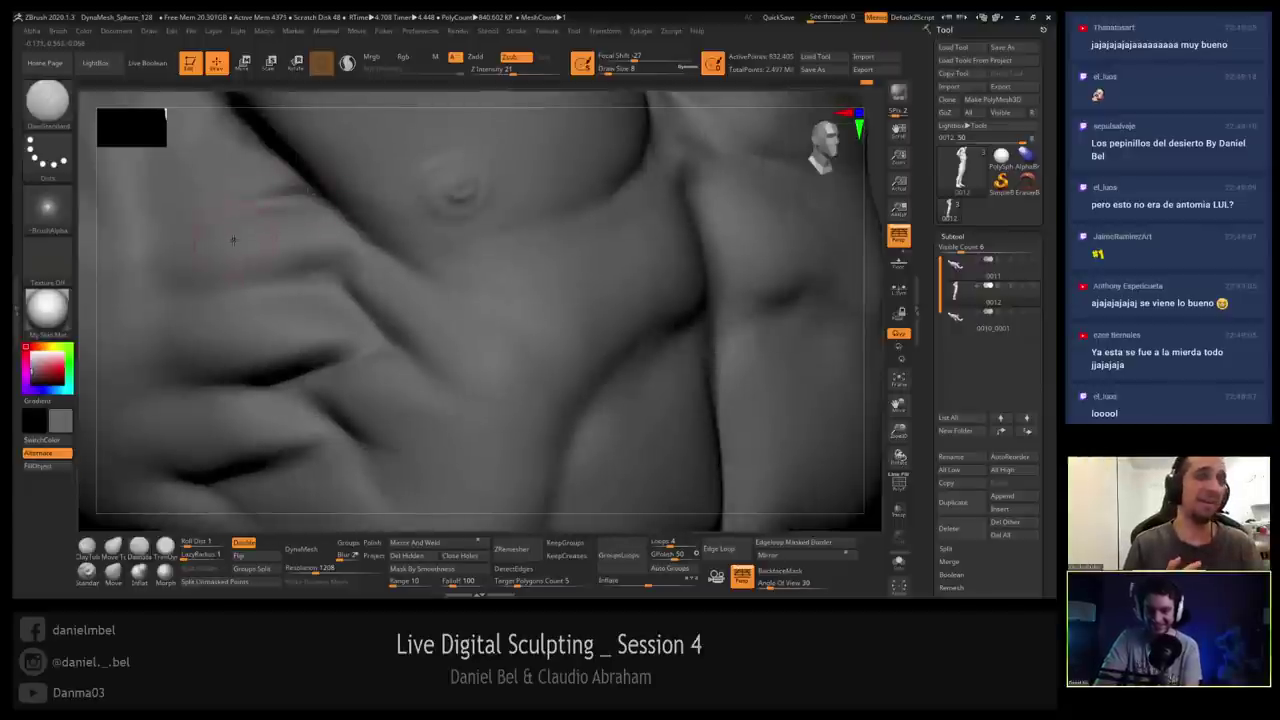
Carve fine muscle striations in the right armpit between arm and chest with a draw size of 5 and smooth them.
mouse_move(233, 240)
right_down()
mouse_move(210, 236)
mouse_move(295, 226)
mouse_move(290, 186)
mouse_move(317, 150)
mouse_move(371, 280)
mouse_move(291, 177)
mouse_move(298, 142)
mouse_move(220, 184)
mouse_move(172, 190)
mouse_move(284, 192)
right_up()
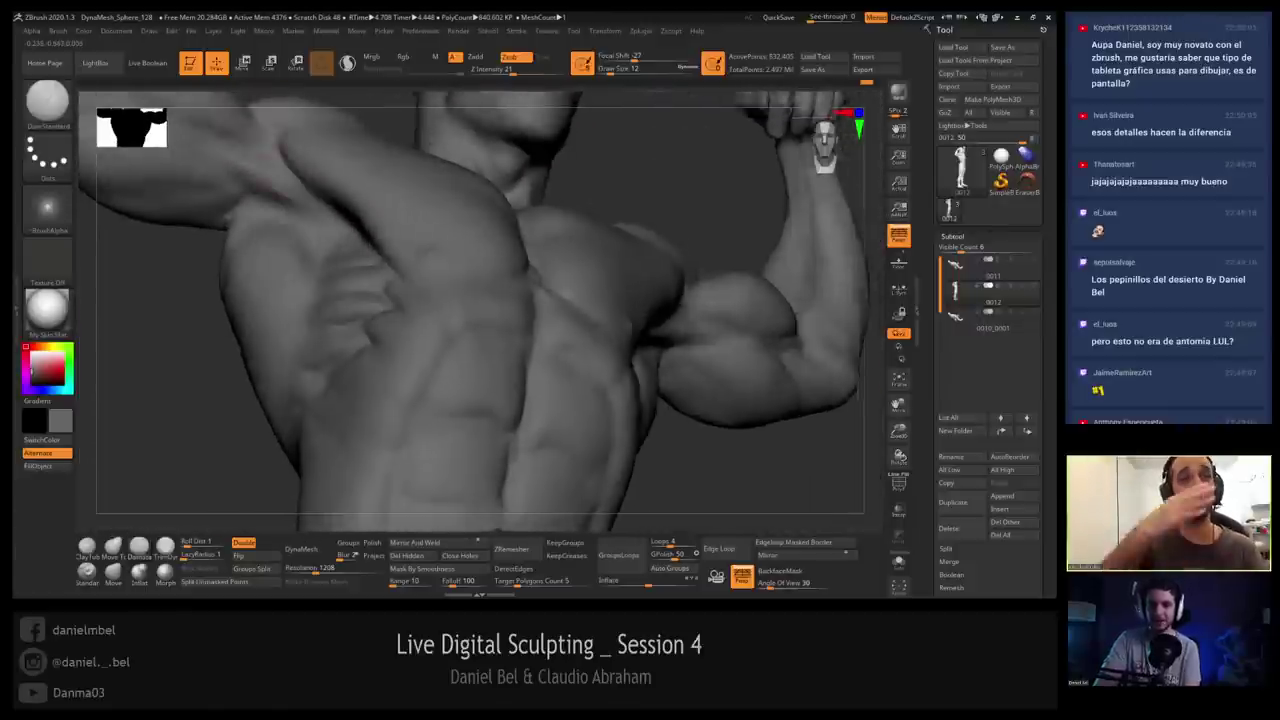
right_drag(365, 190, 290, 262)
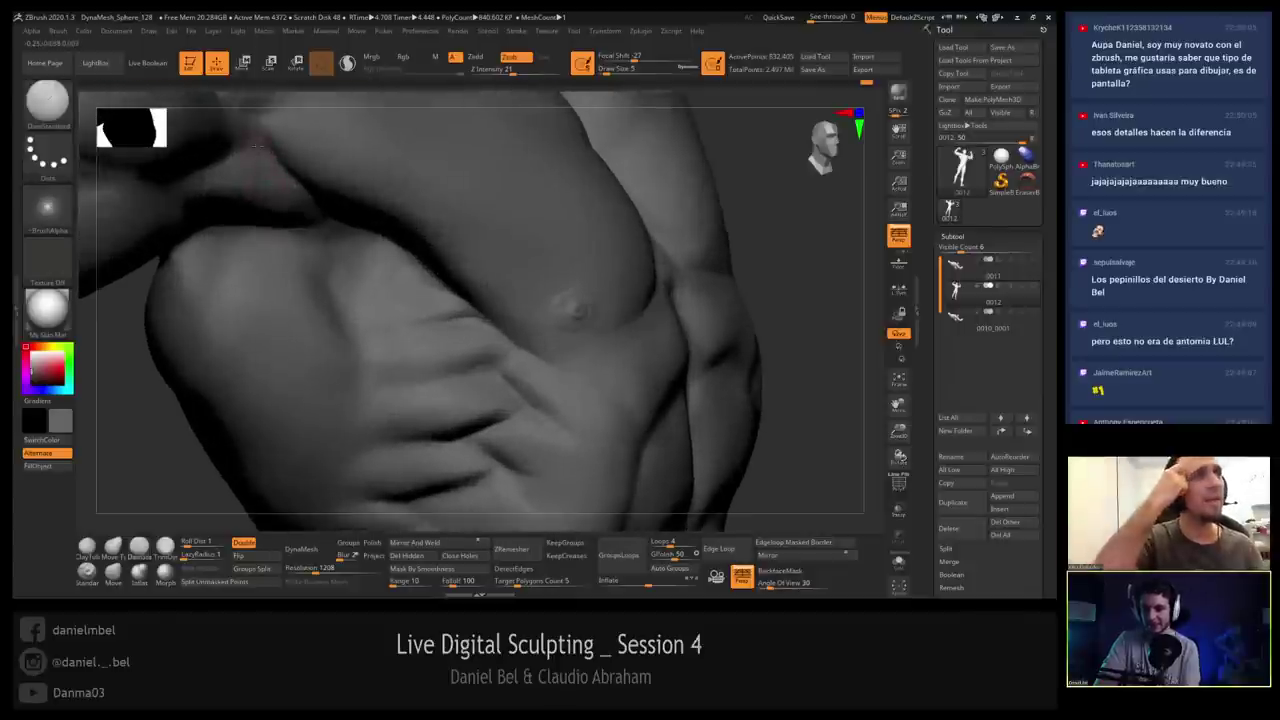
alt+right_drag(231, 123, 297, 210)
right_drag(328, 252, 313, 228)
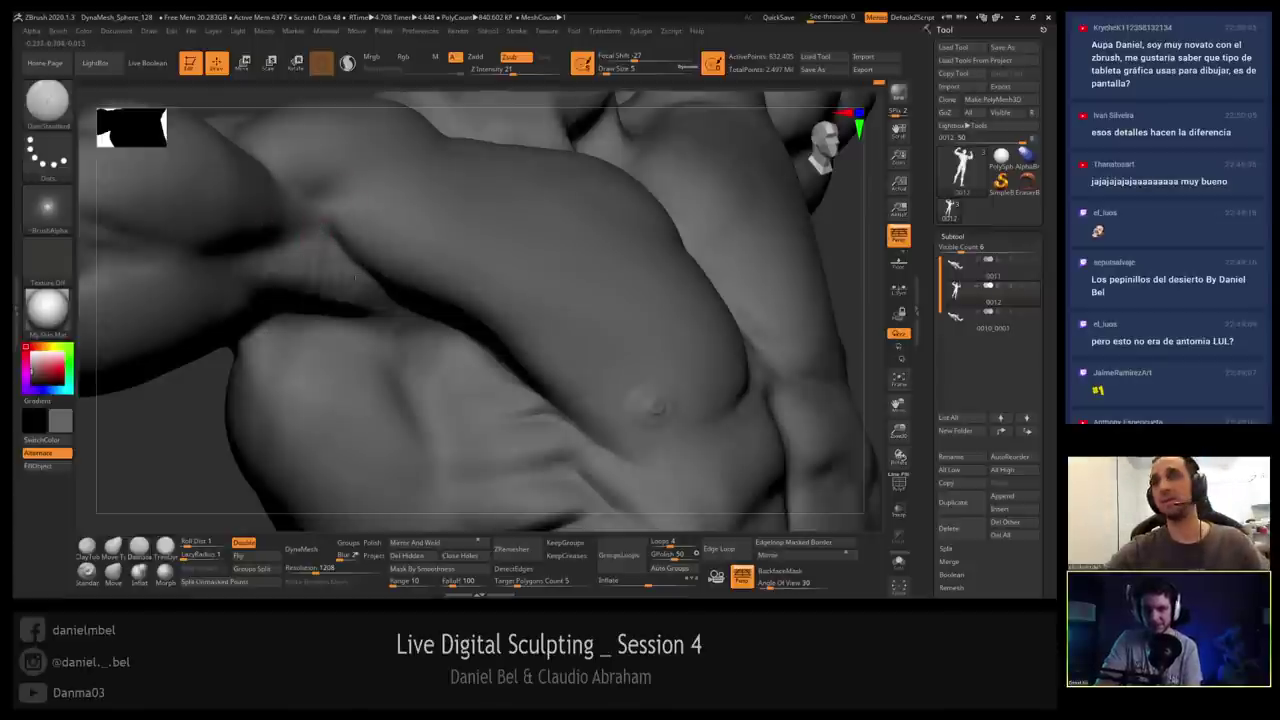
shift+drag(345, 278, 313, 272)
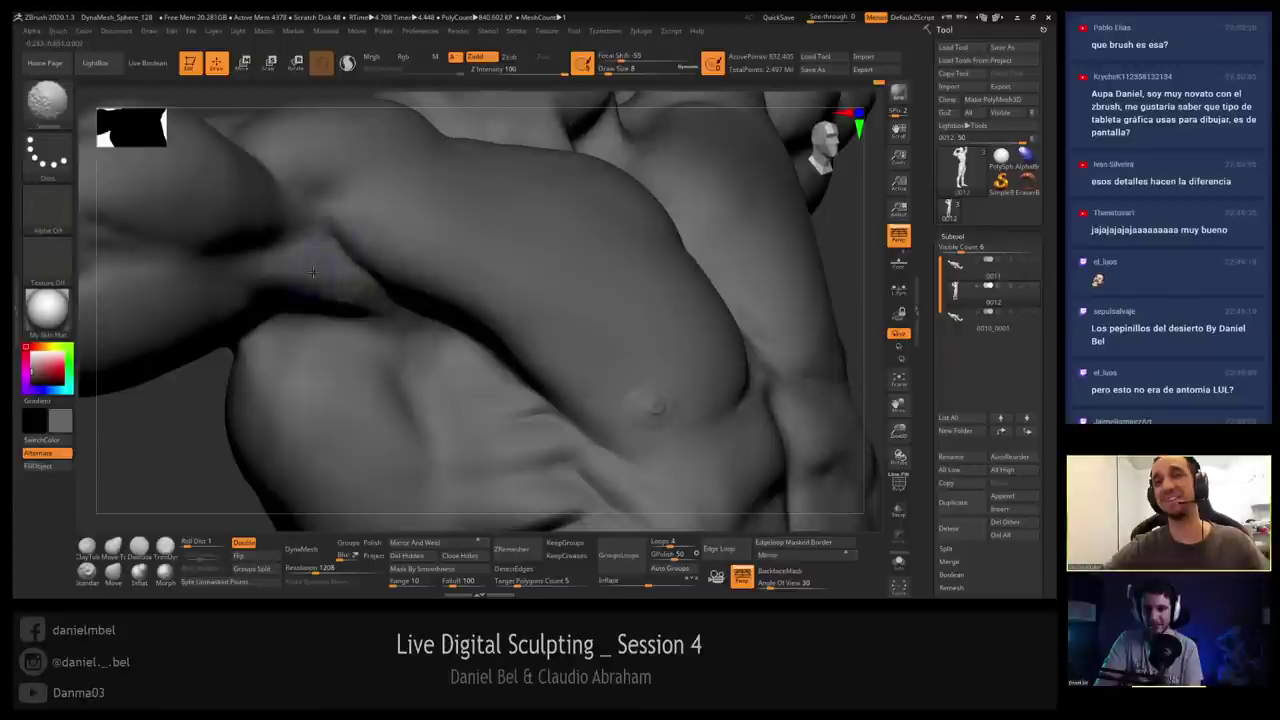
Switch to the DamStandard brush and carve a fine crease along the side of the neck beneath the jaw, smoothing it.
key(b)
key(d)
key(s)
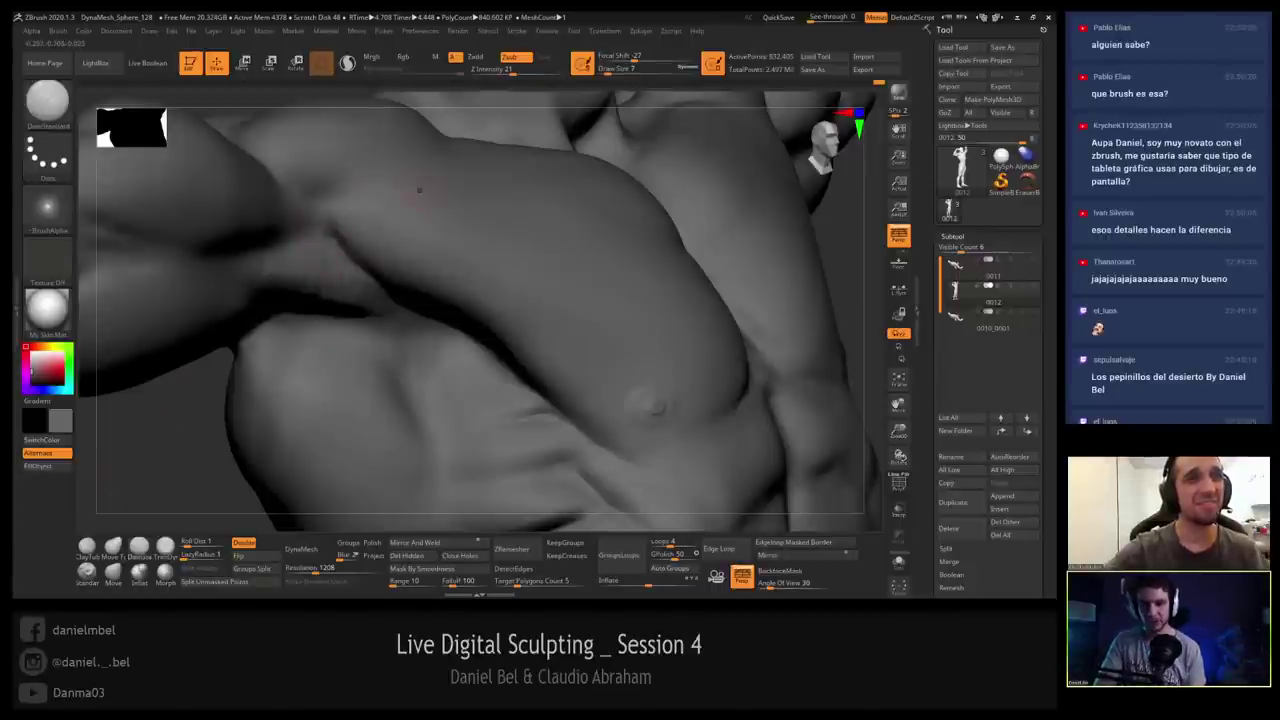
alt+right_drag(419, 190, 325, 385)
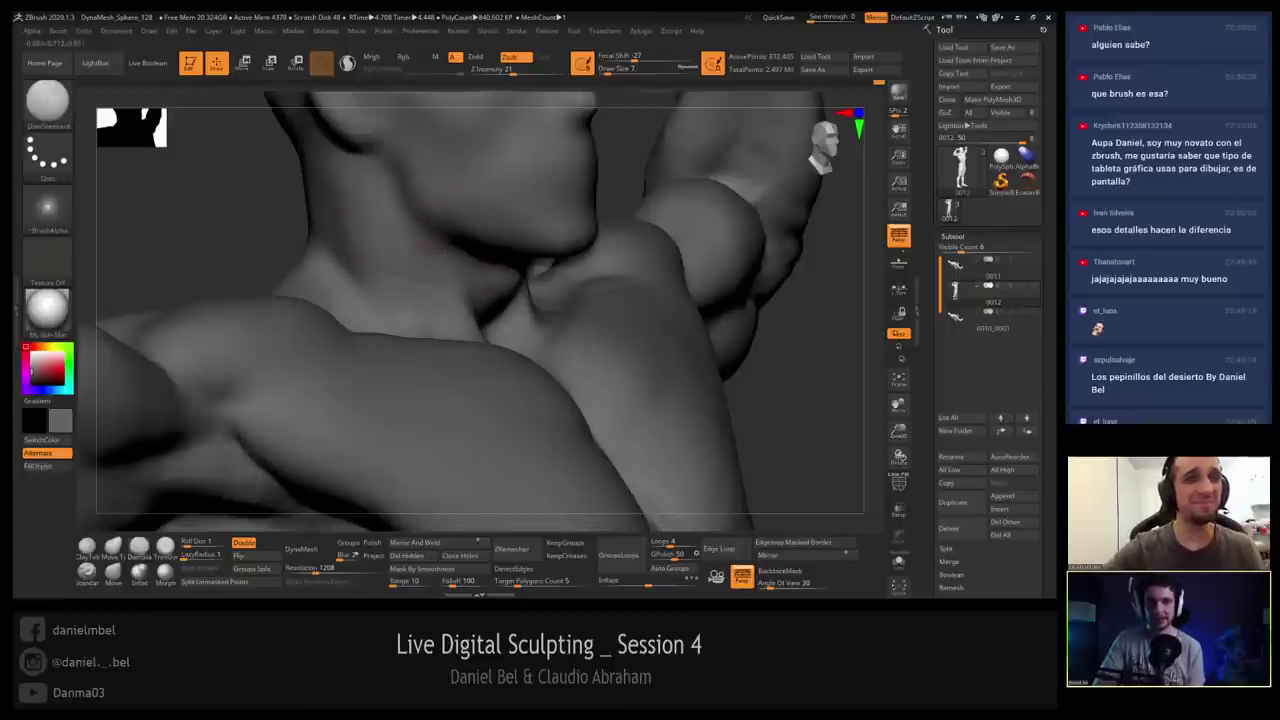
key(shift)
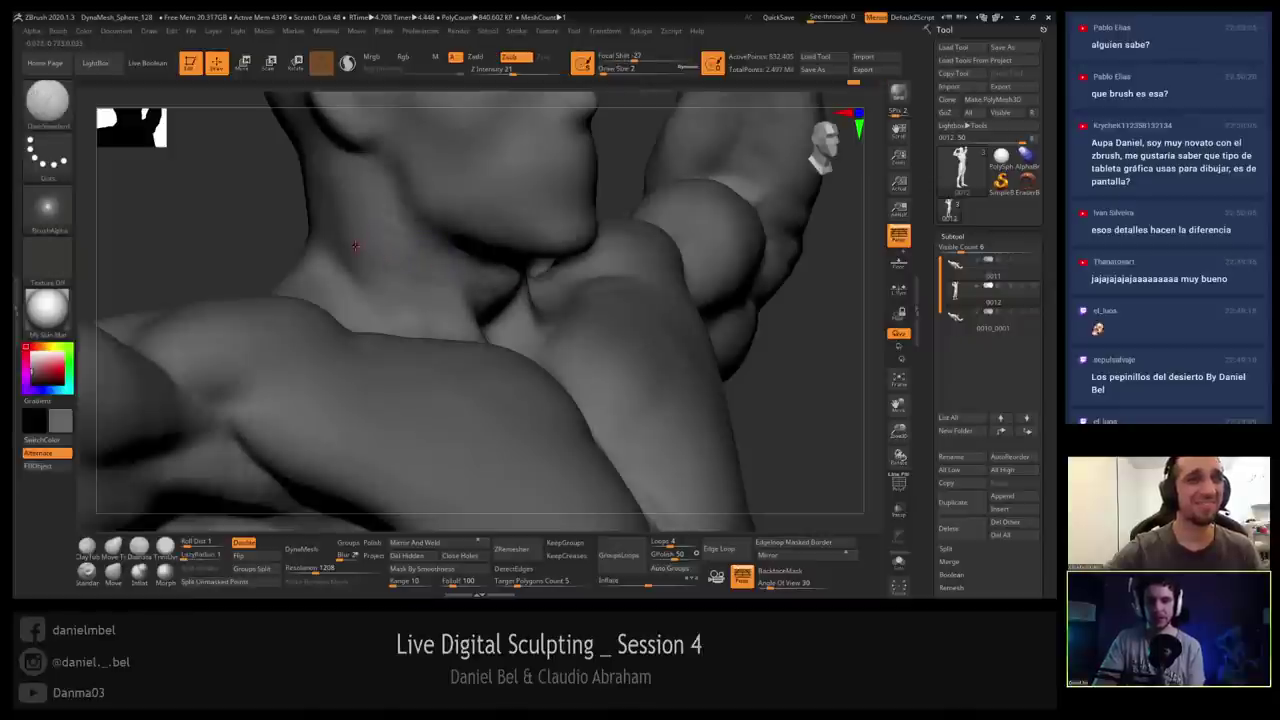
key(shift)
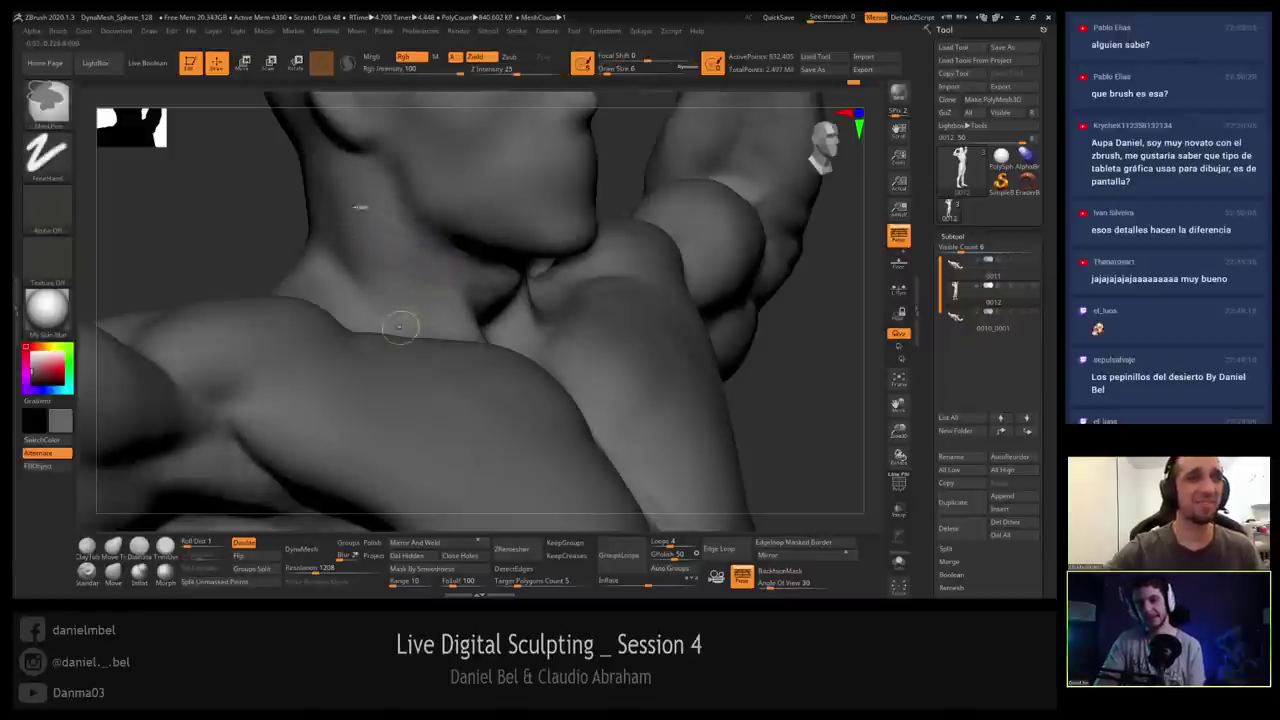
Refine the groove between chest and lat below the figure's right armpit with a draw size of 14 and smooth it.
ctrl+right_drag(405, 356, 300, 350)
mouse_move(447, 400)
alt+right_down()
mouse_move(451, 289)
mouse_move(490, 298)
mouse_move(400, 290)
alt+right_up()
key(shift)
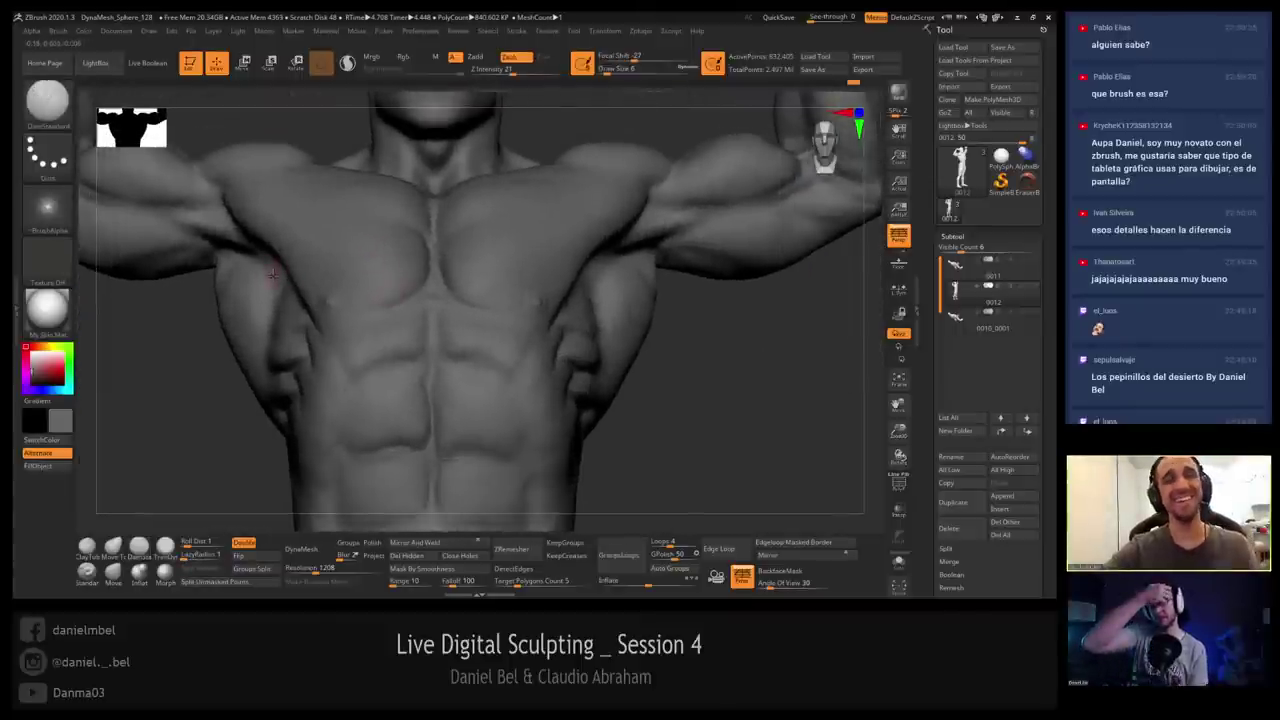
right_drag(295, 287, 350, 287)
key(bracketright)
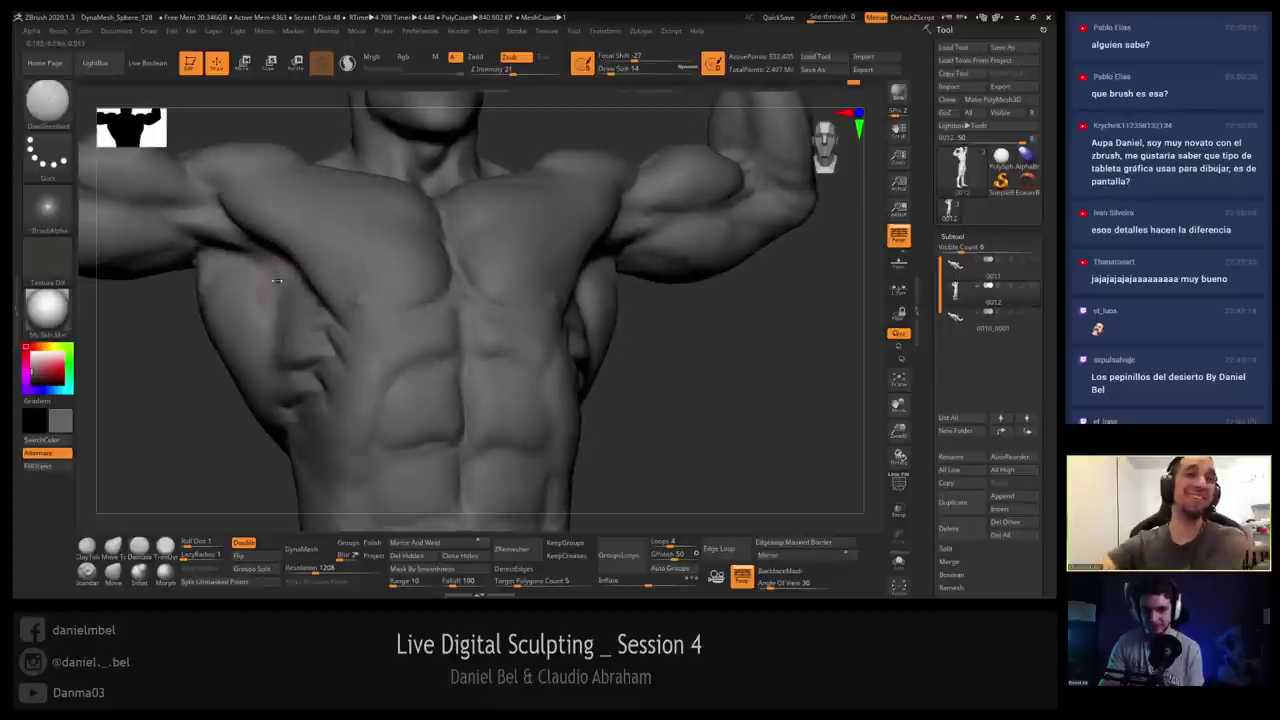
key(shift)
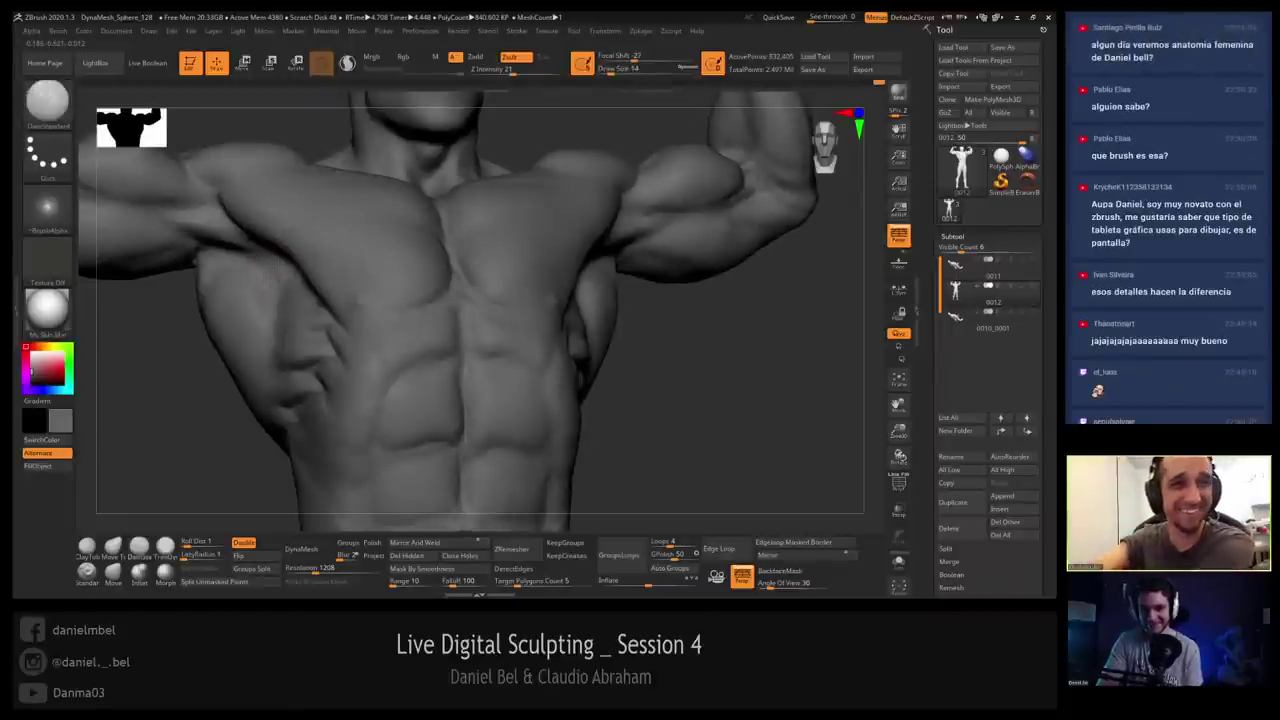
right_drag(278, 304, 254, 301)
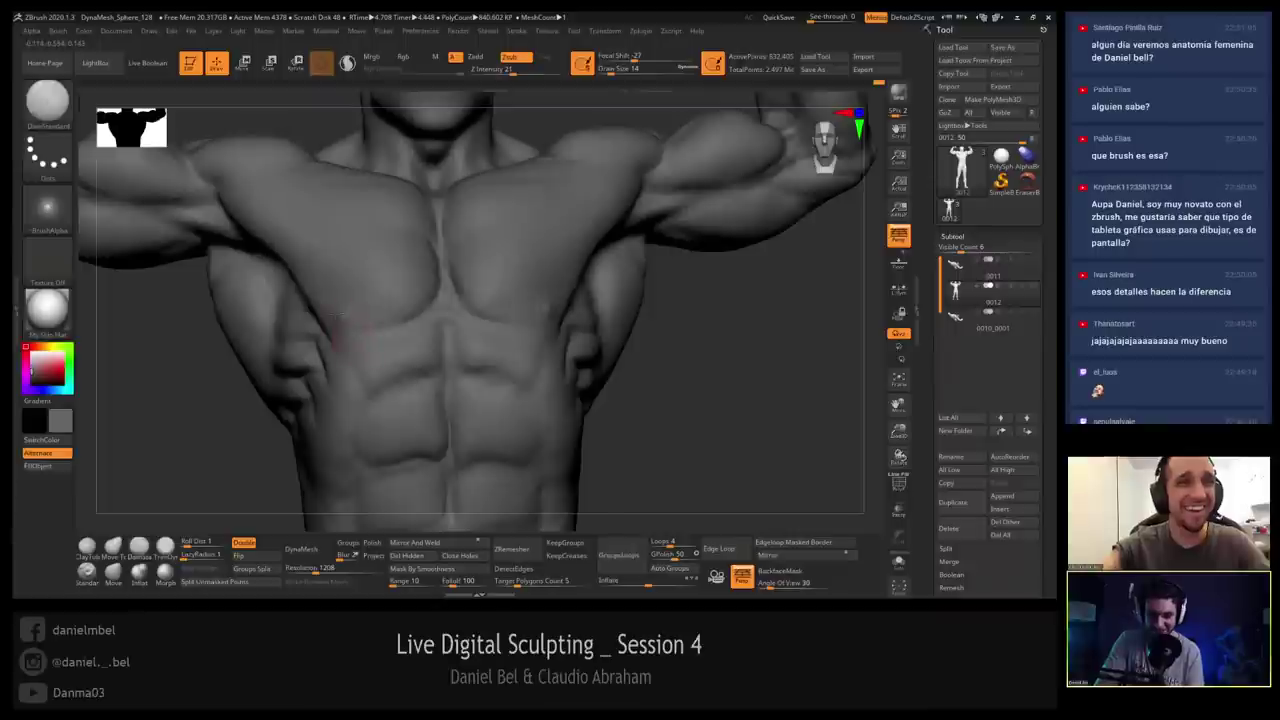
Turn on the polypaint display for subtool 0012 and frame the abdomen.
right_drag(341, 316, 365, 310)
mouse_move(438, 448)
alt+right_down()
mouse_move(412, 279)
mouse_move(407, 297)
mouse_move(434, 338)
alt+right_up()
drag(743, 342, 808, 306)
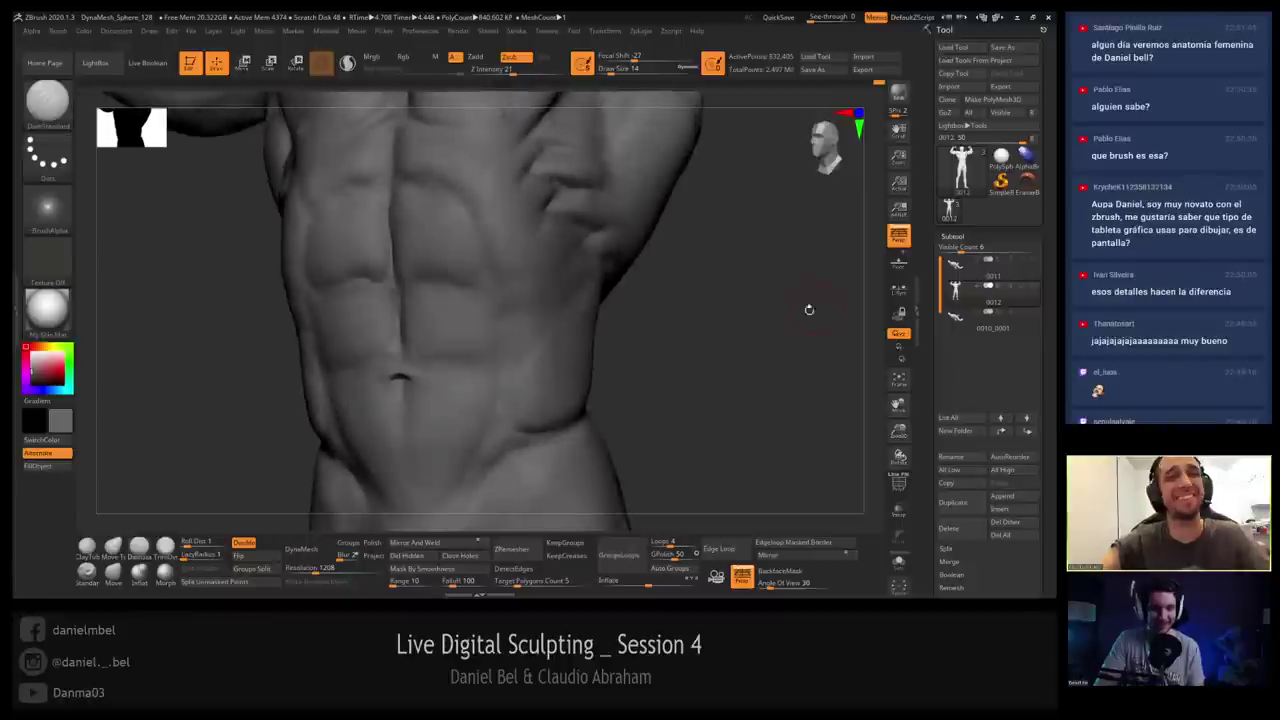
mouse_move(1021, 288)
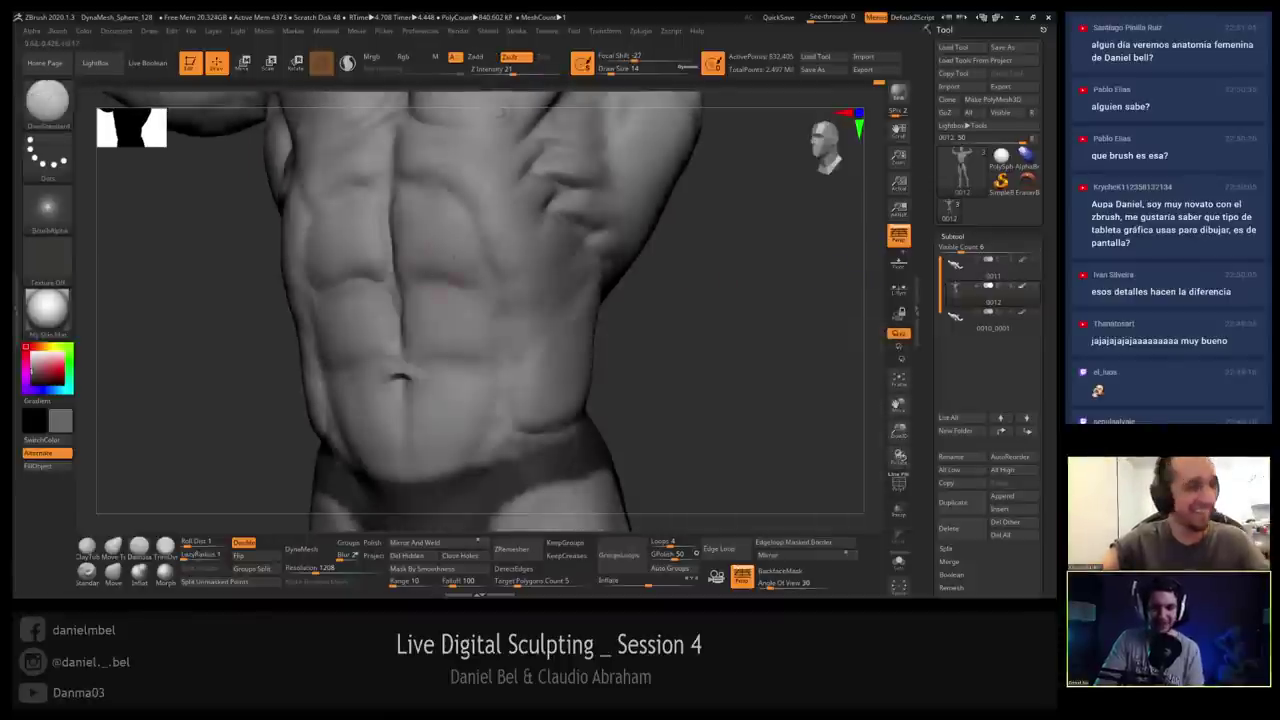
alt+drag(870, 260, 838, 369)
alt+right_drag(424, 372, 416, 318)
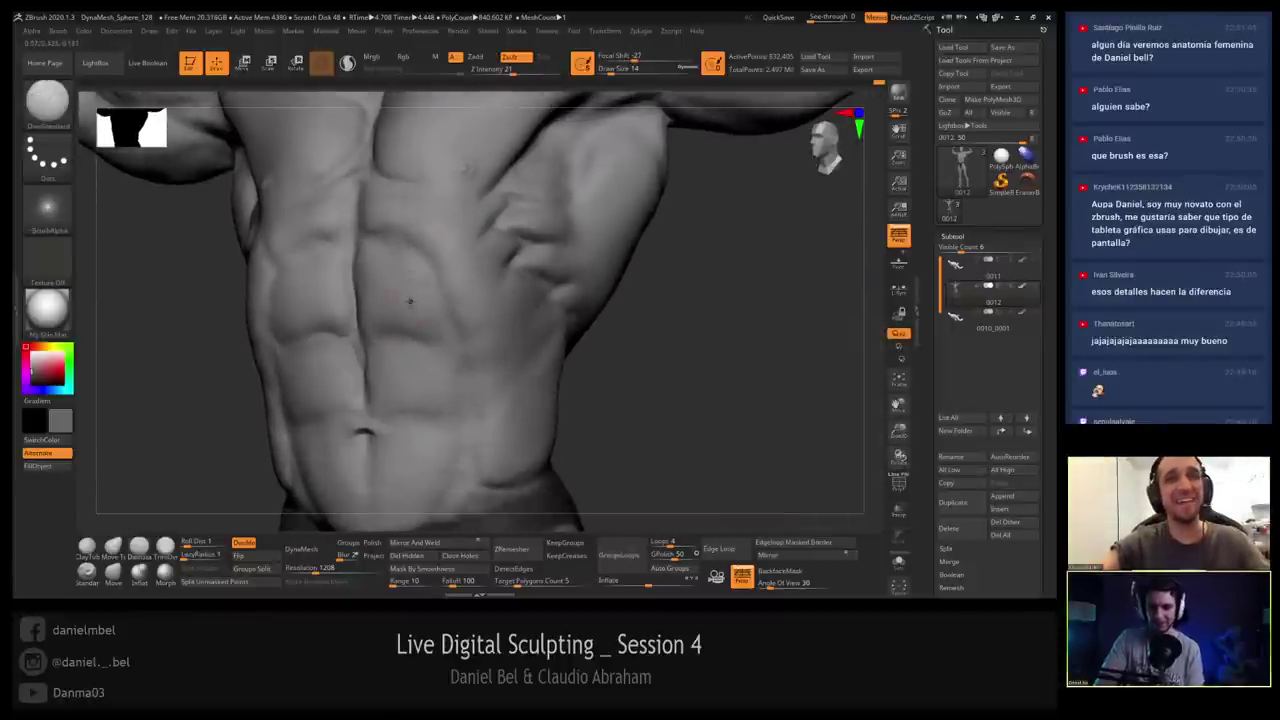
Refine the upper abdominal forms beneath the chest with a draw size of 29.
key(s)
drag(433, 314, 441, 312)
shift+right_drag(457, 273, 445, 256)
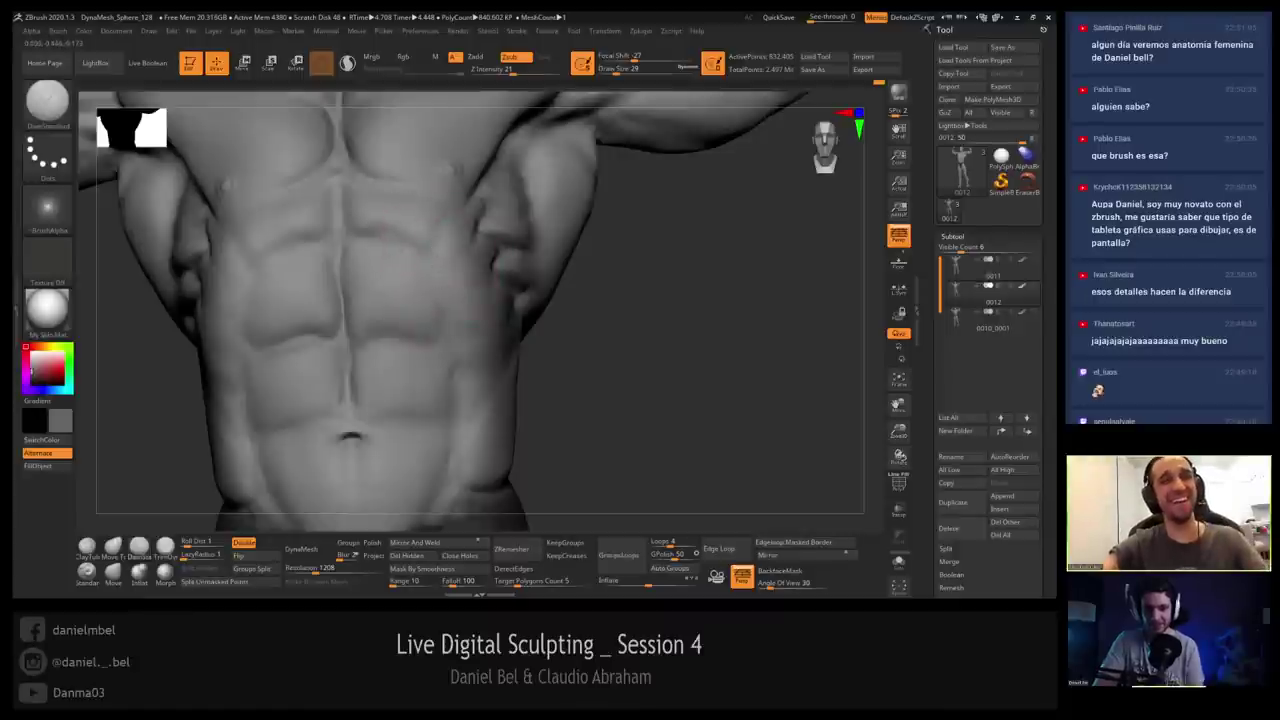
Carve the groove between the lower abdominals and the oblique beside the navel with a draw size of 14 and smooth it.
key(s)
drag(352, 318, 348, 319)
mouse_move(326, 440)
right_down()
mouse_move(343, 419)
mouse_move(346, 478)
mouse_move(348, 342)
right_up()
shift+drag(323, 349, 347, 342)
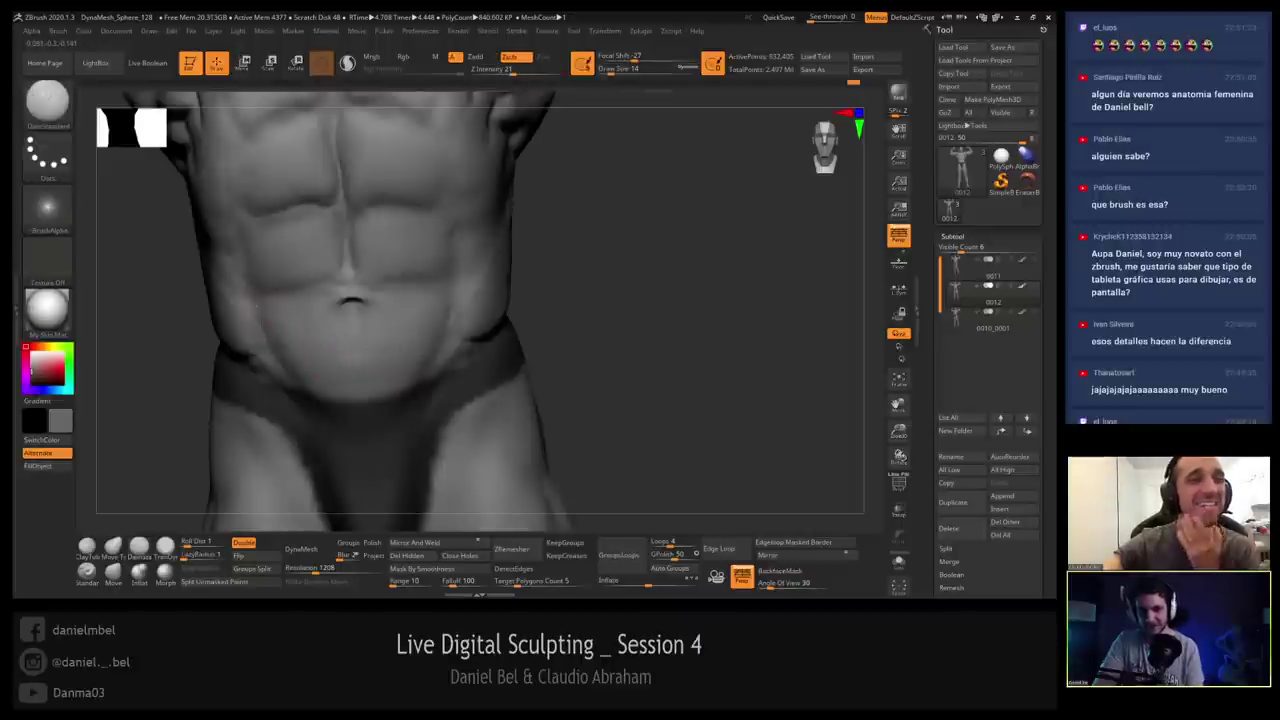
drag(256, 306, 263, 317)
key(shift)
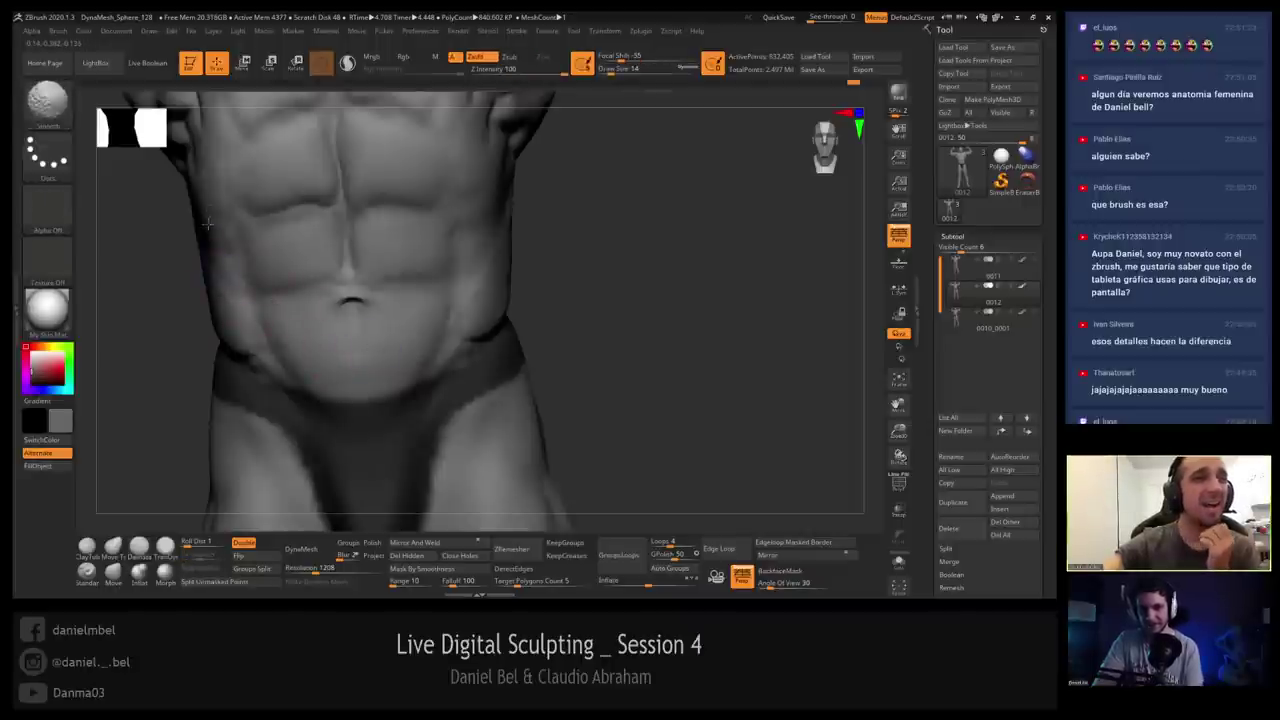
Define the top of the external oblique below the serratus on the figure's right side with a draw size of 23 and smooth it.
drag(140, 290, 235, 290)
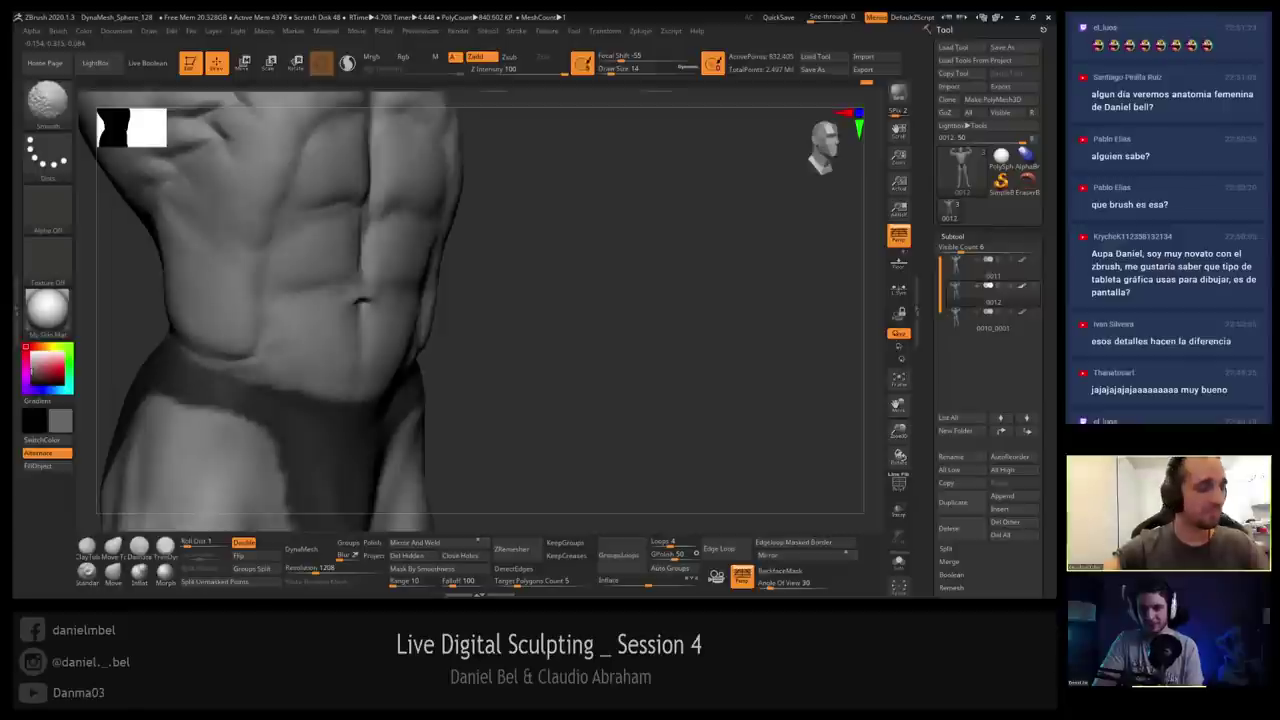
alt+right_drag(243, 243, 258, 300)
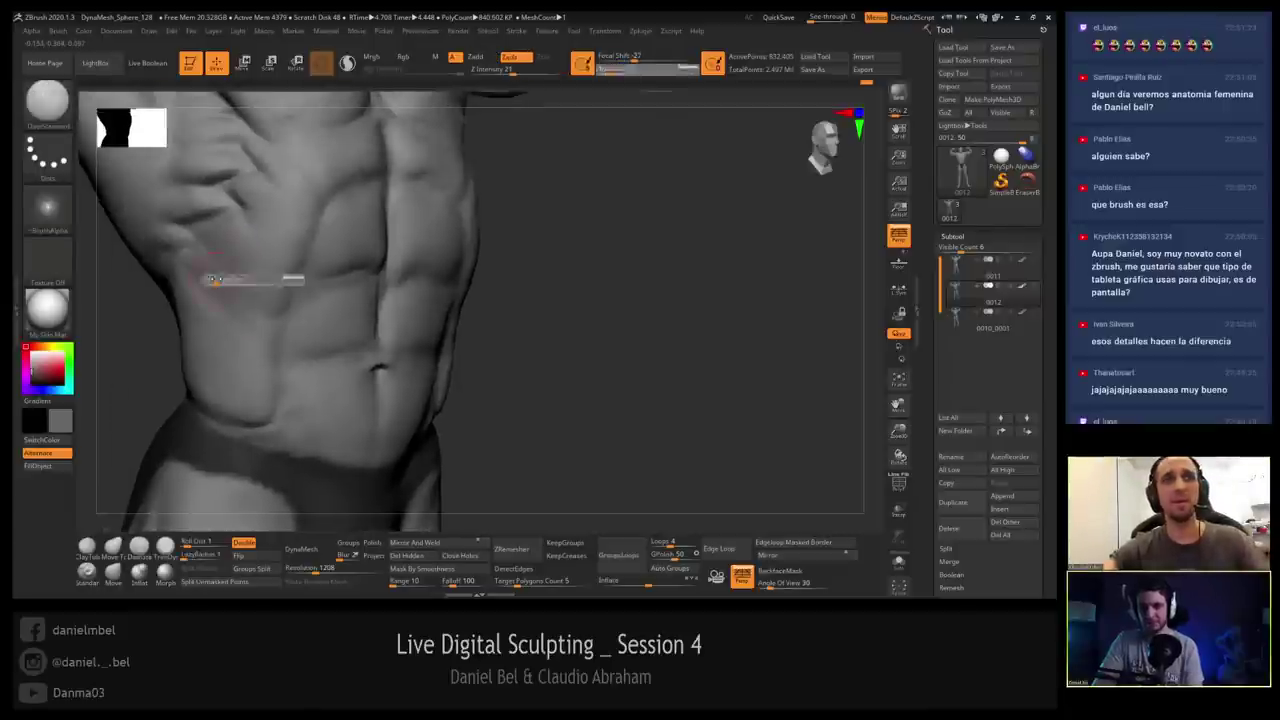
key(shift)
key(shift)
right_drag(172, 305, 85, 305)
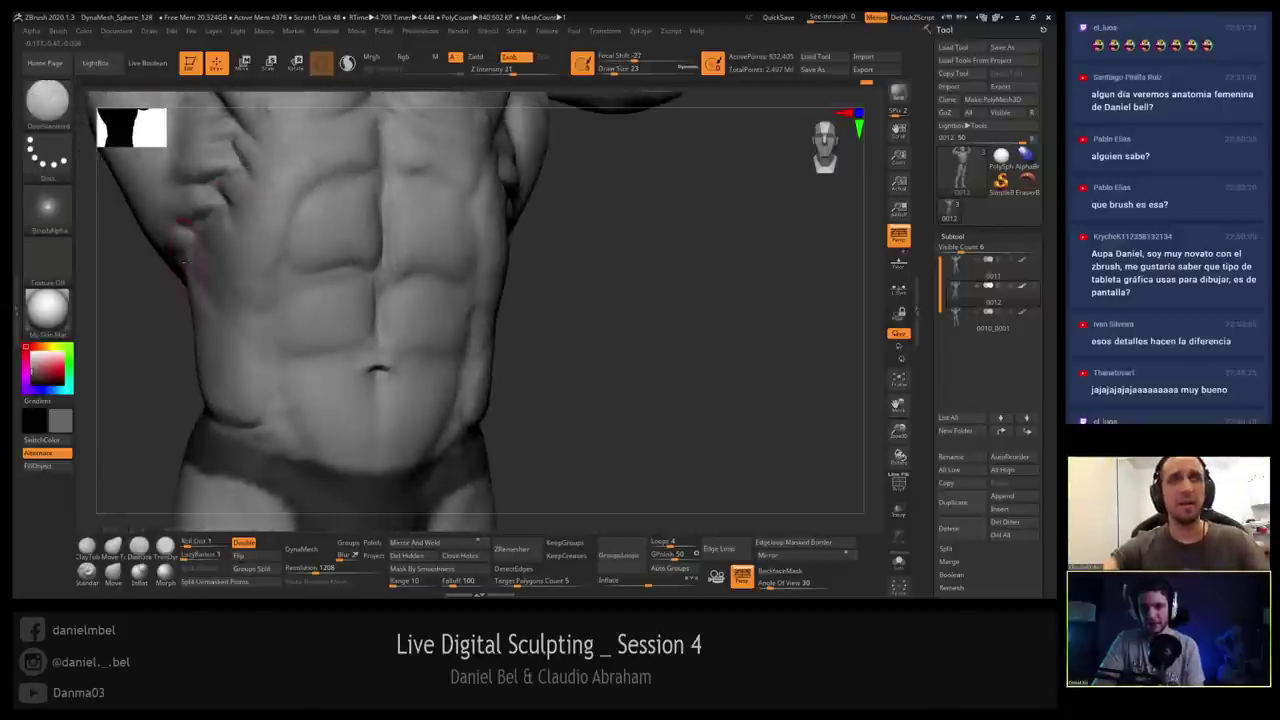
key(shift)
Build up the serratus forms on the figure's right side with the ClayTubes brush at a draw size of 16 and smooth them.
alt+right_drag(205, 250, 215, 306)
right_drag(215, 306, 350, 306)
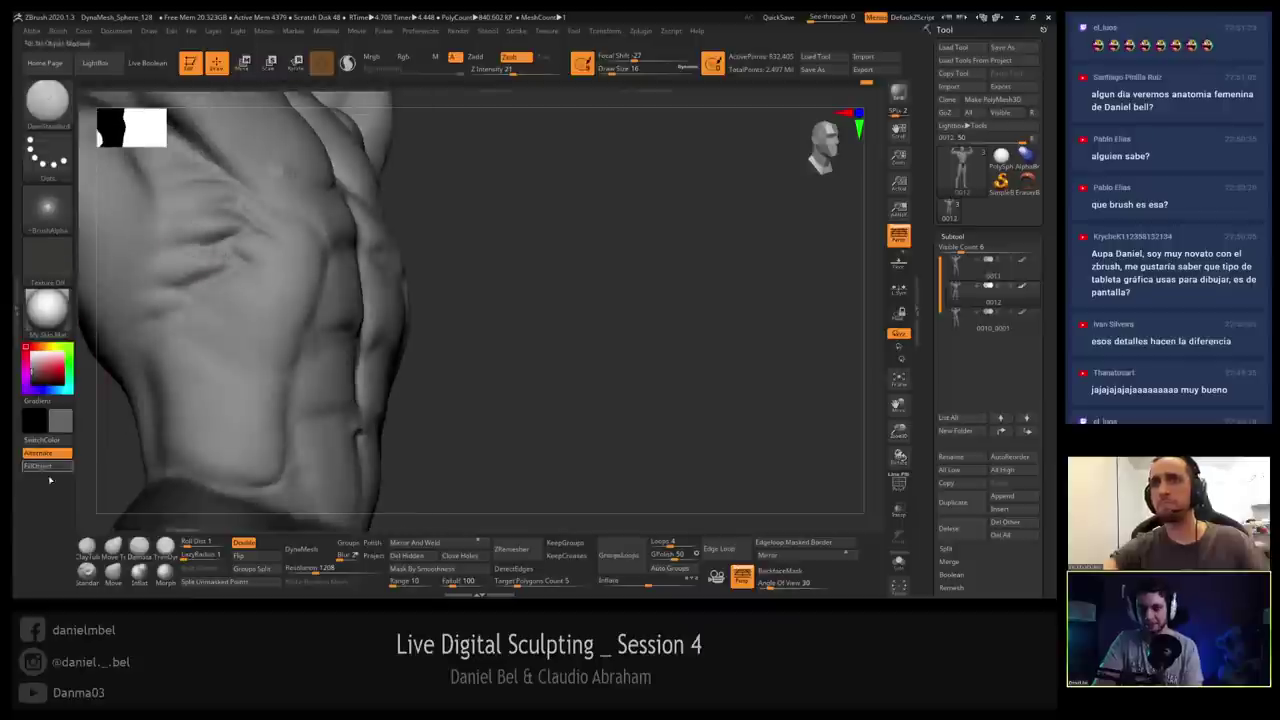
click(87, 547)
mouse_move(190, 200)
ctrl+right_down()
mouse_move(204, 252)
mouse_move(230, 257)
ctrl+right_up()
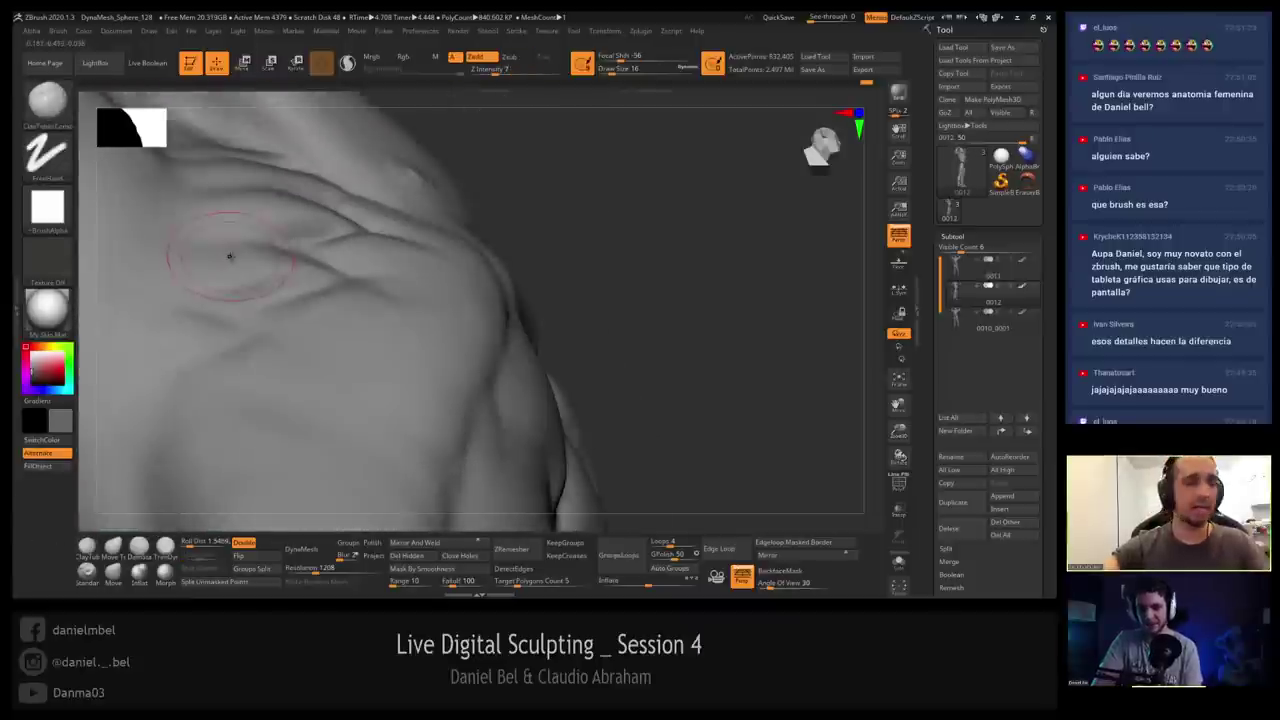
key(shift)
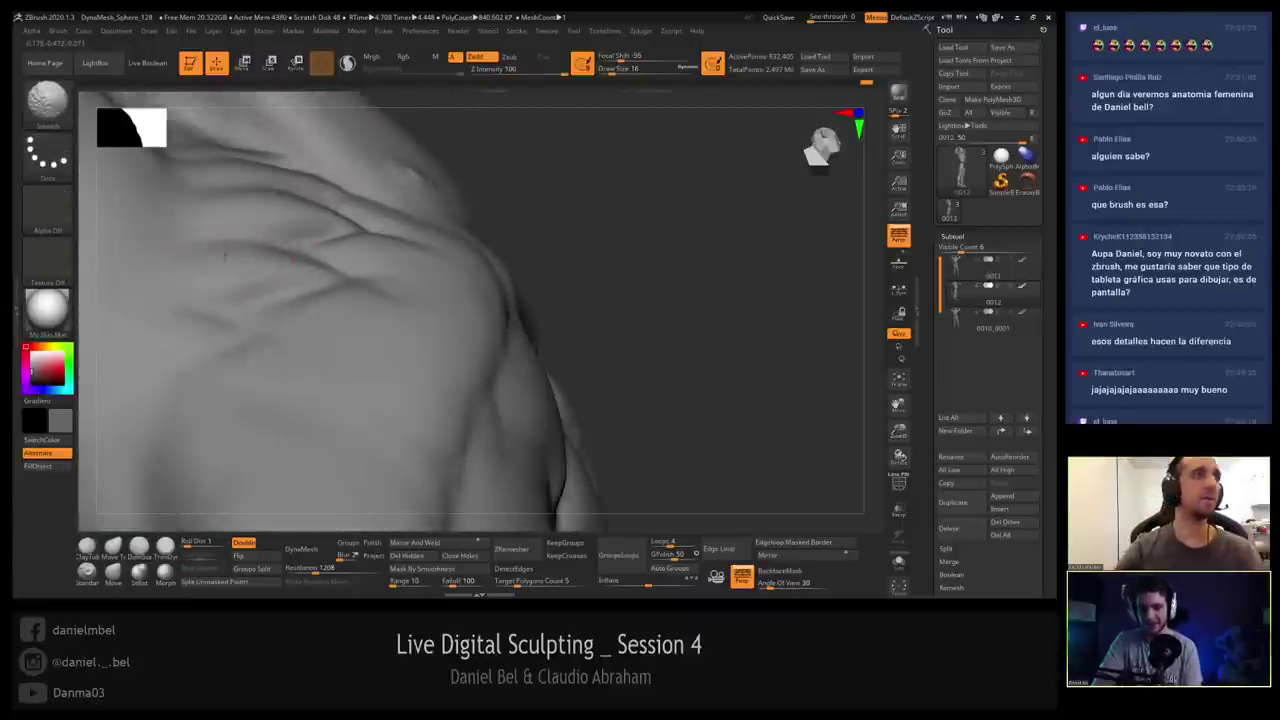
Turn off the polypaint display for subtool 0012 and show the upper body from the front.
mouse_move(294, 246)
right_down()
mouse_move(374, 320)
mouse_move(356, 260)
mouse_move(528, 238)
right_up()
mouse_move(440, 290)
right_down()
mouse_move(428, 294)
mouse_move(426, 264)
mouse_move(466, 340)
mouse_move(458, 290)
right_up()
key(shift)
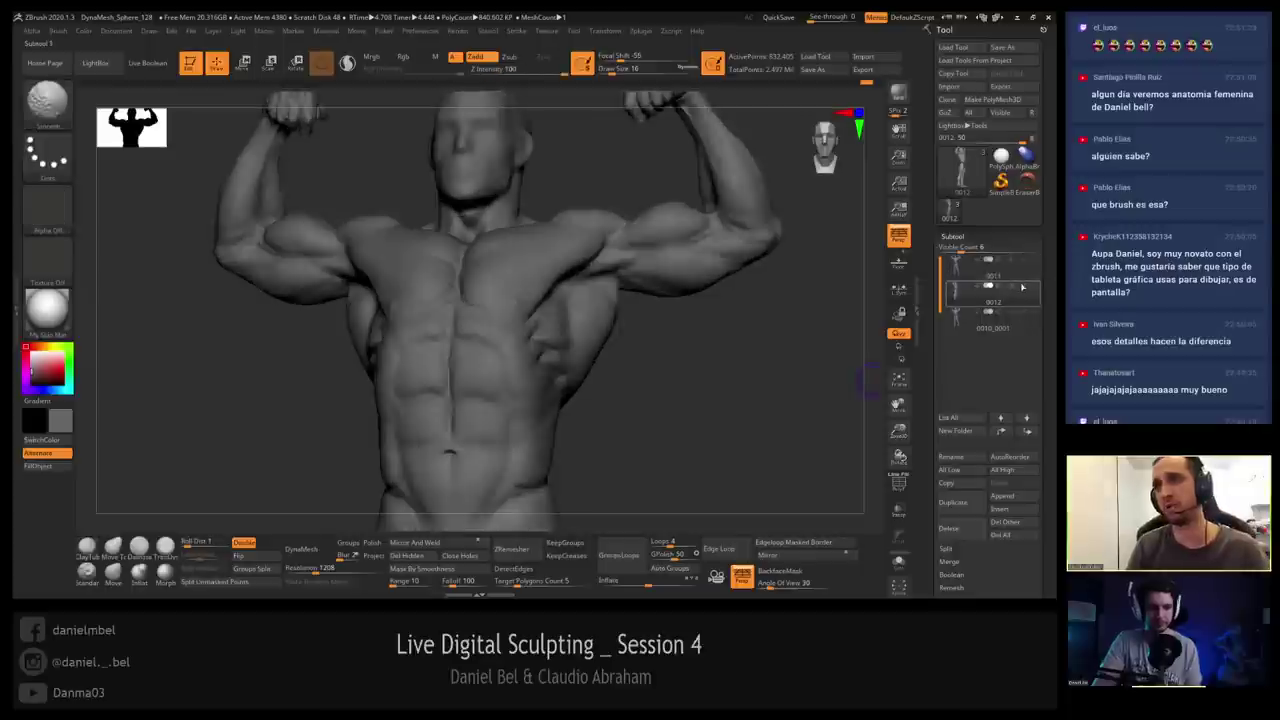
Switch to DamStandard and carve the uppermost serratus crease on the figure's left side at a draw size of 13, smoothing its inner end.
mouse_move(443, 323)
ctrl+right_down()
mouse_move(408, 360)
mouse_move(352, 336)
mouse_move(424, 304)
ctrl+right_up()
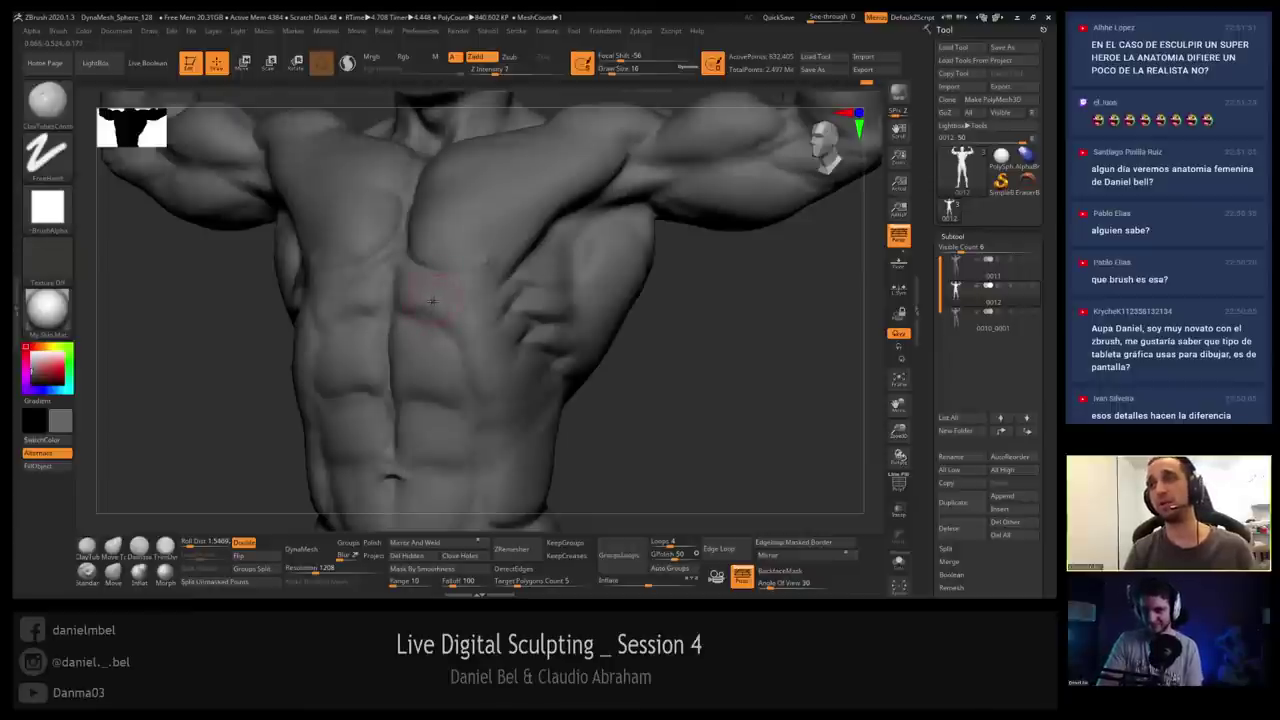
mouse_move(437, 296)
ctrl+right_down()
mouse_move(438, 318)
mouse_move(427, 300)
ctrl+right_up()
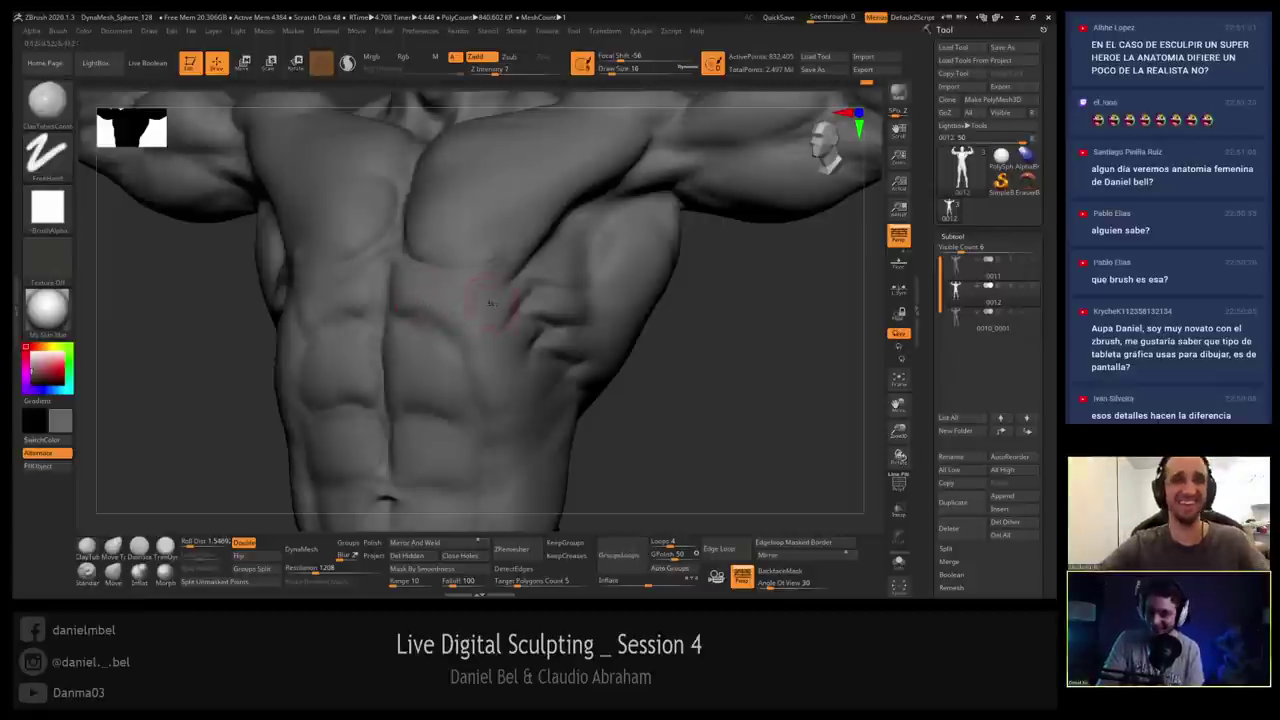
right_drag(472, 298, 470, 307)
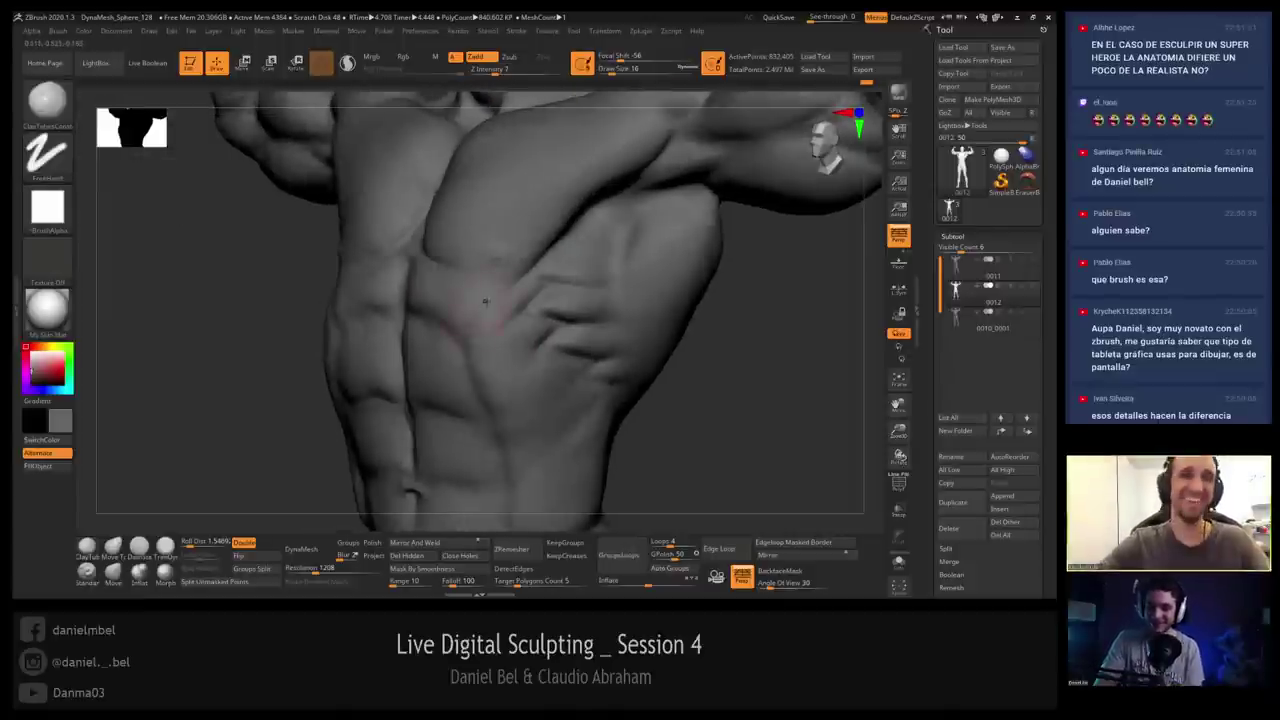
click(138, 547)
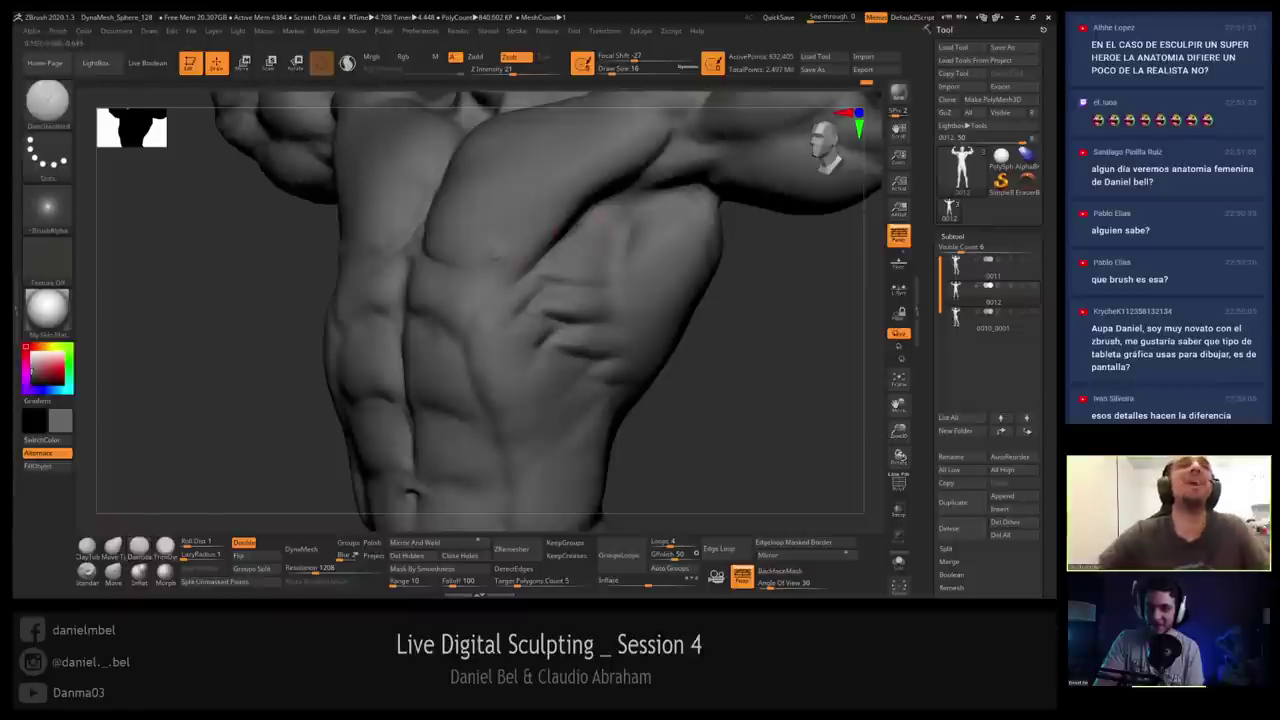
mouse_move(601, 280)
alt+right_down()
mouse_move(510, 261)
mouse_move(484, 300)
alt+right_up()
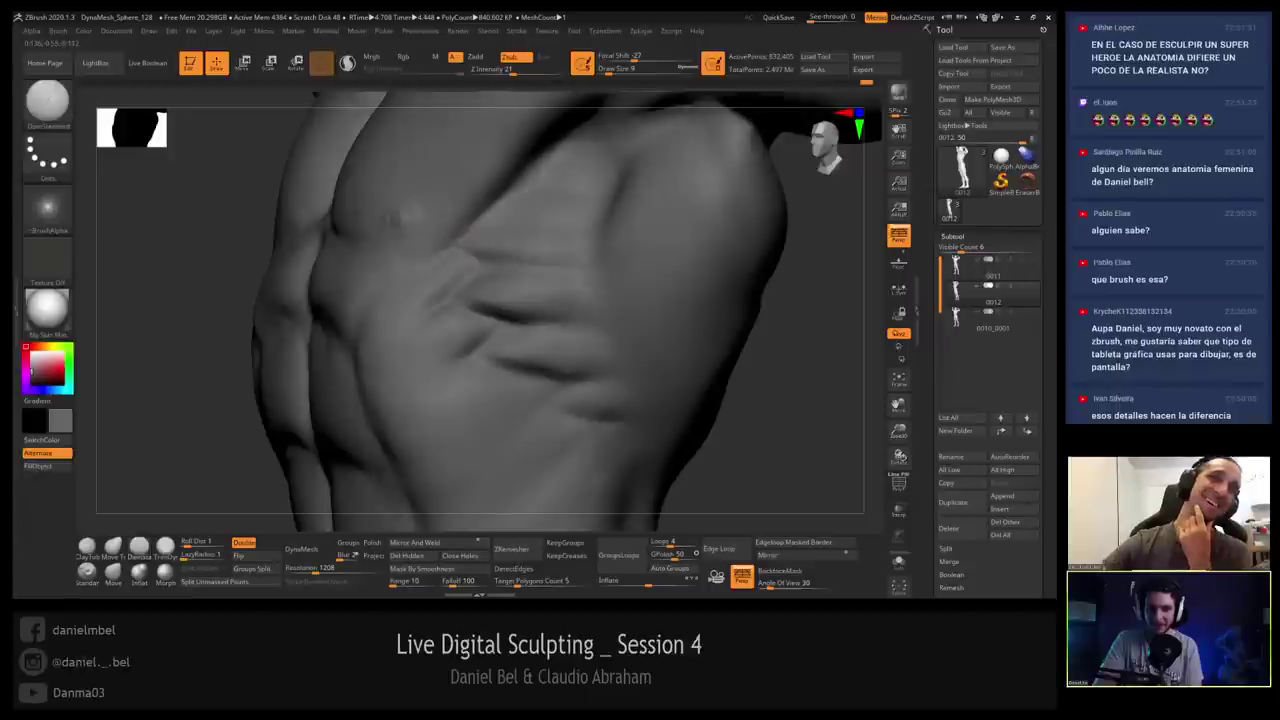
key(s)
drag(484, 261, 491, 261)
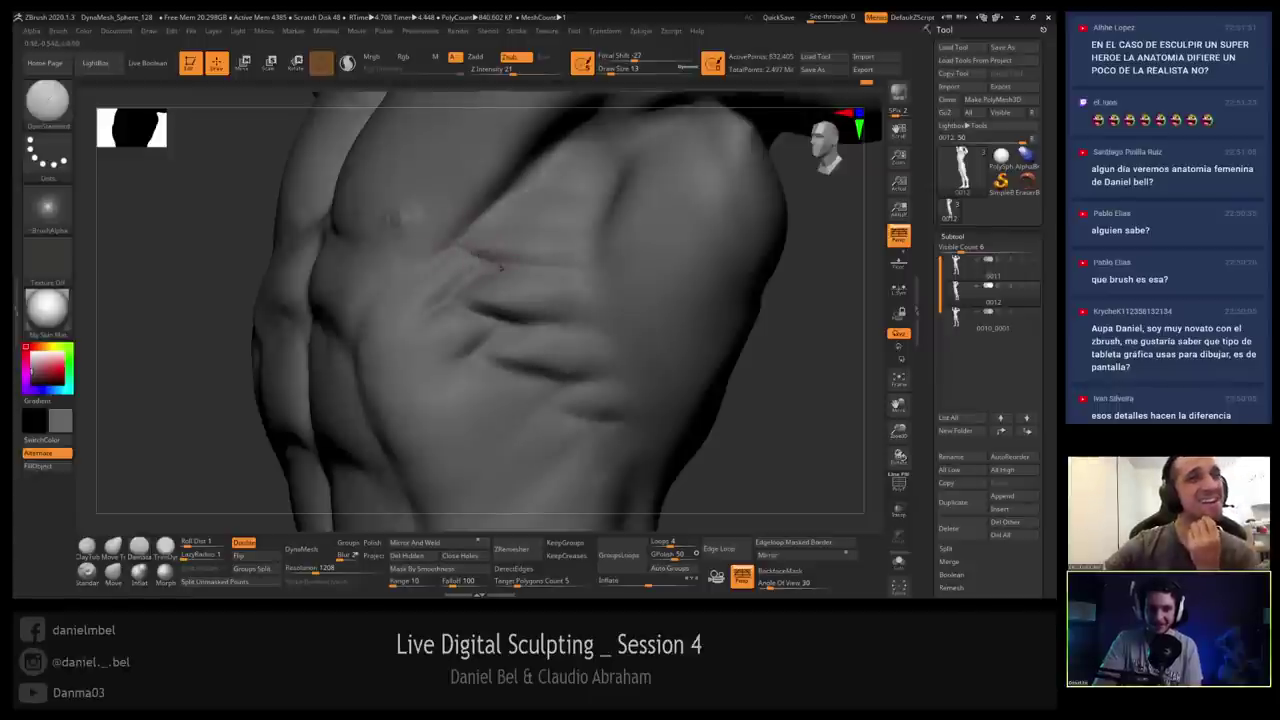
key(shift)
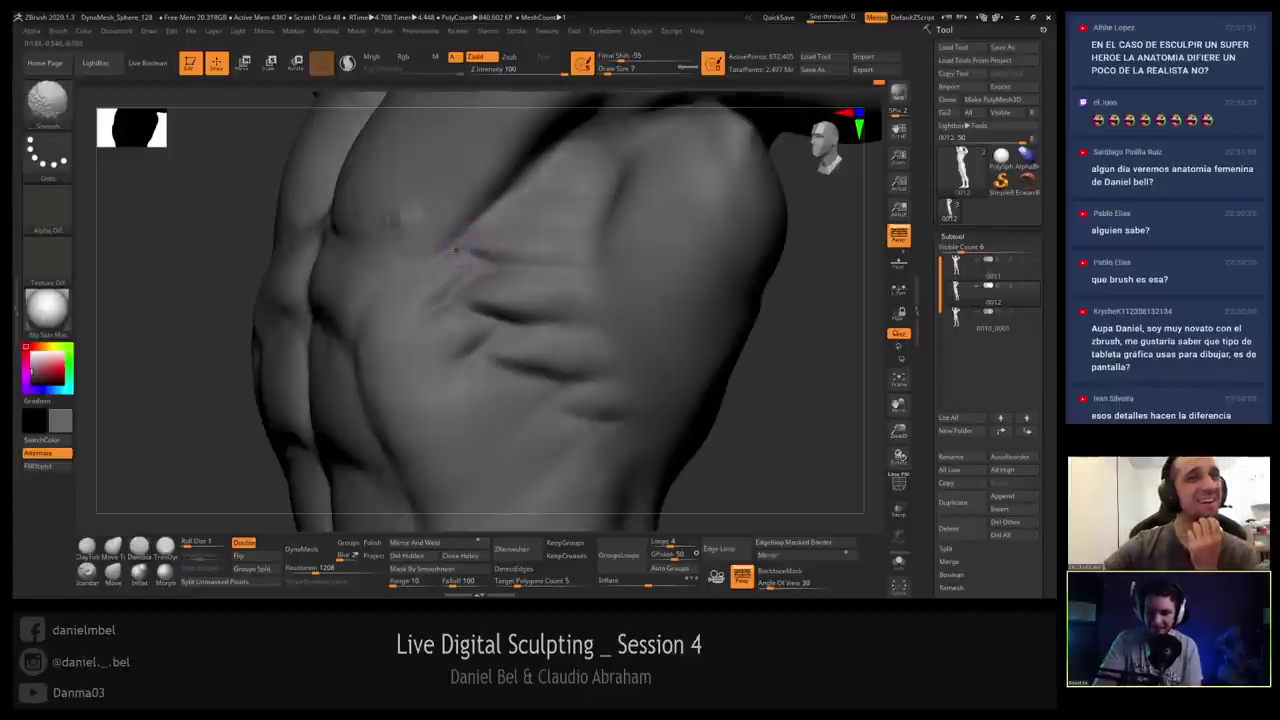
Deepen and sharpen the creases between the serratus digitations on the figure's left side with draw sizes of 13 and 14.
right_drag(490, 262, 535, 263)
key(bracketright)
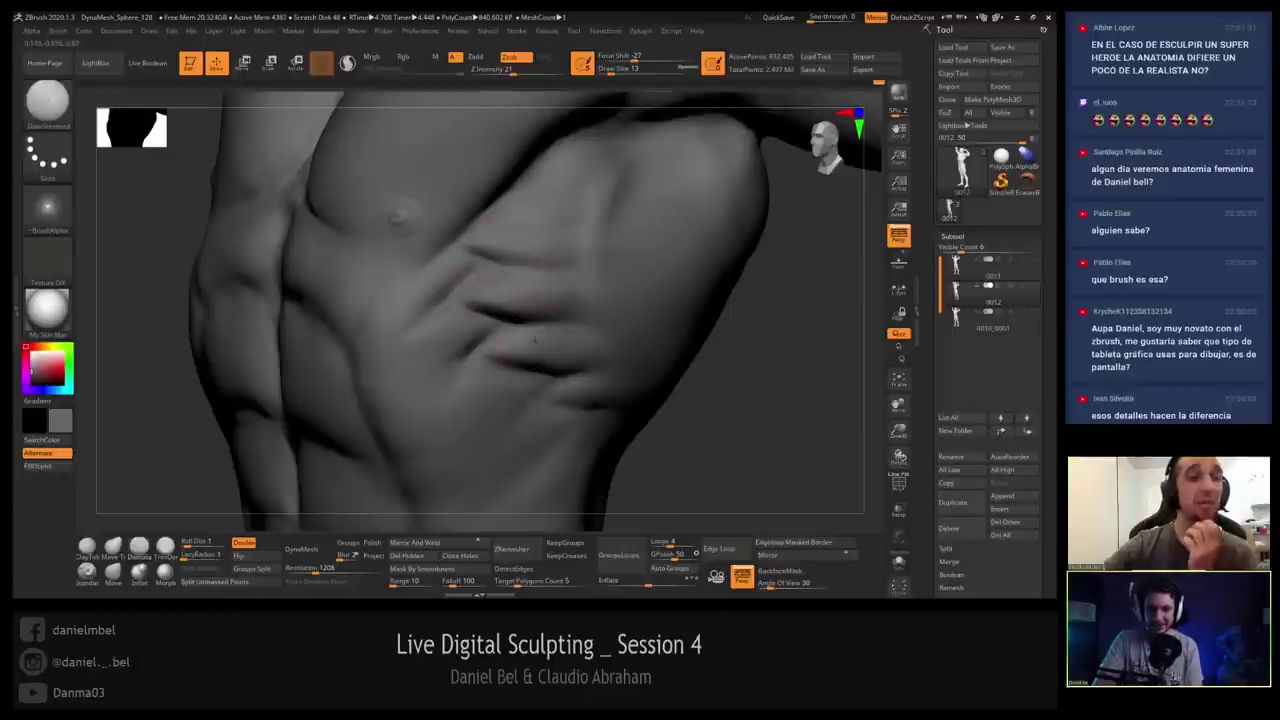
mouse_move(498, 313)
right_down()
mouse_move(446, 300)
mouse_move(466, 292)
right_up()
key(bracketright)
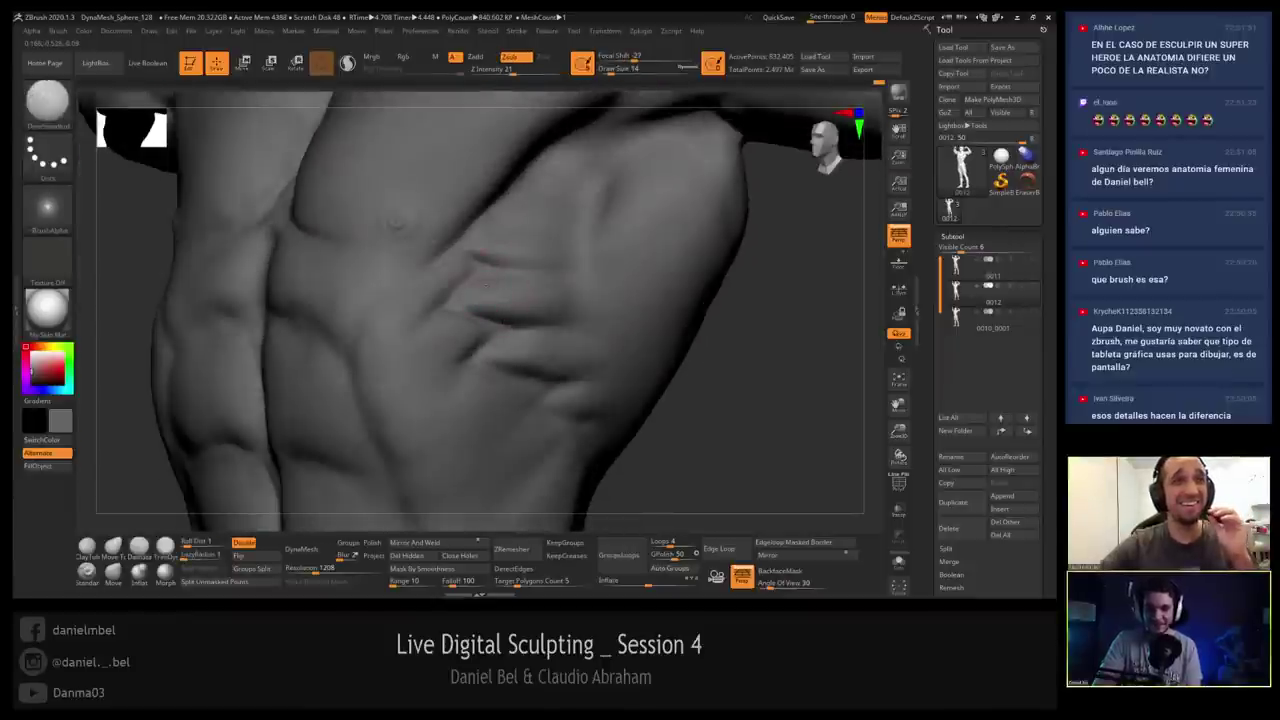
mouse_move(531, 256)
right_down()
mouse_move(493, 258)
mouse_move(512, 290)
mouse_move(446, 272)
mouse_move(462, 278)
mouse_move(432, 293)
mouse_move(464, 280)
right_up()
key(s)
key(bracketright)
key(bracketleft)
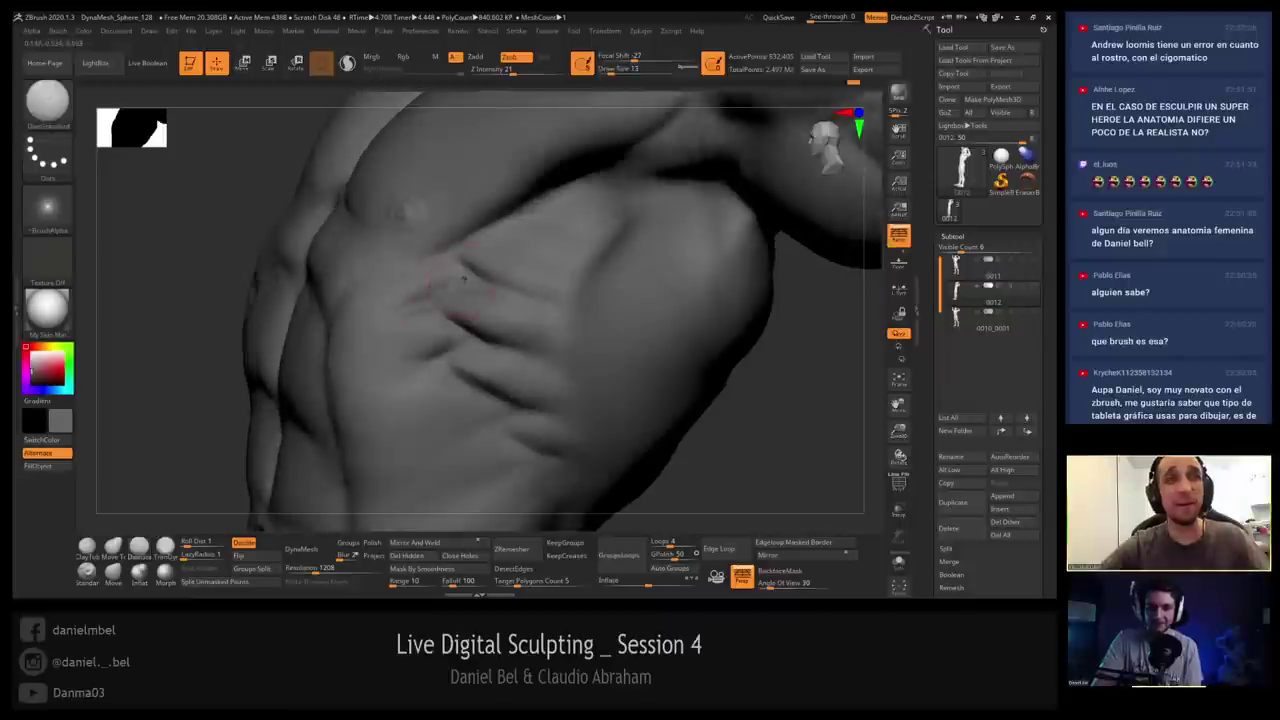
alt+drag(446, 275, 404, 318)
mouse_move(404, 318)
right_down()
mouse_move(462, 304)
mouse_move(446, 252)
mouse_move(428, 278)
right_up()
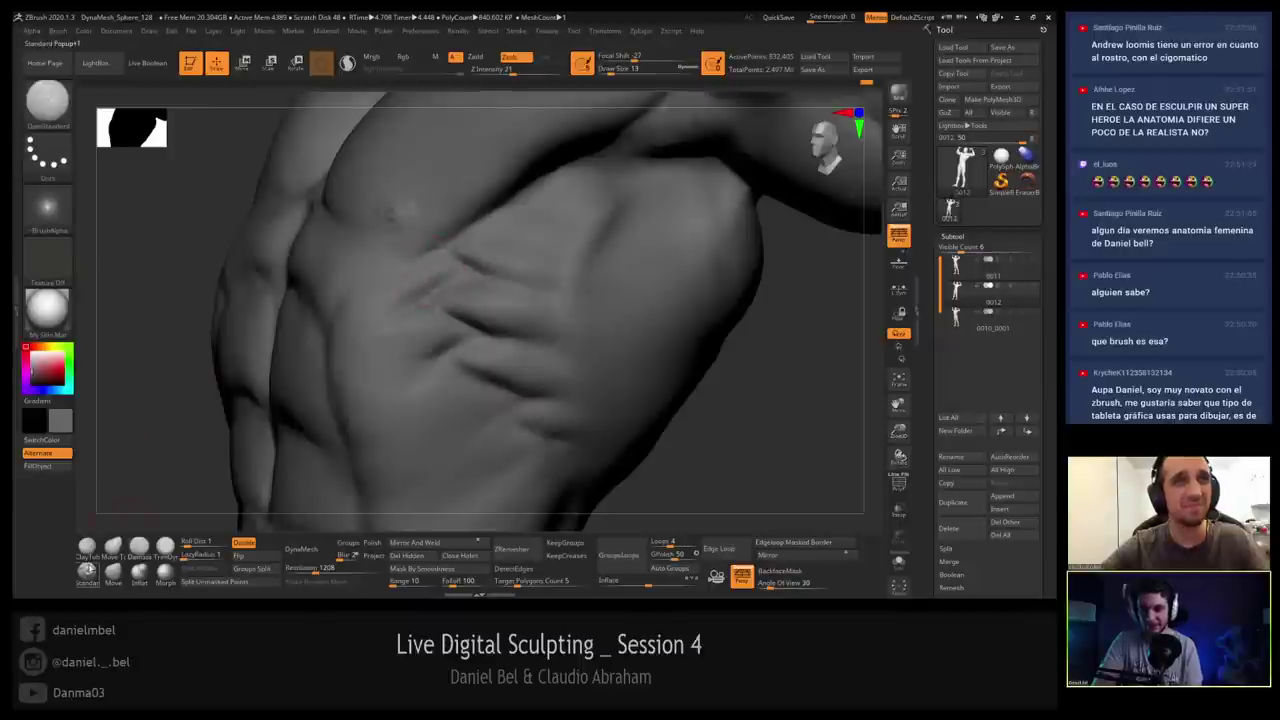
Switch to the Move brush and adjust the upper serratus folds on the figure's left side from below at draw sizes 25 and 18.
click(113, 574)
right_drag(428, 335, 432, 278)
key(s)
drag(432, 278, 416, 278)
mouse_move(416, 278)
right_down()
mouse_move(434, 268)
mouse_move(414, 276)
mouse_move(414, 263)
mouse_move(543, 251)
right_up()
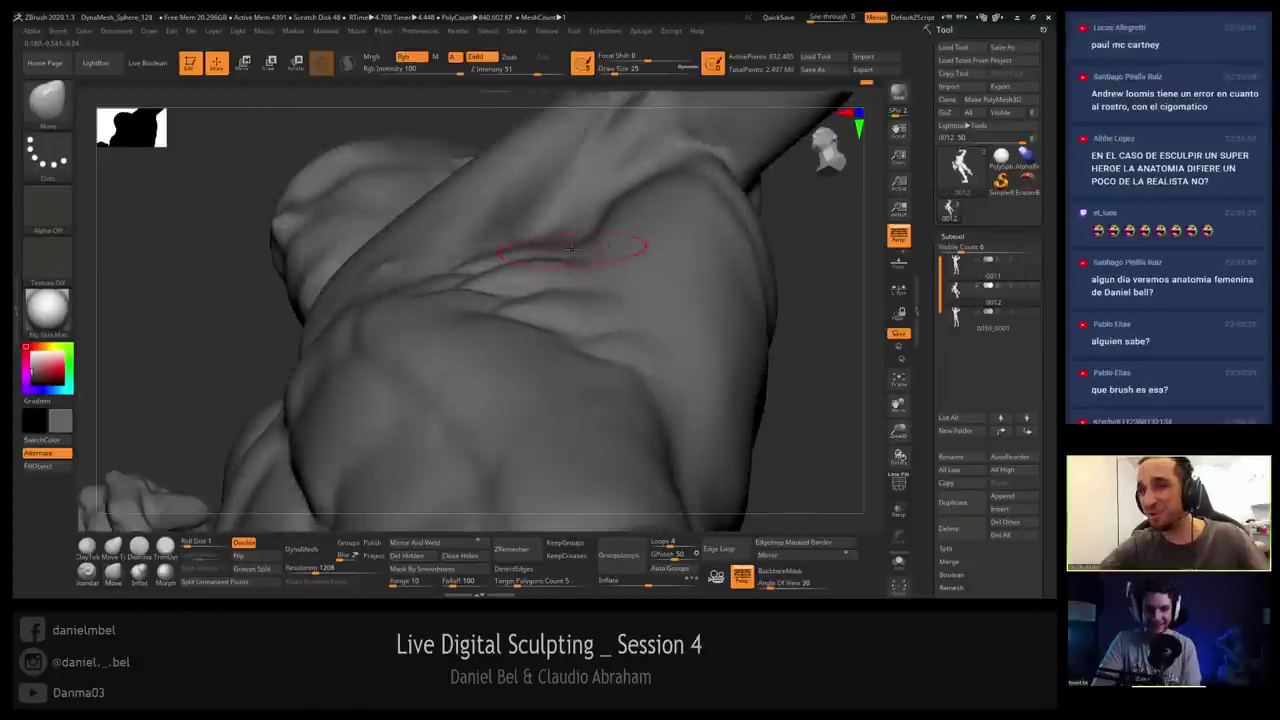
drag(571, 249, 525, 261)
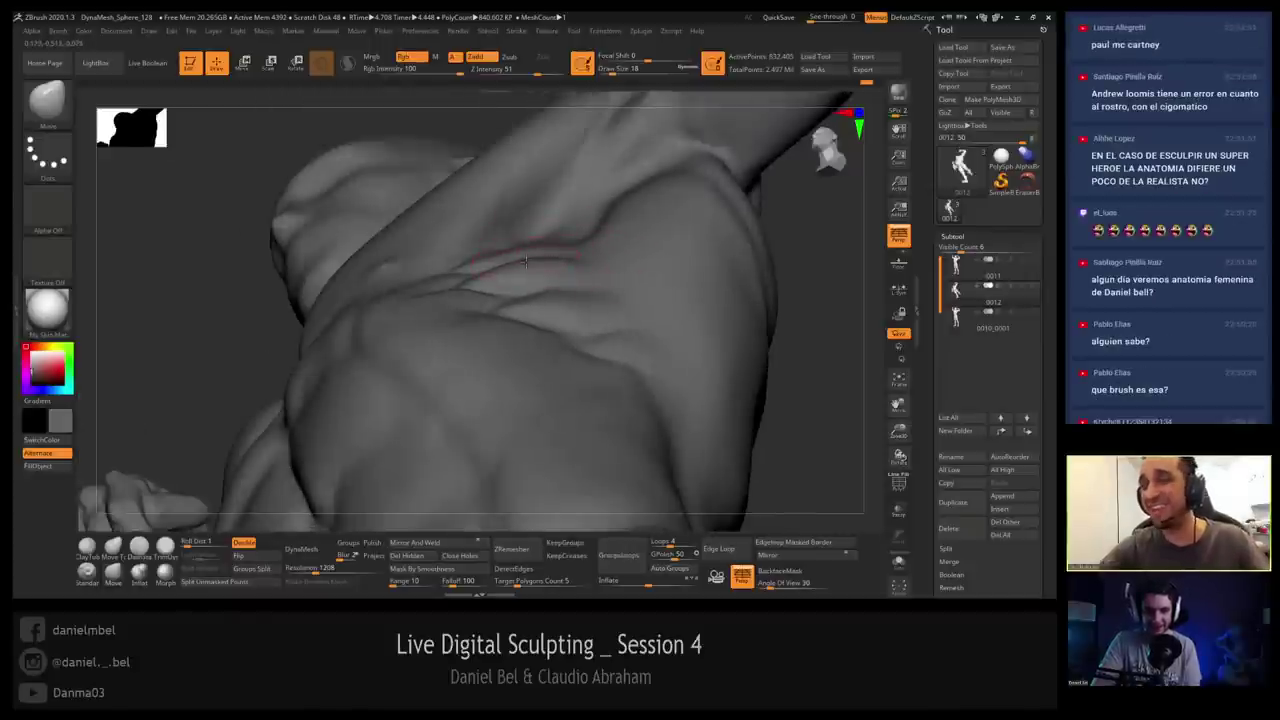
Refine the edges of the serratus digitations on the figure's left side with the Move brush at draw sizes 13 and 22.
ctrl+right_drag(521, 248, 522, 273)
key(s)
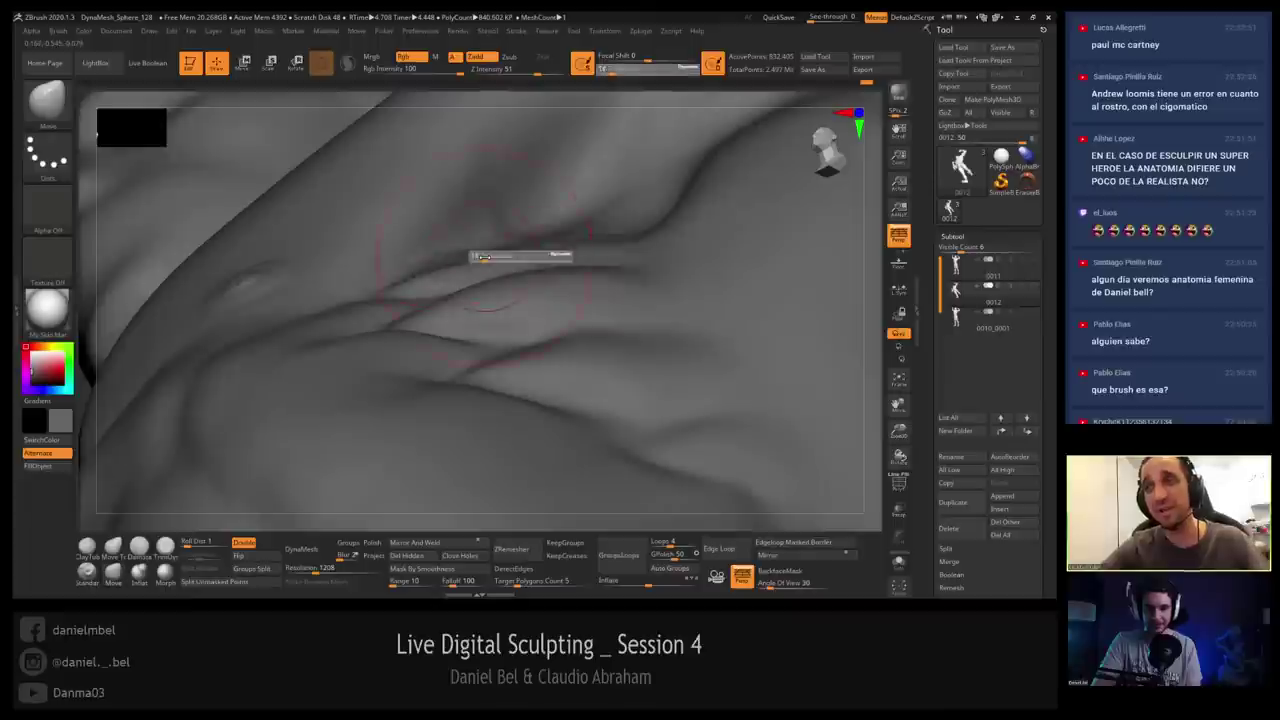
click(484, 257)
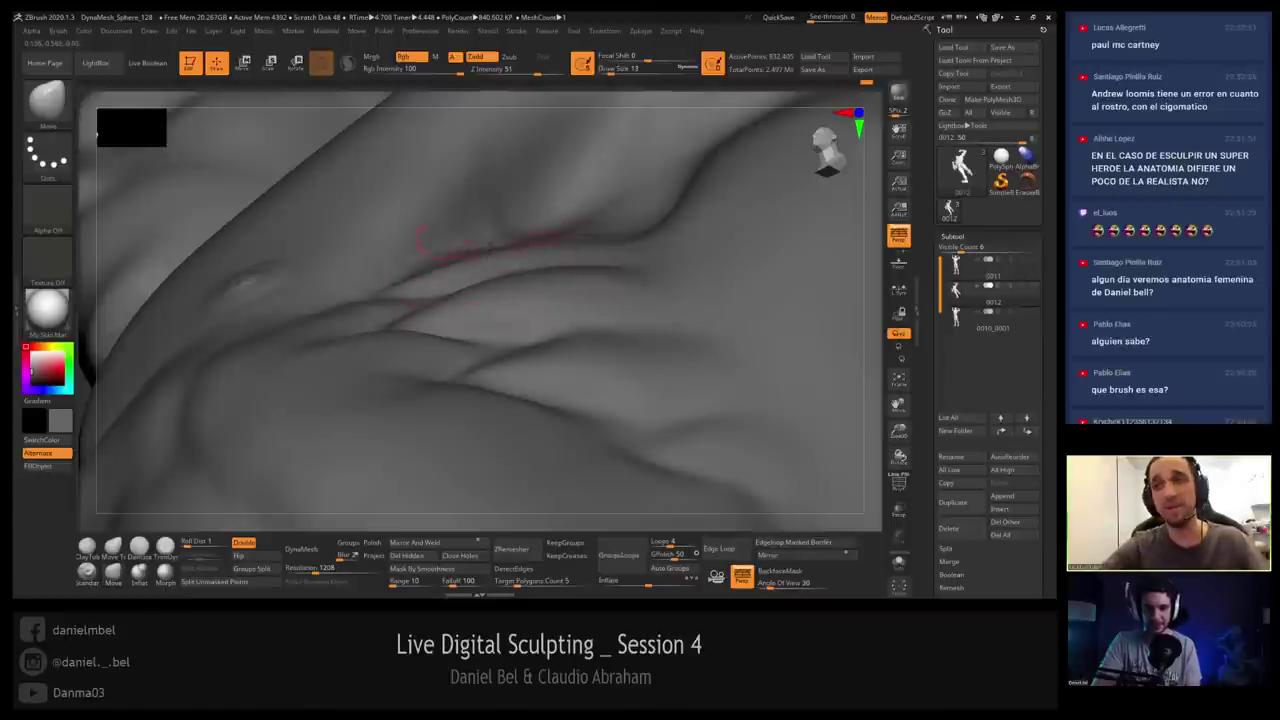
ctrl+right_drag(480, 269, 450, 325)
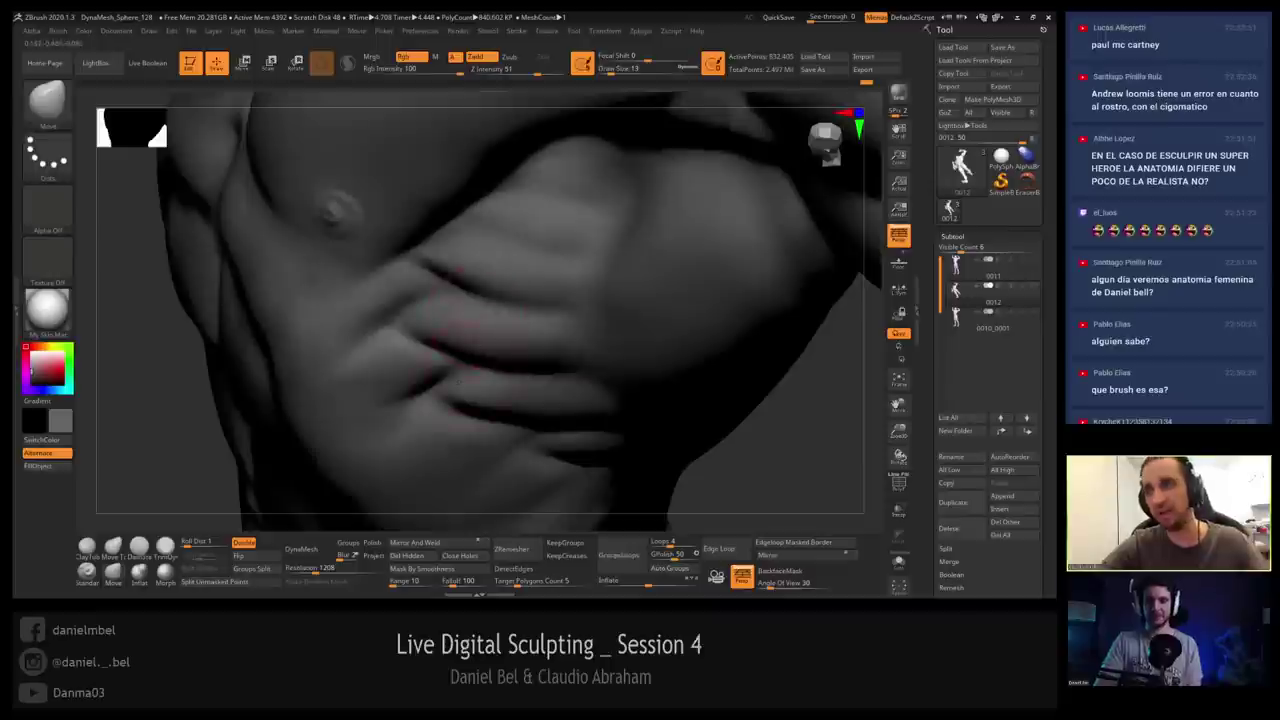
key(bracketright)
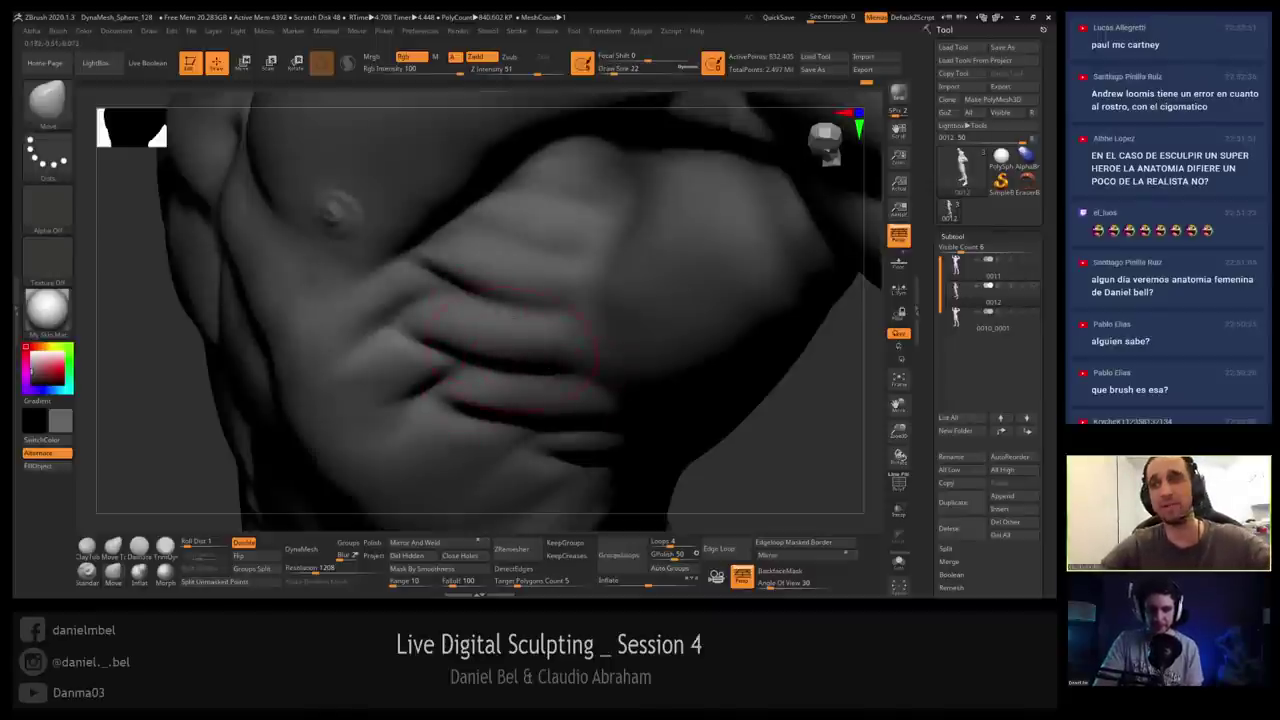
mouse_move(510, 340)
right_down()
mouse_move(493, 350)
mouse_move(475, 332)
mouse_move(476, 281)
right_up()
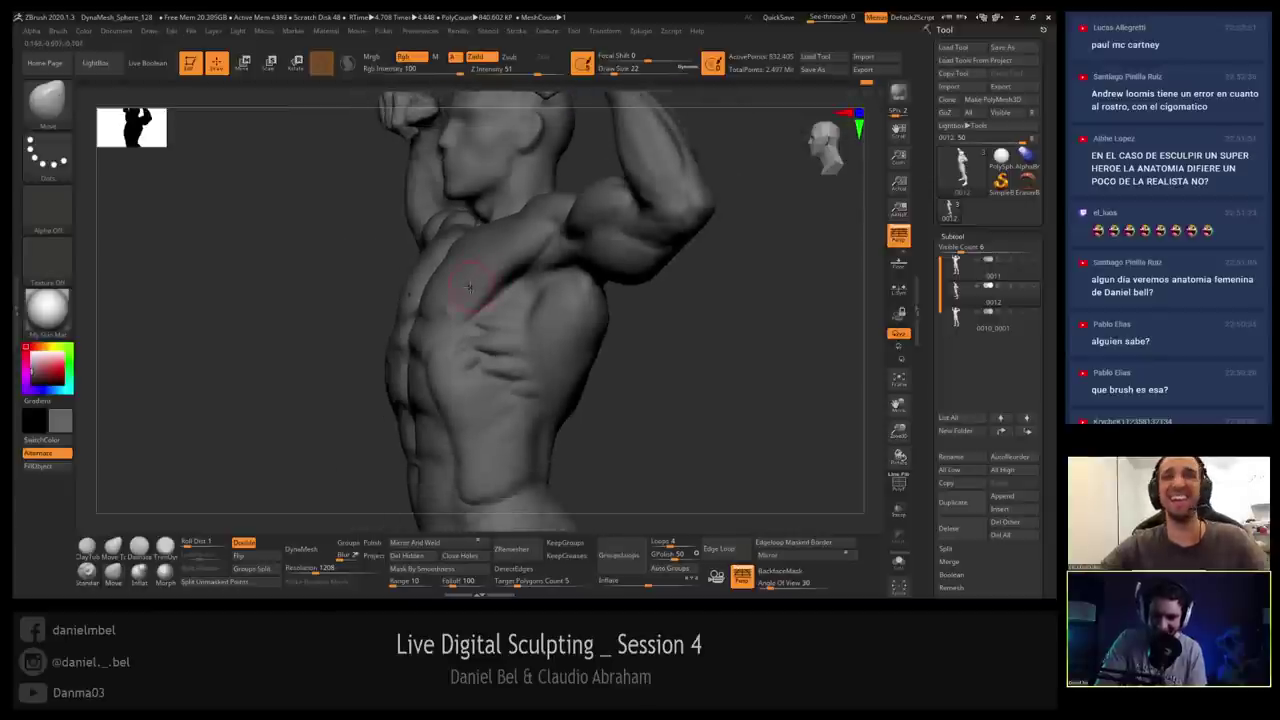
Switch to DamStandard and define the front ends of the serratus creases below the chest on the figure's right side.
key(b)
key(d)
key(s)
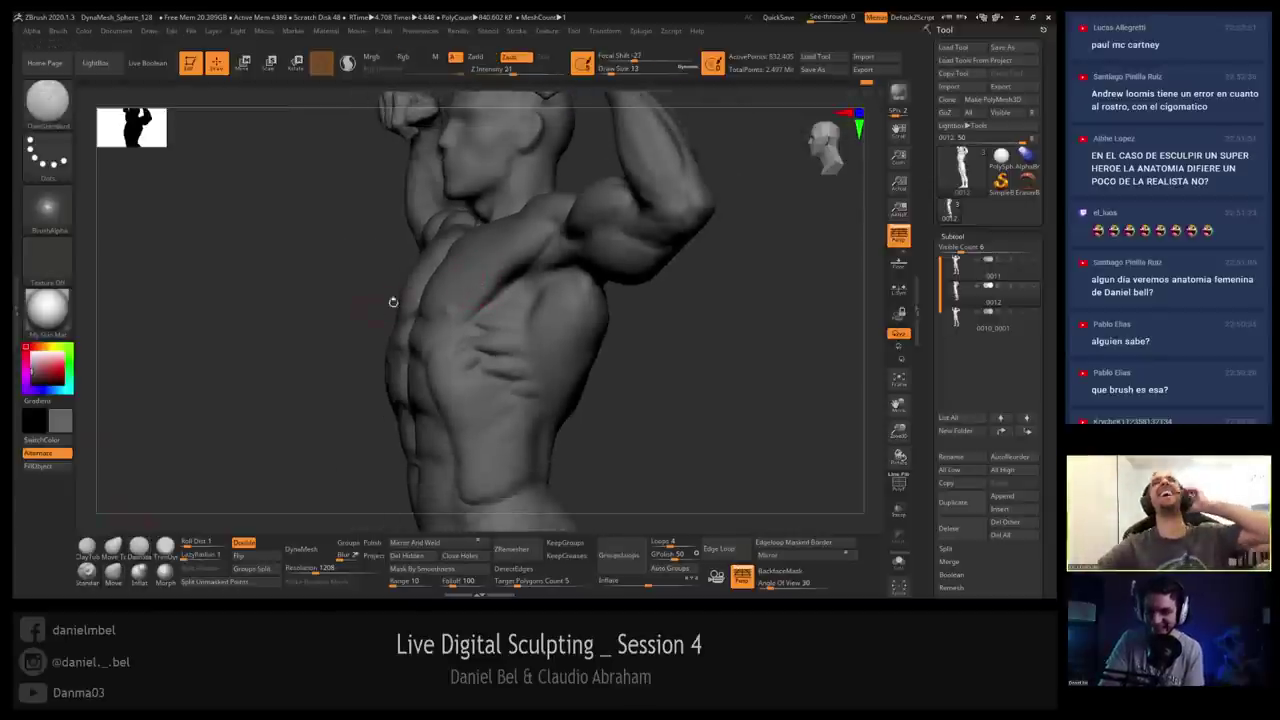
shift+right_drag(498, 336, 548, 335)
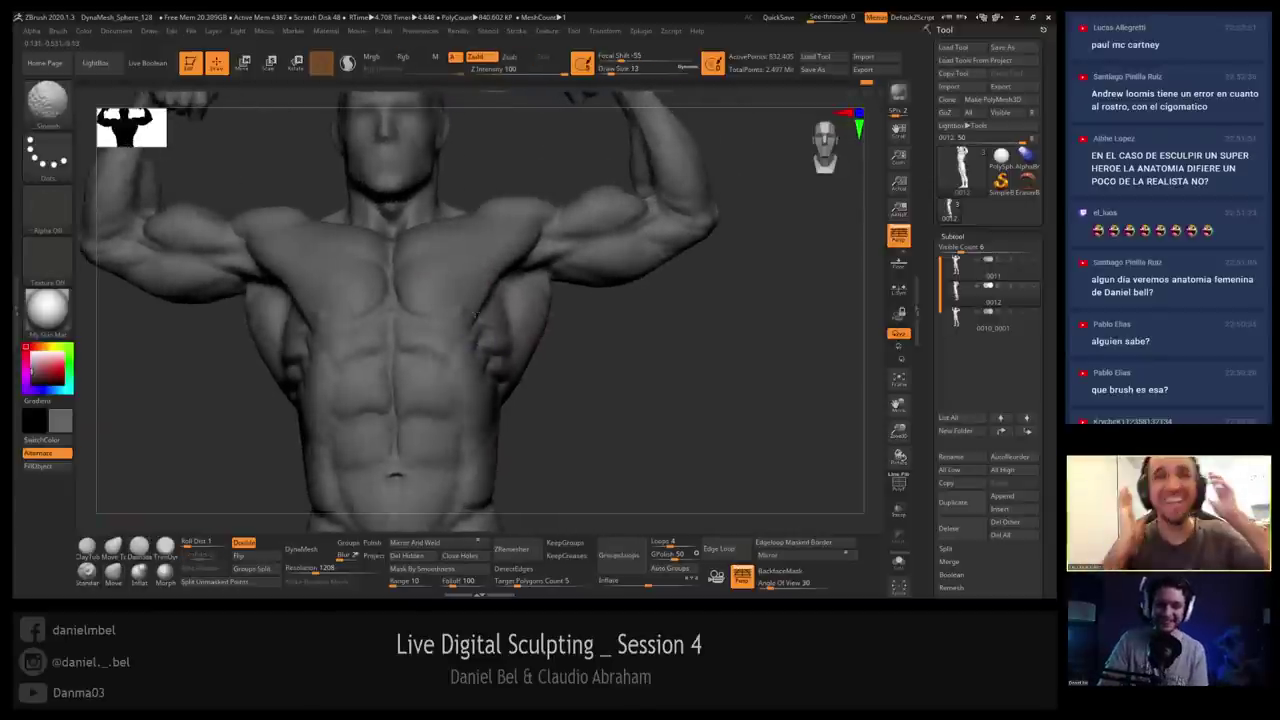
ctrl+right_drag(309, 351, 303, 345)
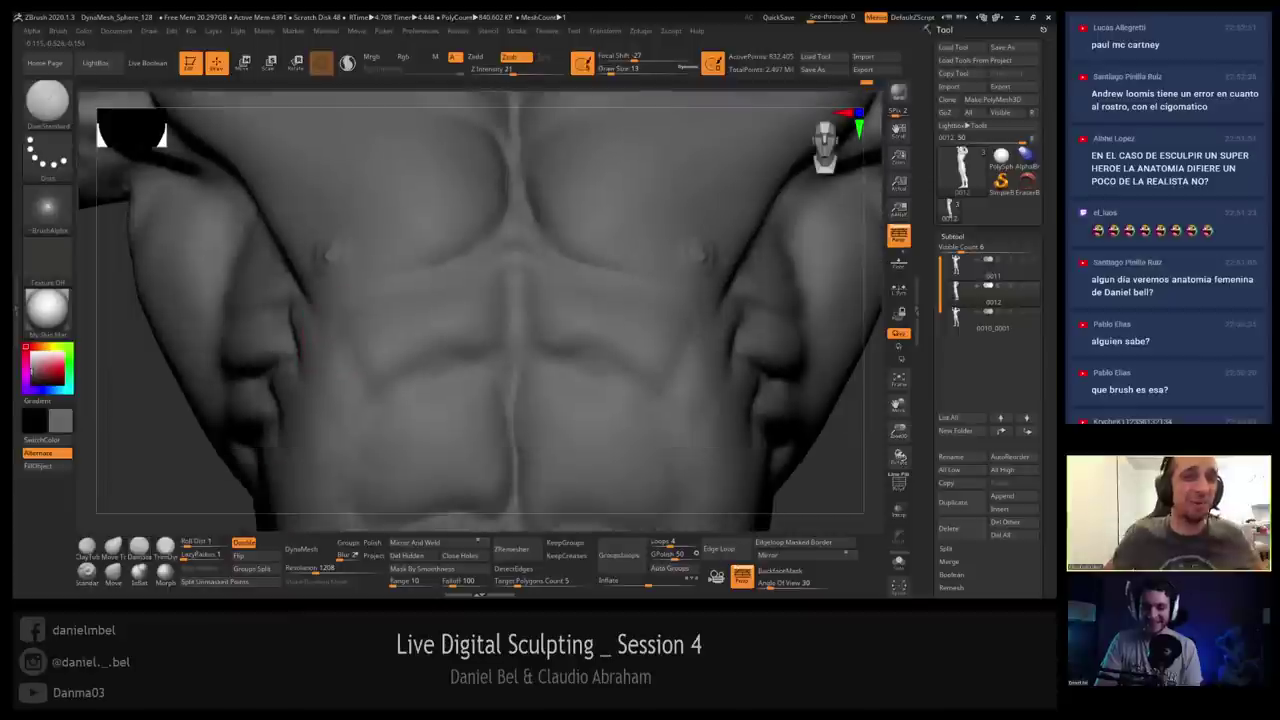
right_drag(302, 288, 362, 294)
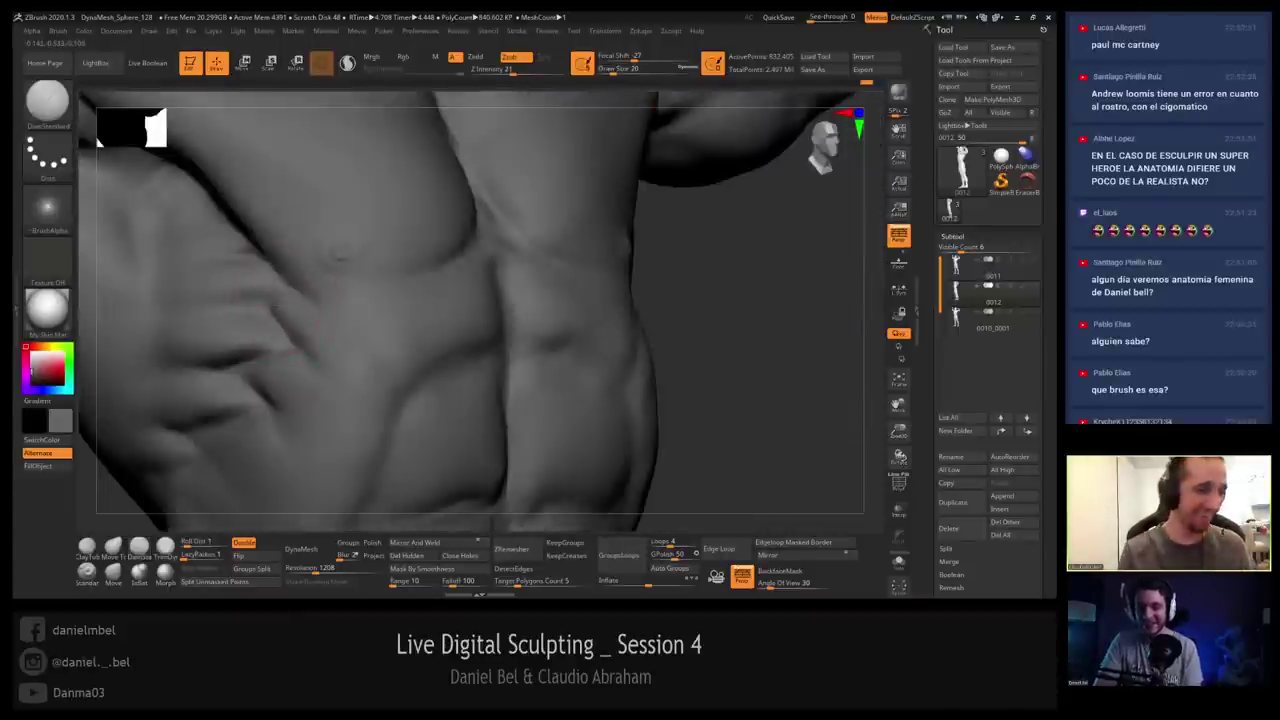
key(s)
key(s)
key(s)
drag(282, 308, 276, 308)
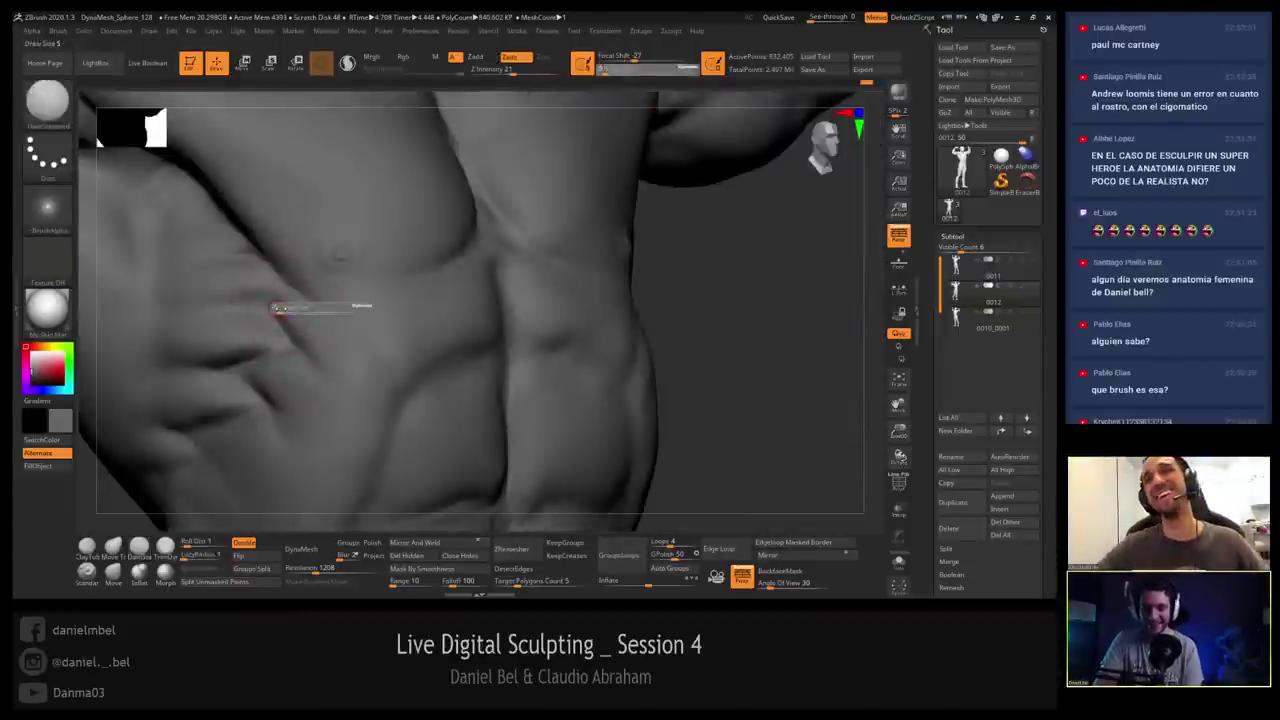
Deepen the upper serratus creases beside the pectoral on the figure's right side with DamStandard at draw sizes 18 and 16.
key(shift)
key(b)
key(d)
key(s)
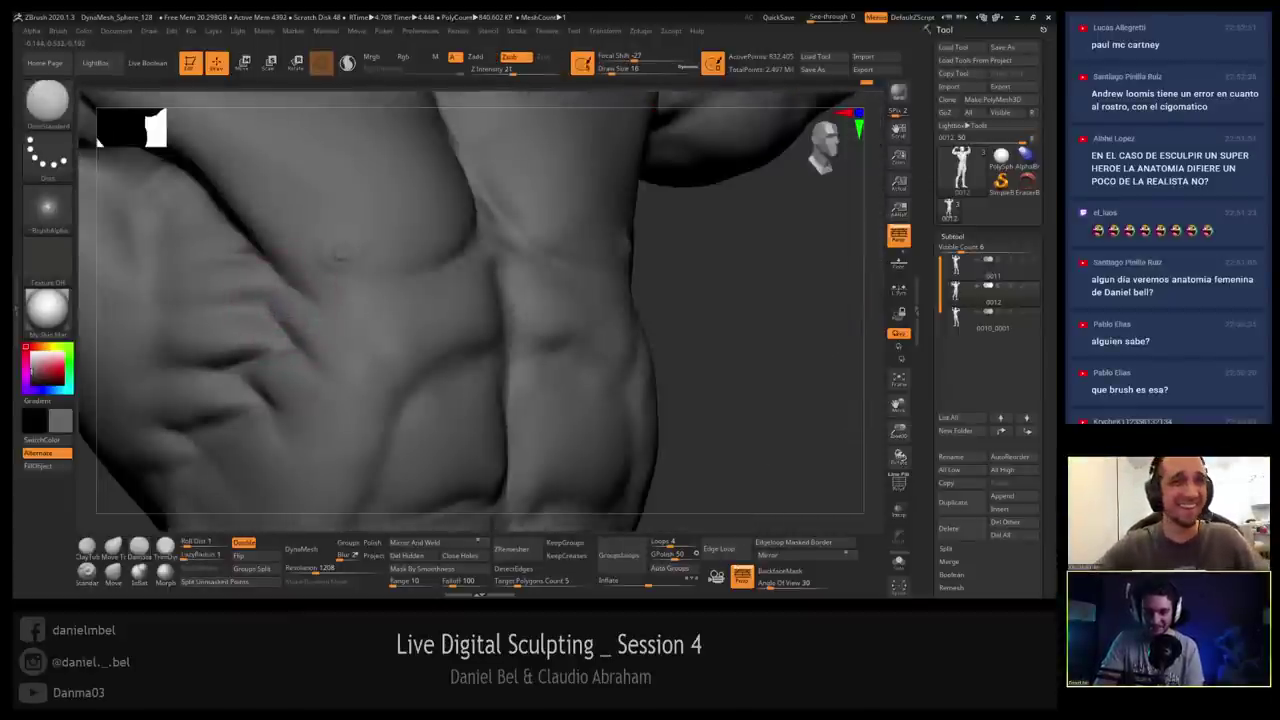
key(bracketleft)
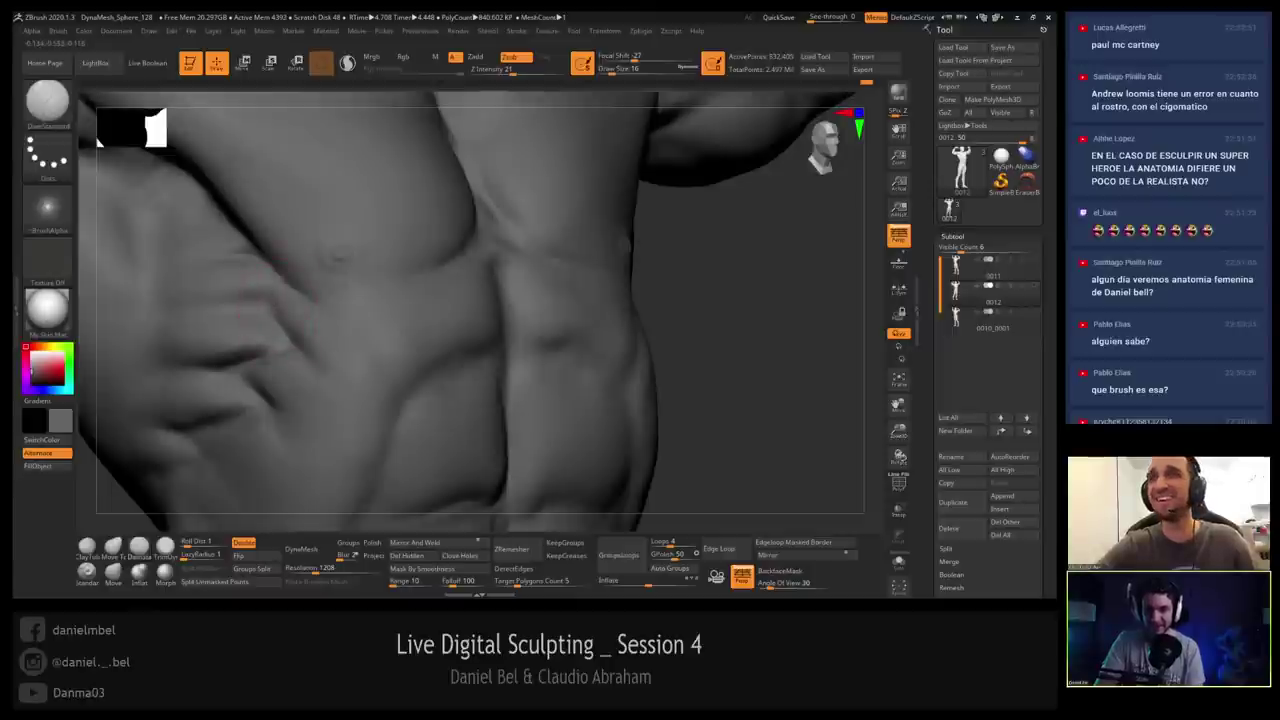
alt+right_drag(242, 301, 283, 283)
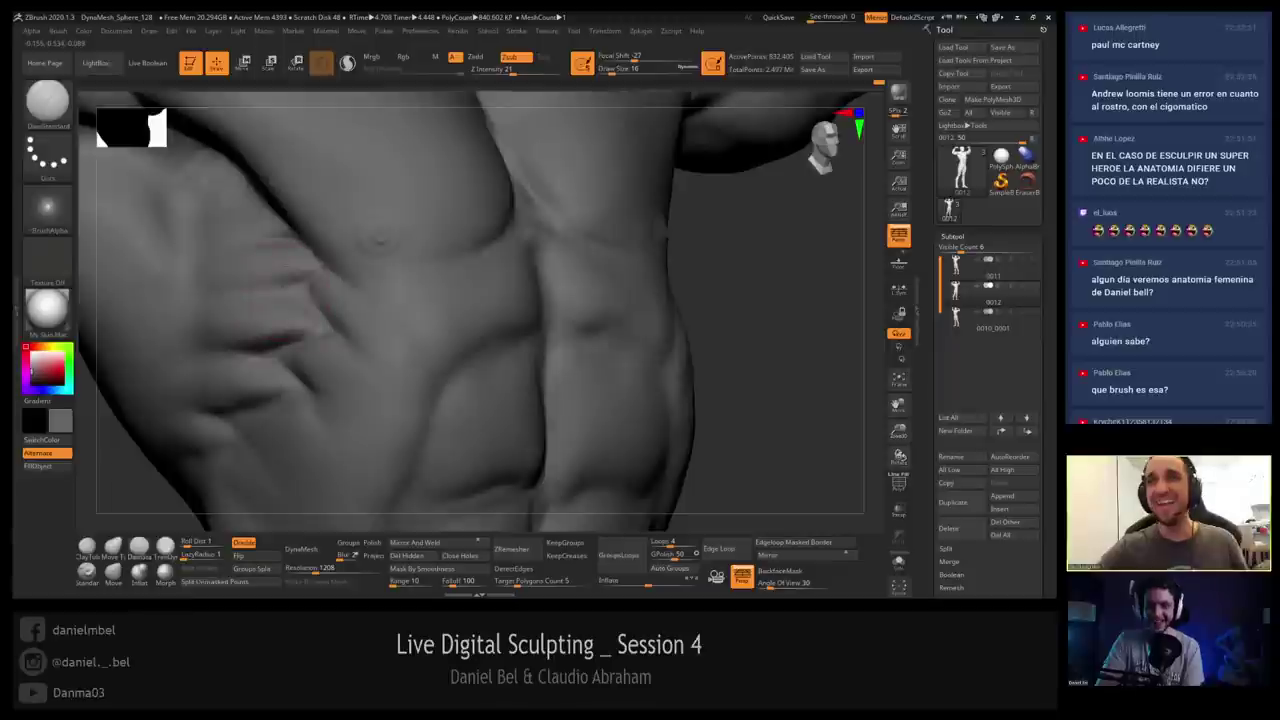
Sharpen the serratus creases on the figure's right side with DamStandard at draw sizes 8 and 13, smoothing the upper area.
right_drag(281, 292, 289, 264)
key(s)
drag(293, 264, 288, 264)
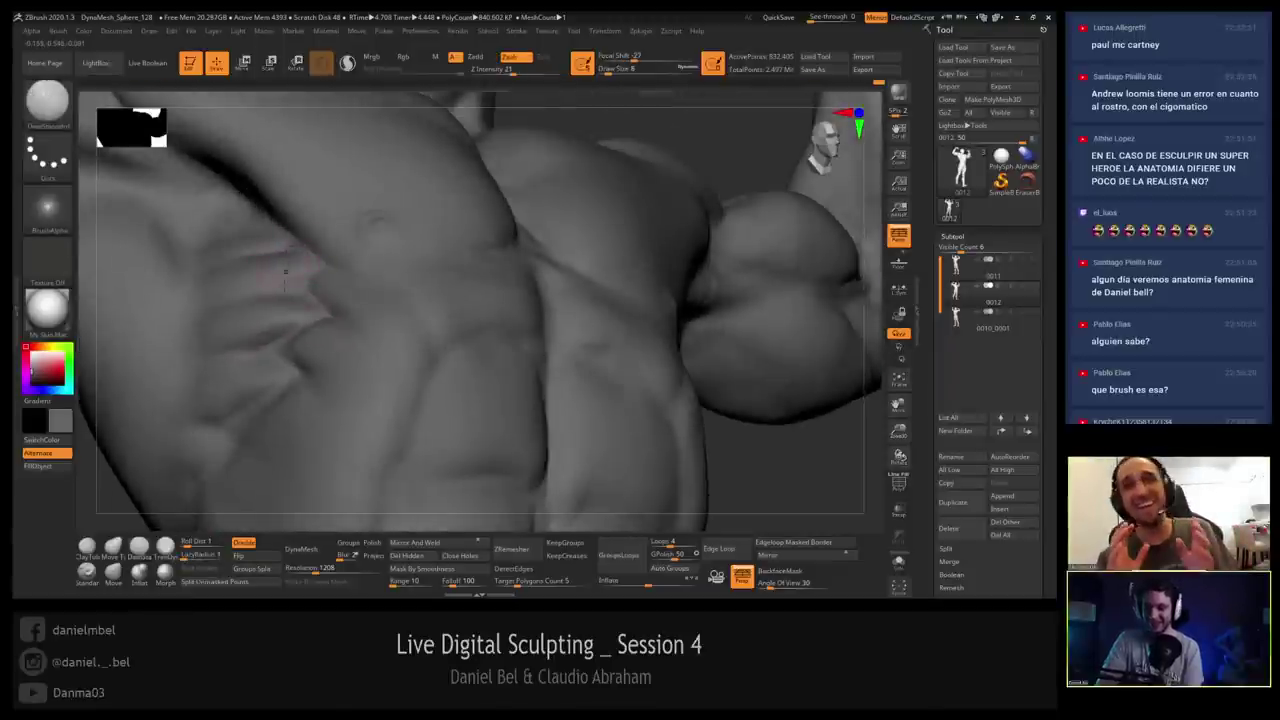
right_drag(286, 271, 357, 261)
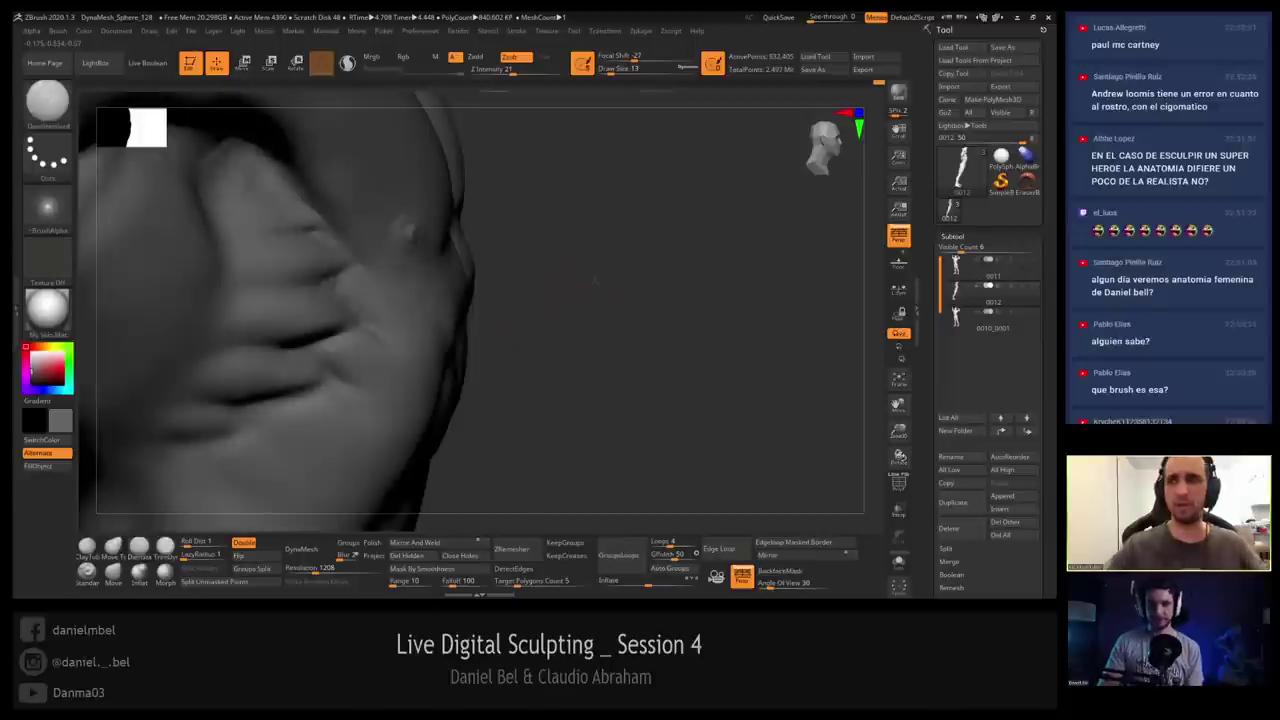
drag(540, 313, 482, 244)
mouse_move(482, 244)
right_down()
mouse_move(517, 237)
mouse_move(335, 262)
right_up()
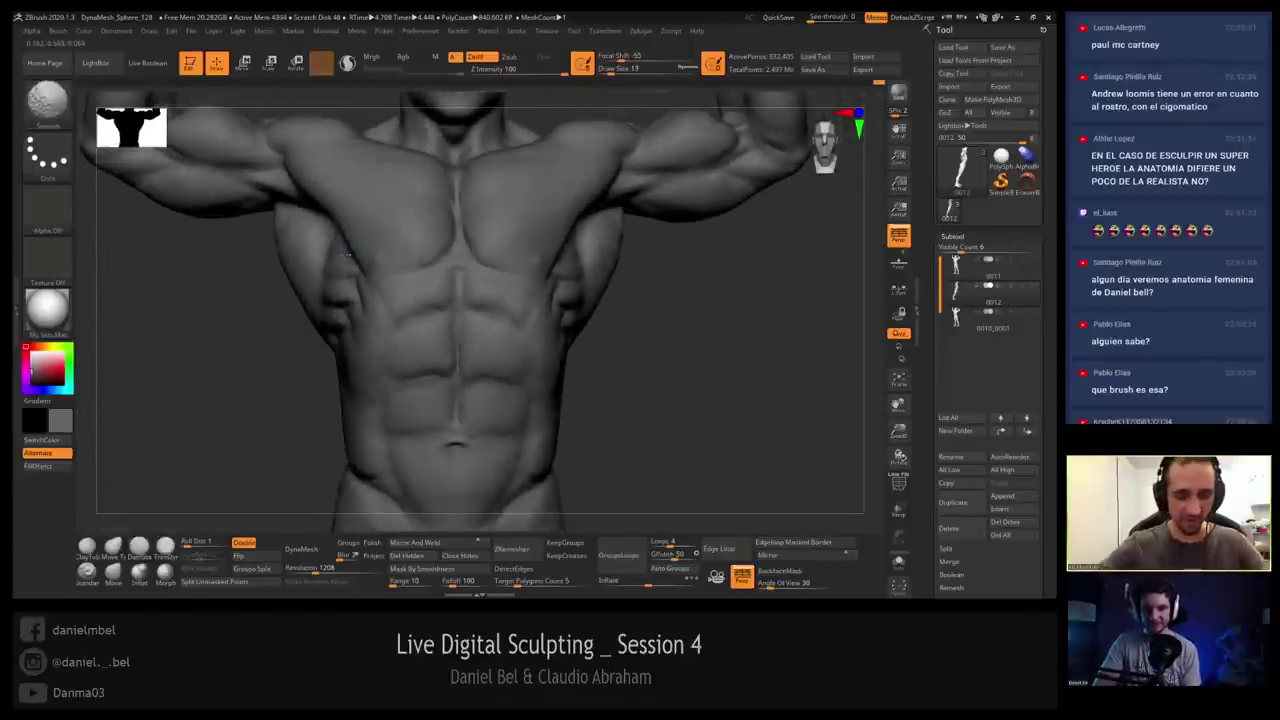
Refine the serratus creases under the pectoral on the figure's left side with DamStandard at a draw size of 13.
right_drag(526, 277, 430, 273)
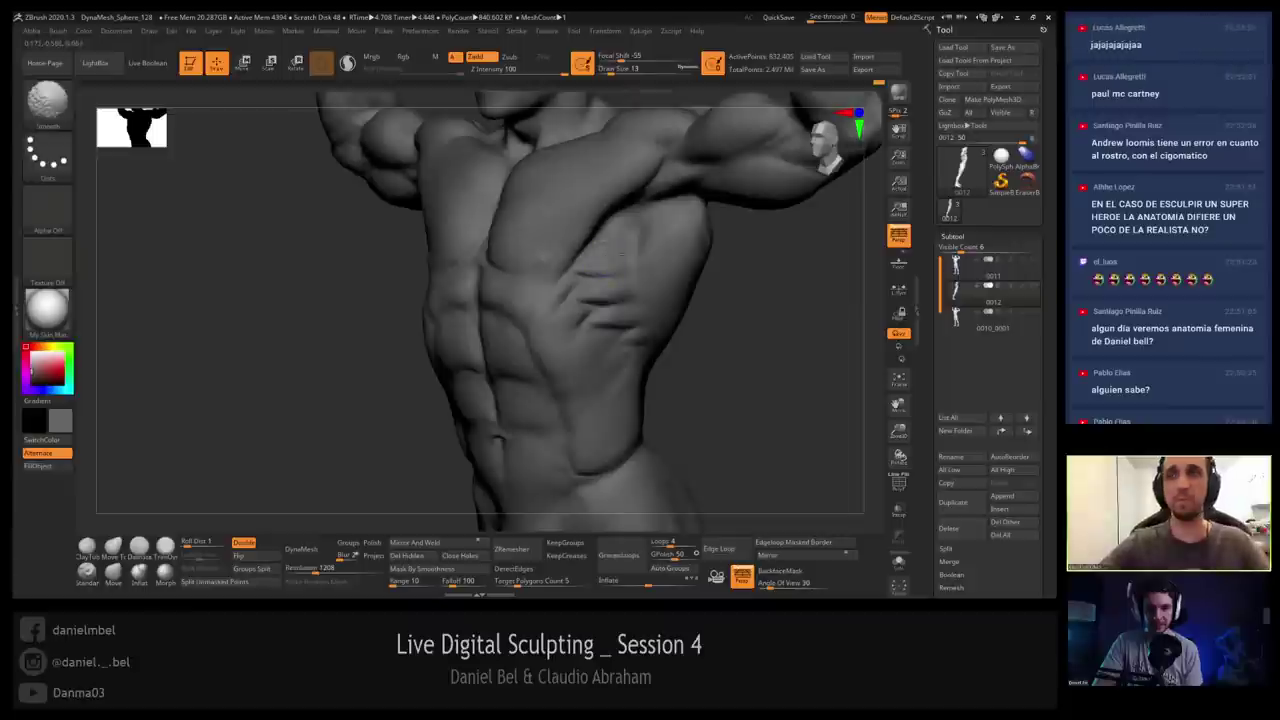
mouse_move(590, 250)
ctrl+right_down()
mouse_move(562, 282)
mouse_move(530, 252)
ctrl+right_up()
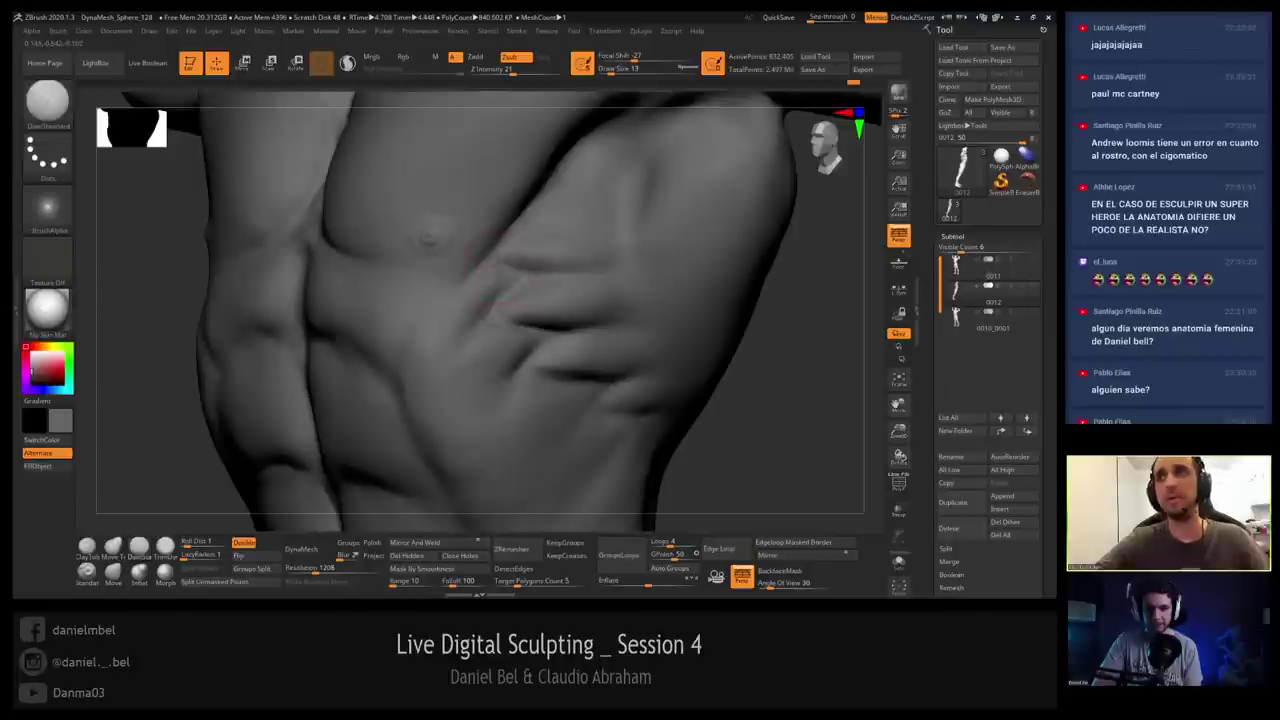
right_drag(477, 325, 470, 300)
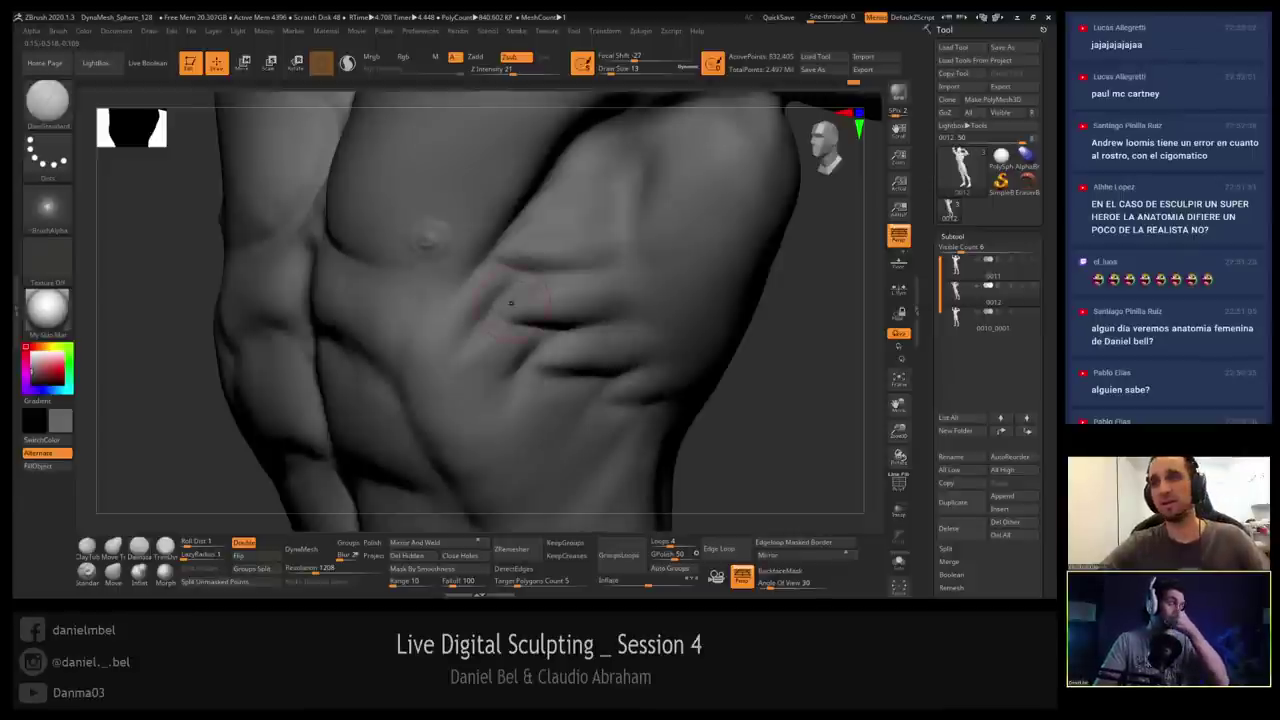
right_drag(510, 302, 519, 203)
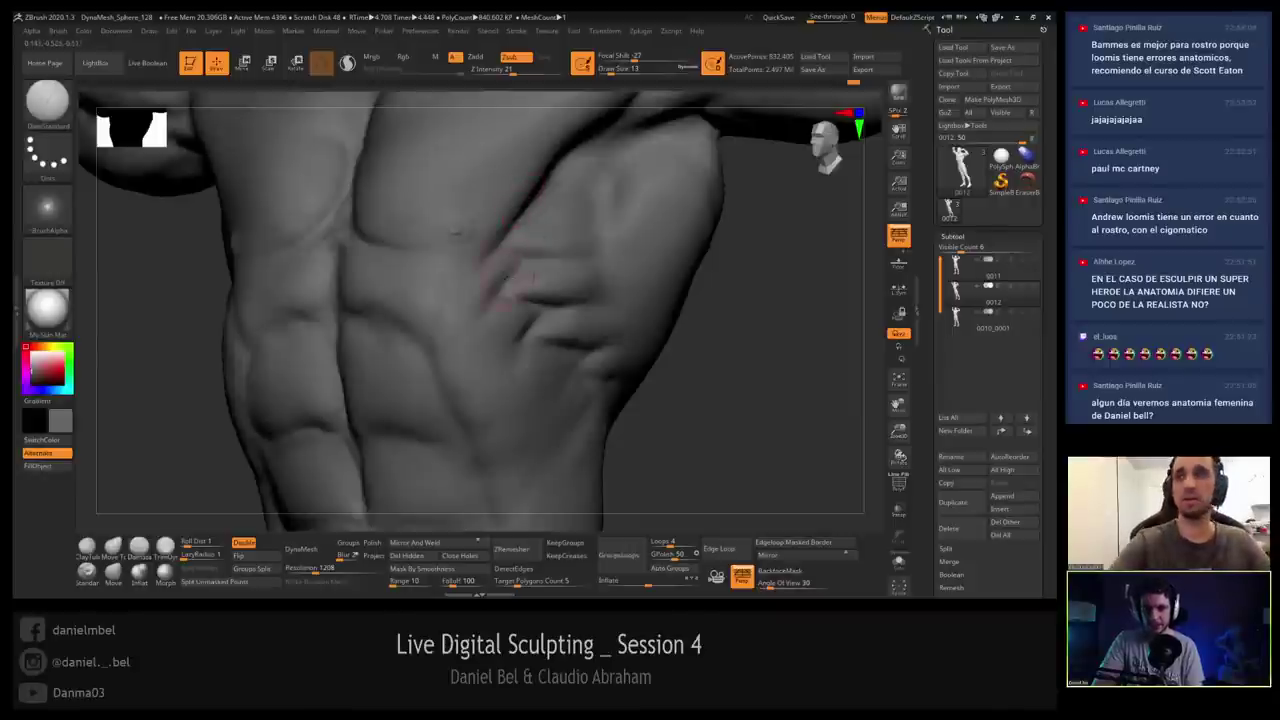
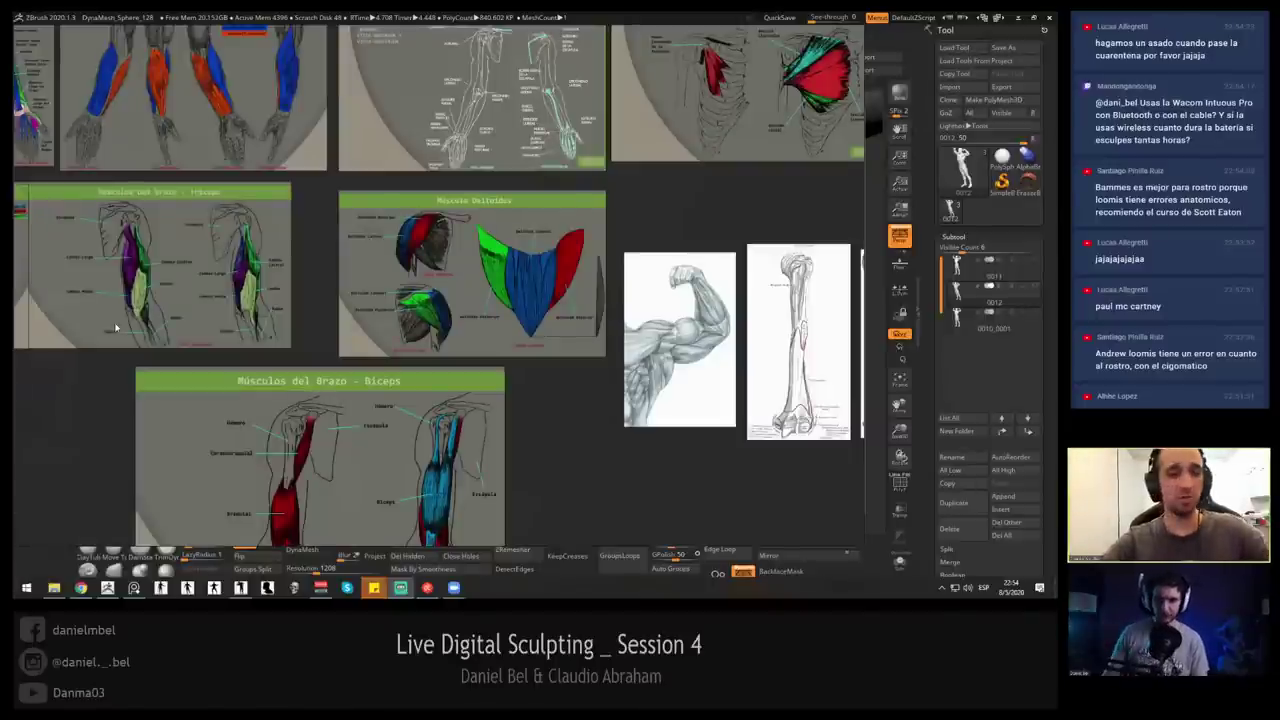
Browse the anatomy reference board from the arm muscle sheets to the pectoral minor and major sheet.
click(222, 314)
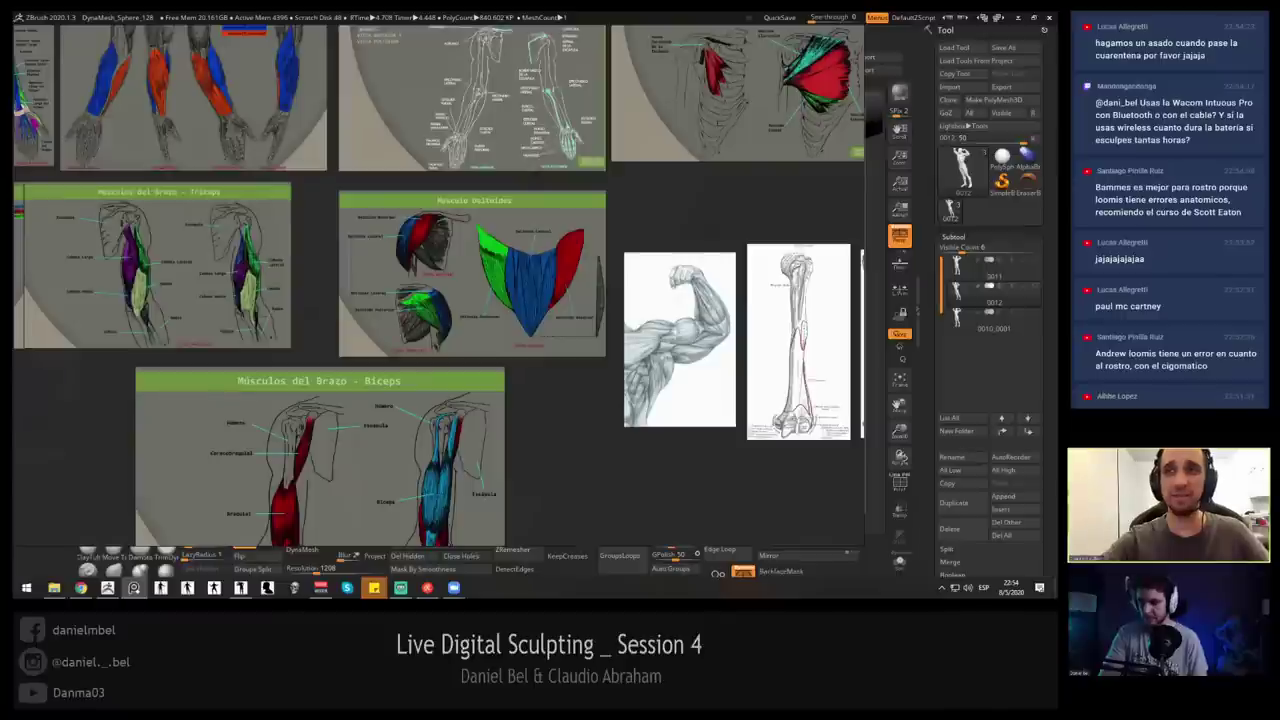
click(400, 588)
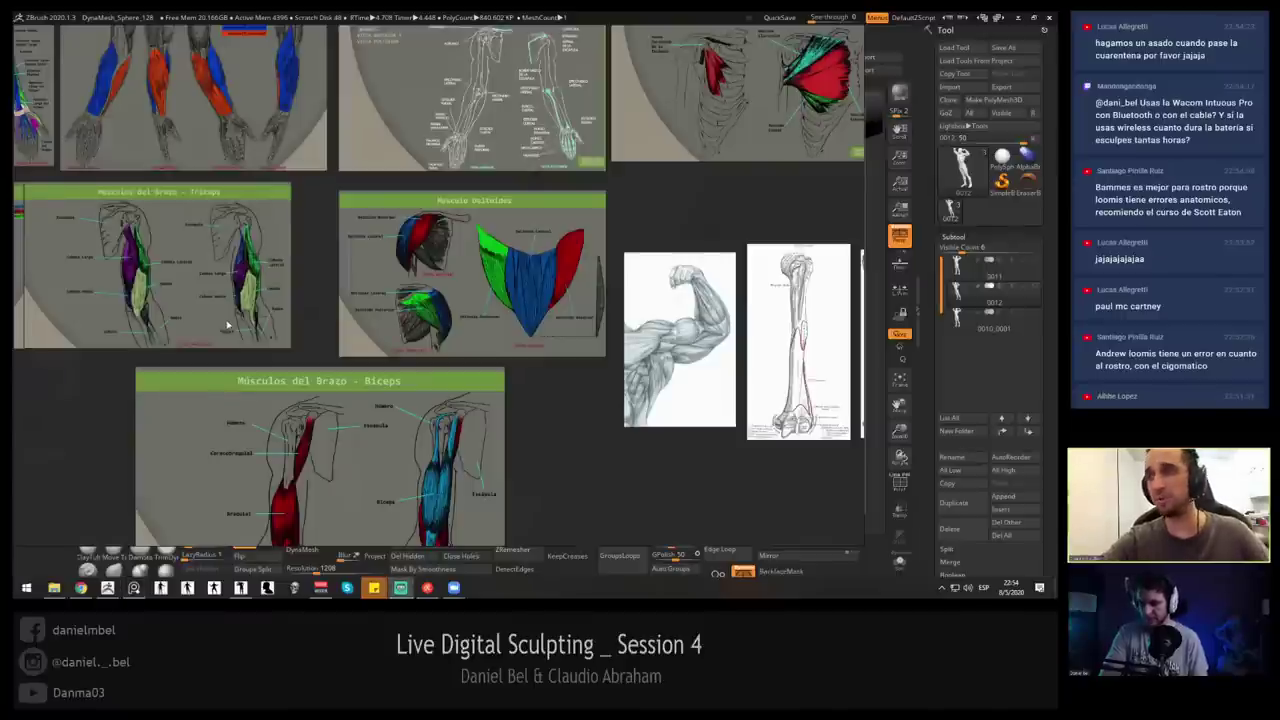
scroll(348, 262, down, 2)
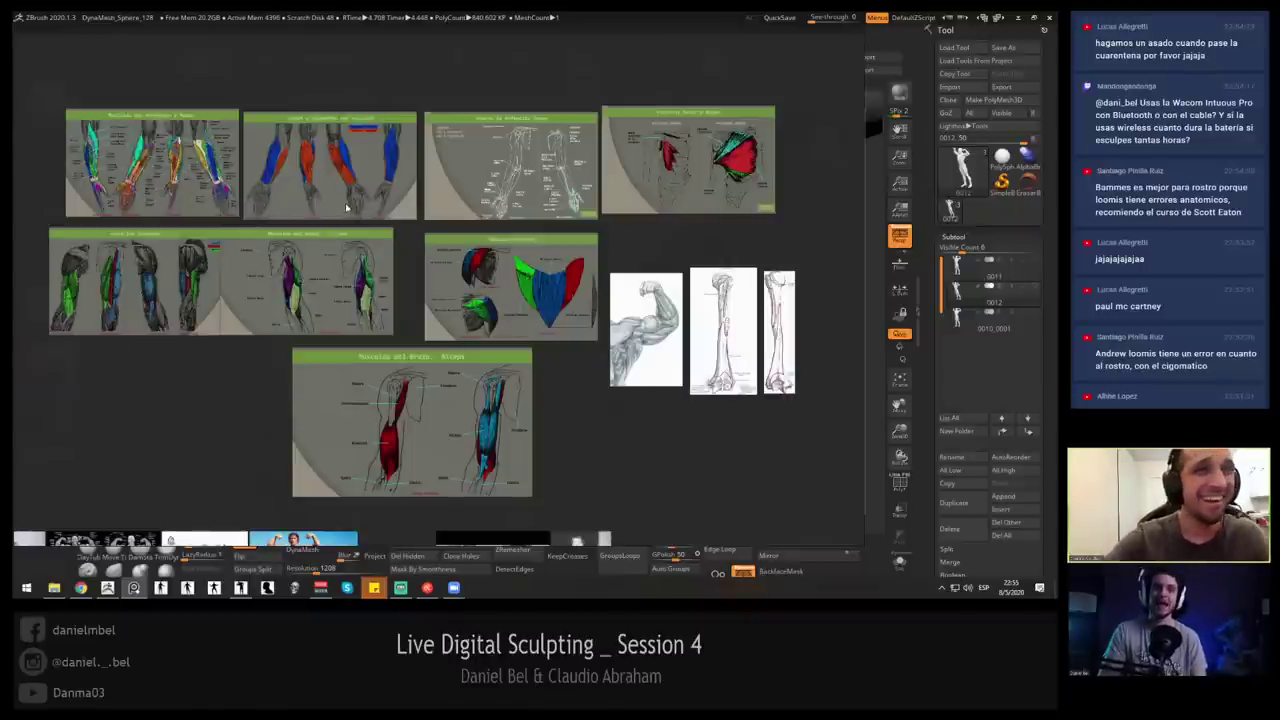
scroll(390, 195, down, 3)
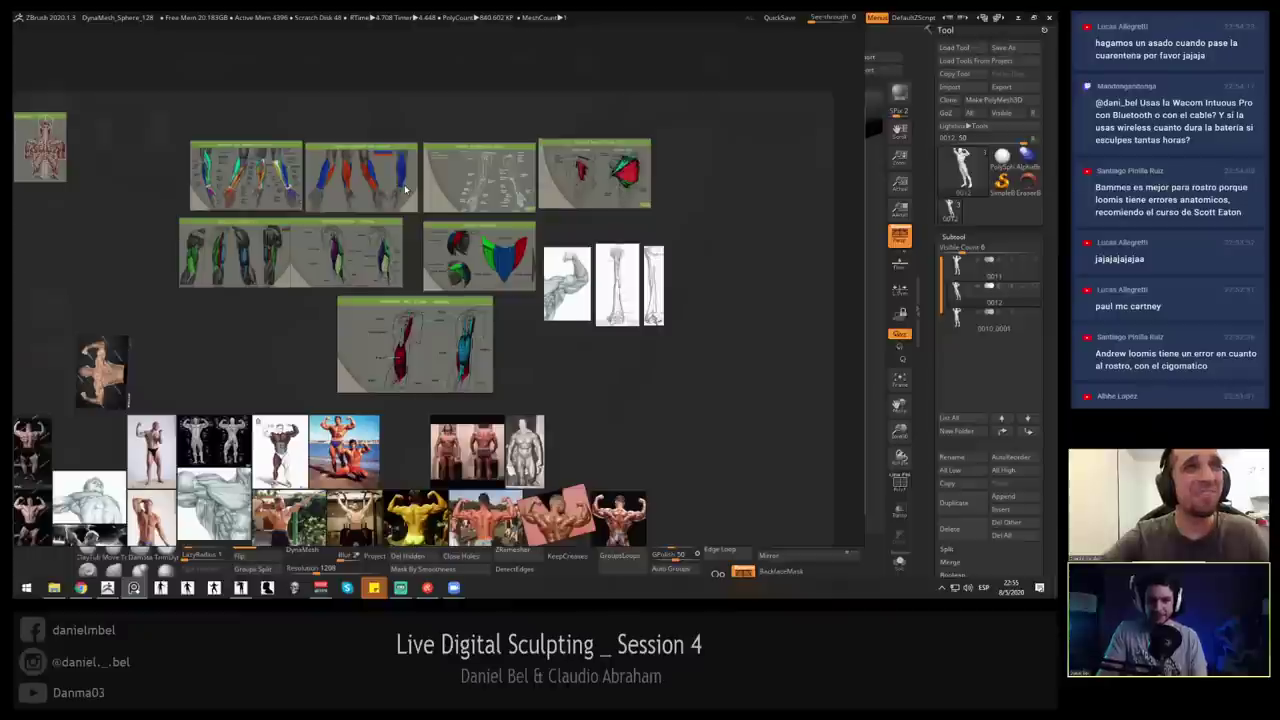
middle_drag(405, 188, 535, 175)
scroll(560, 340, up, 10)
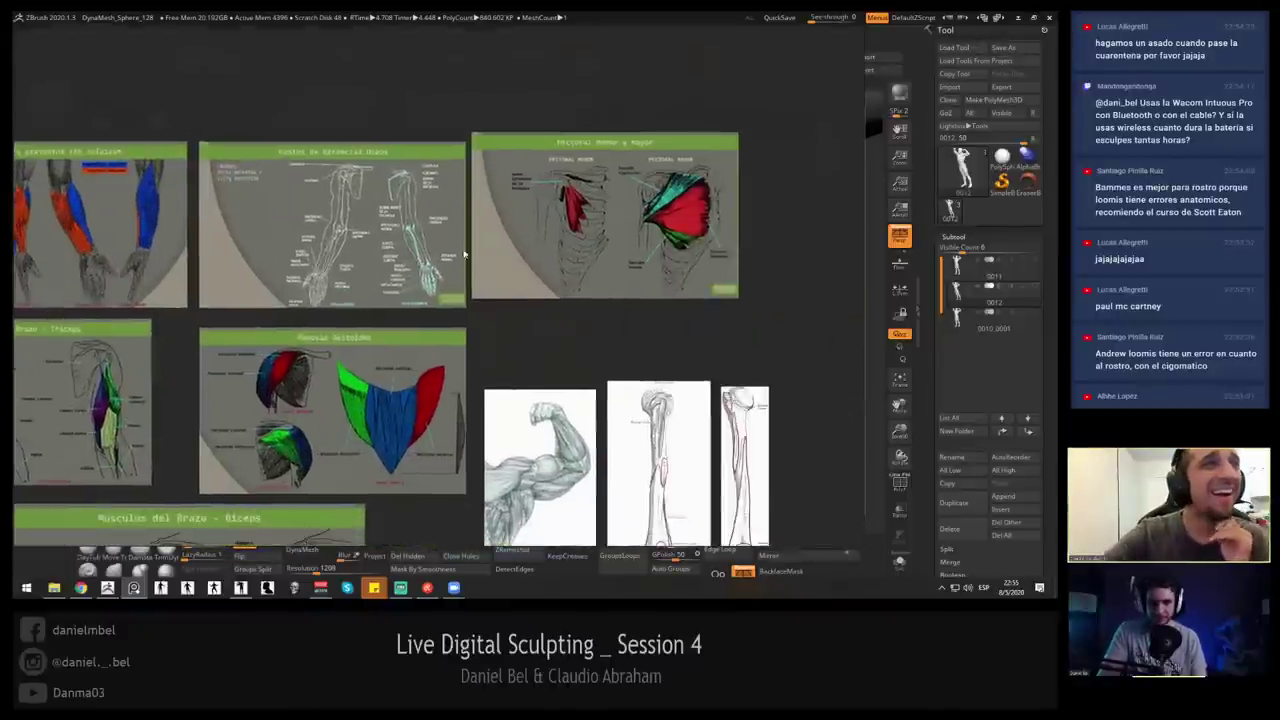
Examine the rib cage drawings and the small mark beside the lowest ribs on the pectoral minor and major sheet.
scroll(572, 355, up, 10)
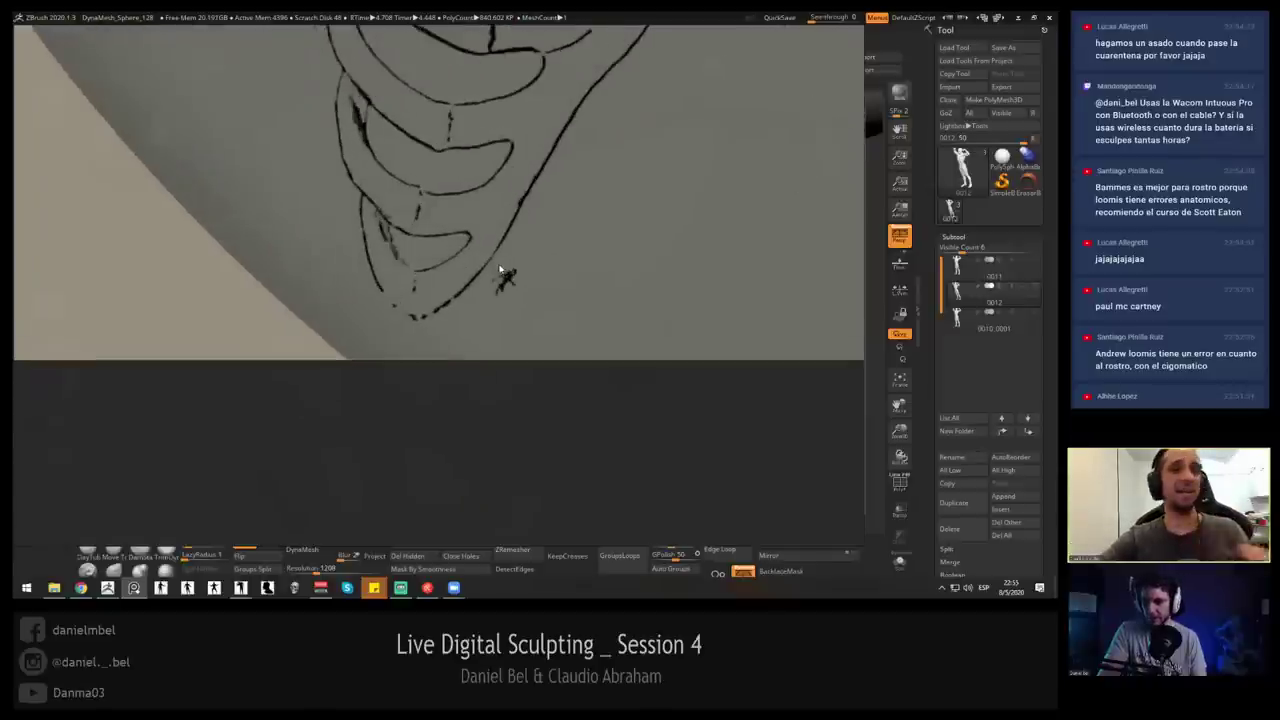
scroll(522, 287, up, 4)
scroll(482, 276, down, 5)
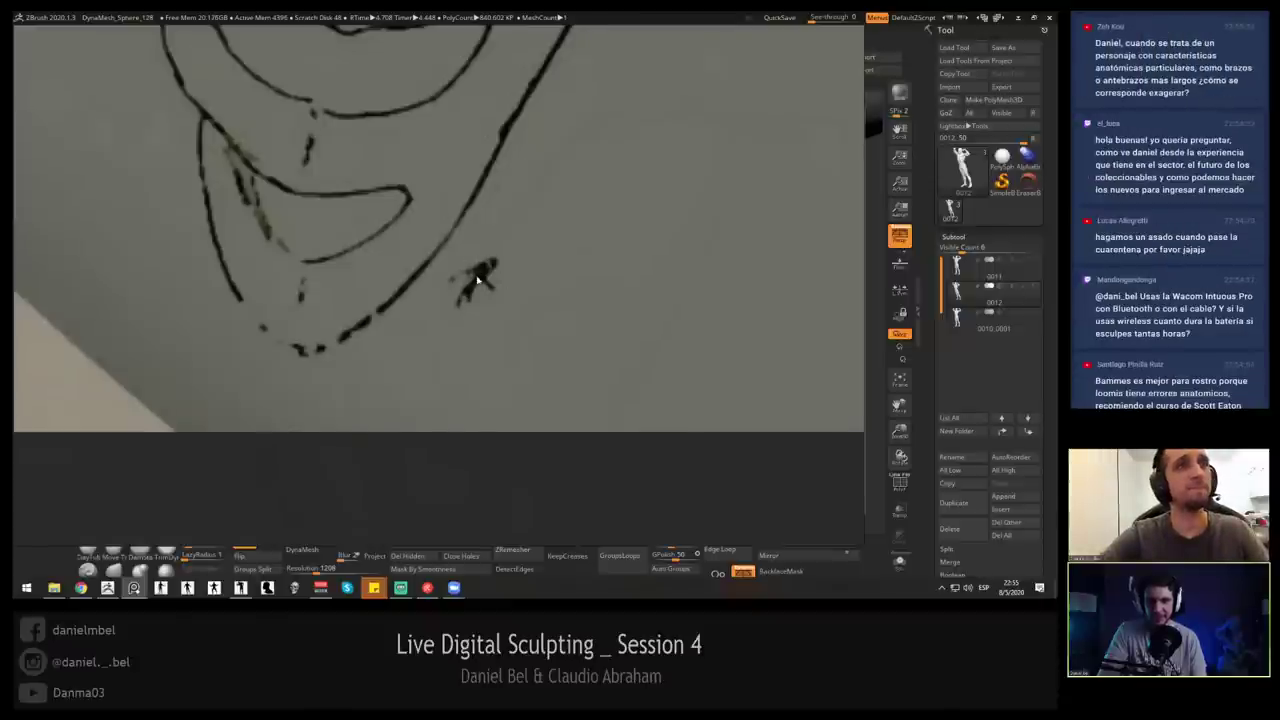
scroll(486, 272, down, 4)
scroll(486, 272, down, 5)
scroll(480, 300, up, 4)
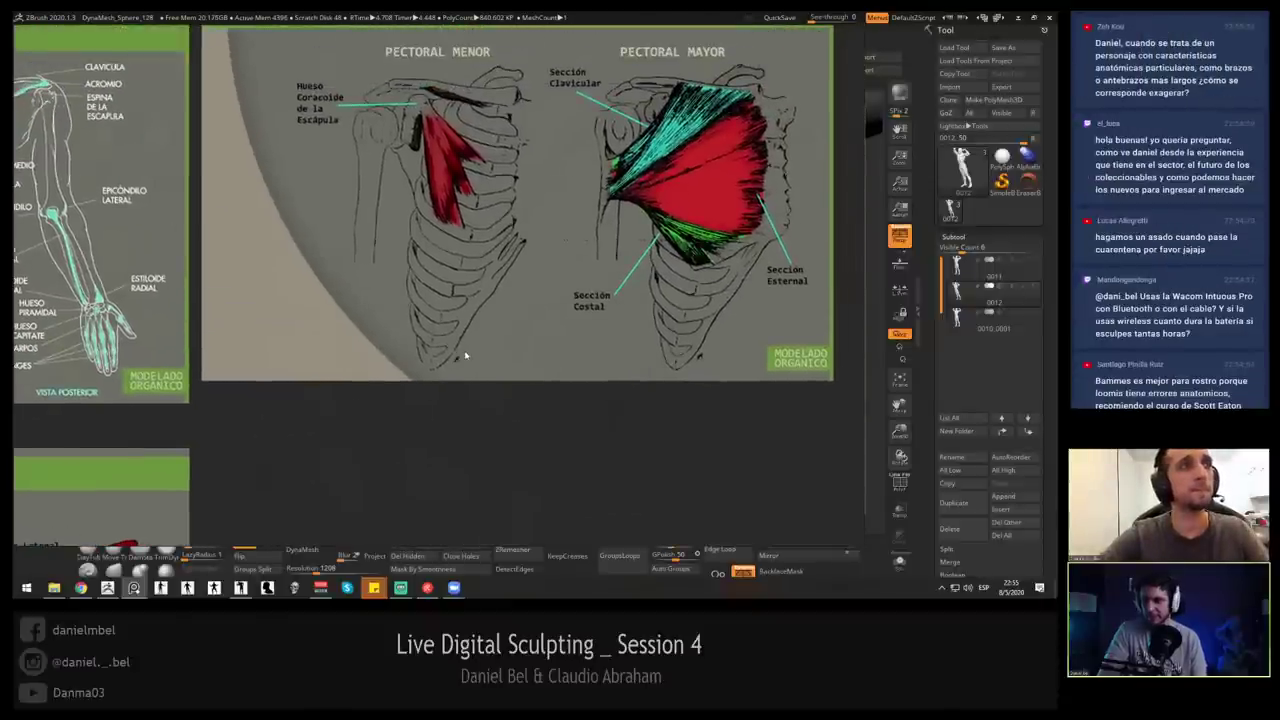
scroll(623, 388, up, 5)
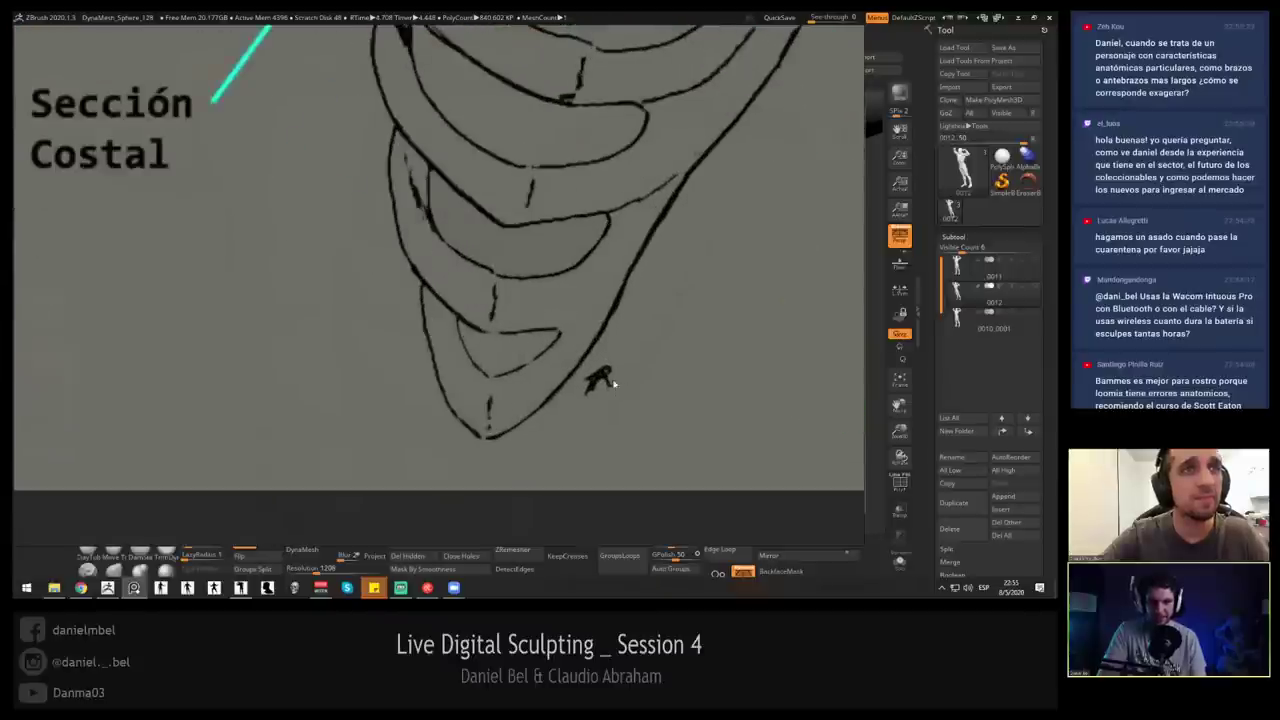
scroll(614, 383, down, 5)
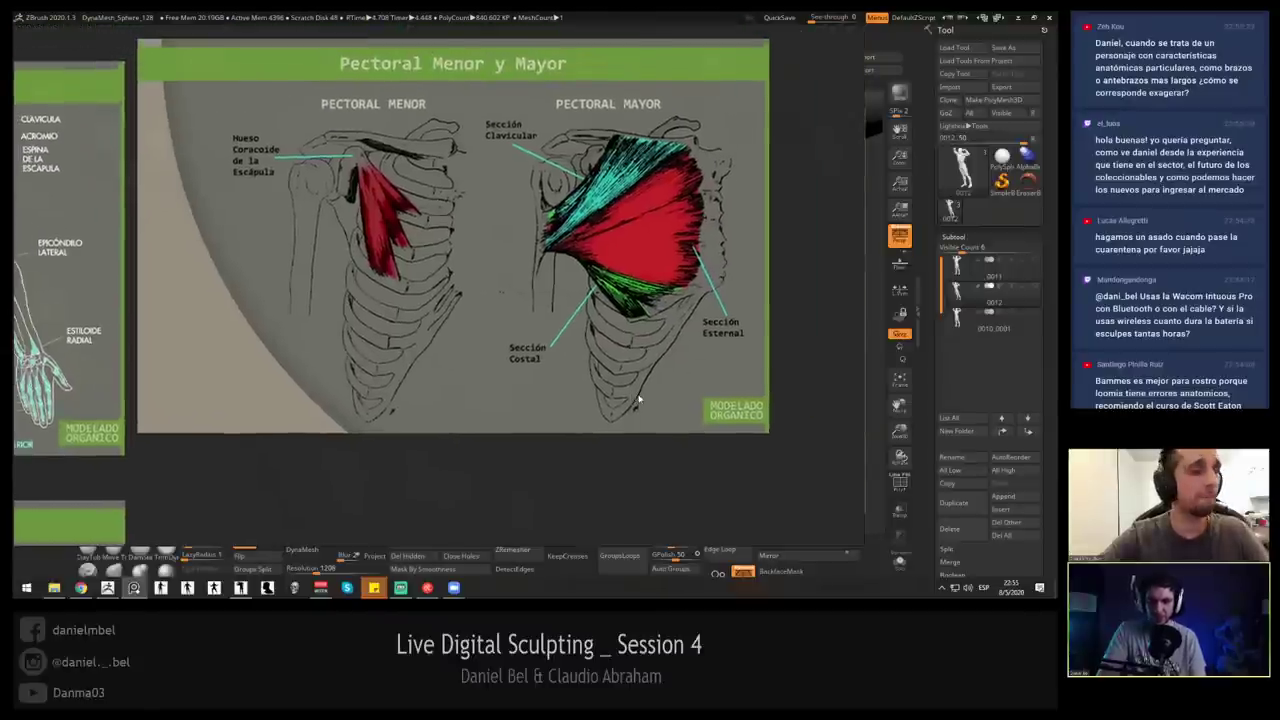
middle_drag(639, 399, 654, 411)
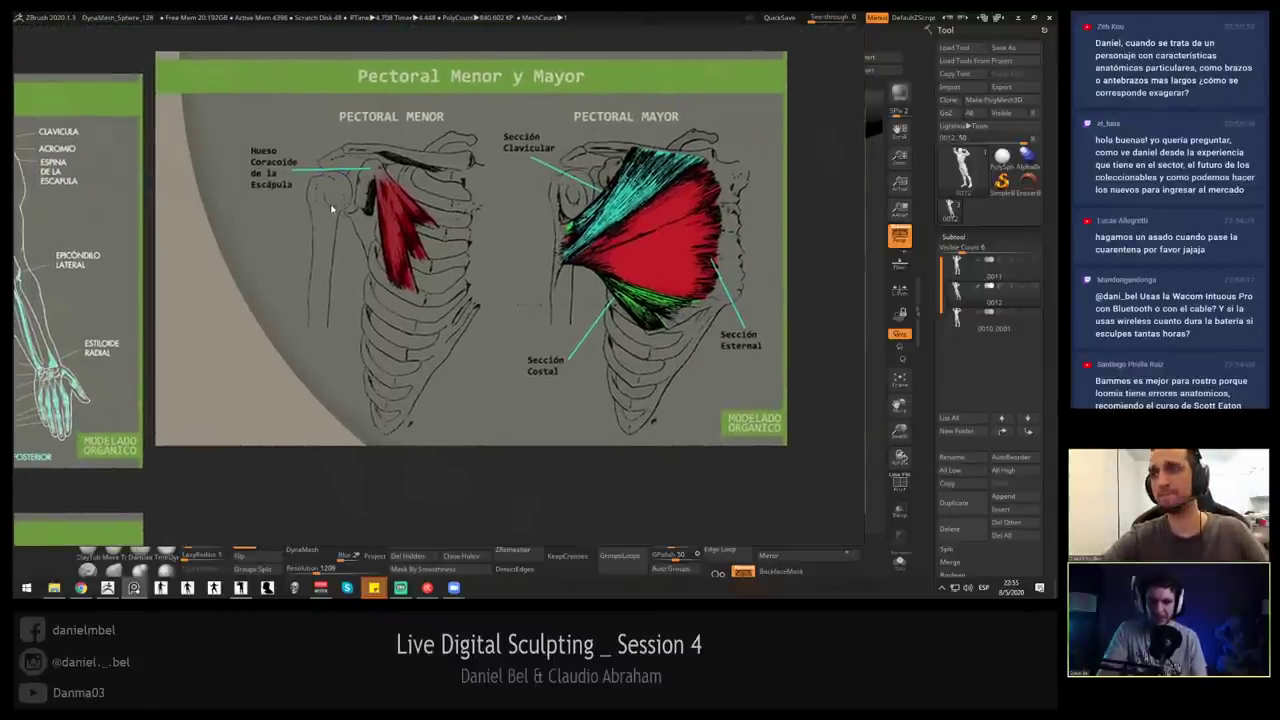
scroll(415, 390, up, 5)
scroll(418, 325, up, 2)
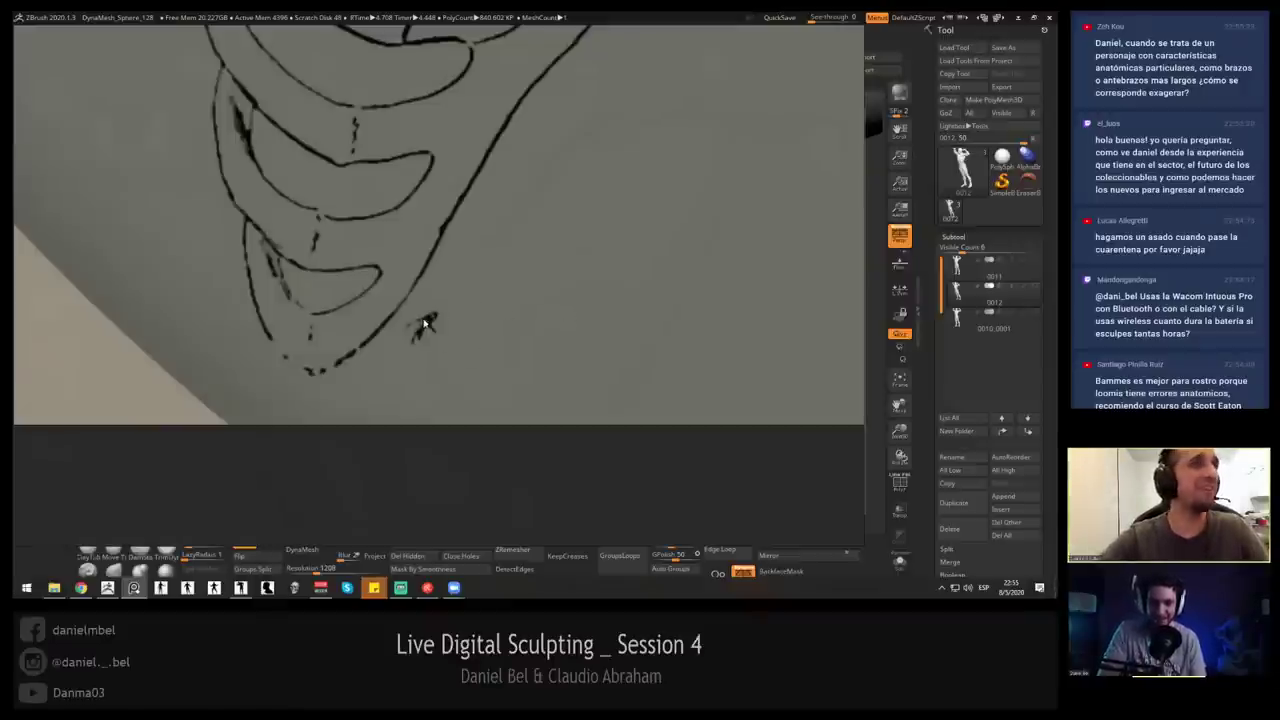
Browse the anatomy reference board from the pectoral rib cage drawings to the forearm, brachial and triceps muscle sheets.
scroll(425, 326, down, 2)
scroll(437, 316, down, 1)
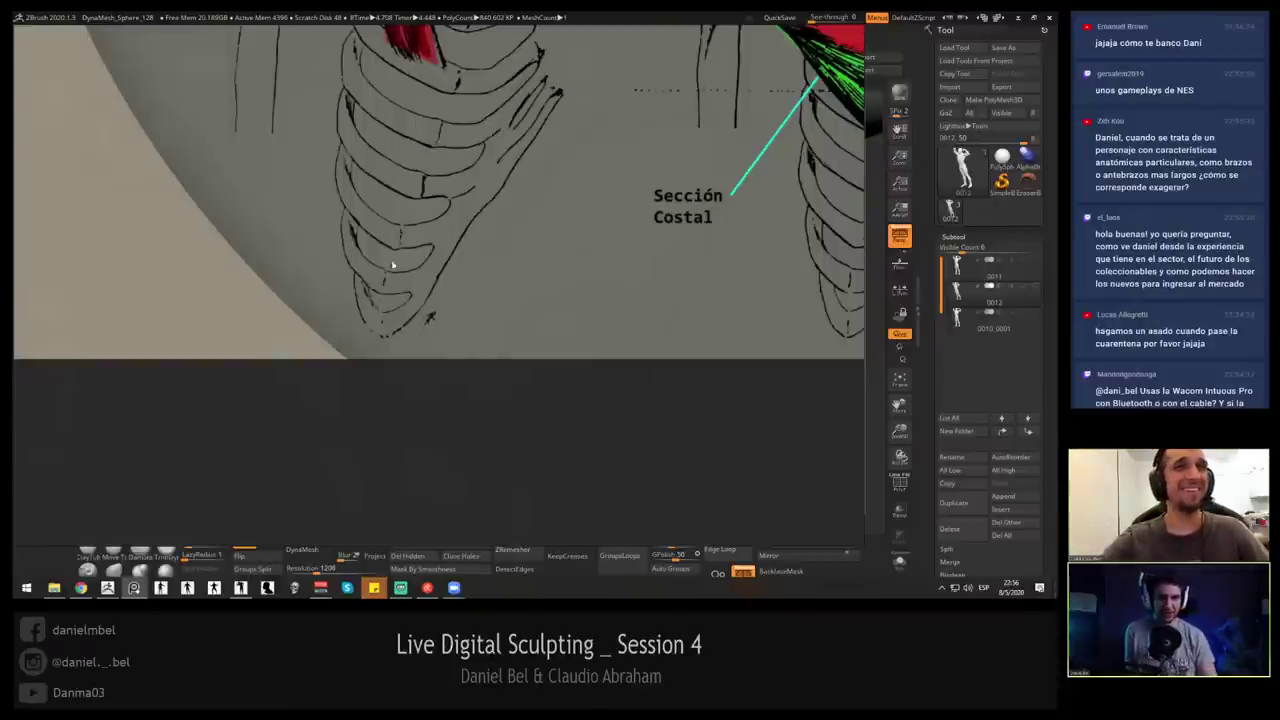
scroll(385, 266, down, 8)
middle_drag(80, 192, 372, 170)
alt+right_drag(371, 170, 380, 166)
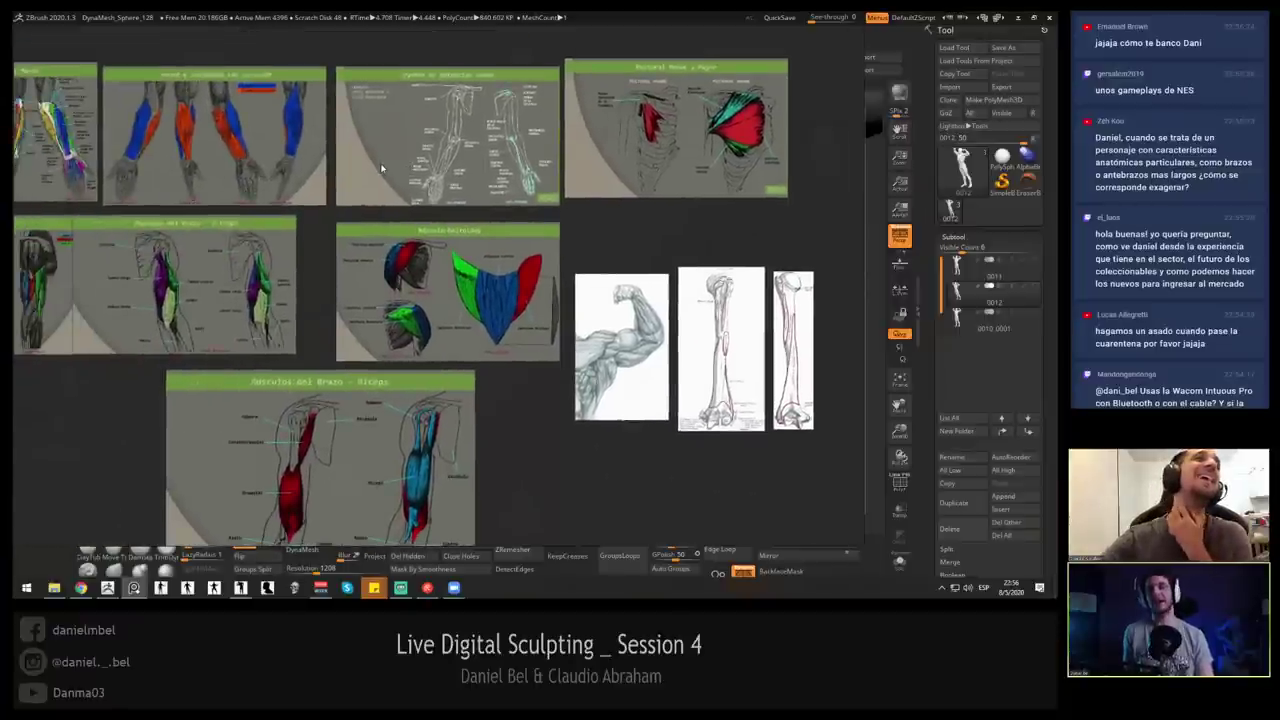
middle_drag(267, 146, 303, 187)
scroll(304, 175, up, 5)
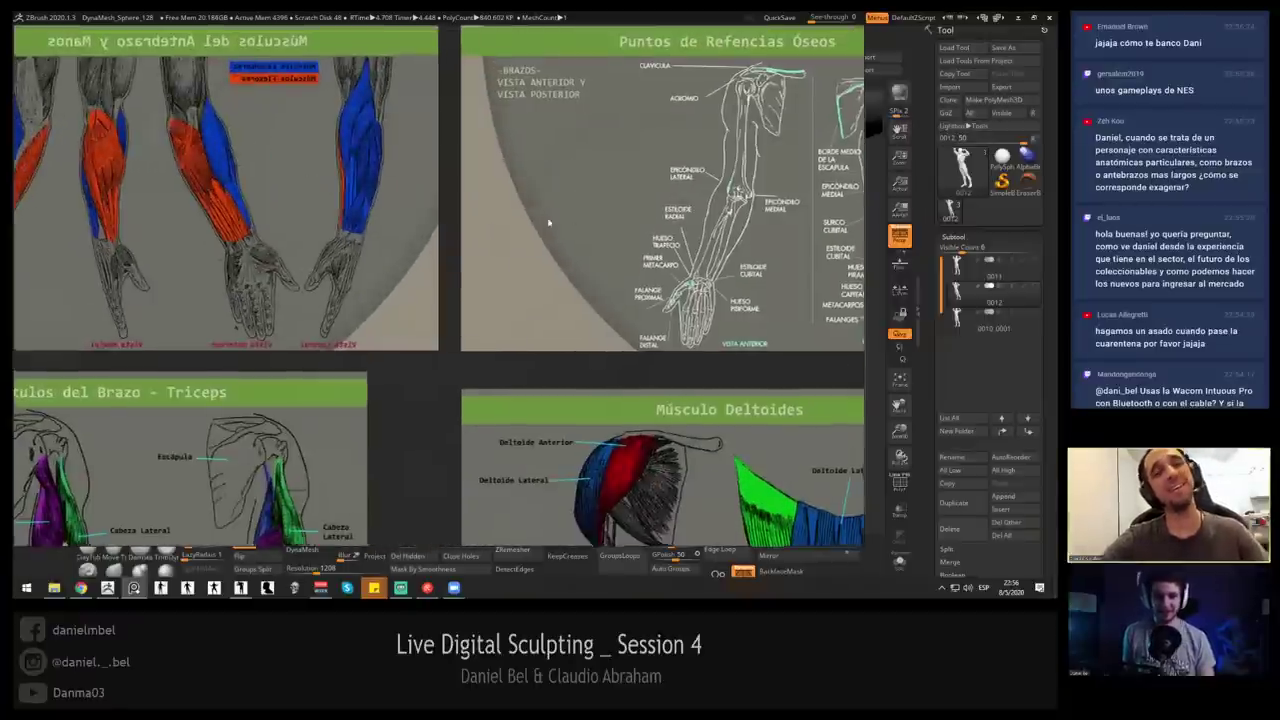
middle_drag(414, 195, 523, 203)
middle_drag(157, 196, 652, 115)
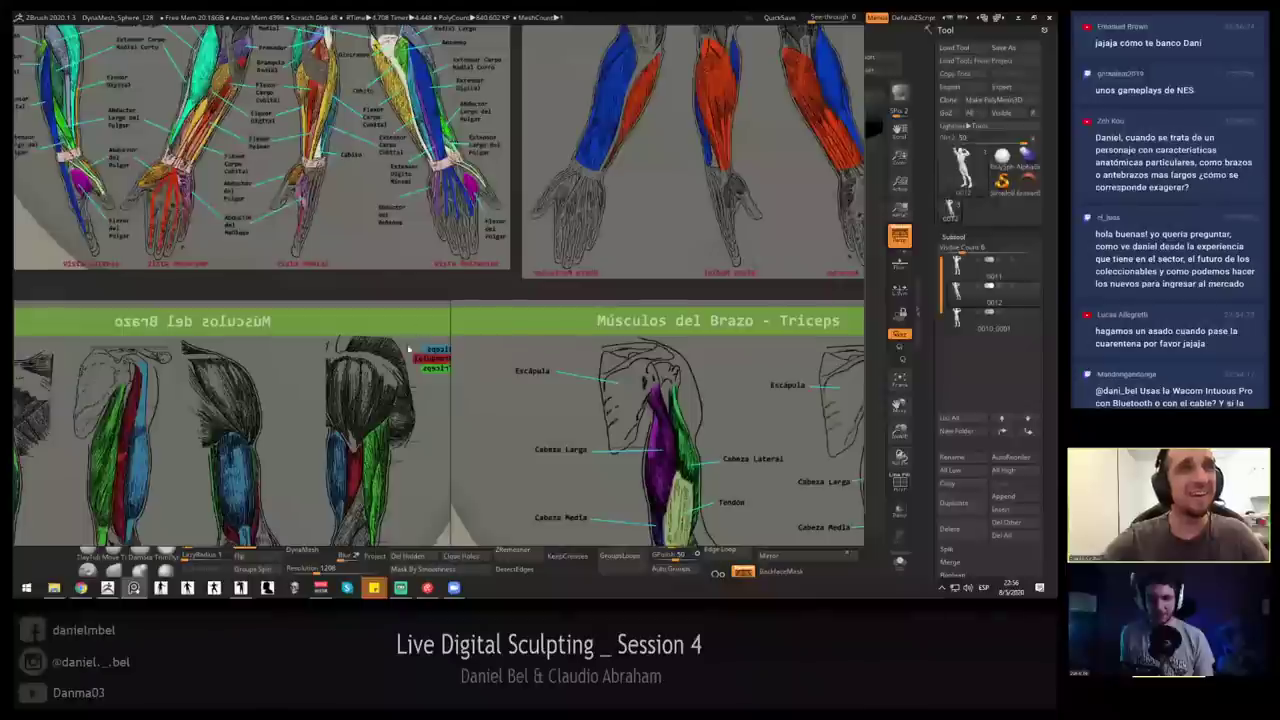
middle_drag(396, 333, 406, 260)
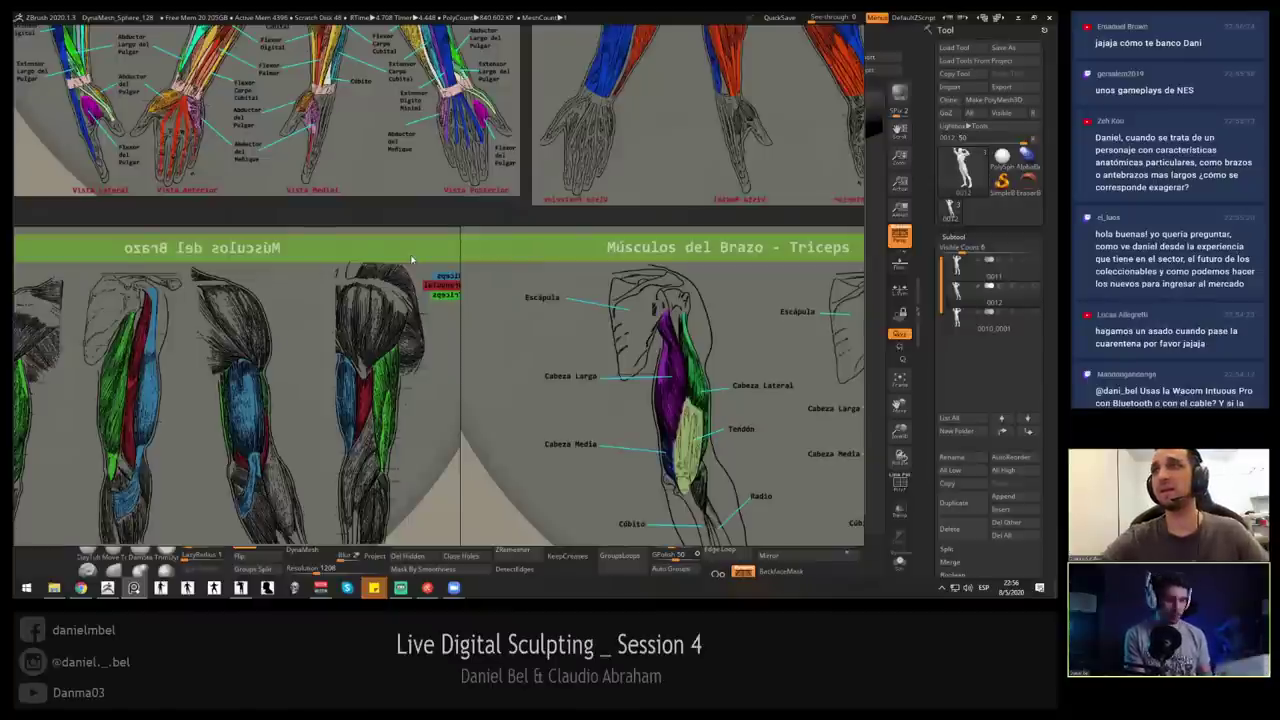
scroll(378, 265, down, 3)
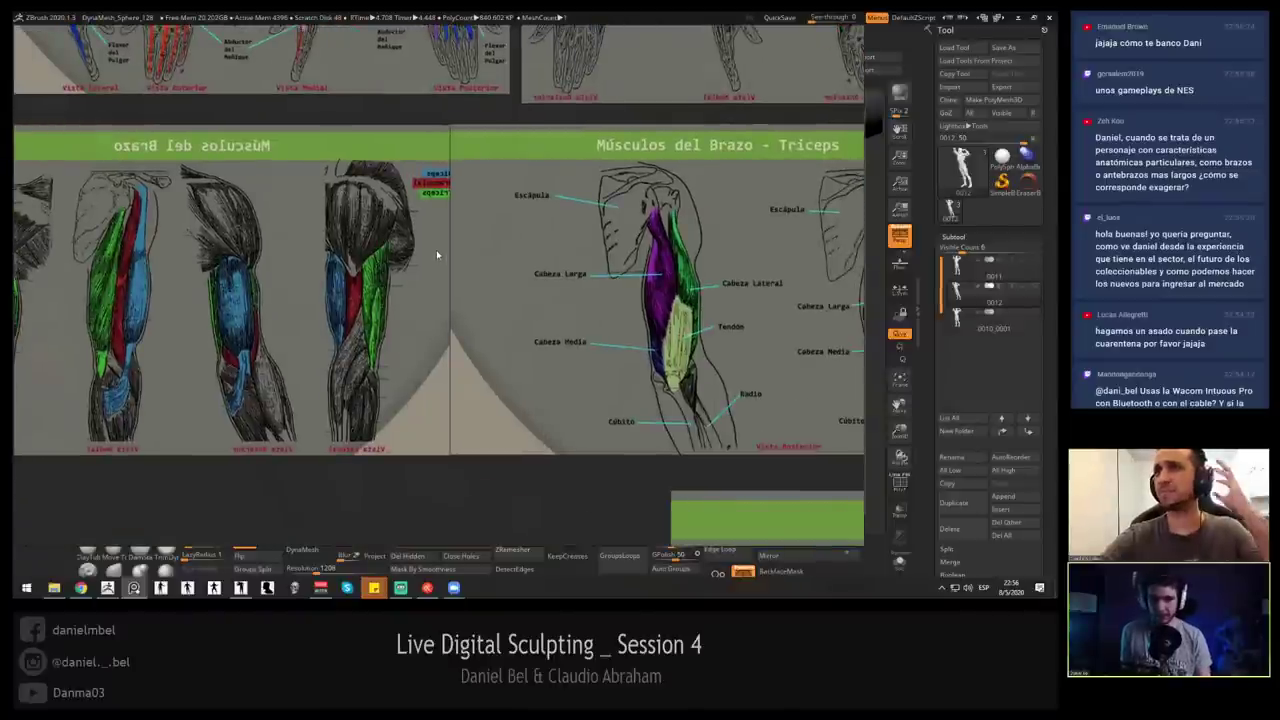
Review the pectoral, deltoid and biceps sheets and the arm bone drawings on the reference board, and return to ZBrush.
scroll(436, 250, down, 2)
middle_drag(785, 114, 297, 313)
middle_drag(855, 268, 492, 243)
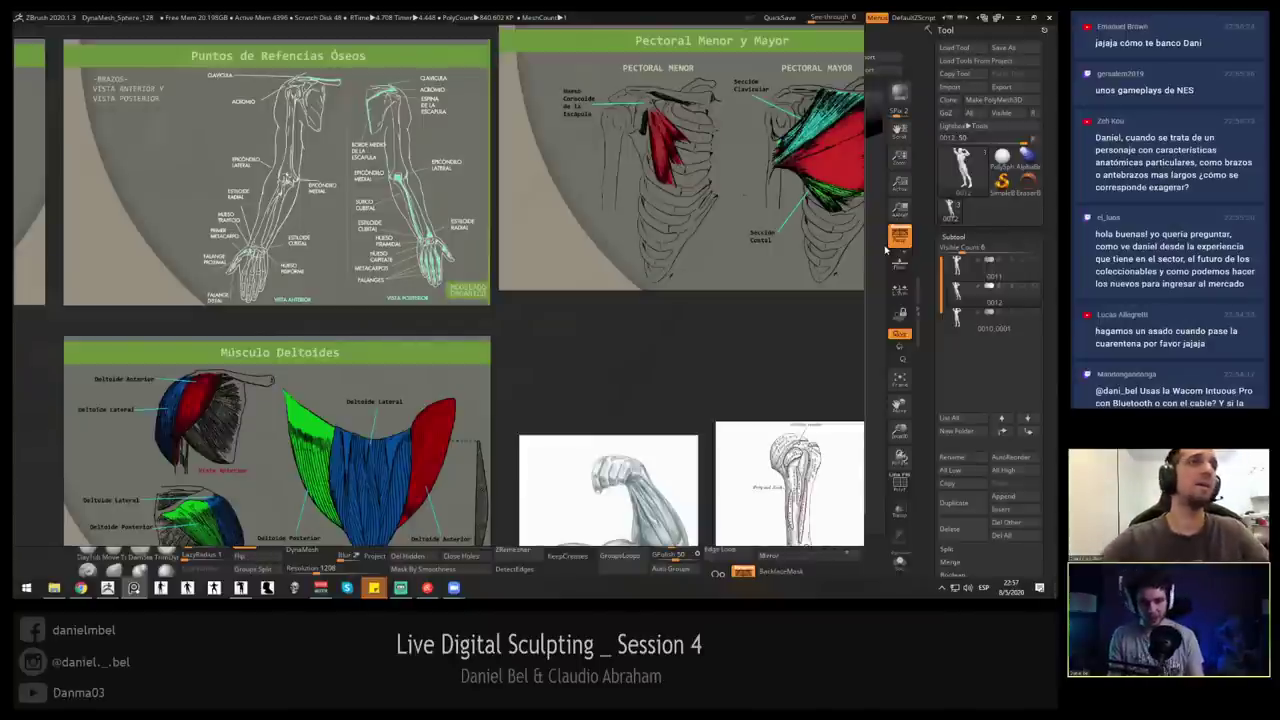
middle_drag(567, 287, 565, 279)
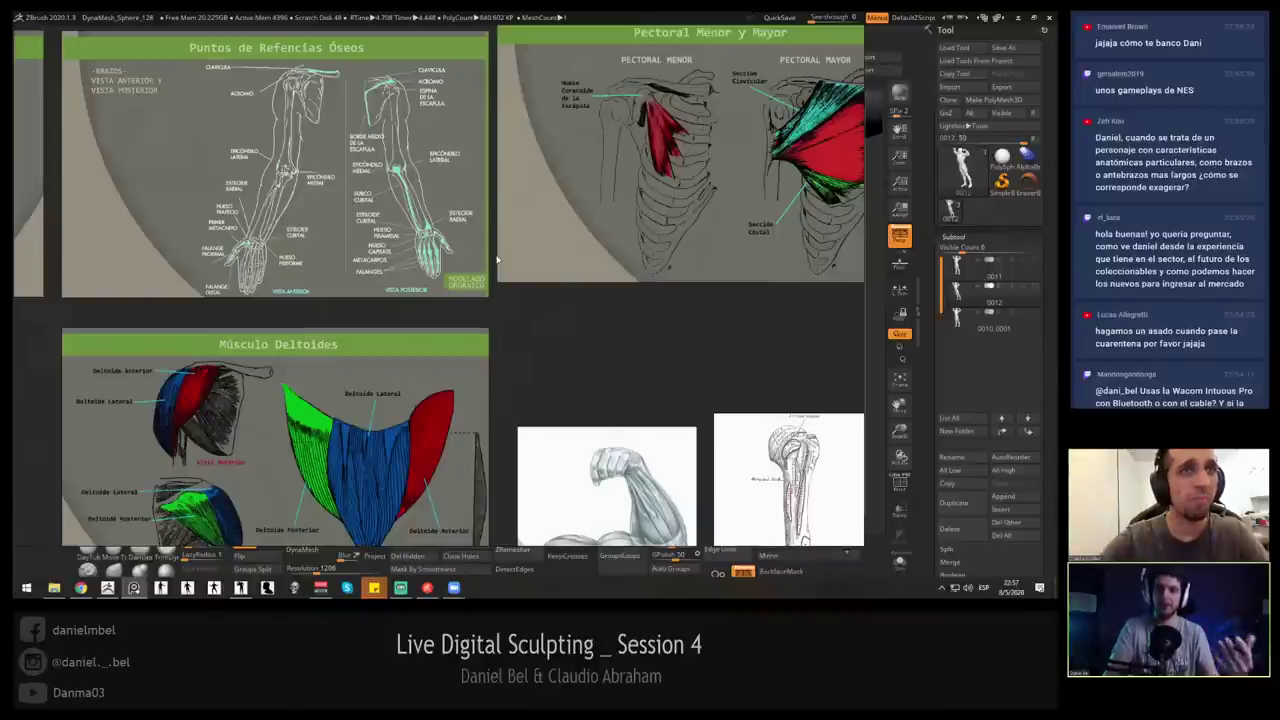
scroll(414, 229, down, 2)
scroll(414, 229, down, 5)
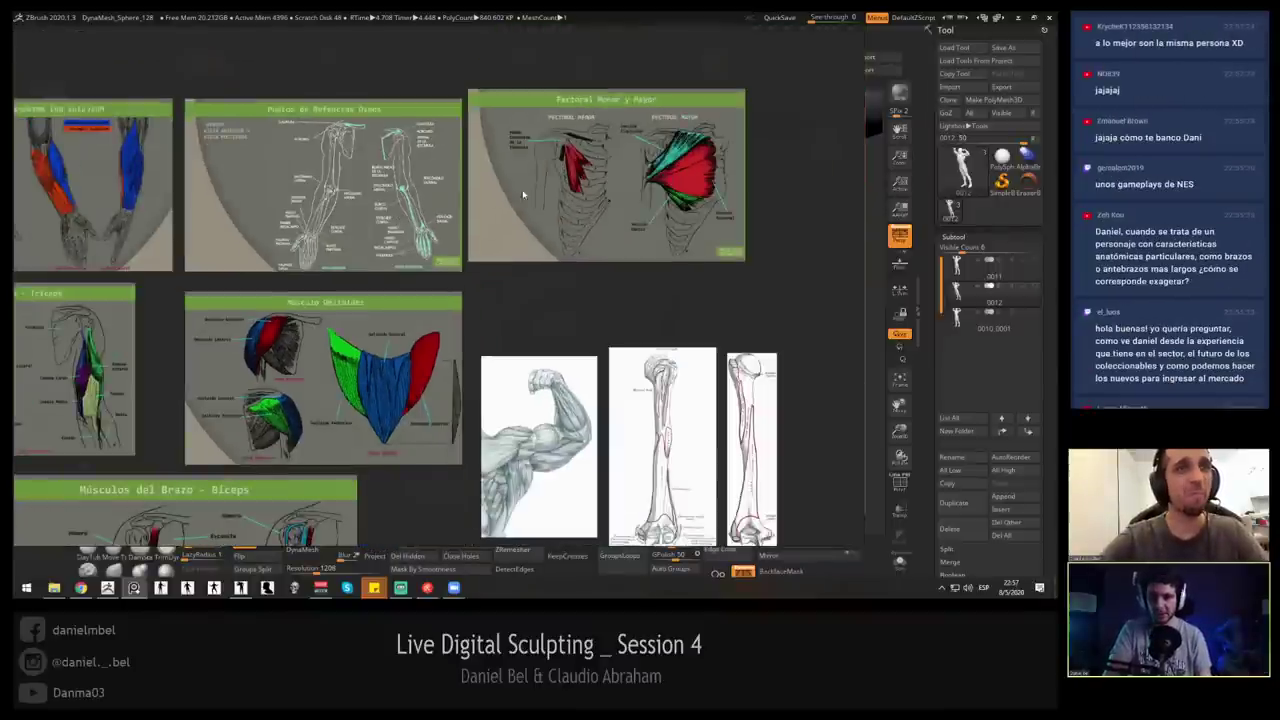
scroll(550, 221, up, 4)
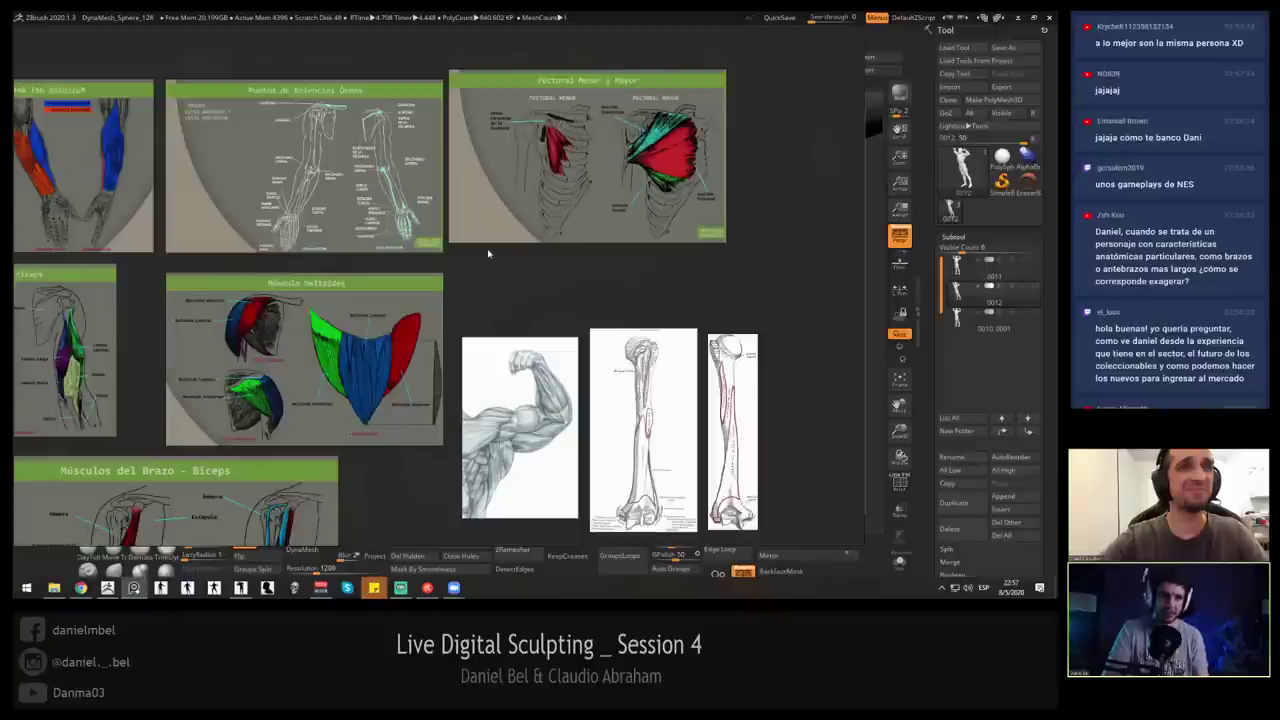
middle_drag(538, 292, 516, 208)
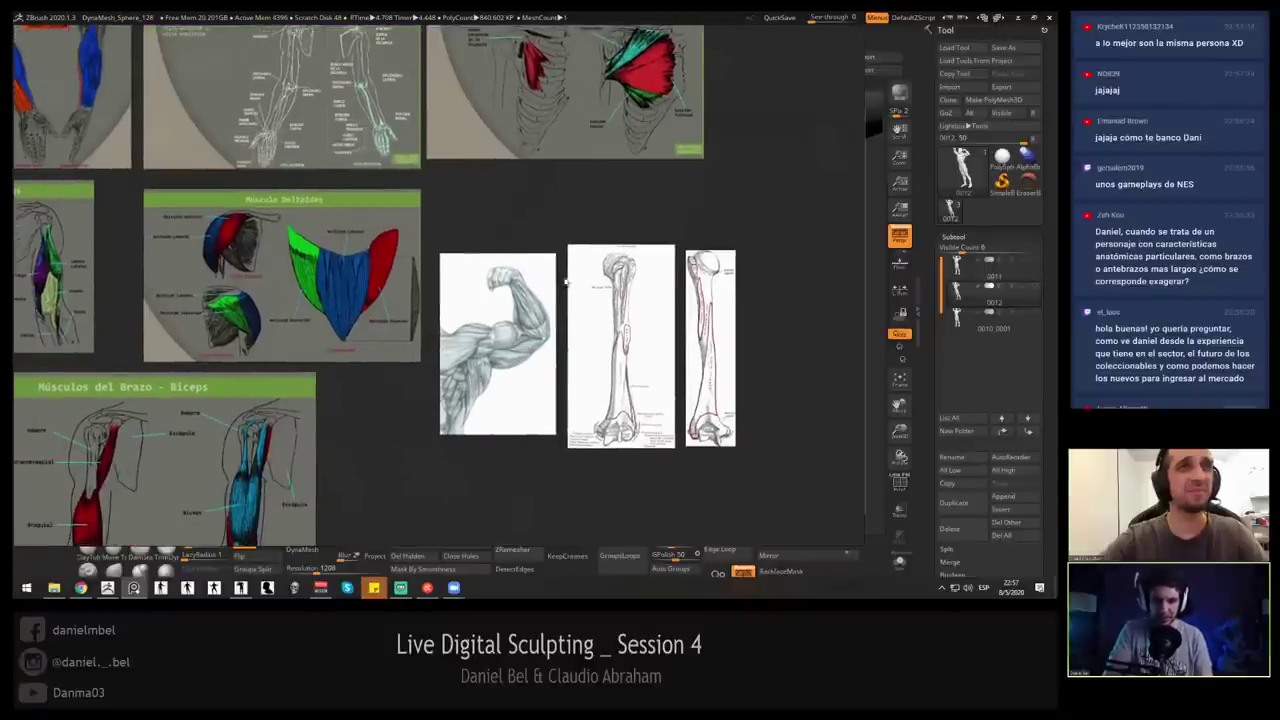
right_drag(500, 283, 579, 276)
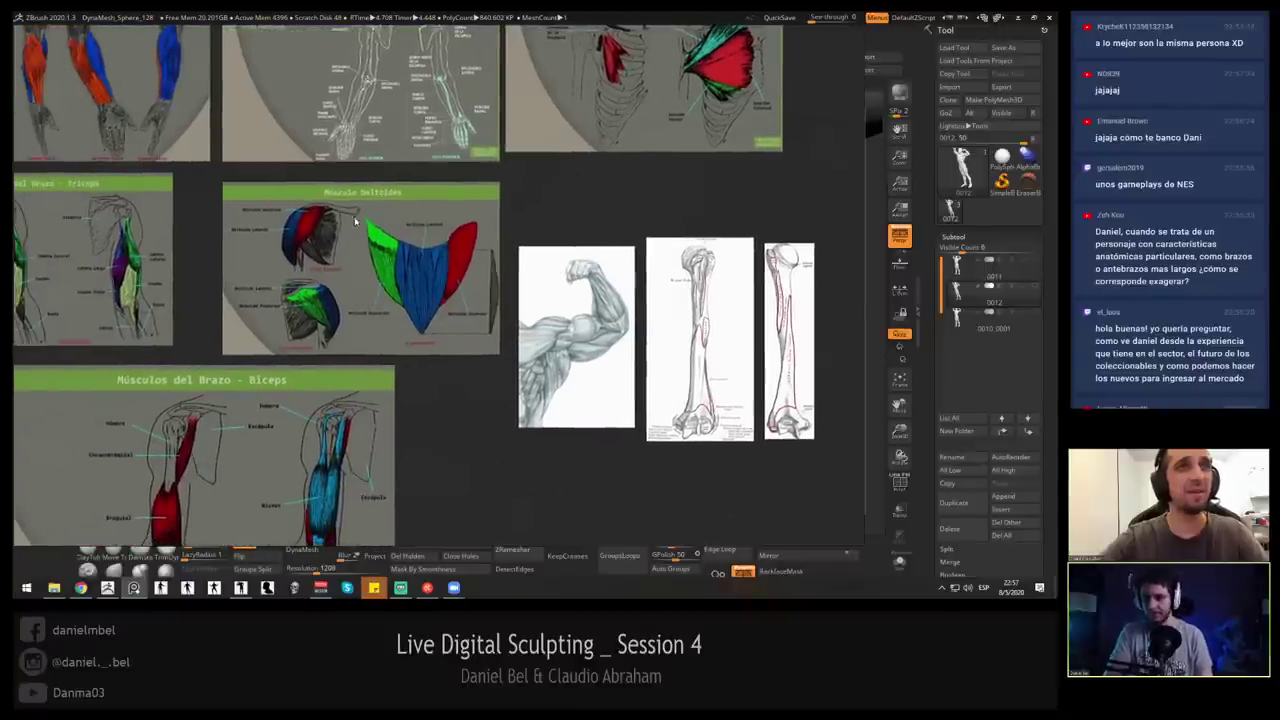
scroll(502, 221, down, 3)
right_drag(502, 221, 693, 93)
click(1012, 19)
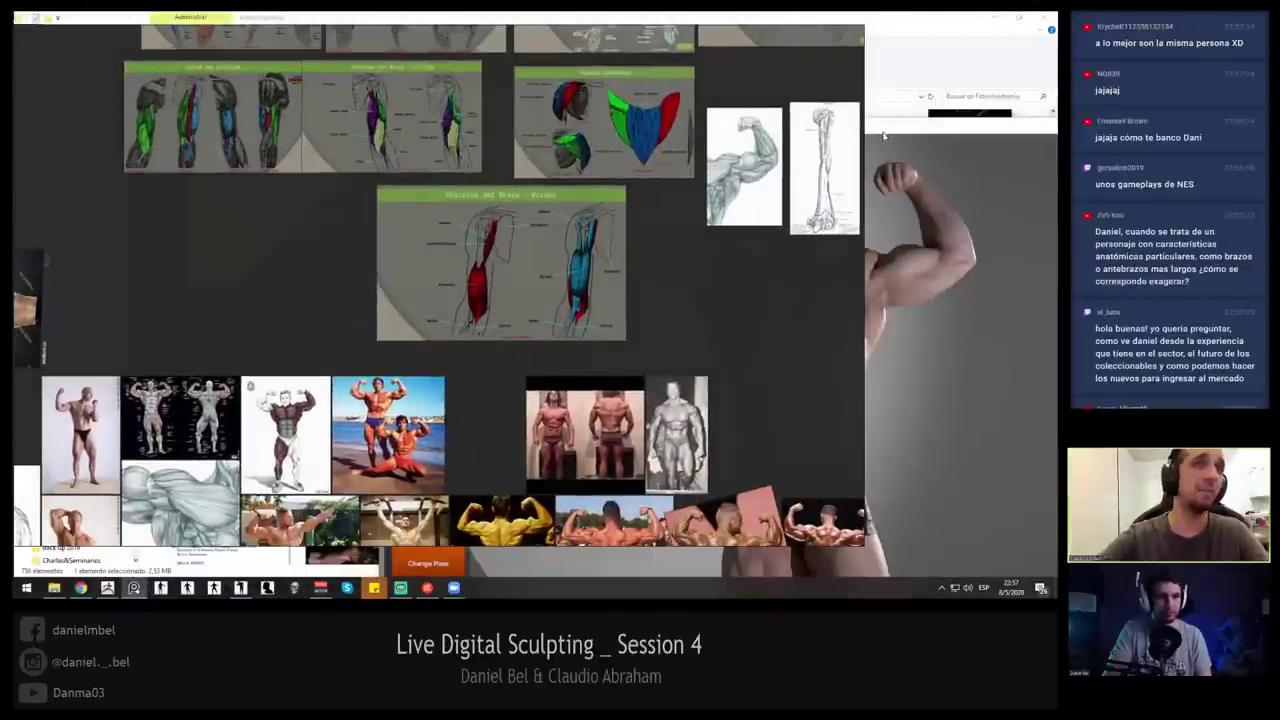
key(alt+Tab)
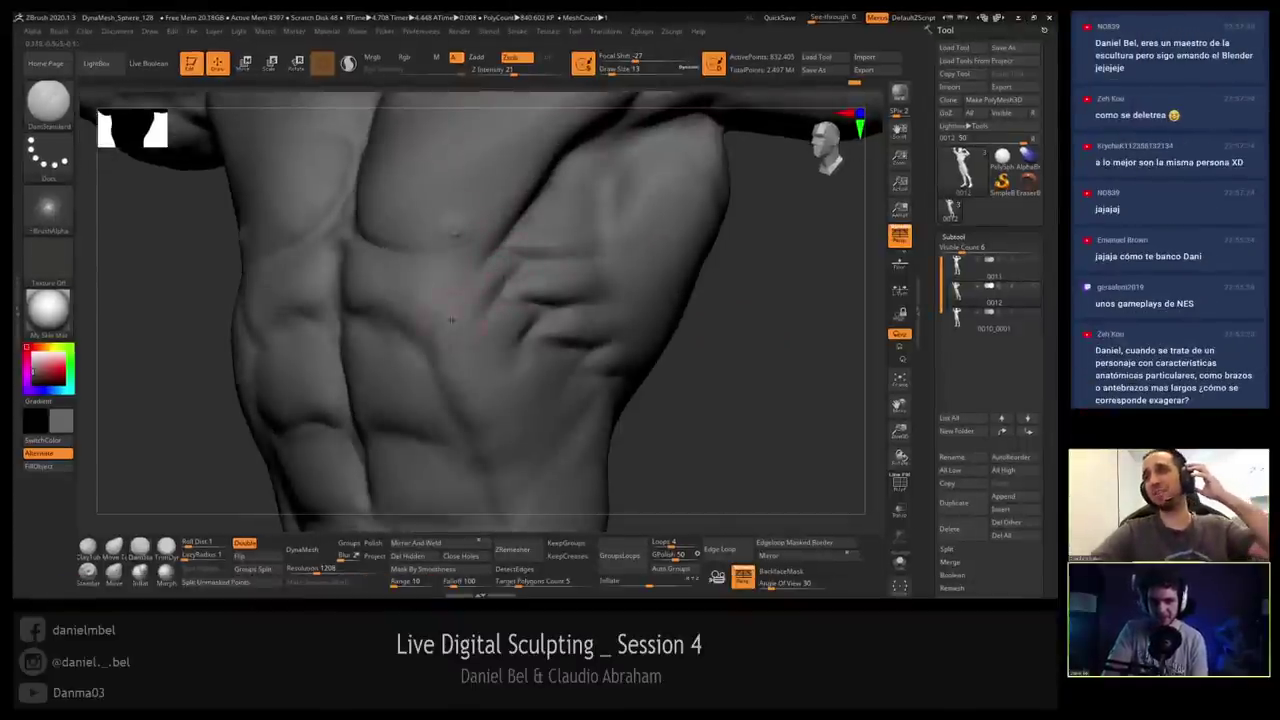
Make the 0012 subtool active and set up the DamStandard brush with a Z Intensity of 16.
mouse_move(452, 317)
alt+right_down()
mouse_move(453, 240)
mouse_move(453, 268)
mouse_move(466, 250)
mouse_move(464, 262)
alt+right_up()
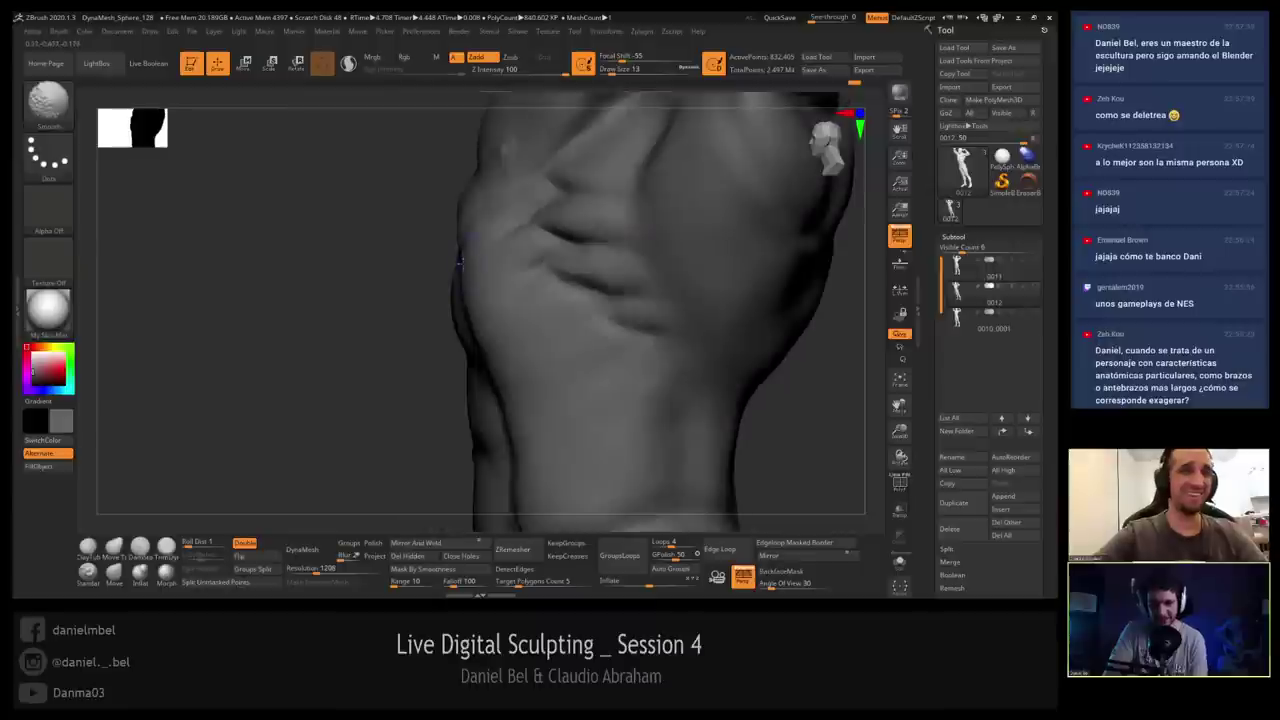
right_drag(514, 328, 502, 305)
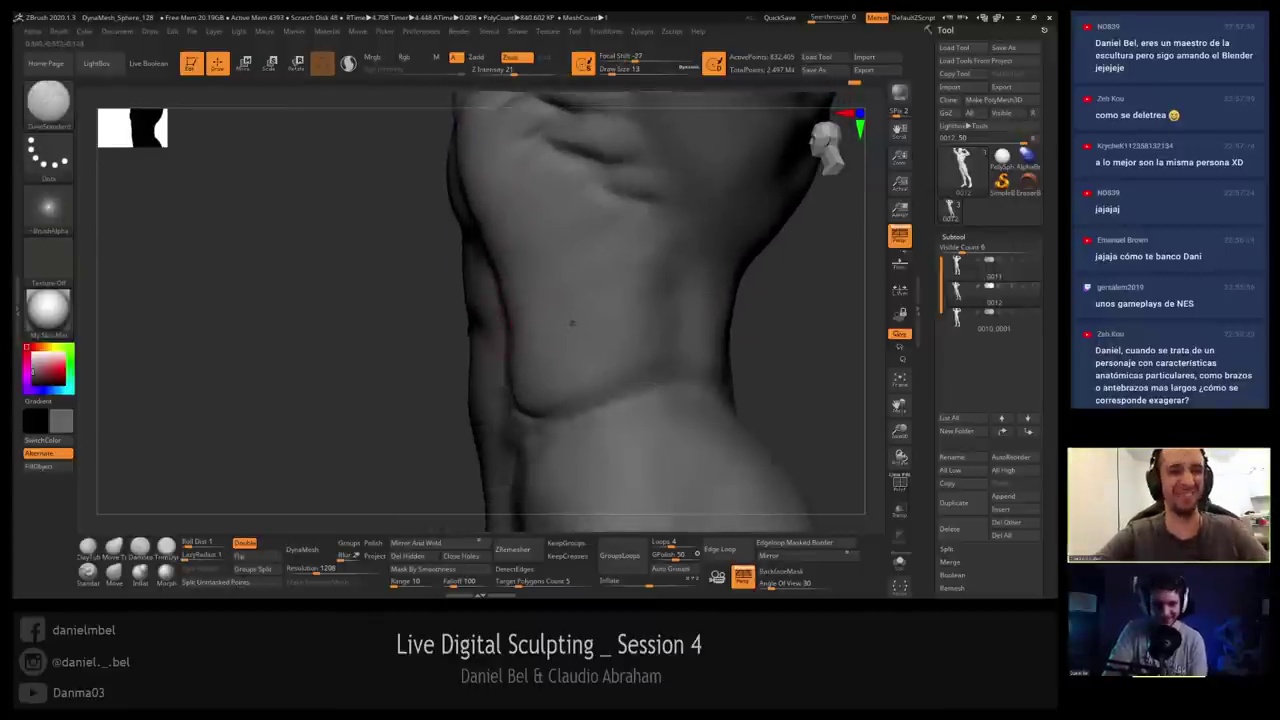
click(996, 320)
click(994, 296)
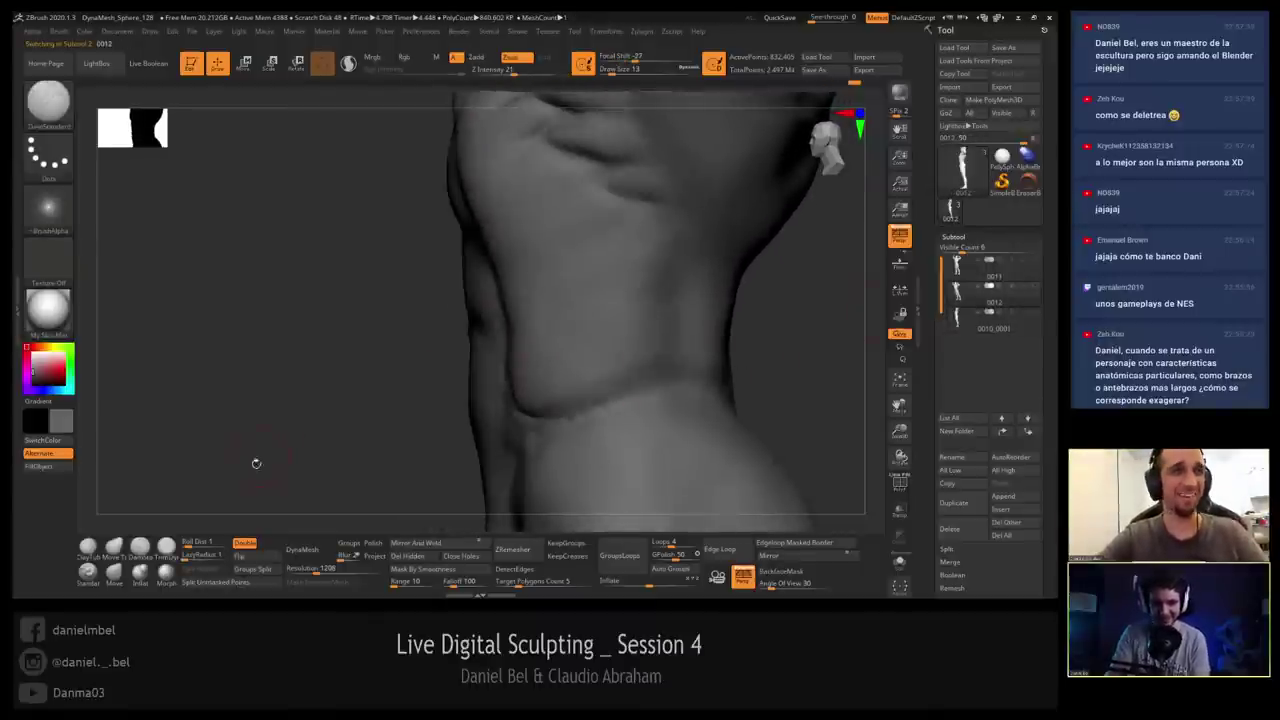
key(b)
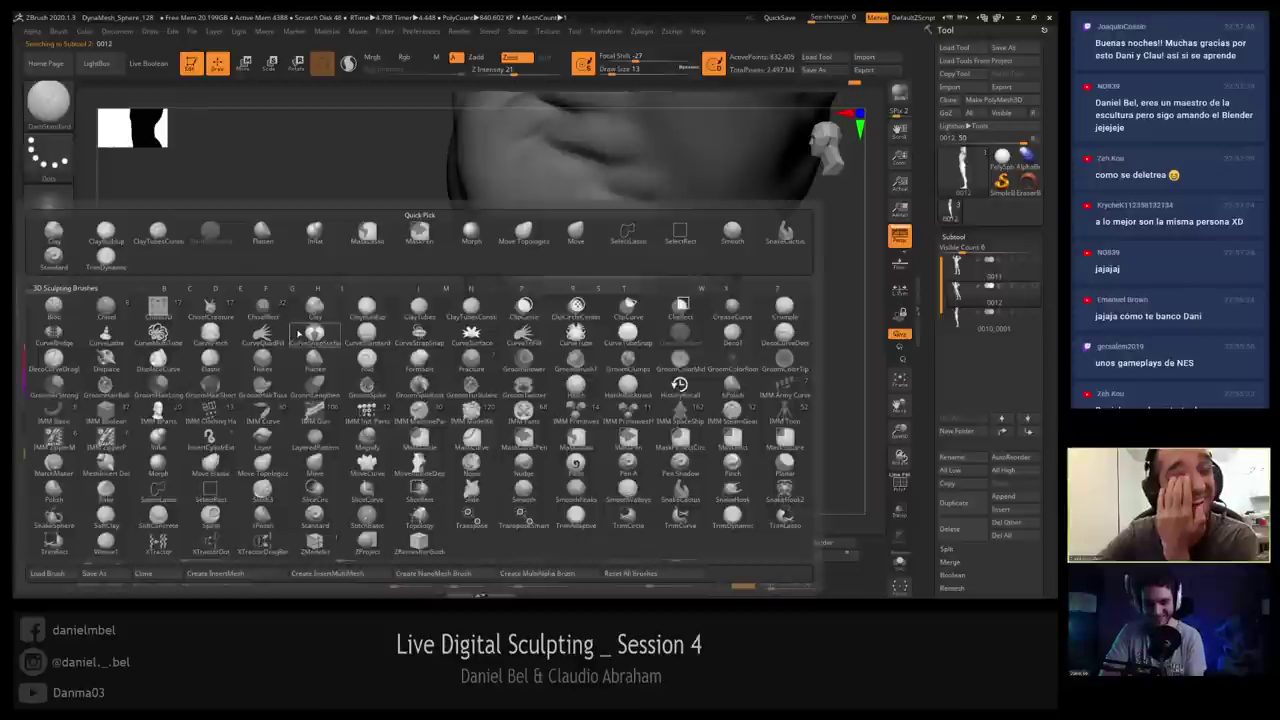
key(d)
key(s)
click(488, 70)
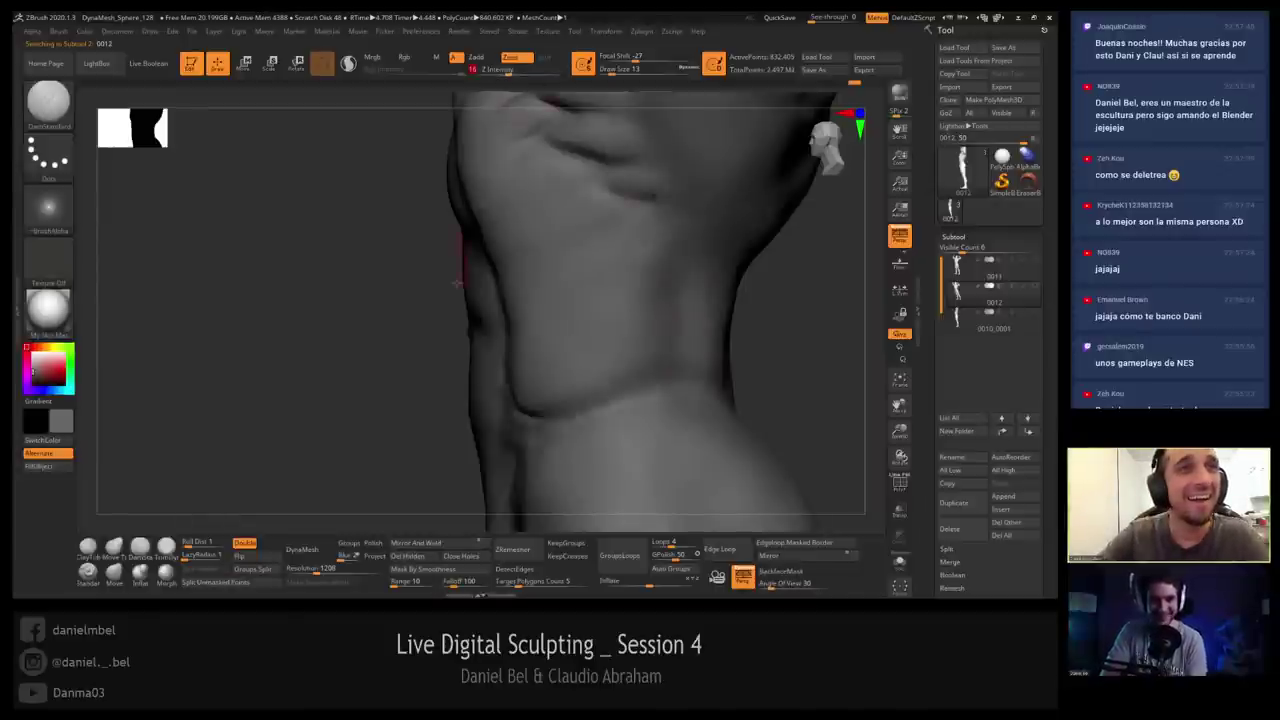
drag(420, 290, 590, 318)
Refine the abdominal forms with DamStandard at draw sizes 65 and 25, and smooth them at a draw size of 18.
key(s)
click(471, 345)
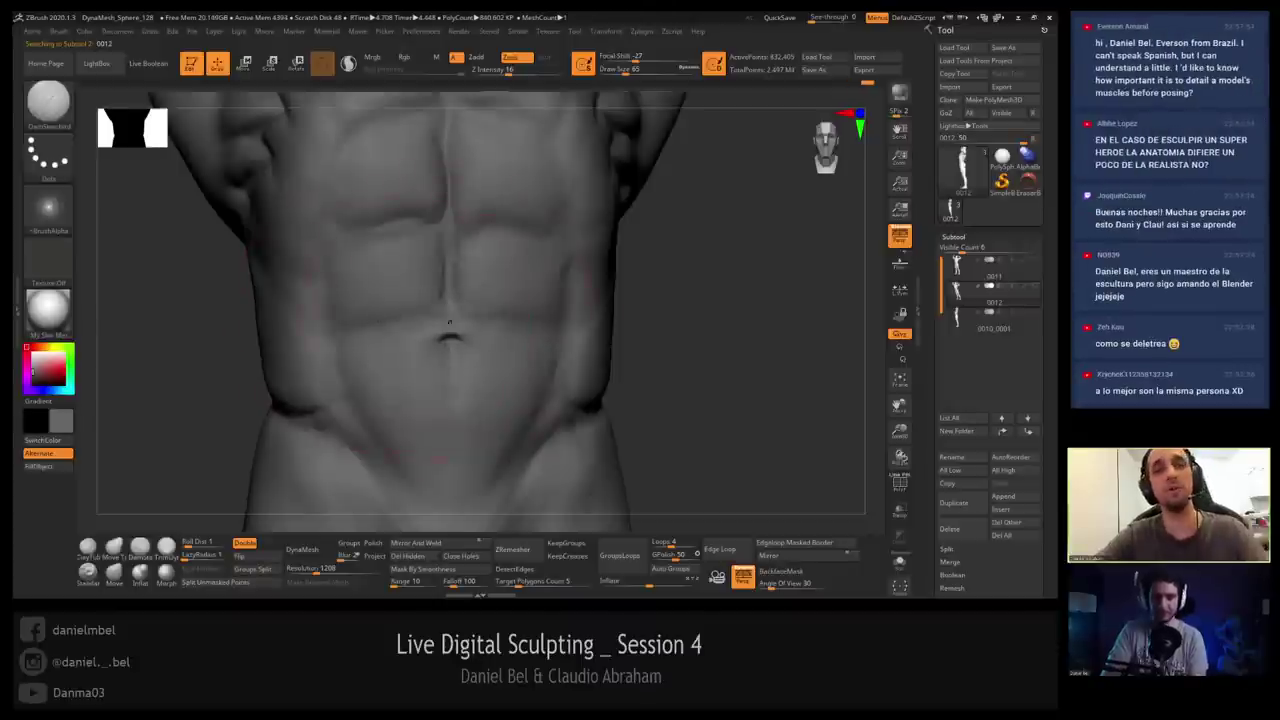
mouse_move(449, 322)
right_down()
mouse_move(467, 323)
mouse_move(438, 319)
right_up()
key(s)
drag(457, 251, 448, 250)
key(bracketleft)
key(bracketleft)
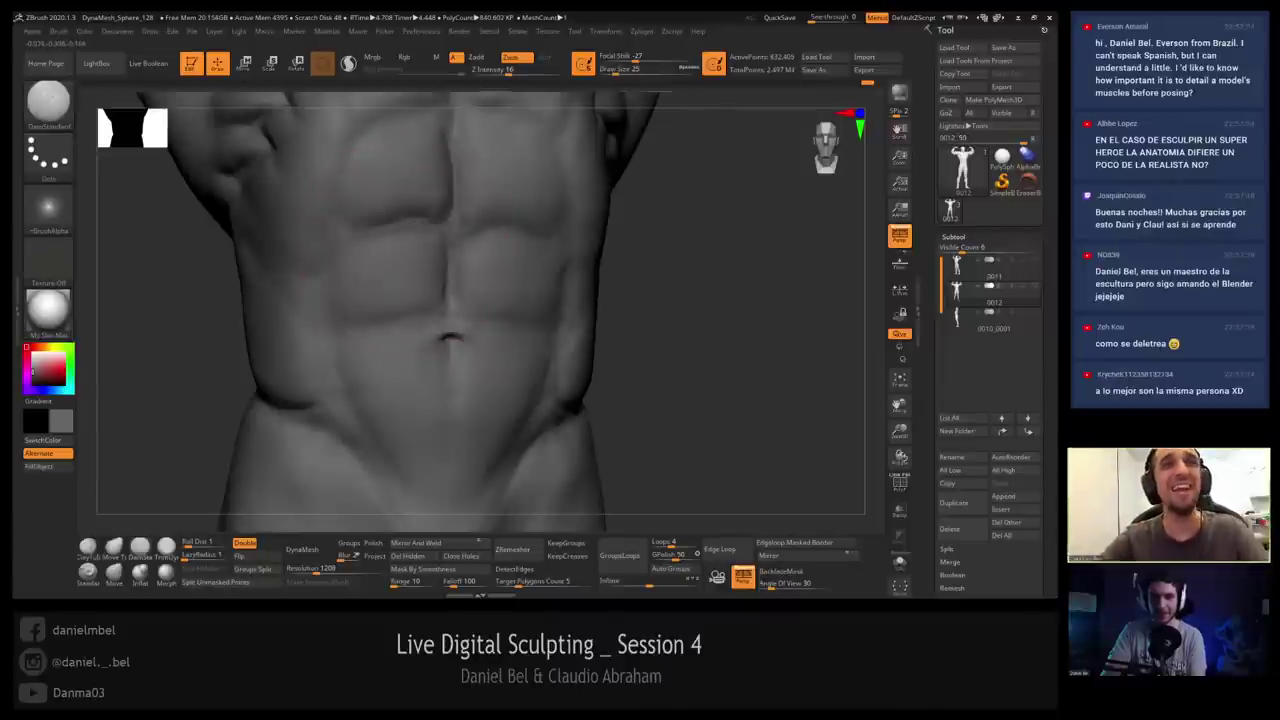
right_drag(410, 226, 394, 220)
key(bracketleft)
key(shift)
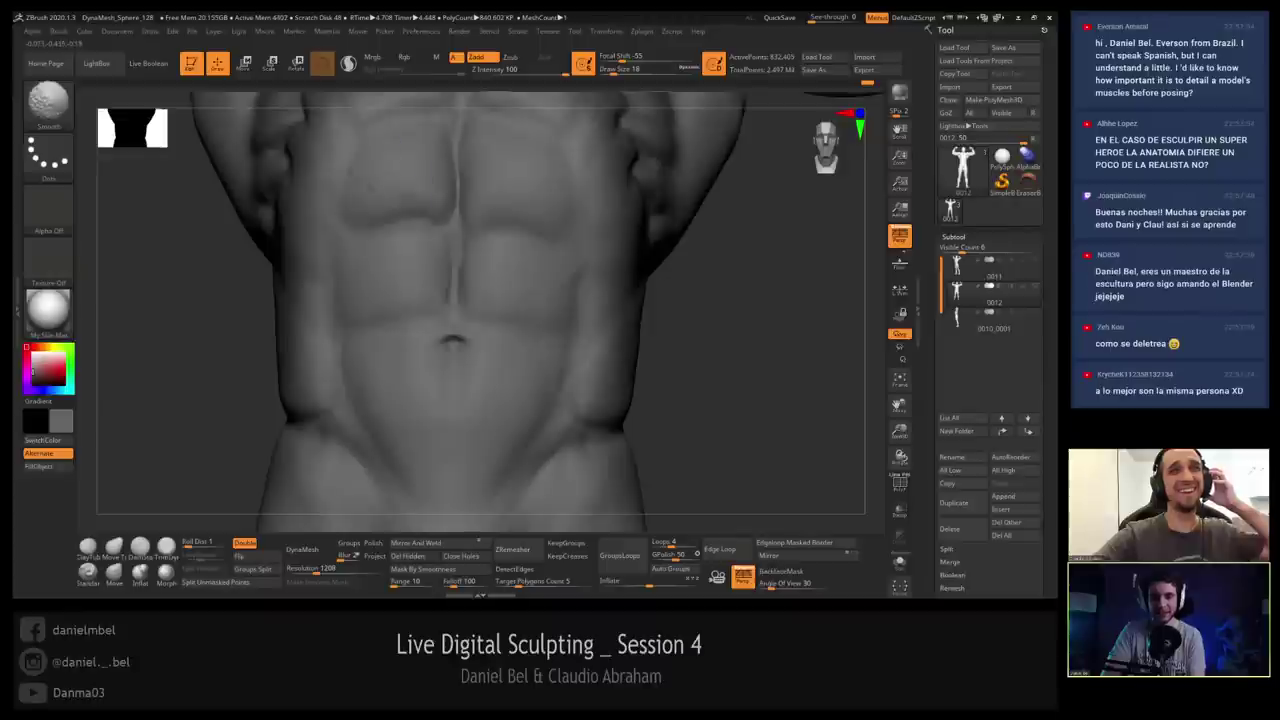
Refine the midline groove and the inner edges of the abdominal blocks with DamStandard at draw sizes 22 and 35.
right_drag(476, 191, 405, 215)
right_drag(509, 241, 540, 230)
key(s)
drag(487, 229, 491, 229)
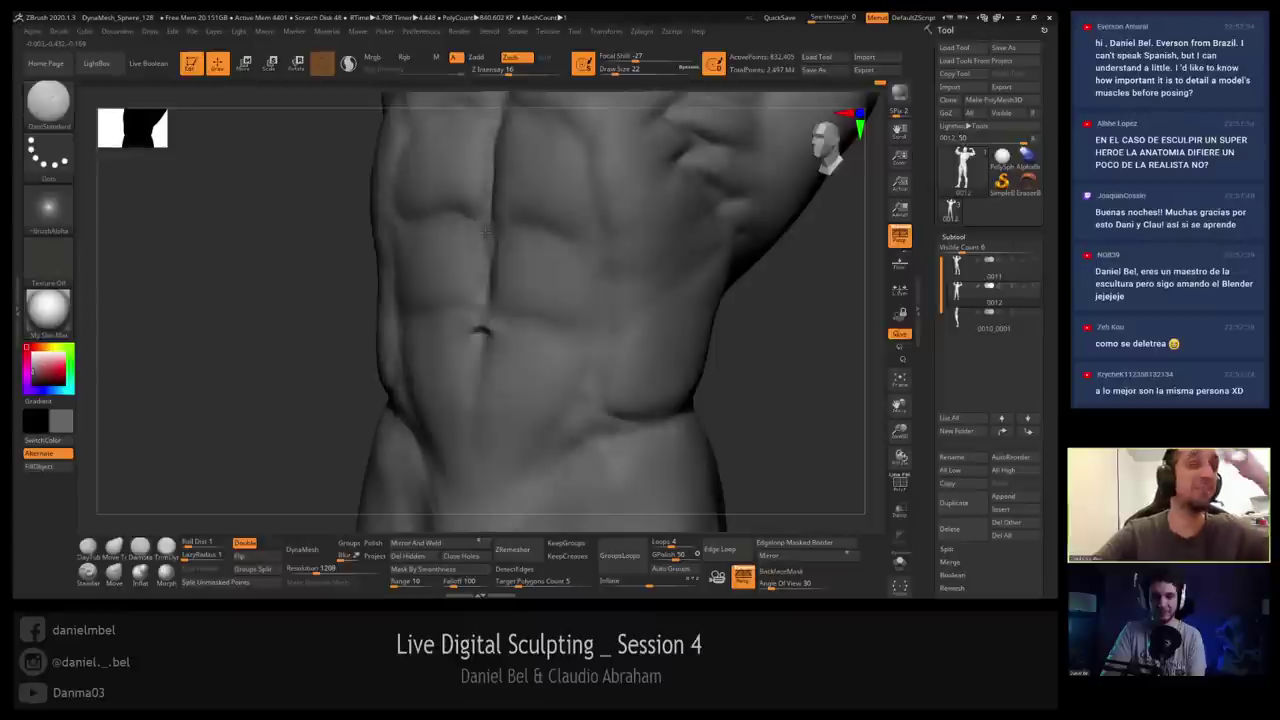
alt+right_drag(488, 237, 490, 304)
key(s)
drag(487, 243, 495, 243)
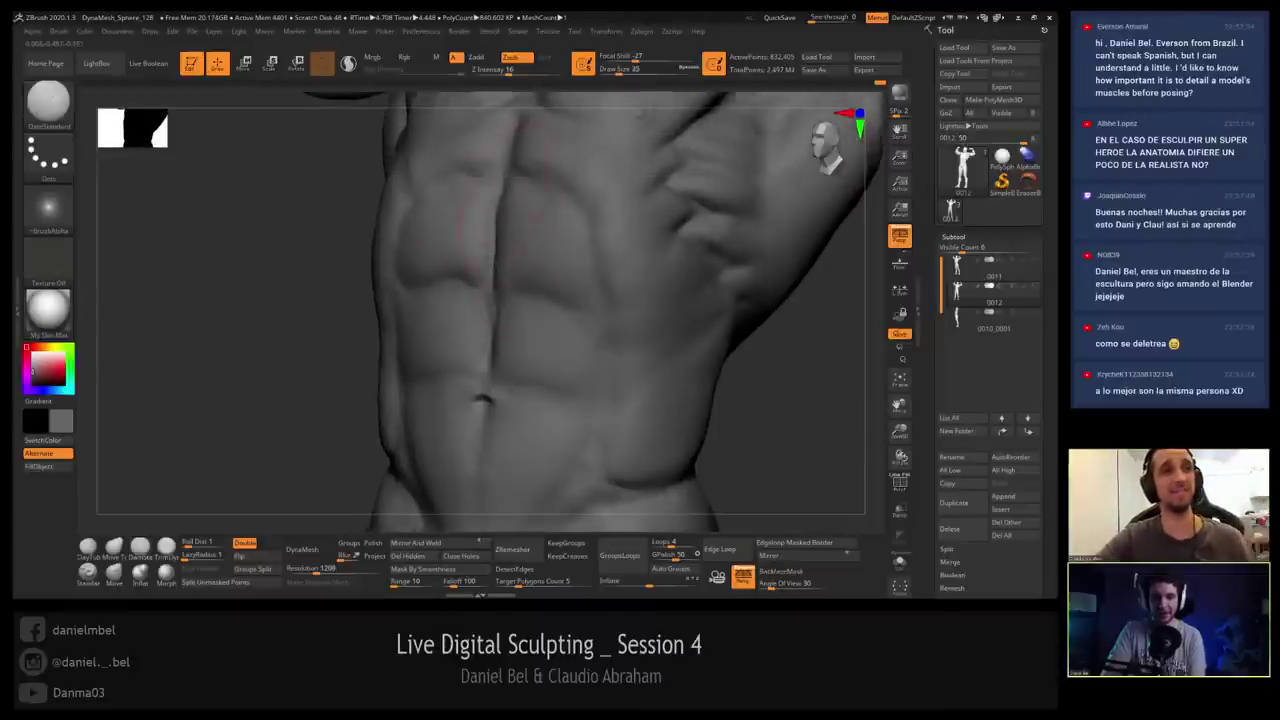
right_drag(445, 192, 489, 176)
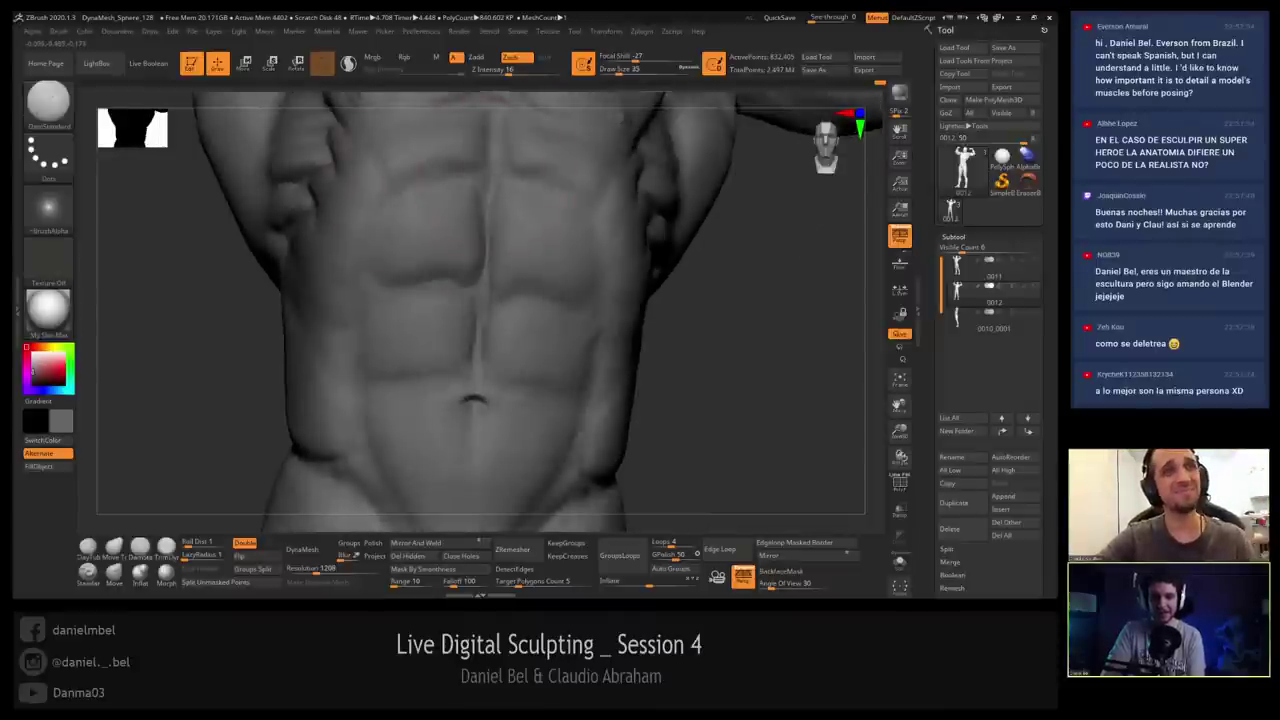
Define the upper abdominal area beneath the pectorals with DamStandard at draw sizes 23 and 16.
alt+right_drag(432, 146, 424, 229)
key(s)
drag(418, 226, 413, 226)
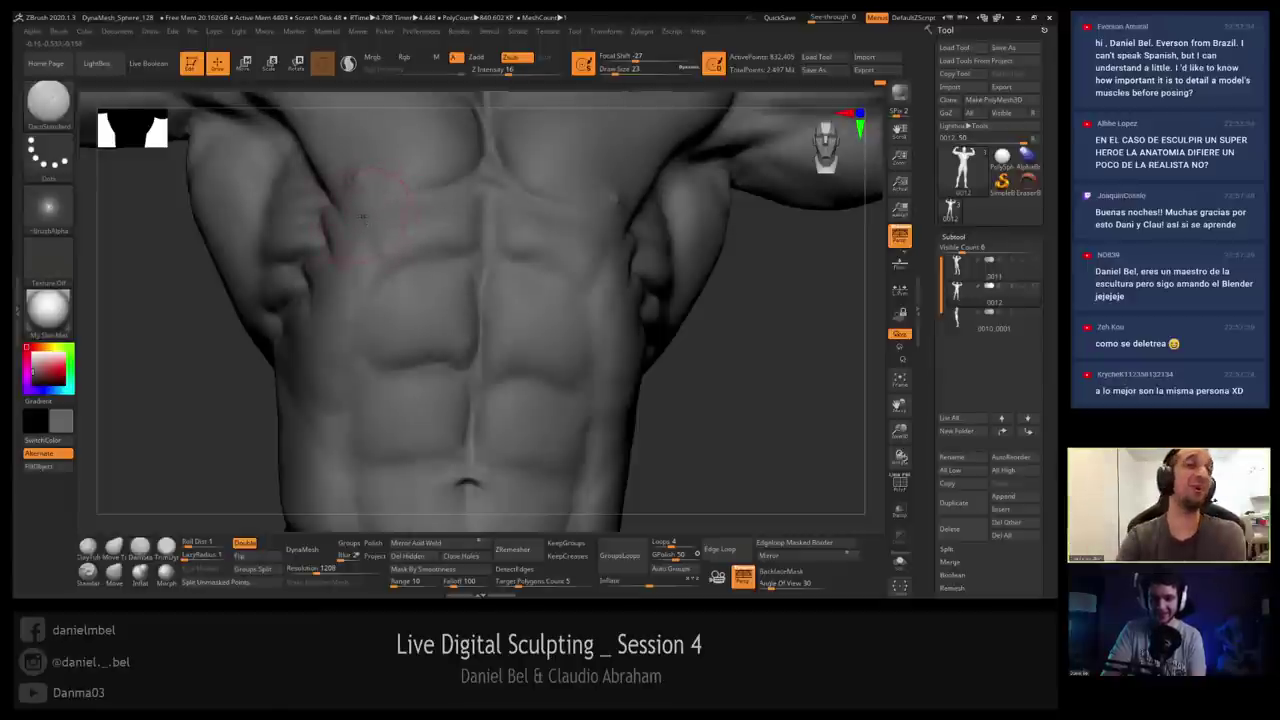
right_drag(378, 222, 416, 219)
key(s)
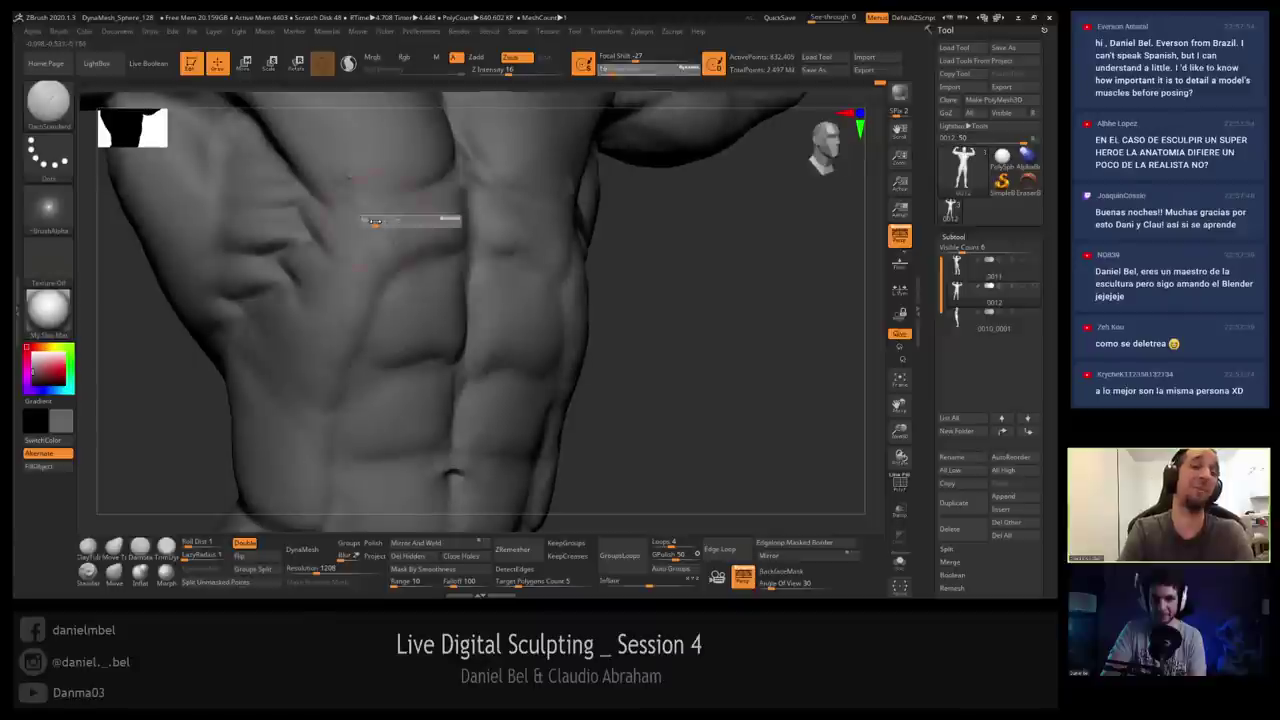
drag(371, 217, 366, 217)
mouse_move(373, 218)
right_down()
mouse_move(391, 213)
mouse_move(412, 284)
mouse_move(413, 262)
mouse_move(564, 253)
right_up()
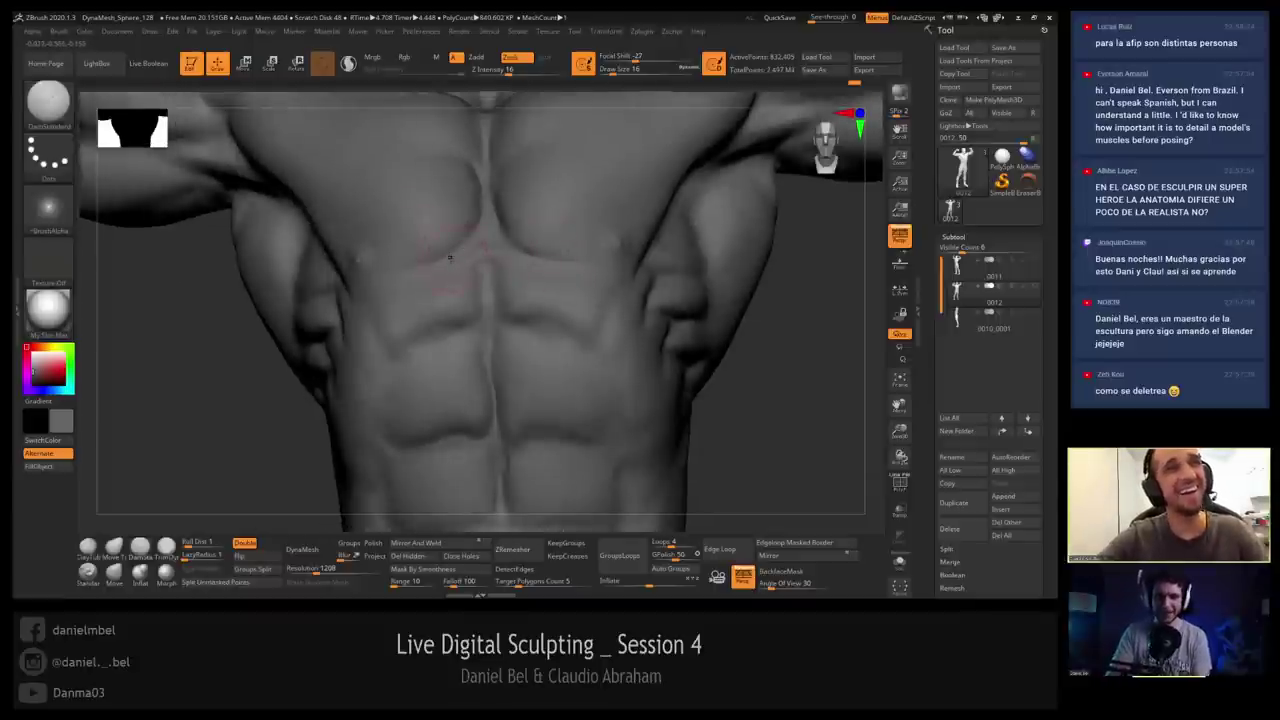
Refine the lower pectoral borders and the base of the sternum with DamStandard and Smooth at a draw size of 17.
ctrl+right_drag(455, 254, 456, 263)
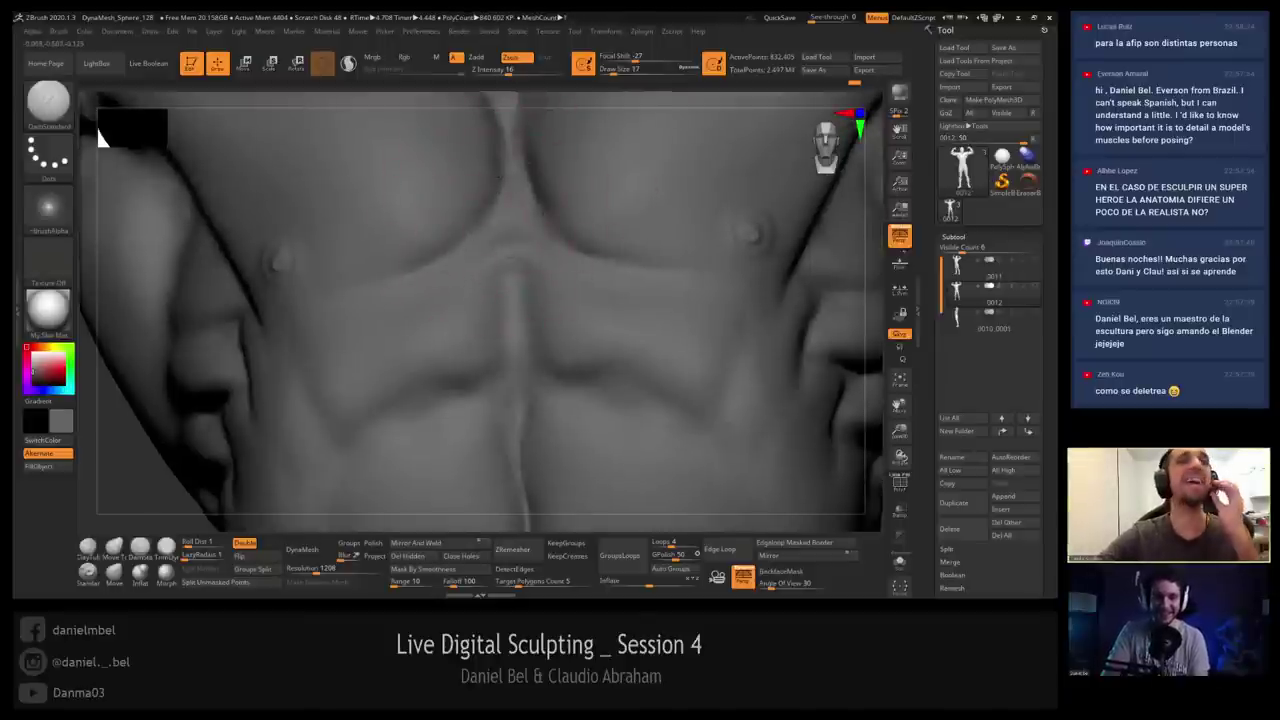
right_drag(100, 138, 162, 127)
alt+right_drag(576, 203, 486, 279)
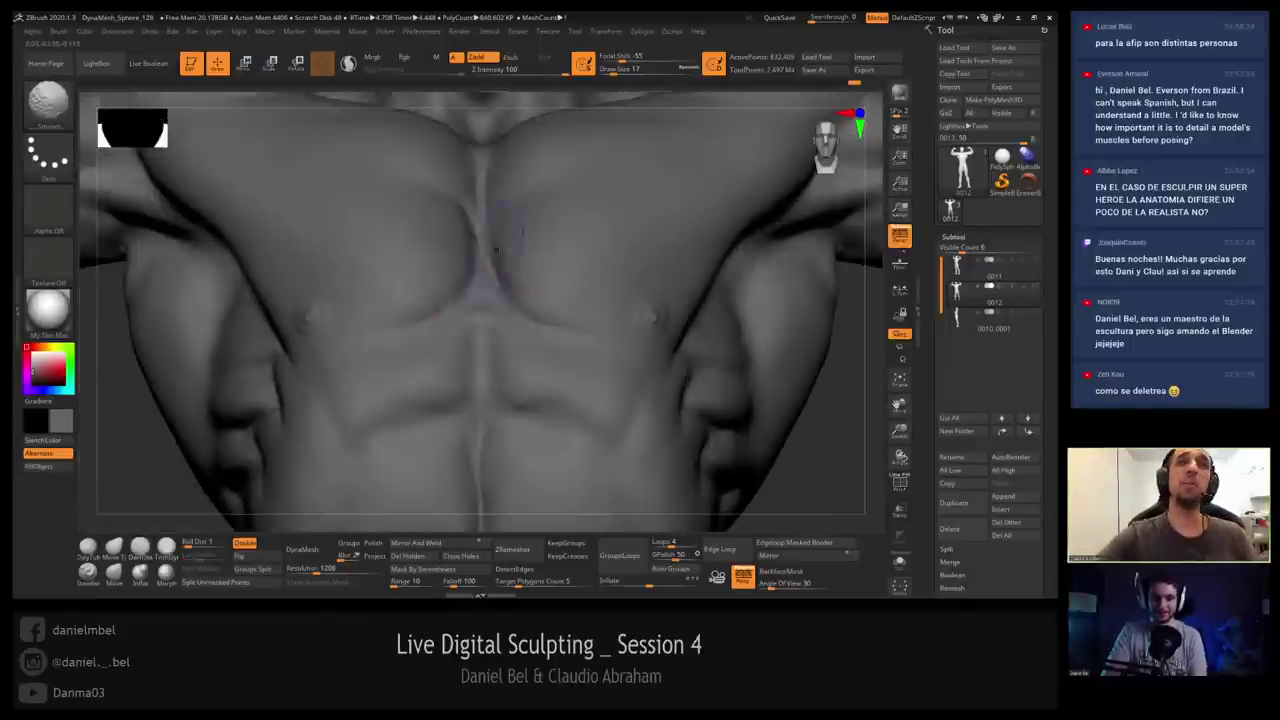
Save the tool over the existing 0011.ZTL file in the Session 004 folder.
click(841, 67)
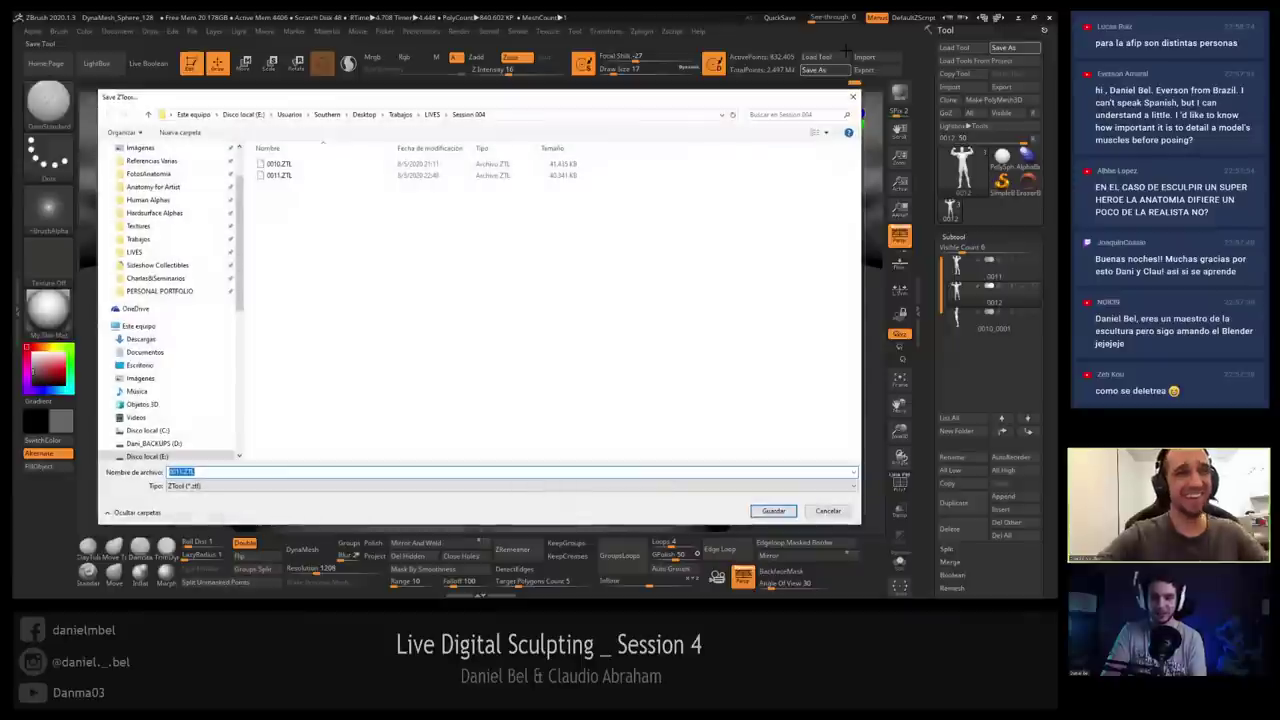
key(Return)
key(Left)
key(Return)
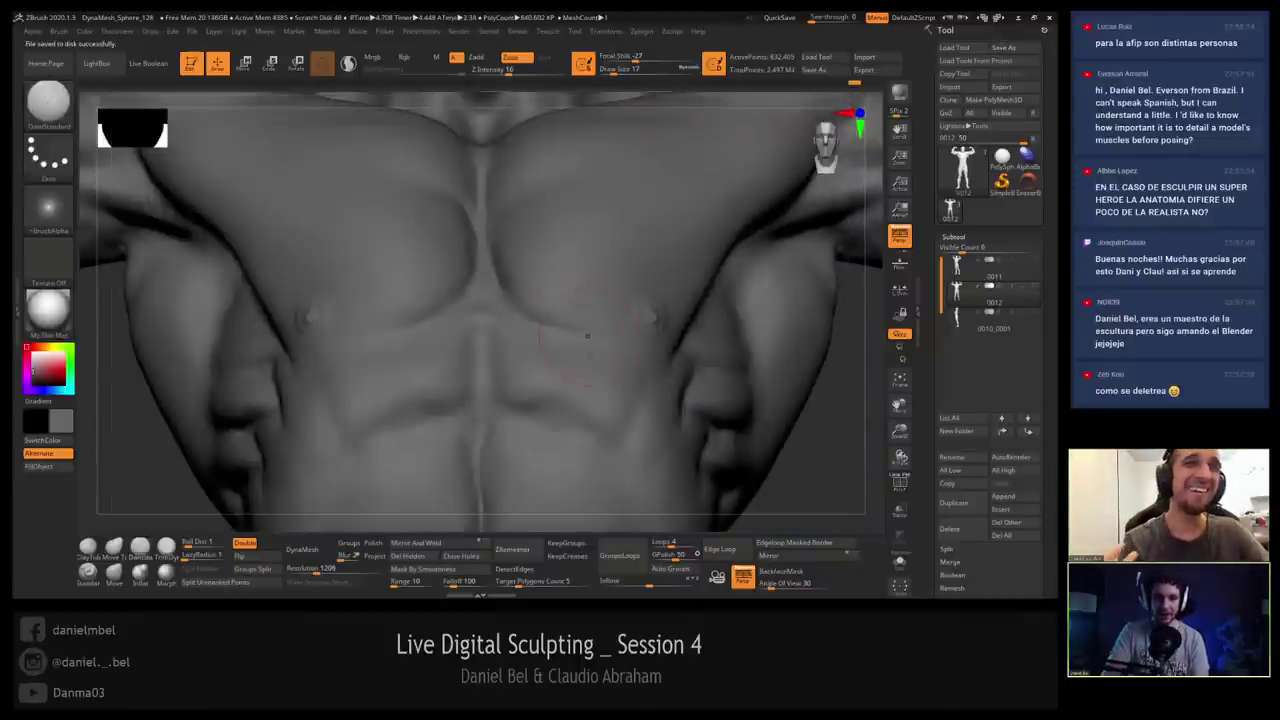
Adjust the outer lat and torso silhouette with the Move brush at draw sizes 62 and 80.
right_drag(588, 334, 552, 292)
click(114, 571)
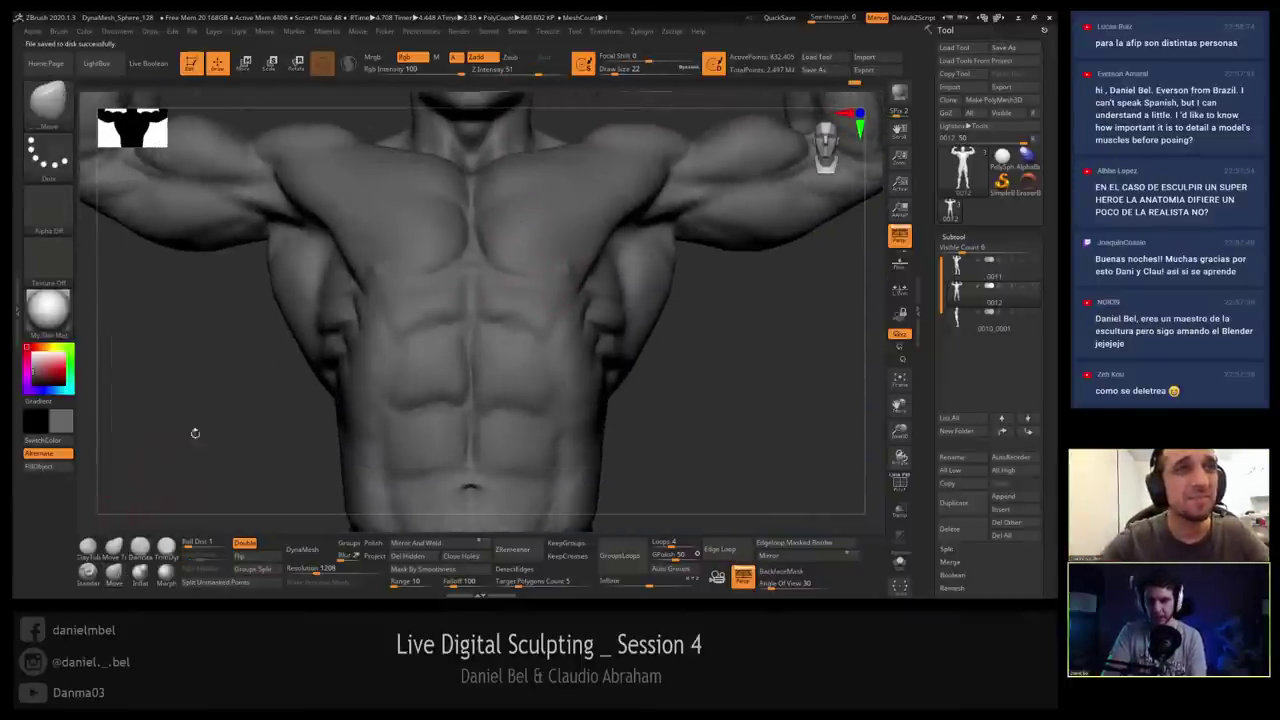
key(s)
click(300, 334)
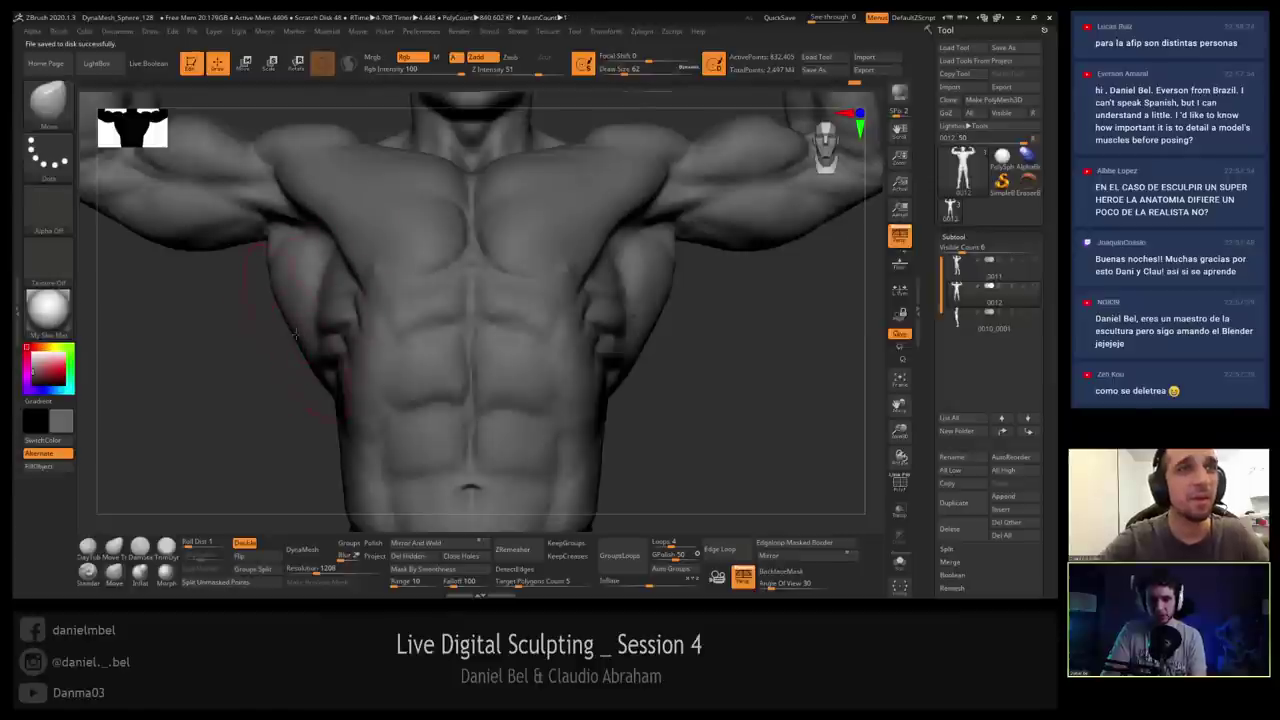
key(s)
click(297, 335)
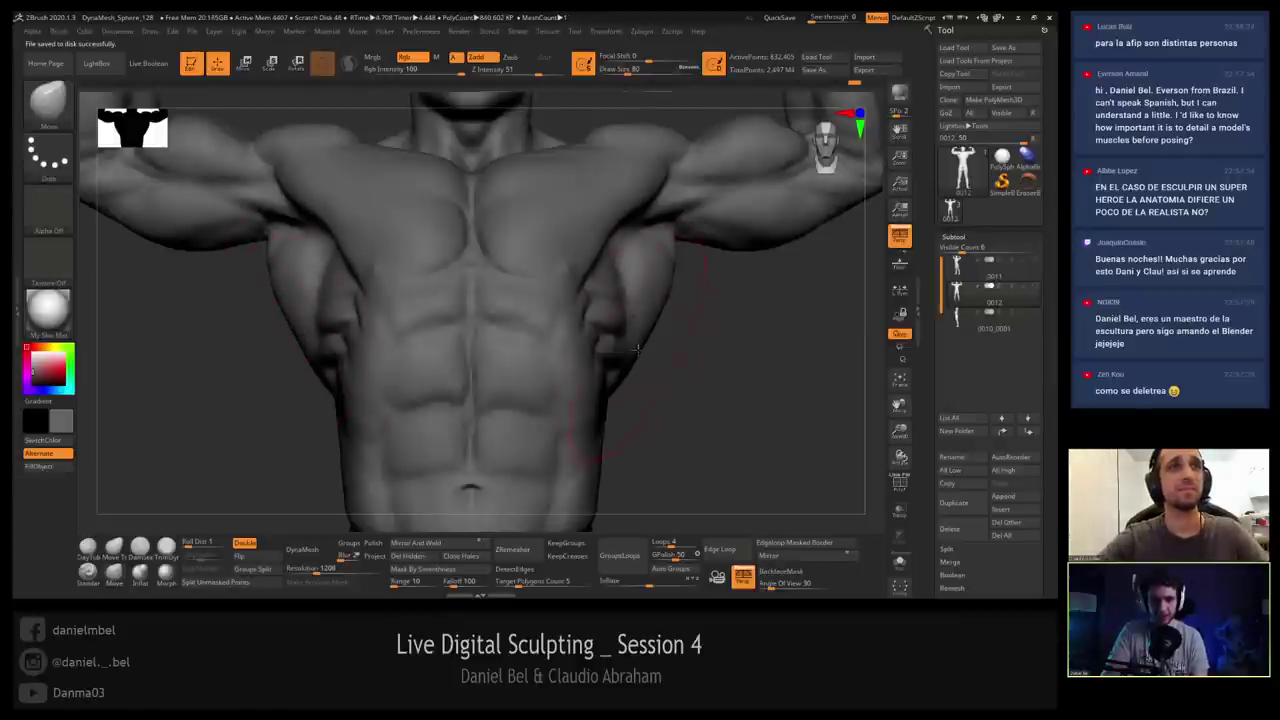
mouse_move(636, 351)
right_down()
mouse_move(580, 298)
mouse_move(498, 298)
right_up()
Adjust the abdominal profile from side and three-quarter views with the Move brush at draw size 44.
key(s)
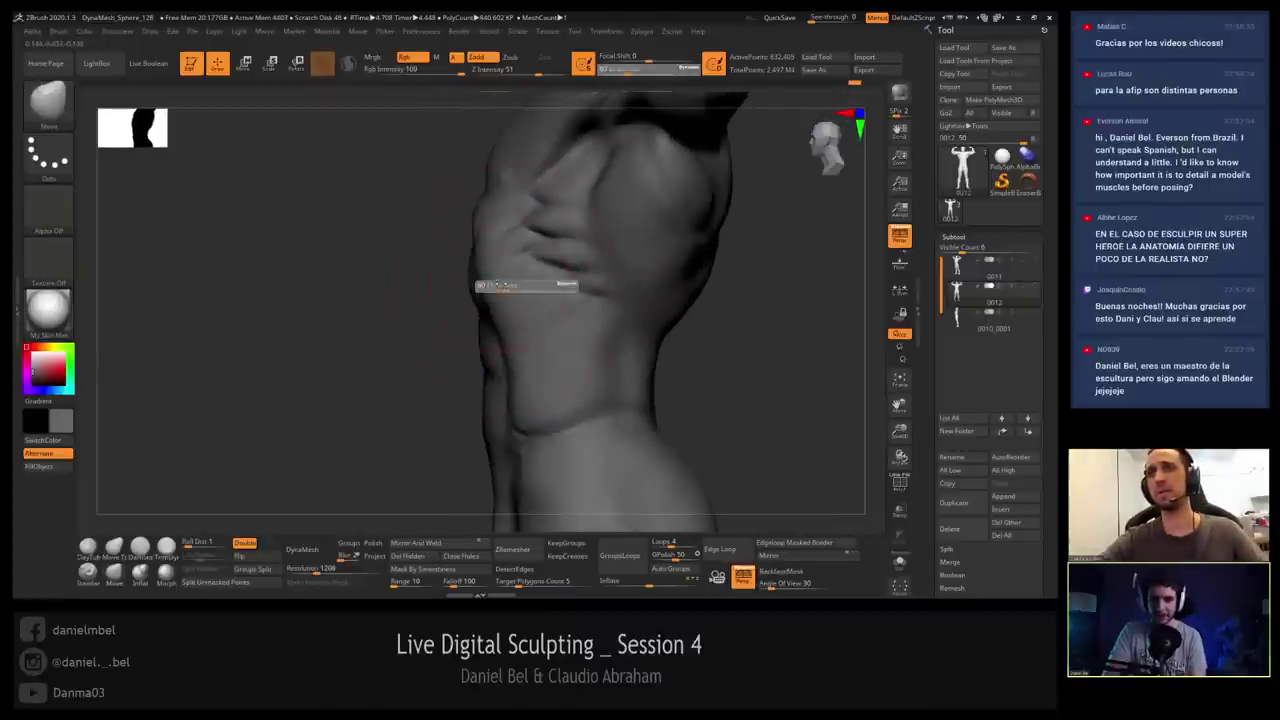
click(491, 296)
mouse_move(450, 215)
right_down()
mouse_move(487, 208)
mouse_move(449, 278)
right_up()
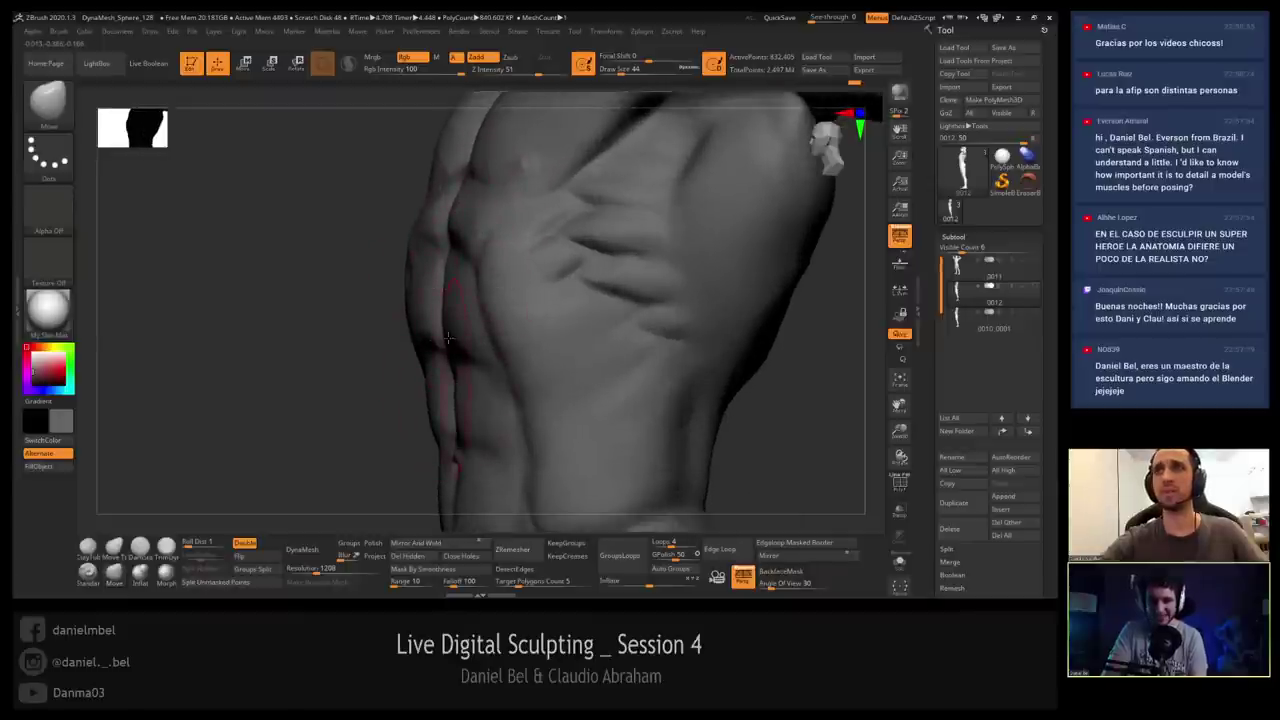
mouse_move(449, 445)
alt+right_down()
mouse_move(460, 385)
mouse_move(590, 380)
mouse_move(605, 362)
mouse_move(612, 285)
mouse_move(640, 262)
mouse_move(650, 225)
alt+right_up()
mouse_move(480, 265)
right_down()
mouse_move(410, 228)
mouse_move(395, 255)
right_up()
Refine the abdominal midline and the grooves between the blocks with DamStandard at draw size 27 and Smooth at 16.
click(140, 545)
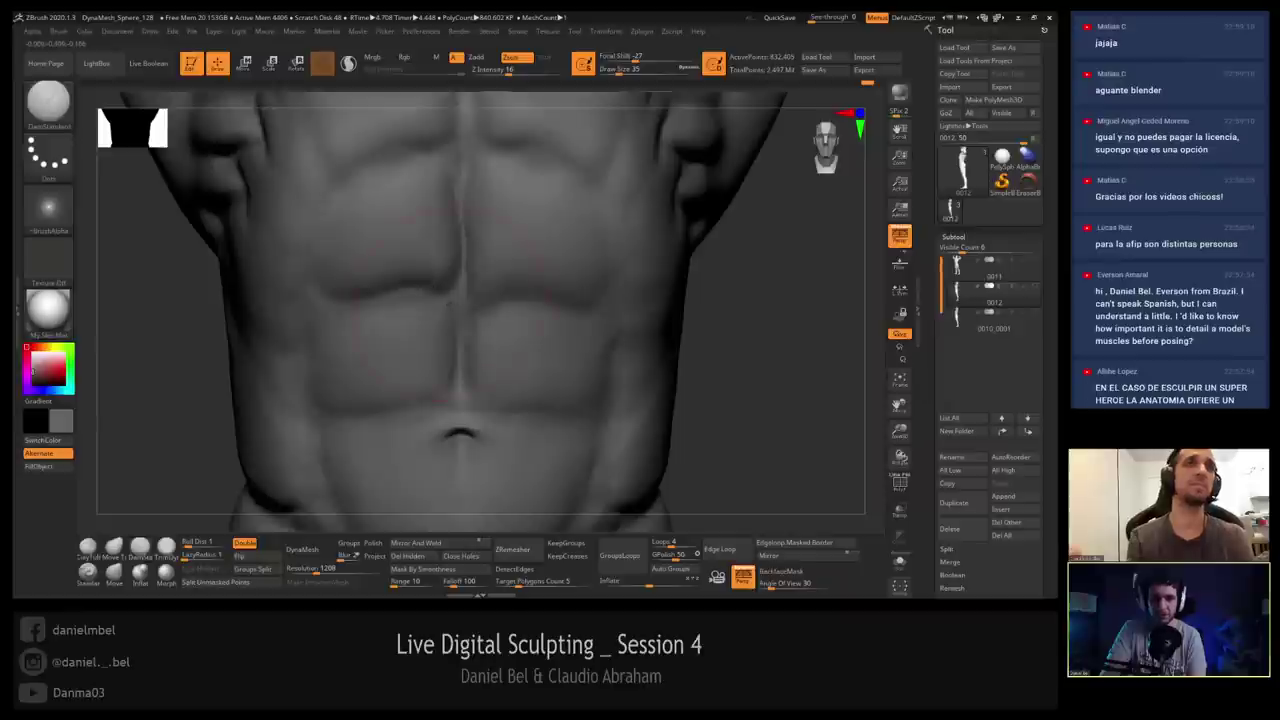
key(s)
click(382, 289)
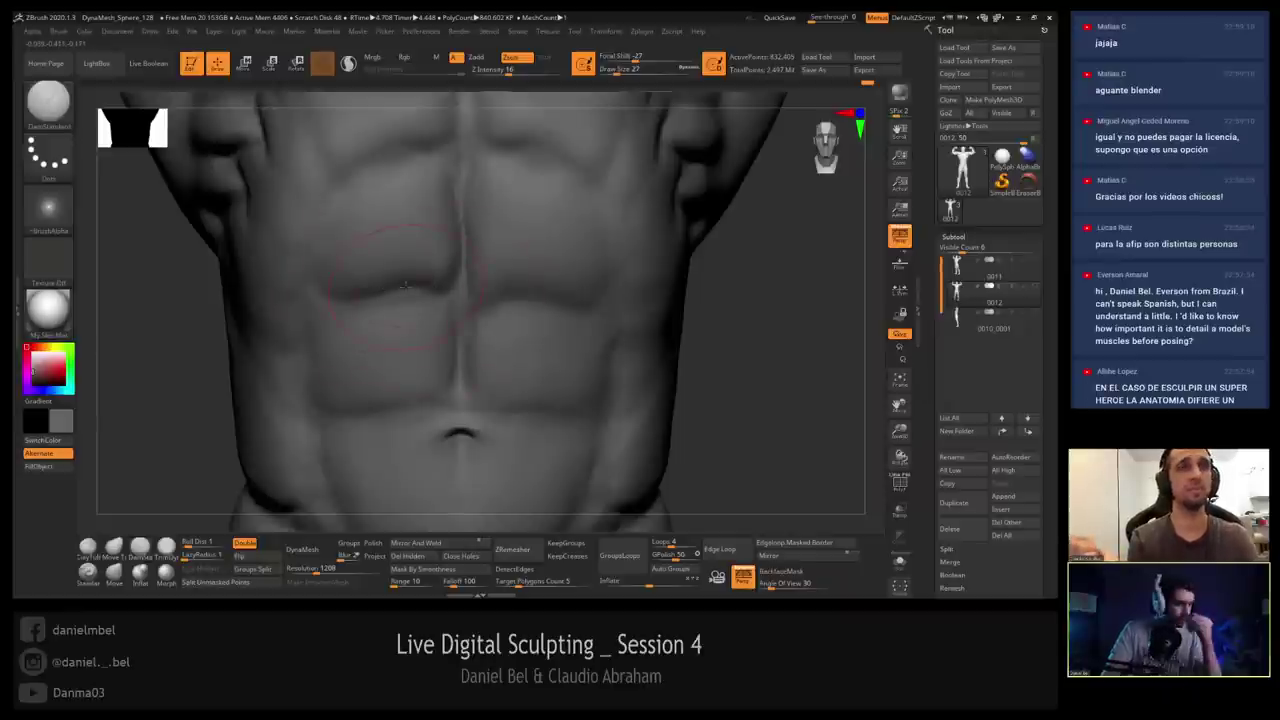
key(s)
click(462, 291)
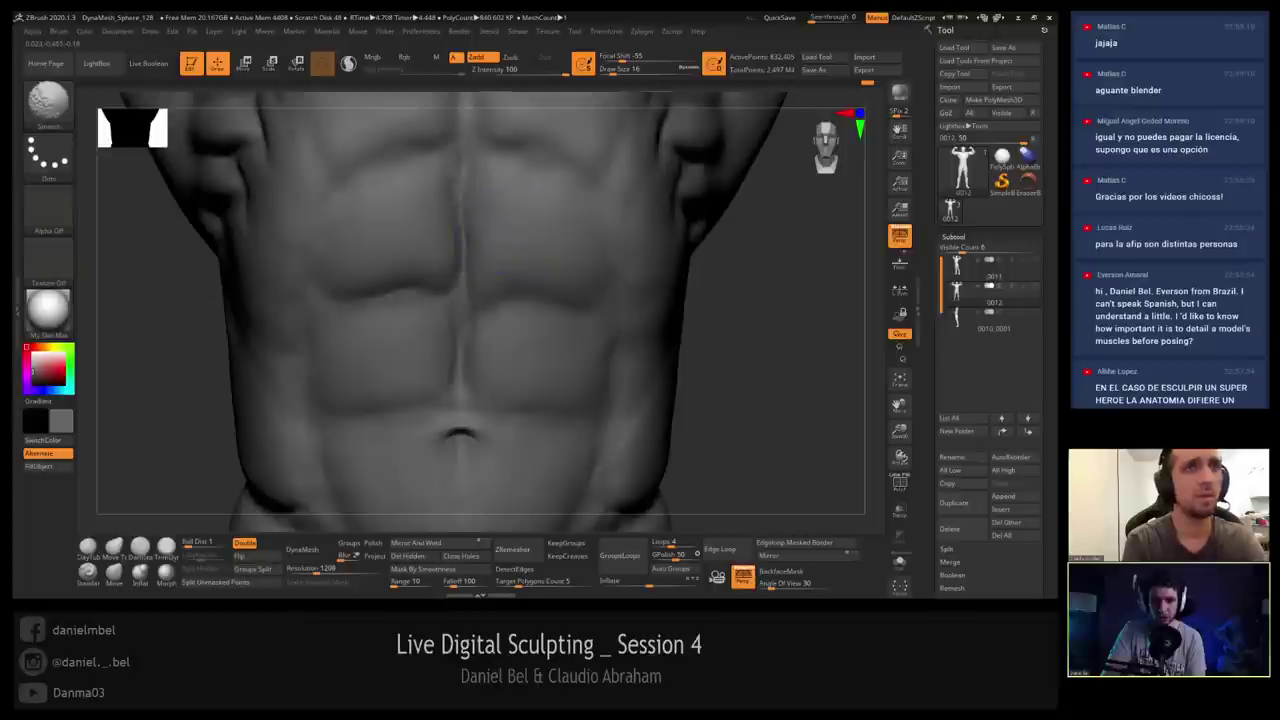
mouse_move(690, 280)
right_down()
mouse_move(594, 263)
mouse_move(567, 285)
mouse_move(613, 222)
mouse_move(614, 187)
mouse_move(520, 224)
mouse_move(497, 195)
mouse_move(484, 255)
right_up()
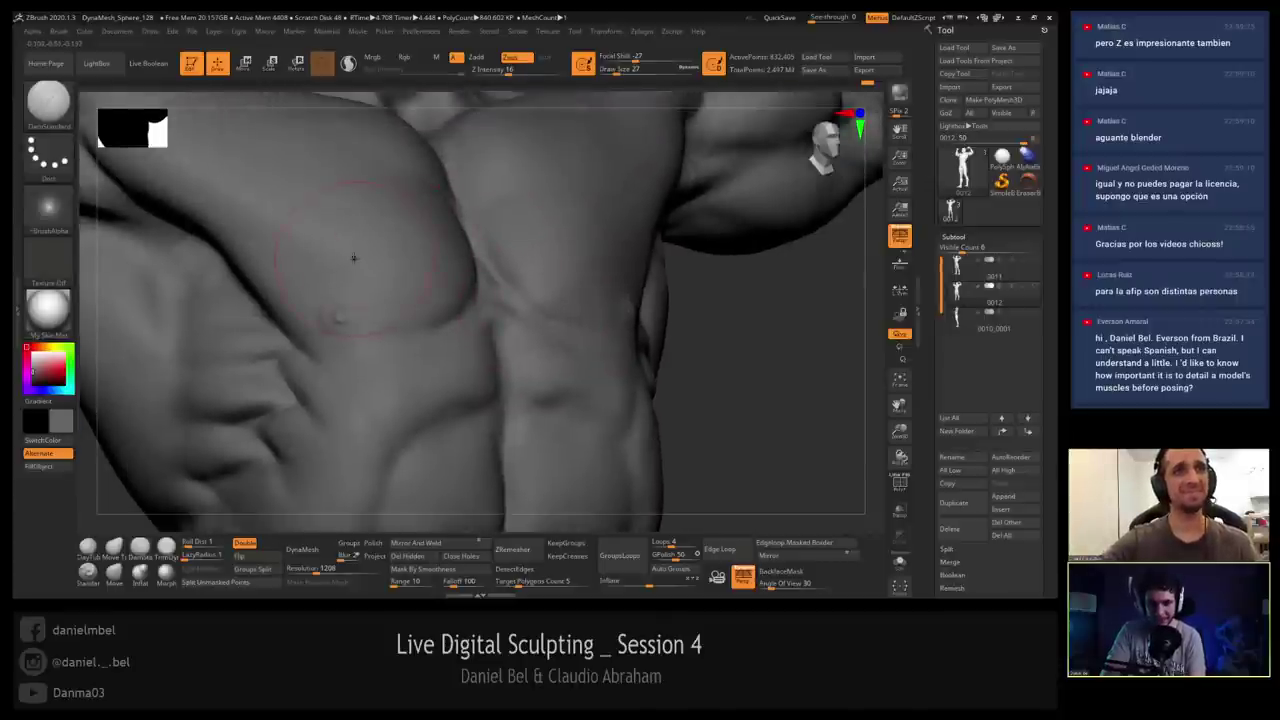
Refine the lower chest and upper abdominal forms with DamStandard at draw sizes 20 and 41.
right_drag(354, 258, 296, 270)
right_drag(397, 274, 296, 300)
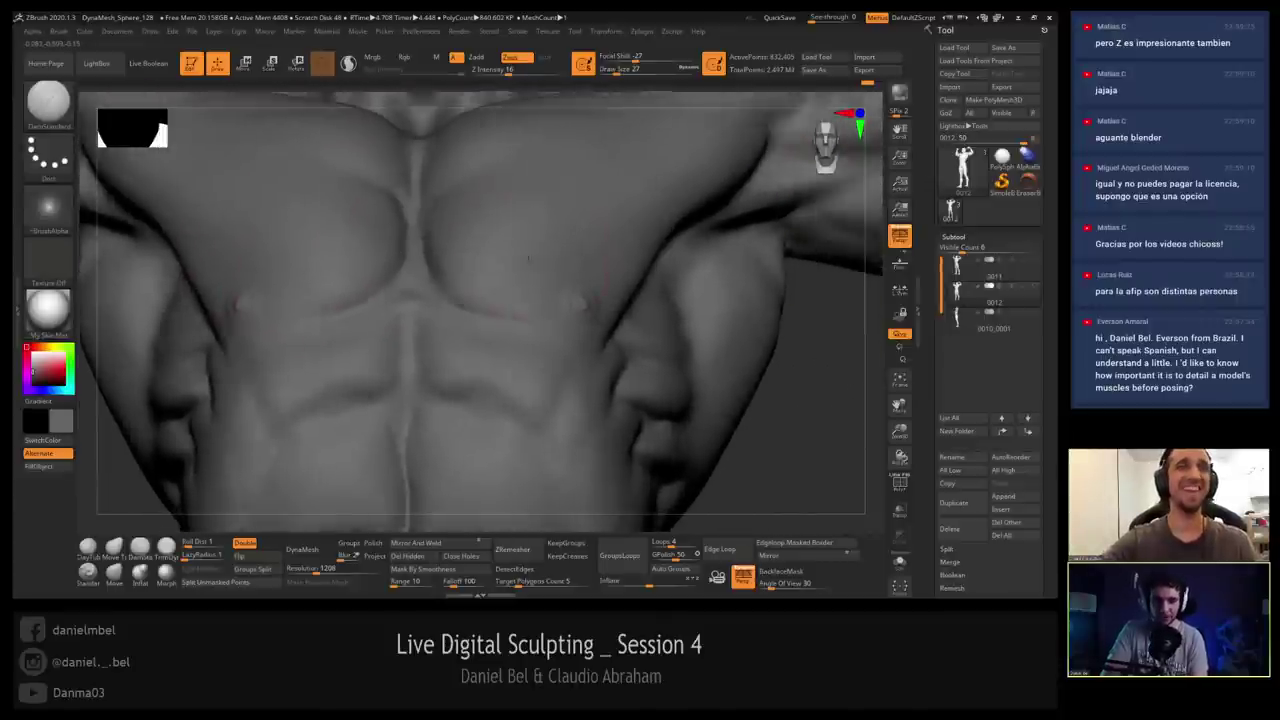
mouse_move(528, 258)
right_down()
mouse_move(538, 305)
mouse_move(532, 294)
mouse_move(493, 300)
mouse_move(511, 273)
right_up()
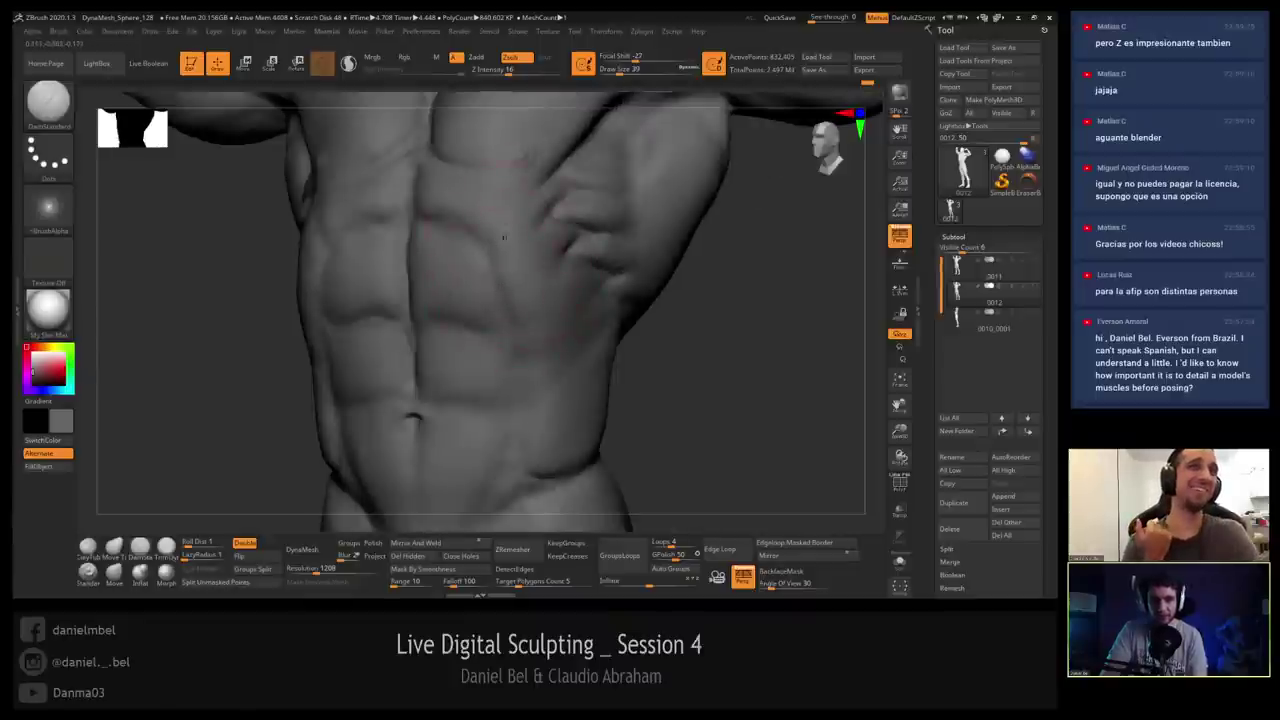
key(s)
click(502, 233)
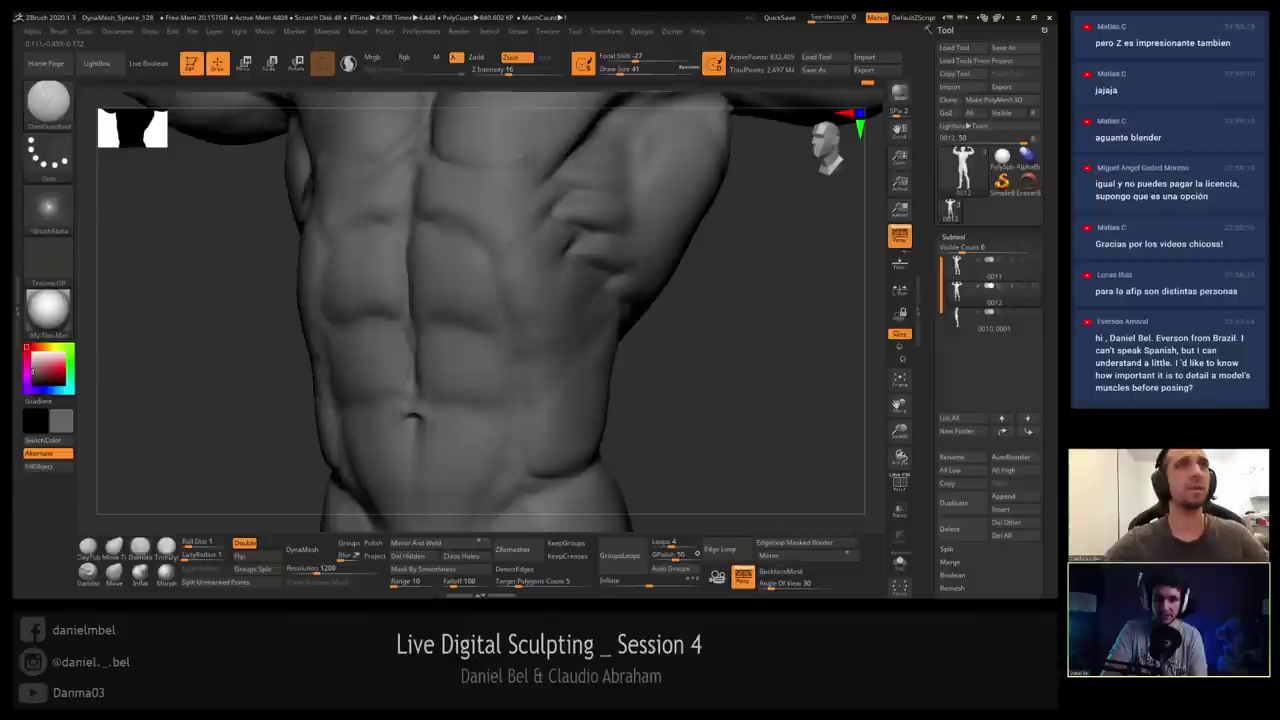
Define the area between the abdominal blocks and the serratus with DamStandard at draw sizes 23 and 31.
right_drag(508, 219, 502, 238)
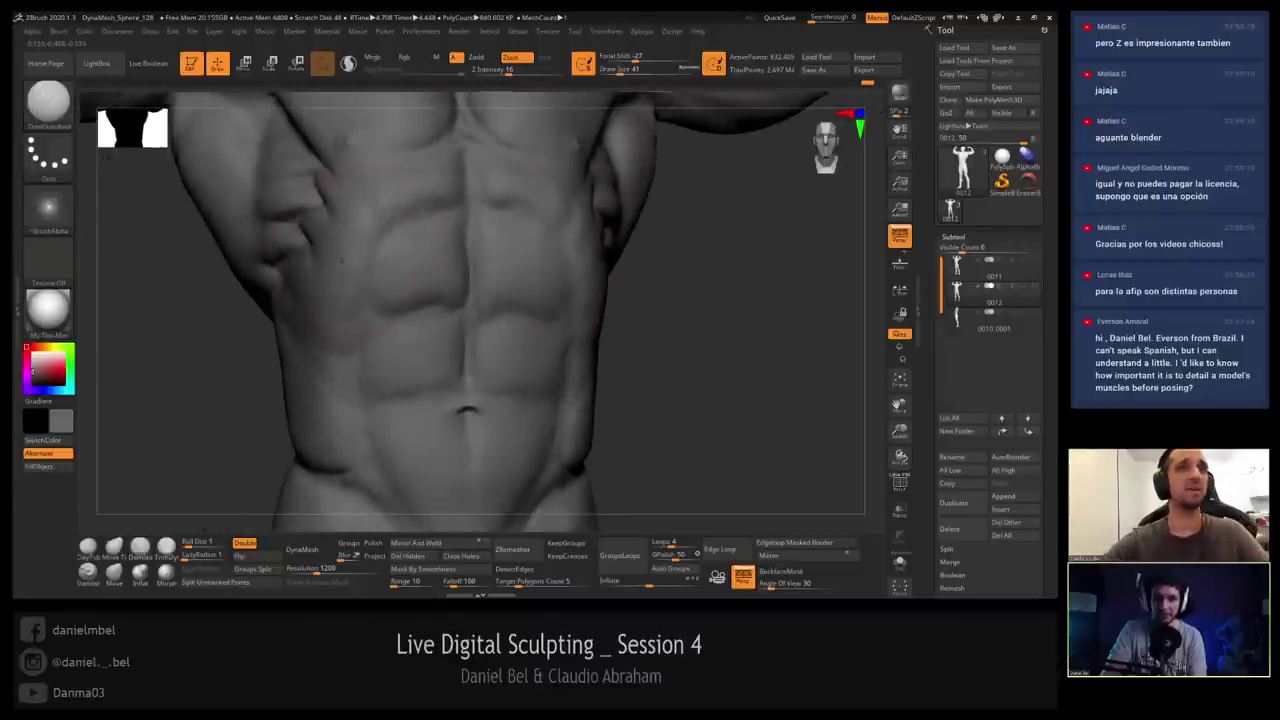
key(s)
click(326, 240)
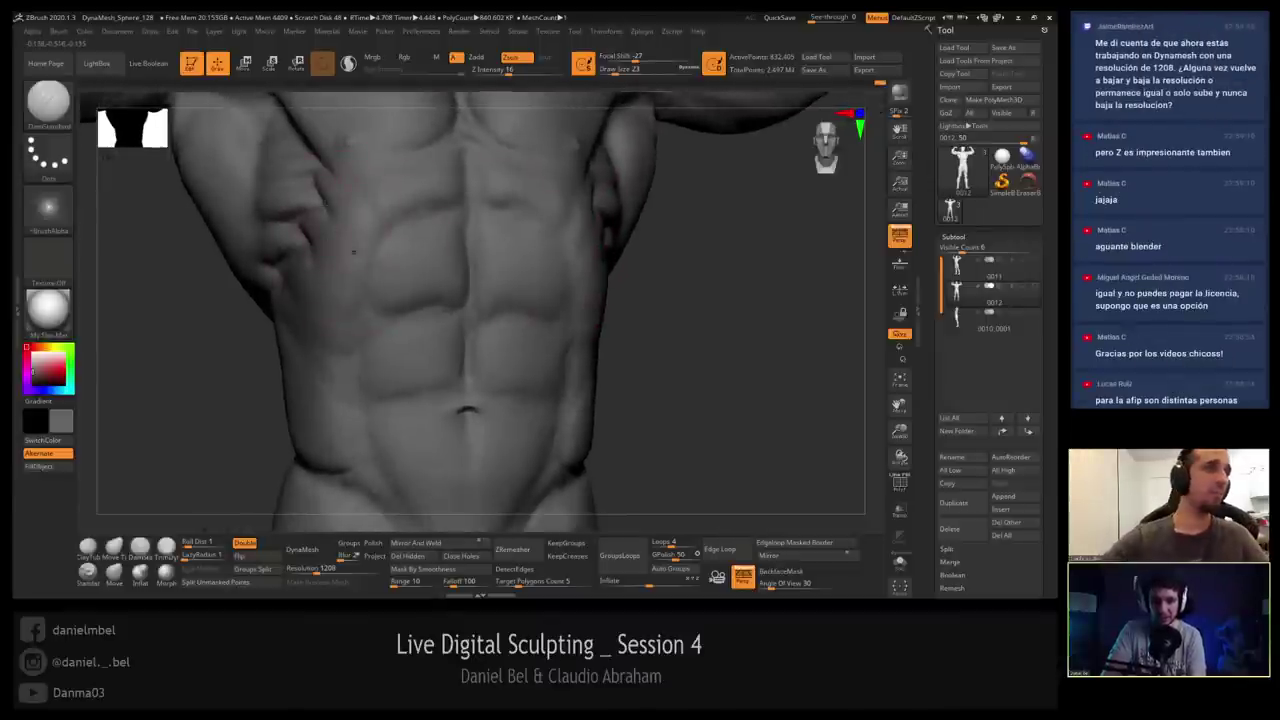
key(s)
click(360, 250)
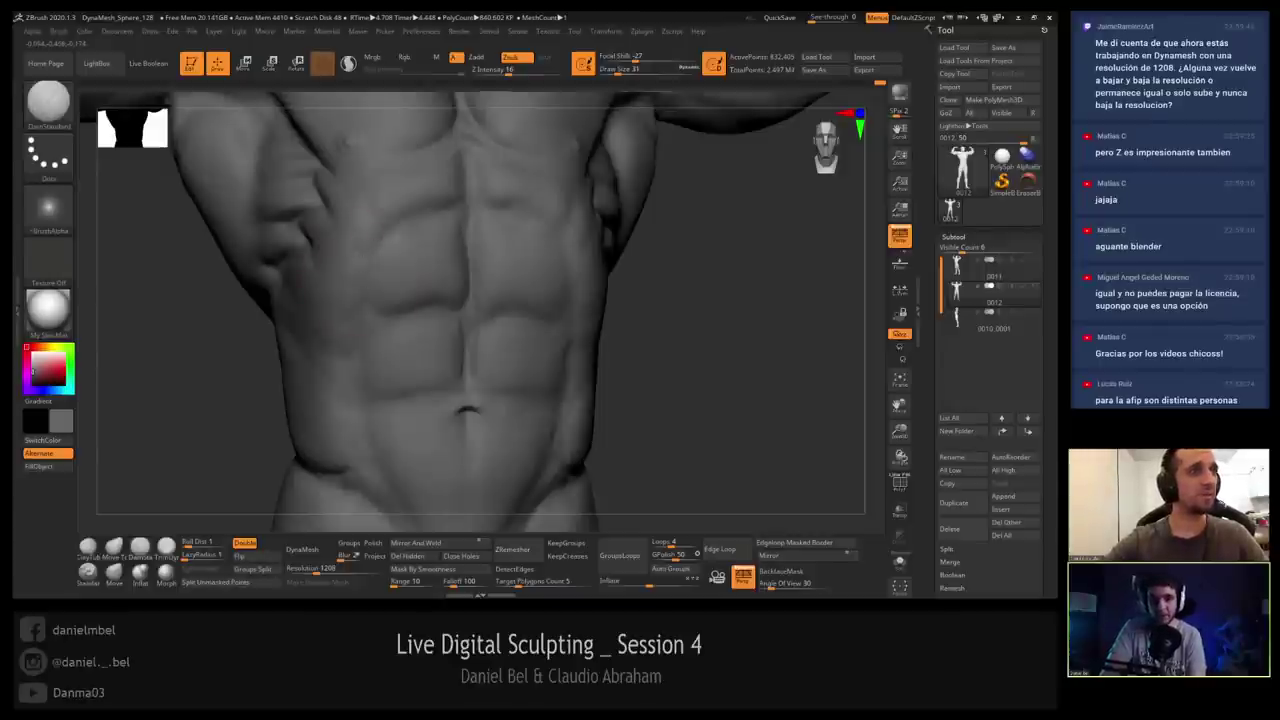
Refine the lower serratus and upper oblique area, and smooth it at a draw size of 20.
key(s)
mouse_move(352, 246)
right_down()
mouse_move(390, 250)
mouse_move(334, 285)
mouse_move(346, 316)
mouse_move(373, 283)
right_up()
click(343, 251)
key(s)
click(322, 305)
key(shift)
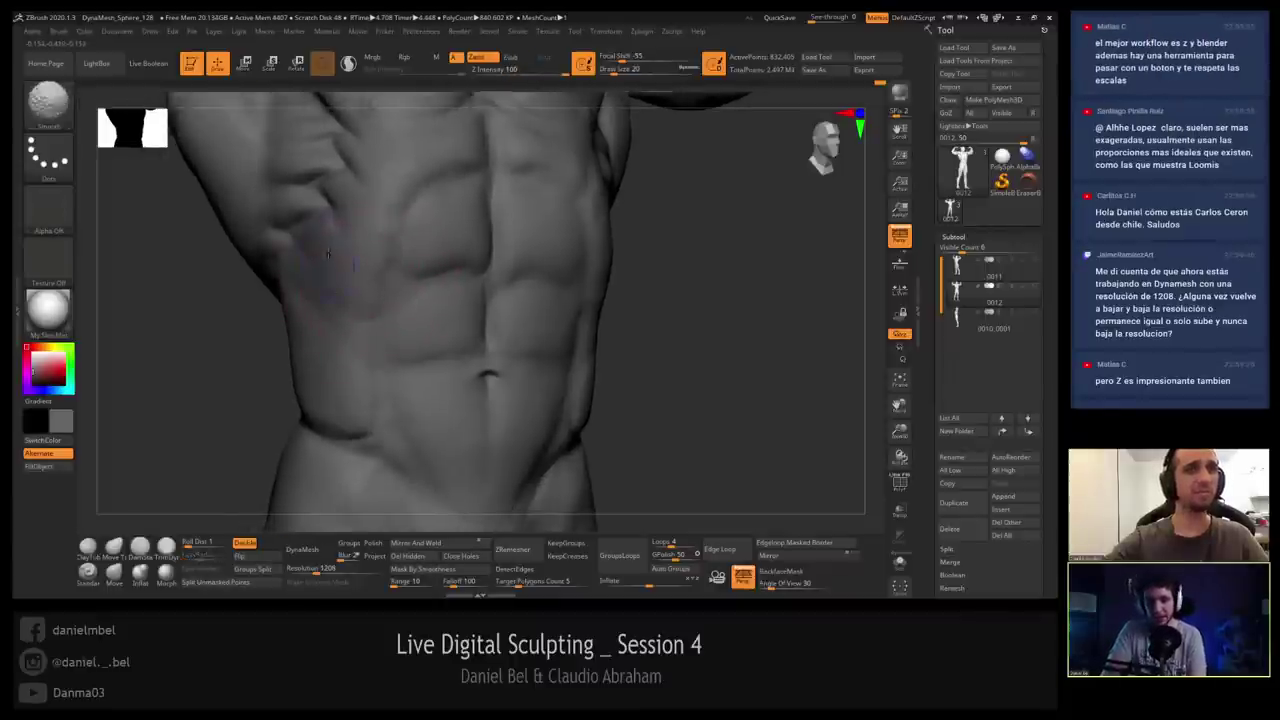
shift+drag(328, 254, 353, 242)
Soften the side of the torso below the serratus with Smooth at a draw size of 35.
mouse_move(300, 290)
right_down()
mouse_move(345, 285)
mouse_move(215, 316)
right_up()
key(s)
click(268, 296)
shift+drag(279, 278, 282, 300)
ctrl+right_drag(285, 290, 300, 225)
mouse_move(440, 262)
right_down()
mouse_move(385, 268)
mouse_move(463, 366)
mouse_move(523, 305)
mouse_move(512, 318)
right_up()
Turn on polypaint for subtool 0012 and inspect its mesh density on the chest with the polyframe display.
click(1022, 287)
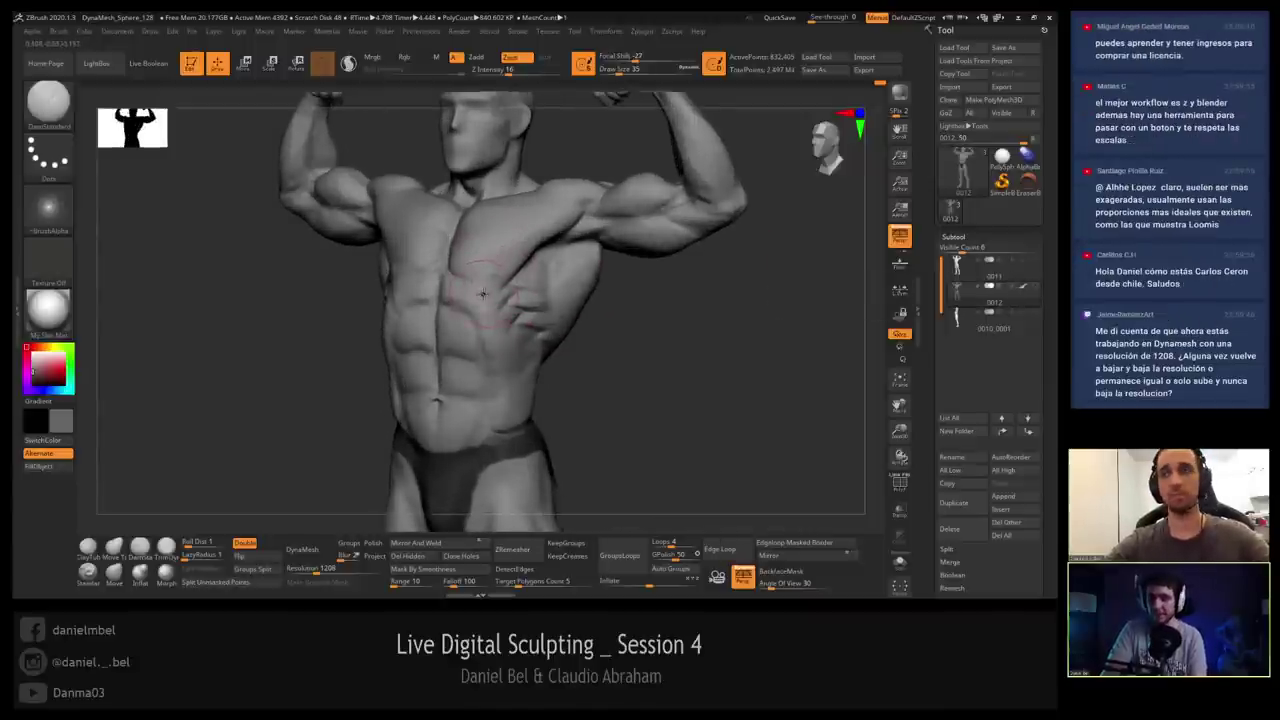
mouse_move(494, 276)
ctrl+right_down()
mouse_move(497, 308)
mouse_move(501, 258)
ctrl+right_up()
key(shift+f)
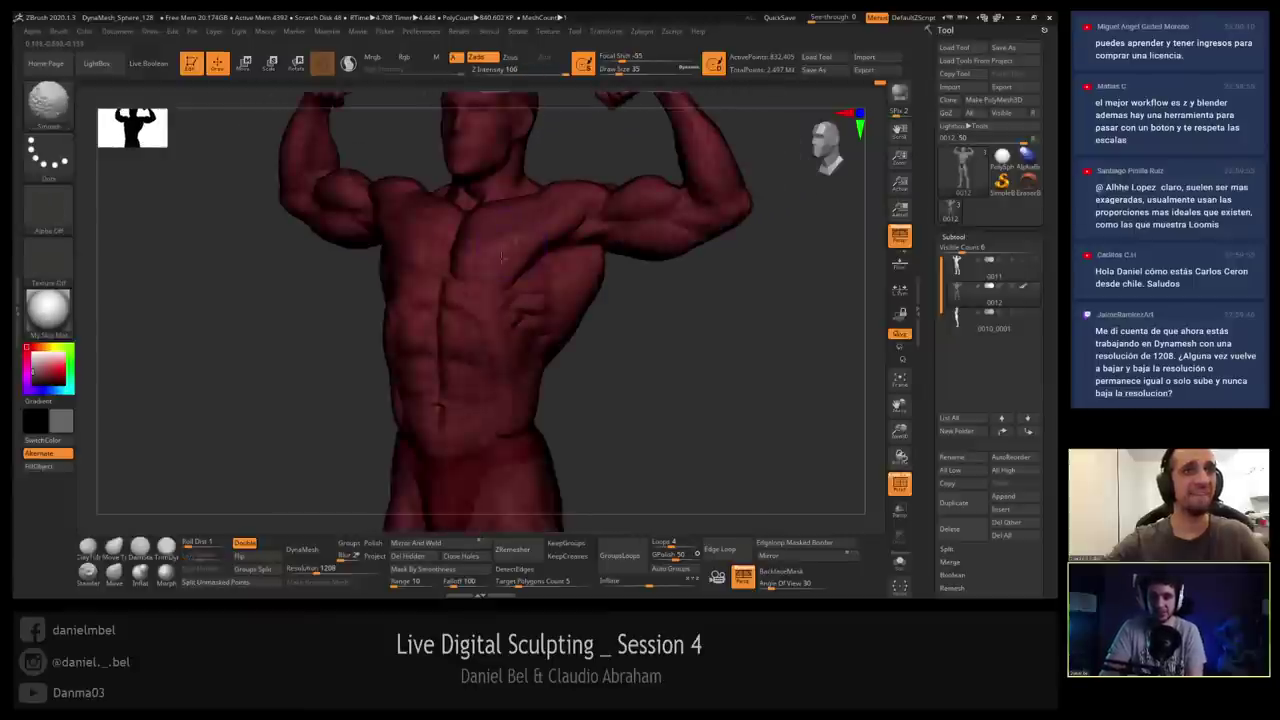
ctrl+right_drag(509, 246, 512, 288)
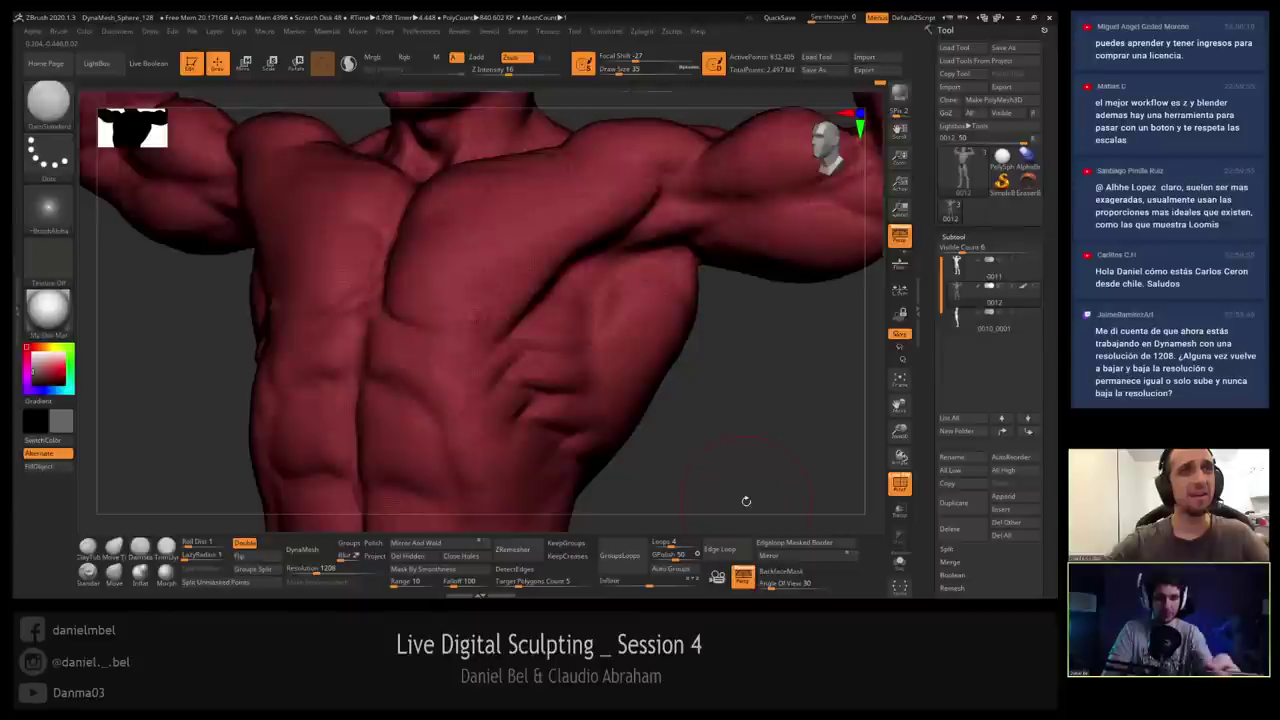
ctrl+right_drag(562, 272, 560, 312)
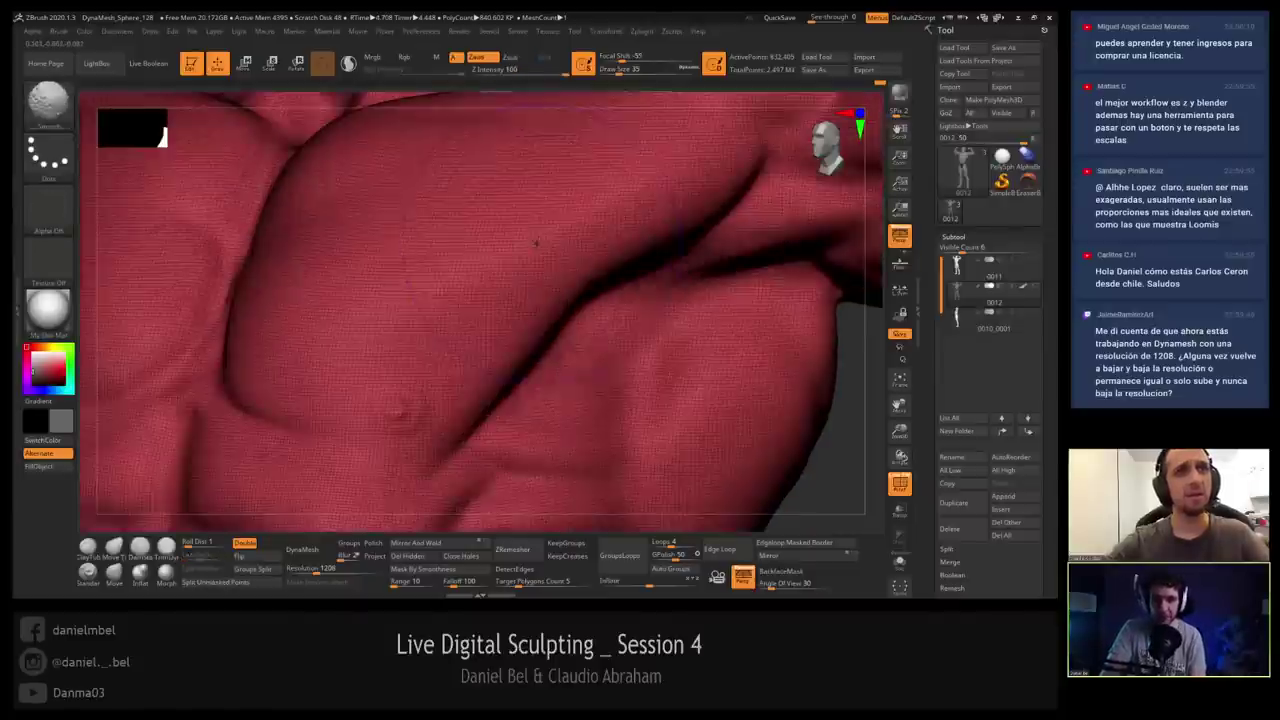
key(shift)
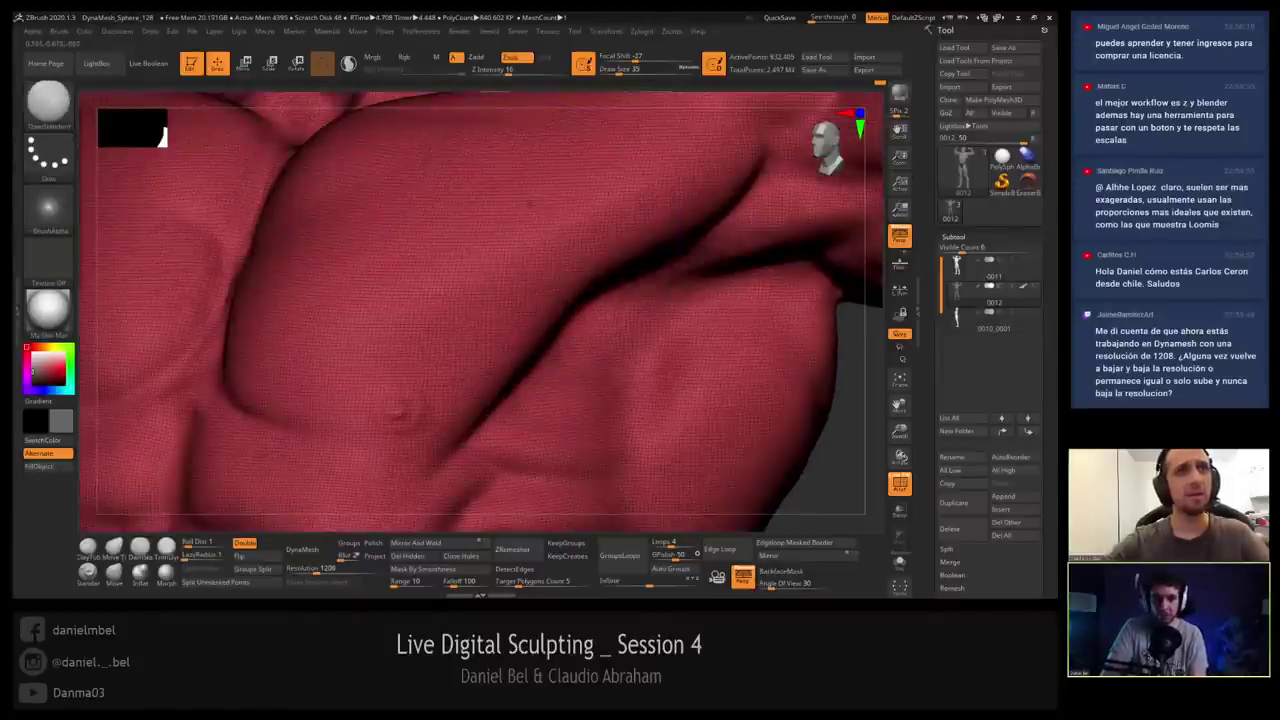
ctrl+right_drag(231, 398, 232, 360)
key(shift+f)
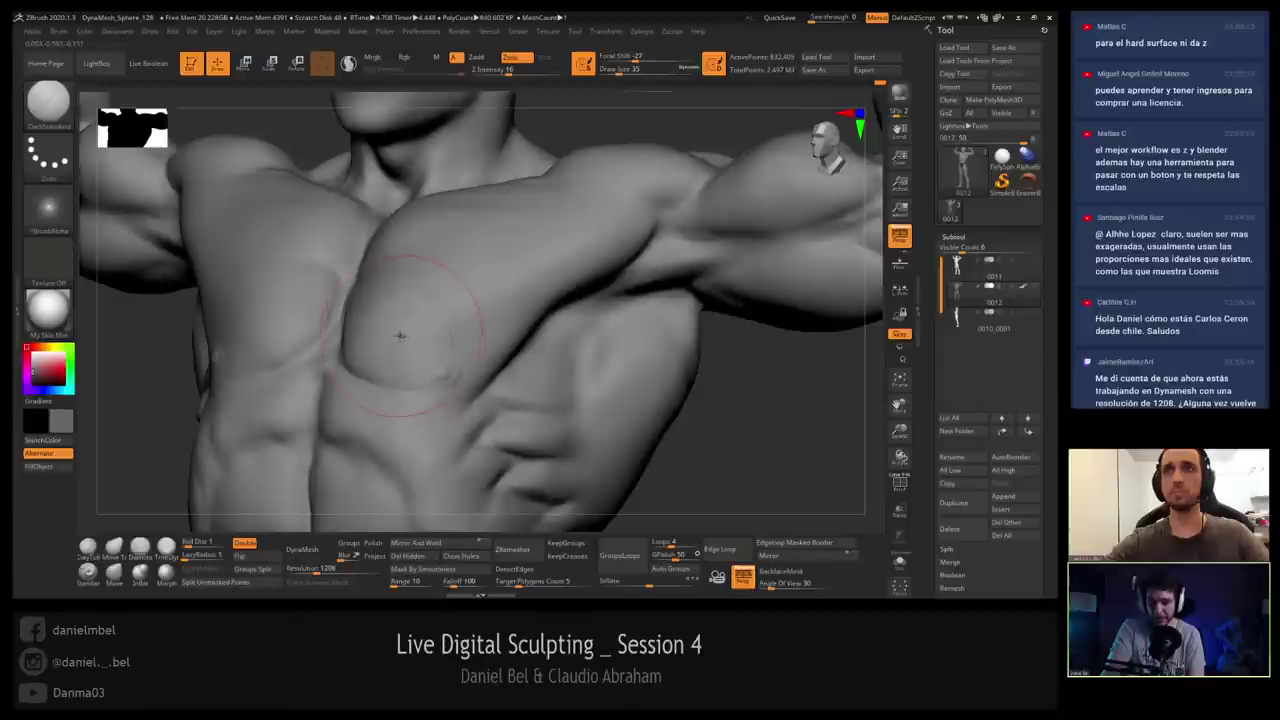
Switch to subtool 0010_0001 and turn on its polypaint.
shift+drag(115, 500, 123, 531)
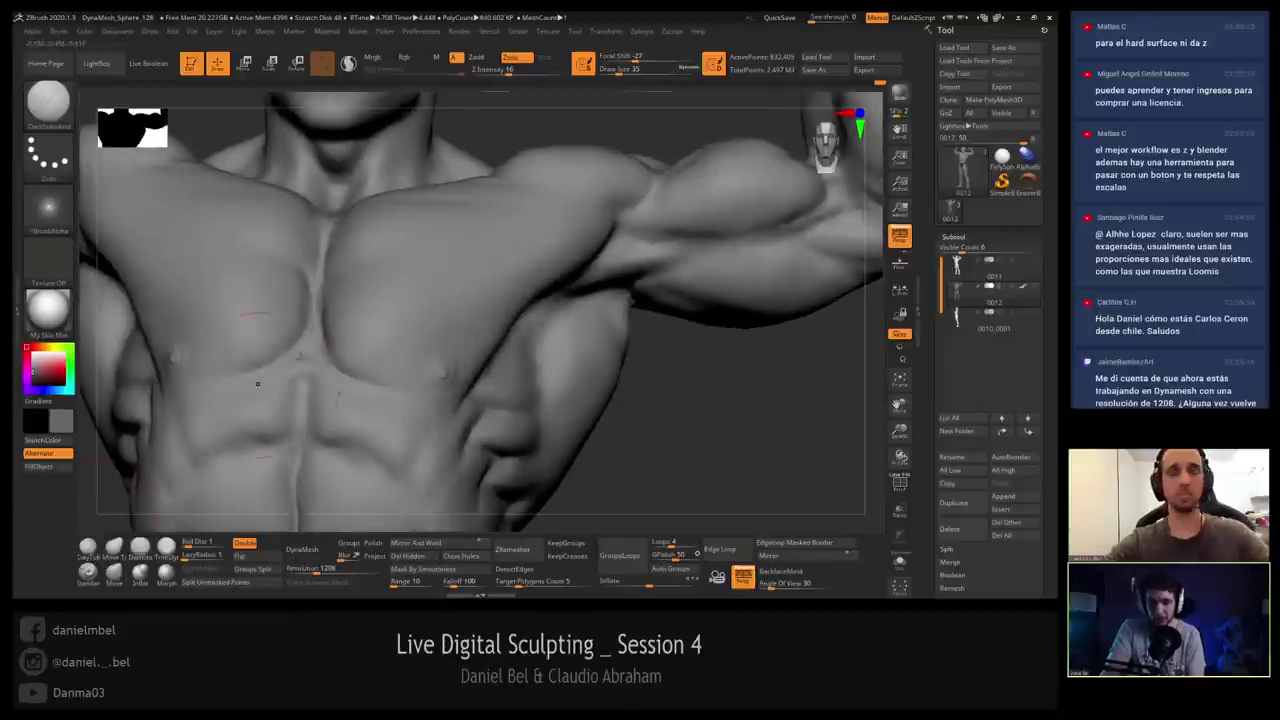
mouse_move(461, 320)
ctrl+right_down()
mouse_move(453, 281)
mouse_move(440, 349)
mouse_move(461, 290)
mouse_move(447, 307)
mouse_move(472, 285)
mouse_move(464, 271)
ctrl+right_up()
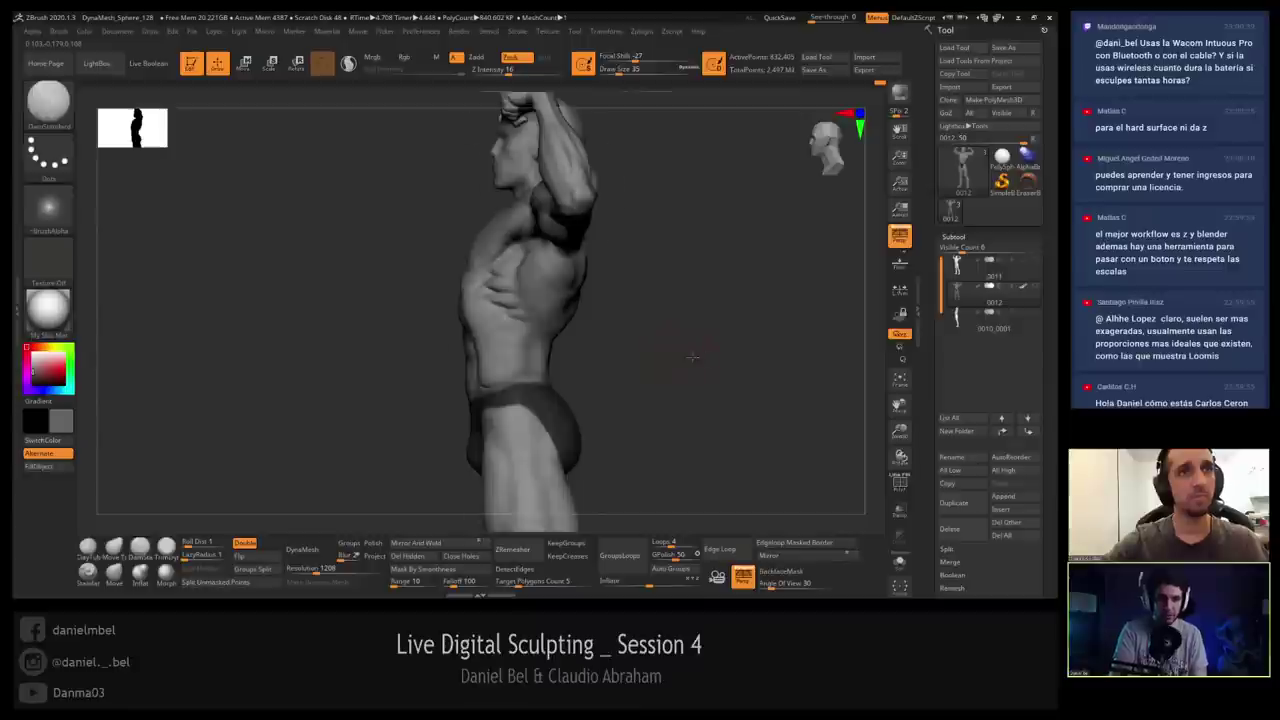
mouse_move(690, 353)
right_down()
mouse_move(694, 366)
mouse_move(677, 366)
mouse_move(730, 354)
right_up()
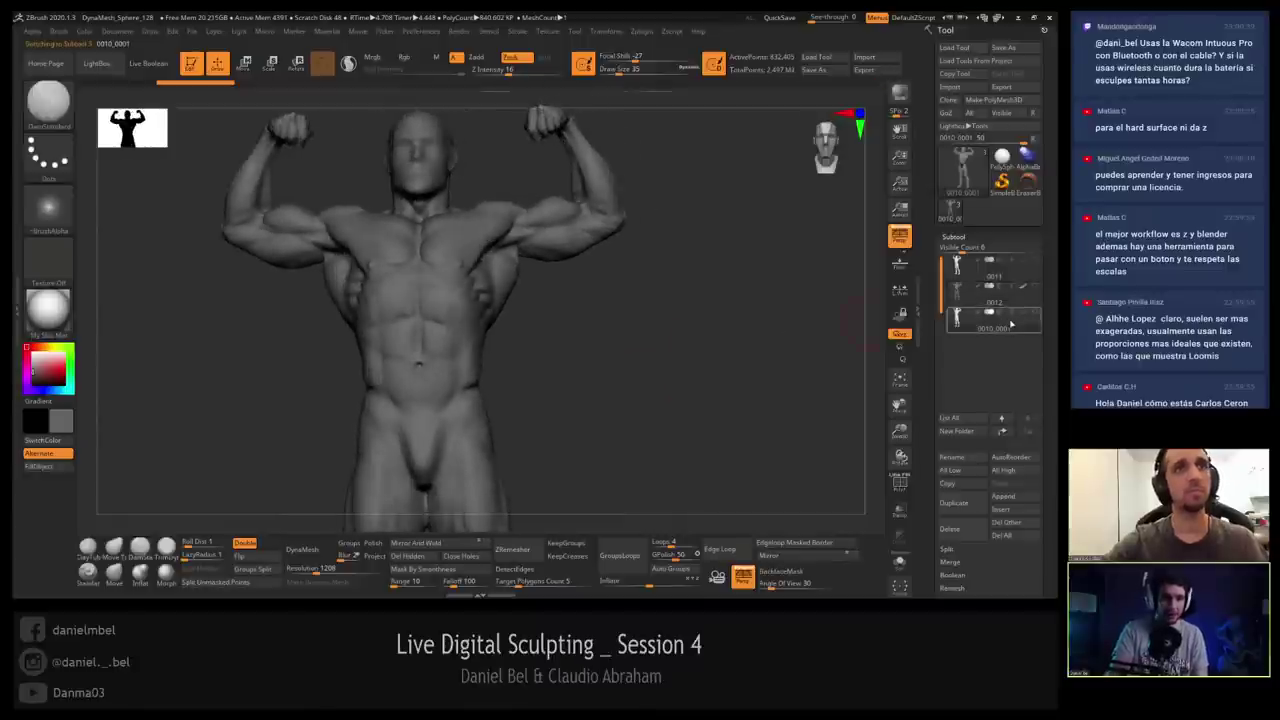
click(1023, 316)
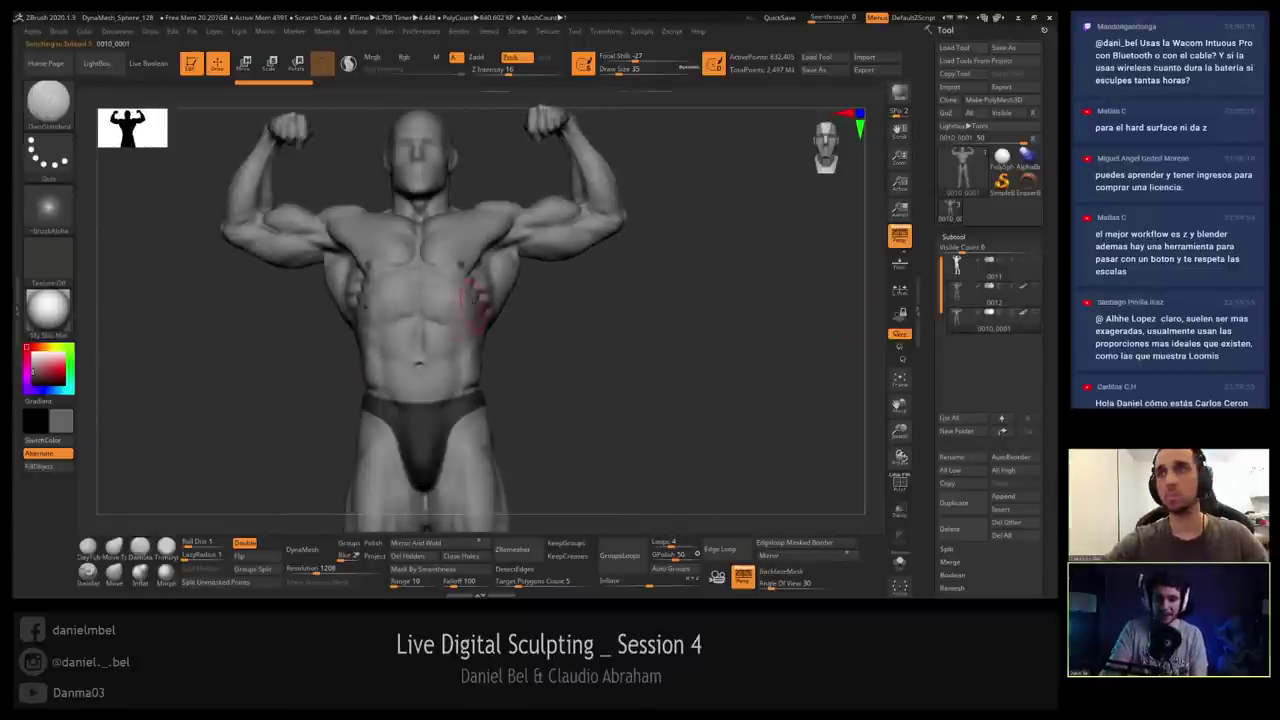
Examine the chest, serratus and abdominal anatomy of subtool 0010_0001 from side, front, high and low views.
mouse_move(474, 298)
right_down()
mouse_move(492, 306)
mouse_move(481, 371)
mouse_move(497, 296)
right_up()
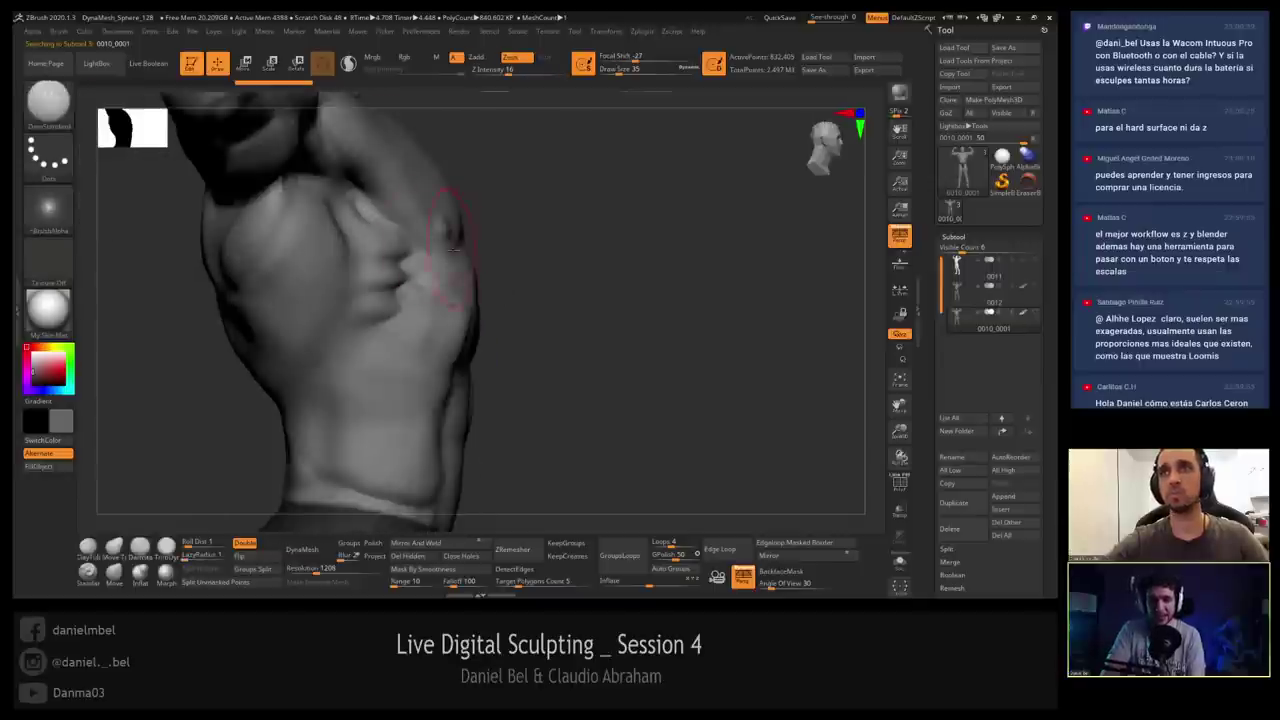
right_drag(454, 248, 429, 240)
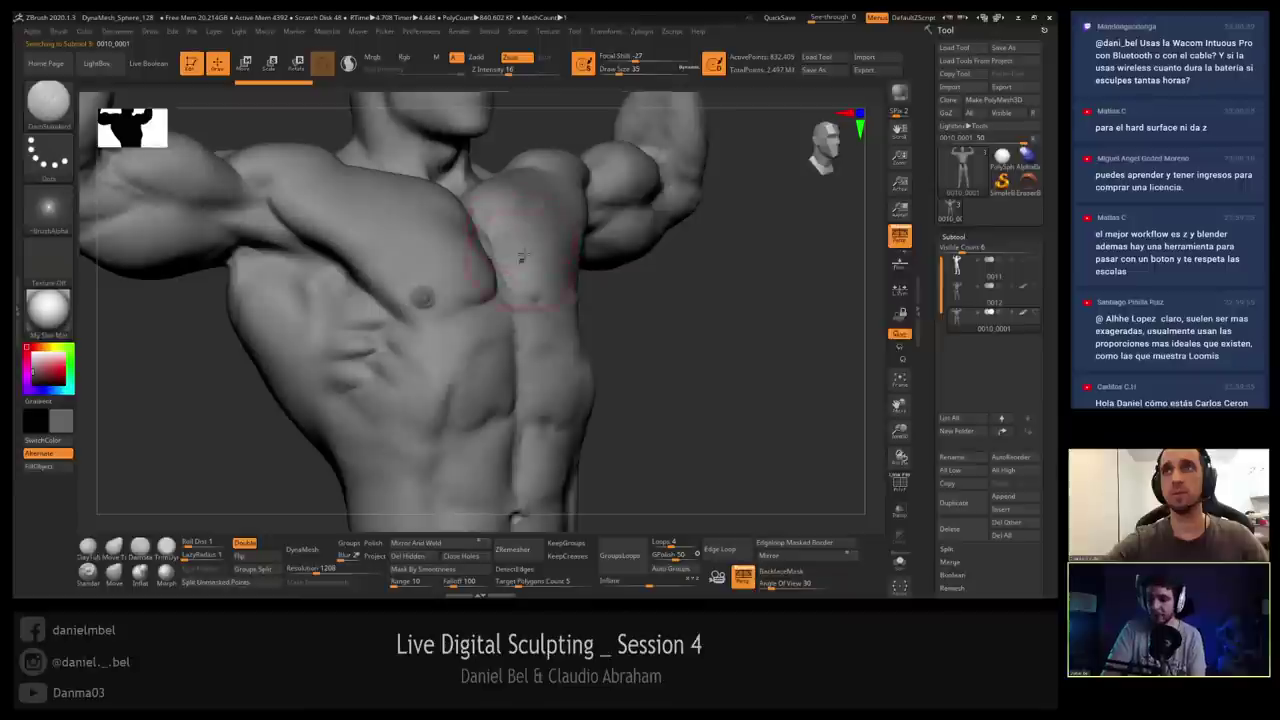
key(bracketleft)
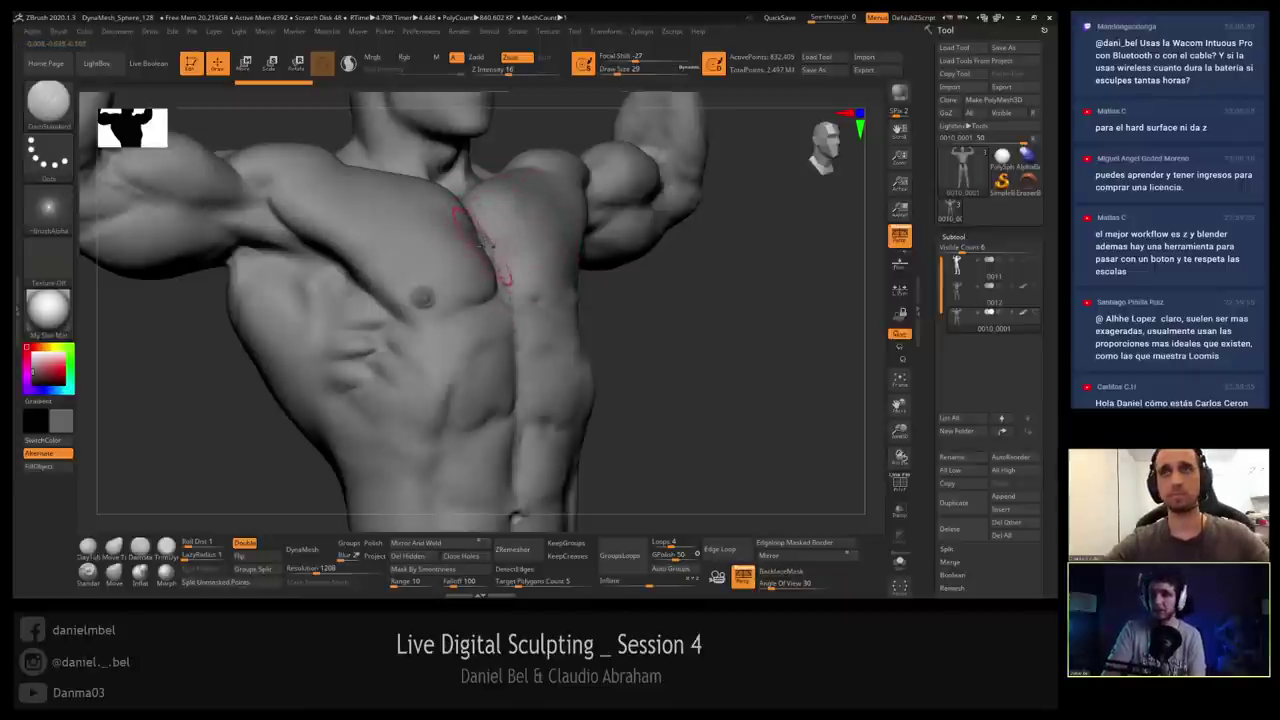
mouse_move(527, 271)
right_down()
mouse_move(430, 267)
mouse_move(512, 262)
mouse_move(500, 263)
right_up()
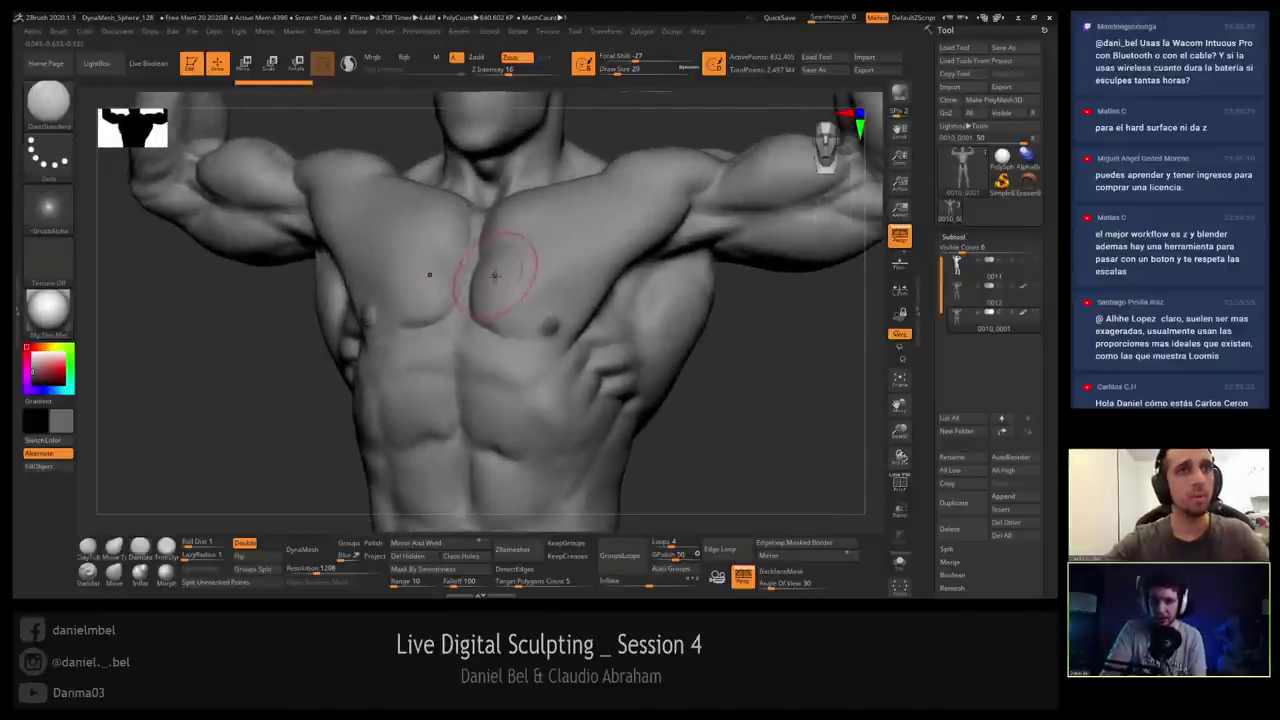
mouse_move(412, 250)
right_down()
mouse_move(400, 270)
mouse_move(512, 340)
right_up()
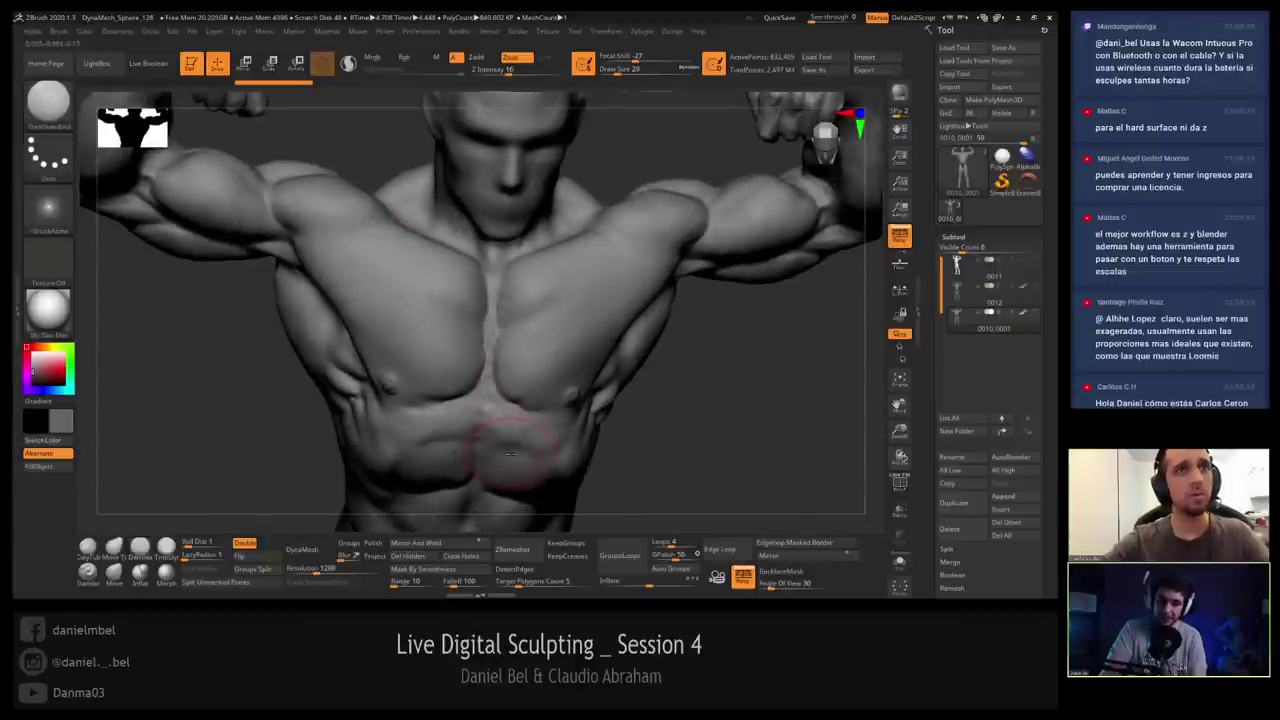
mouse_move(508, 446)
ctrl+right_down()
mouse_move(530, 370)
mouse_move(610, 395)
mouse_move(569, 329)
mouse_move(514, 371)
mouse_move(521, 332)
ctrl+right_up()
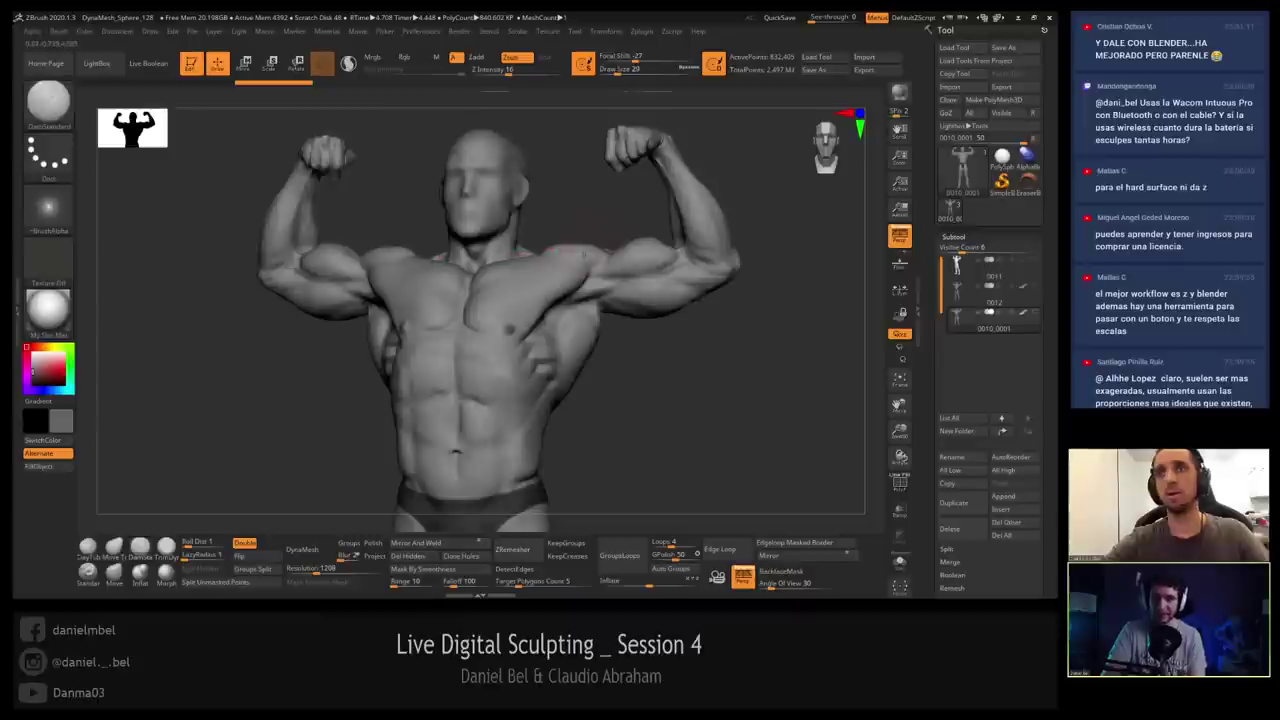
drag(499, 285, 555, 242)
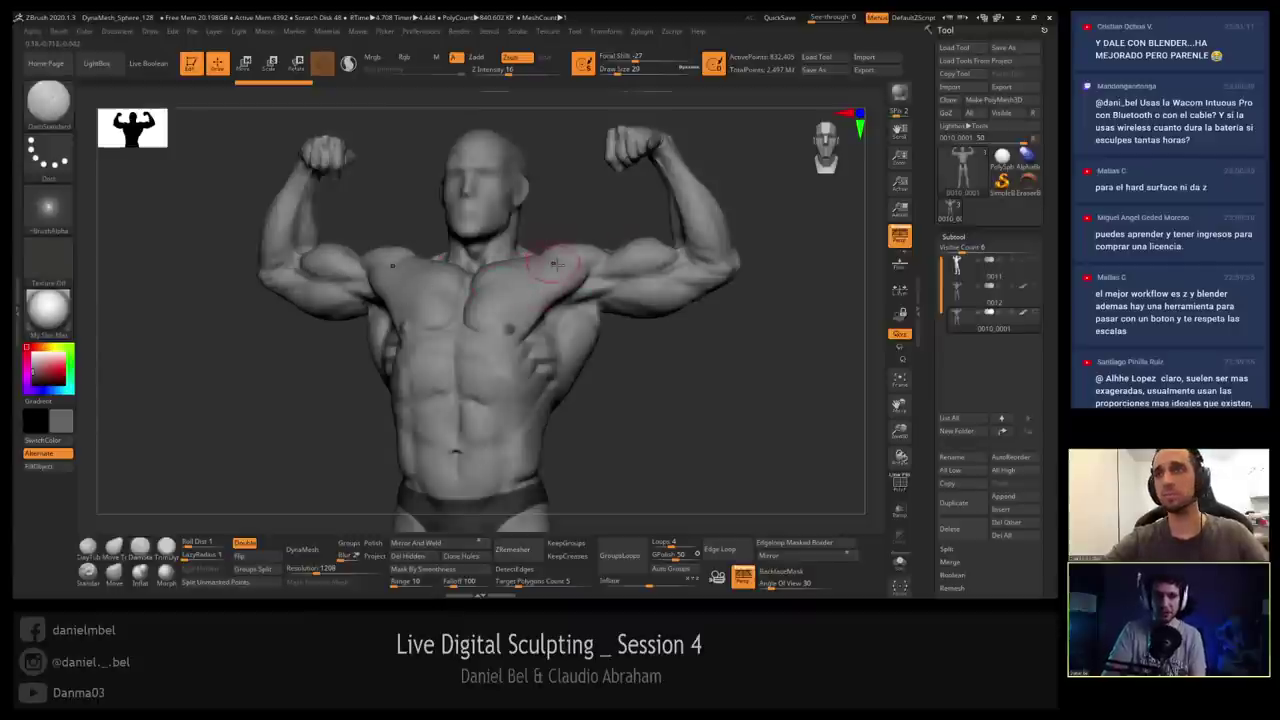
ctrl+right_drag(555, 264, 578, 218)
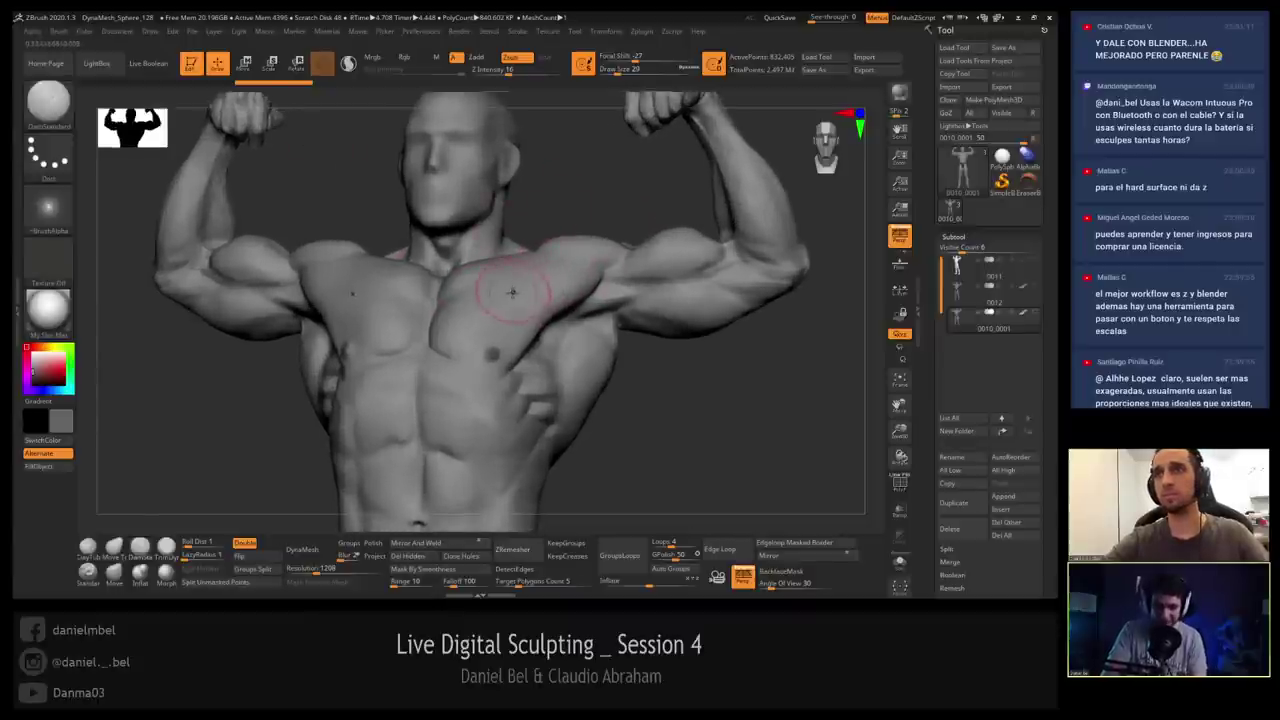
right_drag(511, 295, 511, 265)
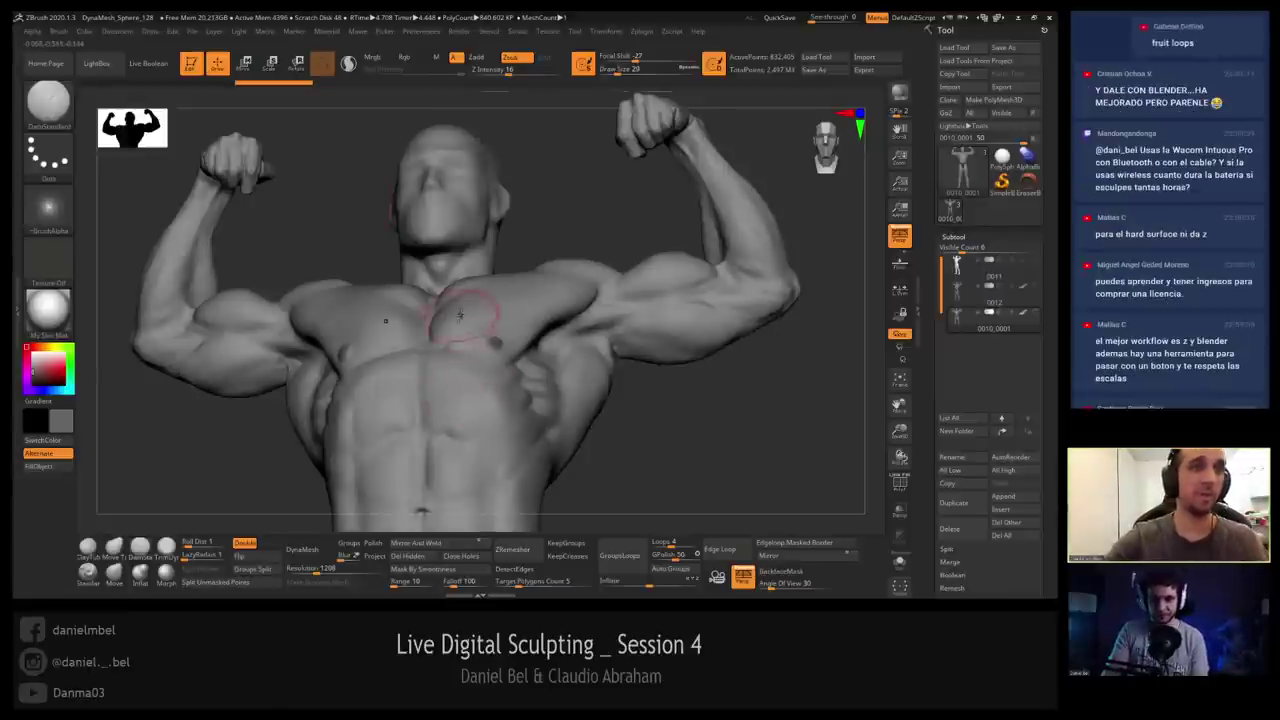
Compare the torsos of subtools 0010_0001 and 0012 from front, three-quarter and side views.
mouse_move(451, 348)
right_down()
mouse_move(454, 370)
mouse_move(449, 340)
mouse_move(491, 297)
mouse_move(480, 272)
right_up()
key(shift)
mouse_move(457, 317)
ctrl+right_down()
mouse_move(441, 331)
mouse_move(520, 305)
mouse_move(545, 325)
mouse_move(500, 330)
mouse_move(517, 338)
ctrl+right_up()
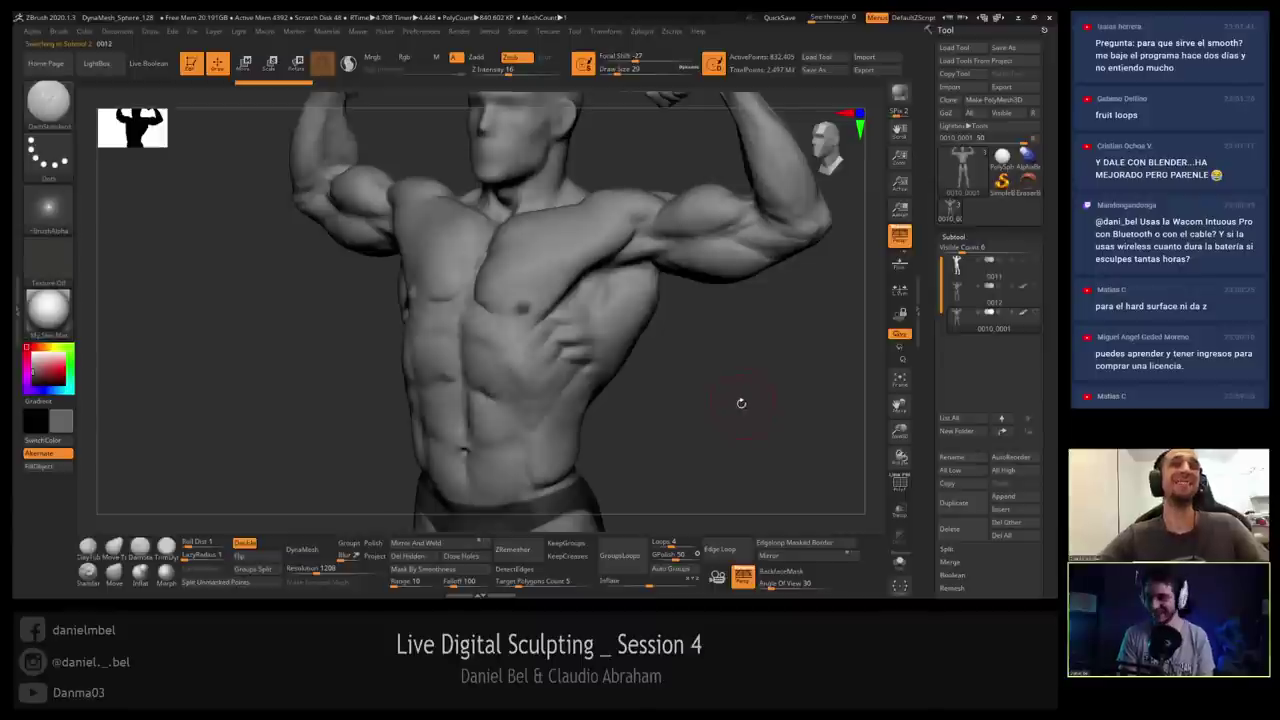
key(Down)
key(Up)
mouse_move(748, 397)
mouse_down()
mouse_move(726, 381)
mouse_move(786, 405)
mouse_move(738, 423)
mouse_move(747, 431)
mouse_move(727, 418)
mouse_move(740, 404)
mouse_up()
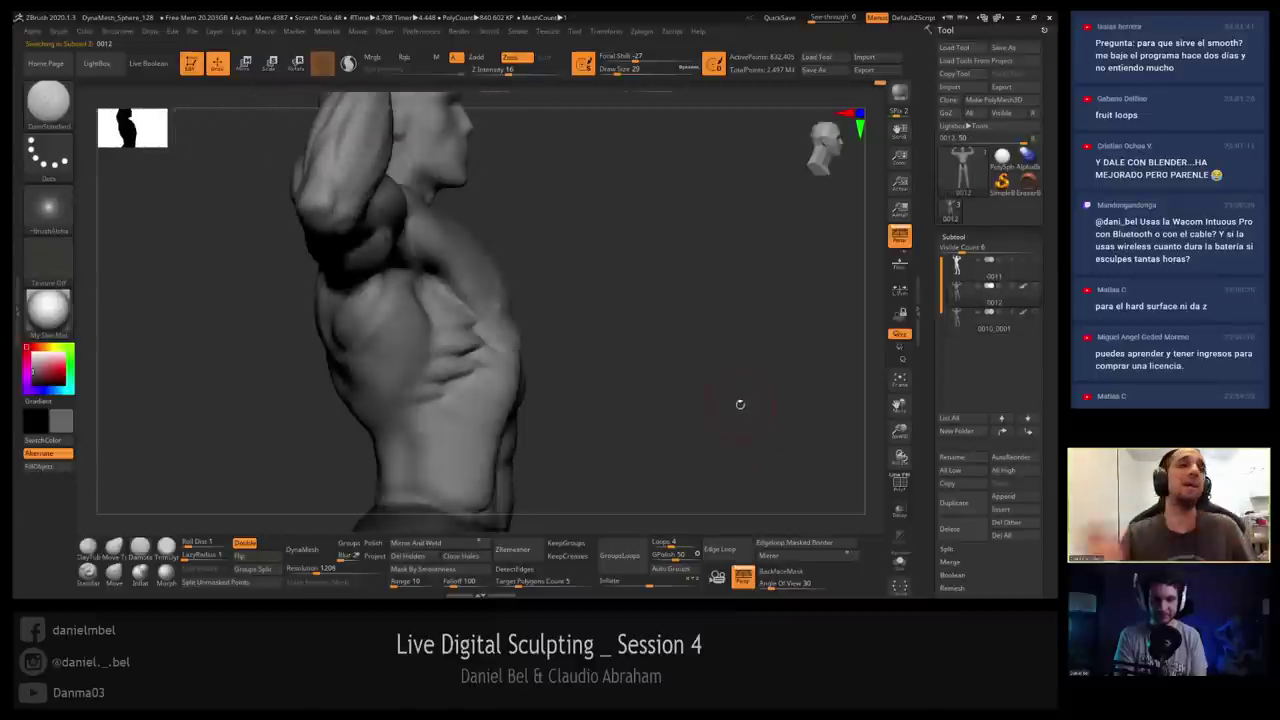
key(Down)
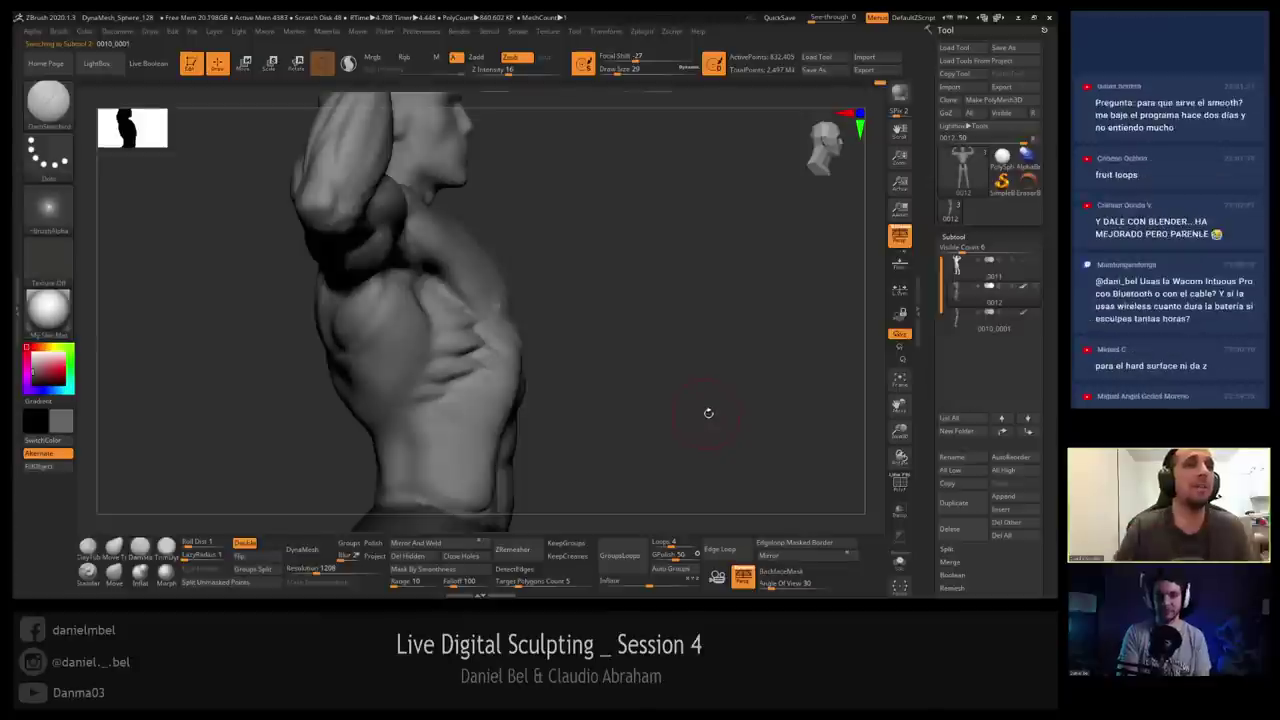
key(Down)
mouse_move(720, 415)
mouse_down()
mouse_move(741, 421)
mouse_move(708, 384)
mouse_move(706, 417)
mouse_up()
Turn off polypaint on subtool 0010_0001 and compare its unpainted chest and abdomen with subtool 0012.
click(1024, 318)
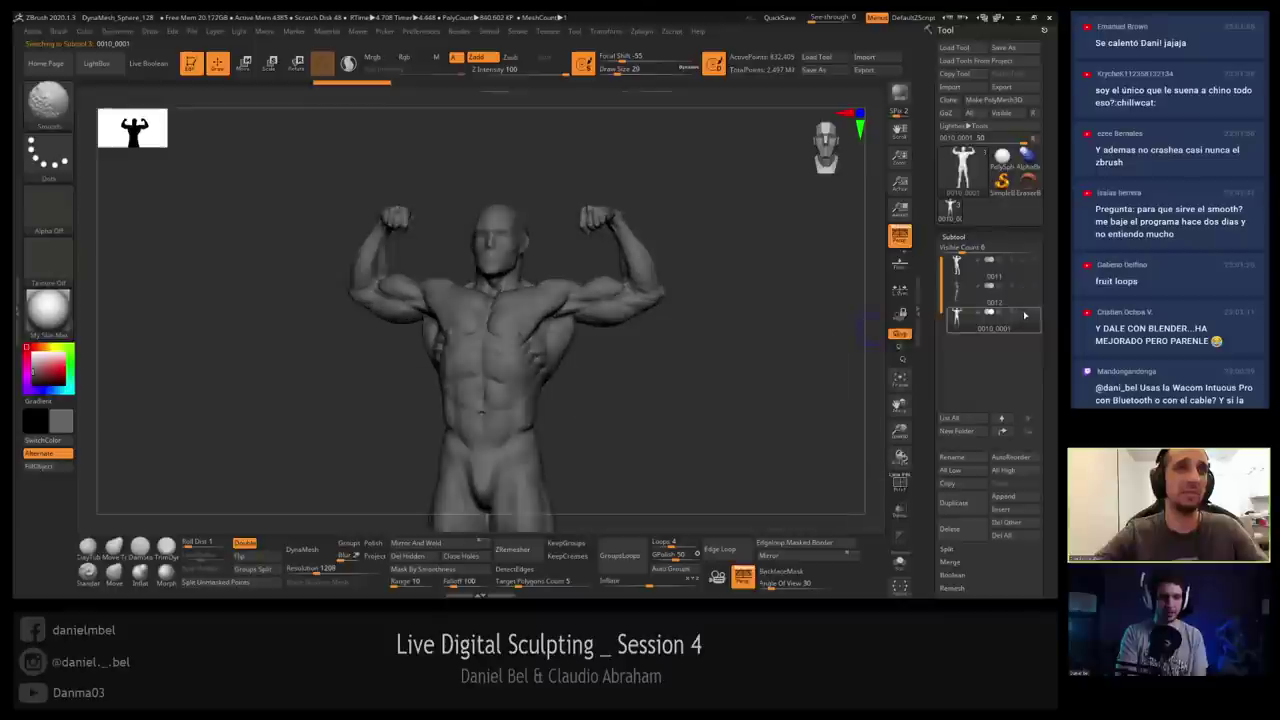
mouse_move(722, 382)
mouse_down()
mouse_move(722, 401)
mouse_move(714, 394)
mouse_move(731, 423)
mouse_move(685, 424)
mouse_move(644, 449)
mouse_move(610, 425)
mouse_move(610, 480)
mouse_up()
mouse_move(531, 413)
mouse_down()
mouse_move(540, 383)
mouse_move(397, 252)
mouse_up()
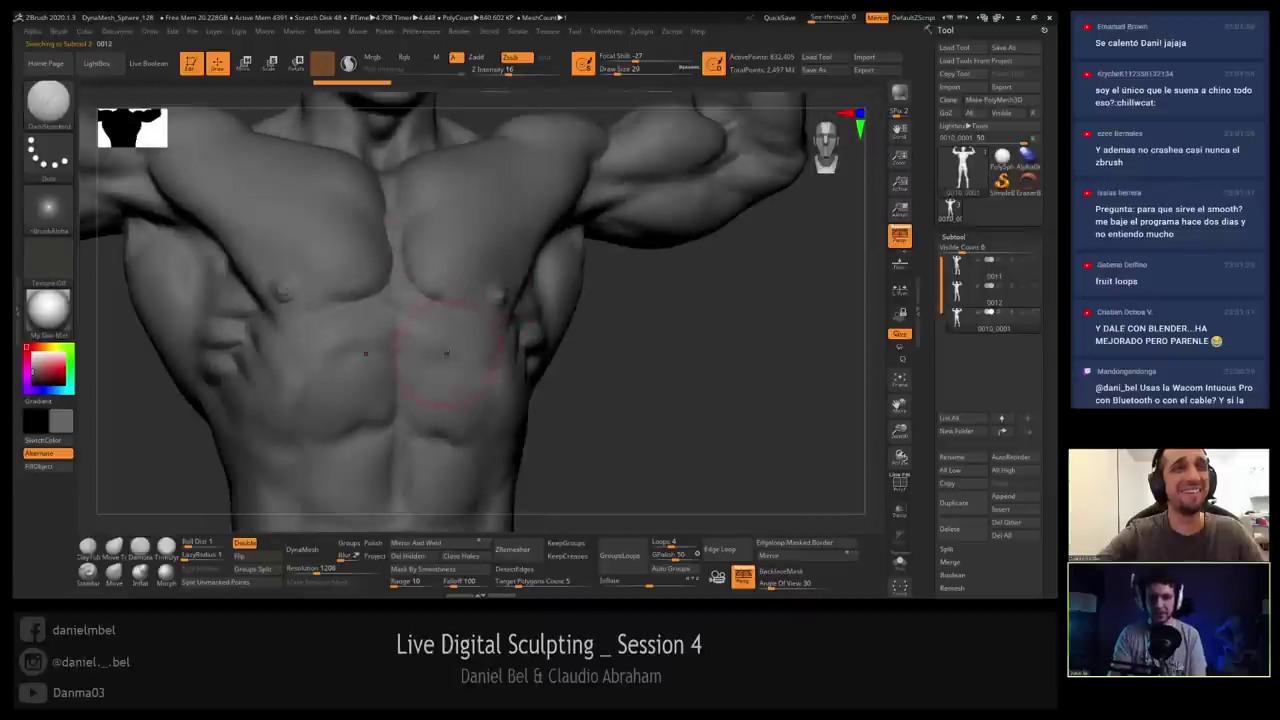
key(Down)
key(Down)
mouse_move(590, 362)
alt+mouse_down()
mouse_move(592, 320)
mouse_move(655, 350)
mouse_move(625, 354)
mouse_move(660, 351)
alt+mouse_up()
key(Up)
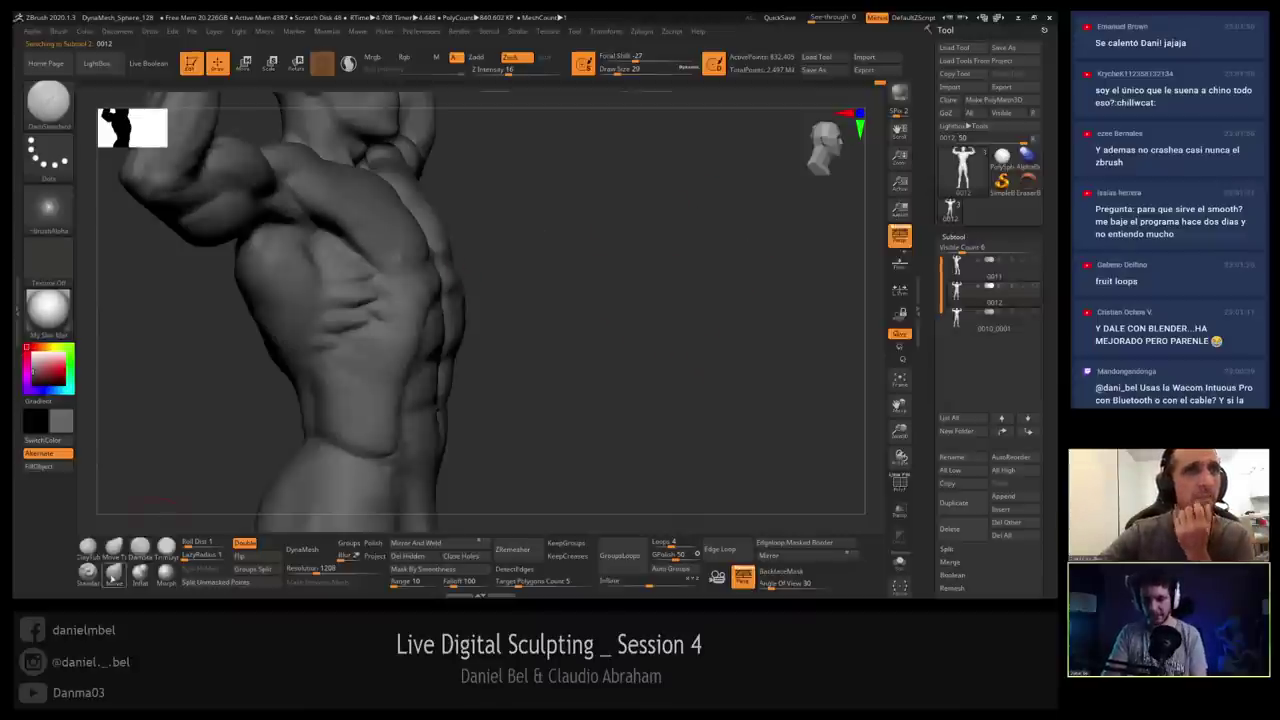
Choose the Move brush and compare the front torso proportions of subtools 0012 and 0010_0001.
click(166, 547)
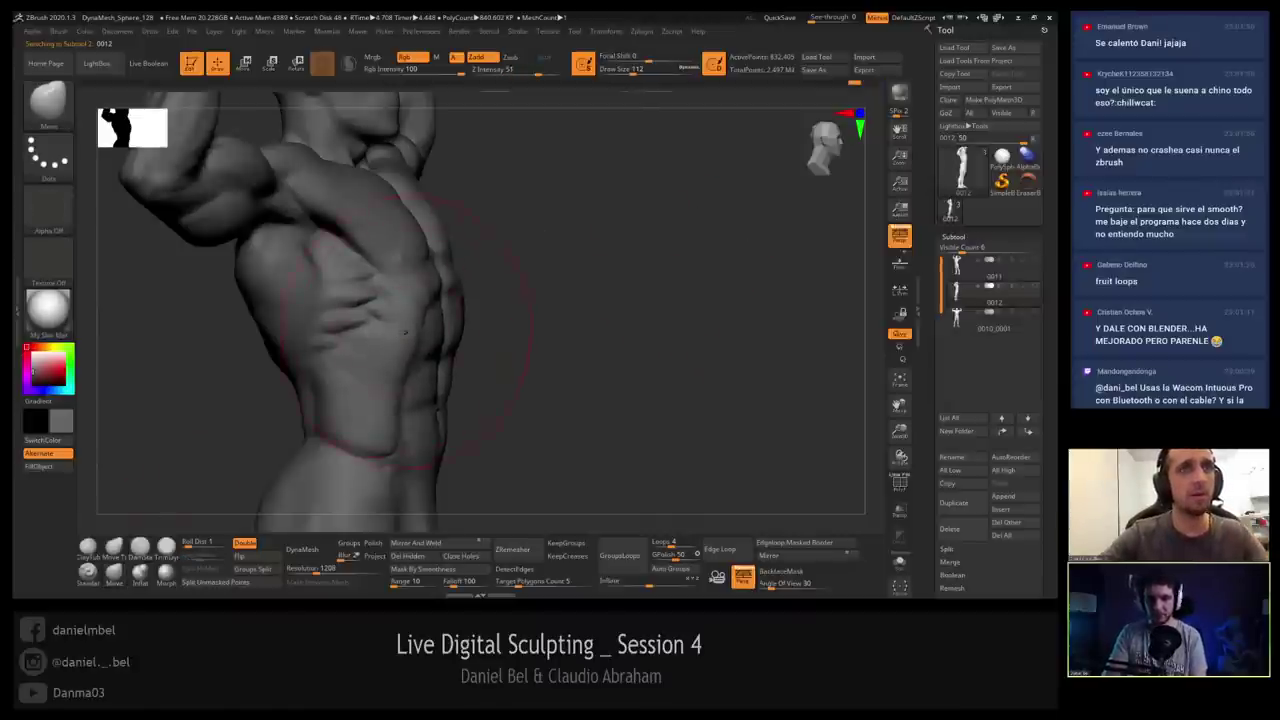
drag(670, 366, 600, 364)
key(Down)
key(Up)
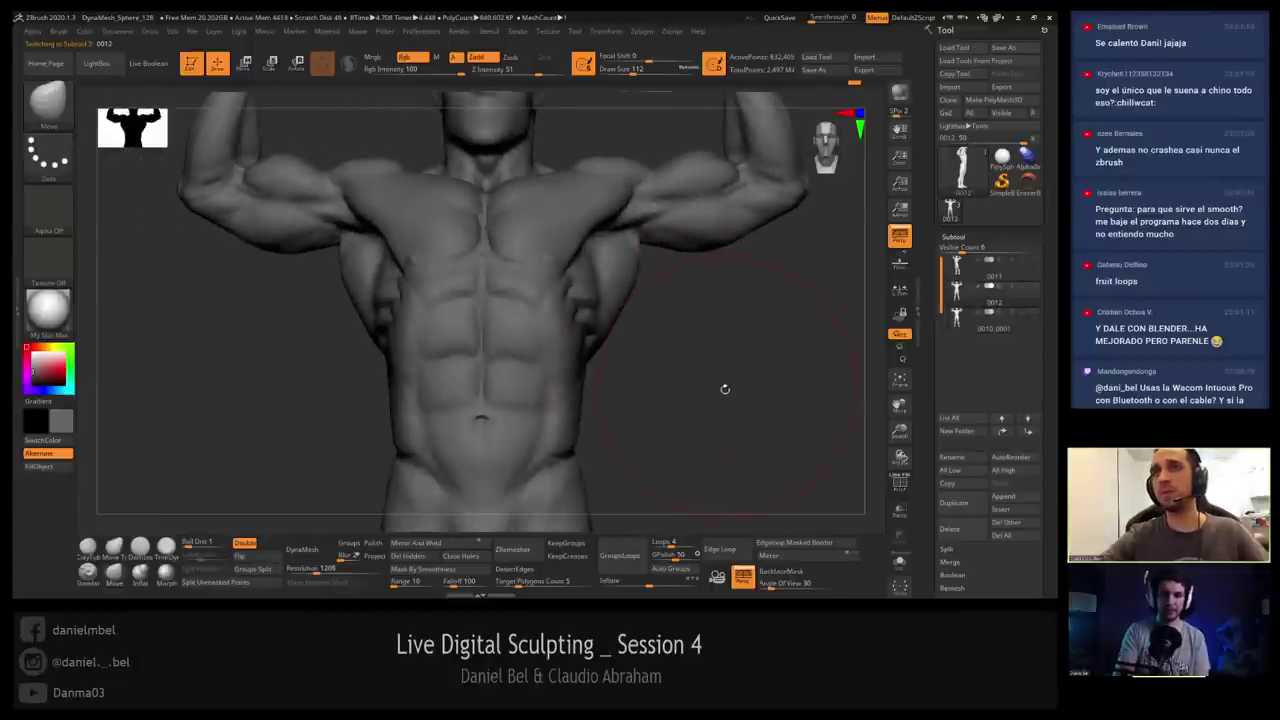
key(Down)
drag(724, 391, 722, 387)
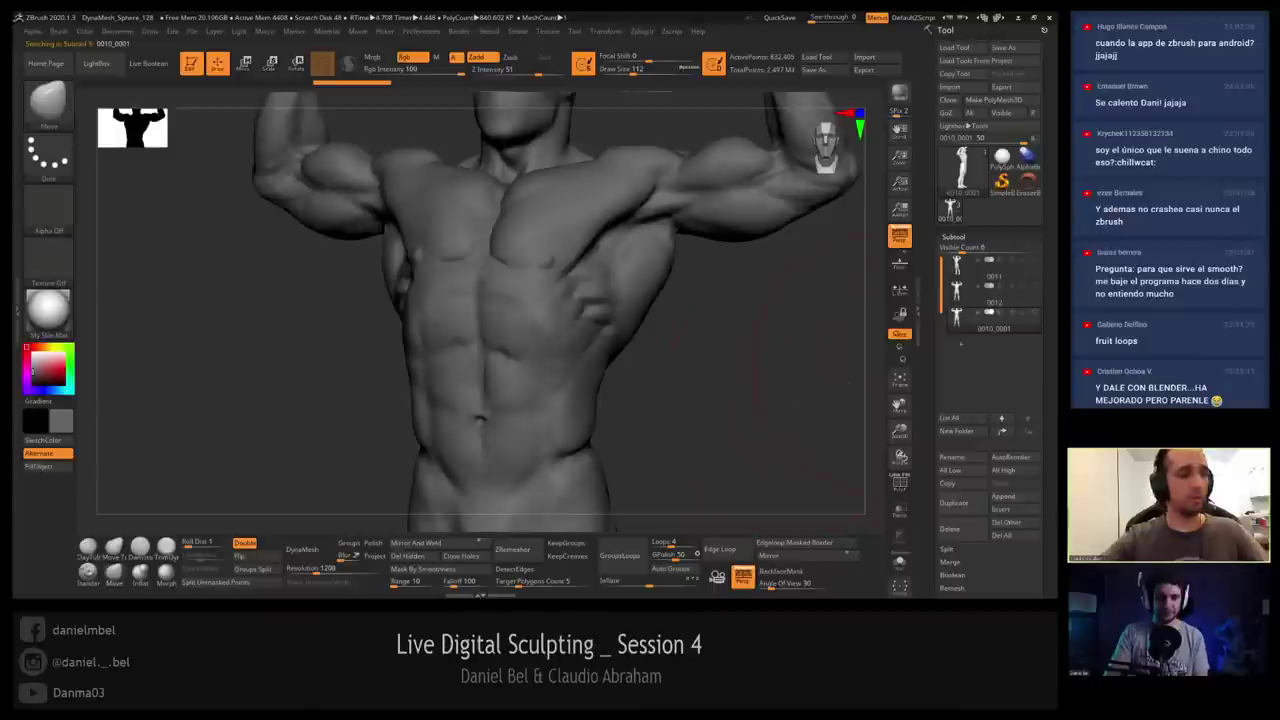
Turn polypaint back on for subtool 0010_0001 and set the Move brush's draw size to 51.
shift+click(1023, 313)
key(s)
drag(528, 260, 517, 260)
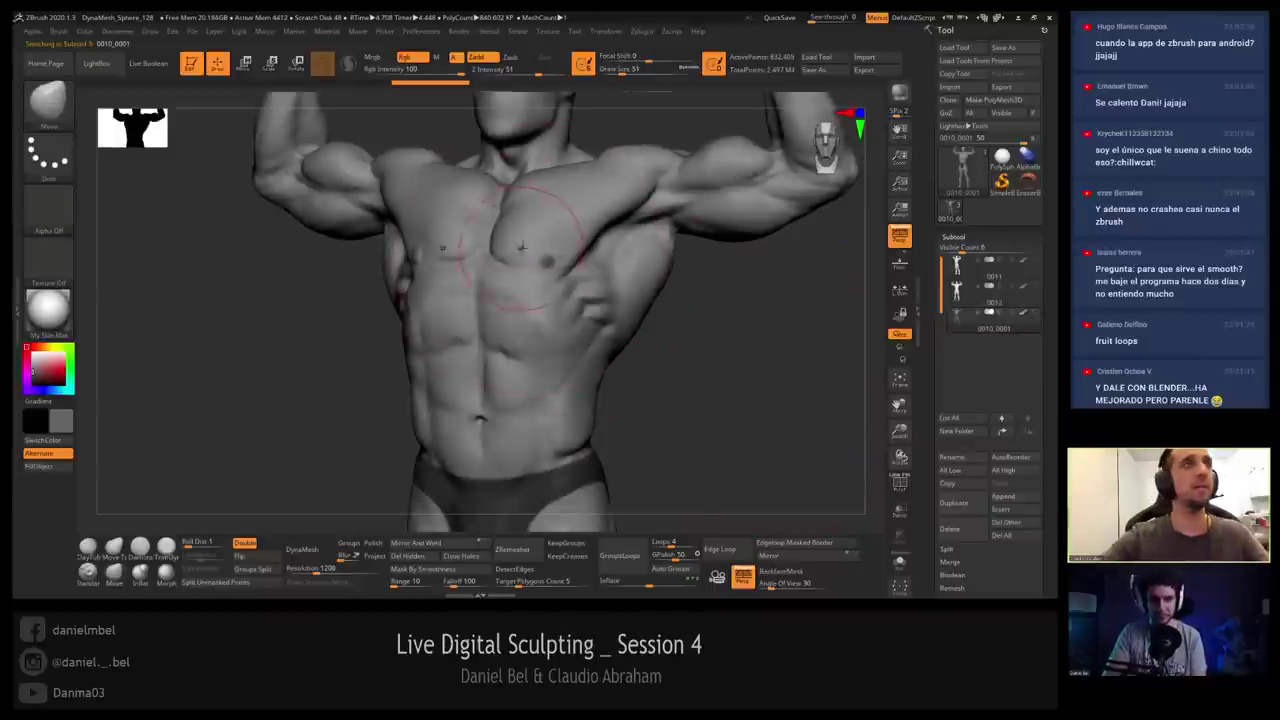
mouse_move(566, 252)
alt+right_down()
mouse_move(499, 277)
mouse_move(484, 372)
alt+right_up()
mouse_move(484, 372)
alt+right_down()
mouse_move(506, 297)
mouse_move(502, 324)
alt+right_up()
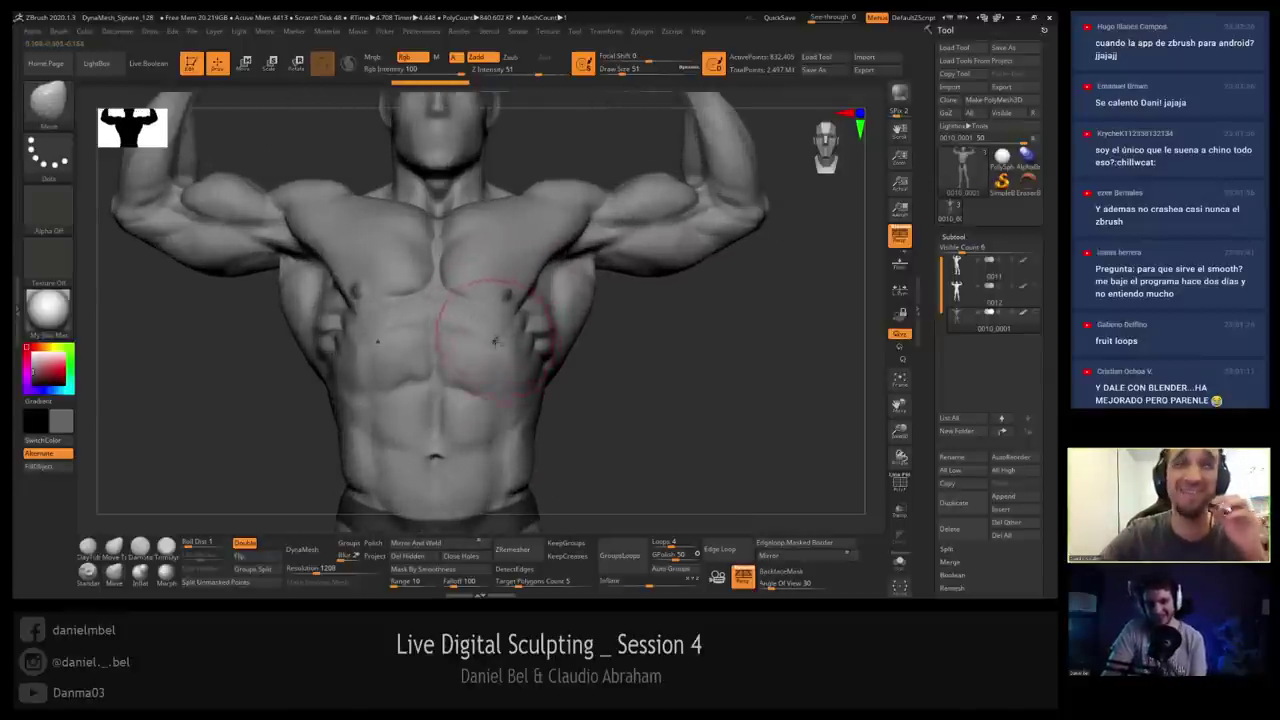
Carve the upper fold of the navel with the DamStandard brush at a draw size of 9.
key(b)
key(d)
key(s)
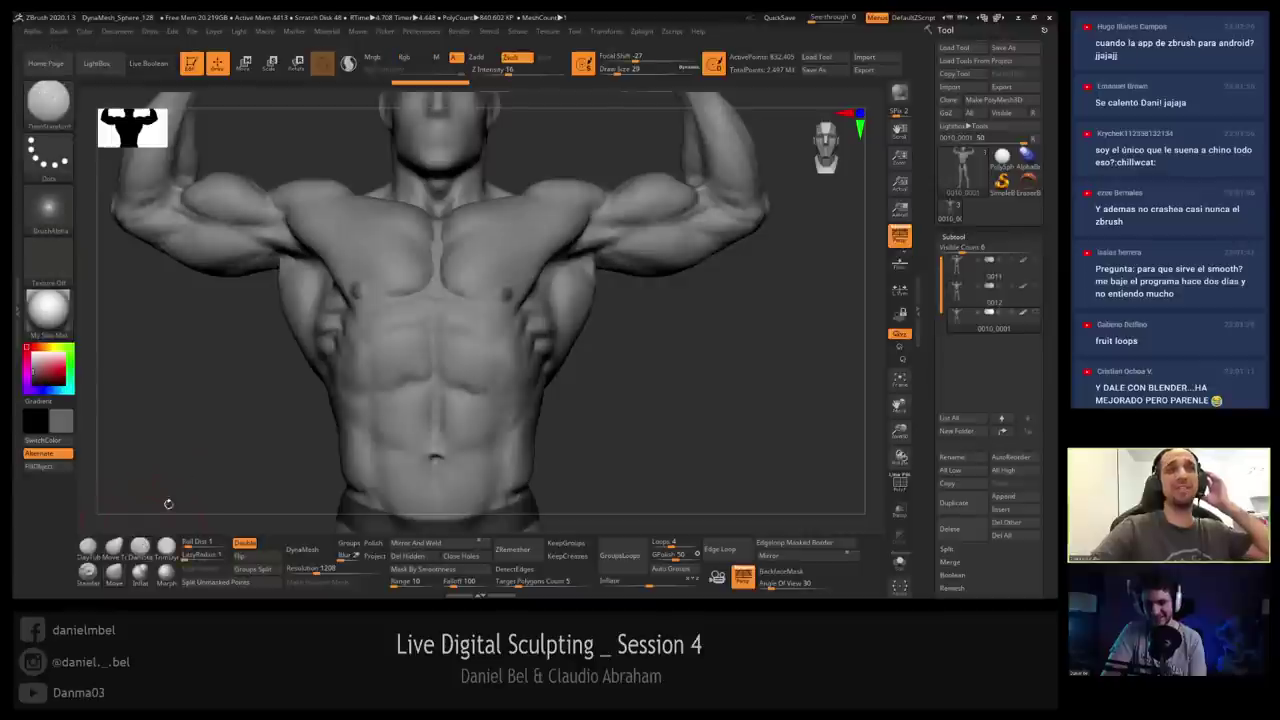
alt+right_drag(437, 330, 428, 371)
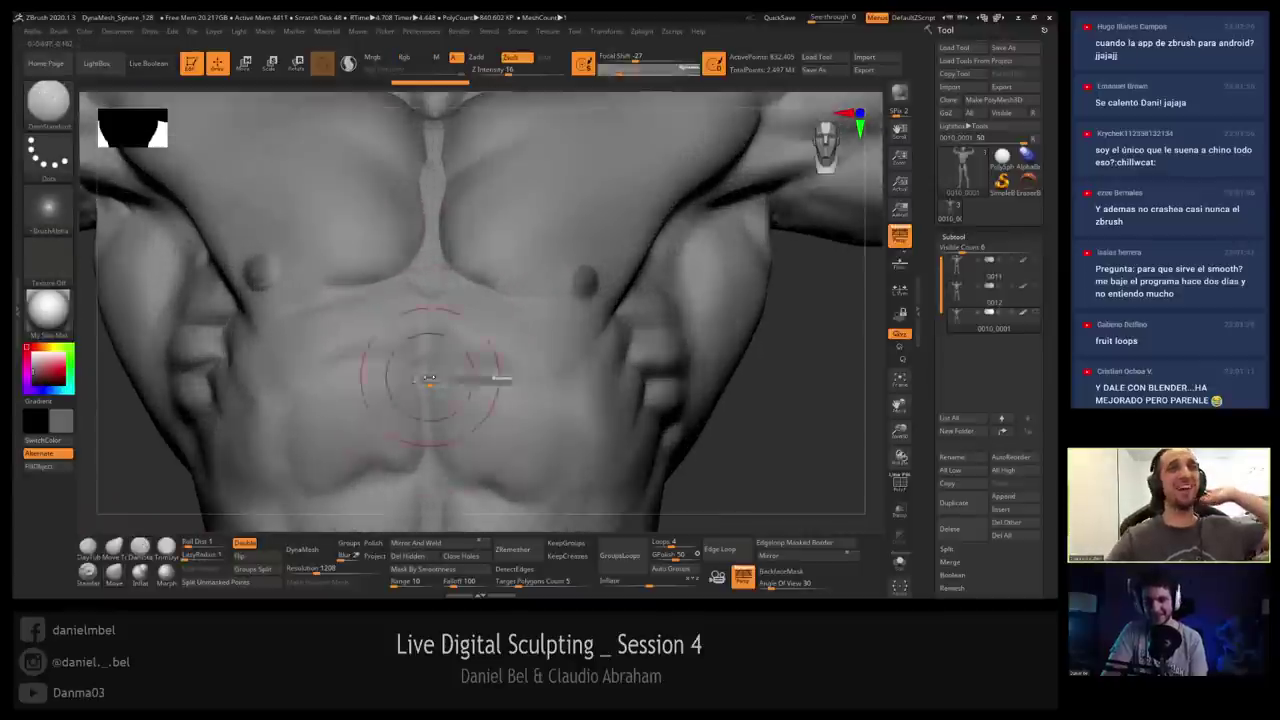
mouse_move(447, 503)
alt+right_down()
mouse_move(435, 373)
mouse_move(486, 285)
alt+right_up()
key(s)
drag(488, 364, 474, 364)
mouse_move(460, 335)
right_down()
mouse_move(444, 385)
mouse_move(467, 395)
mouse_move(468, 382)
right_up()
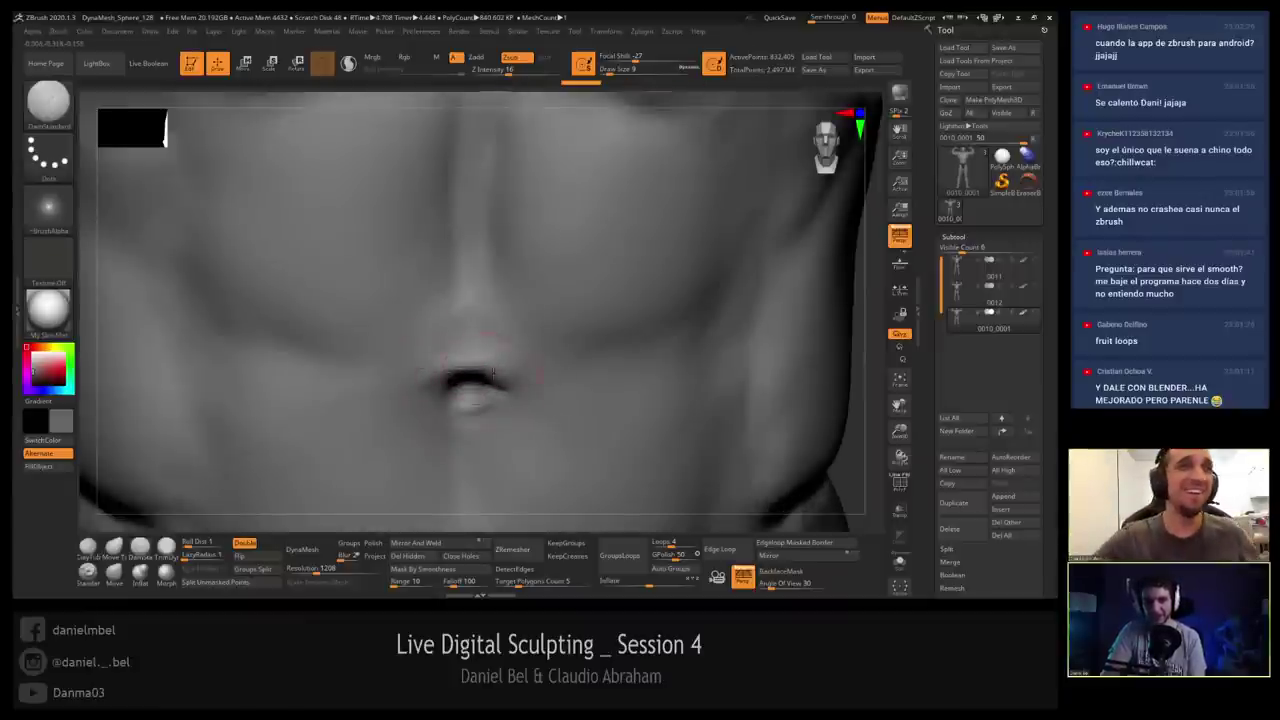
Detail the inside of the navel with very fine DamStandard strokes at draw sizes of 4 and 3.
right_drag(499, 349, 488, 315)
key(s)
drag(474, 391, 468, 391)
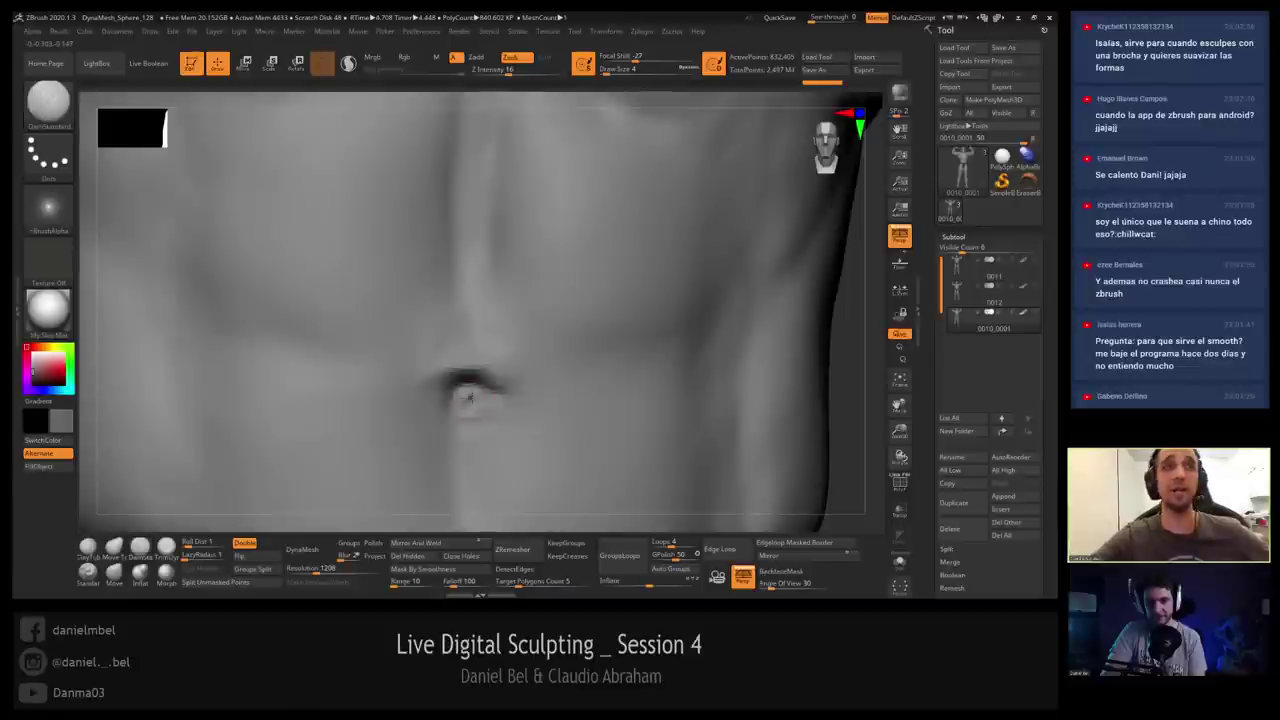
ctrl+right_drag(474, 403, 446, 429)
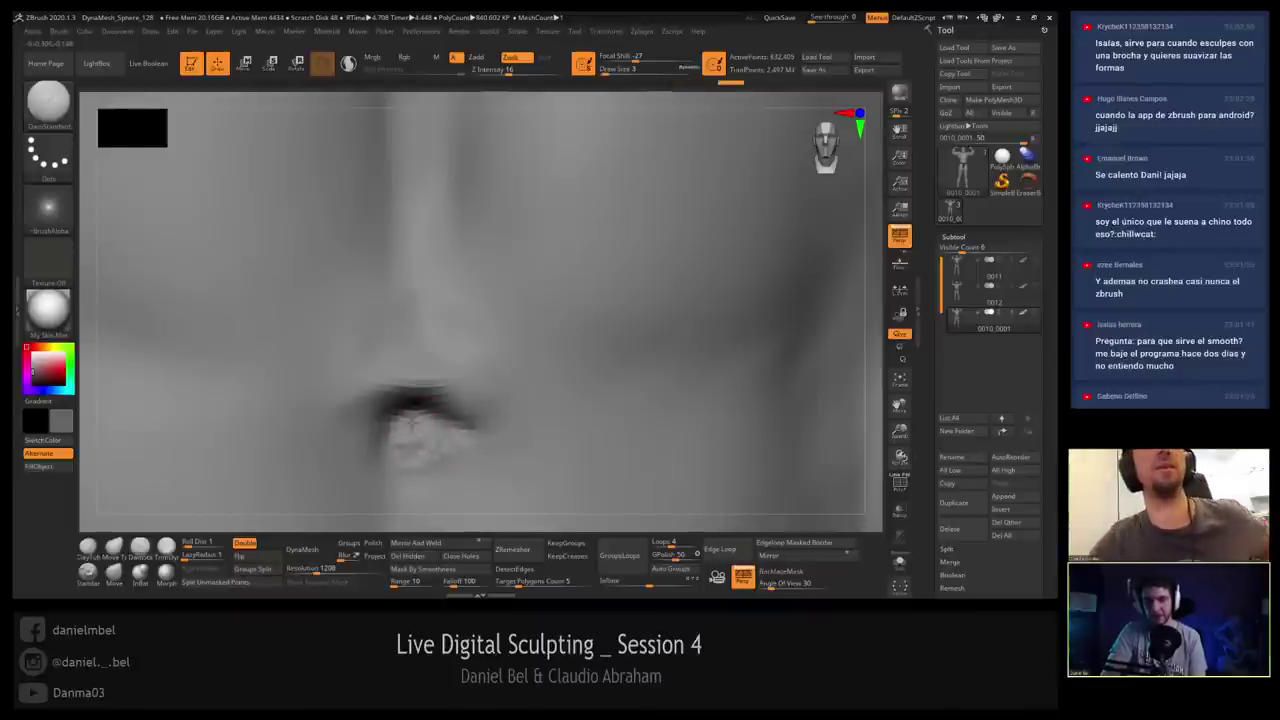
ctrl+right_drag(450, 443, 430, 406)
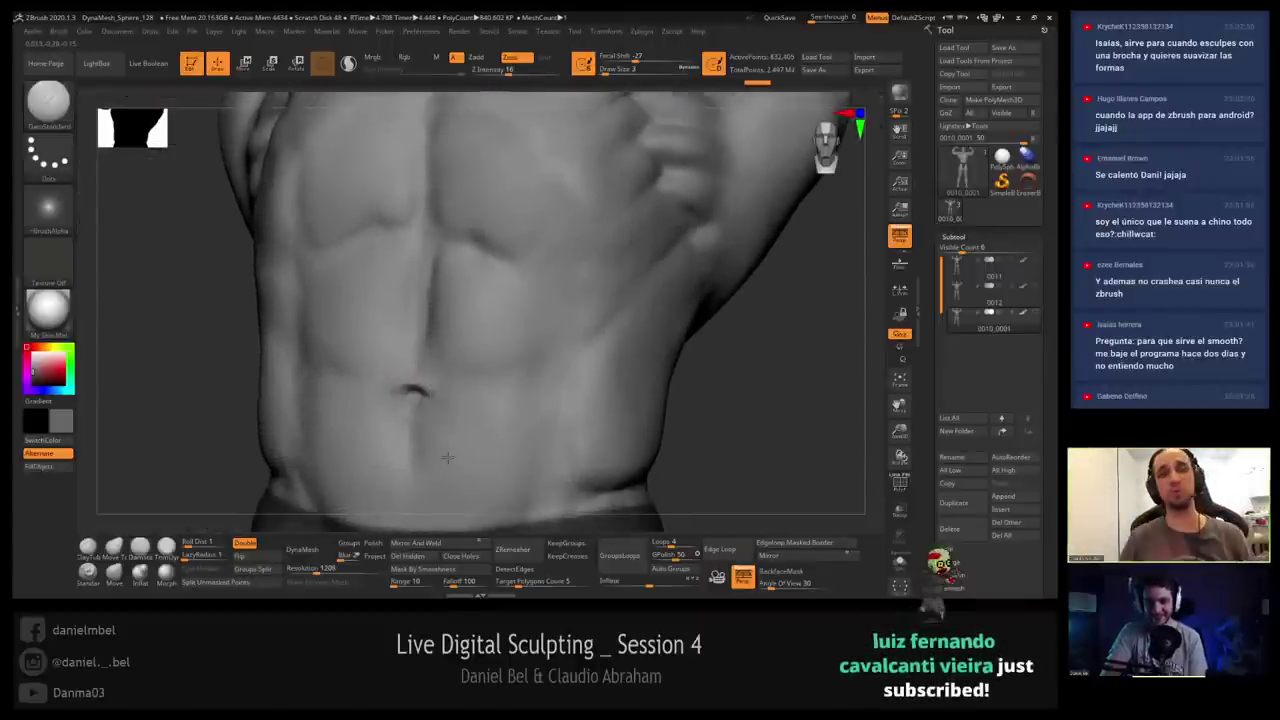
Refine the navel's rim and its outer corners with DamStandard at a draw size of 6.
ctrl+right_drag(447, 457, 392, 413)
mouse_move(392, 413)
right_down()
mouse_move(406, 414)
mouse_move(382, 393)
mouse_move(406, 360)
mouse_move(386, 379)
right_up()
key(s)
drag(391, 378, 375, 382)
right_drag(372, 383, 403, 405)
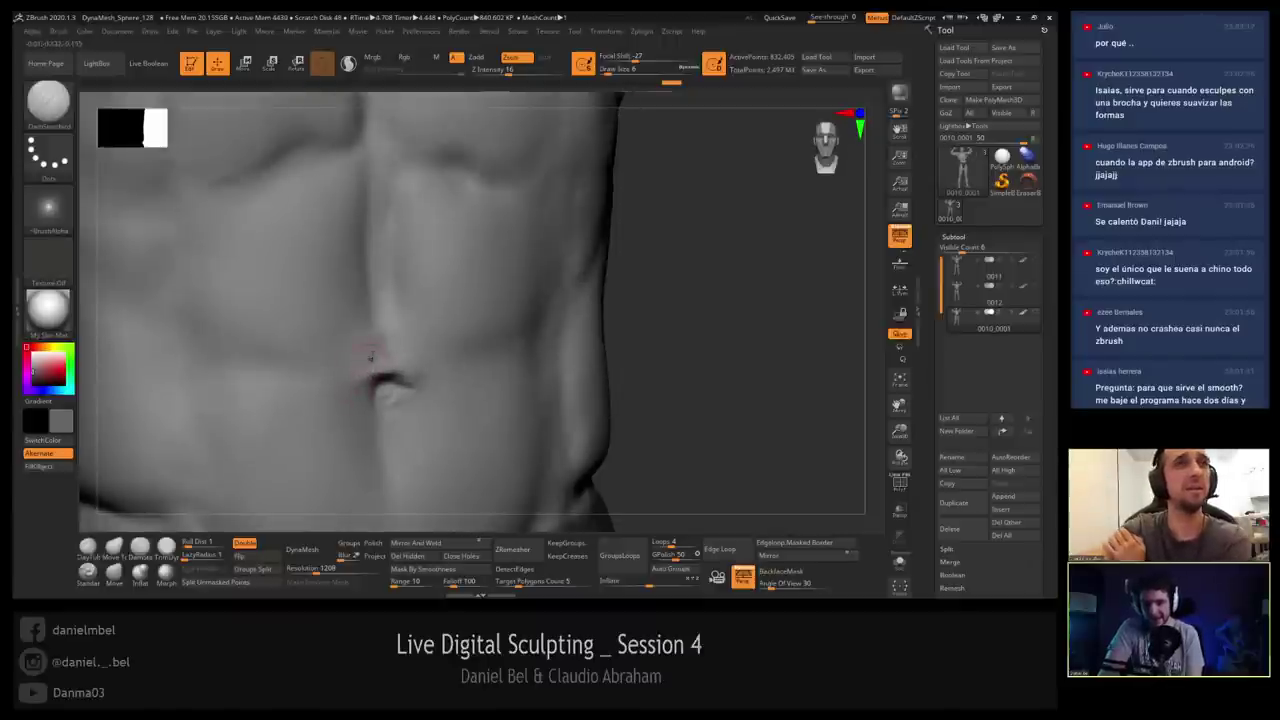
Define the central abdominal groove above the navel with DamStandard at draw sizes of 20 and 14.
key(s)
drag(385, 346, 394, 346)
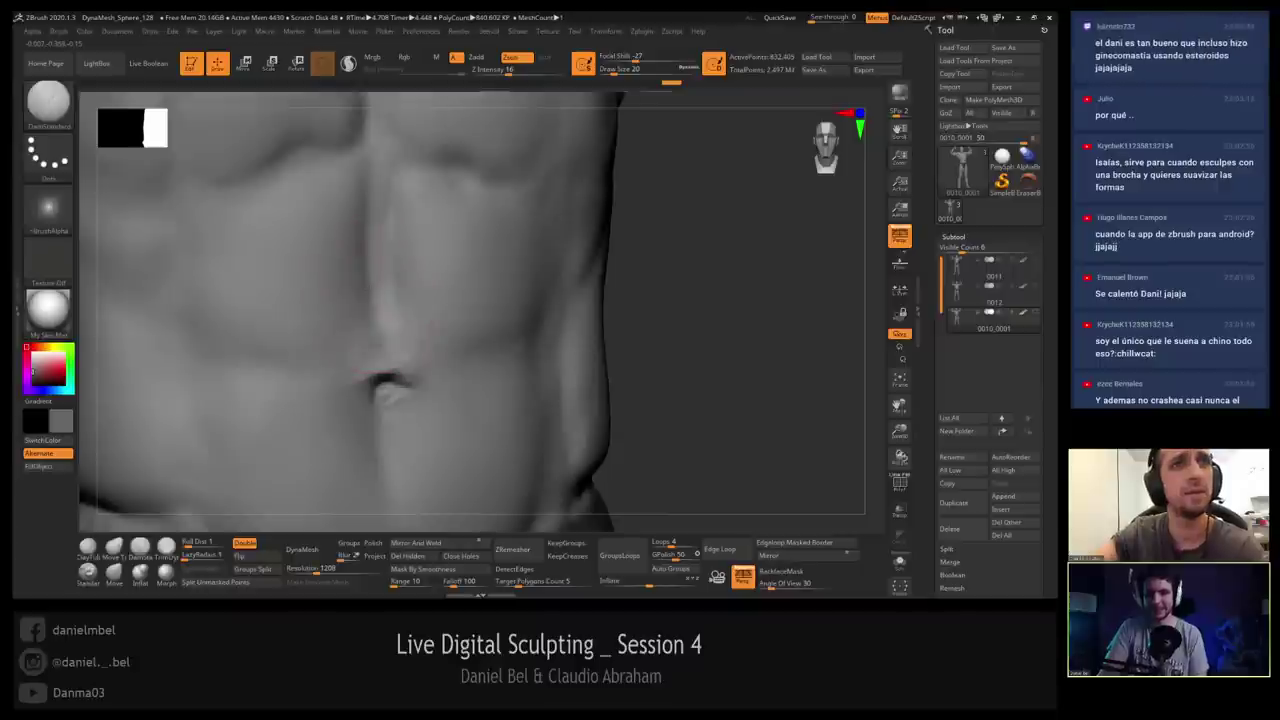
key(s)
drag(390, 246, 383, 229)
right_drag(383, 229, 369, 208)
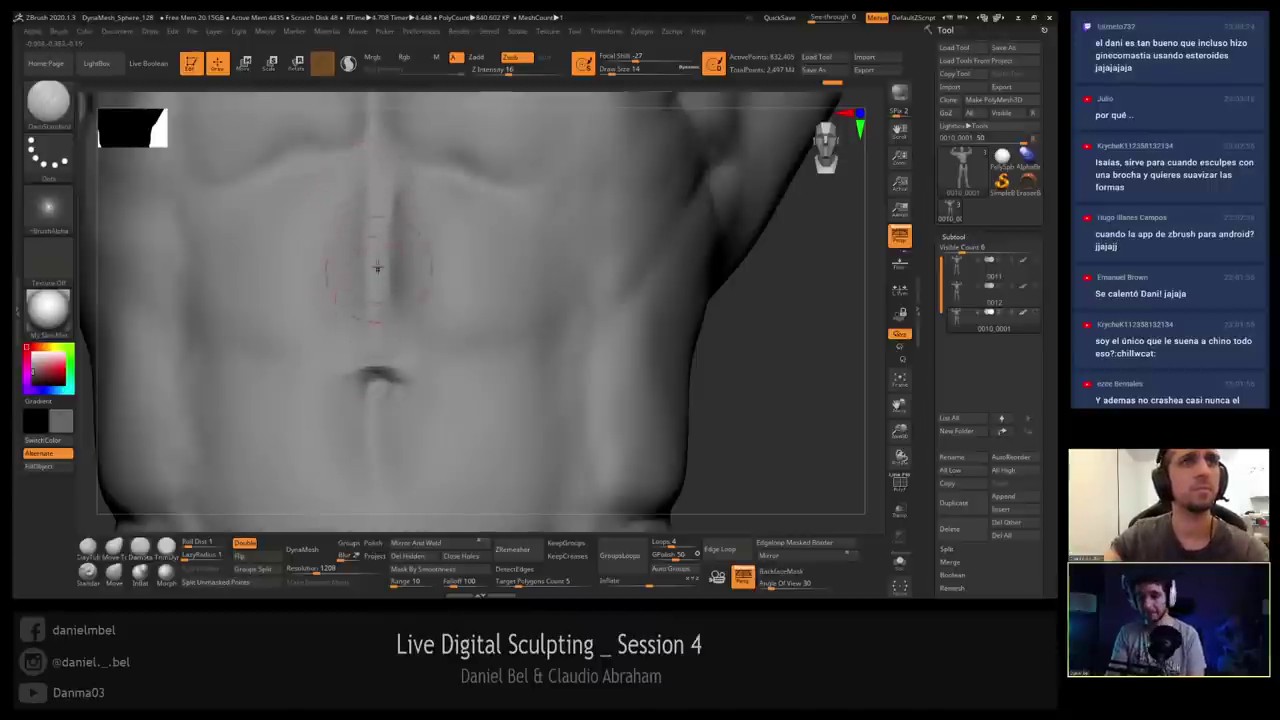
Refine the abdominal midline with DamStandard at a draw size of 25 and smooth the area just below the navel.
mouse_move(386, 229)
ctrl+right_down()
mouse_move(385, 188)
mouse_move(395, 220)
ctrl+right_up()
key(])
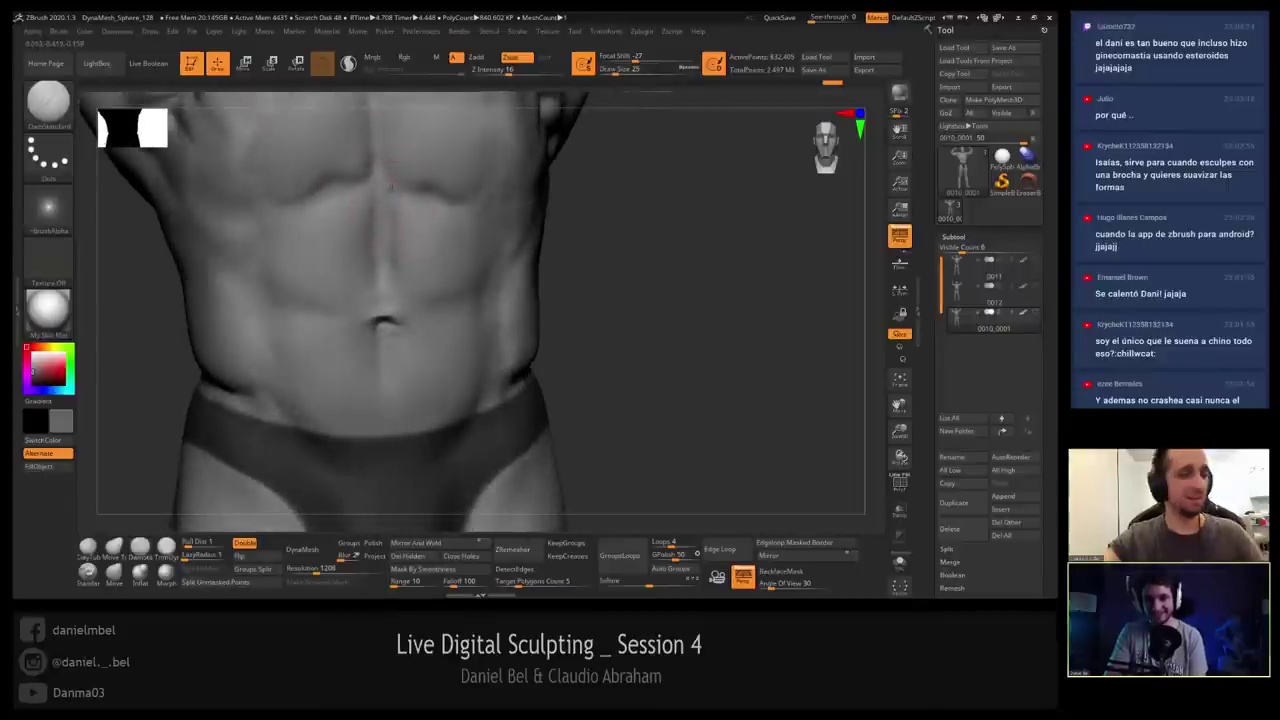
right_drag(387, 256, 328, 260)
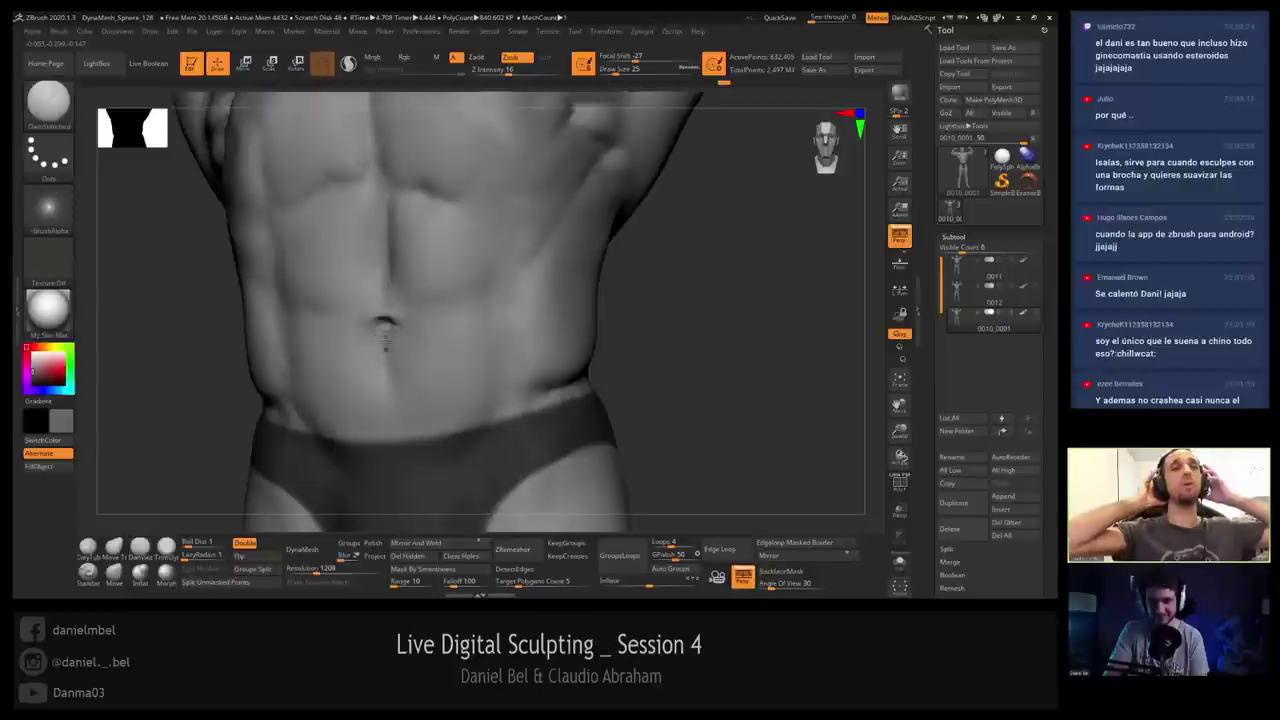
right_drag(406, 388, 464, 388)
key([)
shift+drag(388, 370, 379, 400)
Refine the side of the lower abdomen above the briefs with DamStandard at a draw size of 22.
right_drag(268, 371, 312, 376)
key(s)
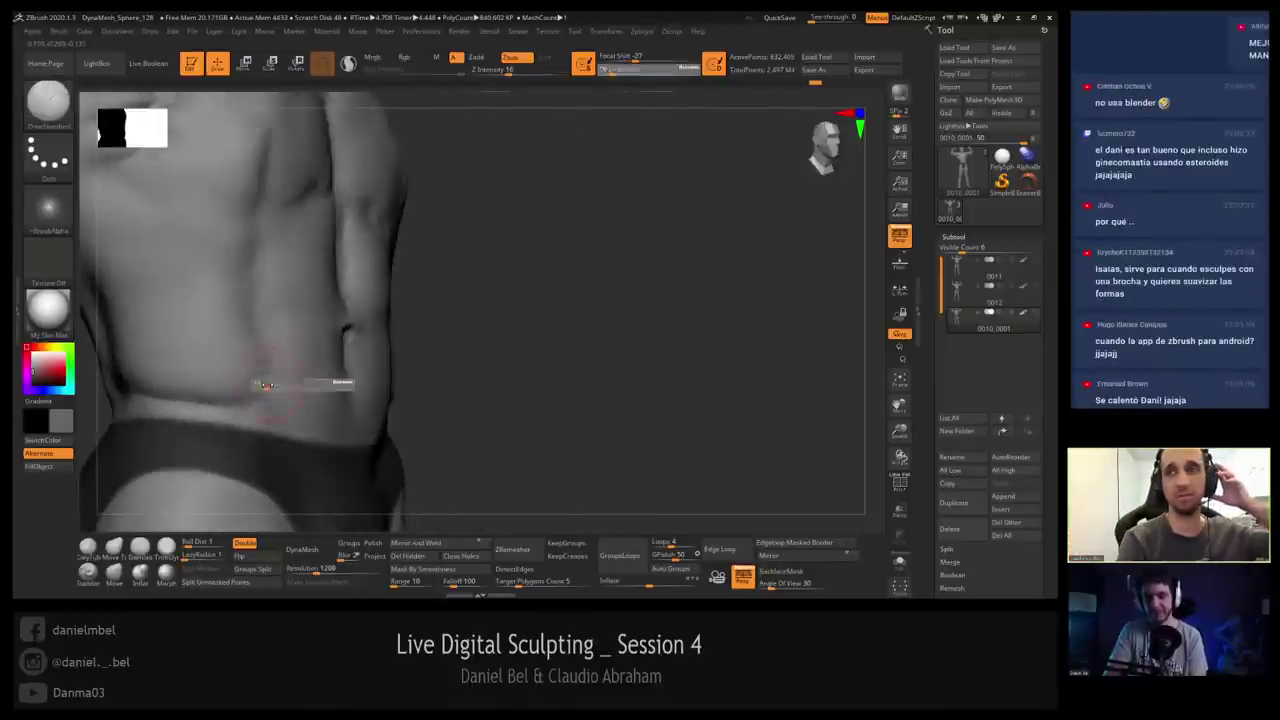
drag(306, 386, 316, 386)
mouse_move(289, 332)
right_down()
mouse_move(258, 343)
mouse_move(250, 300)
right_up()
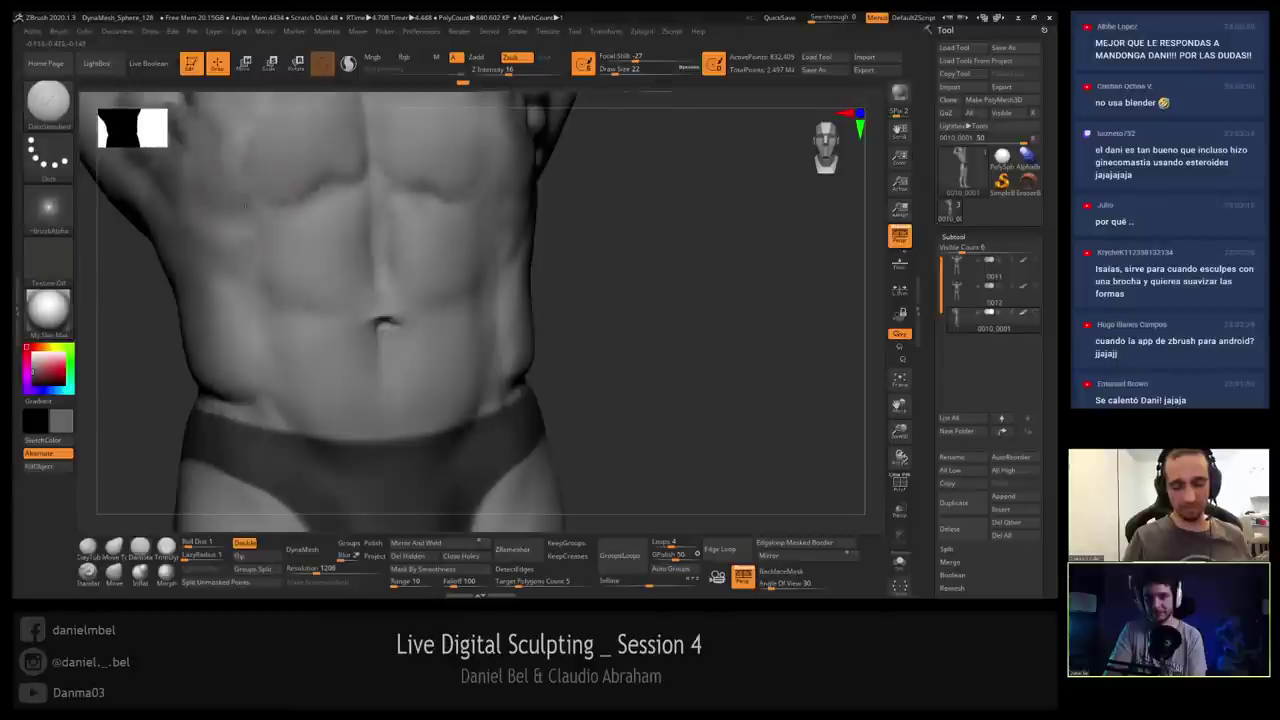
Smooth the lower serratus and sharpen its tips with DamStandard at a draw size of 7.
alt+right_drag(222, 192, 271, 278)
right_drag(195, 252, 252, 248)
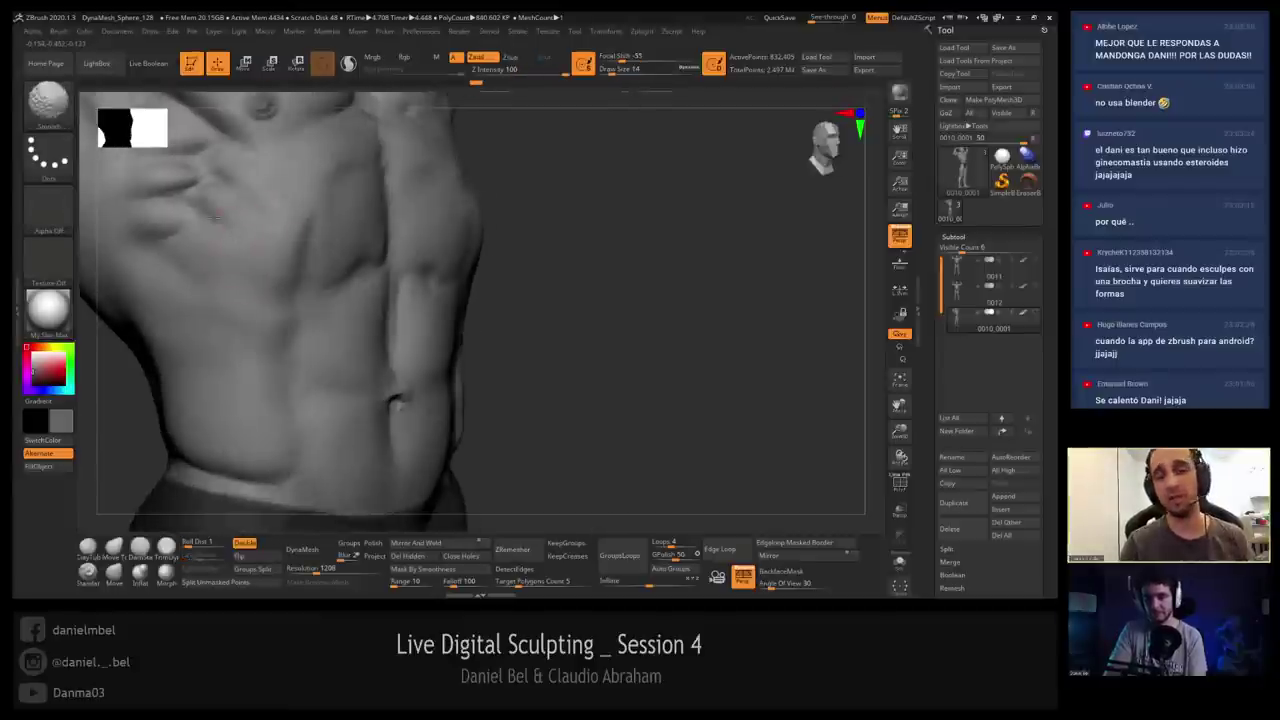
right_drag(187, 277, 235, 218)
key(s)
drag(230, 215, 213, 214)
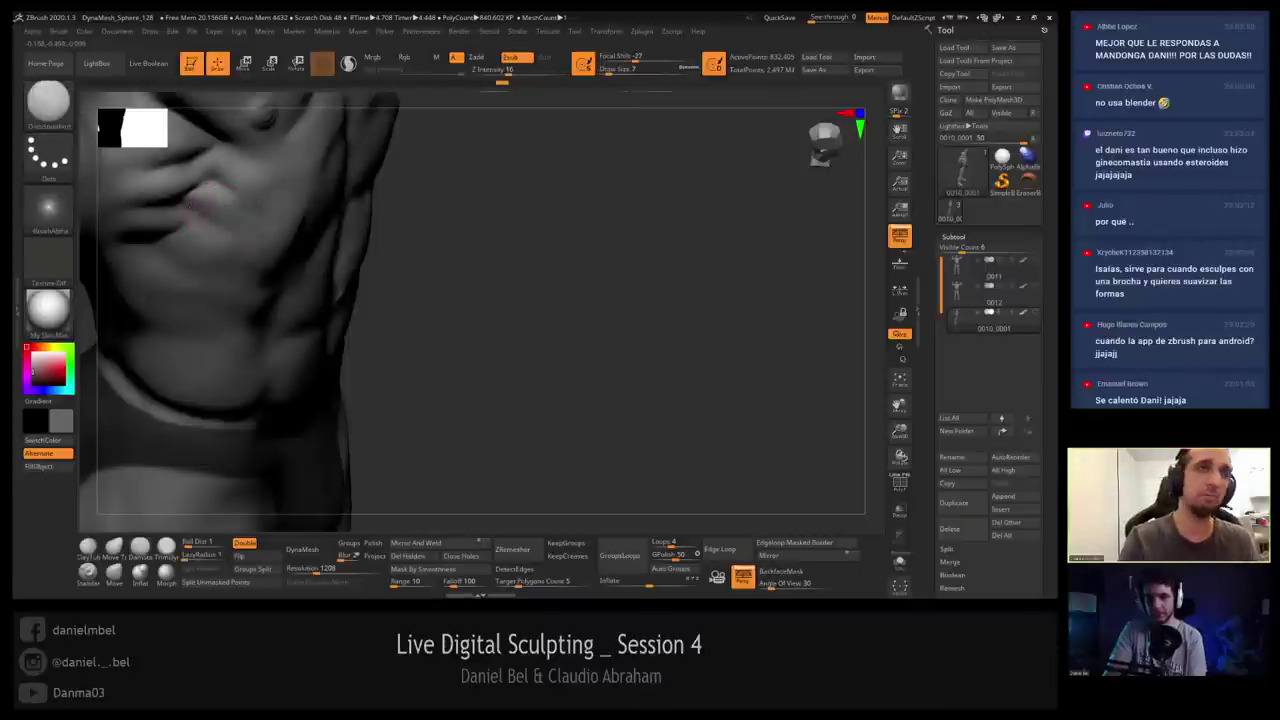
right_drag(212, 207, 145, 238)
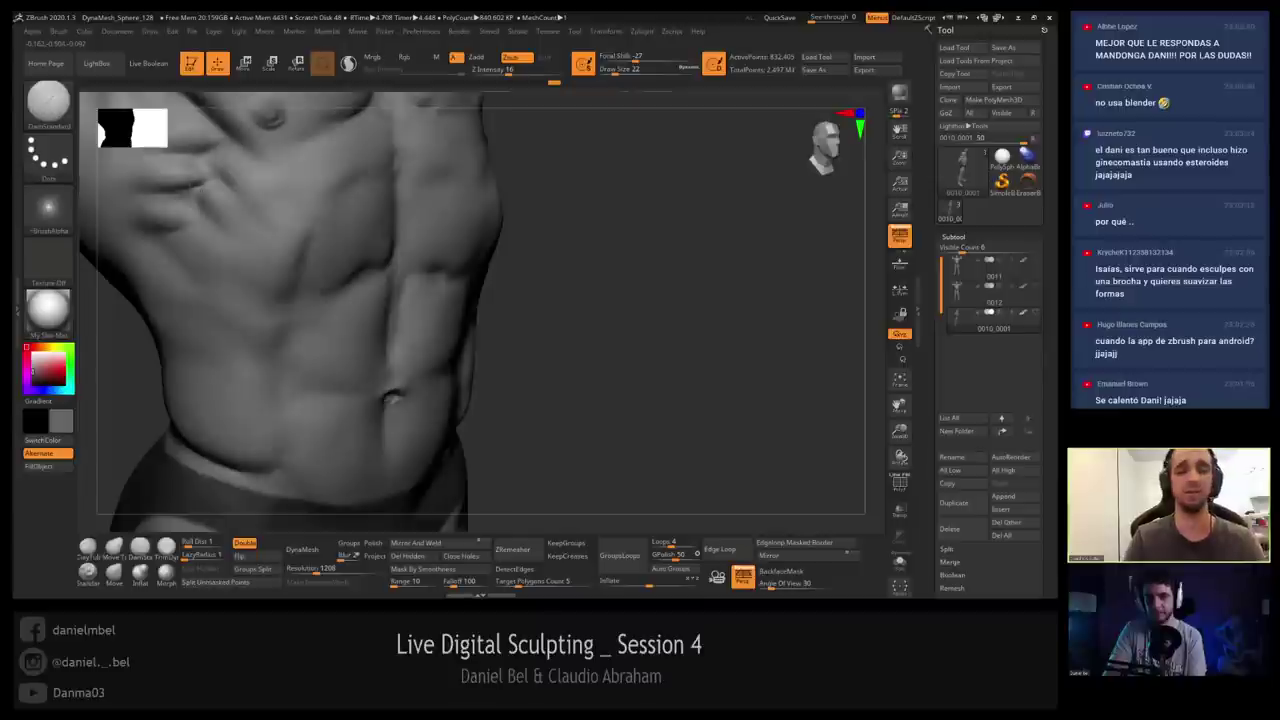
Define the serratus grooves and the rib area beneath the pectoral with DamStandard at a draw size of 13.
alt+right_drag(216, 190, 267, 259)
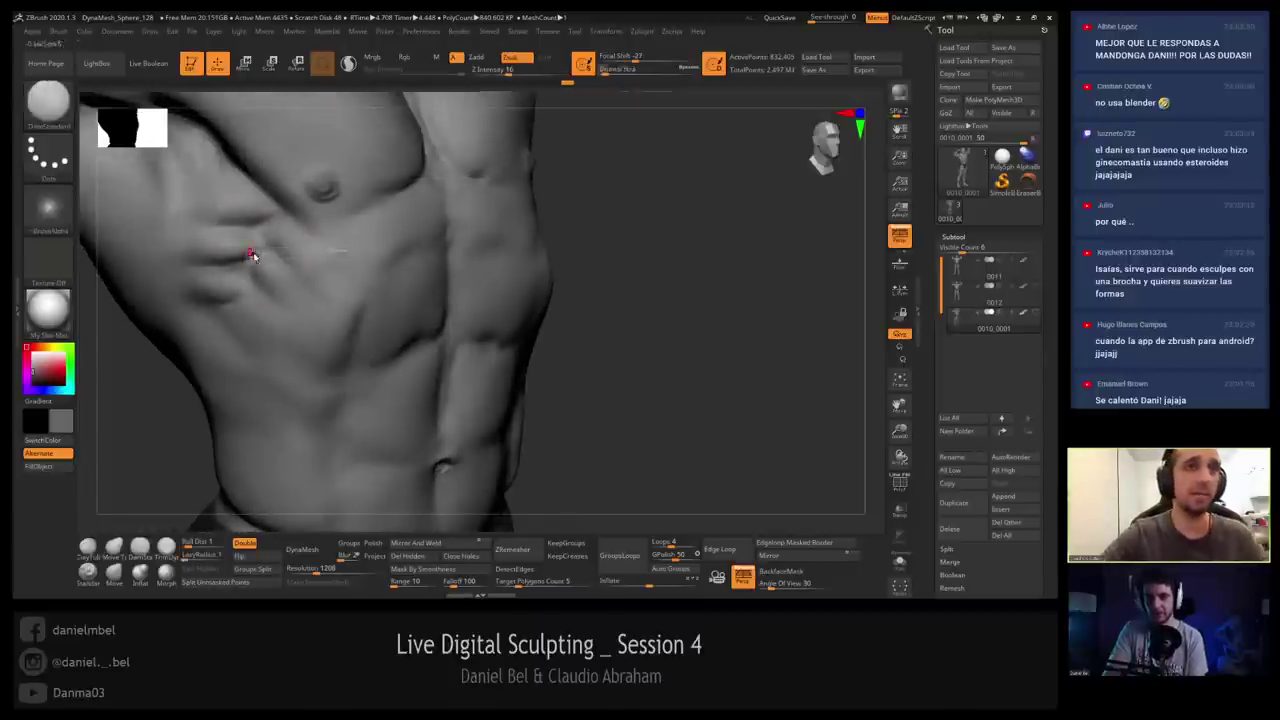
key(s)
drag(264, 234, 270, 216)
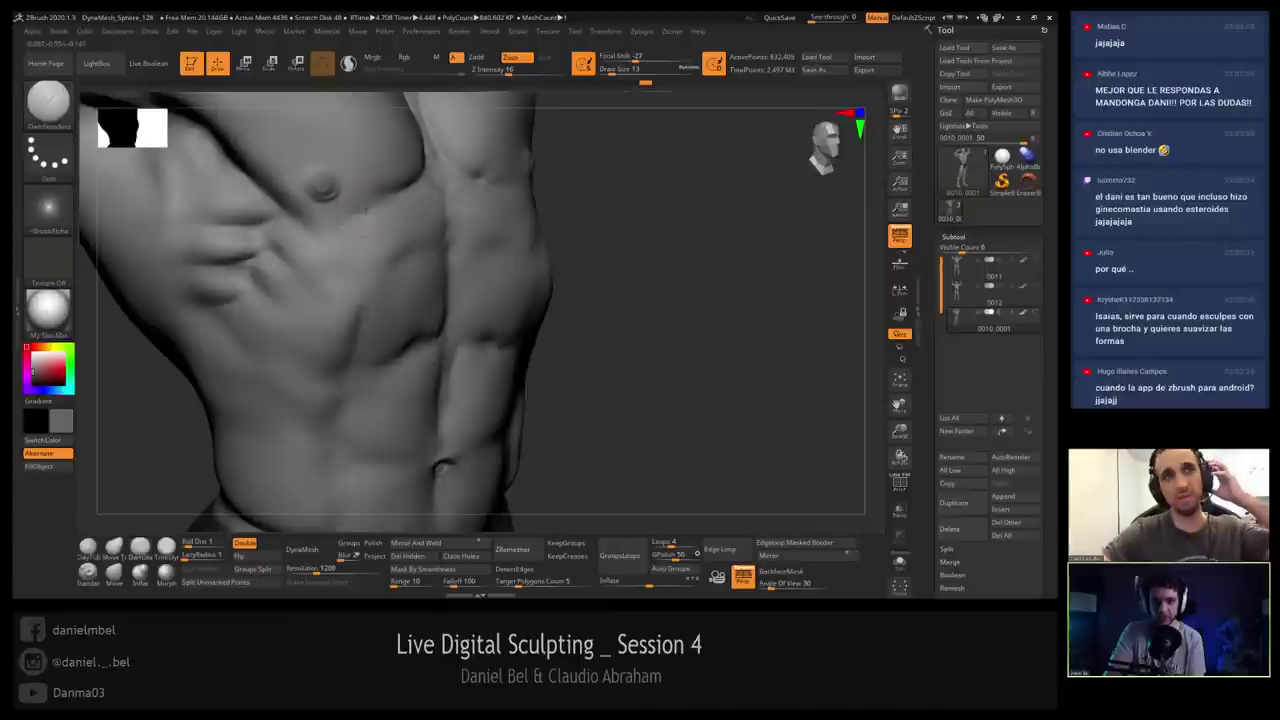
Refine the nipple and lower chest area, and deepen the pectoral's outer edge toward the armpit with DamStandard.
mouse_move(380, 192)
right_down()
mouse_move(394, 248)
mouse_move(351, 257)
right_up()
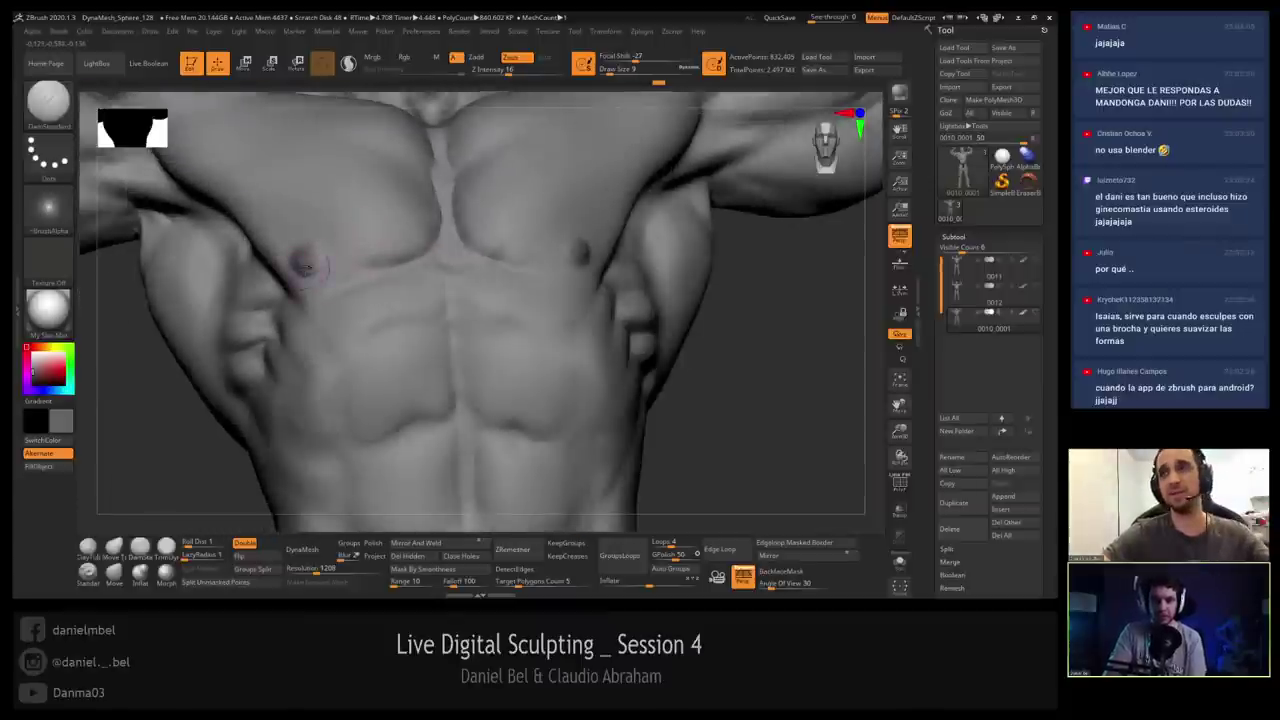
shift+drag(351, 243, 400, 241)
mouse_move(371, 241)
right_down()
mouse_move(398, 264)
mouse_move(381, 258)
mouse_move(385, 226)
right_up()
key(shift)
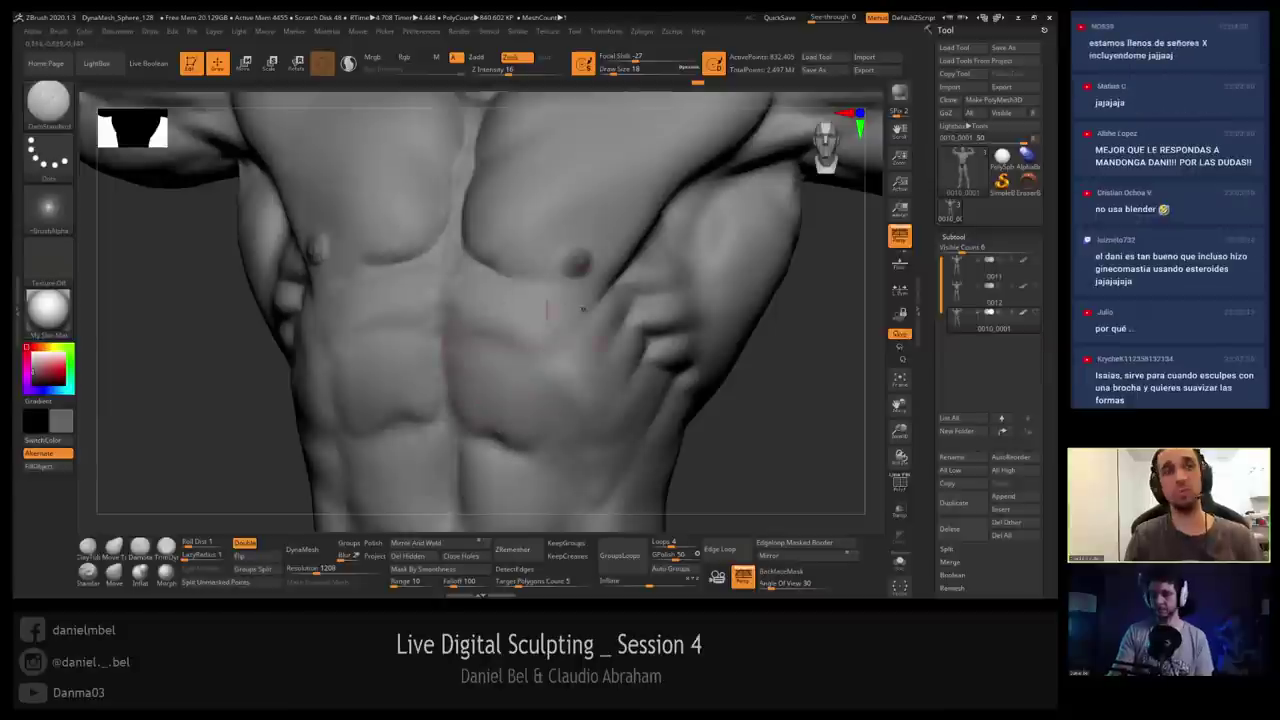
key(shift)
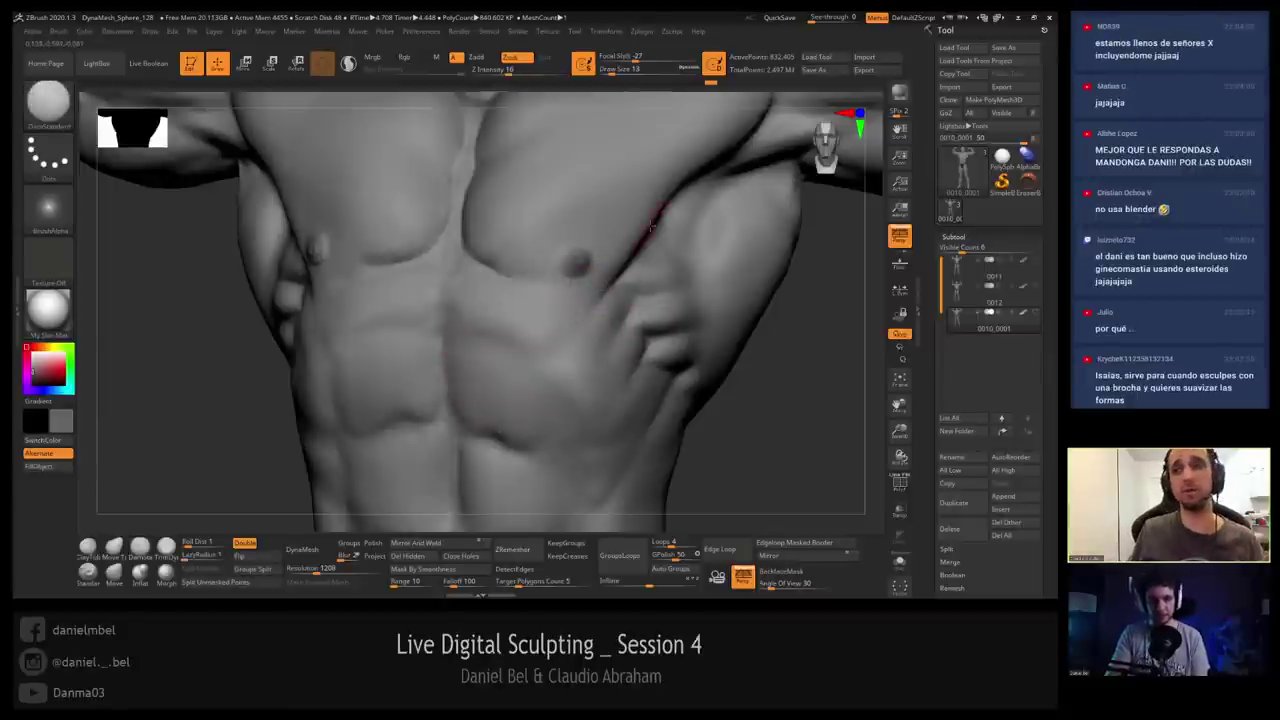
Sculpt the hollow at the base of the throat above the sternum with DamStandard at a draw size of 13.
alt+right_drag(528, 370, 408, 513)
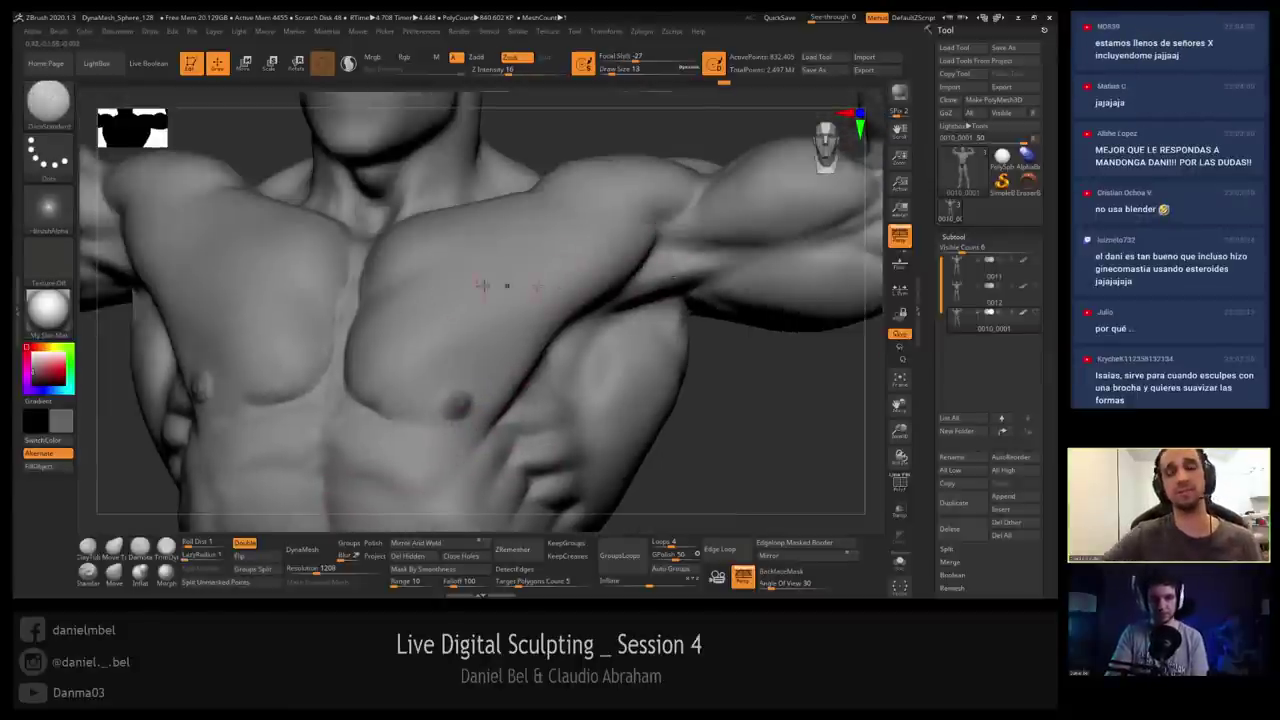
right_drag(427, 313, 428, 392)
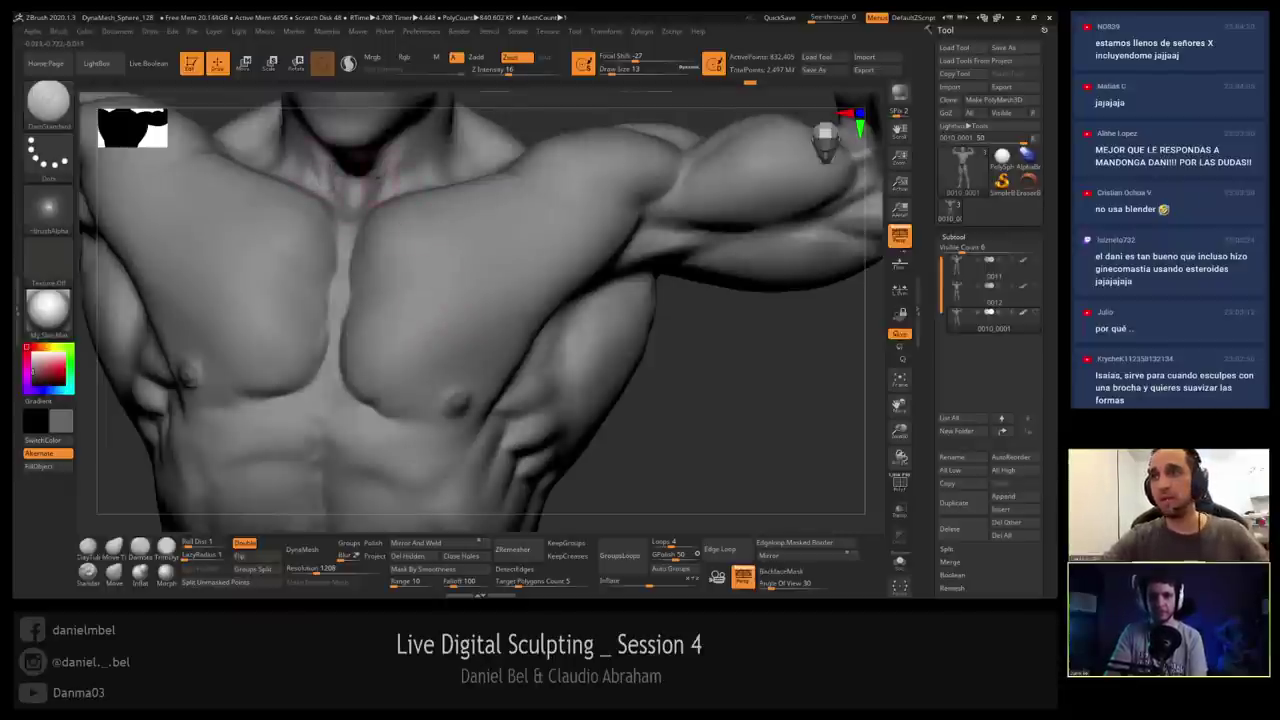
right_drag(370, 184, 408, 140)
right_drag(380, 185, 350, 214)
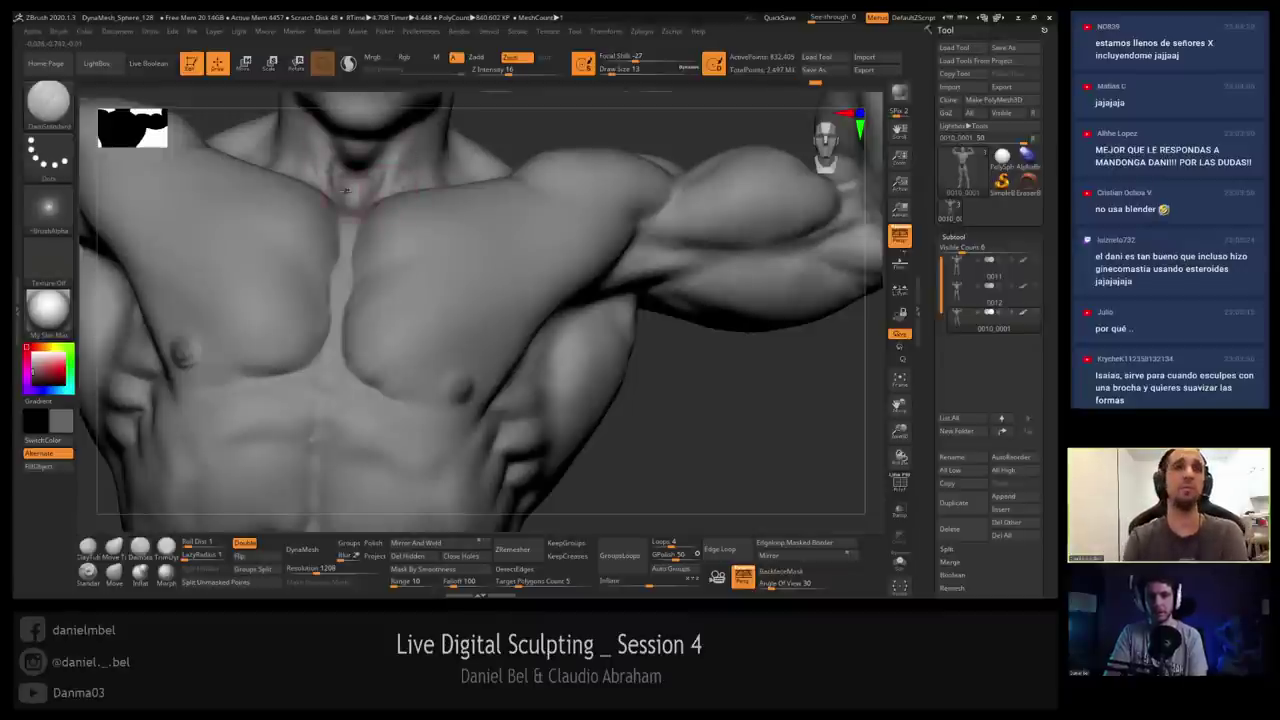
right_drag(346, 190, 386, 164)
drag(326, 145, 362, 146)
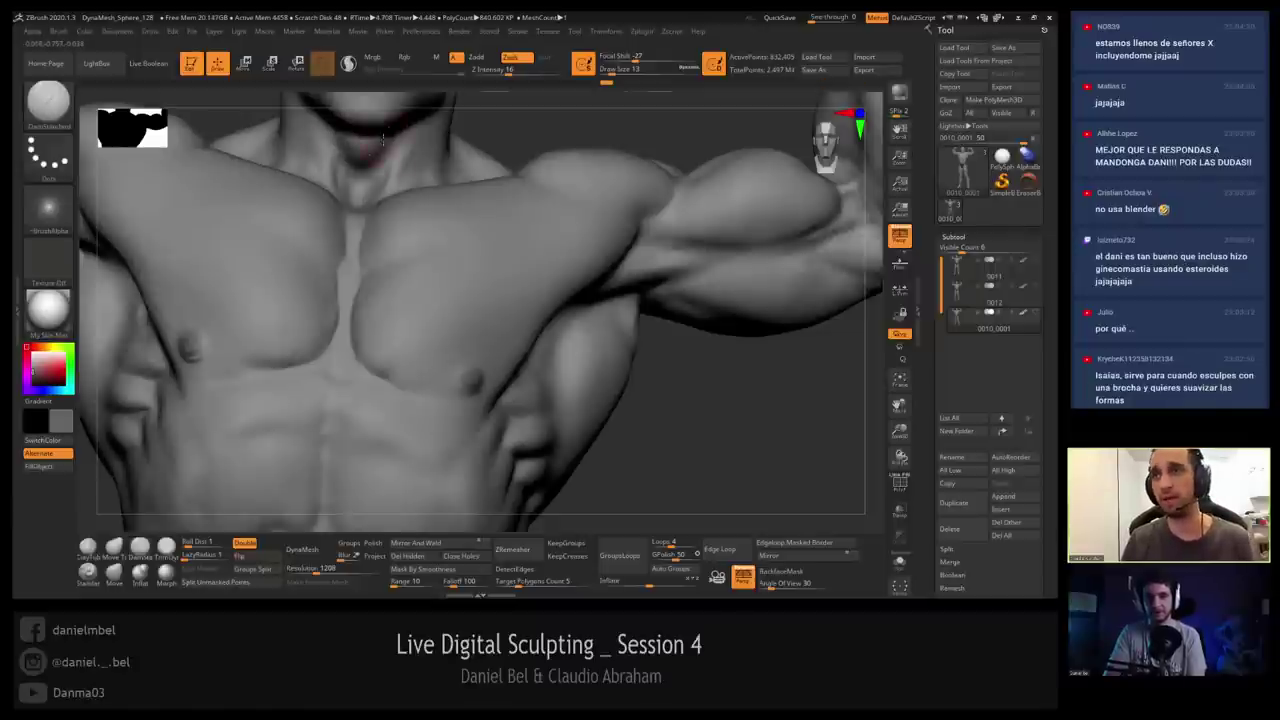
right_drag(383, 139, 418, 142)
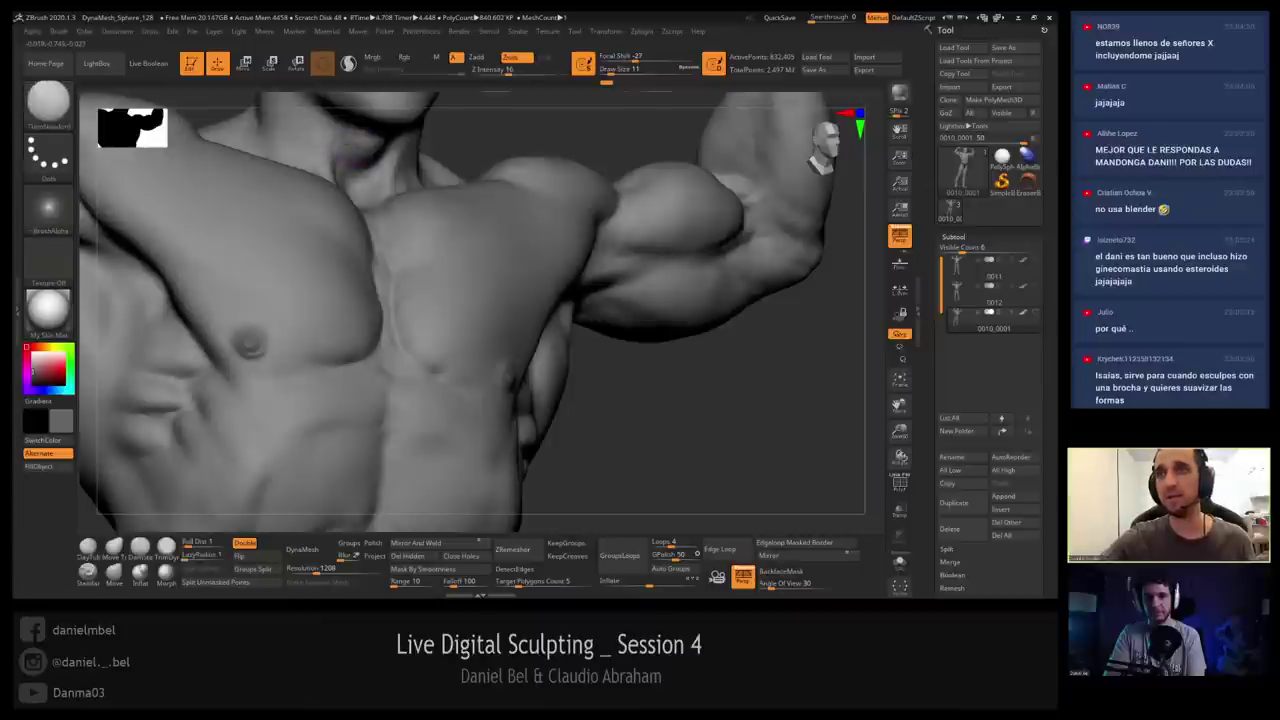
Refine the front of the throat beneath the chin at a draw size of 14 and smooth it.
key(bracketright)
key(bracketright)
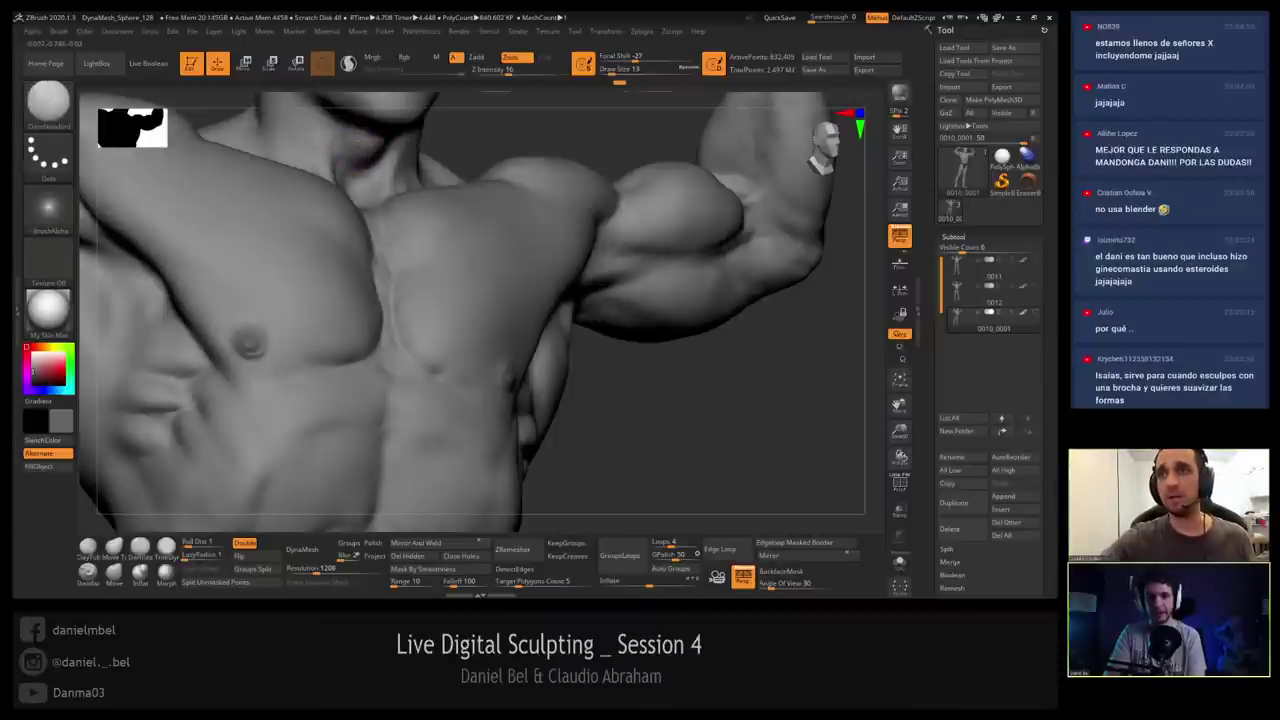
key(bracketright)
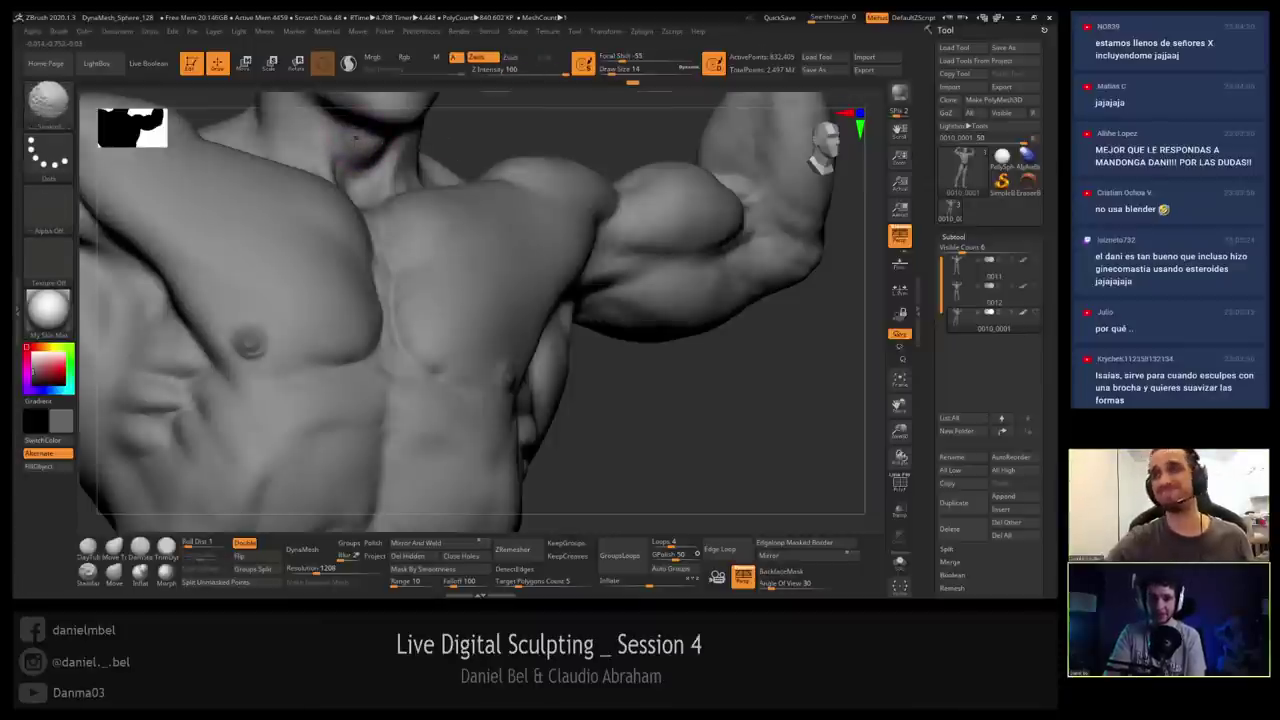
drag(375, 155, 407, 146)
right_drag(397, 171, 440, 152)
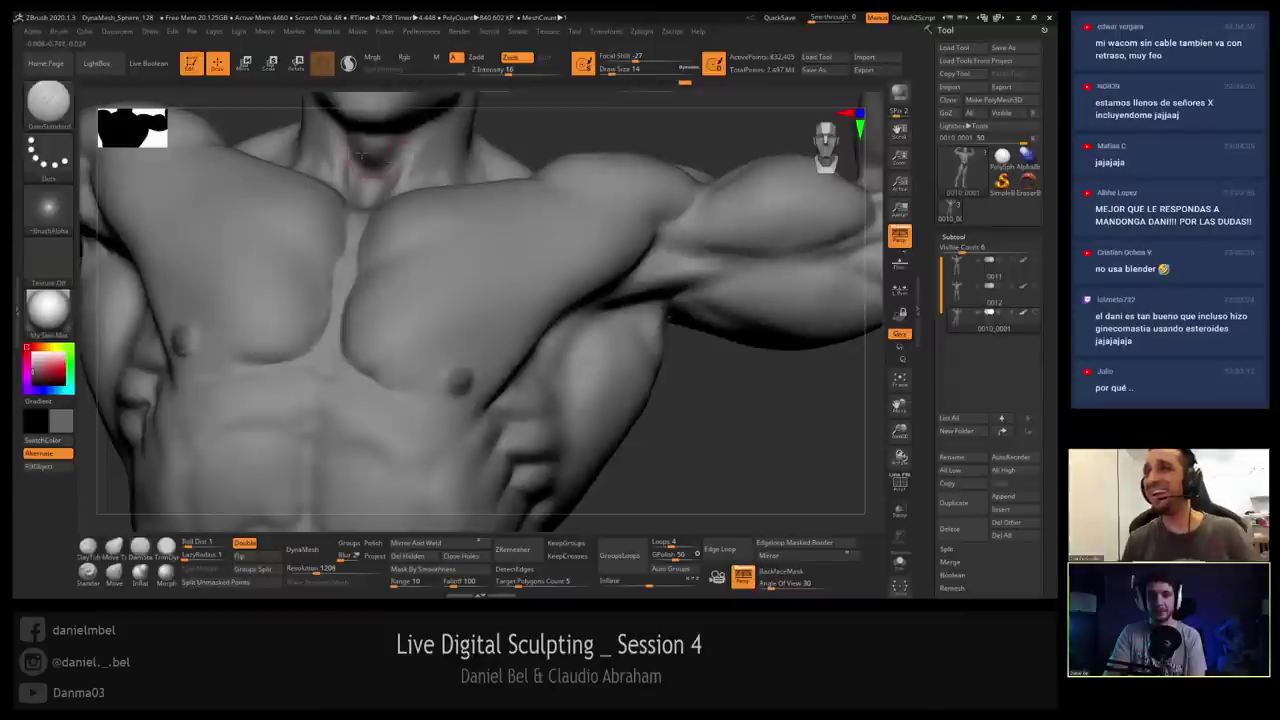
key(shift)
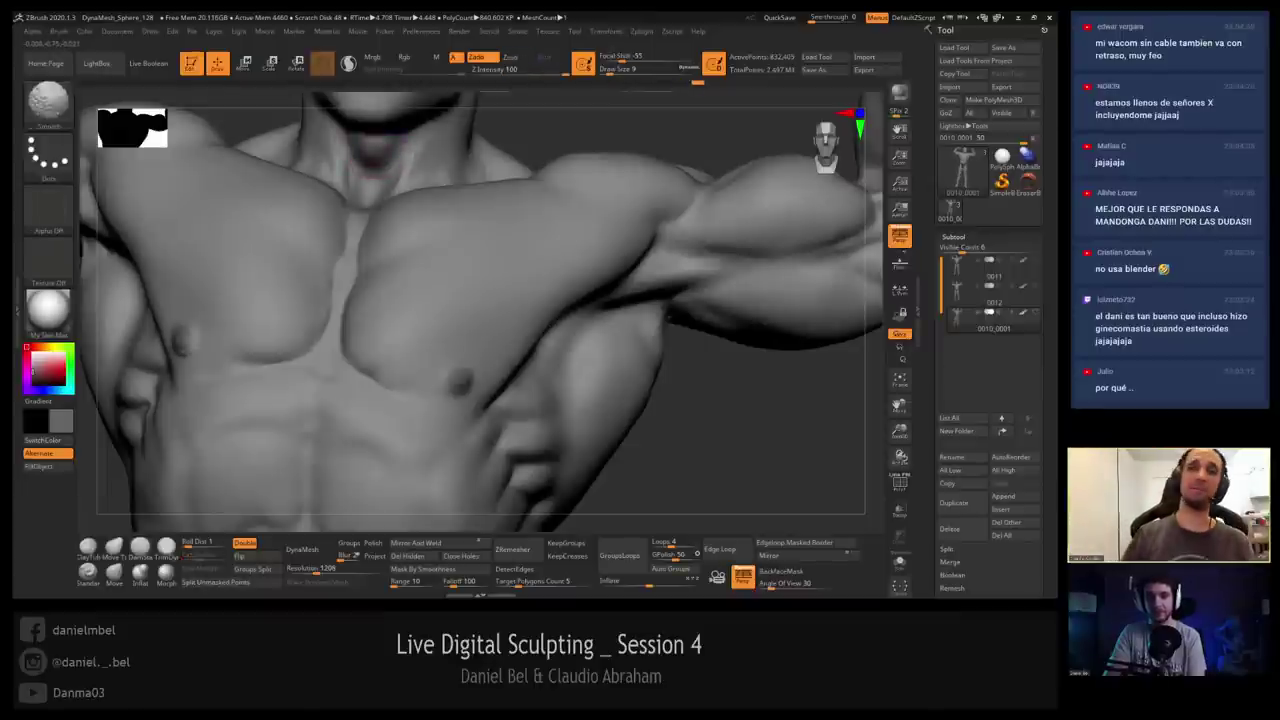
Carve the front neck muscles above the collarbone with DamStandard at a draw size of 16.
ctrl+right_drag(380, 228, 372, 185)
key(b)
key(d)
key(s)
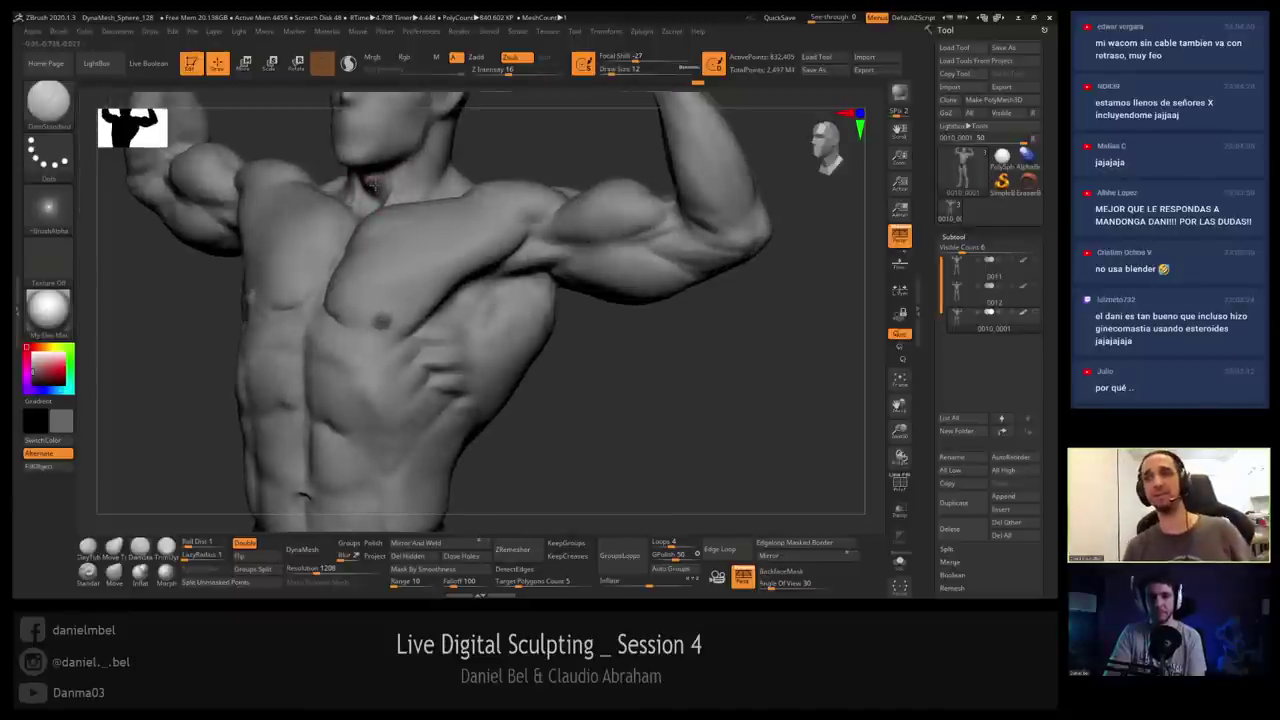
shift+right_drag(375, 179, 413, 236)
alt+right_drag(404, 301, 394, 190)
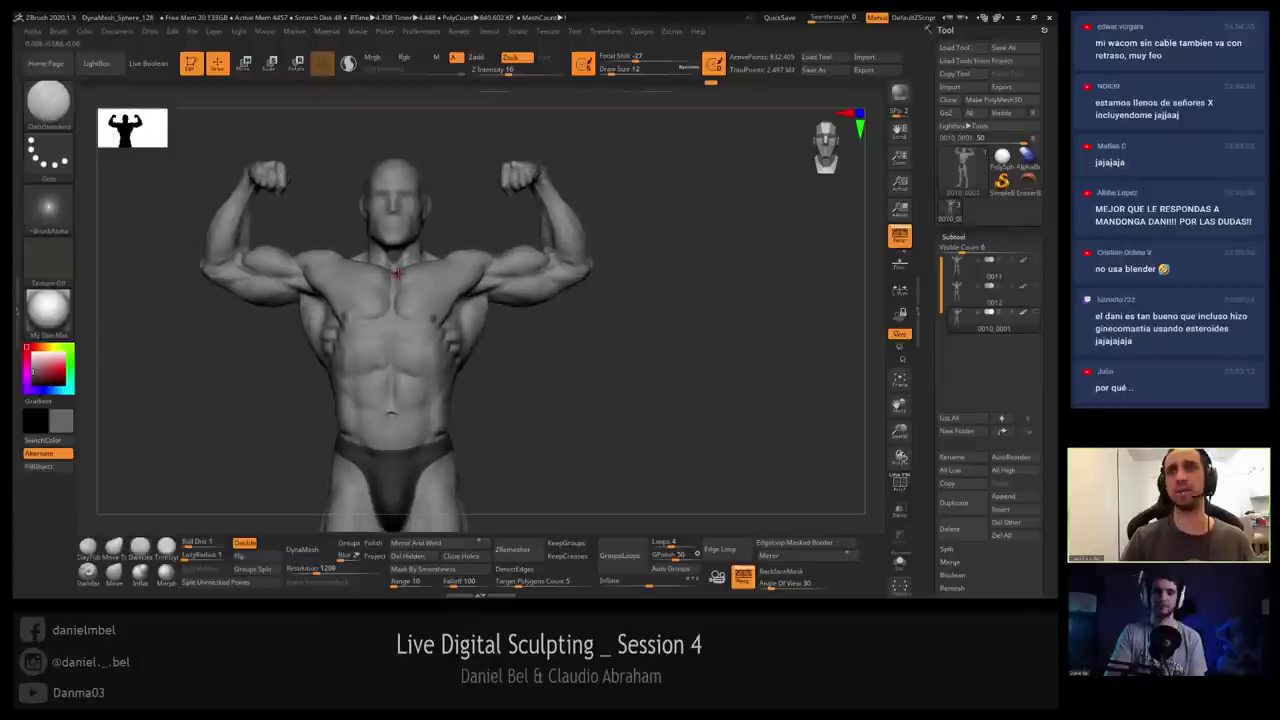
alt+right_drag(398, 275, 422, 484)
key(s)
drag(386, 240, 378, 232)
key(s)
right_drag(378, 232, 350, 250)
drag(360, 225, 347, 239)
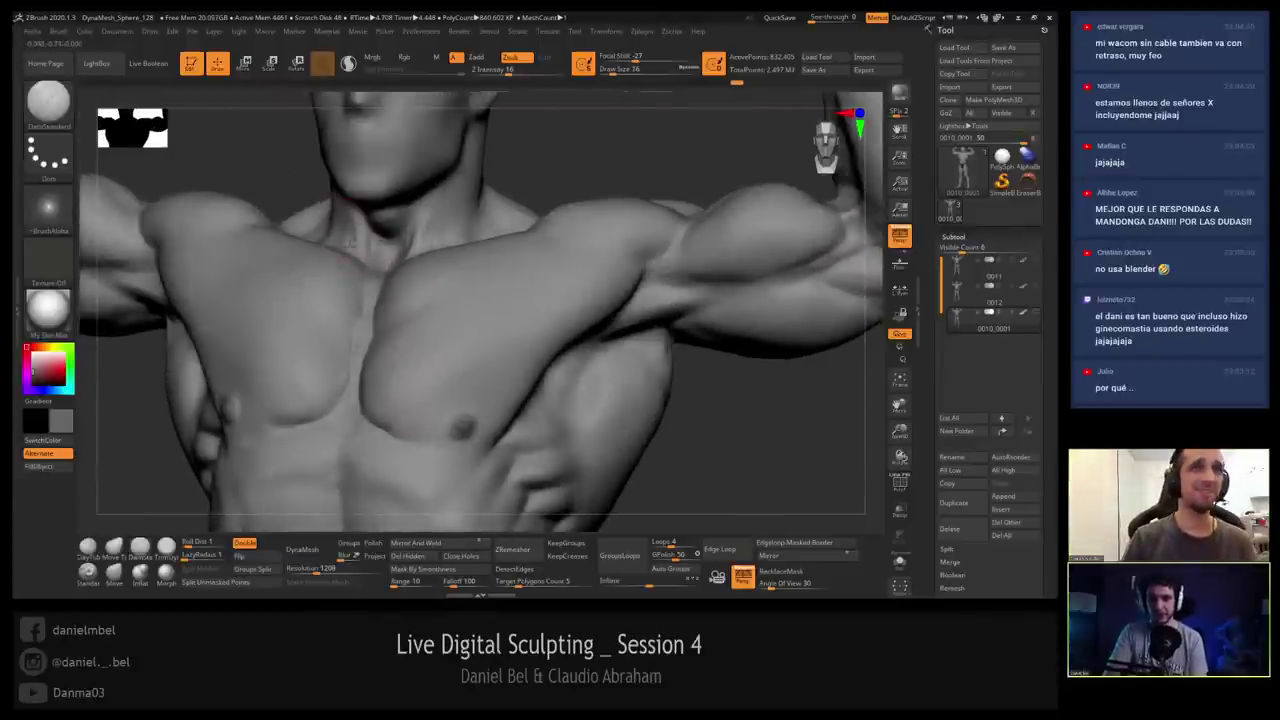
Deepen the line along the side neck muscle and smooth where it meets the collarbone.
right_drag(362, 228, 339, 212)
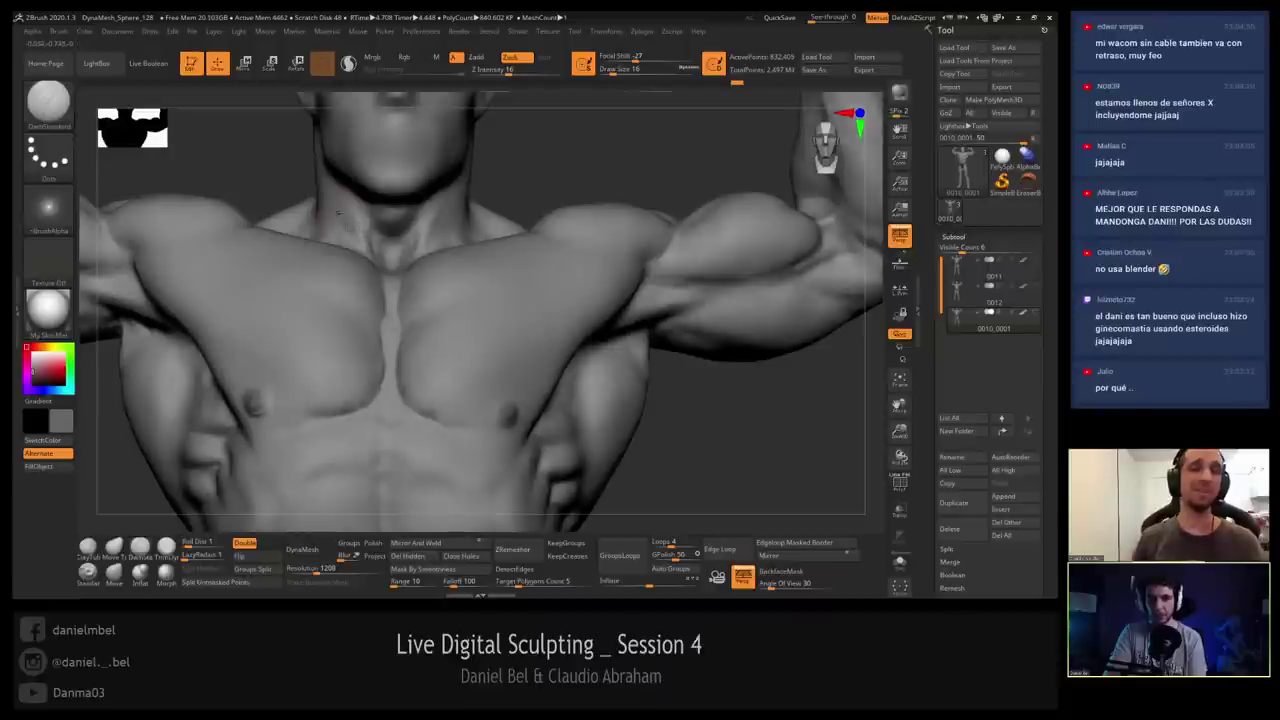
drag(345, 212, 357, 239)
key(shift)
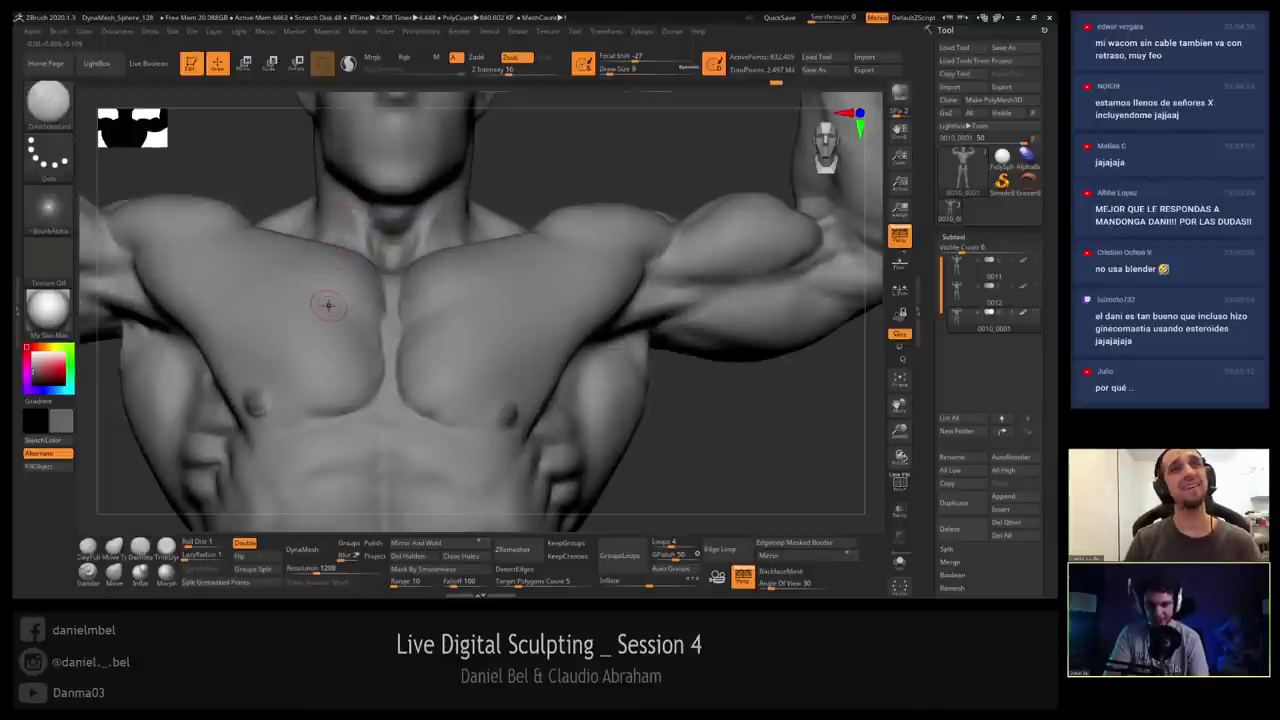
ctrl+right_drag(338, 260, 342, 212)
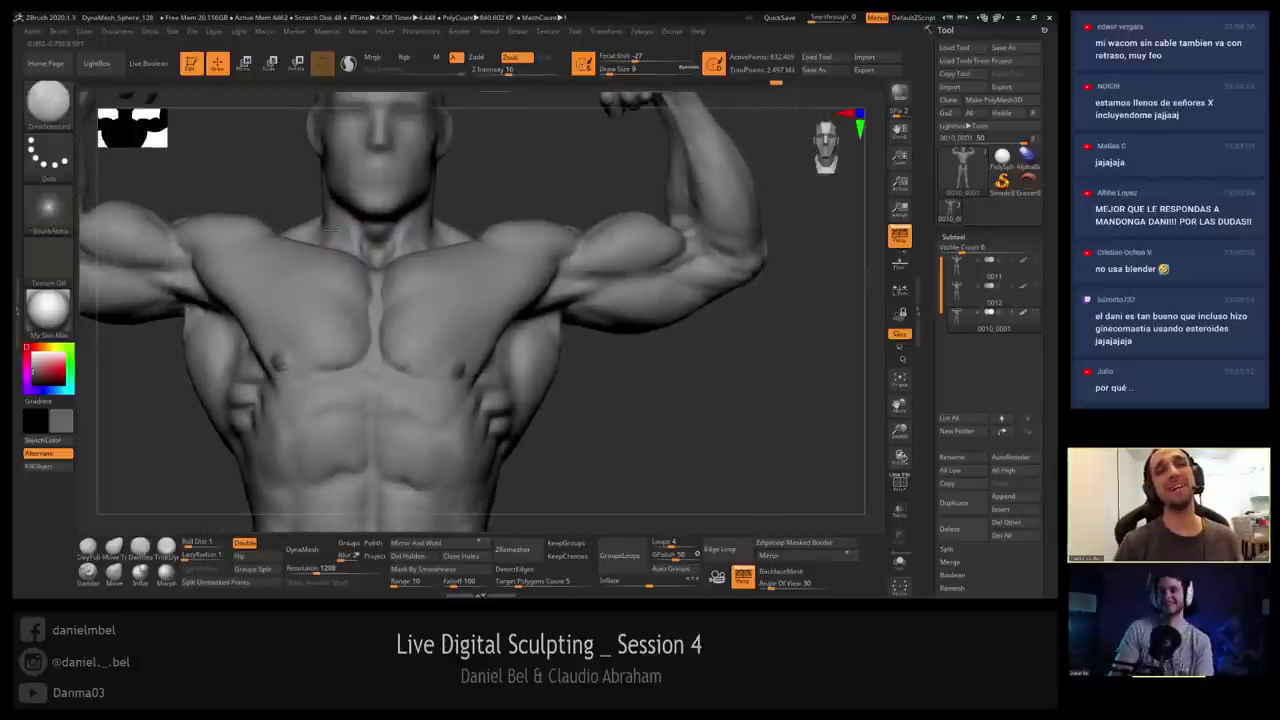
ctrl+right_drag(353, 261, 348, 243)
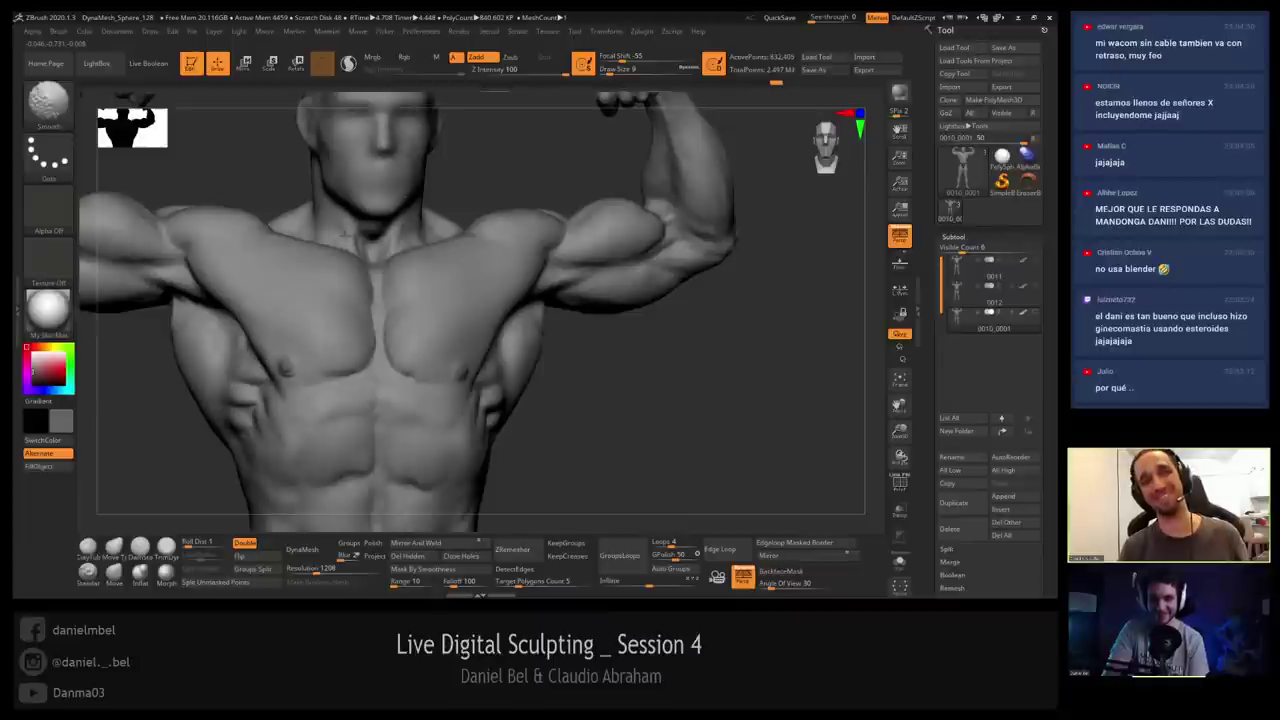
shift+drag(344, 237, 351, 250)
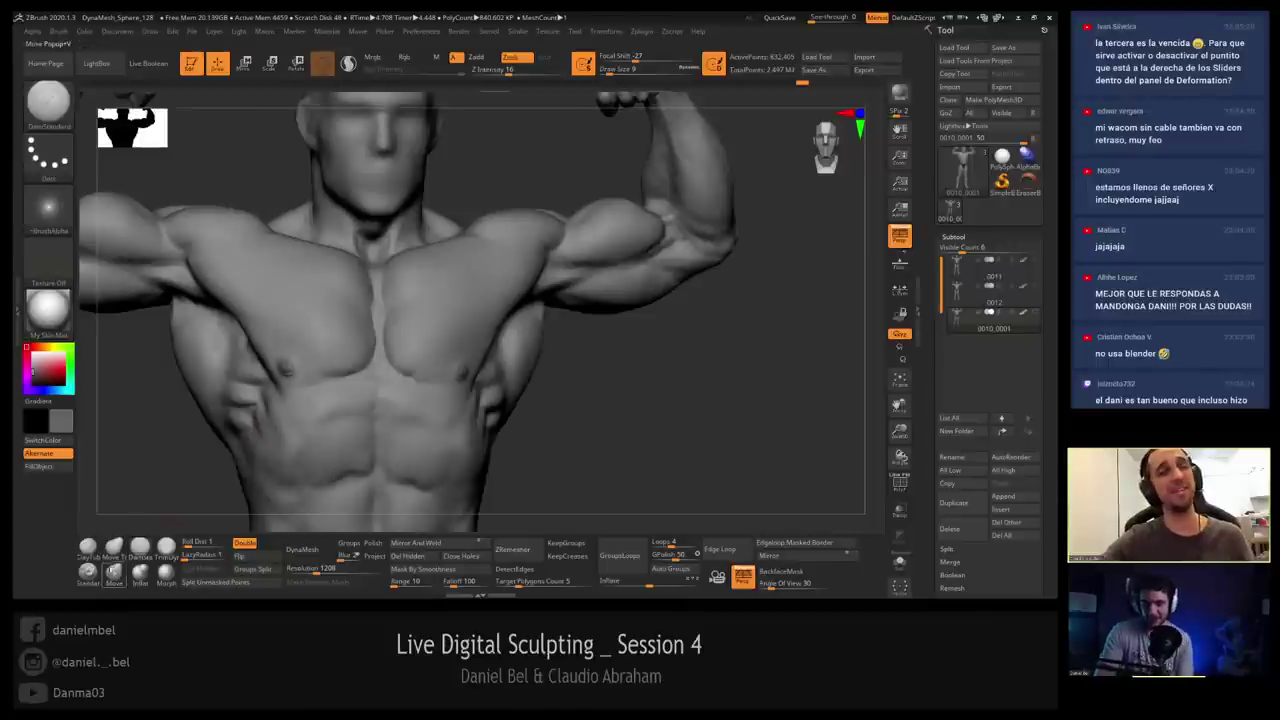
Adjust the side contour of the neck where it meets the trapezius with the Move brush at a draw size of 35.
click(113, 571)
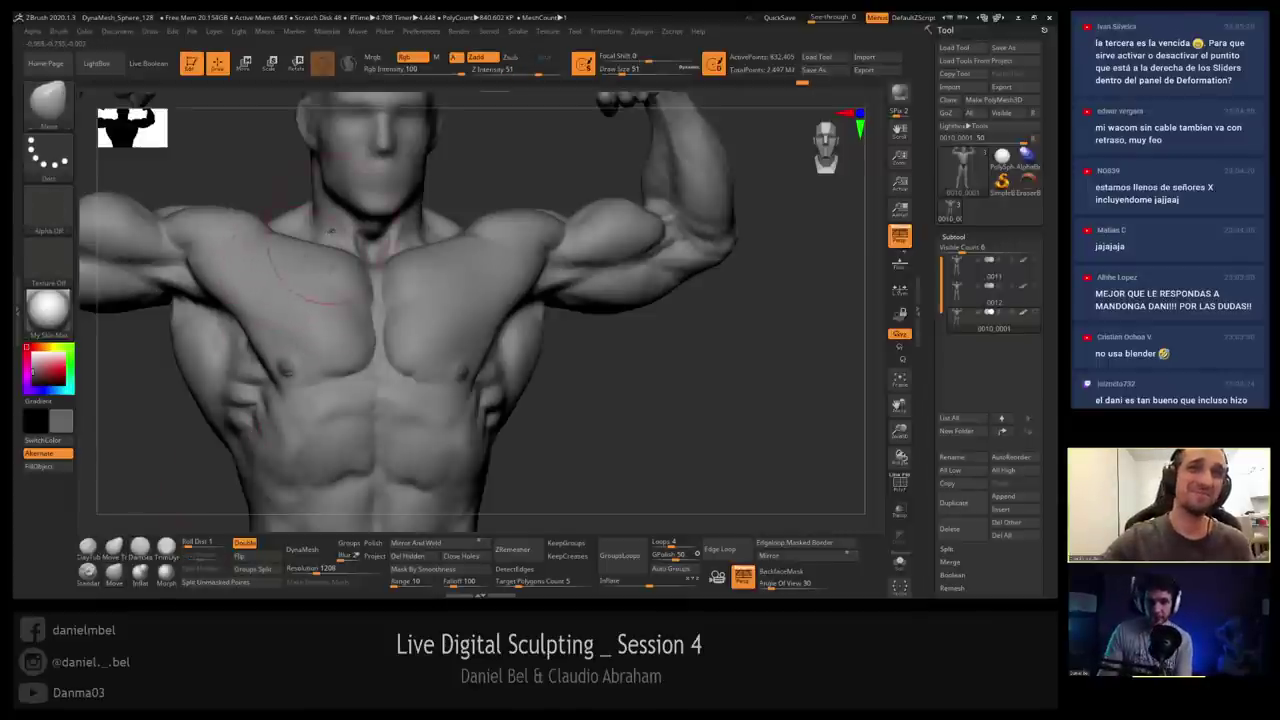
mouse_move(331, 231)
right_down()
mouse_move(290, 200)
mouse_move(325, 215)
right_up()
ctrl+right_drag(320, 160, 312, 212)
key(s)
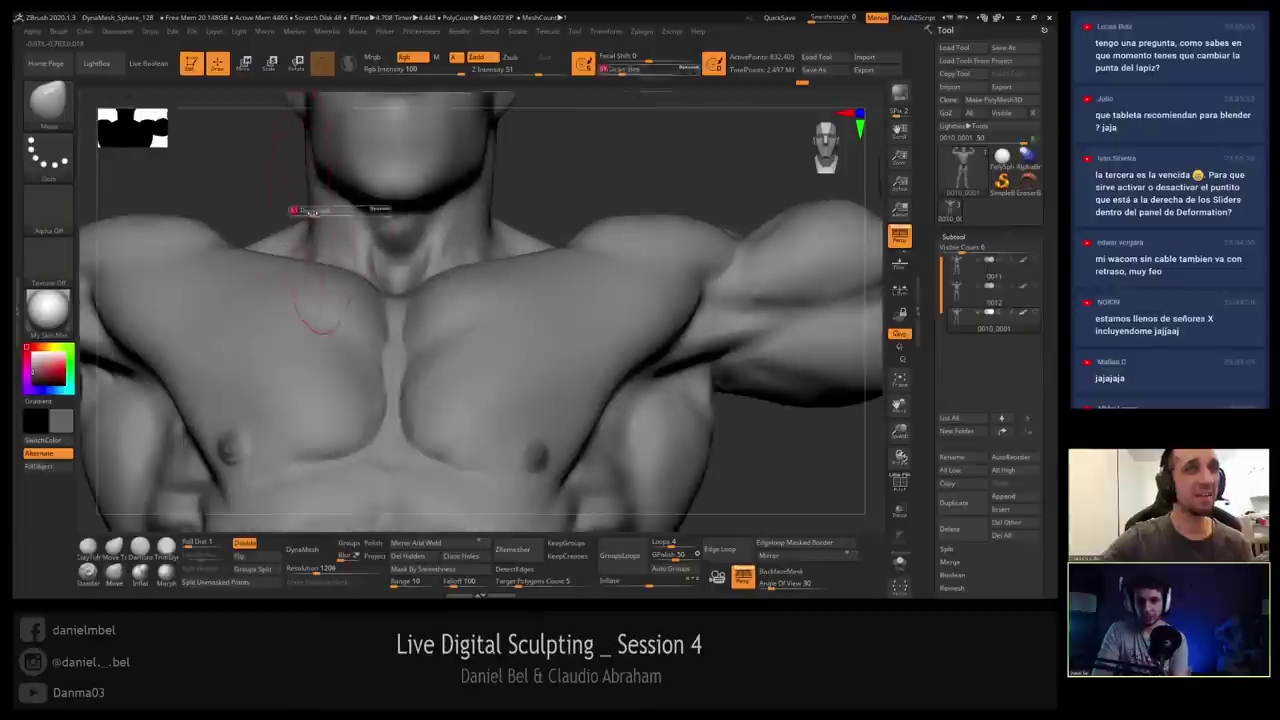
key(s)
click(306, 196)
key(c)
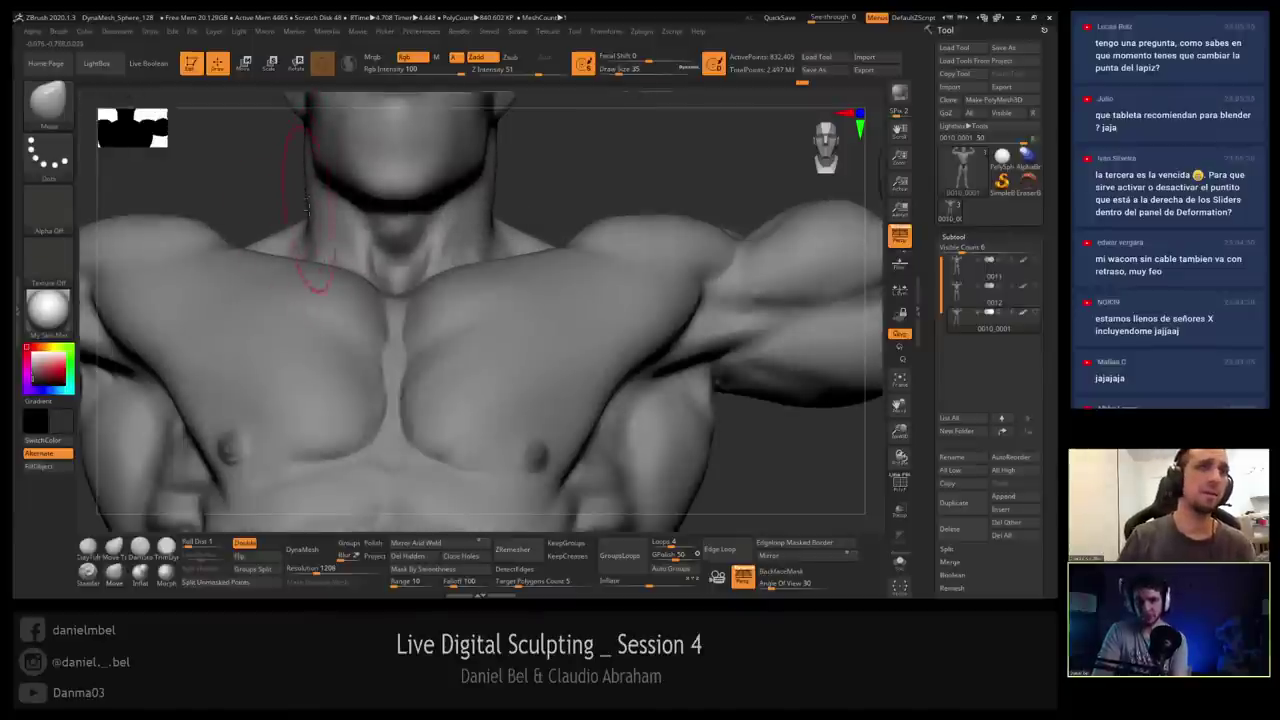
ctrl+right_drag(312, 222, 298, 196)
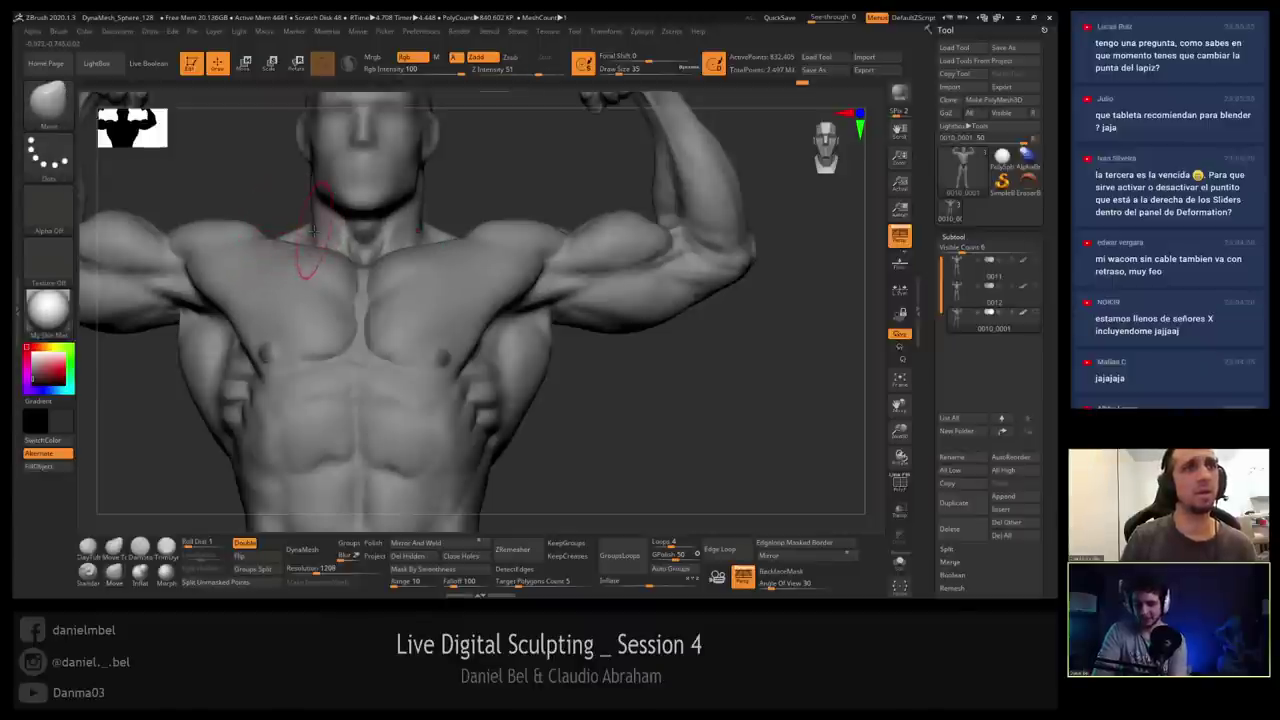
right_drag(313, 230, 416, 196)
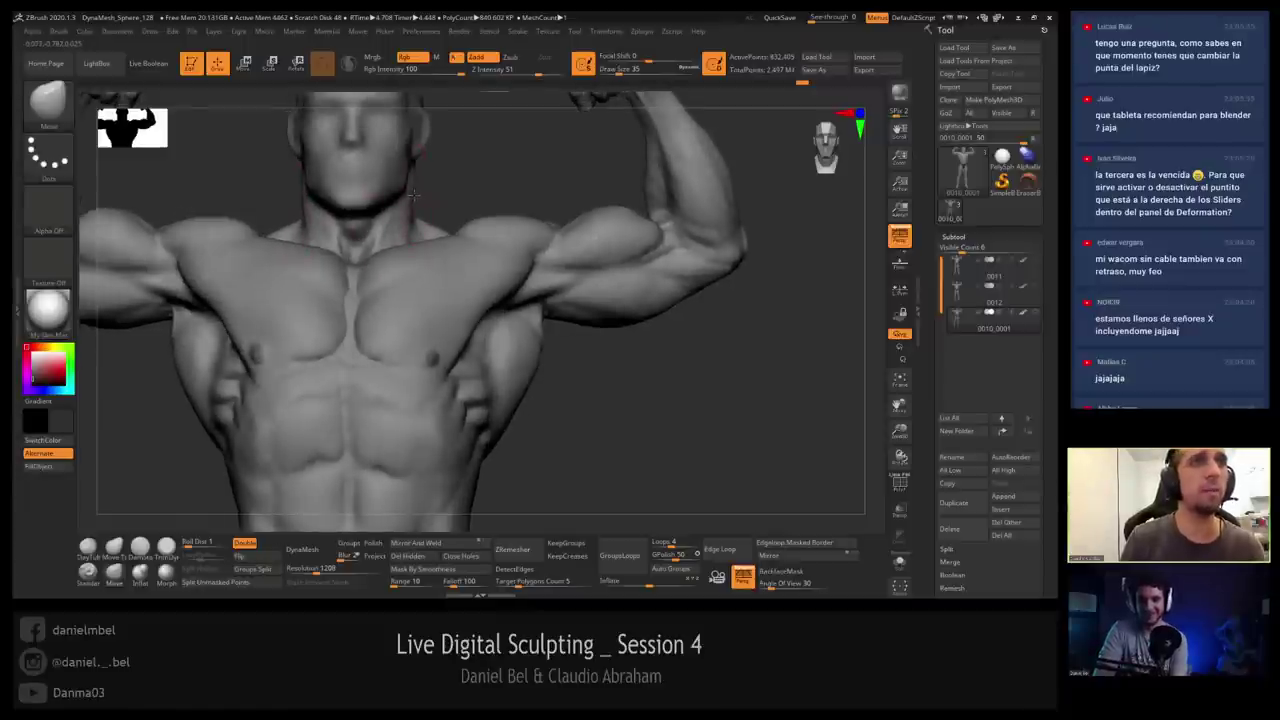
right_drag(343, 362, 290, 375)
Sharpen the neck muscles down to the collarbone with DamStandard, reducing the draw size to 9.
click(140, 546)
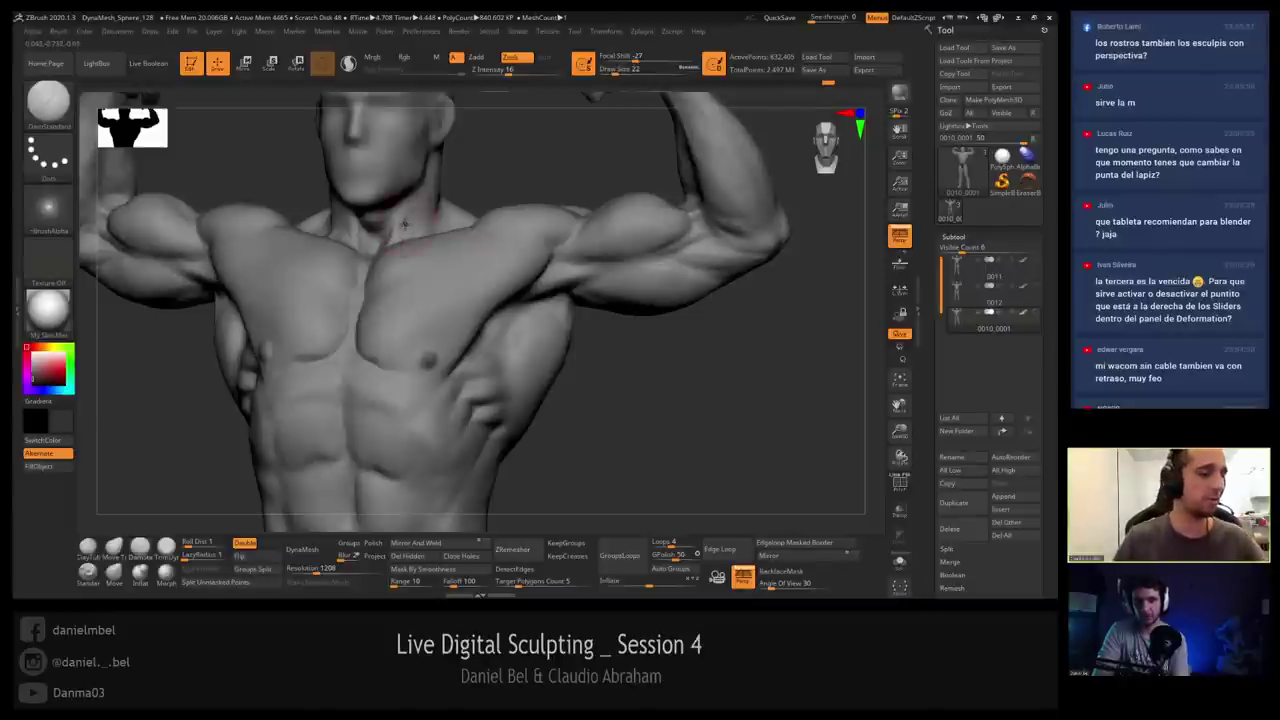
mouse_move(410, 217)
ctrl+right_down()
mouse_move(416, 248)
mouse_move(296, 241)
ctrl+right_up()
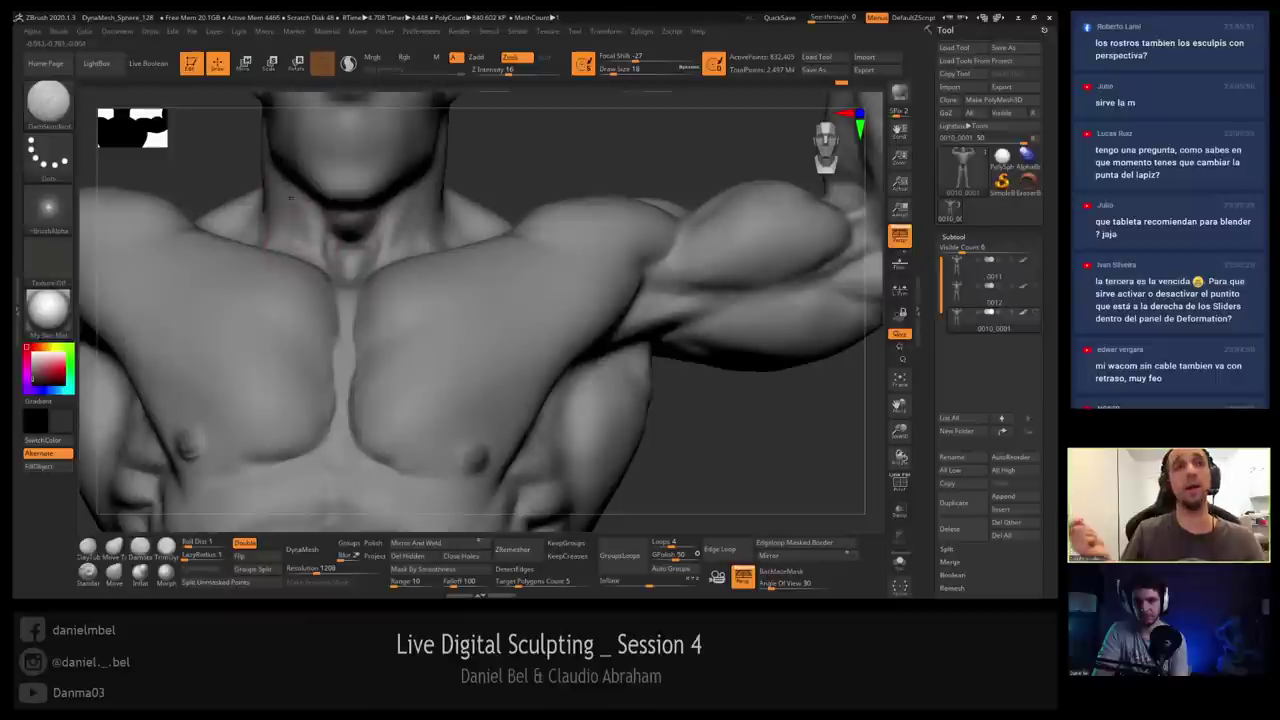
key(s)
drag(300, 224, 296, 231)
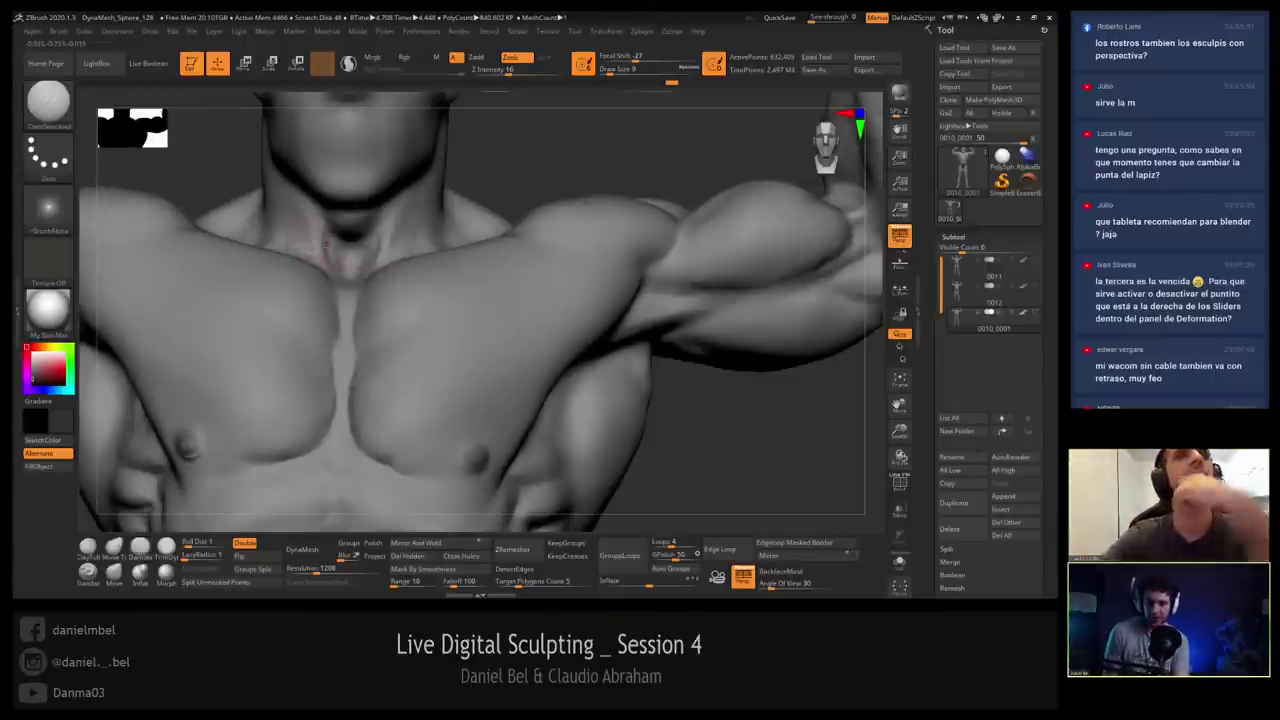
Define the inner edge of the upper pectoral along the sternum with DamStandard at a draw size of 18.
right_drag(350, 307, 368, 360)
key(s)
drag(356, 320, 356, 343)
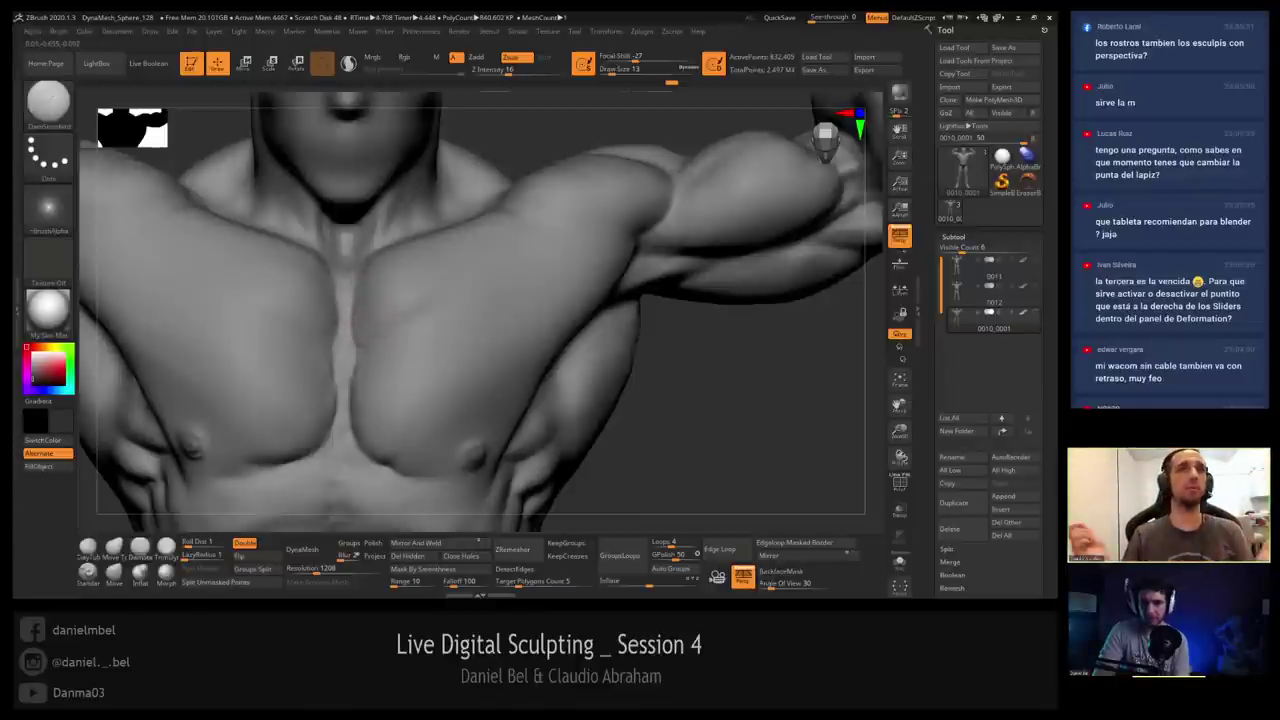
key(bracketright)
right_drag(386, 356, 367, 344)
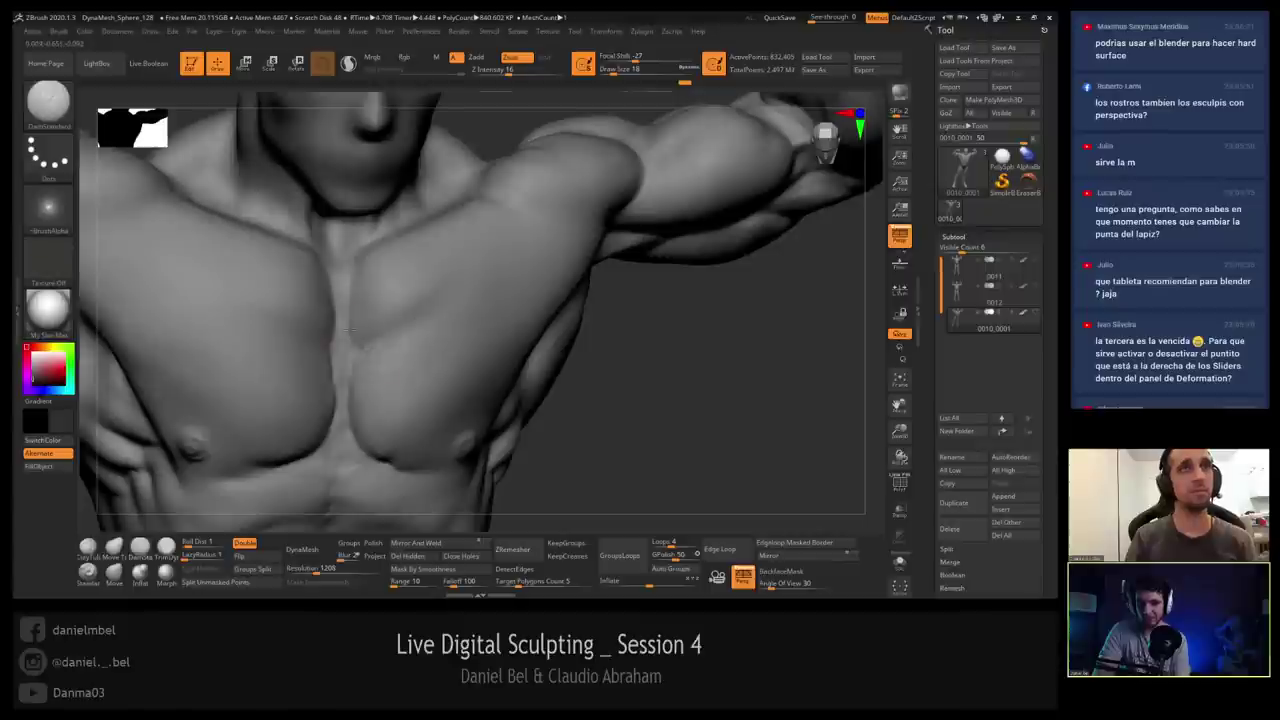
right_drag(361, 316, 362, 304)
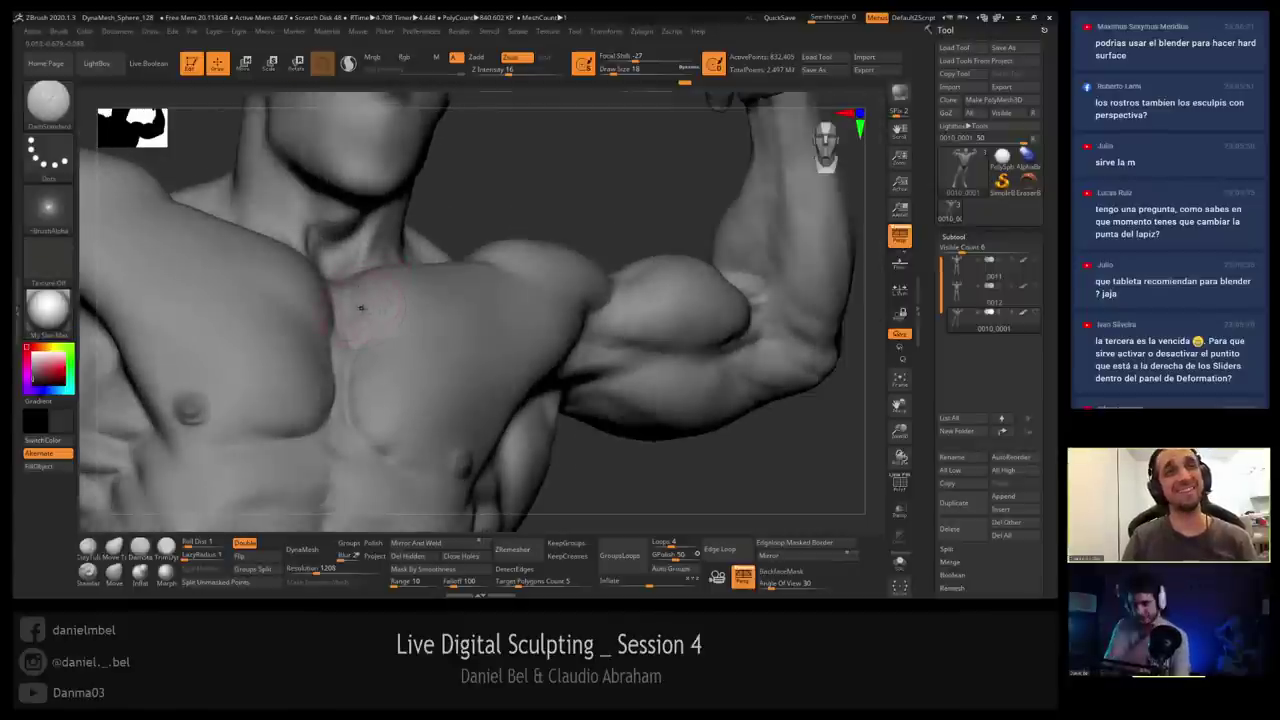
mouse_move(368, 307)
right_down()
mouse_move(357, 338)
mouse_move(345, 300)
right_up()
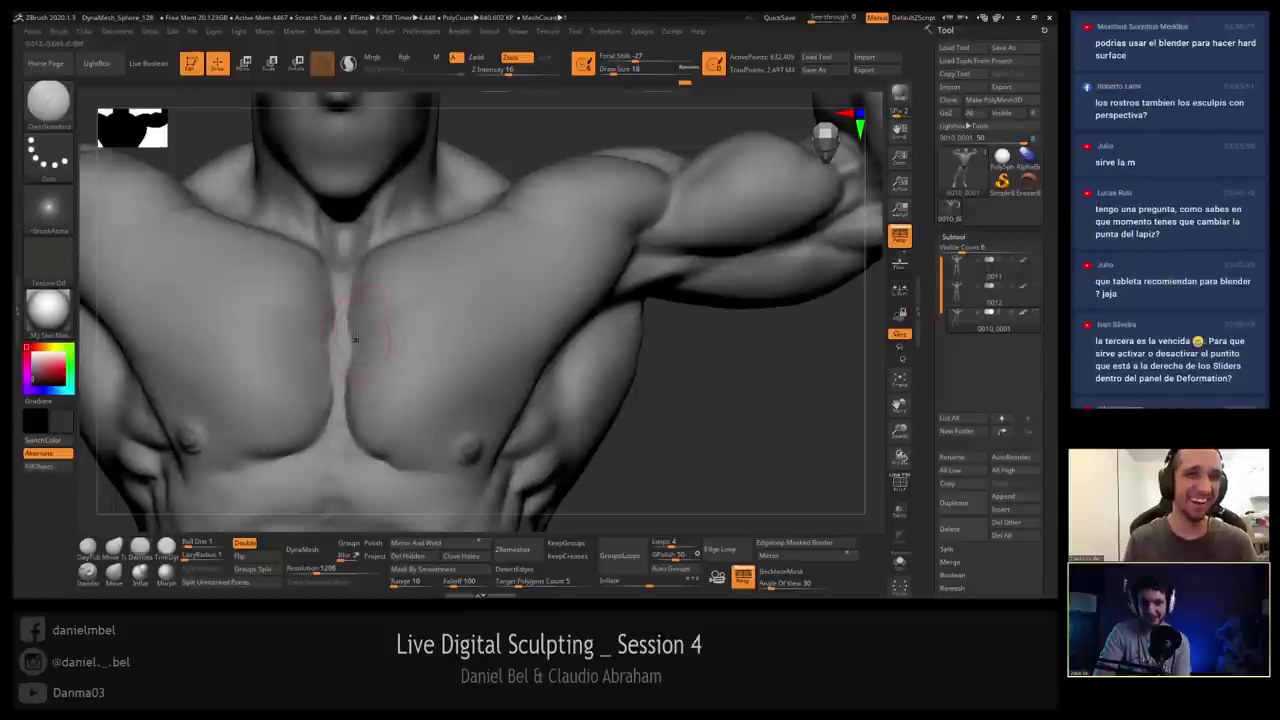
Smooth and refine the inner pectoral edges beside the sternum at a draw size of 14.
mouse_move(388, 332)
shift+mouse_down()
mouse_move(402, 308)
mouse_move(378, 313)
shift+mouse_up()
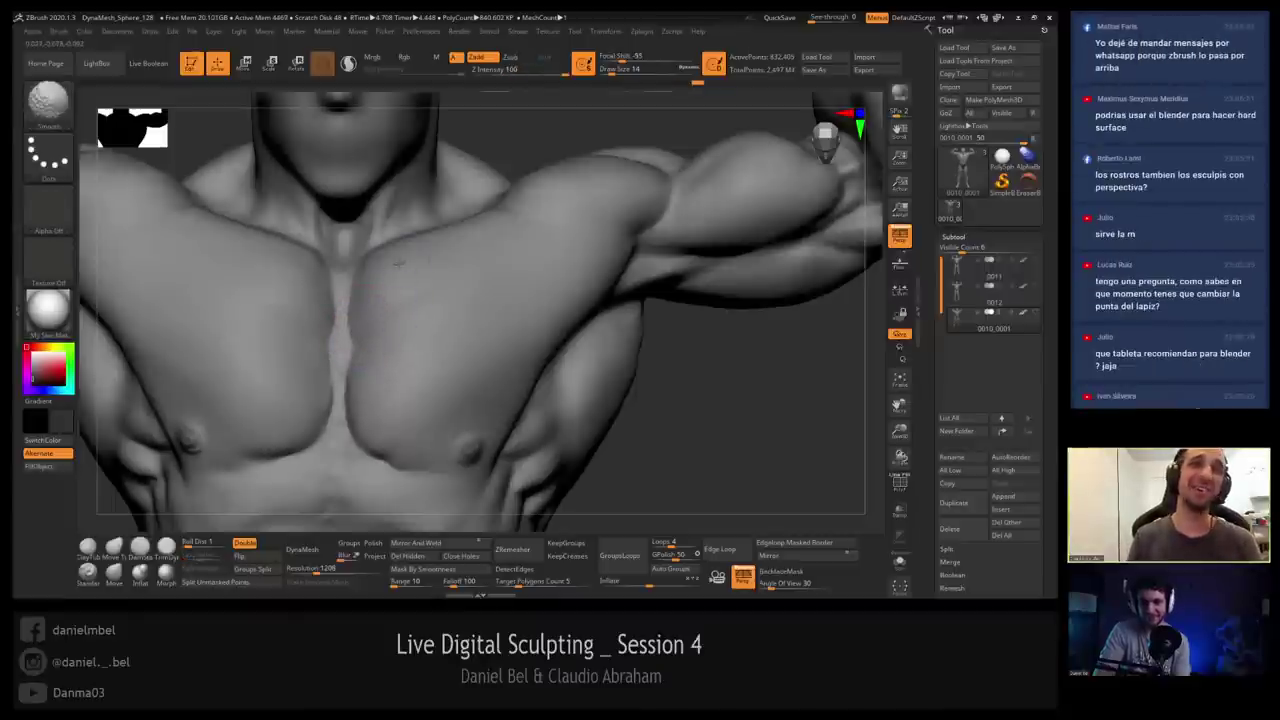
mouse_move(398, 262)
right_down()
mouse_move(383, 220)
mouse_move(336, 373)
right_up()
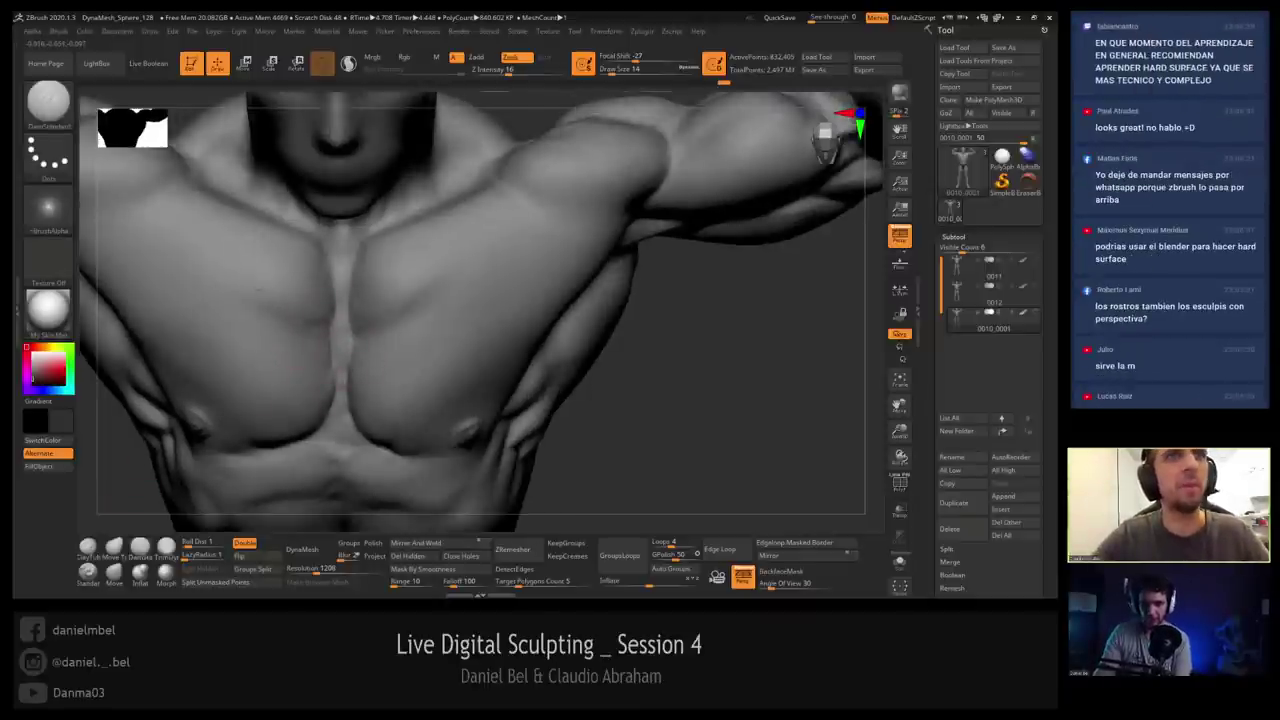
key(shift)
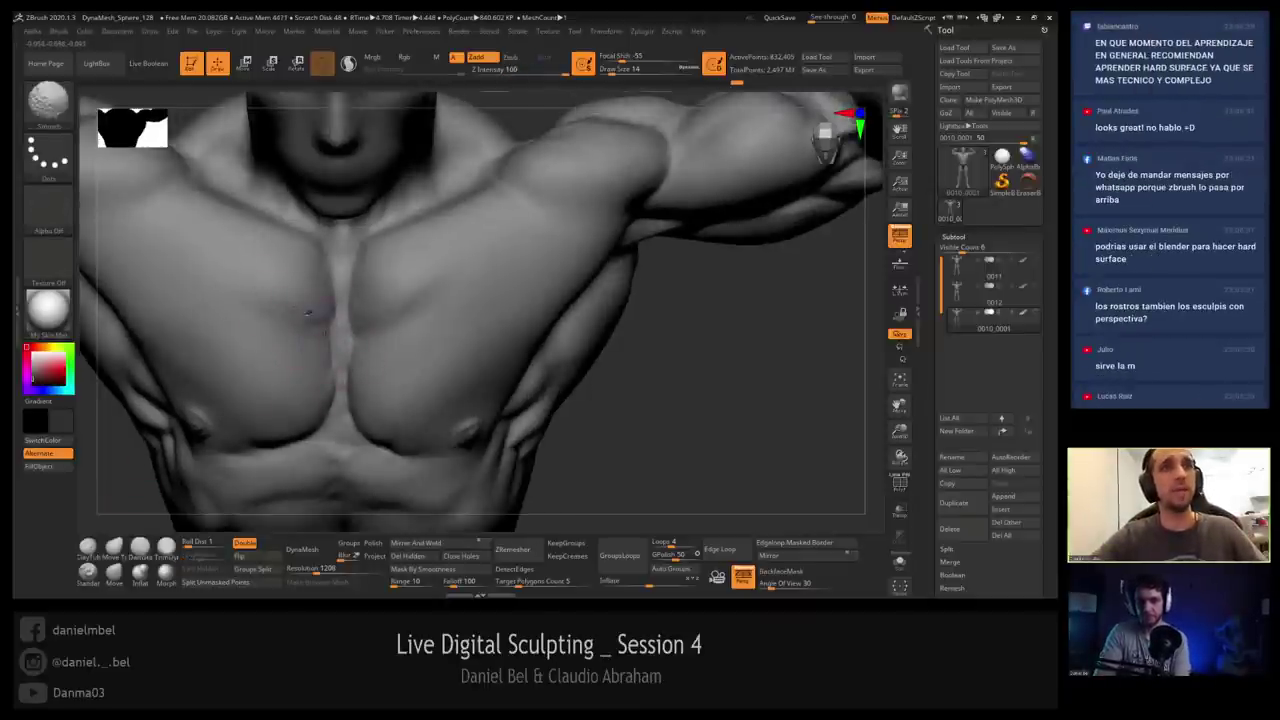
right_drag(321, 368, 323, 338)
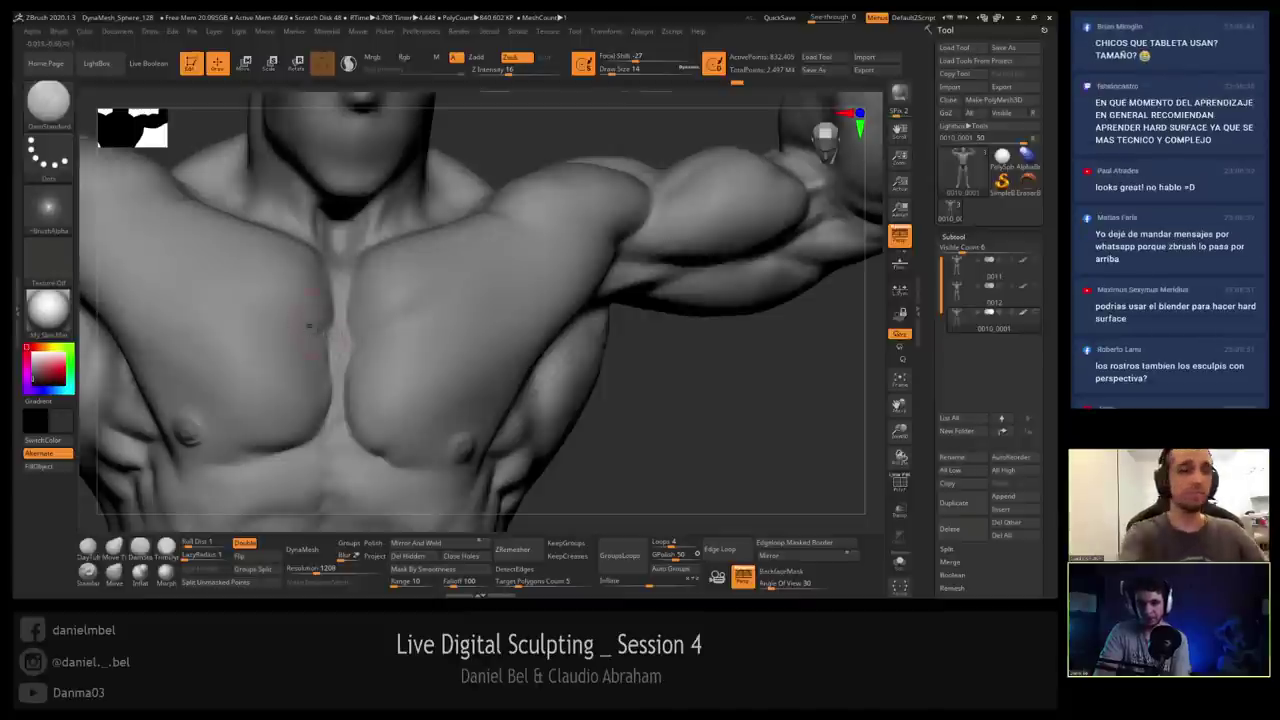
shift+drag(311, 326, 338, 348)
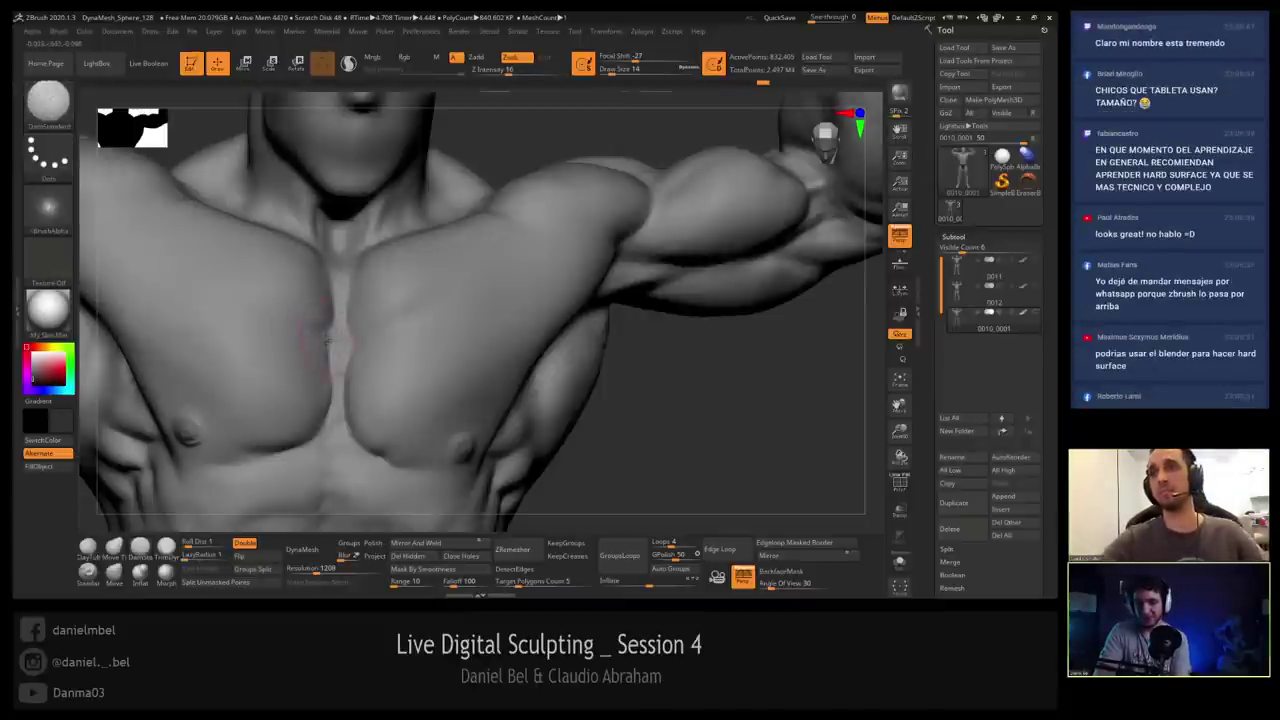
right_drag(305, 329, 287, 320)
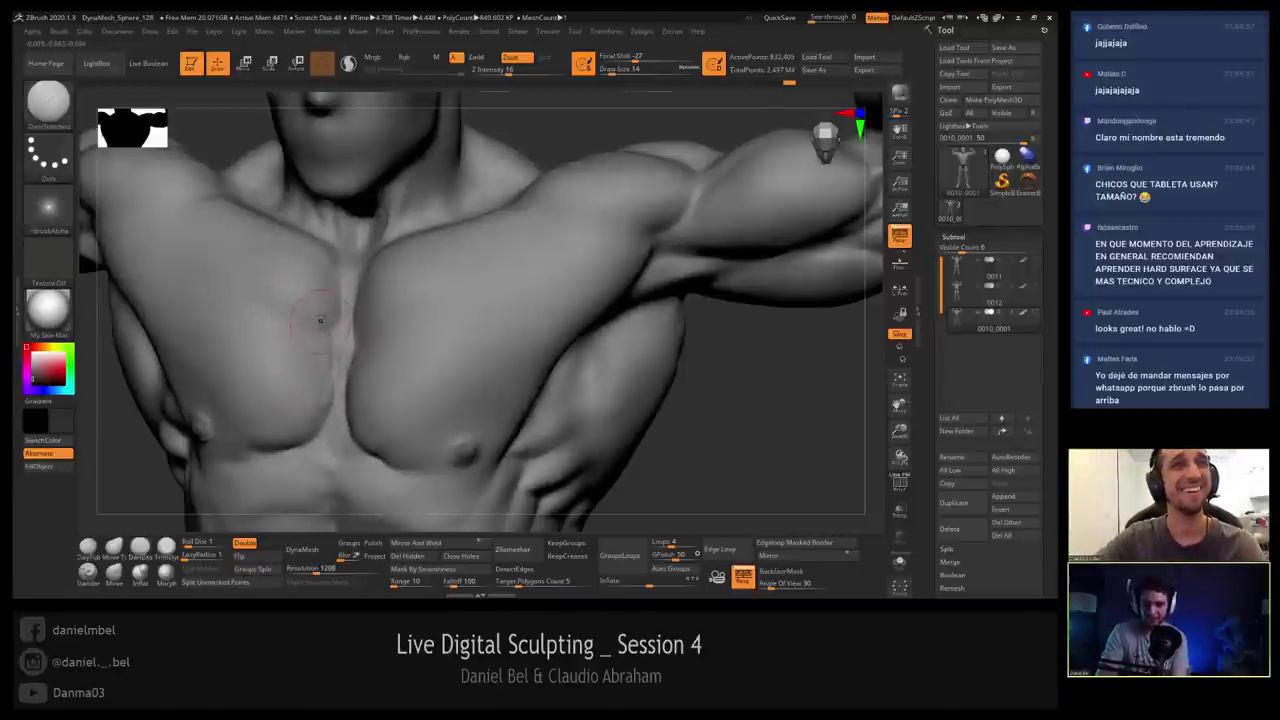
Smooth the inner pectoral beside the sternum, reducing the draw size to 12.
right_drag(320, 320, 294, 303)
shift+drag(294, 303, 291, 305)
shift+right_drag(289, 317, 293, 279)
mouse_move(358, 374)
alt+right_down()
mouse_move(360, 304)
mouse_move(324, 312)
alt+right_up()
drag(612, 71, 608, 71)
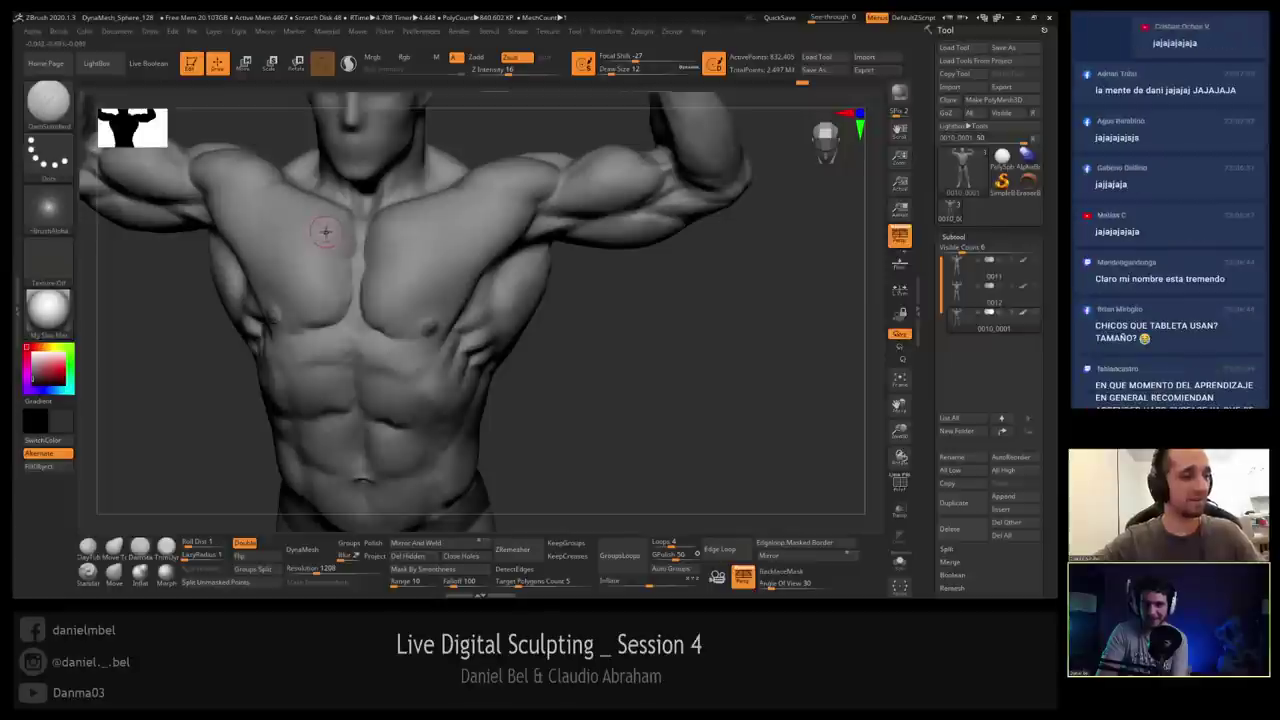
shift+drag(326, 232, 323, 216)
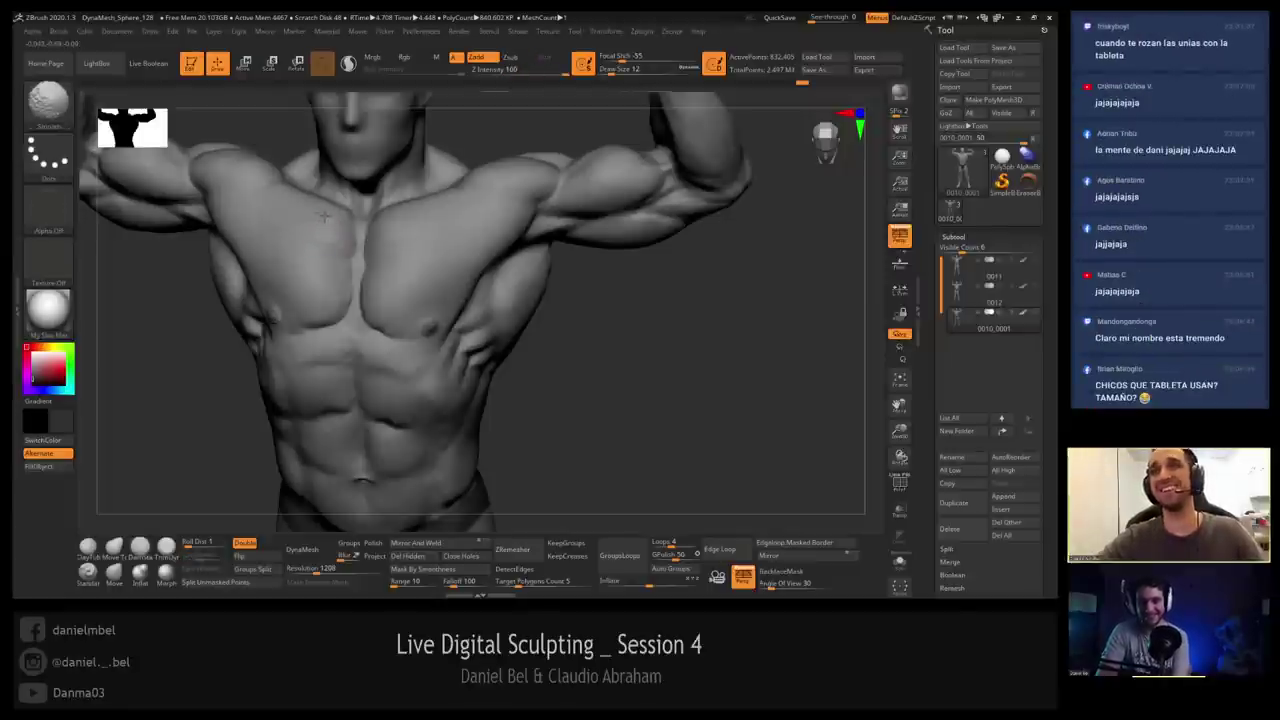
Refine the upper inner pectoral beside the sternum with DamStandard at a draw size of 12 and smooth its surface.
key(b)
key(d)
key(s)
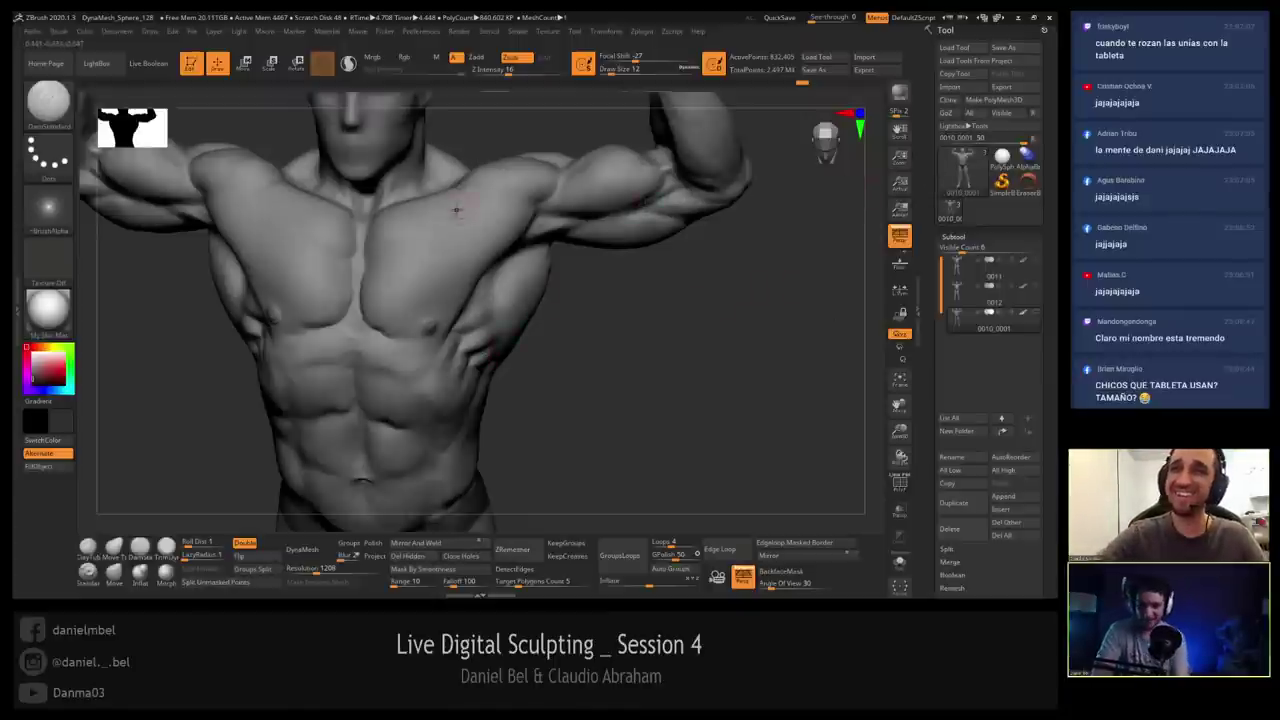
ctrl+right_drag(335, 279, 338, 251)
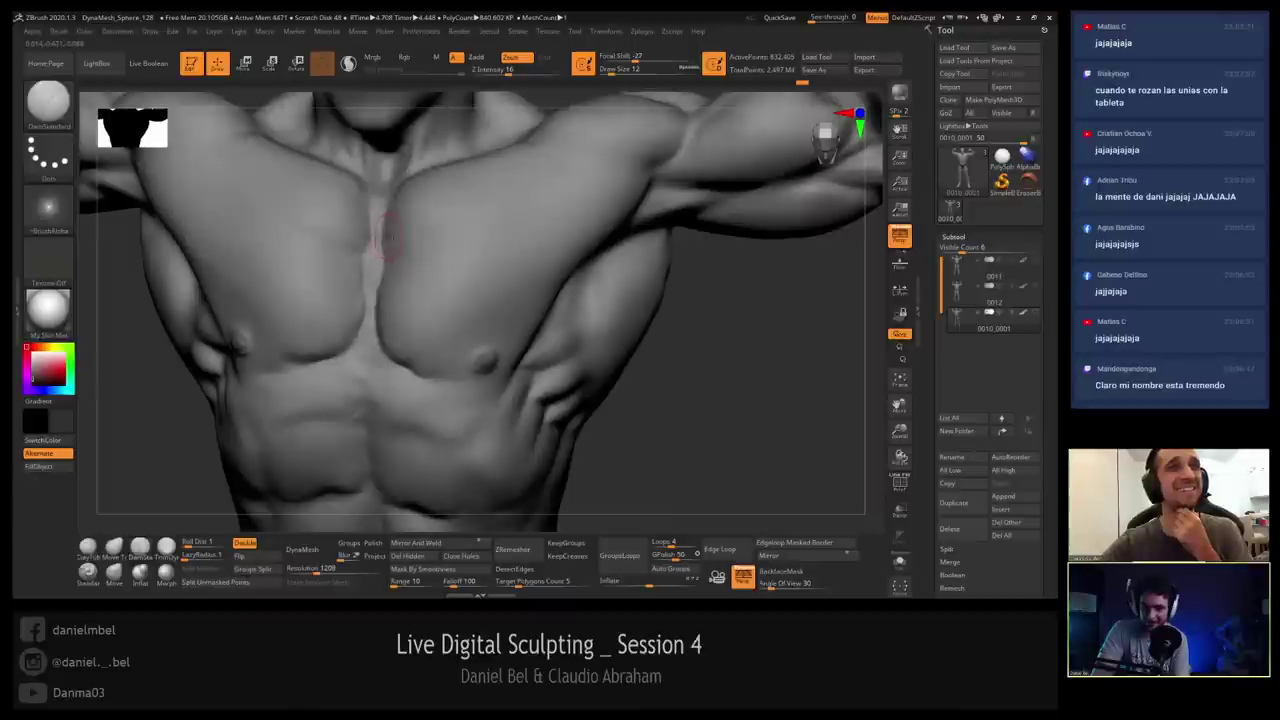
scroll(412, 207, up, 2)
mouse_move(412, 207)
right_down()
mouse_move(434, 226)
mouse_move(436, 286)
right_up()
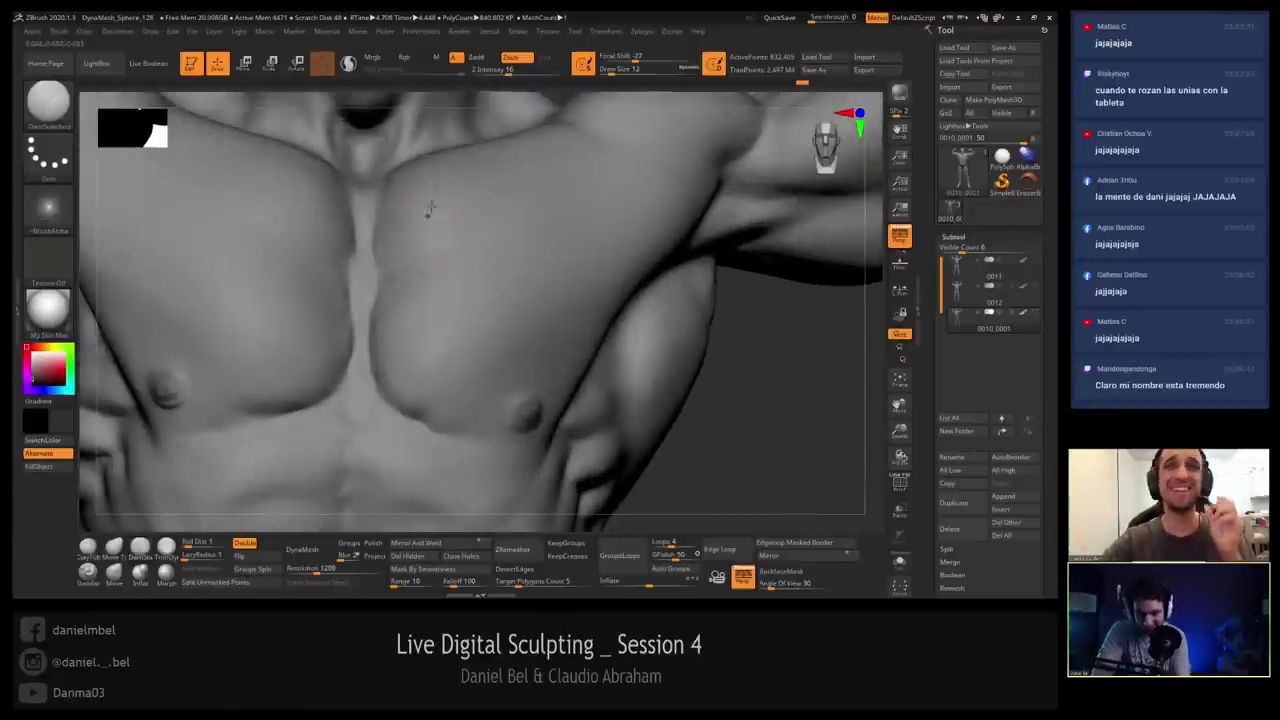
mouse_move(437, 210)
shift+mouse_down()
mouse_move(441, 187)
mouse_move(424, 192)
shift+mouse_up()
scroll(428, 200, down, 2)
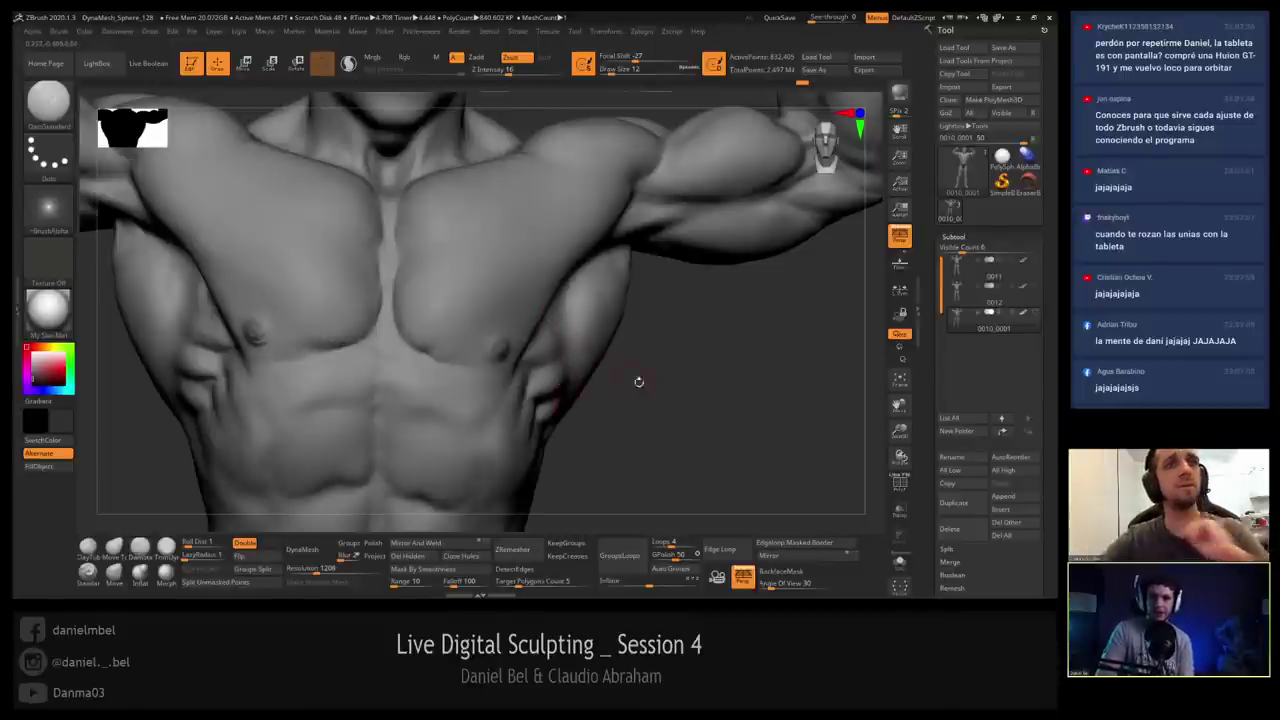
Build up the inner pectoral beside the sternum with the clay brush at a draw size of 16 and smooth it.
drag(658, 394, 425, 244)
mouse_move(390, 277)
right_down()
mouse_move(357, 263)
mouse_move(352, 300)
right_up()
click(88, 547)
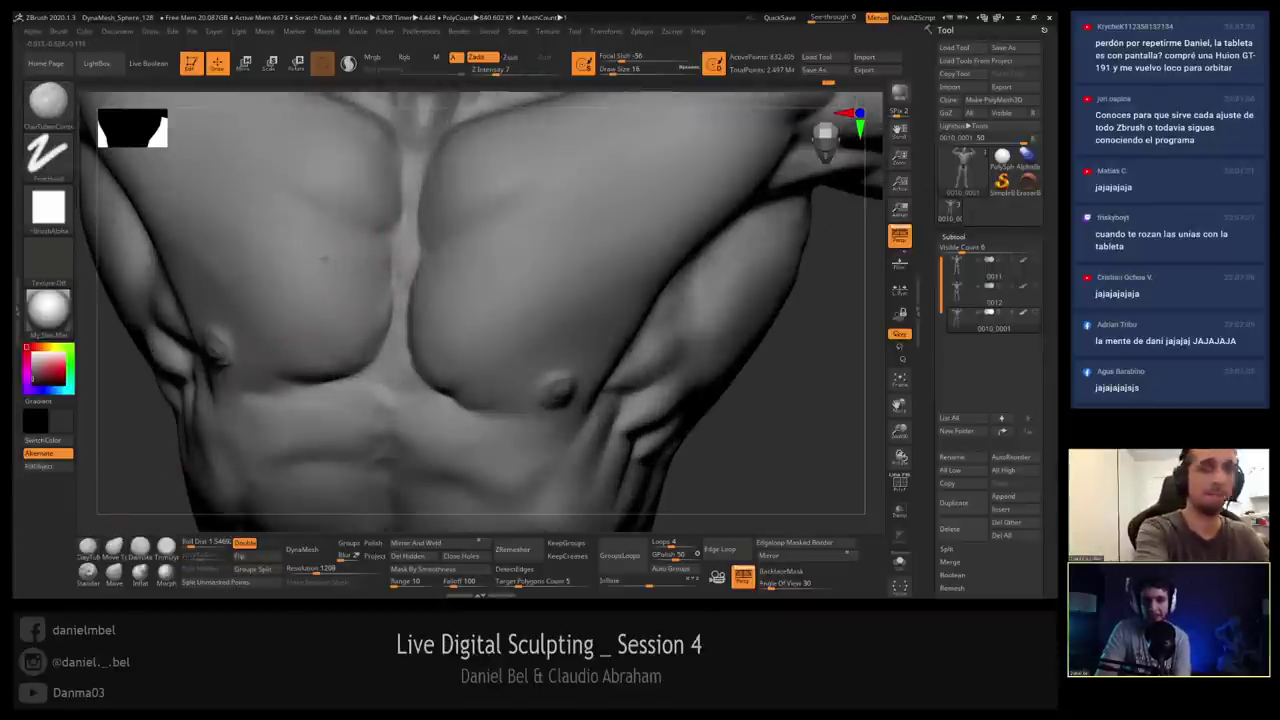
right_drag(354, 279, 372, 261)
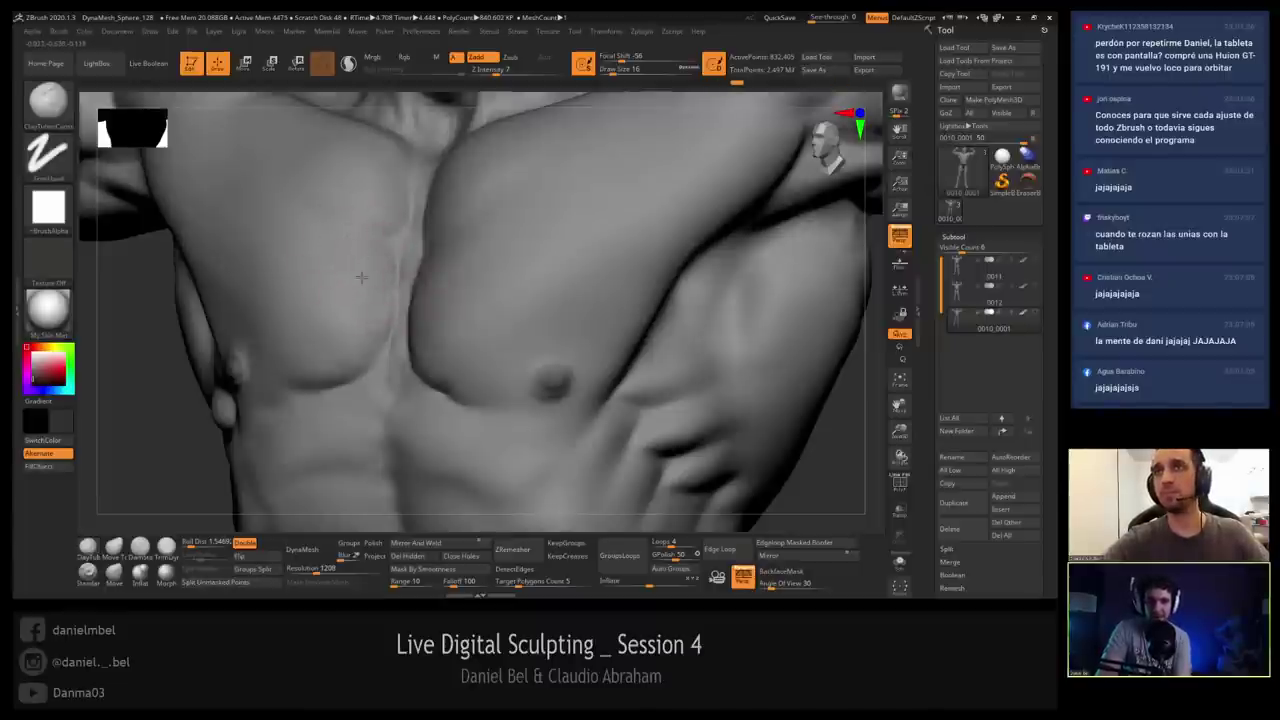
shift+drag(368, 256, 374, 305)
right_drag(350, 284, 401, 292)
key(shift)
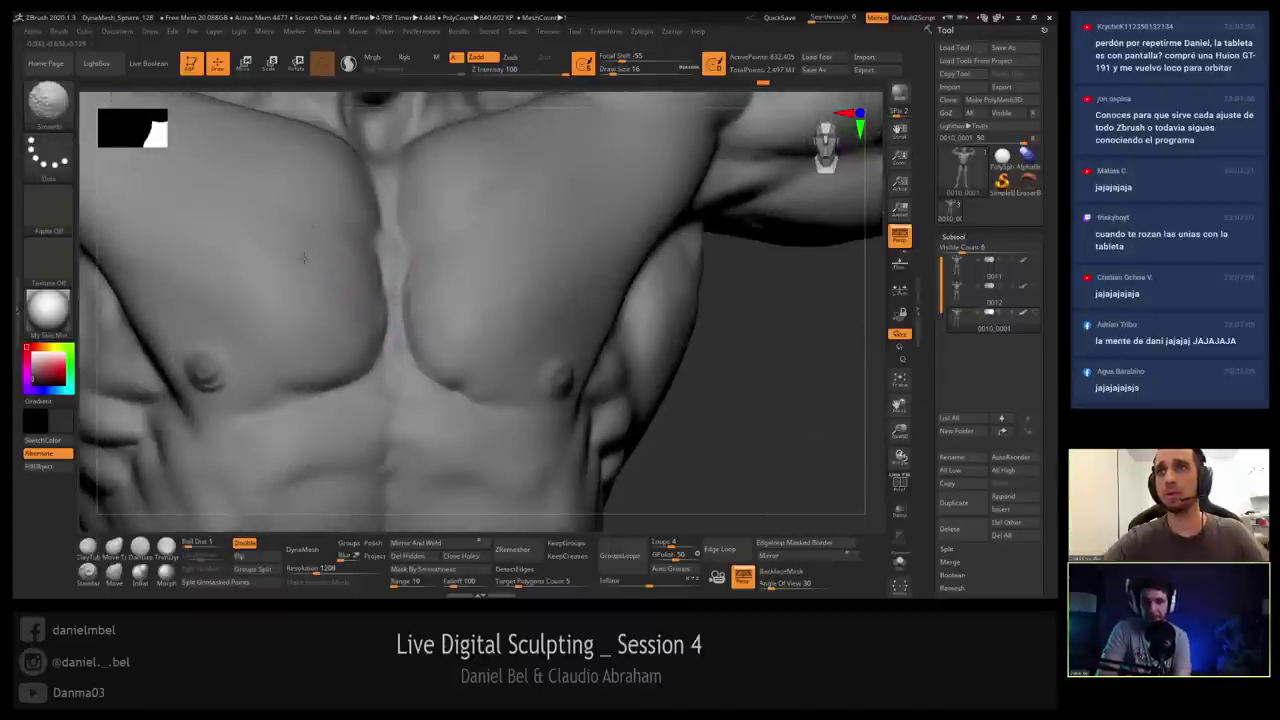
Shape the transition between the upper and lower pectoral bands with the clay brush and soften it with smoothing.
right_drag(304, 258, 256, 257)
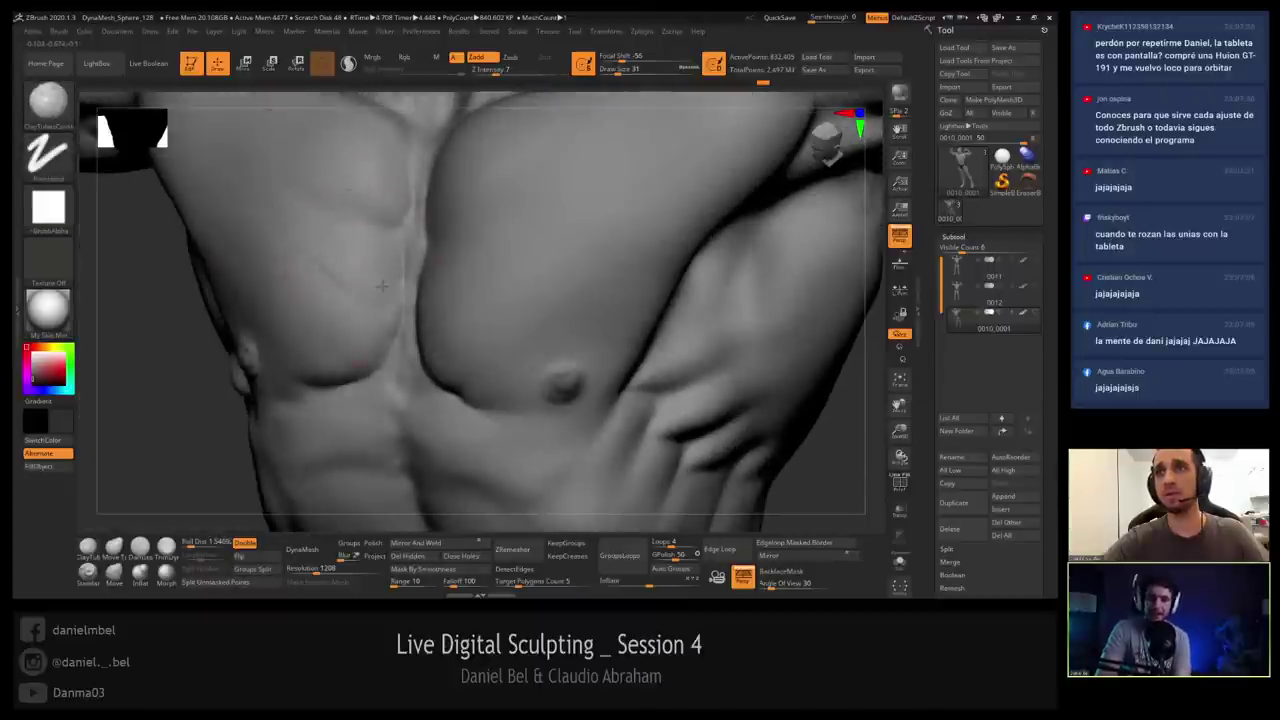
key(shift)
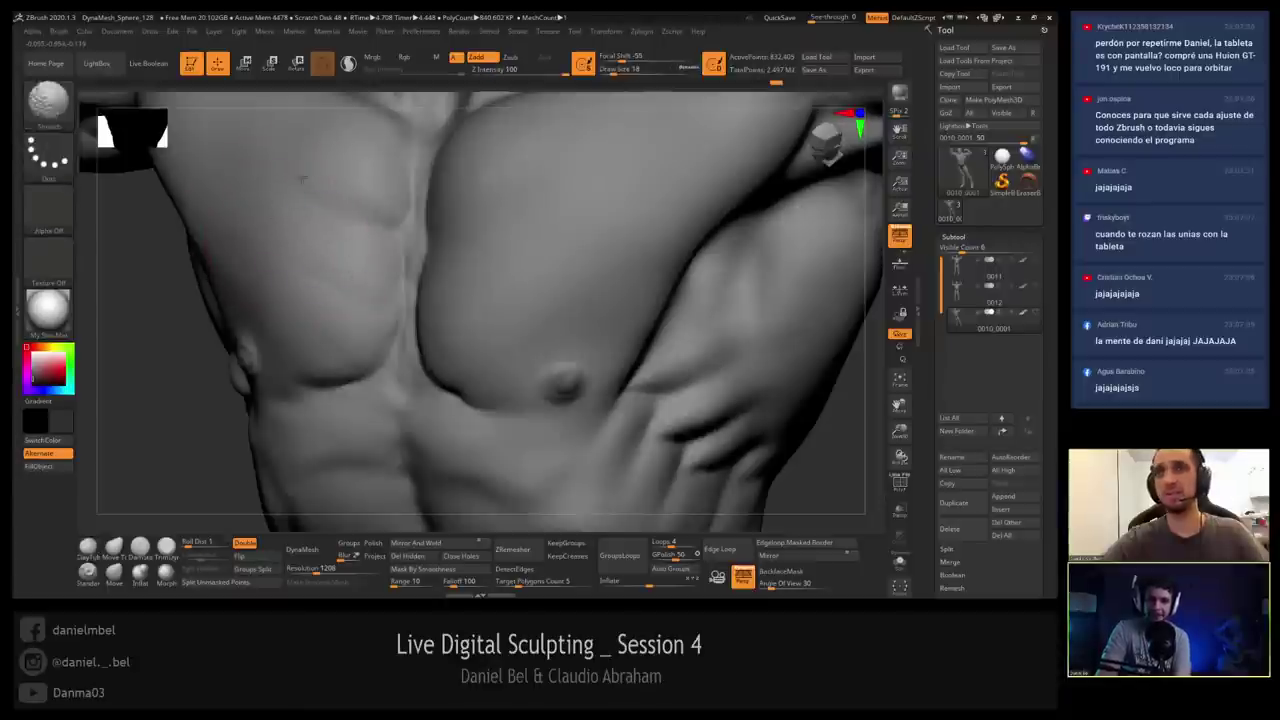
shift+drag(303, 179, 346, 180)
mouse_move(346, 180)
right_down()
mouse_move(400, 205)
mouse_move(429, 249)
mouse_move(455, 225)
right_up()
key(s)
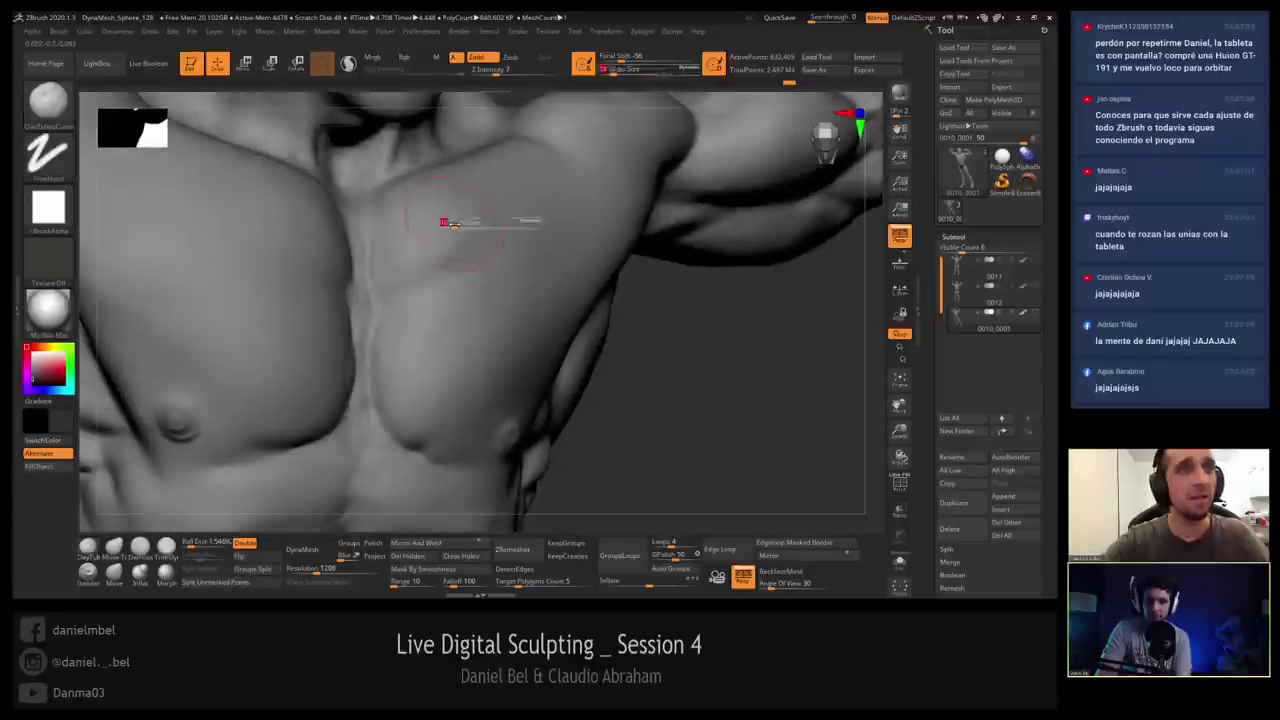
key(shift)
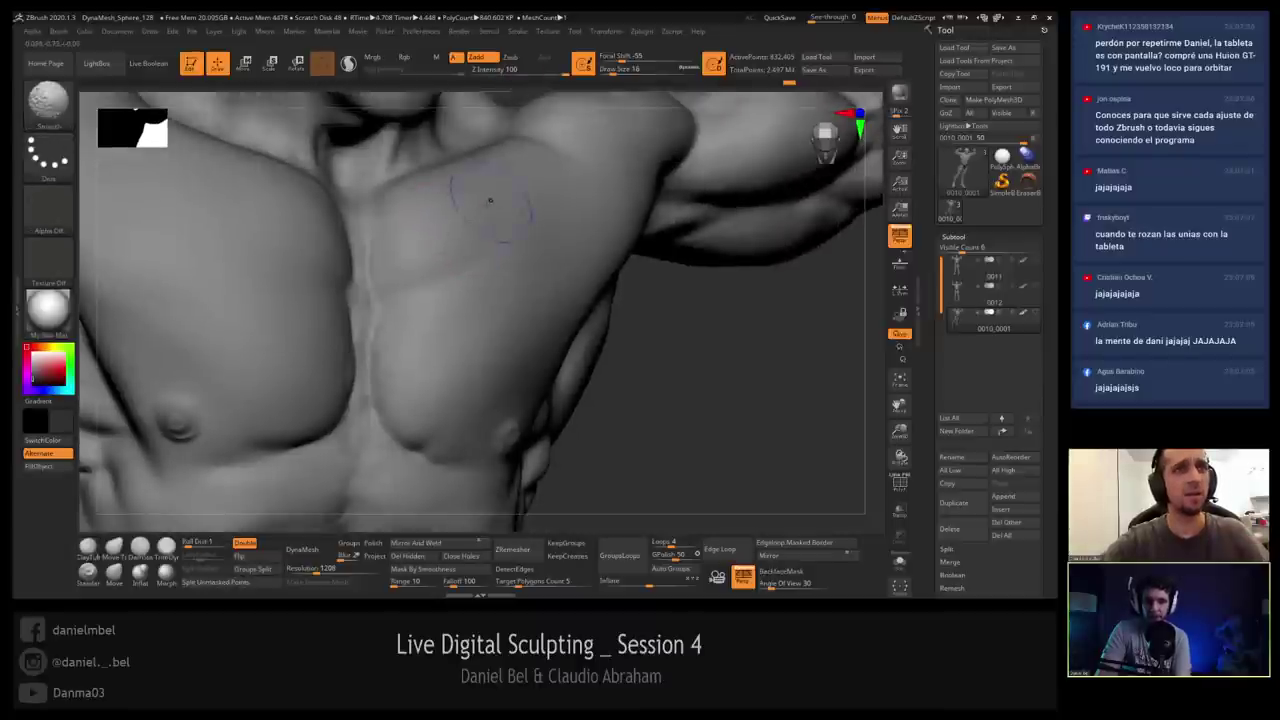
shift+drag(426, 247, 434, 230)
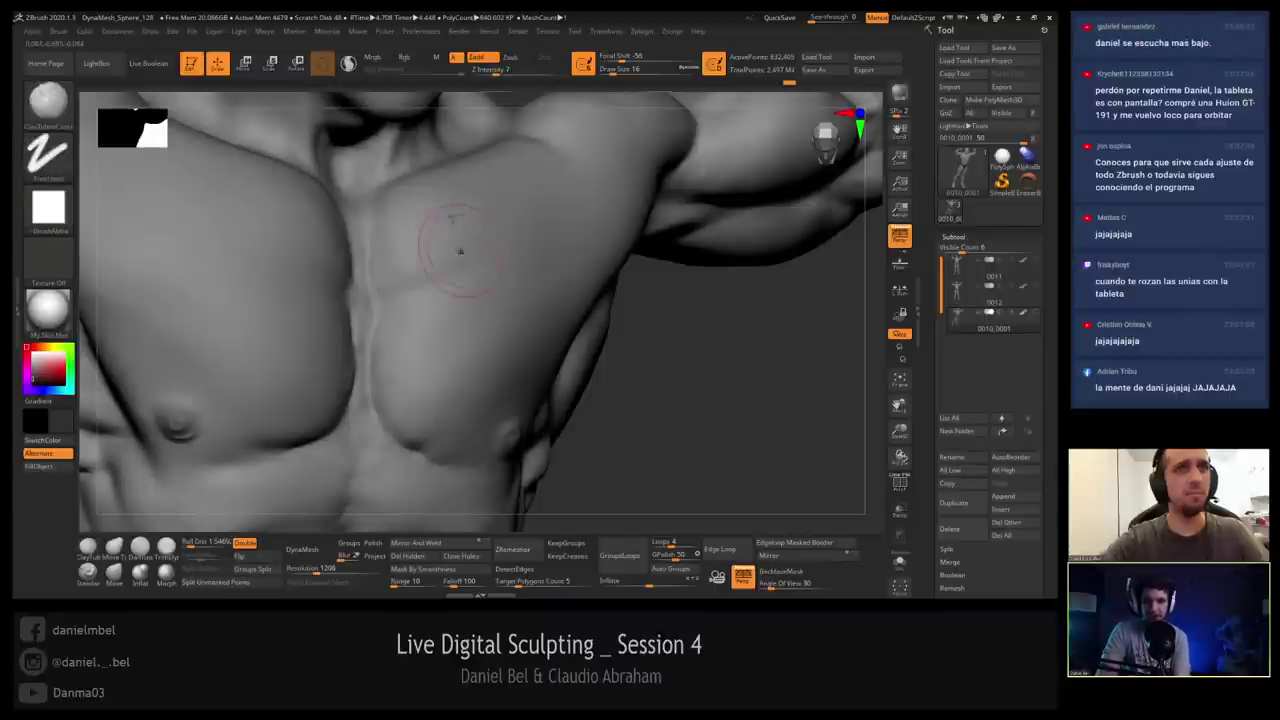
mouse_move(460, 251)
right_down()
mouse_move(385, 242)
mouse_move(455, 250)
right_up()
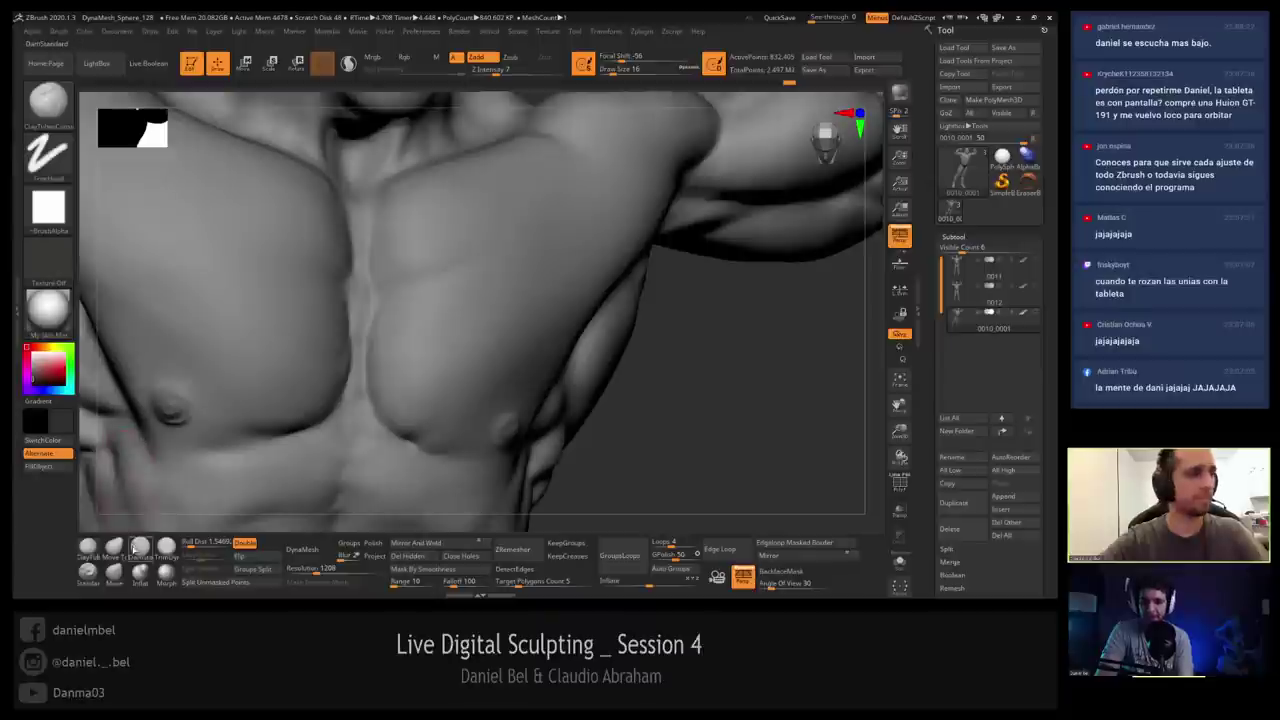
Carve the crease separating the upper and lower pectoral near the sternum with DamStandard at a draw size of 16.
click(140, 549)
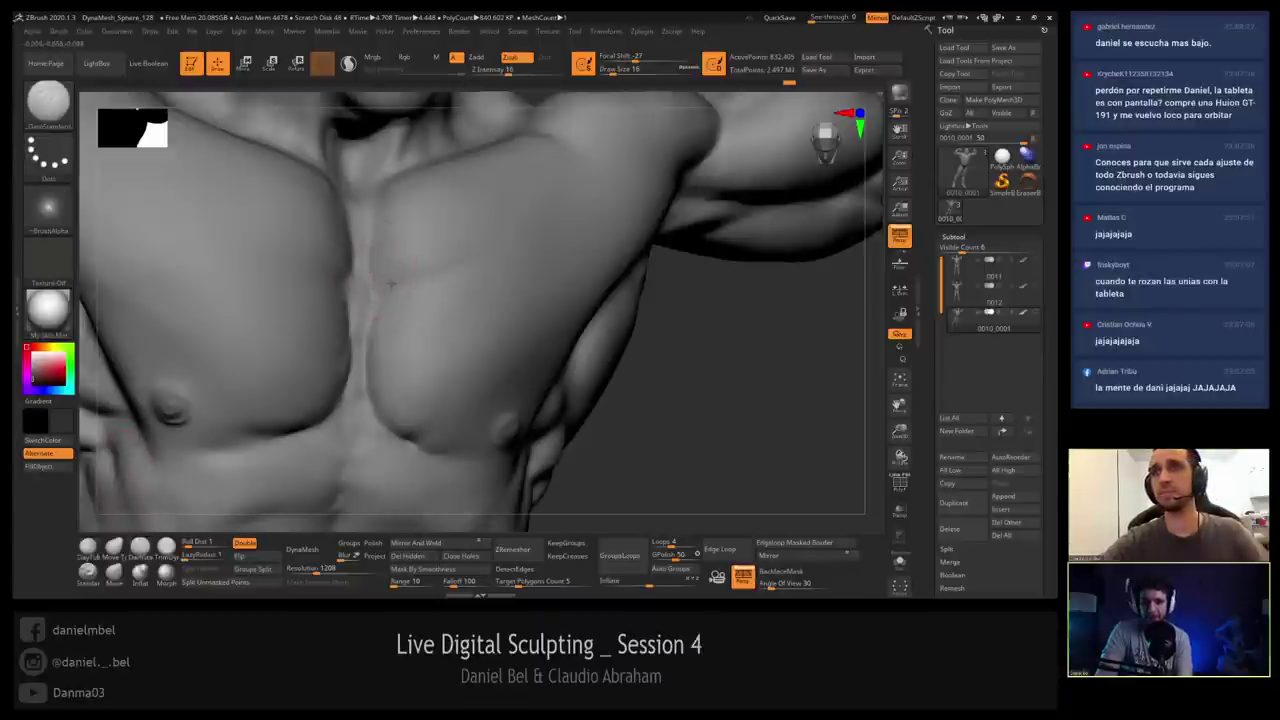
mouse_move(392, 285)
mouse_down()
mouse_move(376, 275)
mouse_move(397, 284)
mouse_up()
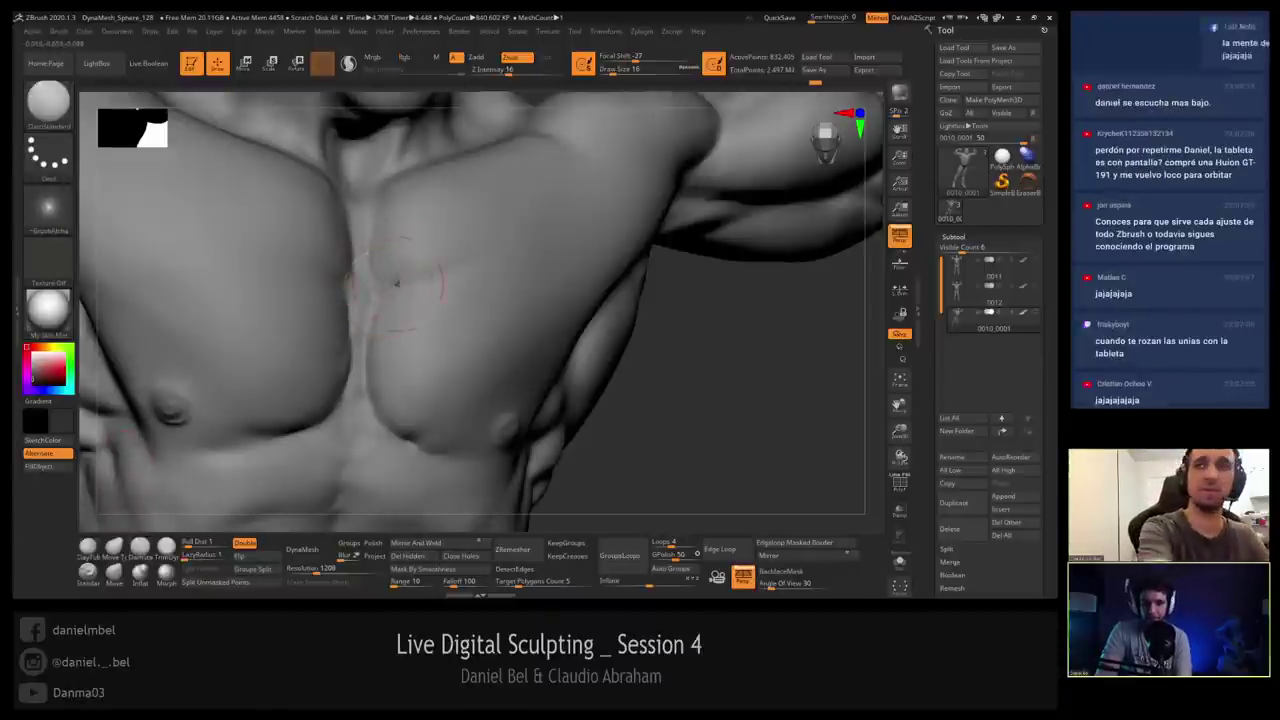
key(shift)
right_drag(435, 232, 411, 266)
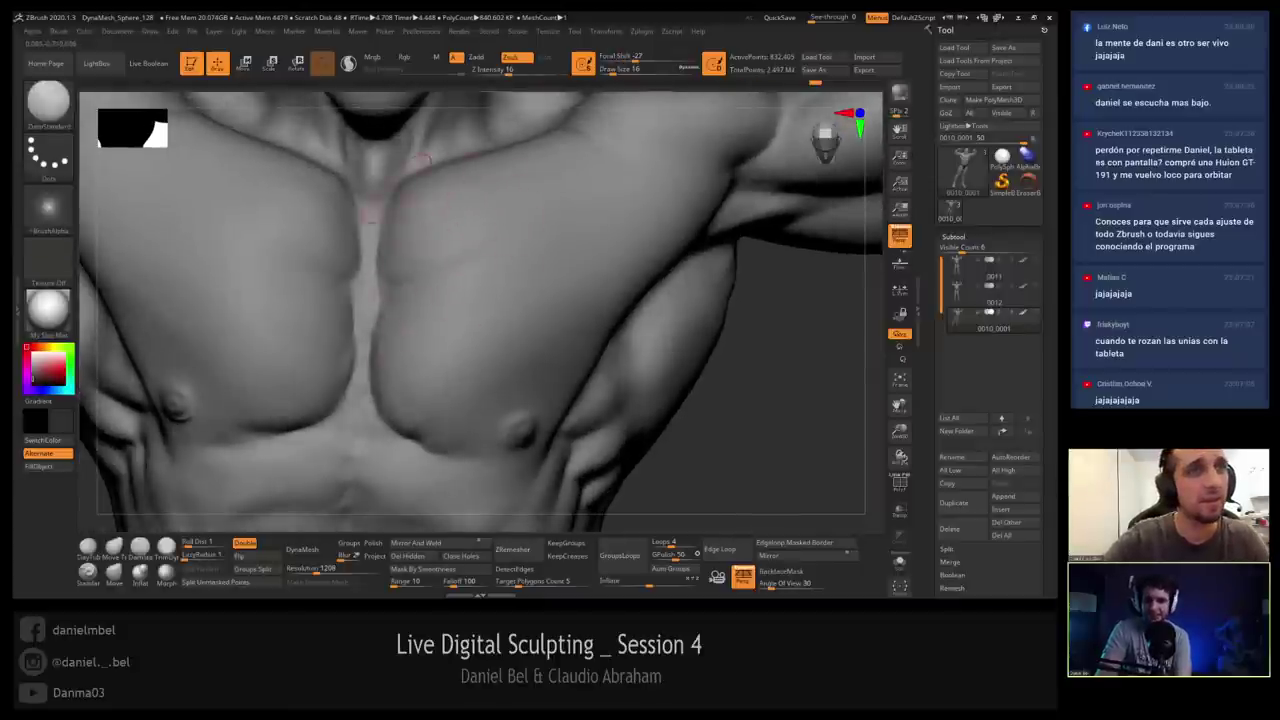
Refine the sternum groove and the upper inner pectoral edges up to the base of the neck with DamStandard.
right_drag(420, 195, 415, 263)
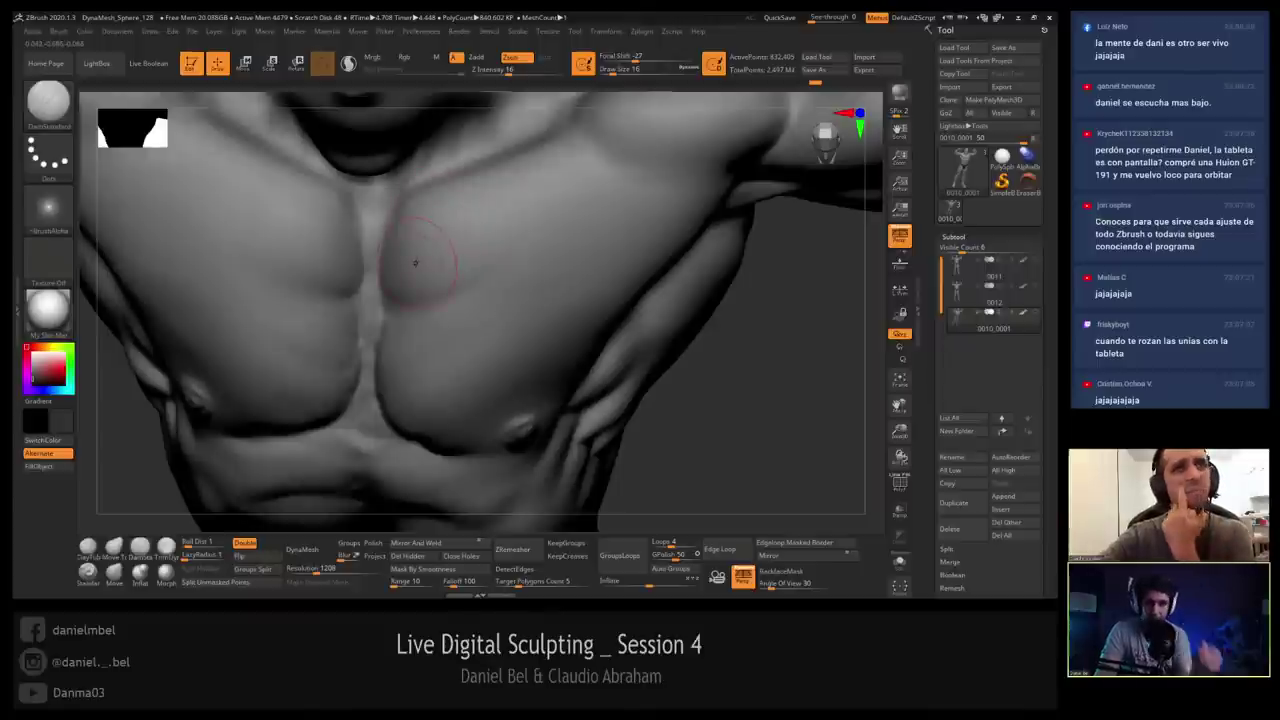
mouse_move(418, 247)
right_down()
mouse_move(414, 206)
mouse_move(400, 229)
mouse_move(392, 212)
mouse_move(399, 258)
right_up()
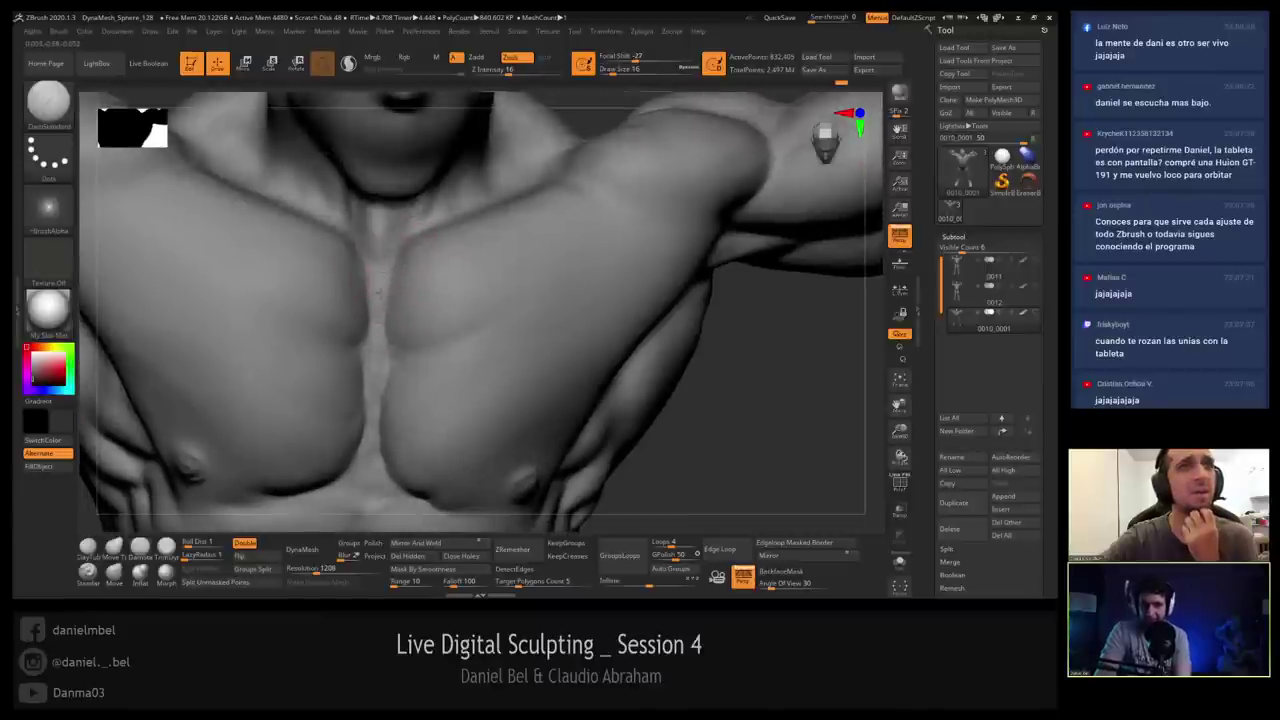
mouse_move(384, 279)
right_down()
mouse_move(375, 310)
mouse_move(366, 253)
right_up()
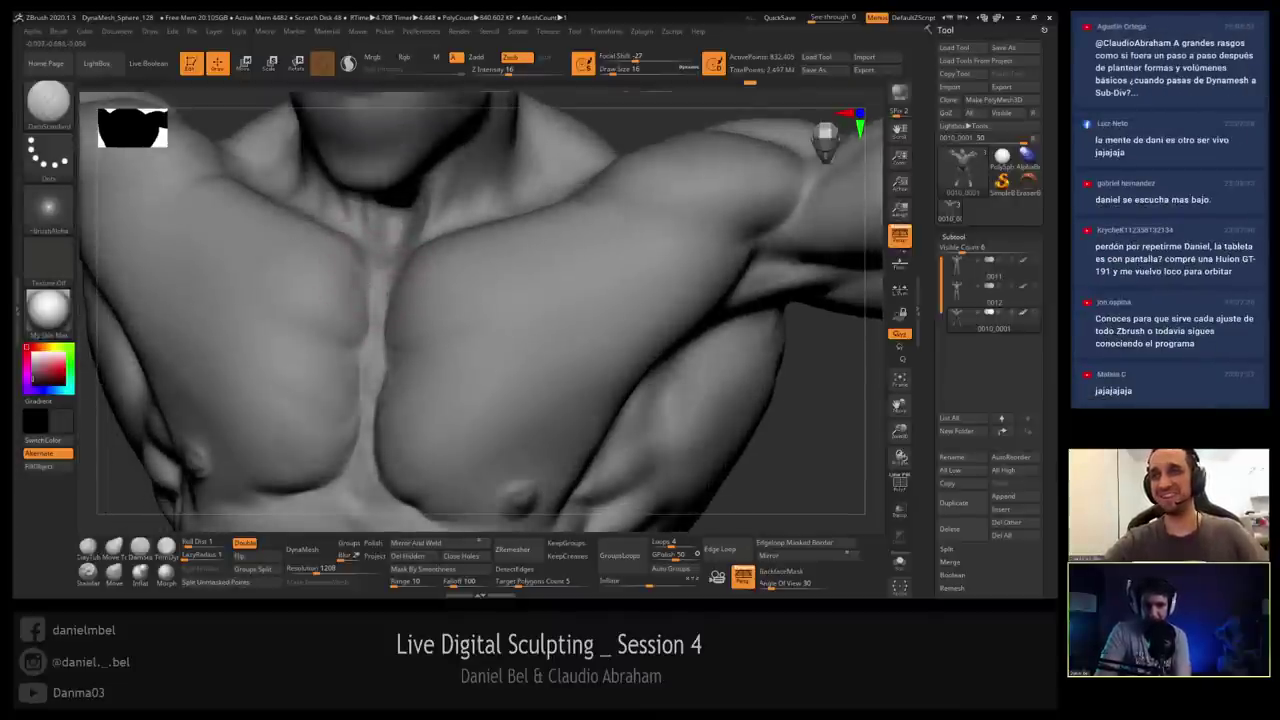
Define the separation between the front deltoid and the upper pectoral with DamStandard at a draw size of 16.
mouse_move(358, 292)
right_down()
mouse_move(323, 263)
mouse_move(349, 297)
mouse_move(380, 297)
mouse_move(375, 194)
right_up()
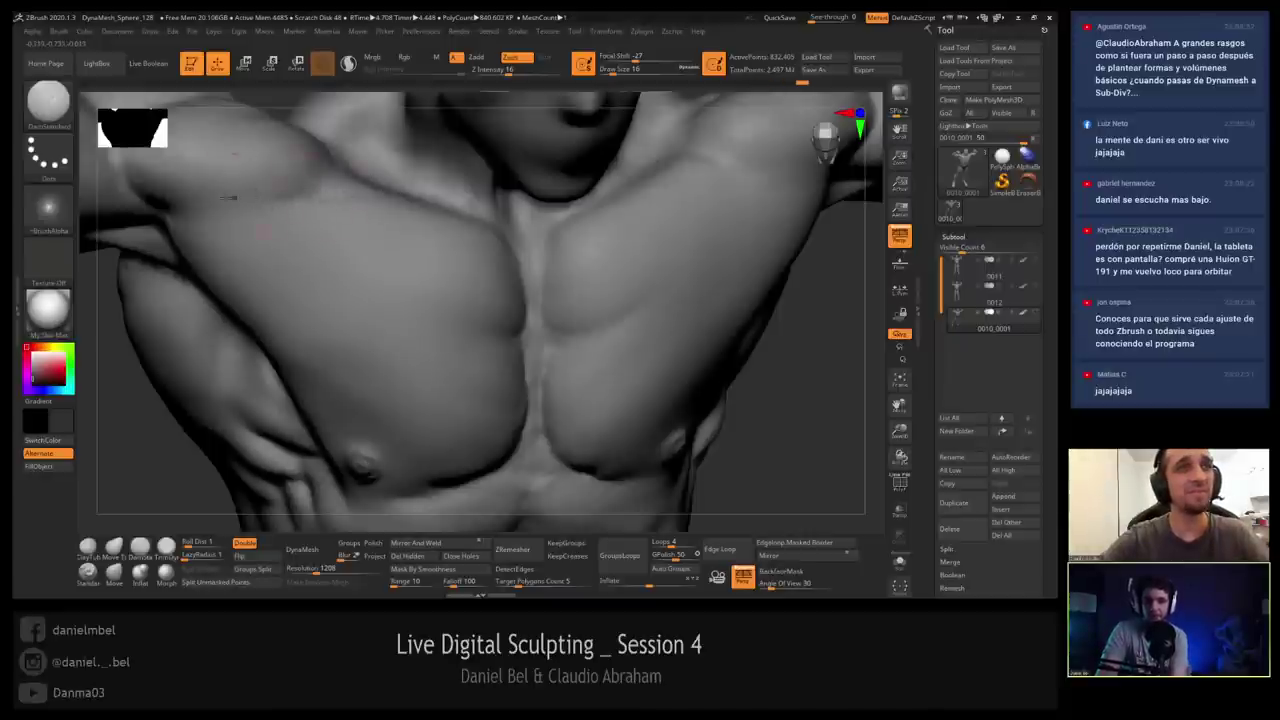
right_drag(326, 207, 324, 262)
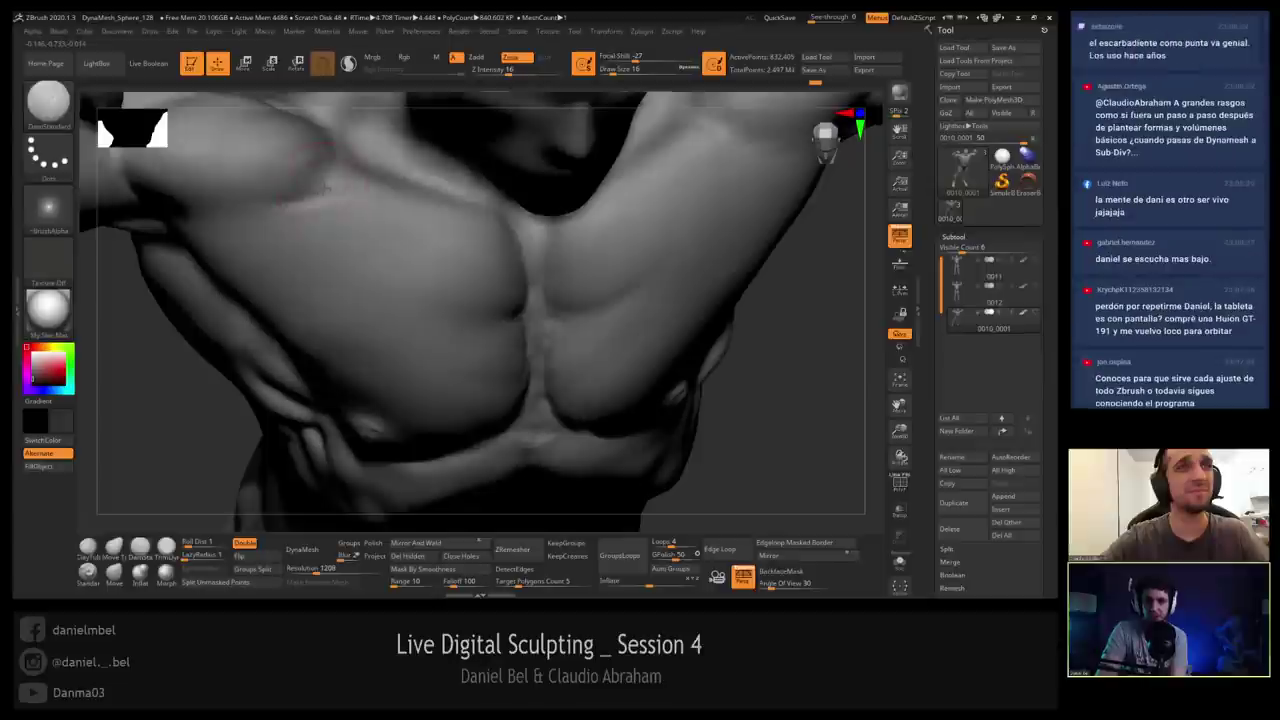
mouse_move(324, 205)
right_down()
mouse_move(315, 226)
mouse_move(314, 203)
right_up()
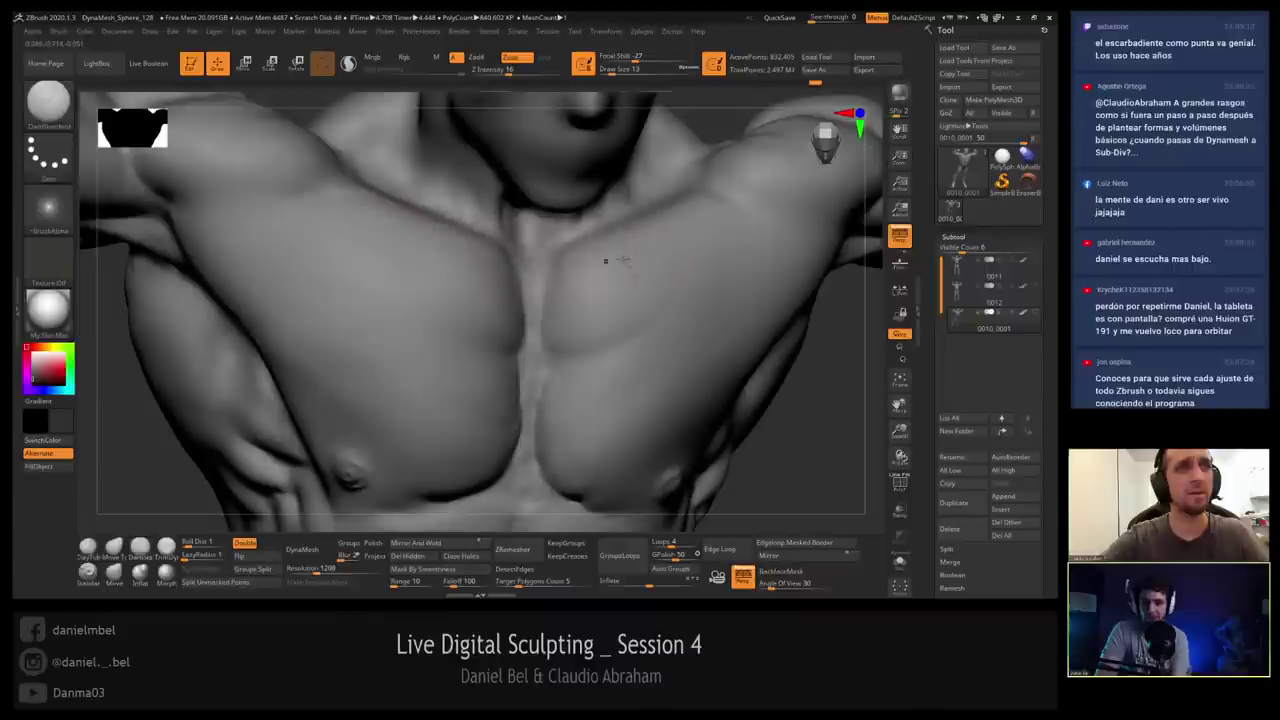
Smooth the upper pectoral below the collarbone toward the shoulder at a draw size of 13.
right_drag(666, 262, 588, 209)
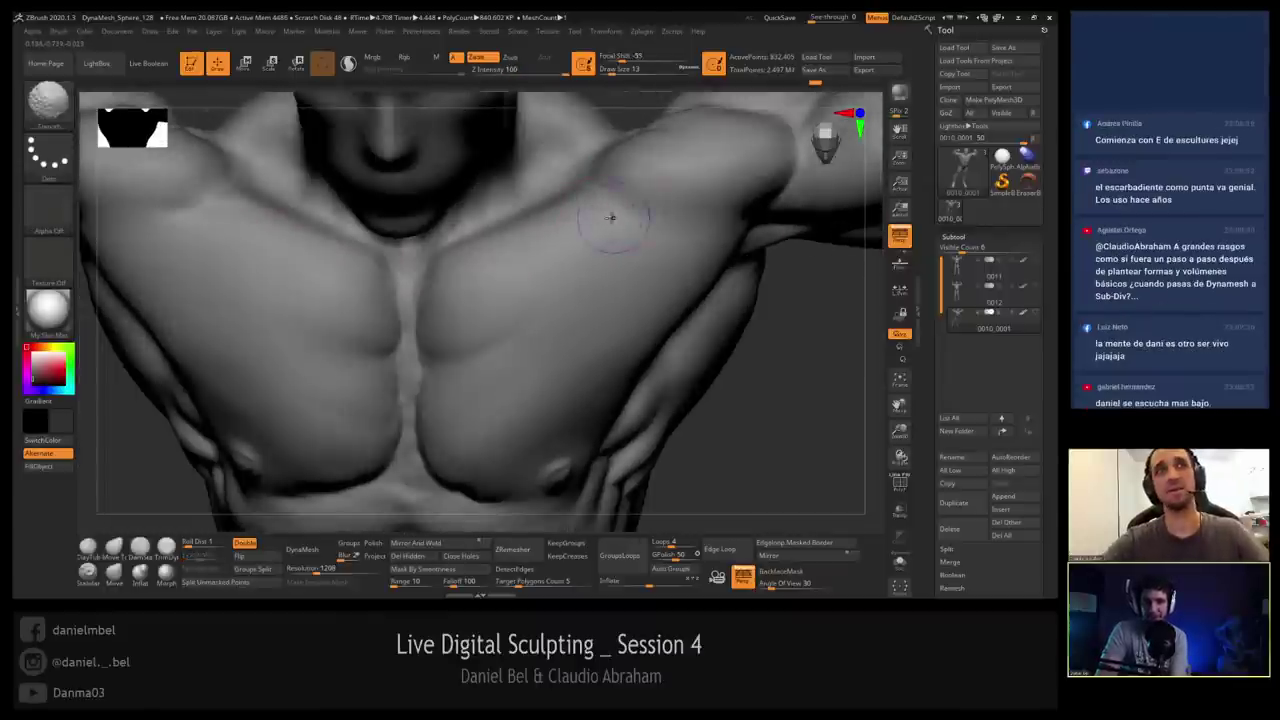
mouse_move(588, 239)
right_down()
mouse_move(530, 270)
mouse_move(586, 223)
mouse_move(483, 278)
mouse_move(481, 265)
right_up()
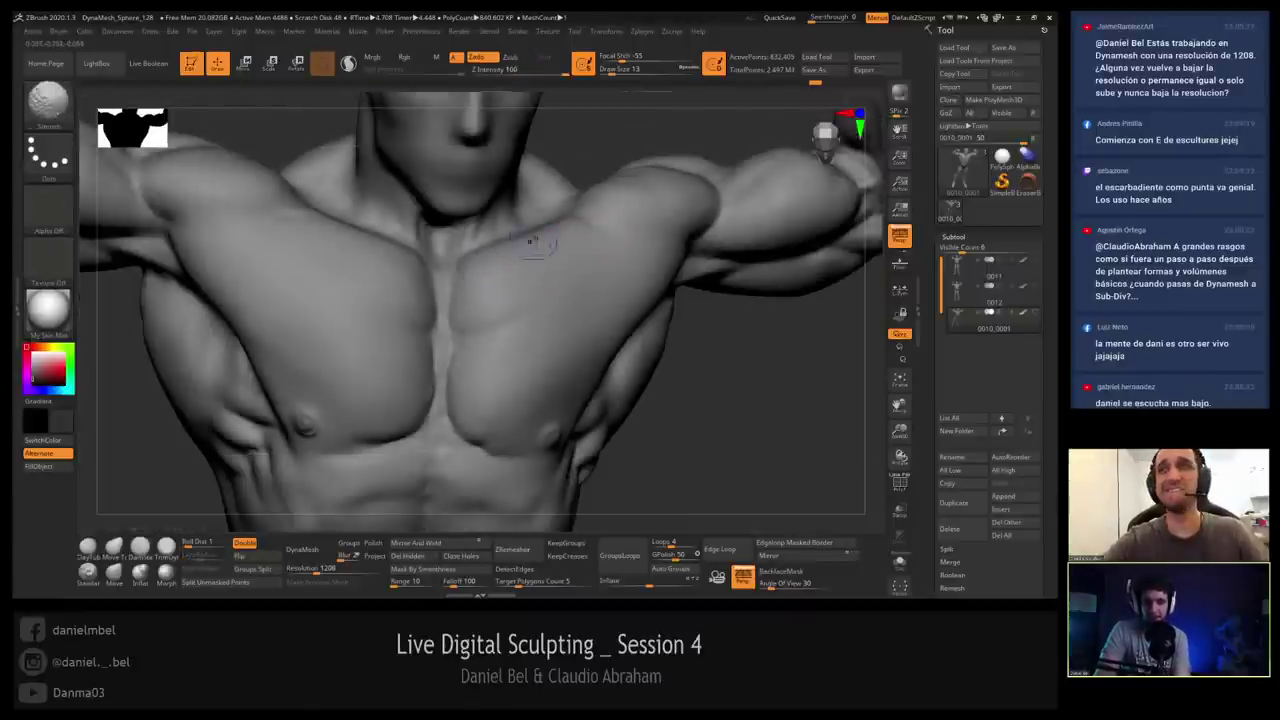
mouse_move(491, 283)
right_down()
mouse_move(493, 298)
mouse_move(397, 261)
right_up()
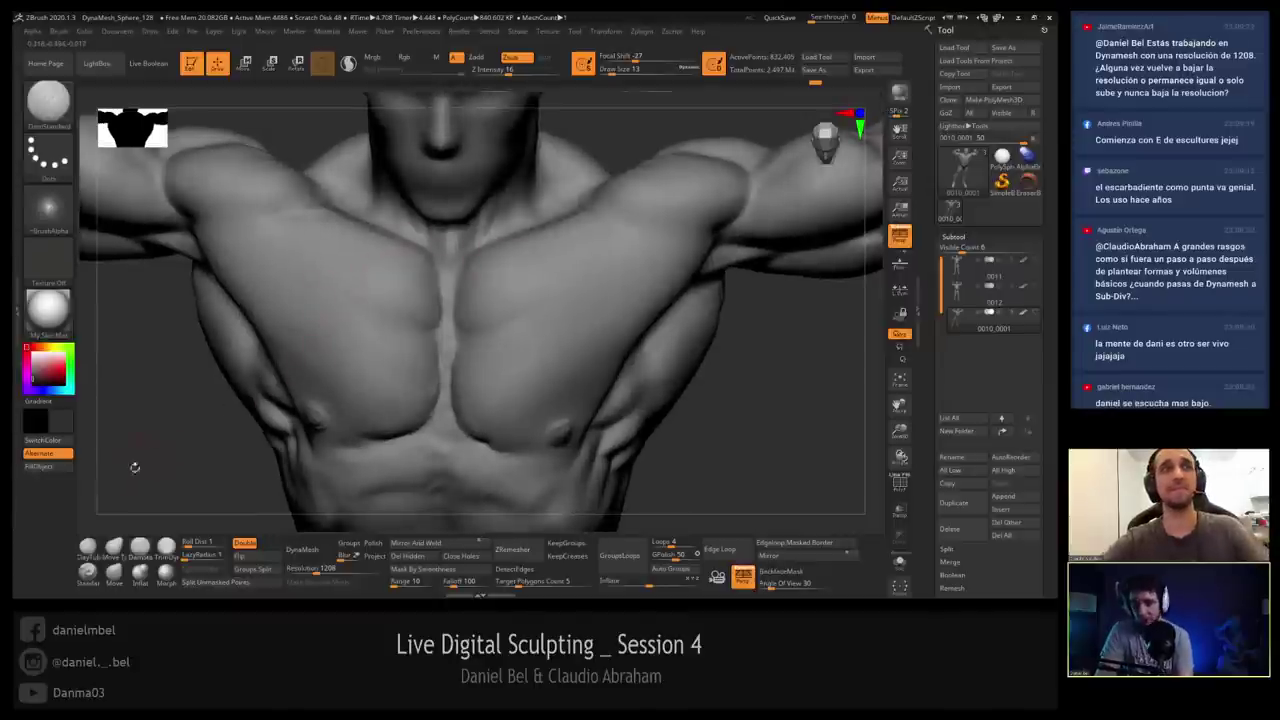
Build up the inner ends of the collarbones above the sternum with the clay brush at a draw size of 13 and smooth them.
click(88, 547)
ctrl+right_drag(404, 261, 419, 220)
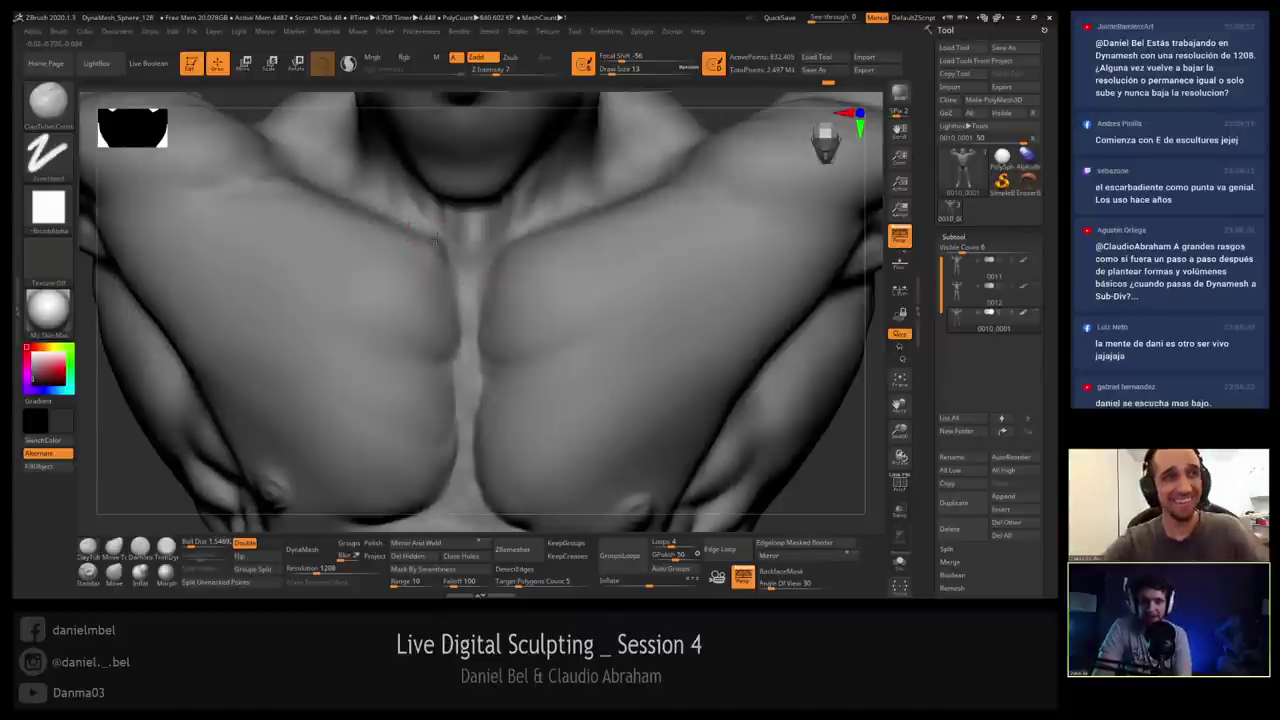
key(shift)
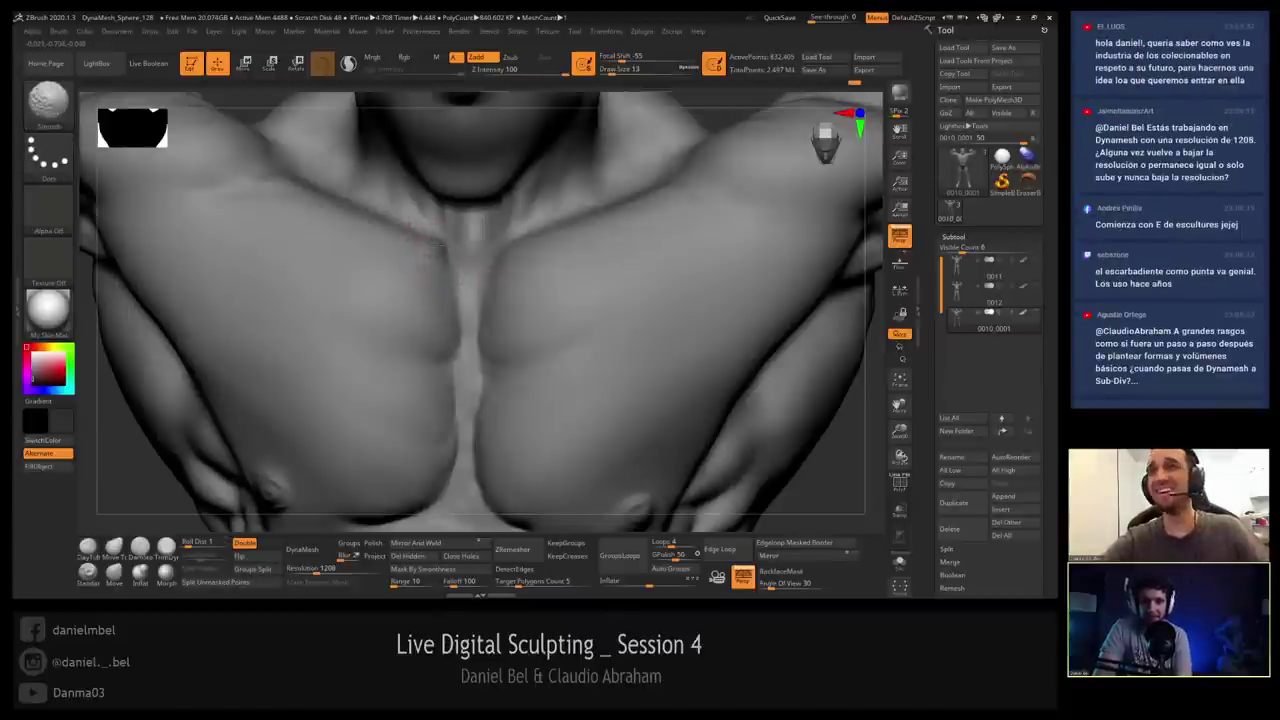
mouse_move(497, 240)
mouse_down()
mouse_move(511, 246)
mouse_move(496, 251)
mouse_up()
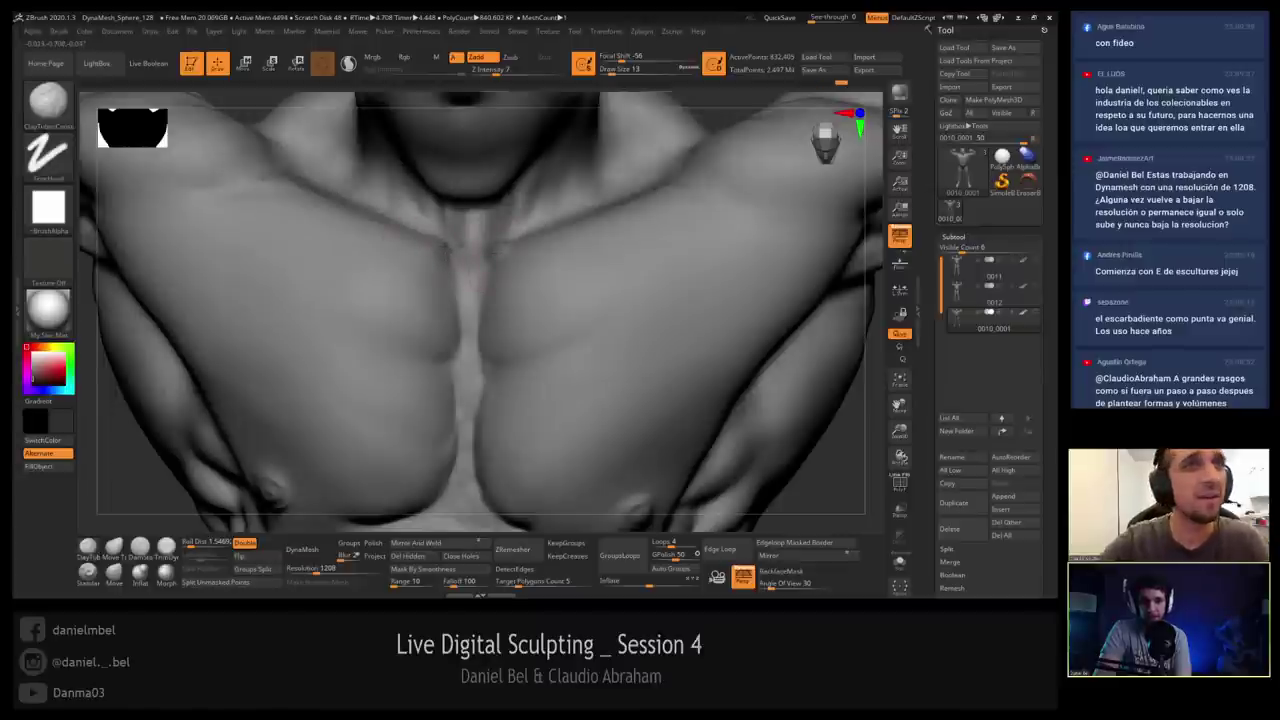
key(shift)
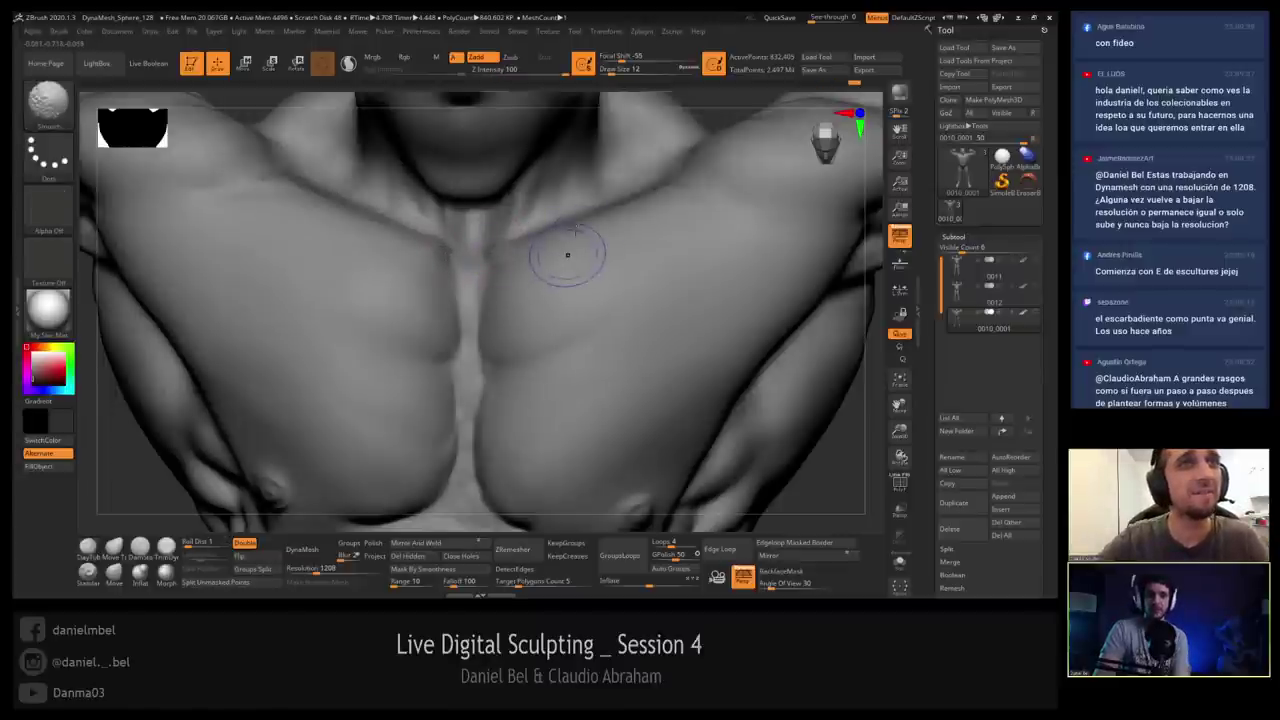
Refine and smooth the area where the sternum meets the collarbones and upper chest at a draw size of 9.
right_drag(568, 255, 538, 266)
right_drag(493, 318, 446, 313)
key(shift)
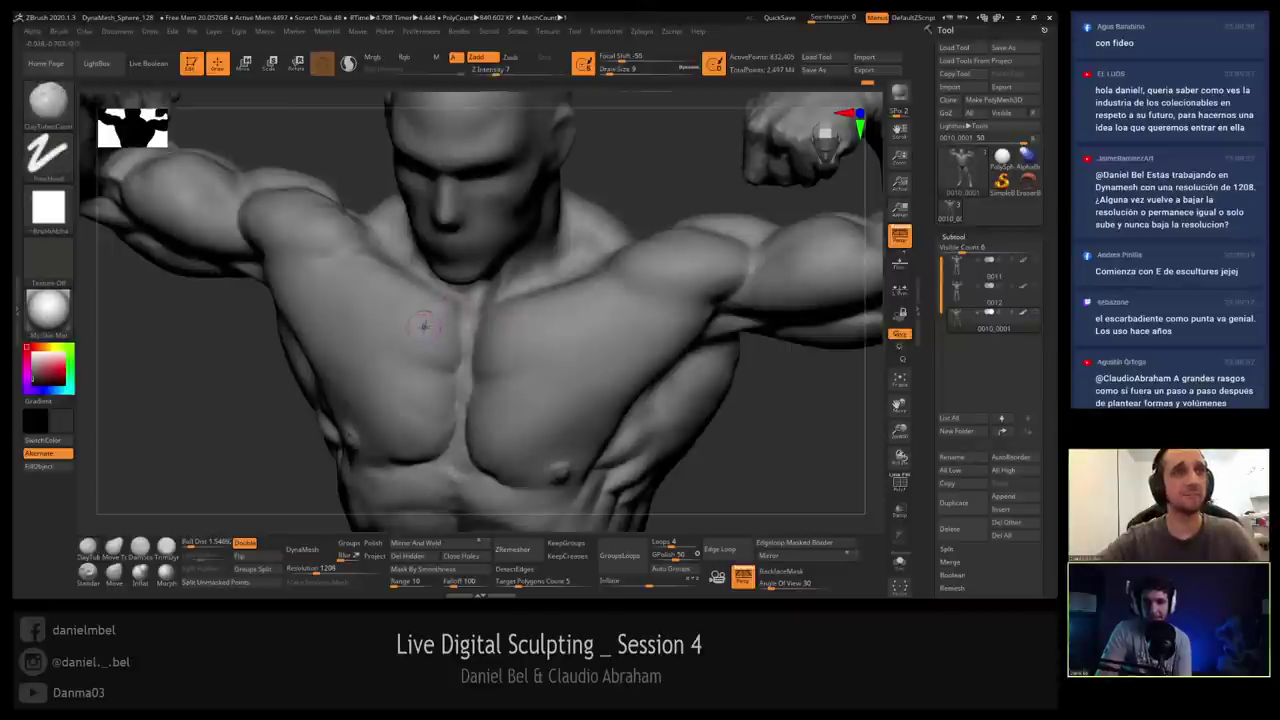
right_drag(468, 306, 480, 292)
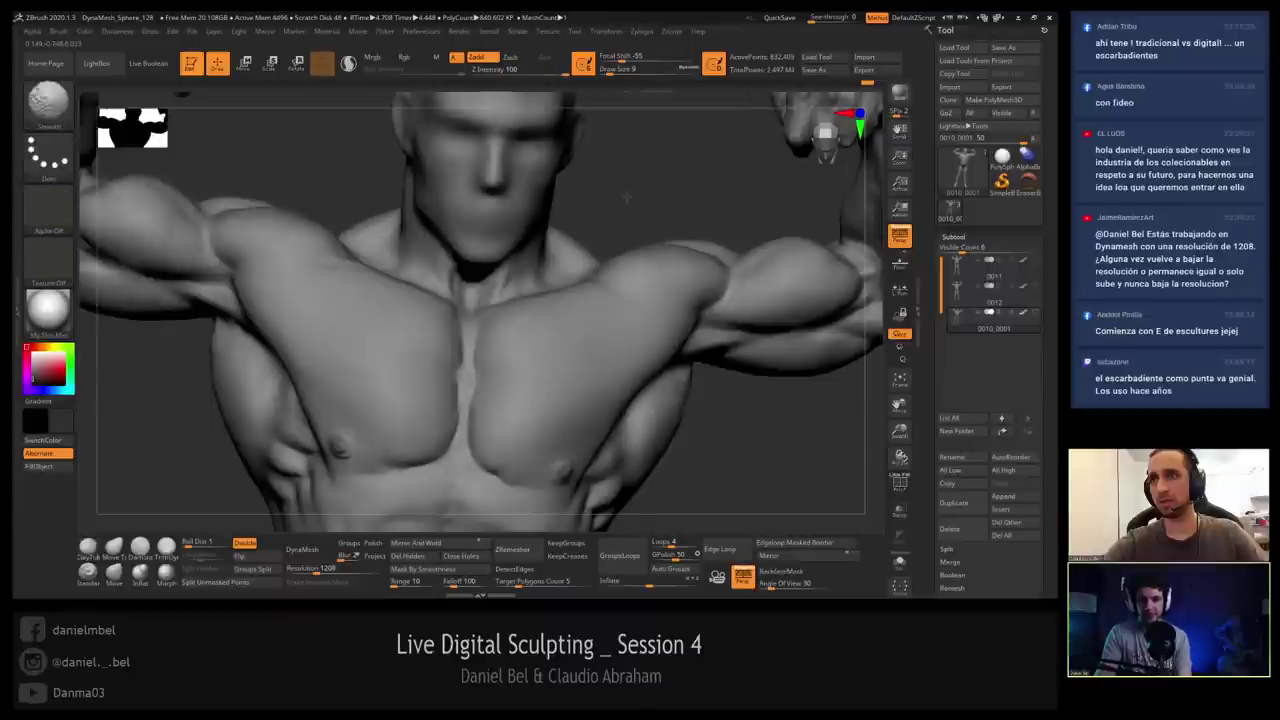
shift+drag(622, 210, 606, 216)
Refine and smooth the pectoral and its outer edge toward the armpit at a draw size of 17.
ctrl+right_drag(411, 347, 400, 327)
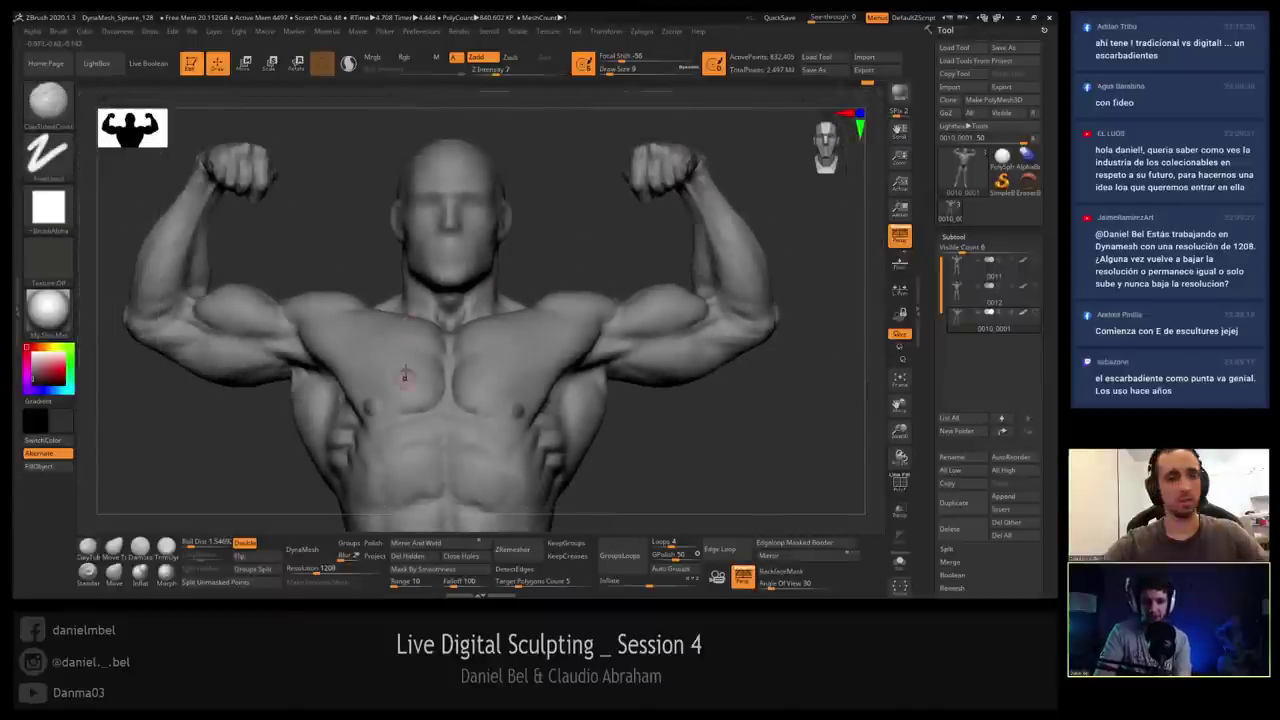
alt+right_drag(406, 375, 402, 300)
mouse_move(265, 270)
right_down()
mouse_move(348, 252)
mouse_move(347, 329)
mouse_move(312, 290)
right_up()
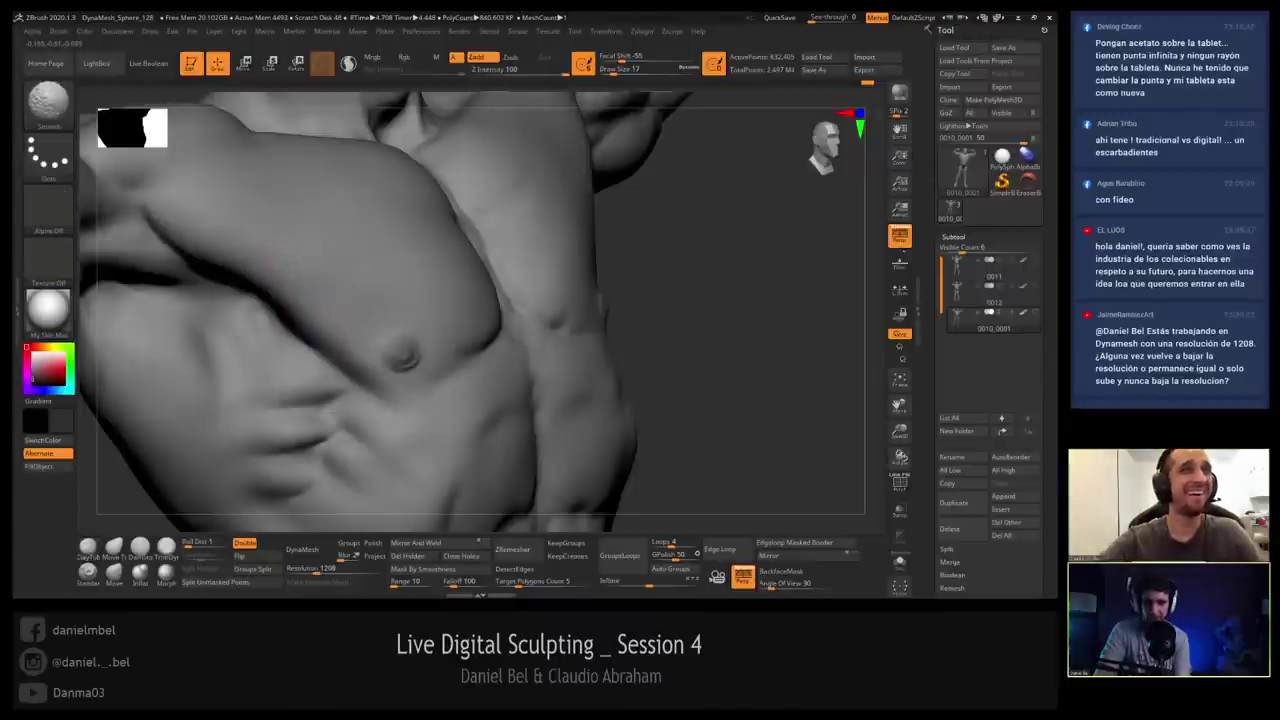
right_drag(416, 303, 403, 276)
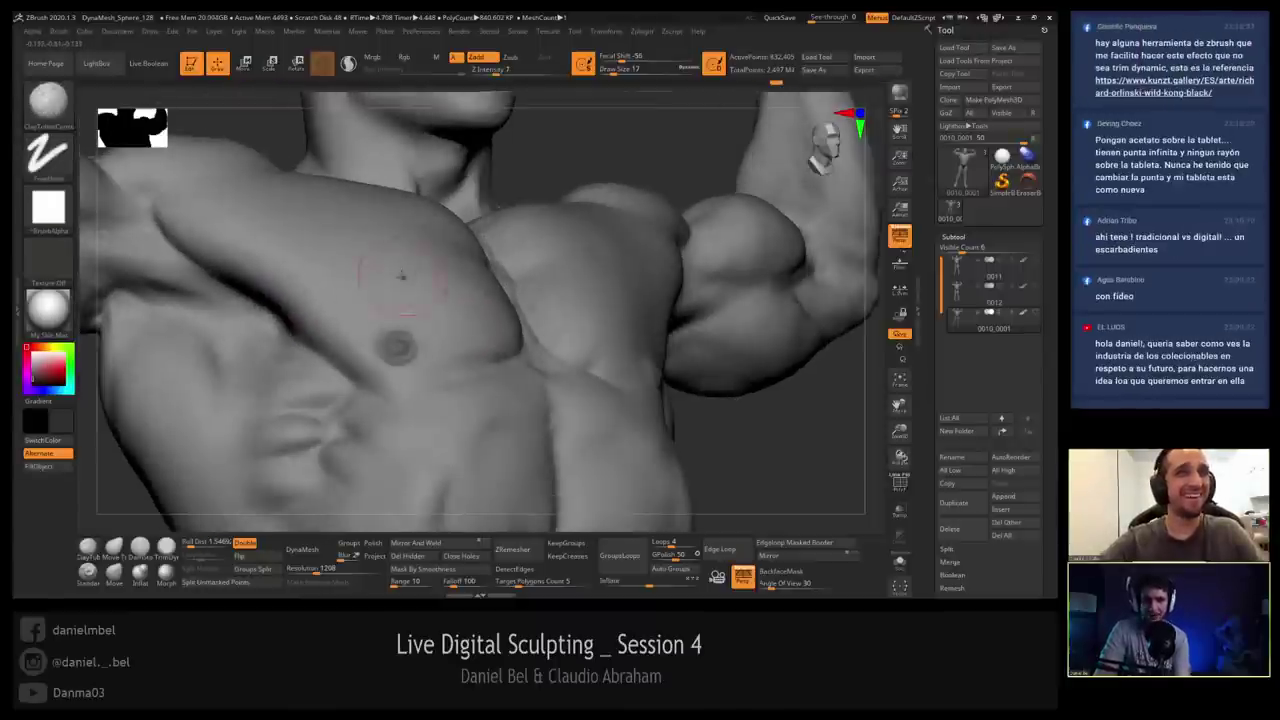
mouse_move(381, 324)
ctrl+right_down()
mouse_move(358, 287)
mouse_move(300, 296)
mouse_move(291, 266)
mouse_move(366, 294)
mouse_move(414, 355)
mouse_move(404, 316)
mouse_move(431, 360)
mouse_move(425, 285)
ctrl+right_up()
Carve the lower abdomen and oblique above the hip with DamStandard at a draw size of 31, reducing it to 18.
click(140, 547)
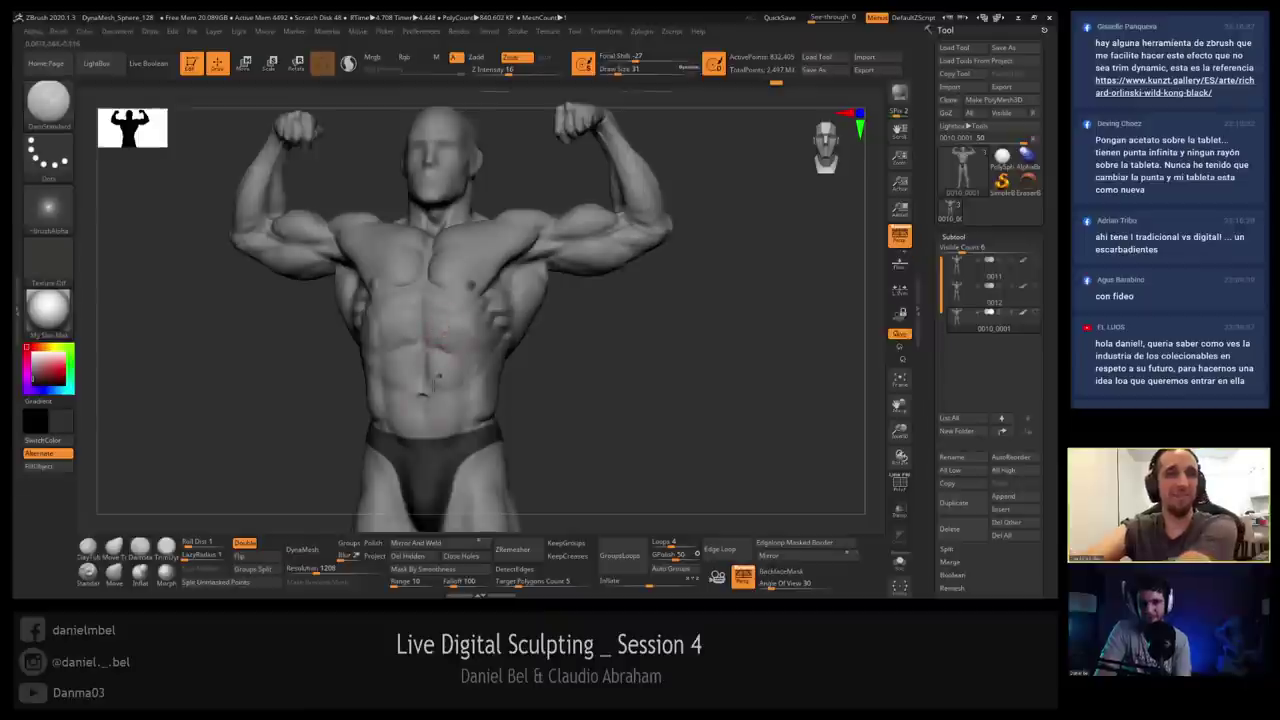
ctrl+right_drag(444, 441, 446, 468)
drag(495, 414, 490, 442)
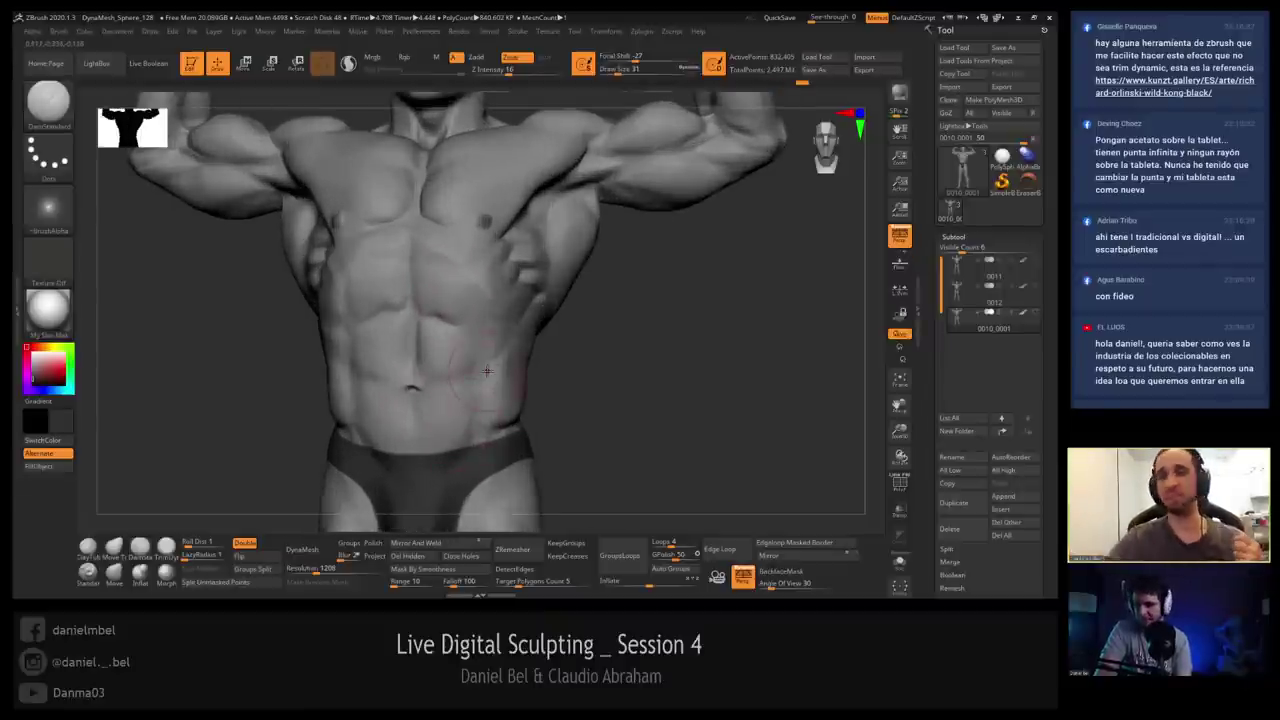
alt+right_drag(523, 340, 382, 329)
key(s)
drag(363, 310, 350, 310)
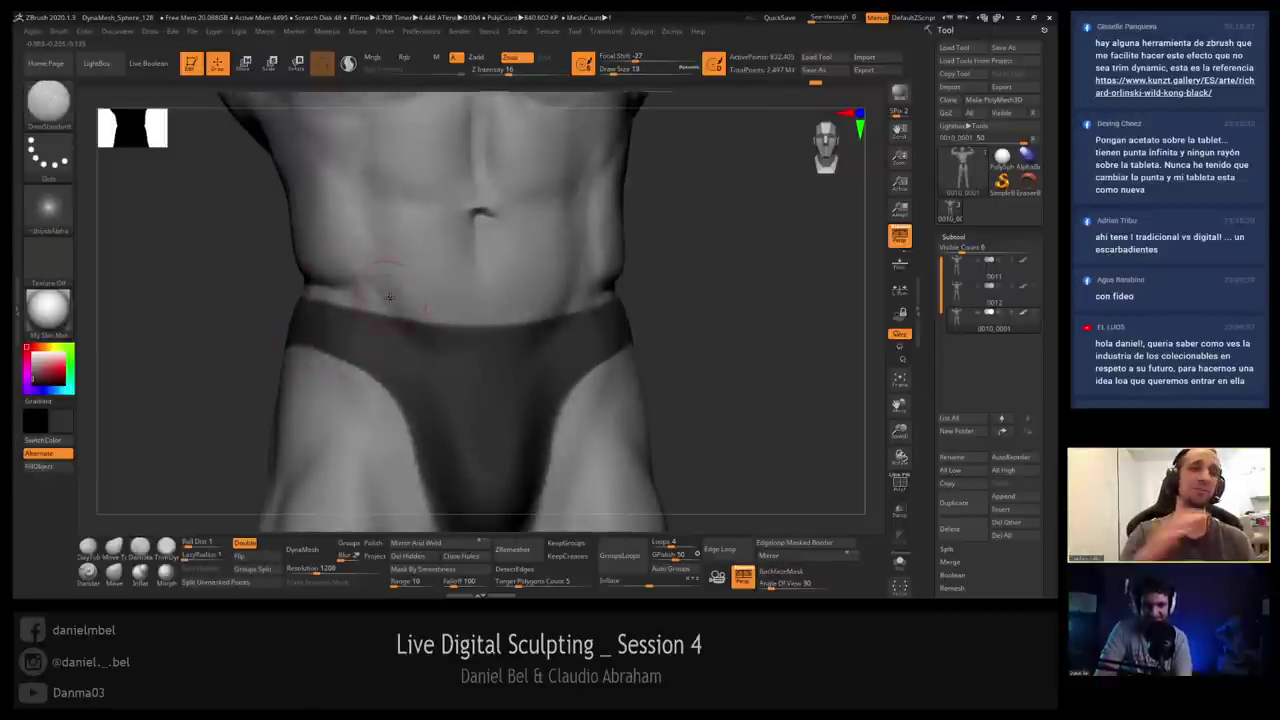
Refine the lower abdomen just above the briefs' waistband with DamStandard at draw sizes of 29 and 14.
key(s)
drag(392, 316, 412, 316)
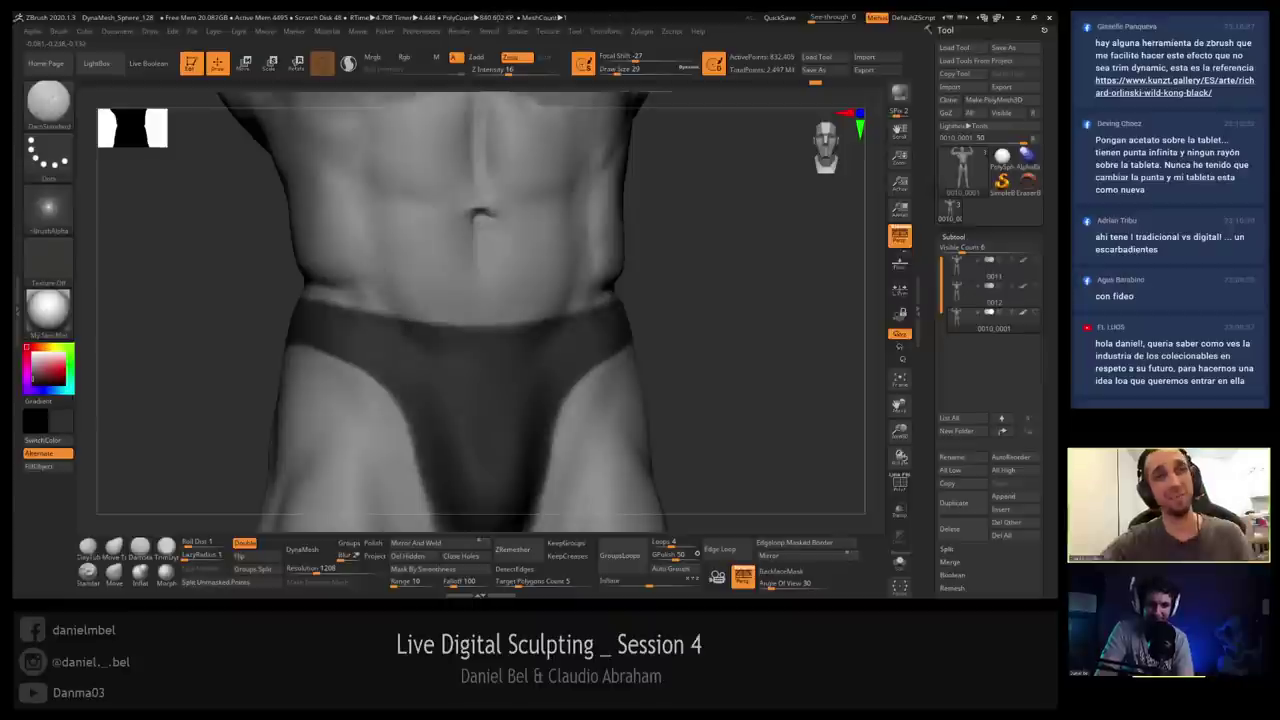
key(s)
mouse_move(402, 300)
mouse_down()
mouse_move(381, 268)
mouse_move(384, 280)
mouse_up()
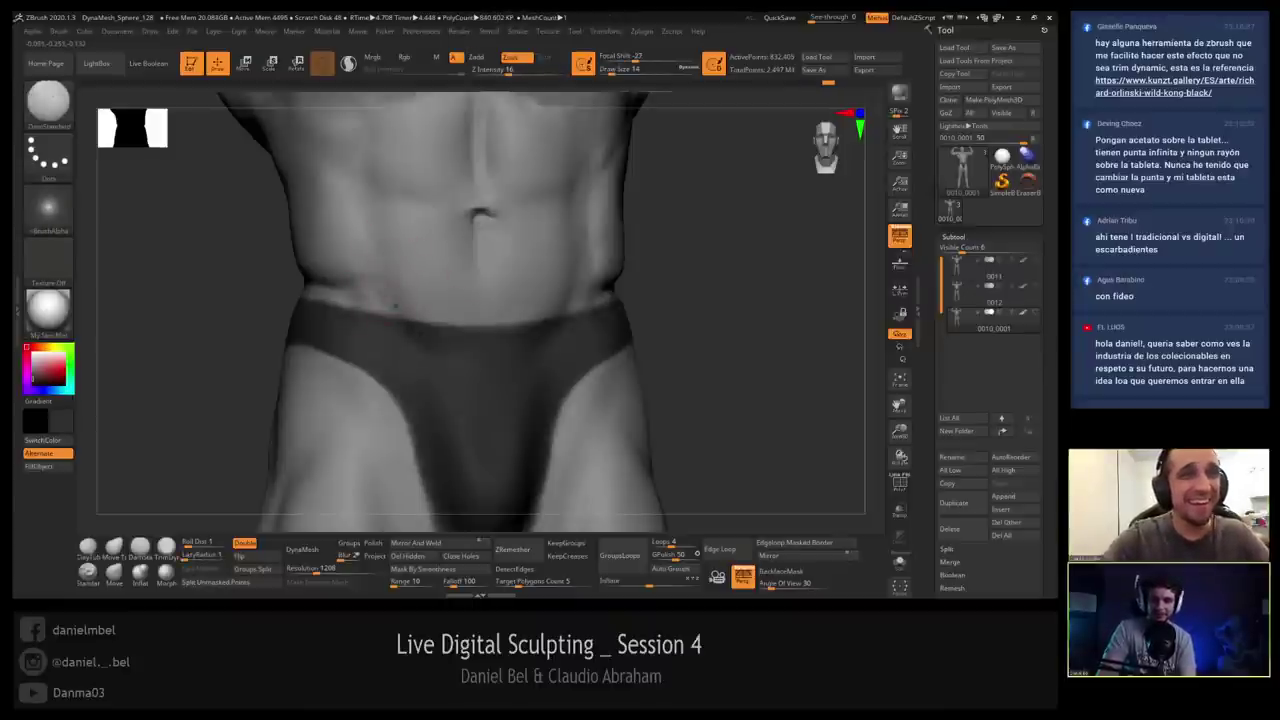
Sharpen and smooth the crease at the side of the waist, reducing the draw size to 7.
right_drag(388, 277, 460, 281)
mouse_move(386, 256)
right_down()
mouse_move(330, 284)
mouse_move(345, 255)
mouse_move(337, 214)
mouse_move(340, 240)
mouse_move(374, 250)
mouse_move(332, 275)
mouse_move(326, 300)
right_up()
mouse_move(300, 240)
shift+mouse_down()
mouse_move(310, 229)
mouse_move(271, 230)
shift+mouse_up()
ctrl+right_drag(334, 263, 336, 218)
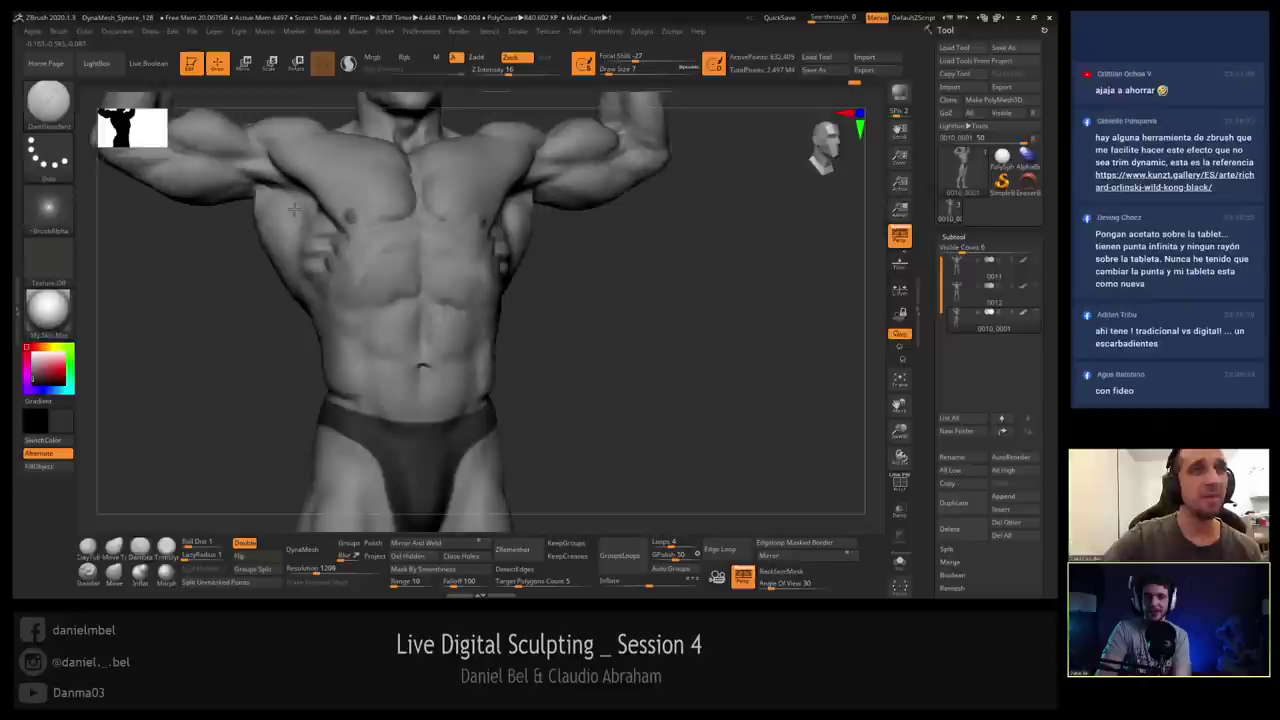
Define the upper abdominals and the area below the serratus with DamStandard at a draw size of 35.
mouse_move(475, 262)
right_down()
mouse_move(449, 263)
mouse_move(433, 291)
right_up()
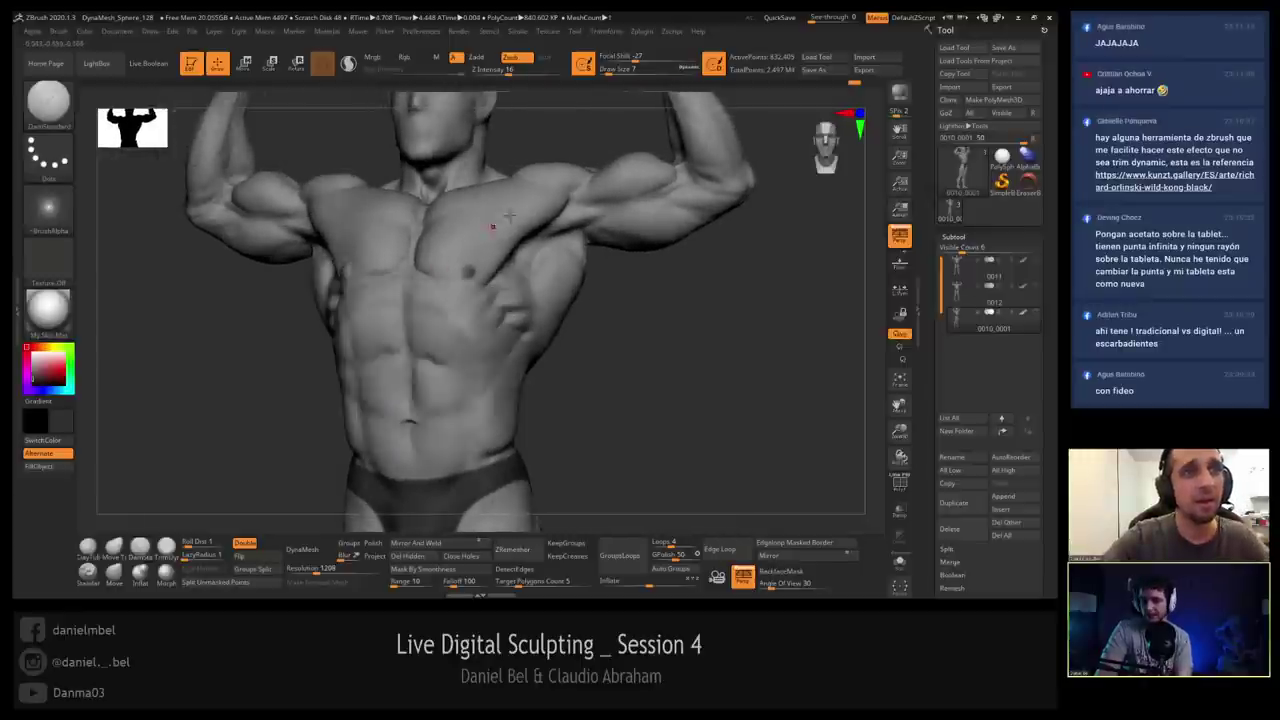
alt+right_drag(480, 182, 500, 222)
right_drag(556, 312, 505, 316)
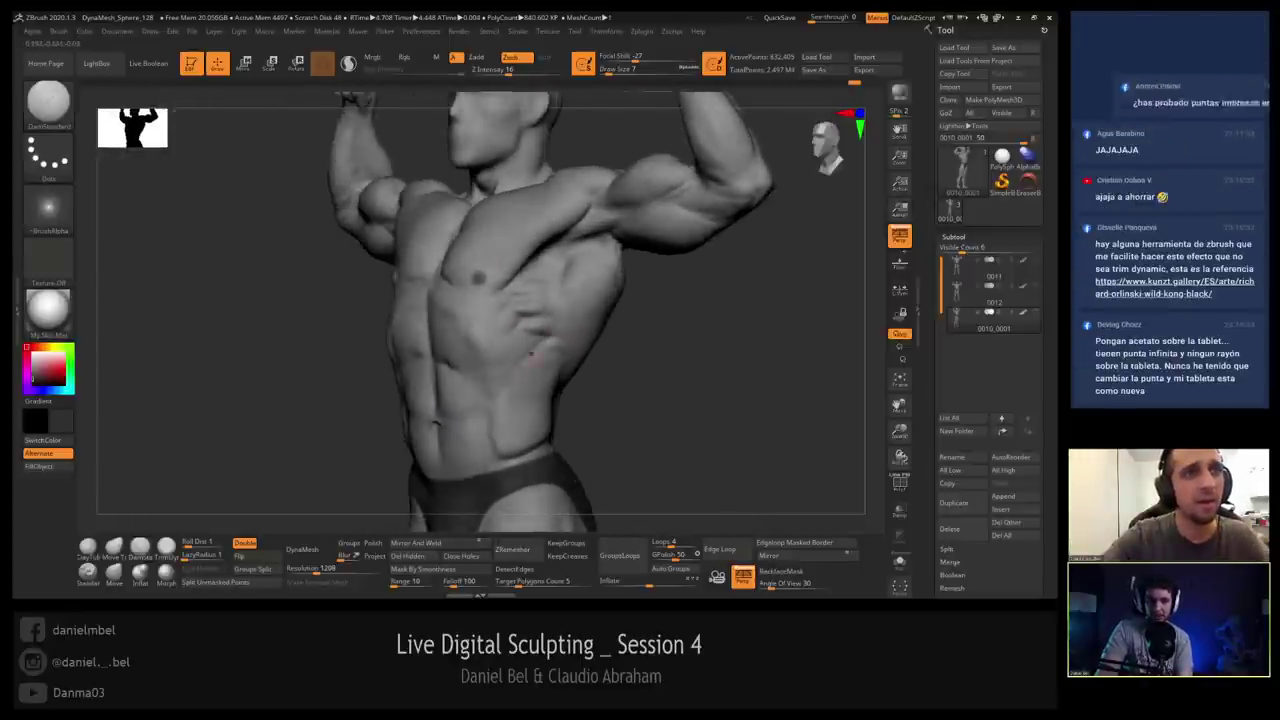
key(bracketright)
mouse_move(543, 371)
right_down()
mouse_move(500, 373)
mouse_move(591, 372)
mouse_move(562, 374)
right_up()
key(bracketright)
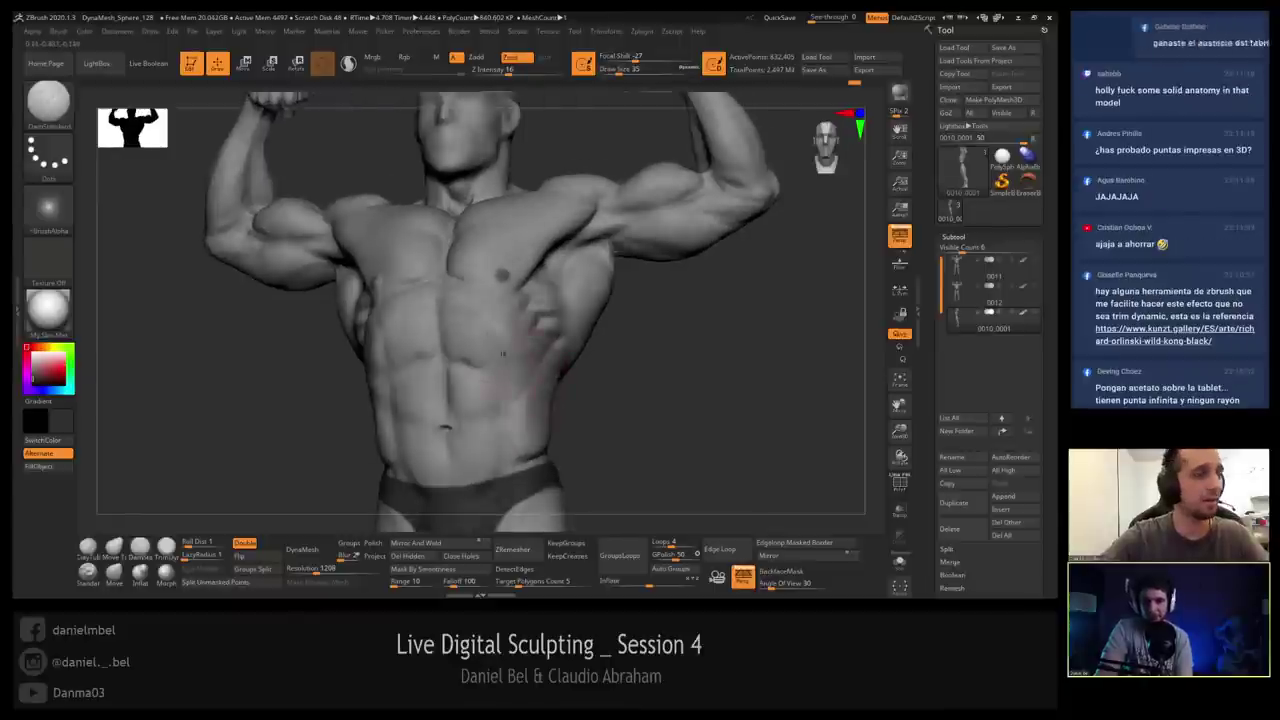
drag(453, 347, 490, 320)
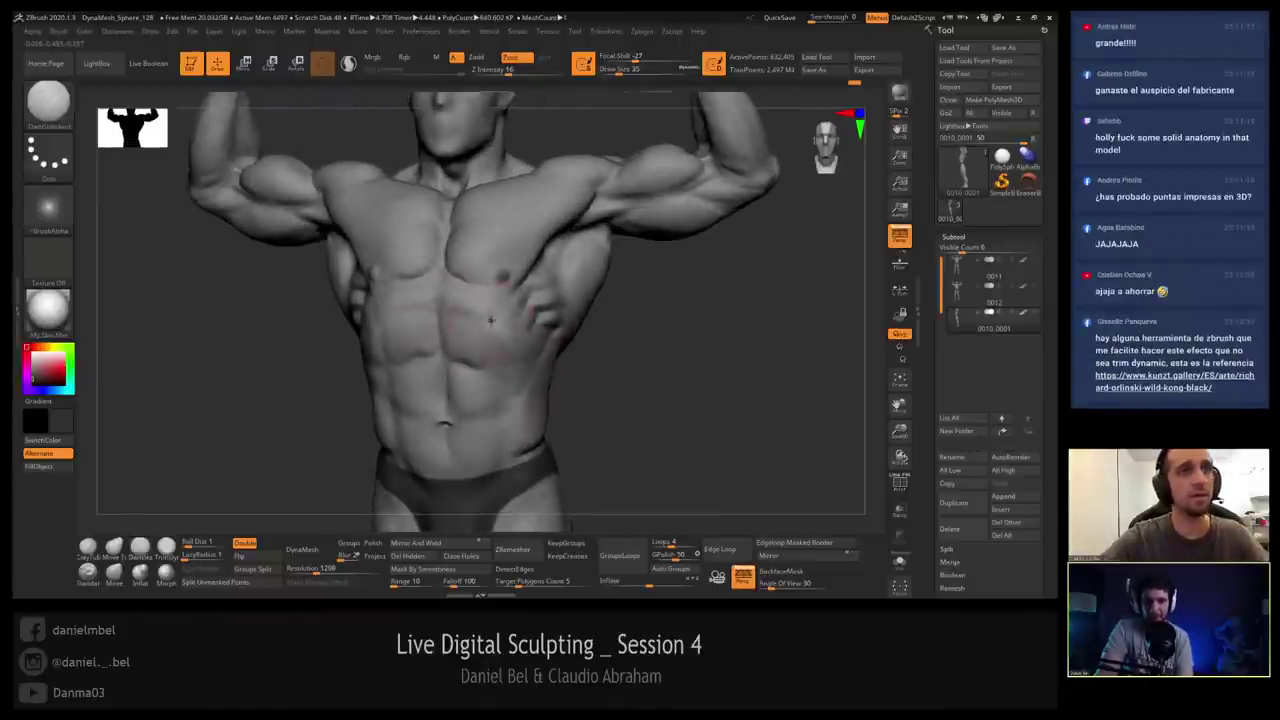
drag(567, 268, 380, 260)
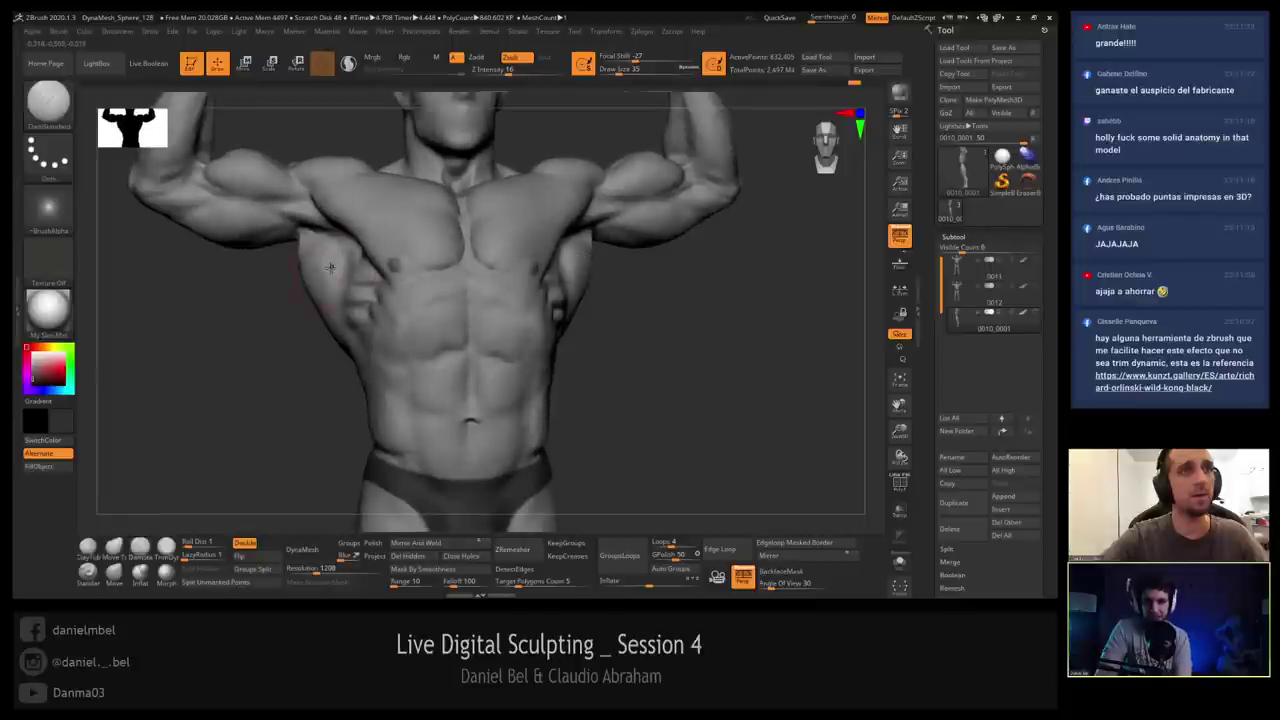
Smooth the upper chest below the collarbones and refine the central abdominal separations at a draw size of 35.
right_drag(347, 320, 400, 308)
mouse_move(345, 270)
ctrl+right_down()
mouse_move(335, 300)
mouse_move(340, 268)
mouse_move(290, 300)
mouse_move(420, 305)
mouse_move(318, 288)
mouse_move(375, 210)
ctrl+right_up()
alt+right_drag(277, 299, 145, 372)
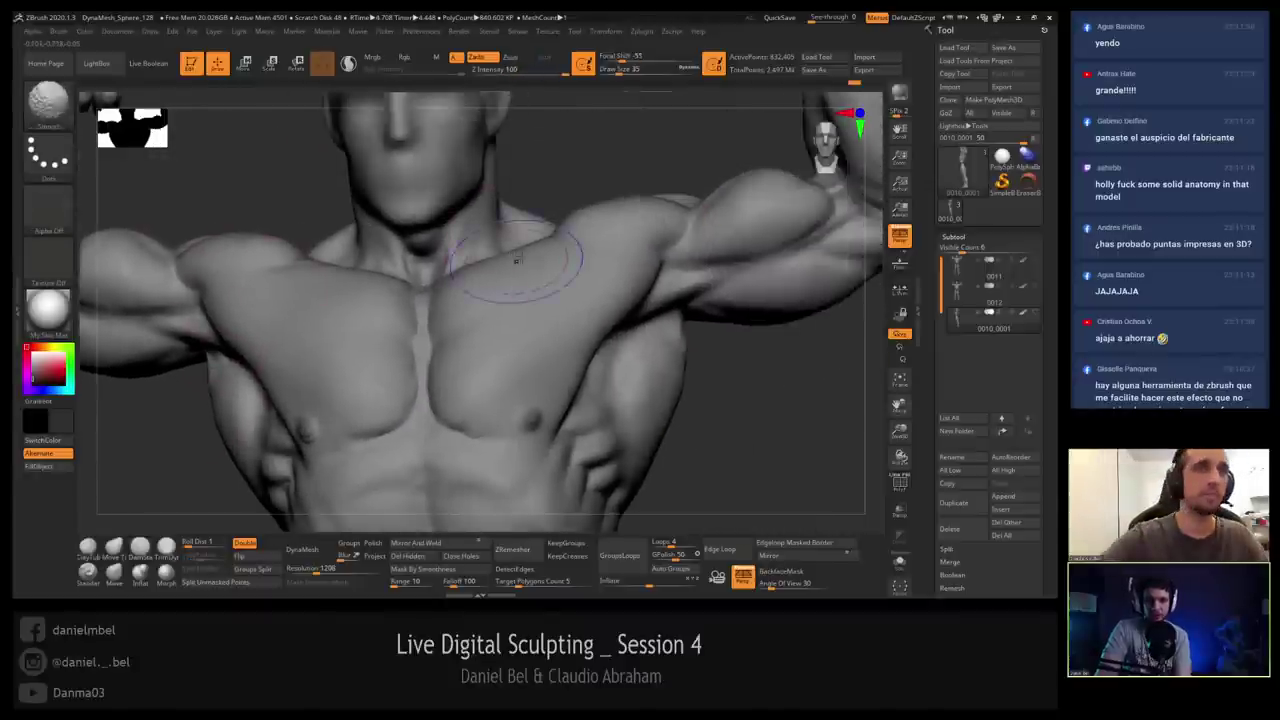
mouse_move(510, 375)
ctrl+right_down()
mouse_move(492, 345)
mouse_move(497, 307)
ctrl+right_up()
drag(497, 305, 488, 354)
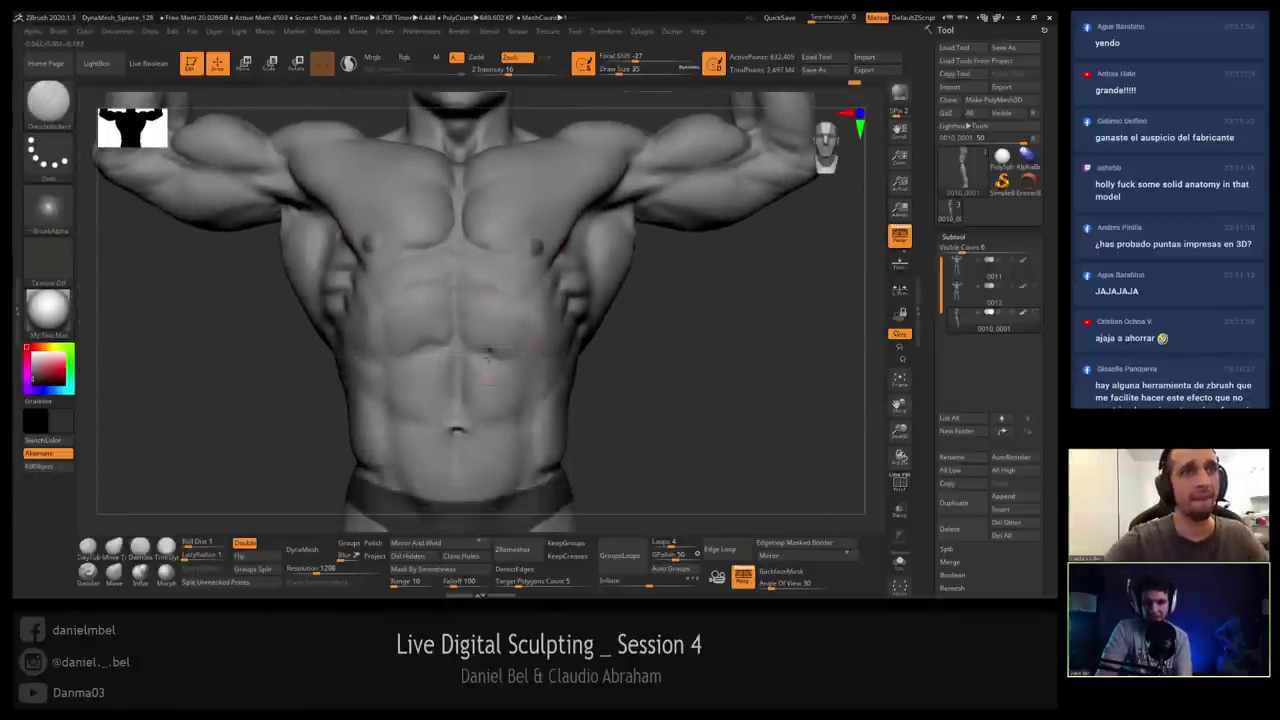
Build up the external oblique below the serratus with the clay brush at a draw size of 17 and smooth it.
mouse_move(482, 419)
alt+right_down()
mouse_move(470, 362)
mouse_move(510, 362)
alt+right_up()
click(114, 574)
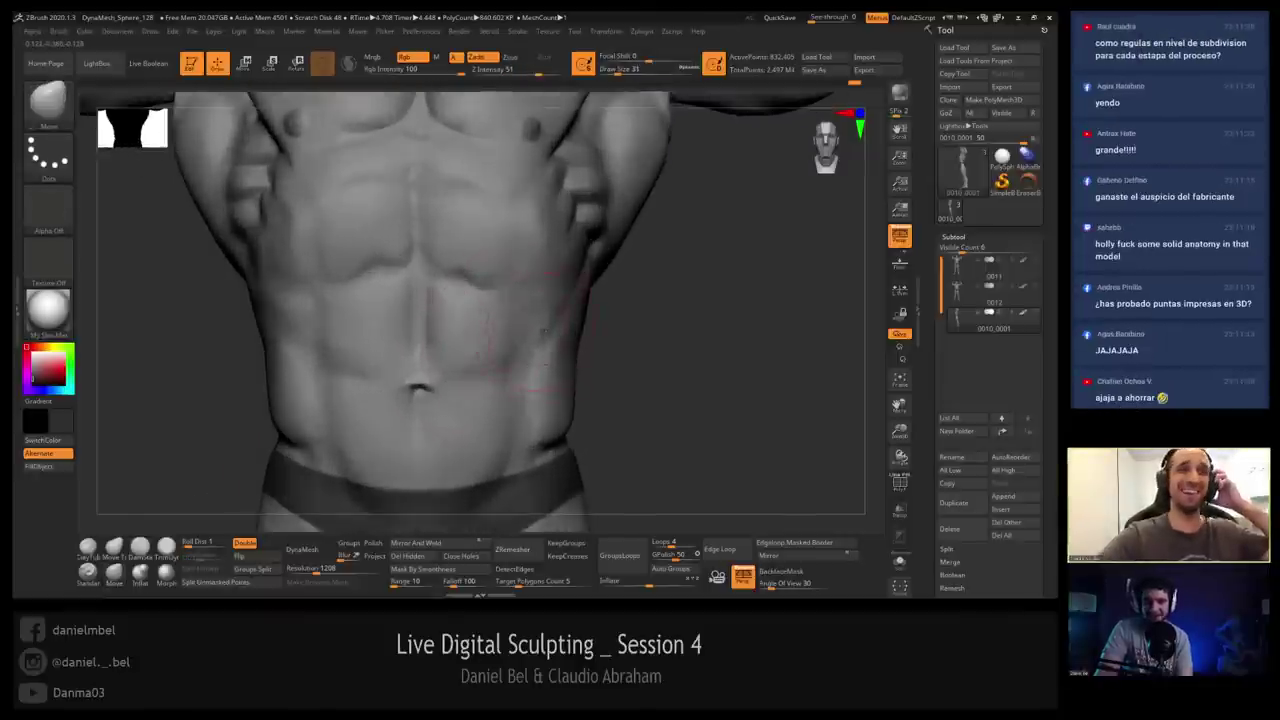
key(s)
drag(564, 328, 558, 313)
click(88, 547)
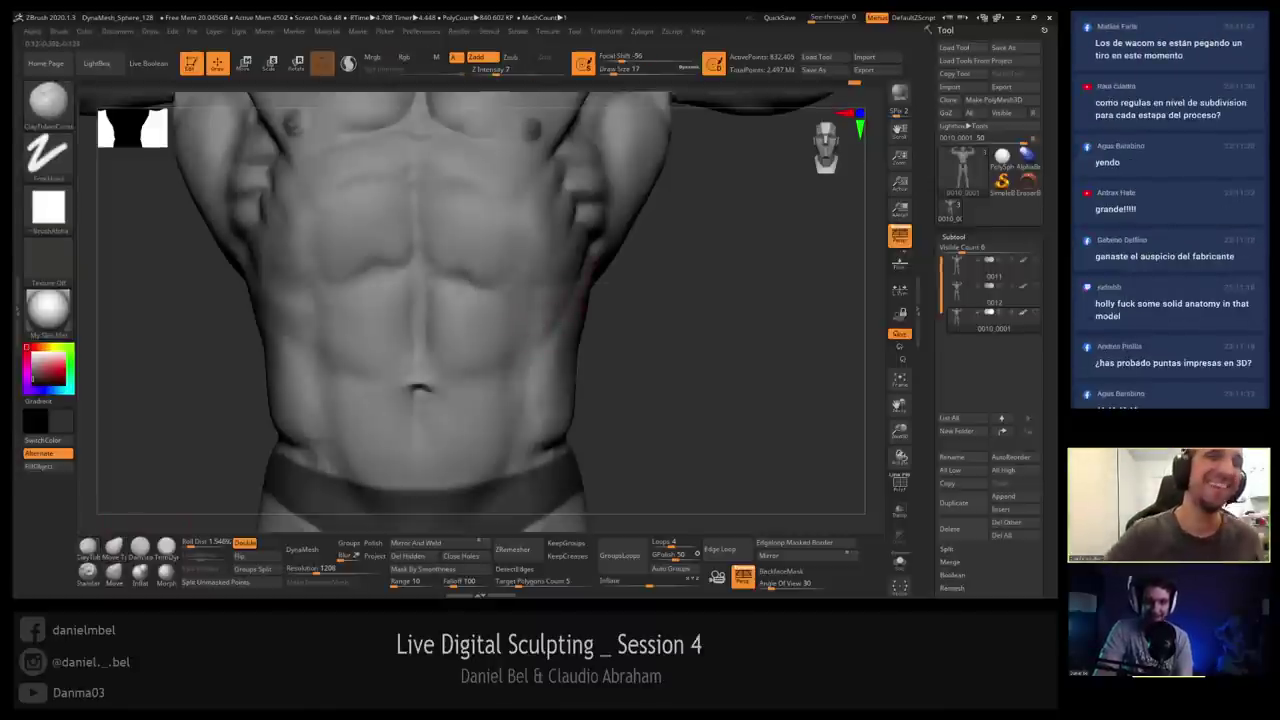
drag(582, 300, 559, 297)
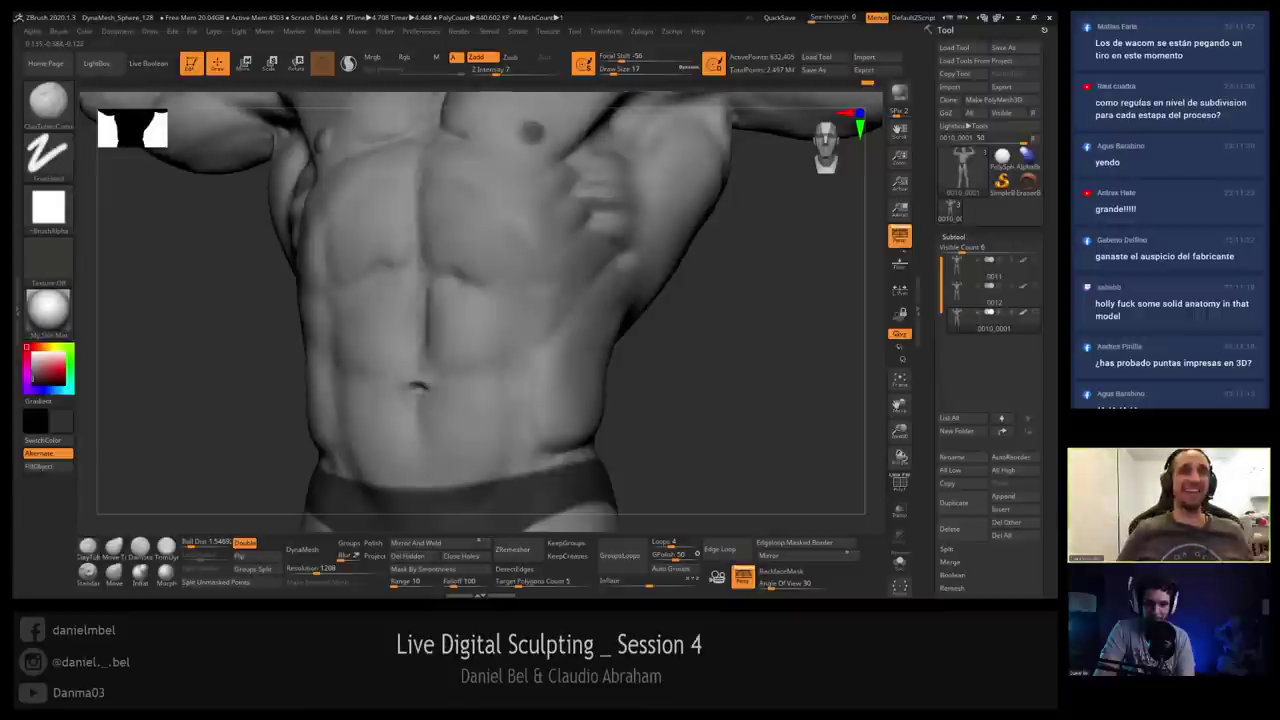
key(shift)
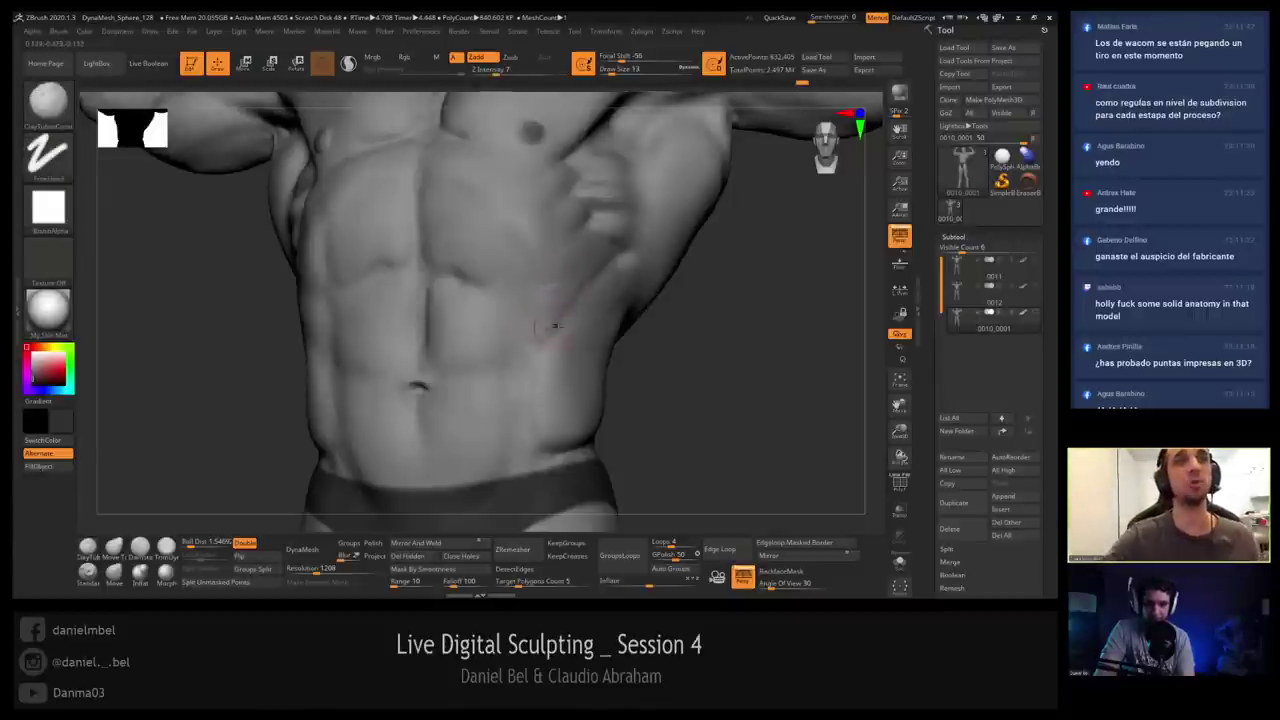
Define the creases between the abdominals and the obliques with DamStandard at draw sizes of 35 and 27.
key(s)
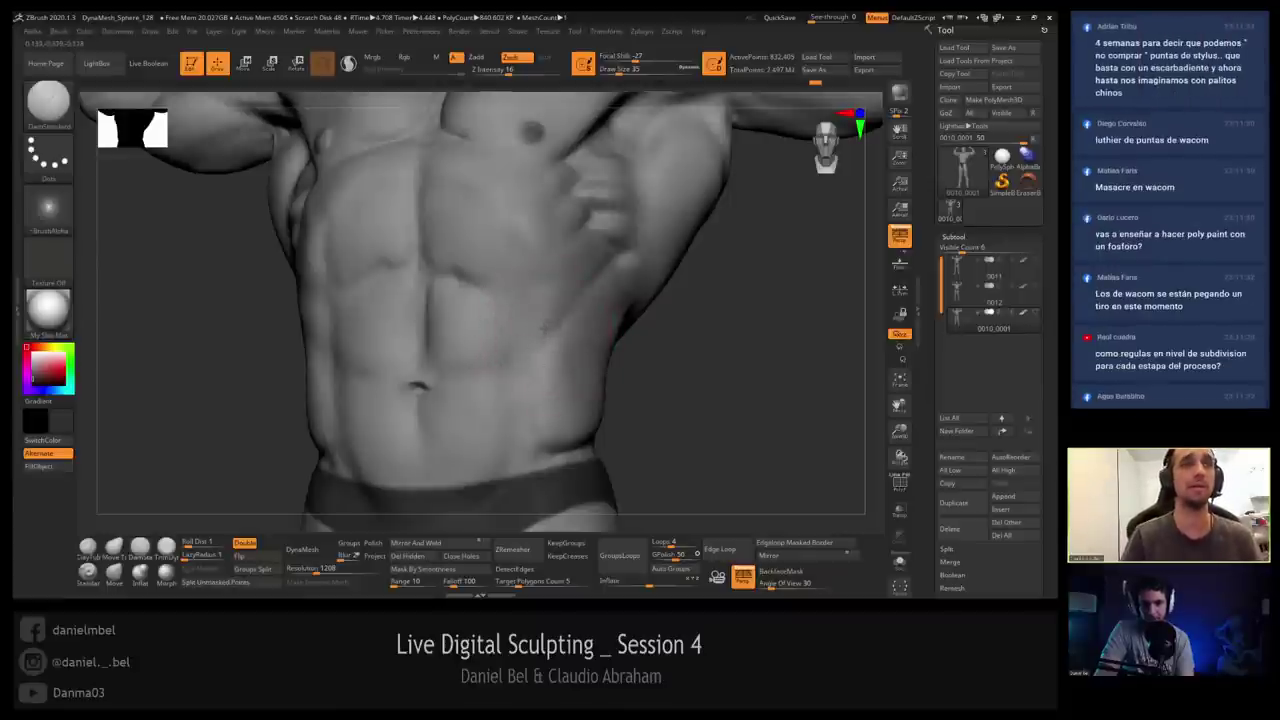
mouse_move(555, 336)
right_down()
mouse_move(634, 310)
mouse_move(543, 337)
right_up()
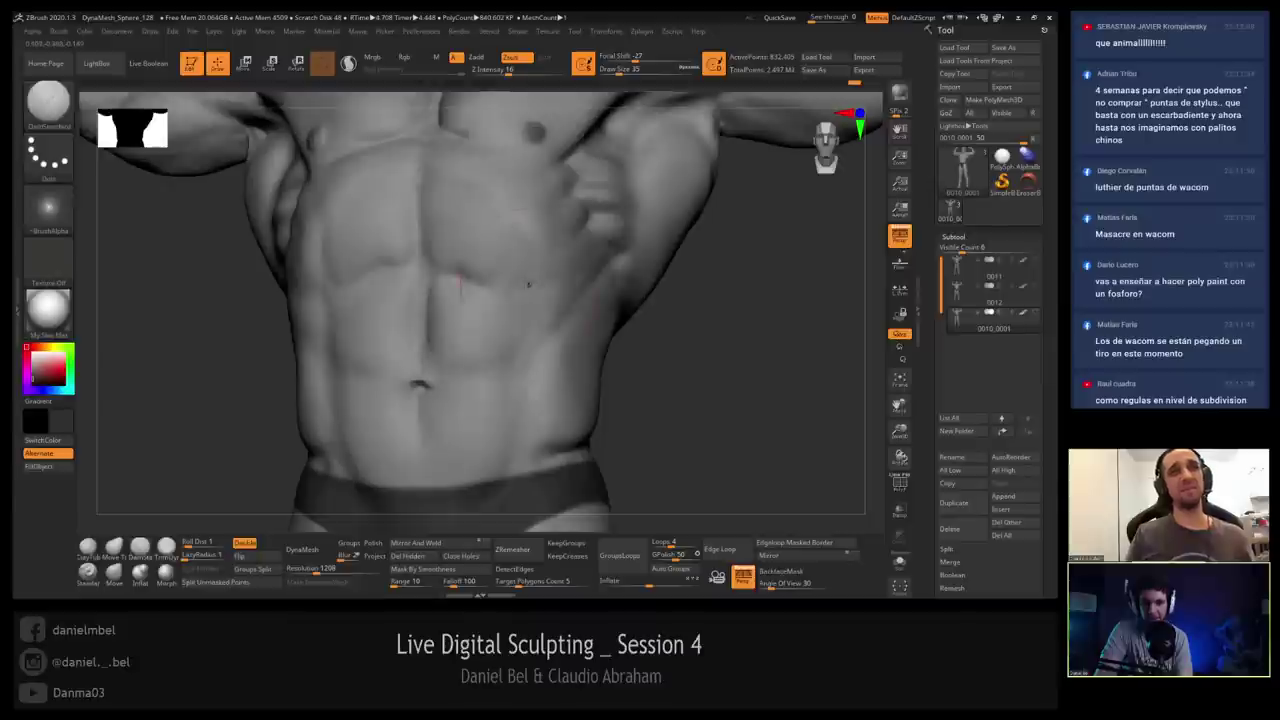
key(bracketleft)
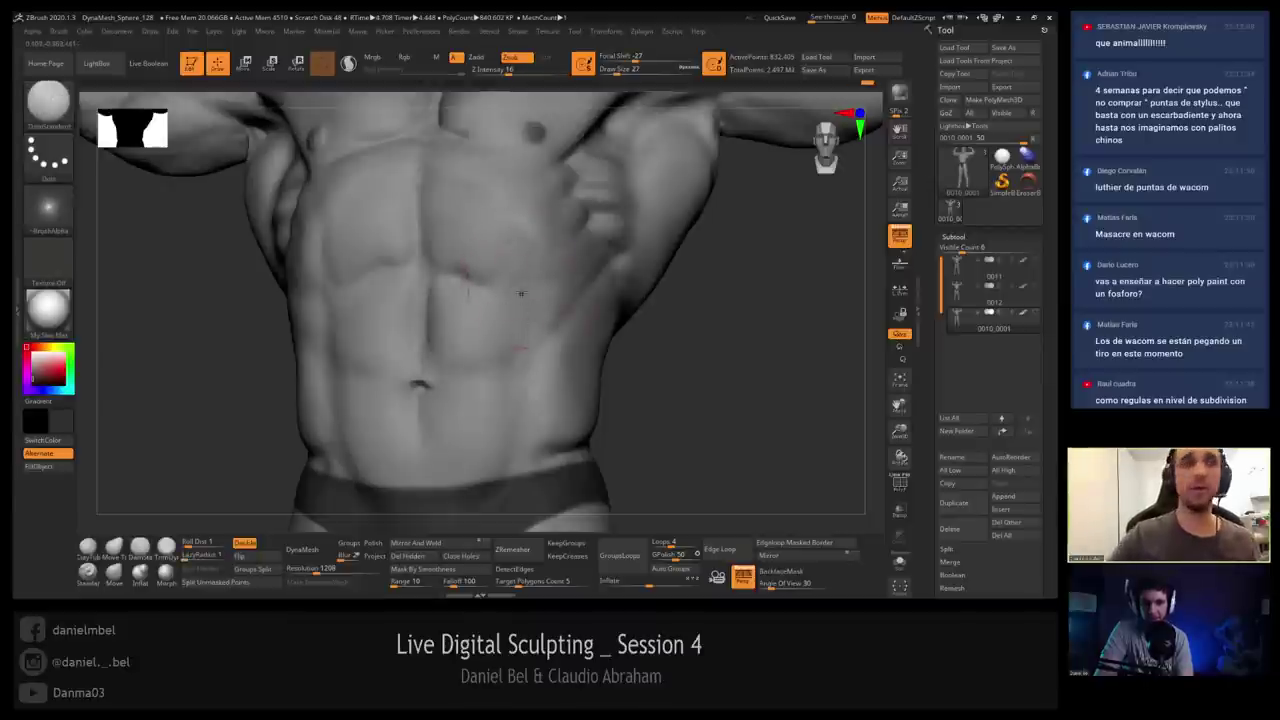
right_drag(521, 293, 475, 298)
key(s)
right_drag(326, 338, 302, 343)
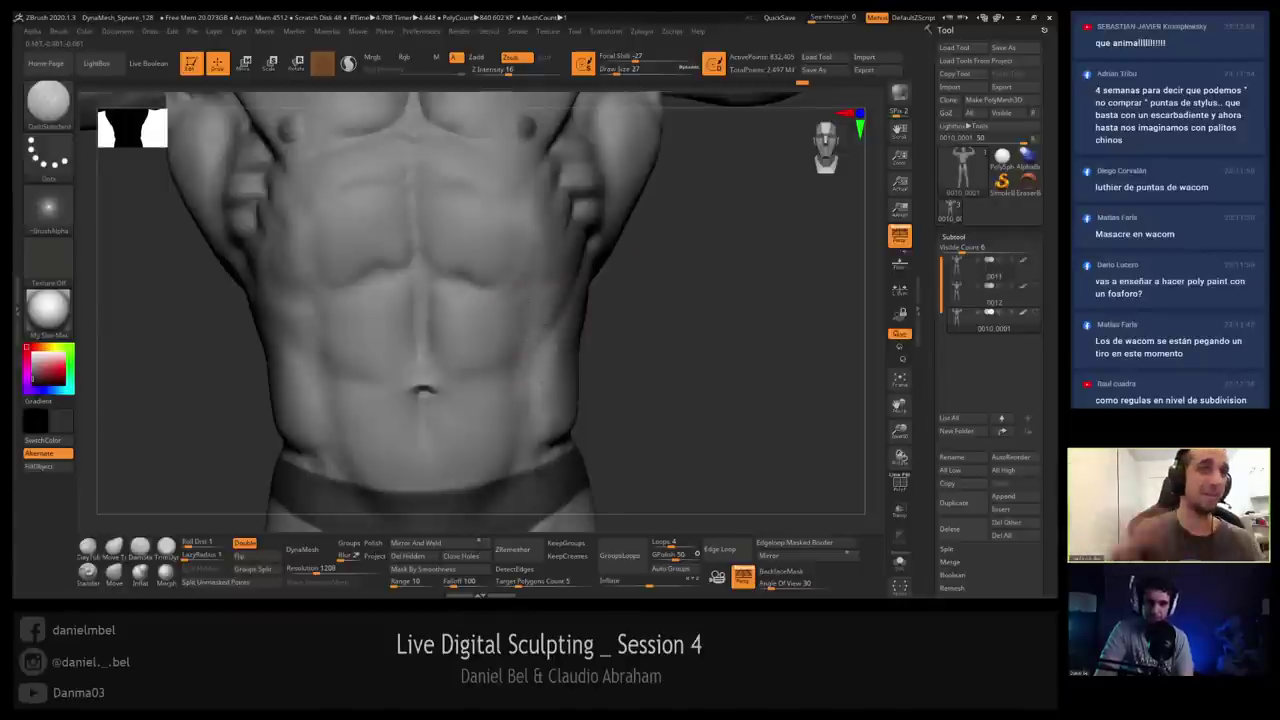
right_drag(539, 310, 525, 315)
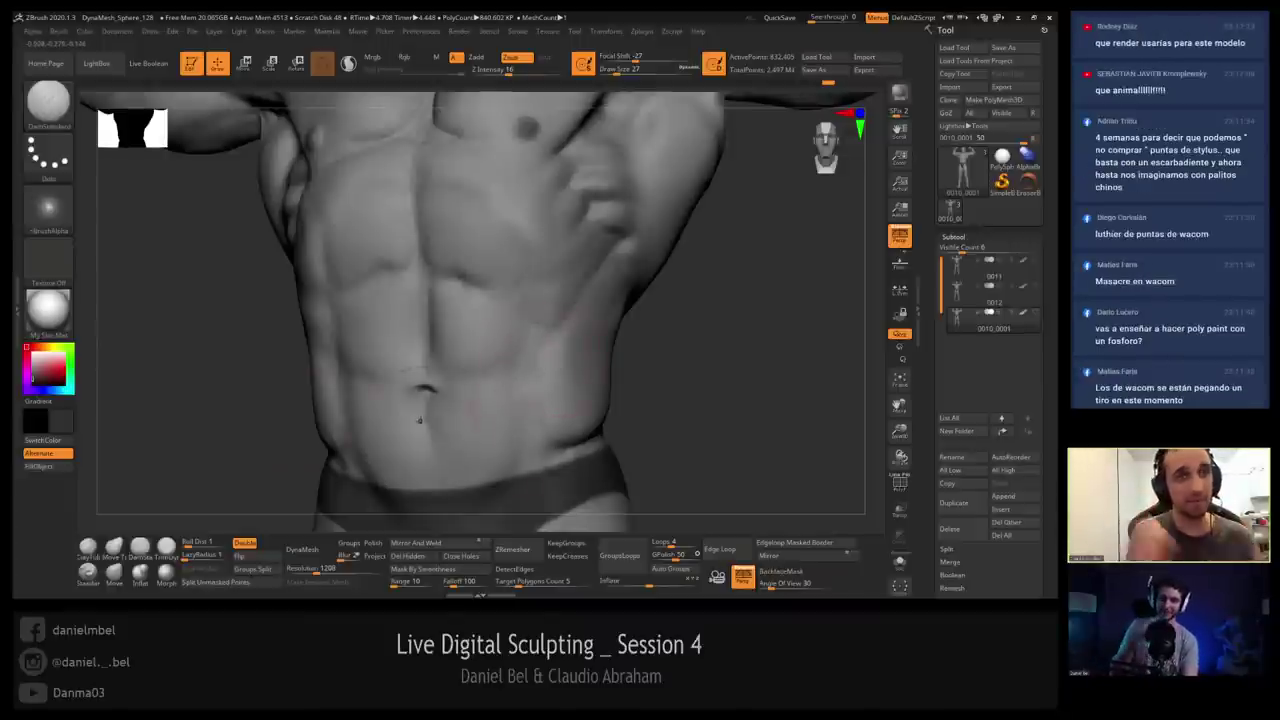
Smooth the obliques on both flanks of the abdomen with the Smooth brush, at draw size 14 to 16.
right_drag(366, 352, 309, 360)
key(])
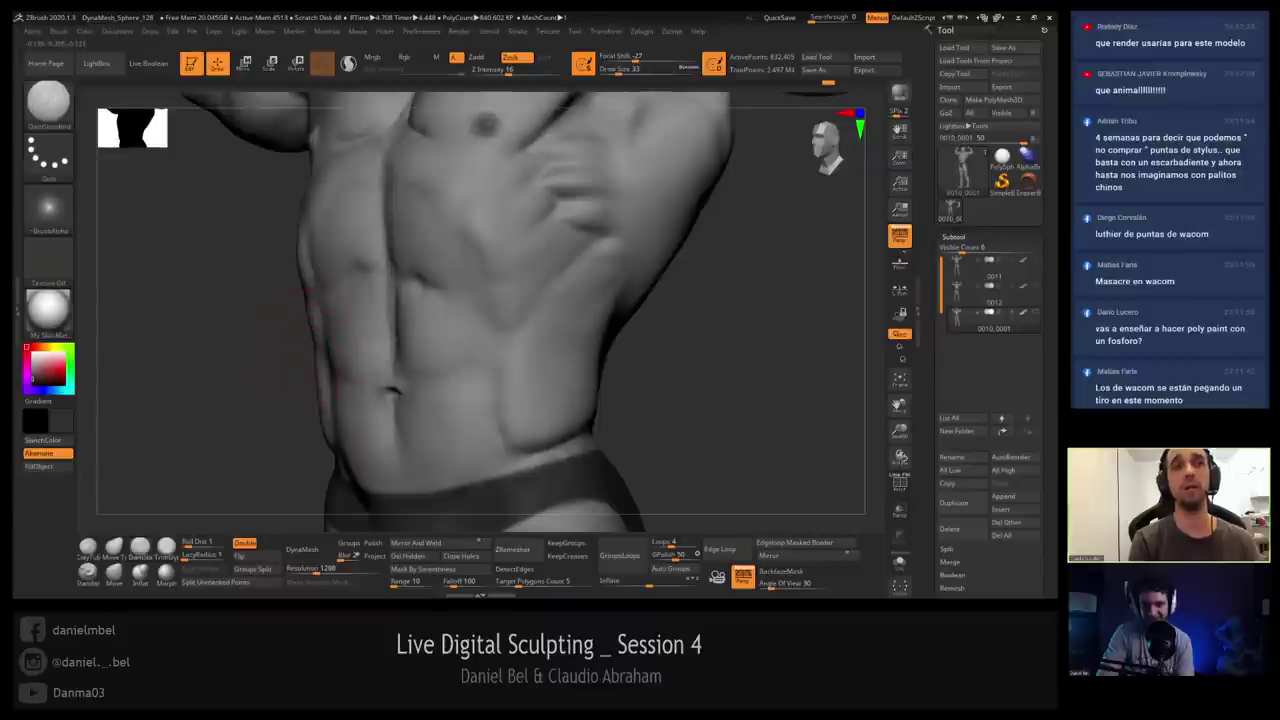
mouse_move(464, 371)
right_down()
mouse_move(504, 361)
mouse_move(494, 349)
mouse_move(530, 376)
mouse_move(524, 386)
right_up()
key(s)
drag(524, 386, 515, 387)
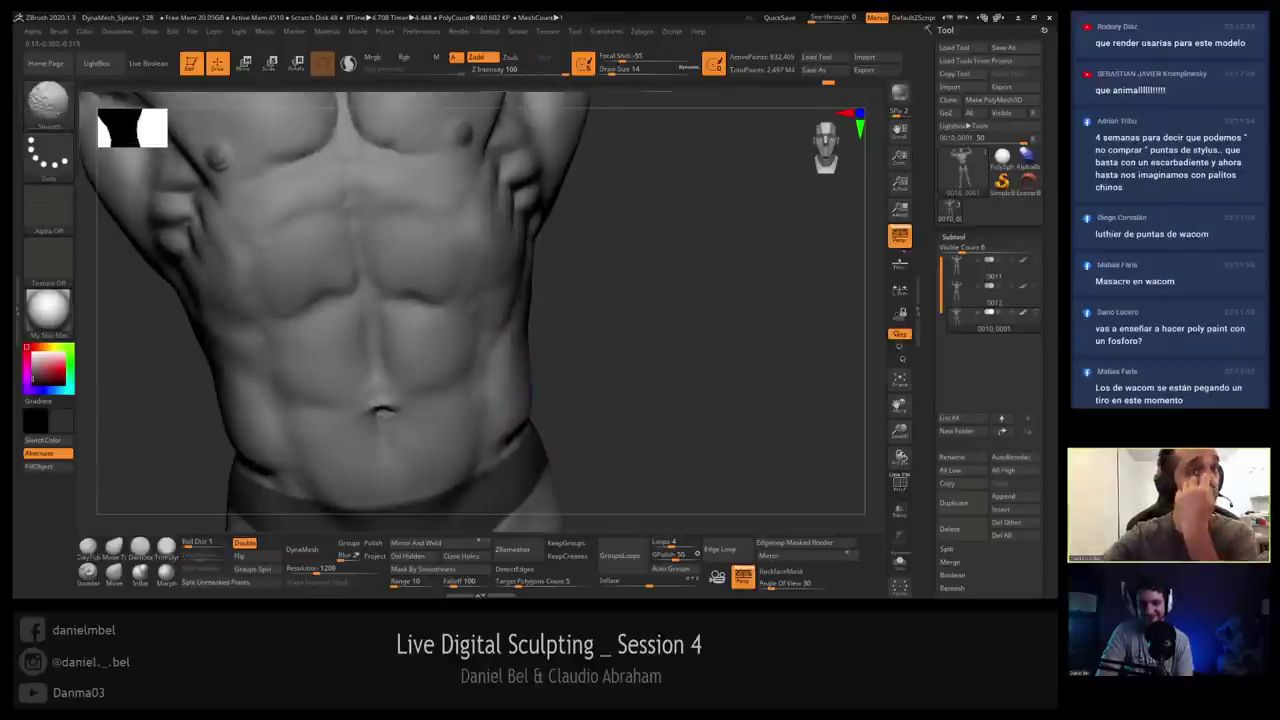
key(s)
drag(293, 404, 246, 408)
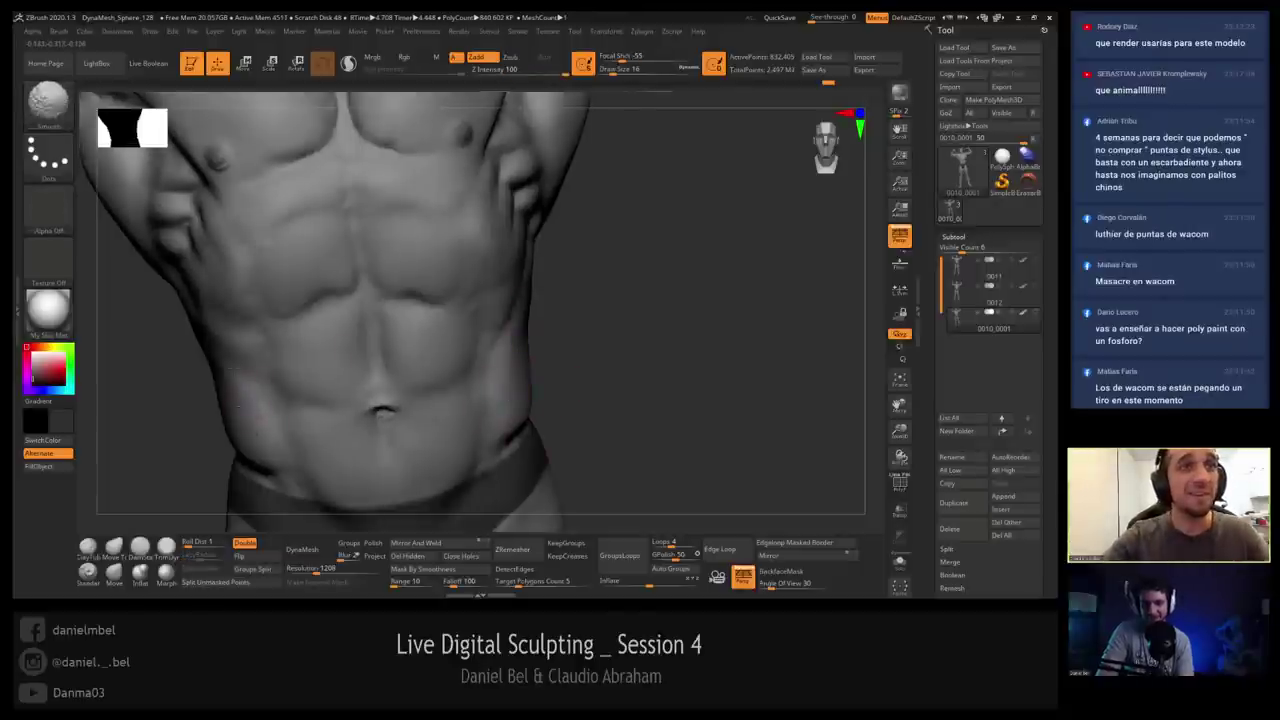
Refine the waist and the side of the ribcage with DamStandard strokes, reducing the draw size from 44 to 18.
right_drag(190, 385, 221, 352)
key(s)
drag(221, 352, 197, 353)
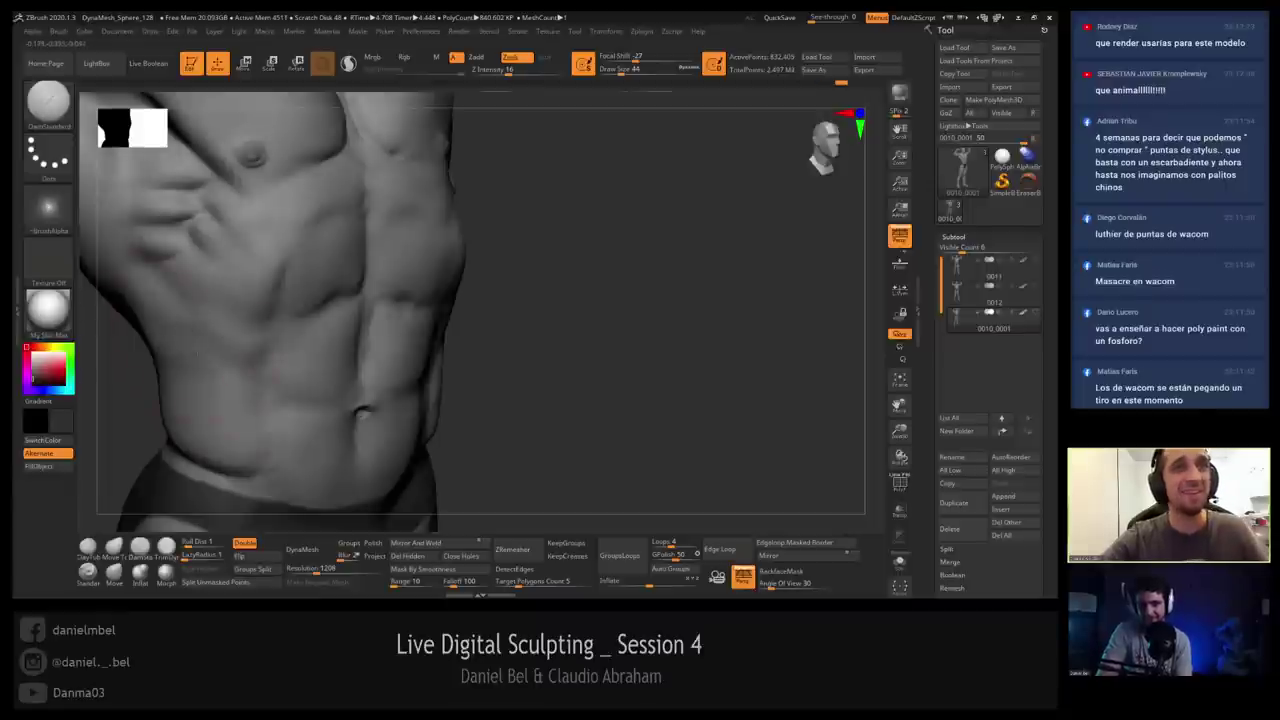
mouse_move(150, 354)
right_down()
mouse_move(218, 347)
mouse_move(195, 346)
right_up()
key(s)
drag(296, 337, 274, 336)
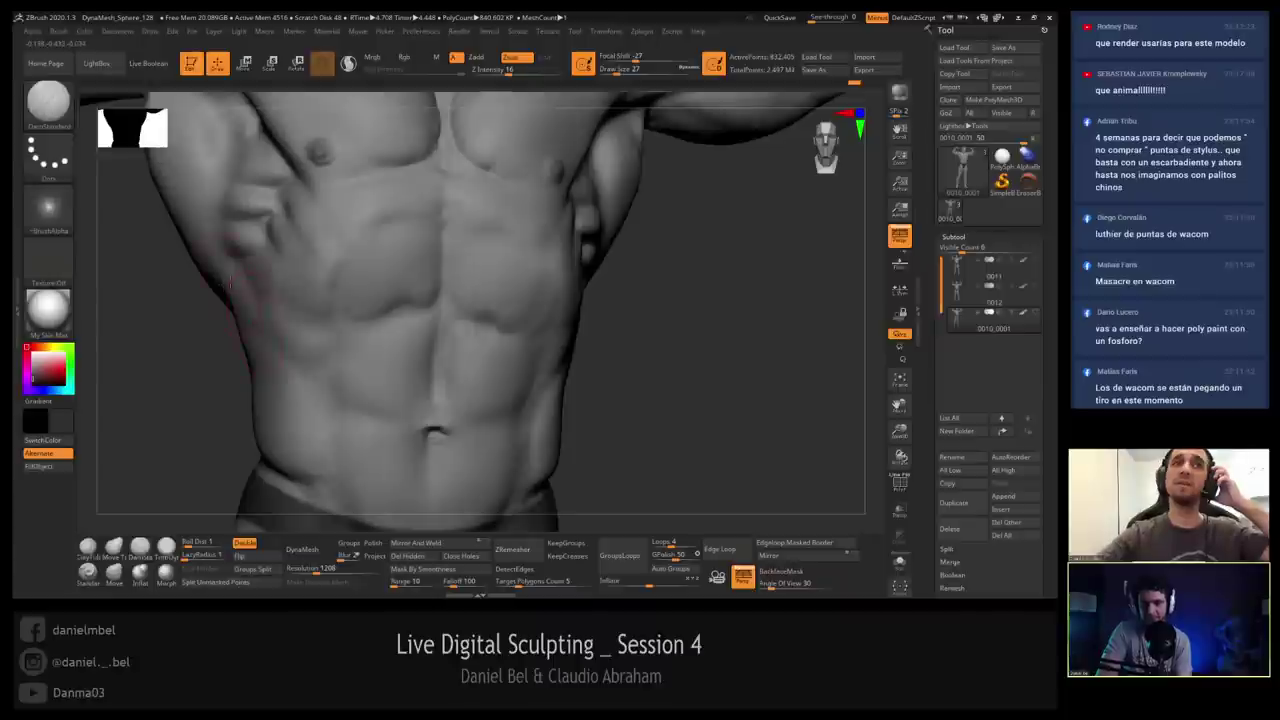
mouse_move(241, 316)
right_down()
mouse_move(231, 273)
mouse_move(221, 270)
mouse_move(249, 296)
mouse_move(202, 290)
mouse_move(262, 265)
mouse_move(160, 280)
mouse_move(297, 286)
mouse_move(283, 292)
right_up()
key(s)
click(281, 292)
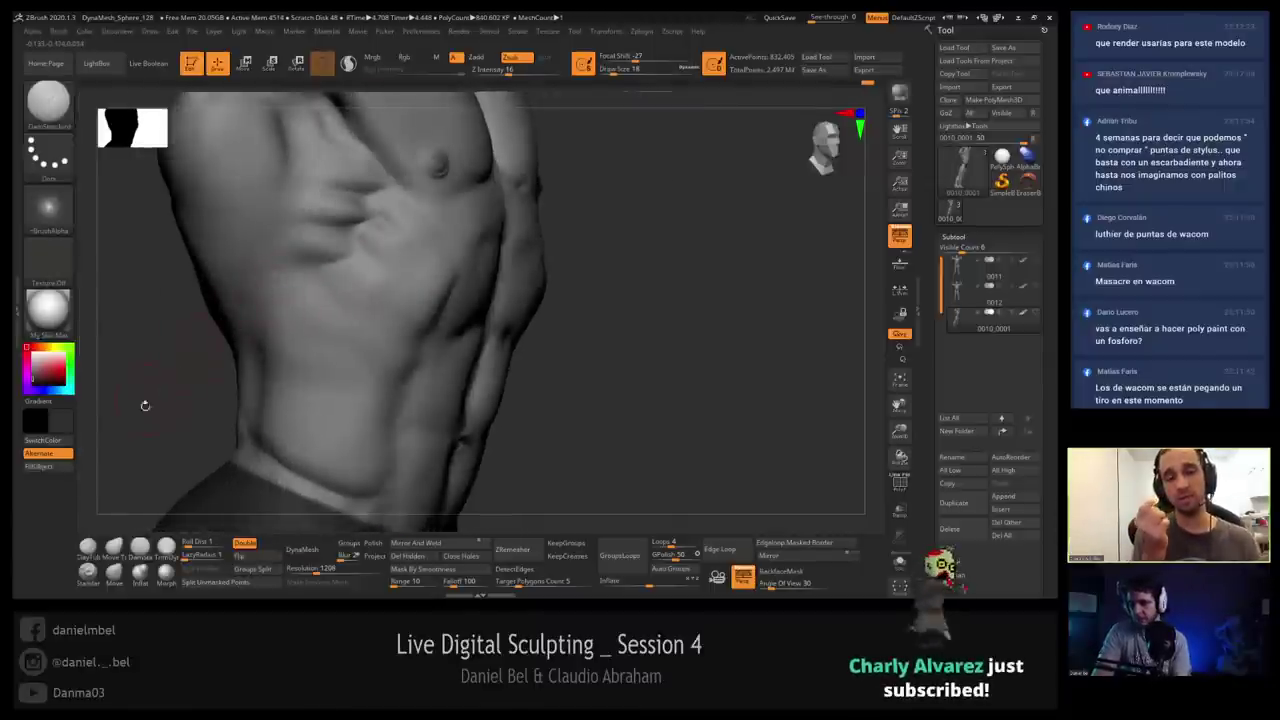
Build up the lowest serratus bump on the side of the ribcage with the clay brush at draw size 13, and blend it.
click(88, 548)
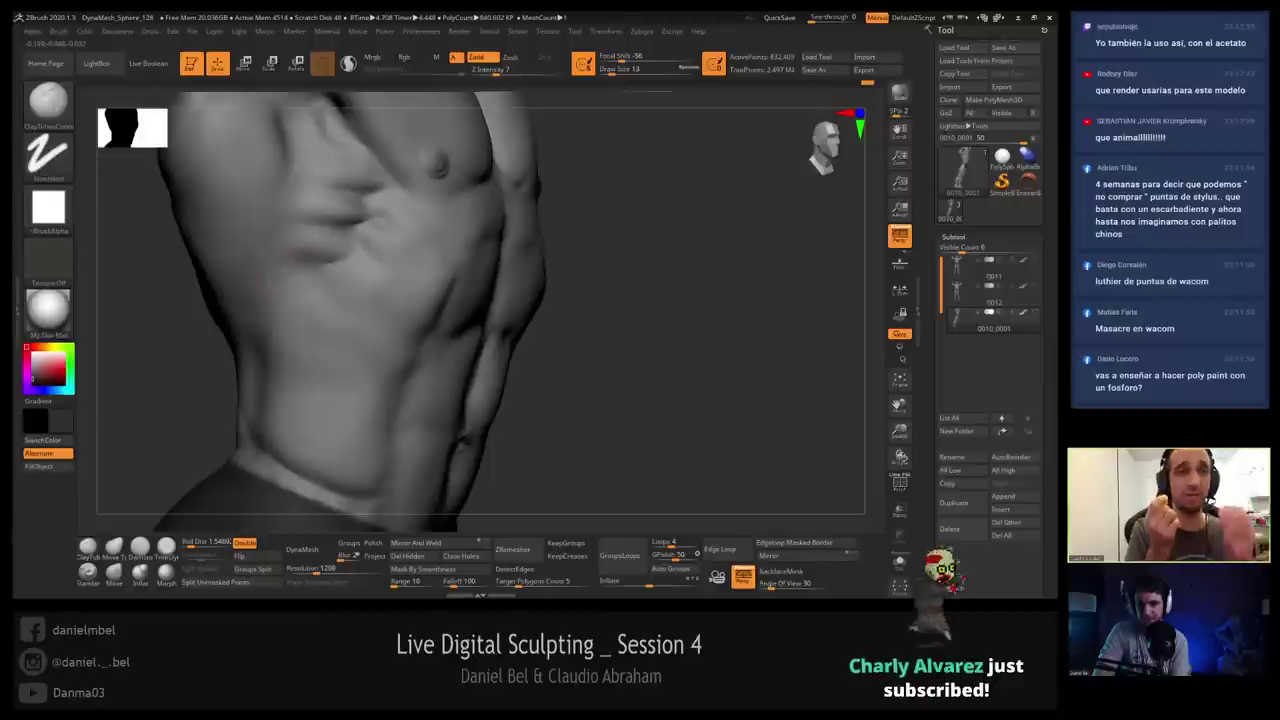
drag(277, 276, 285, 265)
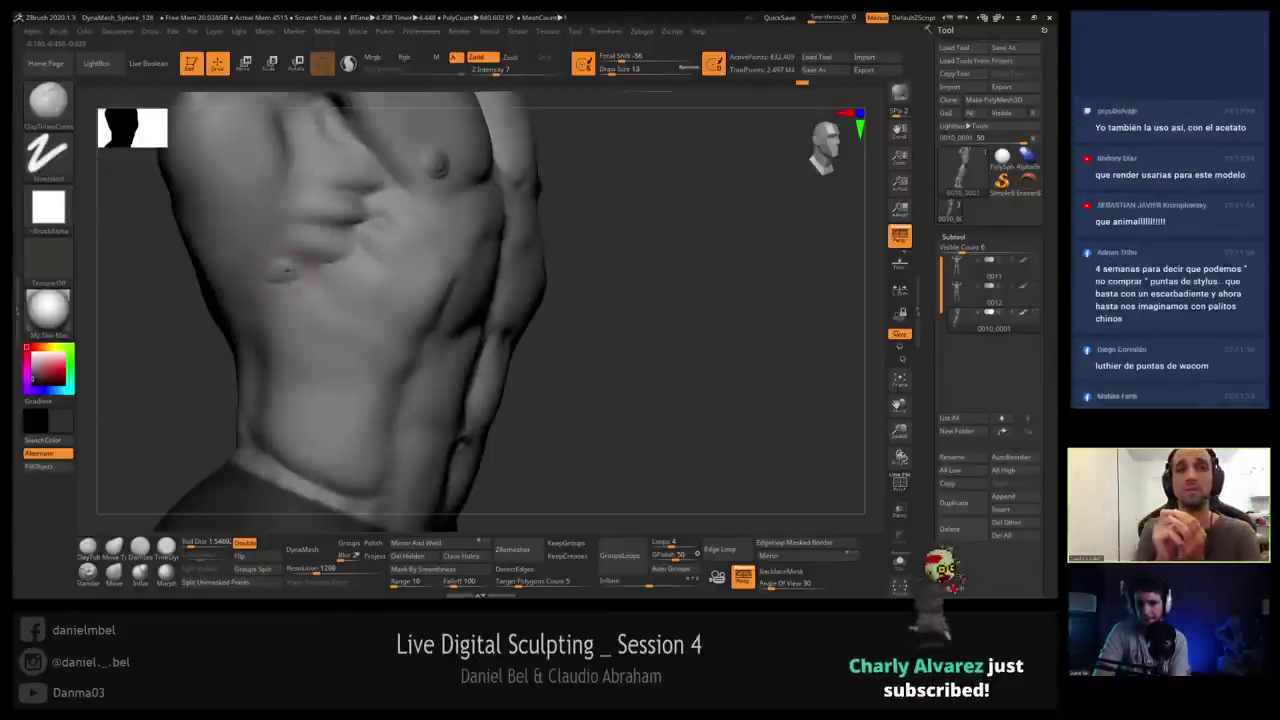
shift+drag(292, 263, 283, 270)
mouse_move(590, 300)
mouse_down()
mouse_move(260, 294)
mouse_move(510, 314)
mouse_up()
Carve the grooves below the serratus bumps with DamStandard at draw size 14 to 18, softening their back ends.
click(135, 561)
key(s)
click(304, 287)
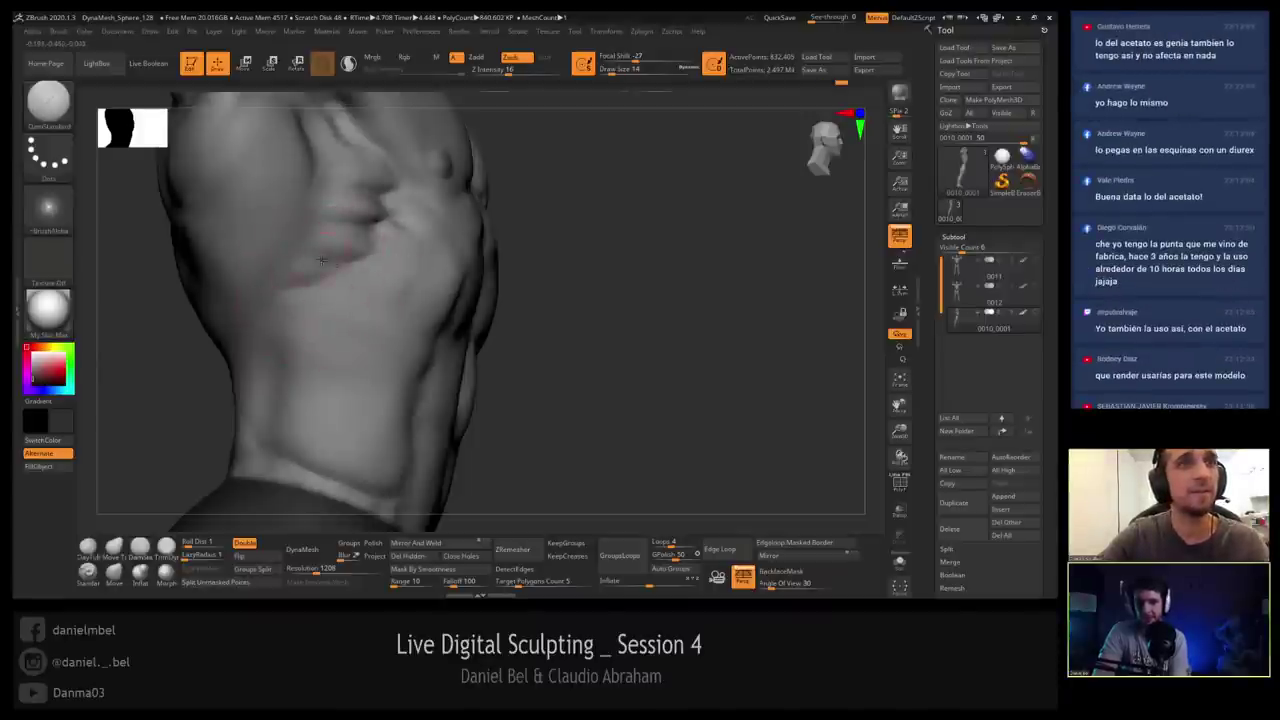
shift+drag(302, 287, 286, 289)
key(shift)
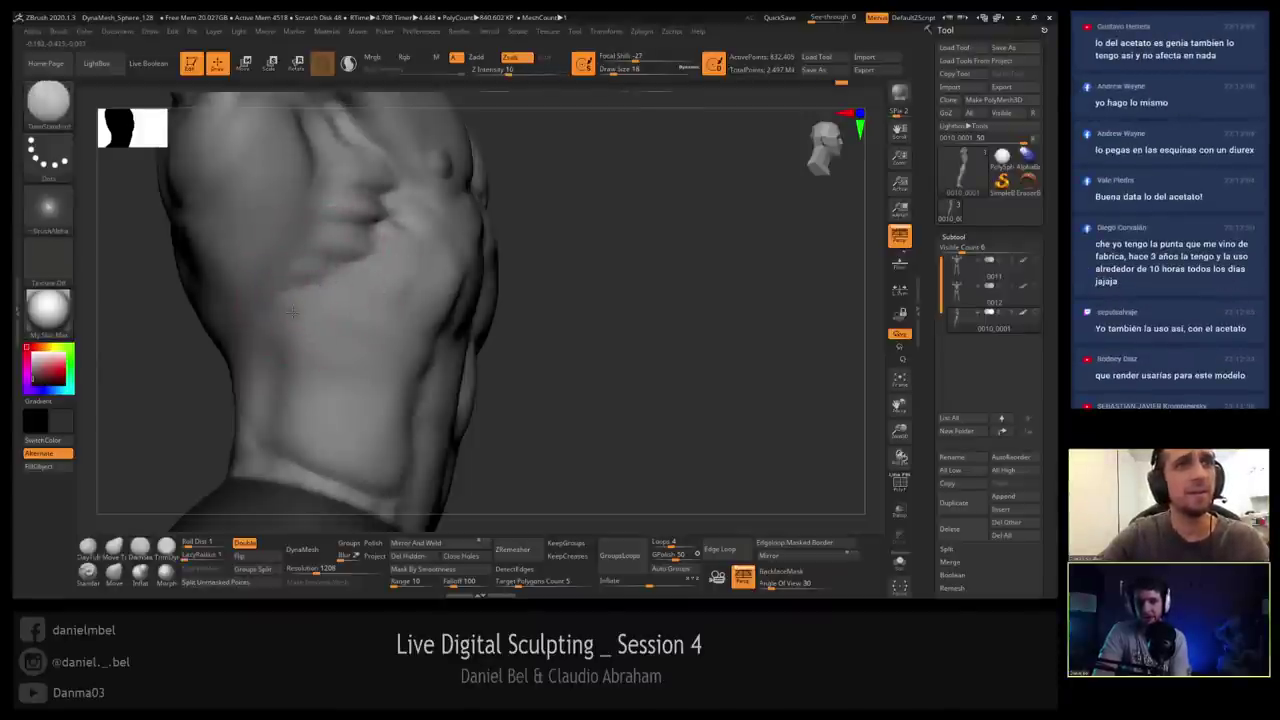
mouse_move(318, 302)
shift+right_down()
mouse_move(290, 315)
mouse_move(297, 263)
shift+right_up()
drag(350, 247, 302, 256)
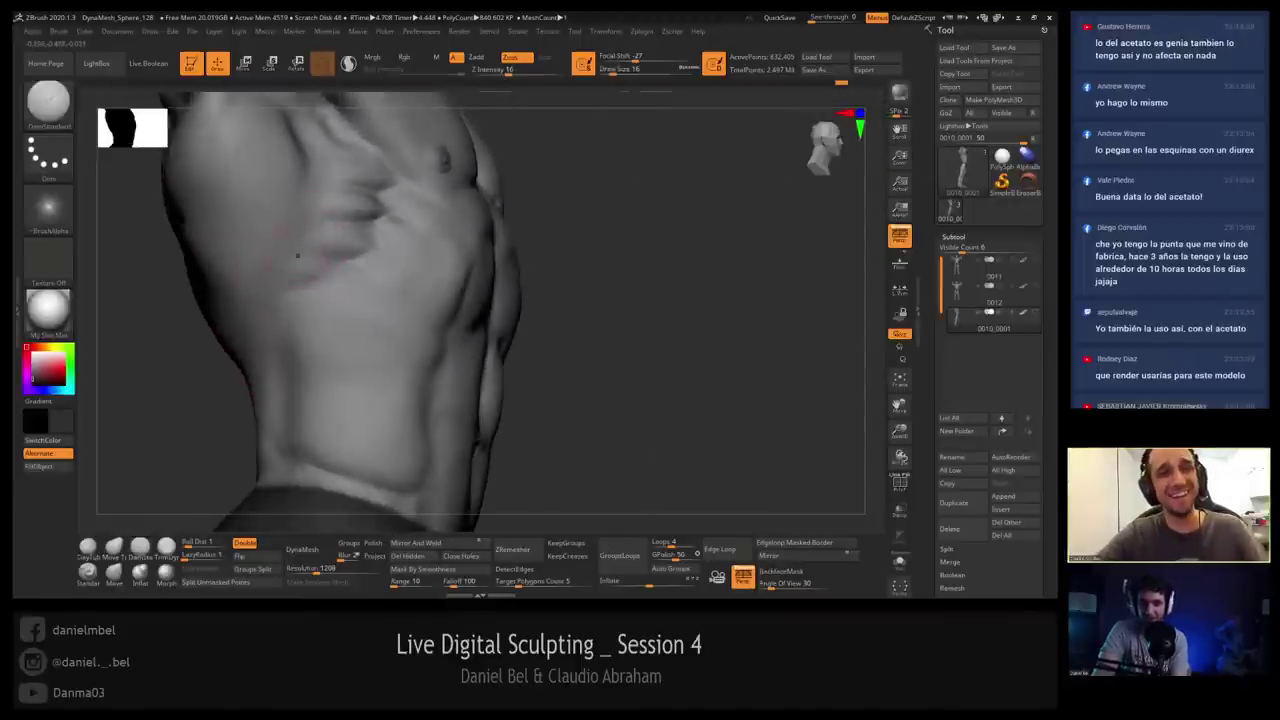
Sharpen the creases between the serratus bumps with fine DamStandard strokes down to draw size 7, and smooth their front tips.
key(shift)
key(shift)
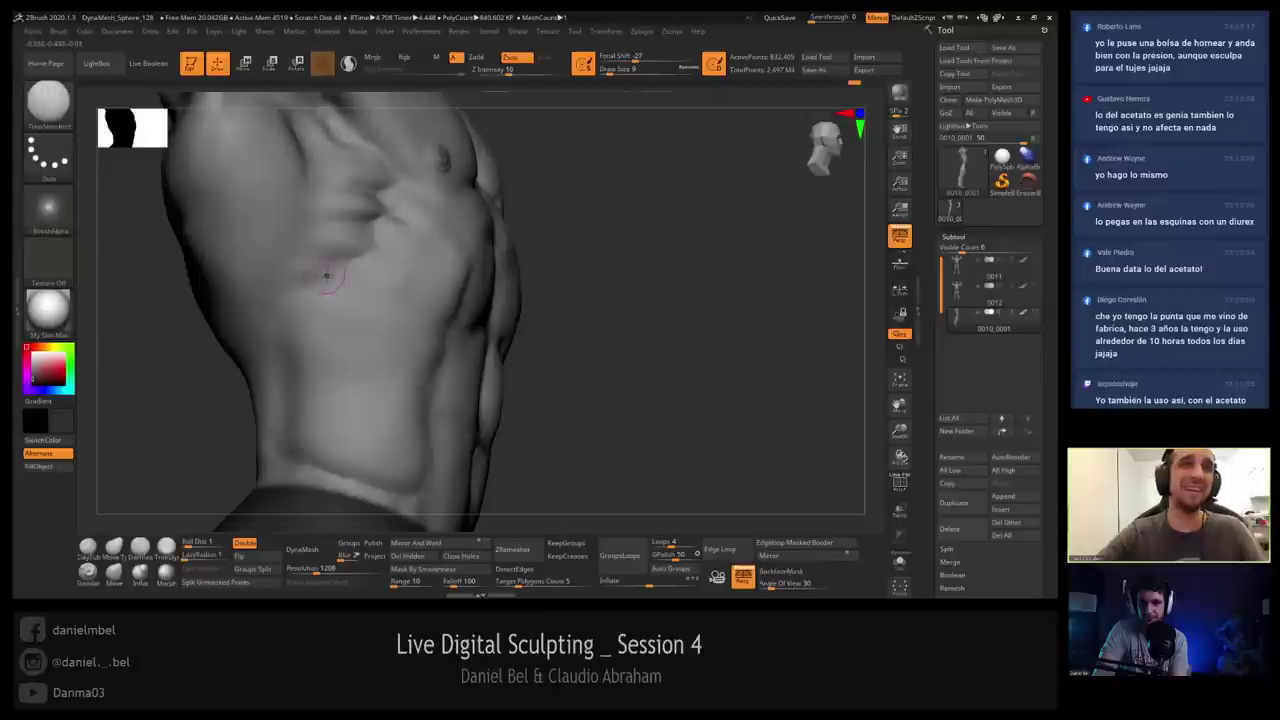
mouse_move(335, 263)
shift+right_down()
mouse_move(310, 313)
mouse_move(322, 273)
mouse_move(361, 272)
mouse_move(364, 252)
shift+right_up()
drag(365, 252, 359, 253)
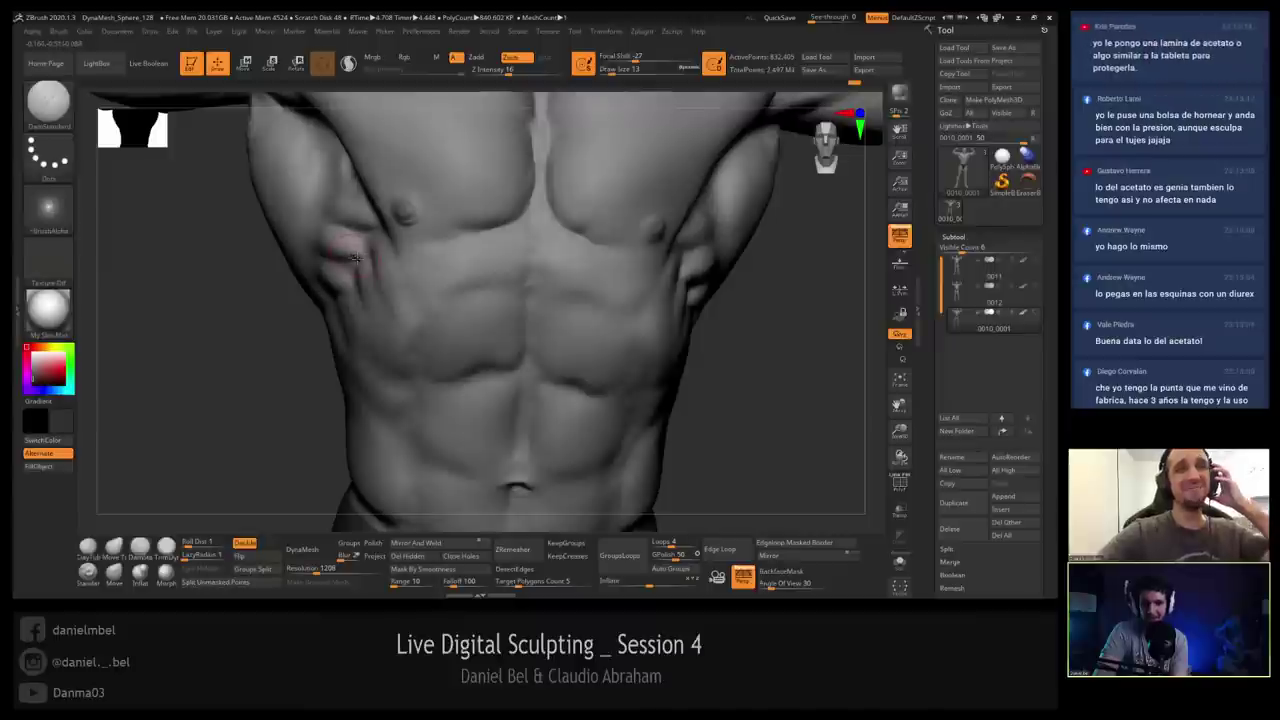
mouse_move(346, 282)
right_down()
mouse_move(365, 263)
mouse_move(358, 250)
mouse_move(398, 256)
right_up()
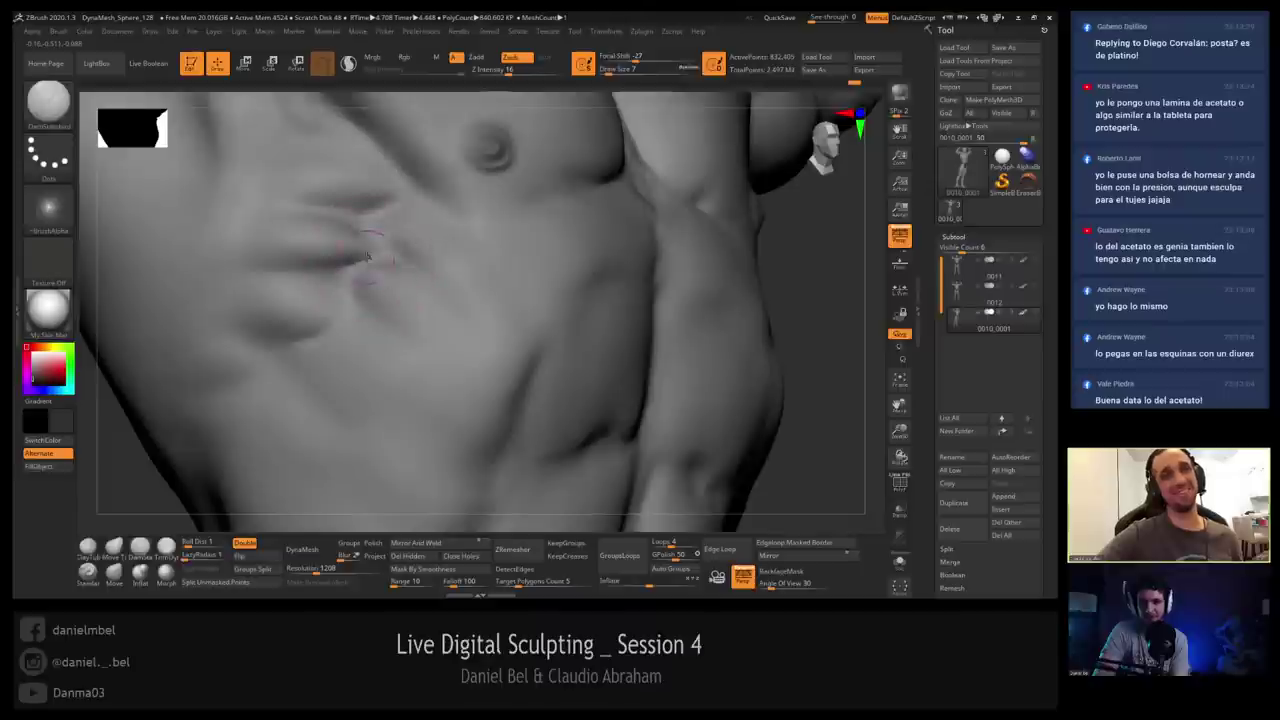
shift+drag(367, 231, 373, 232)
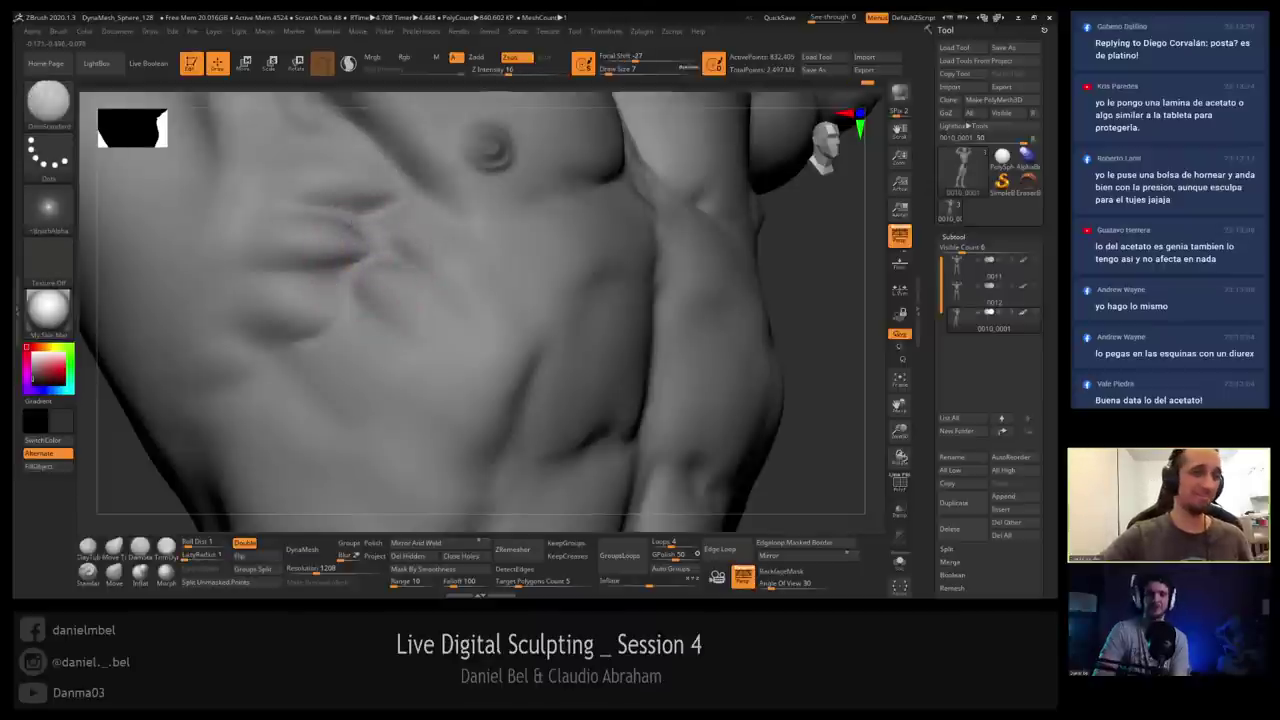
Touch up the nipple area of the character's left pectoral with the DamStandard brush at draw size 2.
mouse_move(352, 252)
ctrl+right_down()
mouse_move(361, 242)
mouse_move(348, 264)
mouse_move(360, 240)
mouse_move(345, 289)
mouse_move(367, 247)
ctrl+right_up()
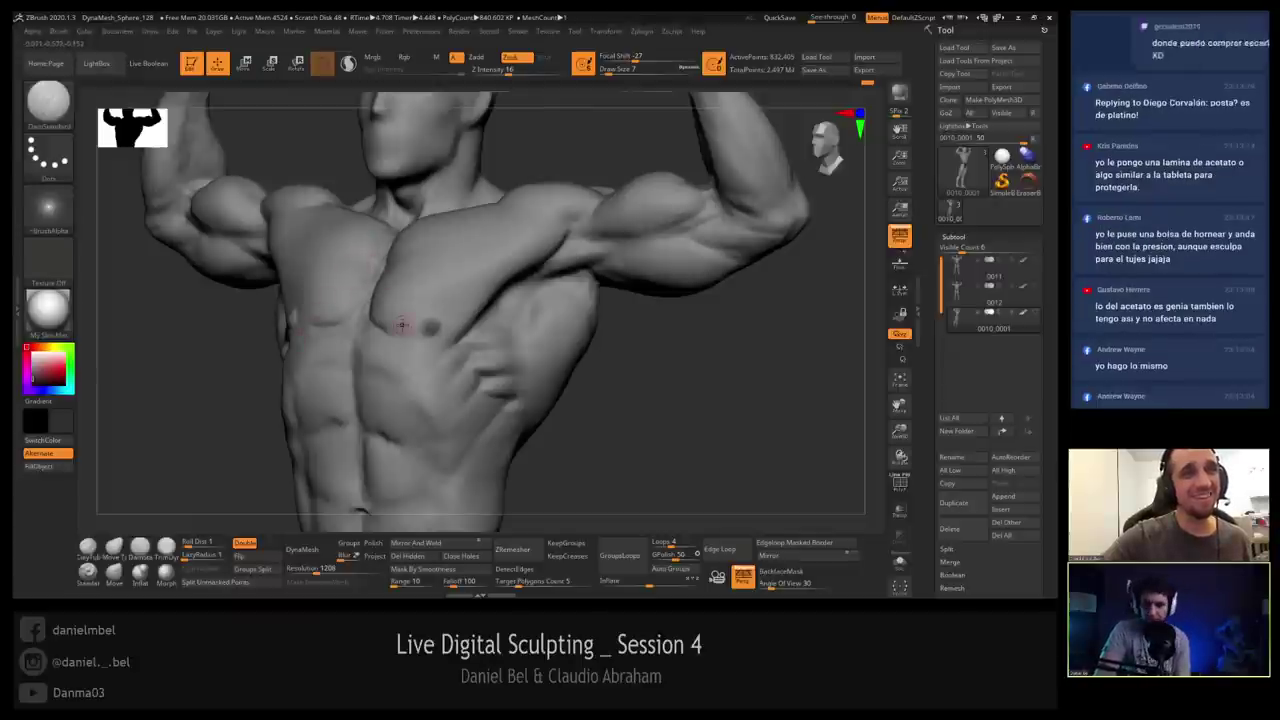
ctrl+right_drag(435, 321, 452, 357)
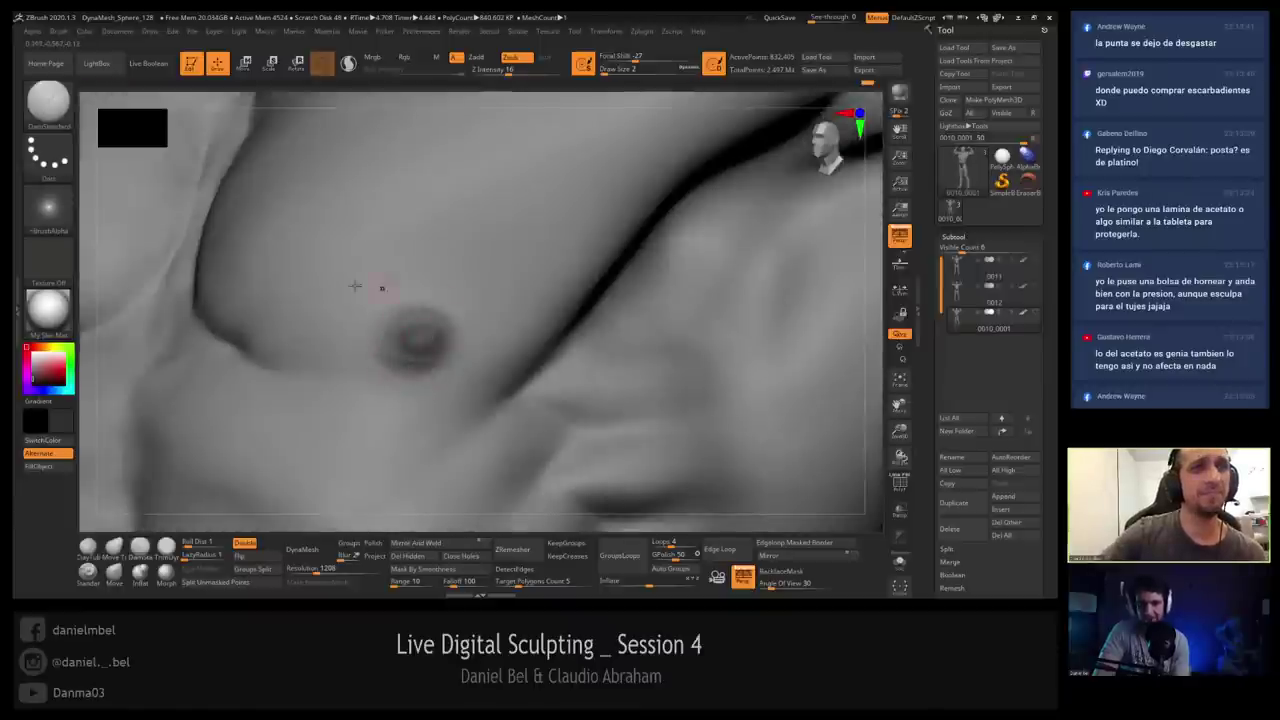
mouse_move(243, 265)
ctrl+right_down()
mouse_move(264, 242)
mouse_move(547, 221)
ctrl+right_up()
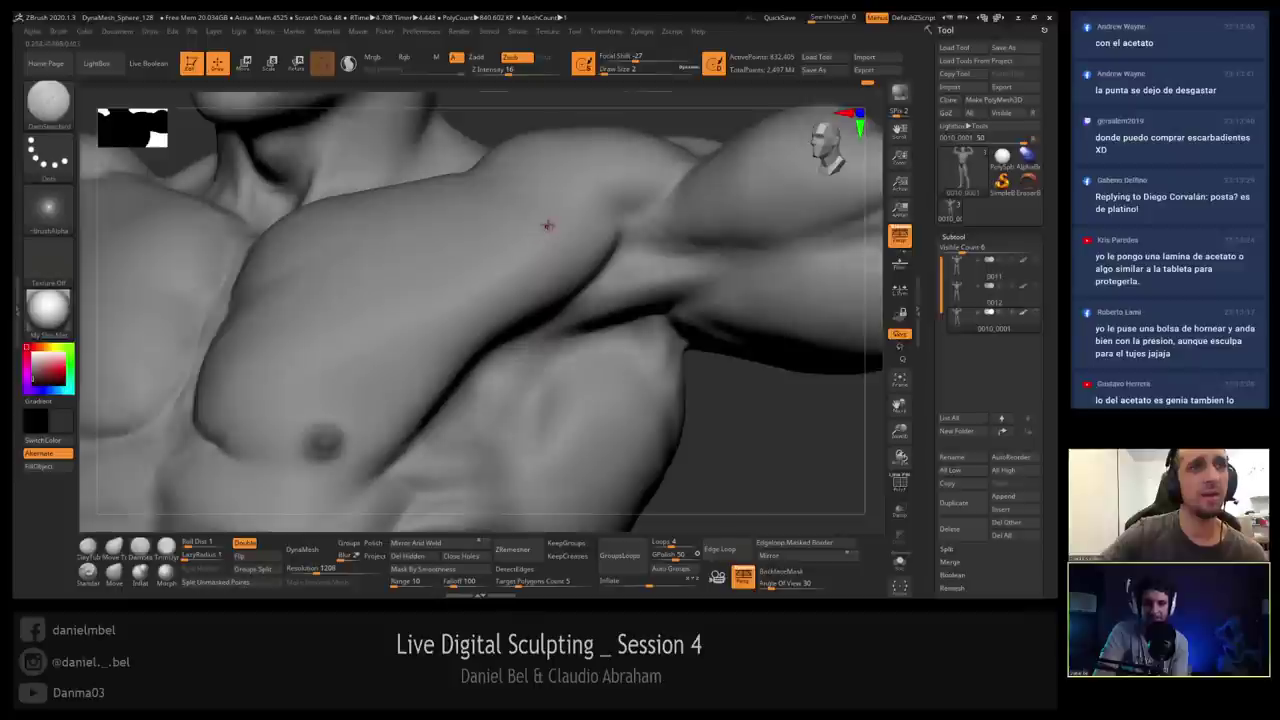
Set the draw size to 4 and define the junction of deltoid, pectoral and biceps on the character's left arm.
mouse_move(639, 271)
alt+right_down()
mouse_move(468, 268)
mouse_move(484, 238)
alt+right_up()
key(s)
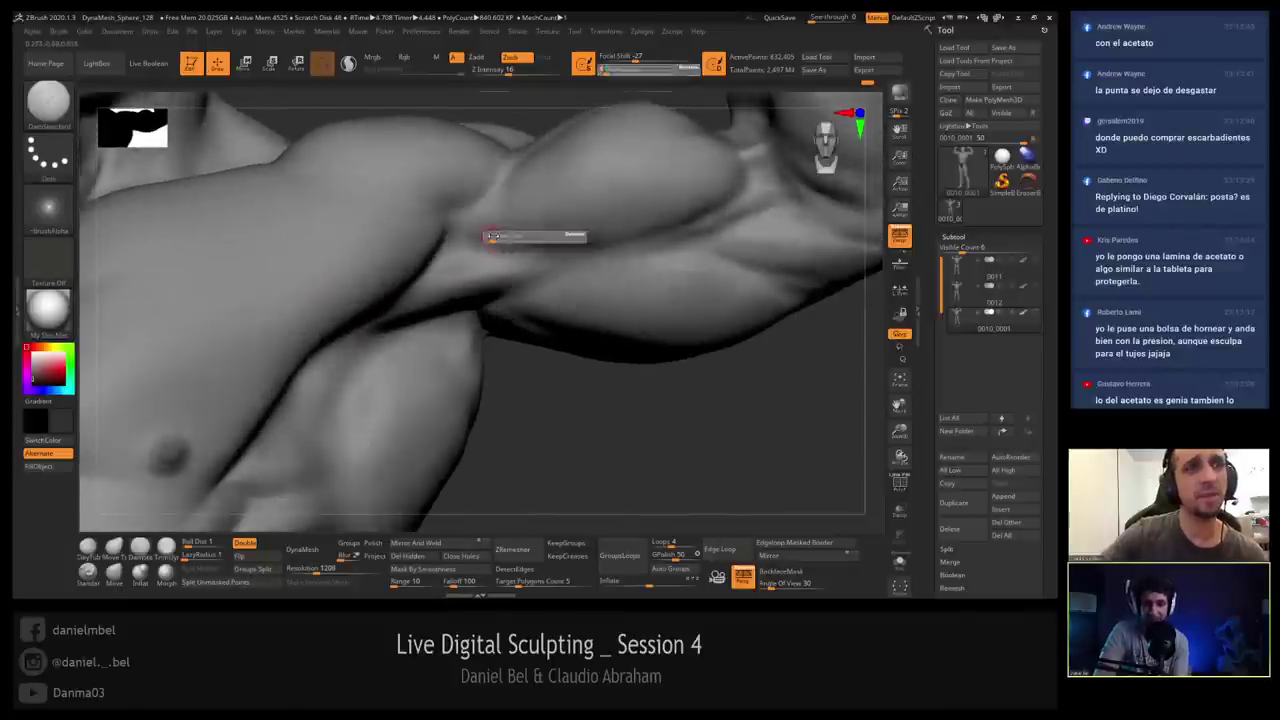
drag(484, 238, 473, 224)
key(s)
key(s)
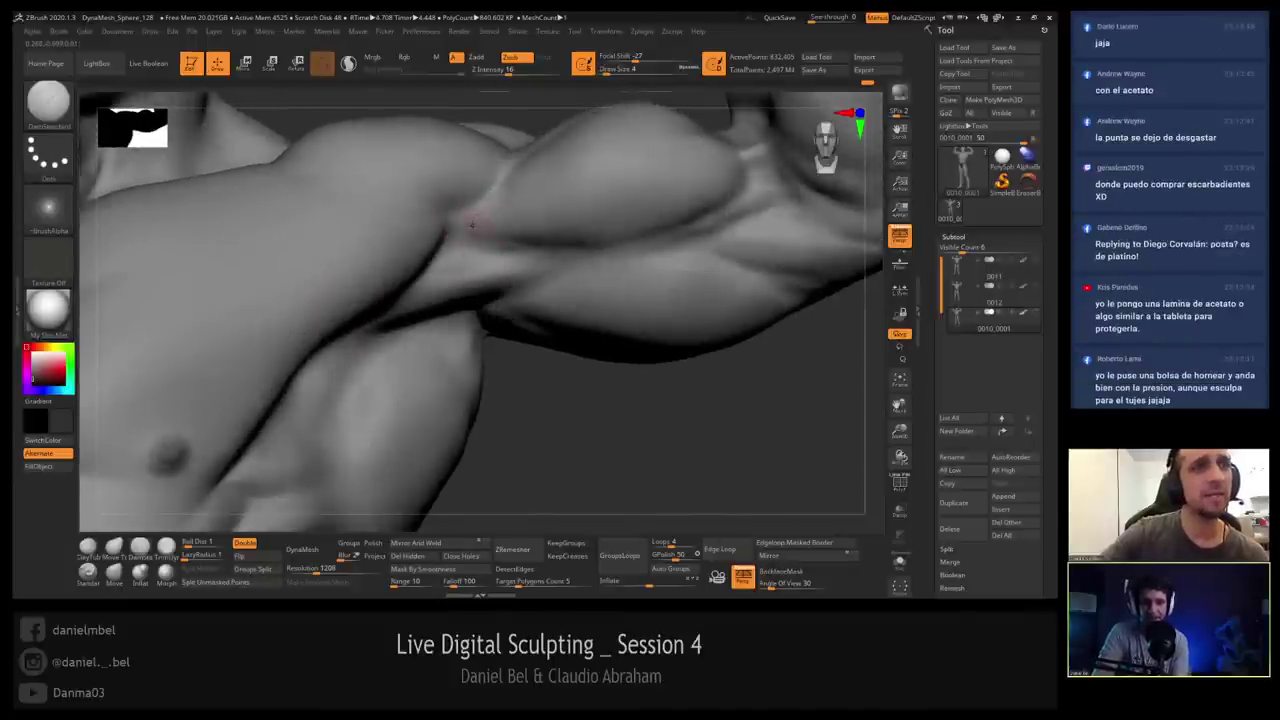
mouse_move(467, 226)
right_down()
mouse_move(452, 341)
mouse_move(427, 304)
right_up()
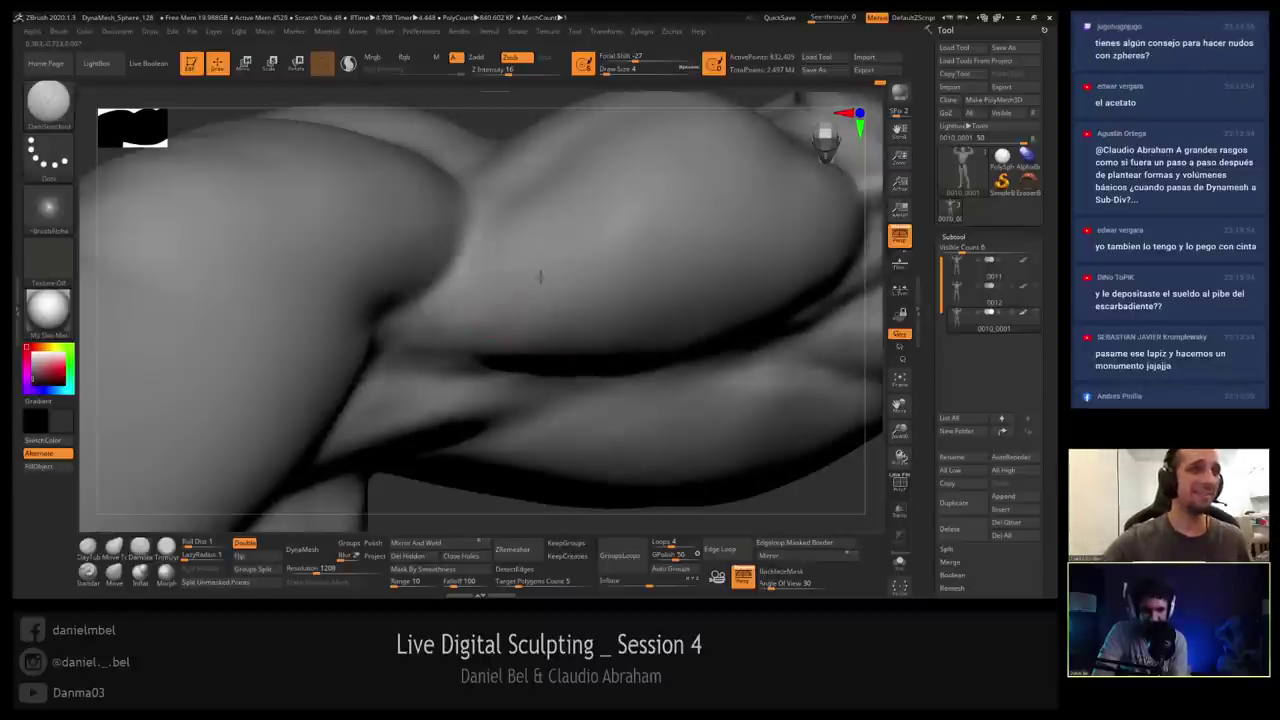
mouse_move(552, 249)
right_down()
mouse_move(537, 260)
mouse_move(537, 229)
mouse_move(523, 337)
mouse_move(591, 260)
mouse_move(471, 286)
mouse_move(490, 333)
right_up()
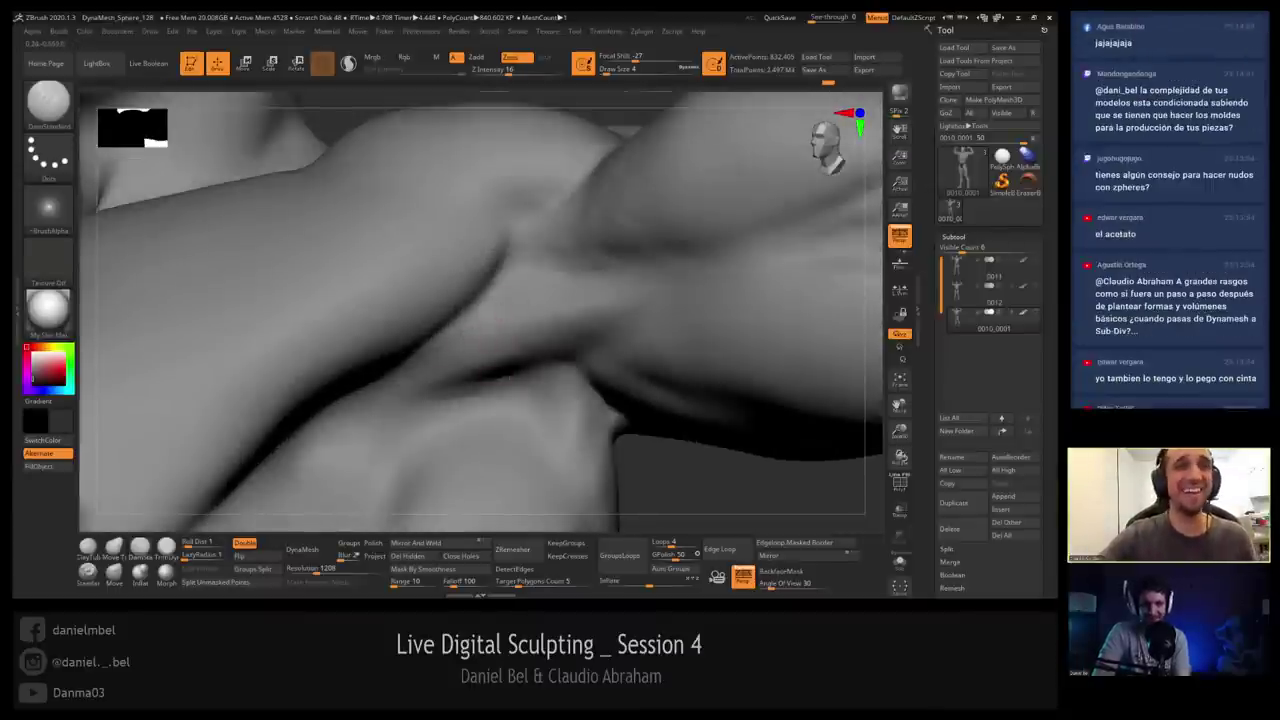
Carve fine muscle strands into the armpit of the raised left arm with DamStandard at draw size 4 to 5.
mouse_move(545, 307)
right_down()
mouse_move(585, 279)
mouse_move(552, 276)
right_up()
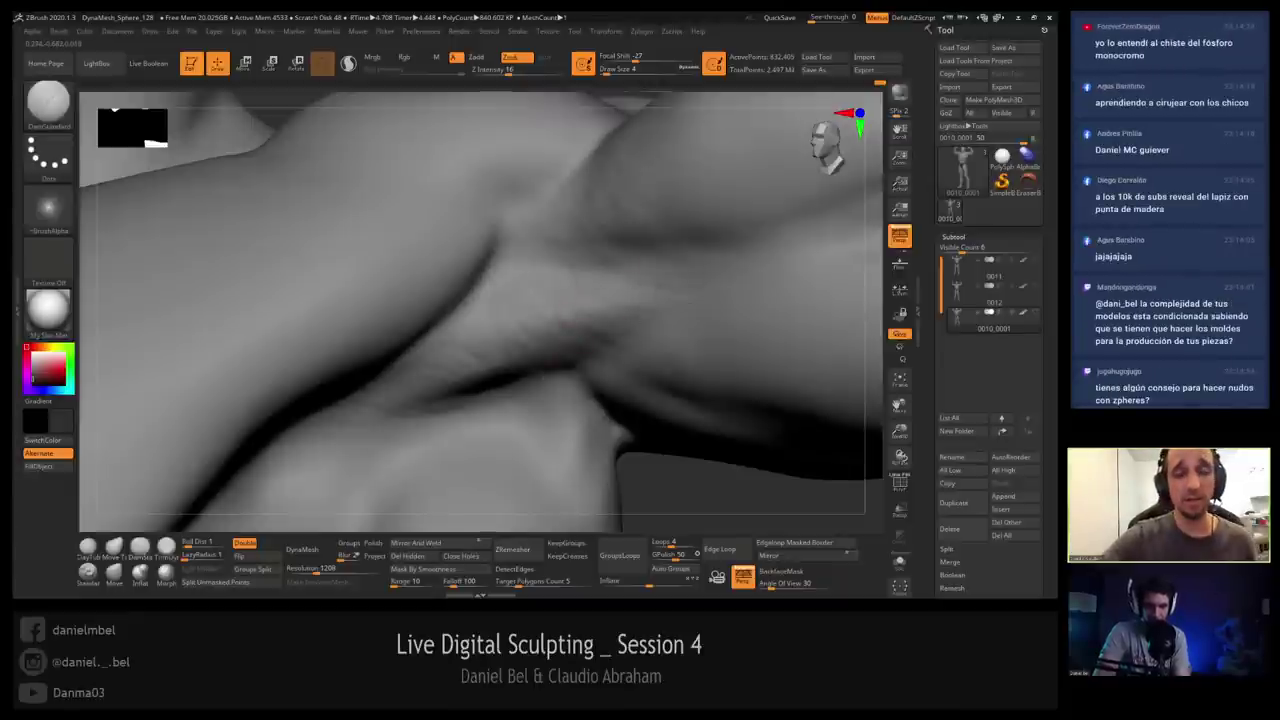
right_drag(569, 323, 600, 284)
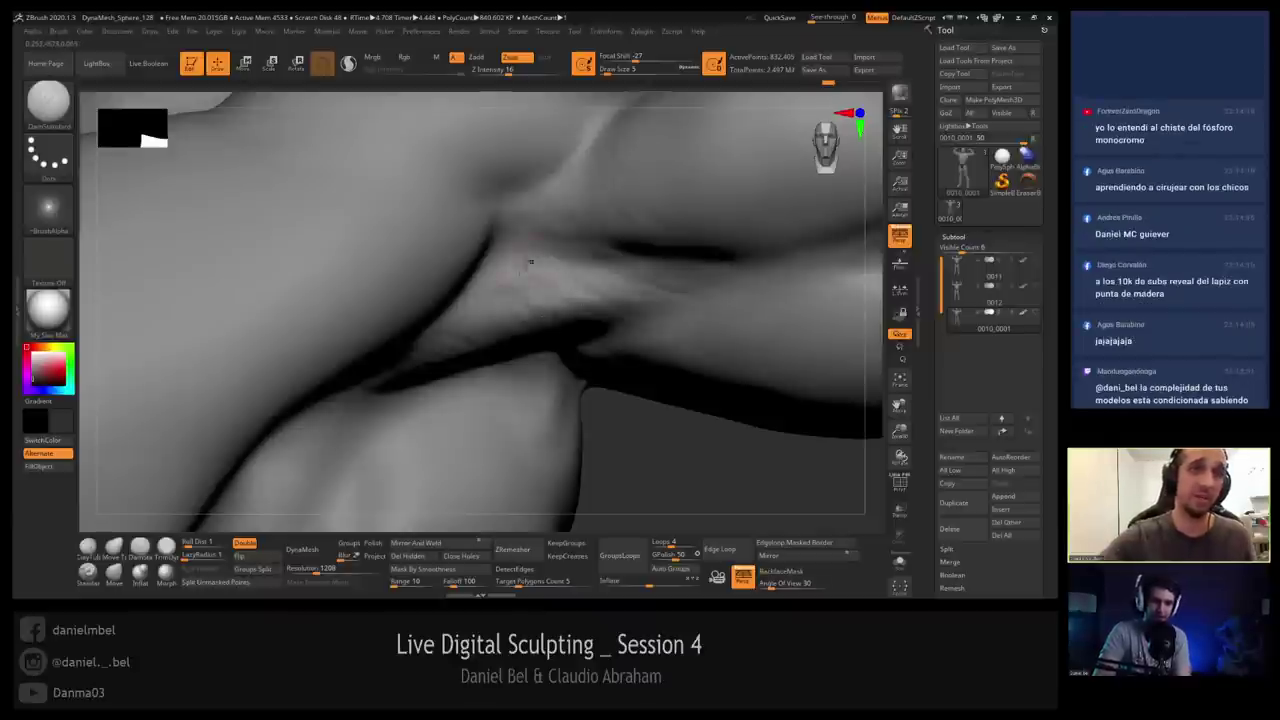
key(shift)
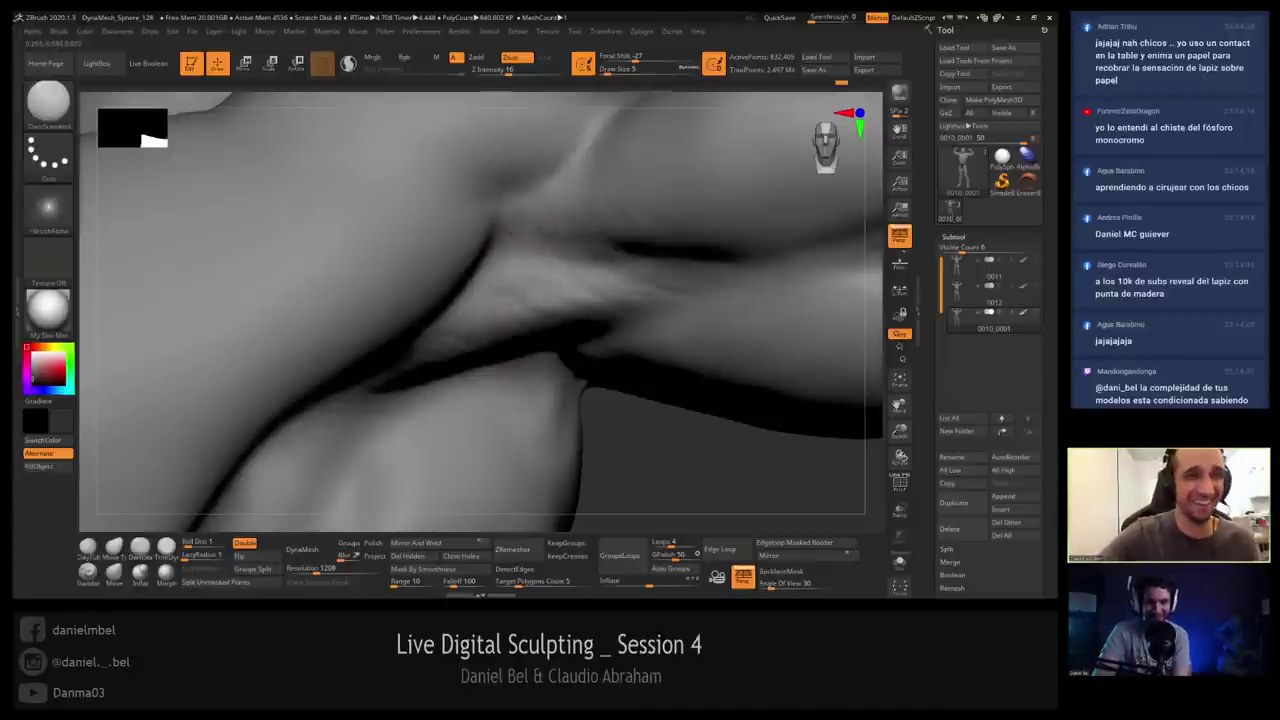
drag(509, 233, 548, 268)
mouse_move(548, 268)
right_down()
mouse_move(540, 310)
mouse_move(555, 243)
mouse_move(527, 250)
right_up()
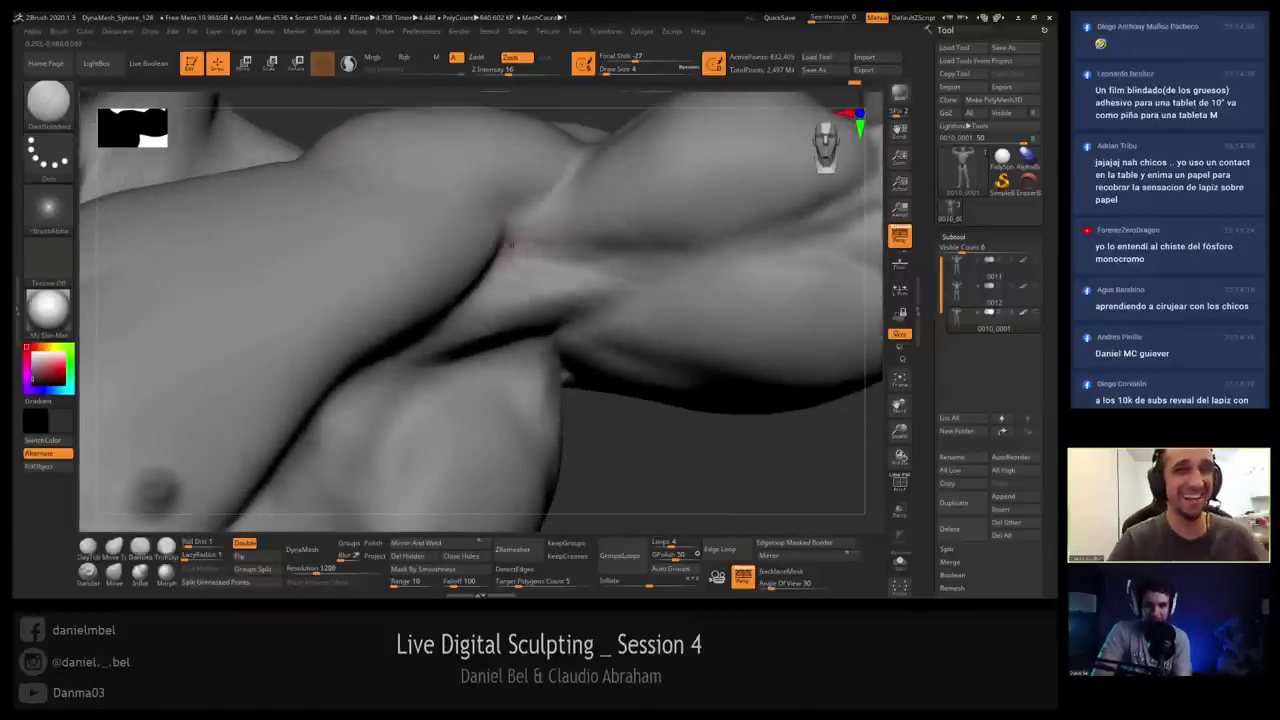
Soften the transition between the armpit and the underside of the biceps with the Smooth brush at draw size 7.
key(])
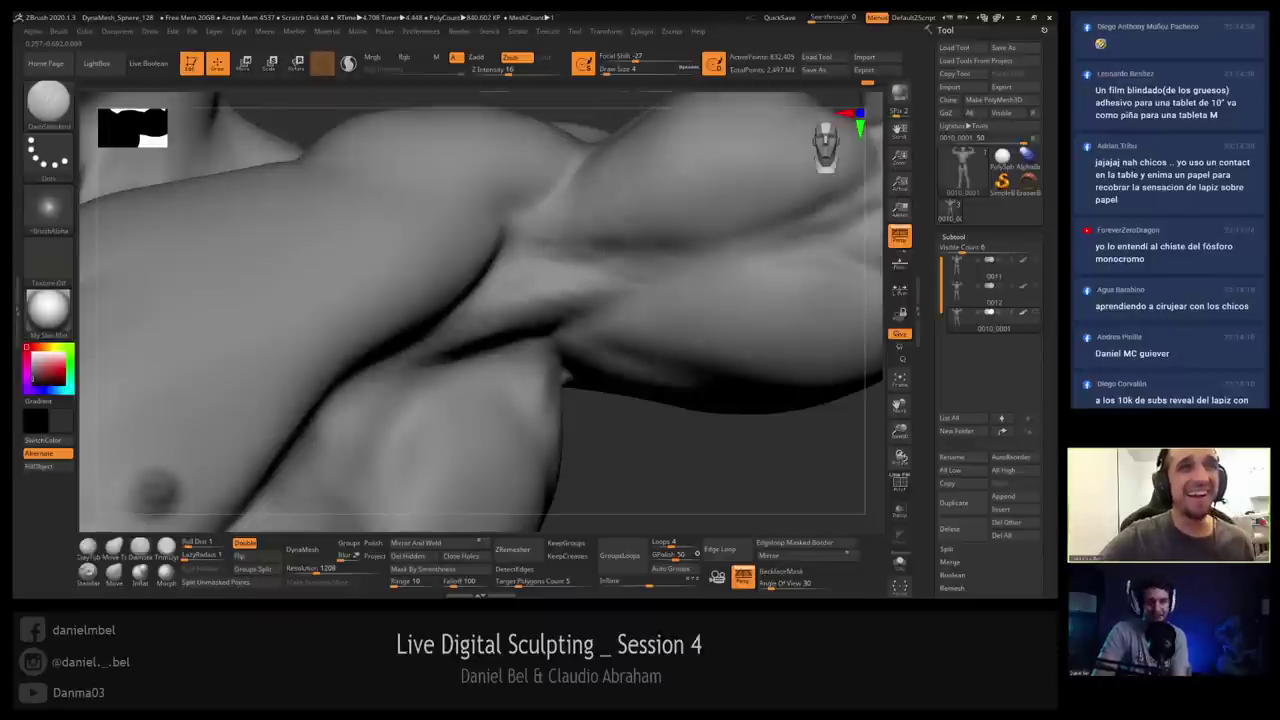
ctrl+right_drag(578, 163, 549, 323)
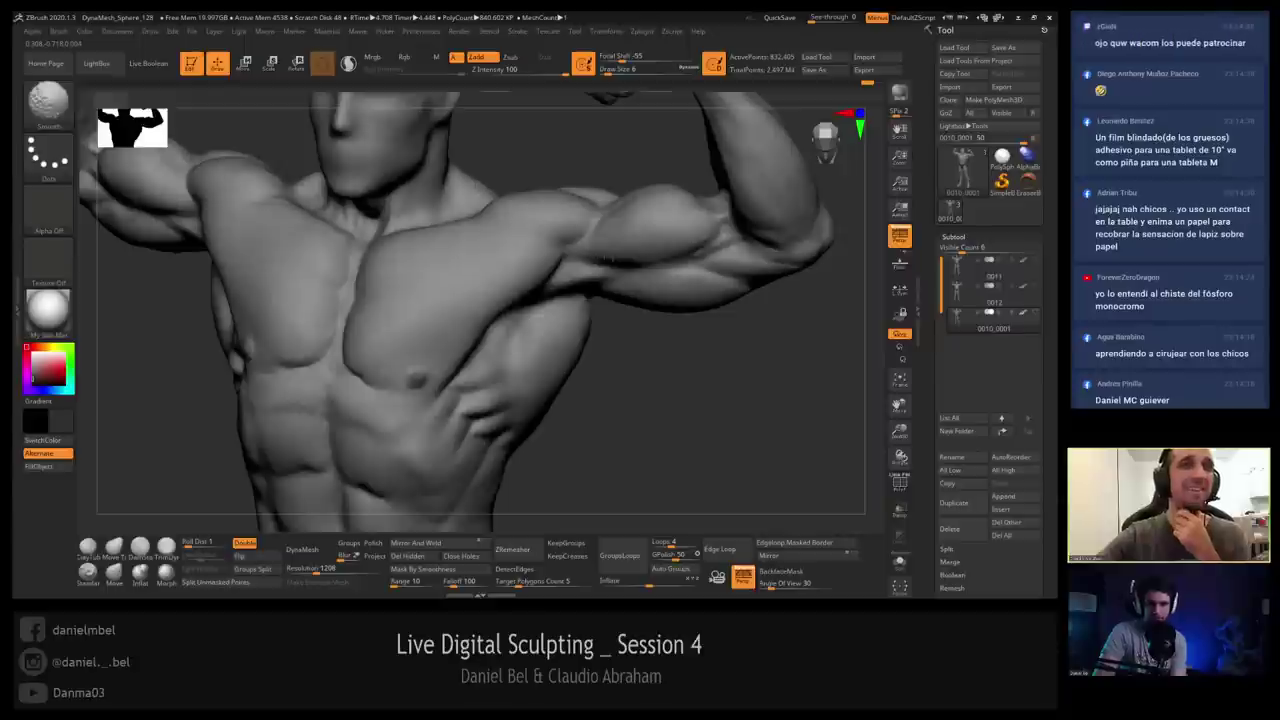
key(shift)
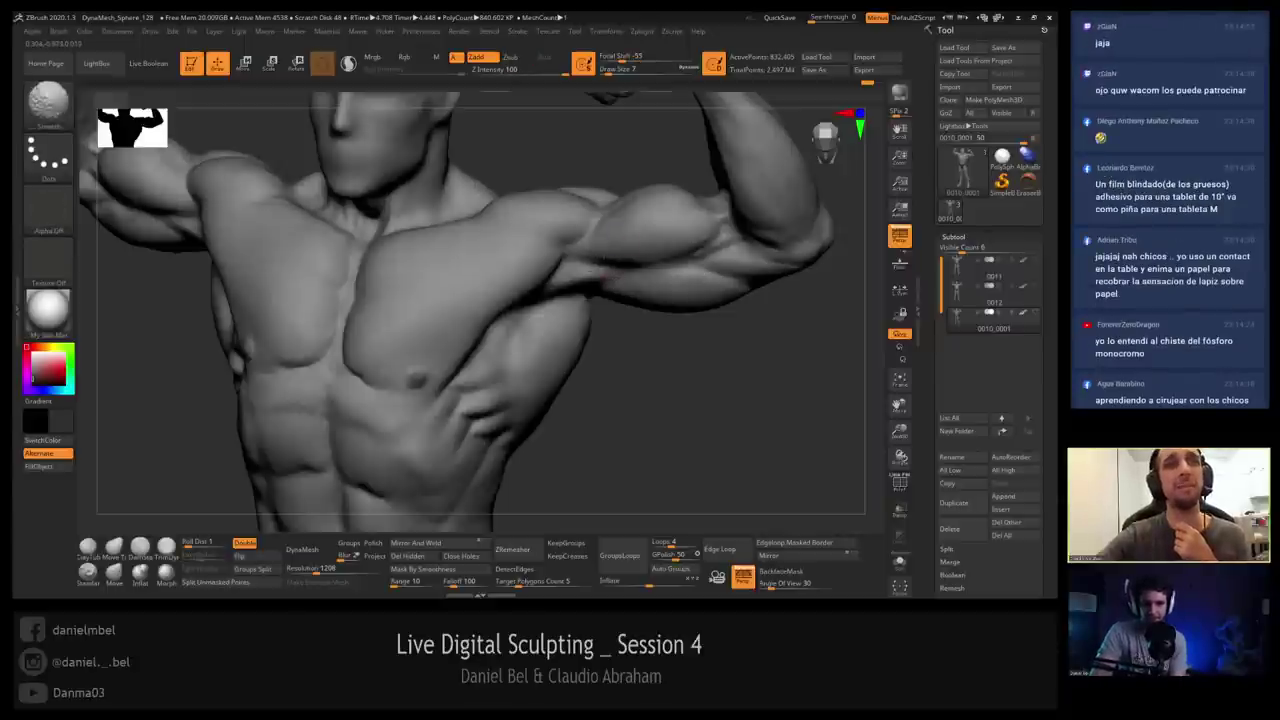
Deepen the armpit folds between the pectoral and the inner upper arm with DamStandard at draw size 12 to 13.
ctrl+right_drag(594, 262, 576, 280)
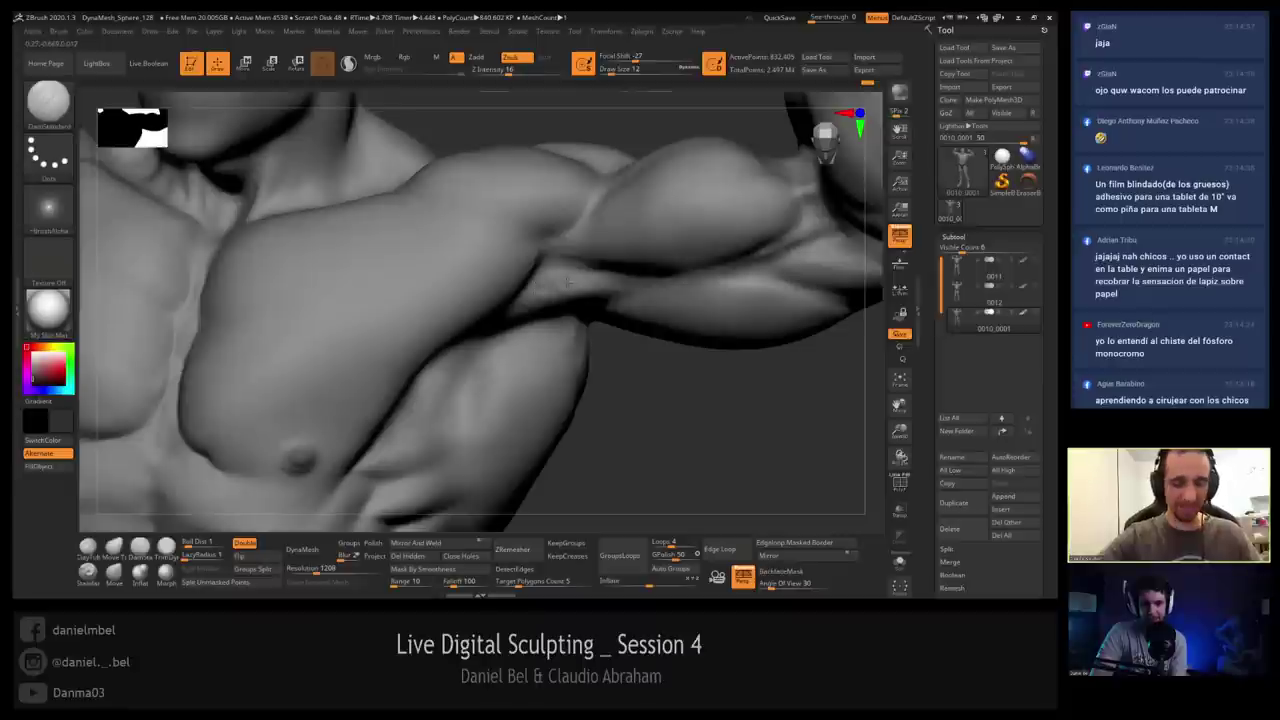
drag(580, 280, 600, 284)
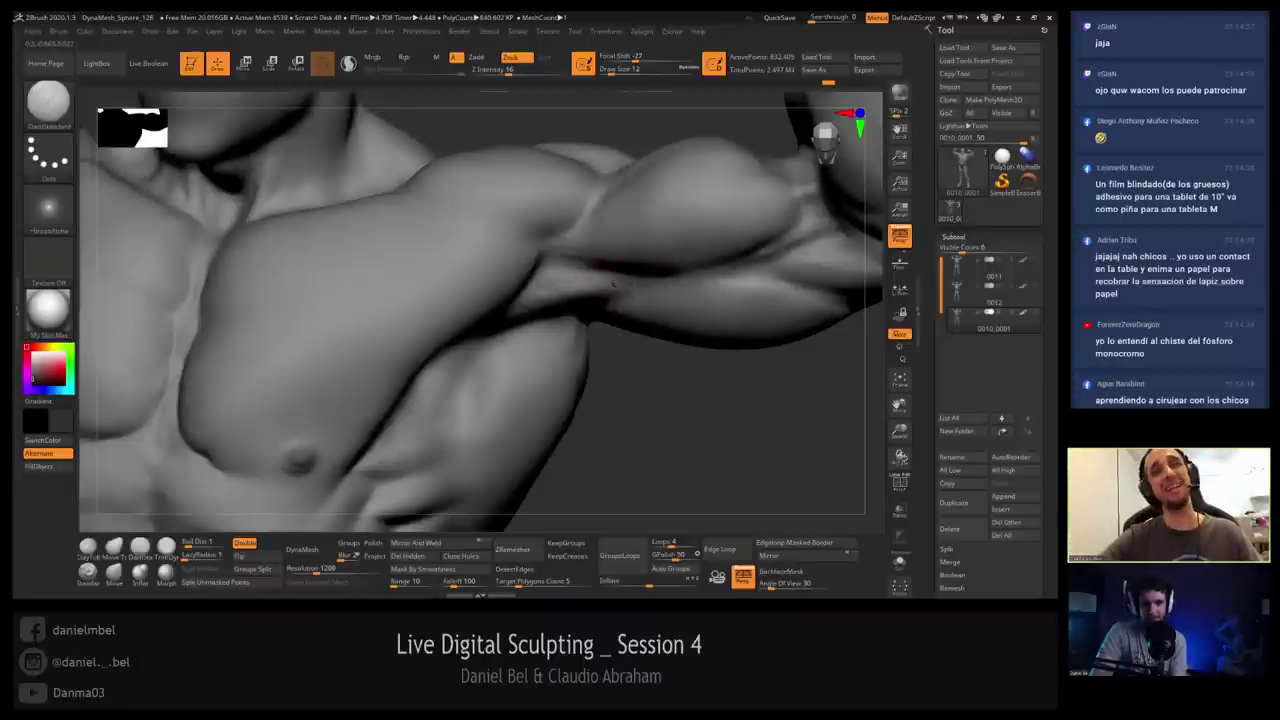
mouse_move(600, 284)
right_down()
mouse_move(616, 286)
mouse_move(549, 291)
right_up()
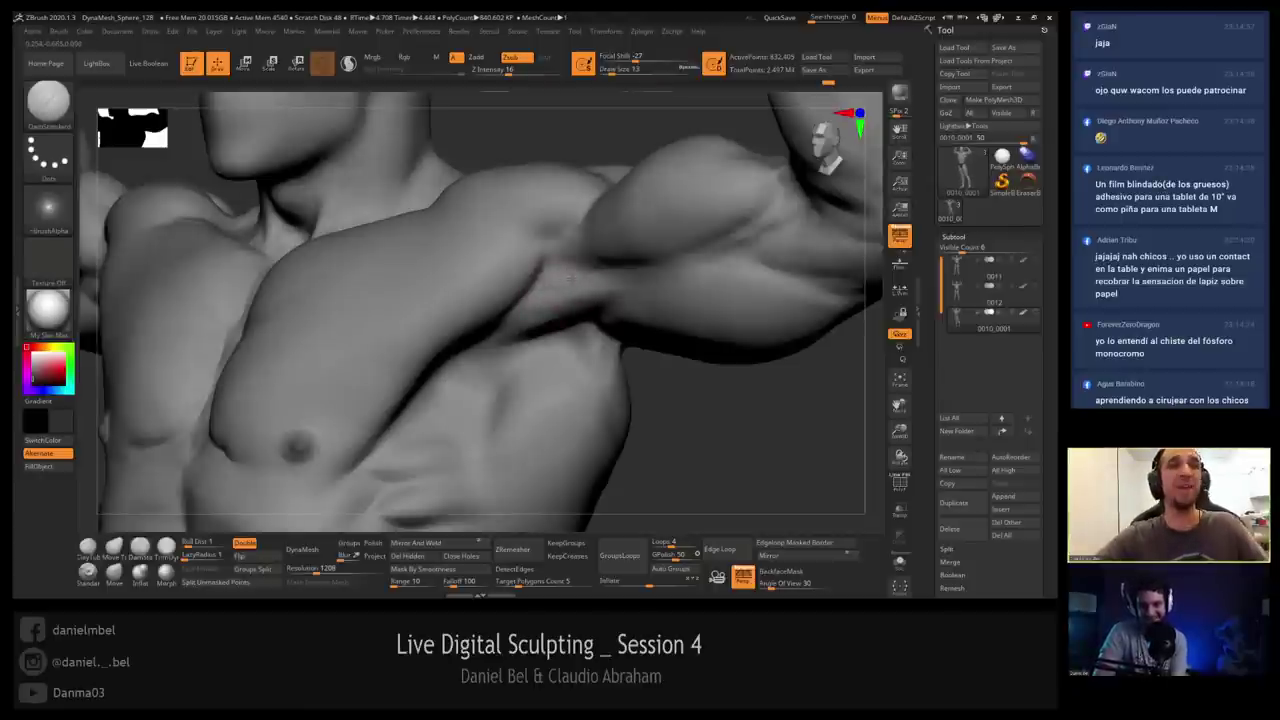
ctrl+right_drag(613, 292, 602, 264)
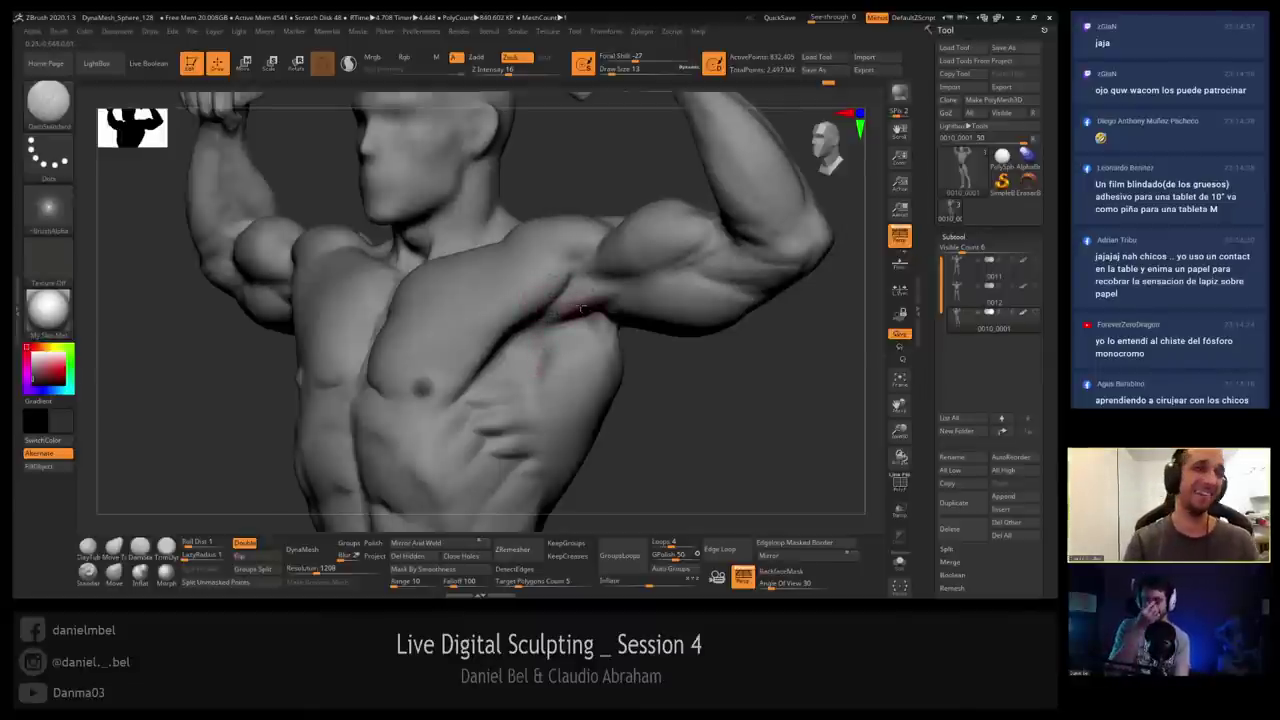
mouse_move(577, 310)
right_down()
mouse_move(572, 277)
mouse_move(604, 286)
mouse_move(582, 285)
mouse_move(551, 314)
right_up()
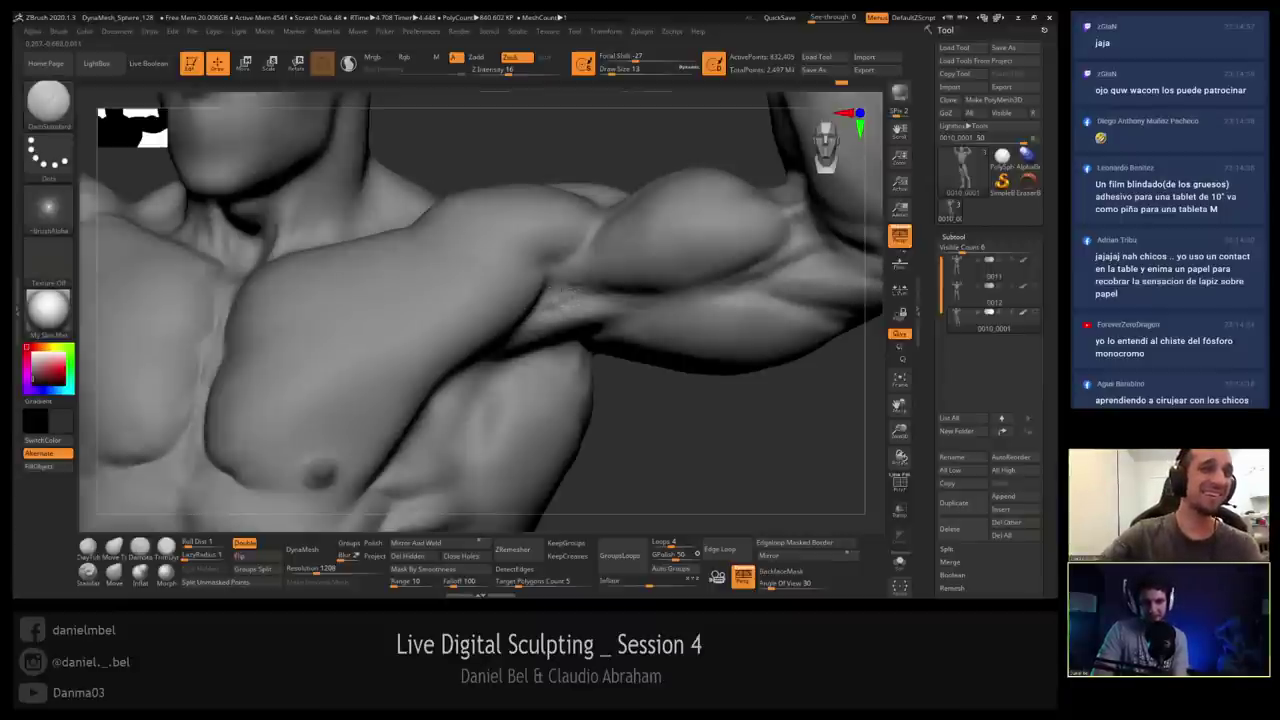
mouse_move(609, 290)
right_down()
mouse_move(515, 310)
mouse_move(539, 266)
mouse_move(592, 268)
right_up()
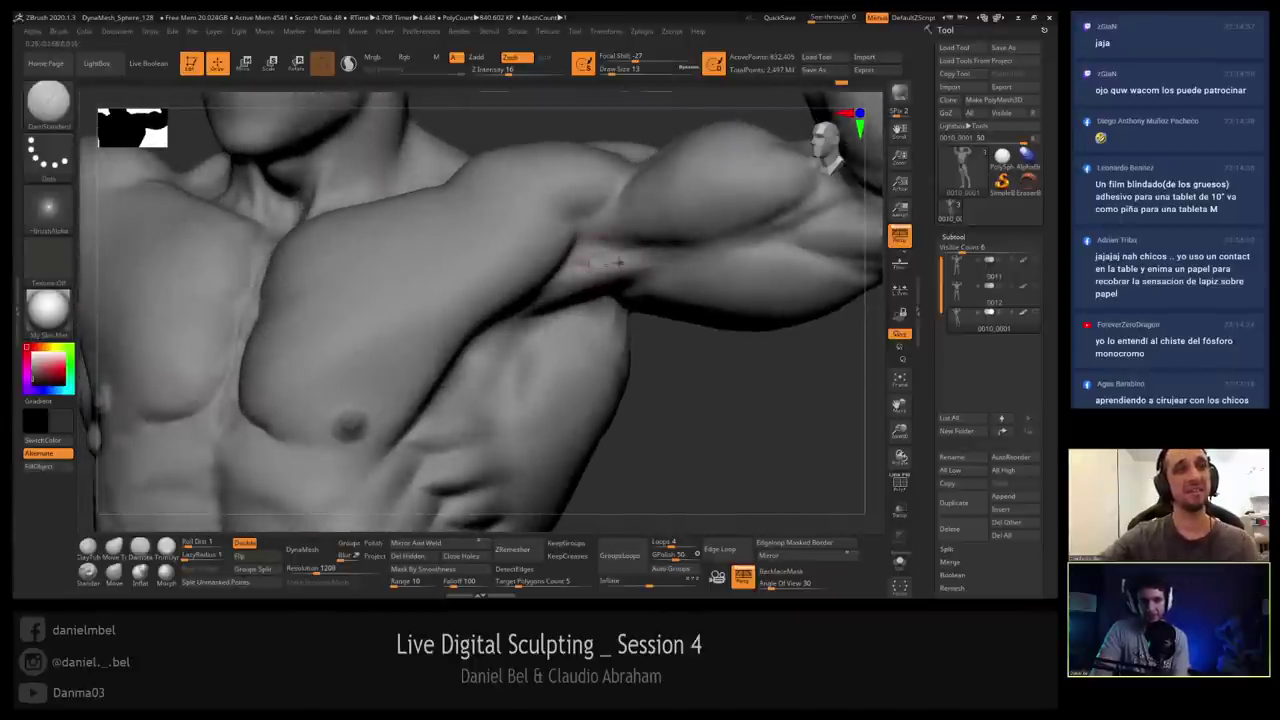
Refine the small armpit folds beside the raised left biceps with DamStandard at draw size 7.
key(bracketleft)
key(bracketleft)
key(bracketleft)
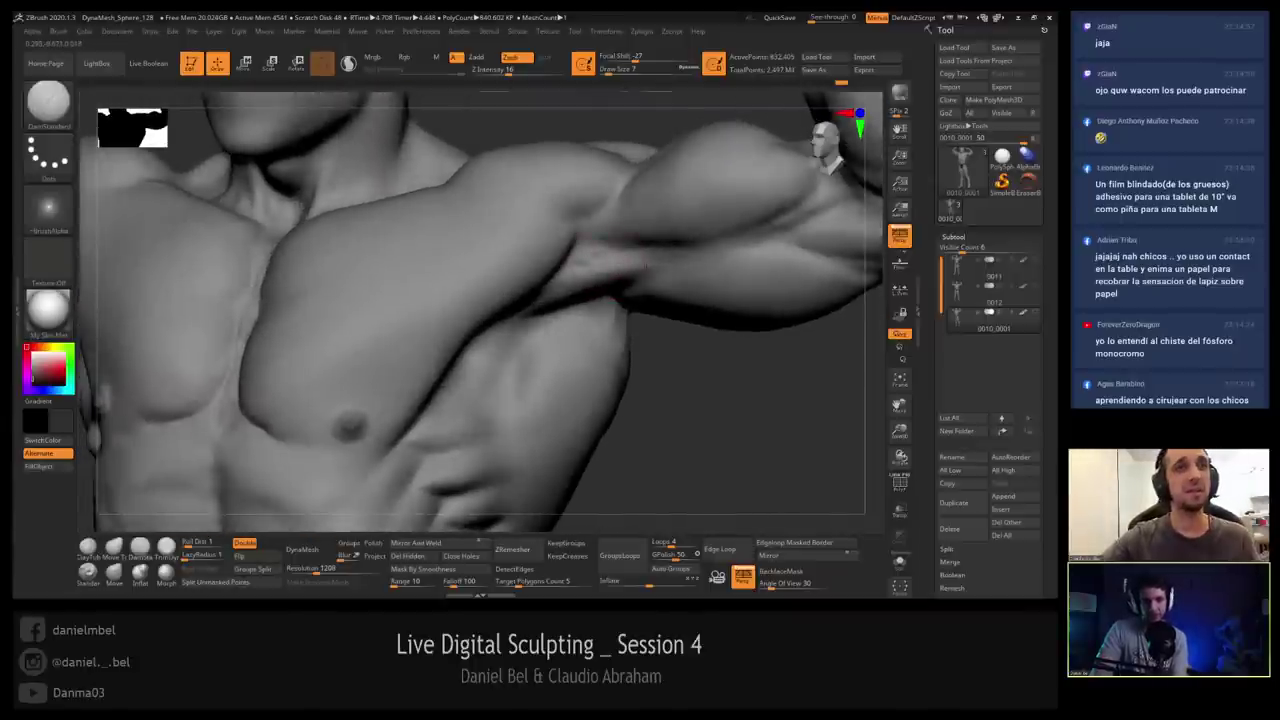
right_drag(700, 285, 686, 322)
Set the active colour to light grey.
click(574, 374)
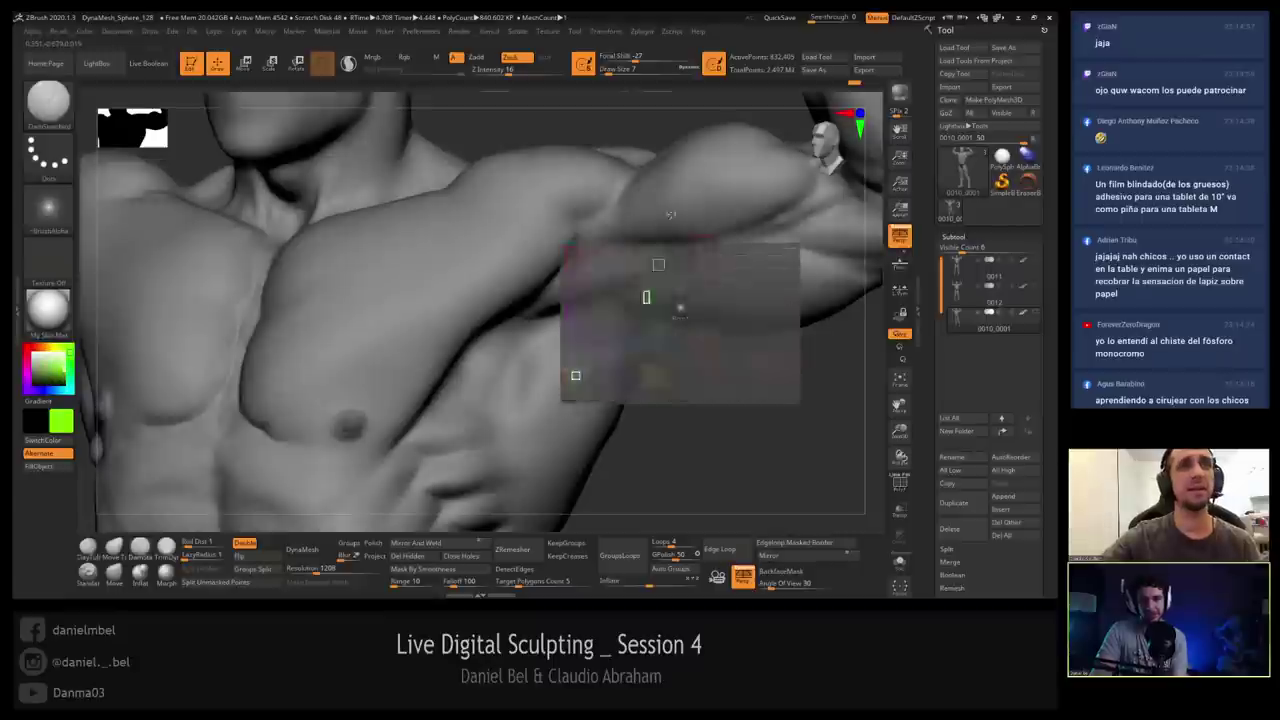
click(35, 361)
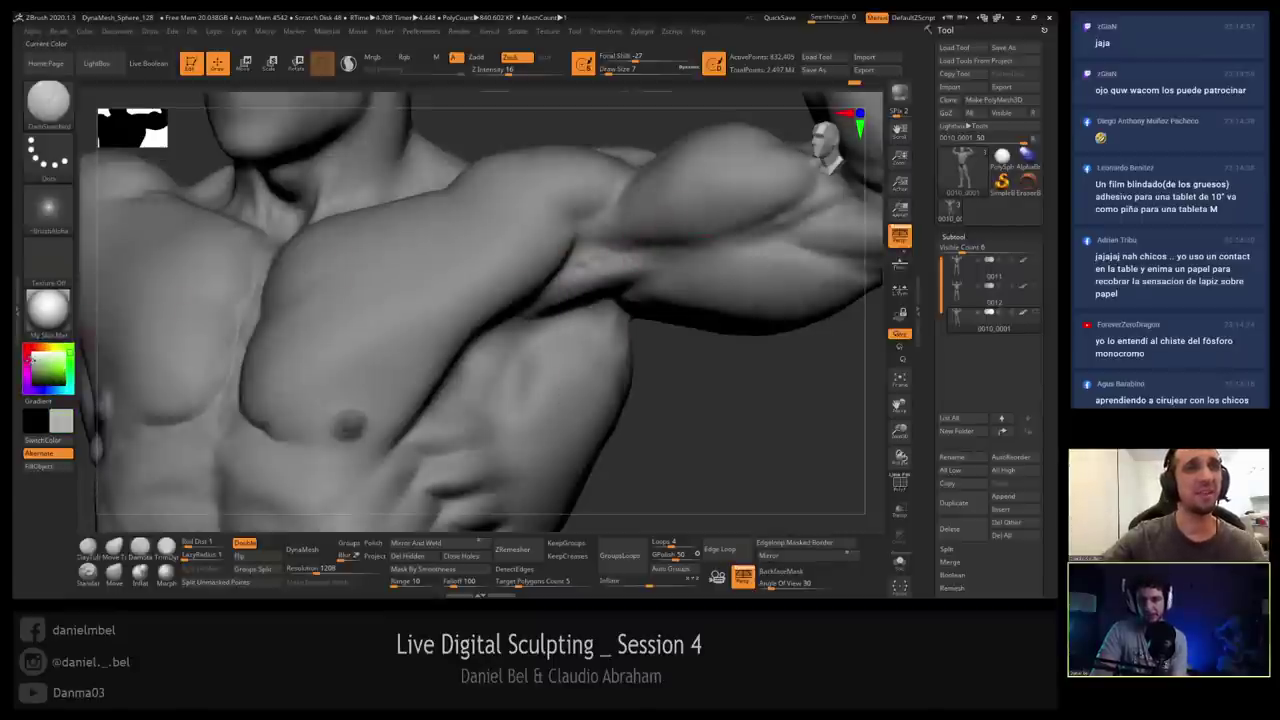
mouse_move(583, 260)
right_down()
mouse_move(658, 275)
mouse_move(630, 279)
mouse_move(645, 261)
mouse_move(582, 234)
right_up()
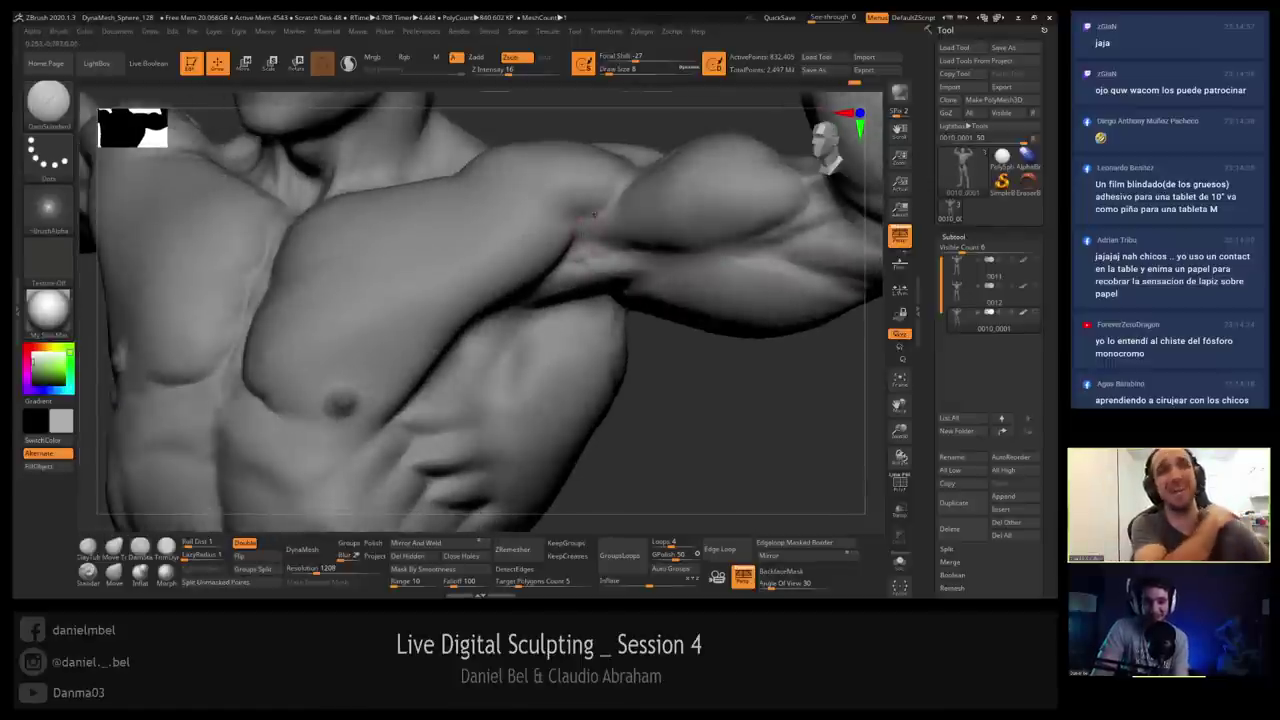
right_drag(592, 231, 620, 255)
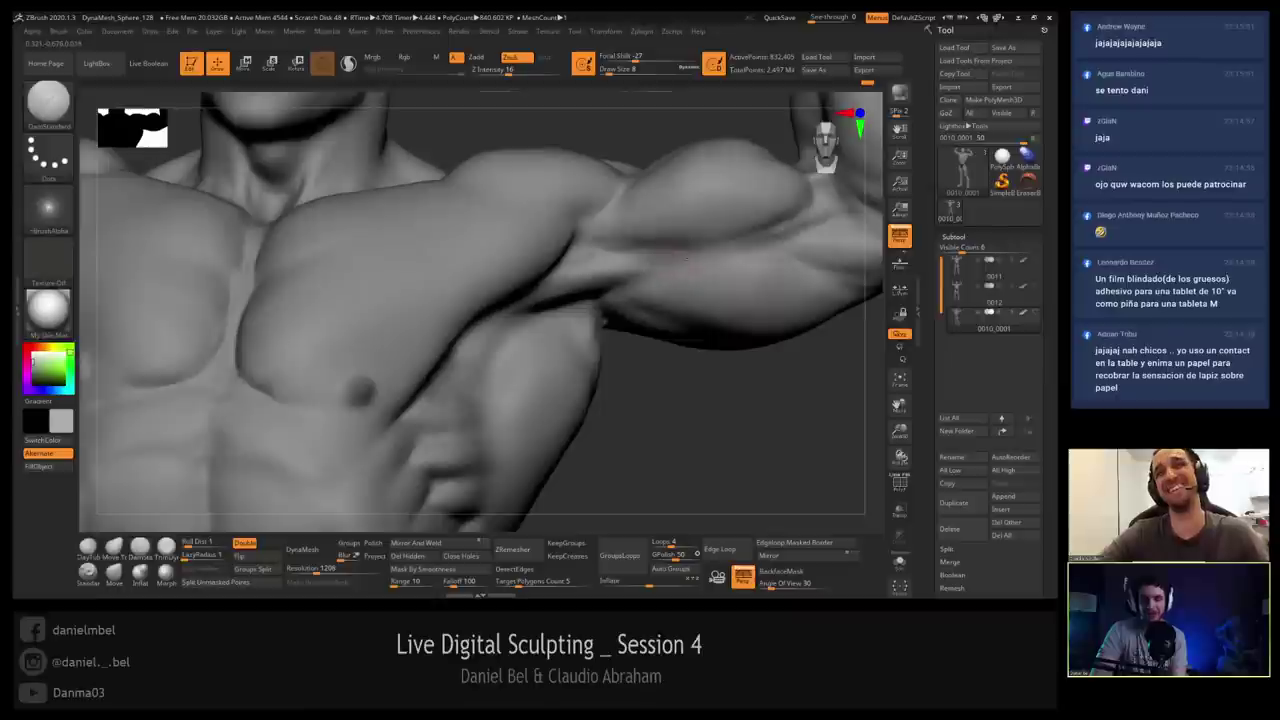
Define the junction of armpit and biceps on the raised left arm with DamStandard at draw size 22 down to 13.
key(s)
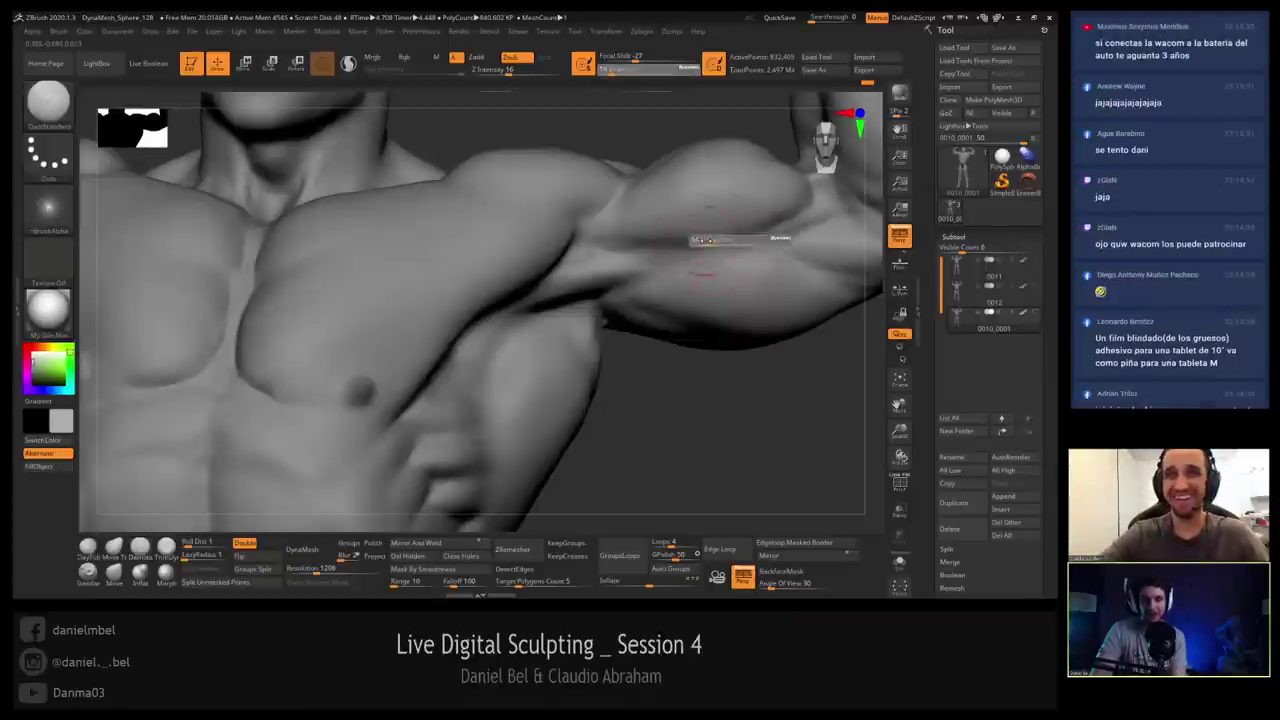
drag(698, 240, 710, 239)
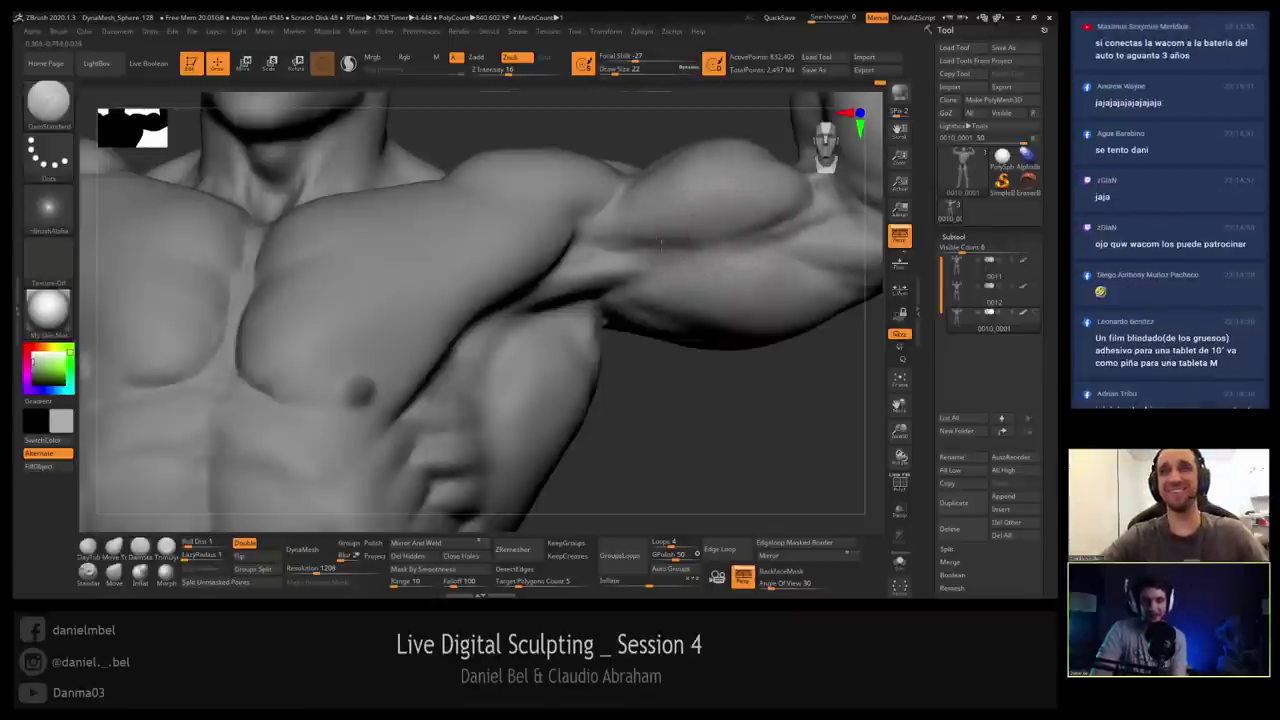
key([)
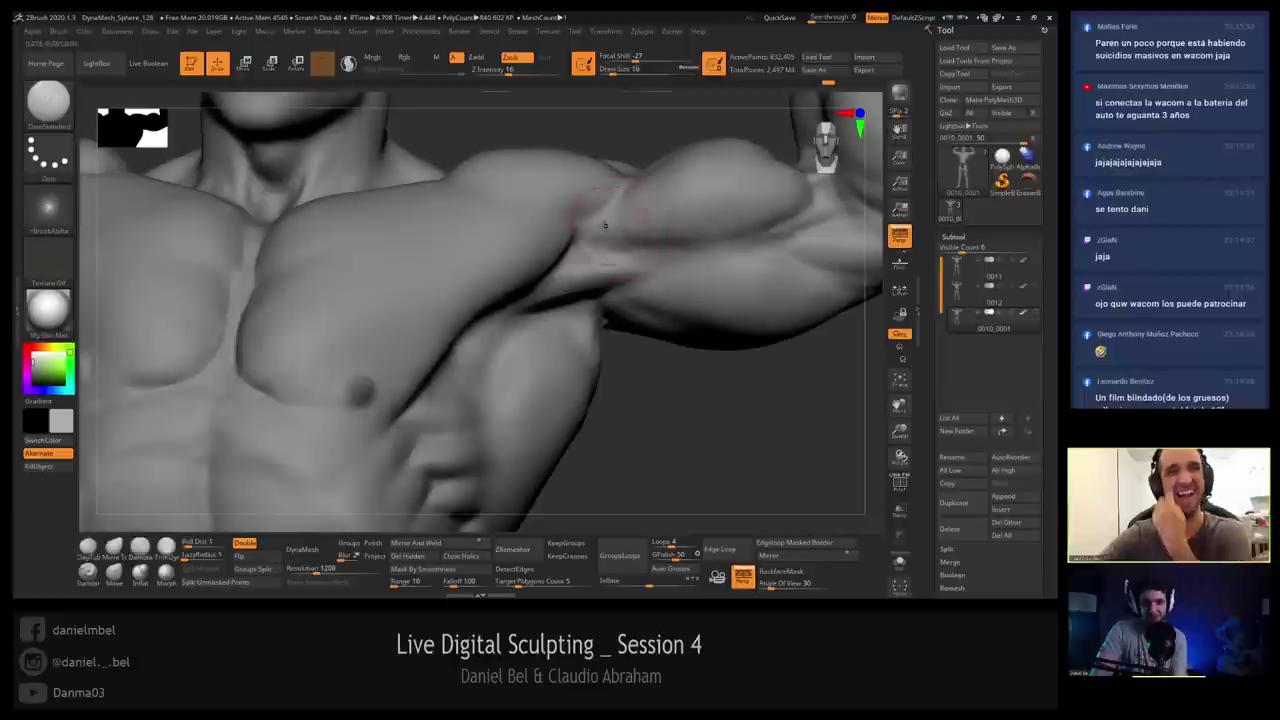
right_drag(606, 226, 629, 245)
key([)
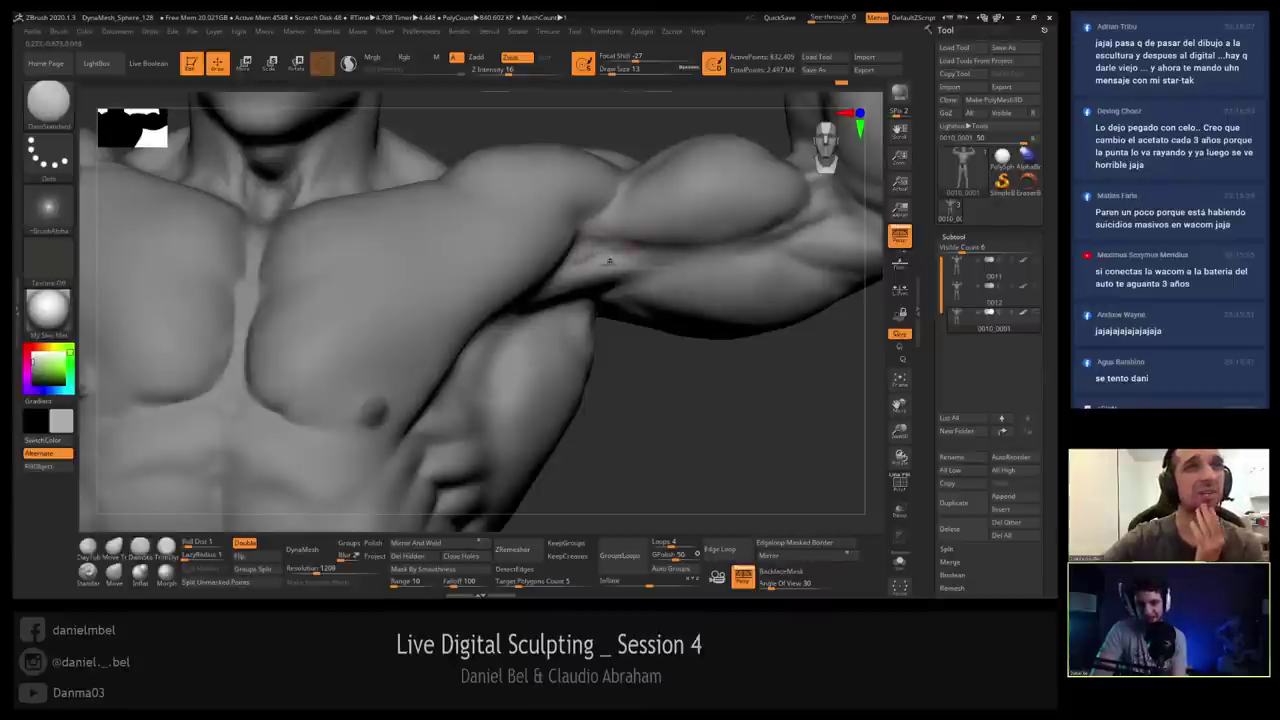
Soften the transition from the armpit to the underside of the raised left upper arm with the Smooth brush at draw size 13.
right_drag(610, 261, 556, 262)
shift+drag(608, 255, 616, 229)
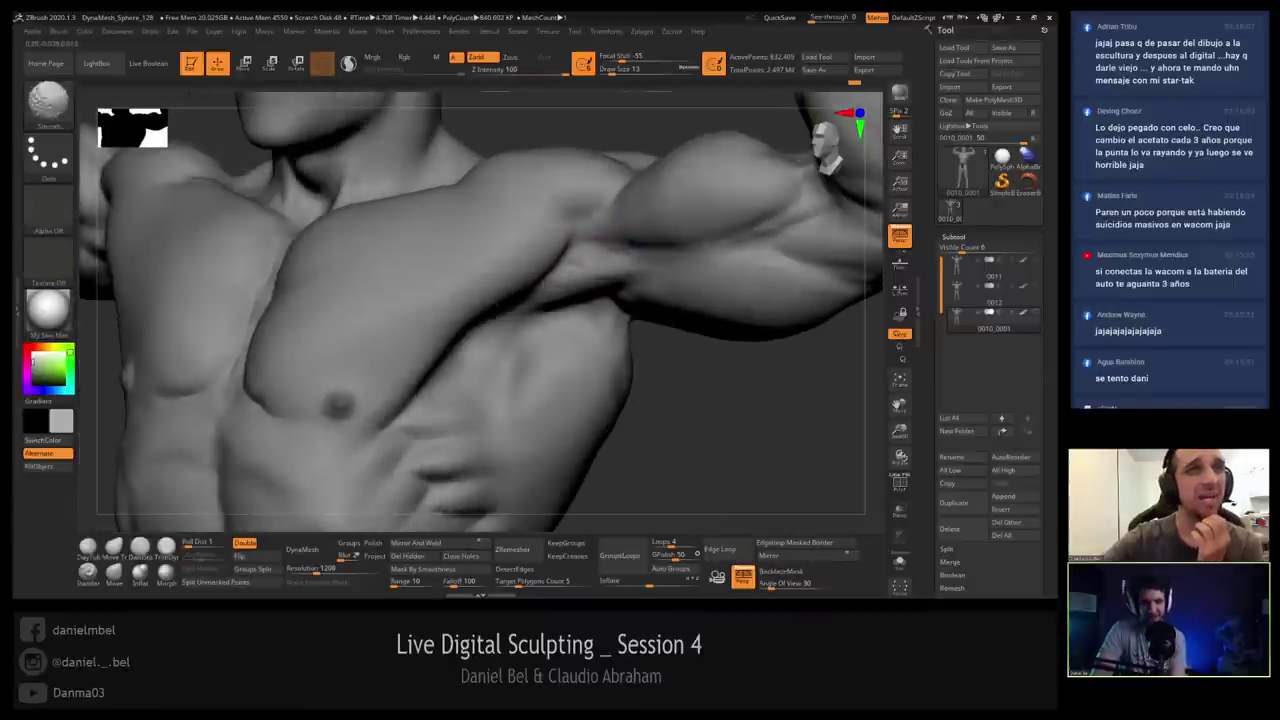
key(alt)
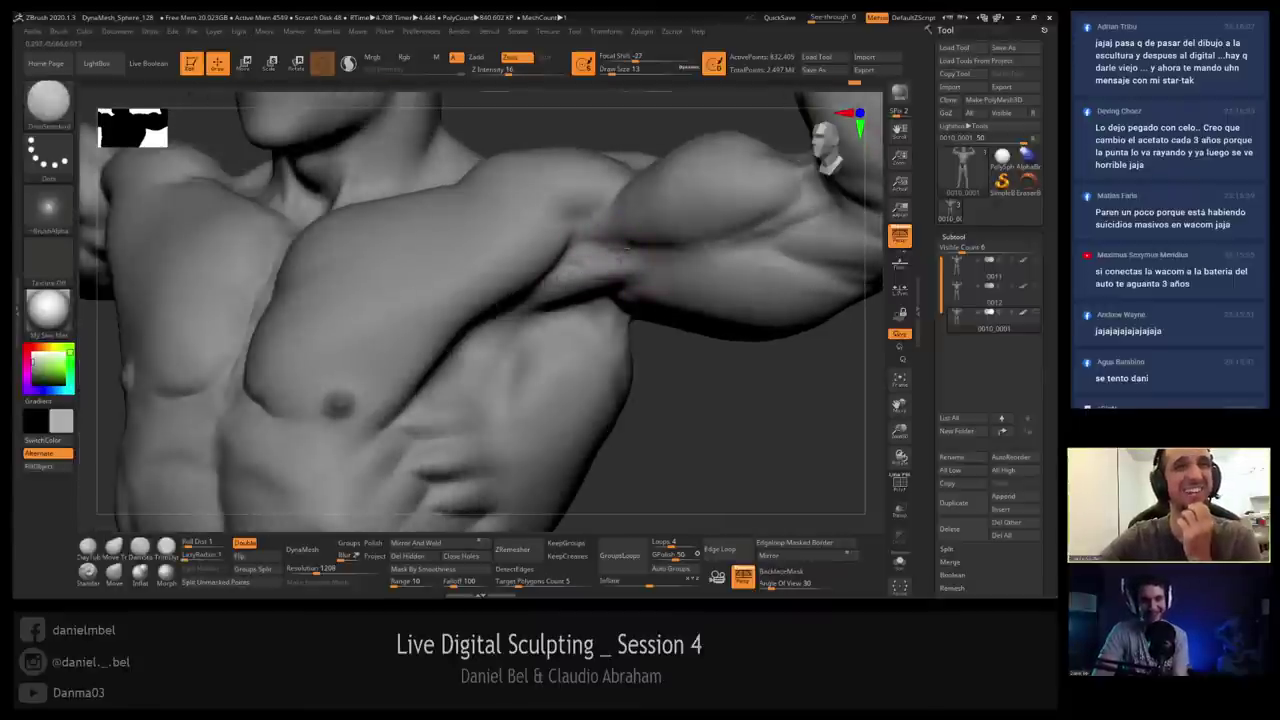
right_drag(626, 252, 672, 250)
shift+drag(674, 243, 637, 314)
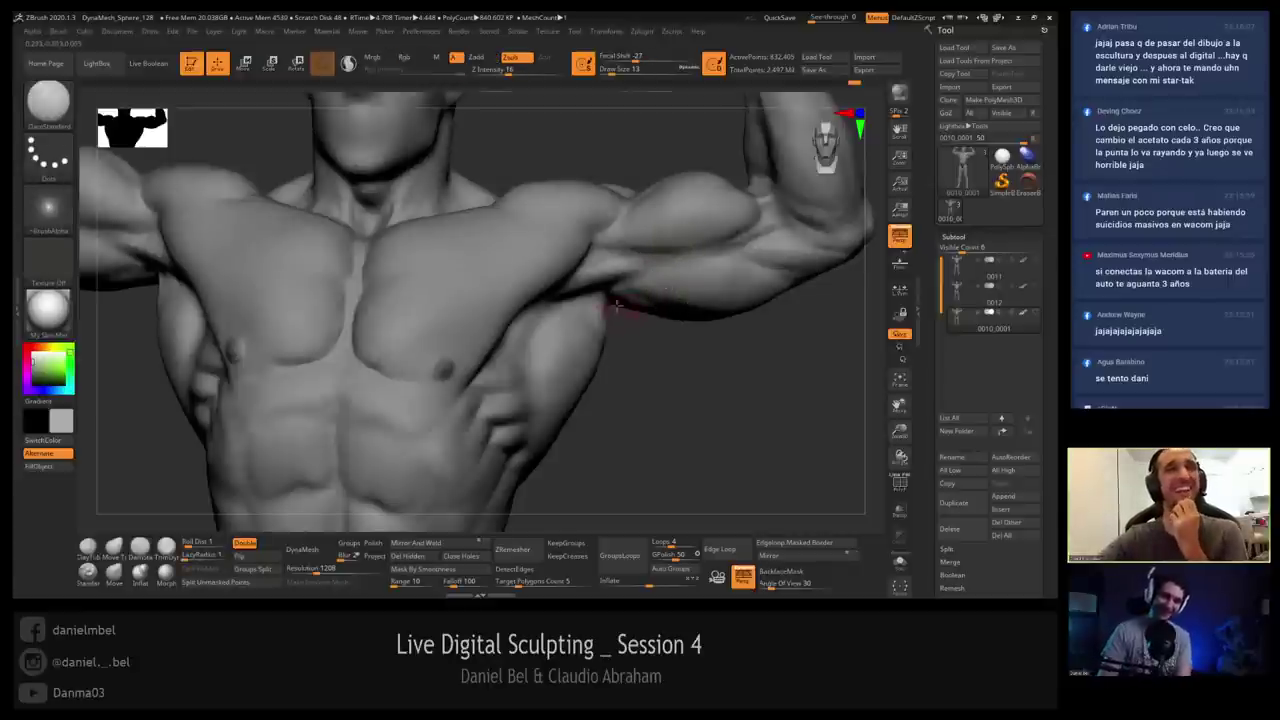
right_drag(615, 300, 577, 330)
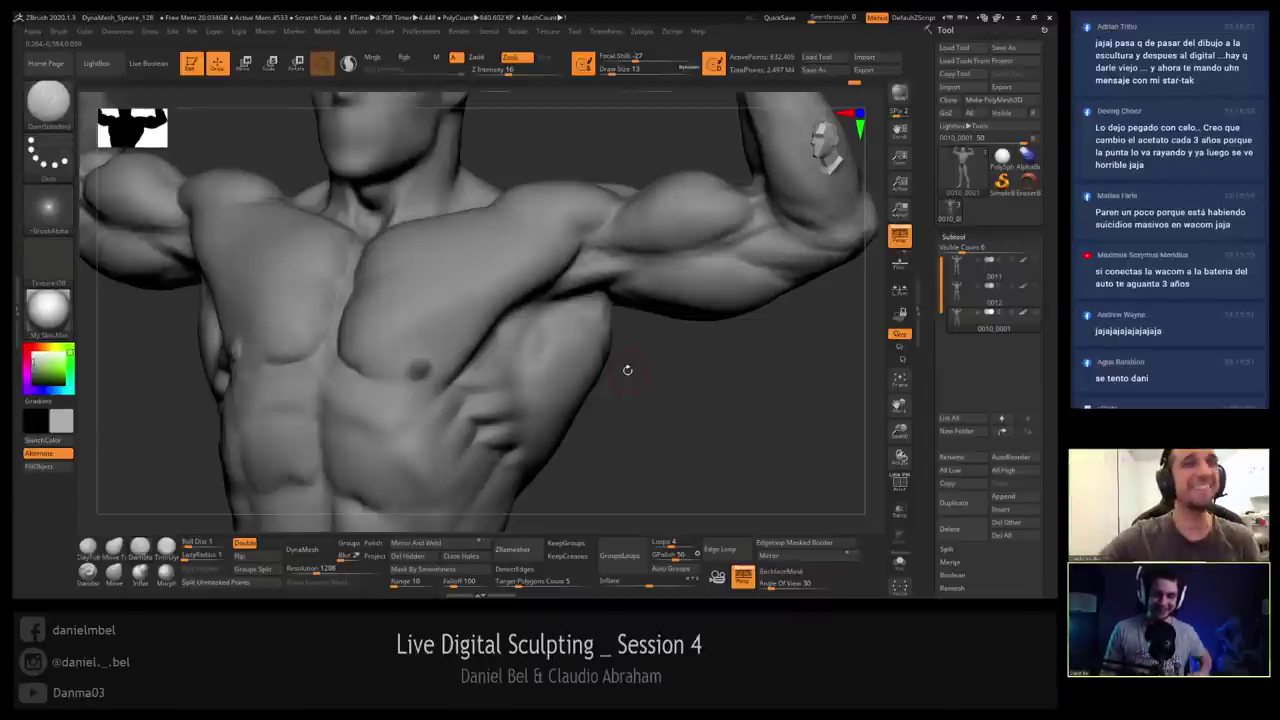
Refine the sternum groove between the pectorals with the Smooth brush and DamStandard at draw size 14 to 18.
right_drag(281, 321, 322, 342)
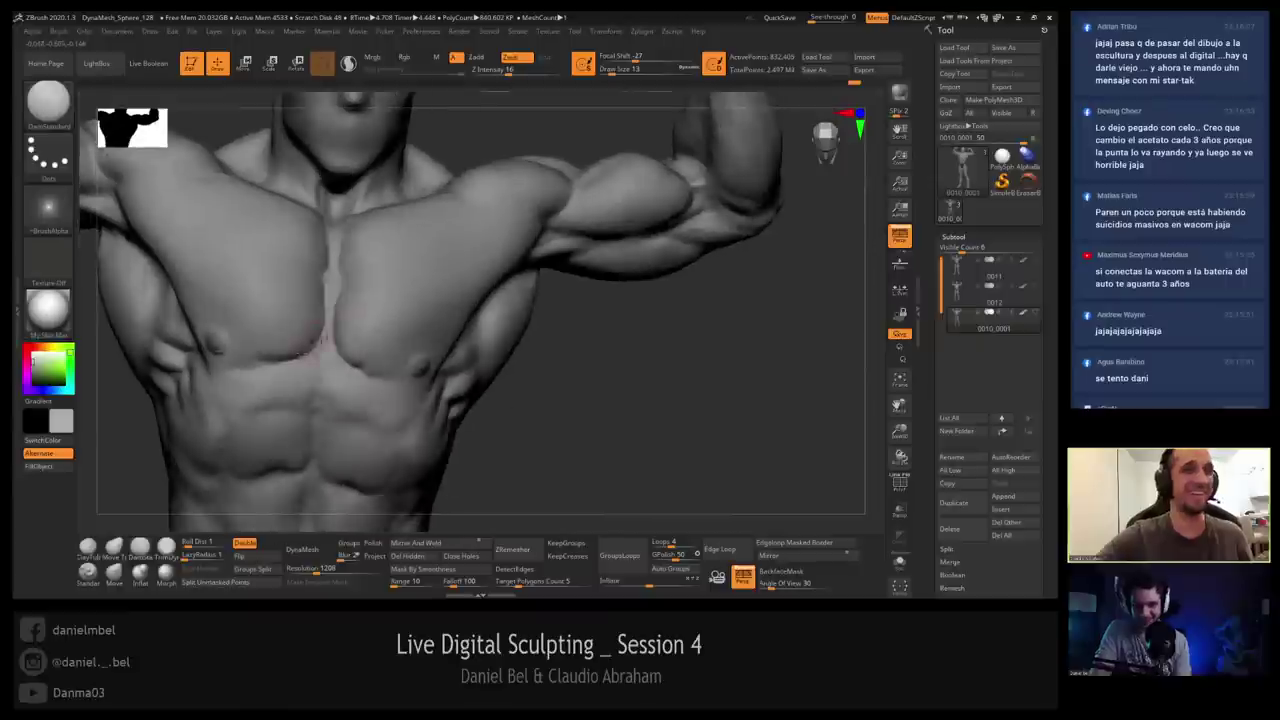
key(shift)
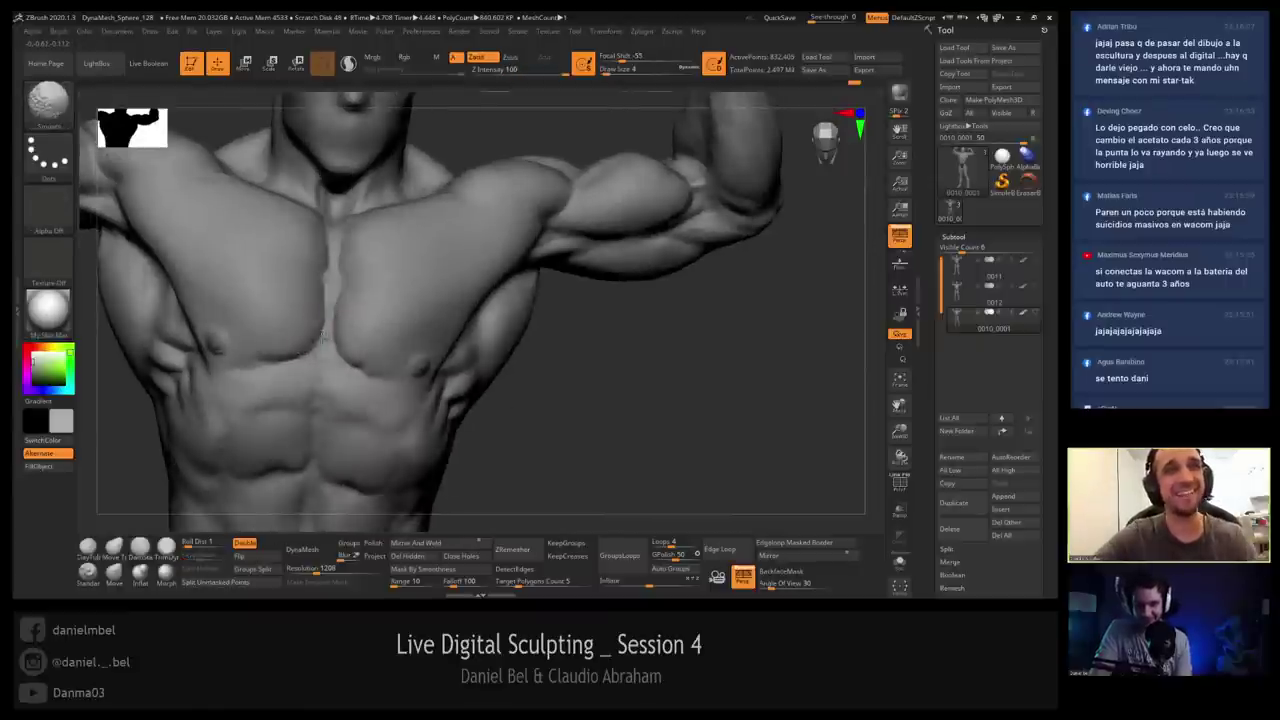
shift+drag(324, 335, 333, 289)
key(shift)
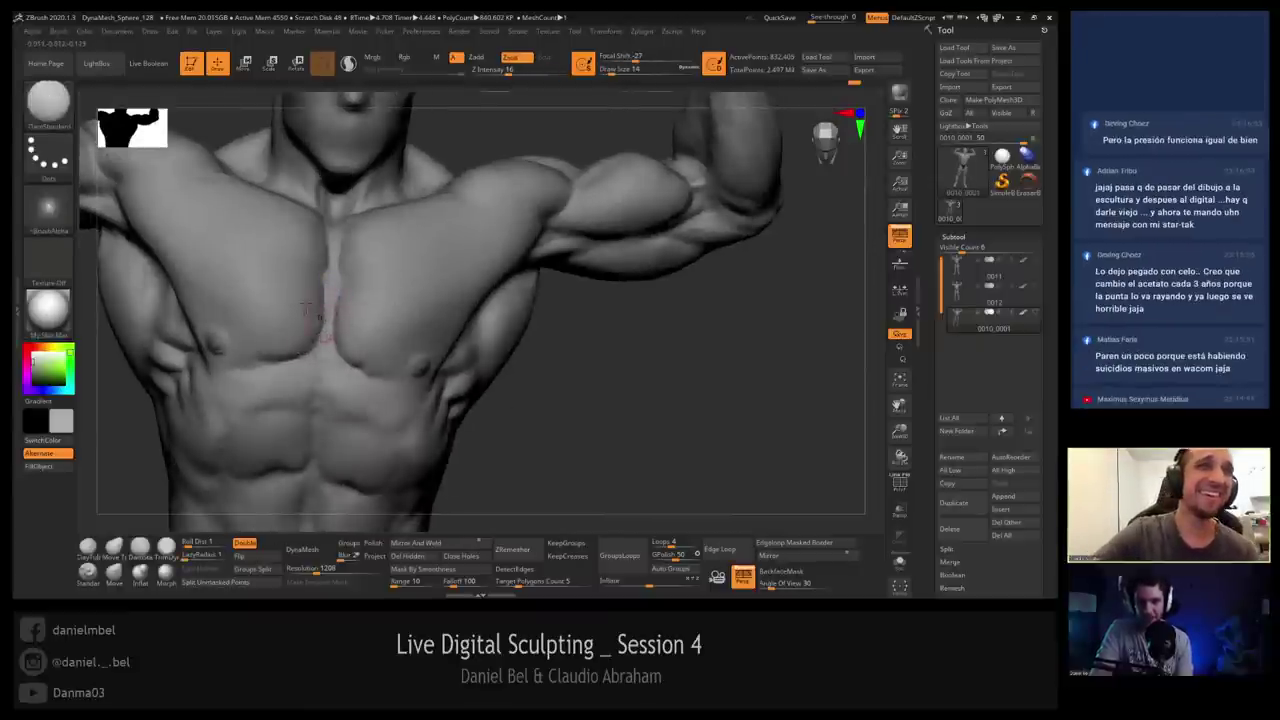
right_drag(326, 322, 311, 320)
key(shift)
key(shift)
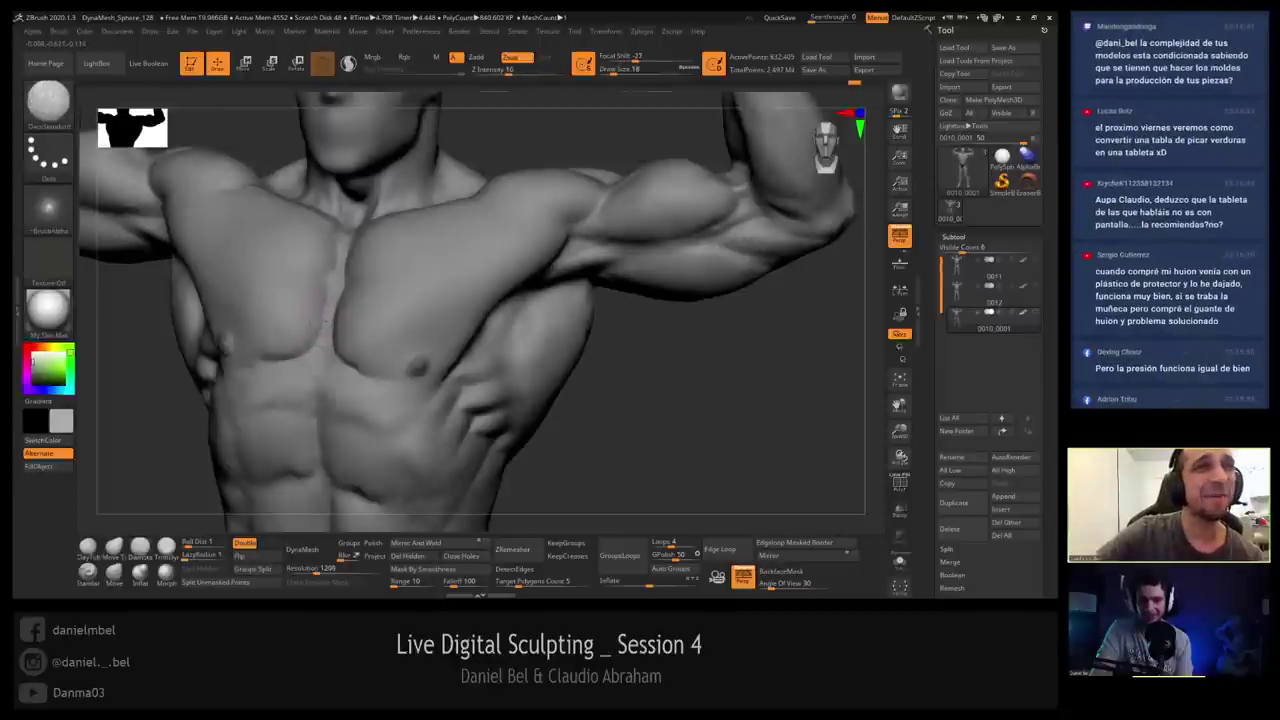
drag(326, 322, 318, 333)
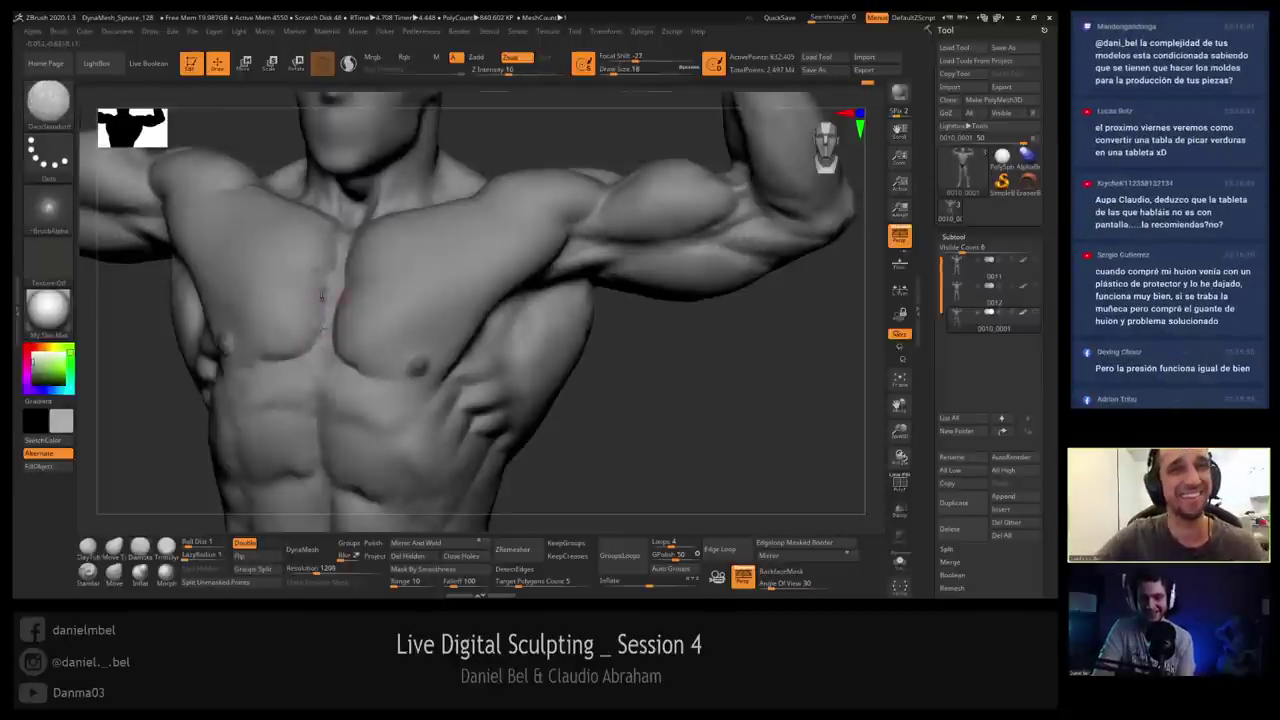
right_drag(309, 285, 347, 296)
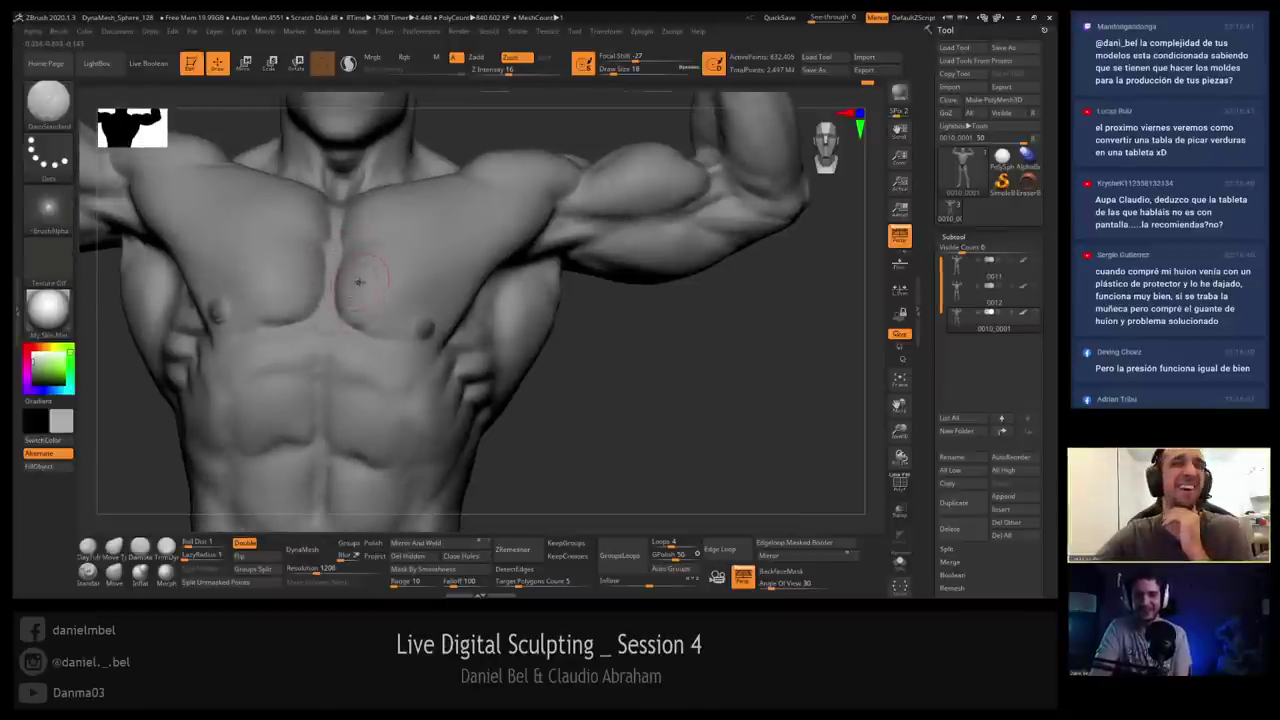
Add volume to the inner pectorals beside the sternum with the Inflat brush at draw size 56.
click(140, 573)
key(s)
drag(354, 292, 380, 291)
key(s)
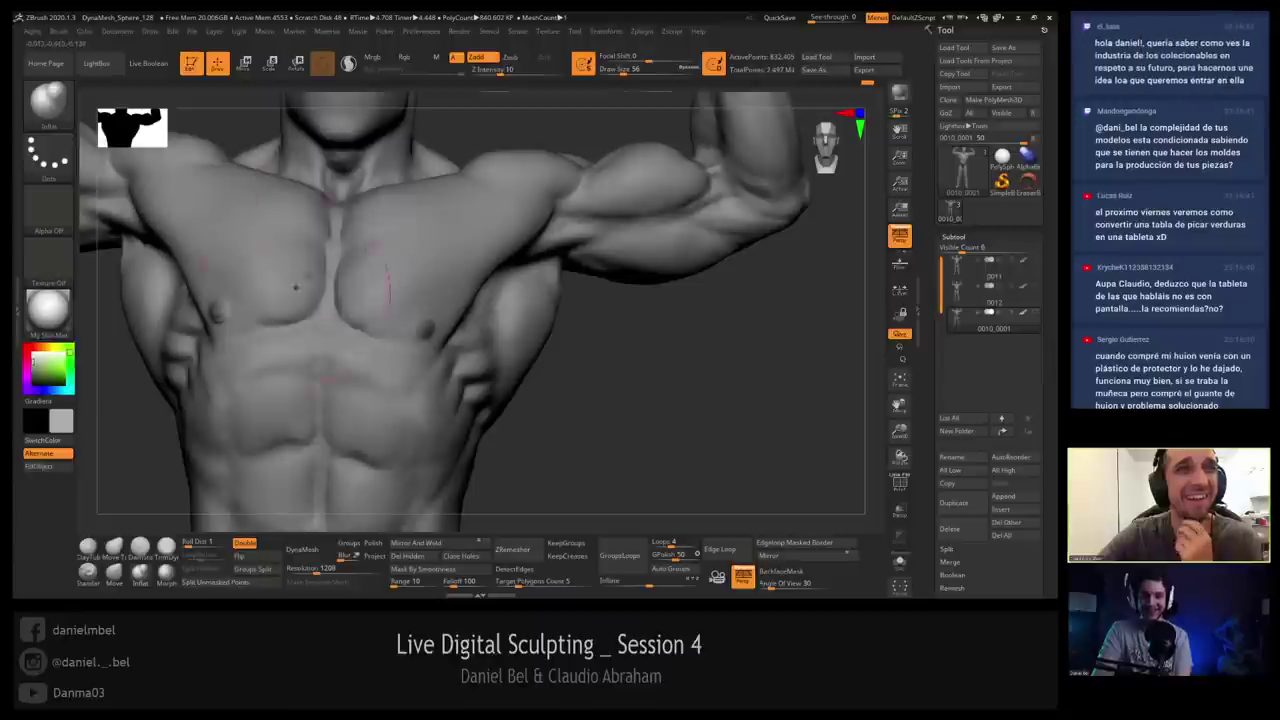
Even out the inner edges of both pectorals with the Smooth brush at draw size 20.
right_drag(338, 314, 369, 288)
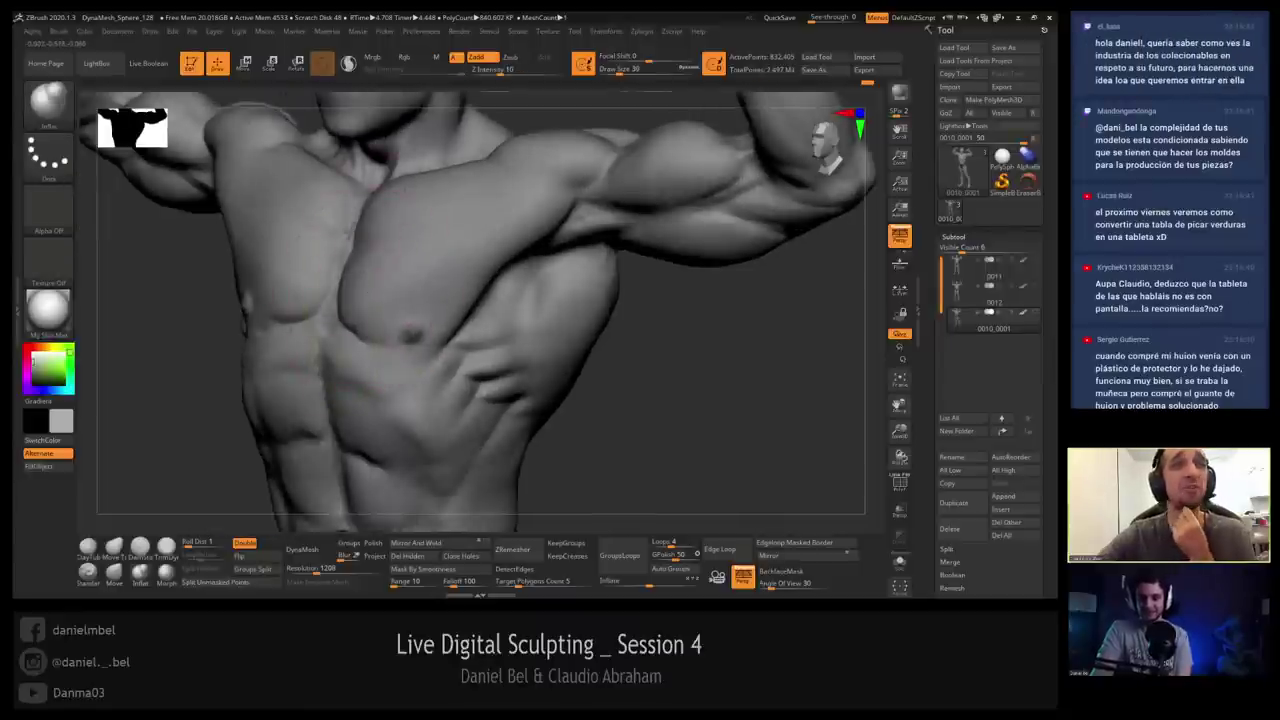
key(s)
mouse_move(312, 262)
mouse_down()
mouse_move(298, 262)
mouse_move(302, 250)
mouse_up()
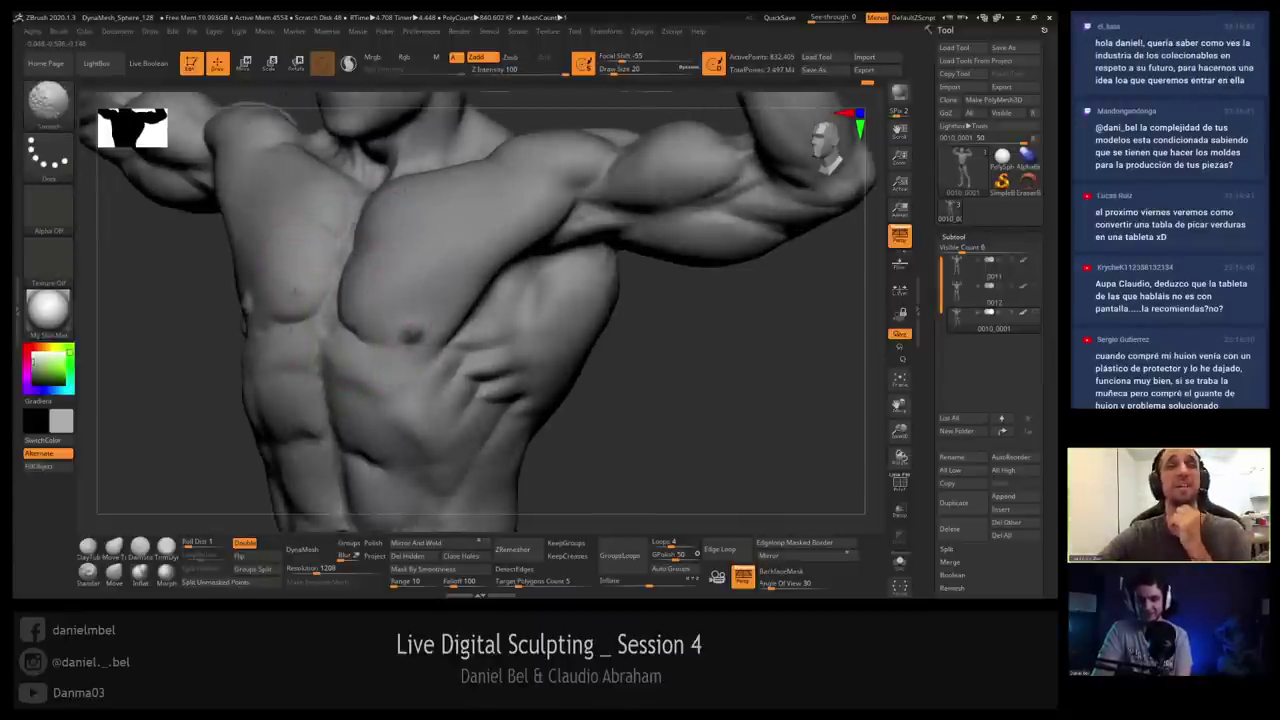
right_drag(310, 276, 339, 292)
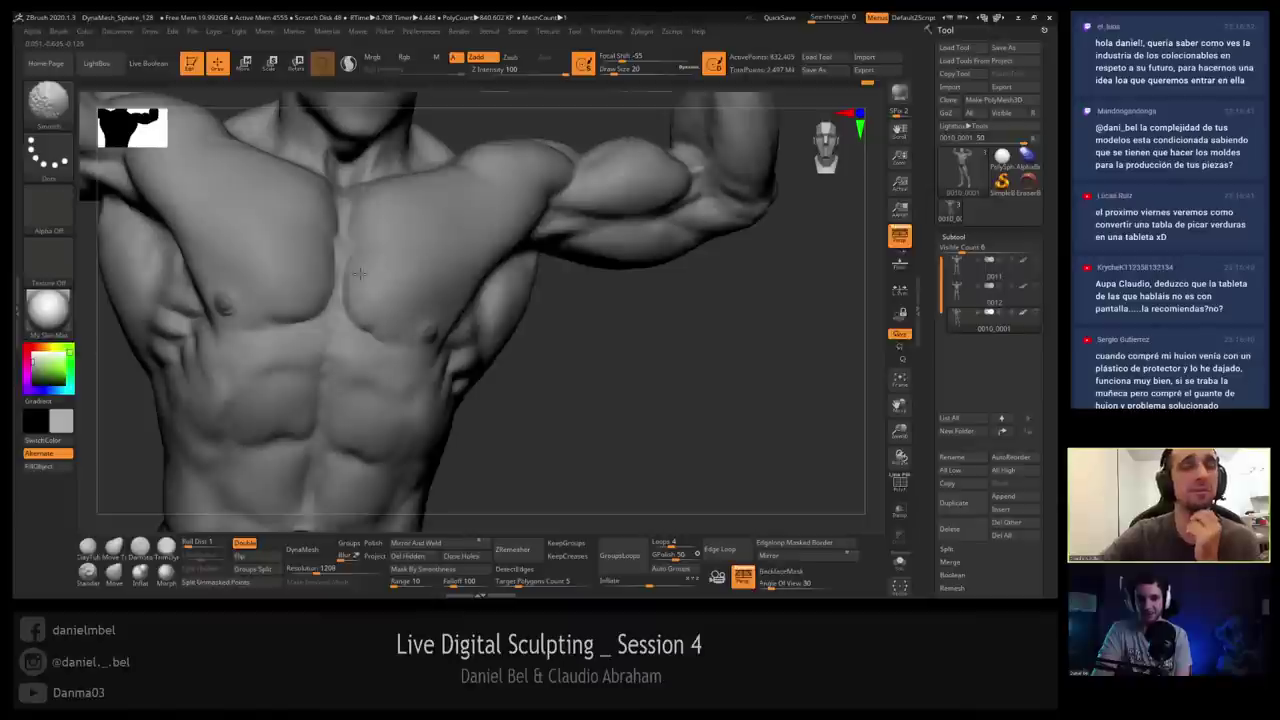
shift+drag(360, 273, 376, 269)
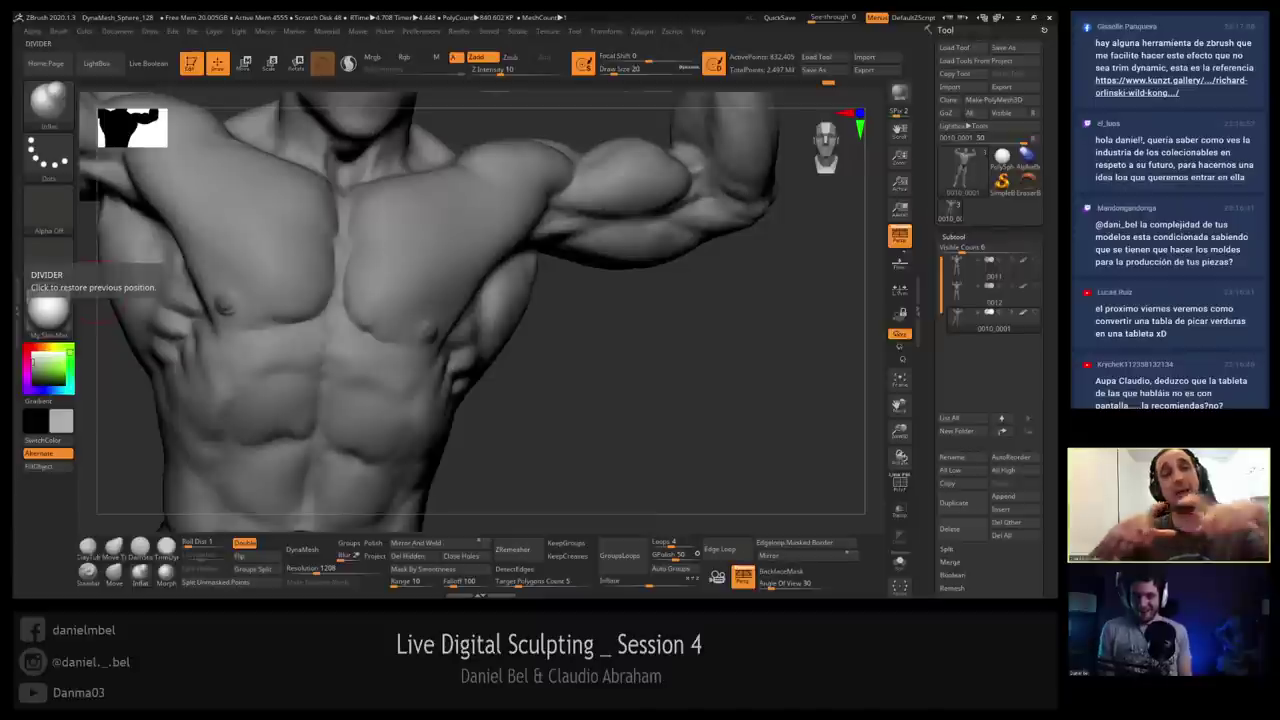
Soften the serratus muscles on the sides of the ribcage with the Smooth brush at draw size 13.
mouse_move(627, 382)
mouse_down()
mouse_move(565, 346)
mouse_move(506, 342)
mouse_up()
key([)
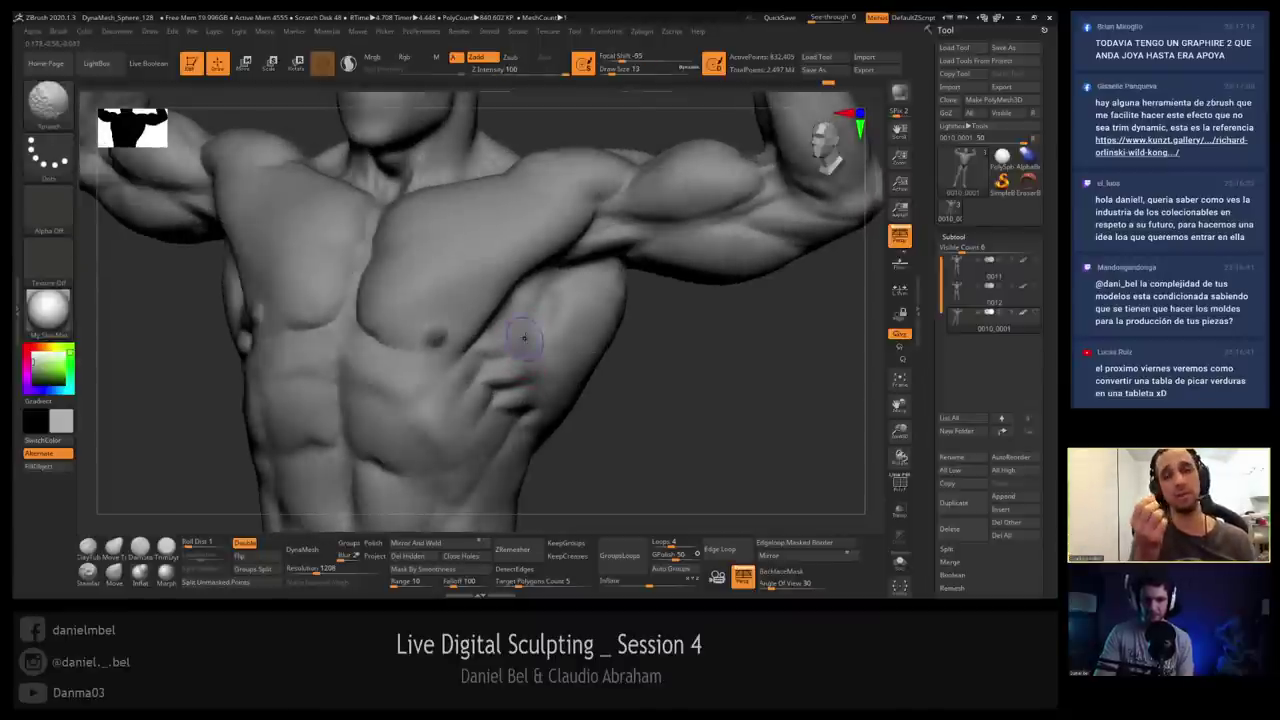
right_drag(552, 322, 625, 323)
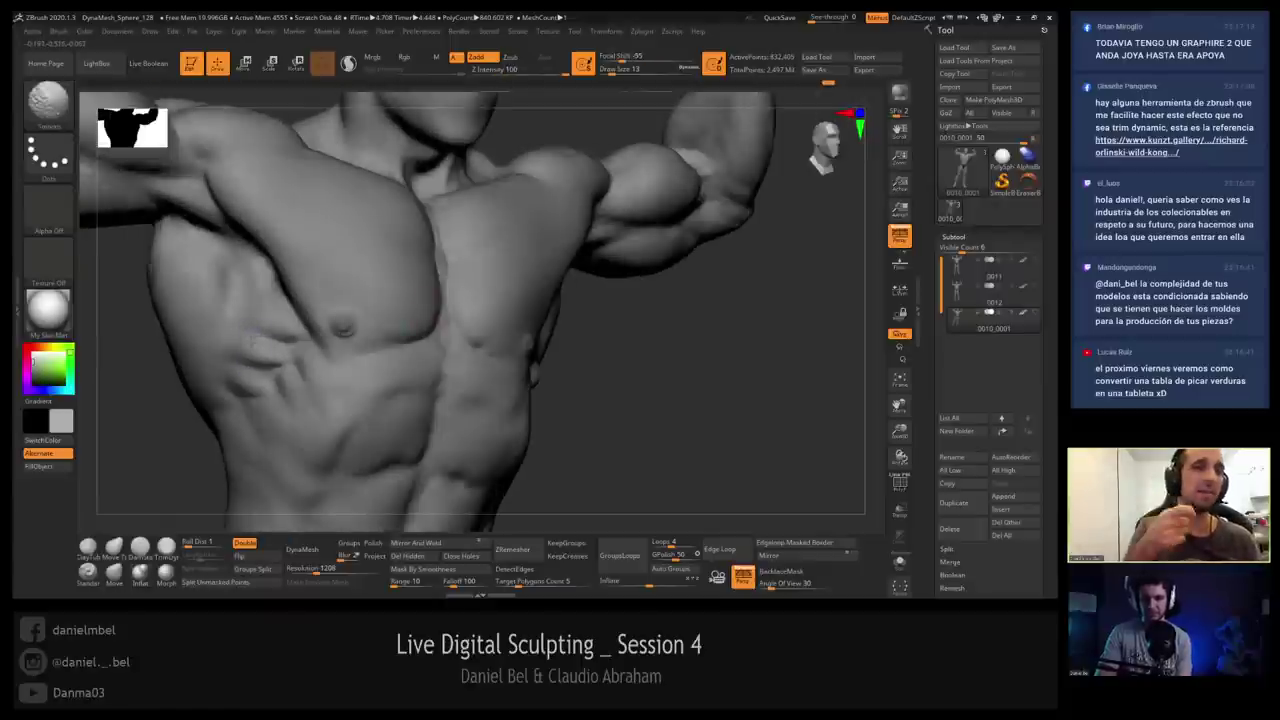
mouse_move(298, 332)
ctrl+right_down()
mouse_move(314, 318)
mouse_move(281, 343)
mouse_move(278, 243)
mouse_move(362, 214)
mouse_move(366, 260)
mouse_move(380, 261)
mouse_move(292, 260)
ctrl+right_up()
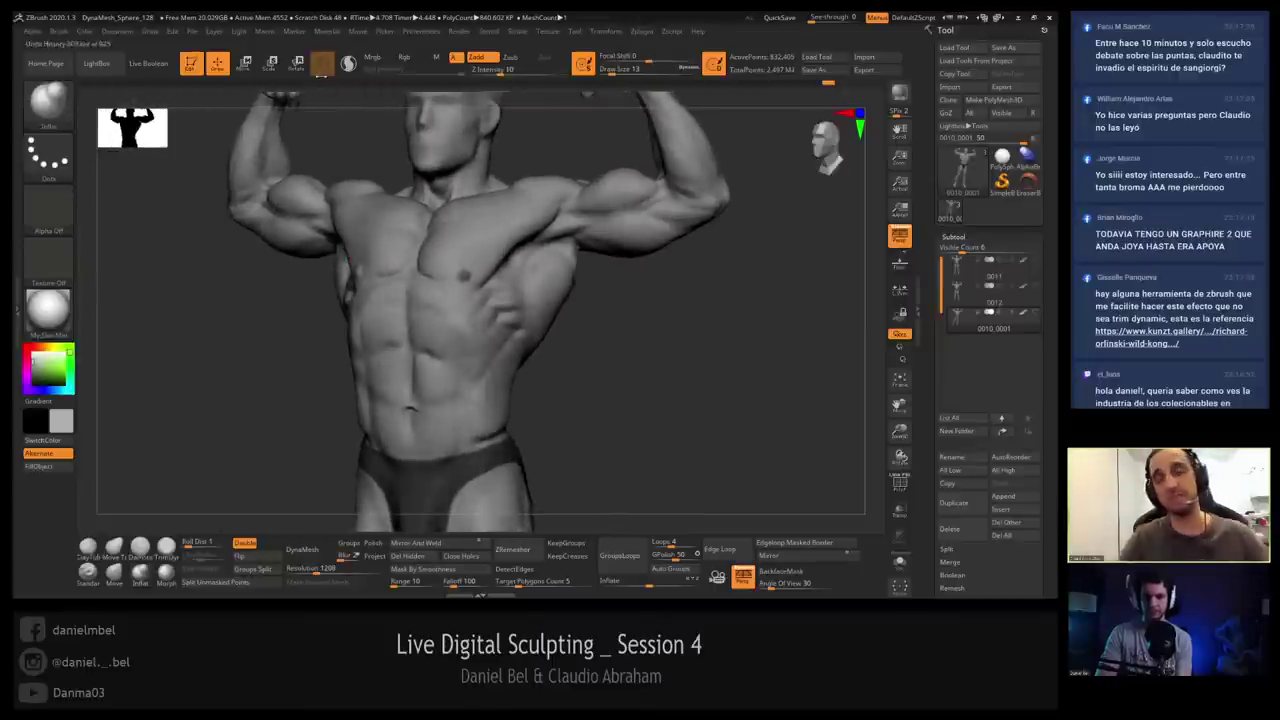
Change the direction of the scene light so it rakes across the torso.
click(240, 32)
drag(271, 76, 272, 71)
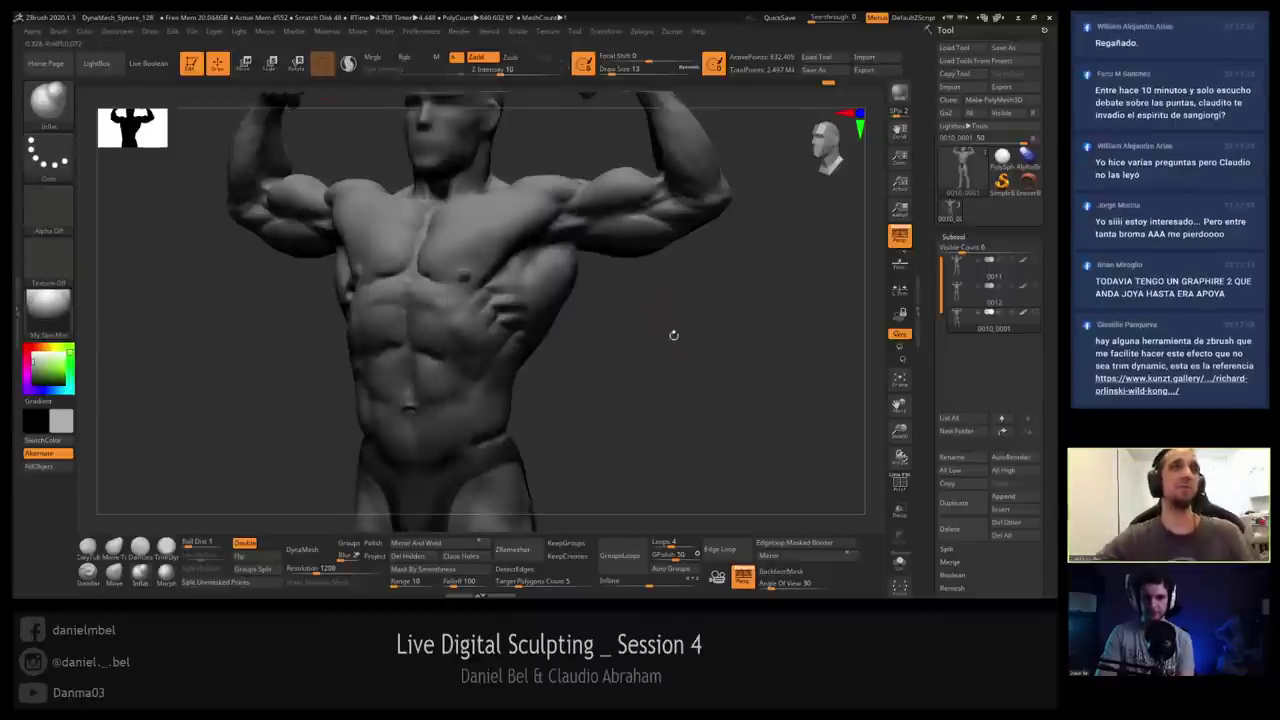
alt+drag(674, 335, 700, 343)
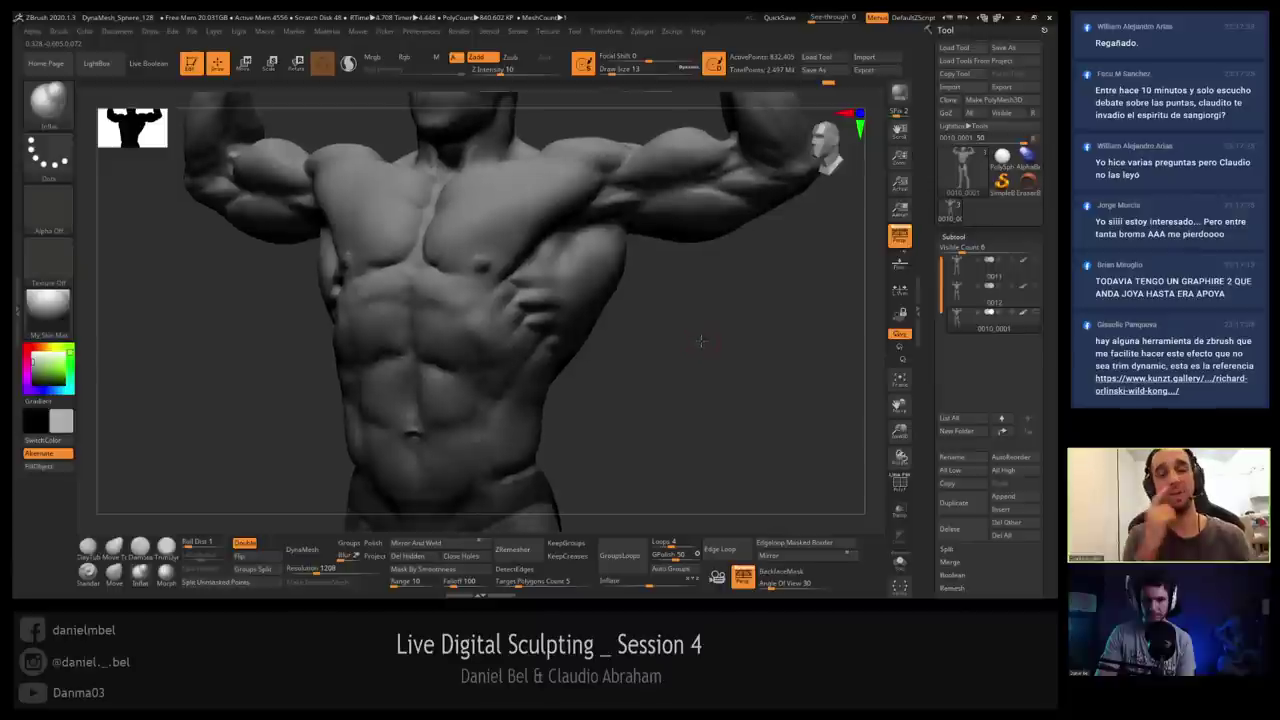
Adjust the specular amount of both shaders, S1 and S2, of the My Skin Mat material.
click(336, 32)
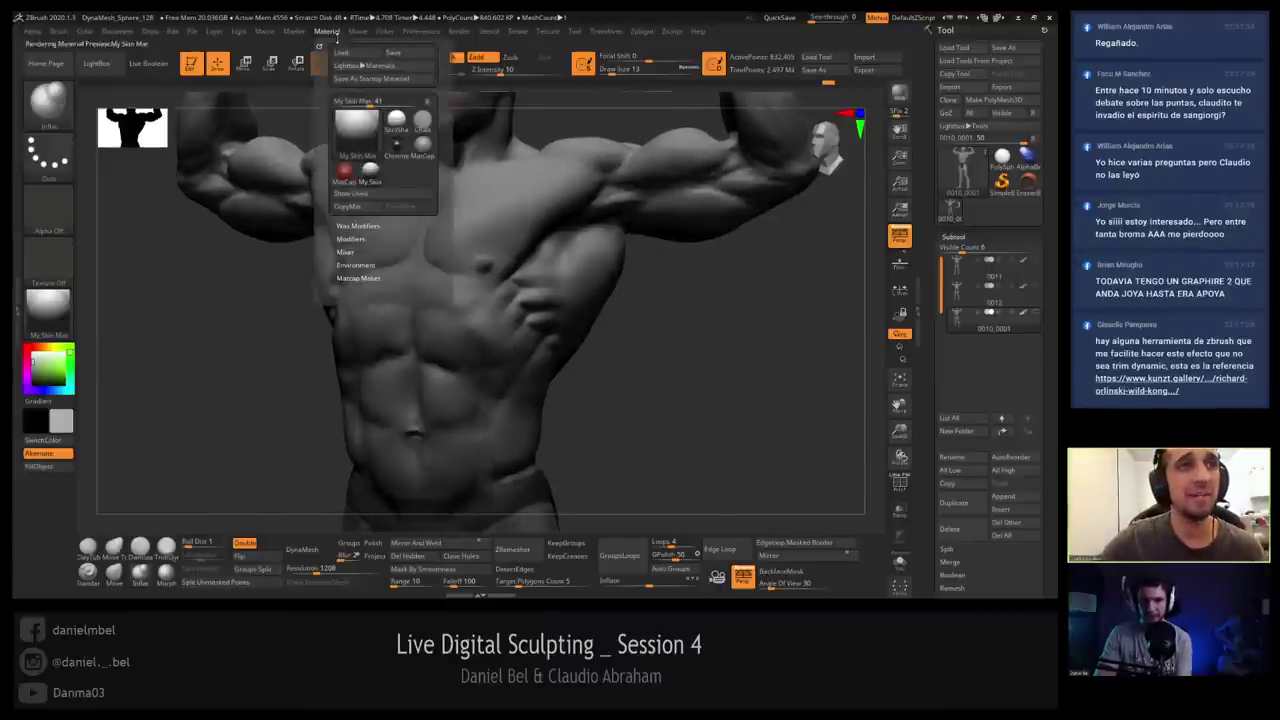
click(350, 239)
drag(357, 316, 362, 316)
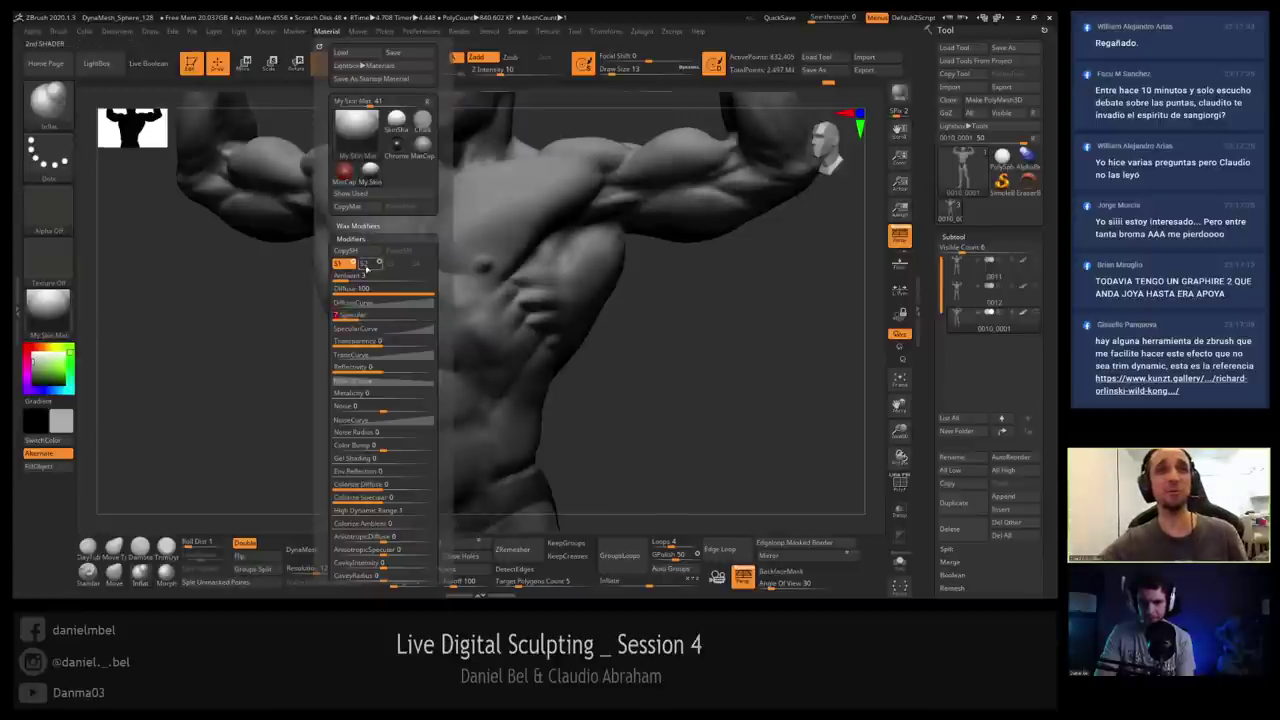
click(365, 264)
click(357, 316)
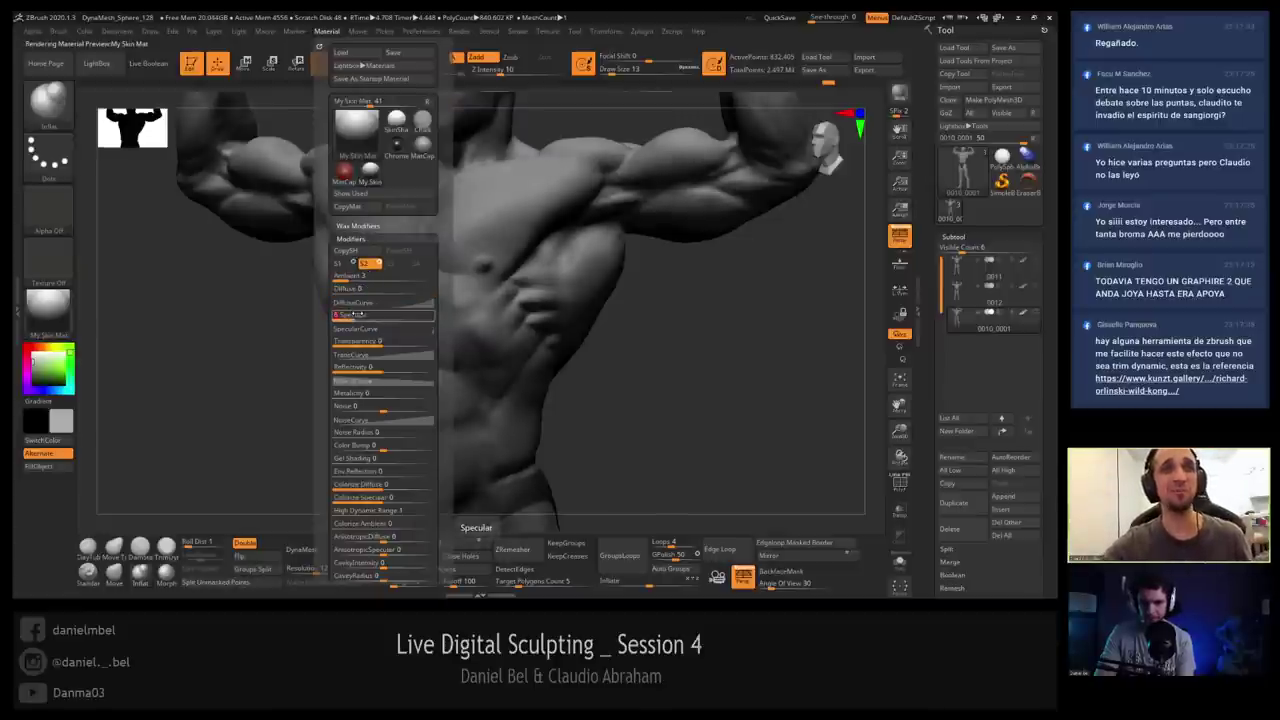
click(357, 315)
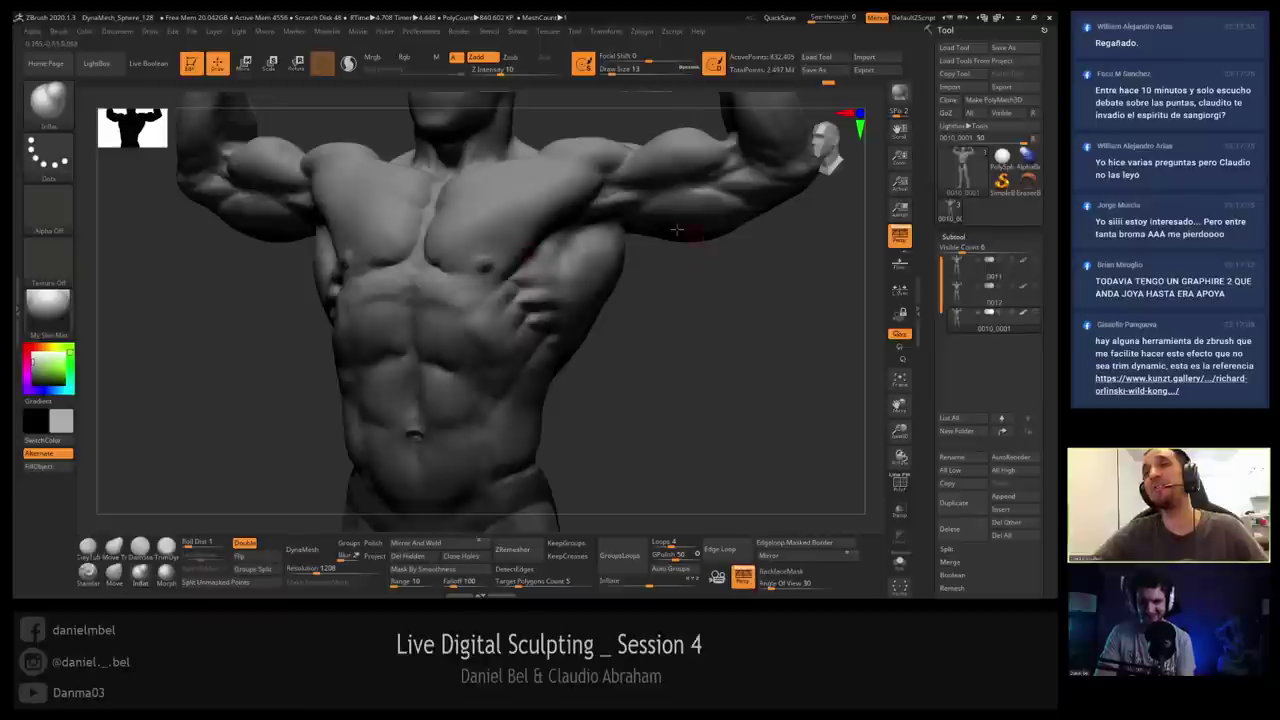
Relight the torso from the side so it casts stronger shadows, and render it in Best quality to judge the forms.
drag(680, 329, 653, 277)
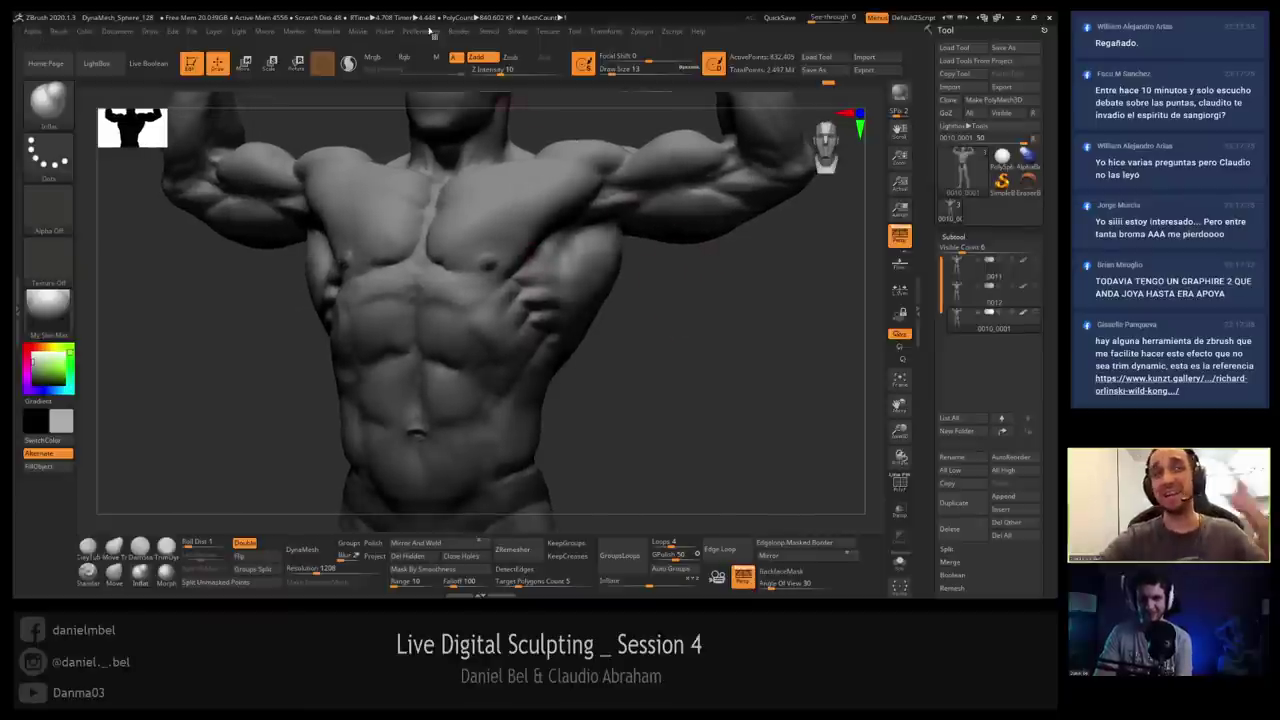
click(460, 31)
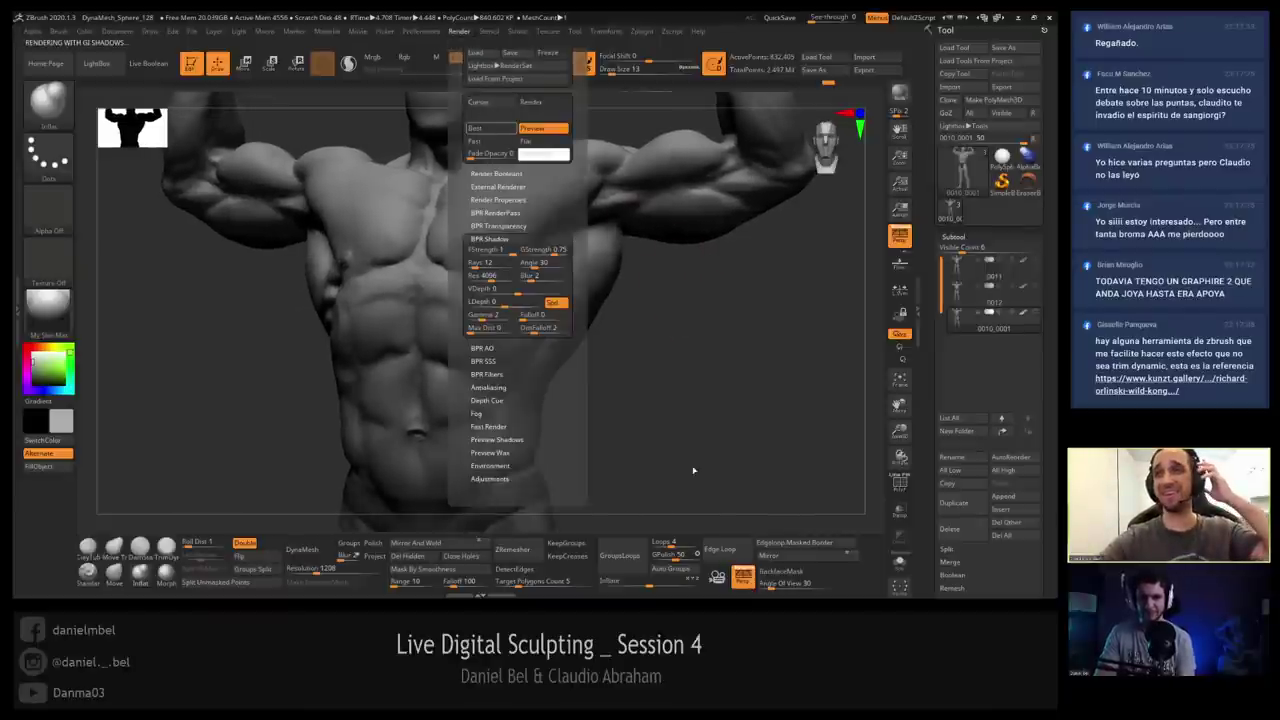
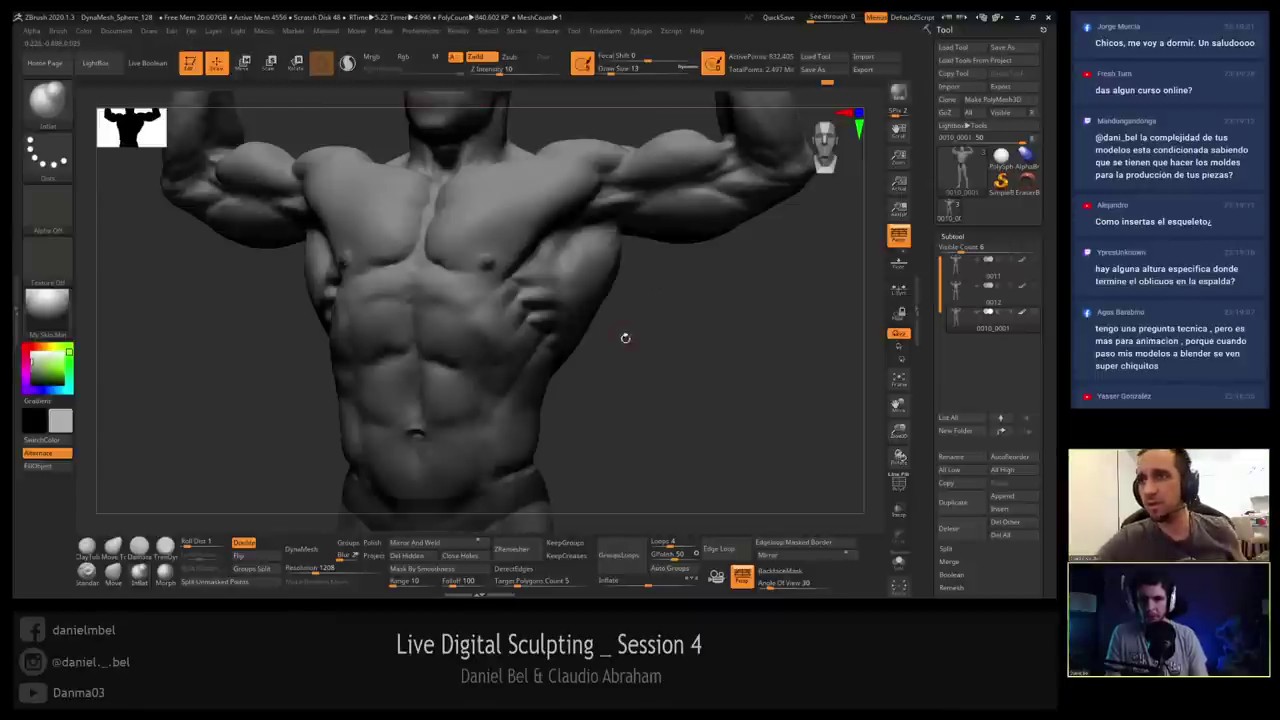
mouse_move(627, 338)
mouse_down()
mouse_move(647, 318)
mouse_move(666, 346)
mouse_move(657, 354)
mouse_move(684, 336)
mouse_move(705, 357)
mouse_up()
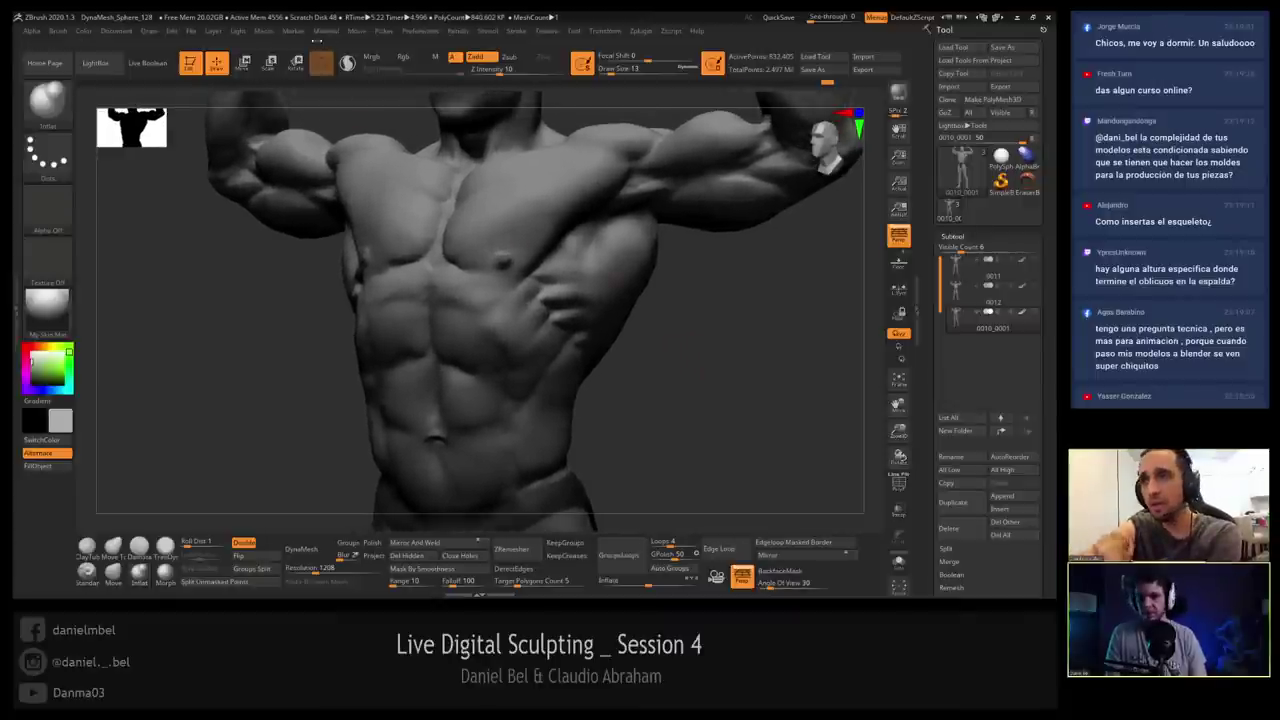
click(238, 31)
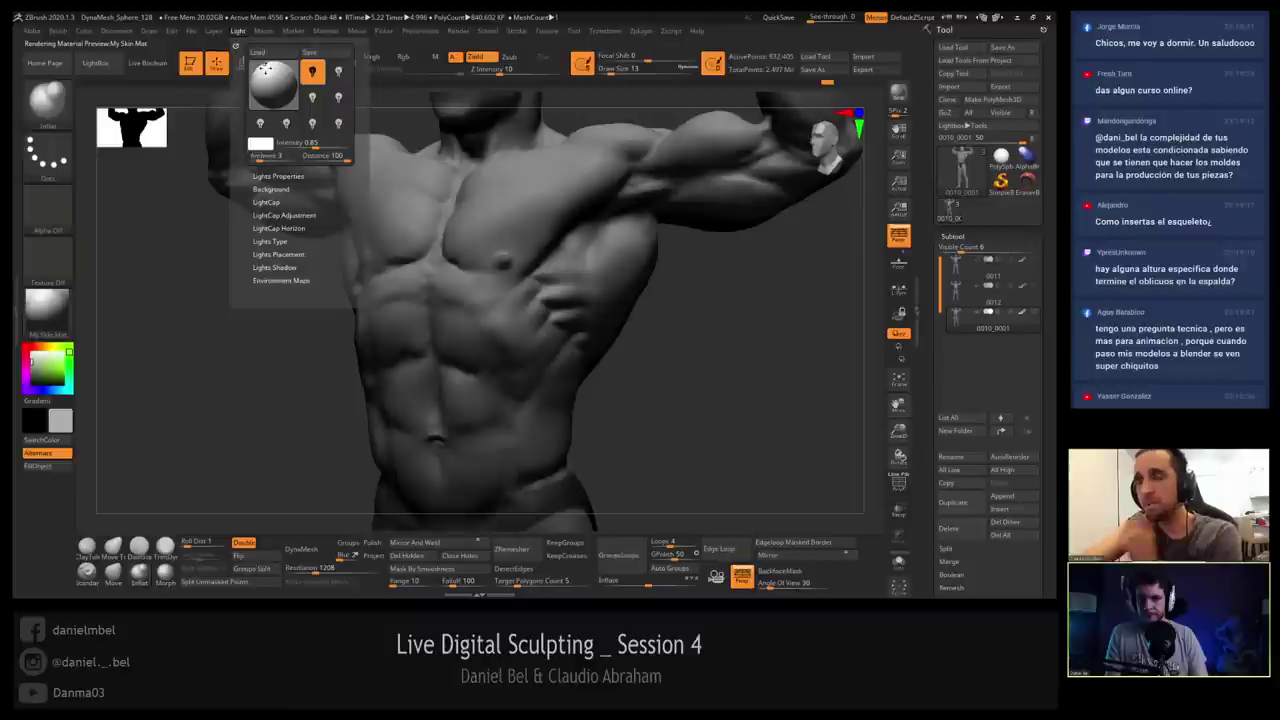
click(266, 70)
drag(266, 70, 287, 74)
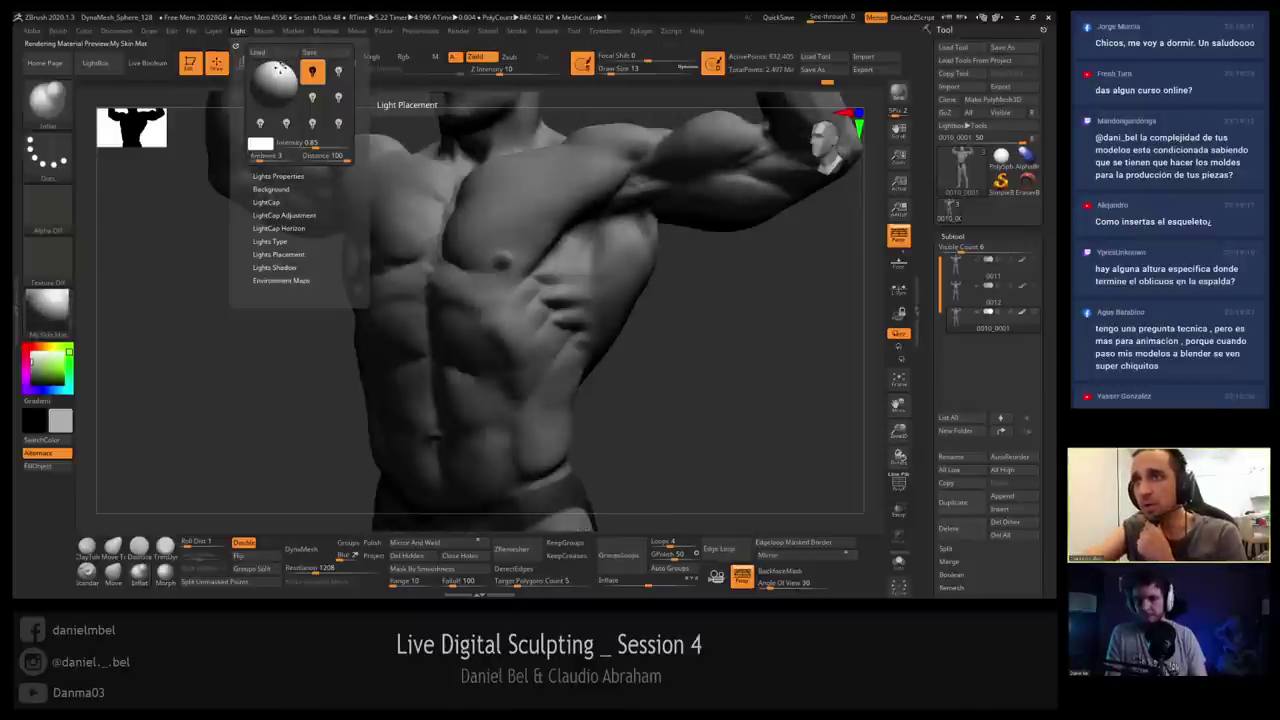
click(458, 31)
click(474, 127)
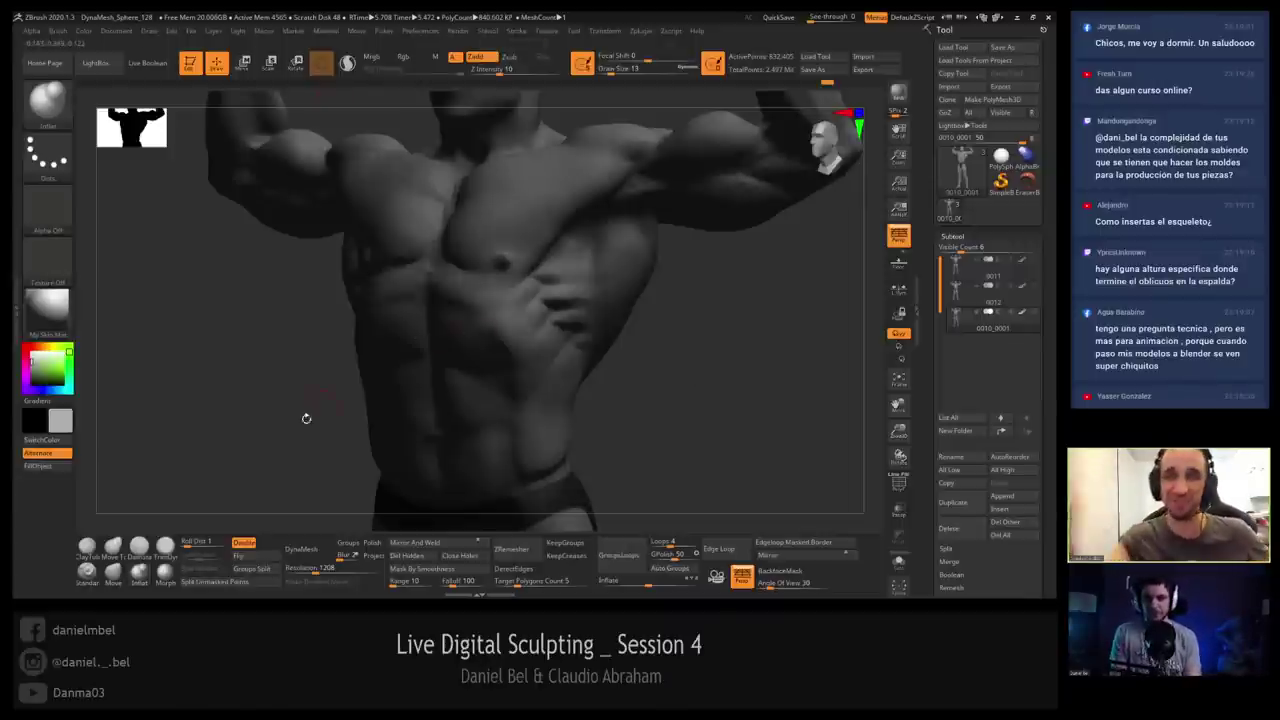
Carve the creases between the serratus muscles under the pectoral with the DamStandard brush at small draw sizes.
mouse_move(545, 302)
right_down()
mouse_move(562, 280)
mouse_move(542, 257)
right_up()
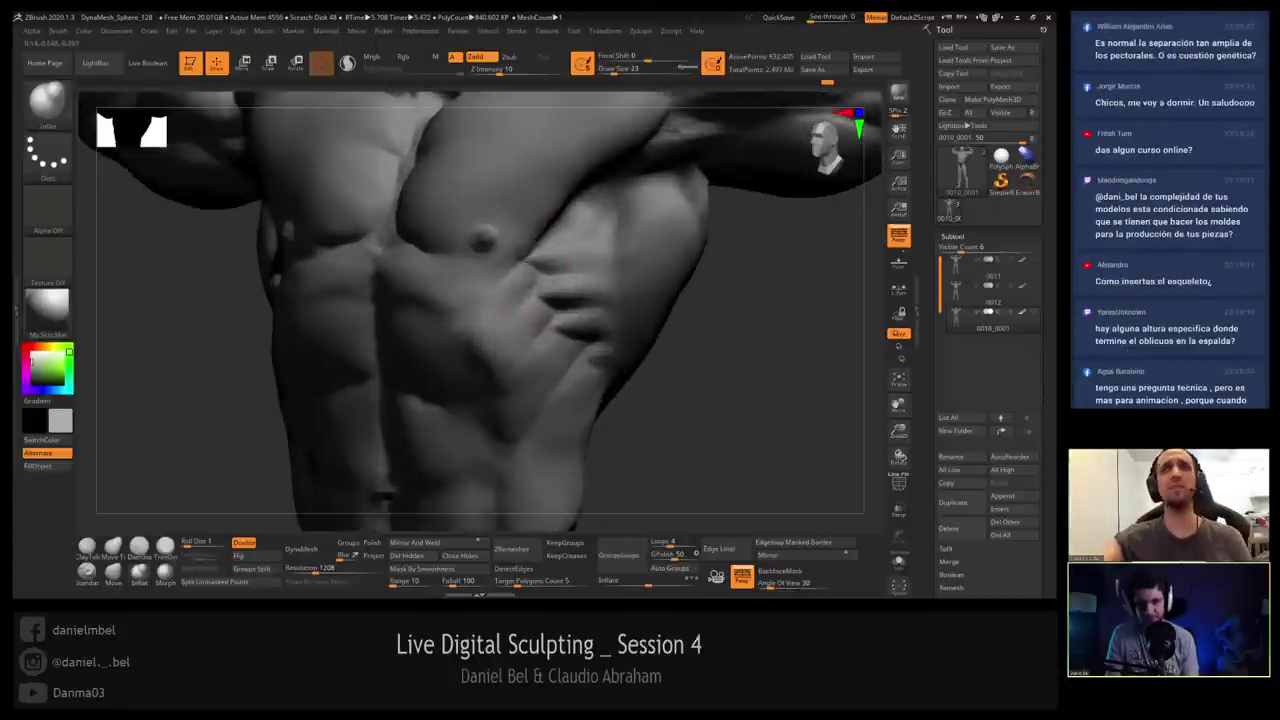
click(140, 546)
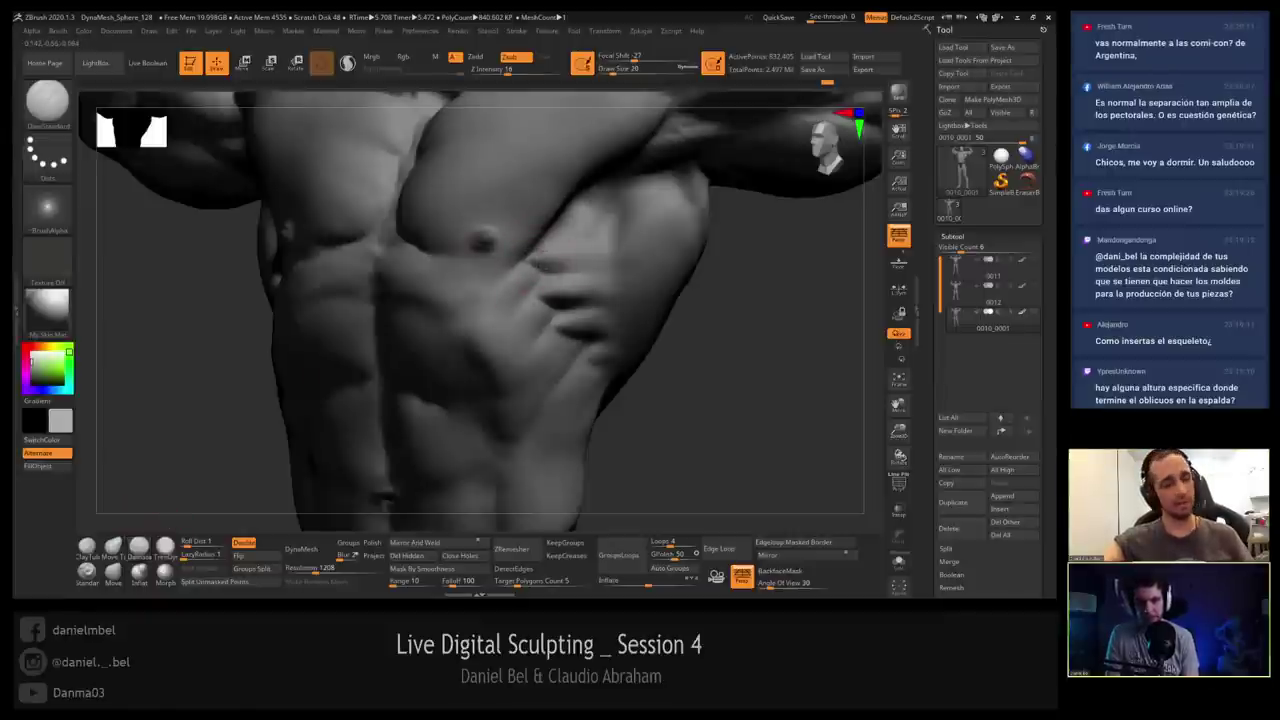
mouse_move(545, 268)
right_down()
mouse_move(575, 258)
mouse_move(556, 250)
mouse_move(537, 271)
mouse_move(548, 198)
mouse_move(563, 290)
mouse_move(566, 268)
mouse_move(552, 290)
mouse_move(533, 248)
right_up()
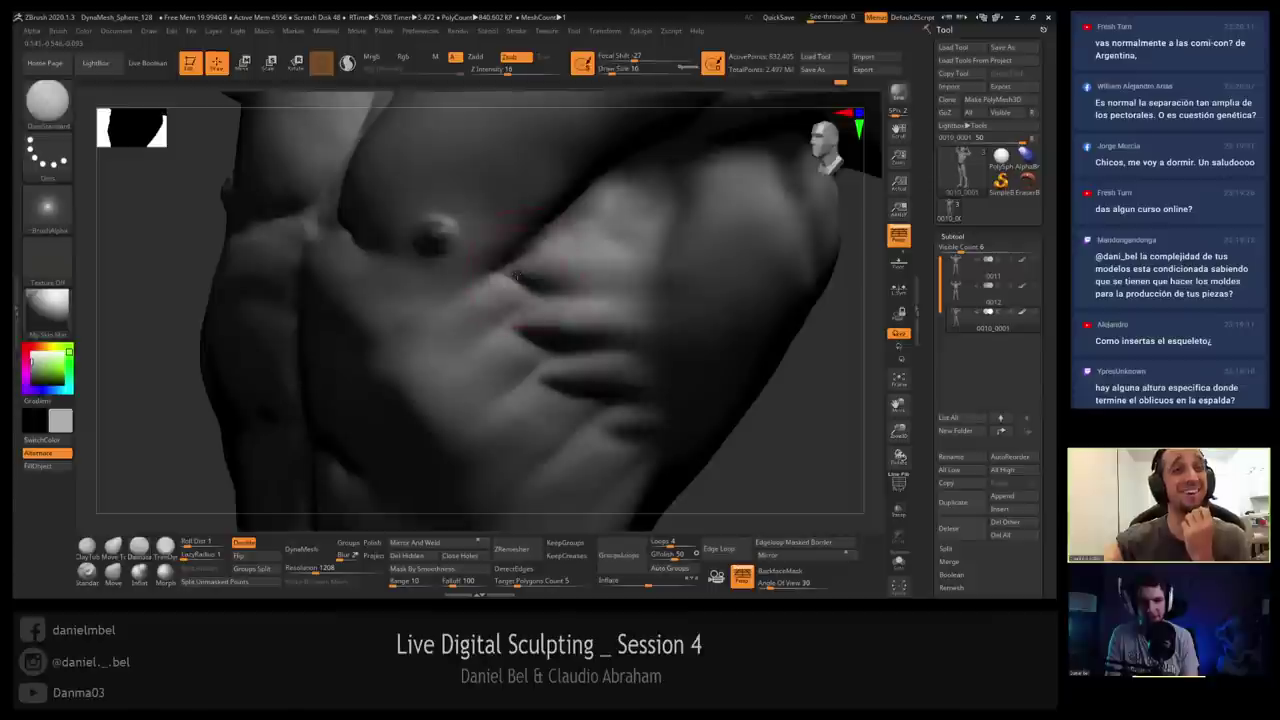
key(shift)
mouse_move(522, 274)
right_down()
mouse_move(556, 288)
mouse_move(540, 262)
mouse_move(548, 306)
mouse_move(532, 293)
mouse_move(552, 288)
right_up()
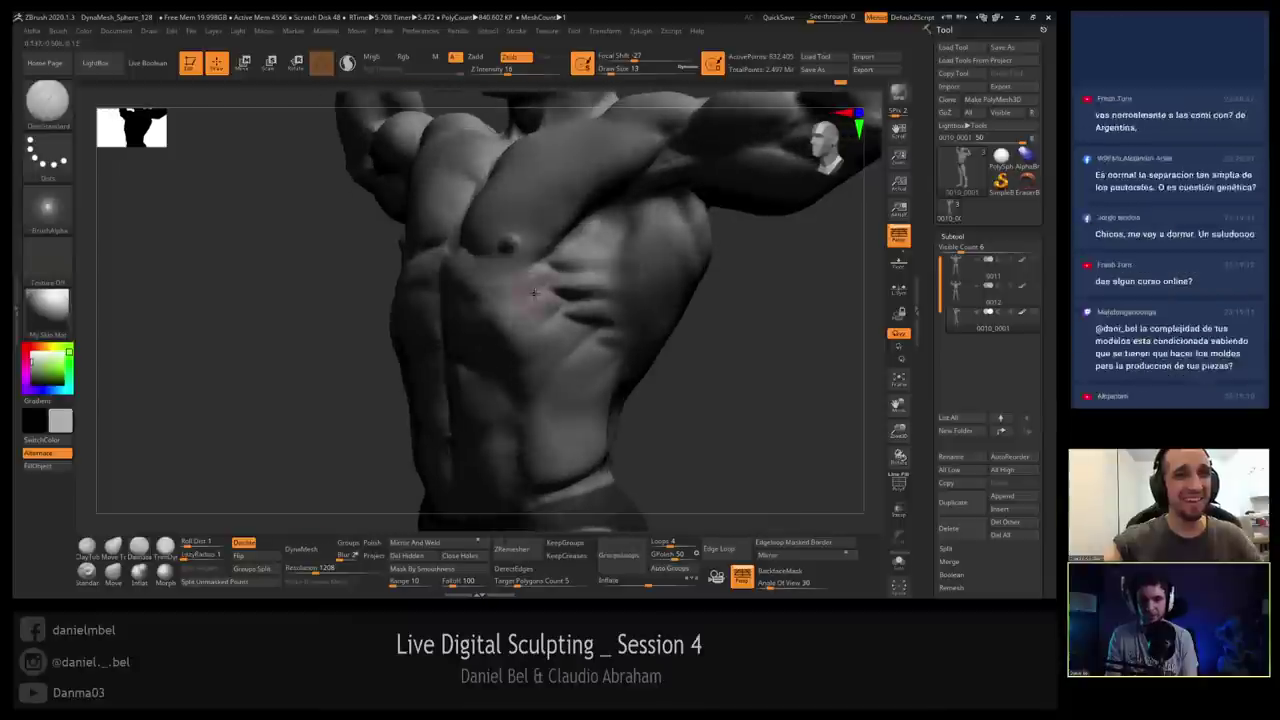
Set the DamStandard brush to draw size 31 and focal shift 0 for work around the serratus.
key(space)
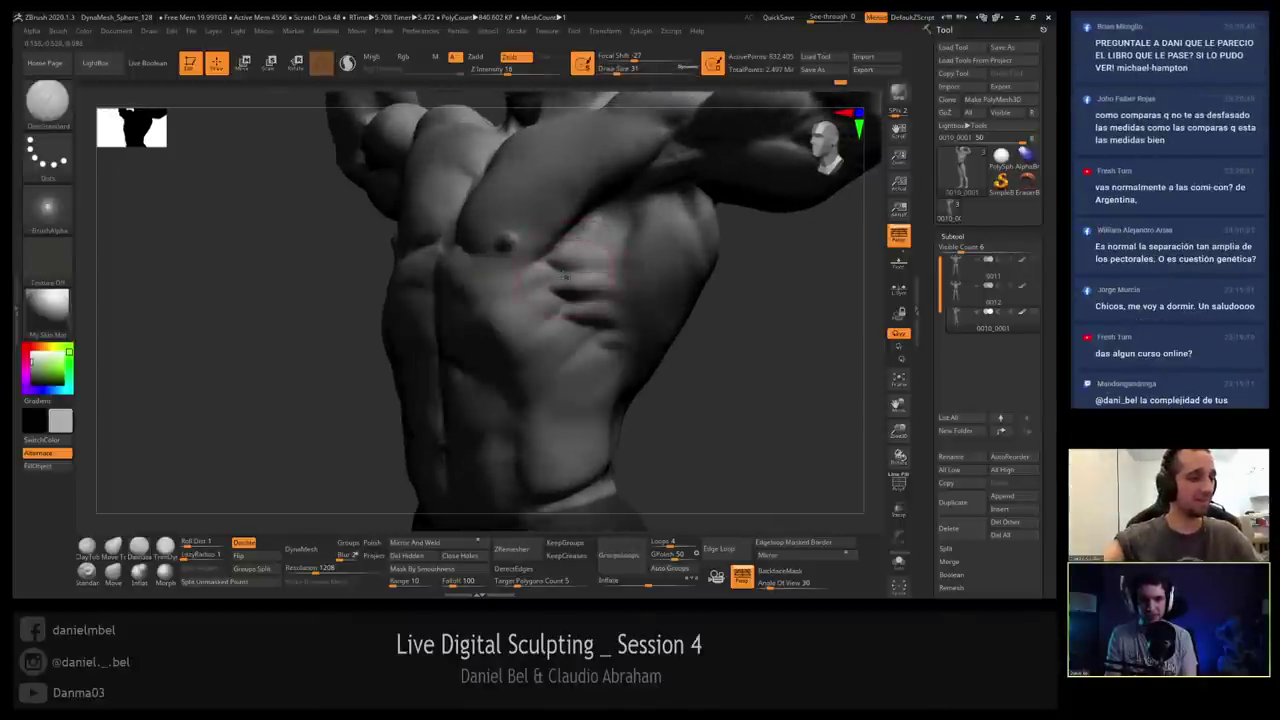
right_drag(618, 264, 550, 290)
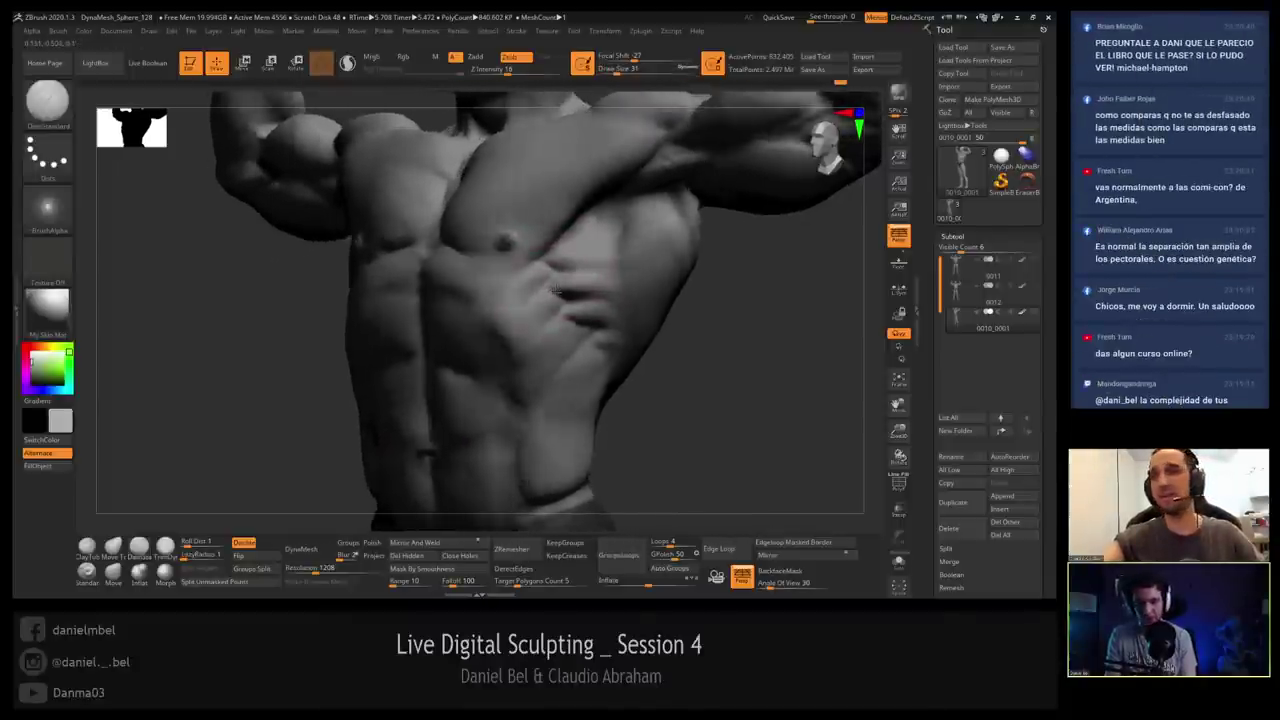
key(space)
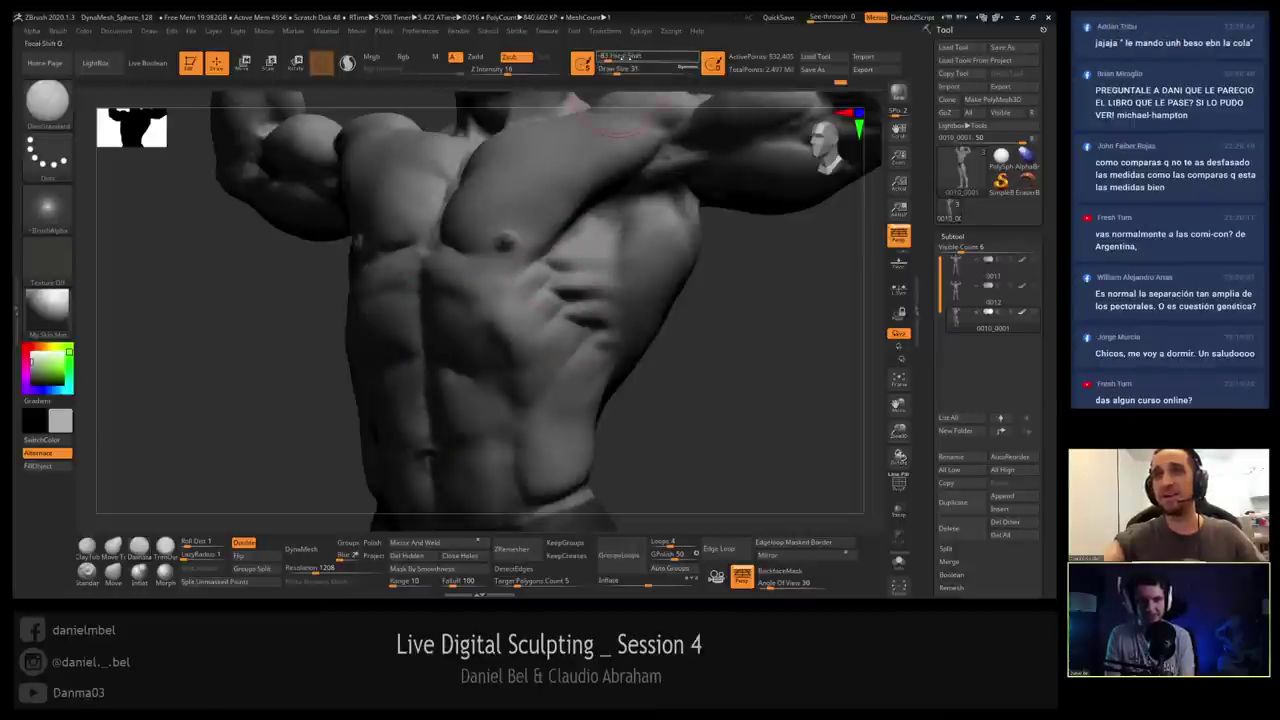
drag(622, 57, 648, 56)
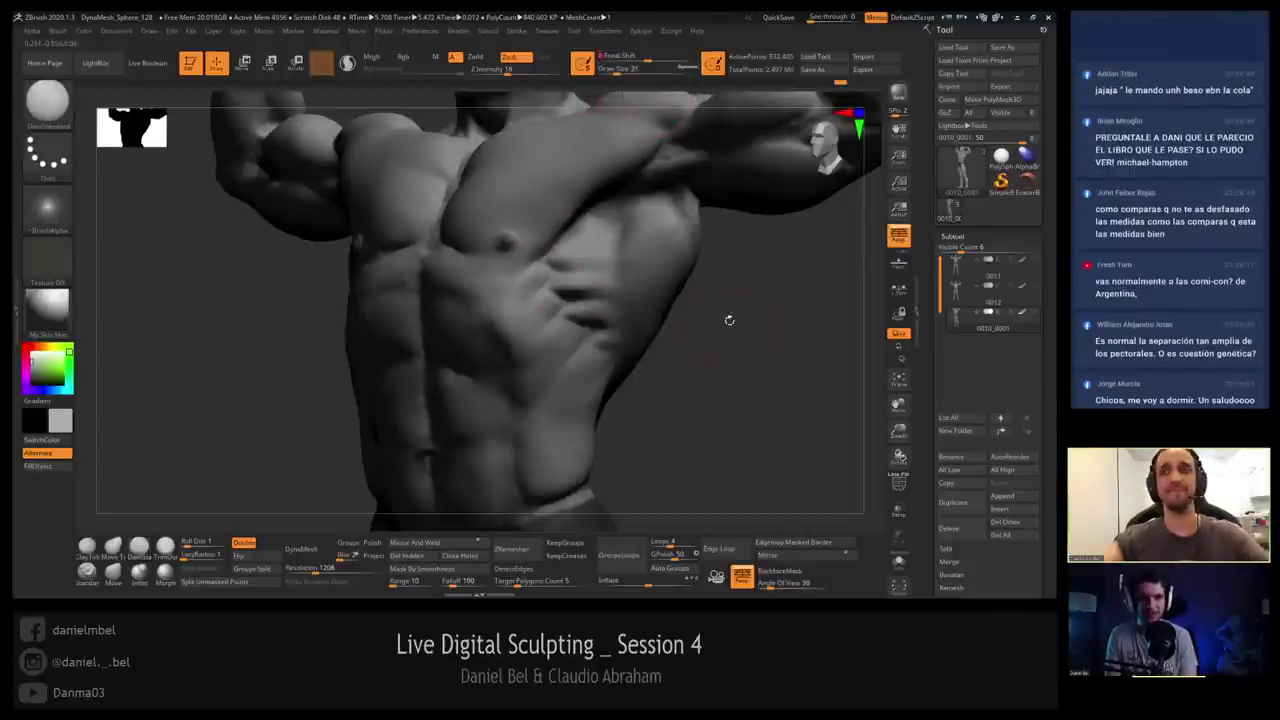
drag(730, 319, 737, 346)
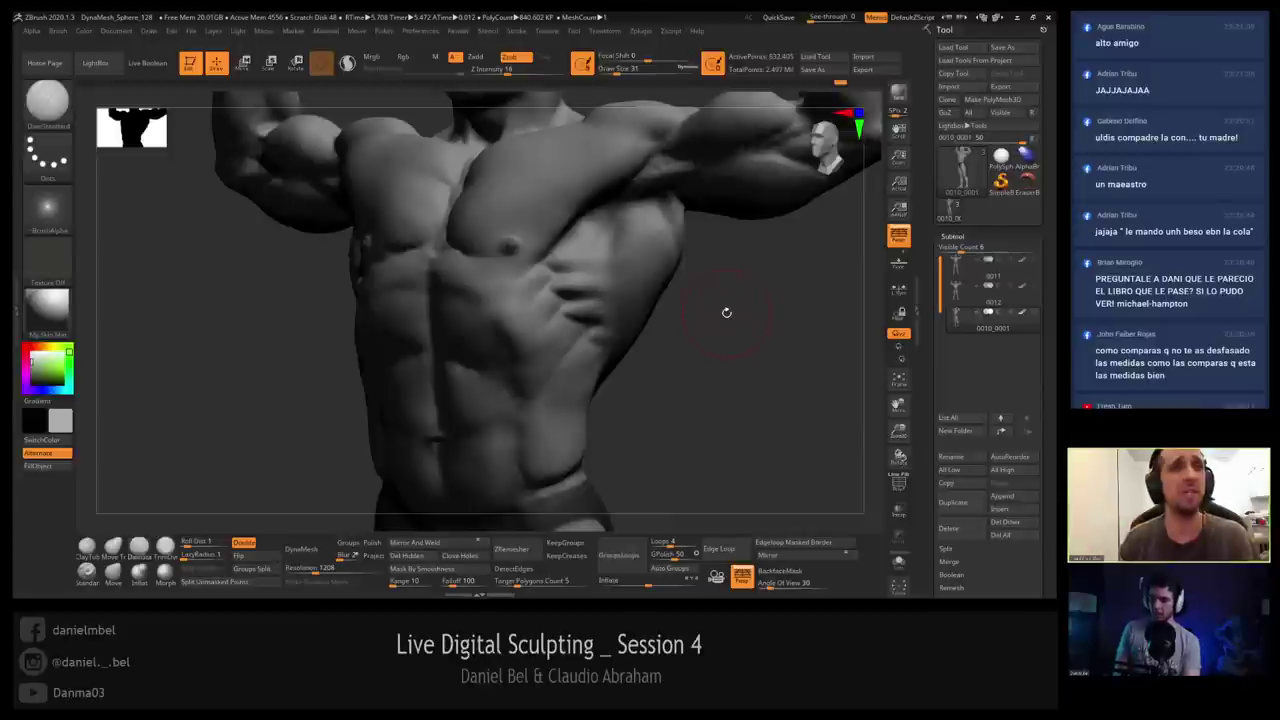
Move the scene light to the front so the whole torso is evenly lit.
click(238, 31)
click(273, 82)
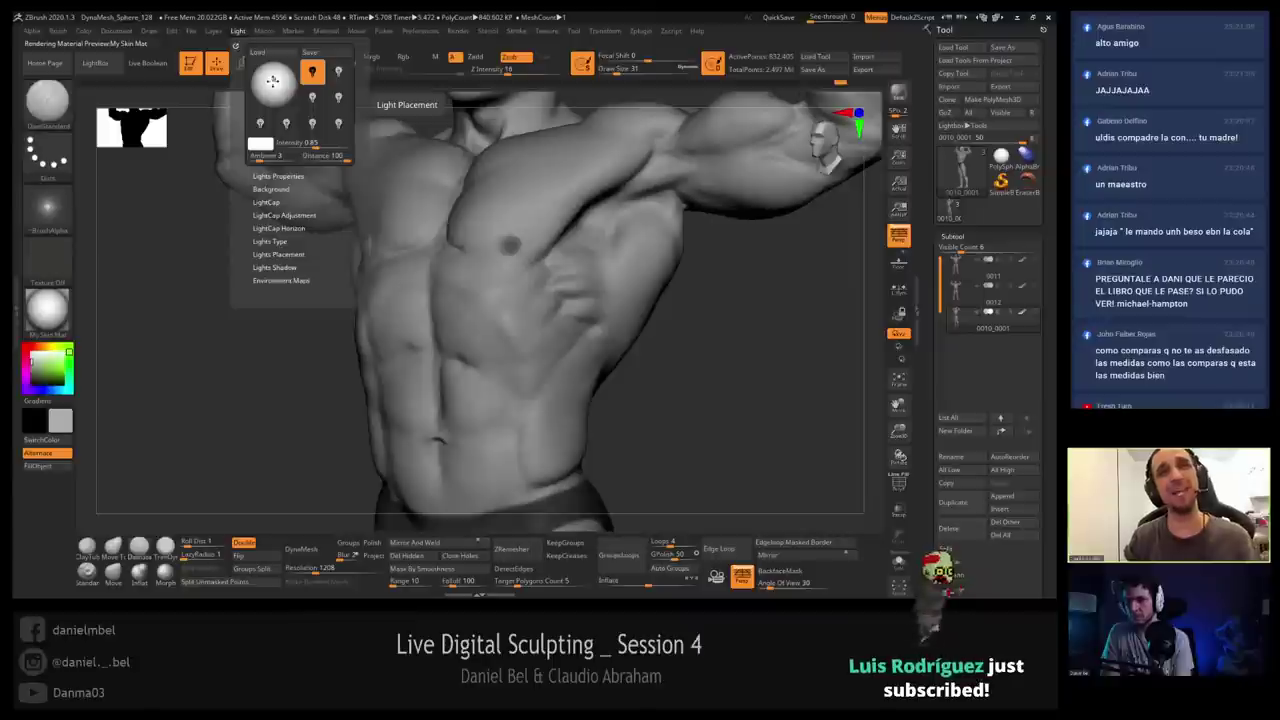
click(274, 82)
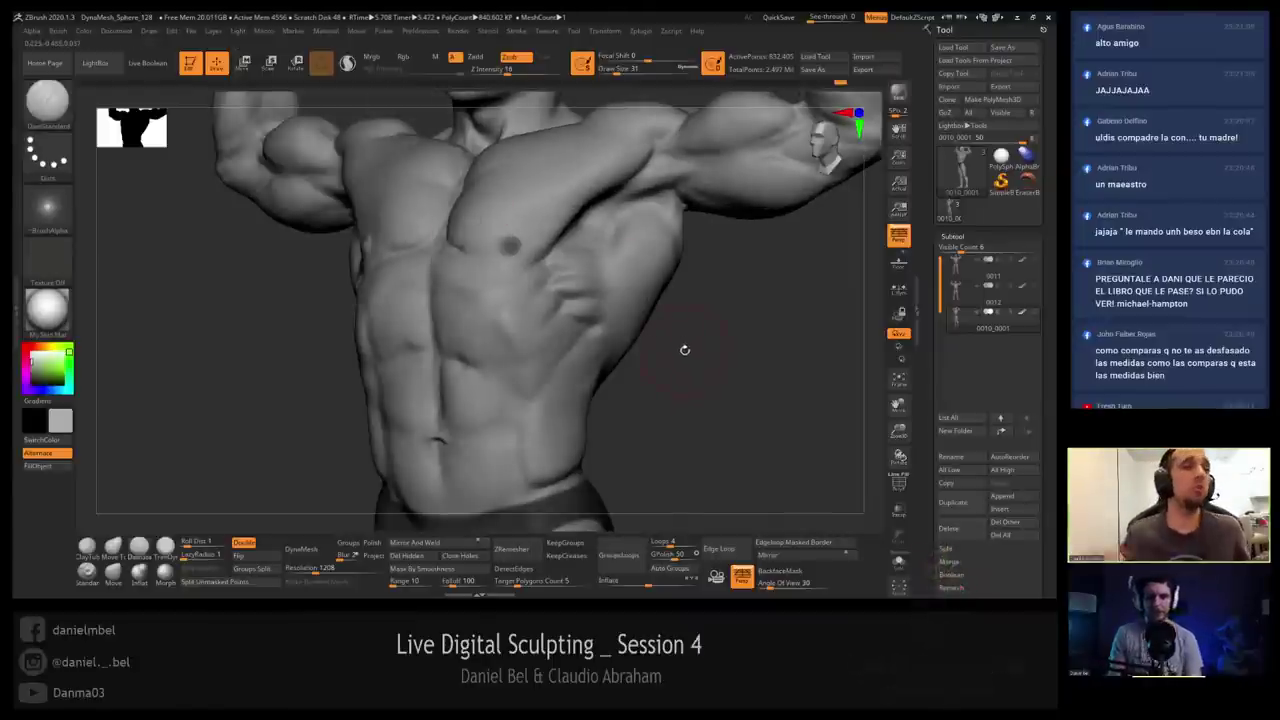
drag(719, 357, 705, 370)
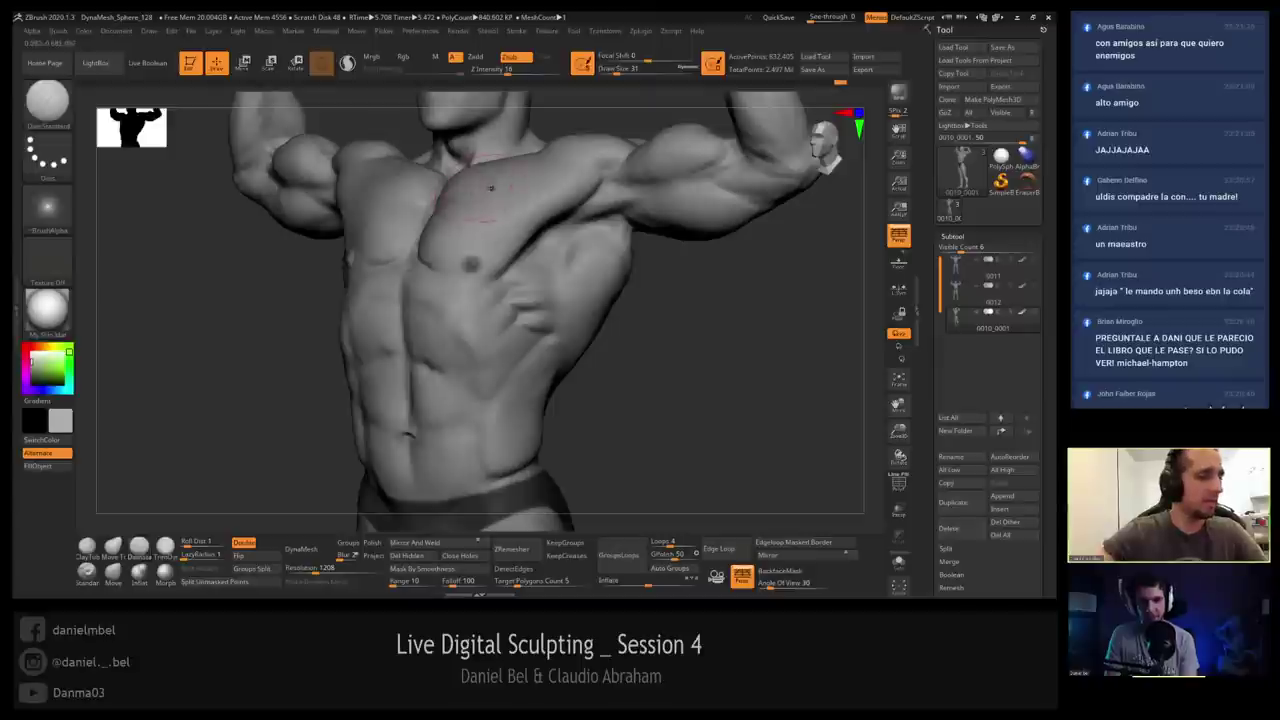
Refine the fine creases at the armpit and along the lower serratus with the DamStandard brush at draw size 9.
key(s)
key(s)
click(597, 213)
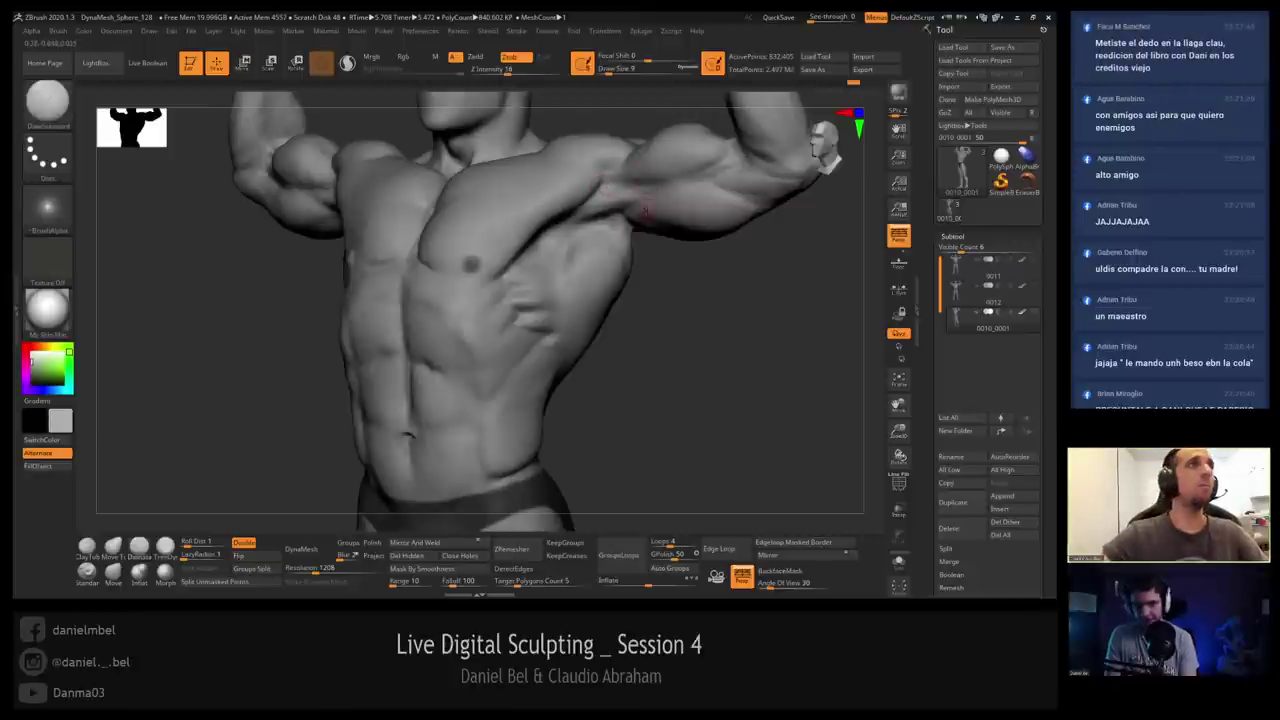
drag(676, 331, 689, 334)
drag(602, 368, 498, 337)
mouse_move(498, 337)
ctrl+right_down()
mouse_move(506, 364)
mouse_move(496, 342)
ctrl+right_up()
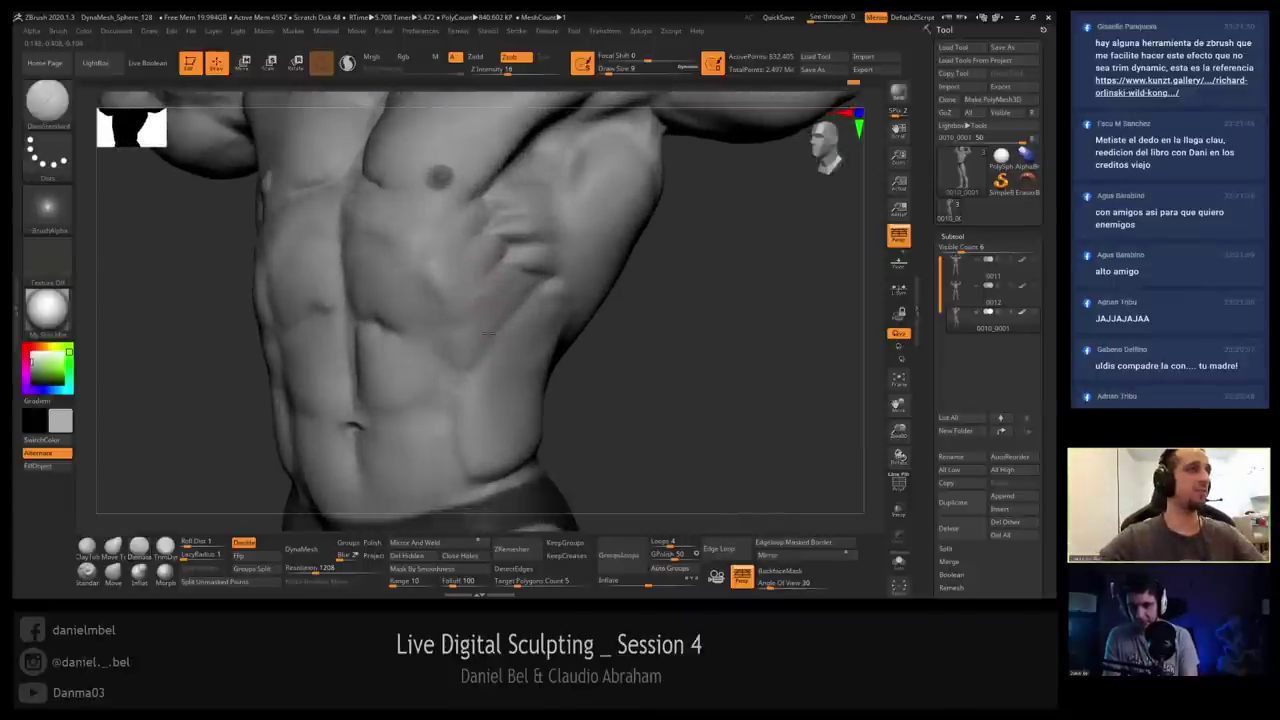
drag(489, 333, 492, 300)
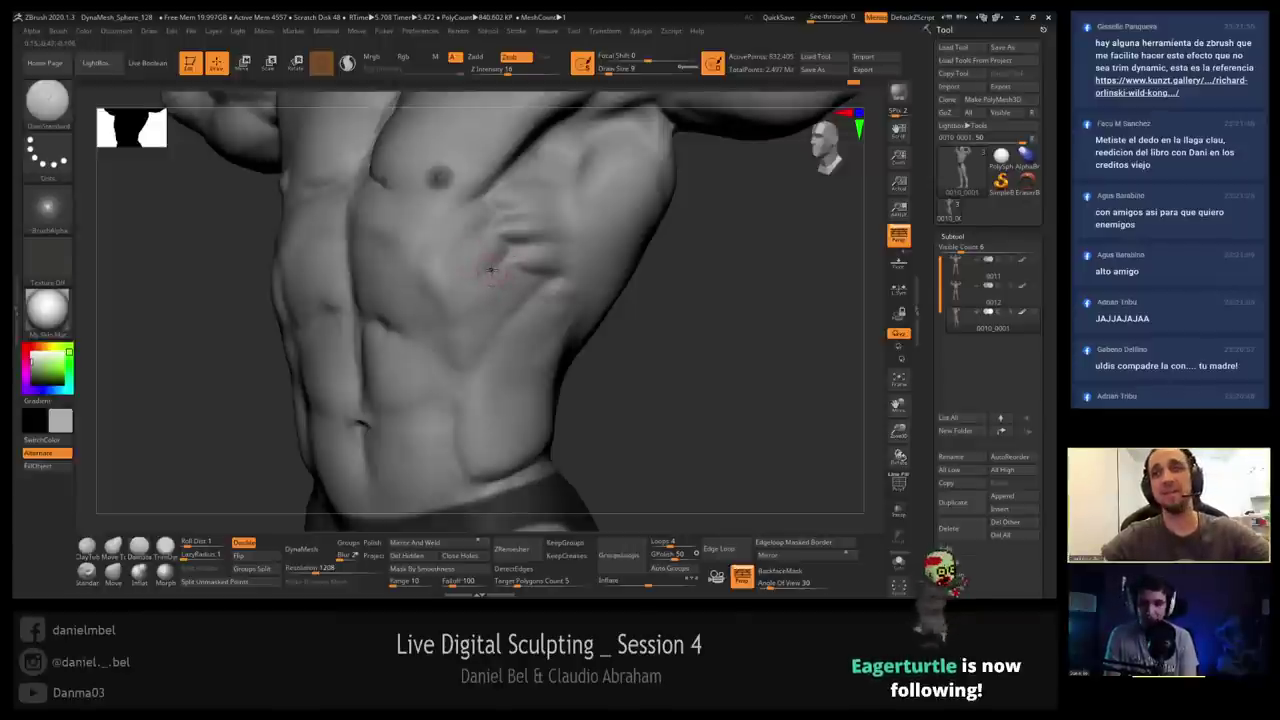
Sharpen the transition between the ribcage, serratus and oblique with DamStandard strokes.
right_drag(513, 252, 498, 255)
key(s)
mouse_move(502, 257)
mouse_down()
mouse_move(462, 292)
mouse_move(465, 213)
mouse_move(447, 224)
mouse_up()
key(s)
key(s)
right_drag(469, 254, 469, 297)
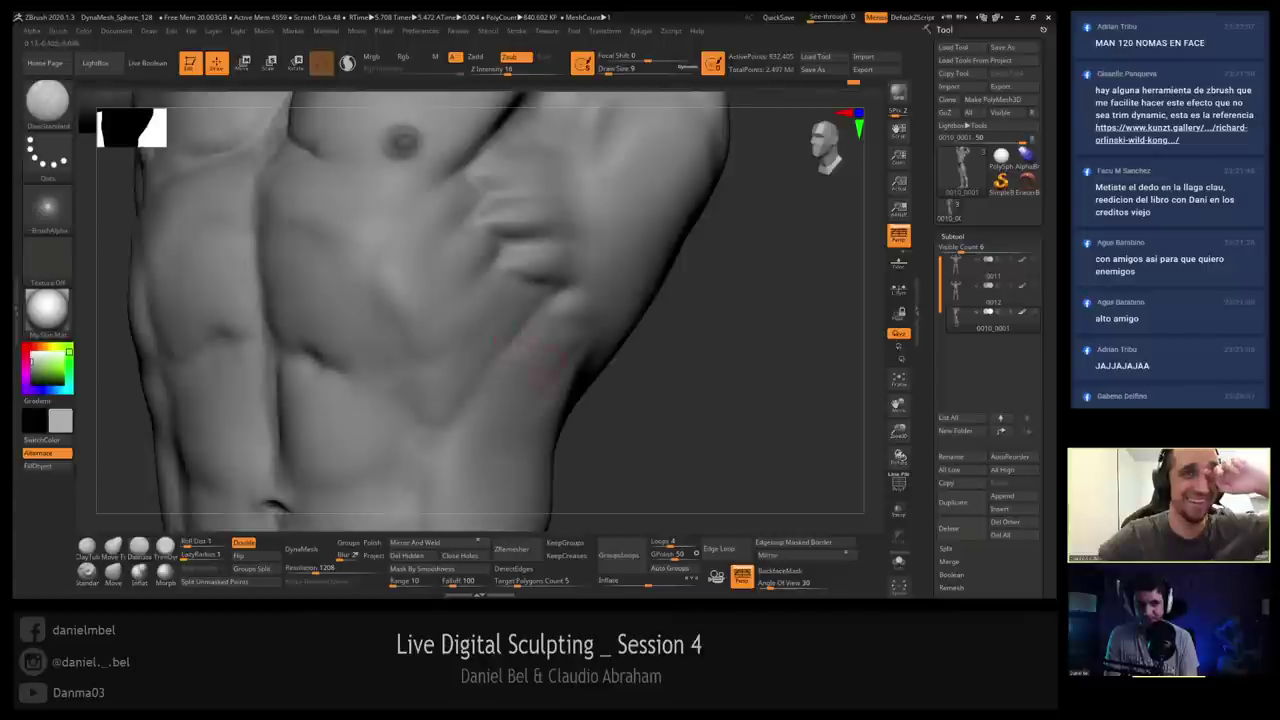
Define the side of the waist between oblique and latissimus with the DamStandard brush at draw size 35, reduced to 23.
right_drag(530, 364, 569, 361)
key(s)
drag(569, 361, 580, 357)
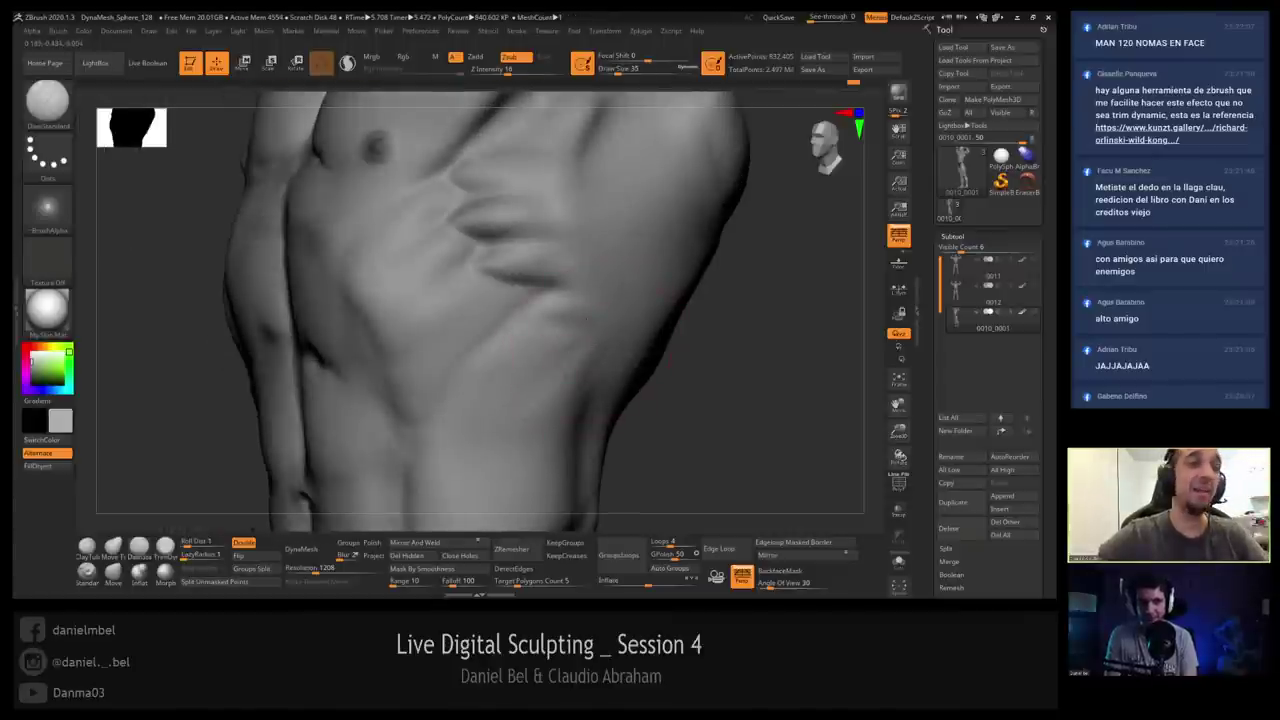
right_drag(640, 390, 566, 384)
key(s)
drag(606, 362, 588, 400)
mouse_move(583, 408)
right_down()
mouse_move(617, 416)
mouse_move(498, 331)
mouse_move(484, 298)
mouse_move(500, 270)
mouse_move(498, 300)
mouse_move(477, 305)
mouse_move(490, 284)
right_up()
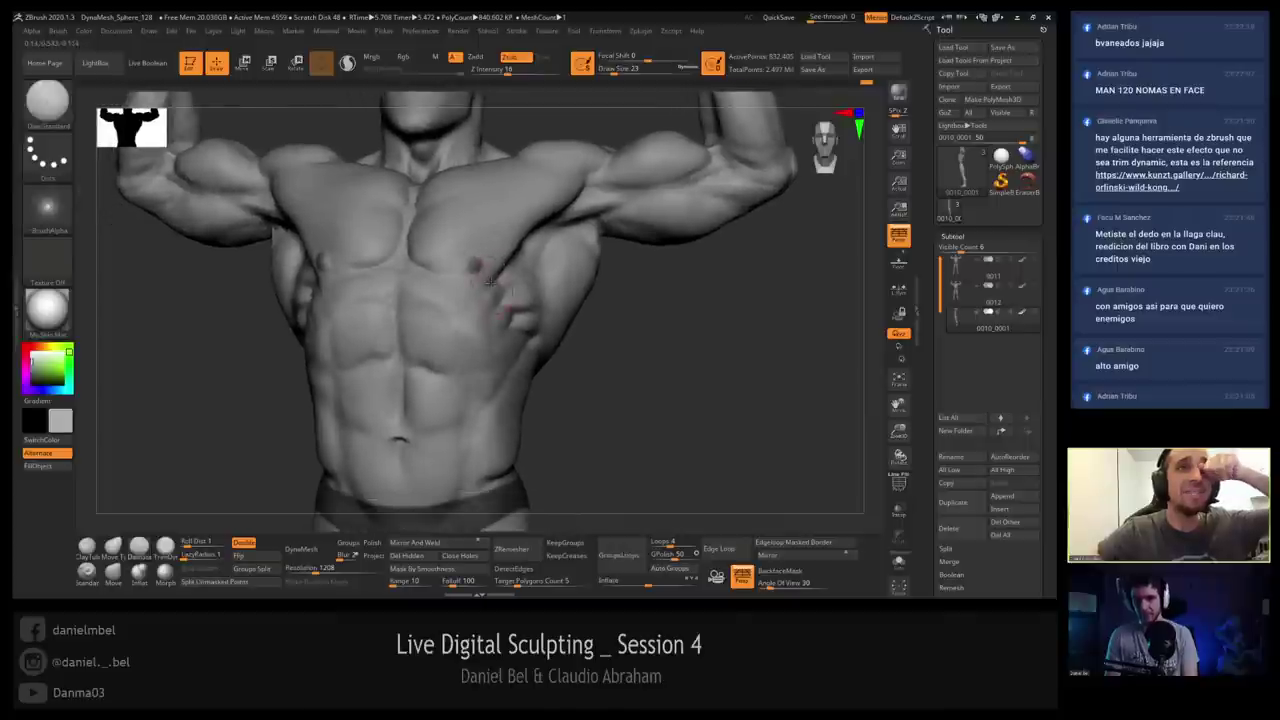
Mask the whole figure and clear the mask again, and pick a tan skin tone as the main colour.
ctrl+click(115, 306)
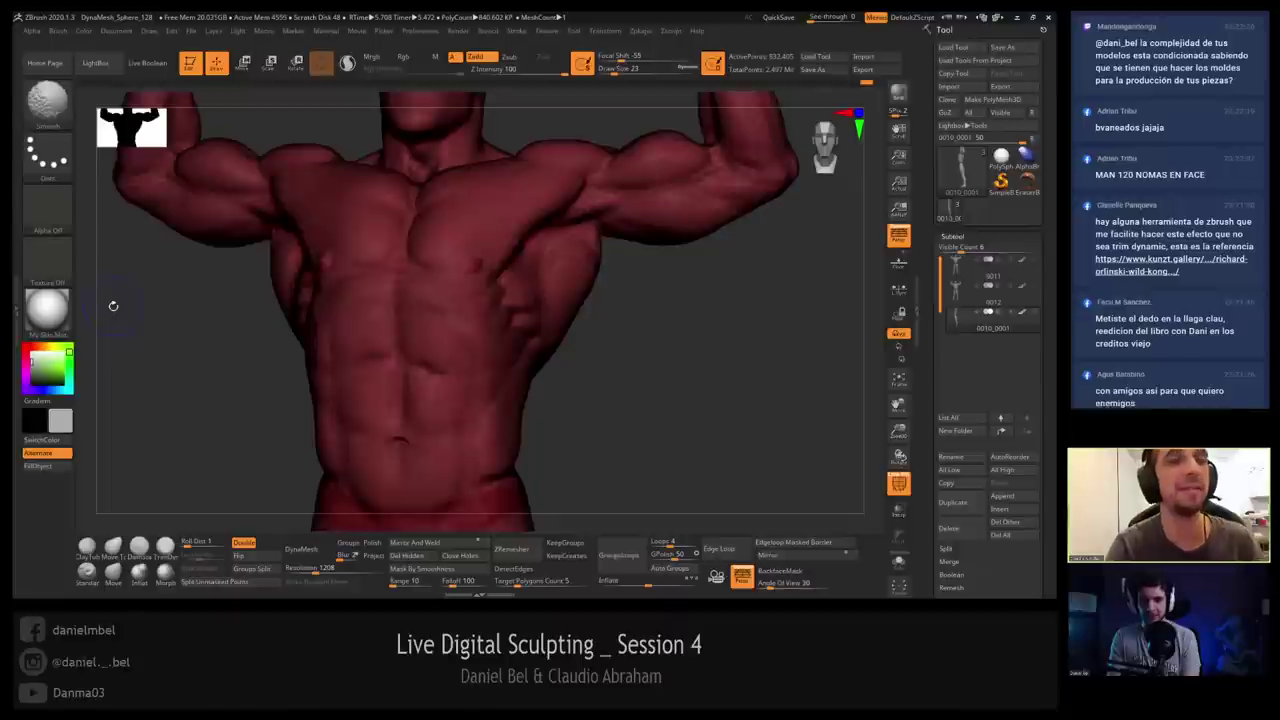
ctrl+click(114, 305)
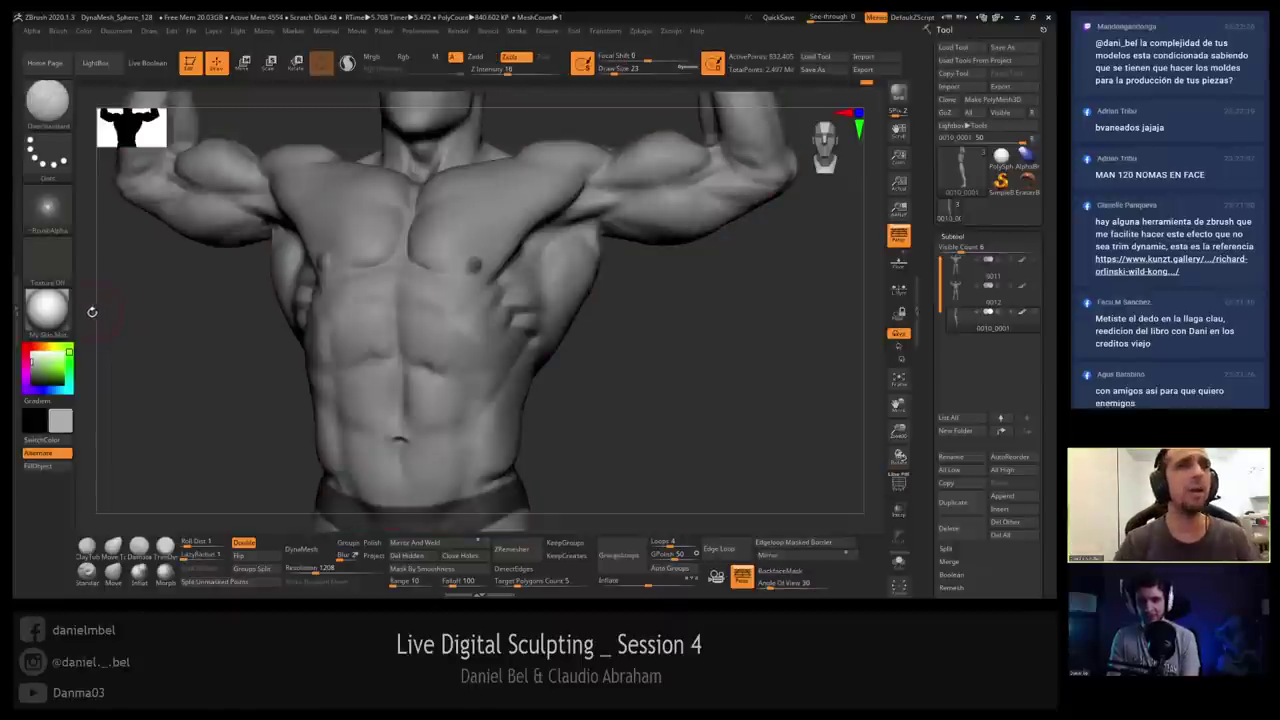
click(41, 347)
click(40, 367)
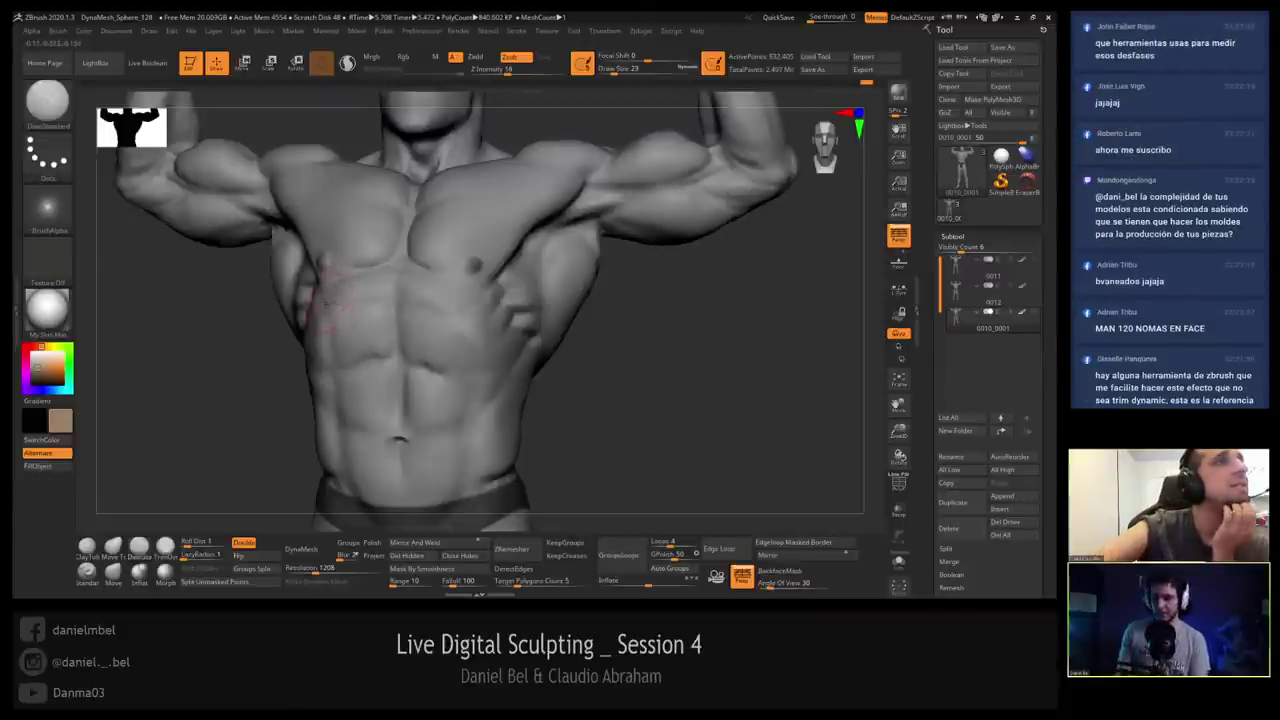
Switch to the Standard brush with only the Rgb channel active and fill the figure with tan, replaced by a muted grey-brown.
key(b)
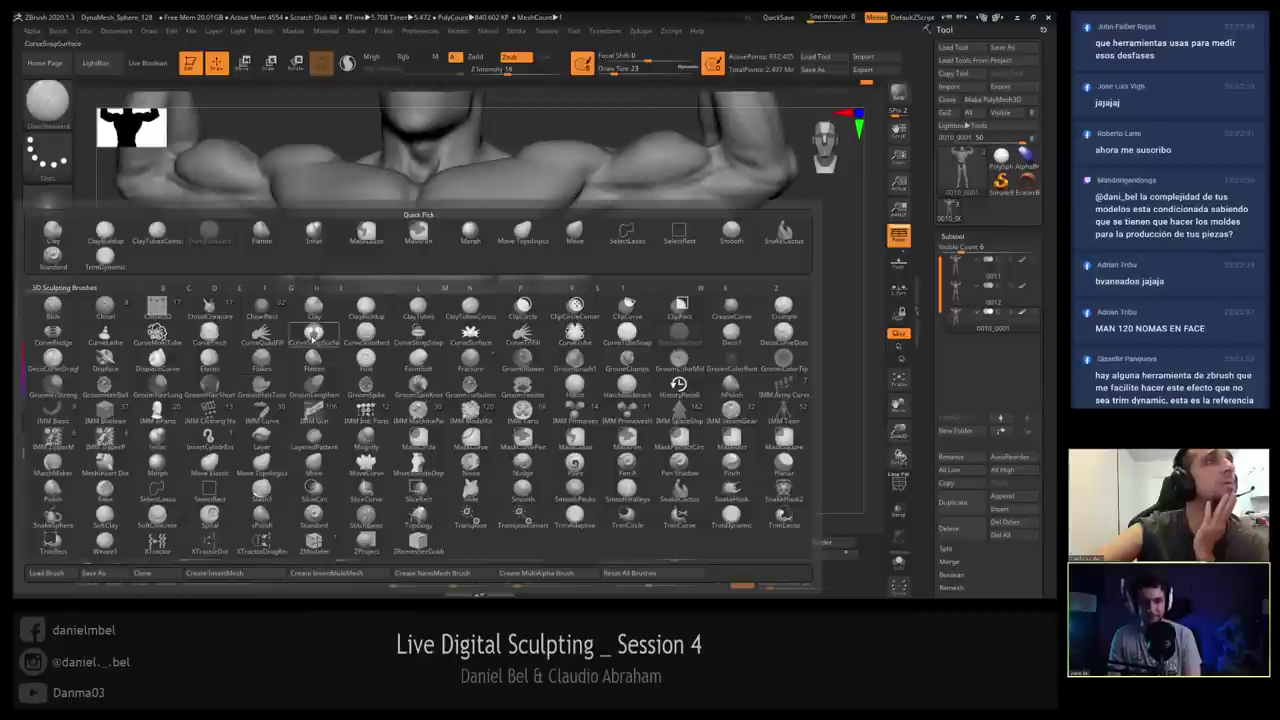
click(578, 523)
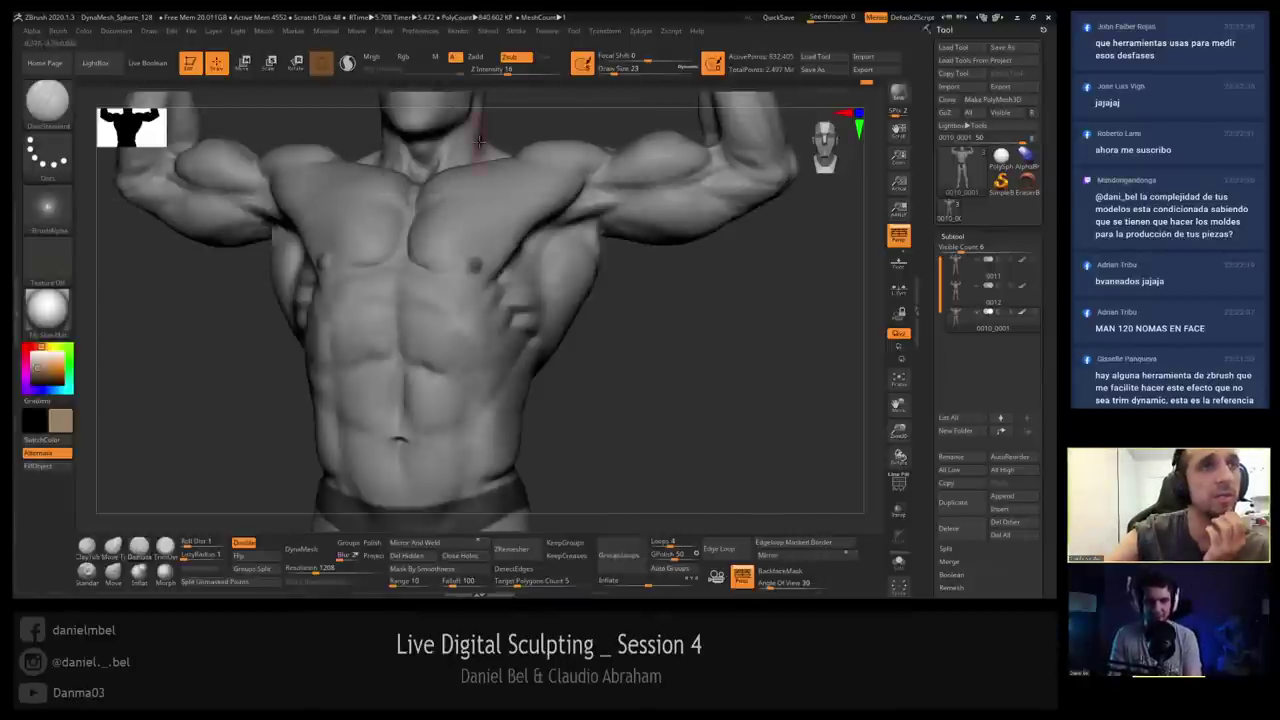
drag(231, 371, 171, 357)
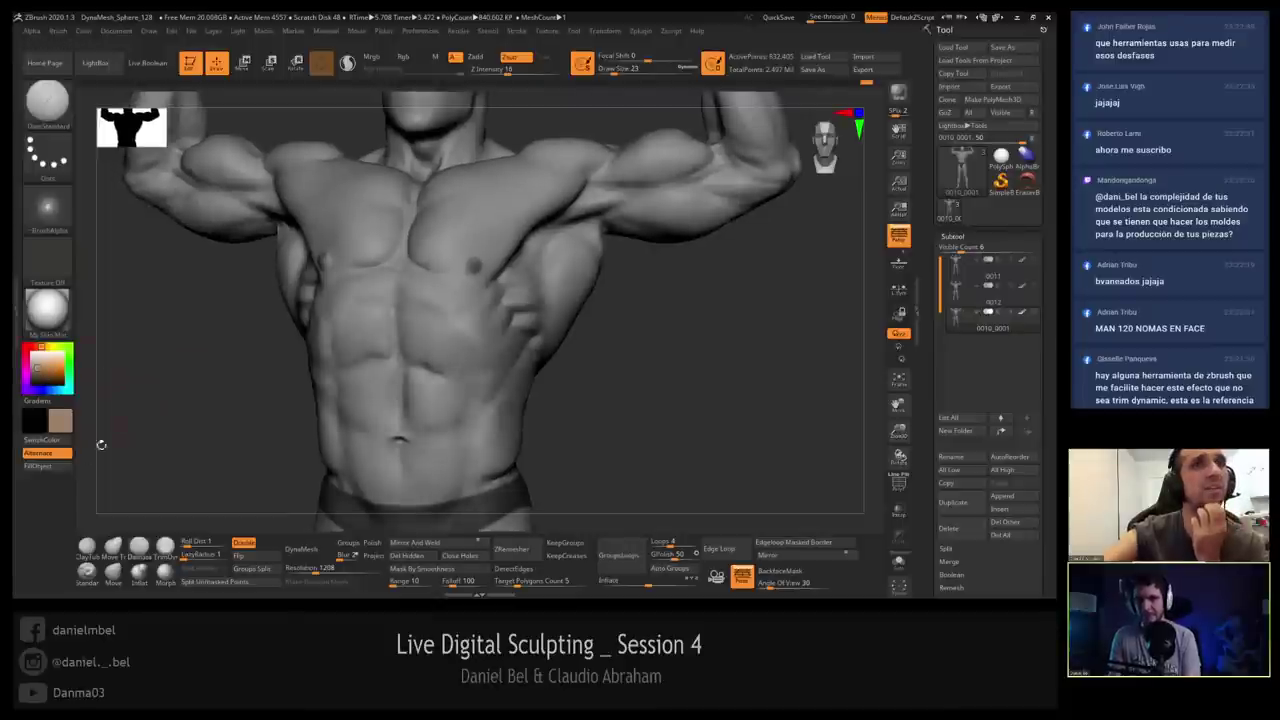
click(87, 570)
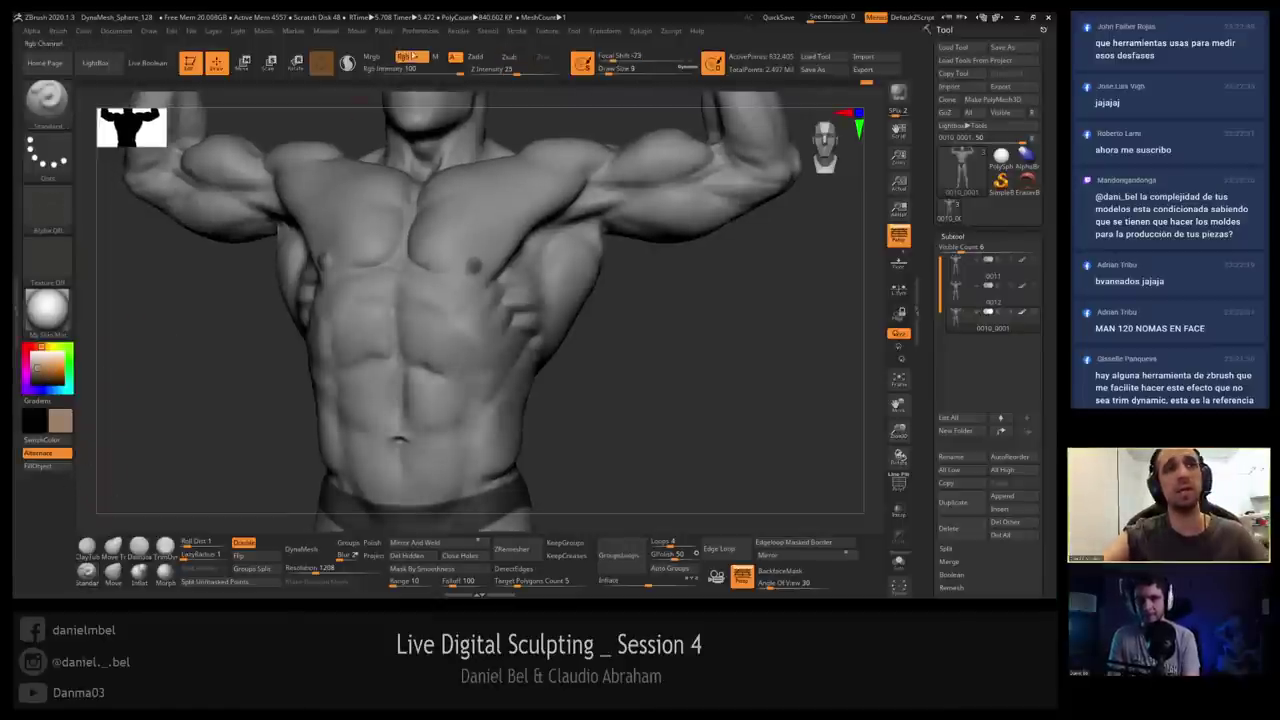
click(66, 455)
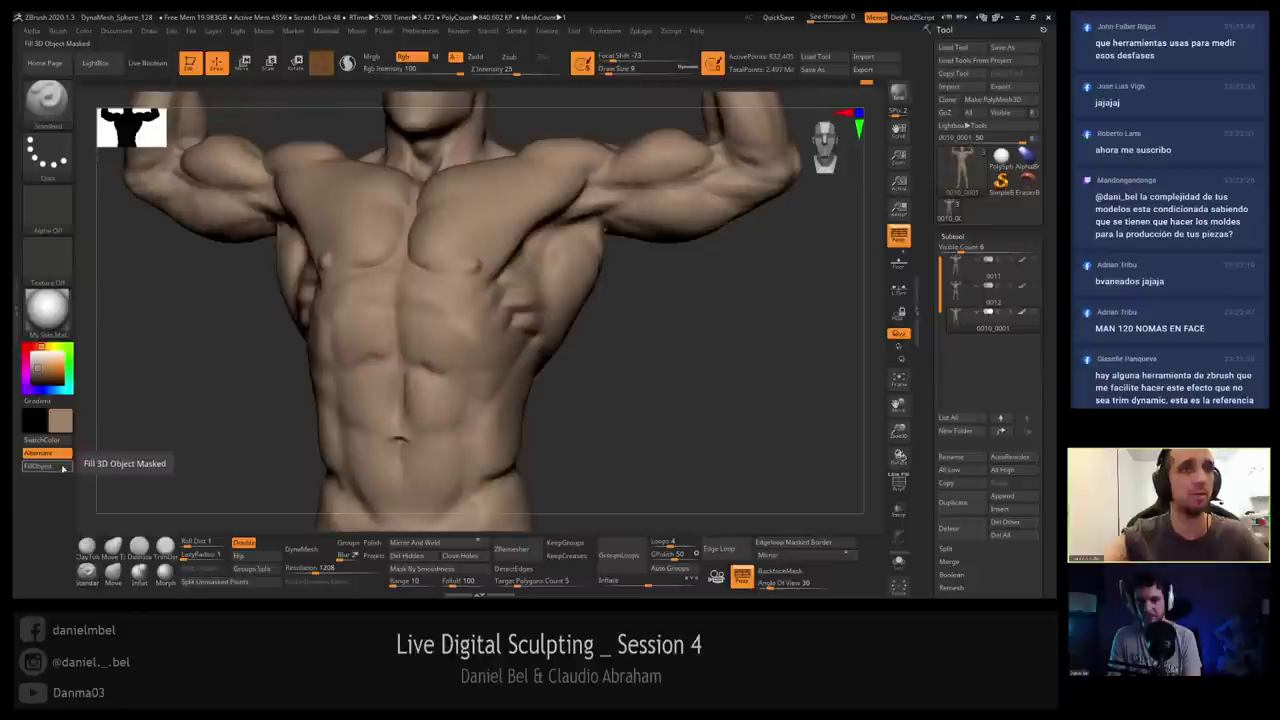
click(34, 366)
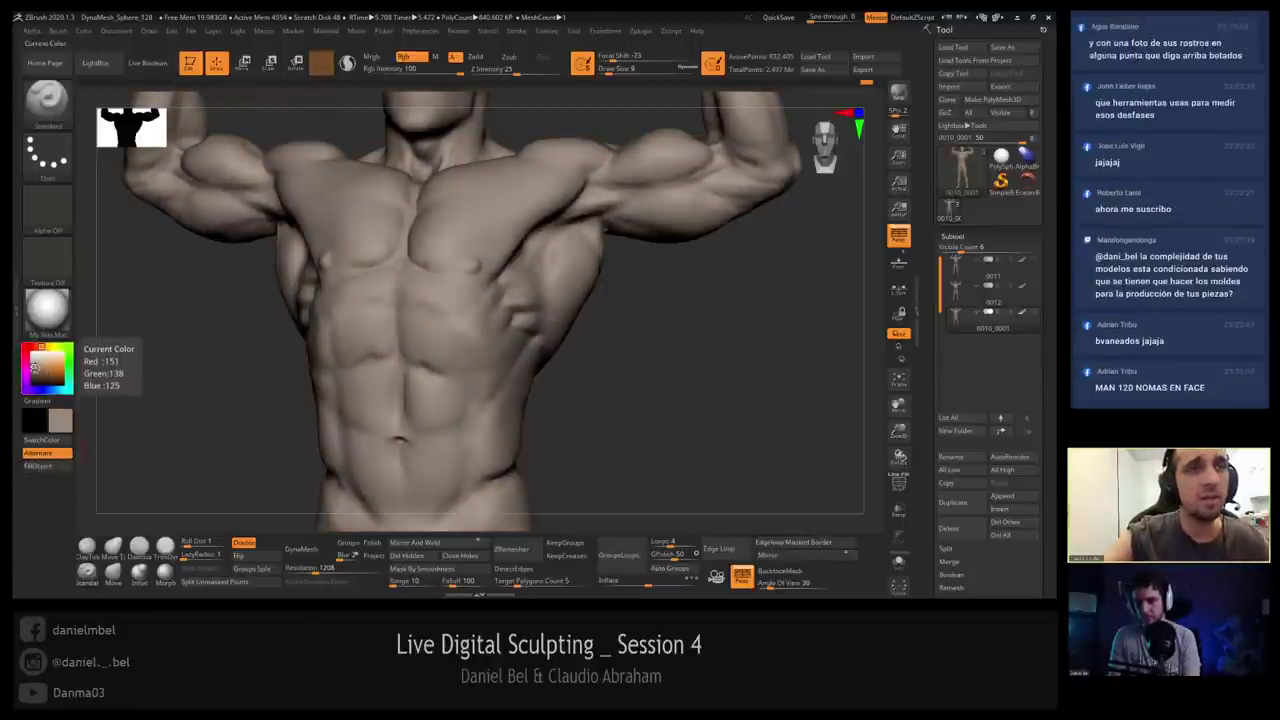
click(37, 466)
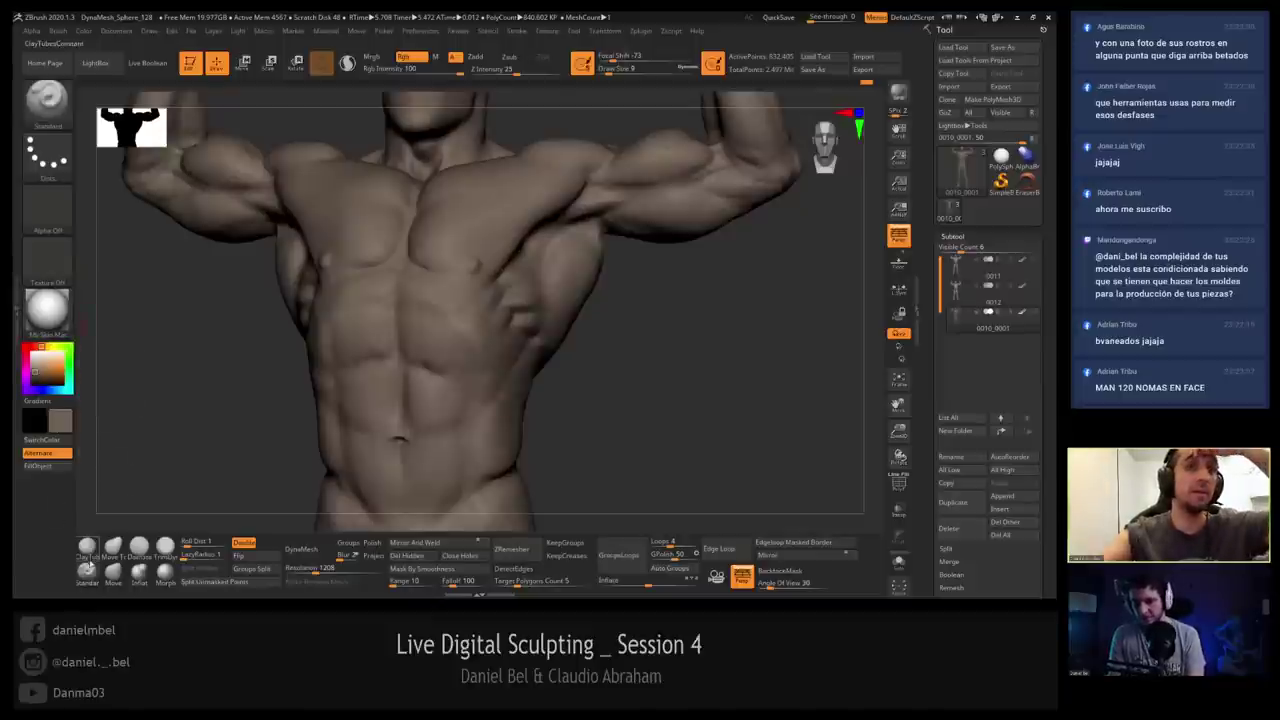
Set up the Standard brush with focal shift 31 and draw size 62, and pick a muted pinkish grey as main colour.
click(87, 573)
click(617, 70)
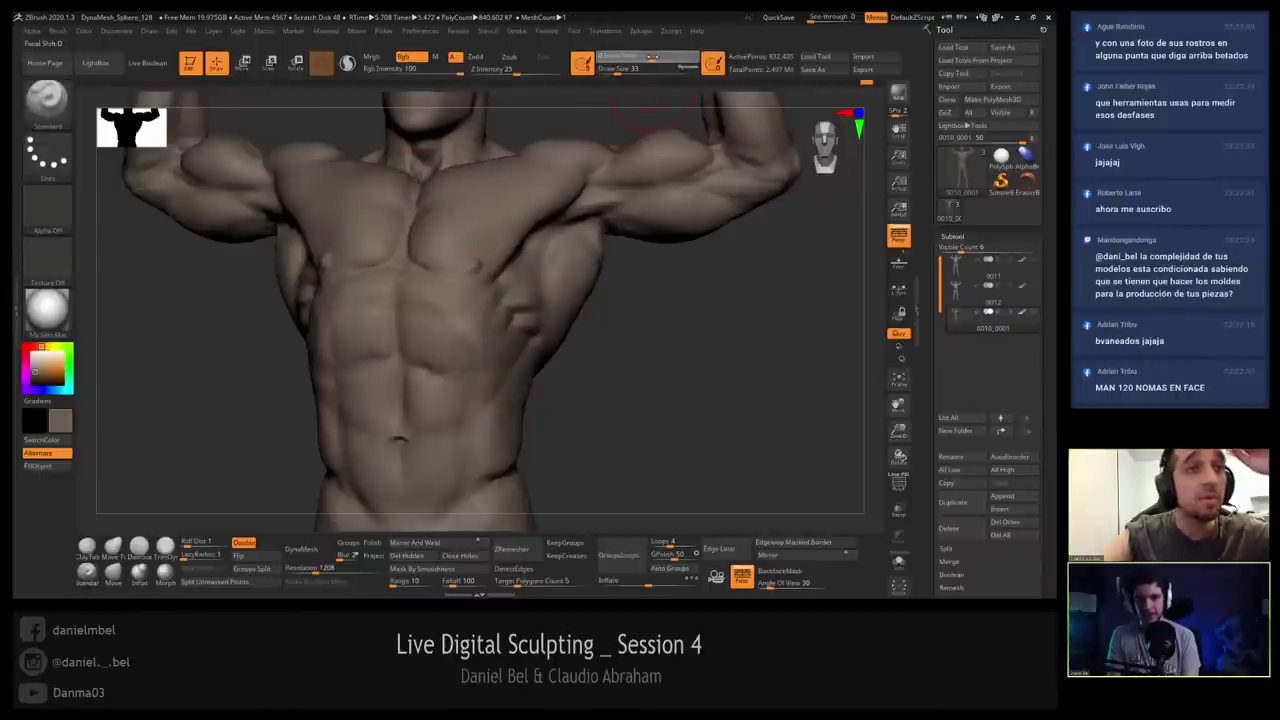
key(s)
click(489, 229)
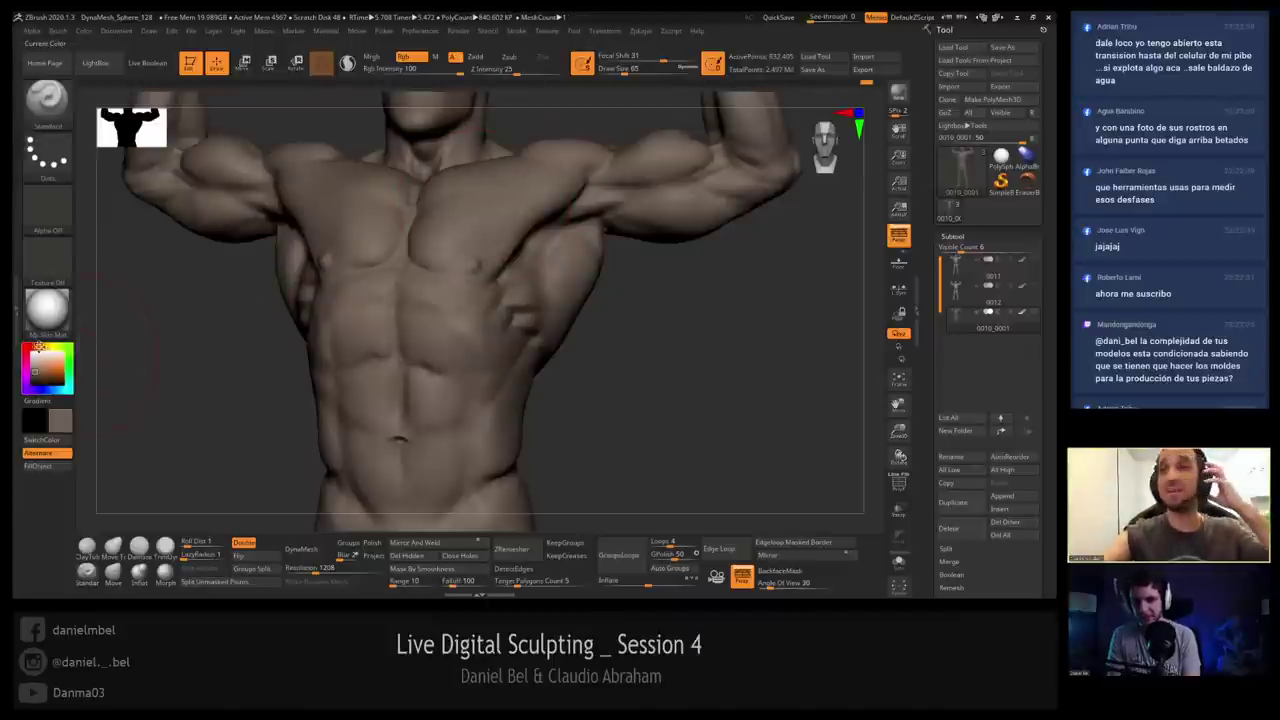
click(38, 368)
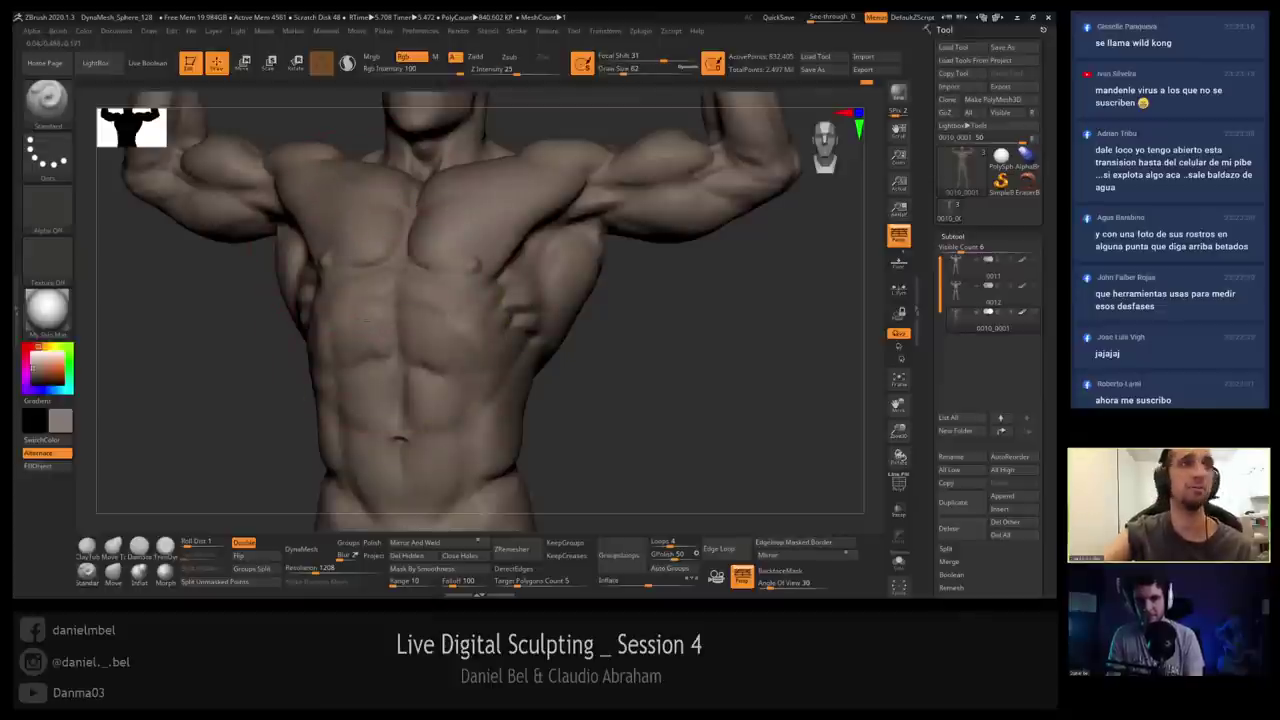
Examine the chest, abdomen and serratus of the figure from slightly different front angles.
key(ctrl)
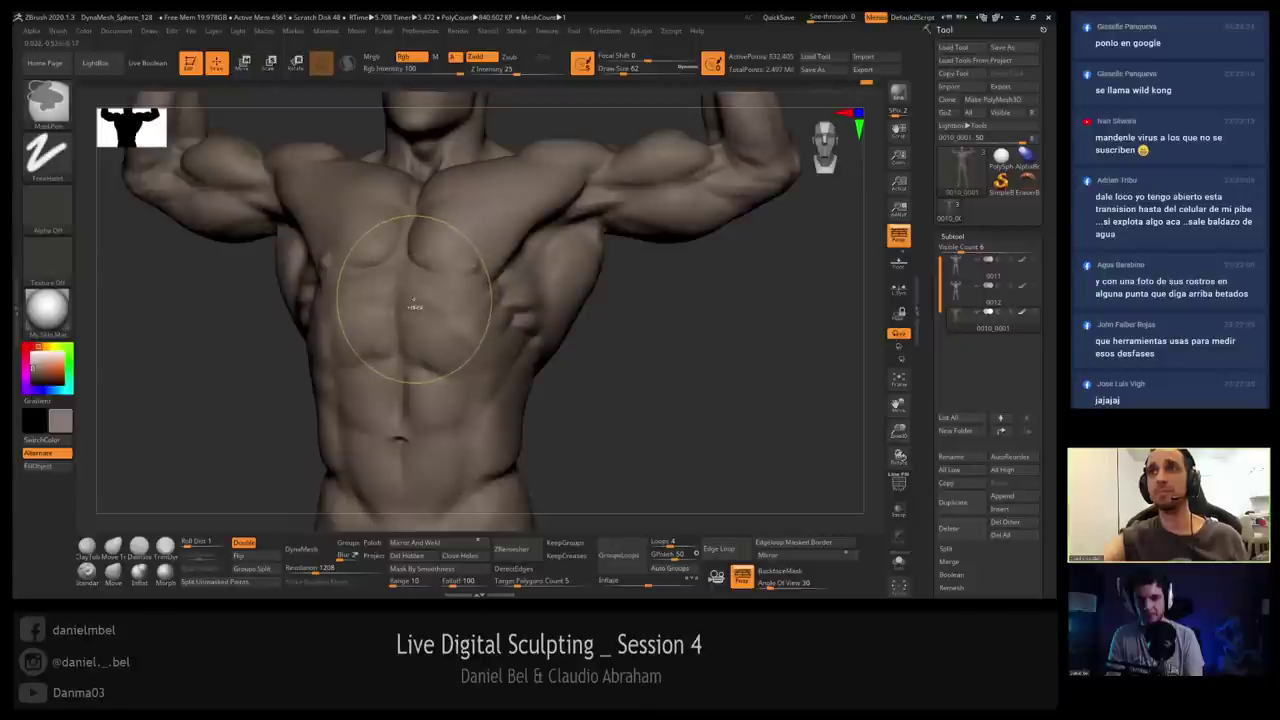
mouse_move(445, 239)
right_down()
mouse_move(474, 235)
mouse_move(505, 201)
right_up()
key(b)
key(s)
key(t)
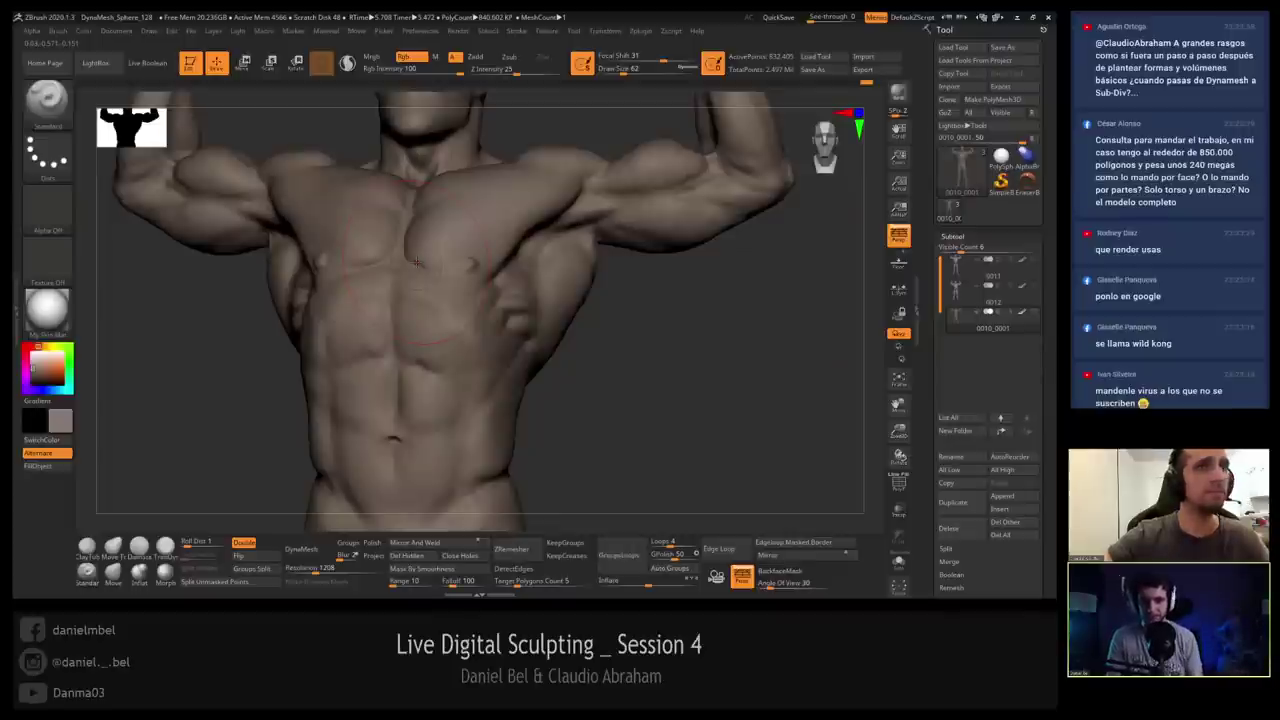
drag(809, 389, 788, 426)
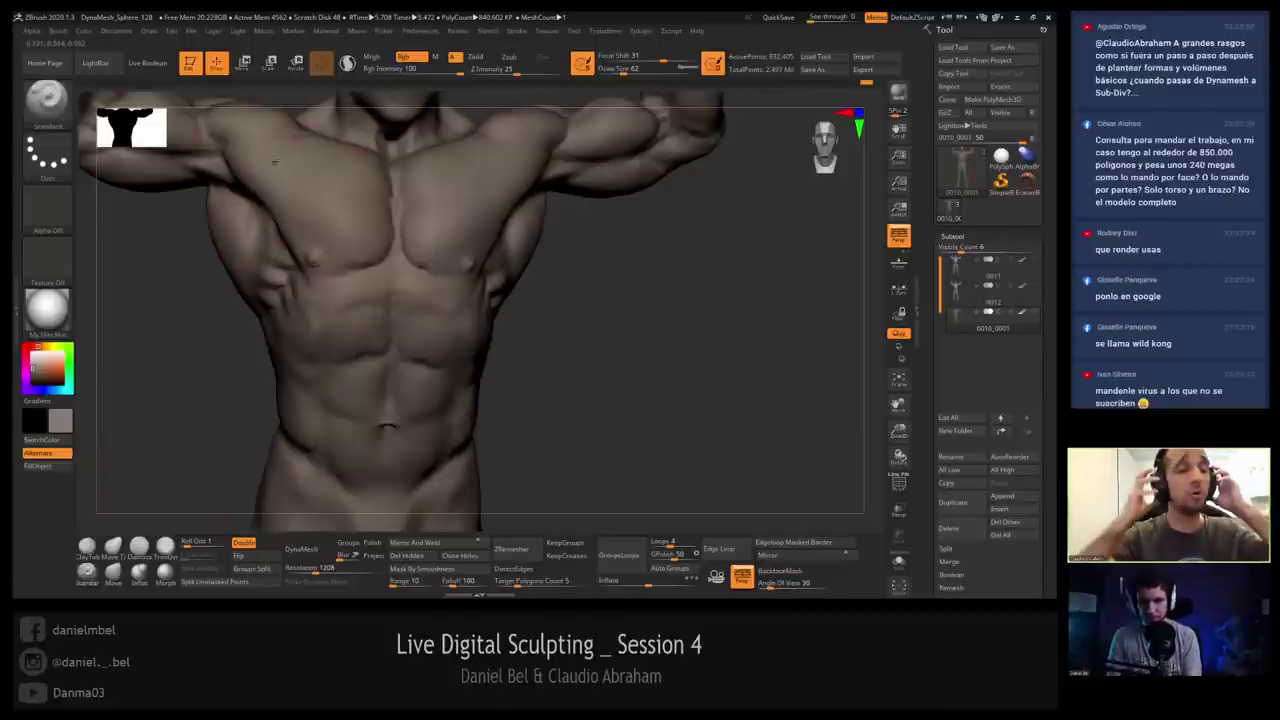
right_drag(316, 193, 334, 221)
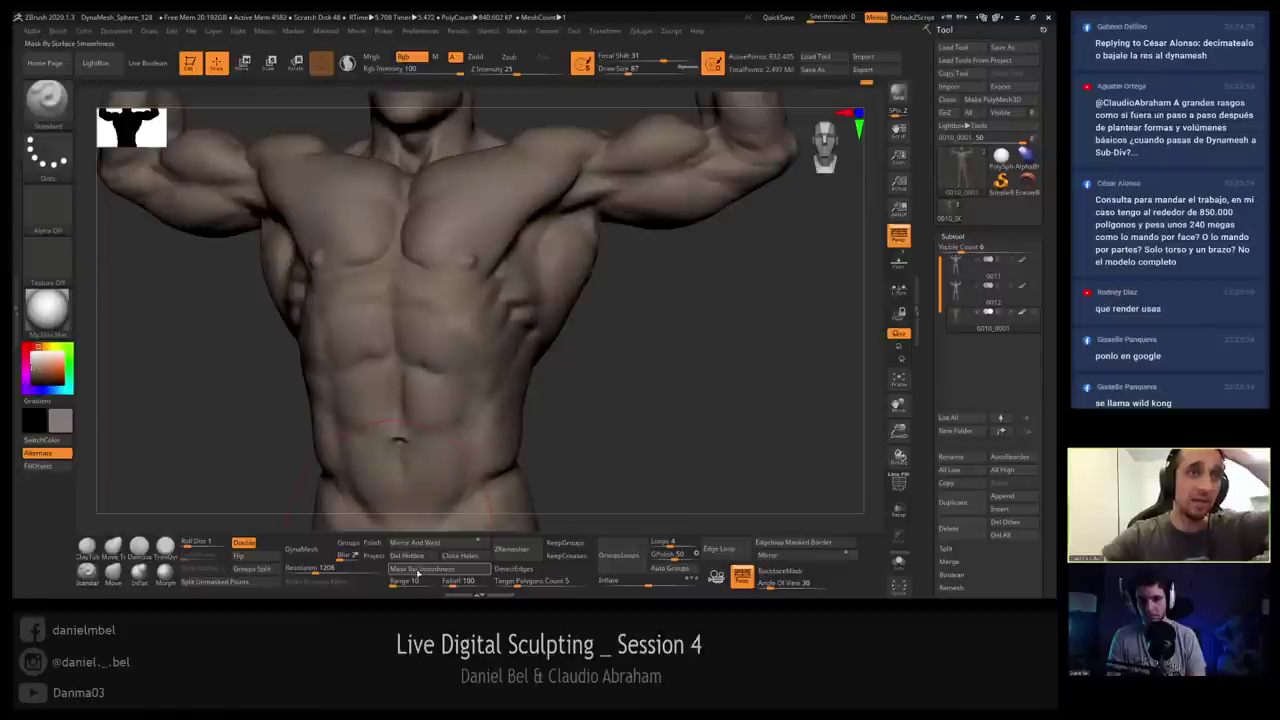
Mask the figure by surface smoothness, invert the mask, and fill the unmasked areas with muted red at Rgb intensity 7.
click(413, 571)
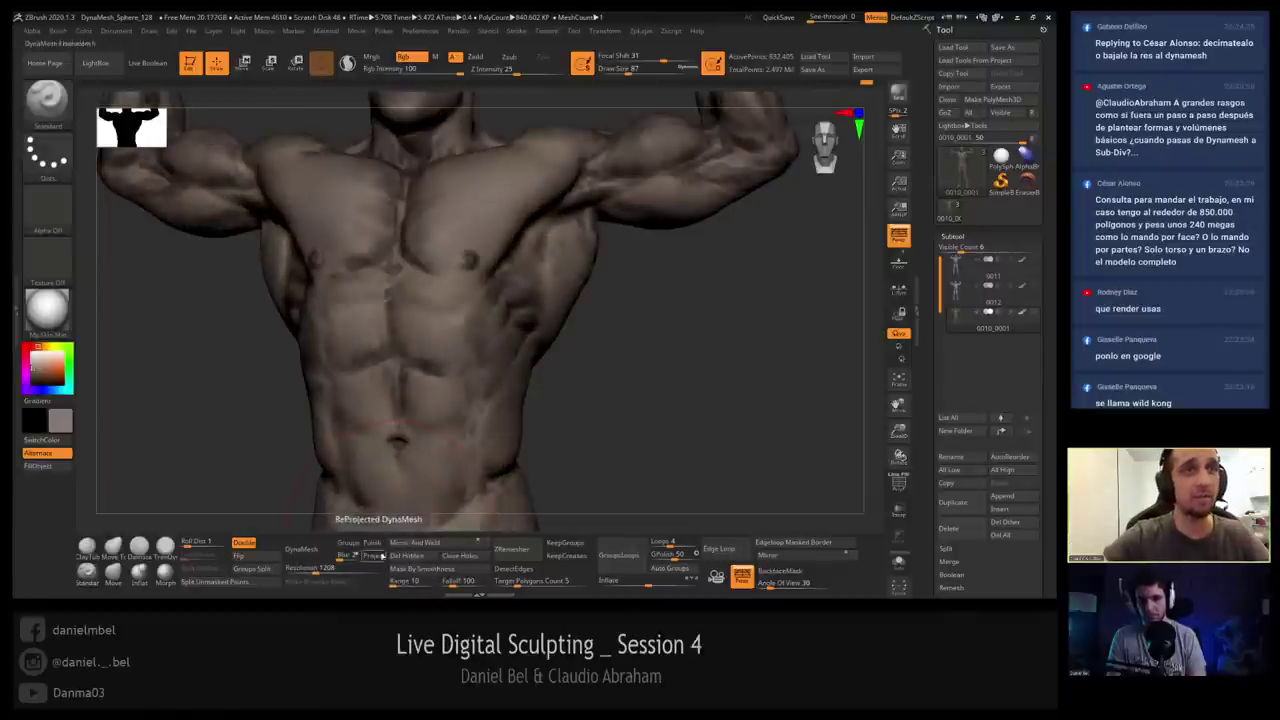
ctrl+click(616, 400)
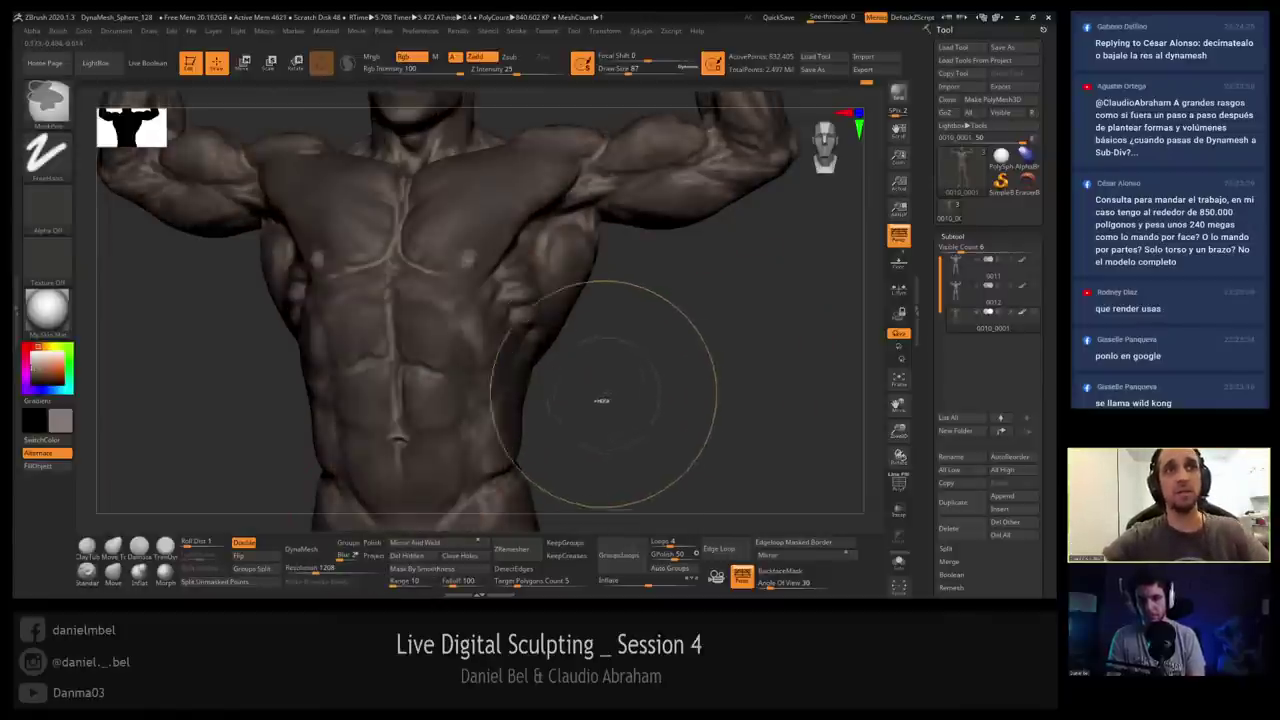
click(36, 346)
drag(41, 377, 42, 372)
click(391, 71)
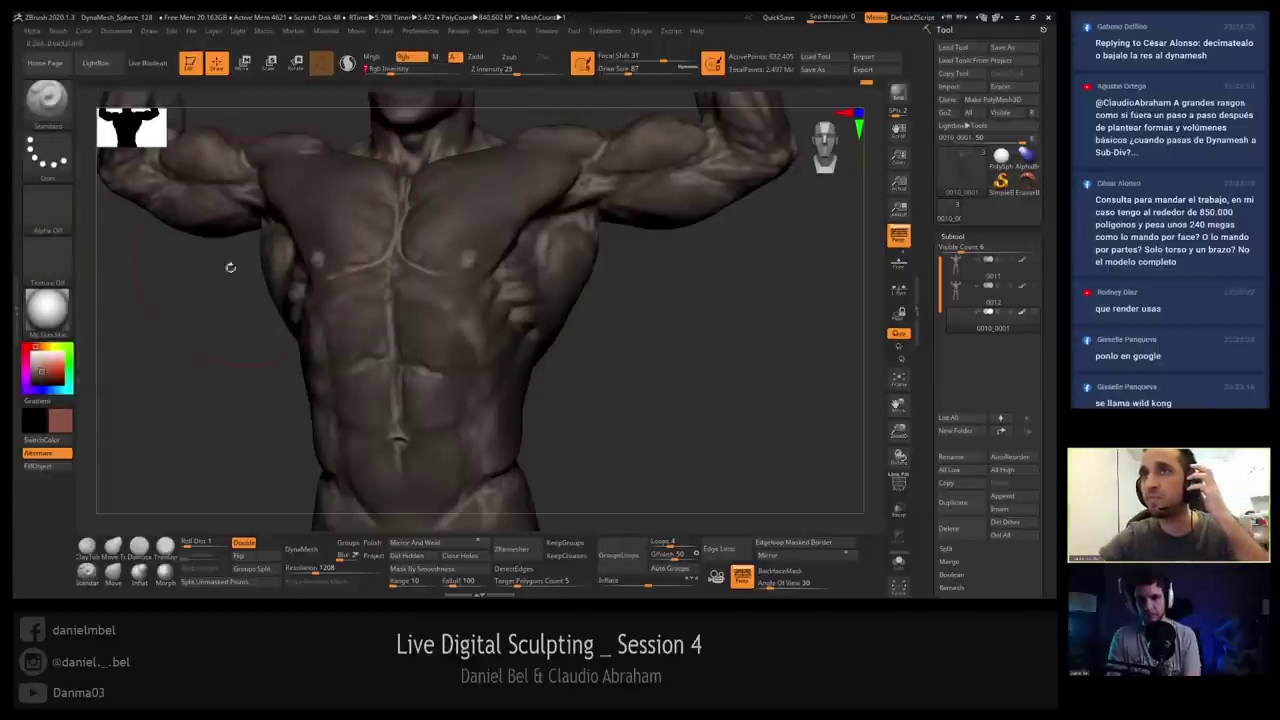
click(58, 470)
key(ctrl+h)
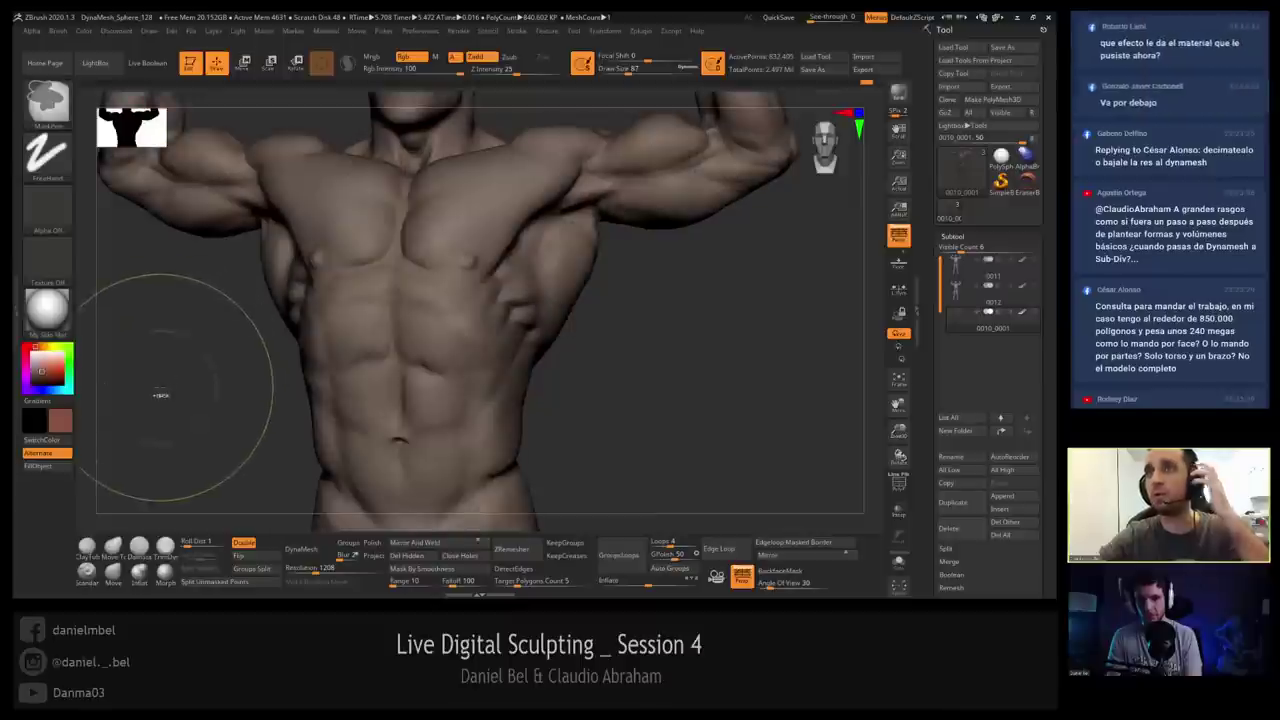
Fill the unmasked areas with a darker purple-red and clear the mask.
key(ctrl+h)
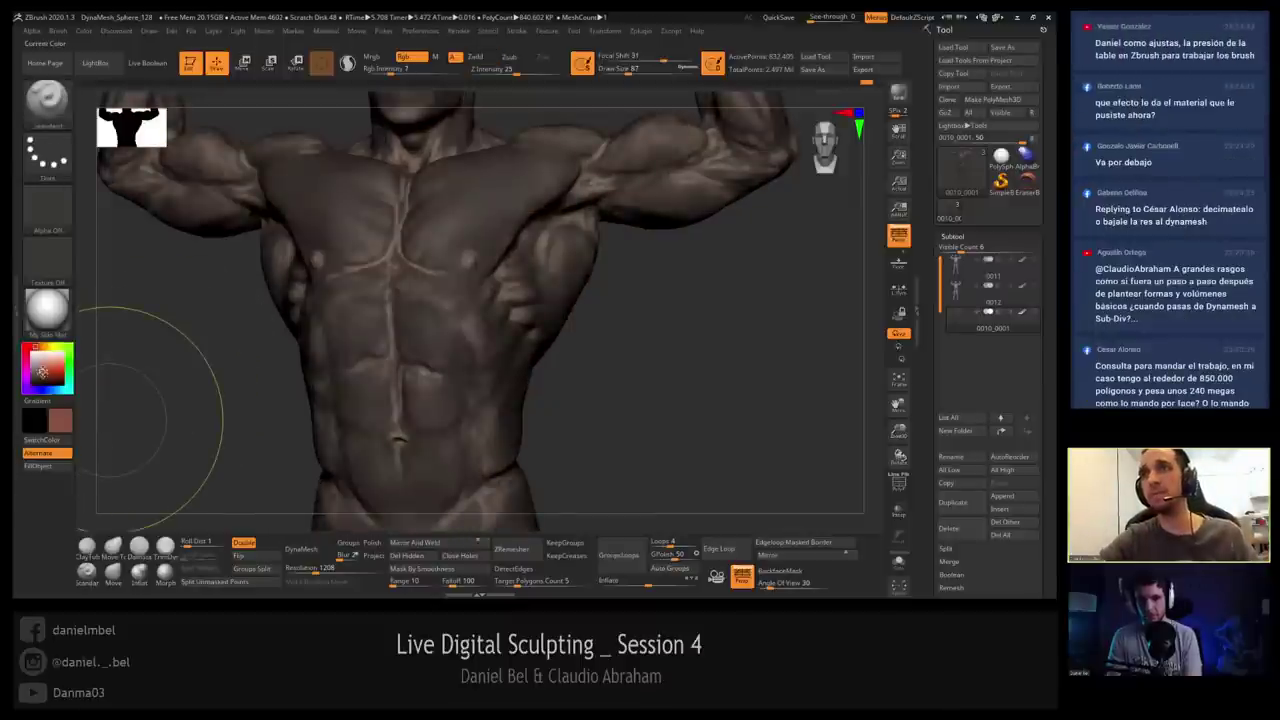
click(51, 470)
ctrl+click(173, 345)
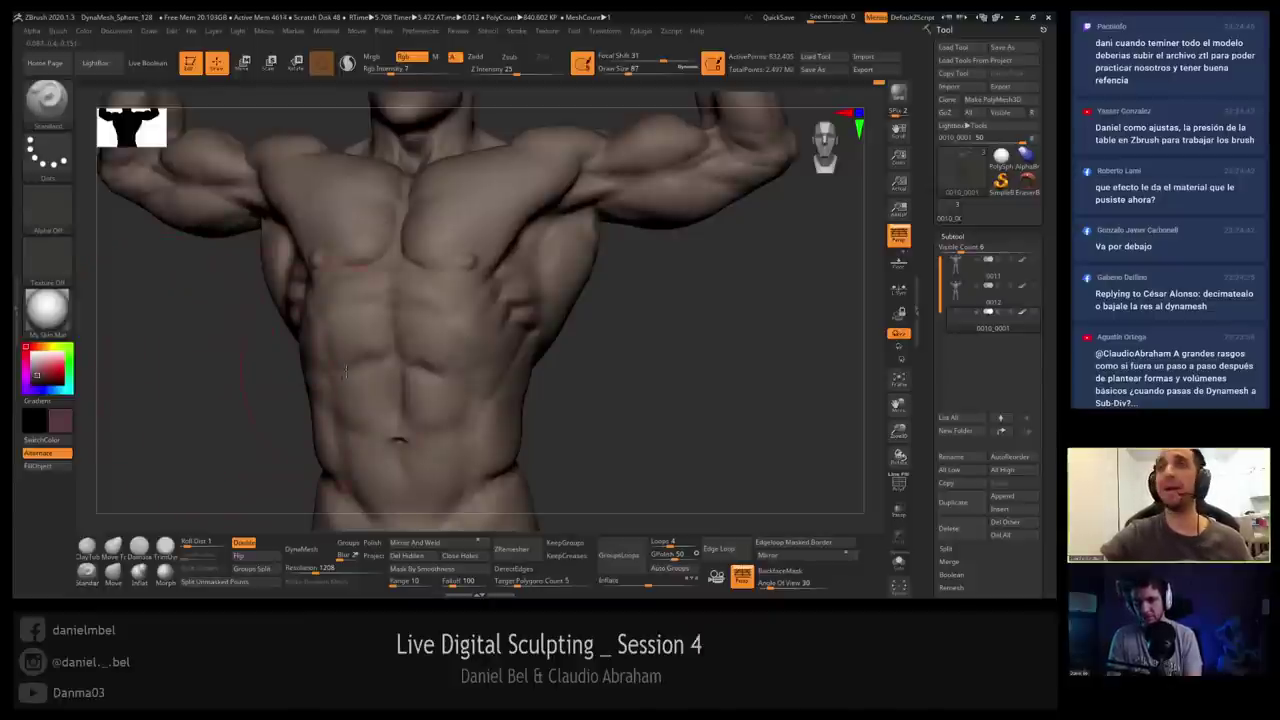
Try brushing the centre of the abdomen with the Standard brush at draw size 39, and undo the last change.
drag(257, 364, 325, 372)
mouse_move(633, 407)
shift+mouse_down()
mouse_move(621, 395)
mouse_move(655, 404)
mouse_move(650, 460)
mouse_move(658, 362)
shift+mouse_up()
key(s)
click(394, 345)
drag(405, 316, 397, 287)
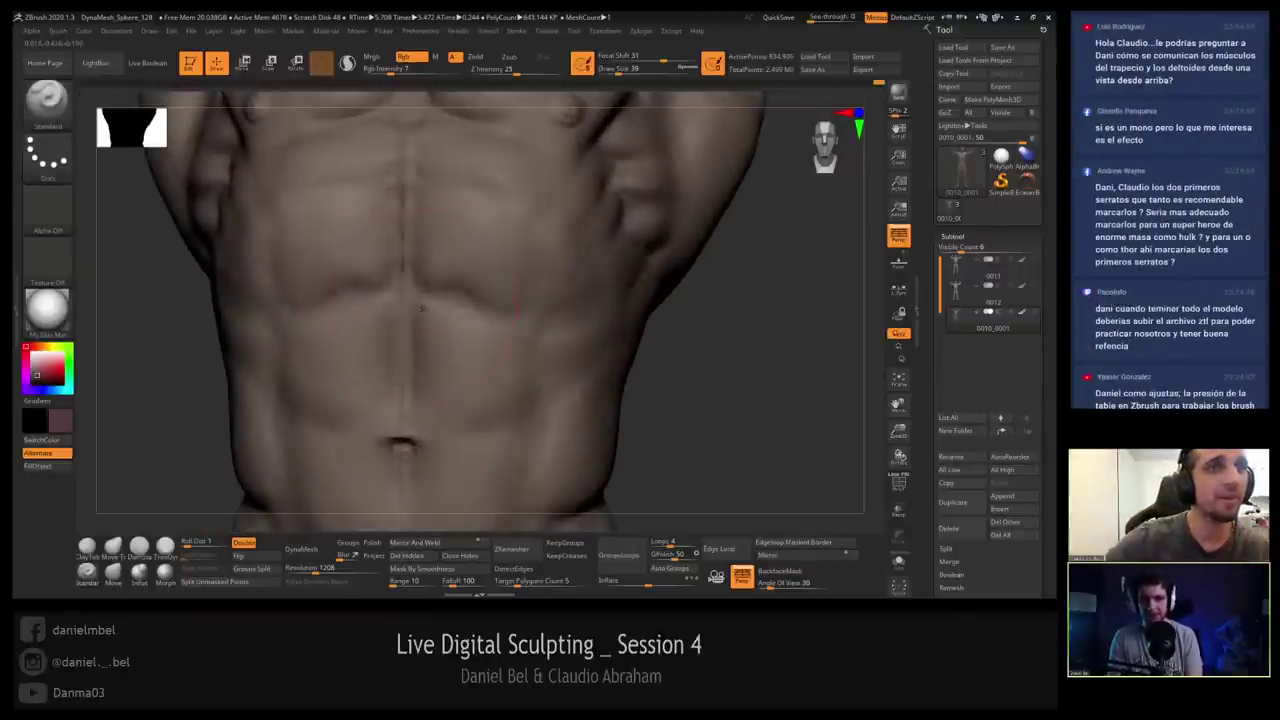
mouse_move(431, 310)
ctrl+right_down()
mouse_move(433, 250)
mouse_move(450, 255)
ctrl+right_up()
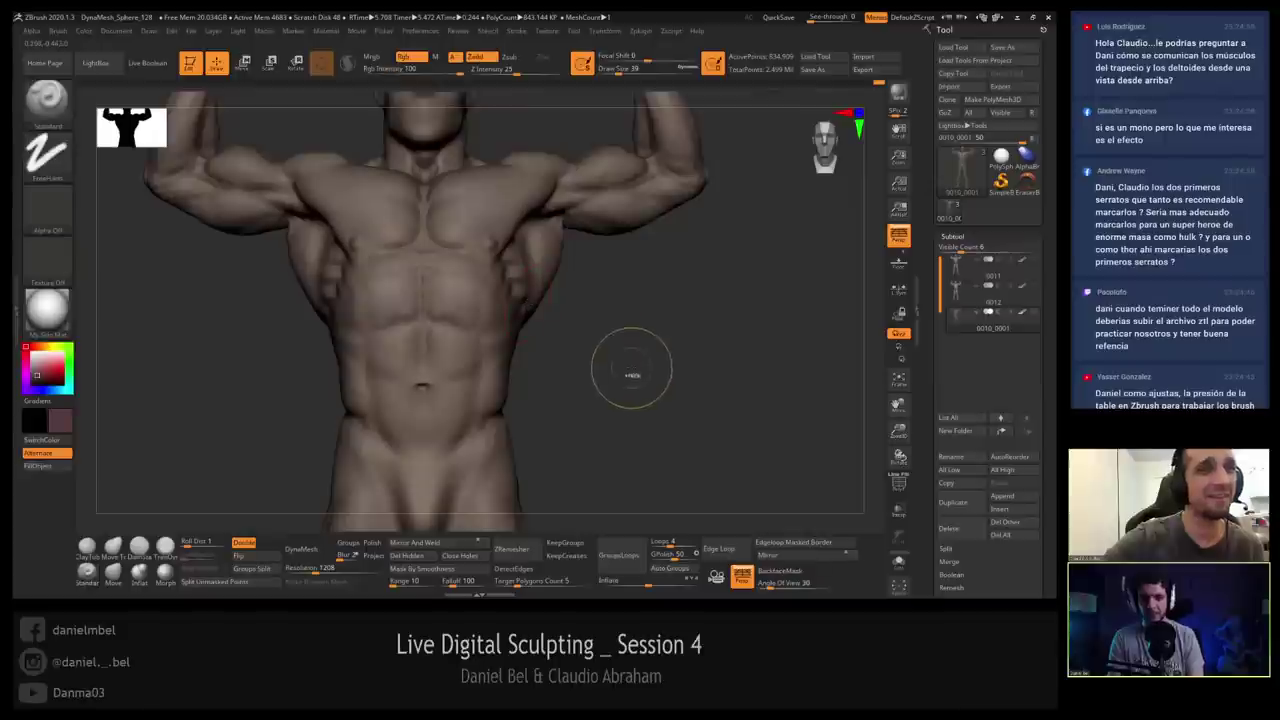
mouse_move(631, 374)
ctrl+mouse_down()
mouse_move(651, 371)
mouse_move(643, 397)
mouse_move(635, 359)
mouse_move(603, 335)
ctrl+mouse_up()
key(ctrl+z)
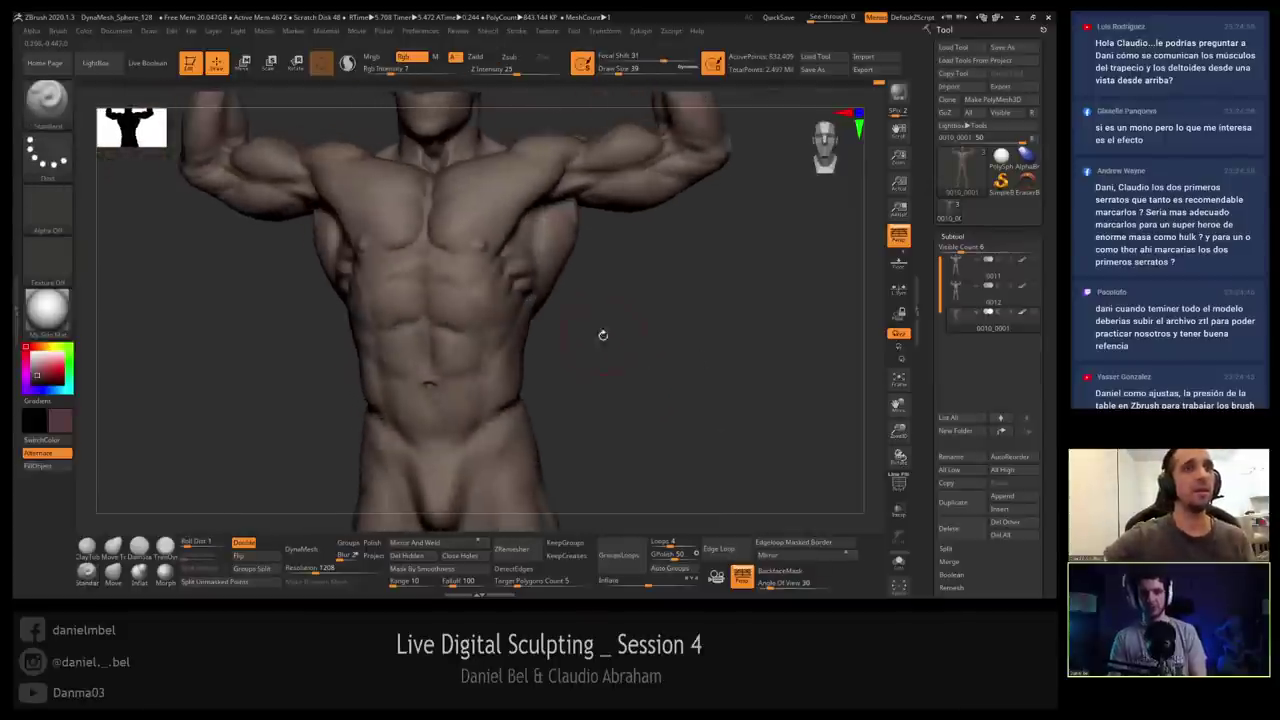
Restore the smoothness mask and fill the unmasked areas of the figure with a slightly deeper purple-red.
key(f)
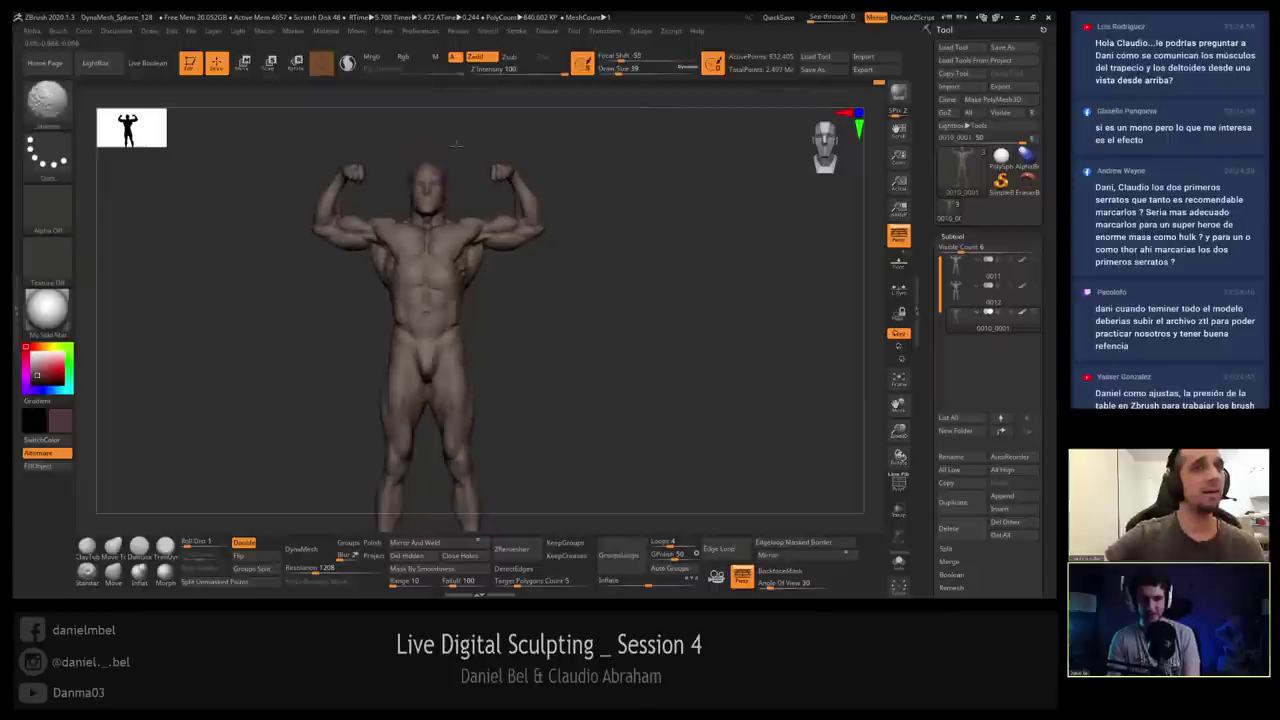
ctrl+right_drag(437, 178, 390, 291)
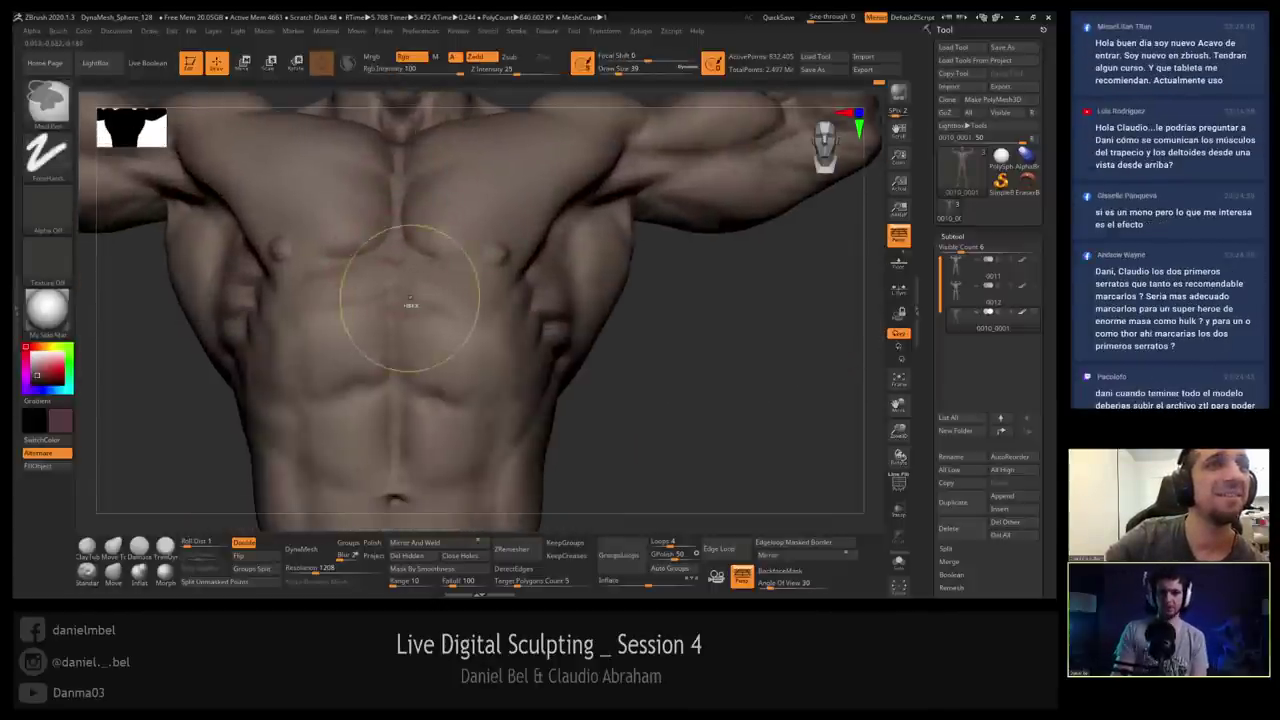
key(ctrl+h)
key(ctrl+shift+a)
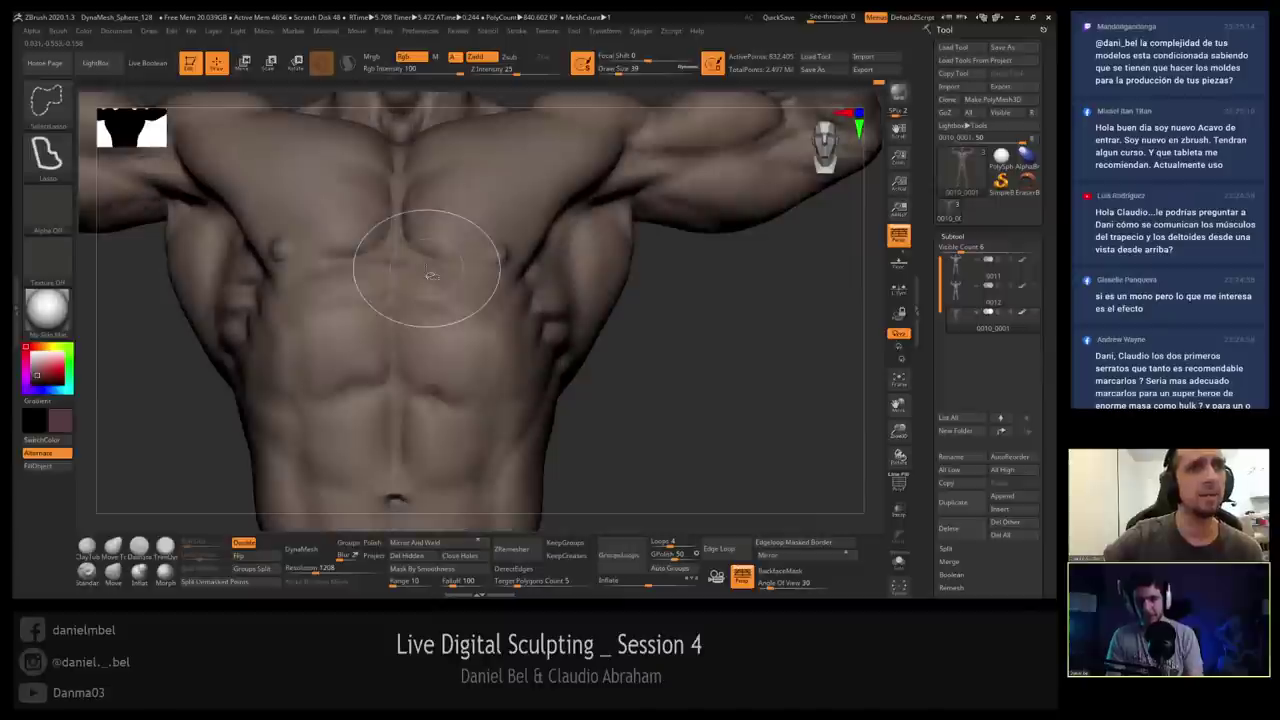
click(37, 376)
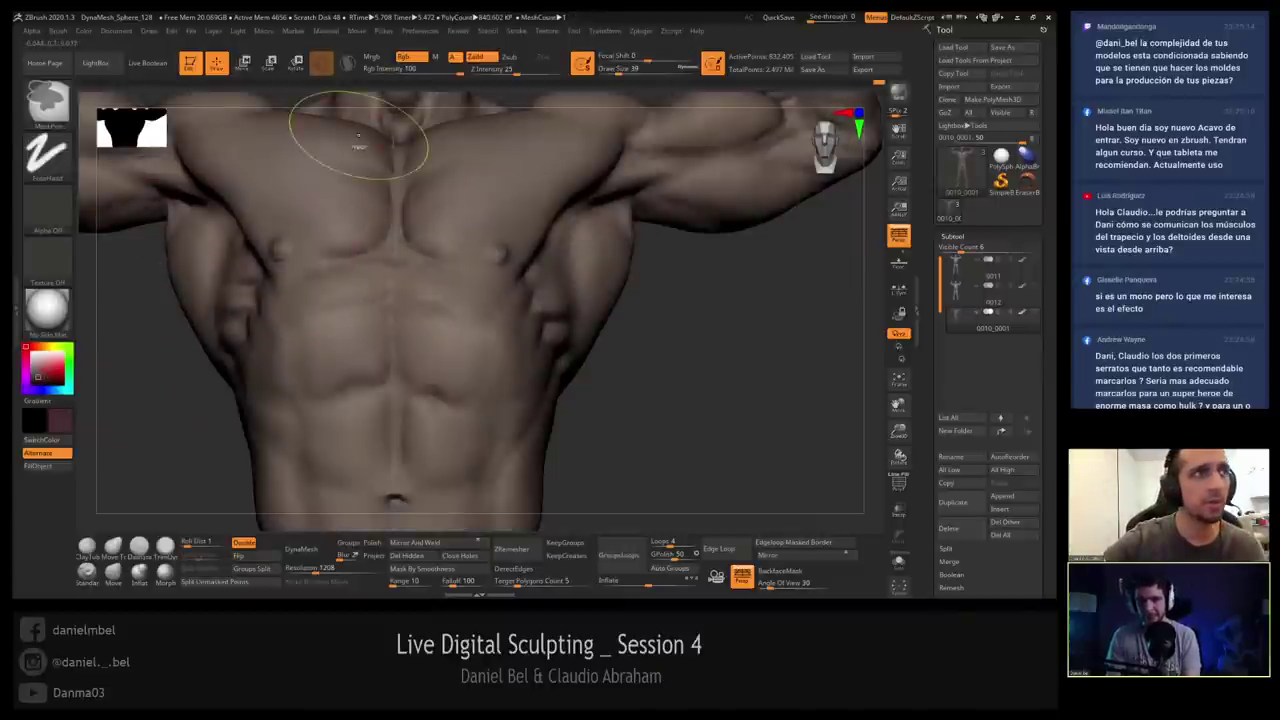
key(ctrl+z)
click(43, 467)
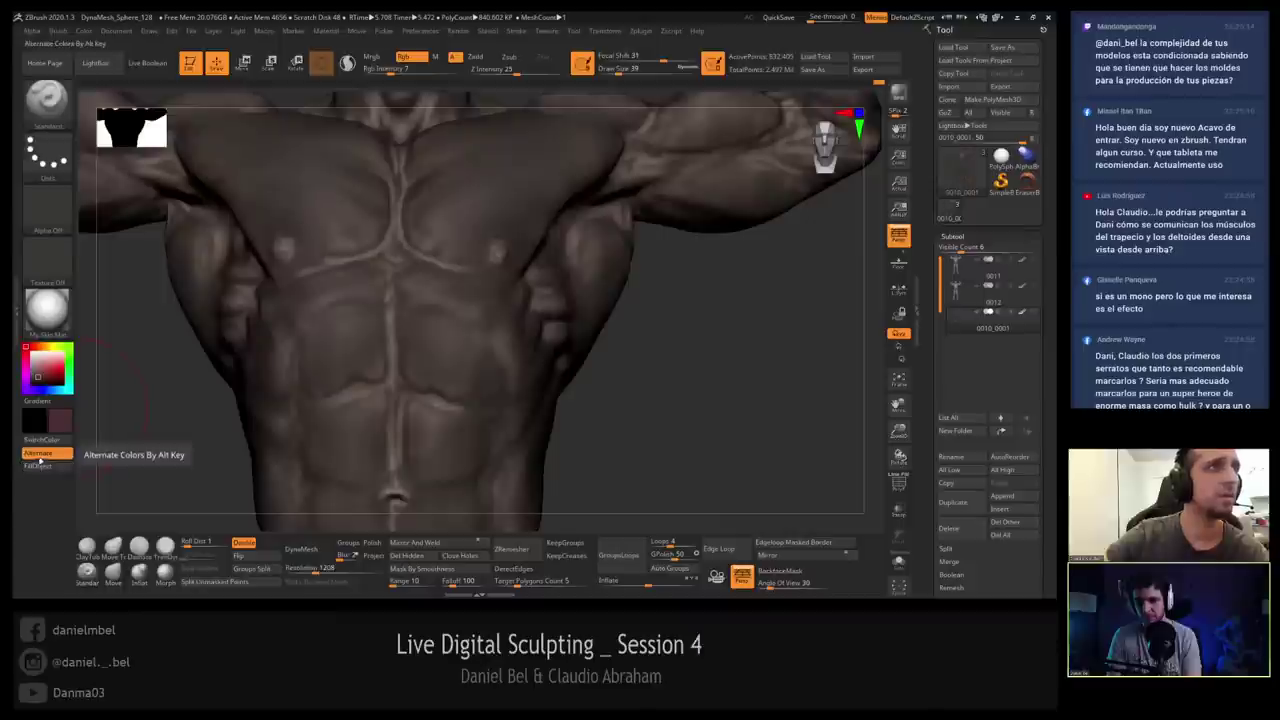
Clear the mask to check the tint, undo the last two changes, and clear the mask again.
key(b)
key(s)
key(t)
ctrl+drag(164, 400, 171, 407)
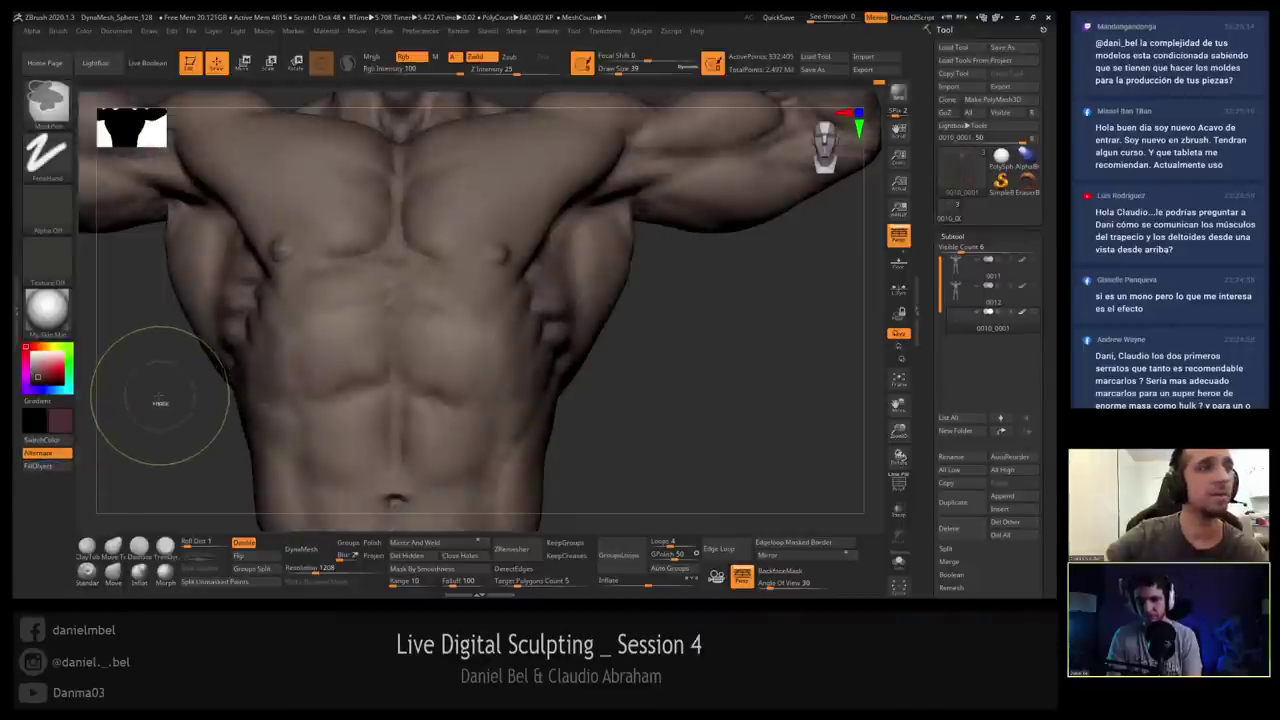
key(ctrl+z)
key(ctrl+z)
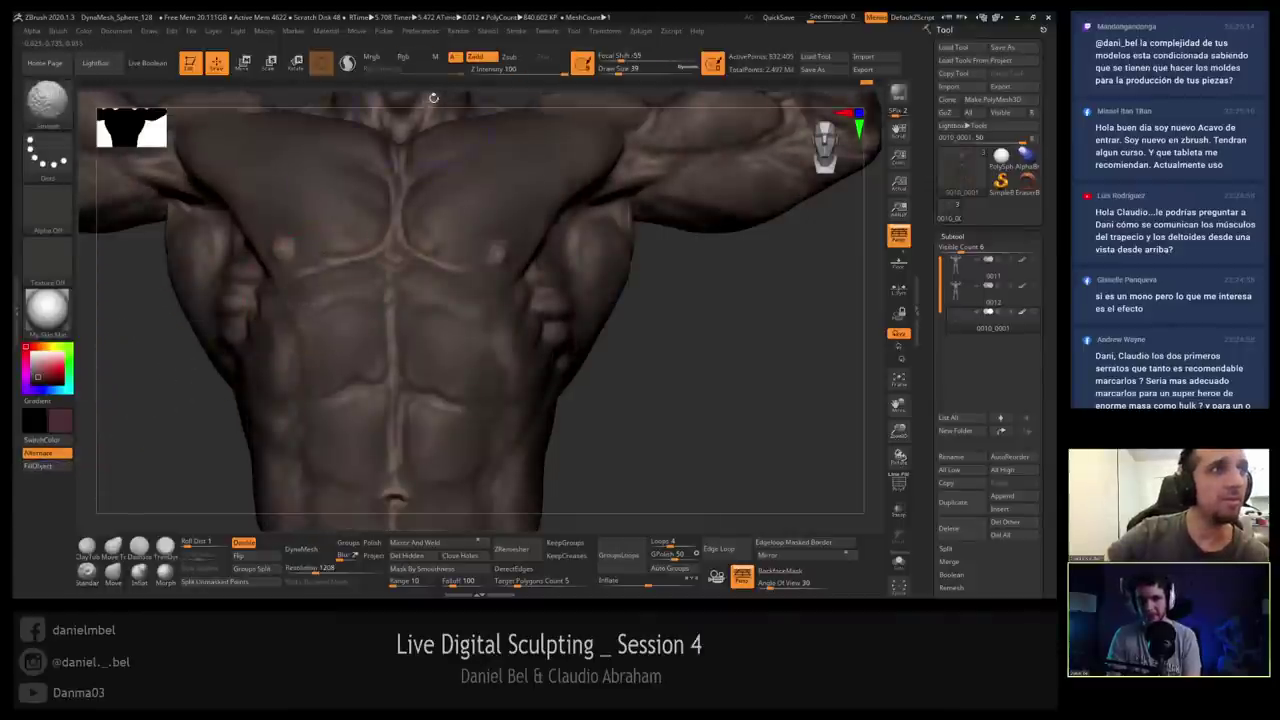
ctrl+drag(642, 284, 752, 398)
Configure the Smooth brush to blend only colour, with Rgb on and Zadd off.
mouse_move(500, 360)
right_down()
mouse_move(398, 357)
mouse_move(398, 282)
right_up()
mouse_move(376, 232)
shift+mouse_down()
mouse_move(352, 268)
mouse_move(392, 280)
shift+mouse_up()
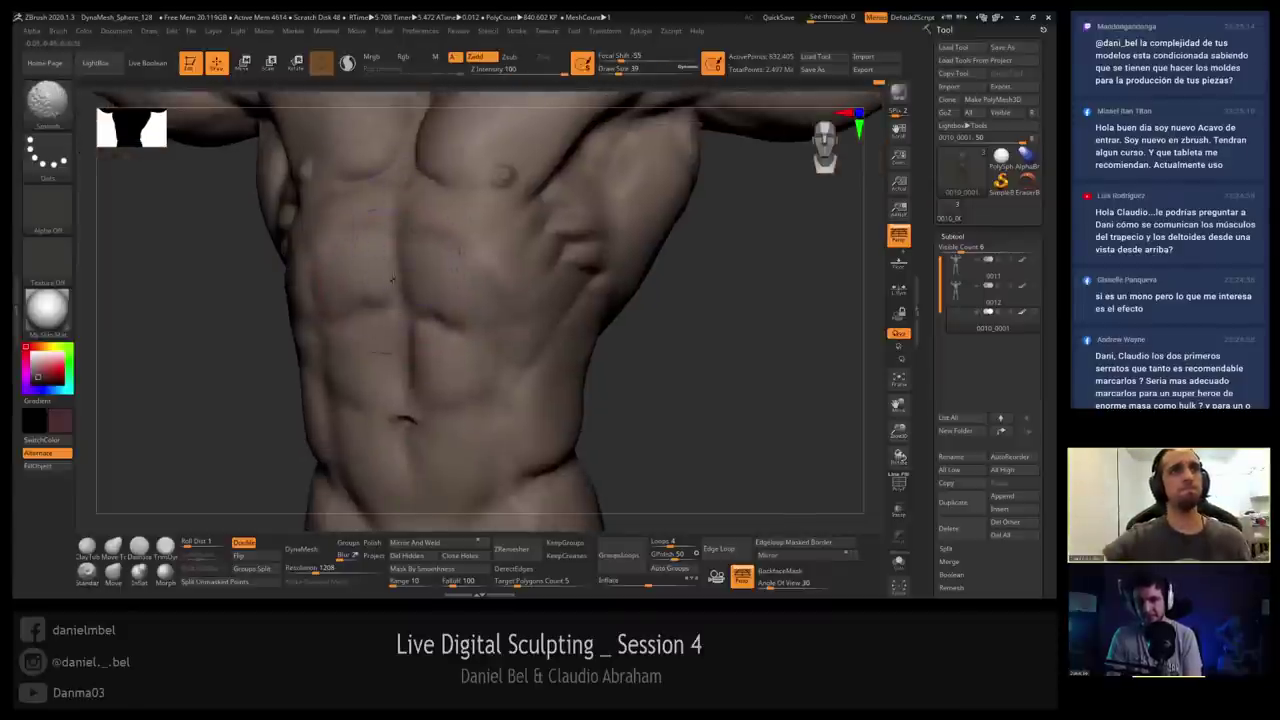
shift+click(408, 57)
shift+click(478, 57)
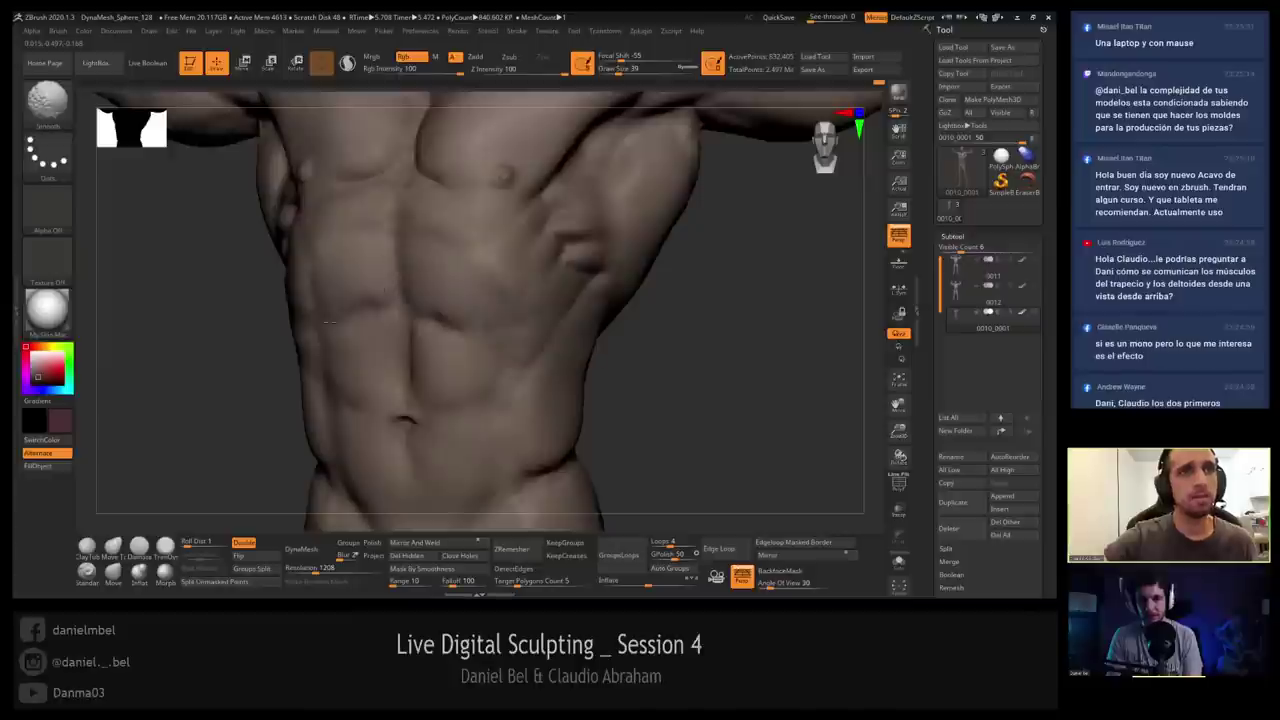
Return to the Standard brush and reduce its draw size to 27 for work on the abdomen.
key(b)
key(s)
key(t)
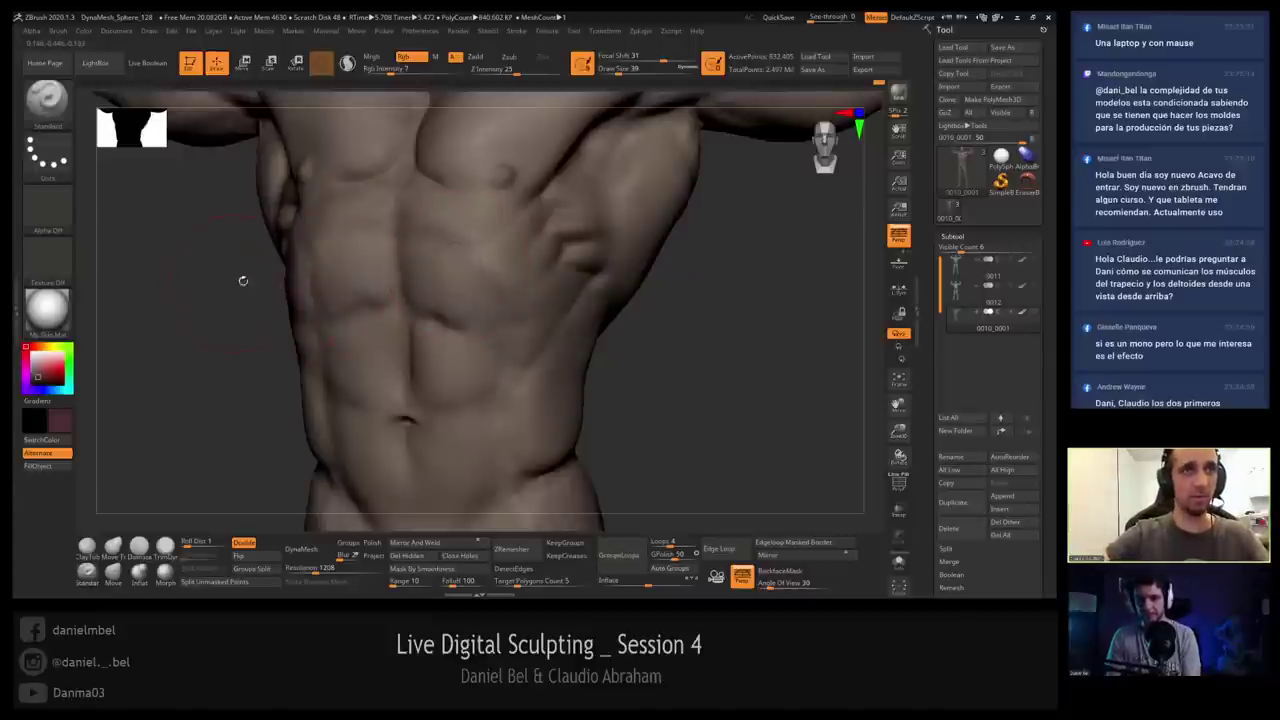
mouse_move(243, 281)
mouse_down()
mouse_move(262, 290)
mouse_move(270, 325)
mouse_move(320, 325)
mouse_up()
key(s)
click(392, 286)
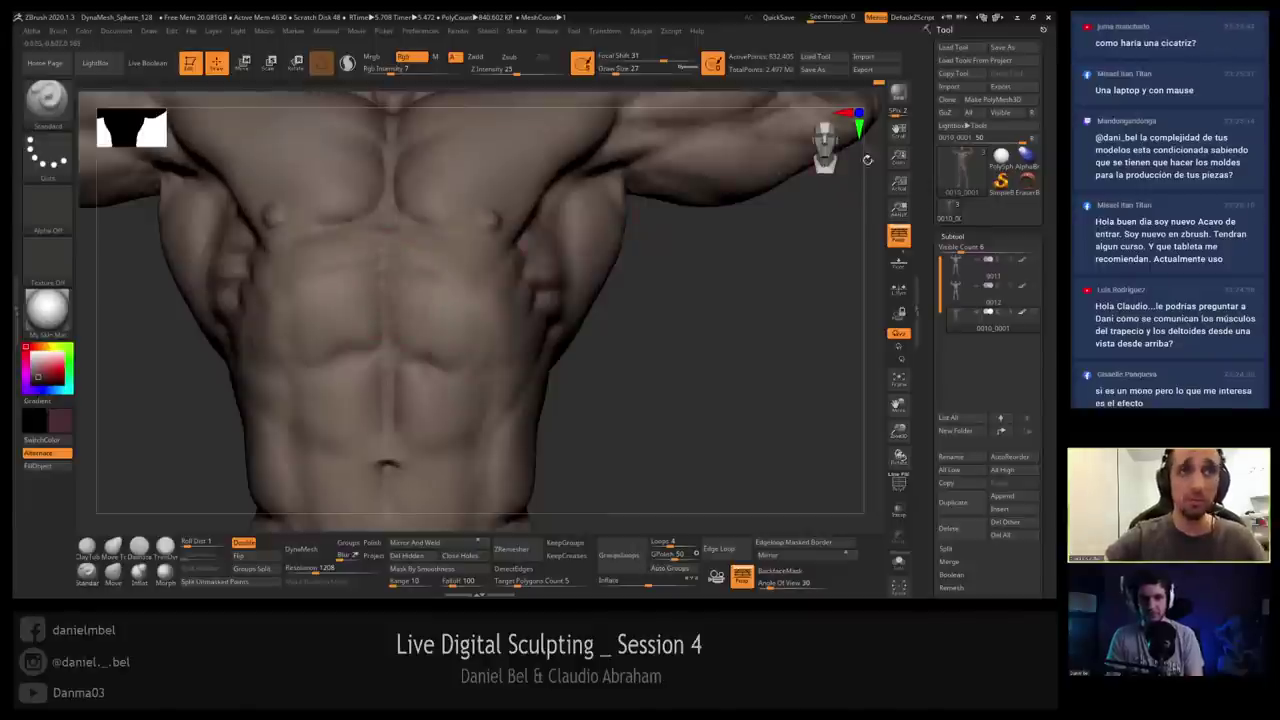
Check the figure's subtool information and its polygroup wireframe, and hide the wireframe again.
mouse_move(962, 321)
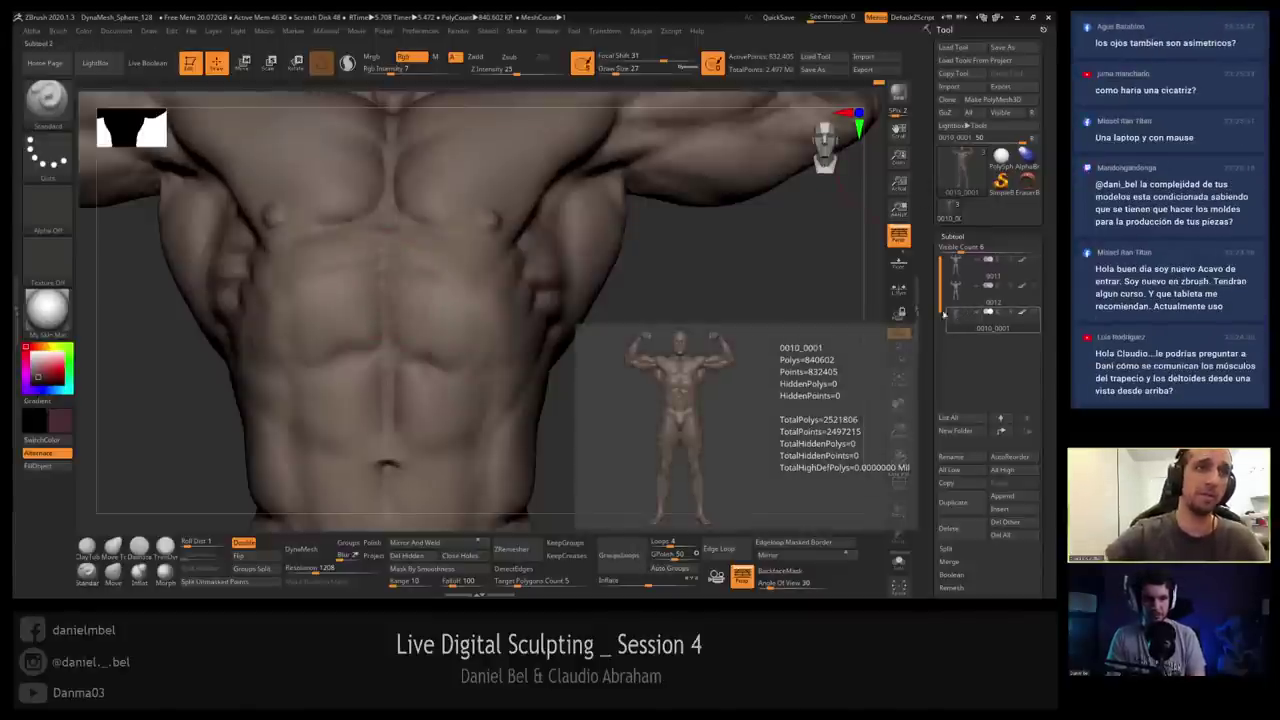
alt+drag(743, 369, 654, 320)
key(shift+f)
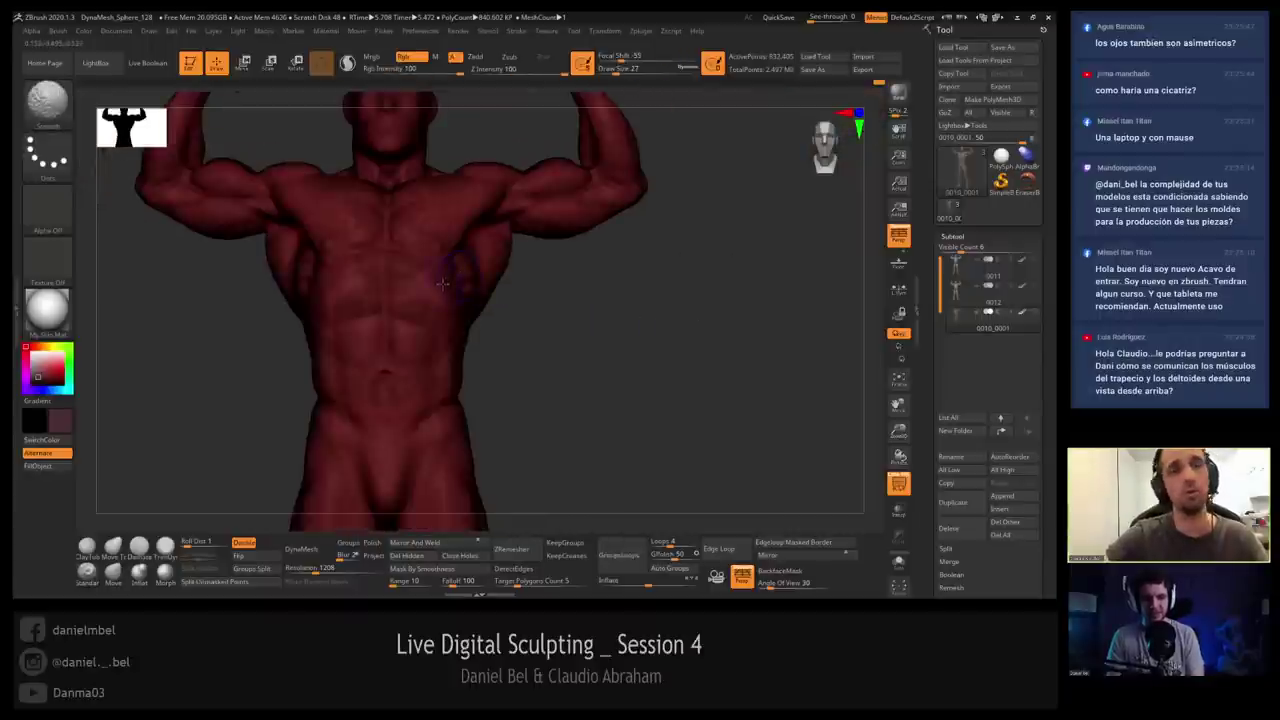
key(shift+f)
Set the Standard brush's focal shift to -4 with the serratus in three-quarter view.
drag(560, 310, 470, 300)
alt+drag(560, 280, 575, 310)
key(space)
click(451, 297)
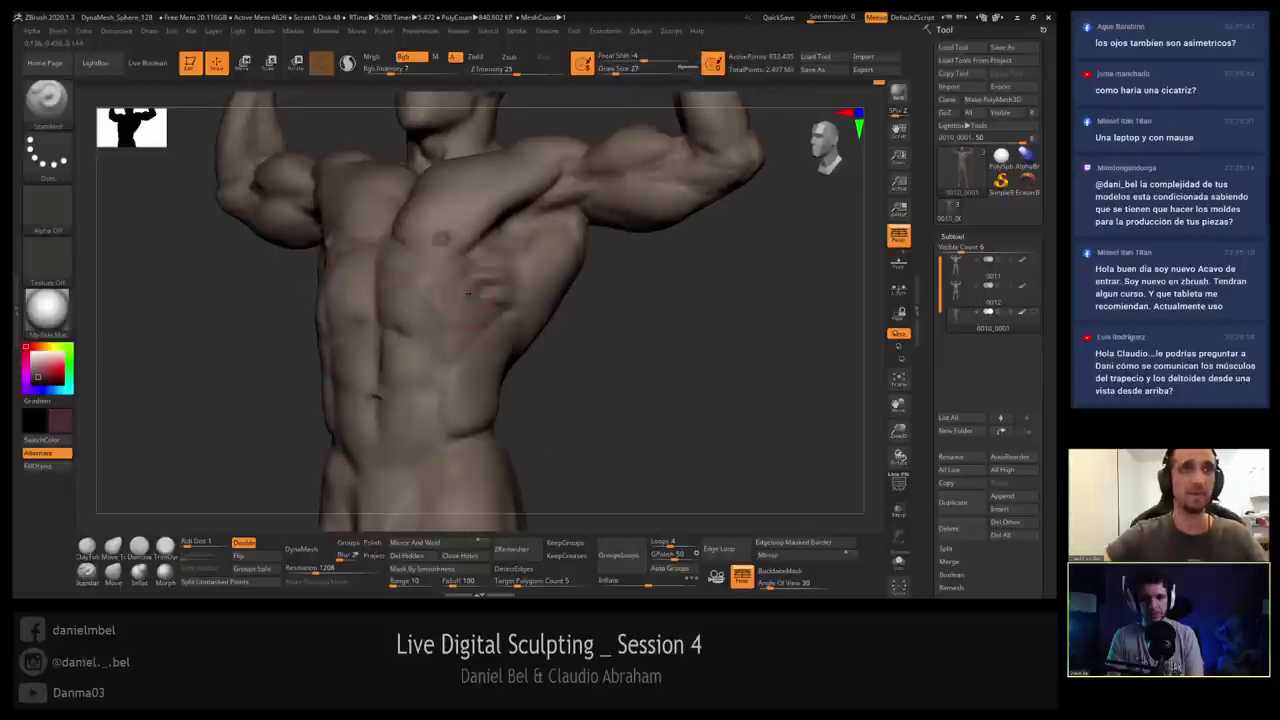
Turn off the figure's polypaint display and pick a light grey as the main colour.
right_drag(459, 276, 545, 272)
ctrl+right_drag(430, 230, 515, 168)
click(1023, 313)
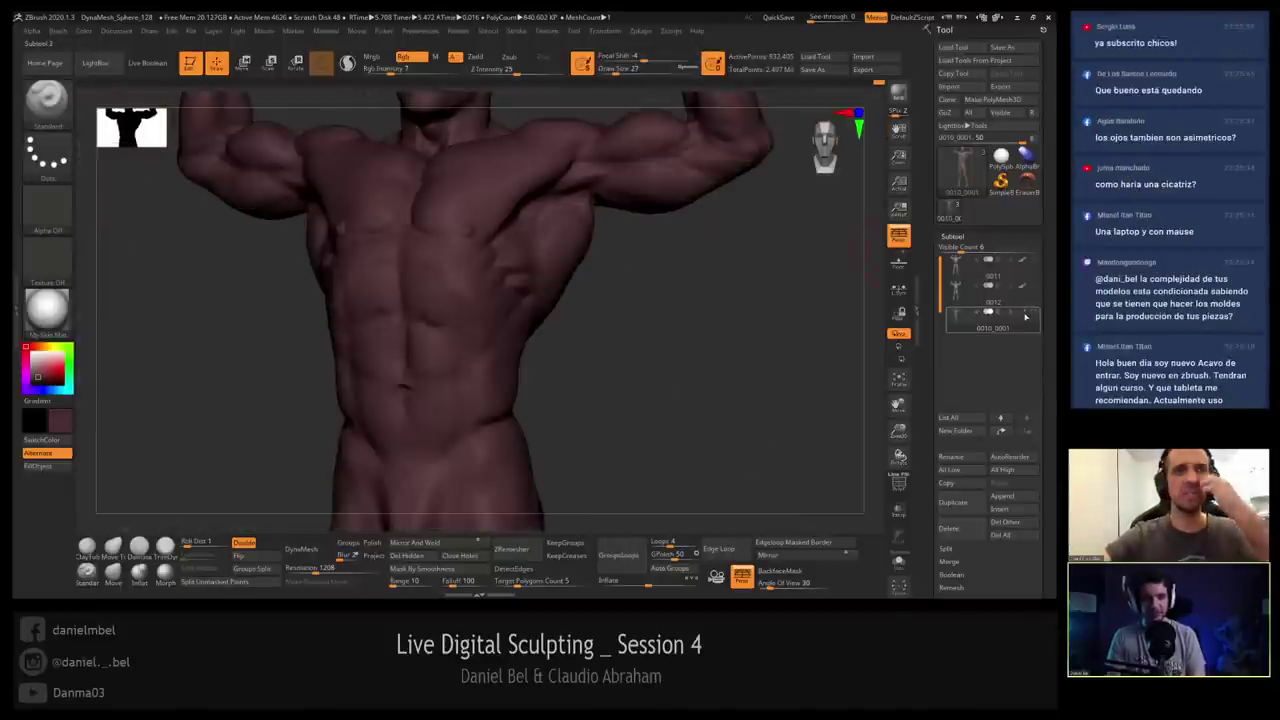
click(33, 361)
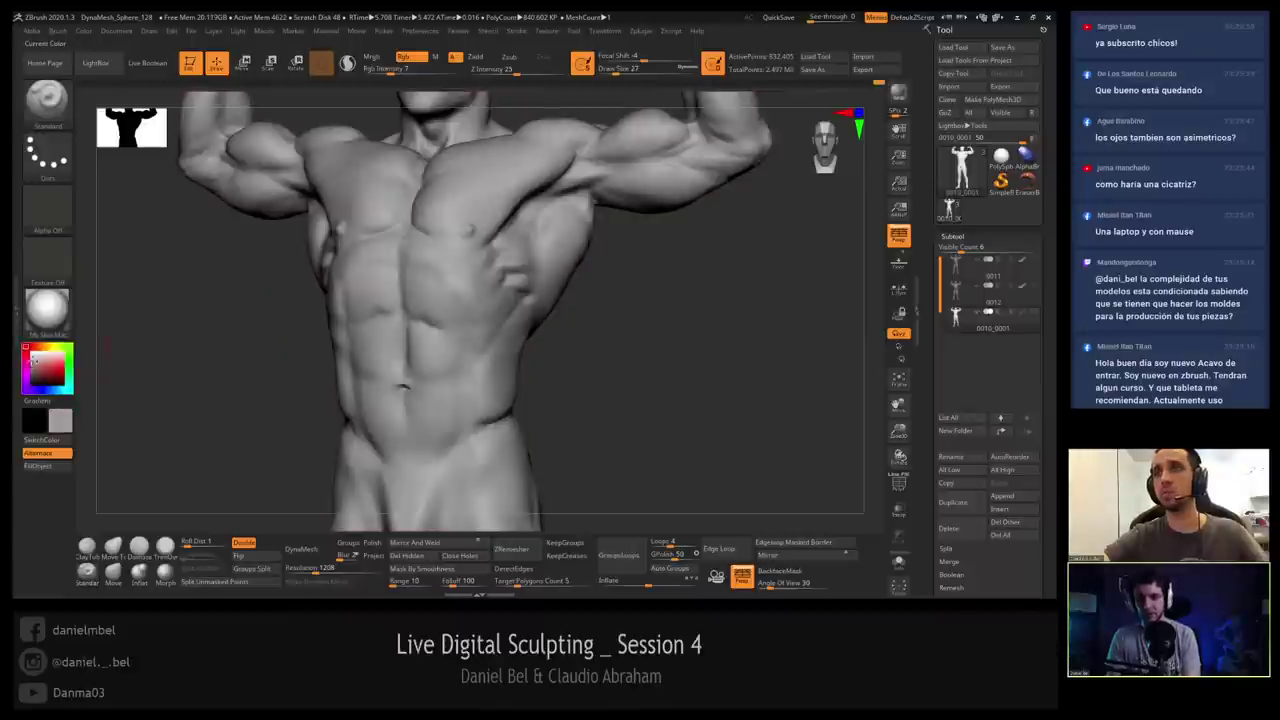
Pre-process the current figure subtool with Decimation Master.
click(646, 32)
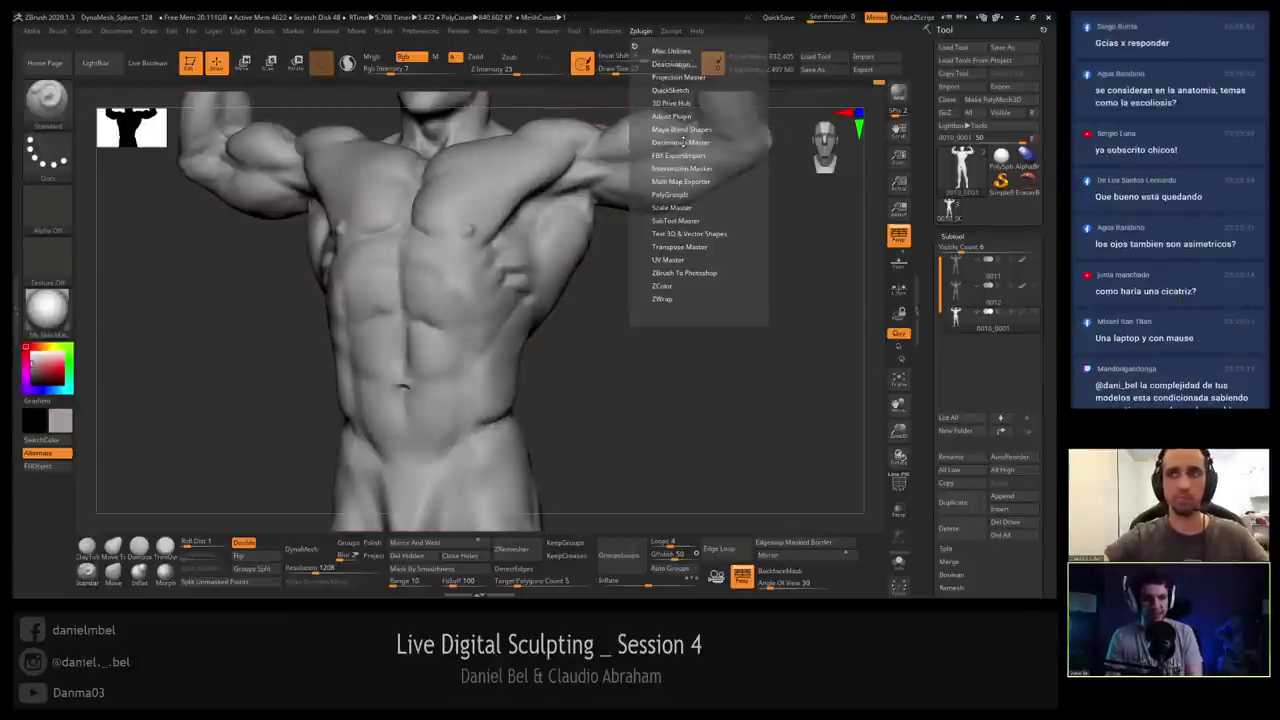
click(681, 142)
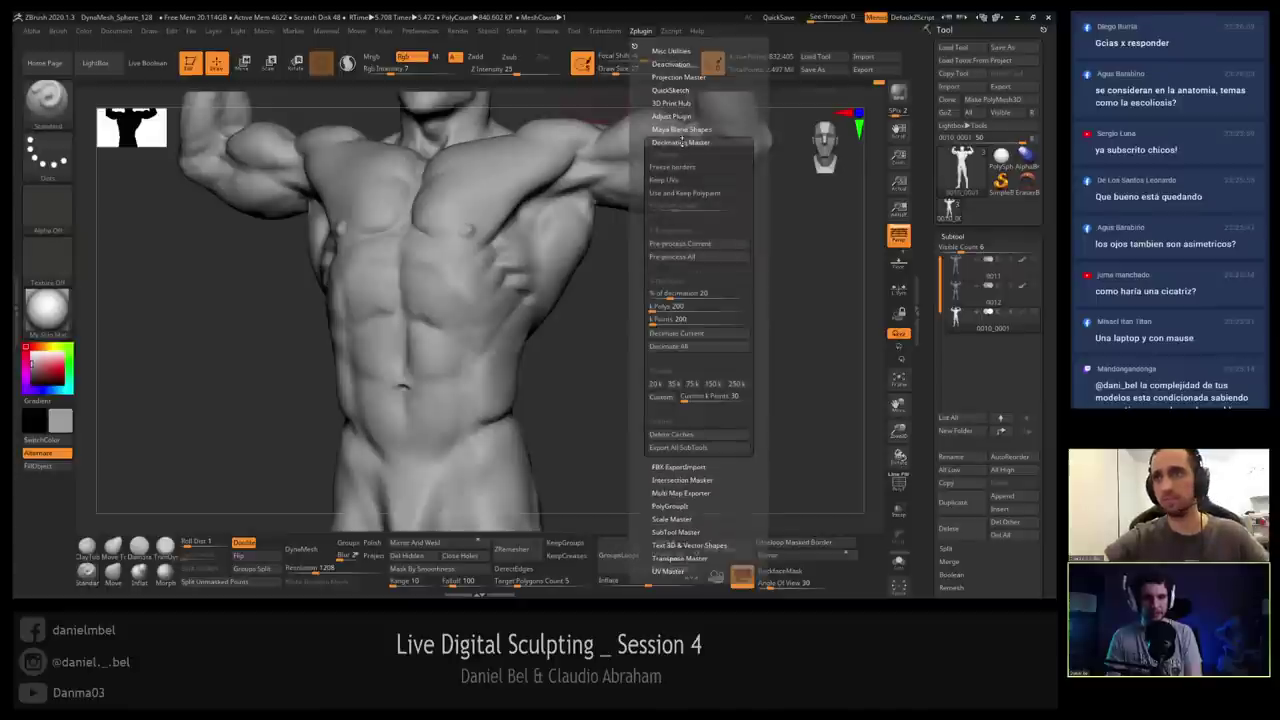
click(687, 244)
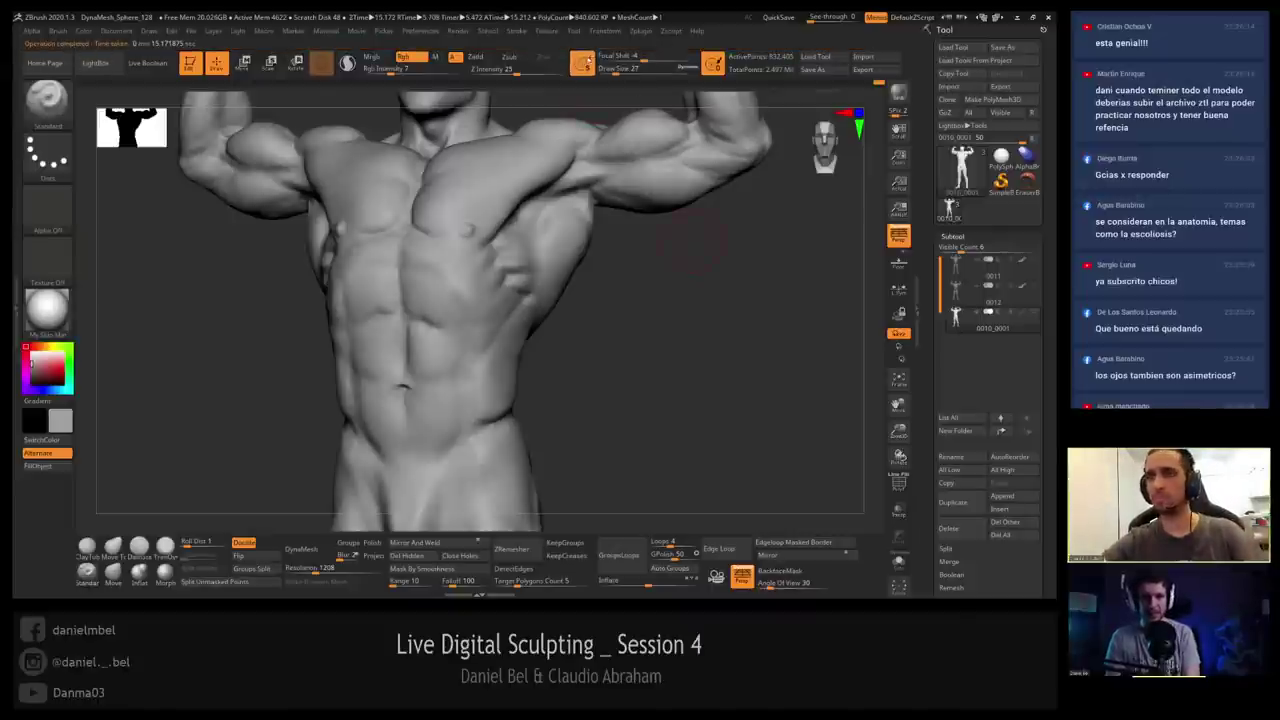
Decimate the current figure subtool to 20% with Decimation Master and show its polygroup wireframe on the chest.
click(638, 31)
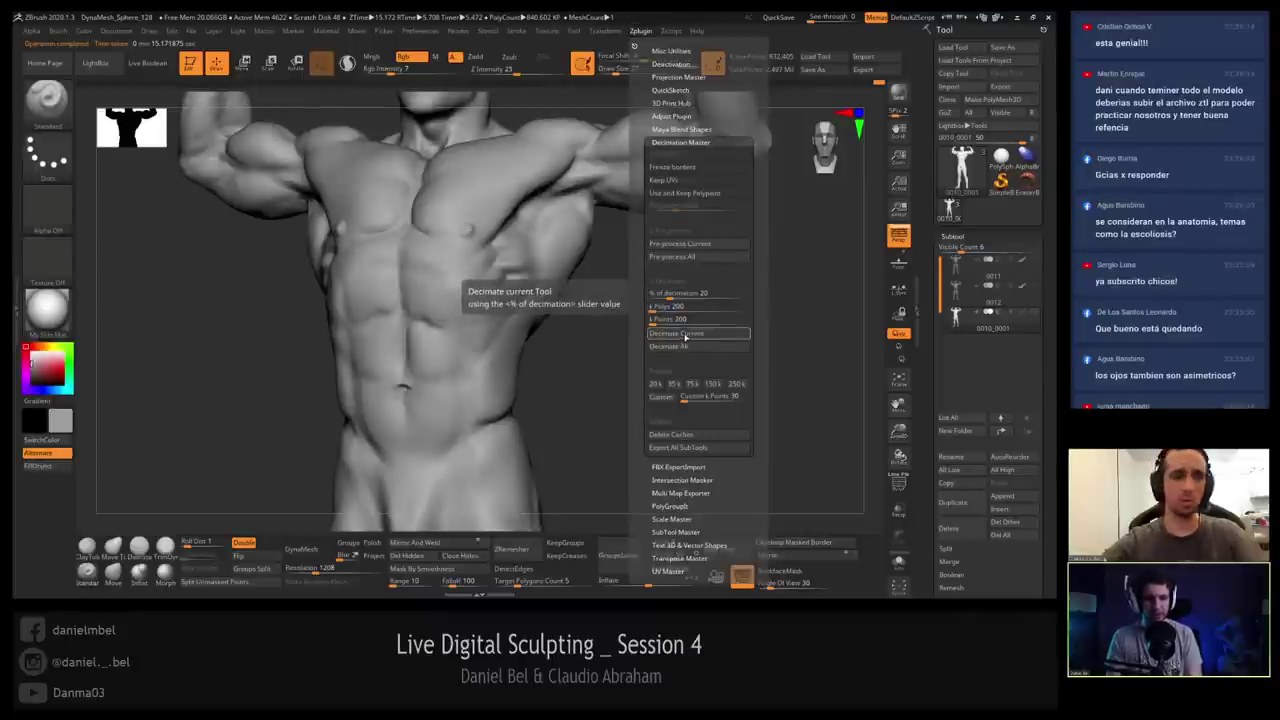
click(688, 338)
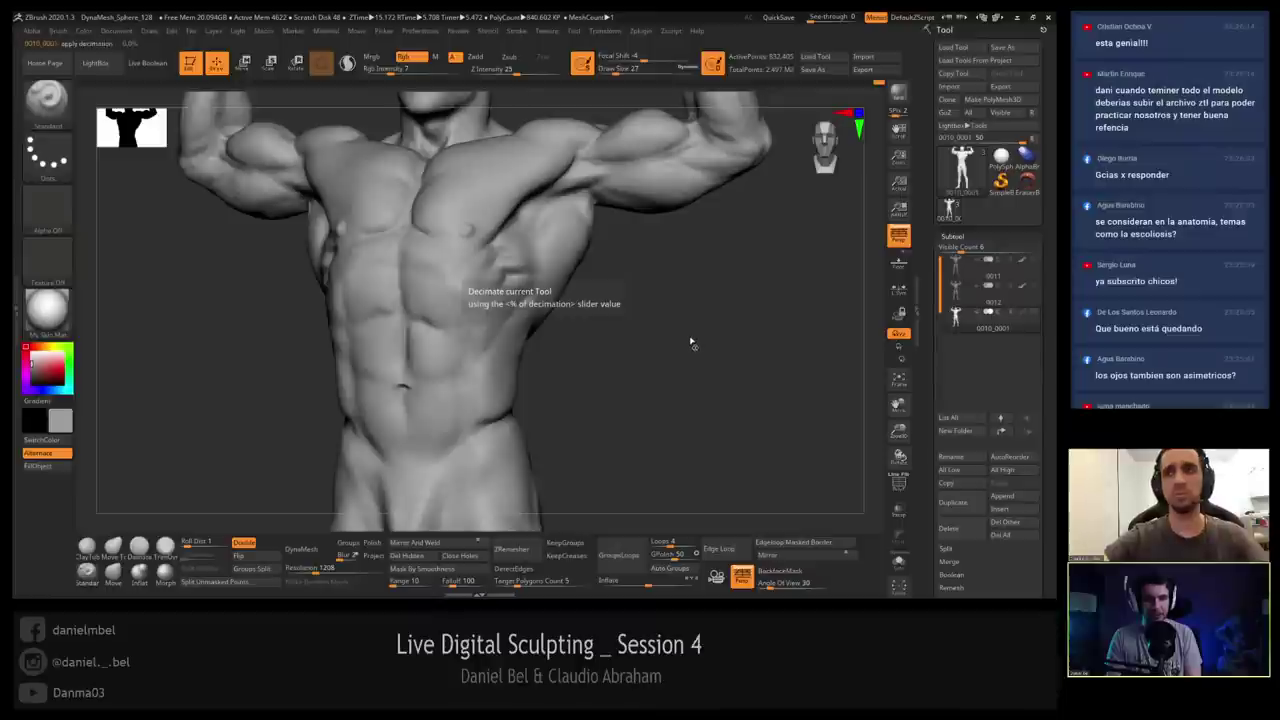
mouse_move(497, 182)
ctrl+right_down()
mouse_move(503, 238)
mouse_move(498, 215)
mouse_move(546, 214)
ctrl+right_up()
key(shift+f)
mouse_move(473, 189)
ctrl+right_down()
mouse_move(475, 250)
mouse_move(474, 196)
mouse_move(486, 197)
ctrl+right_up()
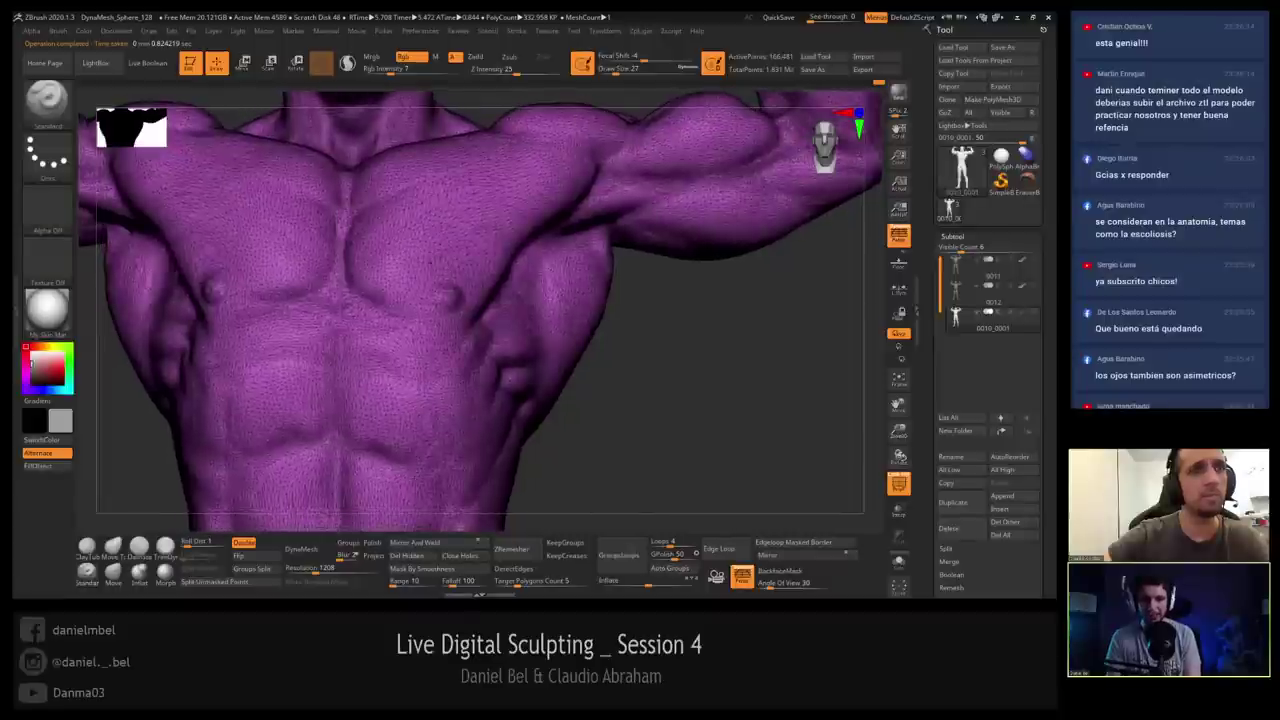
Examine the decimated torso's wireframe from front and three-quarter views, and check the subtool's polygon information.
right_drag(458, 341, 462, 272)
right_drag(341, 405, 412, 342)
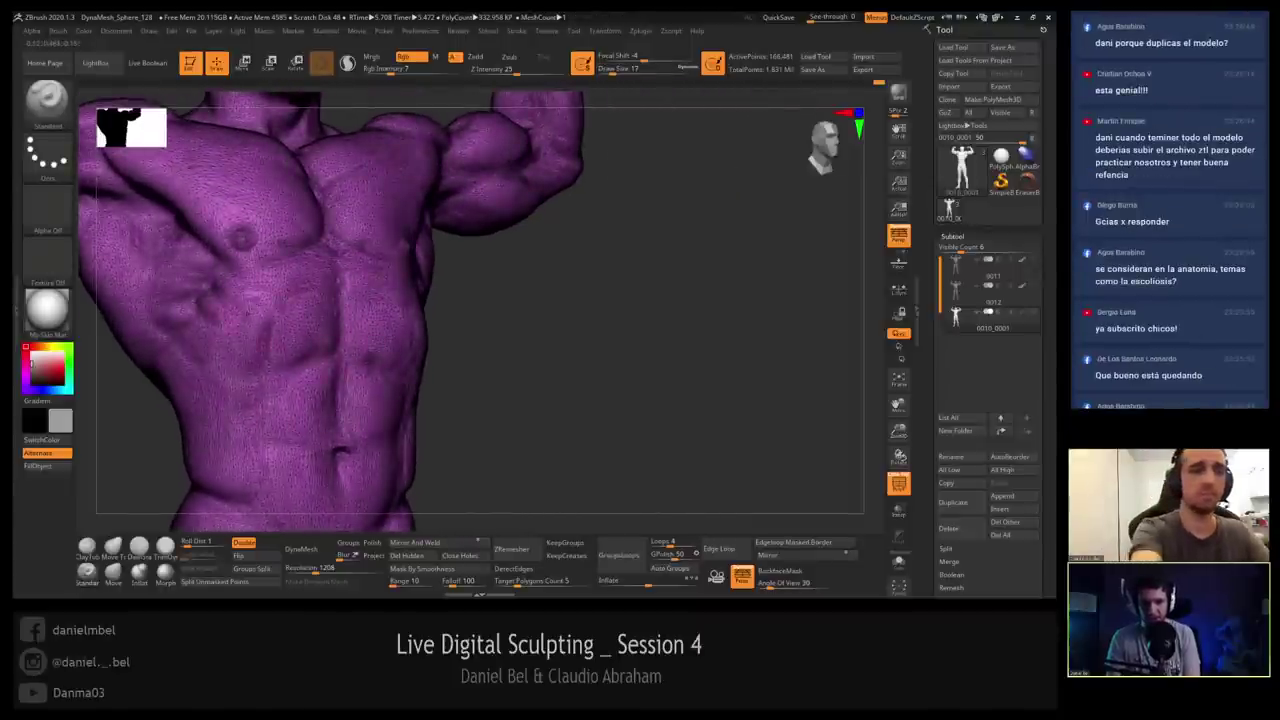
right_drag(480, 240, 460, 242)
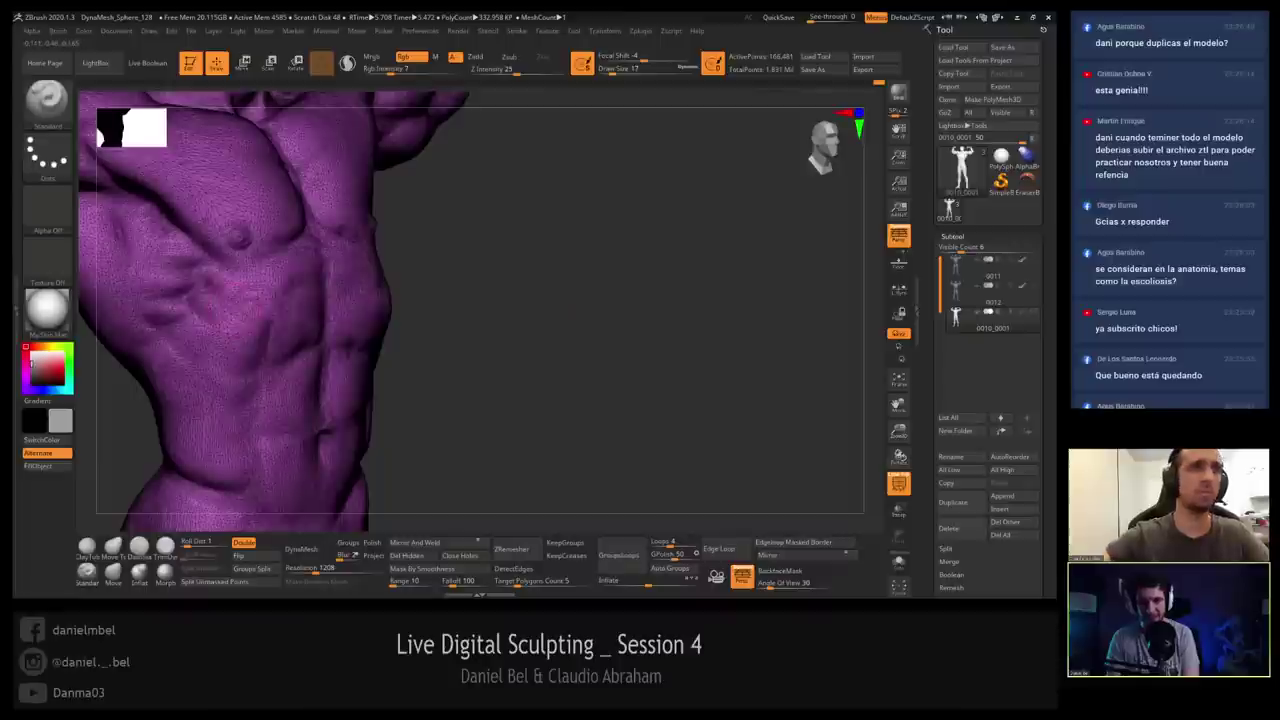
mouse_move(962, 324)
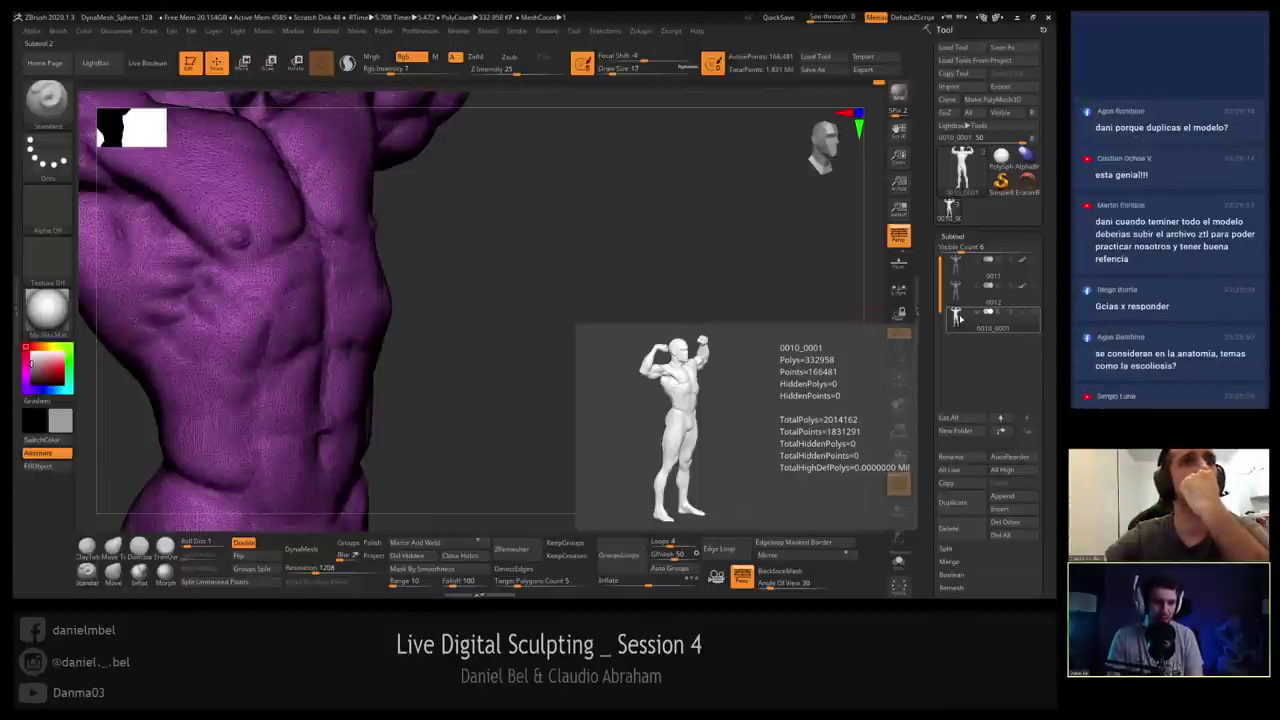
mouse_move(757, 225)
mouse_down()
mouse_move(604, 297)
mouse_move(731, 314)
mouse_move(807, 288)
mouse_up()
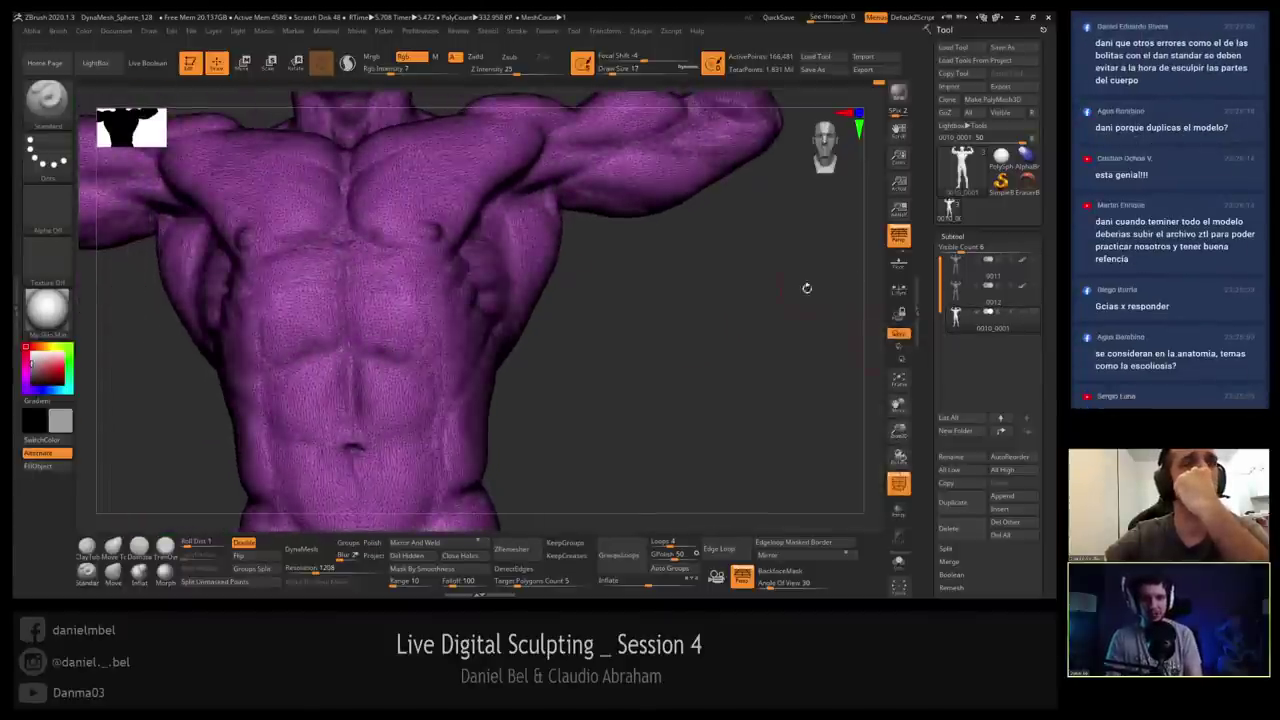
mouse_move(659, 349)
alt+mouse_down()
mouse_move(631, 334)
mouse_move(645, 326)
mouse_move(632, 320)
alt+mouse_up()
alt+drag(679, 189, 671, 177)
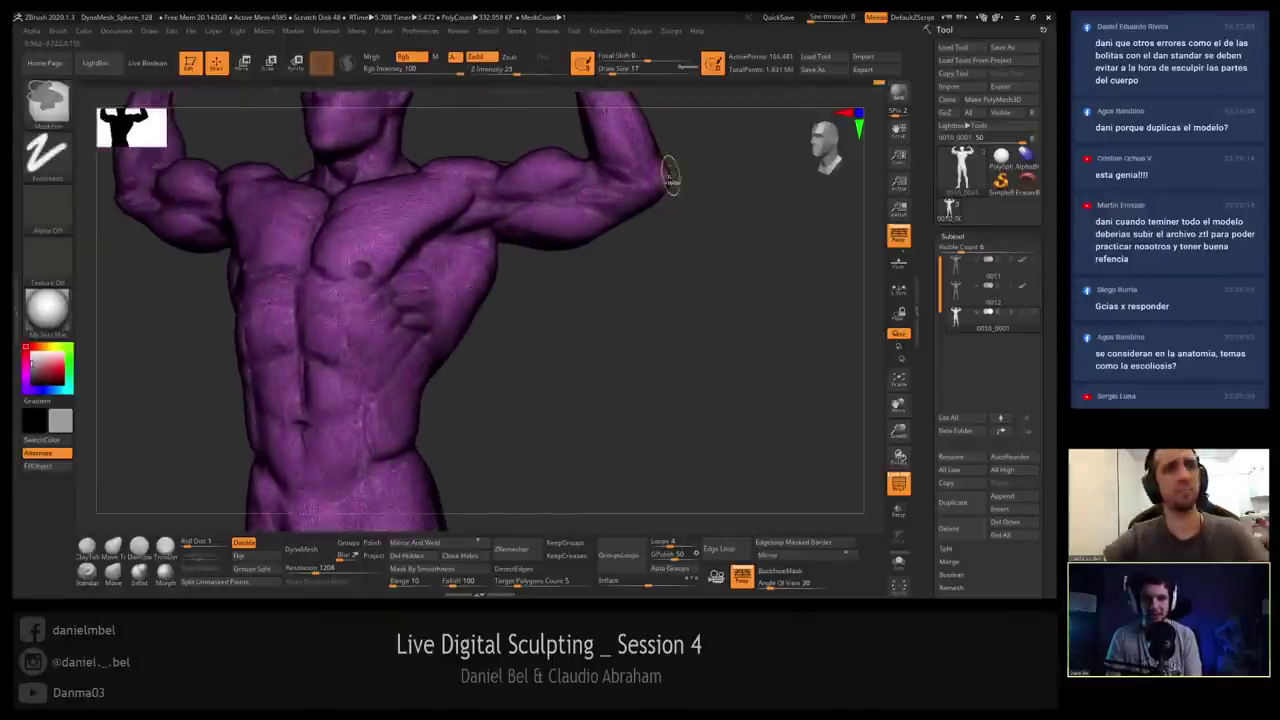
Undo the decimation, hide the wireframe, and decimate the figure again at a lower percentage.
key(d)
key(shift+f)
click(640, 30)
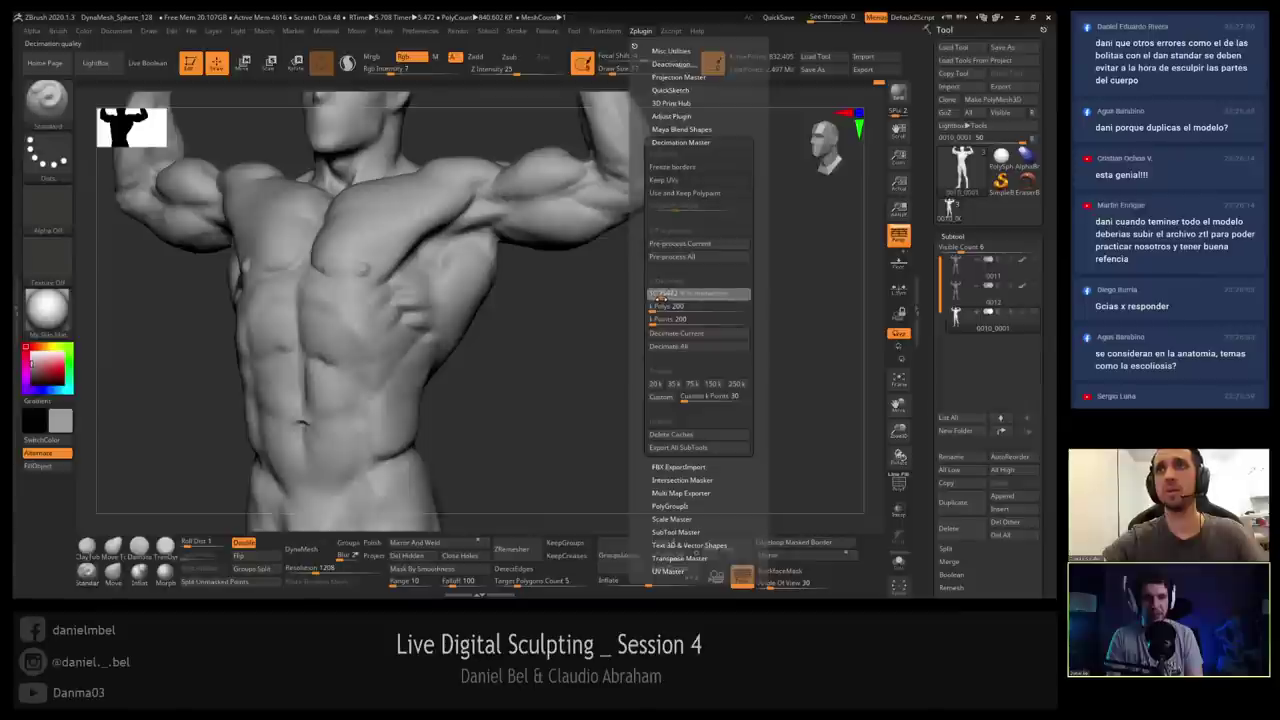
click(676, 333)
alt+drag(690, 248, 702, 303)
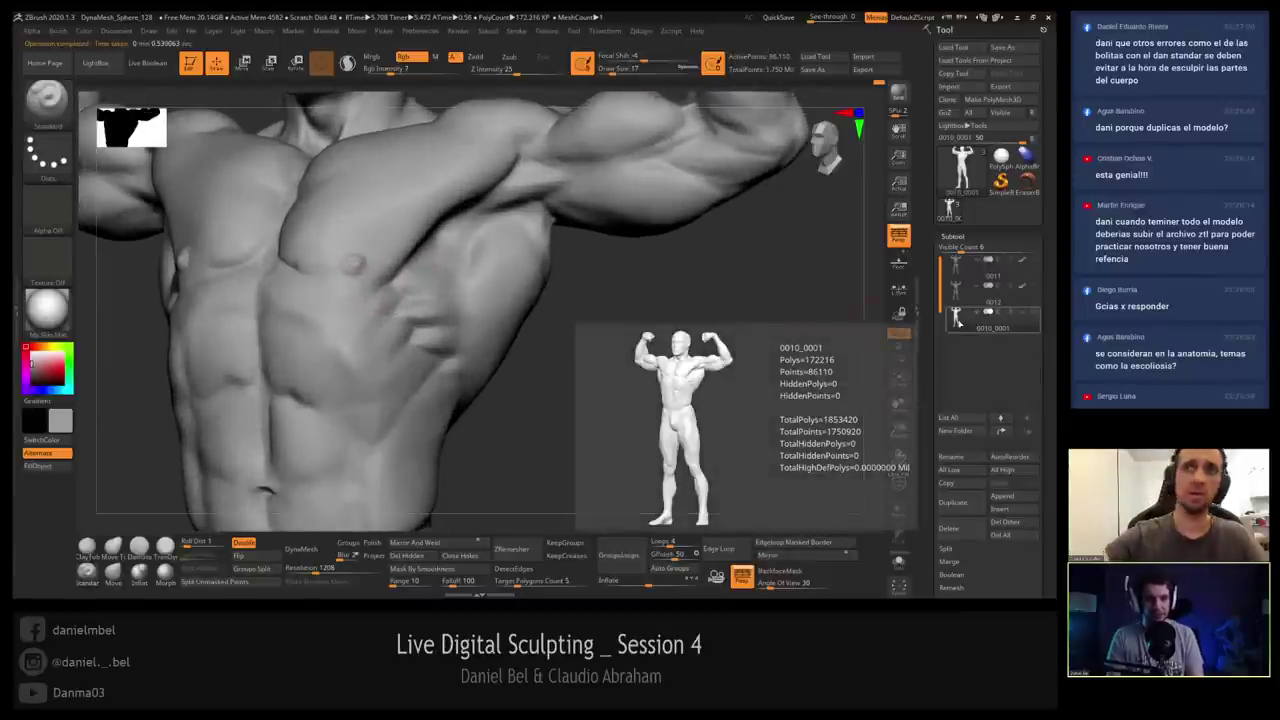
alt+drag(700, 331, 690, 270)
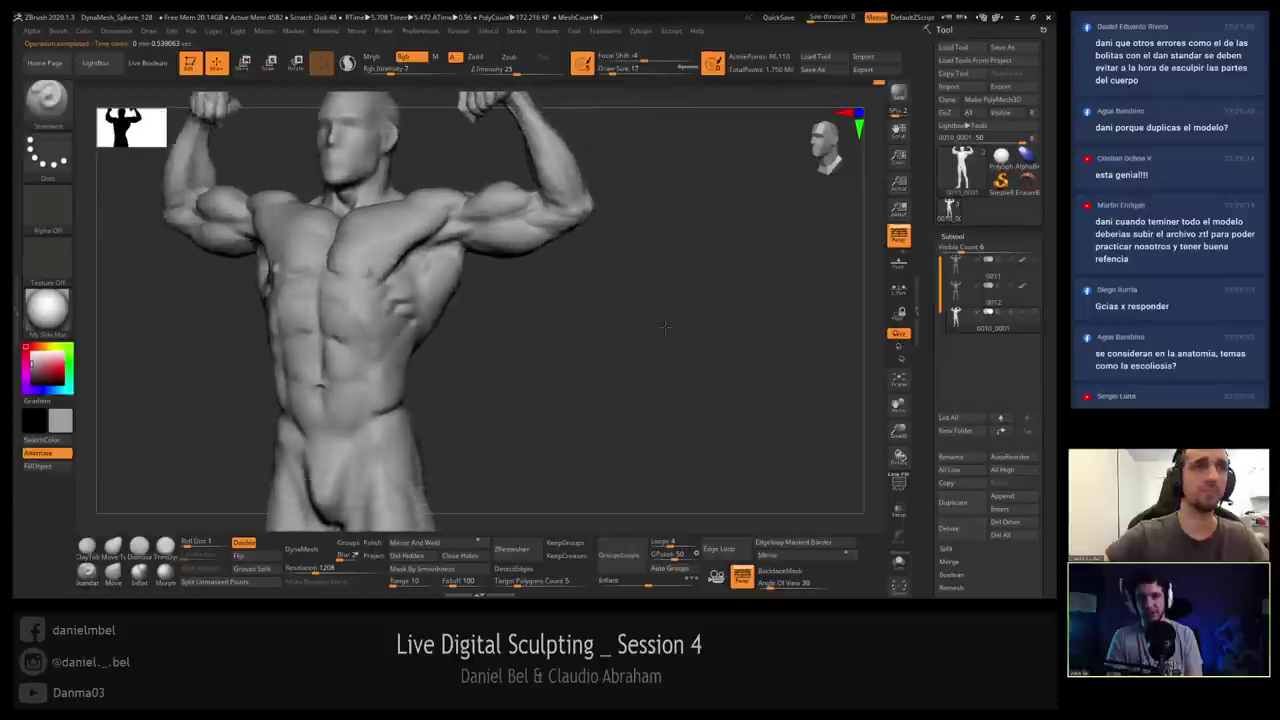
Undo the second decimation and check the original mesh's wireframe on the chest before hiding it.
drag(620, 335, 680, 350)
key(ctrl+z)
key(shift+f)
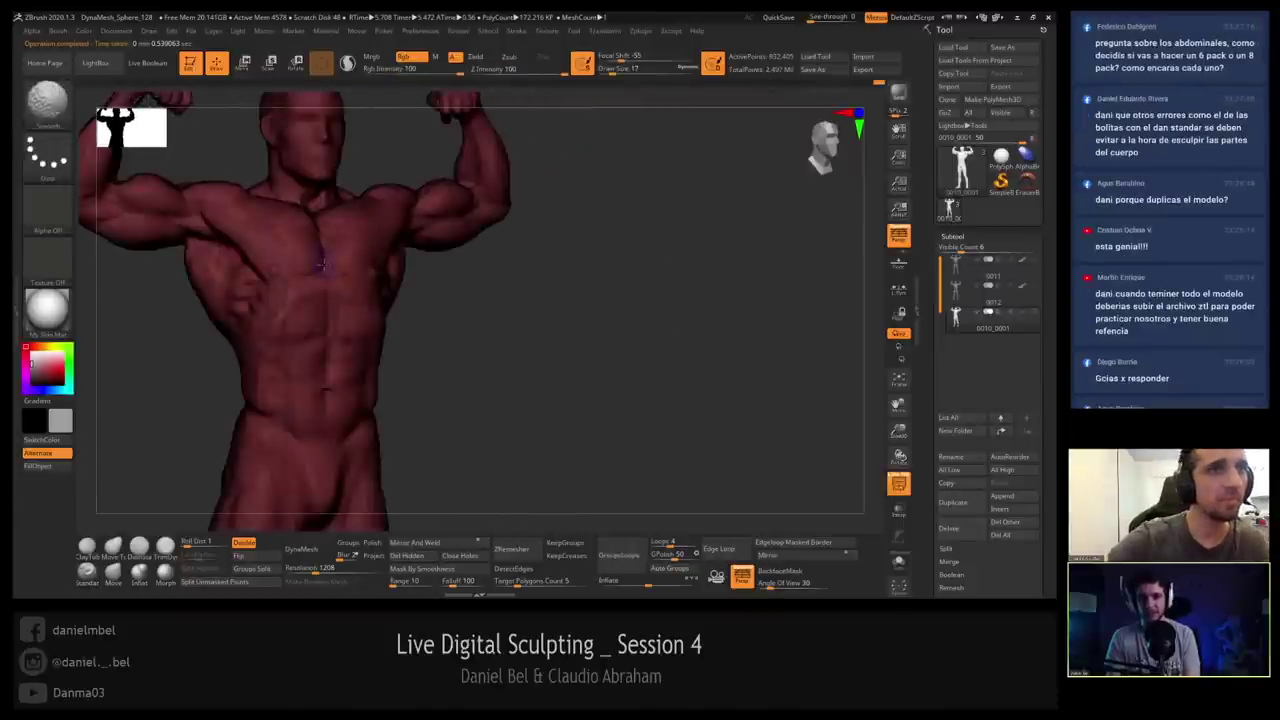
right_drag(321, 263, 328, 335)
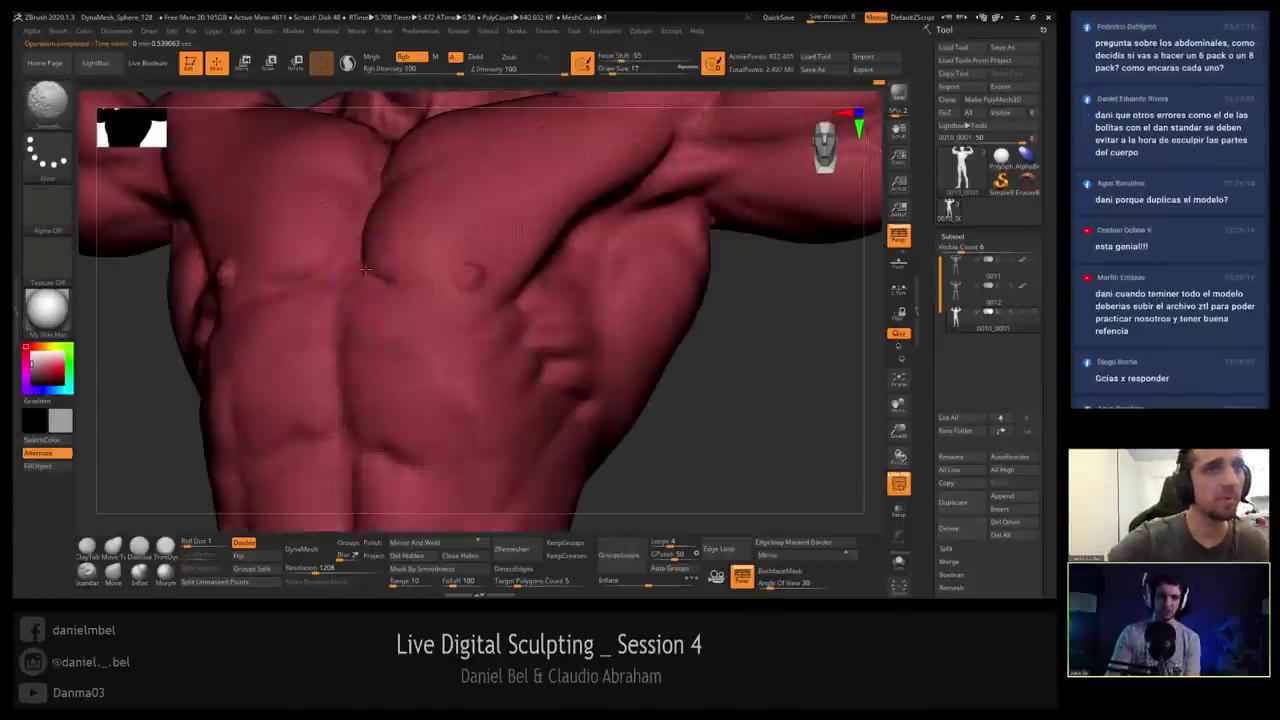
key(shift+f)
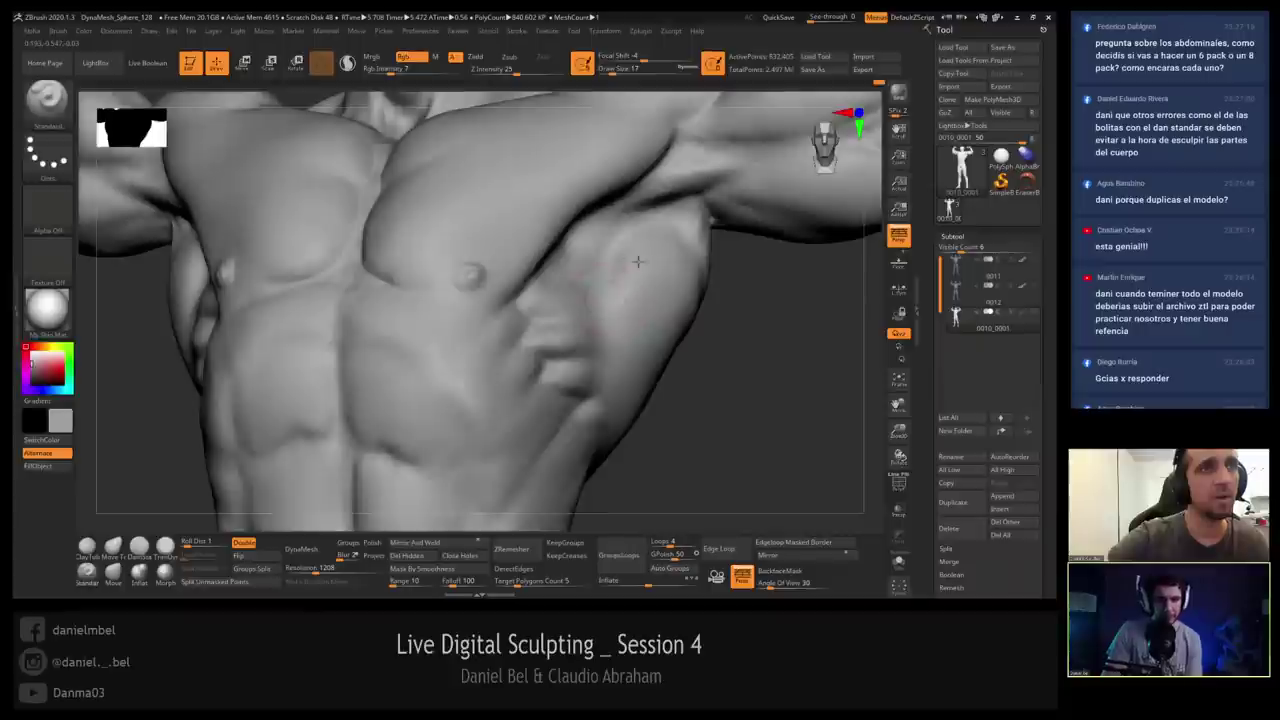
Turn on the figure's polypaint display and frame the head, arms and torso from the front.
ctrl+right_drag(637, 263, 640, 225)
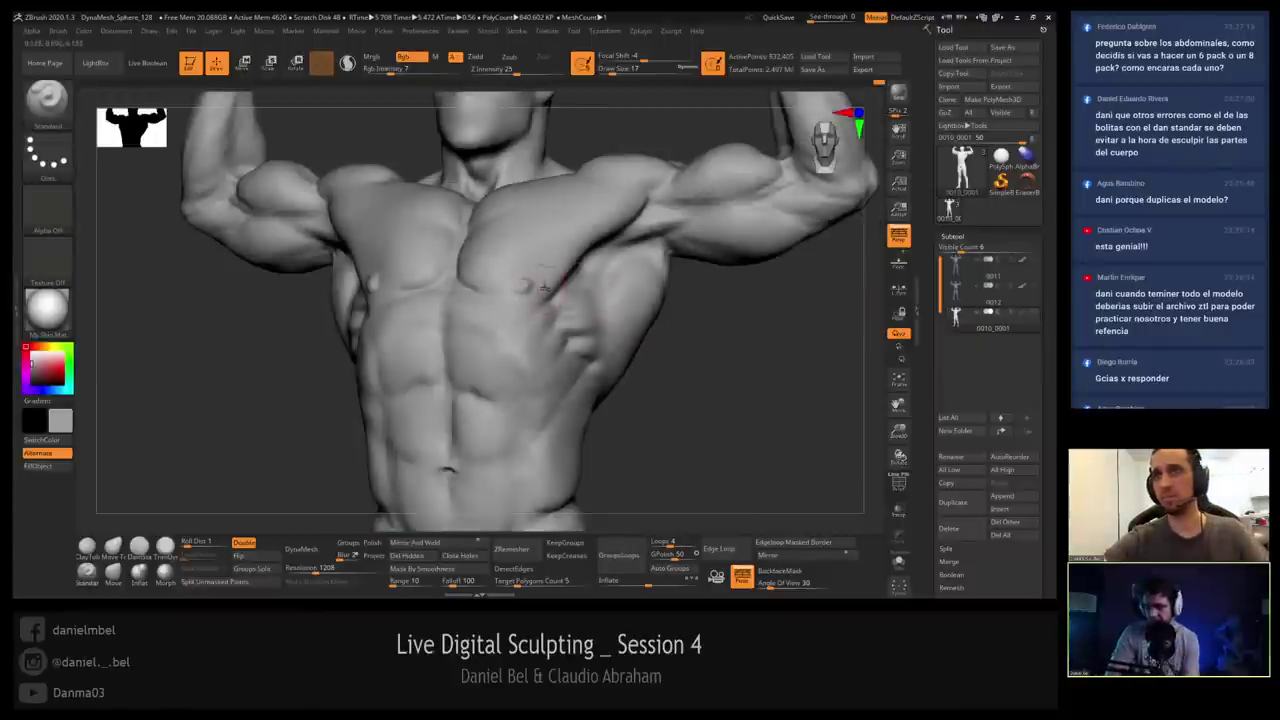
click(1024, 316)
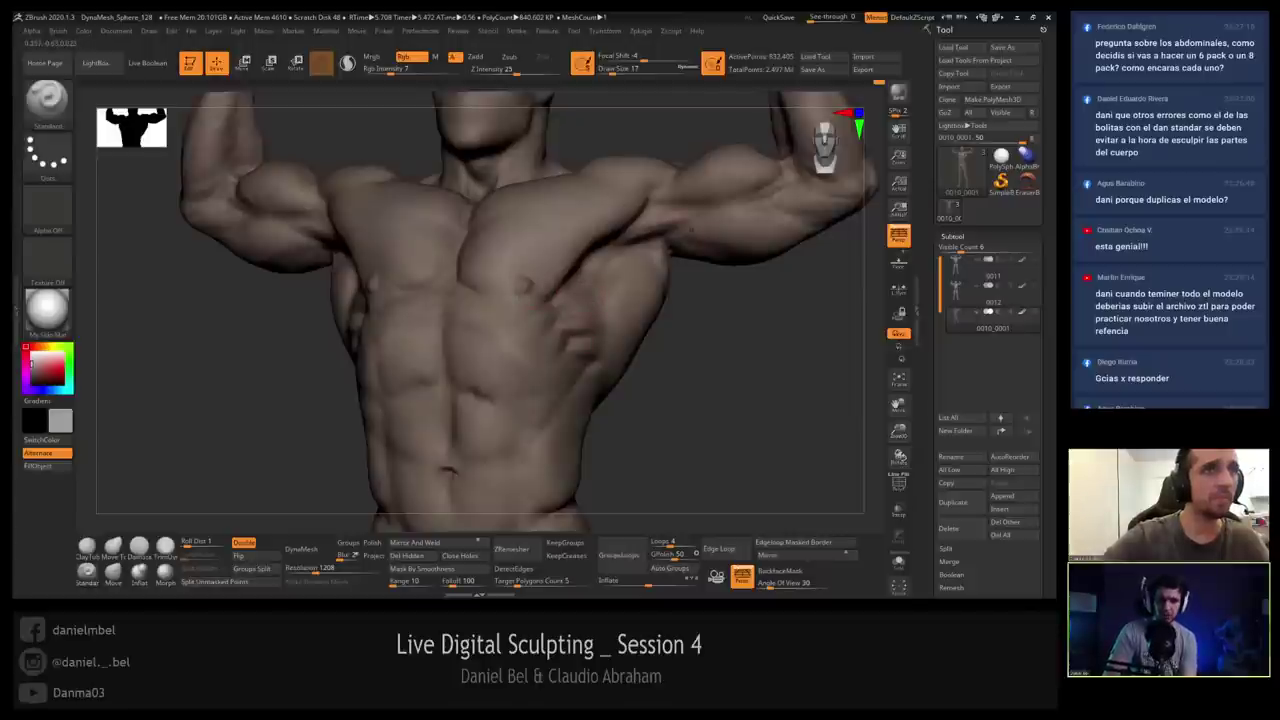
alt+drag(723, 134, 574, 246)
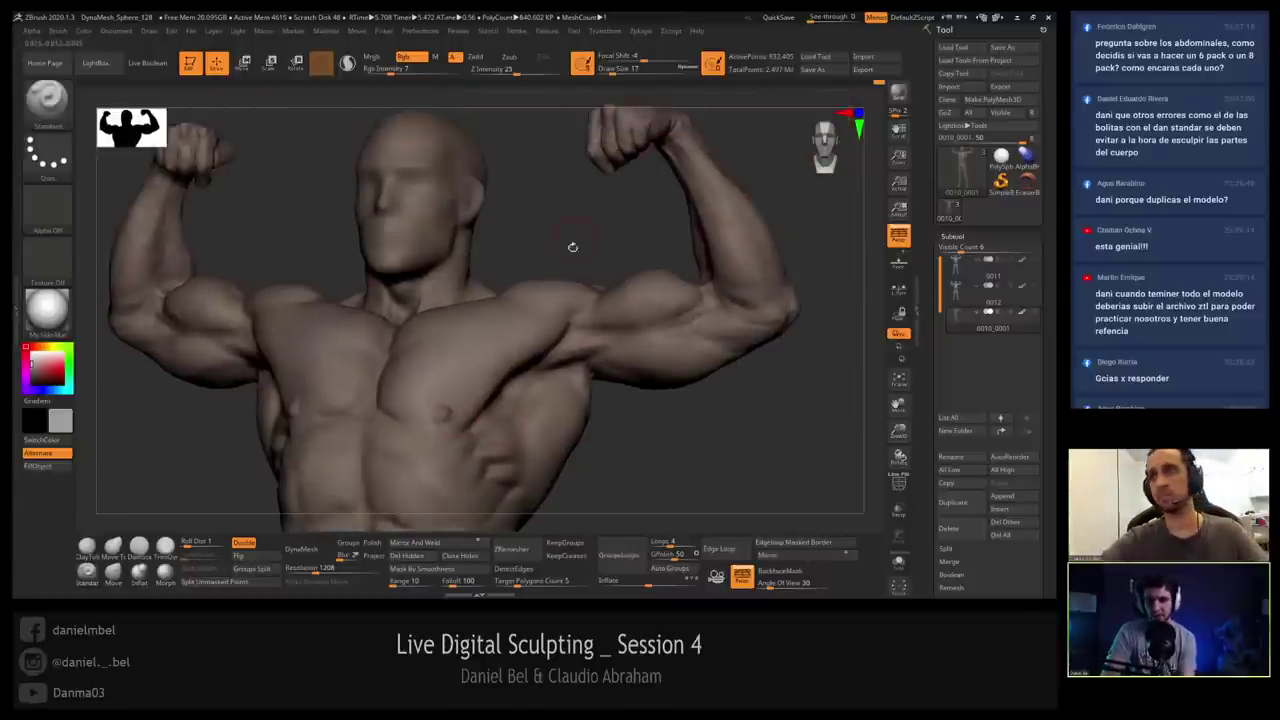
alt+right_drag(509, 377, 520, 292)
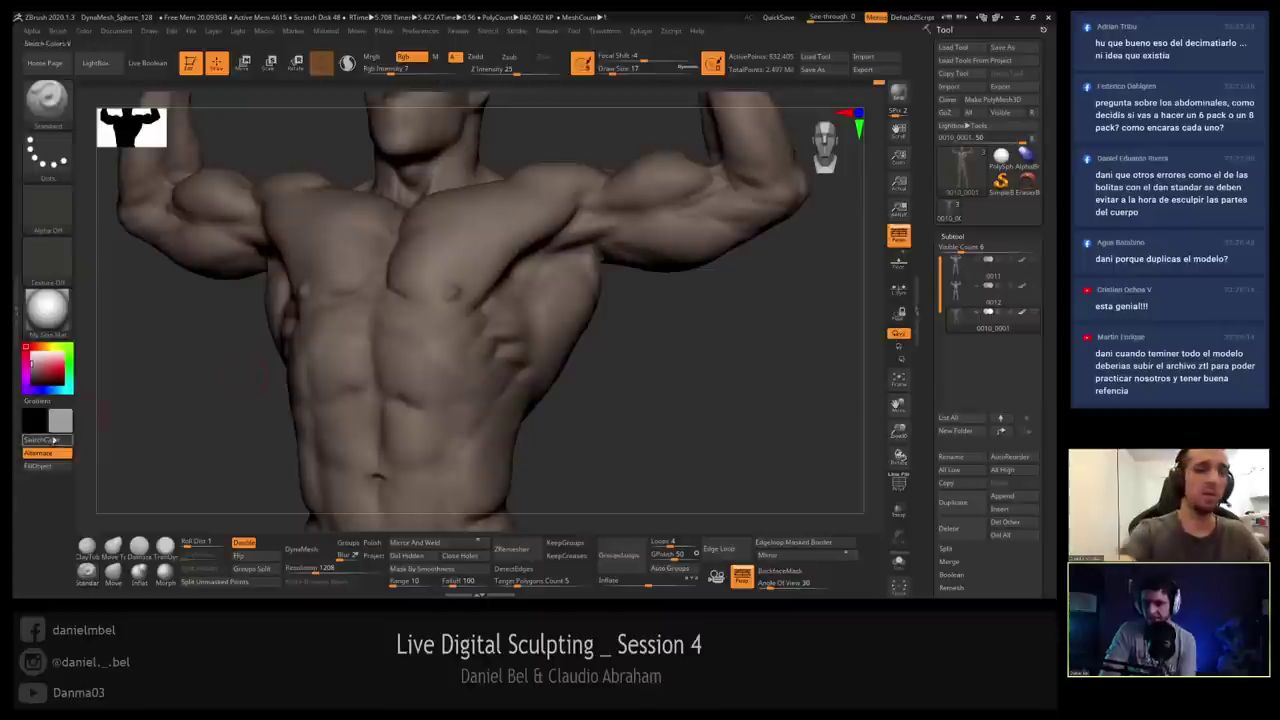
Set the Standard brush's draw size to 46 and pick a light beige as the main colour.
key(s)
click(414, 287)
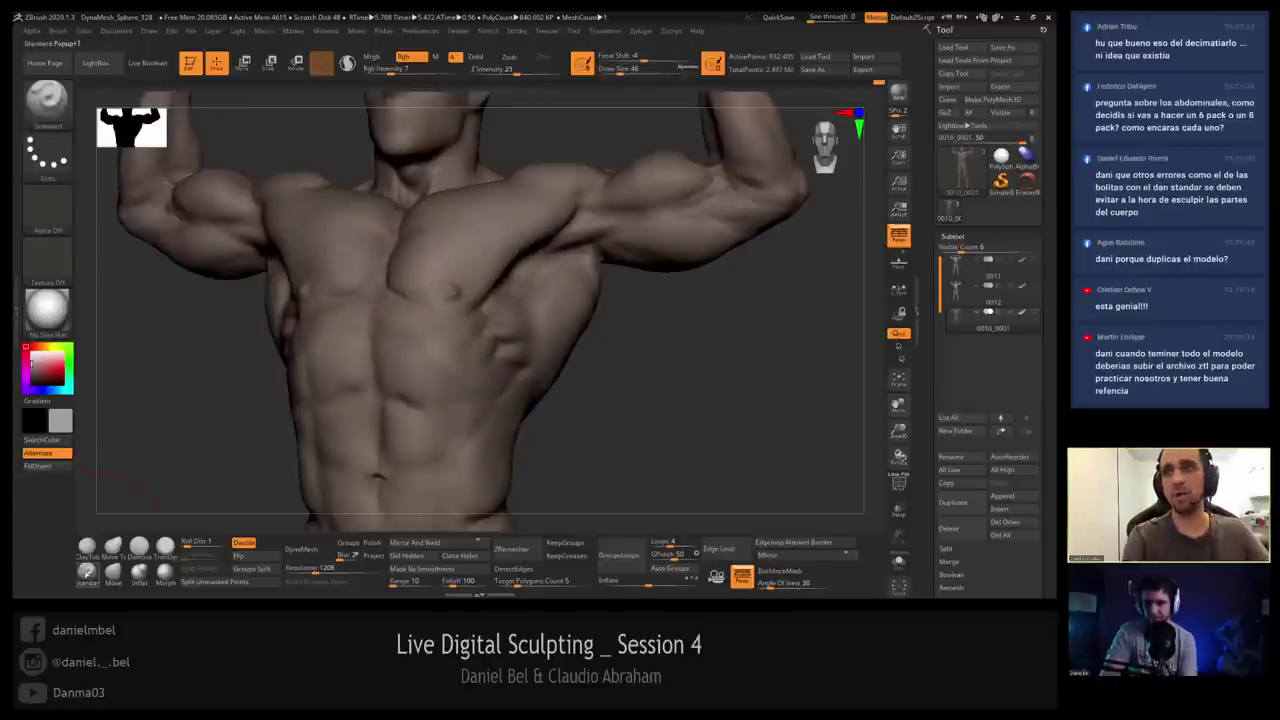
key(c)
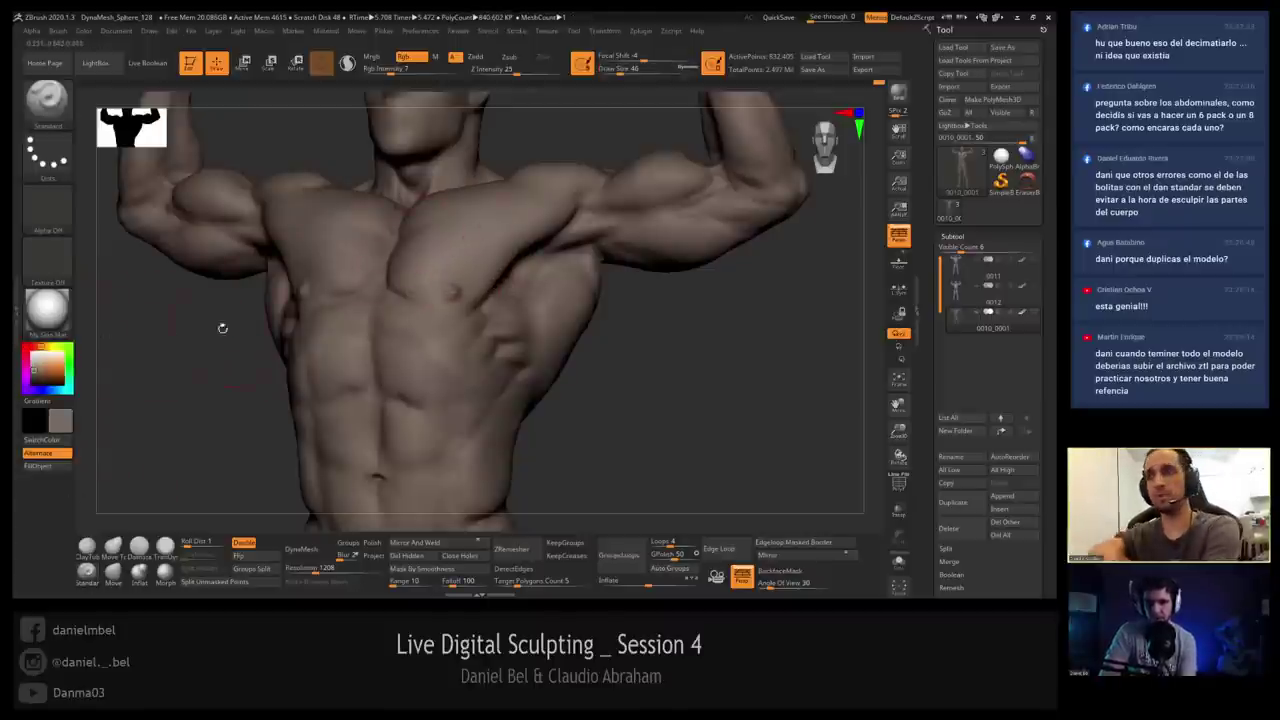
drag(37, 367, 35, 362)
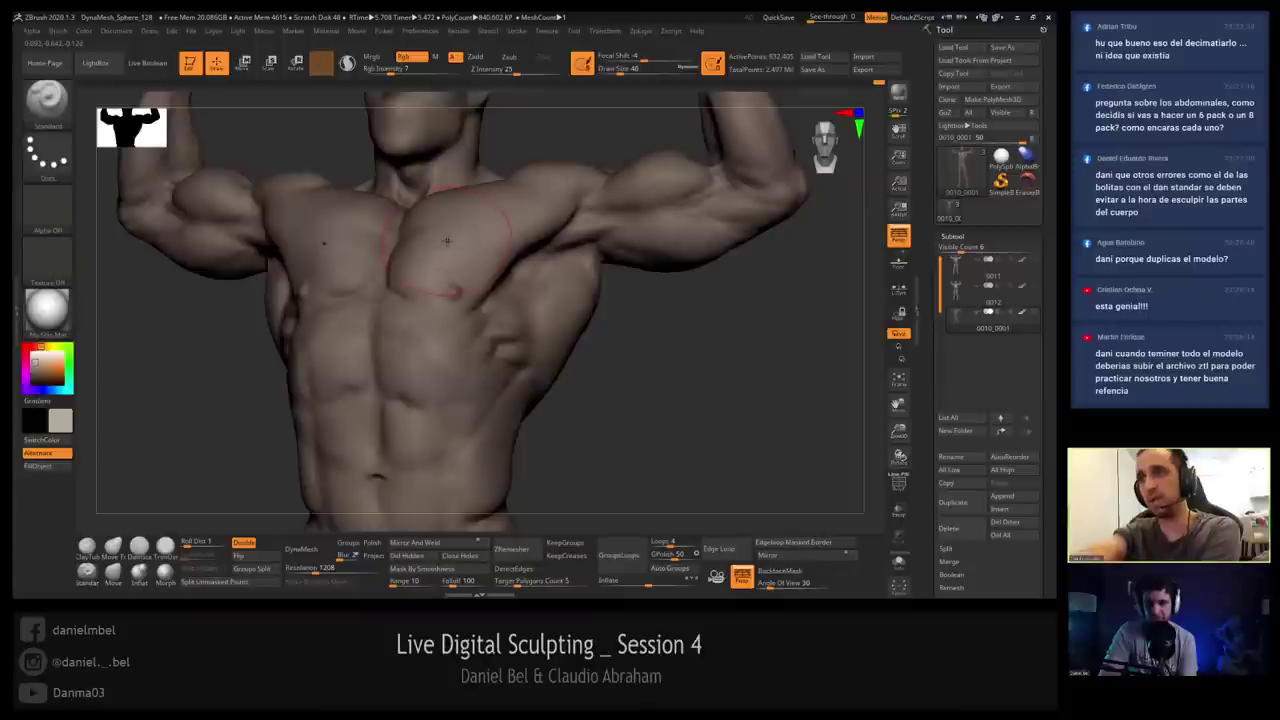
Tint the chest and abdomen with light beige, using the Standard brush at draw sizes 65 and 41.
key(s)
click(514, 238)
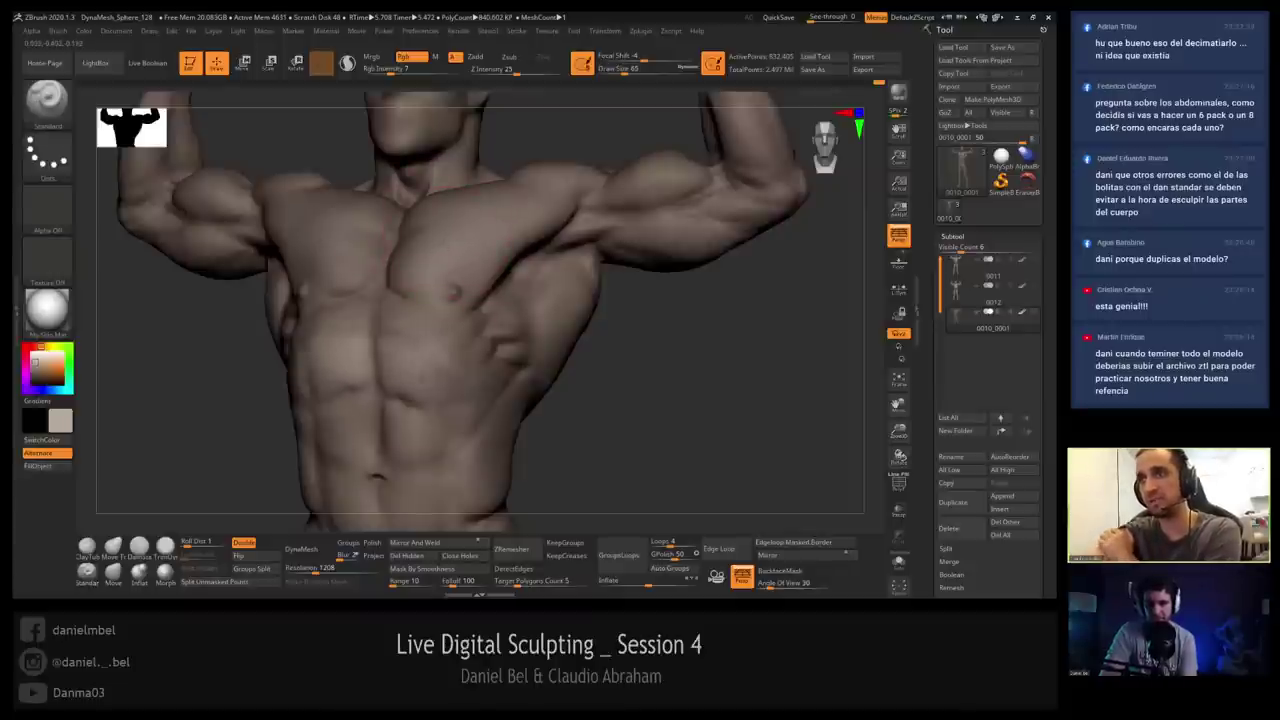
key(s)
click(402, 379)
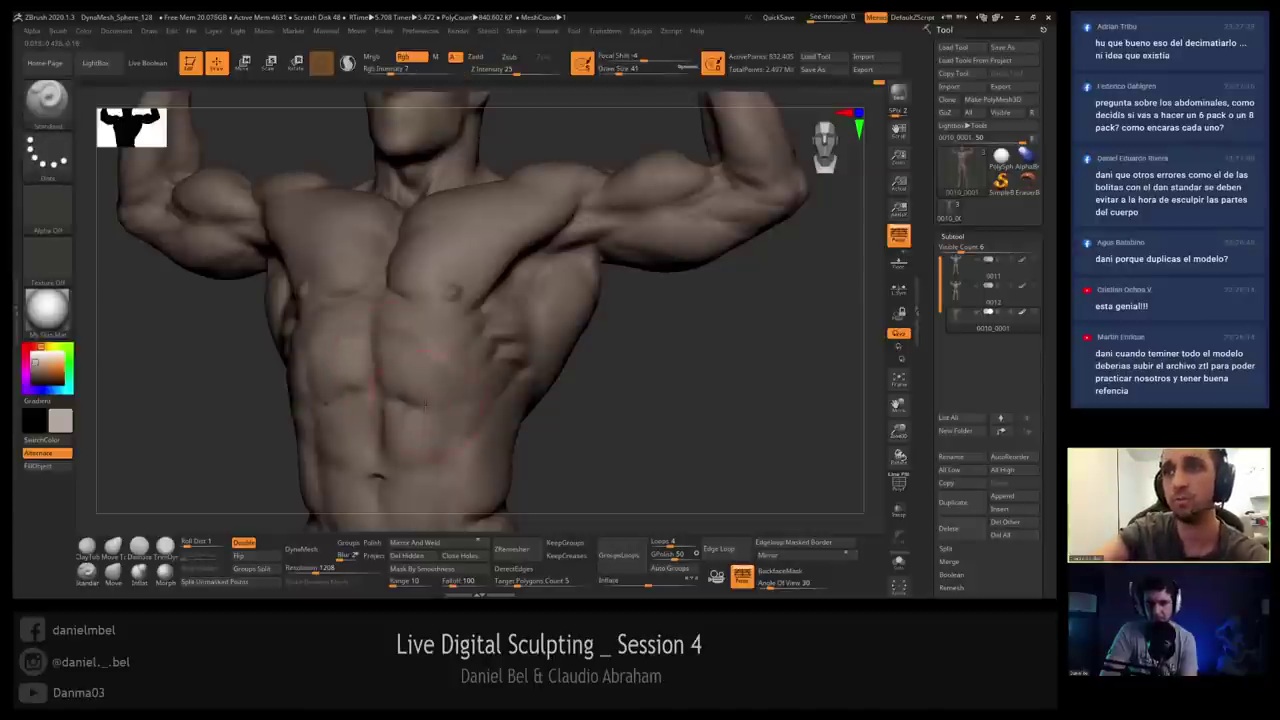
right_drag(425, 404, 515, 404)
alt+right_drag(515, 404, 517, 366)
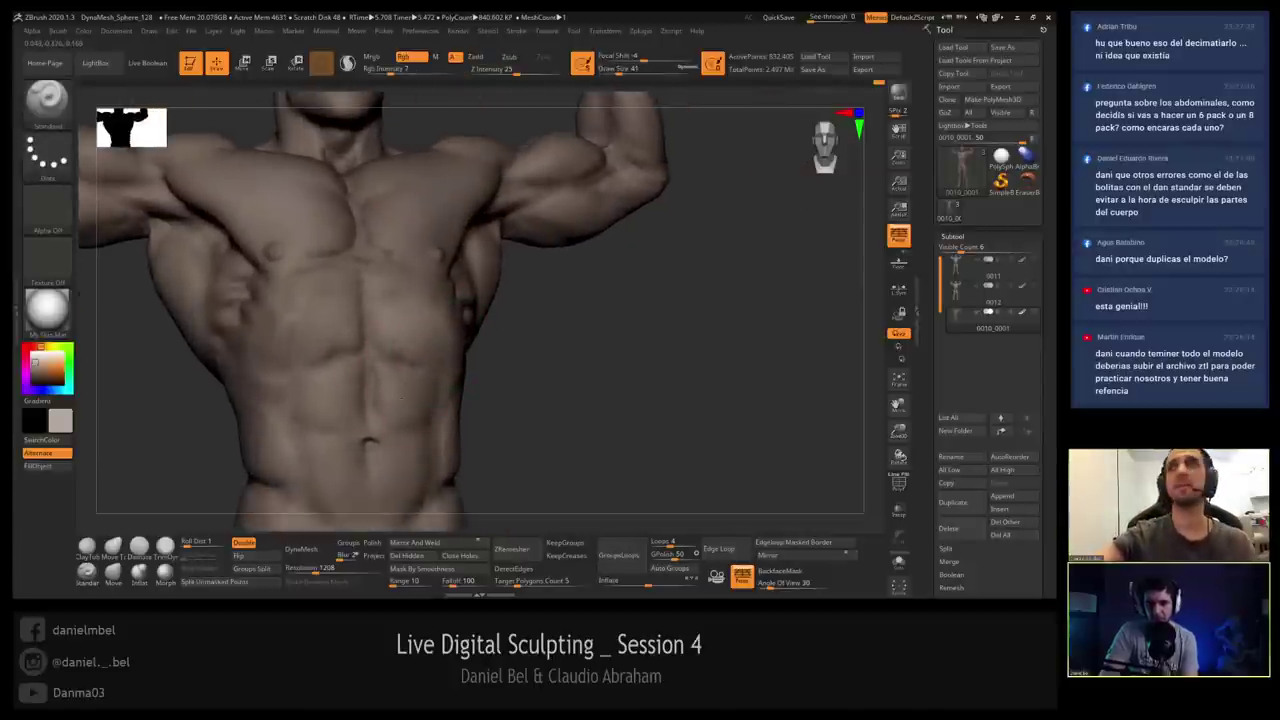
right_drag(400, 398, 415, 400)
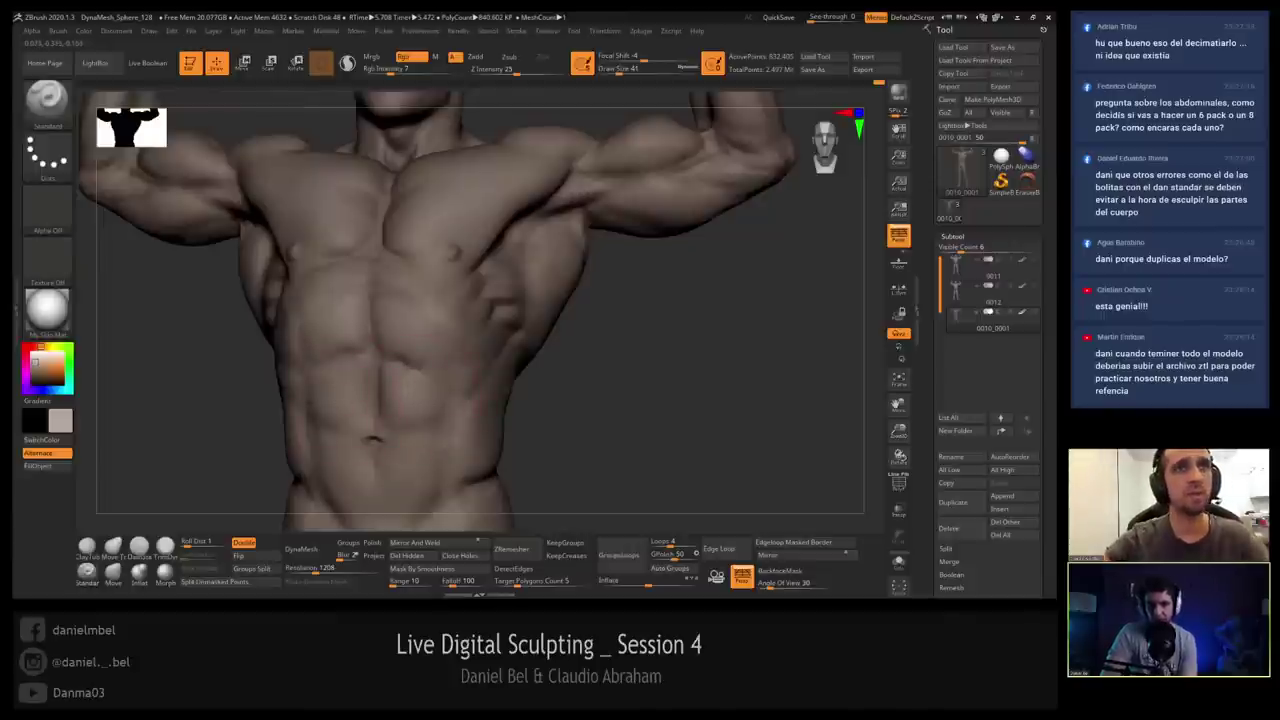
mouse_move(475, 322)
ctrl+right_down()
mouse_move(462, 365)
mouse_move(468, 260)
ctrl+right_up()
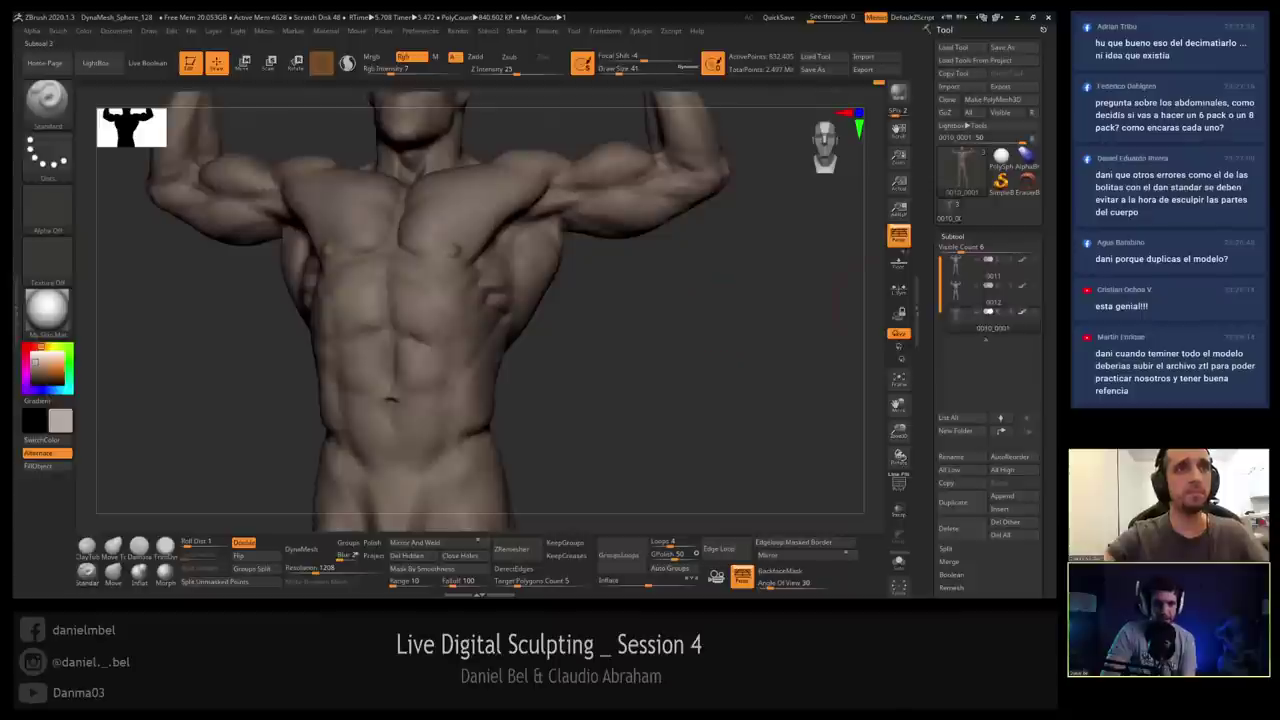
Pick a neutral light grey main colour and compare the torso with and without polypaint, leaving the polypaint display off.
click(1021, 315)
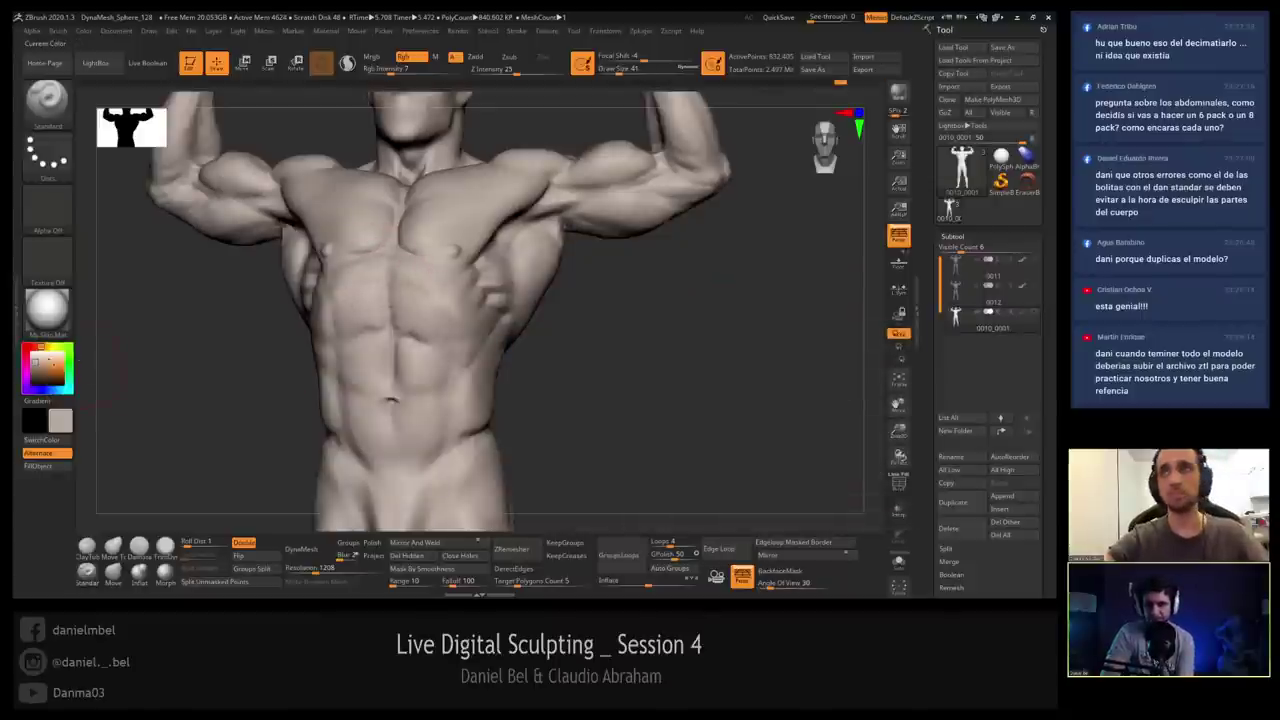
click(32, 365)
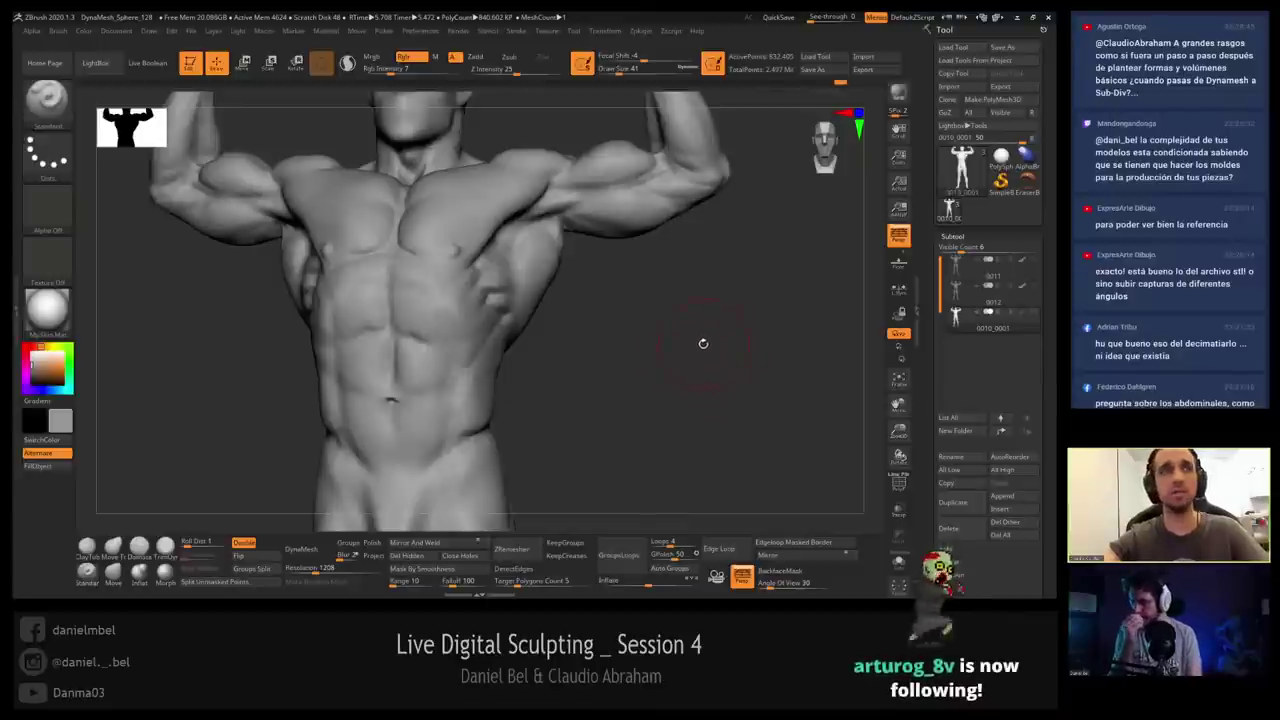
click(1020, 317)
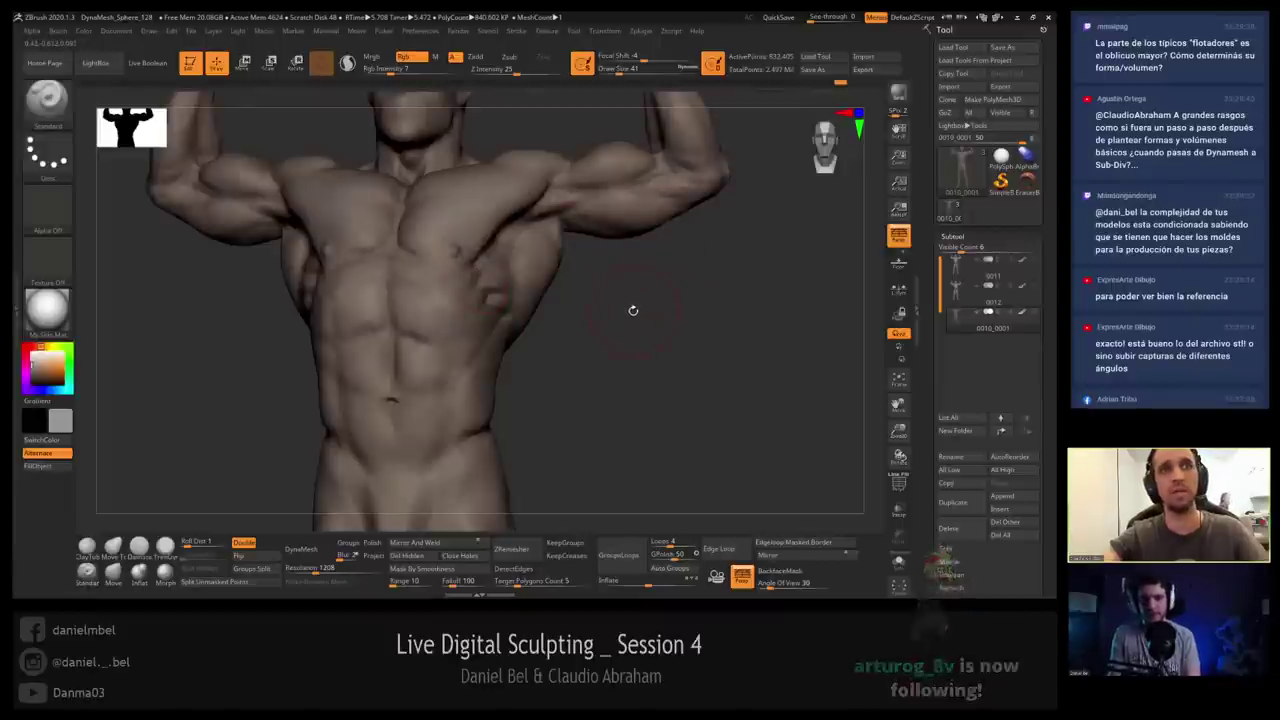
click(1020, 317)
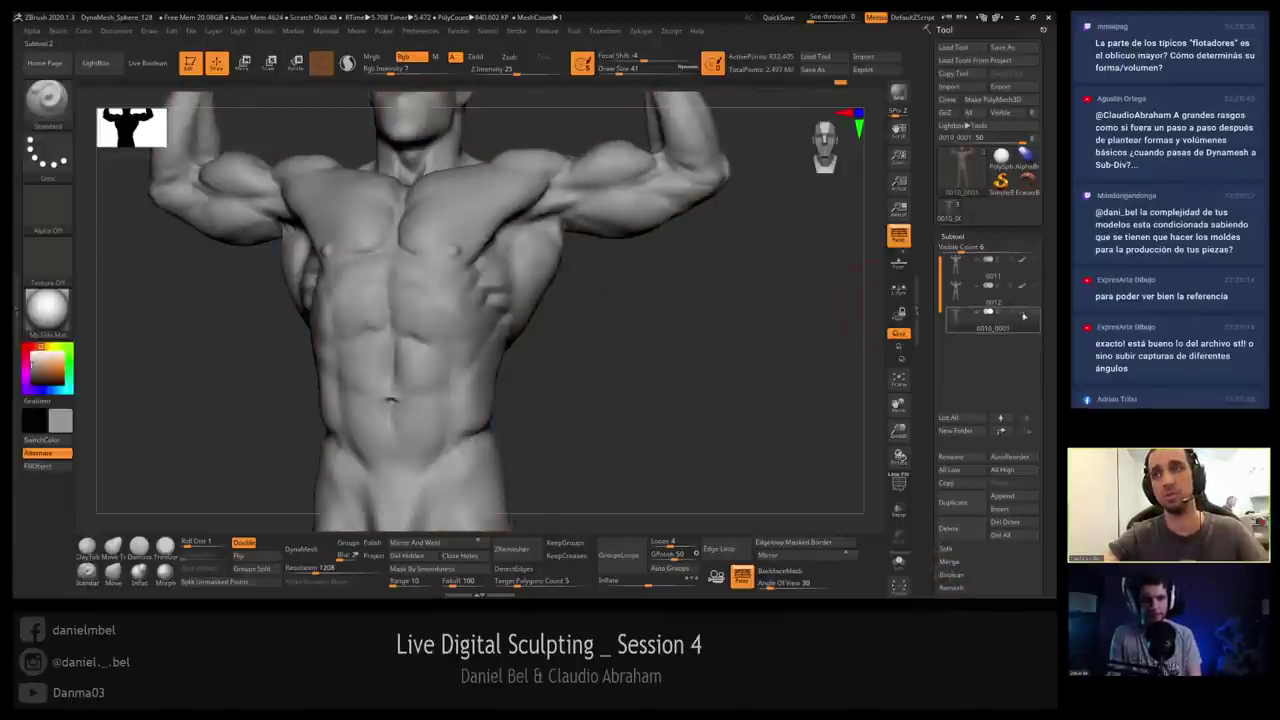
Examine the figure's overall forms and the torso's wireframe density from the front, toggling the wireframe display.
mouse_move(451, 316)
alt+right_down()
mouse_move(449, 262)
mouse_move(463, 291)
mouse_move(618, 248)
mouse_move(588, 252)
mouse_move(600, 262)
alt+right_up()
key(shift+f)
key(shift+f)
key(shift+f)
key(shift+f)
alt+right_drag(484, 408, 526, 304)
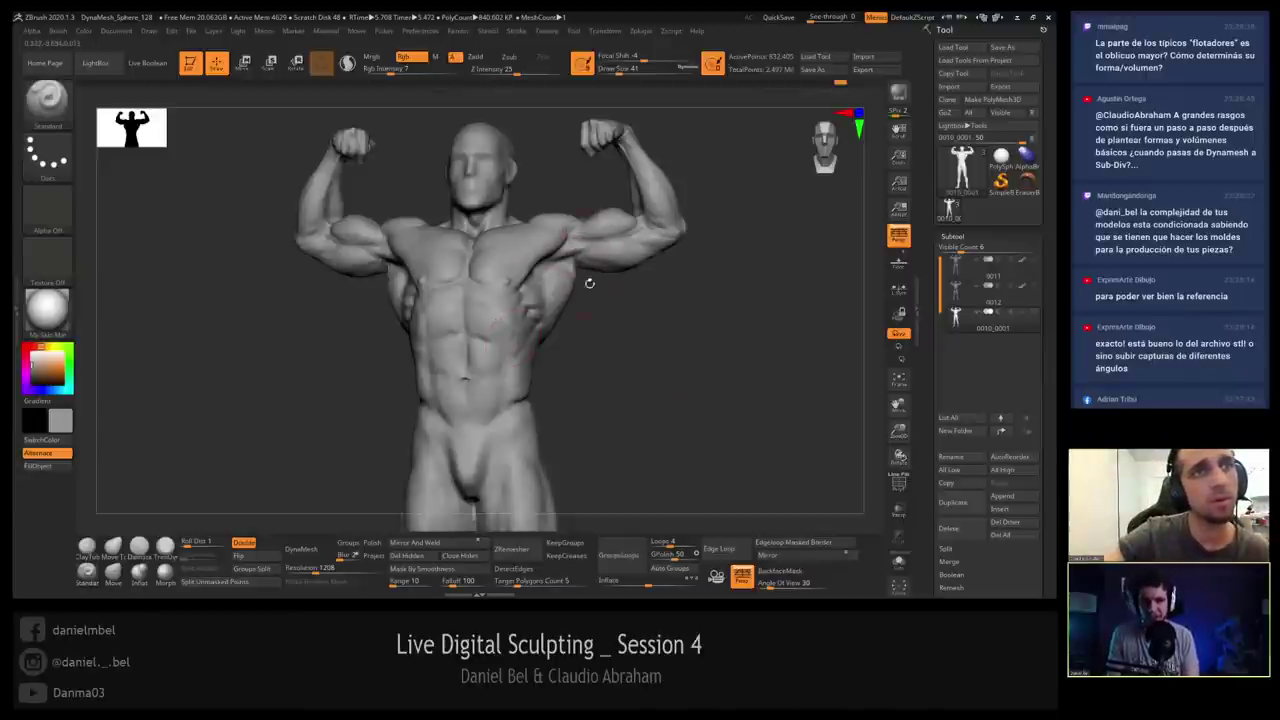
key(shift+f)
ctrl+right_drag(550, 257, 552, 345)
key(shift+f)
Switch to the Dam Standard brush with draw size 13 and subdivide the figure's mesh once.
click(143, 547)
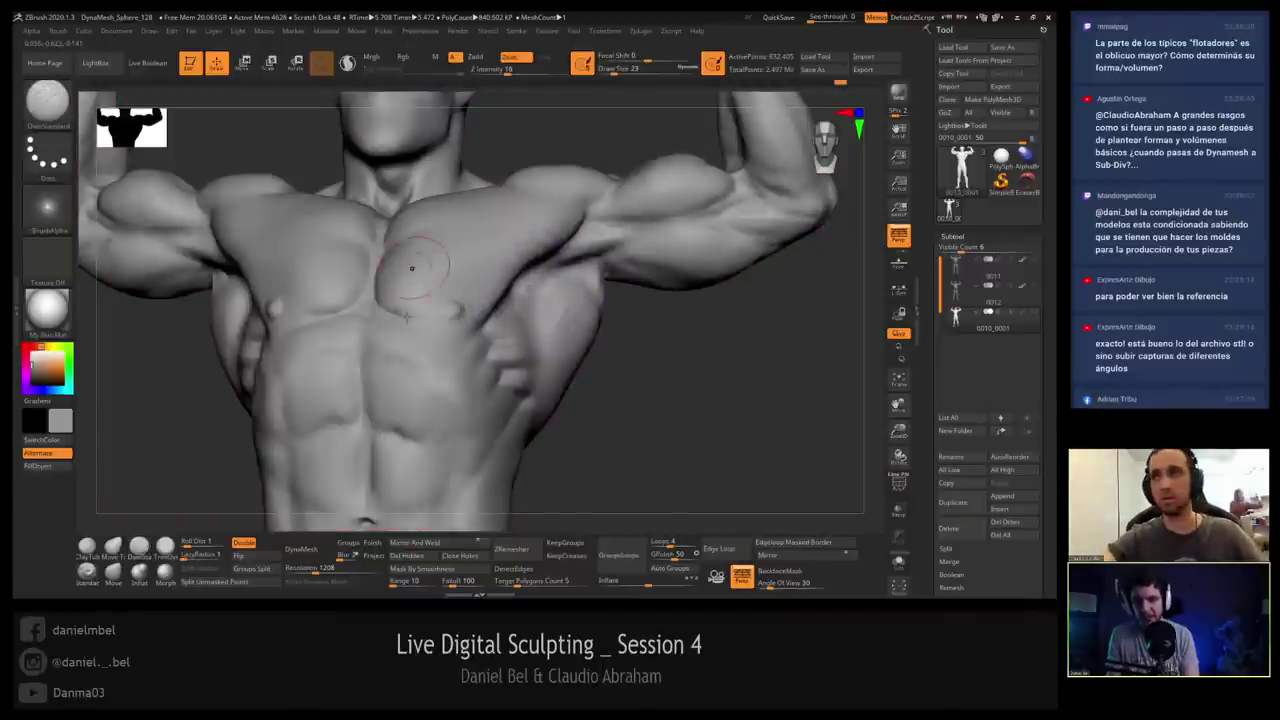
right_drag(427, 258, 451, 268)
key(s)
drag(452, 254, 449, 251)
key(s)
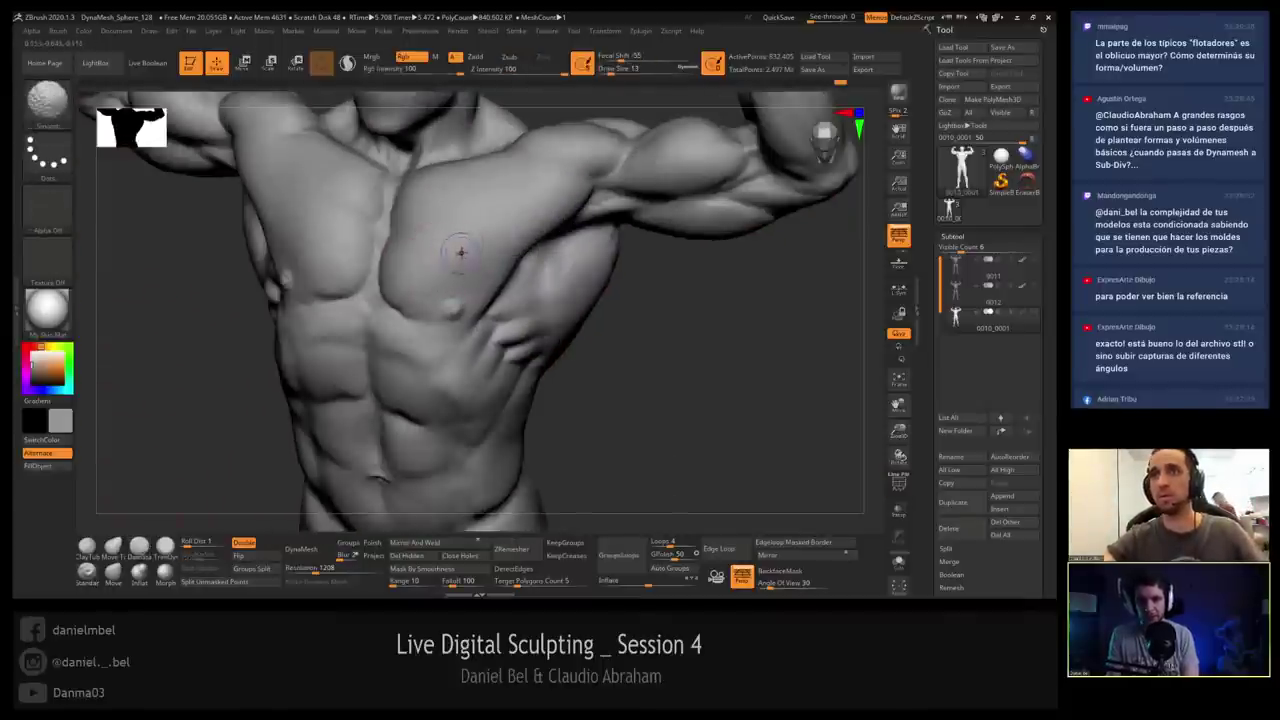
key(ctrl+d)
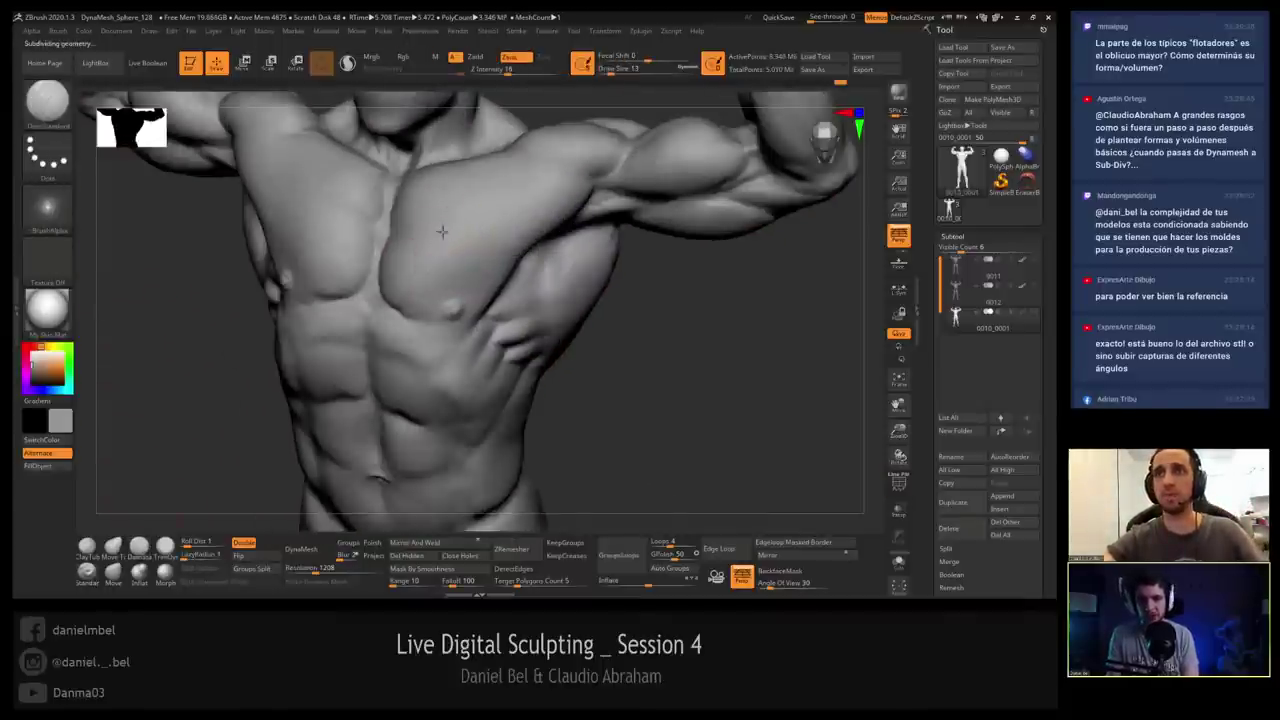
Set the Dam Standard brush's draw size to 7 close up on the pectoral and undo the test strokes there.
right_drag(438, 240, 426, 261)
key(s)
drag(425, 260, 437, 262)
mouse_move(560, 206)
right_down()
mouse_move(528, 217)
mouse_move(471, 280)
mouse_move(348, 312)
right_up()
key(ctrl+z)
key(ctrl+z)
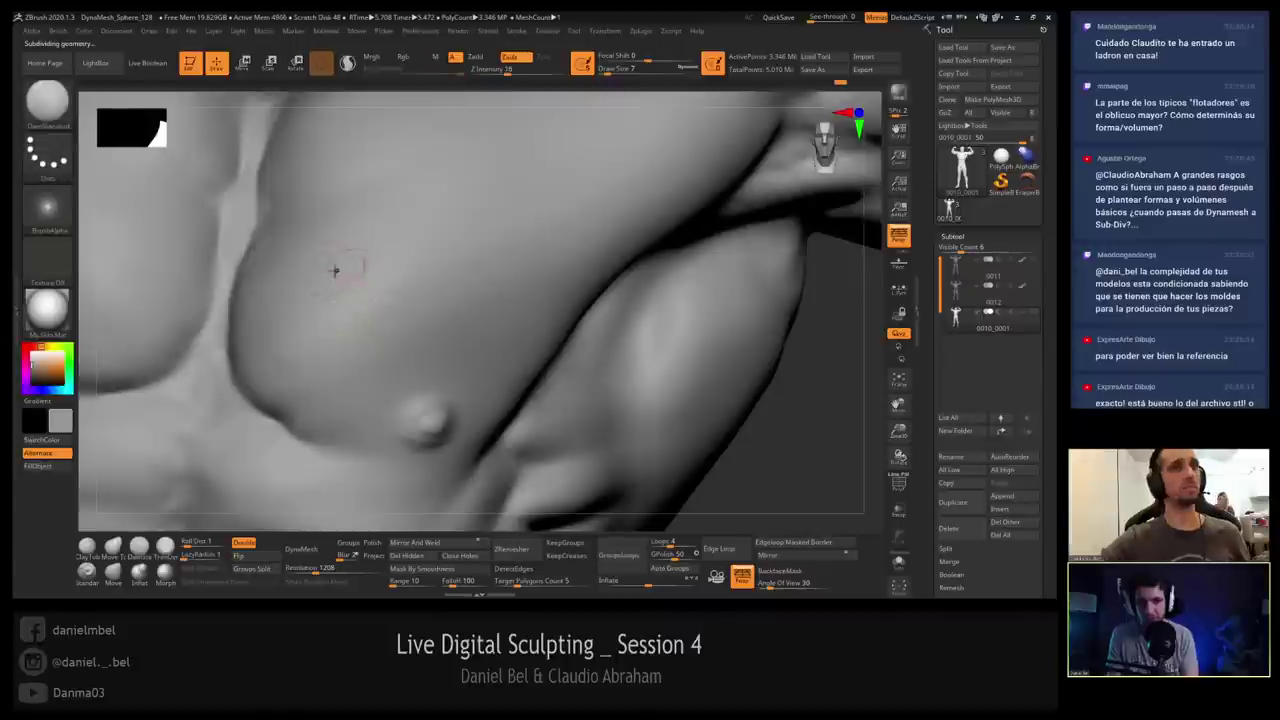
Set the Dam Standard brush's stroke to Spray and its alpha to Alpha 40.
click(47, 155)
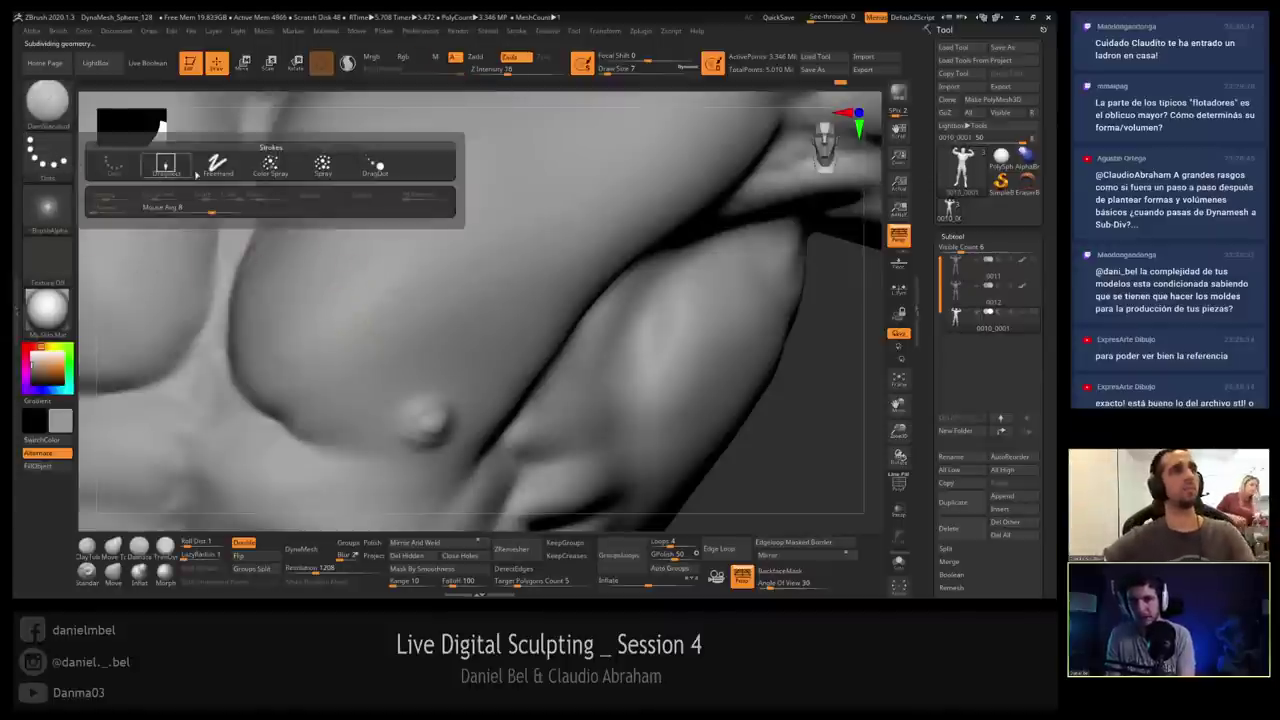
click(166, 166)
click(47, 207)
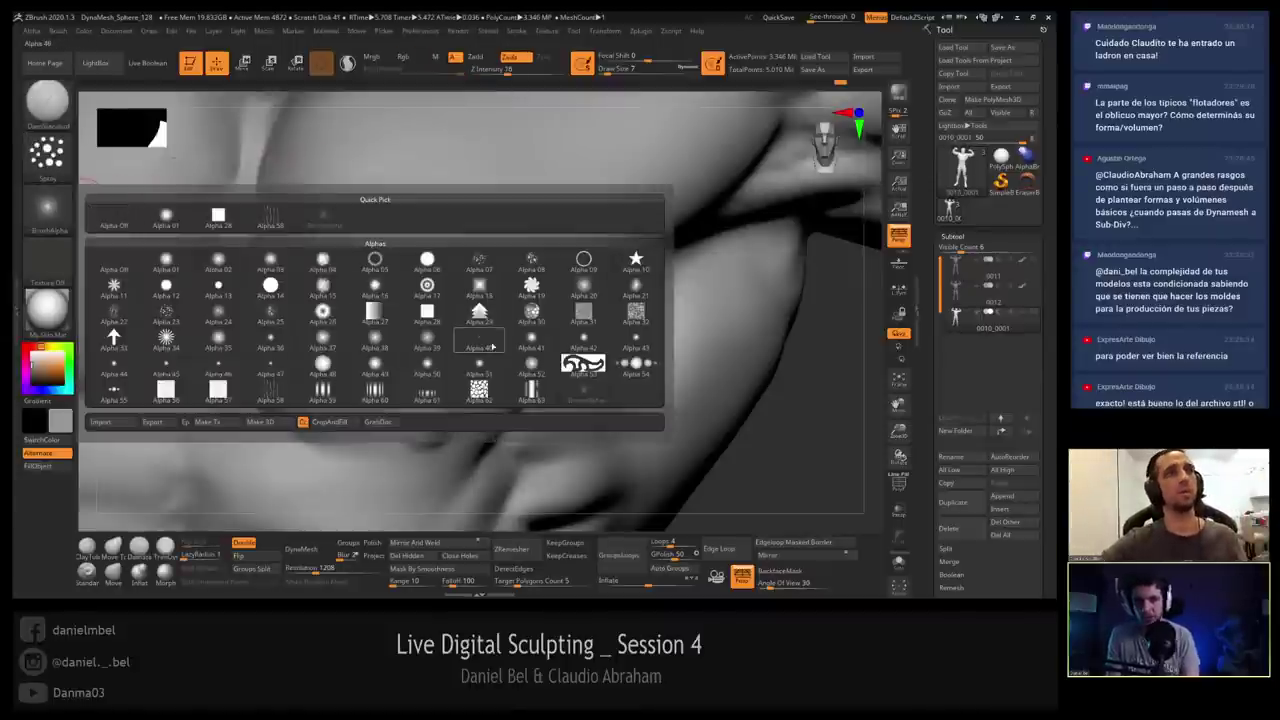
click(427, 343)
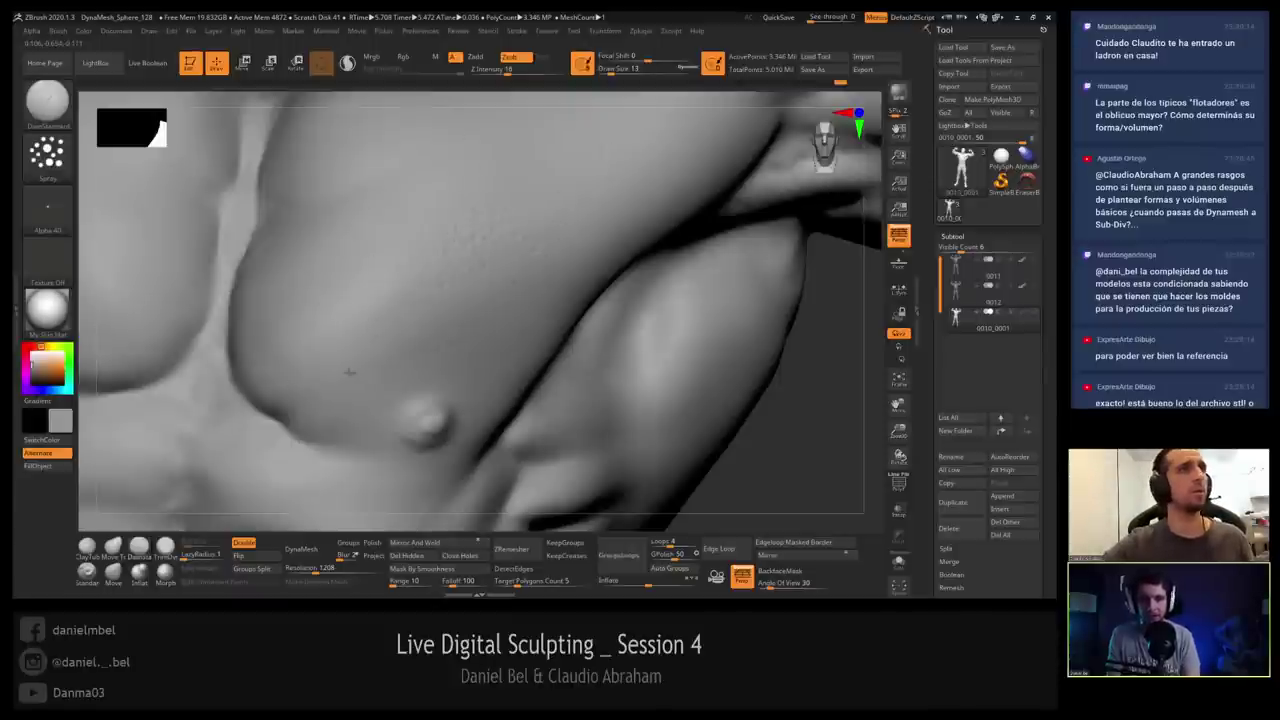
Set the draw size to 29 and spray pore-like texture across the pectoral above the nipple.
key(s)
click(377, 280)
mouse_move(368, 295)
mouse_down()
mouse_move(493, 246)
mouse_move(481, 158)
mouse_move(472, 291)
mouse_up()
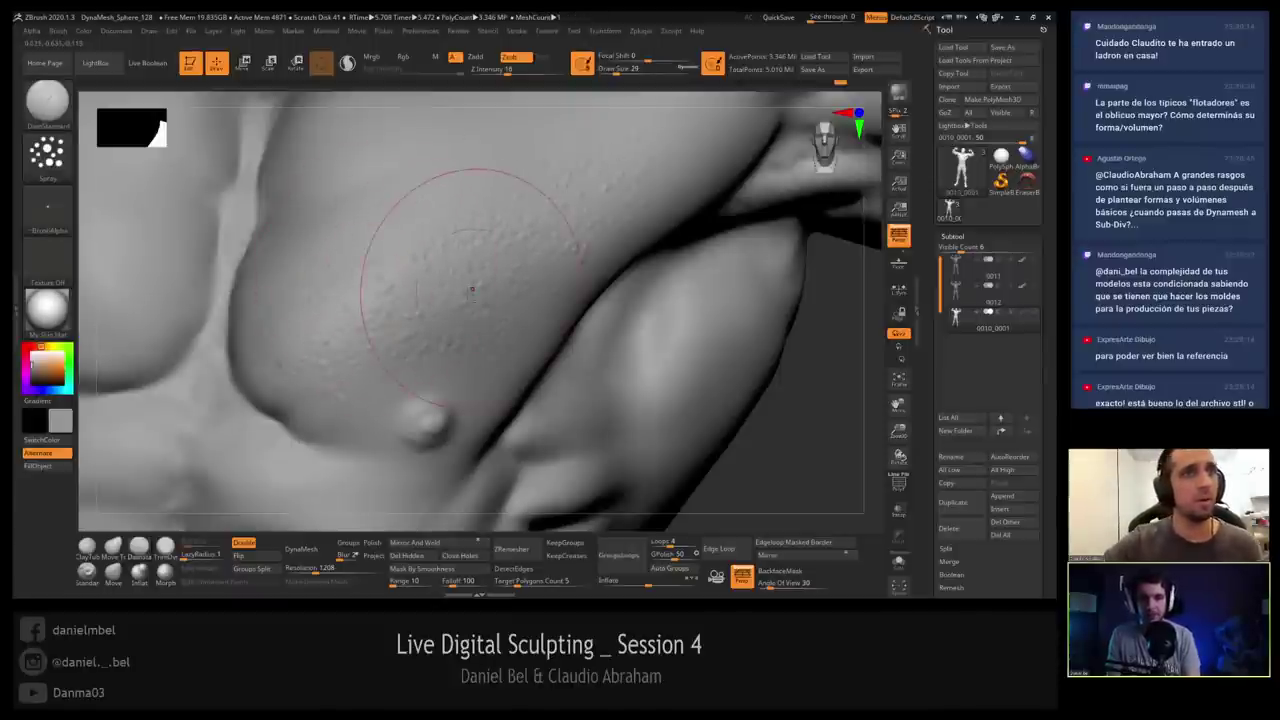
Pick a darker grey main colour and inspect the torso from several angles, toggling its wireframe display.
mouse_move(447, 241)
ctrl+right_down()
mouse_move(447, 180)
mouse_move(420, 205)
mouse_move(462, 226)
ctrl+right_up()
drag(766, 432, 774, 434)
click(32, 372)
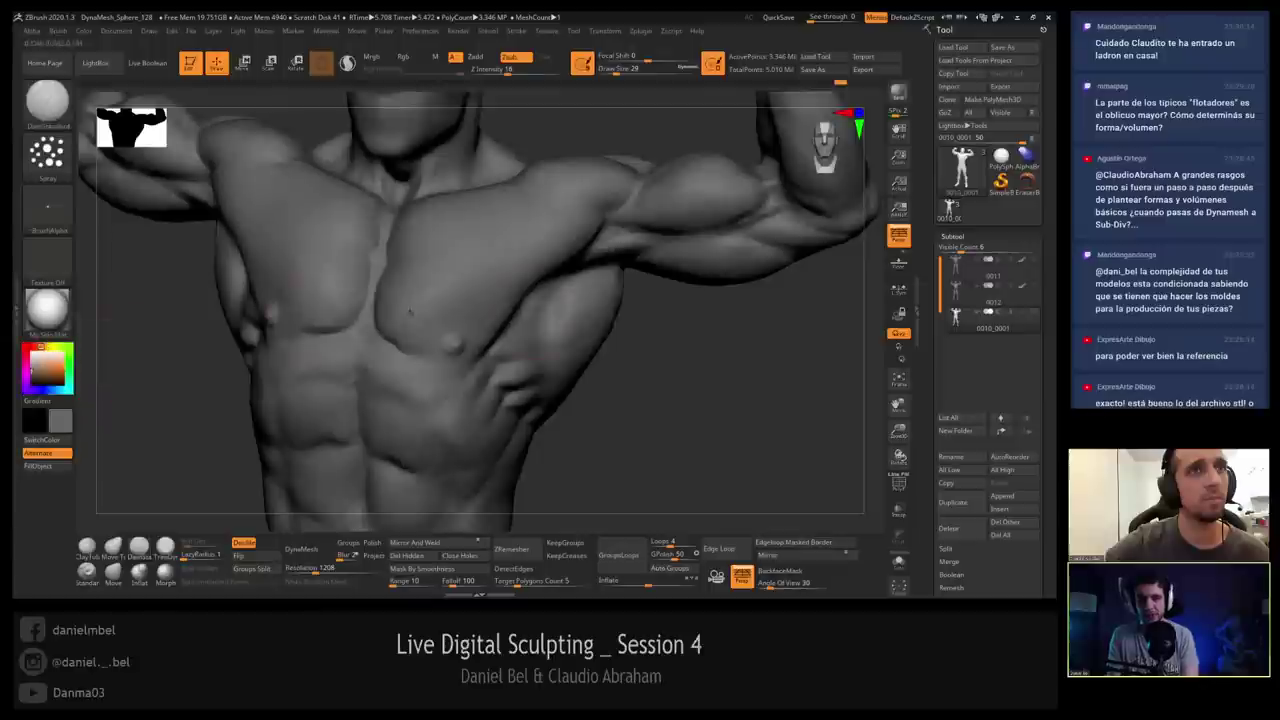
drag(650, 362, 588, 356)
drag(690, 375, 251, 381)
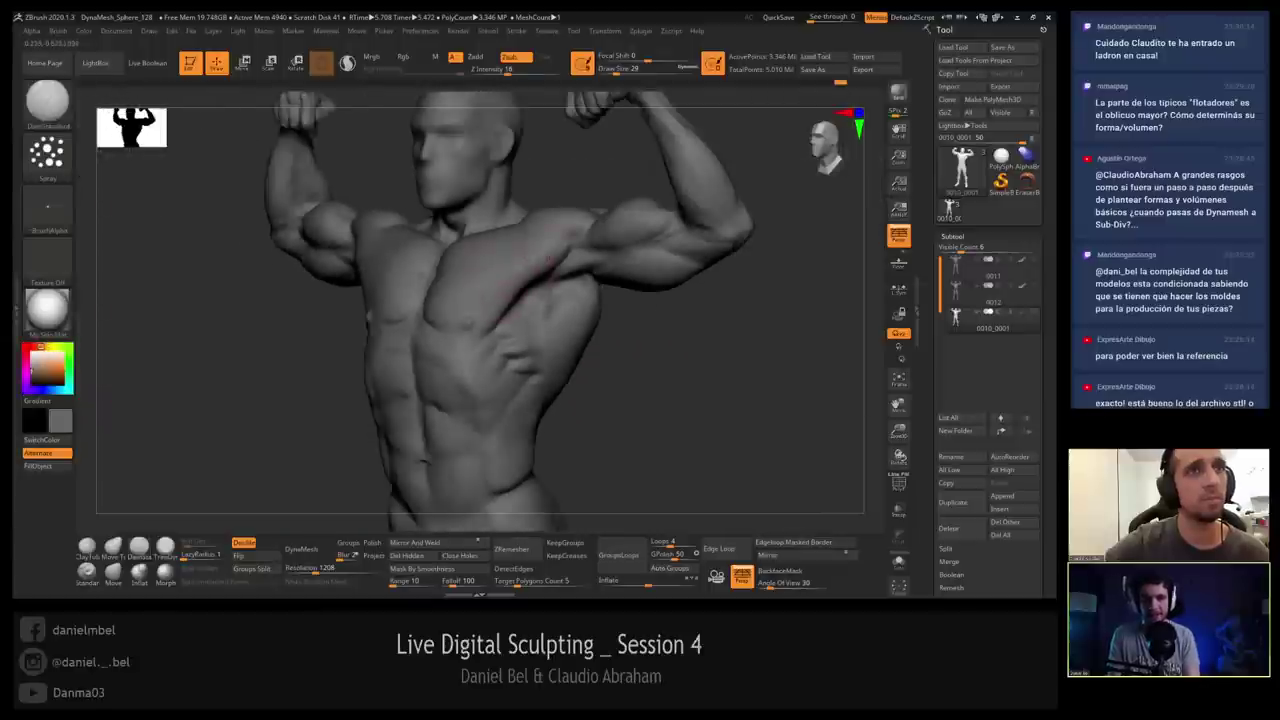
drag(617, 353, 540, 238)
key(shift+f)
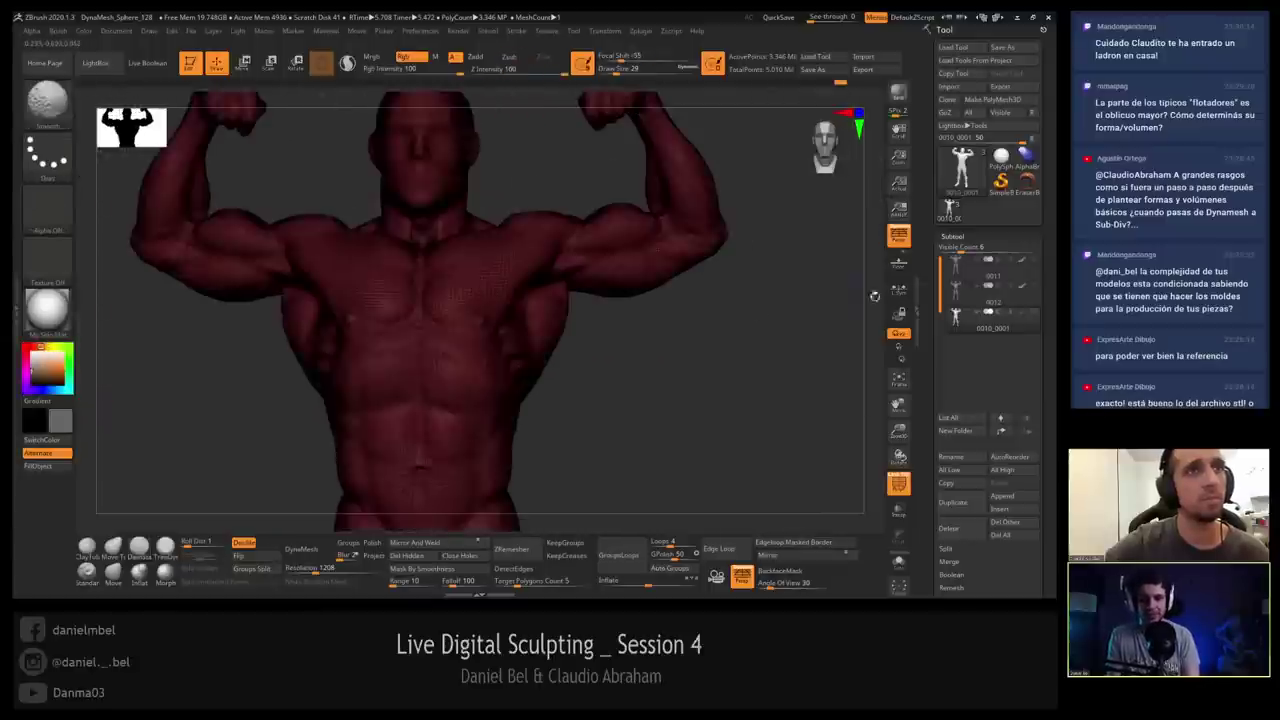
key(shift+f)
Open the figure's Geometry settings and examine the chest's wireframe density at its subdivision levels.
click(987, 234)
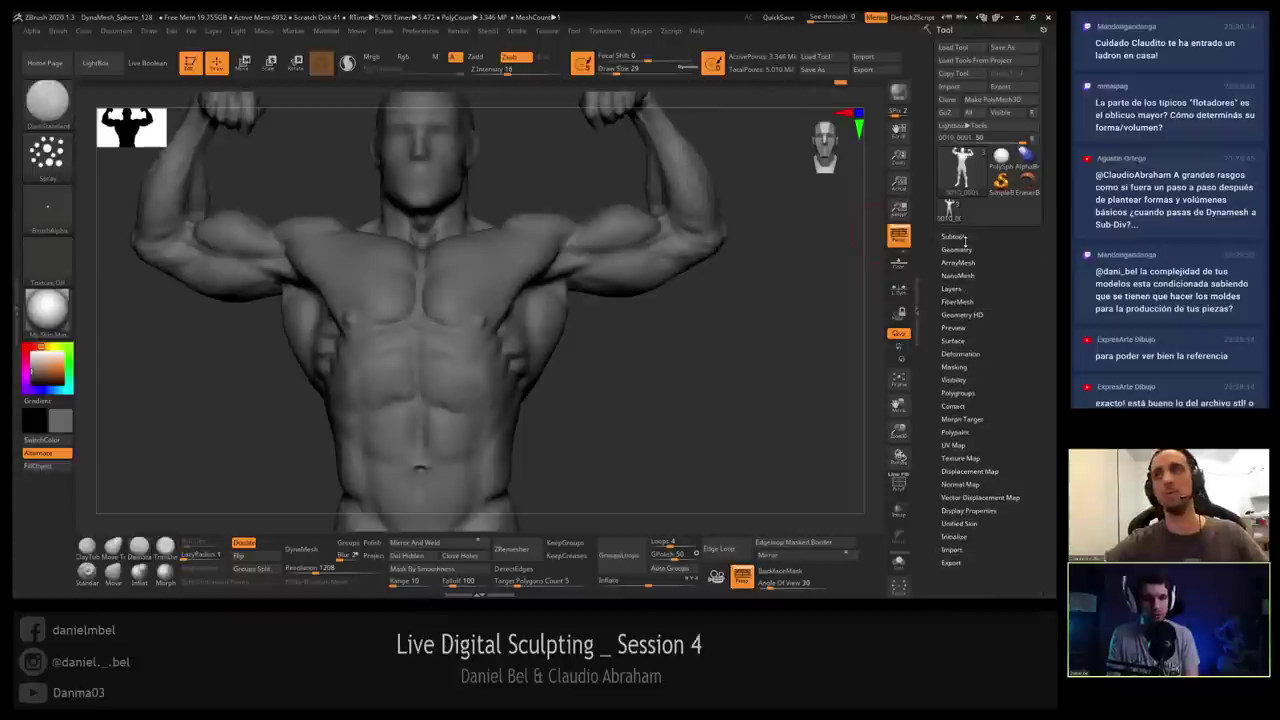
click(958, 250)
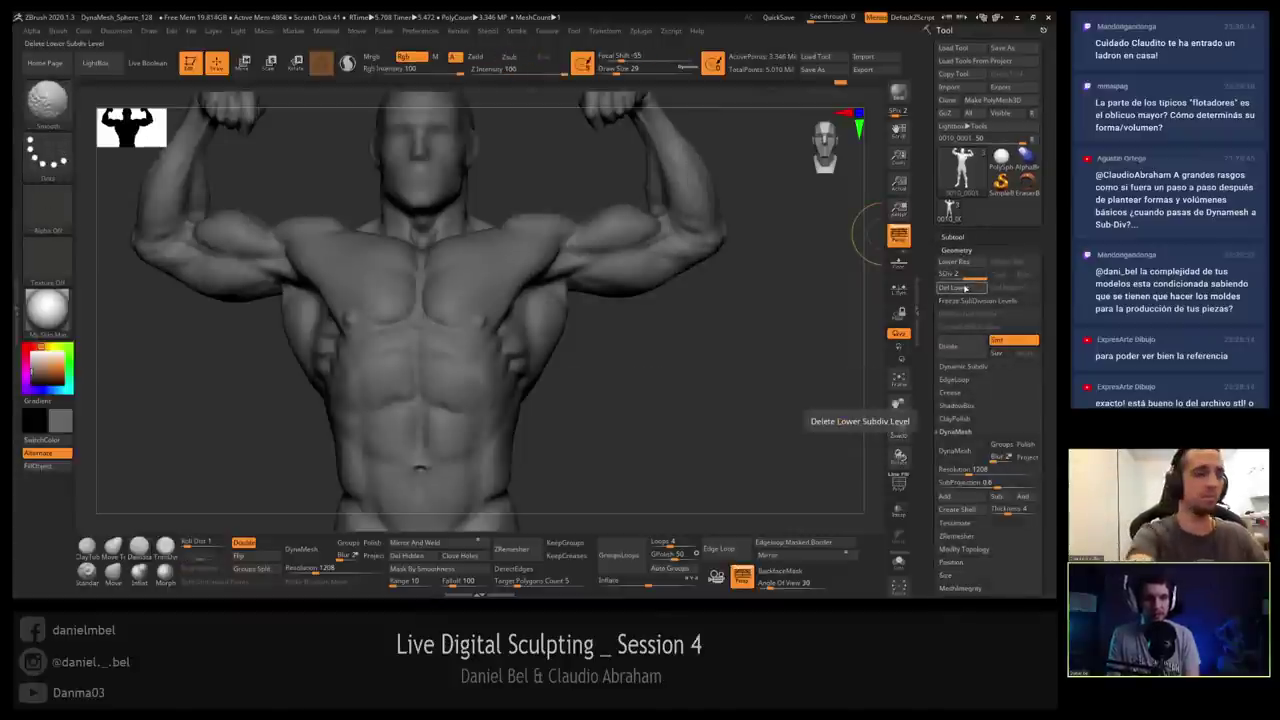
click(967, 288)
ctrl+right_drag(500, 280, 497, 332)
key(shift+f)
key(ctrl+d)
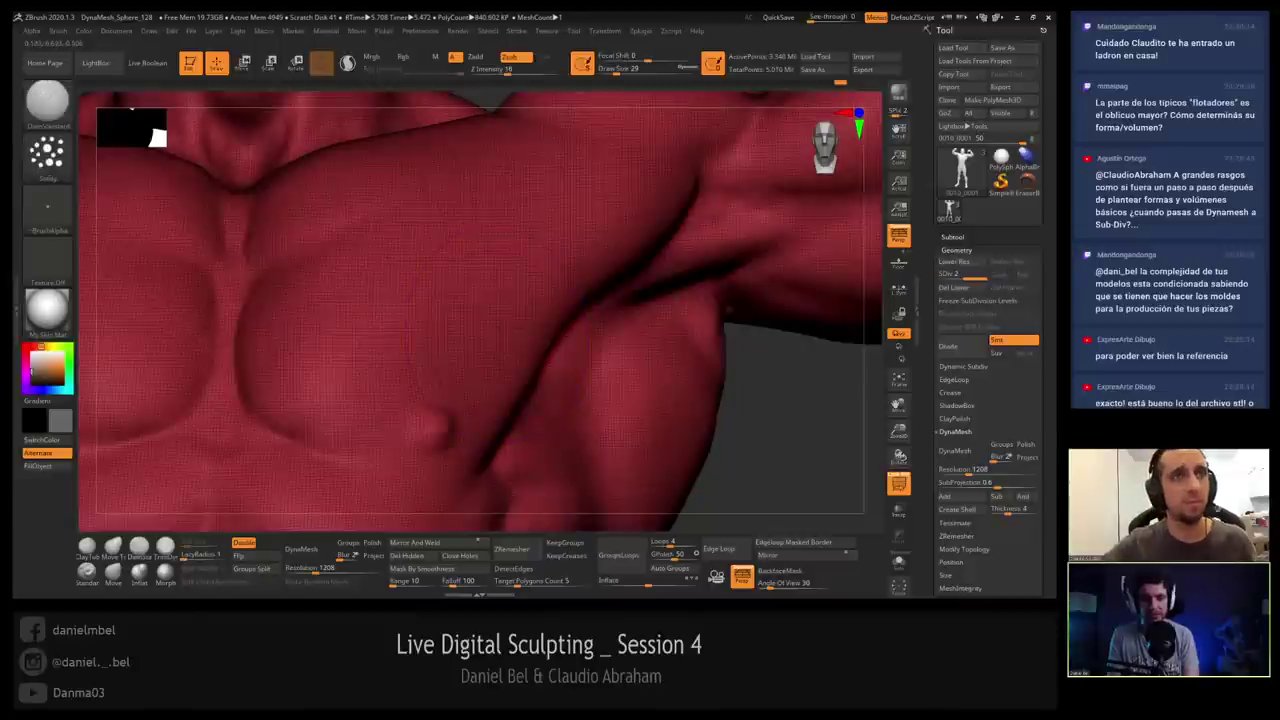
key(shift+f)
Switch the figure to subdivision level 1 and remove the higher subdivision level.
ctrl+right_drag(421, 219, 397, 376)
key(shift+d)
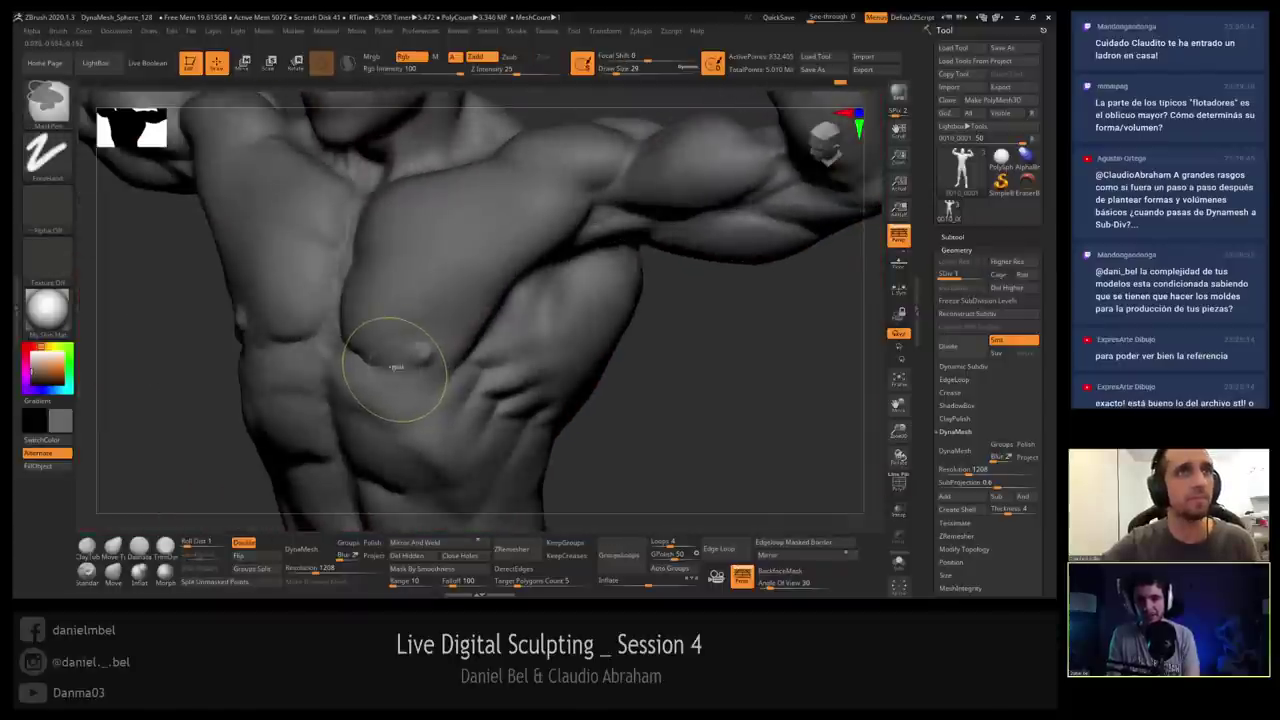
key(ctrl+z)
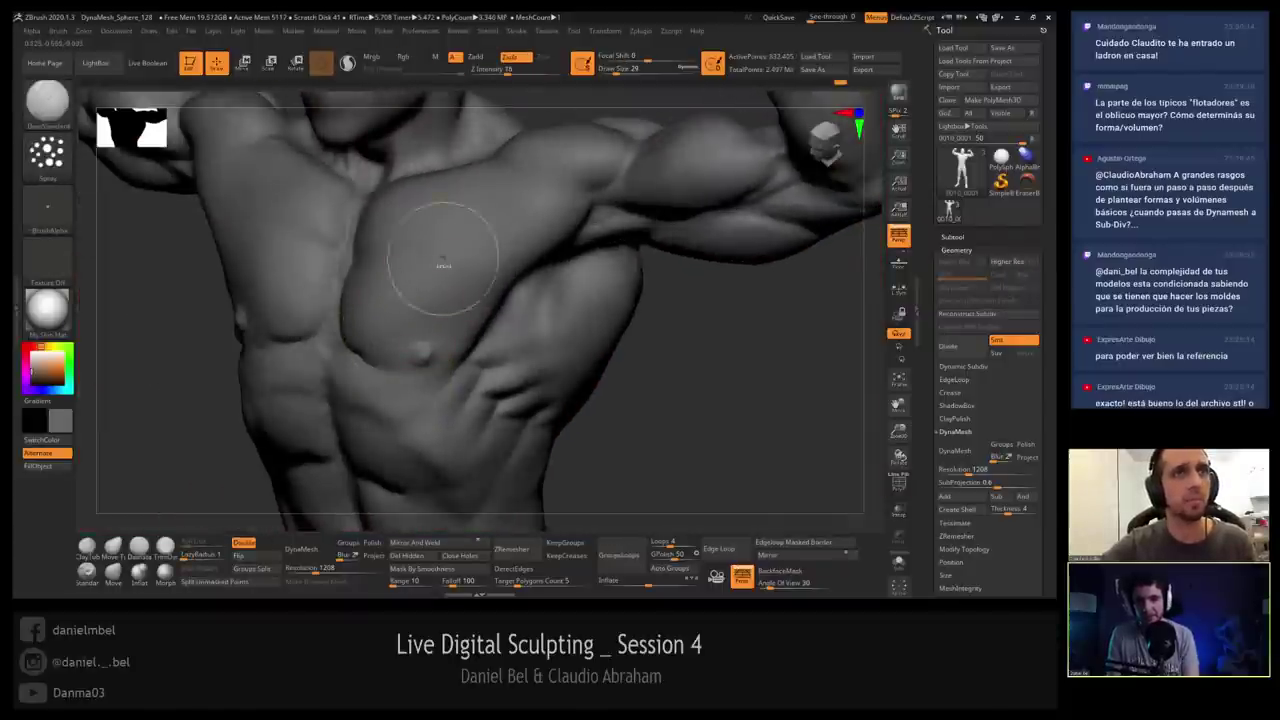
Set the Dam Standard brush's draw size to 17 and spray fine skin texture into the armpit hollow.
ctrl+right_drag(426, 269, 394, 276)
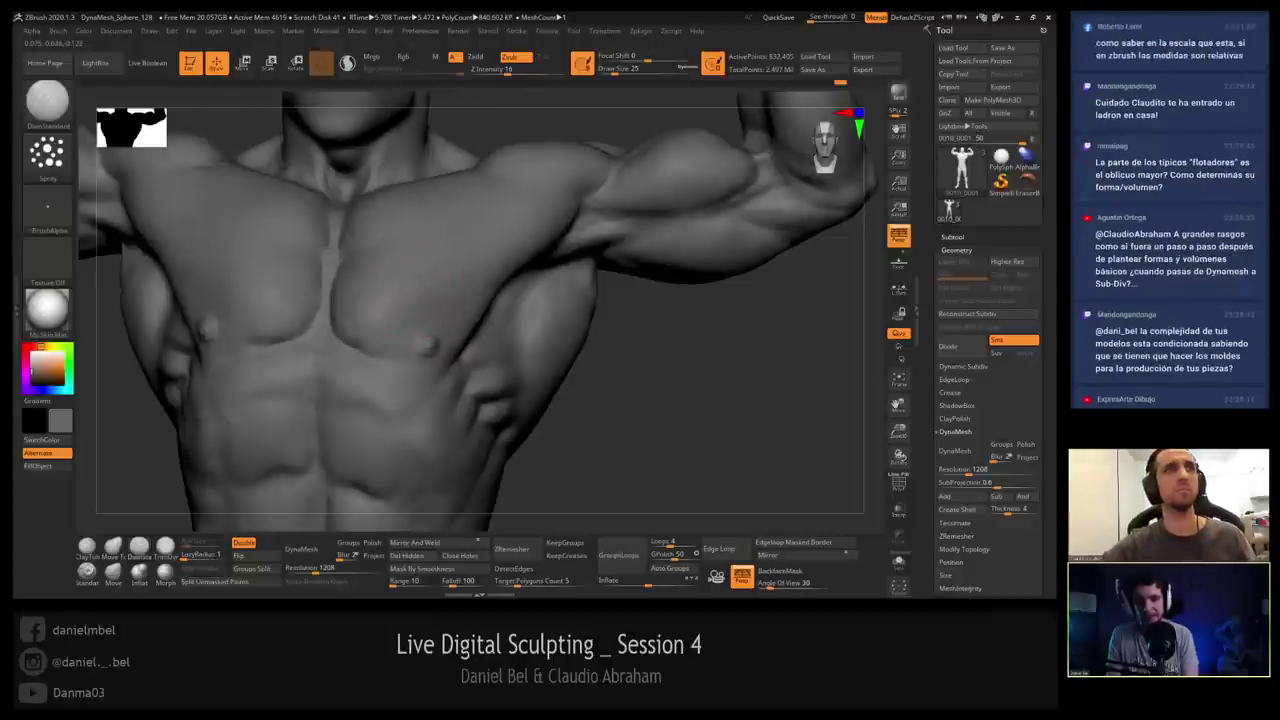
key(s)
drag(375, 286, 379, 286)
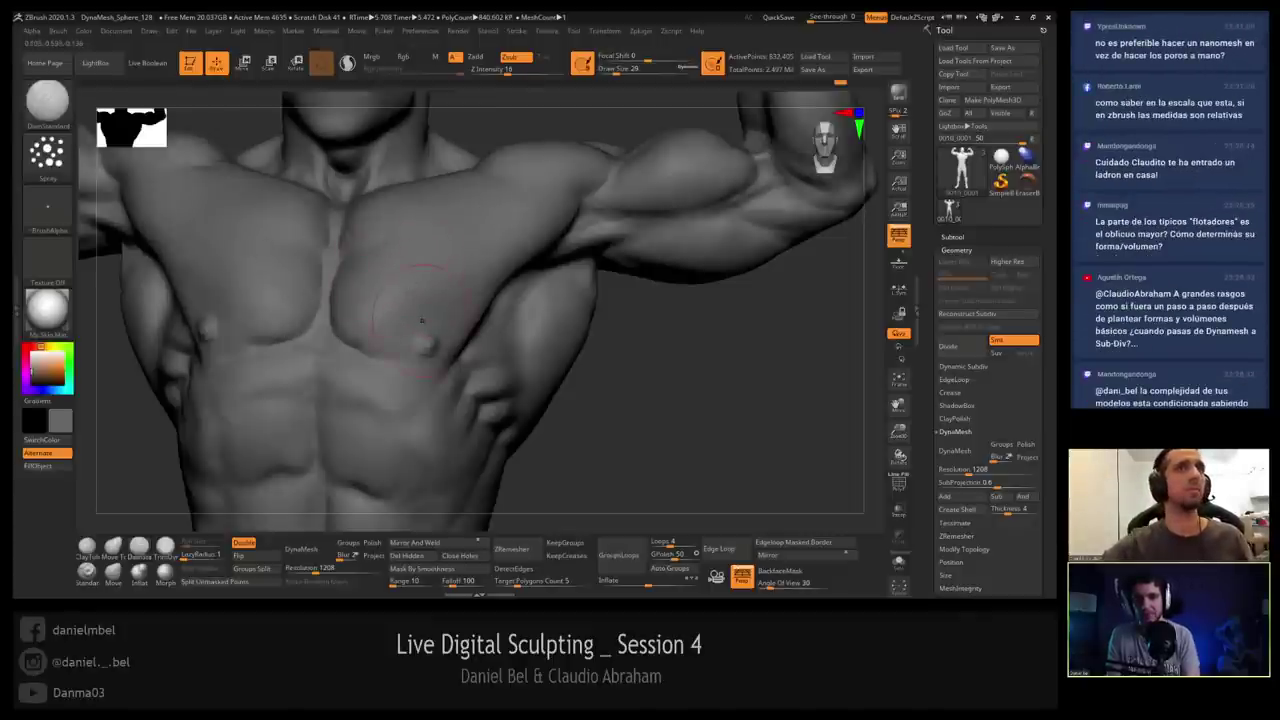
mouse_move(422, 321)
ctrl+right_down()
mouse_move(404, 290)
mouse_move(393, 288)
mouse_move(412, 308)
mouse_move(375, 280)
mouse_move(466, 284)
mouse_move(420, 296)
ctrl+right_up()
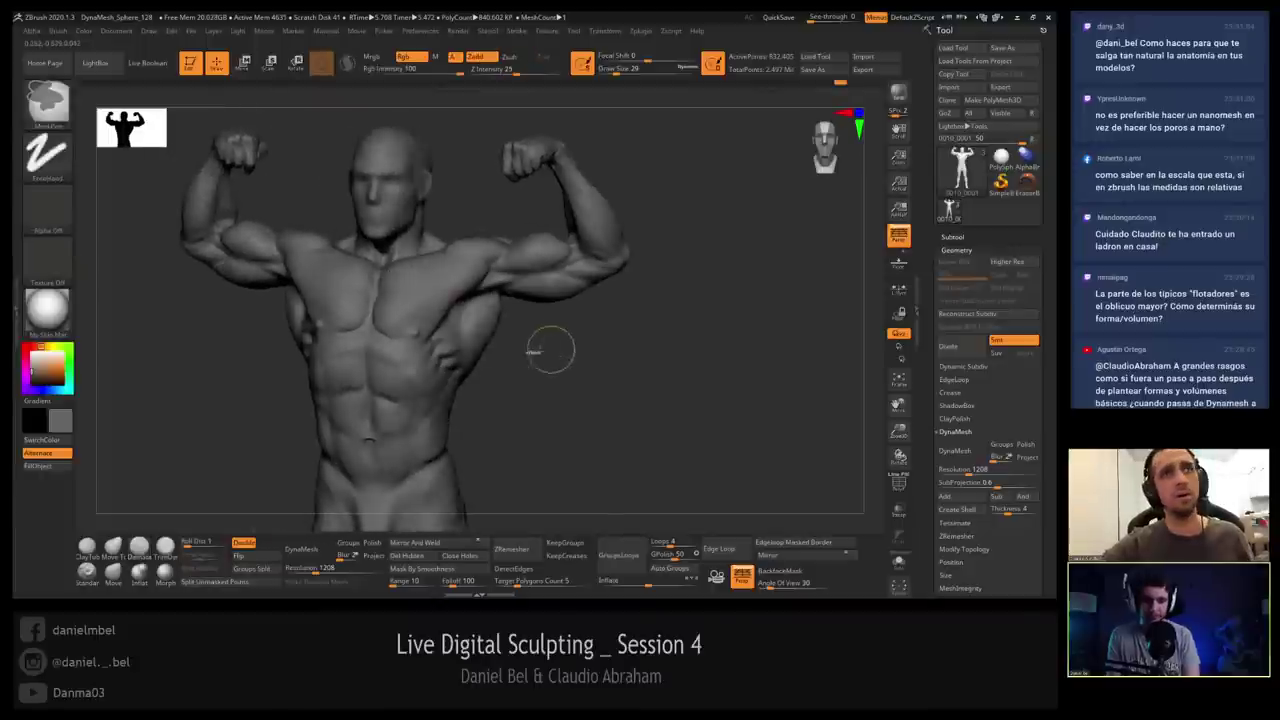
ctrl+right_drag(440, 378, 424, 299)
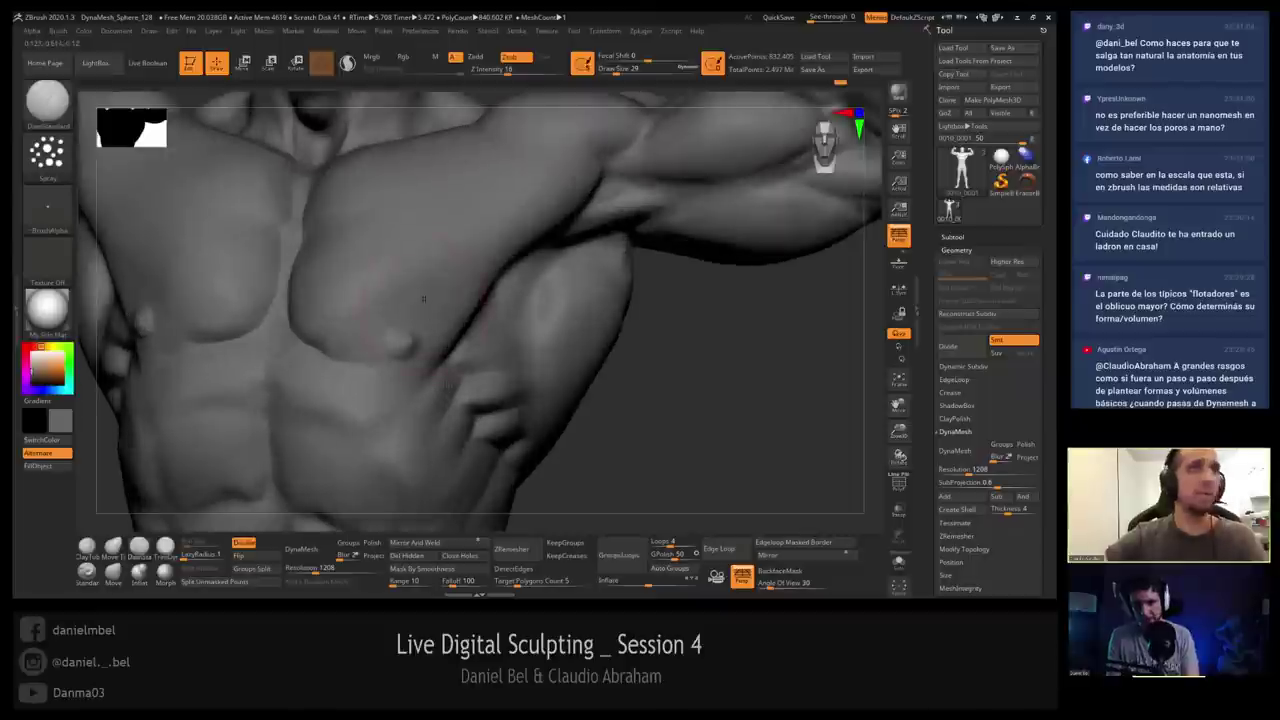
key([)
right_drag(497, 199, 599, 237)
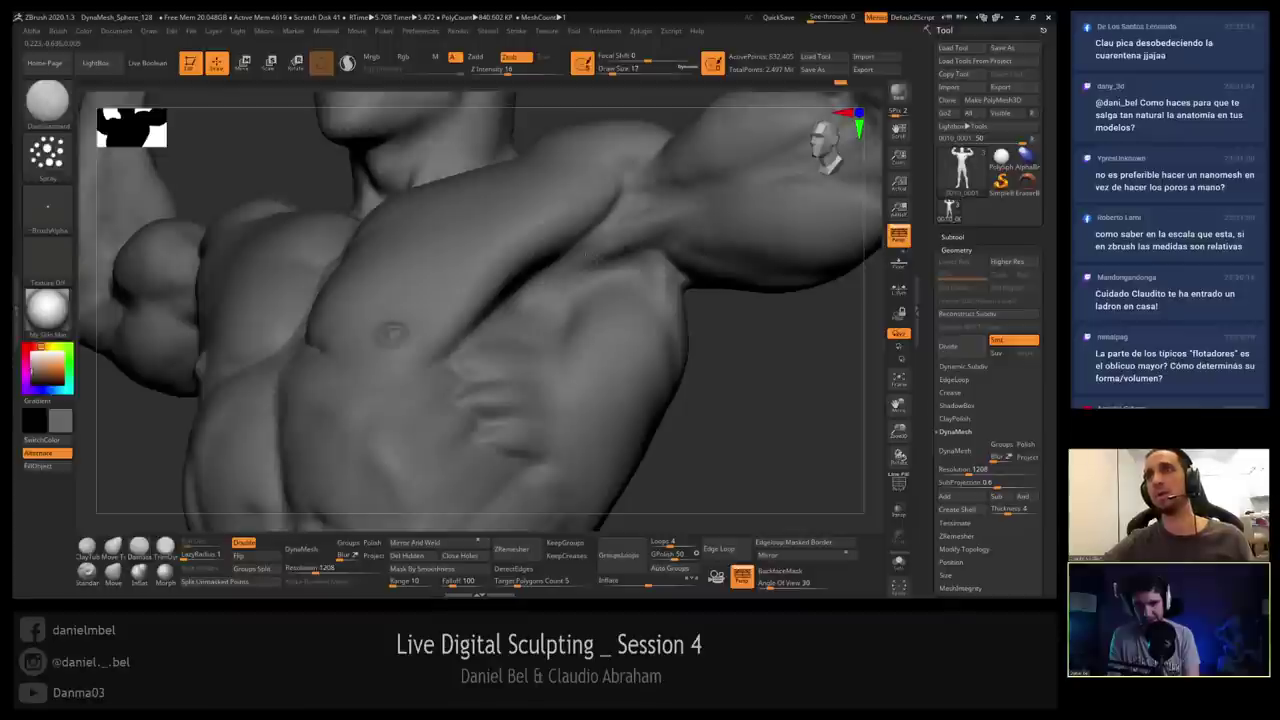
shift+drag(590, 240, 598, 258)
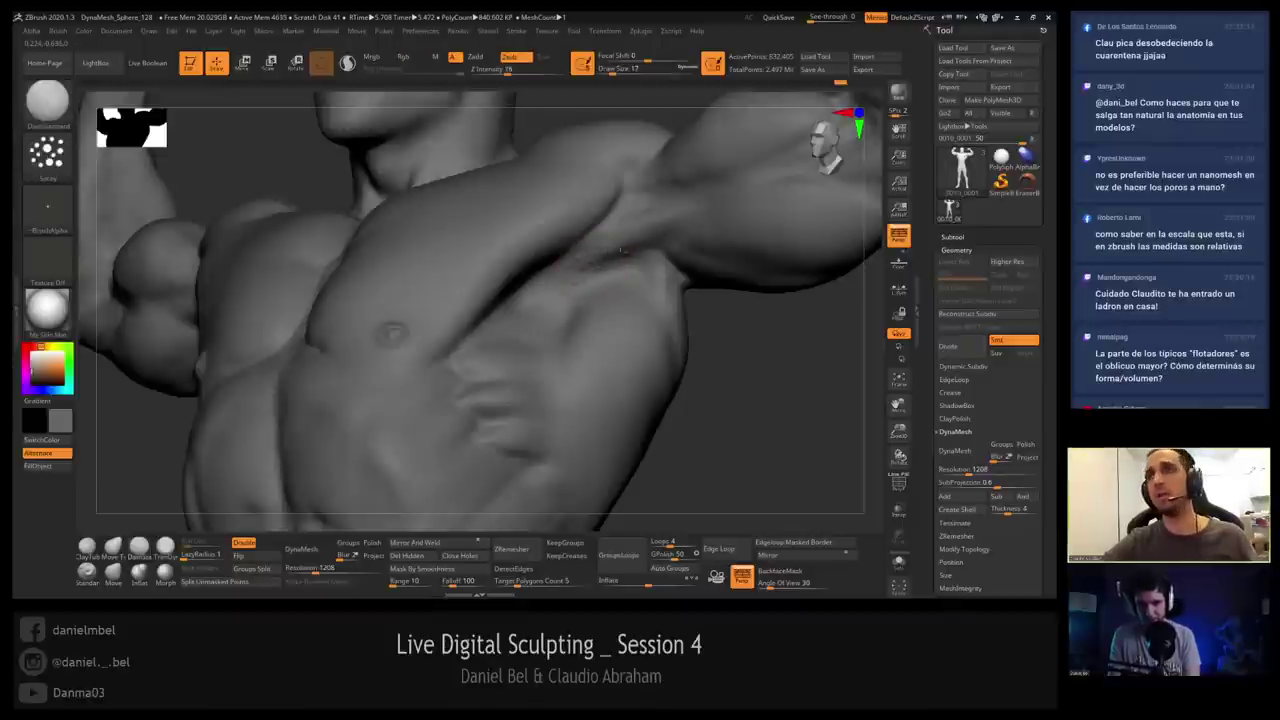
key(shift)
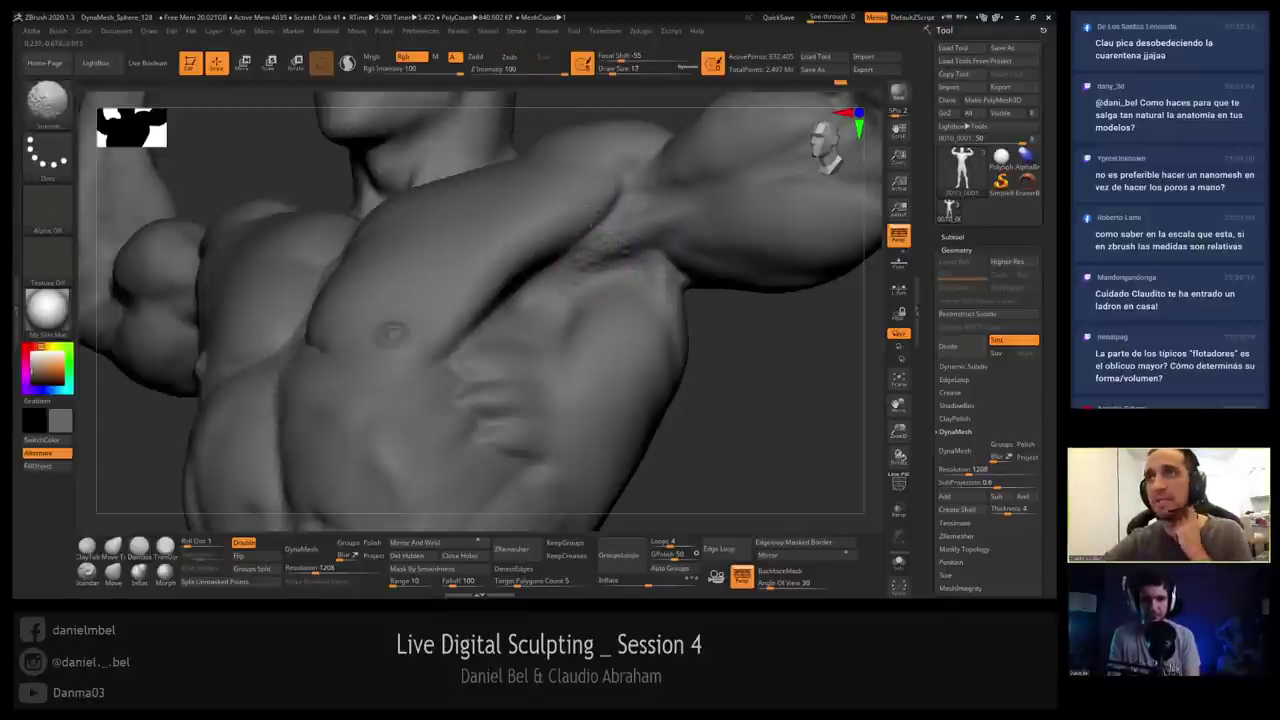
key(b)
key(d)
key(s)
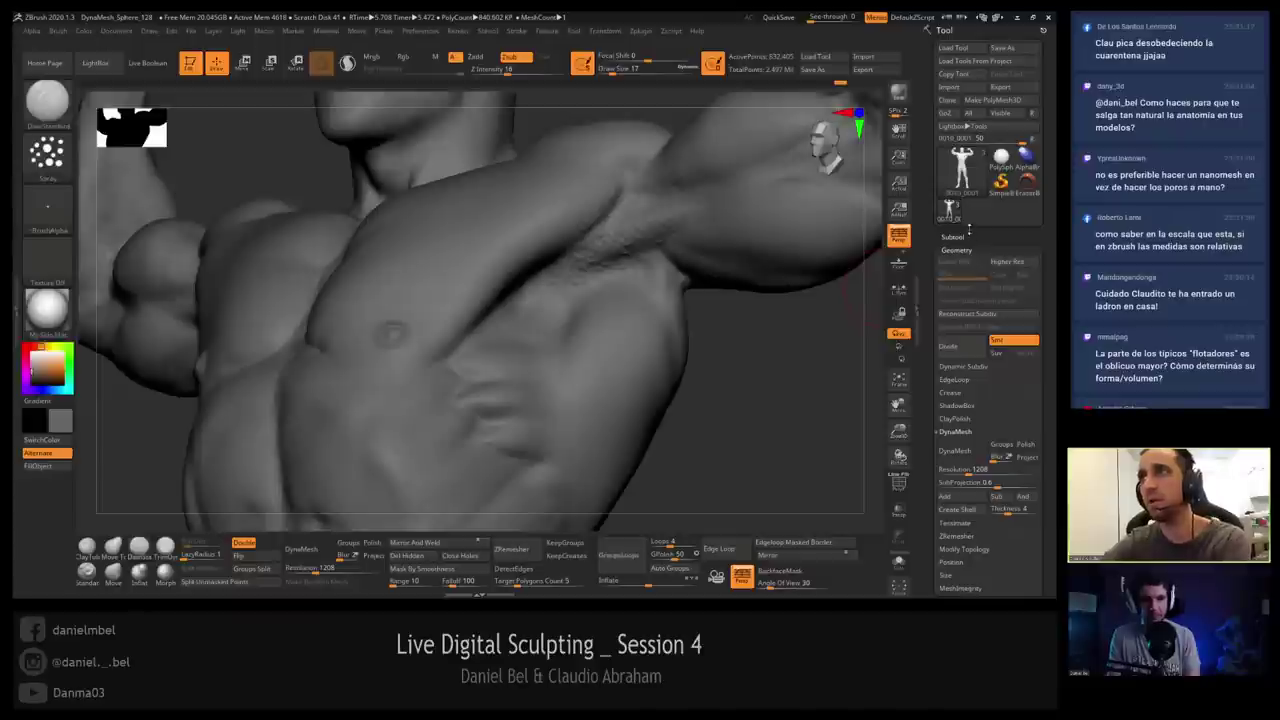
Turn on the figure's polypaint display in the subtool list and set the brush's draw size to 9.
click(956, 237)
click(1022, 313)
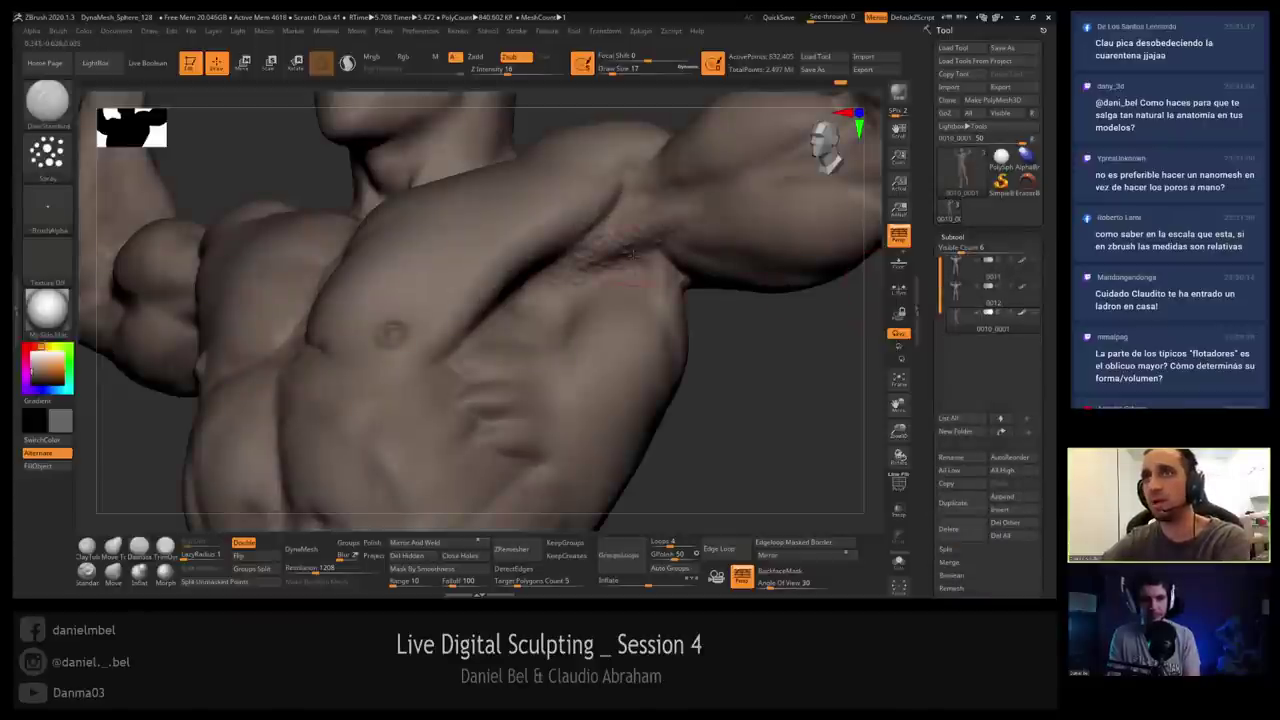
mouse_move(770, 340)
ctrl+right_down()
mouse_move(755, 310)
mouse_move(800, 298)
ctrl+right_up()
key(shift)
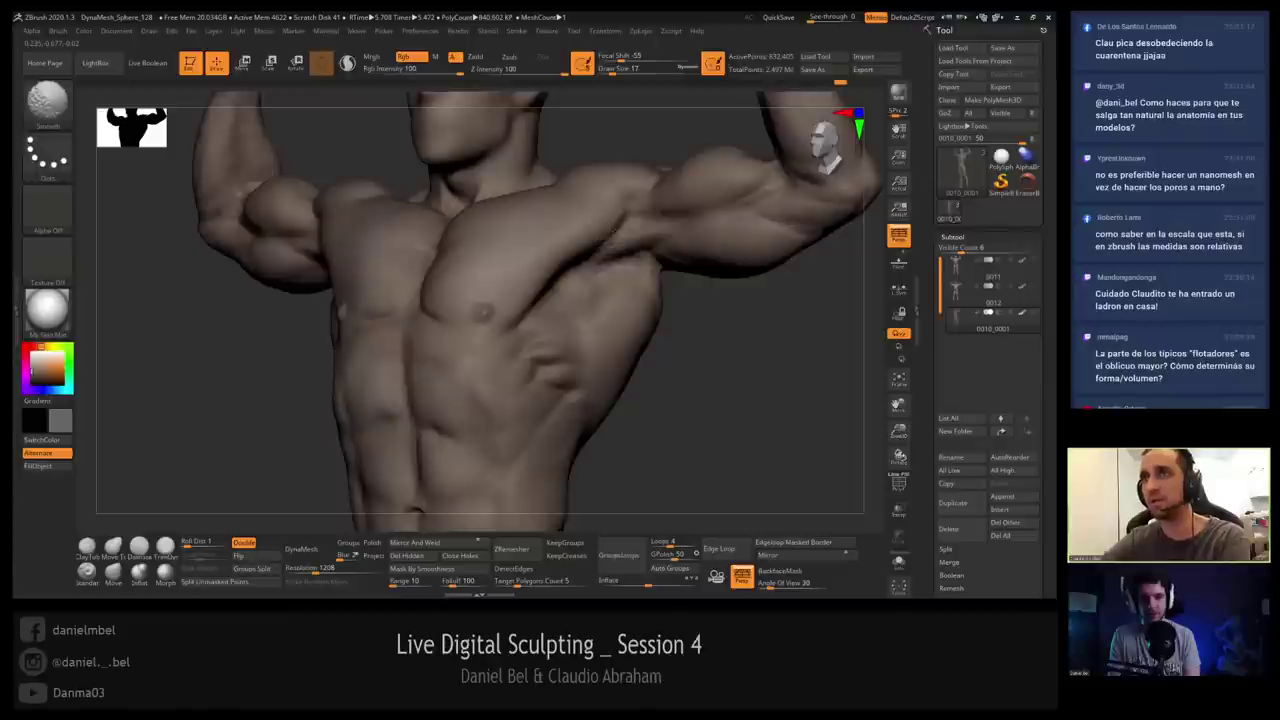
key(bracketleft)
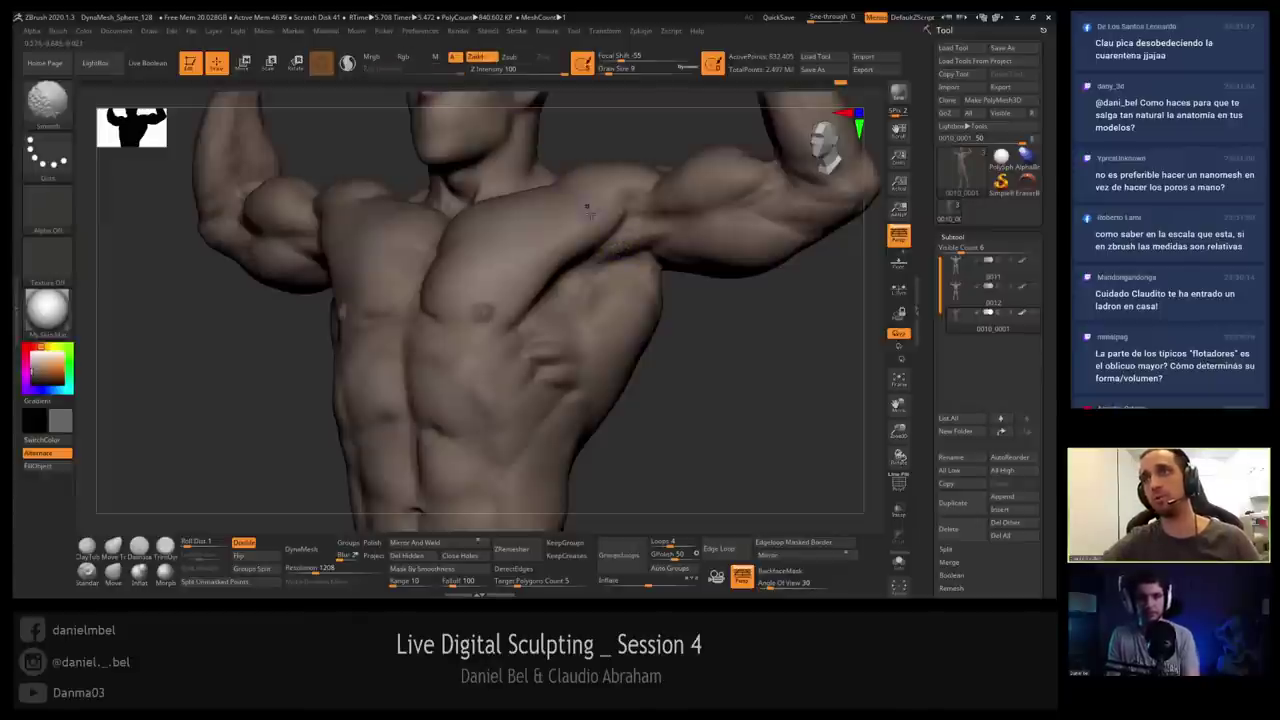
key(b)
key(d)
key(s)
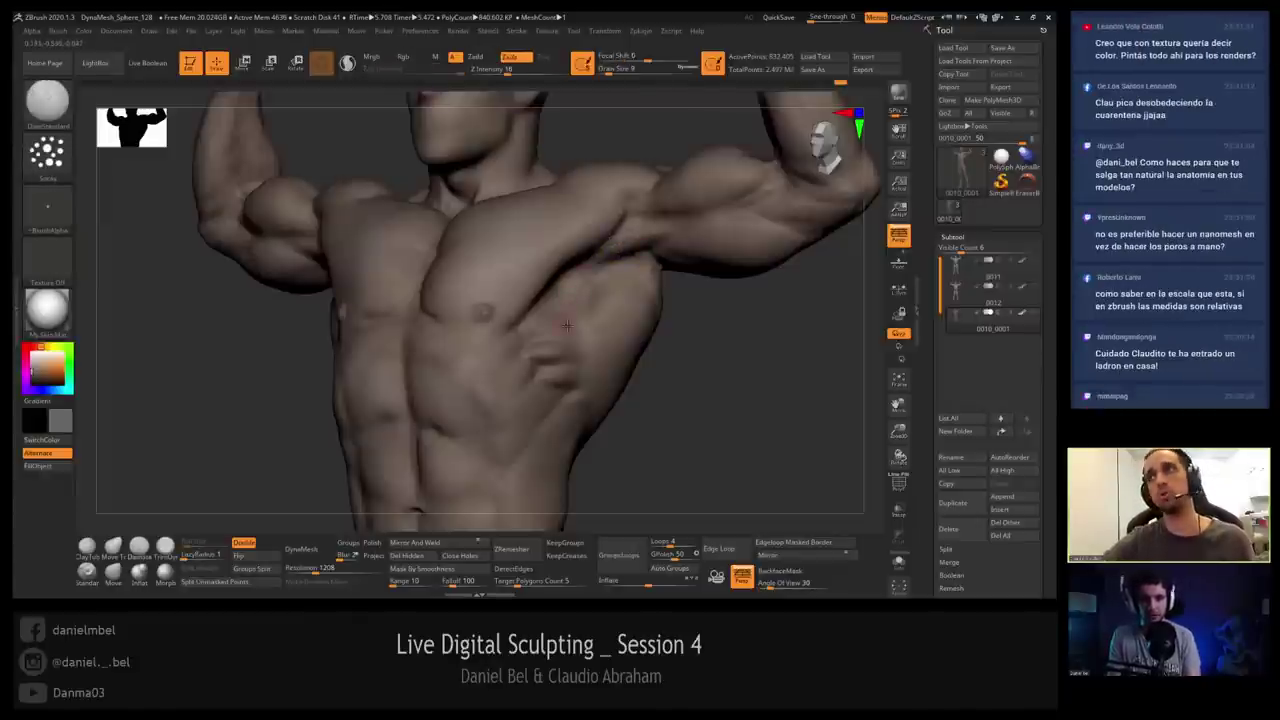
mouse_move(567, 325)
ctrl+right_down()
mouse_move(568, 368)
mouse_move(544, 305)
mouse_move(557, 315)
ctrl+right_up()
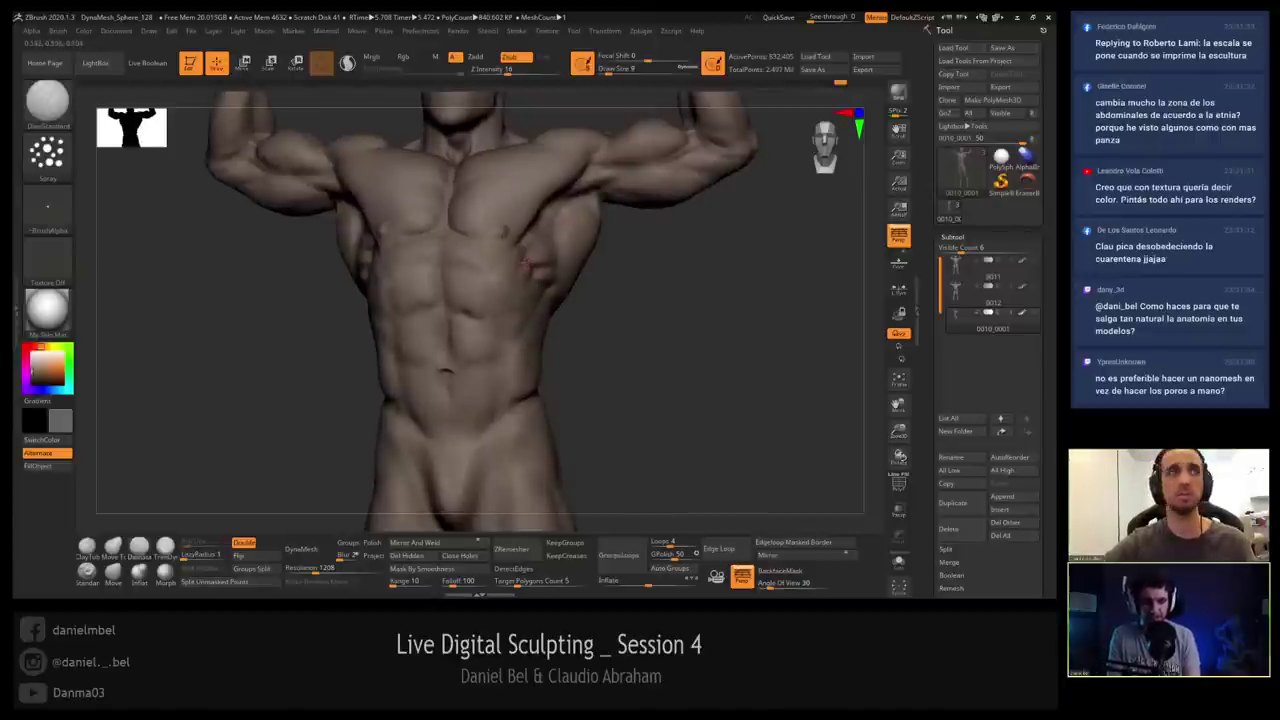
Try remeshing the figure with DynaMesh at resolution 784, check it from the side, and undo the remesh.
click(306, 569)
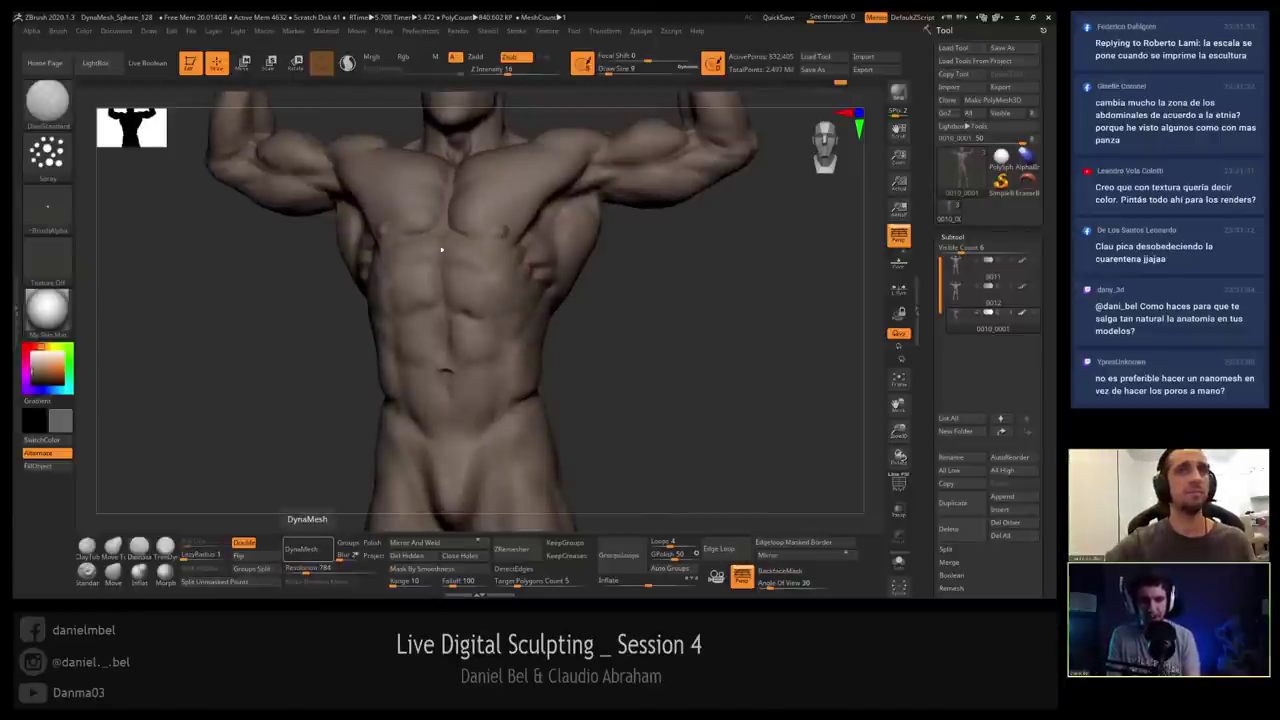
key(shift+f)
right_drag(494, 234, 466, 243)
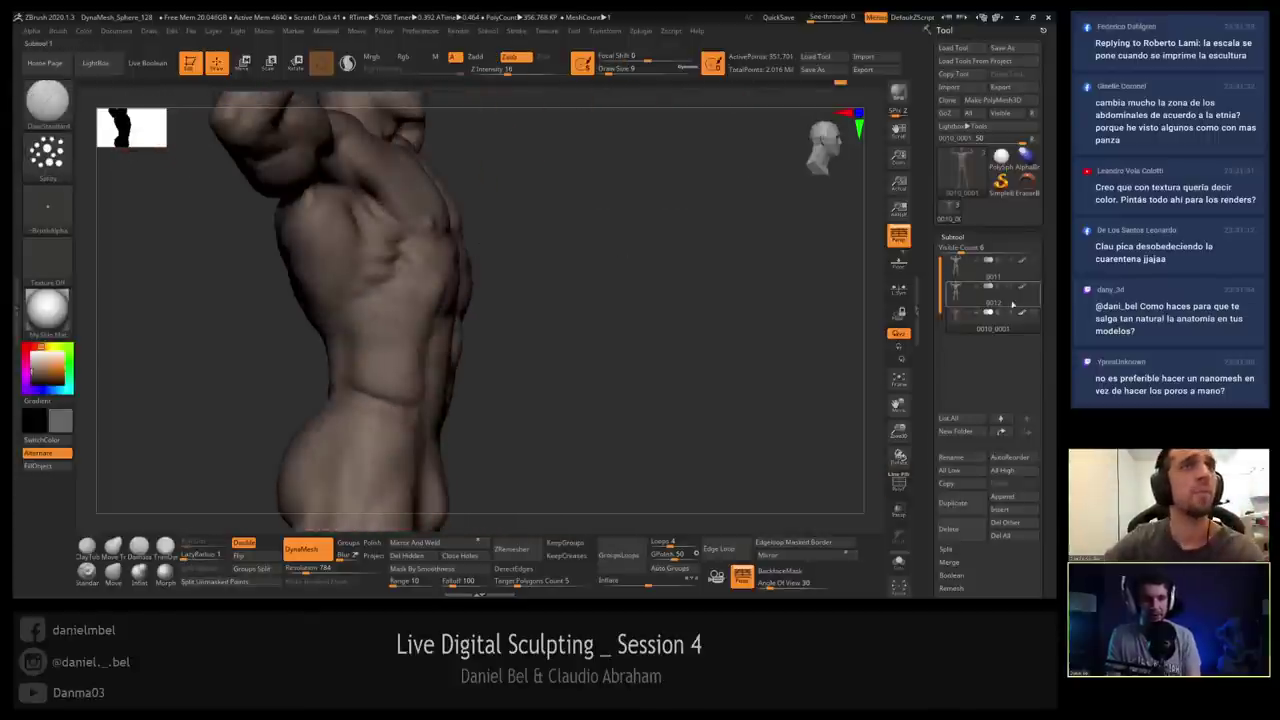
right_drag(727, 311, 690, 324)
key(ctrl+z)
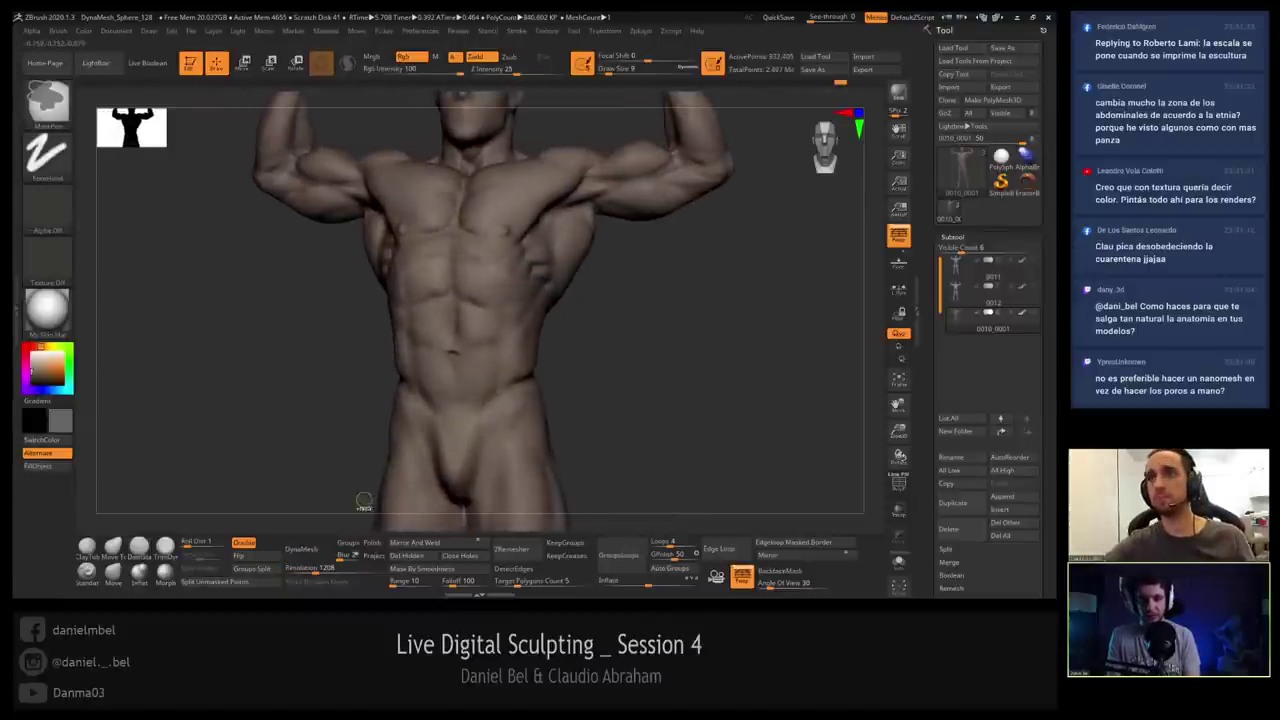
Turn off the figure's polypaint display and return to the Dam Standard brush.
ctrl+right_drag(598, 213, 565, 282)
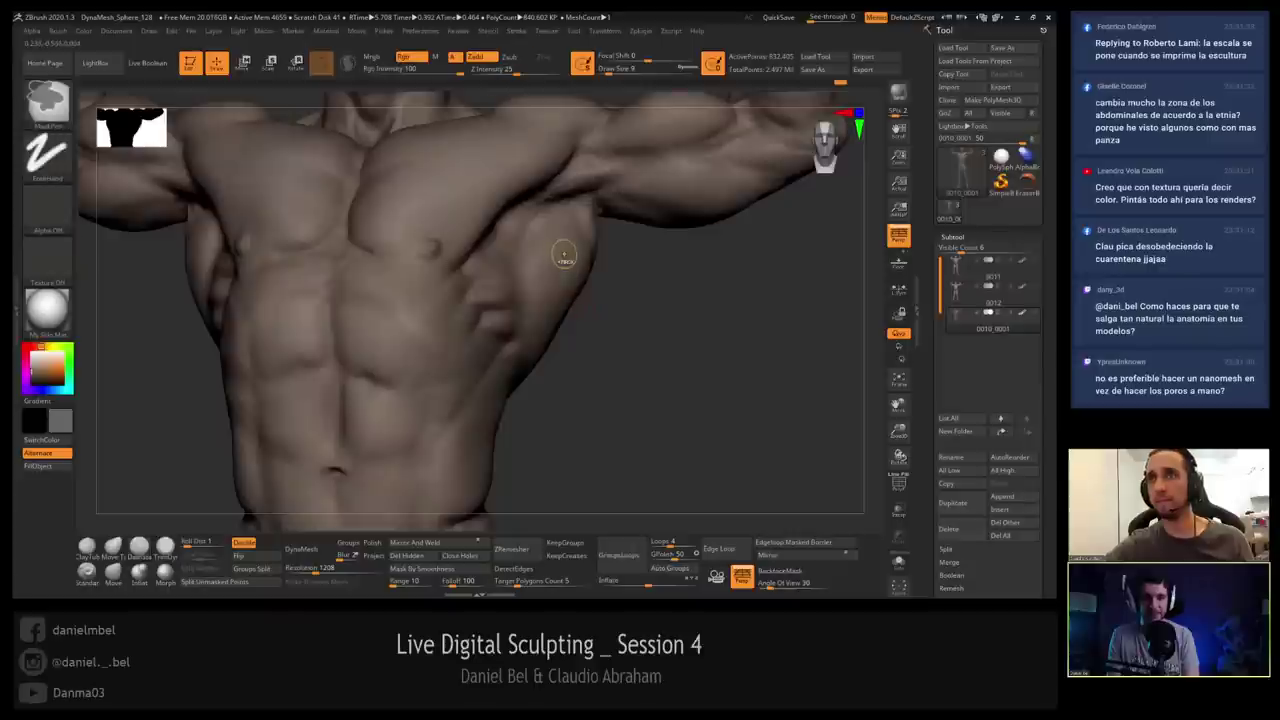
key(b)
key(d)
key(s)
ctrl+right_drag(564, 233, 550, 225)
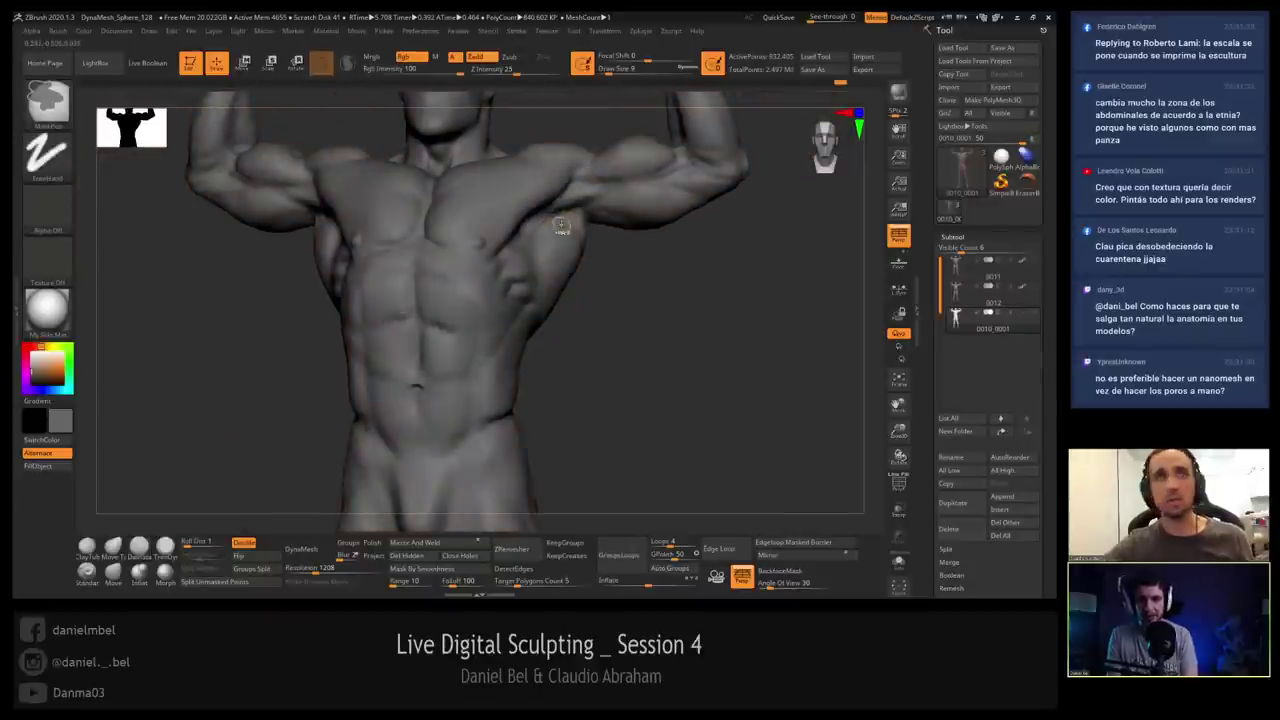
key(b)
key(d)
key(s)
Examine the untinted torso's ribs, lats and abdominals from three-quarter and front views.
right_drag(562, 237, 514, 216)
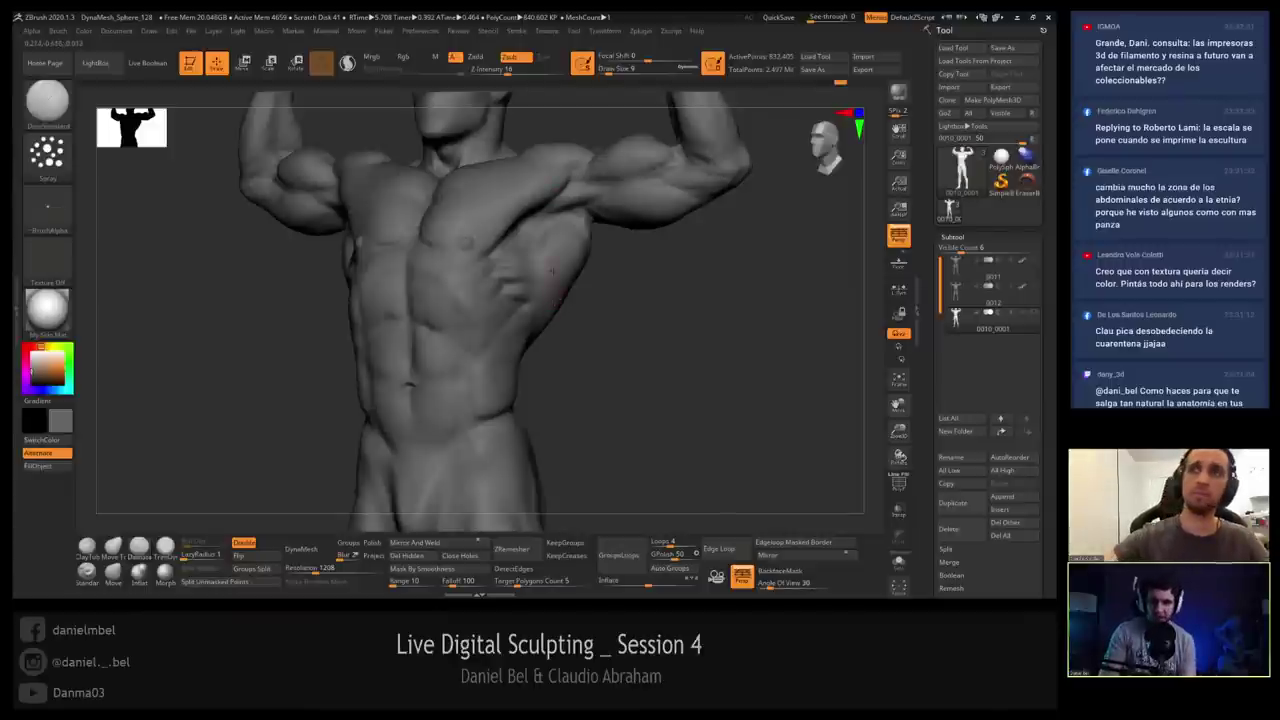
mouse_move(539, 279)
right_down()
mouse_move(395, 282)
mouse_move(530, 285)
right_up()
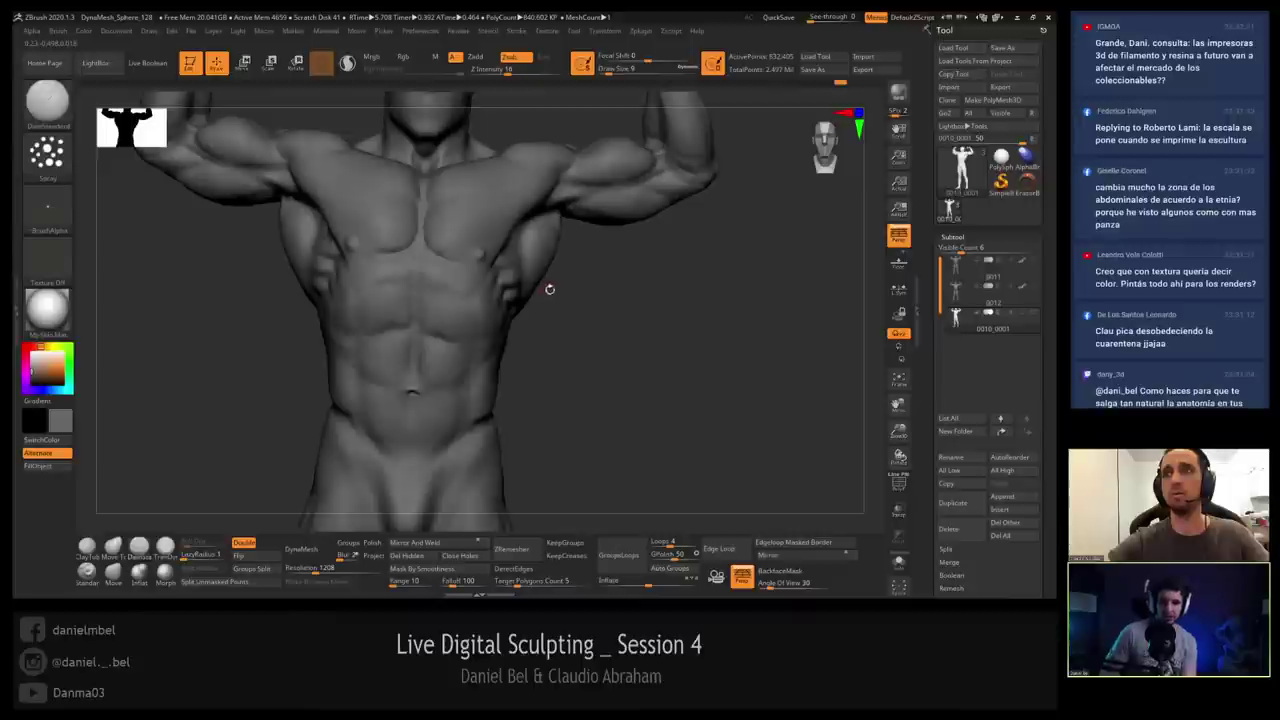
right_drag(552, 272, 531, 285)
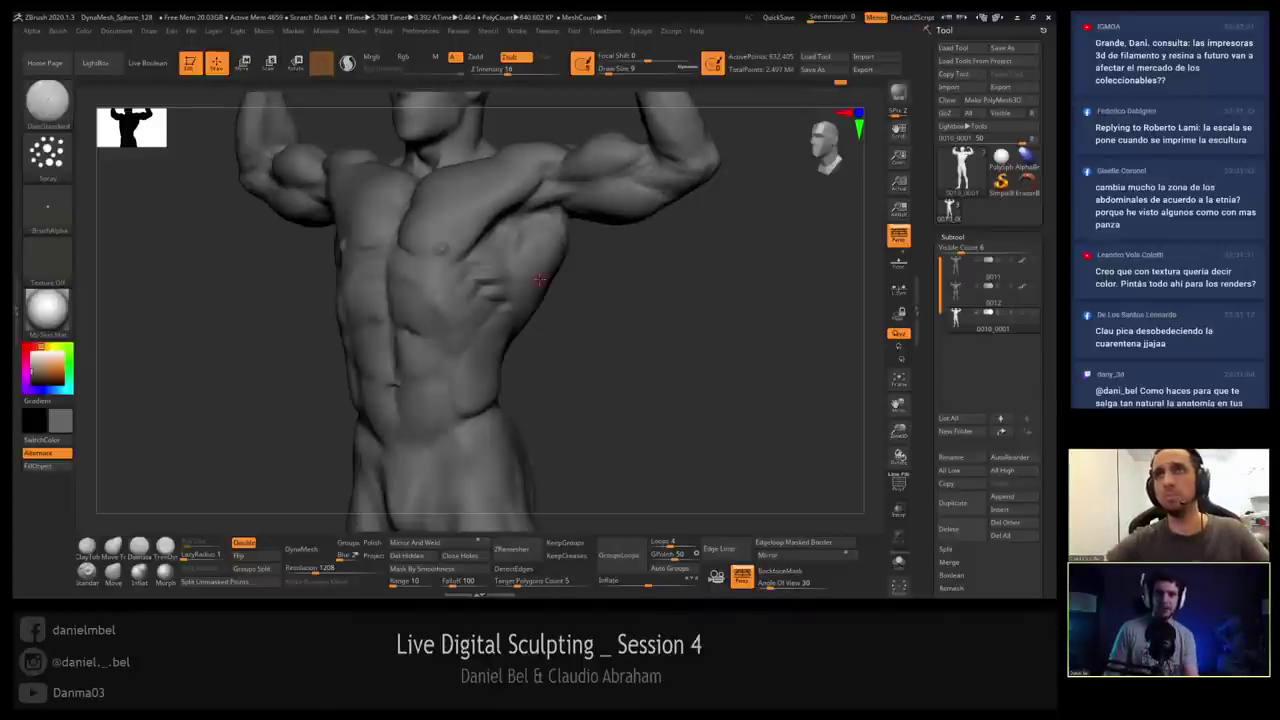
shift+drag(671, 329, 689, 314)
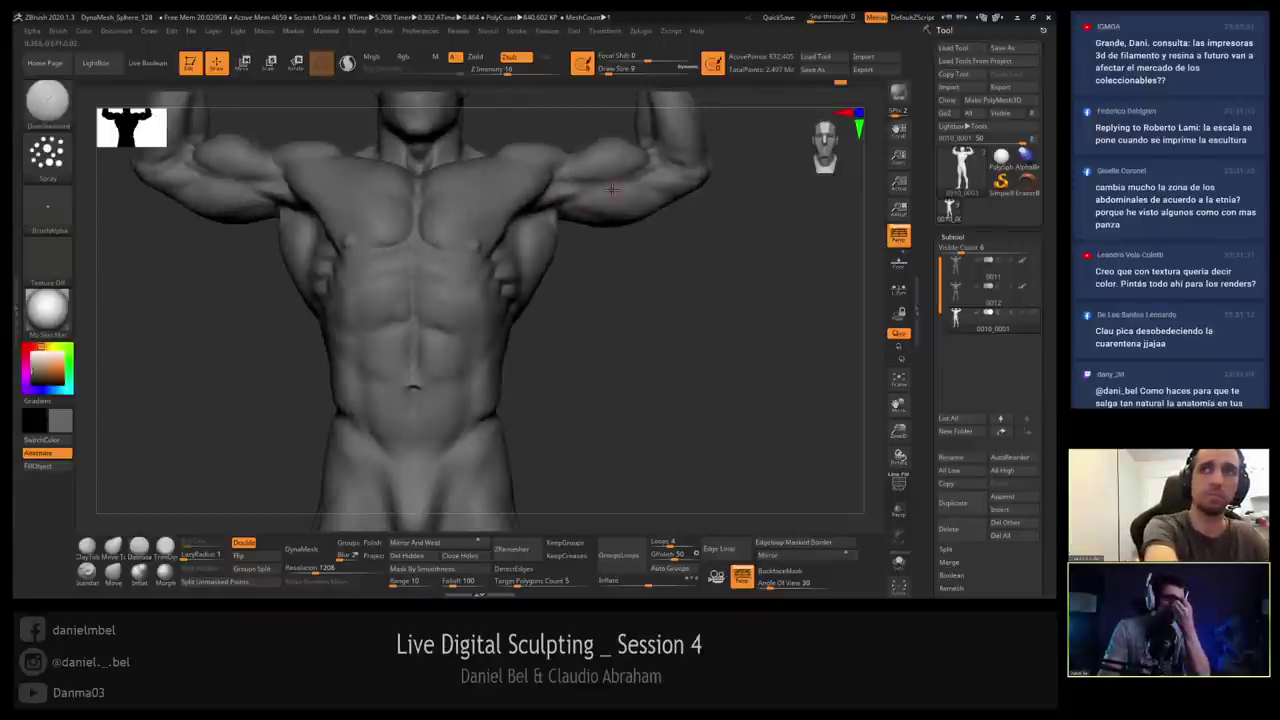
alt+drag(549, 263, 597, 282)
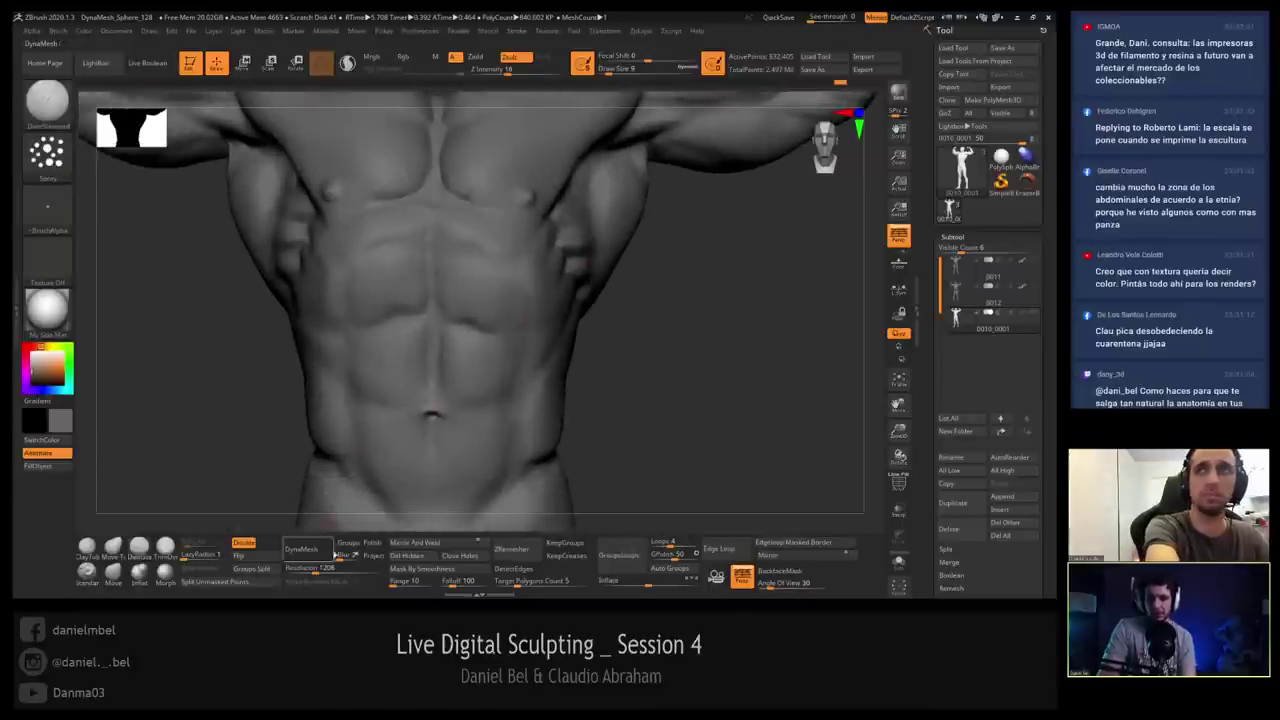
Check the torso's mesh density at the abdominals and chest, subdivide the figure once and open its geometry settings.
mouse_move(205, 310)
mouse_down()
mouse_move(335, 285)
mouse_move(342, 313)
mouse_up()
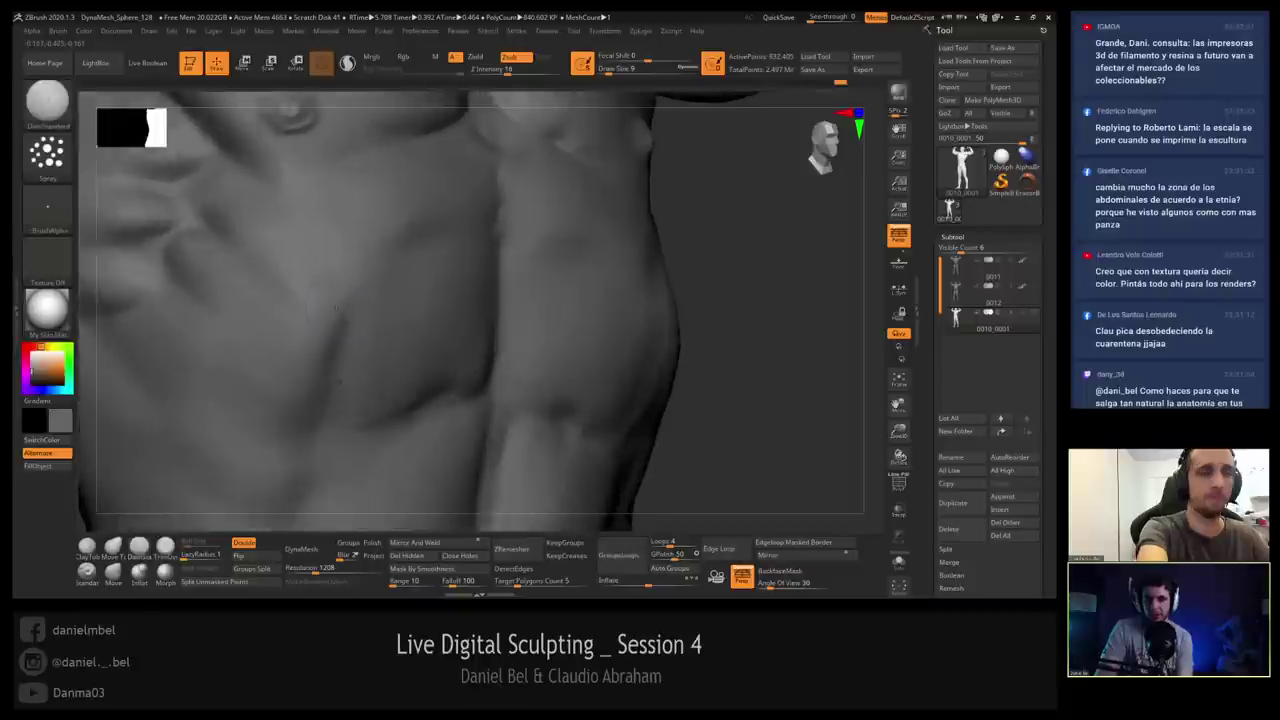
key(shift+f)
key(shift+f)
right_drag(348, 330, 360, 237)
alt+right_drag(394, 162, 394, 287)
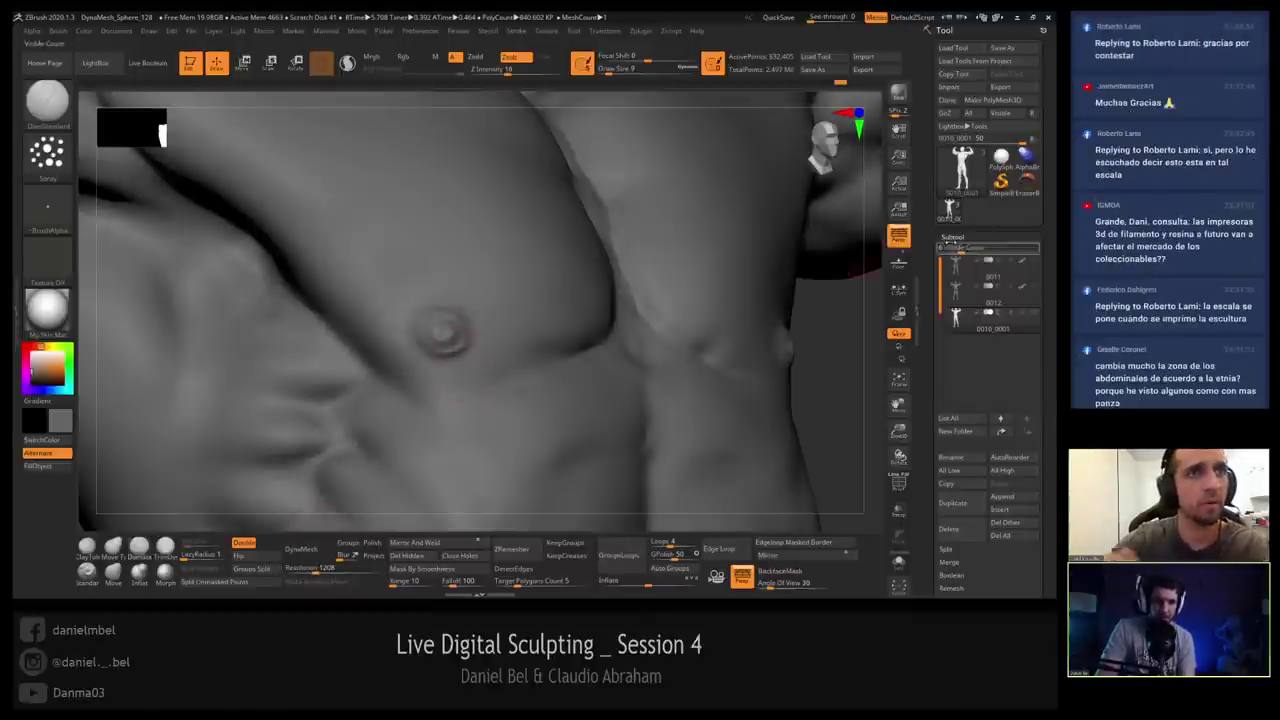
key(ctrl+d)
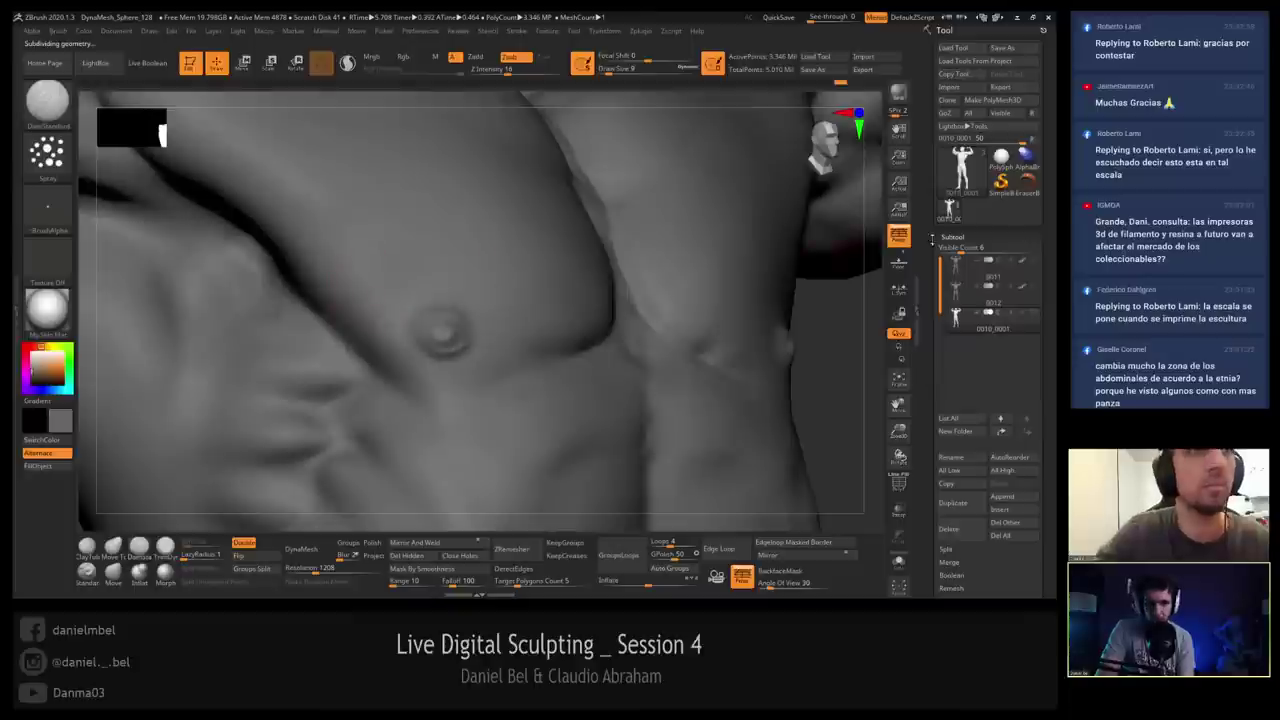
click(966, 237)
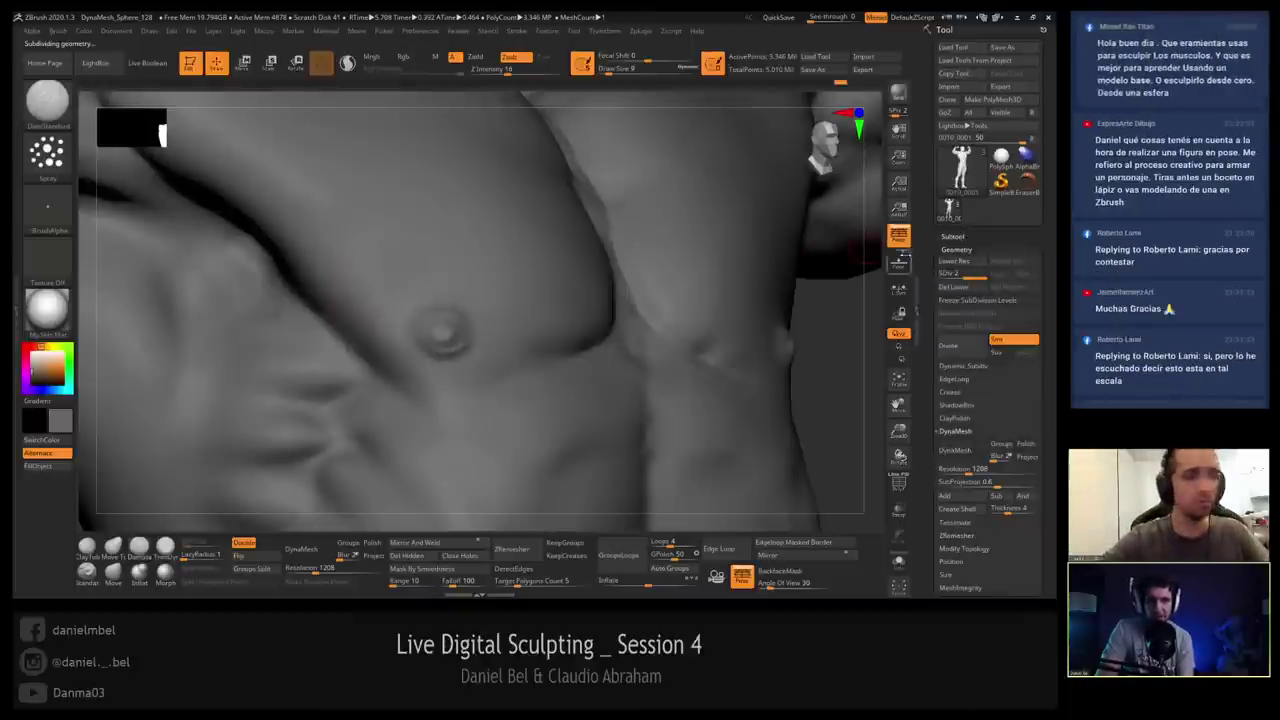
ctrl+right_drag(392, 255, 396, 205)
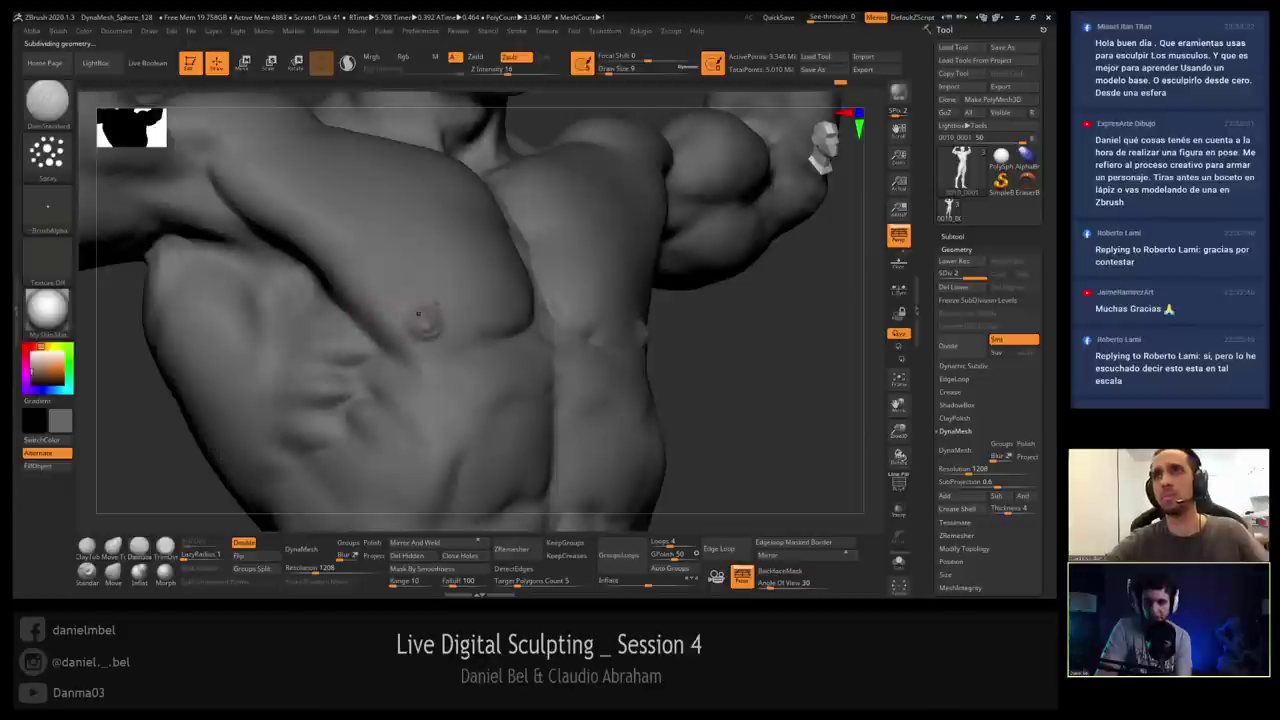
Try a ClayTubes stroke at Z intensity 42 across the subdivided figure's pectoral, and undo the stroke.
mouse_move(400, 290)
right_down()
mouse_move(468, 262)
mouse_move(428, 253)
mouse_move(366, 286)
right_up()
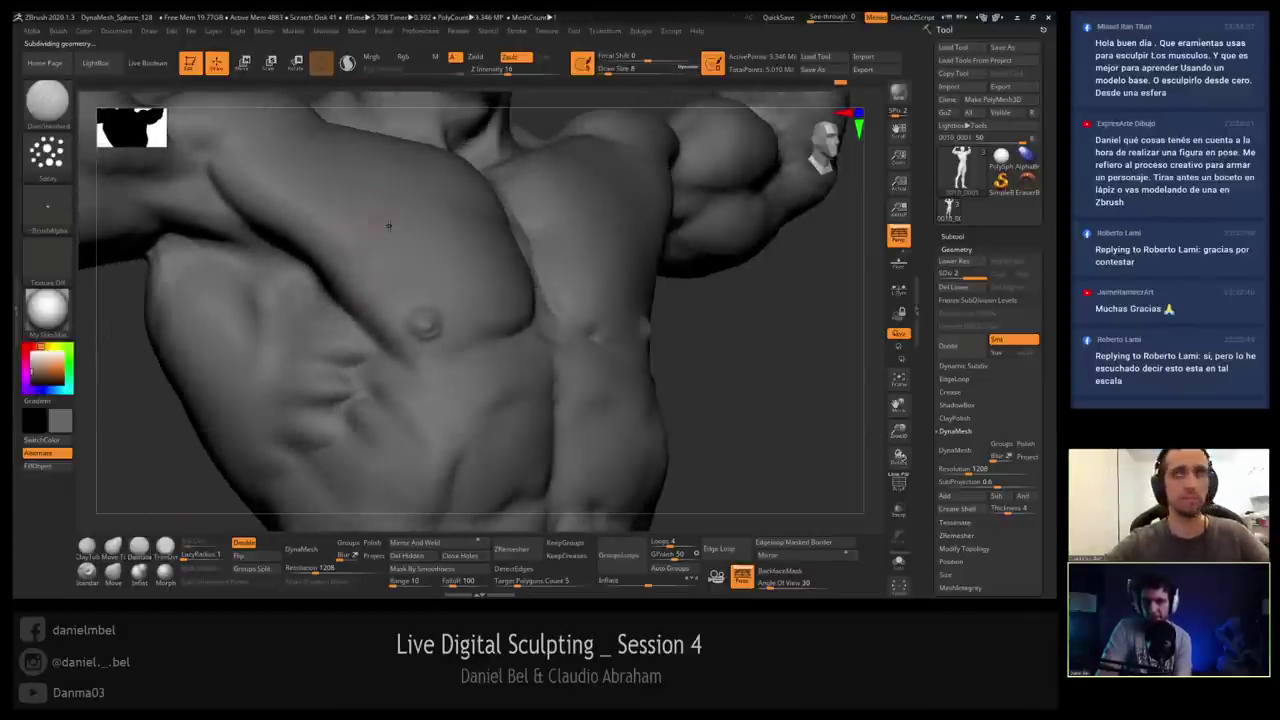
mouse_move(388, 223)
right_down()
mouse_move(407, 252)
mouse_move(433, 222)
right_up()
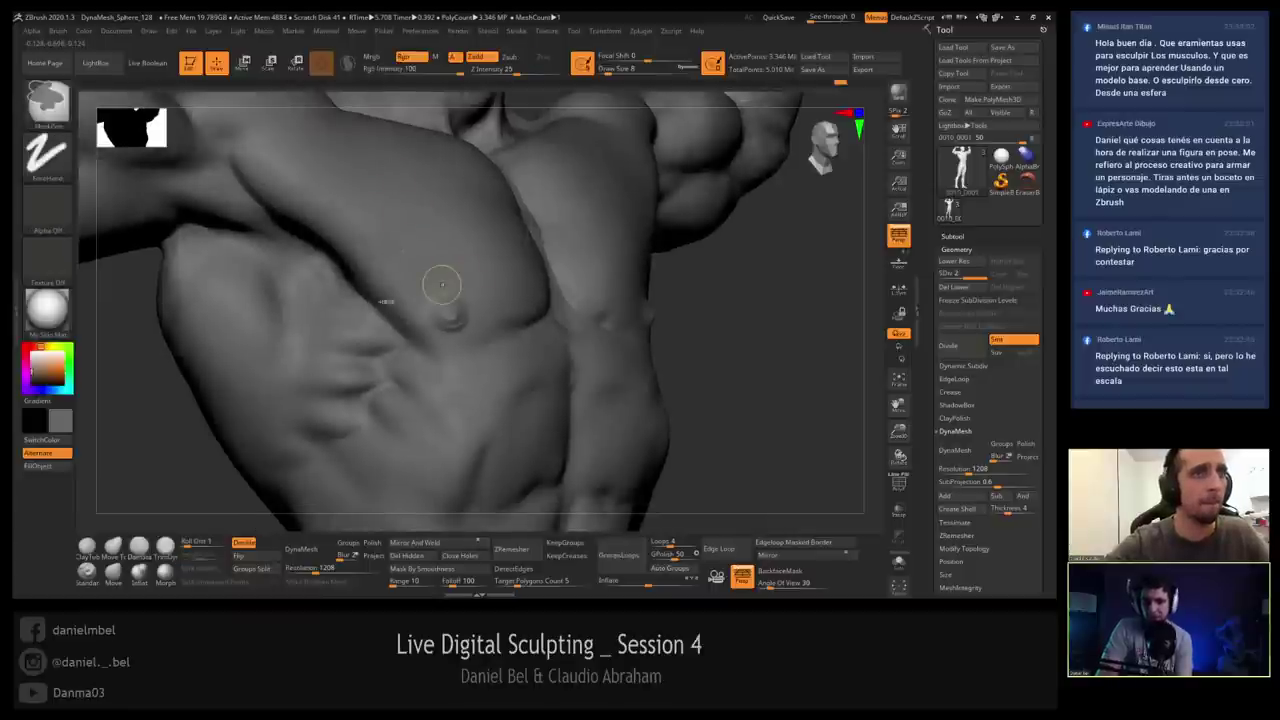
key(b)
key(d)
key(s)
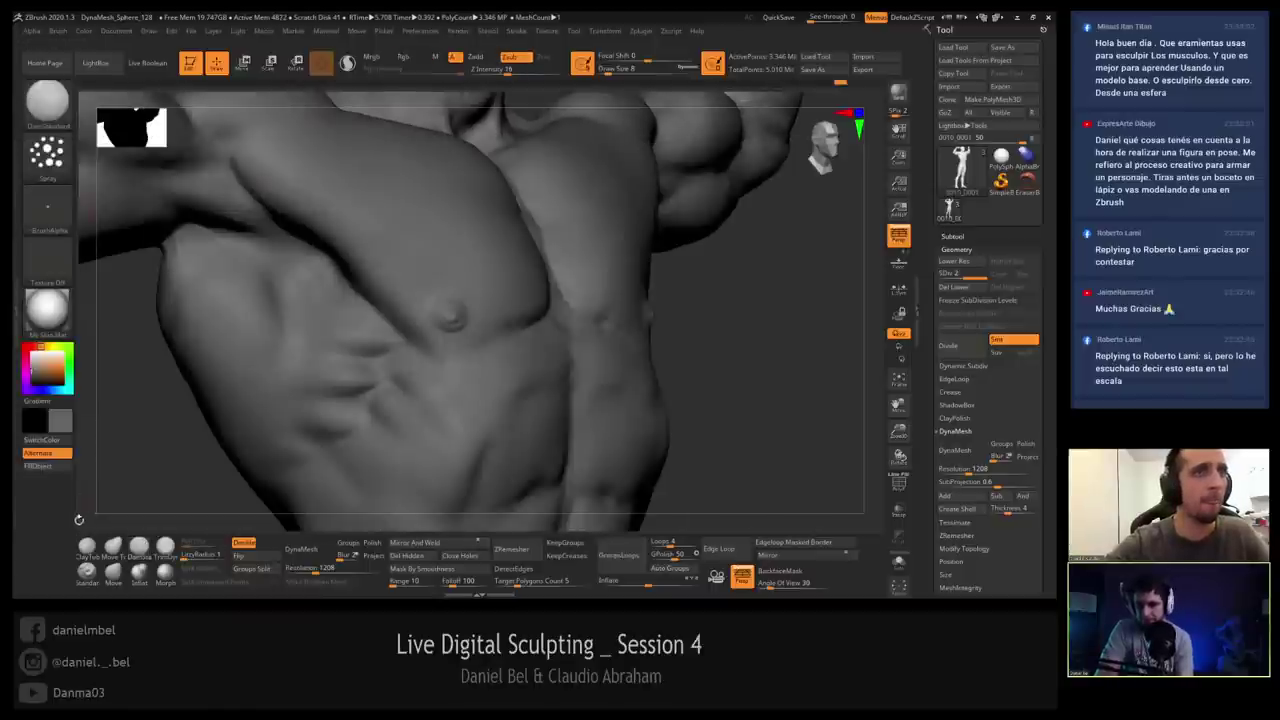
key(b)
key(c)
key(t)
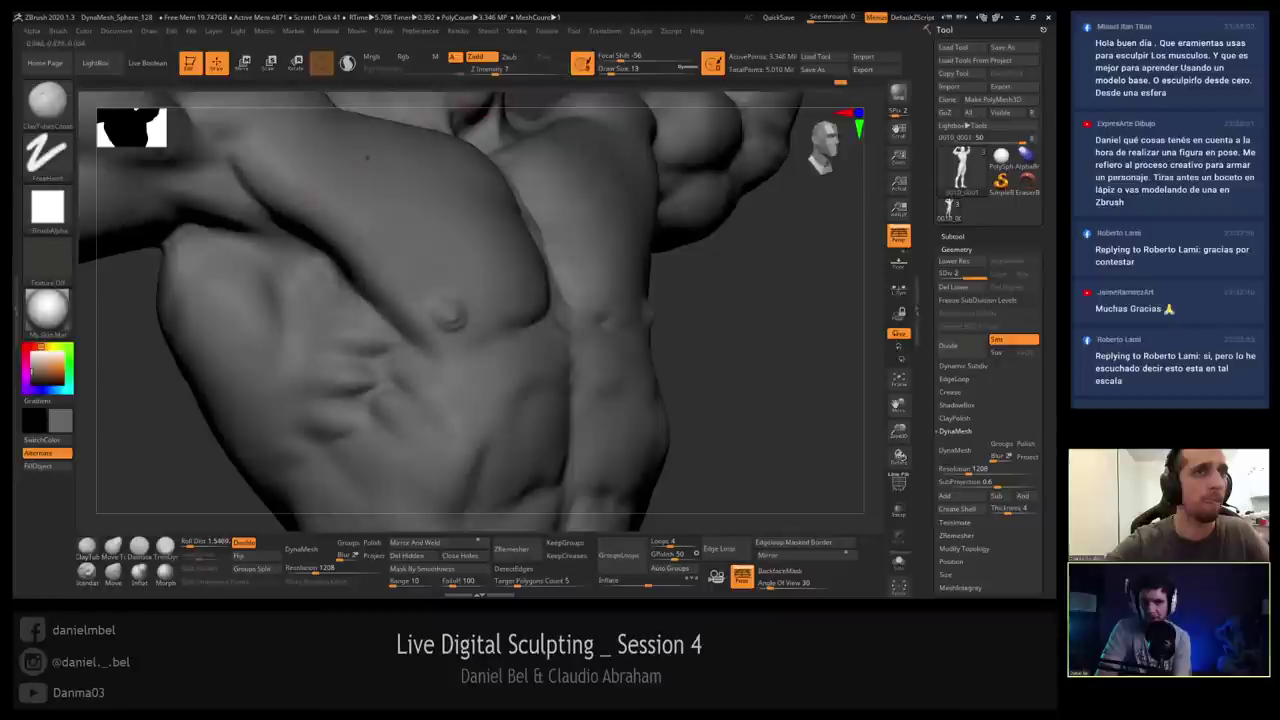
drag(507, 69, 531, 70)
mouse_move(396, 186)
mouse_down()
mouse_move(435, 236)
mouse_move(508, 288)
mouse_up()
key(ctrl+z)
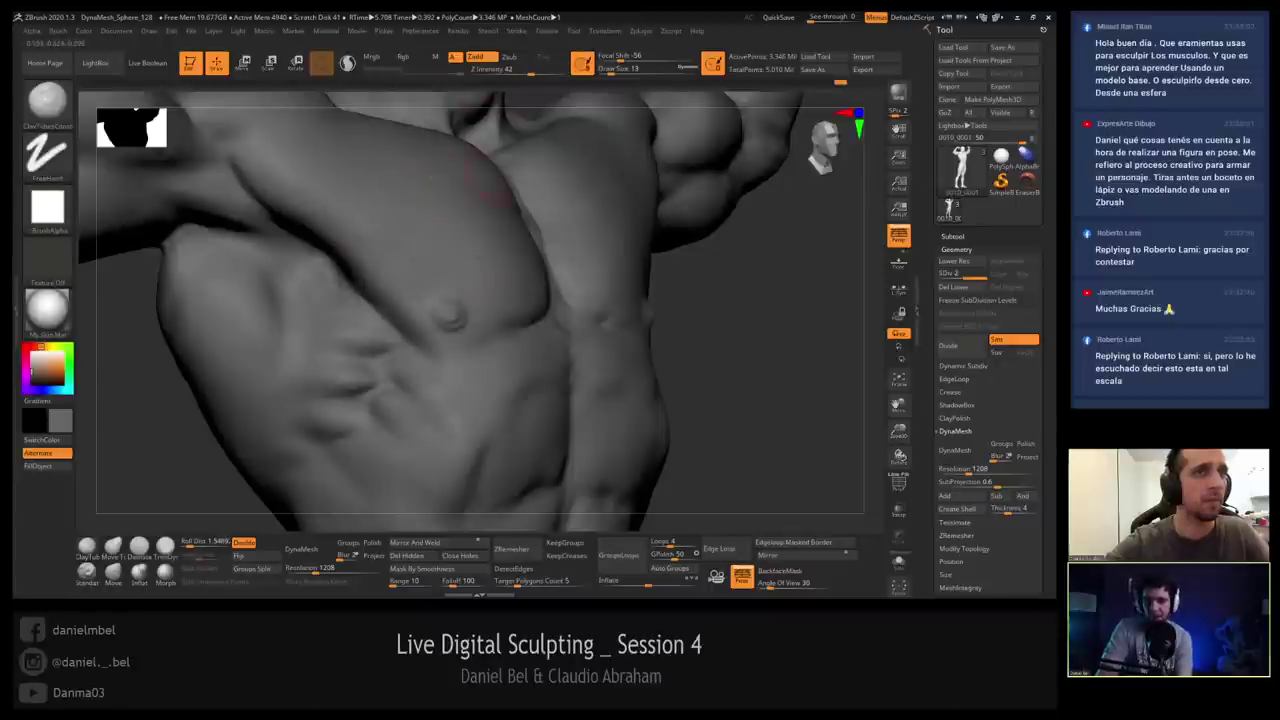
Step the figure down to subdivision level 1 and check its wireframe.
key(shift+d)
key(shift+f)
key(shift+f)
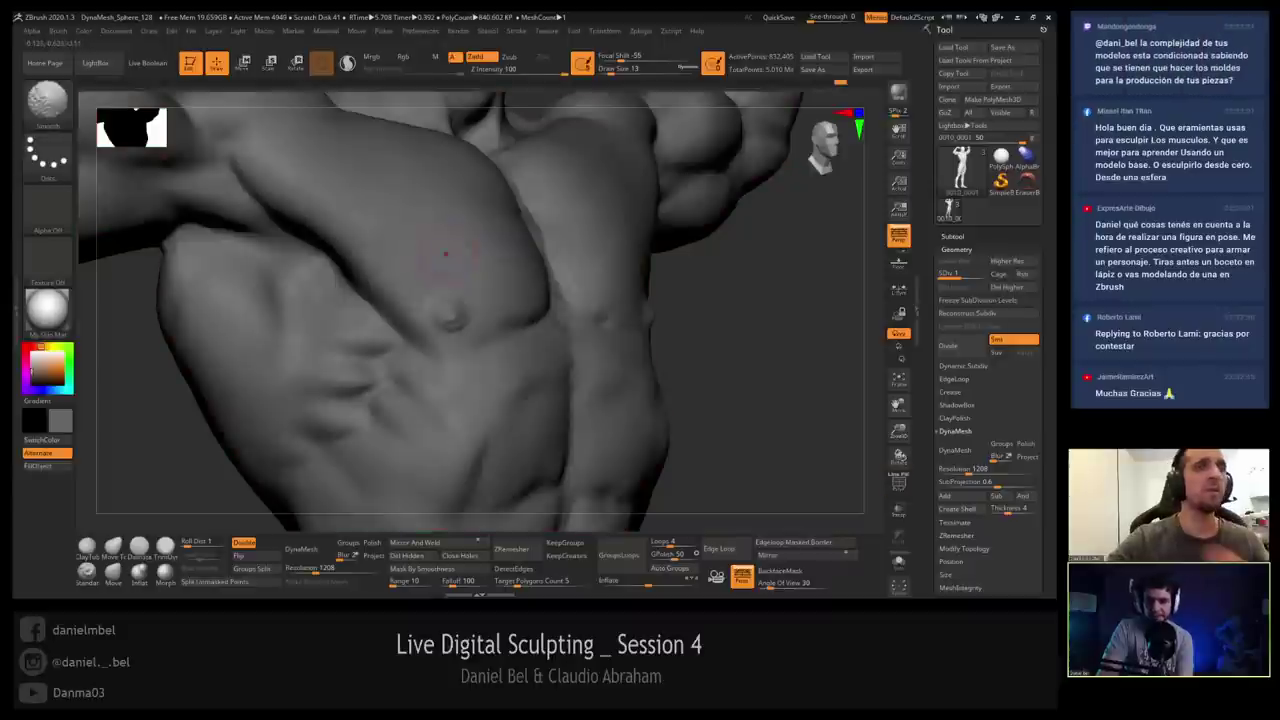
Turn on the figure's polypaint display in the subtool list and check the tinted torso from the front.
right_drag(433, 254, 400, 262)
ctrl+right_drag(400, 262, 401, 298)
click(953, 237)
click(1034, 285)
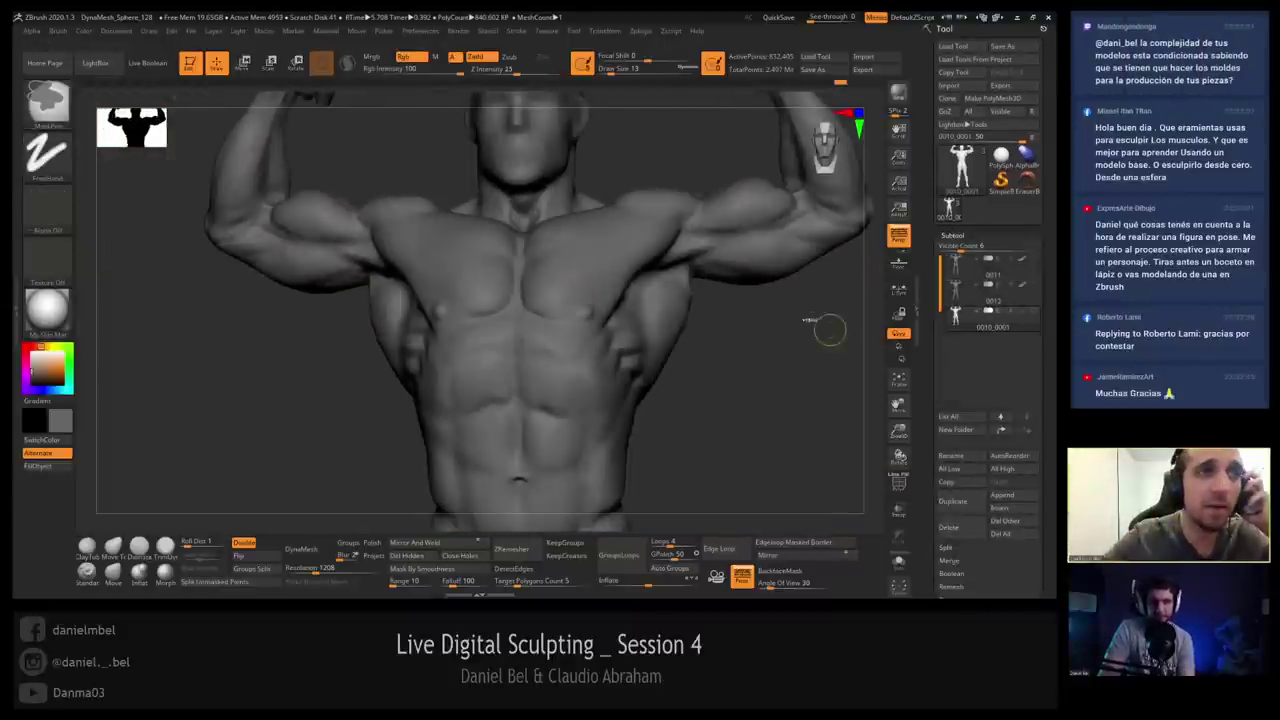
key(shift+f)
key(shift+f)
ctrl+shift+click(789, 328)
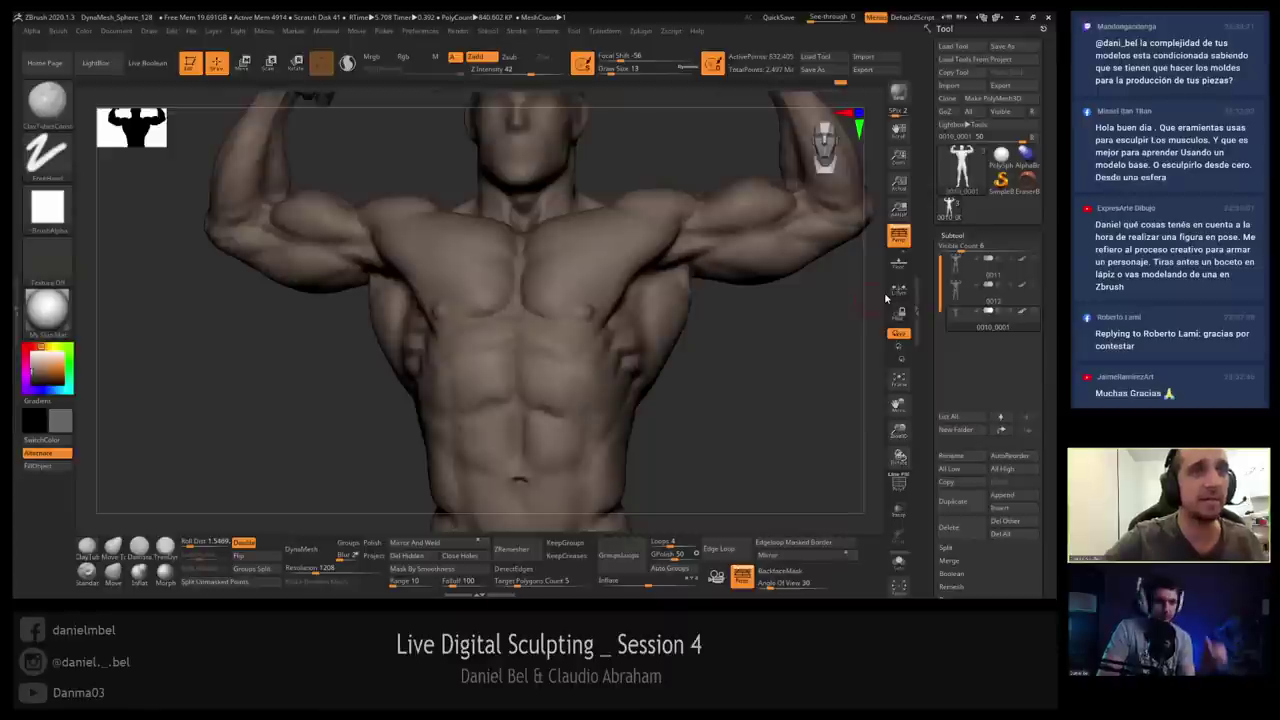
Choose the Standard brush for painting skin colour and set its draw size to 9 over the nipple.
click(87, 570)
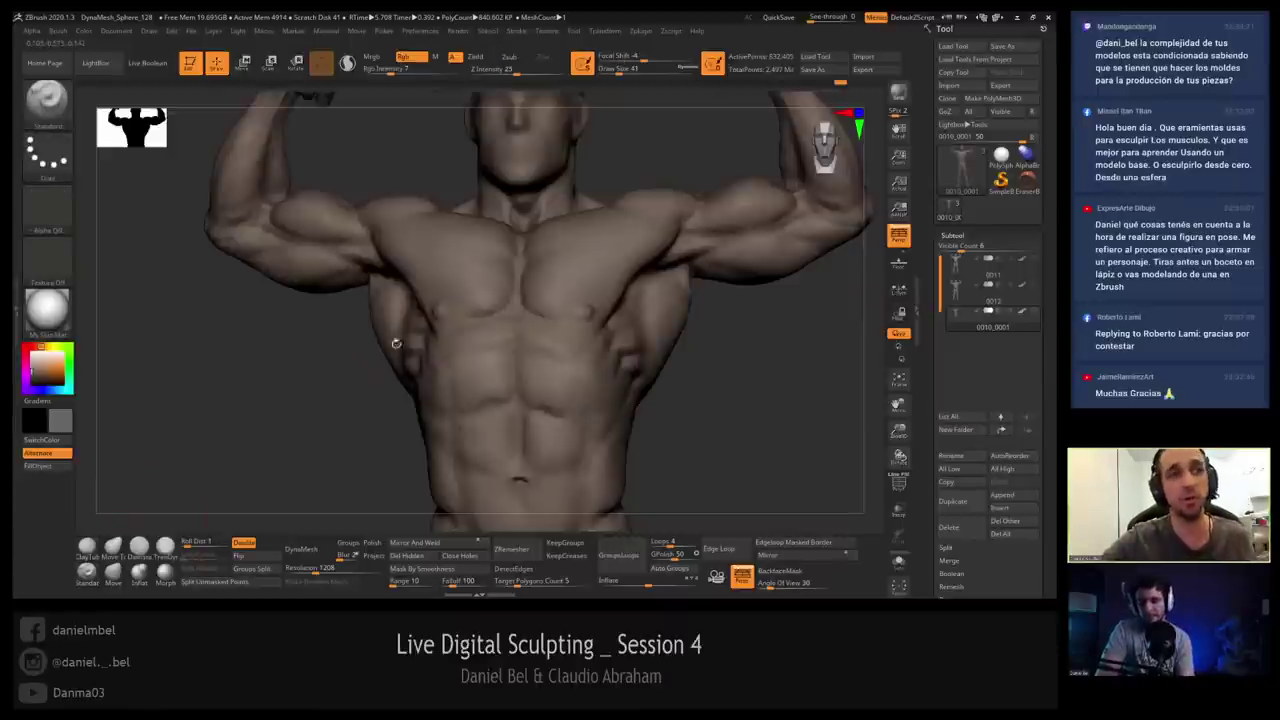
mouse_move(461, 307)
ctrl+right_down()
mouse_move(663, 310)
mouse_move(580, 278)
mouse_move(498, 295)
ctrl+right_up()
key(s)
drag(614, 303, 606, 304)
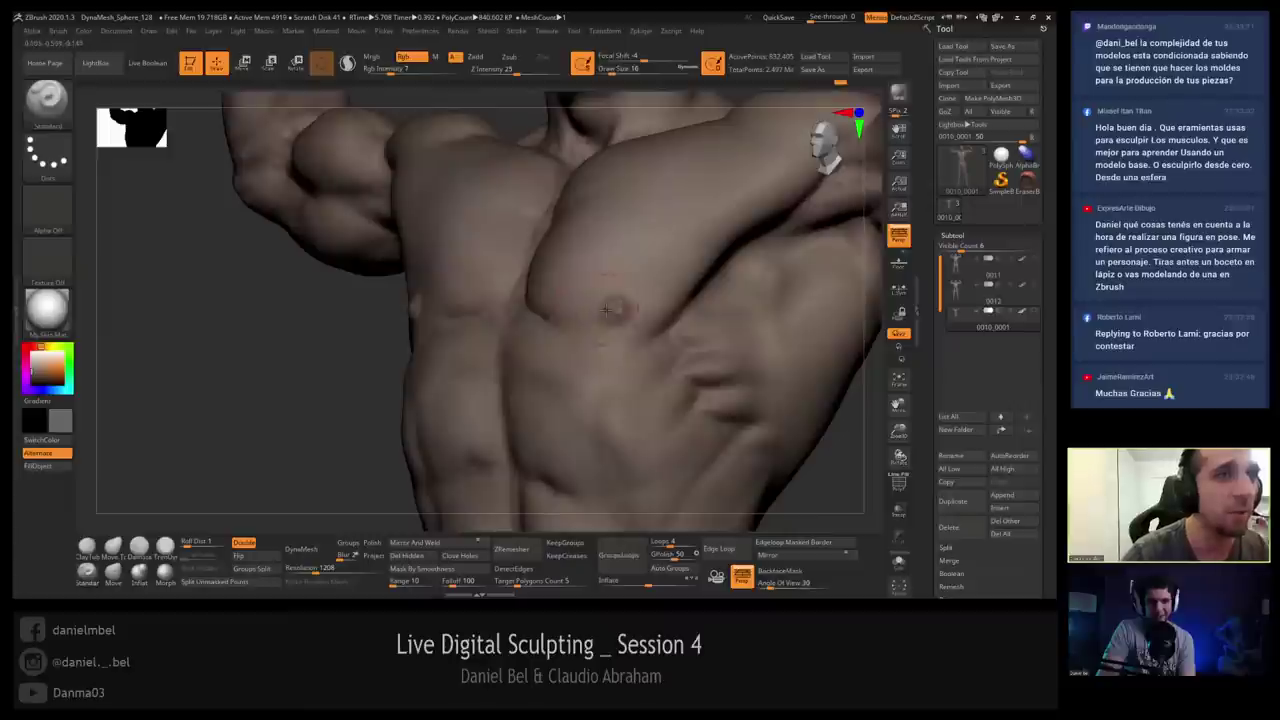
text(s9)
key(Return)
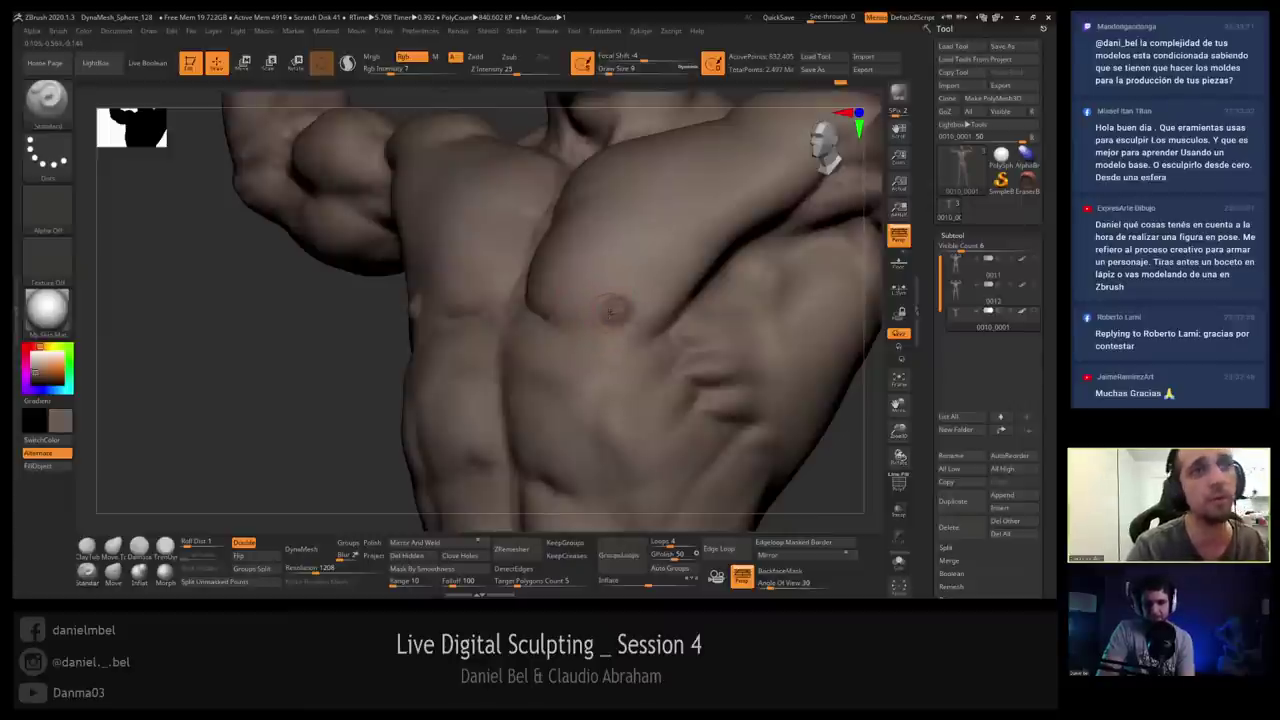
Set the draw size to 11, pick a dark reddish brown and tint both nipples.
right_drag(611, 310, 690, 310)
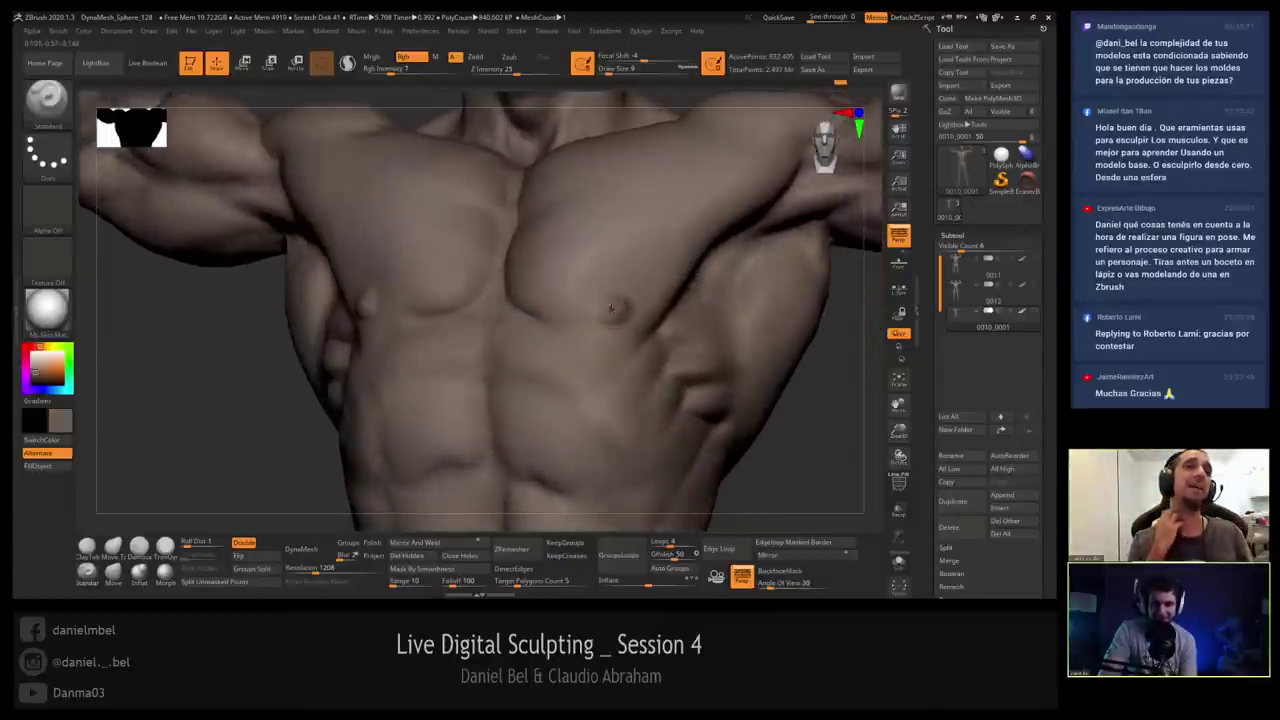
key(s)
click(611, 304)
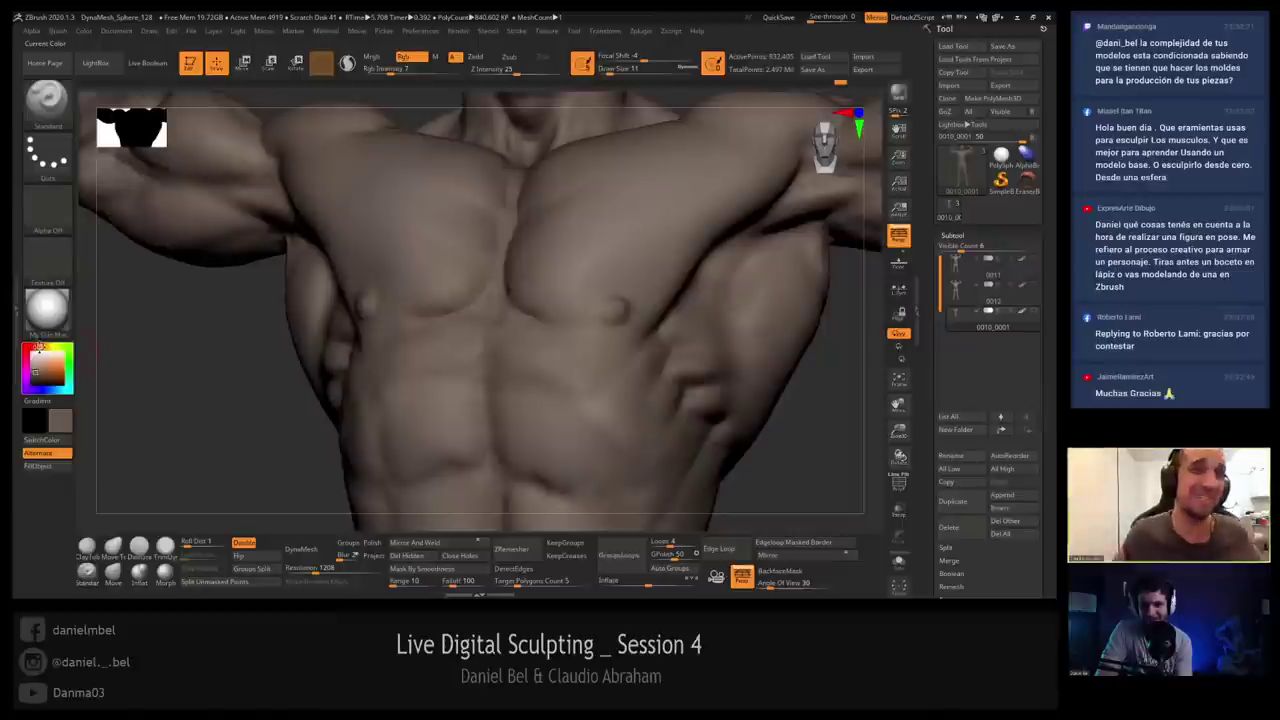
click(37, 376)
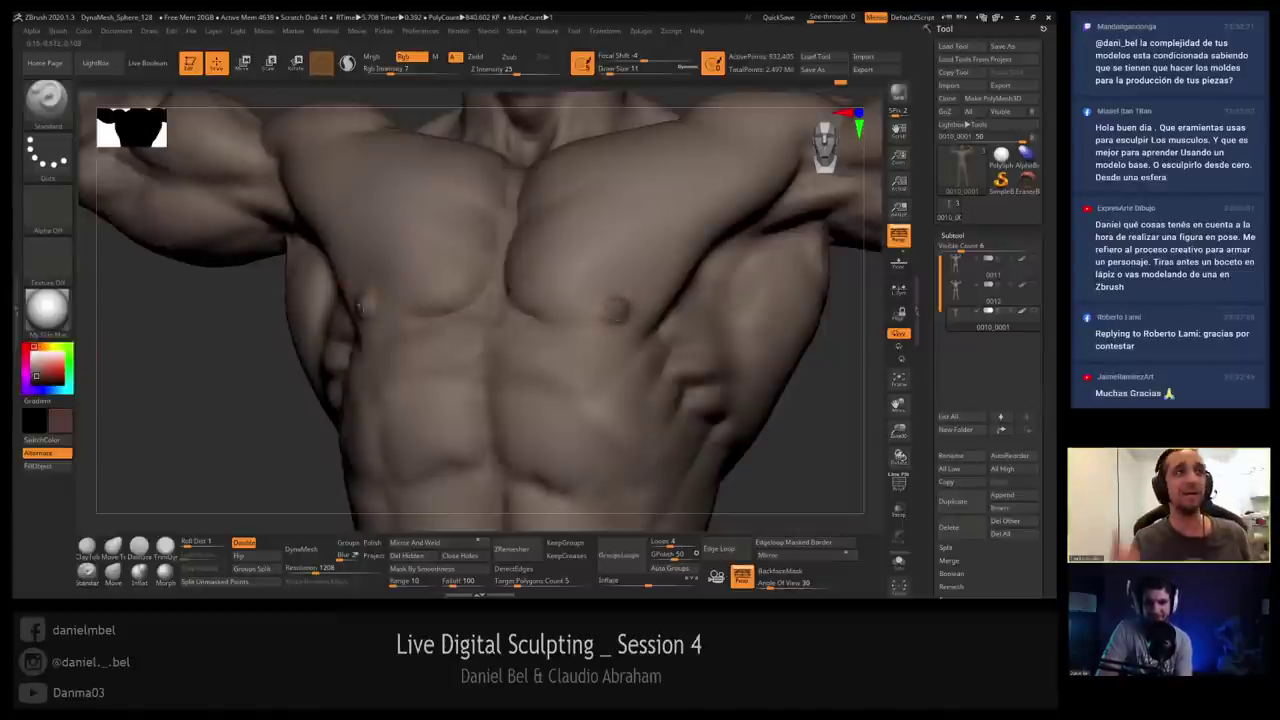
right_drag(300, 308, 375, 308)
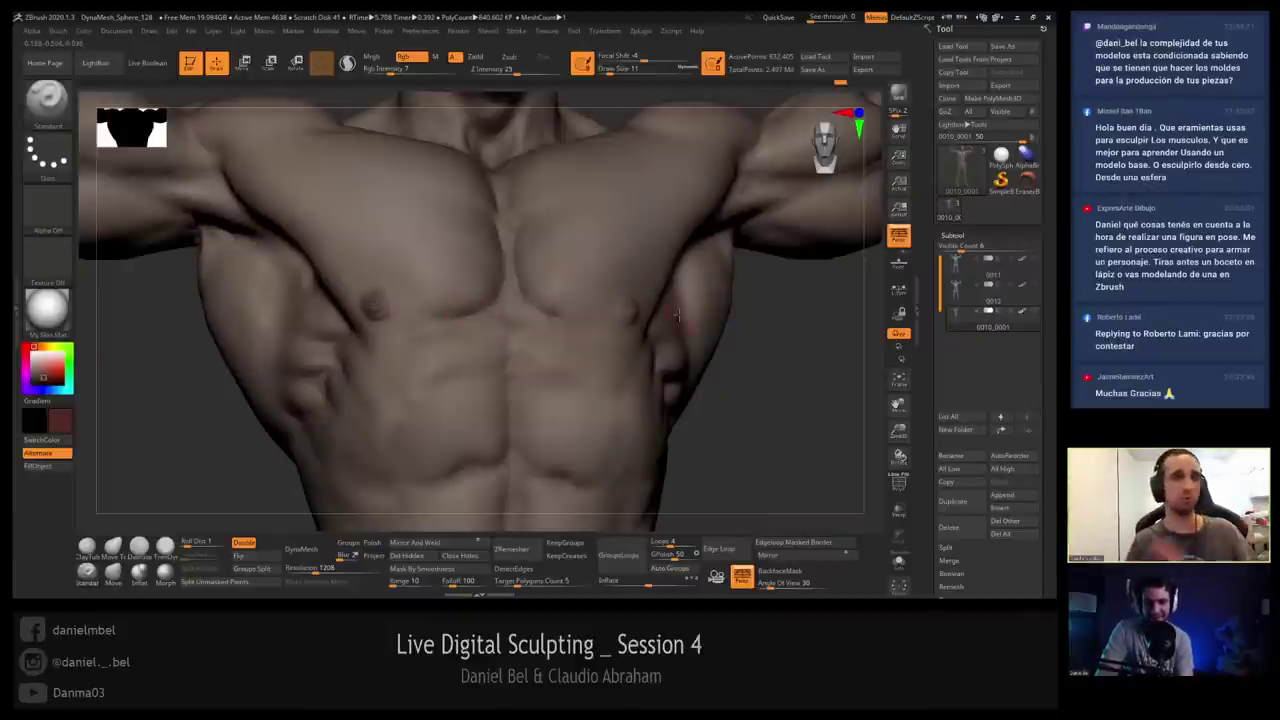
right_drag(373, 313, 544, 321)
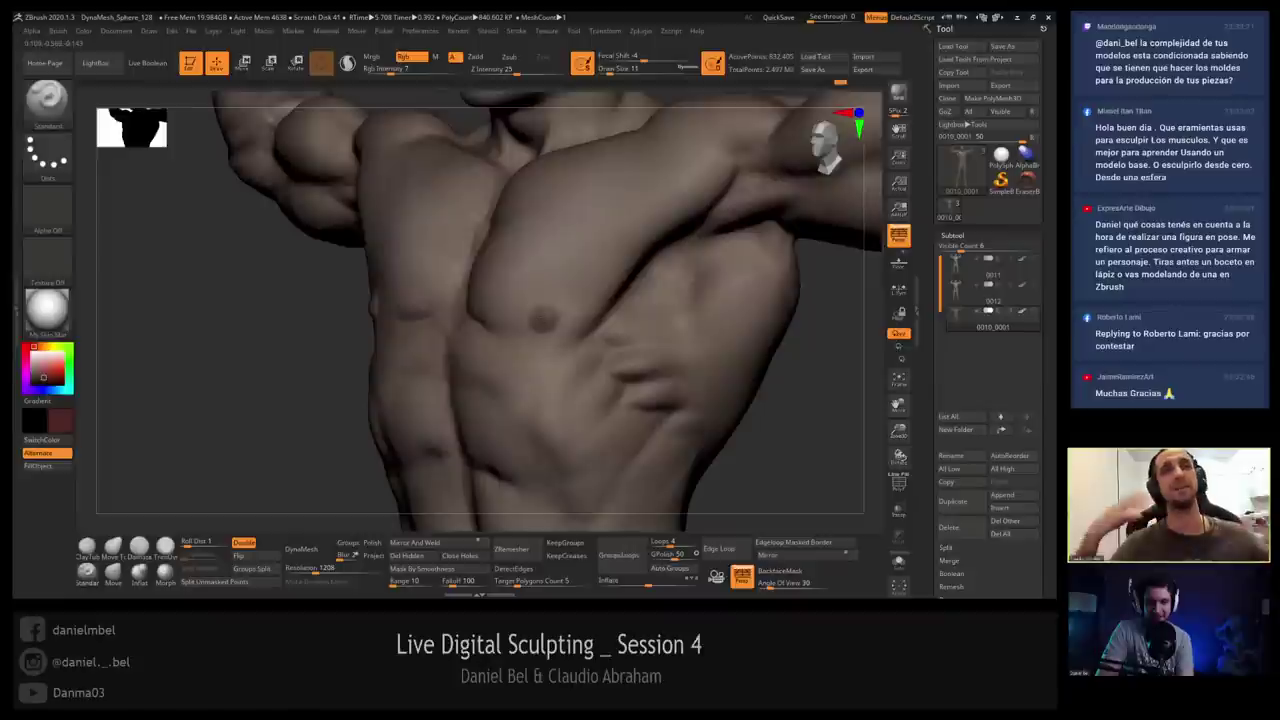
right_drag(506, 289, 313, 293)
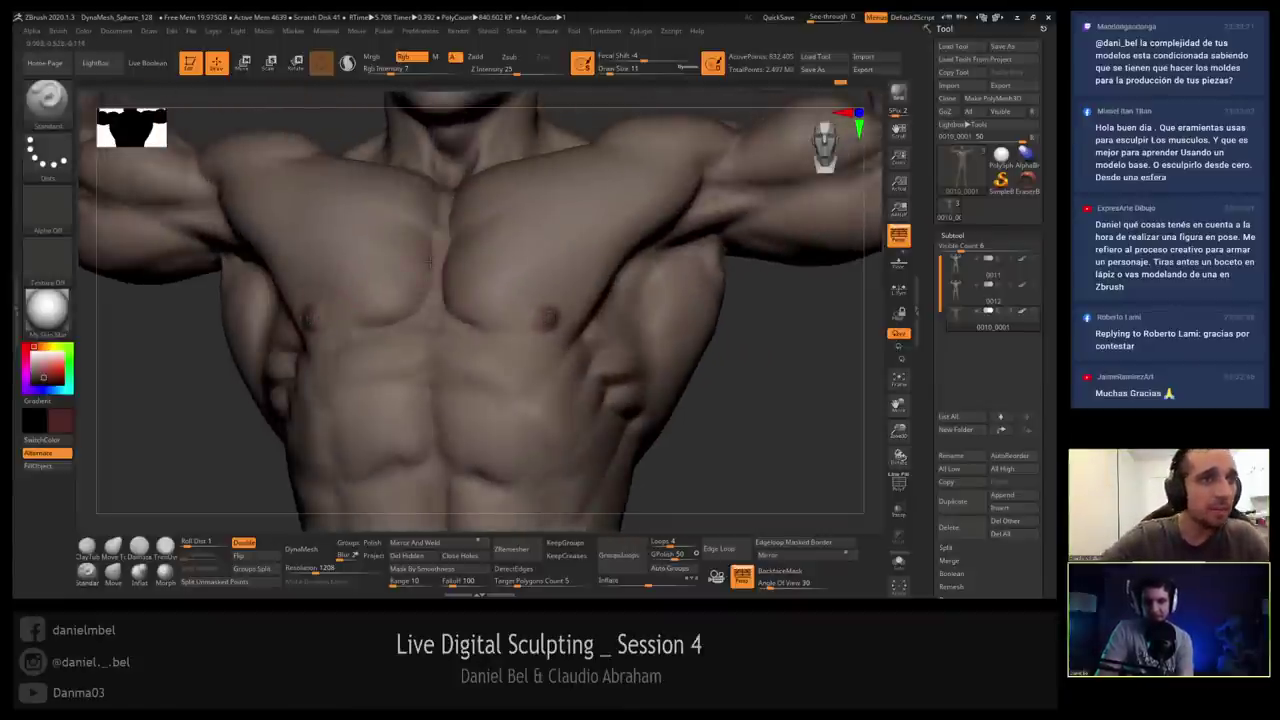
Enlarge the painting brush's draw size to 33.
key(s)
key(s)
drag(440, 208, 452, 208)
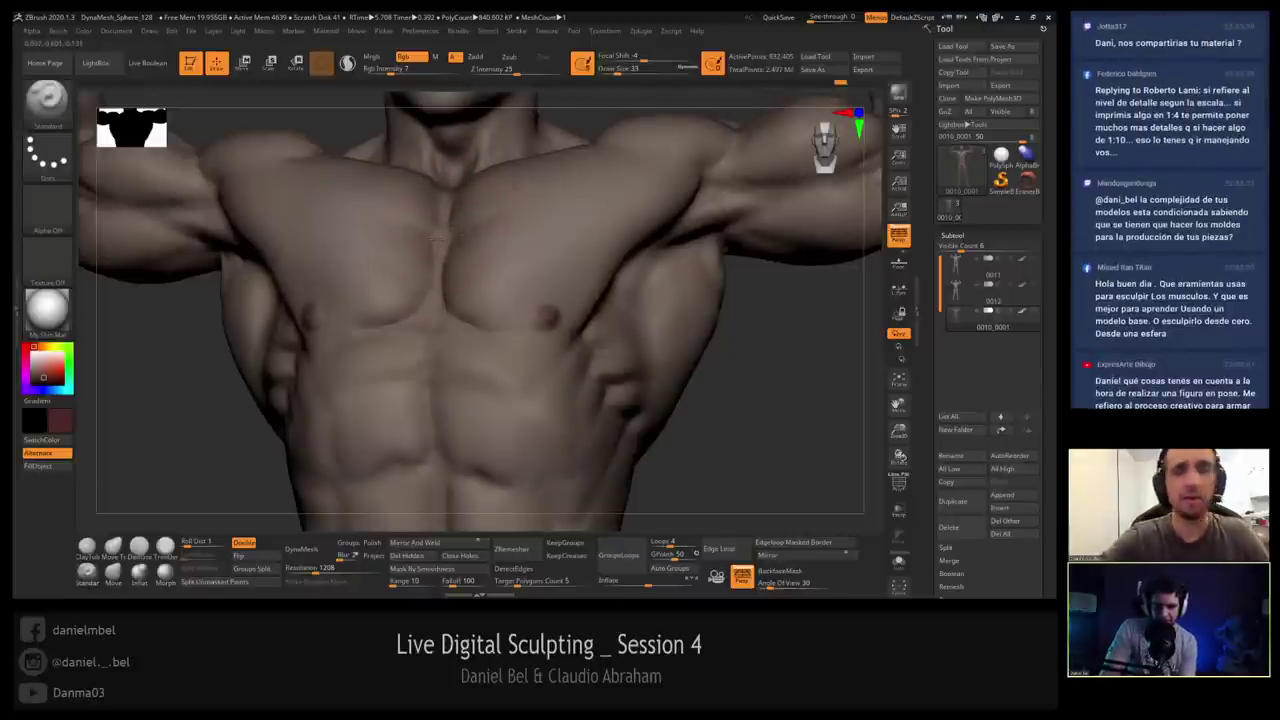
Examine the tinted figure's torso and overall proportions from front, three-quarter and side views.
ctrl+right_drag(443, 267, 451, 263)
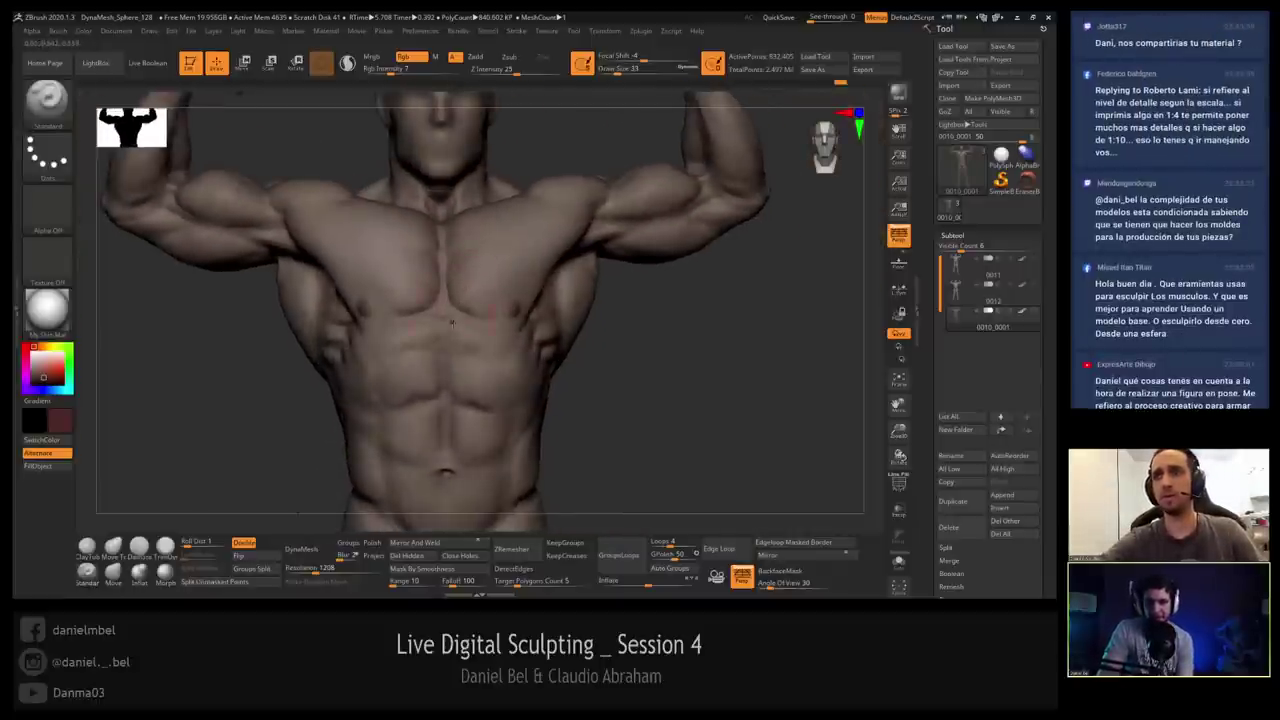
ctrl+right_drag(452, 322, 446, 250)
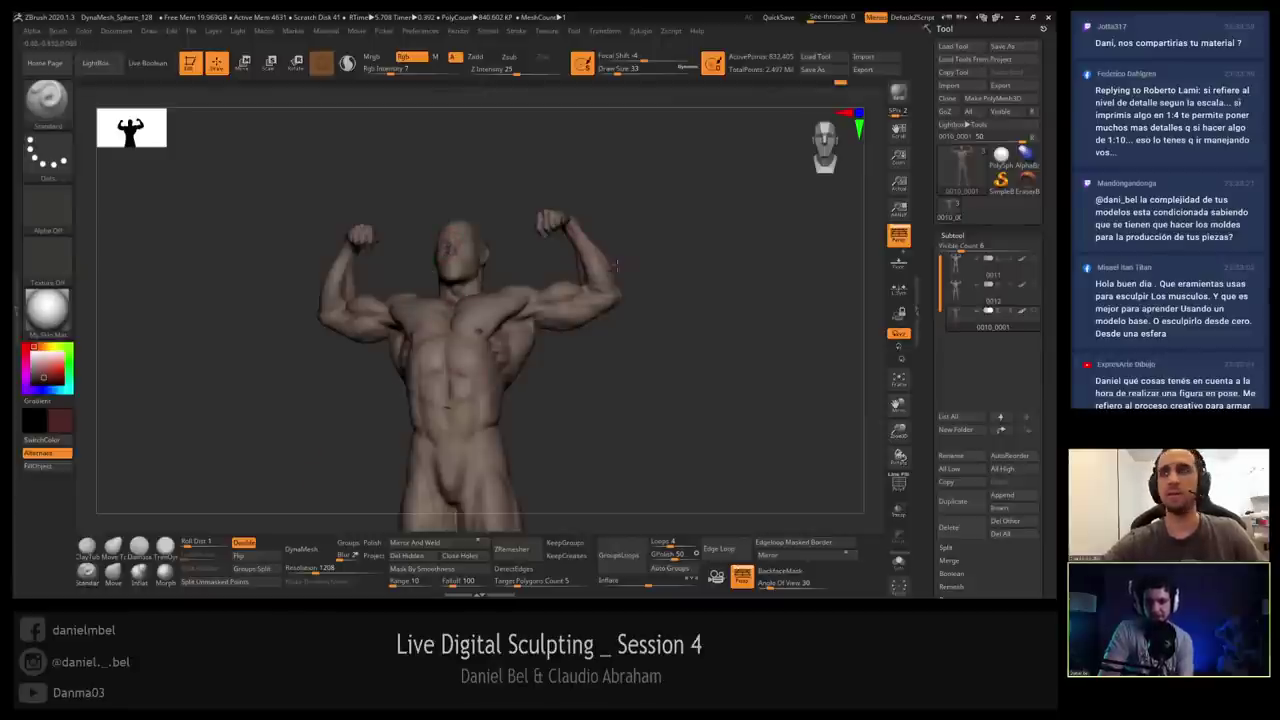
right_drag(447, 246, 436, 259)
ctrl+right_drag(506, 352, 555, 262)
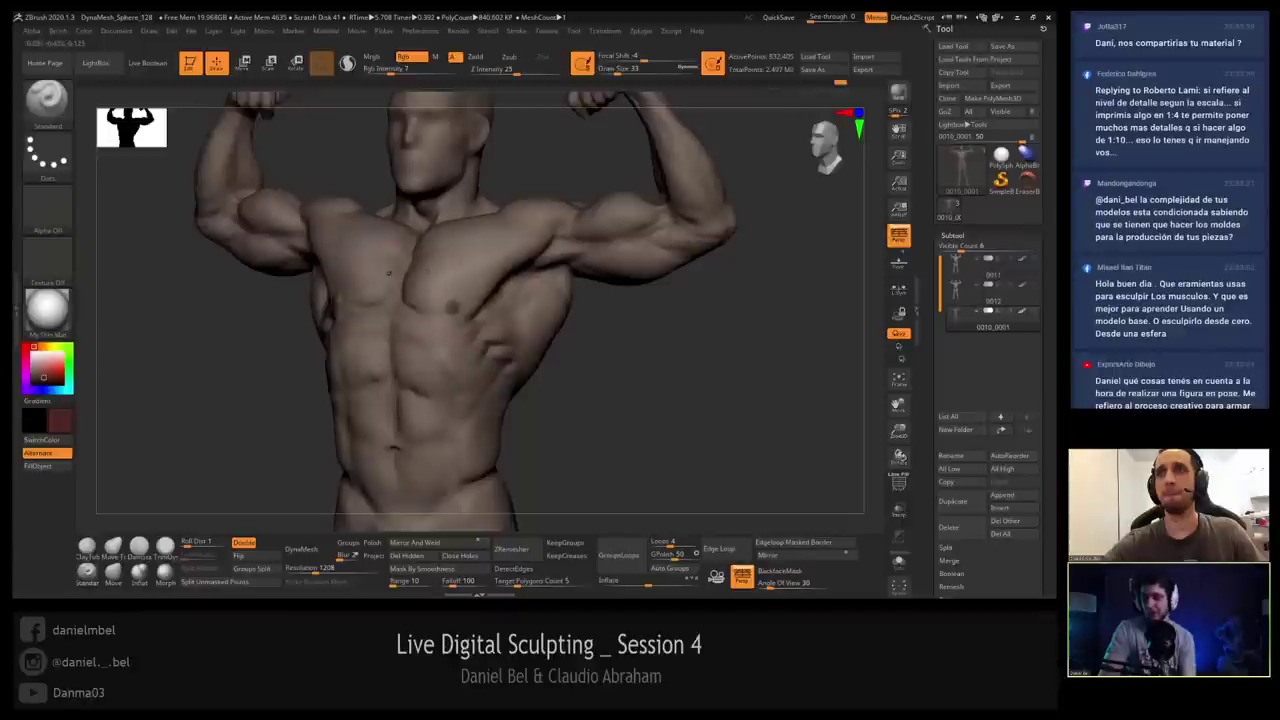
alt+right_drag(430, 376, 446, 264)
drag(474, 300, 454, 300)
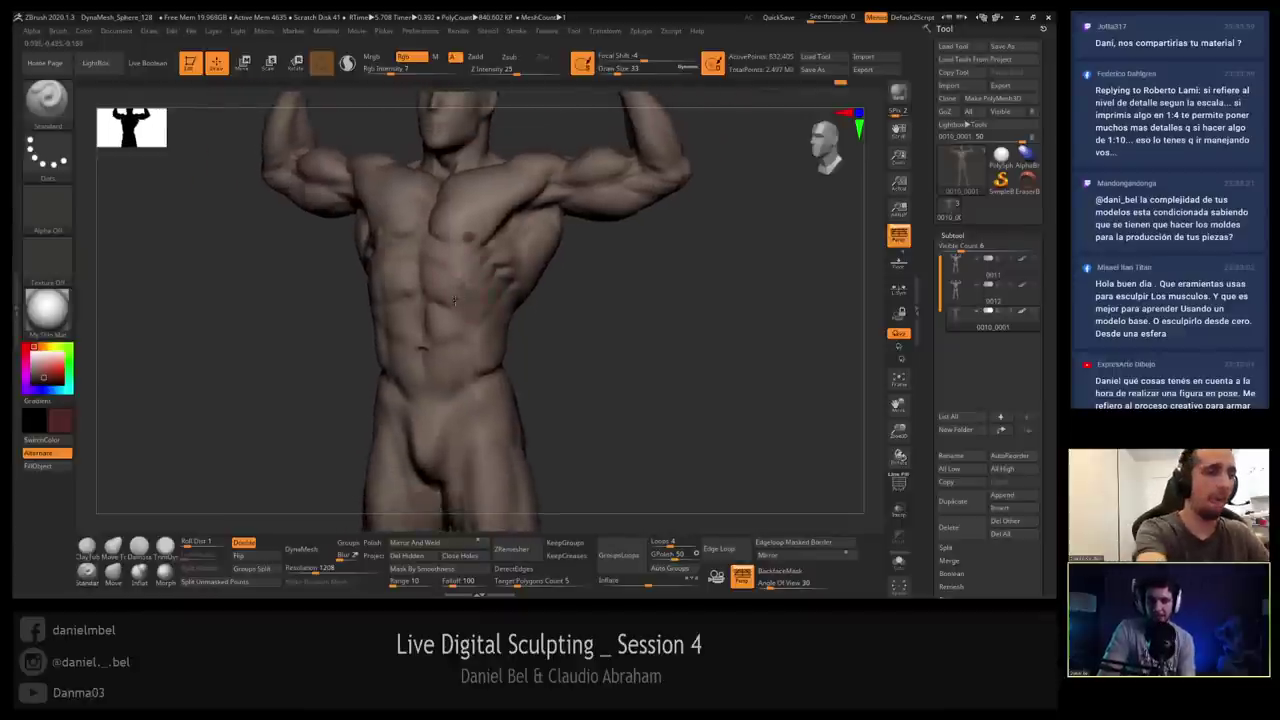
key(f)
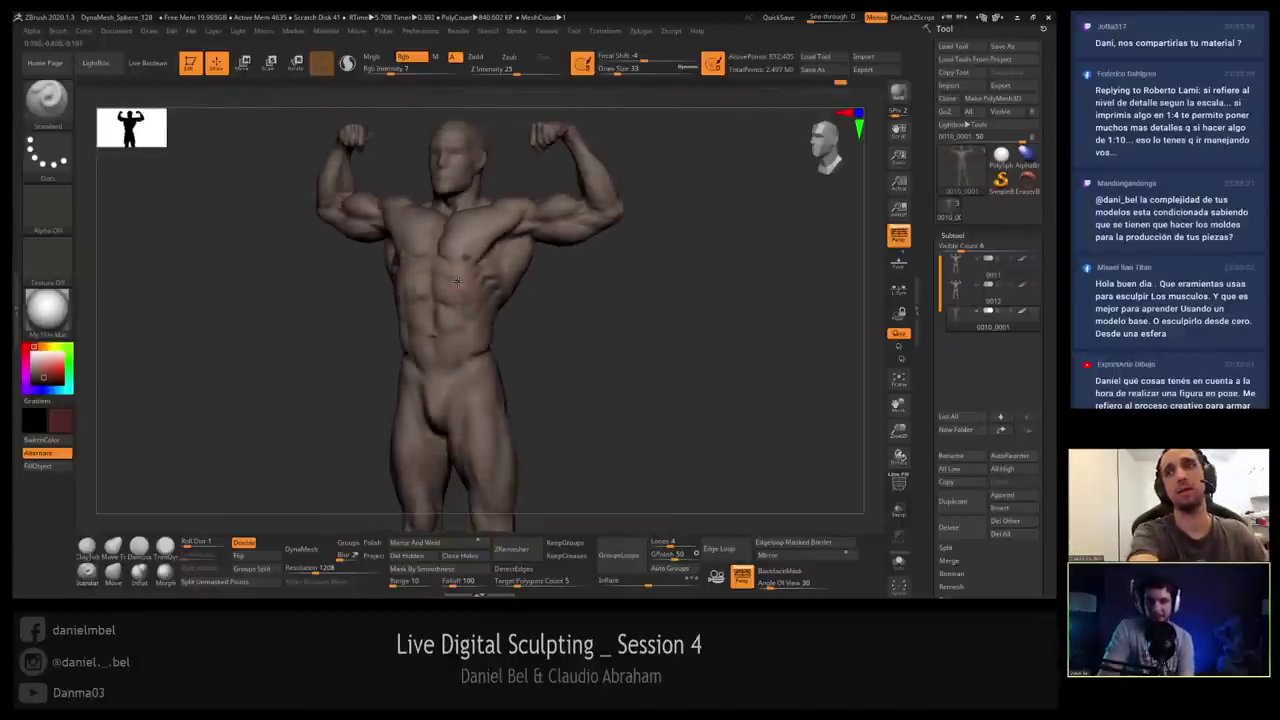
drag(463, 305, 447, 340)
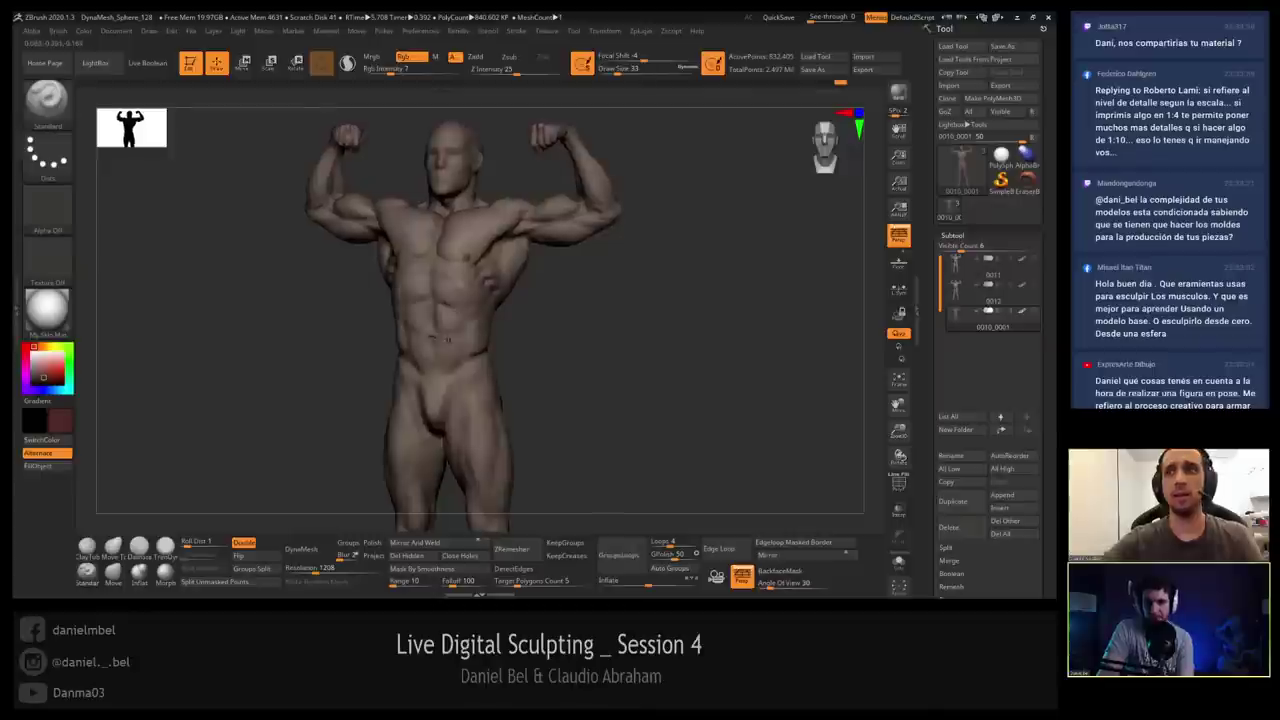
drag(428, 396, 431, 353)
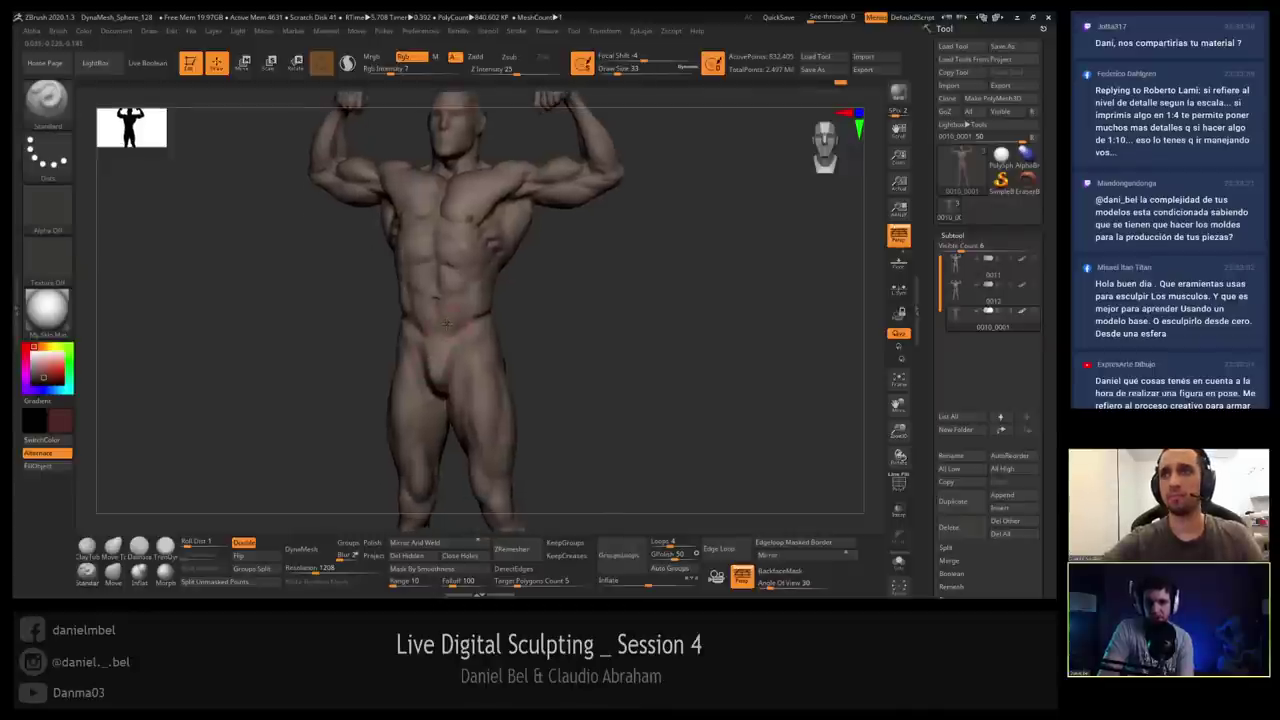
drag(640, 300, 590, 284)
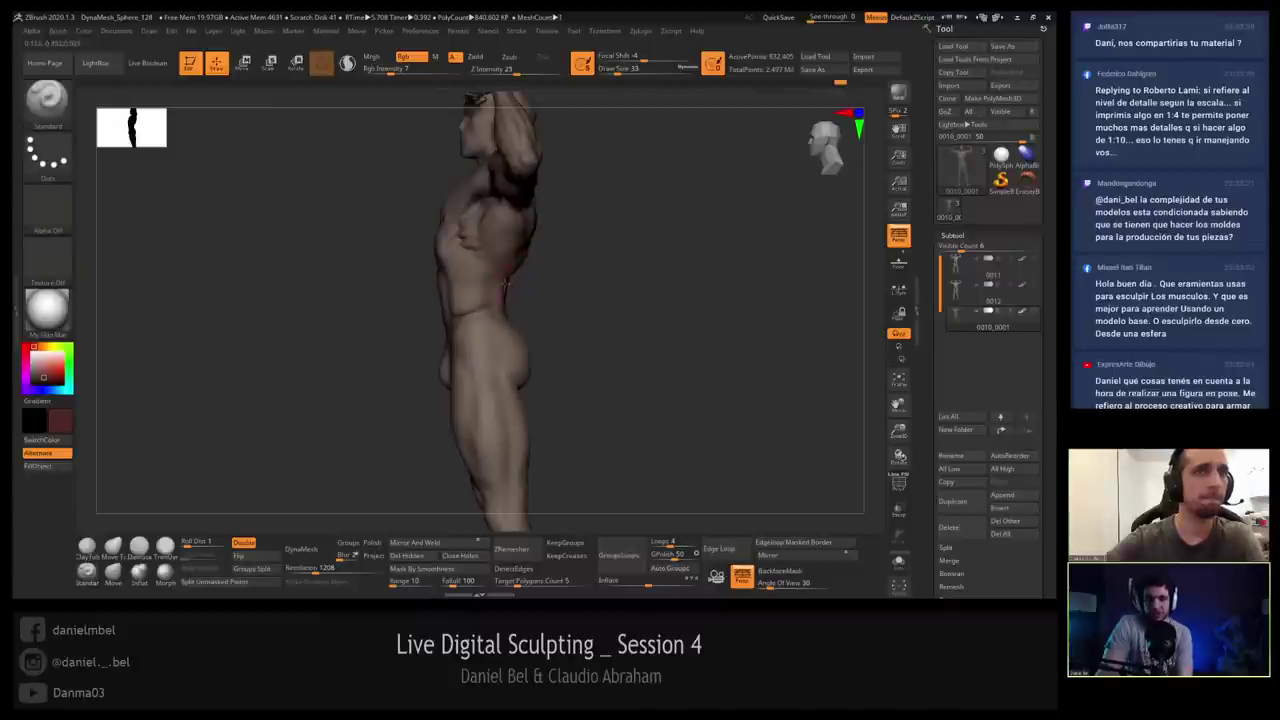
drag(481, 270, 509, 251)
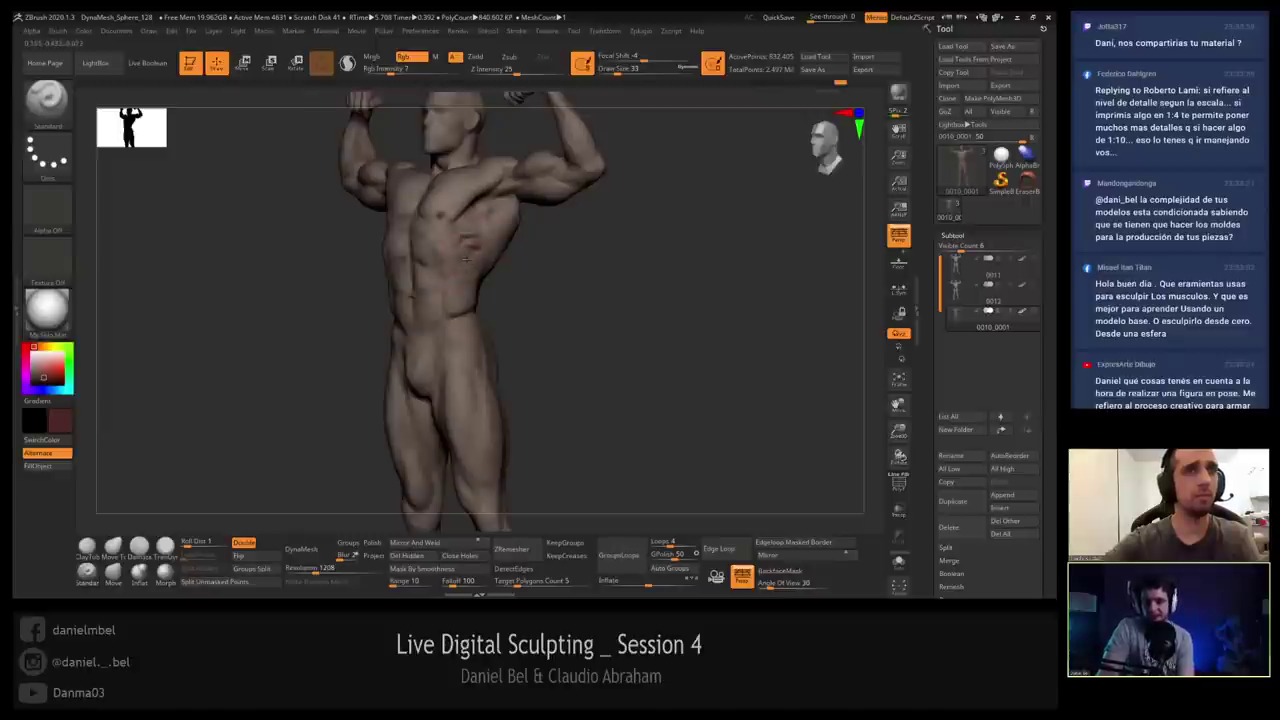
mouse_move(470, 242)
ctrl+right_down()
mouse_move(520, 215)
mouse_move(521, 249)
ctrl+right_up()
mouse_move(490, 122)
mouse_down()
mouse_move(536, 122)
mouse_move(517, 178)
mouse_up()
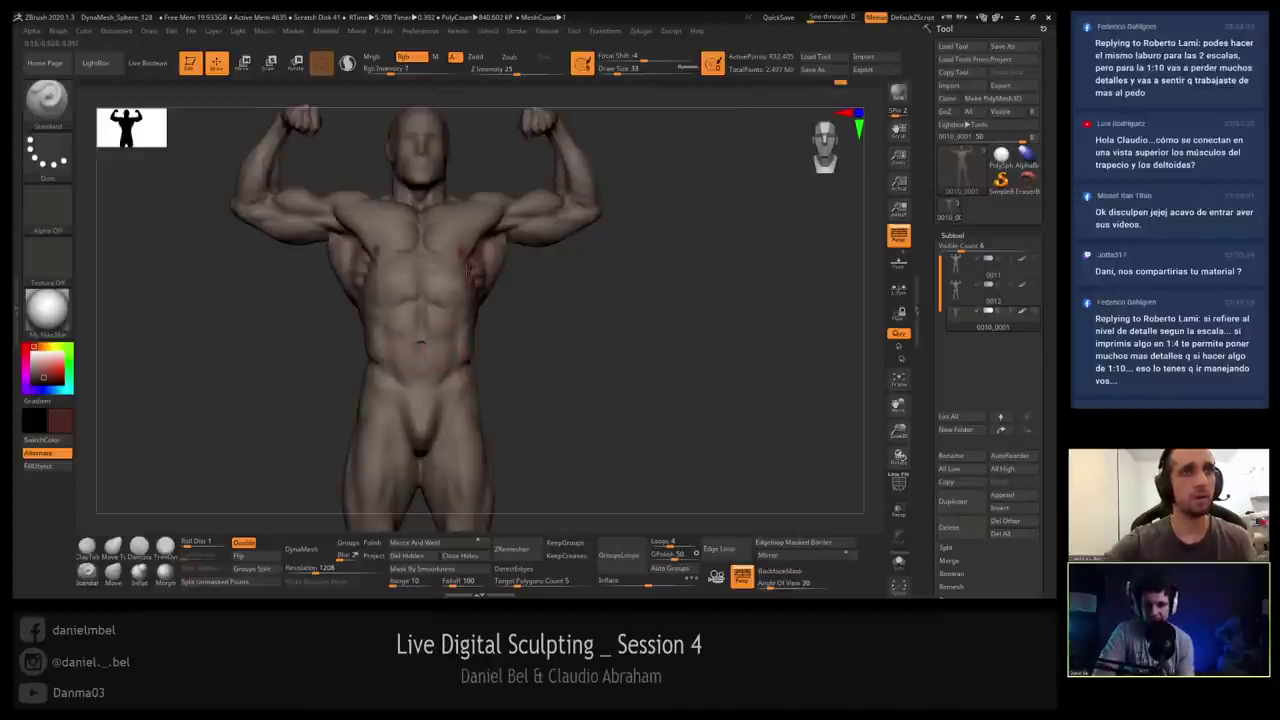
right_drag(471, 267, 459, 252)
right_drag(540, 226, 502, 222)
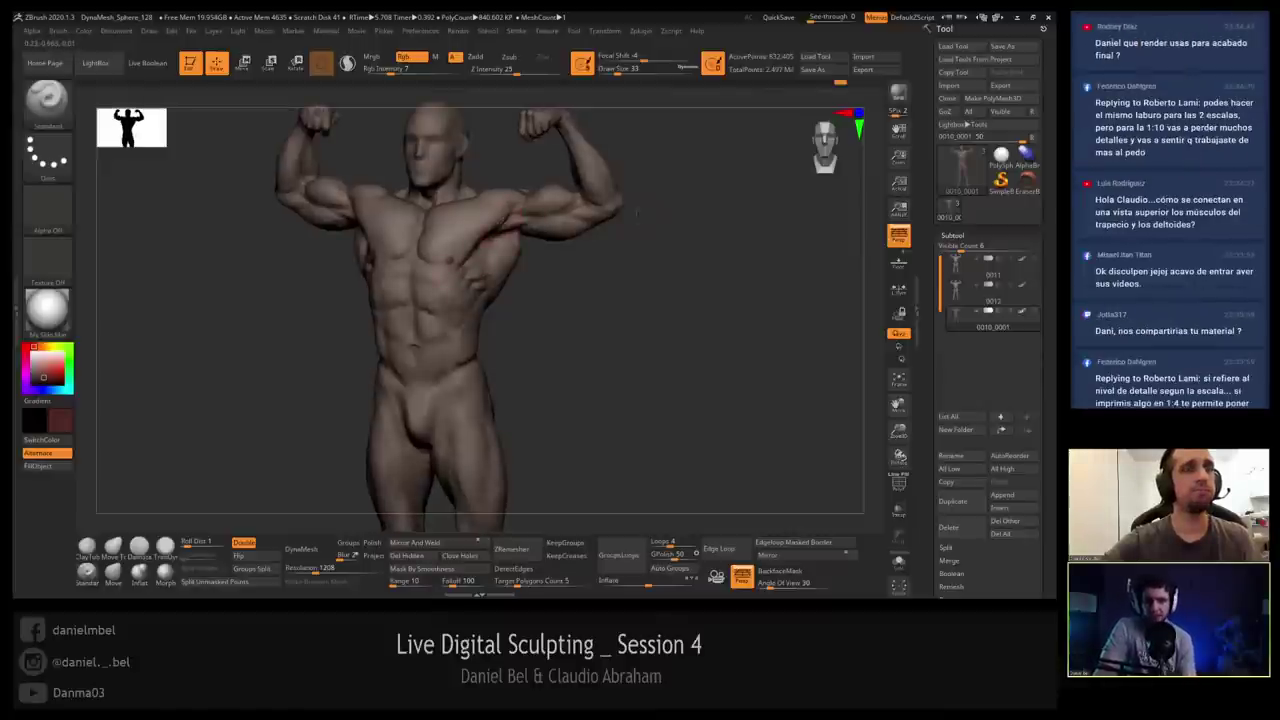
mouse_move(492, 237)
right_down()
mouse_move(484, 276)
mouse_move(498, 236)
mouse_move(568, 185)
right_up()
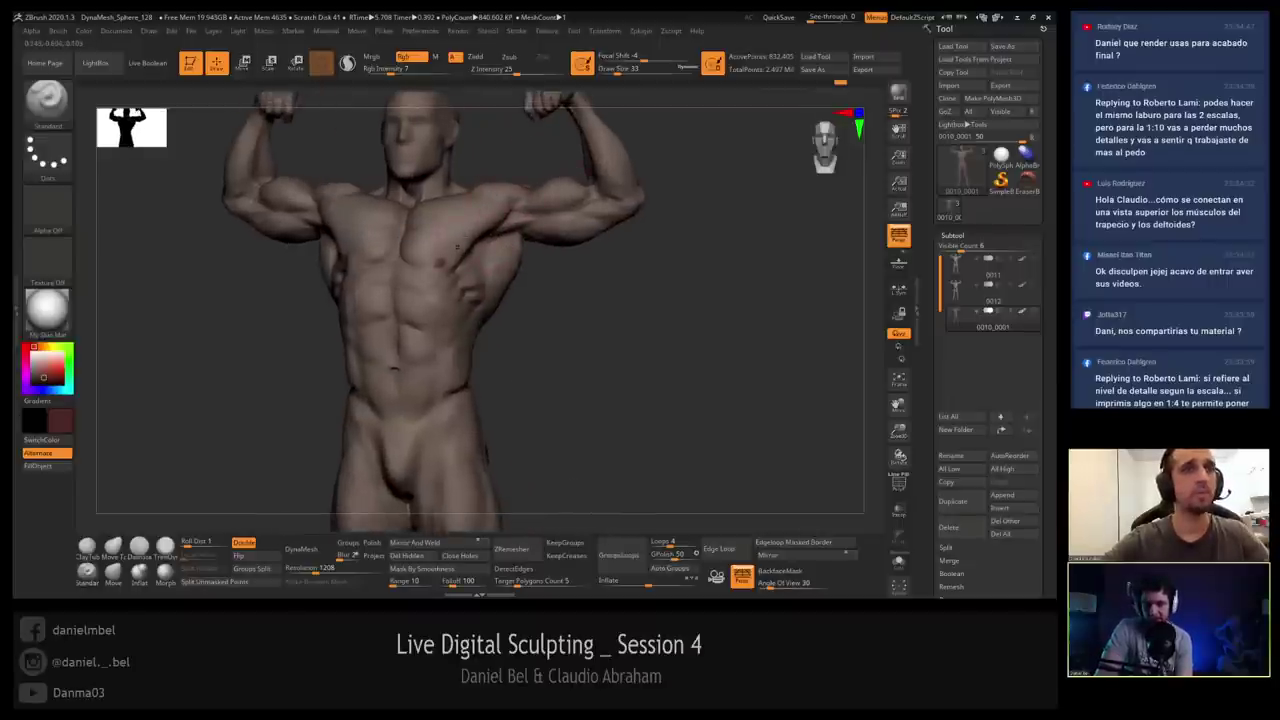
Enlarge the painting brush's draw size to 49 and tint the upper chest and torso with the dark reddish brown.
mouse_move(494, 234)
right_down()
mouse_move(460, 232)
mouse_move(498, 239)
right_up()
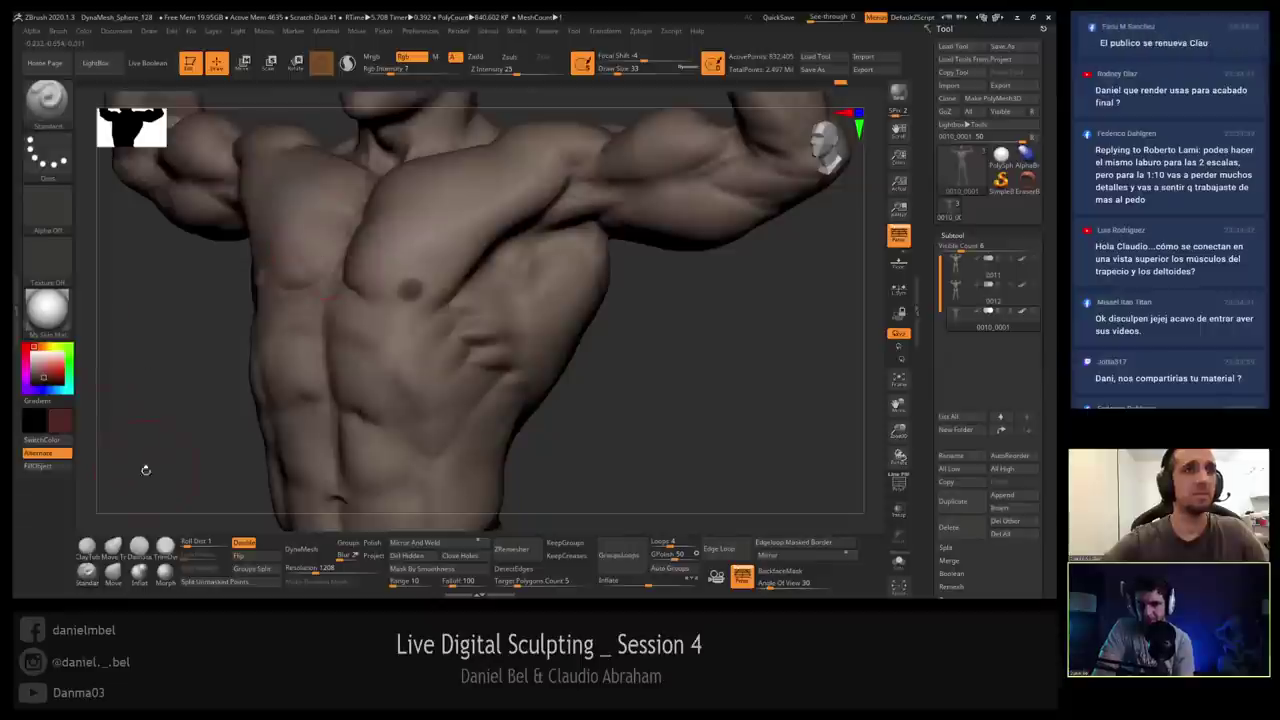
right_drag(332, 295, 372, 288)
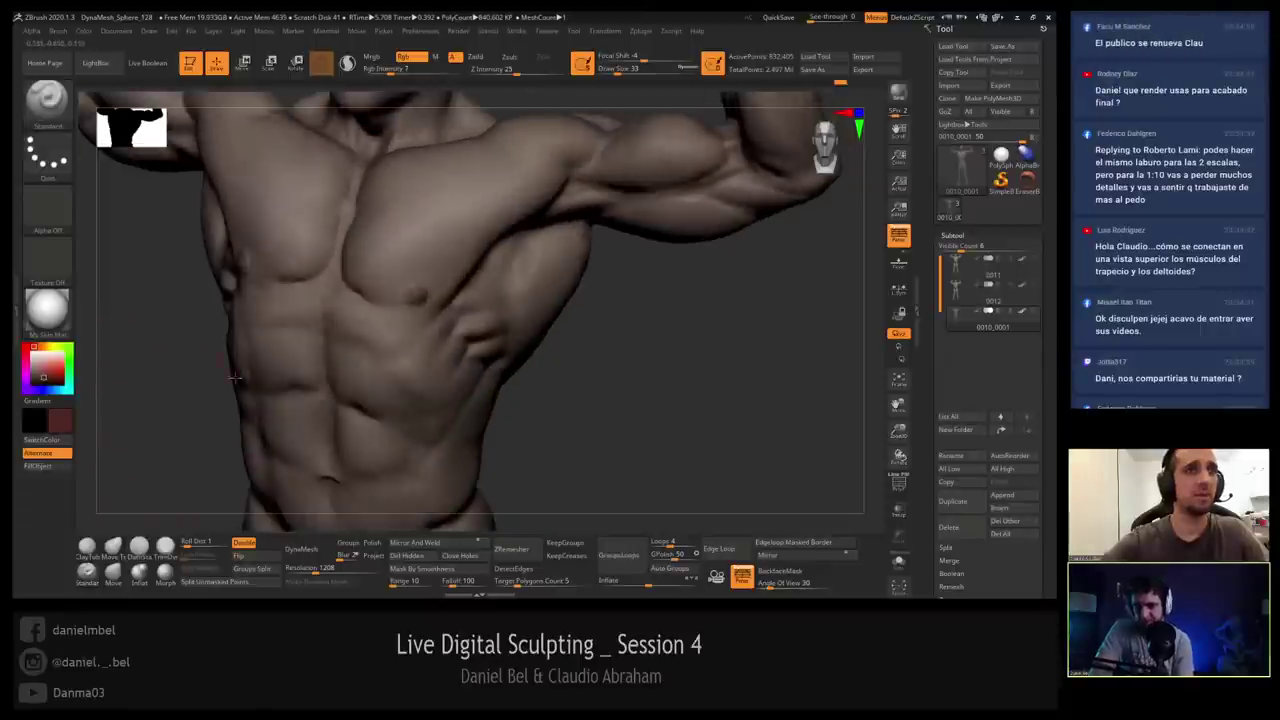
click(88, 573)
alt+right_drag(340, 212, 332, 335)
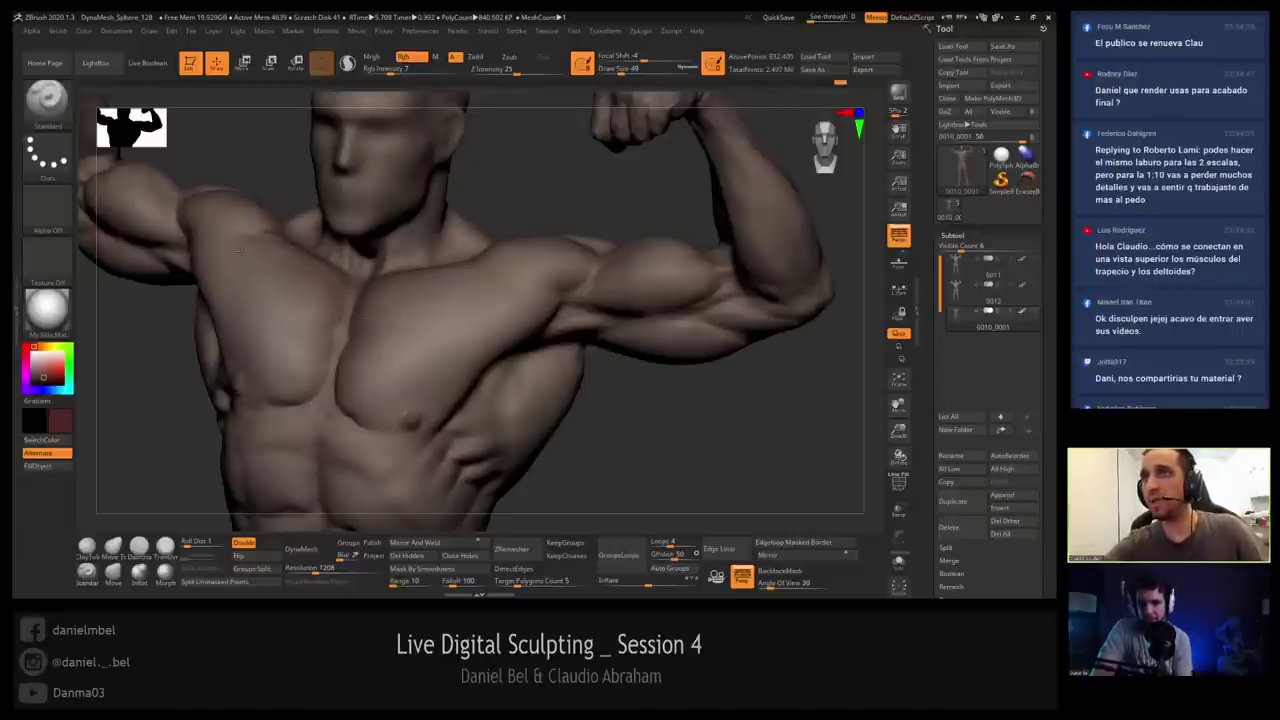
right_drag(240, 250, 419, 286)
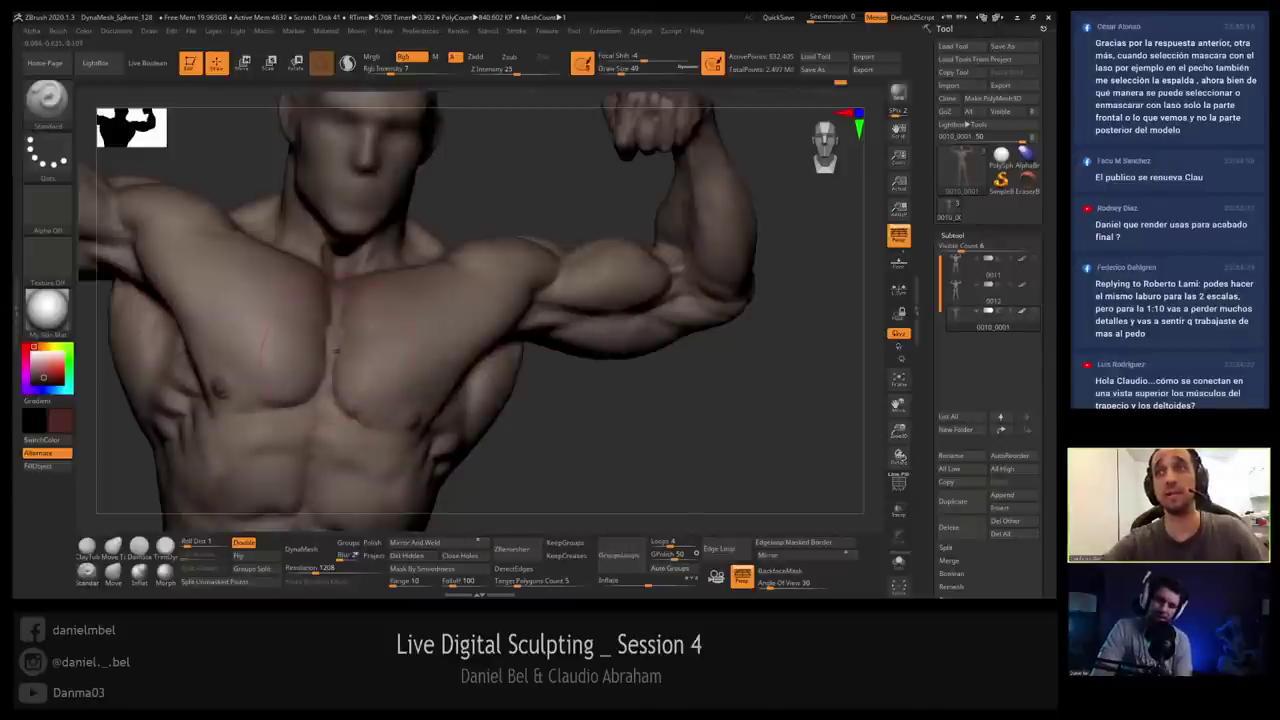
alt+right_drag(340, 365, 349, 309)
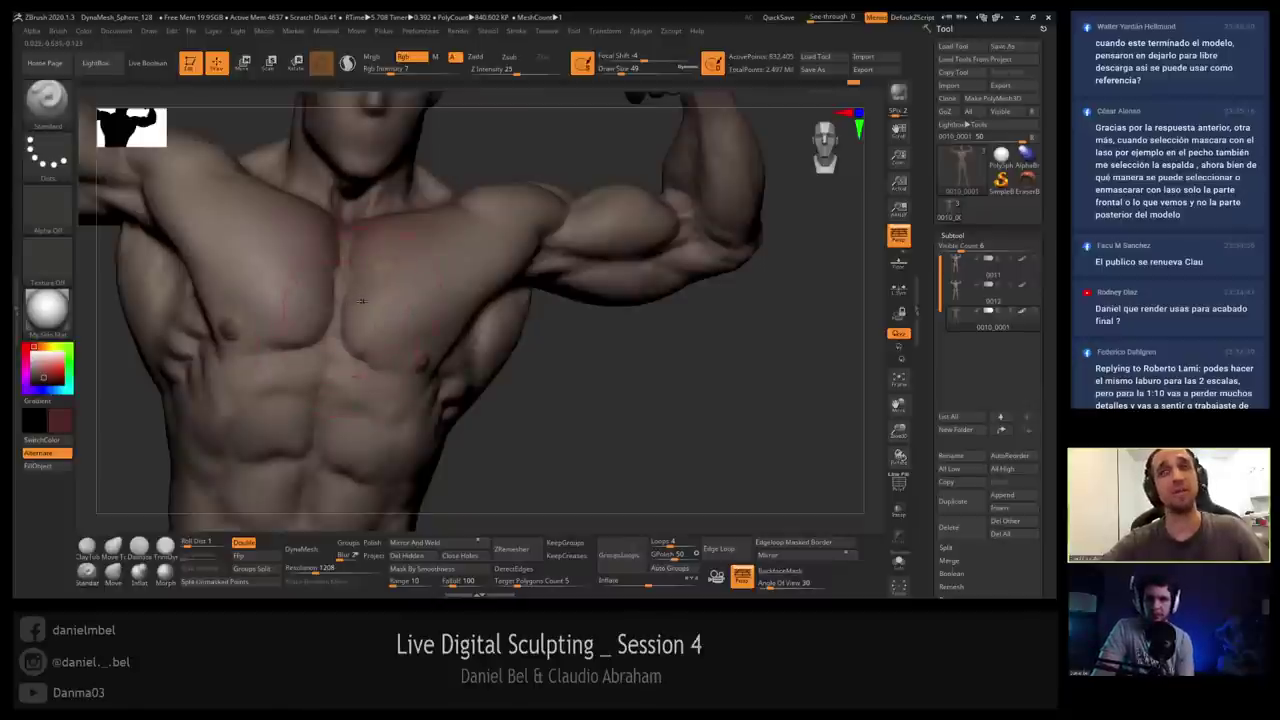
right_drag(358, 303, 317, 298)
alt+right_drag(341, 424, 351, 376)
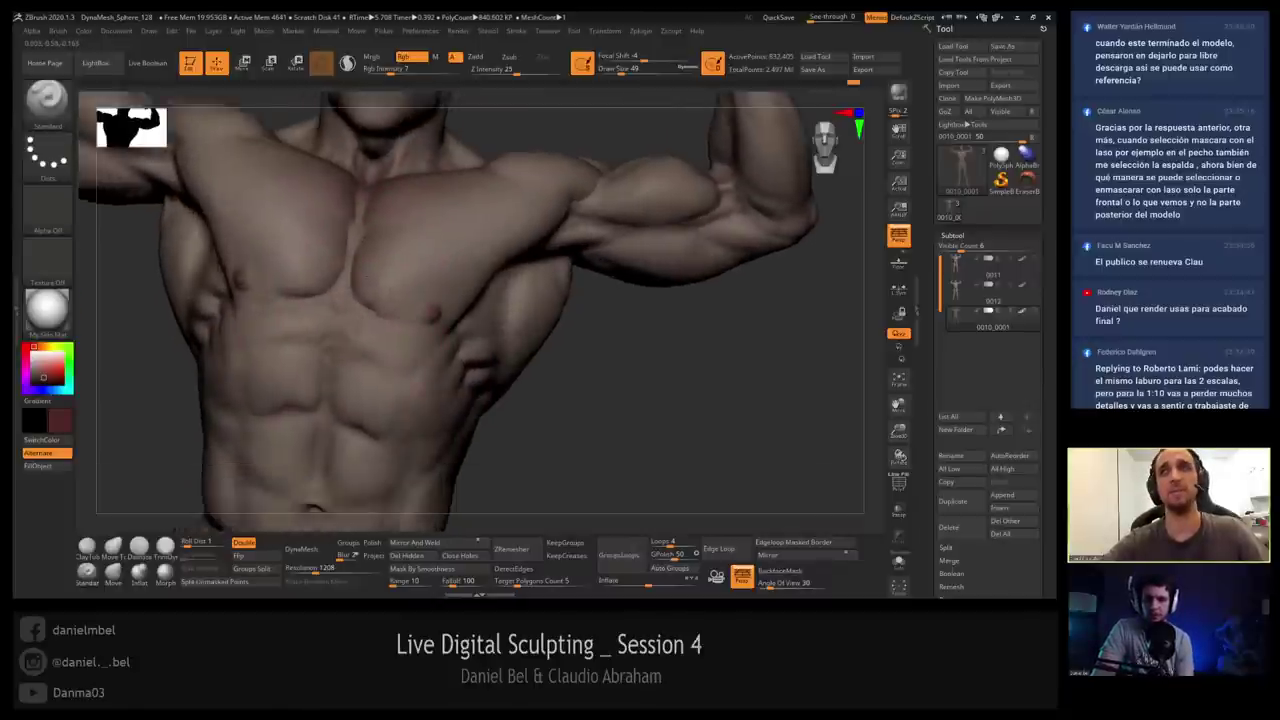
alt+right_drag(345, 468, 348, 370)
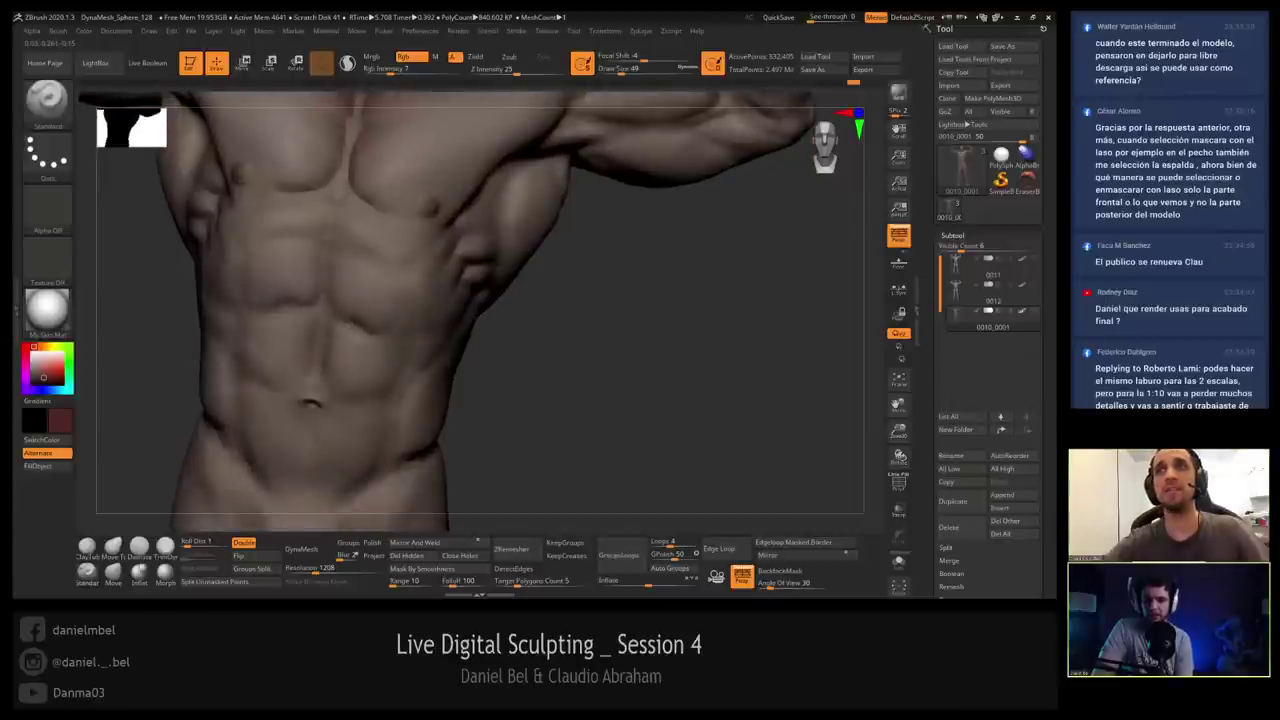
right_drag(249, 461, 190, 460)
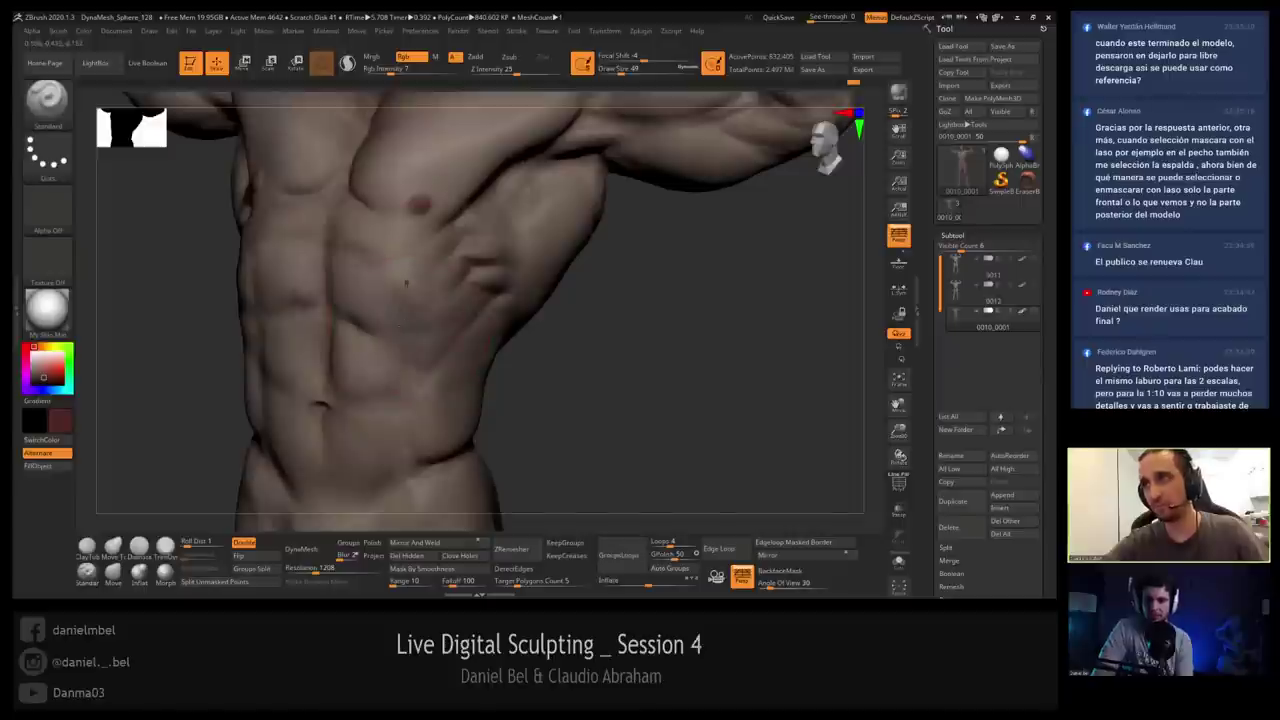
Sample a greyish skin tone from the torso and set the brush's draw size to 49 for blending the tint.
key(c)
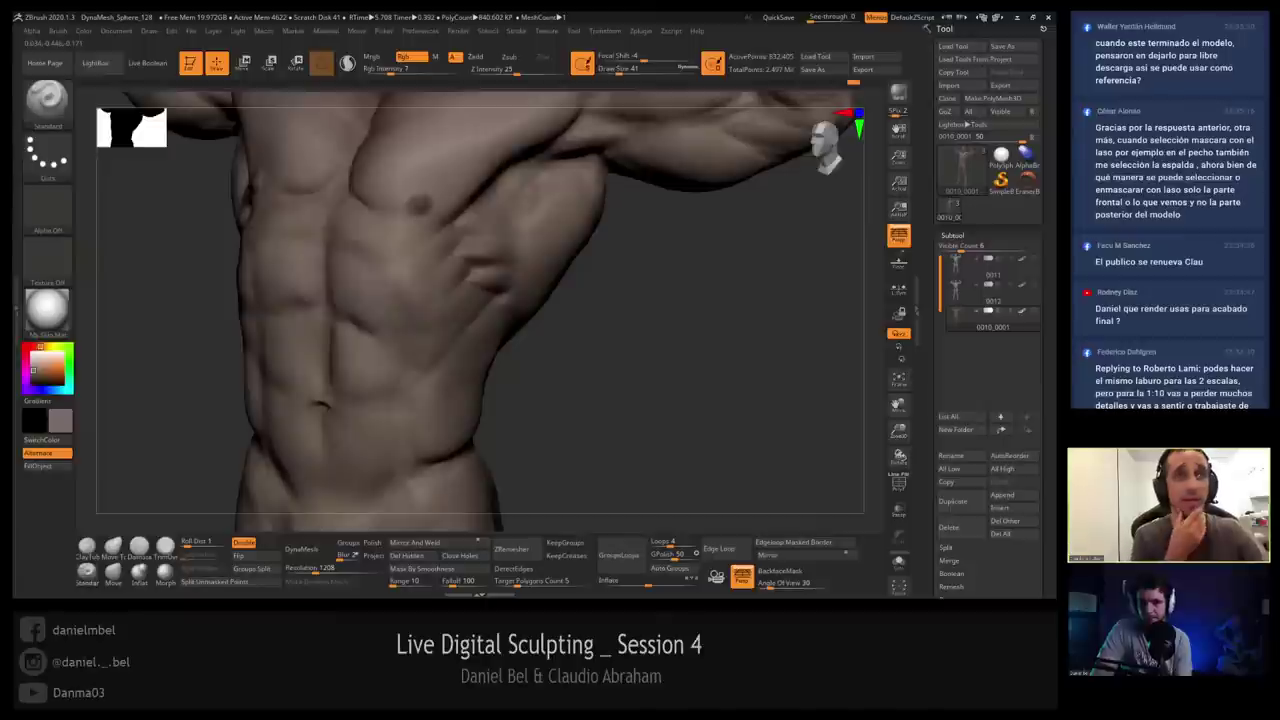
shift+right_drag(407, 265, 345, 240)
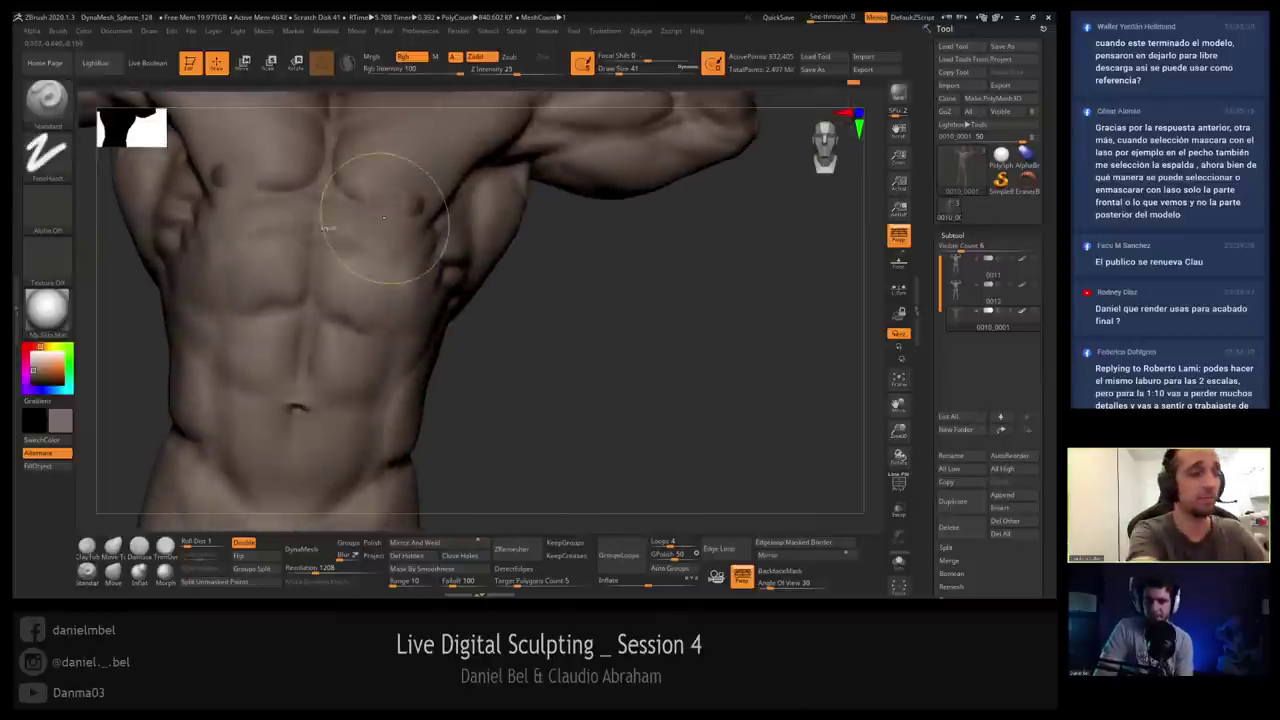
key(s)
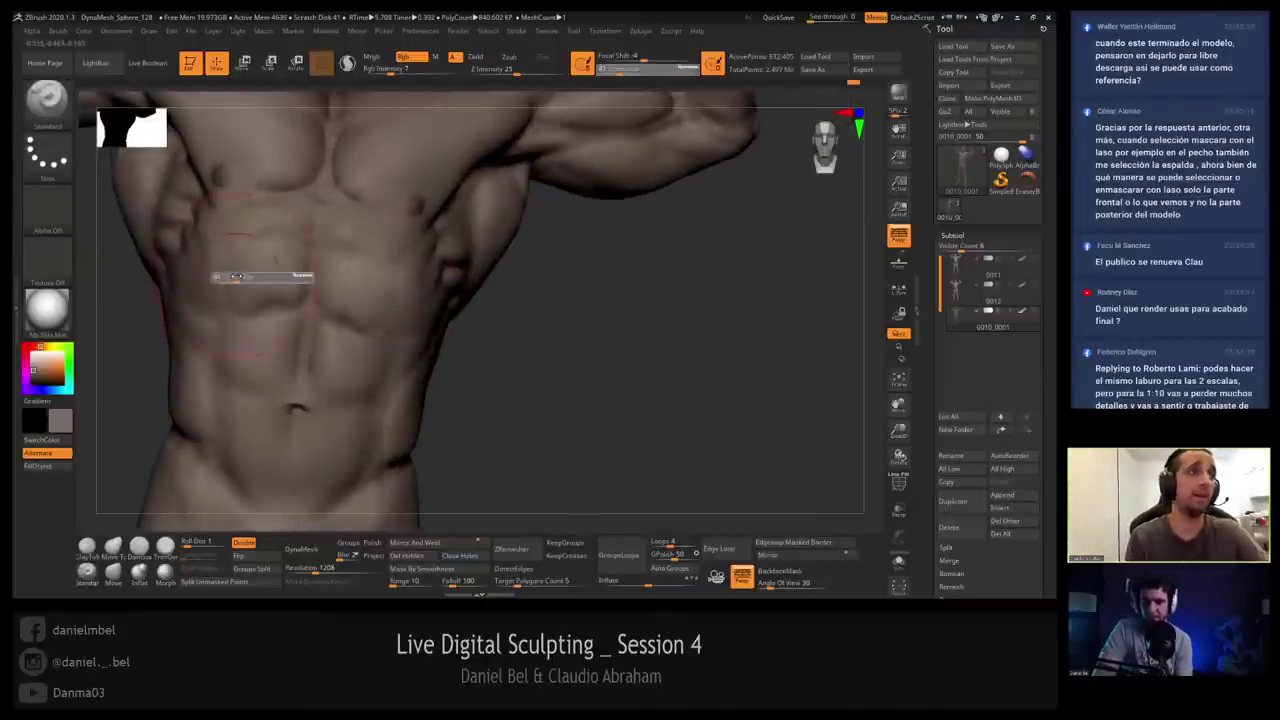
click(234, 280)
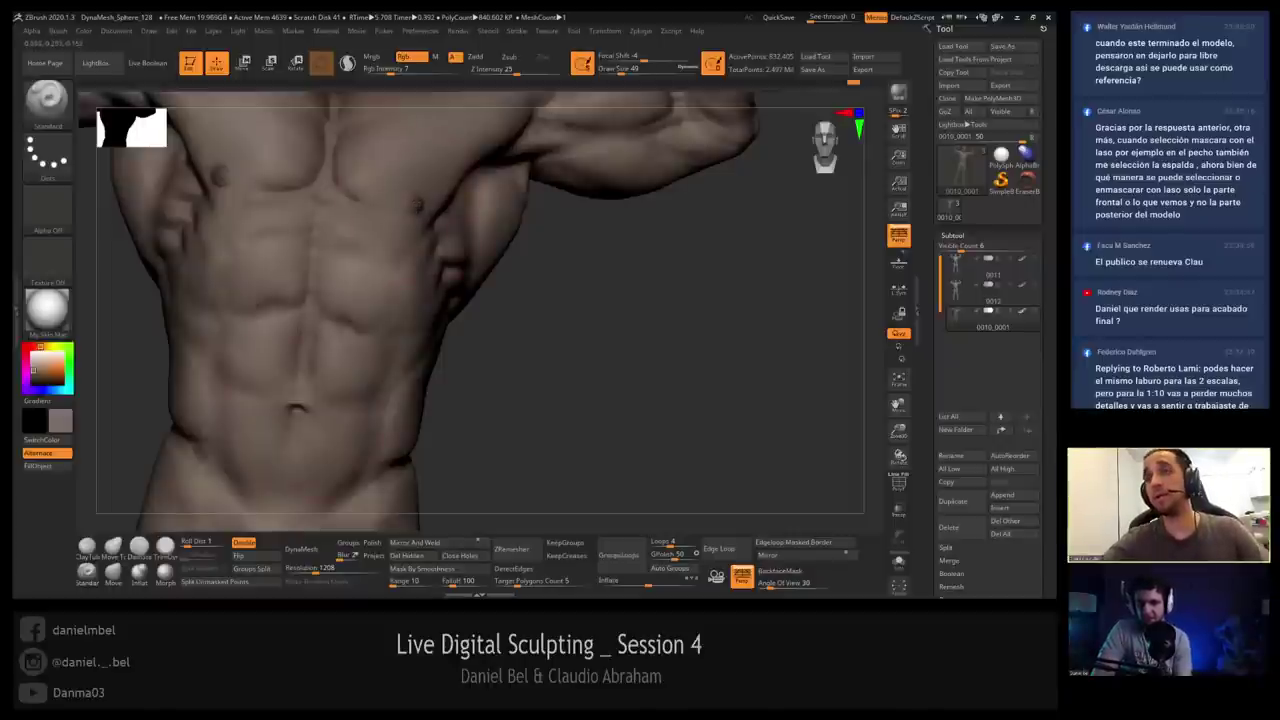
Choose a dark reddish brown, reduce the draw size to 14 and tint the navel.
key(o)
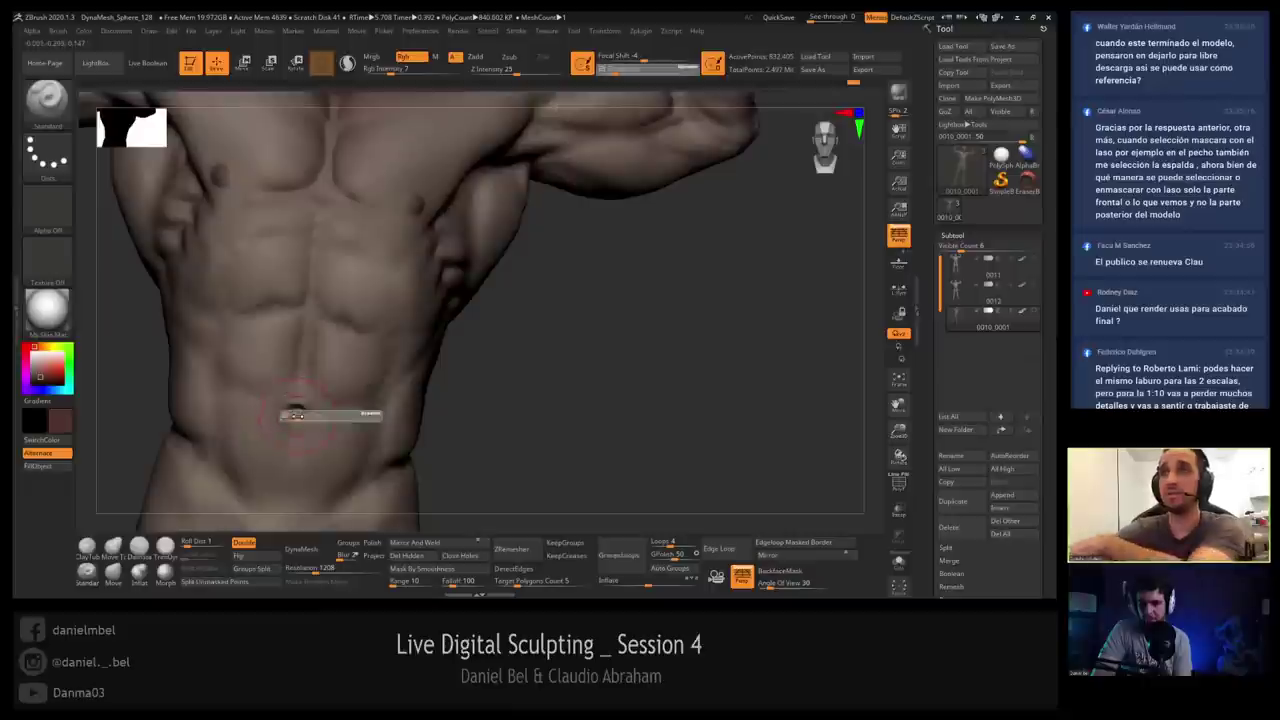
click(297, 415)
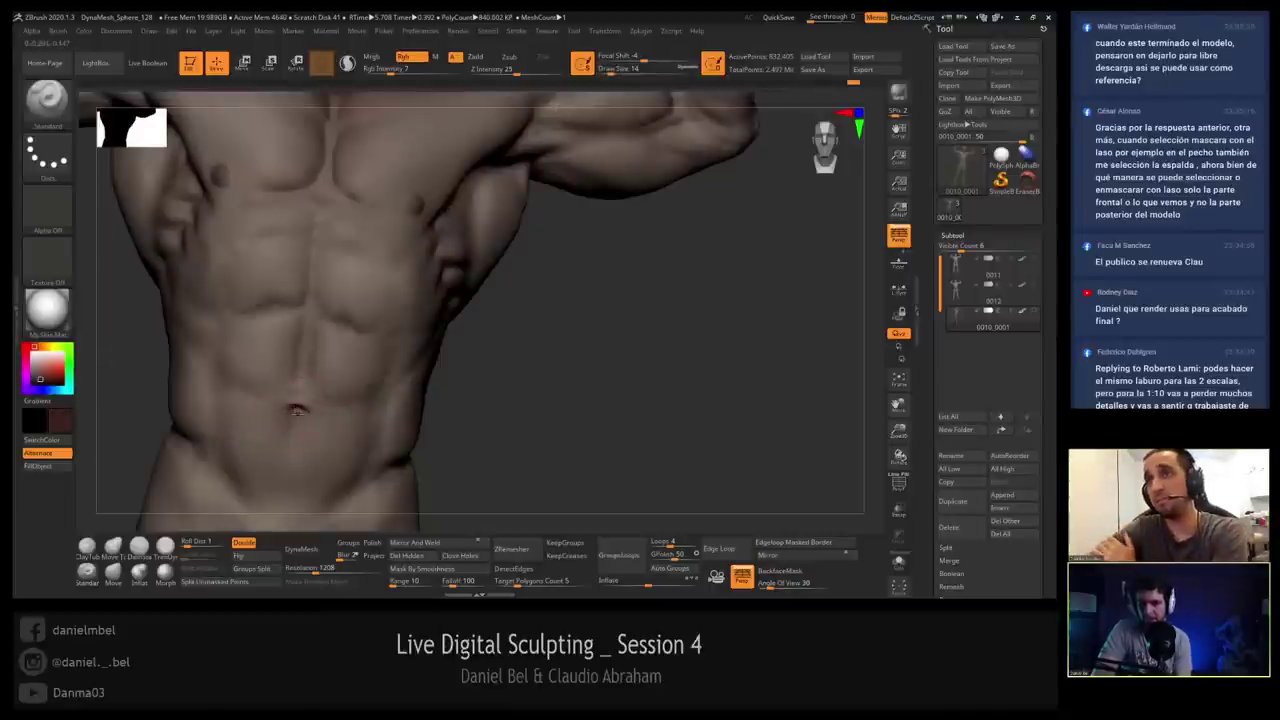
alt+right_drag(223, 223, 269, 323)
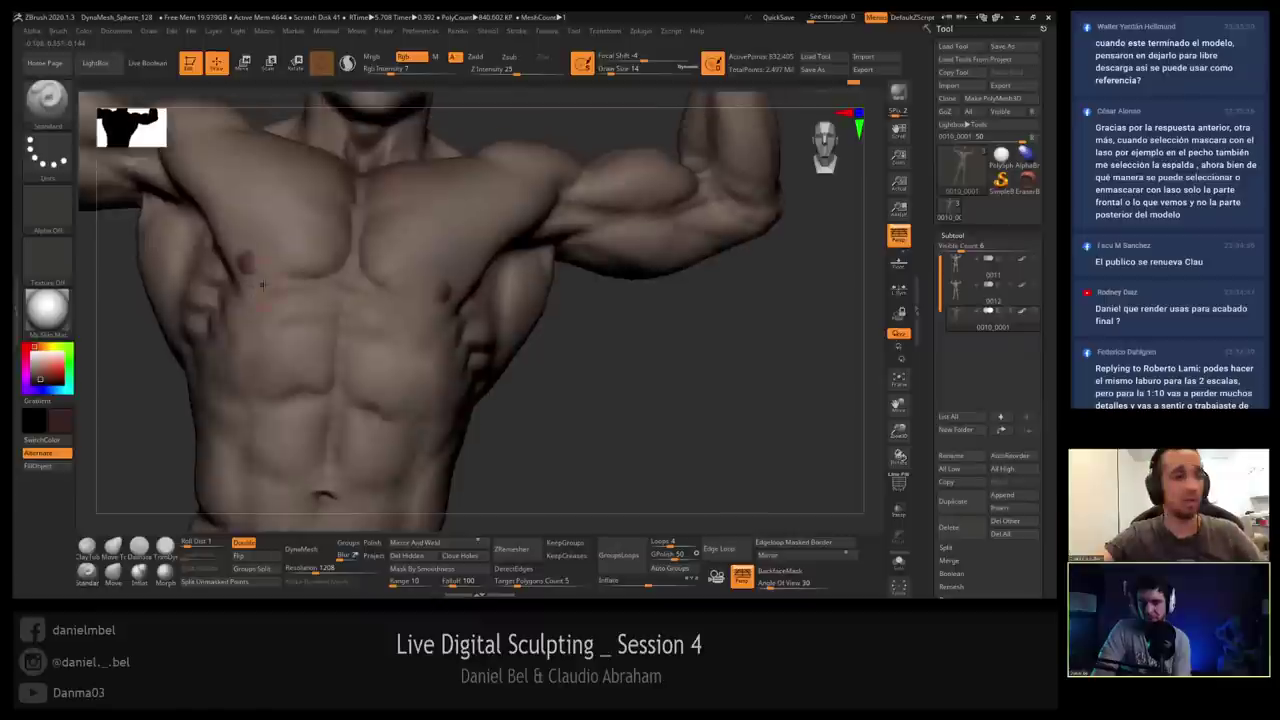
Enlarge the draw size to 31 and darken the armpit with the reddish brown.
right_drag(620, 265, 518, 204)
key(bracketright)
key(bracketright)
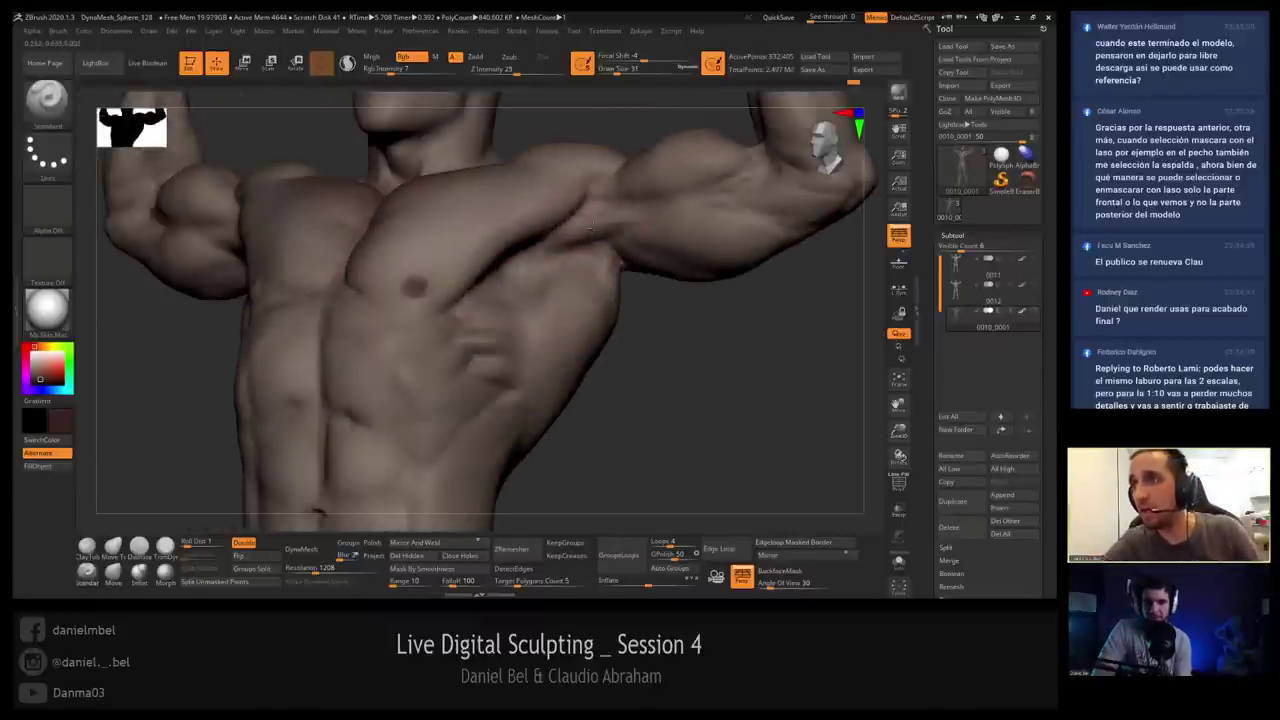
drag(570, 228, 600, 243)
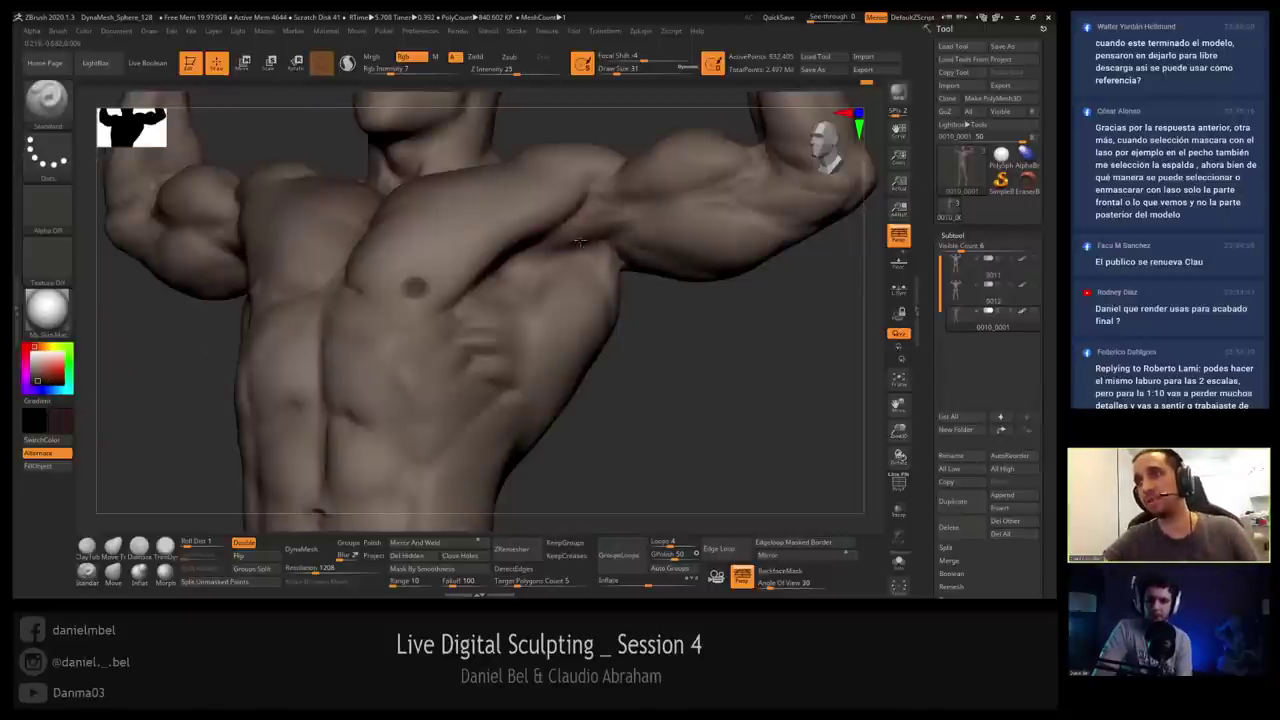
Sample skin tones from the figure and blend the tint from the armpit across the chest, enlarging the draw size to 37.
key(c)
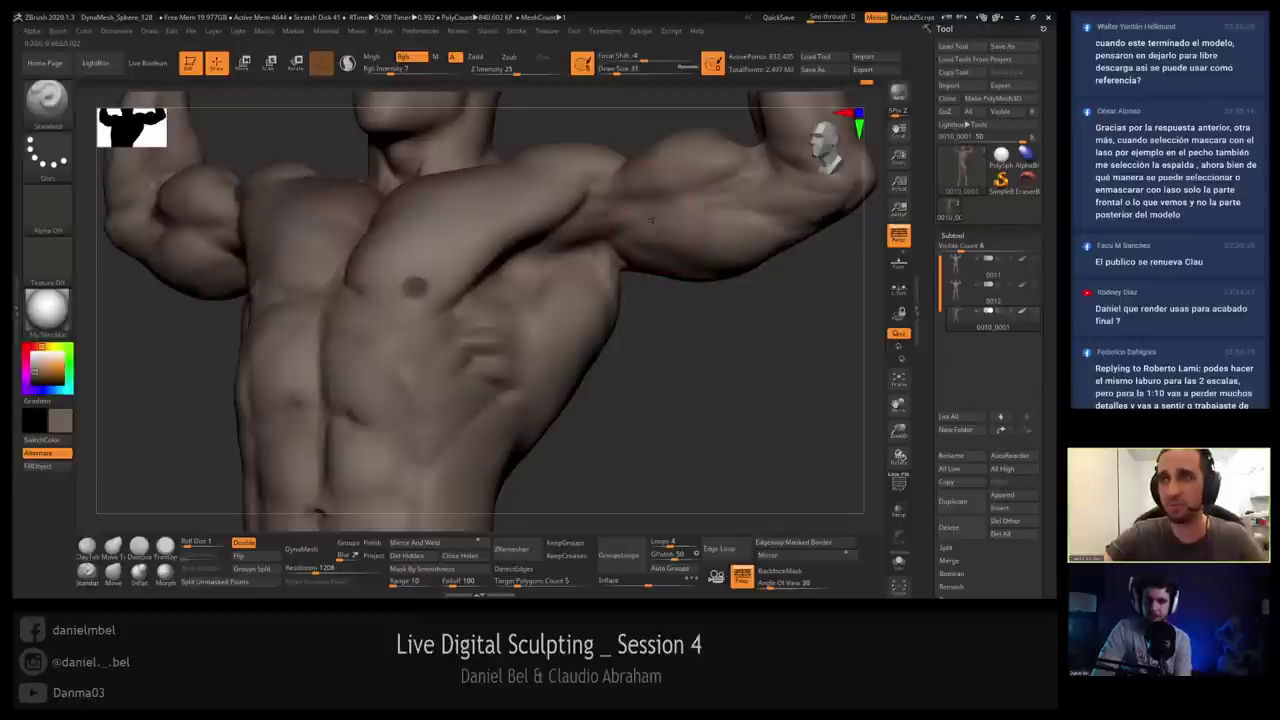
mouse_move(550, 229)
right_down()
mouse_move(635, 242)
mouse_move(555, 246)
right_up()
alt+right_drag(668, 228, 587, 250)
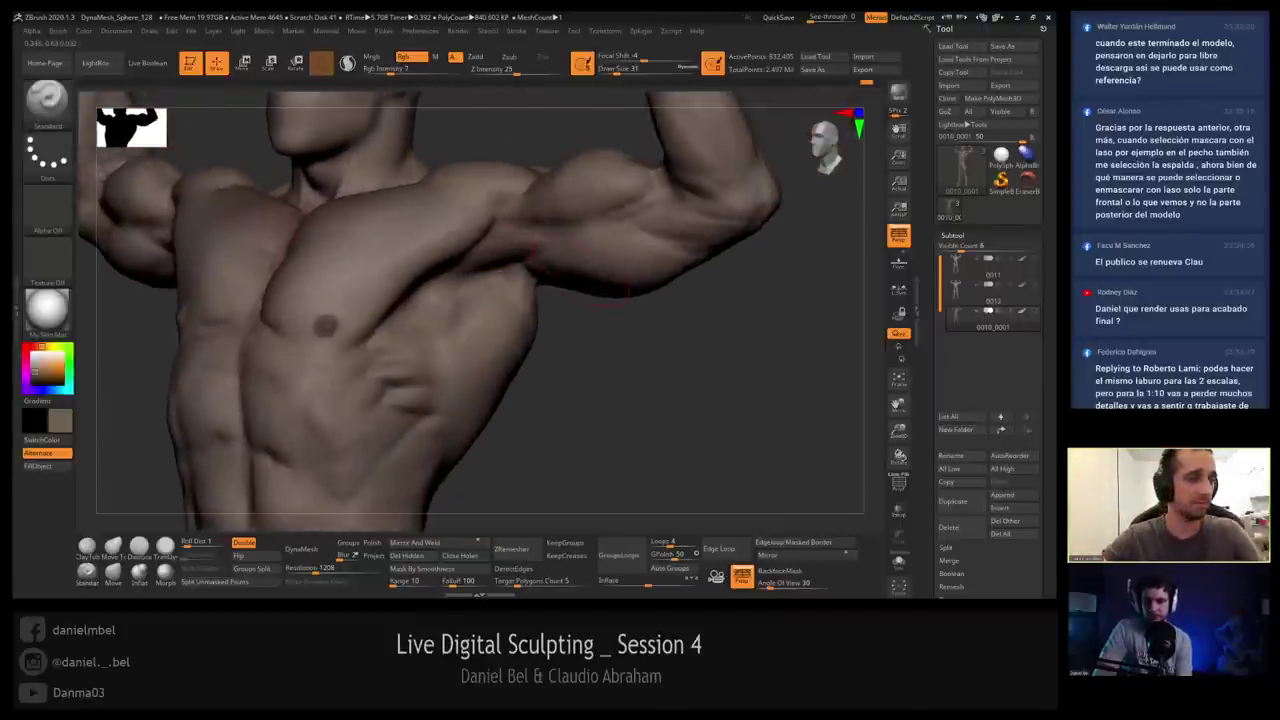
right_drag(505, 258, 541, 248)
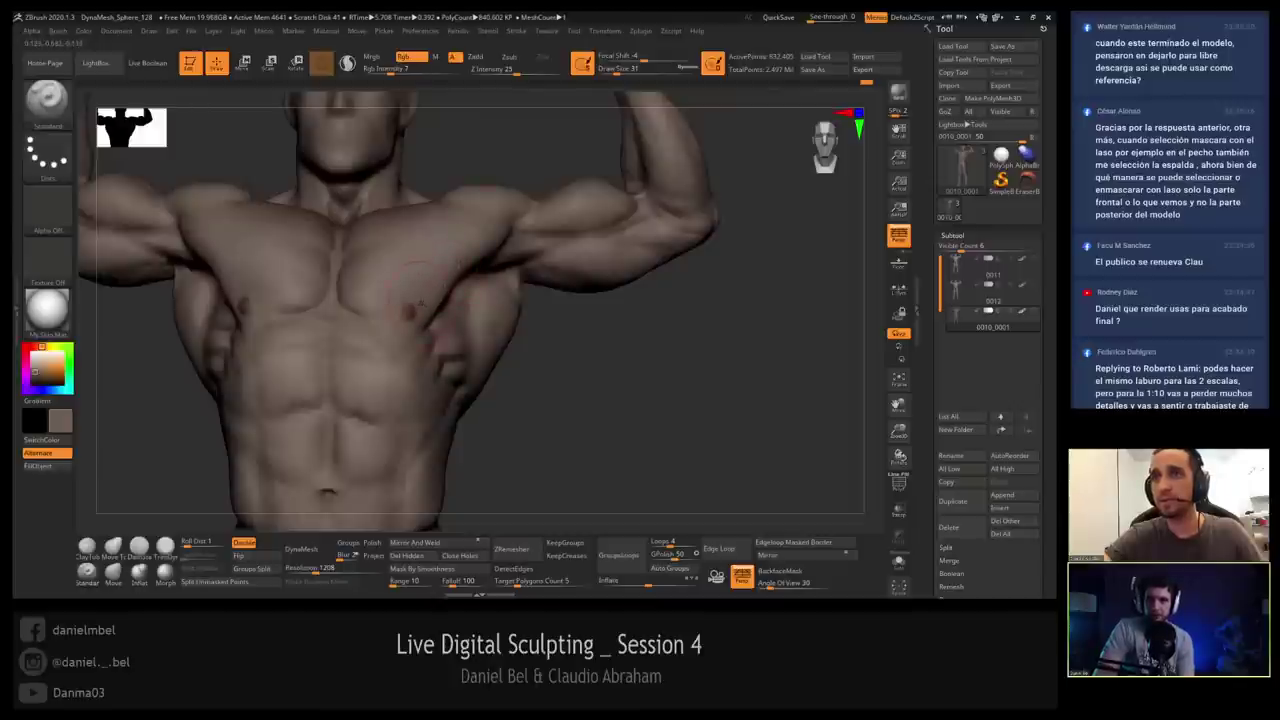
right_drag(457, 300, 445, 306)
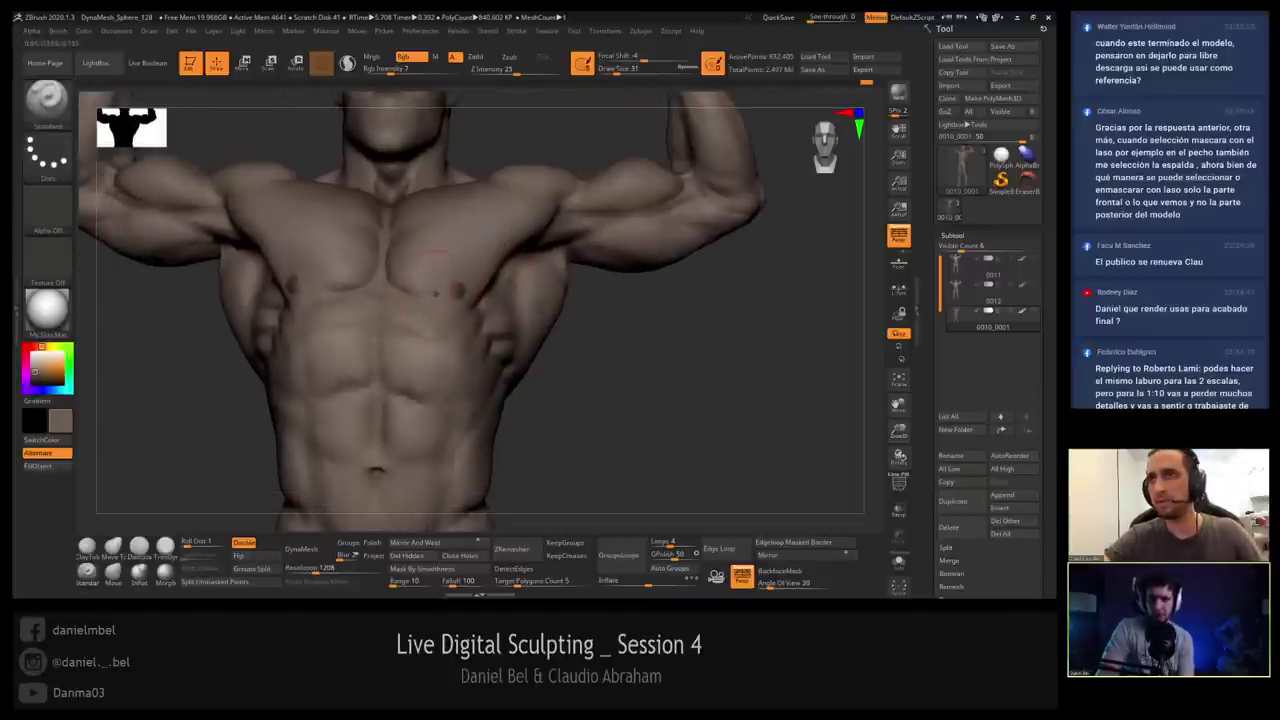
mouse_move(435, 293)
right_down()
mouse_move(428, 282)
mouse_move(453, 344)
mouse_move(439, 393)
right_up()
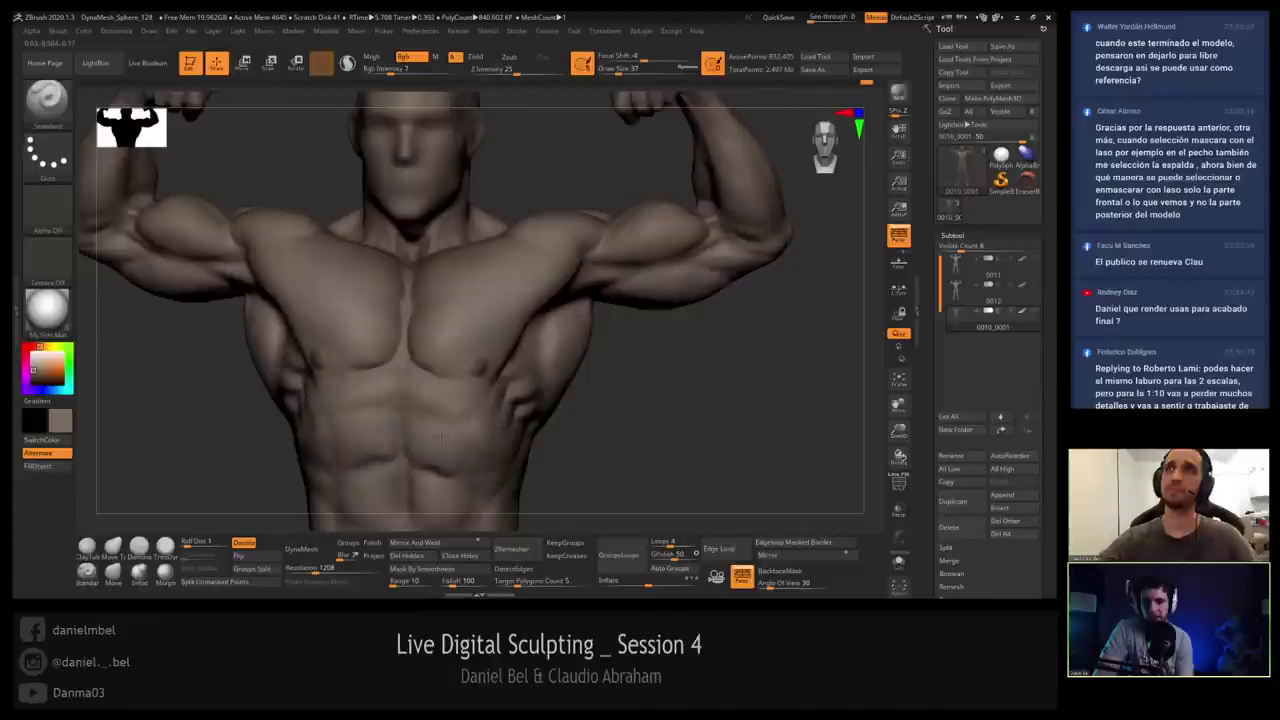
mouse_move(437, 390)
right_down()
mouse_move(430, 303)
mouse_move(462, 326)
right_up()
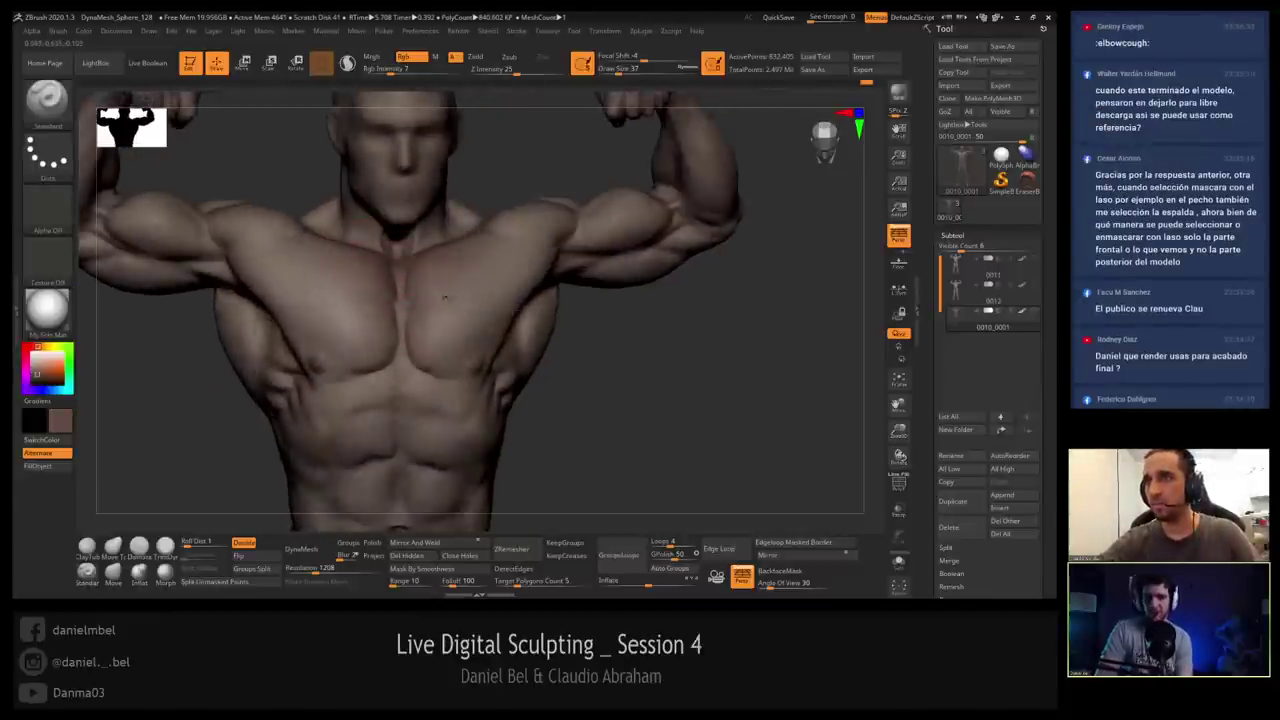
Examine the whole figure's colouring and proportions from the arms down to the feet.
key(f)
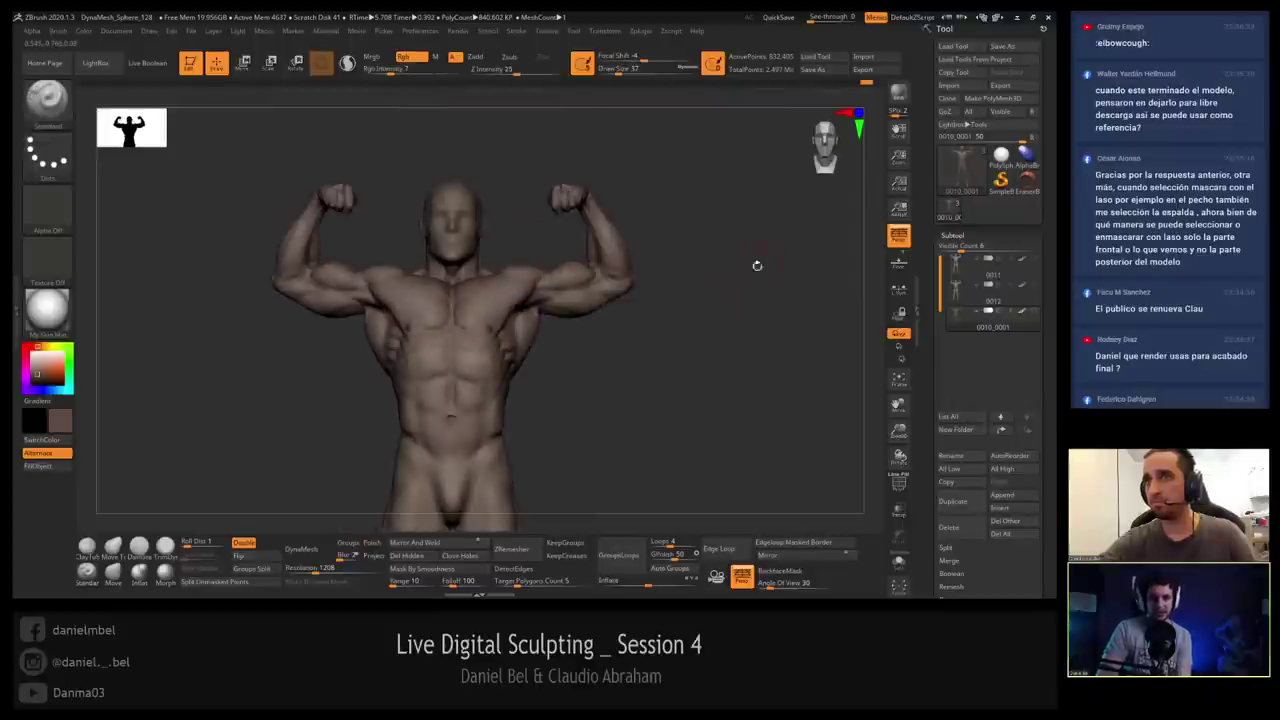
alt+drag(640, 410, 624, 200)
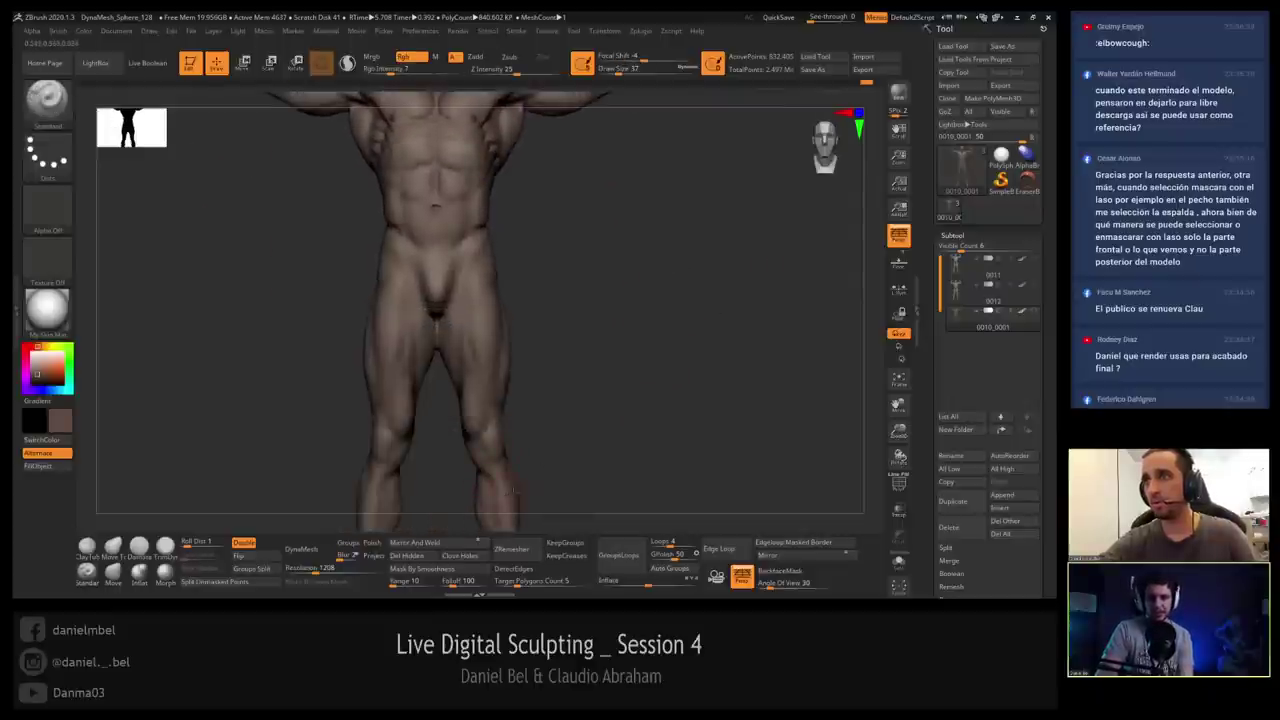
alt+right_drag(514, 490, 485, 360)
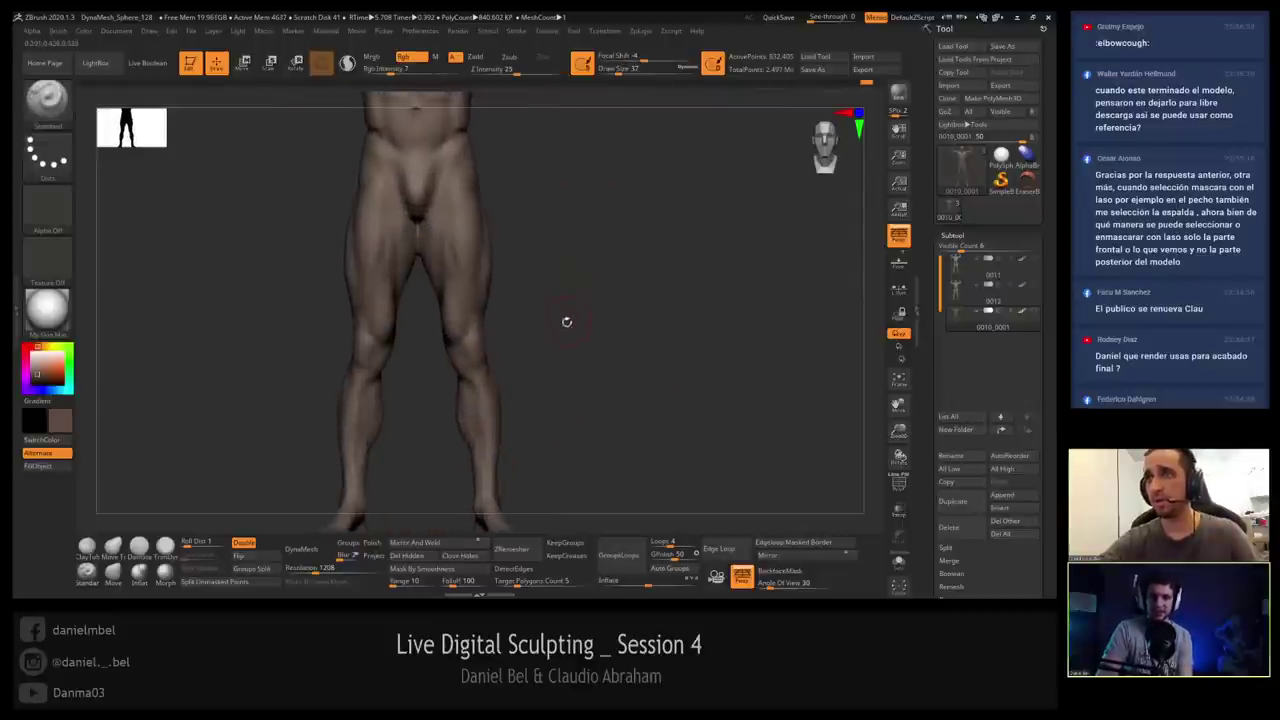
alt+drag(588, 300, 533, 466)
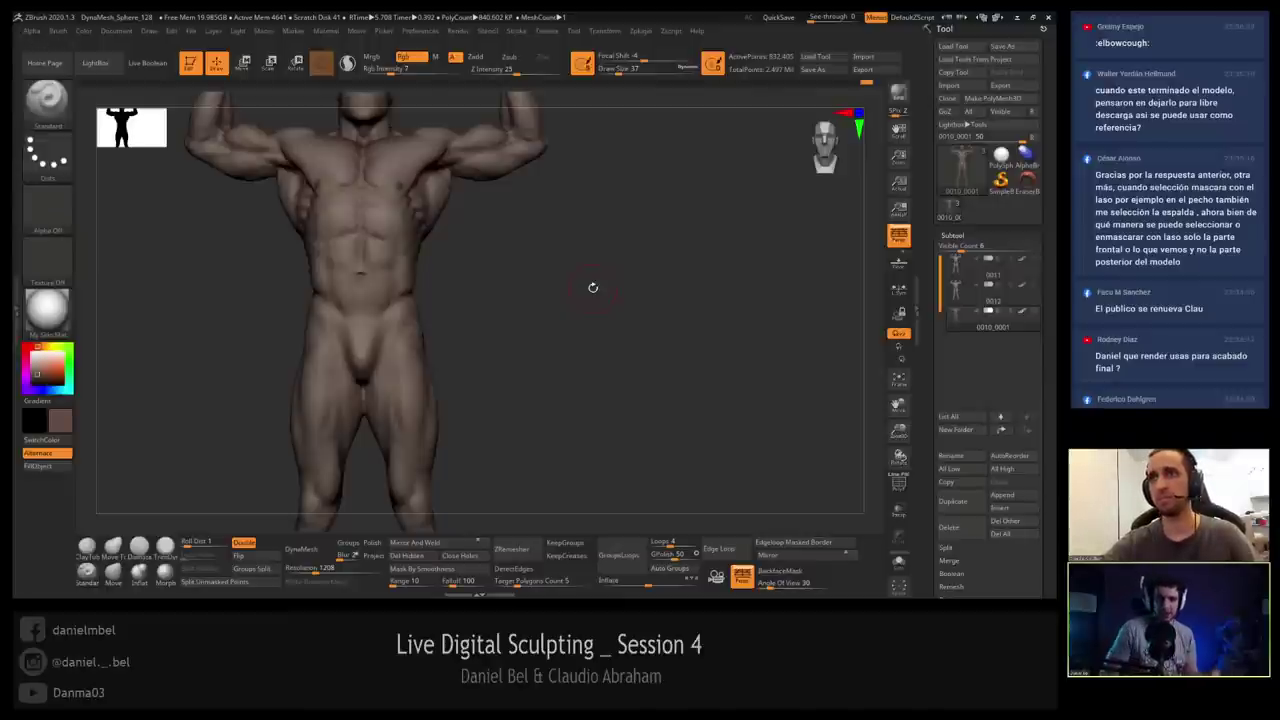
mouse_move(656, 262)
mouse_down()
mouse_move(604, 298)
mouse_move(635, 339)
mouse_move(611, 366)
mouse_up()
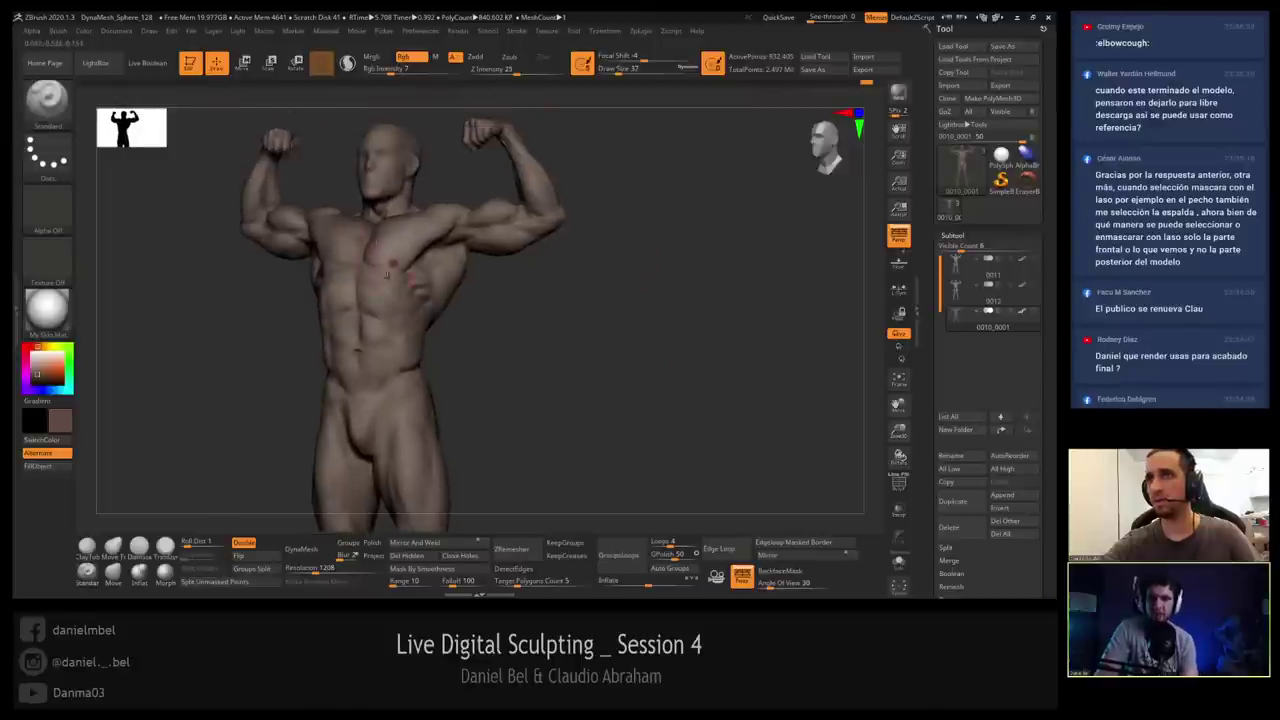
Sample a lighter skin tone from the chest and set the brush's draw size to 54.
ctrl+right_drag(390, 253, 389, 322)
key(c)
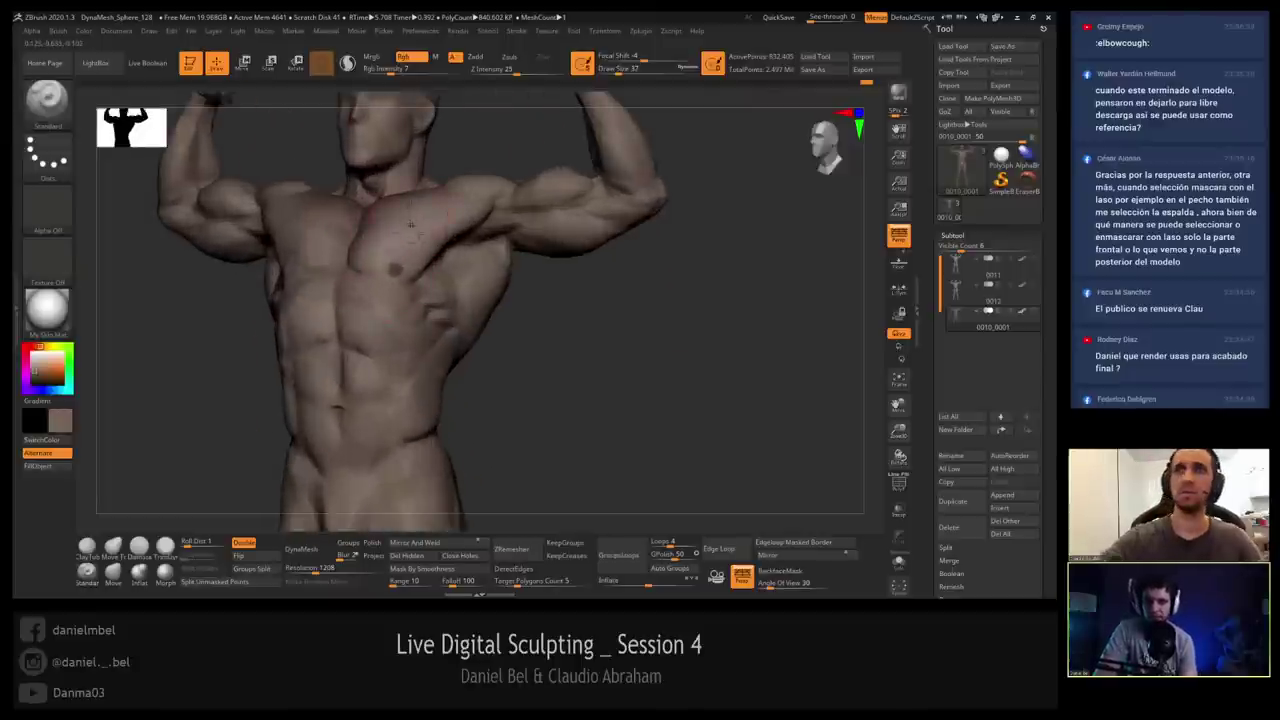
right_drag(407, 217, 460, 228)
key(s)
drag(460, 229, 466, 229)
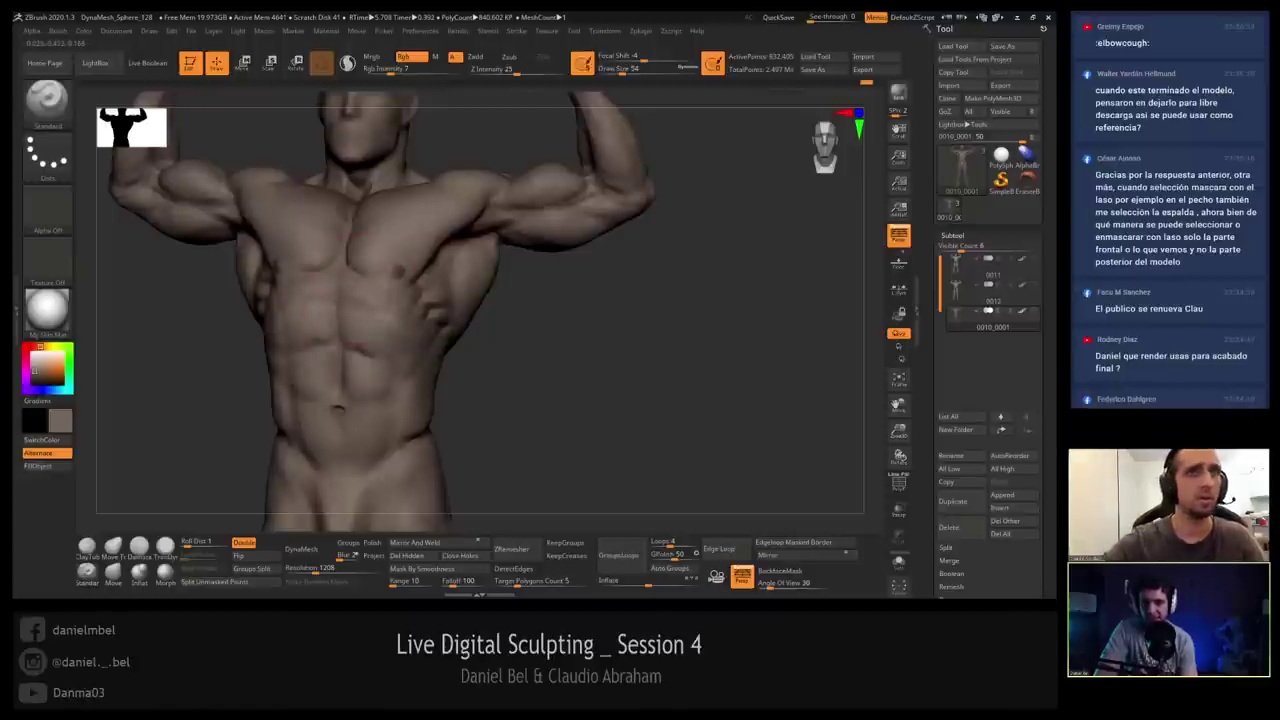
Blend the skin tint over both sides of the torso and redden the upper chest with a reddish brown.
right_drag(305, 300, 375, 300)
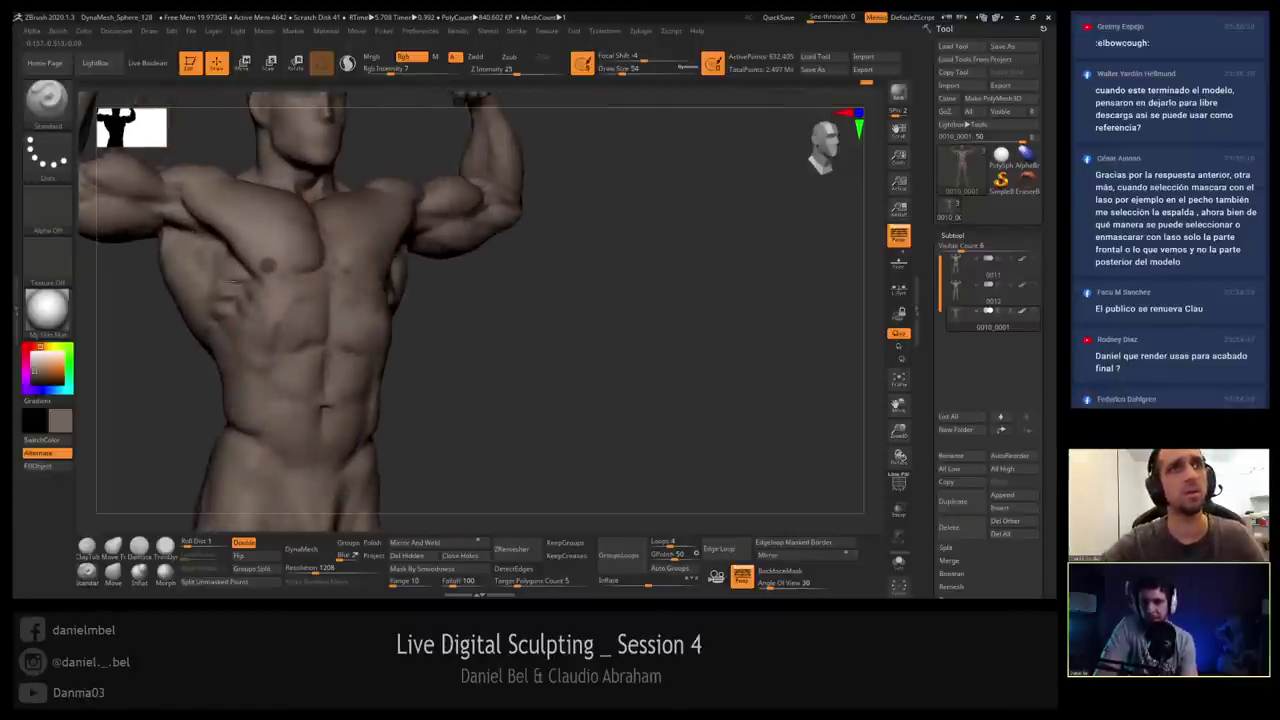
right_drag(253, 295, 236, 286)
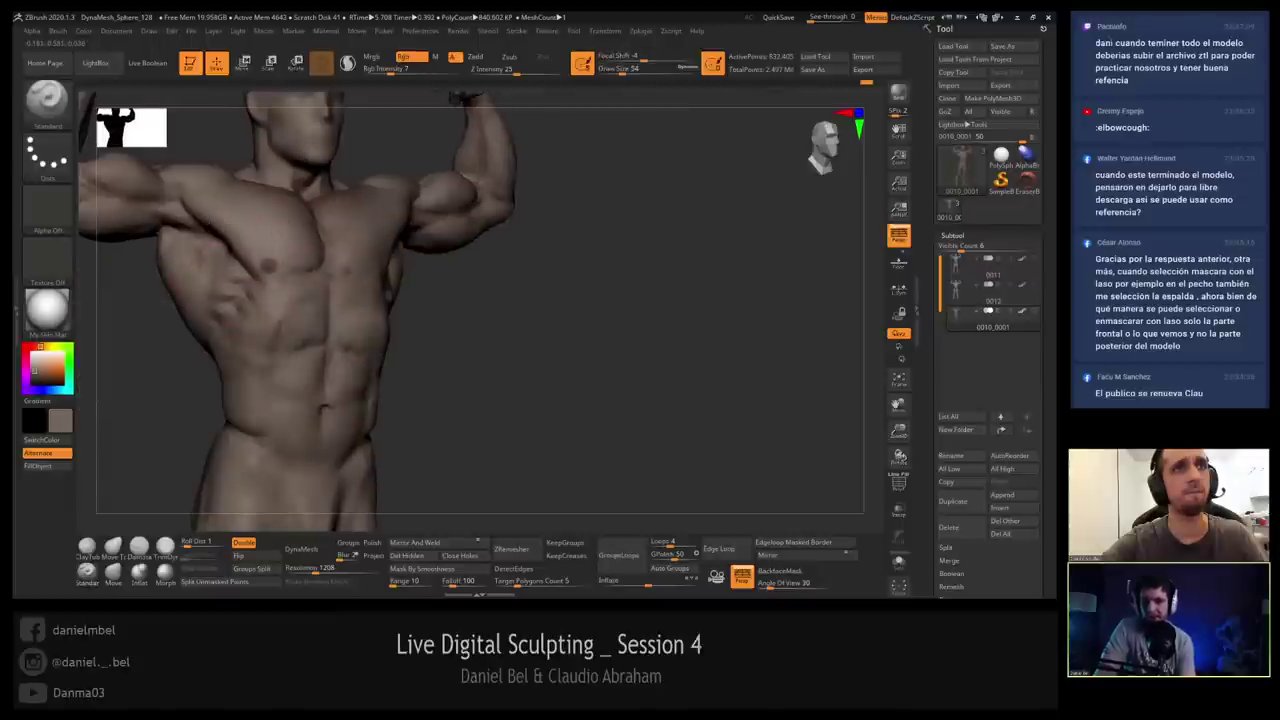
drag(277, 245, 405, 262)
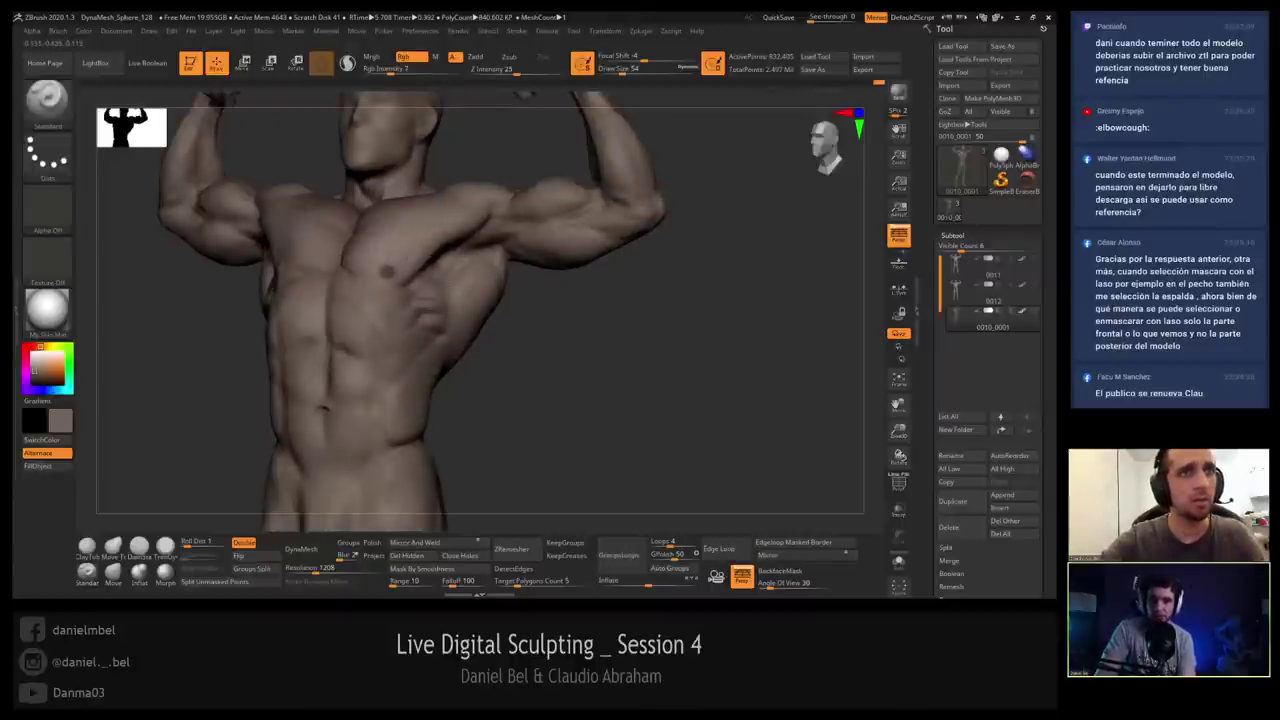
right_drag(290, 205, 390, 200)
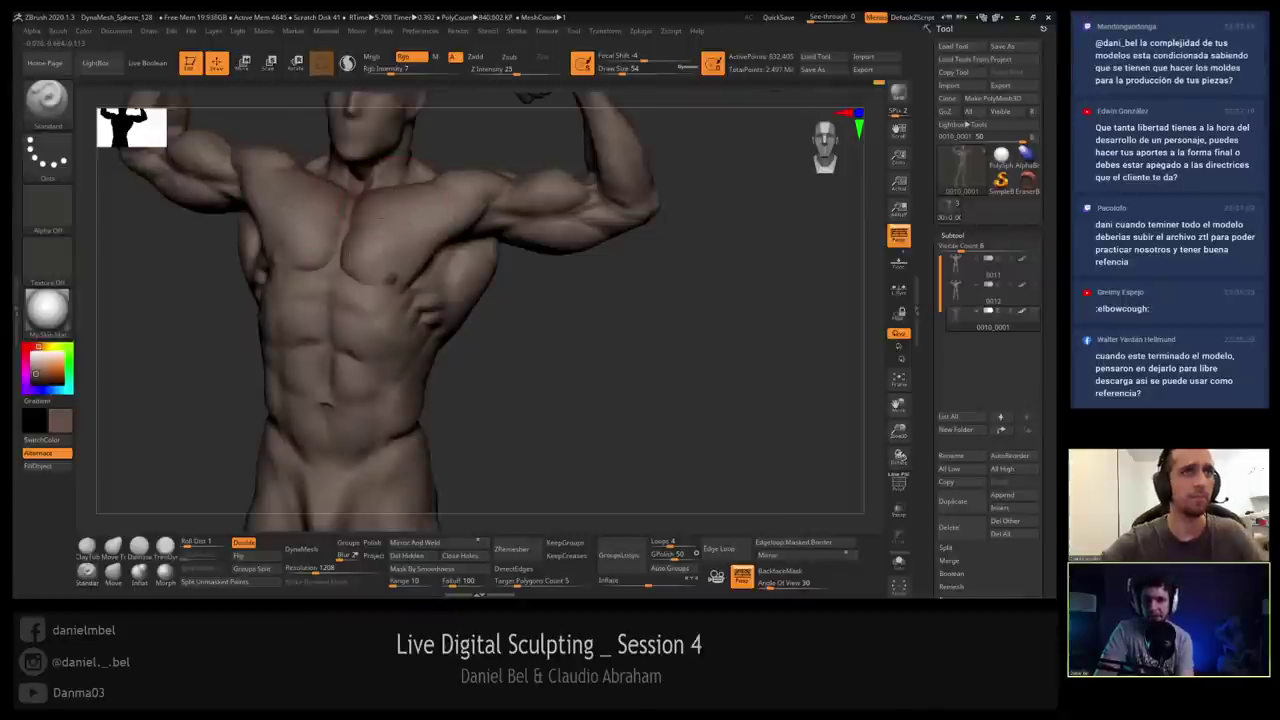
mouse_move(382, 217)
alt+right_down()
mouse_move(347, 281)
mouse_move(365, 289)
mouse_move(371, 247)
alt+right_up()
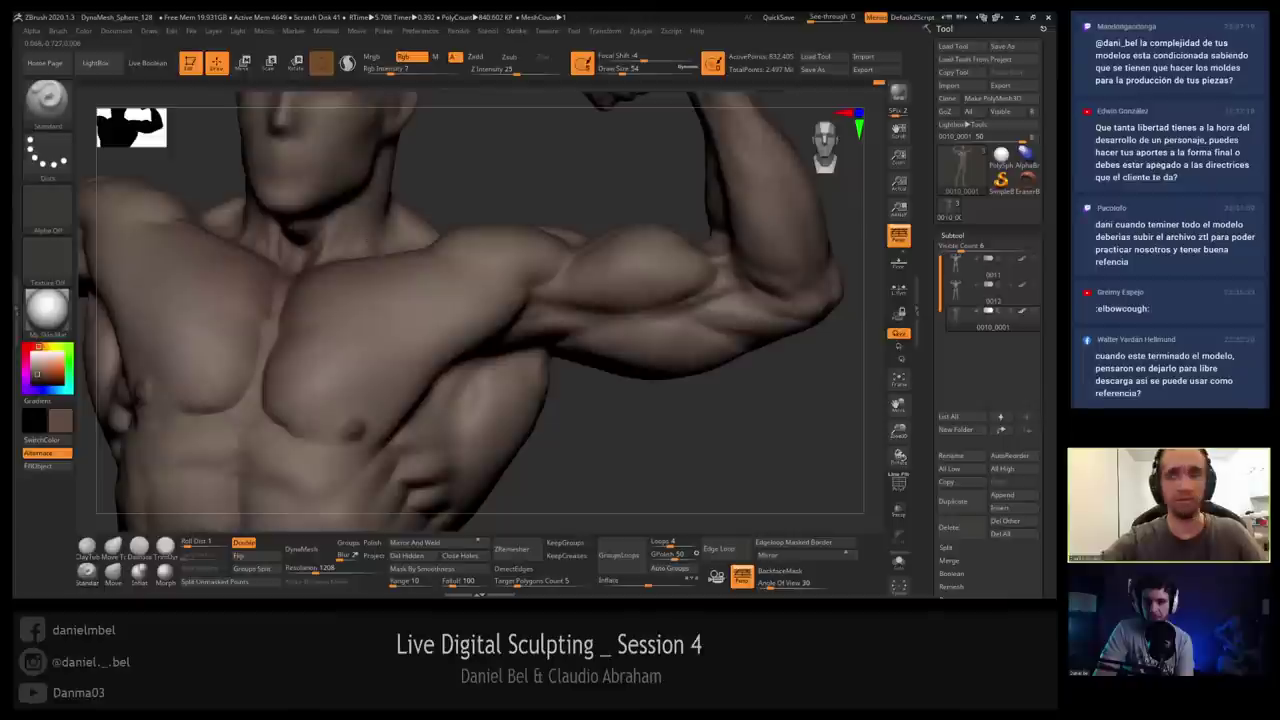
Sample a reddish tone from the chest, set the draw size to 46 and tint the chest and shoulders.
mouse_move(278, 272)
right_down()
mouse_move(255, 214)
mouse_move(305, 285)
mouse_move(382, 247)
mouse_move(384, 274)
right_up()
key(s)
click(291, 266)
key(c)
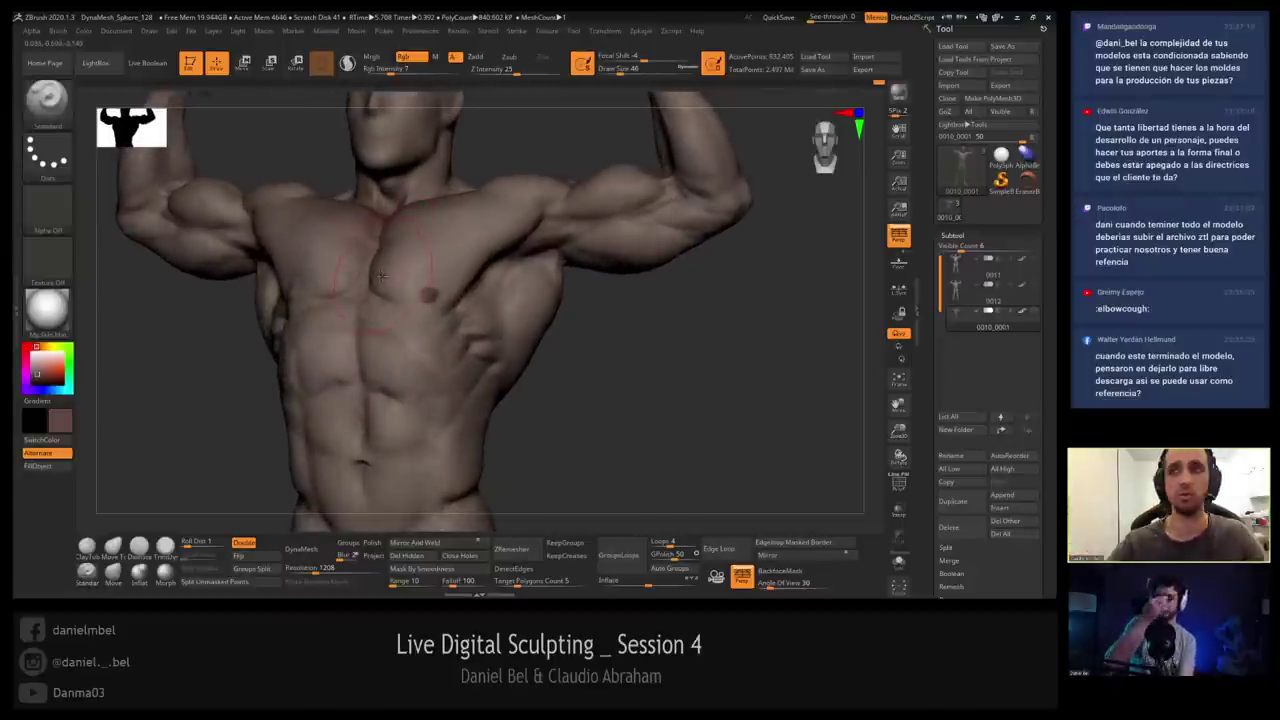
mouse_move(478, 271)
right_down()
mouse_move(464, 322)
mouse_move(472, 272)
mouse_move(486, 266)
right_up()
mouse_move(167, 155)
right_down()
mouse_move(330, 190)
mouse_move(400, 240)
mouse_move(440, 310)
mouse_move(452, 237)
right_up()
drag(451, 238, 517, 237)
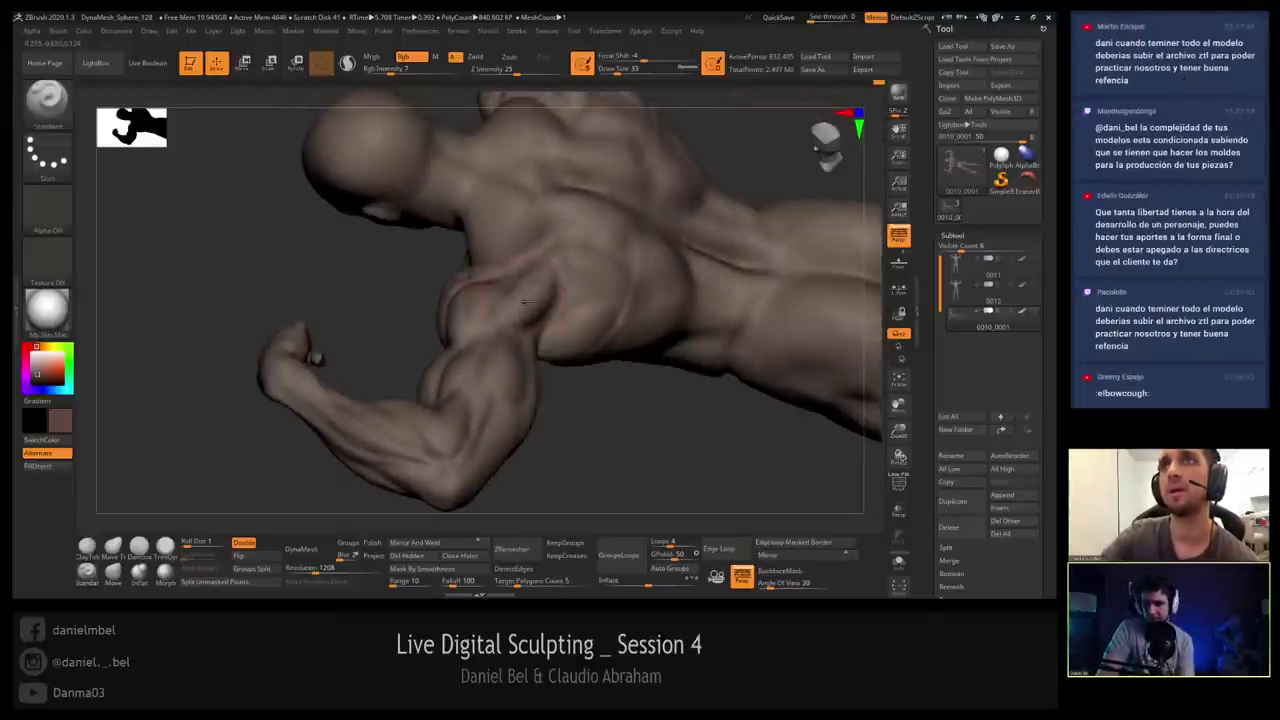
Sample a lighter brown skin tone and blend it into the upper chest and arms, reducing the draw size to 29.
right_drag(525, 302, 600, 300)
right_drag(540, 235, 534, 268)
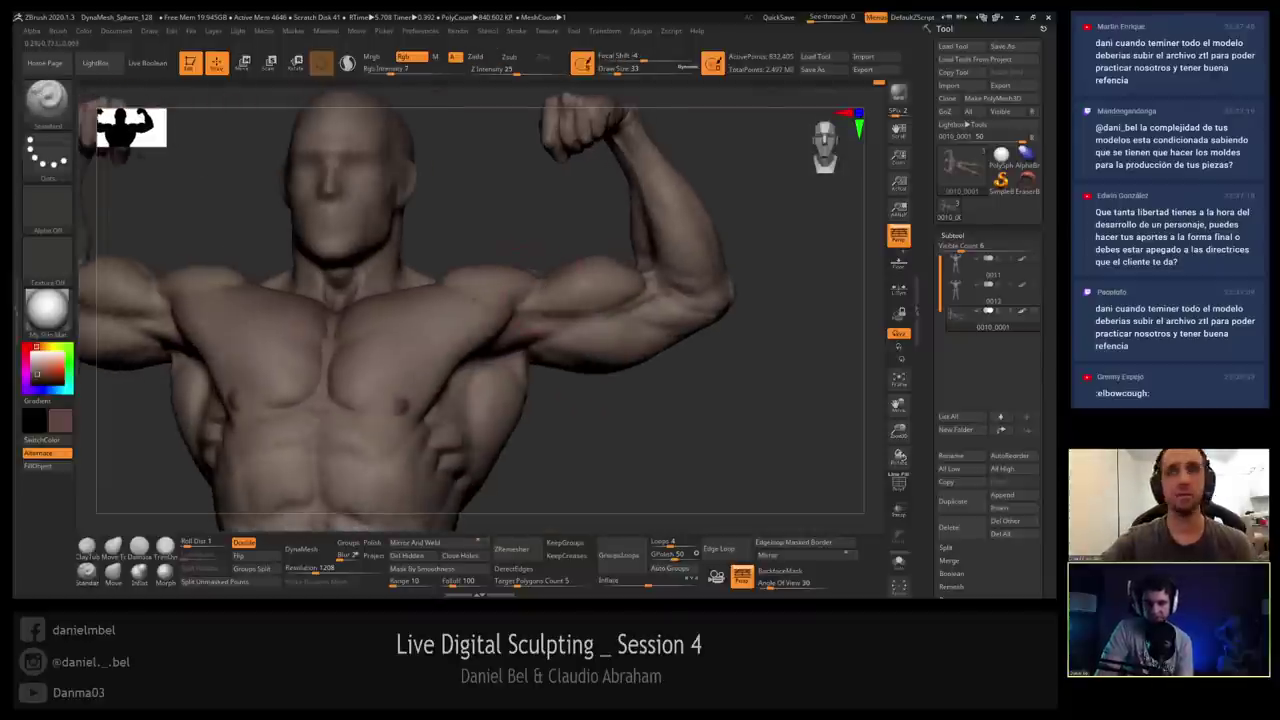
key(c)
key(s)
drag(609, 280, 613, 280)
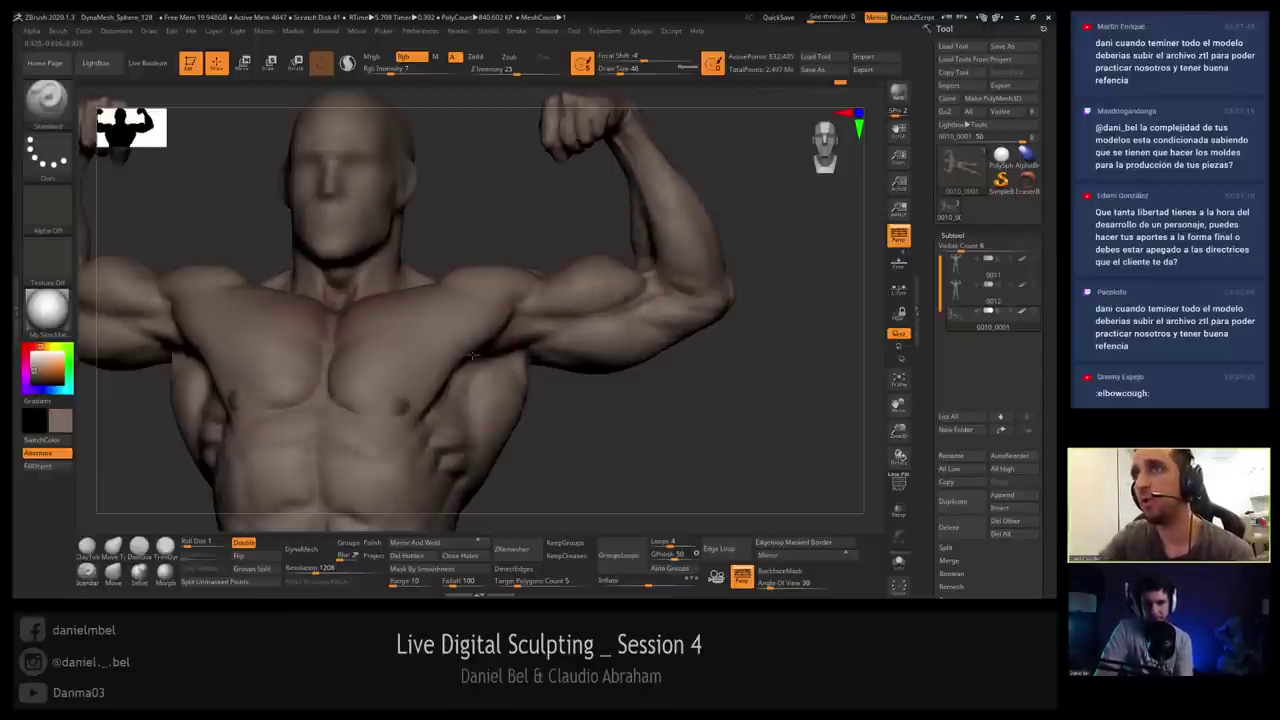
mouse_move(690, 420)
mouse_down()
mouse_move(520, 415)
mouse_move(440, 390)
mouse_move(310, 385)
mouse_up()
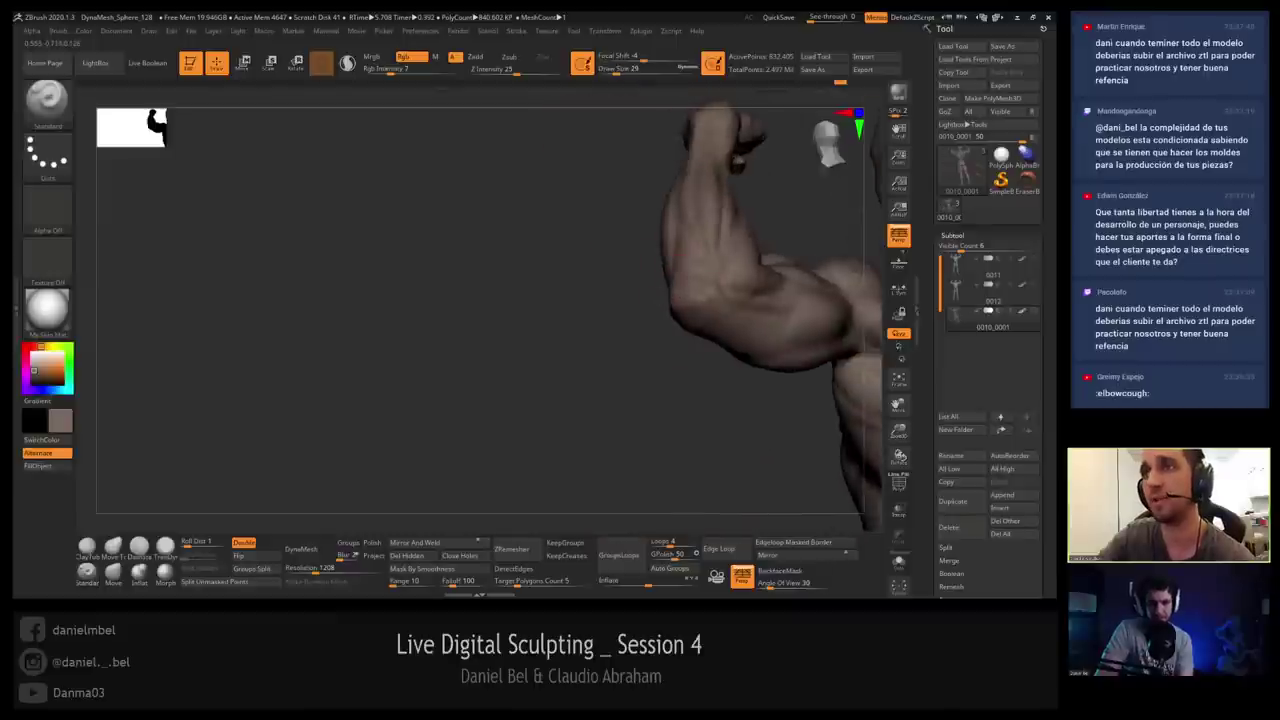
drag(400, 330, 728, 303)
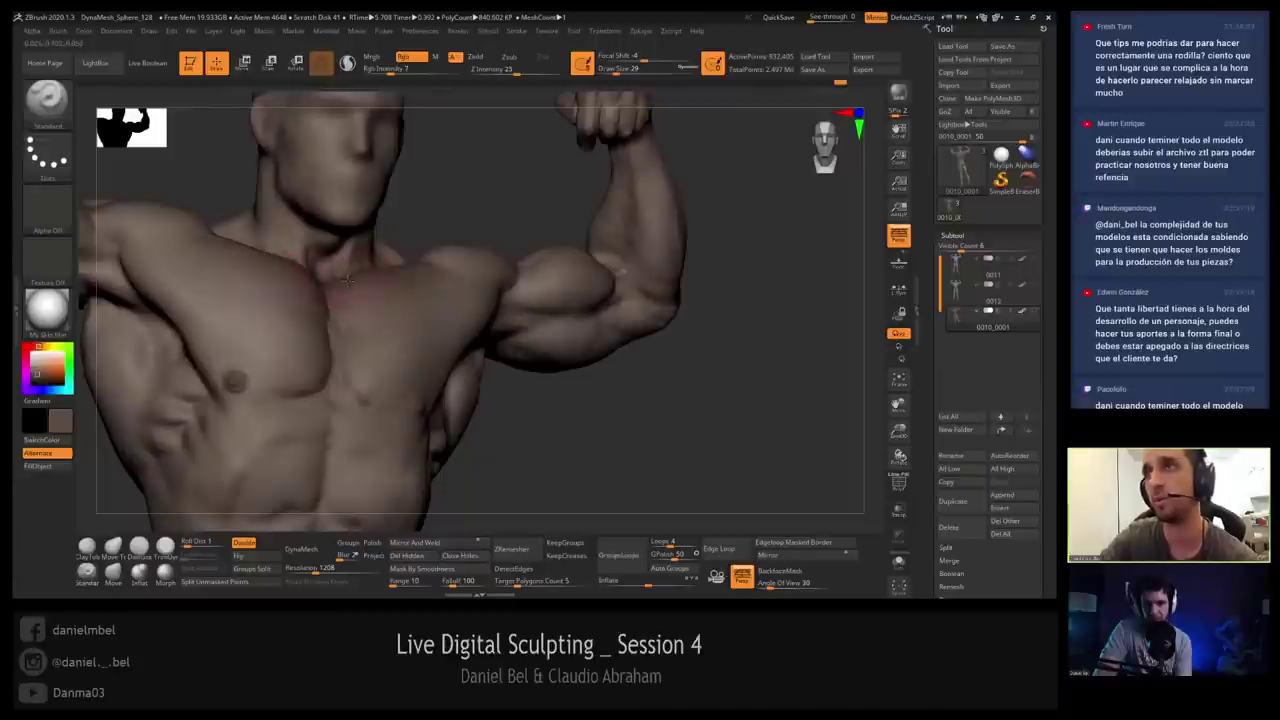
right_drag(622, 270, 700, 255)
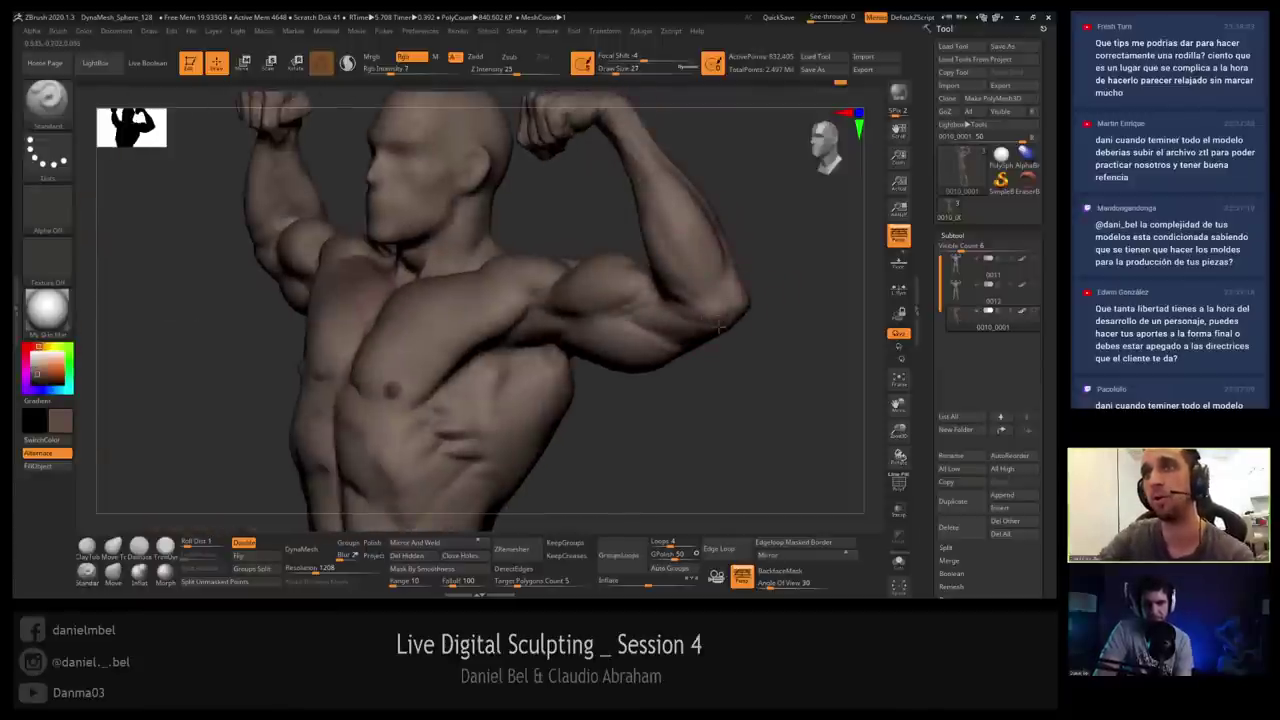
Set the draw size to 25 and paint the skin tint around the ribs and side of the torso, refining it at size 14.
key(s)
click(757, 274)
right_drag(700, 300, 810, 275)
right_drag(110, 416, 269, 258)
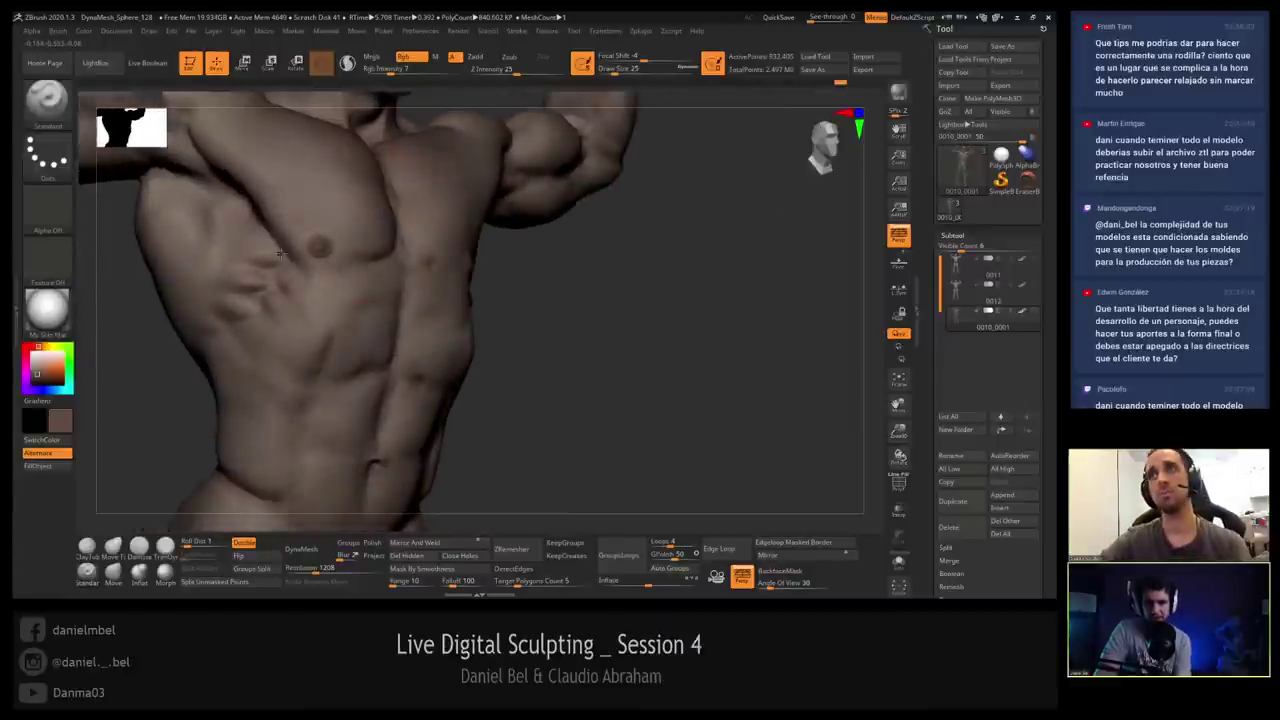
mouse_move(283, 308)
right_down()
mouse_move(345, 300)
mouse_move(310, 265)
right_up()
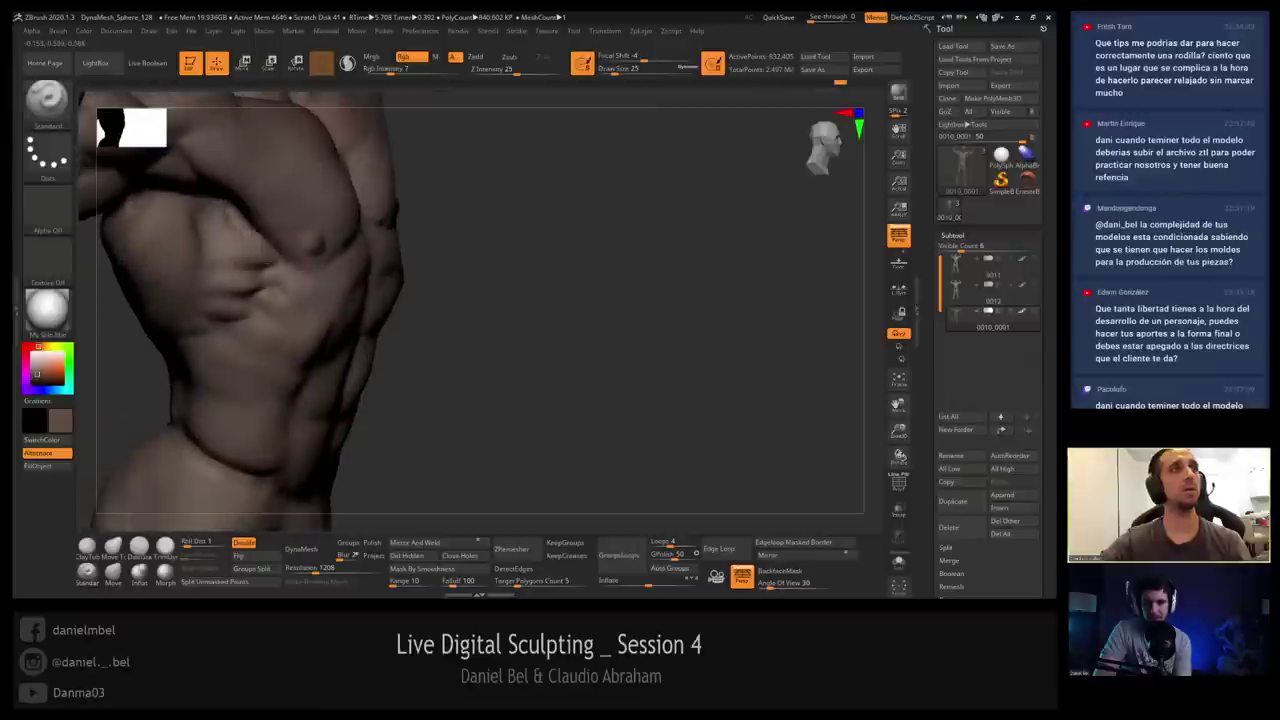
right_drag(200, 320, 232, 313)
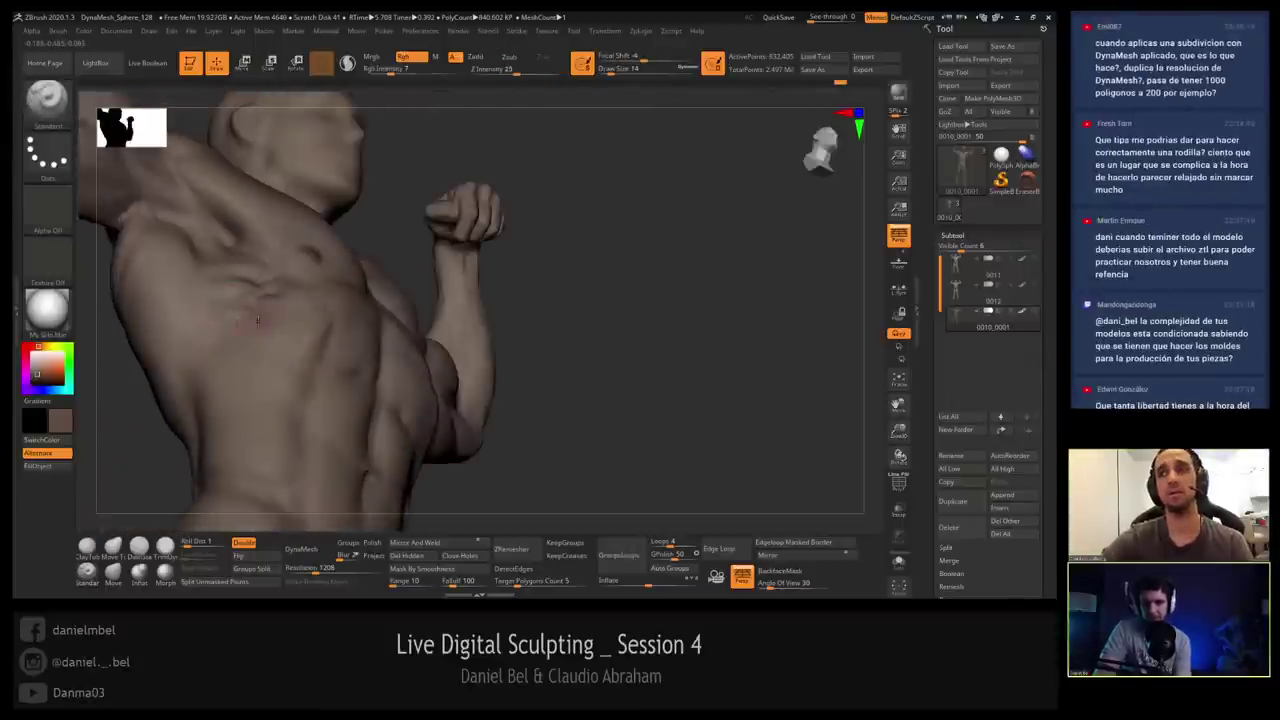
mouse_move(640, 325)
right_down()
mouse_move(490, 313)
mouse_move(475, 284)
mouse_move(517, 308)
mouse_move(494, 296)
mouse_move(491, 307)
right_up()
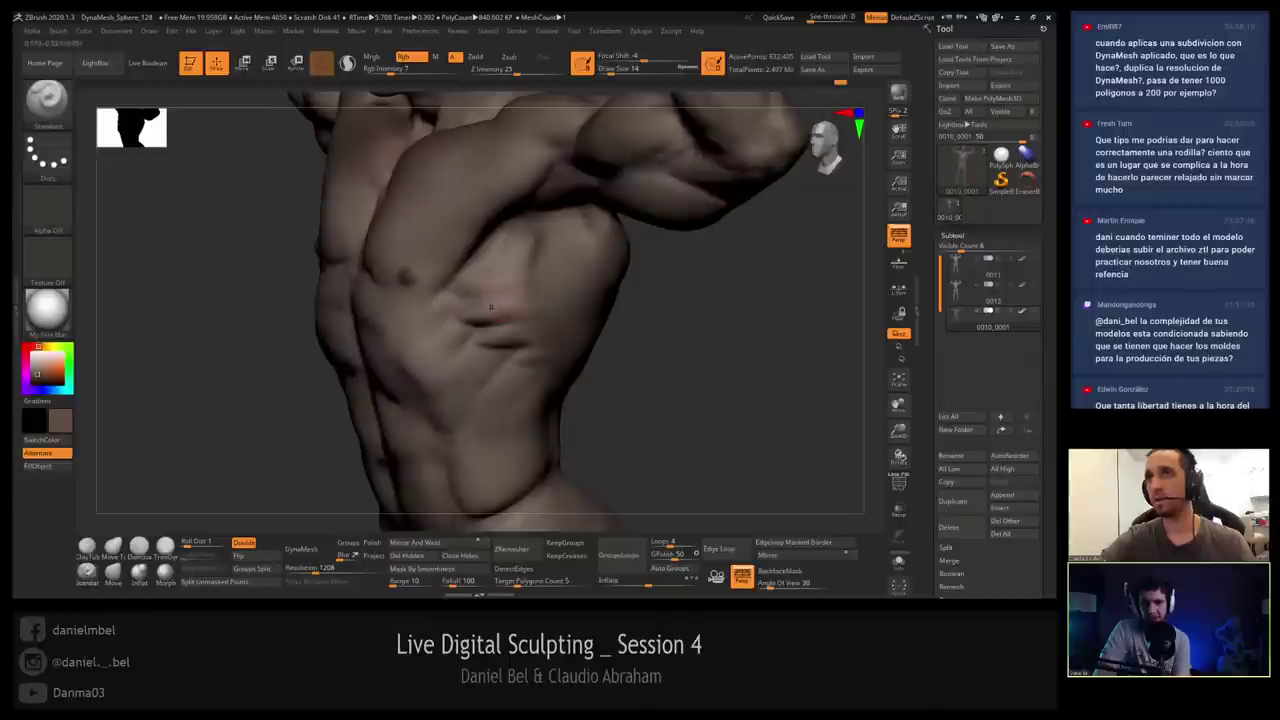
Choose the DamStandard brush and change its stroke from Spray to FreeHand.
click(139, 547)
ctrl+right_drag(510, 260, 530, 312)
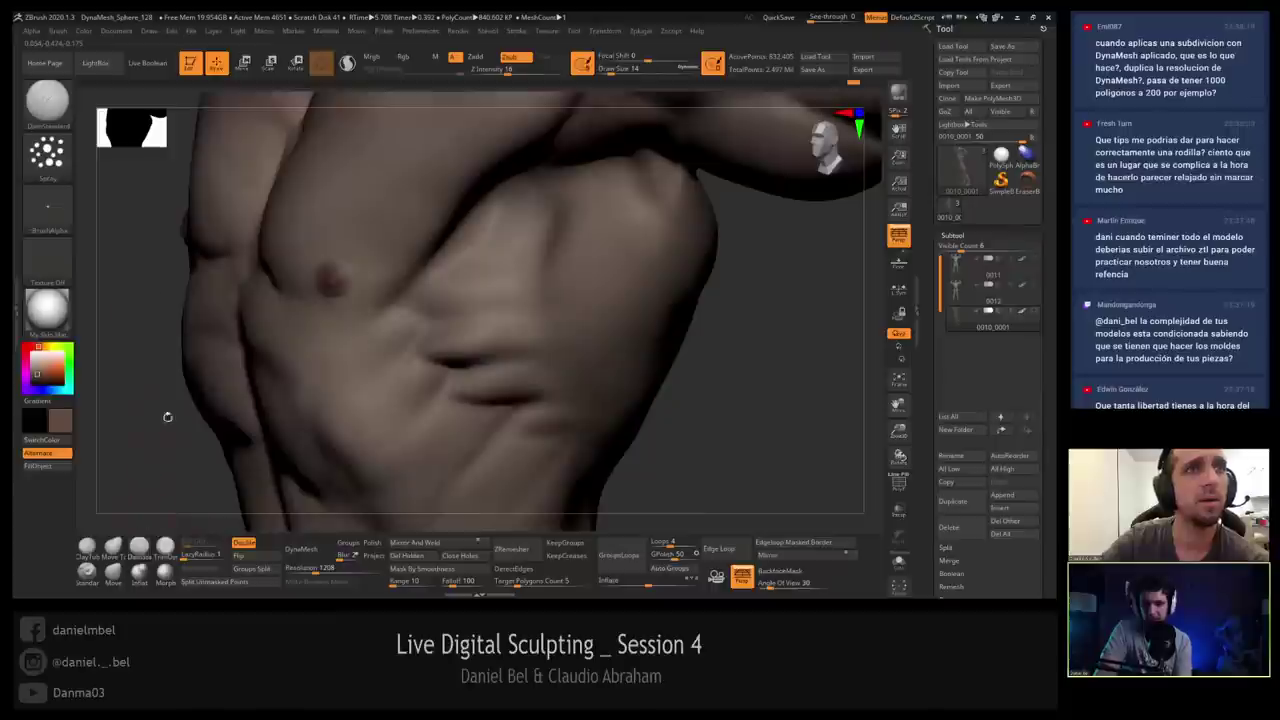
click(47, 152)
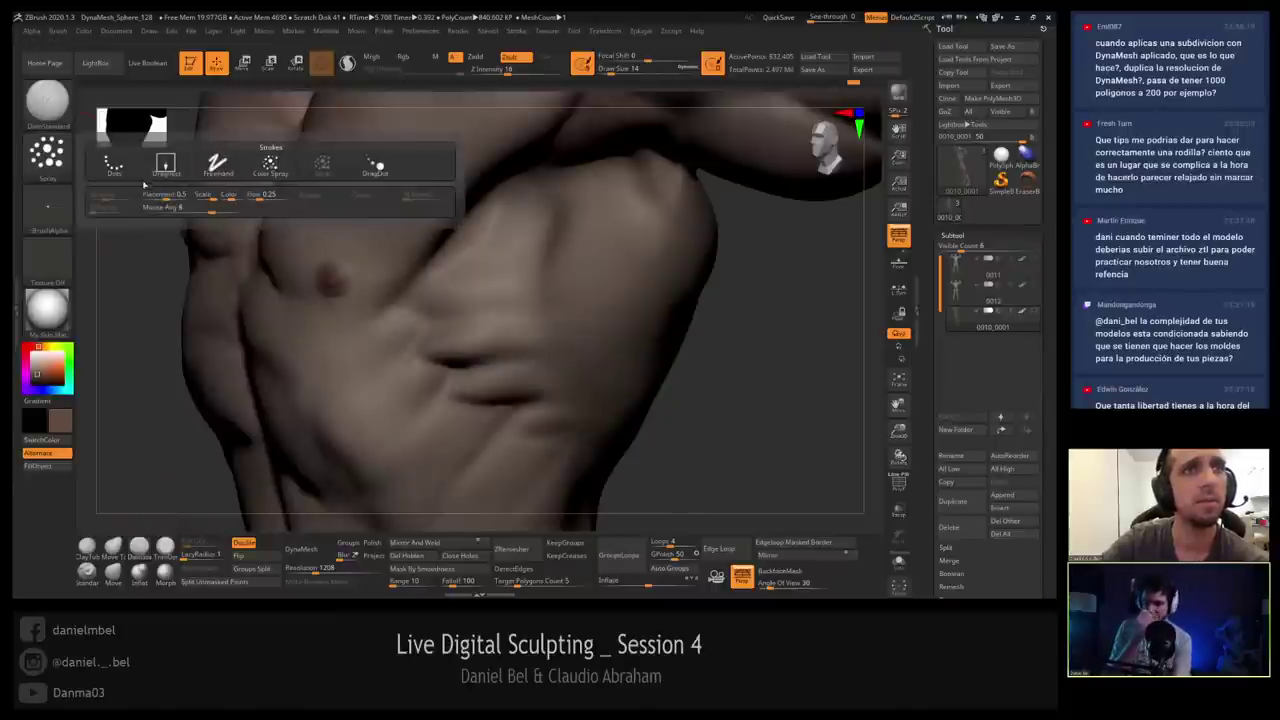
click(207, 173)
click(47, 207)
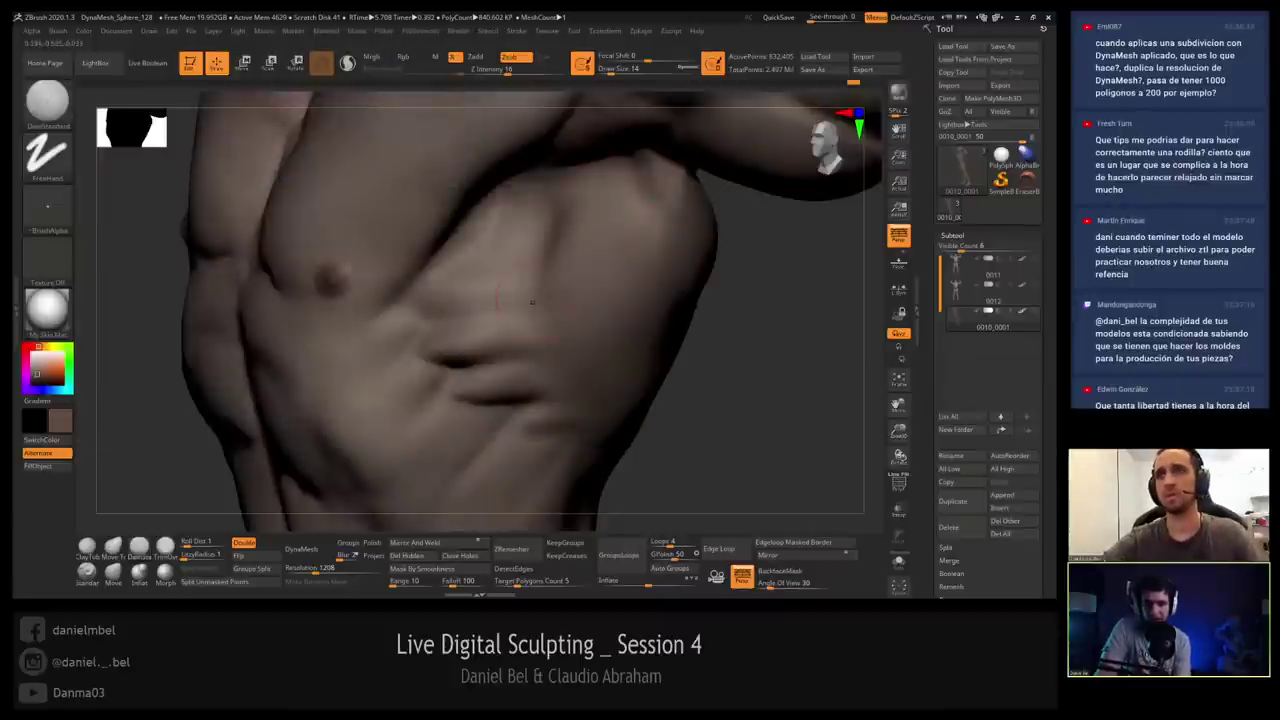
Refine and smooth the serratus folds below the armpit with DamStandard, varying the draw size from 56 to 22.
mouse_move(530, 310)
right_down()
mouse_move(510, 297)
mouse_move(470, 324)
mouse_move(454, 318)
right_up()
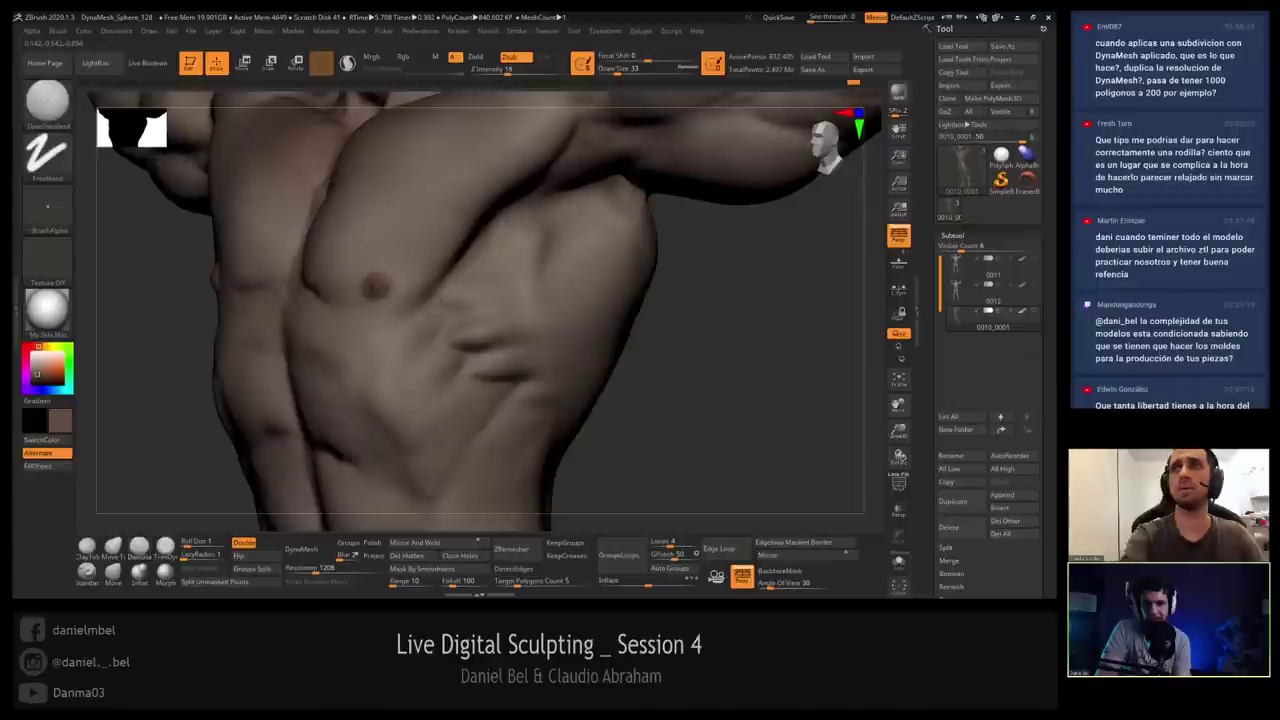
key(s)
drag(431, 306, 437, 305)
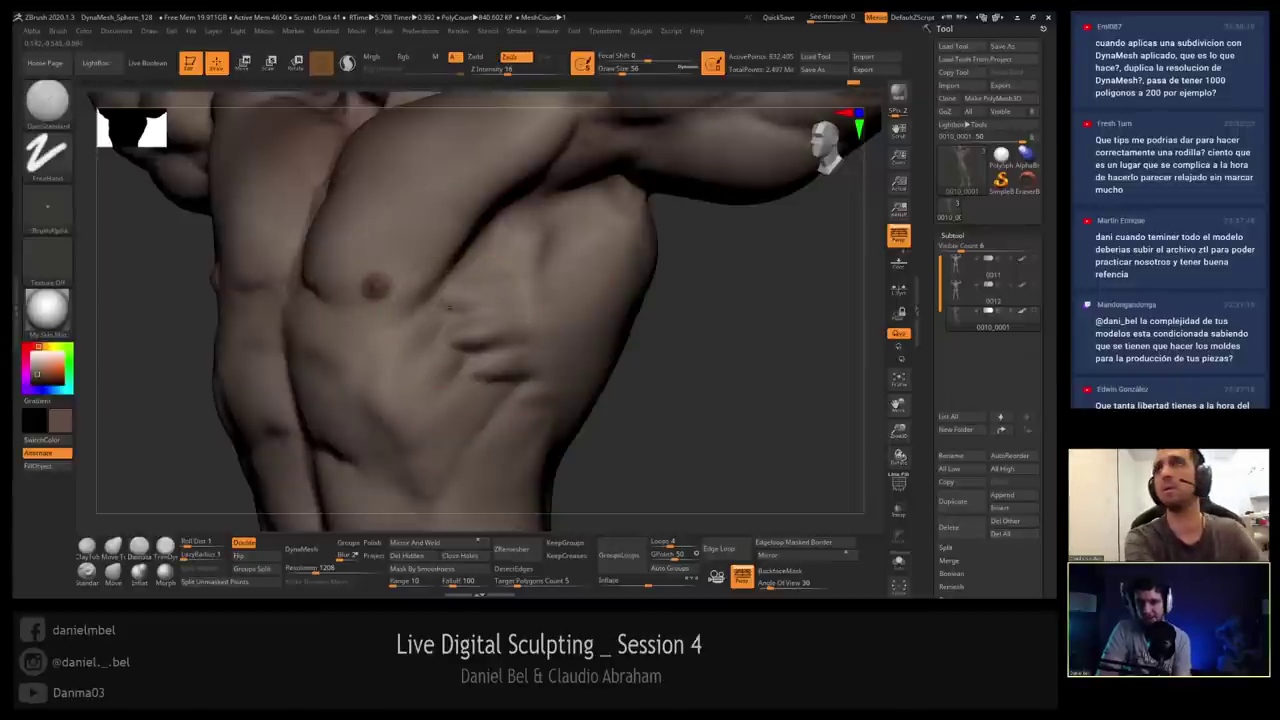
right_drag(477, 310, 545, 308)
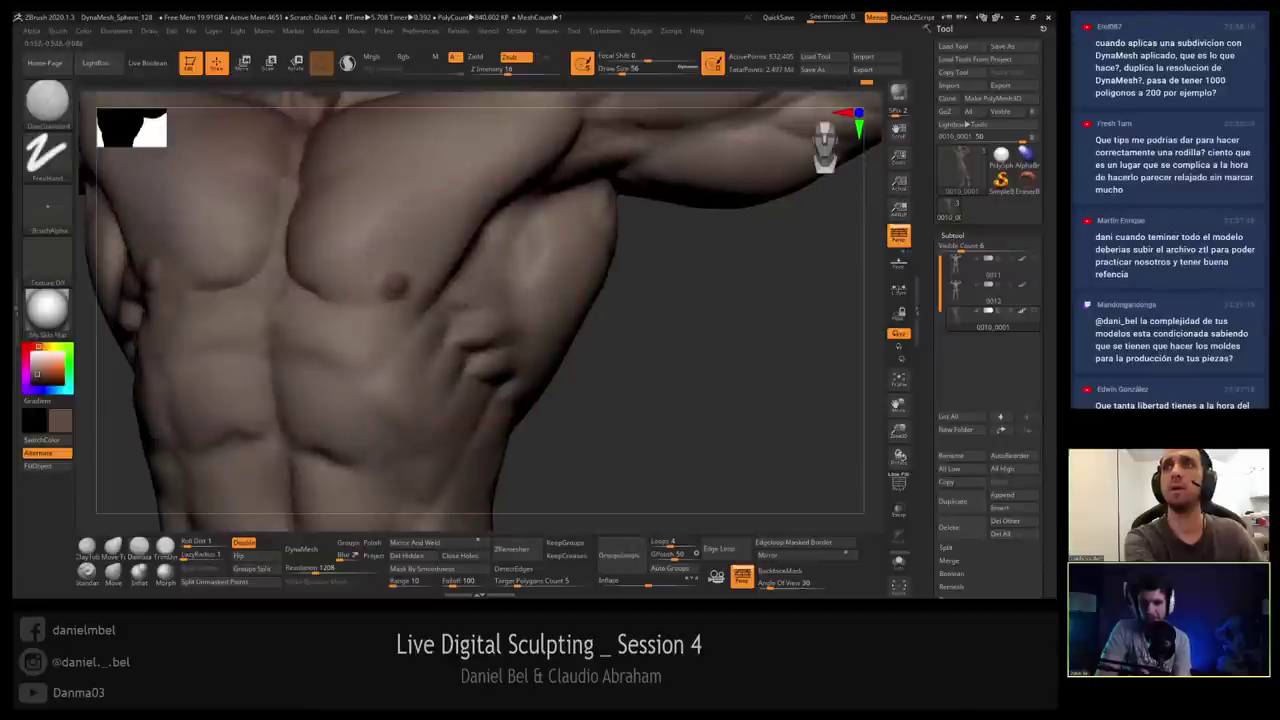
key(s)
key(s)
drag(470, 306, 460, 306)
key(shift)
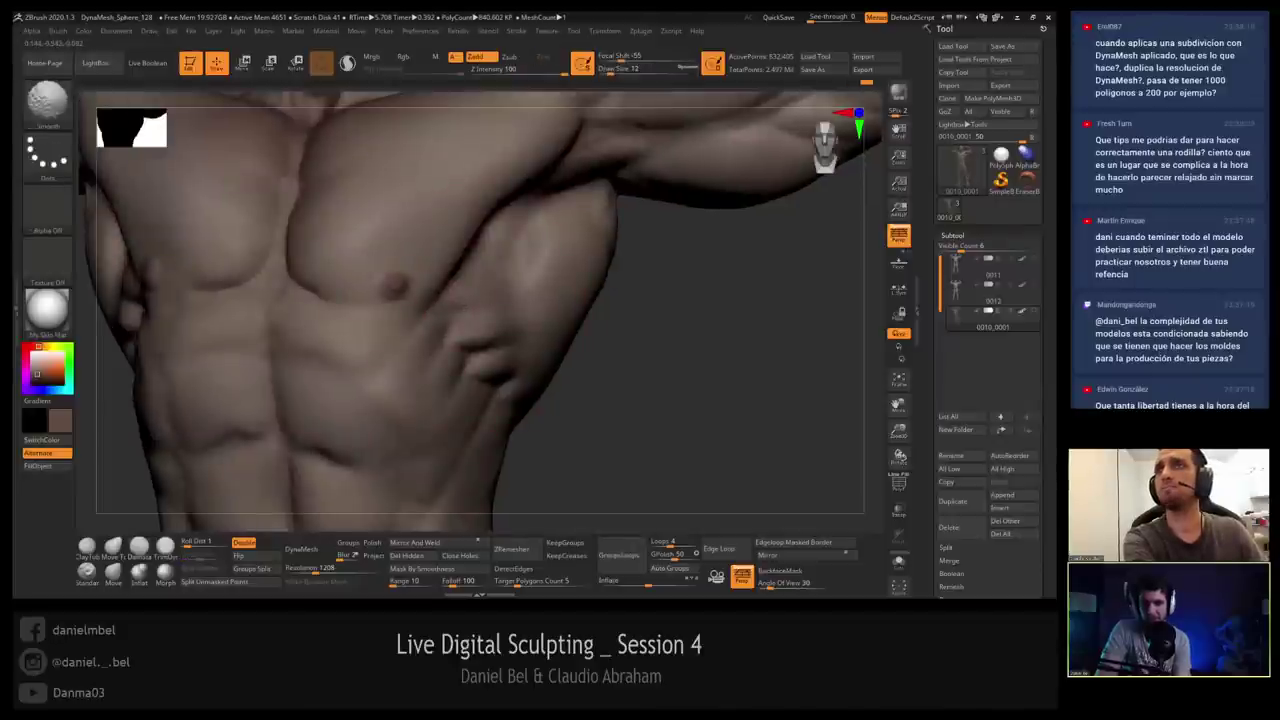
right_drag(468, 294, 450, 311)
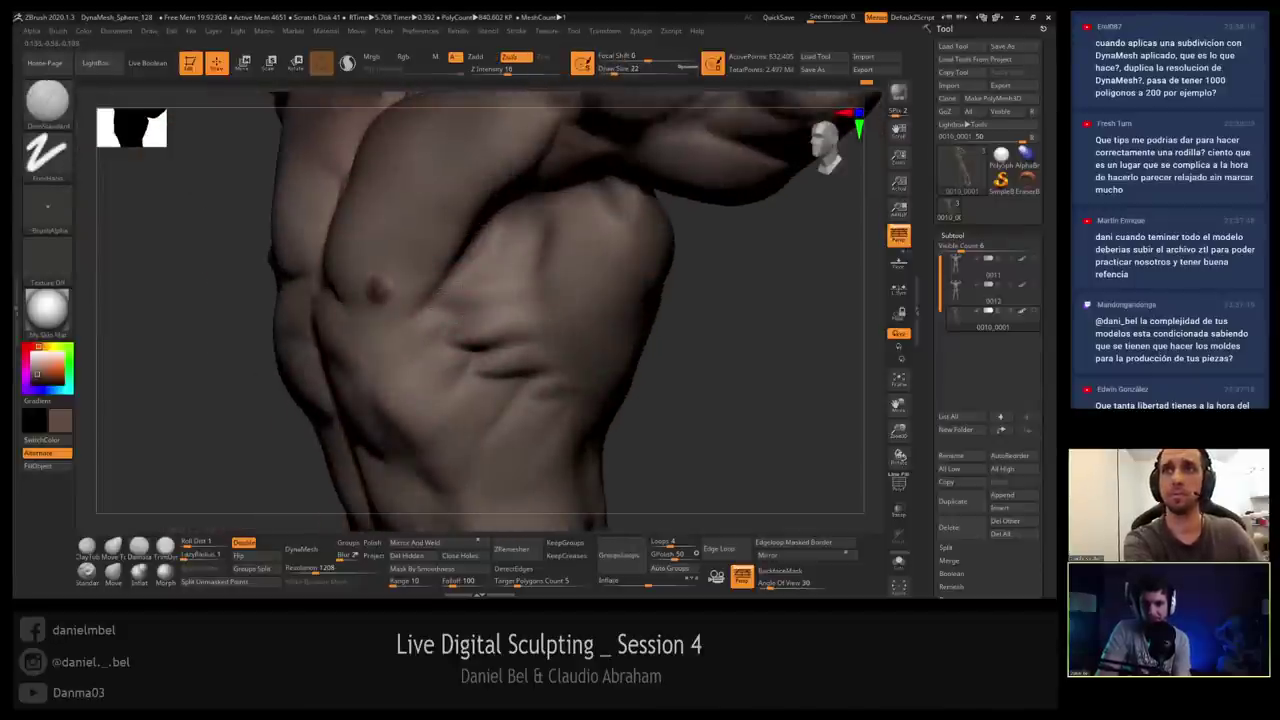
right_drag(452, 309, 482, 293)
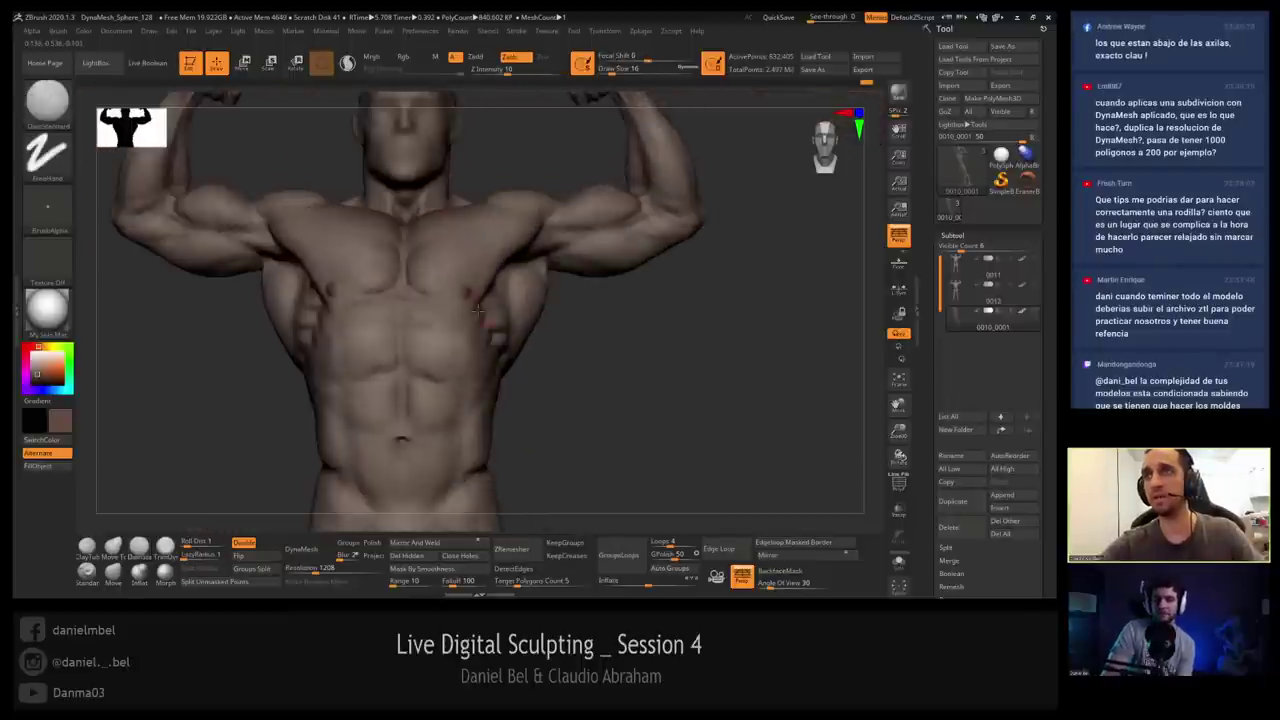
Switch to the Standard brush with Rgb and tint the sternum and upper chest at draw size 56.
mouse_move(476, 310)
right_down()
mouse_move(448, 334)
mouse_move(478, 345)
mouse_move(514, 320)
mouse_move(460, 383)
right_up()
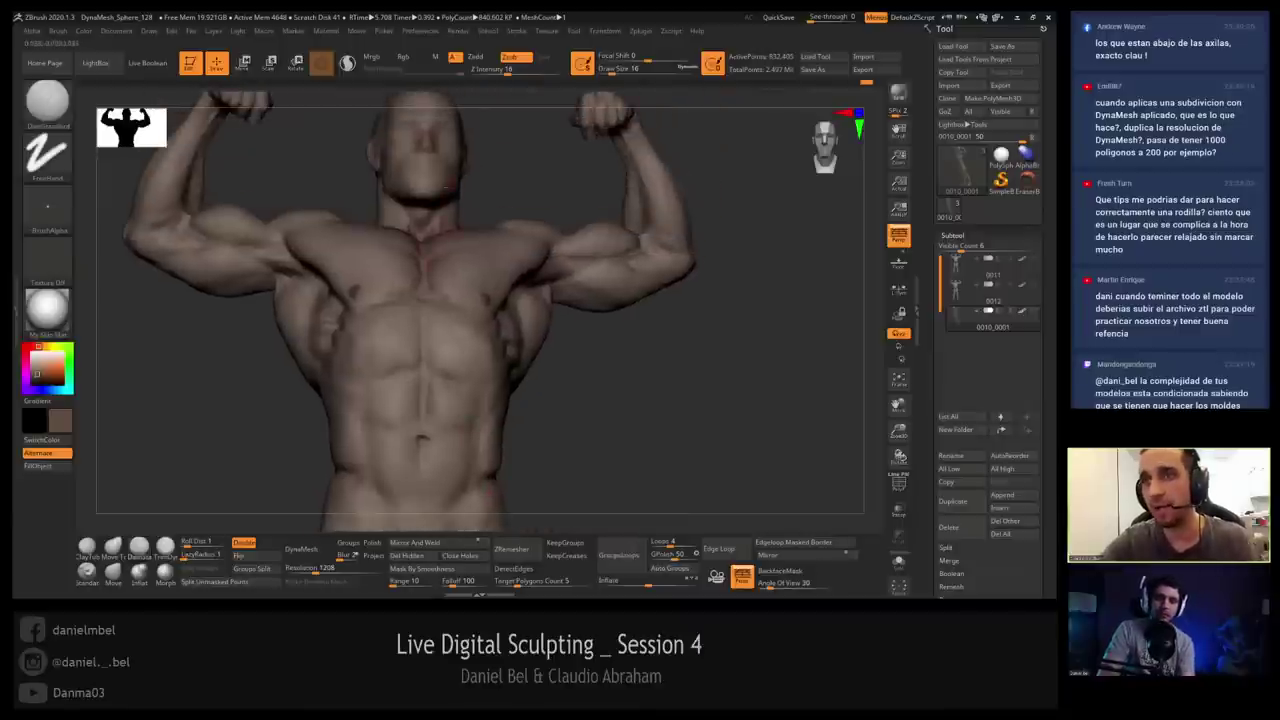
shift+right_drag(416, 230, 457, 177)
right_drag(420, 225, 389, 270)
click(87, 576)
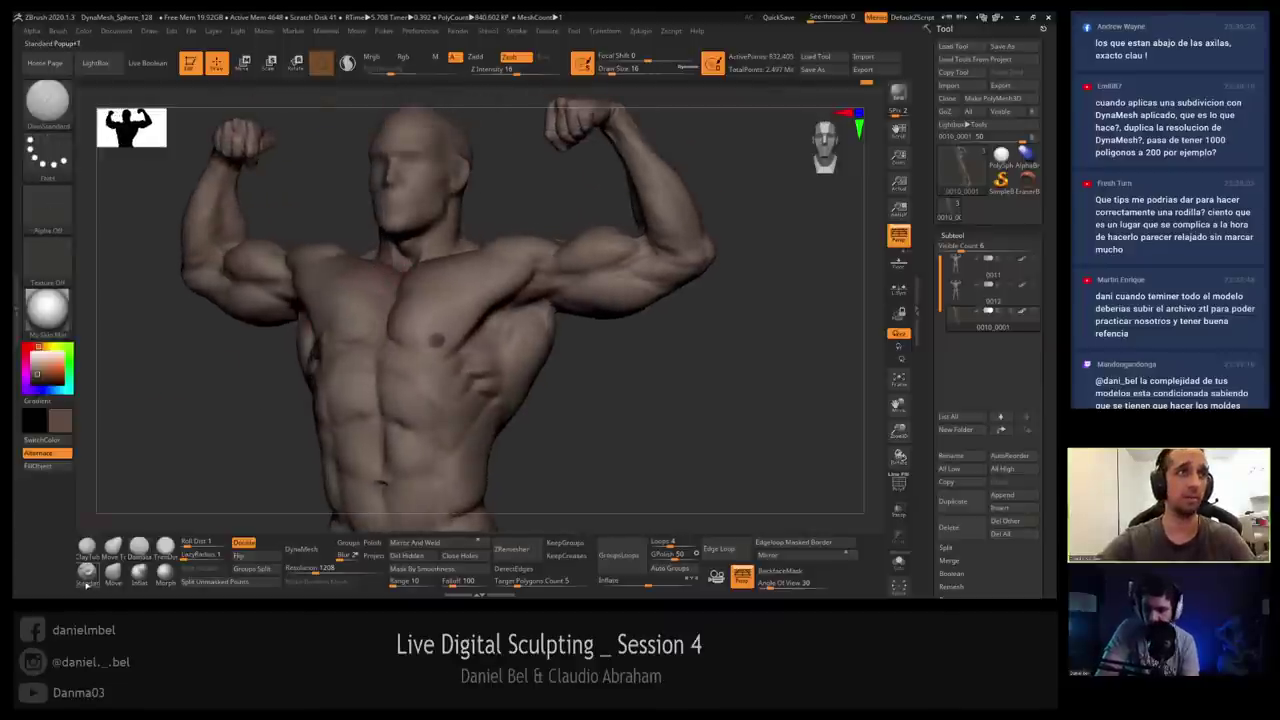
key(s)
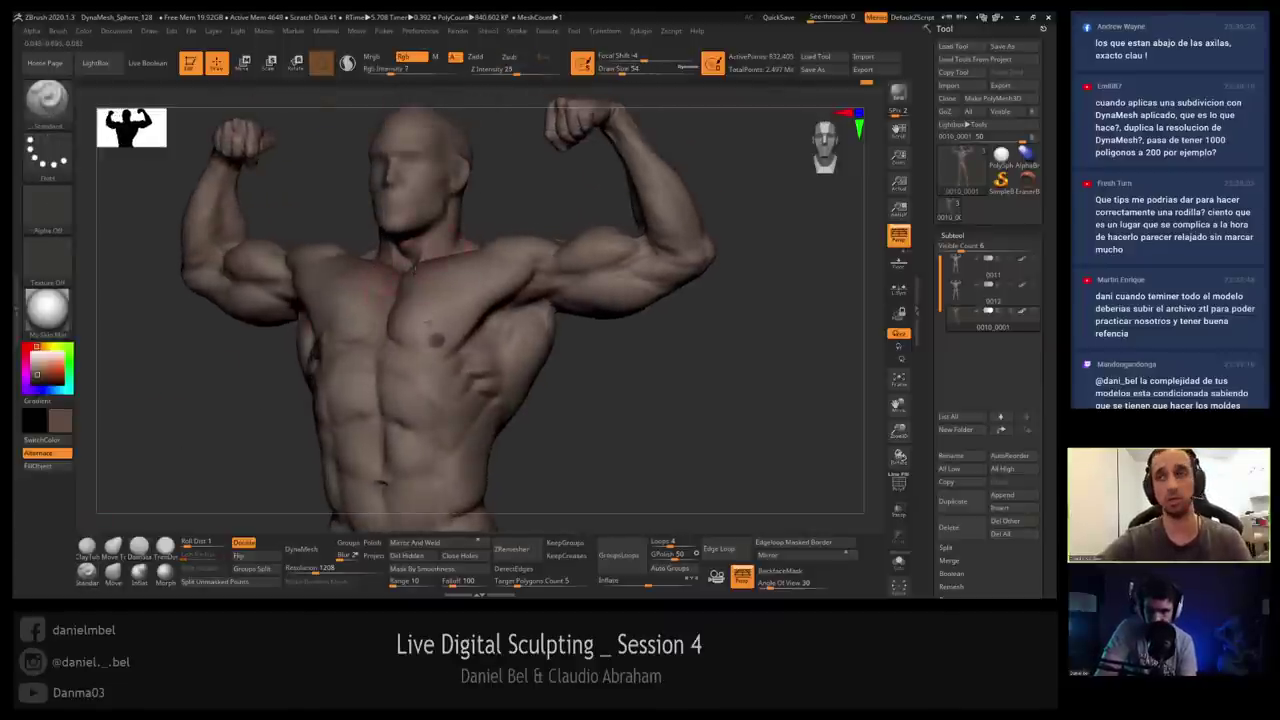
right_drag(415, 268, 434, 284)
key(s)
click(431, 258)
key(bracketright)
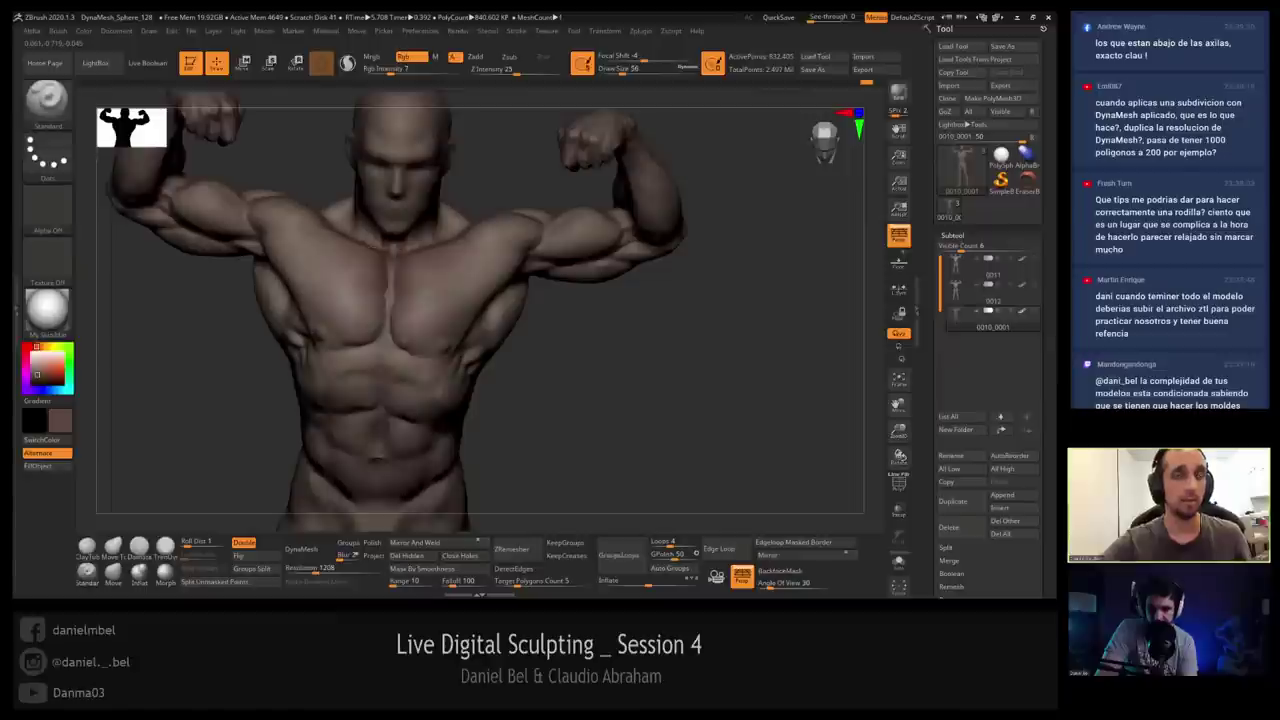
Reduce the draw size to 39 for tinting around the neck and upper shoulders.
mouse_move(342, 269)
right_down()
mouse_move(358, 250)
mouse_move(345, 228)
right_up()
key(s)
click(341, 221)
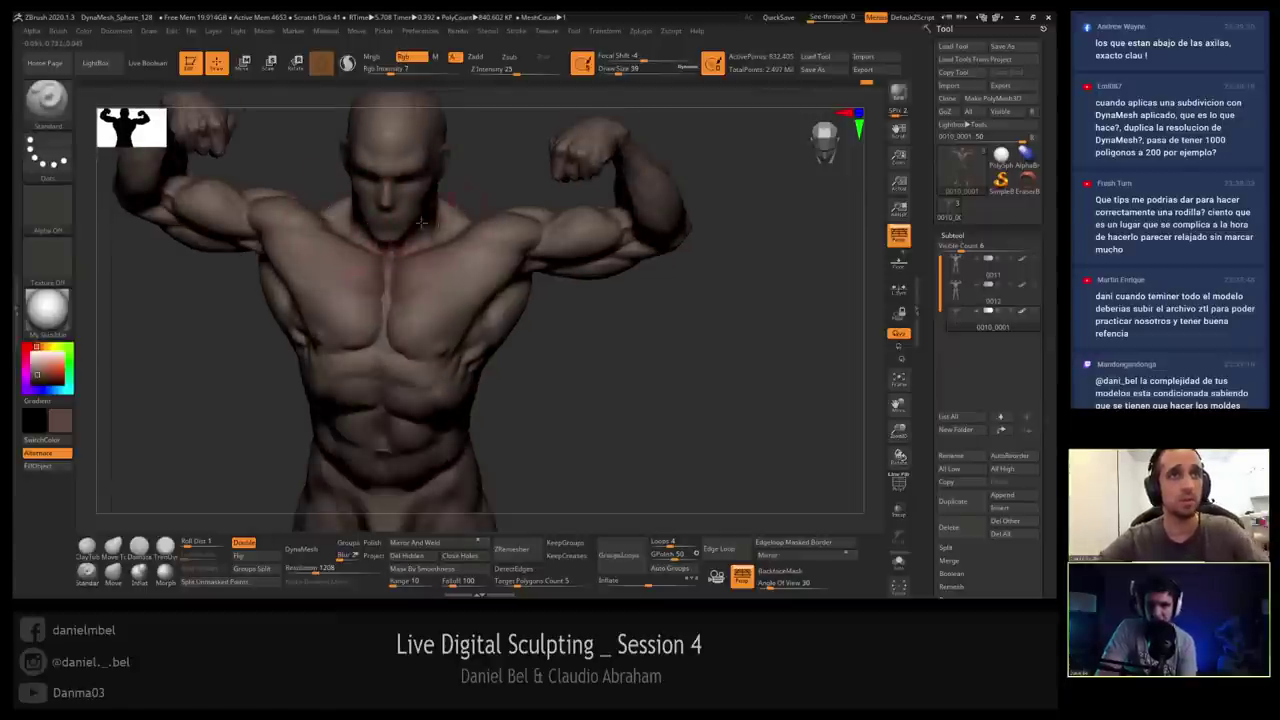
Measure the upper arm from shoulder to elbow and the forearm from fist to elbow with the transpose line, and return to drawing.
key(e)
click(321, 64)
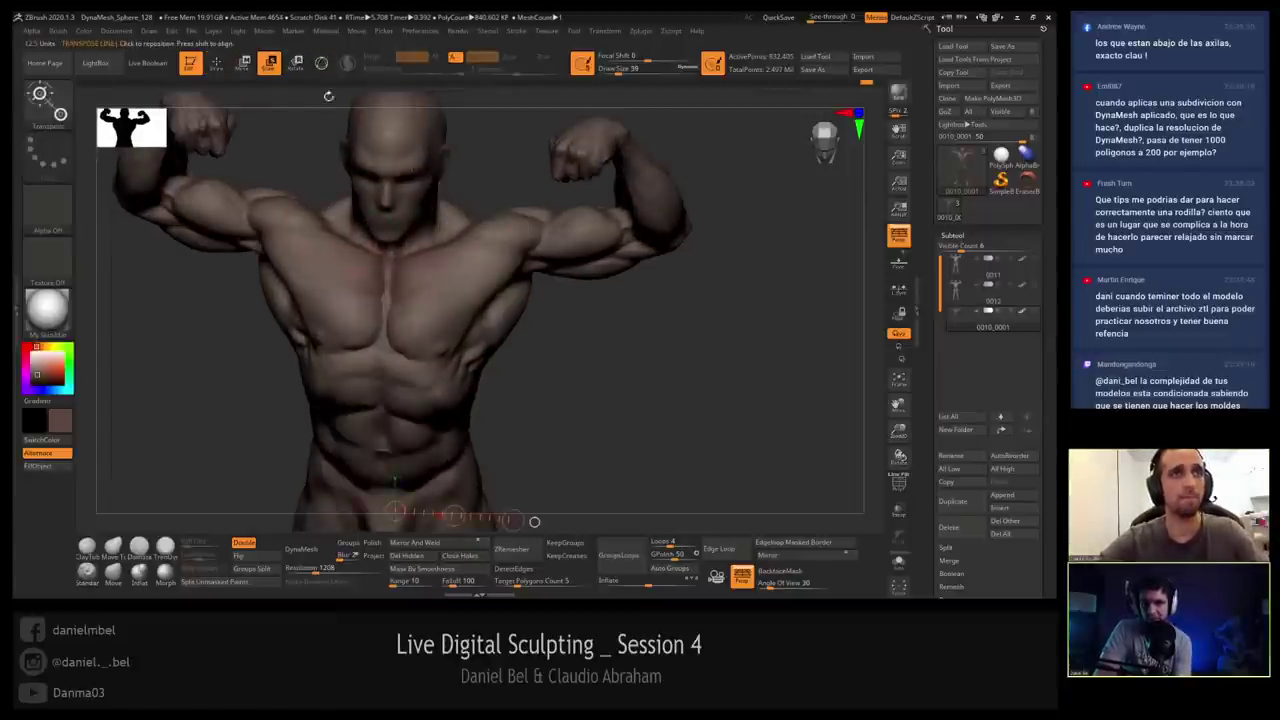
mouse_move(328, 95)
right_down()
mouse_move(580, 247)
mouse_move(534, 503)
right_up()
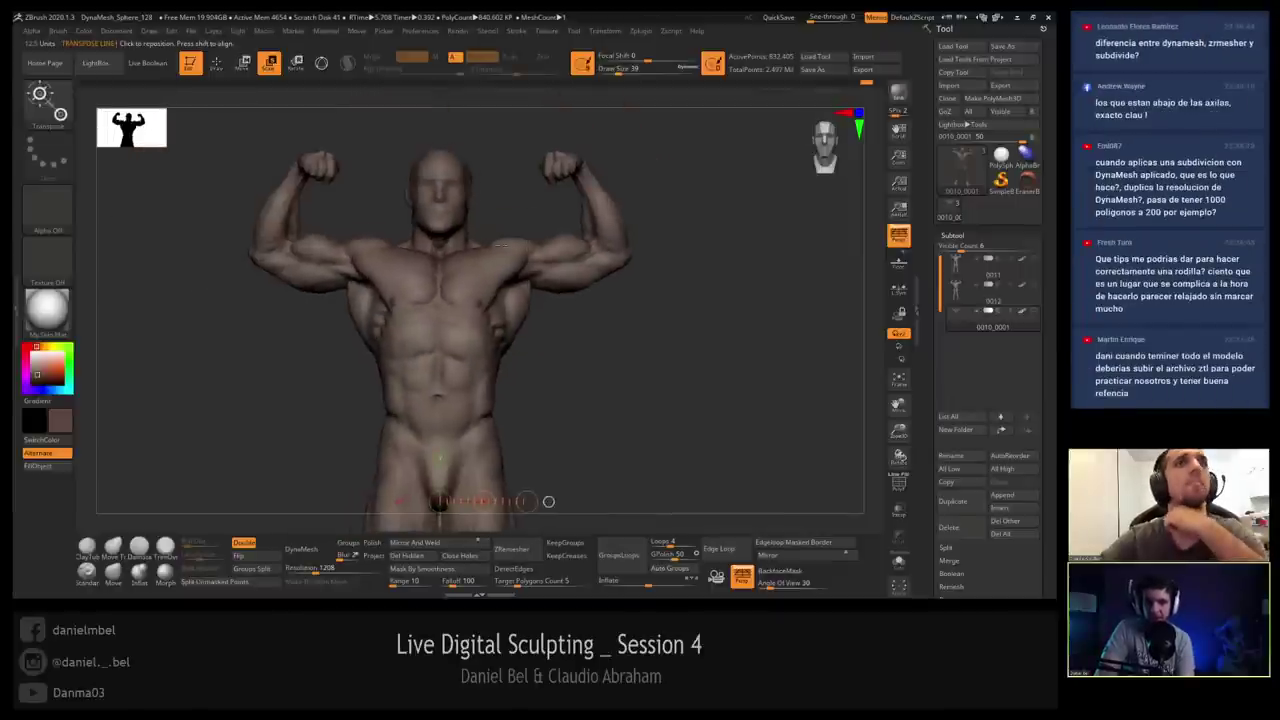
mouse_move(489, 327)
ctrl+right_down()
mouse_move(533, 439)
mouse_move(529, 407)
mouse_move(470, 395)
mouse_move(490, 470)
ctrl+right_up()
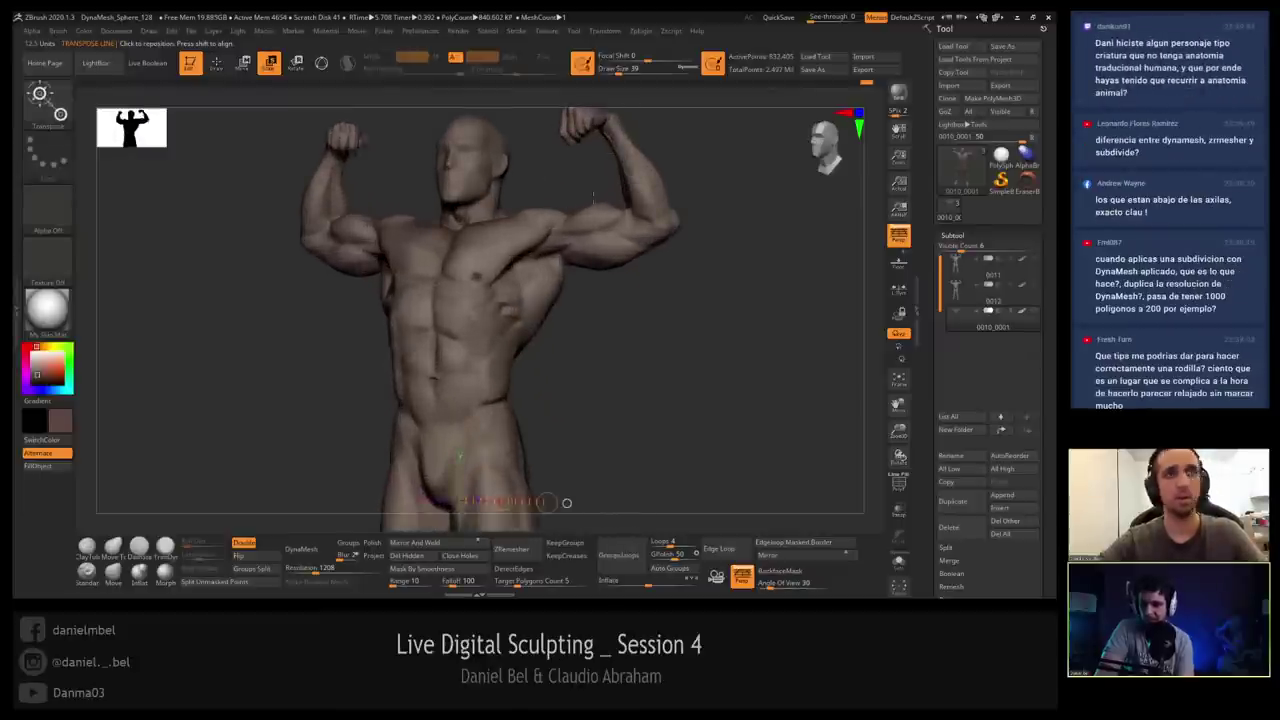
right_drag(567, 503, 762, 540)
right_drag(630, 515, 641, 500)
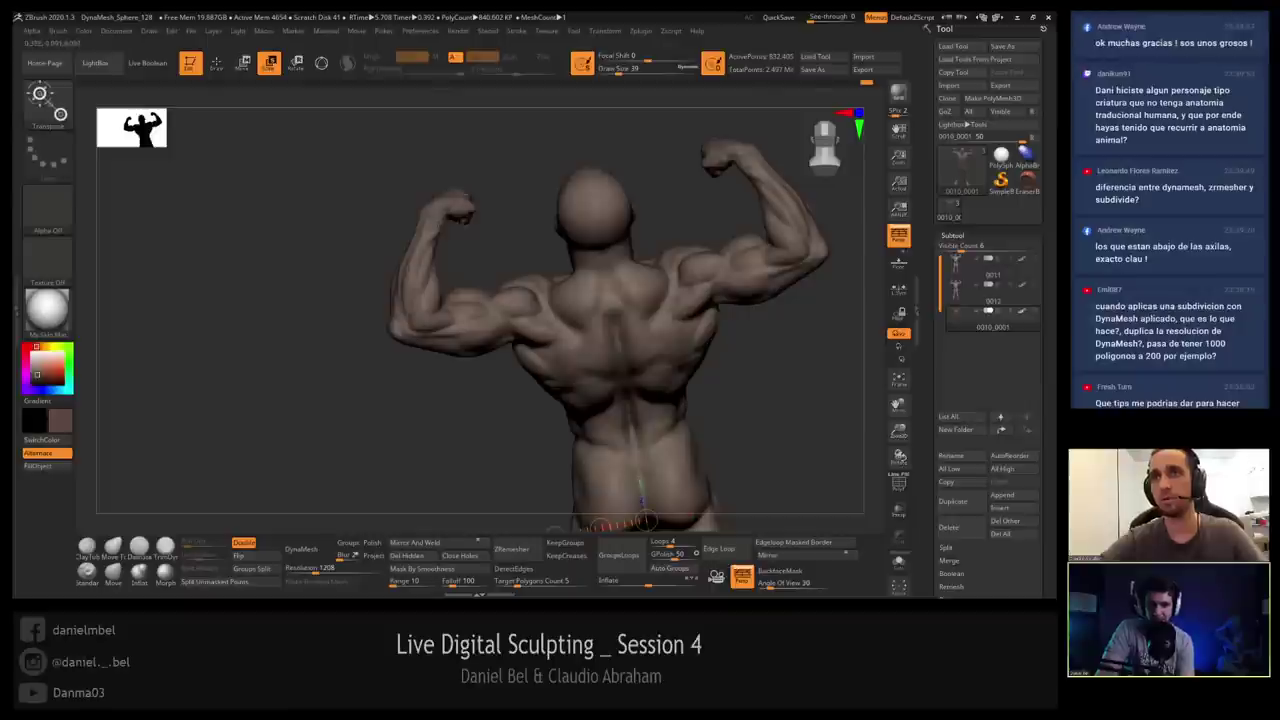
mouse_move(503, 322)
right_down()
mouse_move(482, 332)
mouse_move(484, 372)
right_up()
drag(558, 305, 320, 344)
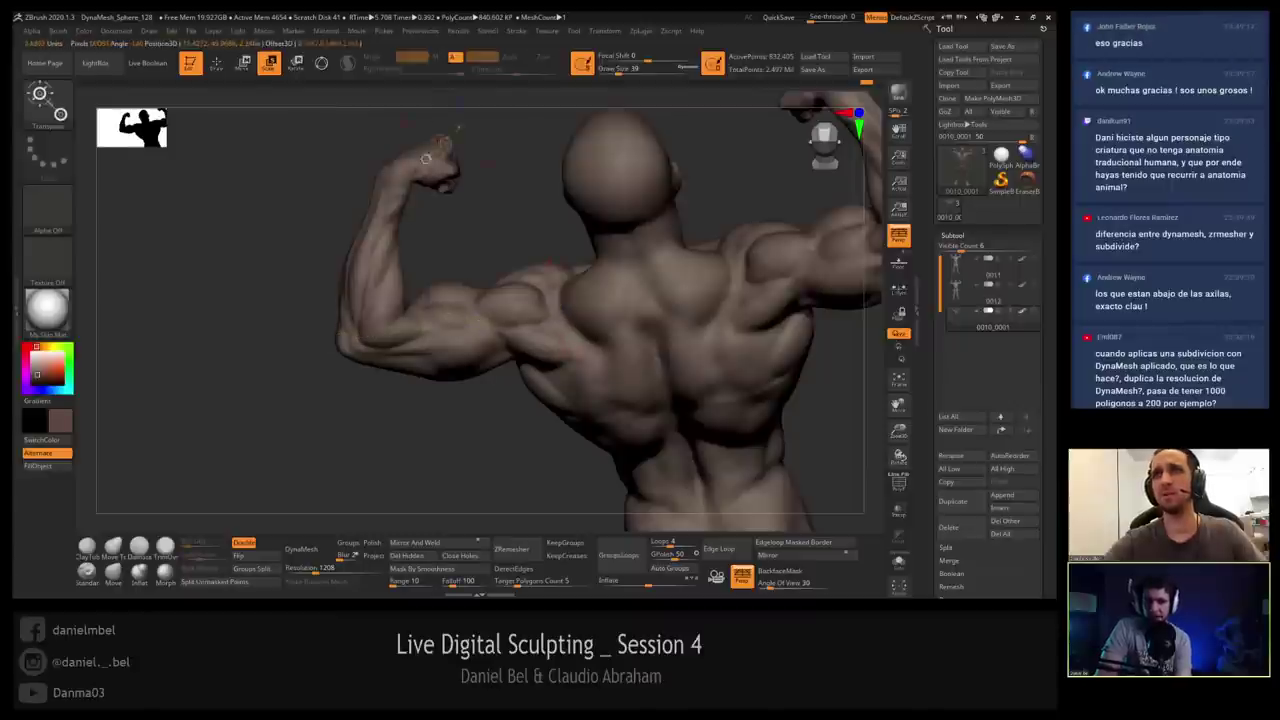
drag(444, 142, 332, 363)
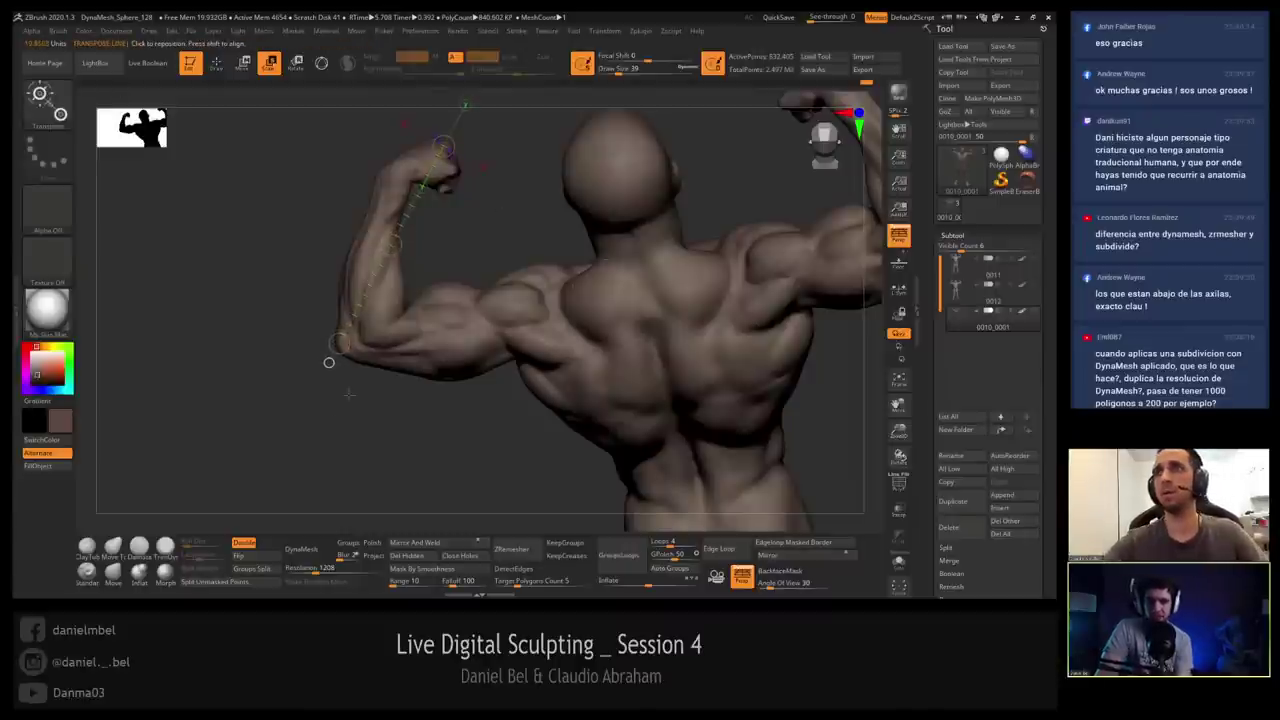
mouse_move(348, 394)
mouse_down()
mouse_move(480, 340)
mouse_move(609, 260)
mouse_move(556, 262)
mouse_move(608, 253)
mouse_move(293, 205)
mouse_move(348, 189)
mouse_up()
key(q)
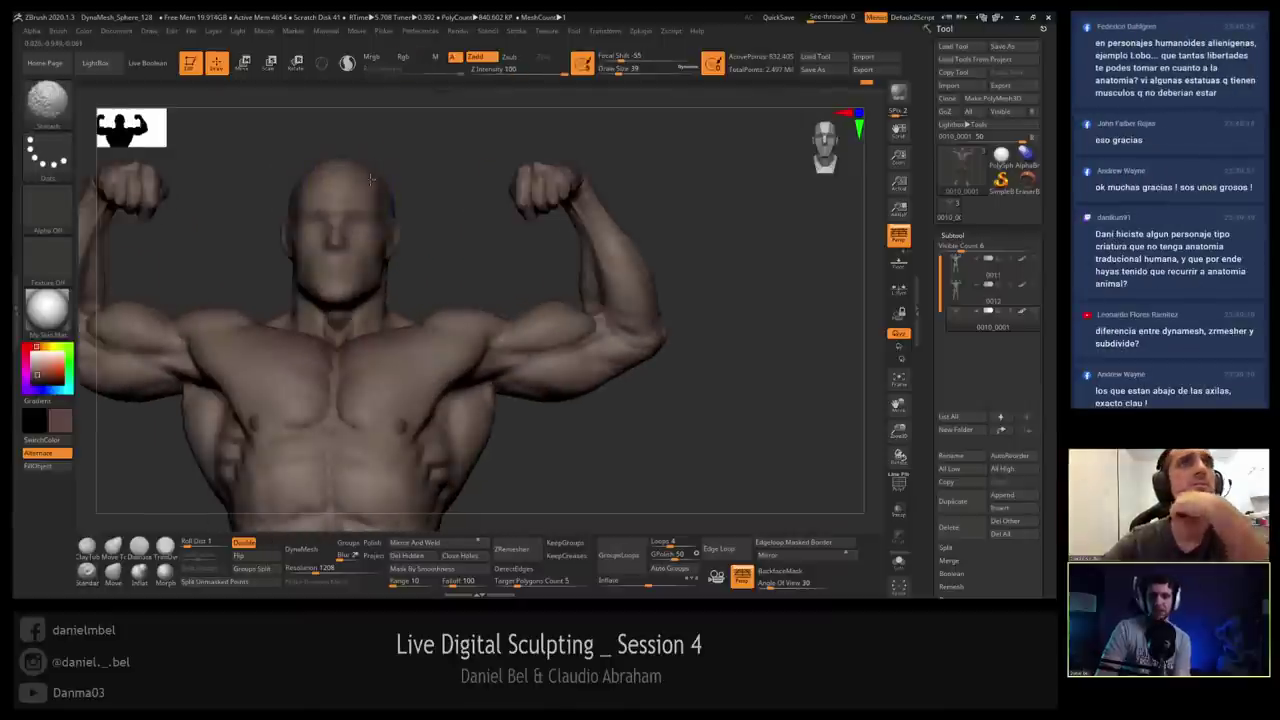
Isolate the figure in Solo mode and duplicate its subtool.
alt+drag(422, 171, 422, 148)
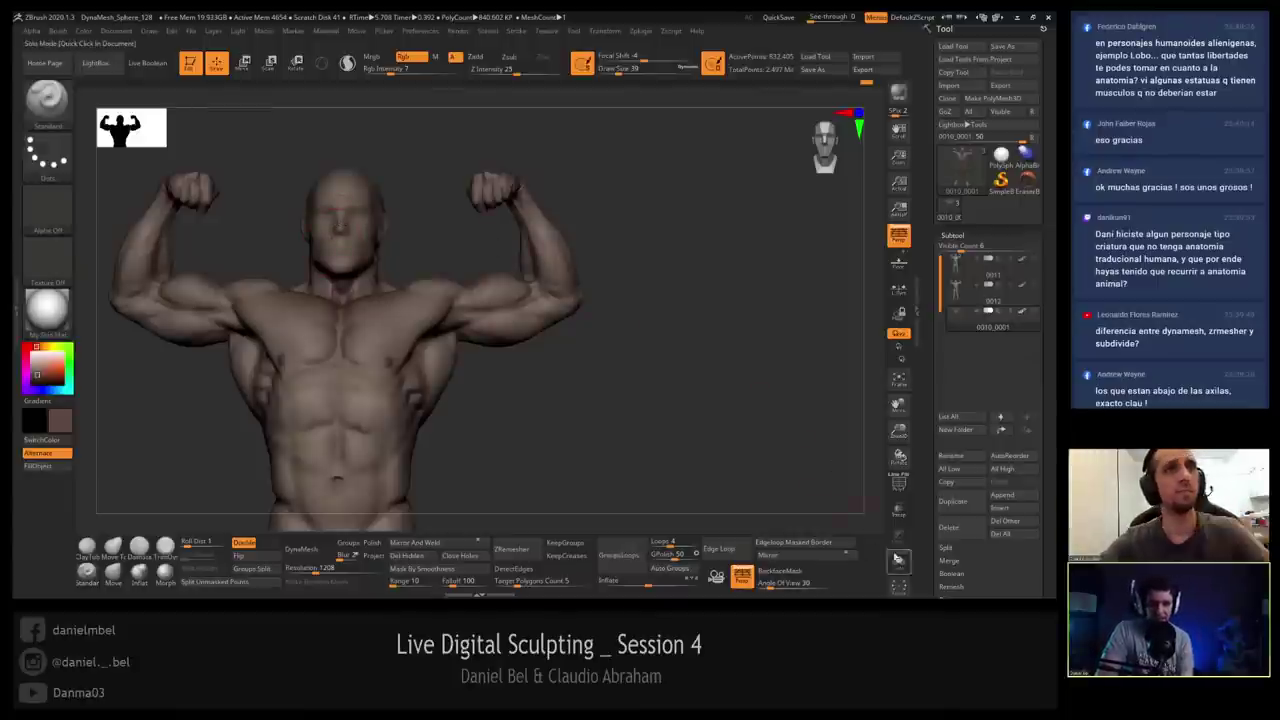
click(899, 562)
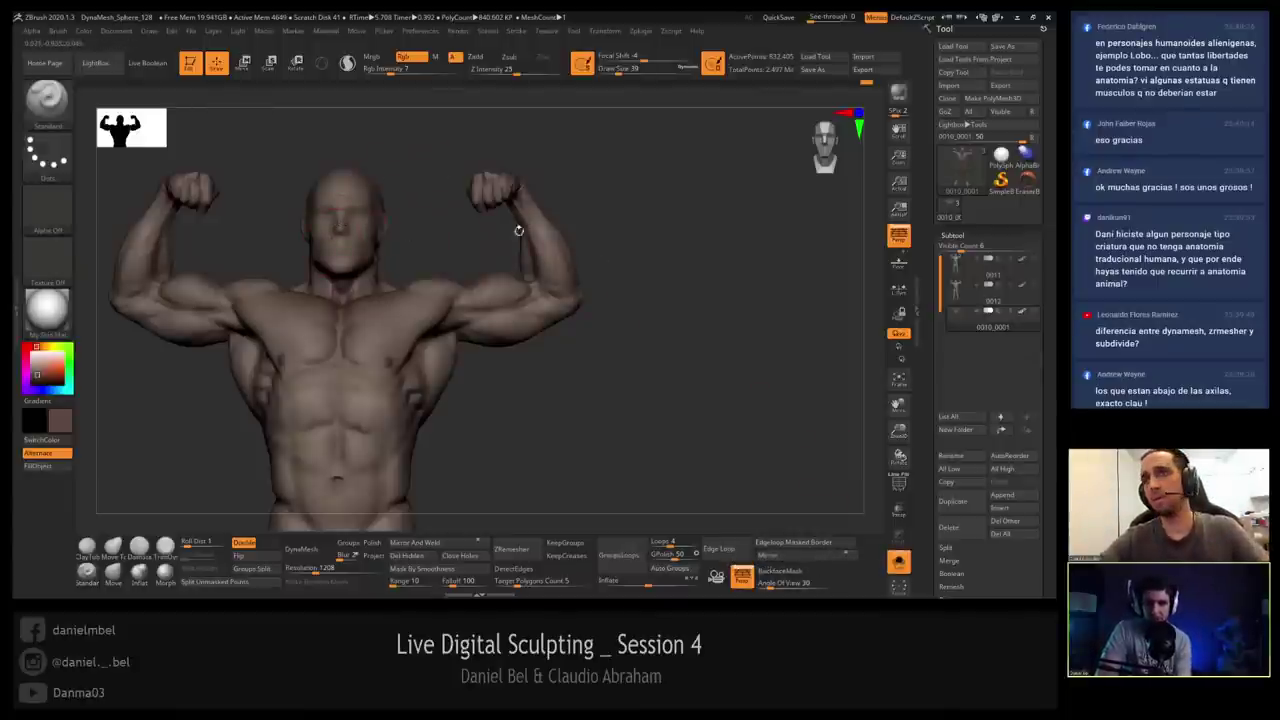
click(953, 501)
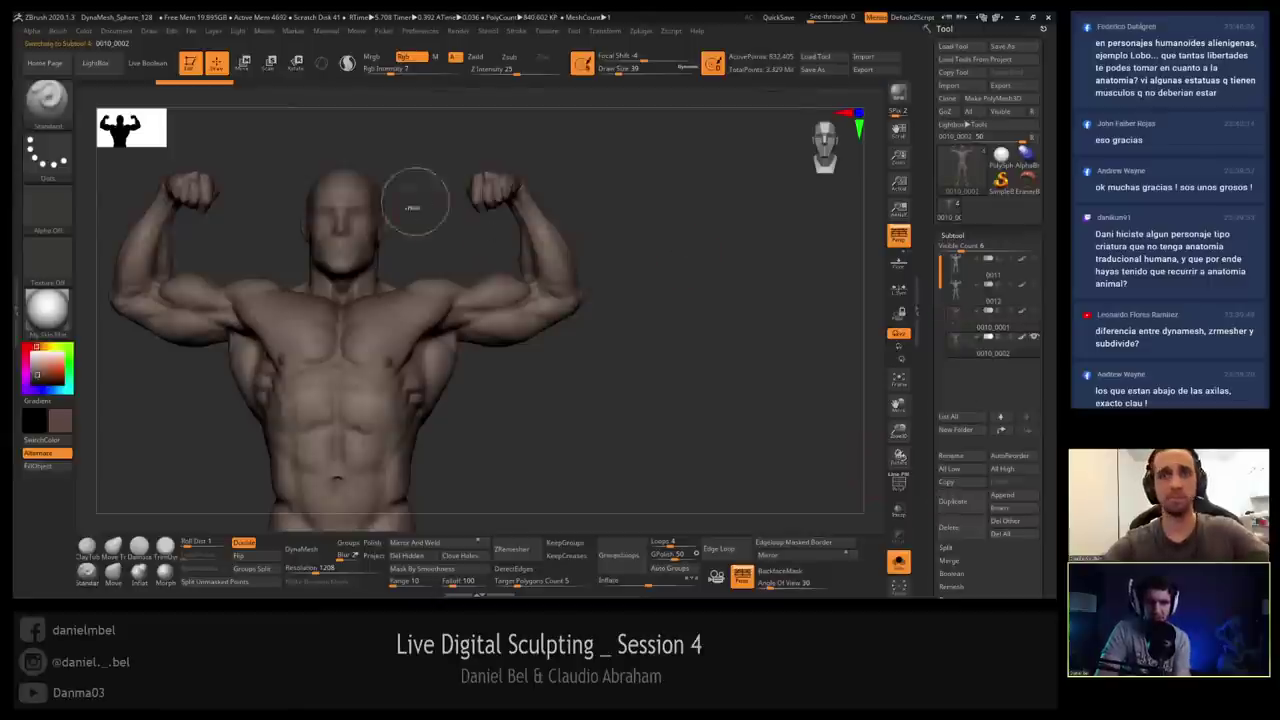
Use the SelectRect brush to isolate the duplicate figure's head and upper chest.
ctrl+shift+drag(282, 133, 437, 274)
key(ctrl+z)
ctrl+shift+click(43, 90)
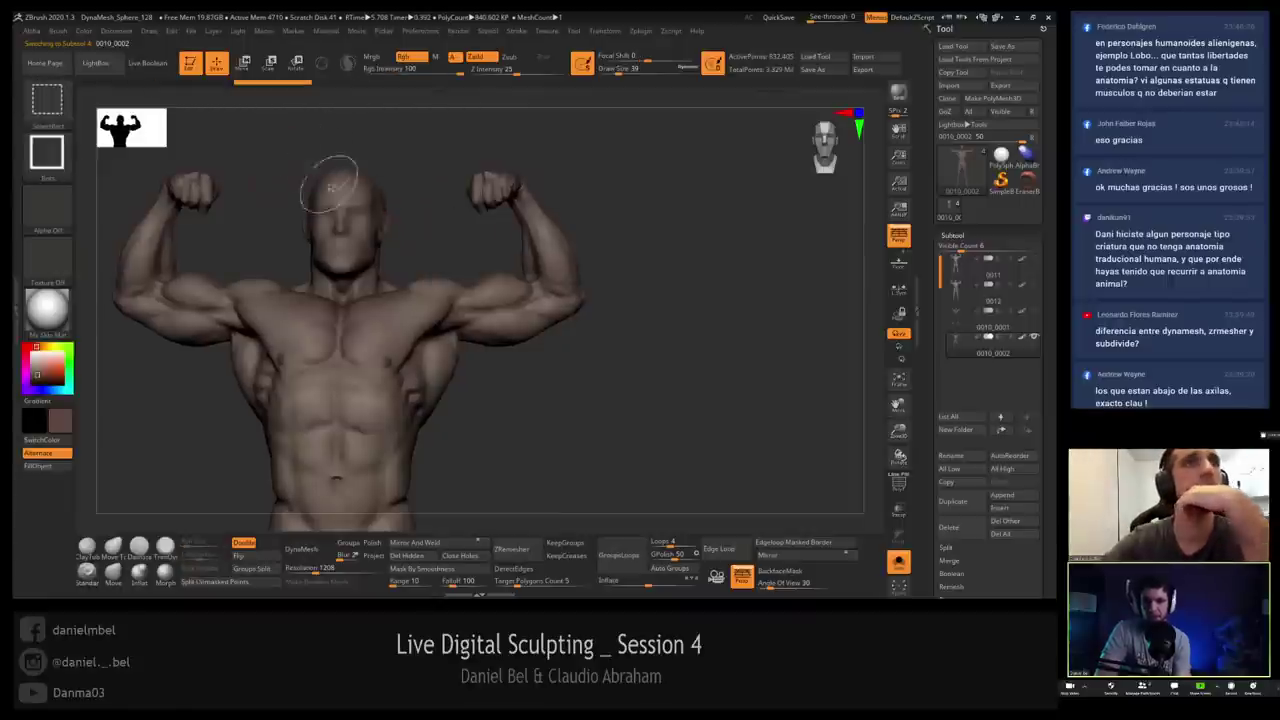
ctrl+shift+drag(266, 134, 426, 330)
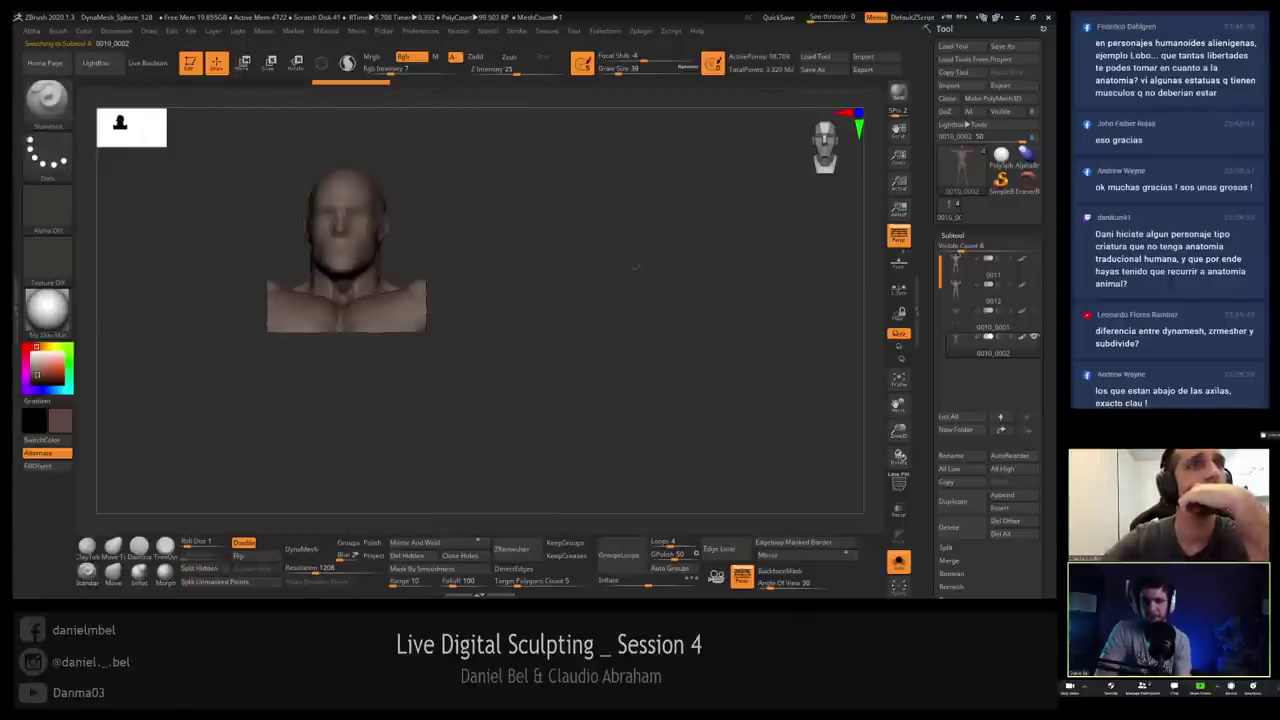
drag(636, 264, 609, 251)
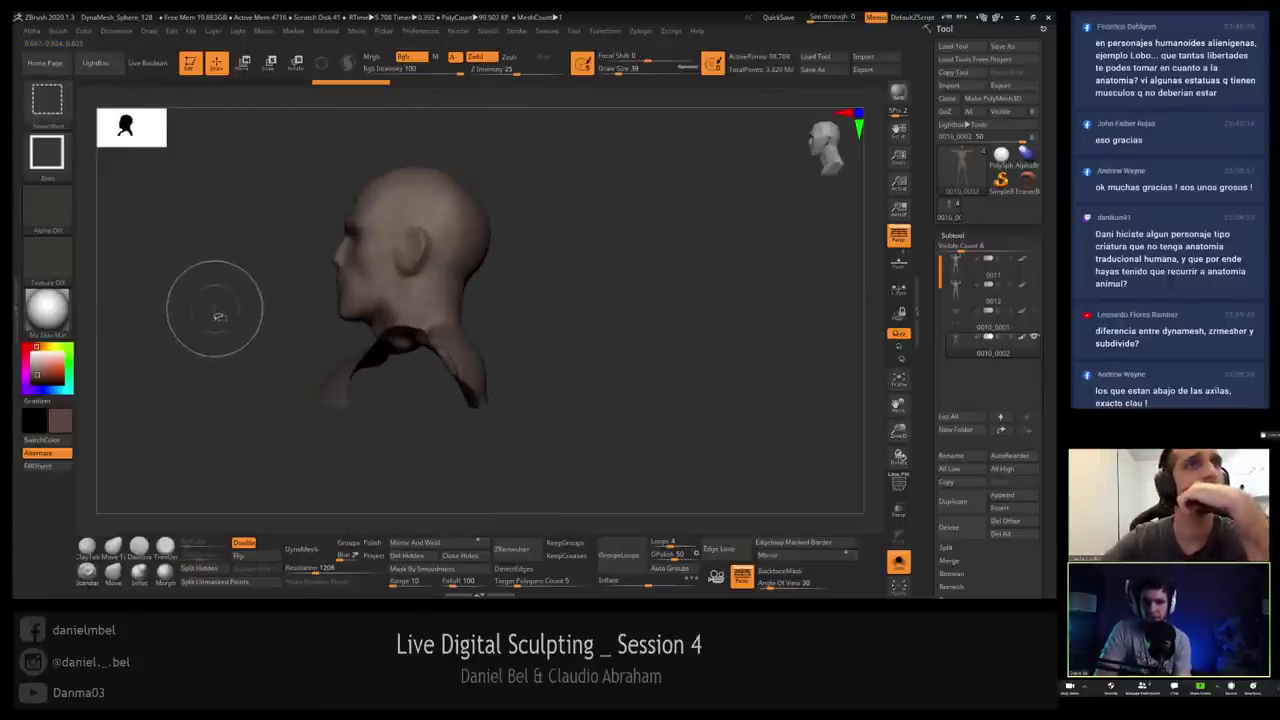
Hide the neck and shoulder part so only the head remains, delete the hidden geometry and show the full-body subtool.
ctrl+shift+drag(222, 322, 520, 459)
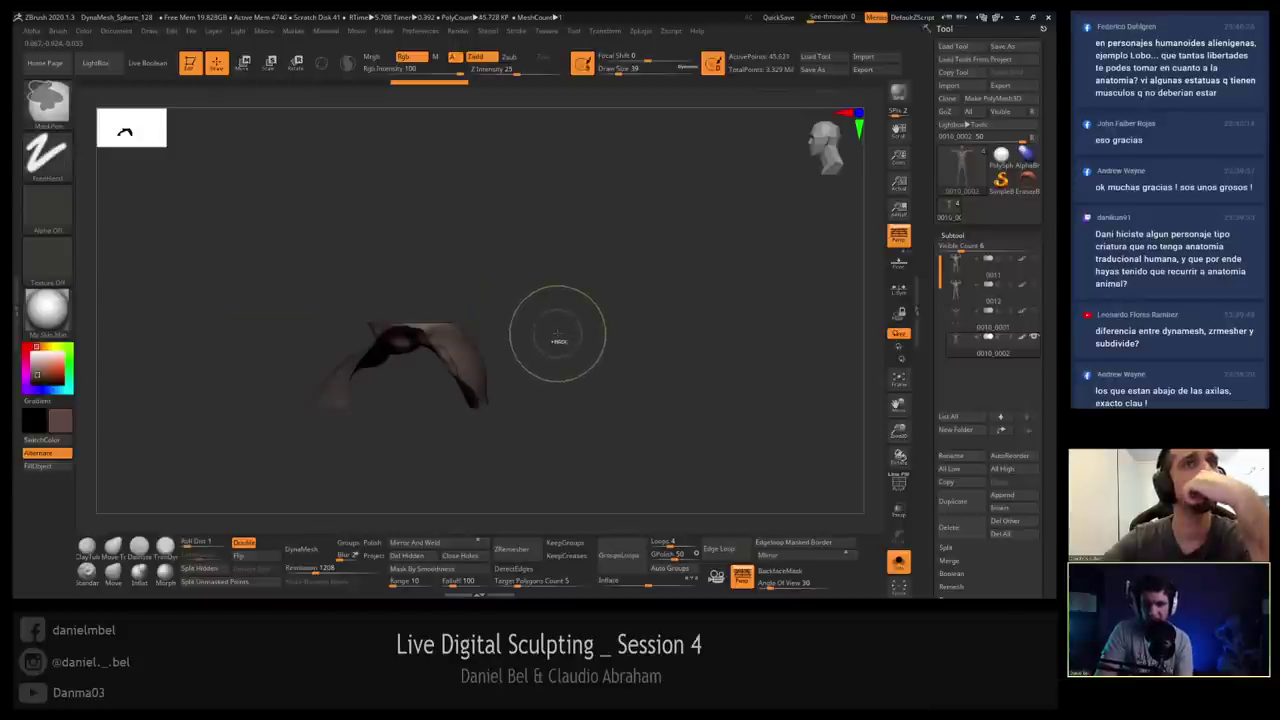
key(ctrl+z)
mouse_move(217, 477)
ctrl+alt+shift+mouse_down()
mouse_move(517, 389)
mouse_move(571, 326)
mouse_move(674, 280)
mouse_move(711, 291)
ctrl+alt+shift+mouse_up()
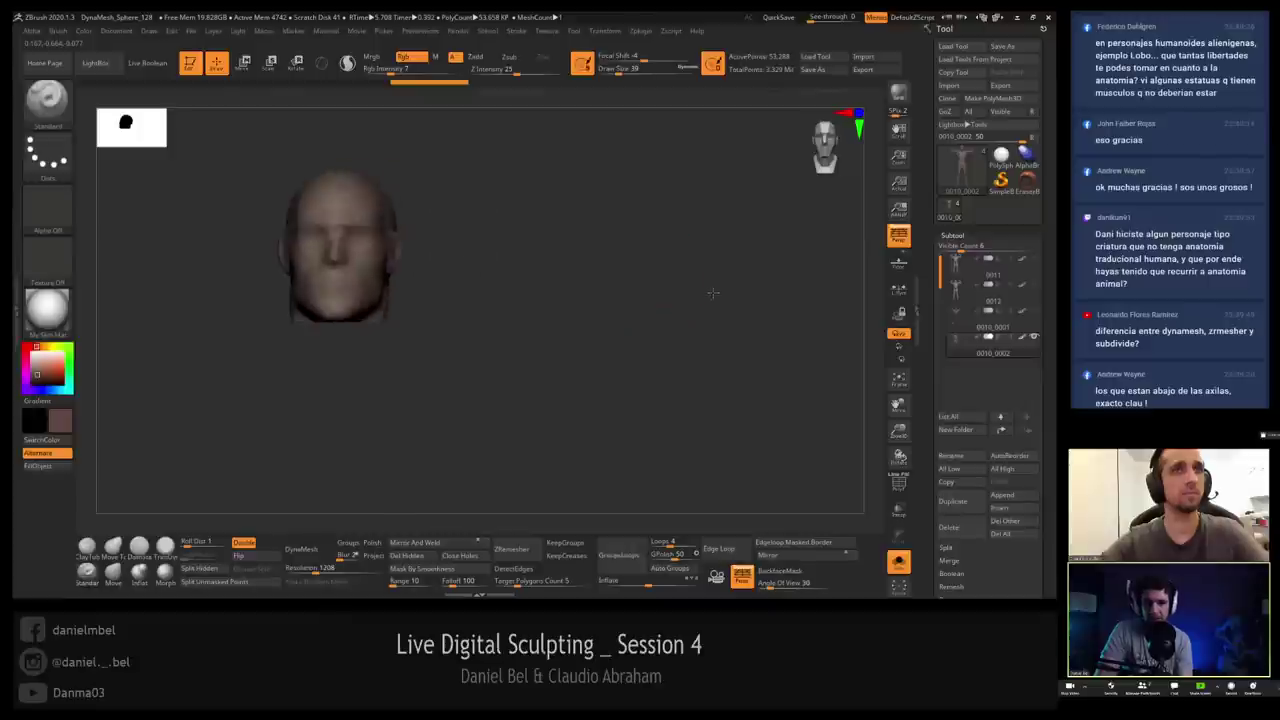
alt+drag(600, 315, 780, 426)
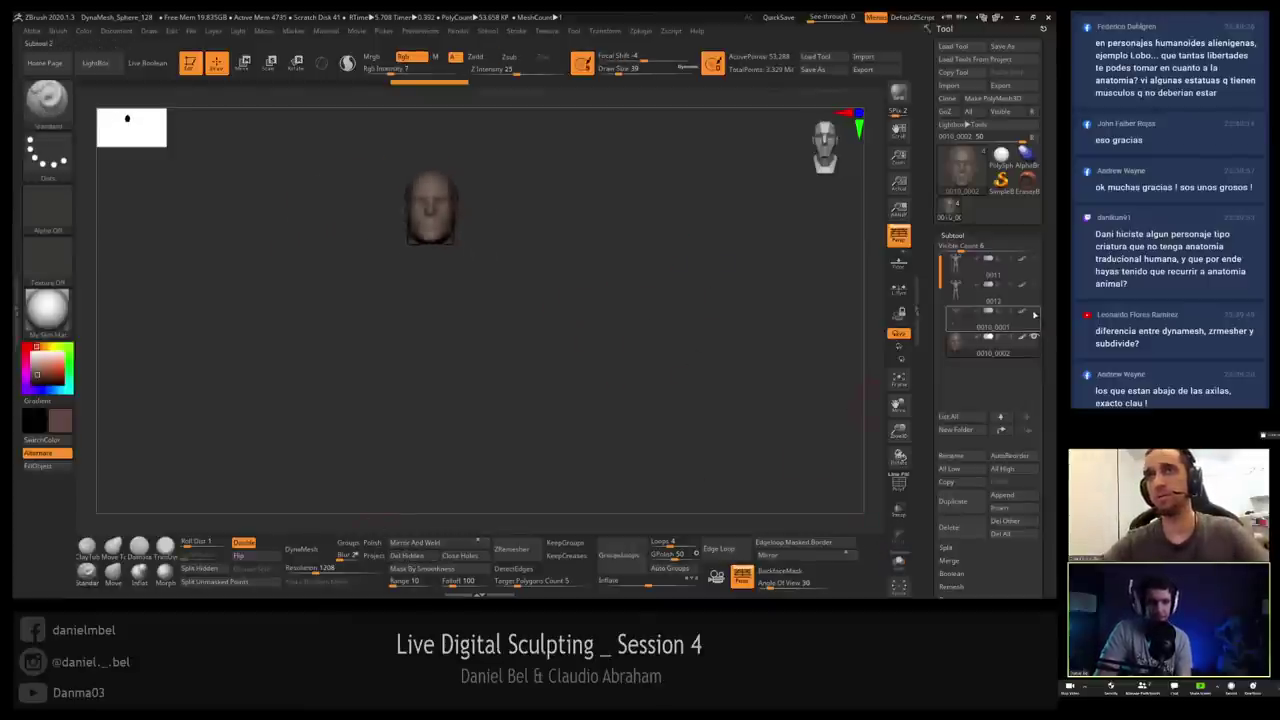
ctrl+shift+click(618, 328)
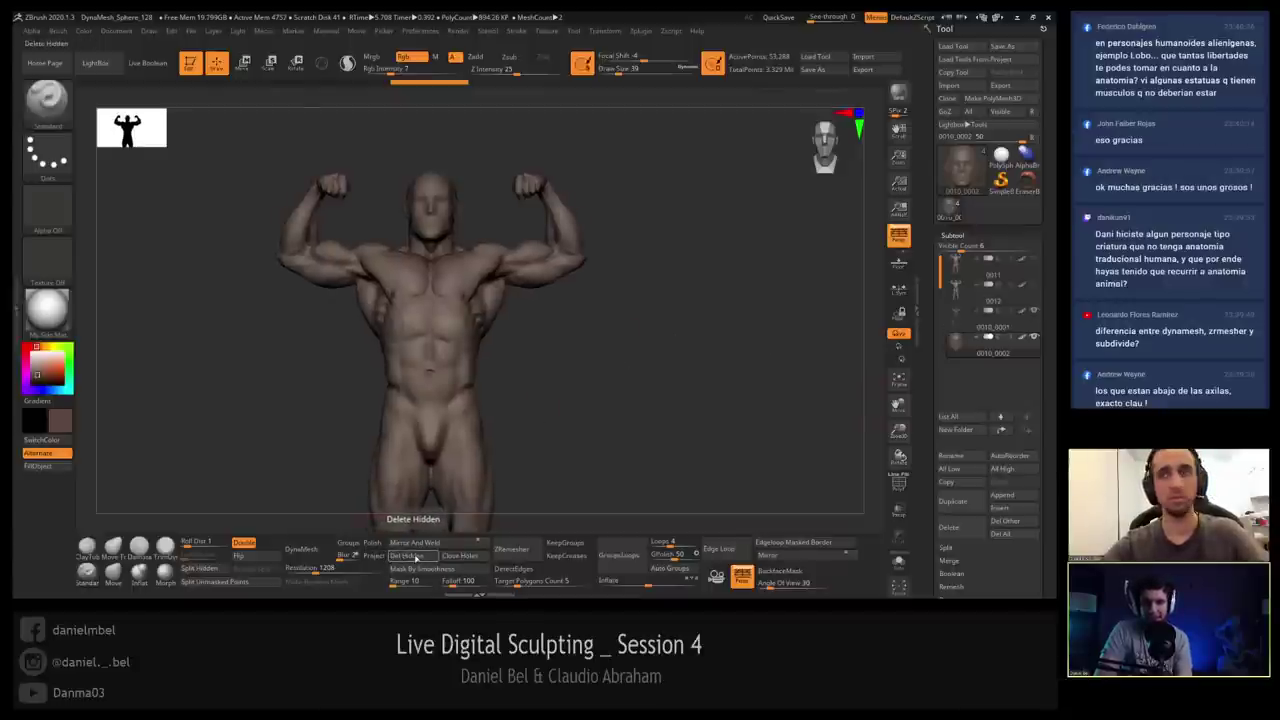
Switch to Move mode and enable the Gizmo 3D manipulator for the head subtool.
key(w)
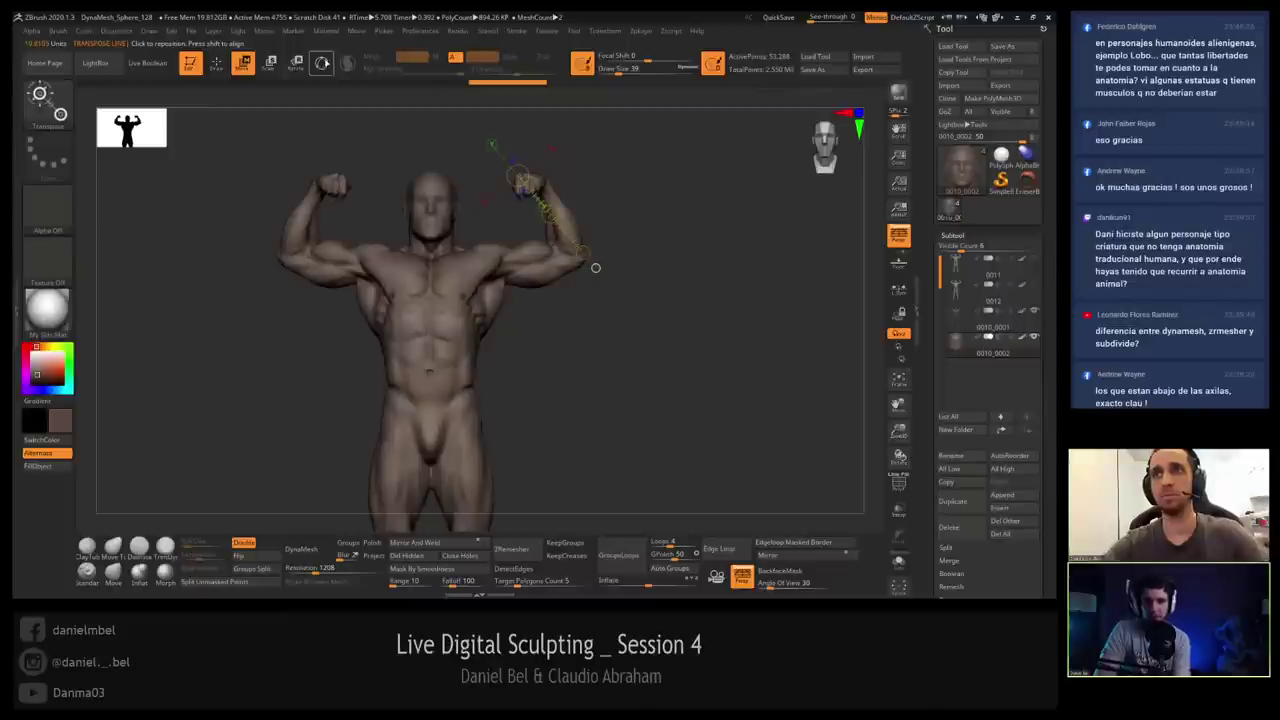
click(321, 63)
alt+drag(643, 174, 590, 252)
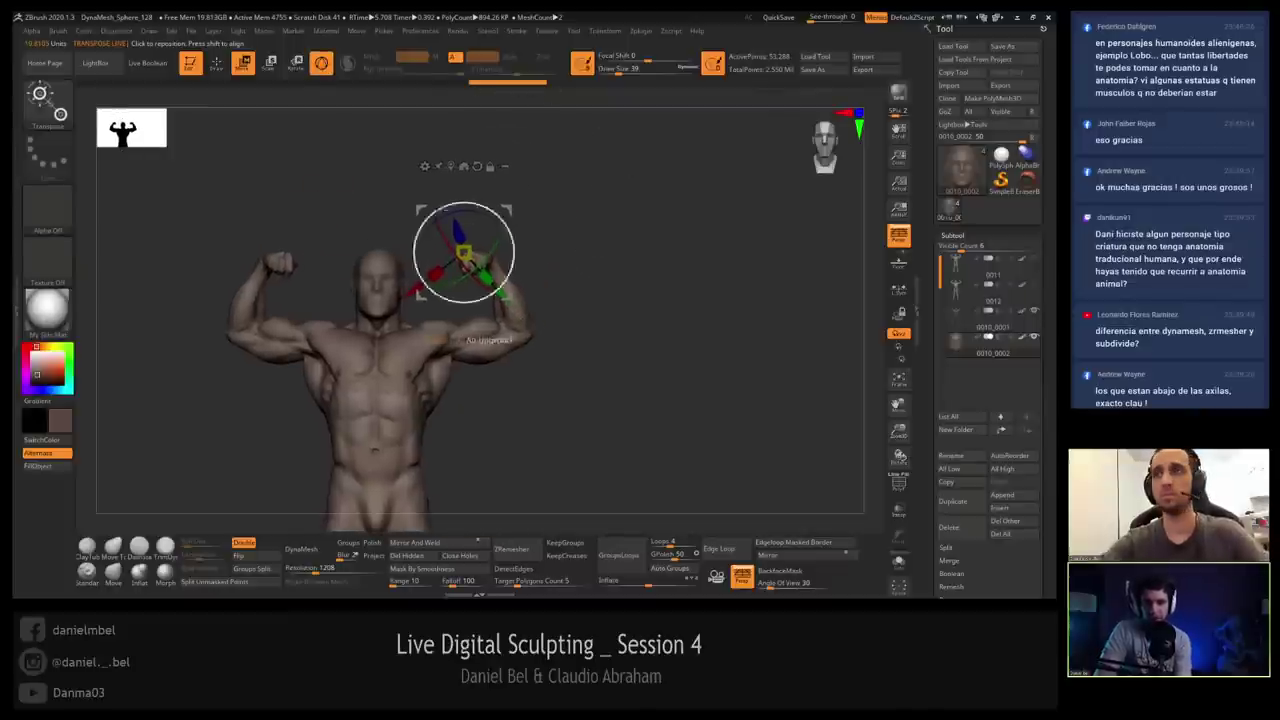
click(321, 63)
click(321, 63)
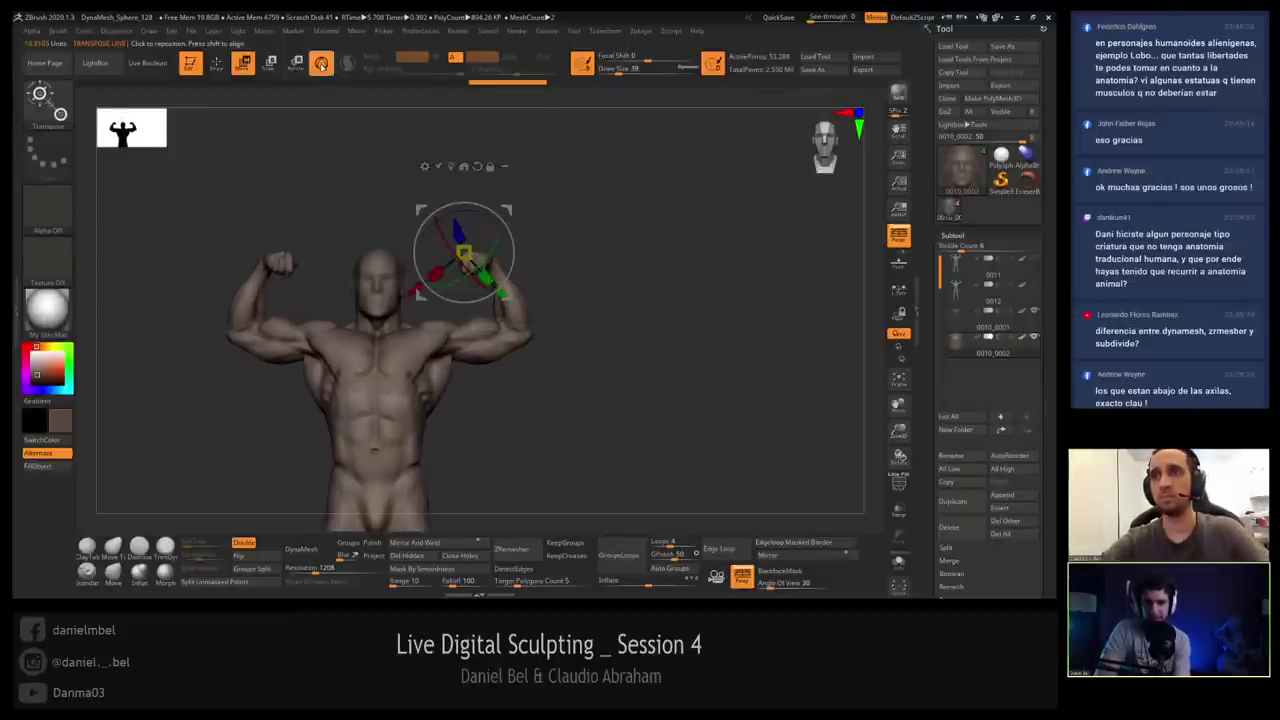
alt+drag(594, 222, 625, 242)
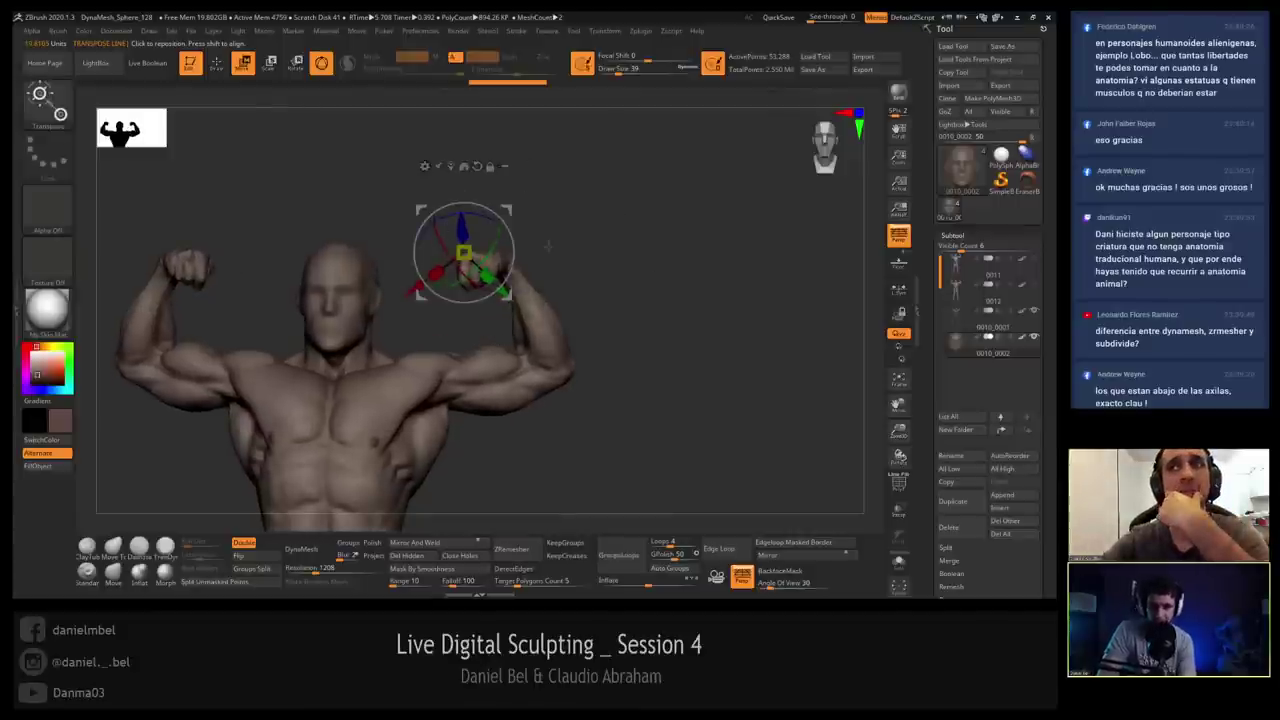
Isolate the head in Solo mode, reset the gizmo's orientation and centre the gizmo on the head.
click(898, 562)
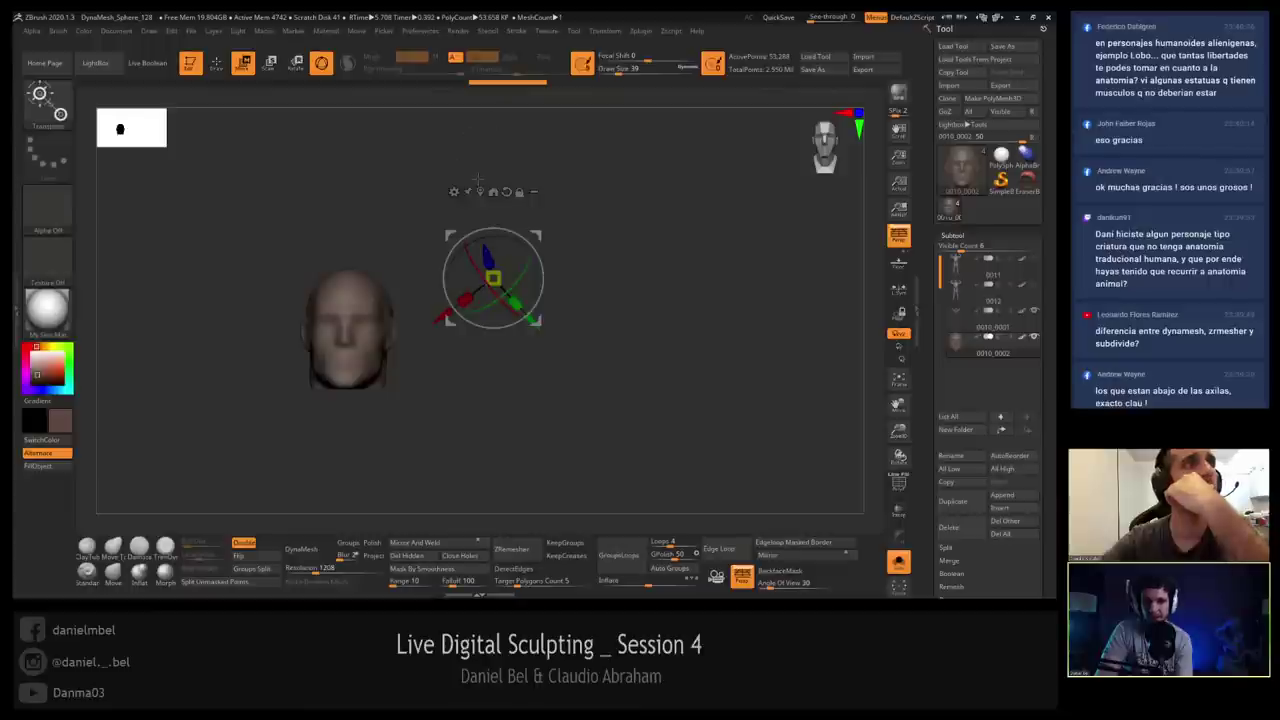
click(480, 191)
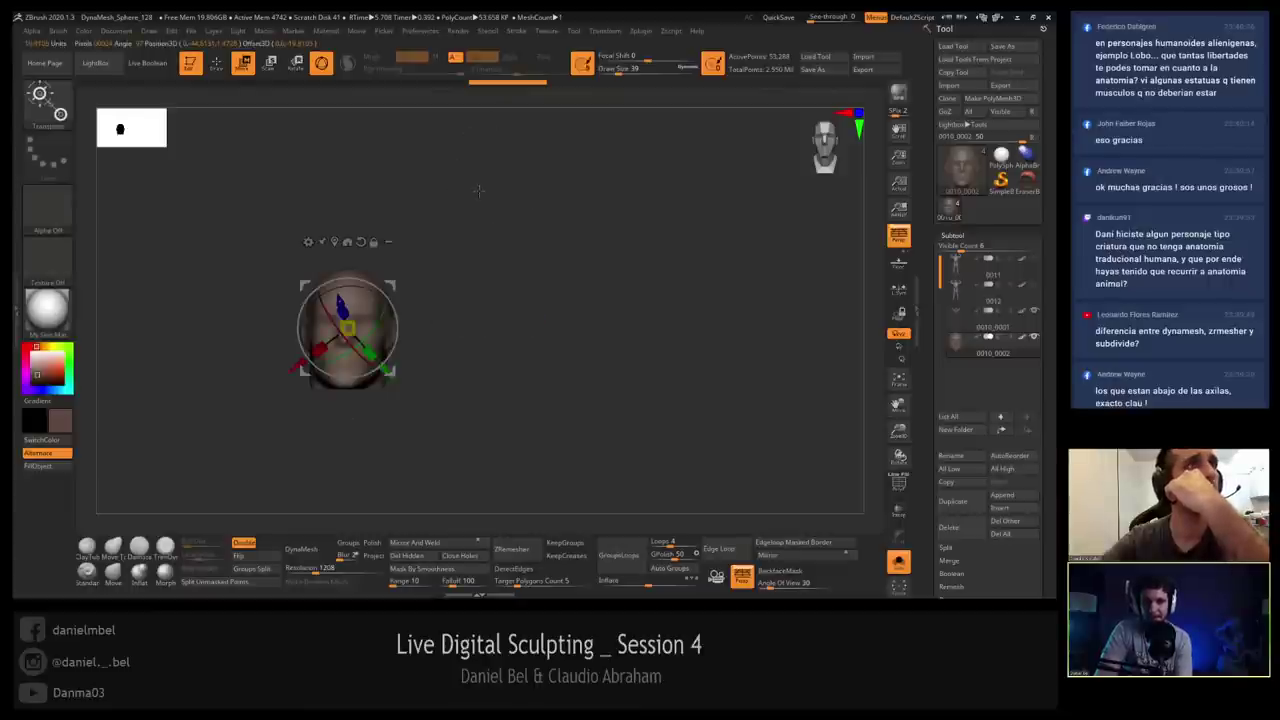
key(ctrl+z)
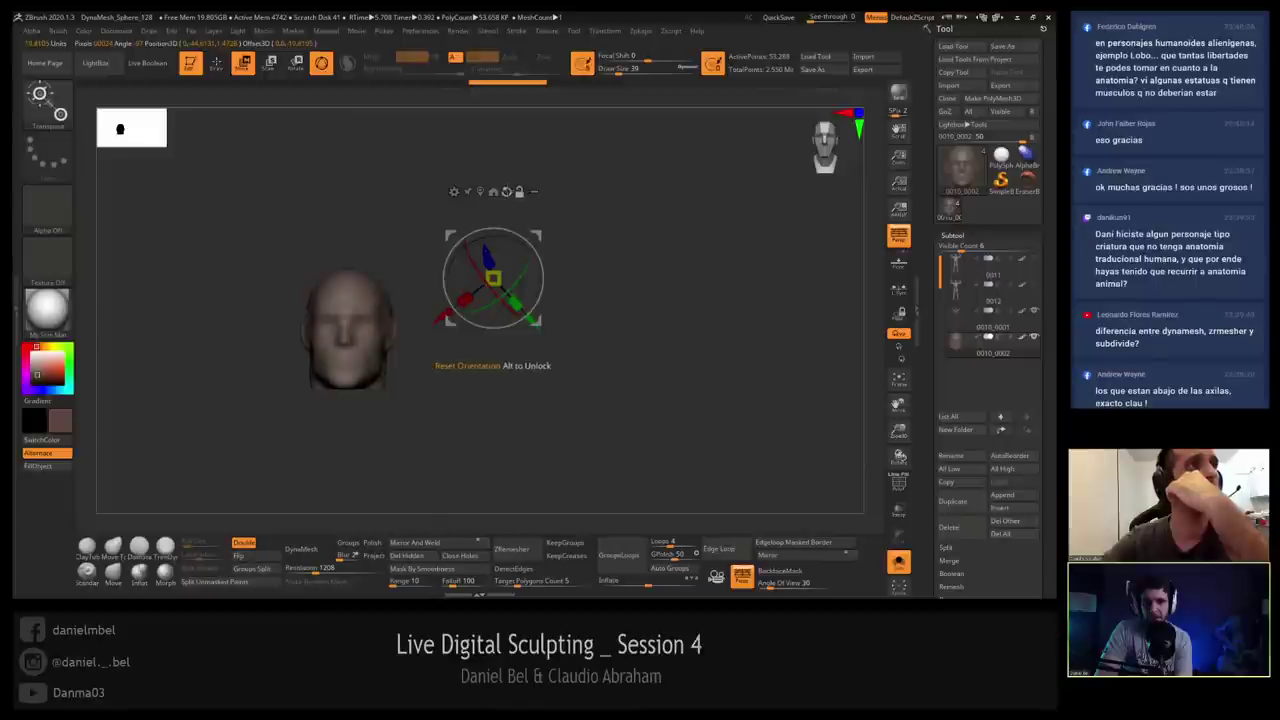
click(506, 191)
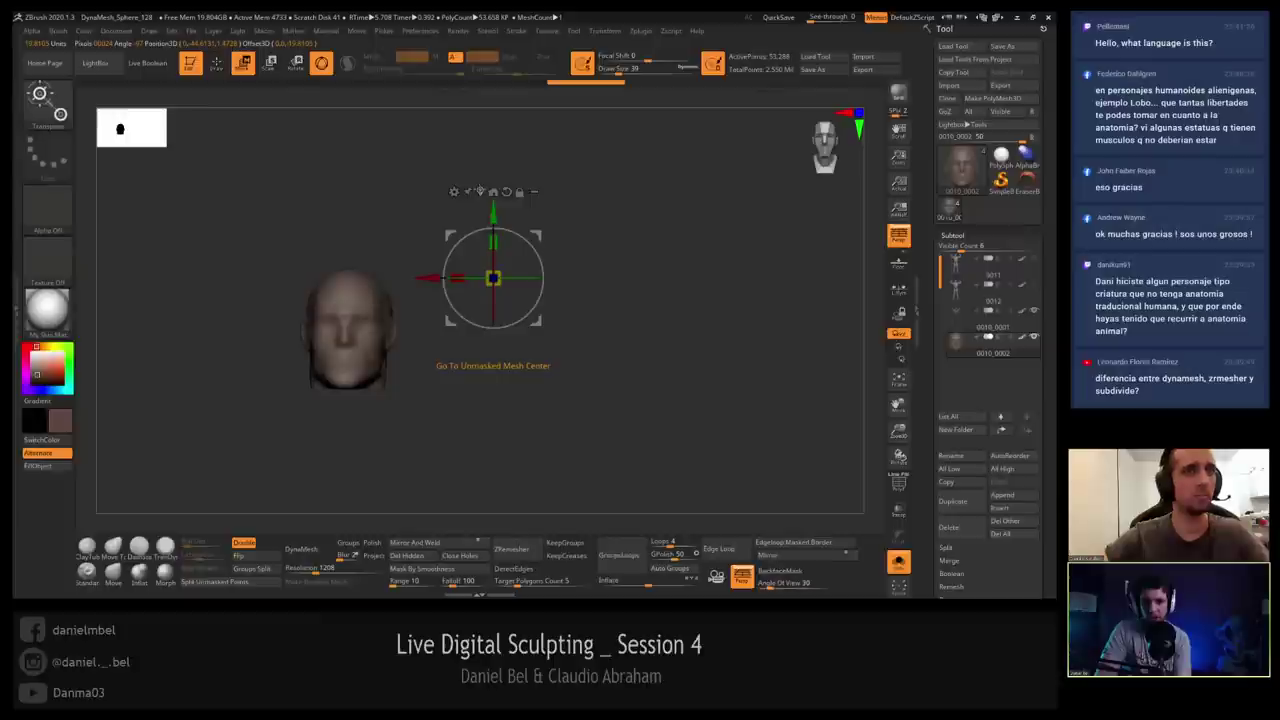
click(493, 191)
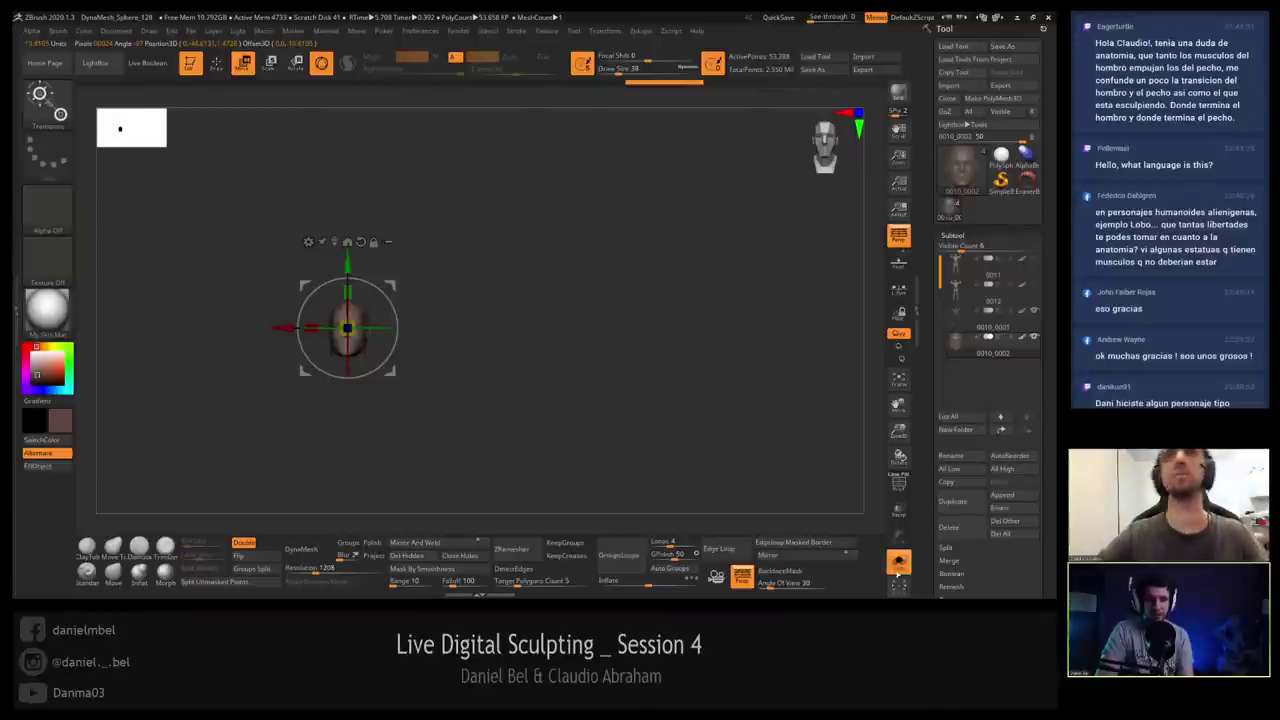
Leave Solo mode, move the separate head horizontally beside the figure's raised fist and turn off perspective distortion.
click(899, 563)
alt+drag(385, 416, 329, 283)
drag(229, 193, 380, 194)
alt+drag(480, 300, 510, 316)
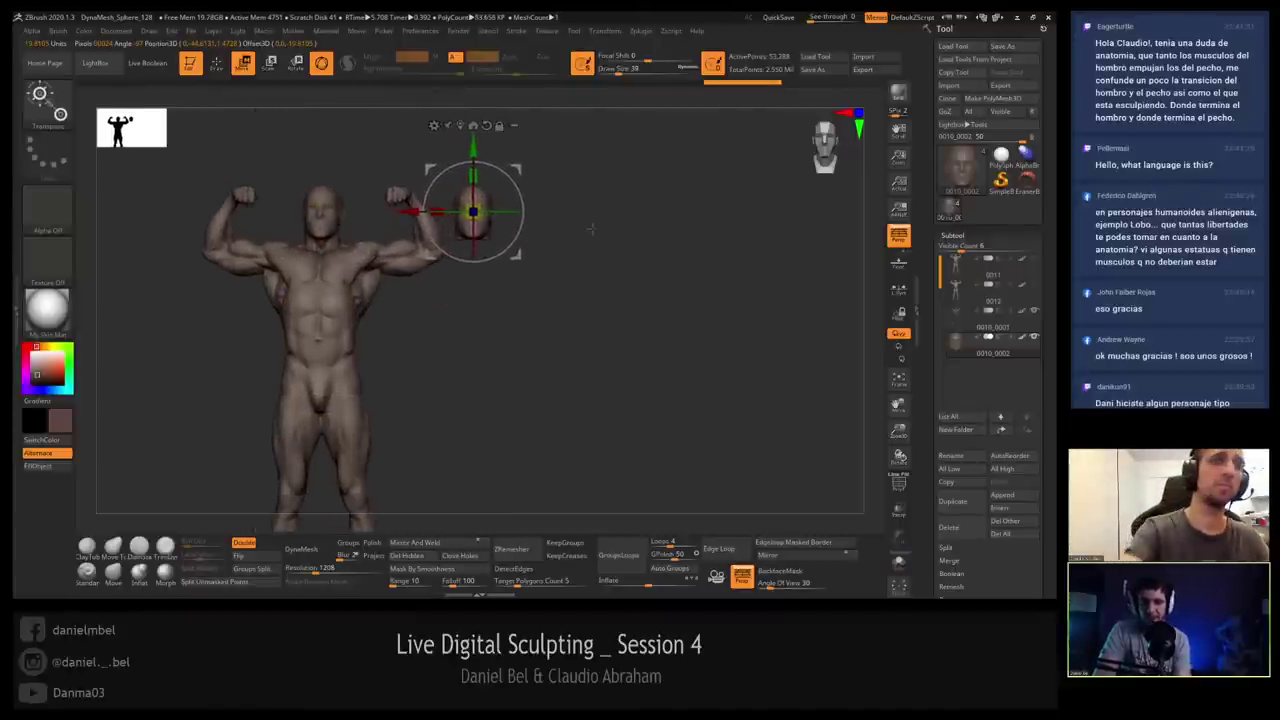
alt+drag(592, 229, 613, 211)
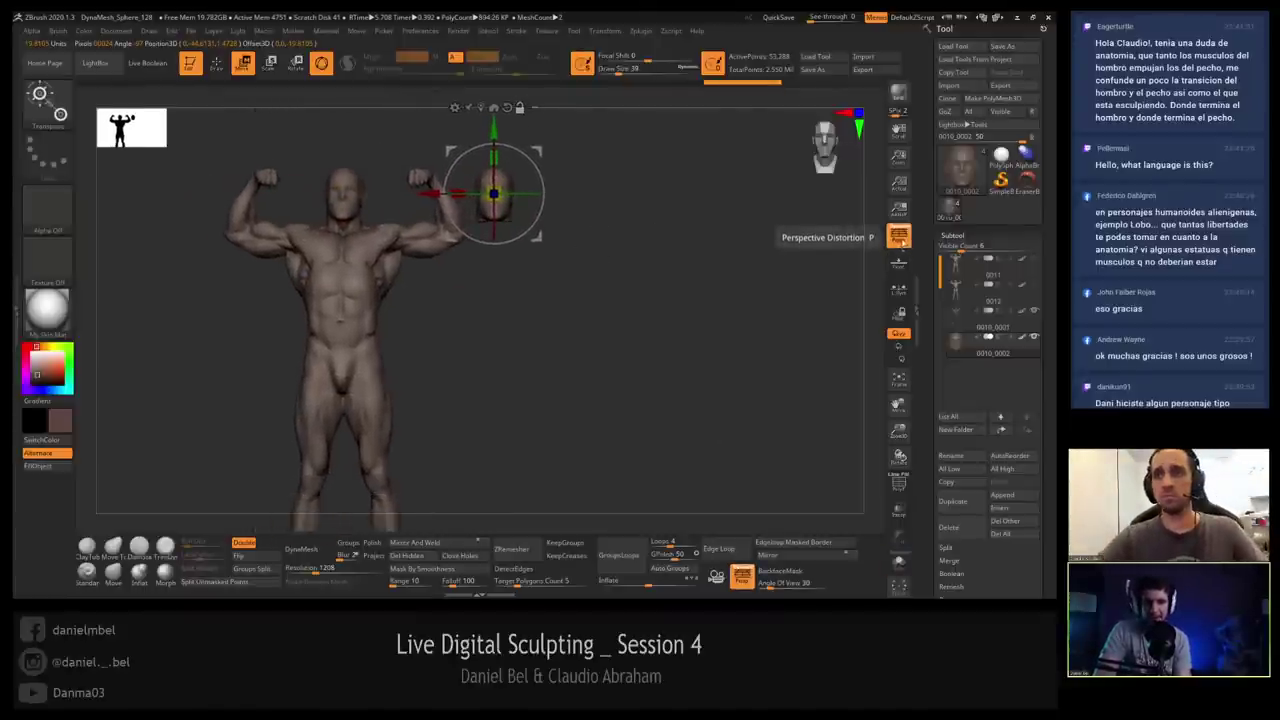
click(901, 244)
alt+drag(657, 241, 677, 229)
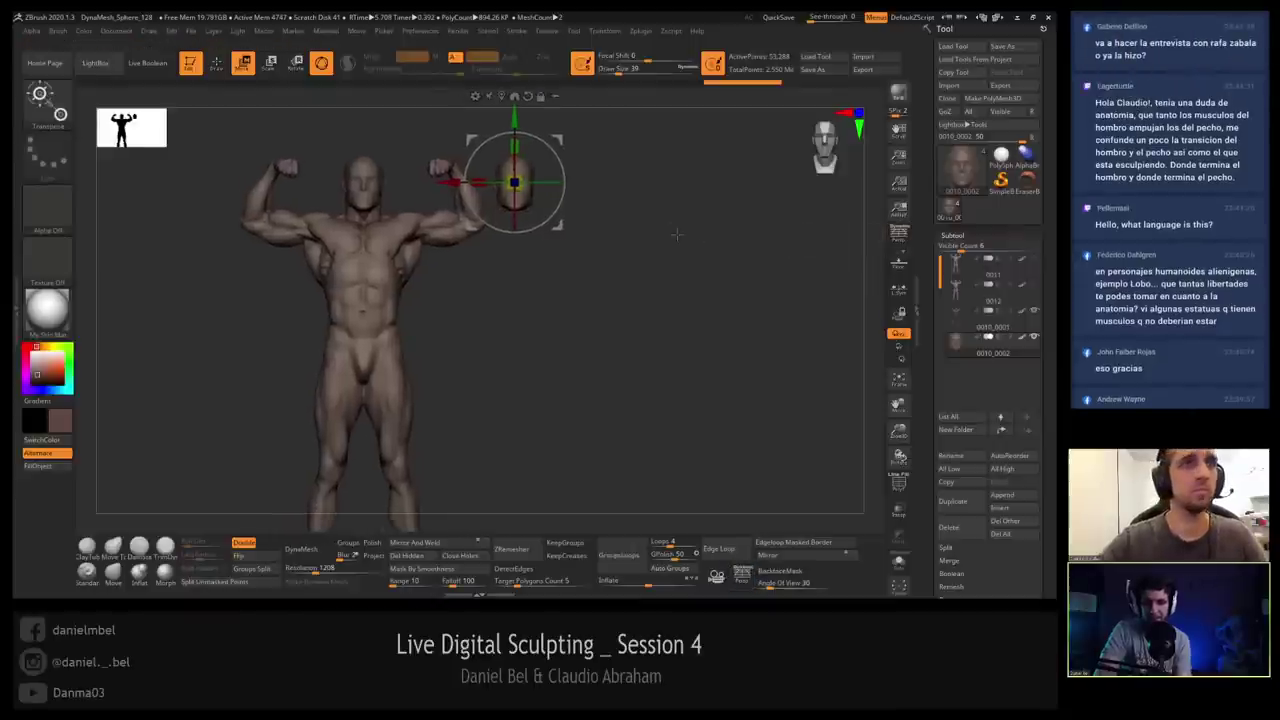
Try to stack copies of the head downward beside the figure as far as its feet.
mouse_move(574, 124)
alt+mouse_down()
mouse_move(570, 141)
mouse_move(509, 133)
mouse_move(509, 184)
alt+mouse_up()
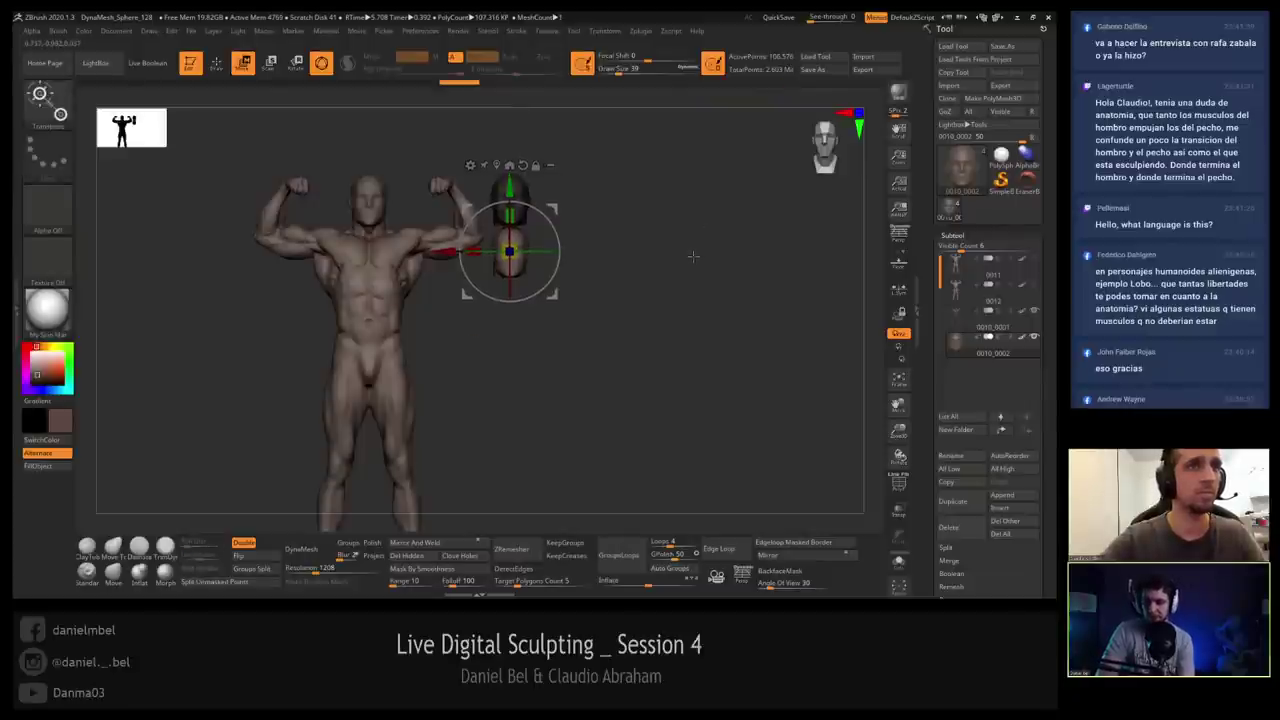
key(ctrl)
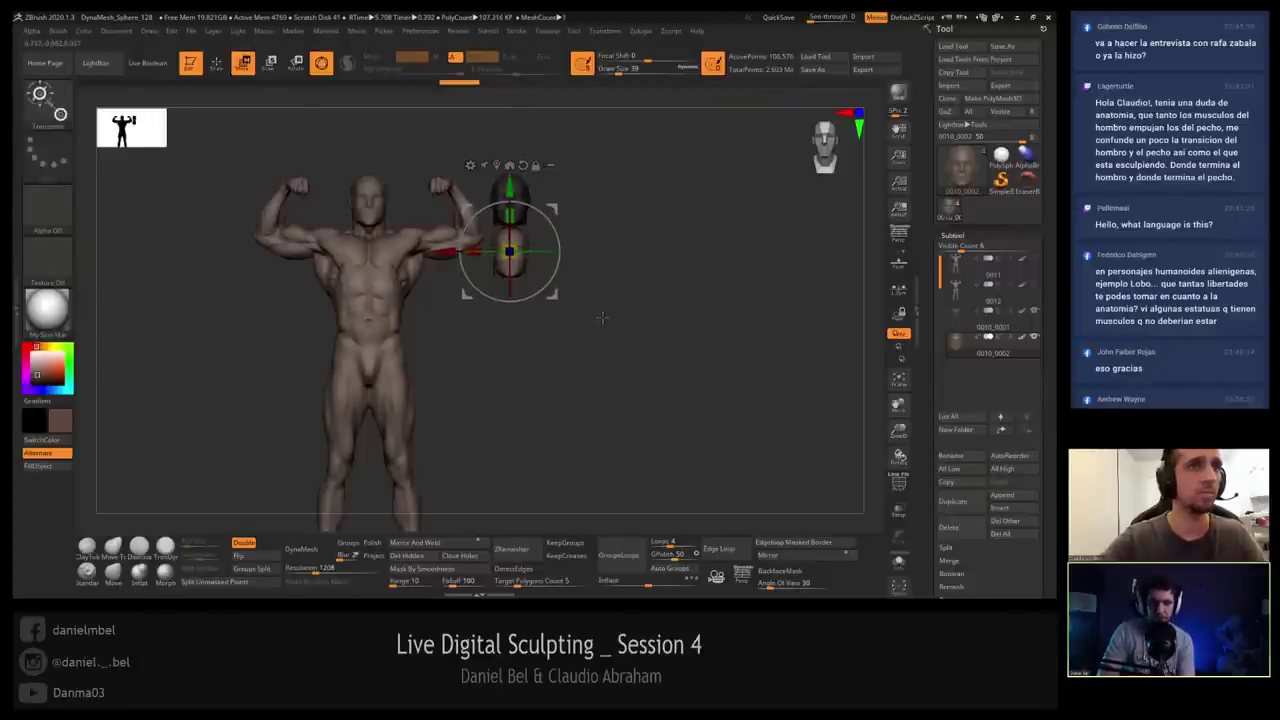
ctrl+drag(602, 318, 604, 297)
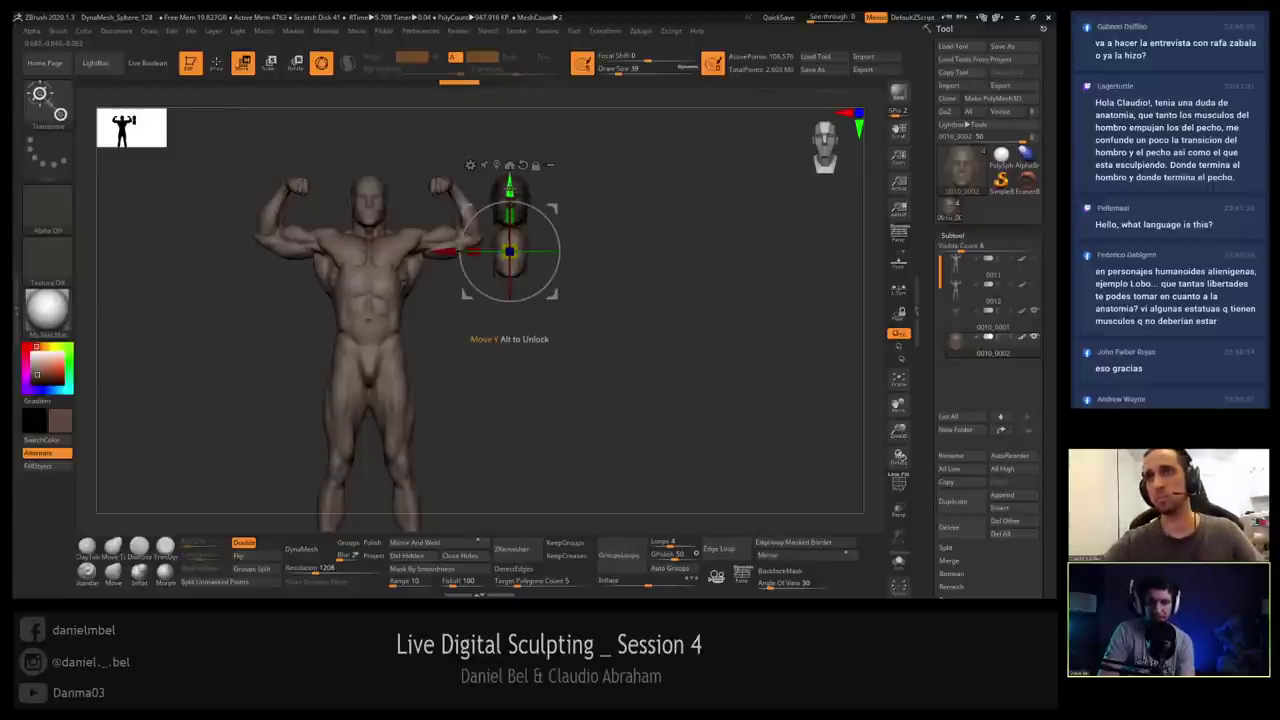
mouse_move(509, 186)
mouse_down()
mouse_move(509, 138)
mouse_move(531, 509)
mouse_up()
key(ctrl)
alt+drag(626, 403, 605, 289)
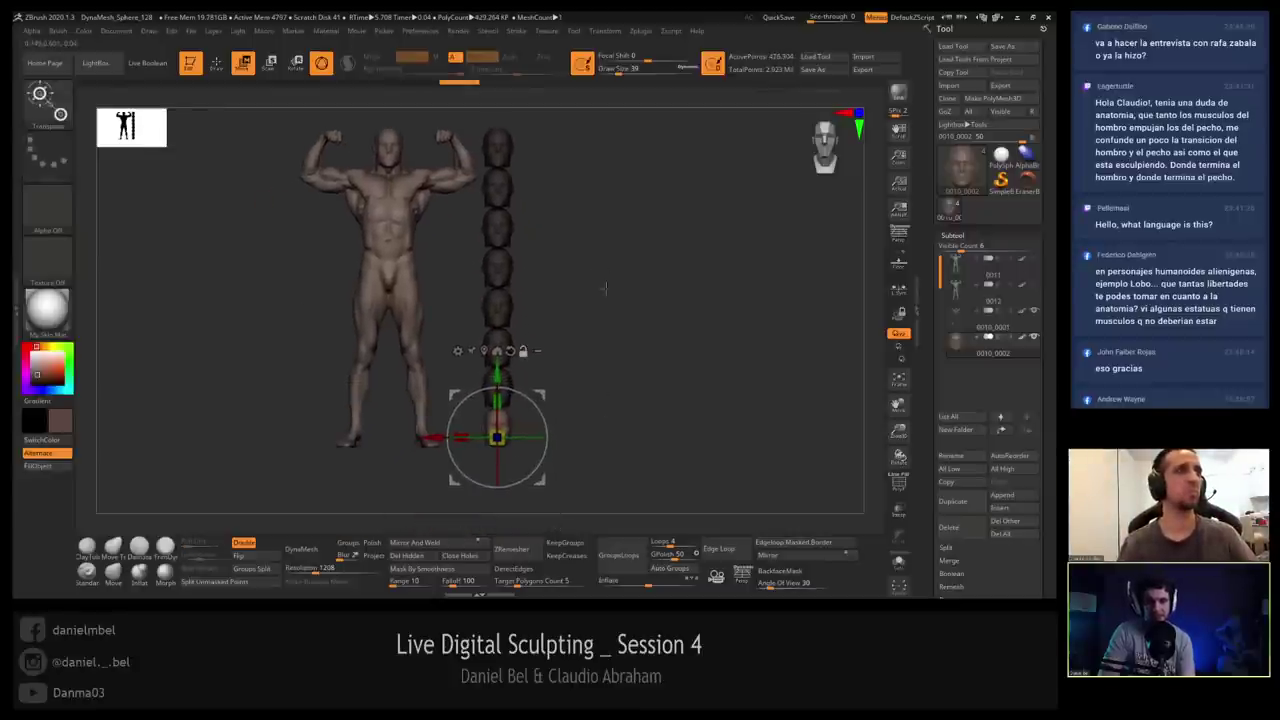
key(ctrl+z)
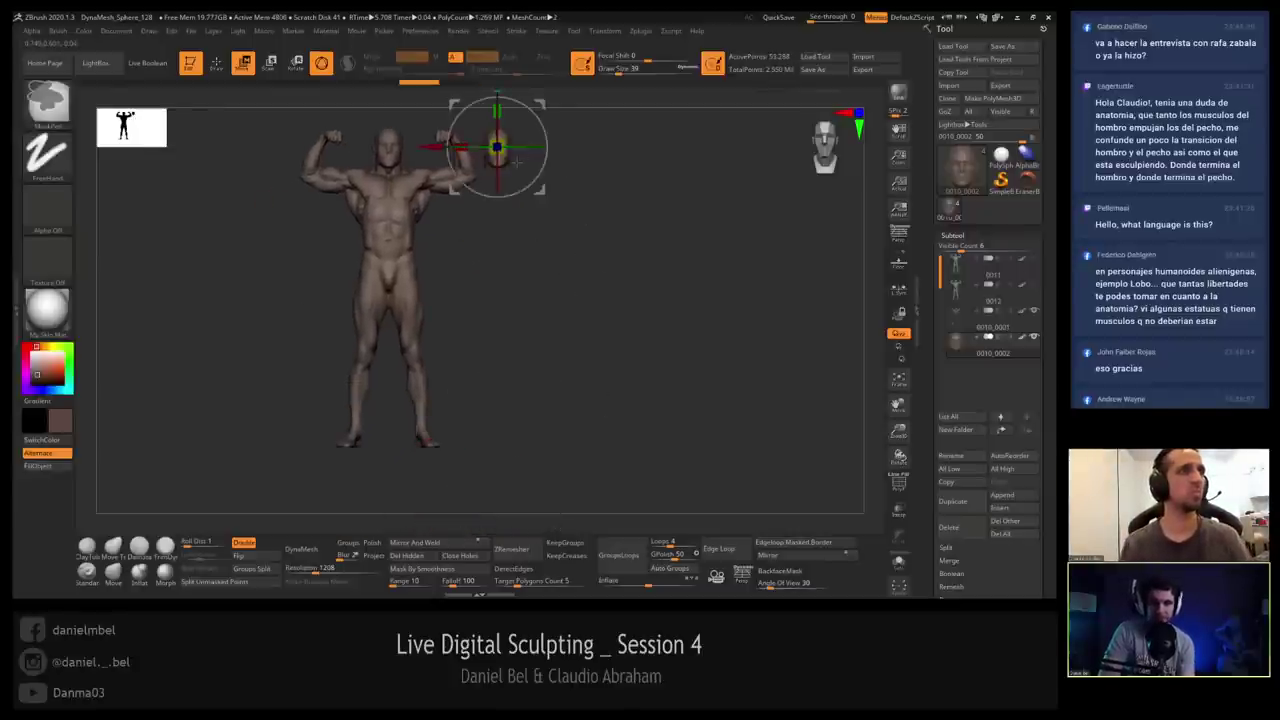
Duplicate the head straight down about 0.25 apart into a column of eight heads reaching the feet, and return to drawing.
alt+drag(572, 109, 540, 140)
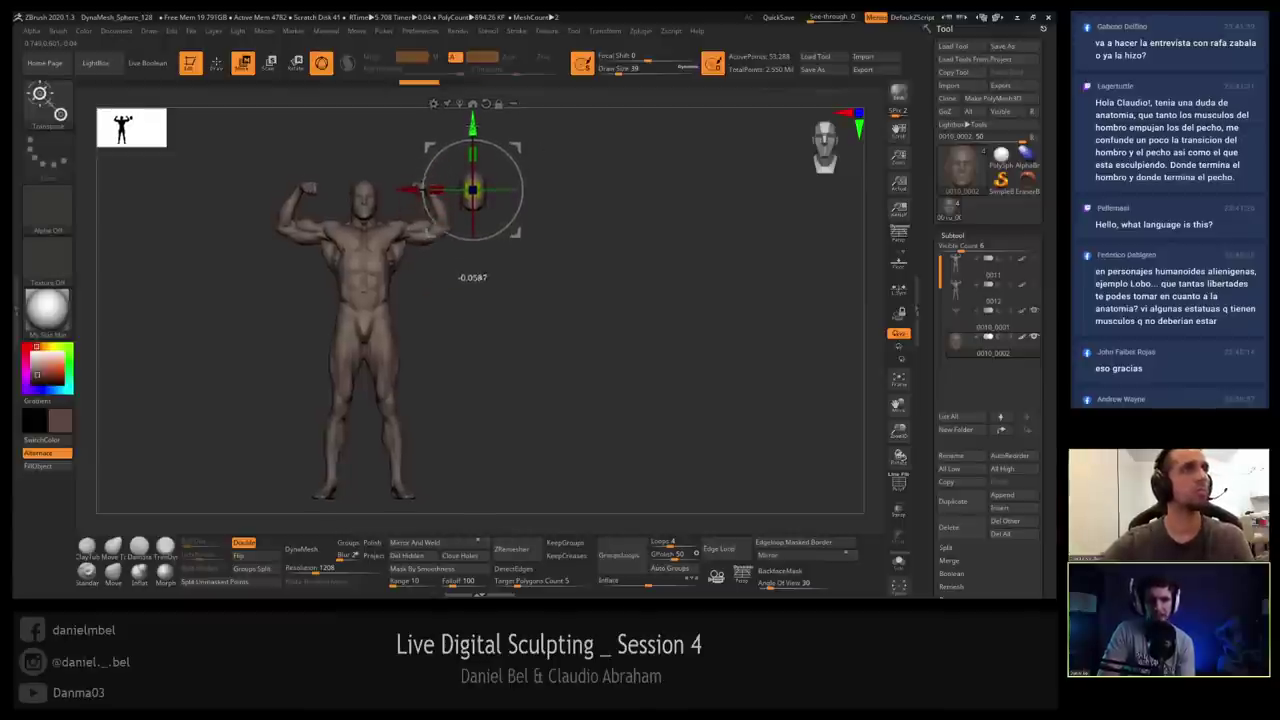
key(ctrl+z)
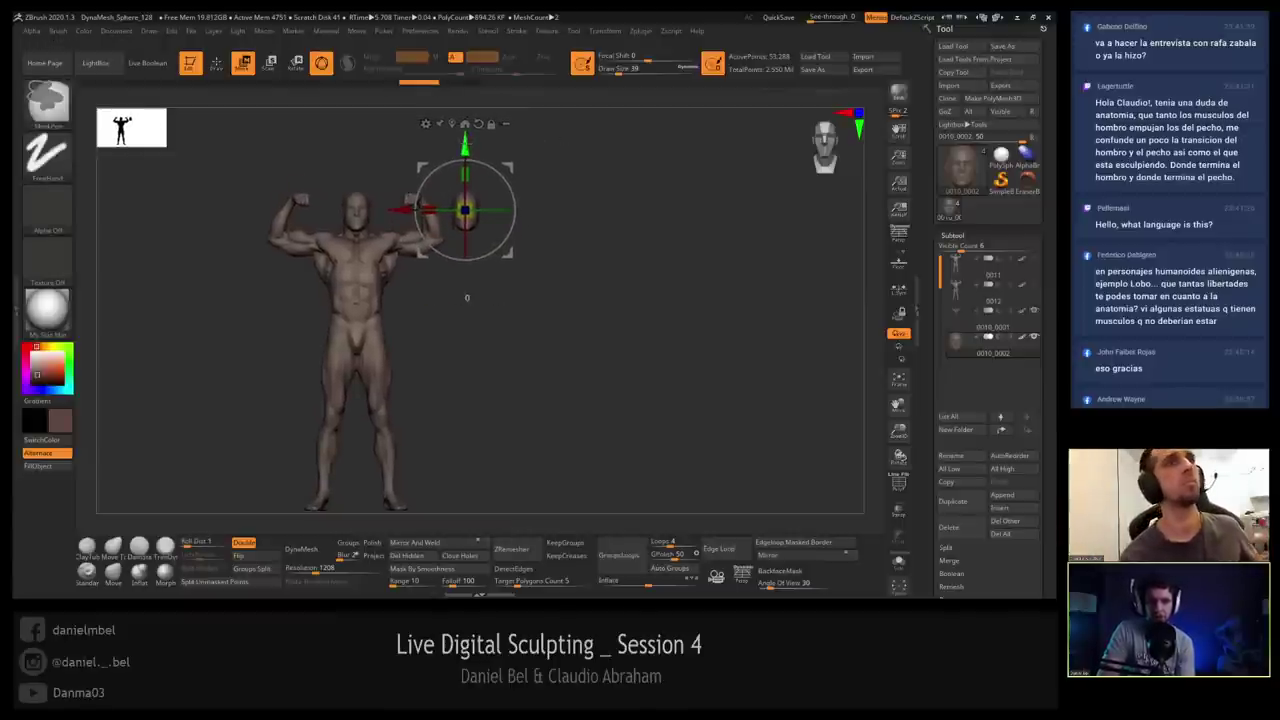
drag(465, 170, 466, 211)
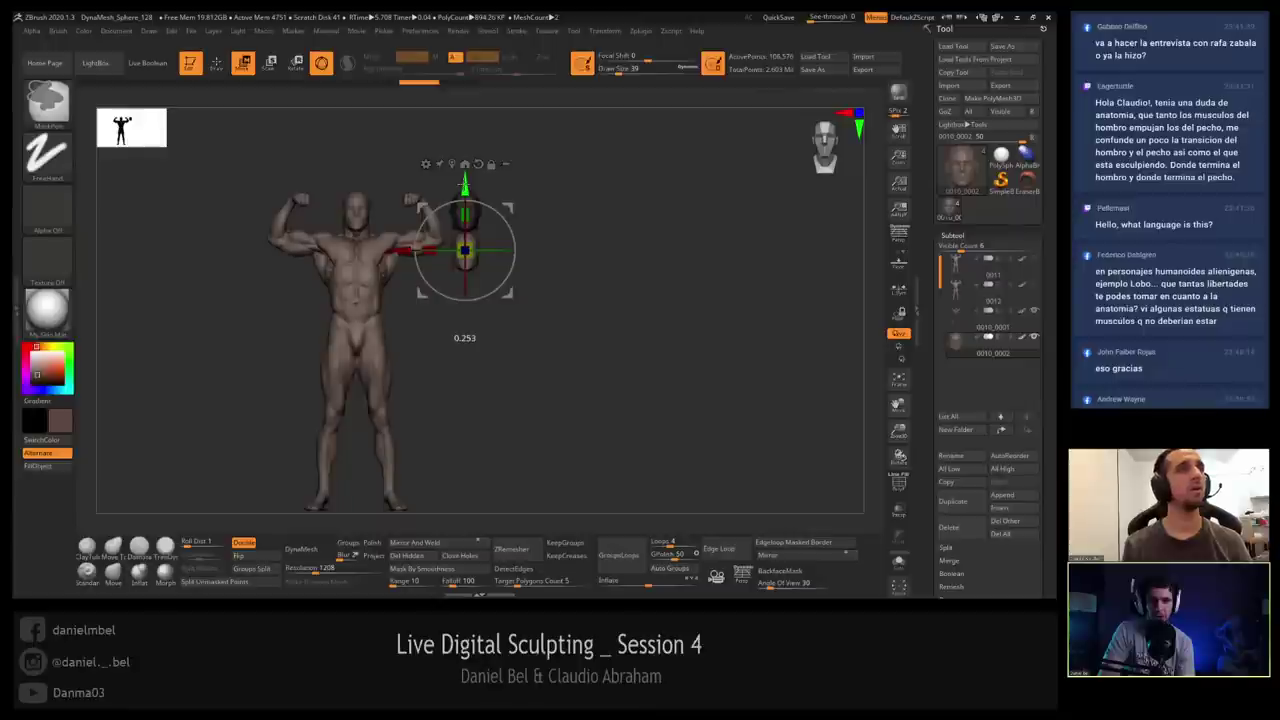
drag(466, 211, 475, 445)
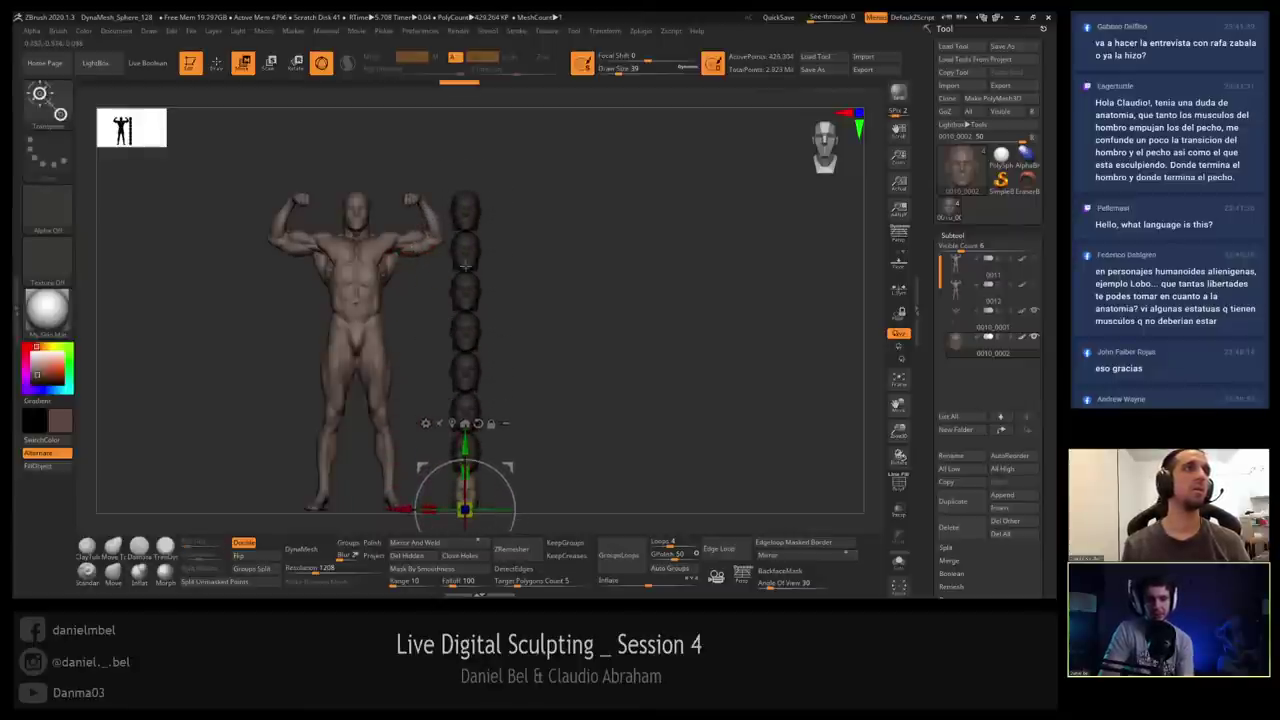
key(q)
Compare the figure's height and body landmarks with the column of heads from the front and three-quarter views.
drag(566, 268, 540, 272)
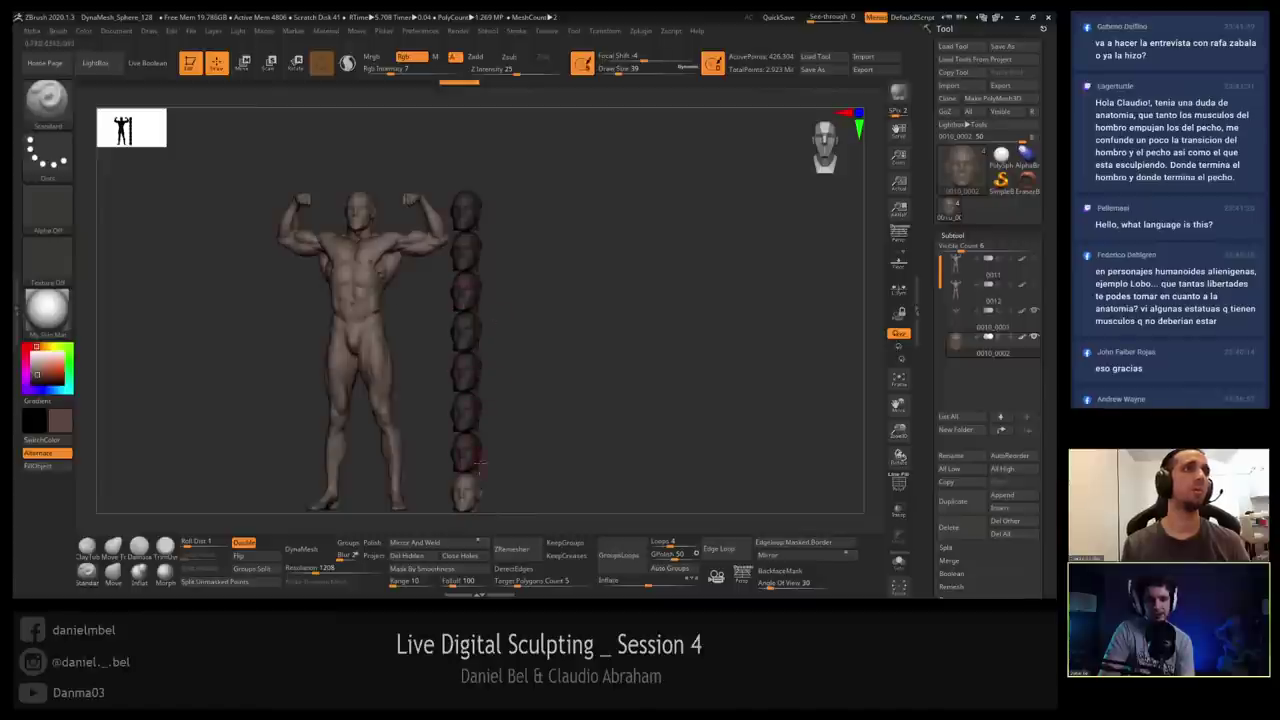
drag(555, 381, 573, 384)
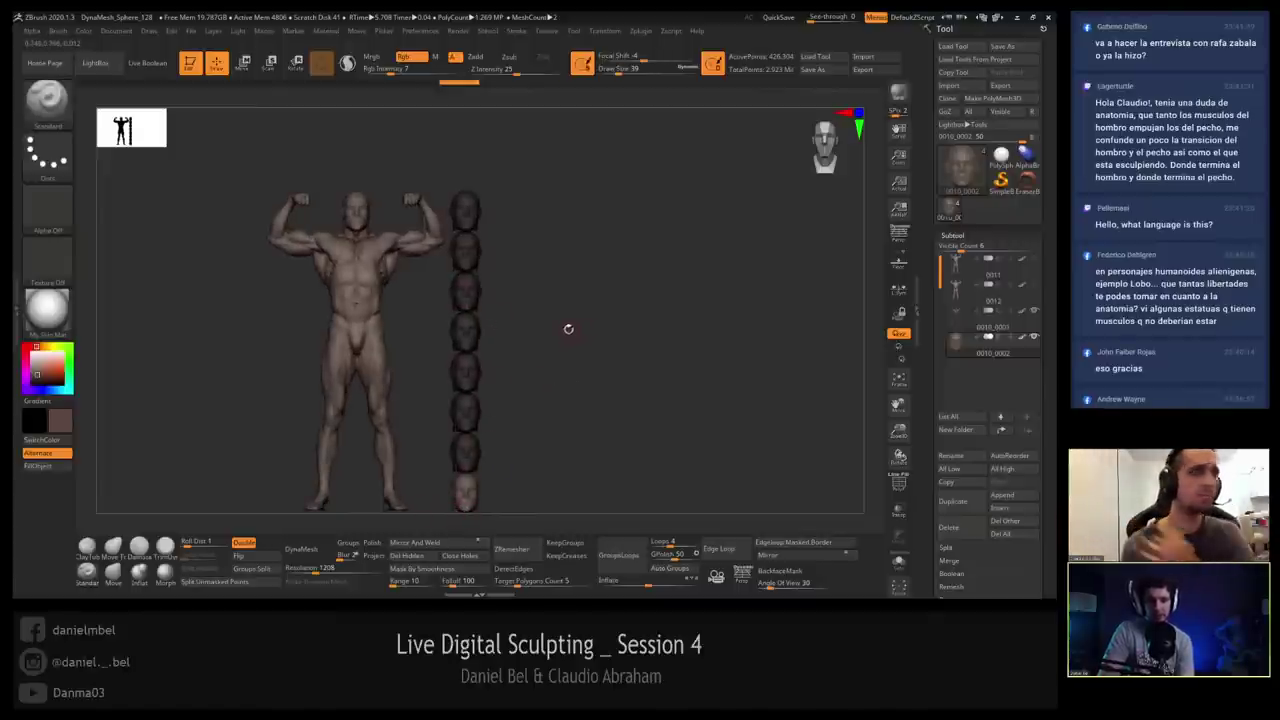
drag(578, 294, 561, 269)
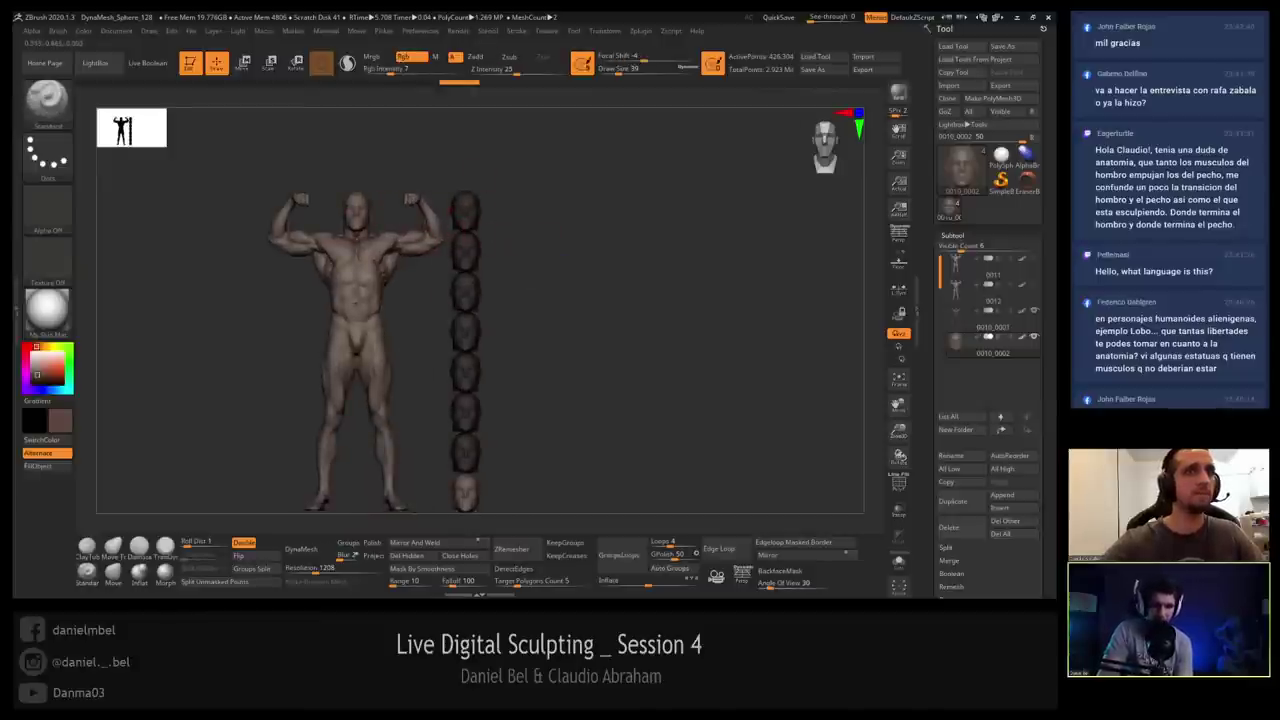
mouse_move(527, 247)
mouse_down()
mouse_move(527, 235)
mouse_move(551, 246)
mouse_move(538, 240)
mouse_up()
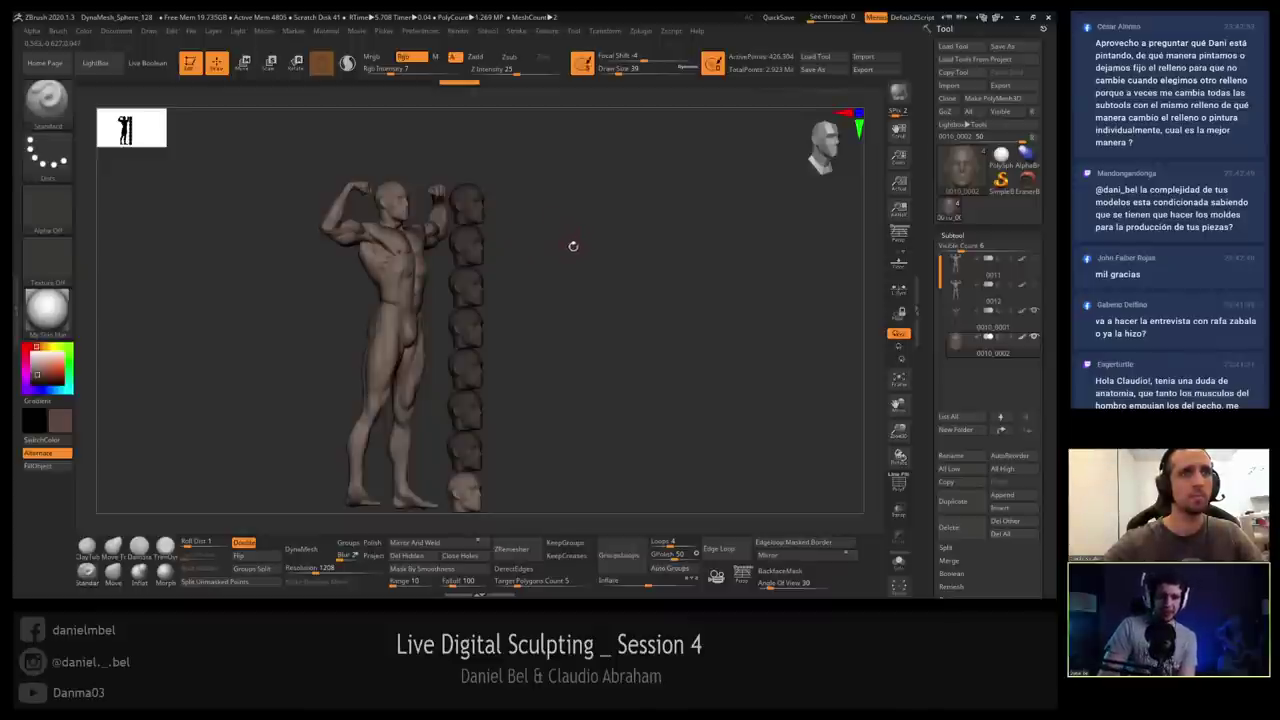
shift+drag(573, 246, 549, 249)
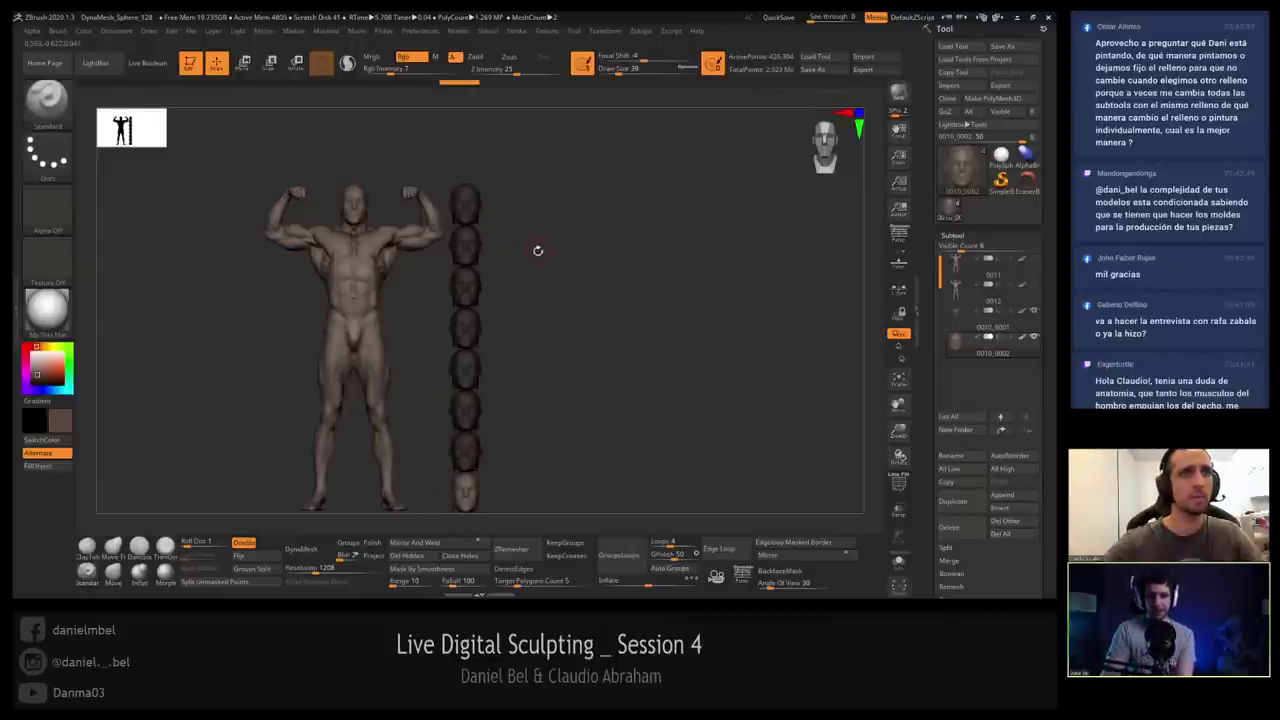
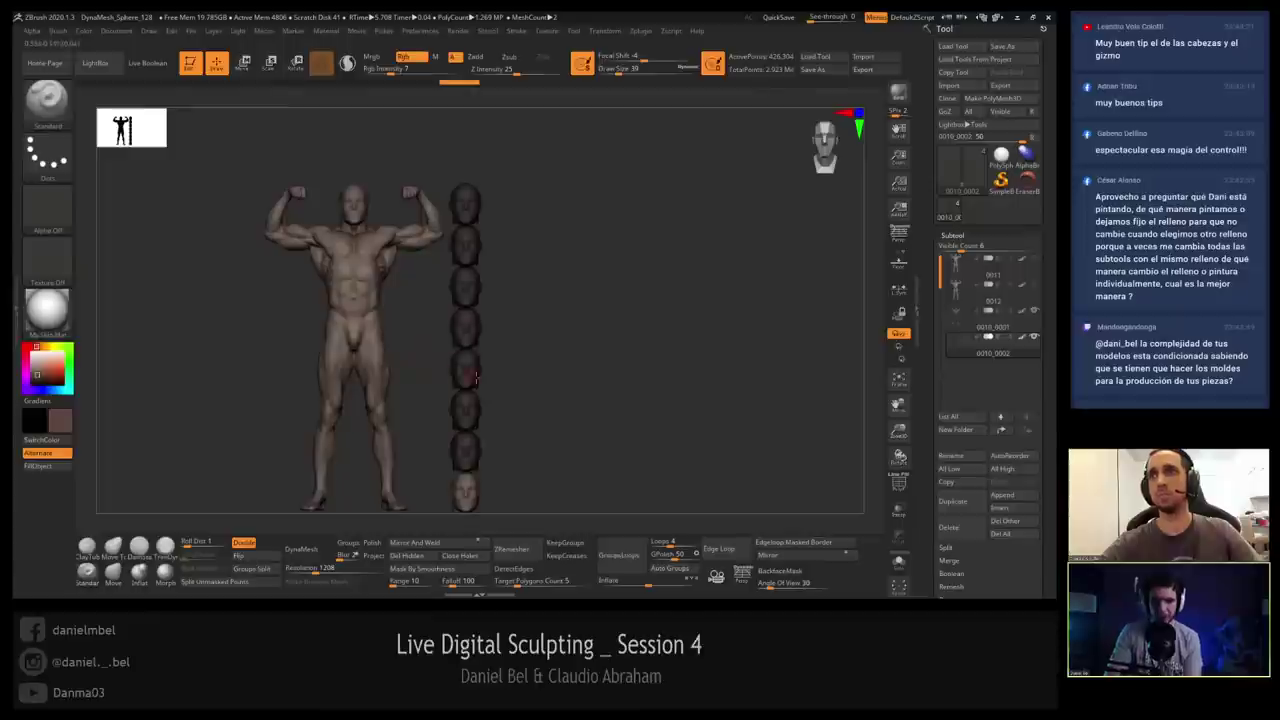
mouse_move(565, 318)
mouse_down()
mouse_move(640, 305)
mouse_move(622, 289)
mouse_up()
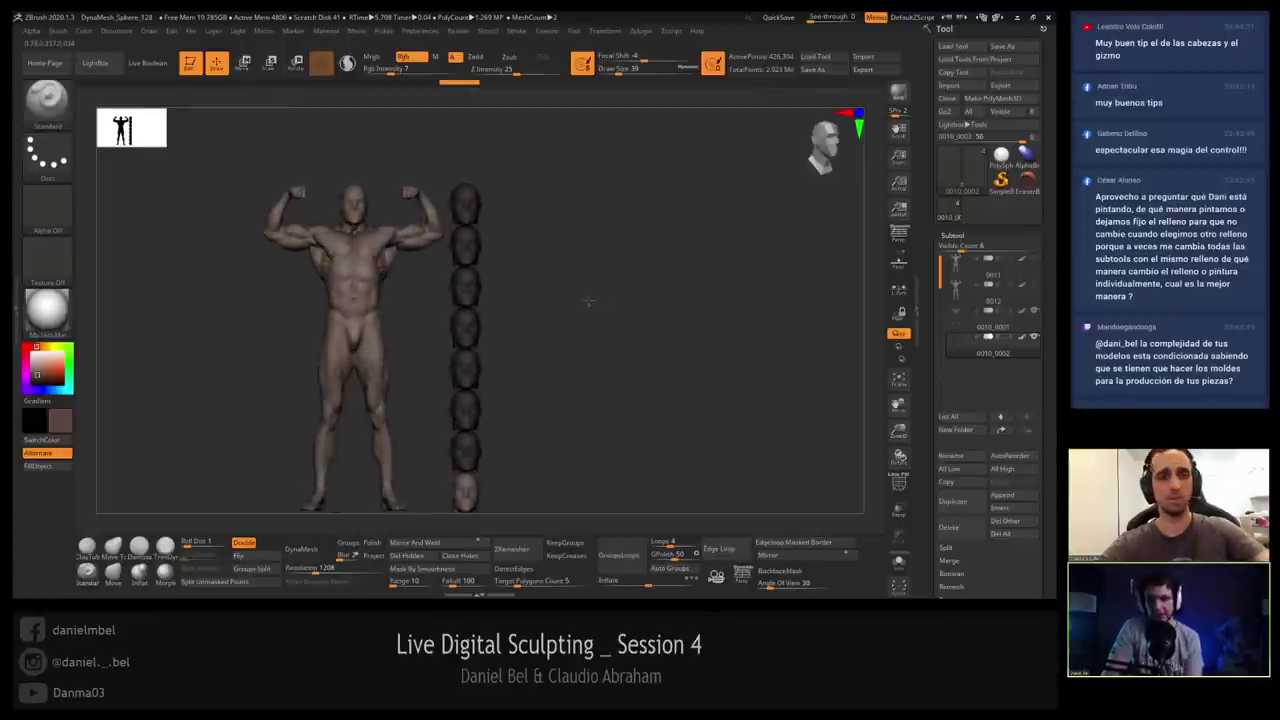
Switch to the full figure's subtool without the column of heads, bringing its torso into view.
click(993, 322)
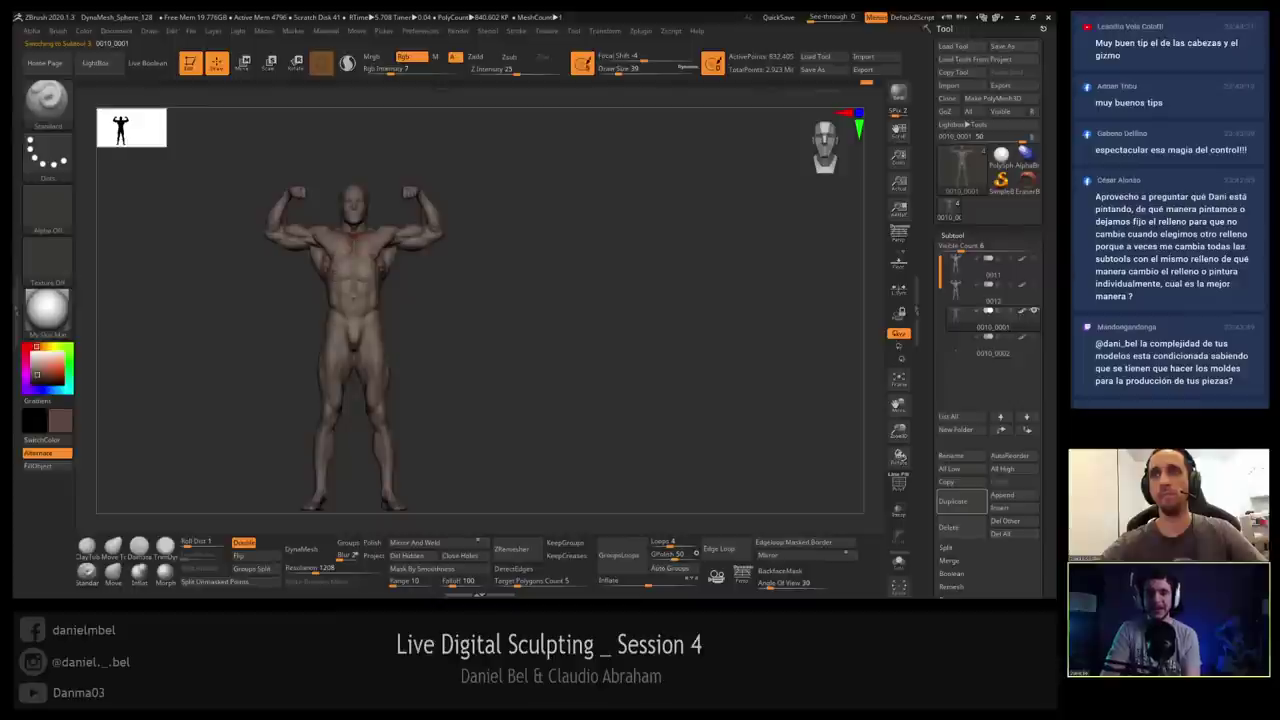
ctrl+right_drag(374, 192, 341, 244)
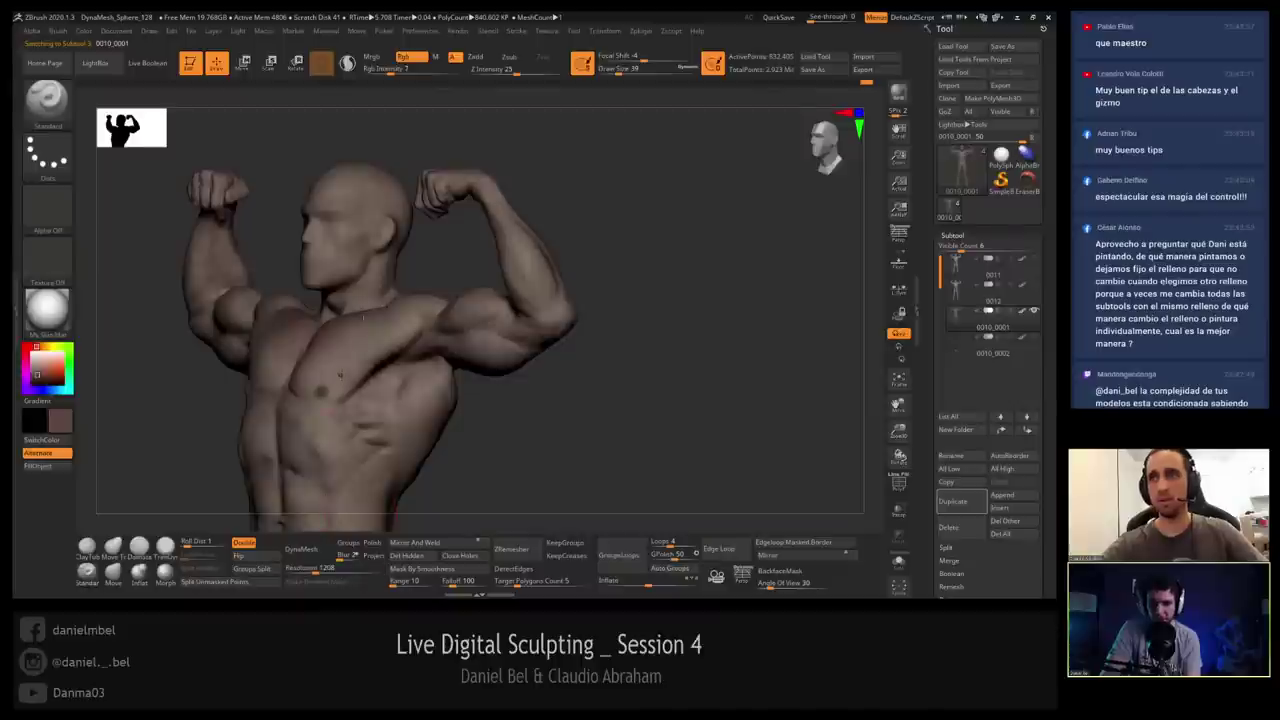
drag(341, 243, 349, 324)
right_drag(349, 324, 402, 340)
ctrl+right_drag(366, 406, 357, 282)
Push the outer hip and waist contour slightly inward with a large Move brush, and reduce the draw size to 177.
click(114, 574)
key(s)
click(356, 391)
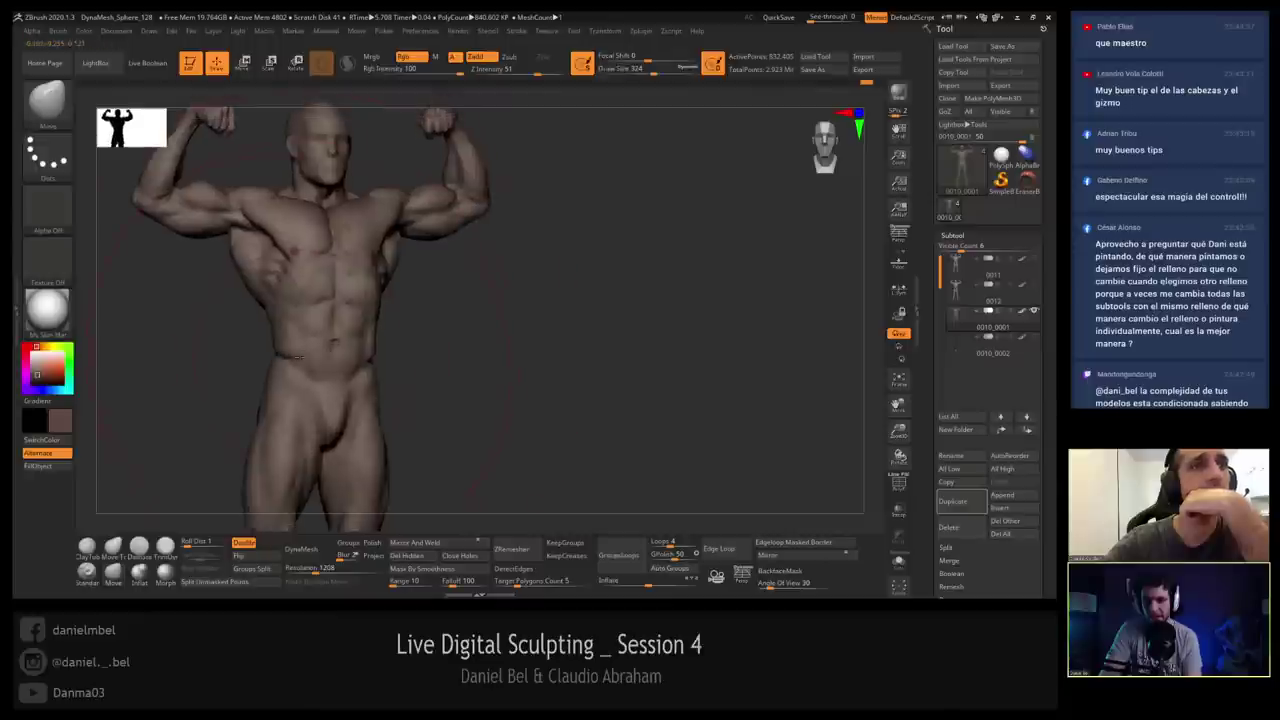
drag(264, 375, 282, 366)
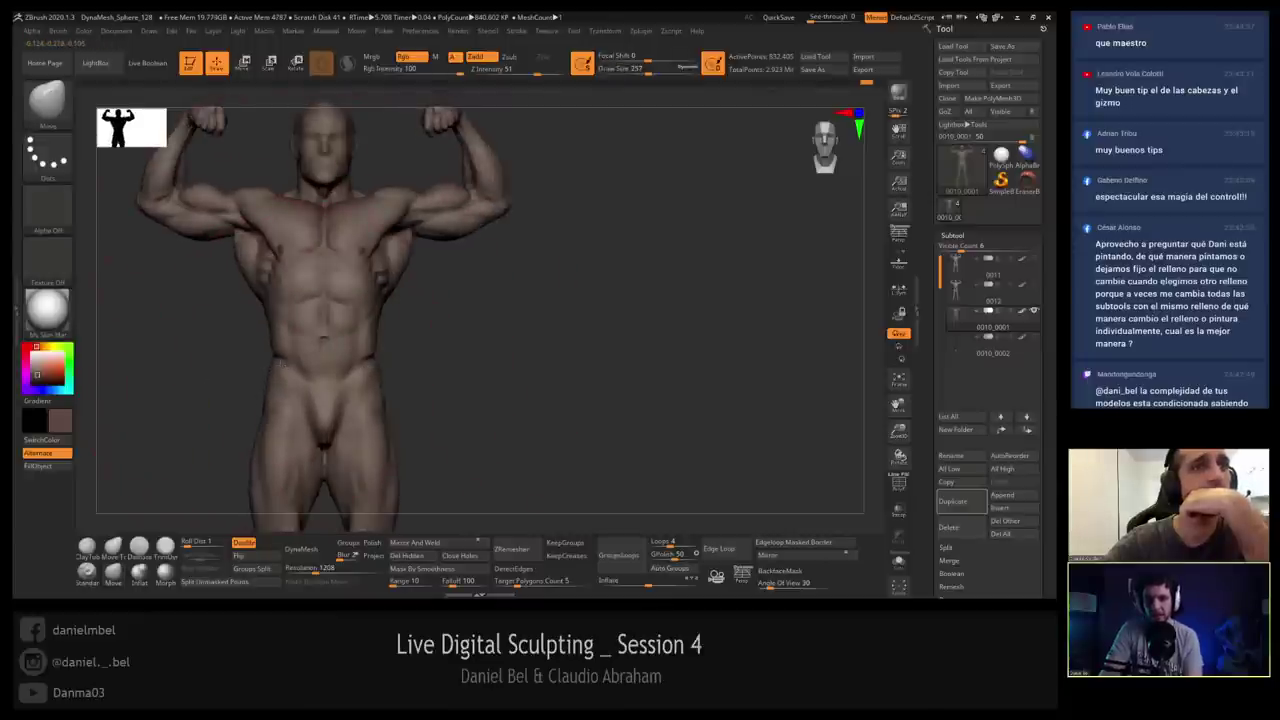
key(s)
click(283, 279)
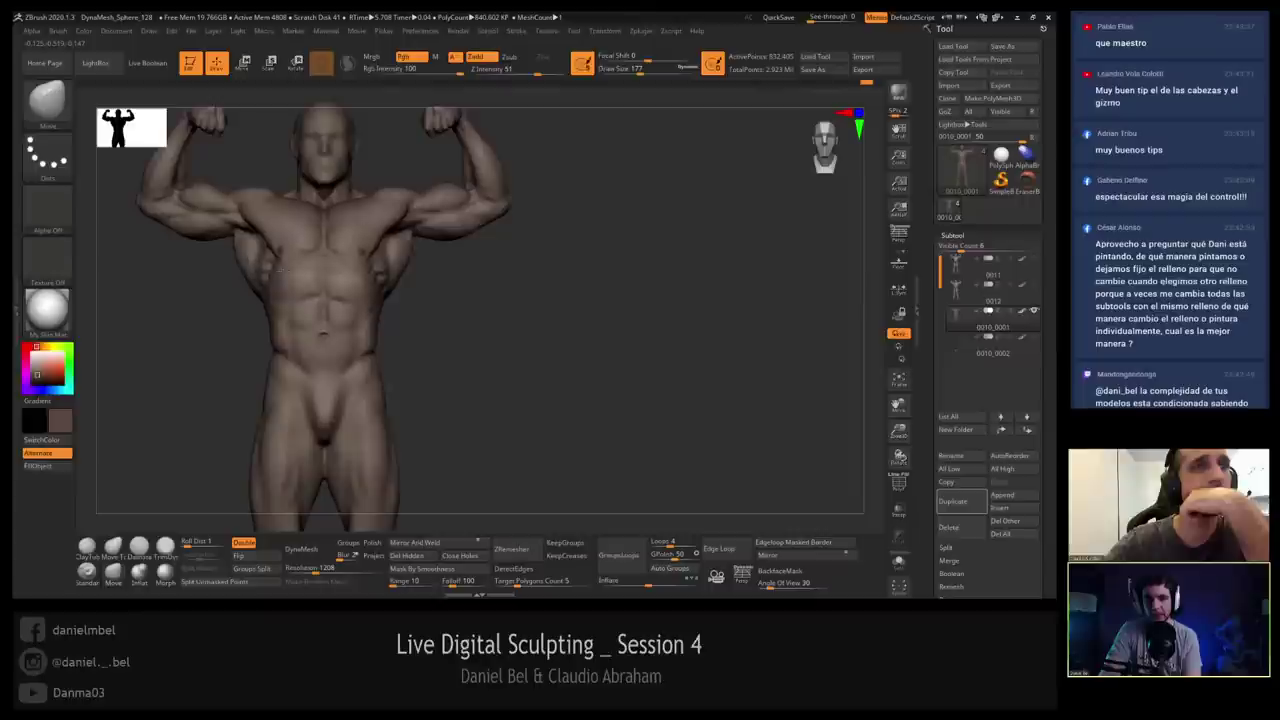
ctrl+right_drag(558, 414, 533, 340)
key(b)
key(m)
key(v)
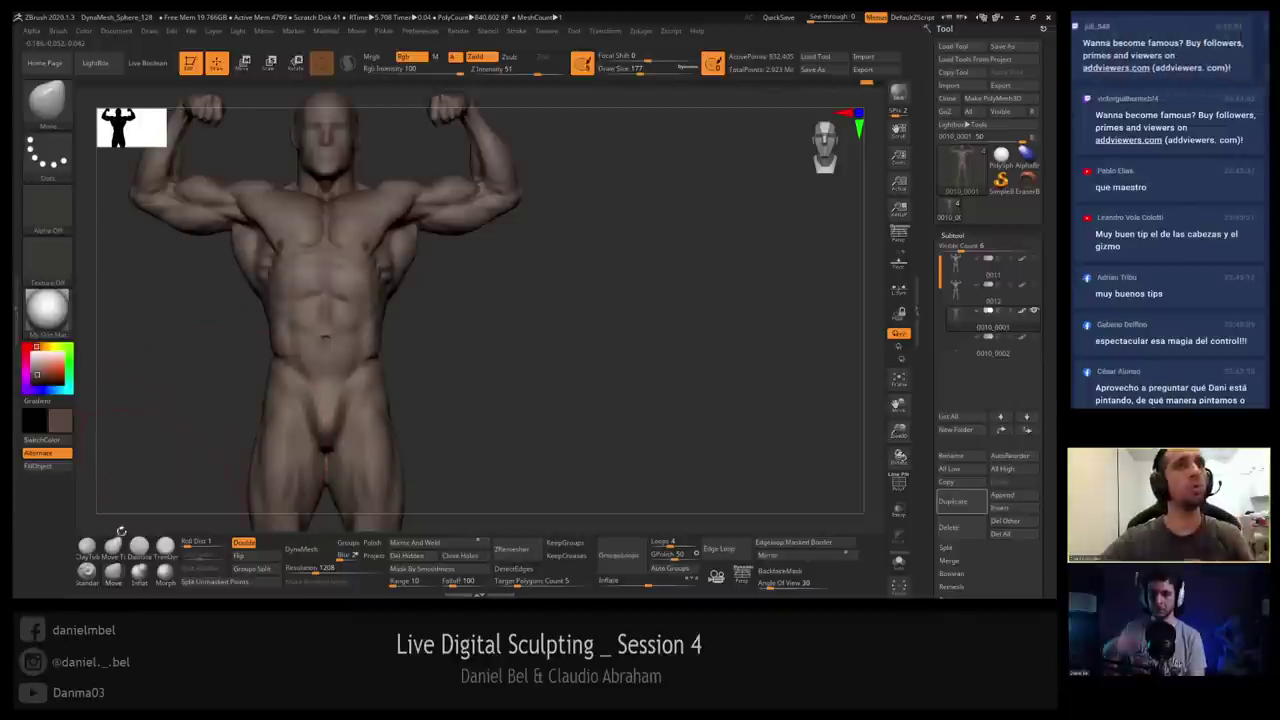
Switch to the Standard brush, set the masking draw size to 31 and try a freehand mask across the side of the waist.
click(88, 571)
alt+right_drag(383, 354, 420, 320)
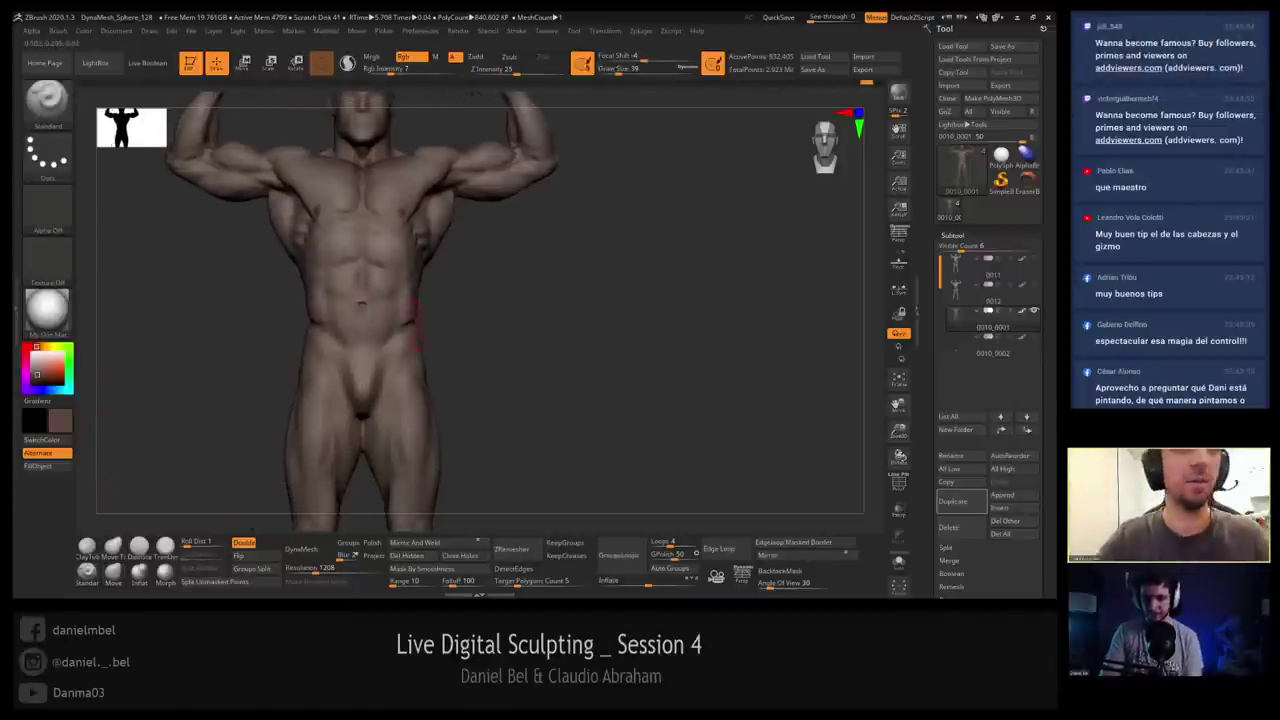
key(s)
click(428, 322)
ctrl+drag(419, 331, 386, 334)
key(ctrl+z)
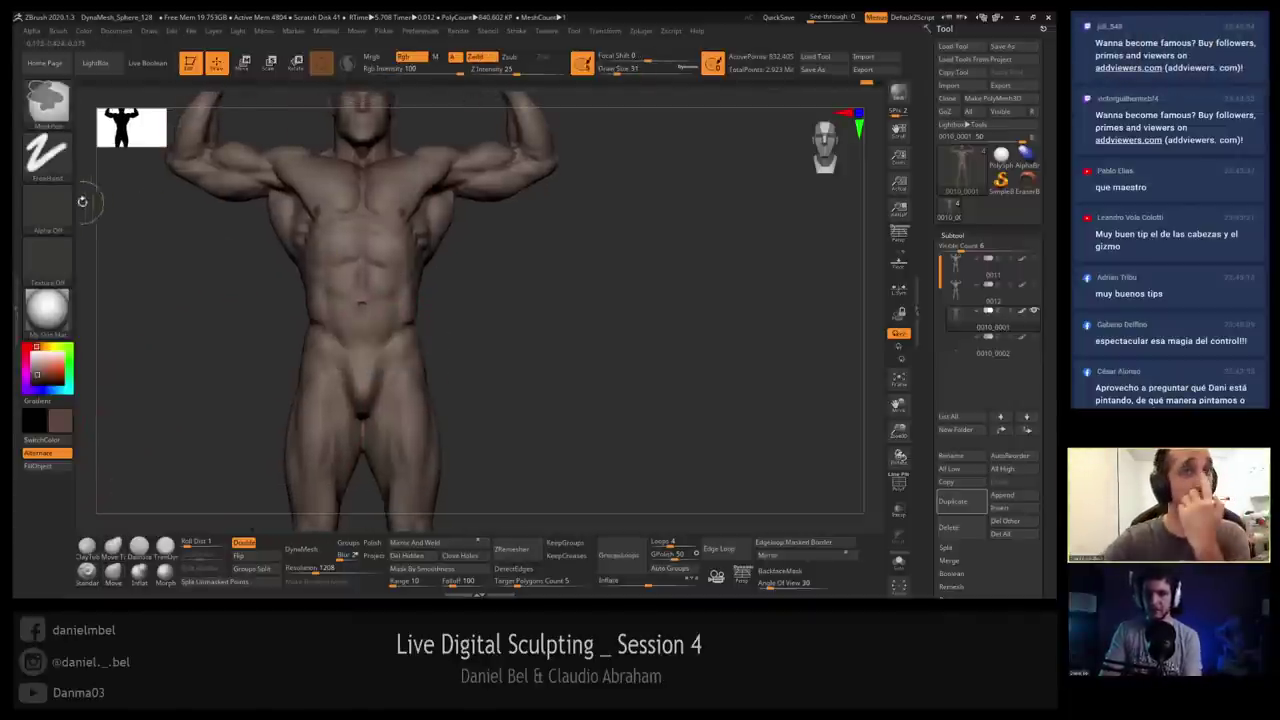
Mask a rectangular band of the figure from the navel to the upper thighs, and view it from the side.
alt+right_drag(458, 340, 466, 354)
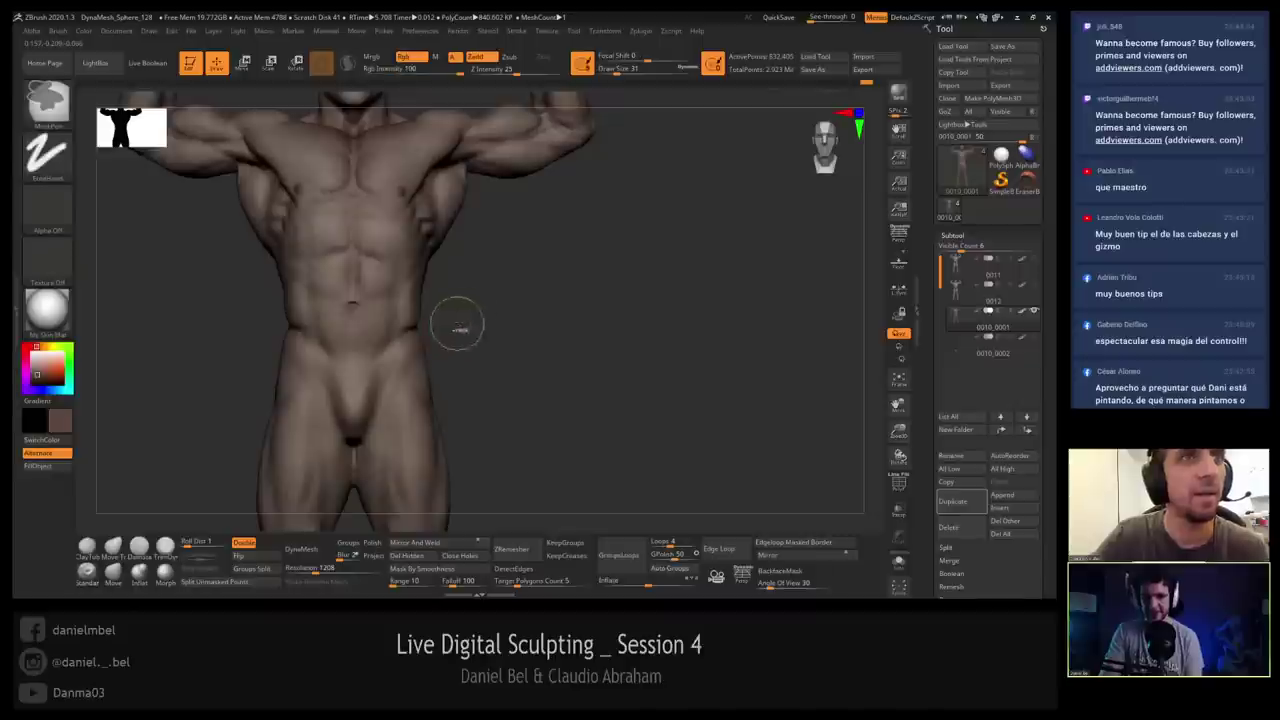
ctrl+drag(483, 306, 246, 444)
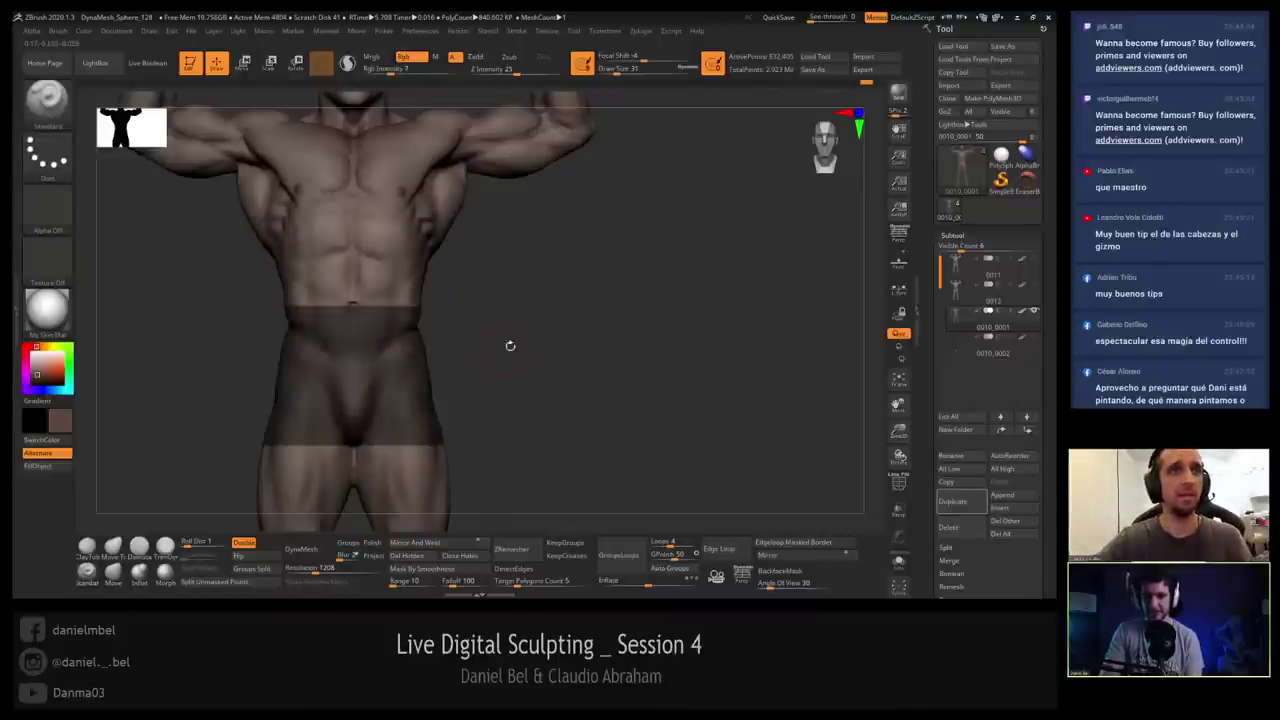
drag(509, 346, 534, 318)
Try to hide a slanted band of the waist with SelectLasso from the side view.
ctrl+shift+click(48, 102)
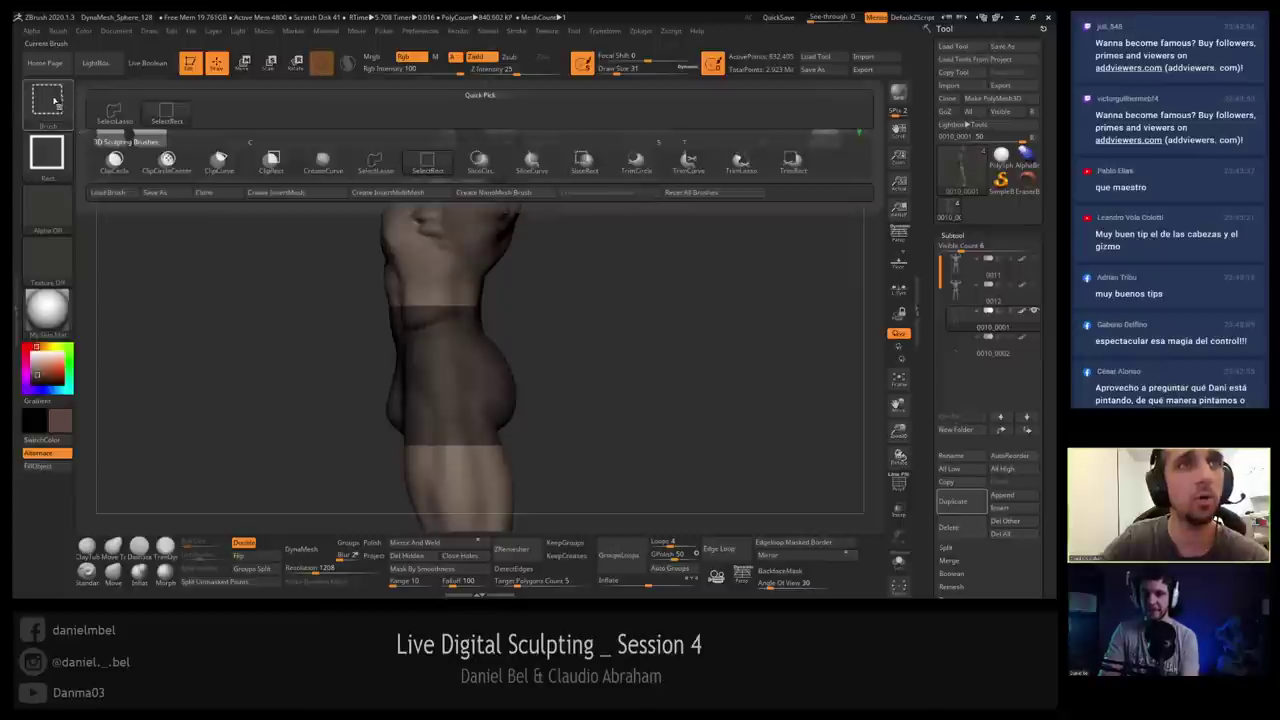
ctrl+shift+click(379, 166)
ctrl+alt+shift+drag(363, 357, 386, 267)
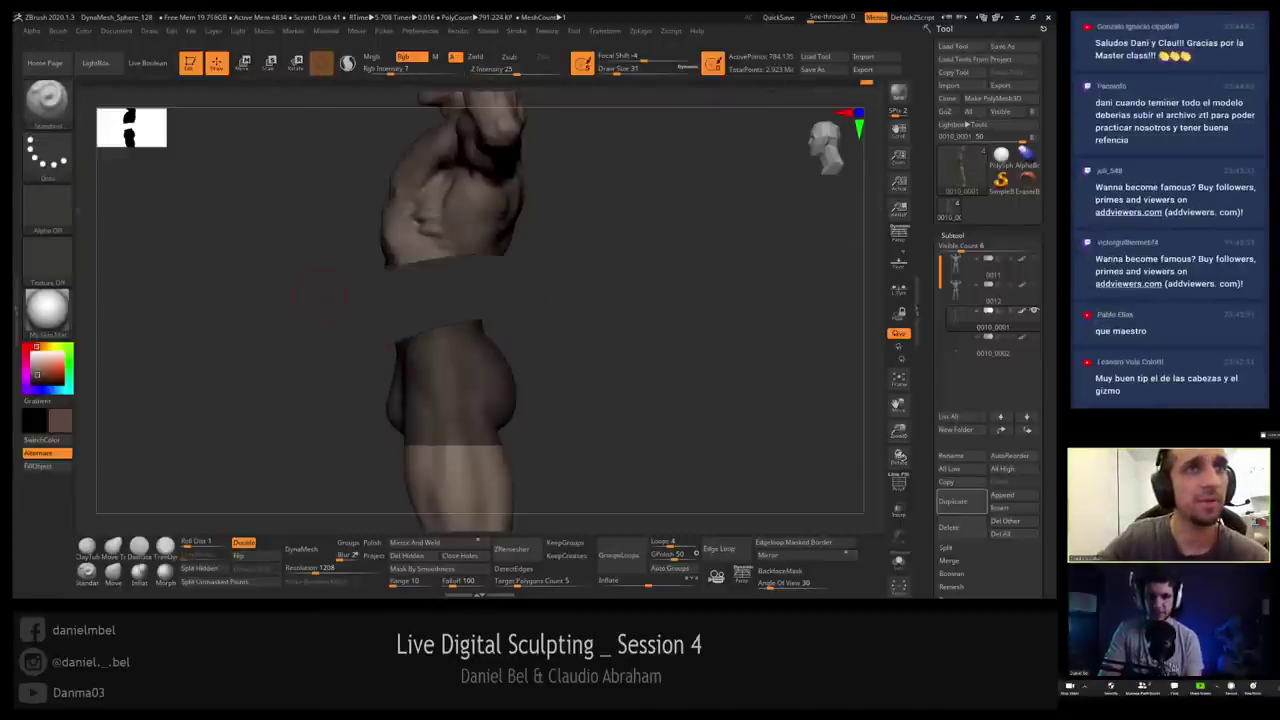
key(ctrl+z)
Switch the masking brush to MaskLasso for masking the waist and hips from the side.
mouse_move(360, 374)
ctrl+mouse_down()
mouse_move(399, 342)
mouse_move(557, 271)
ctrl+mouse_up()
ctrl+click(52, 104)
ctrl+click(272, 162)
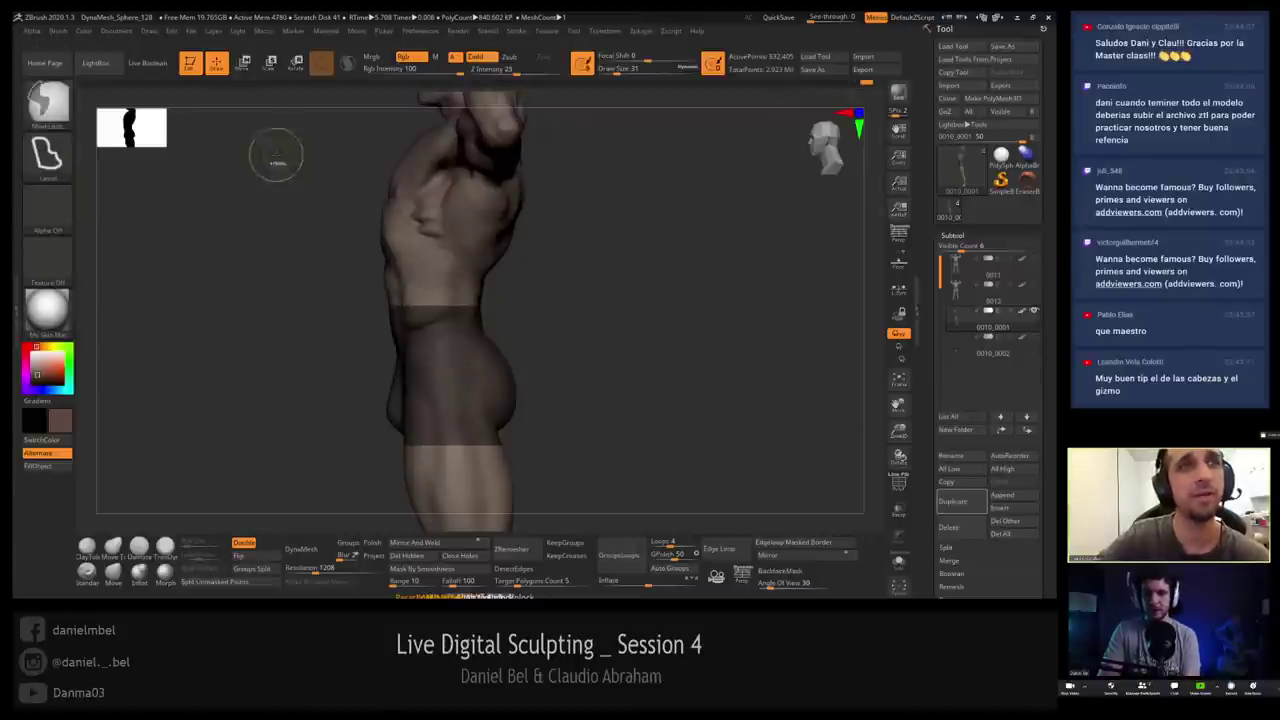
Trim the pelvis mask from the side view with the MaskLasso to cut high leg openings over the thighs.
mouse_move(366, 373)
ctrl+mouse_down()
mouse_move(515, 309)
mouse_move(273, 308)
mouse_move(244, 351)
mouse_move(390, 326)
ctrl+mouse_up()
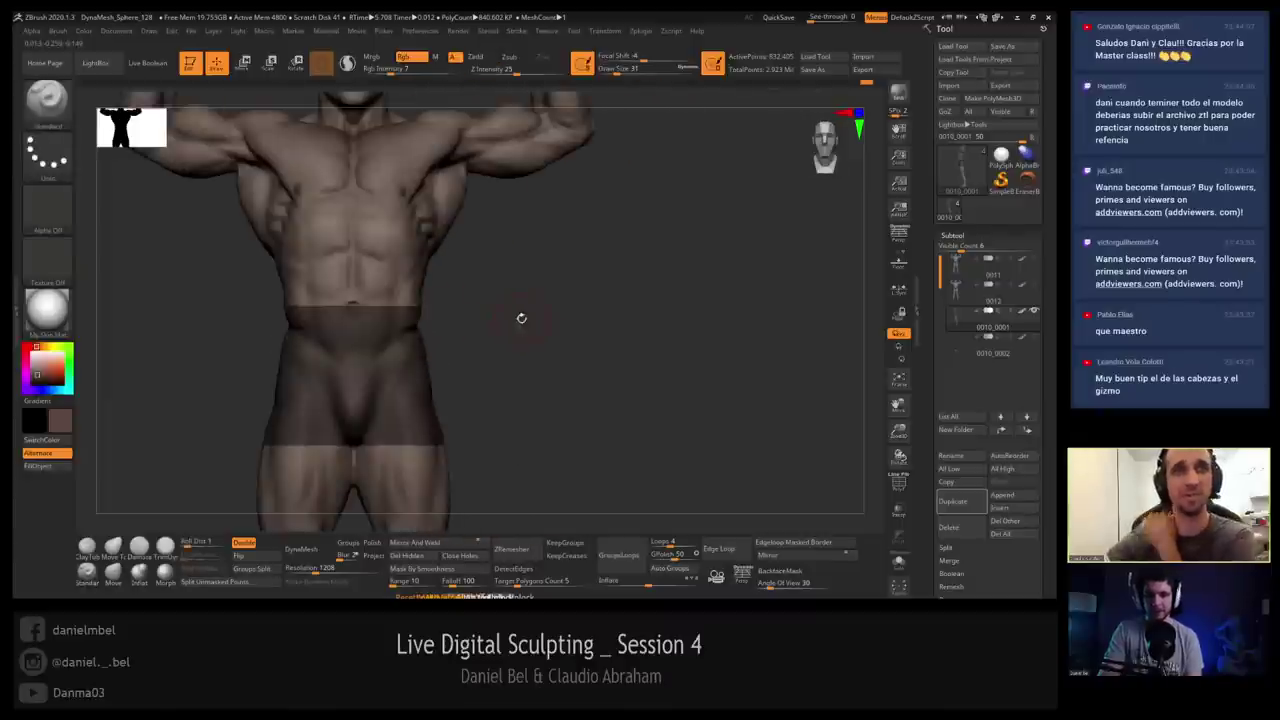
drag(520, 317, 420, 335)
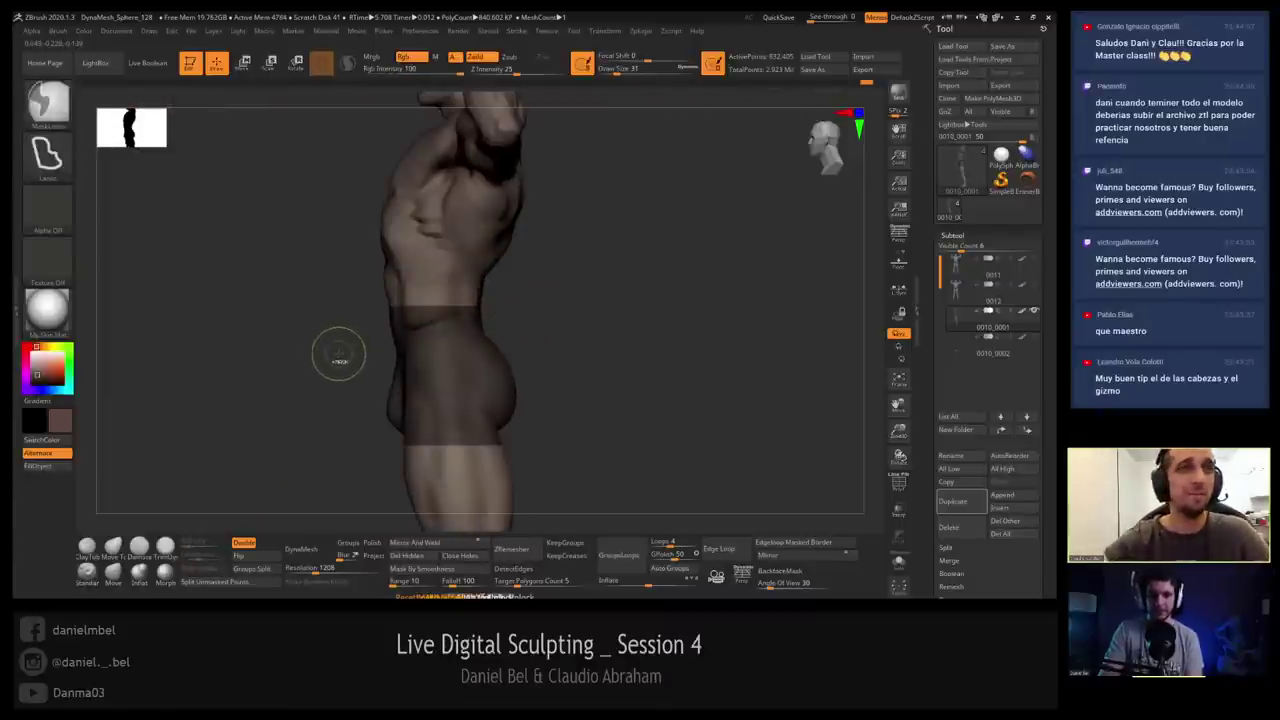
mouse_move(327, 366)
ctrl+mouse_down()
mouse_move(566, 300)
mouse_move(312, 305)
ctrl+mouse_up()
mouse_move(271, 386)
mouse_down()
mouse_move(240, 351)
mouse_move(330, 345)
mouse_move(497, 301)
mouse_move(366, 312)
mouse_move(330, 440)
mouse_up()
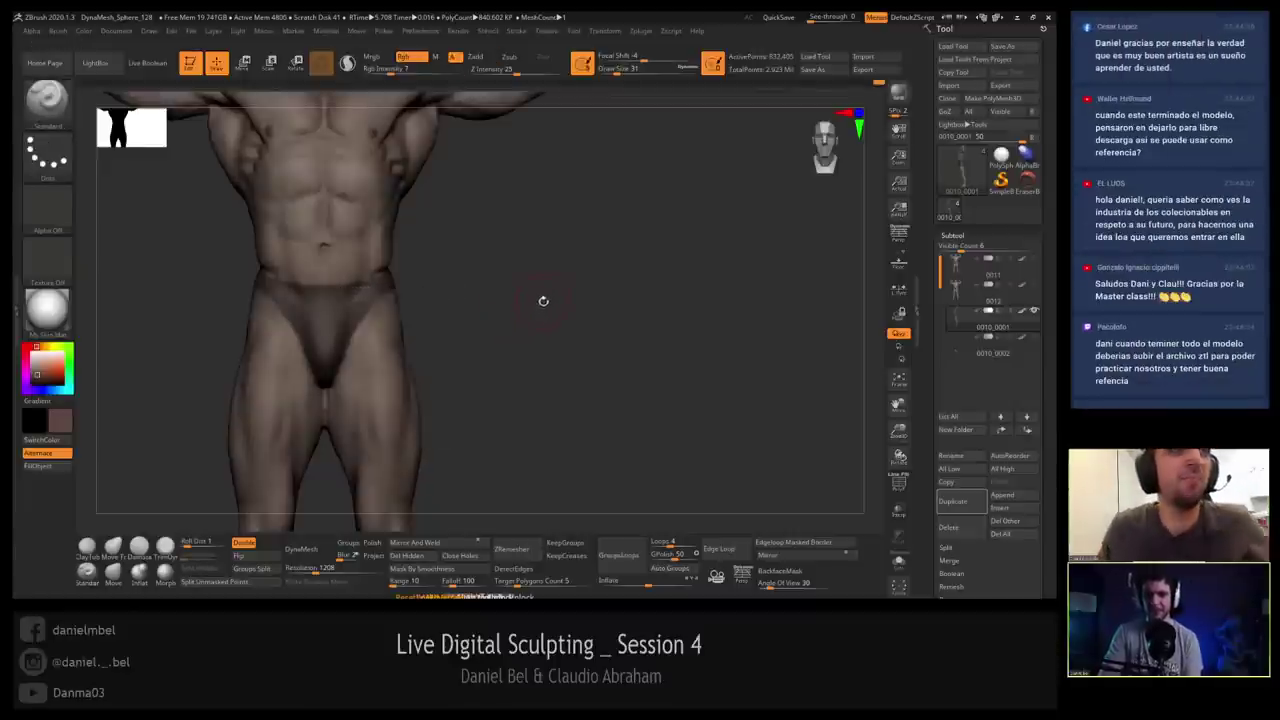
Extend the mask over the buttocks so it covers the back of the briefs, and switch masking to the MaskPen brush.
alt+drag(542, 294, 540, 330)
drag(480, 283, 388, 297)
drag(575, 287, 554, 292)
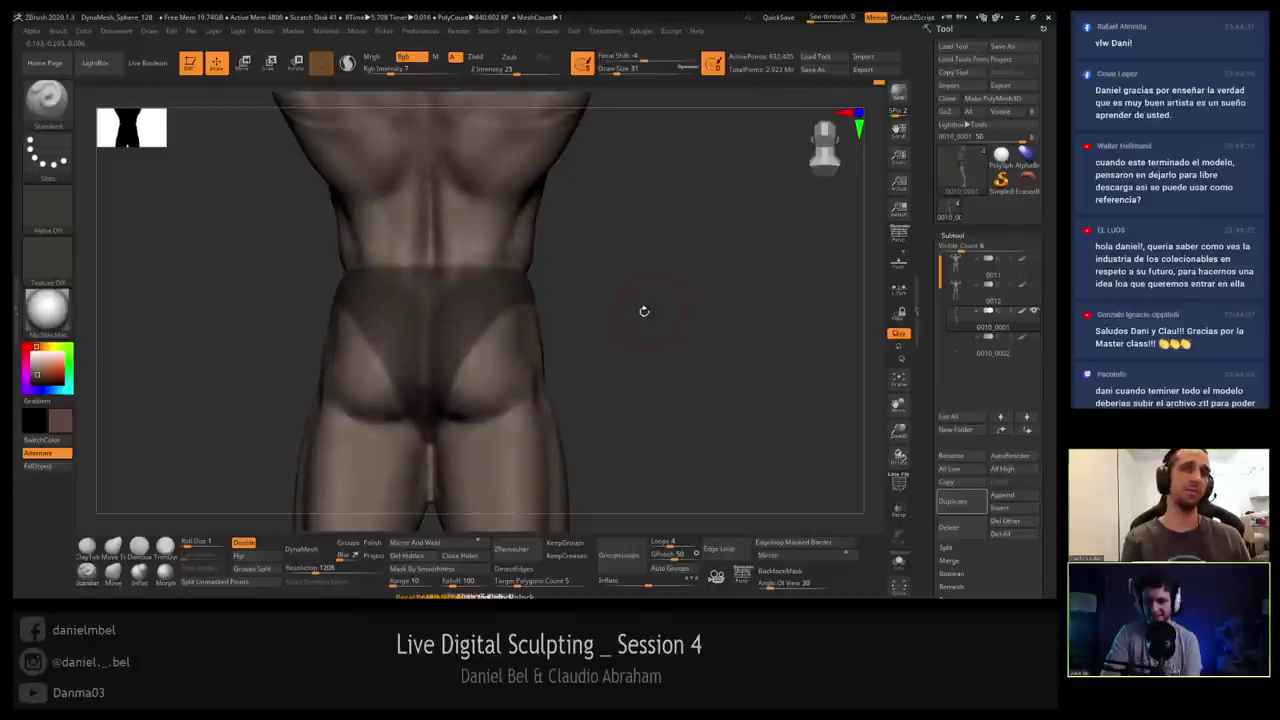
mouse_move(645, 309)
mouse_down()
mouse_move(445, 298)
mouse_move(440, 420)
mouse_move(490, 432)
mouse_move(543, 405)
mouse_move(570, 298)
mouse_up()
drag(665, 300, 517, 303)
ctrl+click(47, 100)
ctrl+click(166, 111)
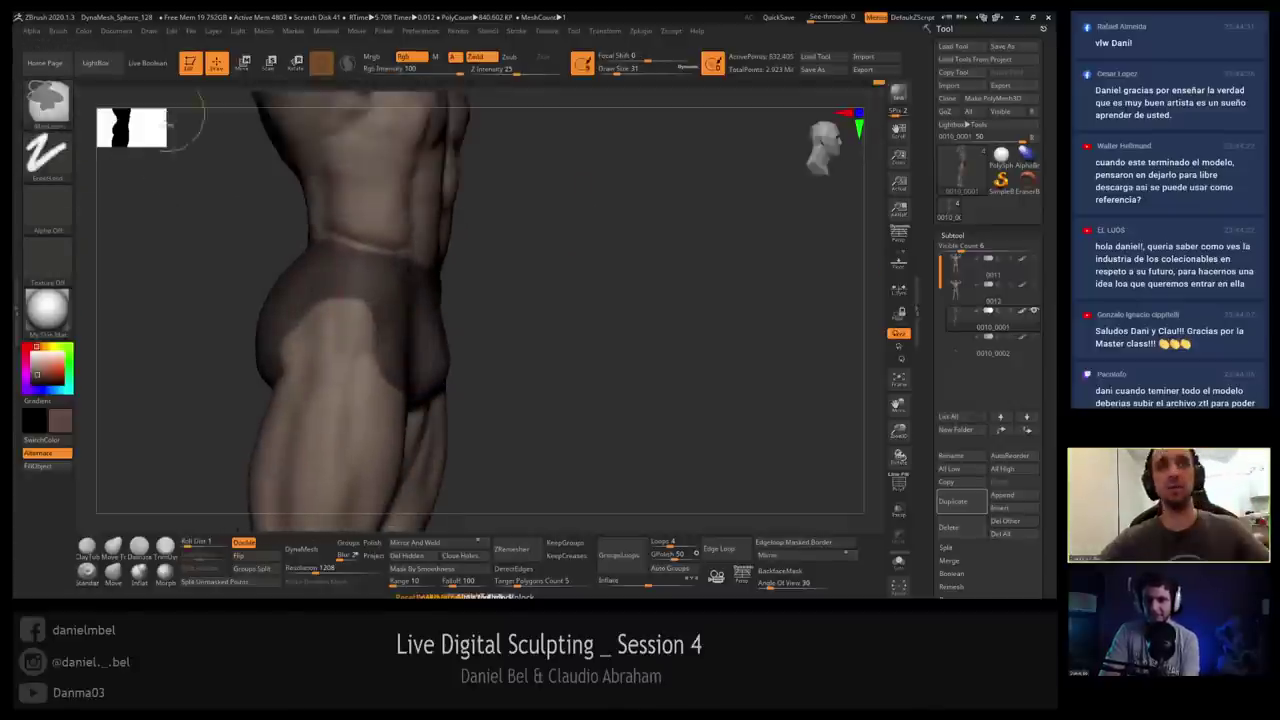
Erase and round off the upper edge of the leg openings at the hips with the MaskPen at draw size 22.
mouse_move(610, 315)
mouse_down()
mouse_move(455, 322)
mouse_move(382, 343)
mouse_up()
mouse_move(438, 412)
ctrl+alt+mouse_down()
mouse_move(426, 368)
mouse_move(380, 315)
ctrl+alt+mouse_up()
ctrl+alt+drag(418, 394, 371, 346)
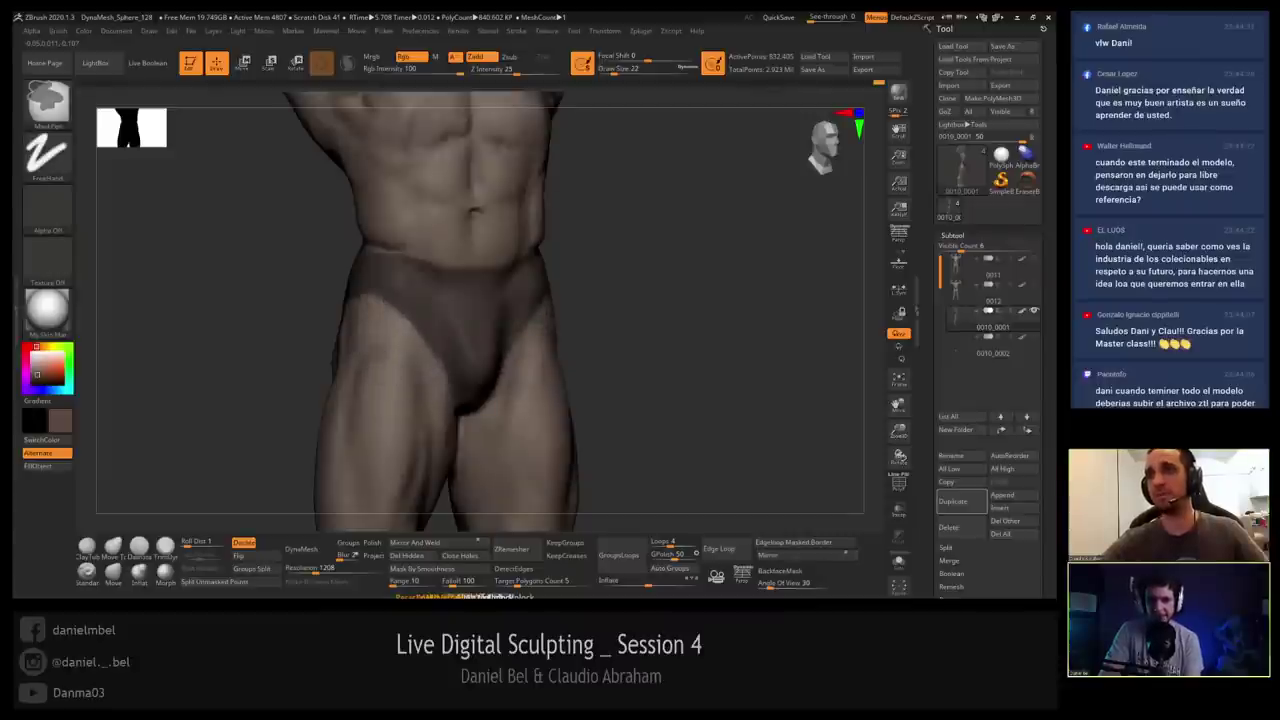
mouse_move(600, 345)
mouse_down()
mouse_move(373, 357)
mouse_move(420, 334)
mouse_move(390, 312)
mouse_up()
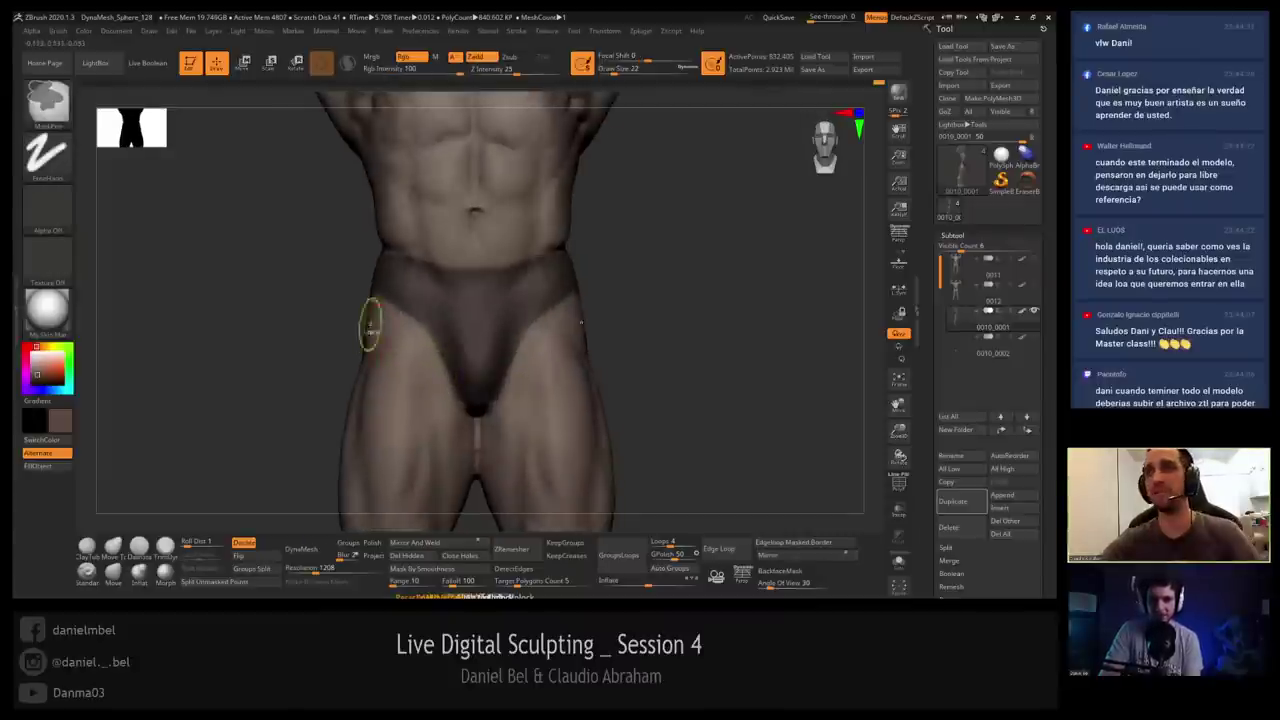
mouse_move(300, 332)
mouse_down()
mouse_move(430, 322)
mouse_move(336, 294)
mouse_move(299, 326)
mouse_move(283, 374)
mouse_move(310, 362)
mouse_move(200, 358)
mouse_up()
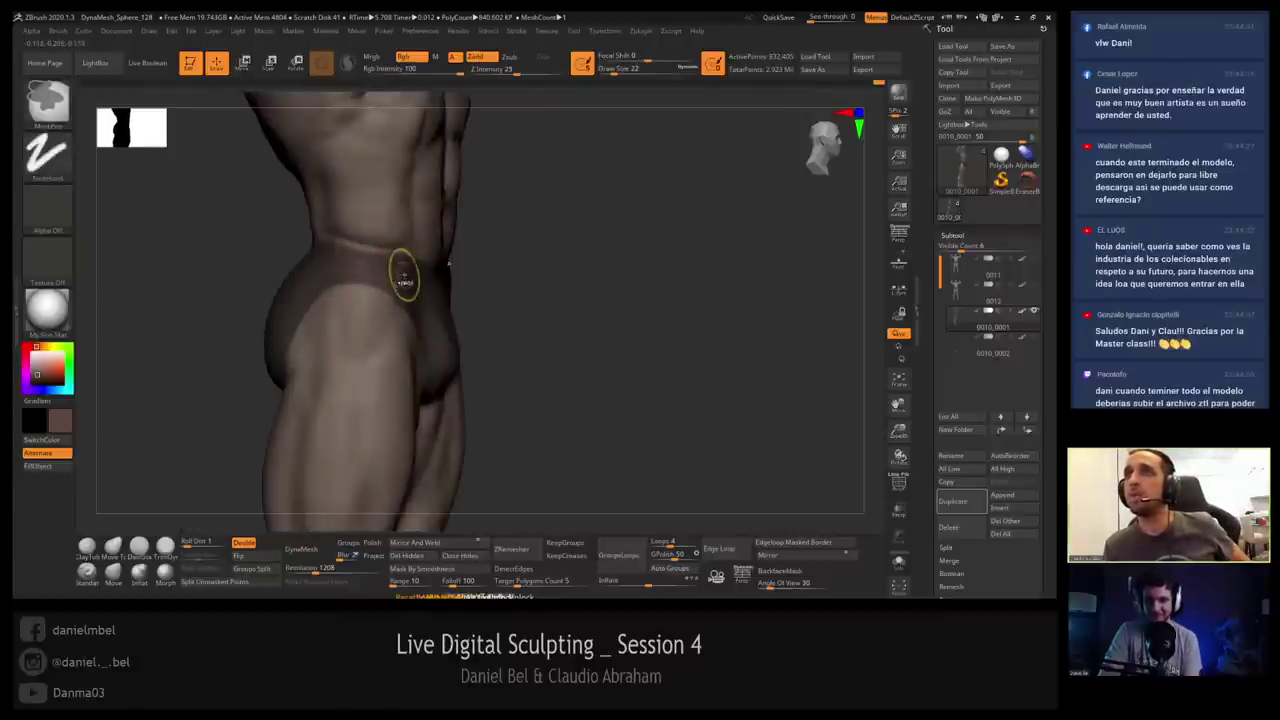
Paint an even waistline for the briefs mask along the hip, front and lower back using a smaller MaskPen.
ctrl+drag(403, 277, 297, 271)
ctrl+drag(398, 254, 304, 242)
drag(420, 244, 282, 242)
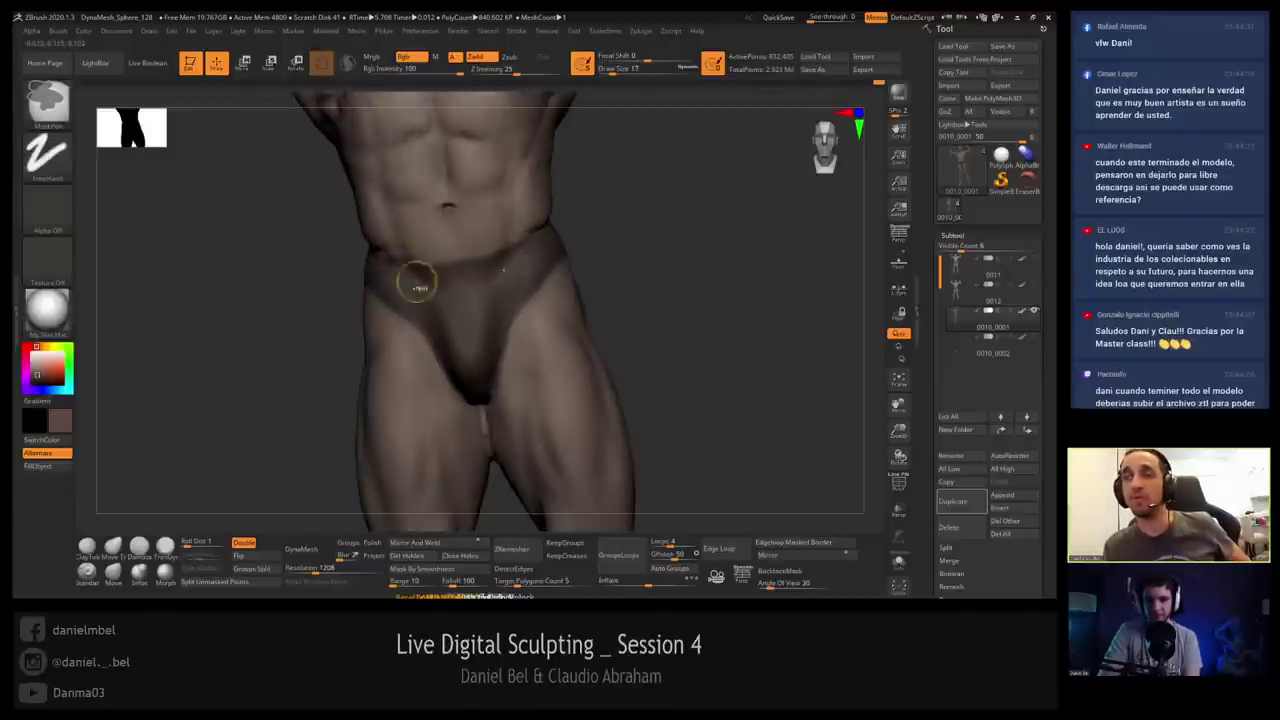
drag(305, 266, 374, 272)
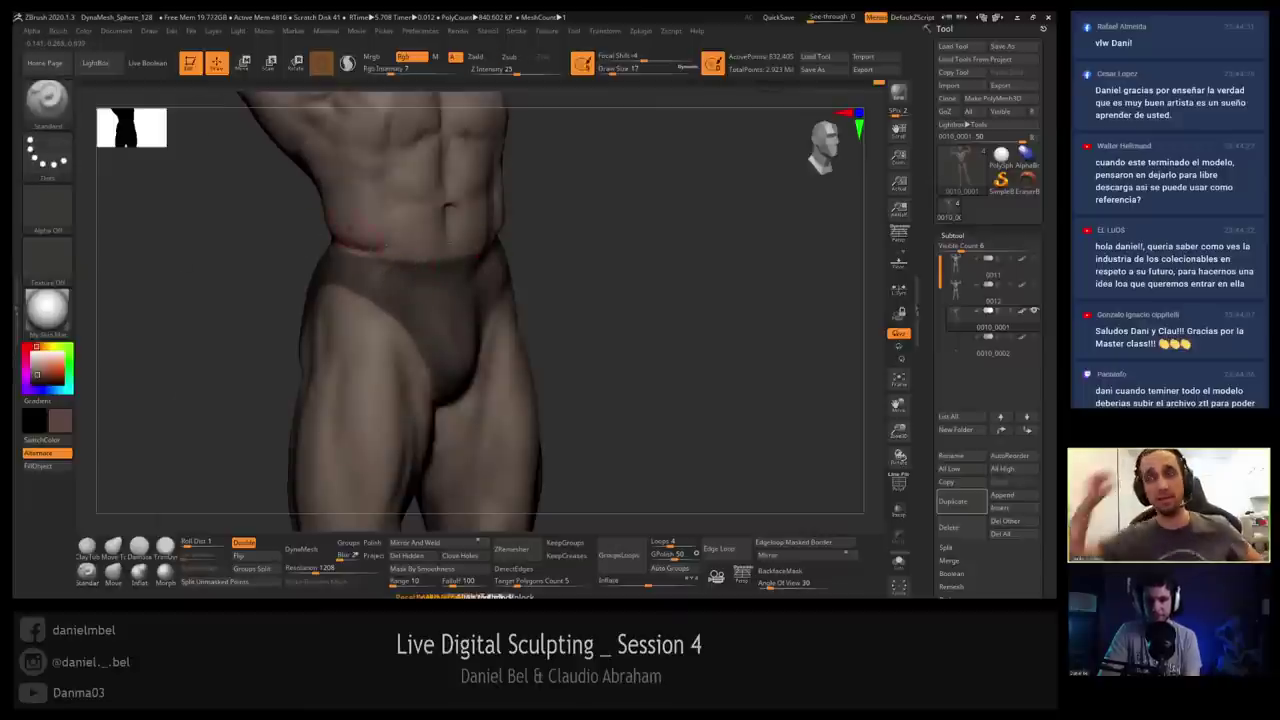
drag(311, 240, 510, 254)
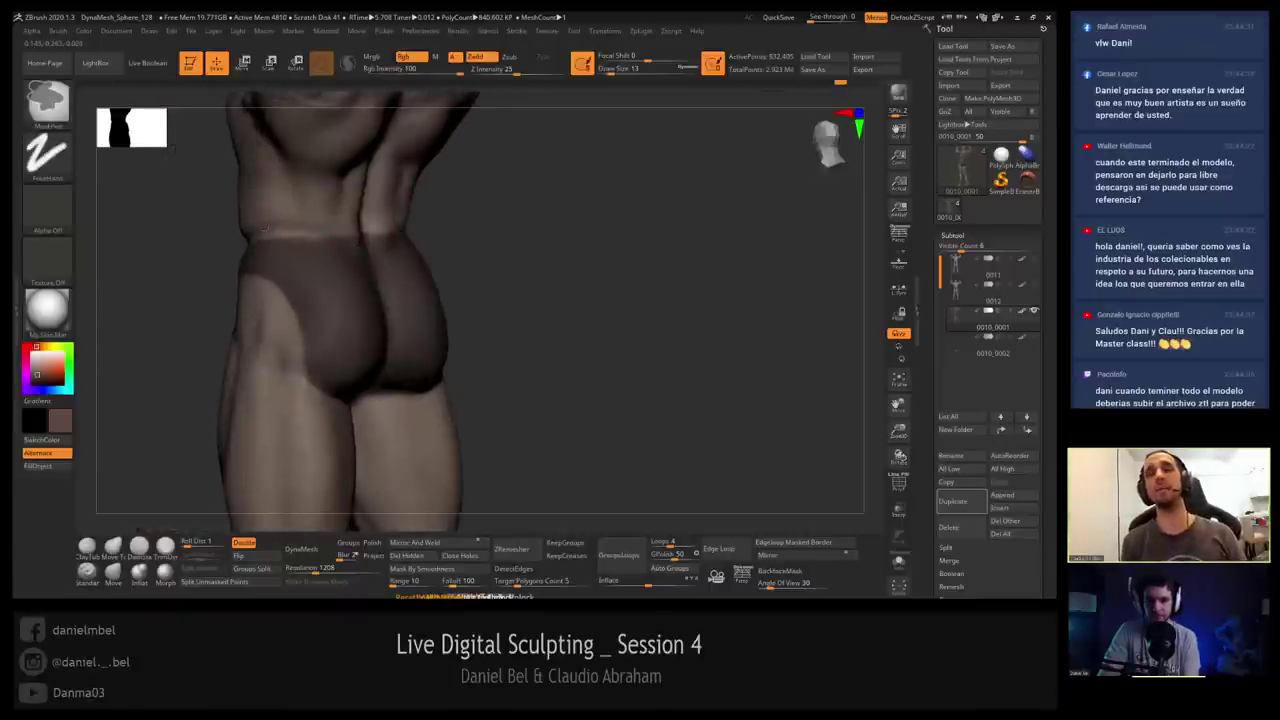
mouse_move(537, 237)
mouse_down()
mouse_move(600, 245)
mouse_move(543, 274)
mouse_move(505, 250)
mouse_up()
Refine the mask edge around the crotch and the front waistline with the MaskPen at draw size 13.
right_drag(240, 305, 260, 334)
shift+drag(260, 334, 248, 345)
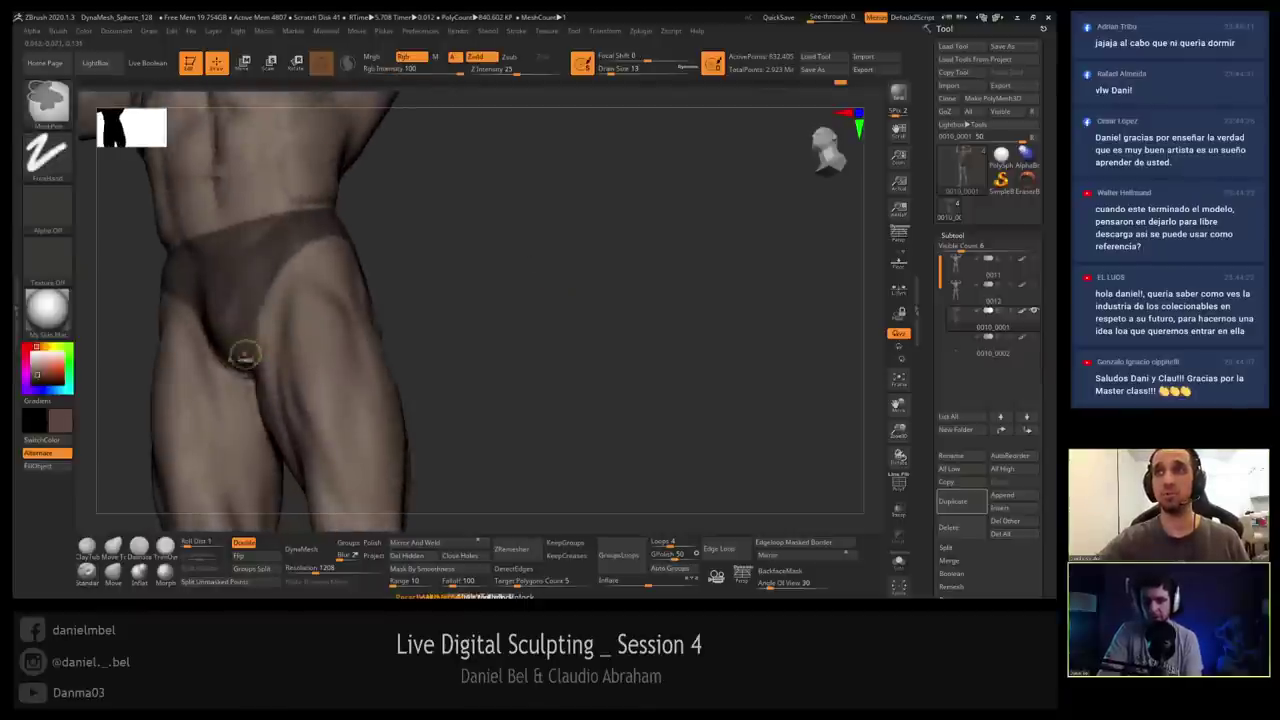
right_drag(246, 354, 266, 327)
mouse_move(266, 327)
shift+mouse_down()
mouse_move(273, 302)
mouse_move(249, 366)
shift+mouse_up()
mouse_move(273, 297)
right_down()
mouse_move(312, 272)
mouse_move(302, 257)
right_up()
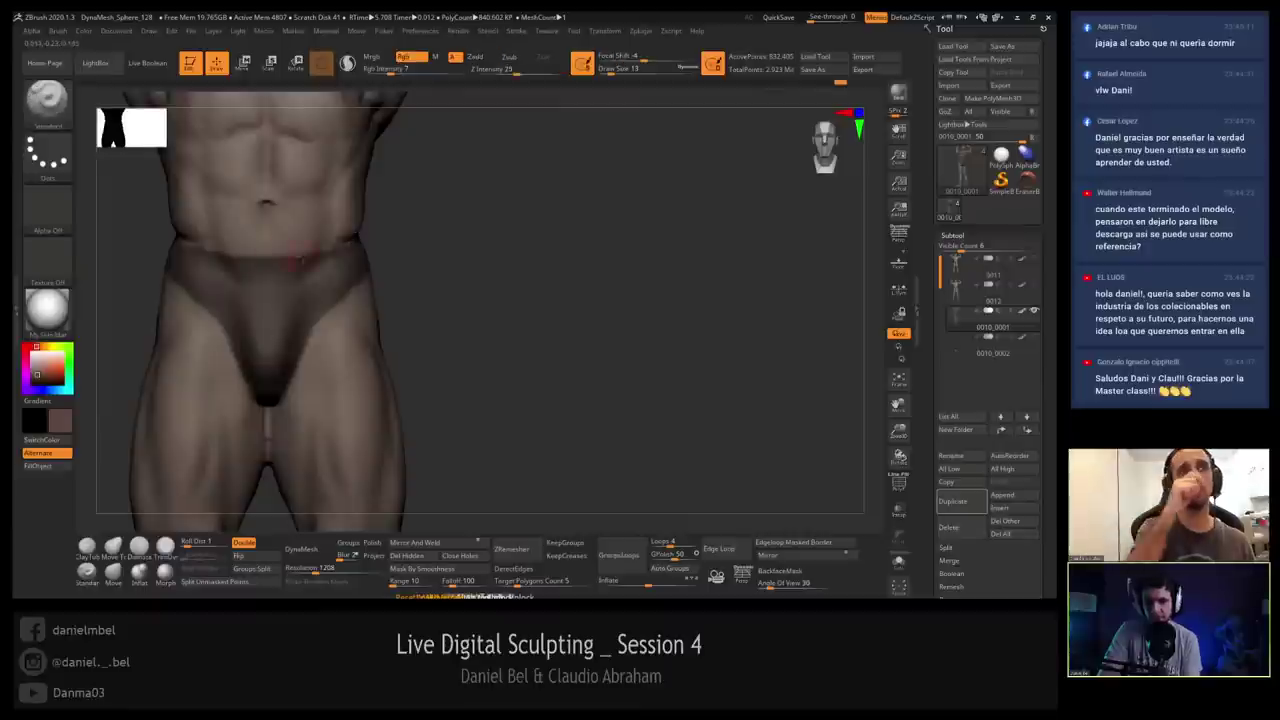
mouse_move(345, 240)
ctrl+mouse_down()
mouse_move(230, 258)
mouse_move(190, 241)
ctrl+mouse_up()
right_drag(251, 233, 292, 232)
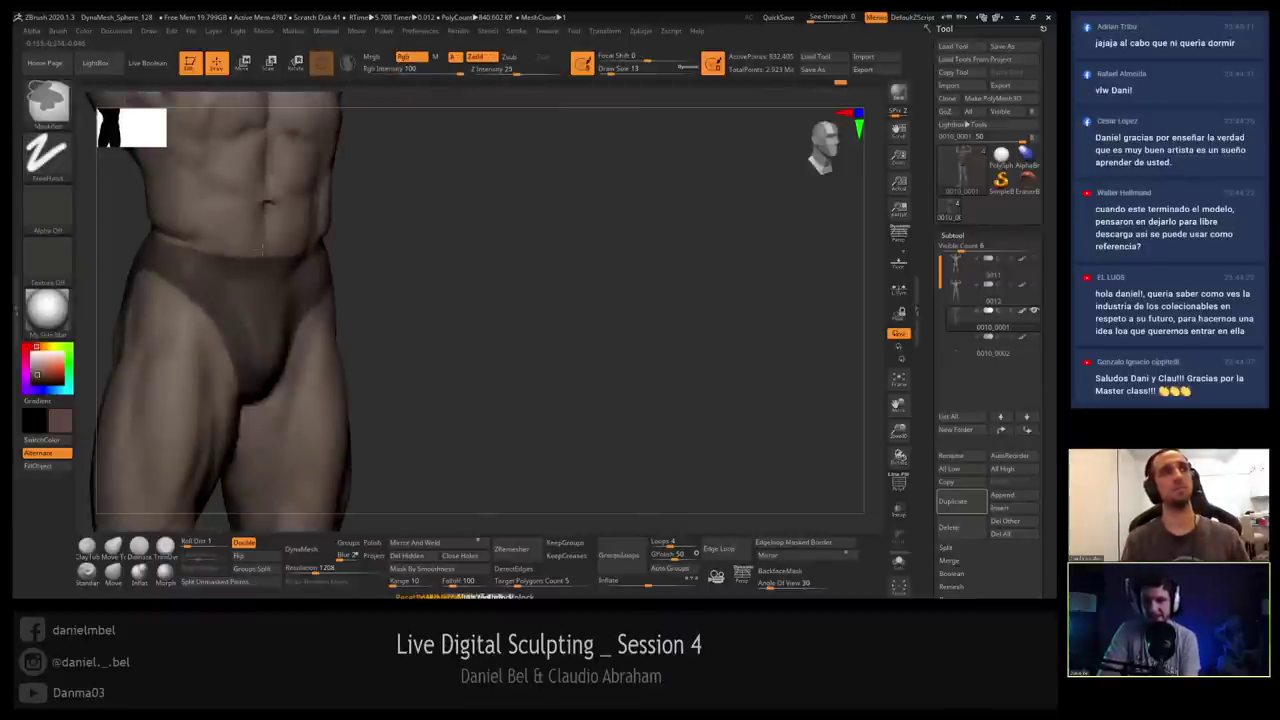
Examine the masked briefs against the whole figure and torso from several angles, with perspective turned on.
mouse_move(448, 258)
ctrl+right_down()
mouse_move(546, 255)
mouse_move(480, 242)
ctrl+right_up()
alt+right_drag(450, 246, 592, 312)
key(ctrl)
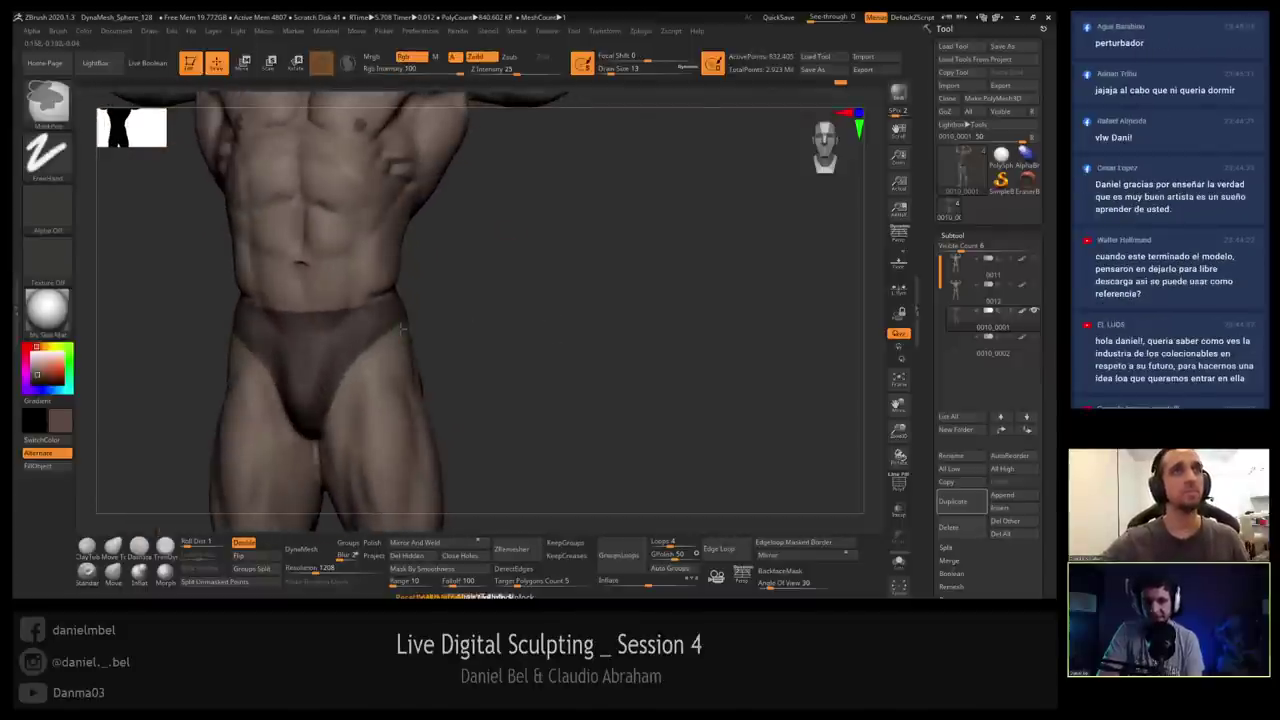
ctrl+right_drag(368, 373, 503, 277)
right_drag(597, 294, 575, 263)
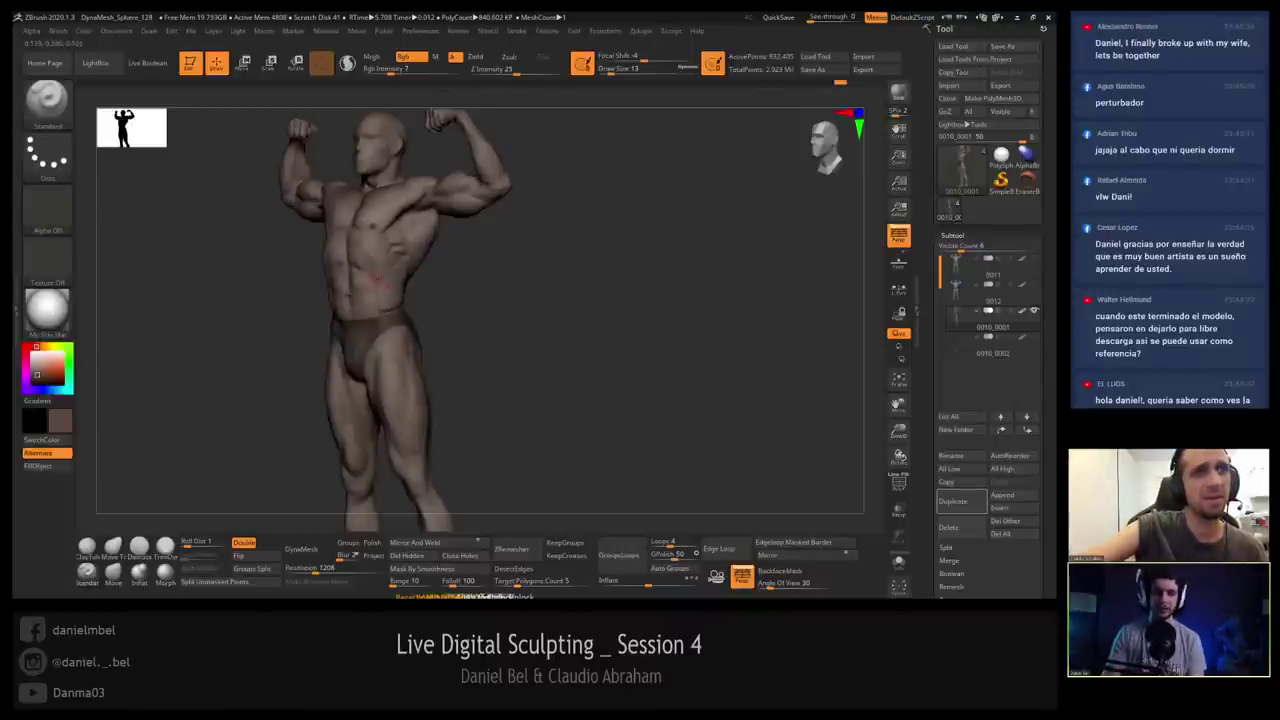
ctrl+right_drag(380, 277, 384, 330)
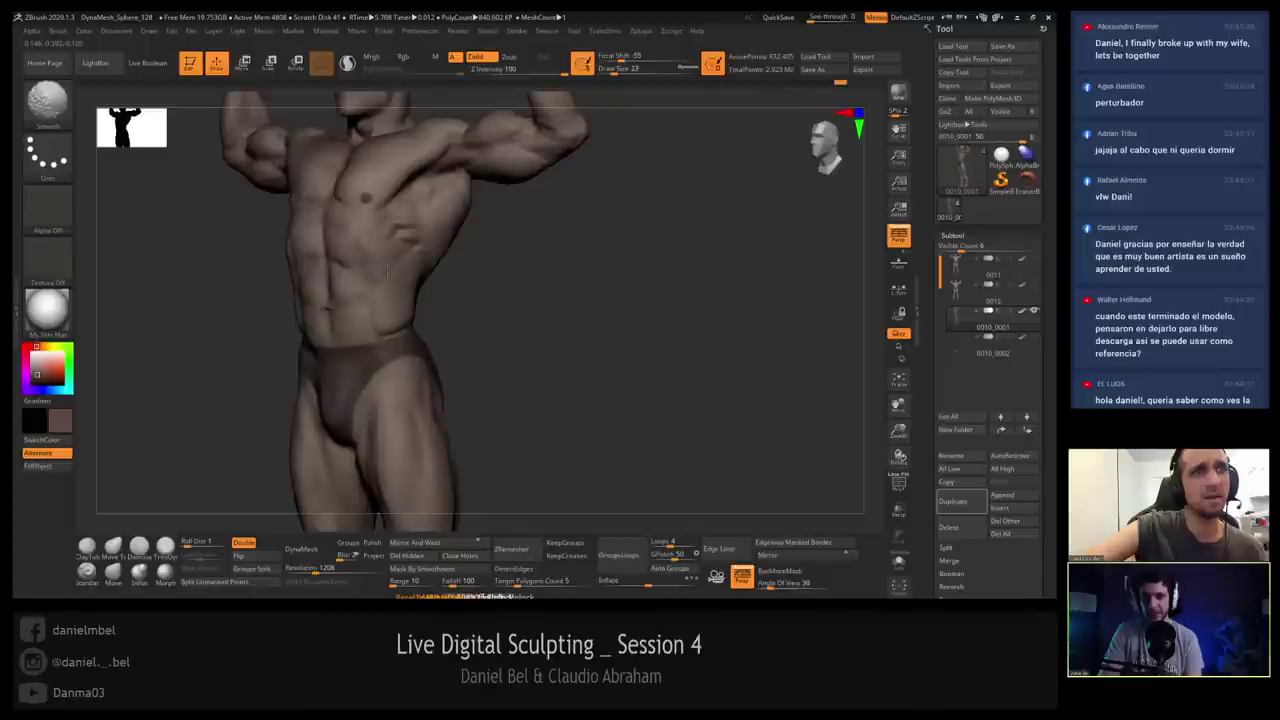
drag(486, 269, 504, 271)
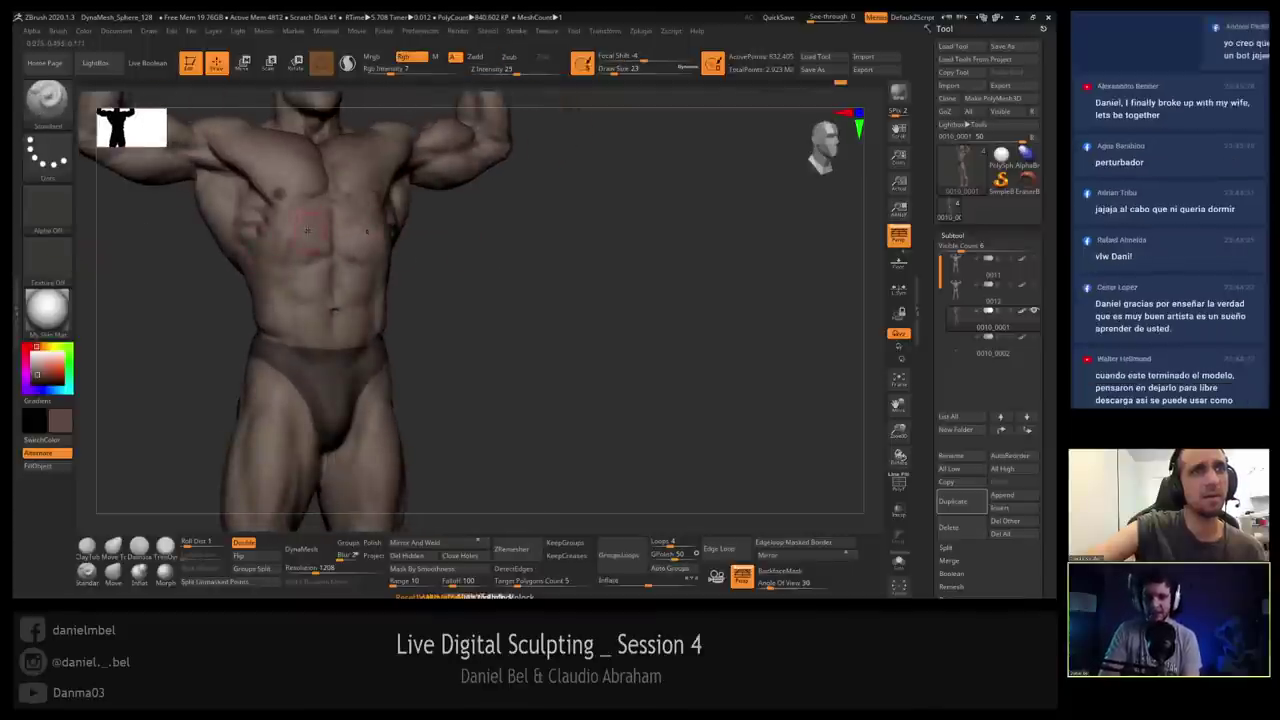
alt+right_drag(313, 207, 351, 237)
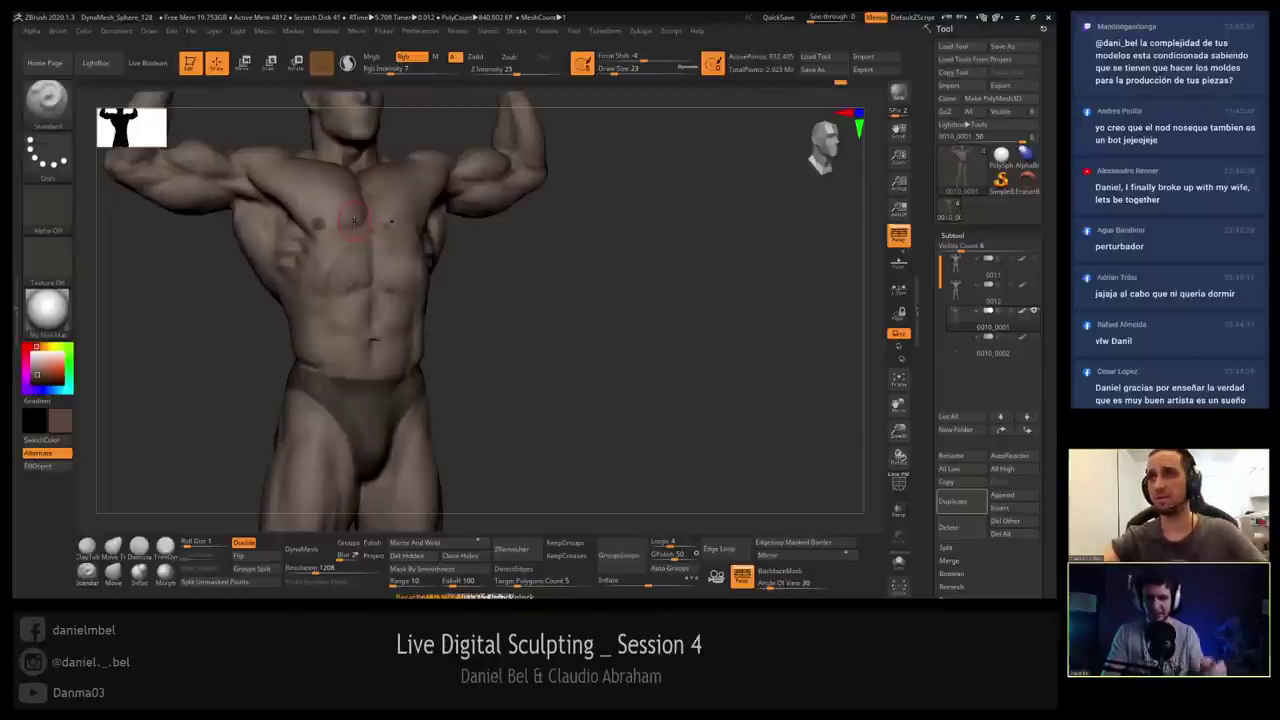
Invert the mask and fill the briefs with black at RGB Intensity 100, leaving the figure unmasked.
mouse_move(659, 238)
mouse_down()
mouse_move(580, 311)
mouse_move(629, 306)
mouse_move(621, 293)
mouse_move(607, 303)
mouse_up()
drag(500, 311, 620, 283)
ctrl+click(620, 283)
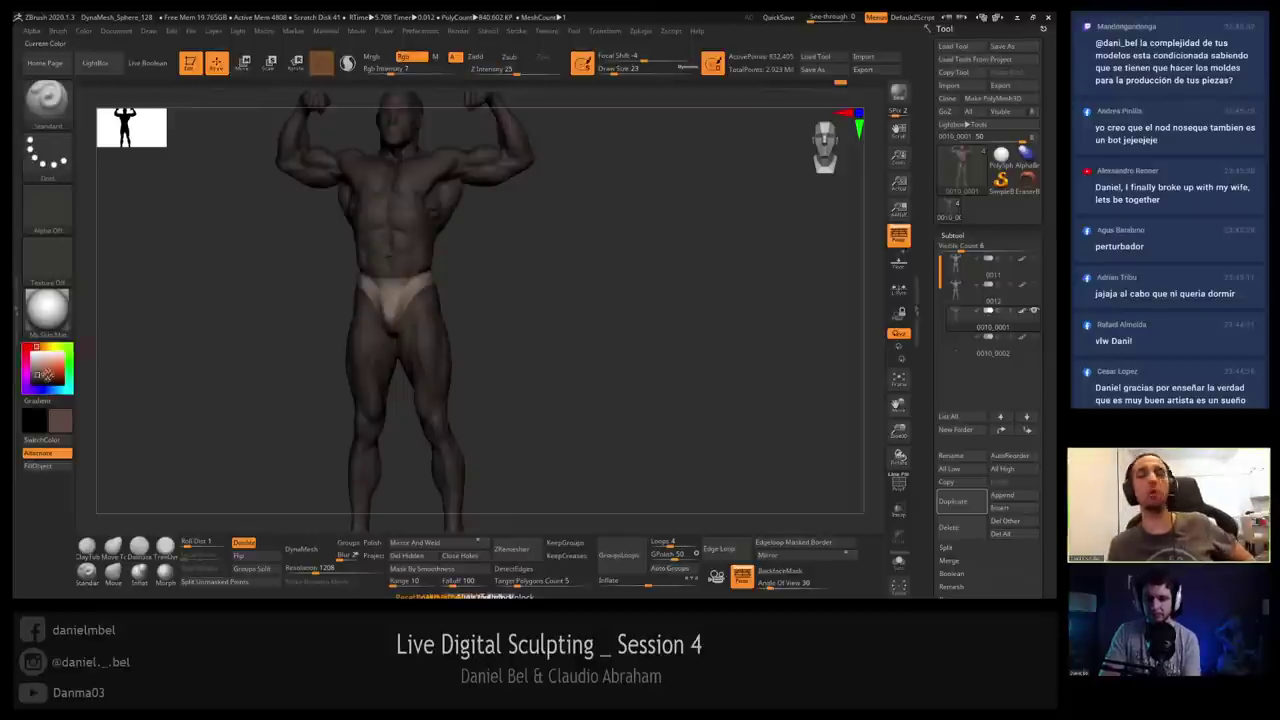
drag(45, 375, 30, 385)
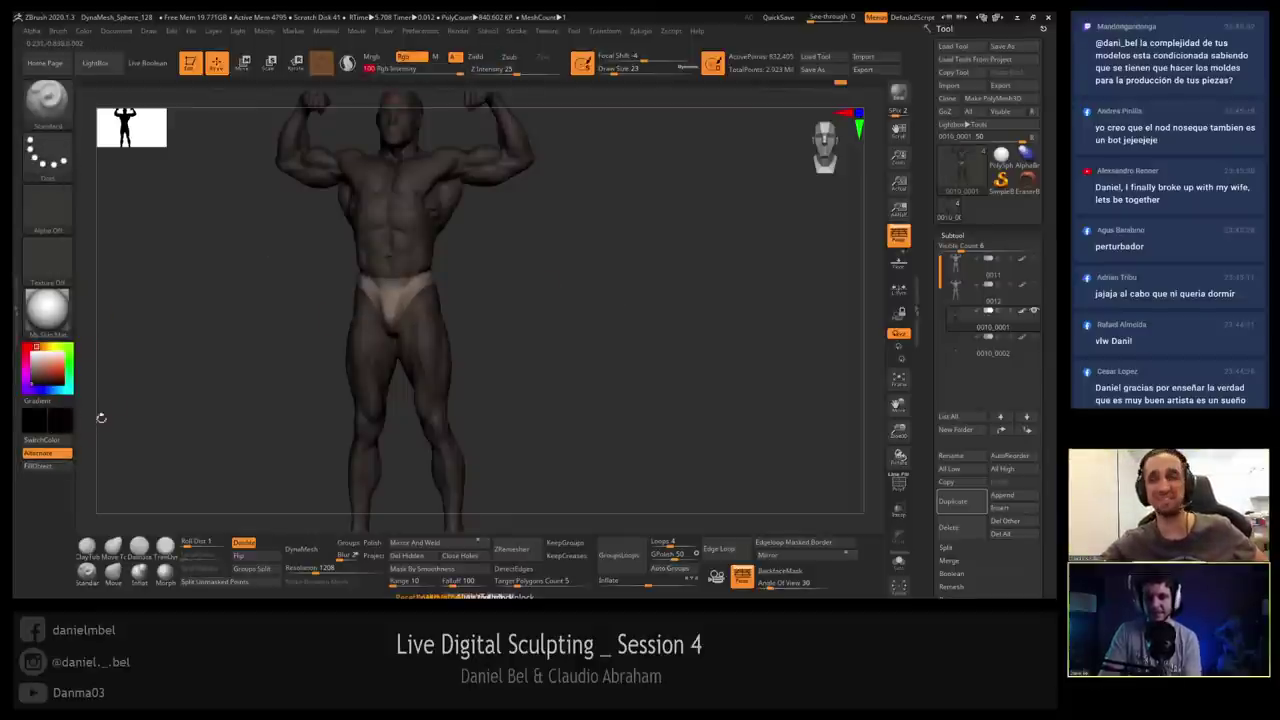
click(41, 467)
ctrl+drag(187, 353, 193, 316)
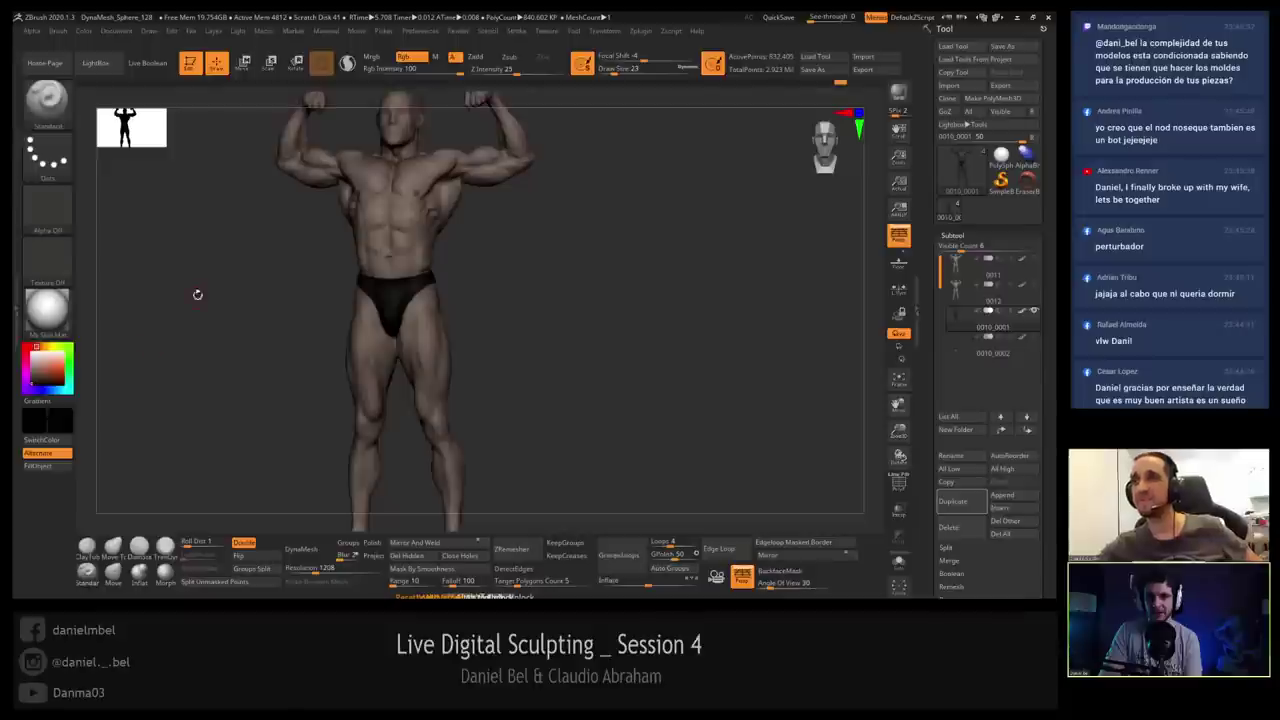
Enlarge the silhouette thumbnail to 512 to check the pose's outline, and shrink it back to a small preview.
alt+drag(216, 267, 212, 344)
mouse_move(606, 331)
alt+mouse_down()
mouse_move(654, 337)
mouse_move(680, 314)
alt+mouse_up()
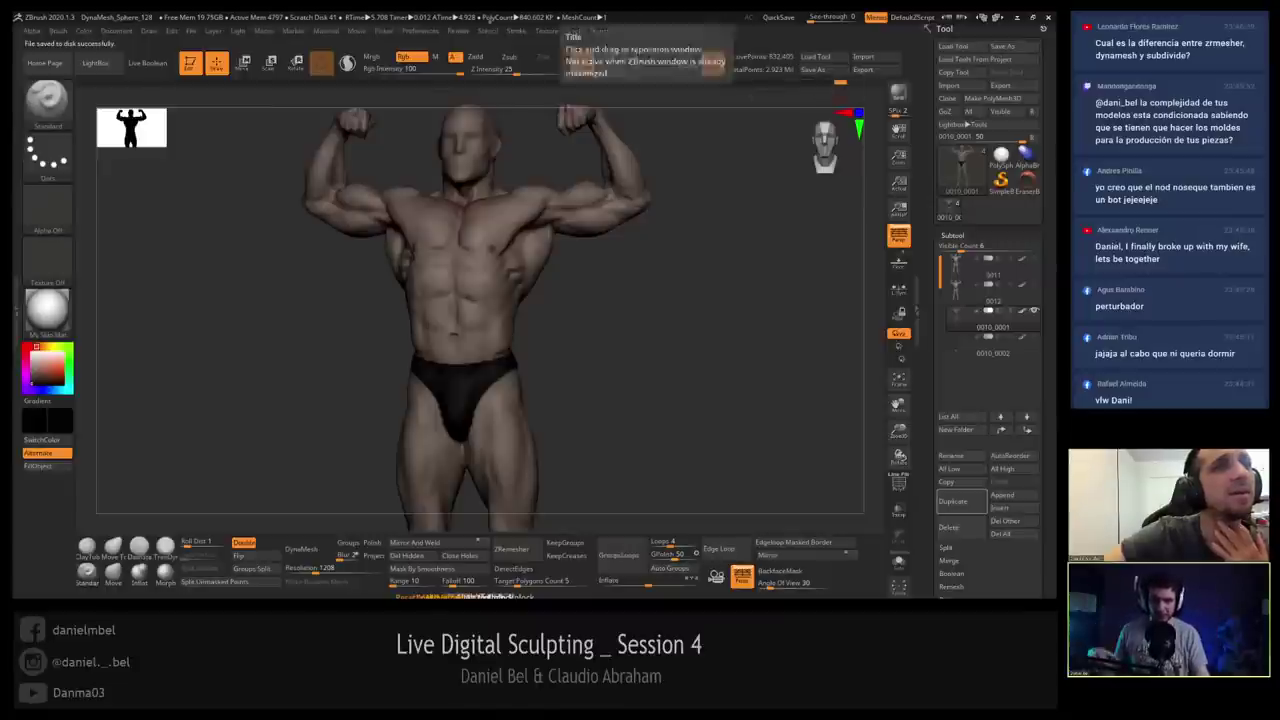
click(148, 110)
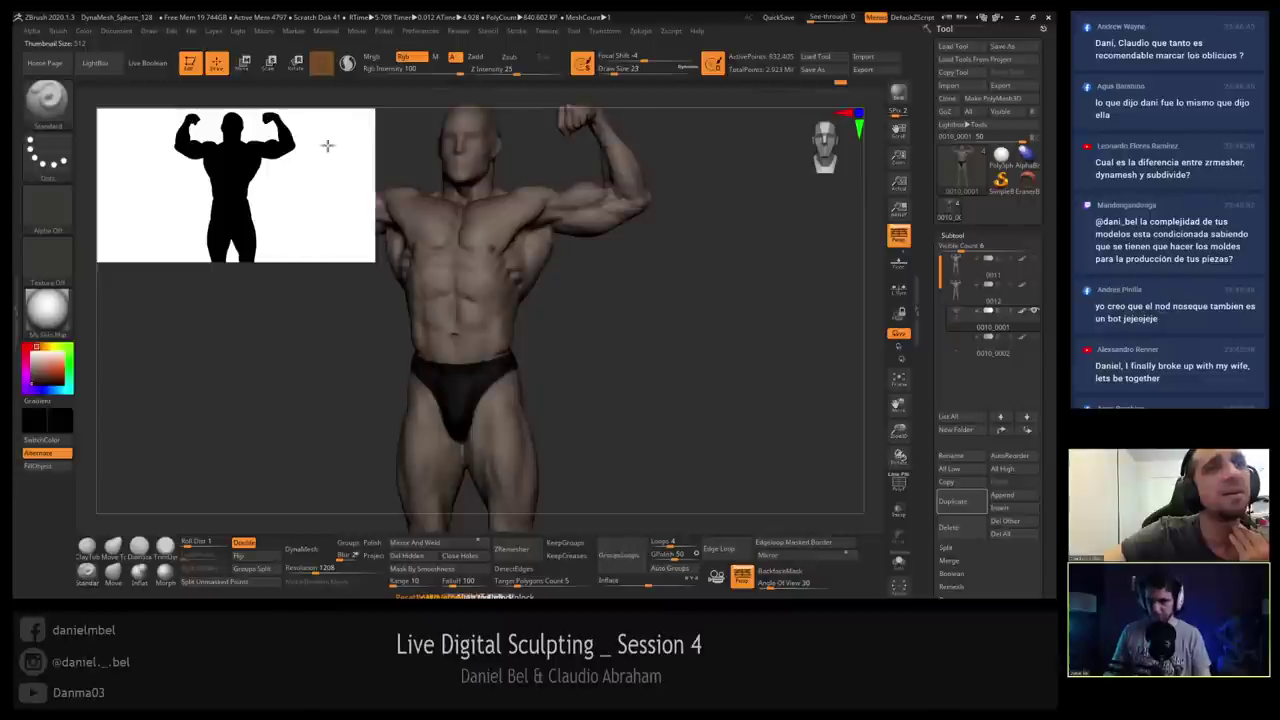
mouse_move(250, 350)
alt+mouse_down()
mouse_move(260, 385)
mouse_move(269, 354)
mouse_move(358, 327)
alt+mouse_up()
drag(526, 296, 394, 305)
drag(339, 216, 145, 139)
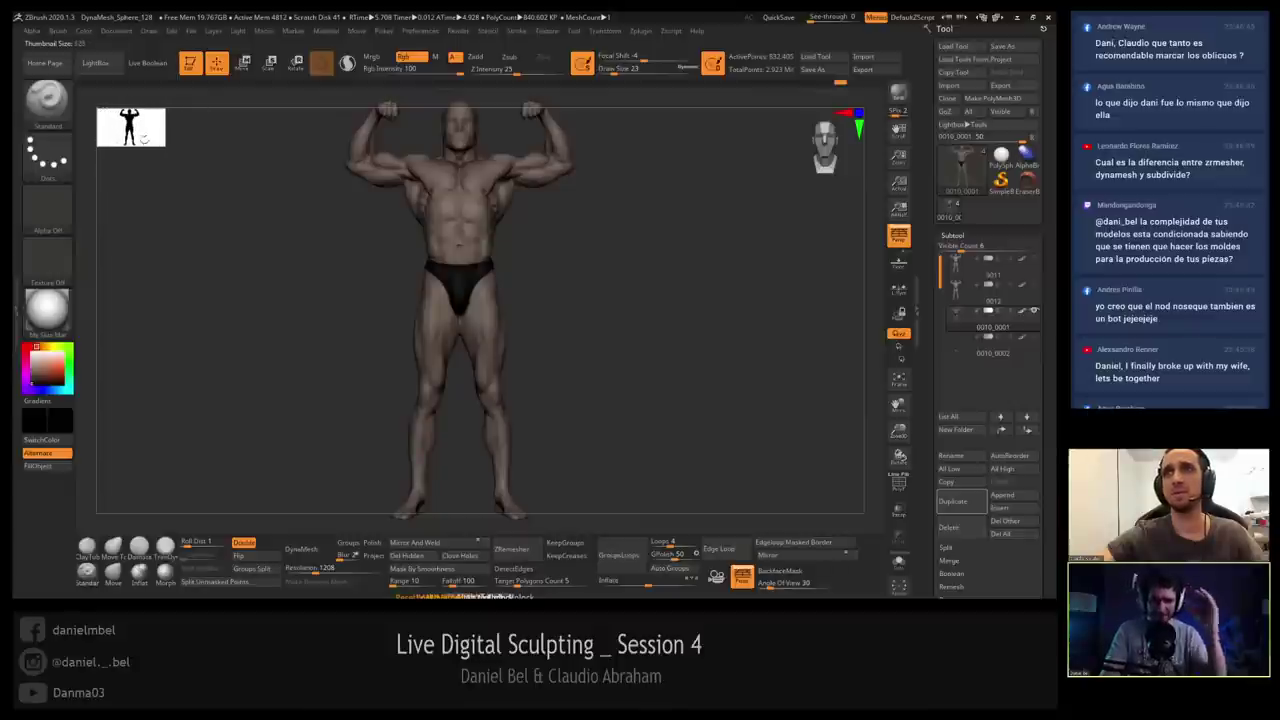
Examine the chest, abdomen and raised arms from the front, both three-quarter sides, above and below.
alt+drag(659, 279, 686, 380)
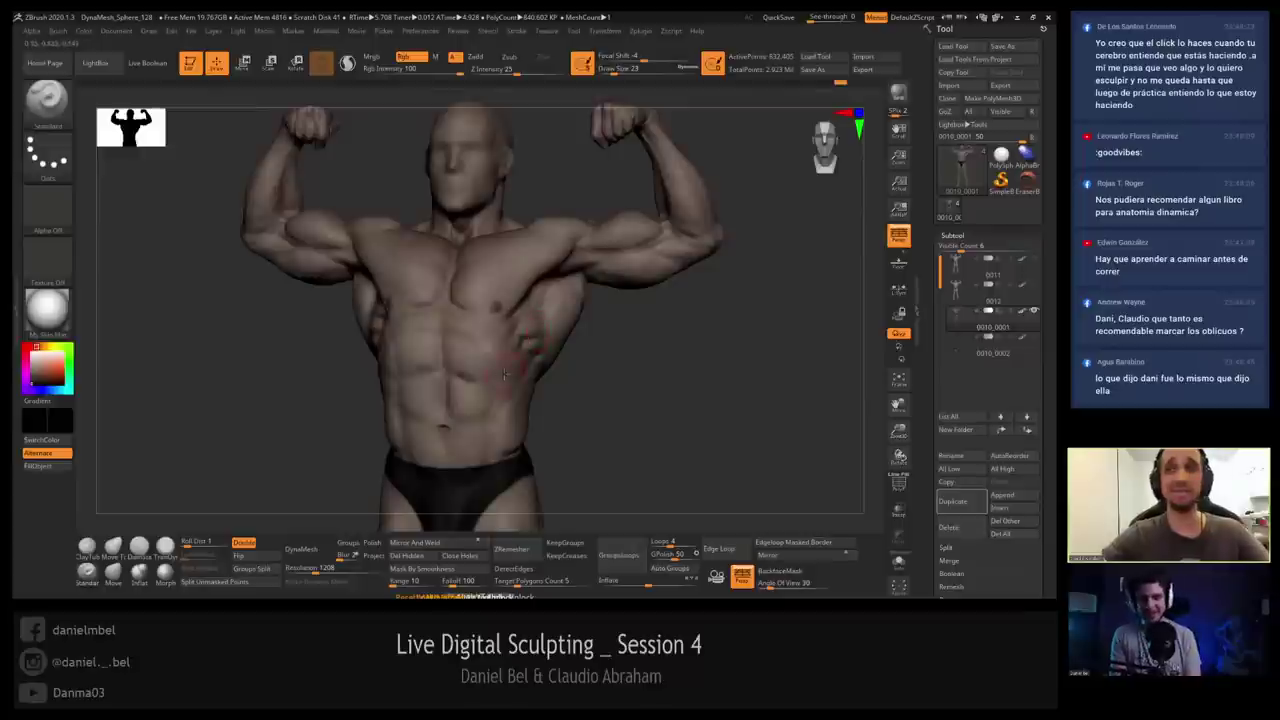
mouse_move(500, 410)
right_down()
mouse_move(500, 391)
mouse_move(492, 406)
right_up()
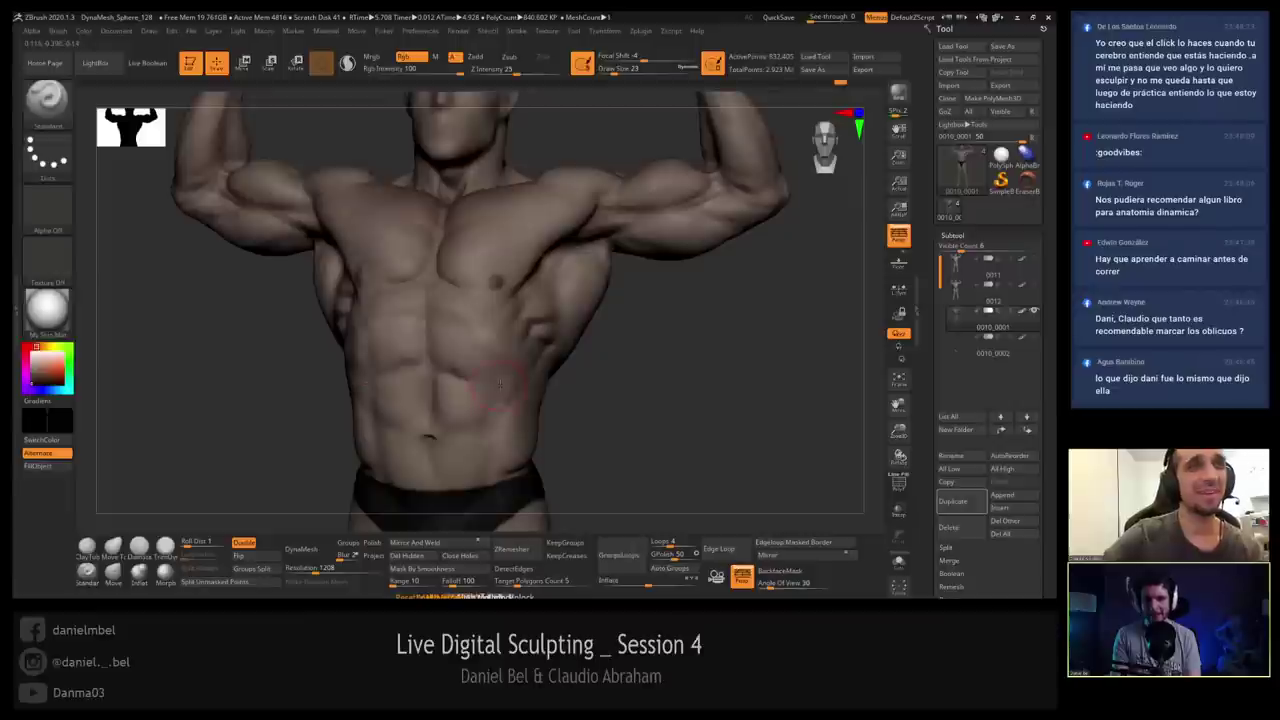
ctrl+right_drag(511, 402, 509, 390)
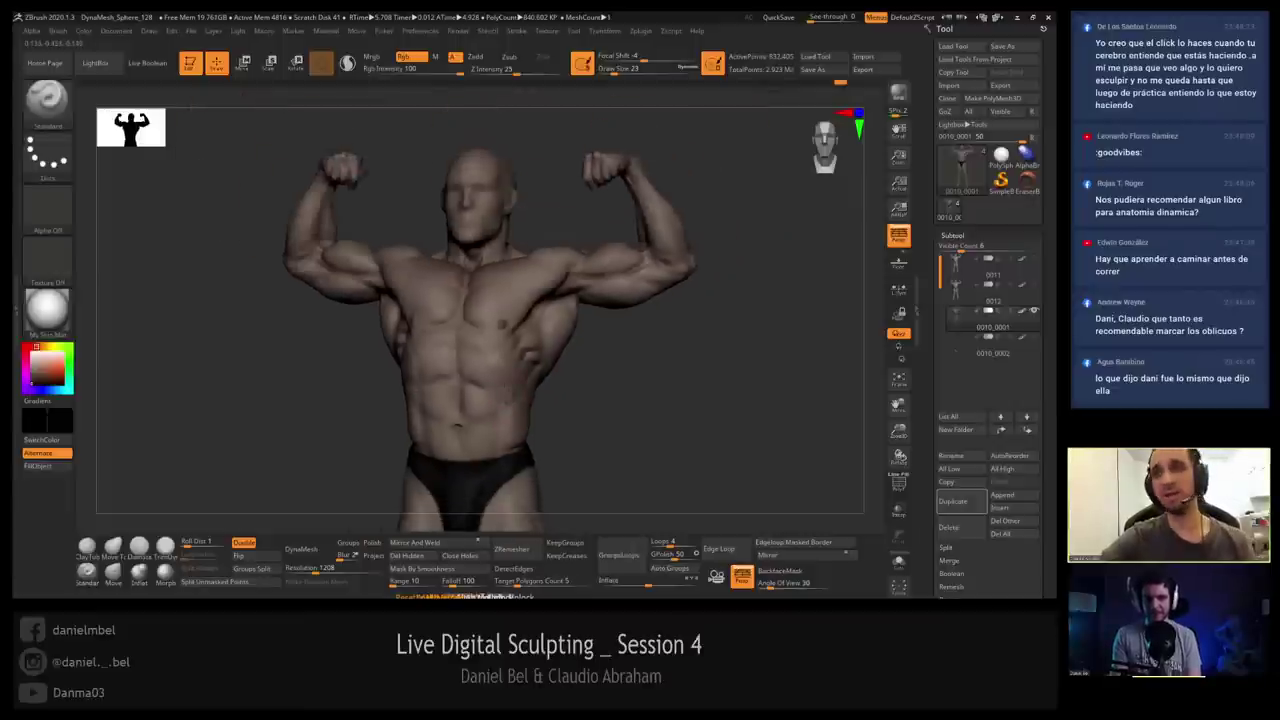
drag(632, 411, 658, 420)
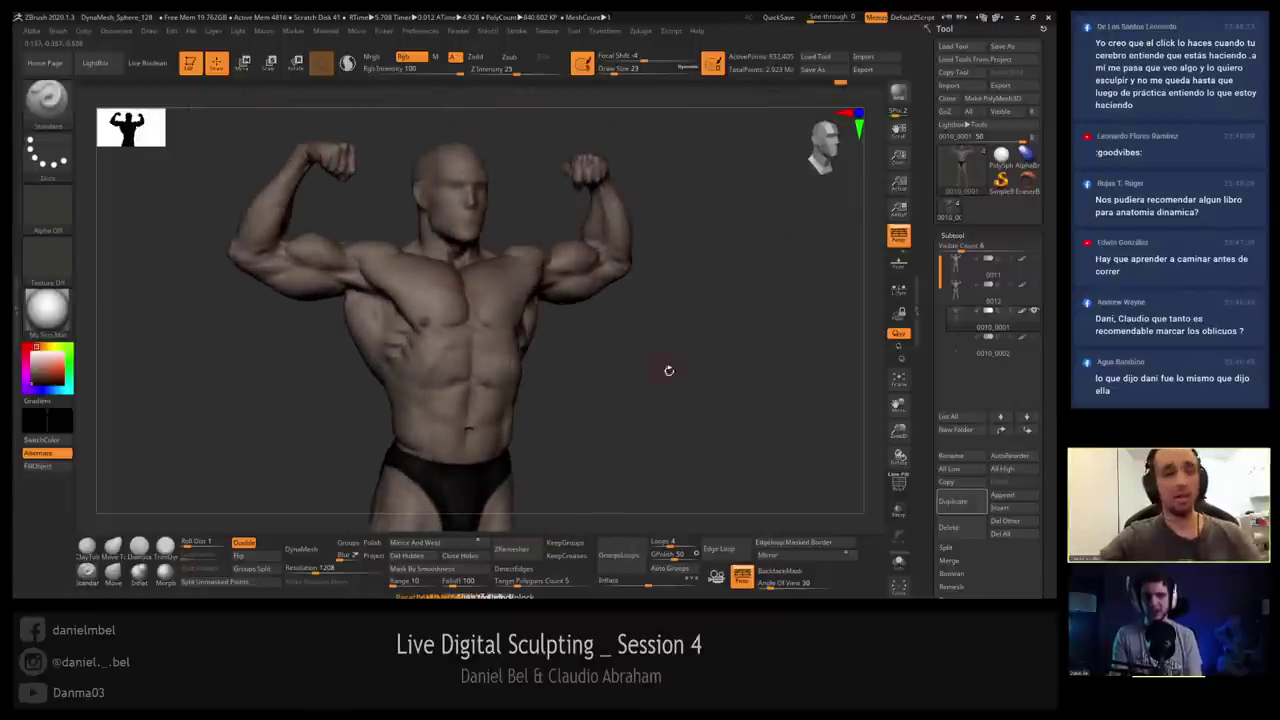
drag(670, 370, 669, 403)
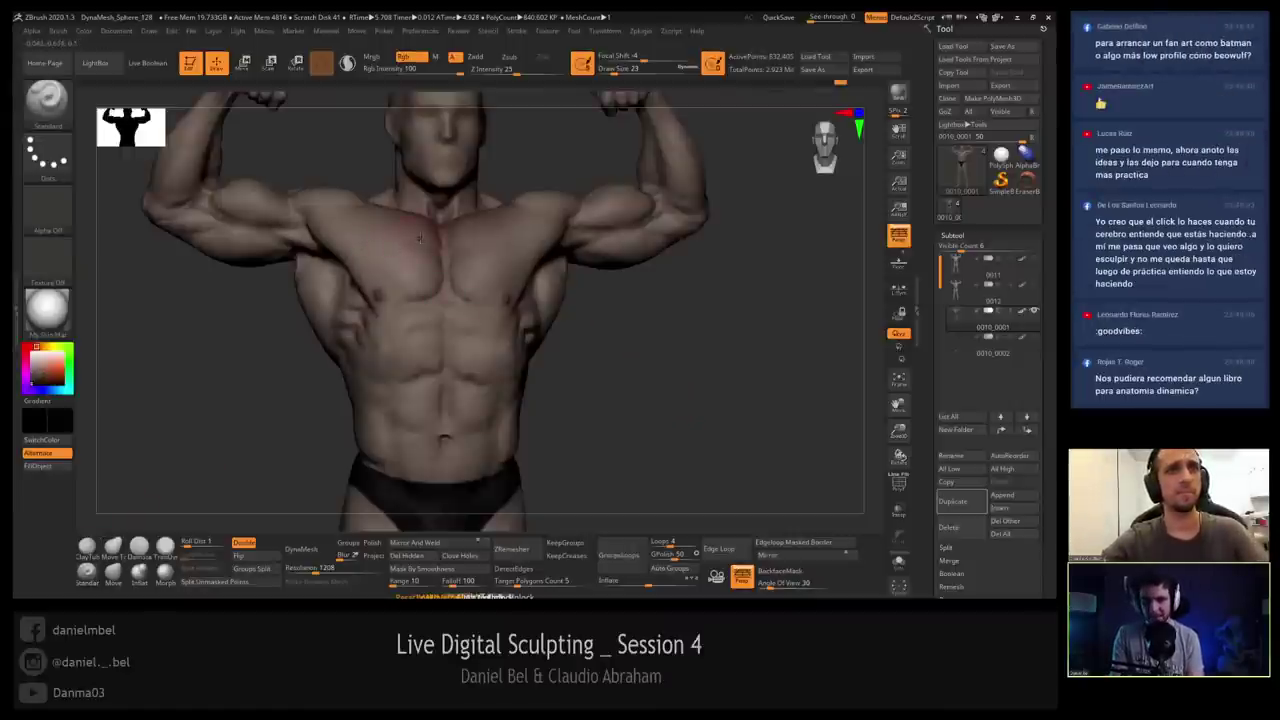
right_drag(403, 246, 352, 282)
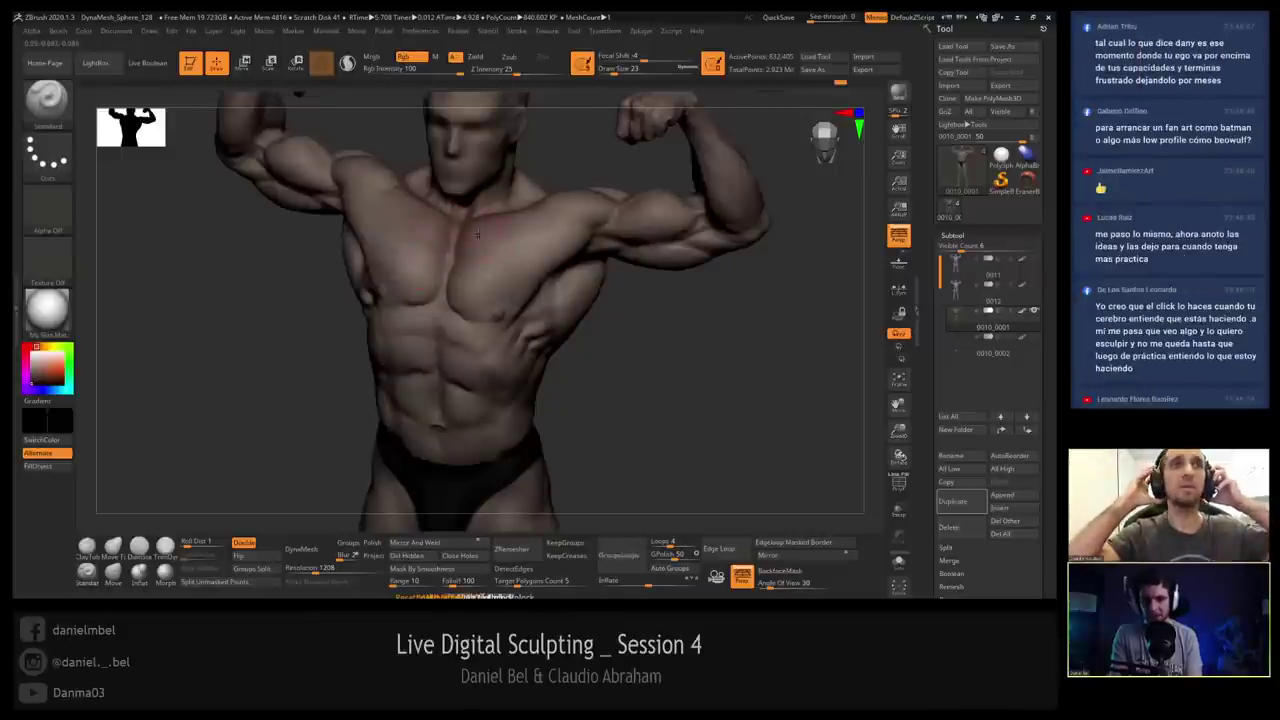
mouse_move(452, 228)
right_down()
mouse_move(478, 269)
mouse_move(470, 230)
mouse_move(450, 273)
mouse_move(454, 242)
right_up()
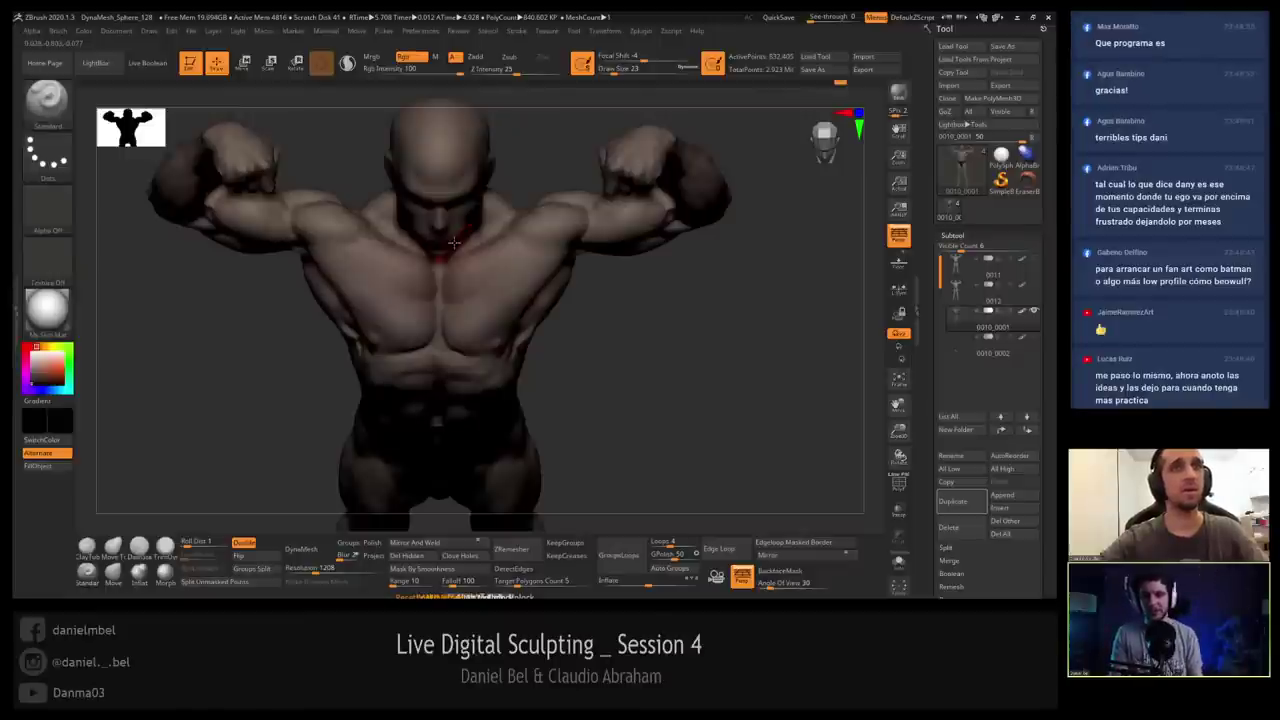
mouse_move(675, 323)
right_down()
mouse_move(683, 358)
mouse_move(648, 357)
right_up()
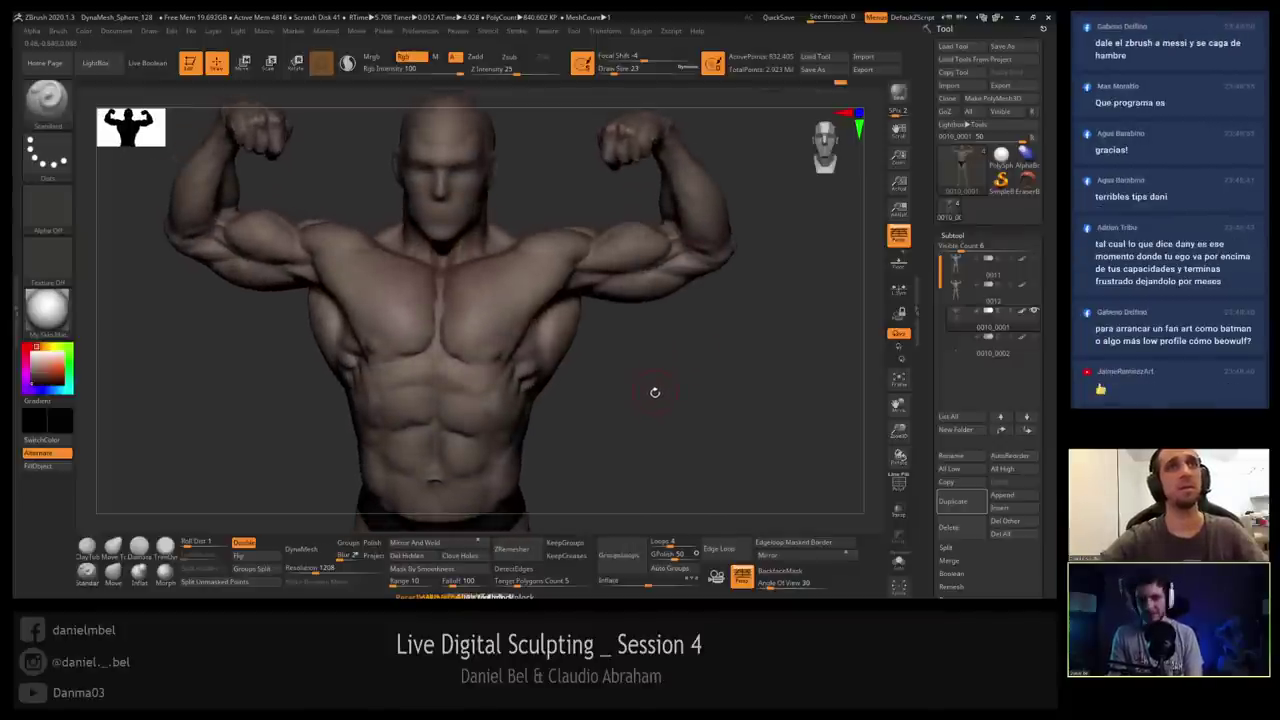
right_drag(656, 384, 648, 468)
mouse_move(507, 326)
right_down()
mouse_move(517, 283)
mouse_move(556, 290)
mouse_move(522, 338)
mouse_move(509, 308)
right_up()
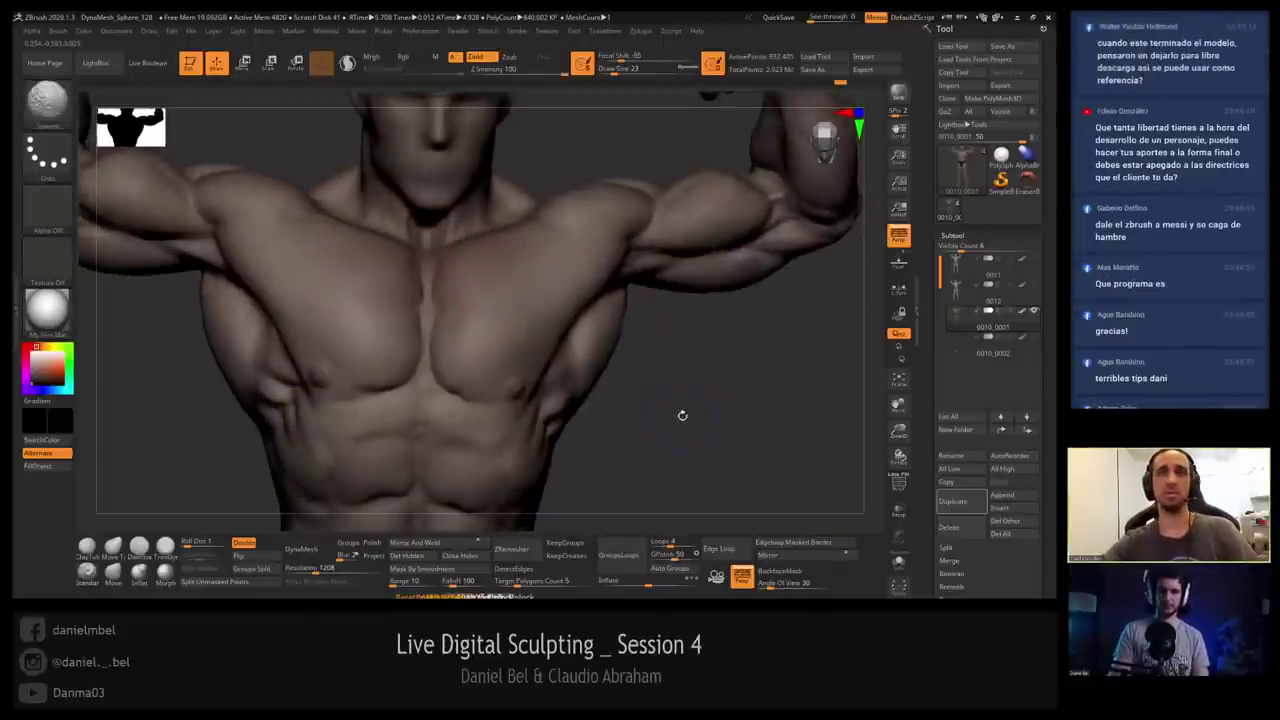
mouse_move(682, 414)
right_down()
mouse_move(677, 434)
mouse_move(705, 353)
mouse_move(692, 332)
right_up()
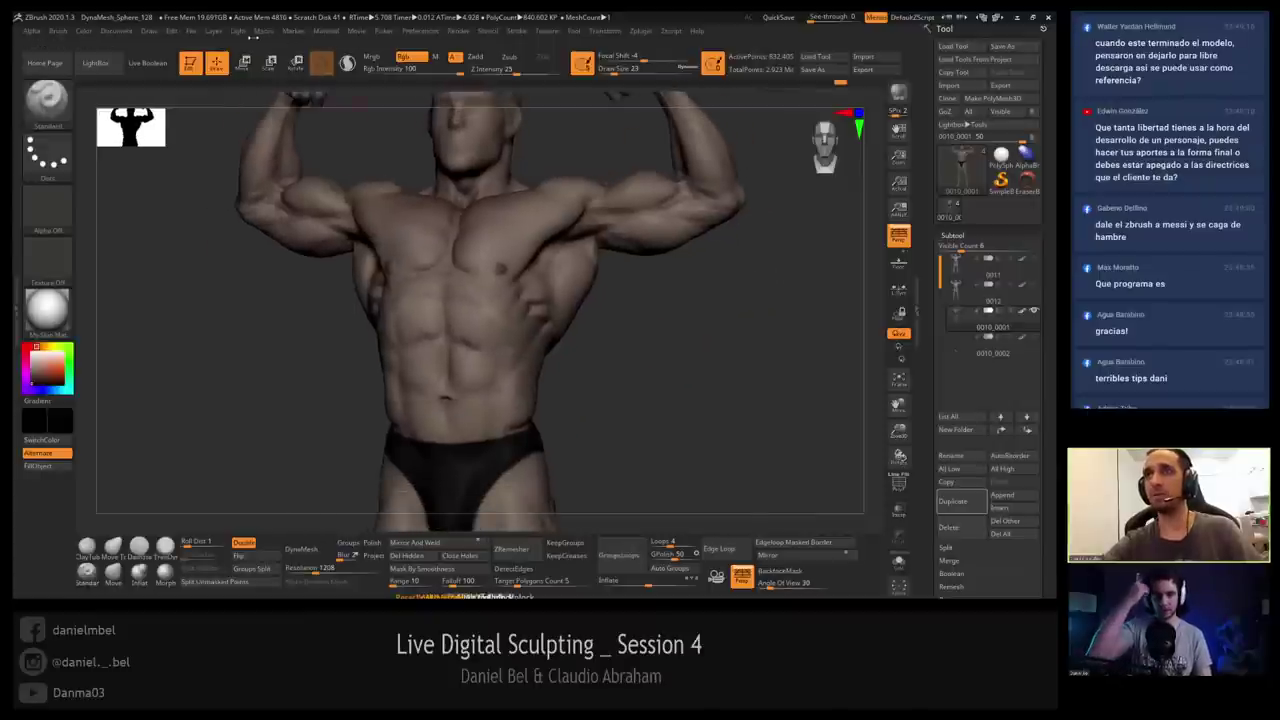
Move the main light's placement toward the top of the light sphere and render the figure with overhead shading.
click(239, 31)
drag(269, 73, 273, 64)
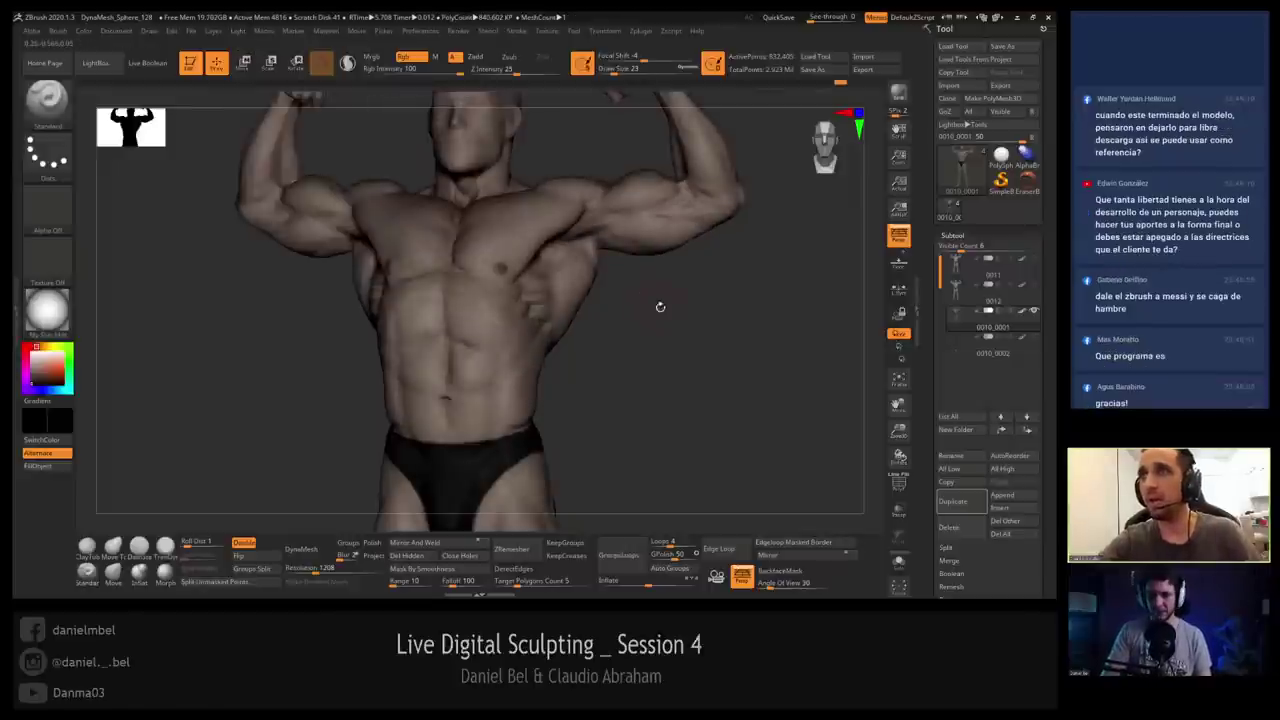
click(239, 31)
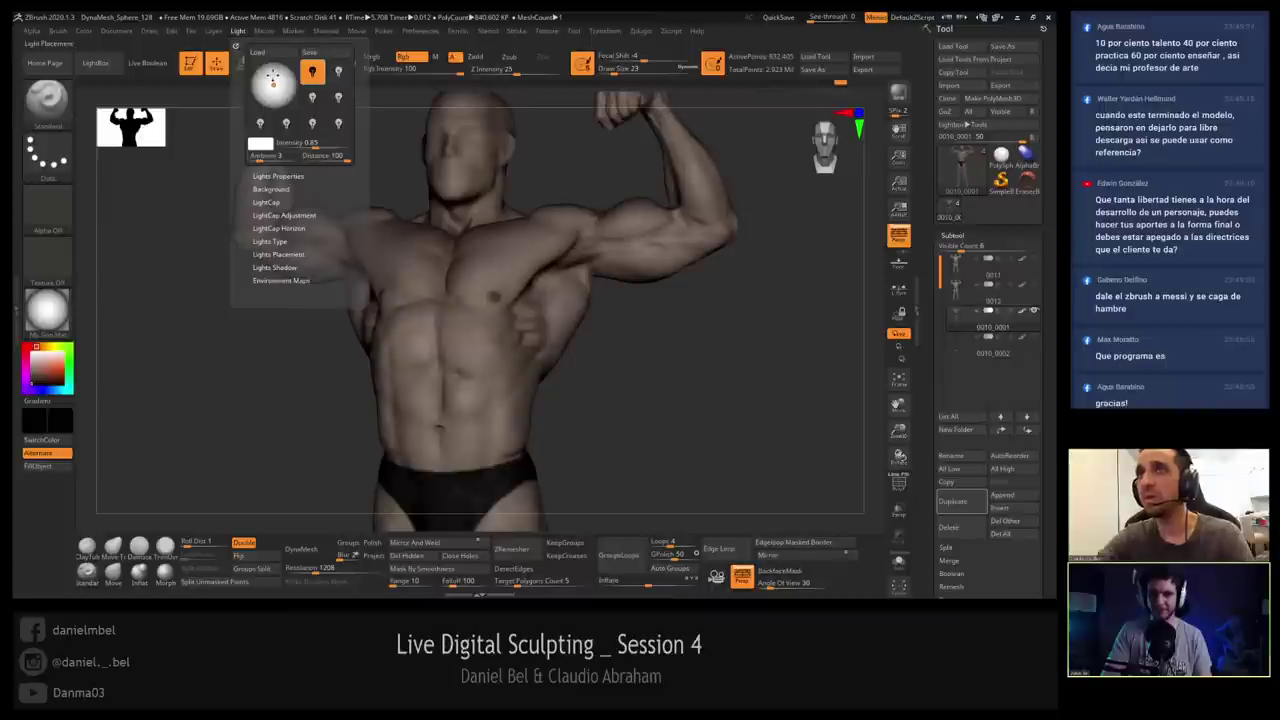
drag(273, 82, 269, 67)
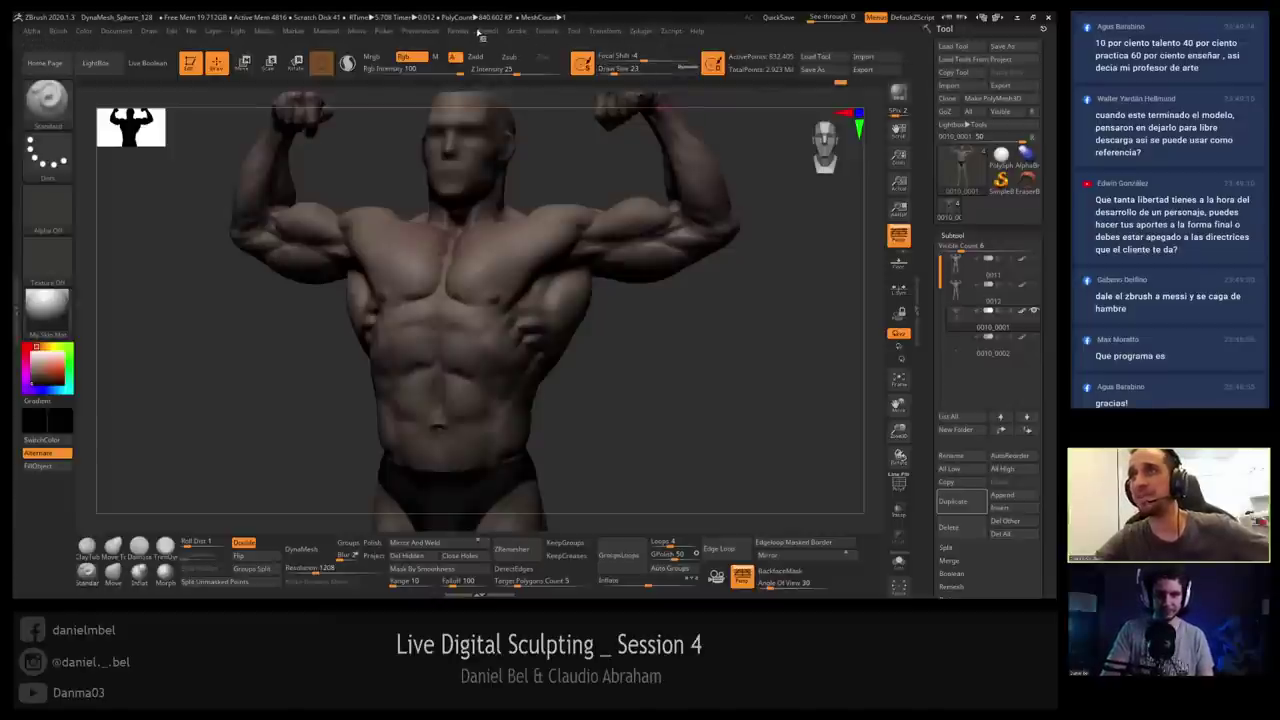
click(460, 31)
click(501, 130)
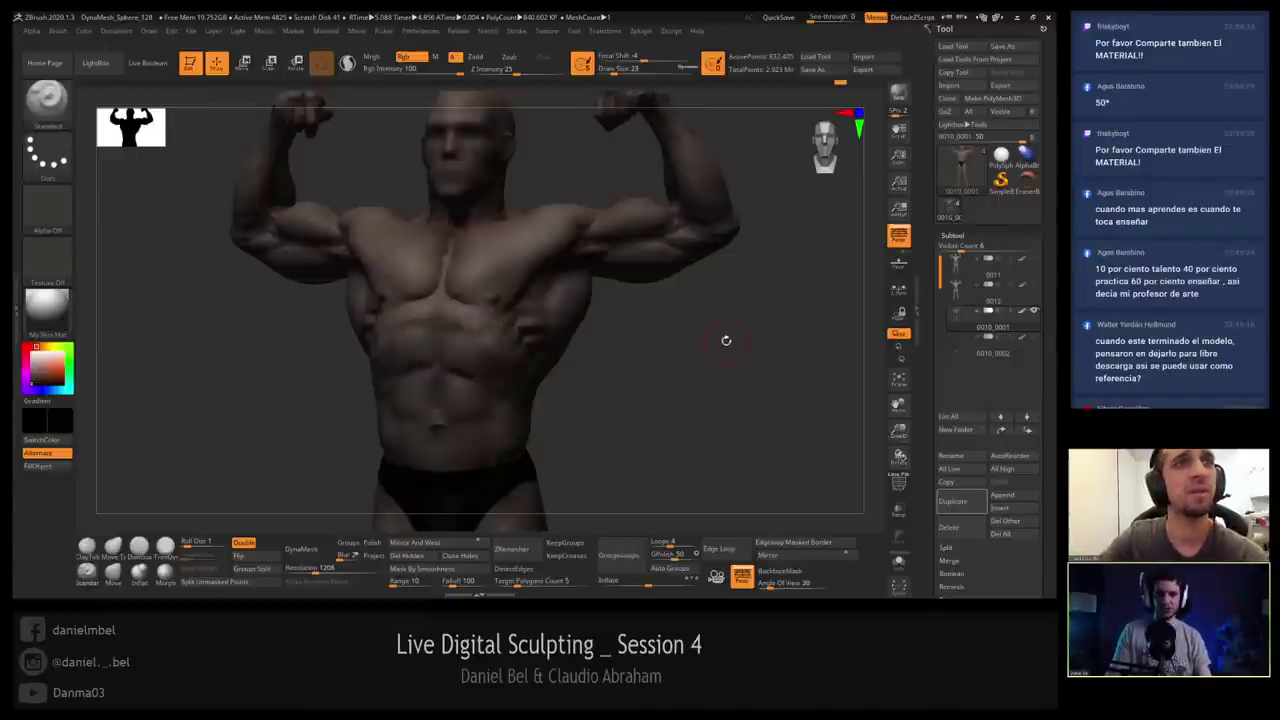
Move the light back near the centre of the light sphere so the figure is lit from the front.
alt+drag(705, 382, 688, 357)
alt+drag(677, 408, 652, 325)
alt+drag(623, 283, 529, 351)
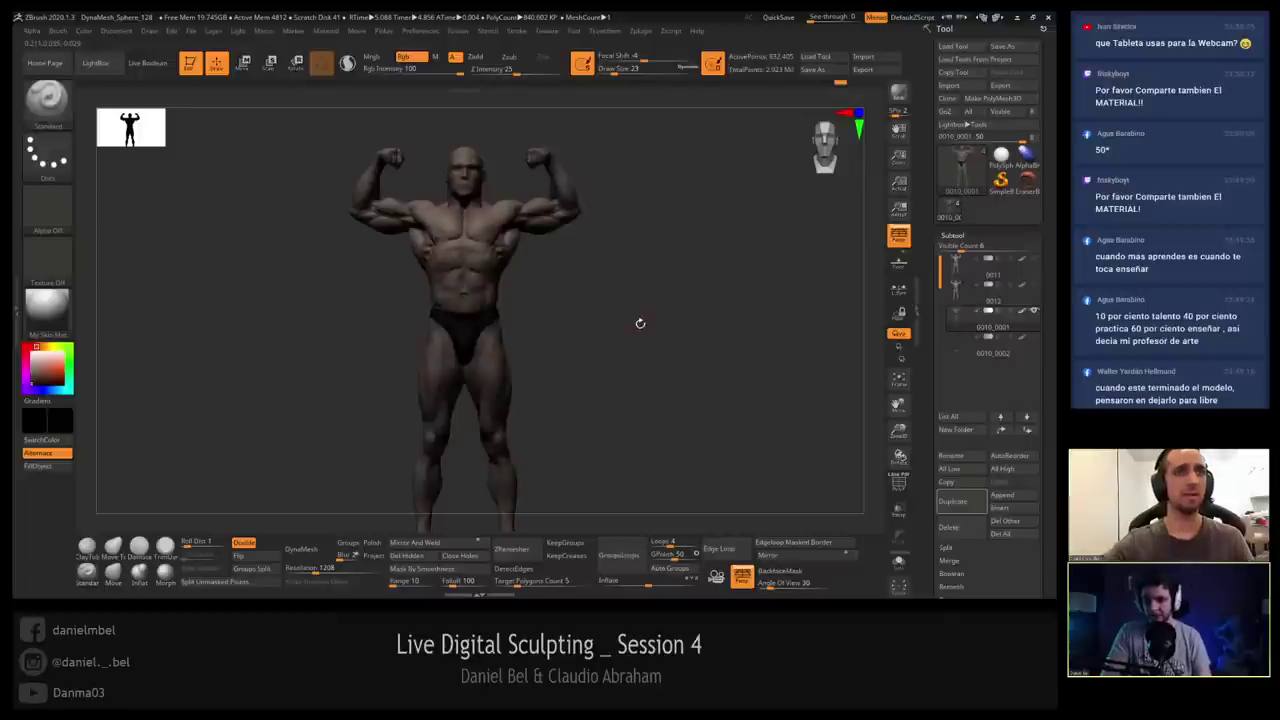
mouse_move(640, 324)
mouse_down()
mouse_move(558, 168)
mouse_move(568, 226)
mouse_up()
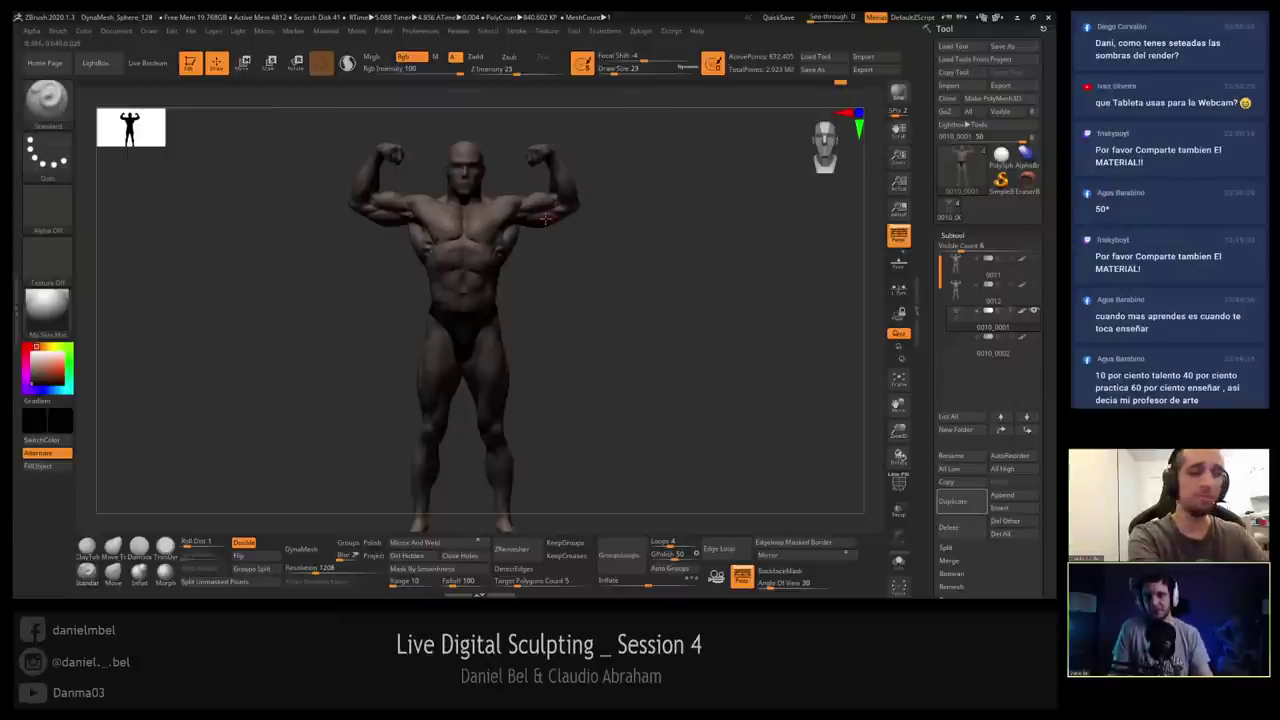
drag(615, 298, 646, 351)
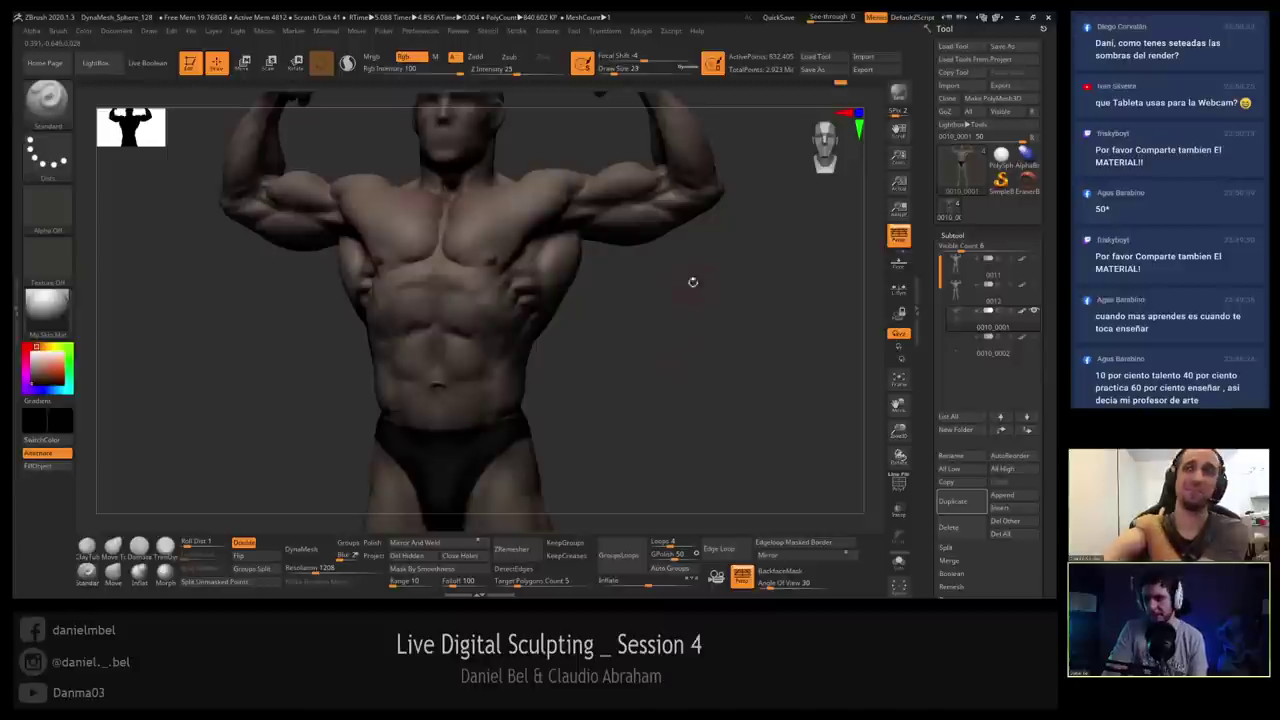
click(240, 31)
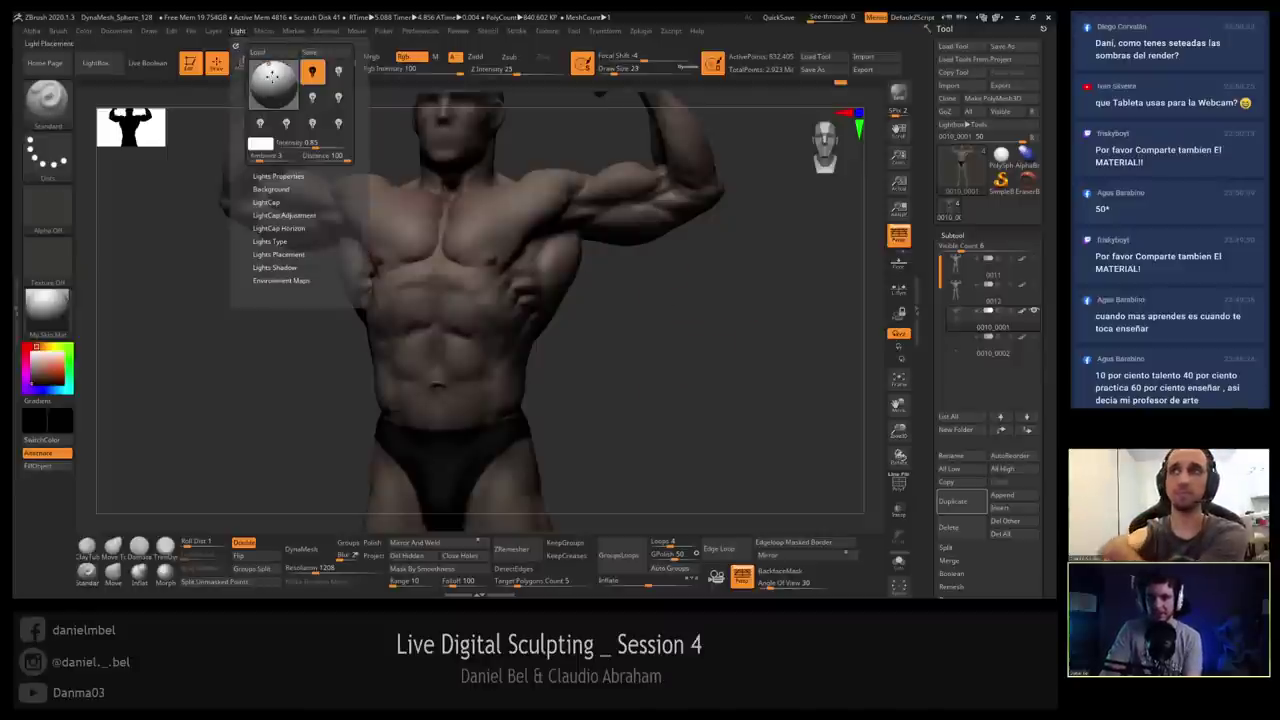
click(272, 81)
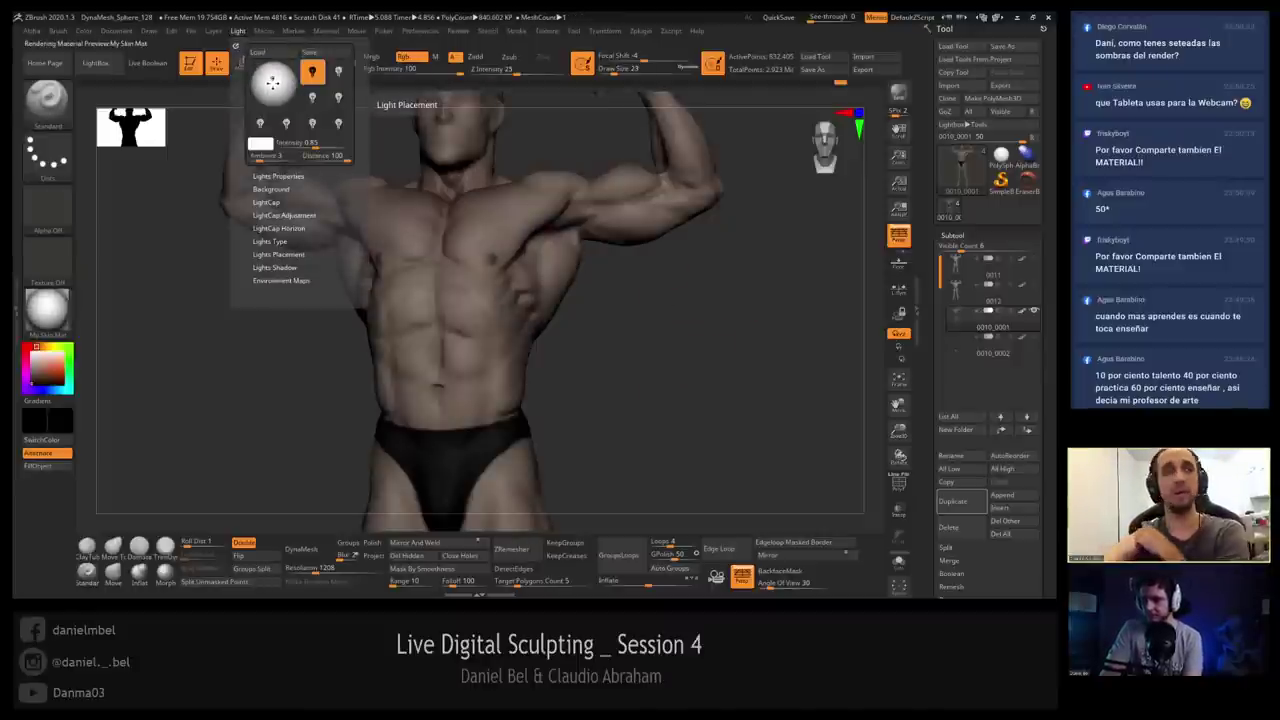
drag(274, 87, 267, 84)
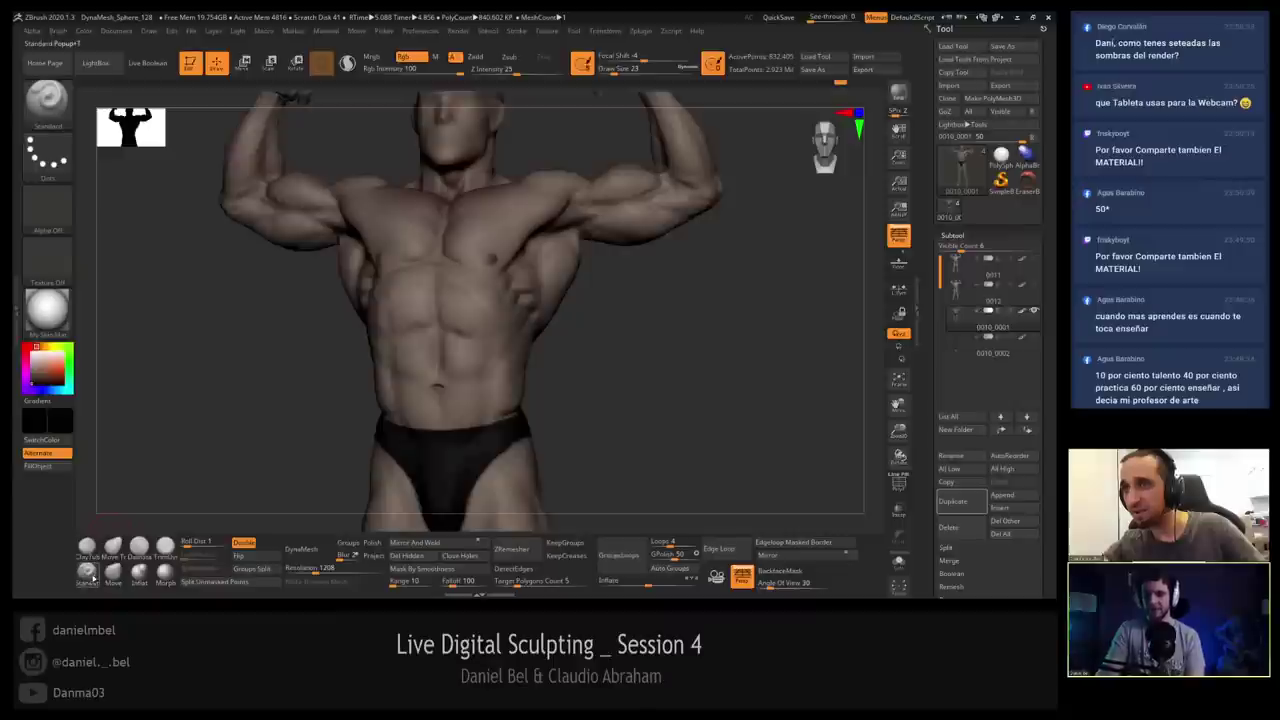
click(139, 547)
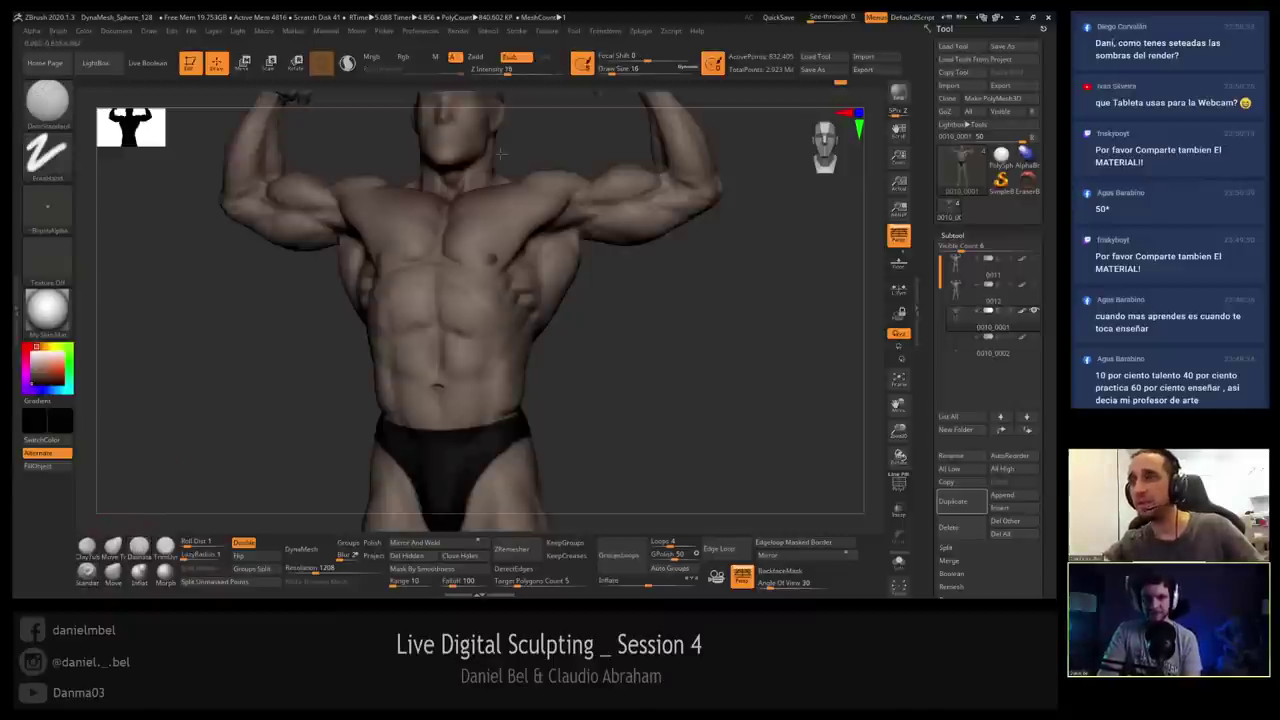
ctrl+right_drag(592, 190, 643, 206)
key(s)
drag(643, 205, 645, 191)
key(s)
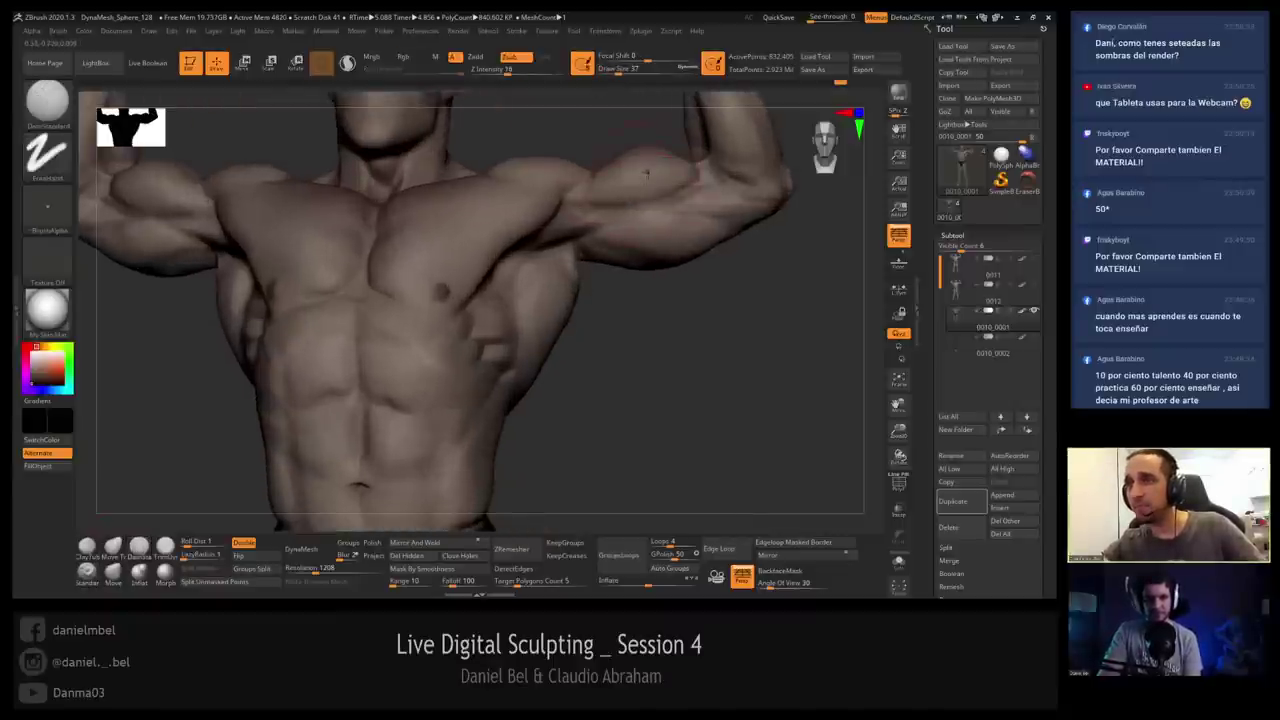
right_drag(612, 206, 628, 200)
key(s)
drag(612, 191, 589, 208)
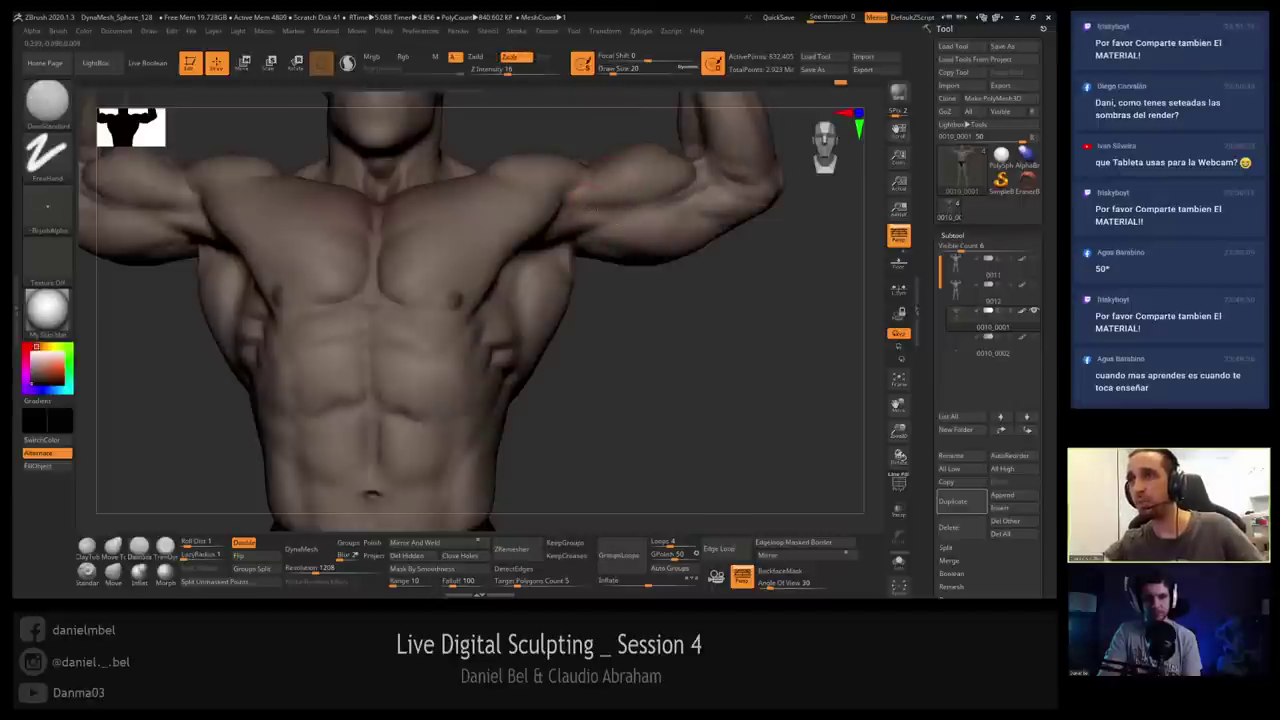
right_drag(589, 230, 545, 245)
mouse_move(545, 330)
alt+right_down()
mouse_move(531, 248)
mouse_move(445, 262)
mouse_move(461, 267)
mouse_move(441, 238)
alt+right_up()
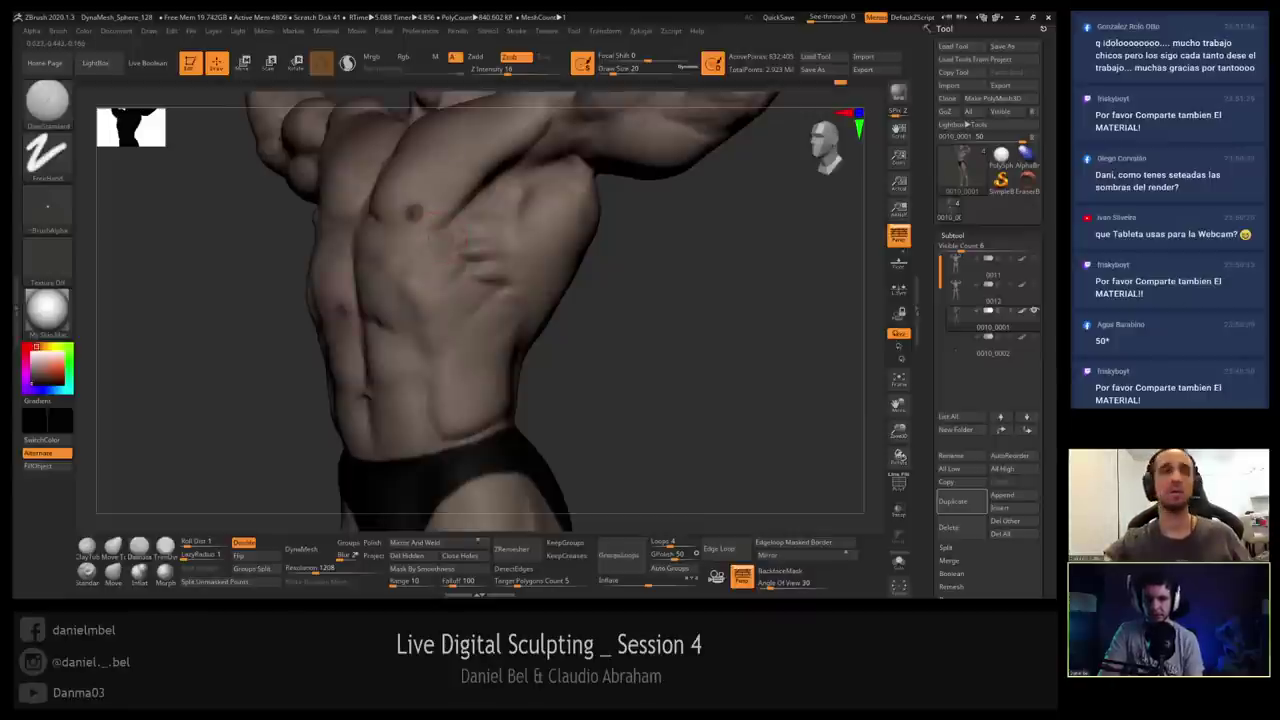
drag(640, 320, 443, 238)
key(s)
click(440, 240)
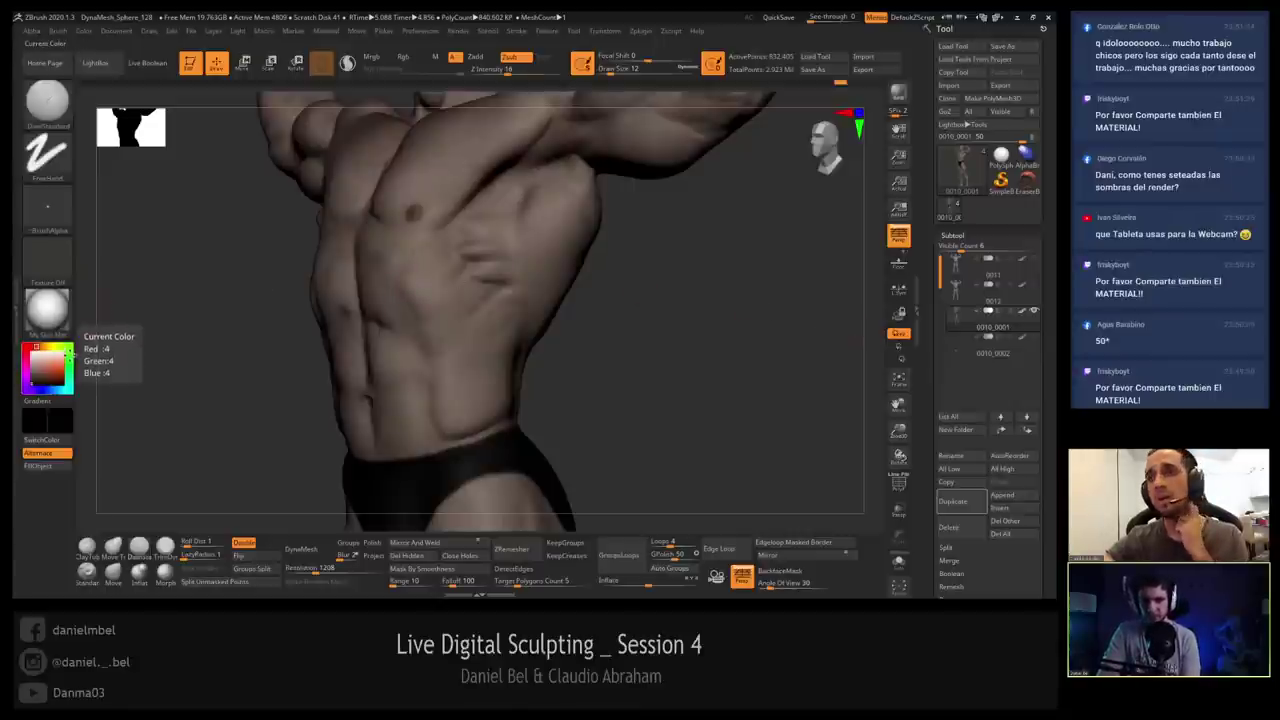
Outline the external oblique between ribcage and waistband in bright green, using the Standard brush at Draw Size 4.
click(69, 356)
click(87, 573)
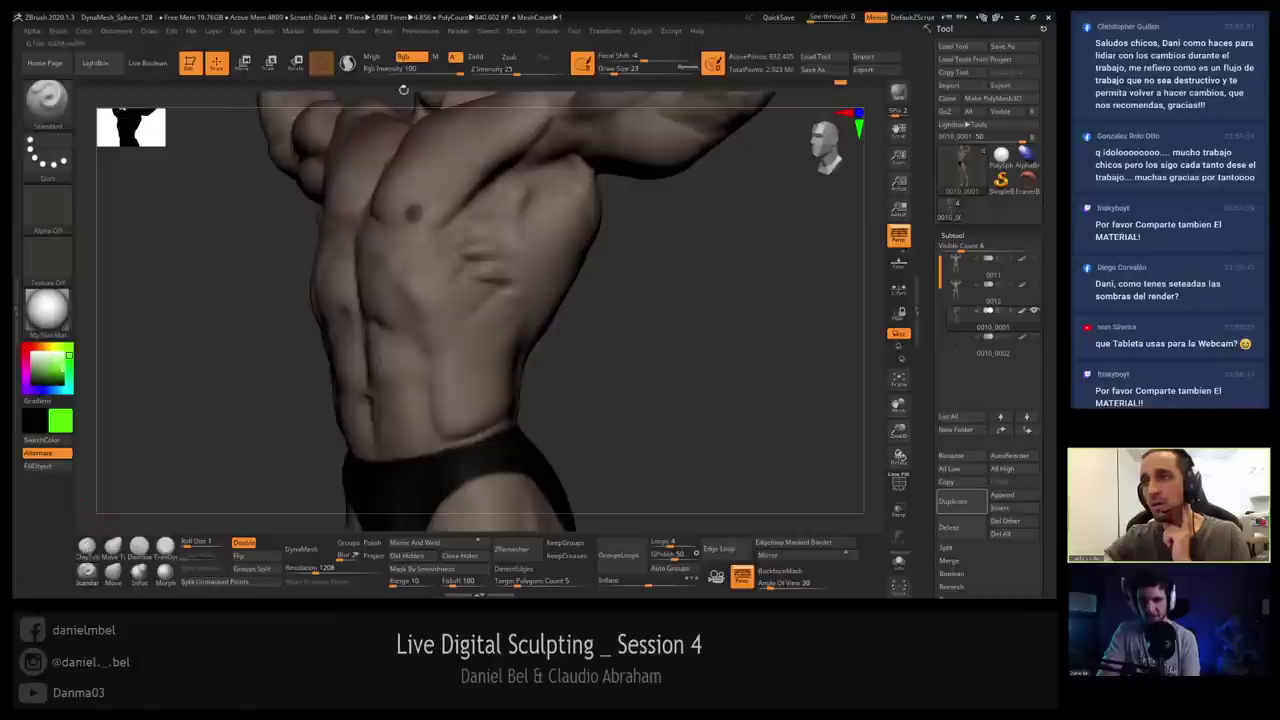
key(s)
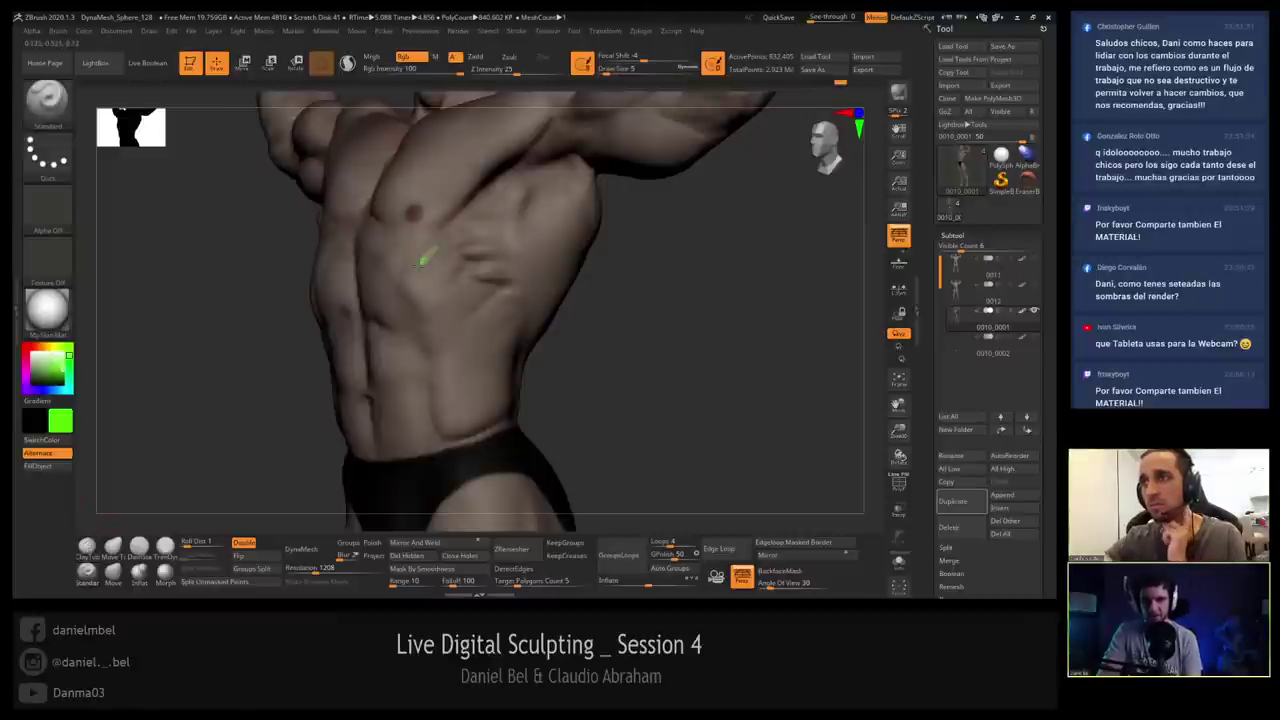
key(s)
click(441, 244)
mouse_move(432, 232)
mouse_down()
mouse_move(402, 295)
mouse_move(449, 437)
mouse_move(509, 426)
mouse_up()
drag(581, 381, 525, 377)
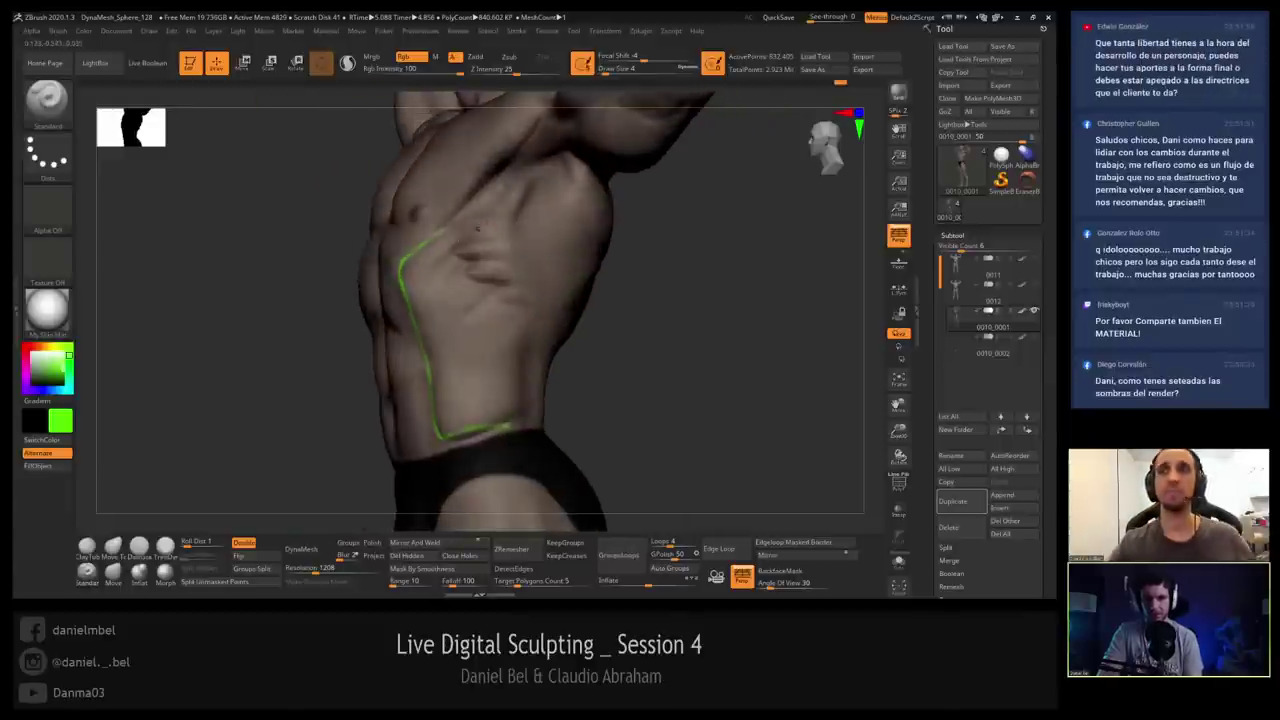
mouse_move(453, 252)
mouse_down()
mouse_move(528, 316)
mouse_move(534, 338)
mouse_move(480, 360)
mouse_move(542, 354)
mouse_move(551, 420)
mouse_move(452, 435)
mouse_up()
drag(680, 354, 560, 286)
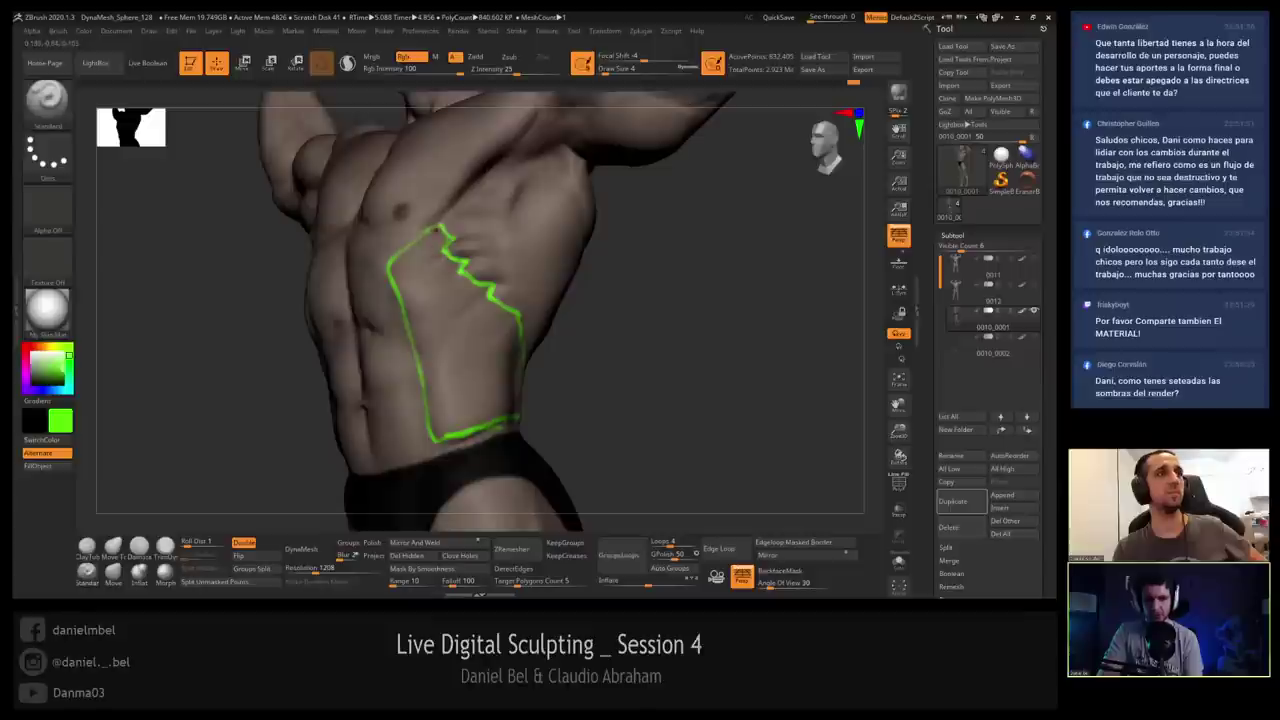
Hatch the inside of the outlined oblique with diagonal green strokes from the ribs to the waistband.
mouse_move(408, 294)
mouse_down()
mouse_move(444, 263)
mouse_move(464, 273)
mouse_move(446, 235)
mouse_move(463, 299)
mouse_move(432, 336)
mouse_up()
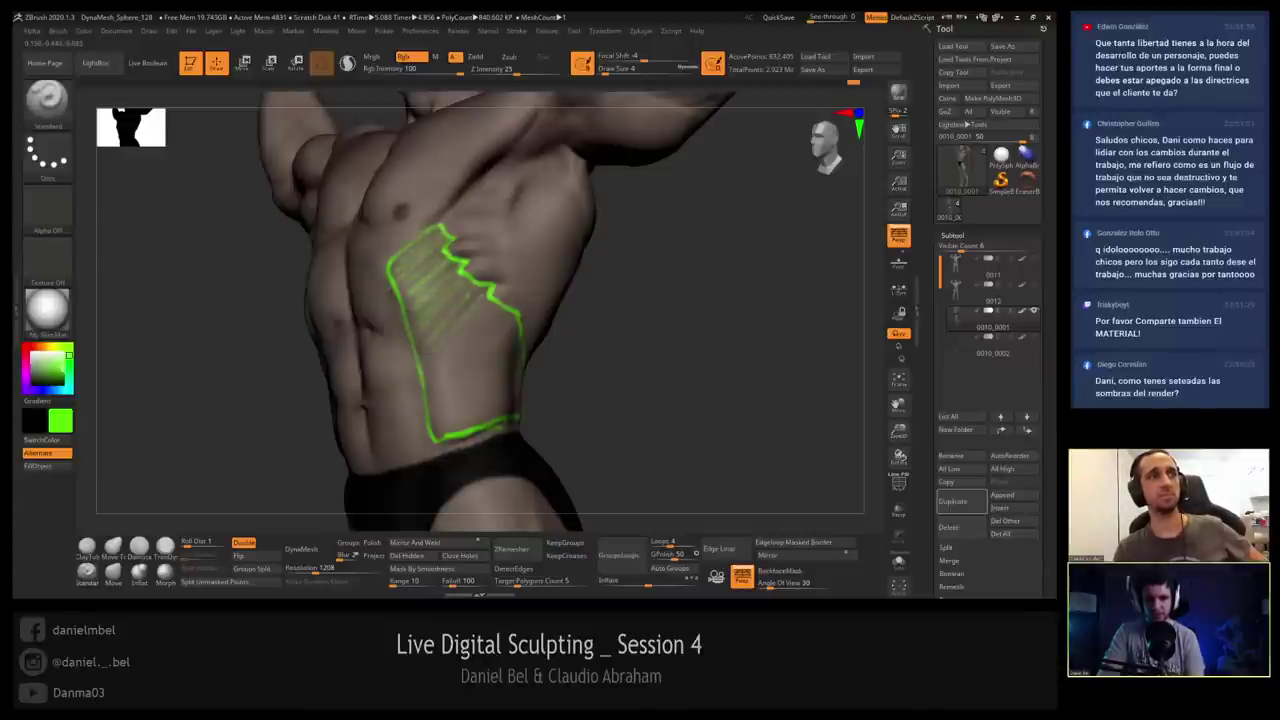
drag(640, 332, 568, 328)
mouse_move(510, 323)
mouse_down()
mouse_move(444, 374)
mouse_move(448, 416)
mouse_move(473, 412)
mouse_up()
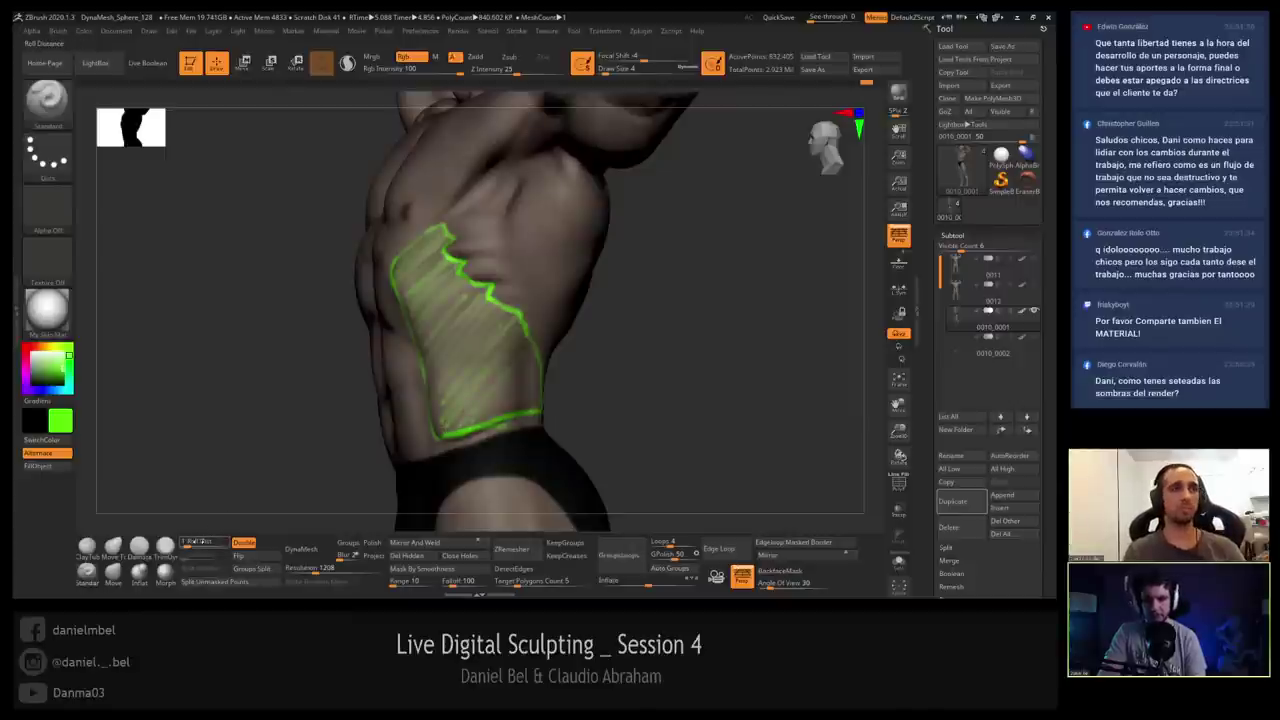
click(191, 544)
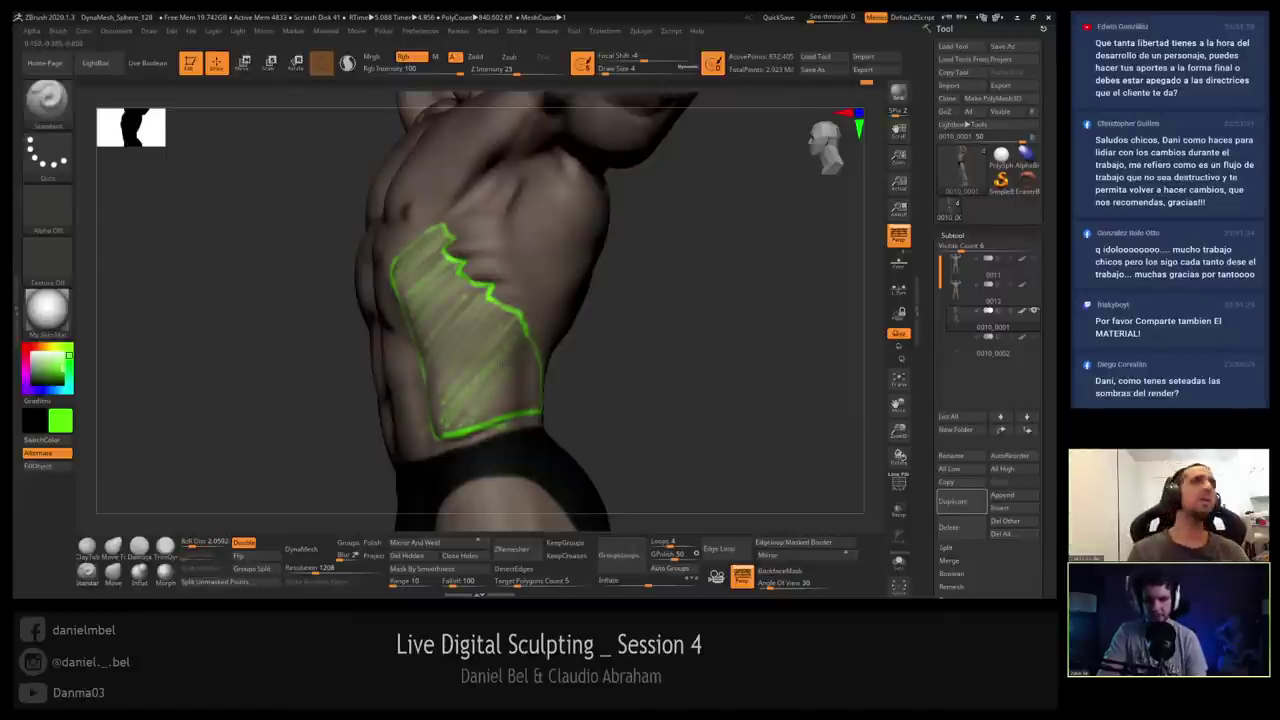
mouse_move(613, 355)
mouse_down()
mouse_move(650, 340)
mouse_move(609, 334)
mouse_up()
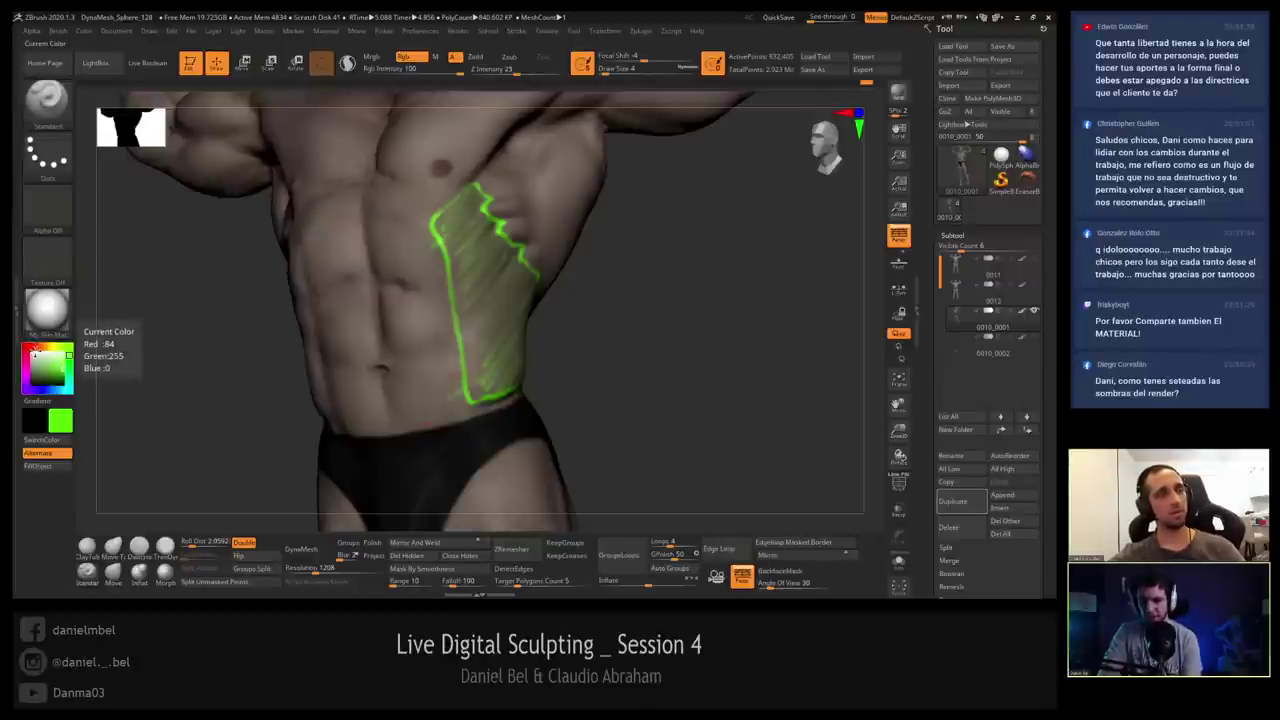
Paint a red line from the oblique's front edge down across the briefs and back up along the groin crease to the hip.
click(35, 347)
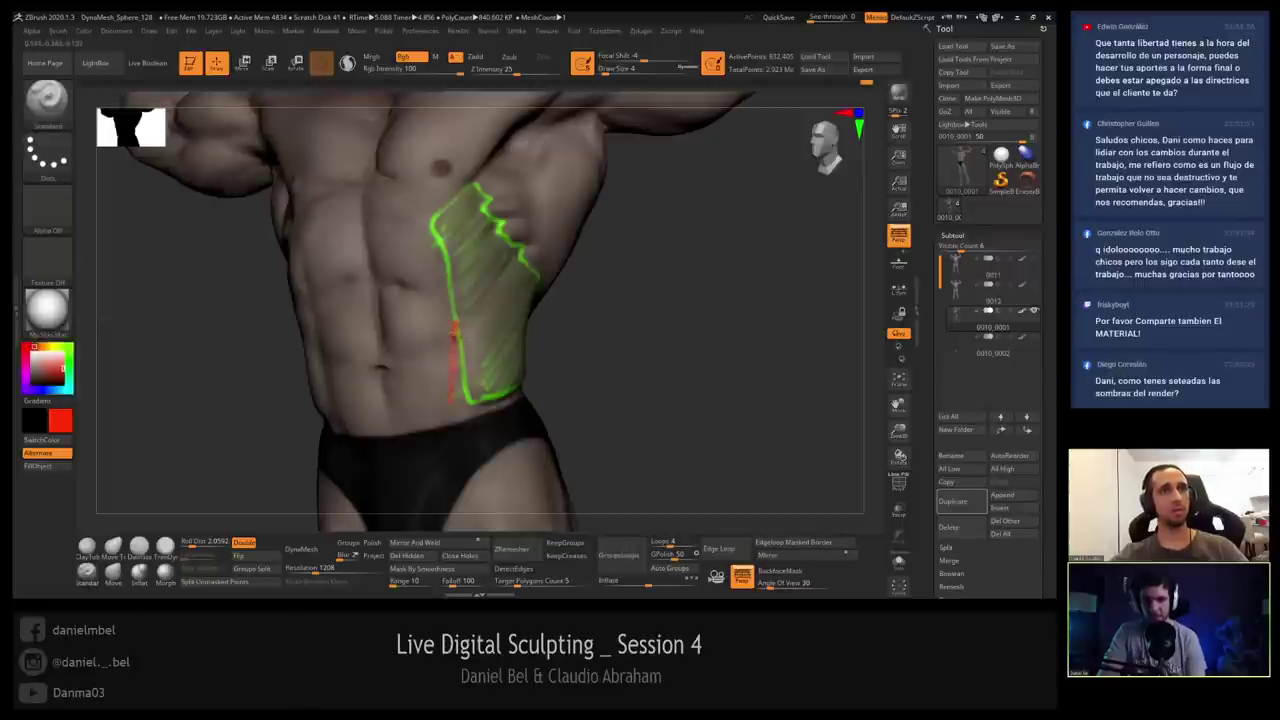
drag(454, 400, 440, 490)
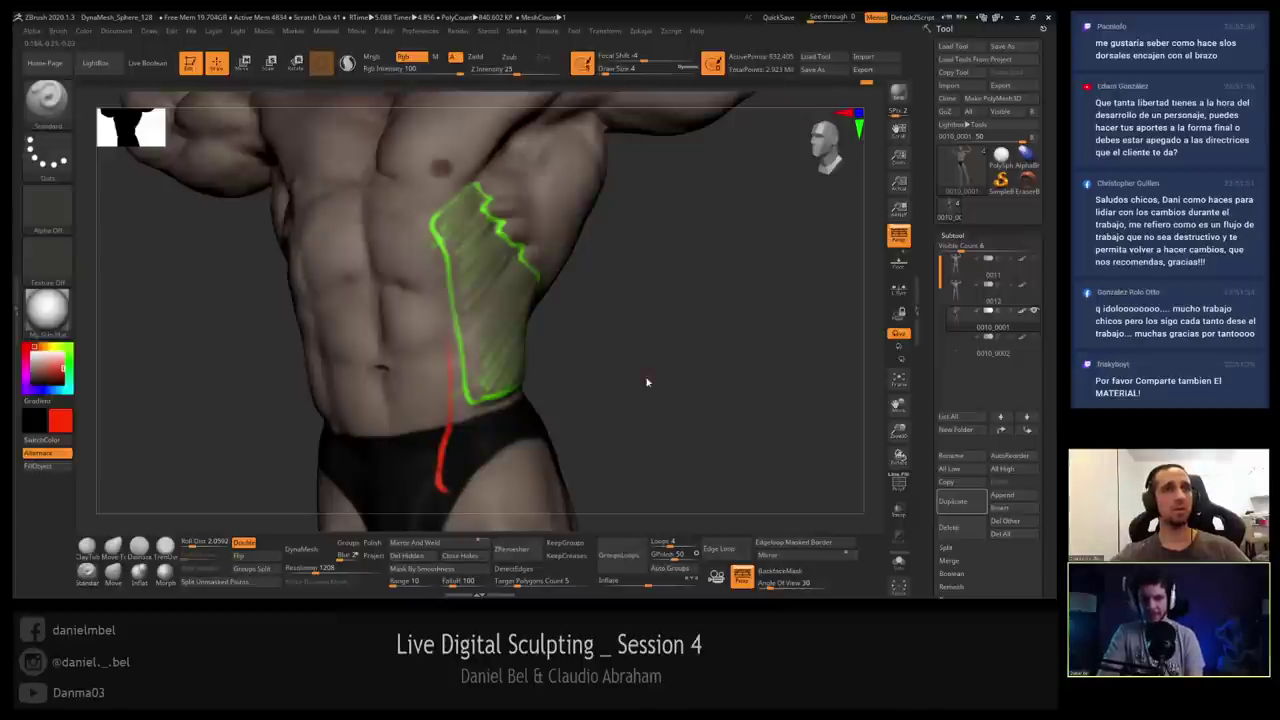
mouse_move(647, 382)
alt+mouse_down()
mouse_move(666, 303)
mouse_move(688, 303)
alt+mouse_up()
mouse_move(456, 386)
mouse_down()
mouse_move(452, 424)
mouse_move(480, 370)
mouse_move(535, 318)
mouse_up()
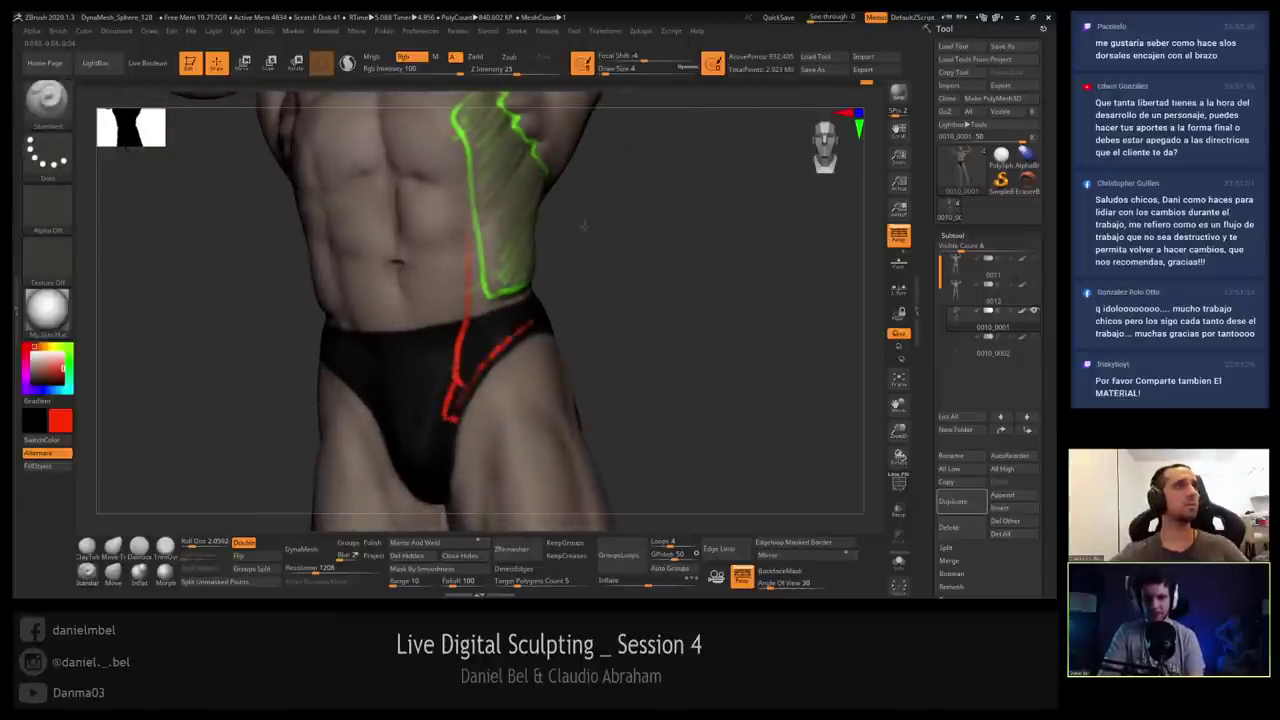
Draw a red line across the green oblique area above the waist and check it from the side.
drag(584, 226, 610, 228)
drag(467, 194, 526, 220)
mouse_move(680, 238)
mouse_down()
mouse_move(608, 243)
mouse_move(558, 227)
mouse_up()
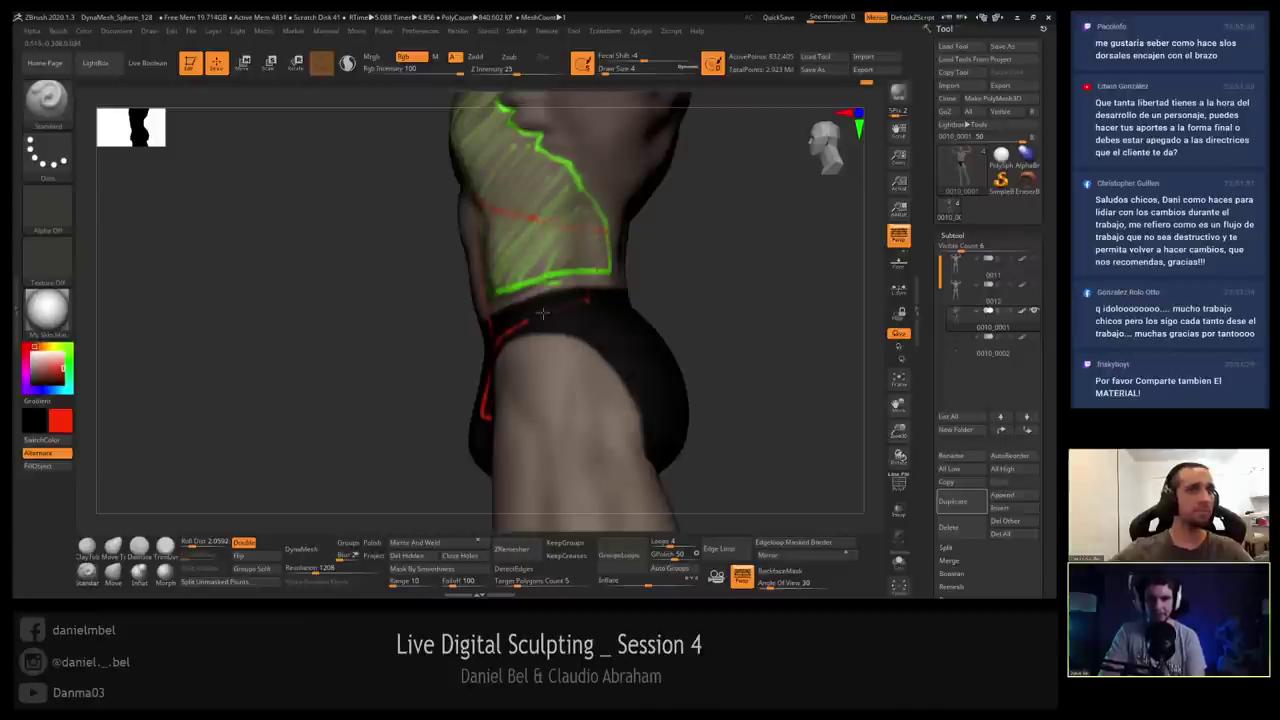
drag(698, 298, 800, 280)
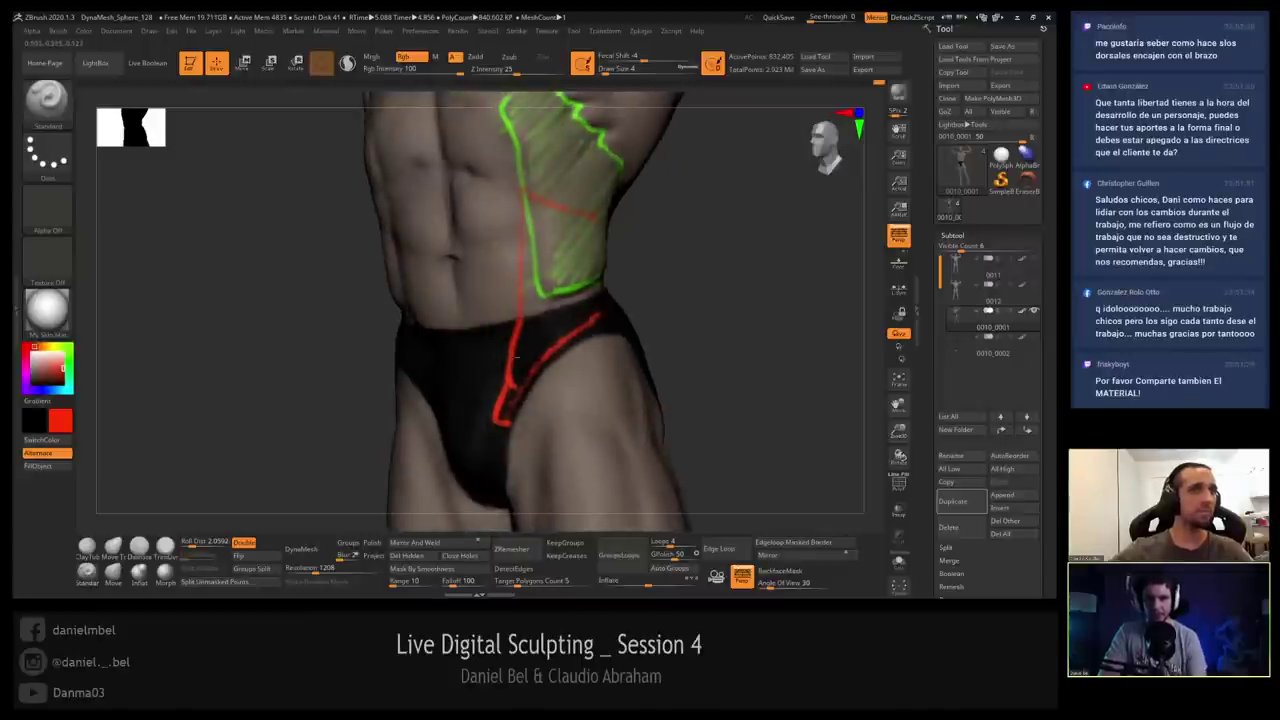
Hatch the red-outlined area of the briefs between the abdomen line and the groin crease.
drag(522, 356, 553, 318)
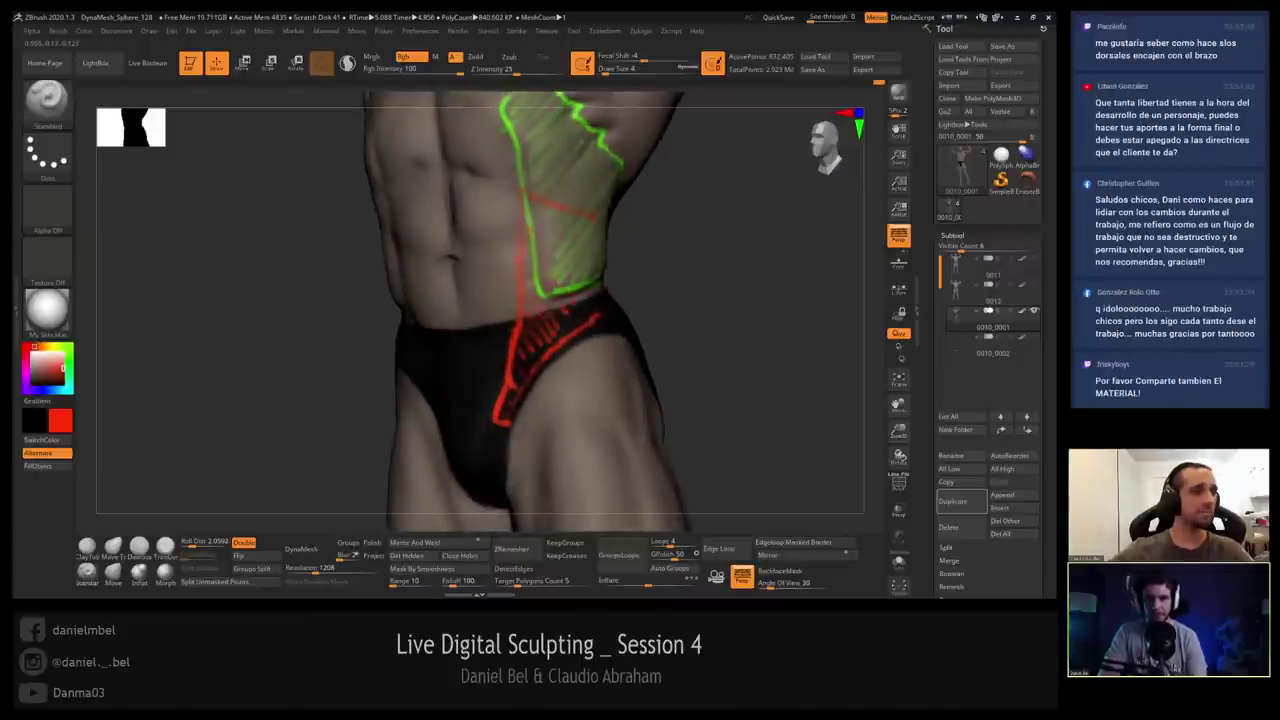
mouse_move(645, 262)
mouse_down()
mouse_move(694, 246)
mouse_move(677, 283)
mouse_move(652, 278)
mouse_up()
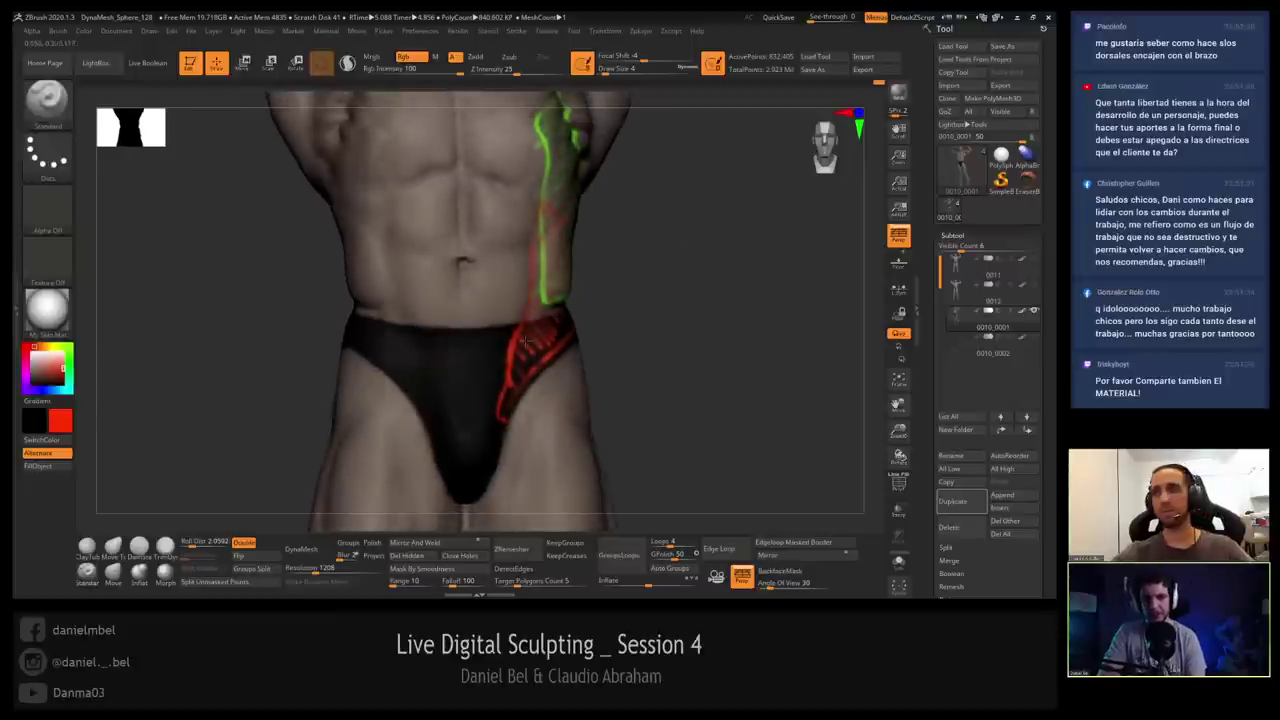
mouse_move(548, 325)
mouse_down()
mouse_move(512, 392)
mouse_move(530, 358)
mouse_up()
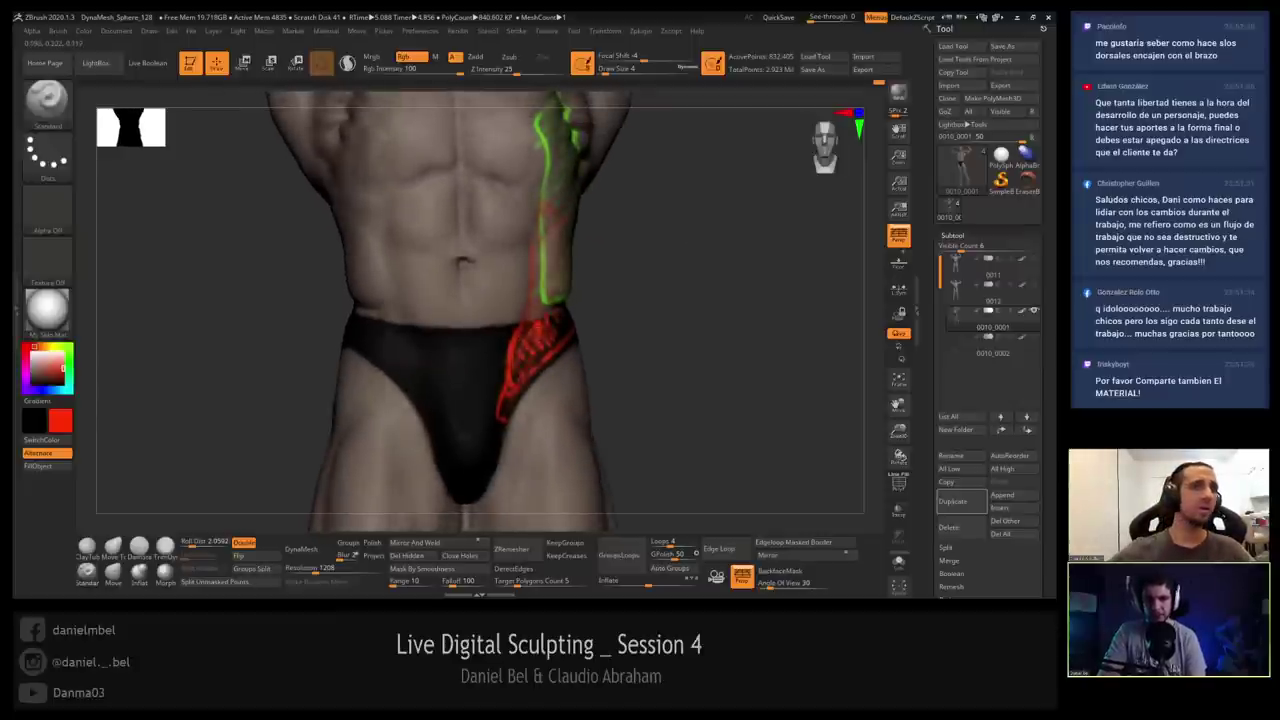
Step back through the undo history to remove all red and green guide strokes from the torso and briefs.
mouse_move(745, 331)
alt+mouse_down()
mouse_move(735, 288)
mouse_move(696, 294)
mouse_move(690, 265)
alt+mouse_up()
key(ctrl)
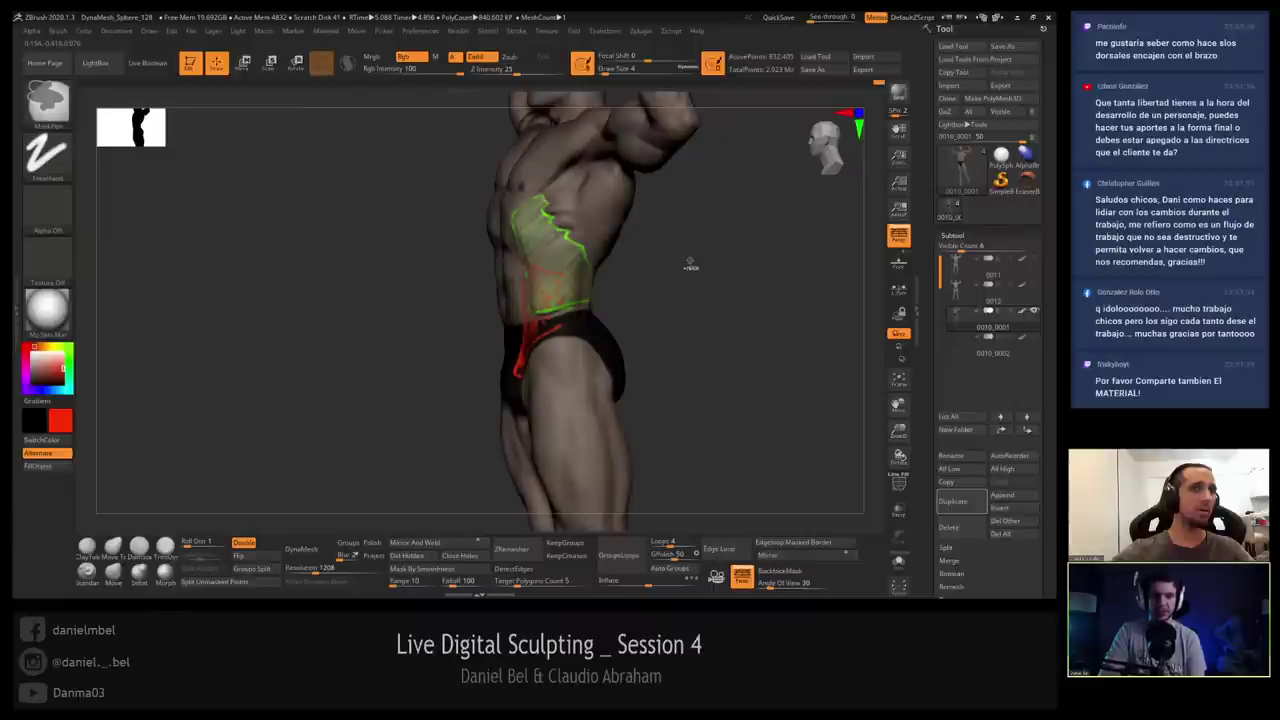
key(ctrl+z)
key(ctrl+z)
key(ctrl+z)
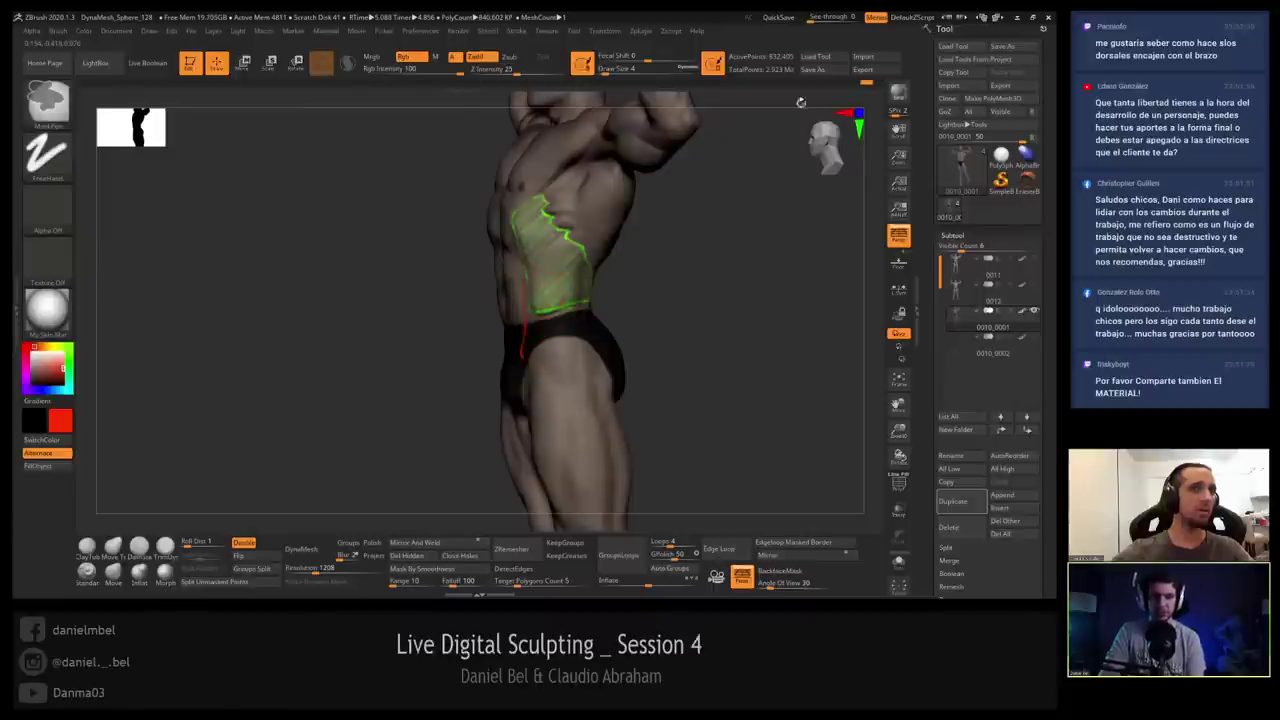
click(859, 84)
key(ctrl+z)
key(ctrl+z)
key(ctrl+z)
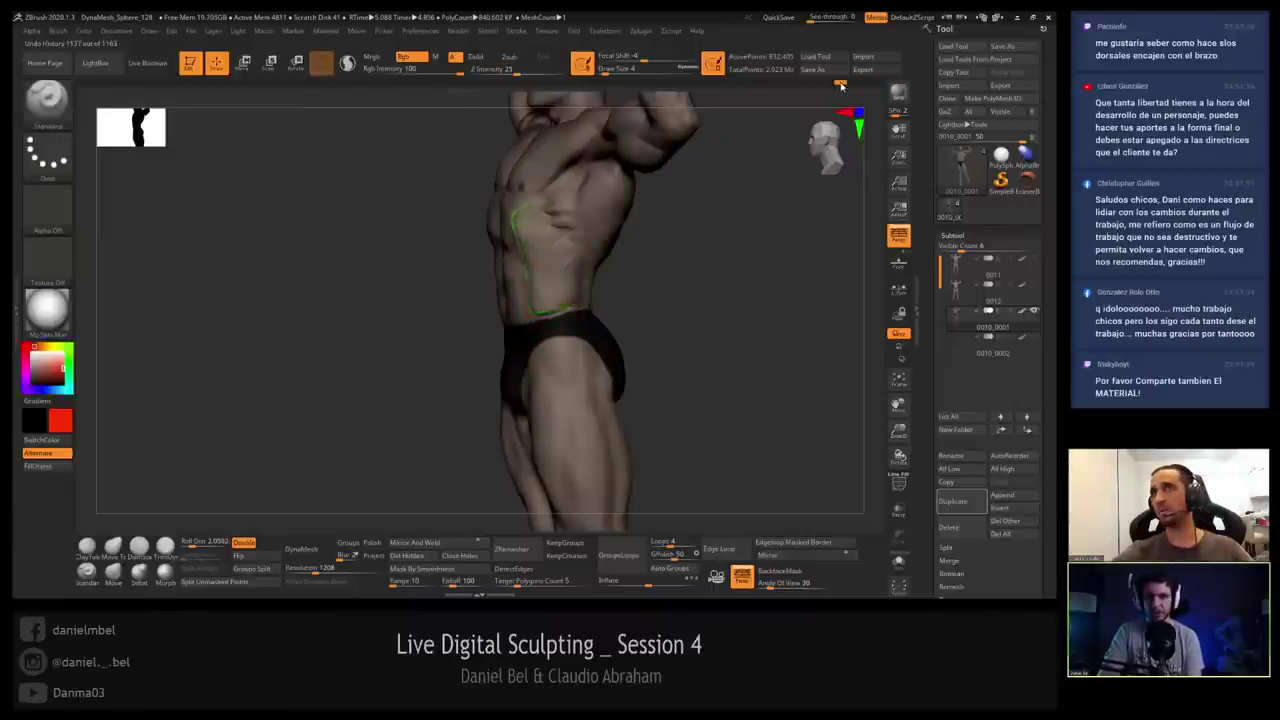
key(ctrl+shift)
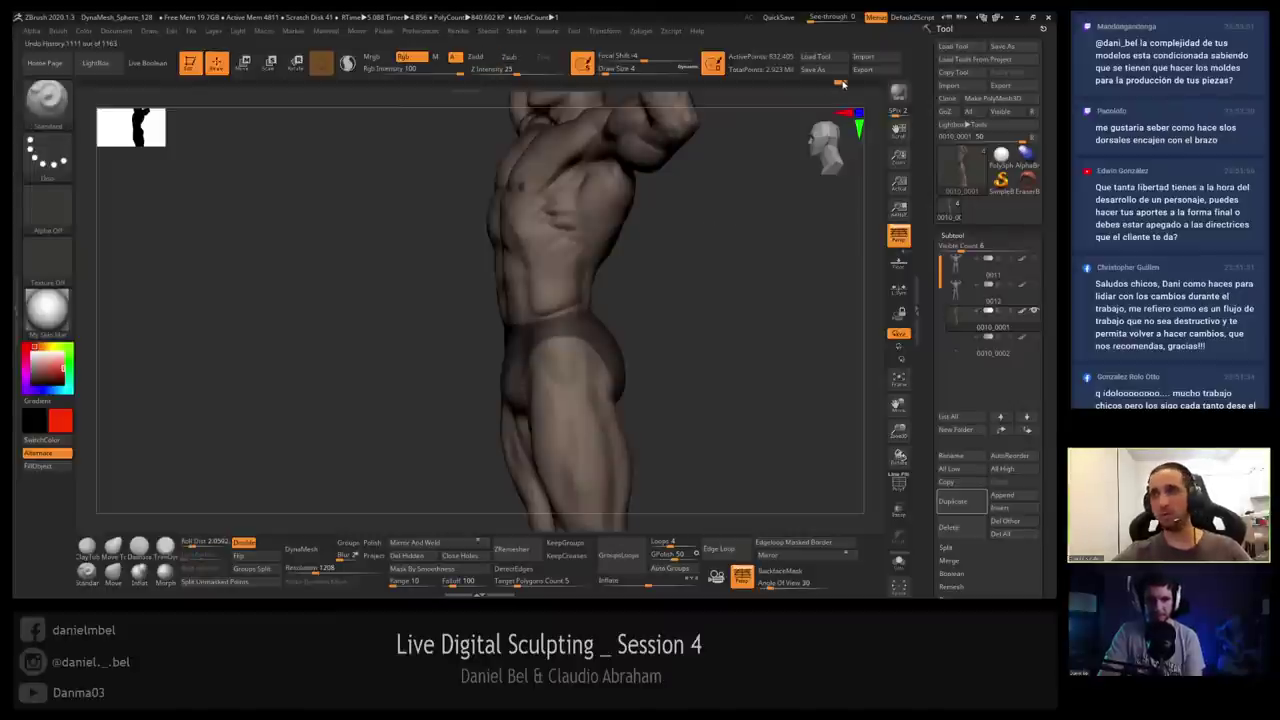
Restore the solid black colour of the briefs by stepping through the undo history.
click(846, 85)
click(846, 85)
click(848, 85)
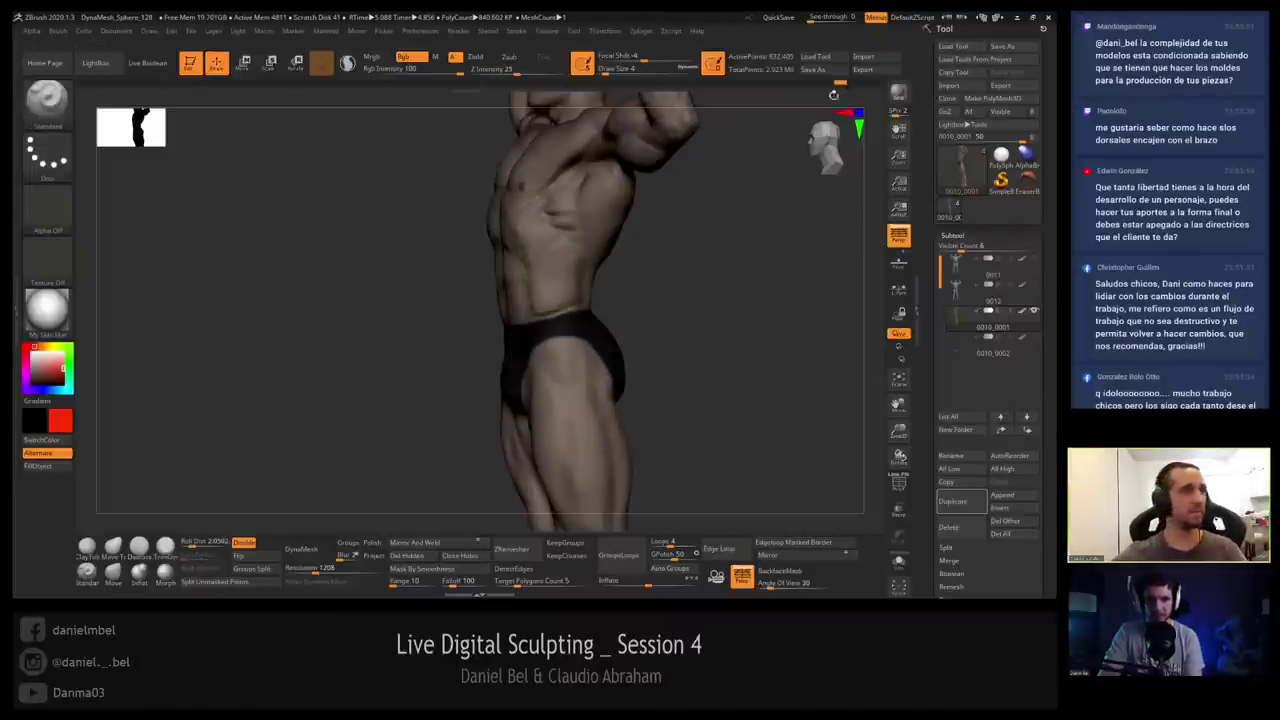
click(848, 85)
ctrl+click(719, 222)
Examine the torso, obliques, back and black briefs from the front, both sides and behind.
mouse_move(706, 266)
shift+mouse_down()
mouse_move(743, 263)
mouse_move(709, 337)
mouse_move(693, 331)
shift+mouse_up()
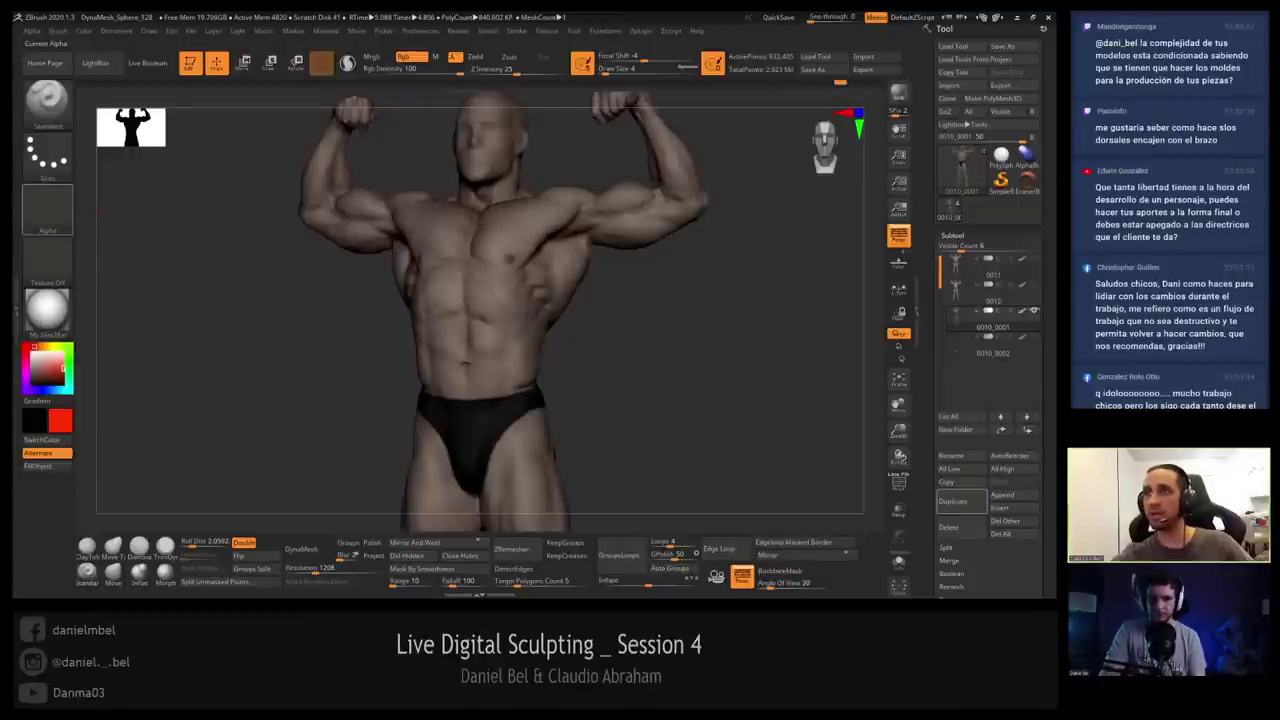
drag(705, 380, 655, 390)
ctrl+right_drag(493, 313, 509, 391)
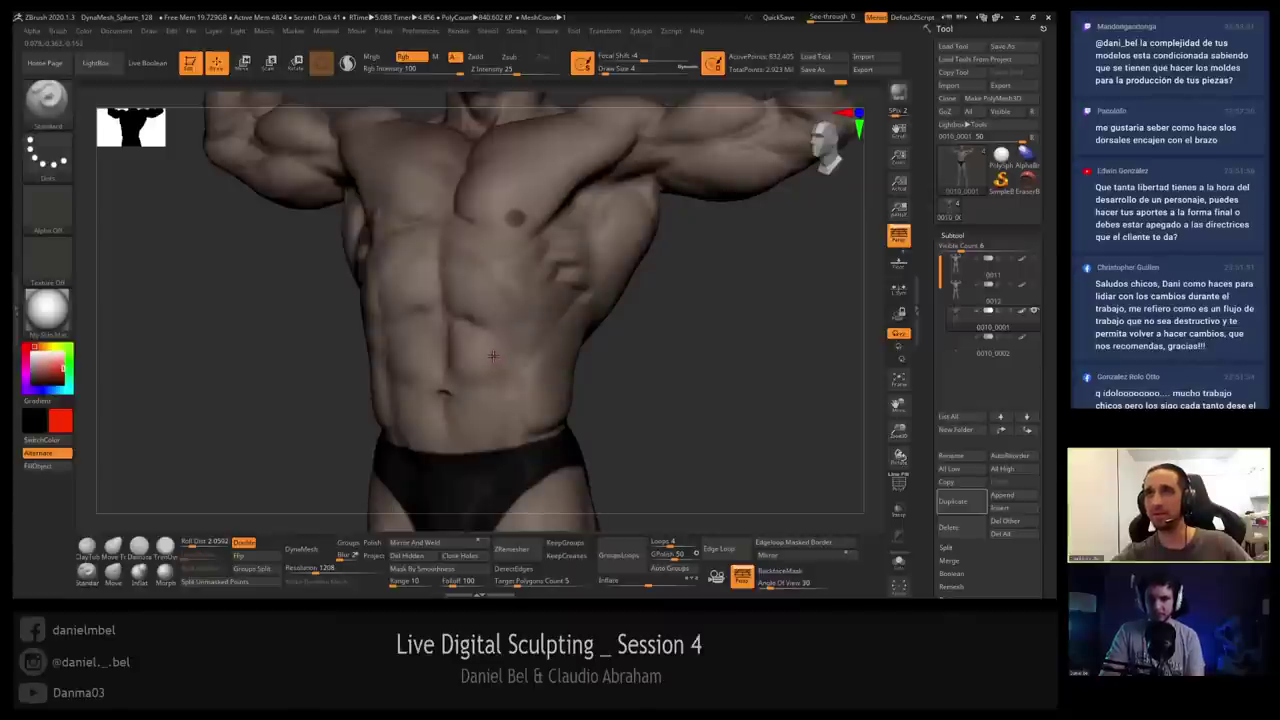
drag(502, 327, 475, 325)
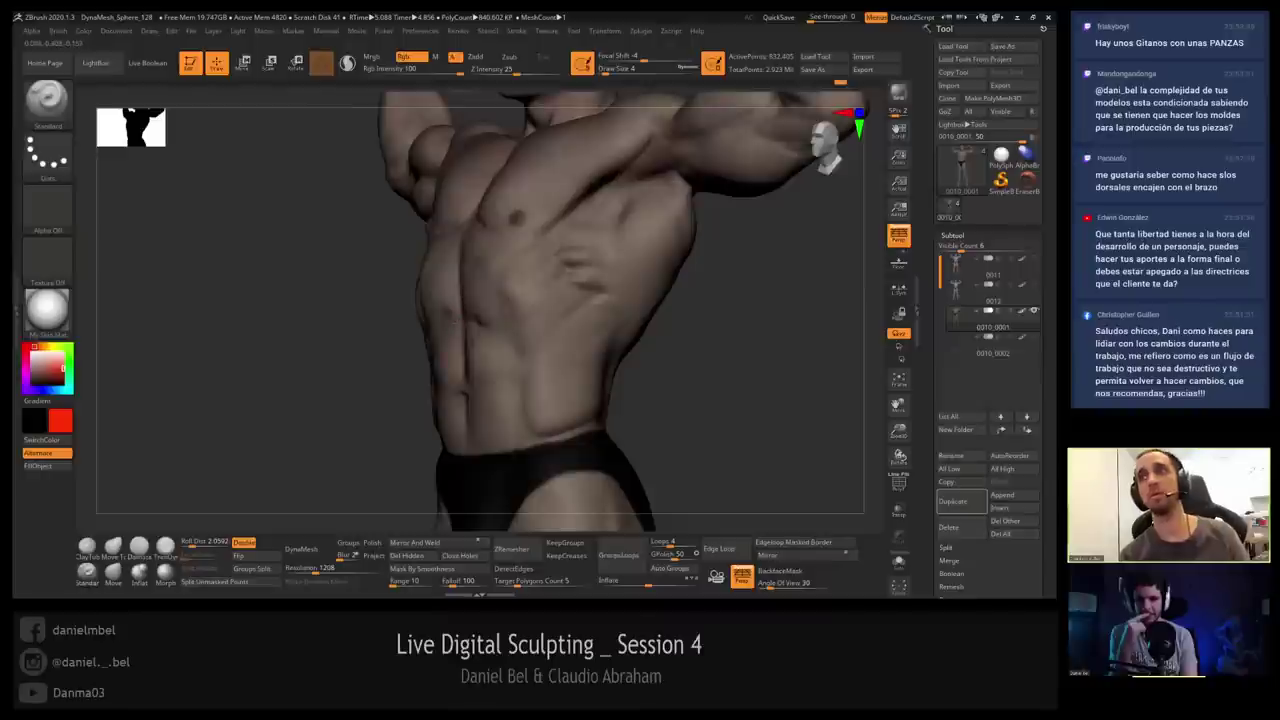
mouse_move(776, 438)
mouse_down()
mouse_move(678, 439)
mouse_move(689, 400)
mouse_move(722, 398)
mouse_move(706, 394)
mouse_up()
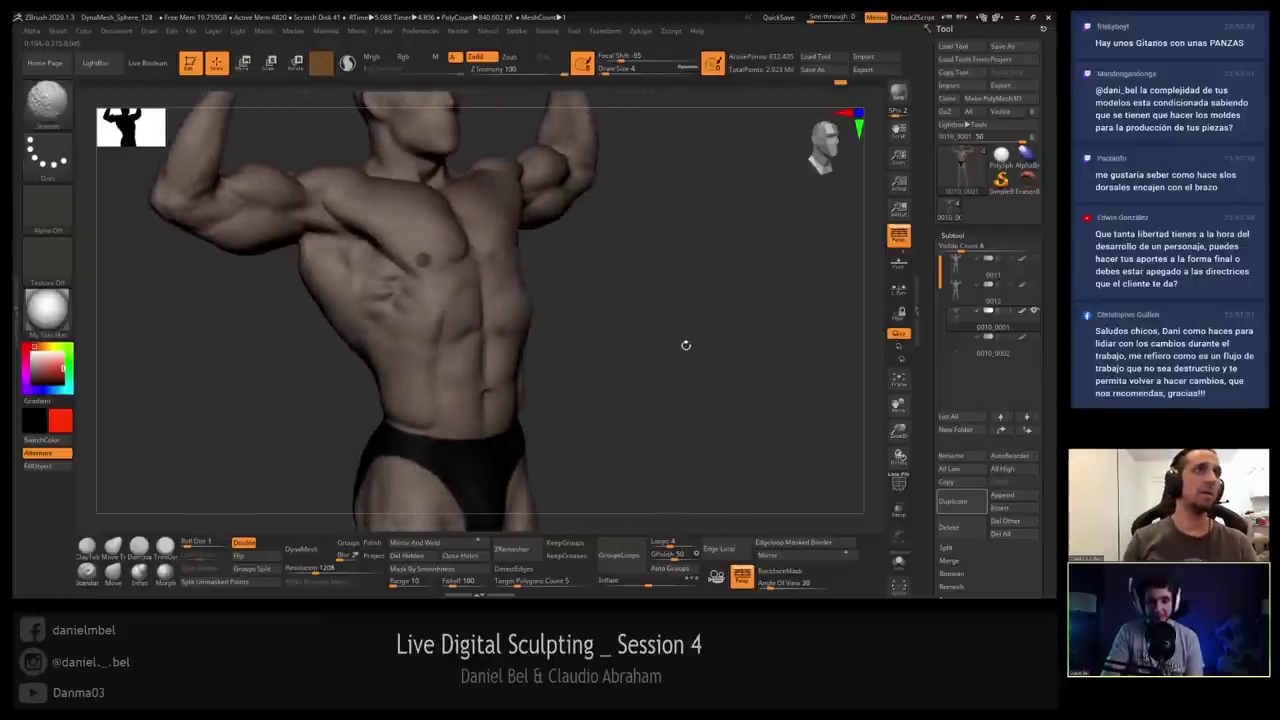
shift+drag(686, 346, 686, 340)
drag(491, 316, 361, 333)
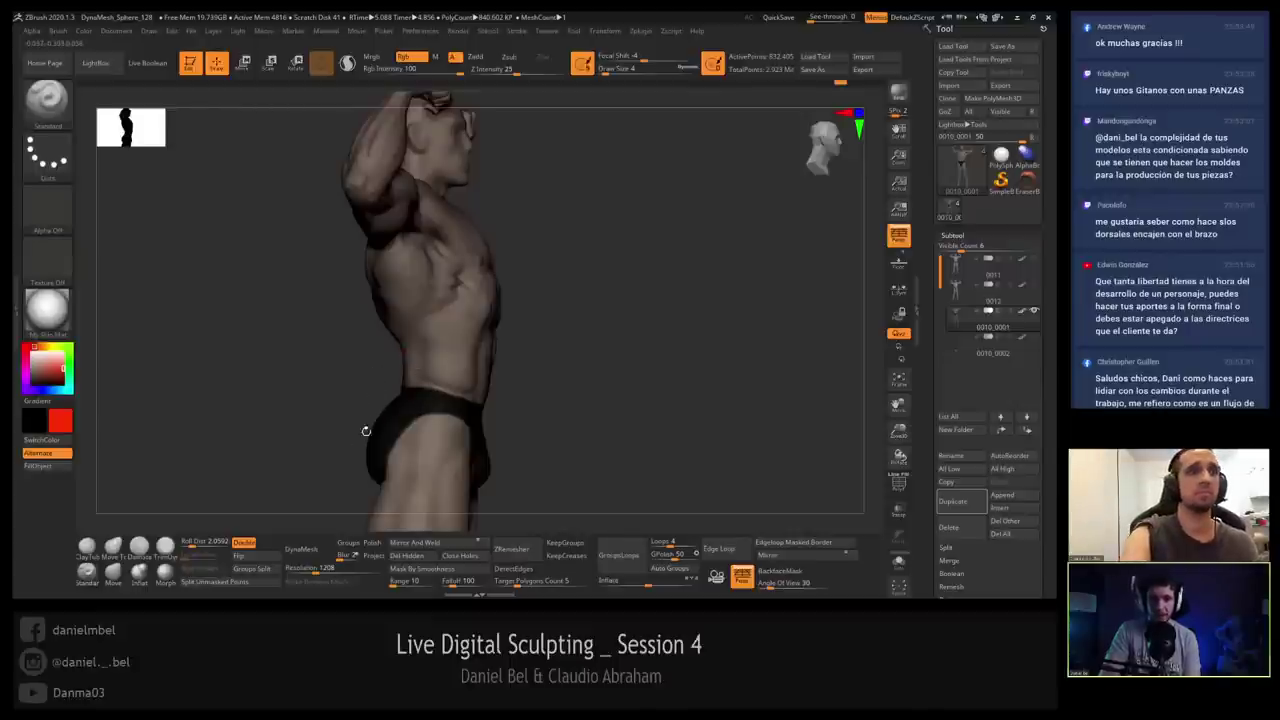
mouse_move(366, 431)
mouse_down()
mouse_move(390, 402)
mouse_move(404, 342)
mouse_move(415, 362)
mouse_up()
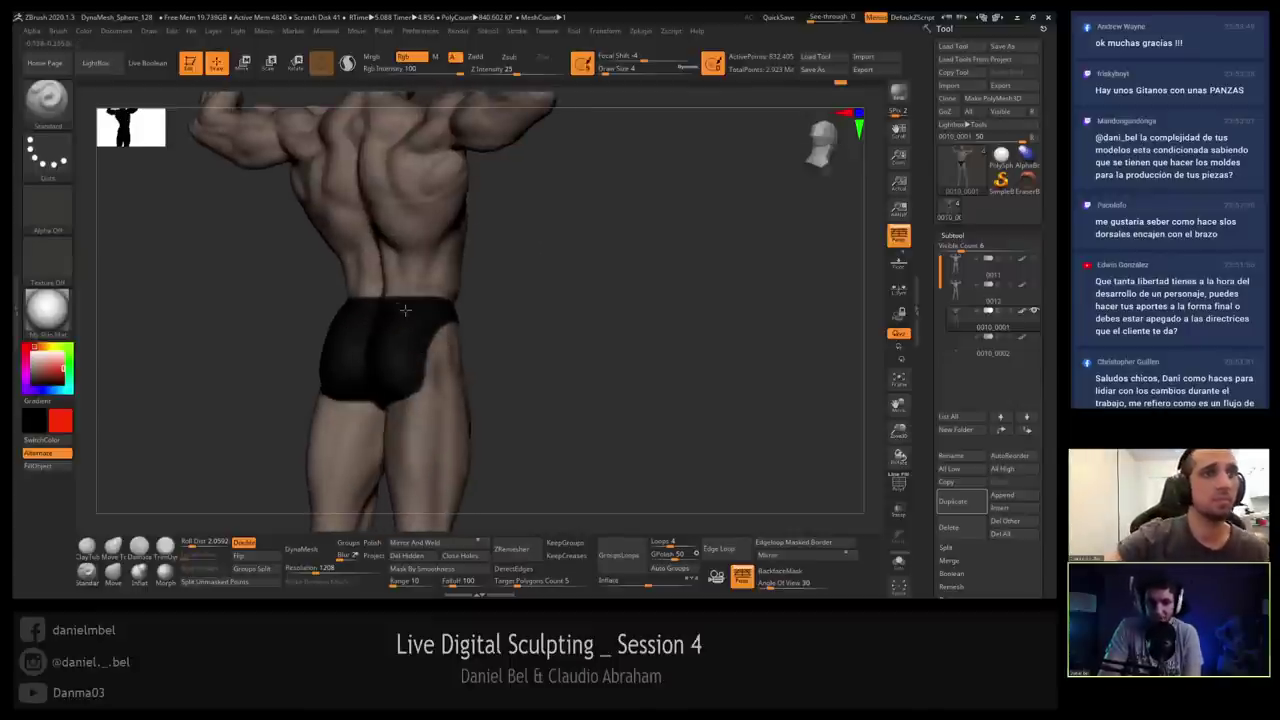
right_drag(421, 329, 457, 327)
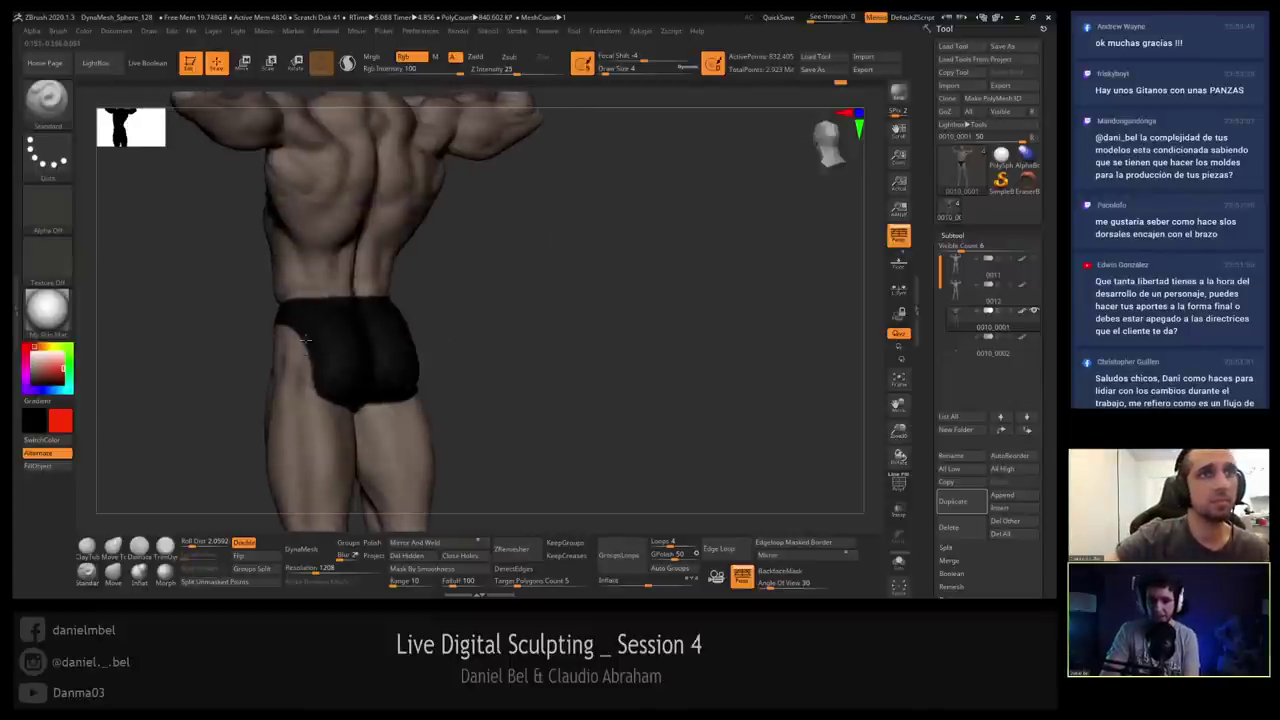
right_drag(306, 340, 326, 320)
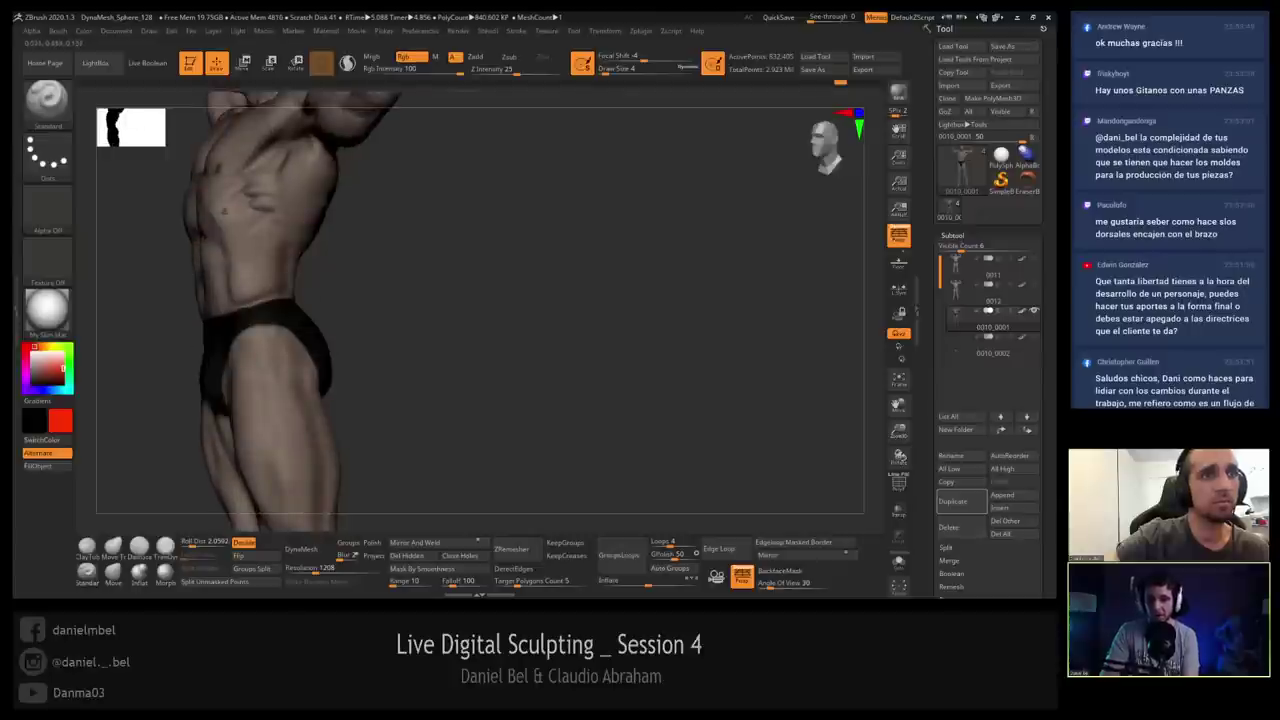
alt+right_drag(222, 258, 268, 286)
right_drag(457, 326, 446, 309)
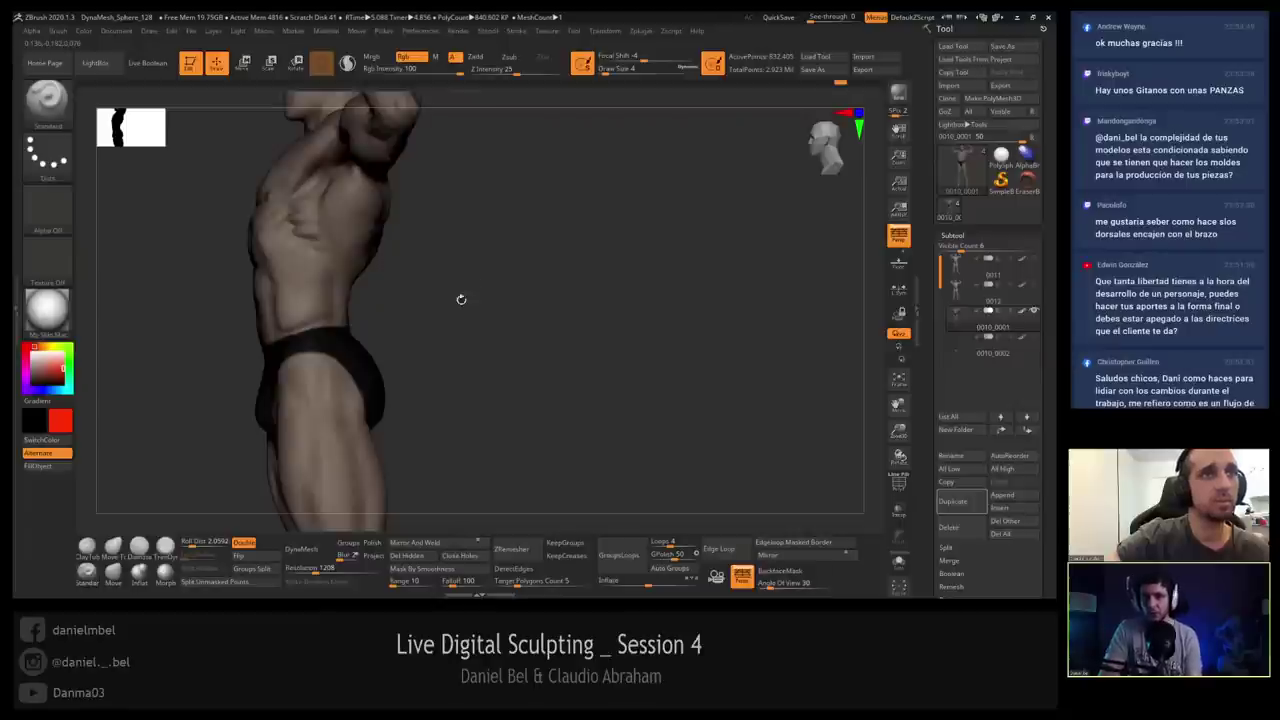
mouse_move(480, 309)
mouse_down()
mouse_move(509, 287)
mouse_move(325, 262)
mouse_move(339, 261)
mouse_up()
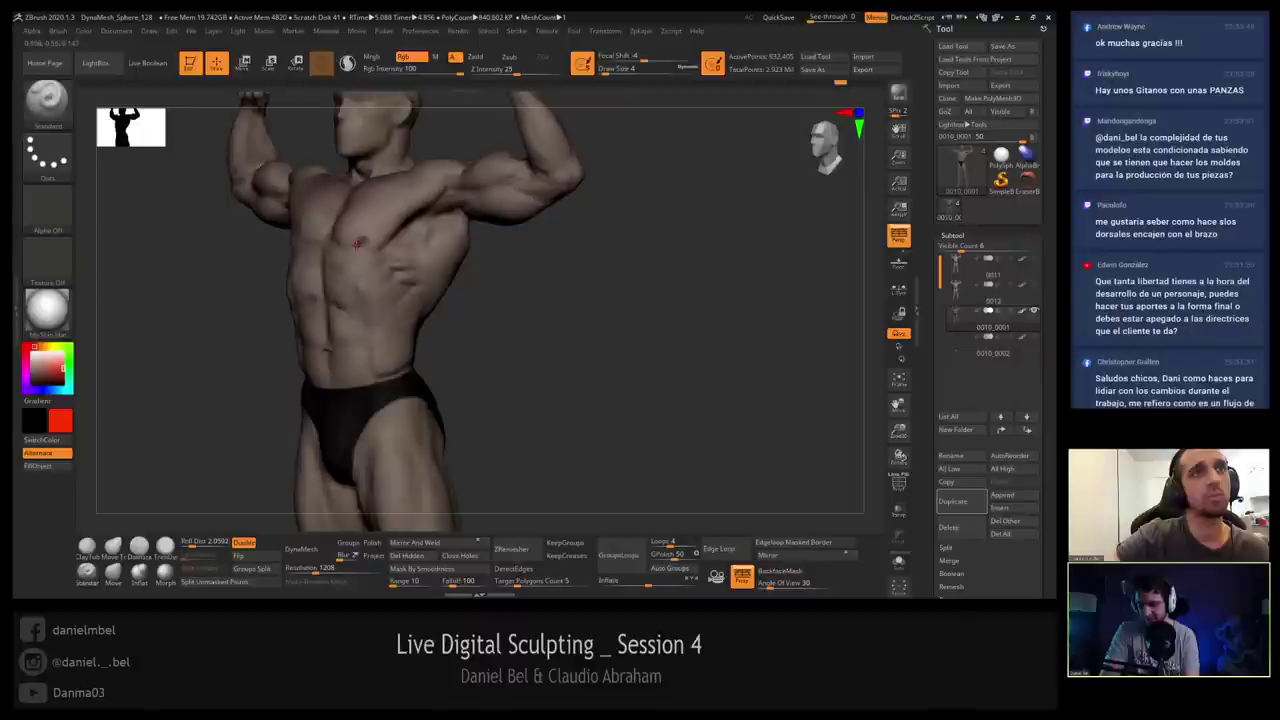
drag(353, 296, 340, 293)
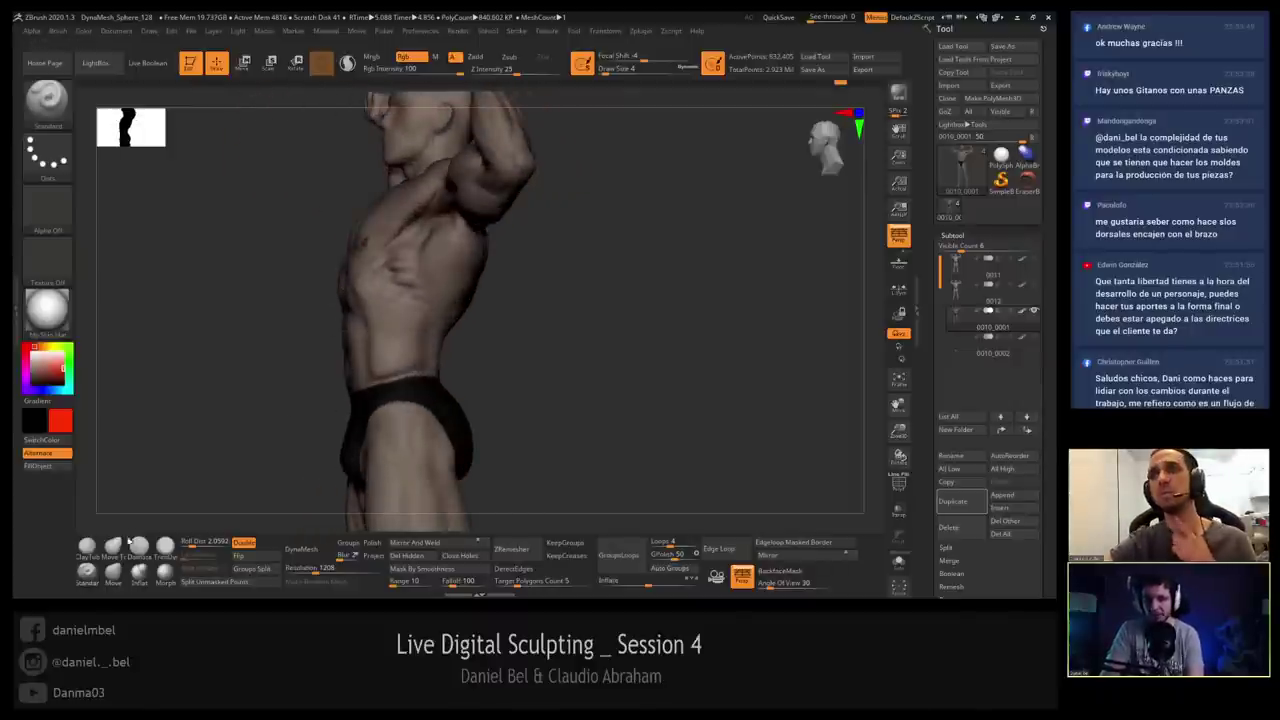
Pull the abdomen forward into a distended belly with a large Move brush, working from the front and side.
key(b)
key(m)
key(v)
key(s)
key(s)
mouse_move(291, 331)
mouse_down()
mouse_move(279, 332)
mouse_move(316, 327)
mouse_up()
key(s)
key(s)
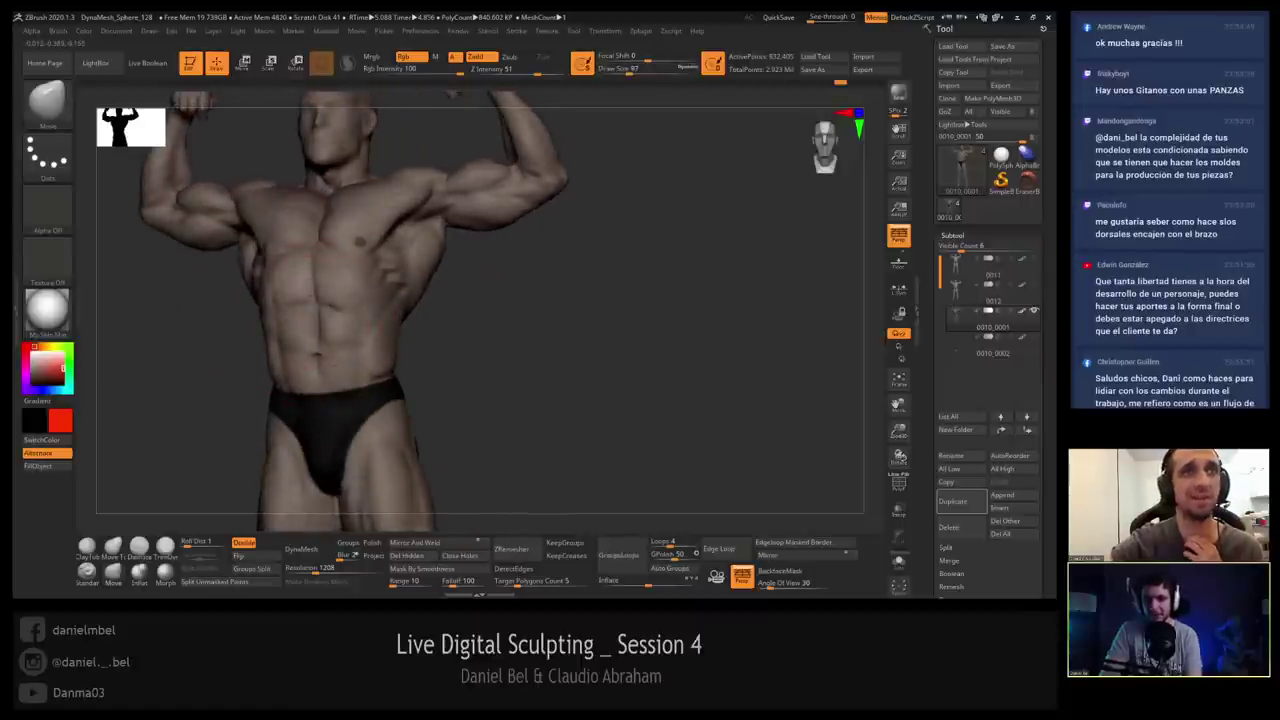
click(329, 336)
click(338, 375)
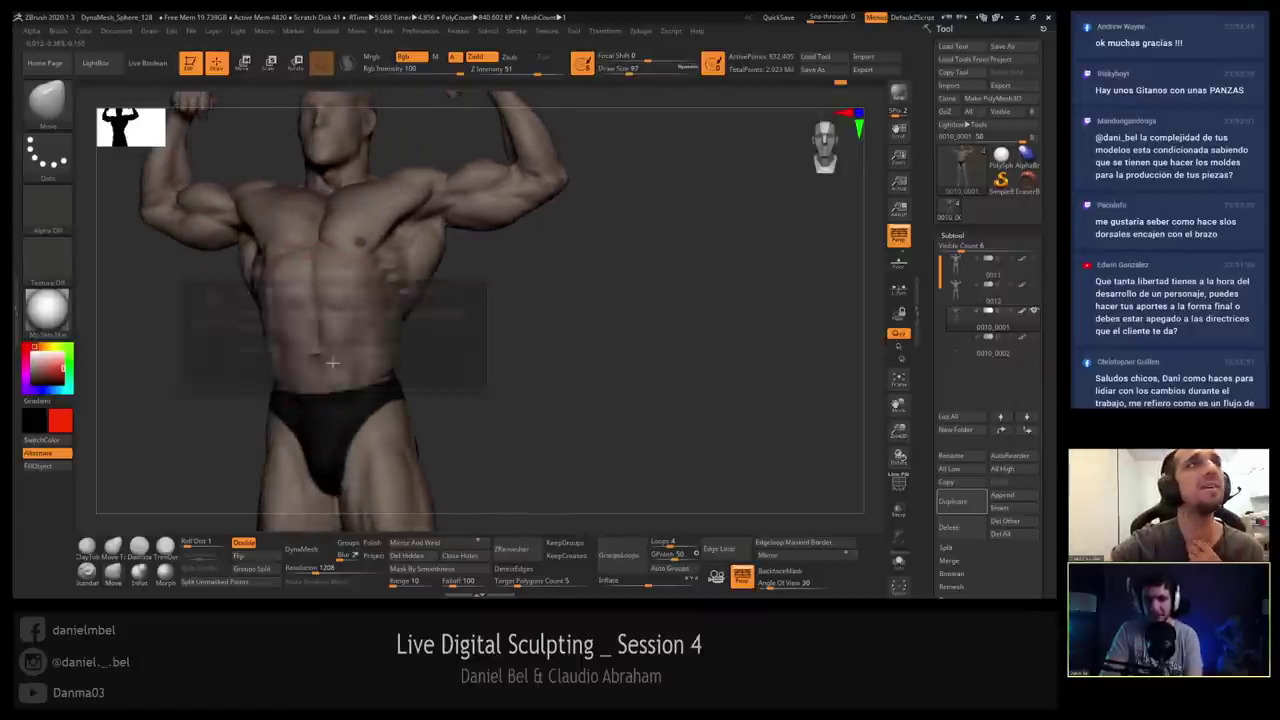
right_drag(335, 340, 368, 336)
drag(367, 336, 314, 356)
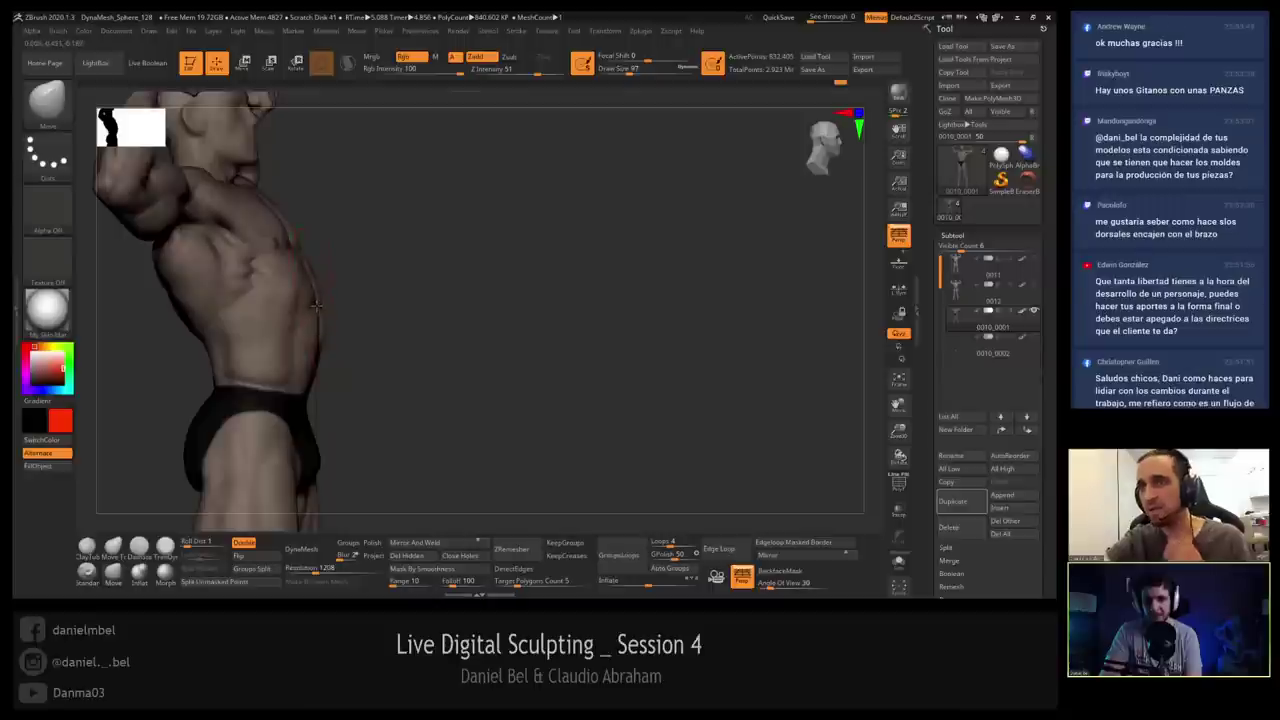
mouse_move(322, 302)
mouse_down()
mouse_move(361, 293)
mouse_move(313, 343)
mouse_move(331, 366)
mouse_move(327, 325)
mouse_move(362, 283)
mouse_move(400, 312)
mouse_move(464, 326)
mouse_up()
key(s)
mouse_move(474, 290)
mouse_down()
mouse_move(474, 271)
mouse_move(408, 277)
mouse_move(294, 329)
mouse_move(297, 350)
mouse_move(280, 357)
mouse_move(306, 337)
mouse_up()
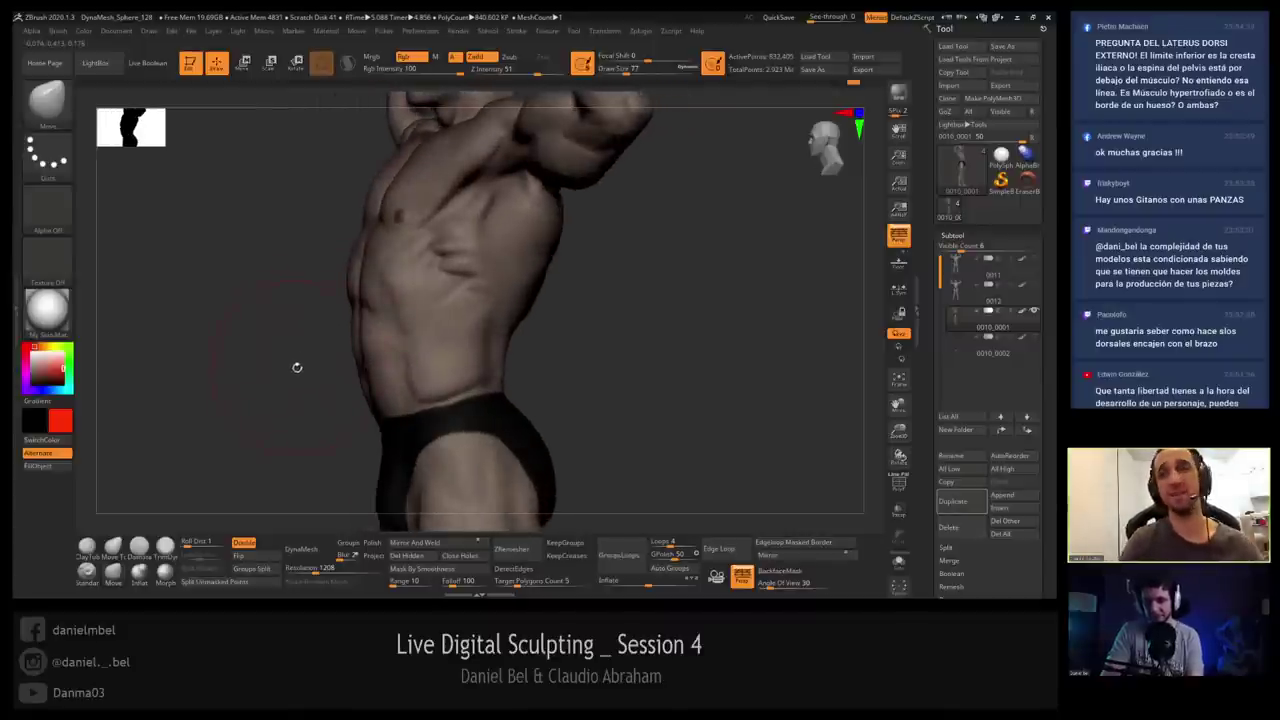
Undo the belly distortion to bring back the flat abdomen.
key(ctrl)
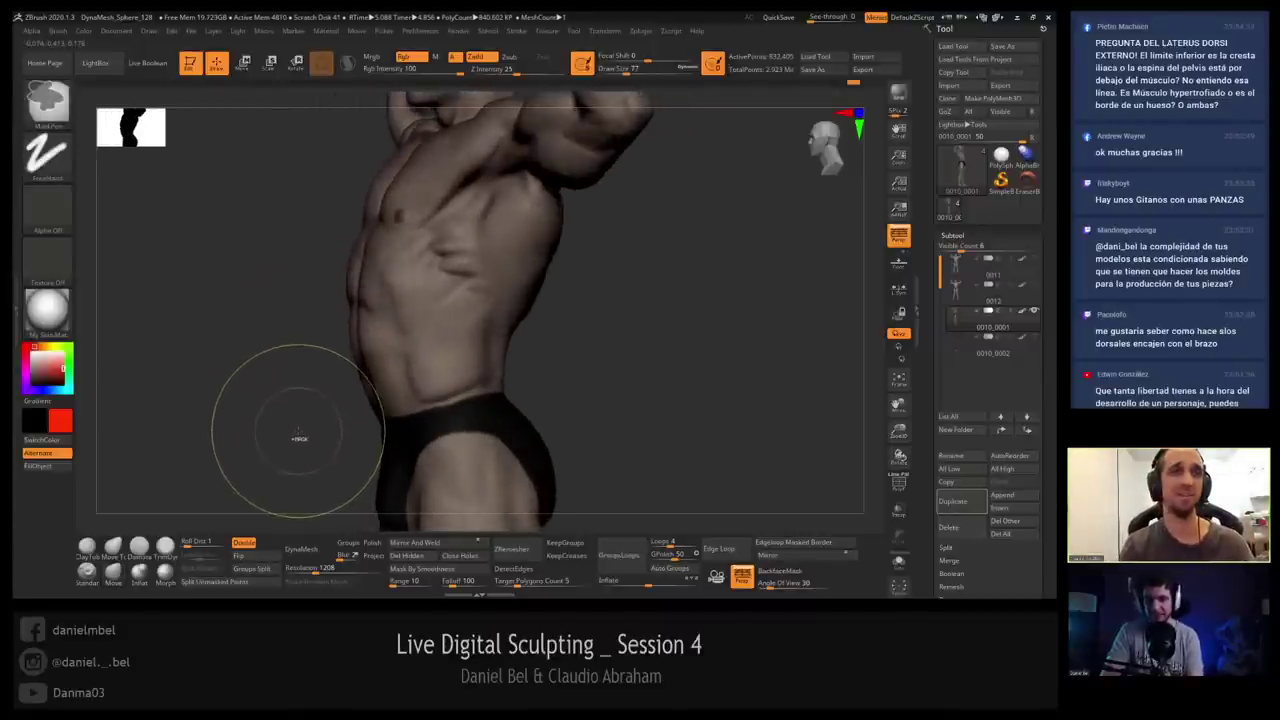
ctrl+click(297, 432)
ctrl+click(291, 421)
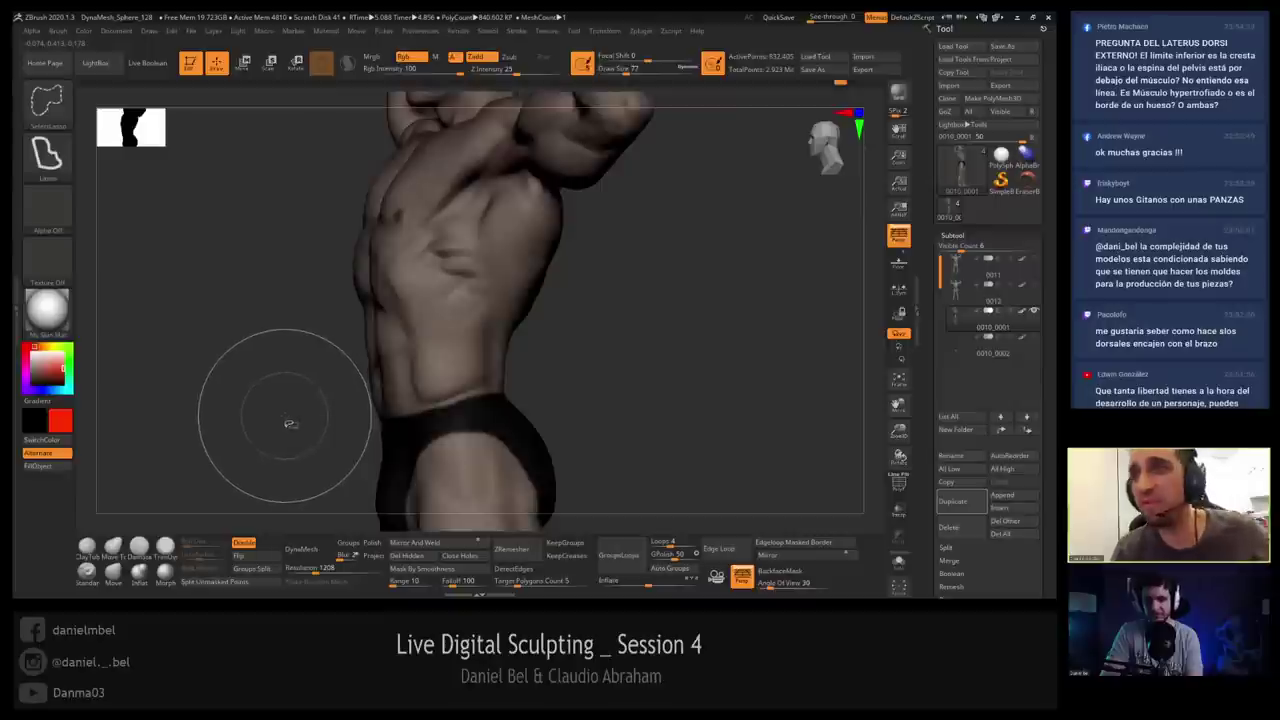
Build up a cluster of small rounded lumps on the bent knee with the ClayTubes brush at draw size 6.
drag(260, 409, 349, 414)
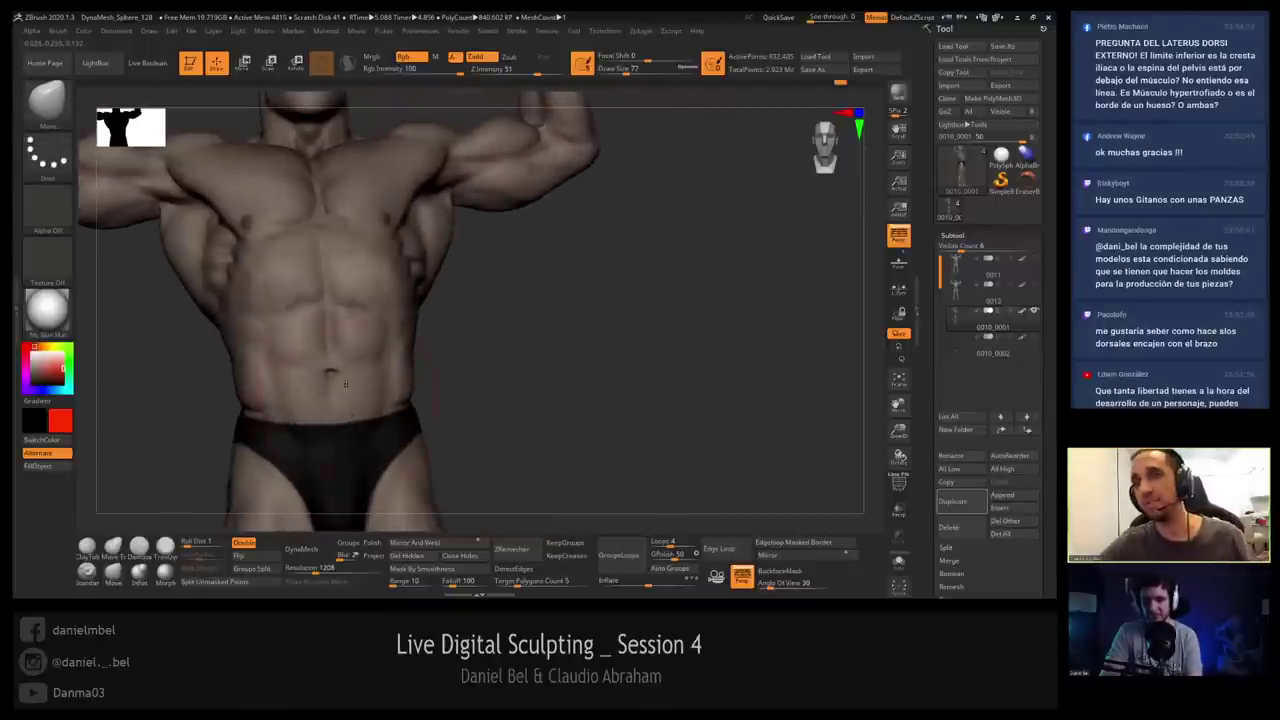
mouse_move(349, 414)
right_down()
mouse_move(361, 382)
mouse_move(342, 190)
right_up()
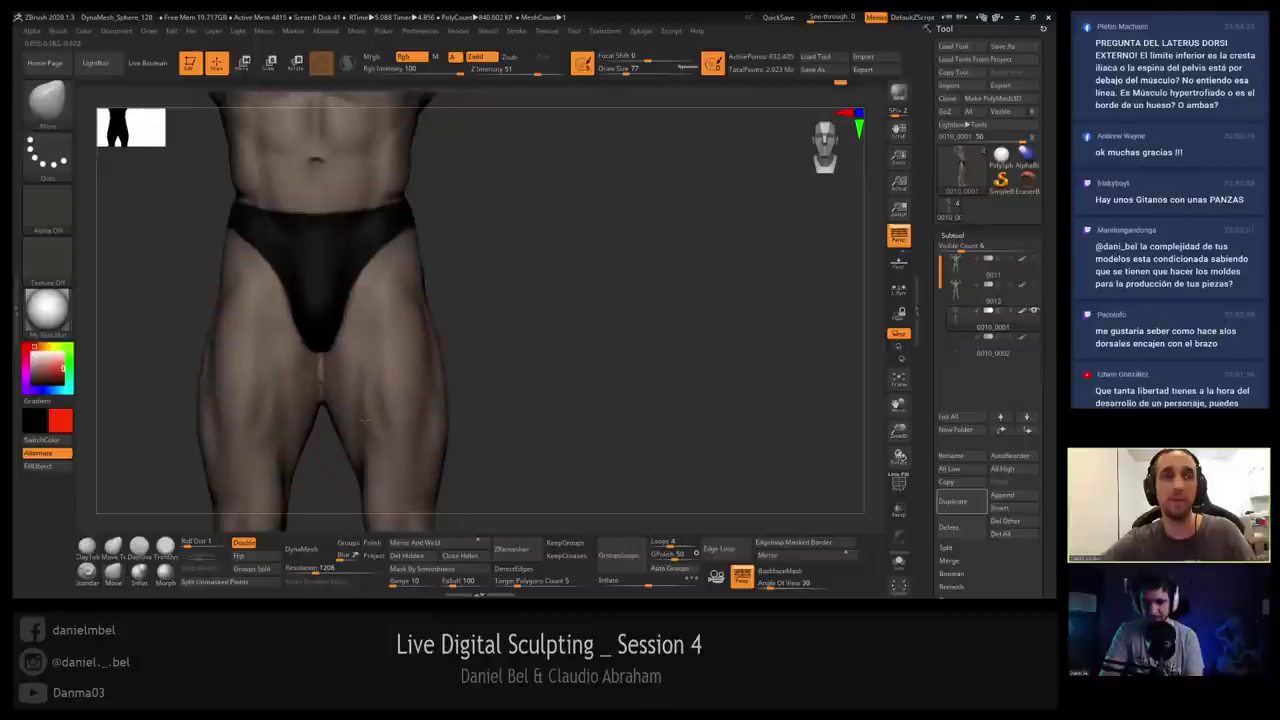
mouse_move(408, 525)
alt+right_down()
mouse_move(404, 376)
mouse_move(400, 440)
mouse_move(385, 425)
alt+right_up()
click(87, 547)
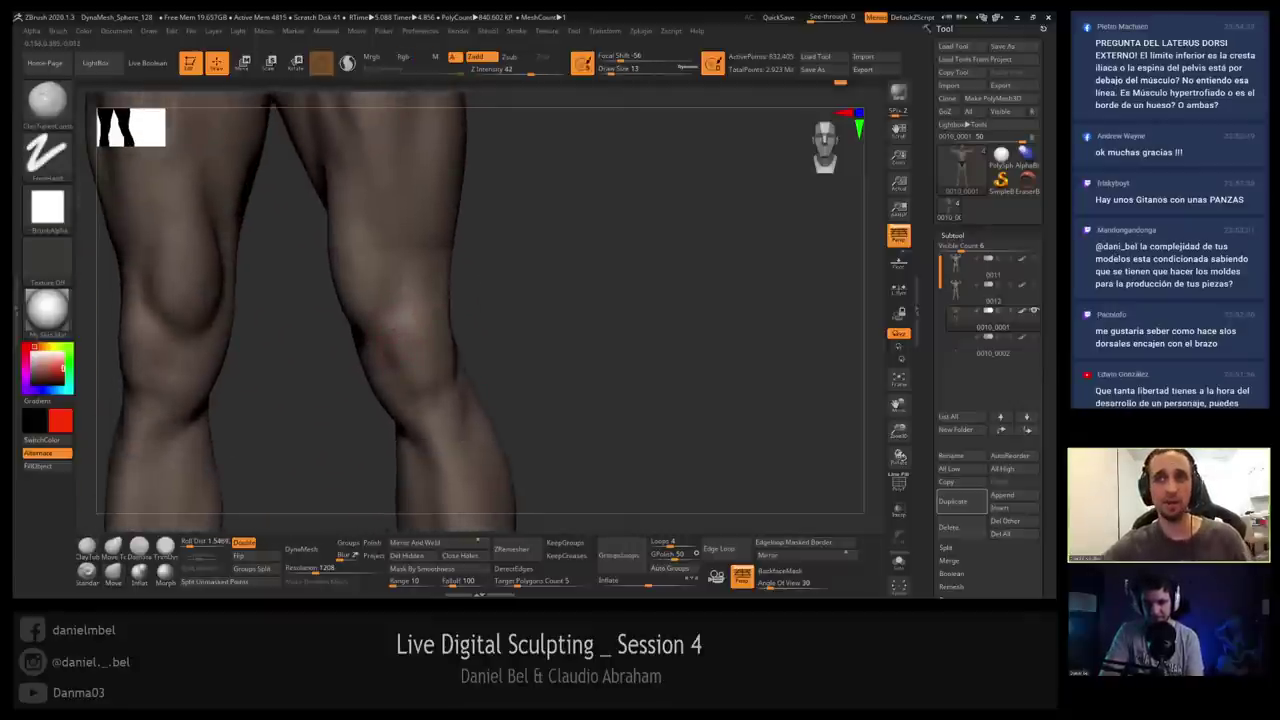
drag(405, 346, 438, 341)
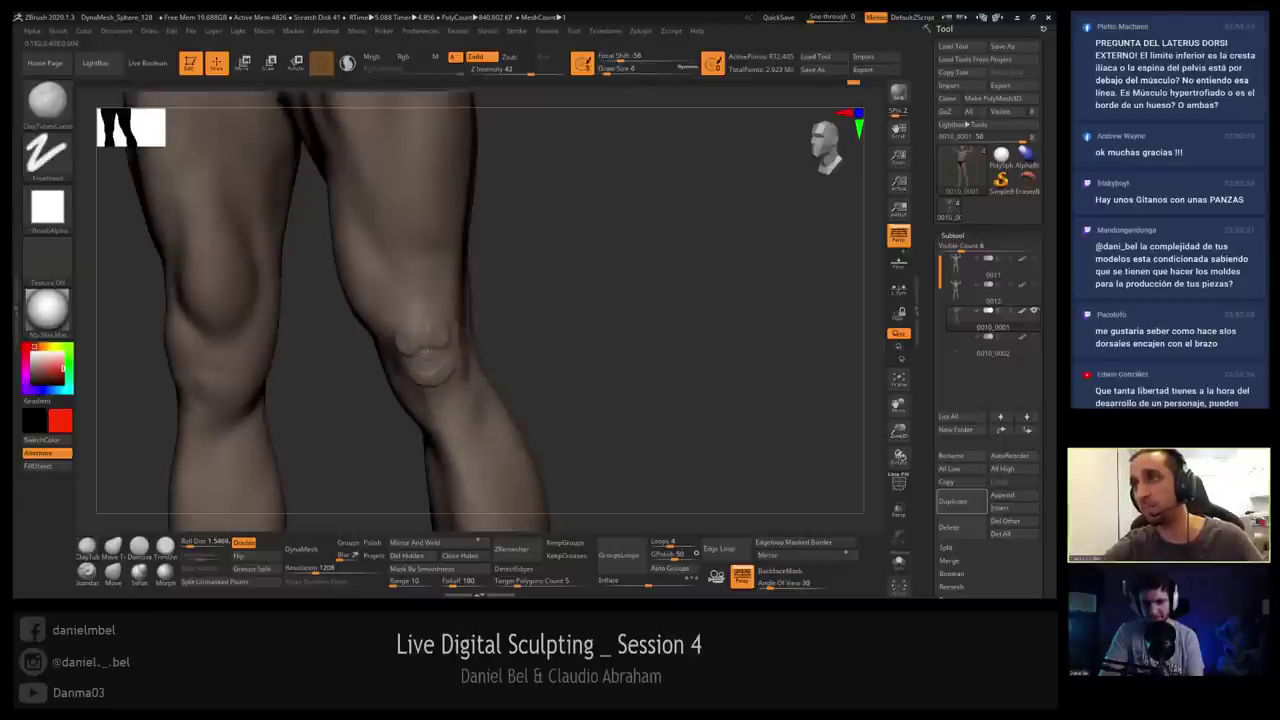
Carve outlines around the knee lumps and a curved crease beneath them with the DamStandard brush at Z Intensity 43.
click(139, 547)
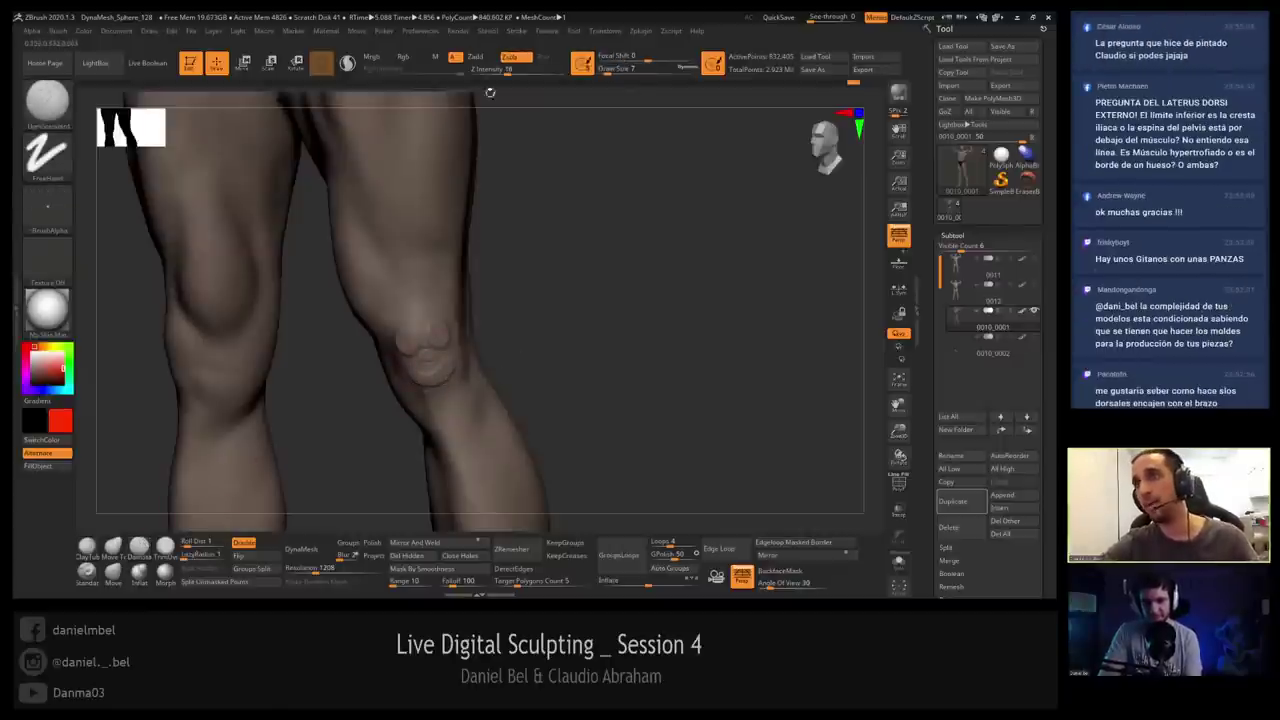
drag(518, 66, 532, 67)
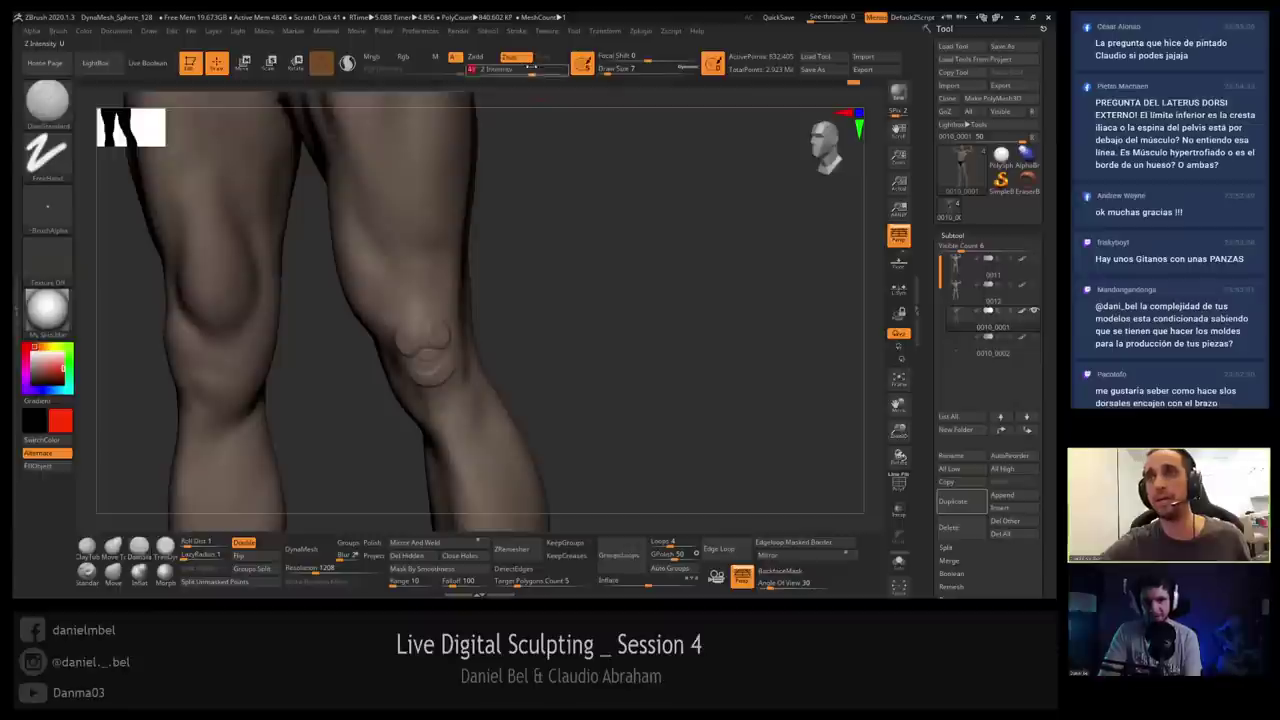
drag(493, 329, 458, 333)
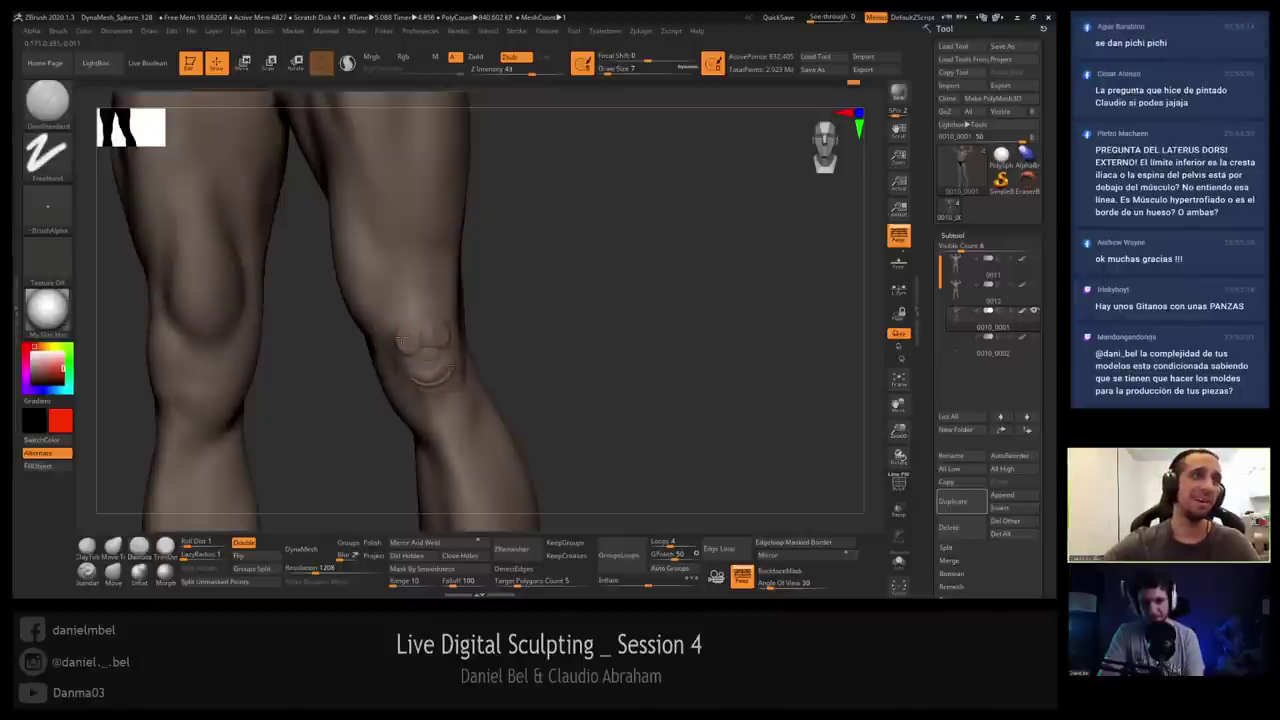
drag(486, 306, 437, 335)
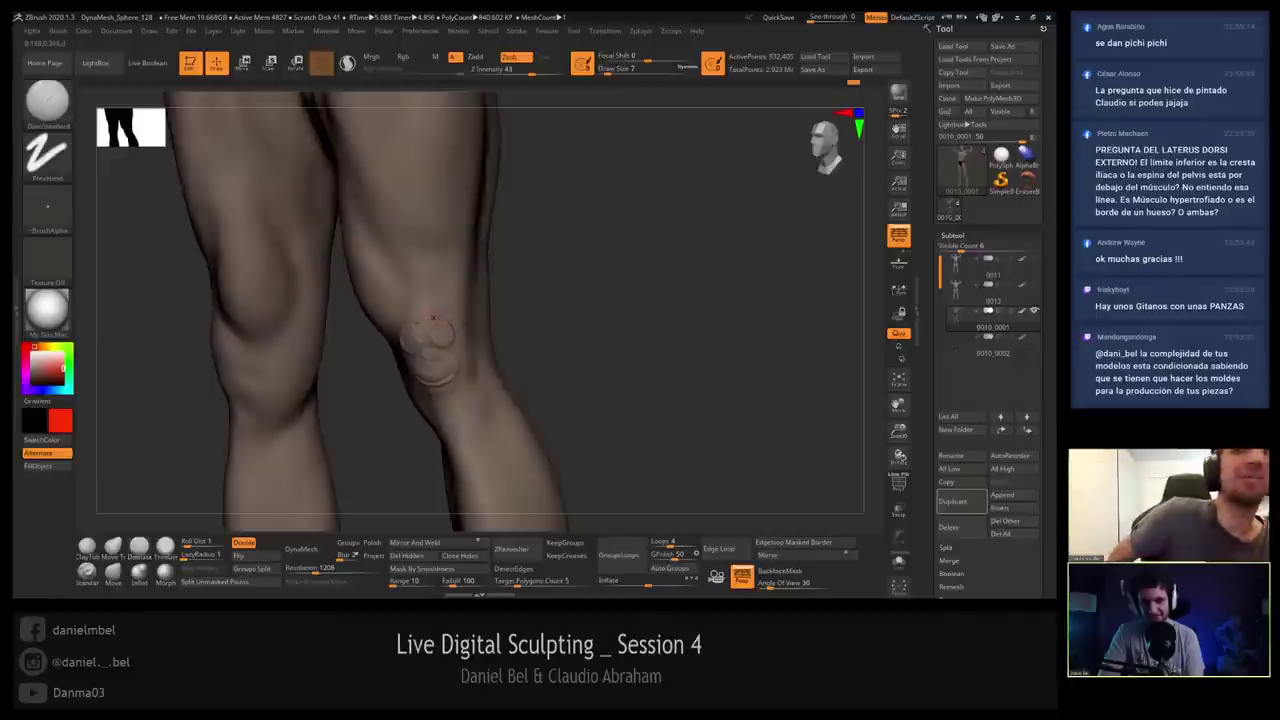
mouse_move(418, 322)
right_down()
mouse_move(452, 330)
mouse_move(416, 321)
right_up()
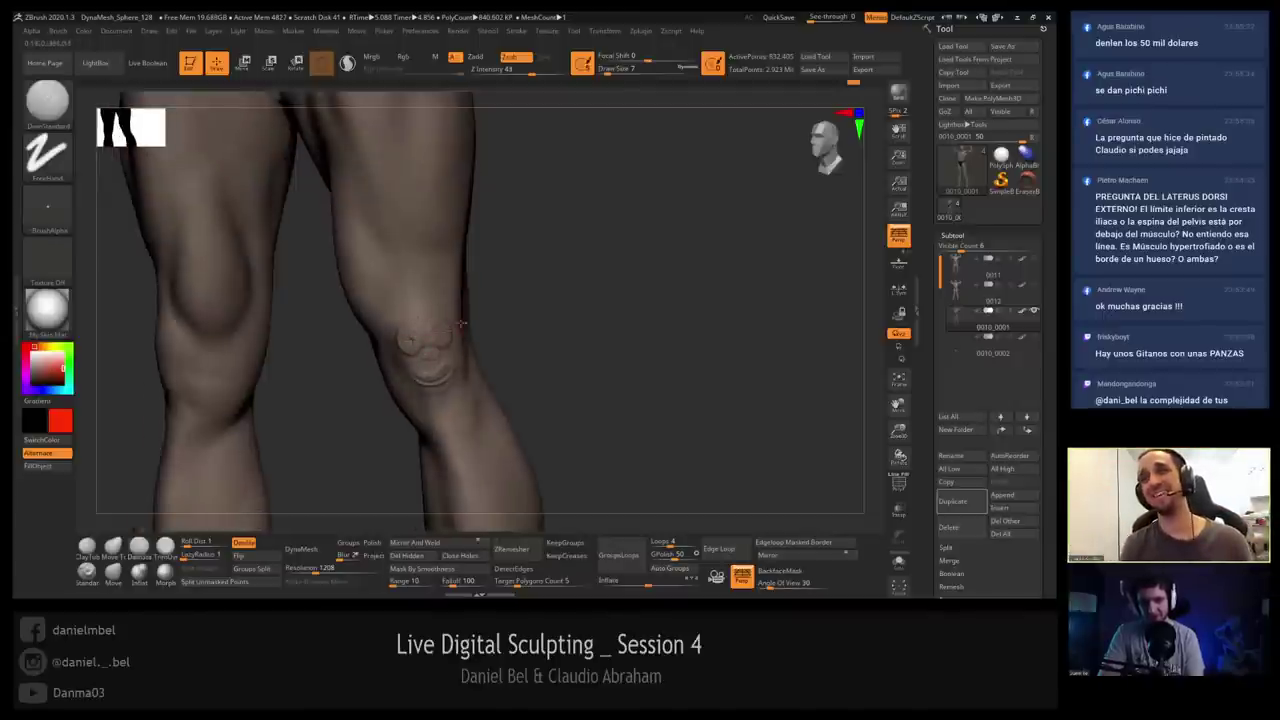
right_drag(461, 323, 551, 320)
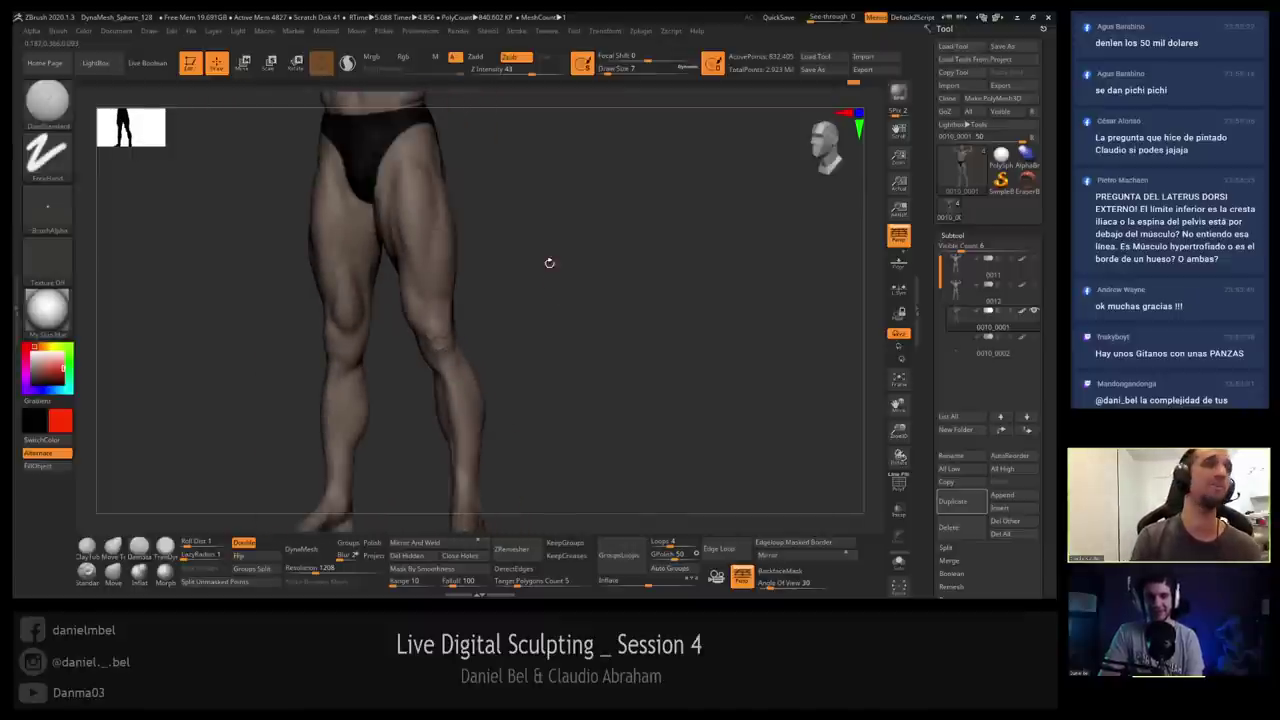
mouse_move(549, 263)
alt+right_down()
mouse_move(573, 383)
mouse_move(560, 482)
alt+right_up()
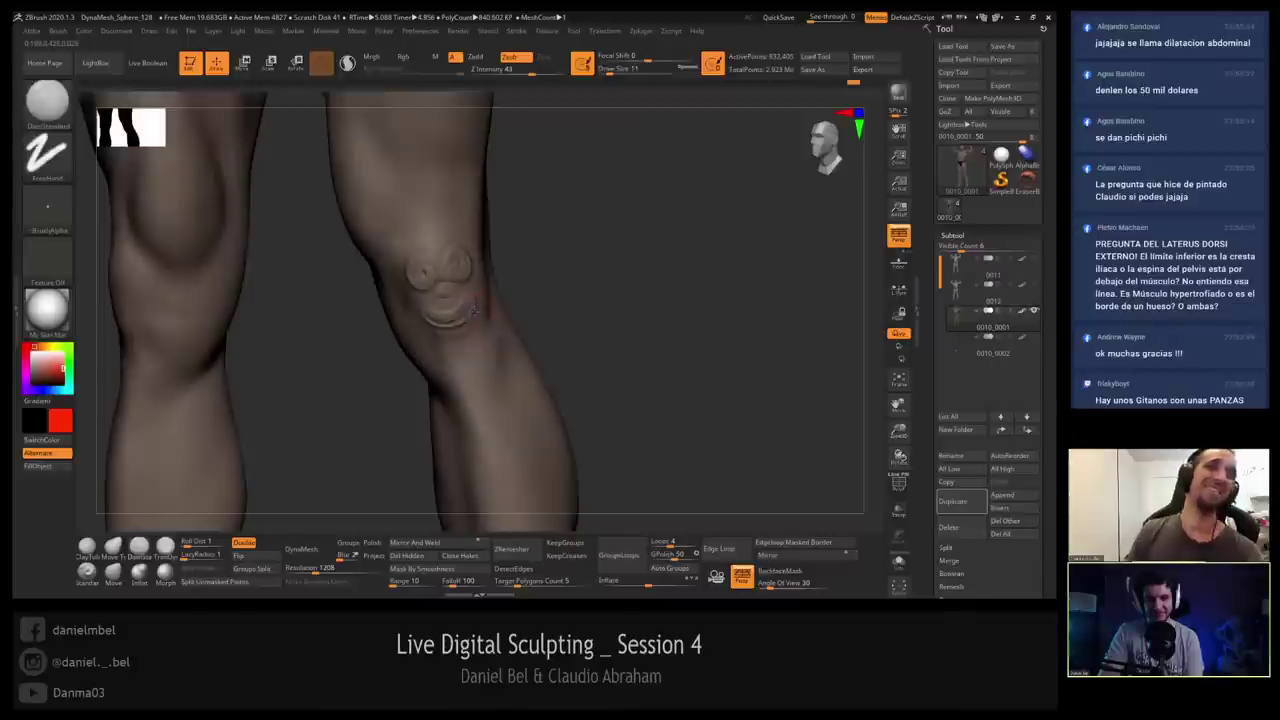
Smooth away the curved crease below the knee lumps and carve a new mouth-like line there with DamStandard at draw size 11.
shift+drag(430, 320, 454, 314)
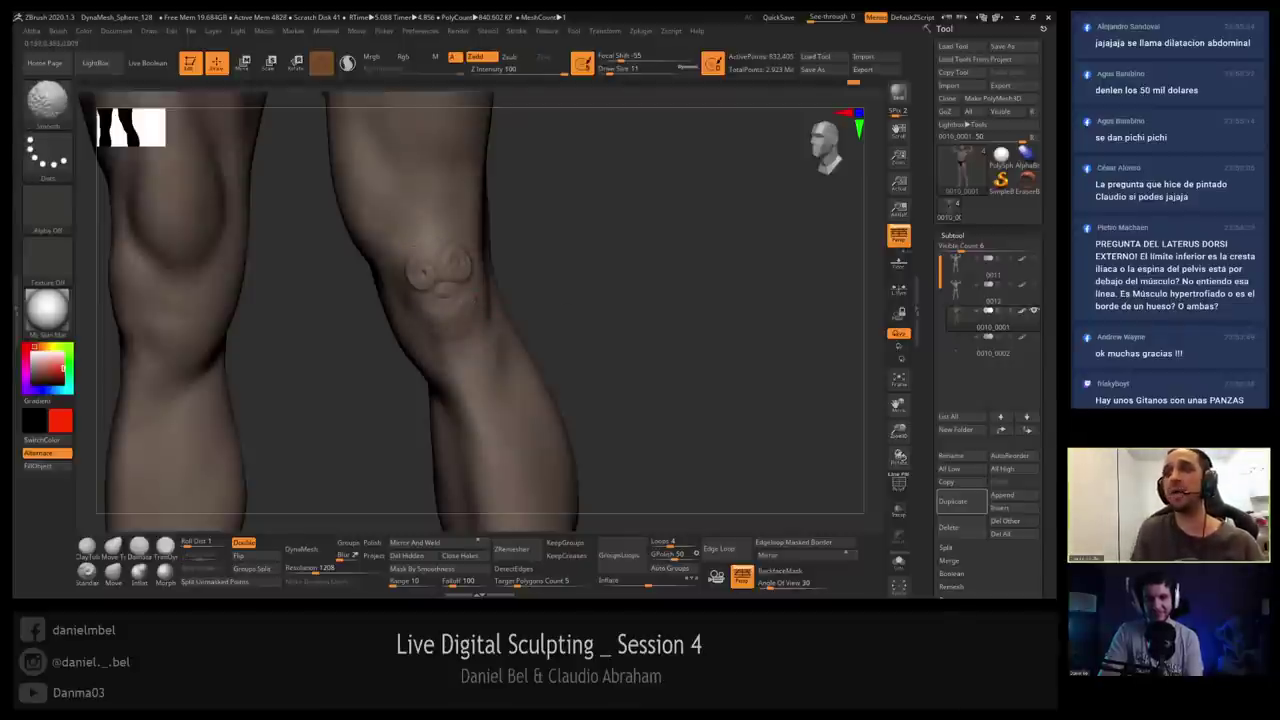
key(b)
key(d)
key(s)
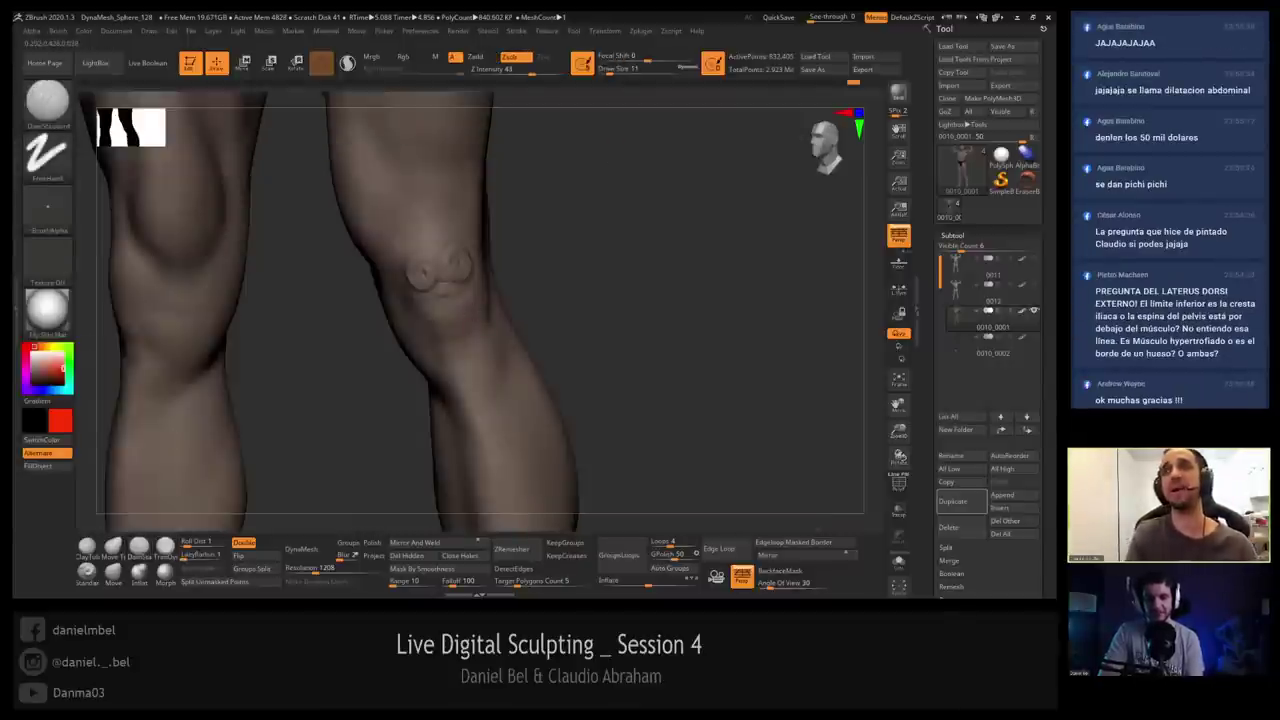
drag(428, 328, 466, 318)
right_drag(425, 310, 463, 303)
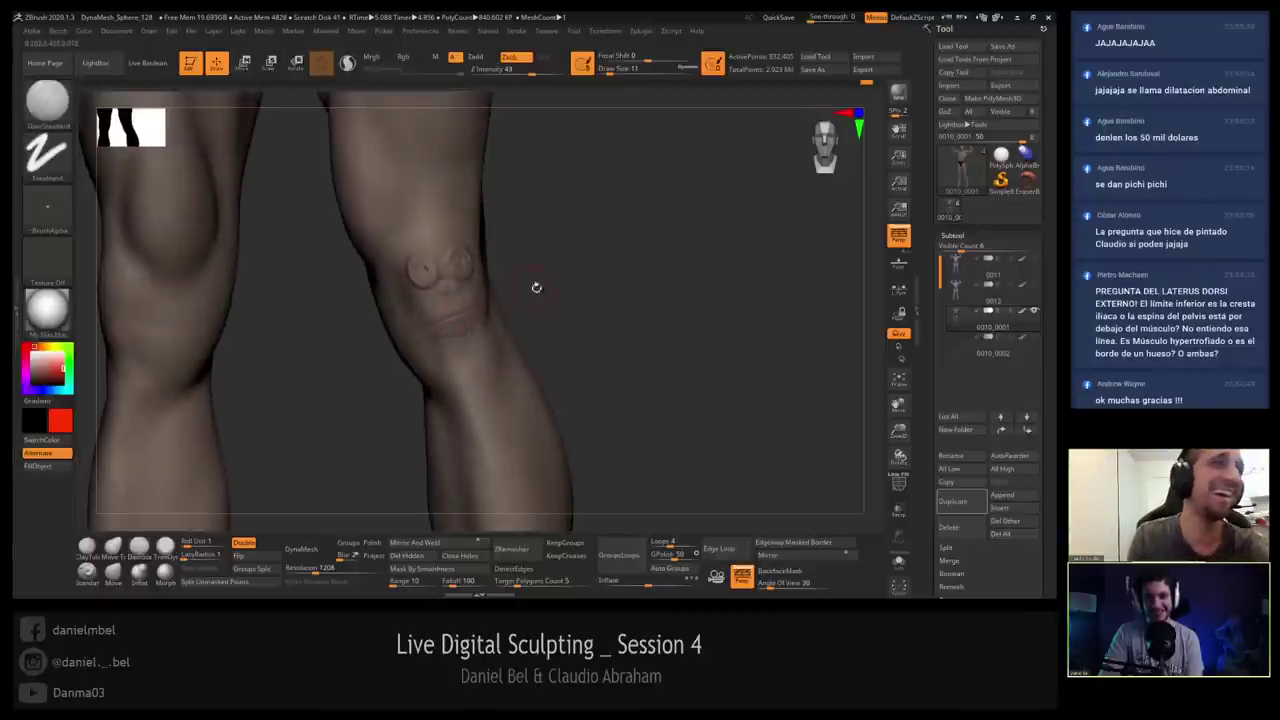
drag(537, 288, 500, 289)
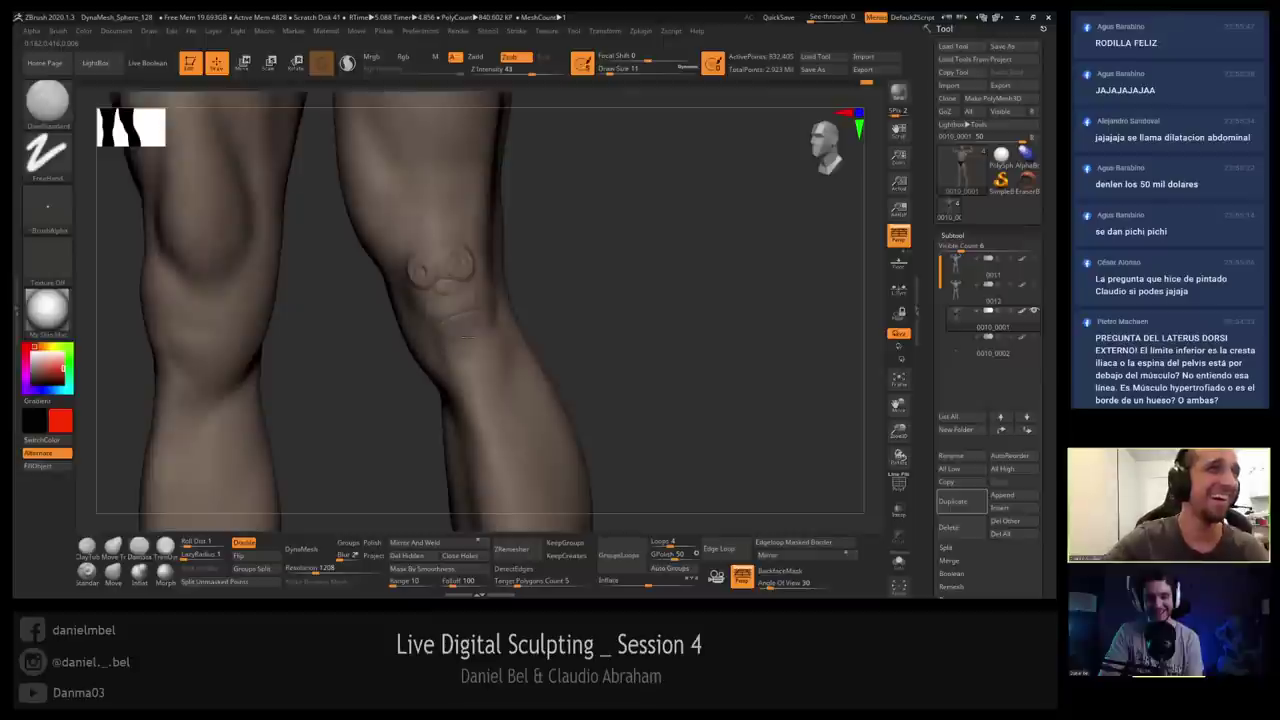
right_drag(413, 302, 443, 298)
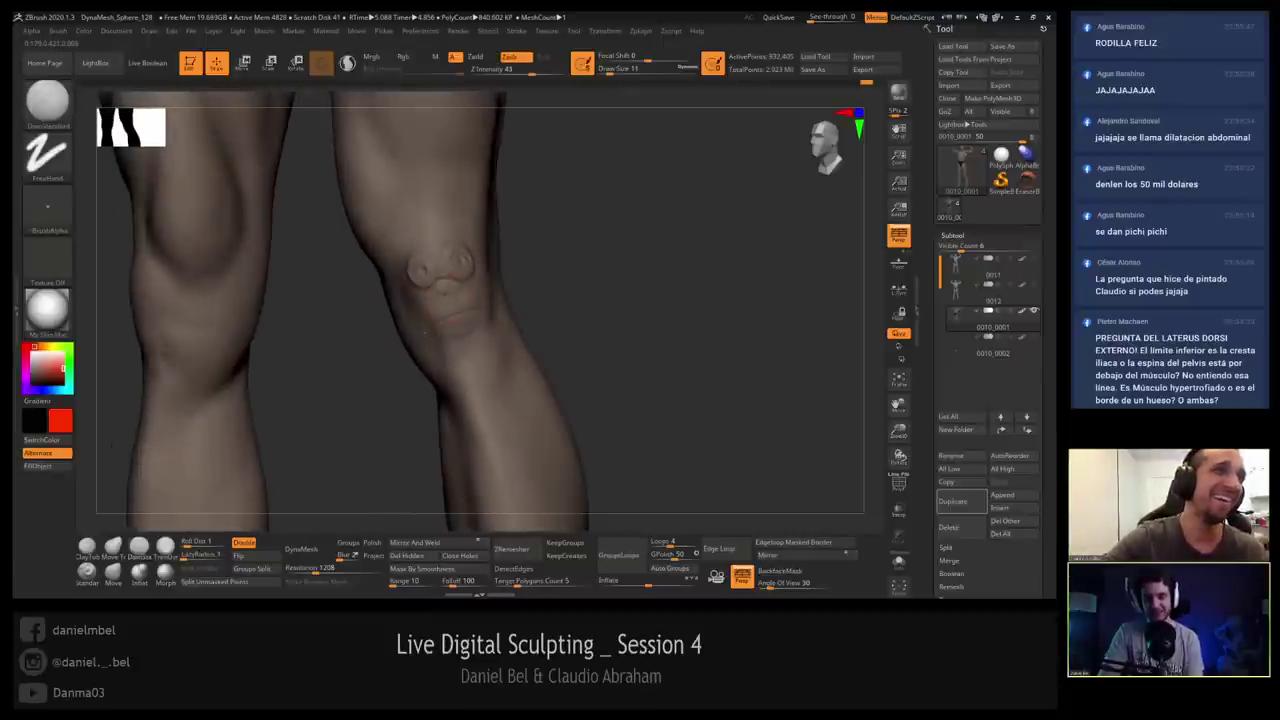
mouse_move(464, 308)
shift+mouse_down()
mouse_move(474, 311)
mouse_move(462, 311)
shift+mouse_up()
key(ctrl+z)
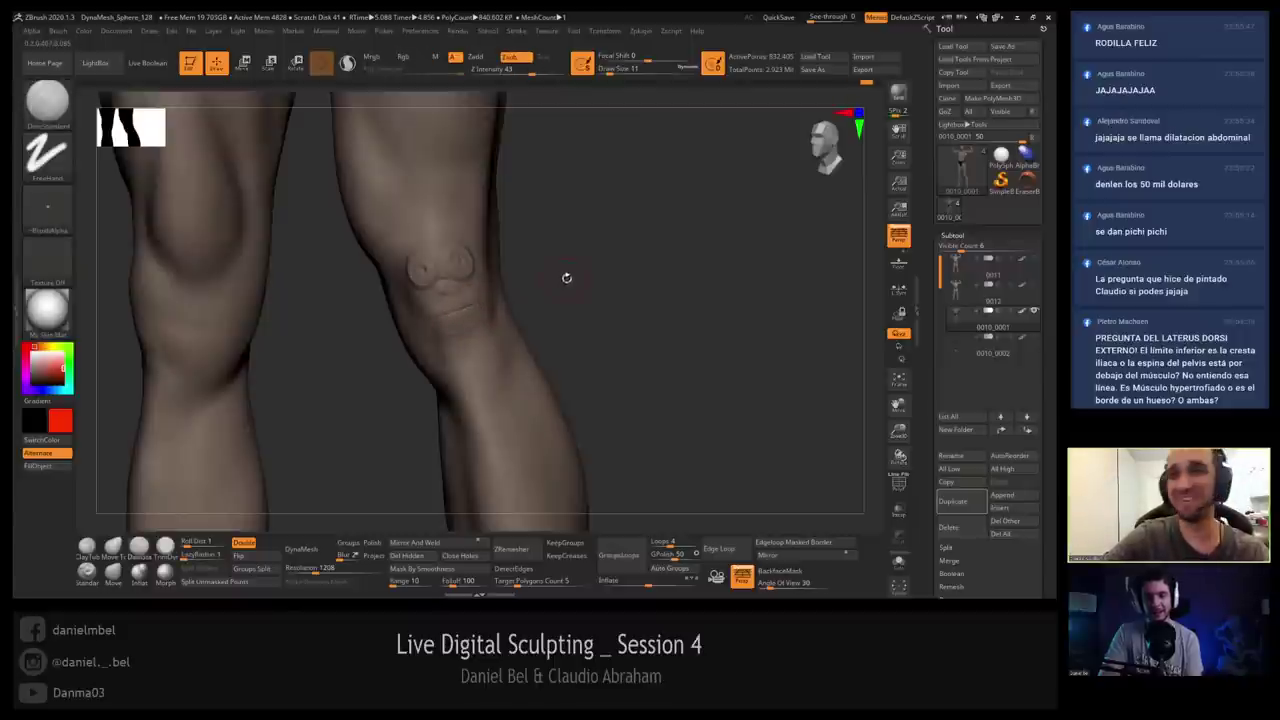
Step back in the undo history to remove the face-like lumps and carved lines from the bent knee.
right_drag(566, 278, 571, 279)
right_drag(497, 260, 465, 262)
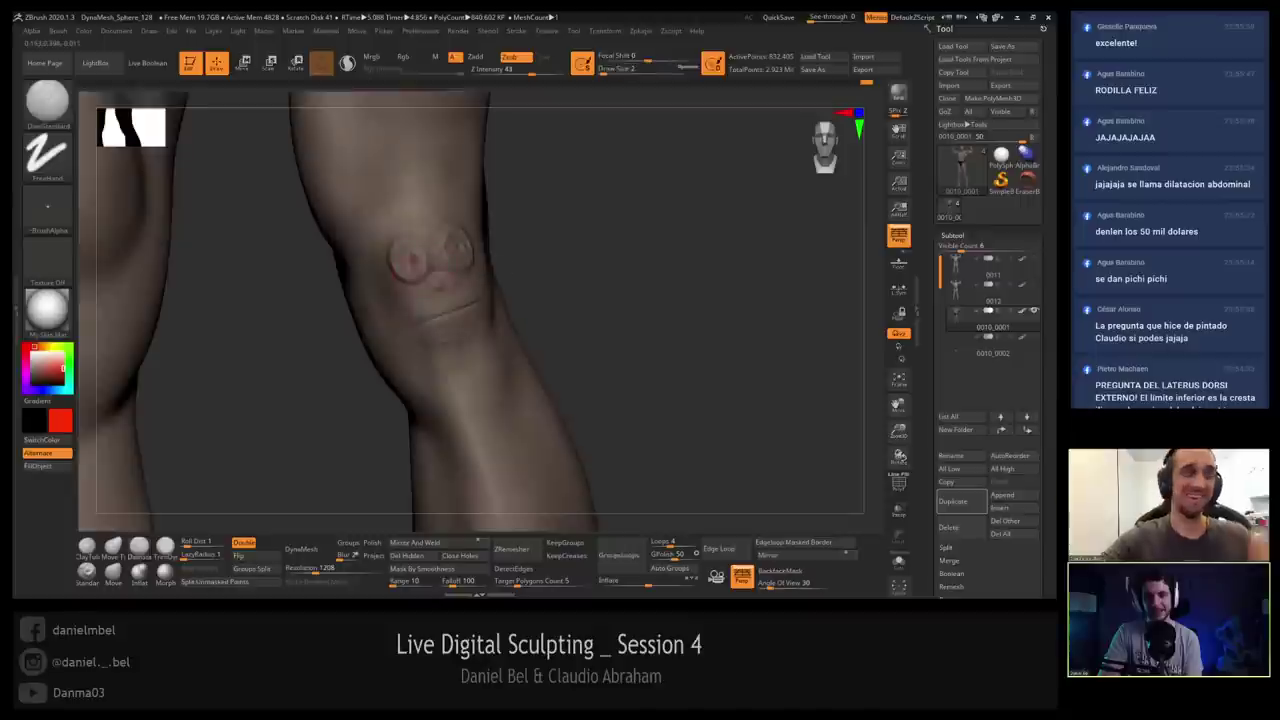
key(shift)
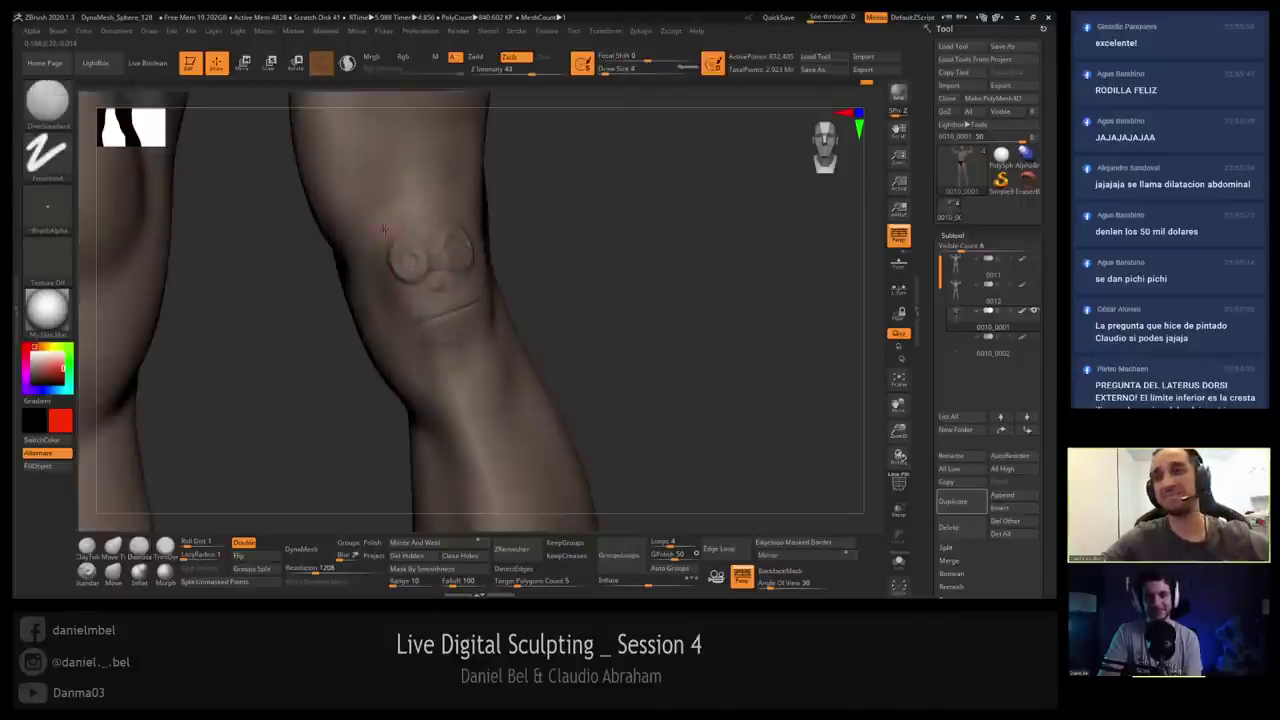
key(shift)
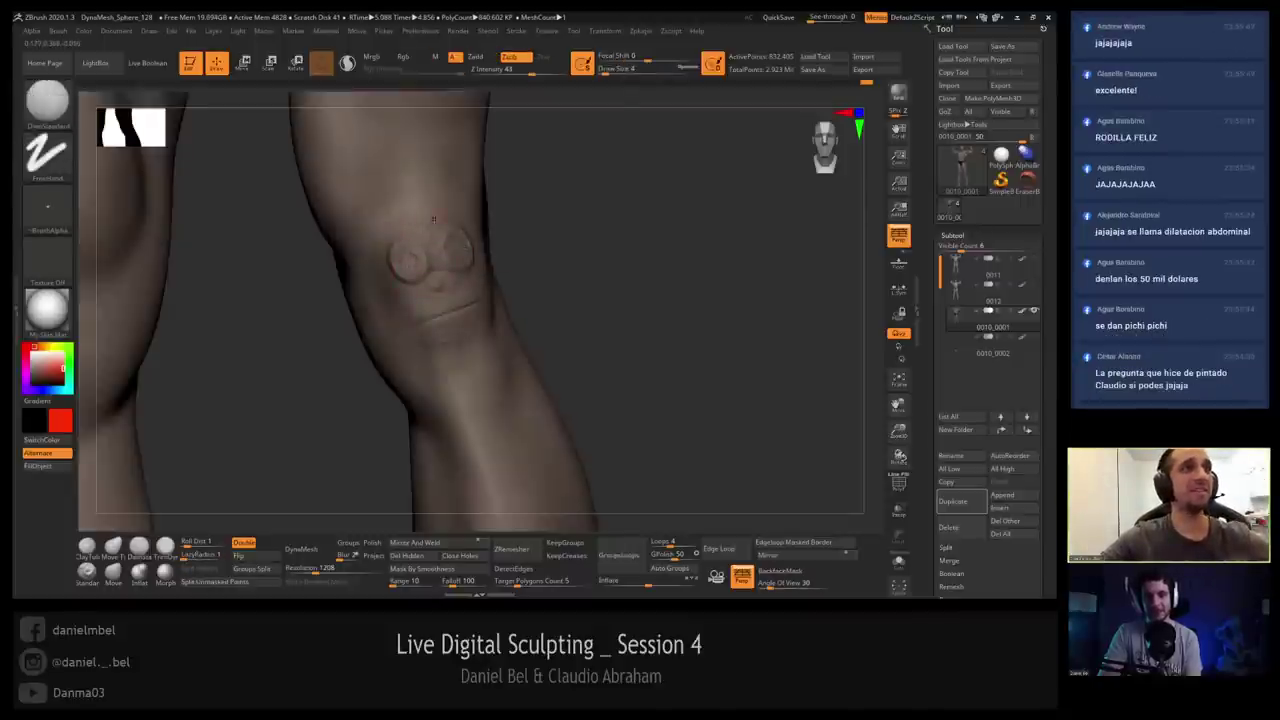
ctrl+right_drag(500, 310, 575, 252)
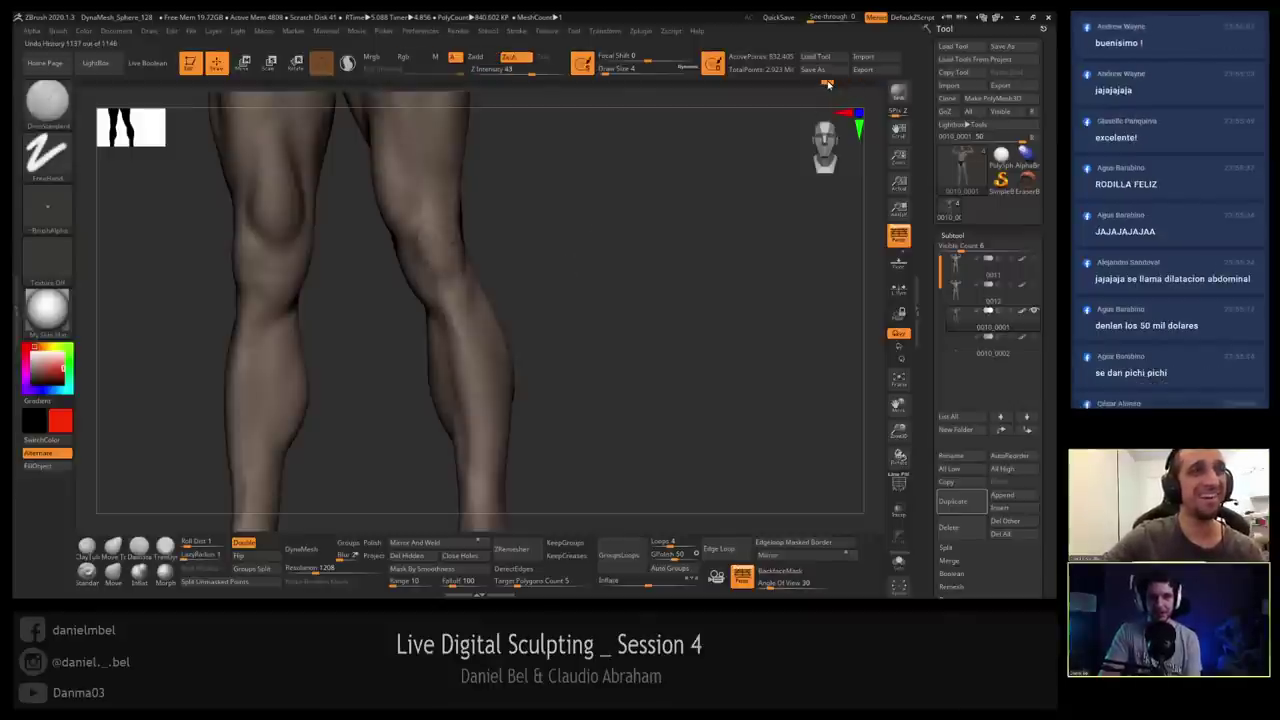
key(shift)
key(ctrl+shift)
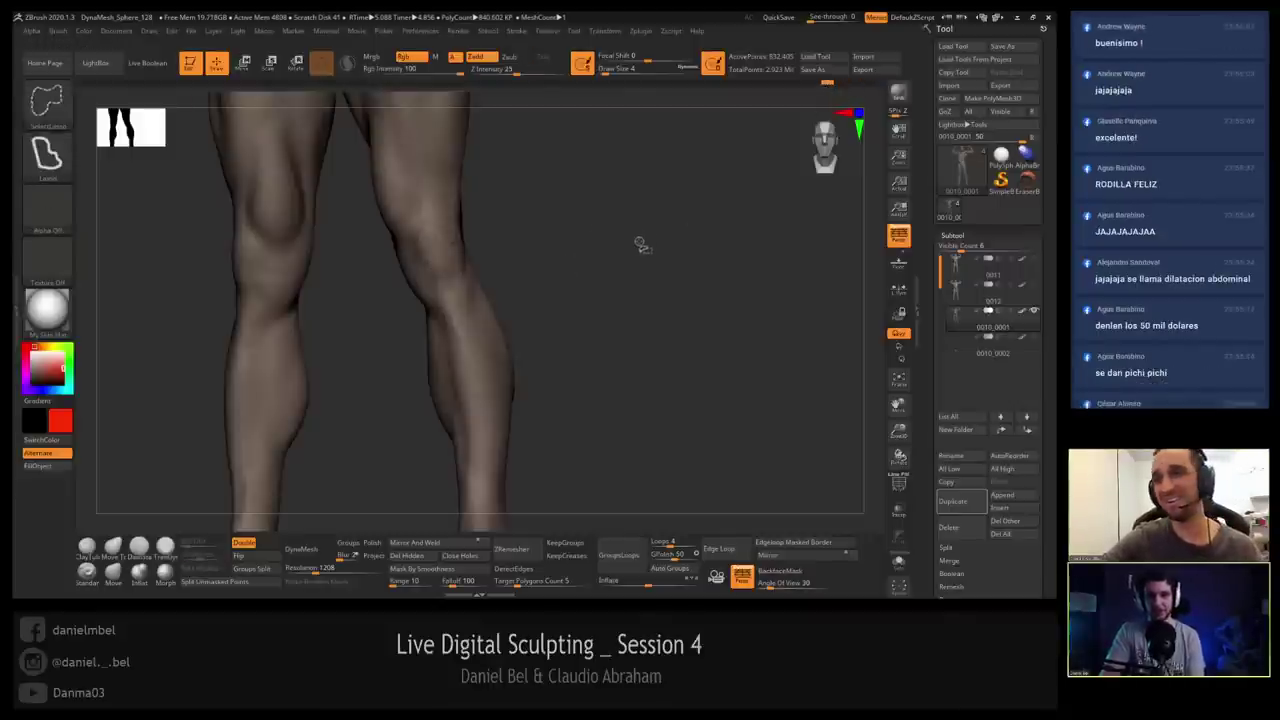
Redo the history through the masking stages until the briefs are filled with black again.
mouse_move(628, 279)
mouse_down()
mouse_move(626, 334)
mouse_move(629, 286)
mouse_up()
key(ctrl+shift)
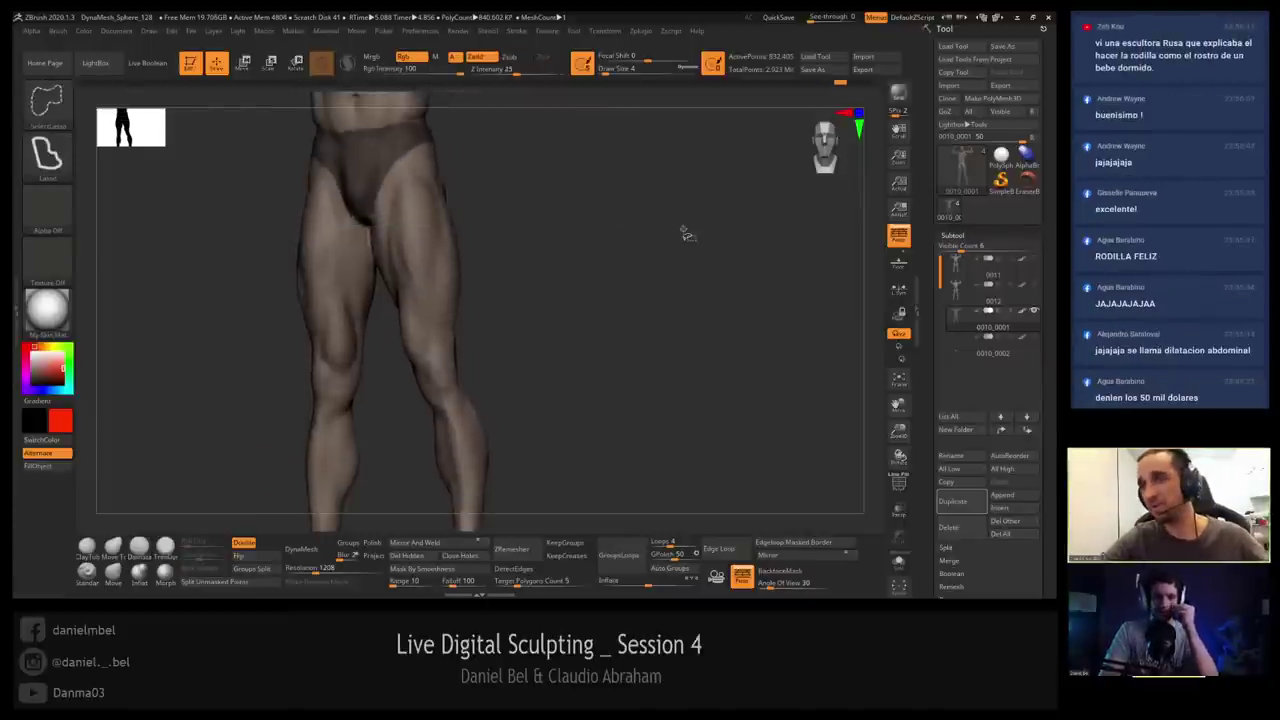
key(ctrl+shift+z)
key(ctrl+shift+z)
key(ctrl+shift+z)
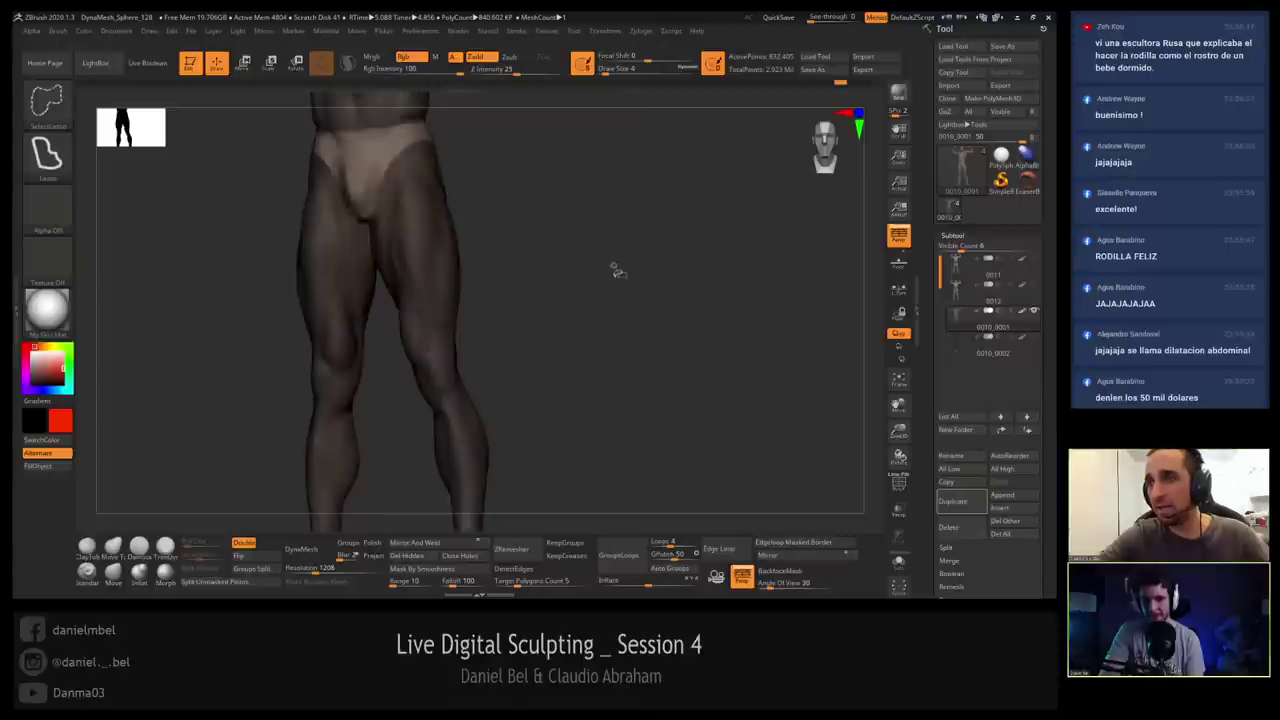
key(ctrl+shift+z)
mouse_move(601, 267)
alt+mouse_down()
mouse_move(602, 224)
mouse_move(600, 299)
alt+mouse_up()
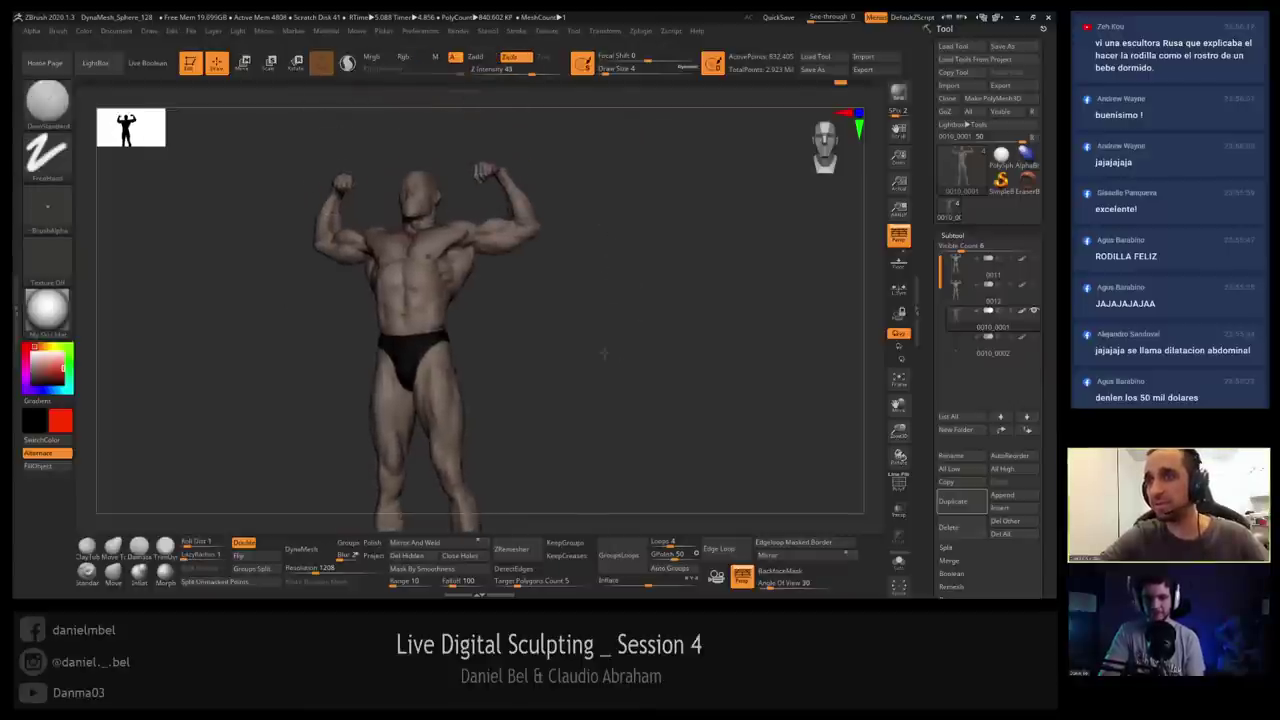
Examine the flexing bodybuilder figure from front and three-quarter views, including the chest, arms and torso.
shift+drag(602, 350, 596, 300)
mouse_move(606, 350)
mouse_down()
mouse_move(618, 332)
mouse_move(603, 306)
mouse_move(630, 319)
mouse_up()
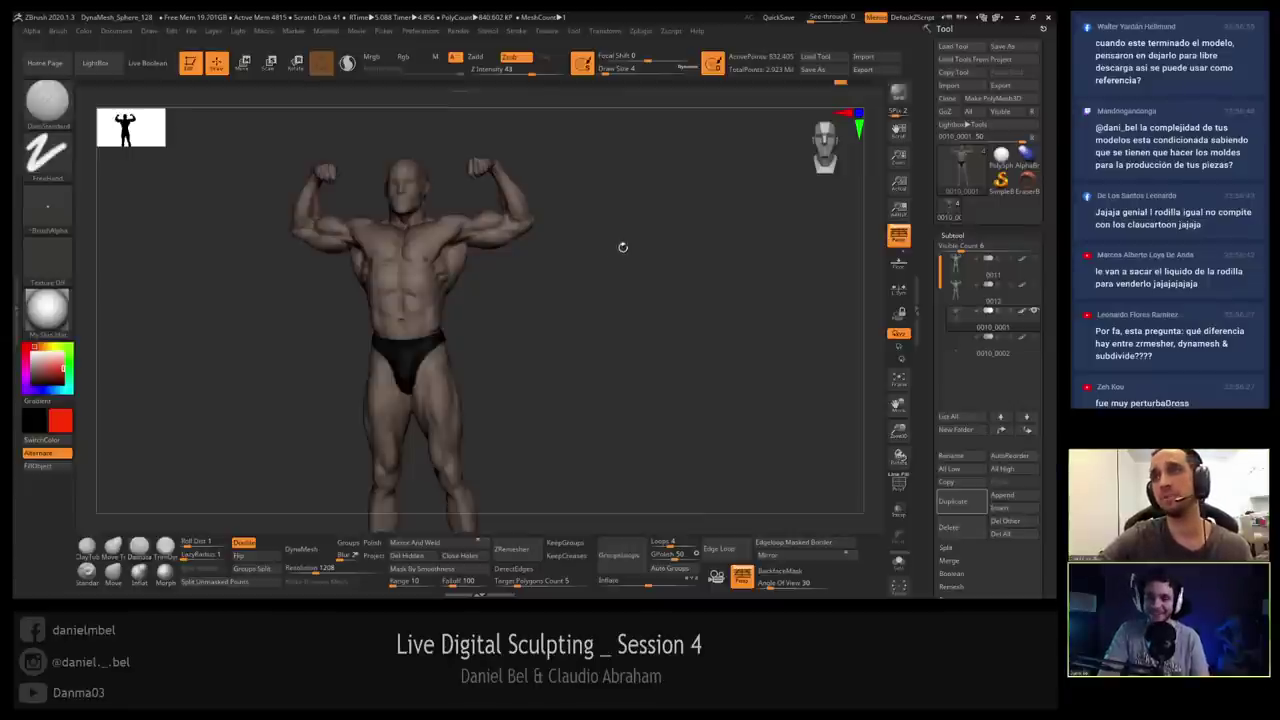
mouse_move(623, 247)
mouse_down()
mouse_move(602, 270)
mouse_move(596, 325)
mouse_move(588, 254)
mouse_move(557, 286)
mouse_move(666, 363)
mouse_move(651, 394)
mouse_move(449, 171)
mouse_up()
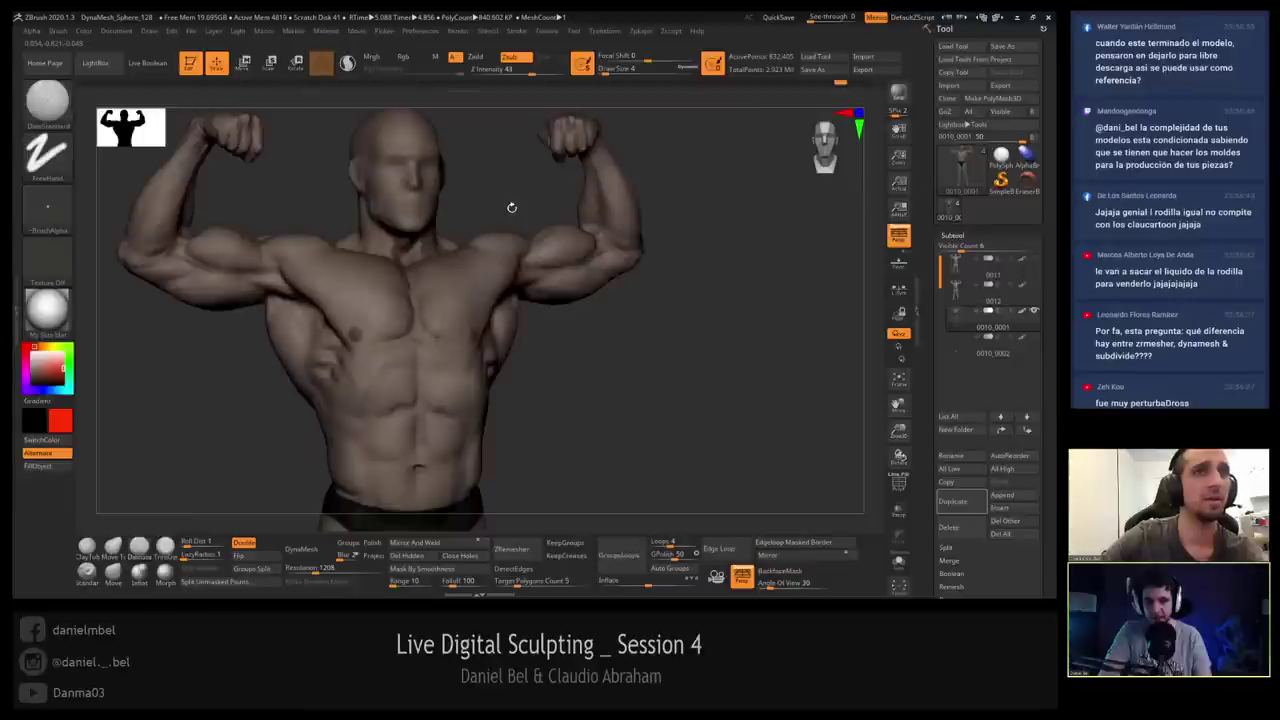
mouse_move(497, 174)
mouse_down()
mouse_move(448, 170)
mouse_move(309, 225)
mouse_move(294, 243)
mouse_move(305, 268)
mouse_move(282, 279)
mouse_move(613, 369)
mouse_move(632, 413)
mouse_move(568, 350)
mouse_move(617, 383)
mouse_move(616, 412)
mouse_move(638, 382)
mouse_move(676, 403)
mouse_move(580, 350)
mouse_up()
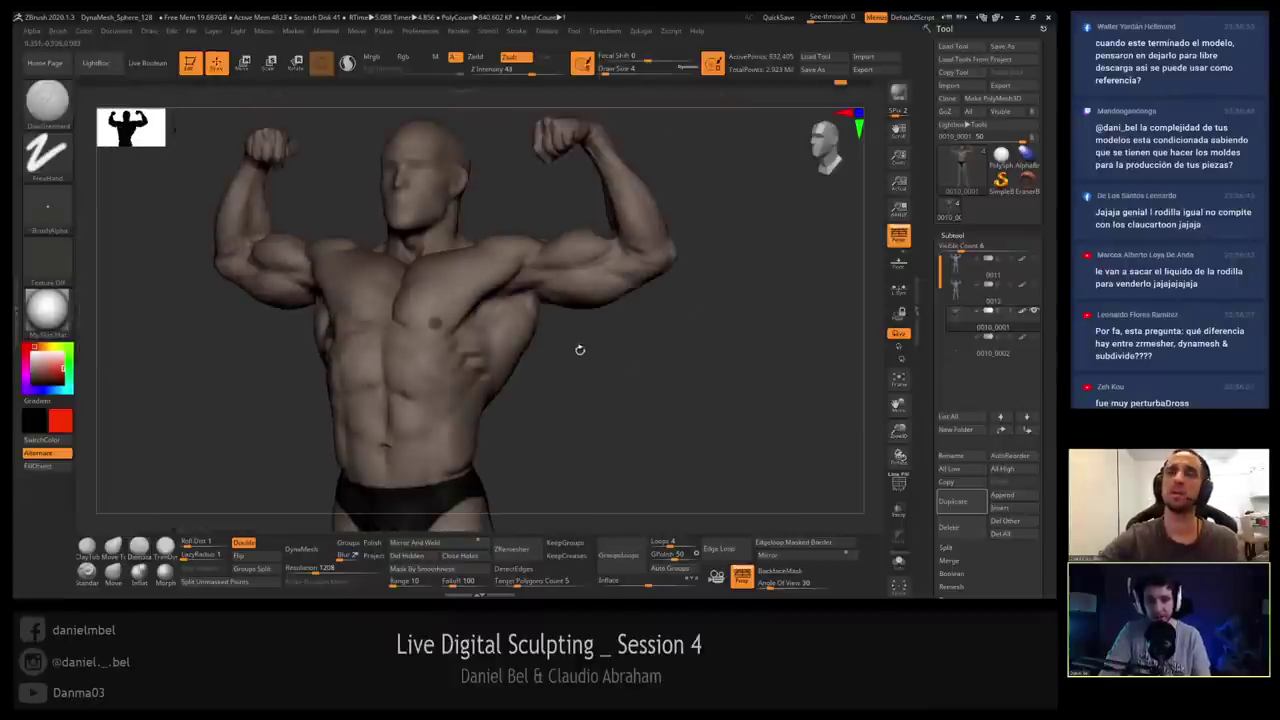
mouse_move(631, 409)
mouse_down()
mouse_move(622, 372)
mouse_move(602, 370)
mouse_up()
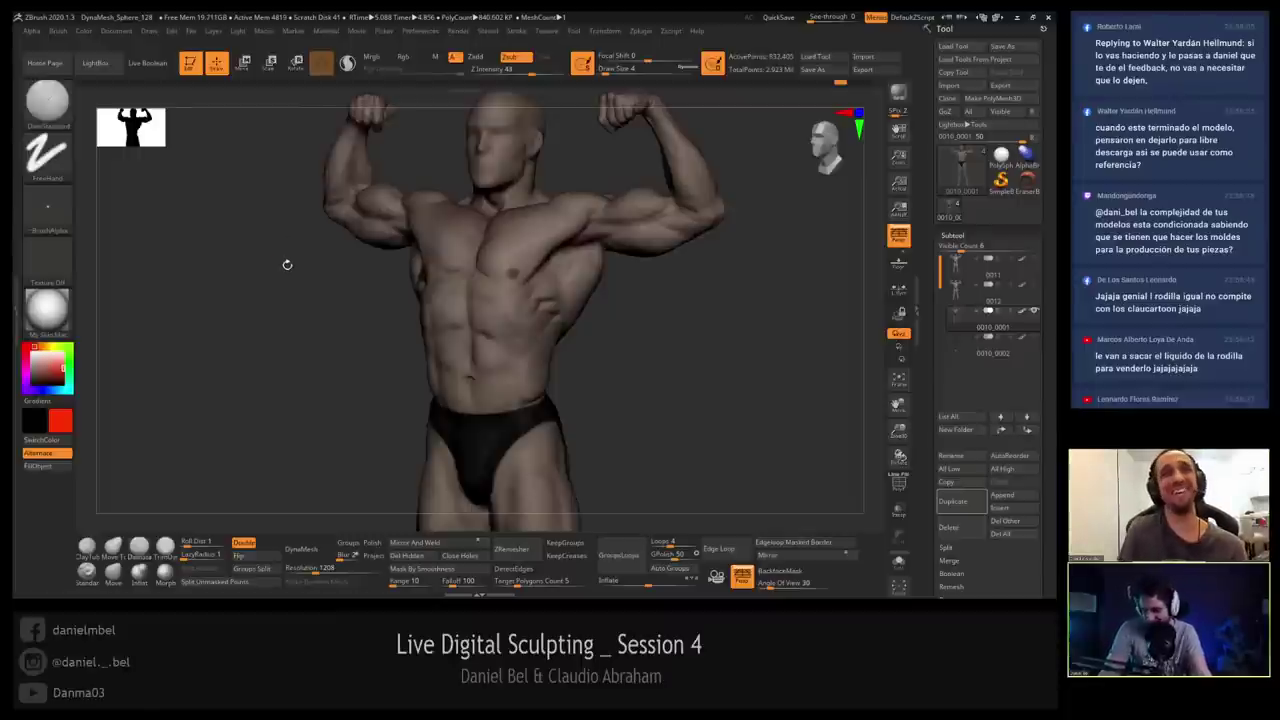
mouse_move(317, 334)
mouse_down()
mouse_move(266, 312)
mouse_move(640, 349)
mouse_up()
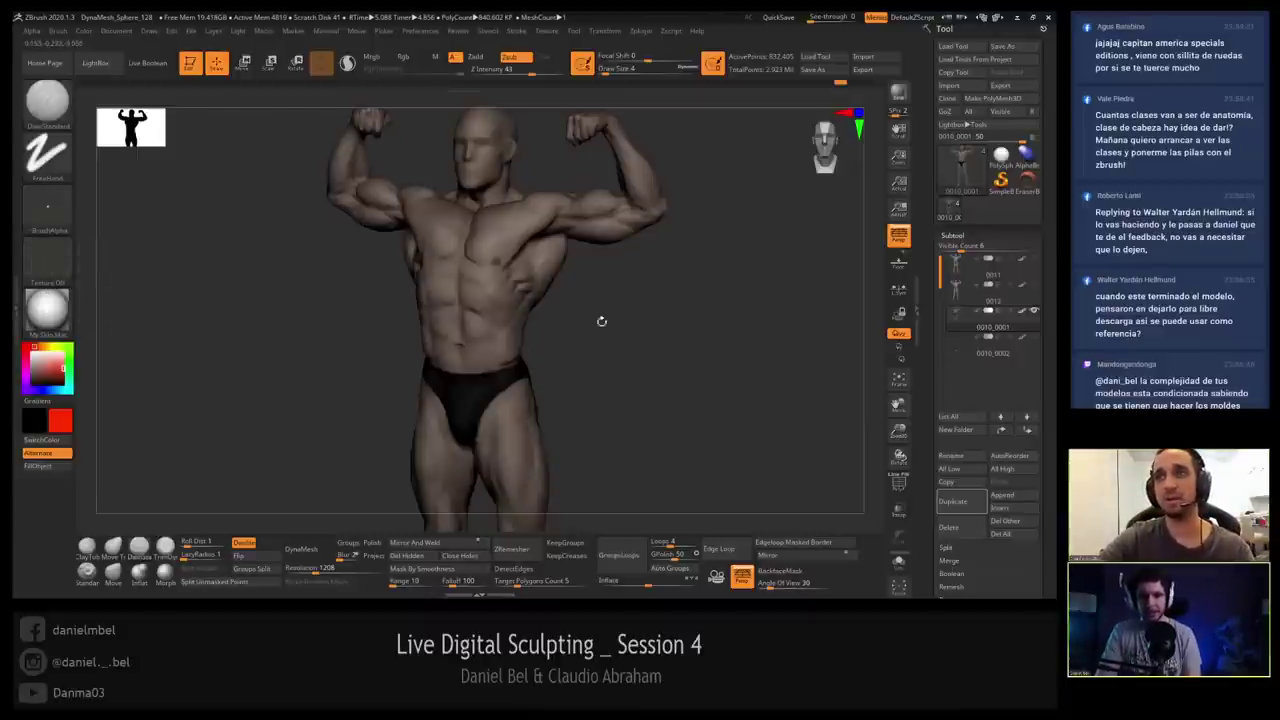
shift+drag(601, 321, 604, 370)
Inflate the sternum groove between the pectorals with the Inflat brush at draw size 44, accepting the removal of newer undo history.
mouse_move(510, 240)
alt+right_down()
mouse_move(450, 325)
mouse_move(446, 280)
alt+right_up()
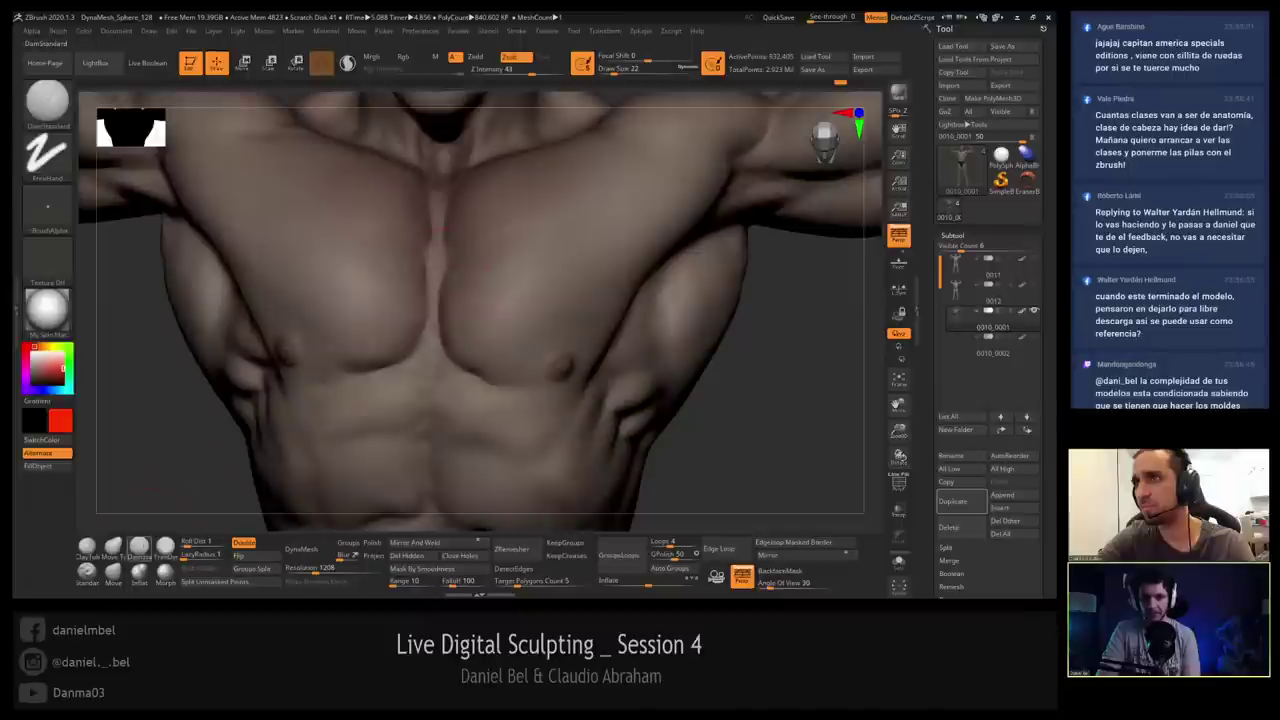
click(141, 572)
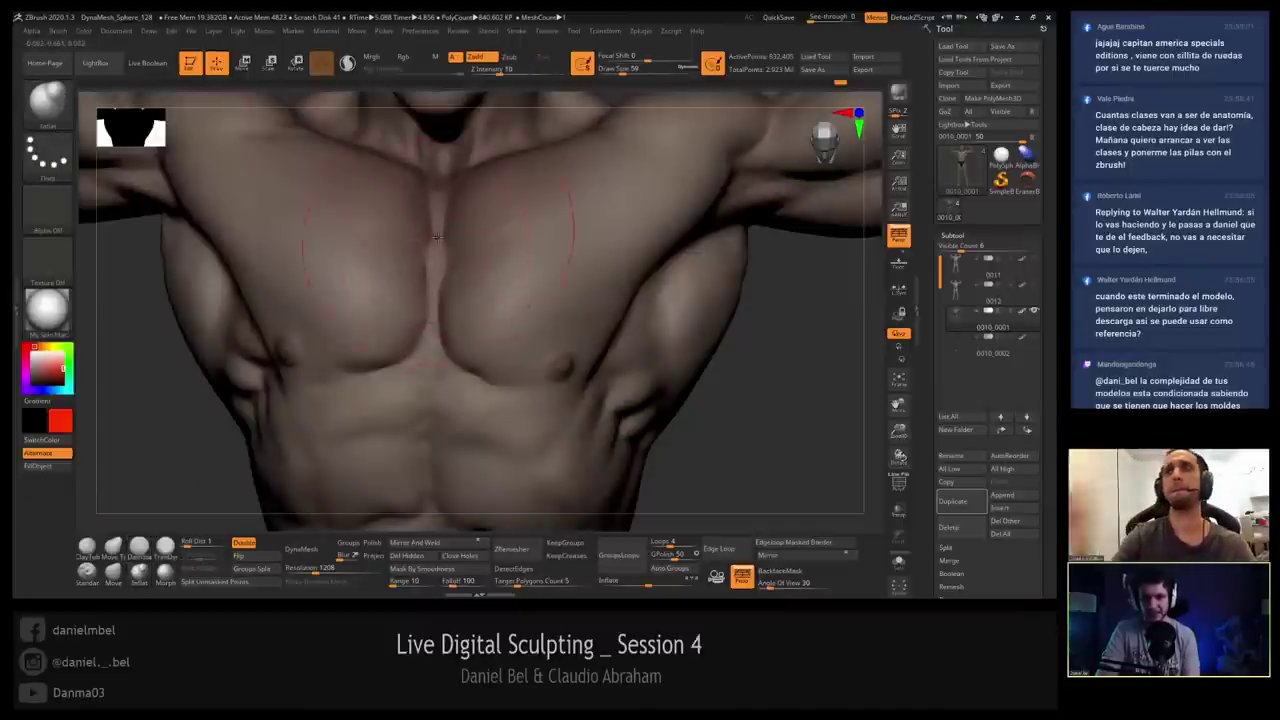
key(s)
click(436, 257)
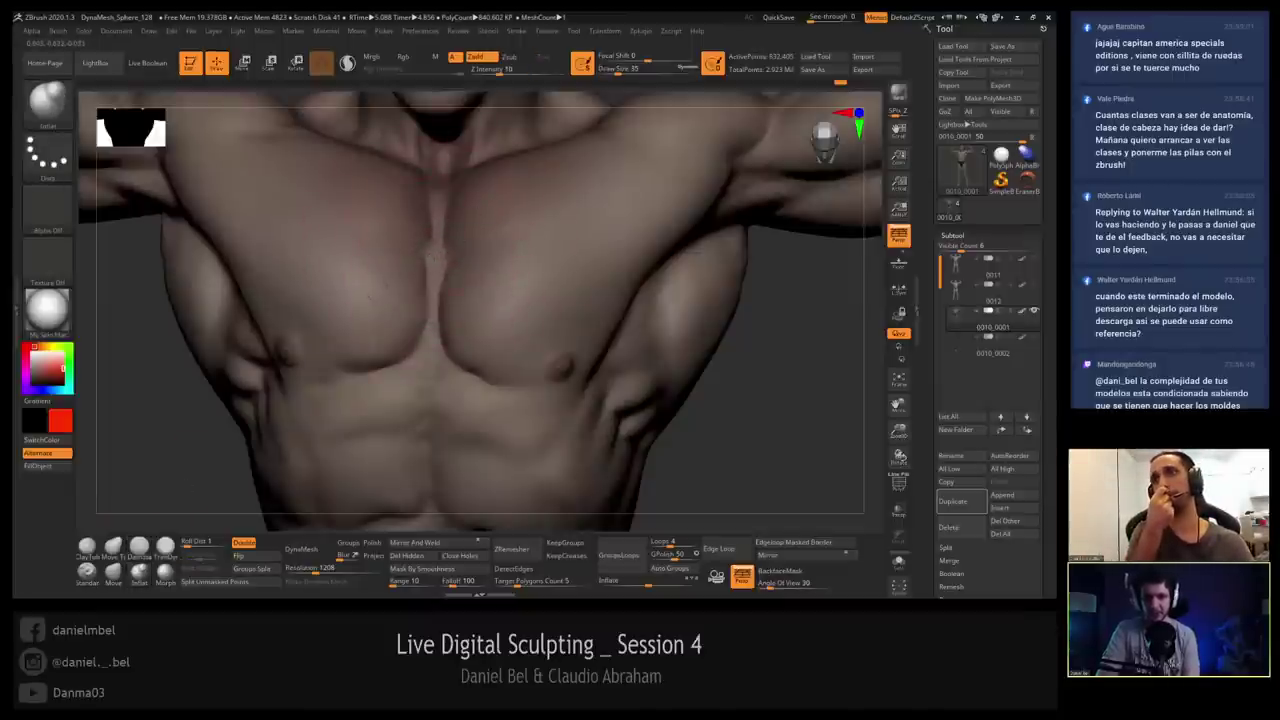
key(s)
click(452, 222)
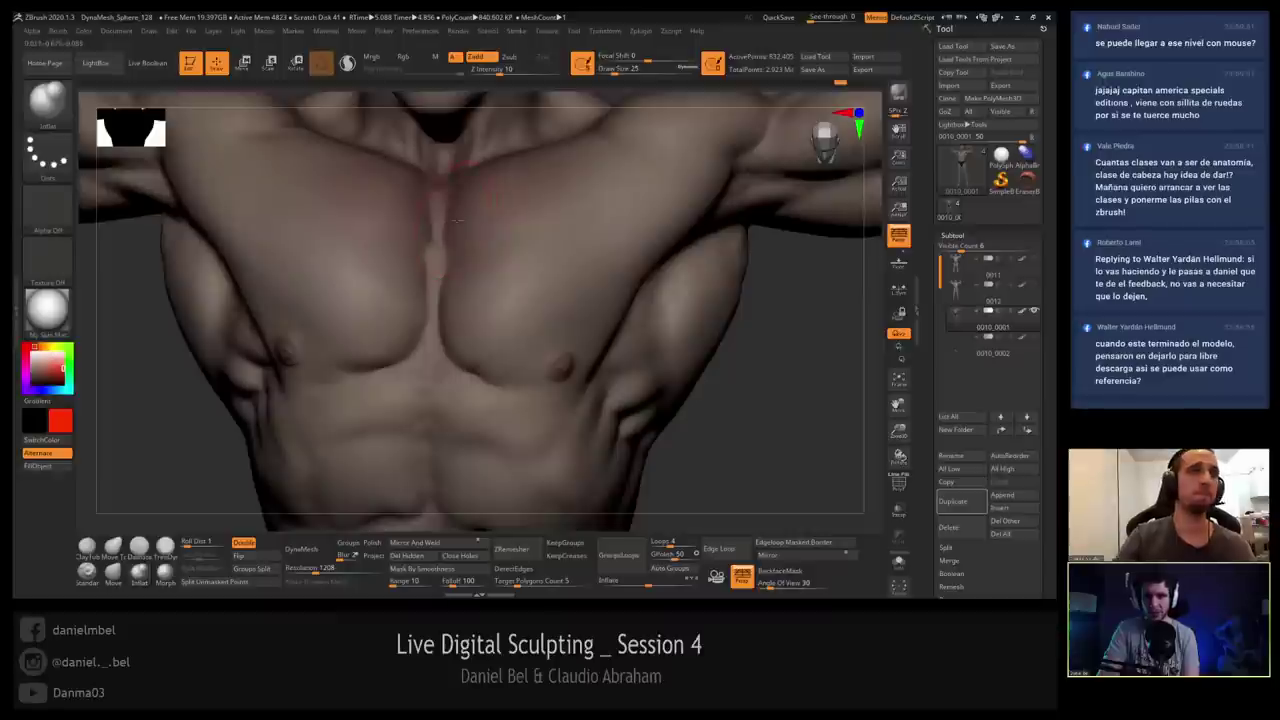
key(s)
click(445, 218)
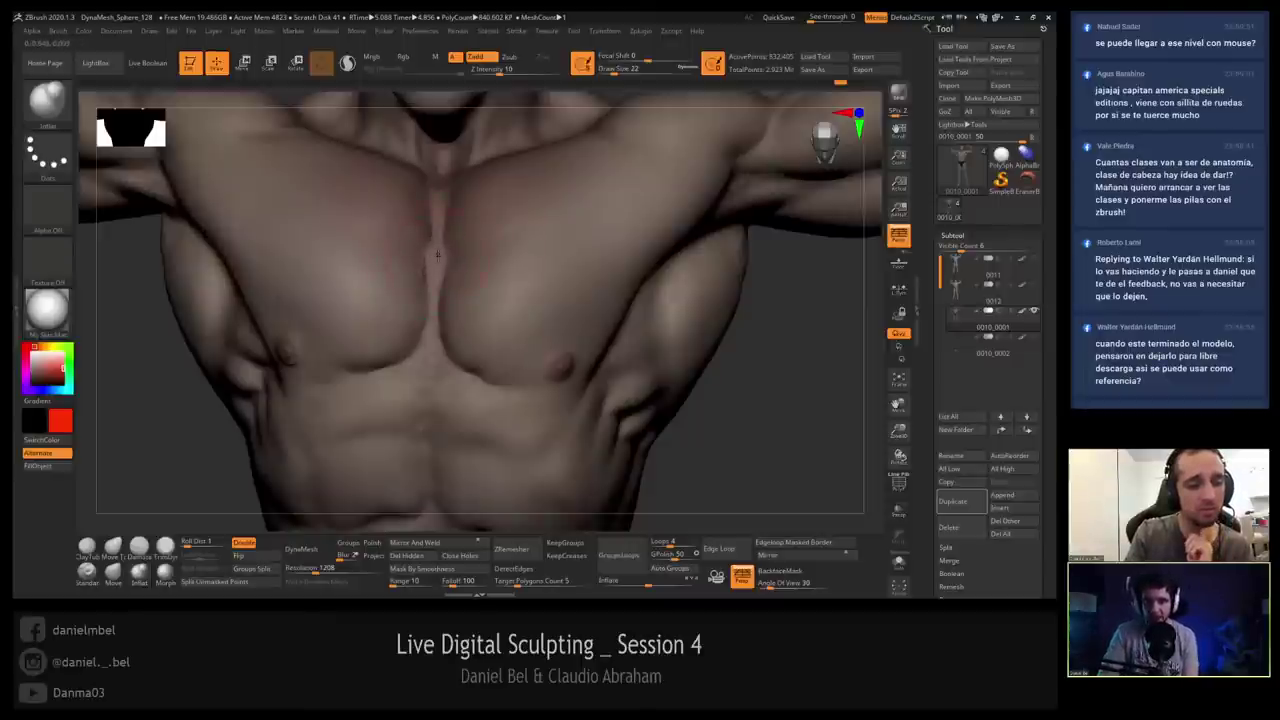
key(s)
click(430, 262)
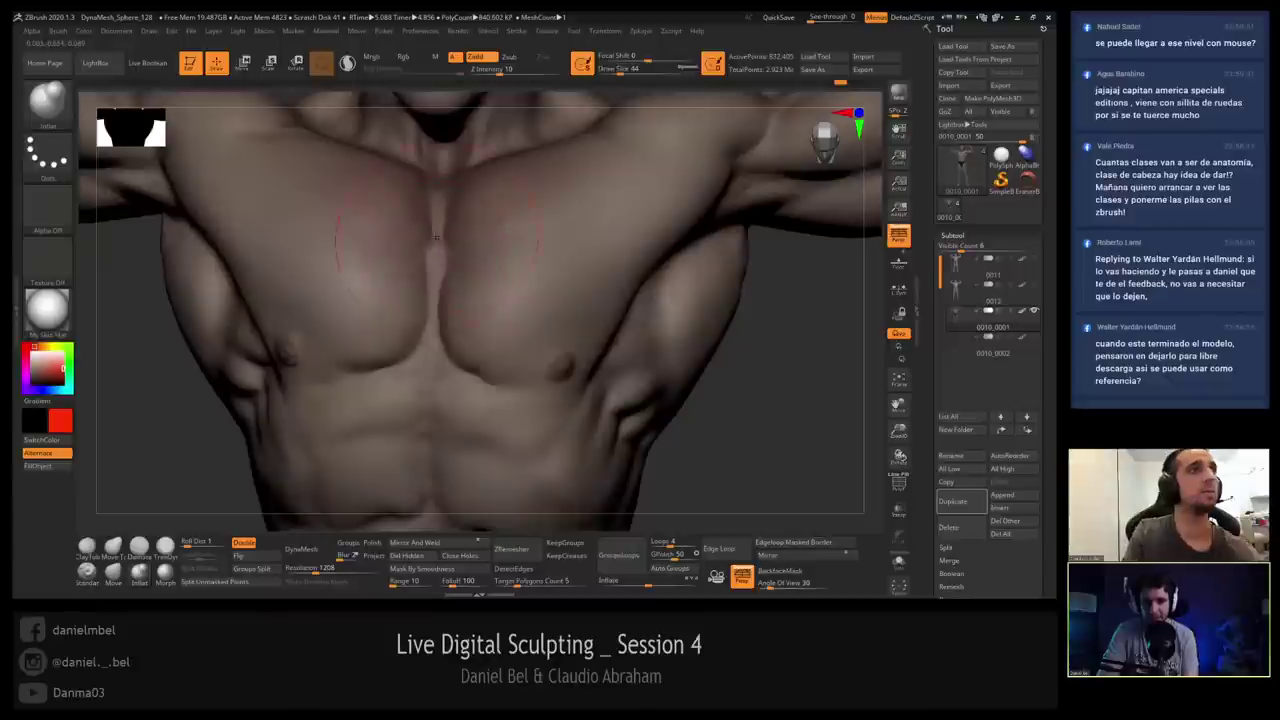
click(439, 206)
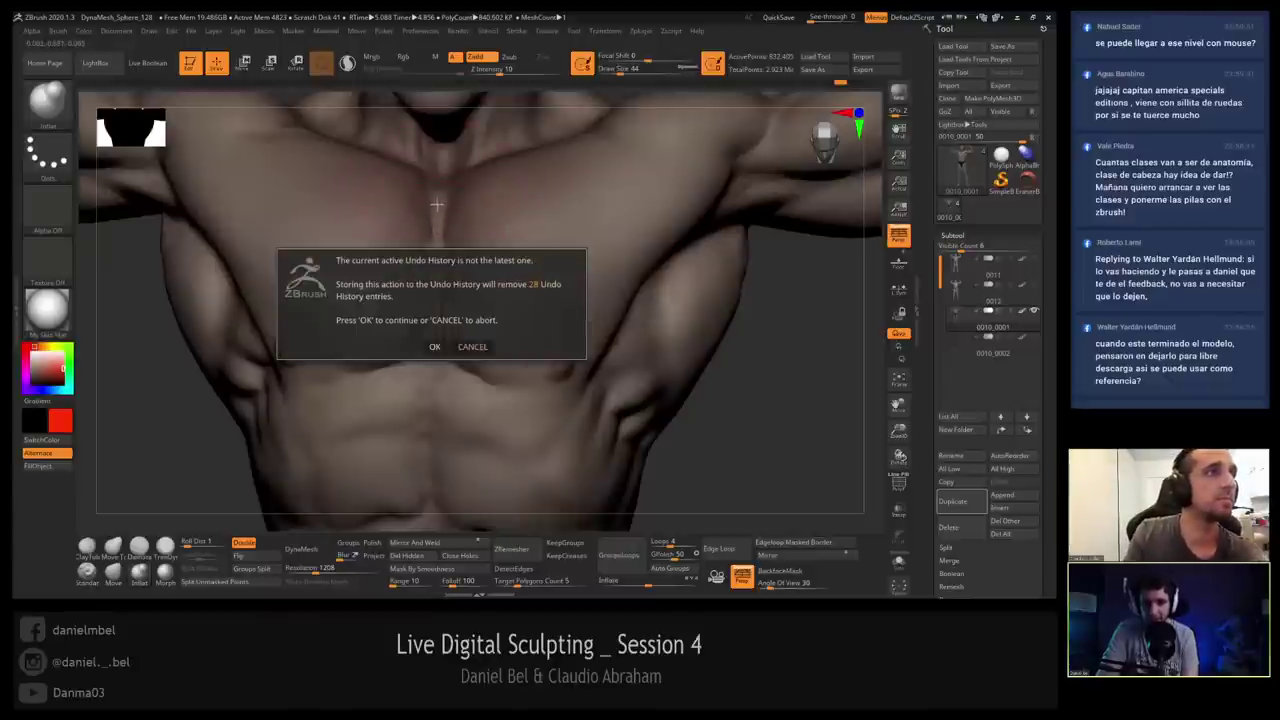
click(434, 346)
drag(442, 215, 436, 312)
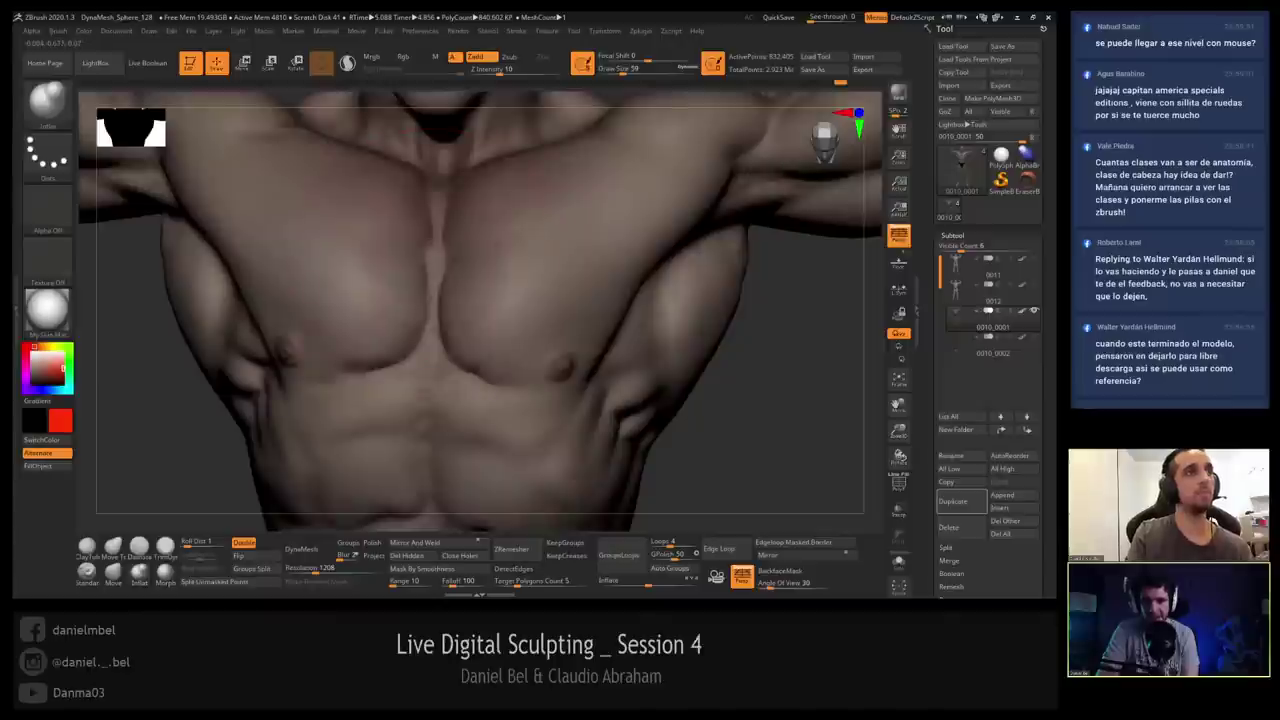
Narrow the sternum groove further with Inflat strokes at draw size 59, undoing the unwanted ones.
key(s)
drag(437, 266, 435, 338)
key(ctrl+z)
key(s)
drag(436, 260, 432, 260)
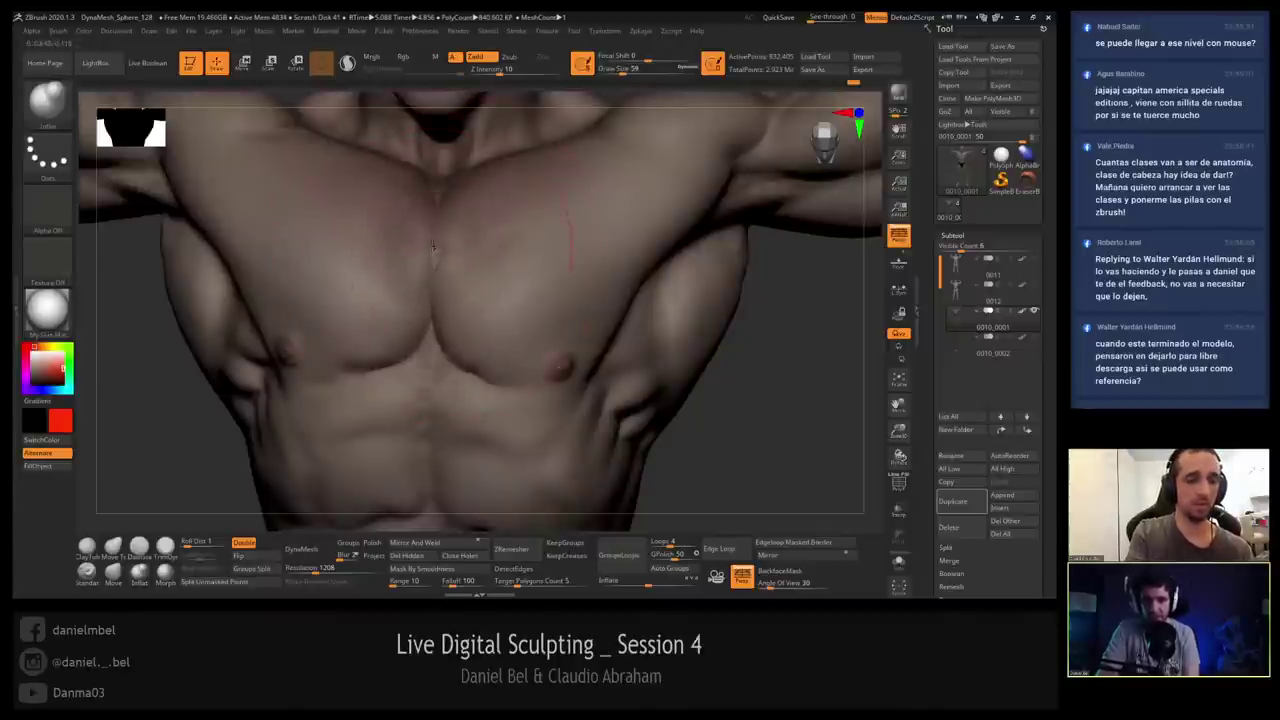
key(ctrl+z)
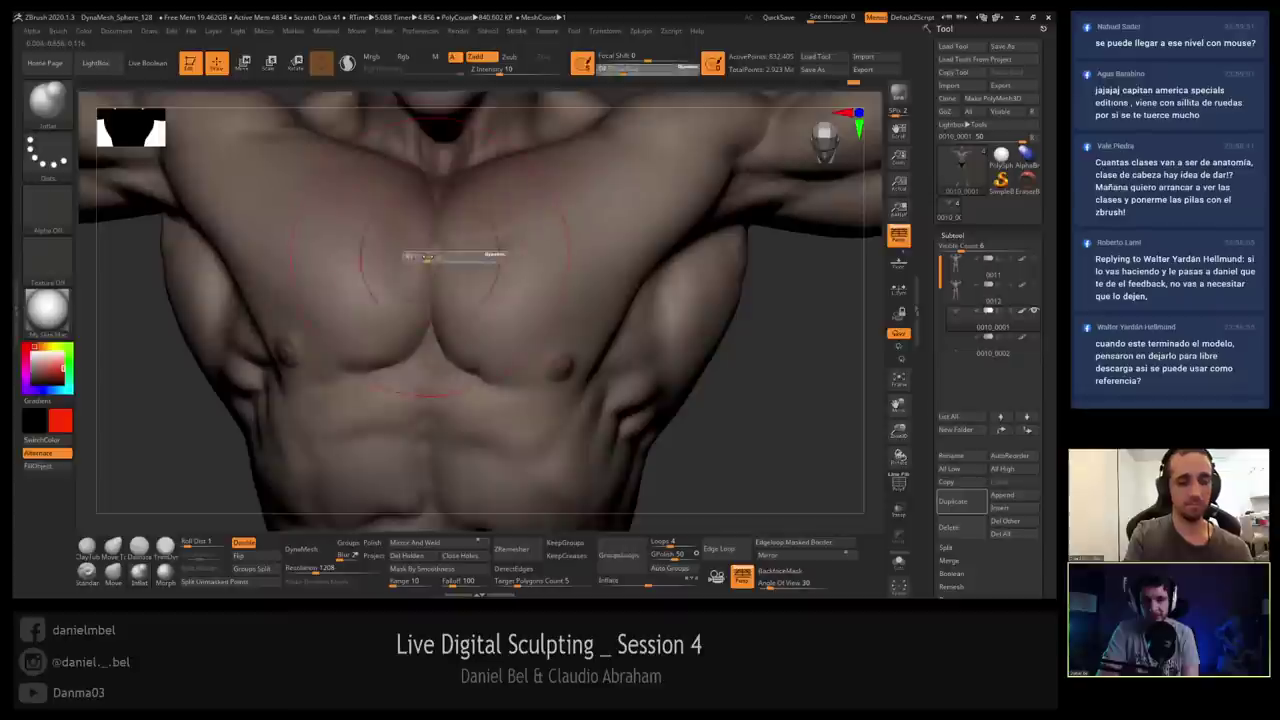
Remesh the body with DynaMesh at resolution 1208 and smooth the seam between the pectorals.
key(ctrl)
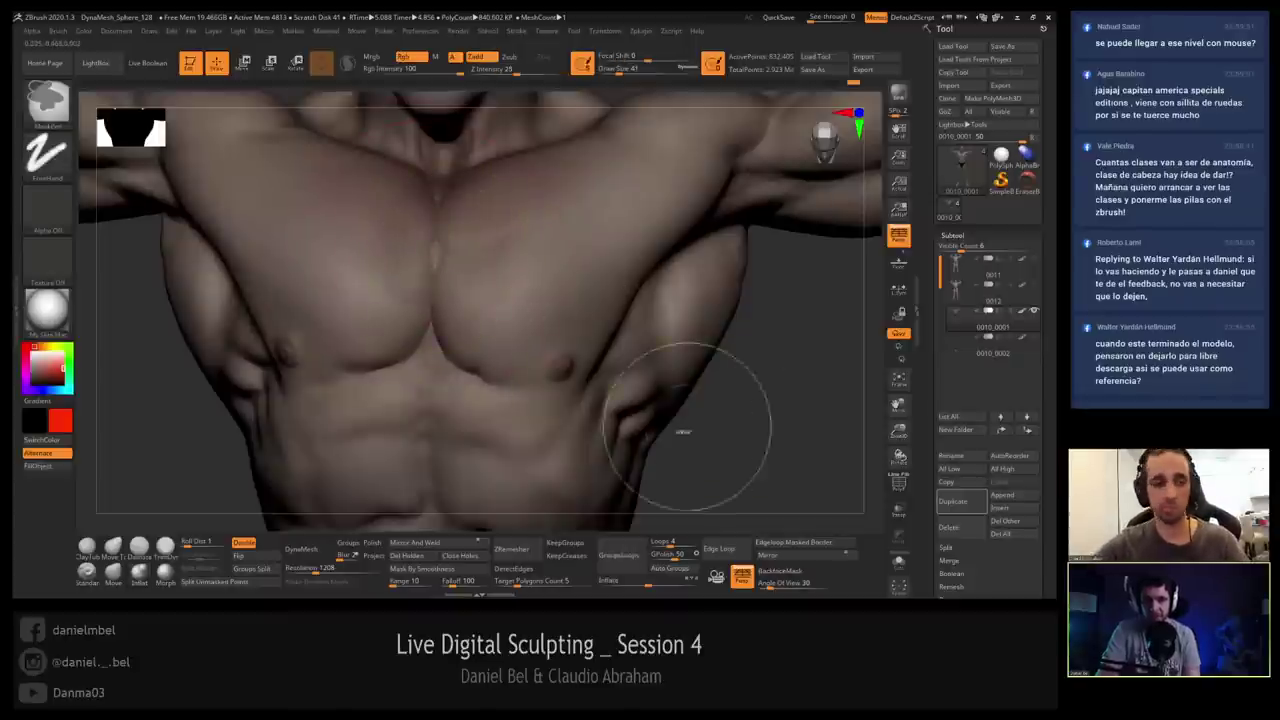
click(301, 548)
key(s)
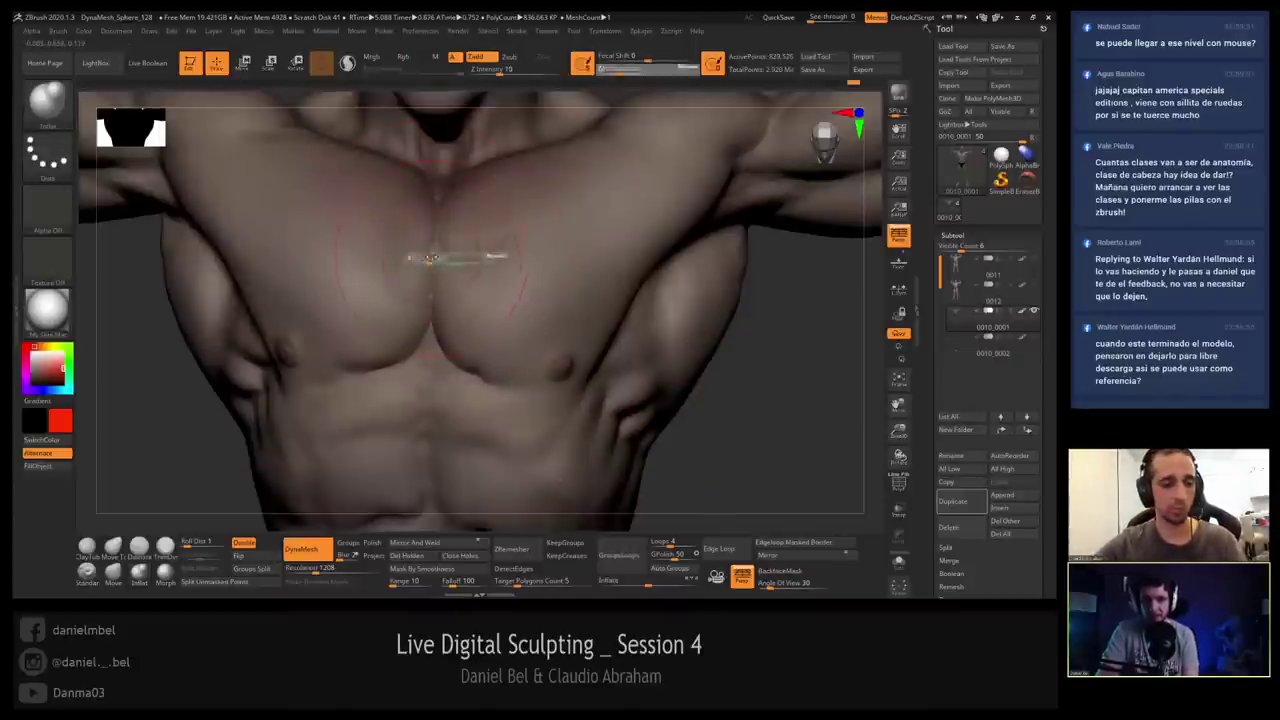
shift+drag(433, 250, 433, 280)
key(s)
mouse_move(415, 243)
right_down()
mouse_move(345, 360)
mouse_move(397, 395)
right_up()
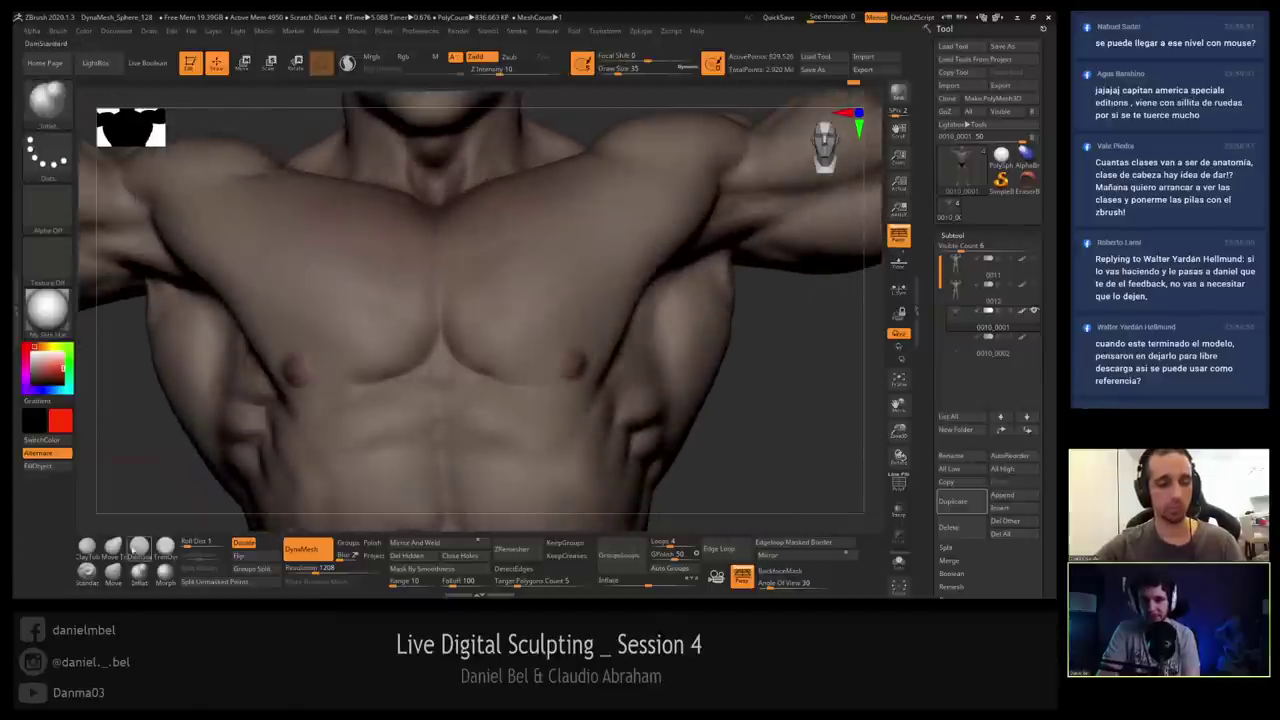
Try to carve the vertical line between the pectorals with the DamStandard brush, undo it and open the alpha choices.
click(139, 547)
key(s)
click(443, 258)
drag(435, 236, 436, 314)
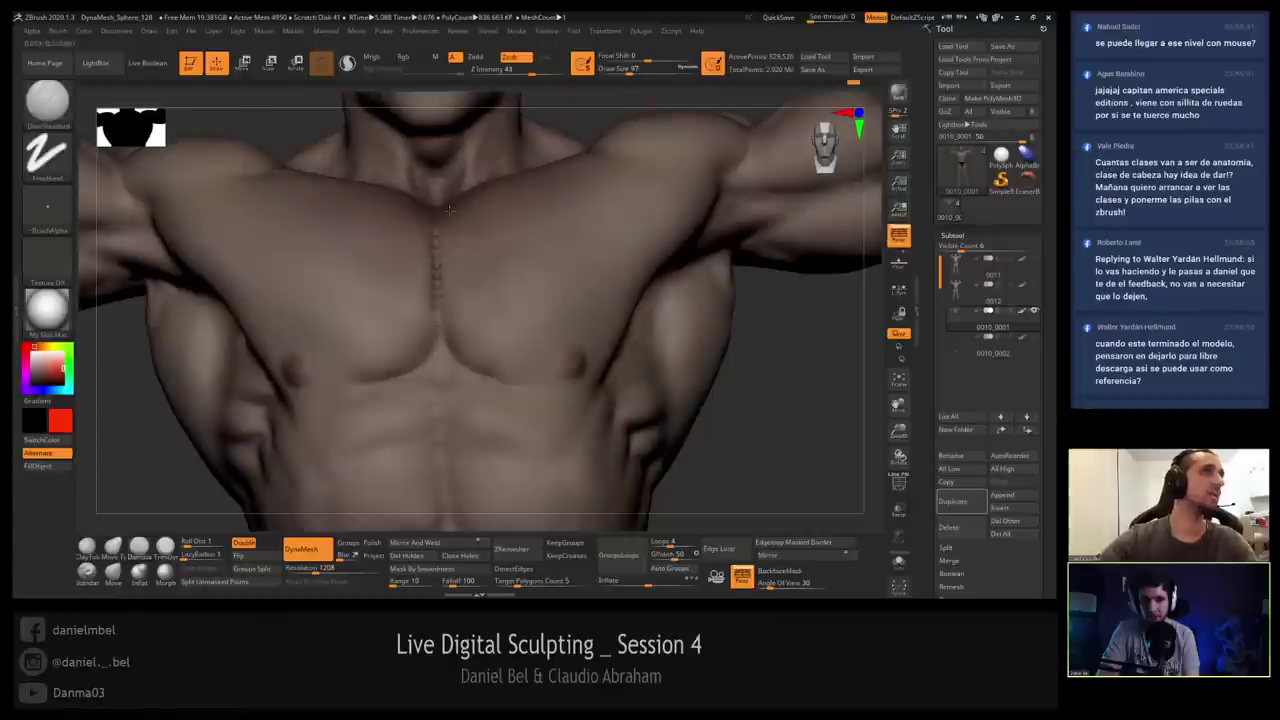
key(ctrl+z)
click(503, 70)
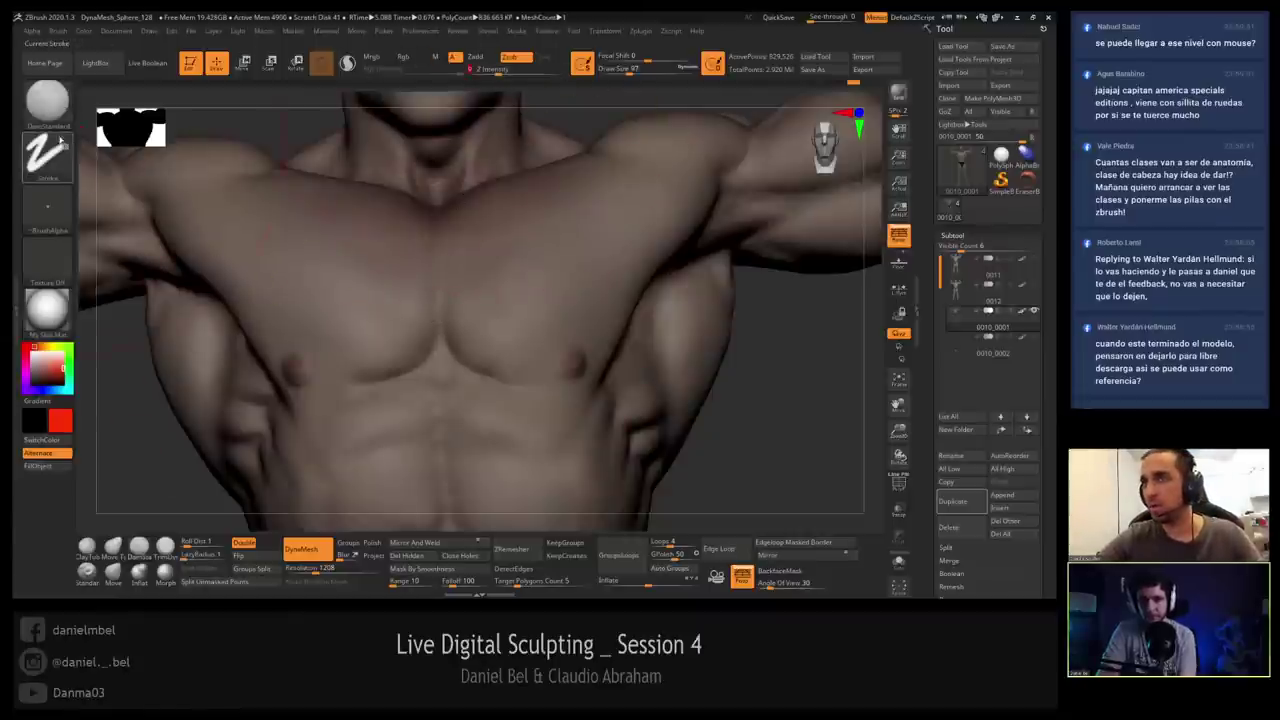
click(57, 198)
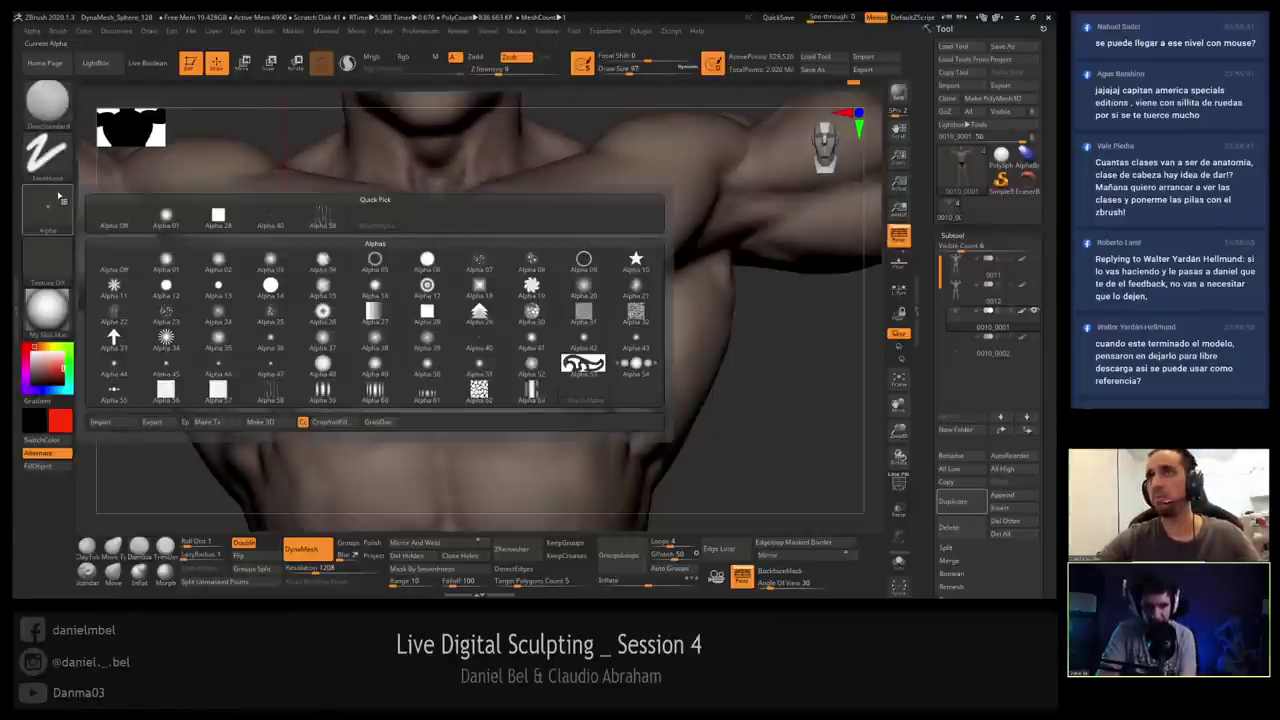
Set up the Standard brush with Zadd on, Rgb off, draw size 31 and Focal Shift 66 for the sternum.
click(87, 573)
click(475, 57)
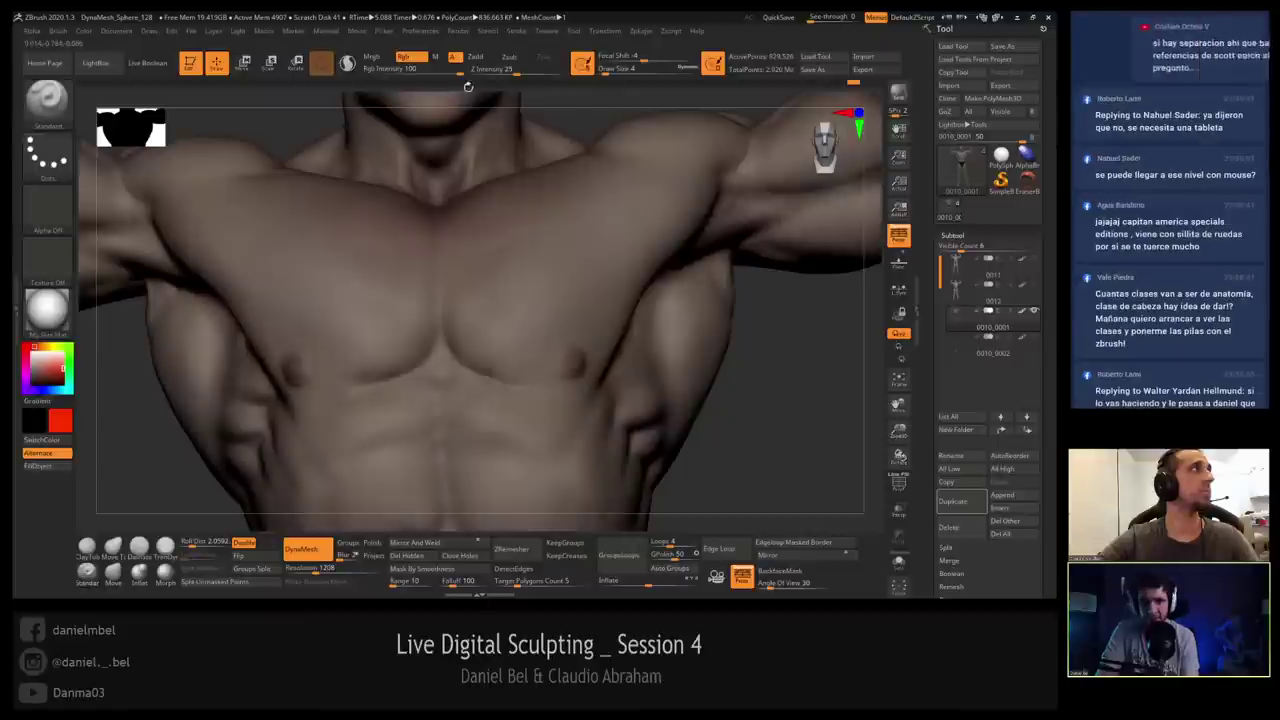
key(s)
key(s)
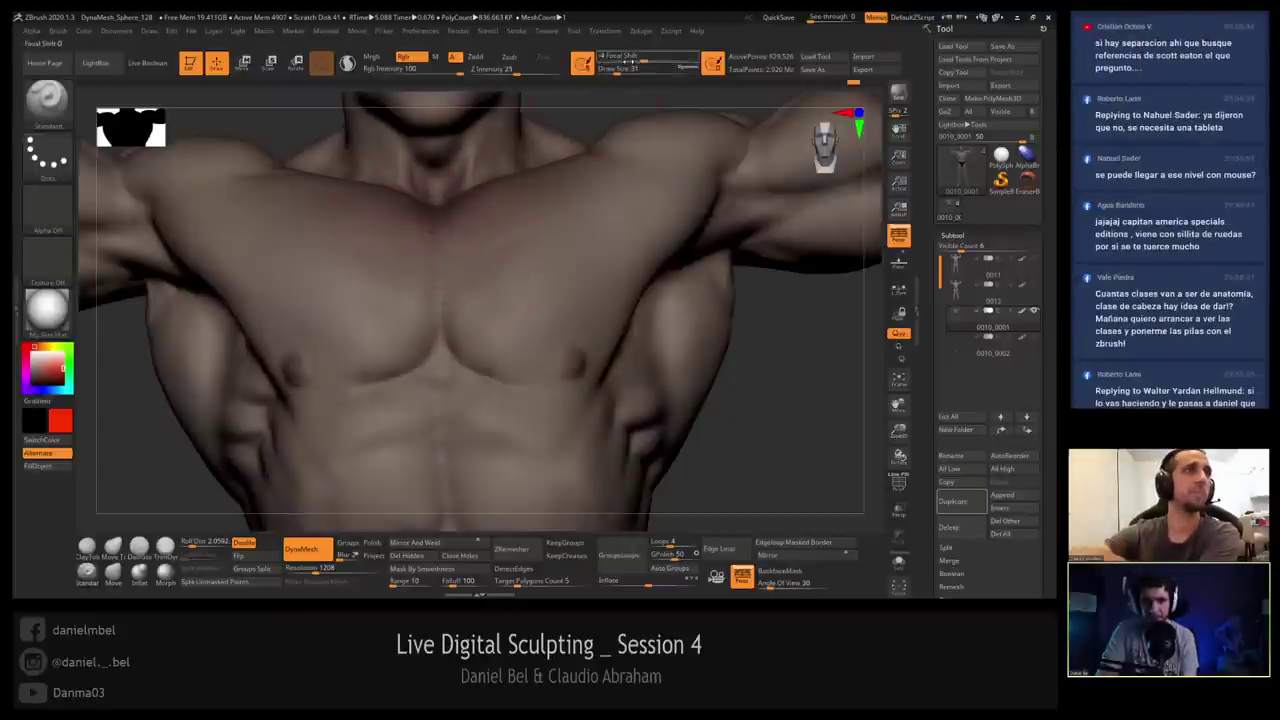
click(665, 56)
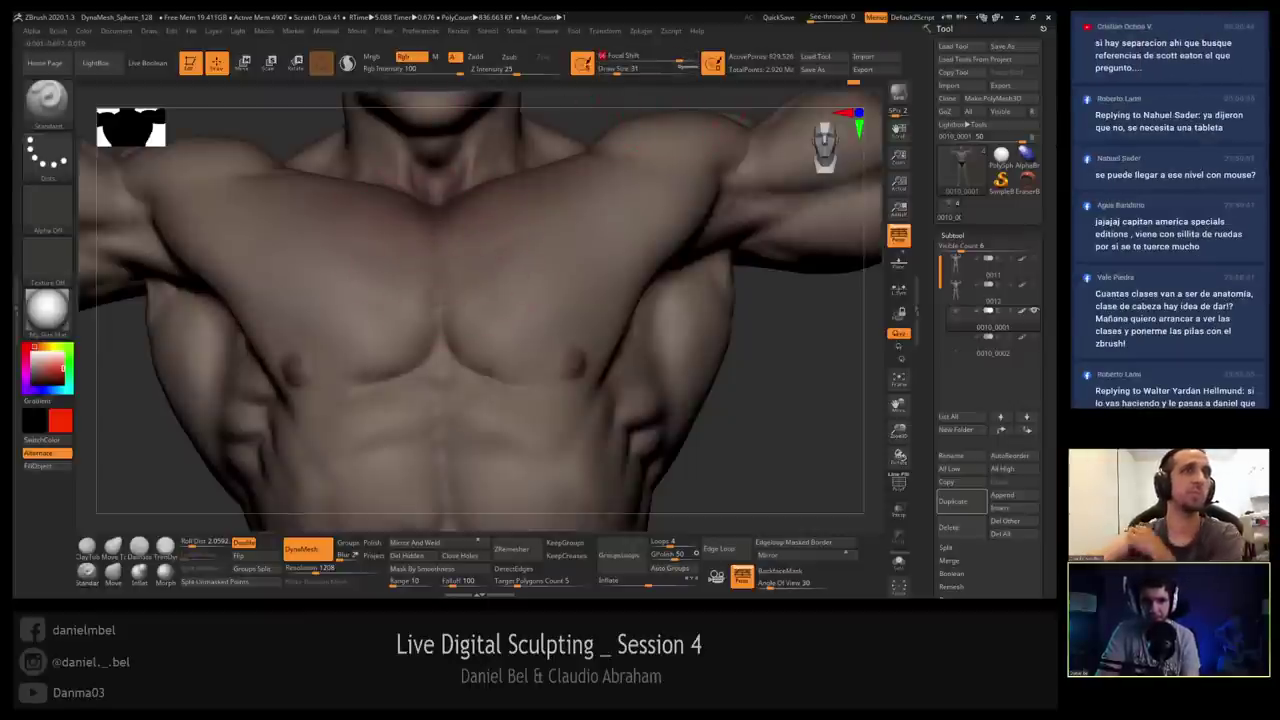
right_drag(430, 334, 402, 358)
key(shift)
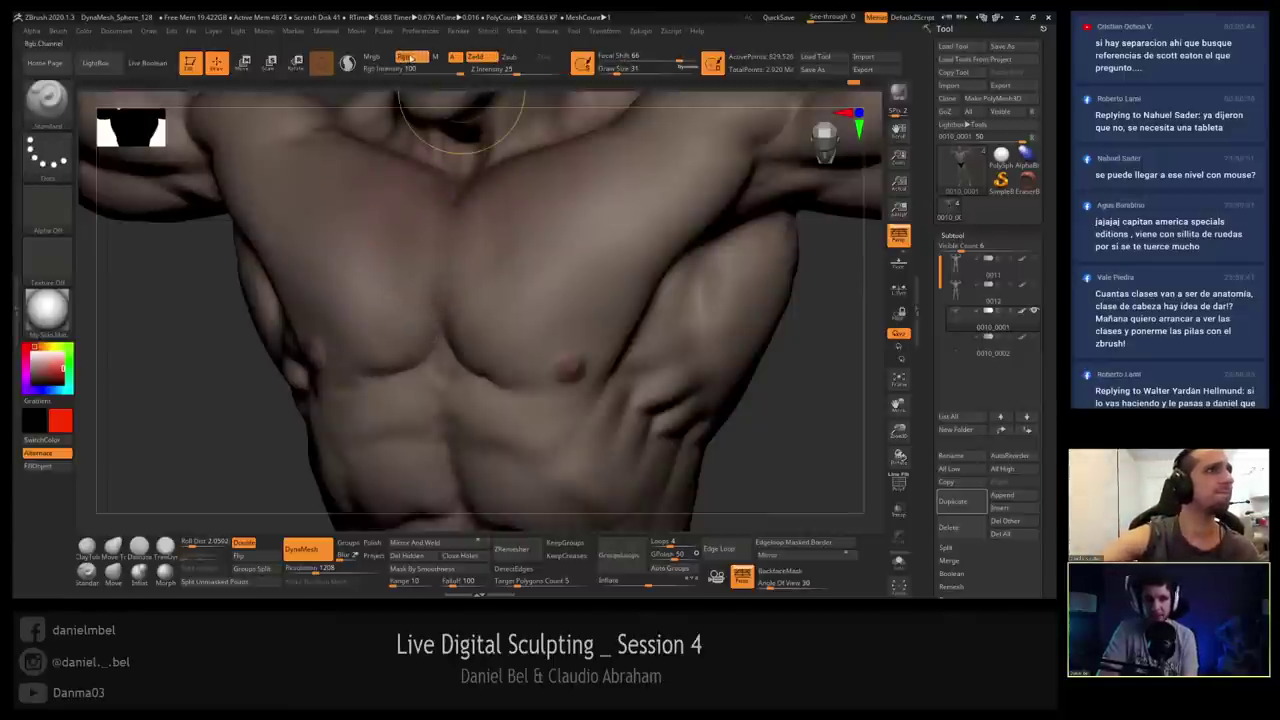
click(410, 57)
click(410, 57)
click(410, 57)
key(shift)
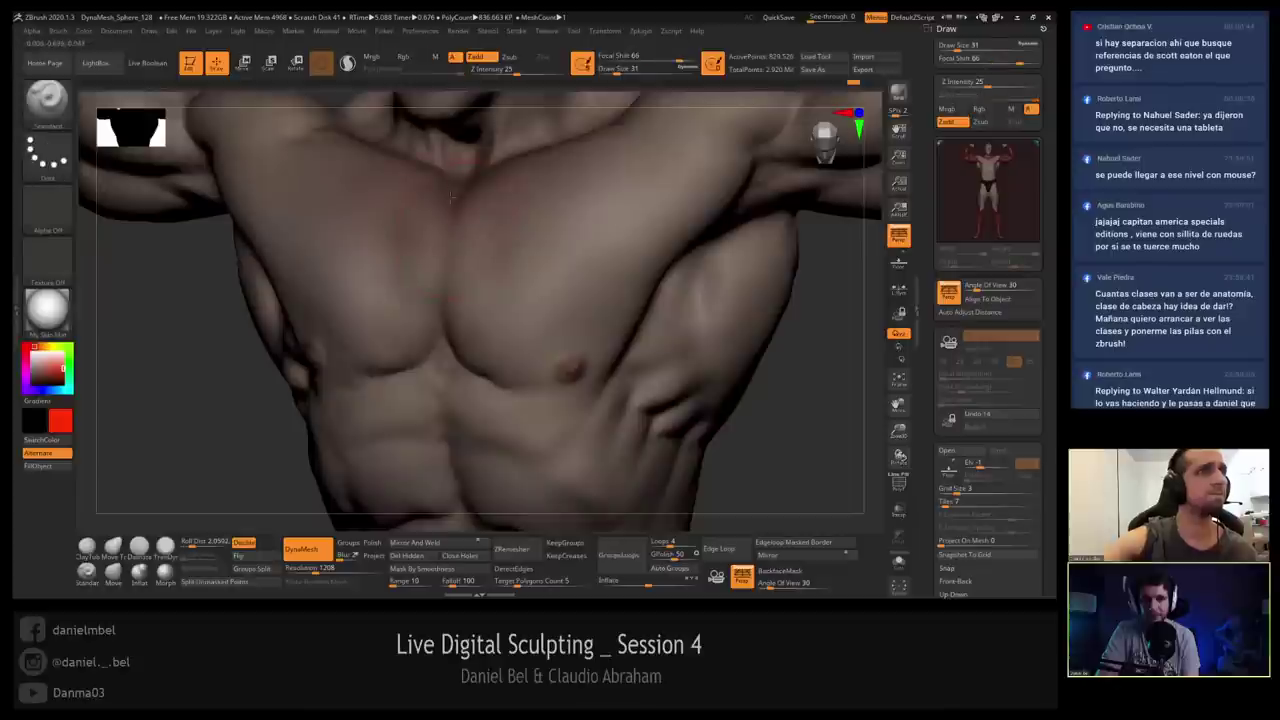
Try Standard brush strokes down the sternum line, reduce the draw size and undo the last stroke.
drag(450, 205, 453, 308)
key(shift)
key(s)
click(441, 236)
key(ctrl+z)
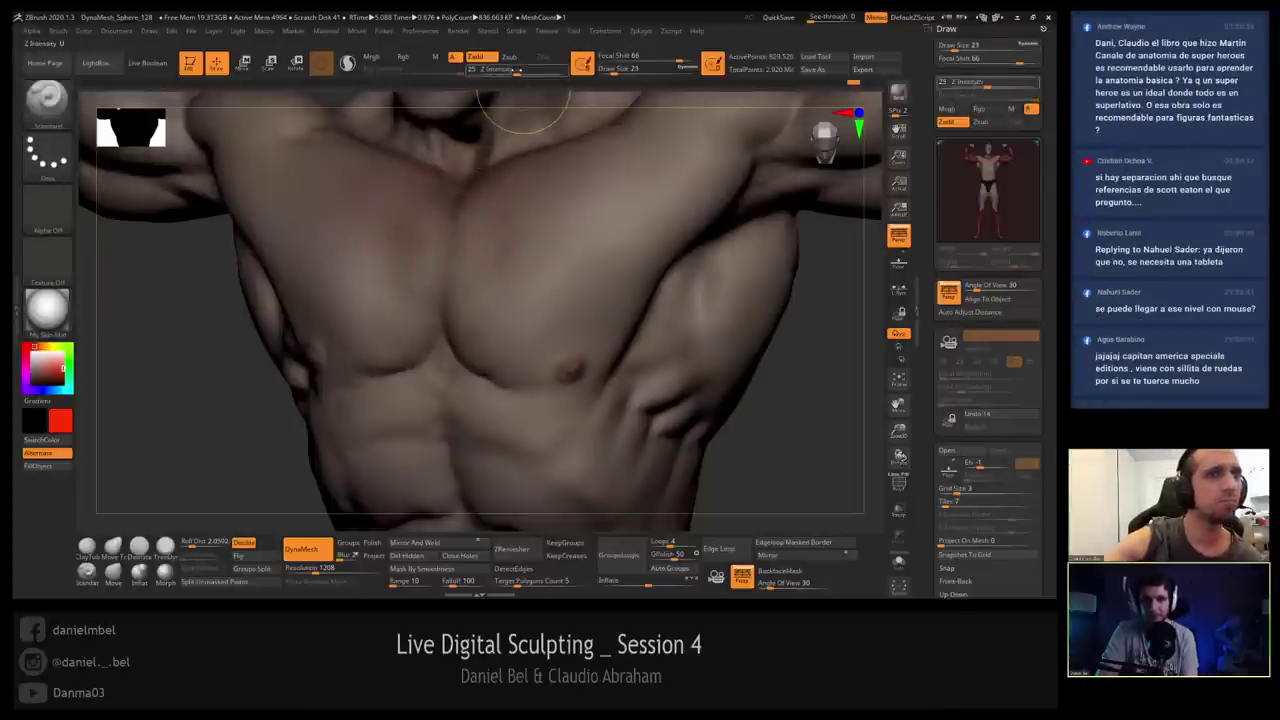
Set the Standard brush's Z Intensity to 8 and undo the last stroke on the sternum.
text(8)
key(Return)
right_drag(385, 240, 461, 242)
key(ctrl+z)
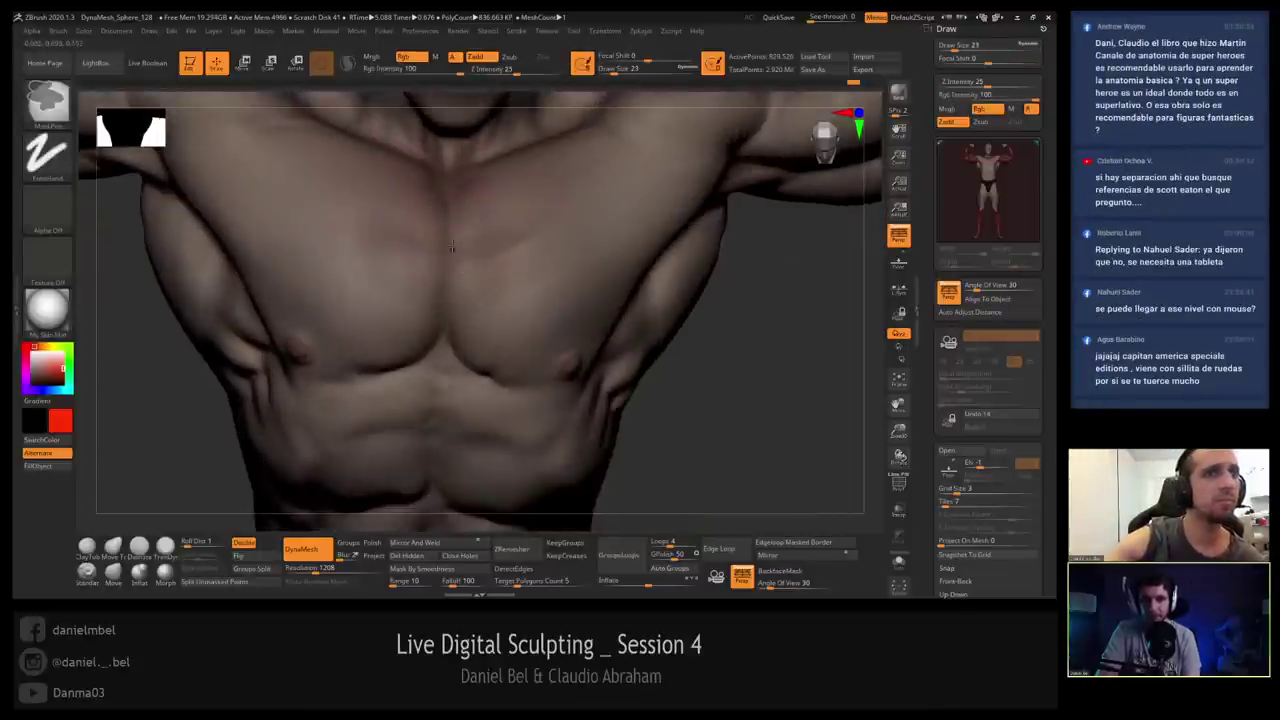
key(shift)
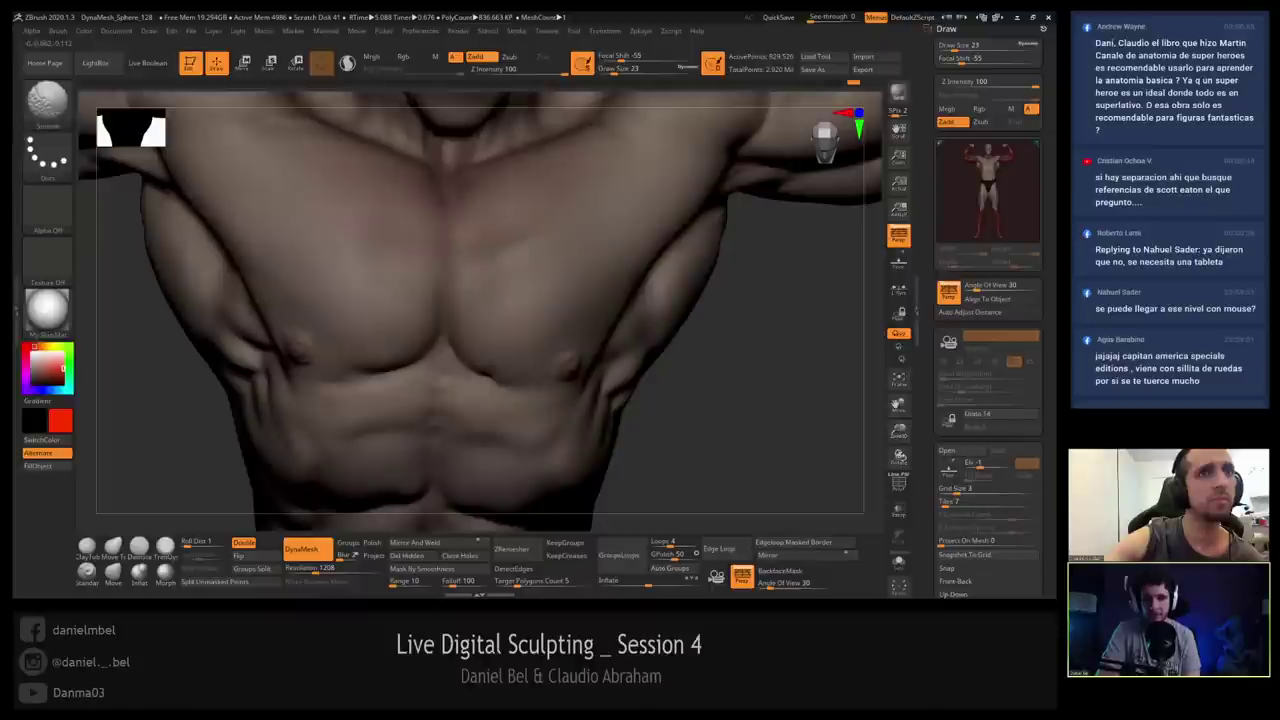
Adjust the inner pectoral edges along the sternum with the Move brush at draw size 29.
click(113, 573)
mouse_move(385, 255)
right_down()
mouse_move(468, 254)
mouse_move(447, 338)
right_up()
key(bracketleft)
key(bracketleft)
key(bracketleft)
key(bracketleft)
key(bracketleft)
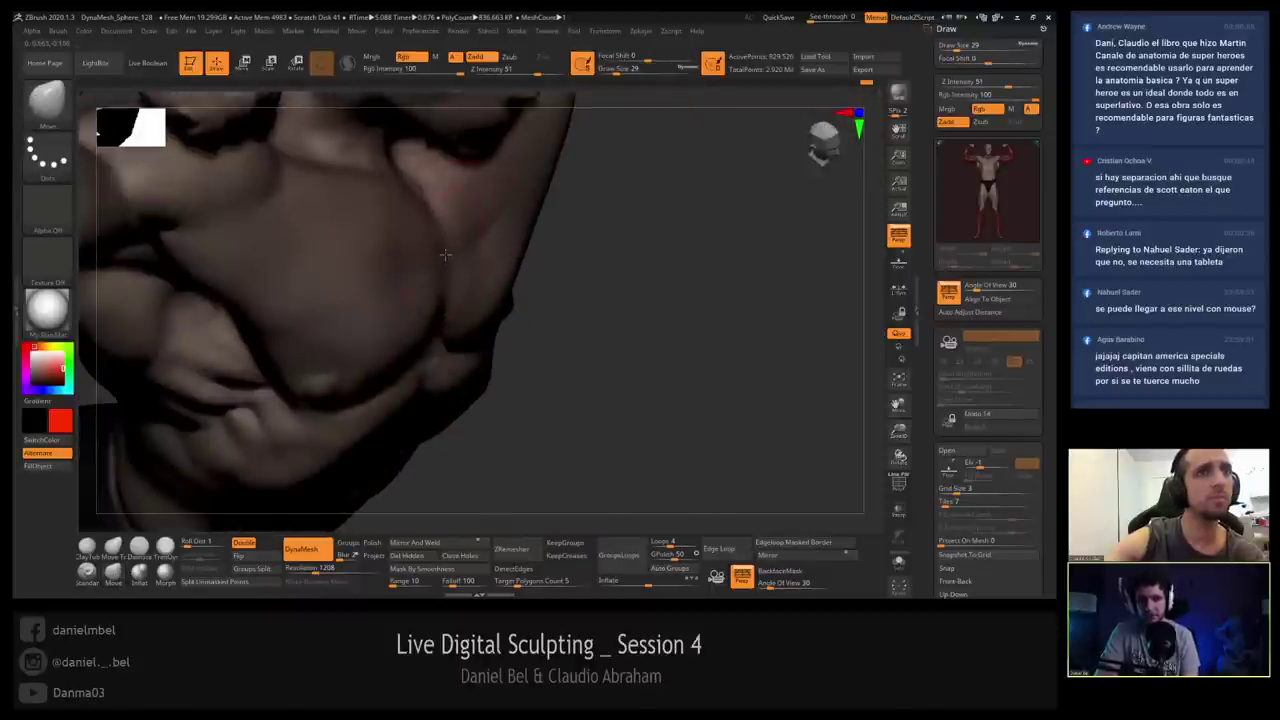
right_drag(444, 254, 450, 176)
key(shift)
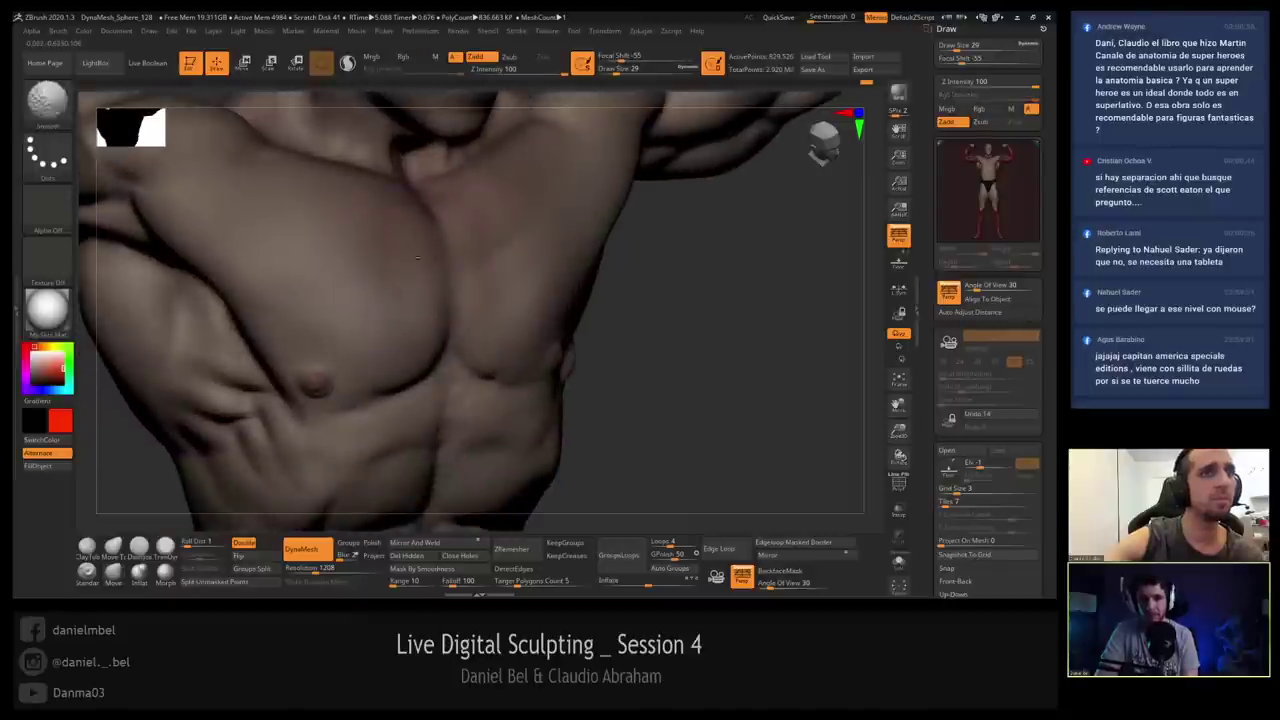
Smooth the area between the pectorals with the Smooth brush at draw size 37.
right_drag(490, 262, 421, 270)
key(s)
drag(421, 271, 425, 271)
key(shift)
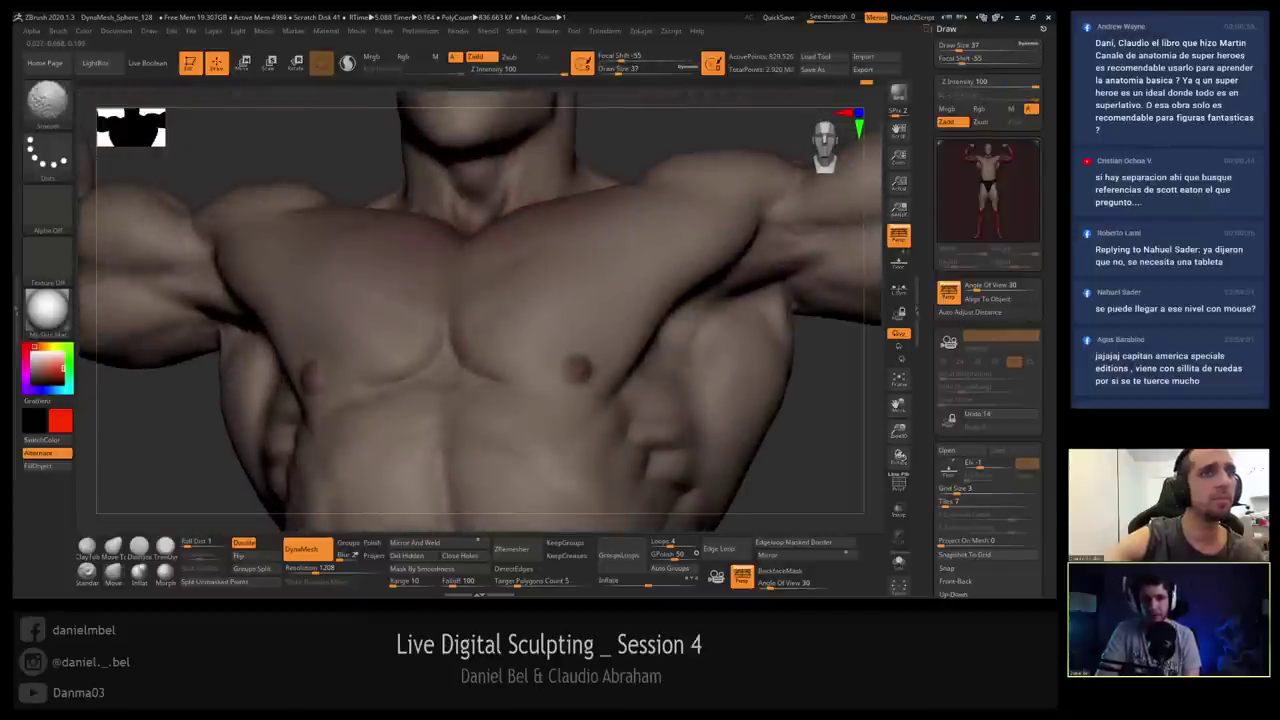
right_drag(335, 259, 366, 269)
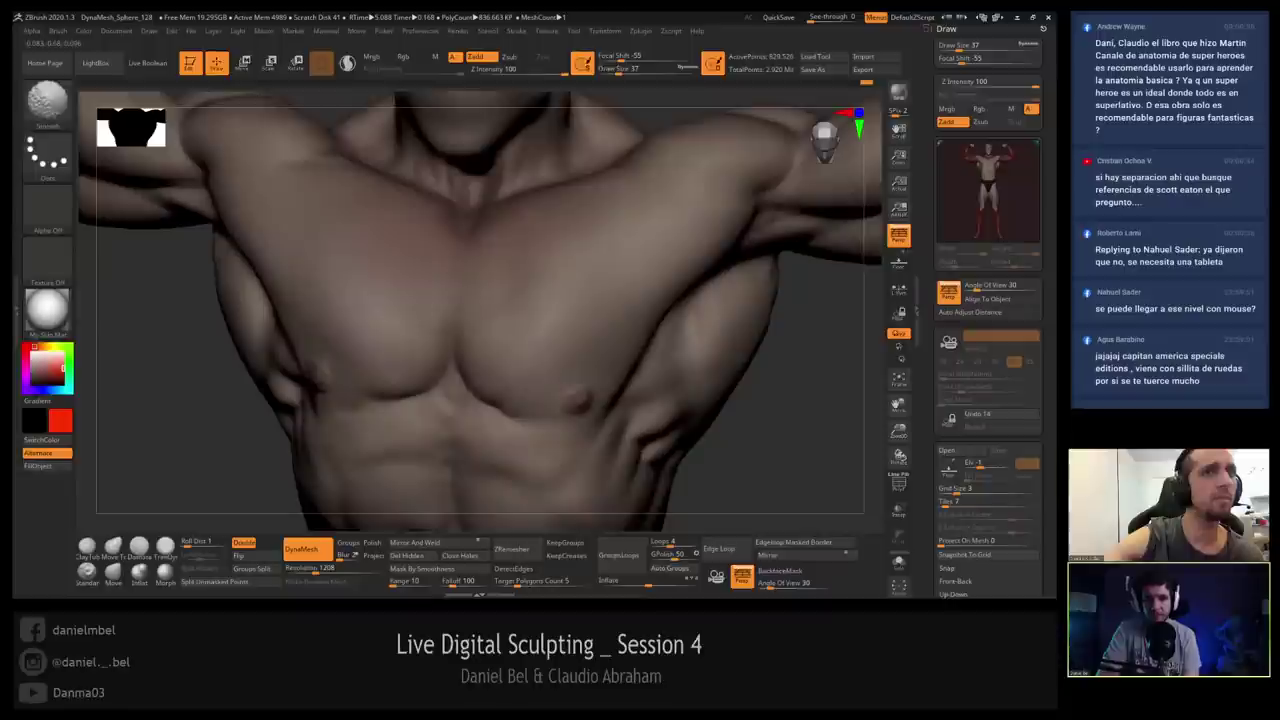
Try the Move brush on the torso and switch to the DamStandard brush.
key(b)
key(m)
key(v)
ctrl+right_drag(474, 290, 492, 340)
right_drag(492, 340, 453, 331)
click(163, 570)
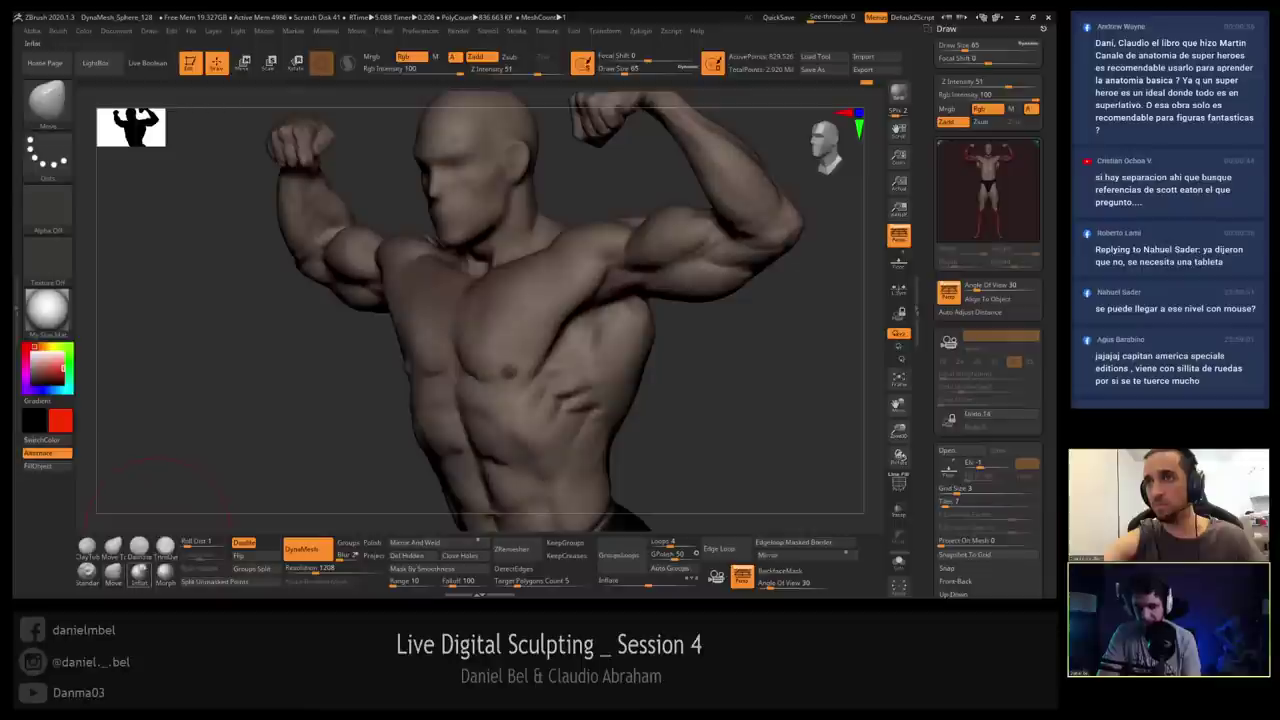
click(139, 545)
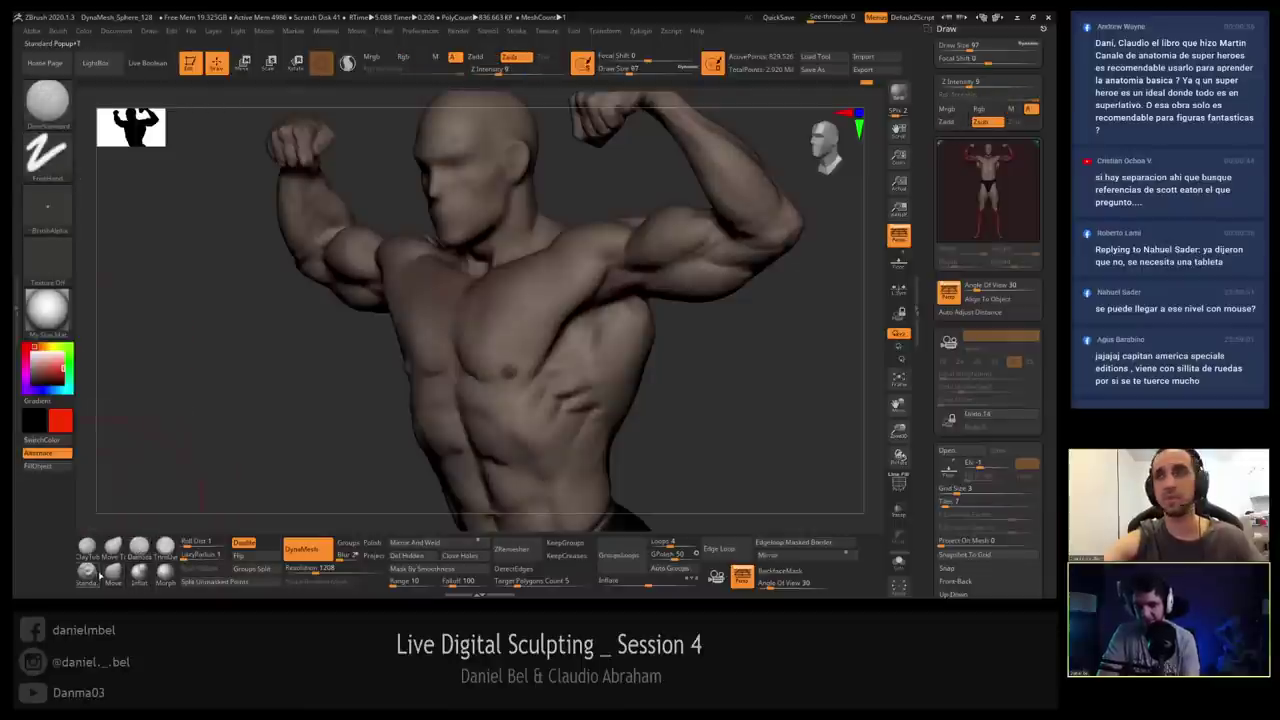
Browse the LightBox brush library, load the Slash1 brush and try it on the torso.
click(47, 157)
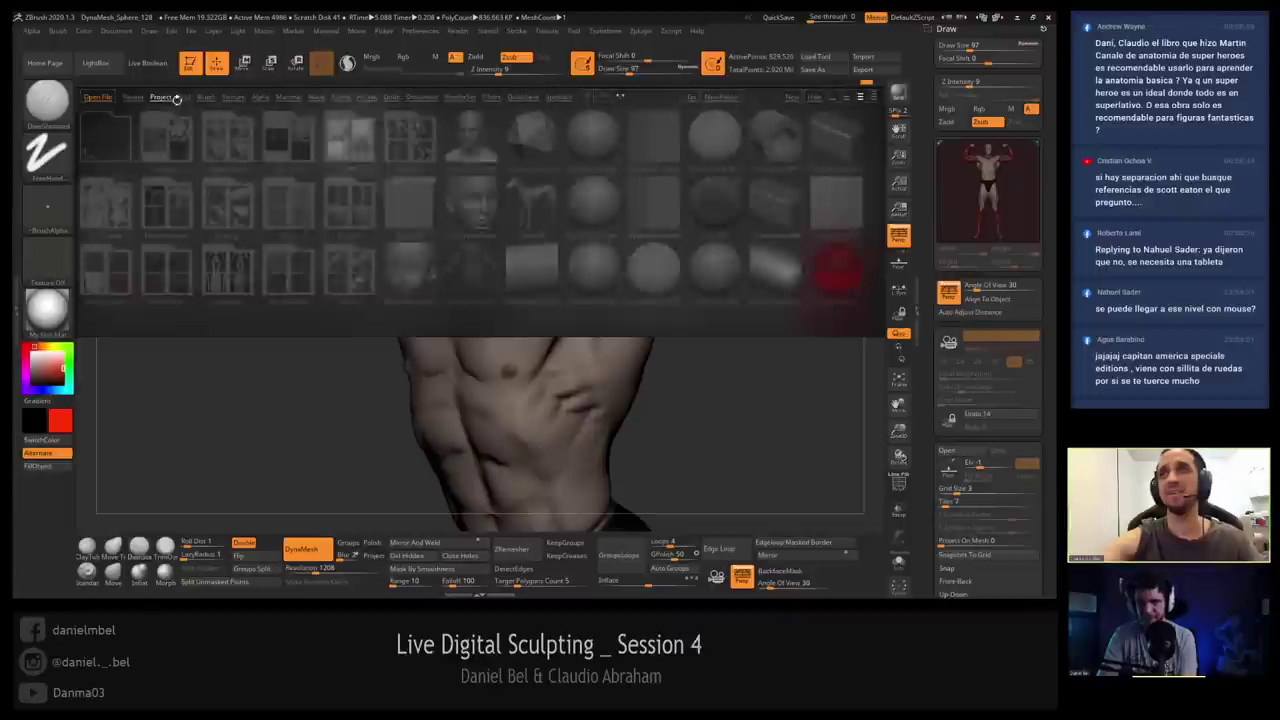
click(187, 97)
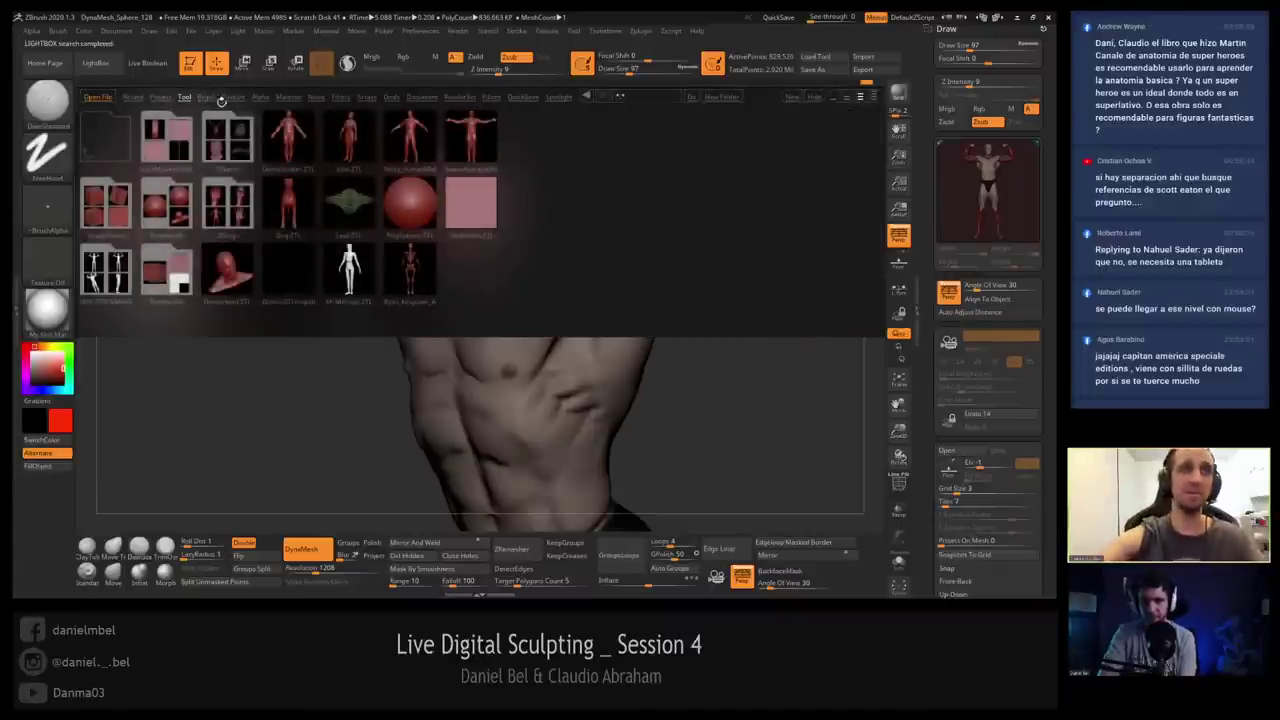
click(206, 97)
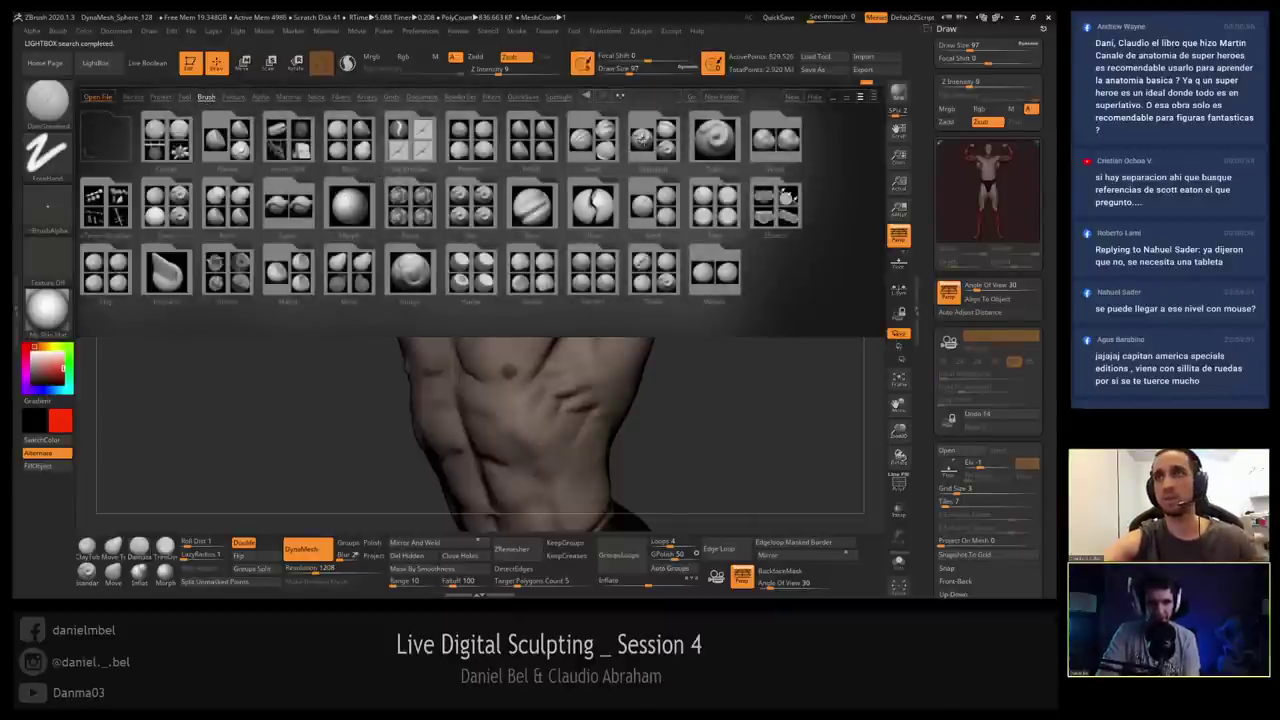
click(640, 136)
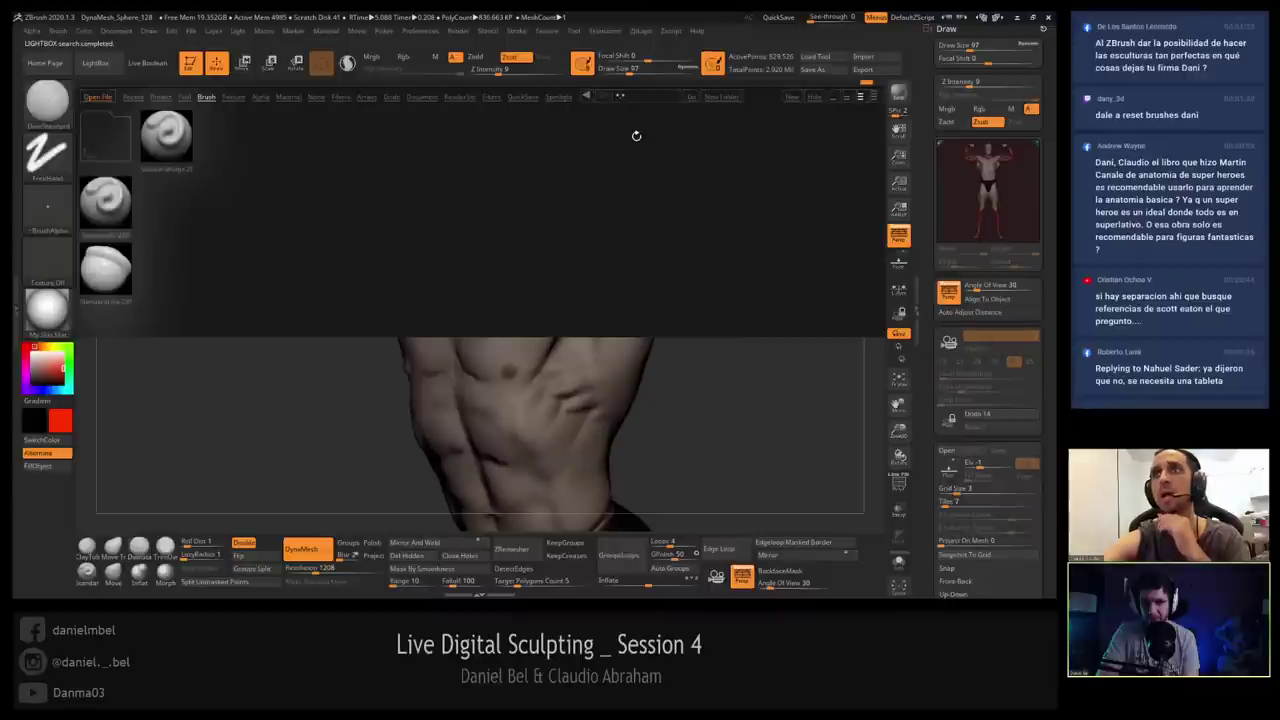
click(206, 97)
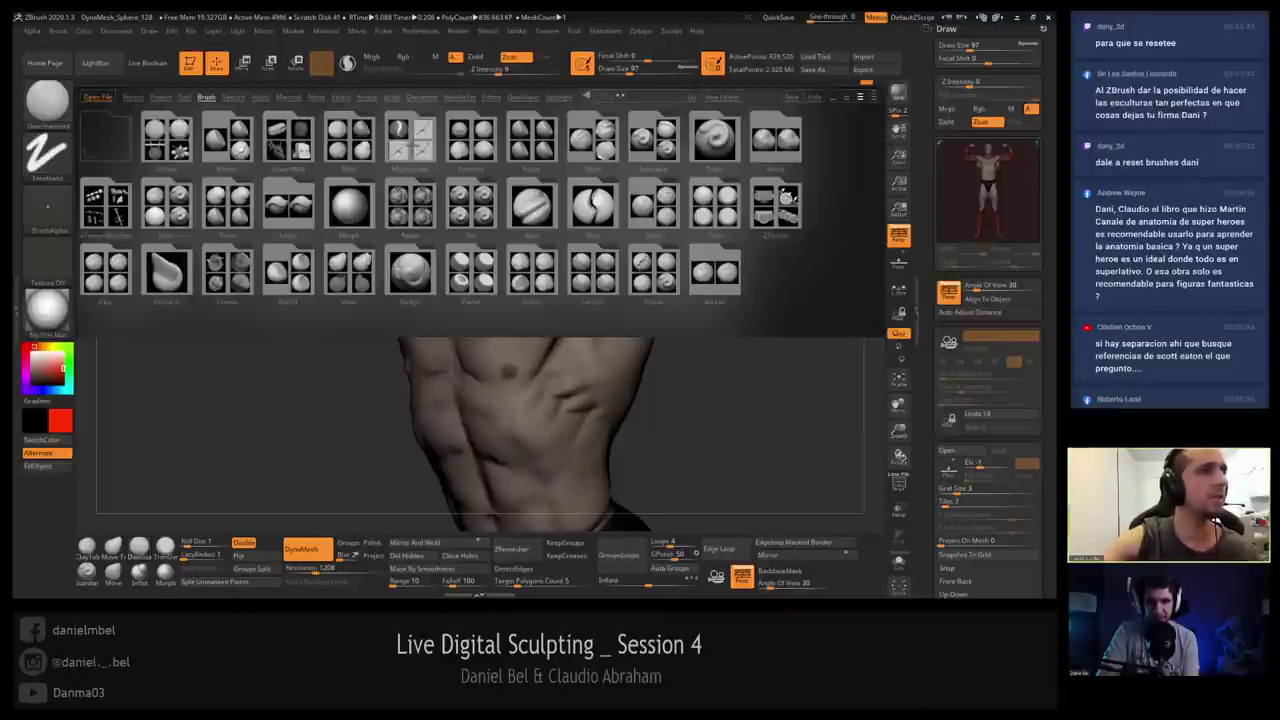
click(562, 148)
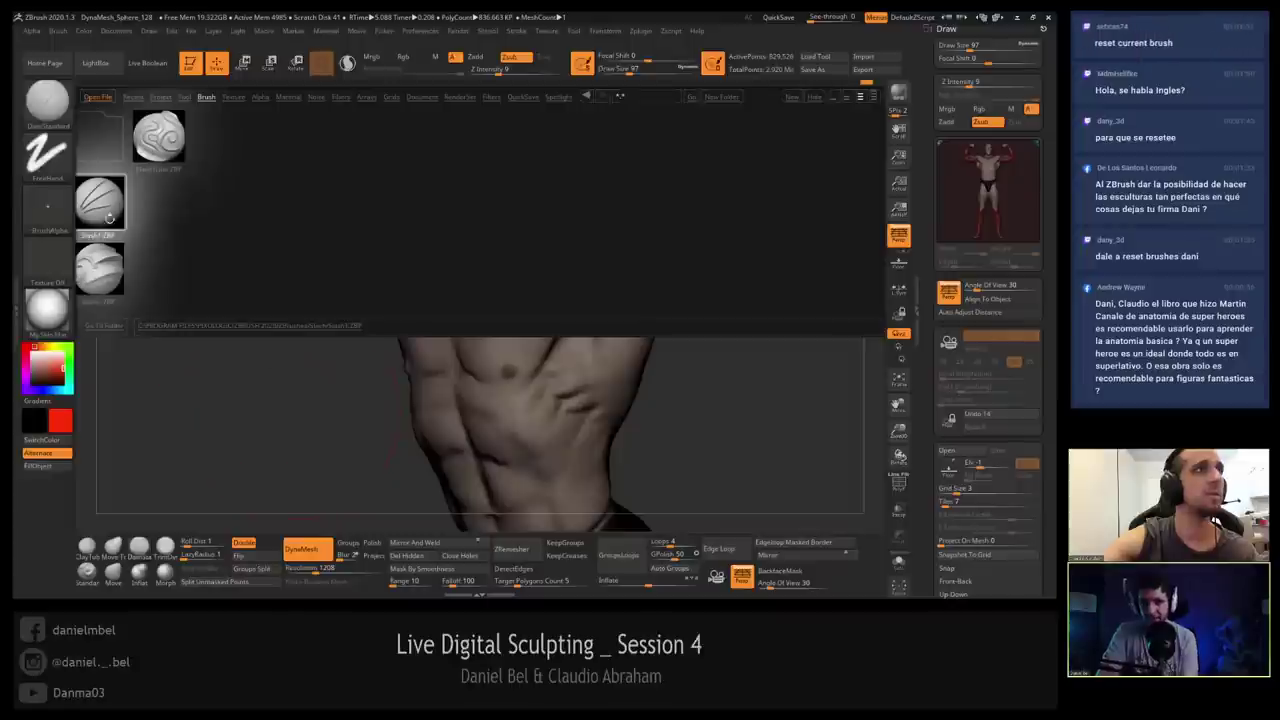
drag(308, 362, 452, 325)
key(ctrl+z)
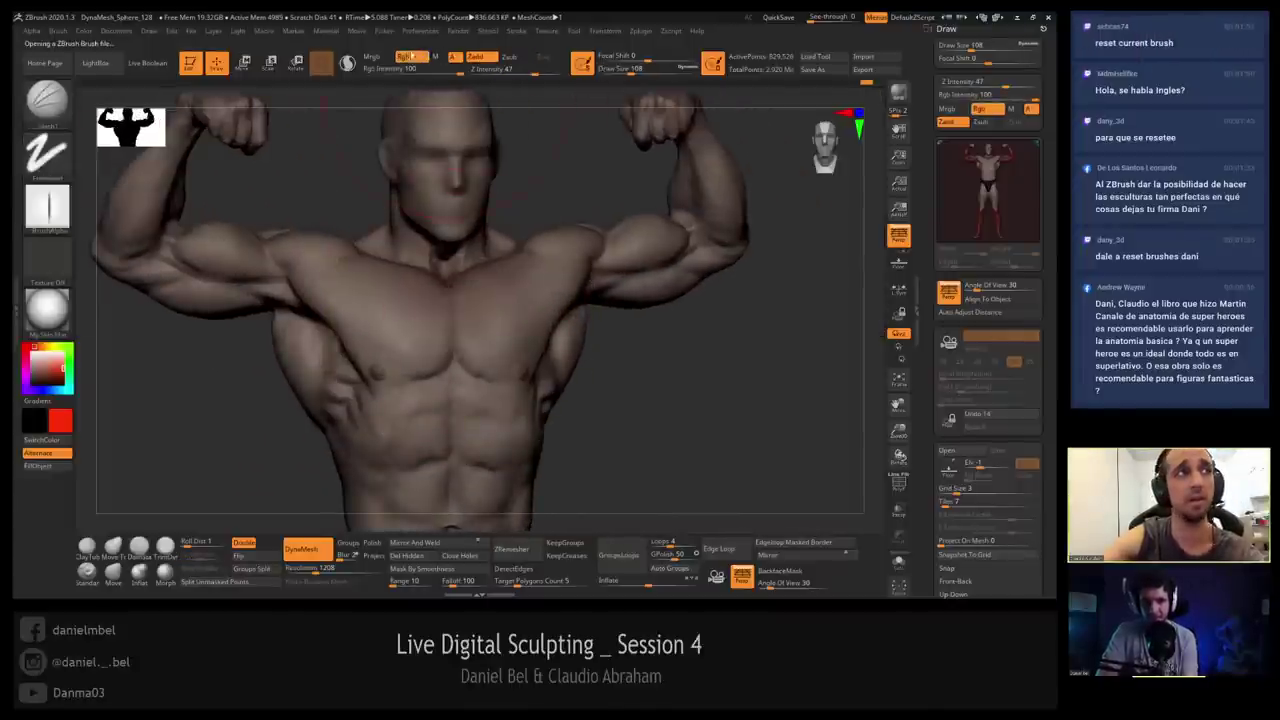
Turn off the Rgb and Zadd modes and reset all brushes to their defaults.
click(411, 57)
click(480, 57)
click(47, 98)
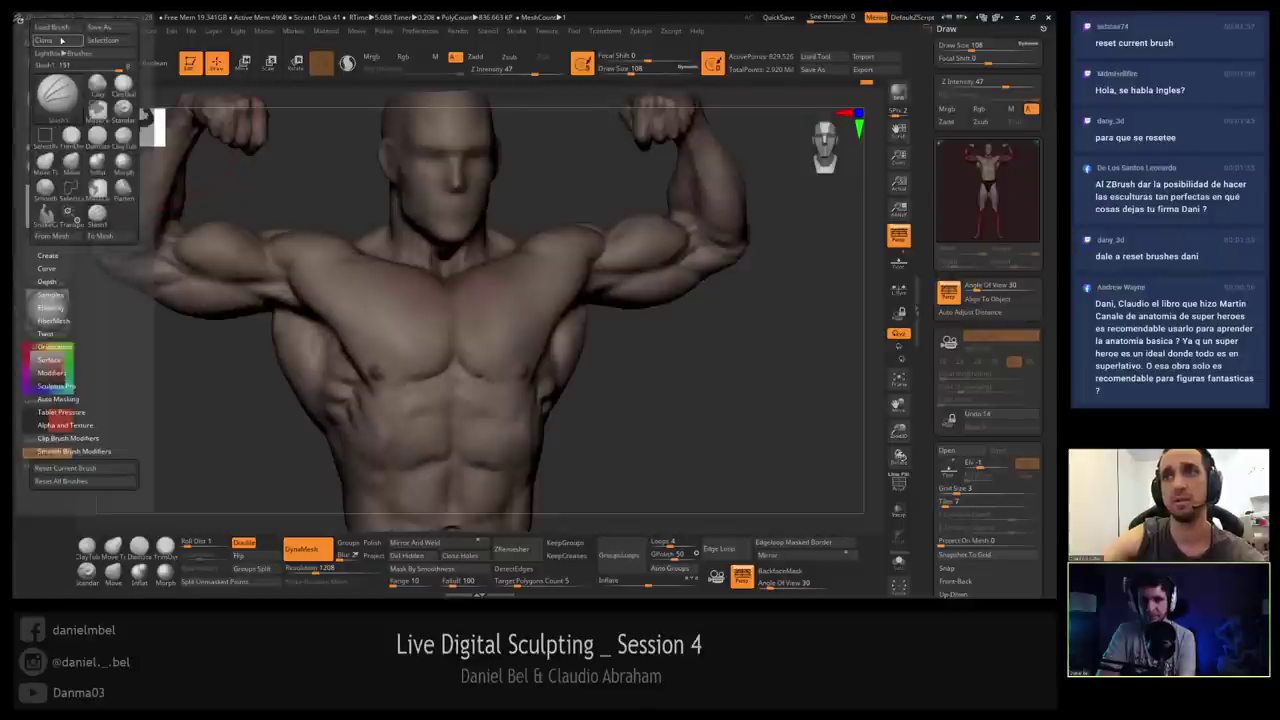
click(58, 30)
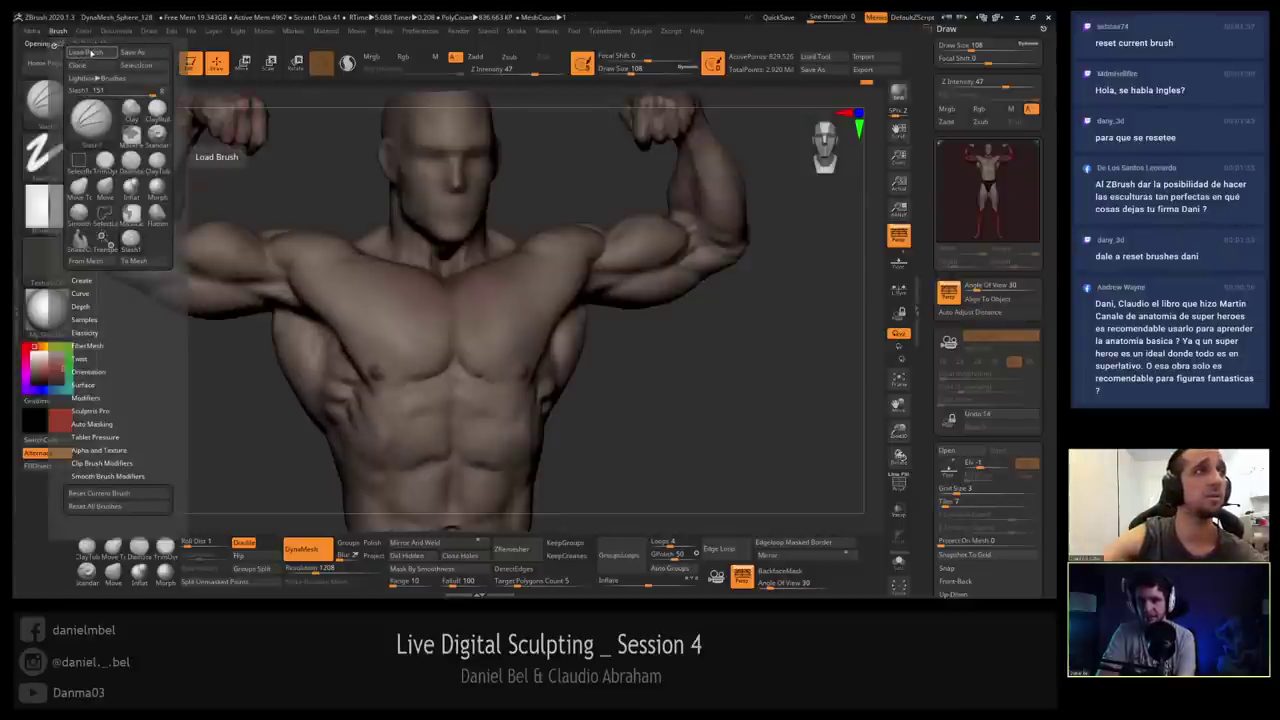
click(124, 507)
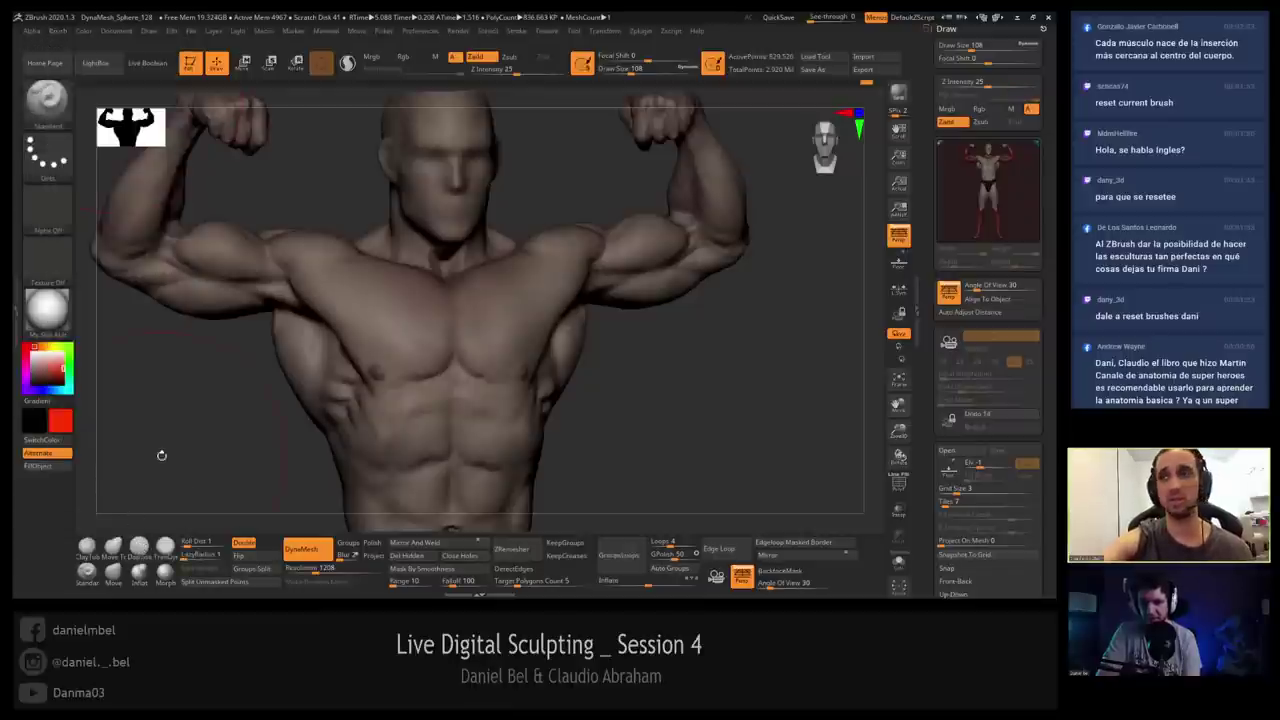
Carve the vertical line between the pectorals with the DamStandard brush at draw size 37 and soften it with the Smooth brush.
click(139, 548)
drag(232, 440, 160, 425)
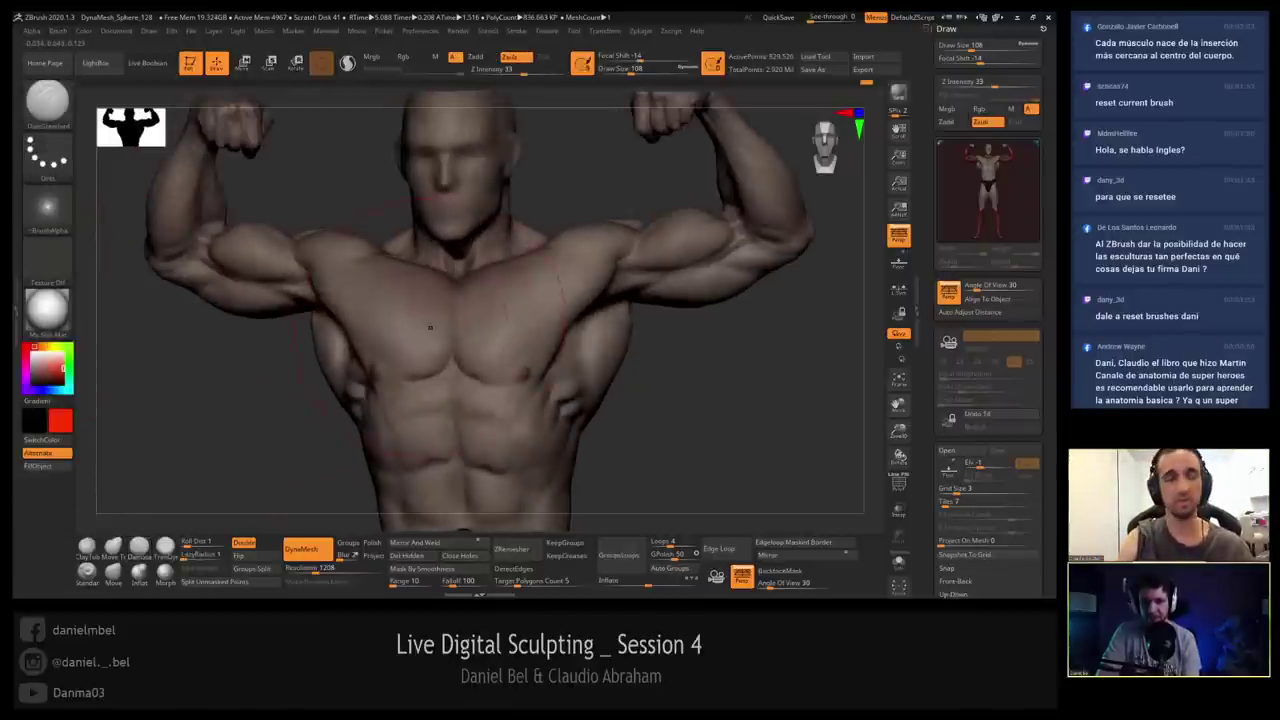
ctrl+right_drag(430, 327, 480, 310)
key(s)
click(458, 306)
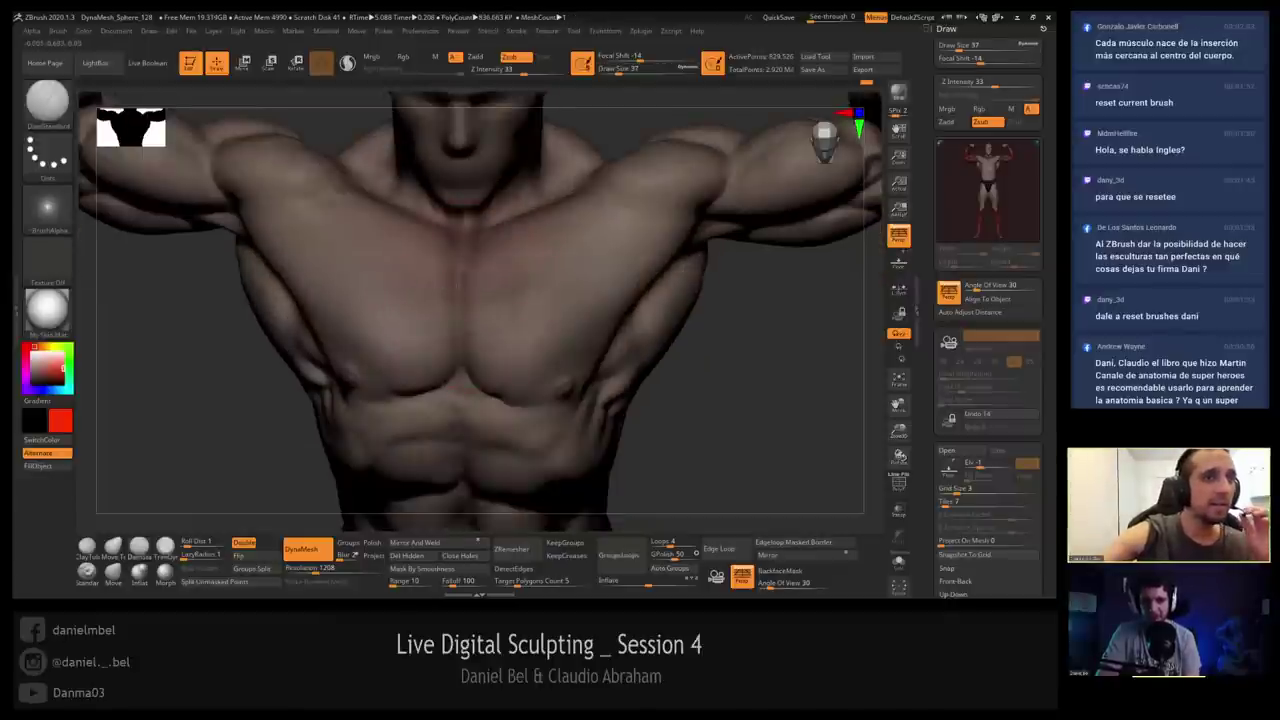
shift+drag(451, 349, 453, 292)
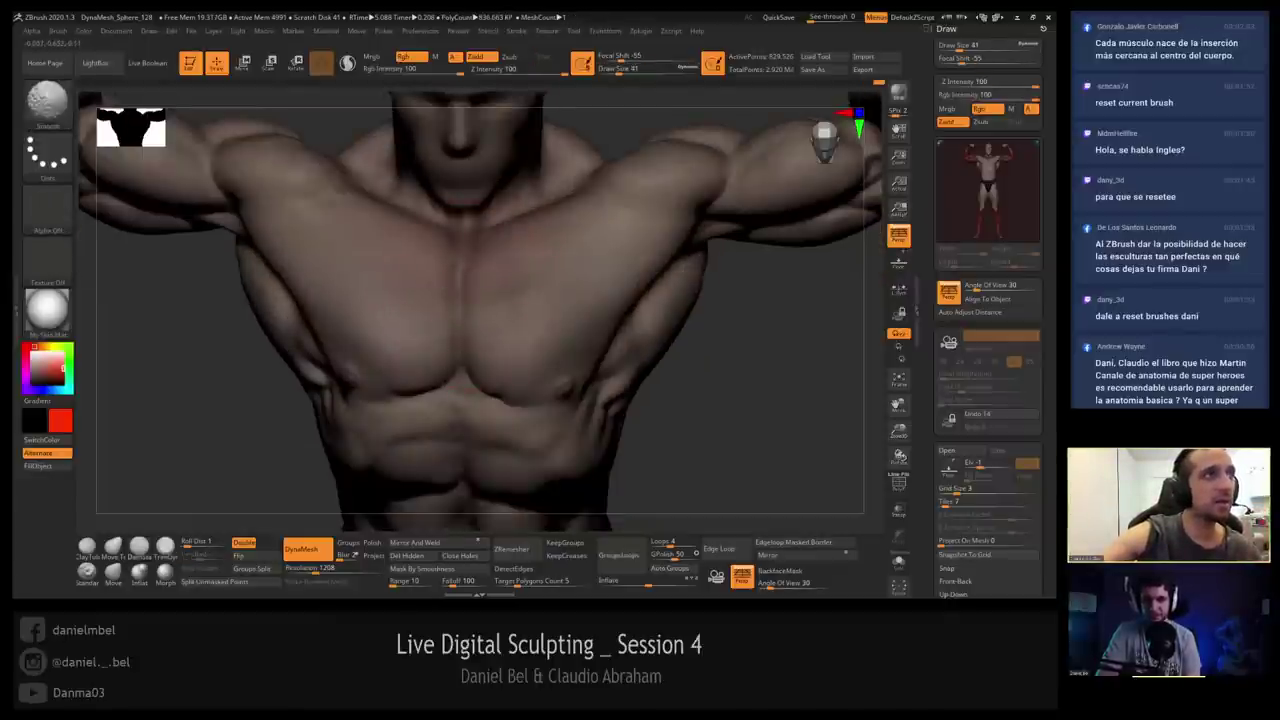
drag(760, 410, 757, 340)
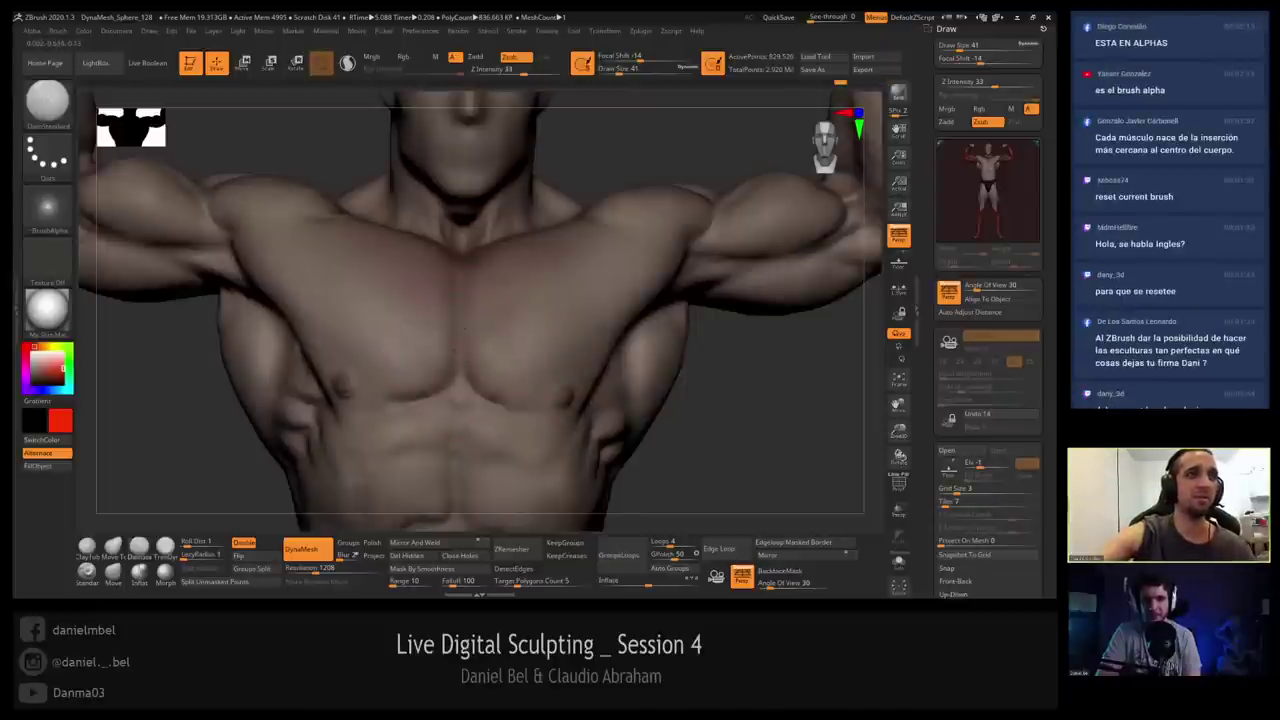
shift+drag(502, 293, 483, 297)
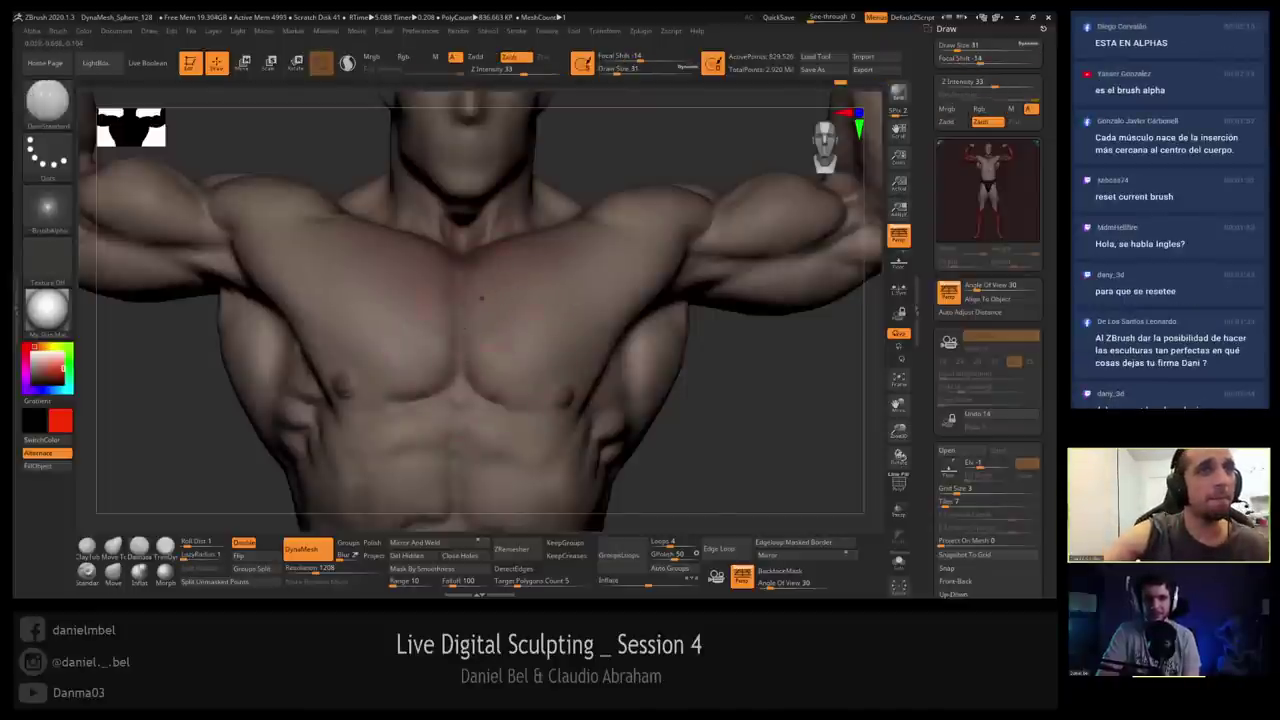
Review the whole upper body from the front and three-quarter angles, checking the sternum and pectorals.
right_drag(483, 297, 400, 303)
mouse_move(480, 330)
ctrl+right_down()
mouse_move(487, 274)
mouse_move(580, 240)
mouse_move(711, 149)
ctrl+right_up()
alt+click(626, 318)
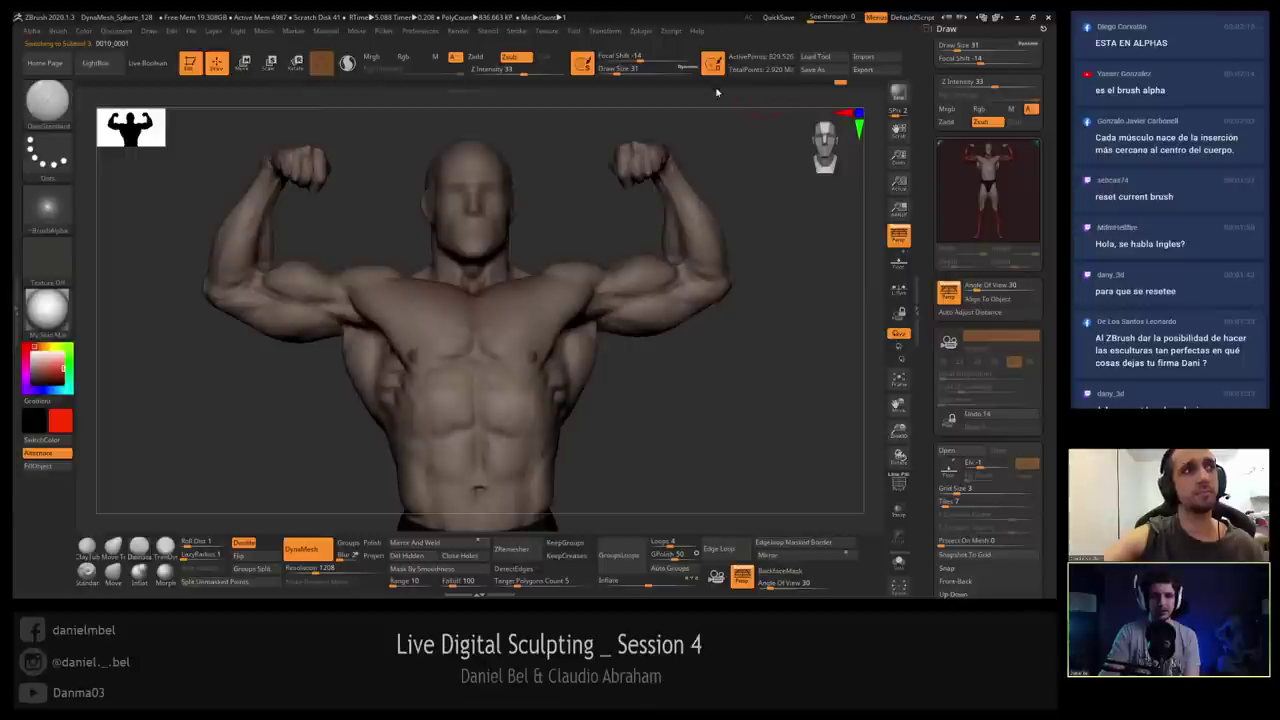
ctrl+click(716, 208)
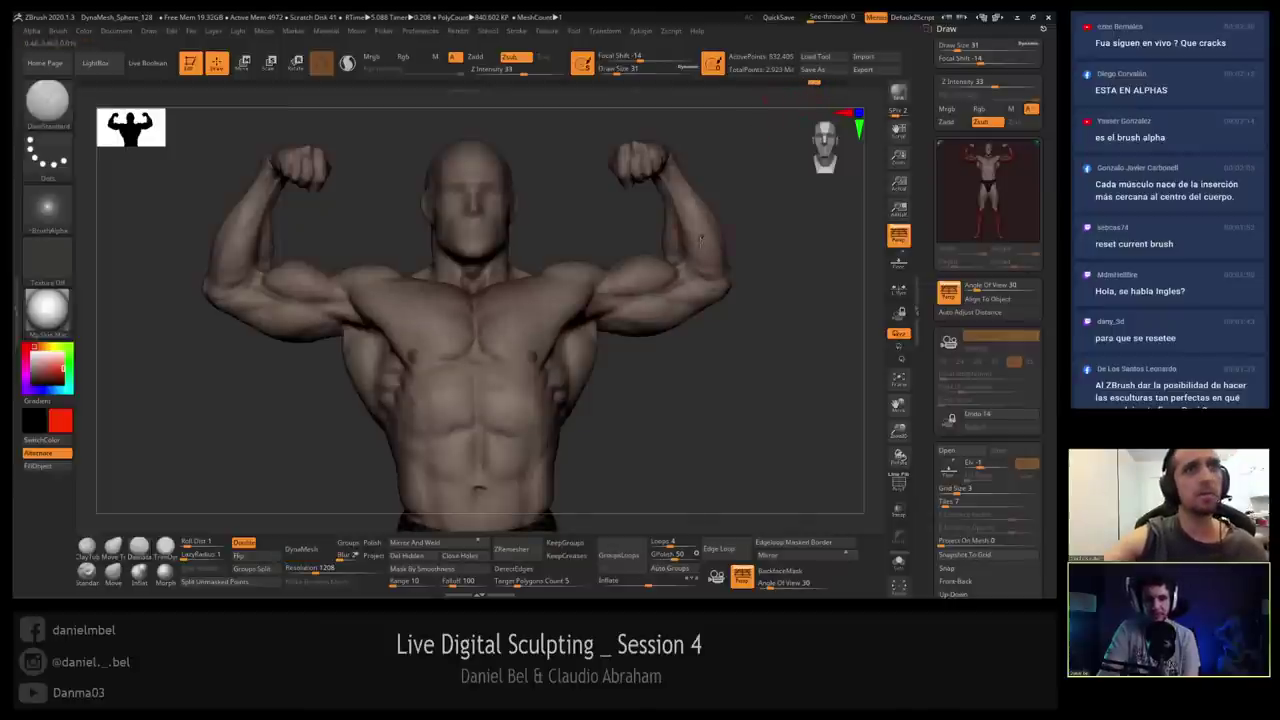
mouse_move(729, 423)
mouse_down()
mouse_move(718, 440)
mouse_move(707, 428)
mouse_up()
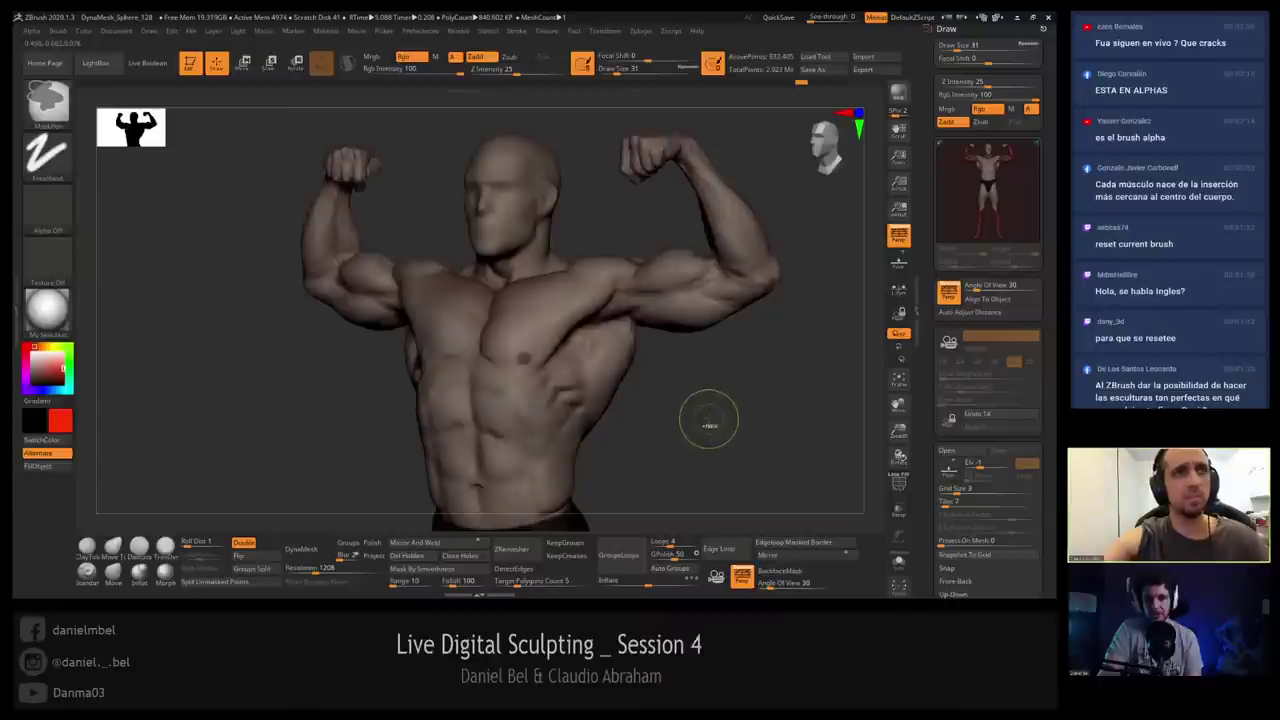
ctrl+click(711, 426)
ctrl+click(718, 428)
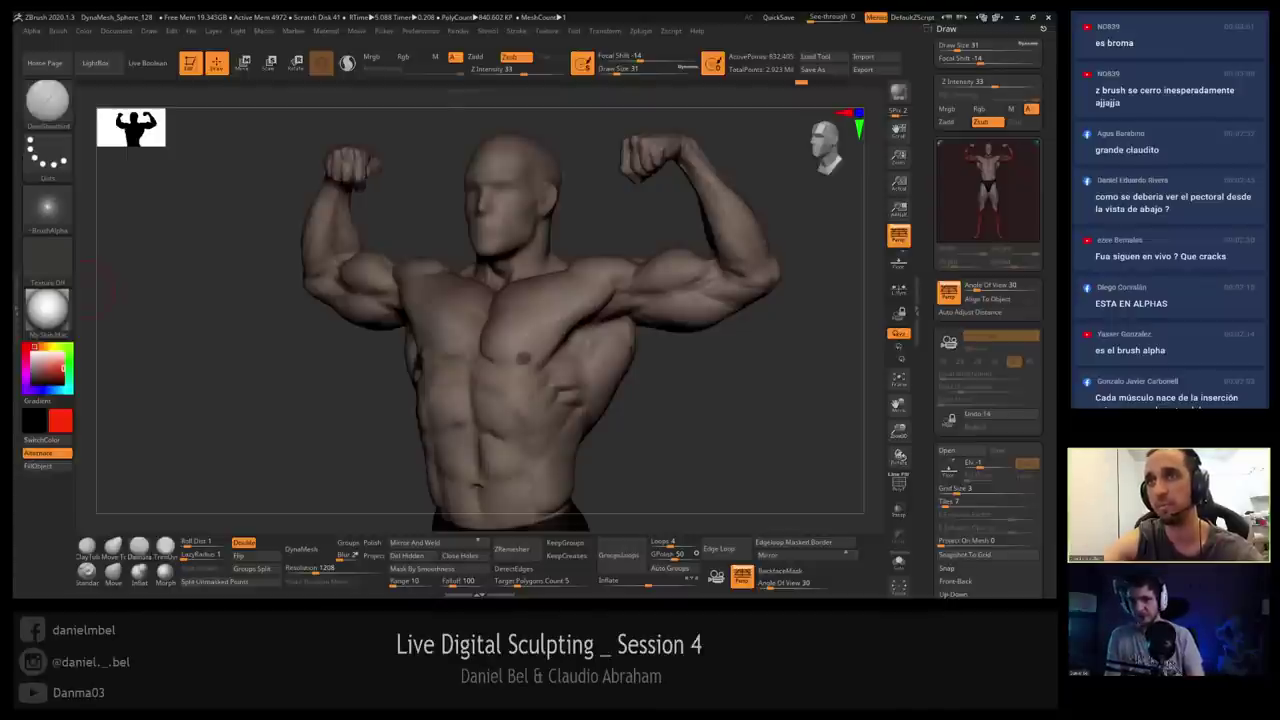
Mark thin diagonal fibre lines on the upper outer pectoral using a square-alpha clay brush at draw size 18.
ctrl+right_drag(390, 277, 423, 300)
alt+right_drag(423, 300, 301, 303)
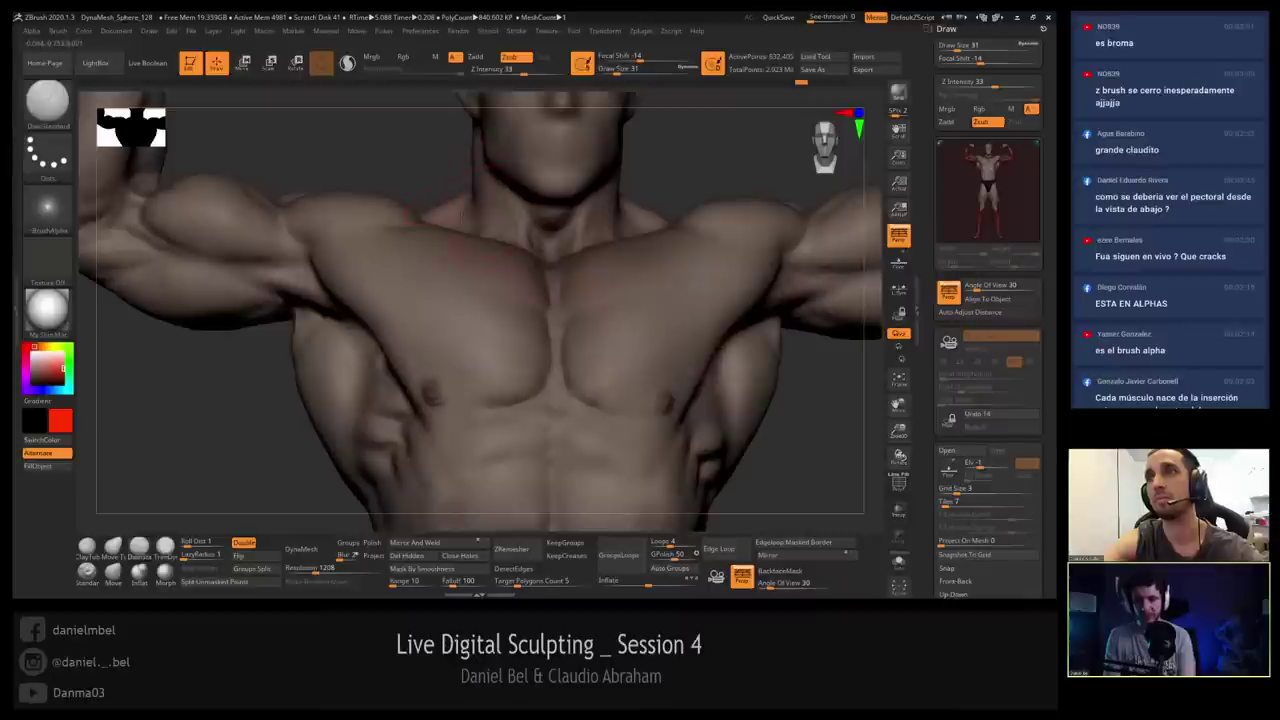
alt+right_drag(403, 235, 366, 292)
key(b)
key(c)
key(b)
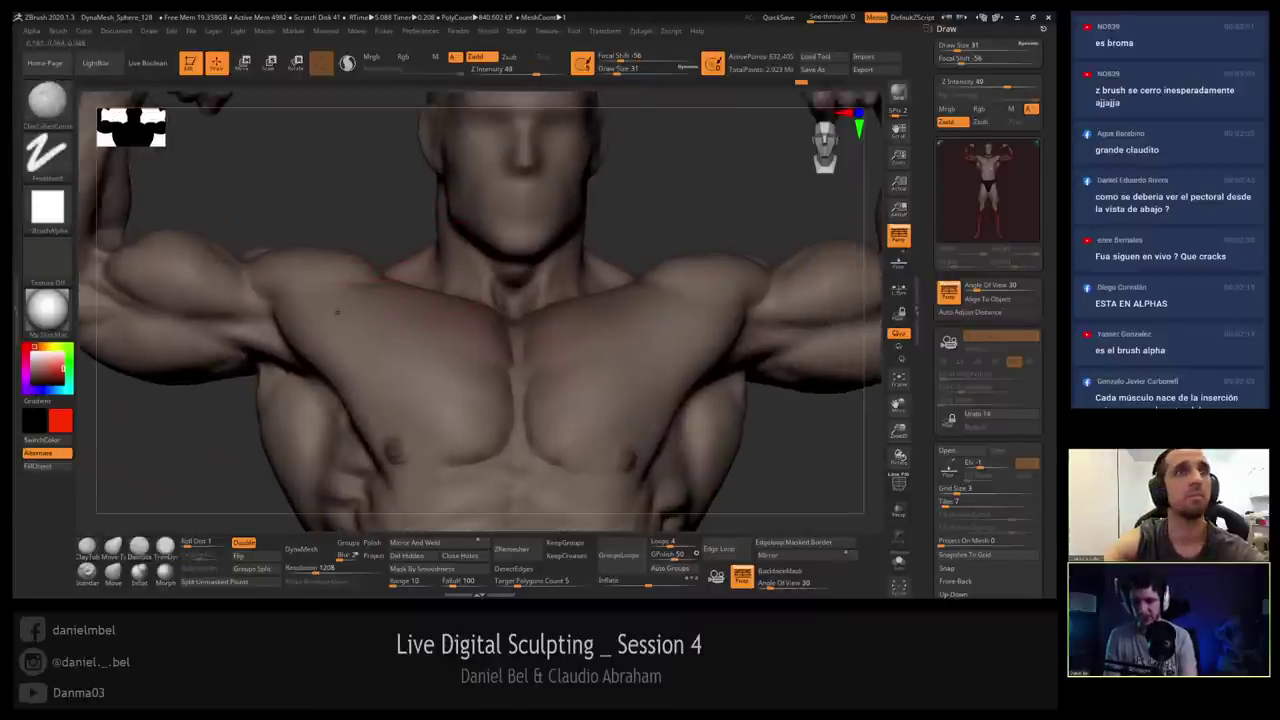
key(s)
click(362, 324)
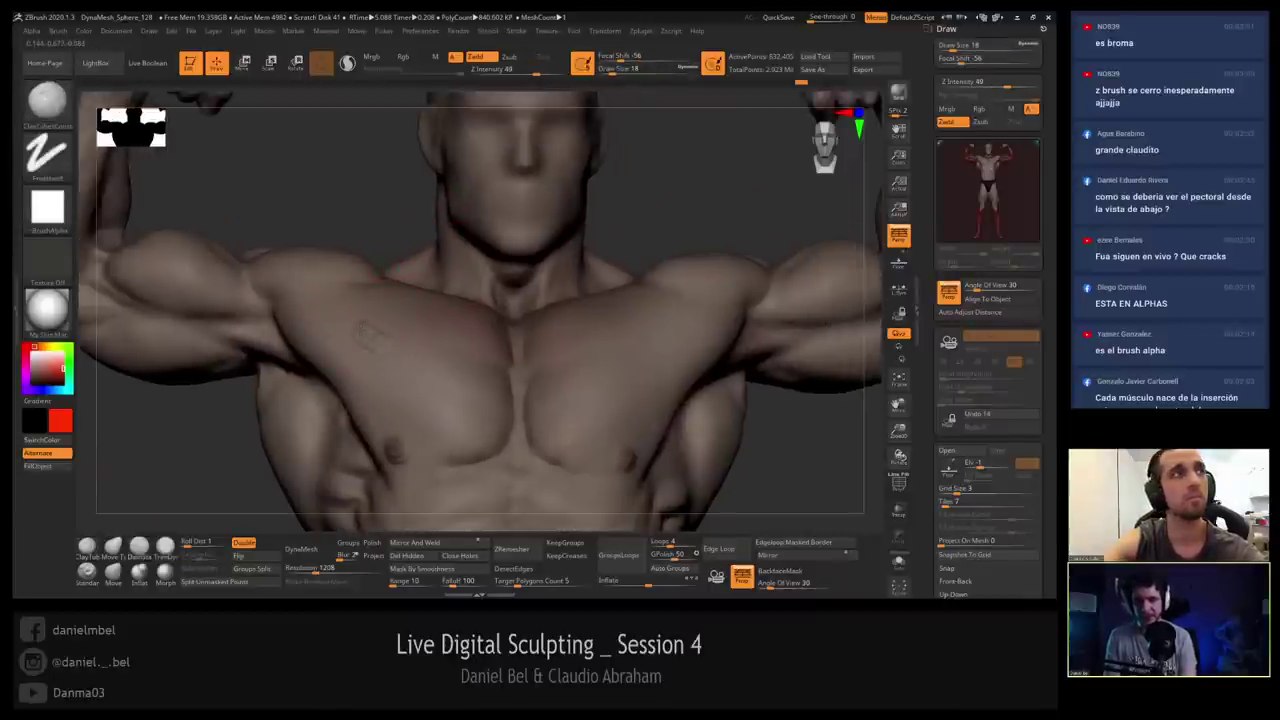
drag(365, 333, 352, 325)
click(342, 354)
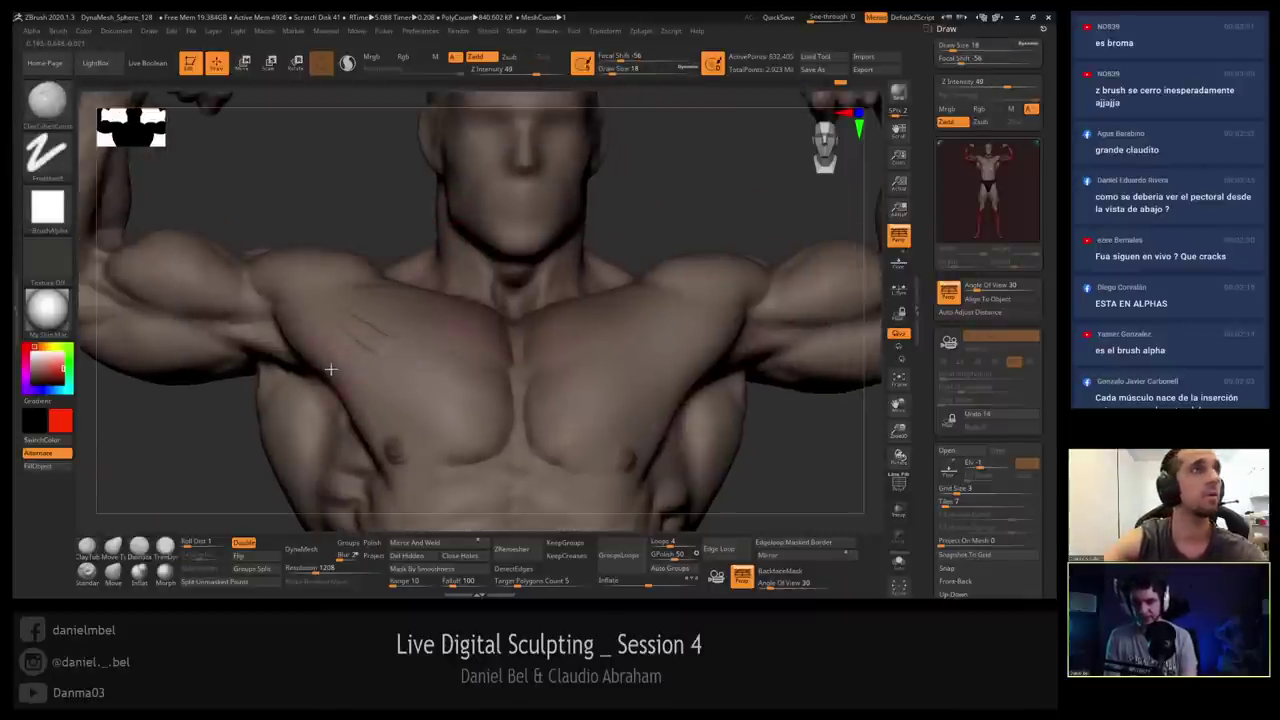
Switch to the ClayBuildup brush, try a short fibre stroke on the upper pectoral and undo it, then set Roll Dist to about 1.42.
key(b)
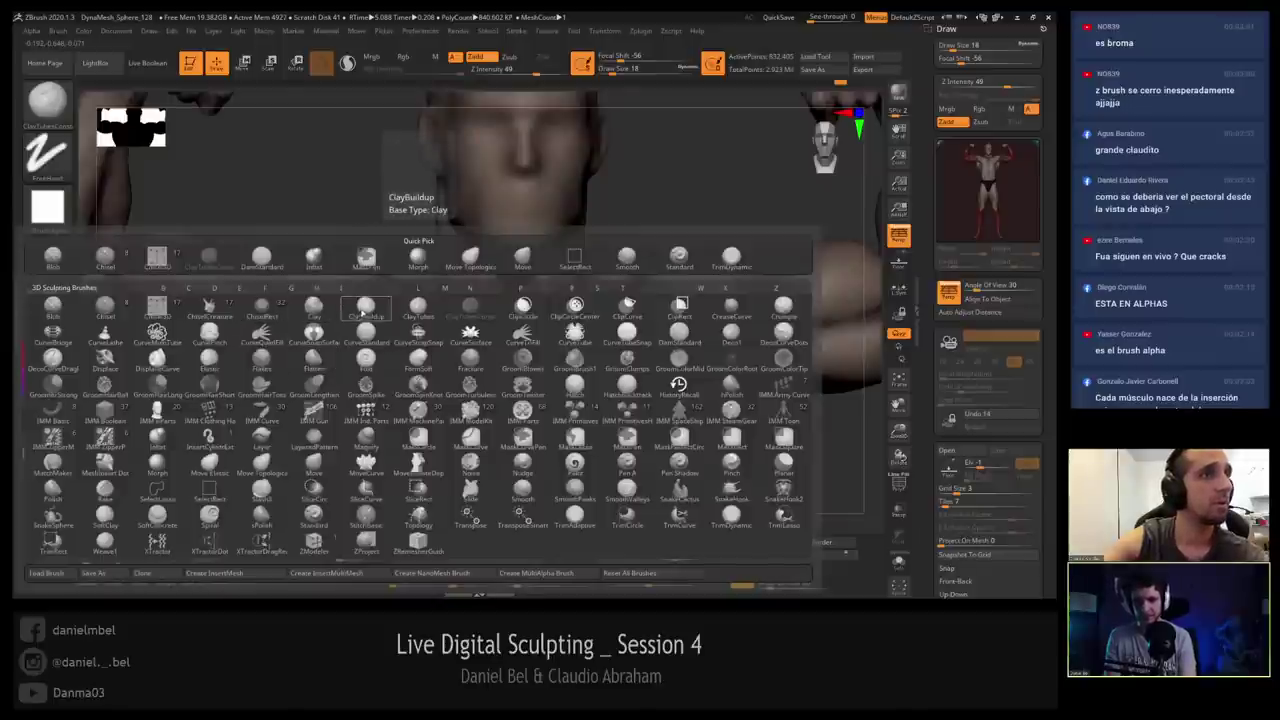
click(366, 306)
drag(500, 69, 534, 66)
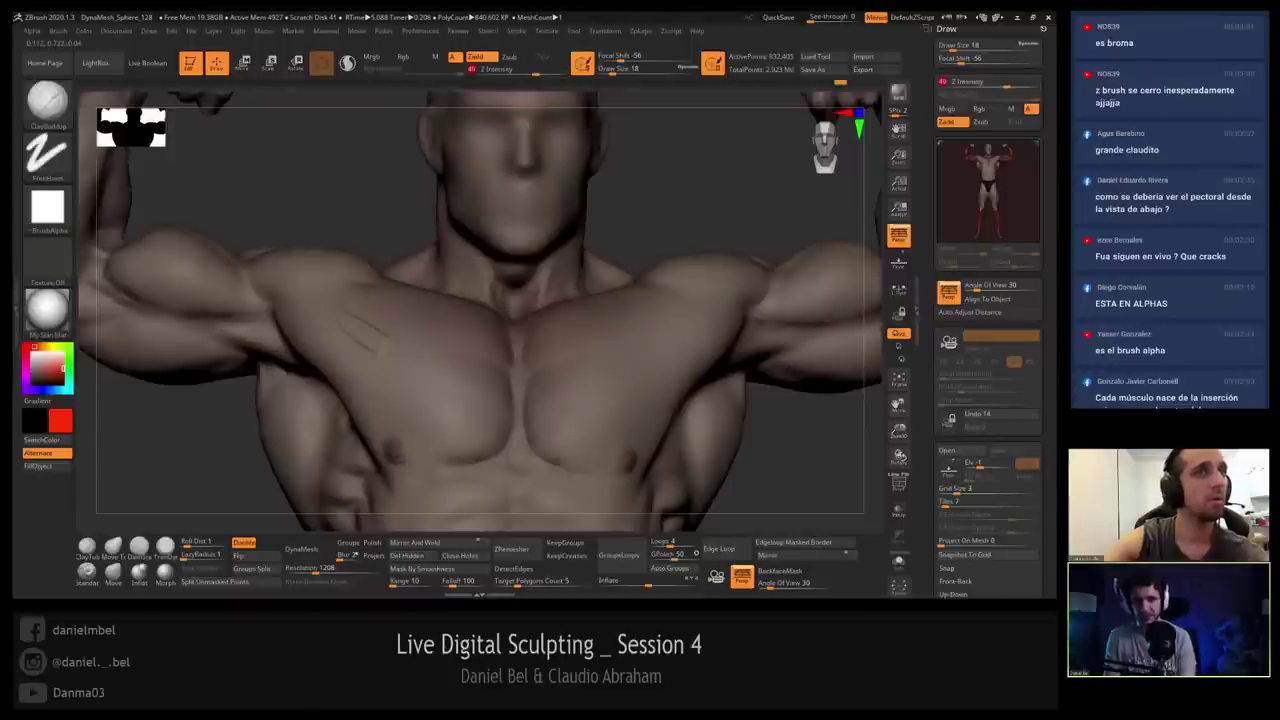
right_drag(424, 296, 402, 325)
drag(375, 306, 364, 302)
key(ctrl+z)
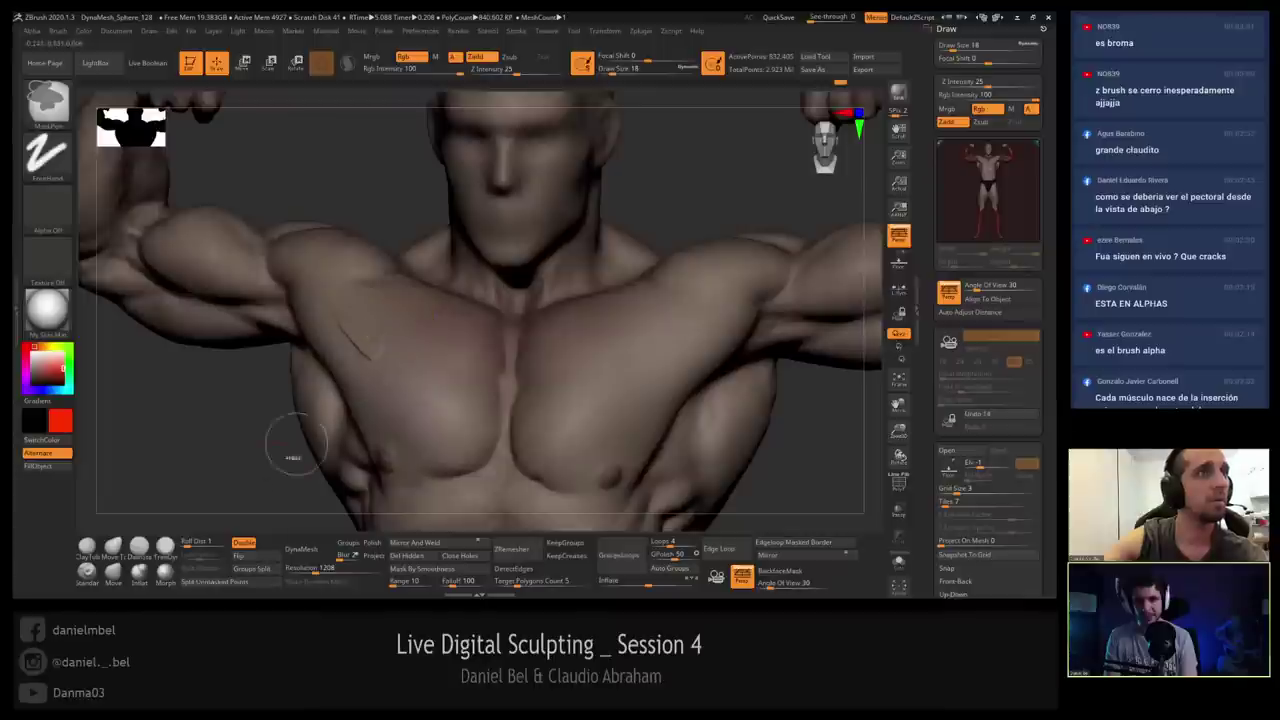
click(190, 545)
click(189, 546)
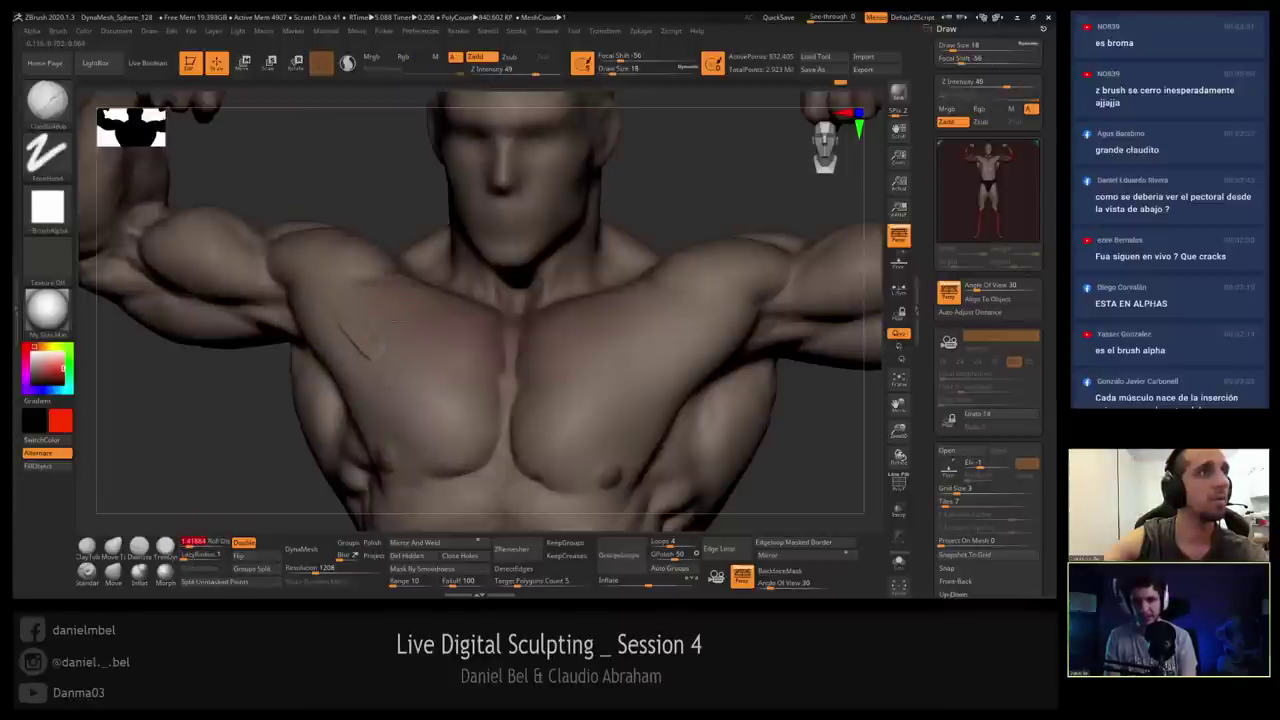
Demonstrate the pectoral fibre direction with thin diagonal ClayBuildup strokes at draw size 18 across the upper and lower chest, smoothing between them.
drag(394, 323, 360, 299)
mouse_move(346, 366)
right_down()
mouse_move(381, 391)
mouse_move(350, 296)
right_up()
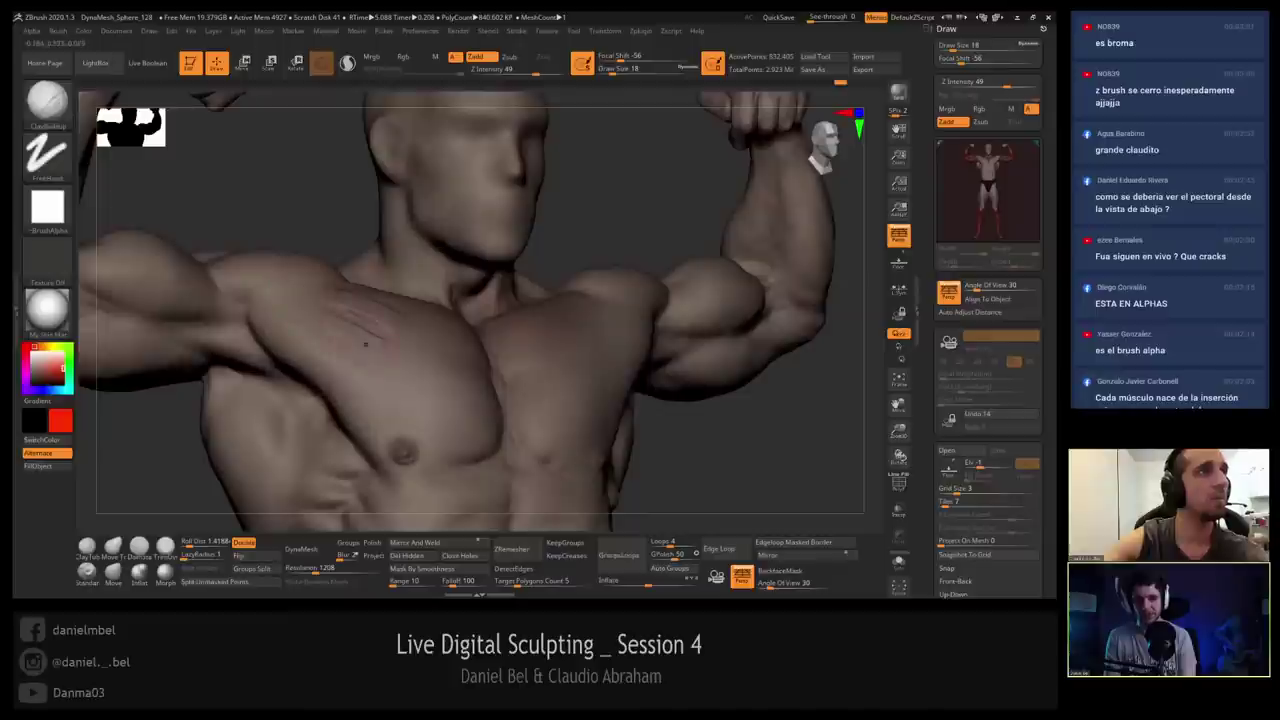
drag(444, 404, 312, 372)
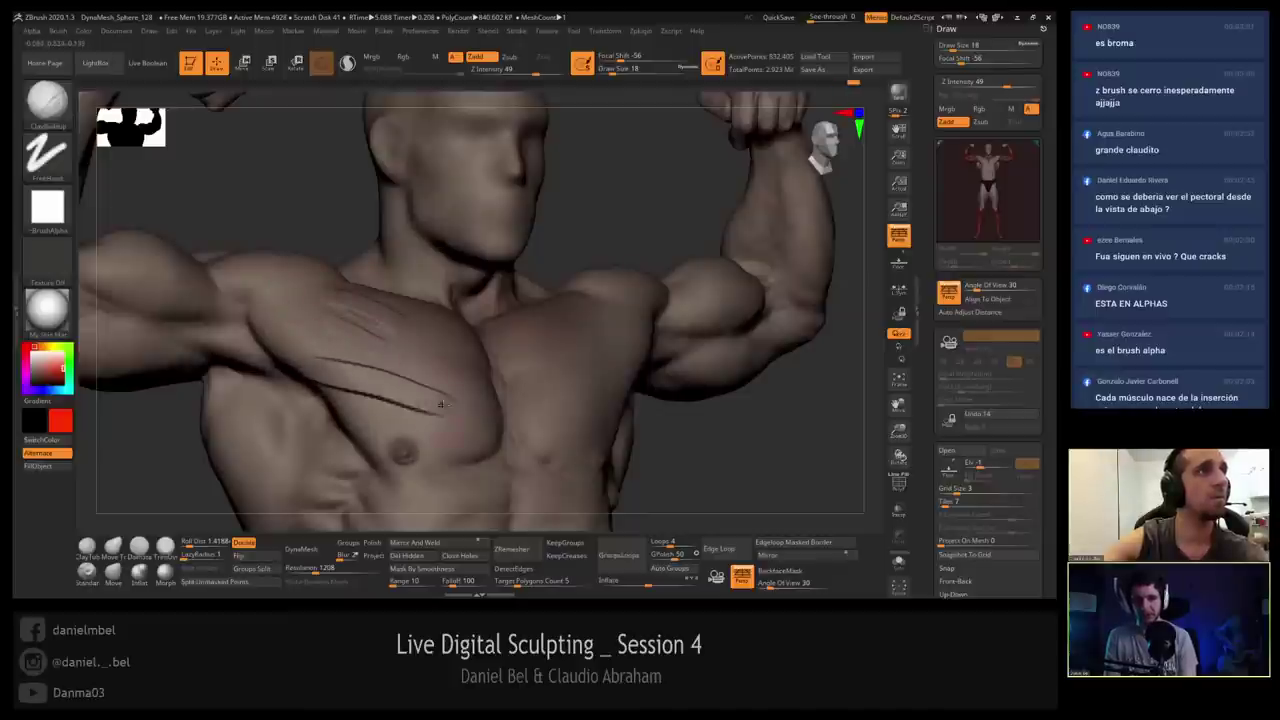
mouse_move(443, 404)
right_down()
mouse_move(456, 356)
mouse_move(440, 411)
right_up()
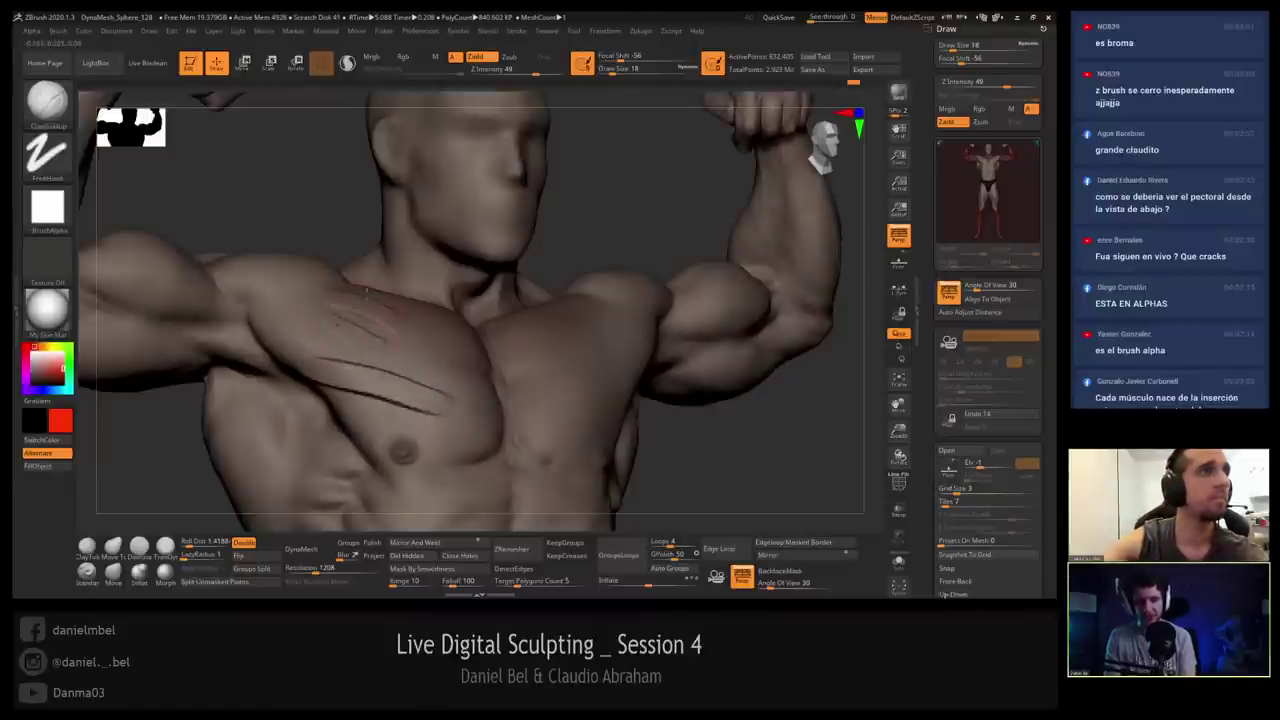
mouse_move(330, 330)
shift+mouse_down()
mouse_move(400, 309)
mouse_move(397, 362)
mouse_move(417, 387)
shift+mouse_up()
drag(345, 379, 411, 405)
right_drag(397, 377, 335, 315)
shift+drag(420, 378, 418, 361)
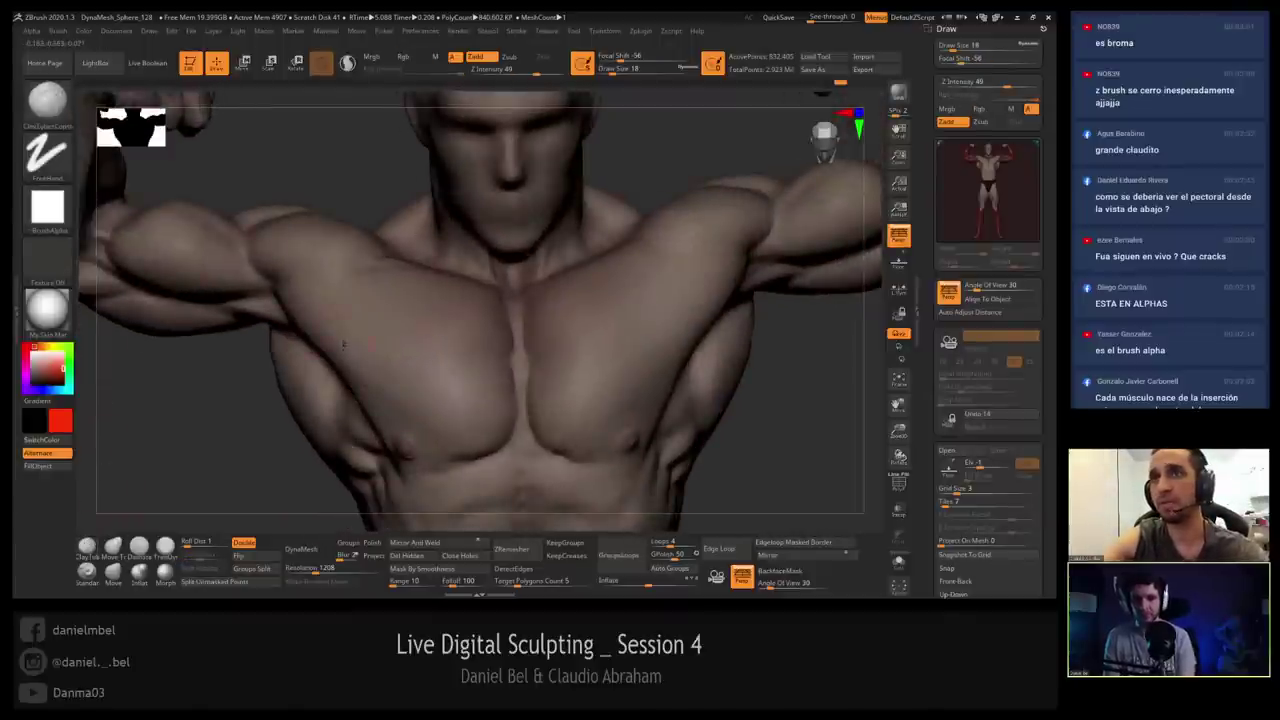
Raise the light placement so the torso is lit from above and inspect the shading on the chest and abdomen.
mouse_move(343, 345)
ctrl+right_down()
mouse_move(372, 320)
mouse_move(352, 388)
mouse_move(351, 270)
mouse_move(355, 283)
ctrl+right_up()
mouse_move(372, 326)
right_down()
mouse_move(366, 342)
mouse_move(362, 330)
right_up()
click(238, 31)
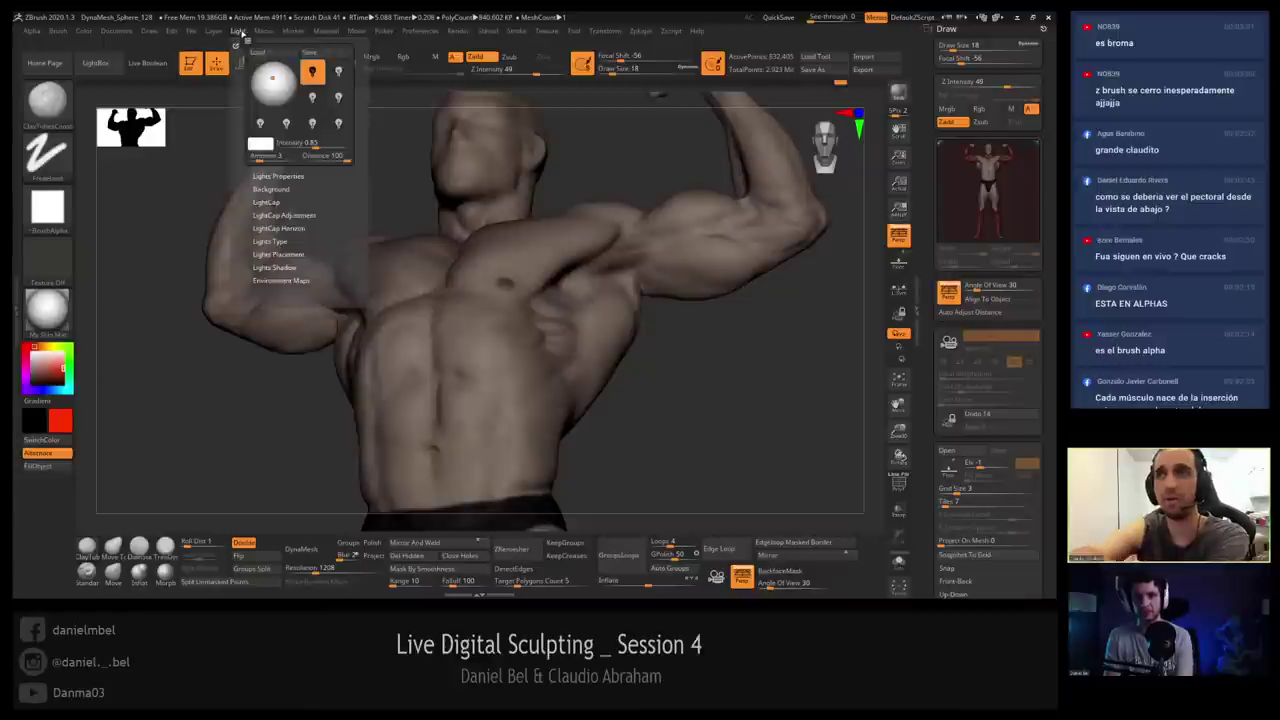
click(274, 70)
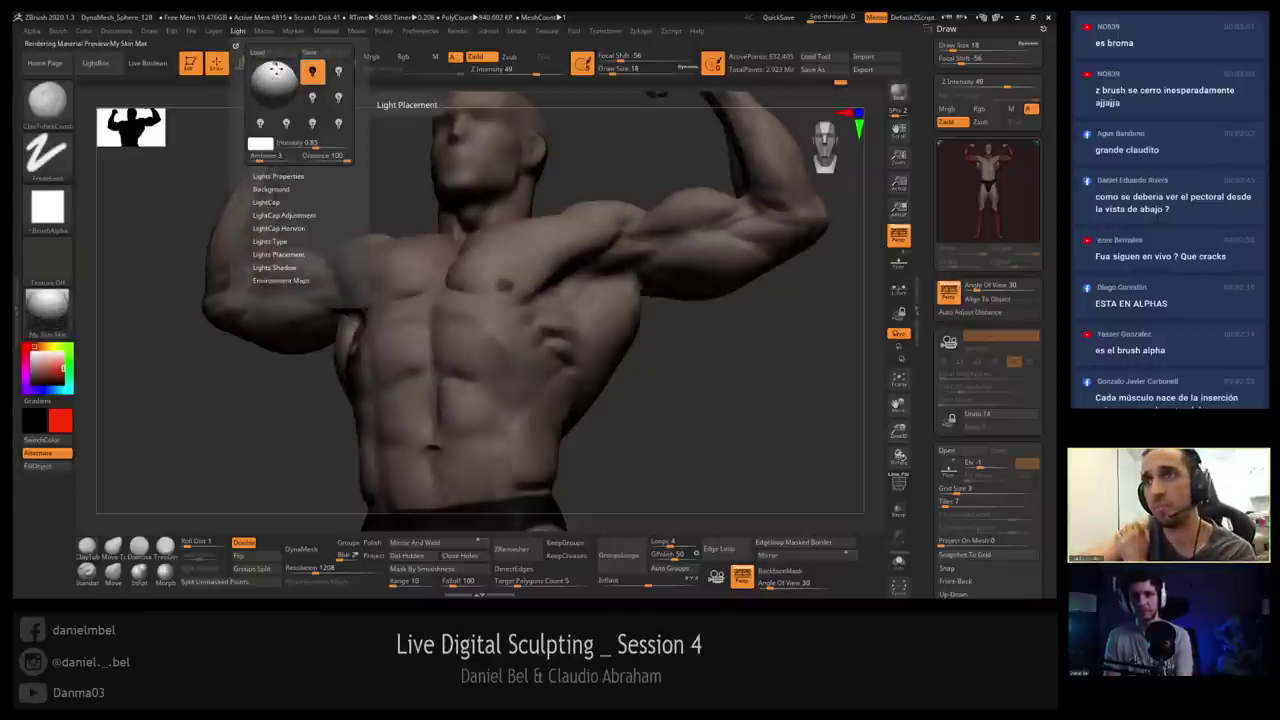
drag(276, 70, 271, 66)
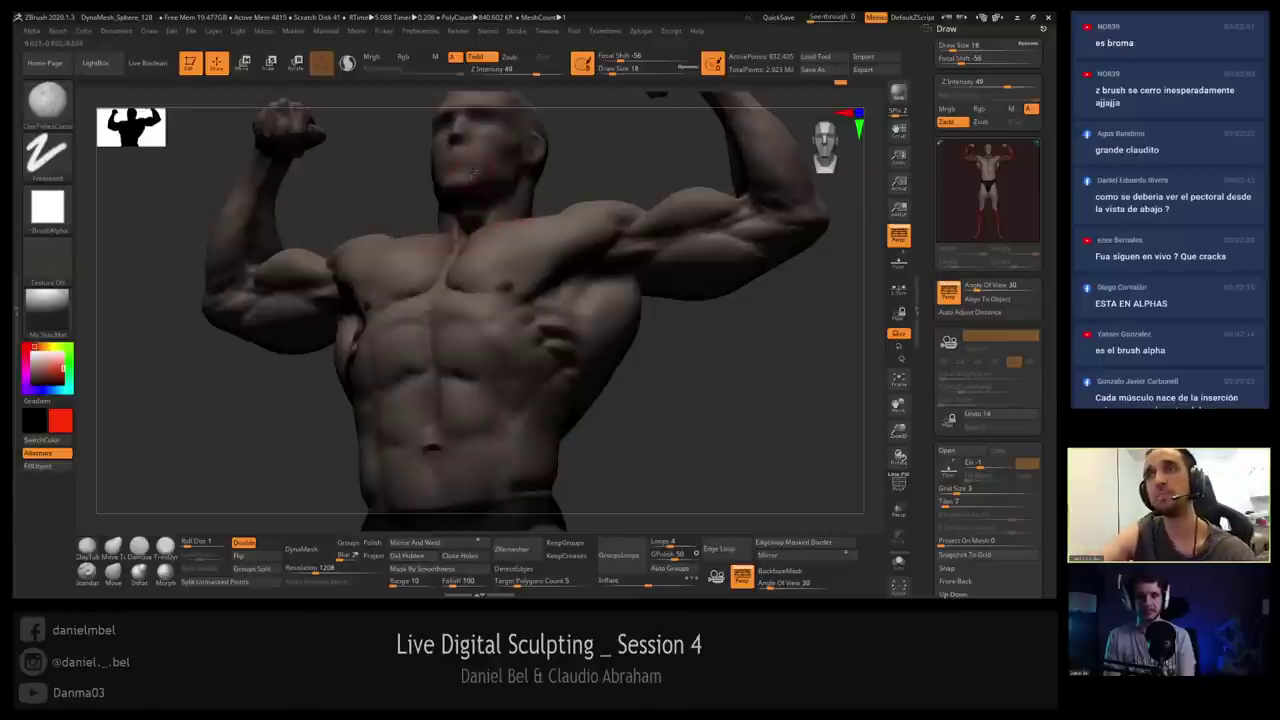
mouse_move(486, 183)
right_down()
mouse_move(510, 175)
mouse_move(457, 258)
mouse_move(454, 235)
right_up()
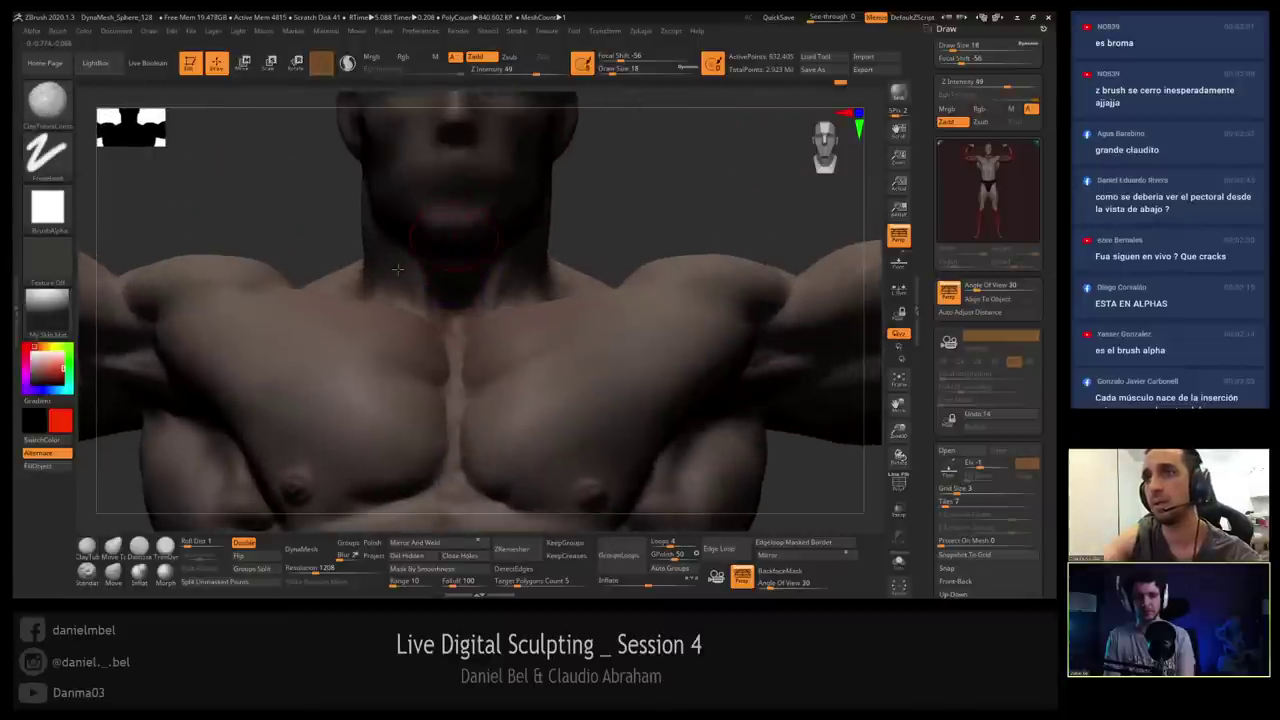
Carve a wide curved grin with a tooth line on the face using the DamStandard brush, reducing the draw size from 9 to 6.
mouse_move(398, 270)
ctrl+right_down()
mouse_move(430, 195)
mouse_move(435, 232)
ctrl+right_up()
key(bracketleft)
key(bracketleft)
key(bracketleft)
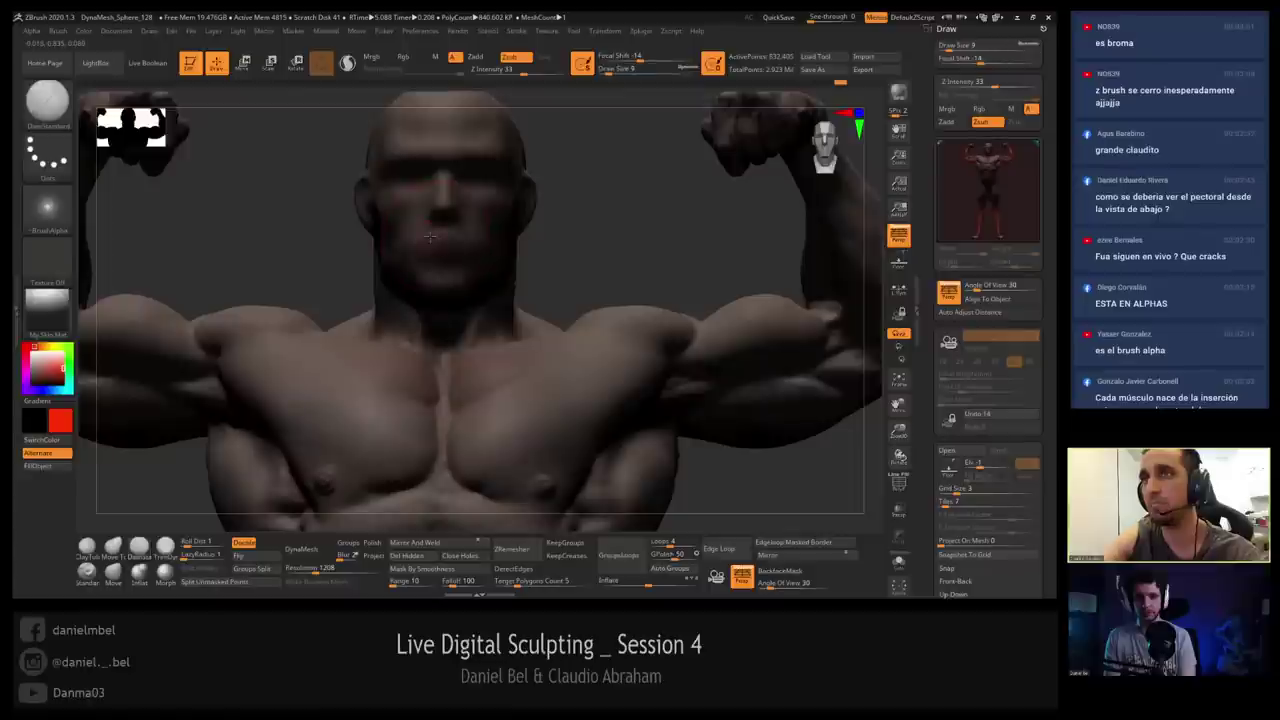
drag(418, 235, 472, 232)
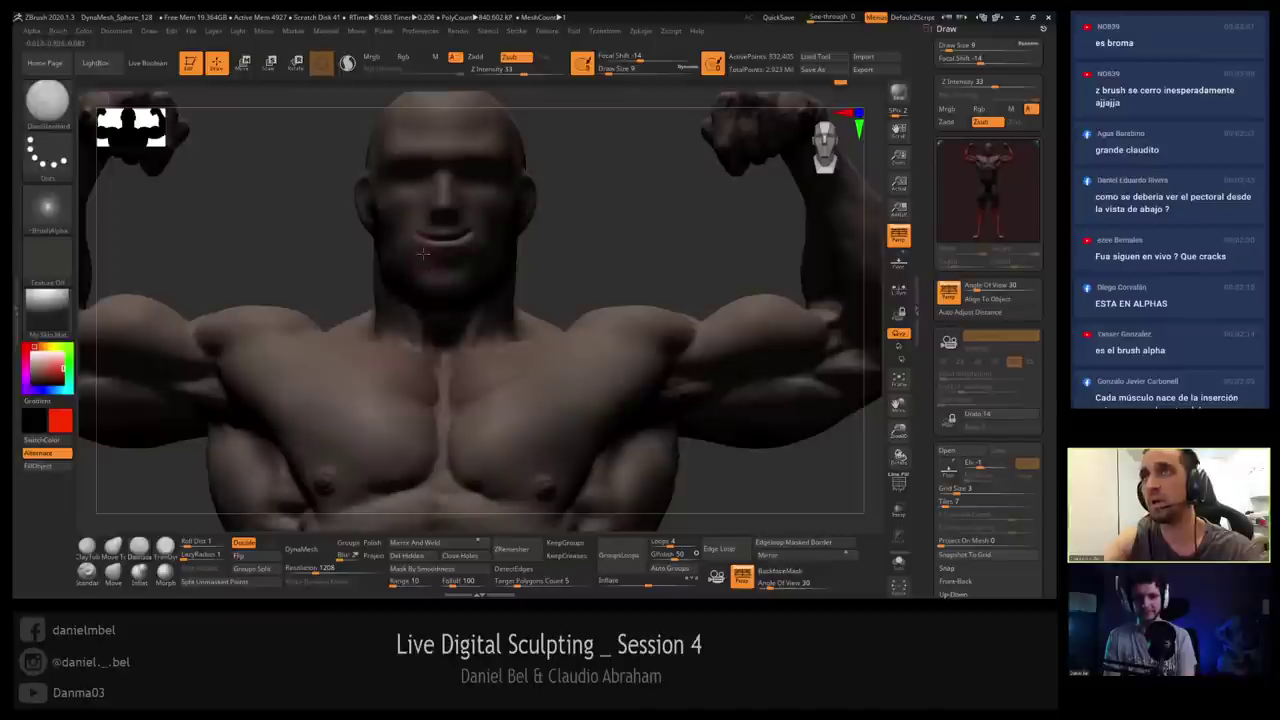
mouse_move(412, 249)
mouse_down()
mouse_move(452, 262)
mouse_move(478, 238)
mouse_move(422, 234)
mouse_up()
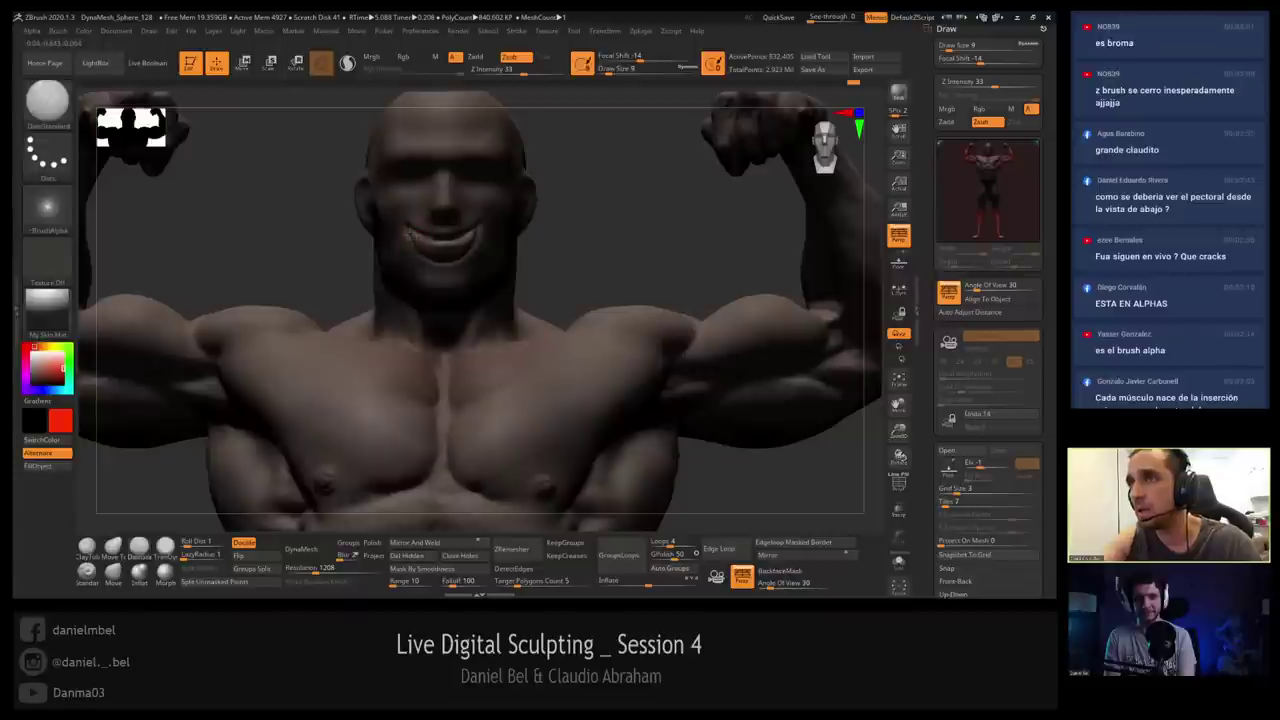
key(s)
drag(416, 245, 412, 245)
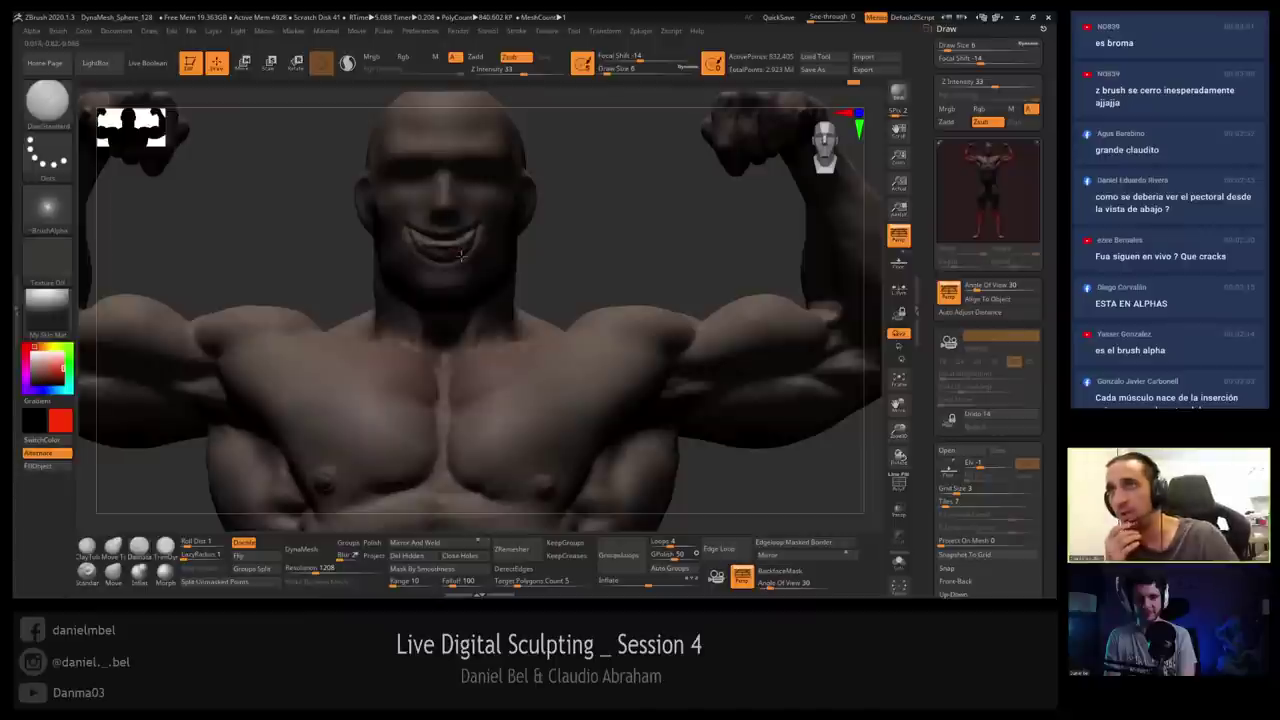
mouse_move(446, 273)
right_down()
mouse_move(408, 277)
mouse_move(442, 276)
mouse_move(430, 235)
right_up()
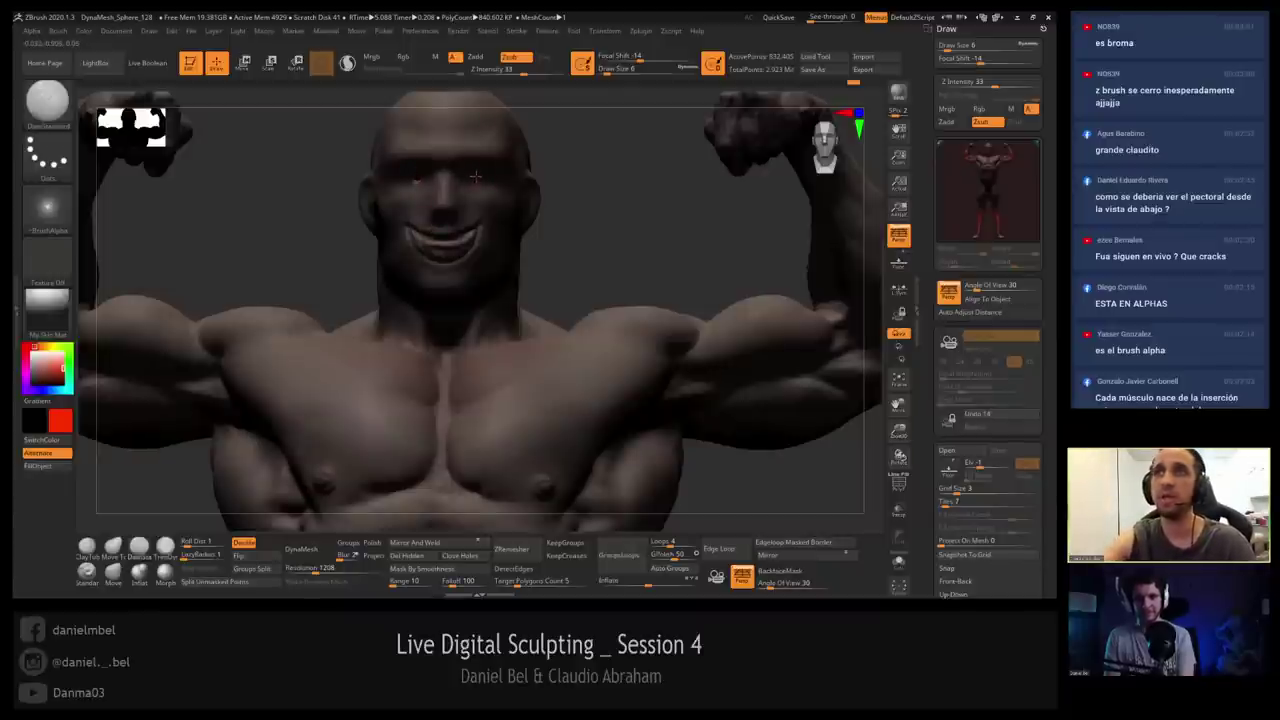
Move the light back to the front and draw arched eyebrows and small eye details with DamStandard at draw size 6.
click(237, 32)
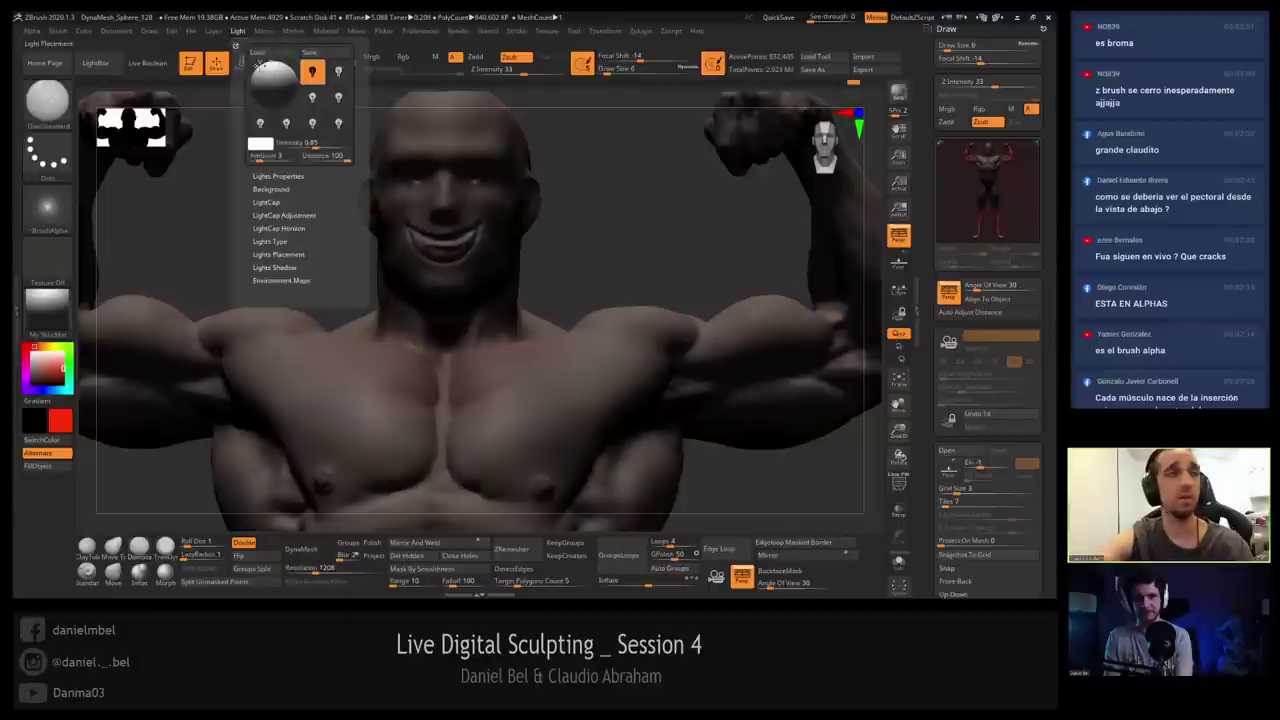
mouse_move(260, 65)
mouse_down()
mouse_move(274, 74)
mouse_move(285, 60)
mouse_up()
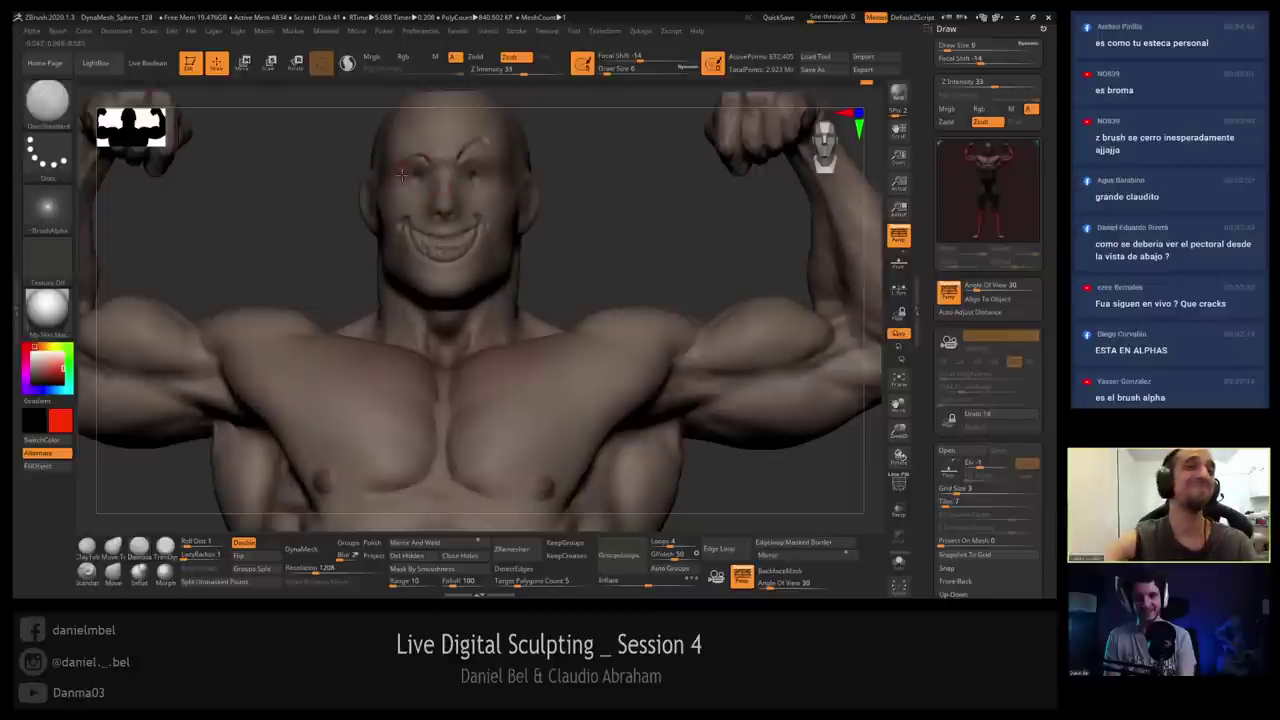
key(shift)
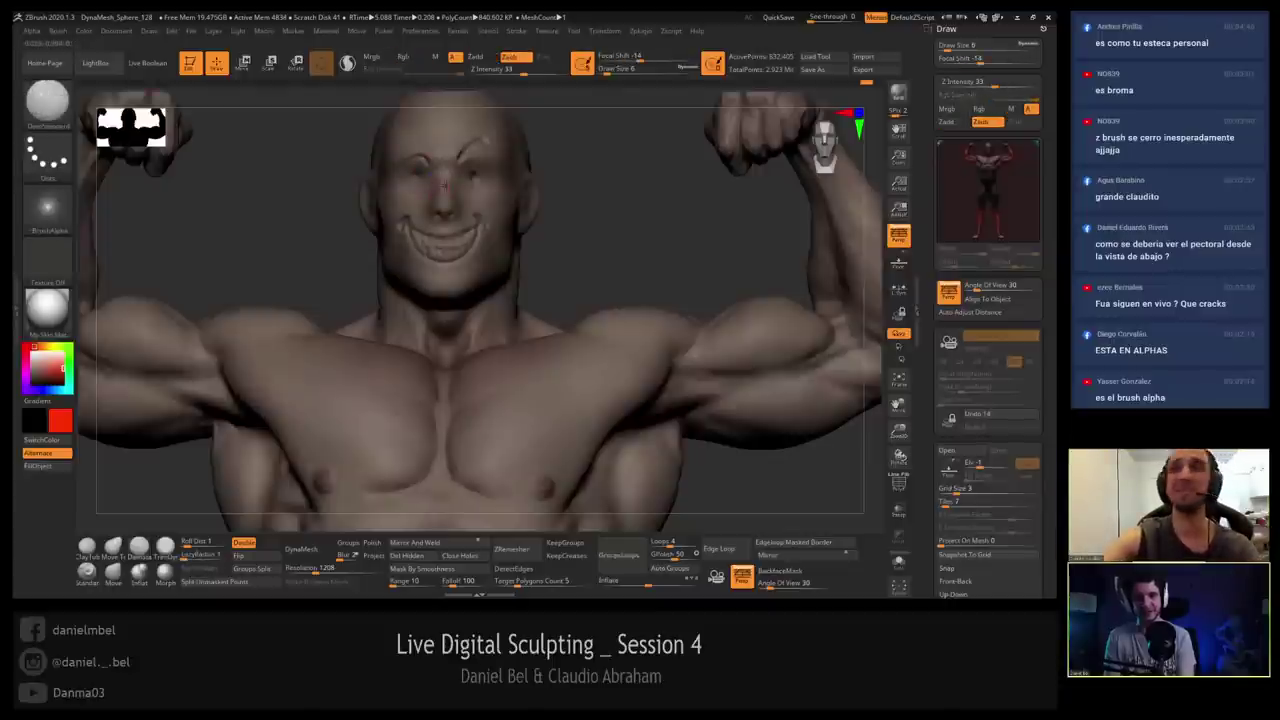
key(b)
key(d)
key(s)
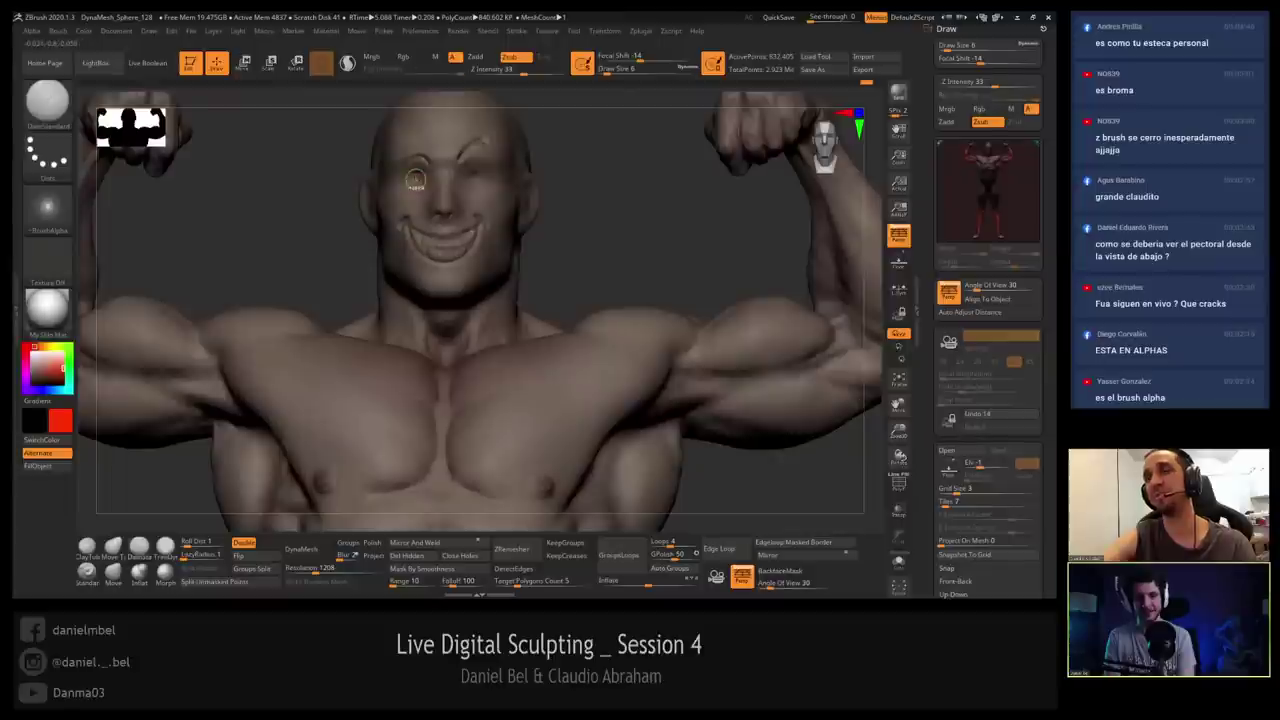
key(shift)
key(shift)
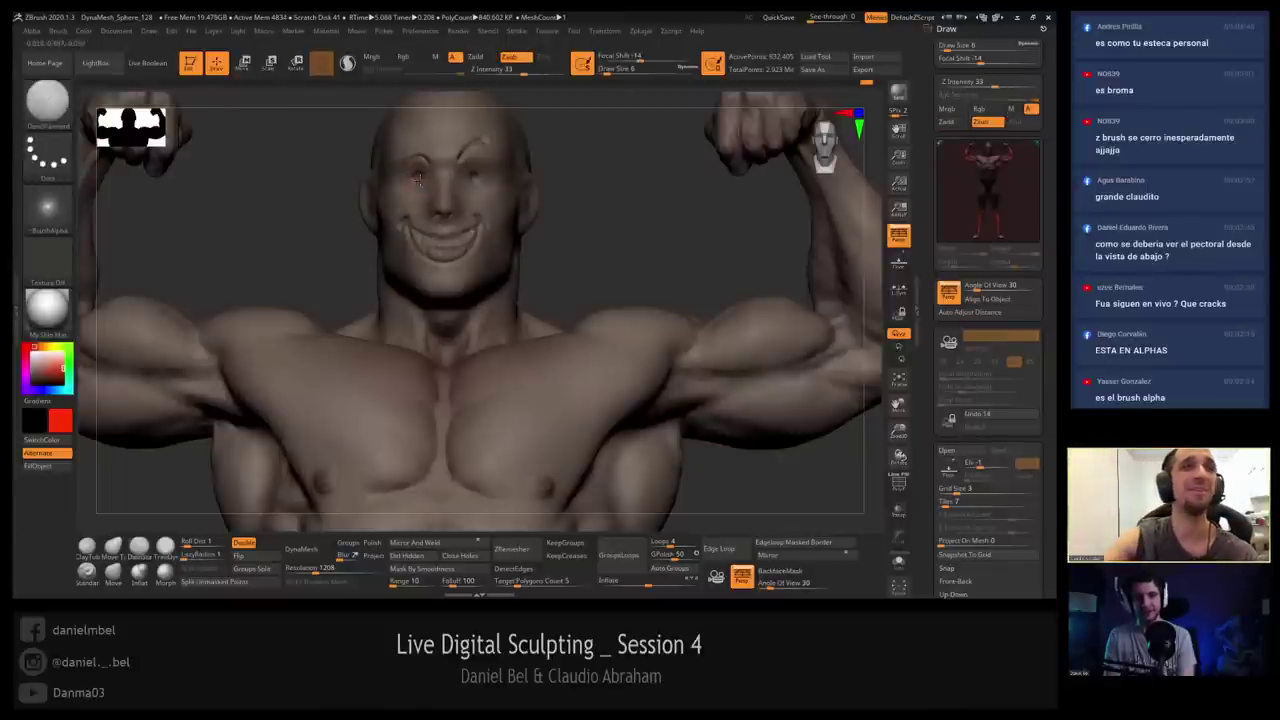
key(ctrl)
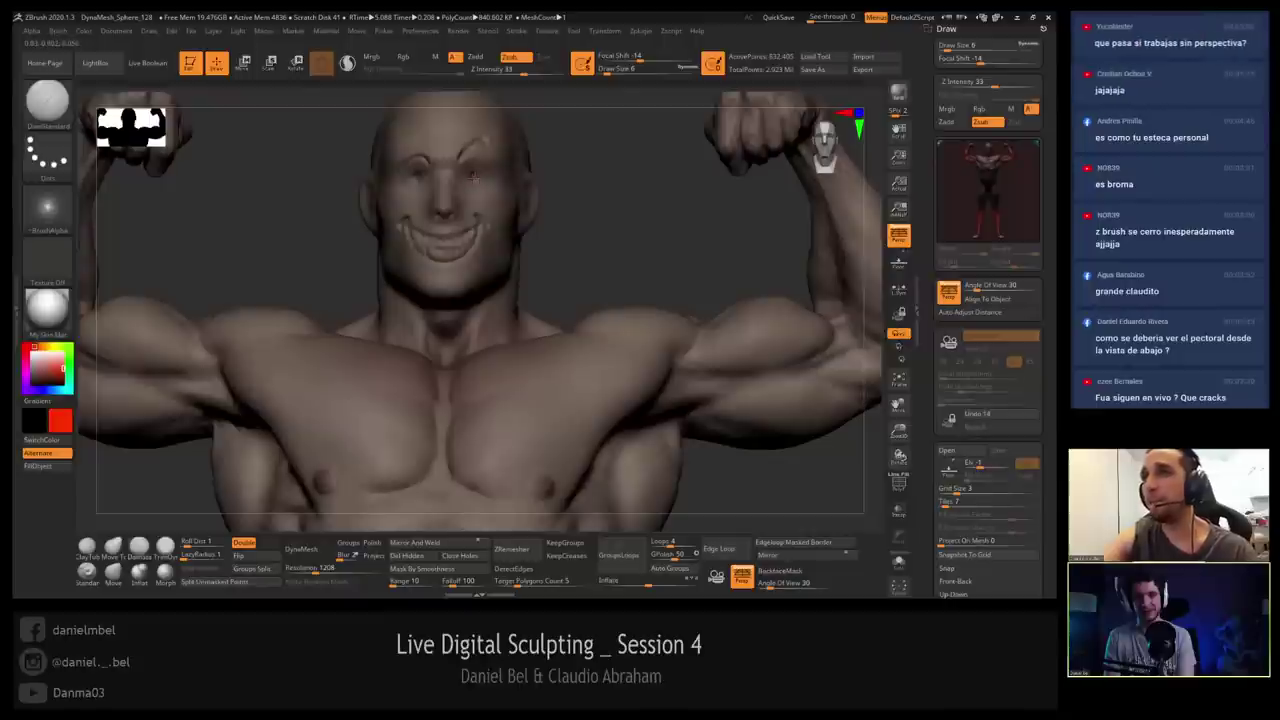
key(ctrl)
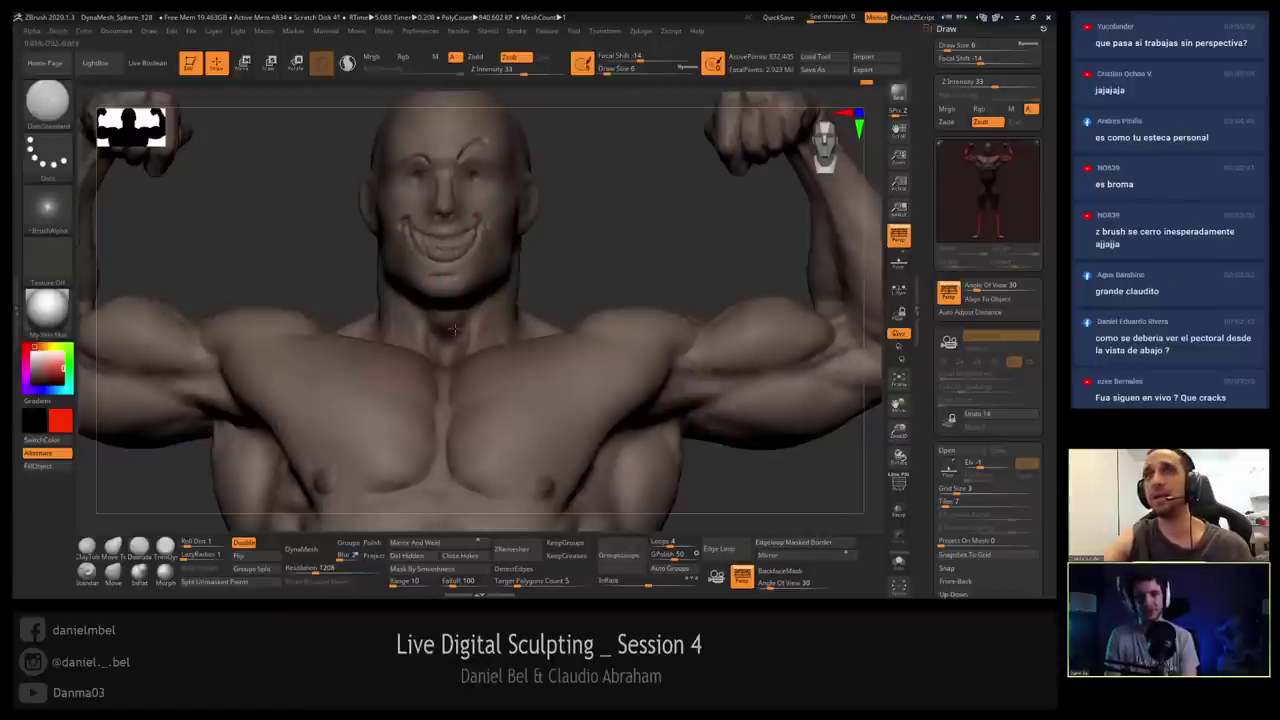
Carve a line down each side of the nose with the DamStandard brush at draw size 6.
ctrl+right_drag(454, 329, 464, 266)
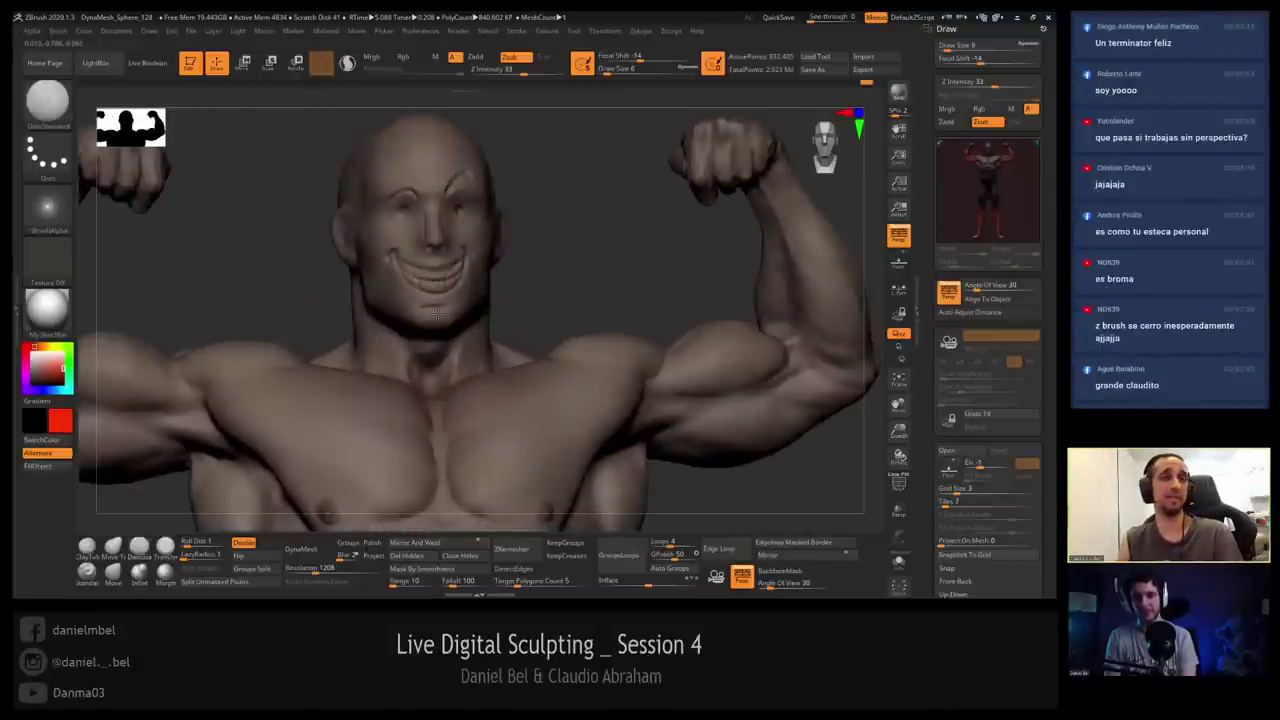
mouse_move(437, 314)
ctrl+right_down()
mouse_move(484, 262)
mouse_move(438, 268)
mouse_move(442, 308)
ctrl+right_up()
drag(465, 229, 472, 276)
right_drag(465, 236, 518, 228)
drag(431, 232, 437, 275)
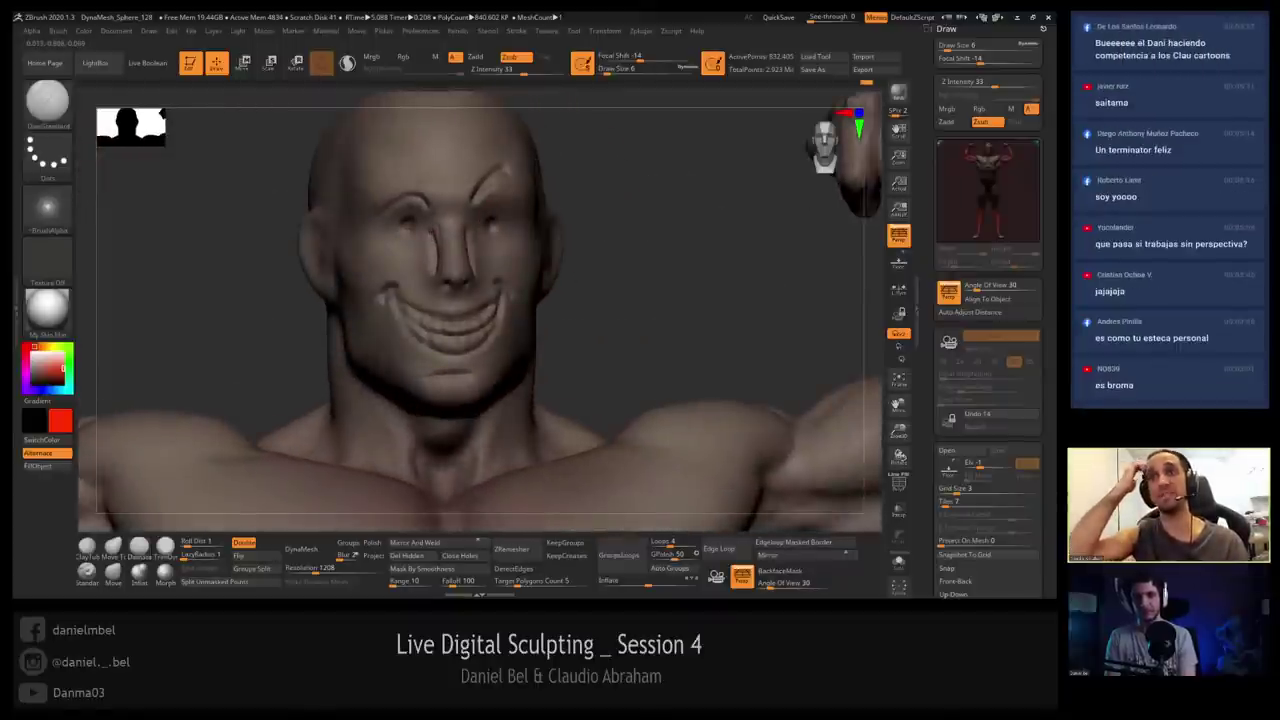
Examine the figure with its cartoon face from the front and three-quarter angles, checking the overall proportions.
ctrl+right_drag(437, 254, 433, 211)
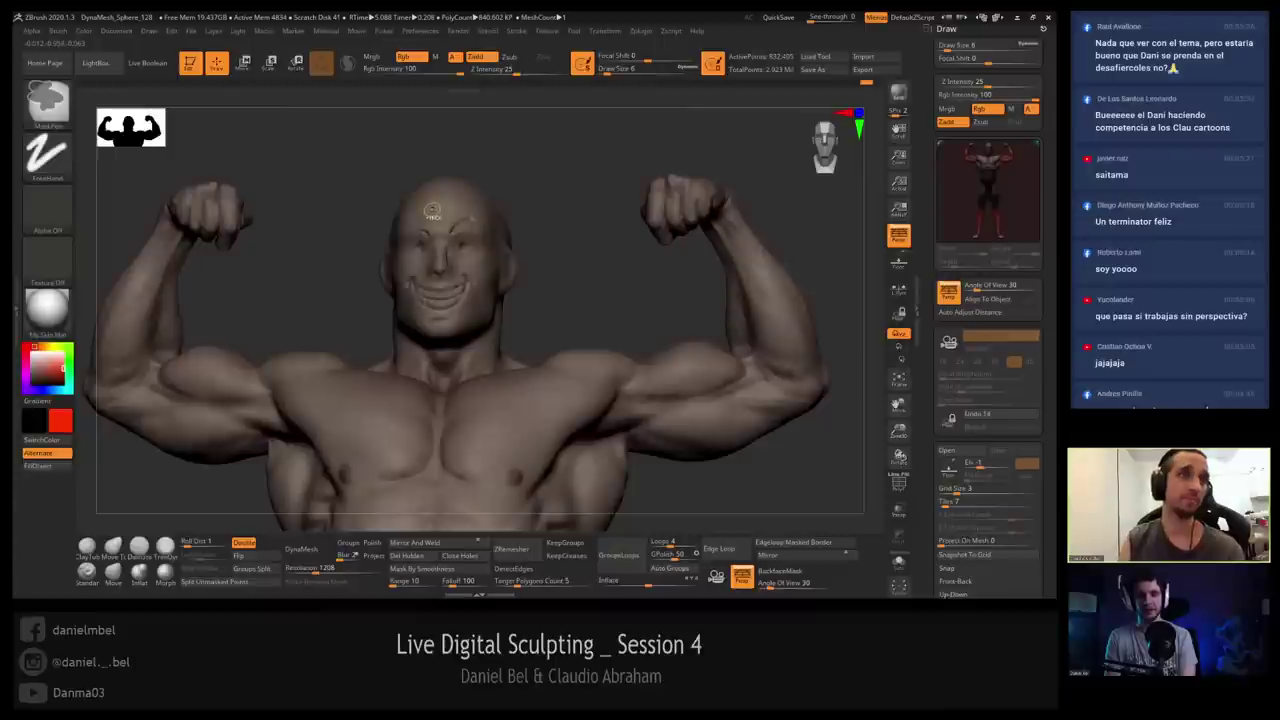
ctrl+right_drag(442, 268, 441, 246)
right_click(430, 335)
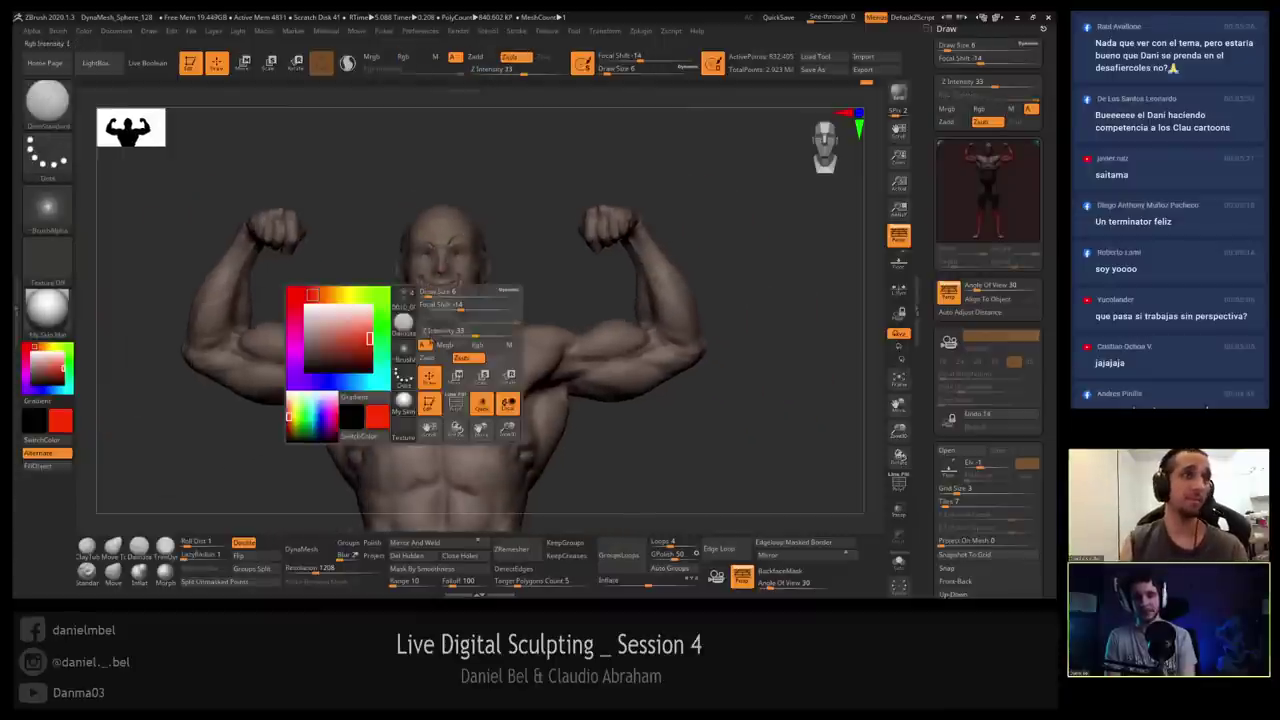
mouse_move(430, 314)
alt+right_down()
mouse_move(414, 248)
mouse_move(425, 206)
mouse_move(410, 240)
alt+right_up()
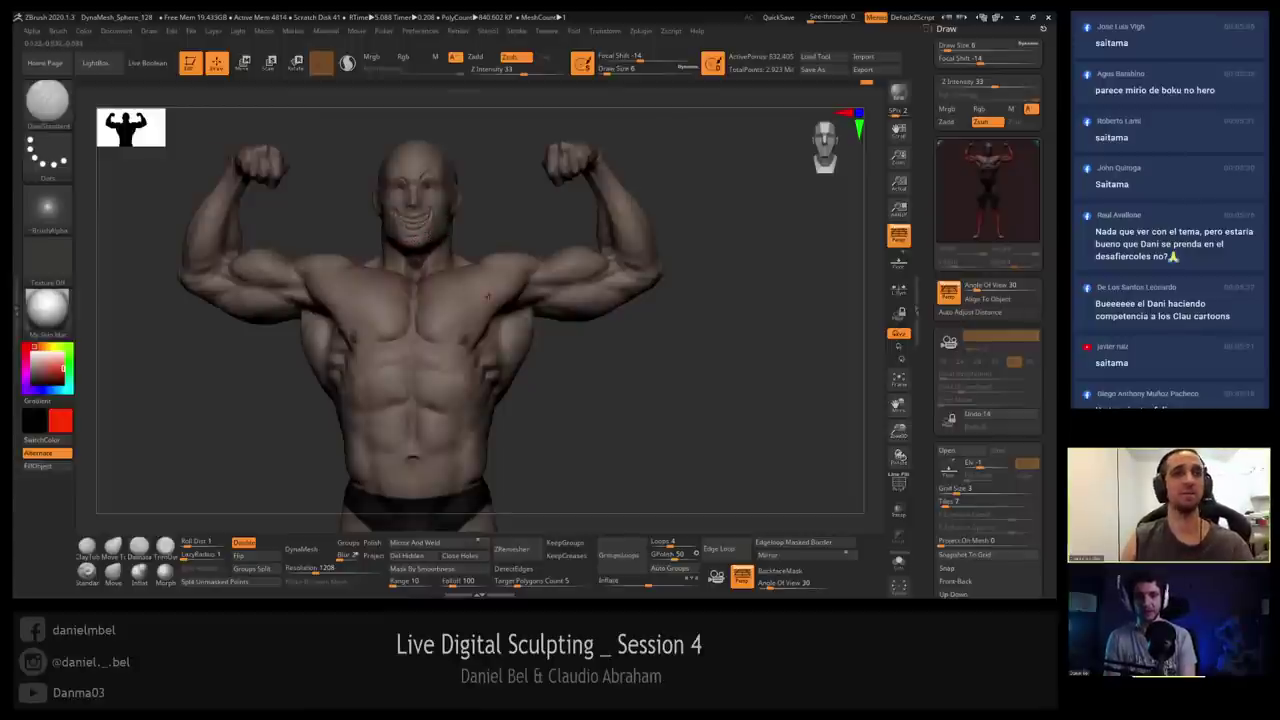
right_drag(464, 300, 442, 322)
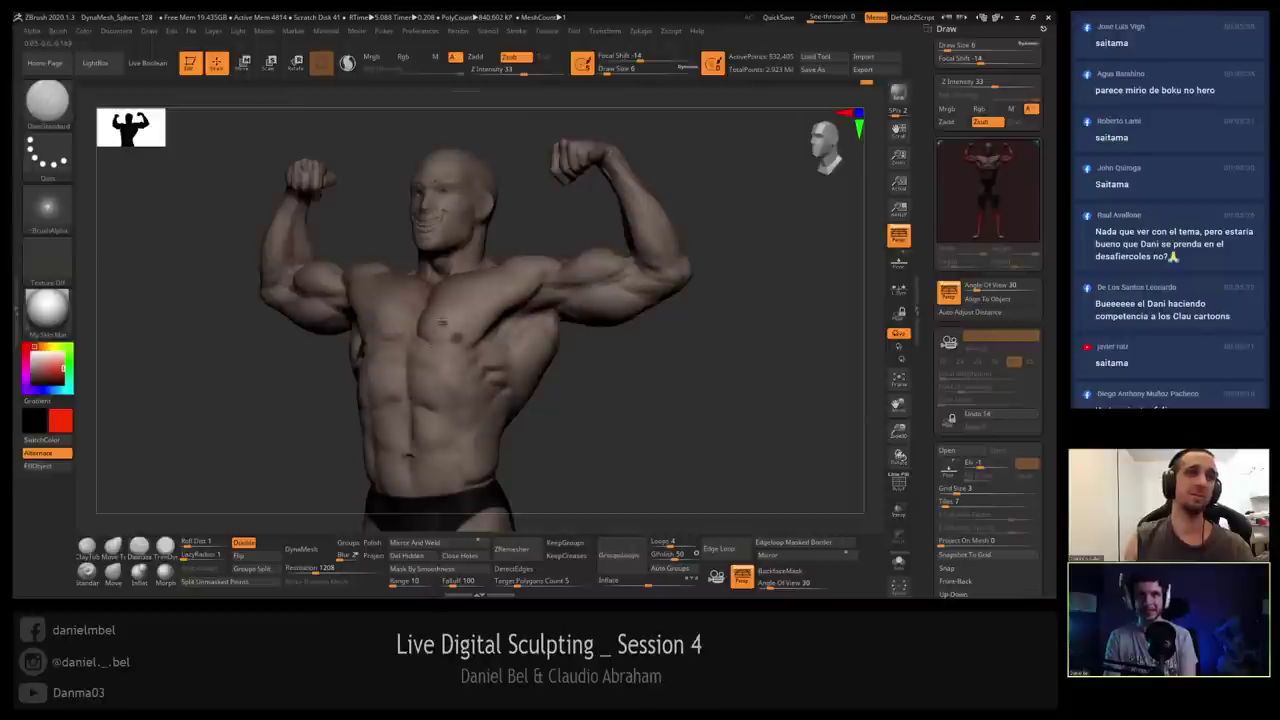
key(bracketright)
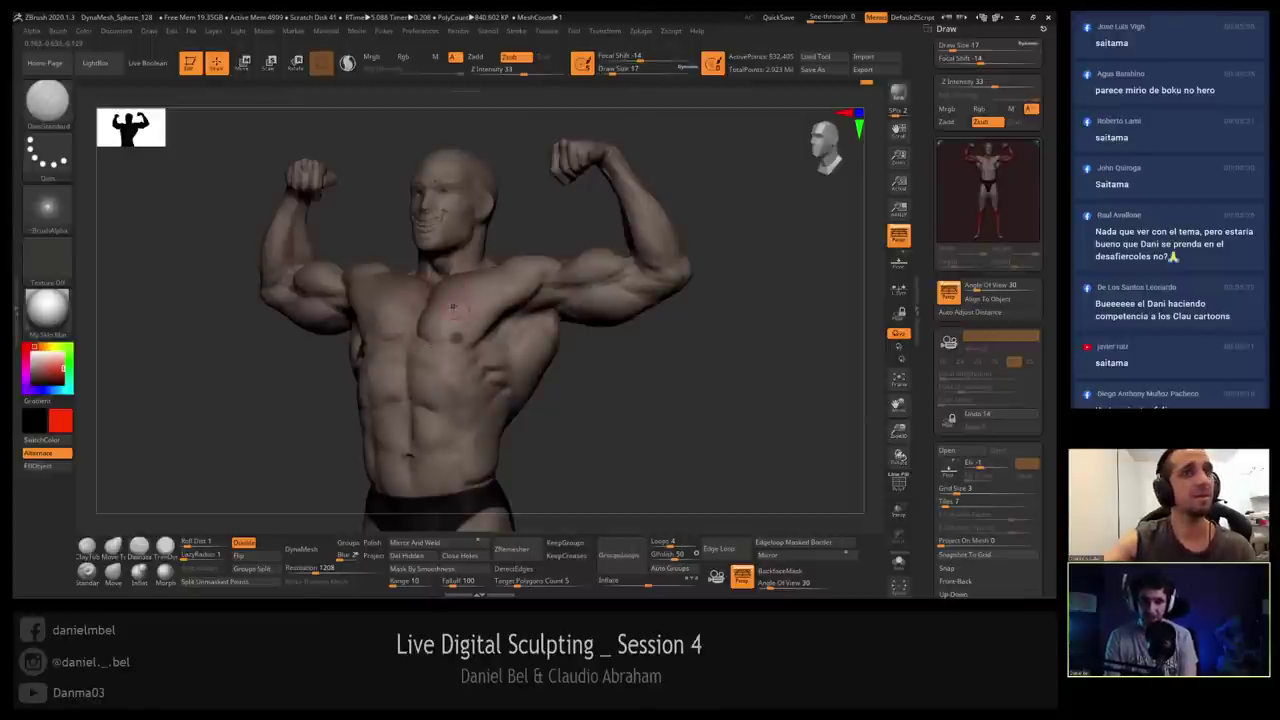
right_drag(453, 307, 470, 308)
key(s)
drag(448, 309, 443, 309)
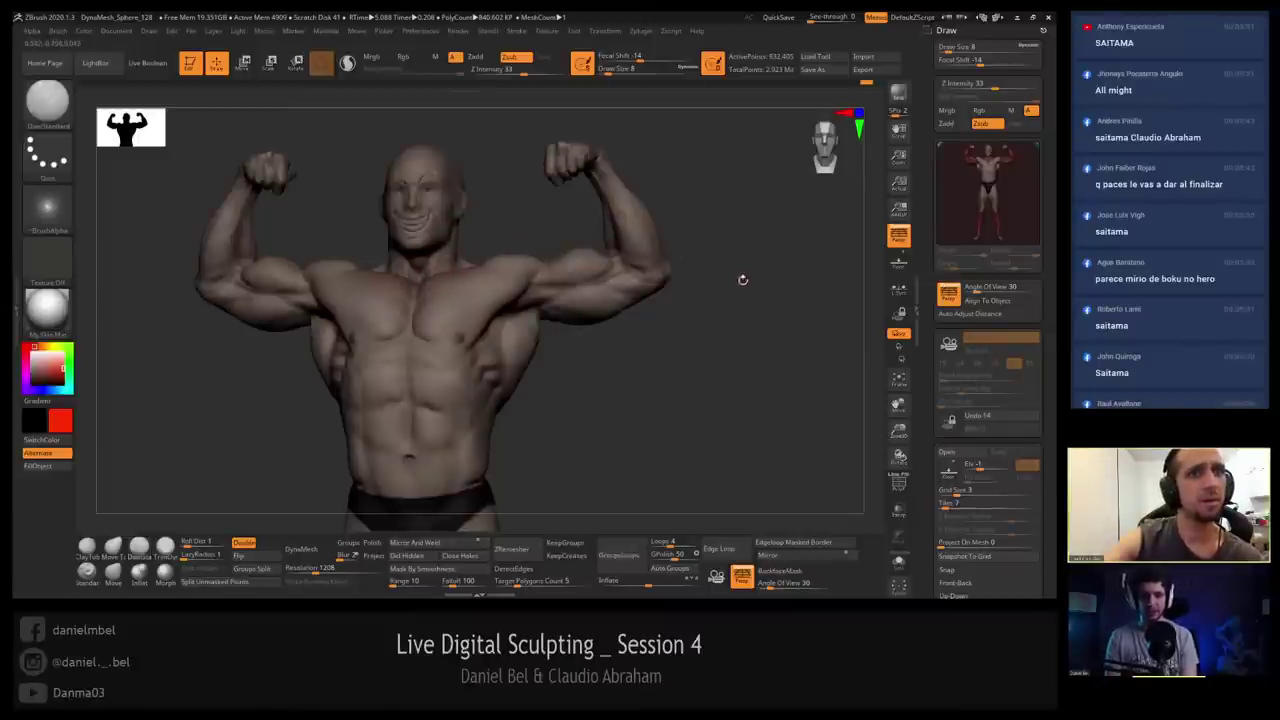
Step back in the undo history to entry 1140 to remove the grin, eyebrows and nose lines from the face.
mouse_move(532, 201)
alt+mouse_down()
mouse_move(500, 258)
mouse_move(448, 273)
mouse_move(421, 194)
alt+mouse_up()
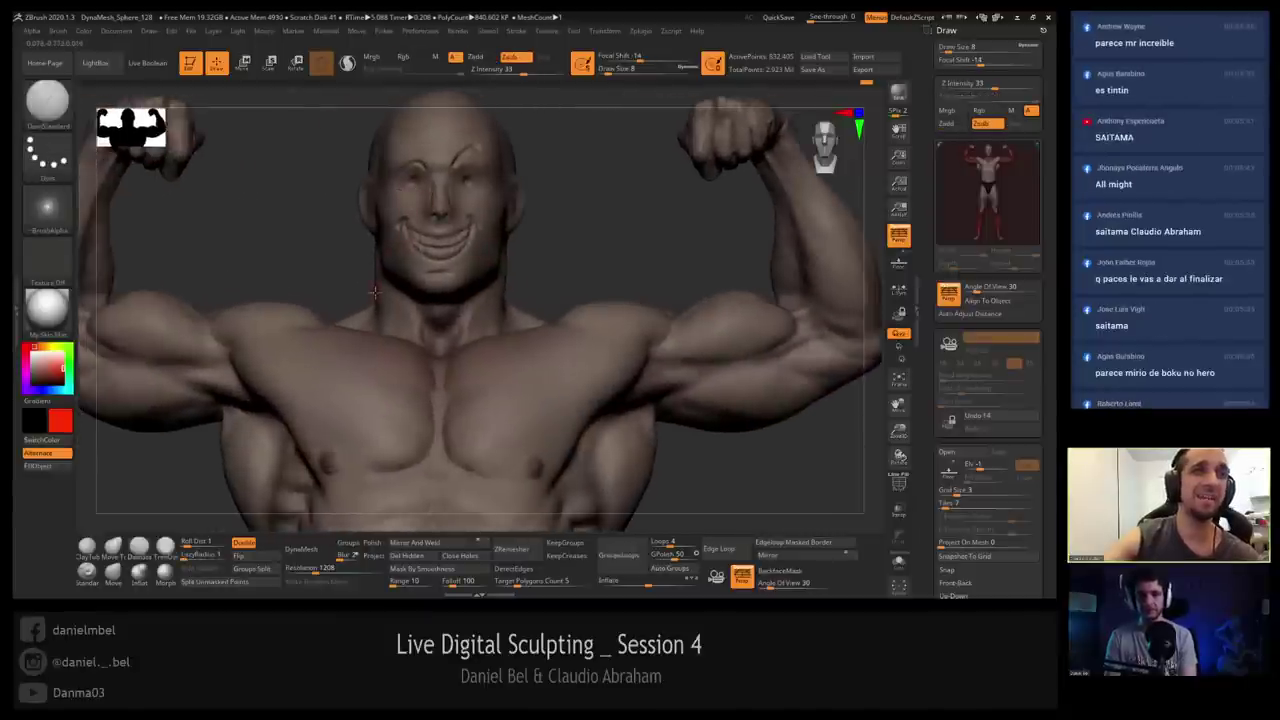
alt+drag(380, 300, 403, 217)
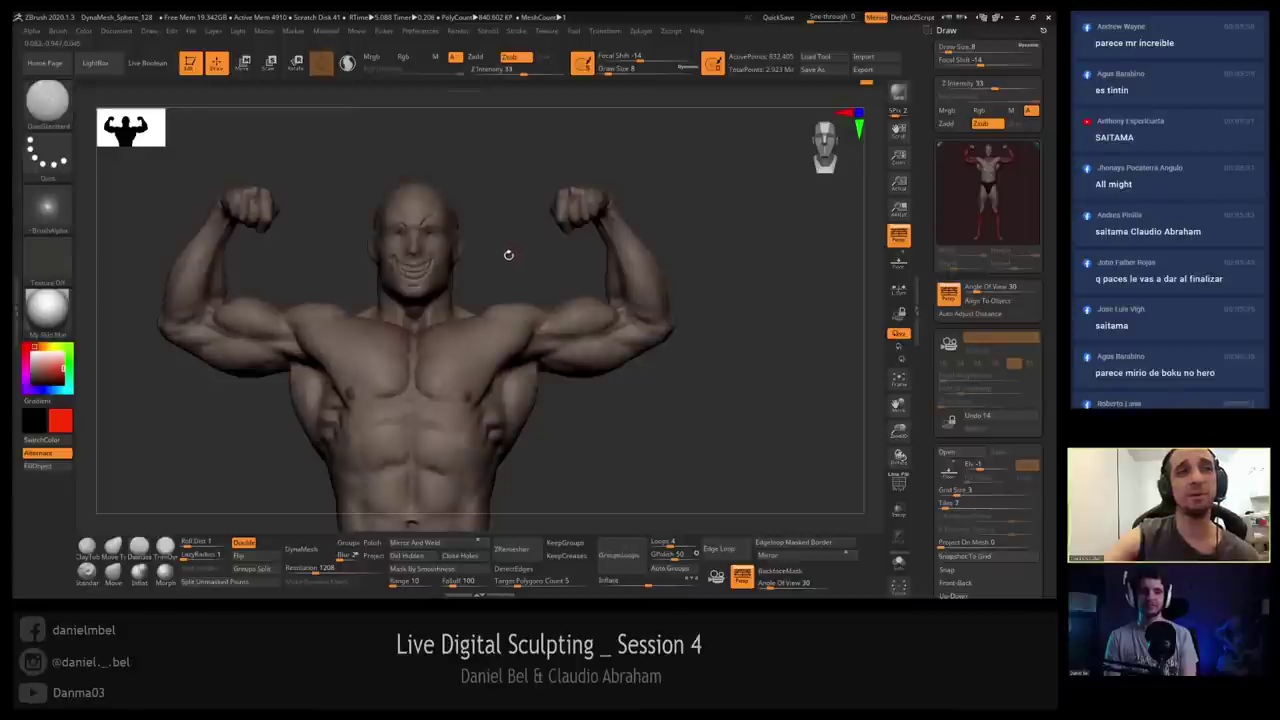
click(852, 83)
click(842, 84)
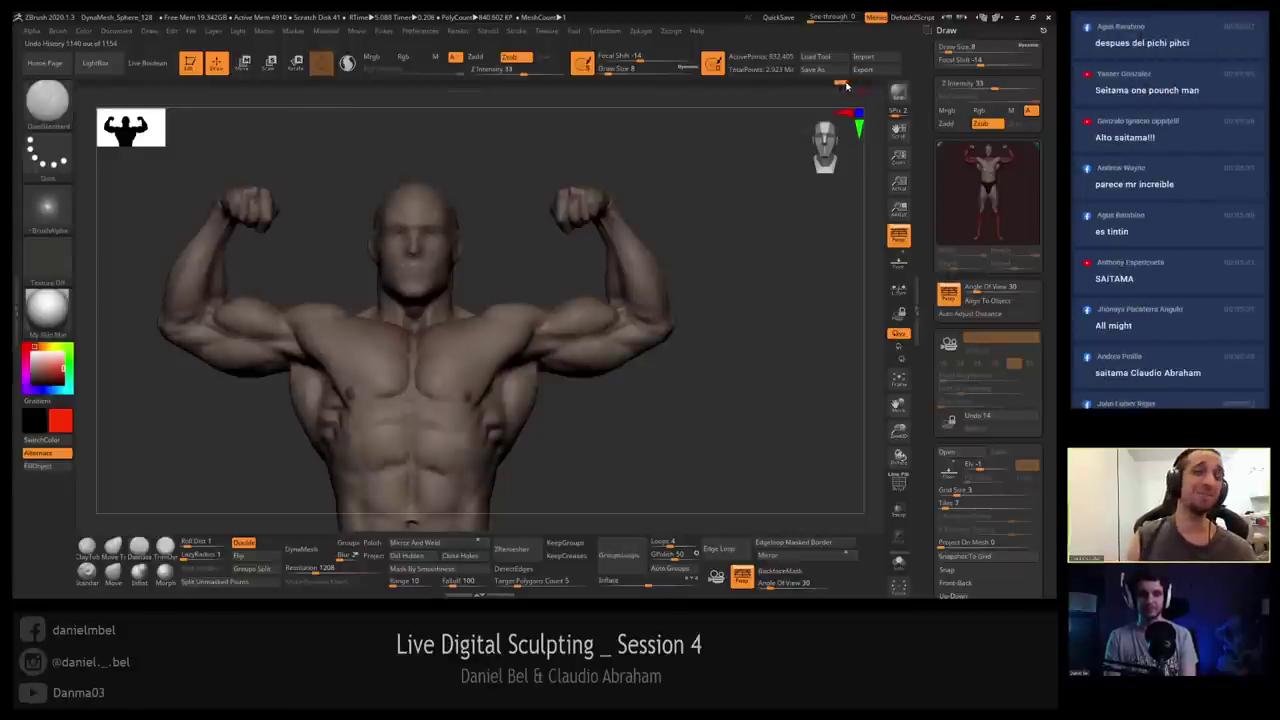
click(849, 84)
alt+drag(726, 229, 686, 197)
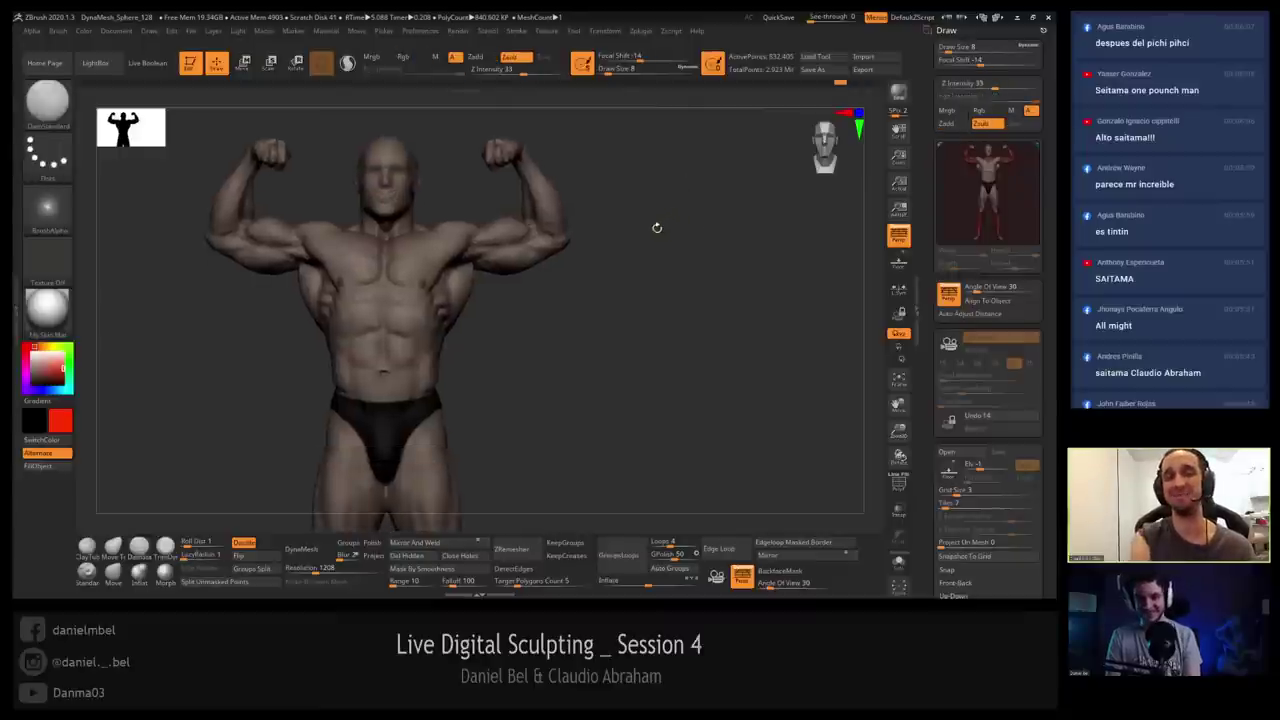
alt+drag(657, 250, 683, 246)
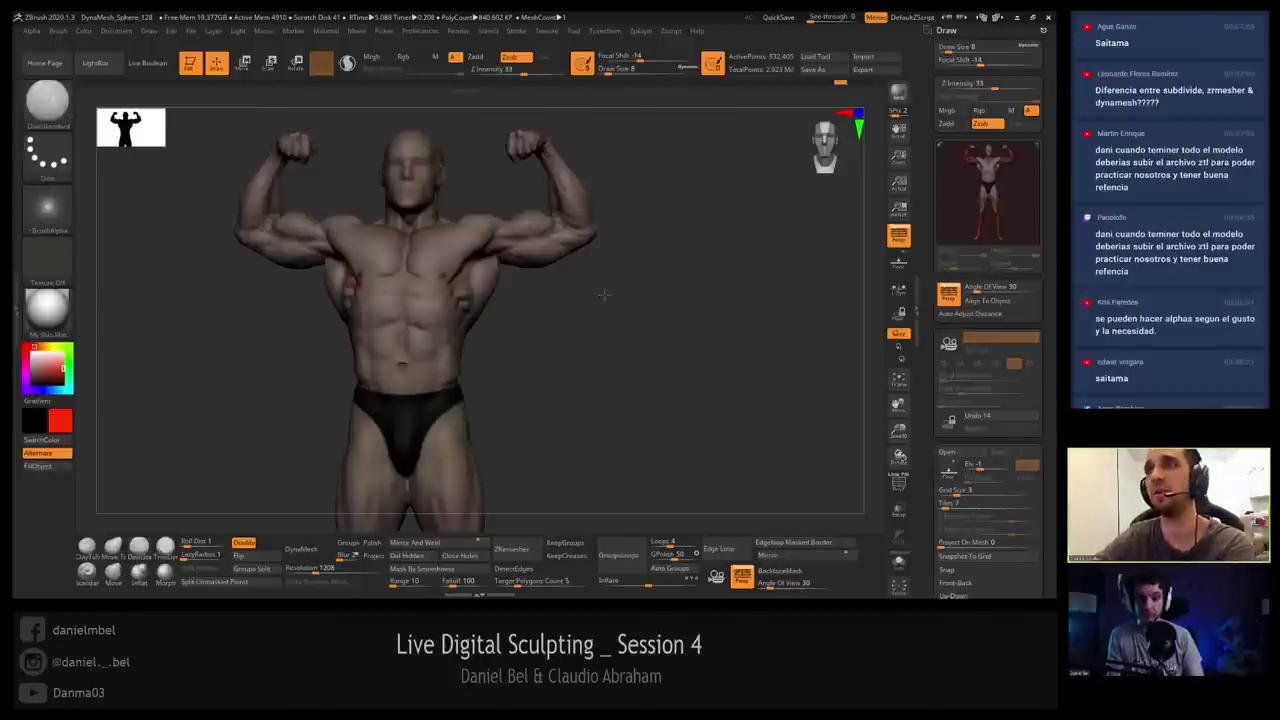
Isolate the upper torso from the side with SelectLasso, accepting the removal of the newer undo history entries.
alt+drag(604, 292, 618, 342)
ctrl+right_drag(618, 342, 622, 371)
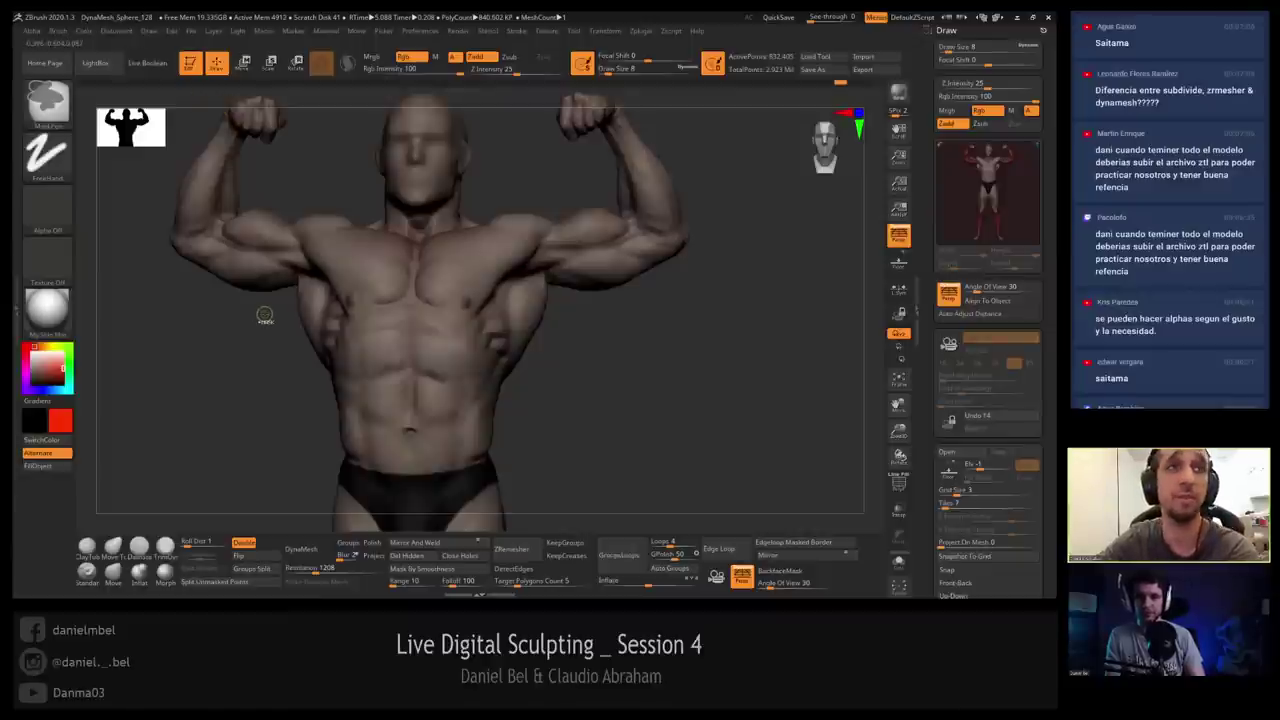
mouse_move(243, 312)
mouse_down()
mouse_move(229, 317)
mouse_move(295, 321)
mouse_up()
ctrl+shift+click(52, 103)
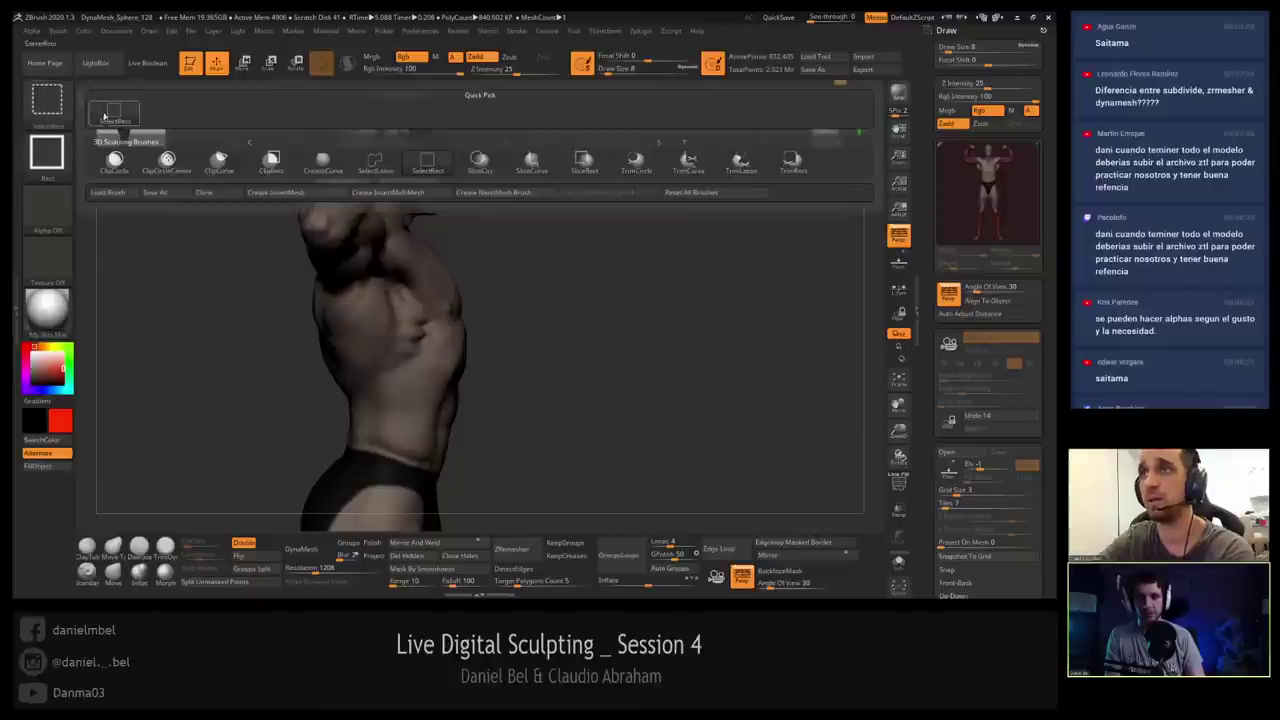
click(373, 165)
mouse_move(494, 277)
ctrl+shift+mouse_down()
mouse_move(452, 195)
mouse_move(380, 310)
mouse_move(537, 250)
ctrl+shift+mouse_up()
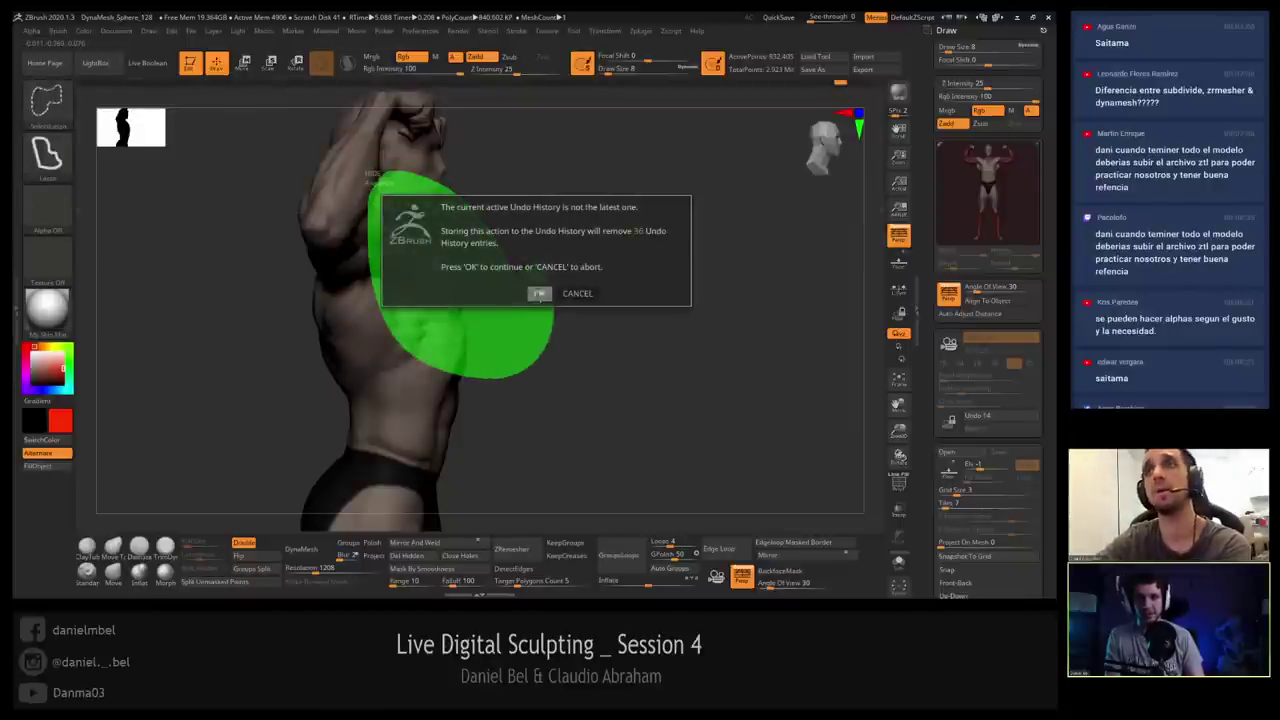
click(539, 293)
mouse_move(590, 308)
mouse_down()
mouse_move(572, 309)
mouse_move(575, 337)
mouse_move(565, 312)
mouse_up()
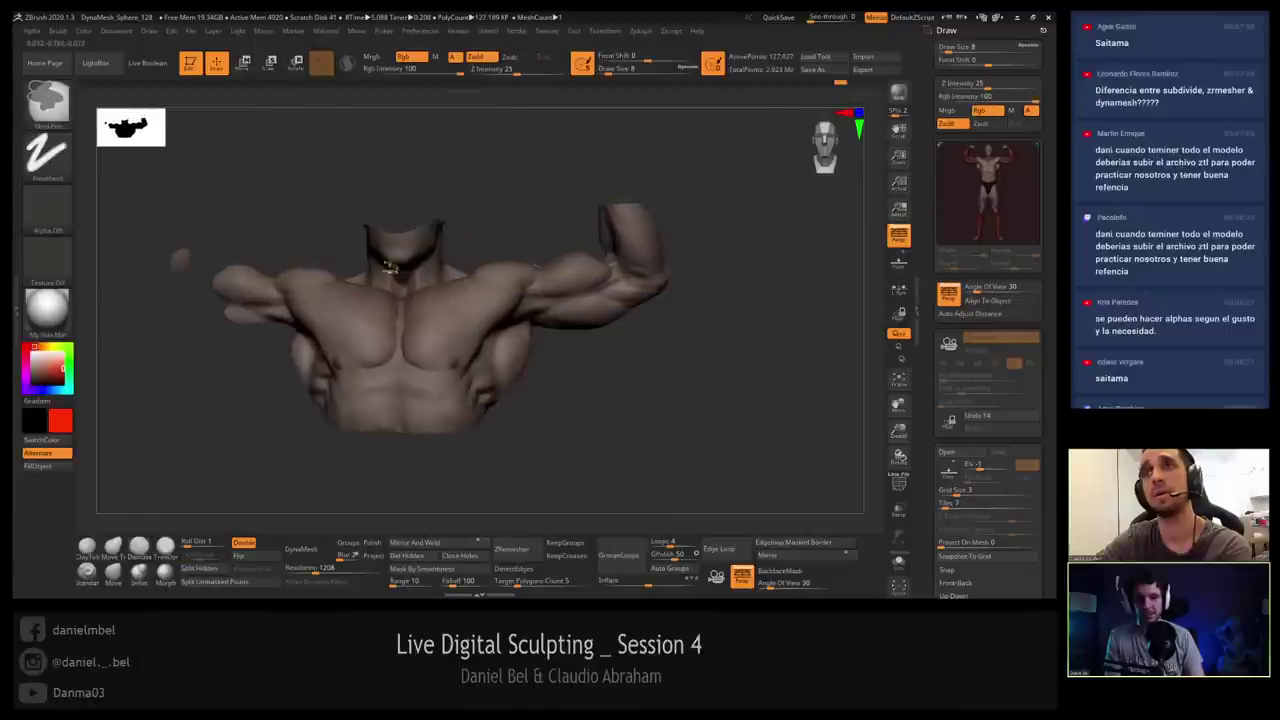
Mask the neck and one side of the chest with MaskLasso, then unhide the rest of the figure.
ctrl+click(56, 106)
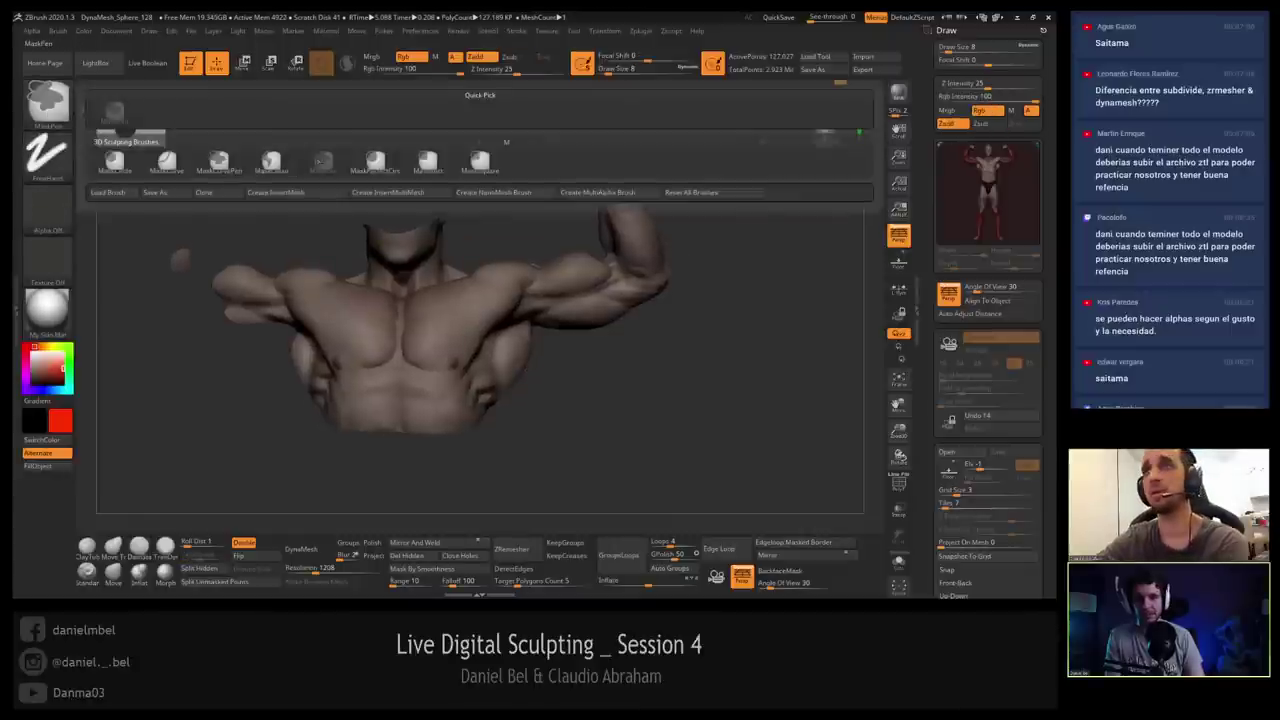
click(281, 164)
mouse_move(402, 232)
ctrl+mouse_down()
mouse_move(400, 354)
mouse_move(520, 181)
mouse_move(455, 155)
ctrl+mouse_up()
drag(675, 390, 580, 403)
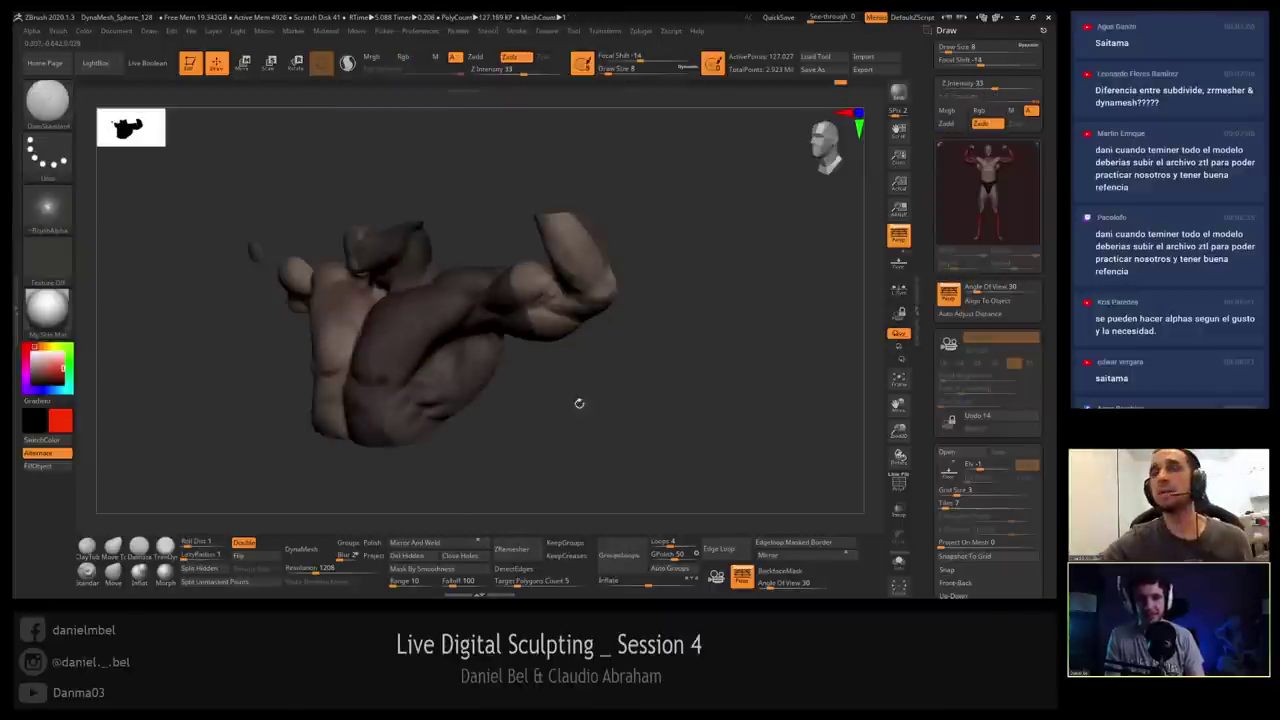
ctrl+shift+click(637, 446)
mouse_move(658, 420)
mouse_down()
mouse_move(612, 414)
mouse_move(698, 415)
mouse_move(660, 428)
mouse_move(641, 402)
mouse_move(655, 397)
mouse_move(640, 414)
mouse_move(644, 352)
mouse_move(651, 415)
mouse_move(637, 386)
mouse_up()
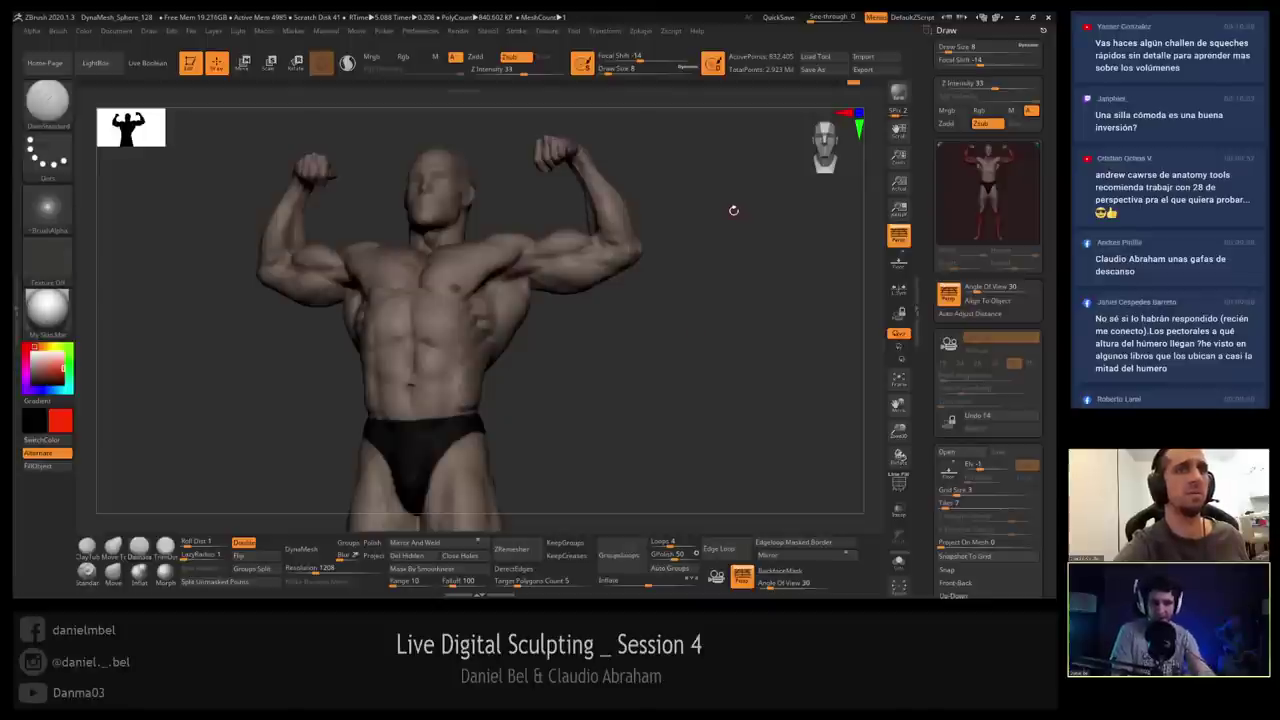
drag(726, 189, 743, 273)
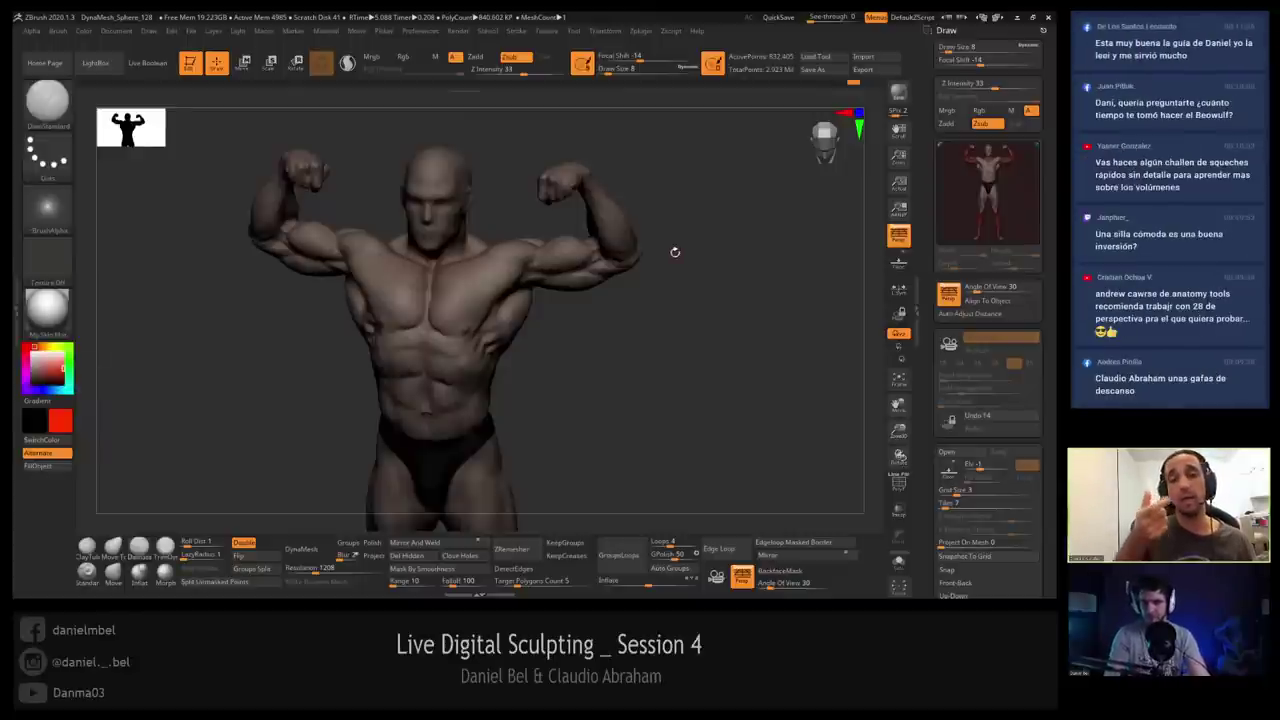
key(comma)
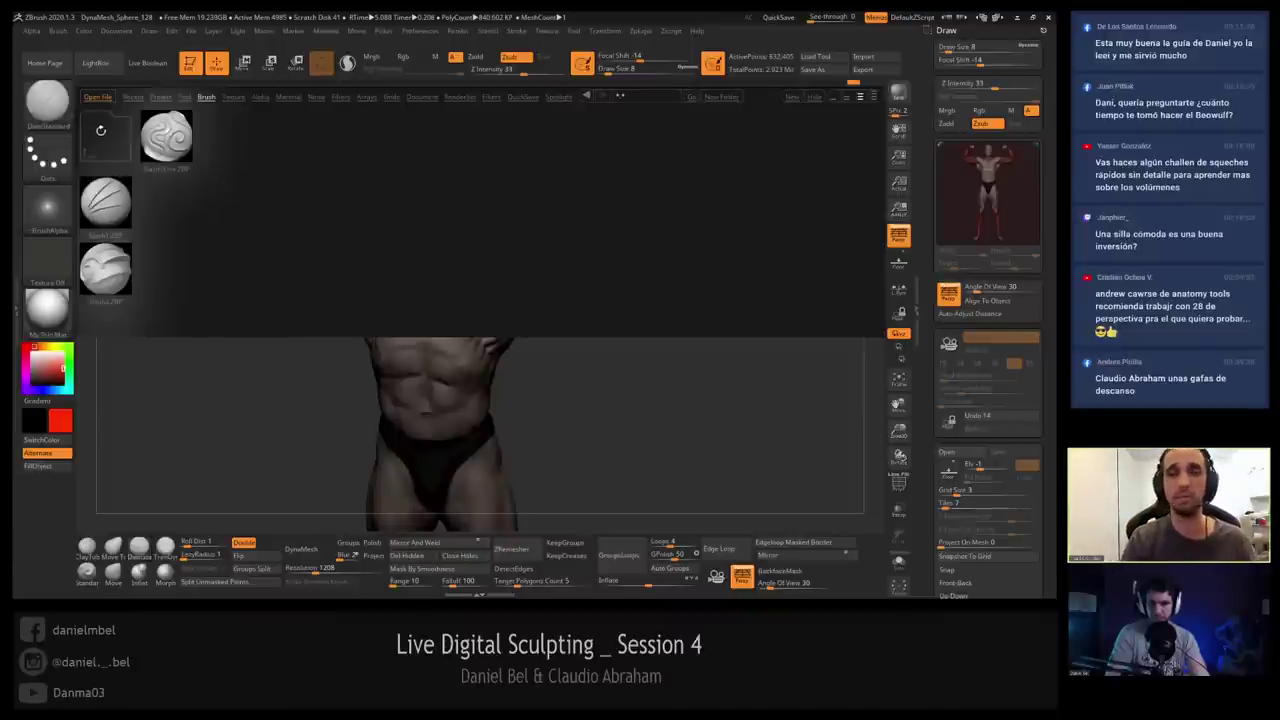
key(comma)
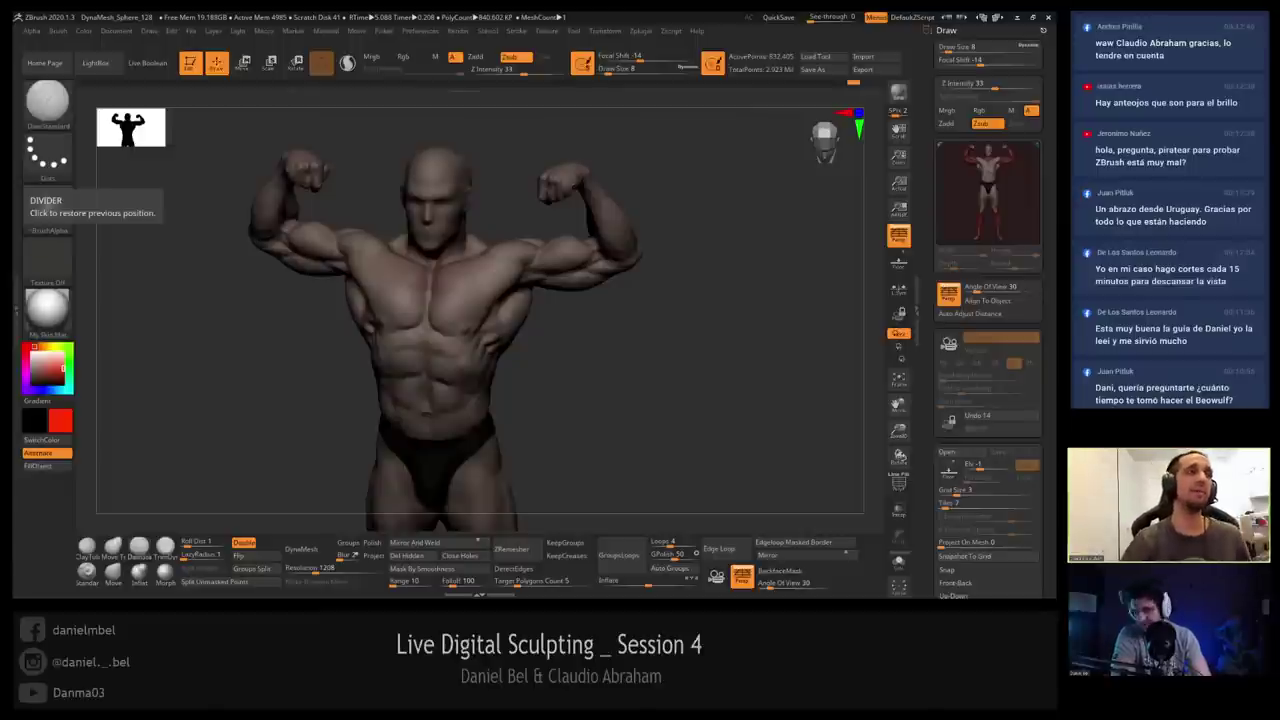
drag(645, 352, 631, 321)
mouse_move(47, 312)
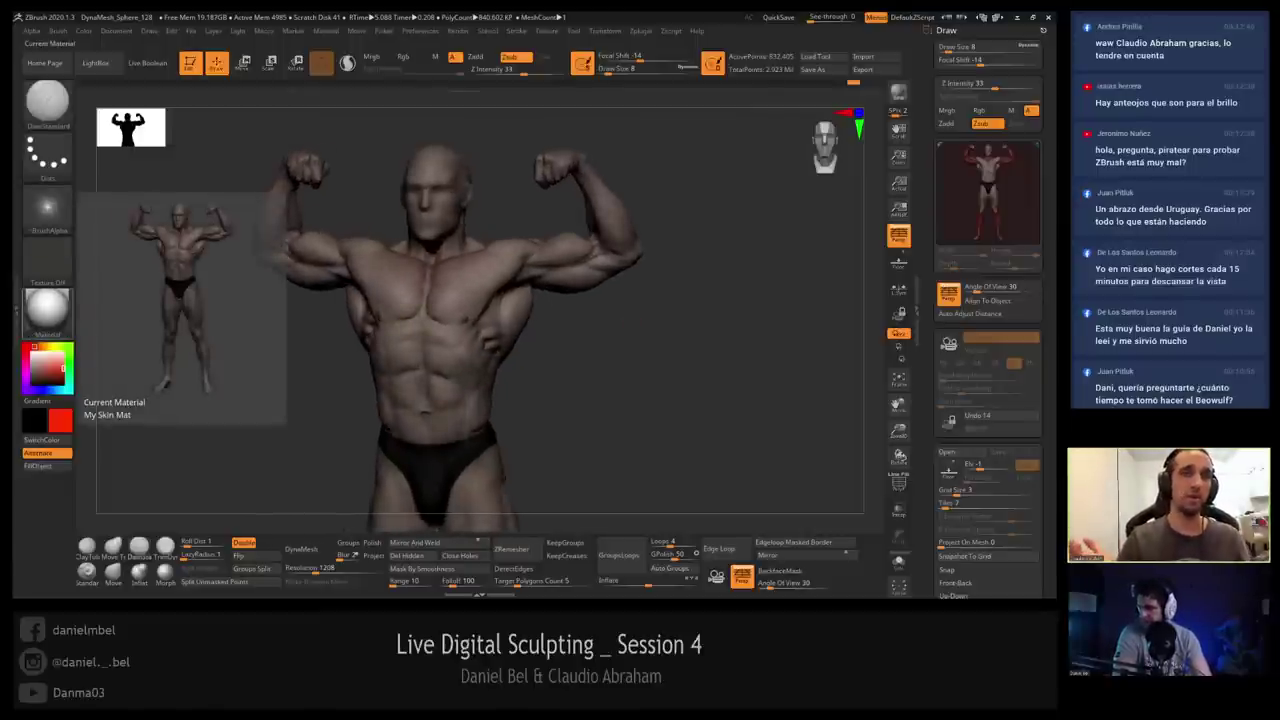
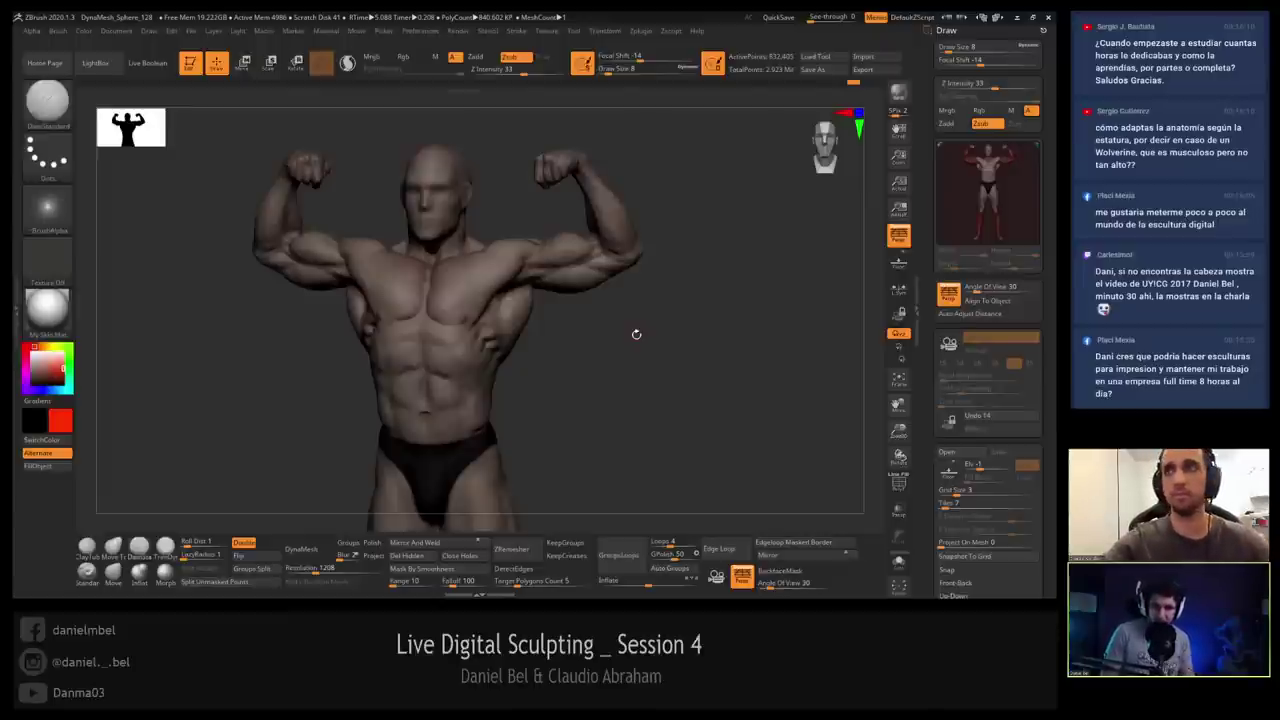
click(31, 31)
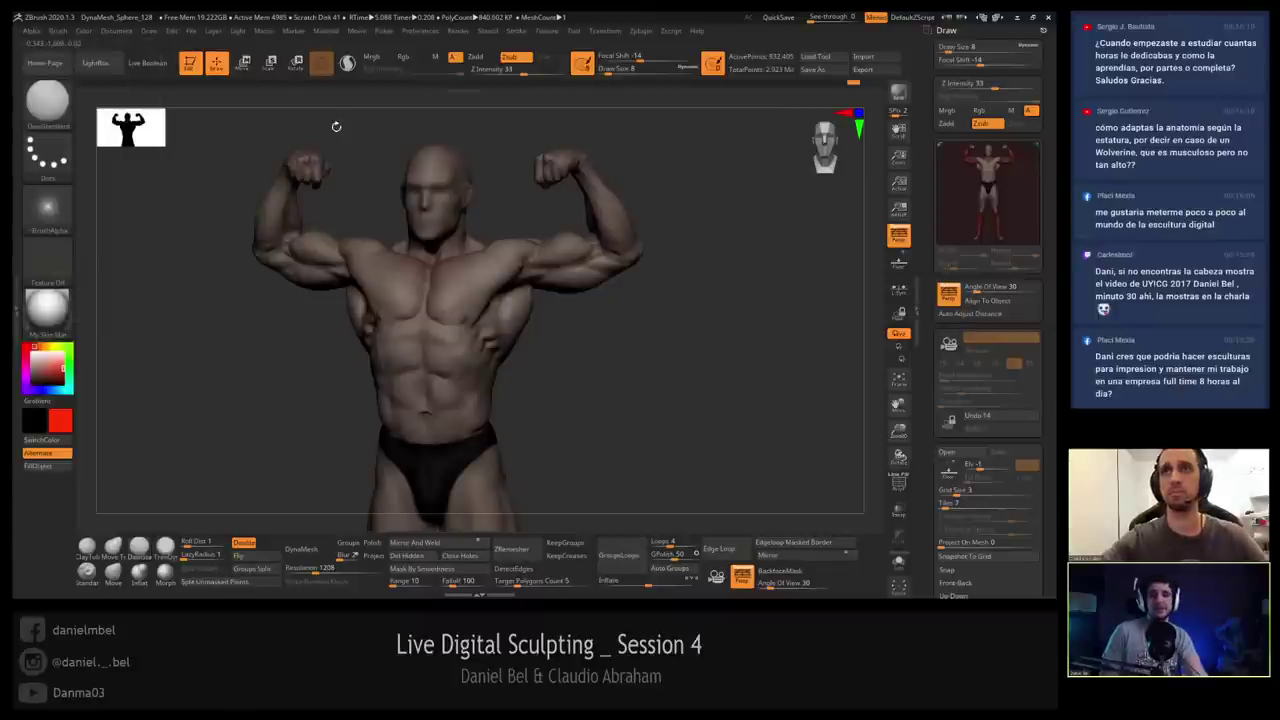
click(34, 32)
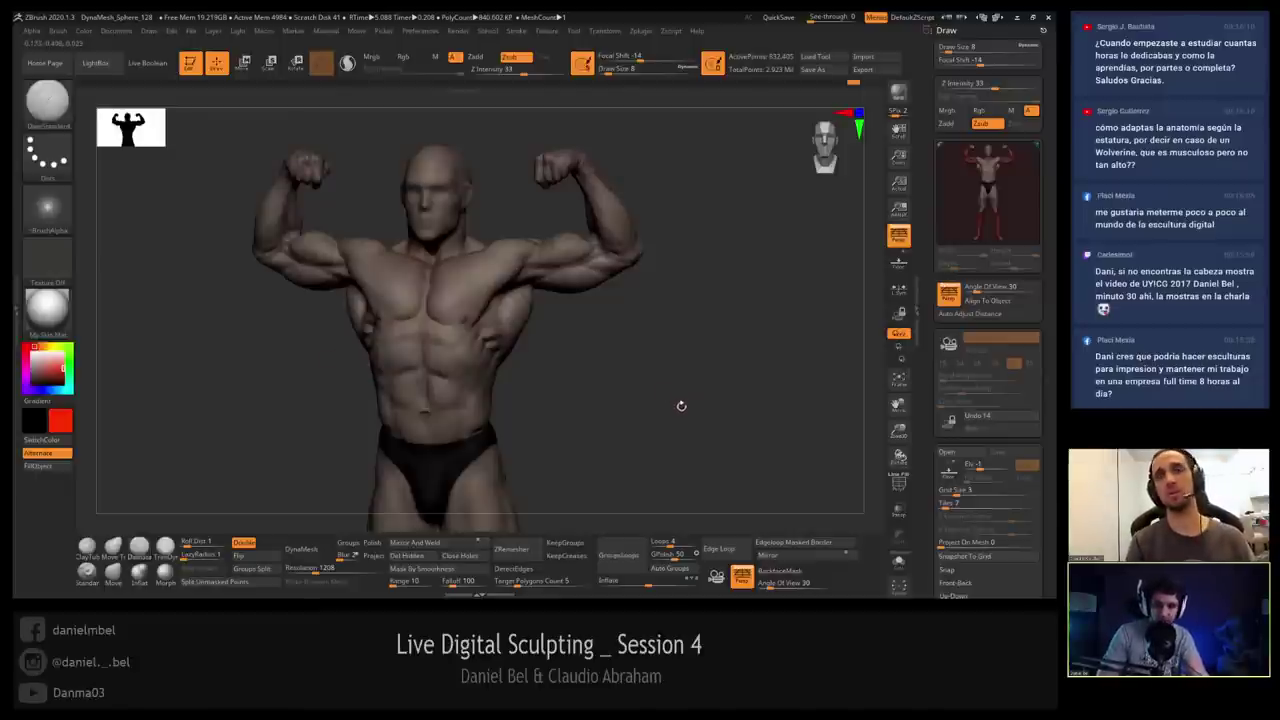
Examine the figure's torso and raised arms from the front, three-quarter and slightly low angles.
mouse_move(680, 406)
alt+mouse_down()
mouse_move(668, 374)
mouse_move(634, 370)
mouse_move(641, 331)
alt+mouse_up()
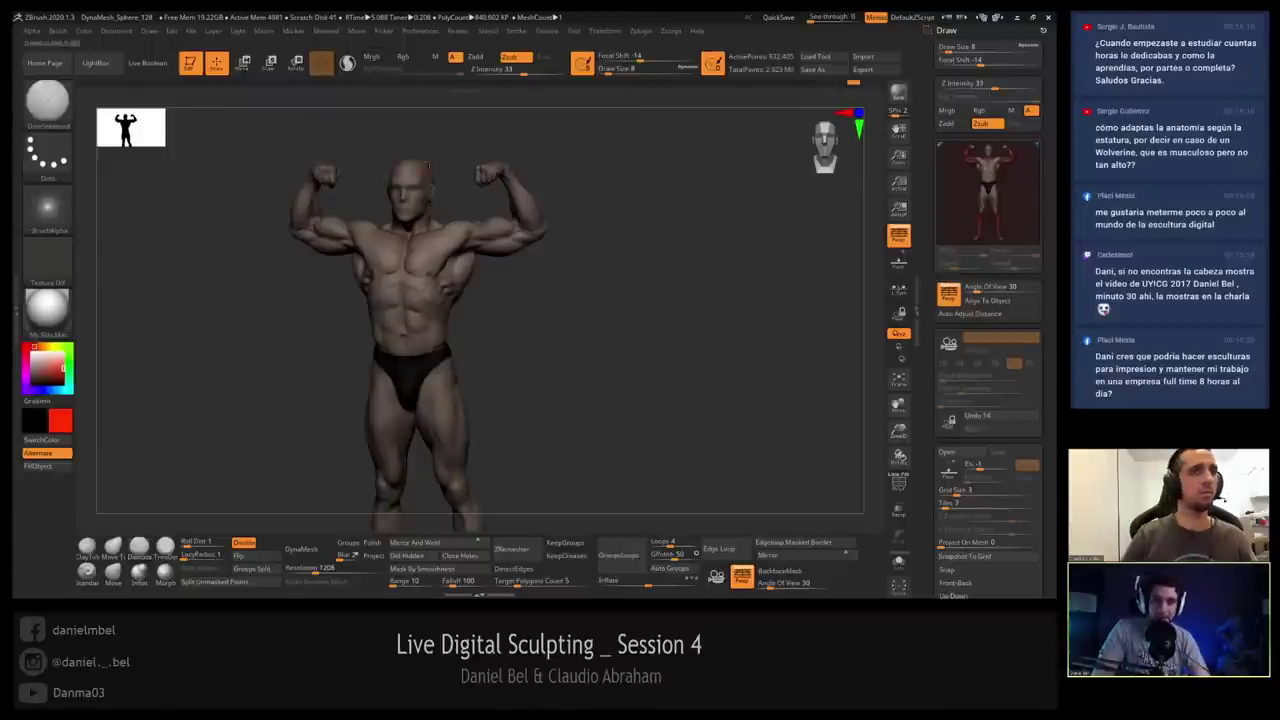
click(176, 31)
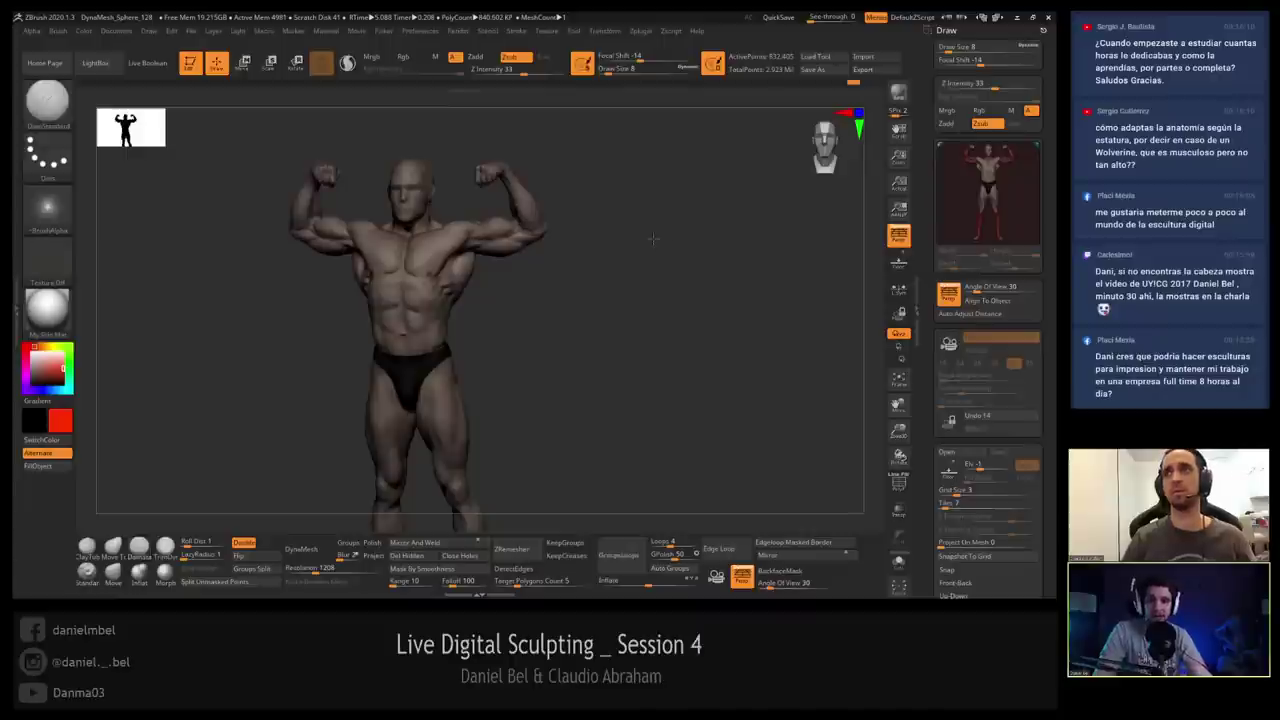
mouse_move(656, 239)
mouse_down()
mouse_move(652, 266)
mouse_move(666, 253)
mouse_up()
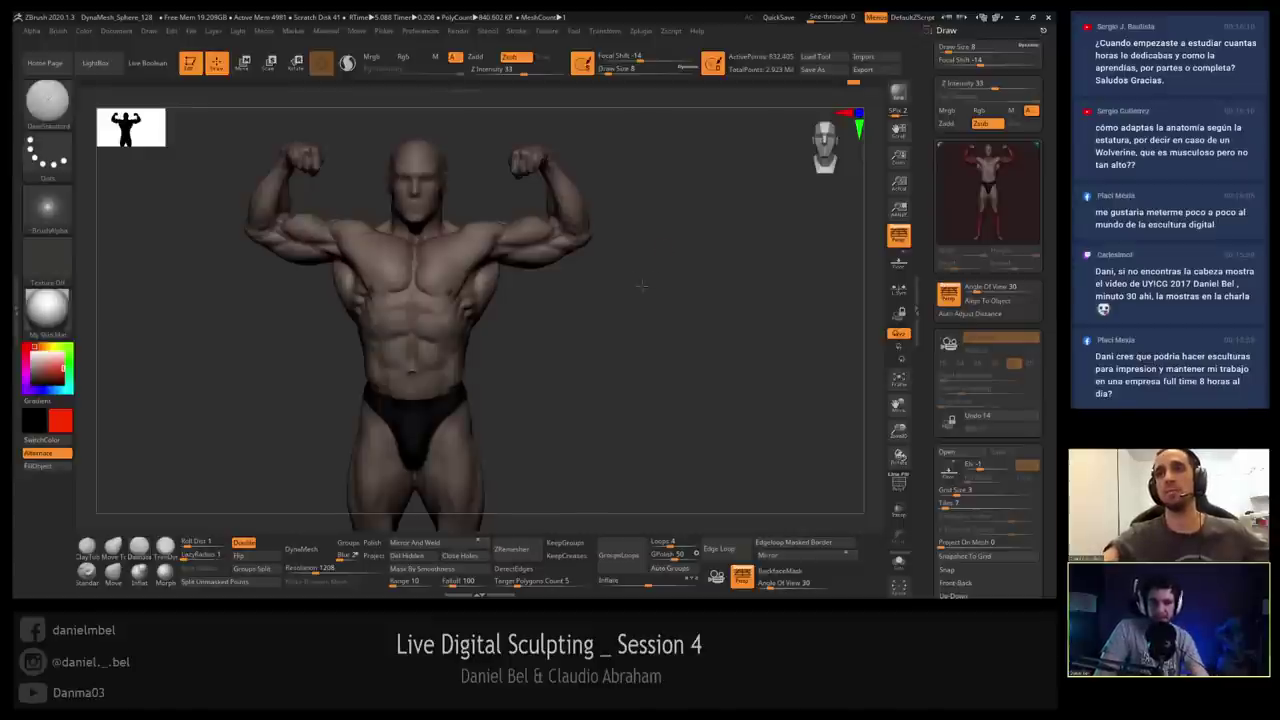
mouse_move(658, 274)
mouse_down()
mouse_move(631, 273)
mouse_move(661, 315)
mouse_move(640, 340)
mouse_up()
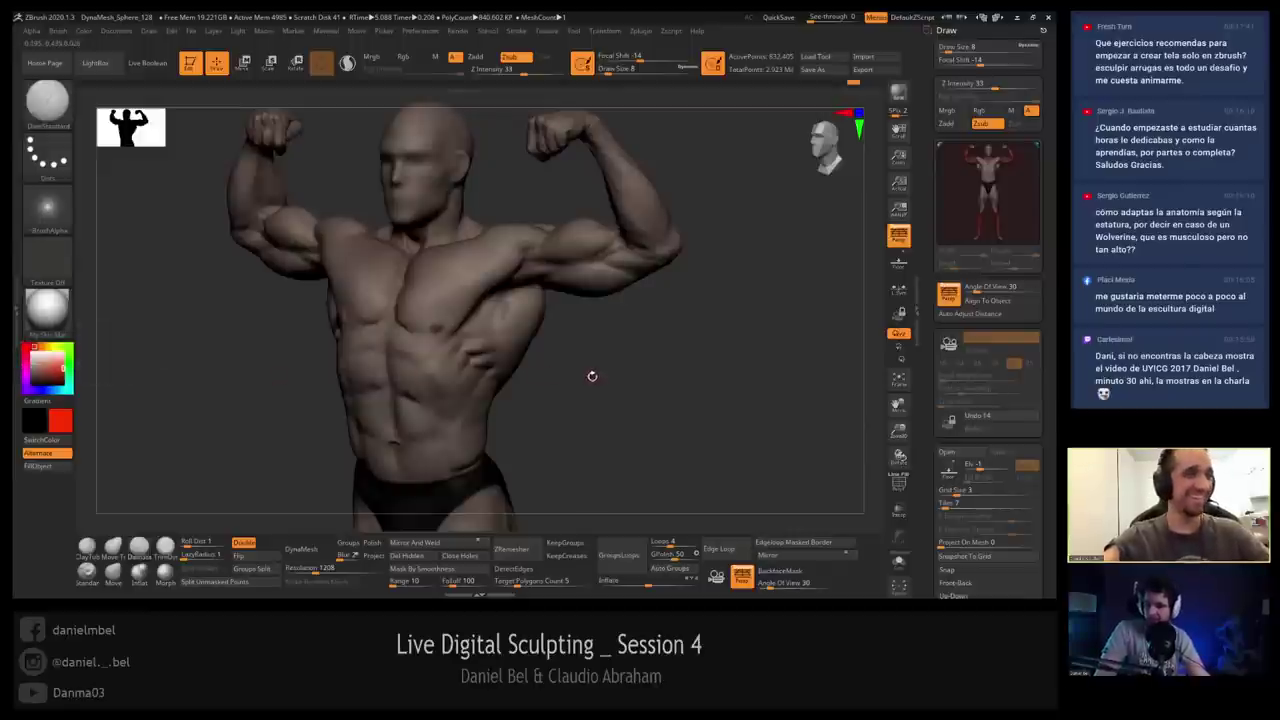
drag(591, 374, 606, 374)
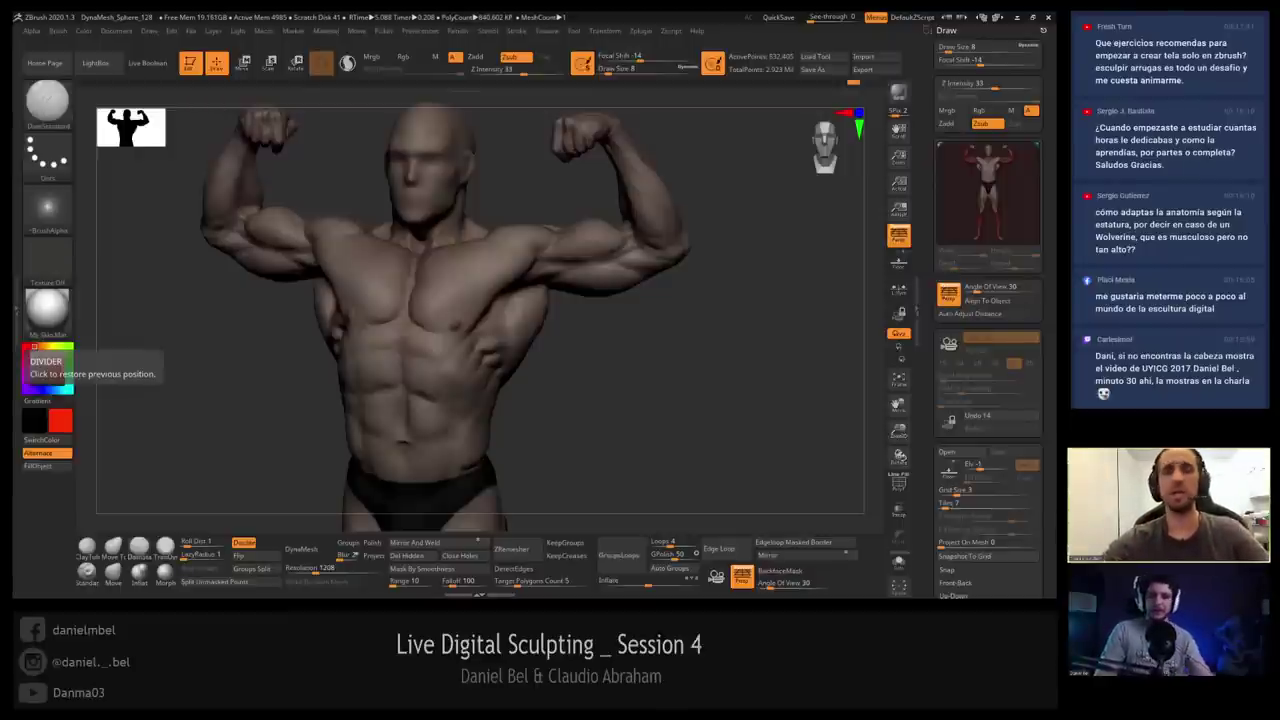
drag(675, 335, 688, 328)
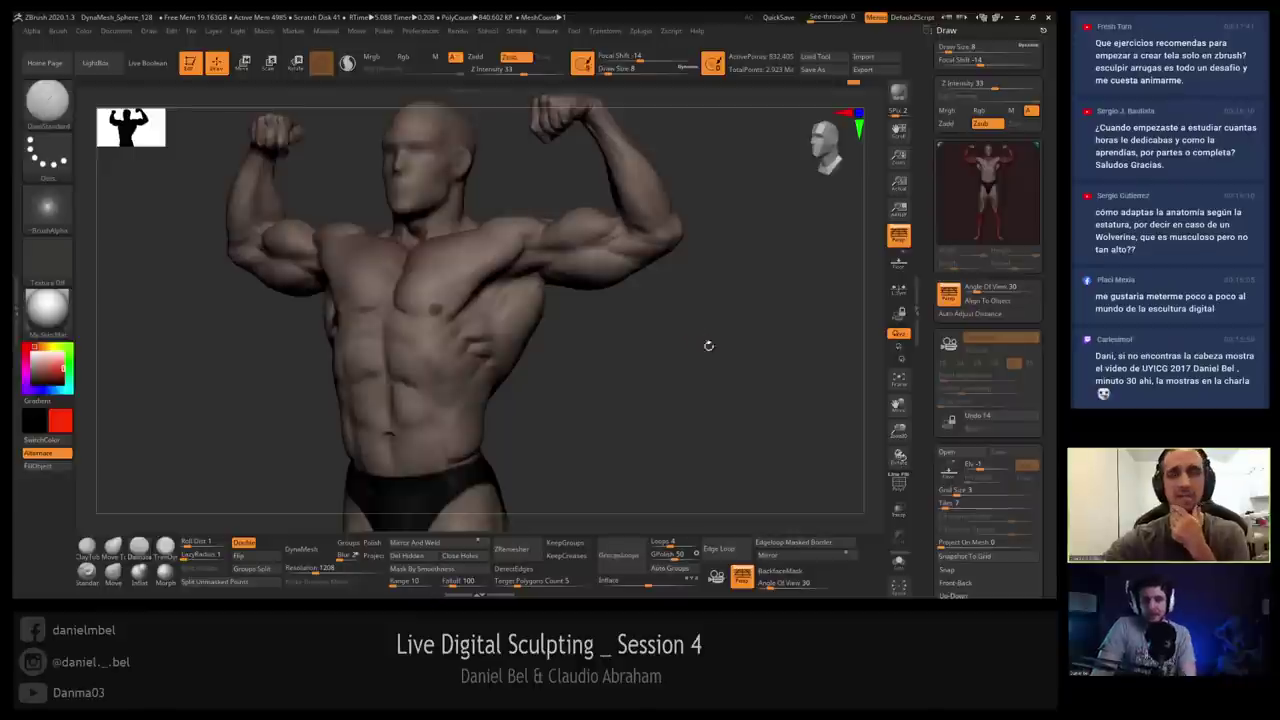
mouse_move(722, 368)
mouse_down()
mouse_move(690, 378)
mouse_move(674, 366)
mouse_up()
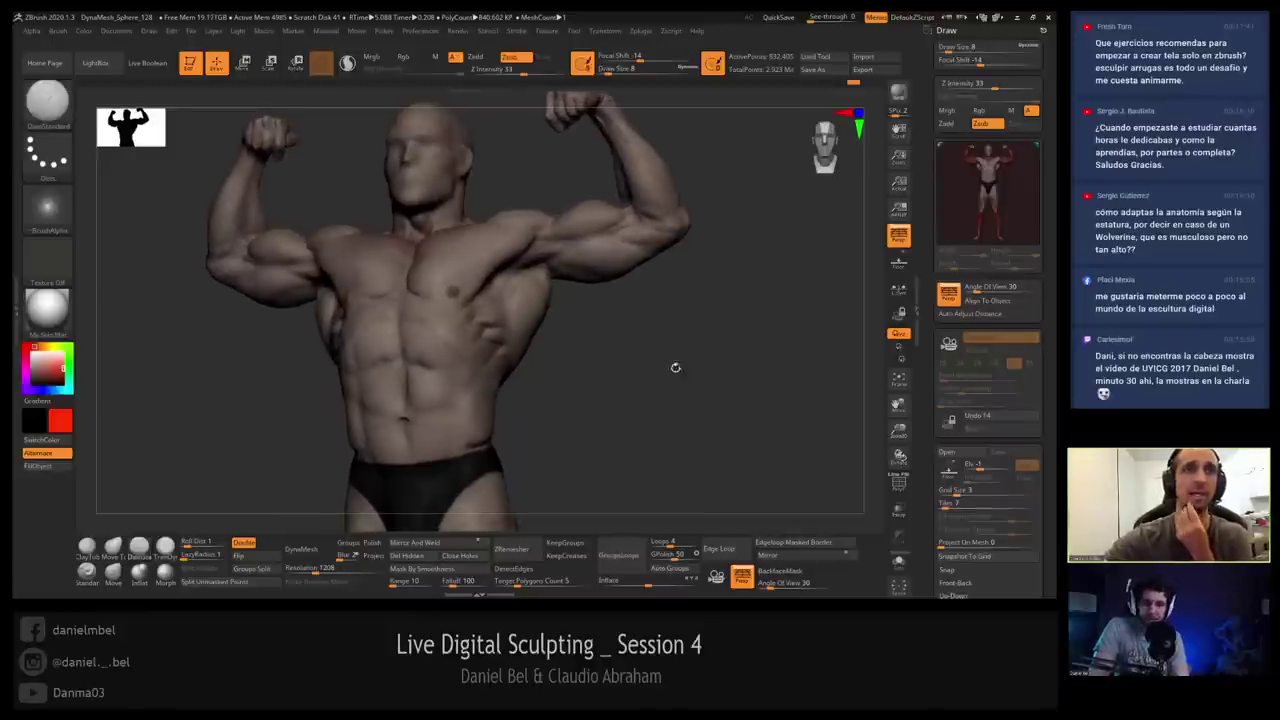
drag(698, 318, 691, 325)
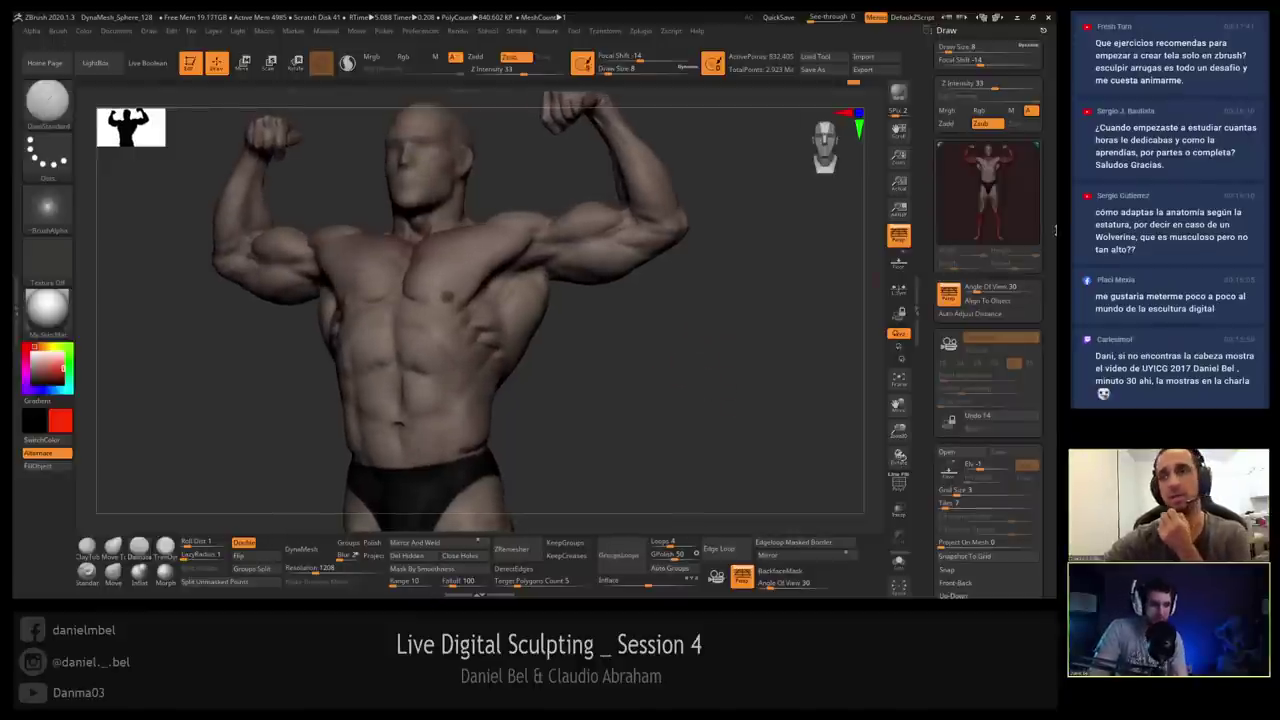
Turn off the polypaint of subtool 0010_0001 and change the main color from red to grey.
scroll(960, 300, down, 5)
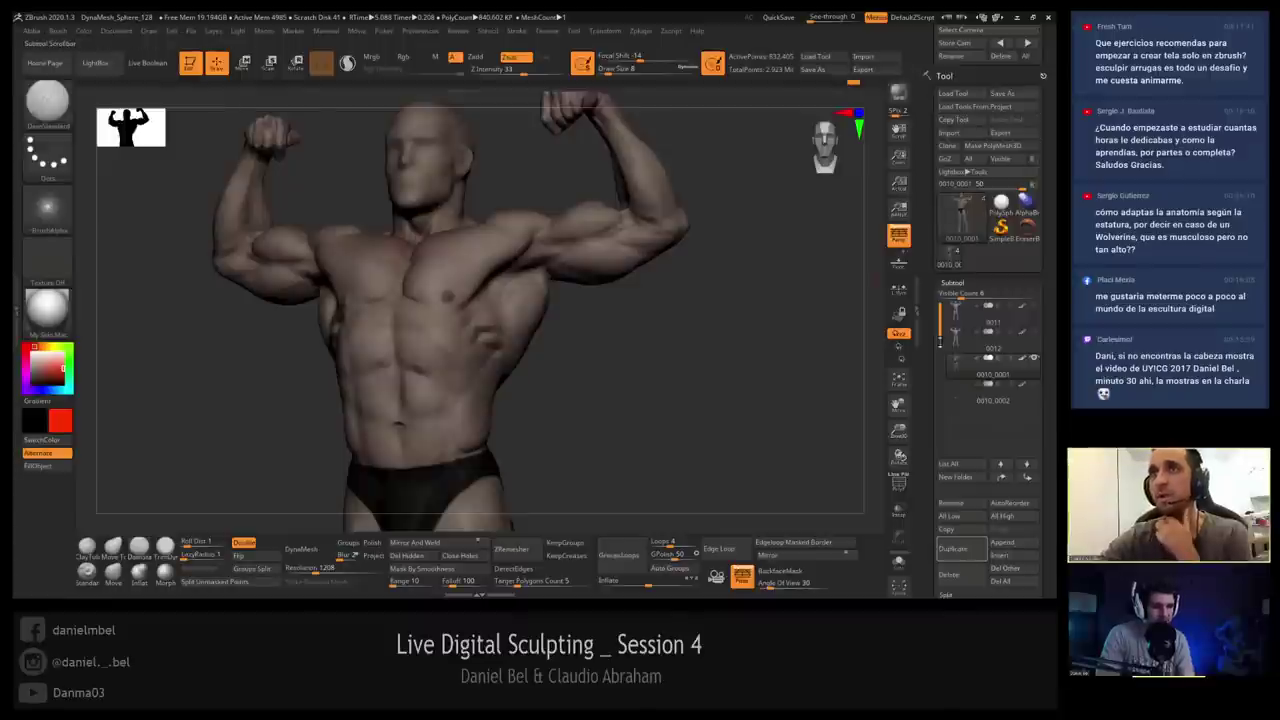
mouse_move(956, 366)
click(1024, 361)
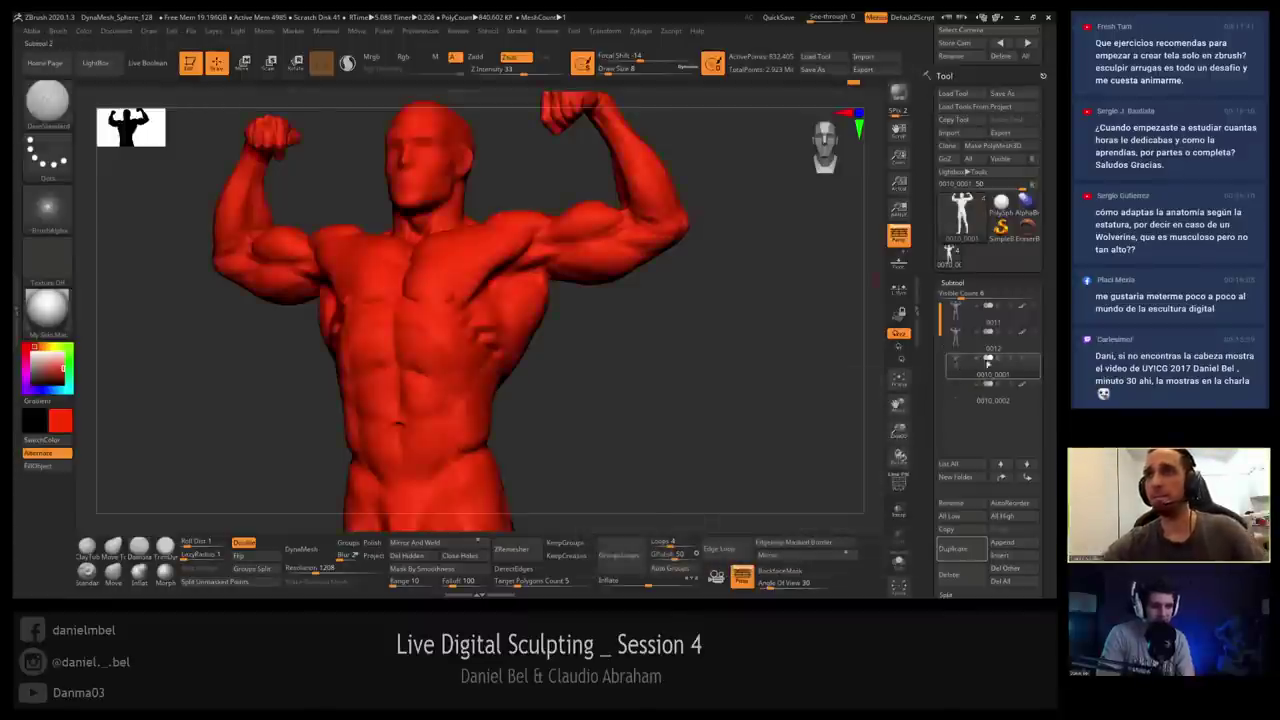
click(28, 370)
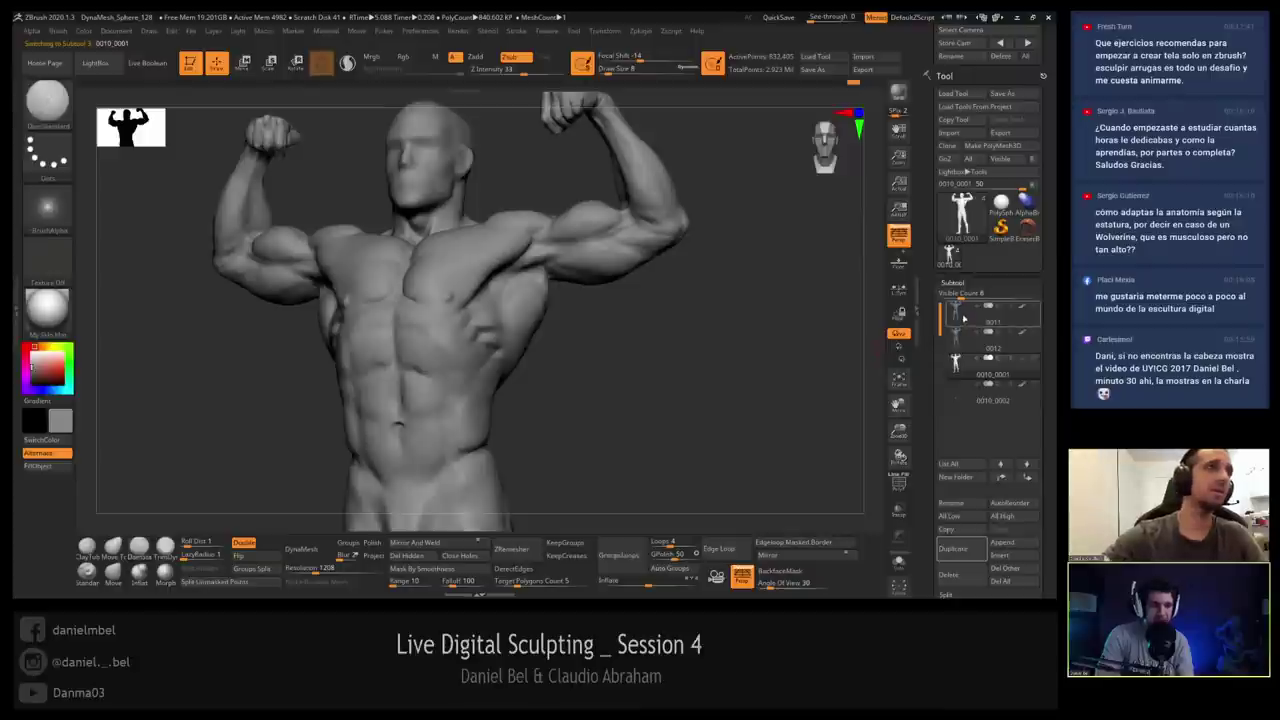
Compare the sculpt with subtool 0011, then reselect subtool 0010_0001 and turn its polypaint back on.
click(962, 316)
drag(756, 352, 740, 357)
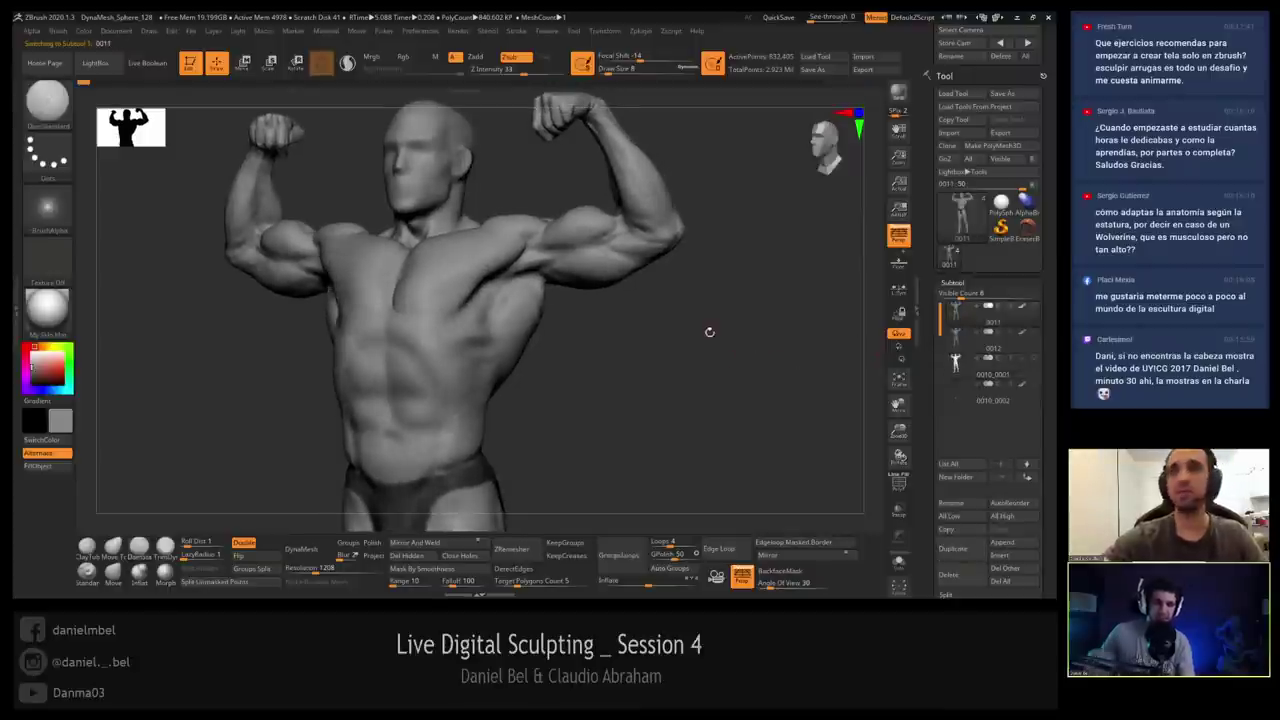
click(956, 363)
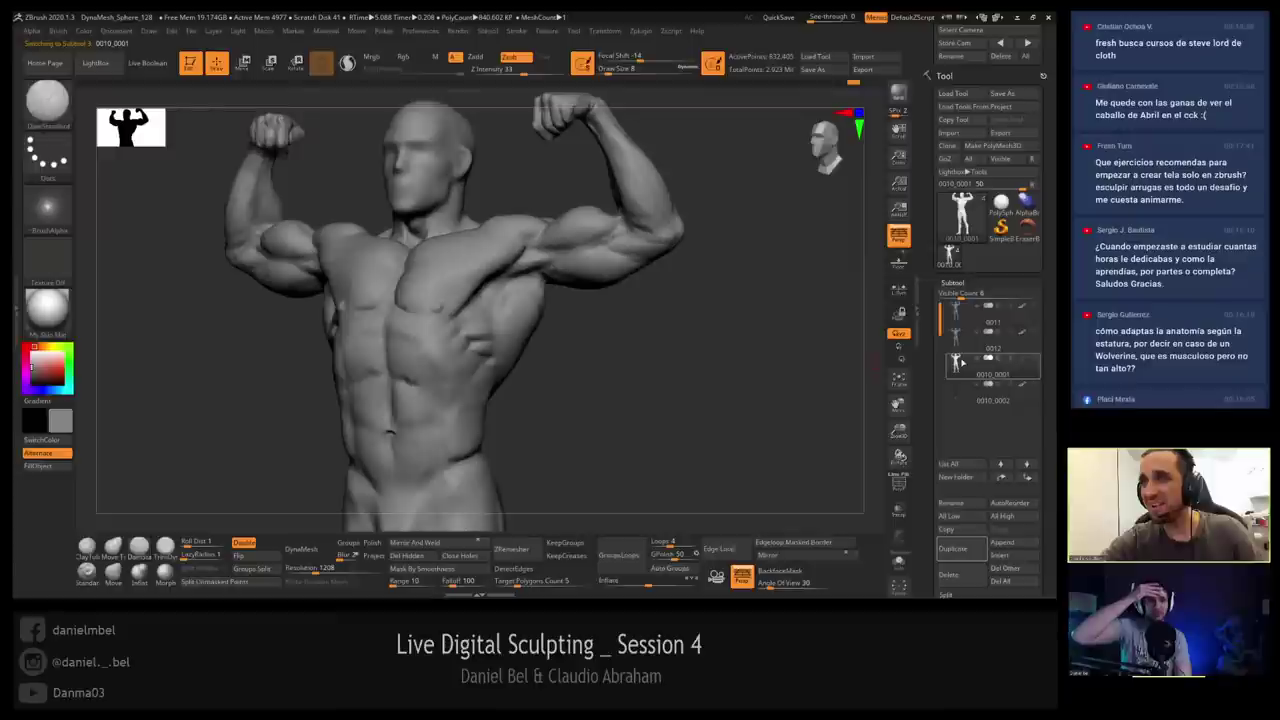
shift+click(1022, 361)
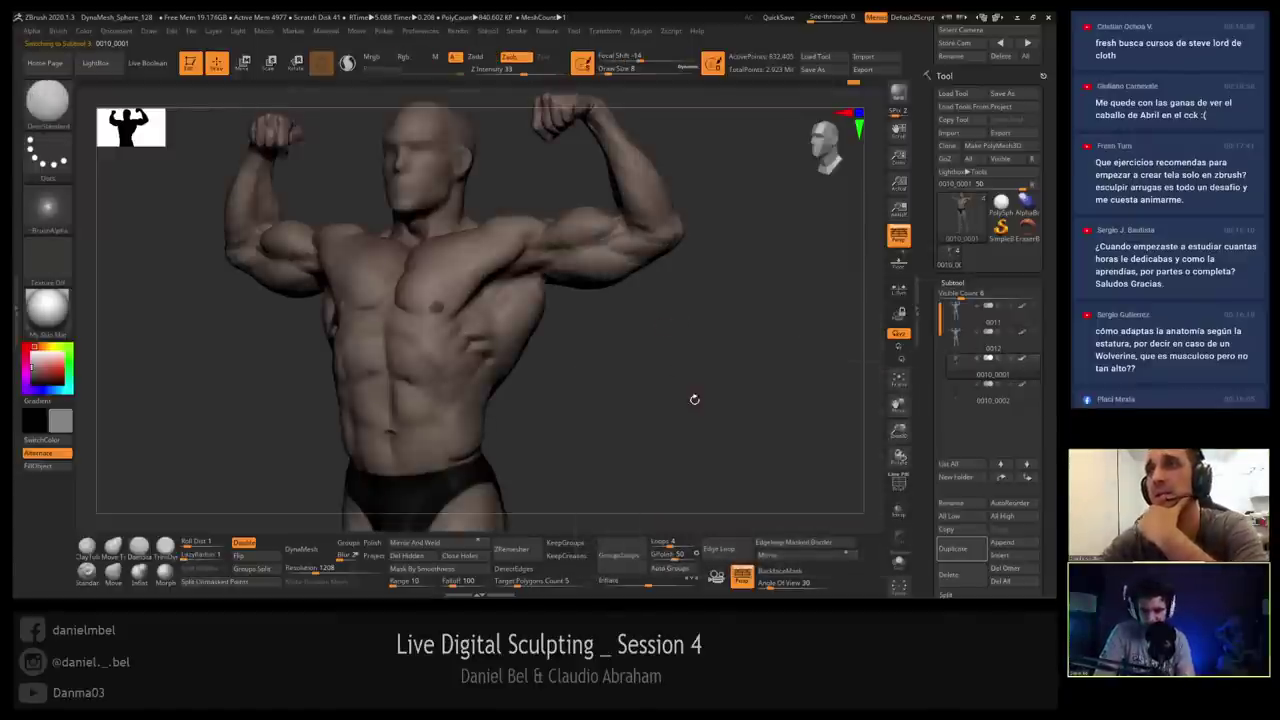
Review the painted figure at full-body and torso distance, then hide the polypaint of subtool 0010_0001 again.
mouse_move(701, 396)
mouse_down()
mouse_move(704, 412)
mouse_move(684, 341)
mouse_up()
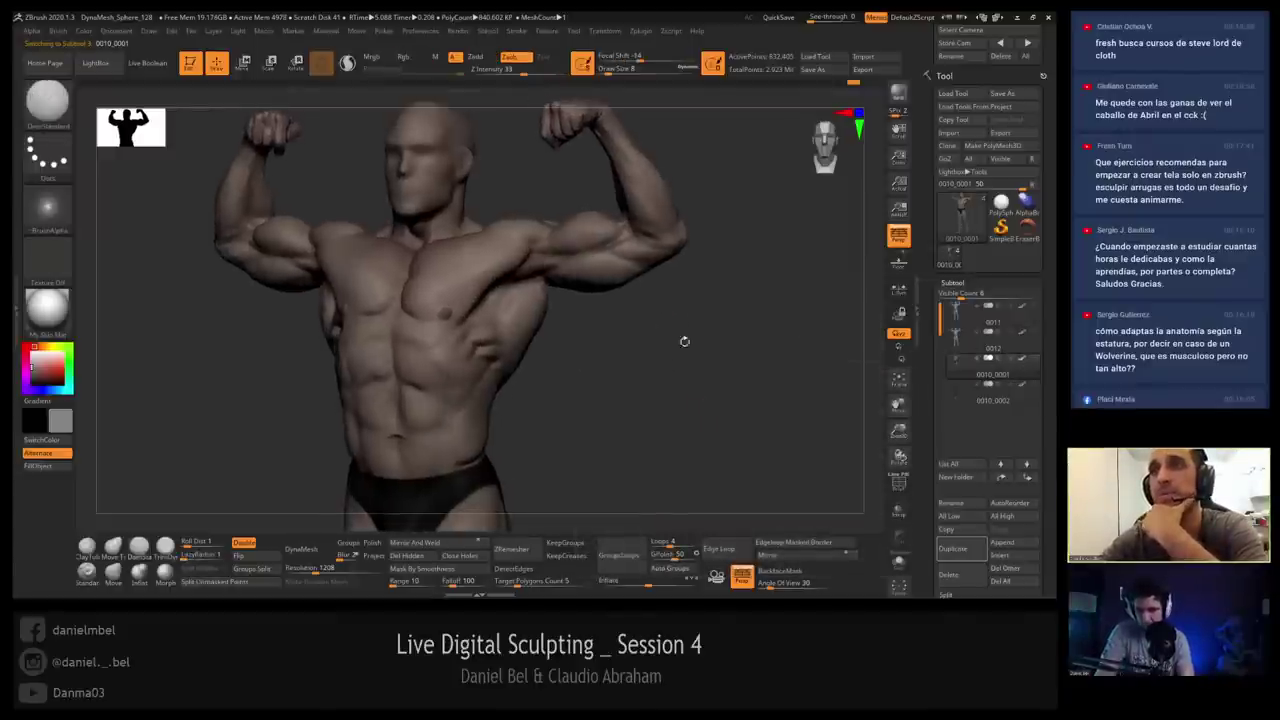
alt+drag(681, 408, 737, 366)
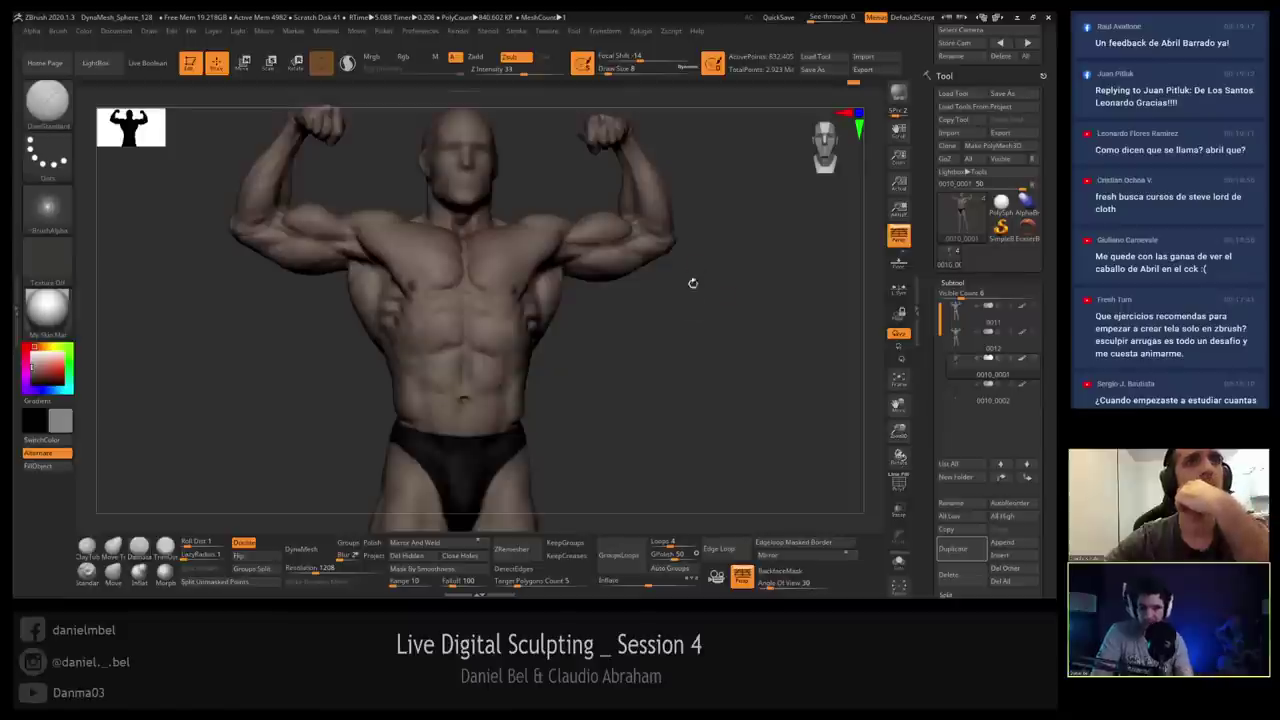
mouse_move(697, 371)
alt+mouse_down()
mouse_move(690, 354)
mouse_move(711, 380)
mouse_move(683, 343)
alt+mouse_up()
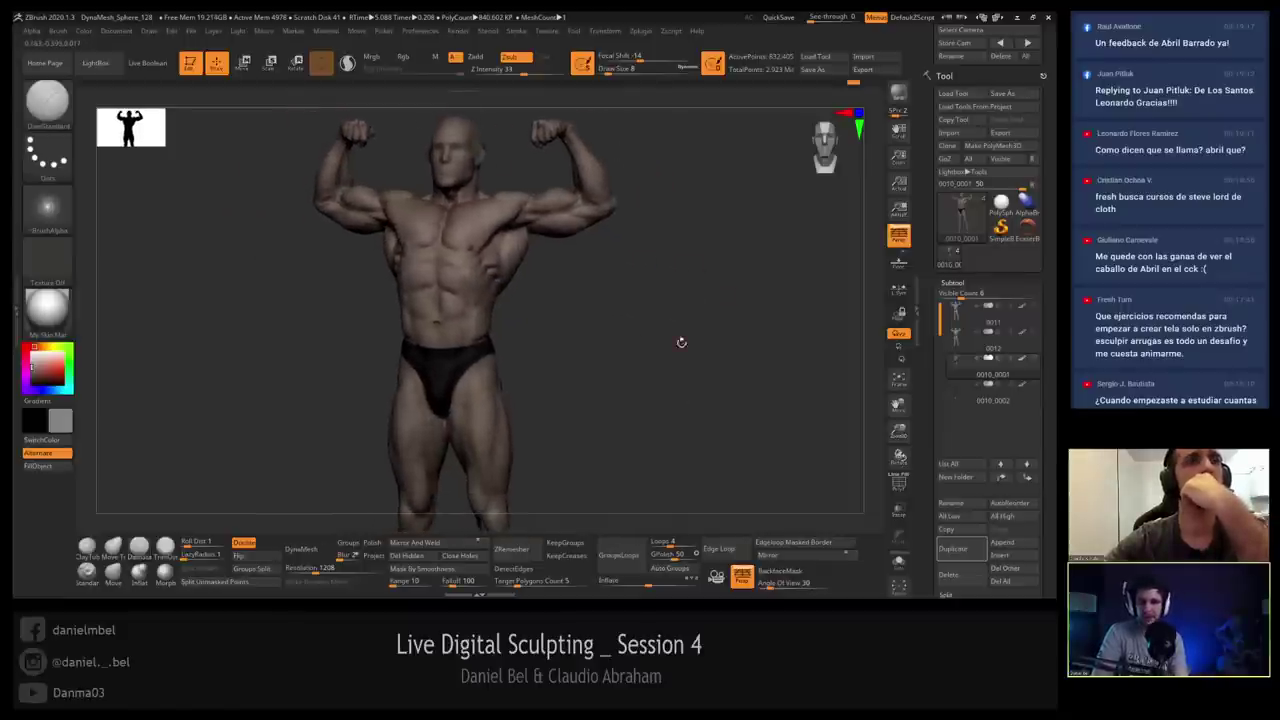
mouse_move(625, 291)
alt+mouse_down()
mouse_move(654, 349)
mouse_move(625, 308)
alt+mouse_up()
alt+drag(696, 391, 689, 363)
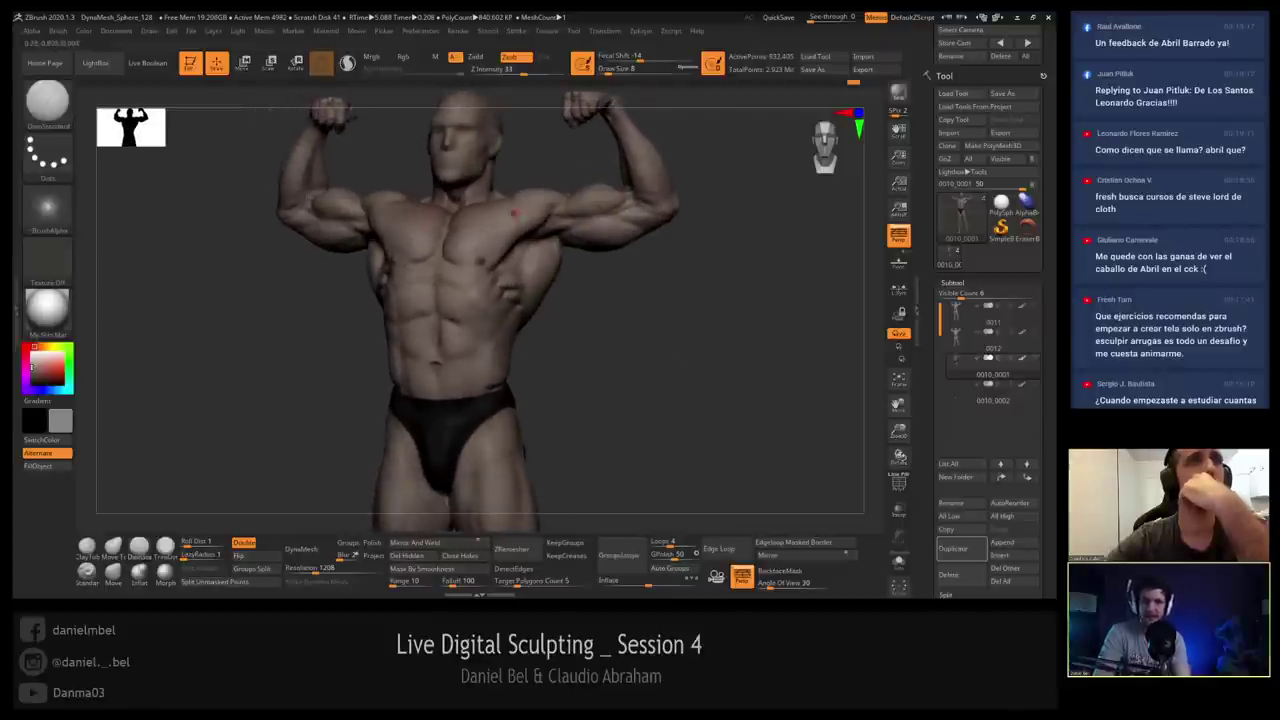
alt+drag(688, 266, 684, 310)
click(1025, 361)
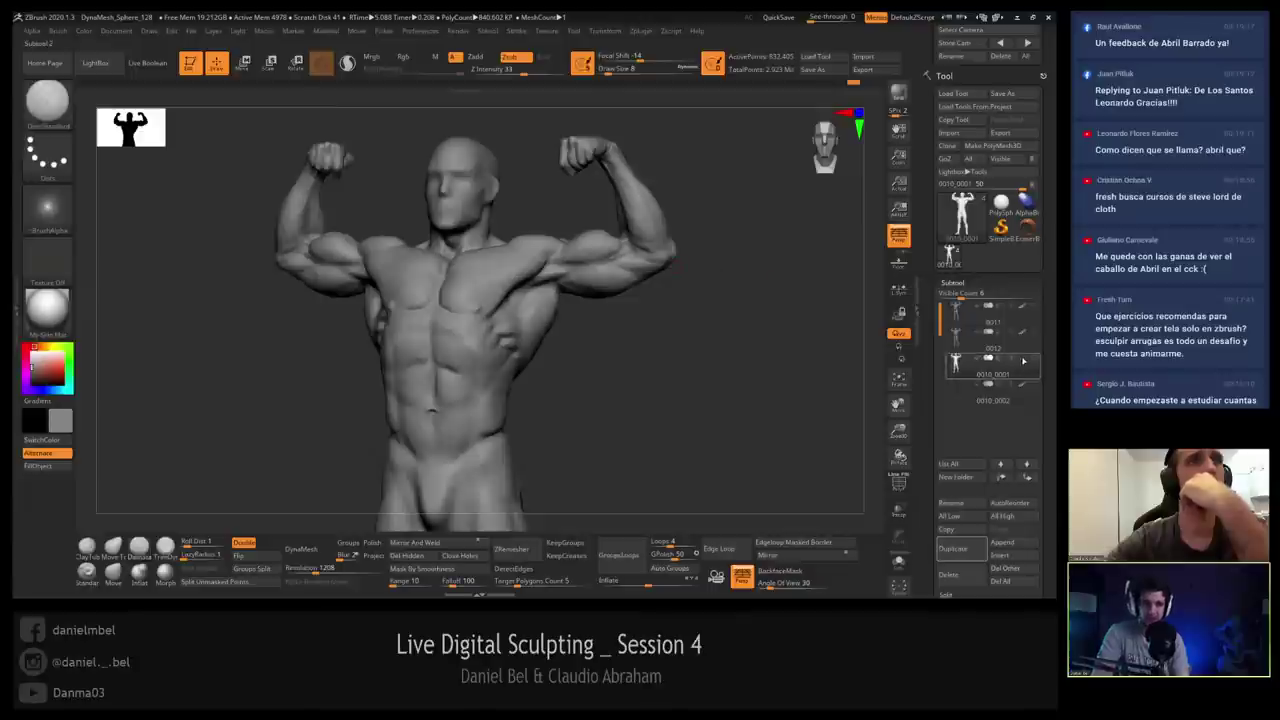
Turn on the polypaint of subtool 0010_0001 and set the Standard brush to paint red with Rgb only, without Zadd.
click(1022, 358)
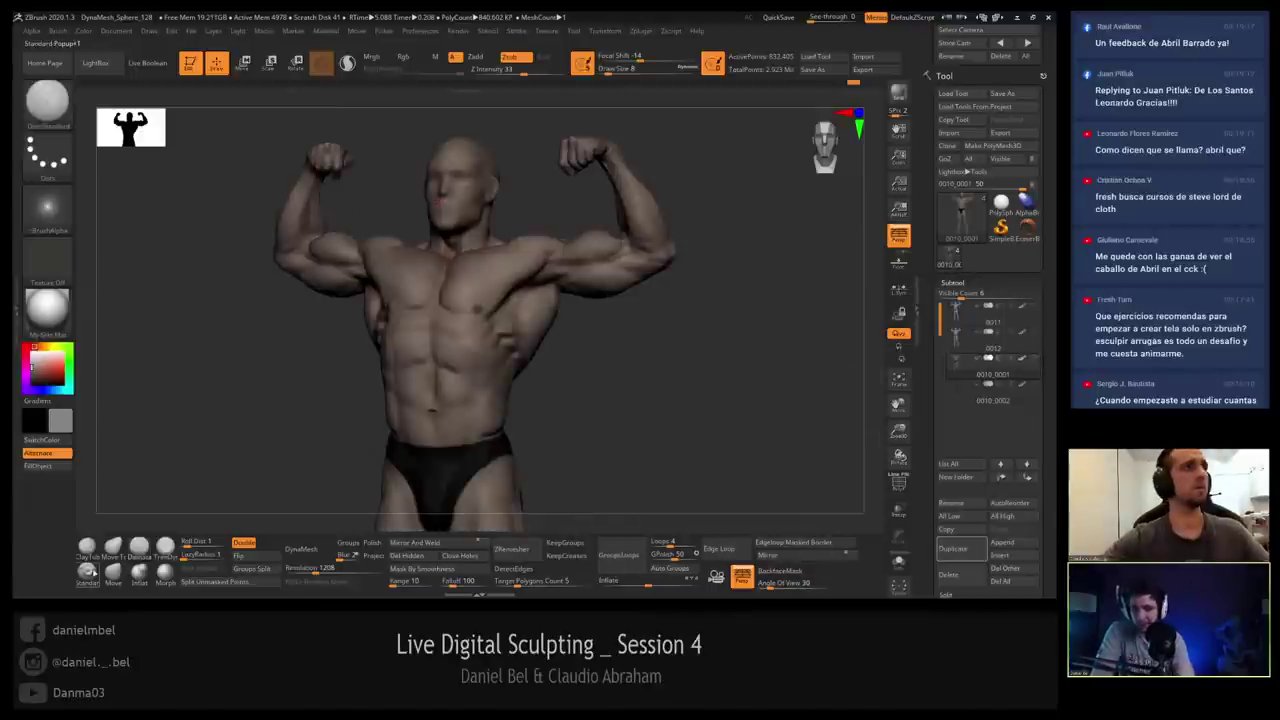
click(87, 573)
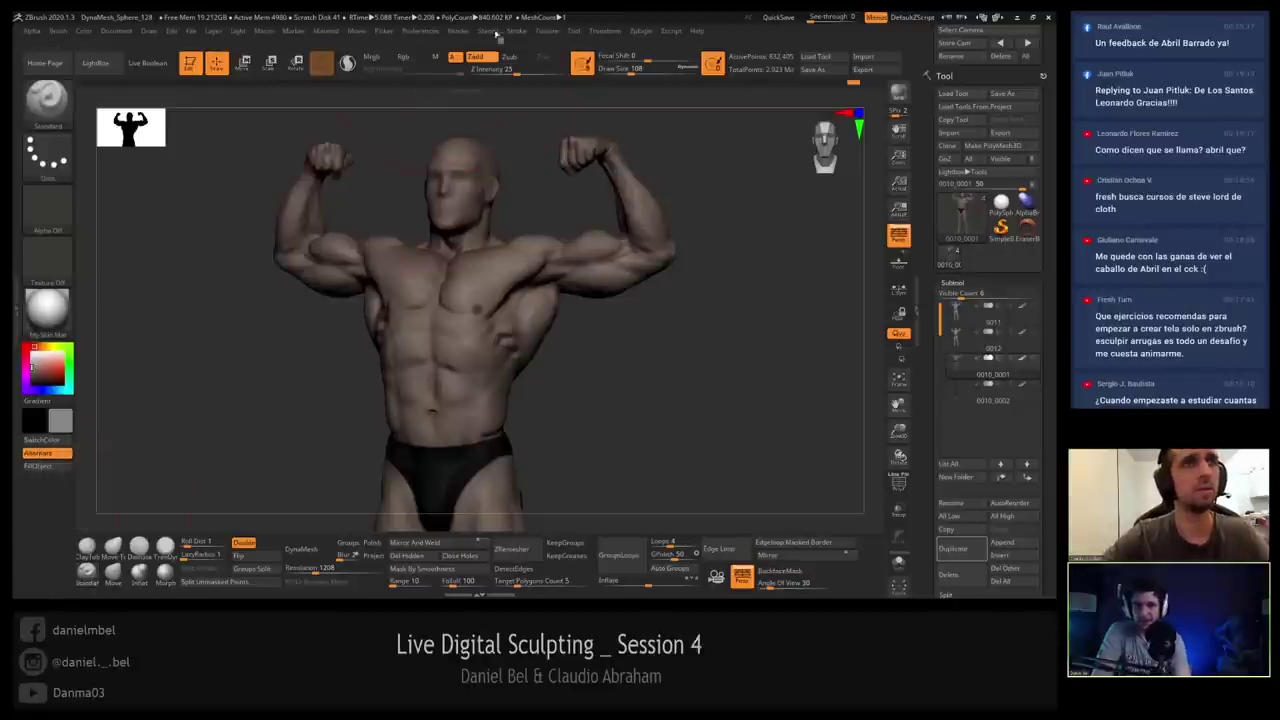
click(412, 57)
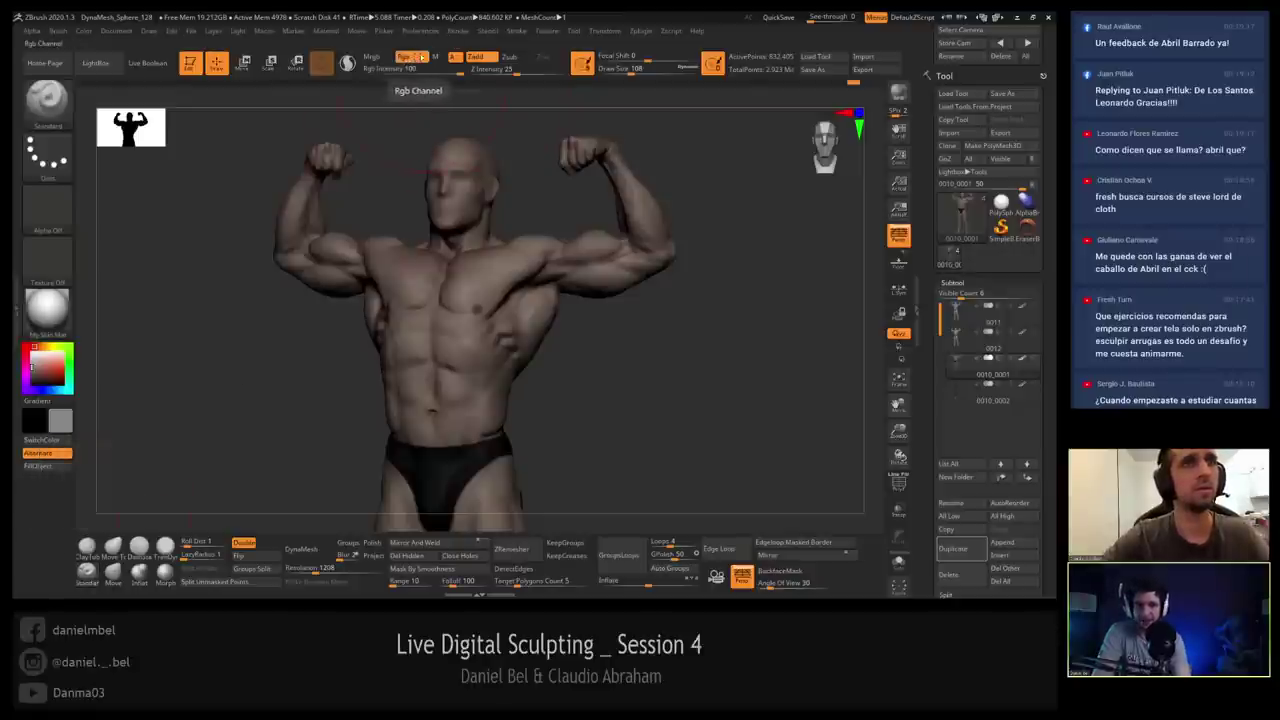
click(488, 60)
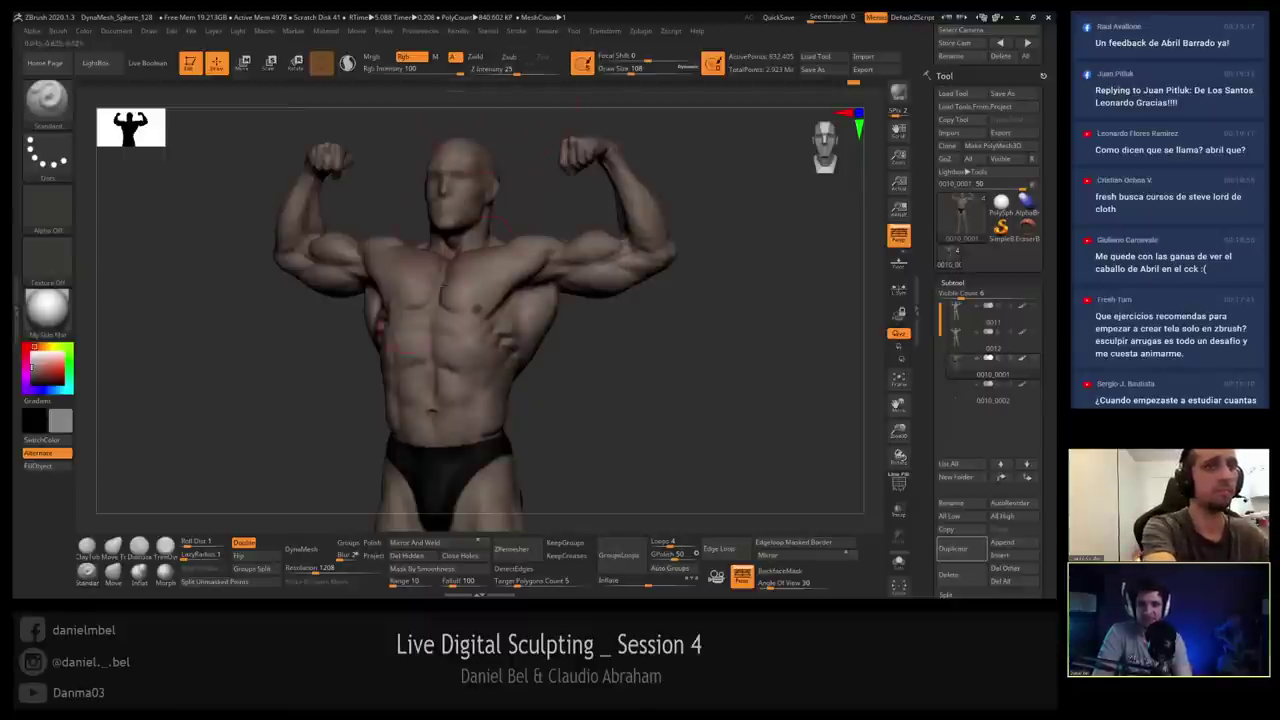
ctrl+right_drag(444, 285, 435, 365)
drag(46, 372, 55, 370)
Try painting a red patch on the figure's chest at draw size 44, and undo the stroke.
key(s)
mouse_move(428, 315)
mouse_down()
mouse_move(411, 315)
mouse_move(414, 302)
mouse_up()
key(s)
mouse_move(470, 265)
mouse_down()
mouse_move(490, 255)
mouse_move(472, 292)
mouse_up()
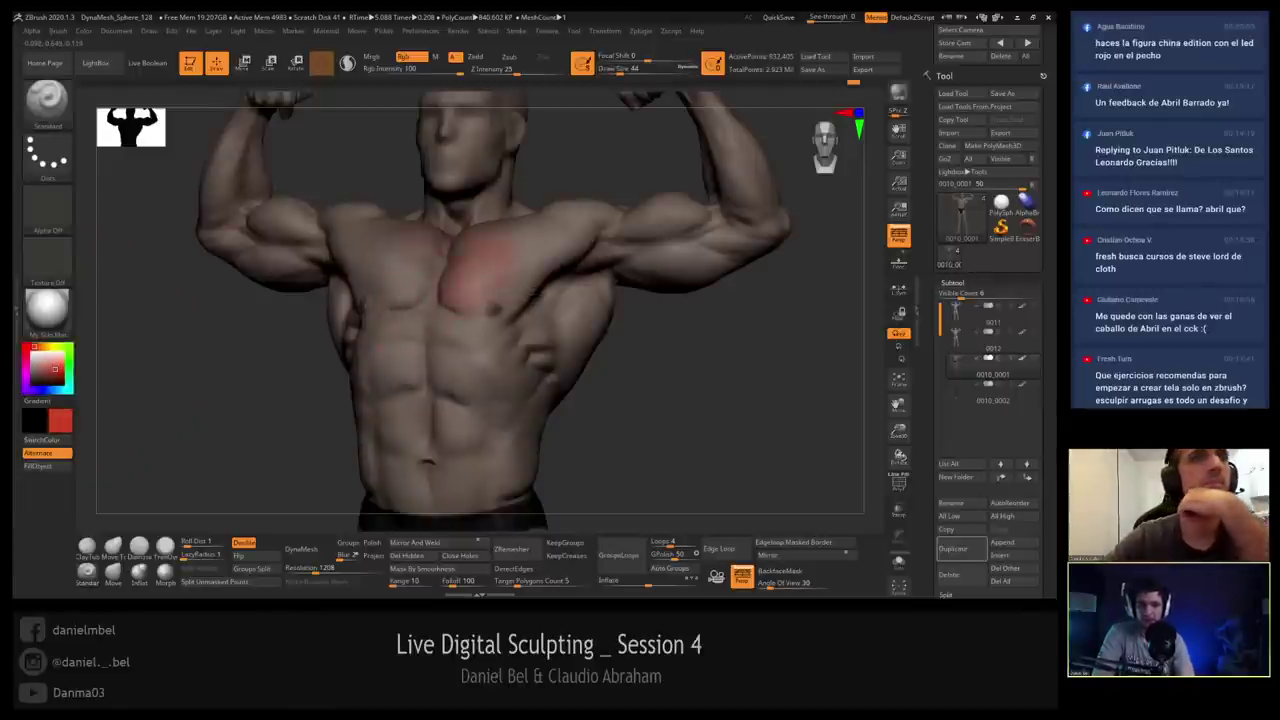
key(ctrl+z)
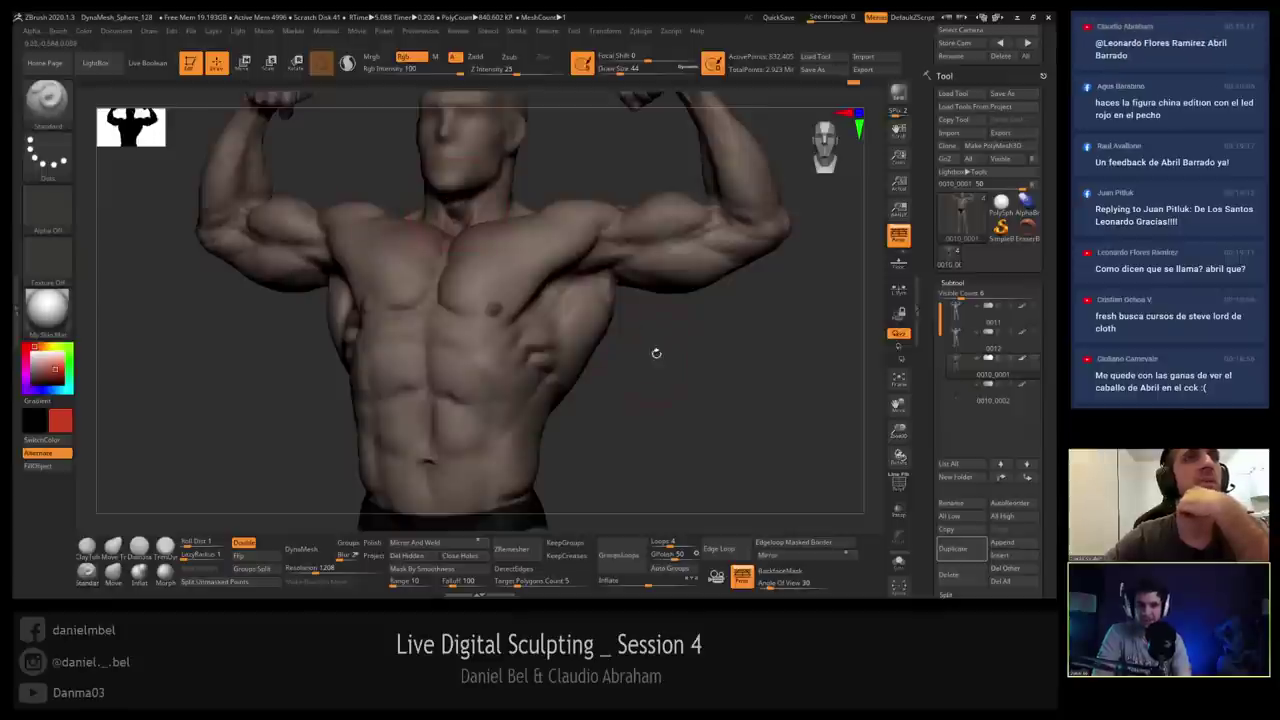
Mask a band across the abdomen, invert the mask and try filling the unmasked band with red before undoing the fill.
mouse_move(646, 432)
ctrl+mouse_down()
mouse_move(258, 324)
mouse_move(708, 366)
ctrl+mouse_up()
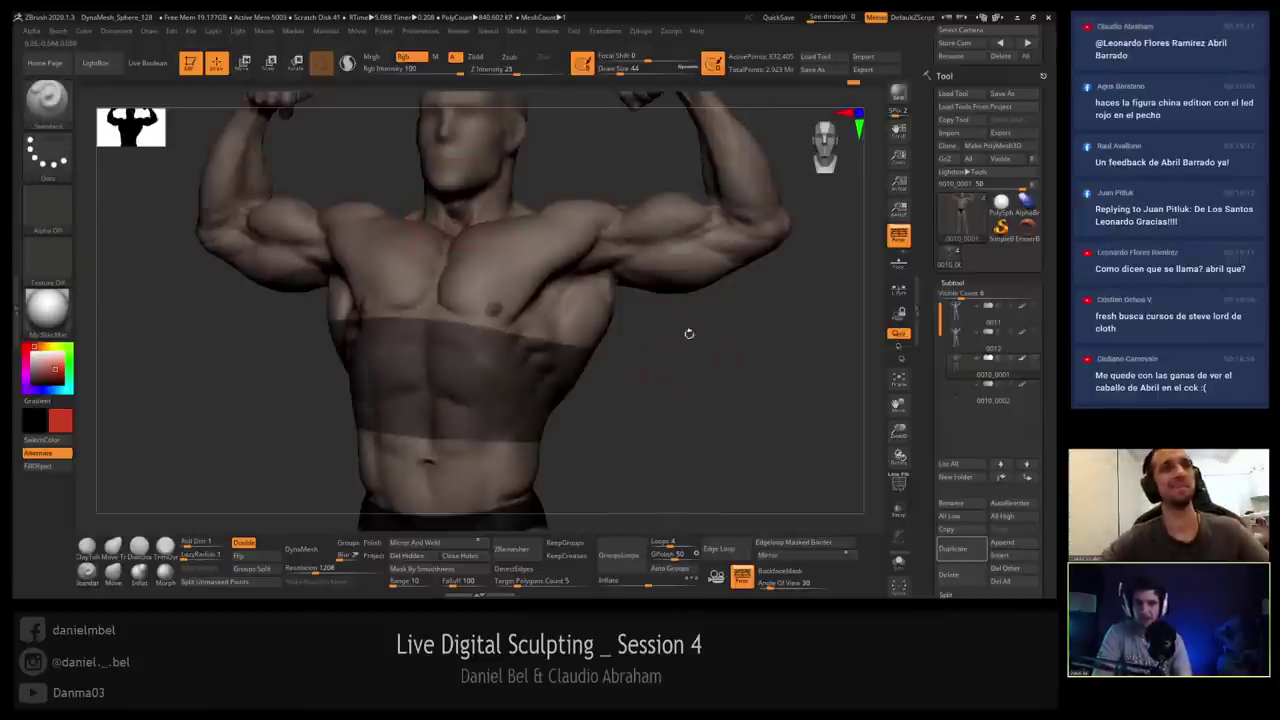
ctrl+click(673, 407)
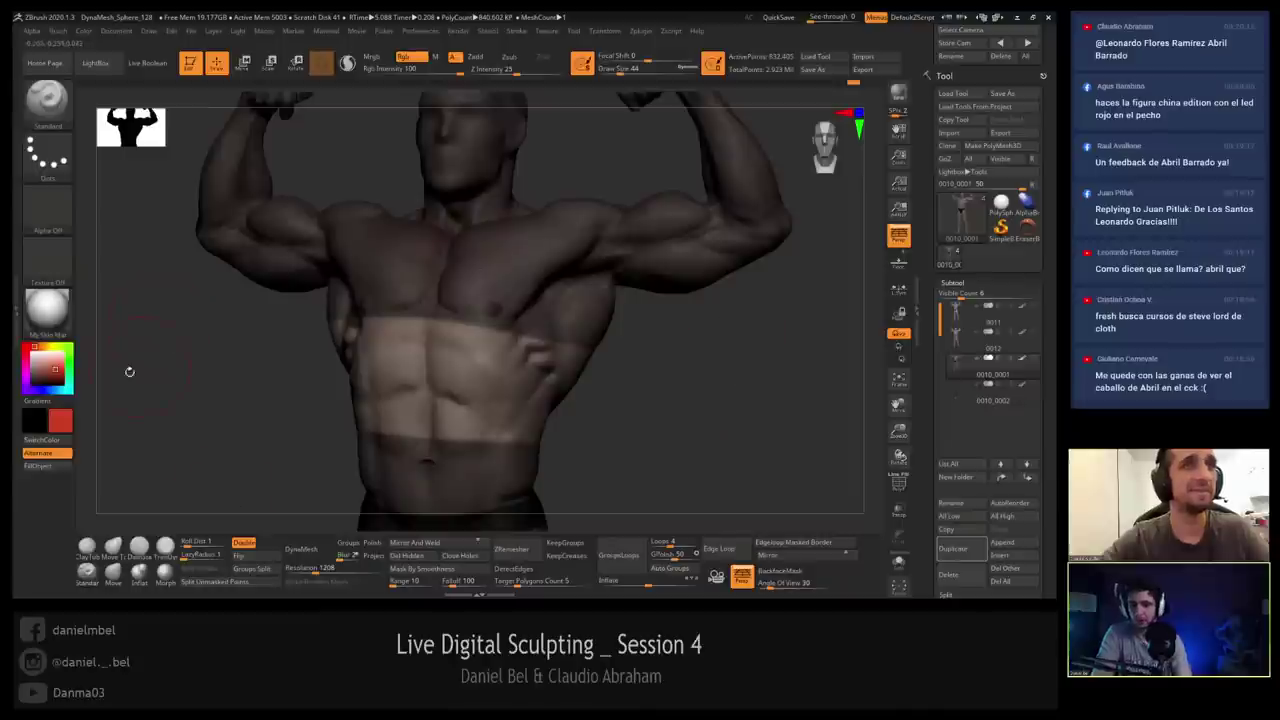
click(46, 467)
mouse_move(686, 415)
ctrl+mouse_down()
mouse_move(711, 440)
mouse_move(678, 342)
ctrl+mouse_up()
key(ctrl+z)
key(ctrl+z)
Frame the whole figure from the front and turn on the PolyFrame display to view its polygroups.
drag(672, 340, 733, 306)
key(shift+f)
key(shift+f)
key(shift+f)
click(897, 484)
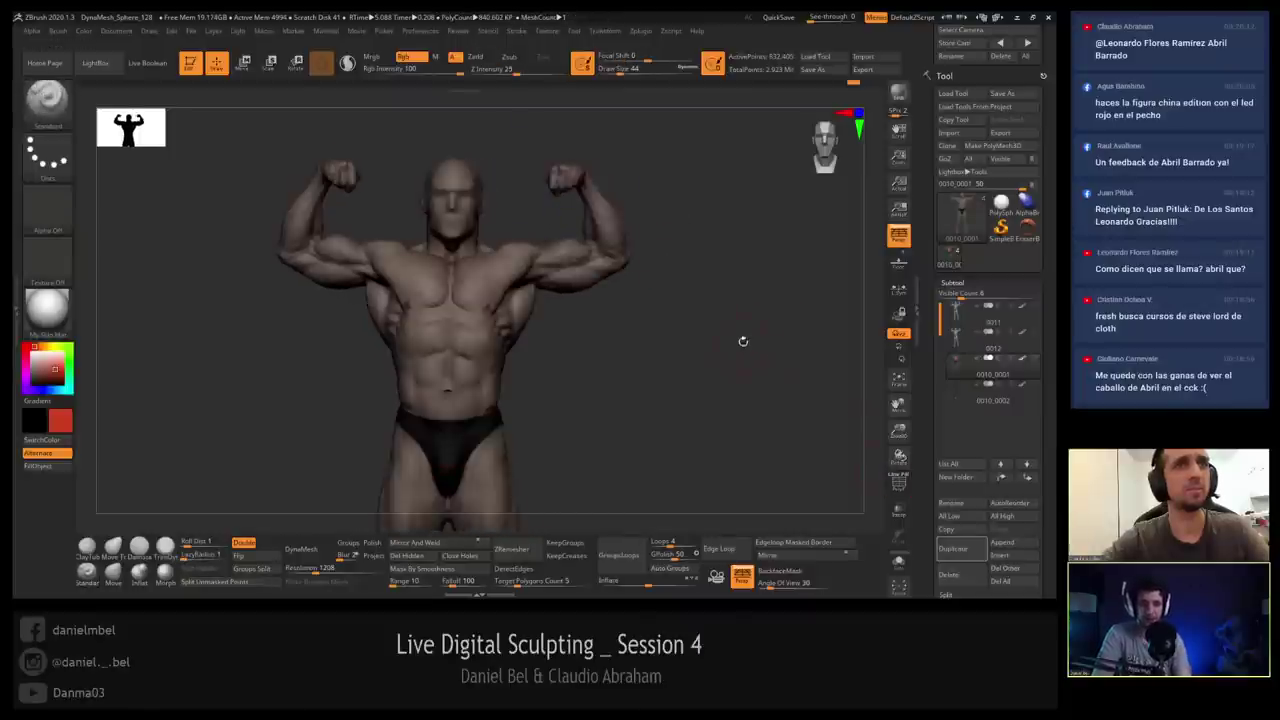
key(shift+f)
click(892, 476)
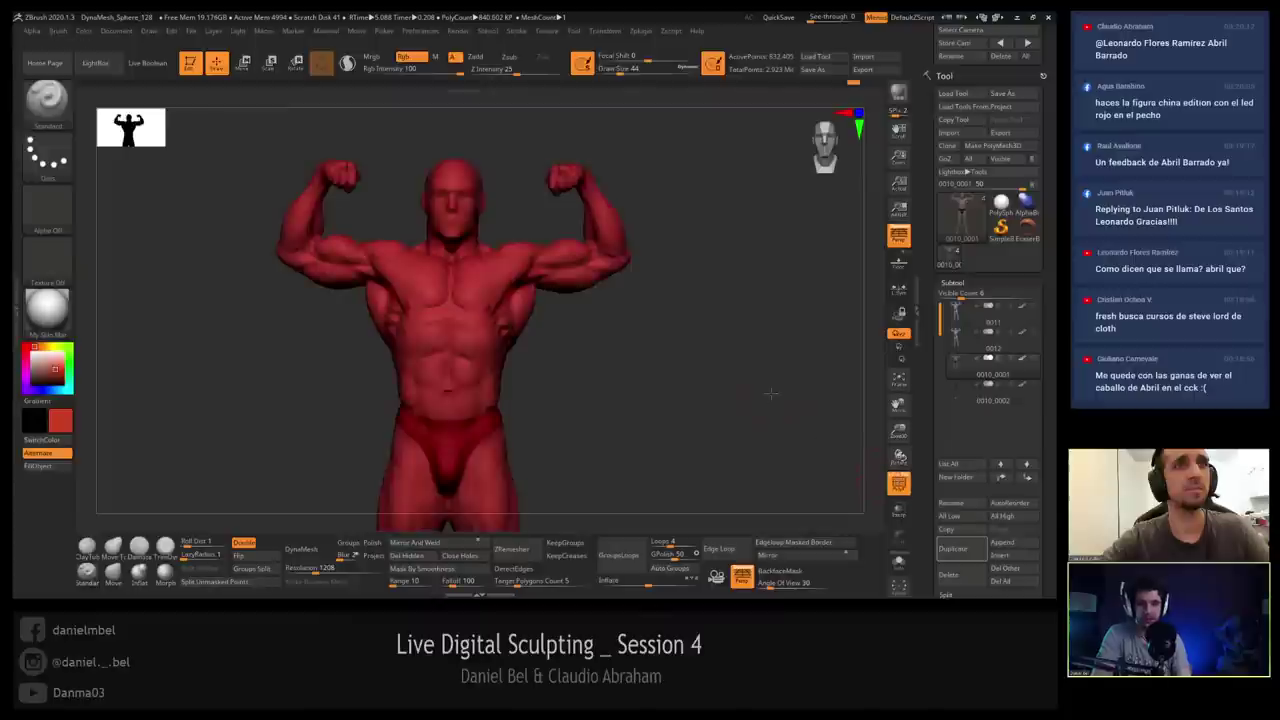
drag(771, 394, 784, 392)
Mask both raised arms and the head with lasso masks, and turn the masked areas into a separate polygroup.
mouse_move(535, 182)
ctrl+mouse_down()
mouse_move(518, 250)
mouse_move(560, 320)
mouse_move(571, 134)
ctrl+mouse_up()
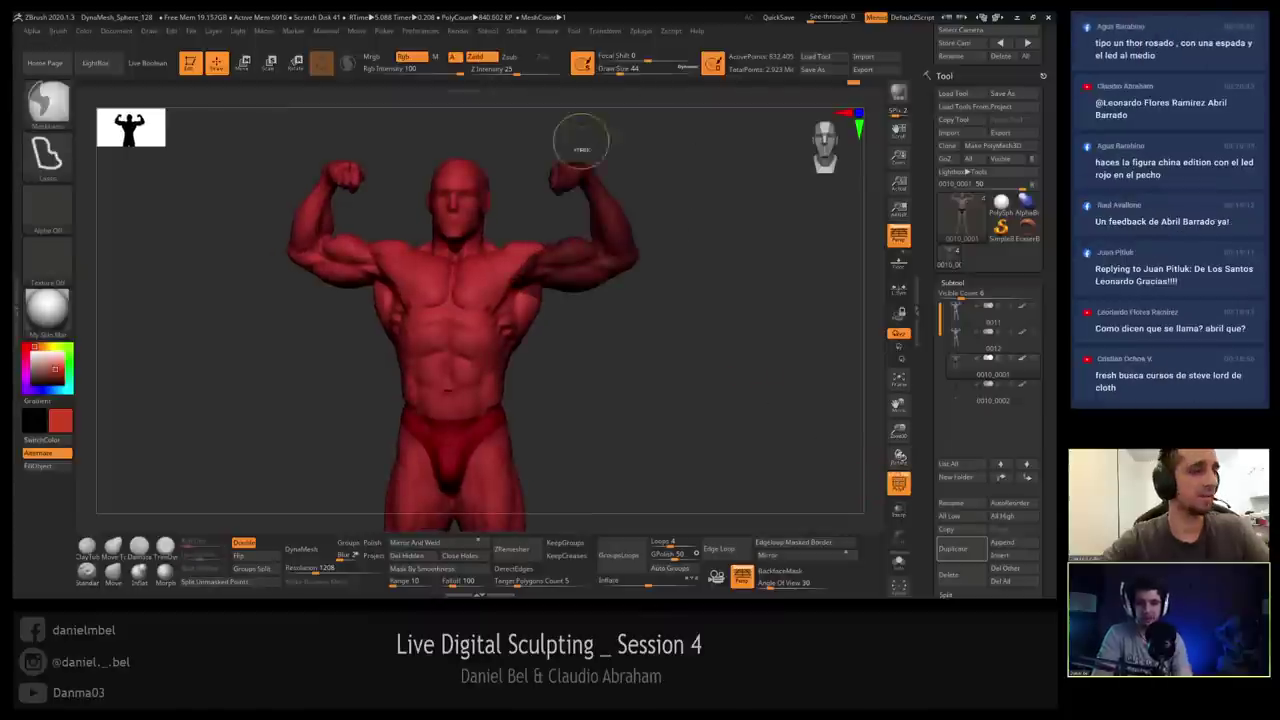
mouse_move(210, 205)
ctrl+mouse_down()
mouse_move(382, 274)
mouse_move(366, 252)
mouse_move(302, 260)
mouse_move(355, 306)
mouse_move(394, 150)
mouse_move(245, 132)
ctrl+mouse_up()
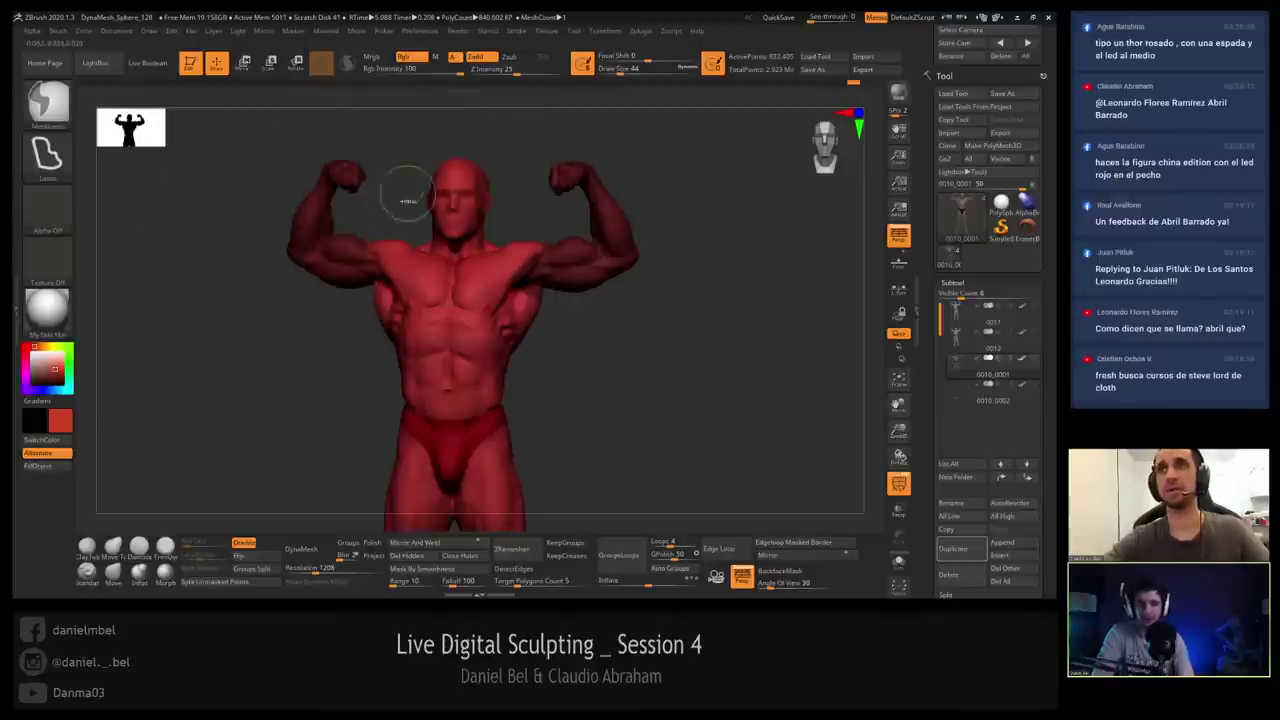
mouse_move(406, 199)
mouse_down()
mouse_move(390, 200)
mouse_move(402, 151)
mouse_move(396, 162)
mouse_up()
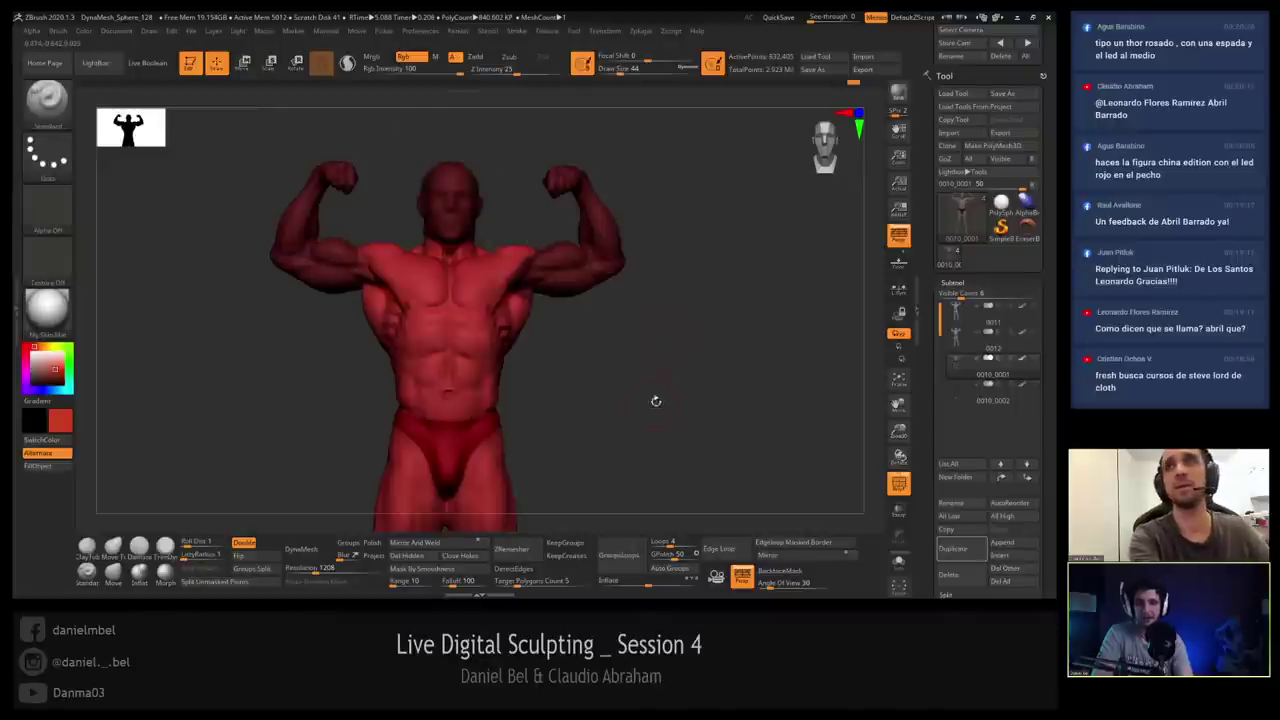
mouse_move(654, 398)
alt+mouse_down()
mouse_move(652, 354)
mouse_move(671, 318)
alt+mouse_up()
key(ctrl+w)
drag(594, 282, 603, 263)
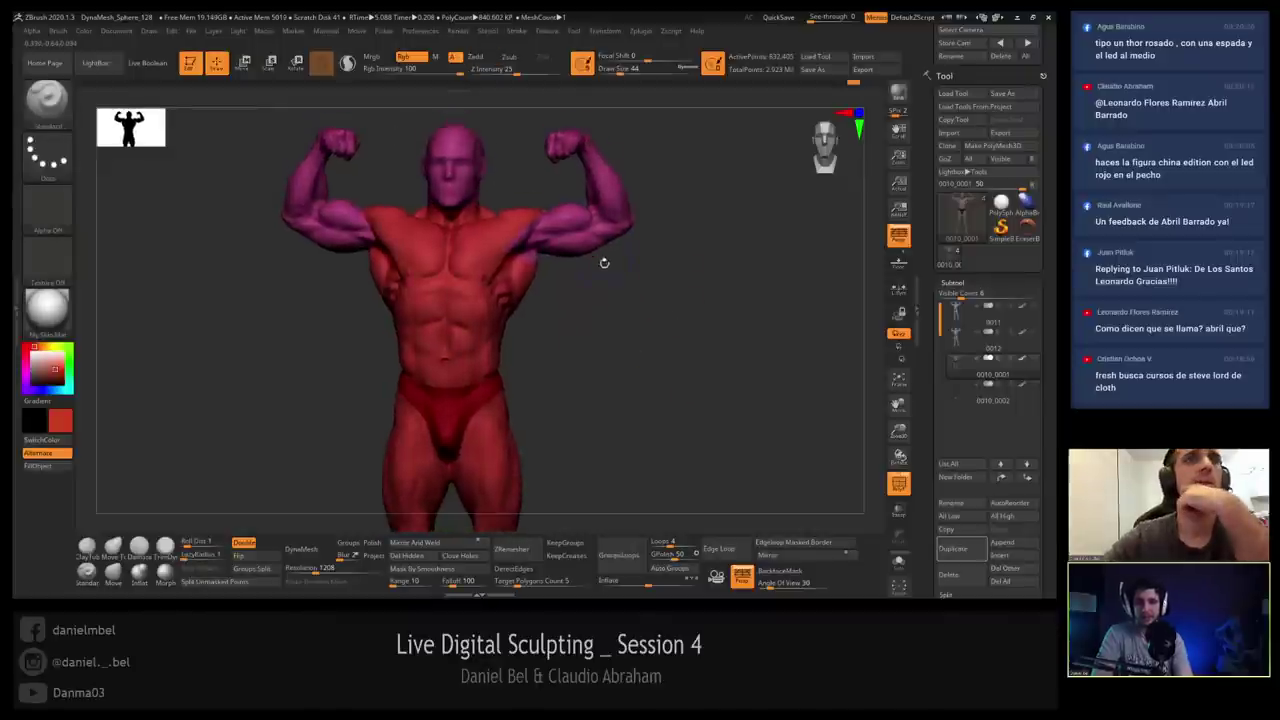
Mask everything except the arms-and-head polygroup, try filling the unmasked area with red, and undo the fill and clear the mask.
key(shift+f)
key(r)
ctrl+click(582, 239)
key(q)
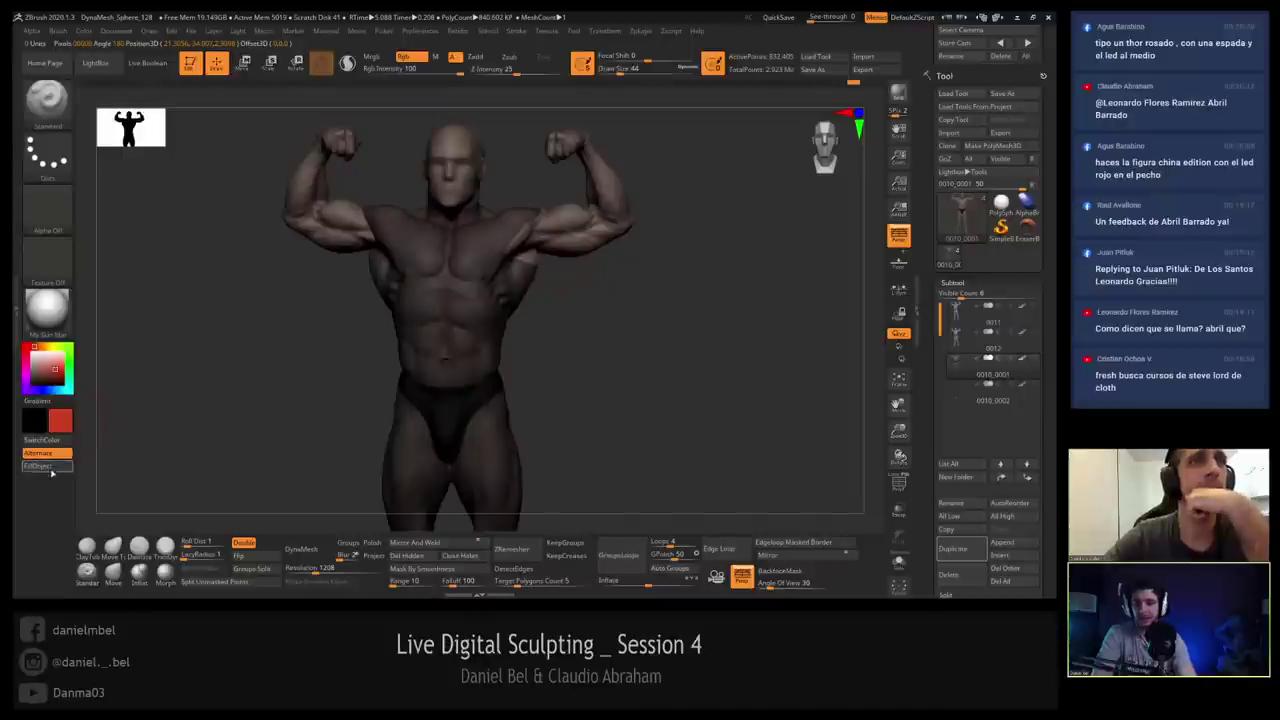
click(49, 468)
ctrl+drag(226, 341, 238, 362)
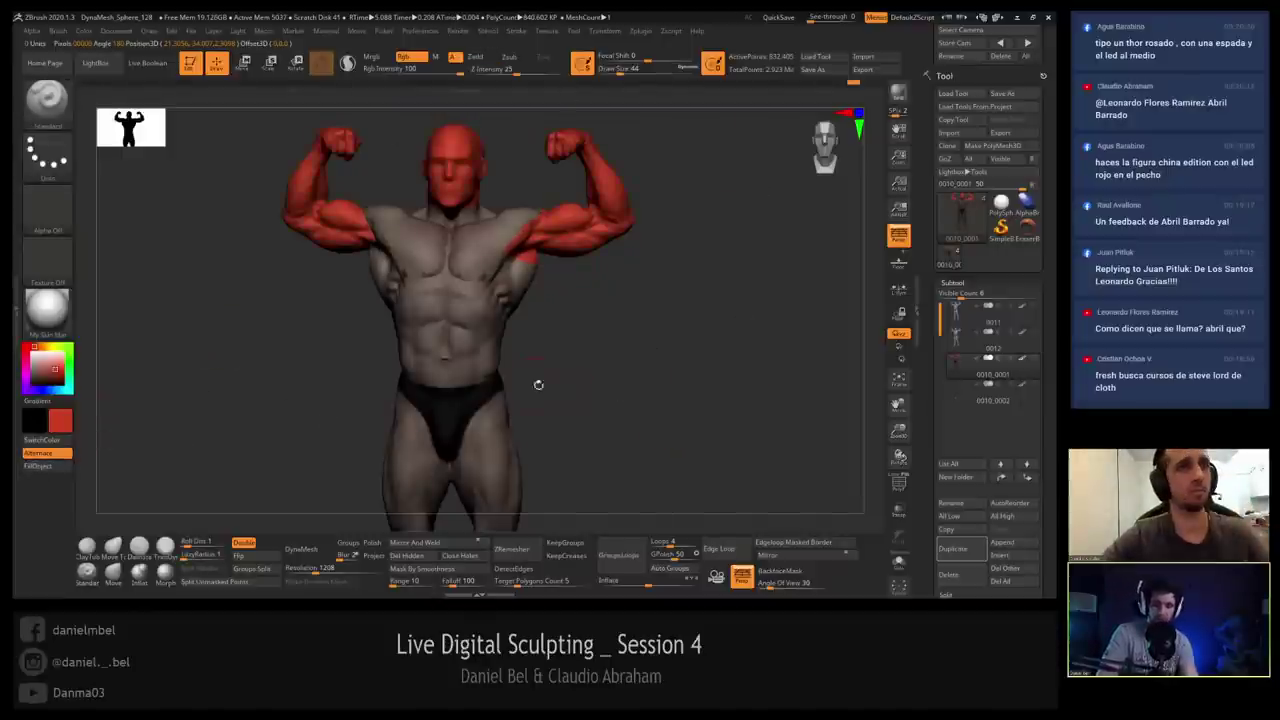
key(ctrl+z)
key(ctrl+z)
ctrl+drag(688, 293, 691, 257)
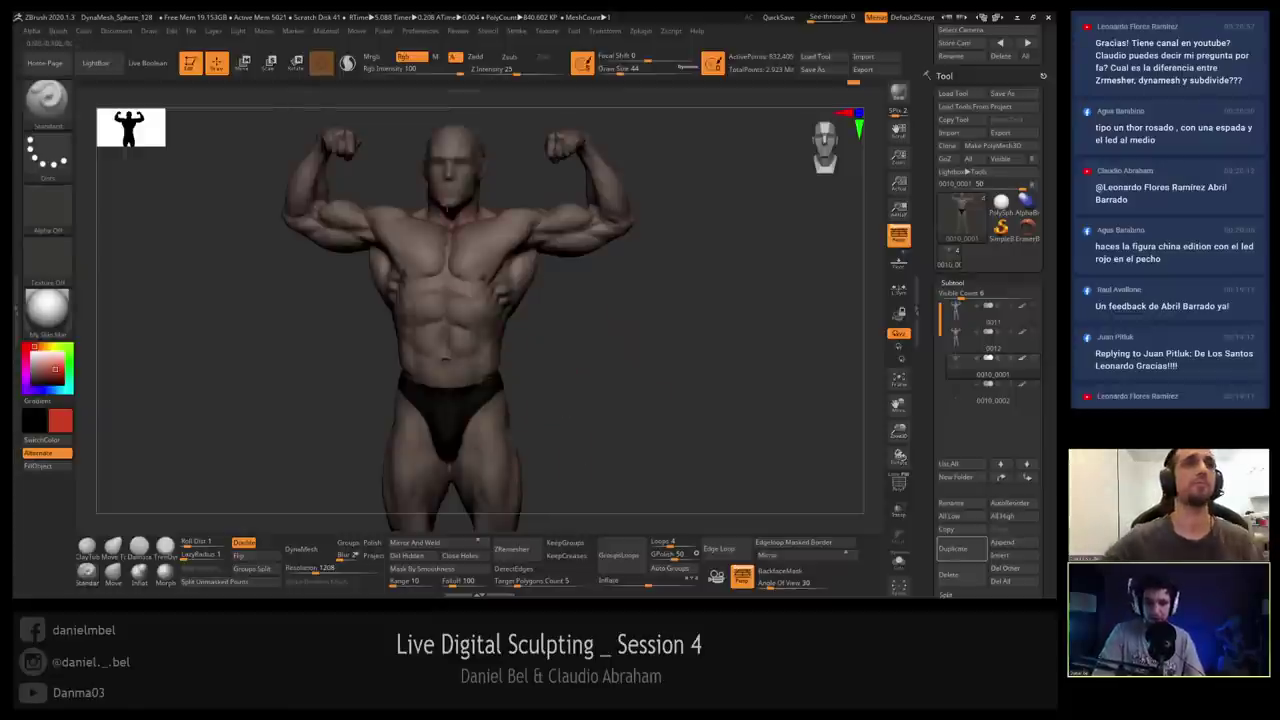
Assign the whole figure to one polygroup with PolyFrame shown, and select the Move brush for work on the raised arm.
alt+drag(602, 283, 564, 384)
key(shift+f)
key(ctrl+w)
key(s)
click(114, 574)
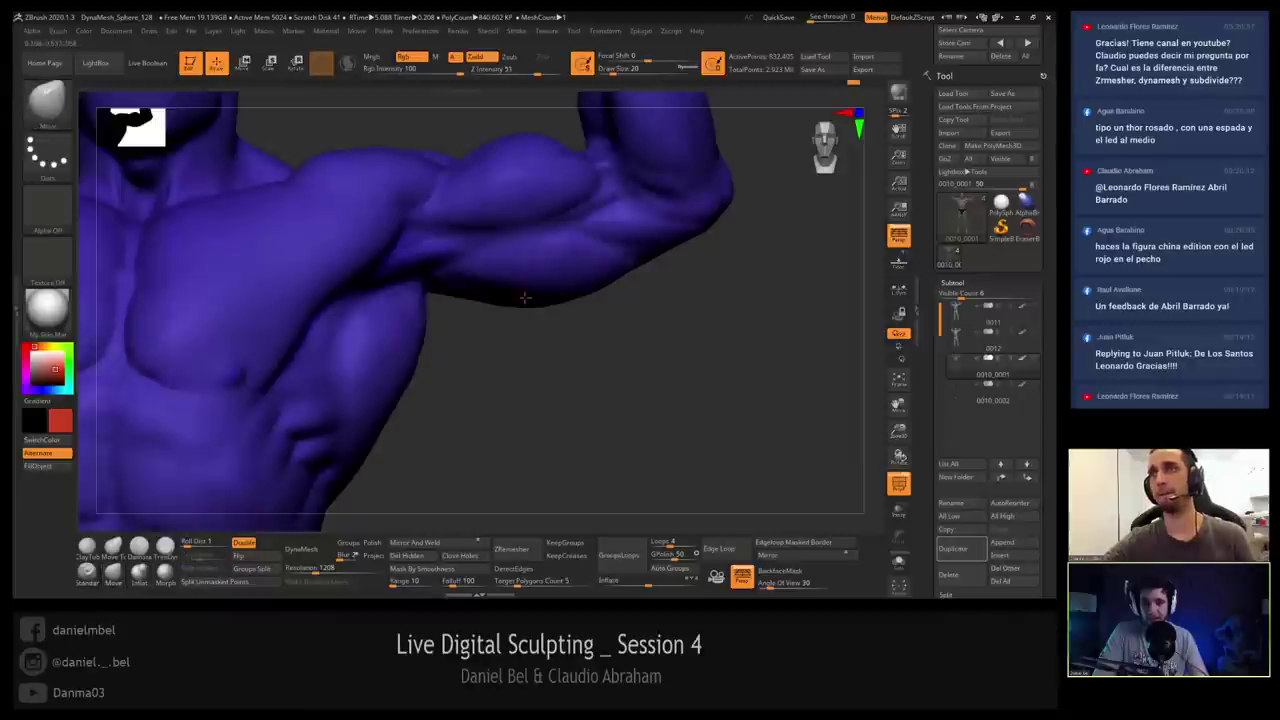
Pull a thin spike down from the upper arm's underside at draw size 7, and try a sideways branch before undoing the branch.
key(s)
drag(563, 281, 575, 440)
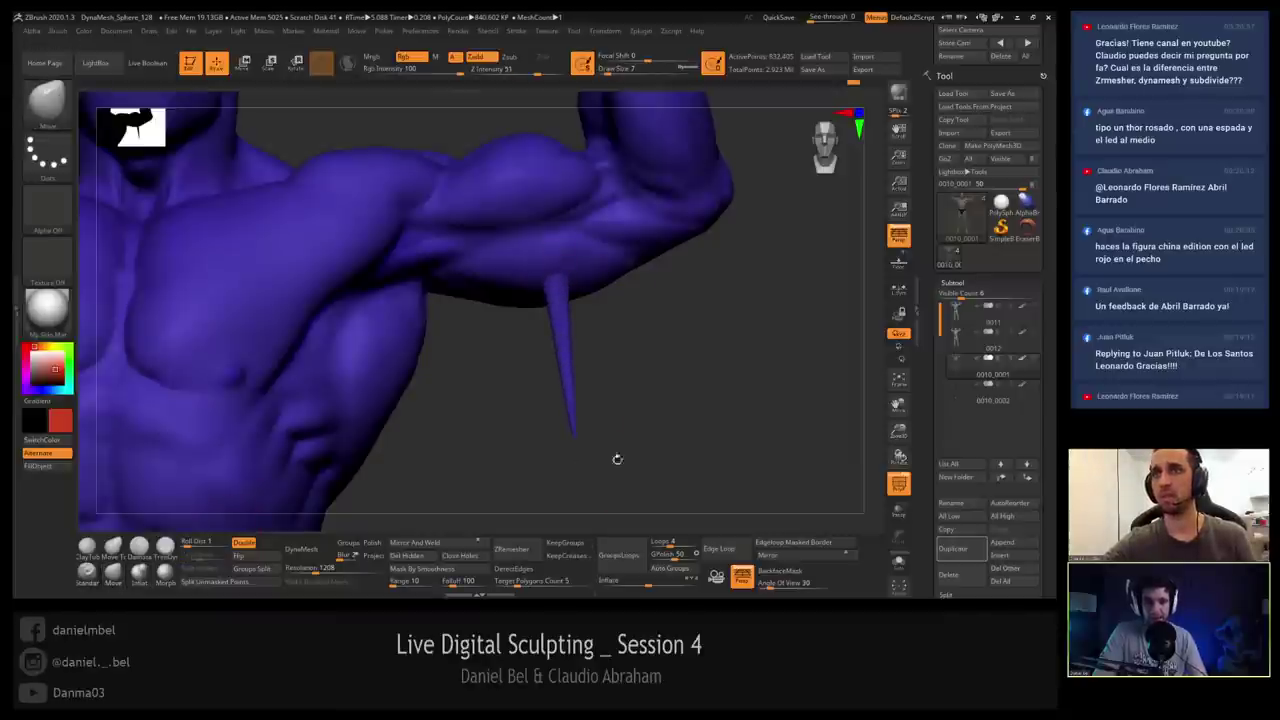
drag(562, 350, 745, 348)
click(899, 483)
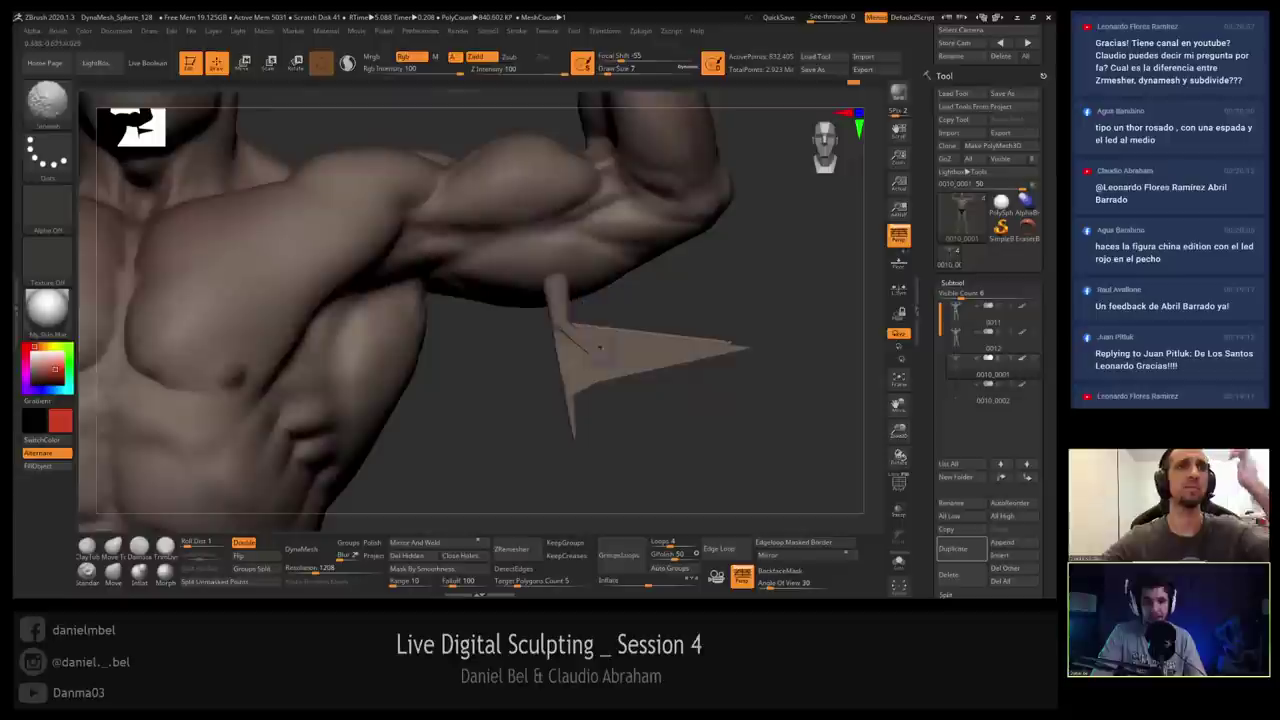
click(899, 483)
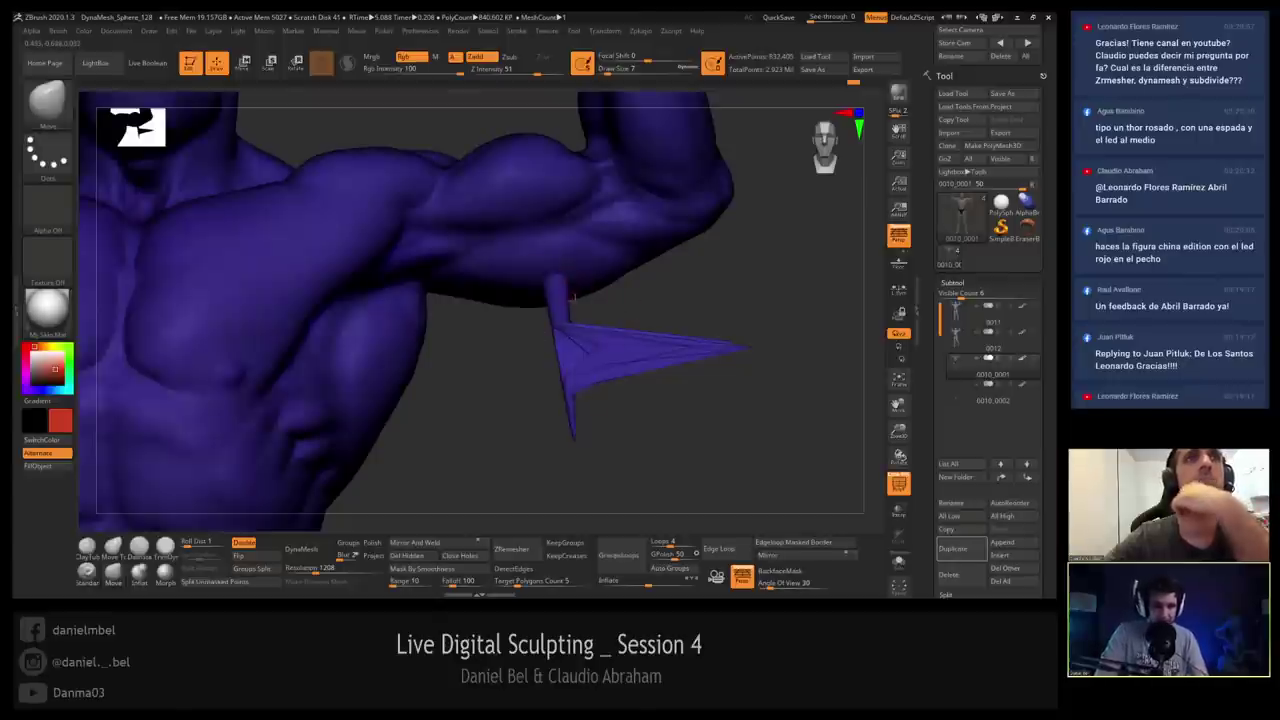
key(ctrl+z)
Pull a second spike from the arm beside the first, and try stretching a branch from its side before undoing the branch.
drag(591, 277, 654, 431)
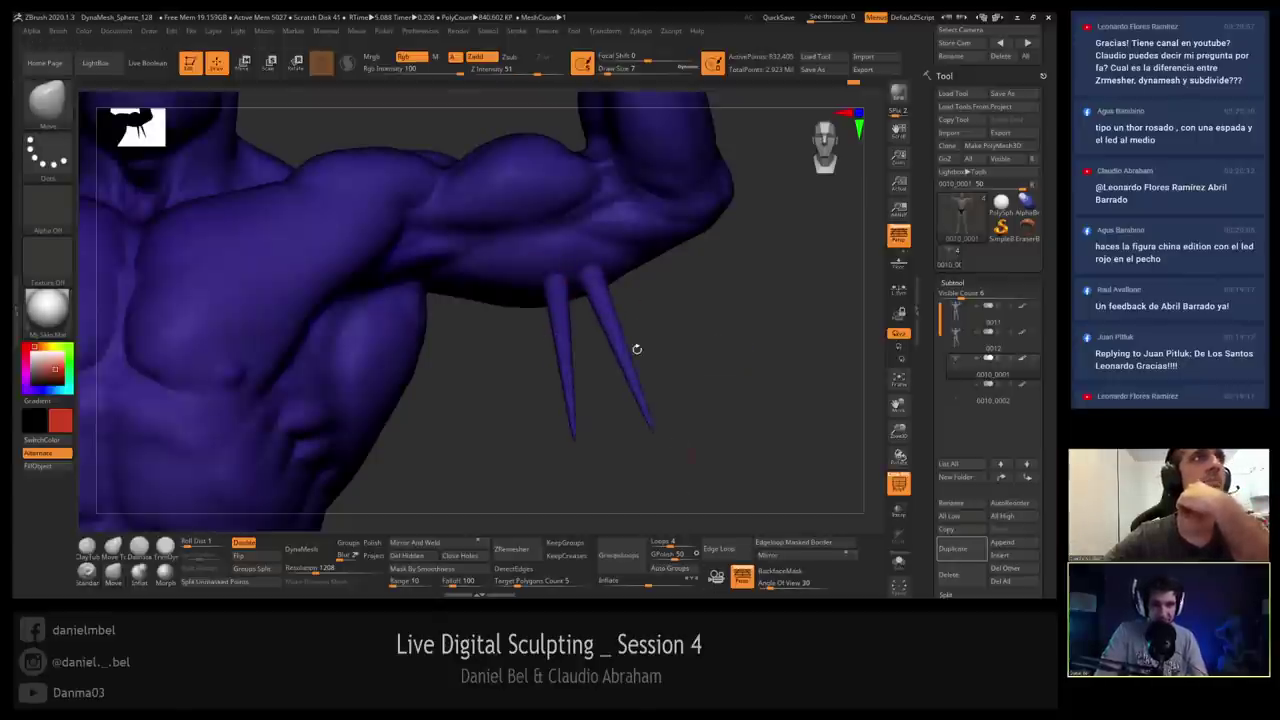
drag(621, 332, 707, 303)
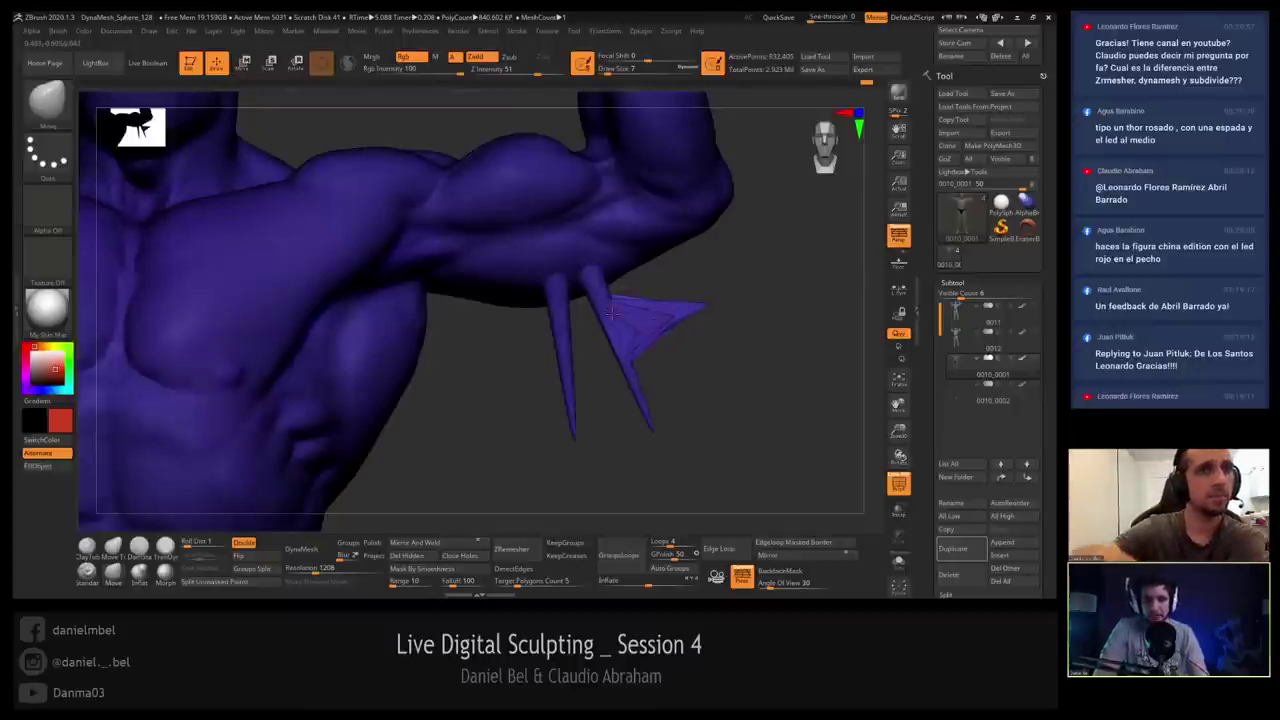
key(ctrl+z)
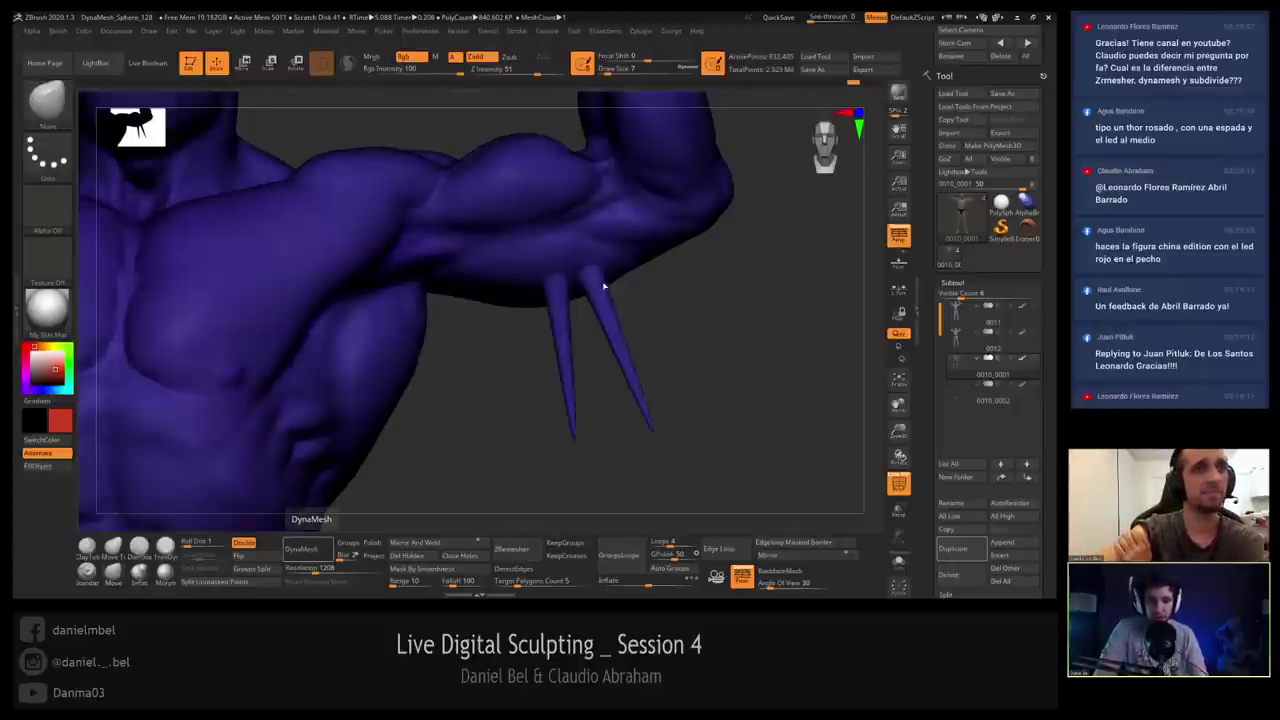
Turn on DynaMesh and pull successive thin branches from the second spike, remeshing the surface between pulls.
click(301, 549)
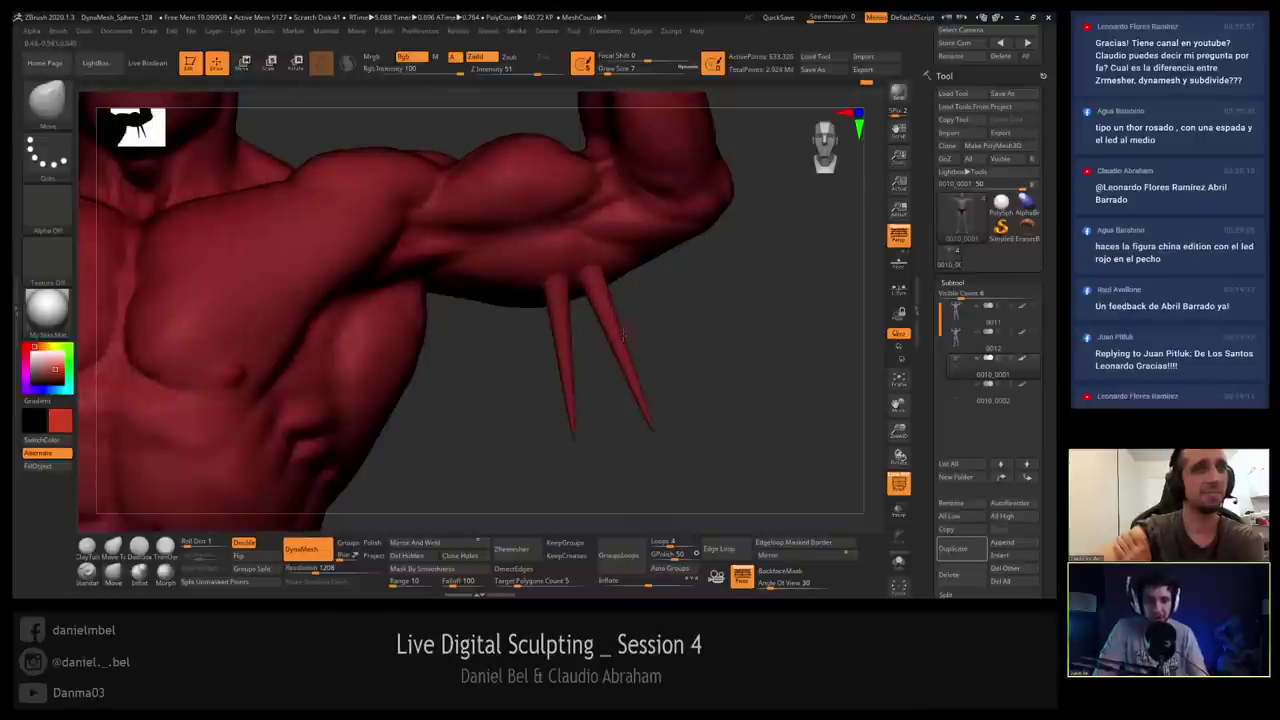
drag(620, 335, 732, 293)
key(shift+f)
ctrl+drag(737, 346, 790, 391)
drag(686, 318, 765, 380)
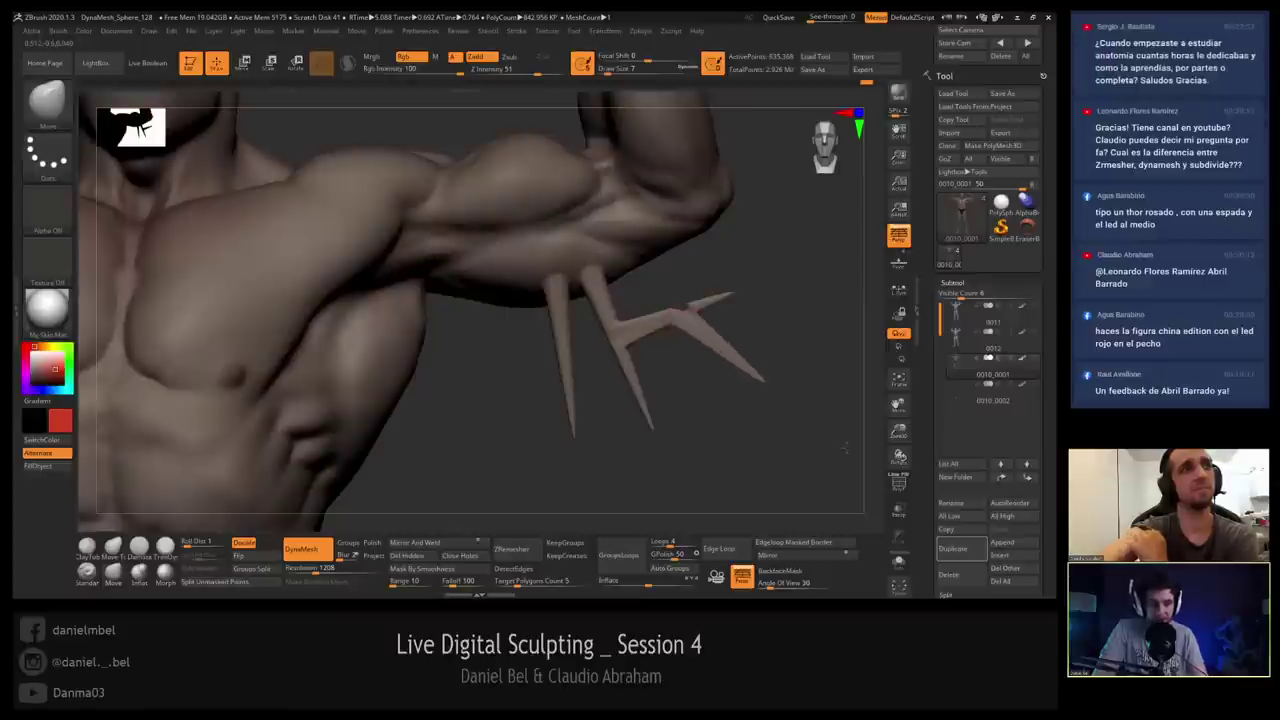
key(ctrl)
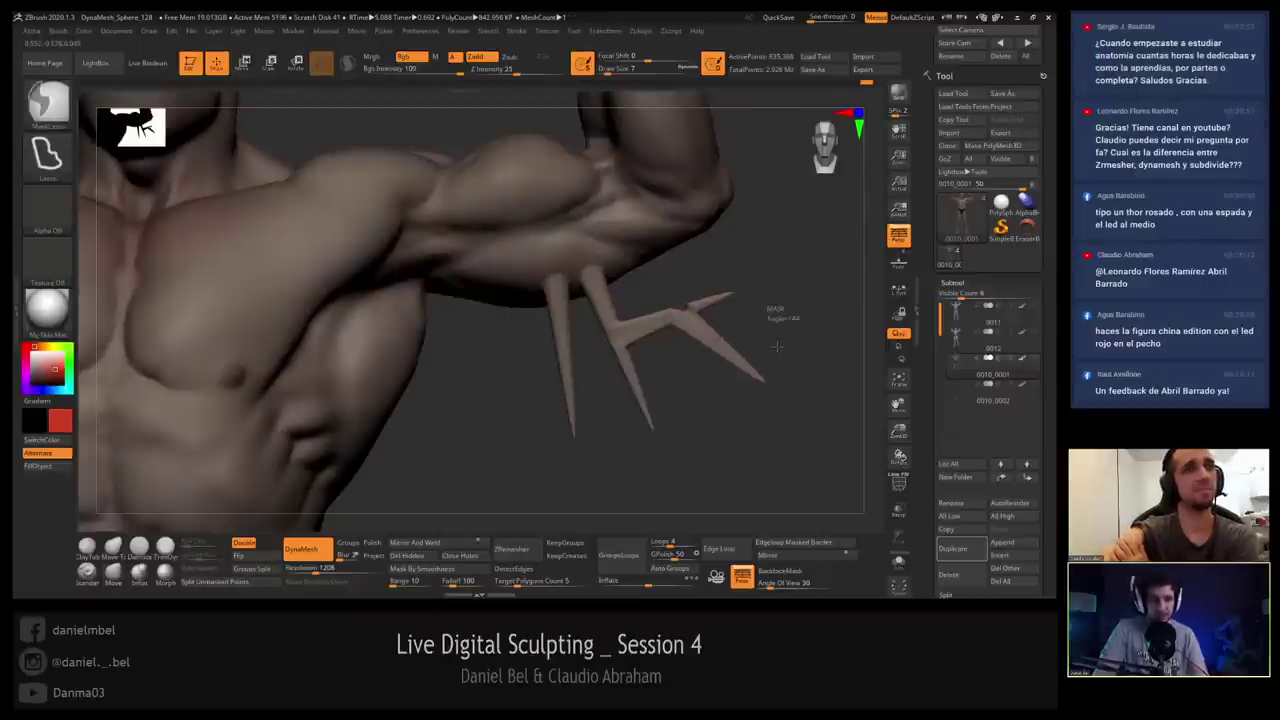
drag(720, 337, 785, 306)
ctrl+drag(722, 279, 710, 289)
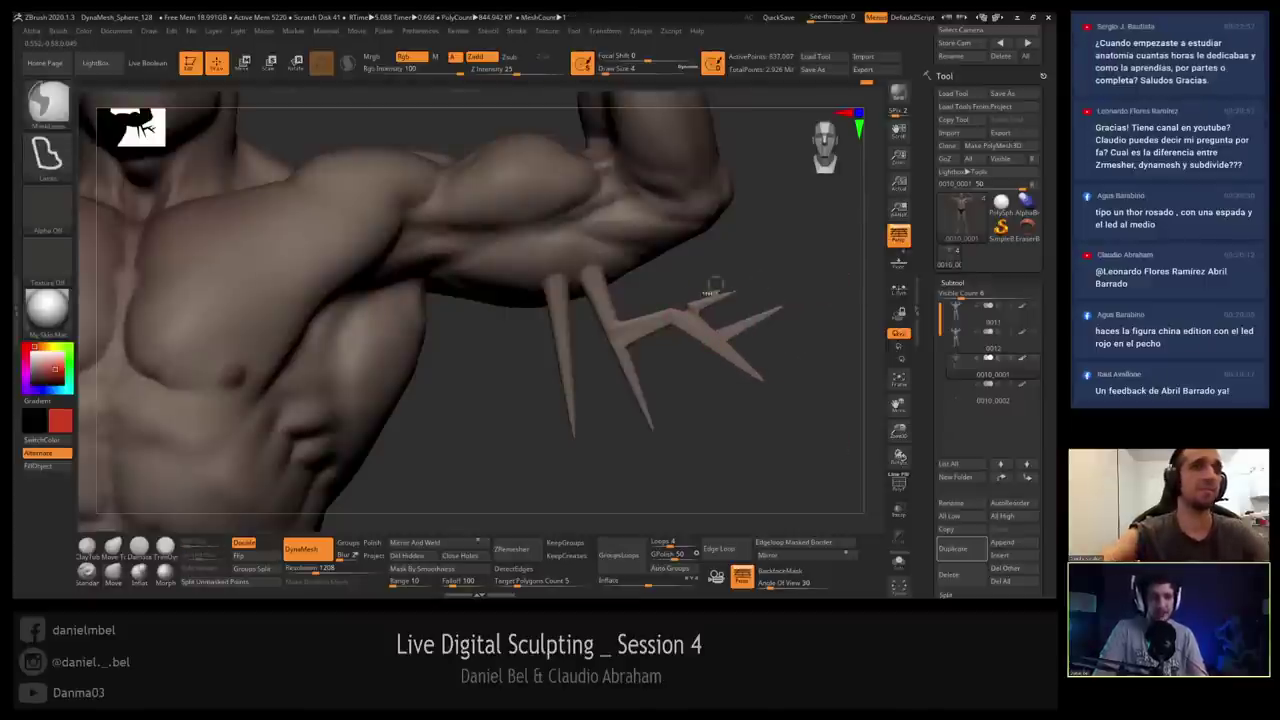
key(shift+f)
Undo the branches, the DynaMesh conversion and both spikes to restore the original arm.
key(ctrl+z)
key(ctrl+z)
key(ctrl+z)
key(ctrl+z)
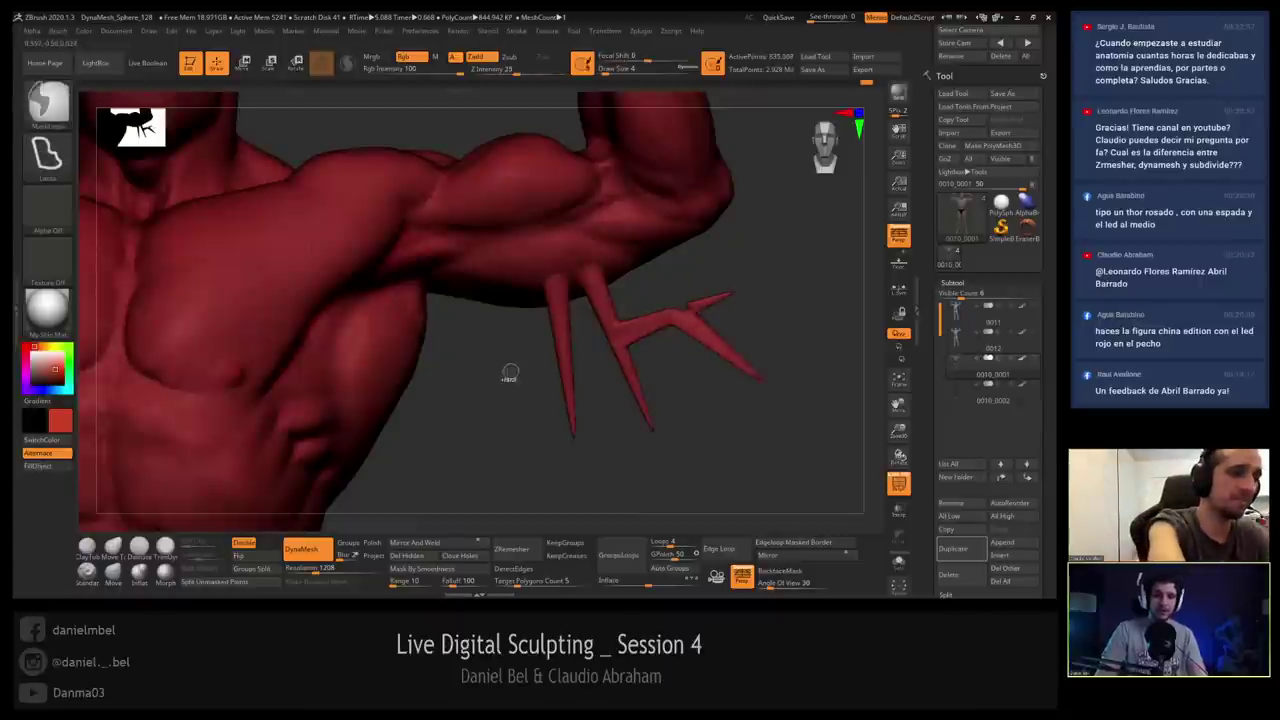
key(ctrl+z)
key(ctrl+z)
key(ctrl+z)
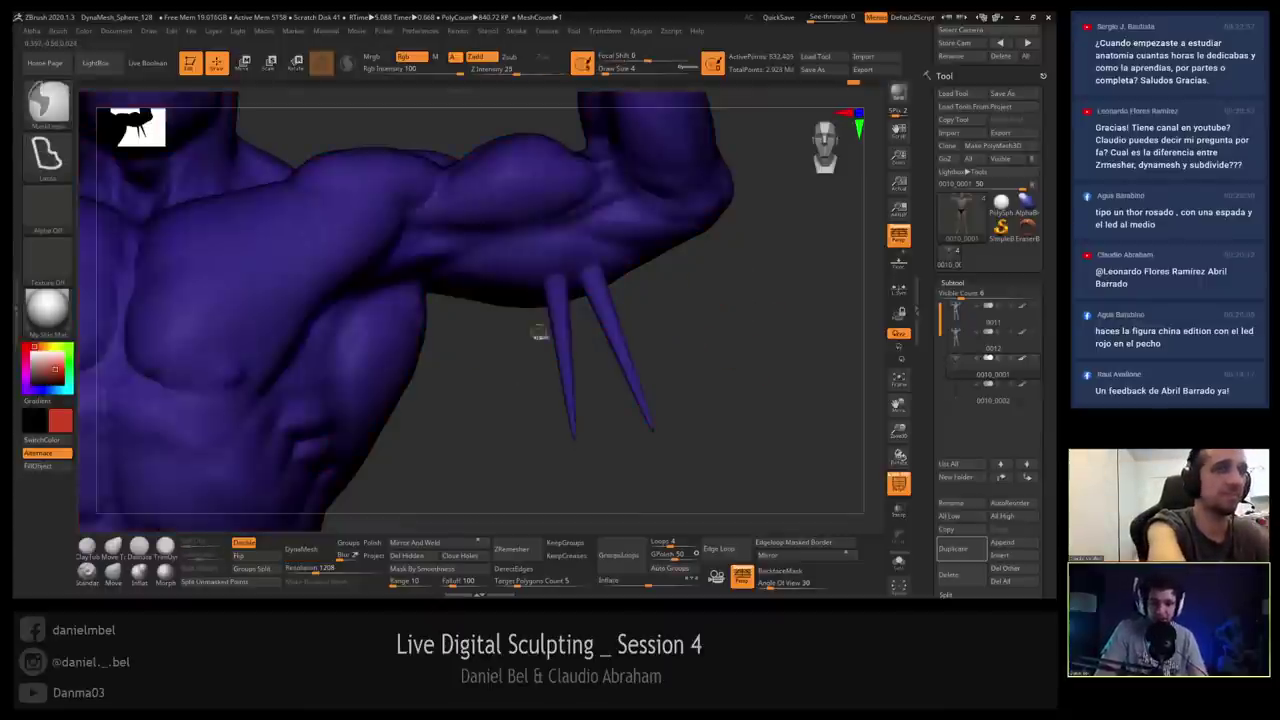
key(ctrl+z)
key(ctrl+z)
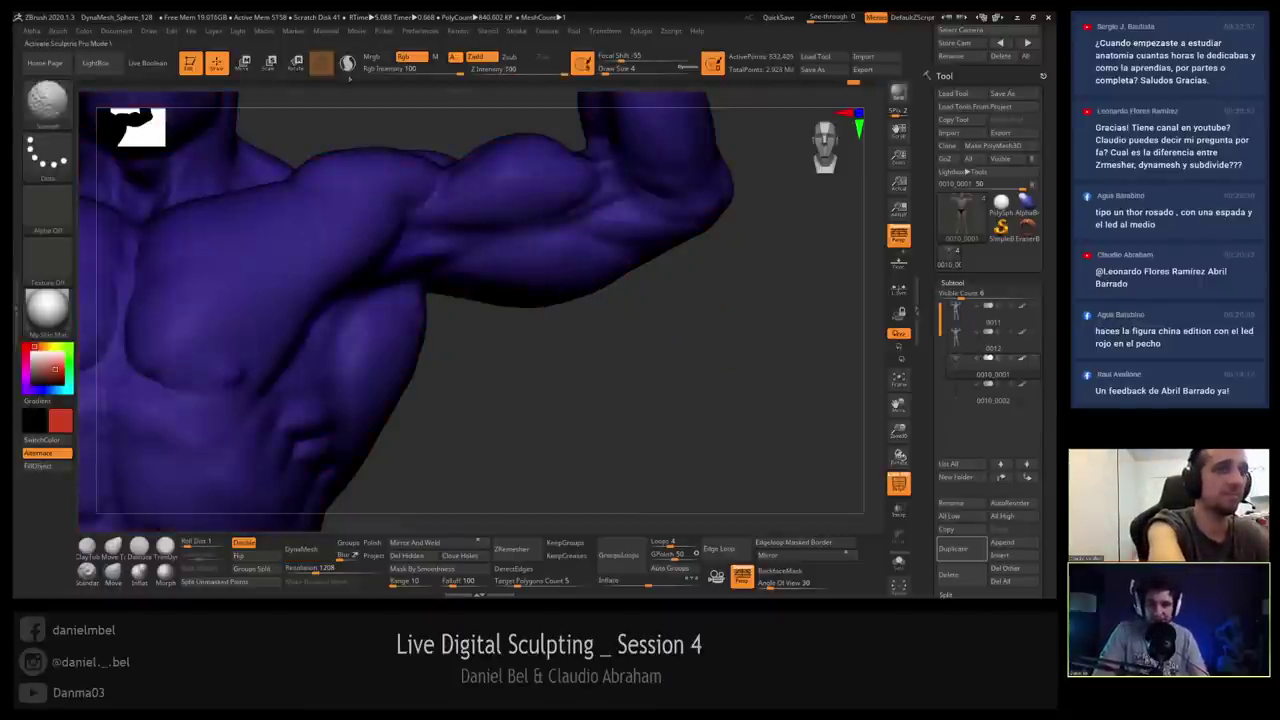
Activate Sculptris Pro for the Standard brush, test it on the upper arm's underside, and switch to the Move brush.
key(b)
key(m)
key(v)
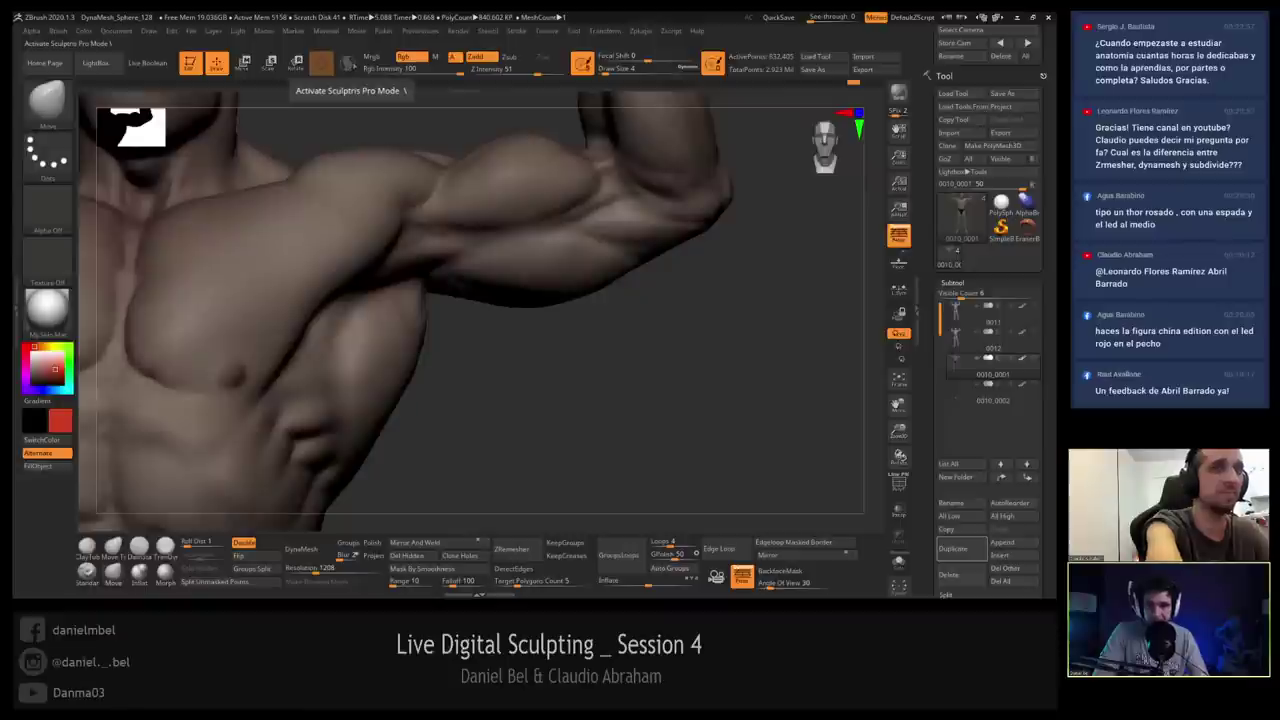
key(b)
key(s)
key(t)
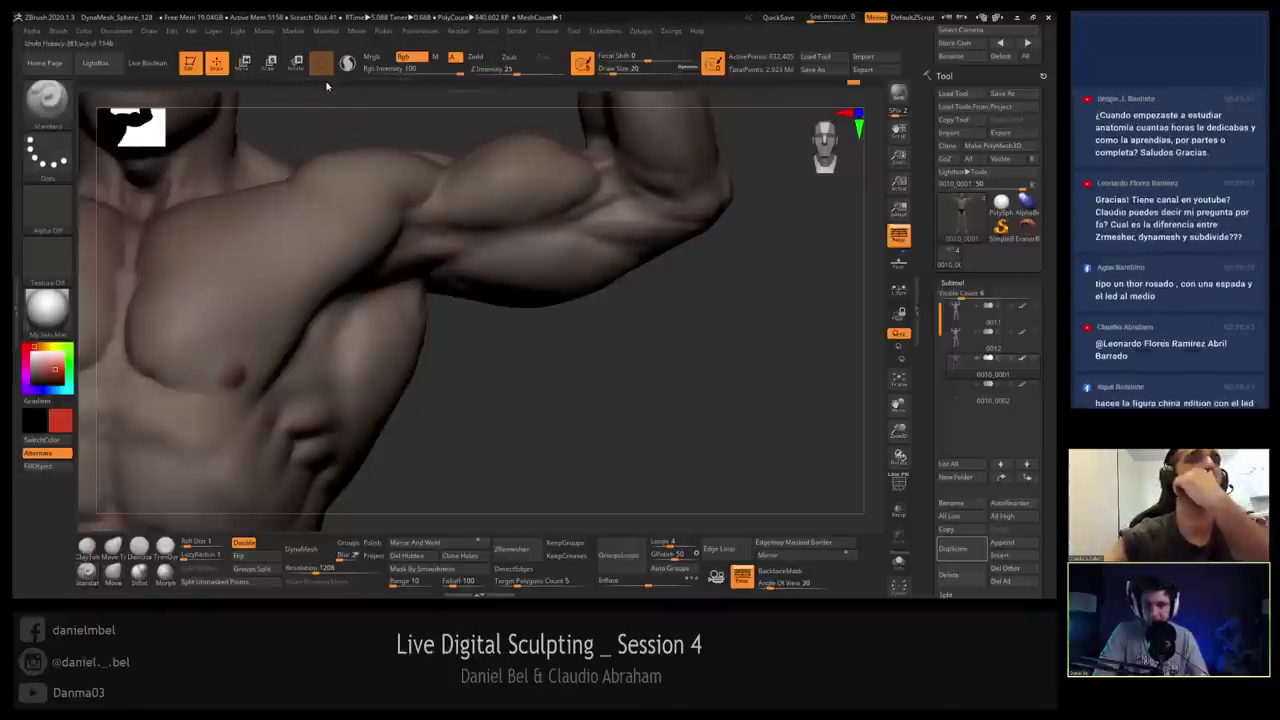
click(346, 63)
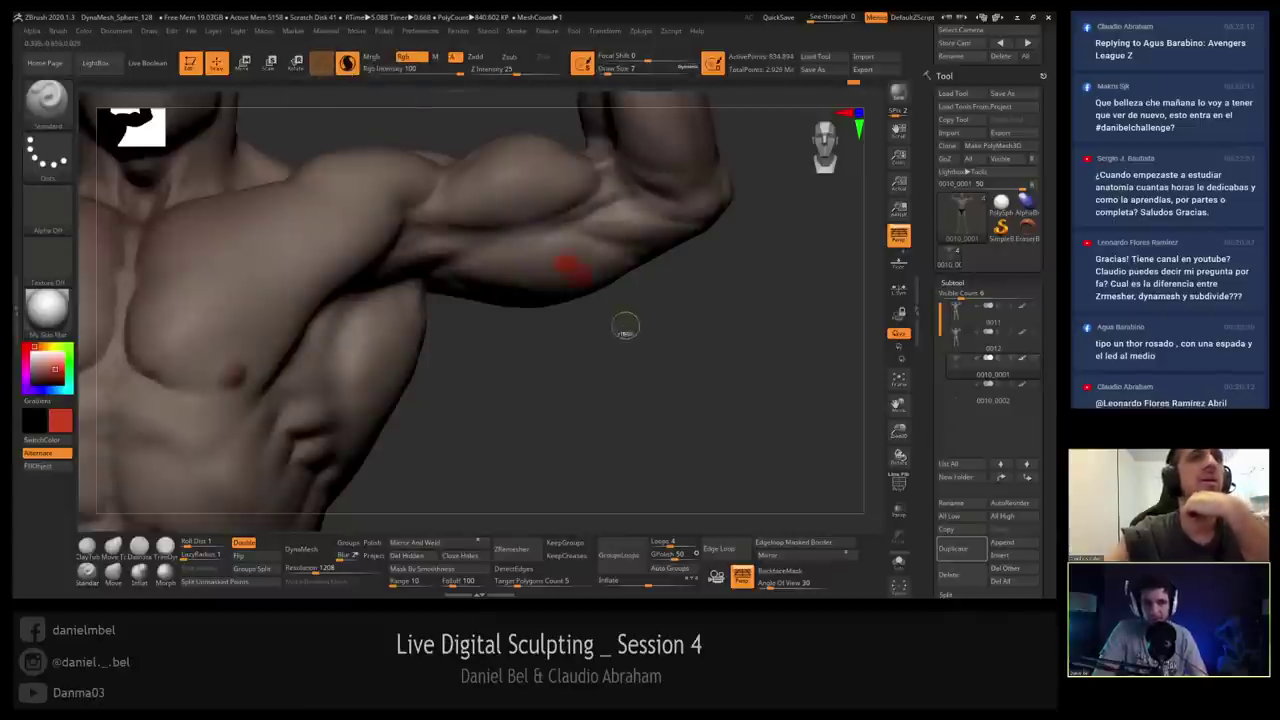
click(114, 578)
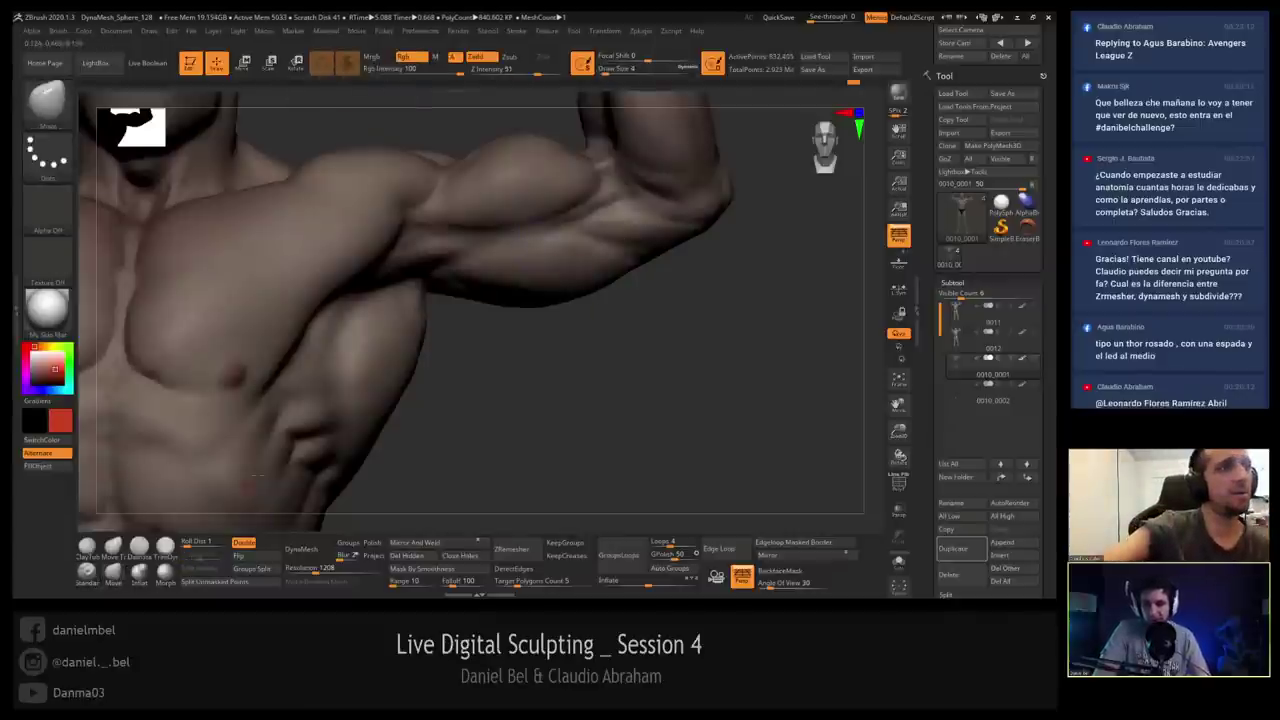
Pull a spike from the upper arm's underside with the Move brush, undo it, and repeat with a smaller one nearer the elbow, undoing that too.
drag(561, 266, 605, 315)
key(shift+f)
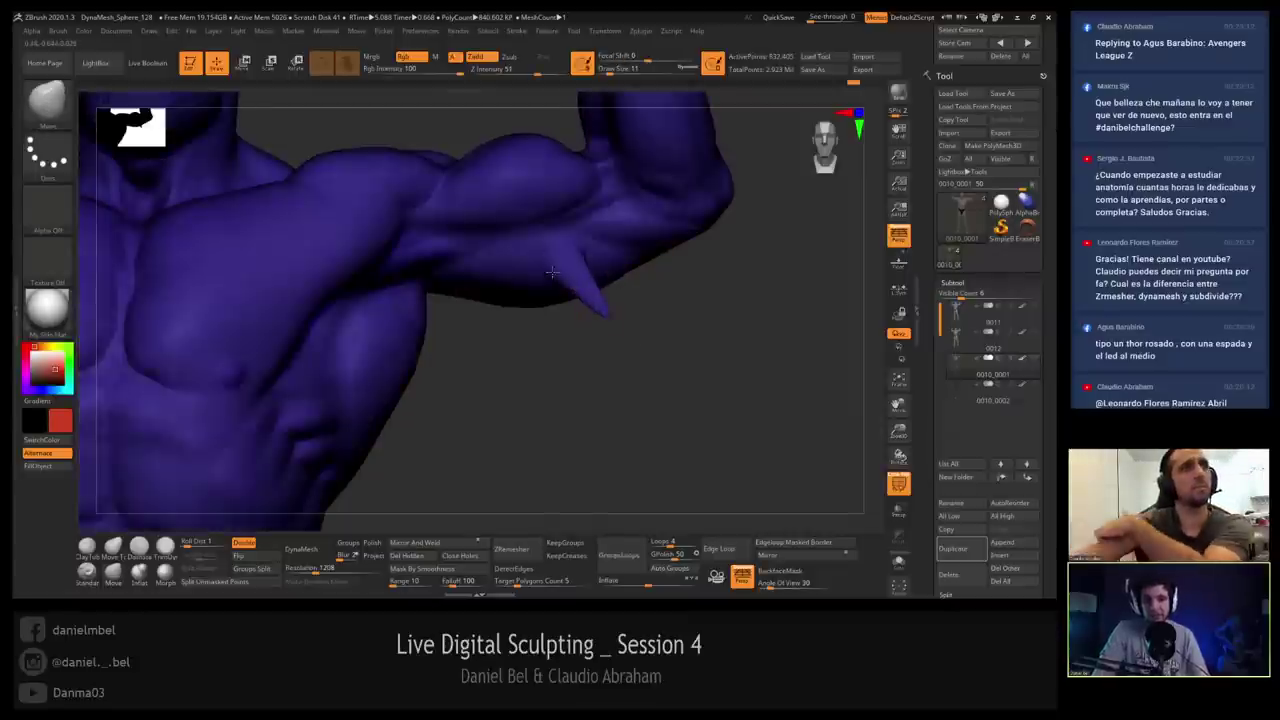
key(ctrl+z)
key(s)
click(558, 250)
drag(597, 277, 640, 310)
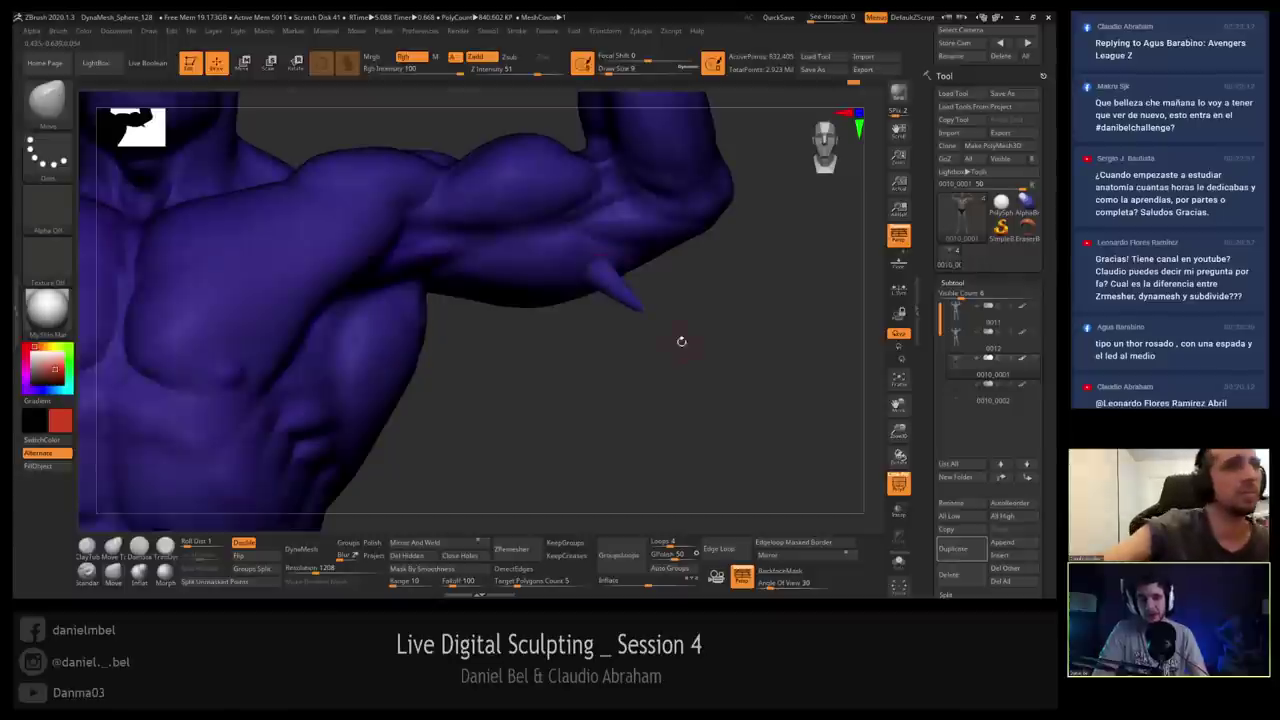
key(ctrl+z)
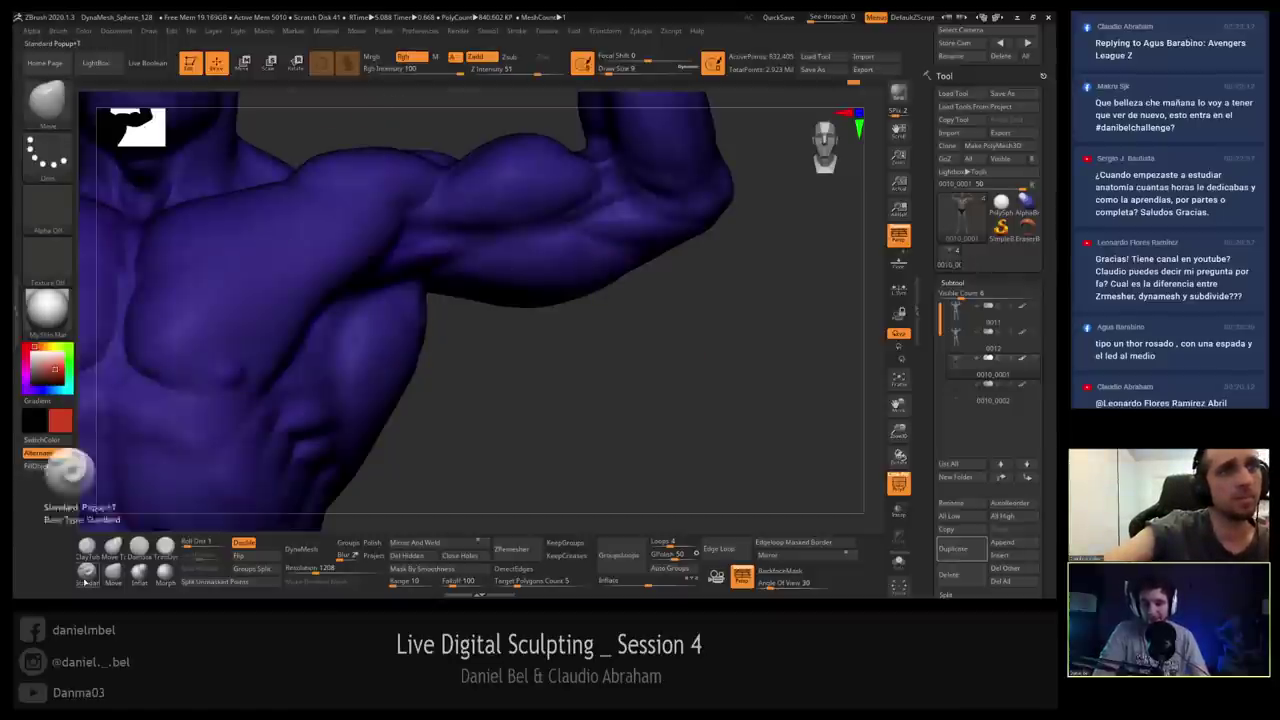
Build up a rough lump on the upper arm's underside with the ClayTubes brush at Z Intensity 100 and draw size 17.
click(87, 570)
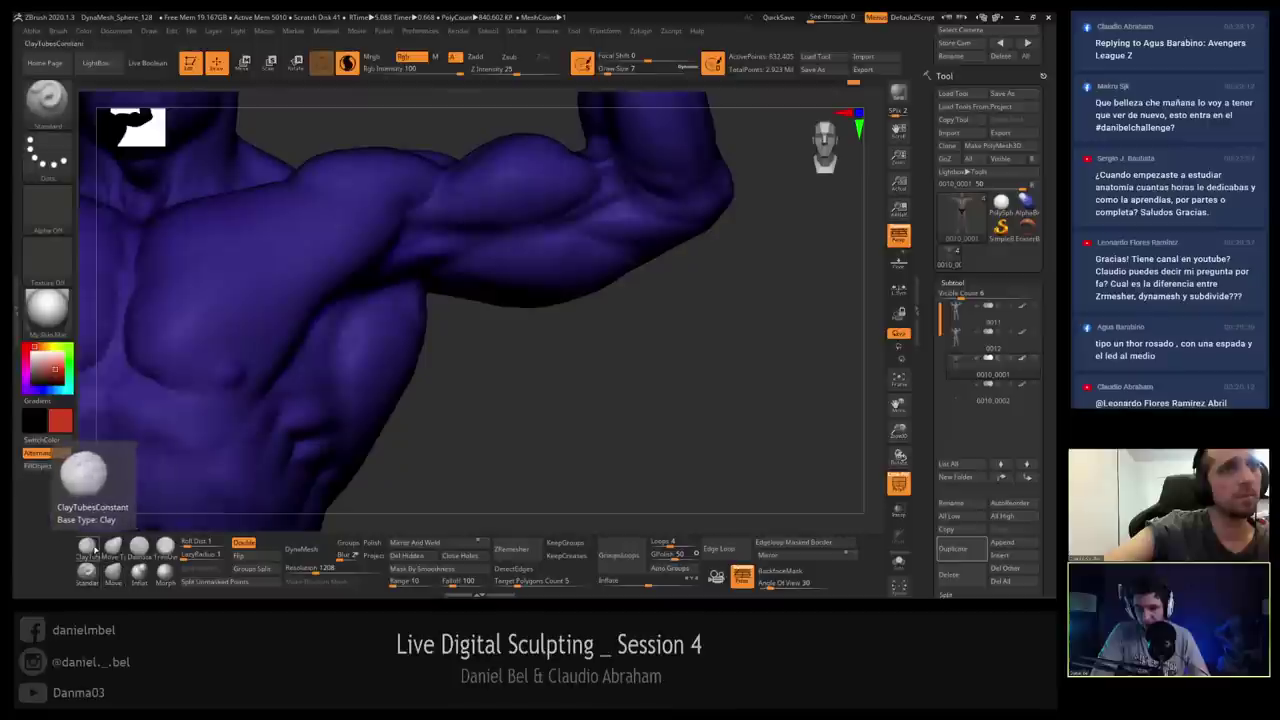
click(88, 546)
drag(512, 74, 584, 73)
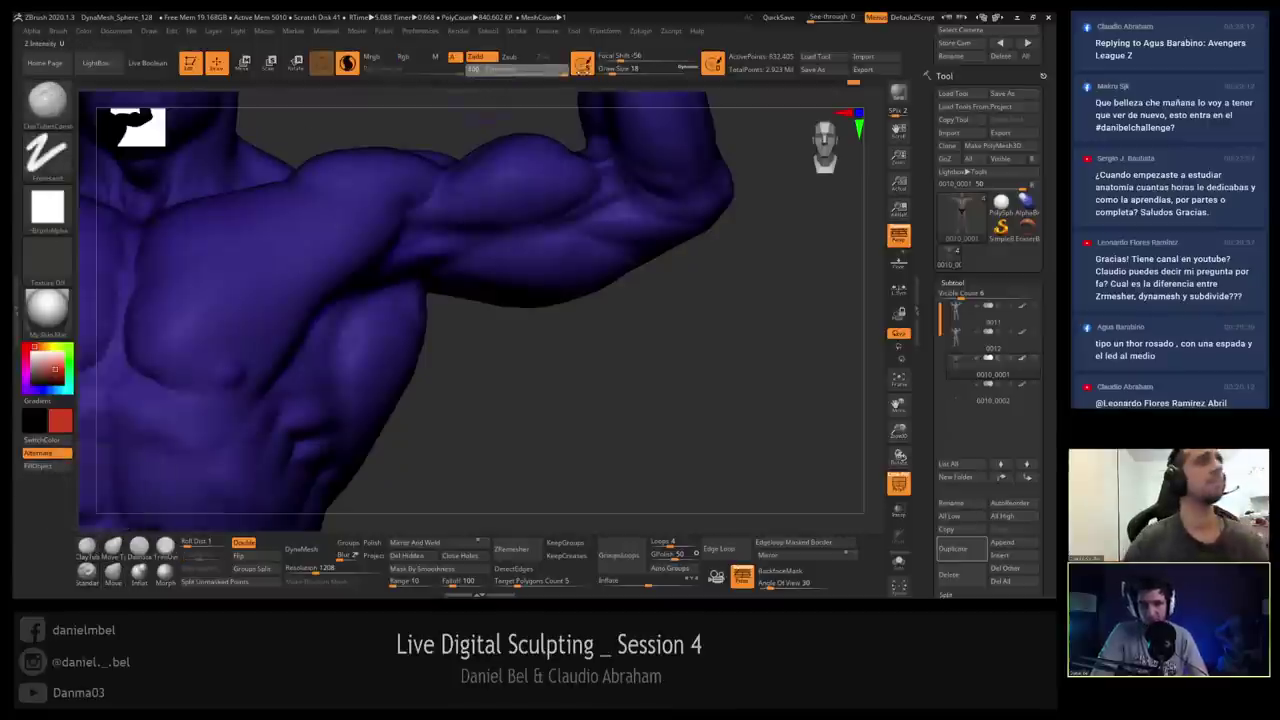
key(s)
click(604, 285)
mouse_move(557, 277)
mouse_down()
mouse_move(588, 262)
mouse_move(572, 290)
mouse_move(595, 275)
mouse_move(612, 290)
mouse_move(600, 292)
mouse_move(620, 290)
mouse_move(626, 332)
mouse_move(652, 304)
mouse_up()
key(shift+f)
drag(689, 352, 686, 306)
Undo the clay strokes on the upper arm's underside and show the arm's wireframe.
key(ctrl)
key(ctrl+z)
key(ctrl+z)
key(ctrl+z)
key(ctrl+z)
key(ctrl+z)
key(ctrl+z)
key(ctrl+z)
key(ctrl+z)
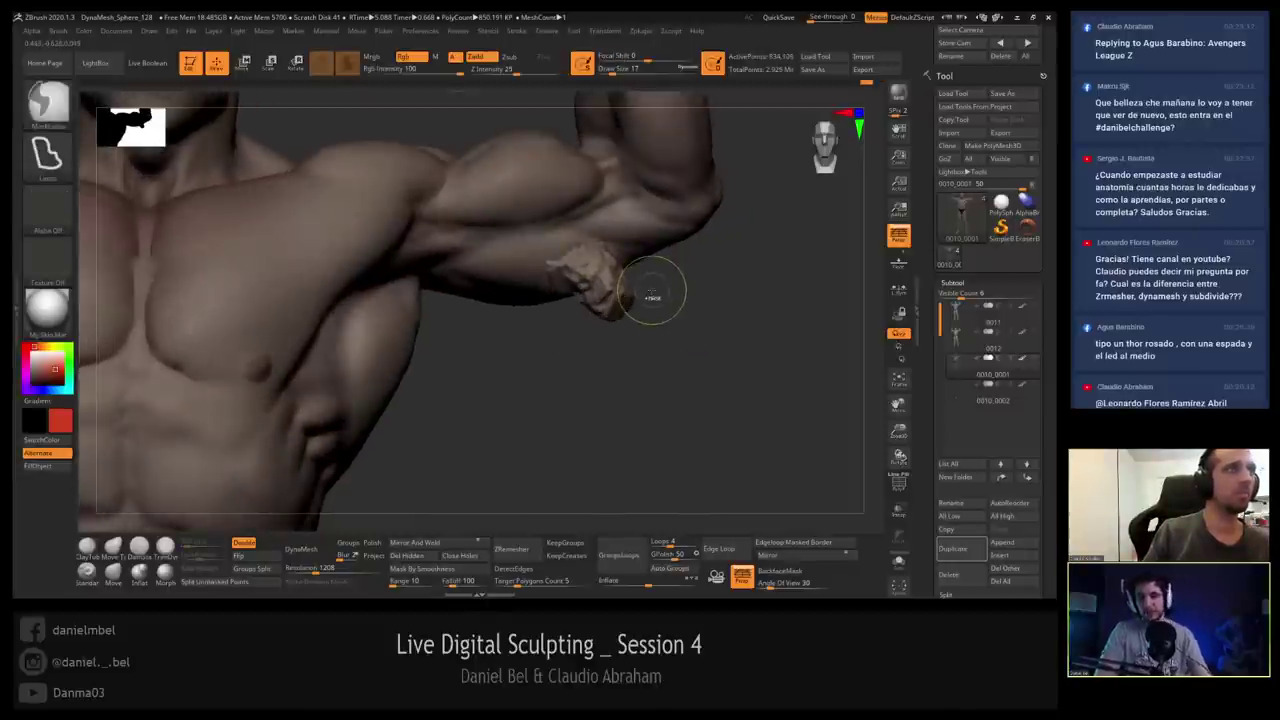
mouse_move(652, 297)
mouse_down()
mouse_move(586, 214)
mouse_move(580, 171)
mouse_move(575, 180)
mouse_up()
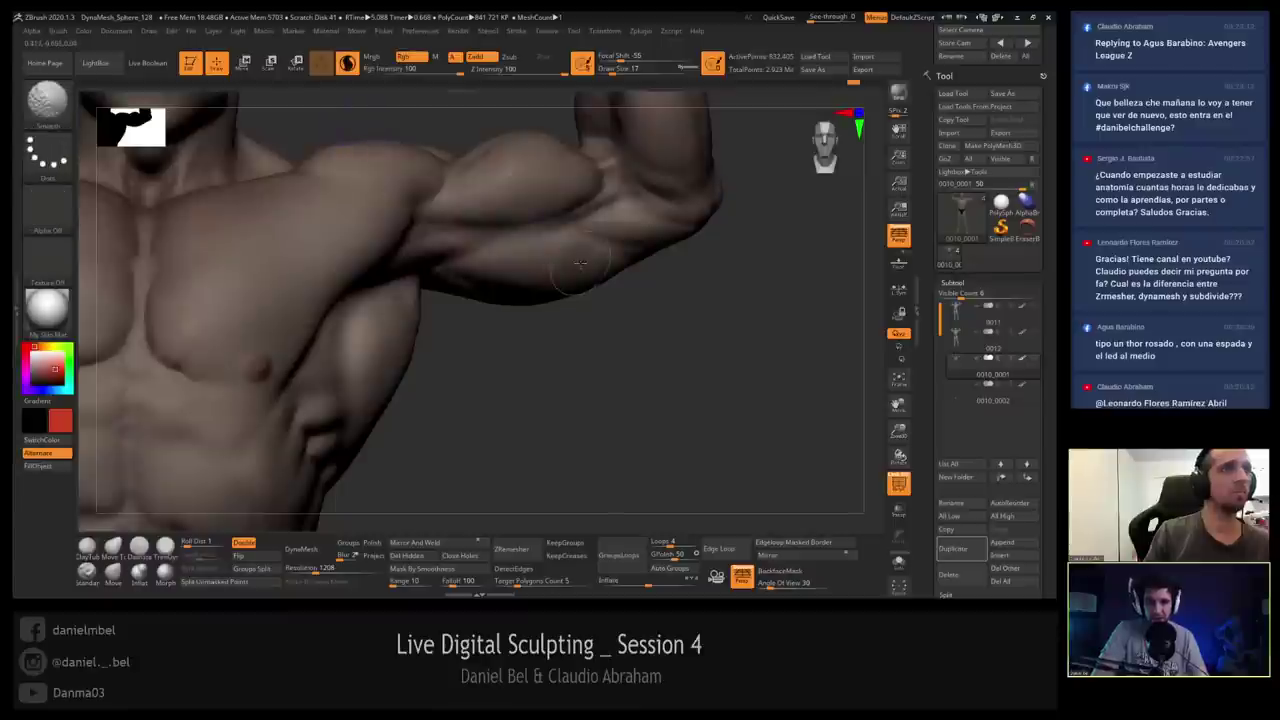
key(shift+f)
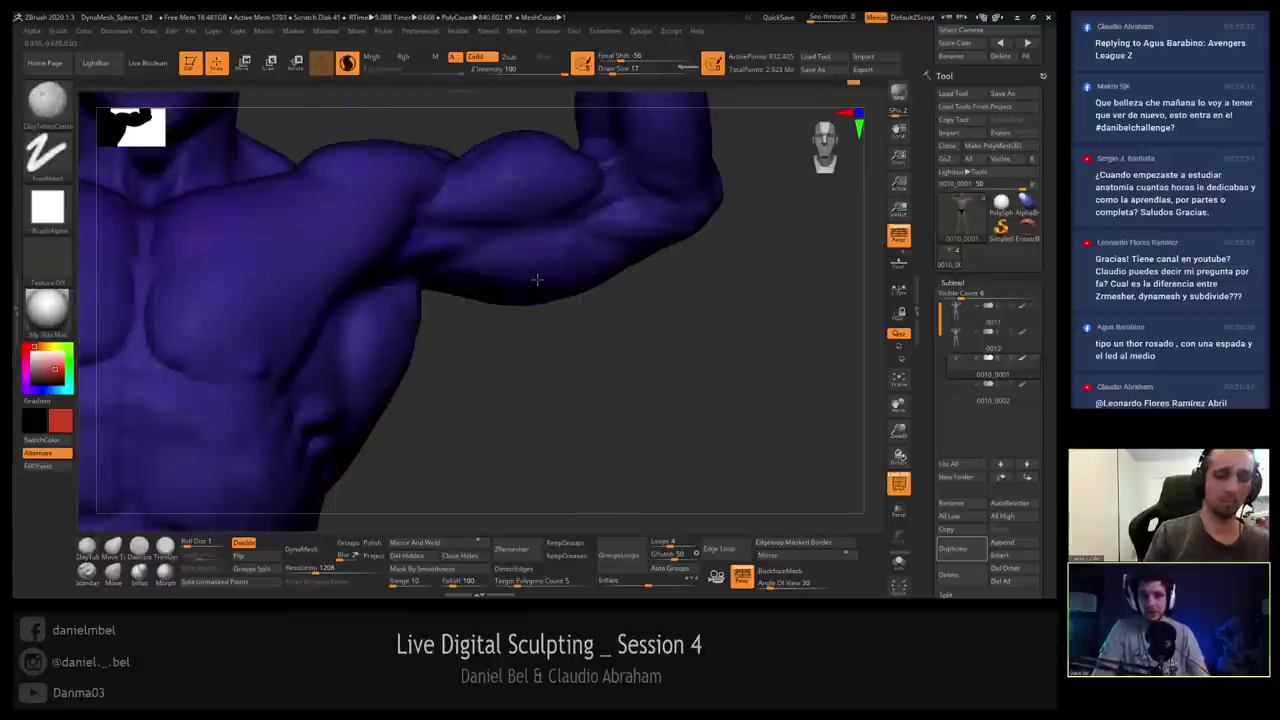
Switch to the Move brush and pull a long spike straight down from the upper arm's underside.
key(s)
click(113, 572)
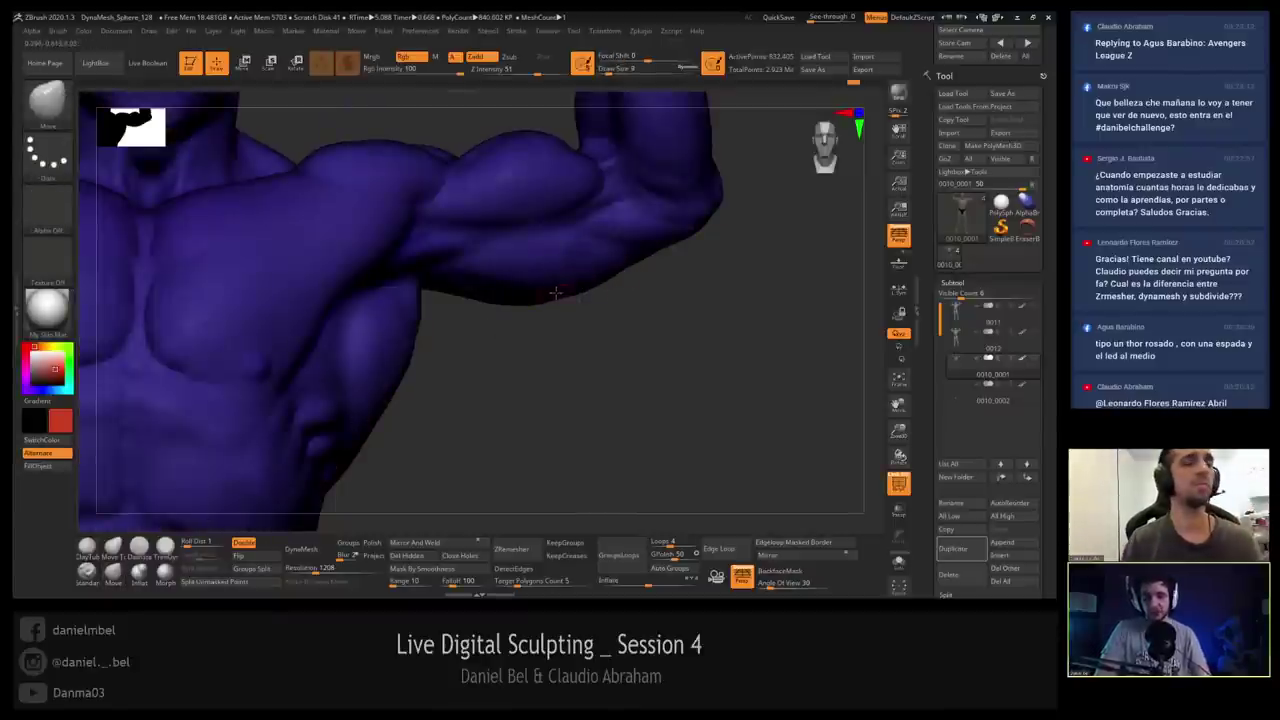
key(s)
key(shift+f)
key(shift+f)
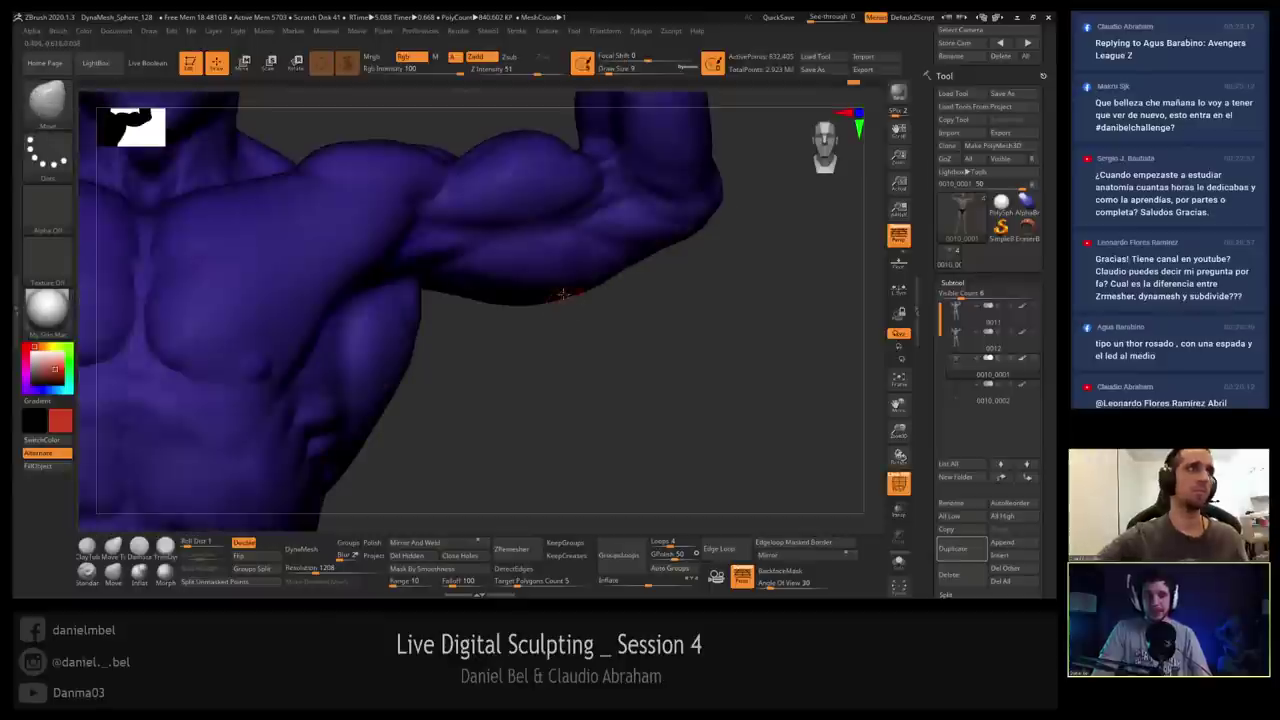
drag(563, 294, 578, 402)
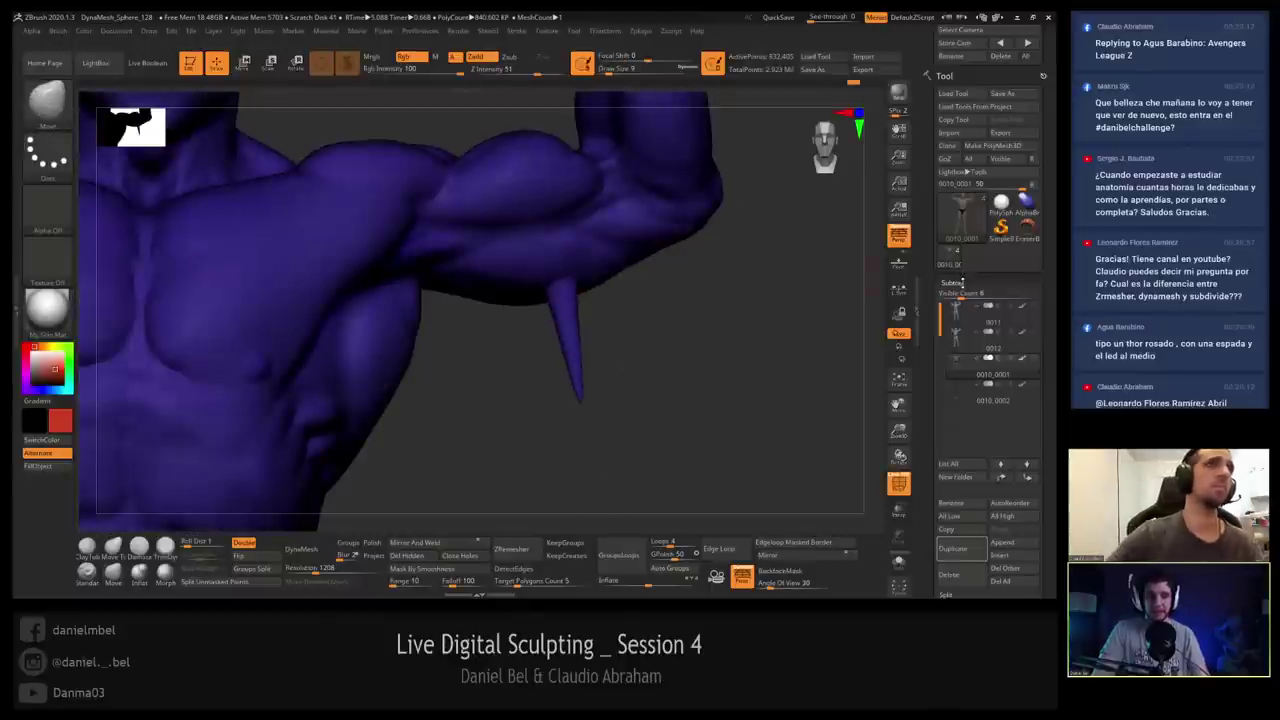
Subdivide the mesh once and pull a branch from the spike's side, undoing the branch.
click(961, 283)
click(962, 296)
key(ctrl+d)
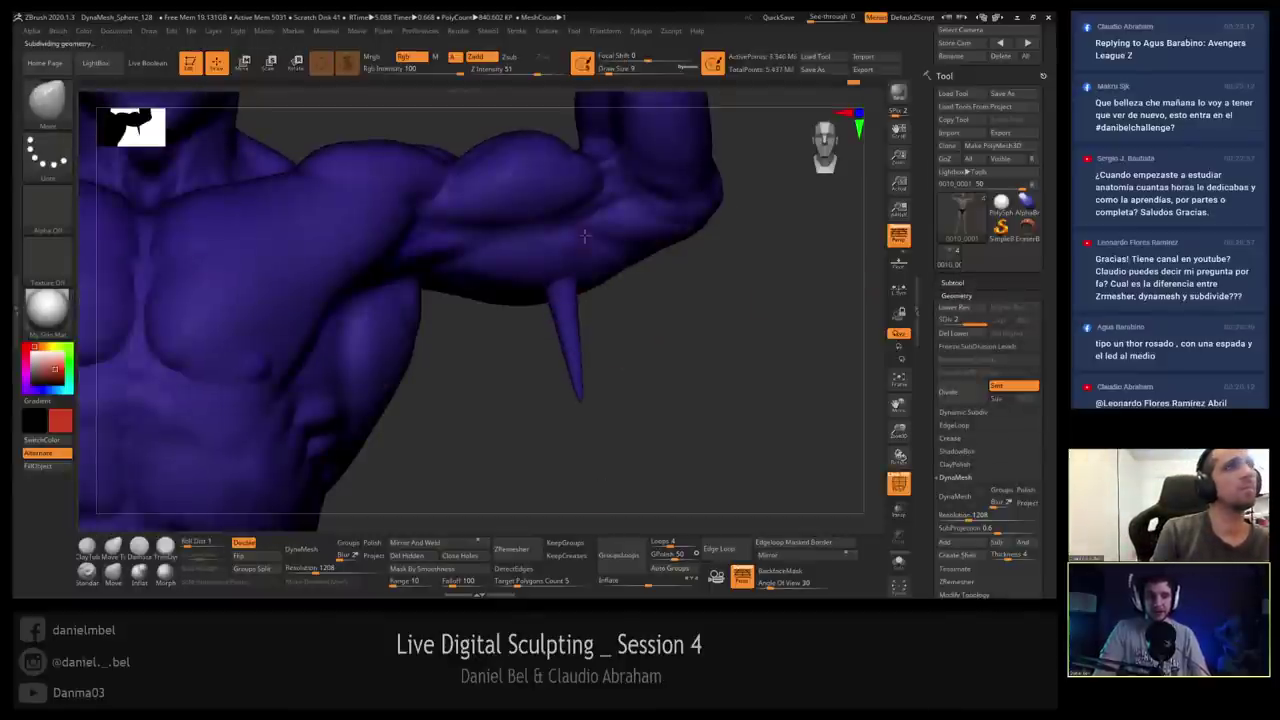
drag(577, 332, 631, 327)
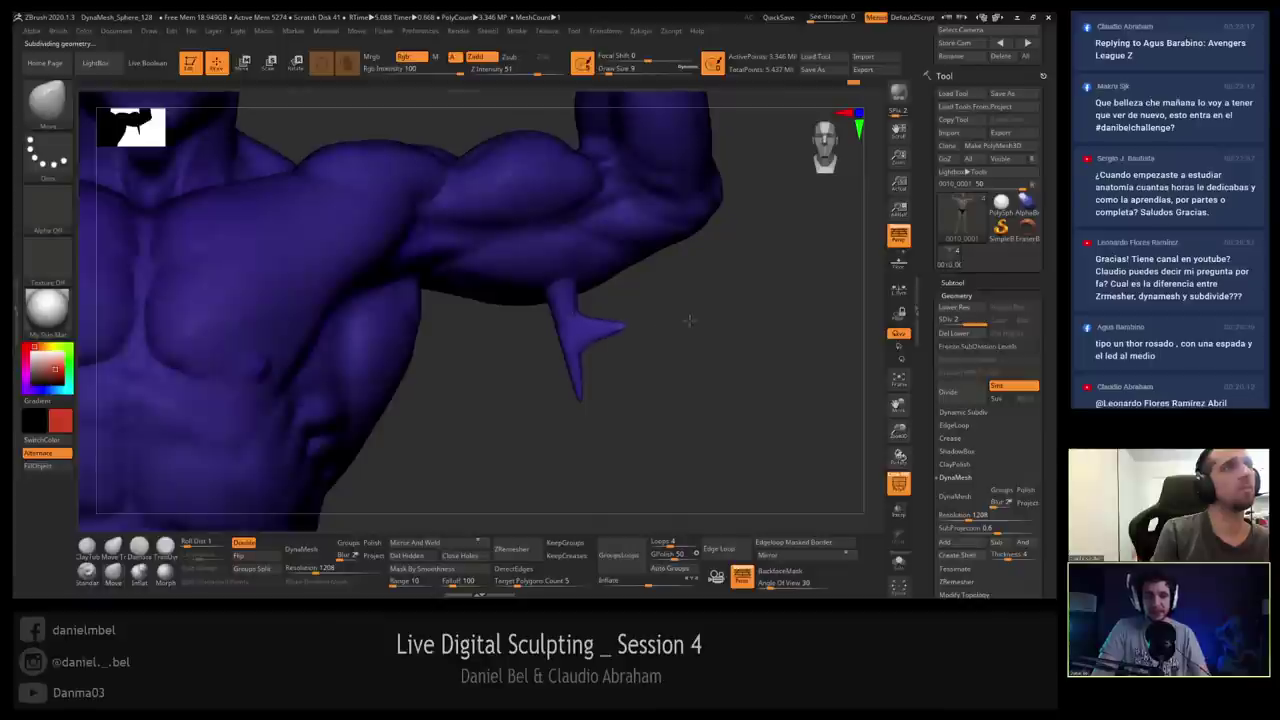
key(shift+f)
key(shift+f)
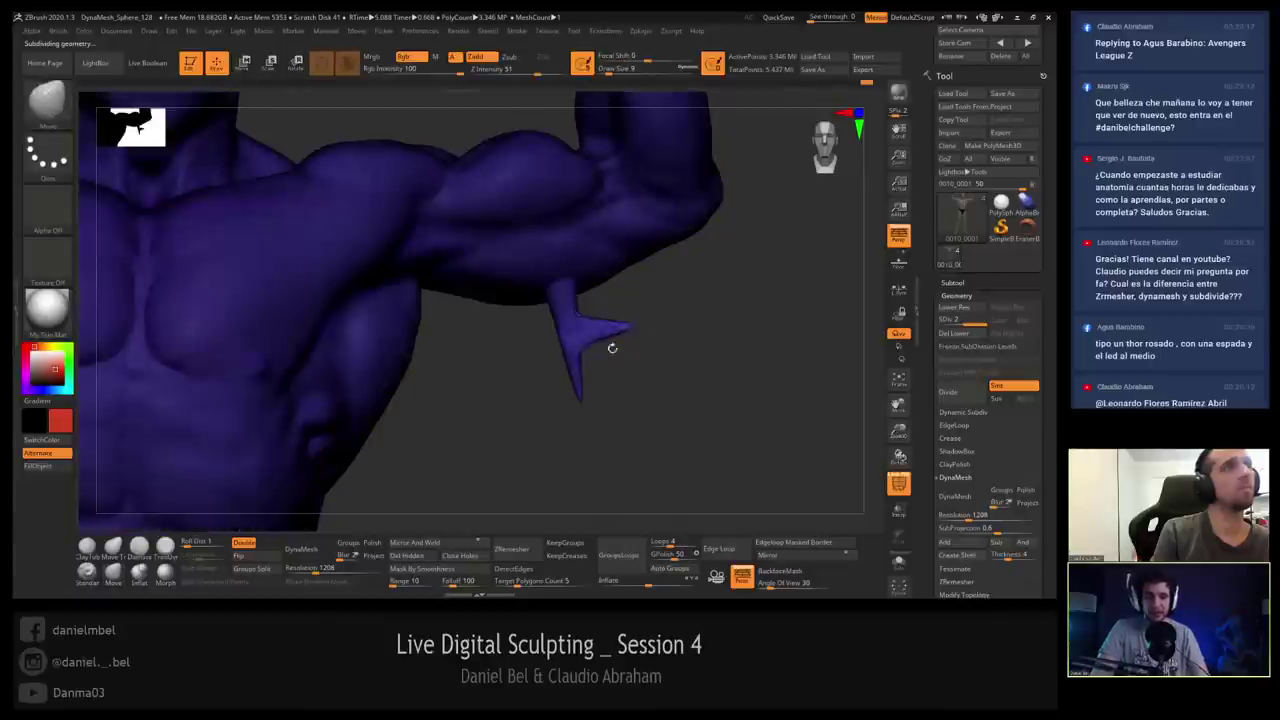
alt+drag(682, 366, 643, 400)
key(ctrl+z)
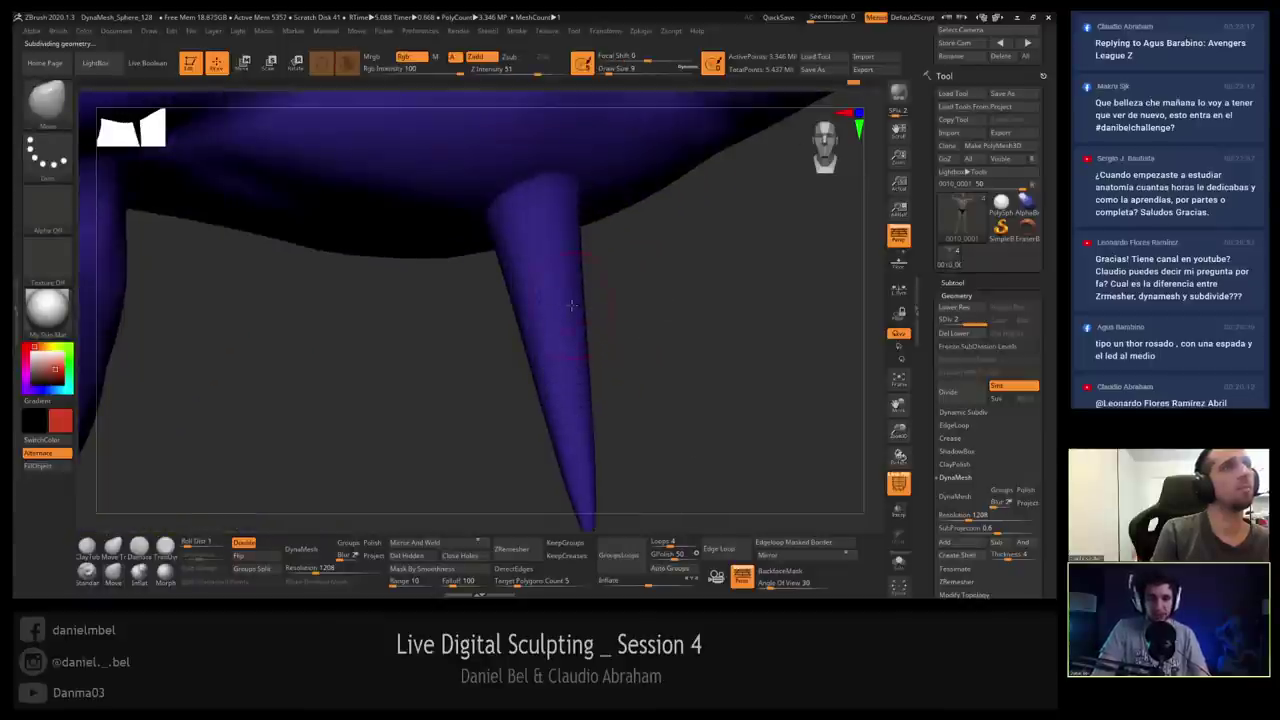
Reduce the draw size to 4 over the spike, and undo the subdivision and the spike to restore the original arm.
key(s)
mouse_move(614, 312)
mouse_down()
mouse_move(642, 311)
mouse_move(575, 309)
mouse_up()
key(s)
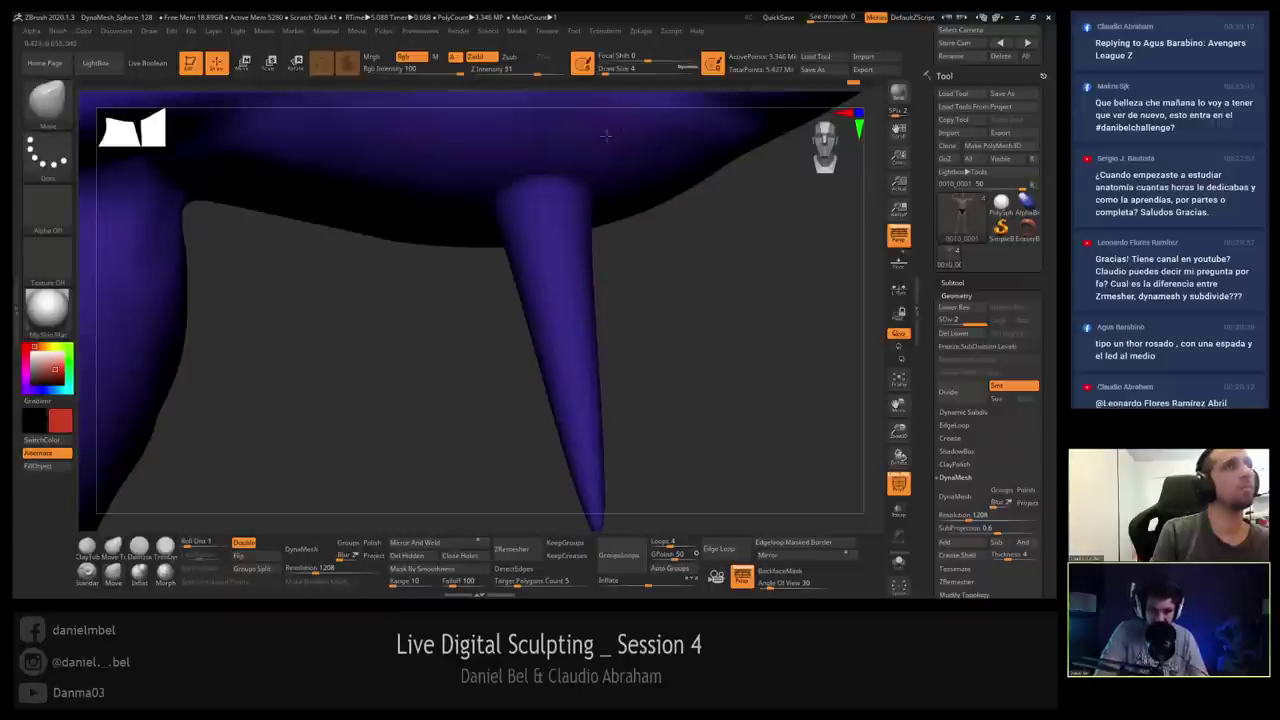
key(shift+d)
ctrl+right_drag(691, 323, 612, 316)
key(ctrl+z)
mouse_move(614, 366)
alt+mouse_down()
mouse_move(589, 343)
mouse_move(556, 360)
mouse_move(576, 325)
alt+mouse_up()
key(shift+f)
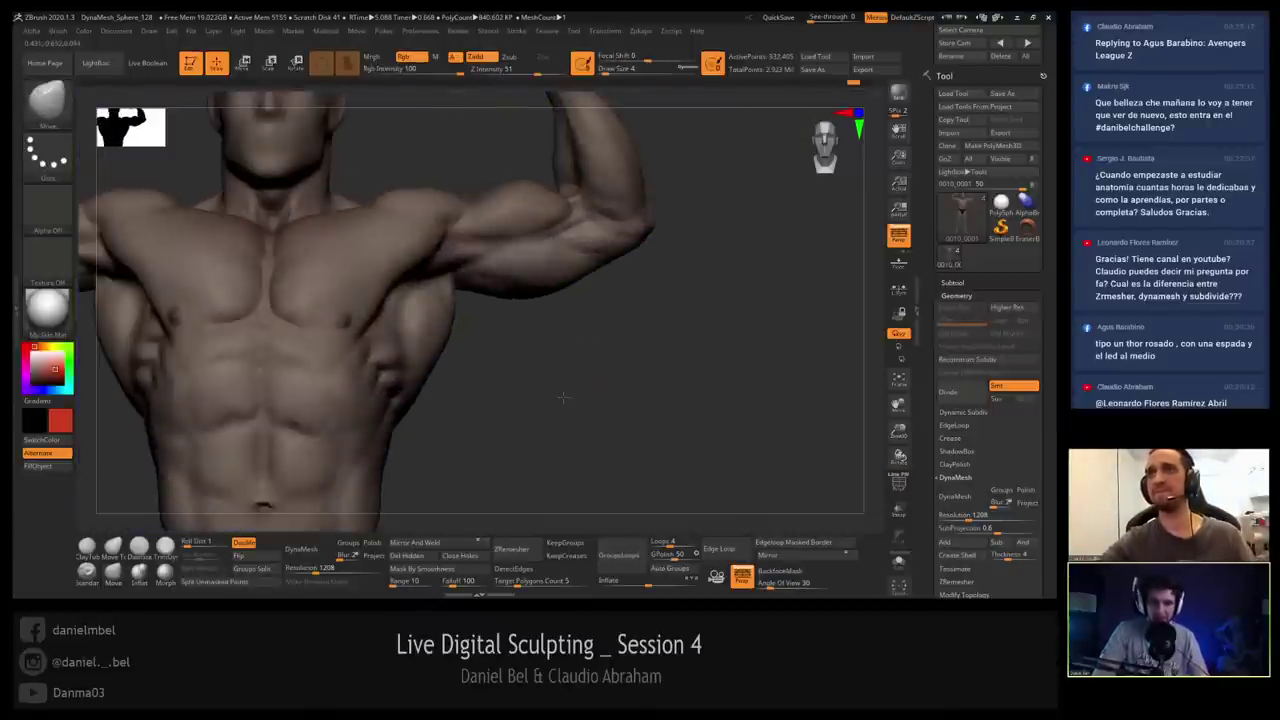
Examine the whole bodybuilder figure from the front and at a slight angle, with the subtool list open.
ctrl+right_drag(566, 359, 541, 406)
alt+right_drag(541, 406, 589, 366)
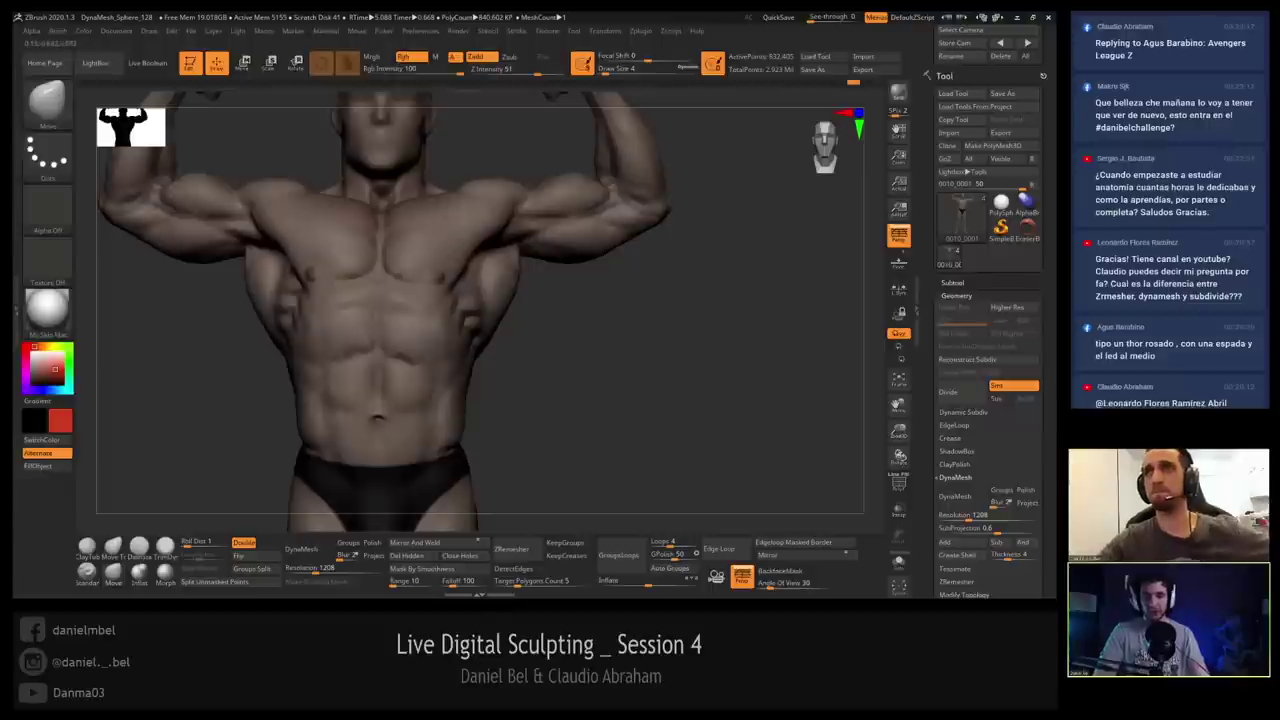
click(957, 283)
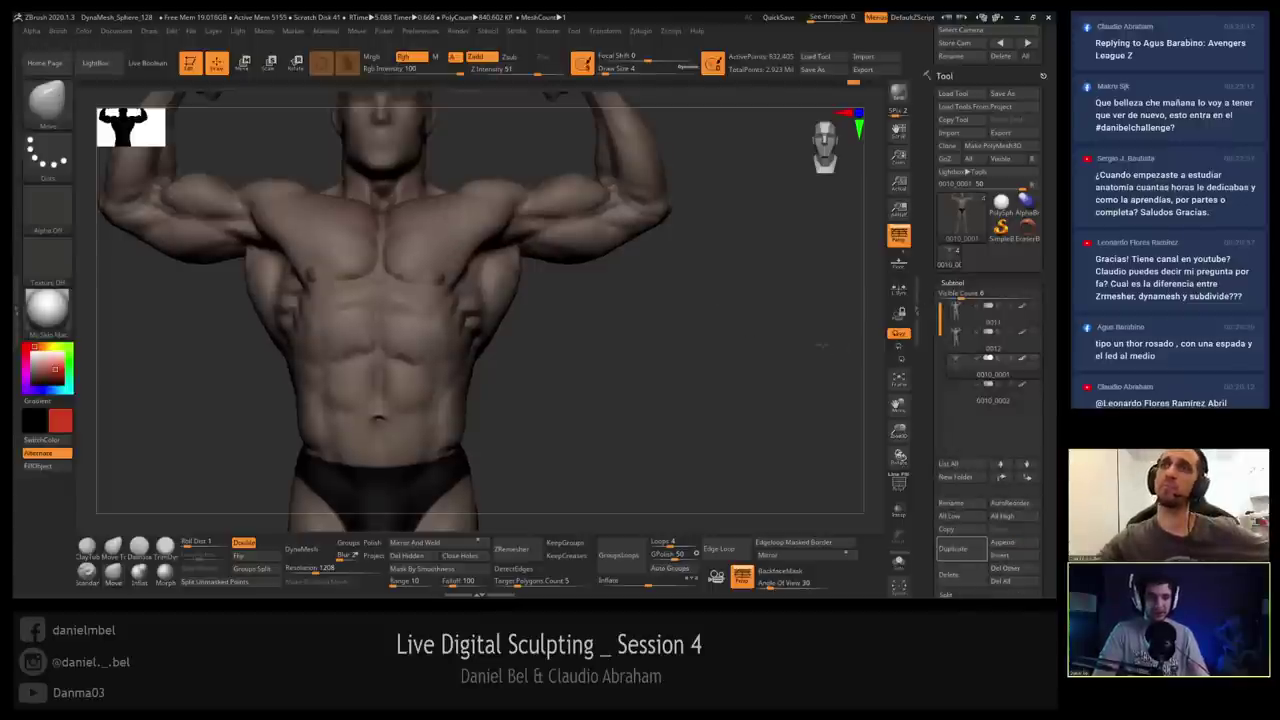
ctrl+right_drag(842, 352, 859, 386)
alt+right_drag(862, 460, 820, 427)
key(shift+f)
key(shift+f)
key(shift+f)
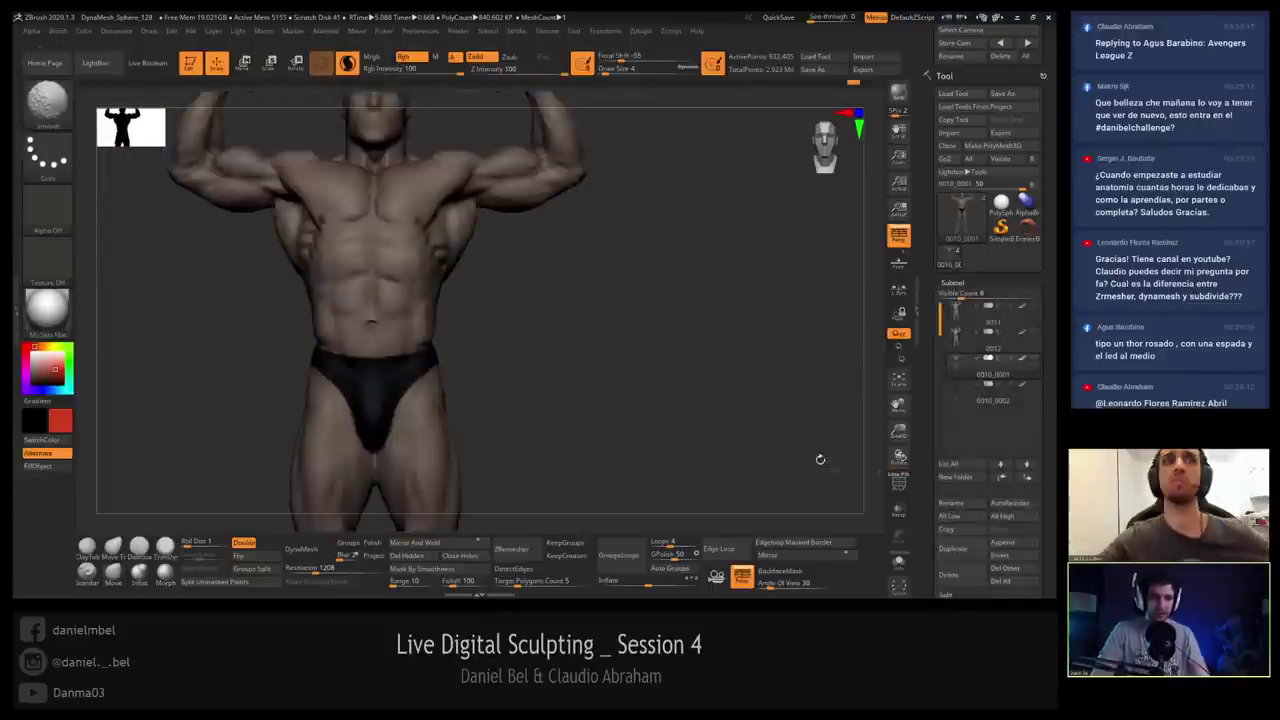
mouse_move(558, 294)
right_down()
mouse_move(547, 300)
mouse_move(514, 243)
mouse_move(563, 279)
right_up()
key(shift+f)
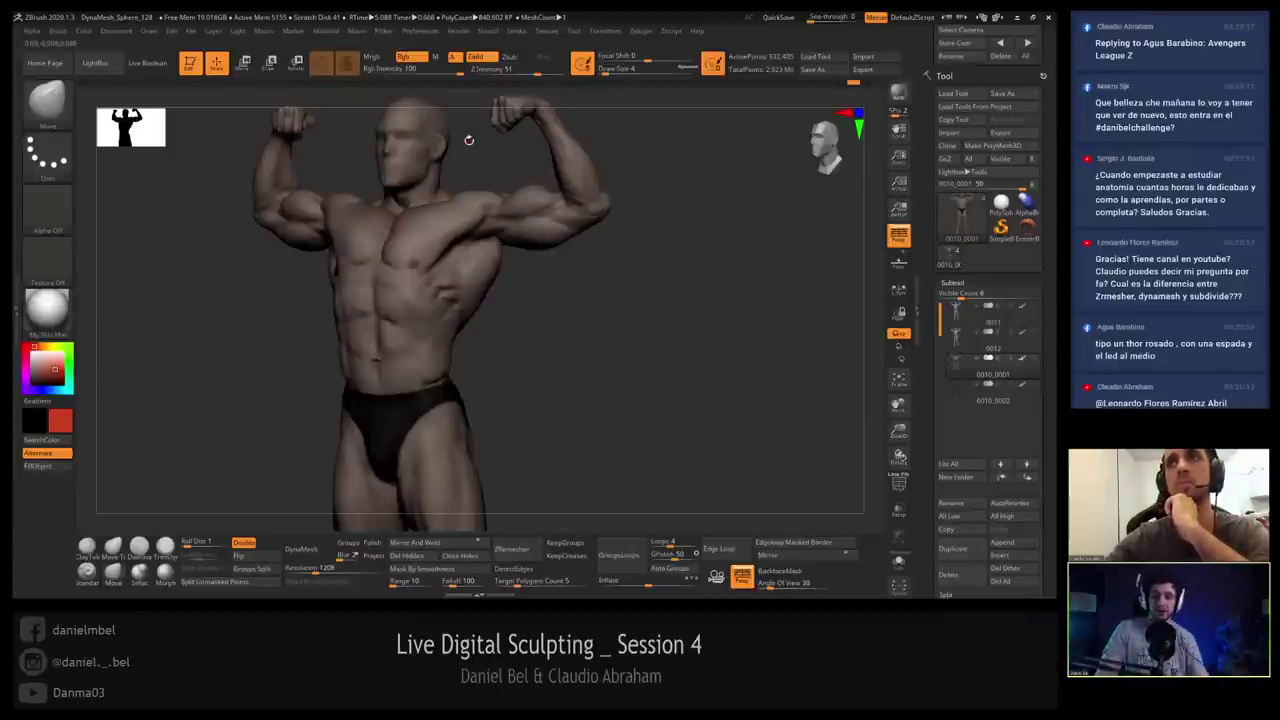
Duplicate the body subtool and ZRemesh the copy with a target polygon count of 5.
click(952, 548)
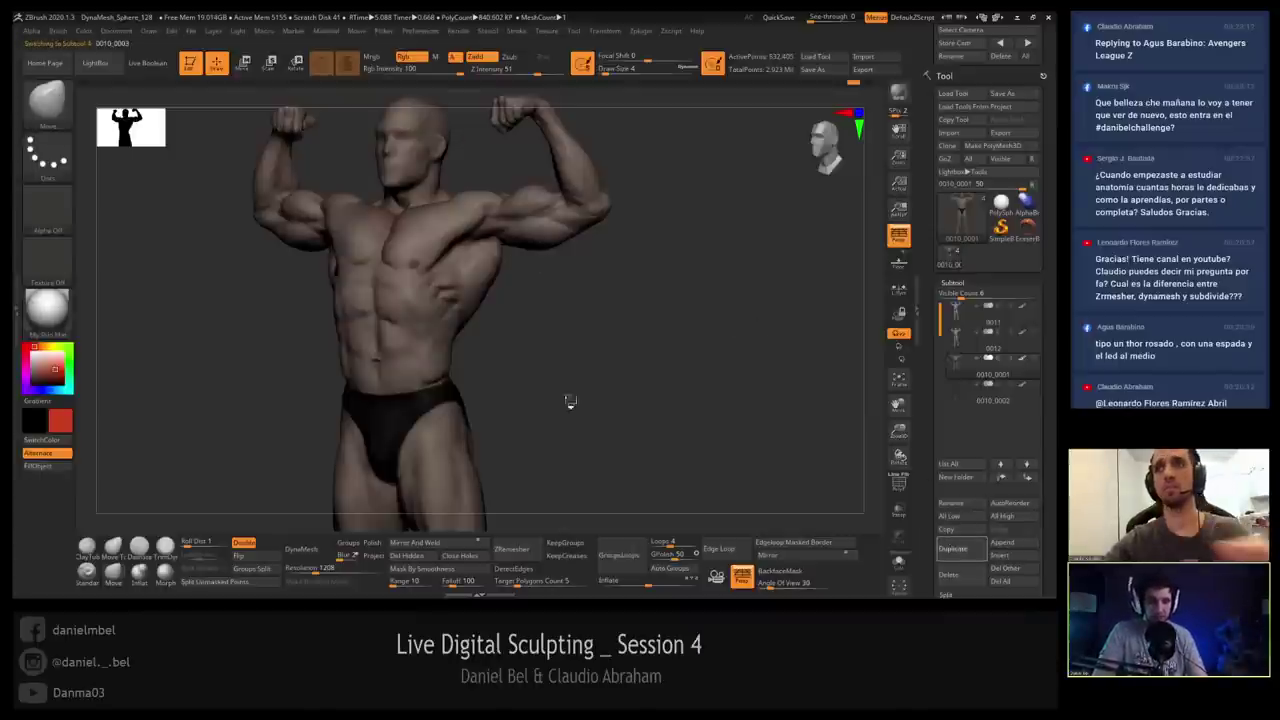
key(shift+f)
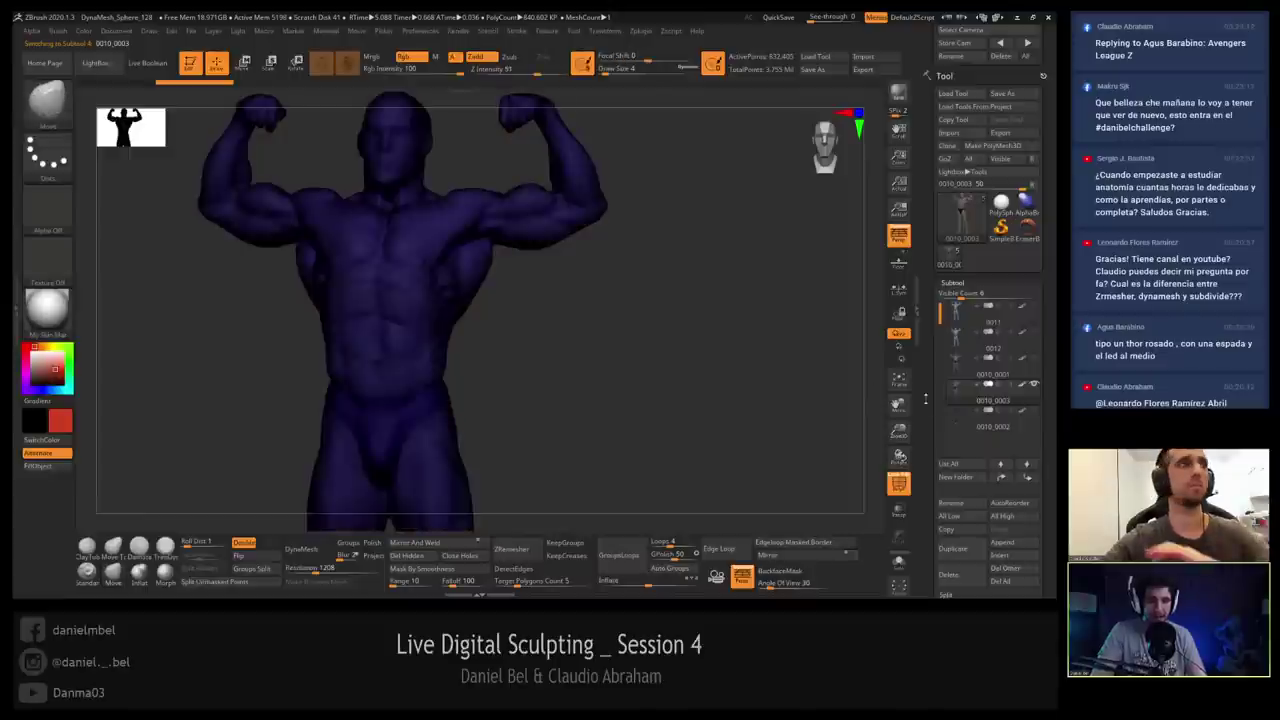
alt+drag(726, 341, 720, 315)
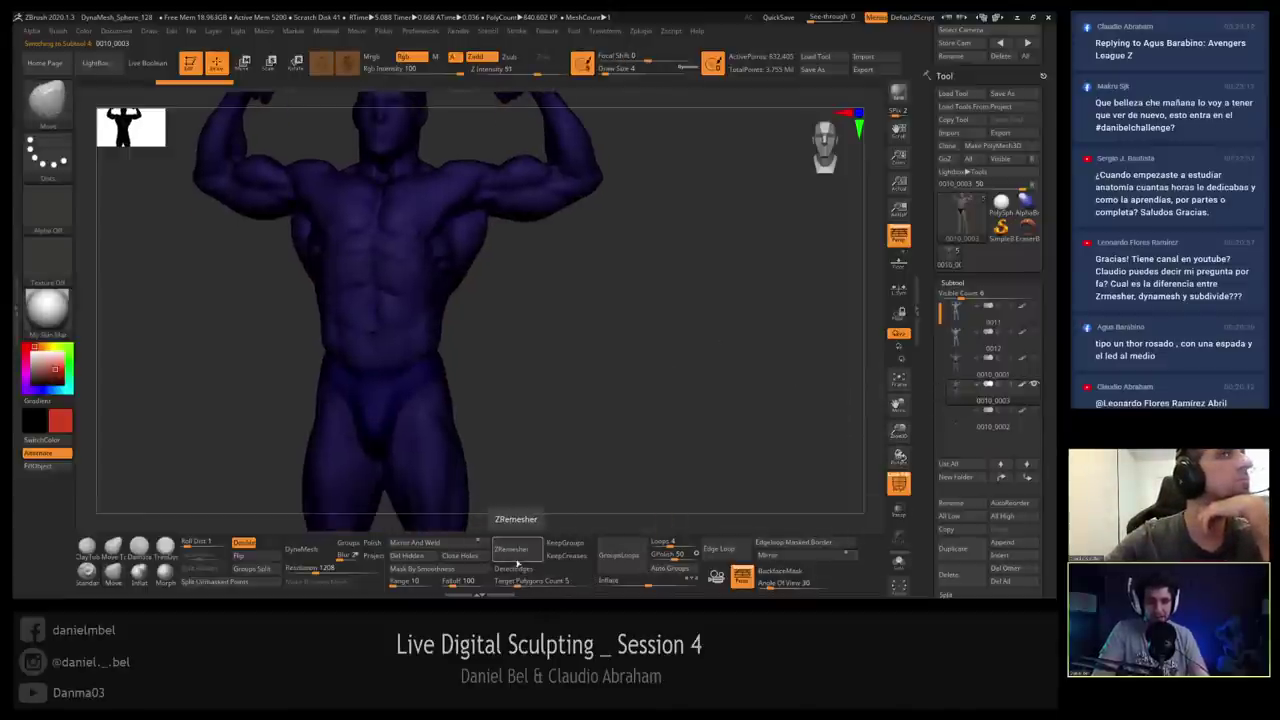
click(513, 550)
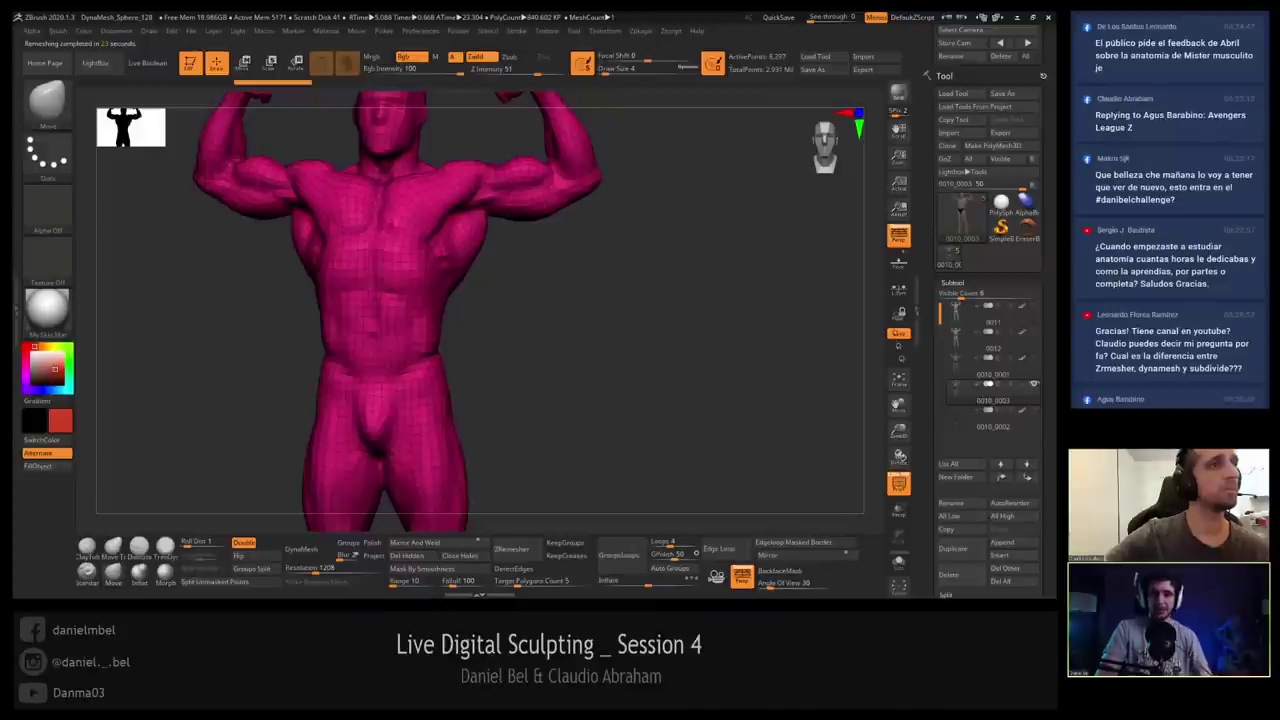
Examine the remeshed copy's topology with and without wireframe, and compare it with the original body subtool.
key(shift+f)
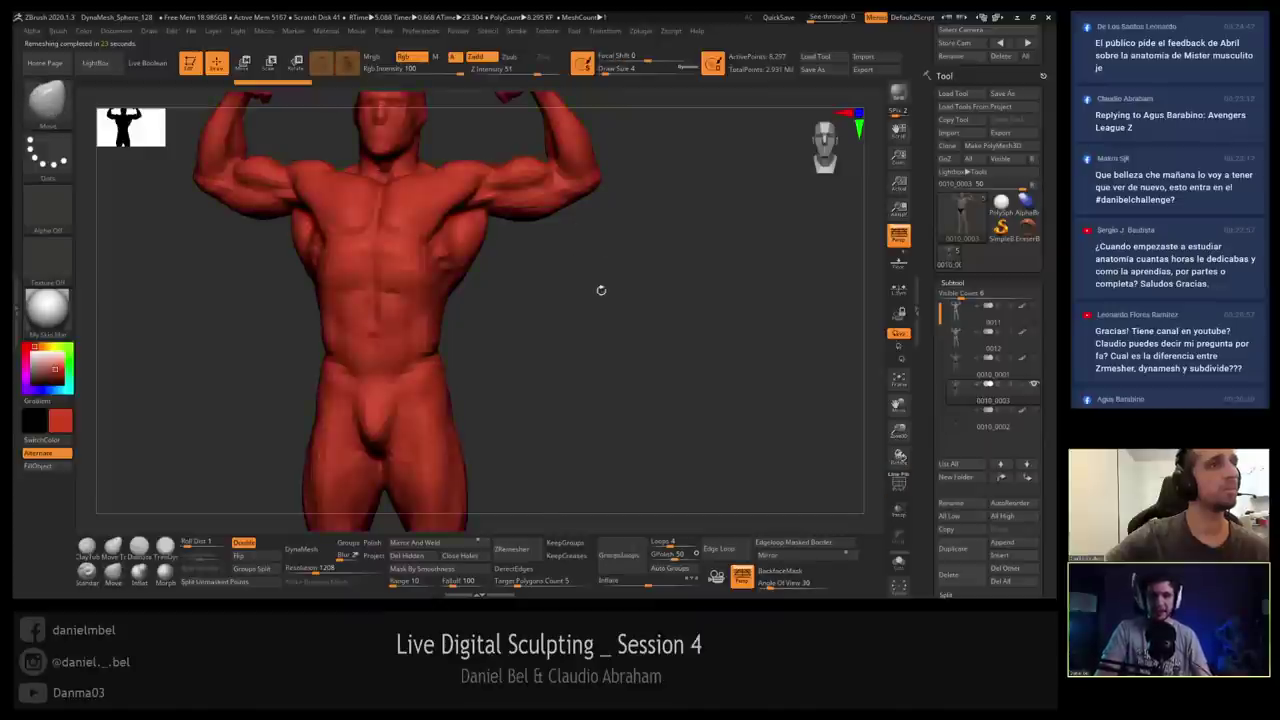
drag(601, 290, 597, 283)
key(shift+f)
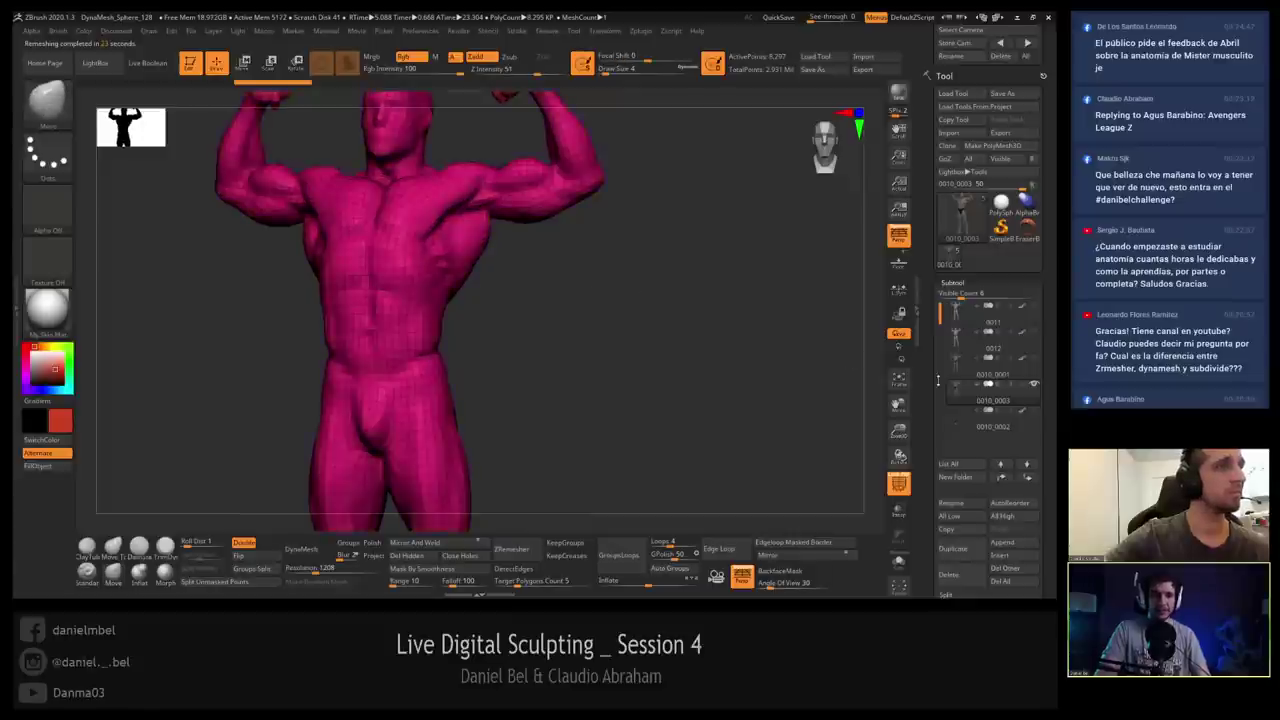
click(958, 377)
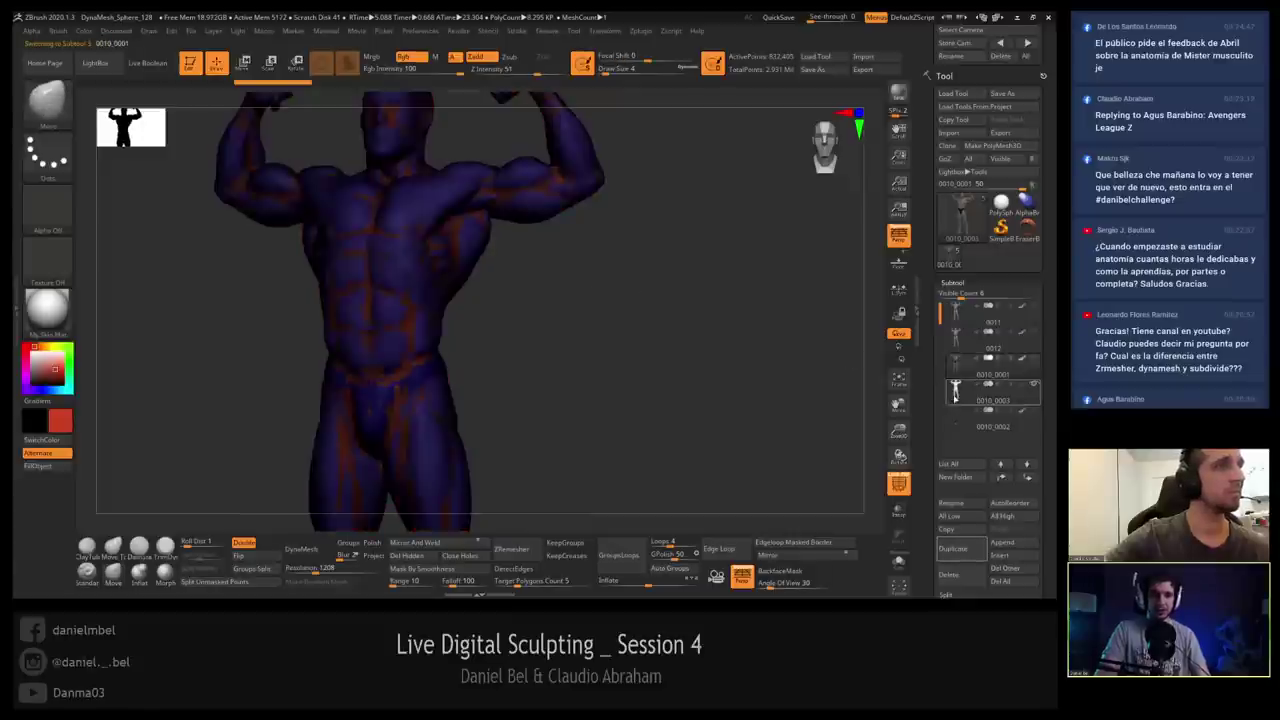
click(957, 386)
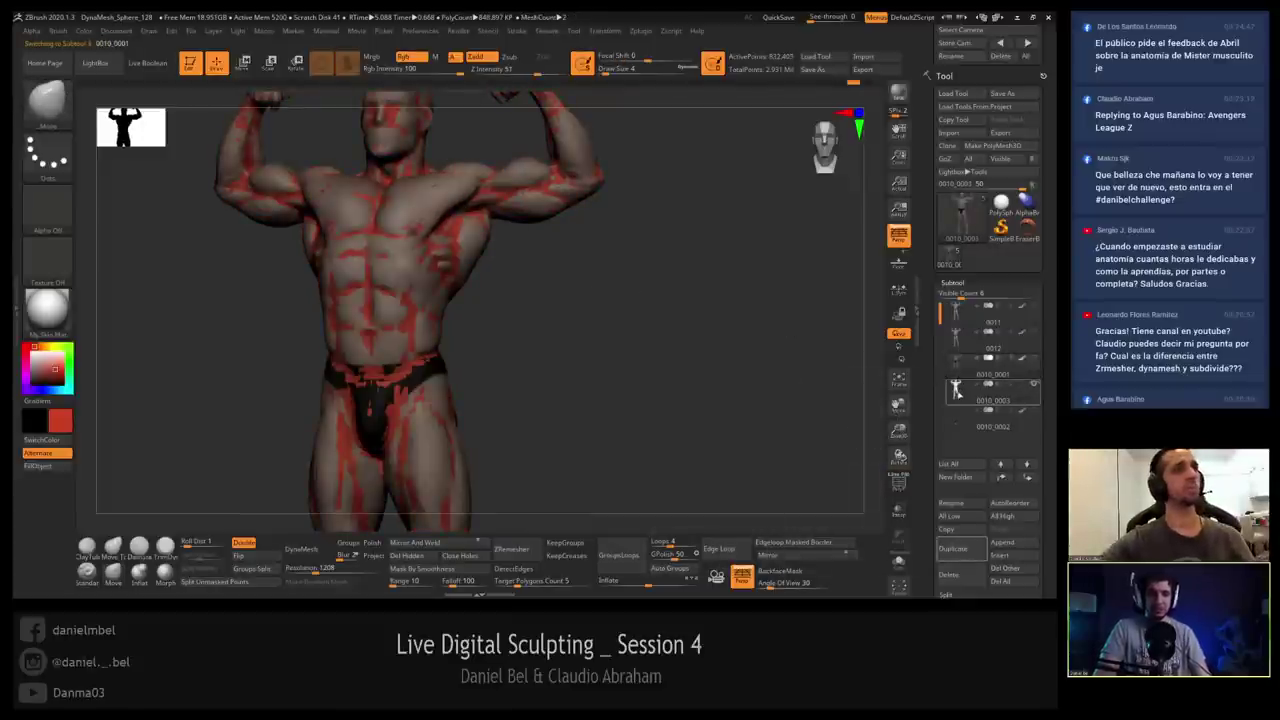
click(957, 392)
drag(599, 271, 604, 275)
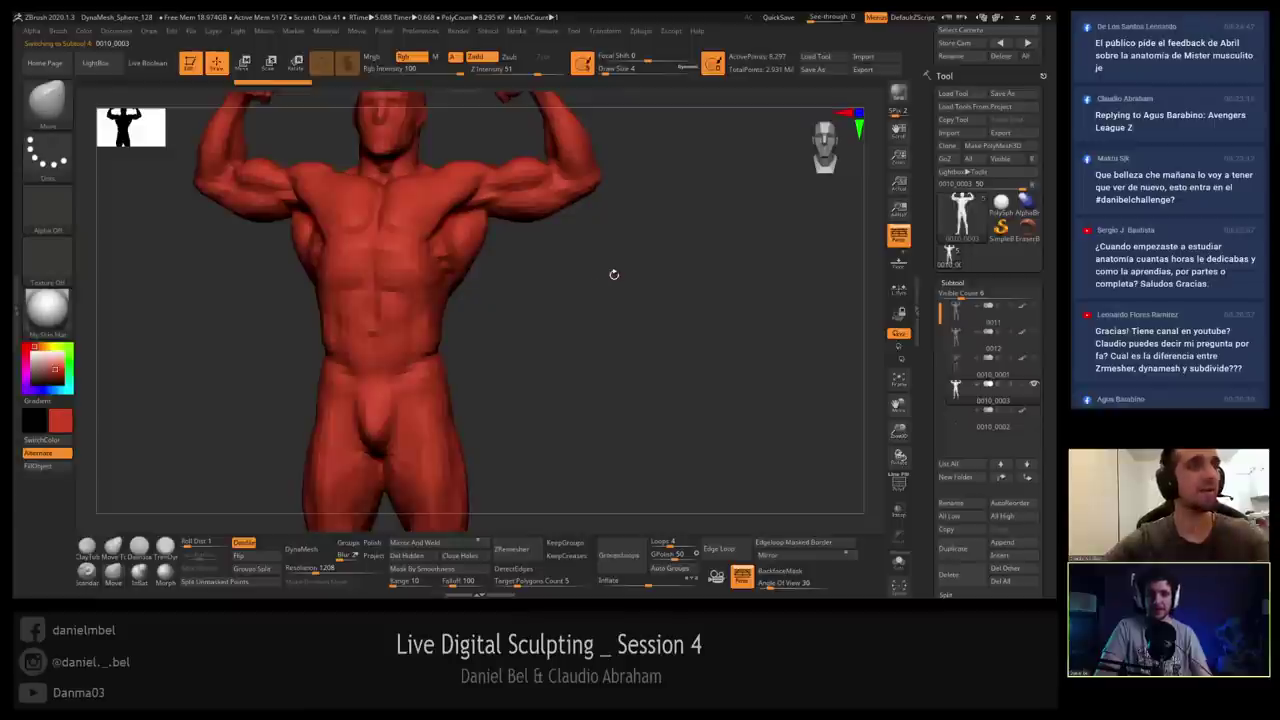
Subdivide the remeshed copy up to level 4 and return to the subtool list.
key(ctrl+shift)
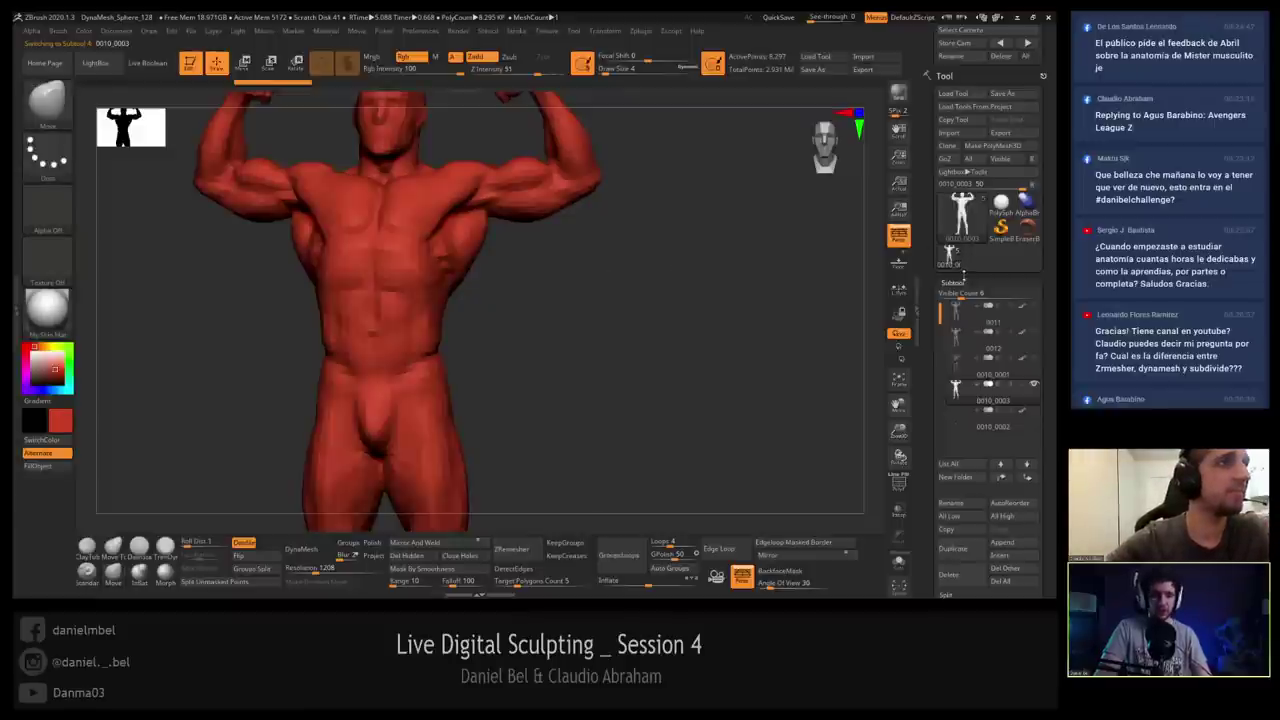
click(963, 285)
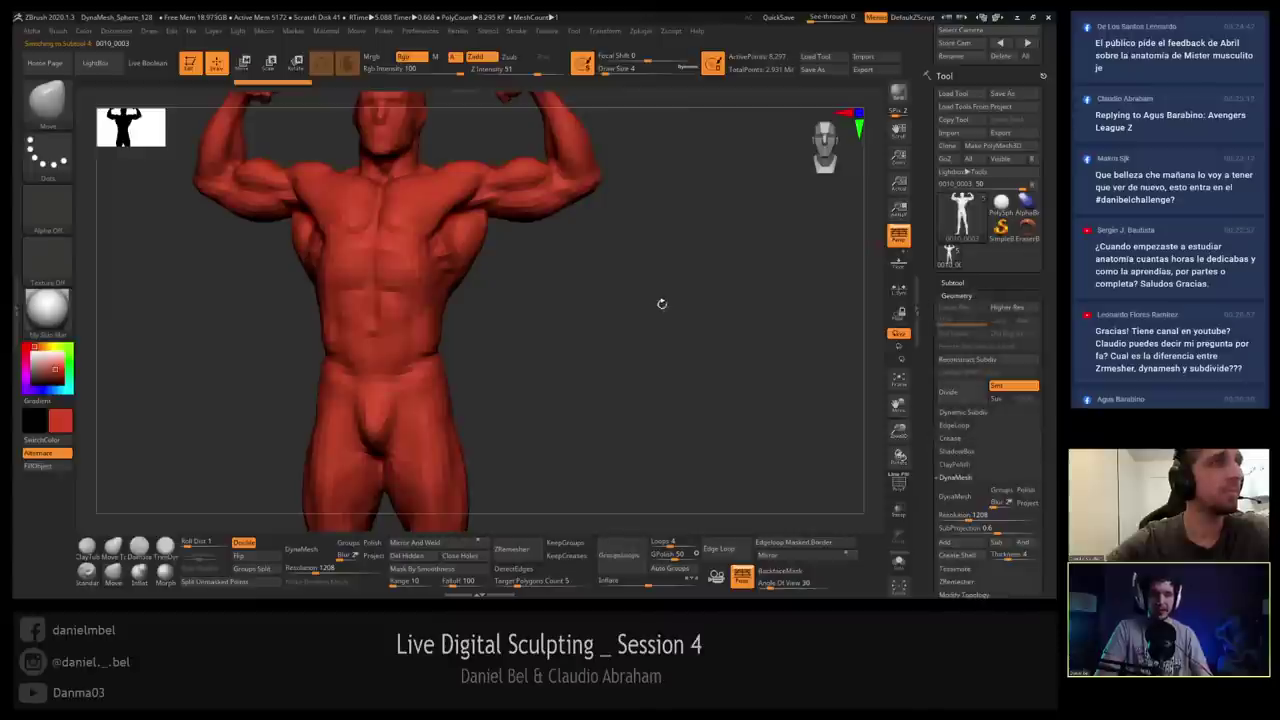
key(ctrl+shift)
key(ctrl+d)
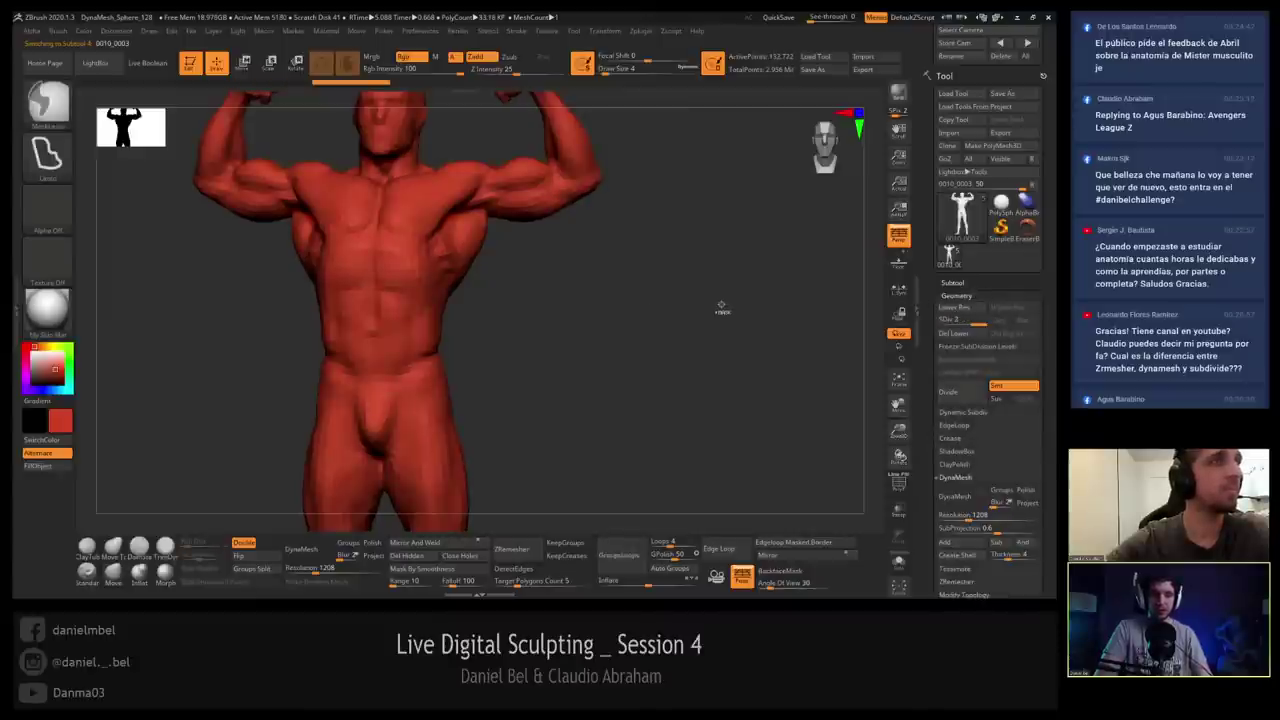
key(ctrl+d)
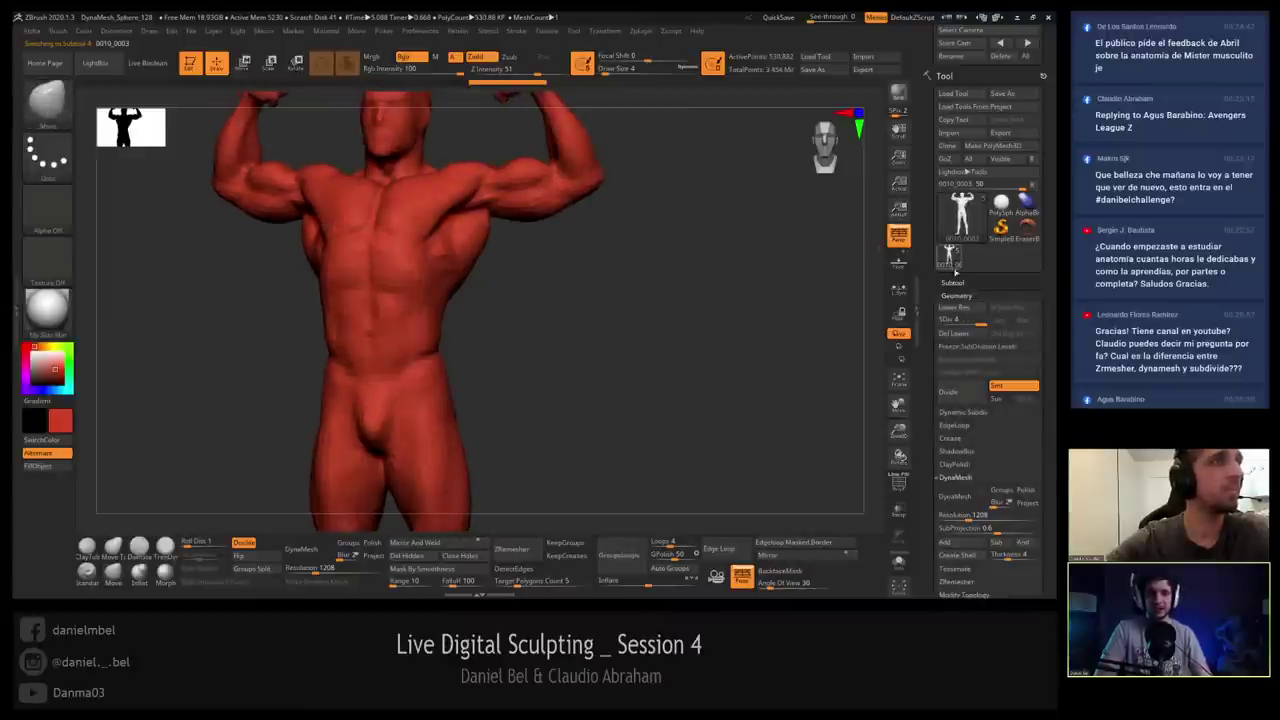
click(982, 289)
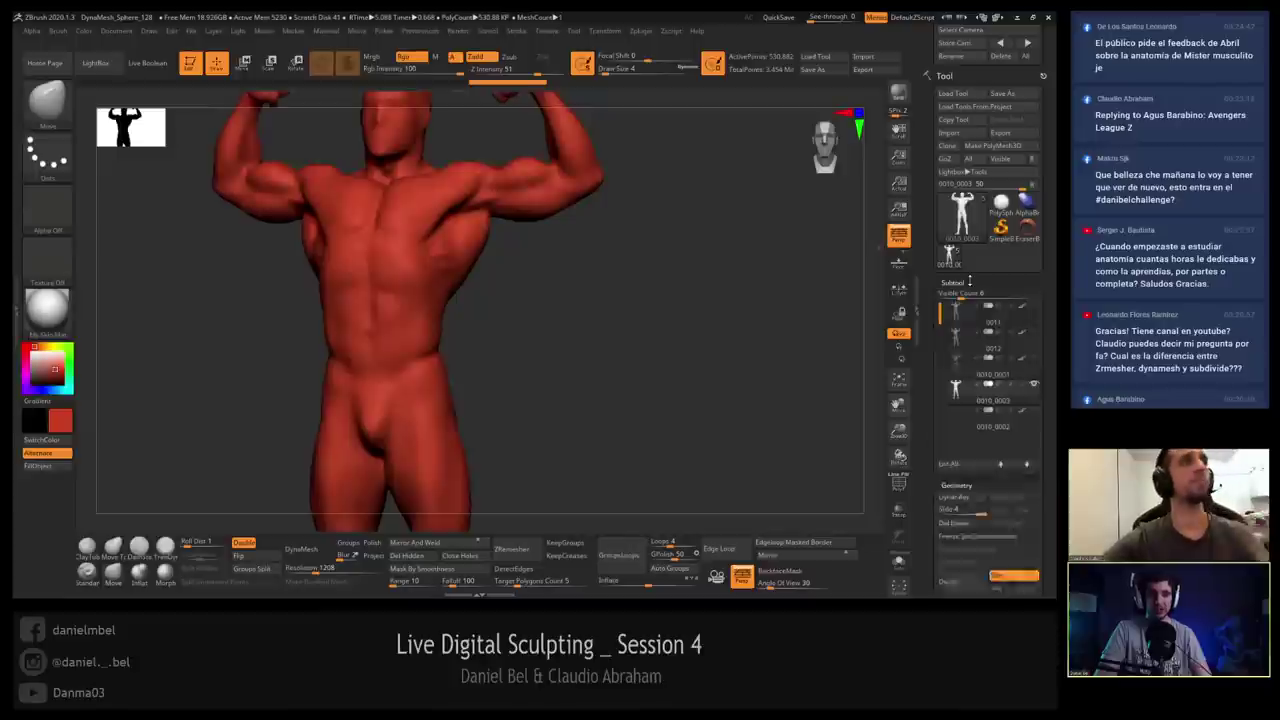
Show the original body subtool 0010_0001 and project its geometry and polypaint onto the remeshed copy with ProjectAll.
key(shift)
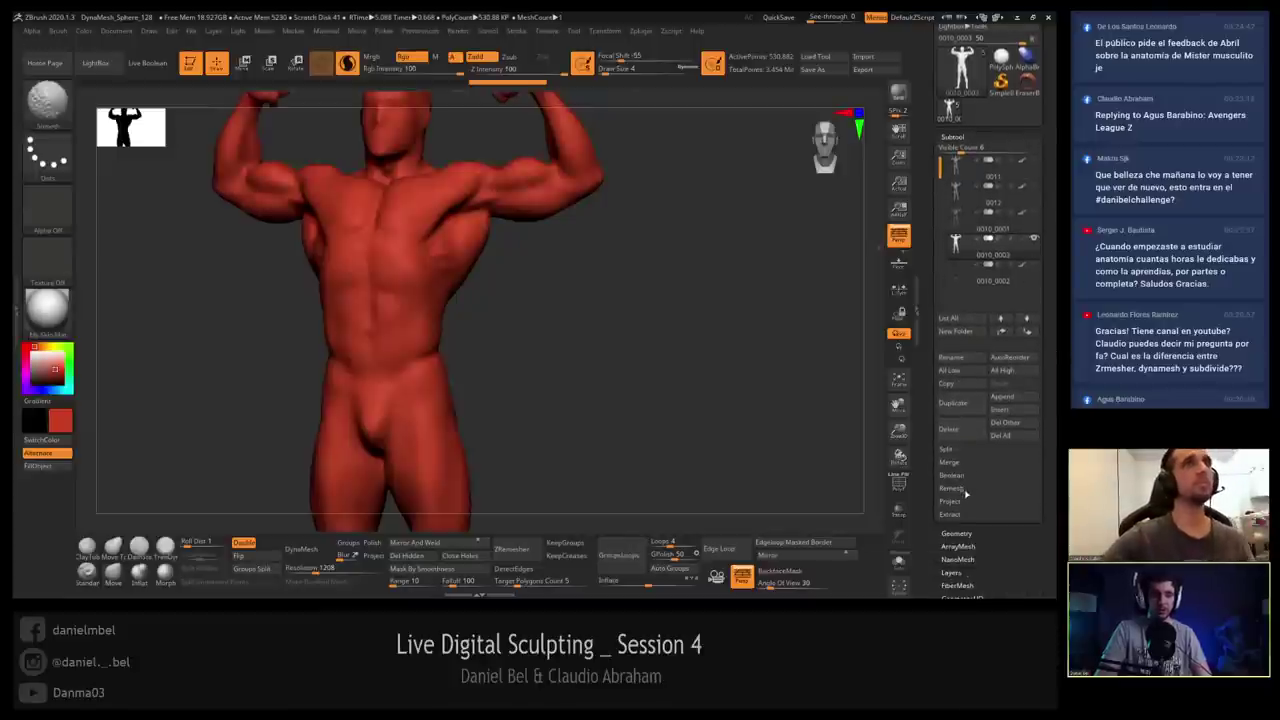
click(955, 489)
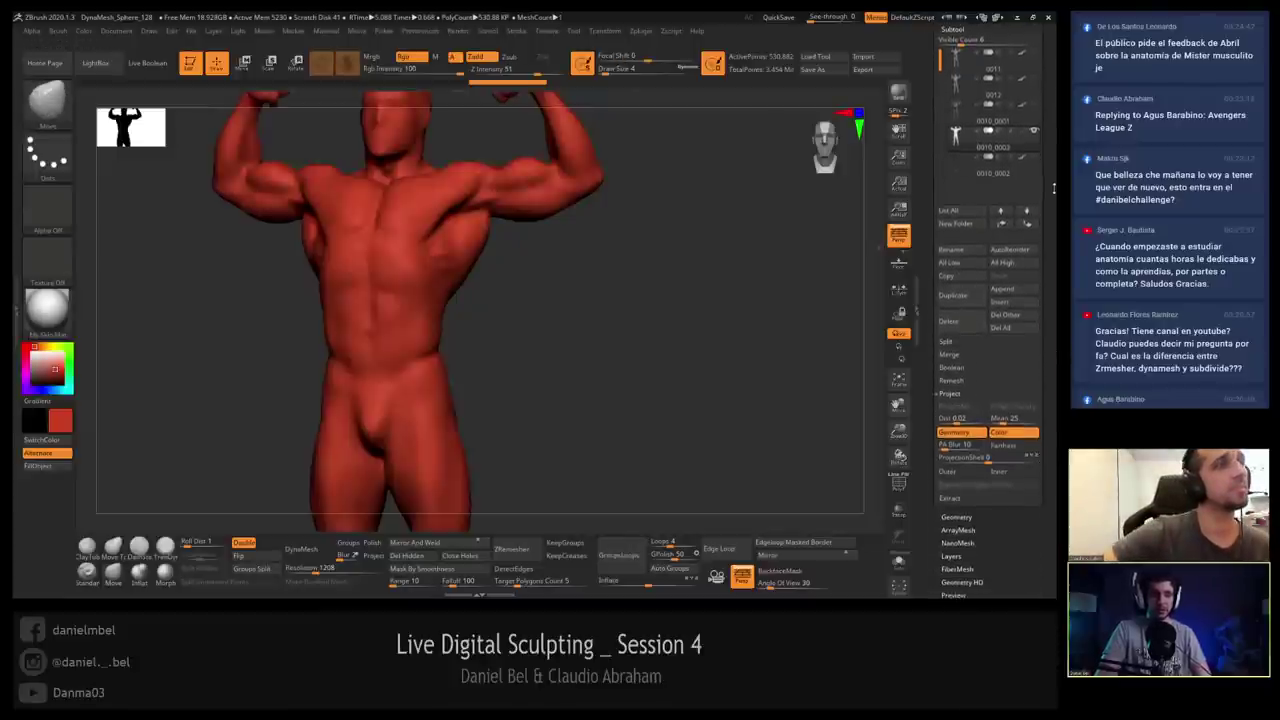
drag(1054, 188, 1054, 195)
mouse_move(1036, 115)
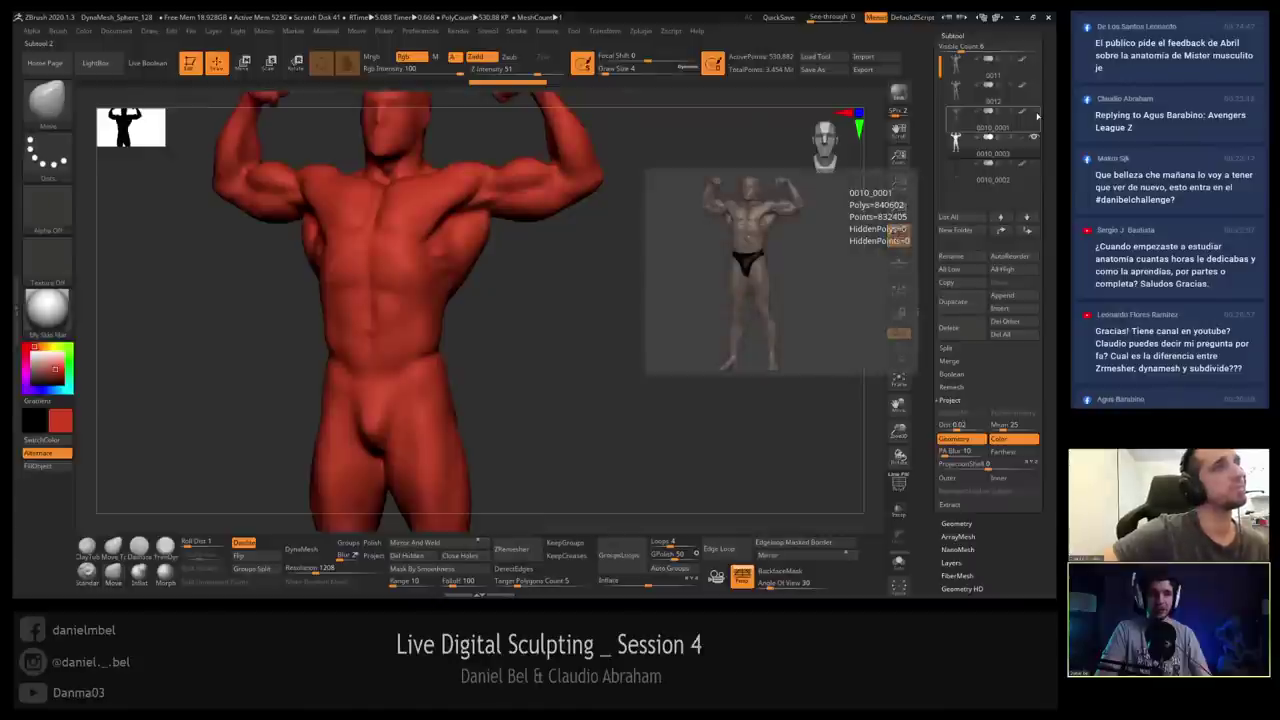
click(1036, 115)
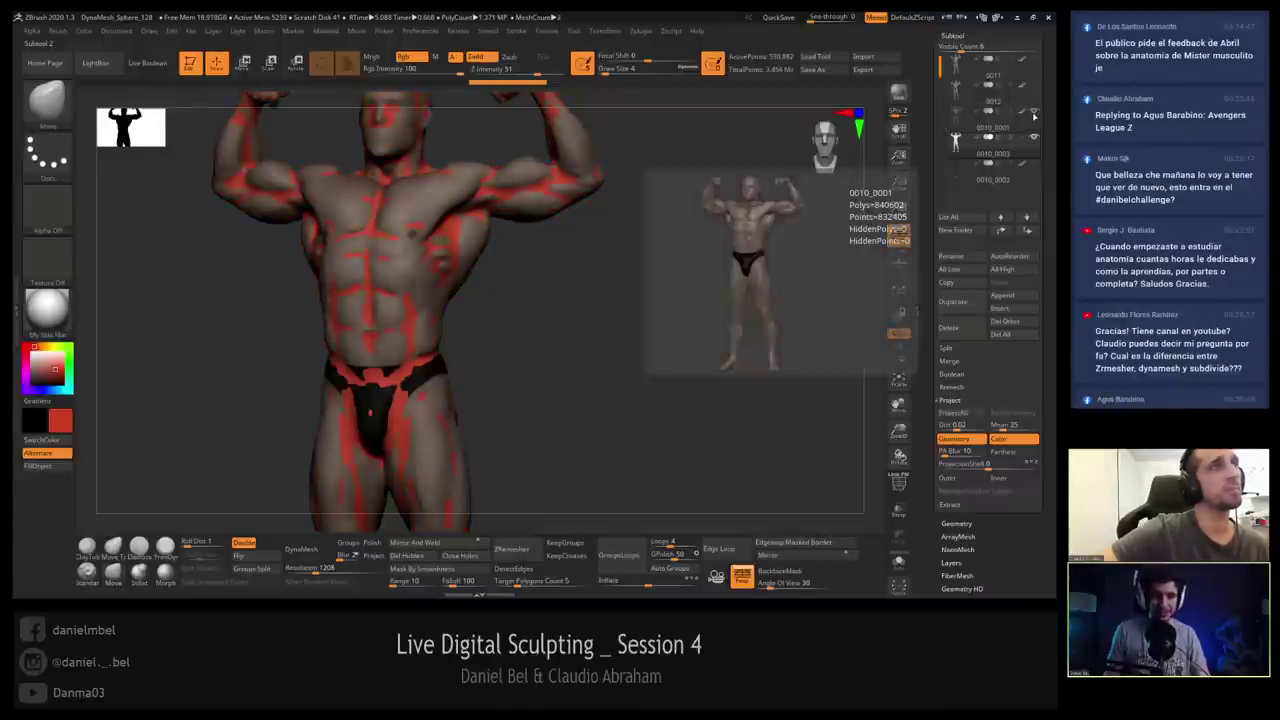
click(953, 413)
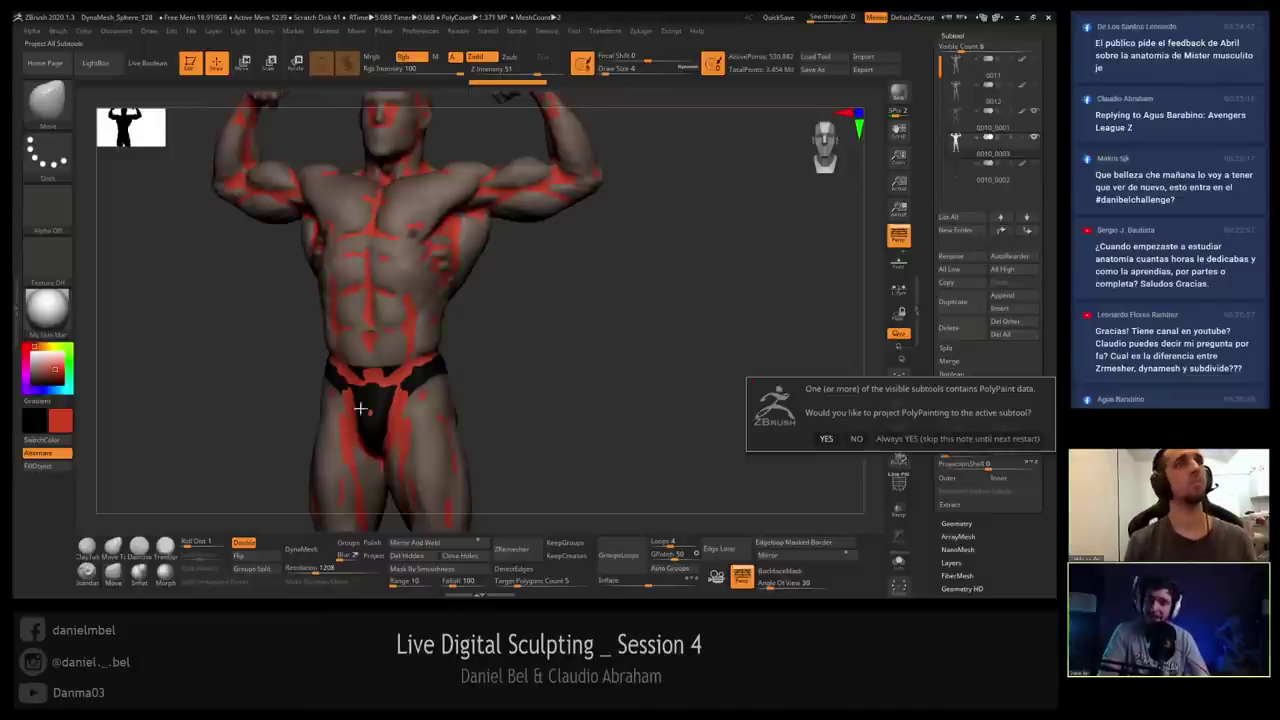
click(825, 438)
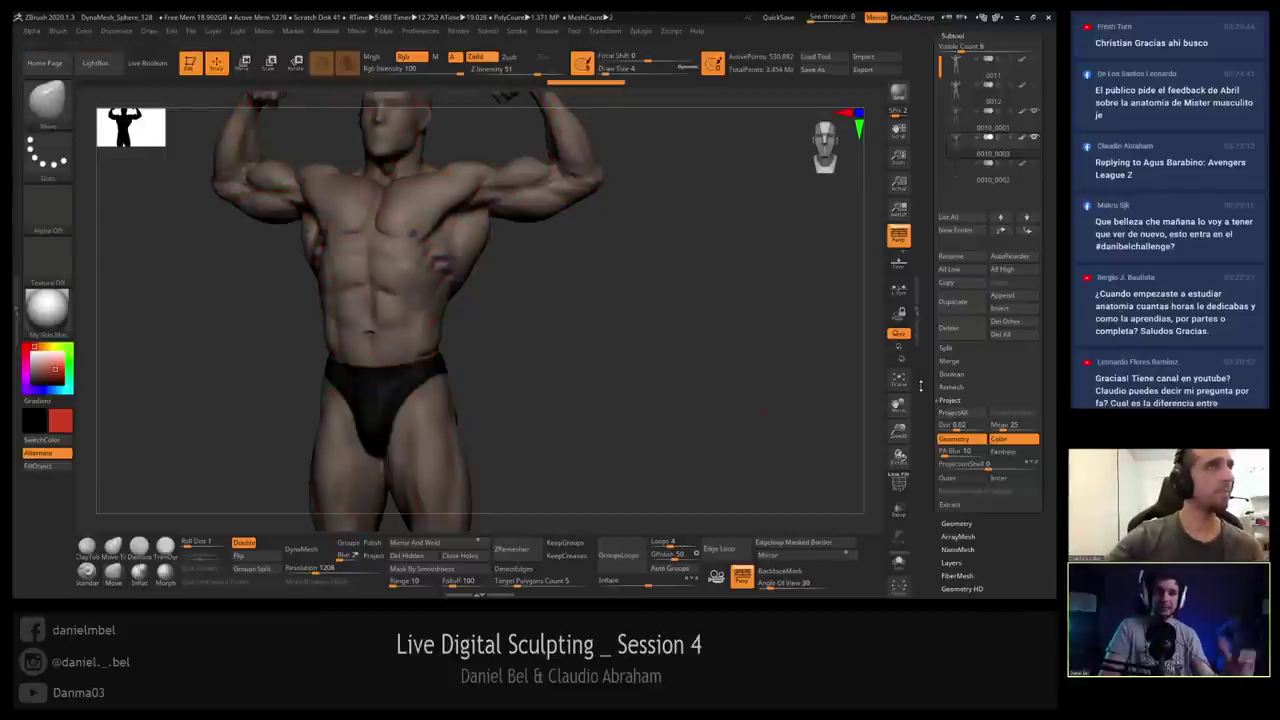
Hide the original body subtool and drop the projected copy to its lowest subdivision level with the wireframe on.
alt+drag(679, 297, 675, 332)
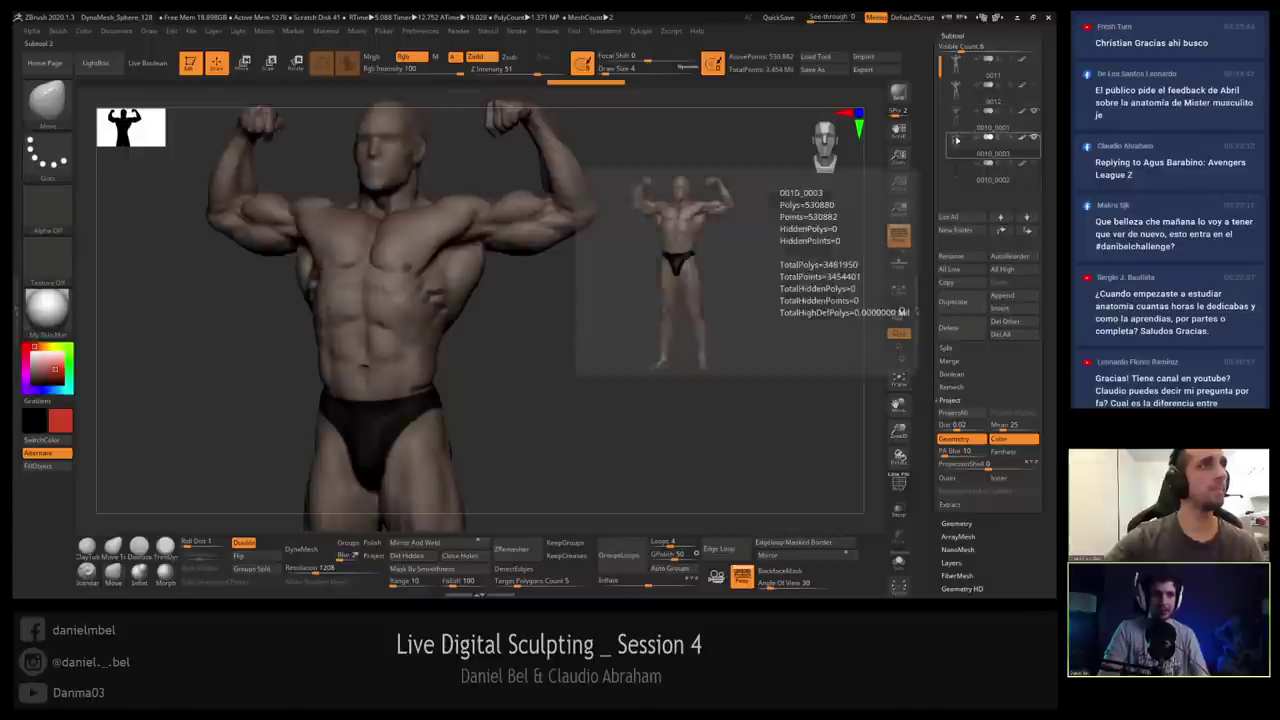
click(1033, 114)
alt+drag(698, 258, 670, 357)
key(shift+f)
key(shift+f)
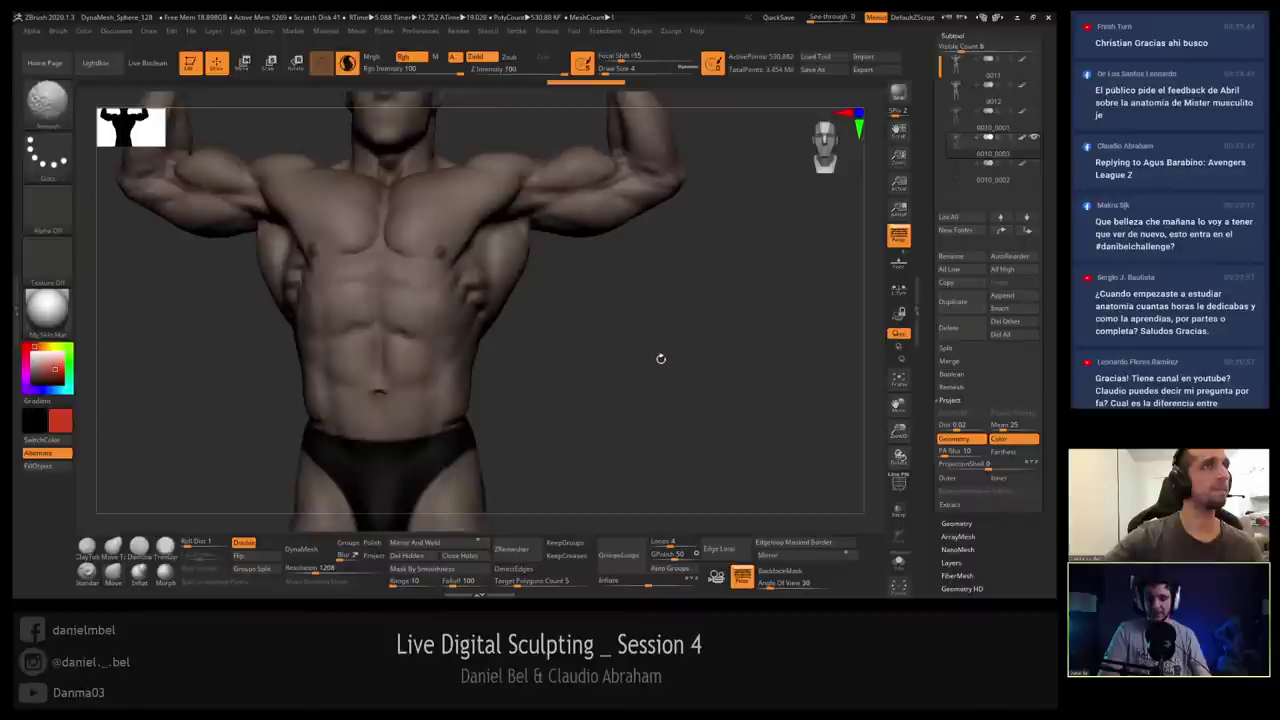
key(shift+d)
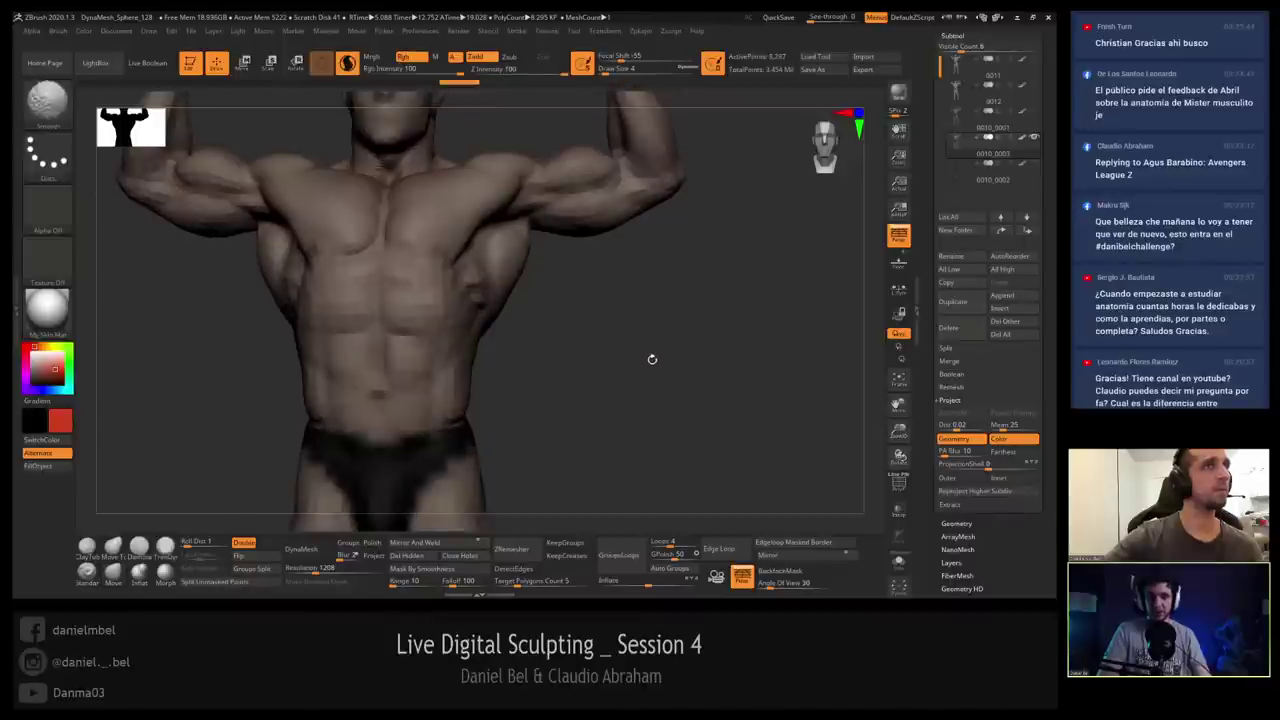
mouse_move(652, 359)
mouse_down()
mouse_move(651, 334)
mouse_move(682, 306)
mouse_move(637, 355)
mouse_up()
key(shift+f)
Mask everything except the figure's left arm and rotate that arm about the shoulder with a transpose line.
mouse_move(565, 240)
ctrl+mouse_down()
mouse_move(502, 95)
mouse_move(518, 216)
ctrl+mouse_up()
ctrl+drag(515, 293, 513, 196)
key(ctrl+i)
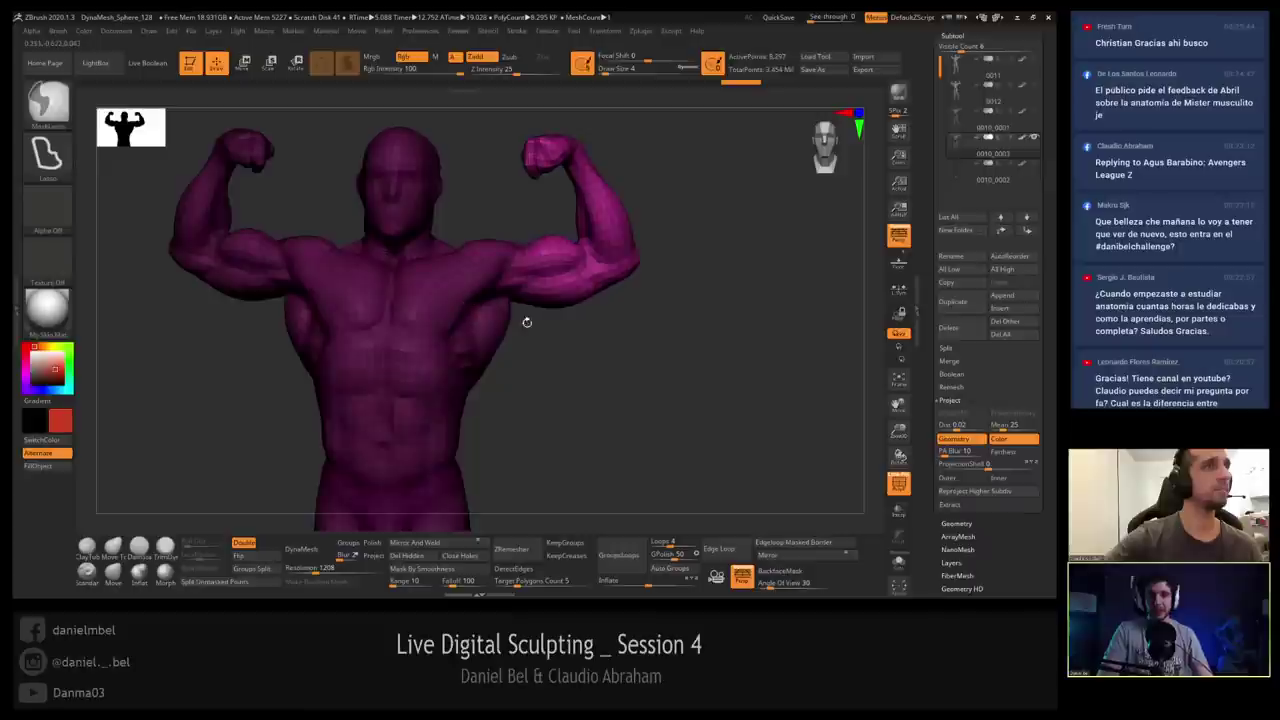
key(r)
click(321, 63)
mouse_move(497, 260)
mouse_down()
mouse_move(517, 278)
mouse_move(733, 243)
mouse_move(721, 329)
mouse_up()
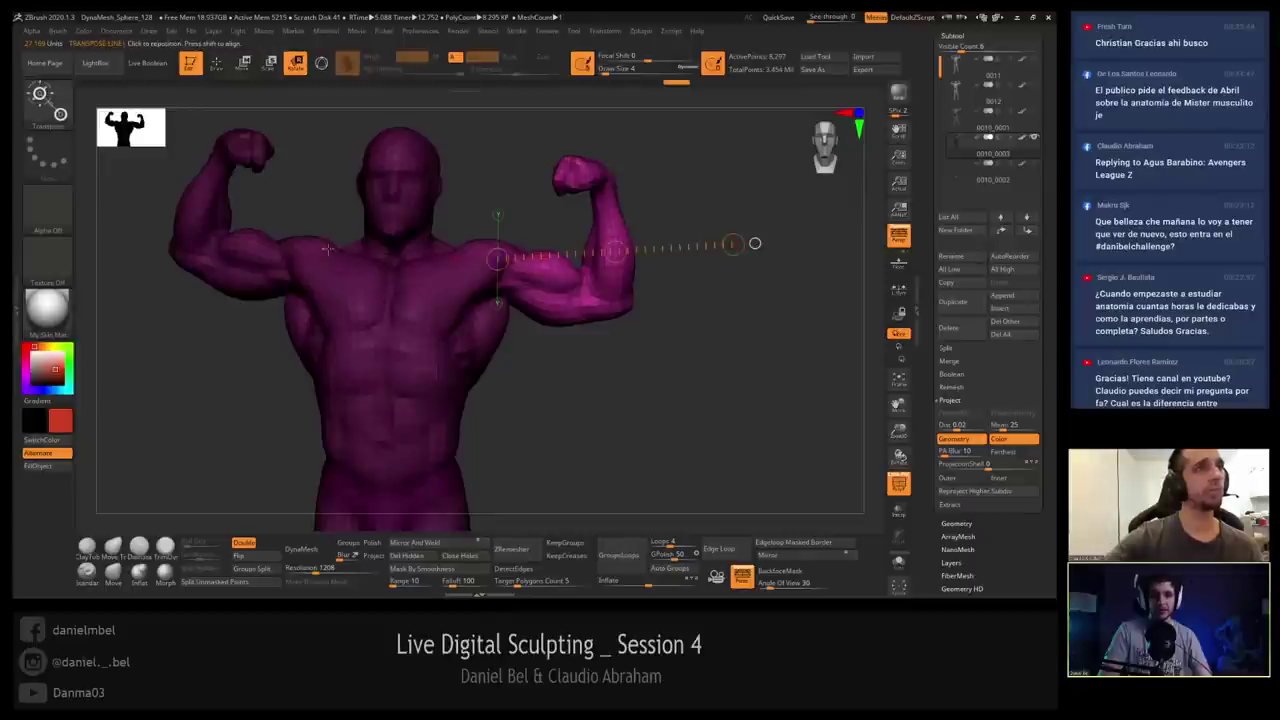
Mask everything except the figure's right arm and rotate it about the shoulder with a transpose line.
mouse_move(329, 199)
ctrl+mouse_down()
mouse_move(263, 322)
mouse_move(272, 95)
mouse_move(322, 160)
ctrl+mouse_up()
key(q)
ctrl+click(329, 215)
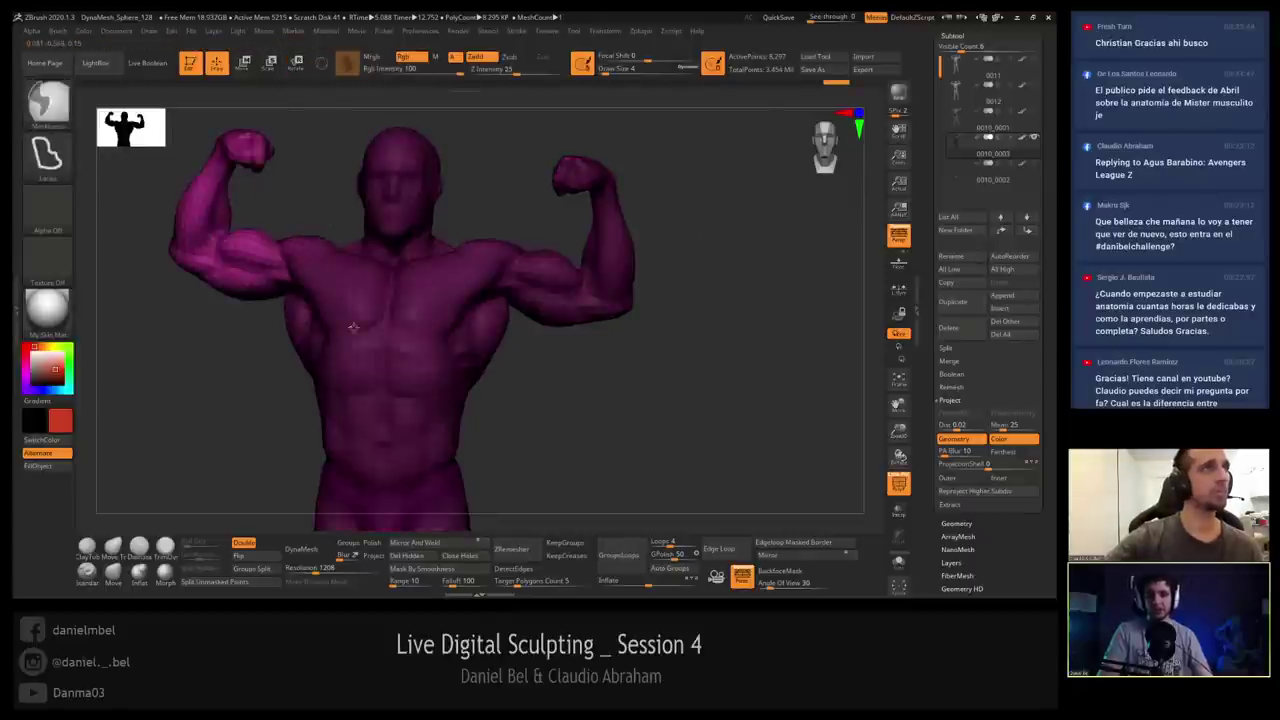
key(r)
mouse_move(295, 270)
mouse_down()
mouse_move(178, 138)
mouse_move(199, 122)
mouse_up()
Clear the mask and check the posed copy at its highest subdivision level with and without the wireframe.
key(q)
mouse_move(668, 362)
ctrl+mouse_down()
mouse_move(700, 393)
mouse_move(572, 315)
ctrl+mouse_up()
key(shift+f)
key(ctrl+d)
key(ctrl+d)
key(ctrl+d)
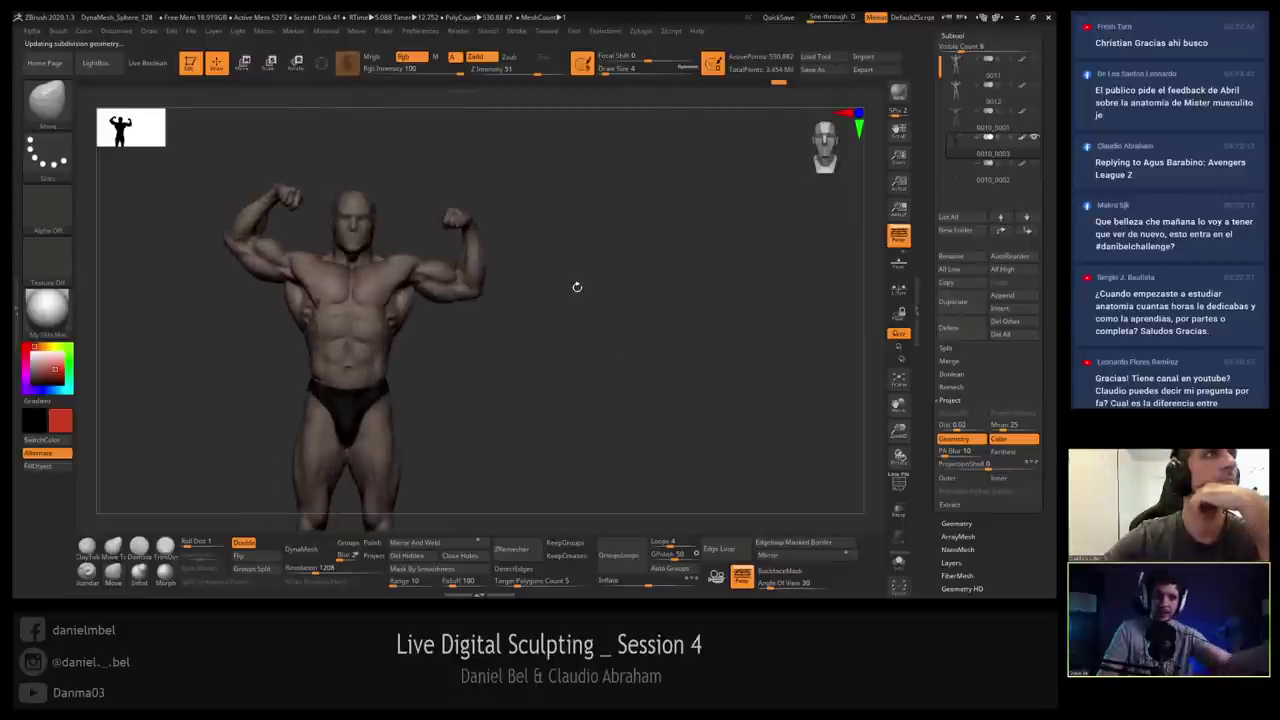
key(shift+d)
key(shift+d)
key(shift+f)
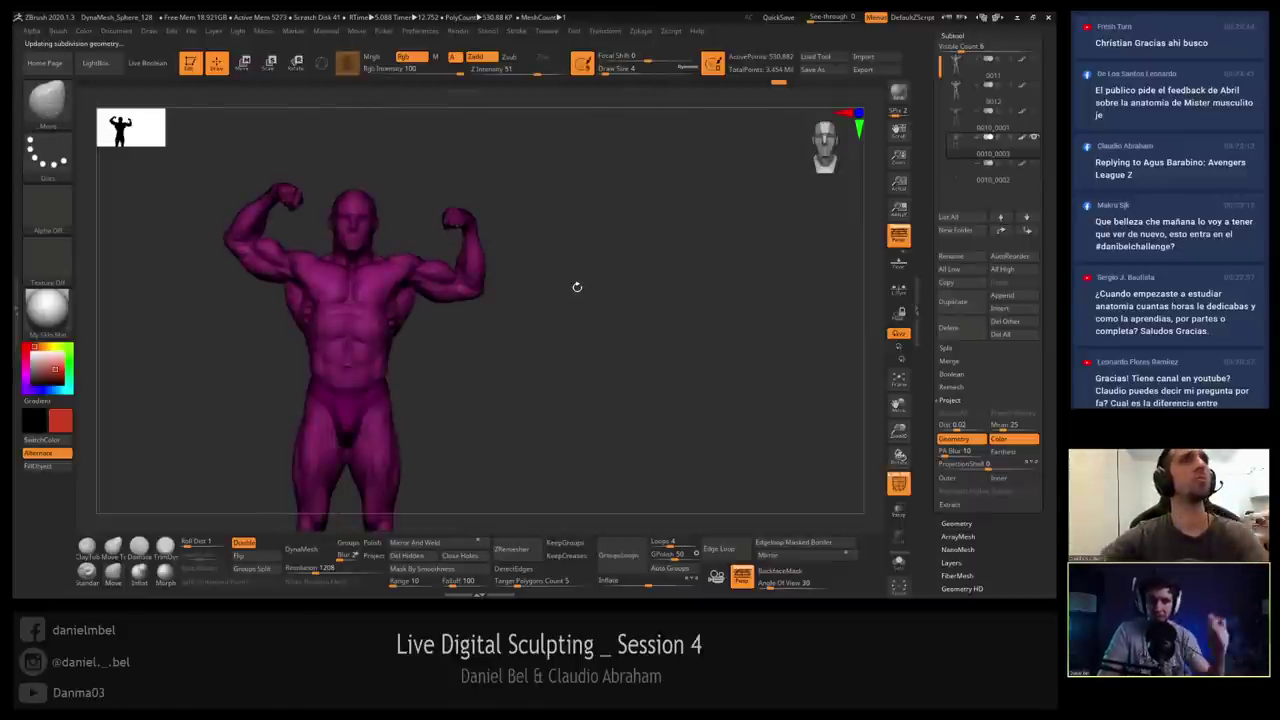
Undo the arm rotations on the low-resolution copy and keep the stored undo history.
key(ctrl+z)
key(ctrl+z)
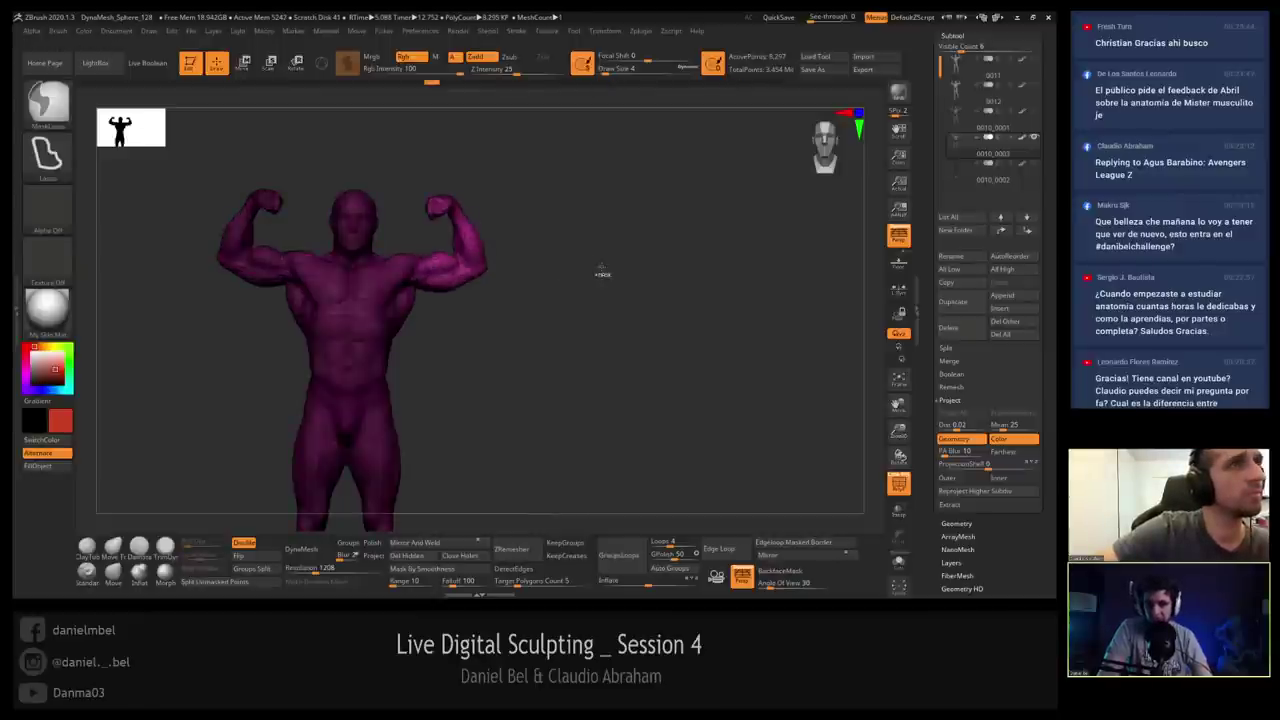
drag(608, 267, 665, 375)
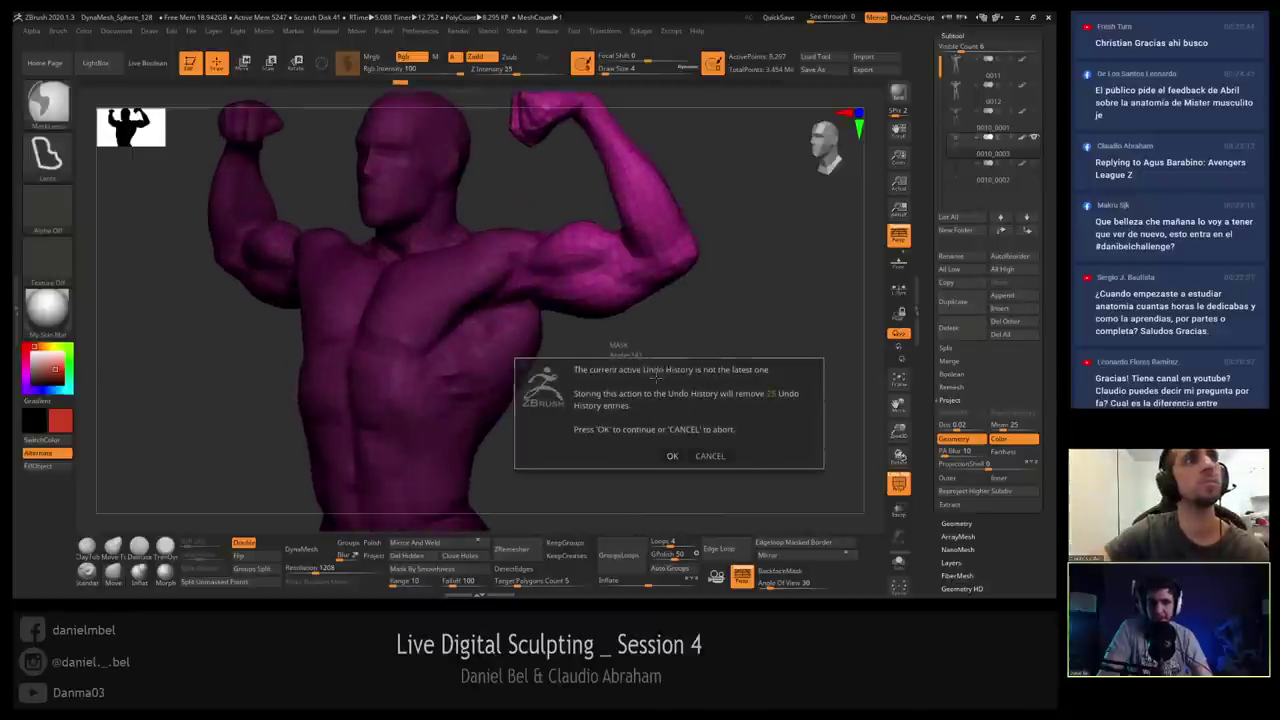
click(707, 456)
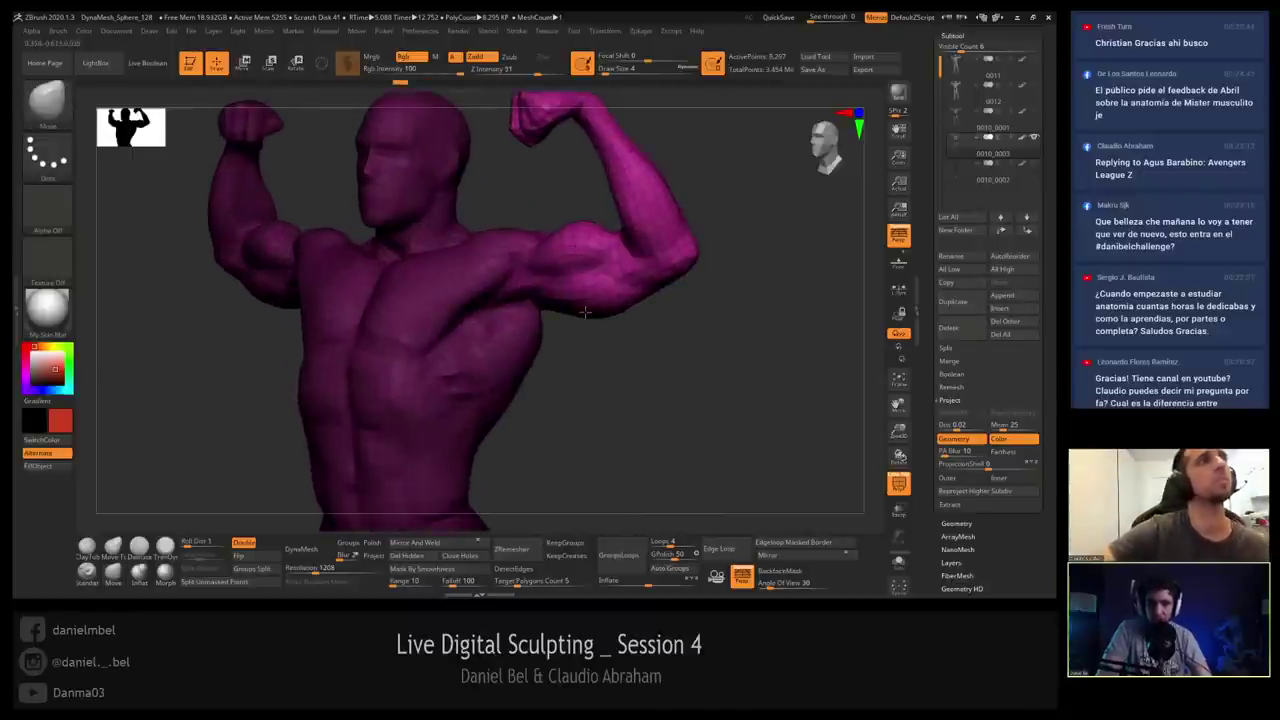
Try reshaping the copy's chest and abdomen with the Move brush at draw size 124 on the lowest subdivision level.
key(shift+f)
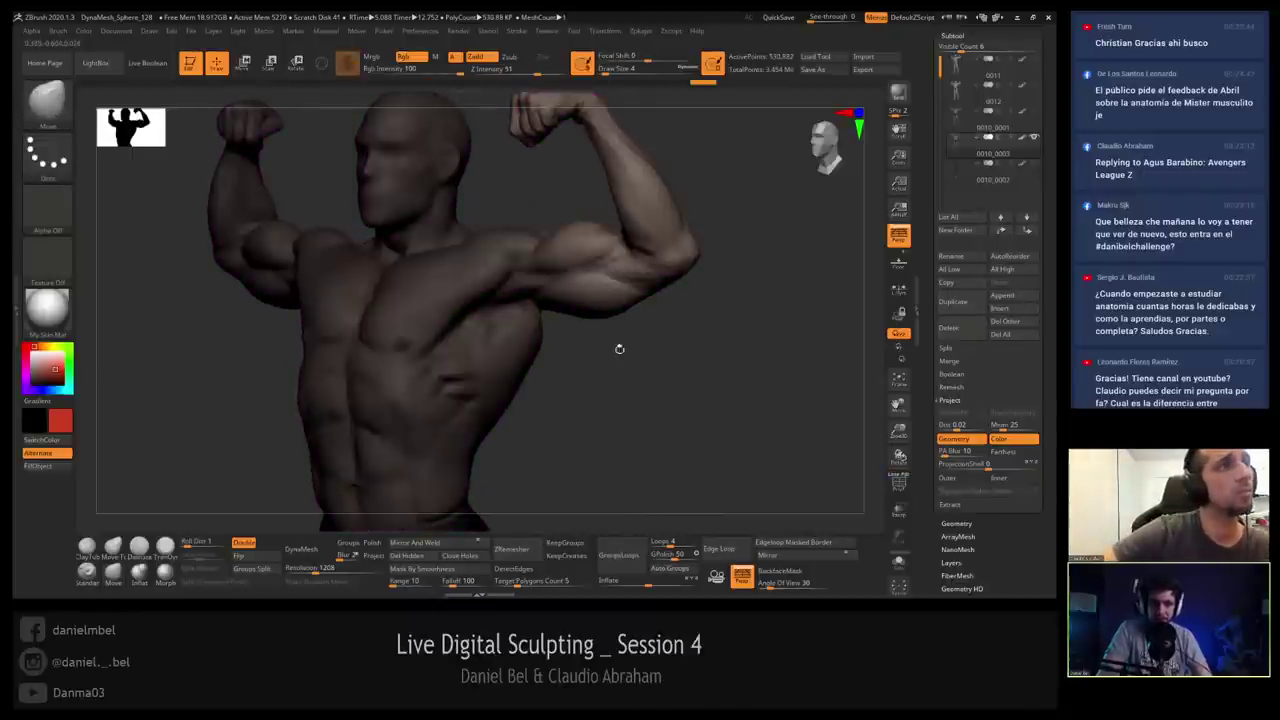
mouse_move(619, 348)
mouse_down()
mouse_move(720, 360)
mouse_move(671, 380)
mouse_up()
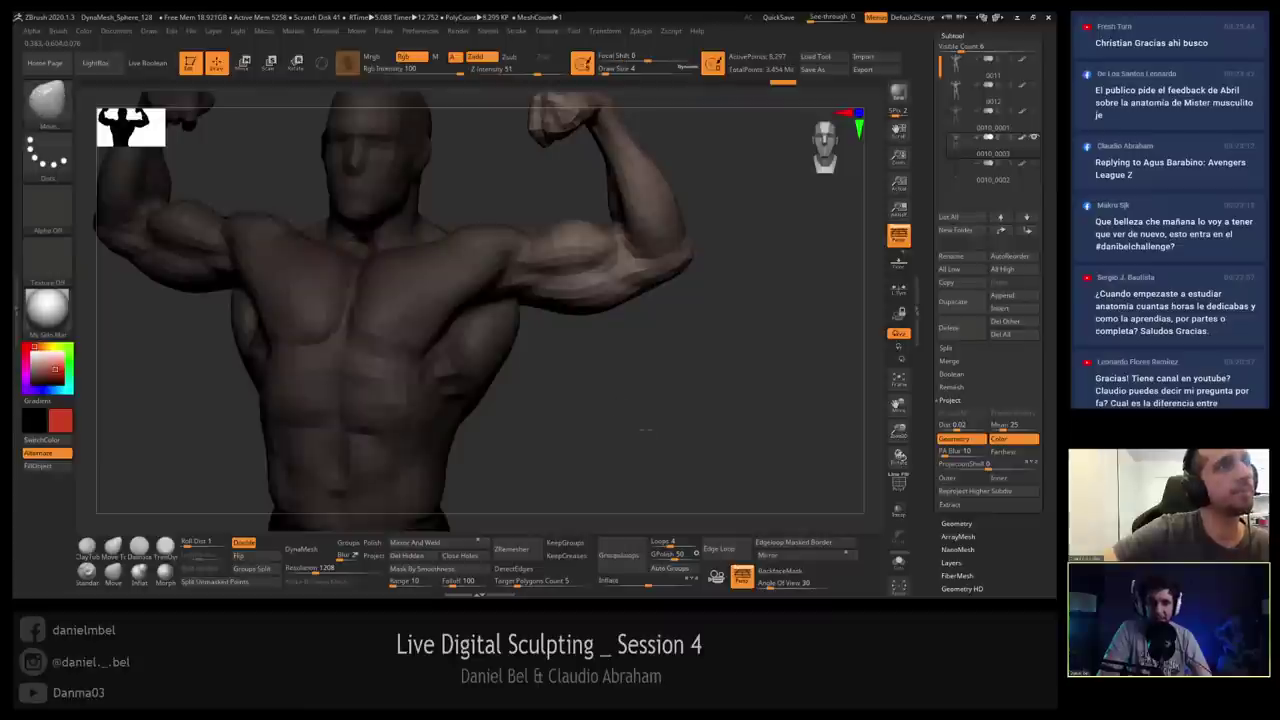
drag(645, 430, 637, 386)
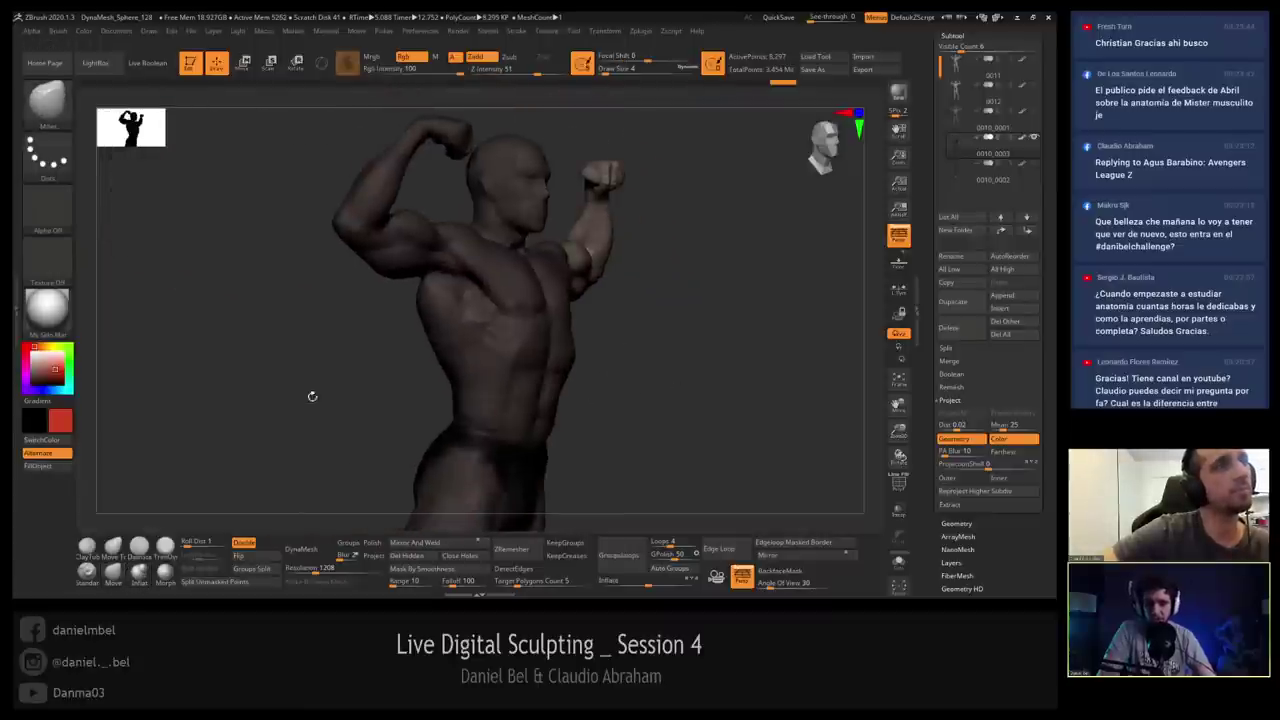
drag(312, 396, 272, 350)
key(s)
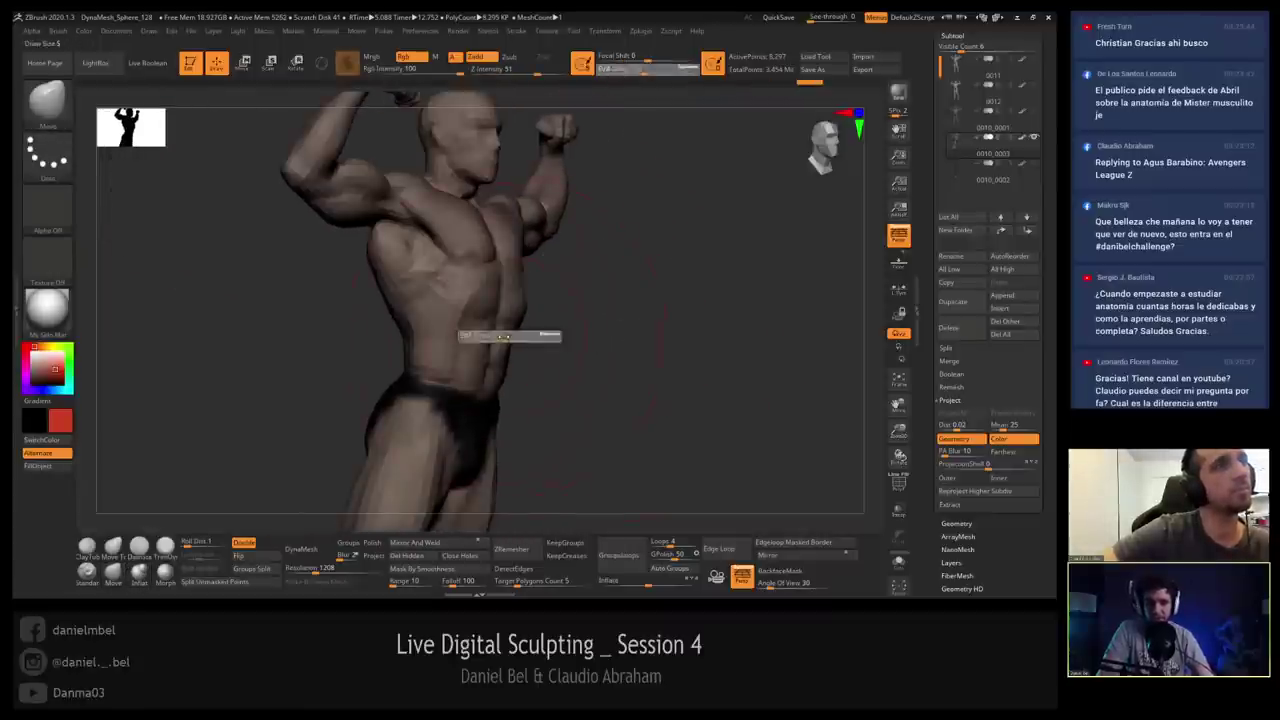
drag(503, 337, 505, 325)
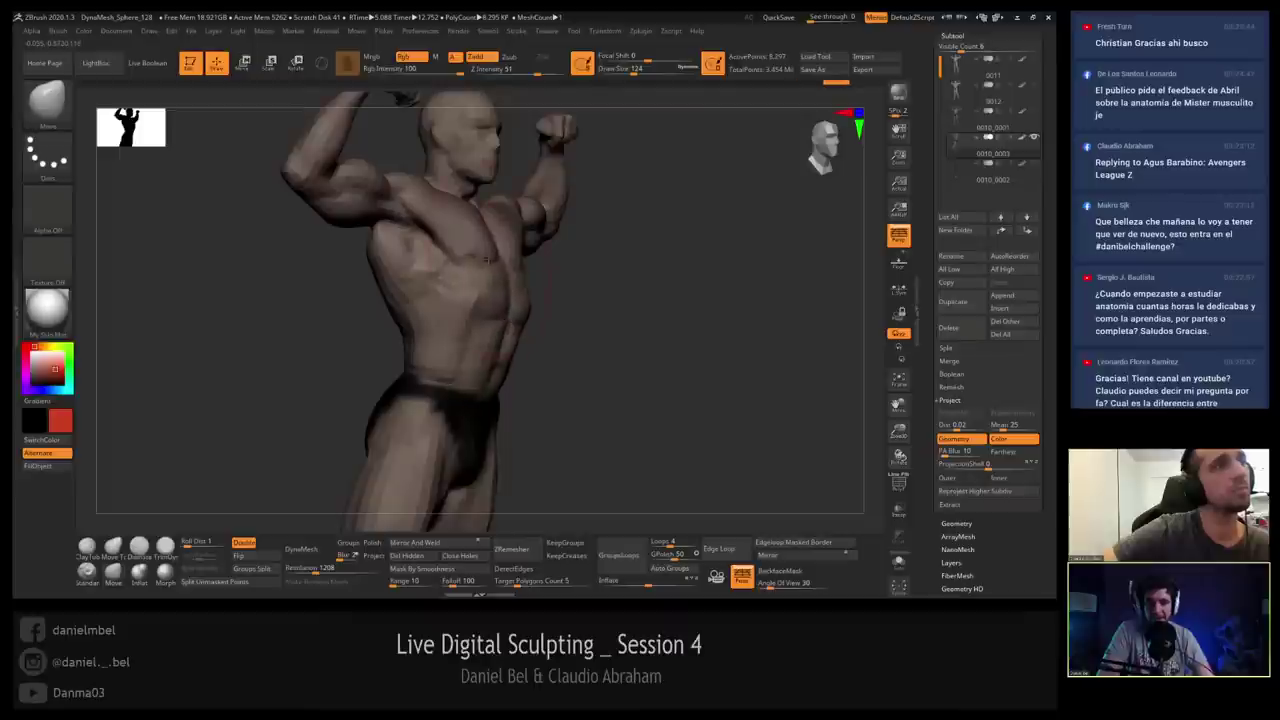
drag(462, 262, 468, 256)
drag(645, 305, 557, 301)
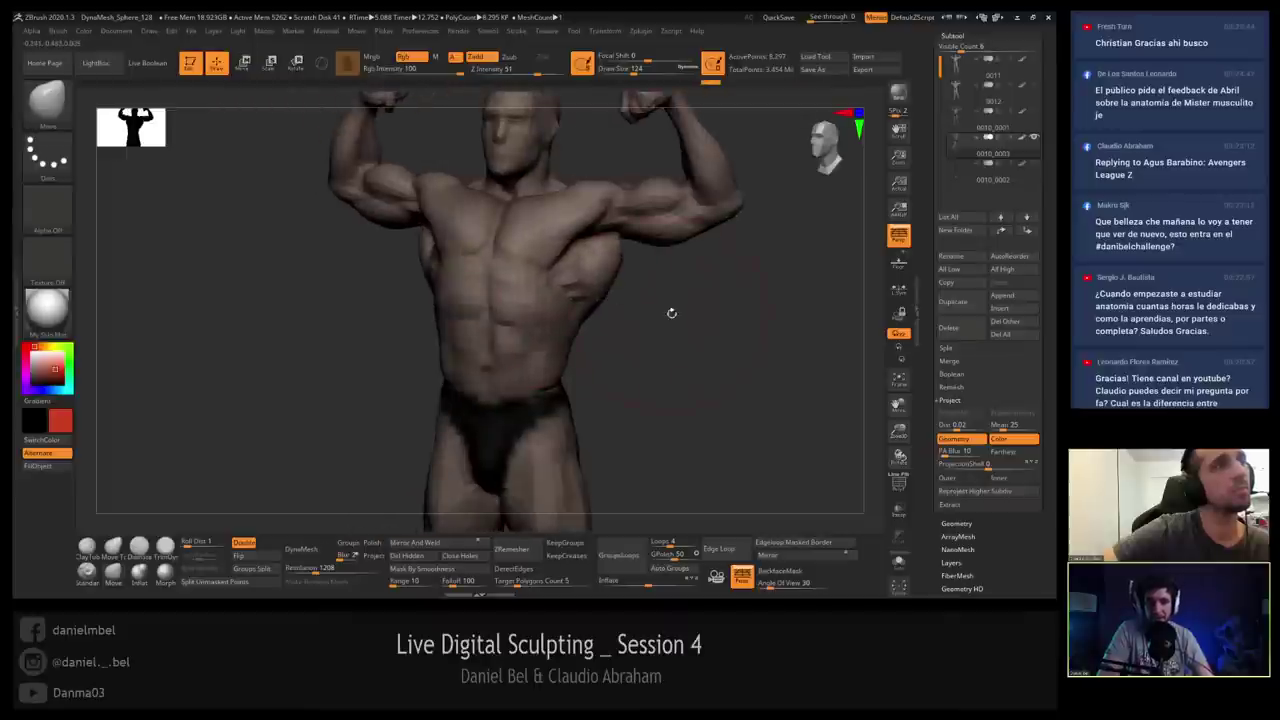
Set the draw size to 49, then clear the arm mask and raise the copy's subdivision level.
key(s)
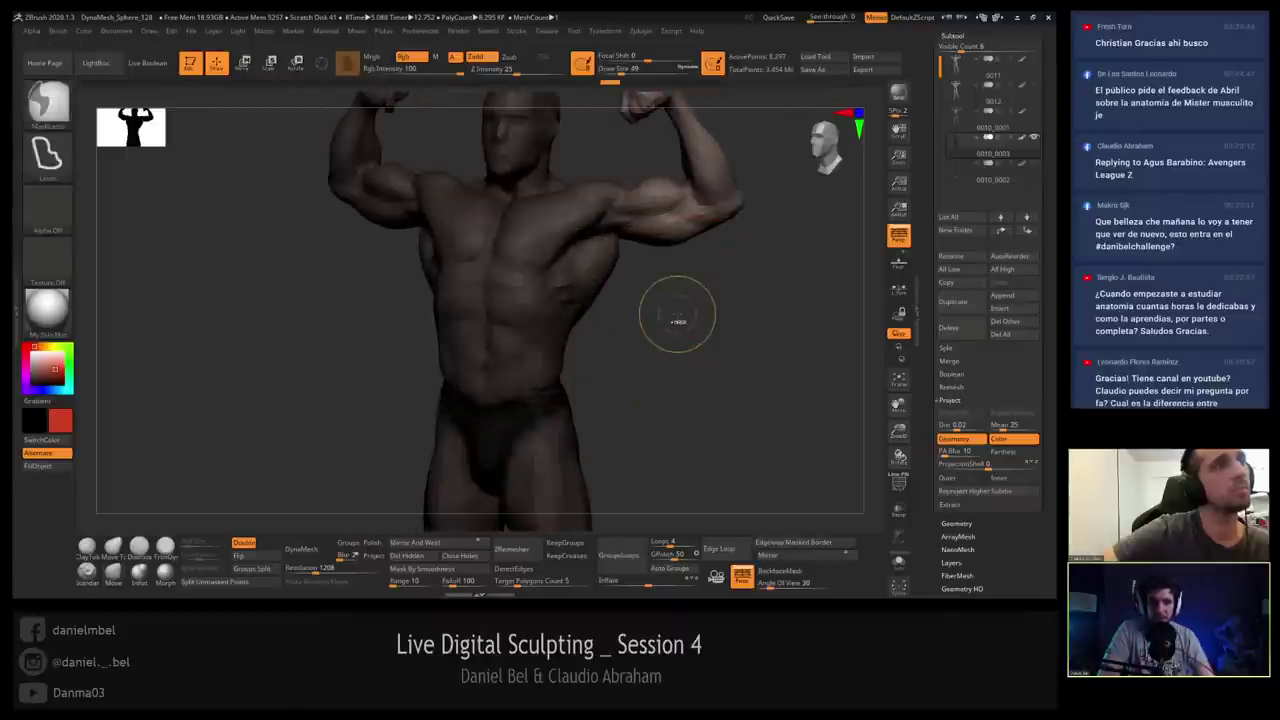
mouse_move(677, 320)
ctrl+mouse_down()
mouse_move(700, 296)
mouse_move(712, 305)
mouse_move(680, 301)
mouse_move(672, 268)
ctrl+mouse_up()
key(d)
key(d)
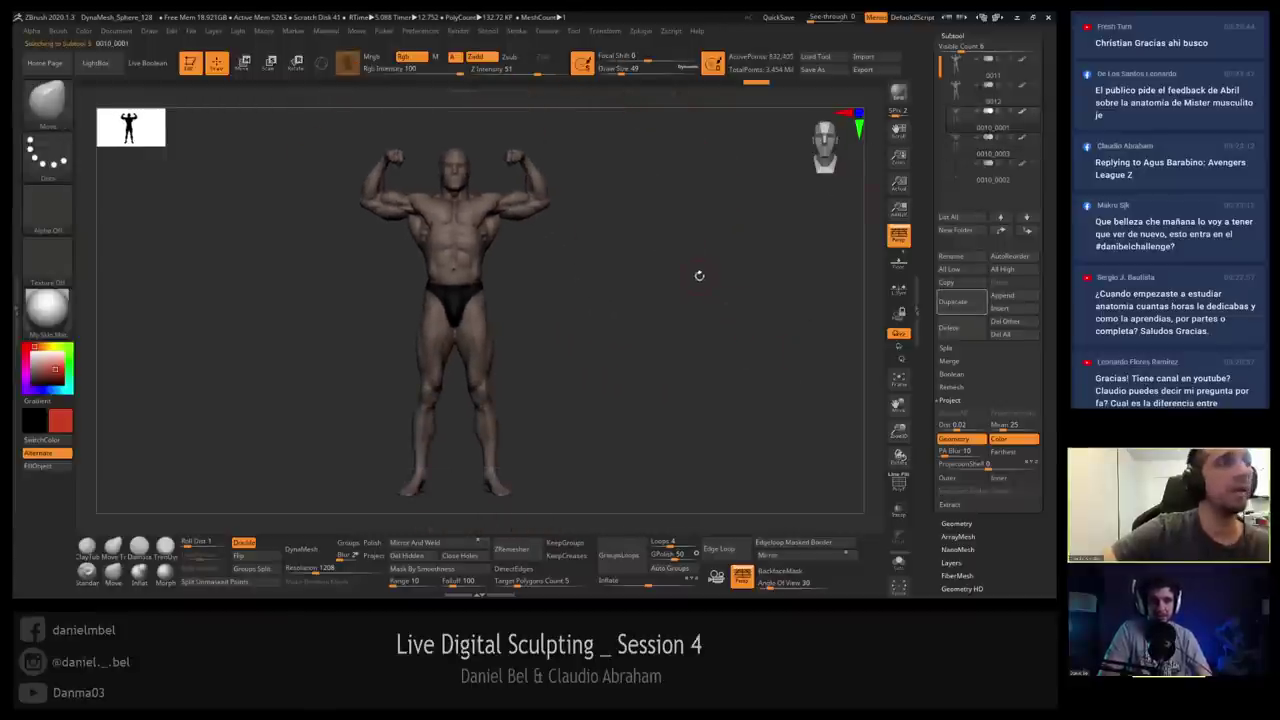
Compare the torso of the original subtool 0010_0001 with the wireframe of the remeshed copy 0010_0003.
click(957, 124)
key(f)
alt+drag(688, 385, 686, 376)
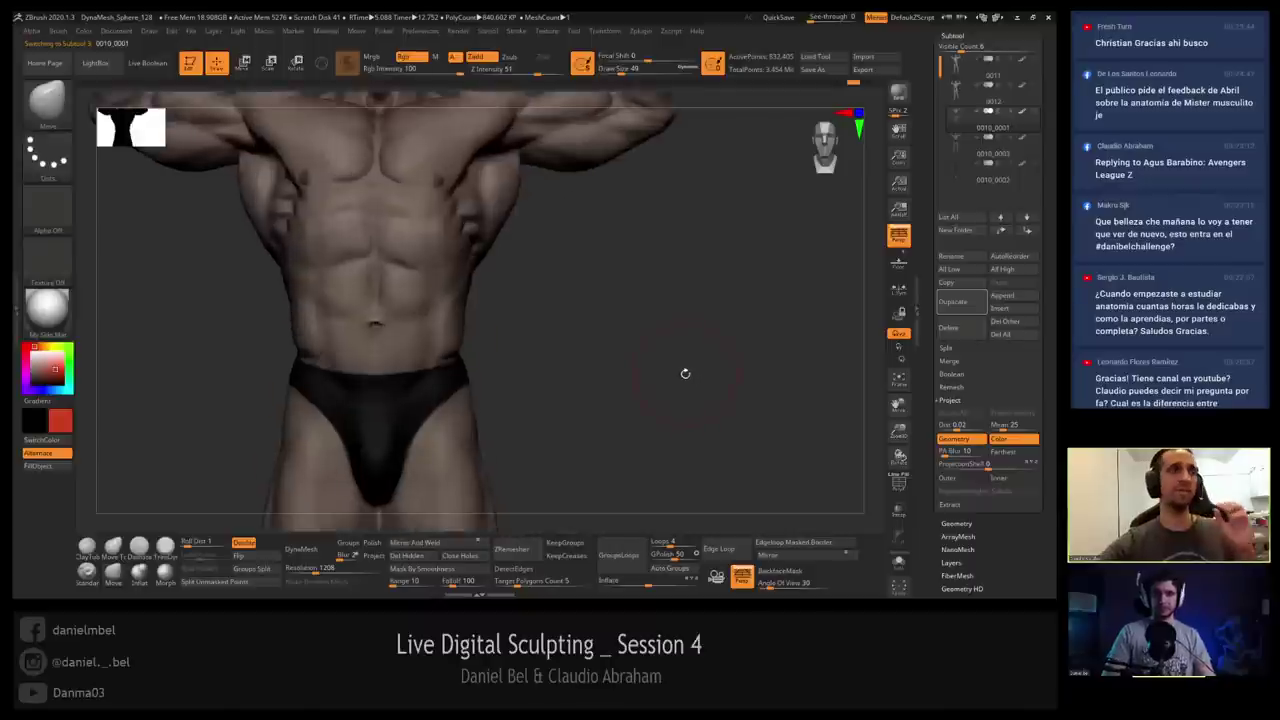
click(956, 147)
key(shift+f)
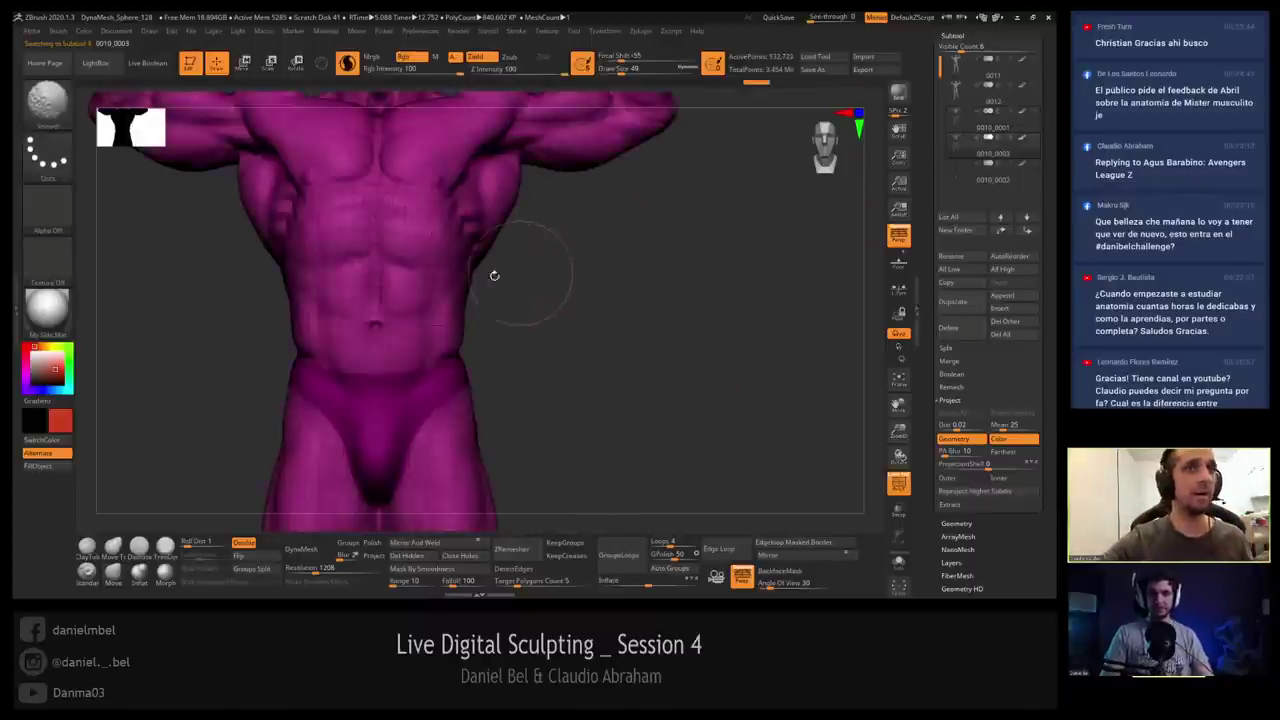
Pull the side of the copy's torso outward with the Move brush at draw size 97 on the lowest subdivision level.
key(b)
key(m)
key(v)
drag(515, 243, 507, 250)
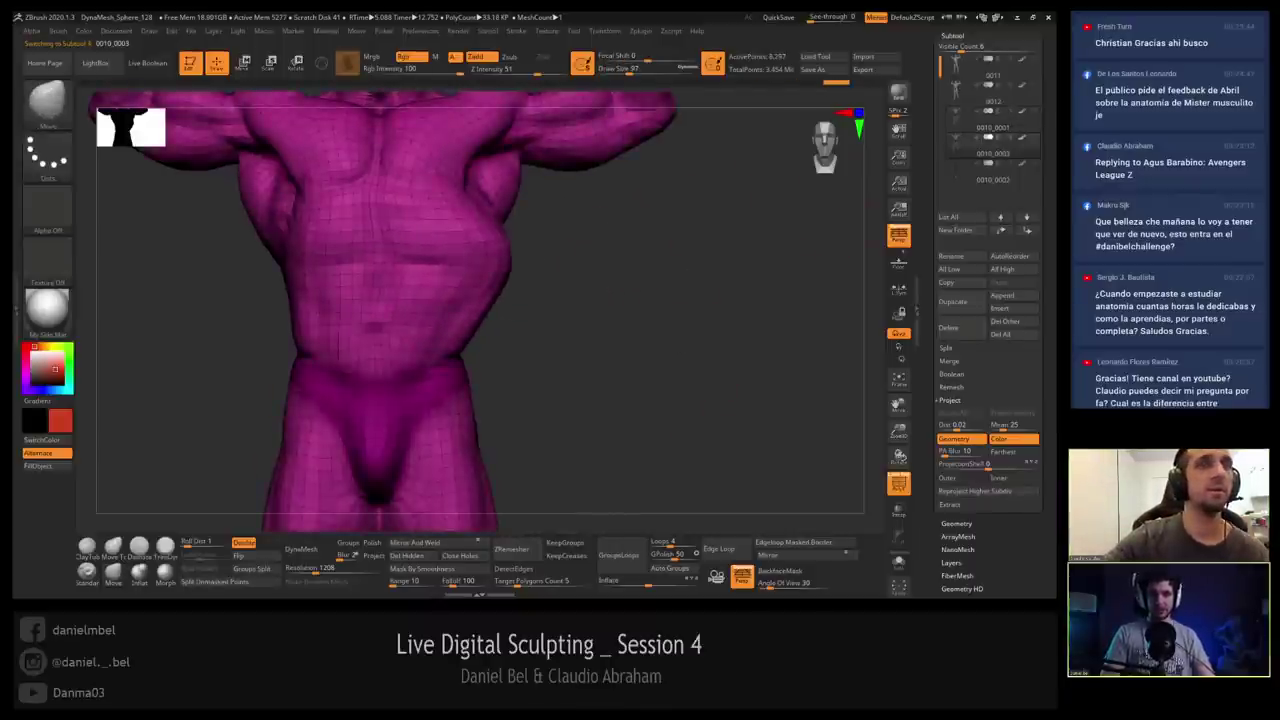
Hide the wireframe and step the copy back up to its highest subdivision level.
alt+drag(630, 290, 725, 323)
key(shift+f)
key(d)
key(d)
key(d)
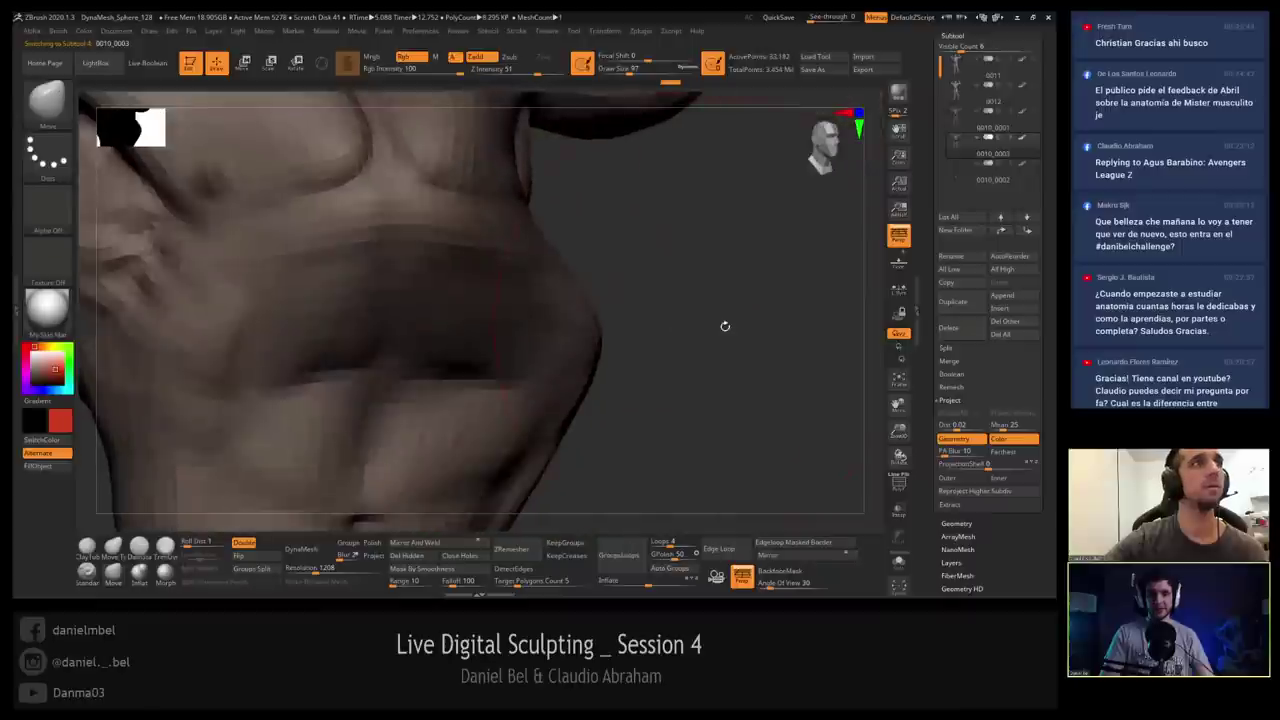
Reduce the Move brush's draw size to 12 with the whole bodybuilder figure in view.
mouse_move(625, 200)
mouse_down()
mouse_move(663, 208)
mouse_move(646, 240)
mouse_move(594, 257)
mouse_move(571, 240)
mouse_move(674, 297)
mouse_move(655, 245)
mouse_up()
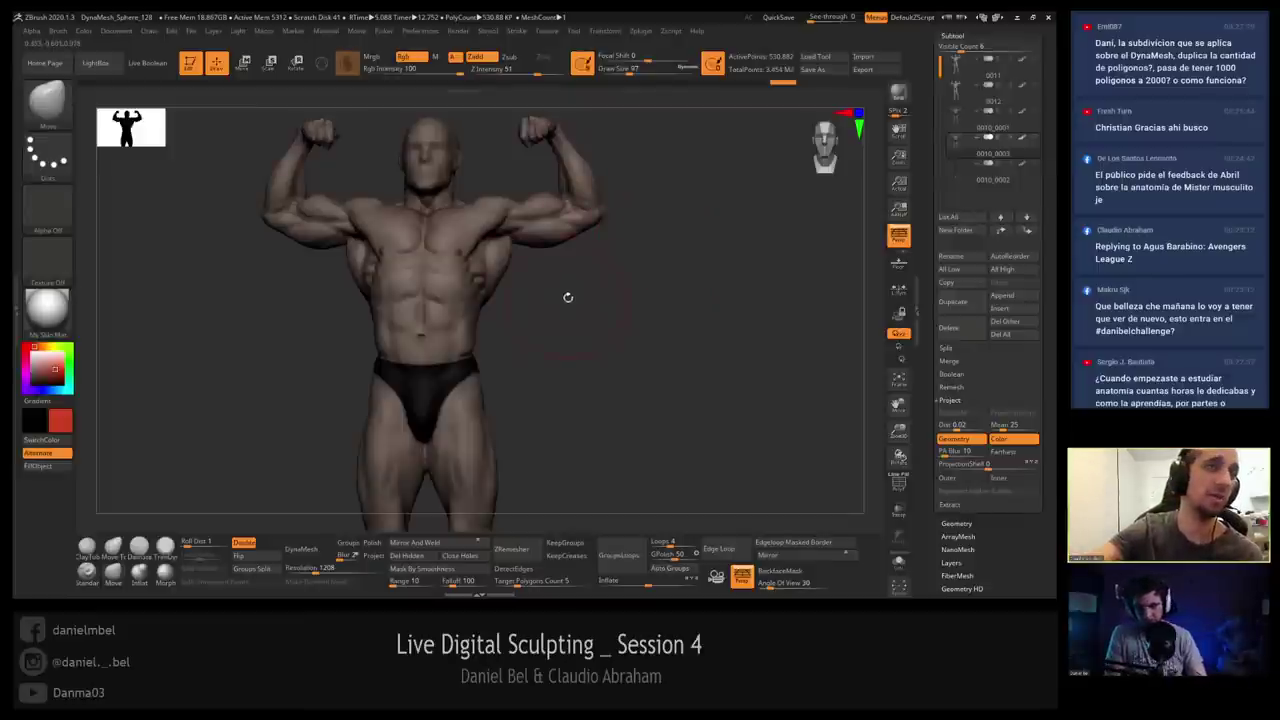
key(s)
drag(564, 287, 555, 287)
alt+drag(568, 280, 563, 312)
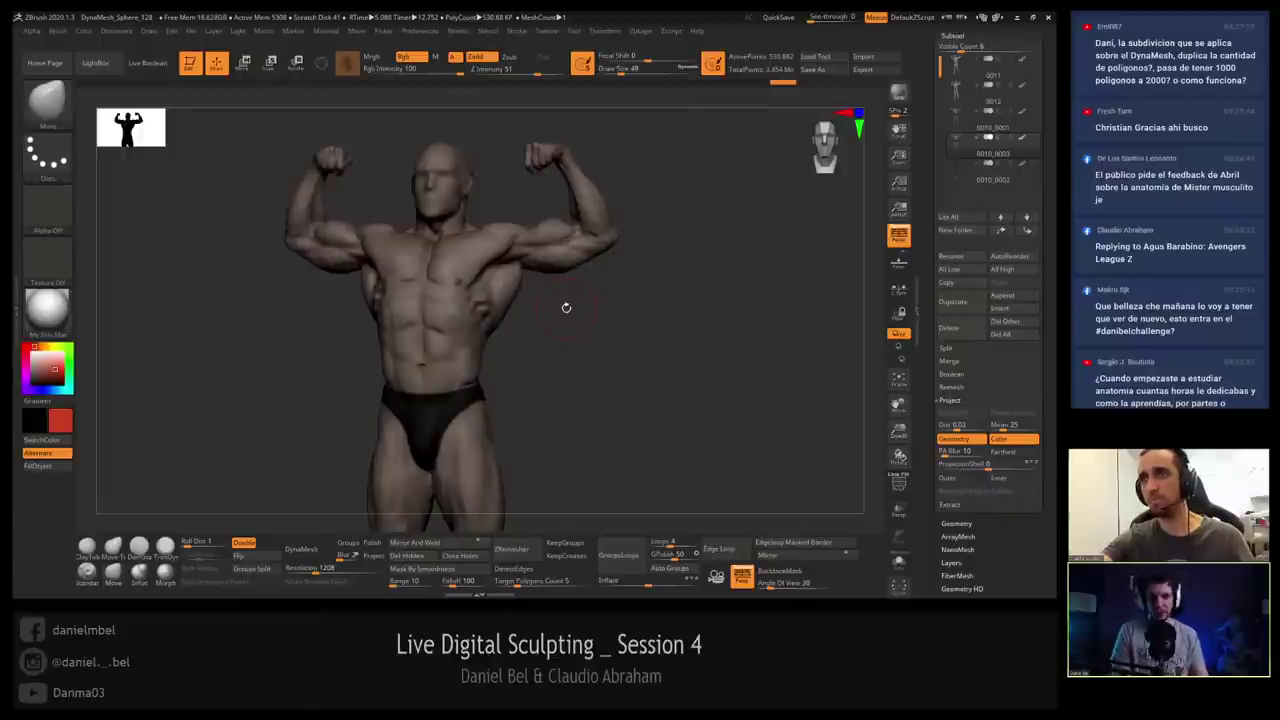
alt+drag(650, 174, 650, 215)
key(bracketleft)
key(bracketleft)
key(bracketleft)
key(bracketleft)
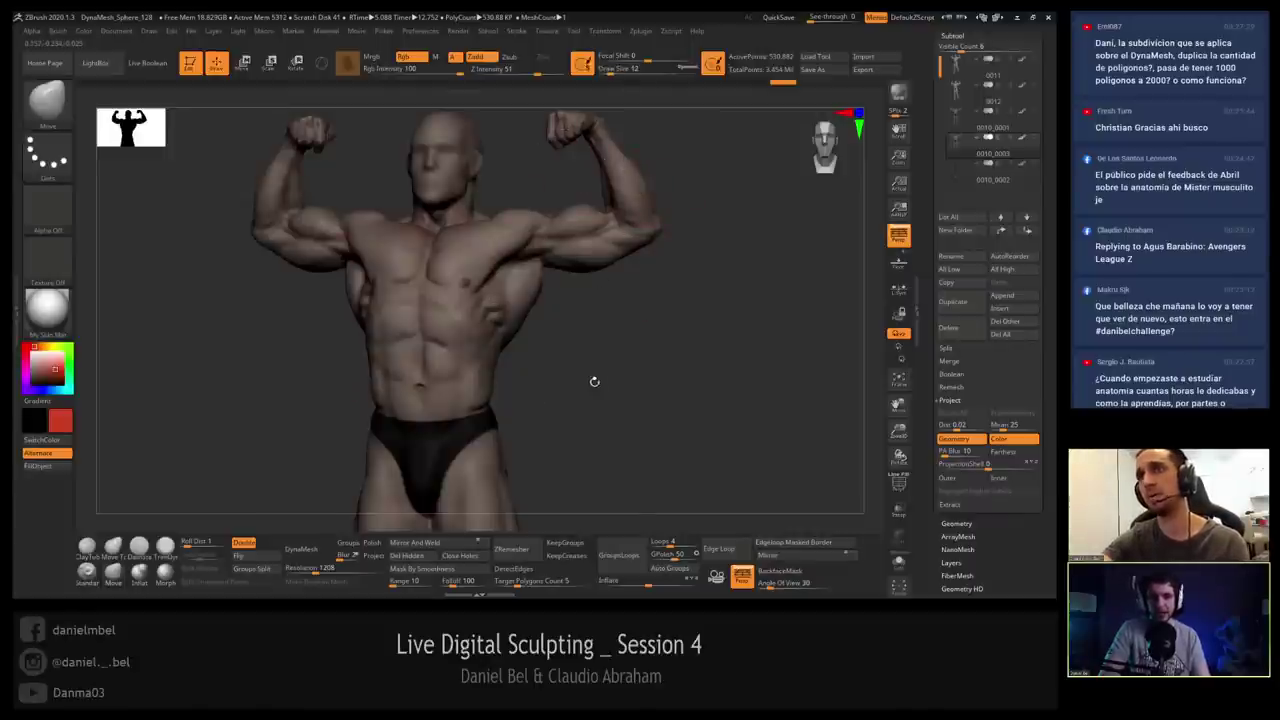
Turn off polypaint on all subtools and pick a neutral gray as the main color.
mouse_move(594, 381)
shift+mouse_down()
mouse_move(700, 266)
mouse_move(735, 290)
mouse_move(811, 203)
shift+mouse_up()
shift+click(1022, 140)
click(31, 364)
click(32, 370)
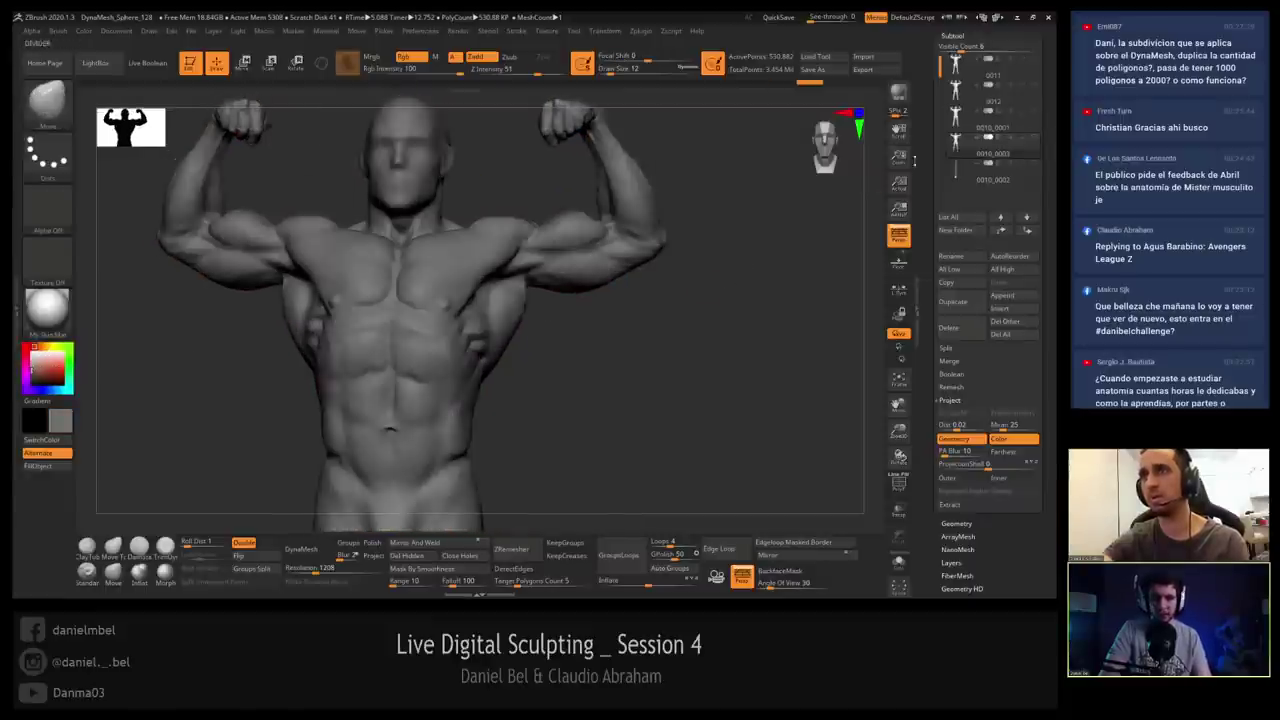
Inspect subtools 0012 and 0011 in plain gray, then reselect 0010_0003 and turn polypaint back on for all subtools.
click(1008, 101)
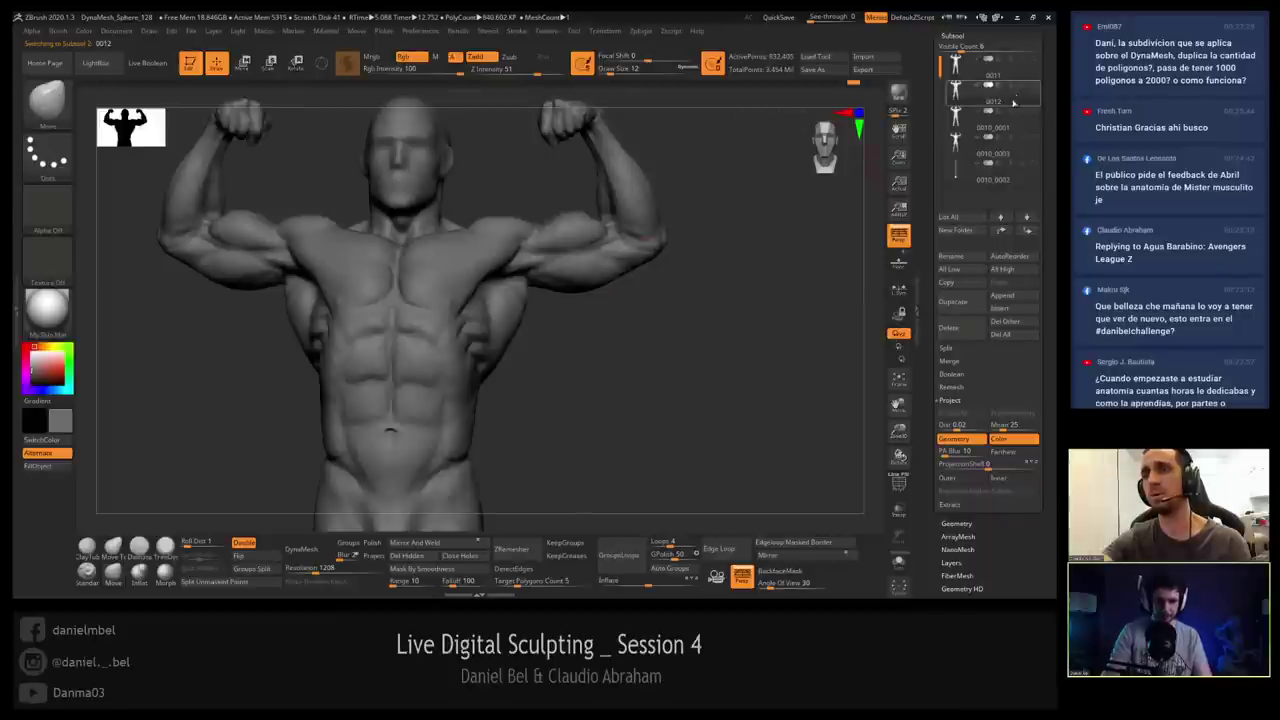
click(1003, 70)
drag(671, 334, 734, 300)
click(1003, 149)
click(1021, 138)
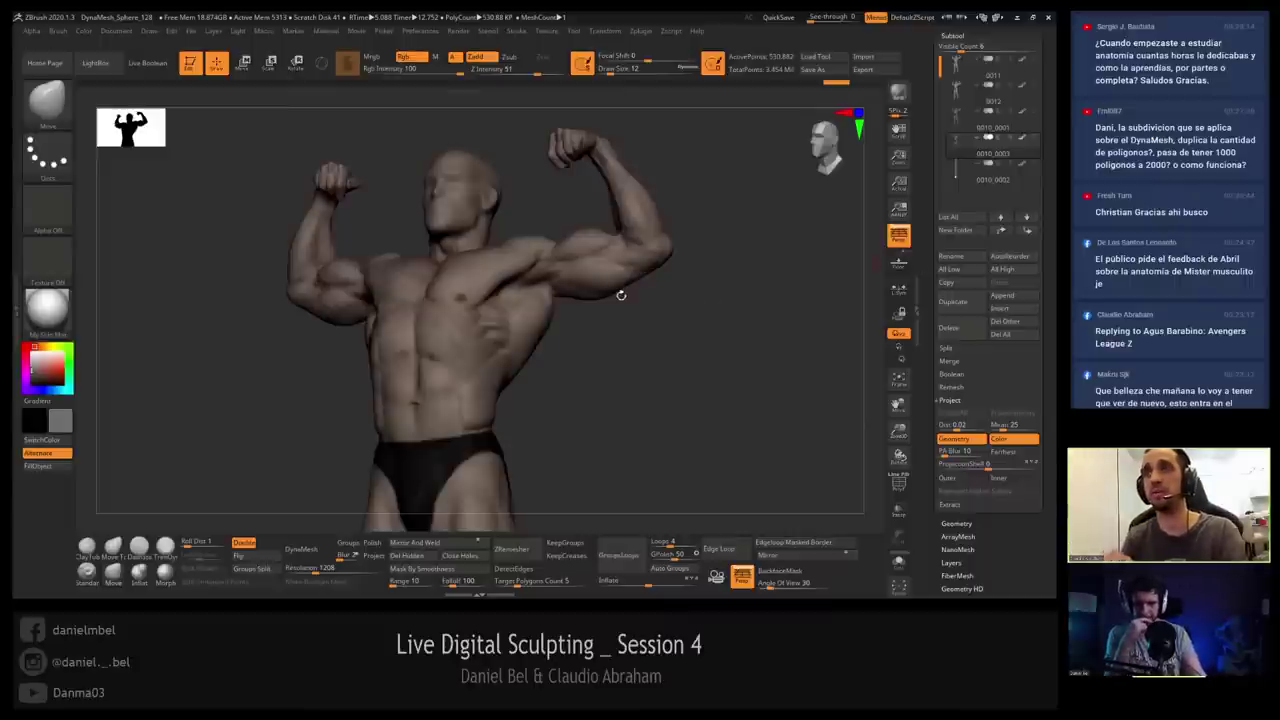
Move the main light to the upper edge of the light preview sphere so the bodybuilder is lit from overhead.
click(238, 30)
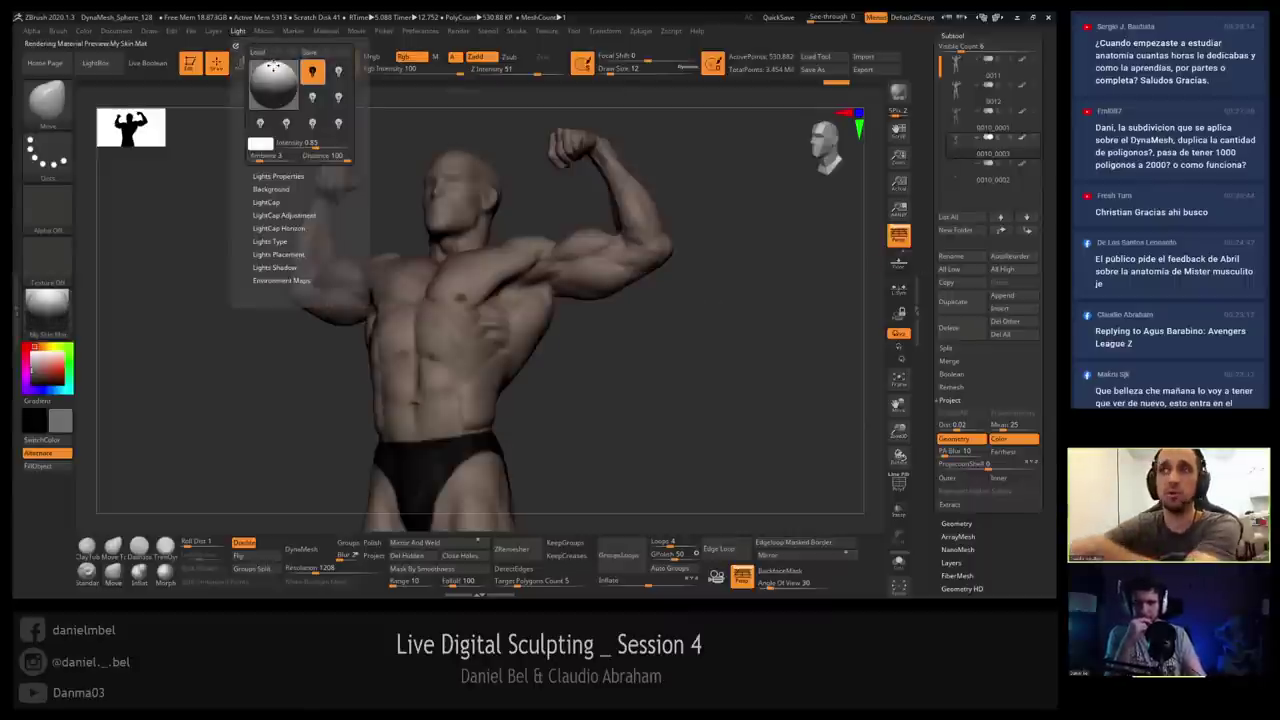
click(273, 67)
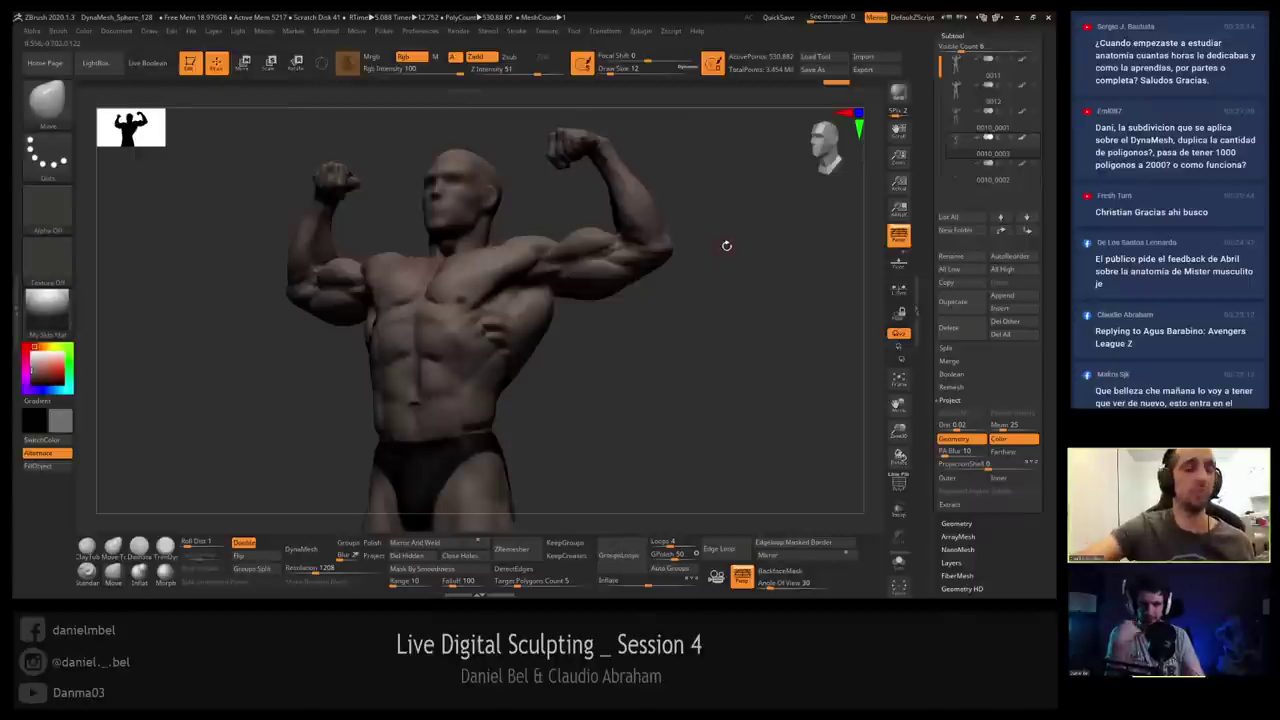
drag(723, 248, 722, 254)
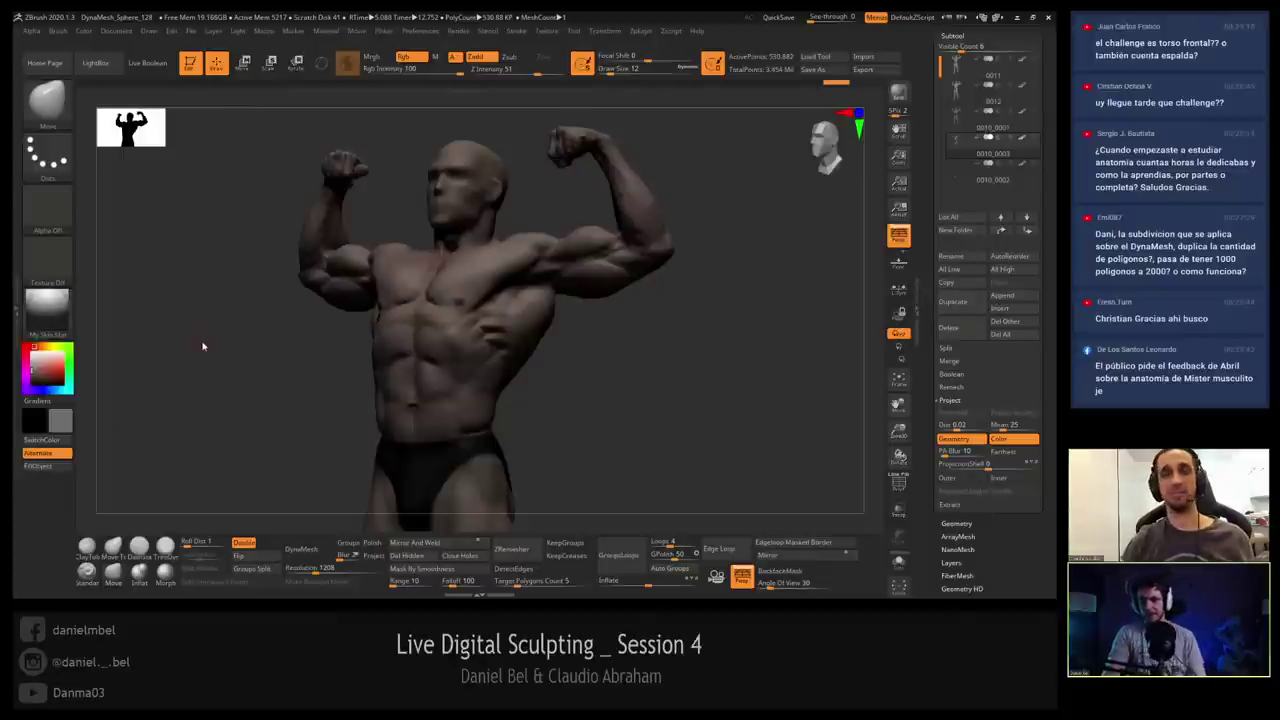
Reposition the main light just above the centre of the light preview sphere for softer frontal lighting on the figure.
click(238, 31)
drag(265, 78, 274, 73)
mouse_move(715, 347)
mouse_down()
mouse_move(723, 369)
mouse_move(740, 337)
mouse_up()
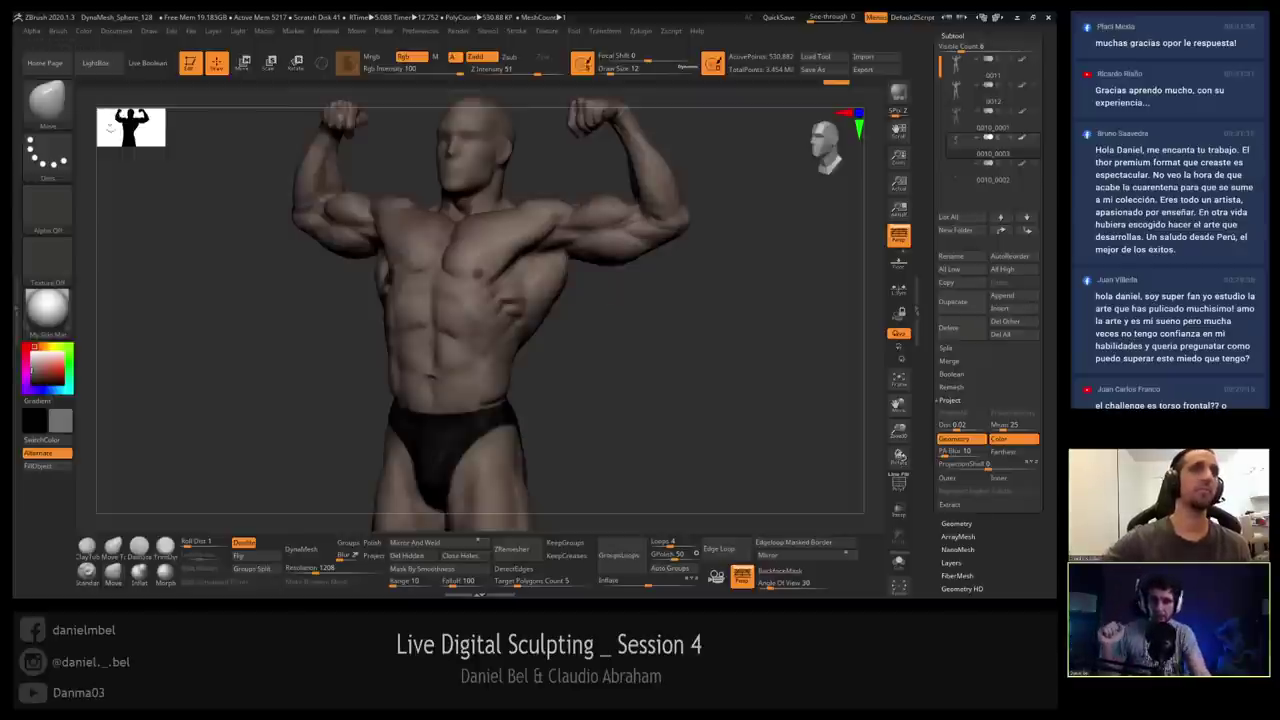
Enlarge the silhouette thumbnail to 512 to check the whole figure's outline, and shrink it back to a small preview.
drag(141, 134, 505, 348)
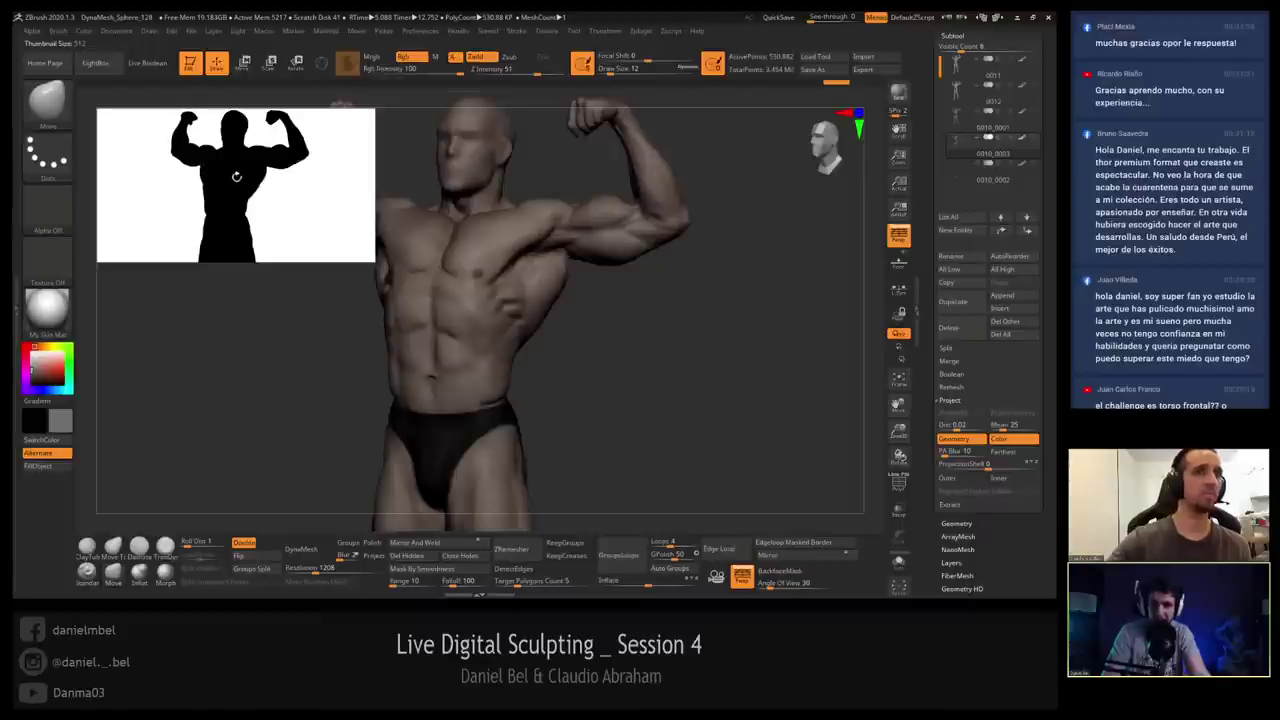
mouse_move(580, 321)
mouse_down()
mouse_move(600, 326)
mouse_move(598, 381)
mouse_move(651, 363)
mouse_move(666, 314)
mouse_move(655, 301)
mouse_up()
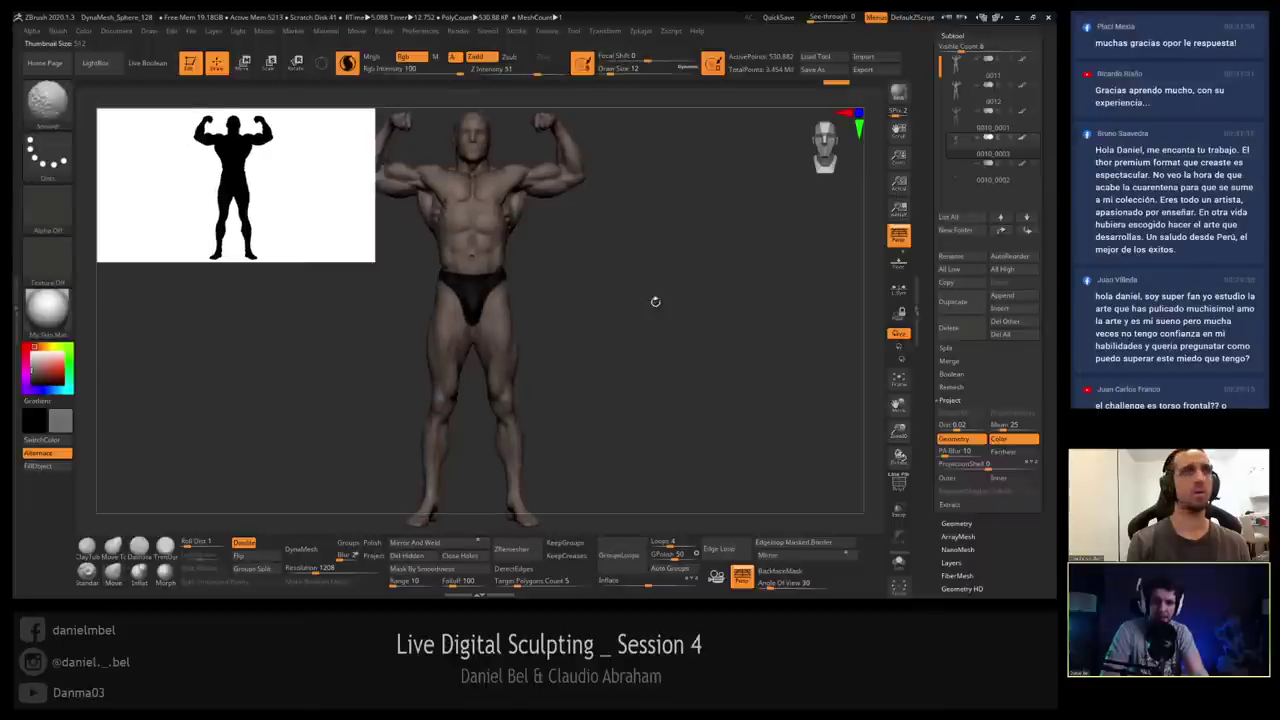
drag(277, 237, 276, 150)
Examine the bodybuilder's proportions and upper-body anatomy from front and three-quarter angles, both close up and at full height.
alt+drag(640, 315, 616, 420)
alt+drag(637, 217, 614, 291)
mouse_move(711, 337)
mouse_down()
mouse_move(684, 311)
mouse_move(691, 421)
mouse_up()
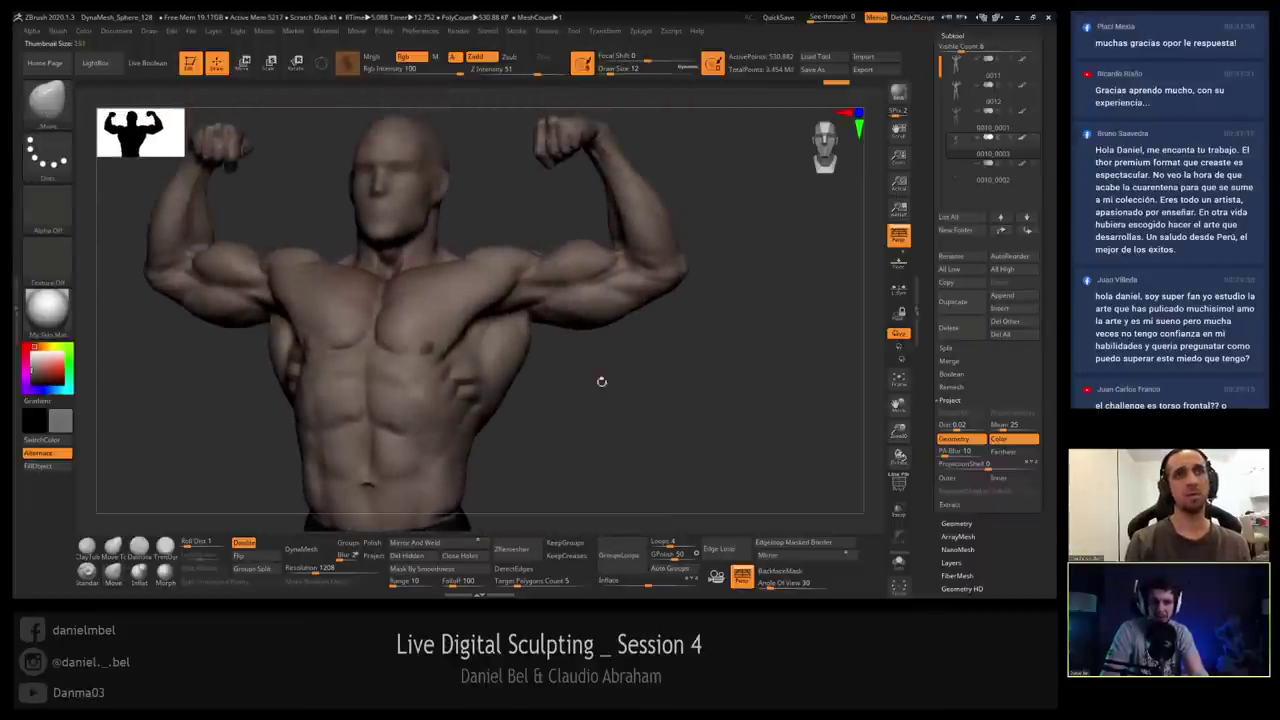
alt+drag(601, 381, 509, 246)
mouse_move(574, 397)
mouse_down()
mouse_move(586, 369)
mouse_move(581, 250)
mouse_move(606, 357)
mouse_move(592, 361)
mouse_move(594, 288)
mouse_move(603, 330)
mouse_up()
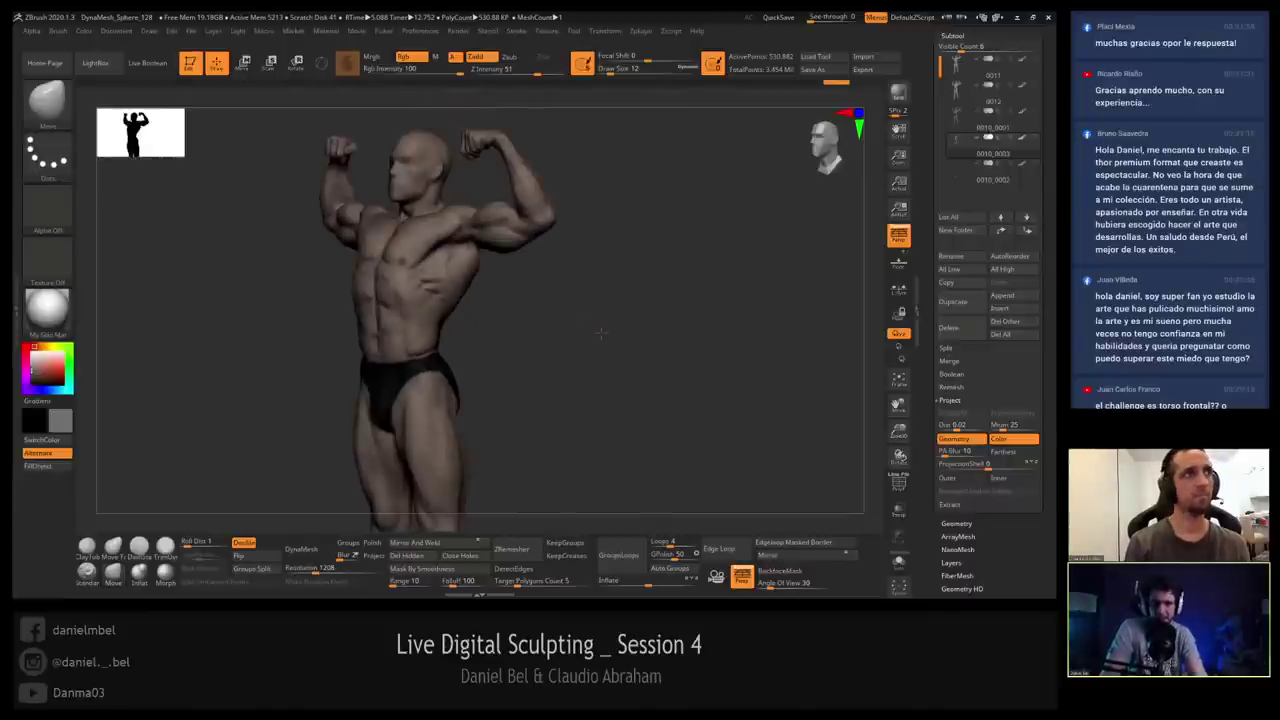
drag(600, 331, 672, 335)
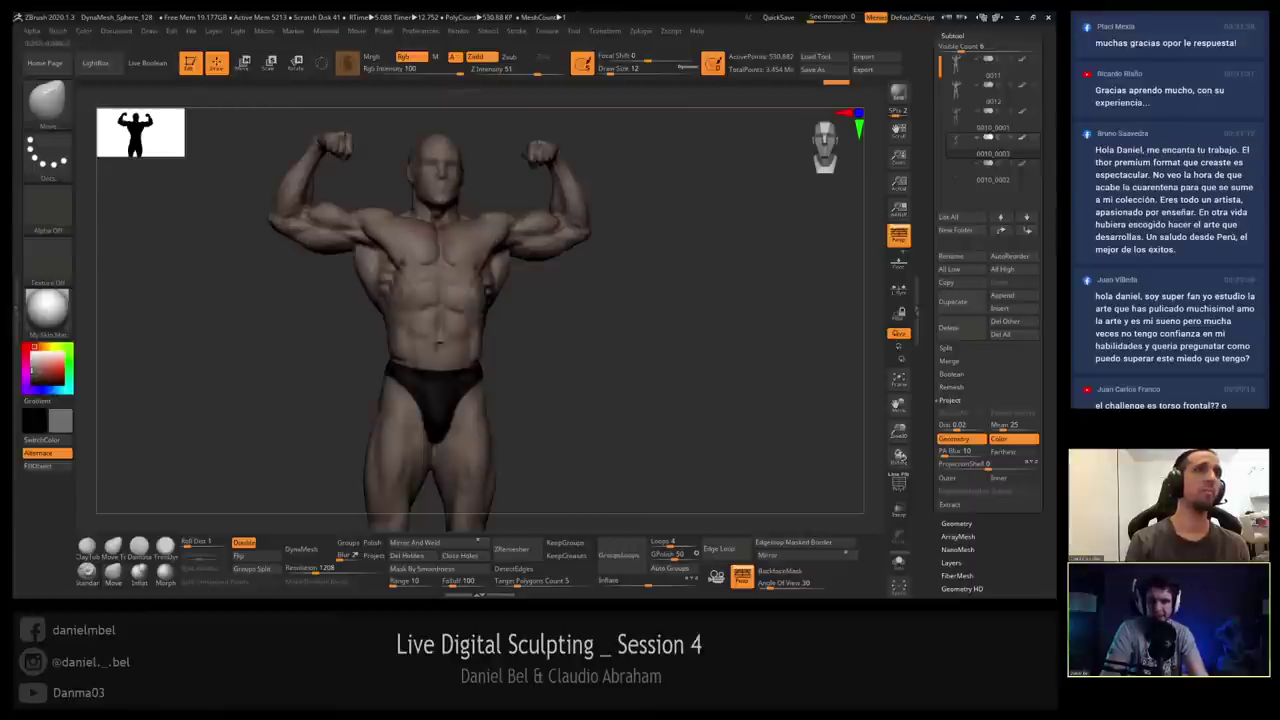
mouse_move(602, 313)
mouse_down()
mouse_move(591, 309)
mouse_move(609, 306)
mouse_move(609, 263)
mouse_up()
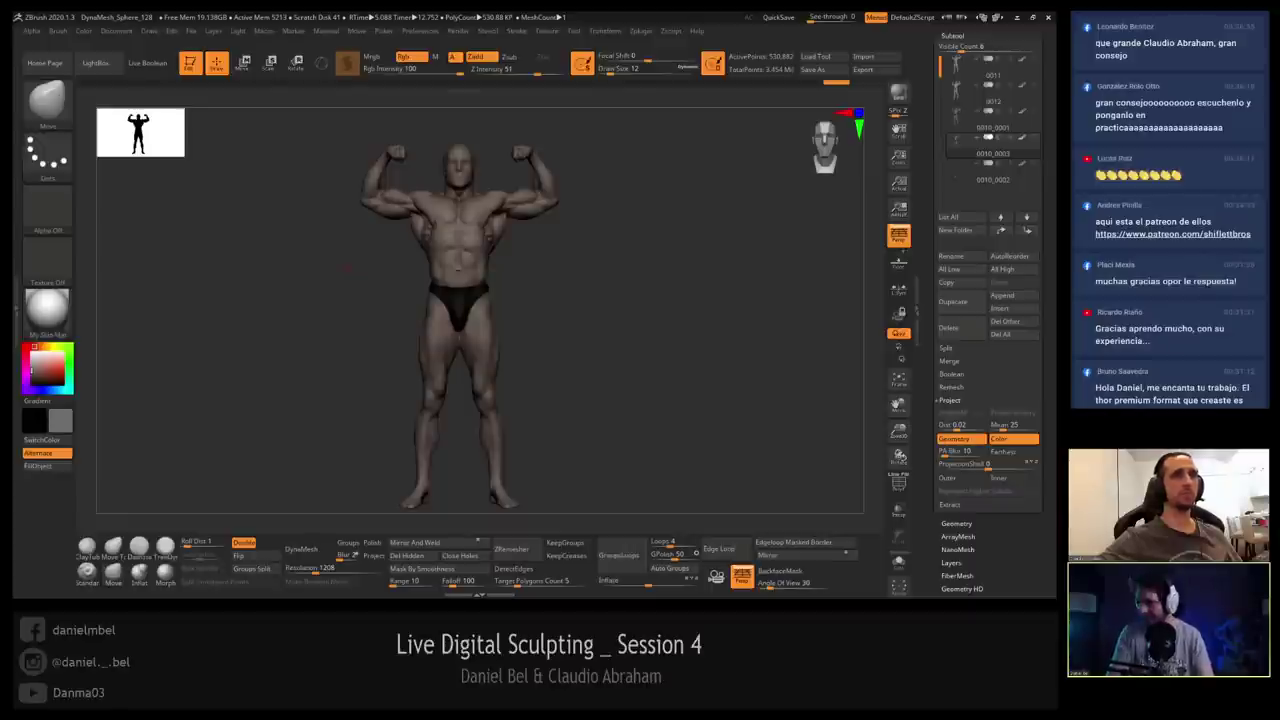
alt+drag(597, 223, 617, 209)
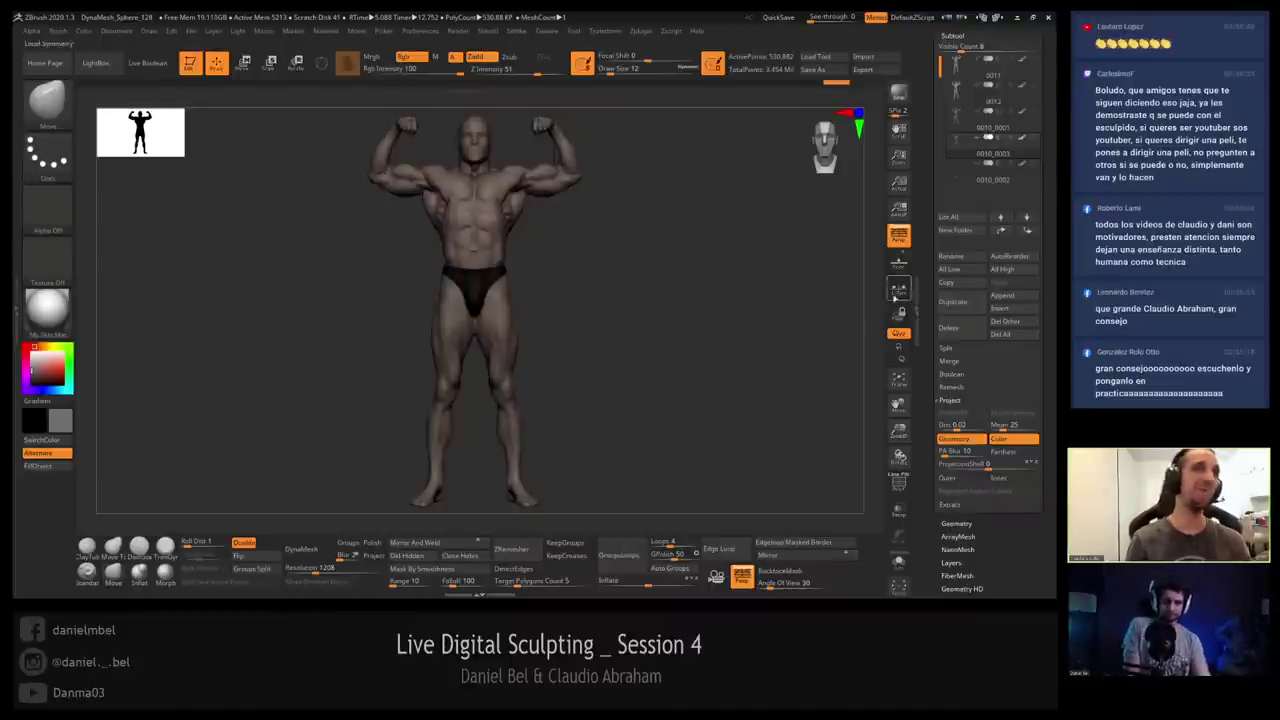
drag(899, 431, 899, 530)
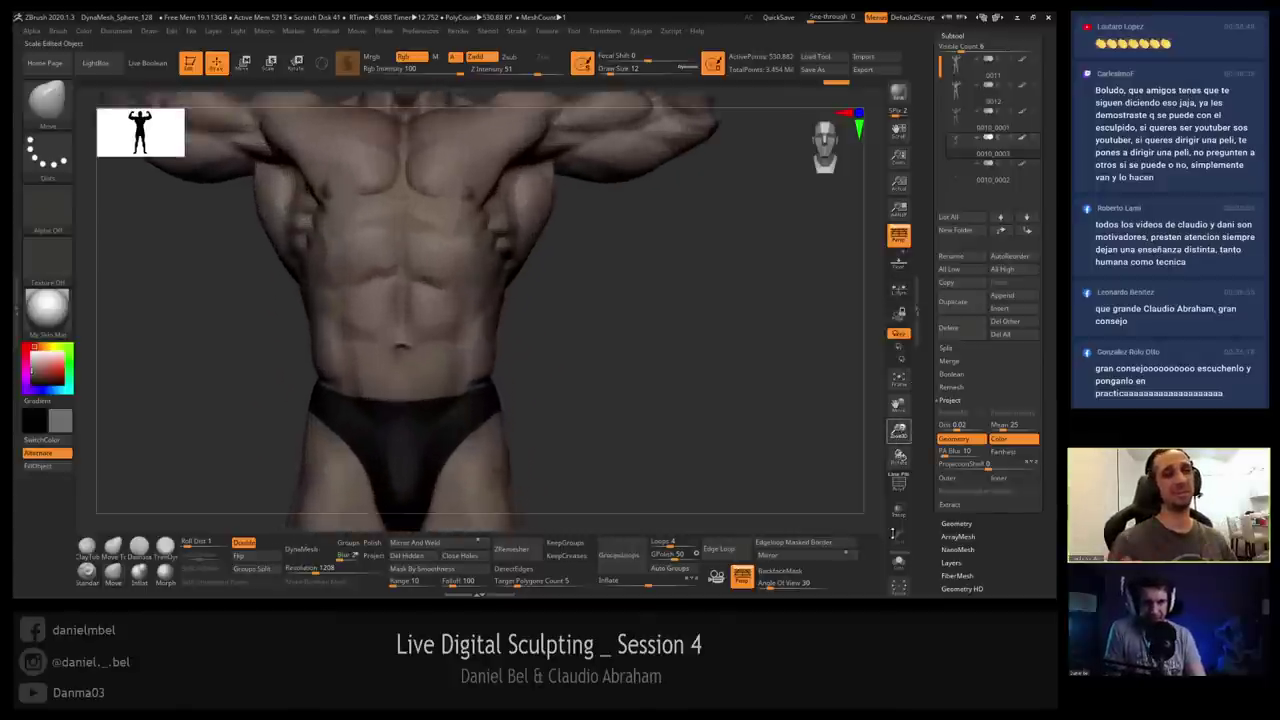
drag(899, 405, 923, 477)
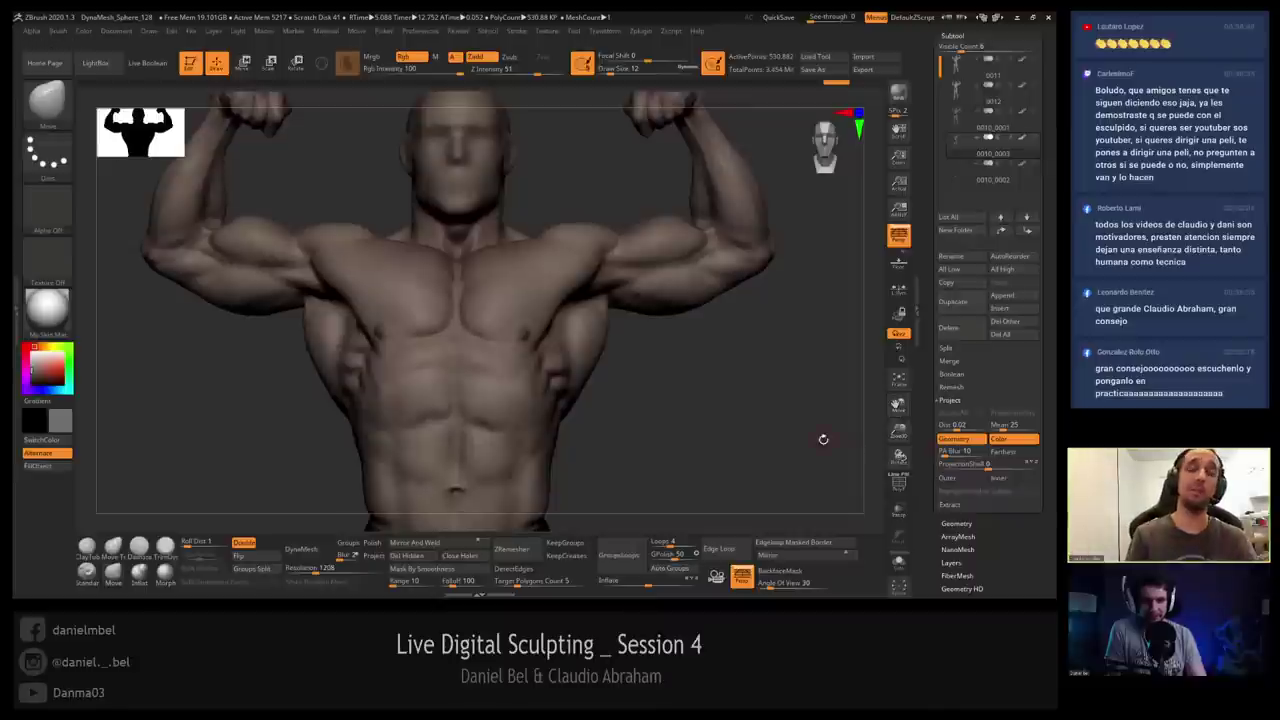
drag(823, 438, 813, 435)
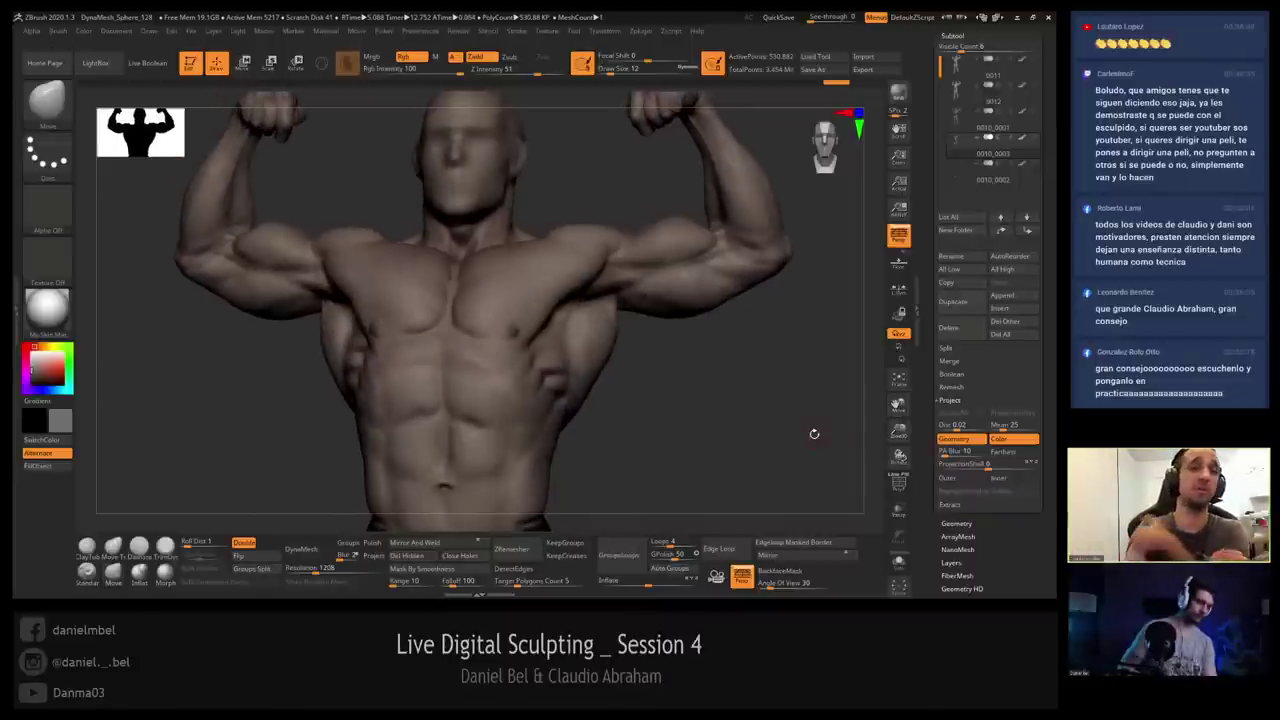